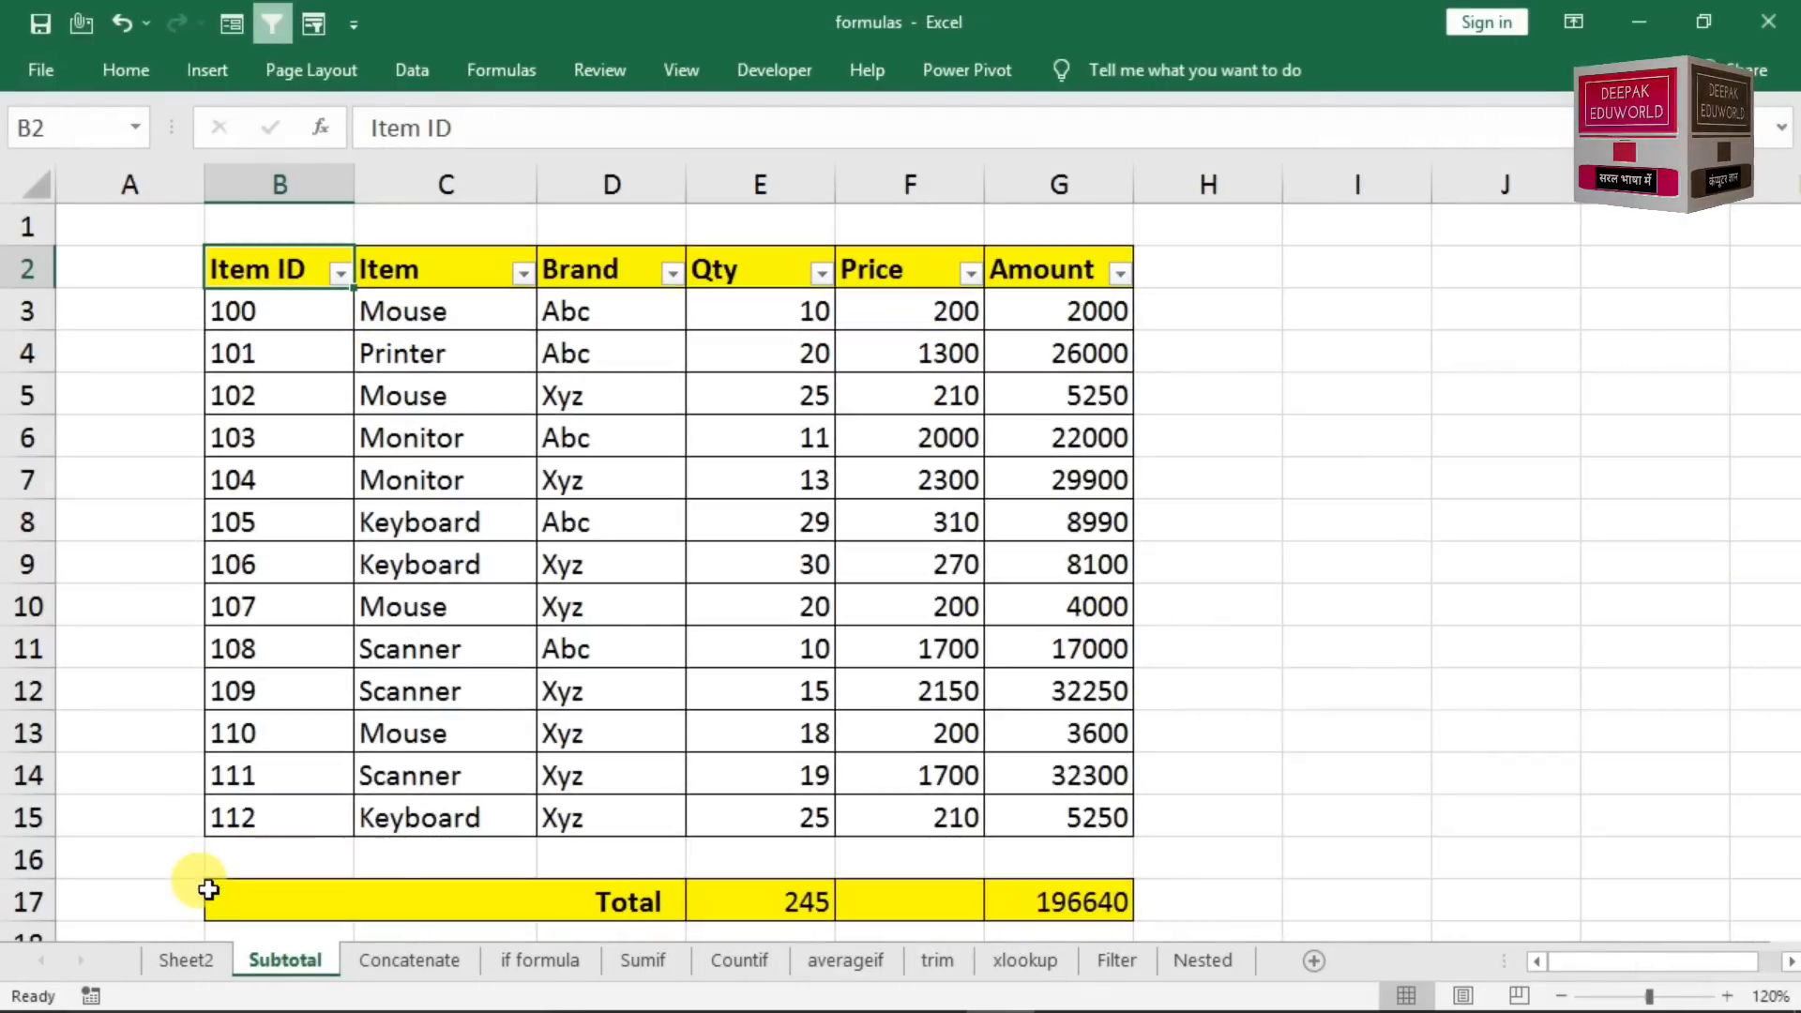
# - Inspect the SUM formulas behind the Qty and Amount totals in E17 and G17
pyautogui.doubleClick(734, 902)
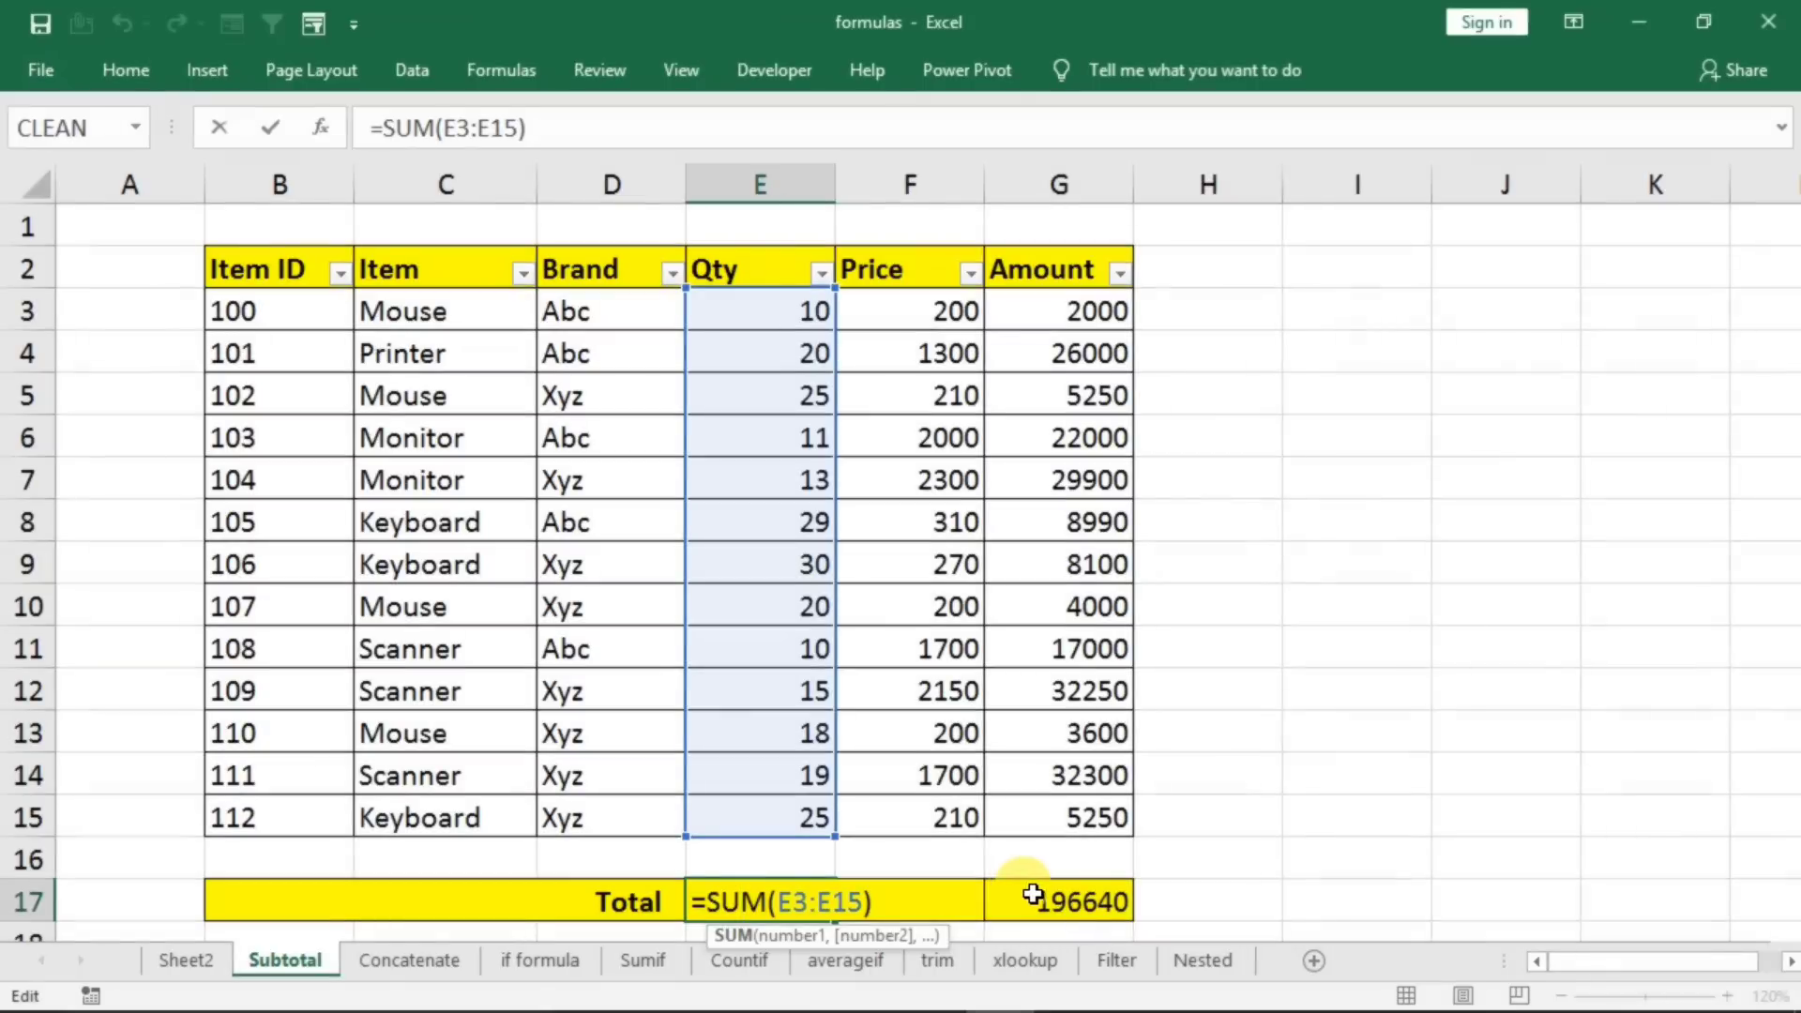
pyautogui.press('Escape')
pyautogui.doubleClick(1086, 900)
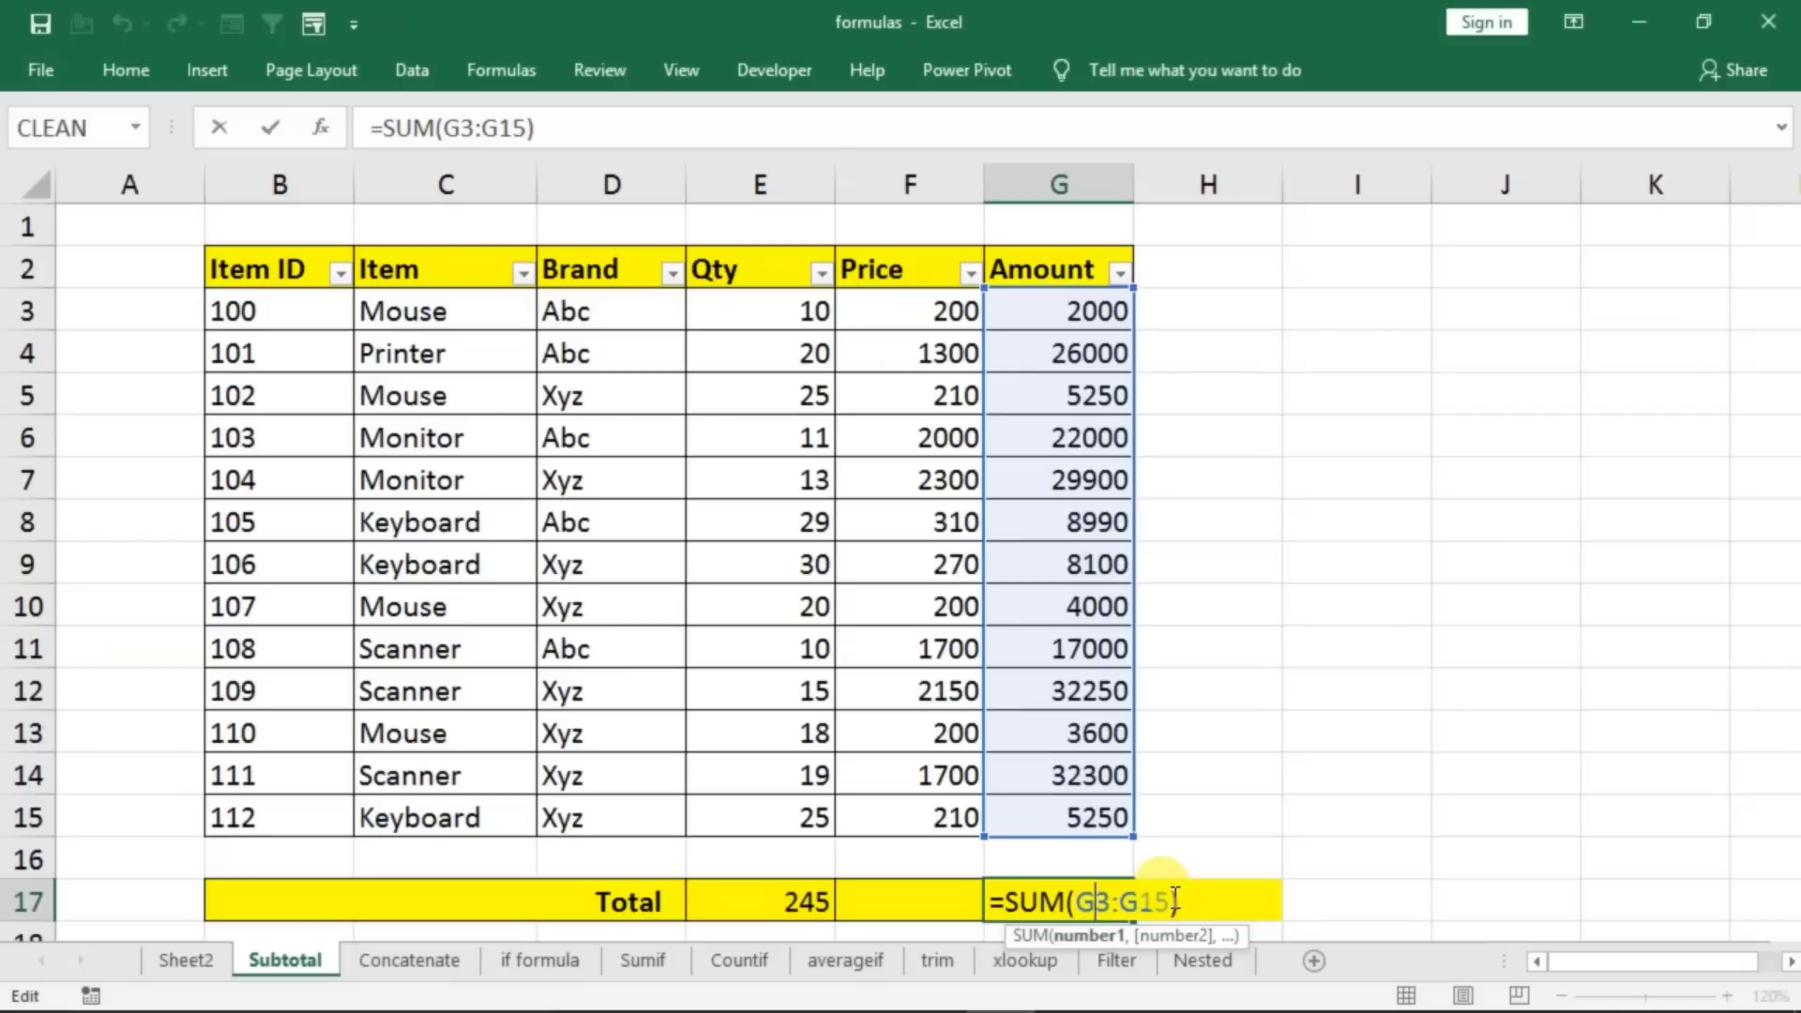
pyautogui.press('Return')
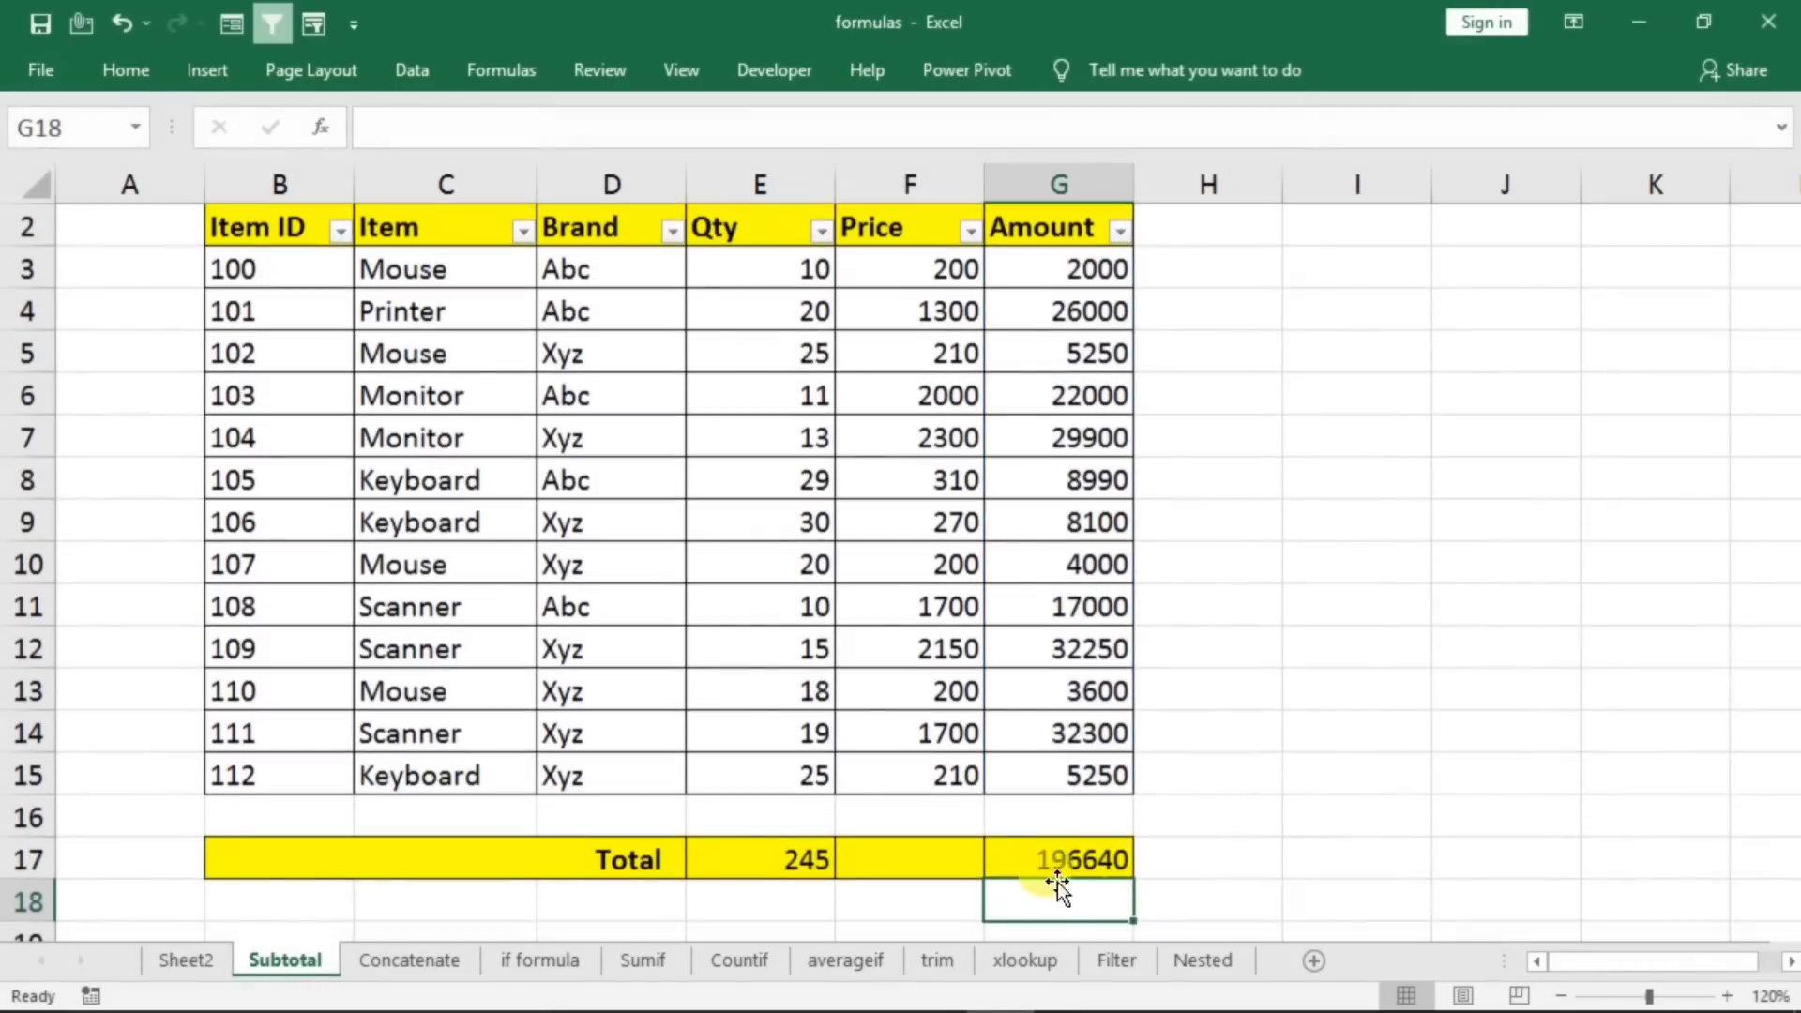
pyautogui.scroll(1, 917, 820)
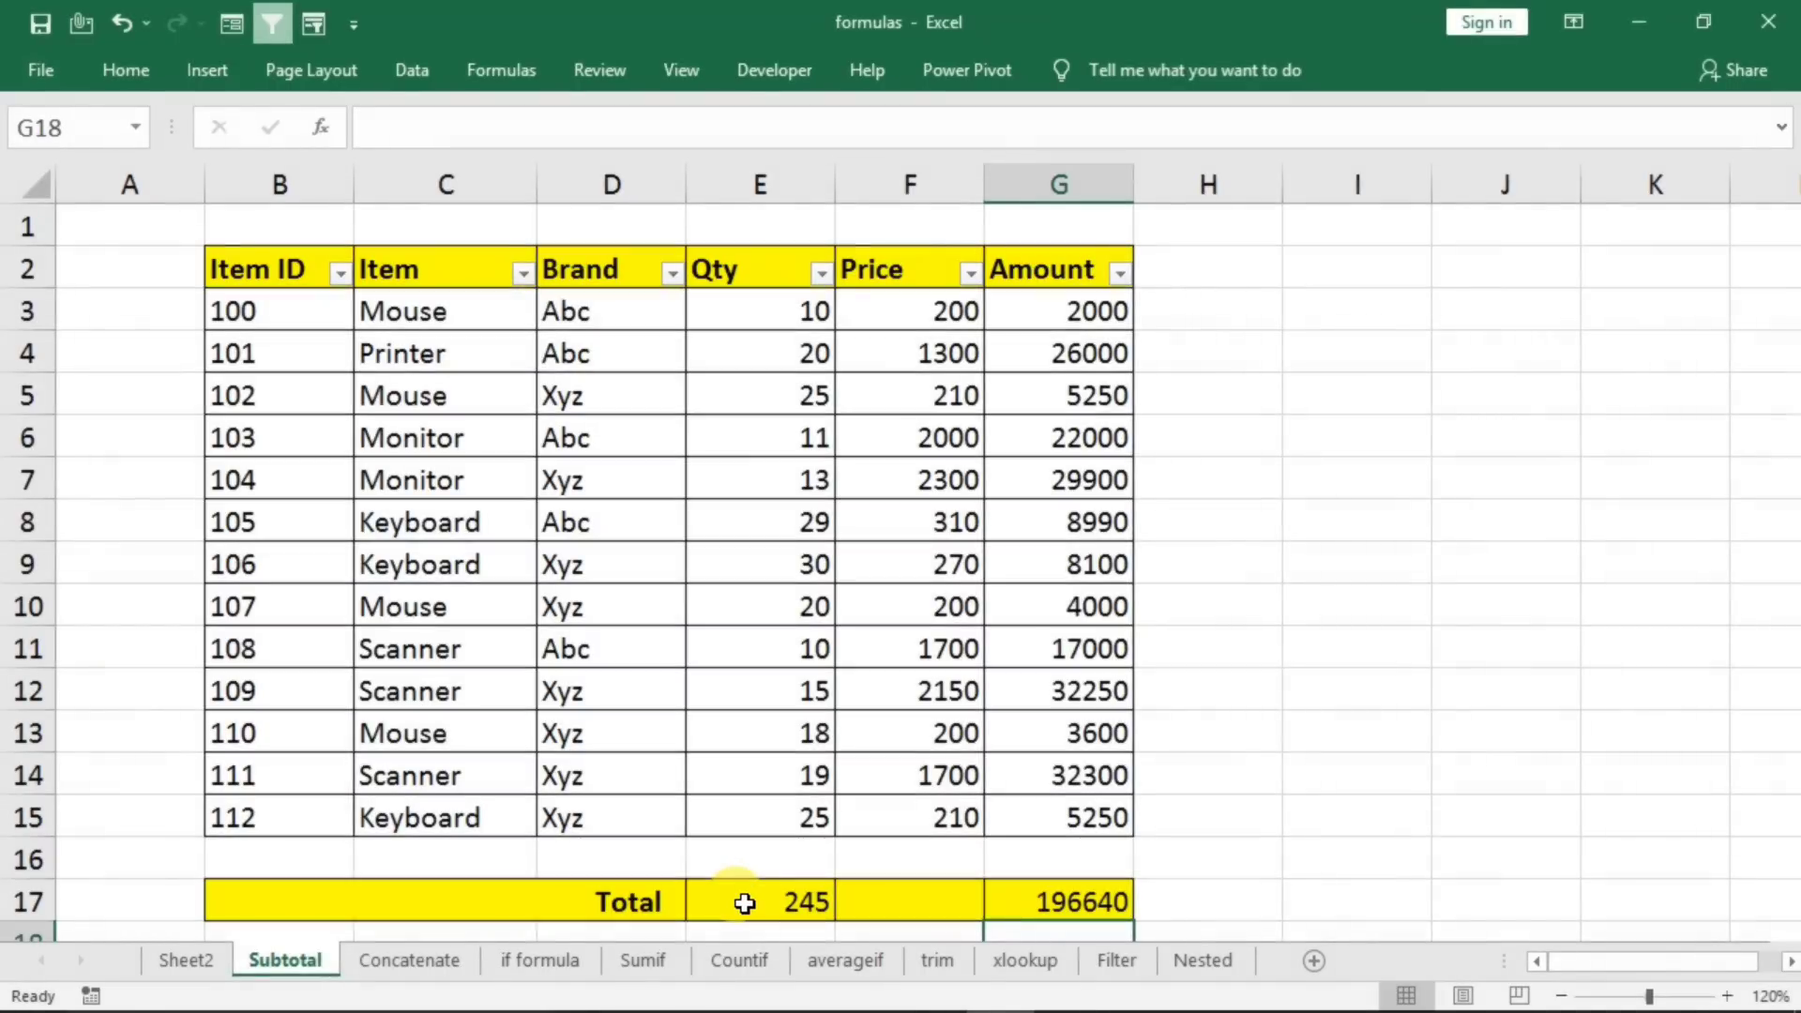
# - Filter the Item column to show only Mouse and check the Qty total's formula in E17
pyautogui.click(520, 274)
pyautogui.click(246, 583)
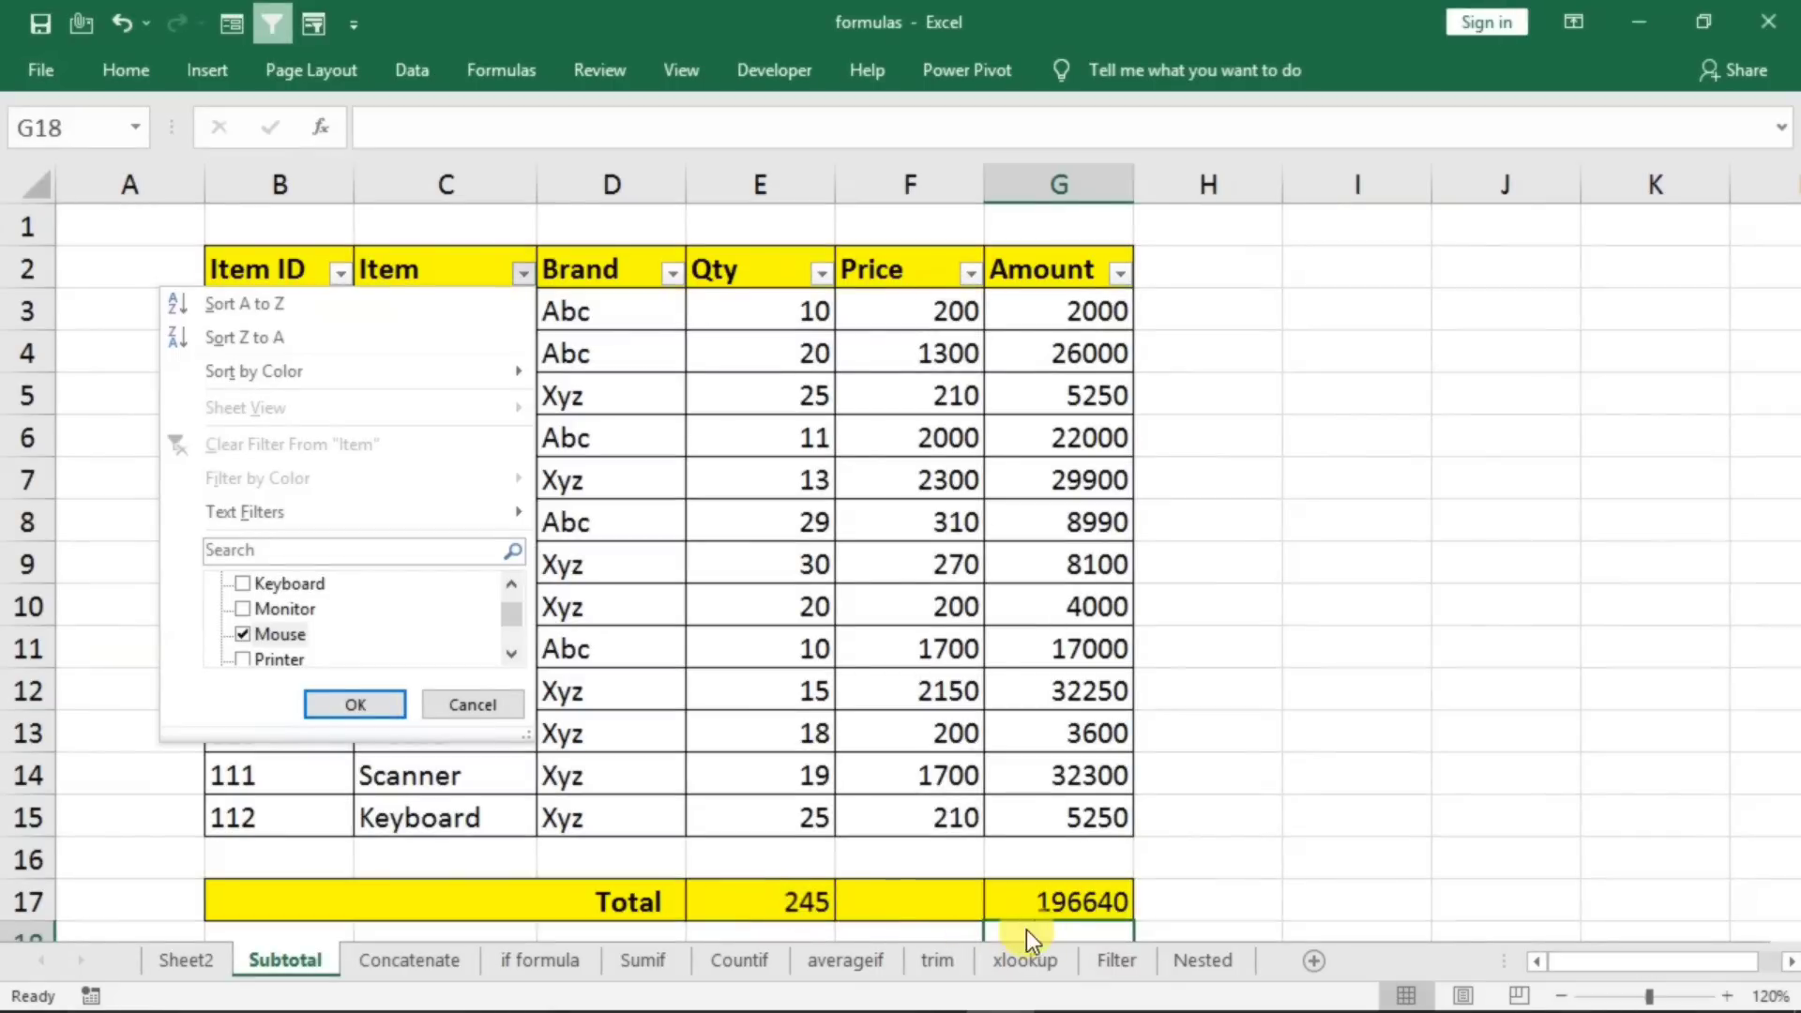
pyautogui.click(355, 706)
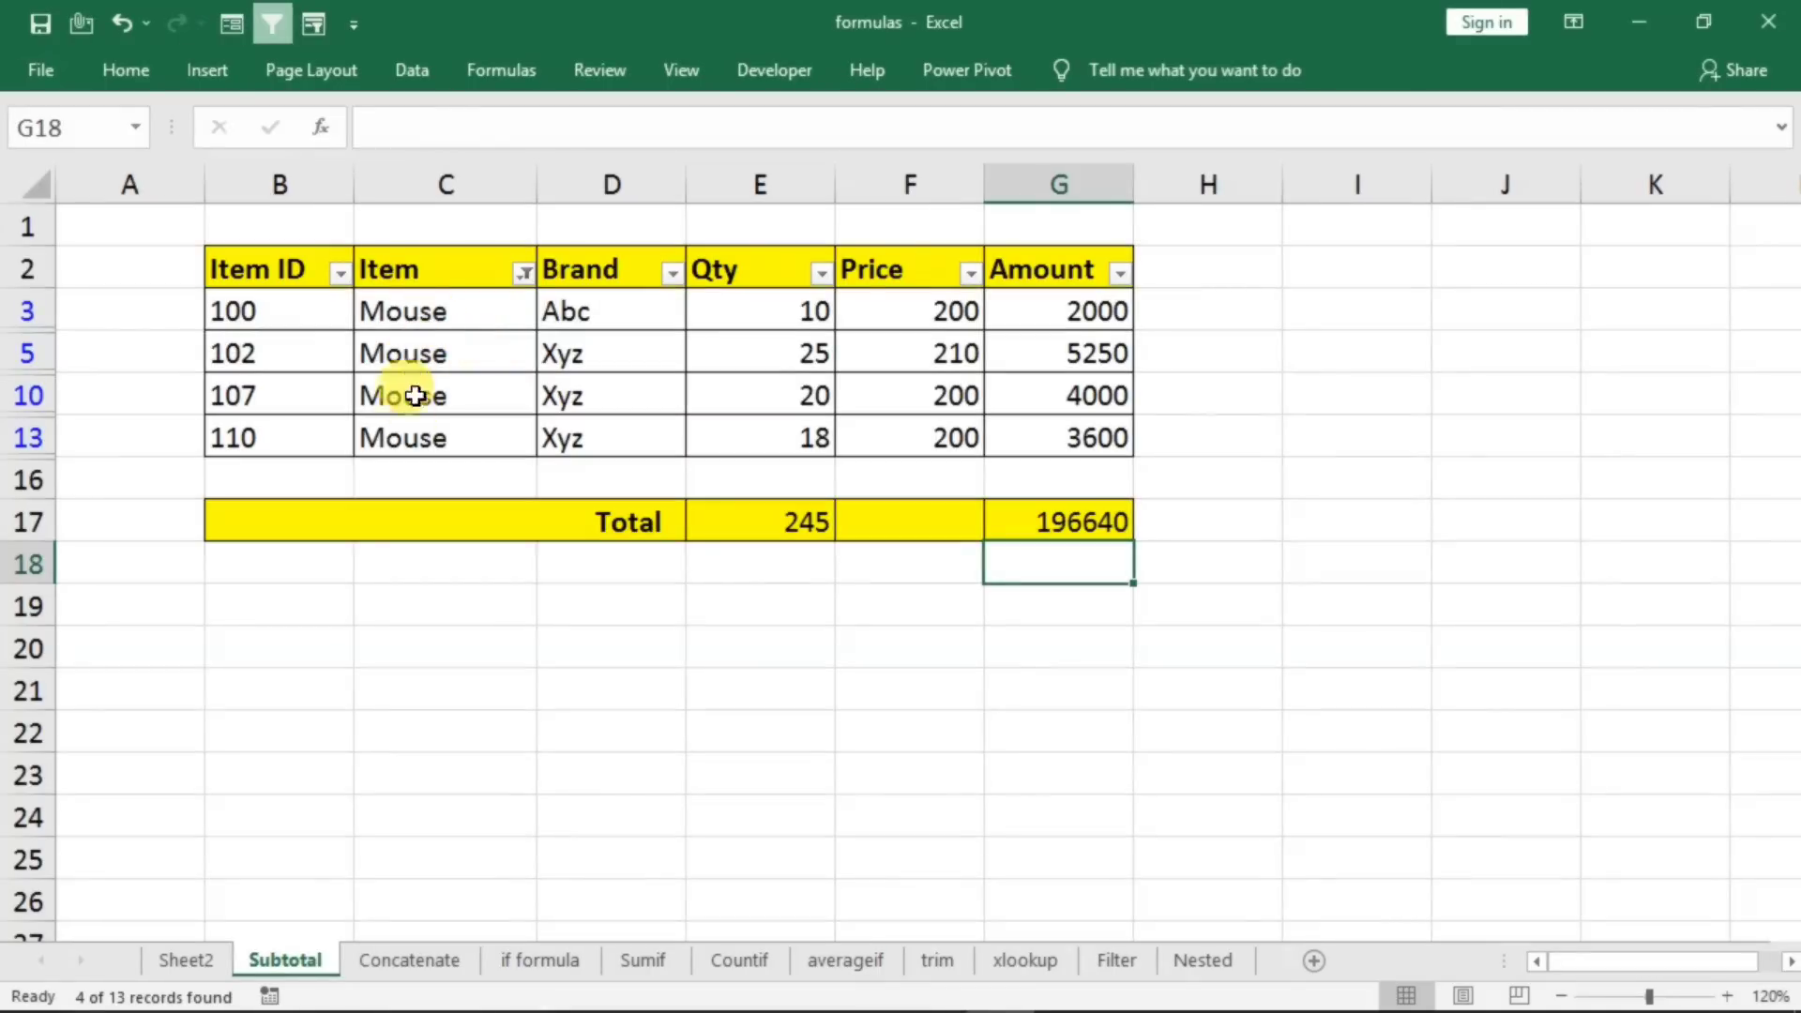
pyautogui.click(751, 524)
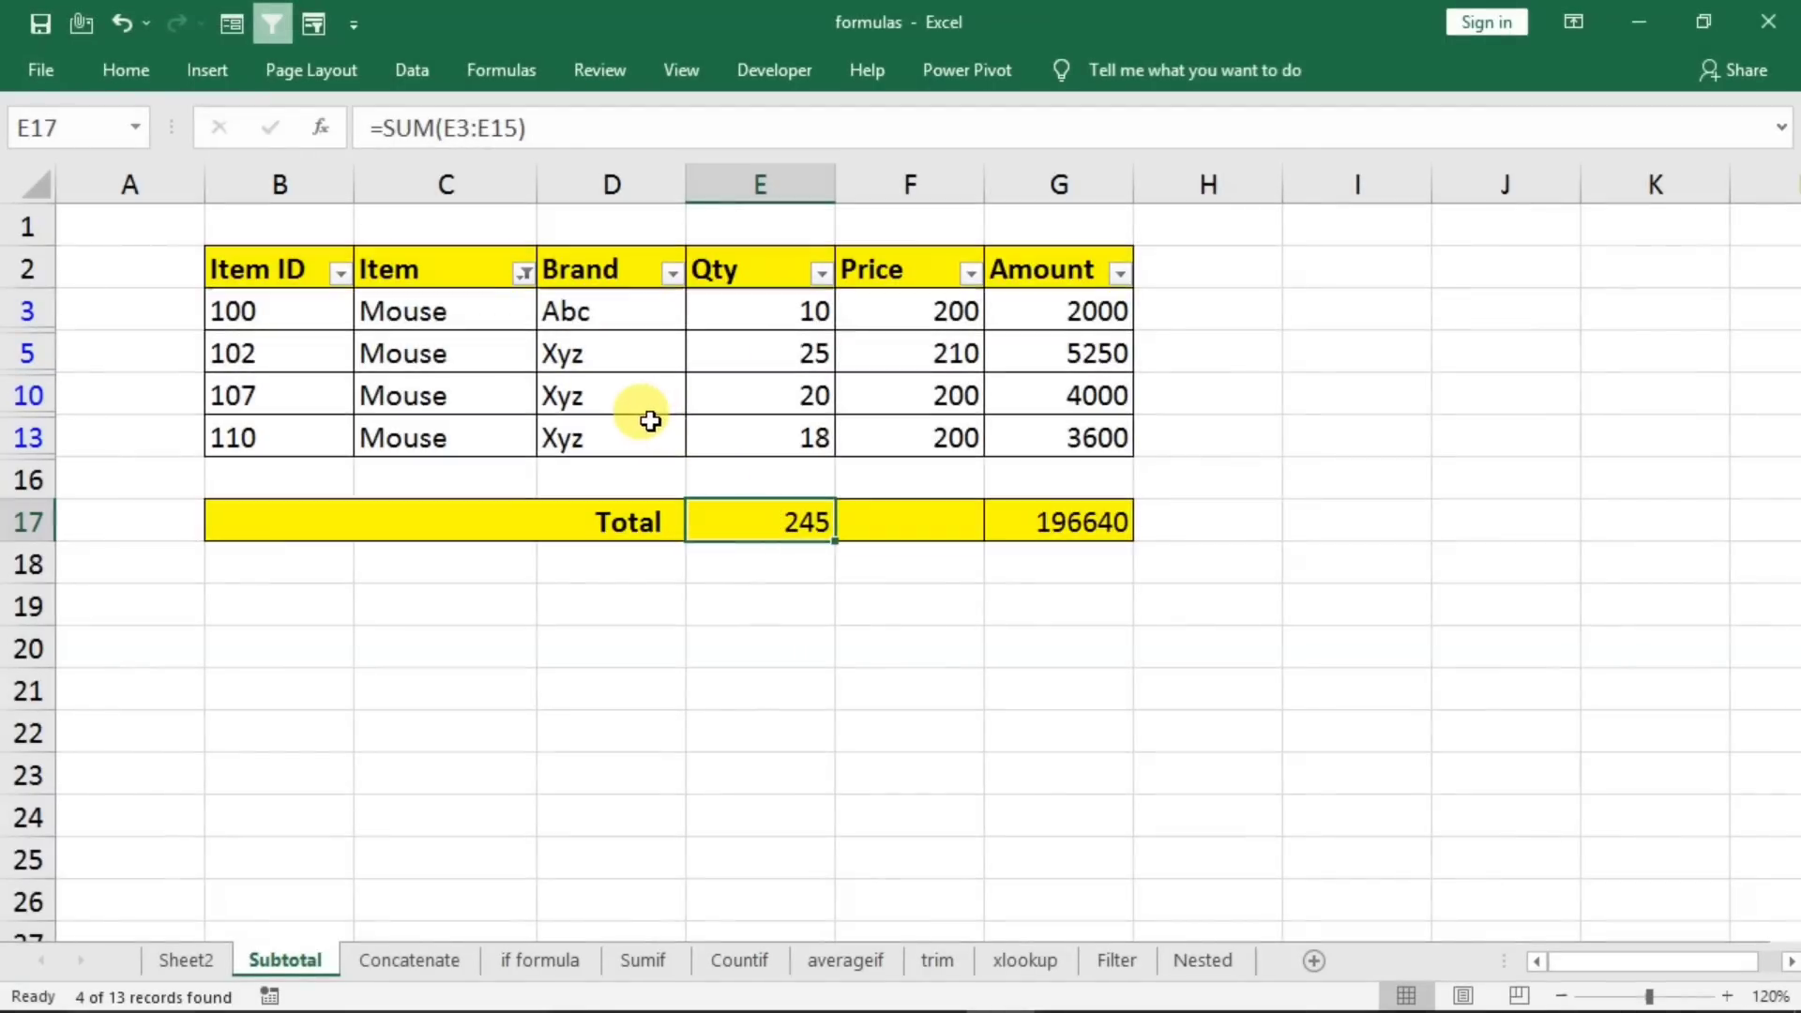
# - Restore all items in the Item column filter after checking the SUM totals
pyautogui.click(524, 274)
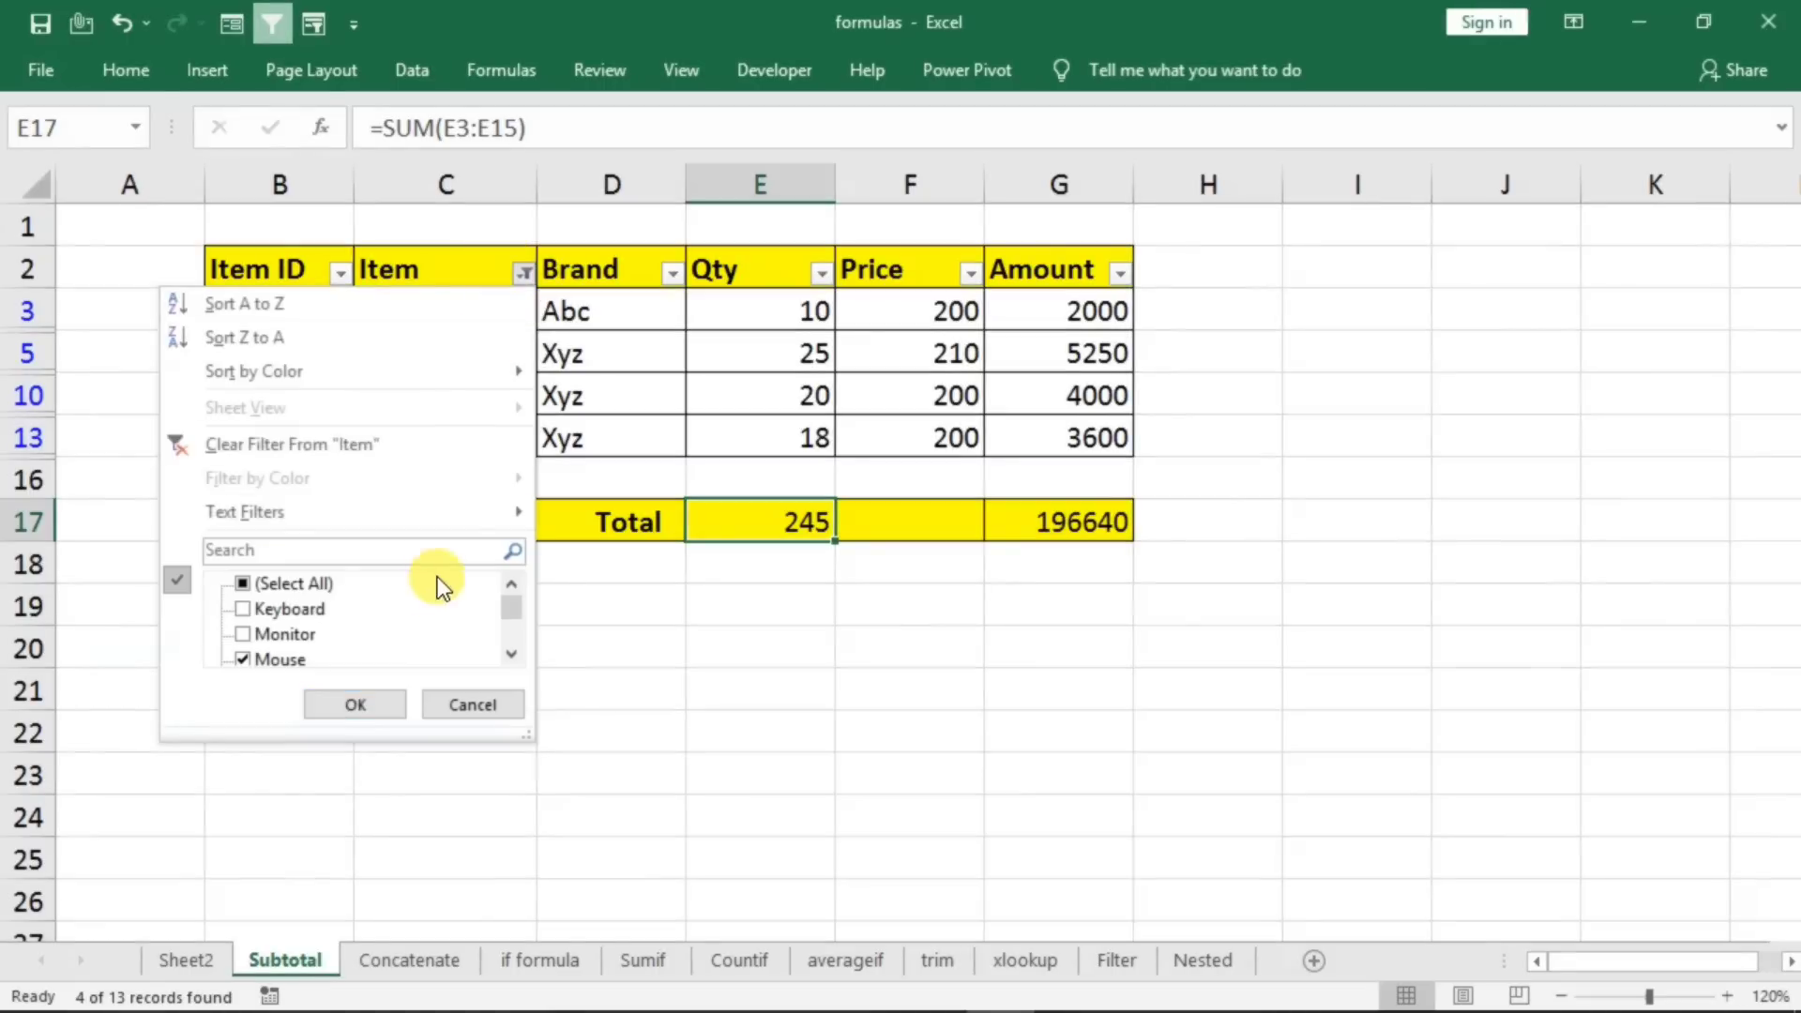
pyautogui.click(242, 583)
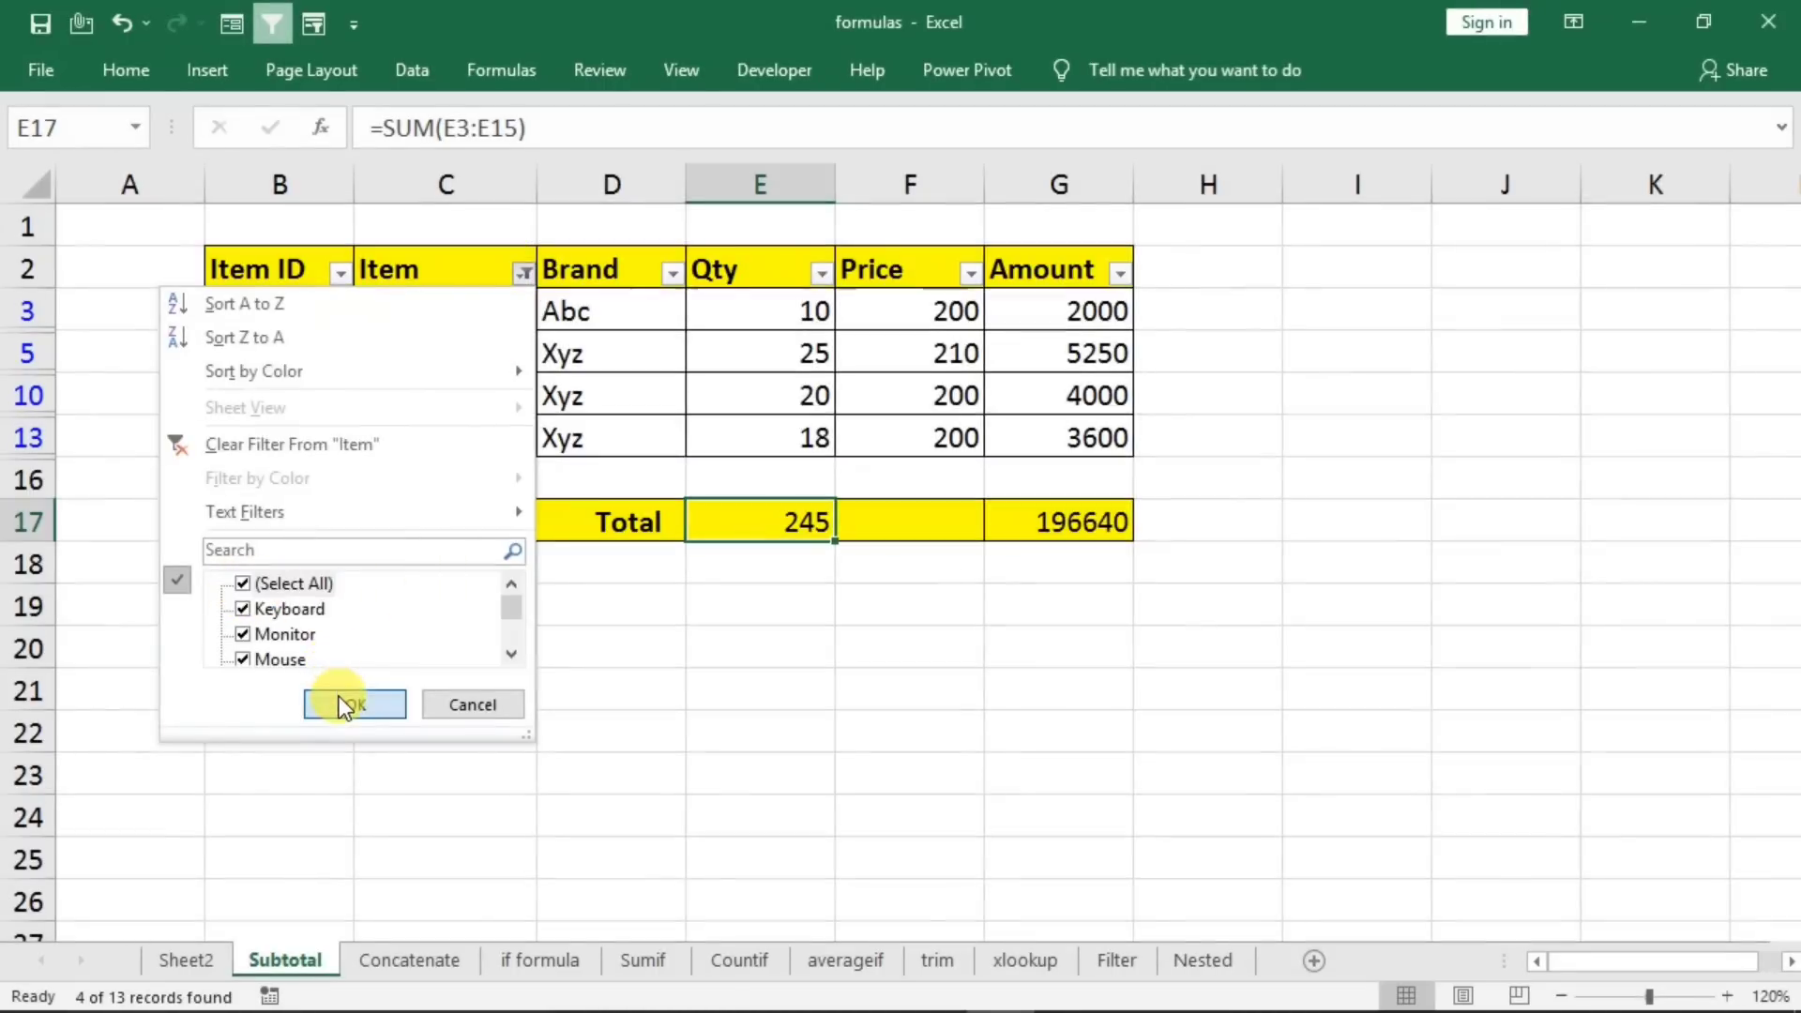
pyautogui.click(342, 699)
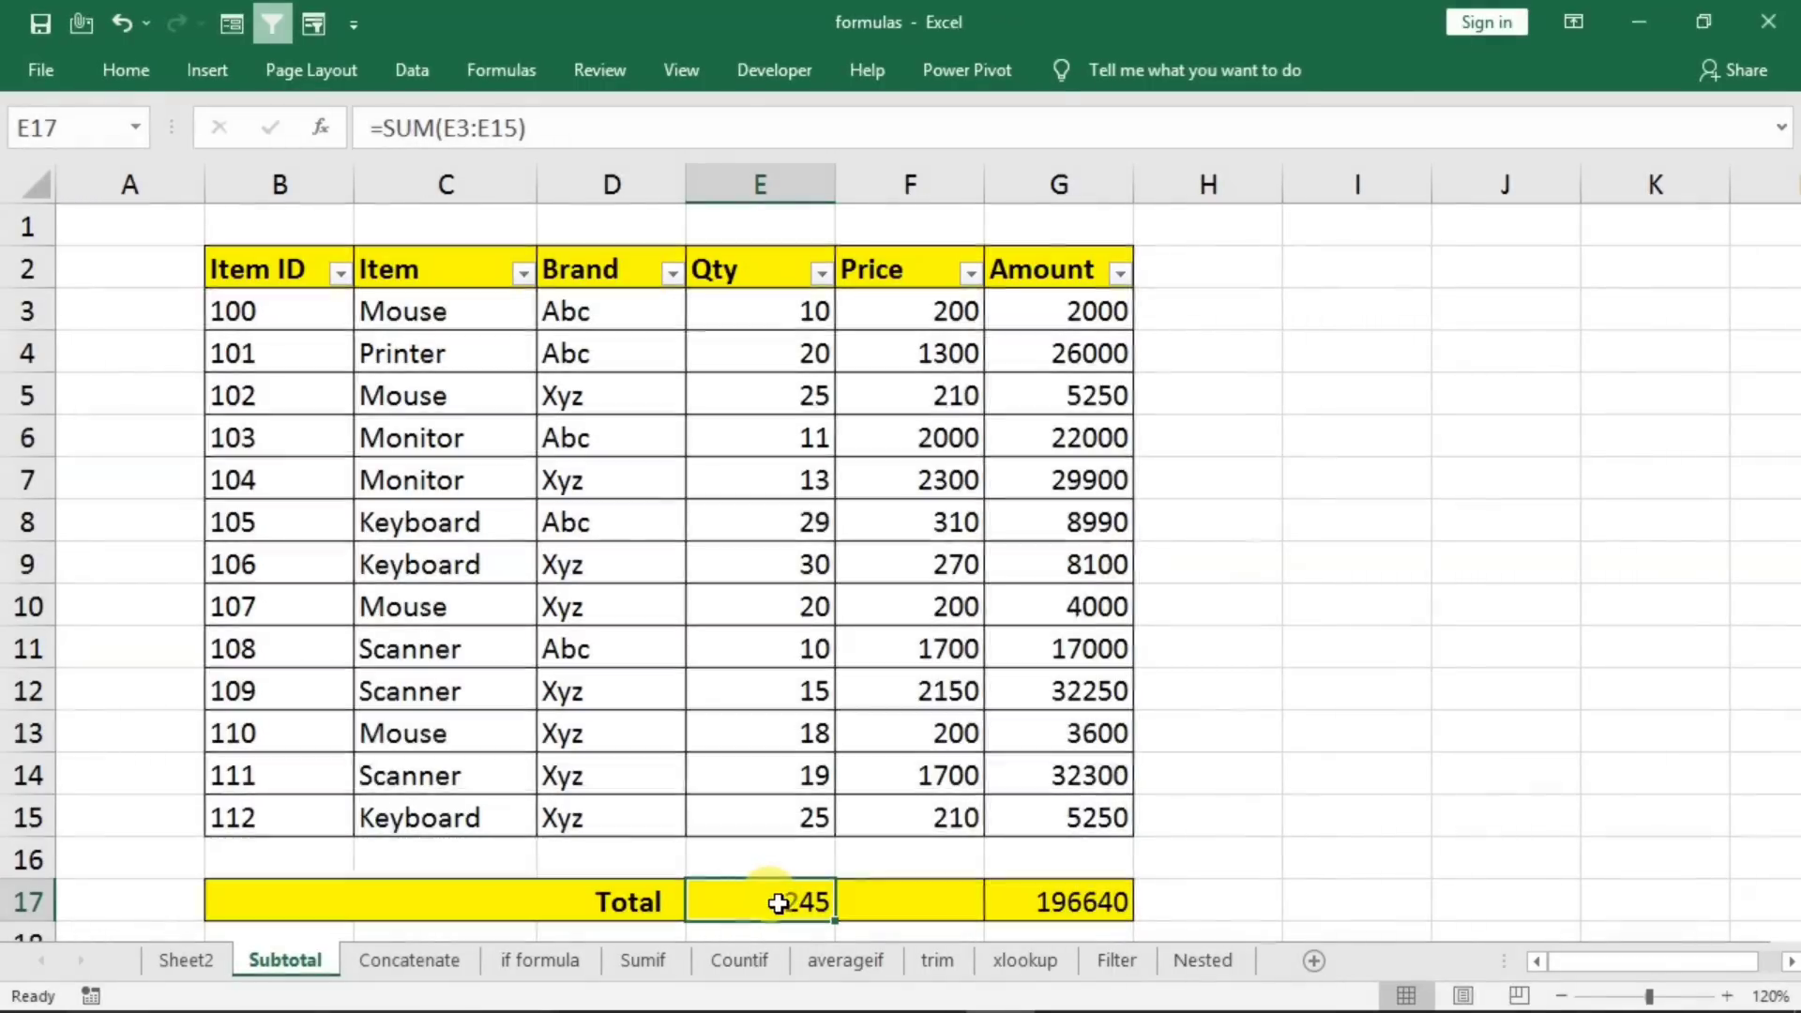
# - Clear the totals in E17:G17 and start a SUBTOTAL formula in E17
pyautogui.moveTo(777, 902); pyautogui.dragTo(1046, 903)
pyautogui.press('Delete')
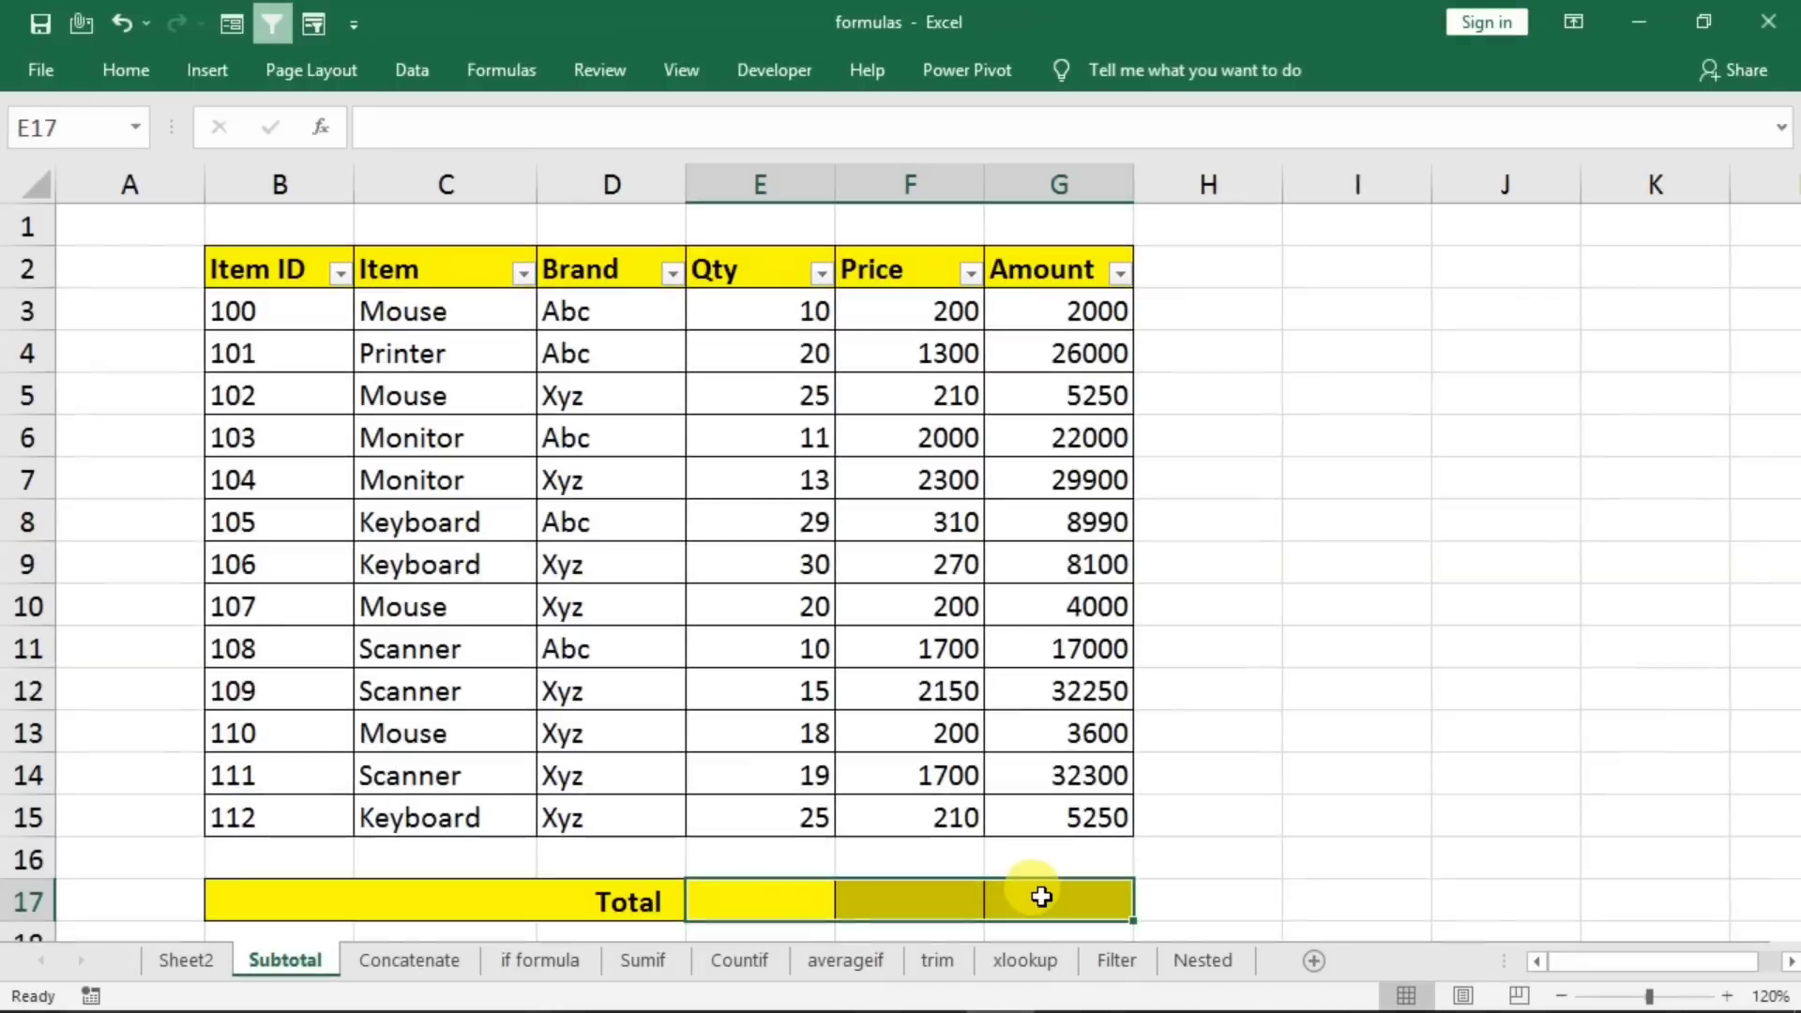
pyautogui.click(798, 915)
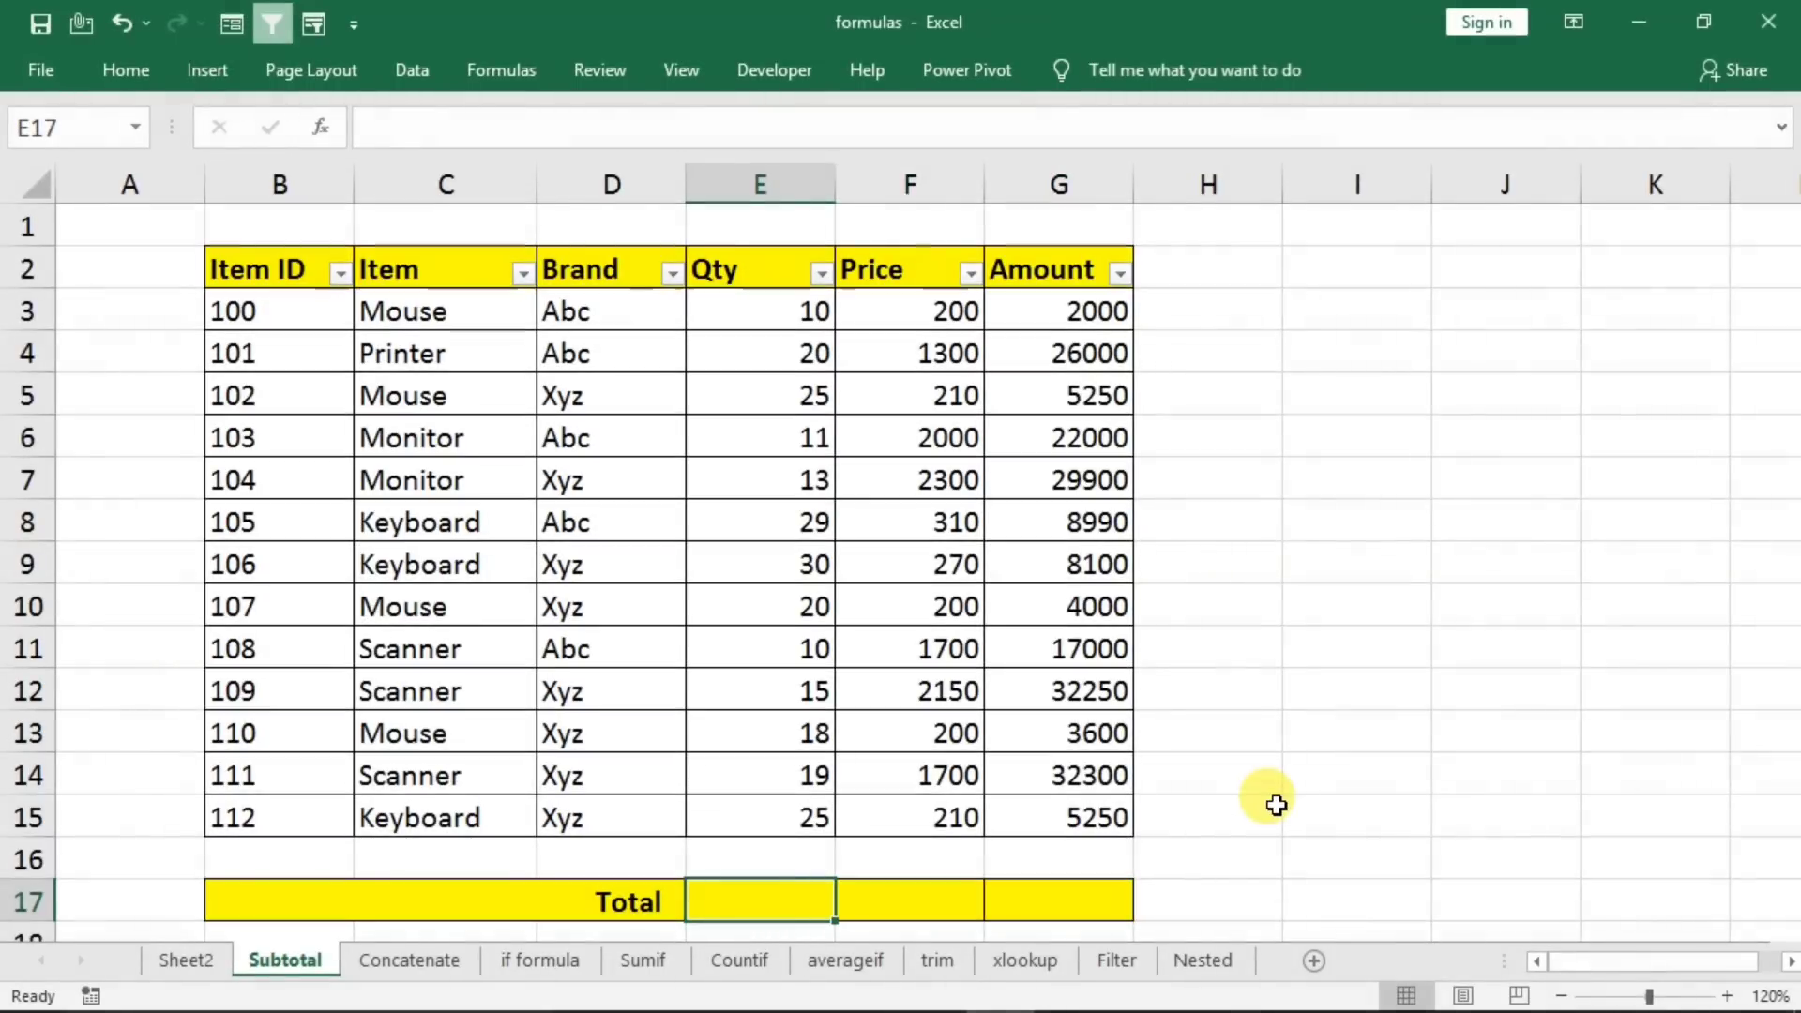
pyautogui.write('=sub')
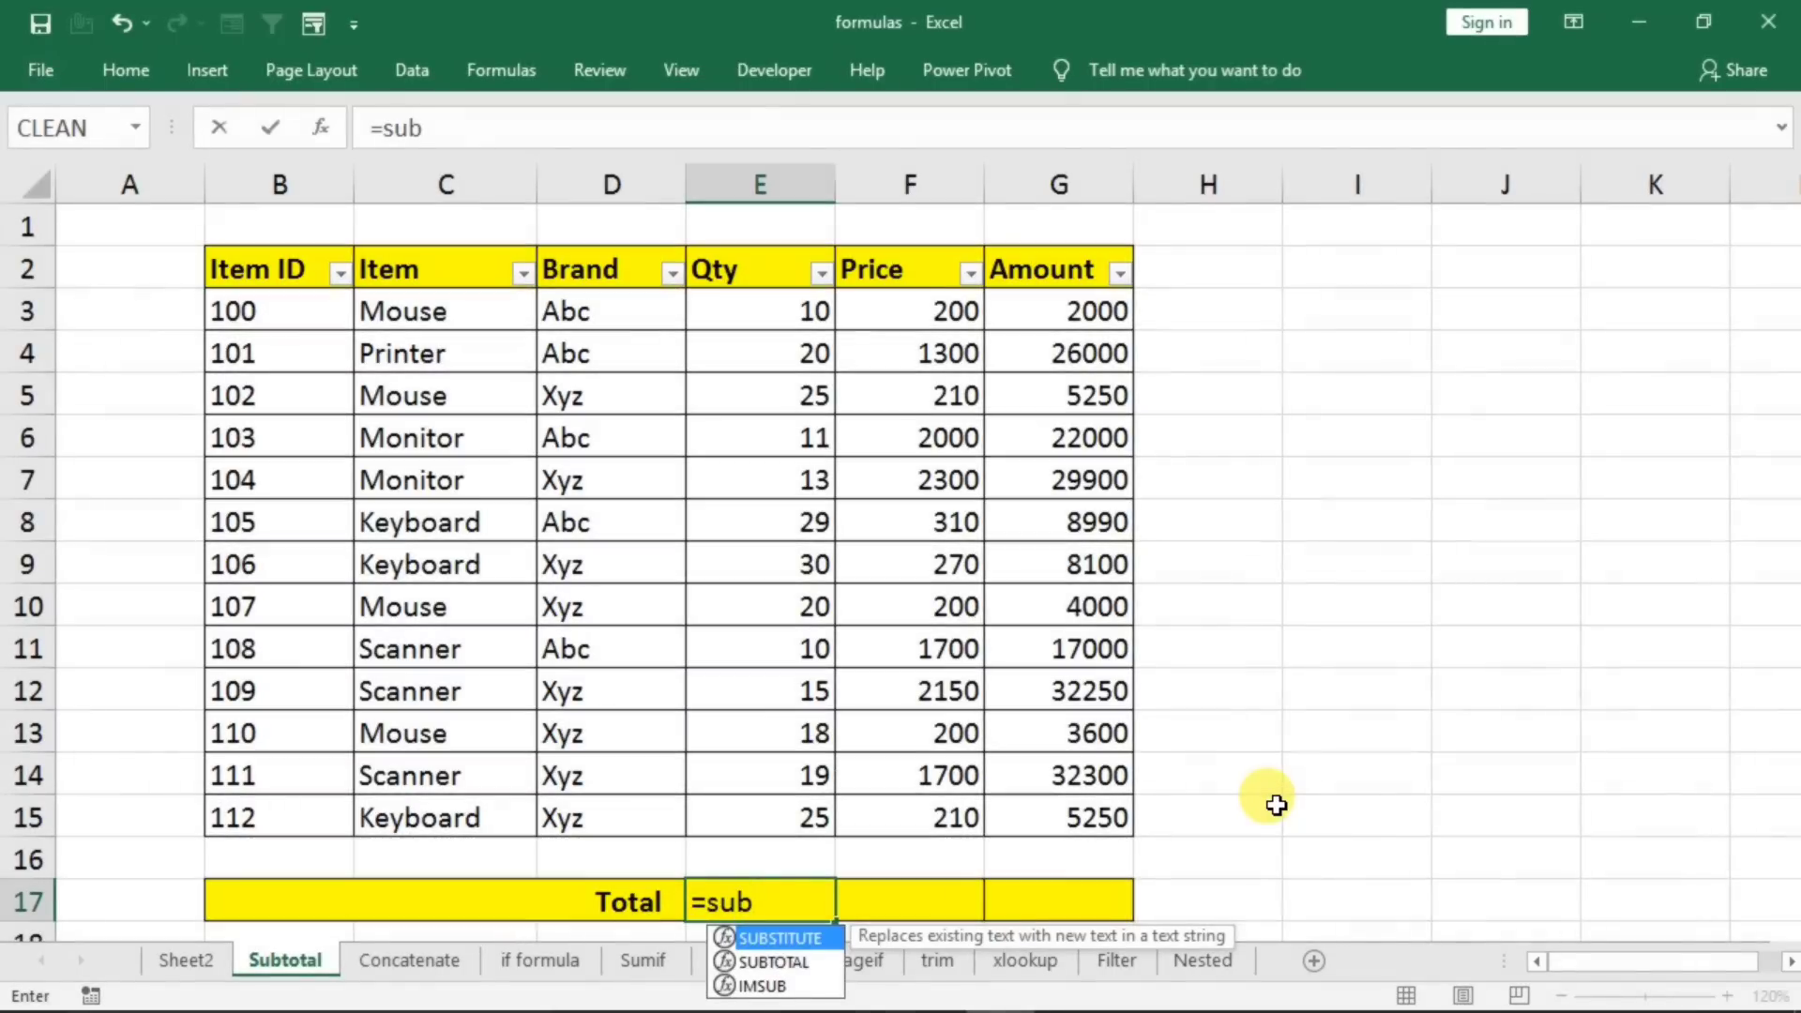
pyautogui.write('to')
pyautogui.press('Tab')
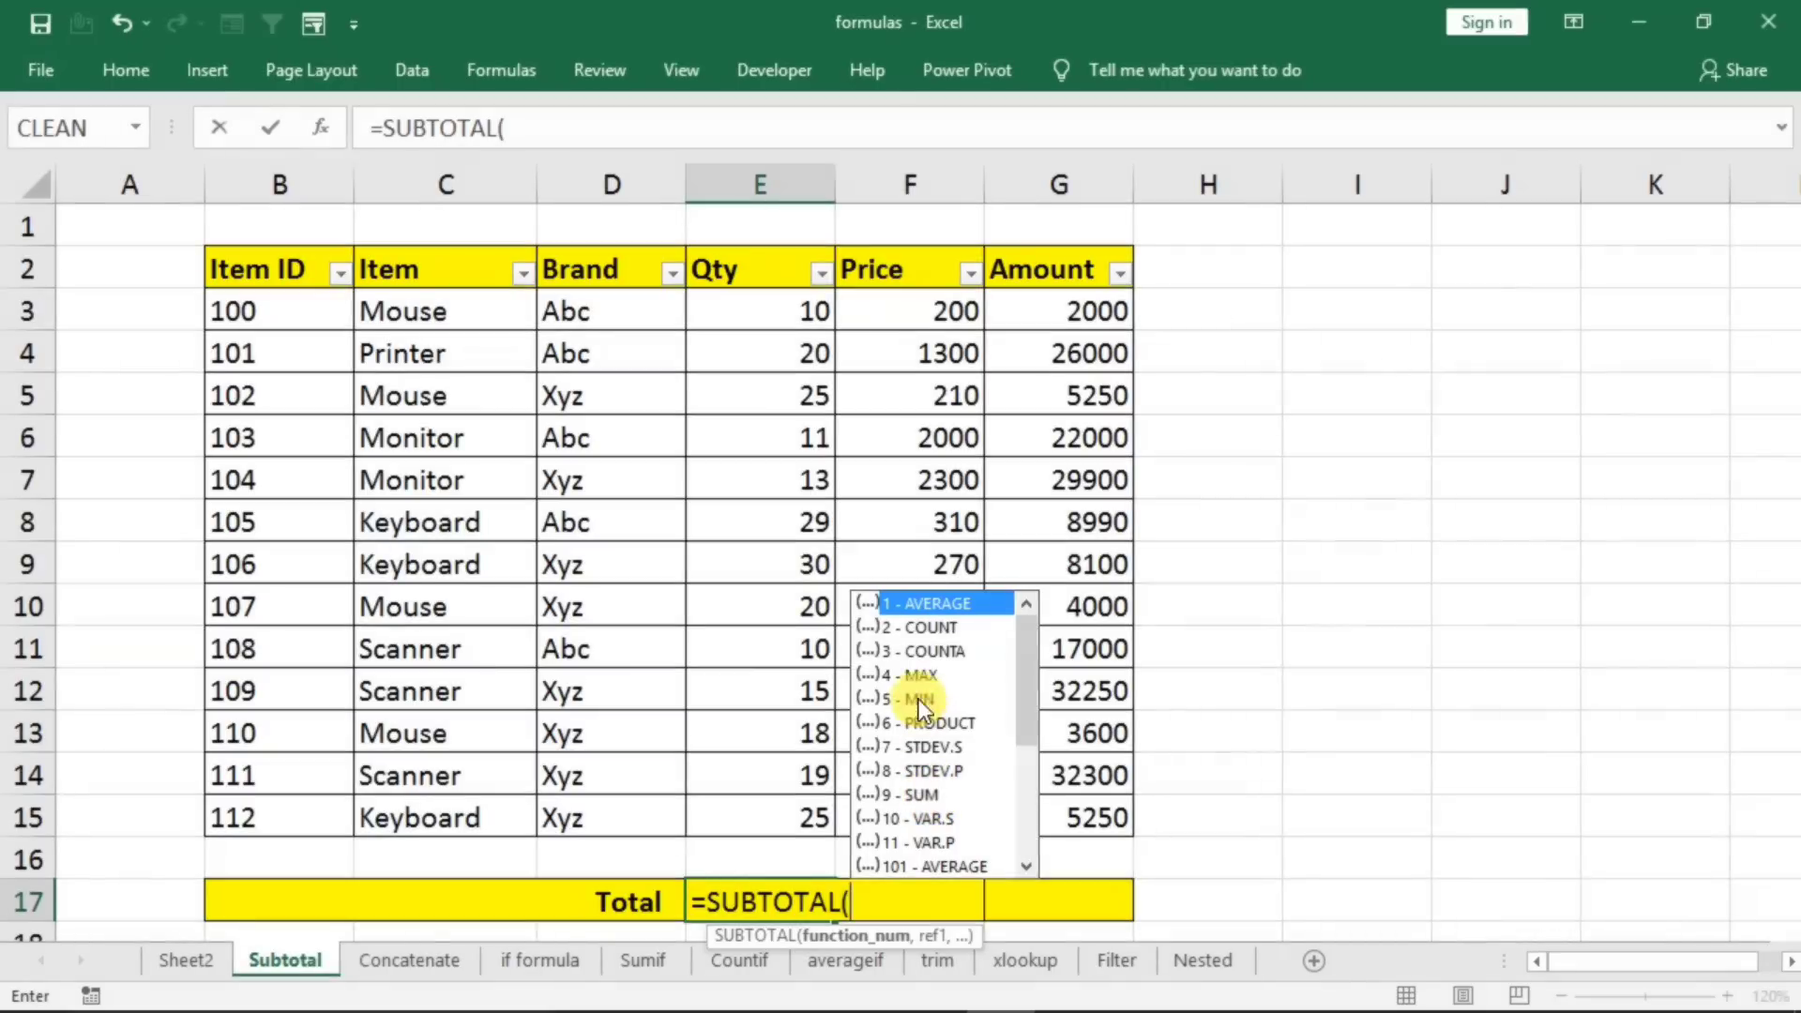
# - Examine the function numbers offered for SUBTOTAL's first argument, from 1 - AVERAGE through 111 - VAR.P
pyautogui.click(938, 625)
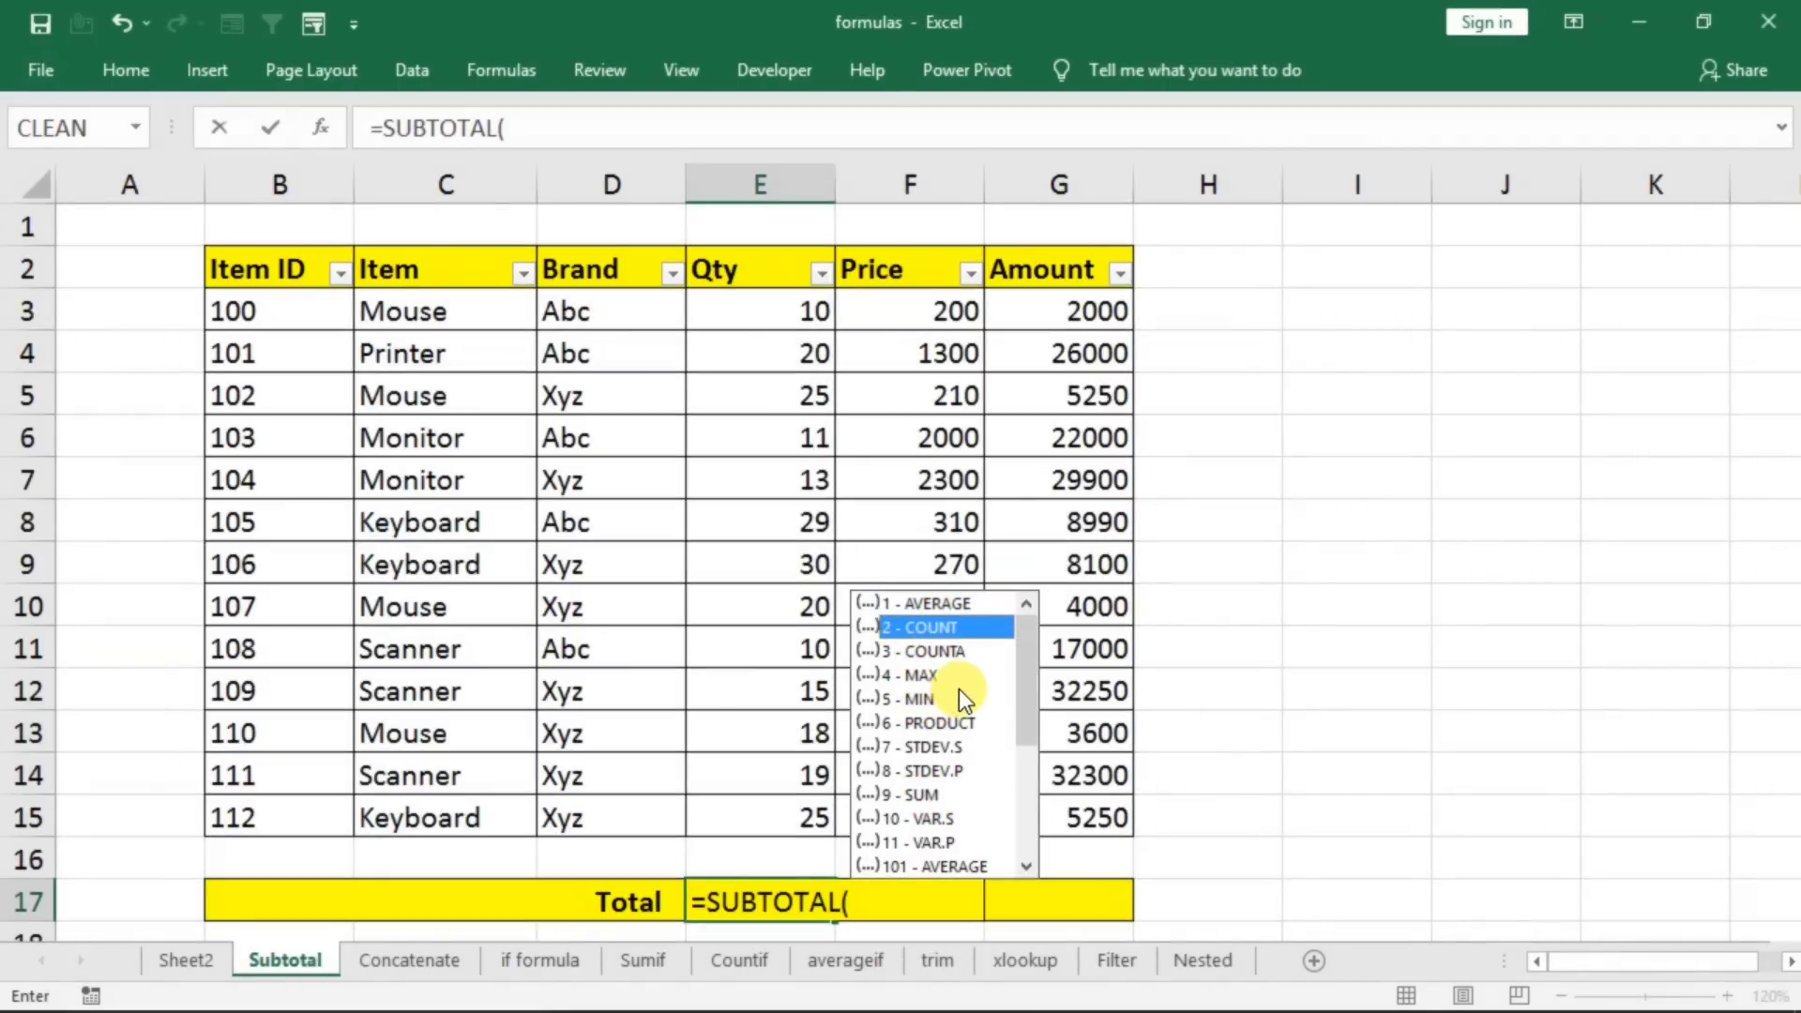
pyautogui.click(932, 678)
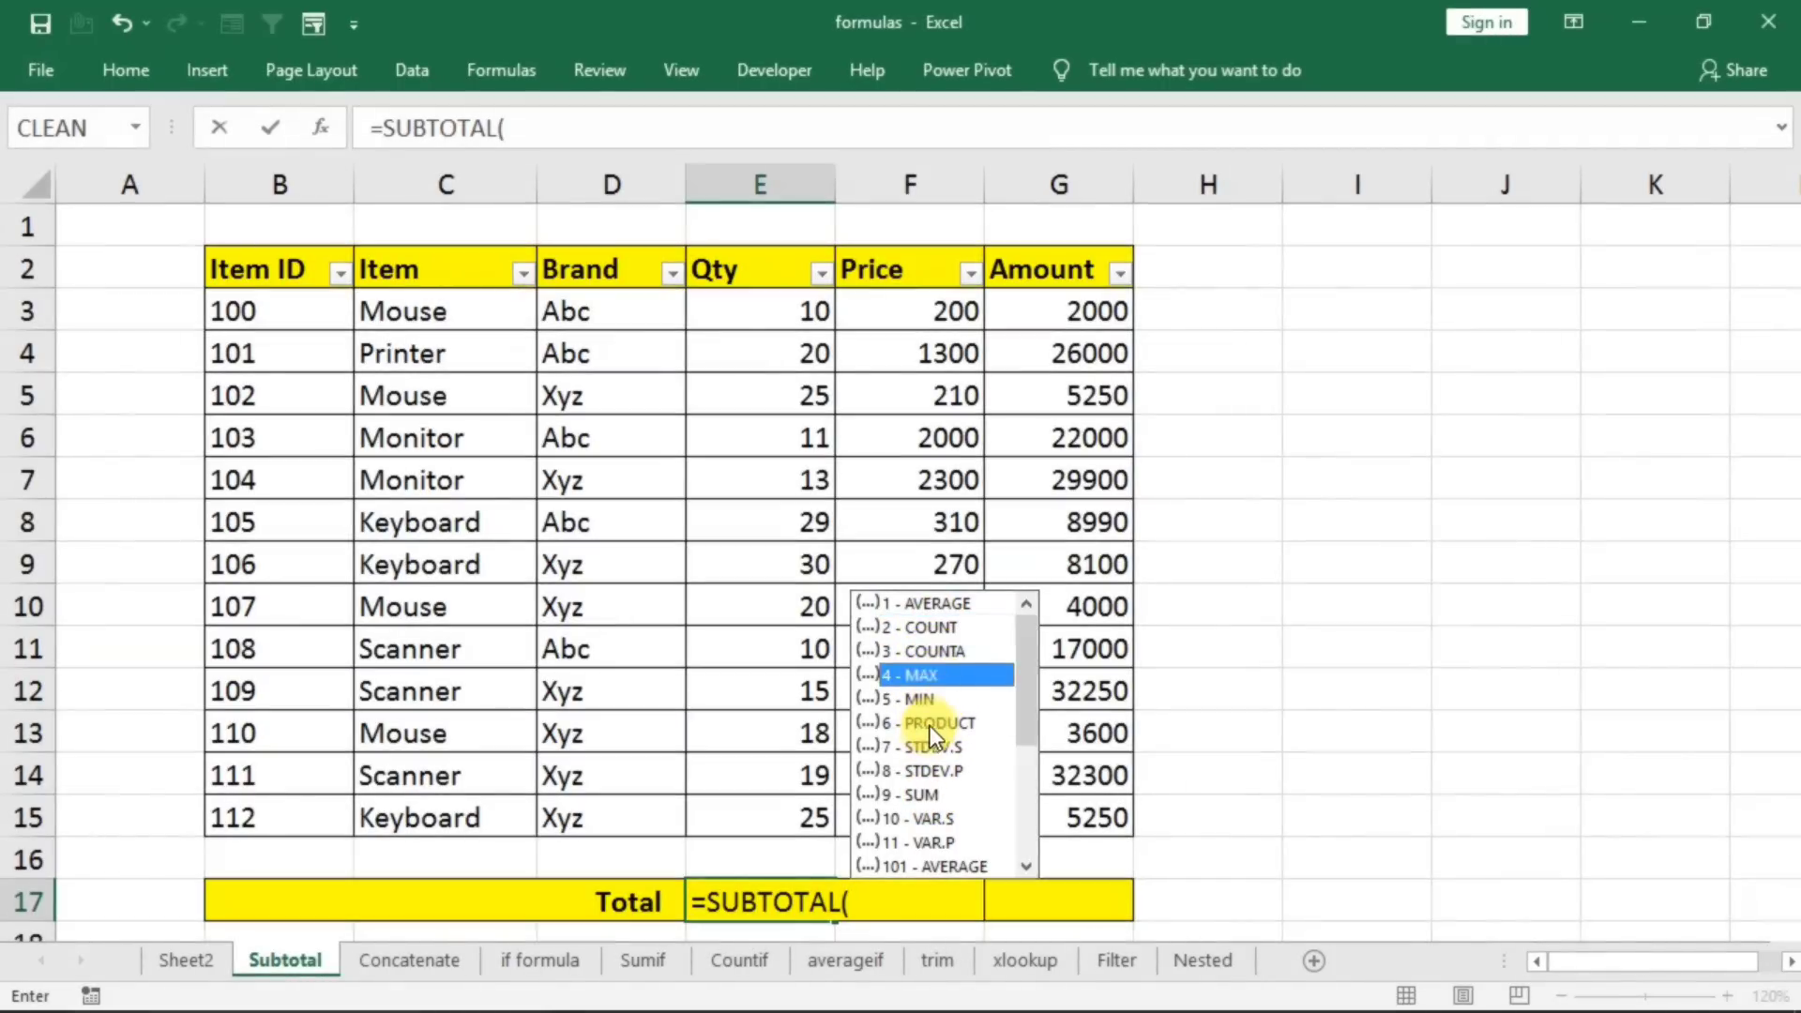
pyautogui.click(931, 701)
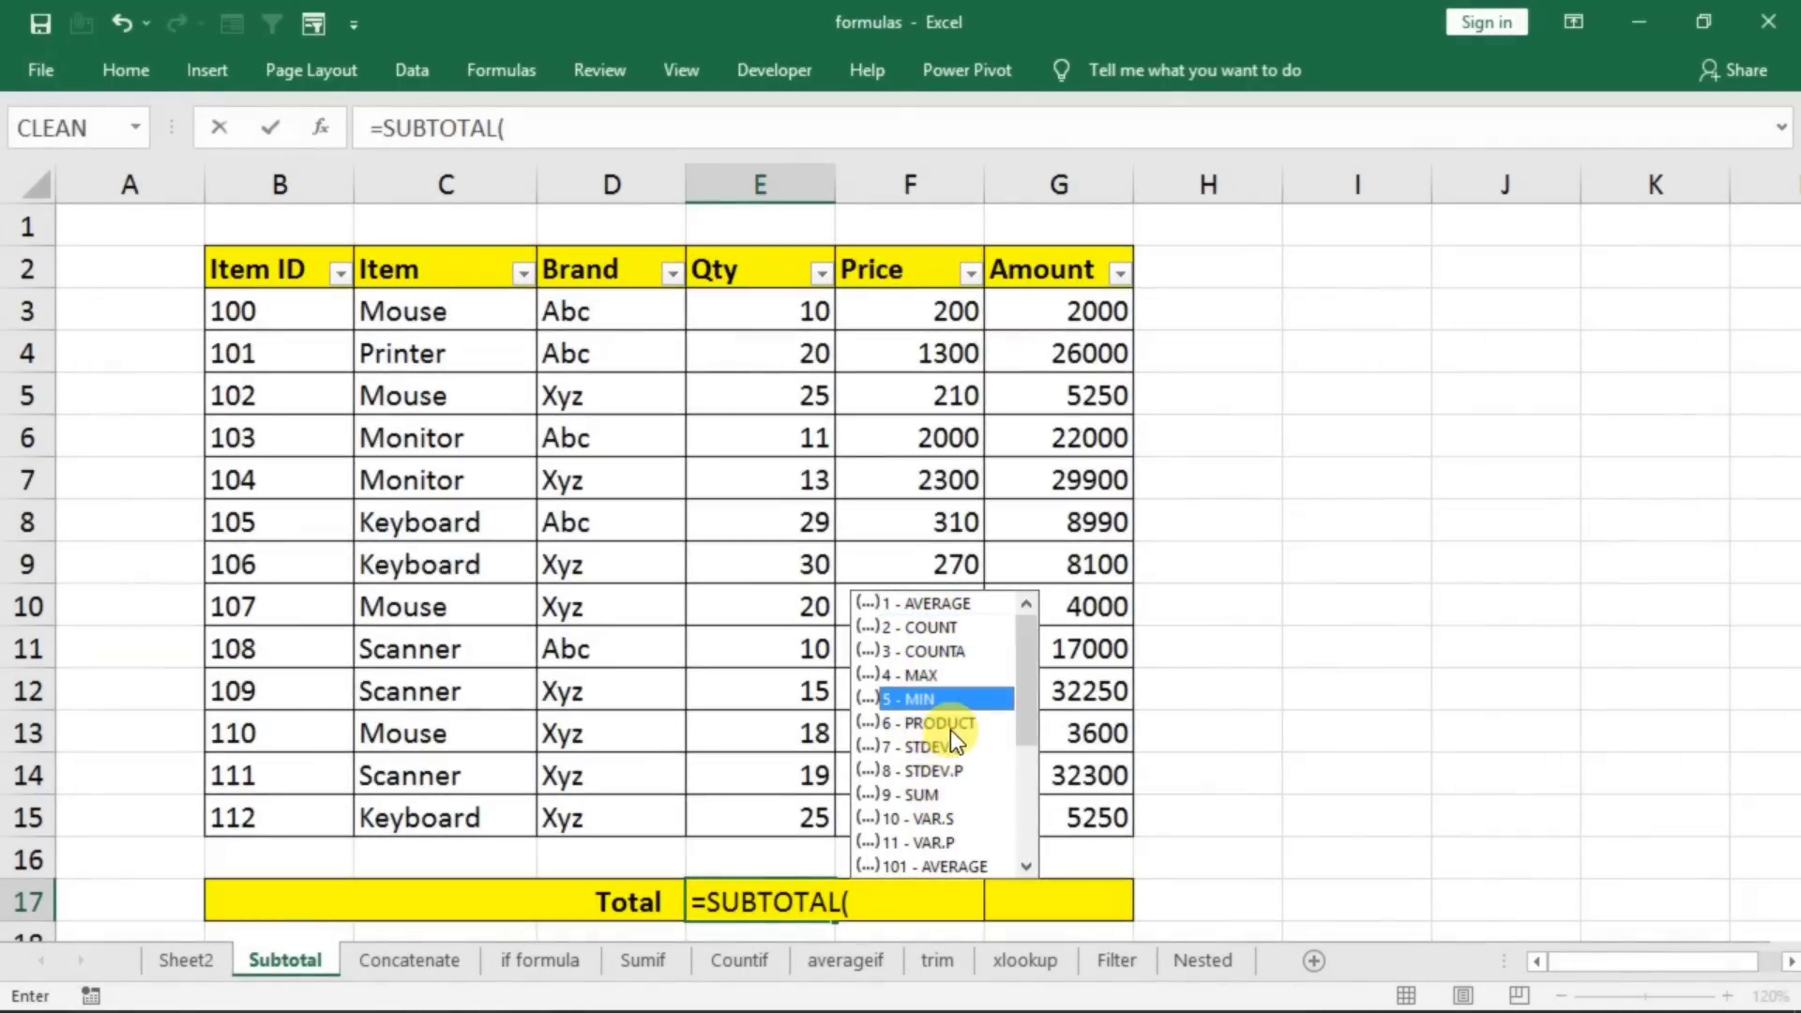
pyautogui.click(949, 725)
pyautogui.click(925, 798)
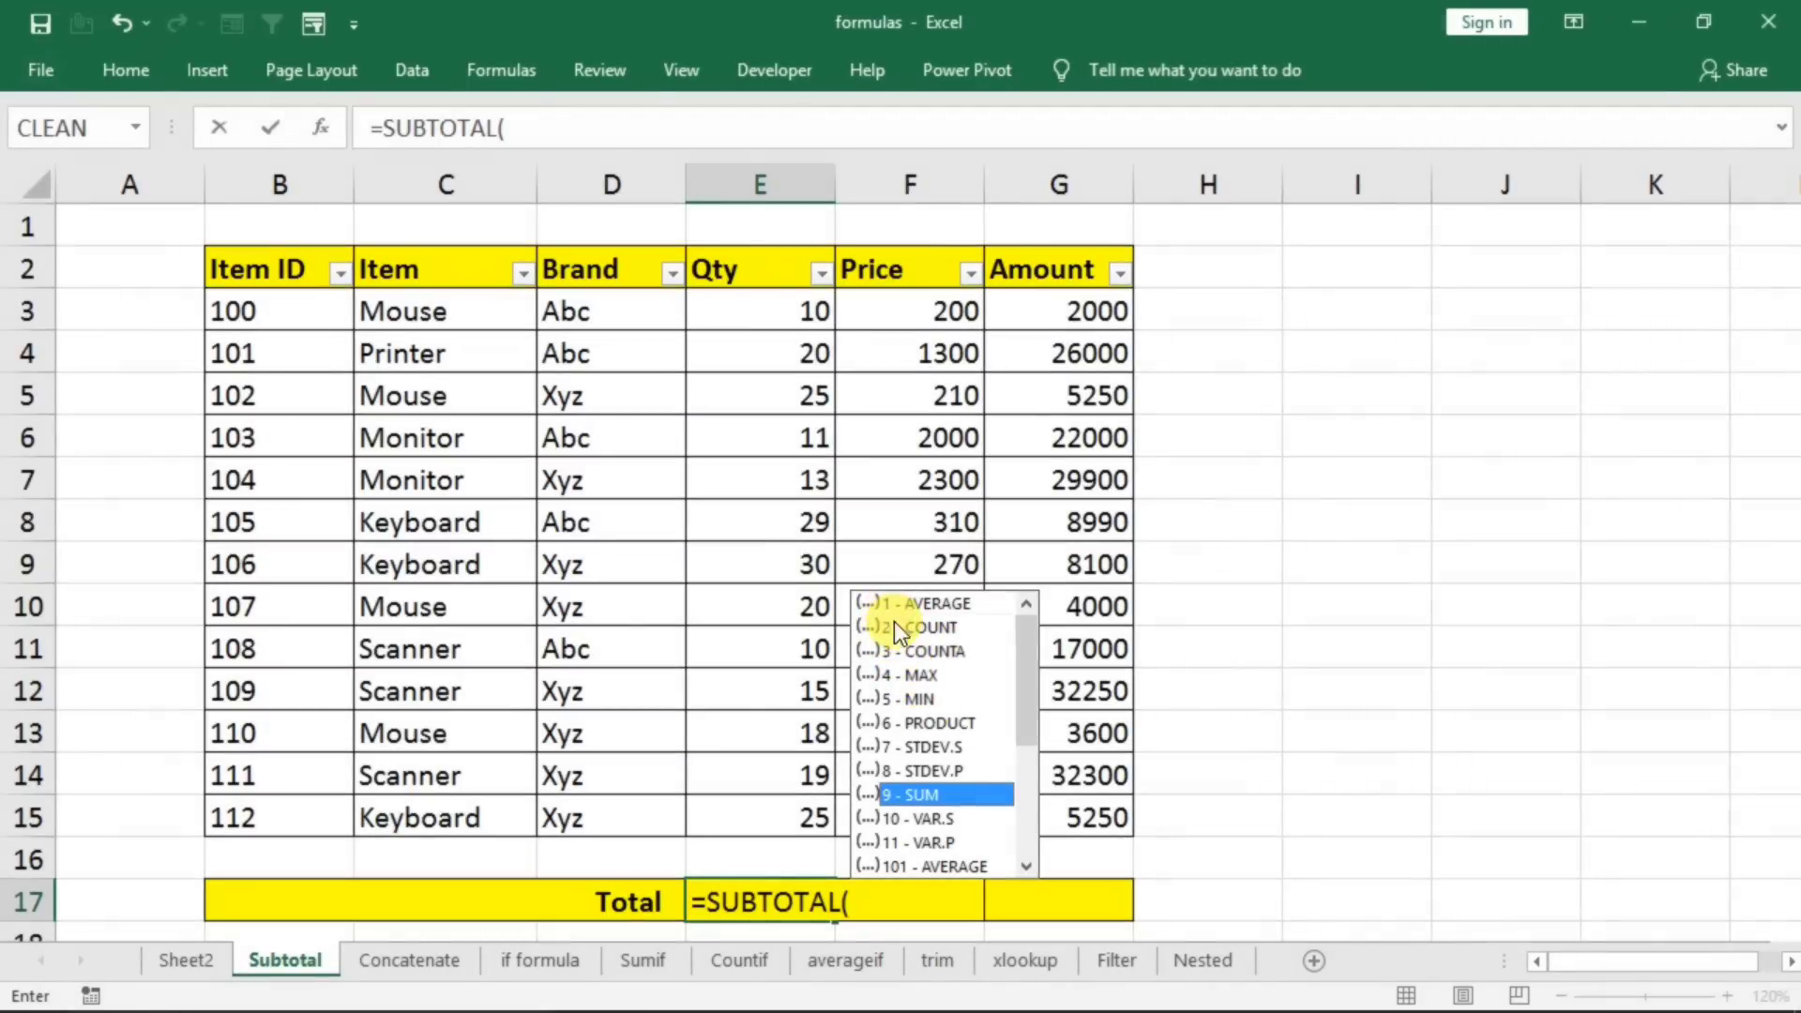
pyautogui.click(905, 848)
pyautogui.scroll(-1, 931, 796)
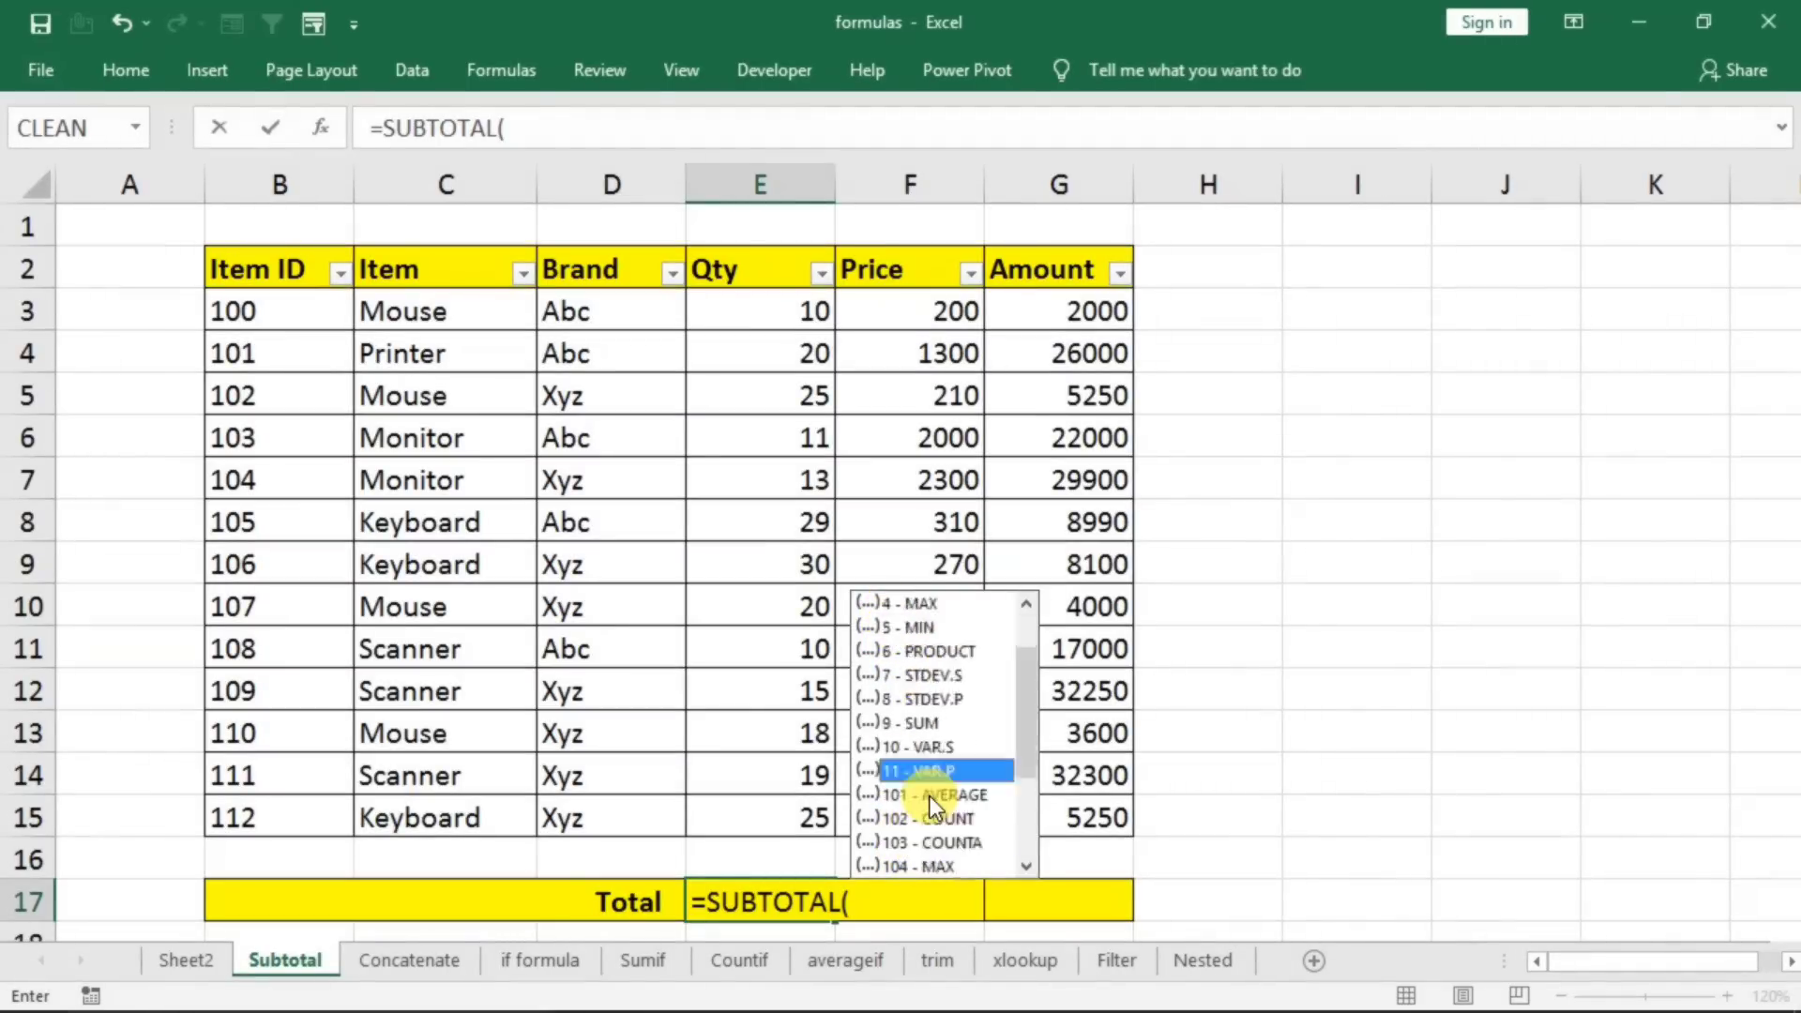
pyautogui.scroll(-2, 931, 795)
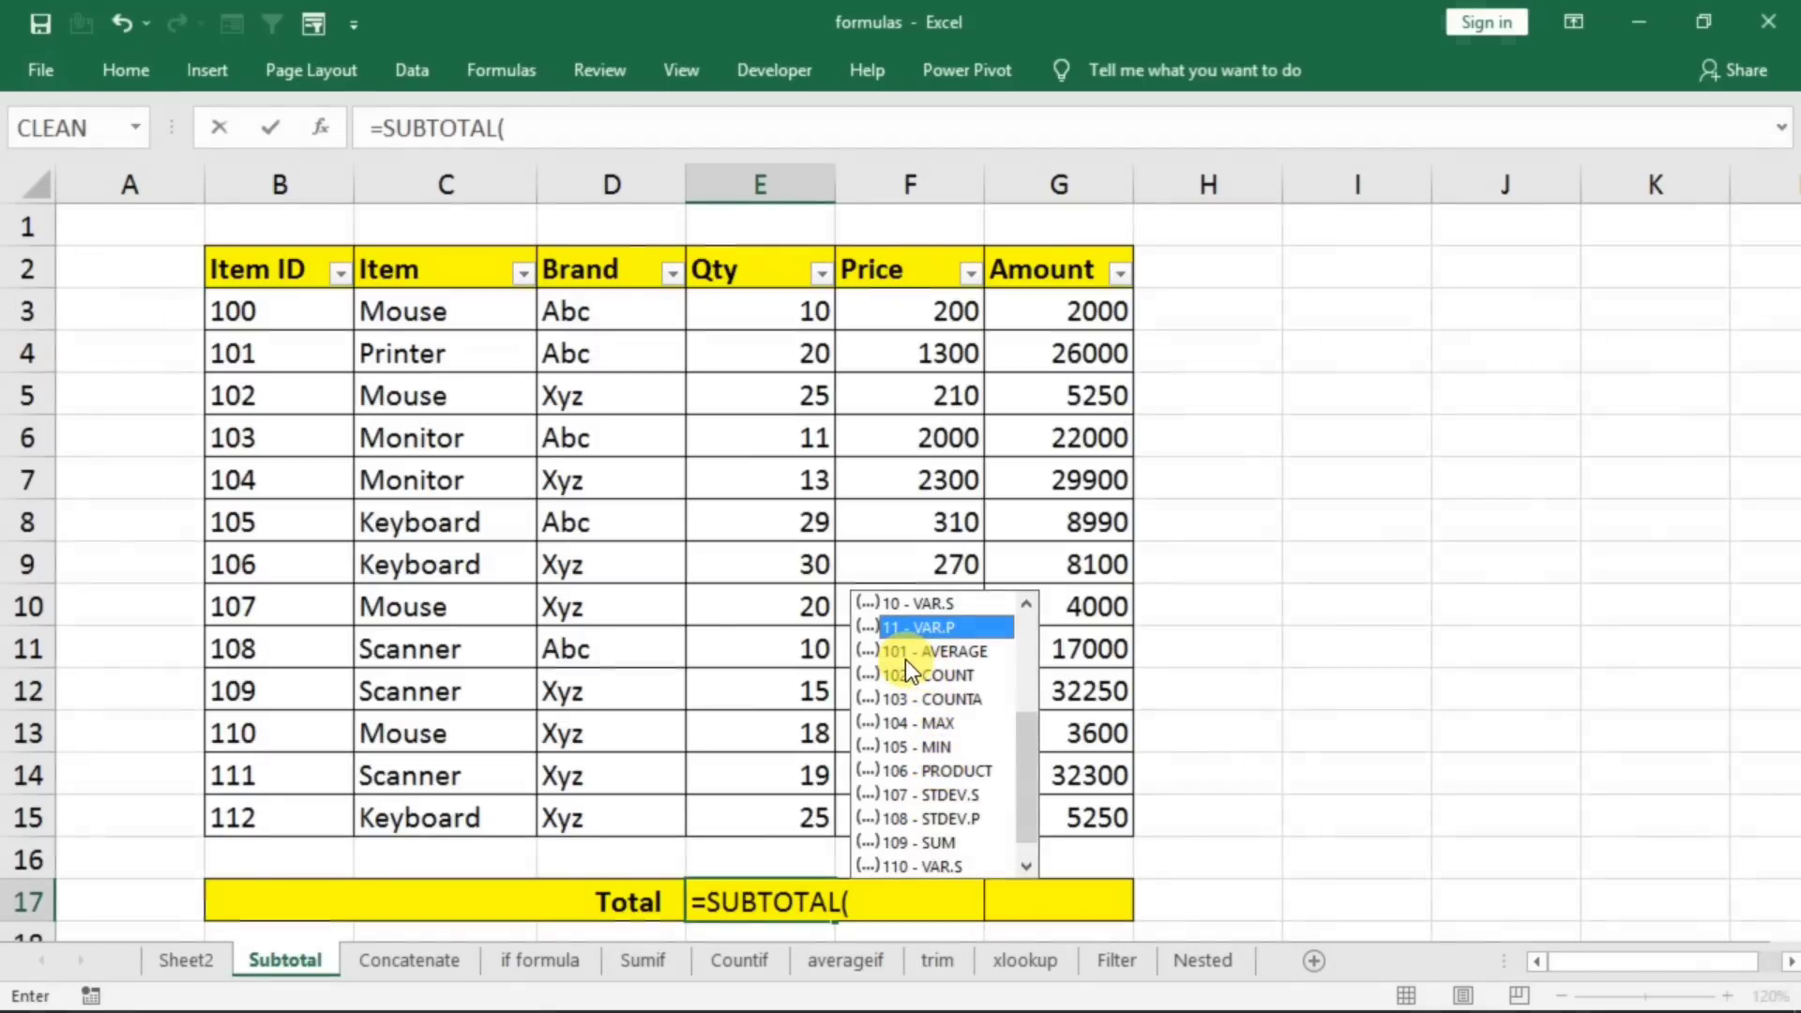
pyautogui.scroll(-1, 904, 677)
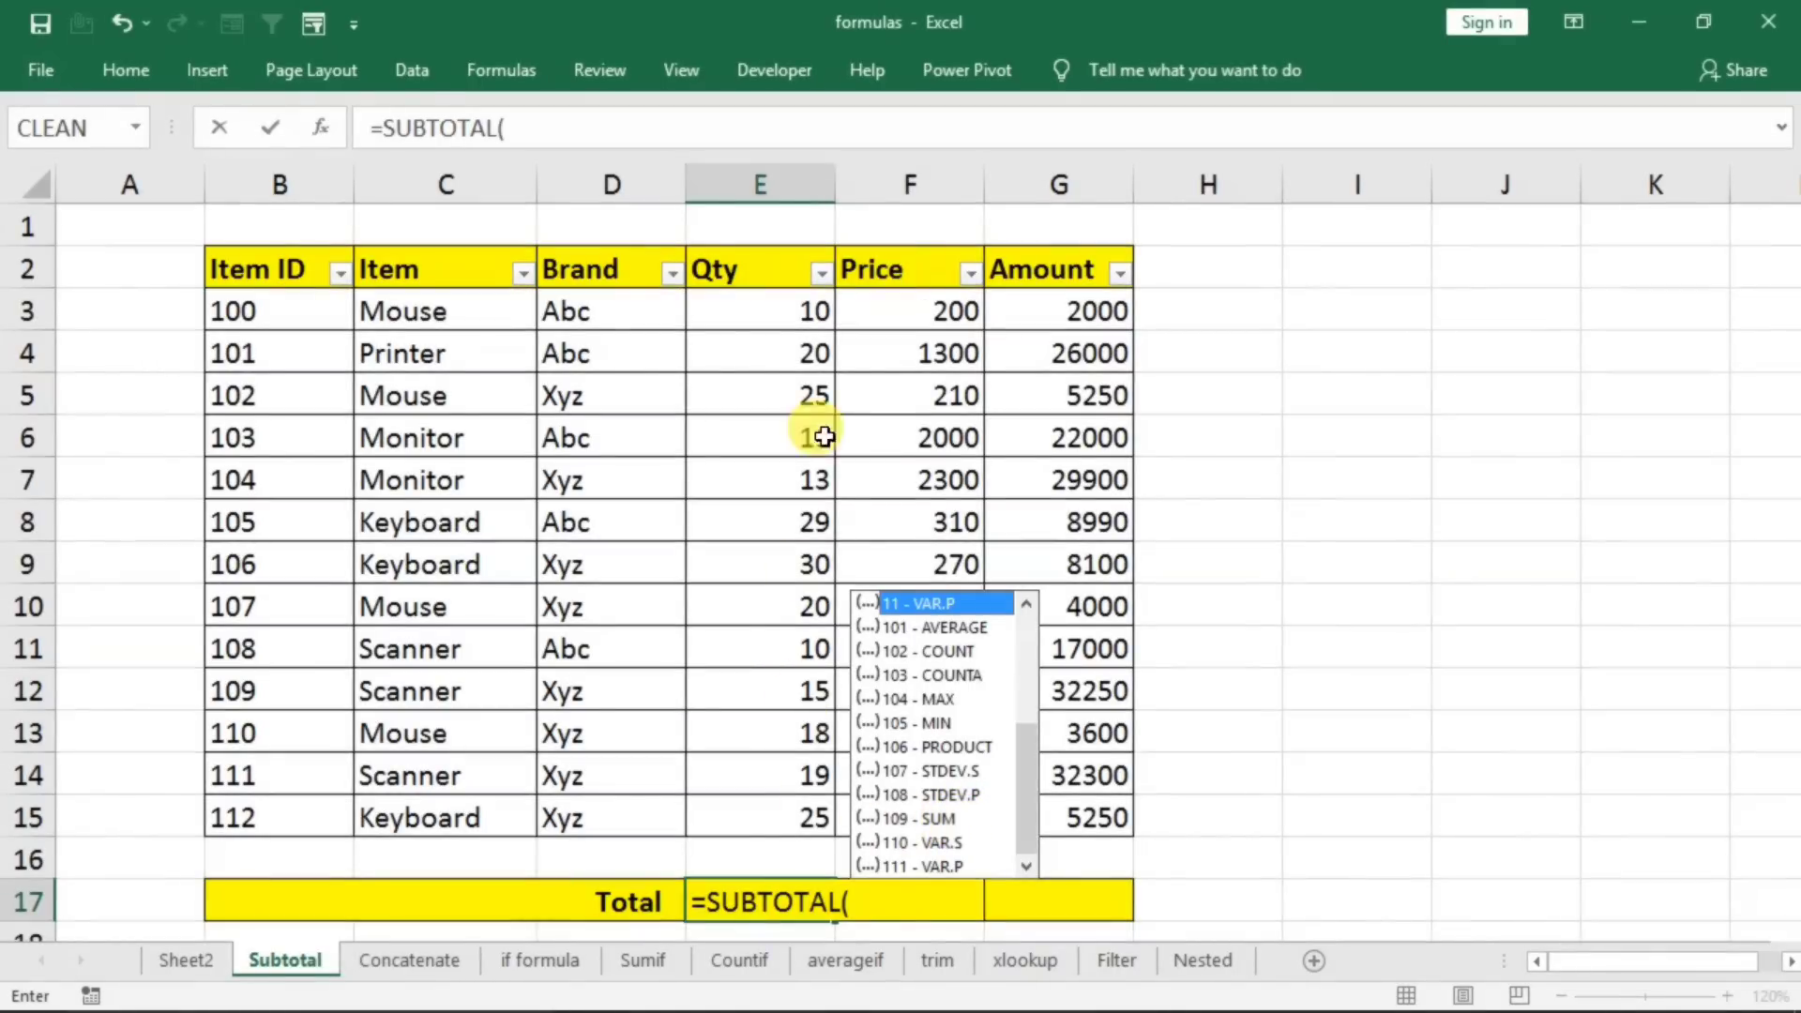
pyautogui.scroll(4, 939, 769)
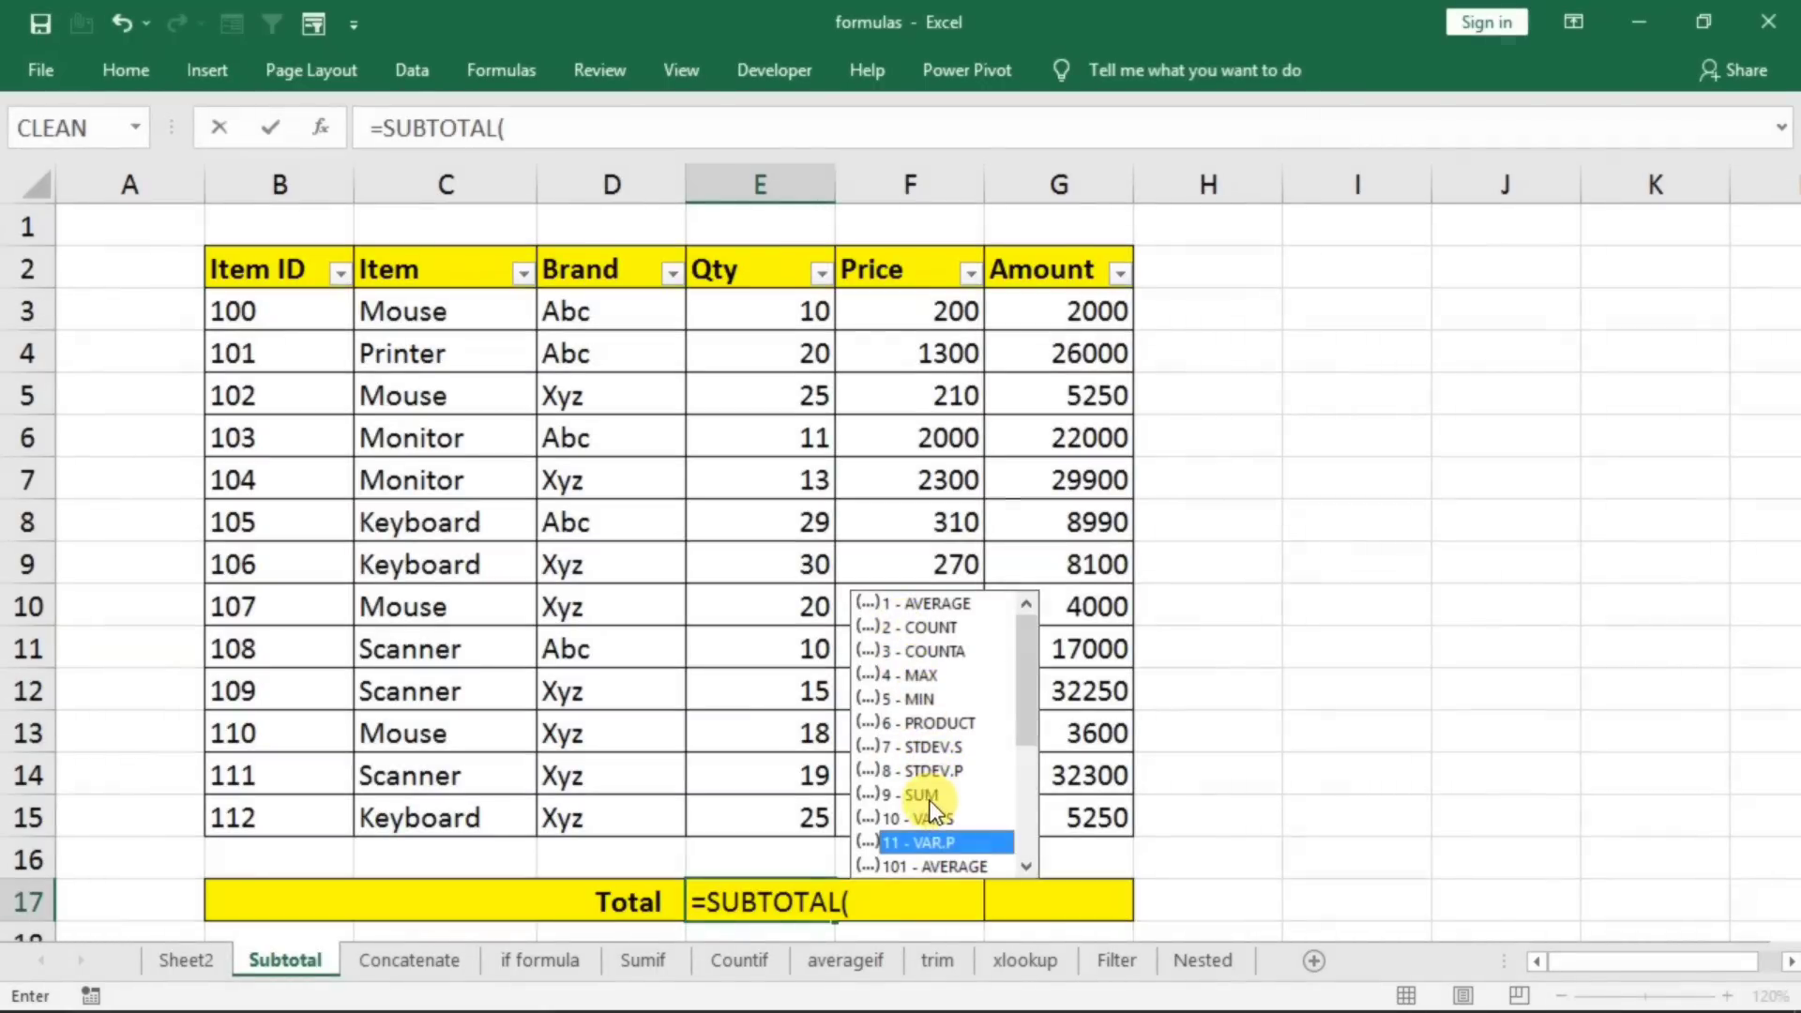
# - Complete the Qty total in E17 with function 9 - SUM over the quantities, as =SUBTOTAL(9,E3:E15)
pyautogui.click(925, 798)
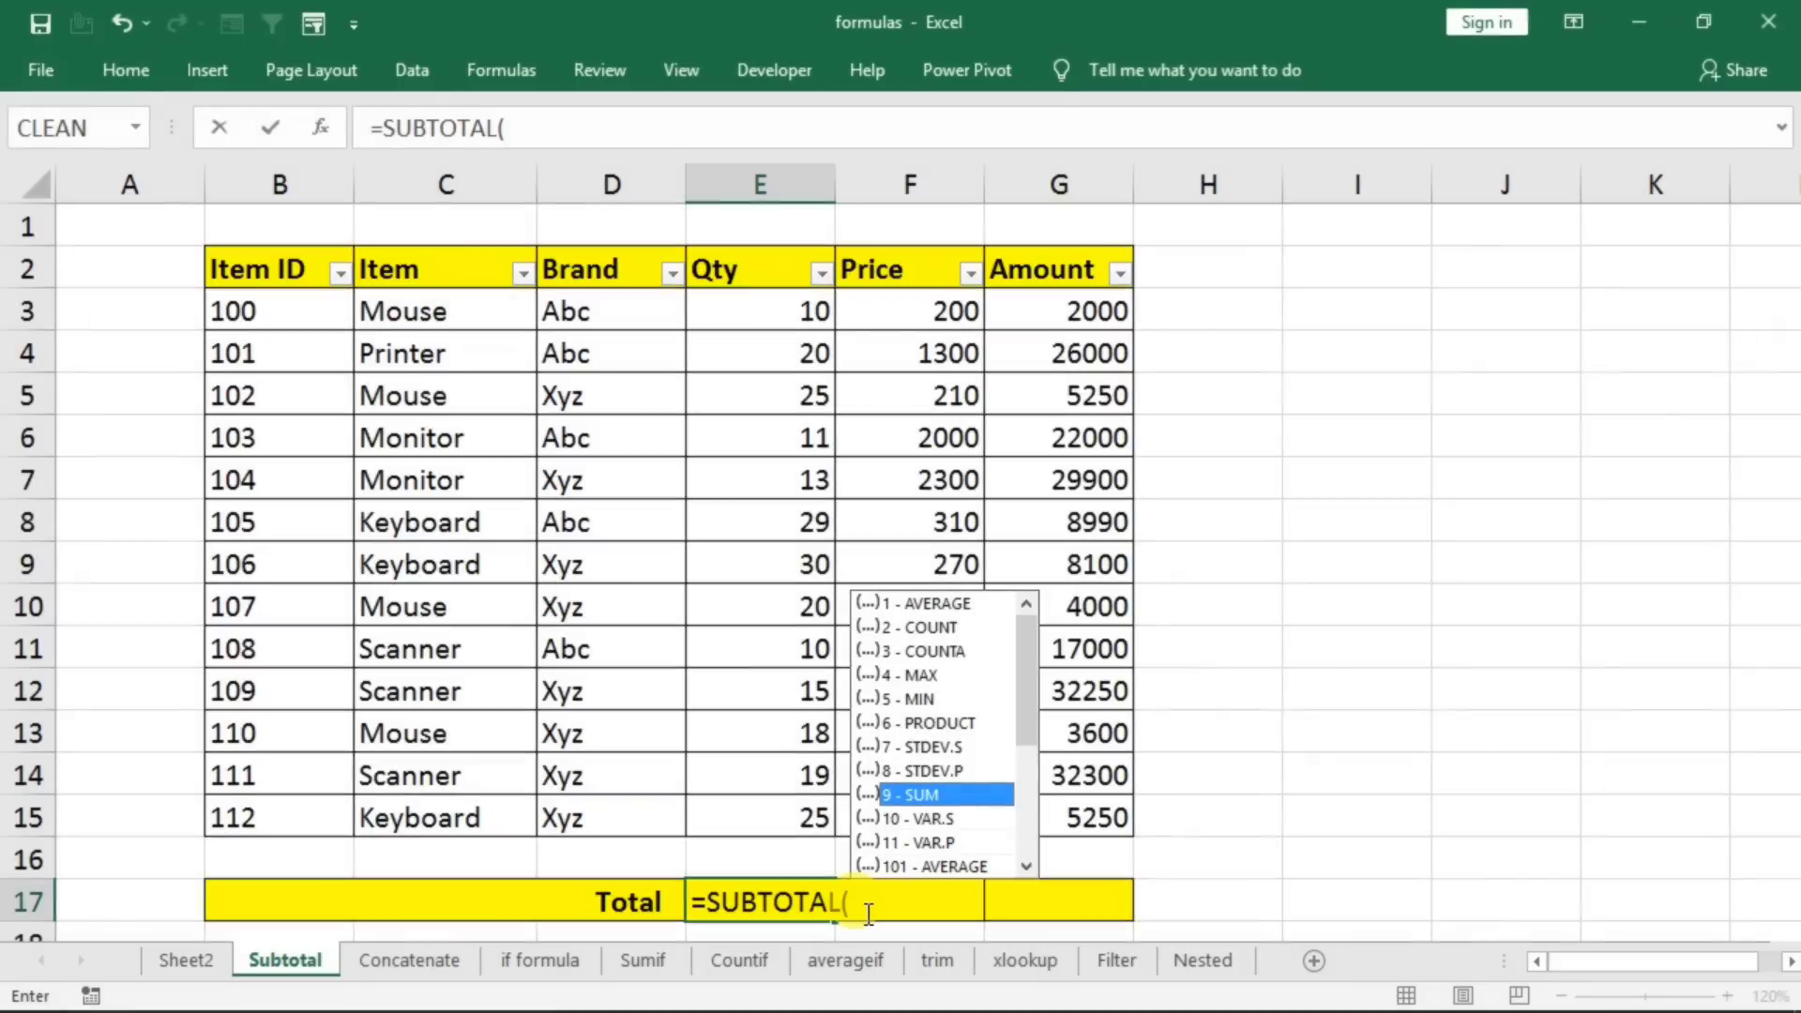
pyautogui.doubleClick(921, 801)
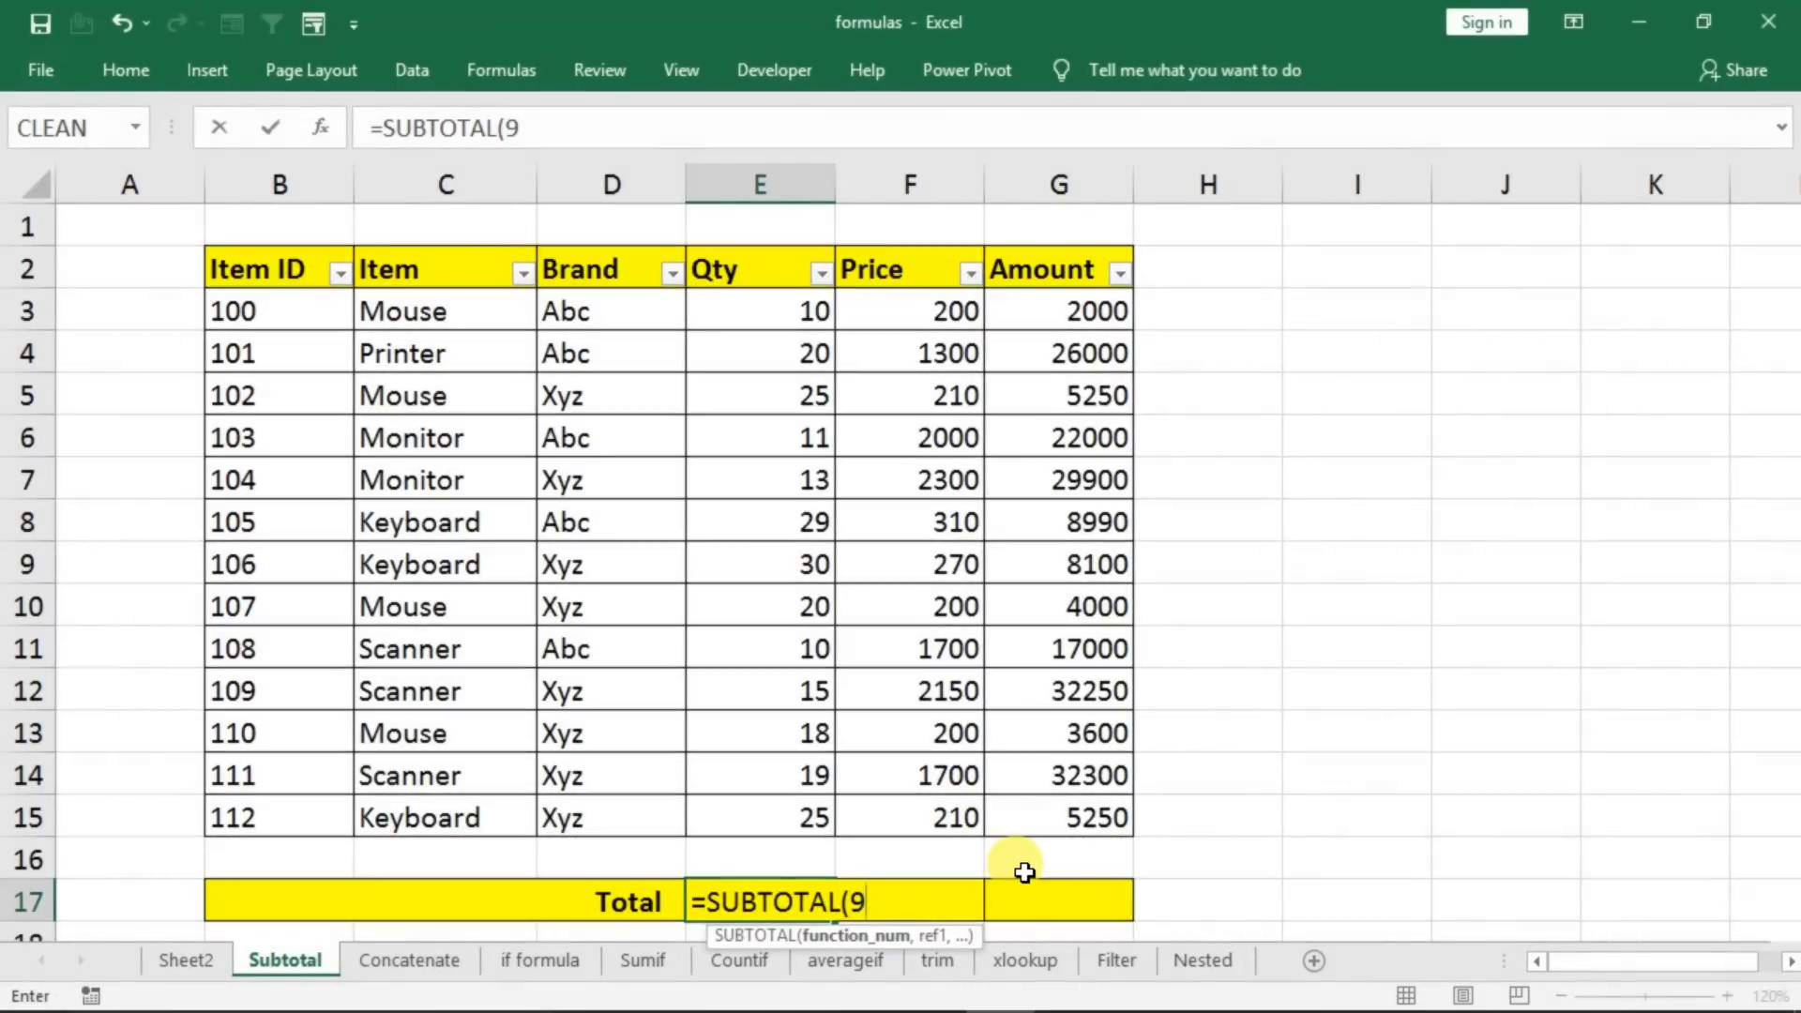
pyautogui.write(',')
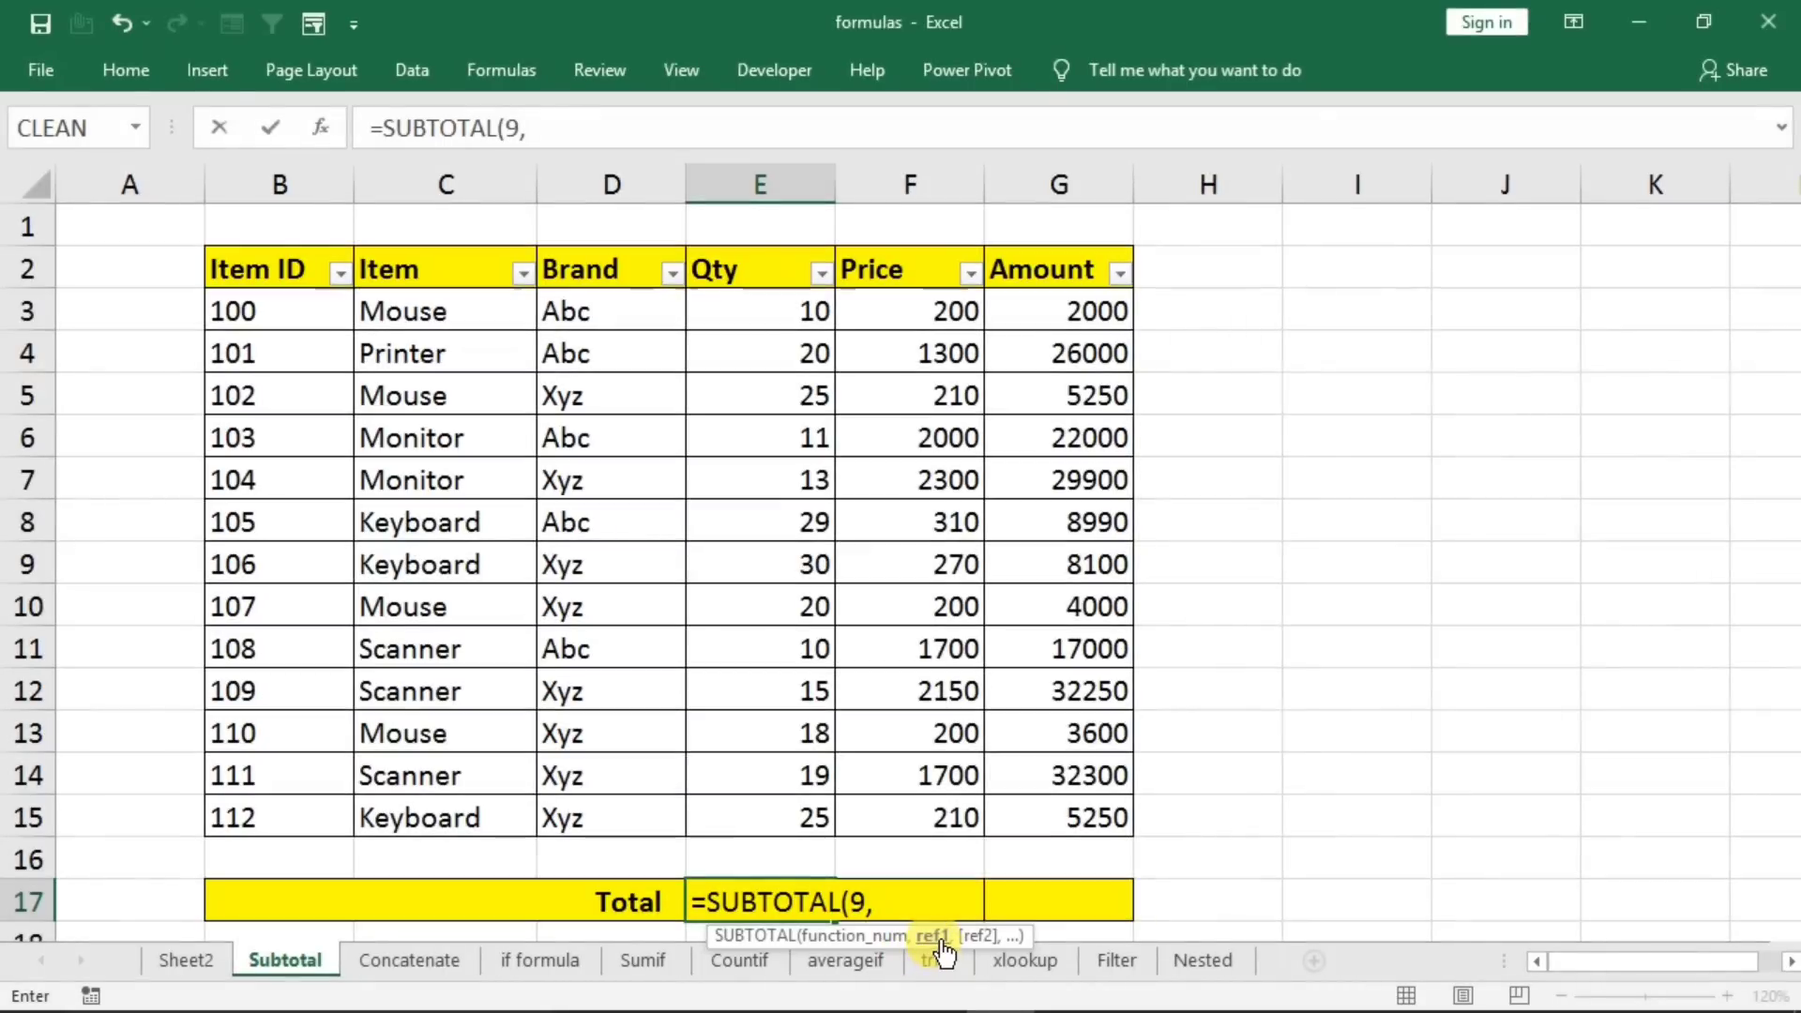
pyautogui.moveTo(756, 310); pyautogui.dragTo(751, 820)
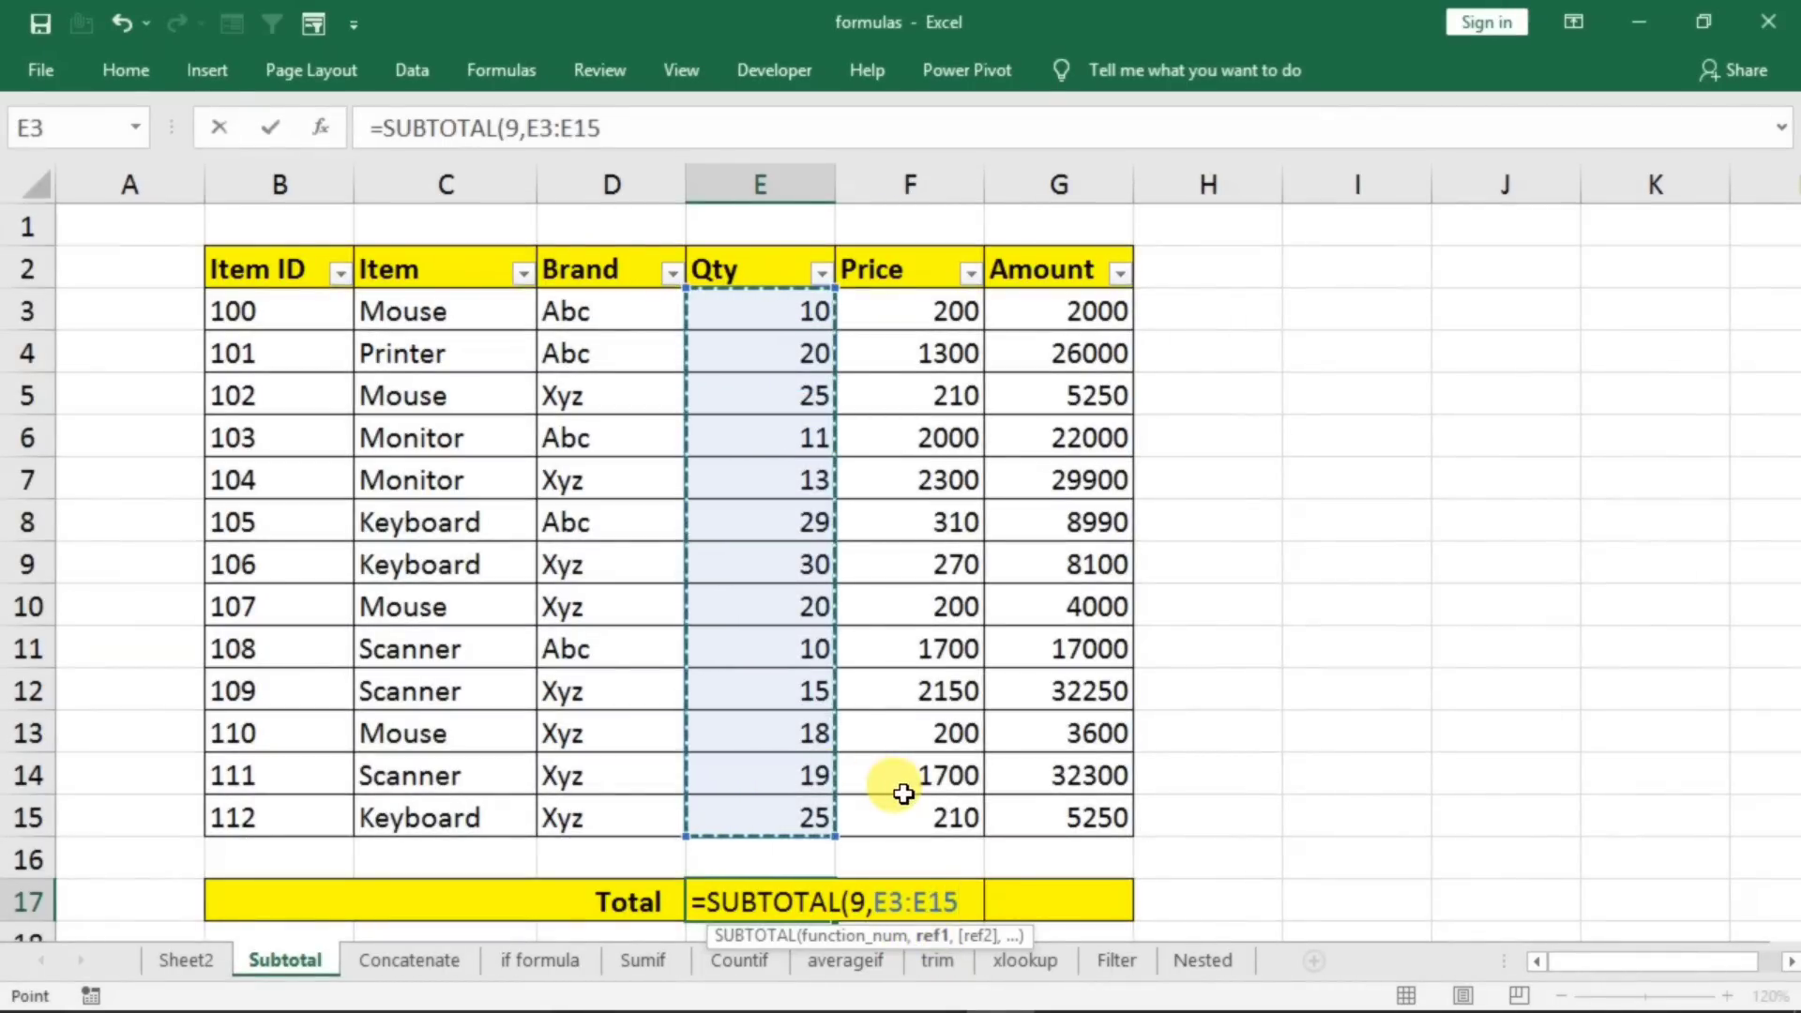
pyautogui.write(')')
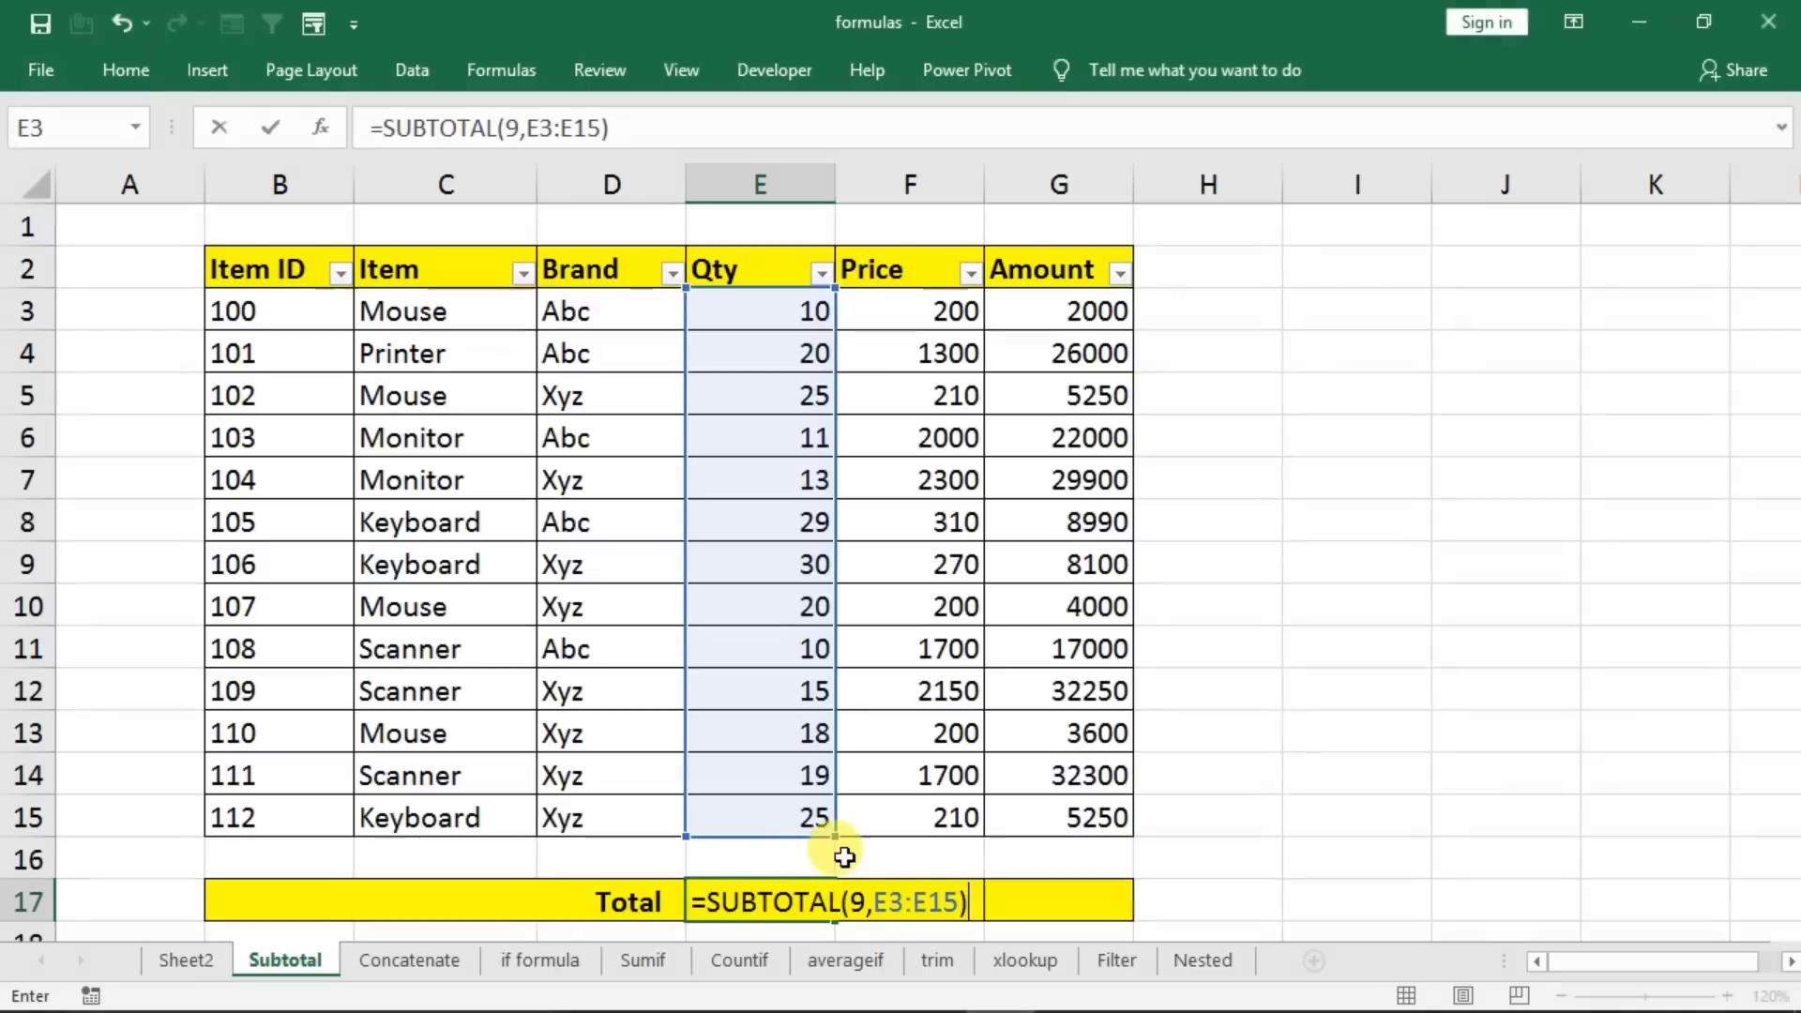
pyautogui.press('Return')
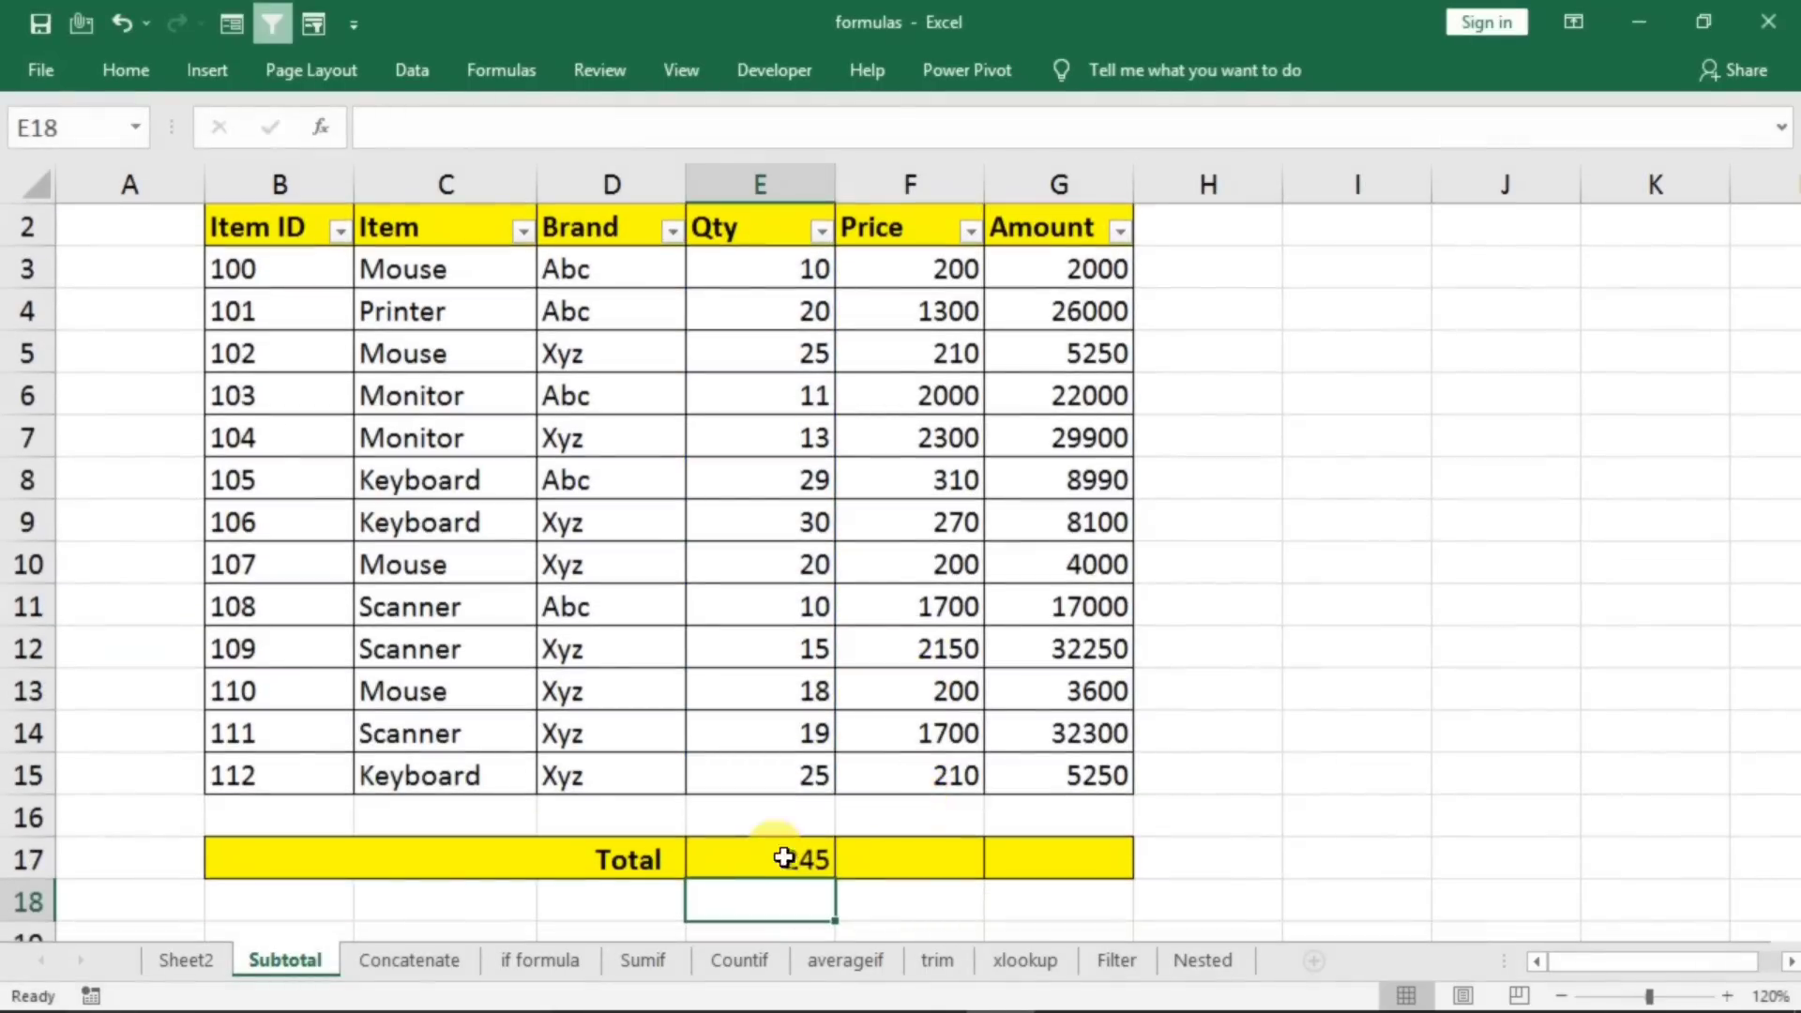
pyautogui.click(758, 858)
pyautogui.scroll(1, 769, 863)
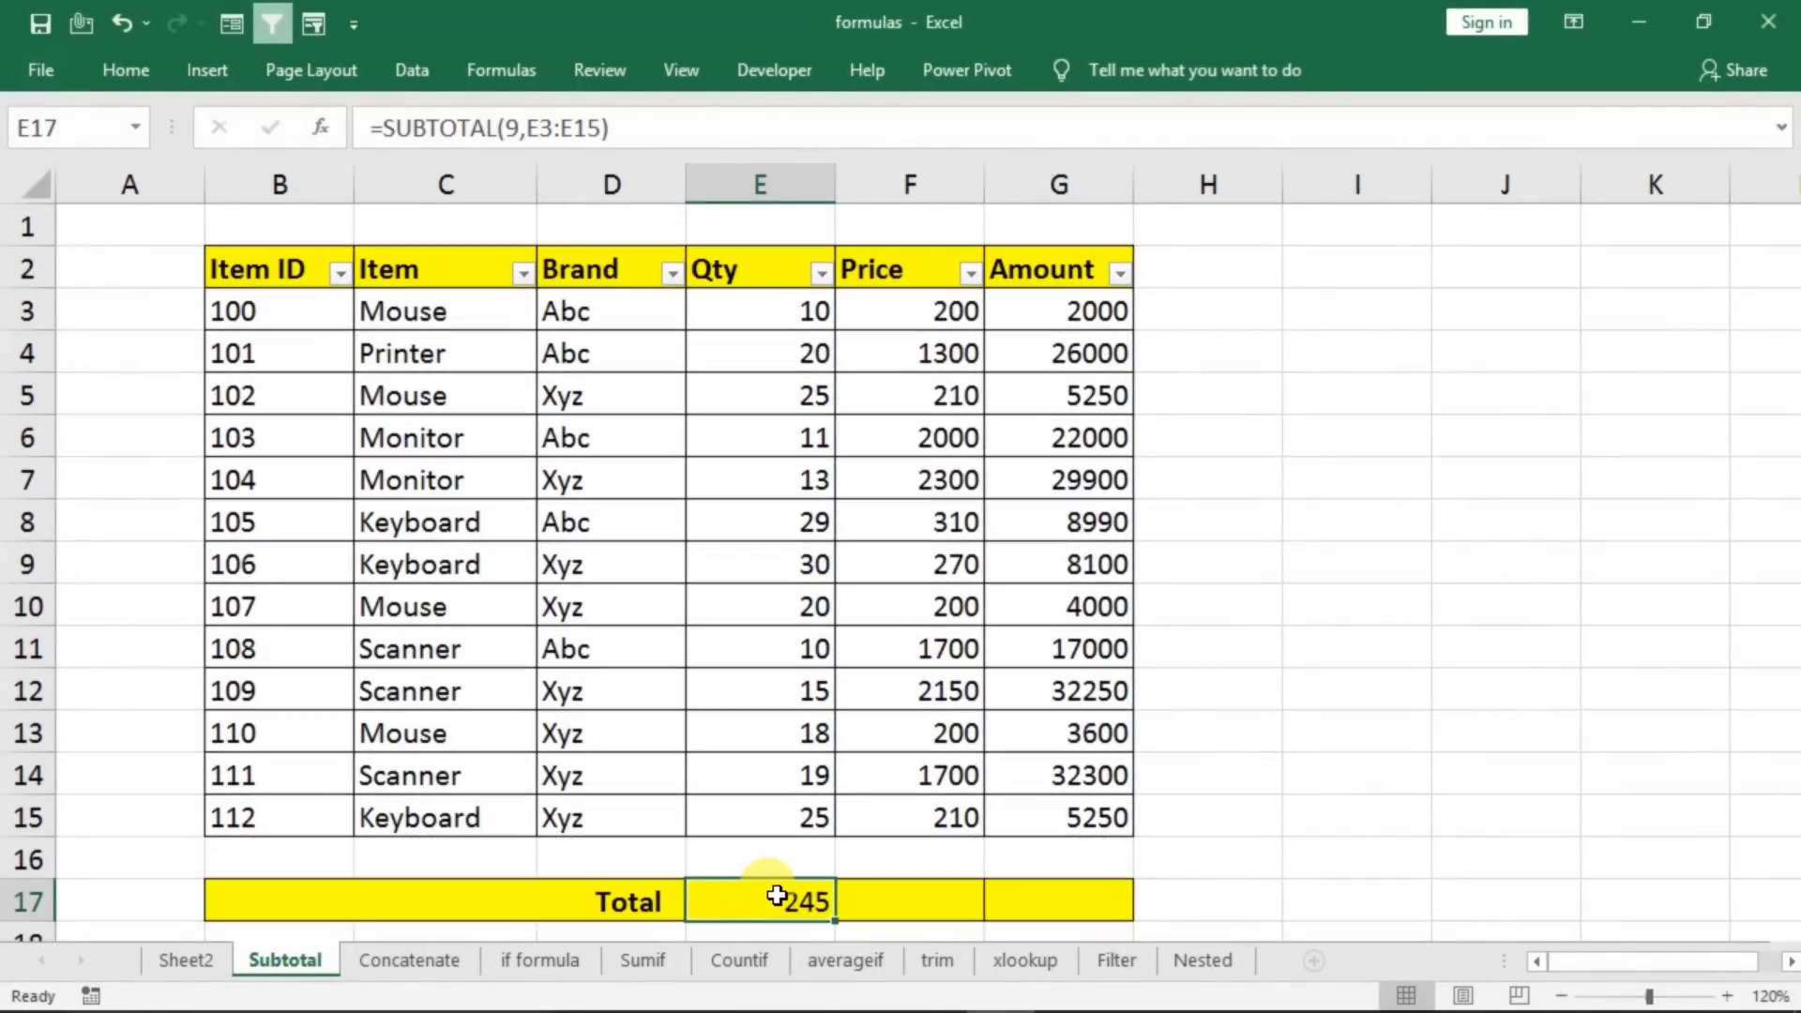
# - Filter the Item column to Mouse and compare the visible quantities' sum with the SUBTOTAL result
pyautogui.click(523, 274)
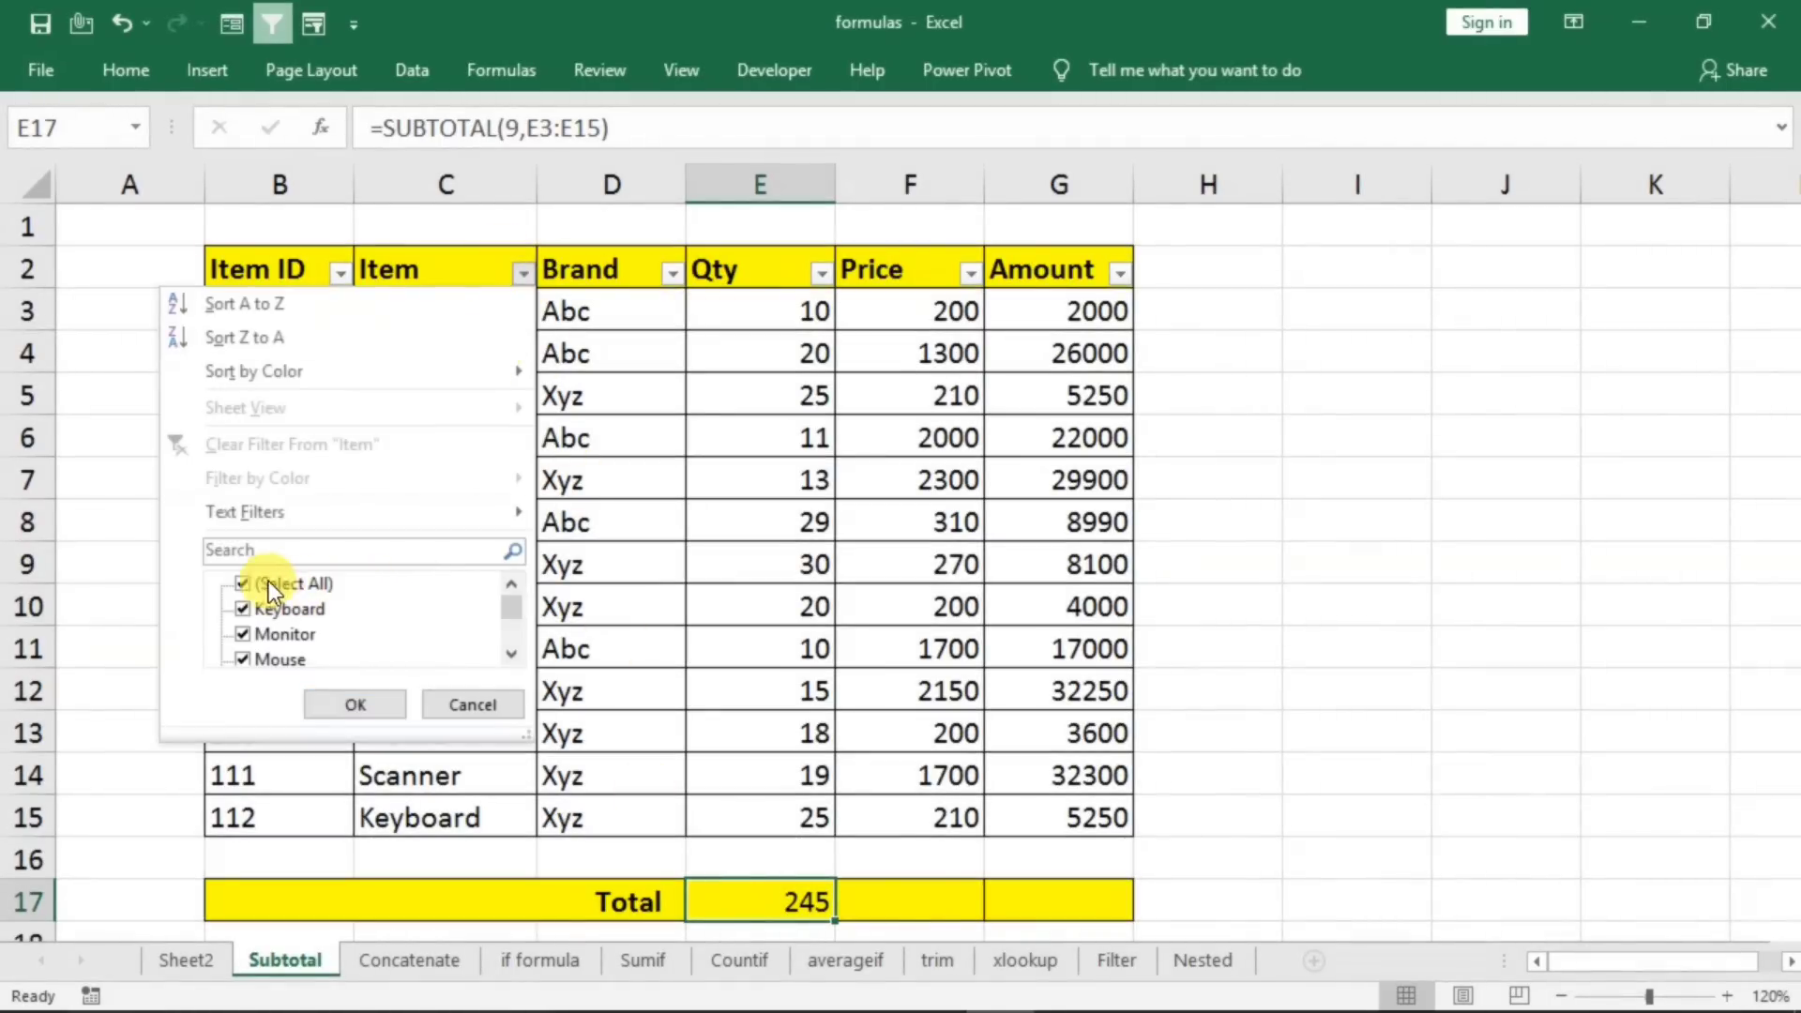
pyautogui.click(246, 660)
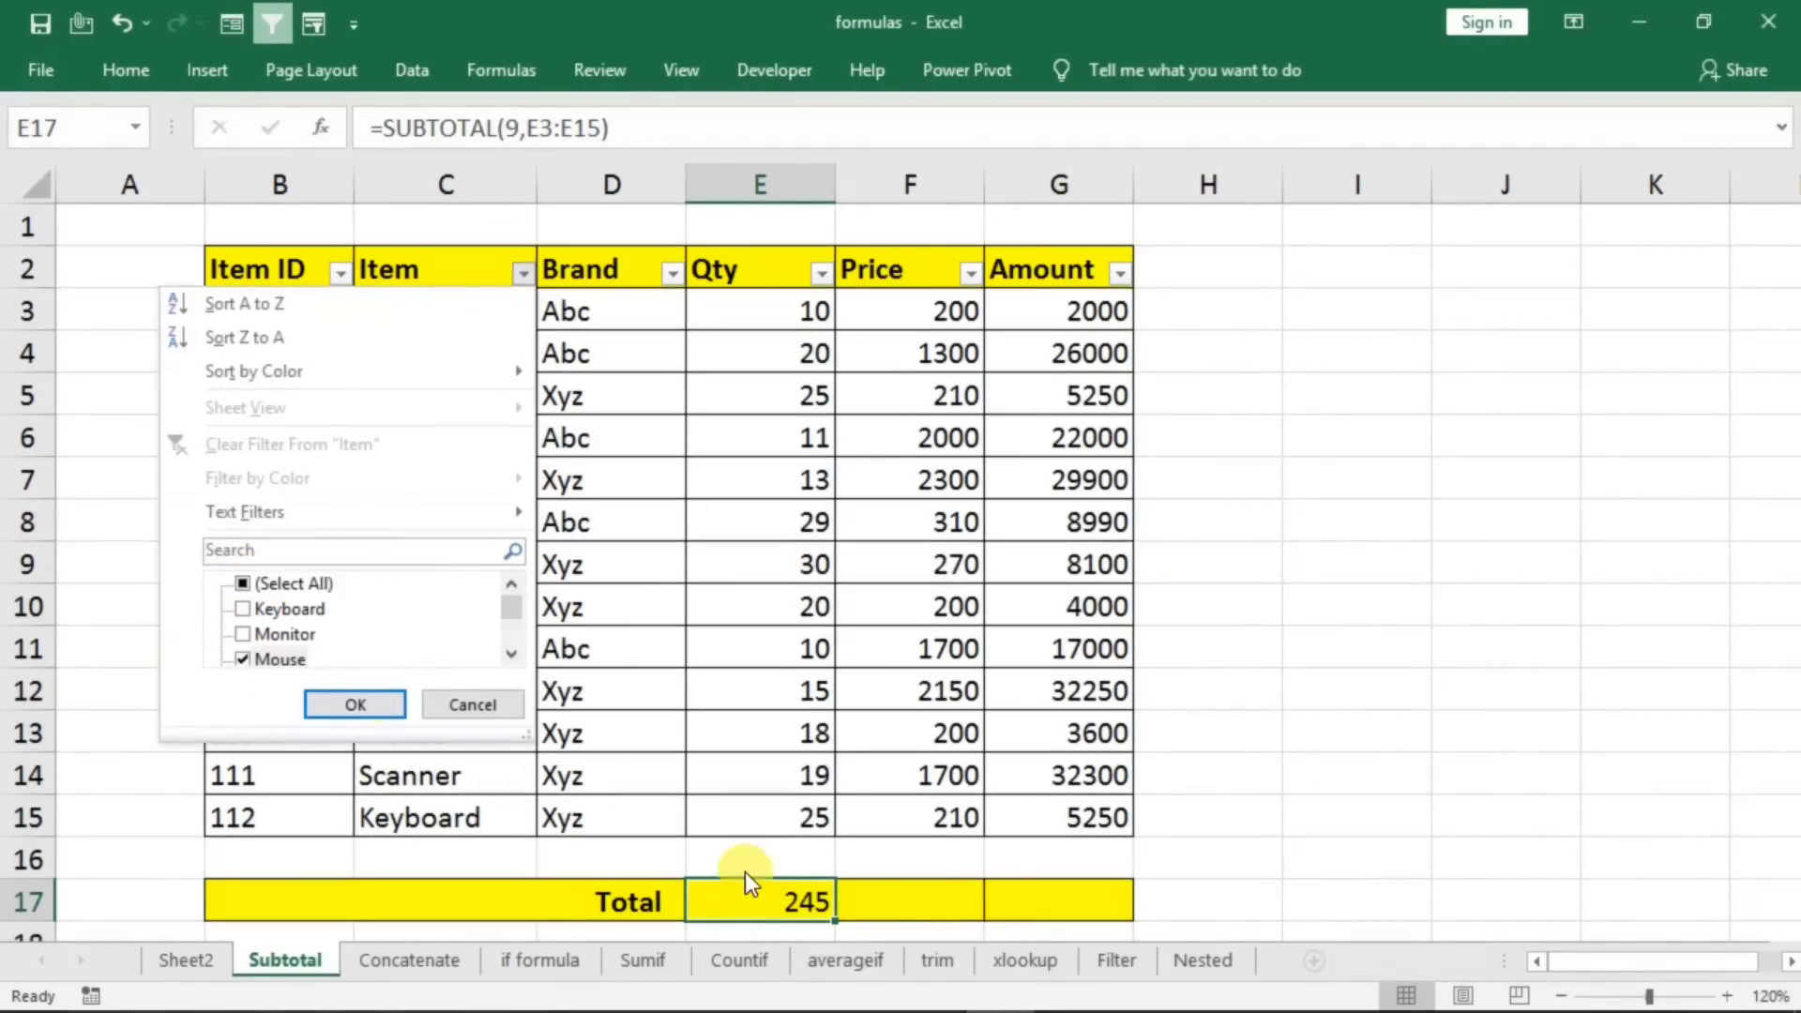
pyautogui.click(380, 715)
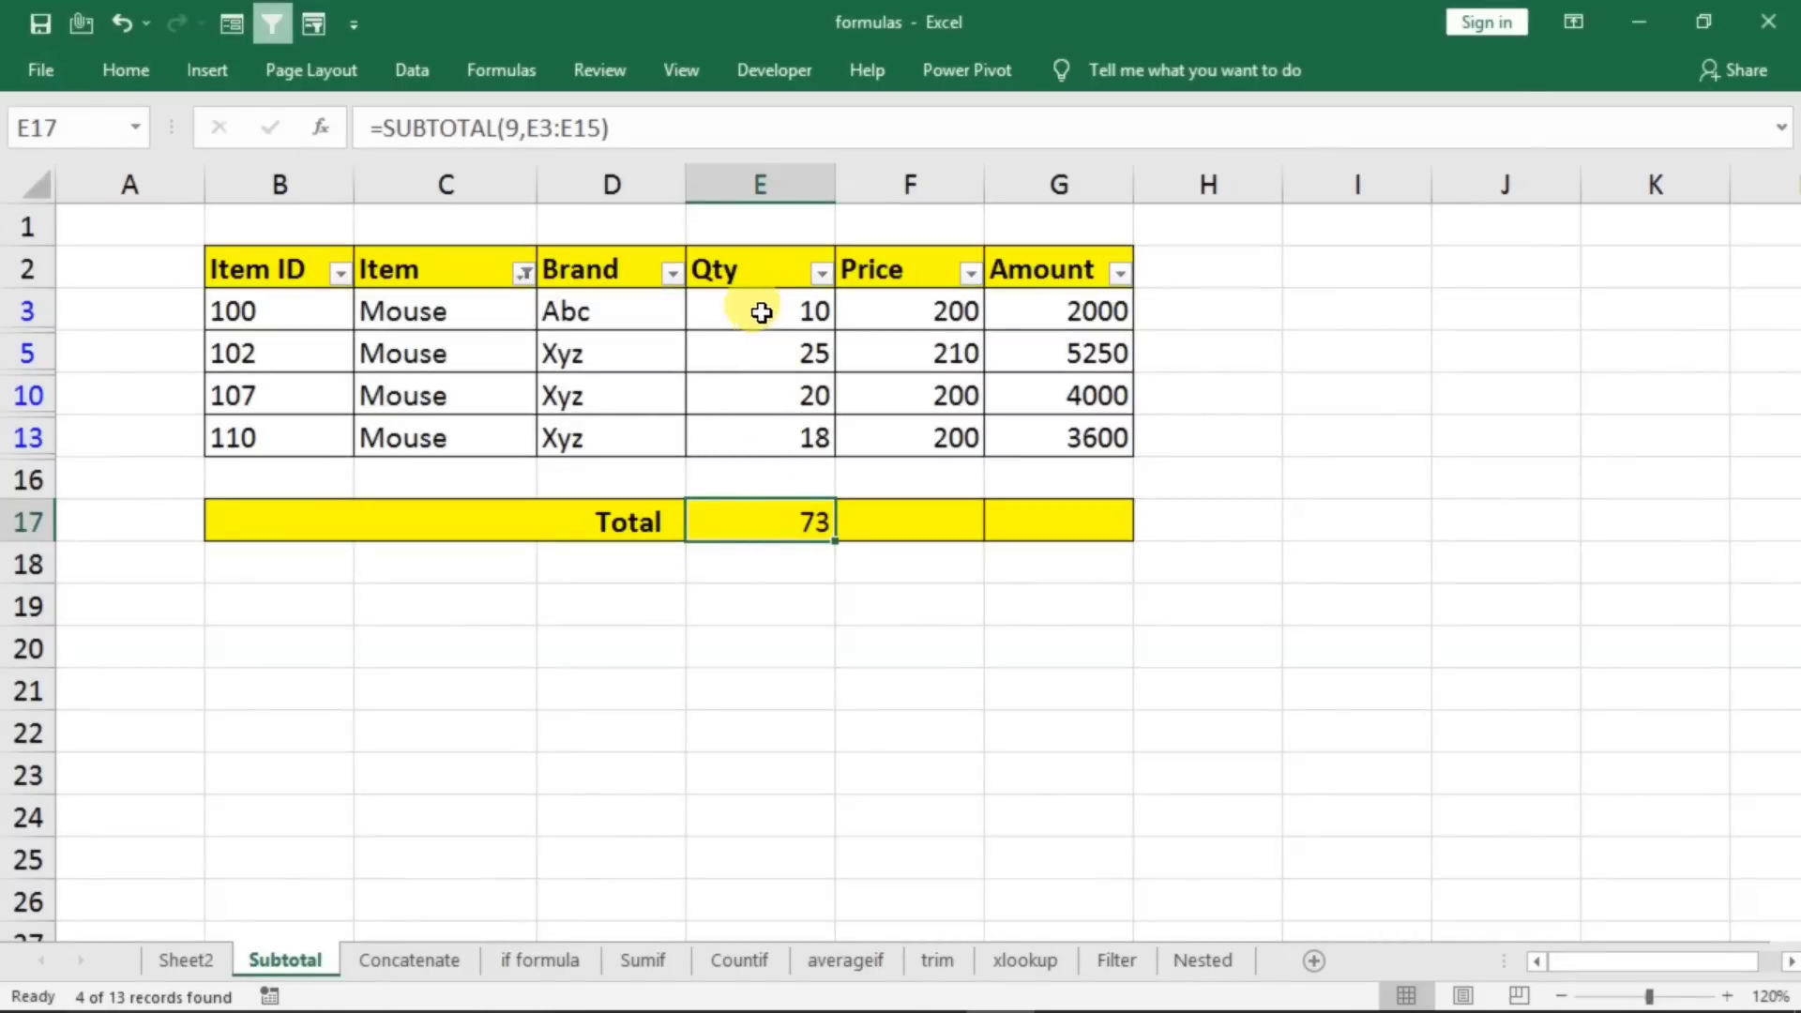
pyautogui.moveTo(760, 312); pyautogui.dragTo(753, 436)
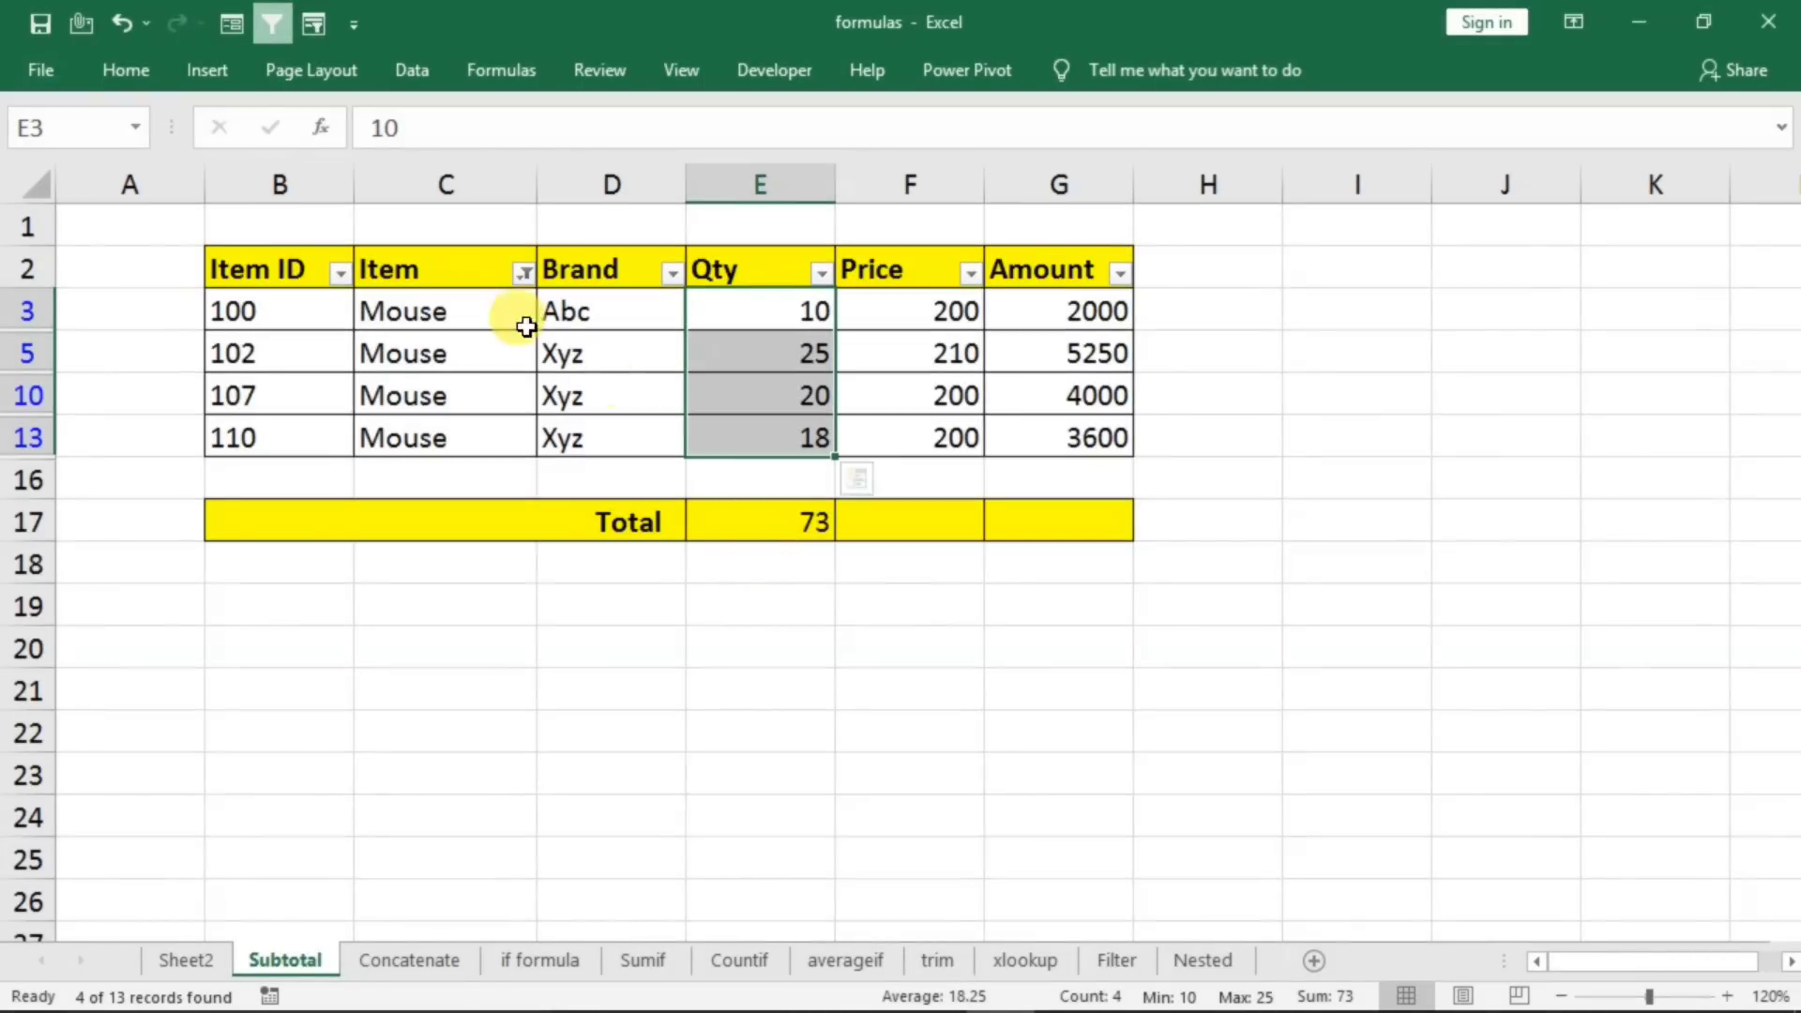
# - Reselect every item in the Item column filter to show the full table again
pyautogui.click(524, 274)
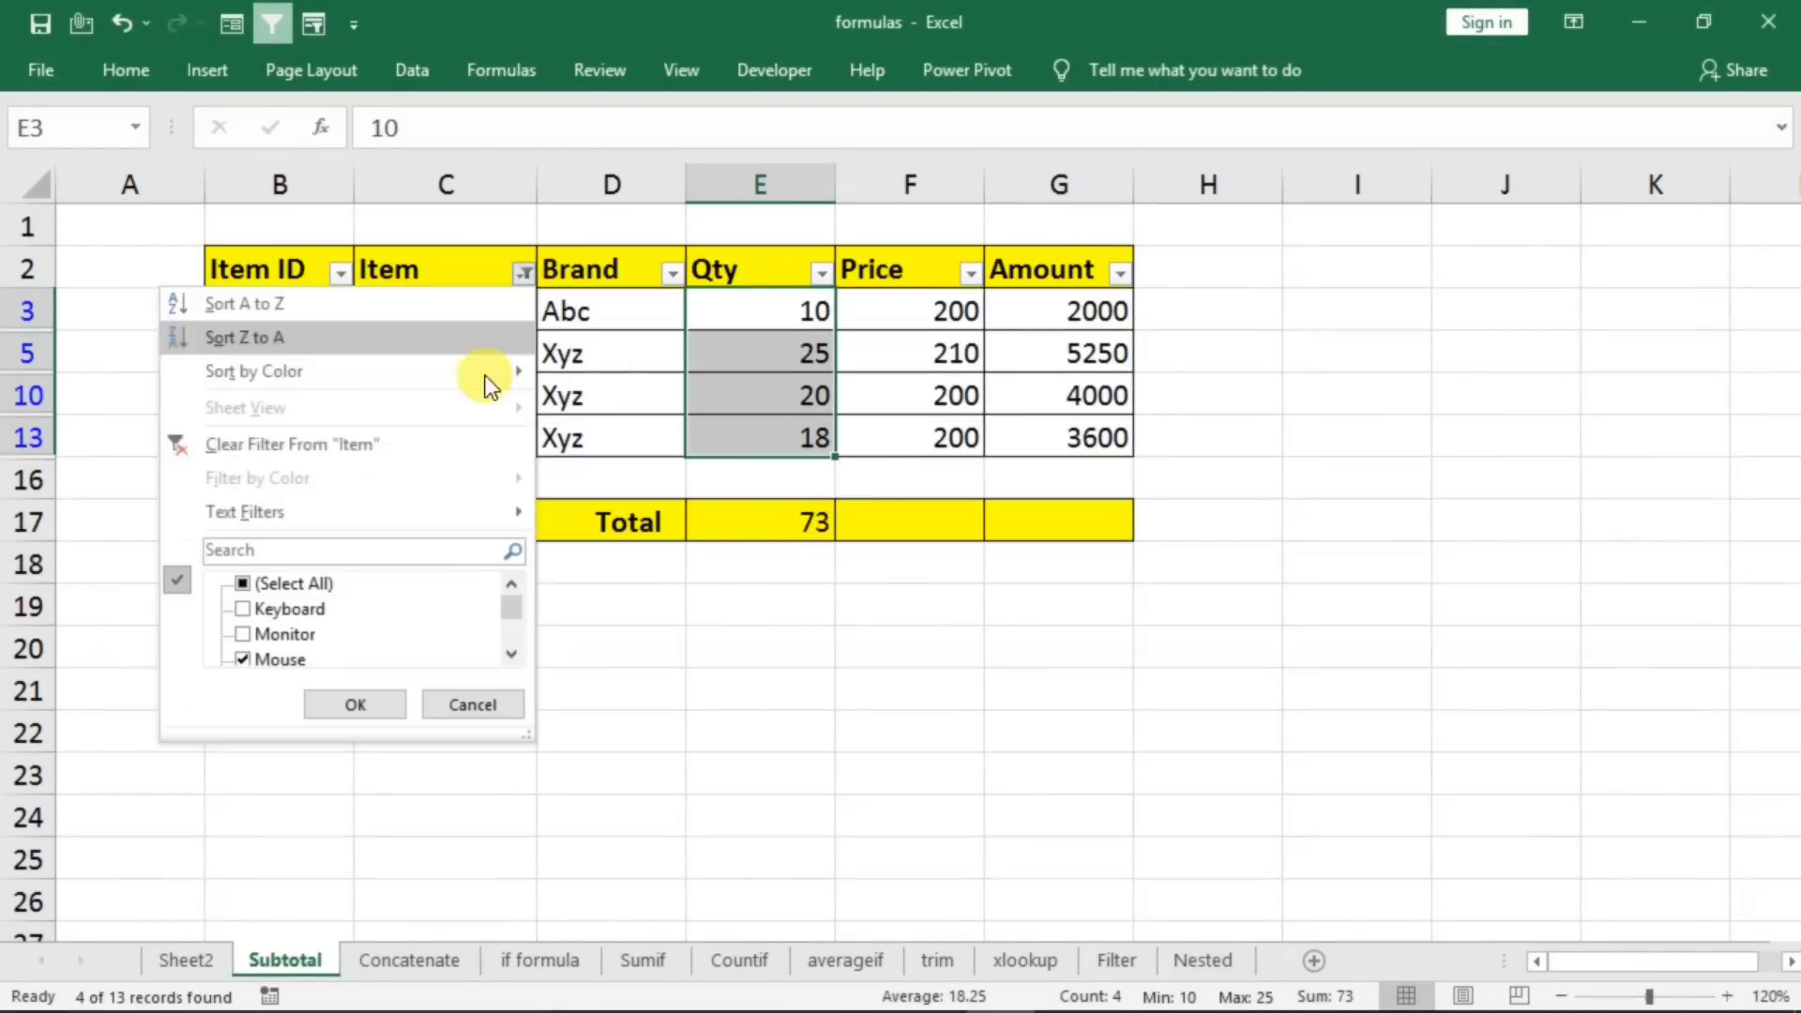
pyautogui.click(246, 583)
pyautogui.click(328, 705)
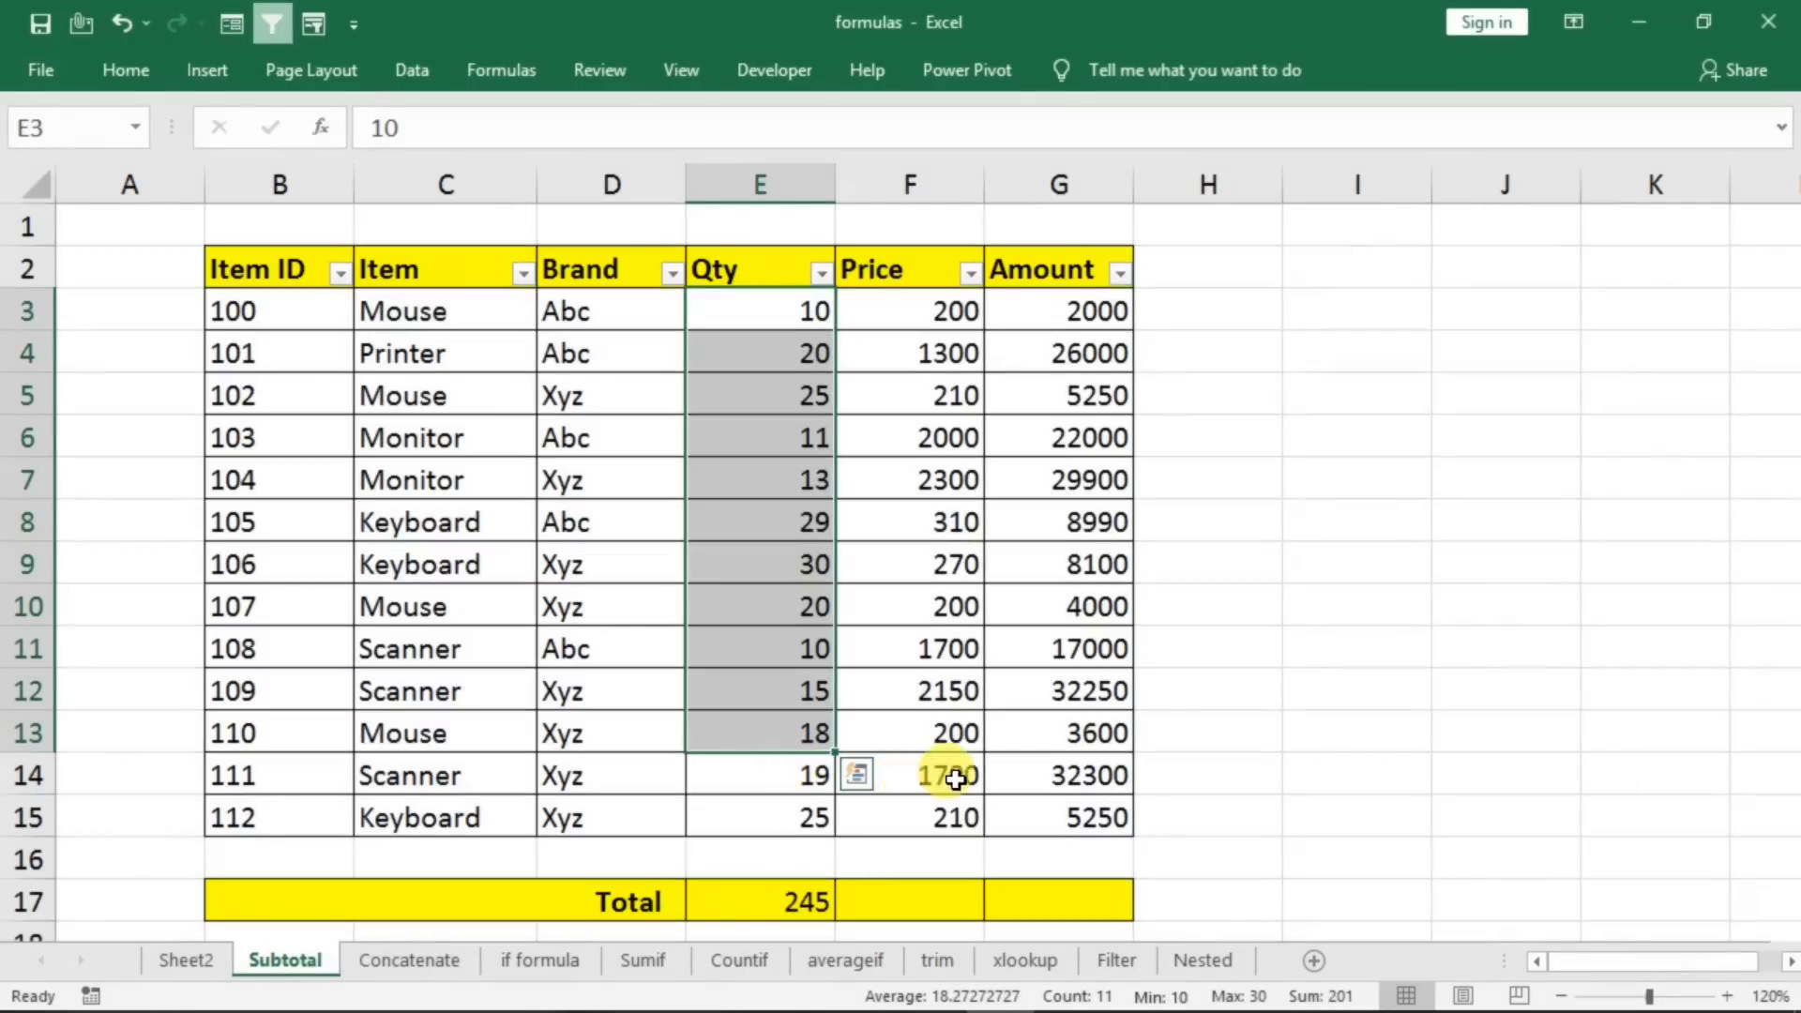
# - Enter =SUBTOTAL(1,E3:E15) in E18 to average the quantities with function 1 - AVERAGE
pyautogui.scroll(-2, 995, 750)
pyautogui.click(668, 811)
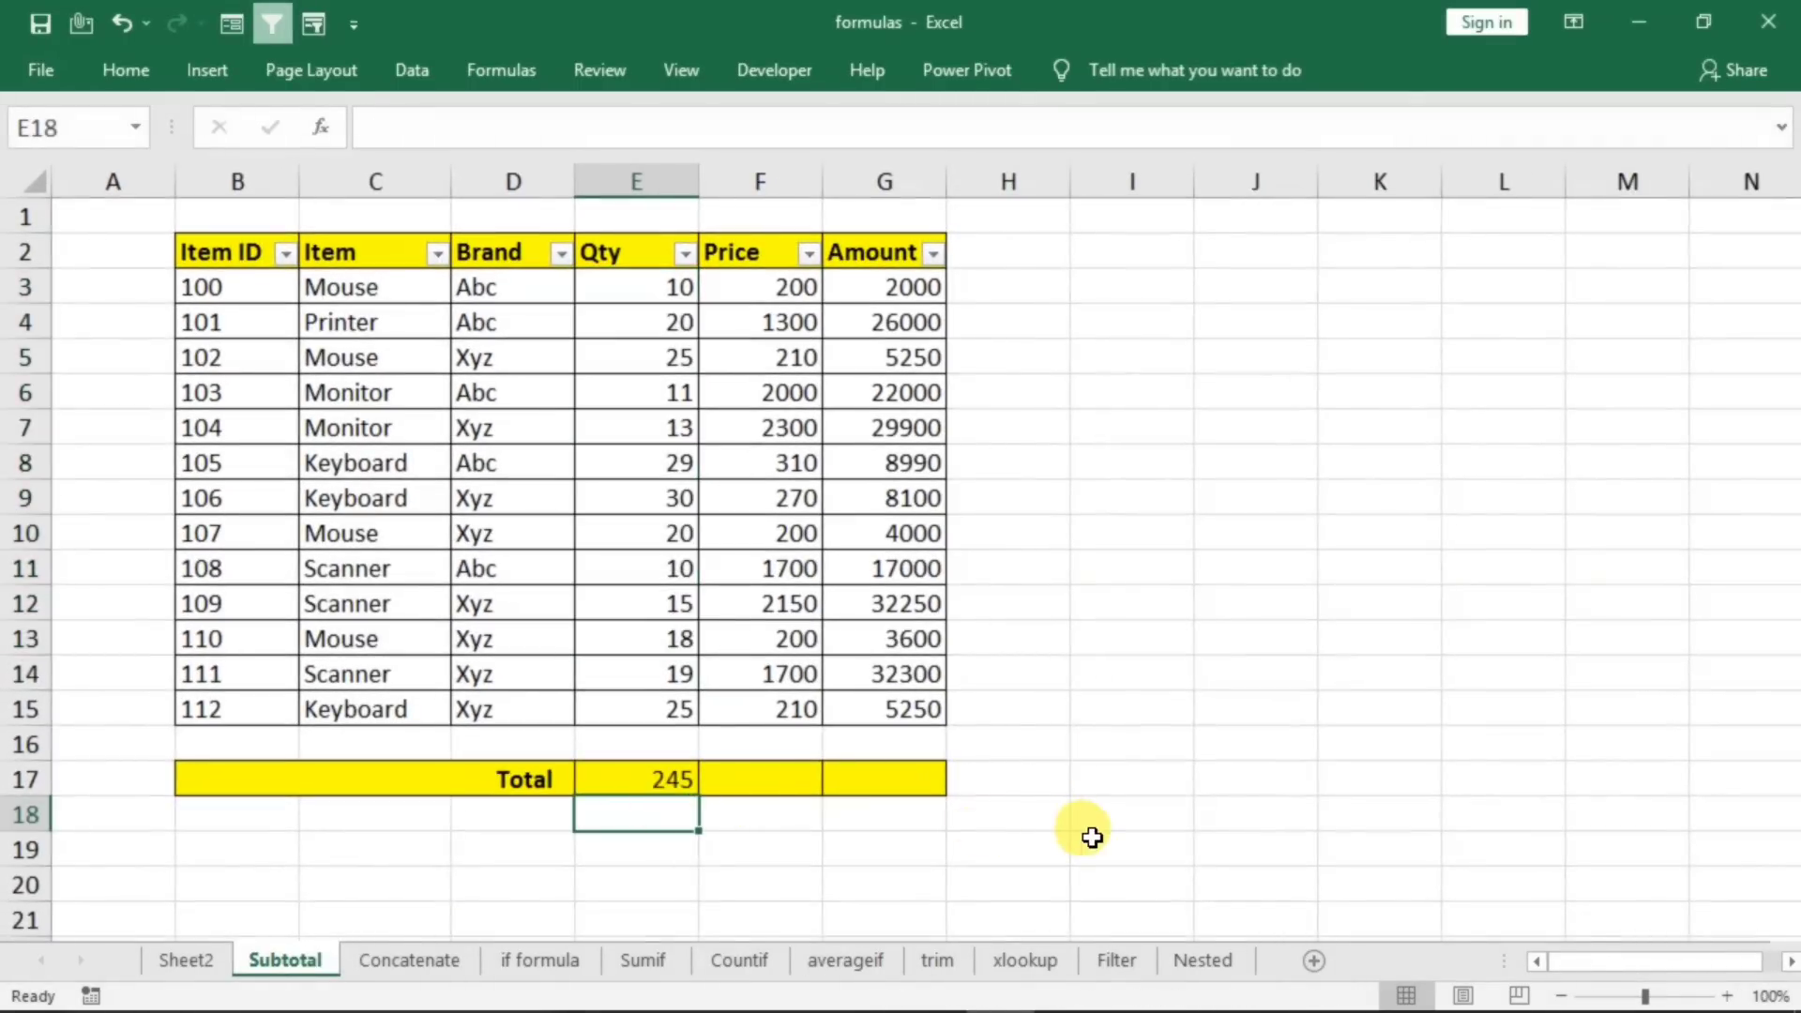
pyautogui.write('=')
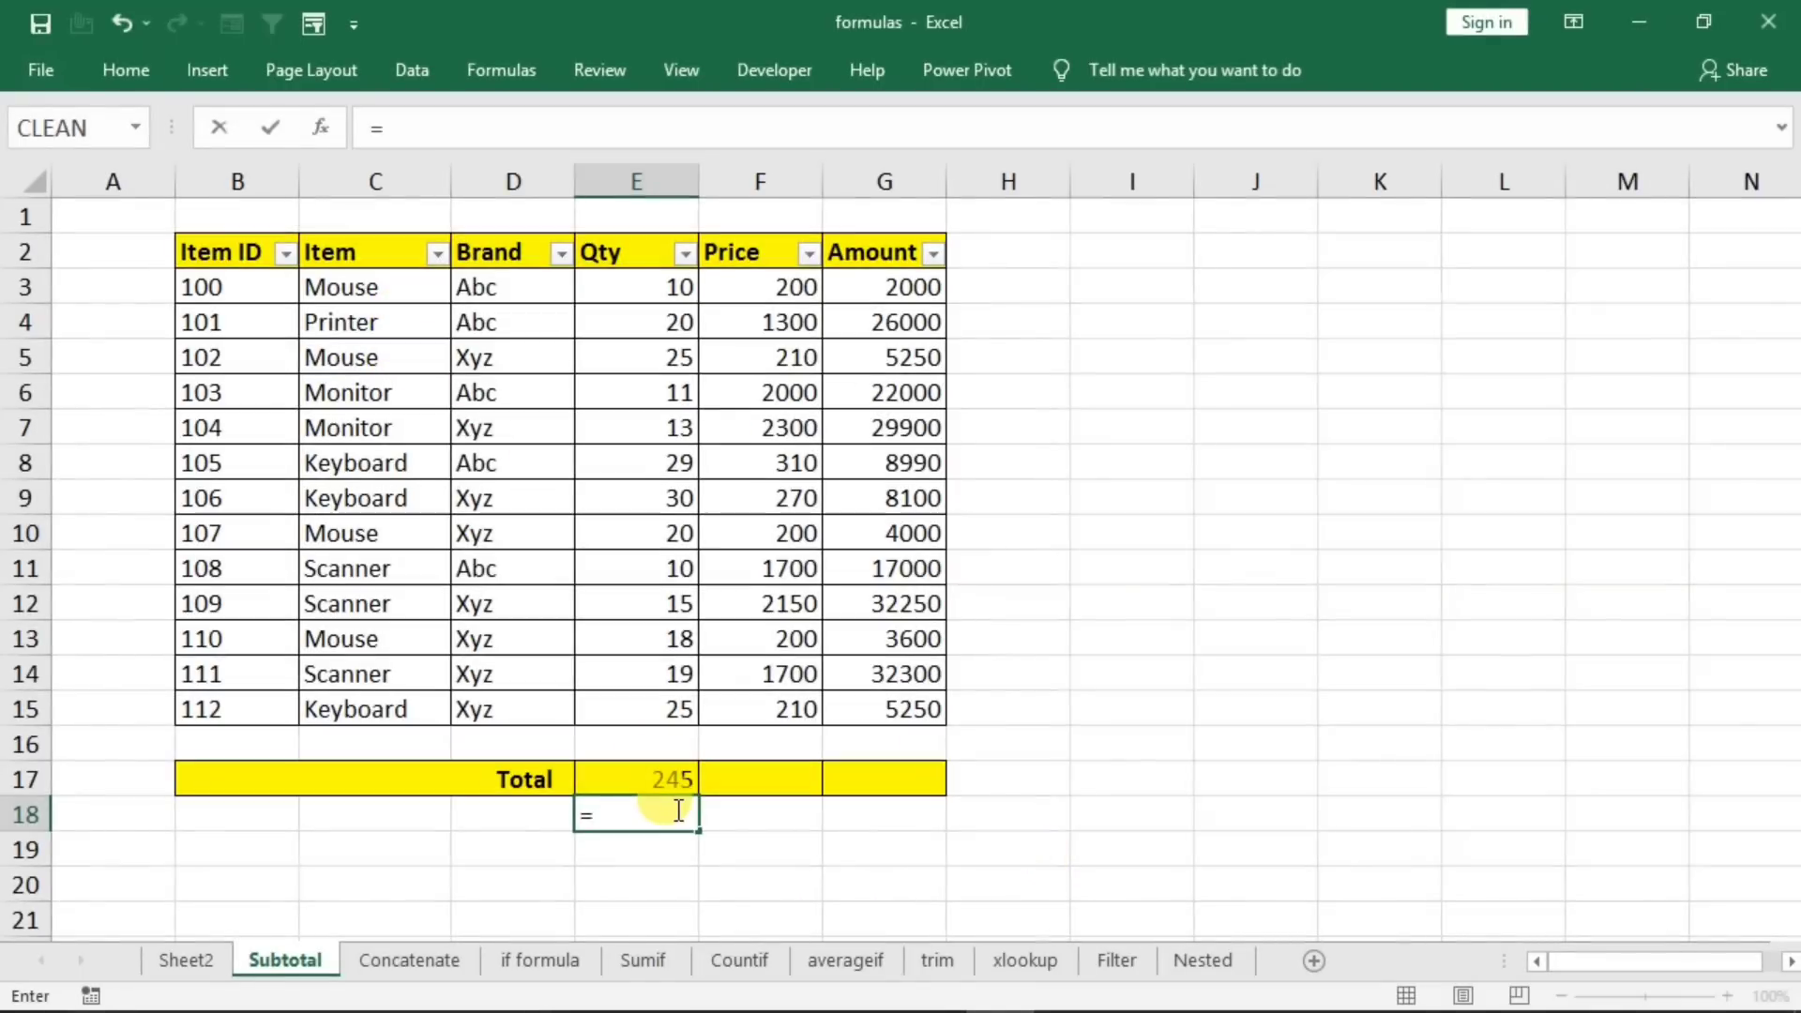
pyautogui.write('sub')
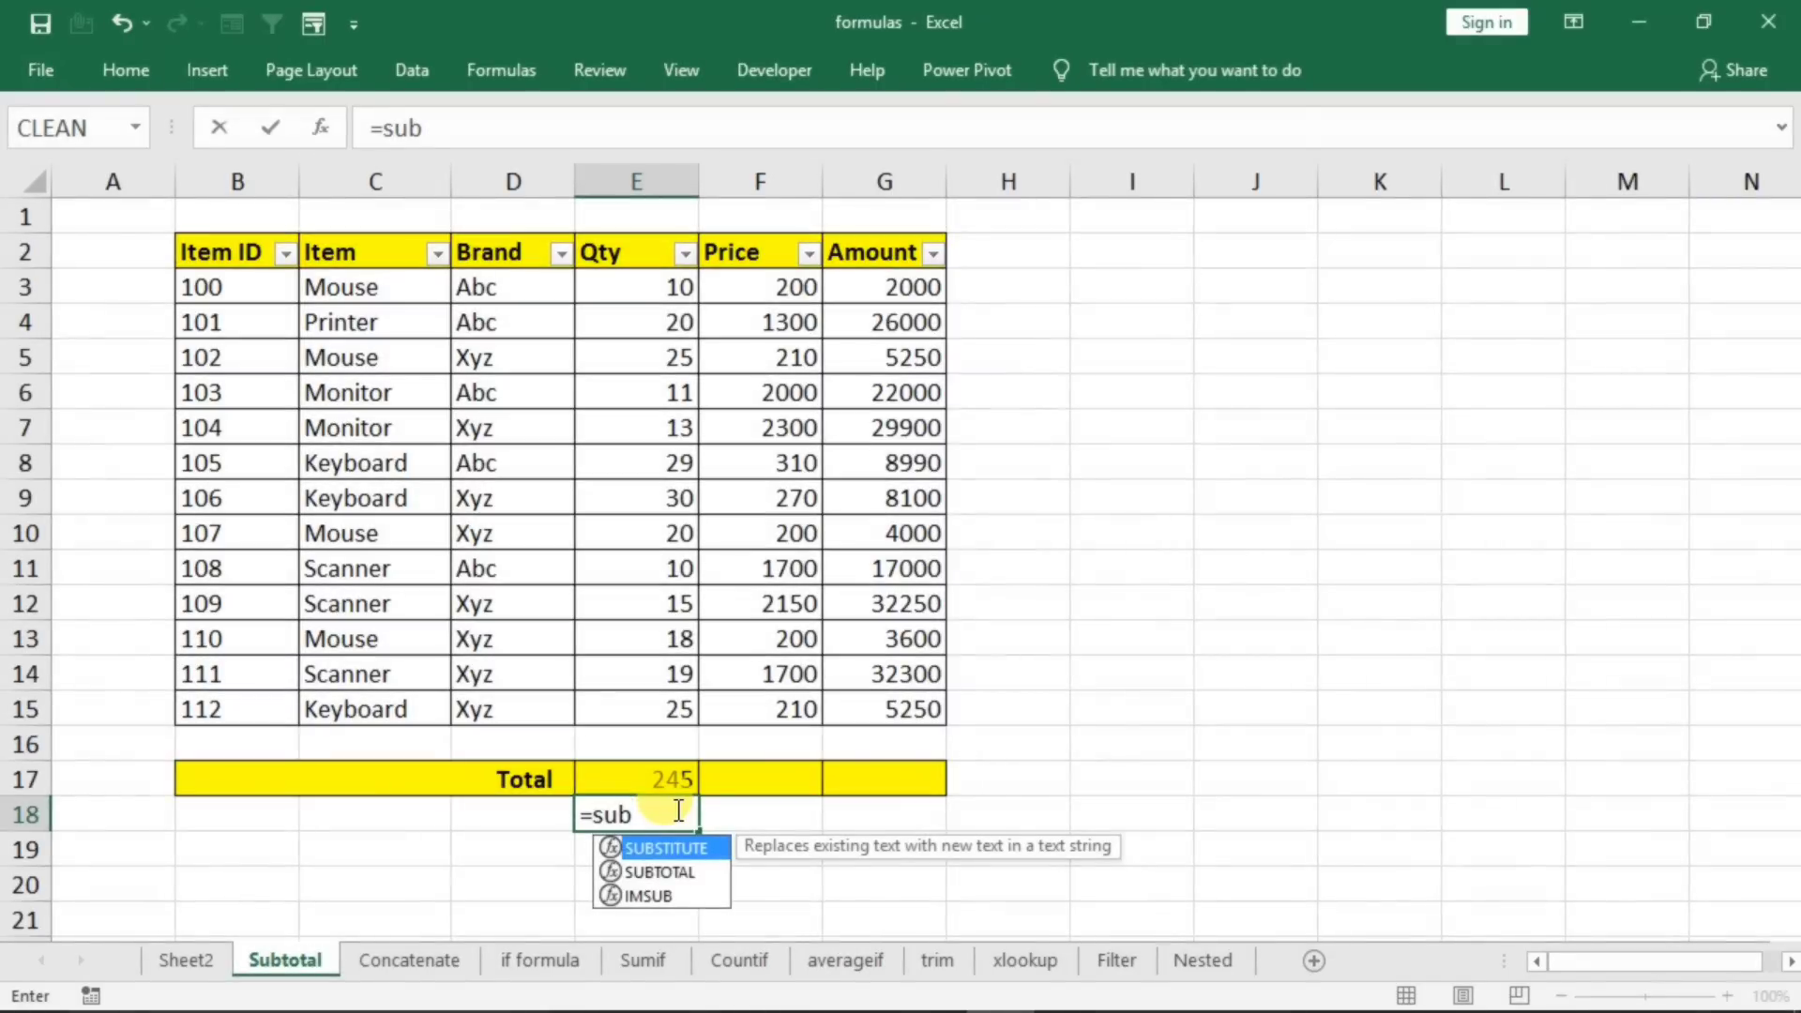
pyautogui.write('t')
pyautogui.press('Tab')
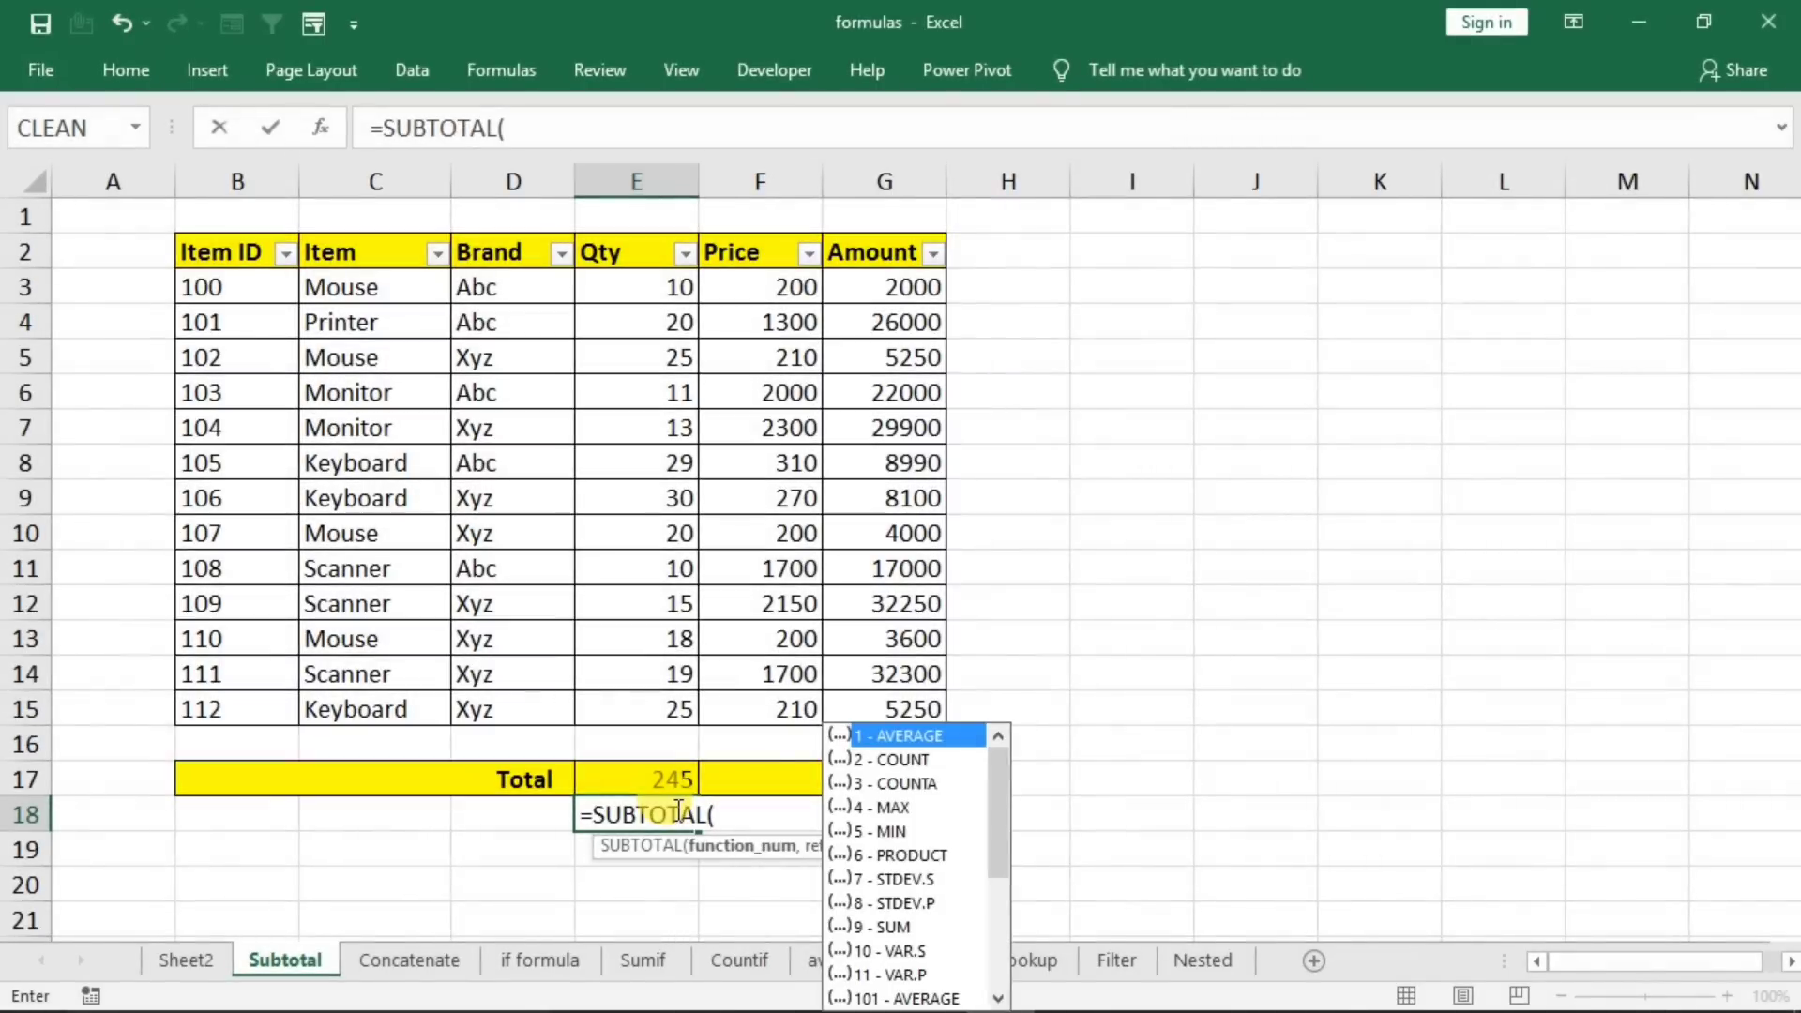
pyautogui.click(883, 882)
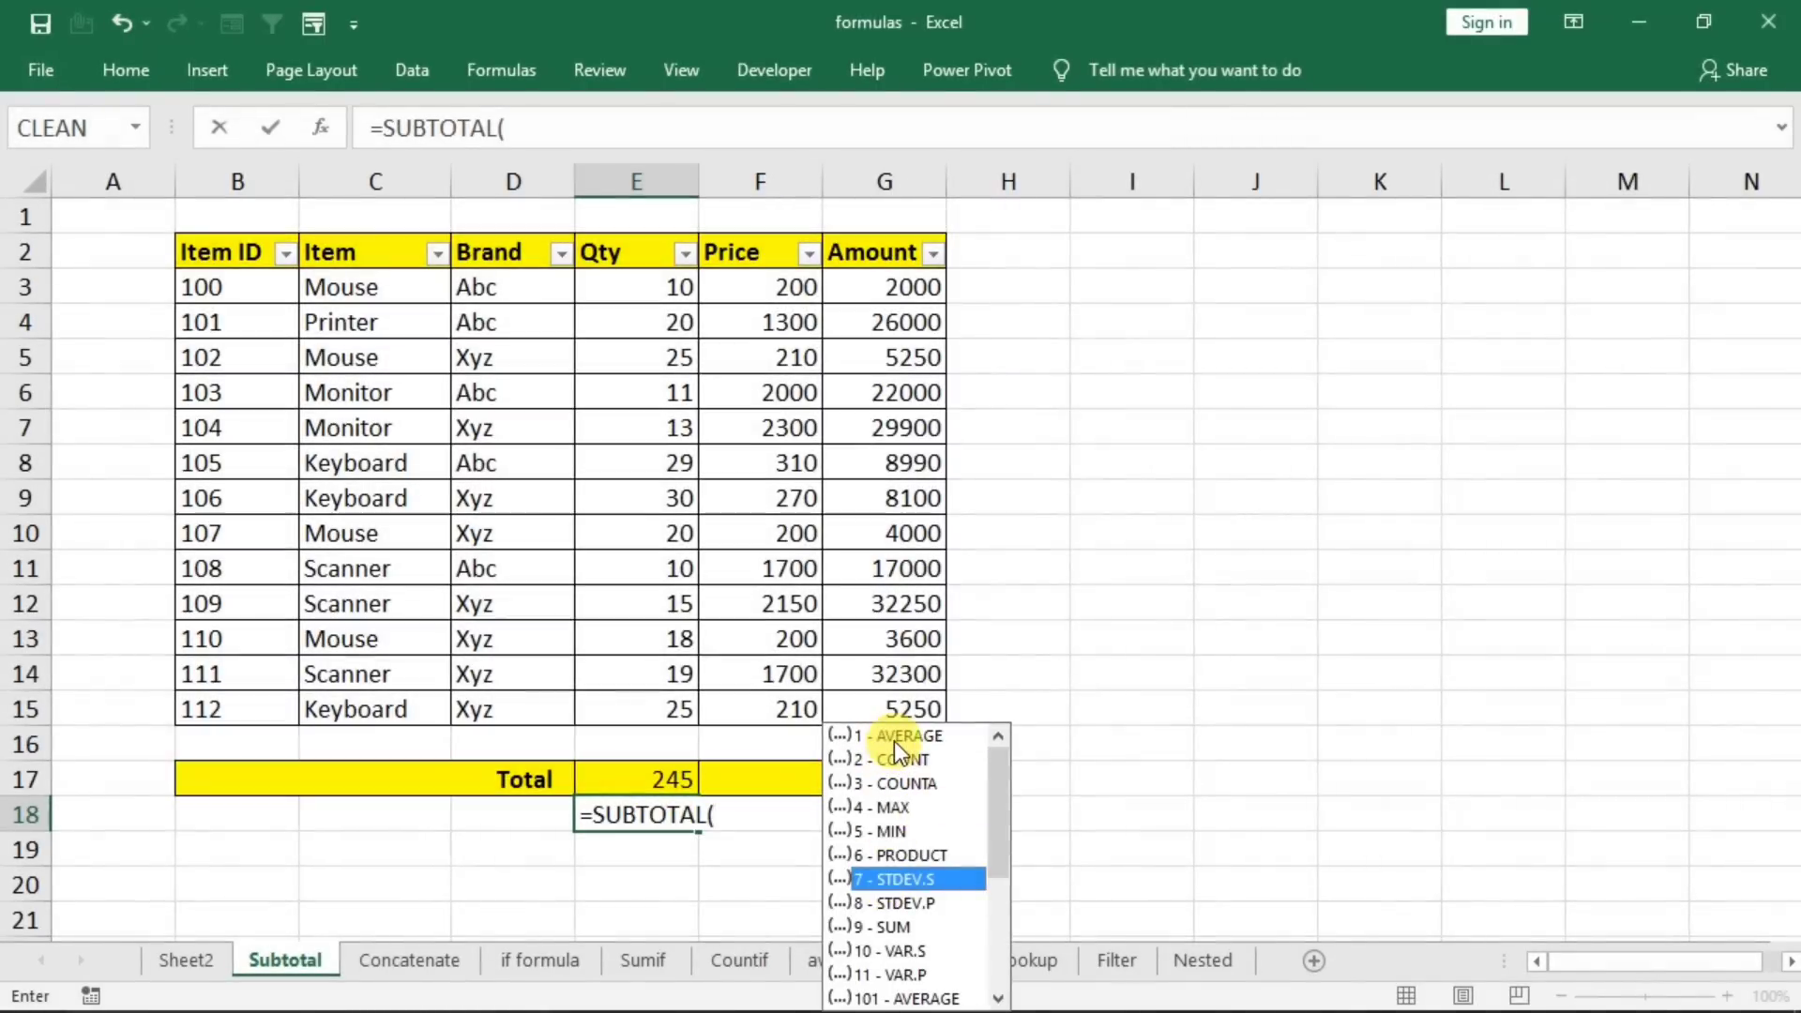
pyautogui.click(894, 740)
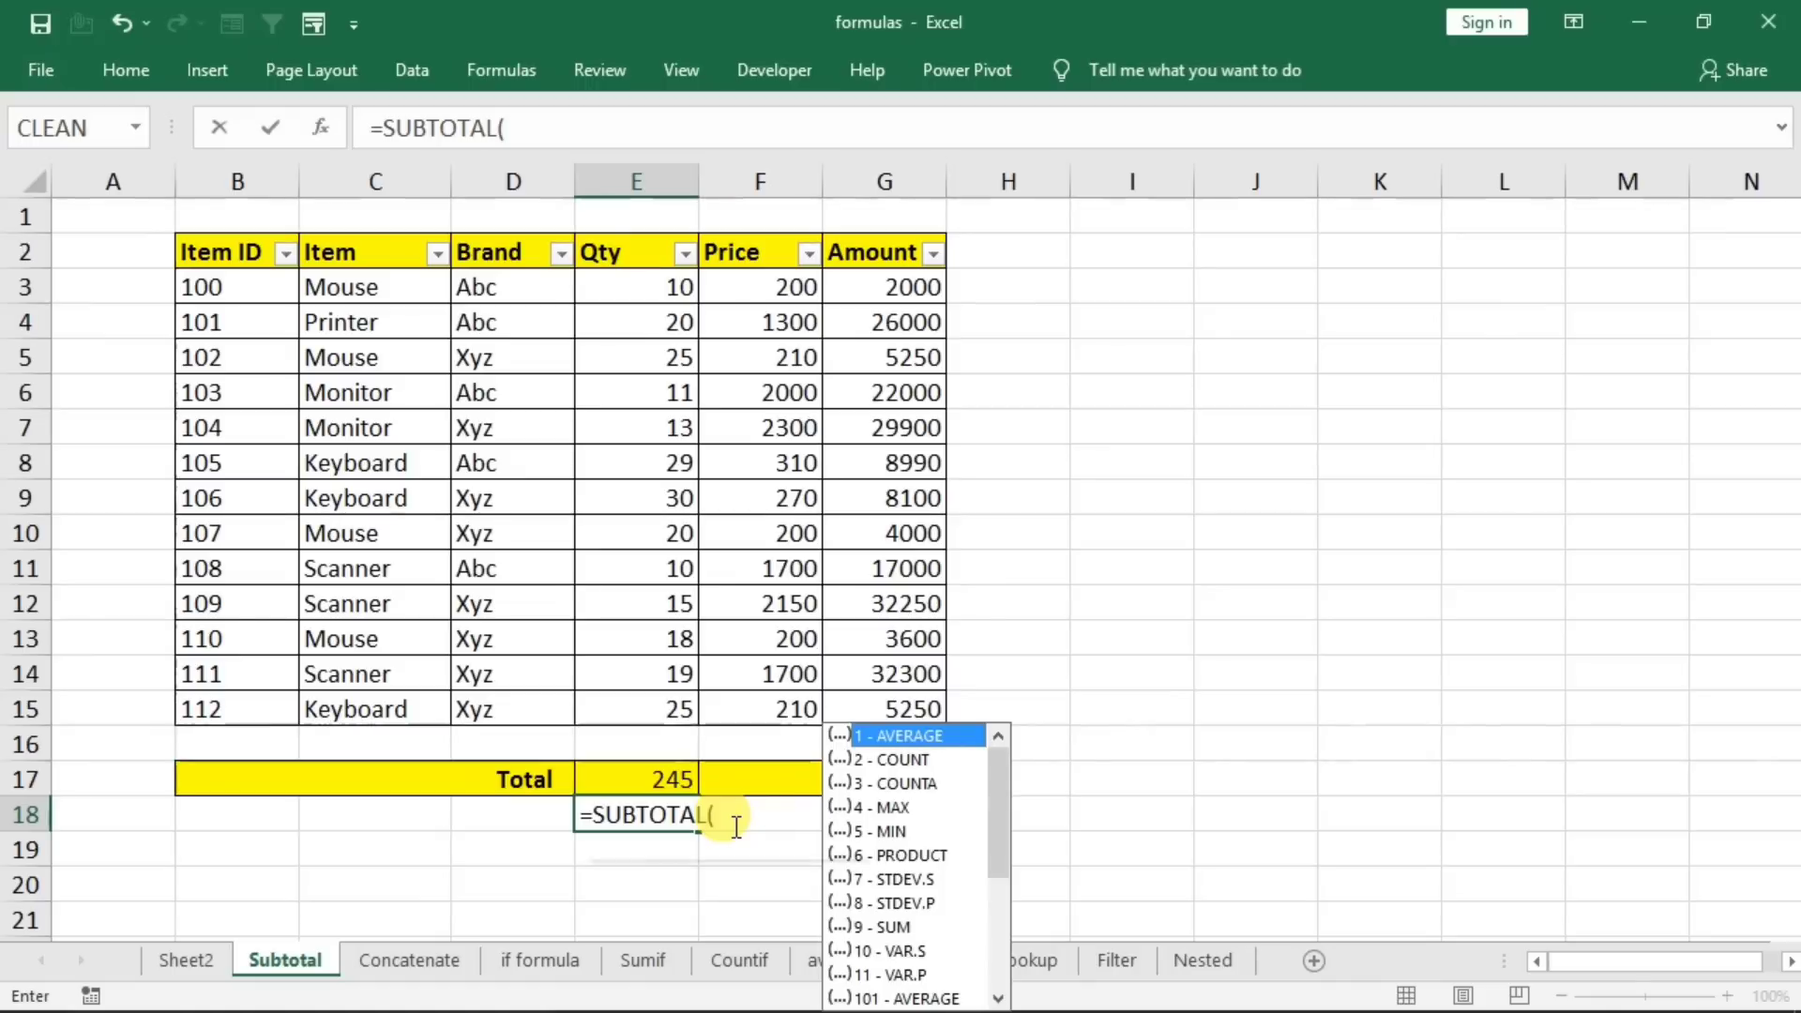
pyautogui.write('1')
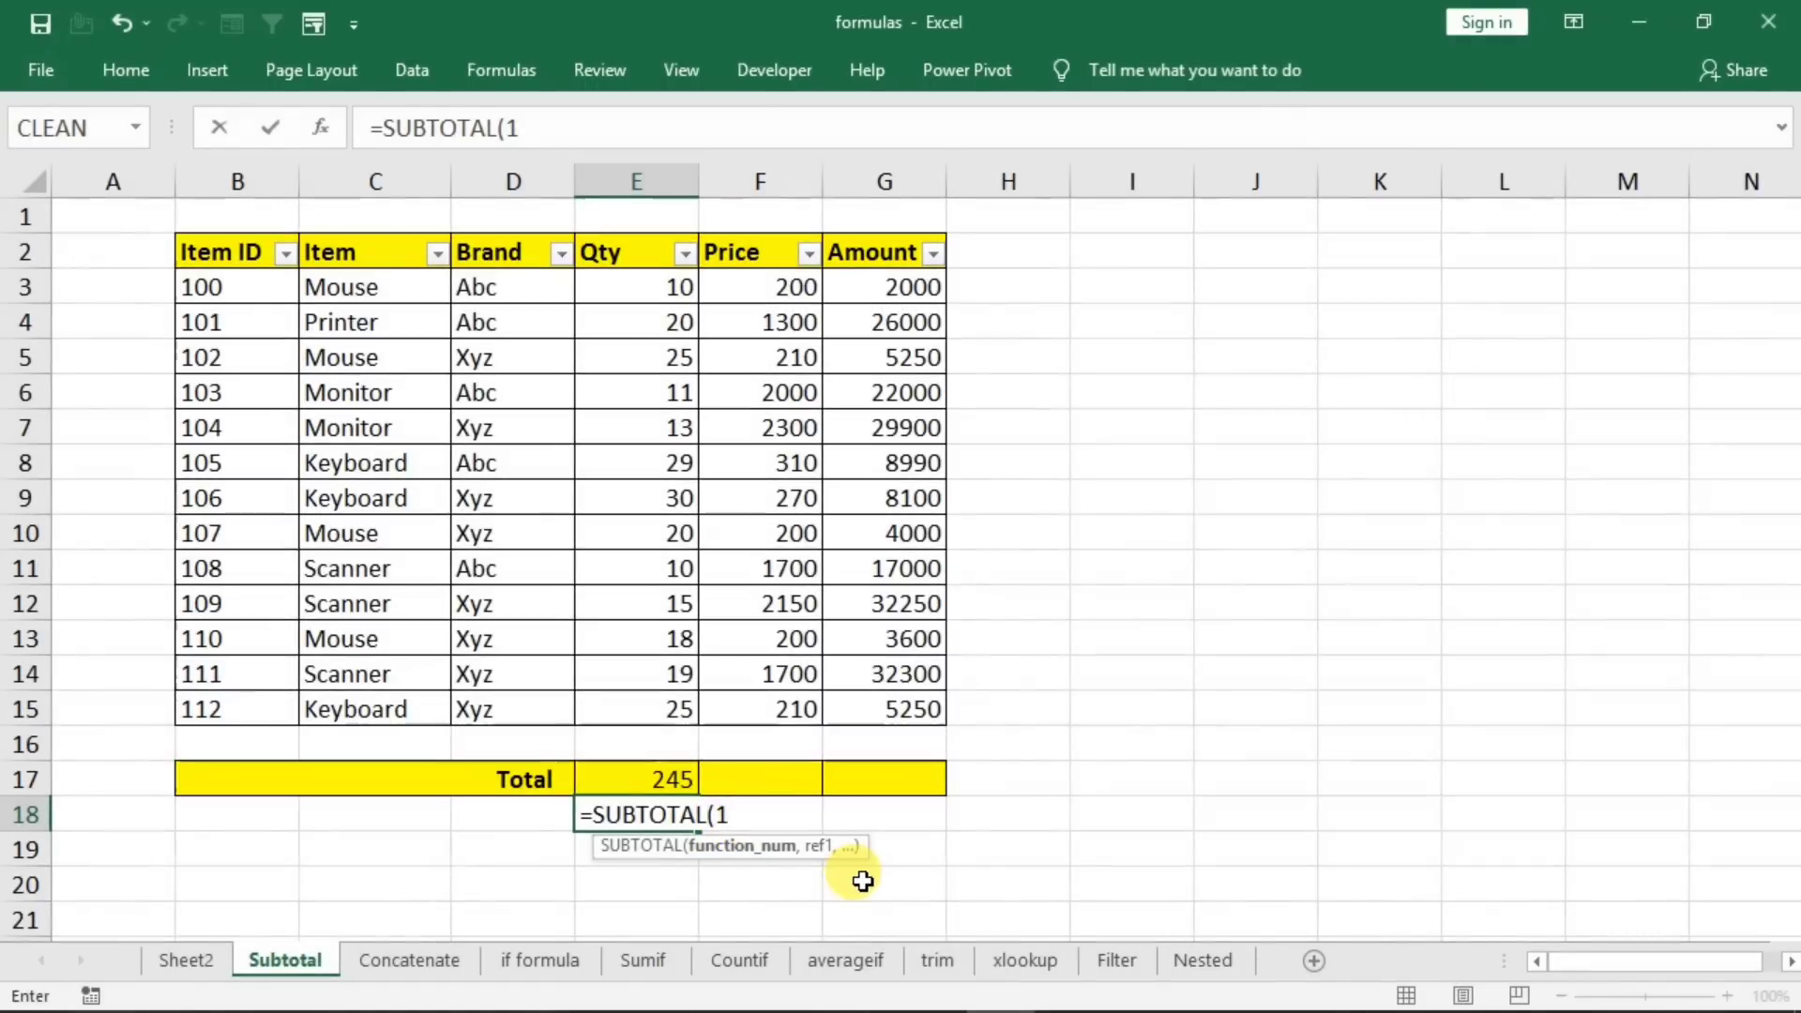
pyautogui.write(',')
pyautogui.moveTo(624, 293); pyautogui.dragTo(602, 719)
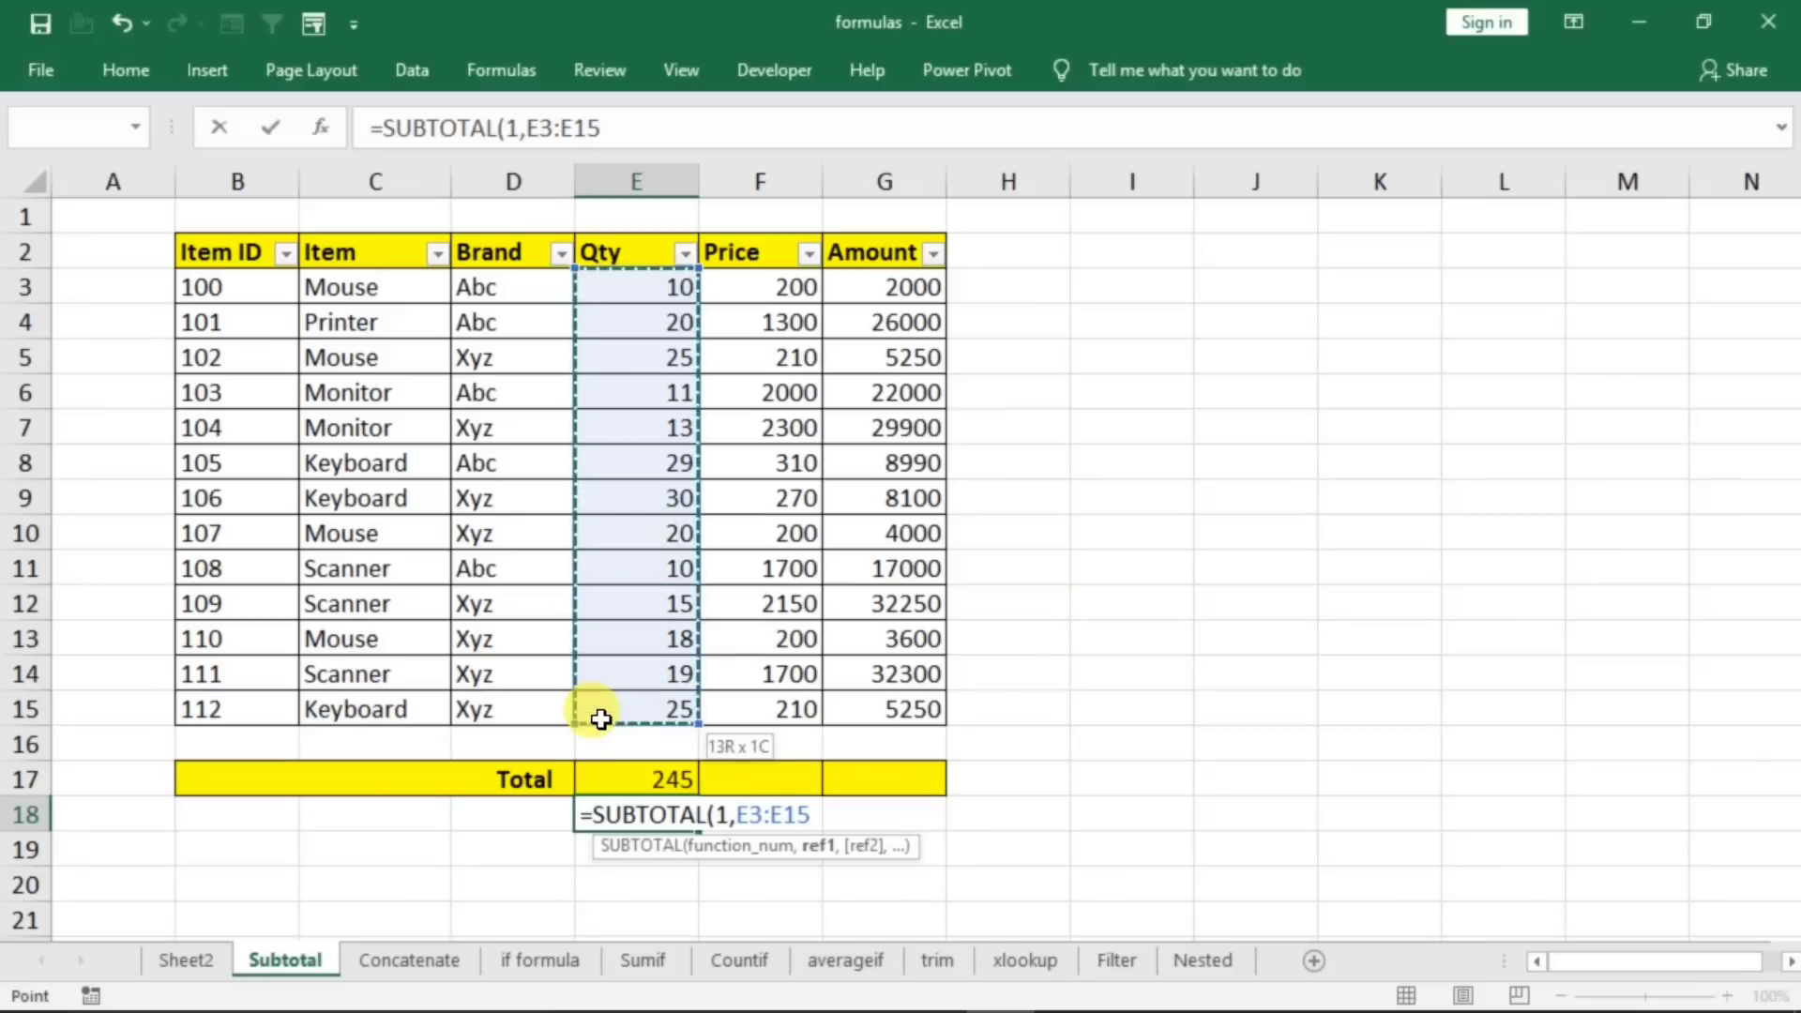
pyautogui.write(')')
pyautogui.press('Return')
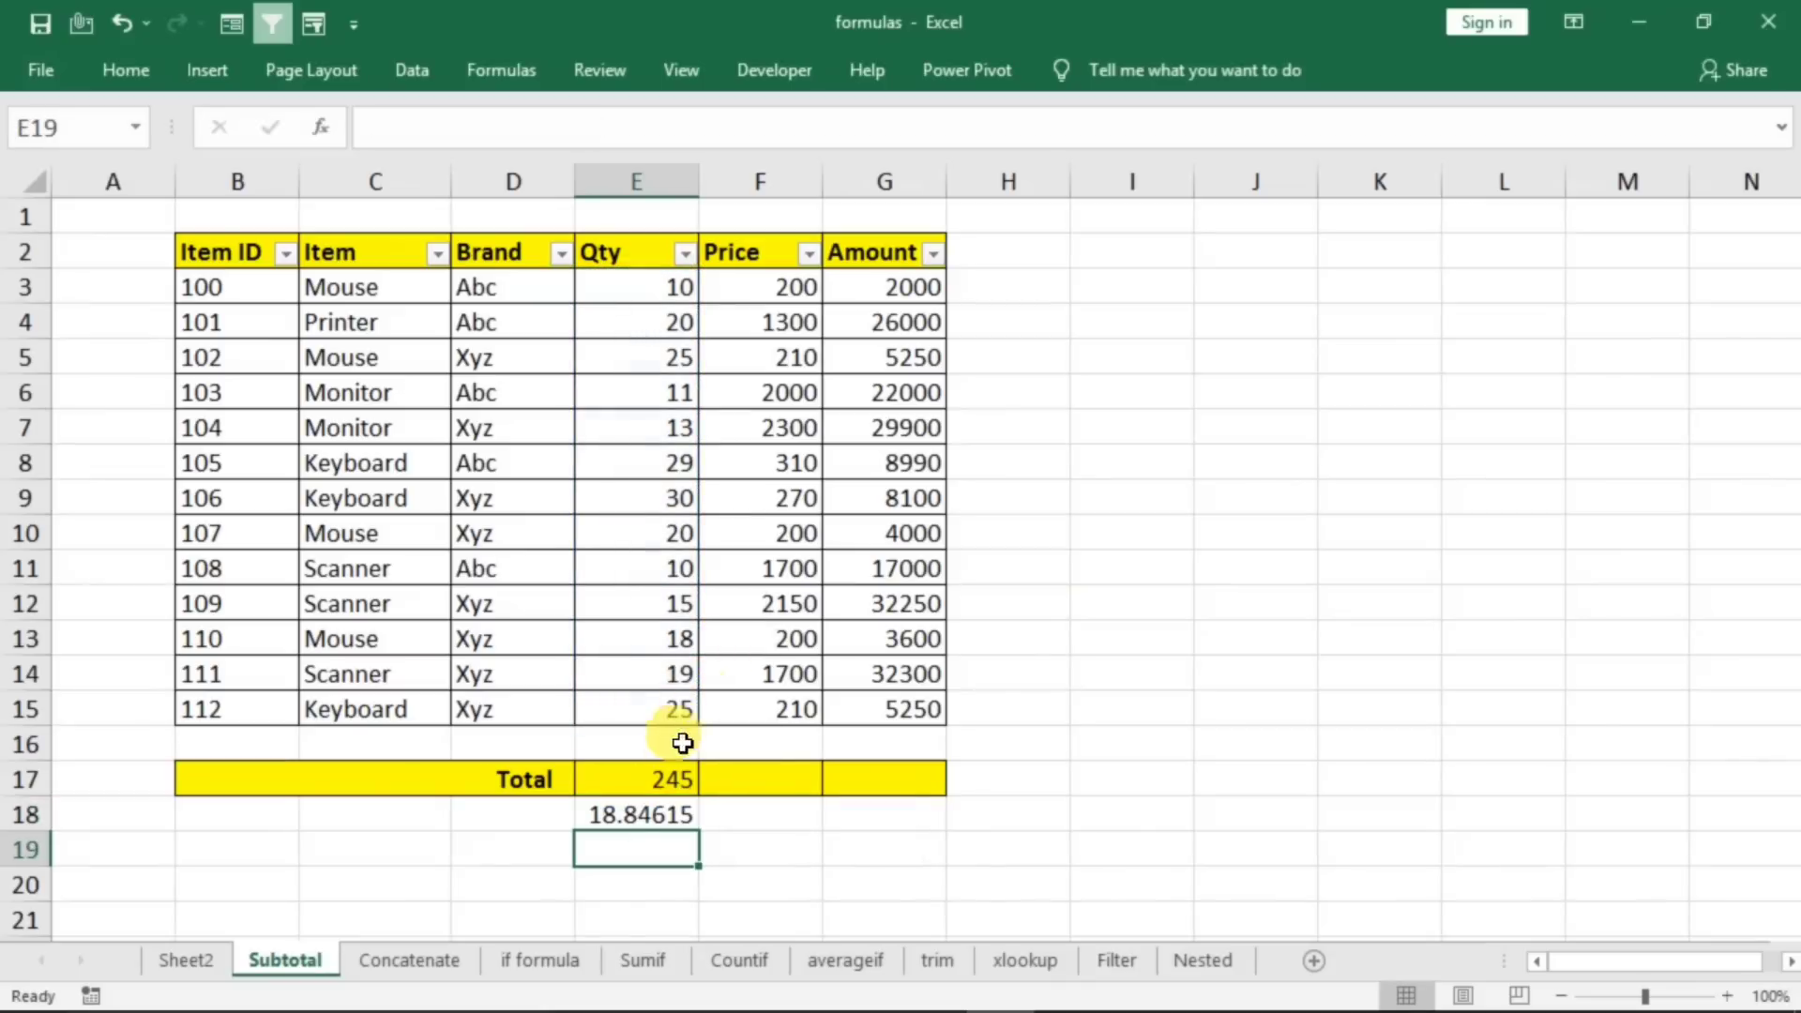
pyautogui.click(635, 819)
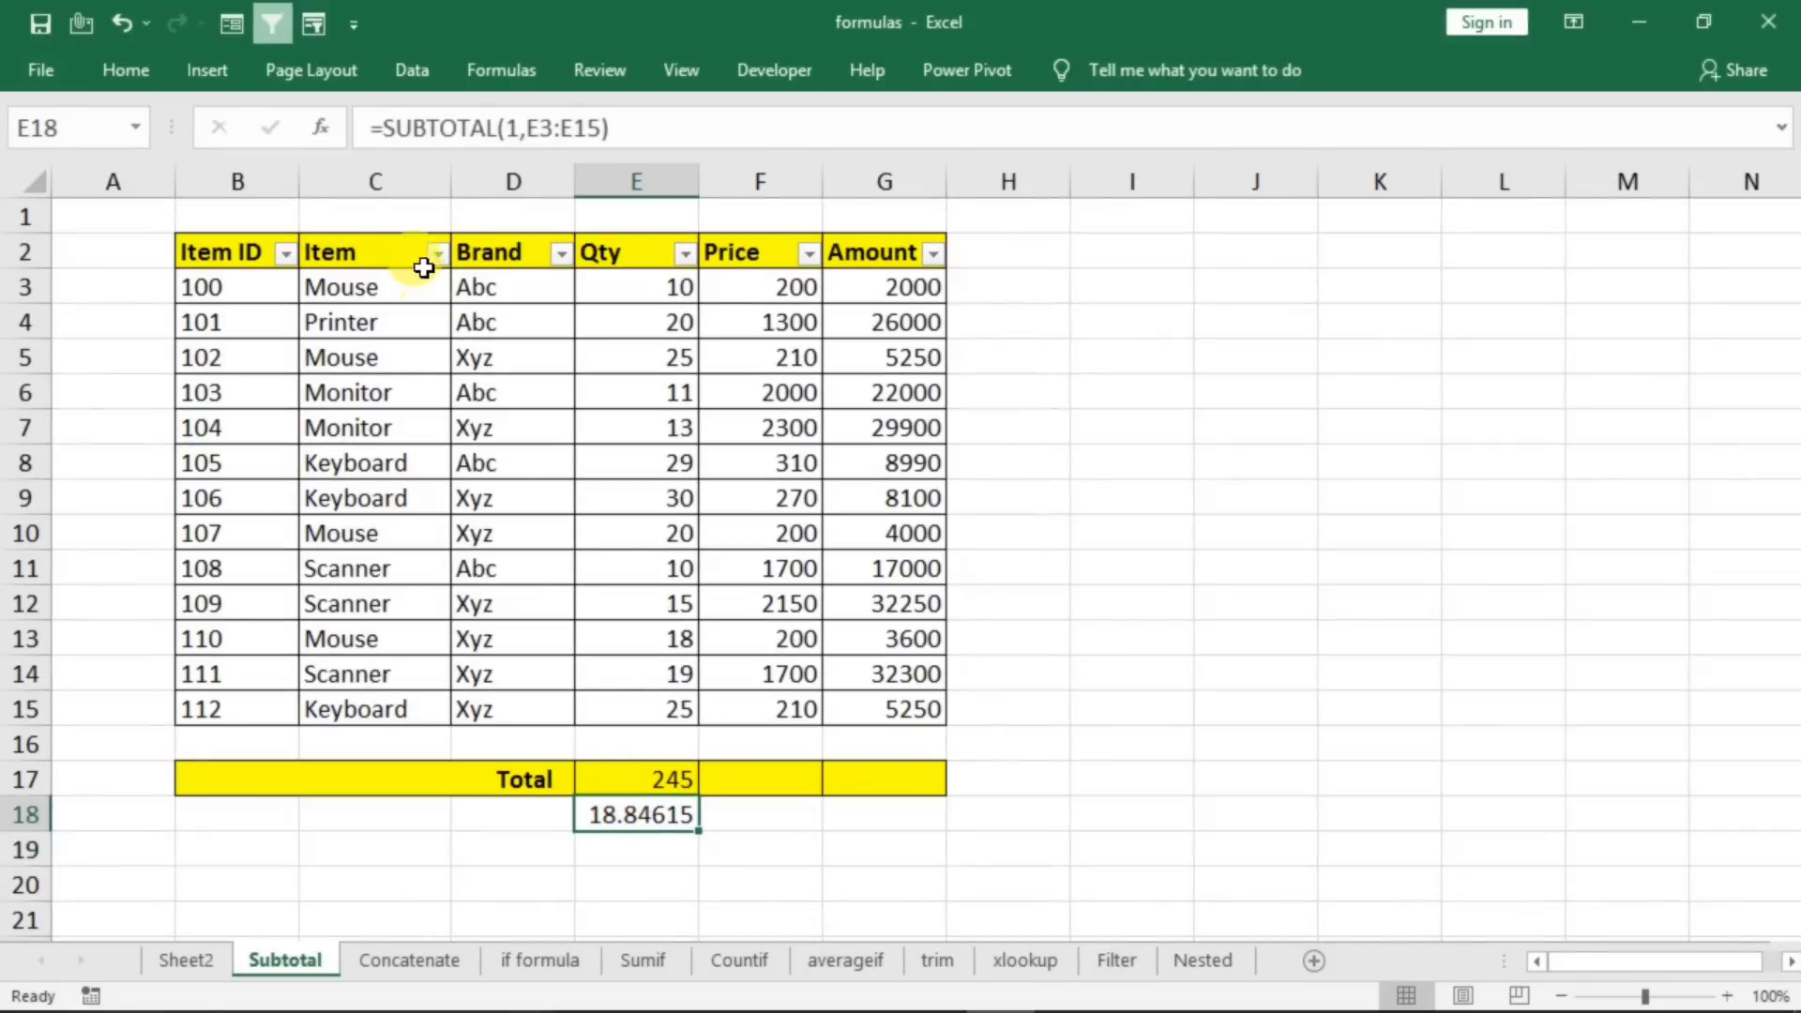
# - Filter the Brand column to Abc only to test the SUBTOTAL sum and average
pyautogui.click(560, 252)
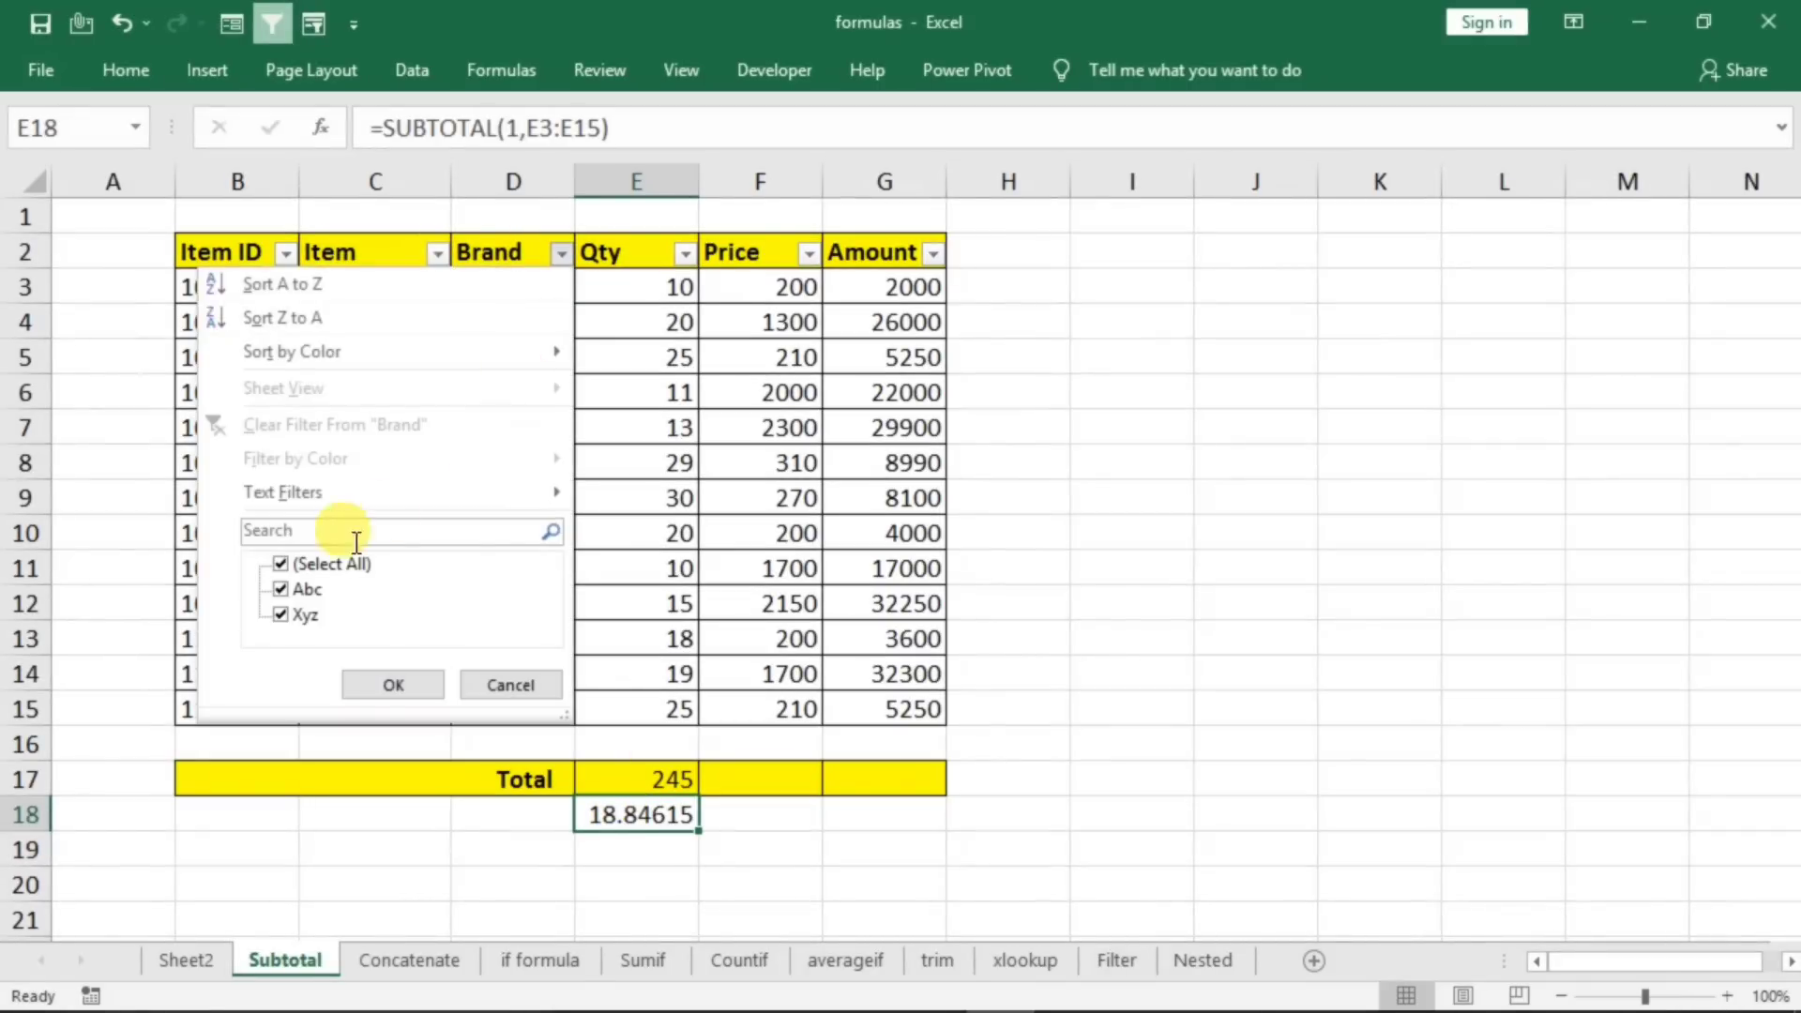
pyautogui.click(280, 564)
pyautogui.click(281, 588)
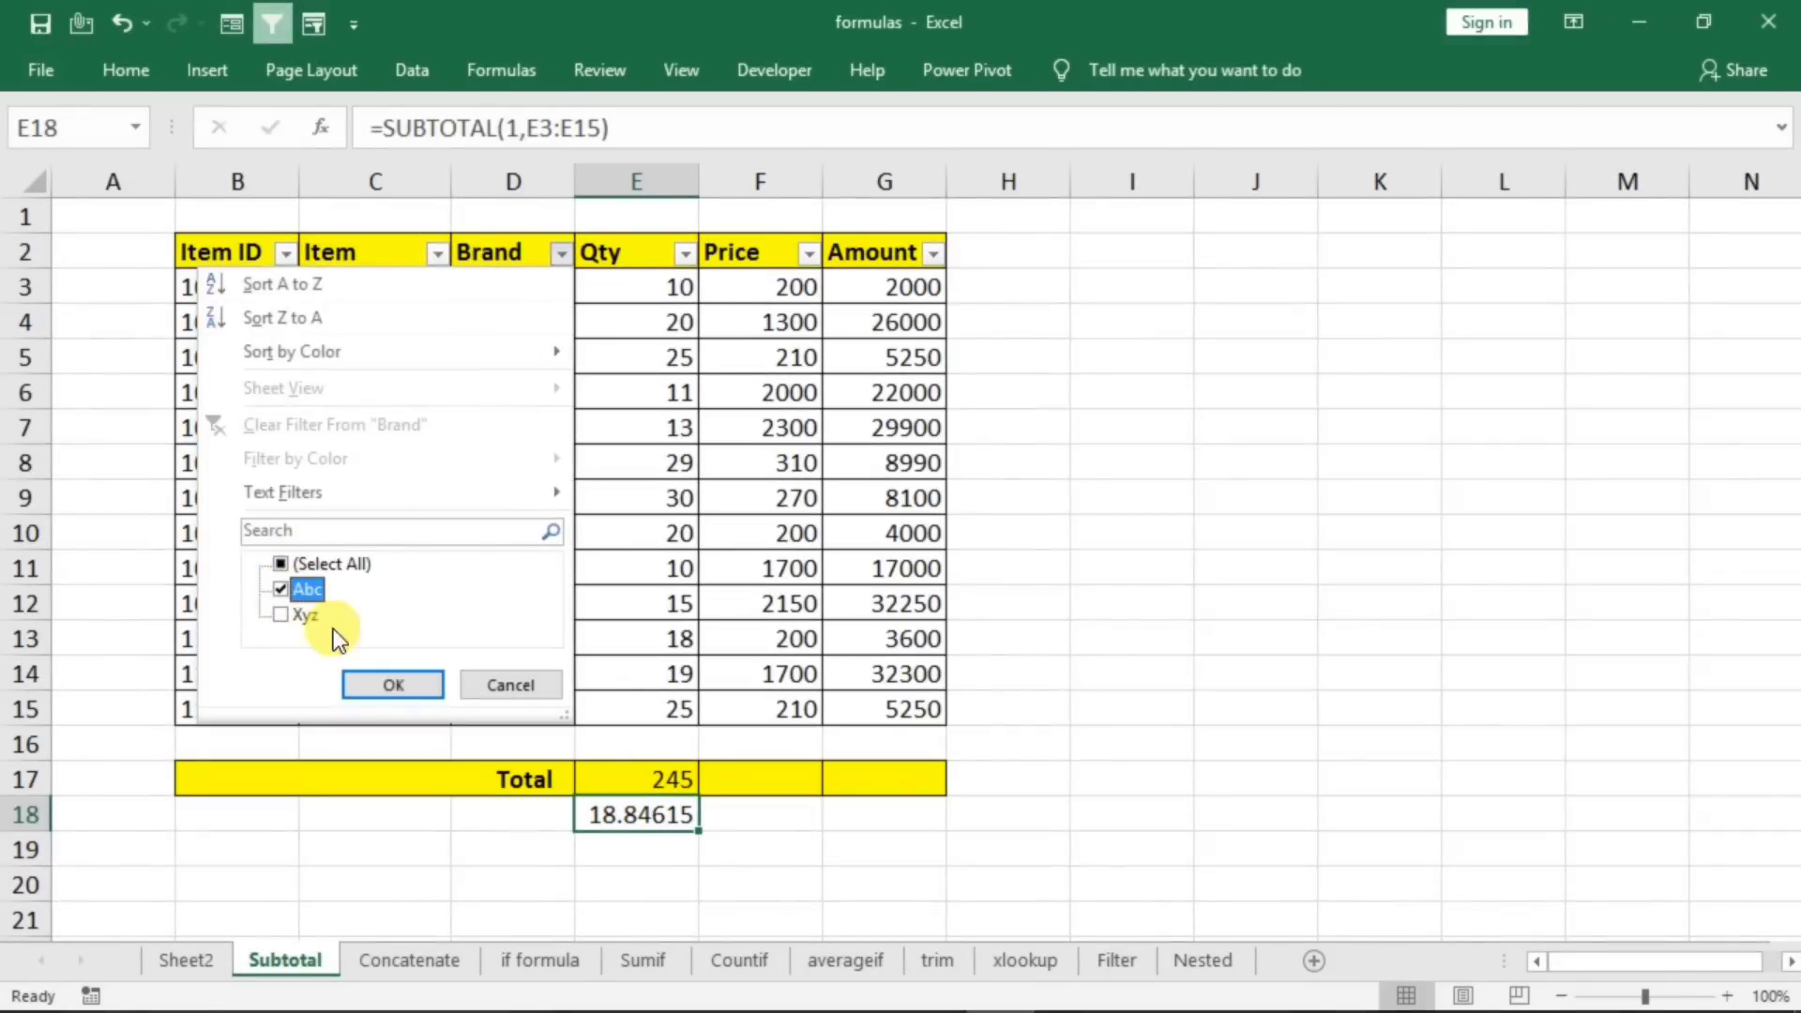
pyautogui.click(388, 687)
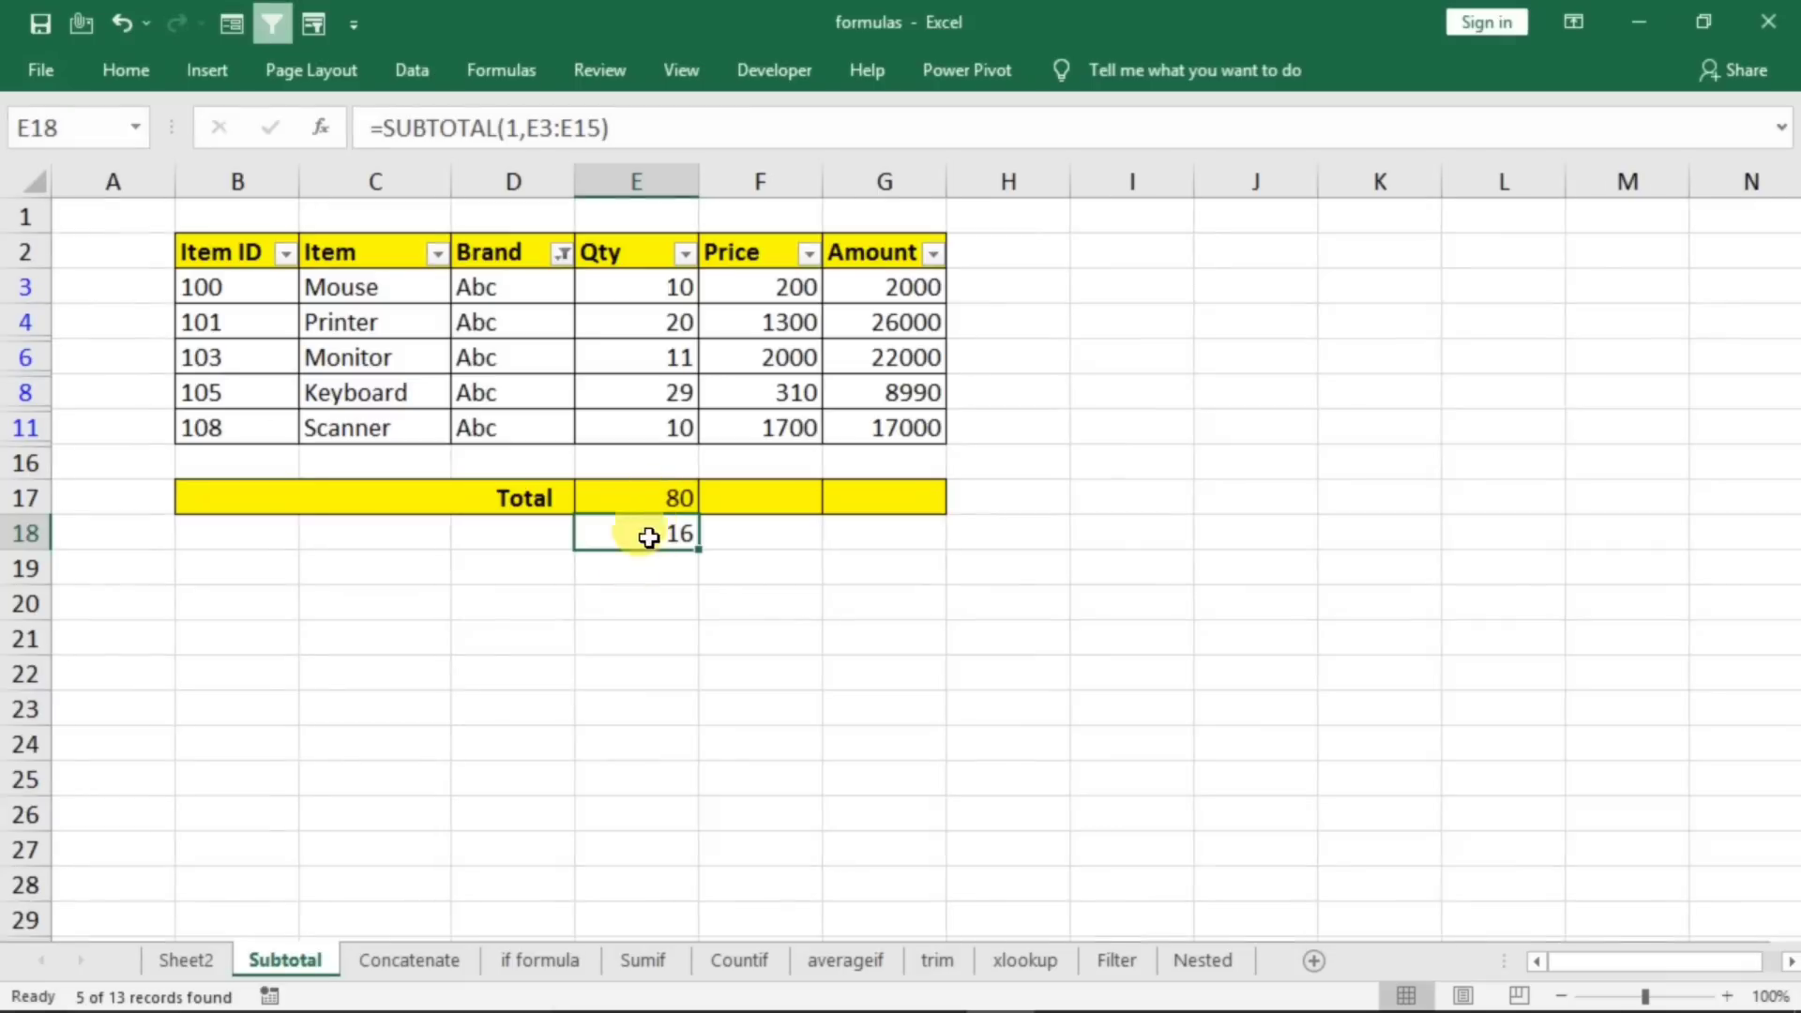
# - Reselect all brands in the Brand column filter to show every row of the table
pyautogui.click(560, 252)
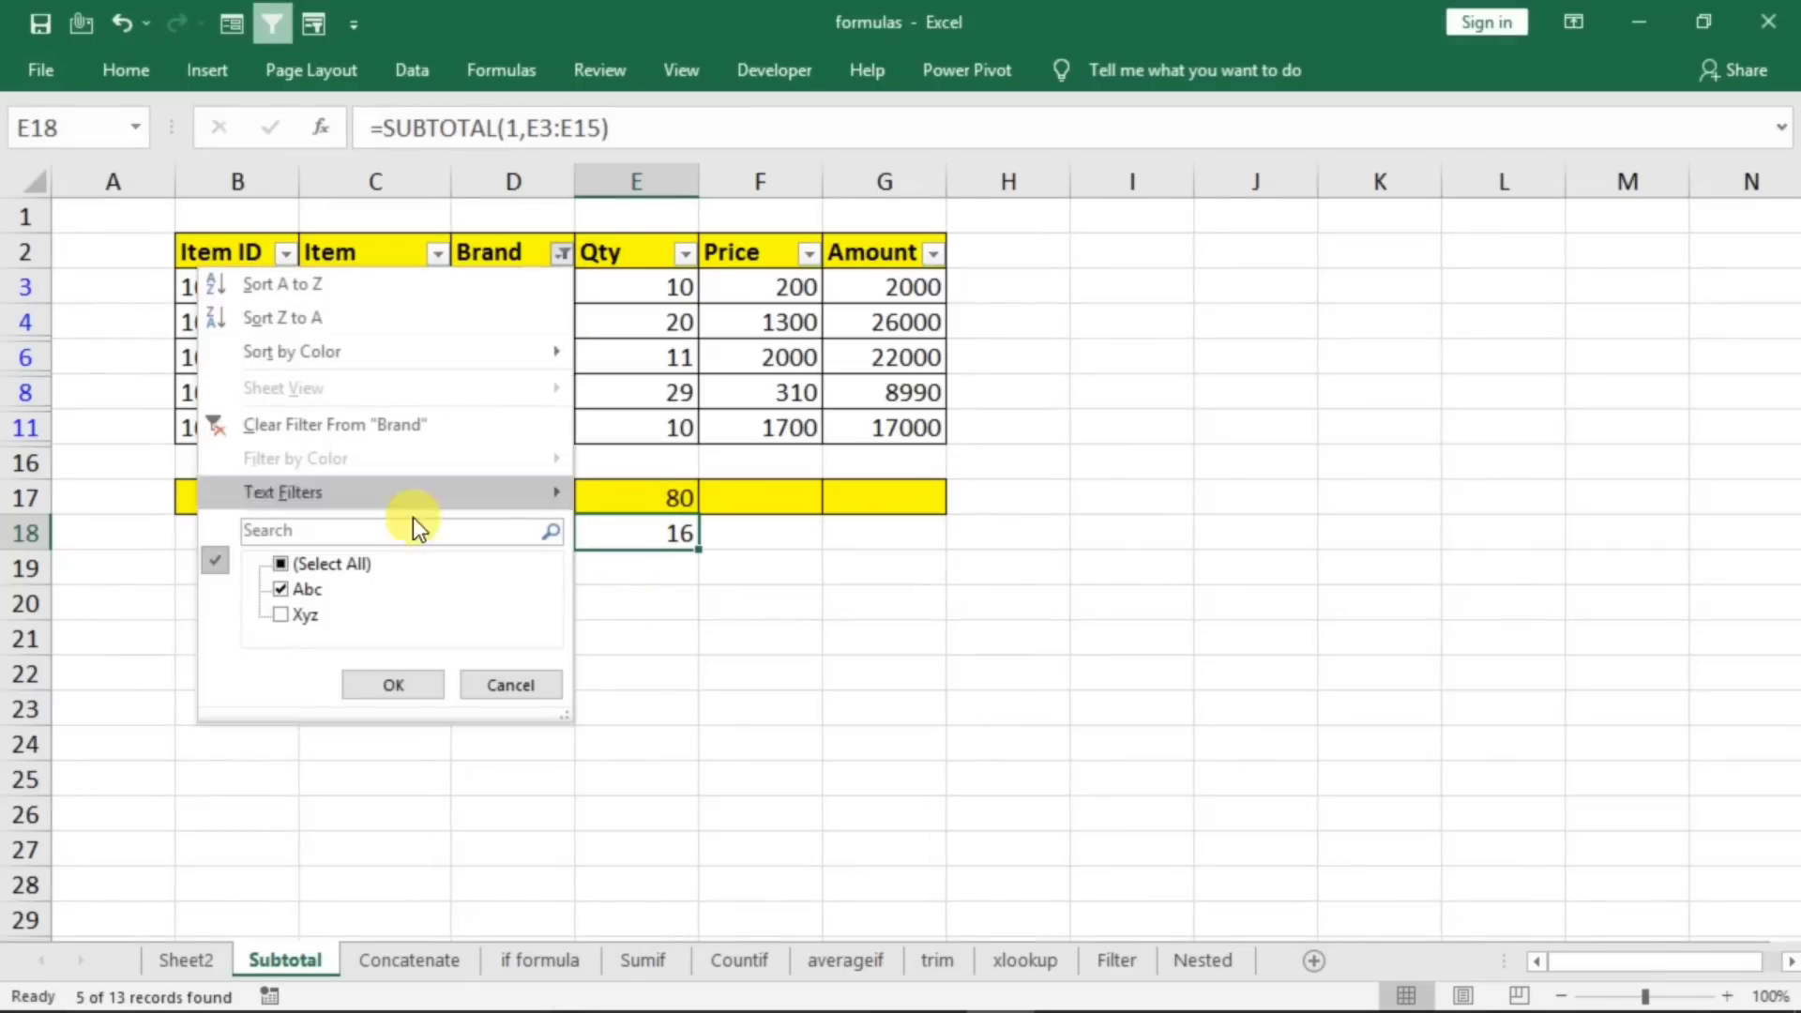
pyautogui.click(280, 564)
pyautogui.click(369, 687)
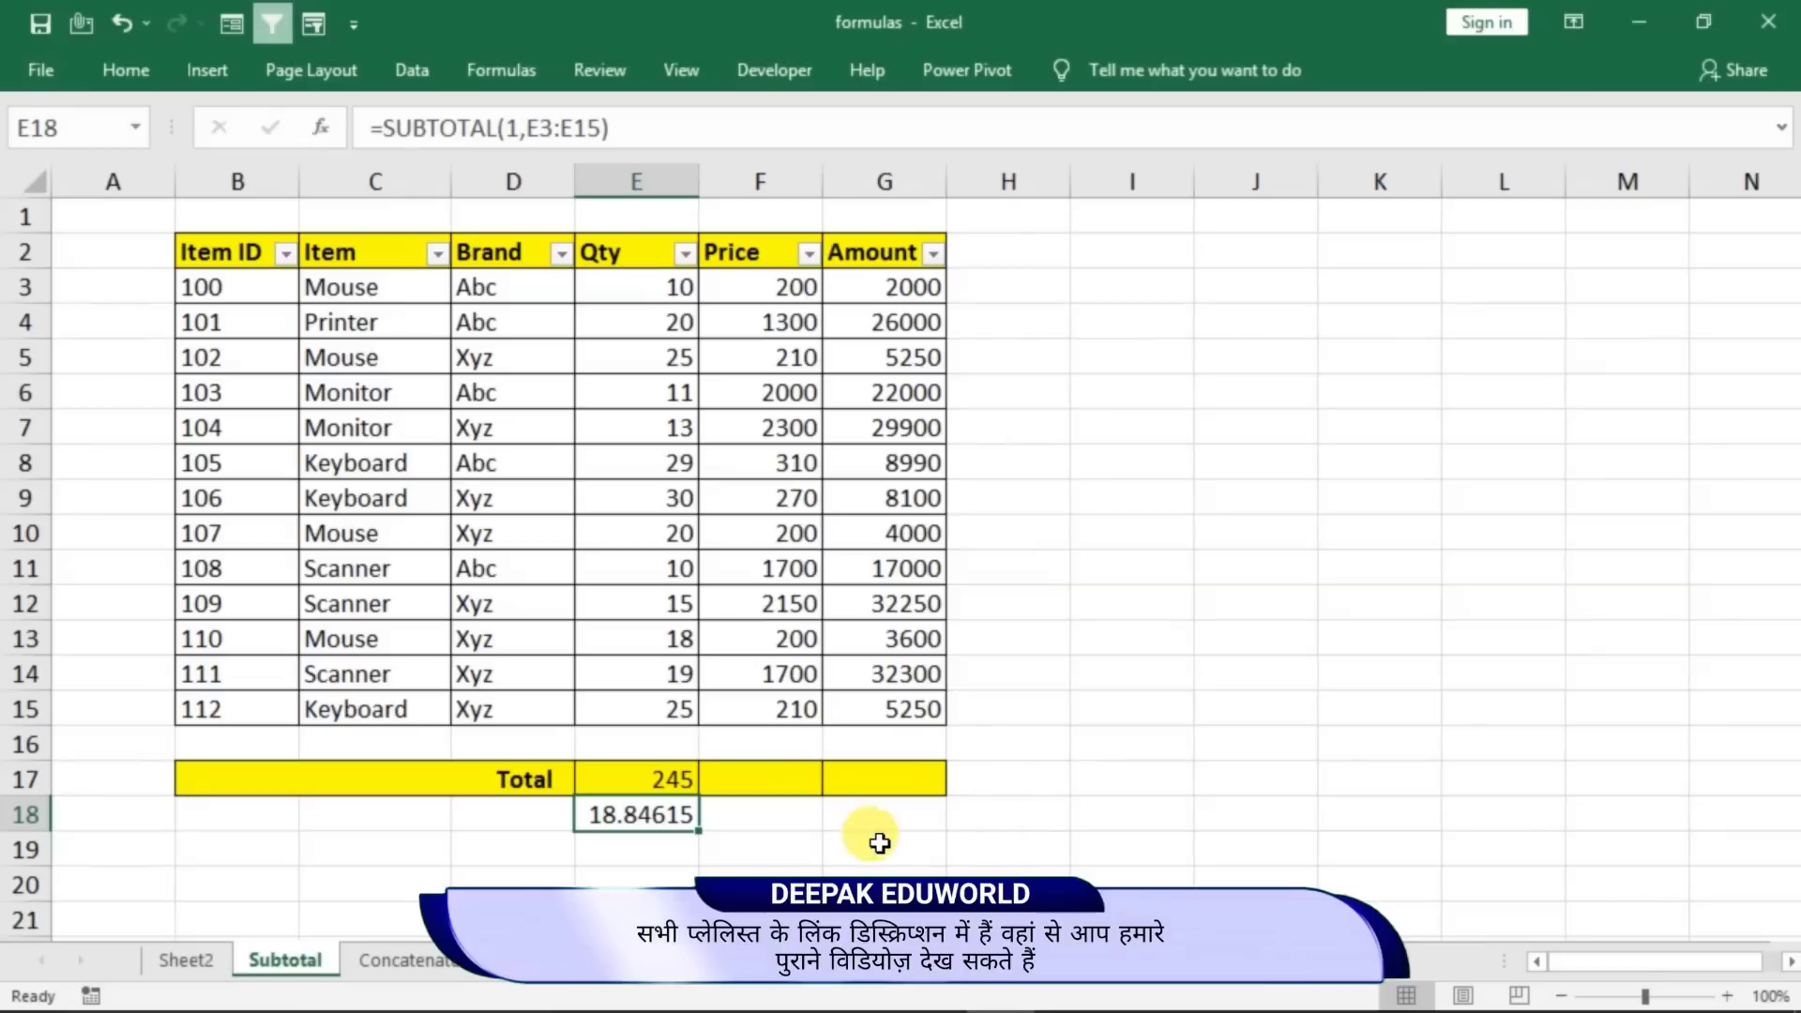
# - Inspect the function number and range of the SUBTOTAL formula in the Qty total cell E17
pyautogui.click(643, 787)
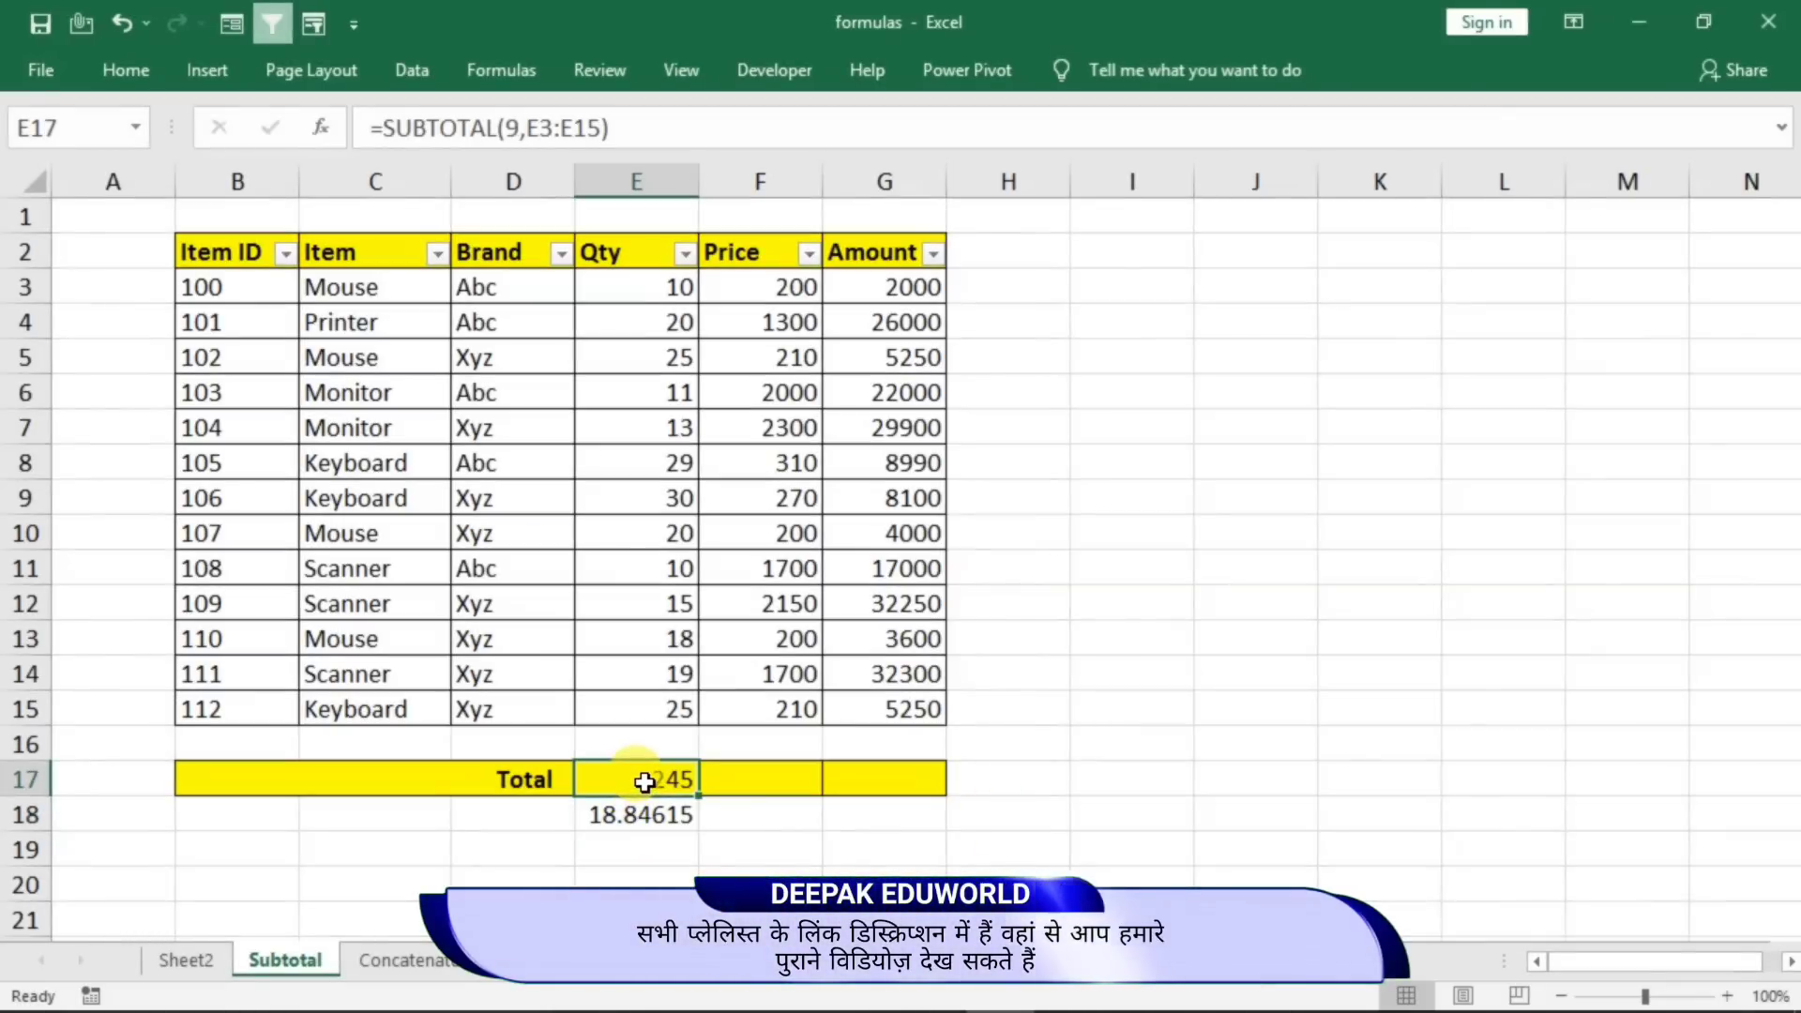
pyautogui.doubleClick(652, 787)
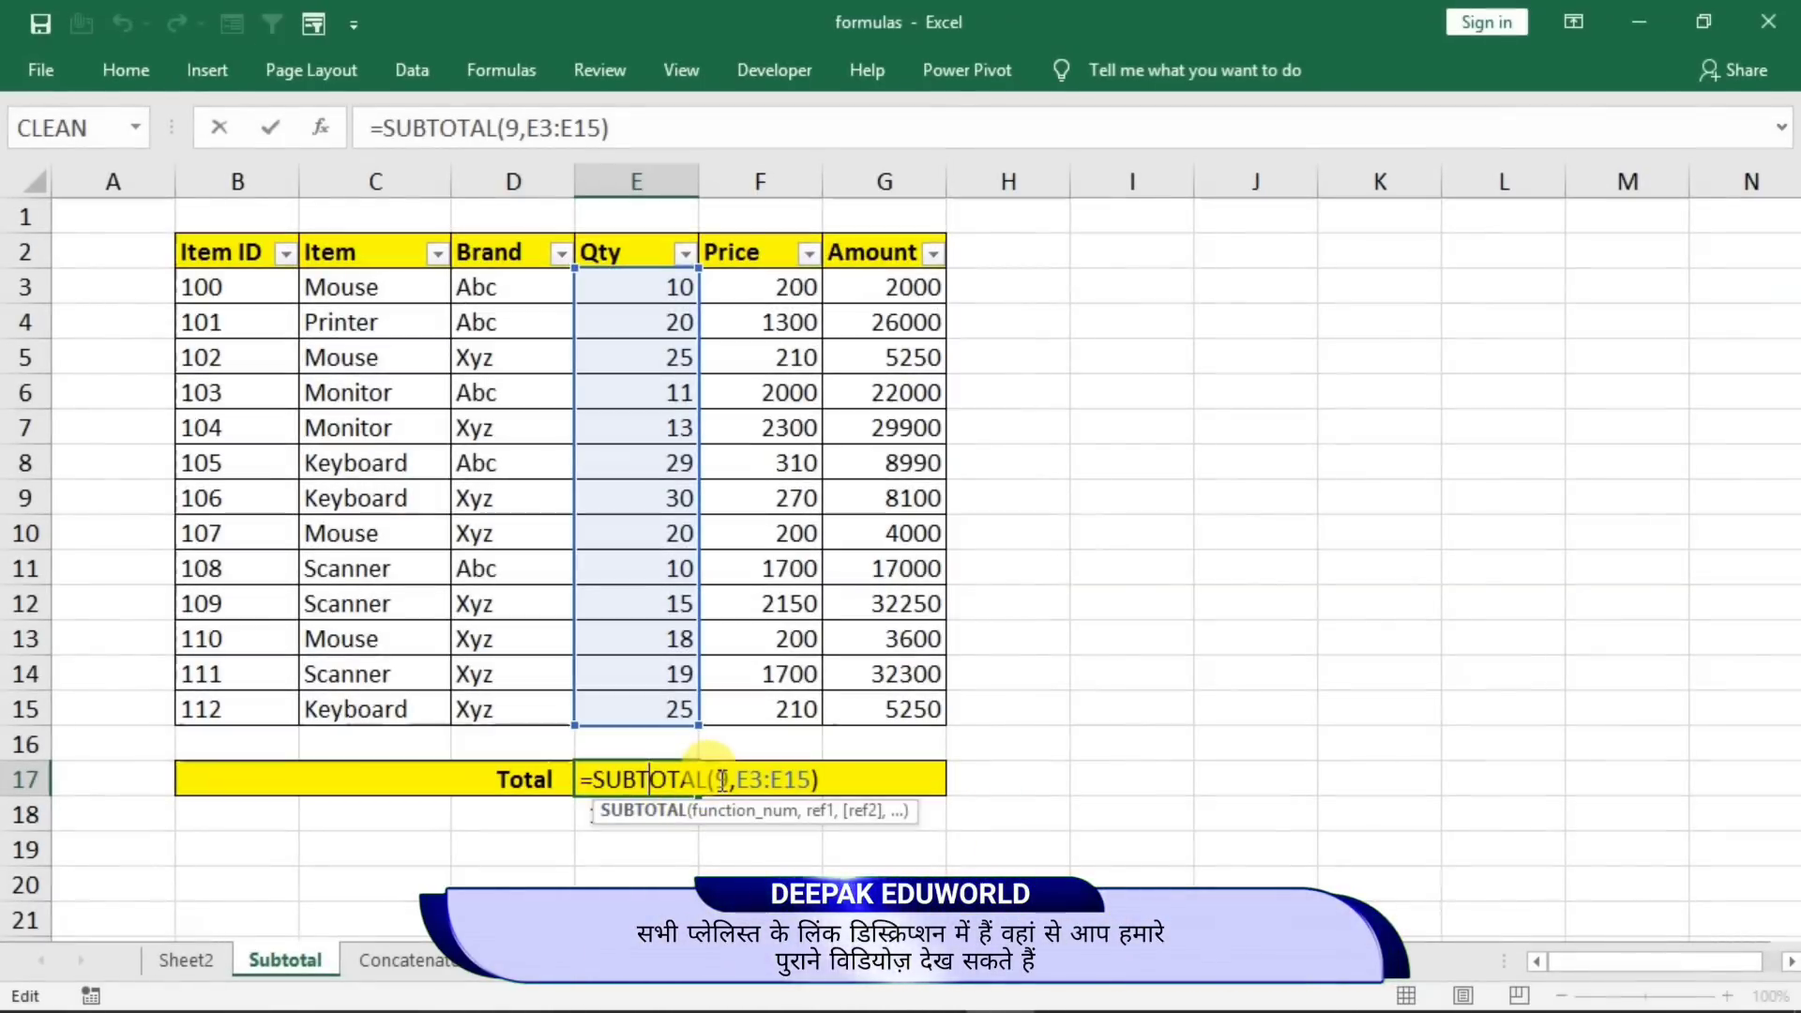
pyautogui.press('Return')
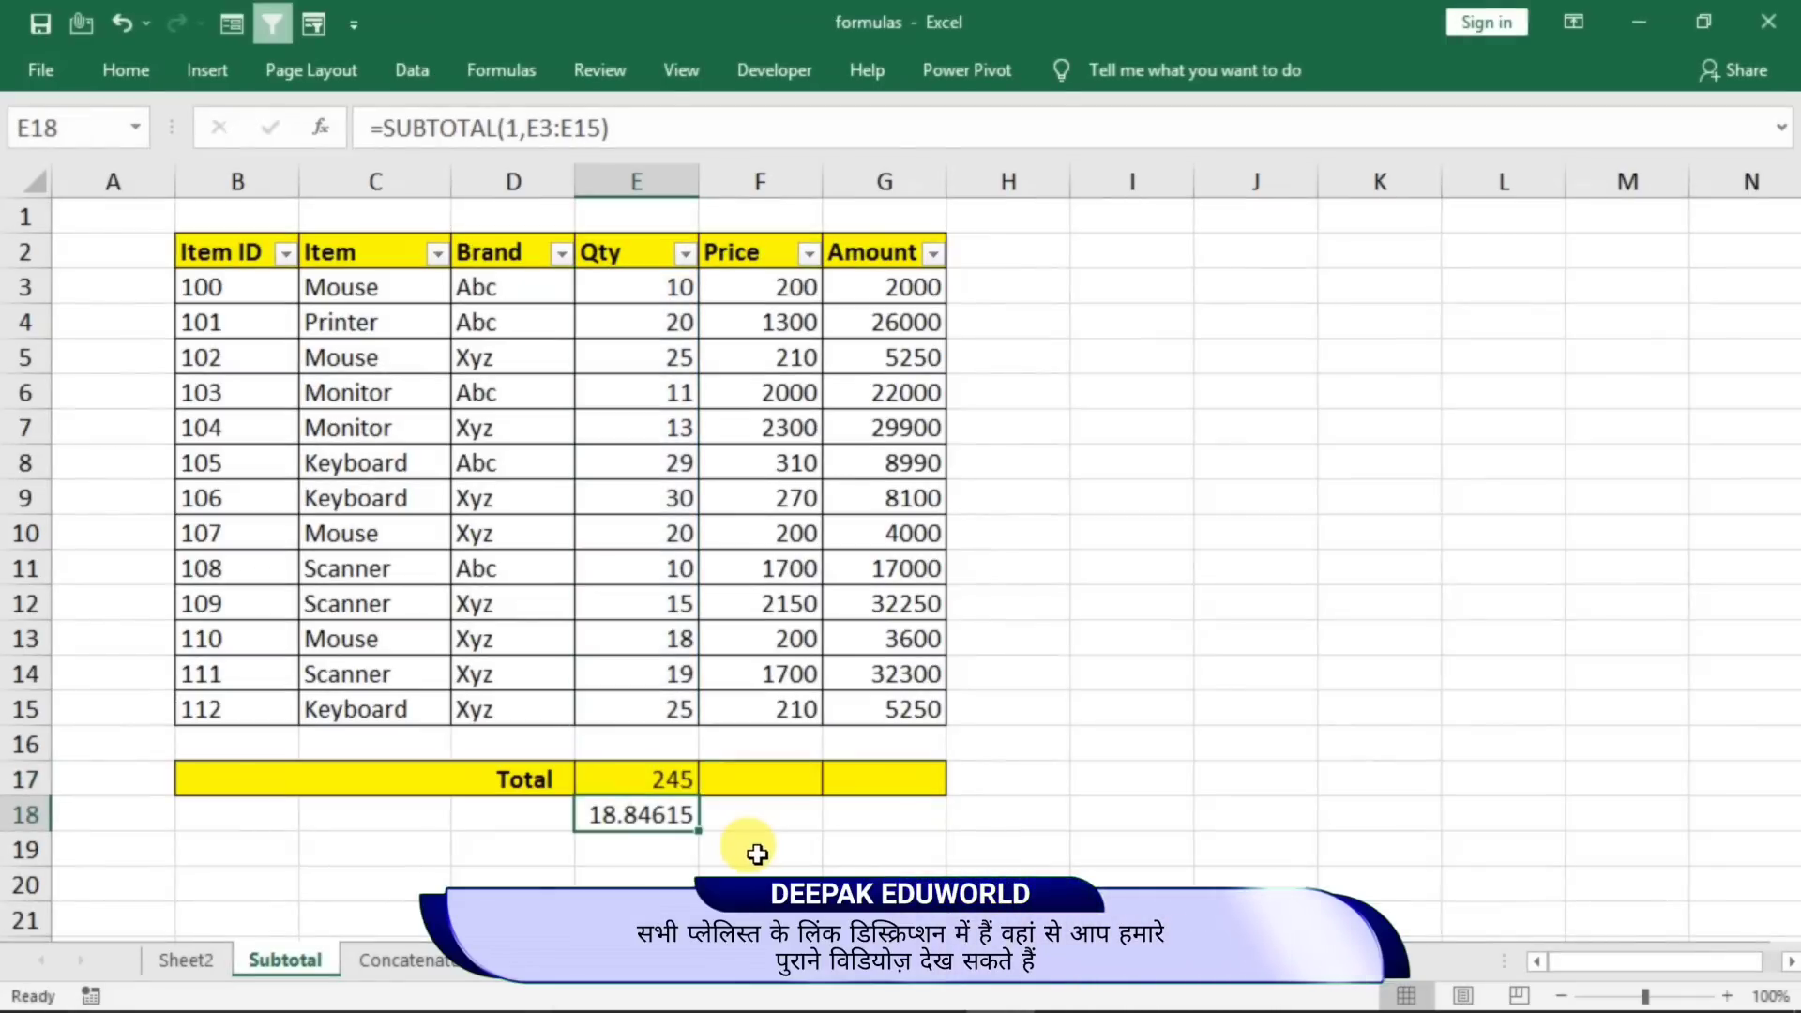
# - Enter =SUM(E3:E15) in E20 as a plain quantity sum for comparison with the SUBTOTAL result
pyautogui.click(635, 876)
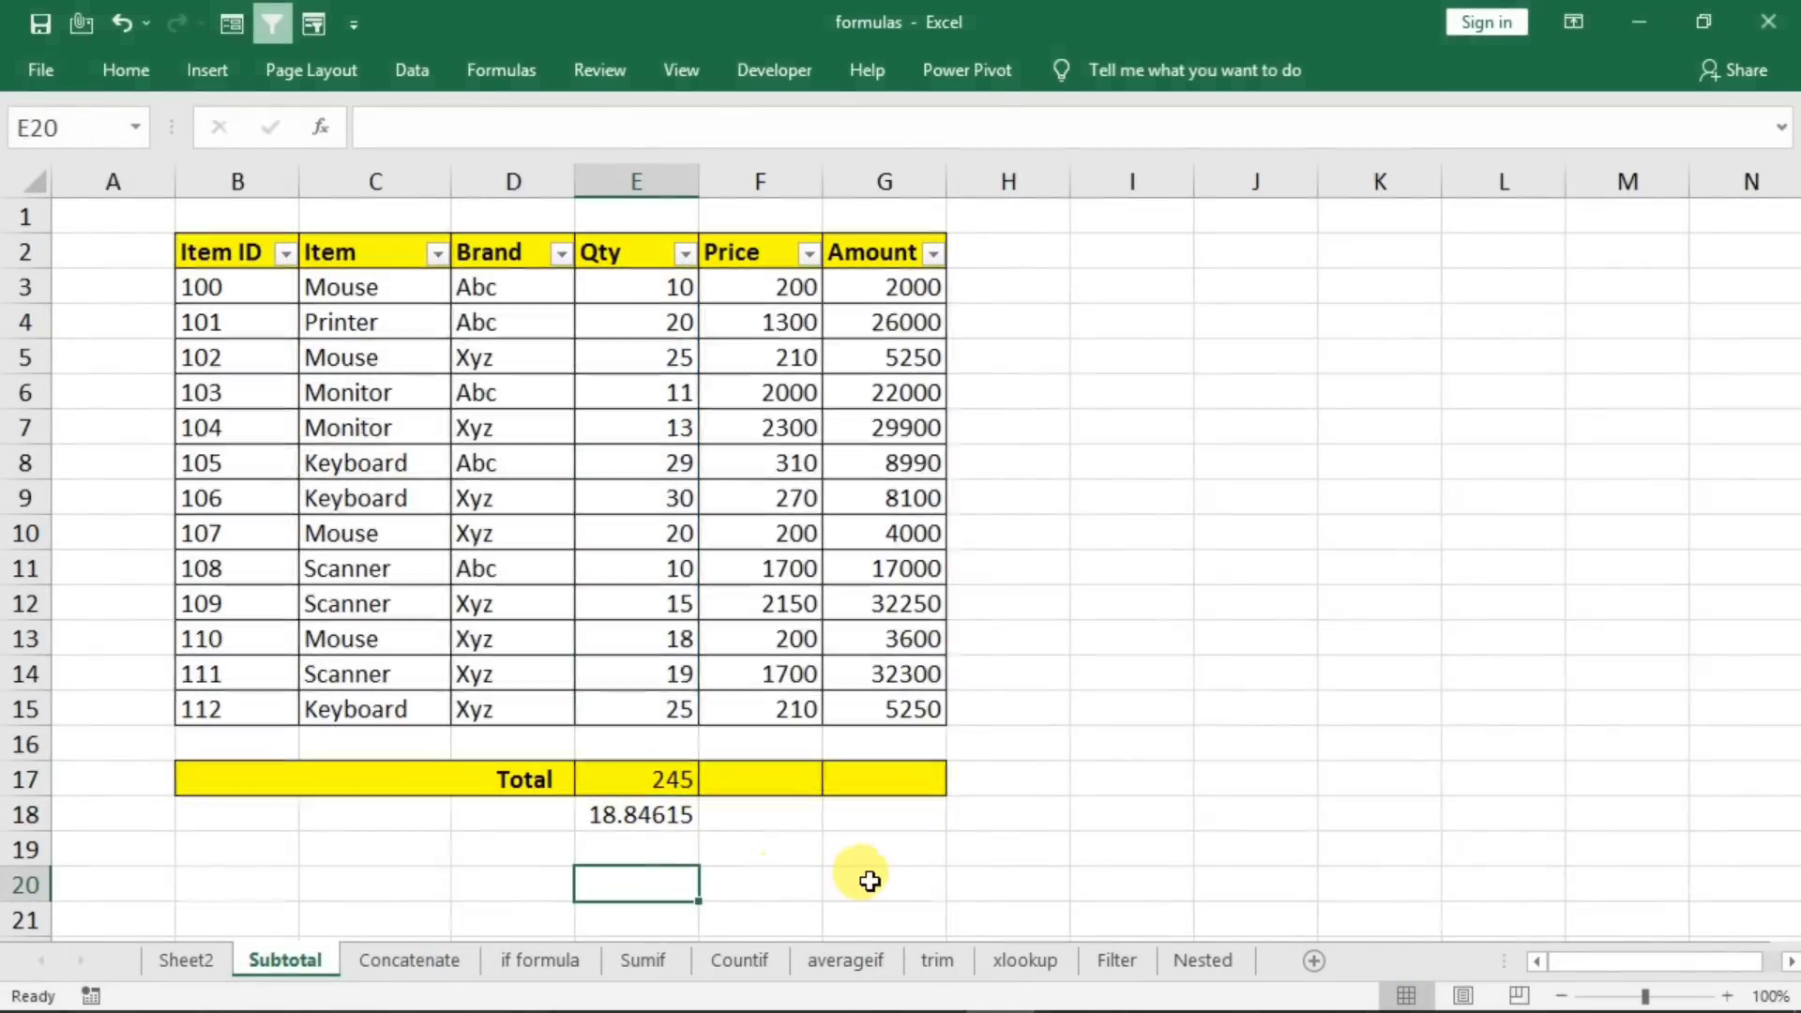
pyautogui.write('=su')
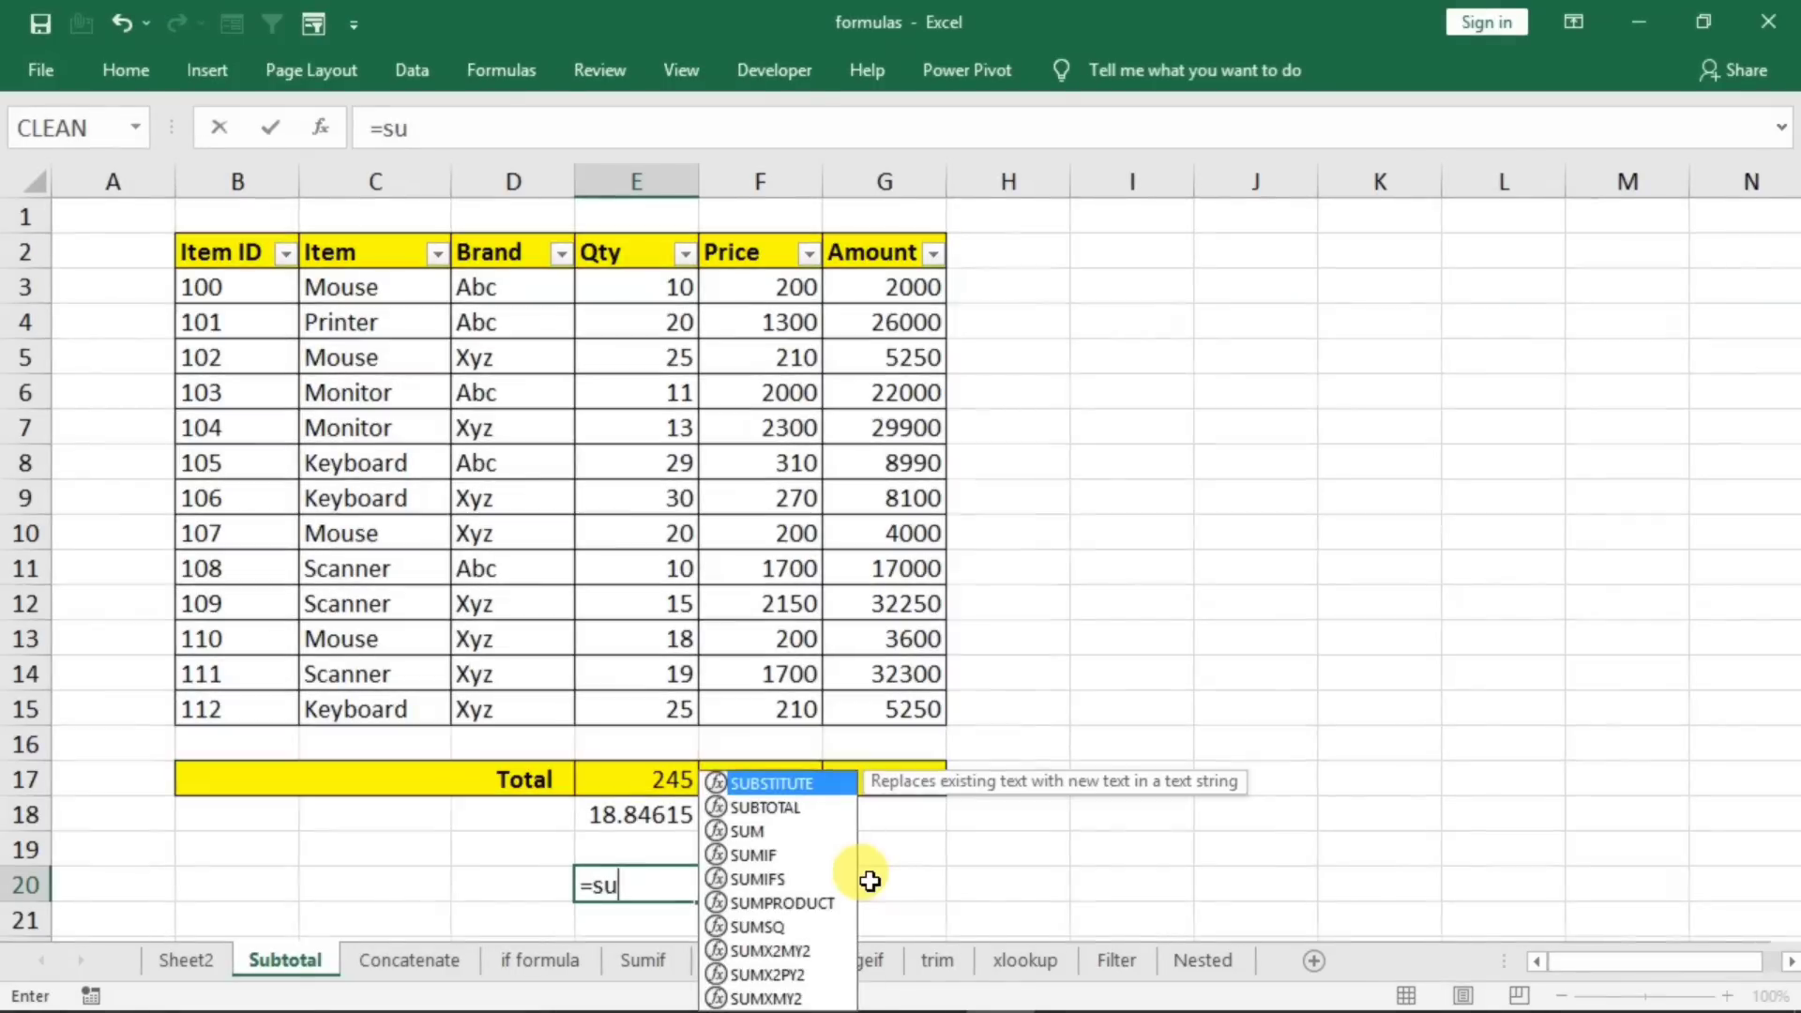
pyautogui.write('m(')
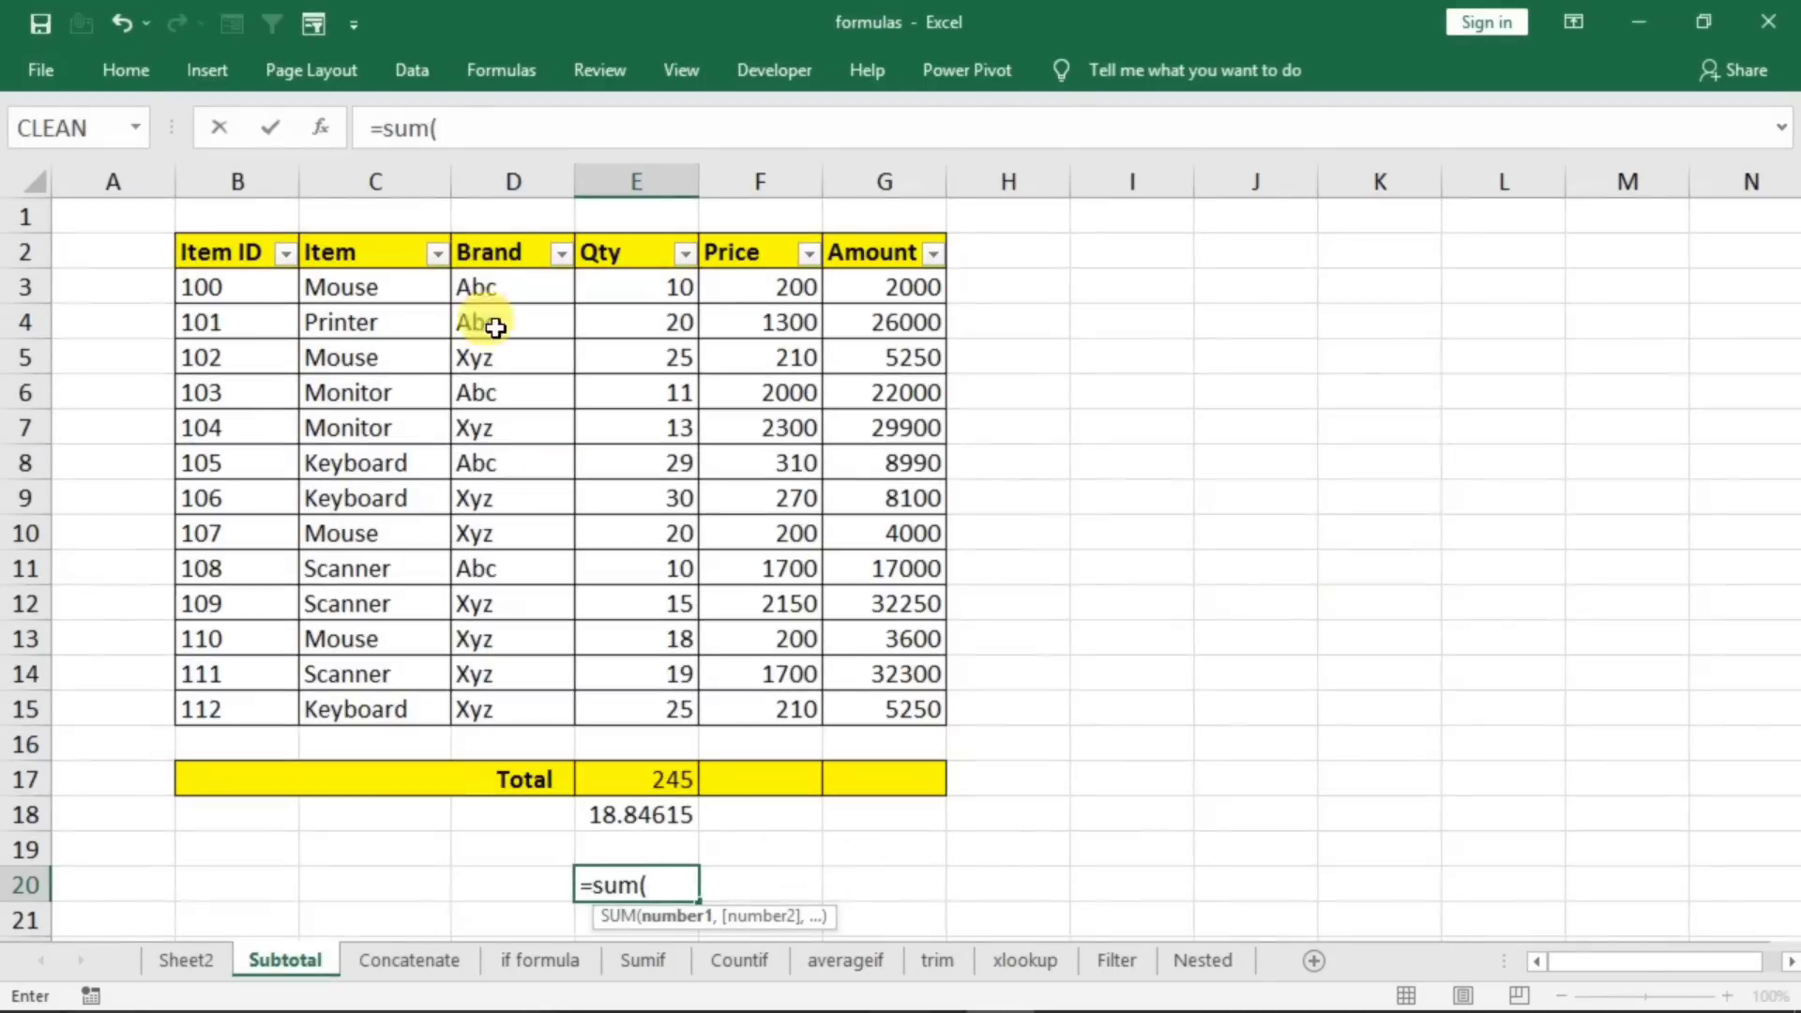
pyautogui.moveTo(635, 288); pyautogui.dragTo(631, 704)
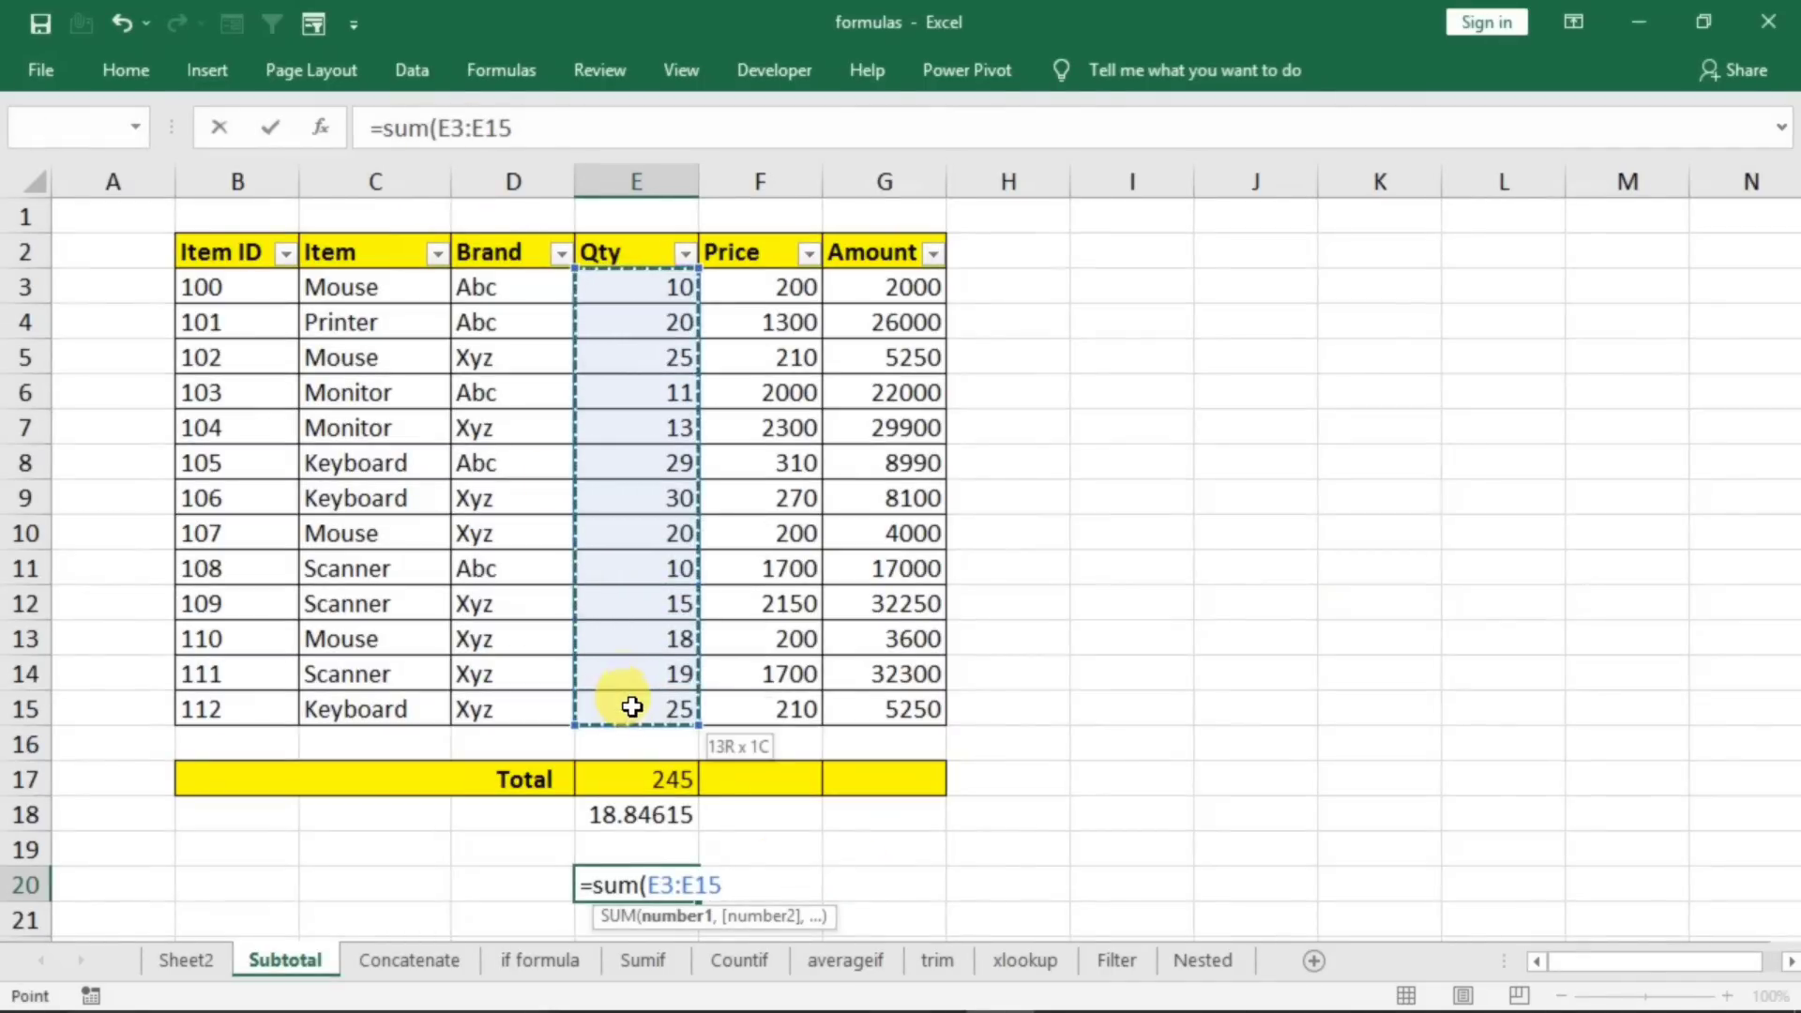
pyautogui.press('Return')
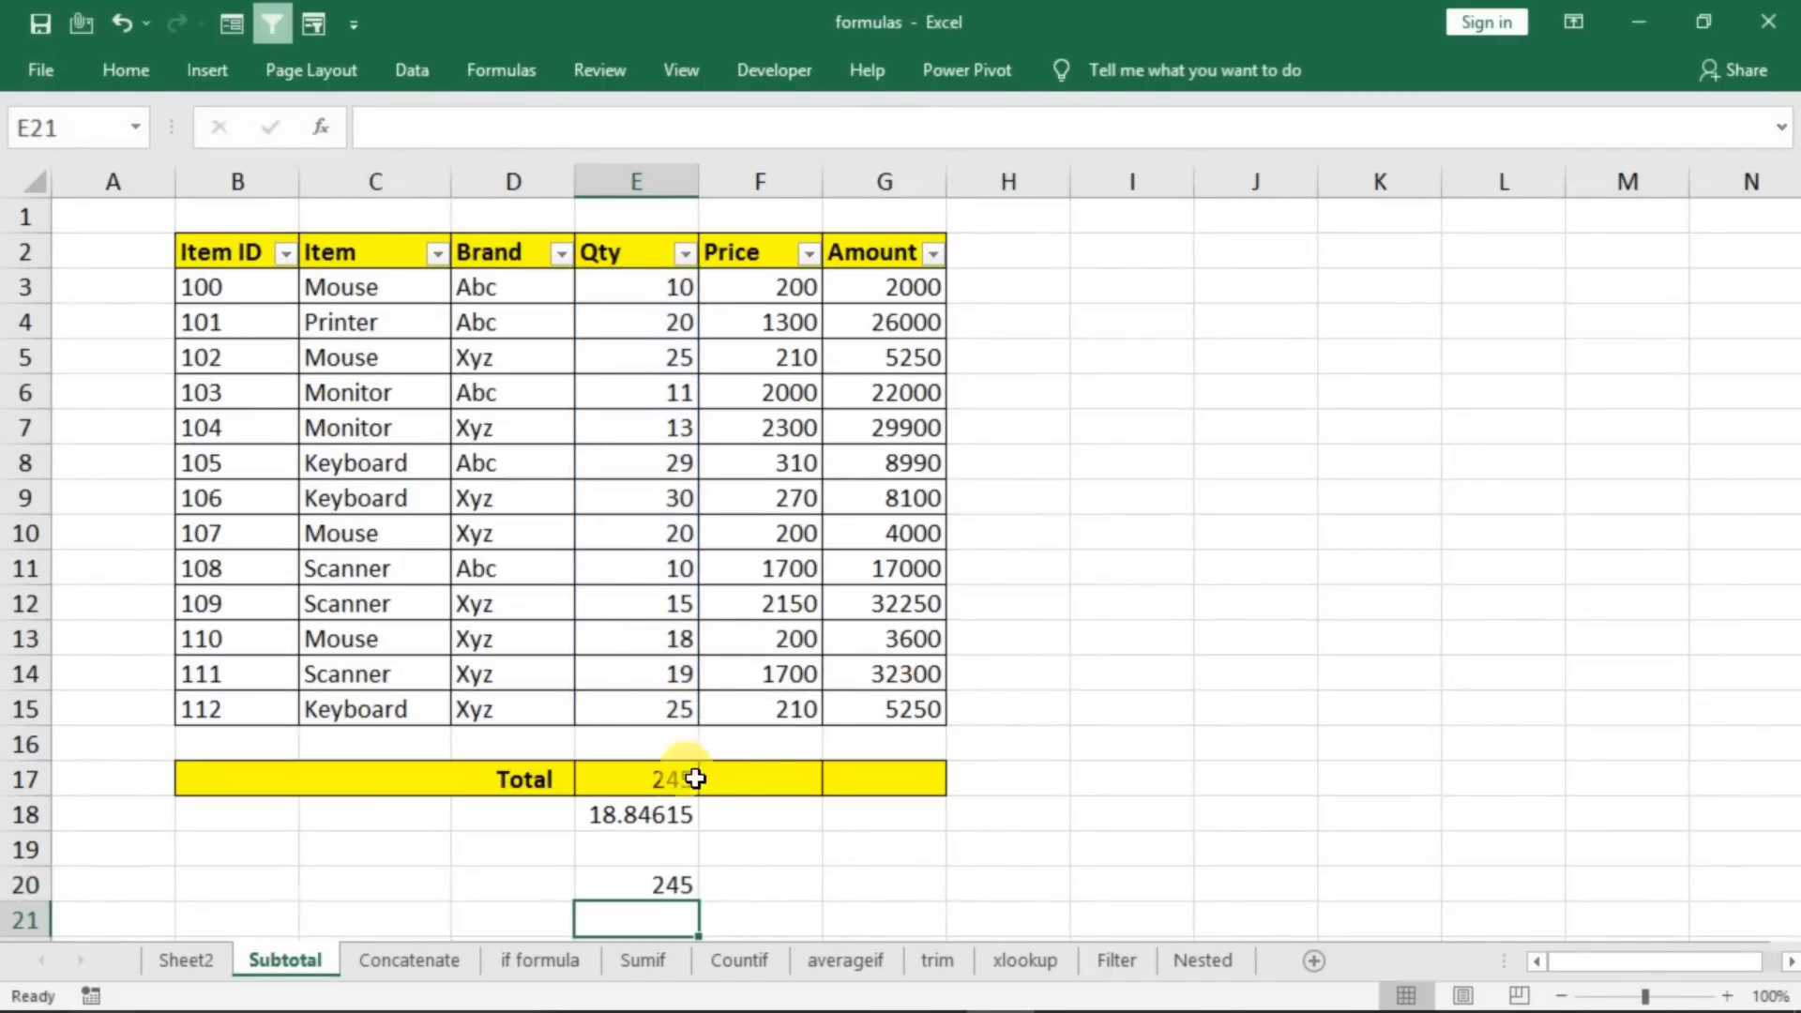
pyautogui.click(679, 887)
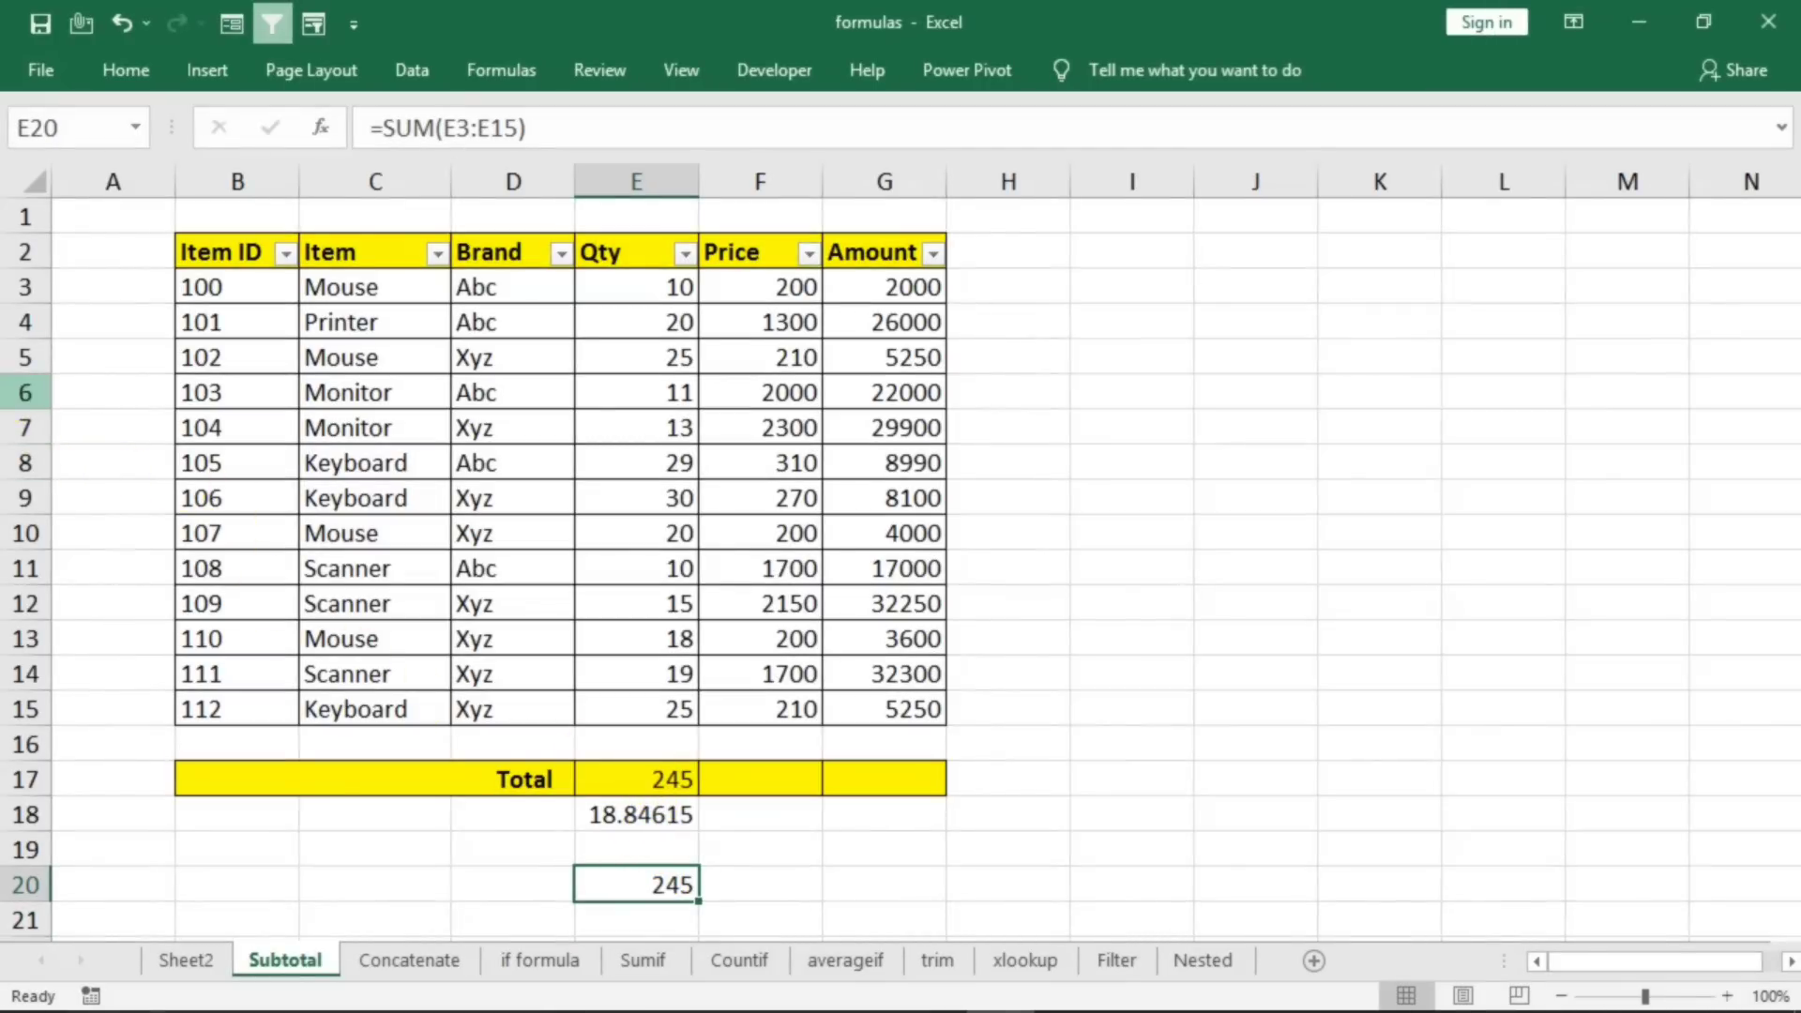
# - Hide rows 6 to 9 of the item table manually
pyautogui.moveTo(25, 392); pyautogui.dragTo(25, 499)
pyautogui.rightClick(28, 457)
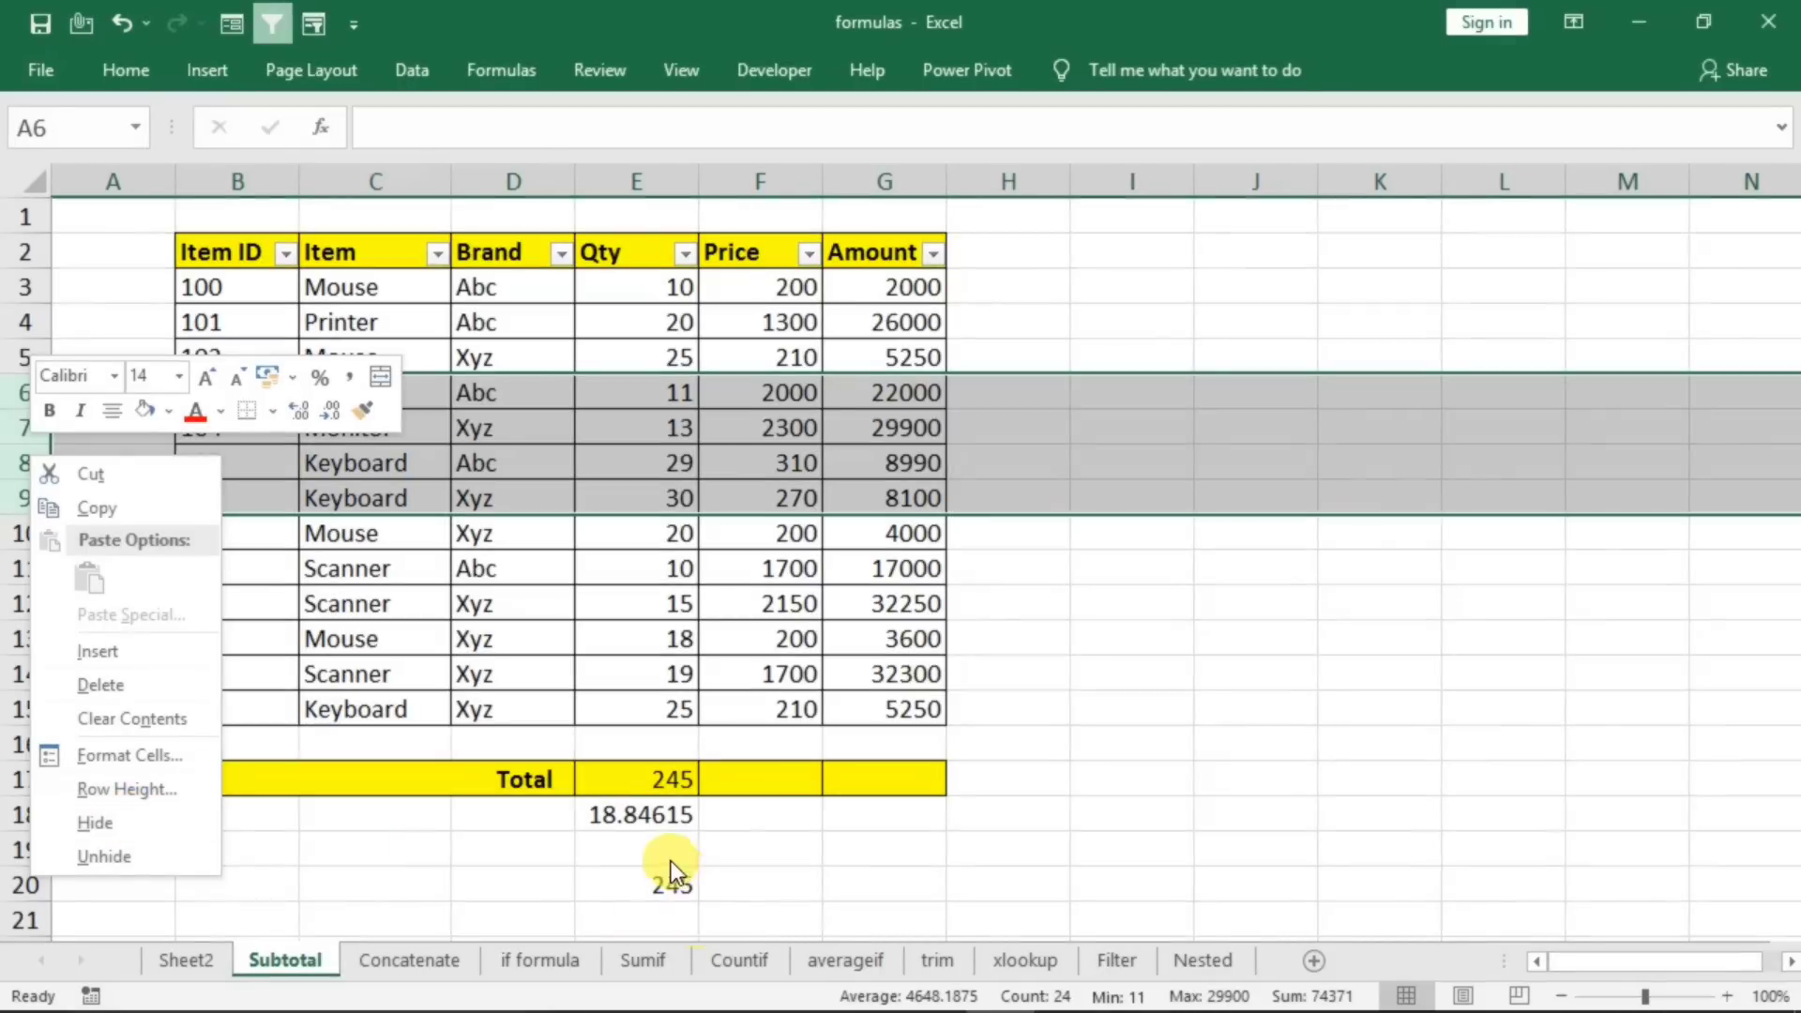
pyautogui.click(143, 823)
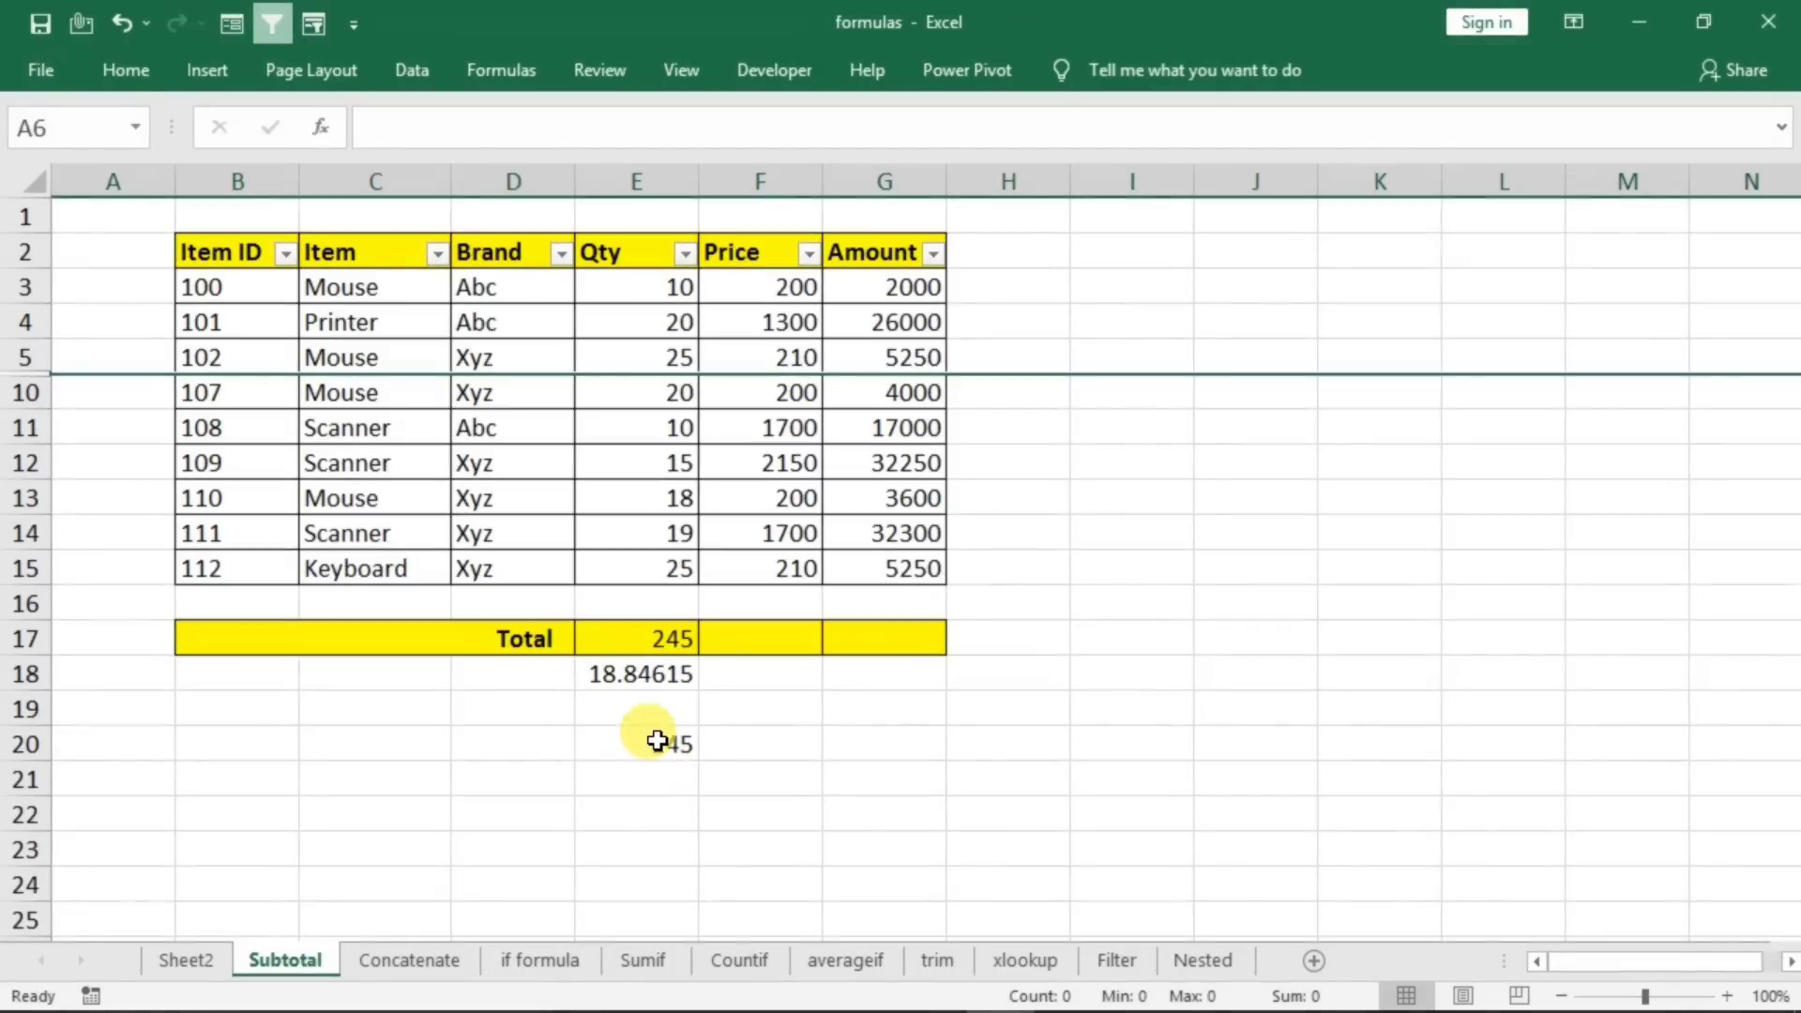
# - Compare the SUBTOTAL formula in E17 with the SUM formula in E20 while the rows are hidden
pyautogui.click(629, 636)
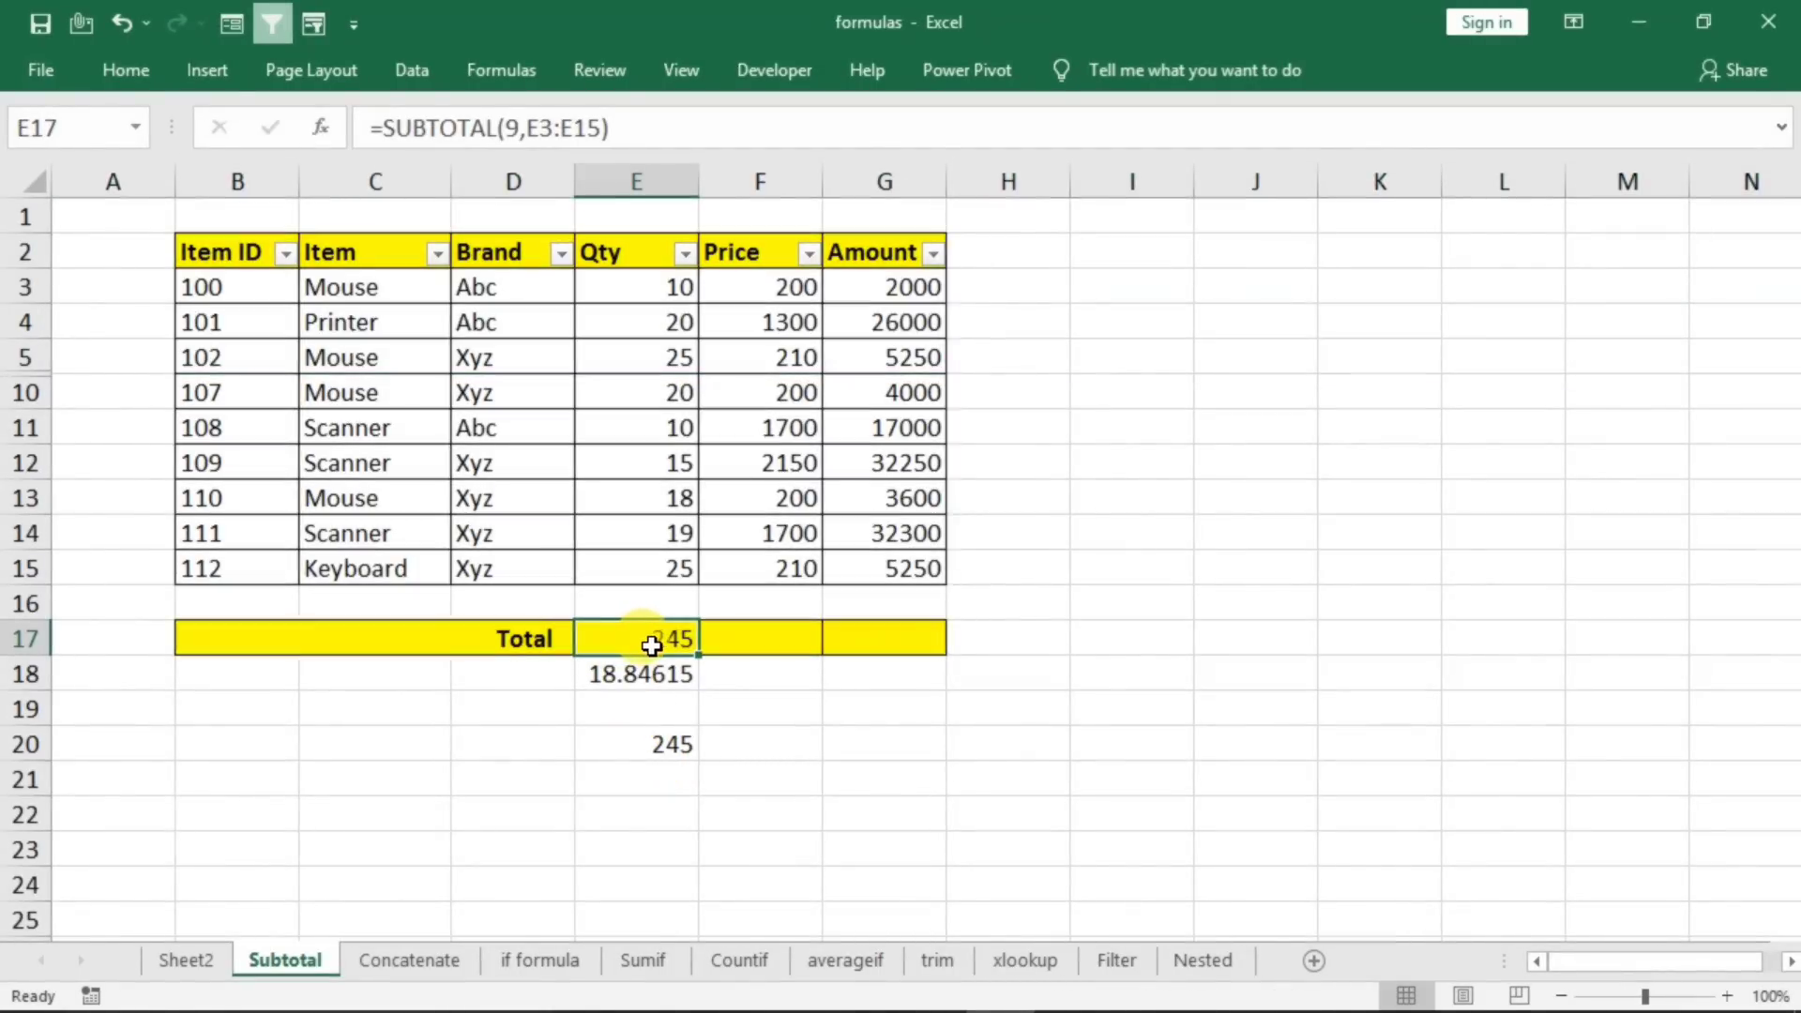
pyautogui.click(649, 742)
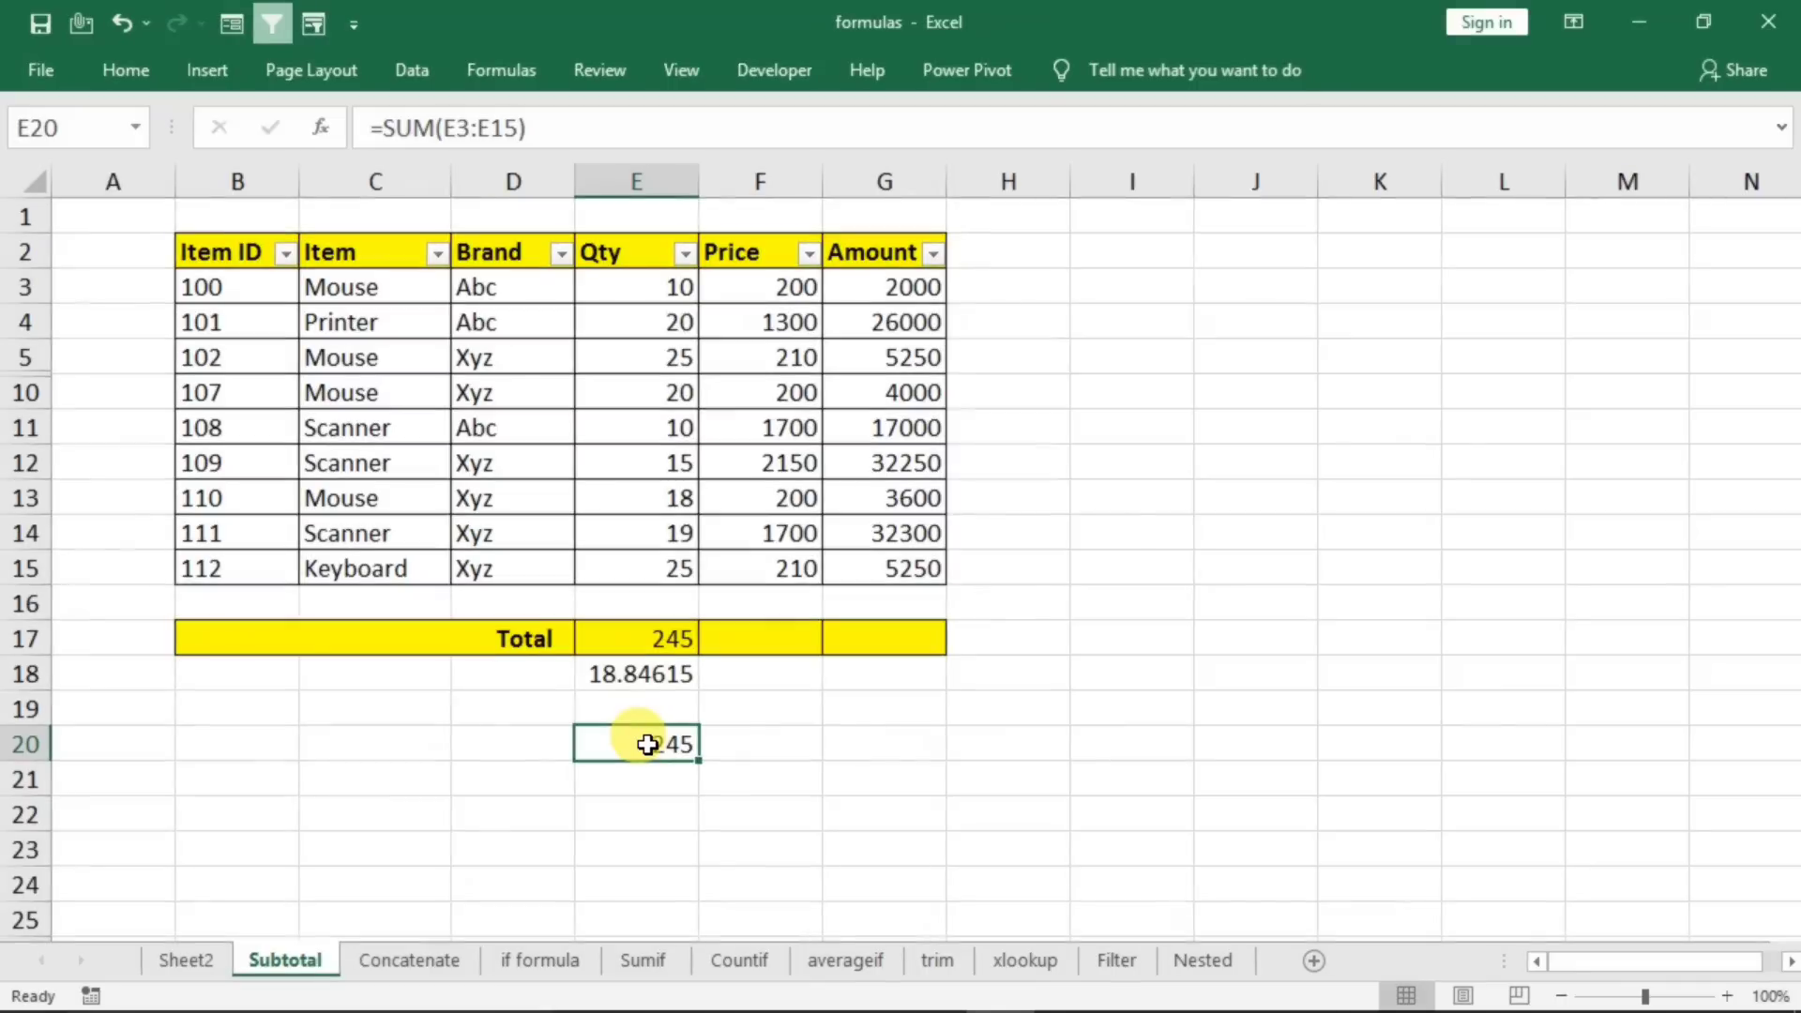
pyautogui.doubleClick(652, 640)
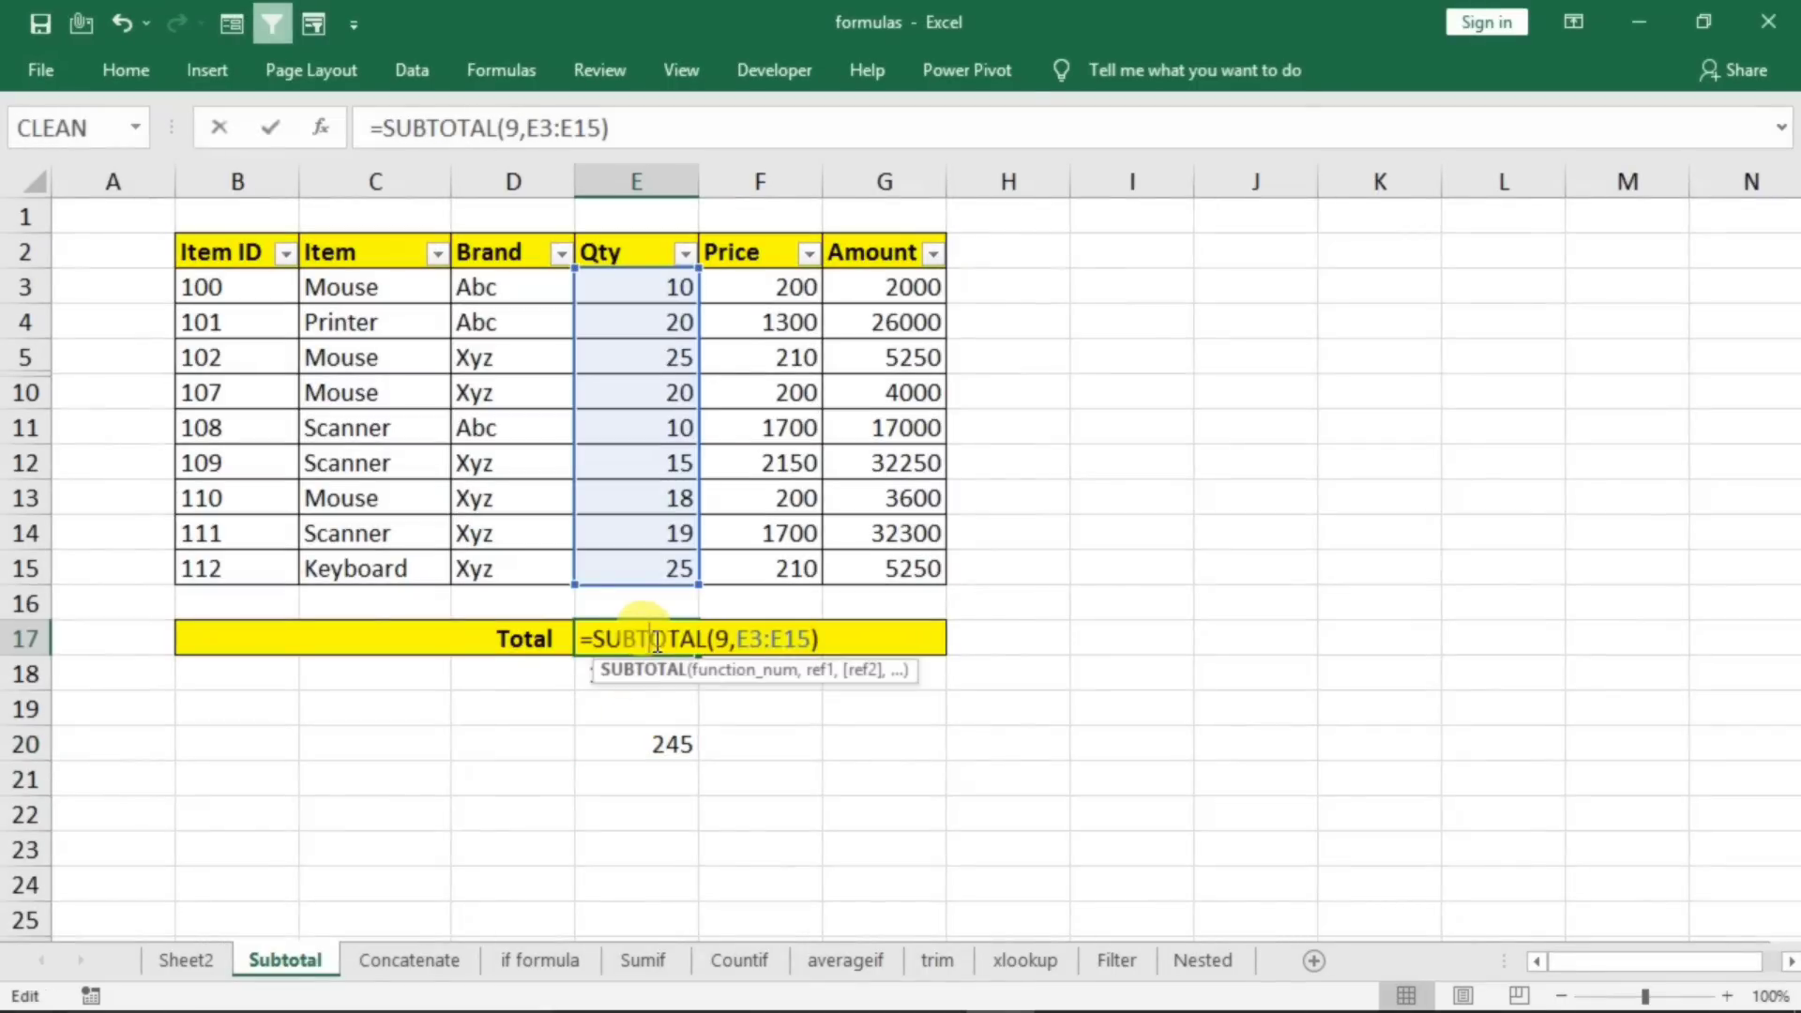
pyautogui.click(699, 678)
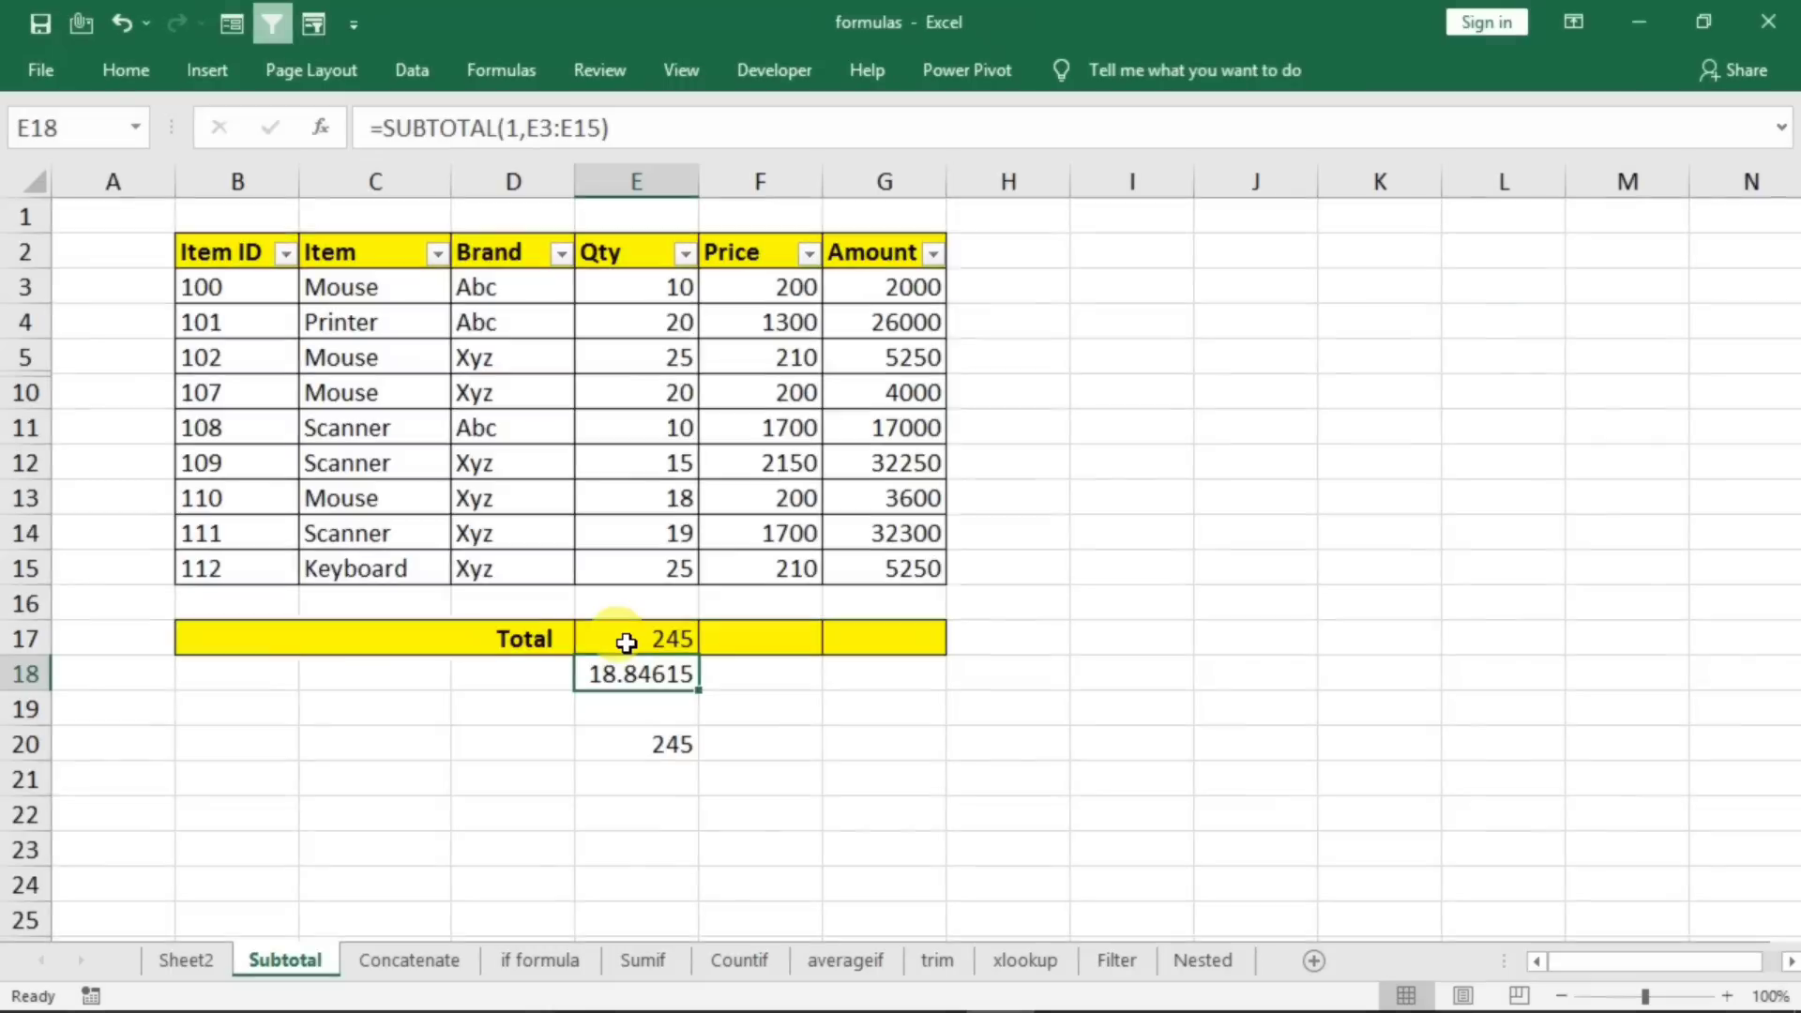
pyautogui.click(623, 778)
pyautogui.write('=')
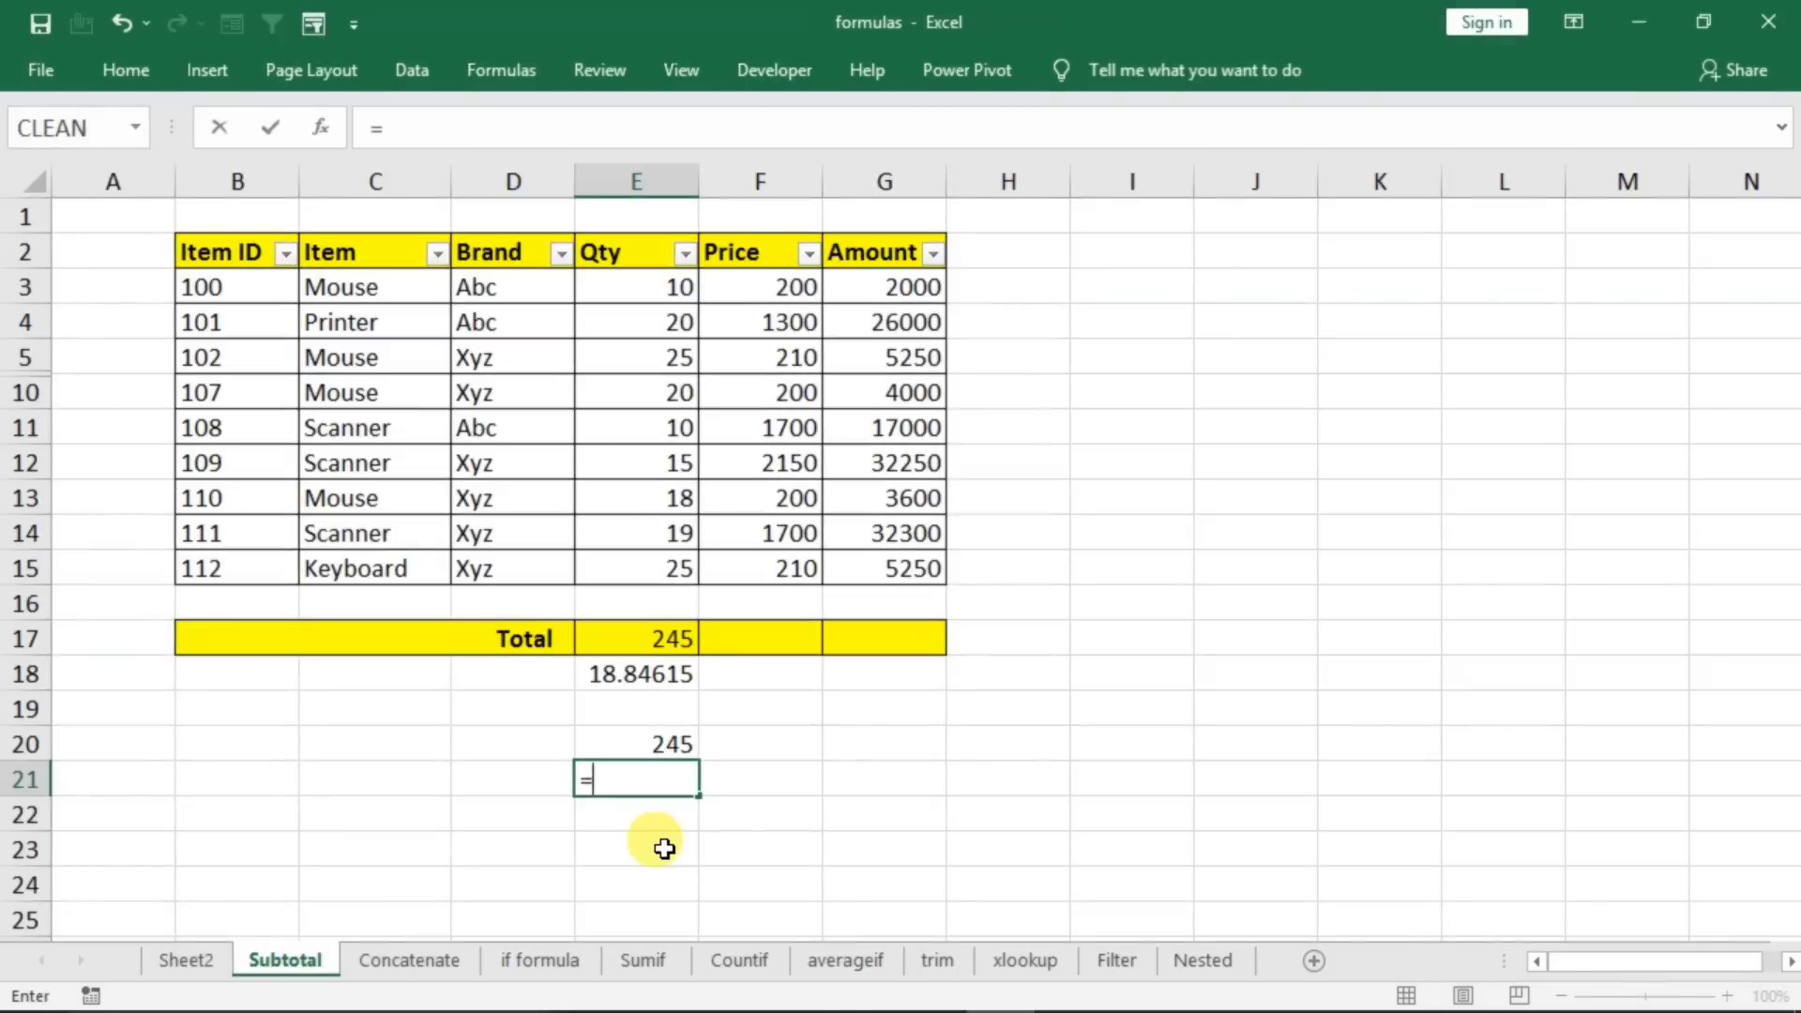
pyautogui.press('BackSpace')
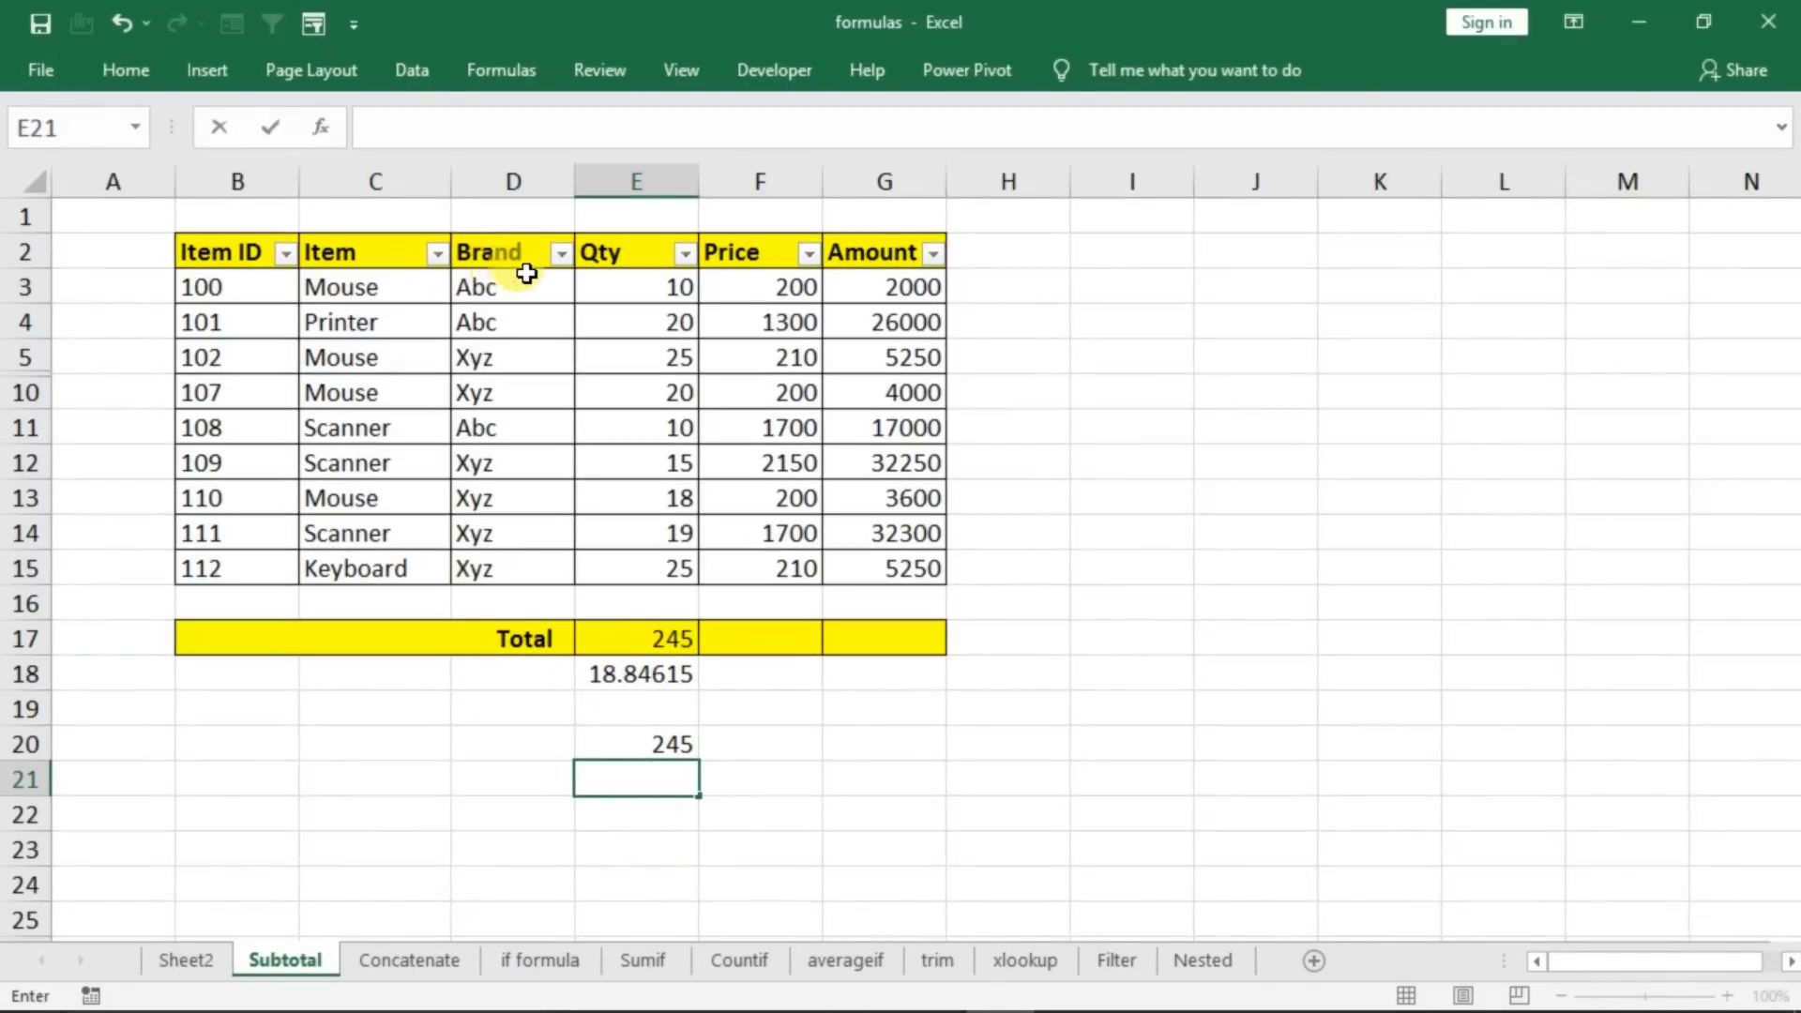
# - Reapply the Brand column filter with all brands selected to bring back the manually hidden rows 6 to 9
pyautogui.click(560, 255)
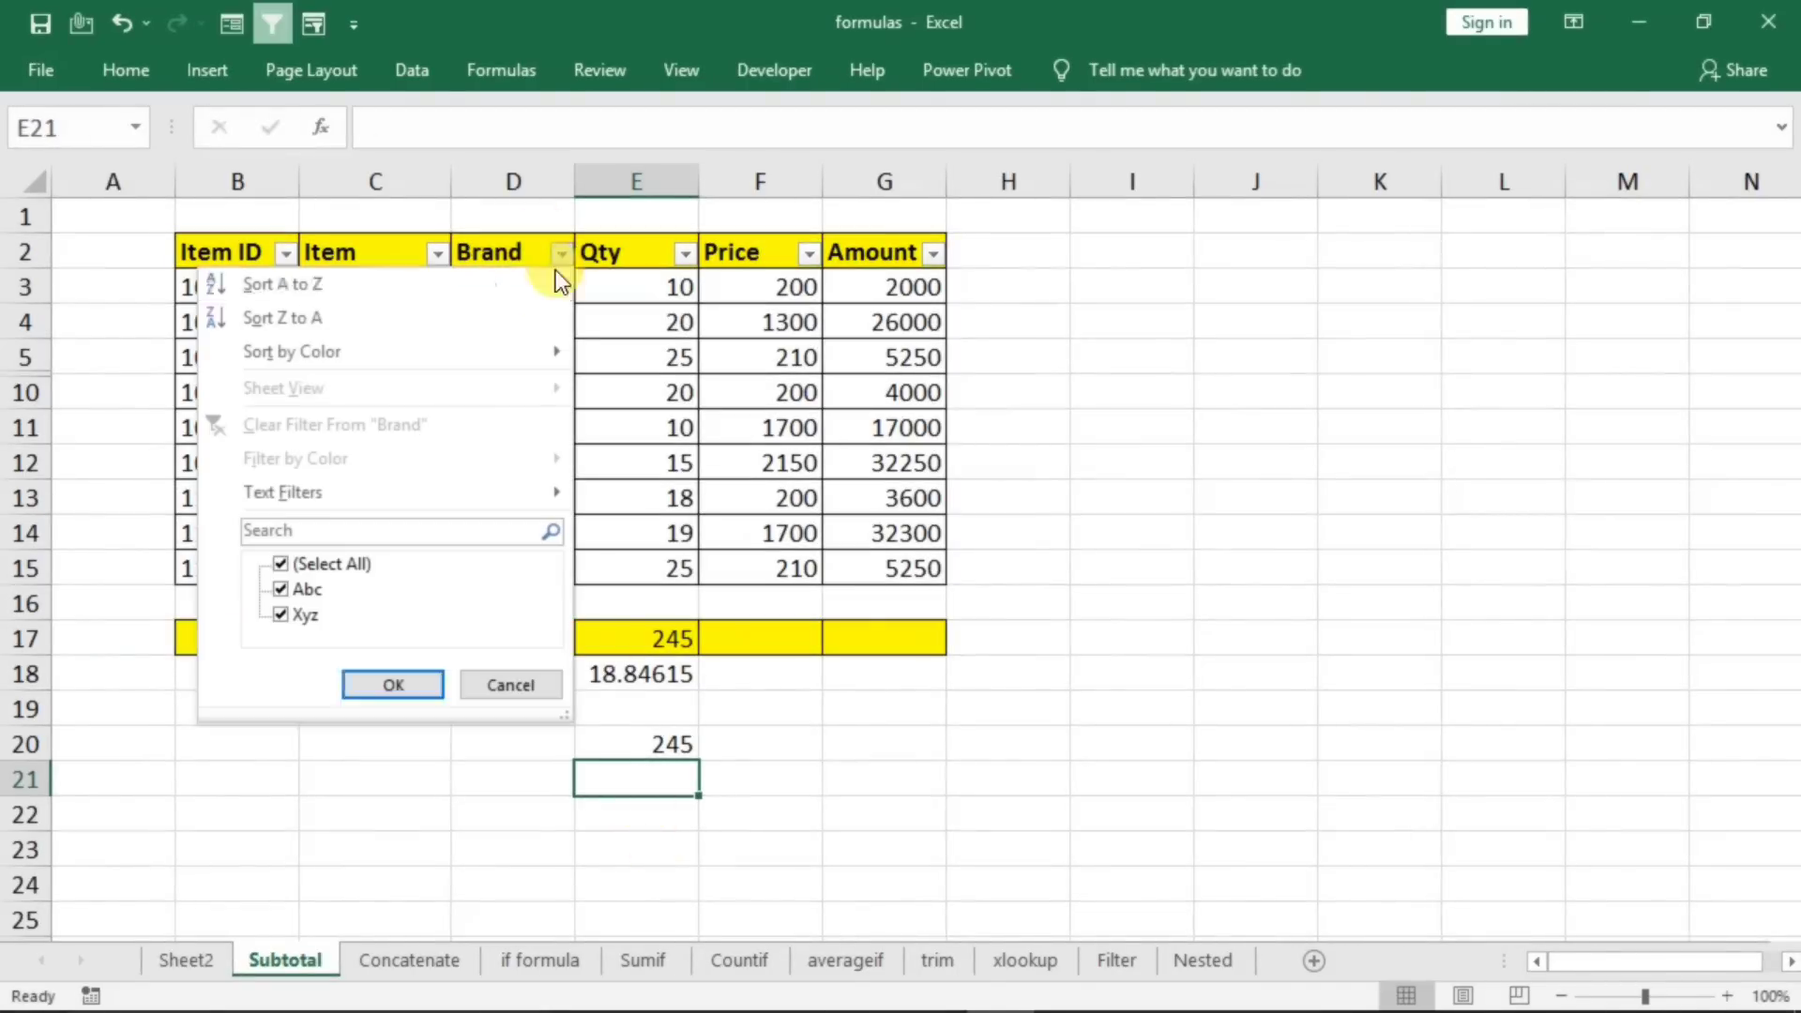
pyautogui.click(284, 567)
pyautogui.click(283, 565)
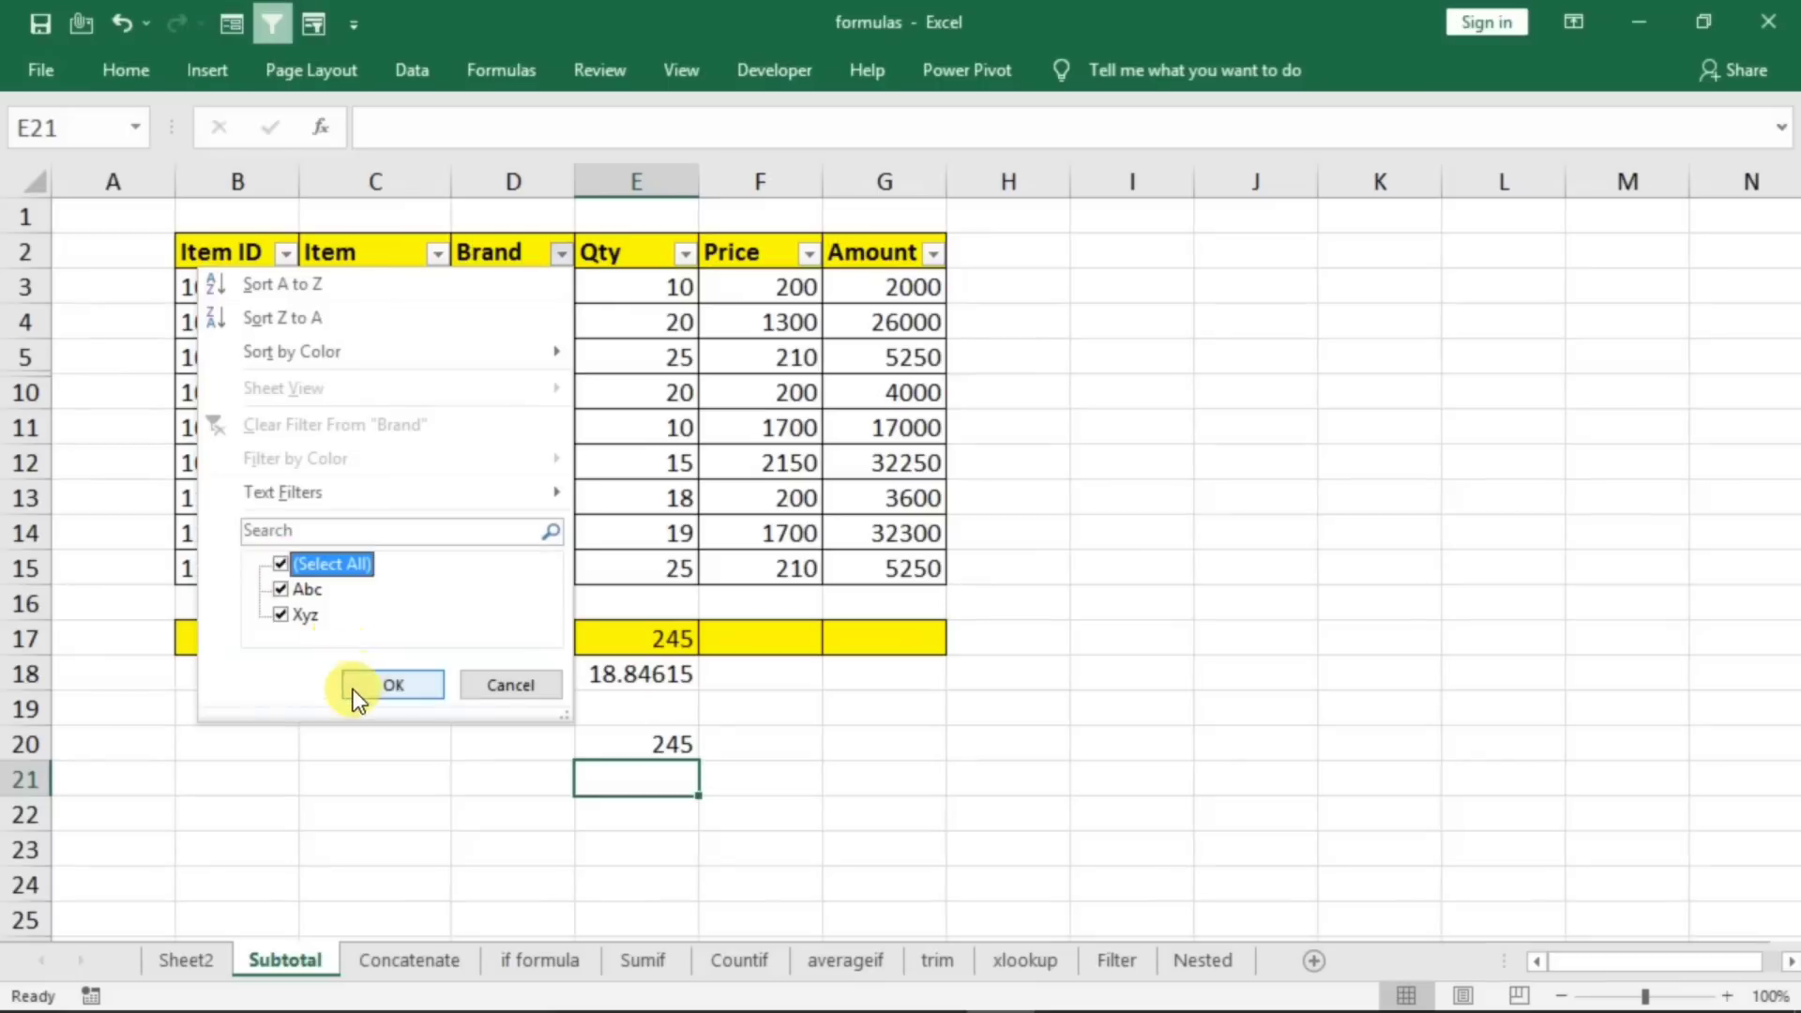
pyautogui.click(355, 690)
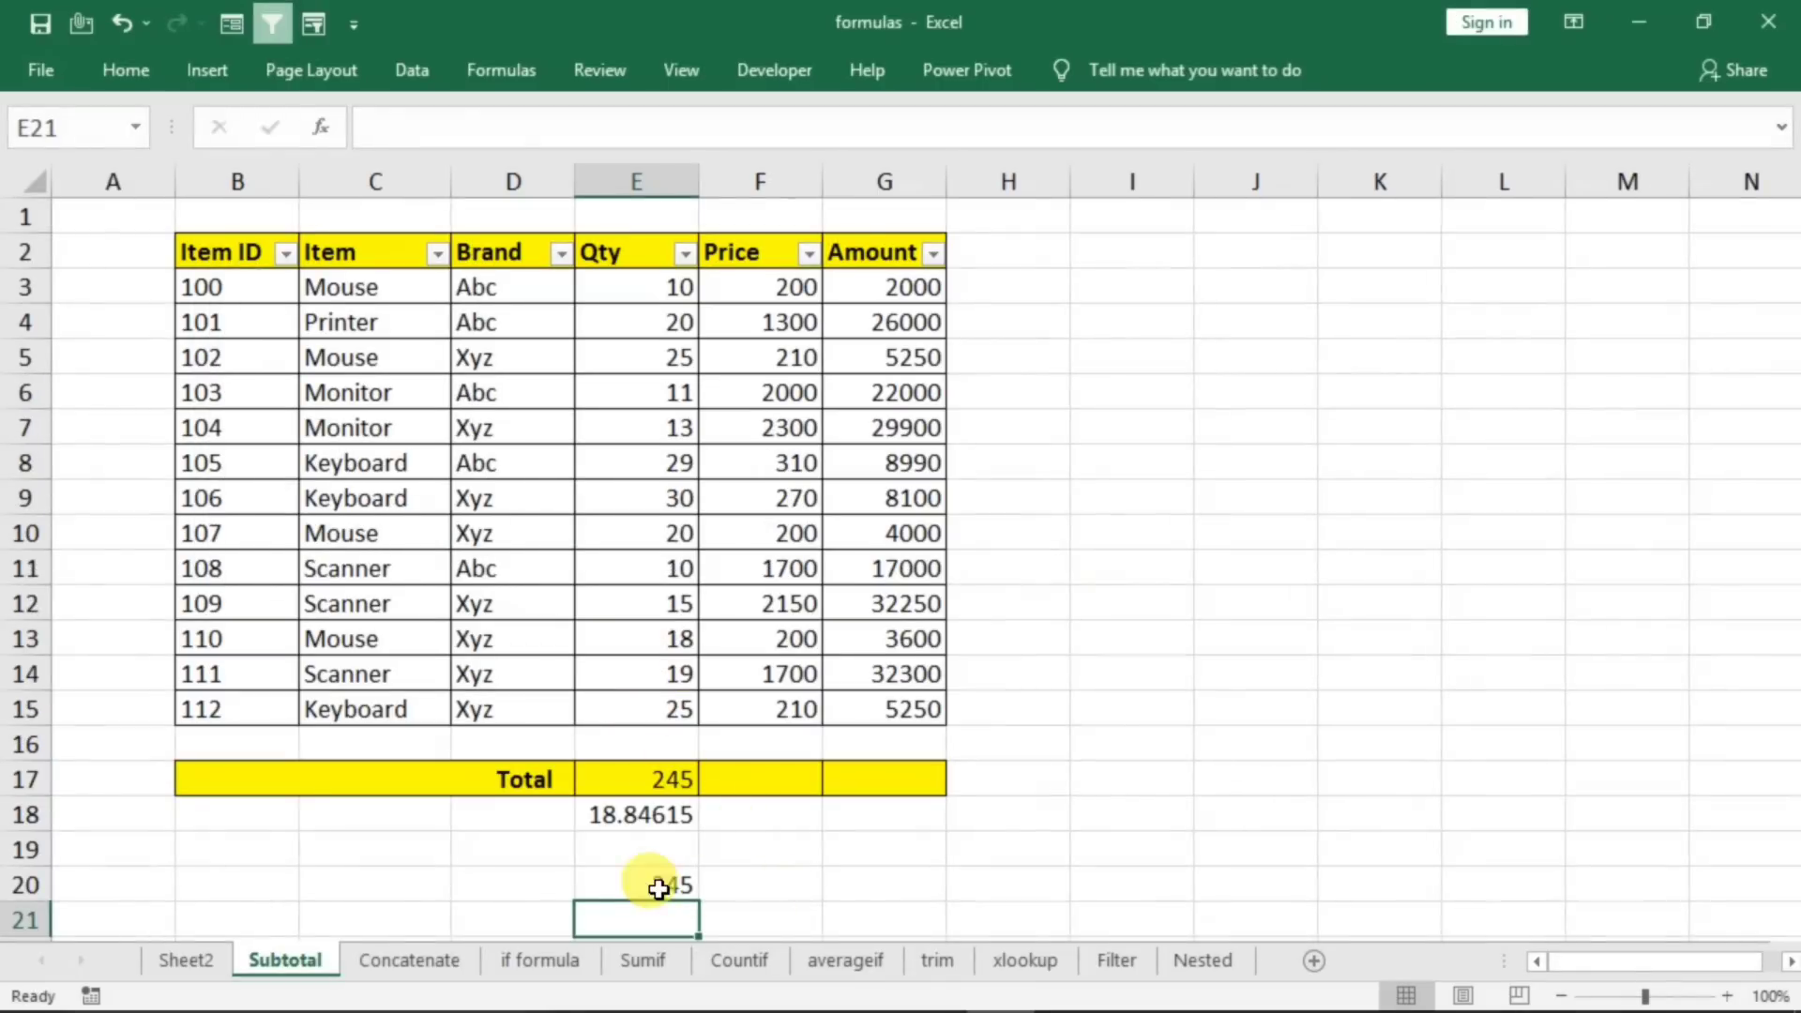
# - Replace the plain sum in E20 with =SUBTOTAL(109,E3:E15), using function number 109 - SUM for the quantities
pyautogui.click(658, 890)
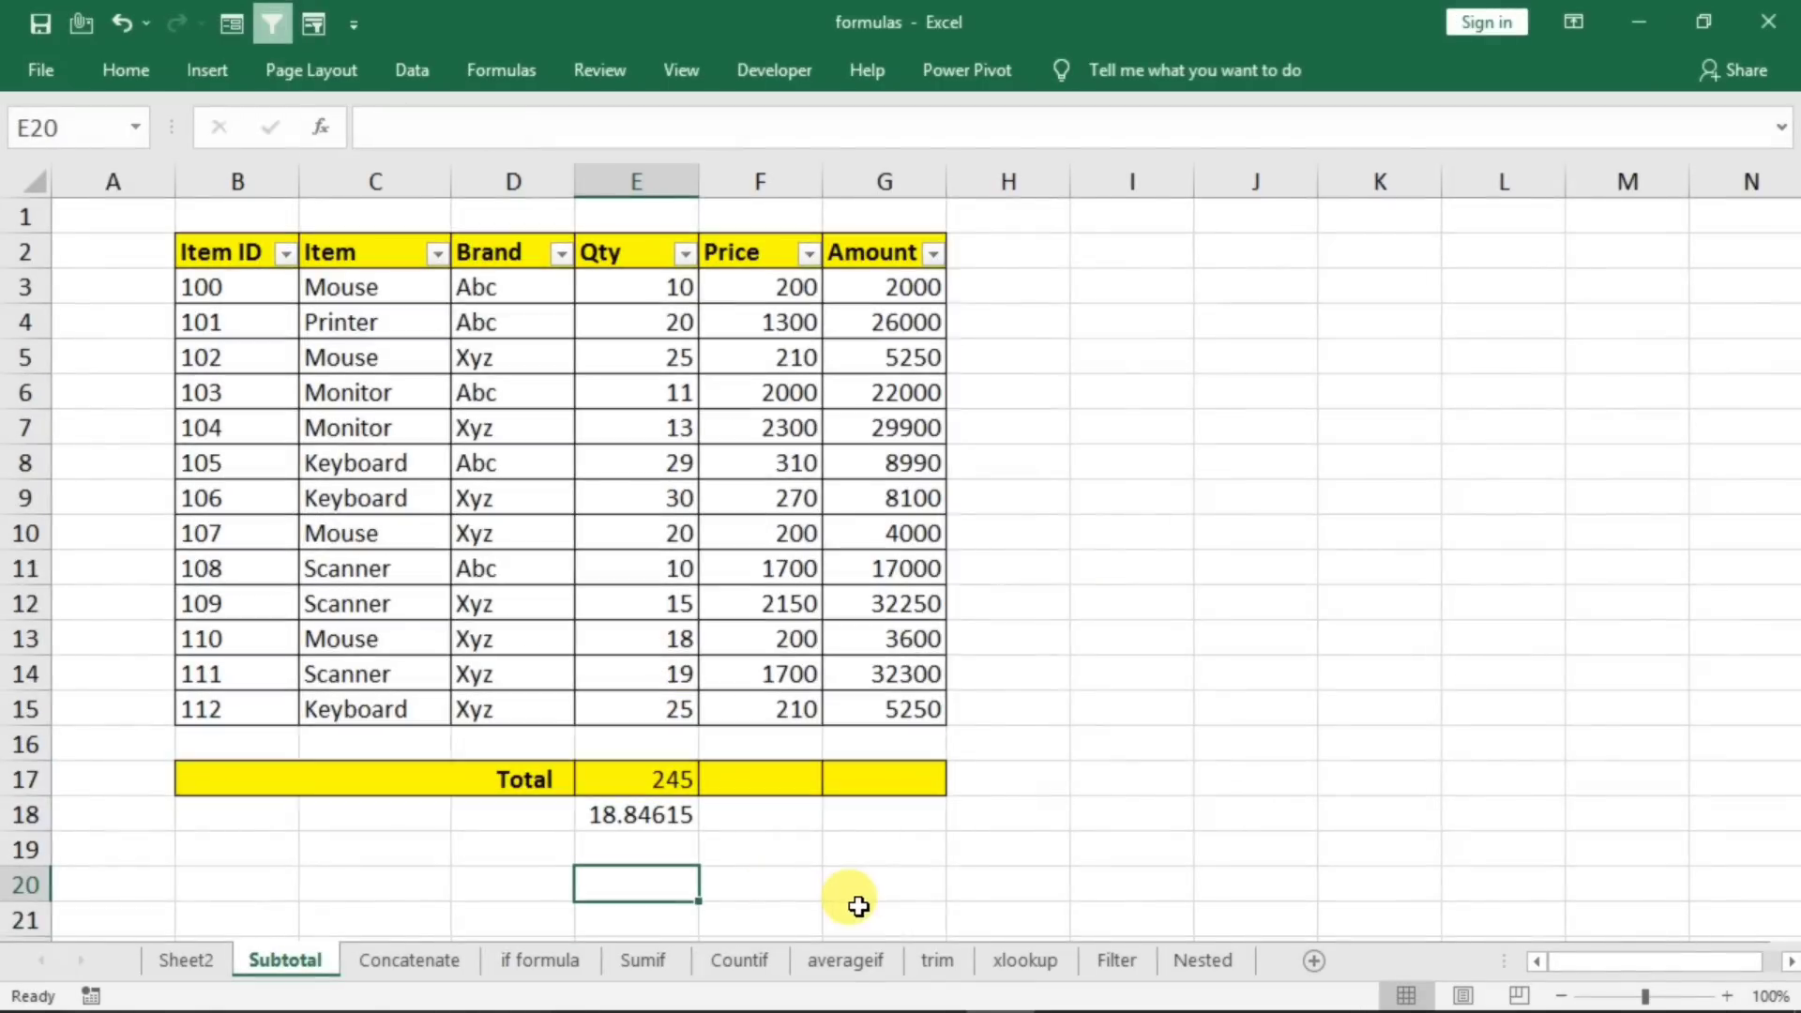
pyautogui.write('-')
pyautogui.press('BackSpace')
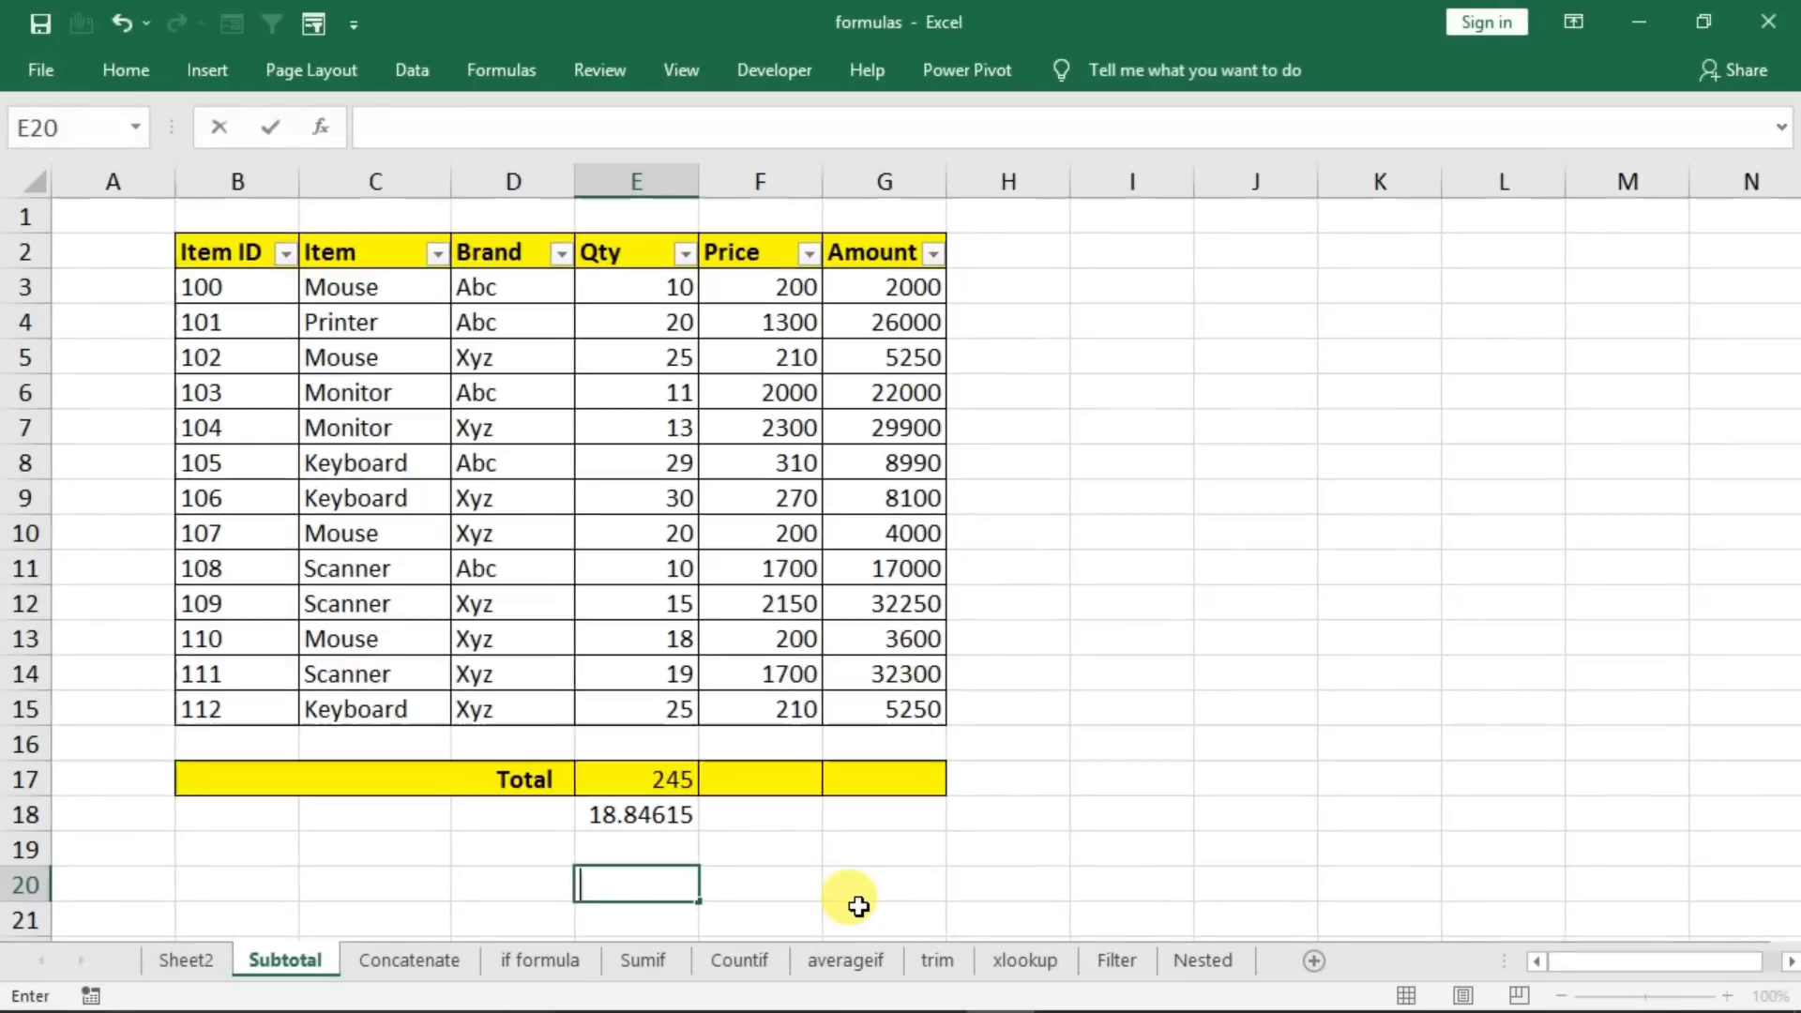
pyautogui.write('=subto')
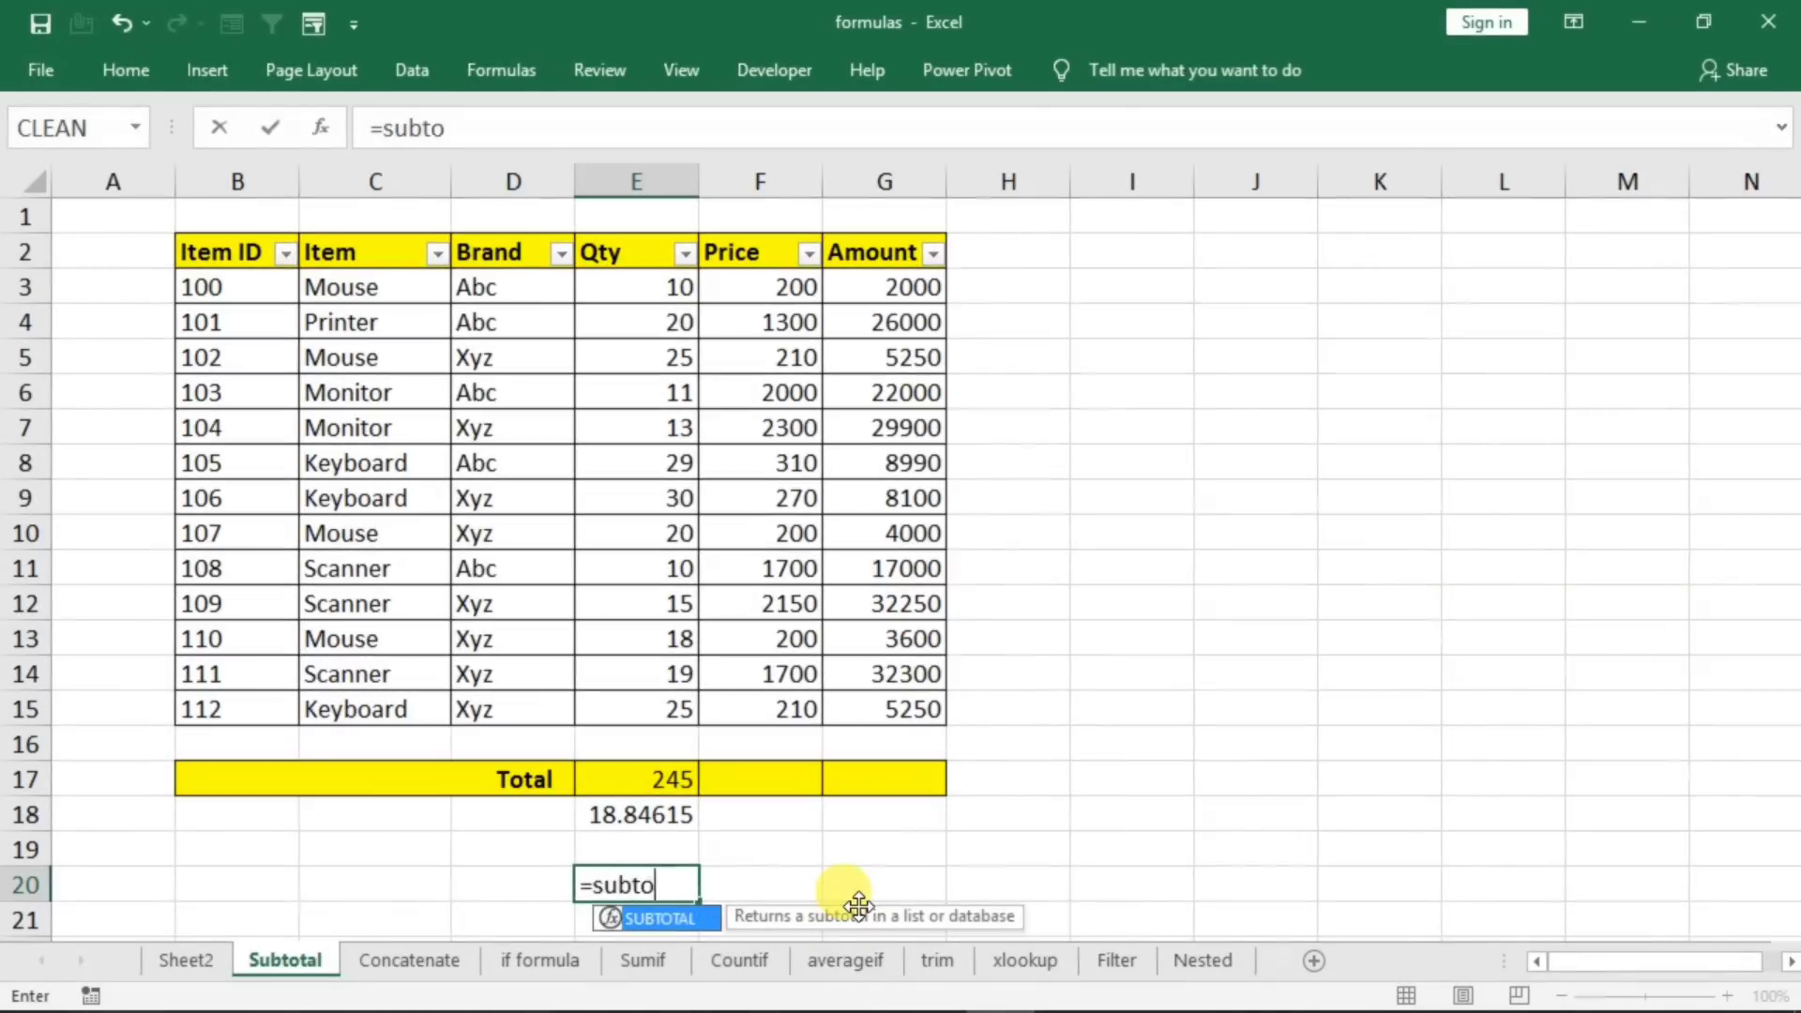
pyautogui.press('Tab')
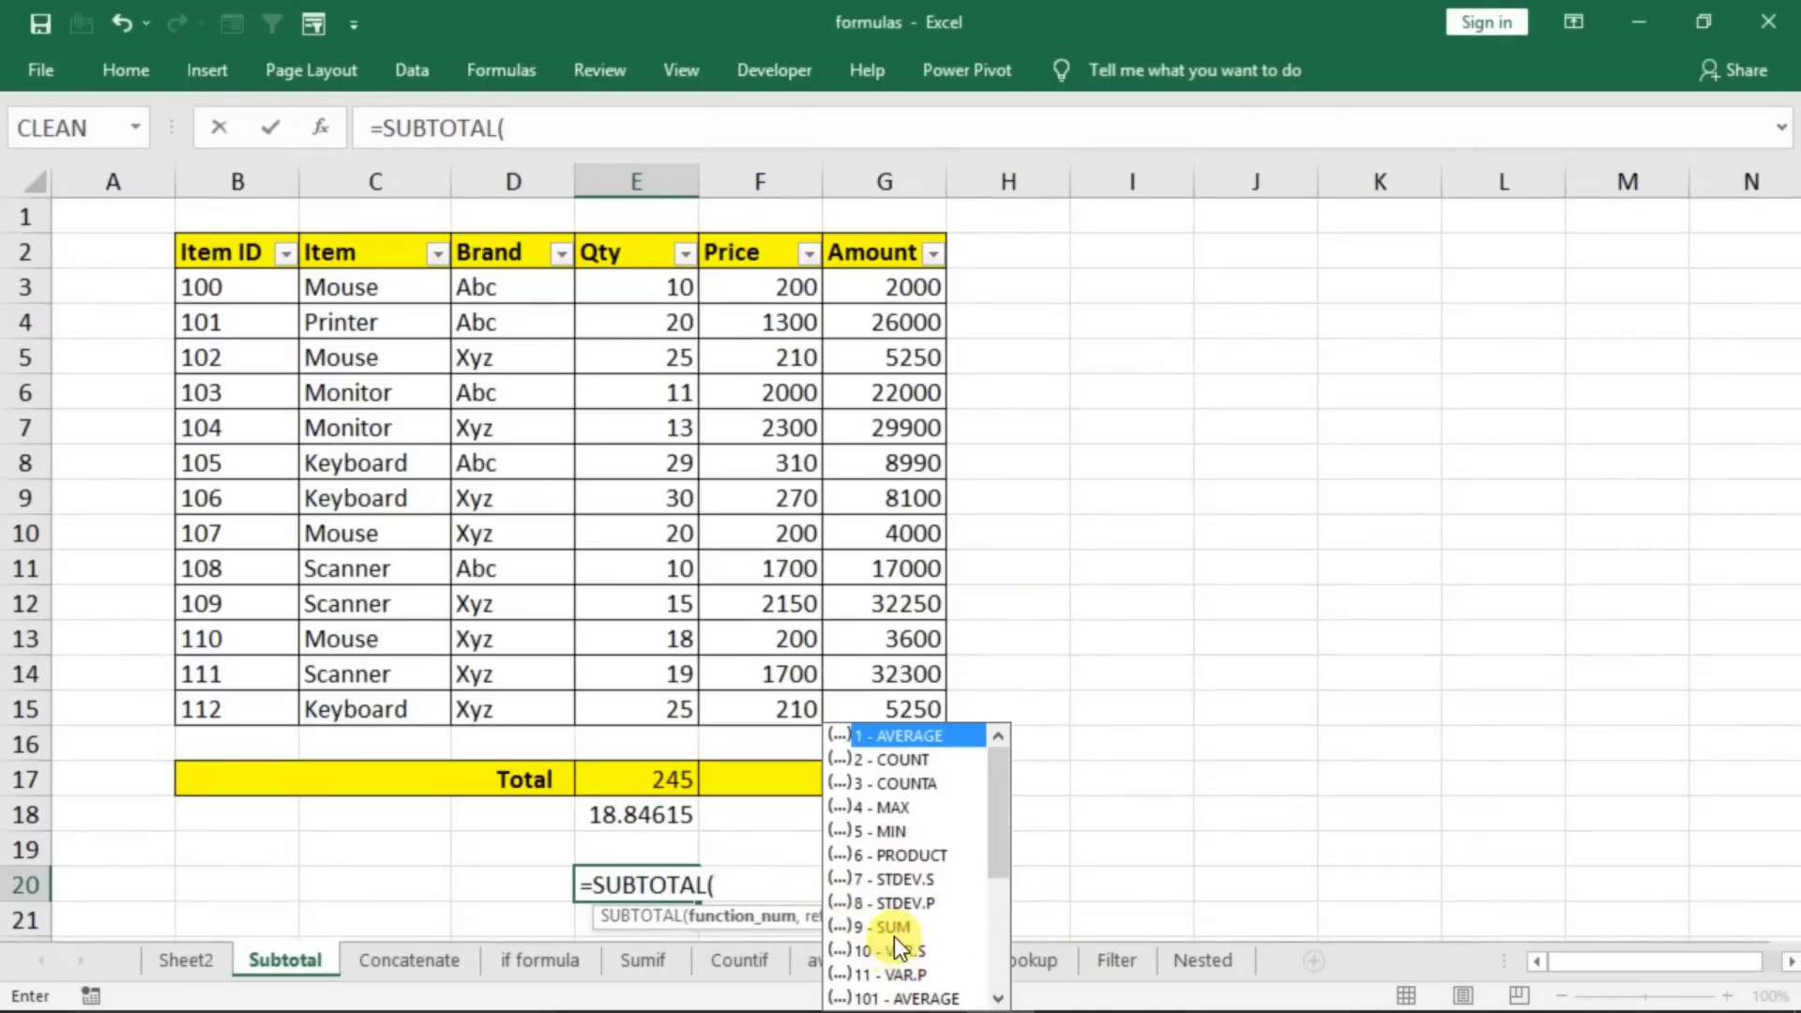
pyautogui.scroll(-4, 893, 936)
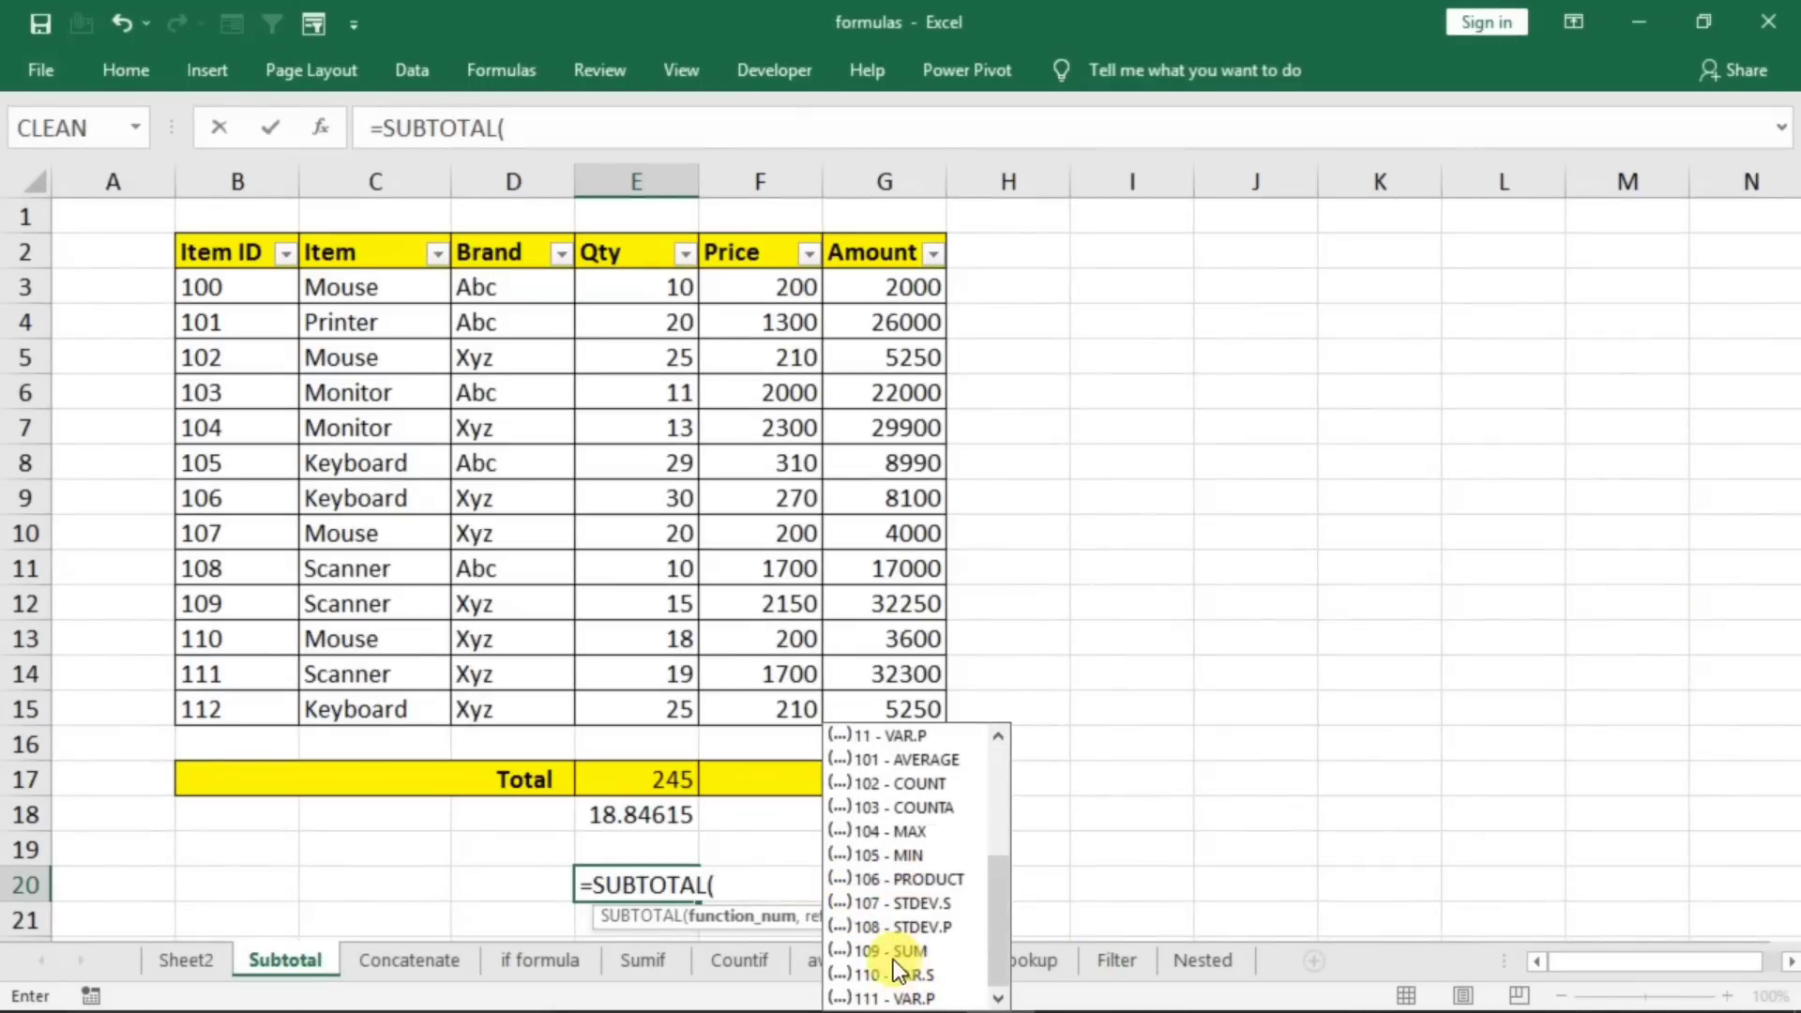
pyautogui.click(903, 952)
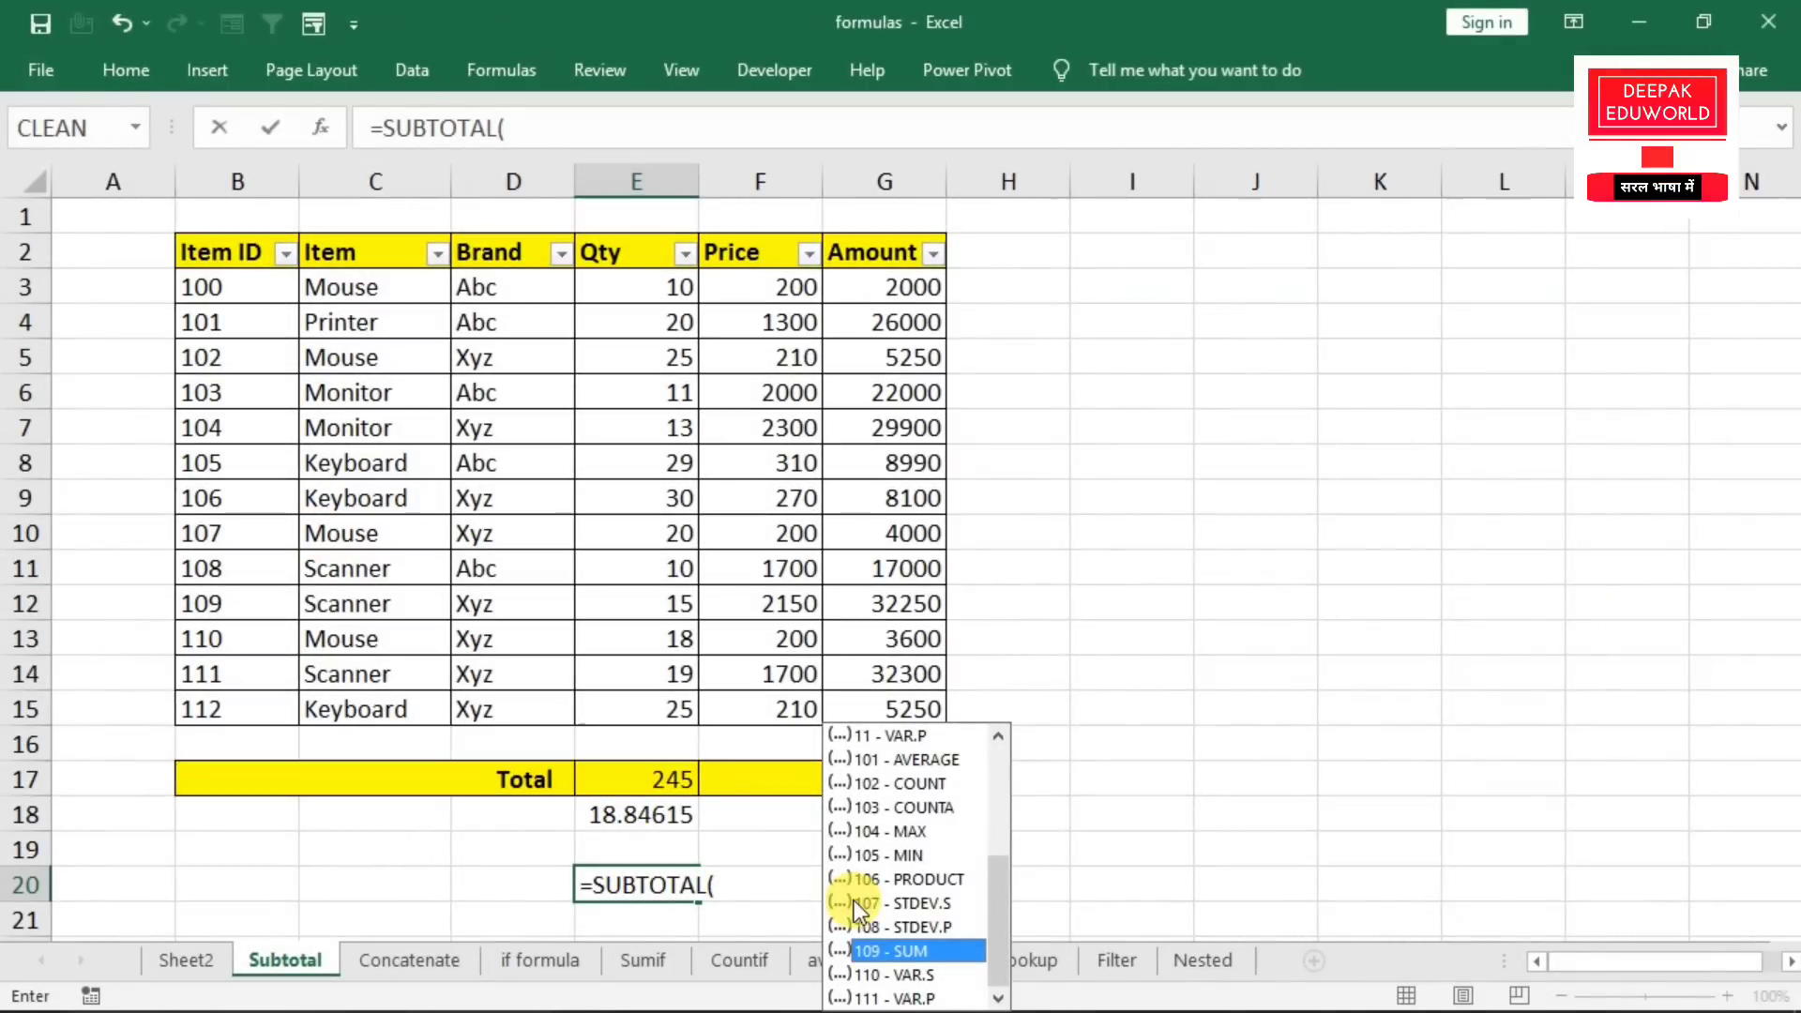
pyautogui.scroll(3, 871, 815)
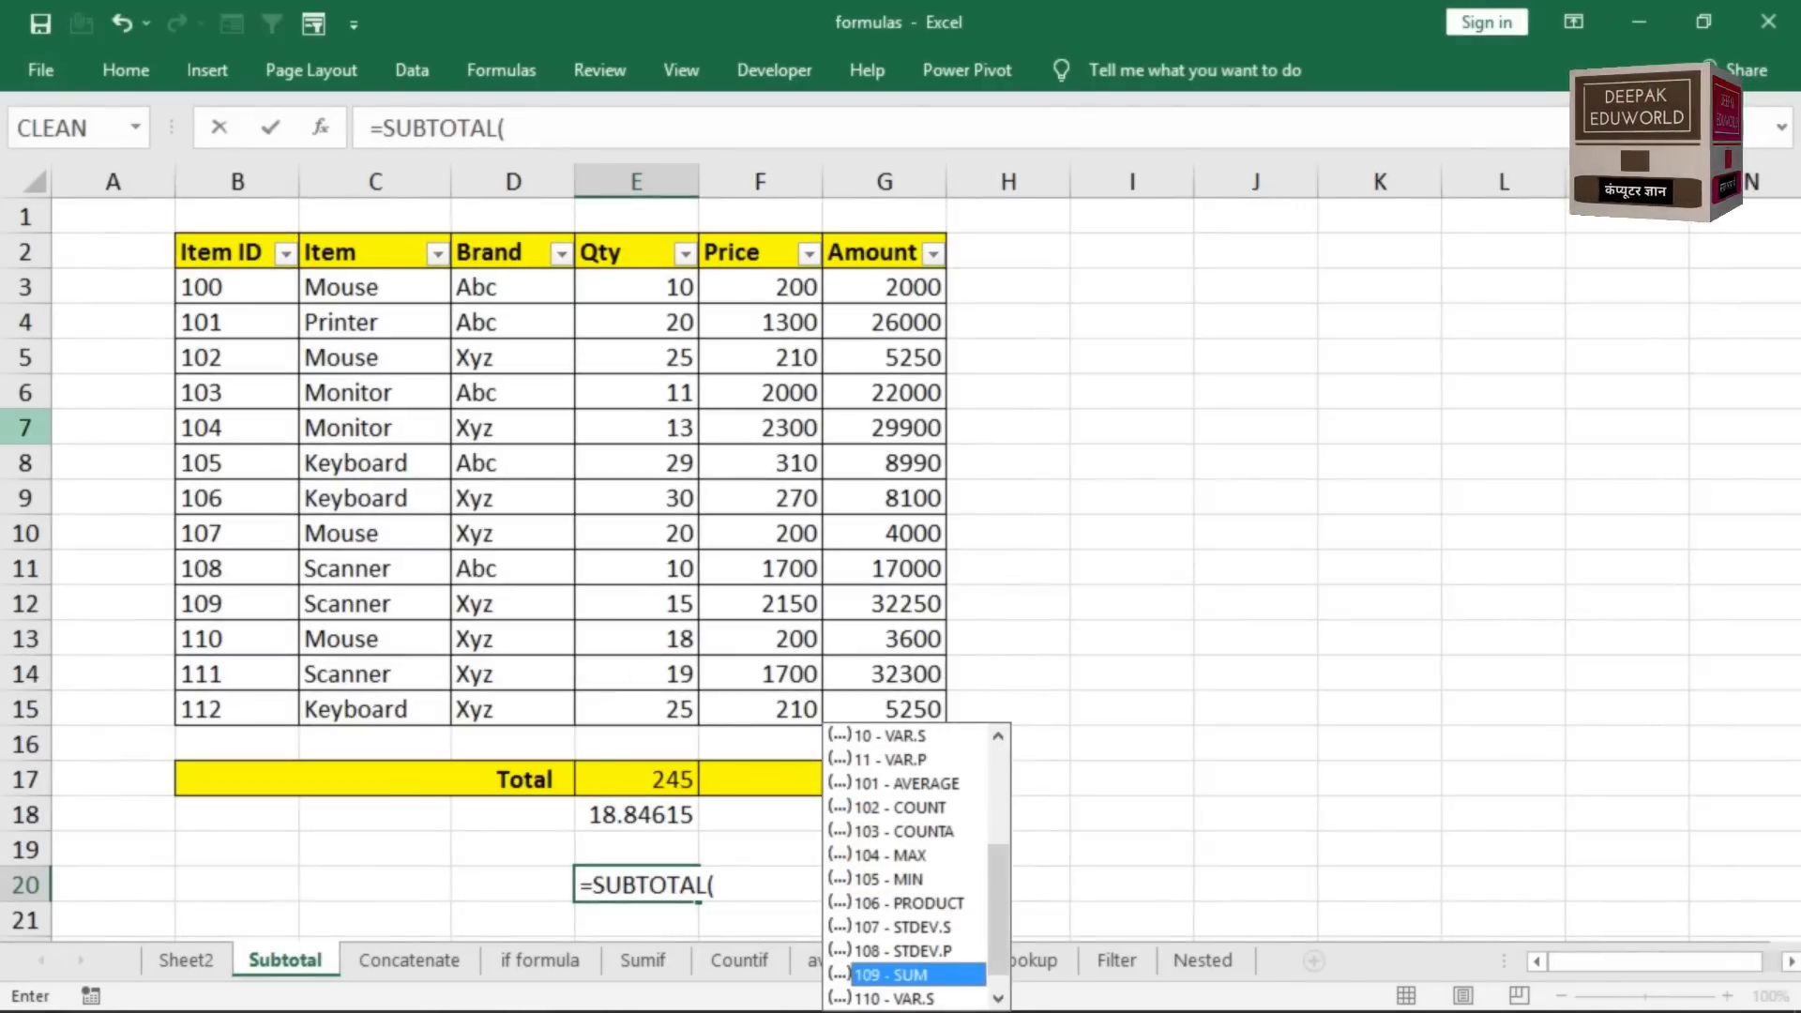
pyautogui.scroll(-3, 695, 704)
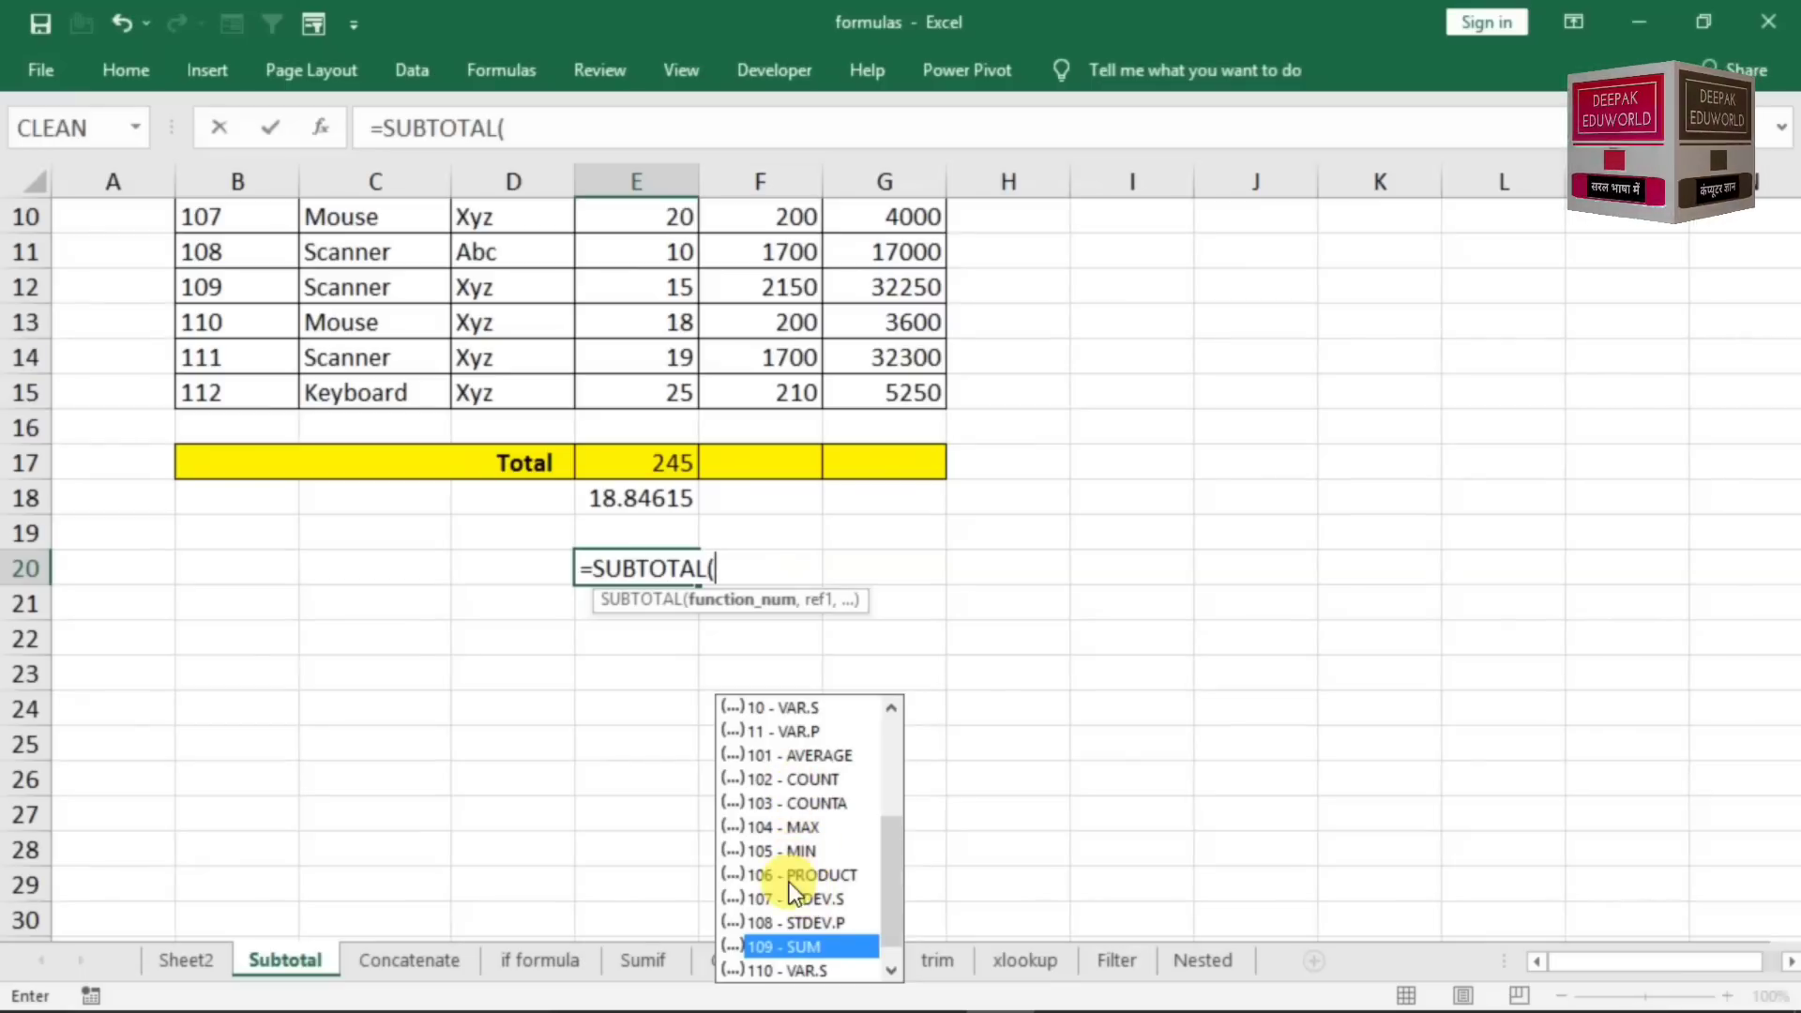
pyautogui.doubleClick(808, 944)
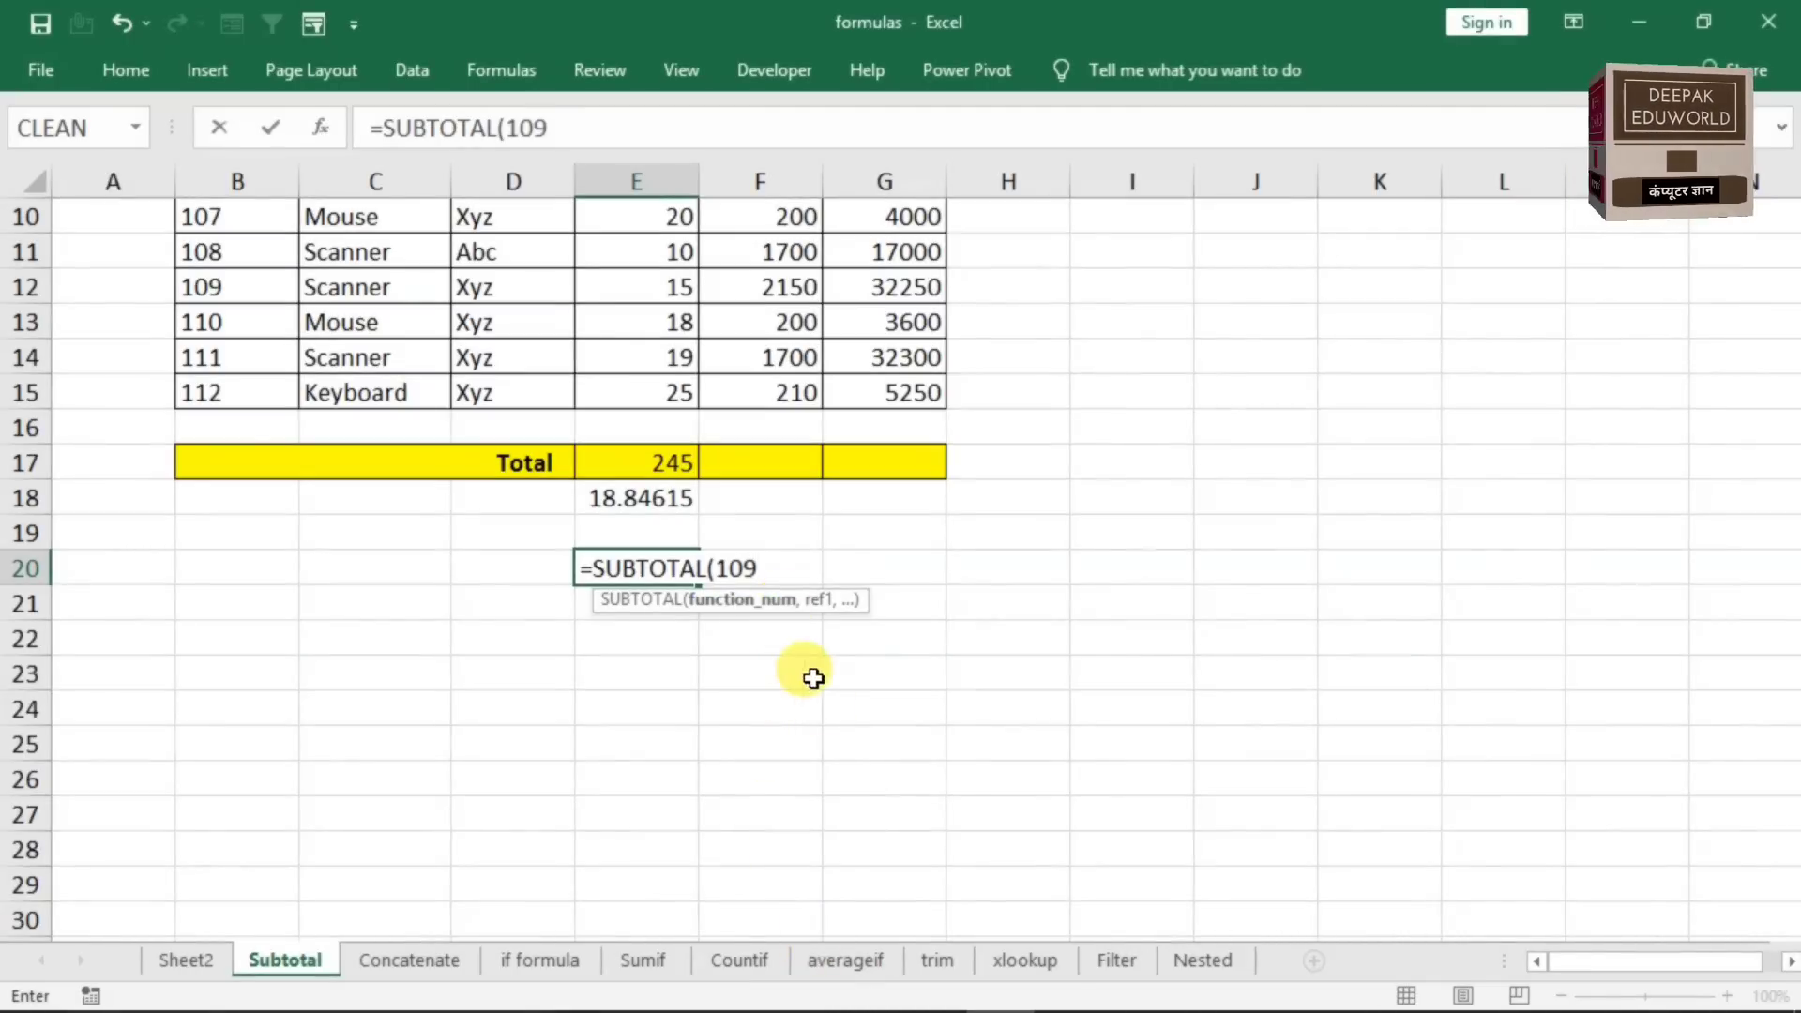
pyautogui.write(',')
pyautogui.scroll(3, 835, 746)
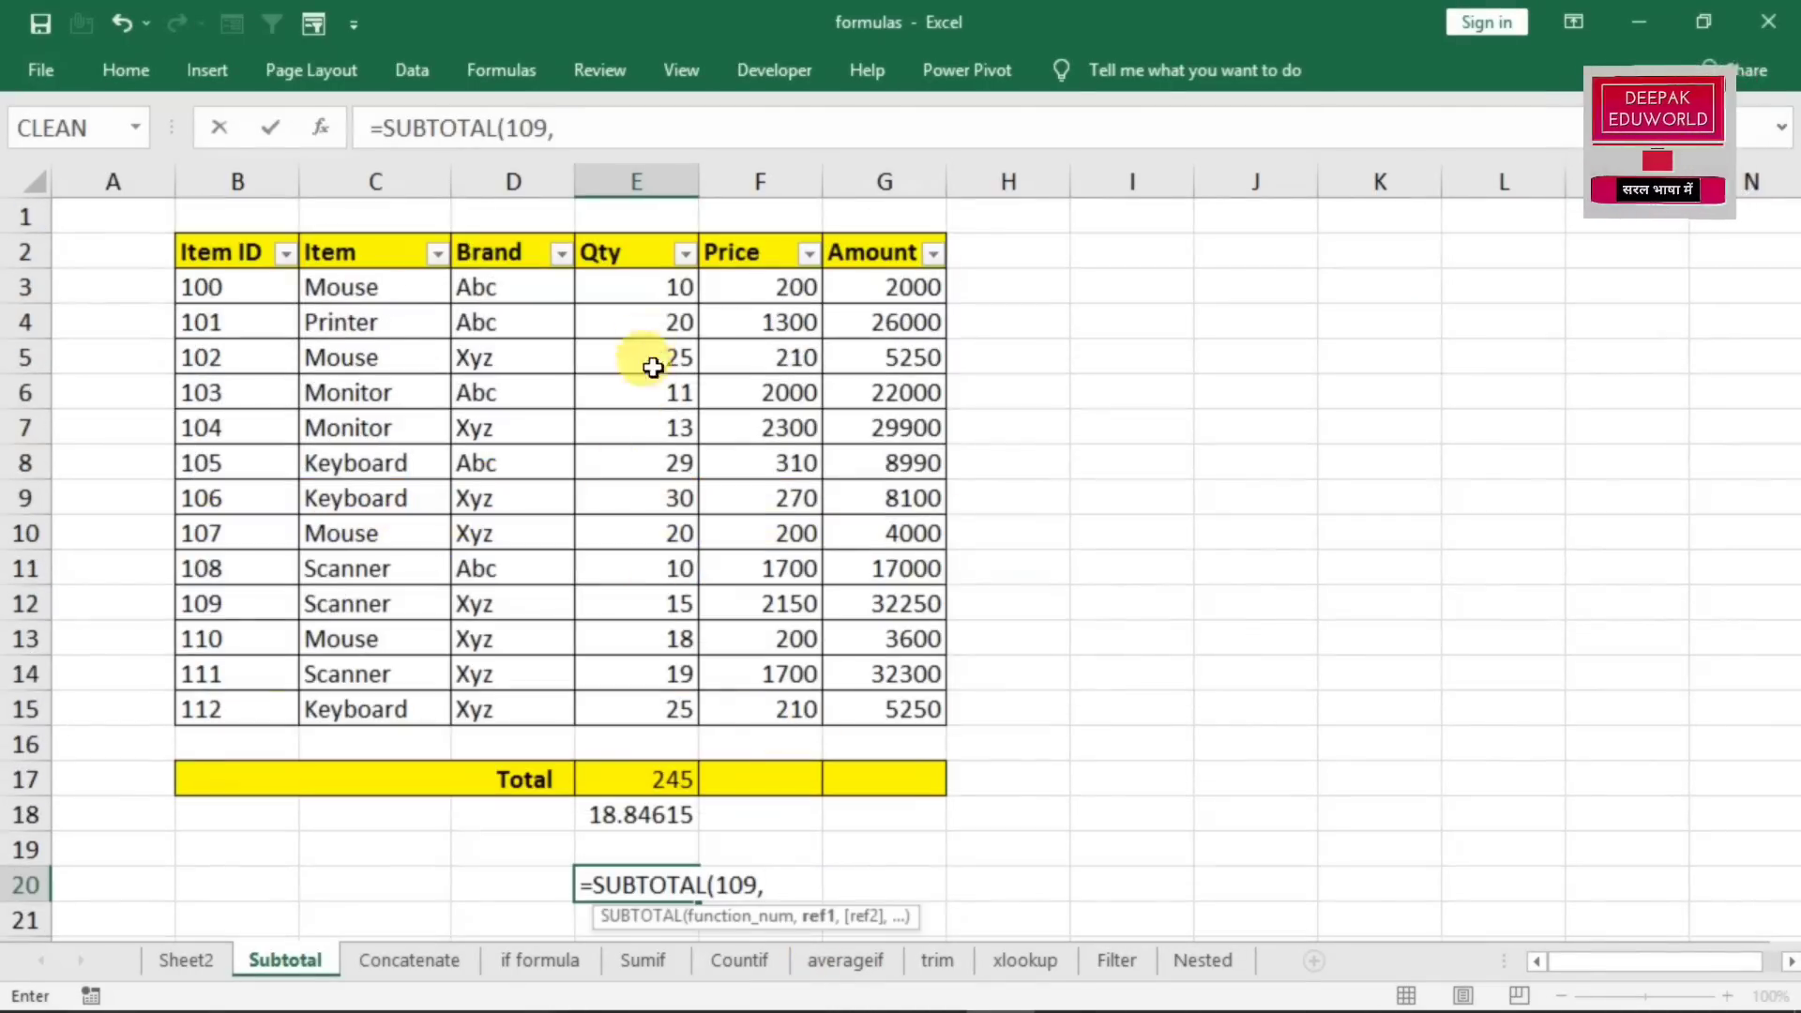
pyautogui.moveTo(647, 290); pyautogui.dragTo(603, 706)
pyautogui.press('Return')
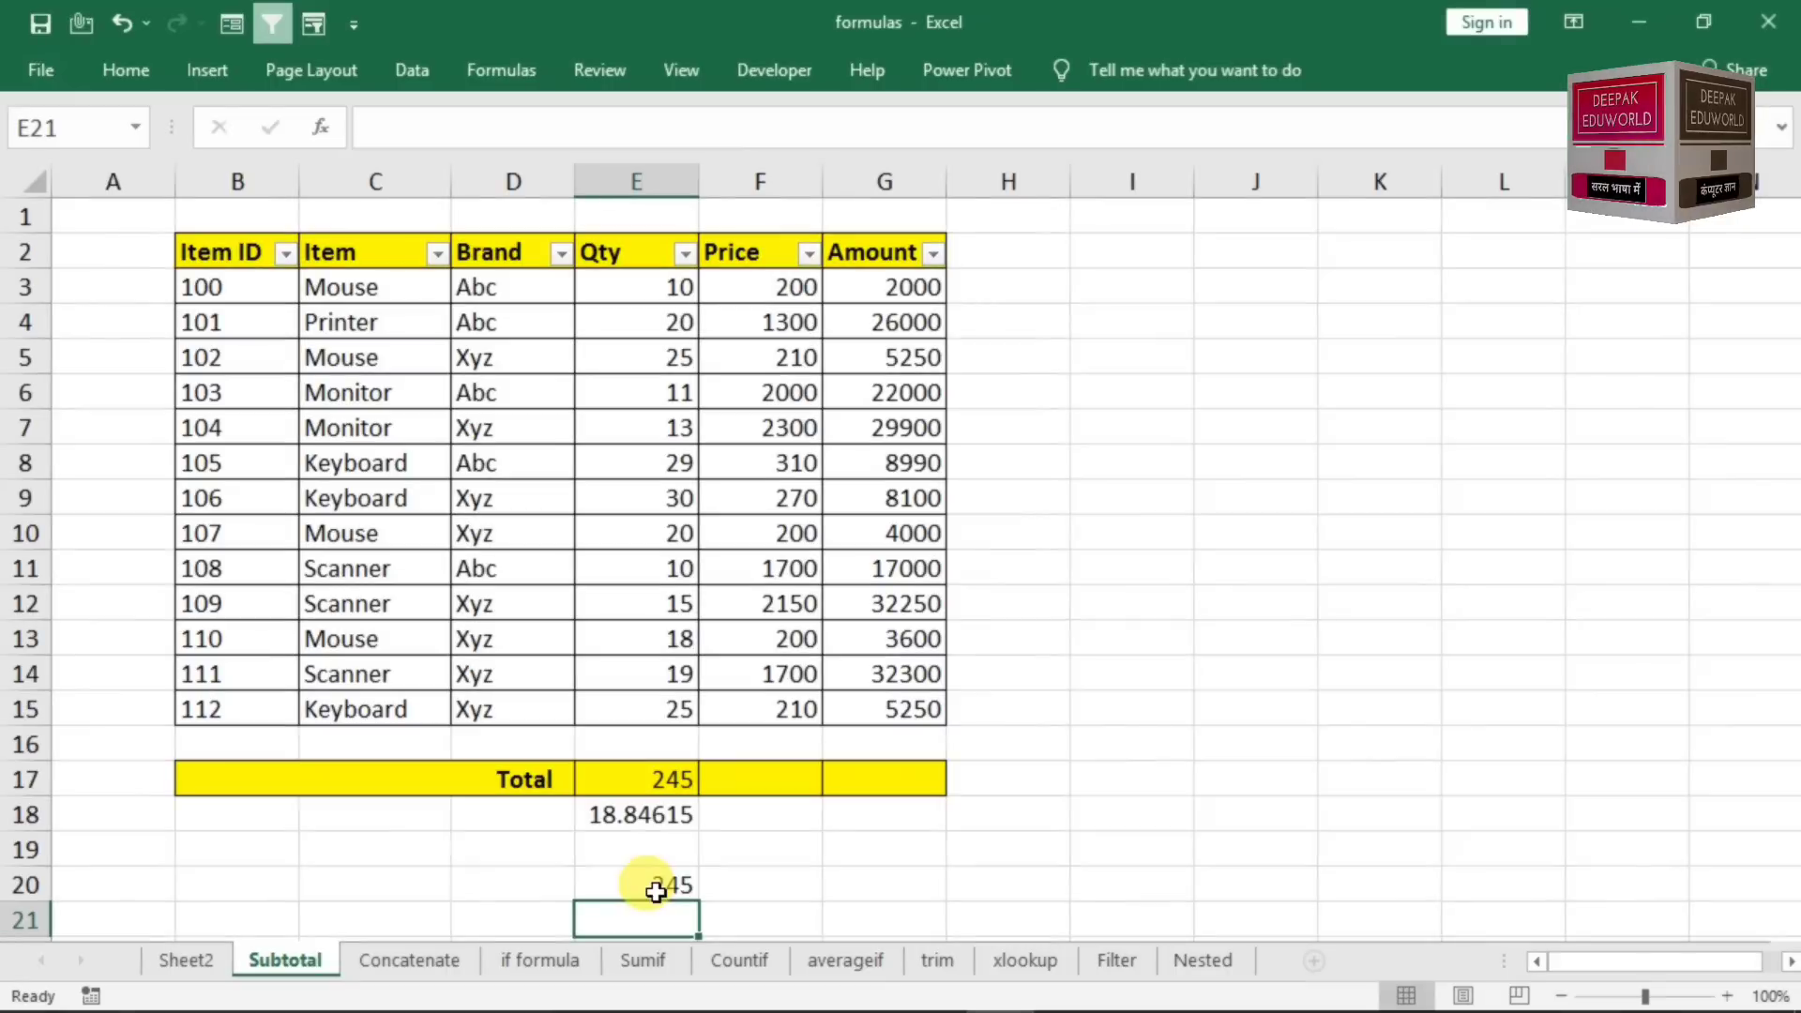
# - Hide rows 6 to 10 of the item table manually
pyautogui.moveTo(25, 390); pyautogui.dragTo(31, 544)
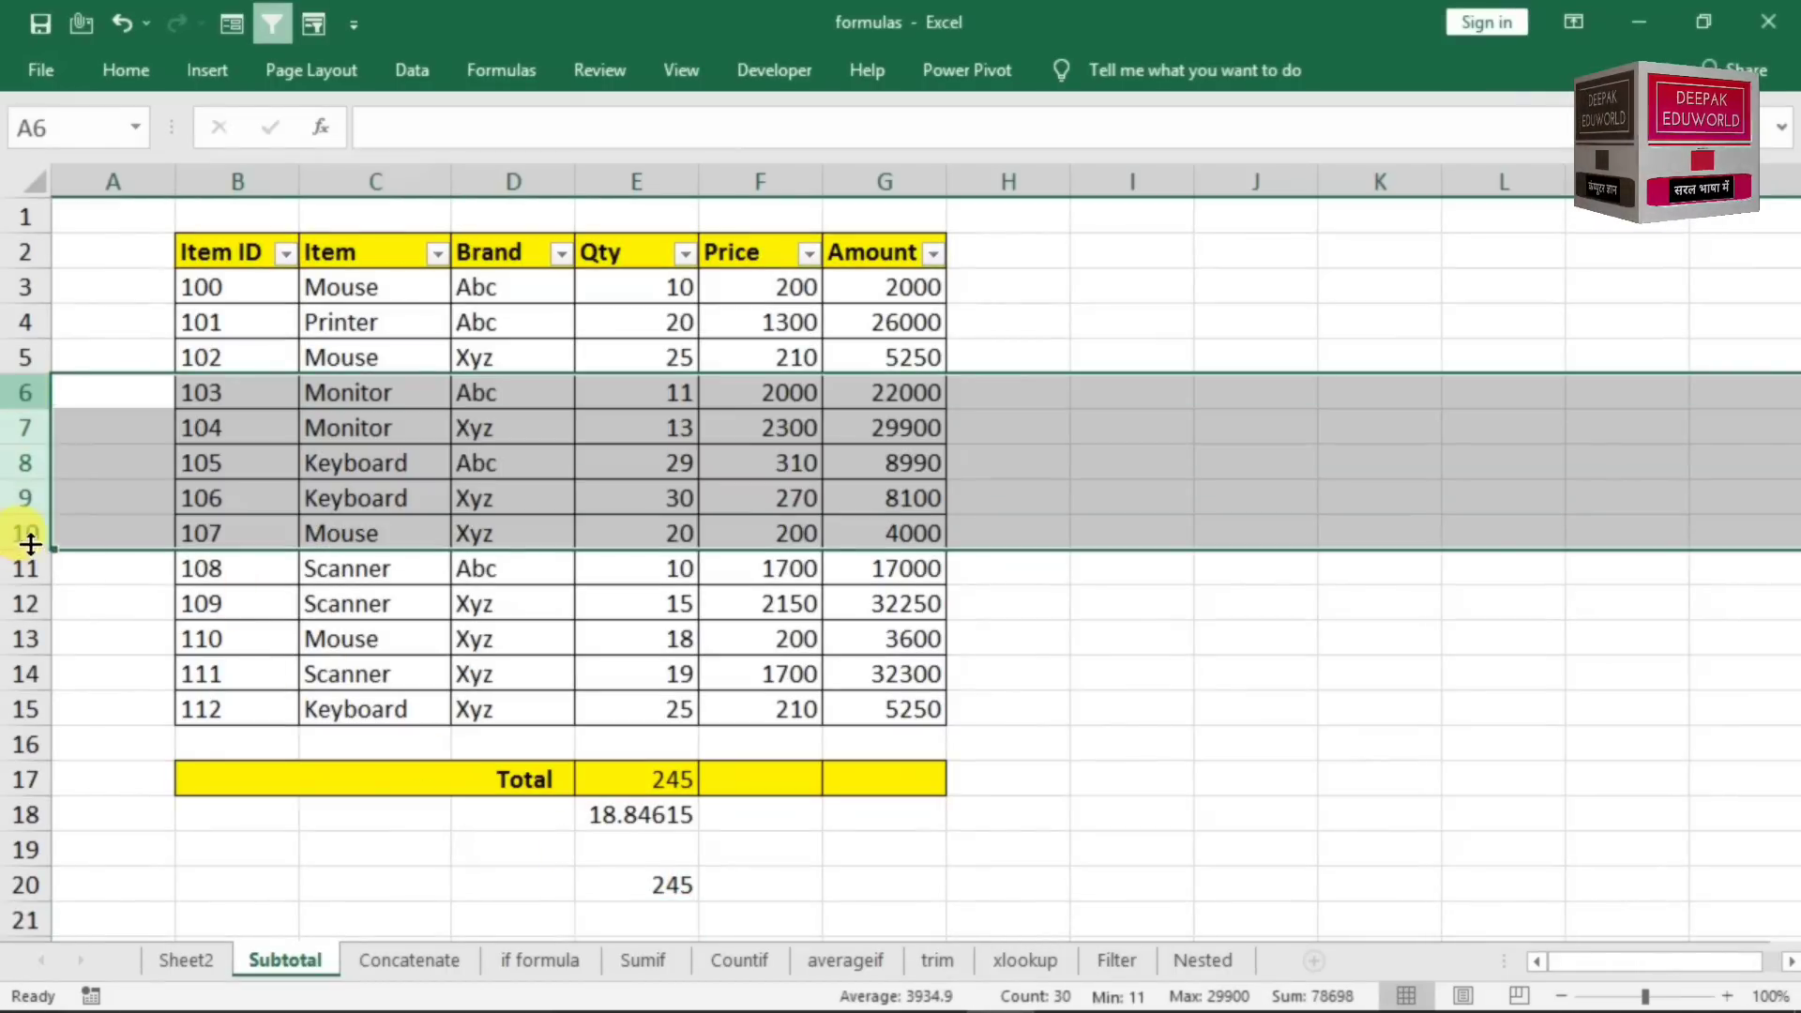
pyautogui.rightClick(31, 544)
pyautogui.click(102, 896)
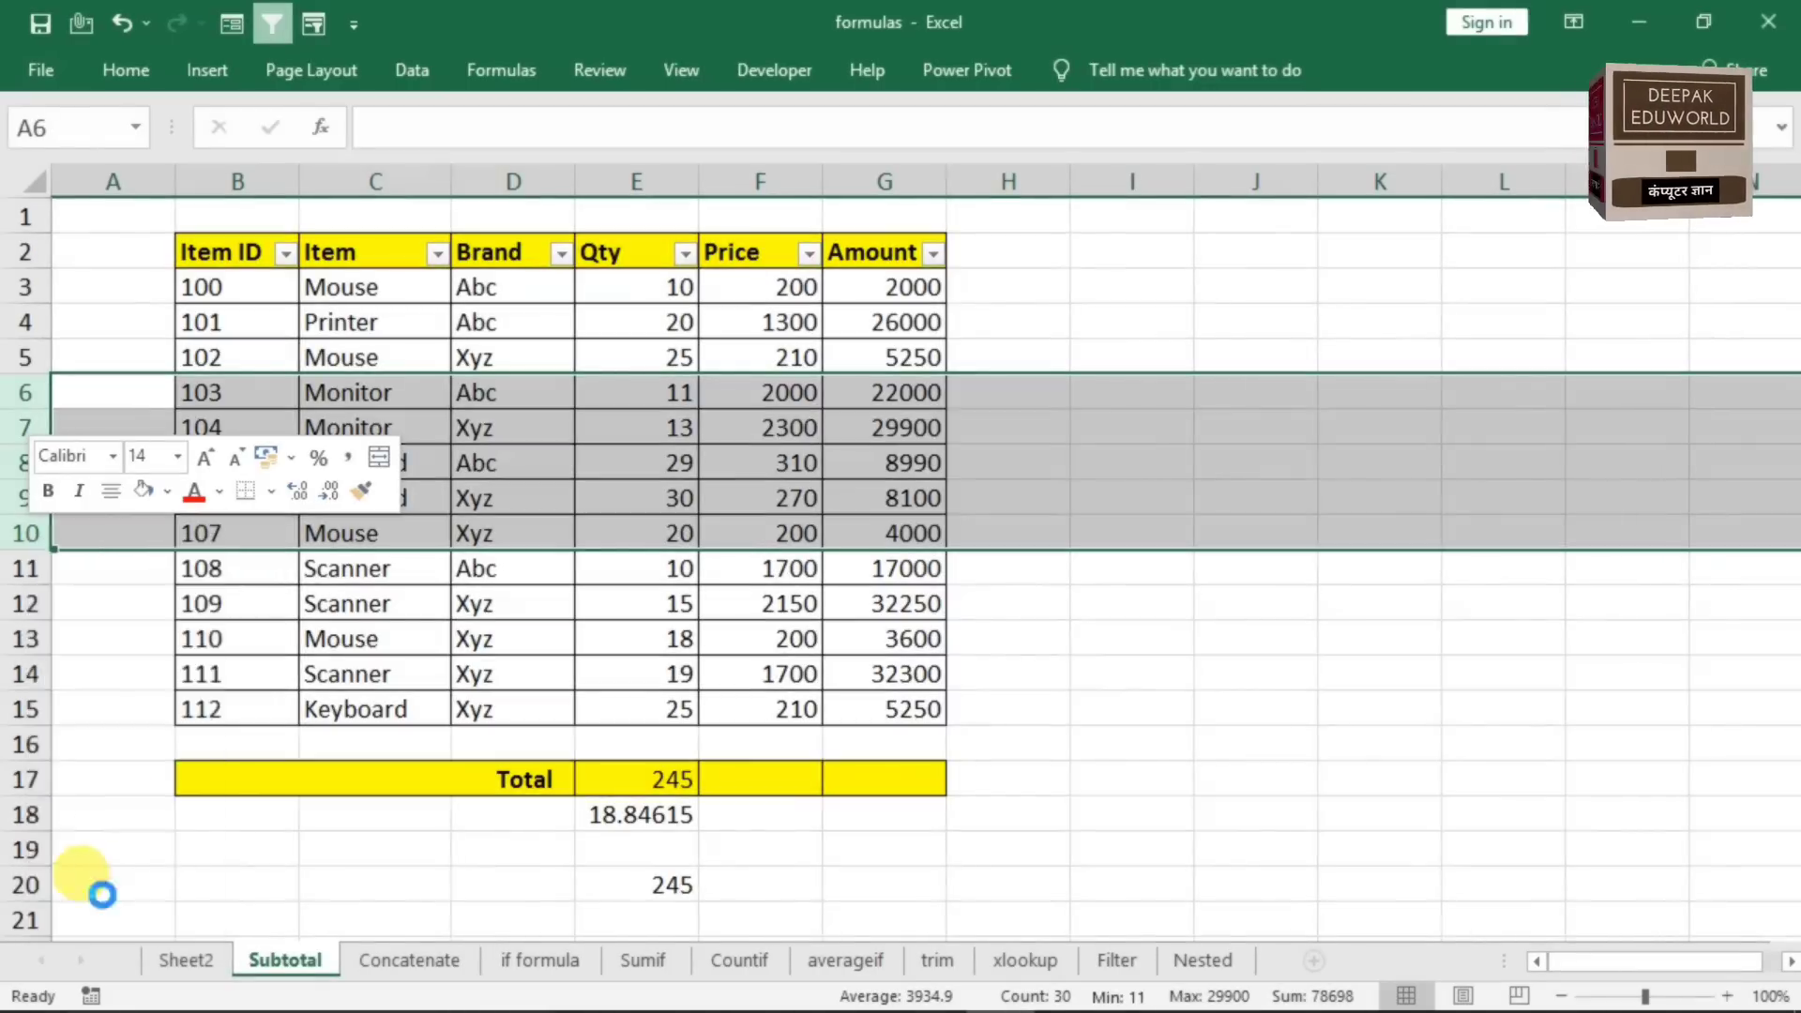
# - Compare the SUBTOTAL formula in E20 with the one in E17 while the rows are manually hidden
pyautogui.click(643, 705)
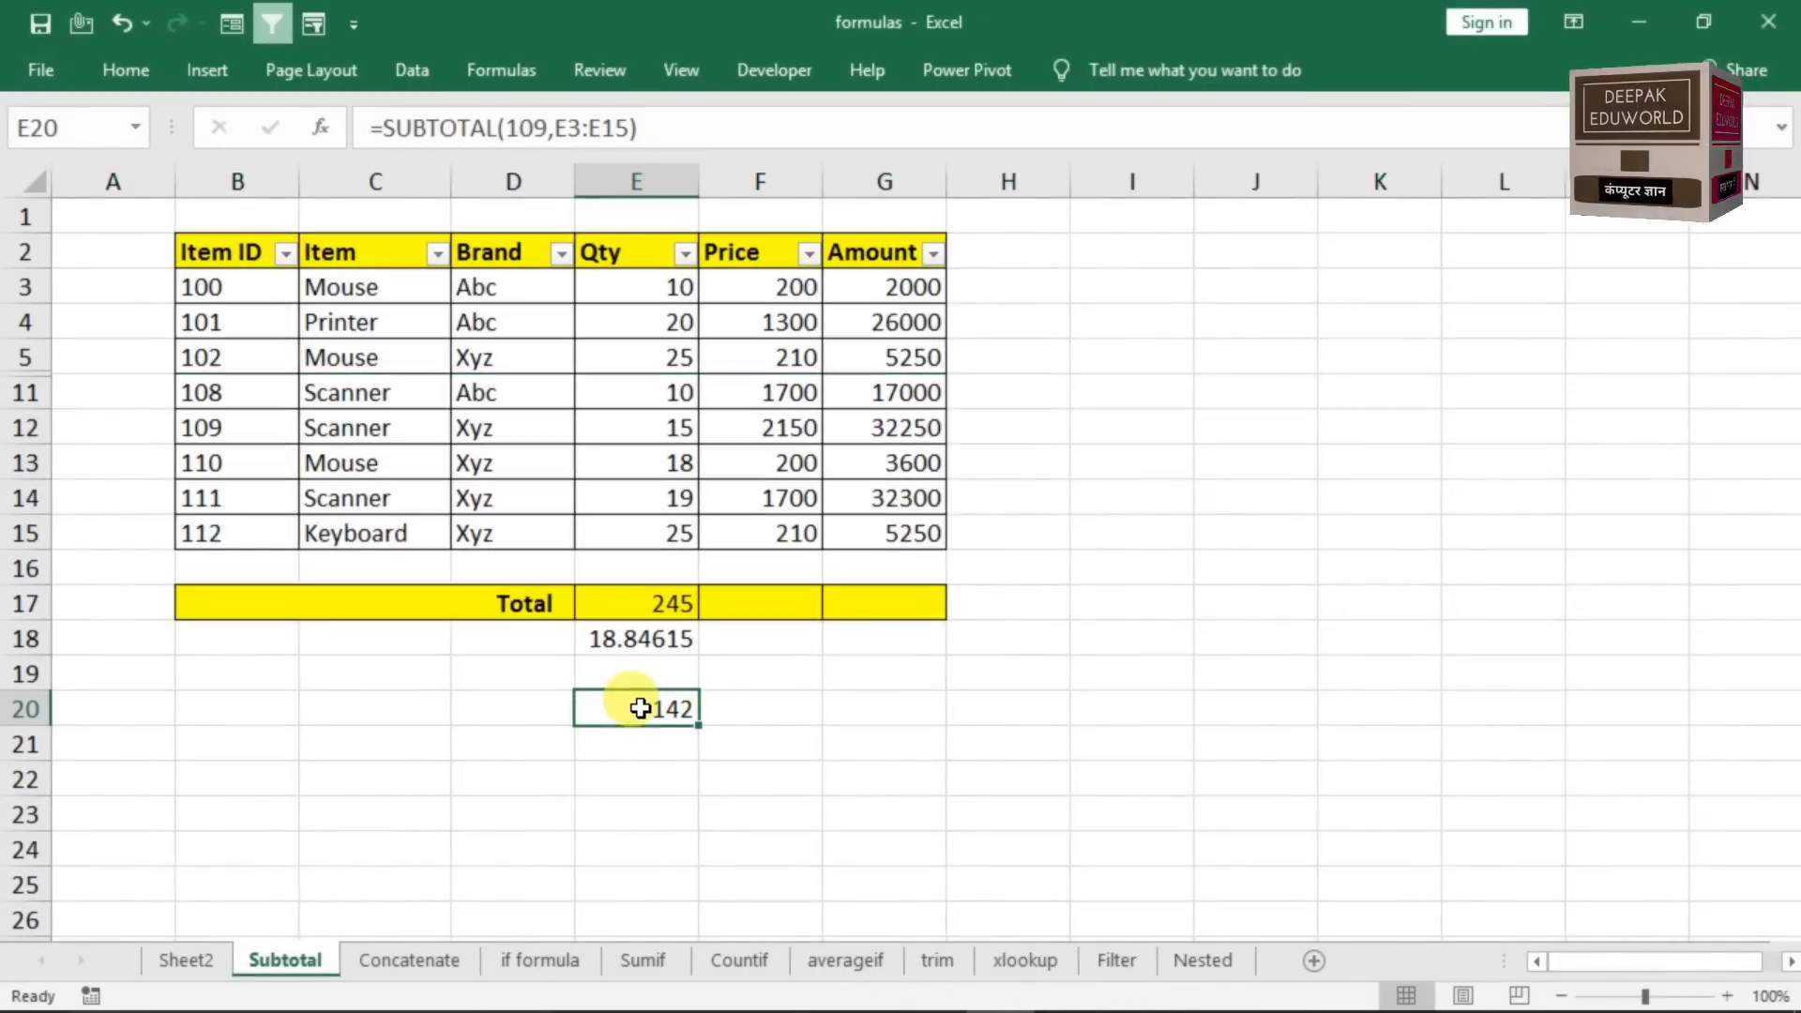
pyautogui.doubleClick(639, 605)
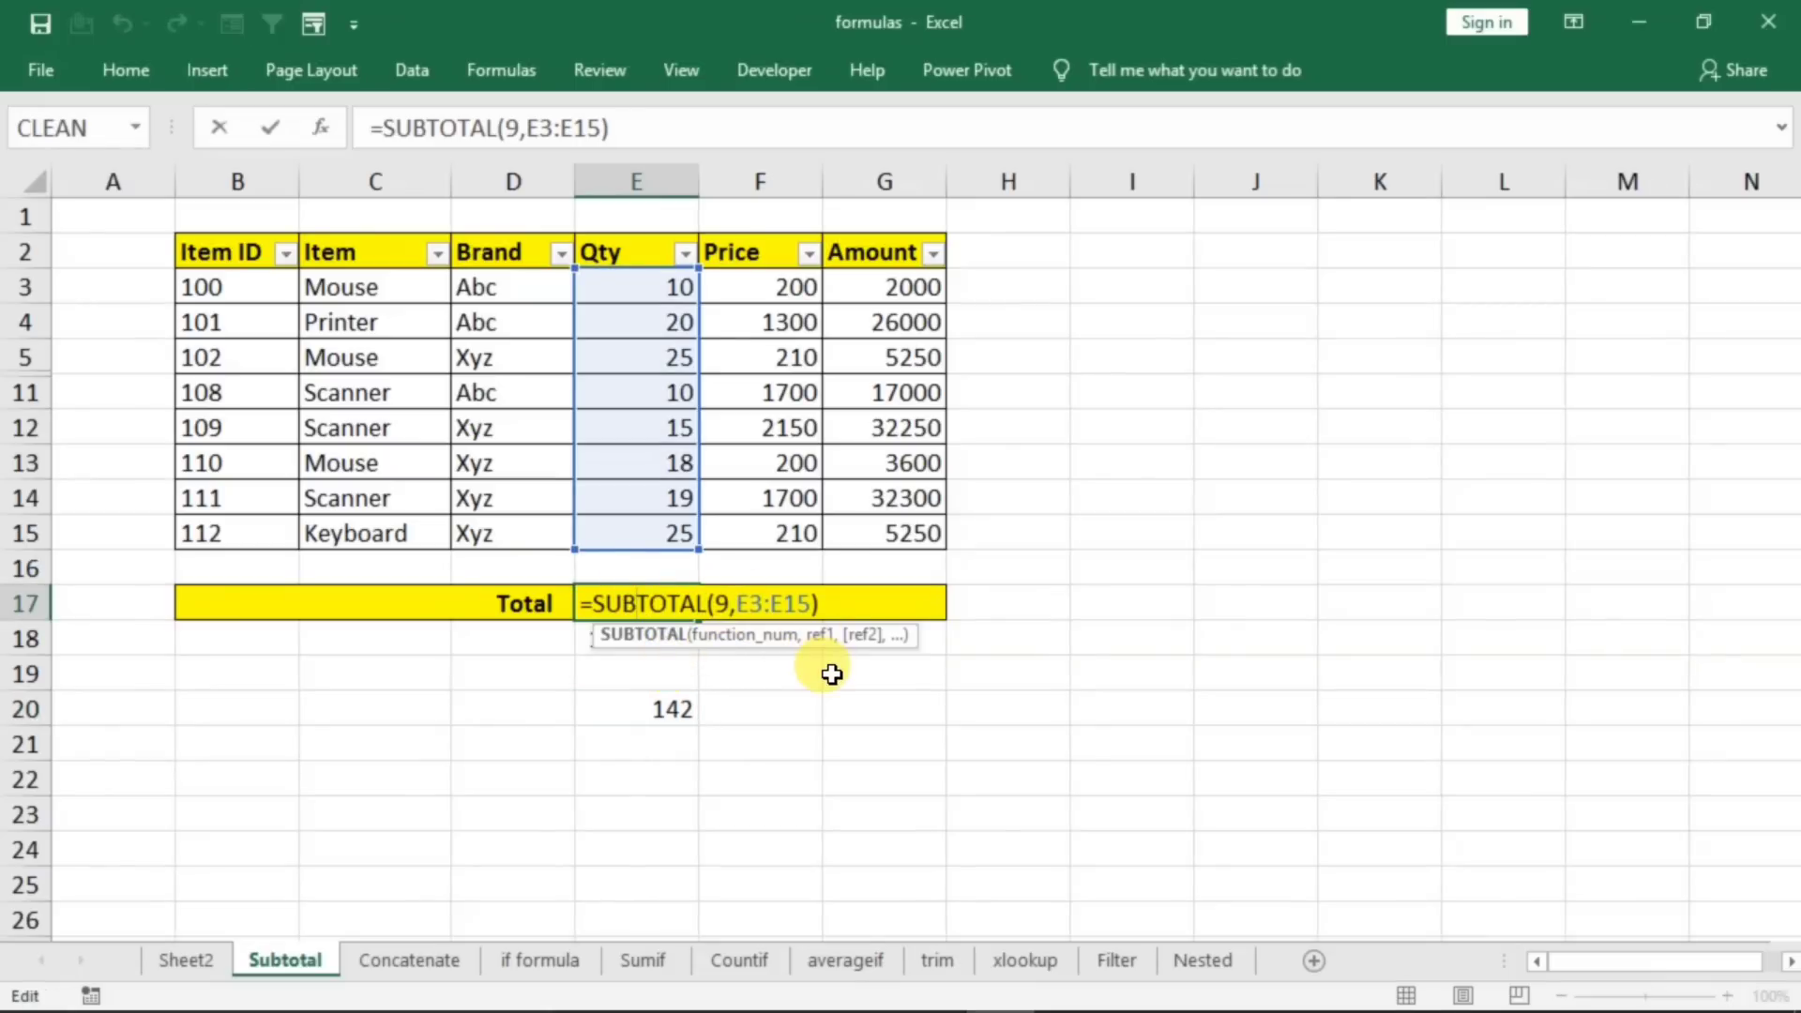
pyautogui.press('Return')
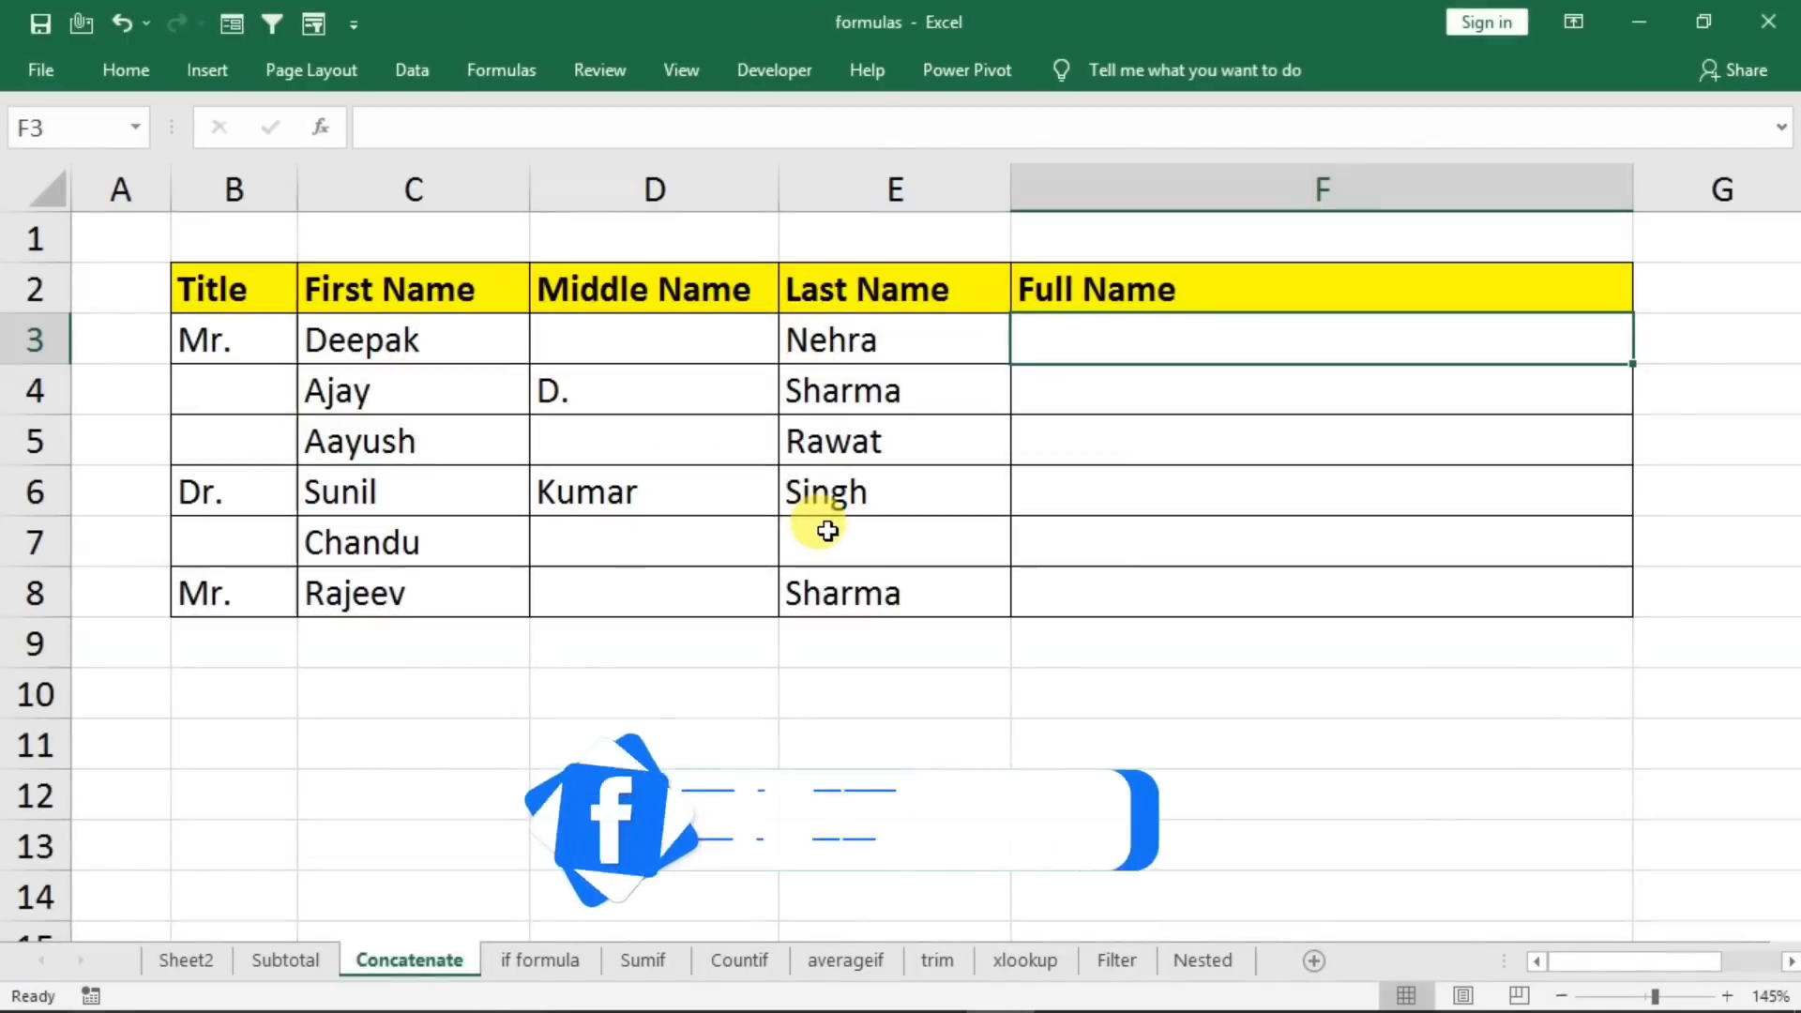
# - Examine the empty title, middle name and last name cells and the row 3 name parts on the Concatenate sheet
pyautogui.click(222, 400)
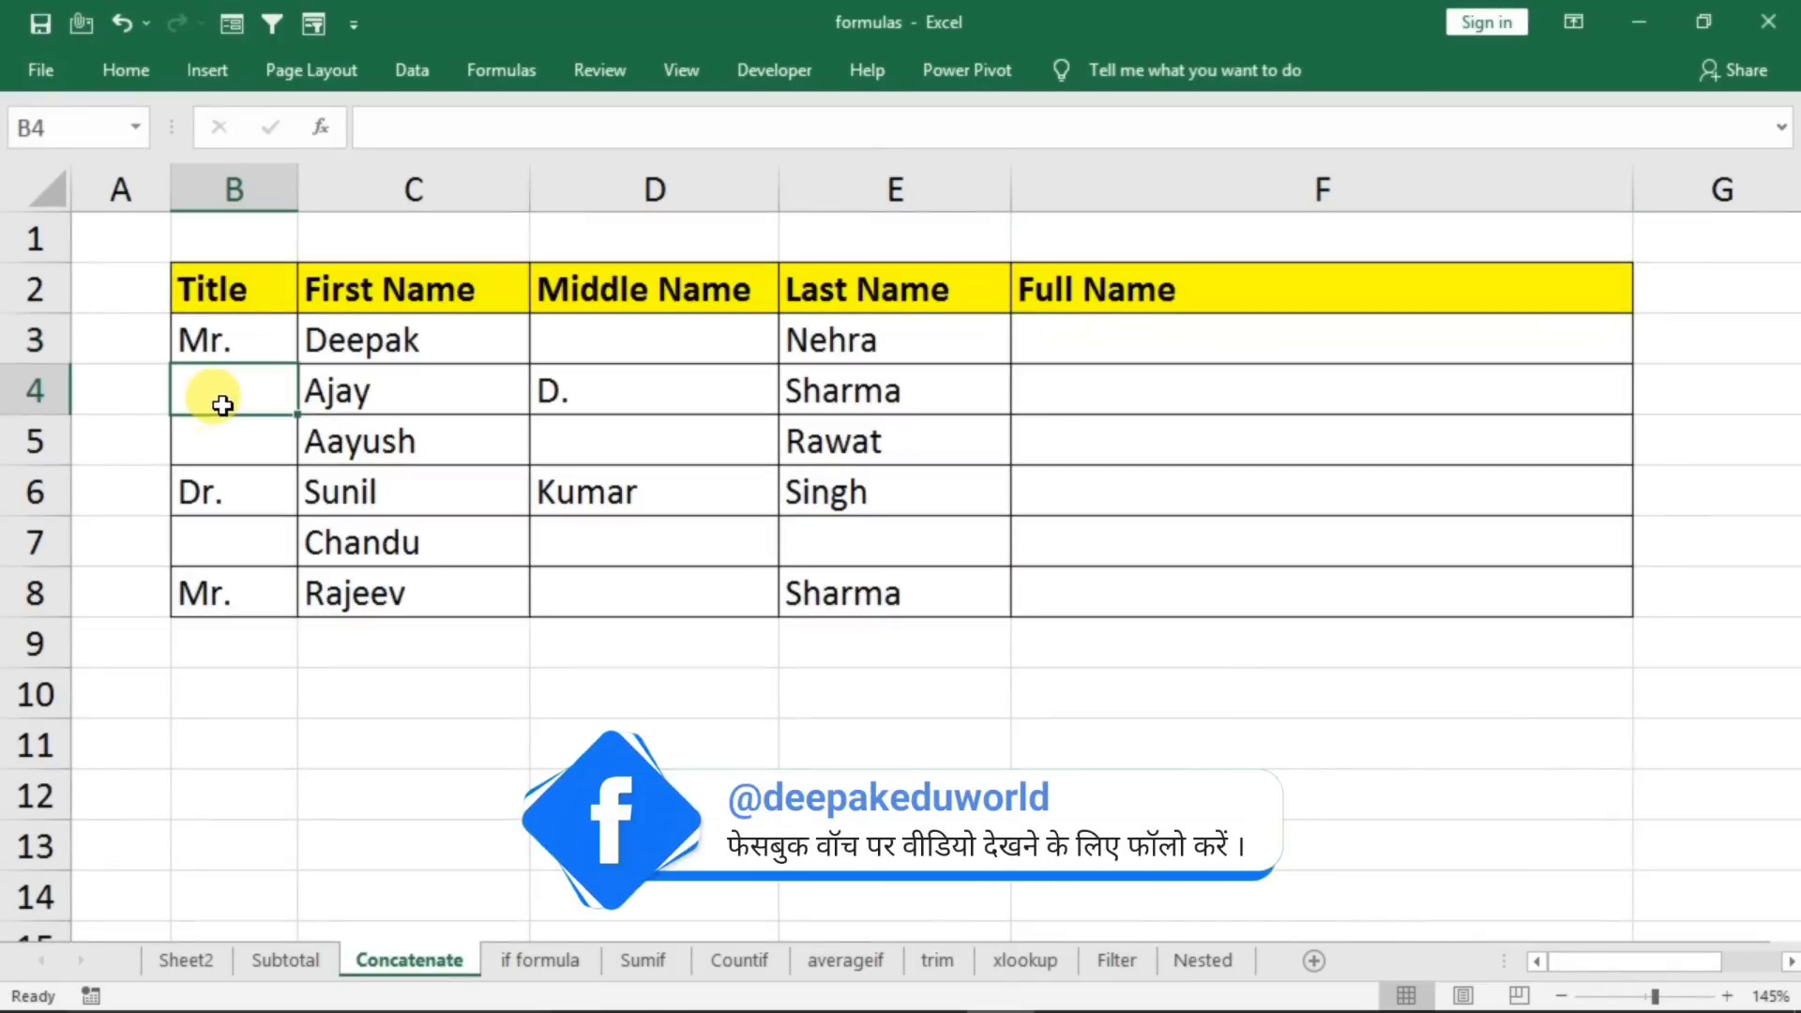
pyautogui.click(613, 346)
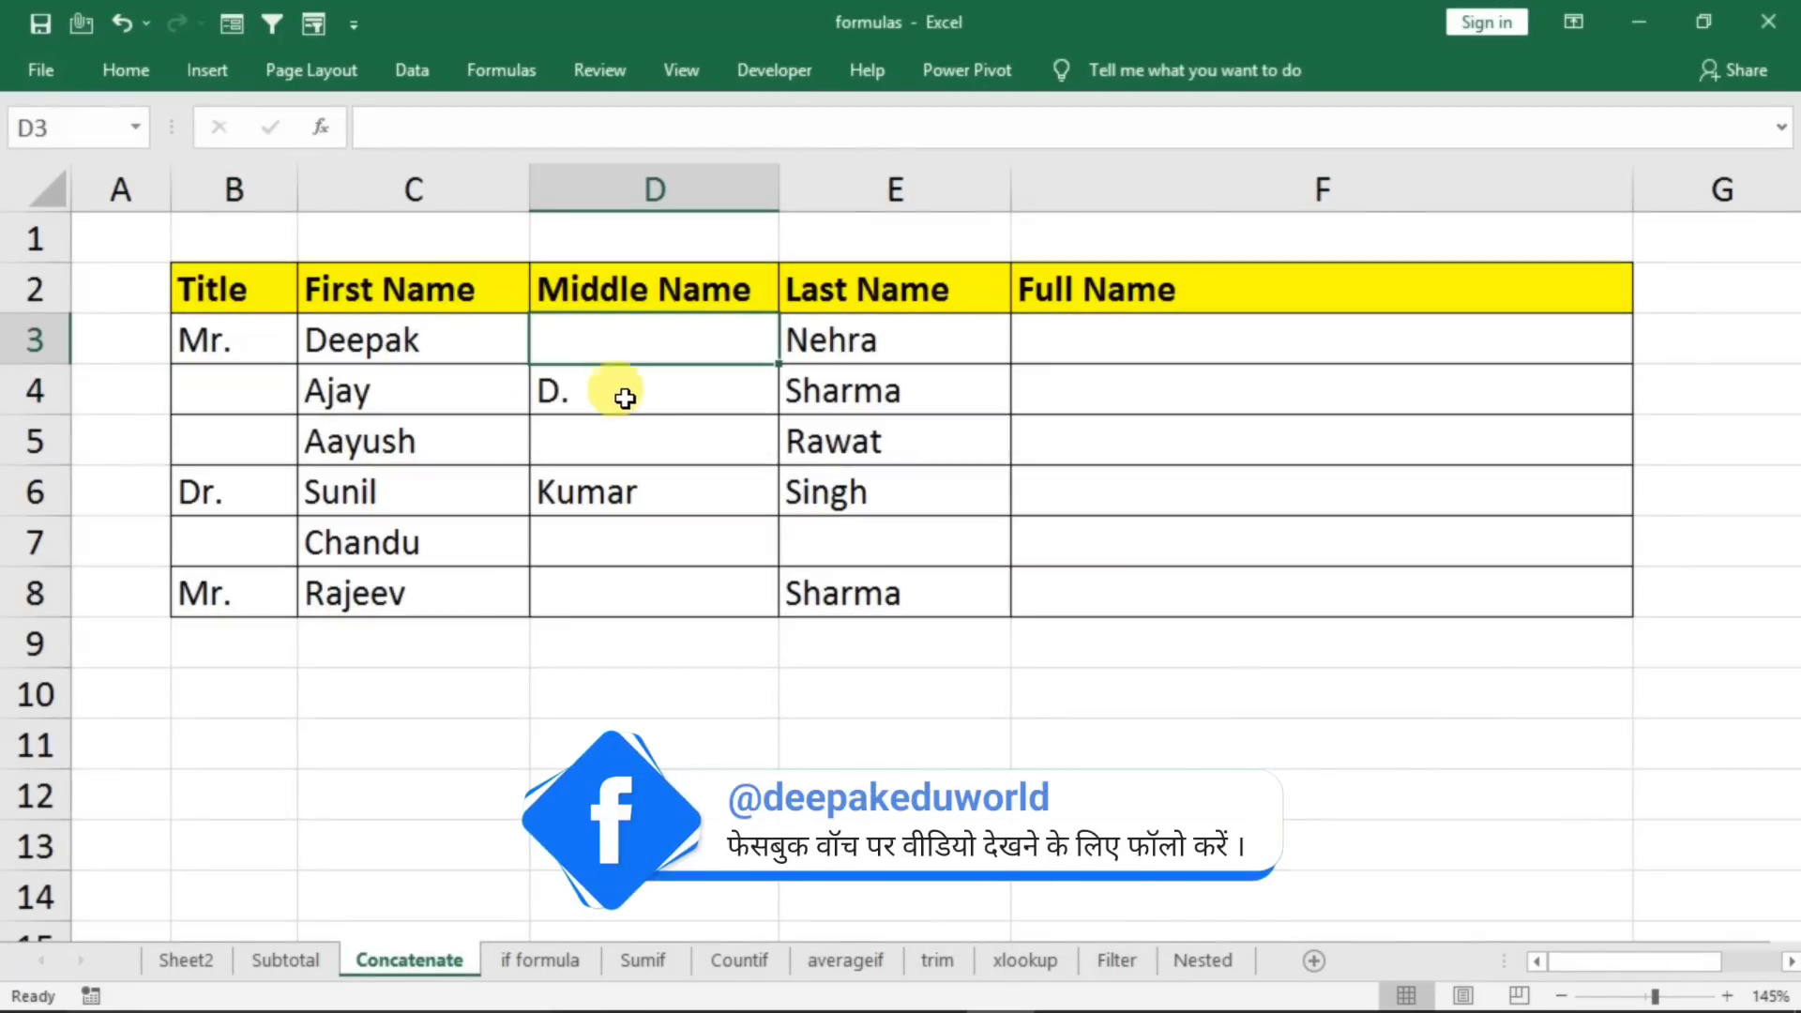
pyautogui.click(856, 542)
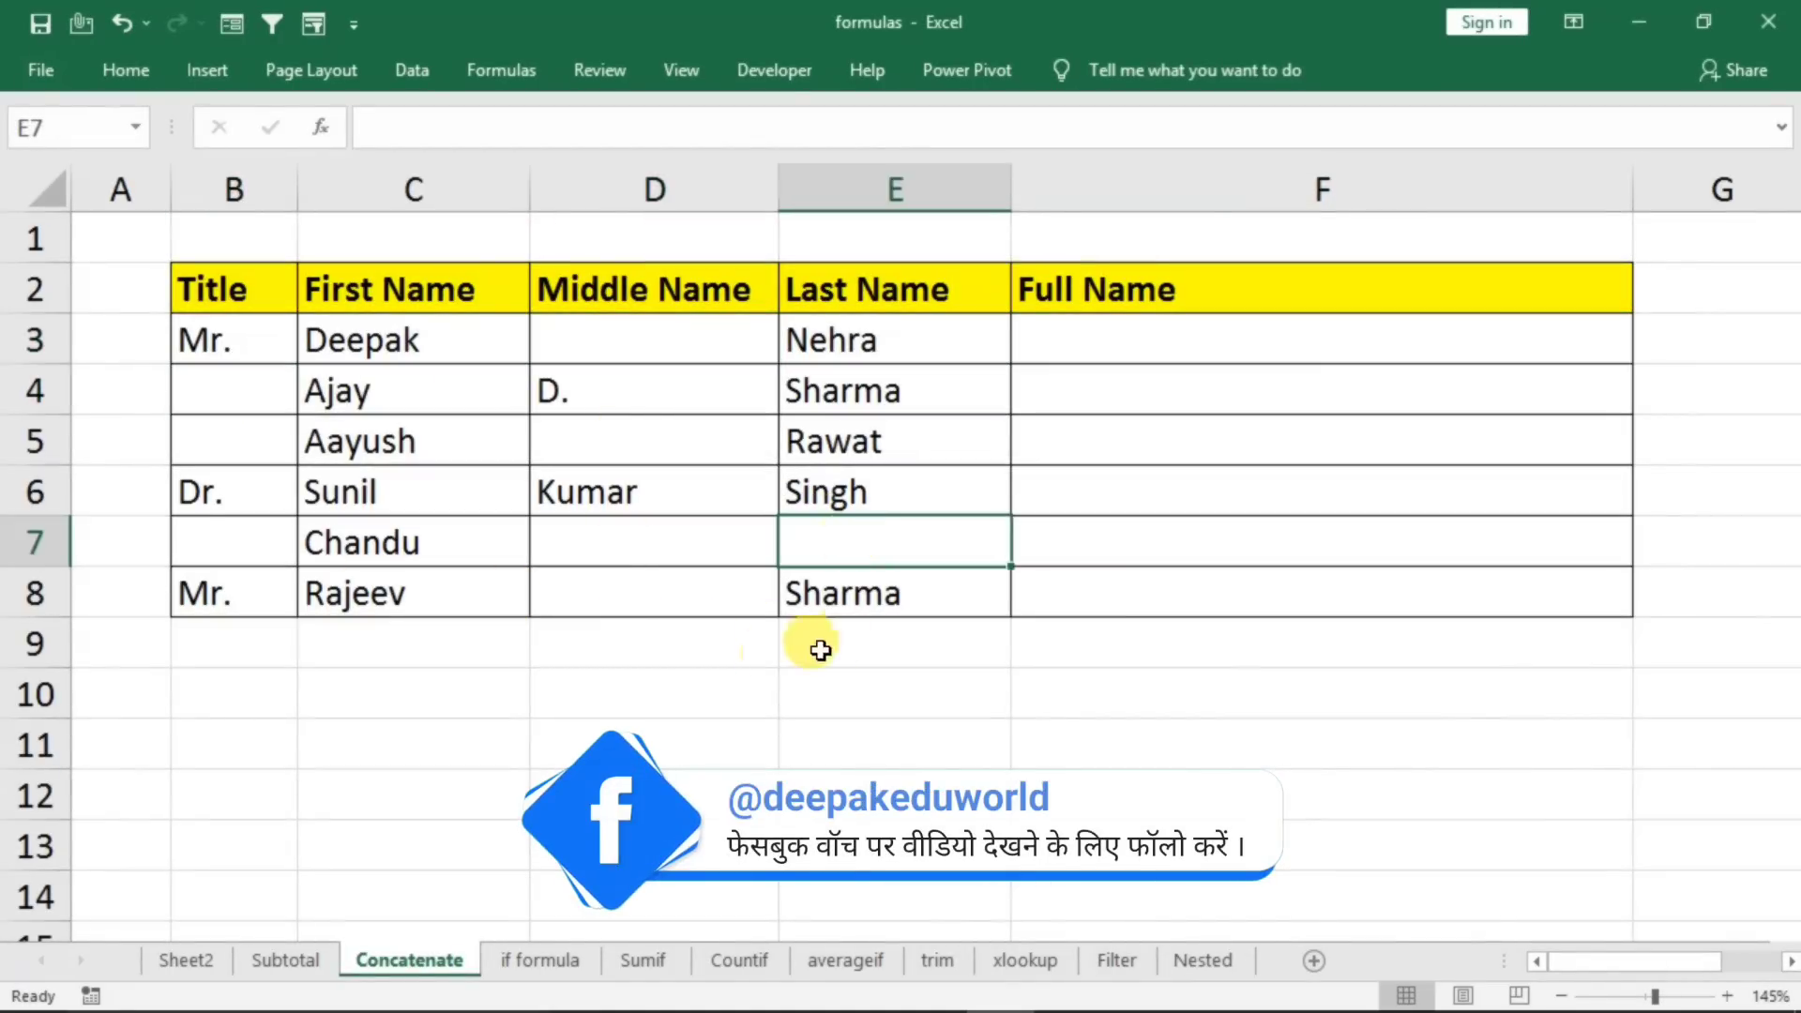
pyautogui.click(1086, 343)
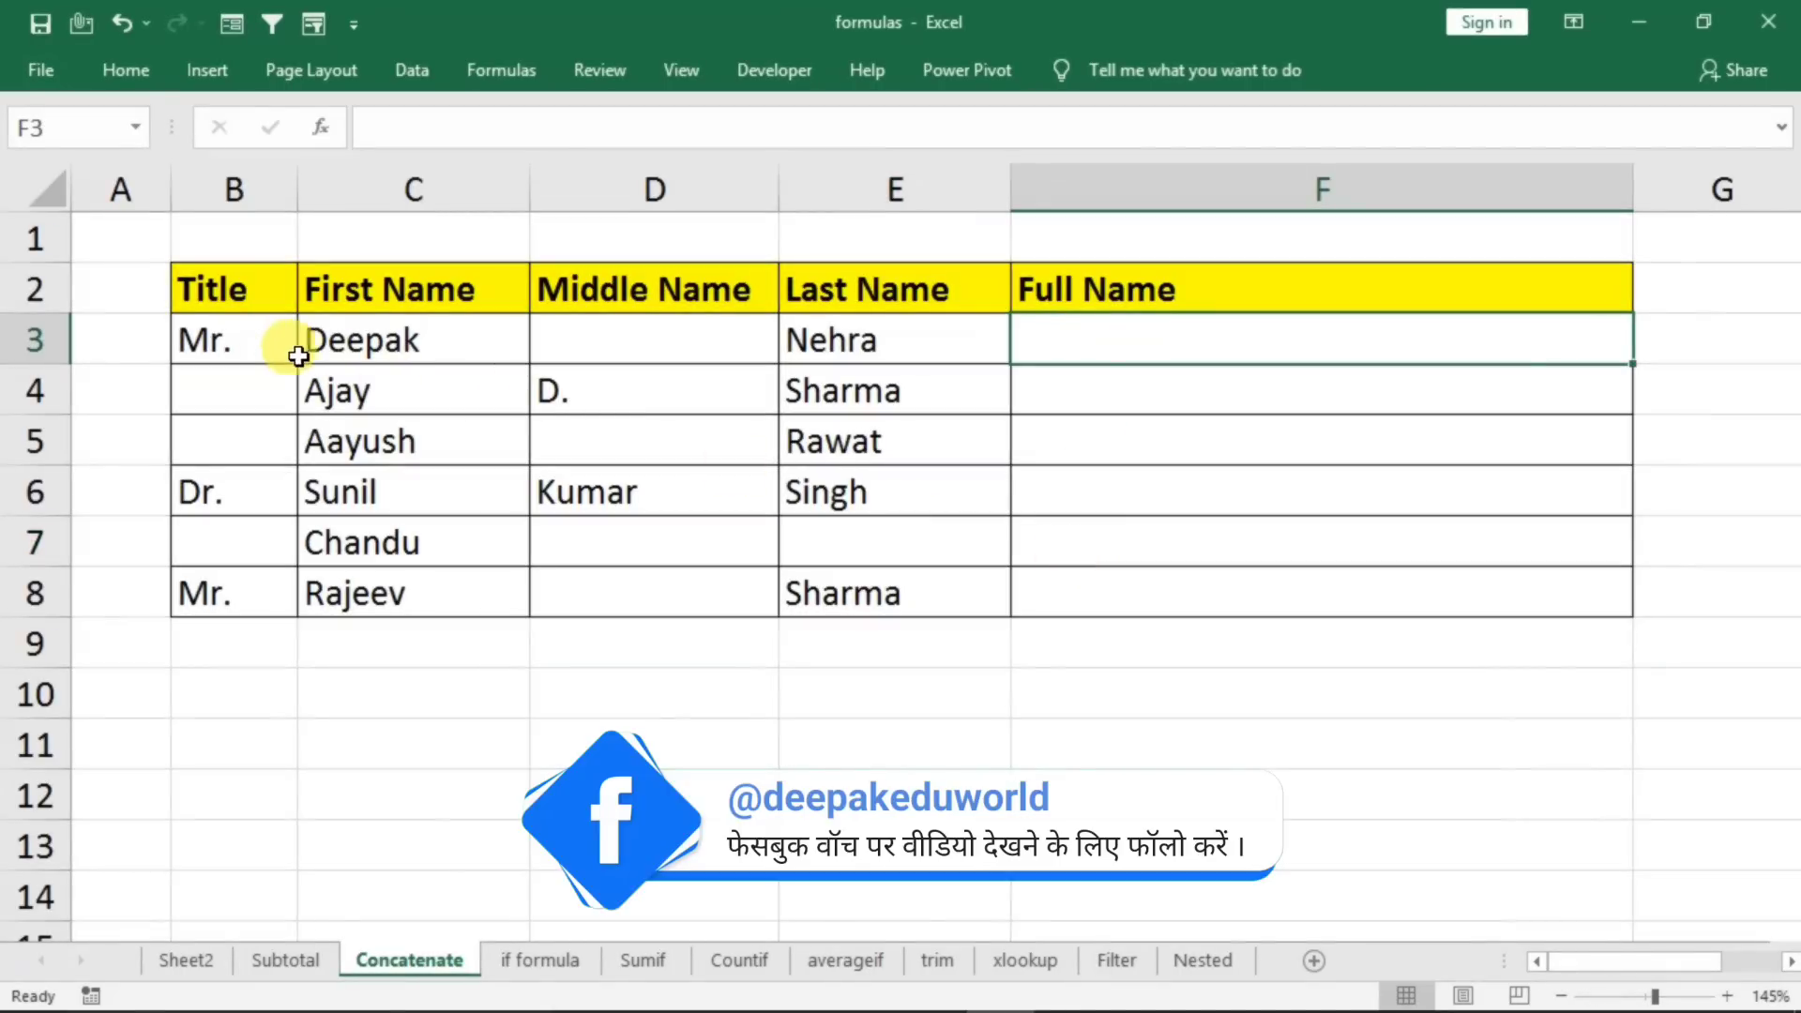
pyautogui.moveTo(261, 342); pyautogui.dragTo(805, 347)
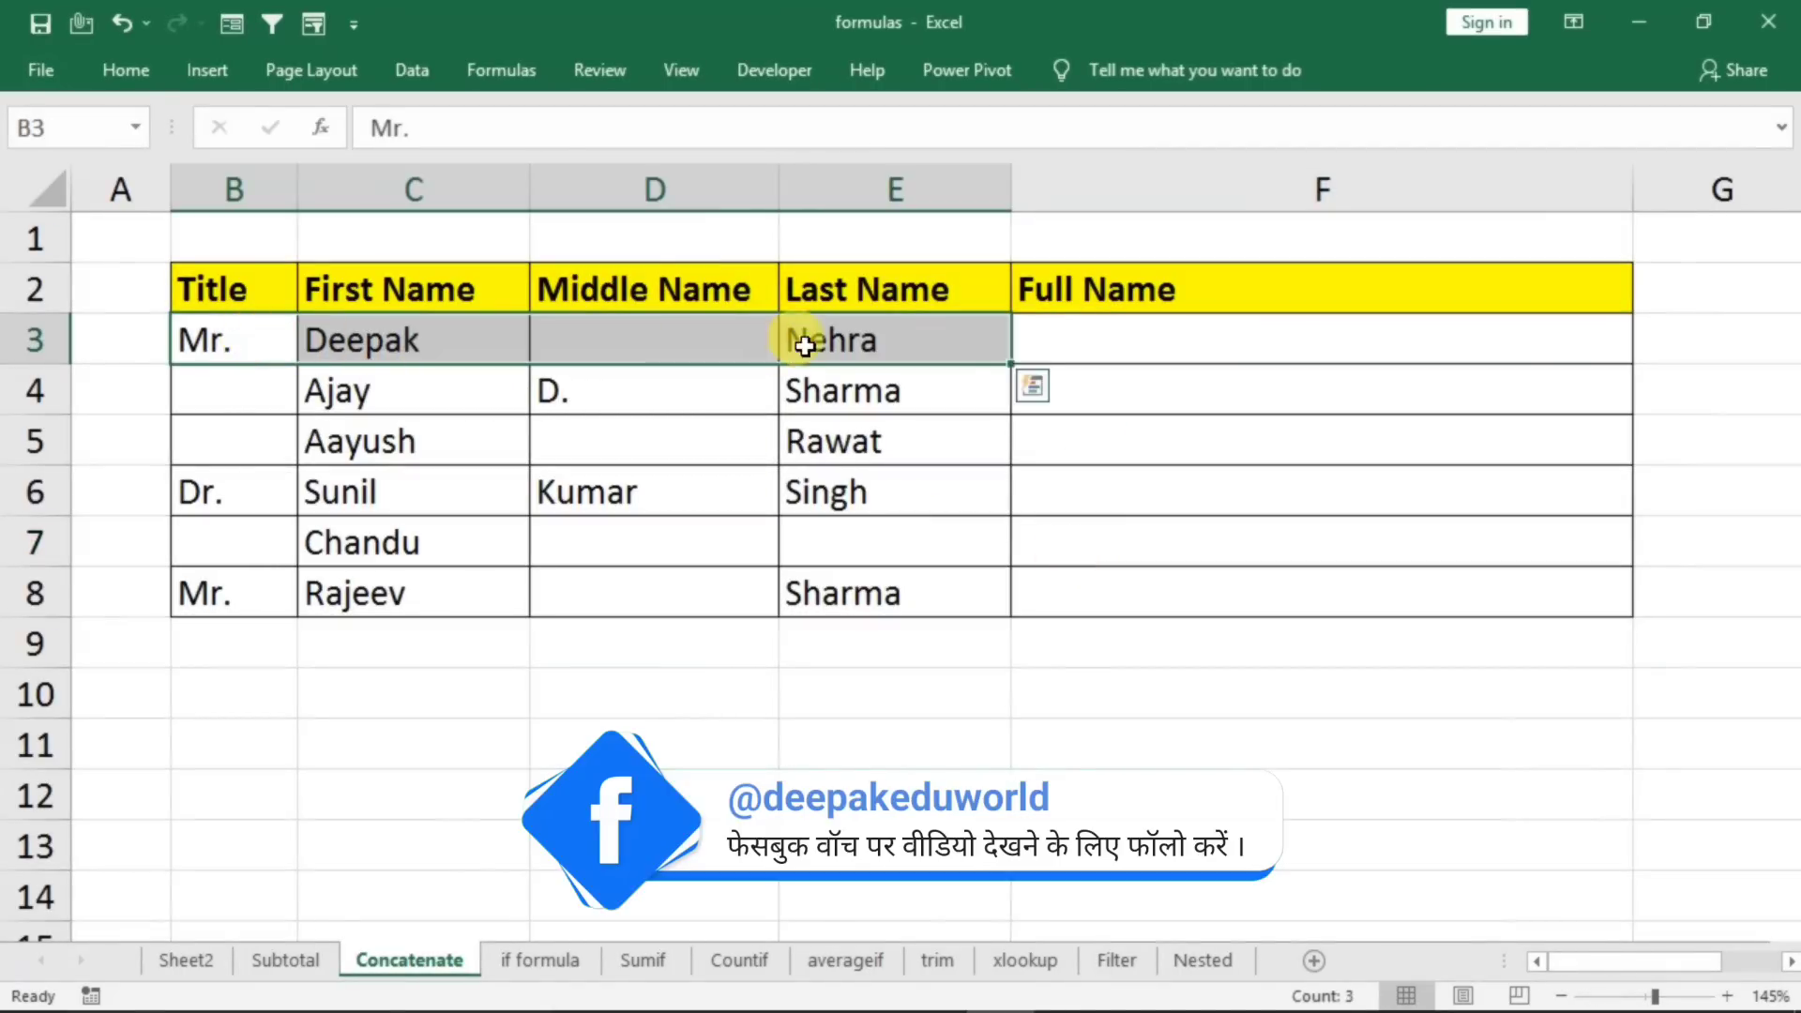
# - Enter =CONCATENATE(B3,C3,D3,E3) in F3 to join the title, first, middle and last name
pyautogui.click(1098, 353)
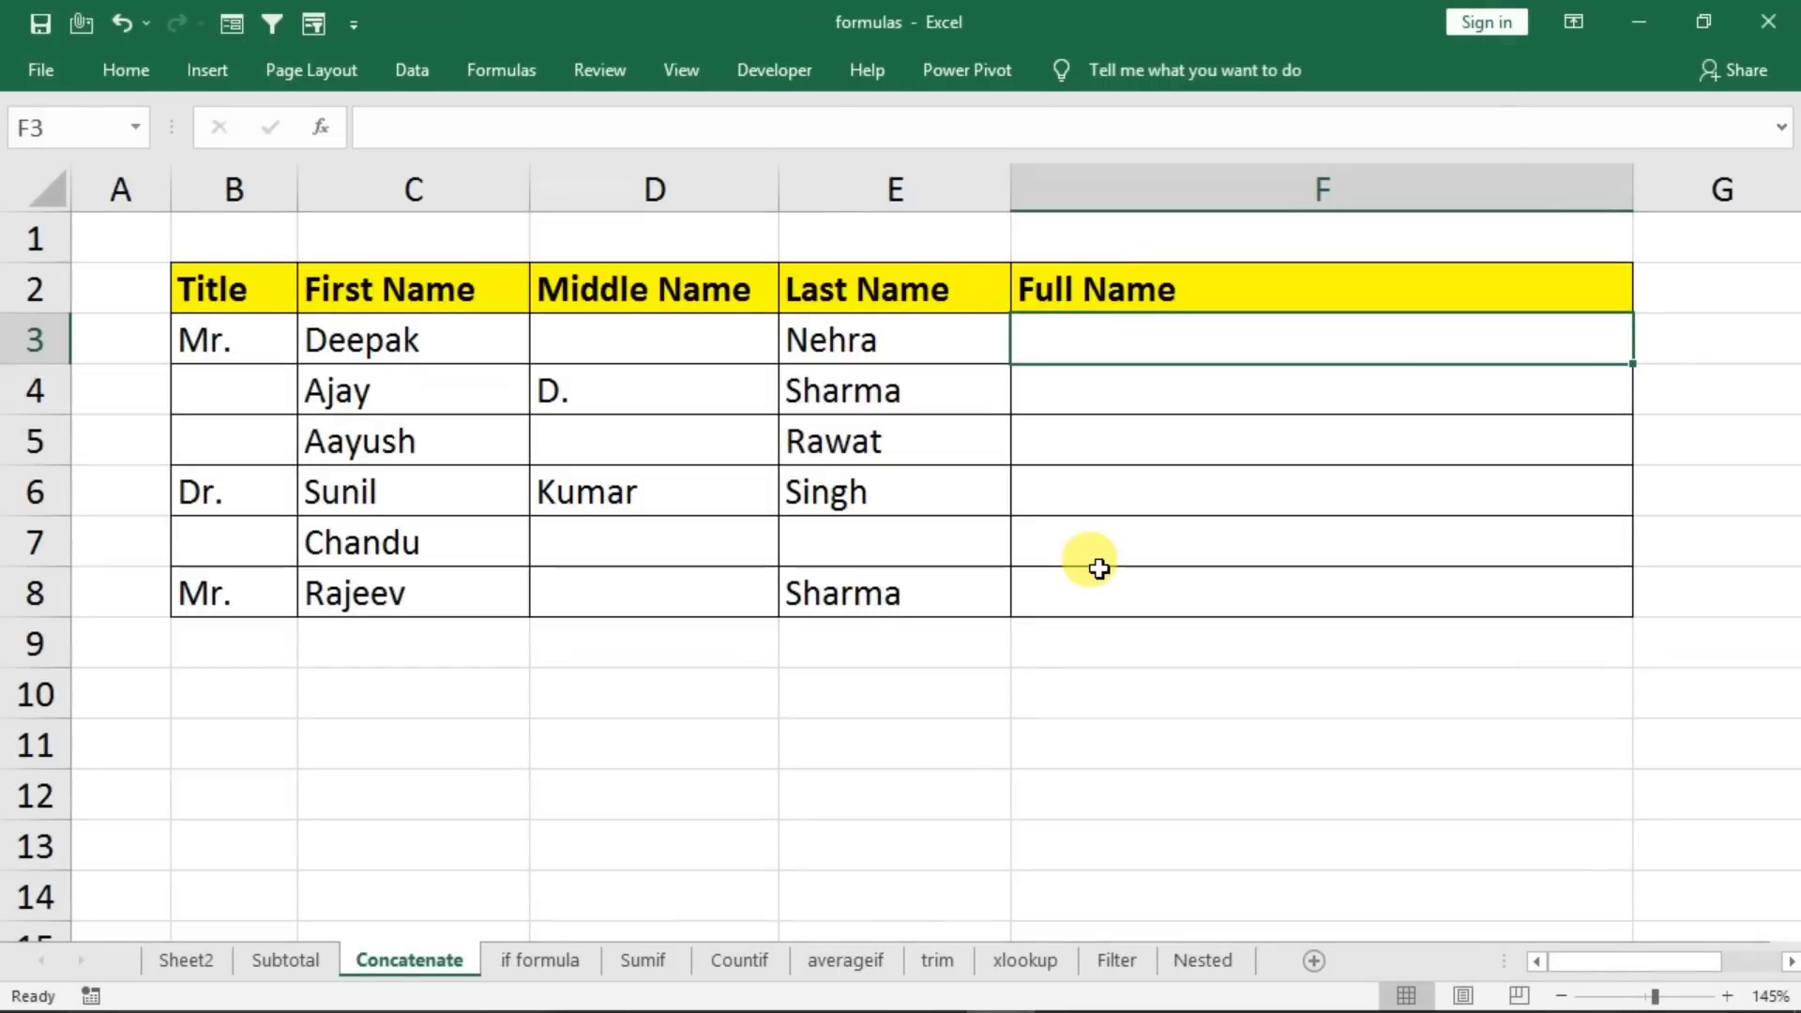
pyautogui.write('=conc')
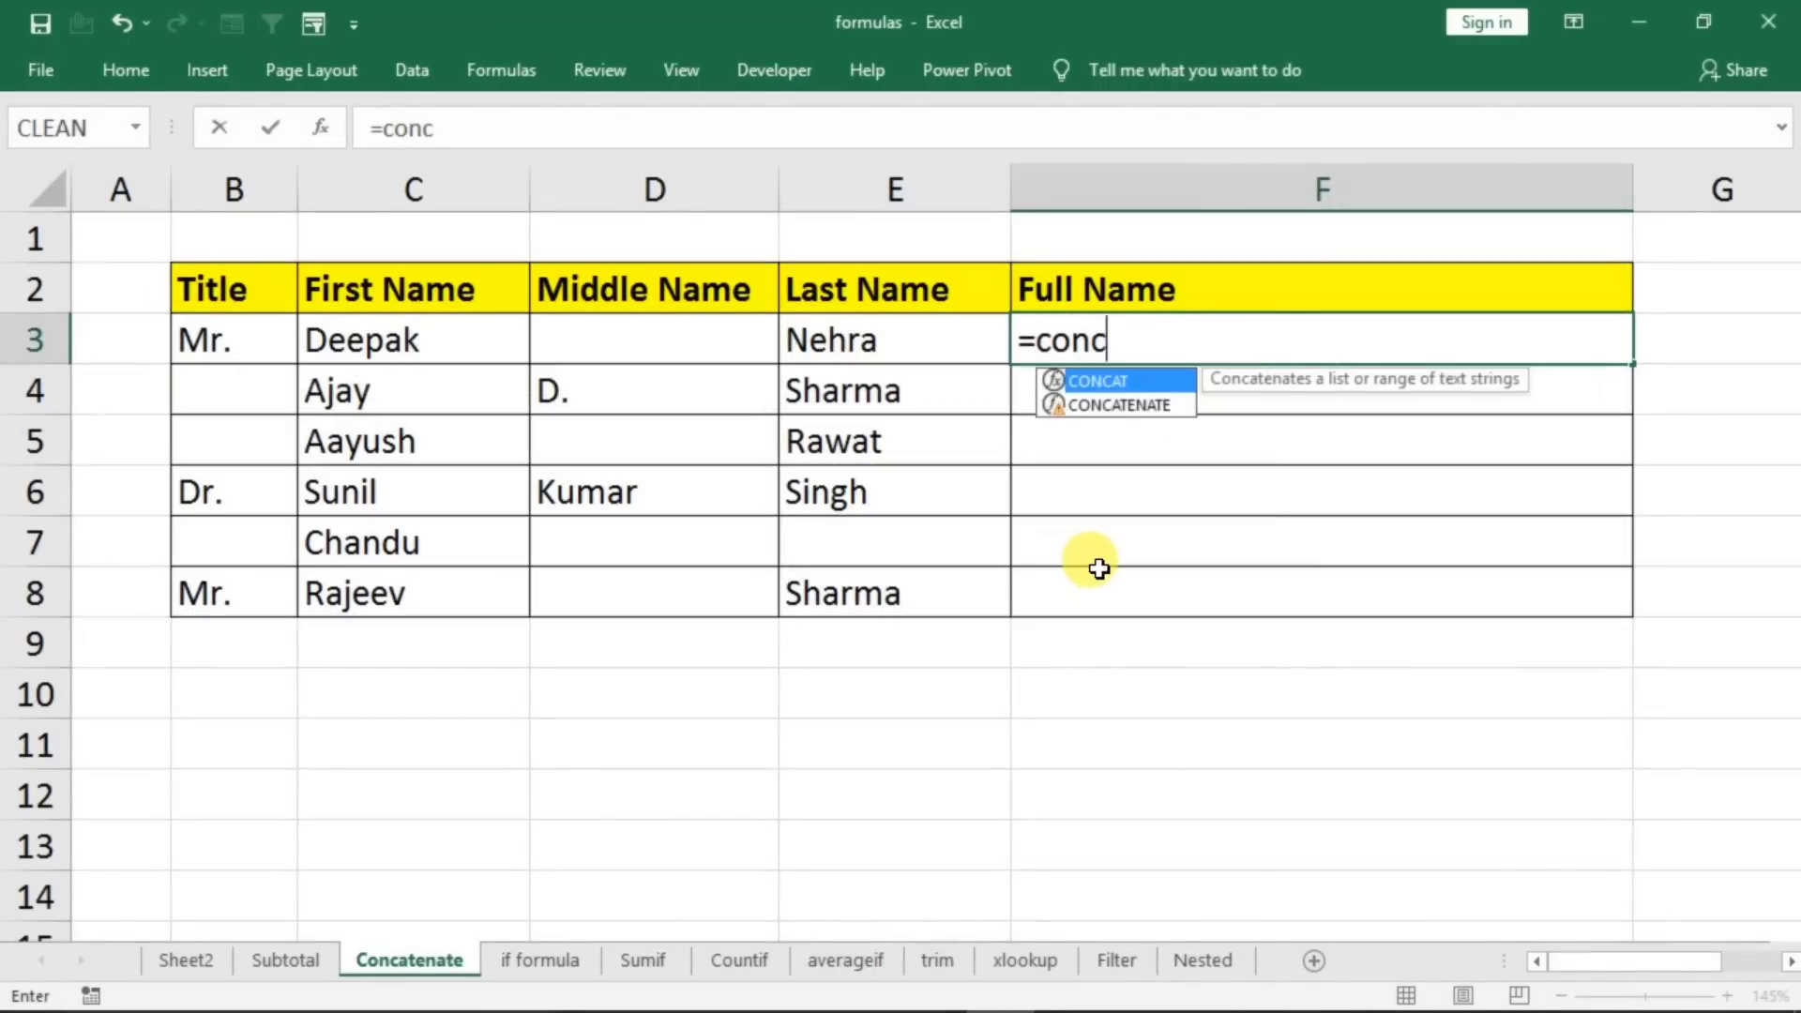
pyautogui.write('a')
pyautogui.press('Down')
pyautogui.press('Tab')
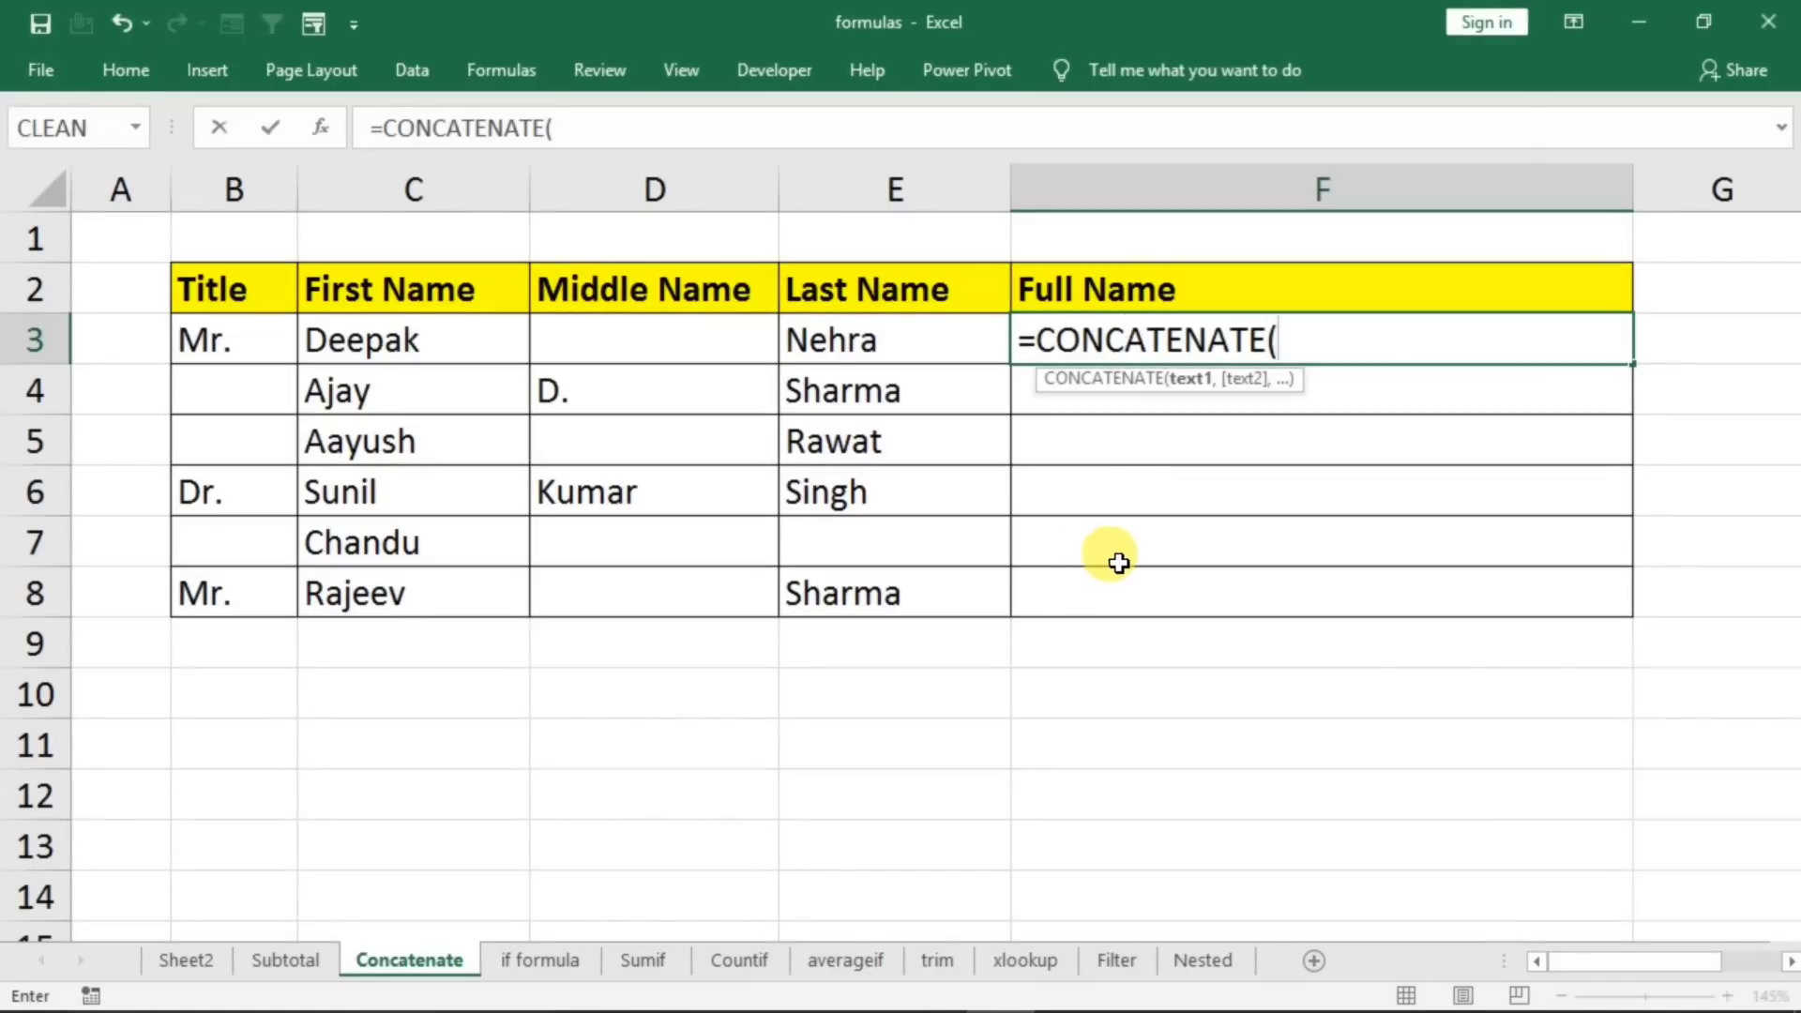
pyautogui.click(235, 342)
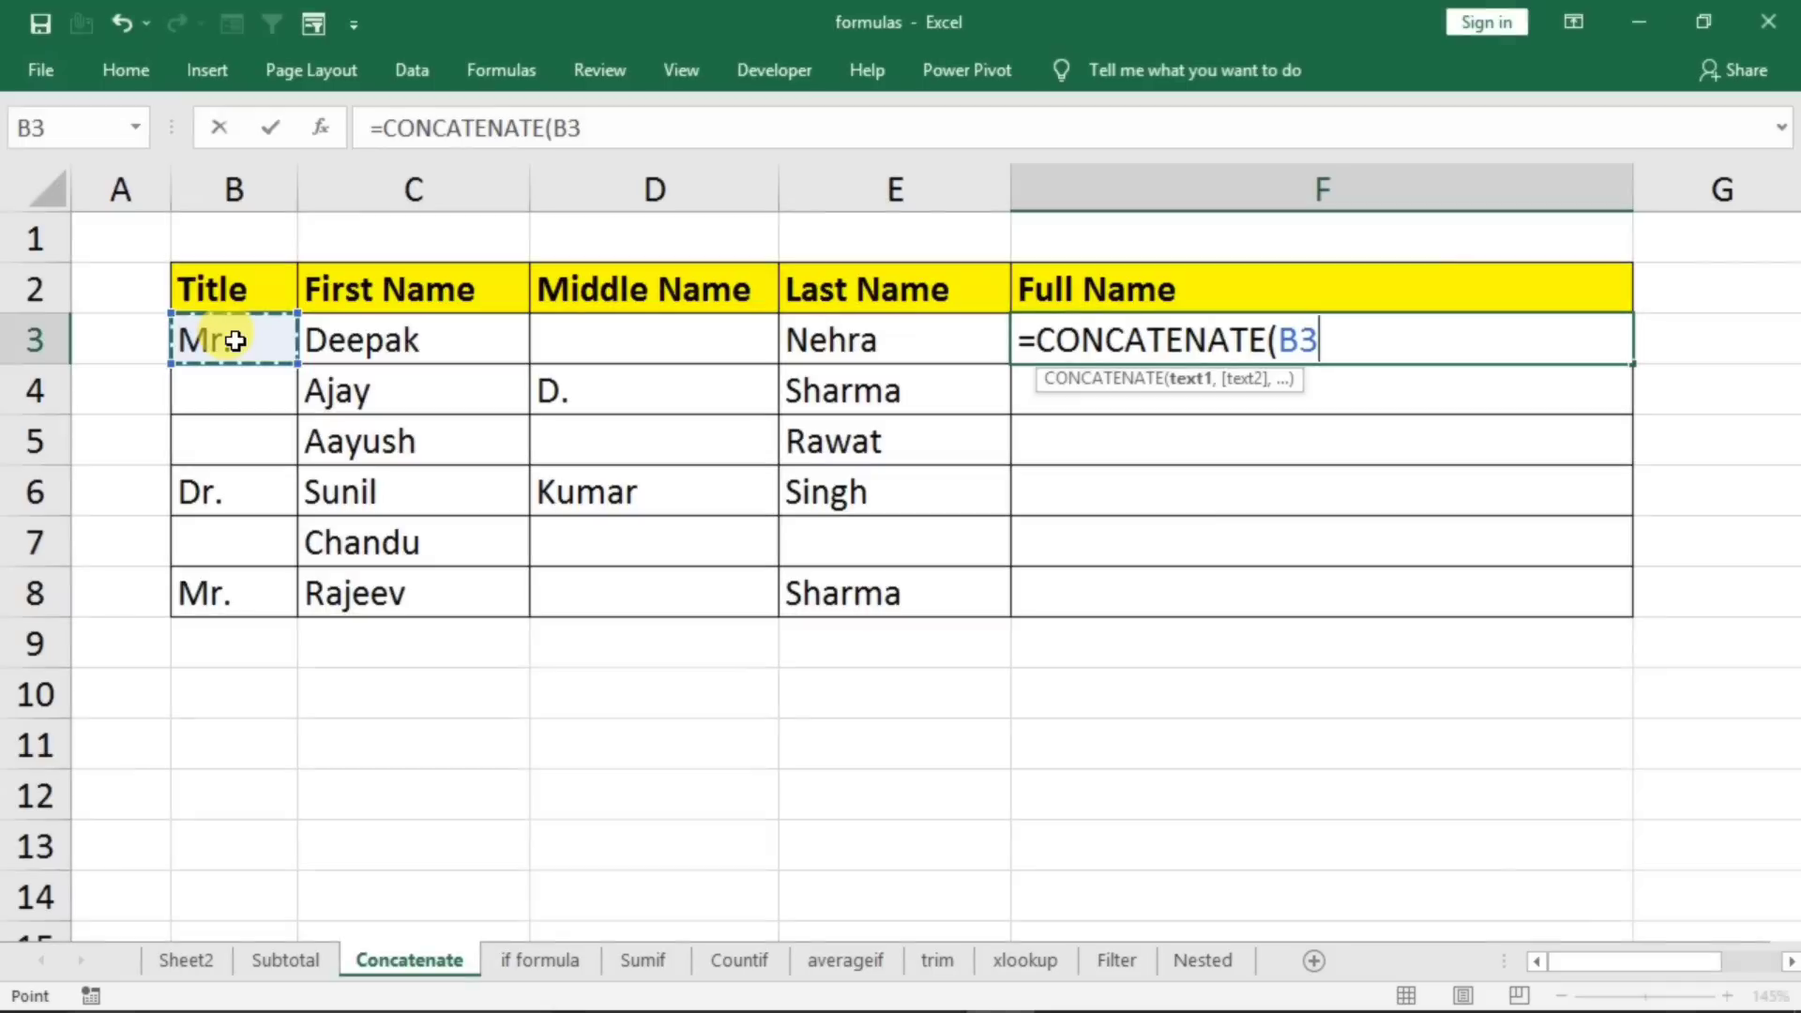
pyautogui.write(',')
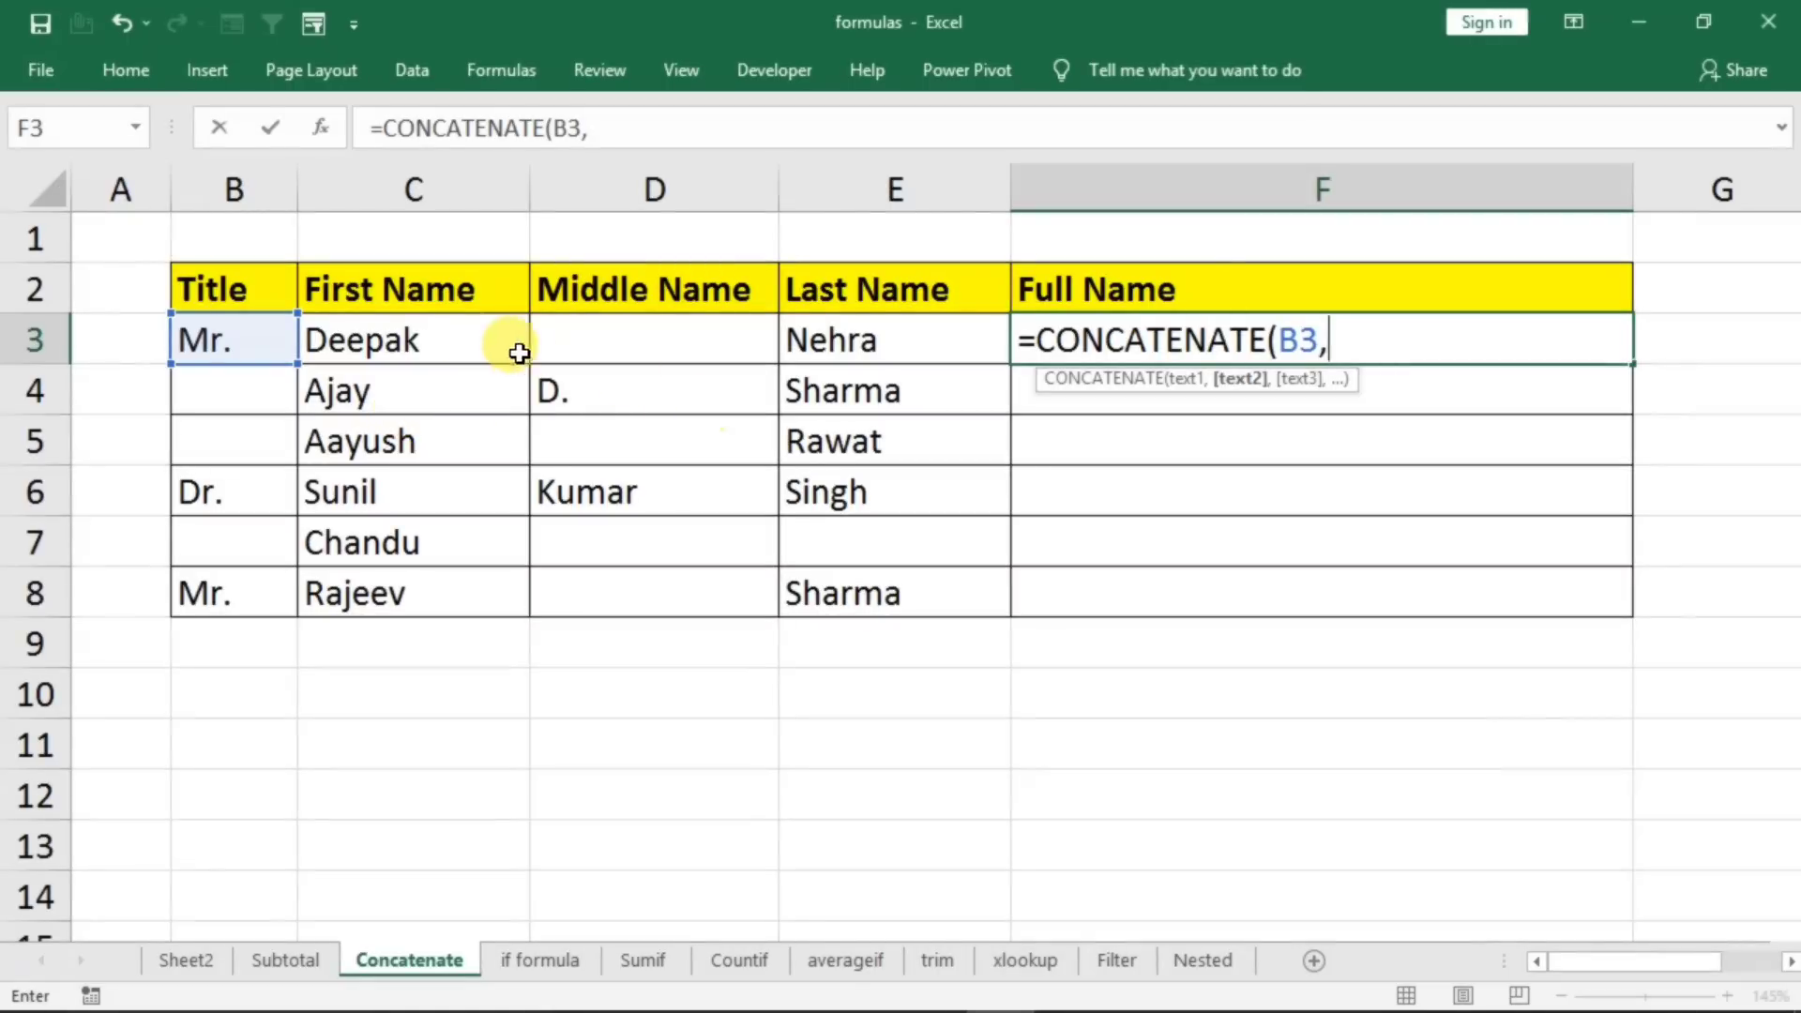
pyautogui.click(448, 347)
pyautogui.write(',')
pyautogui.click(638, 345)
pyautogui.write(',')
pyautogui.click(847, 345)
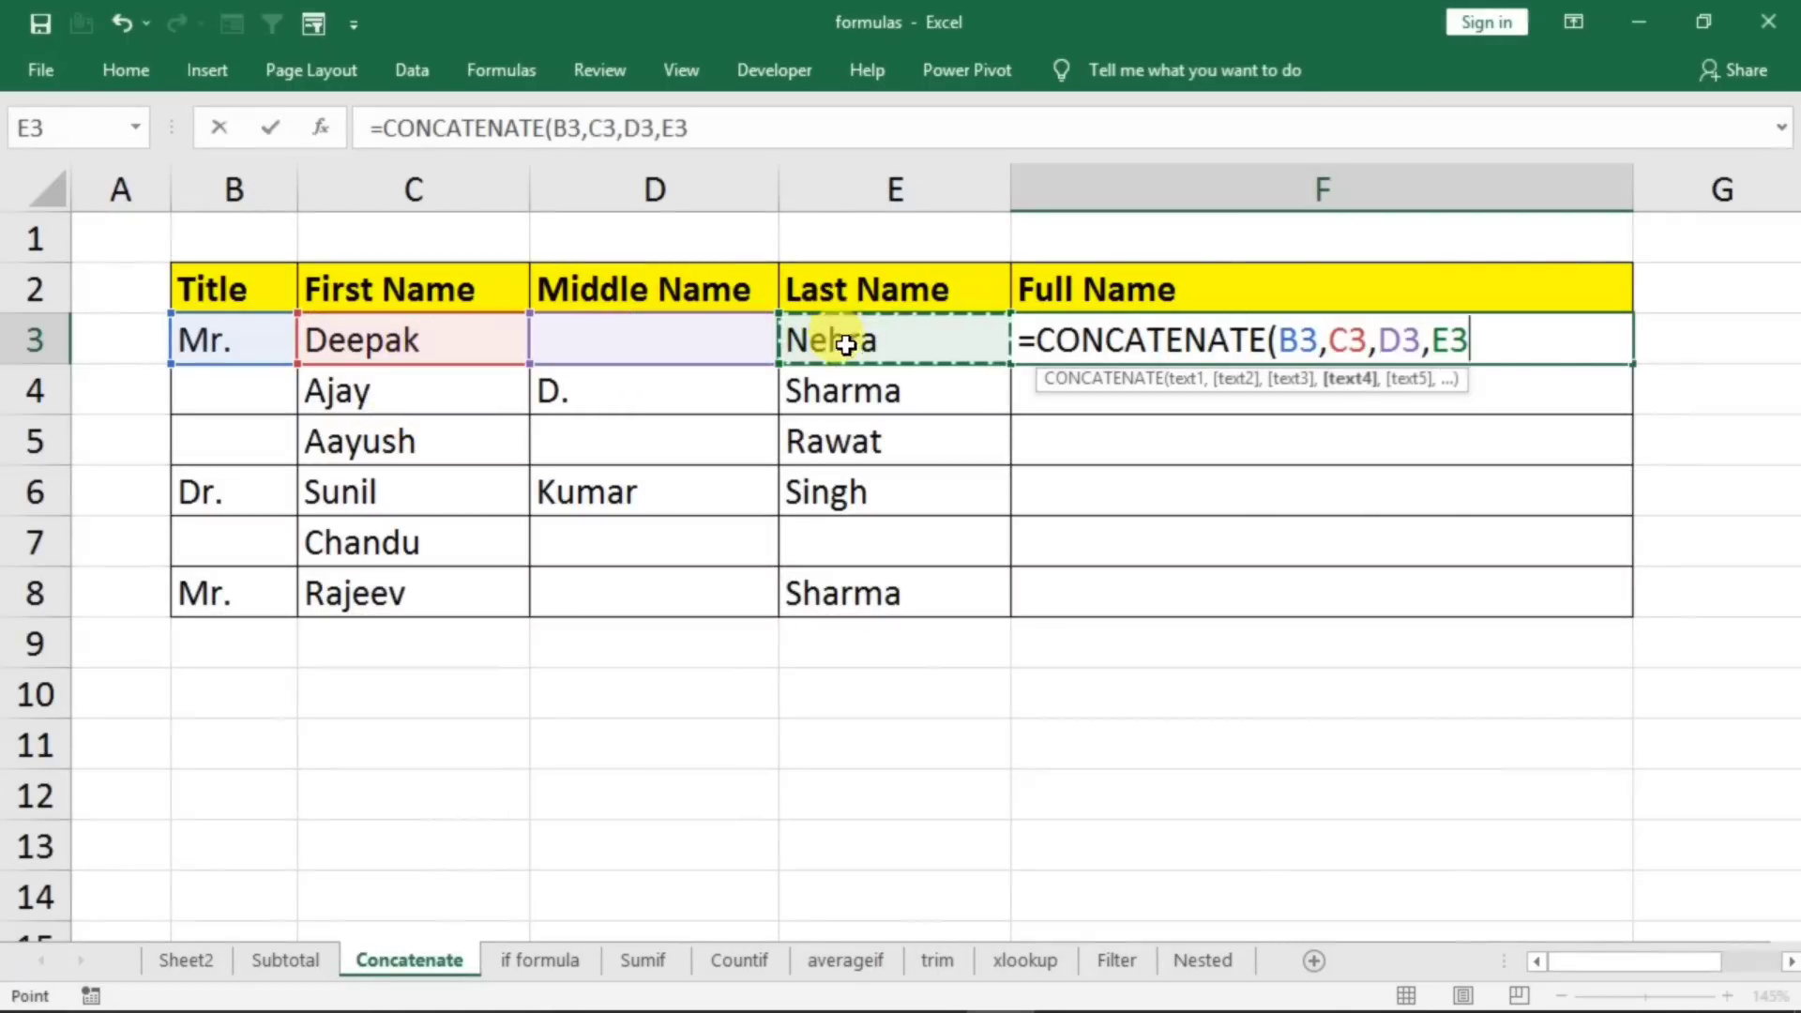
pyautogui.write(')')
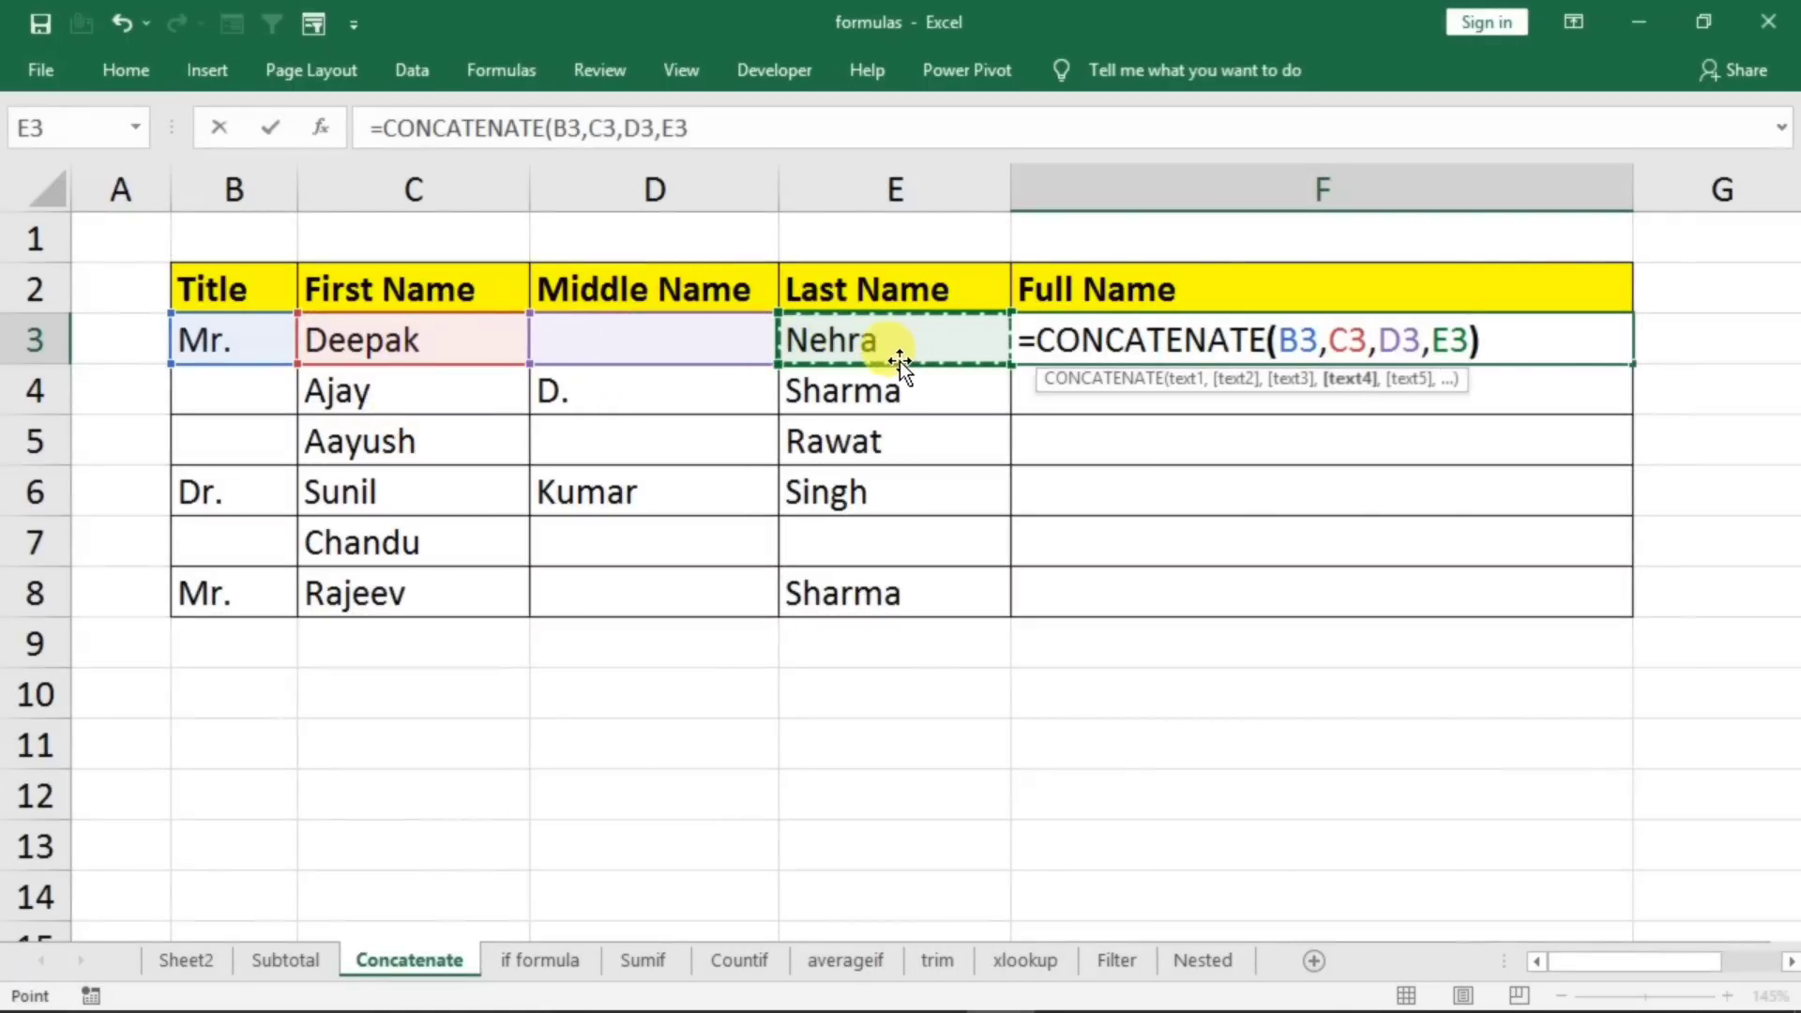
pyautogui.press('Return')
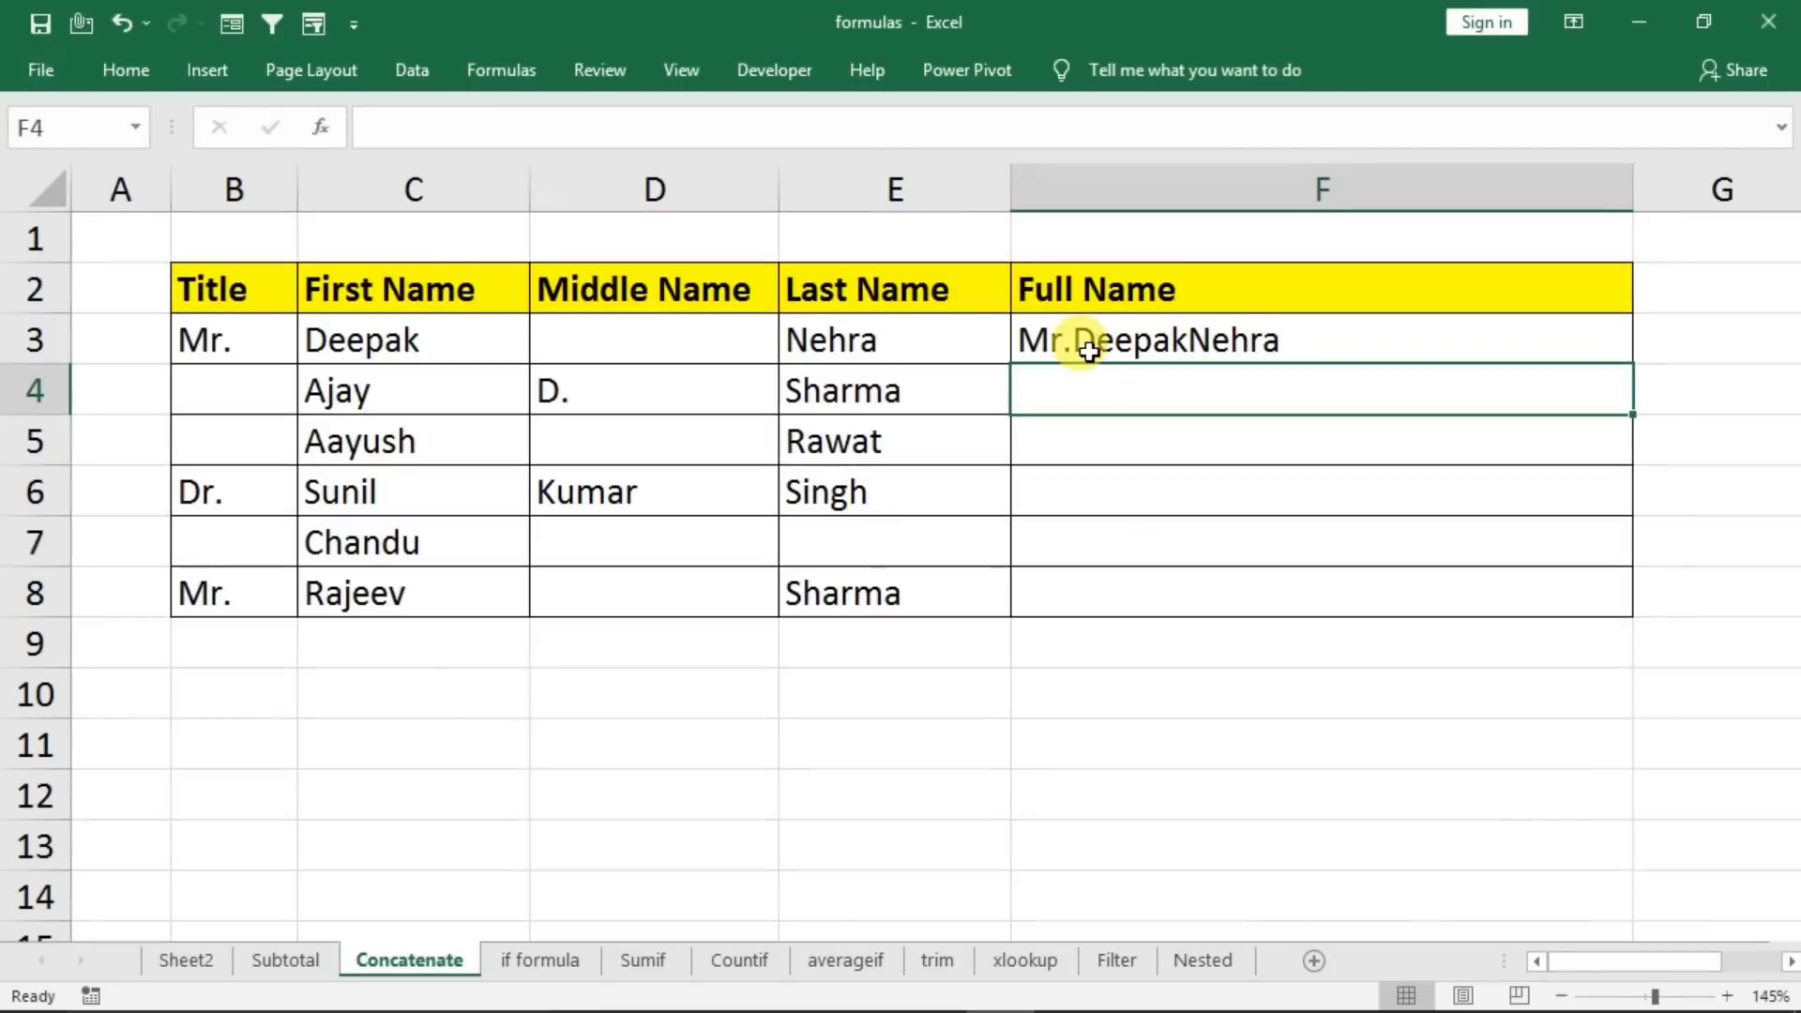
# - Remove all cell references from the CONCATENATE formula in F3, keeping the function name and its opening parenthesis
pyautogui.click(1184, 340)
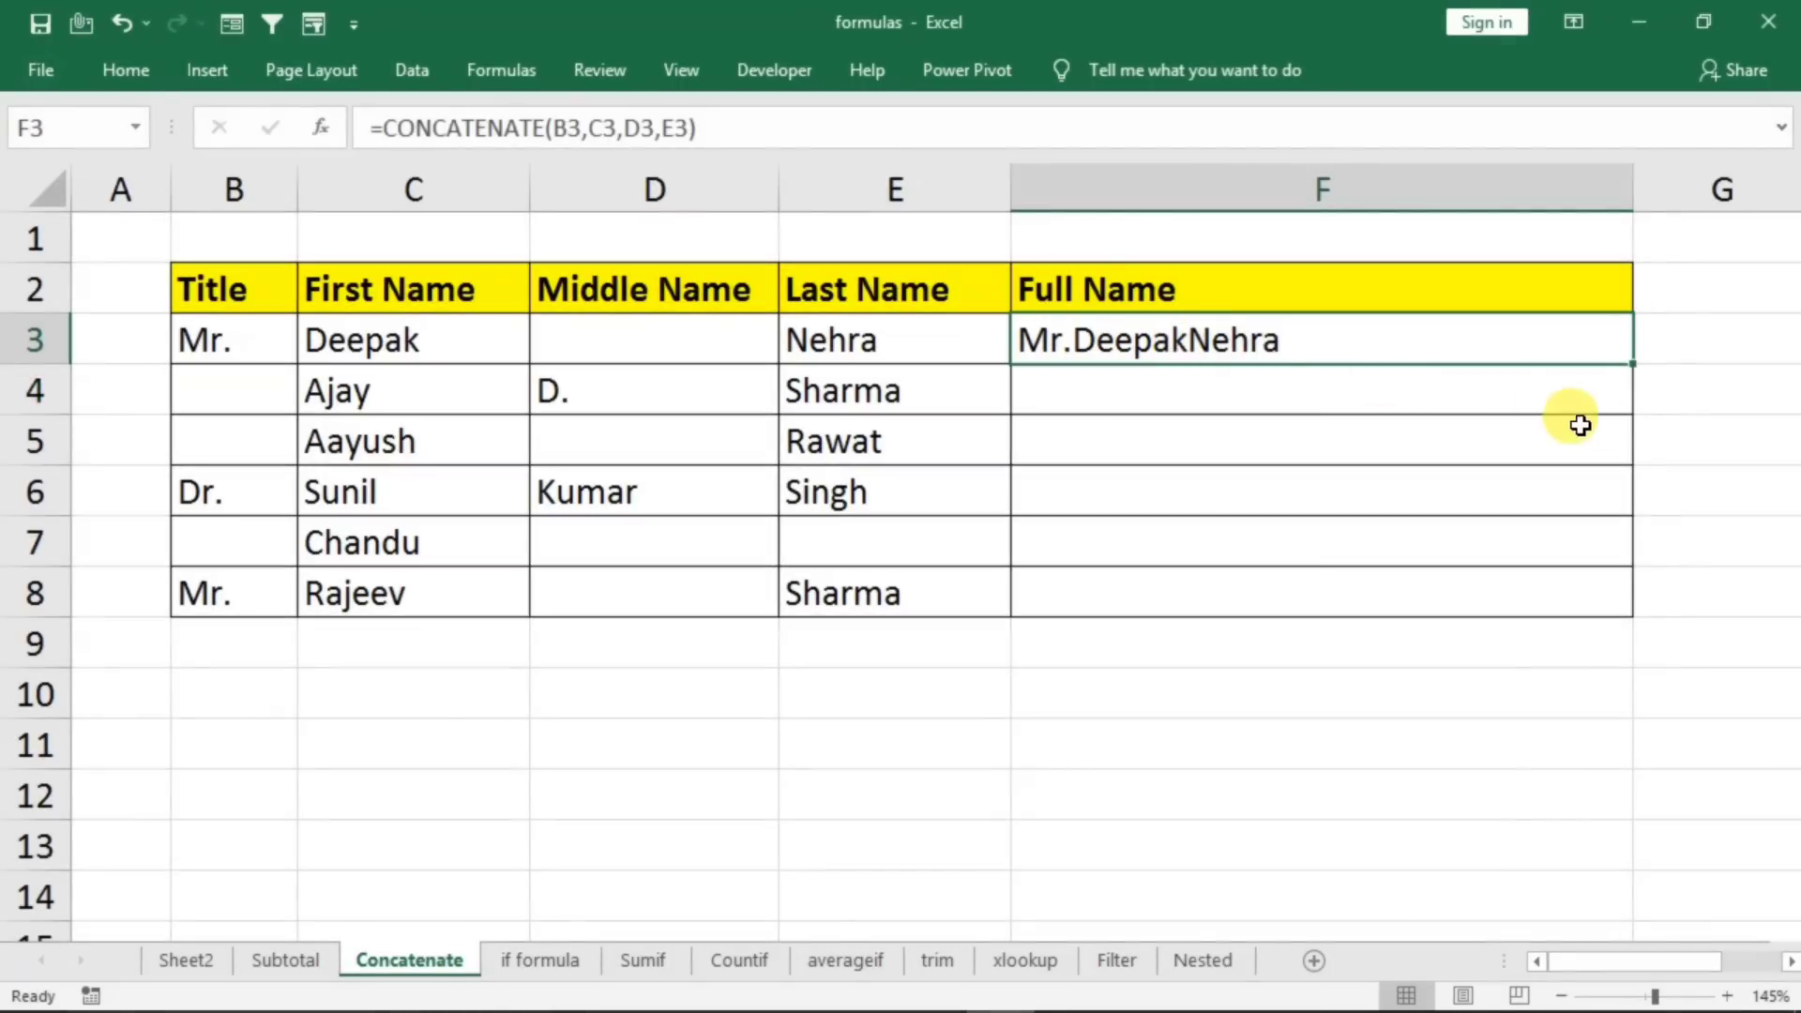
pyautogui.doubleClick(1255, 346)
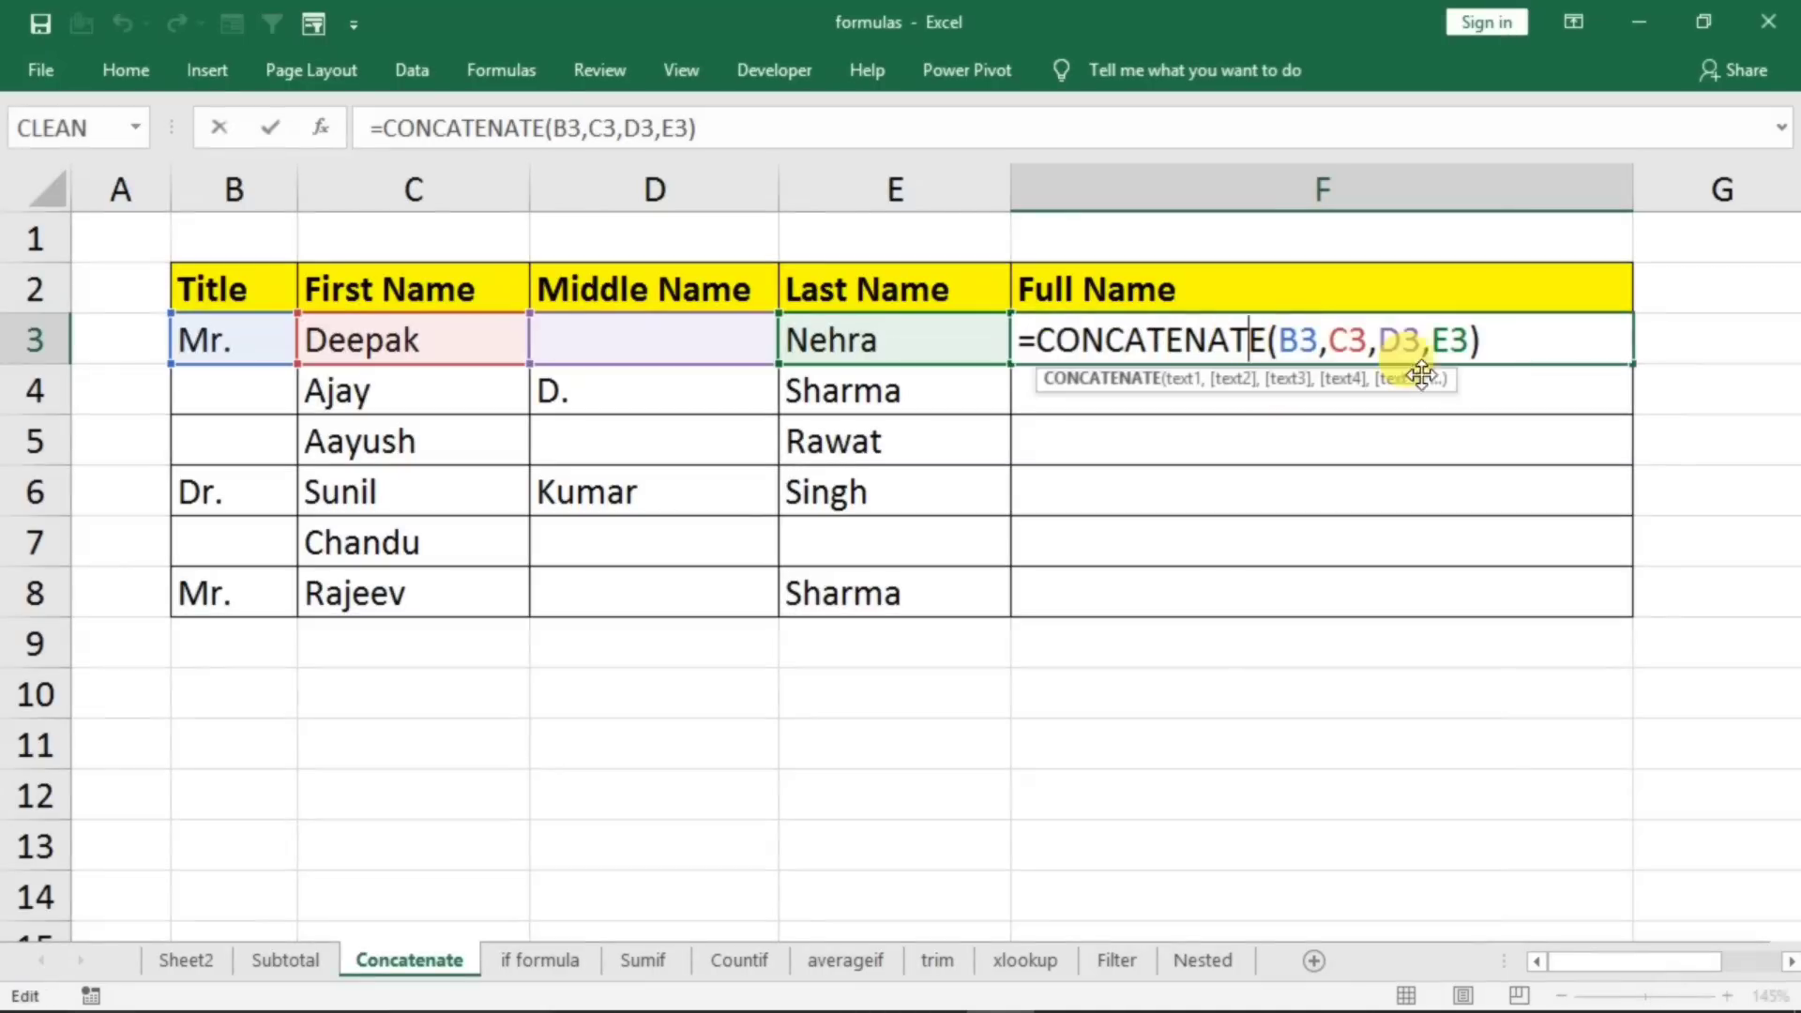
pyautogui.press('BackSpace')
pyautogui.press('BackSpace')
pyautogui.press('BackSpace')
pyautogui.press('BackSpace')
pyautogui.press('BackSpace')
pyautogui.press('BackSpace')
pyautogui.press('BackSpace')
pyautogui.press('BackSpace')
pyautogui.press('BackSpace')
pyautogui.press('BackSpace')
pyautogui.press('BackSpace')
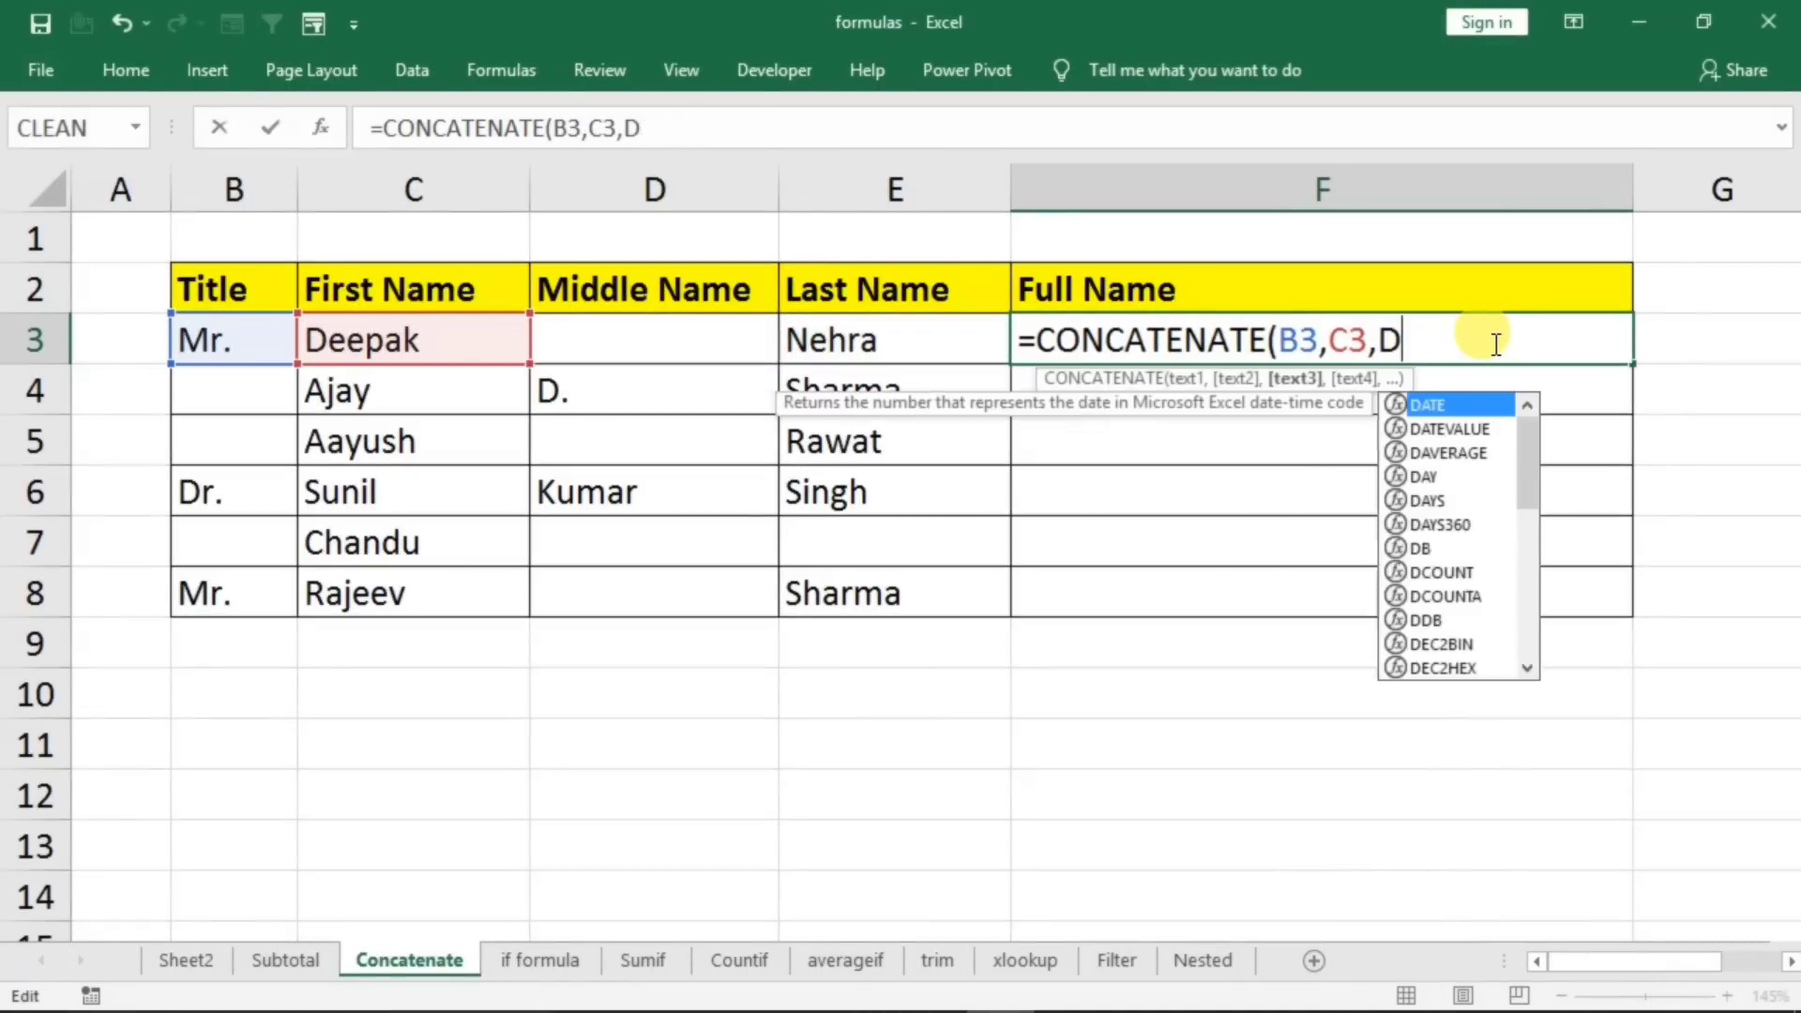
pyautogui.press('BackSpace')
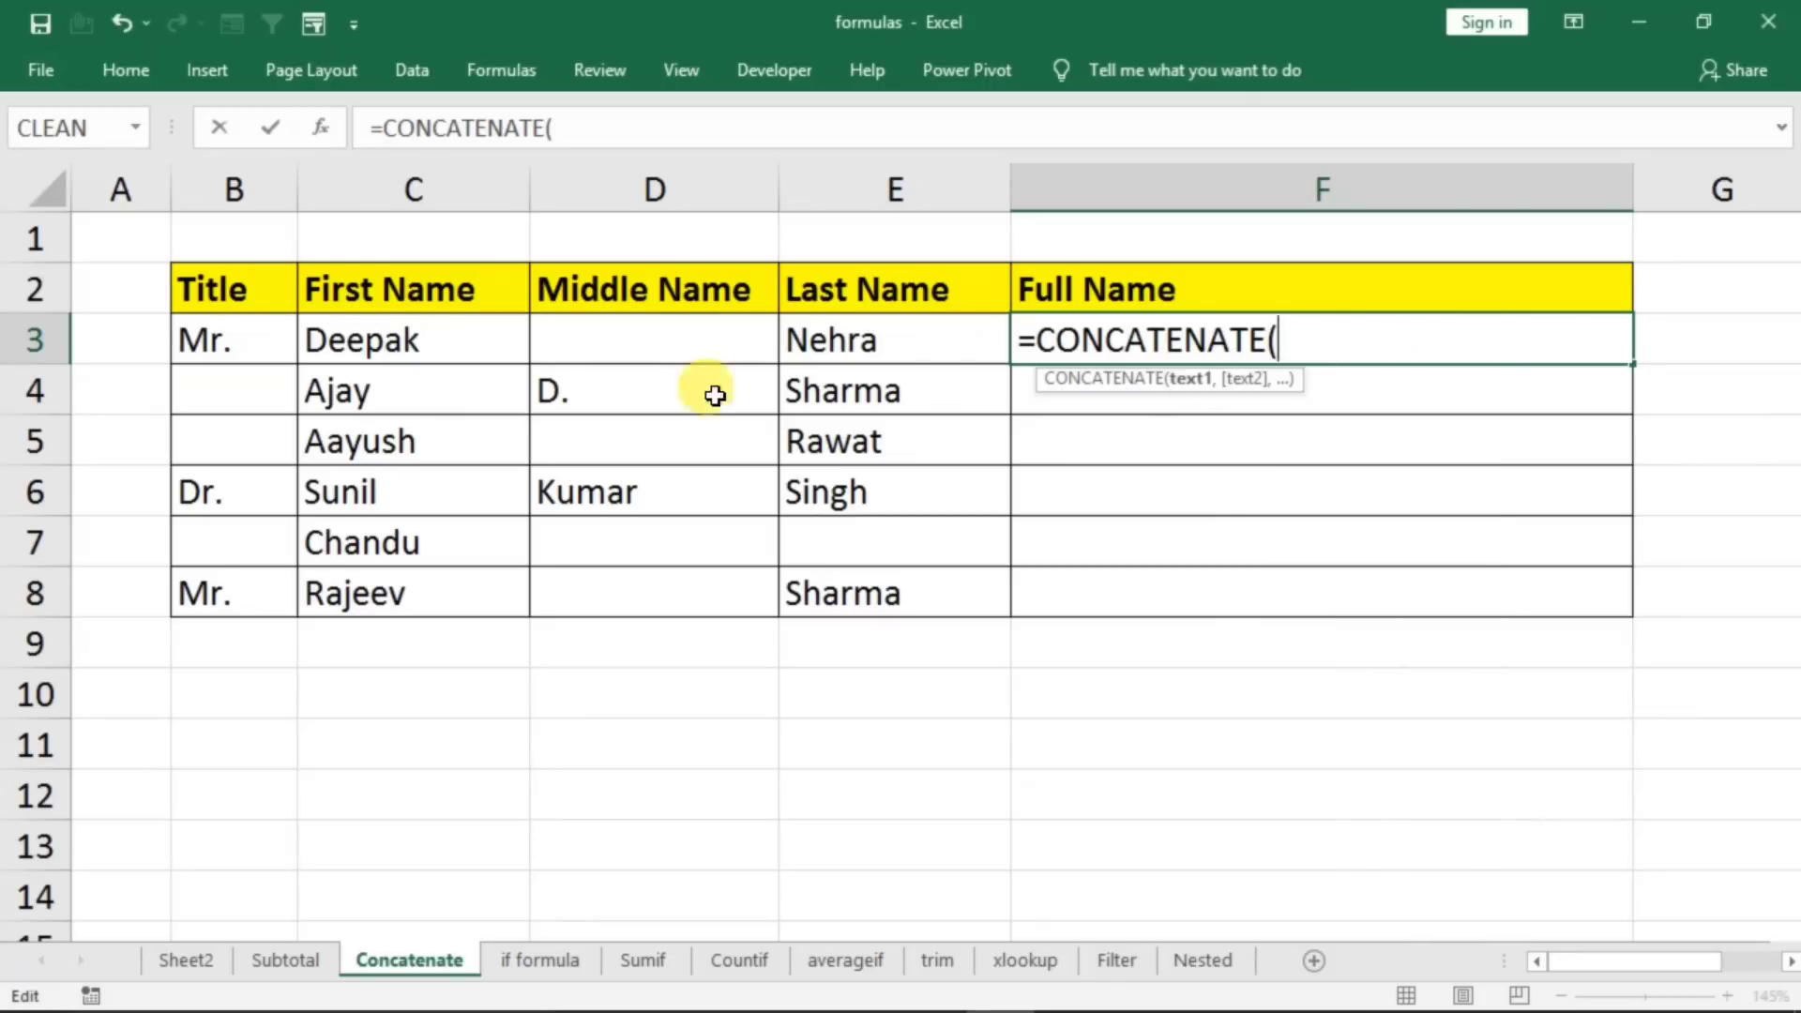
# - Complete the F3 formula as =CONCATENATE(B3," ",C3," ",D3," ",E3) to put spaces between the name parts
pyautogui.click(225, 350)
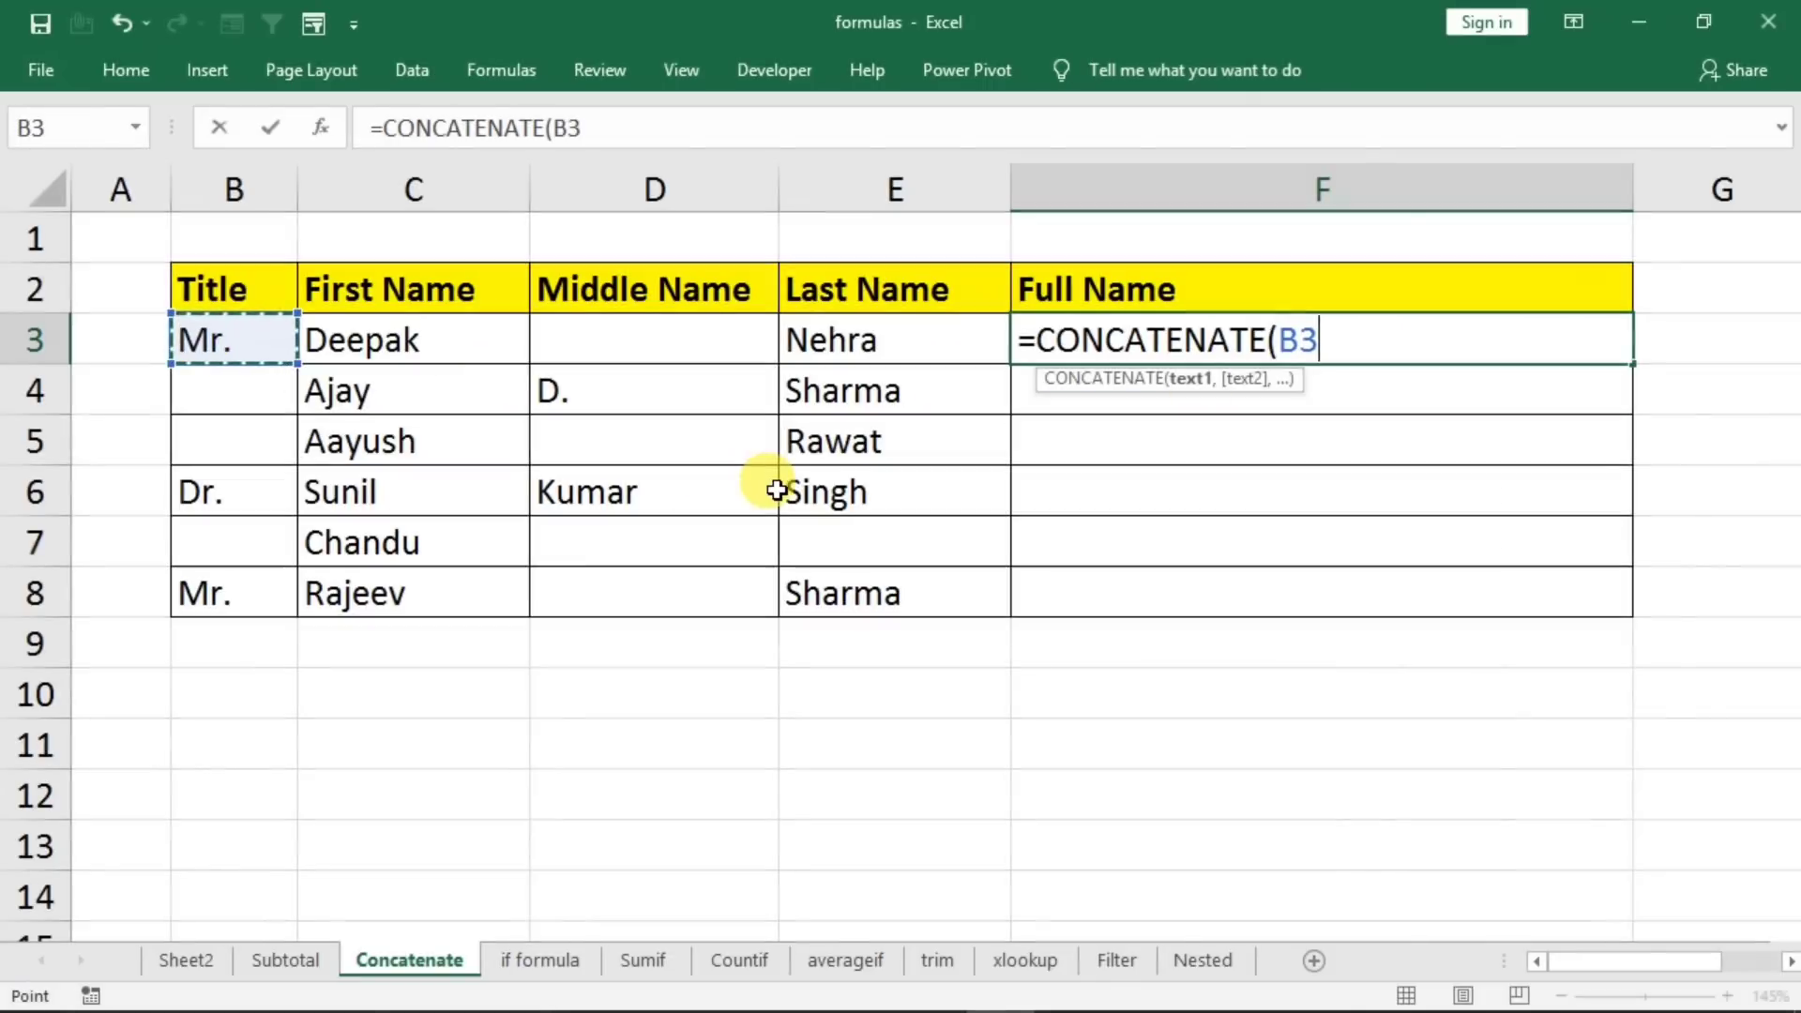
pyautogui.write(',')
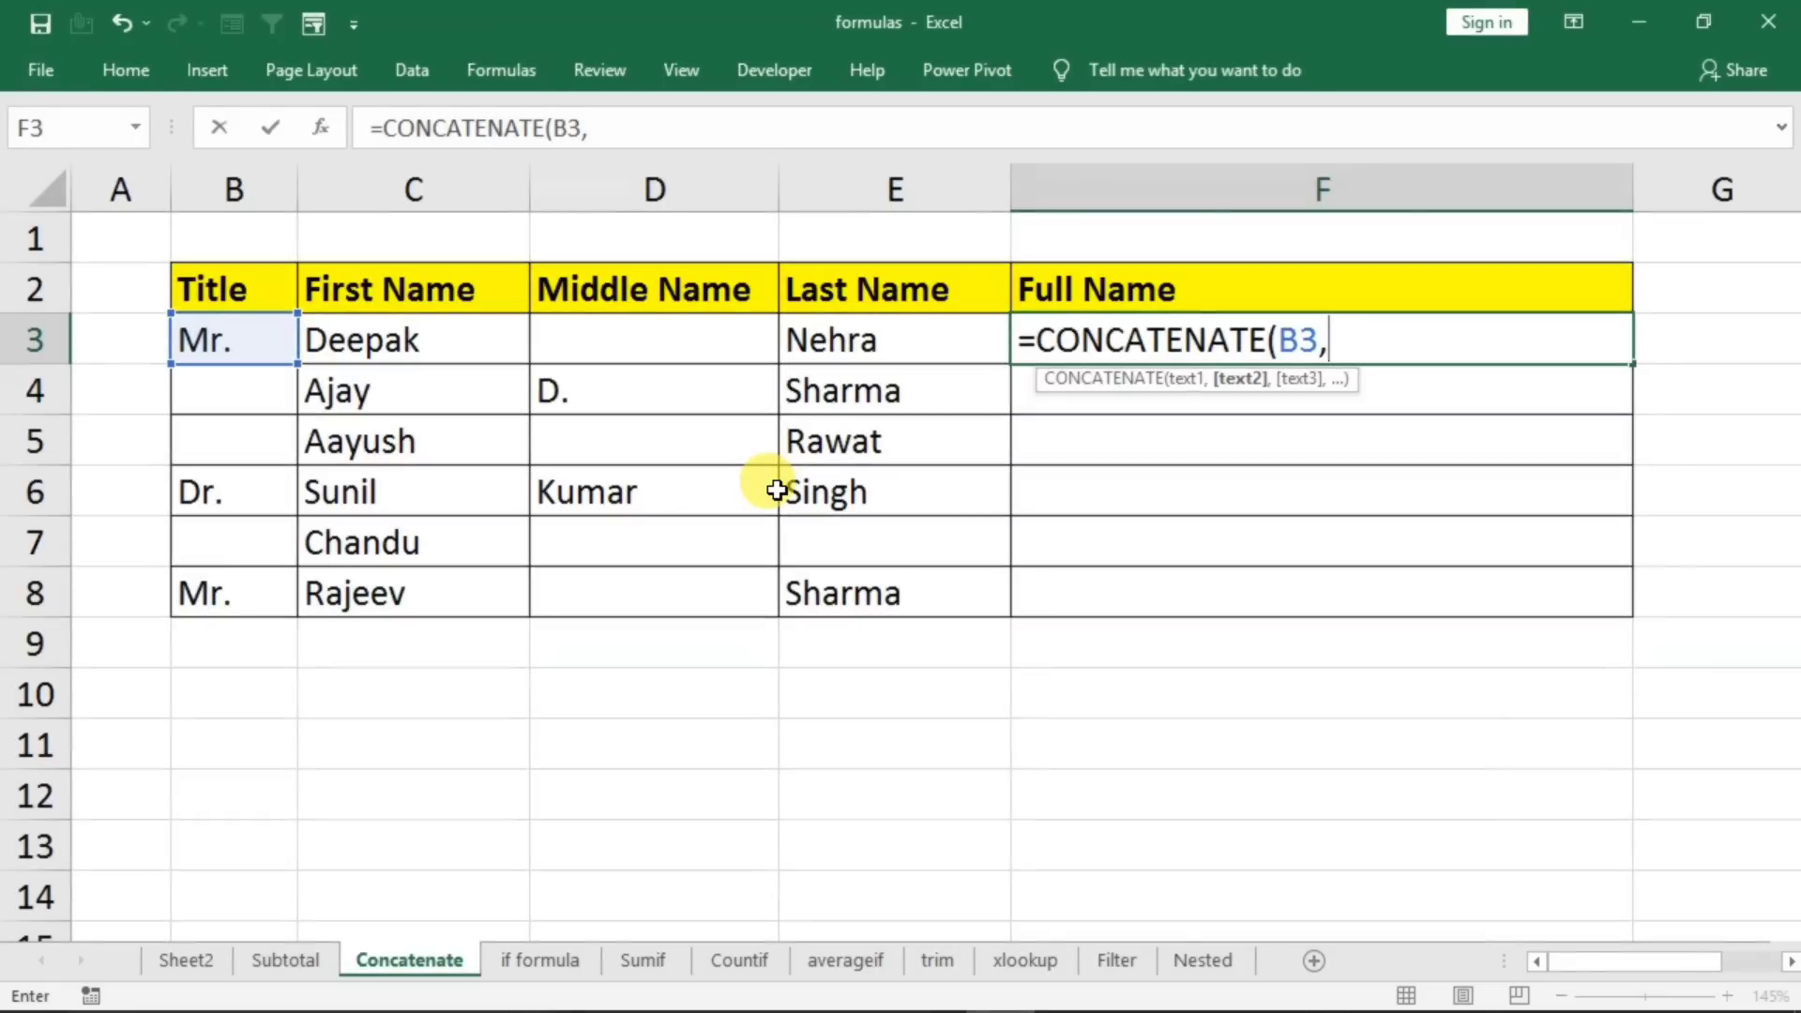
pyautogui.write('"')
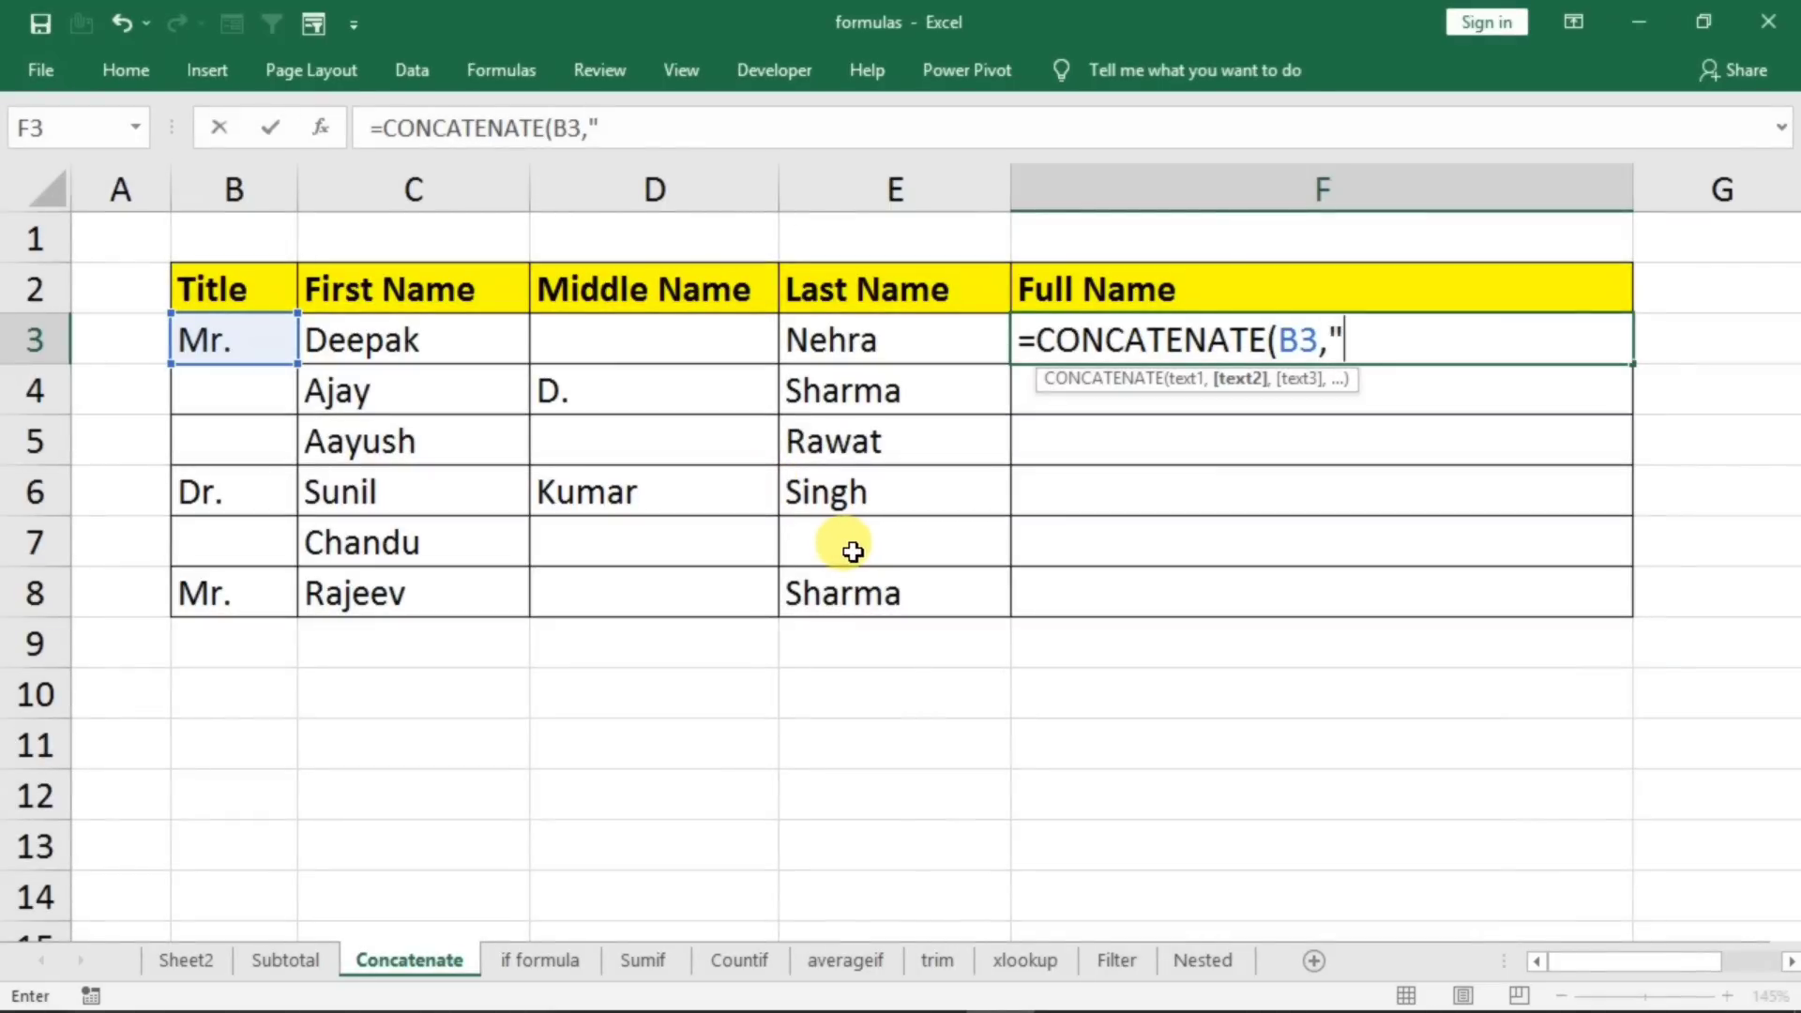
pyautogui.write(' ",')
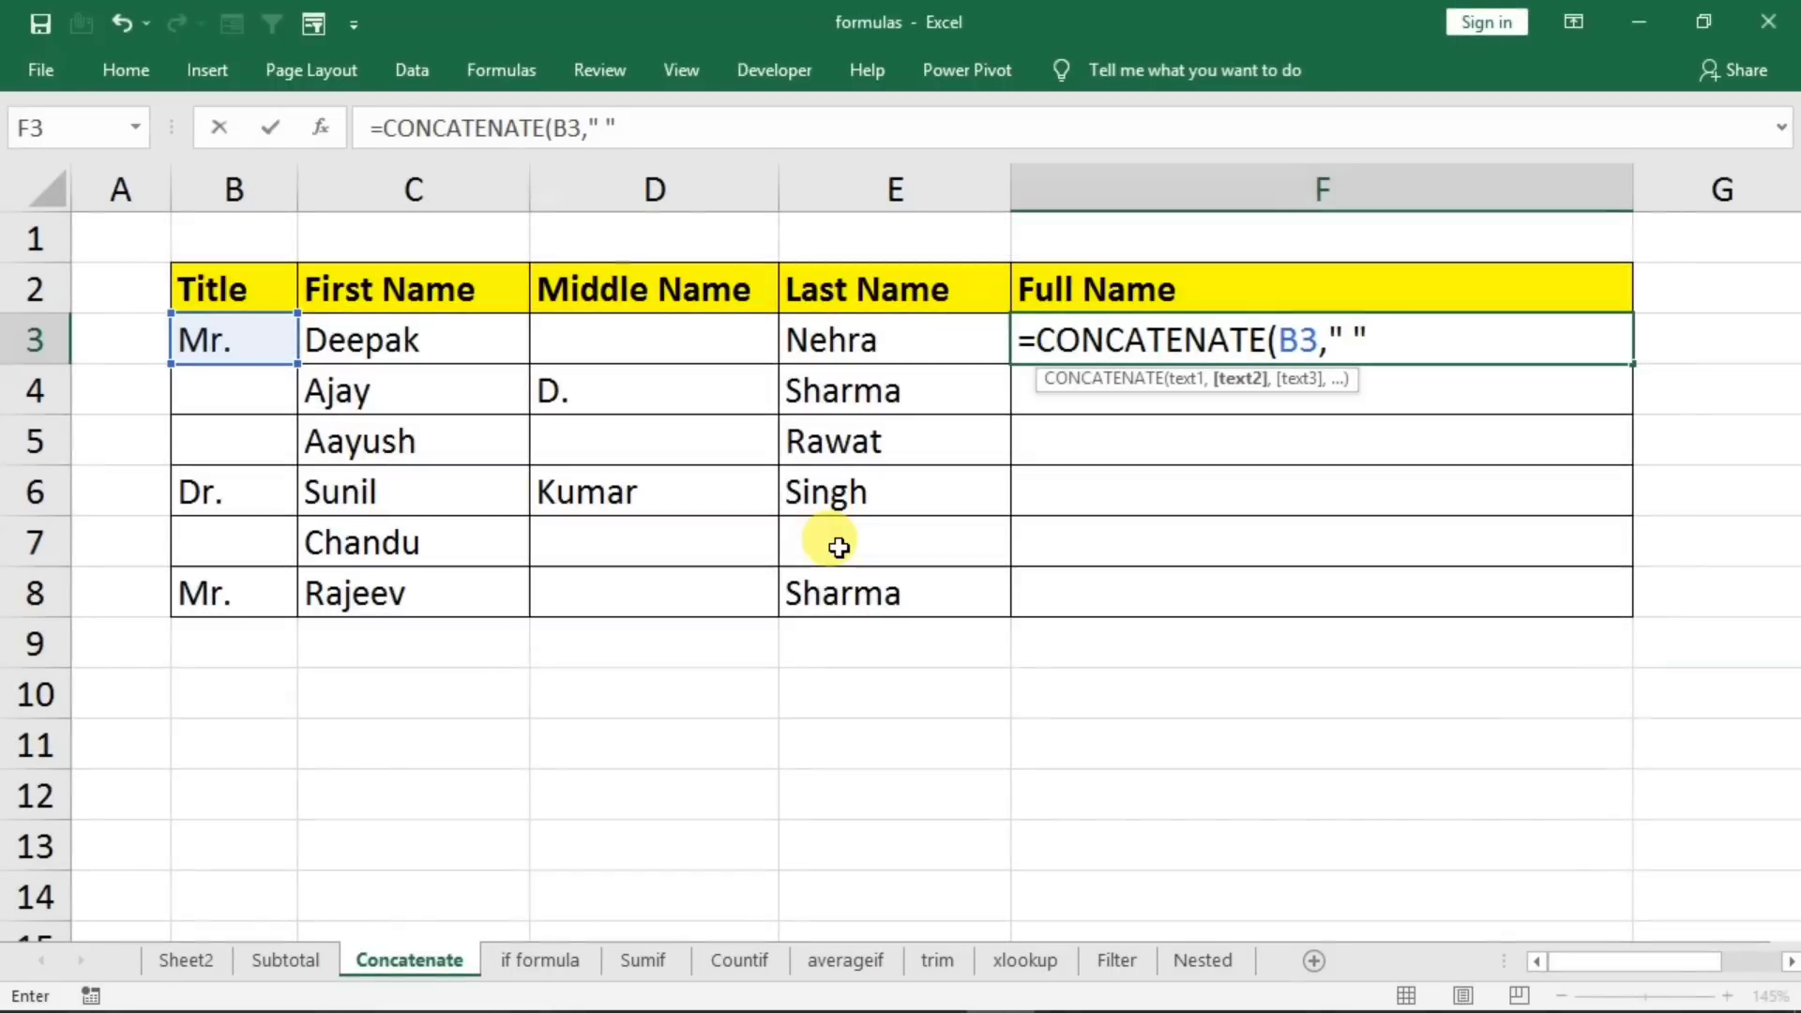
pyautogui.click(404, 345)
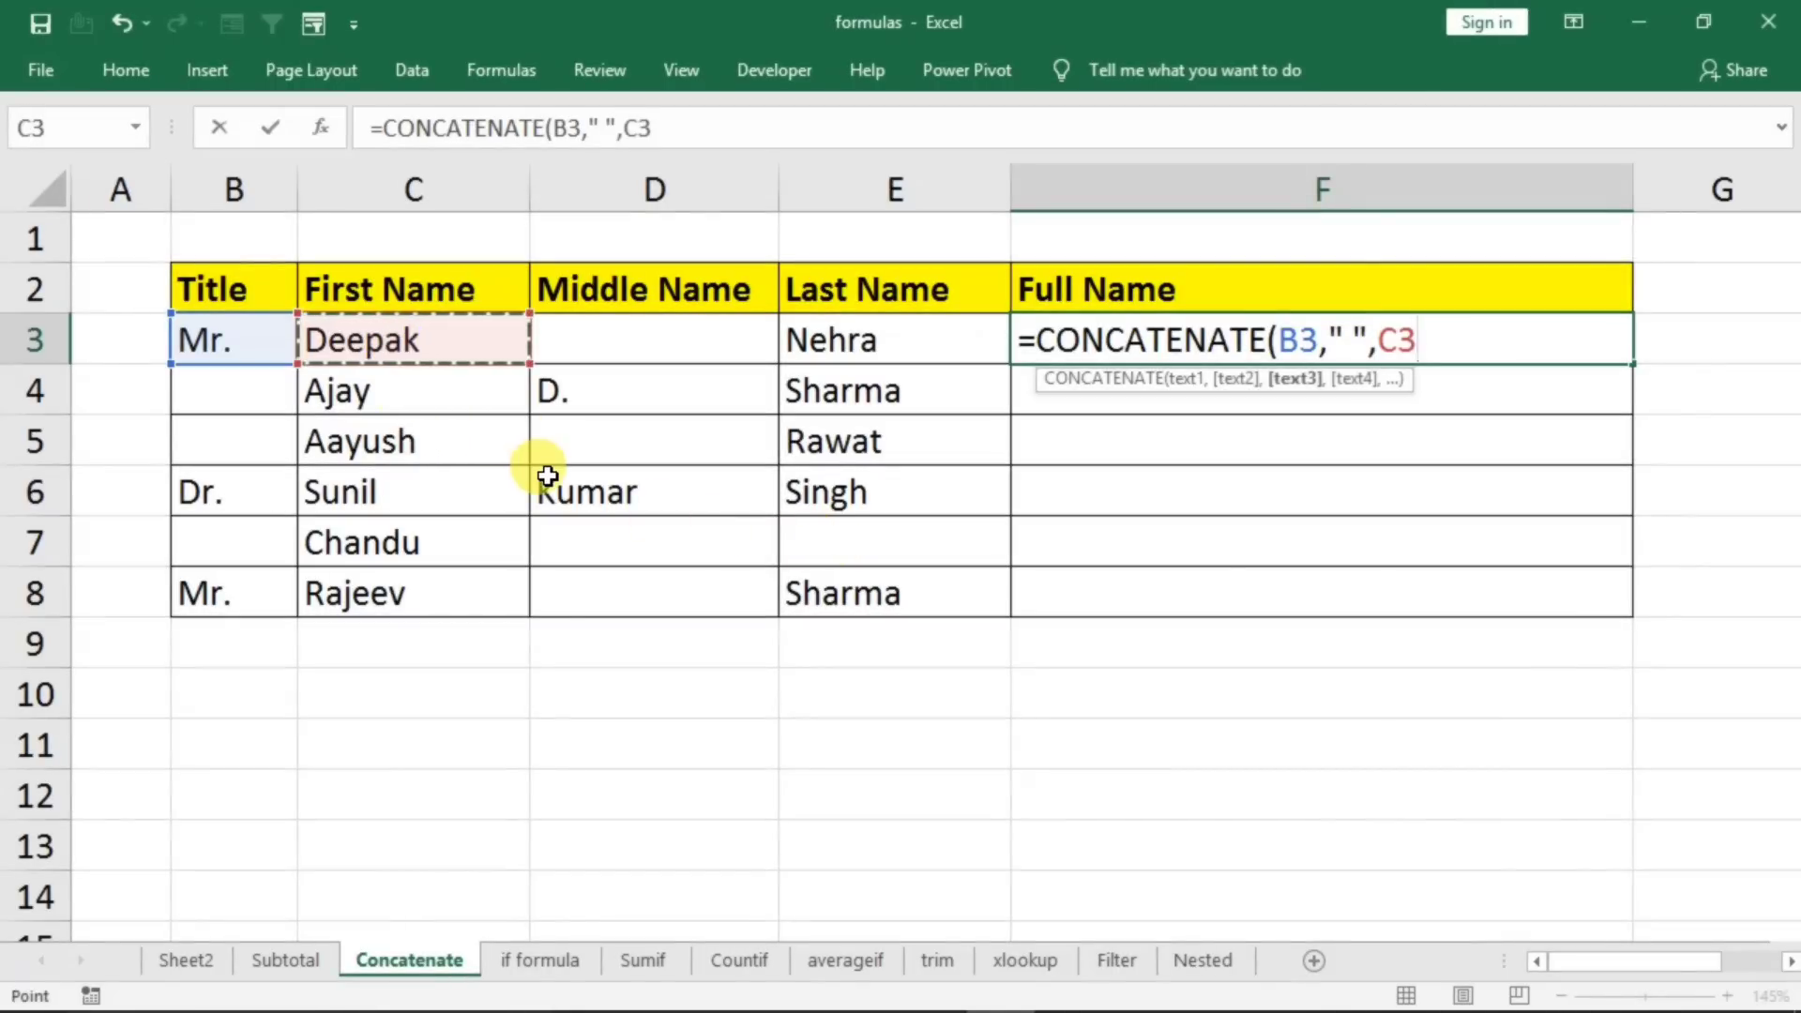
pyautogui.write(',')
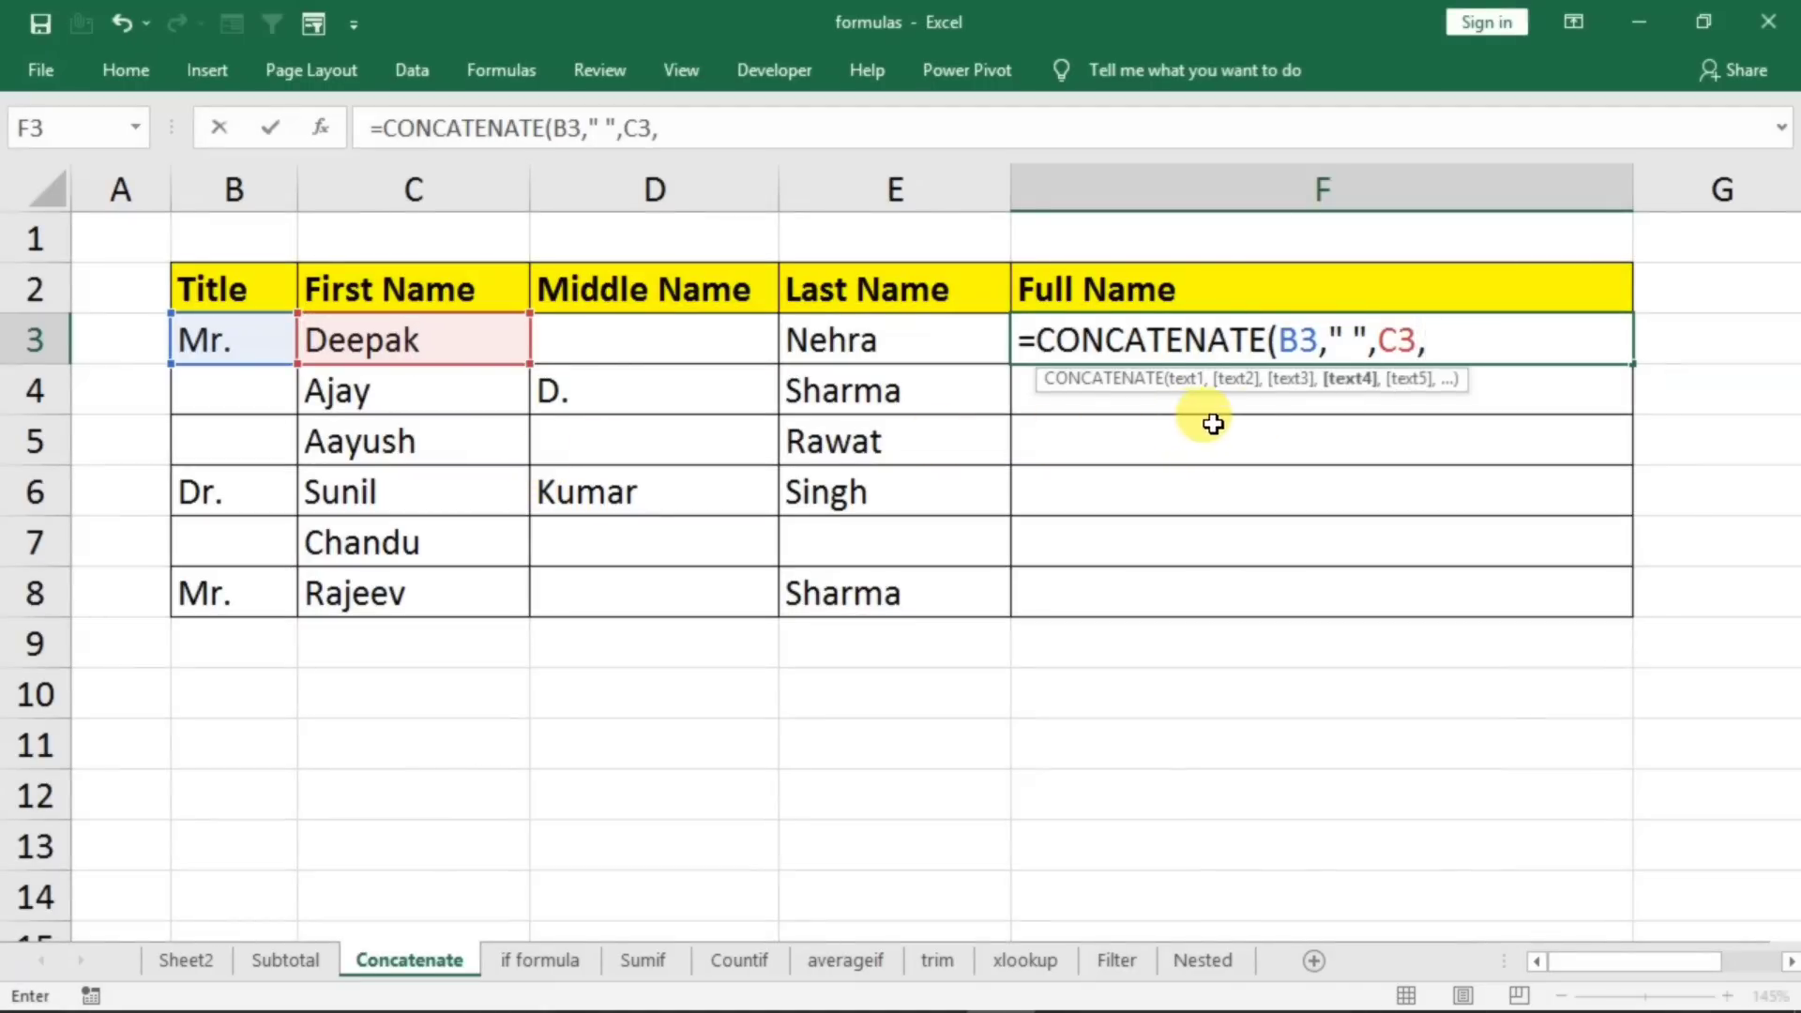
pyautogui.write('" ')
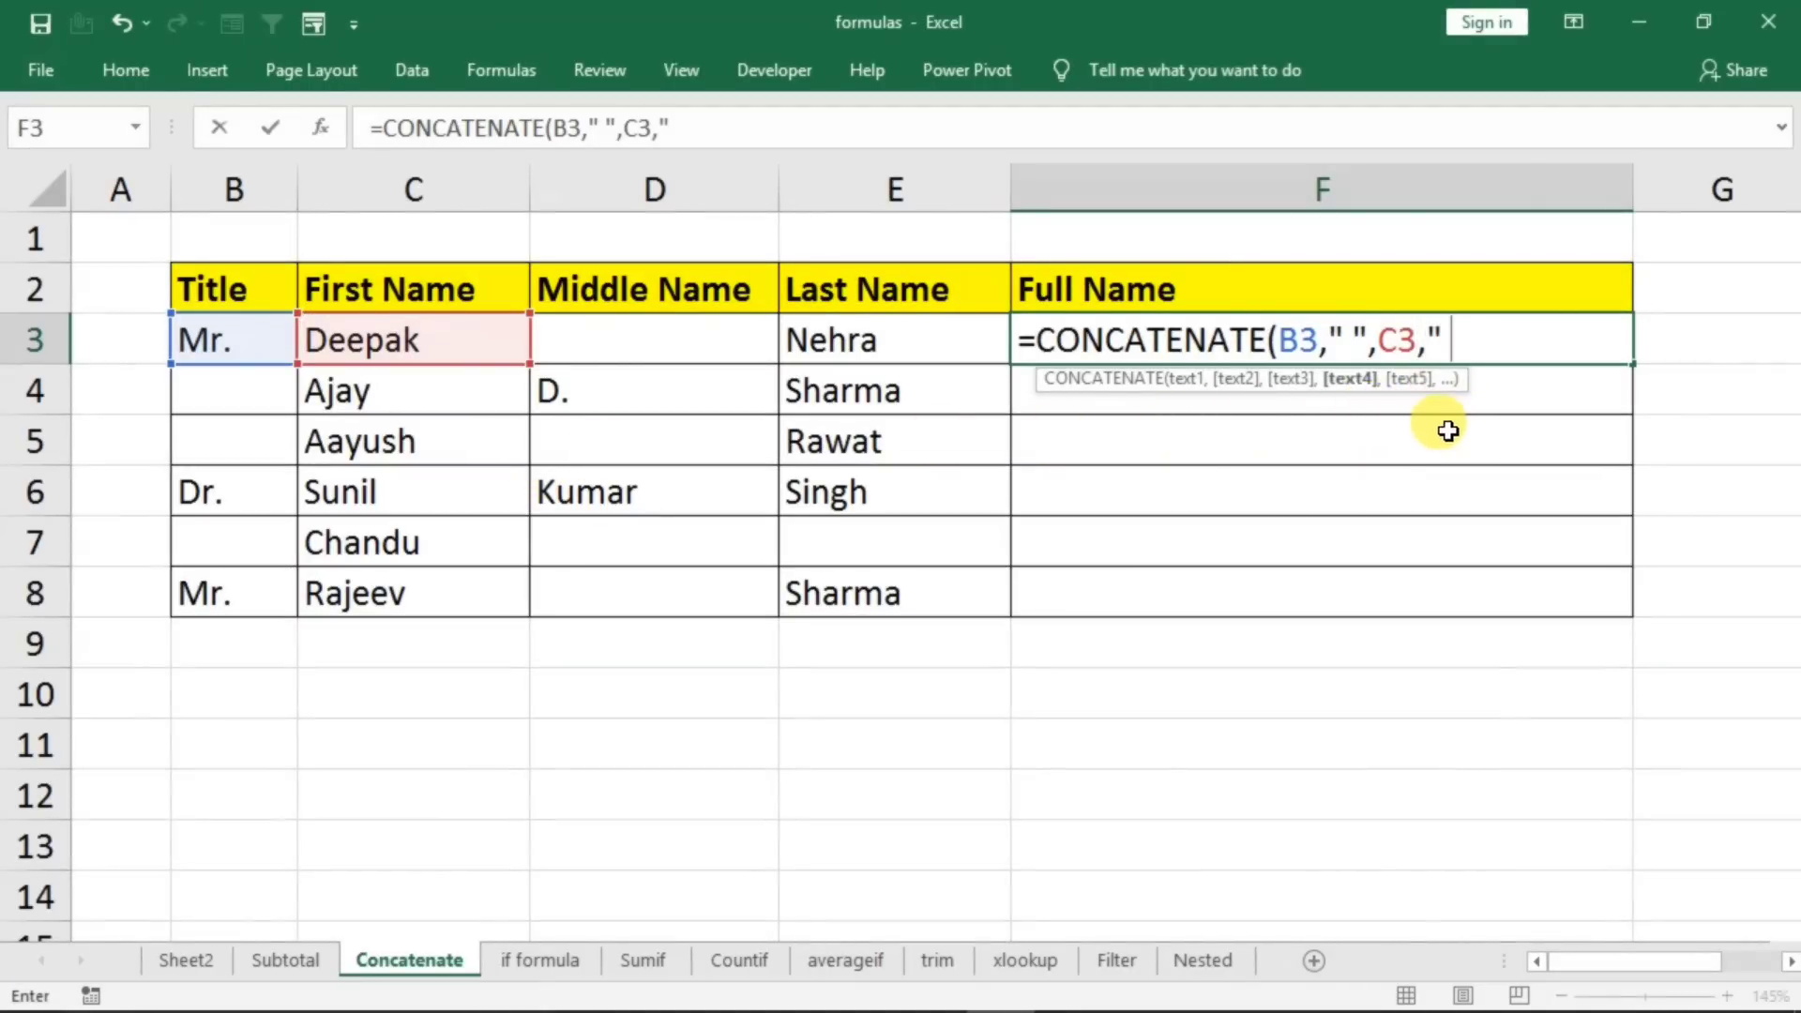
pyautogui.write('",')
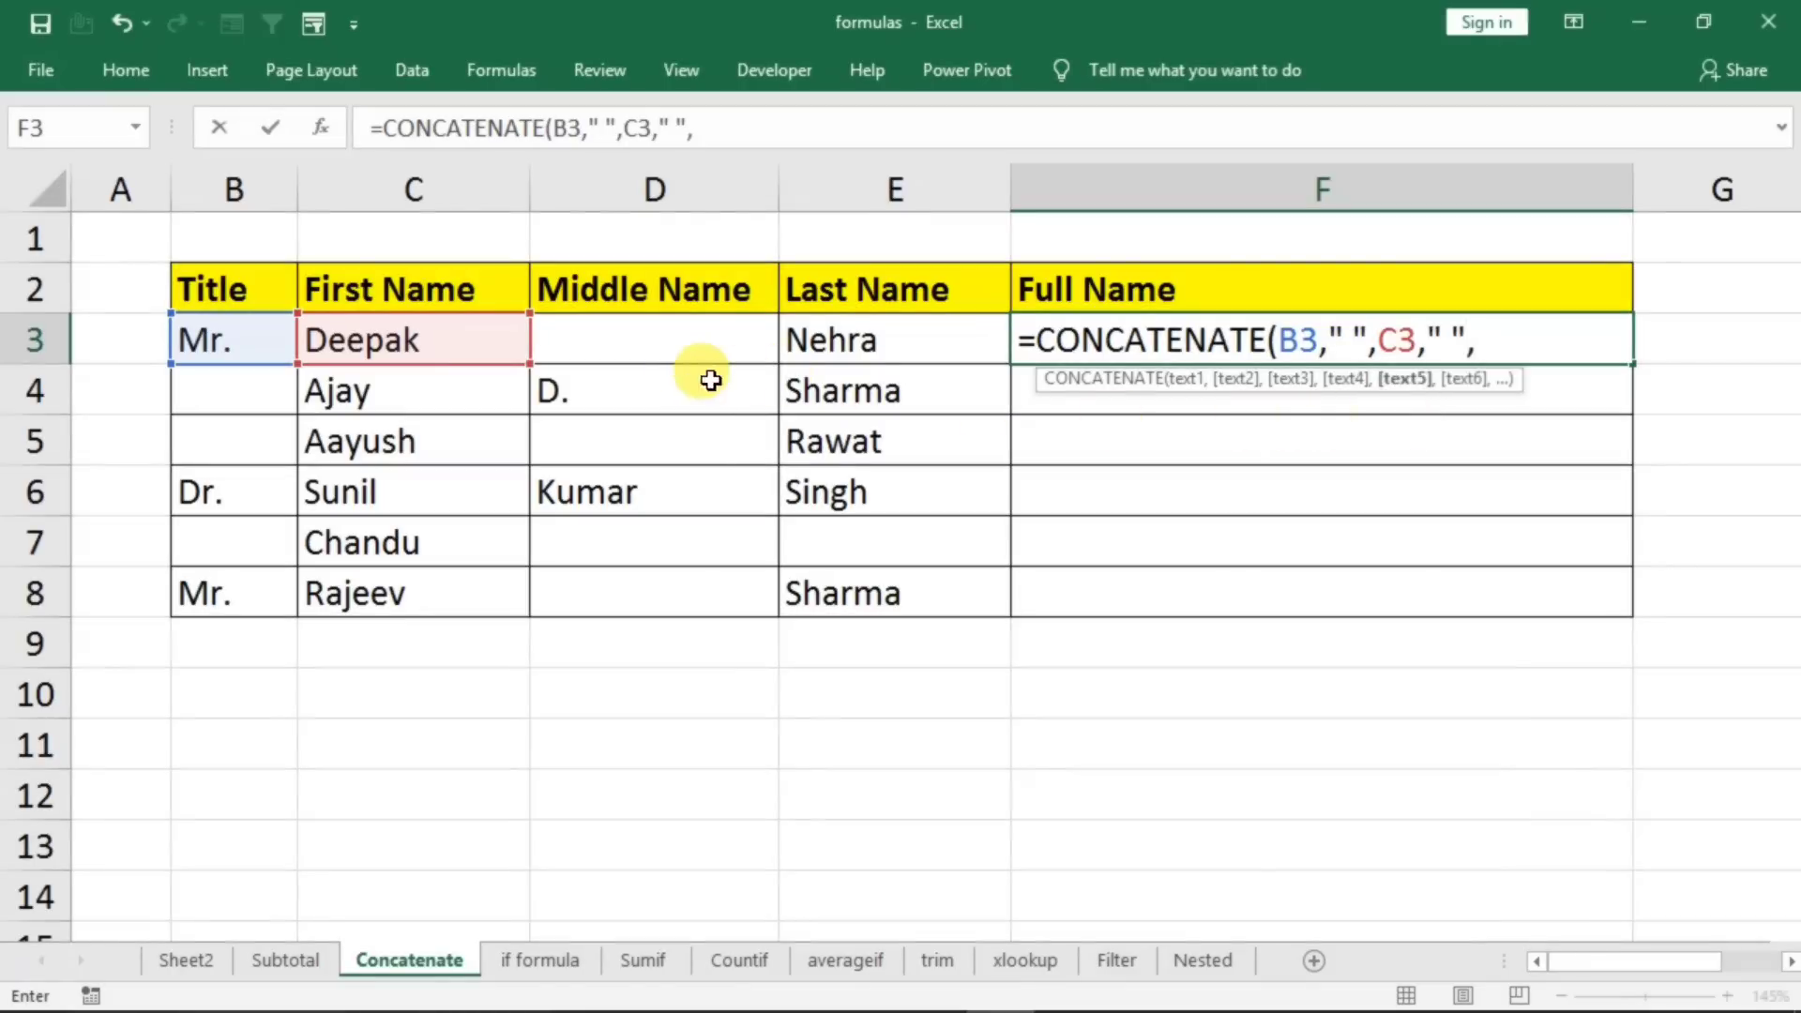
pyautogui.click(619, 343)
pyautogui.write(',""')
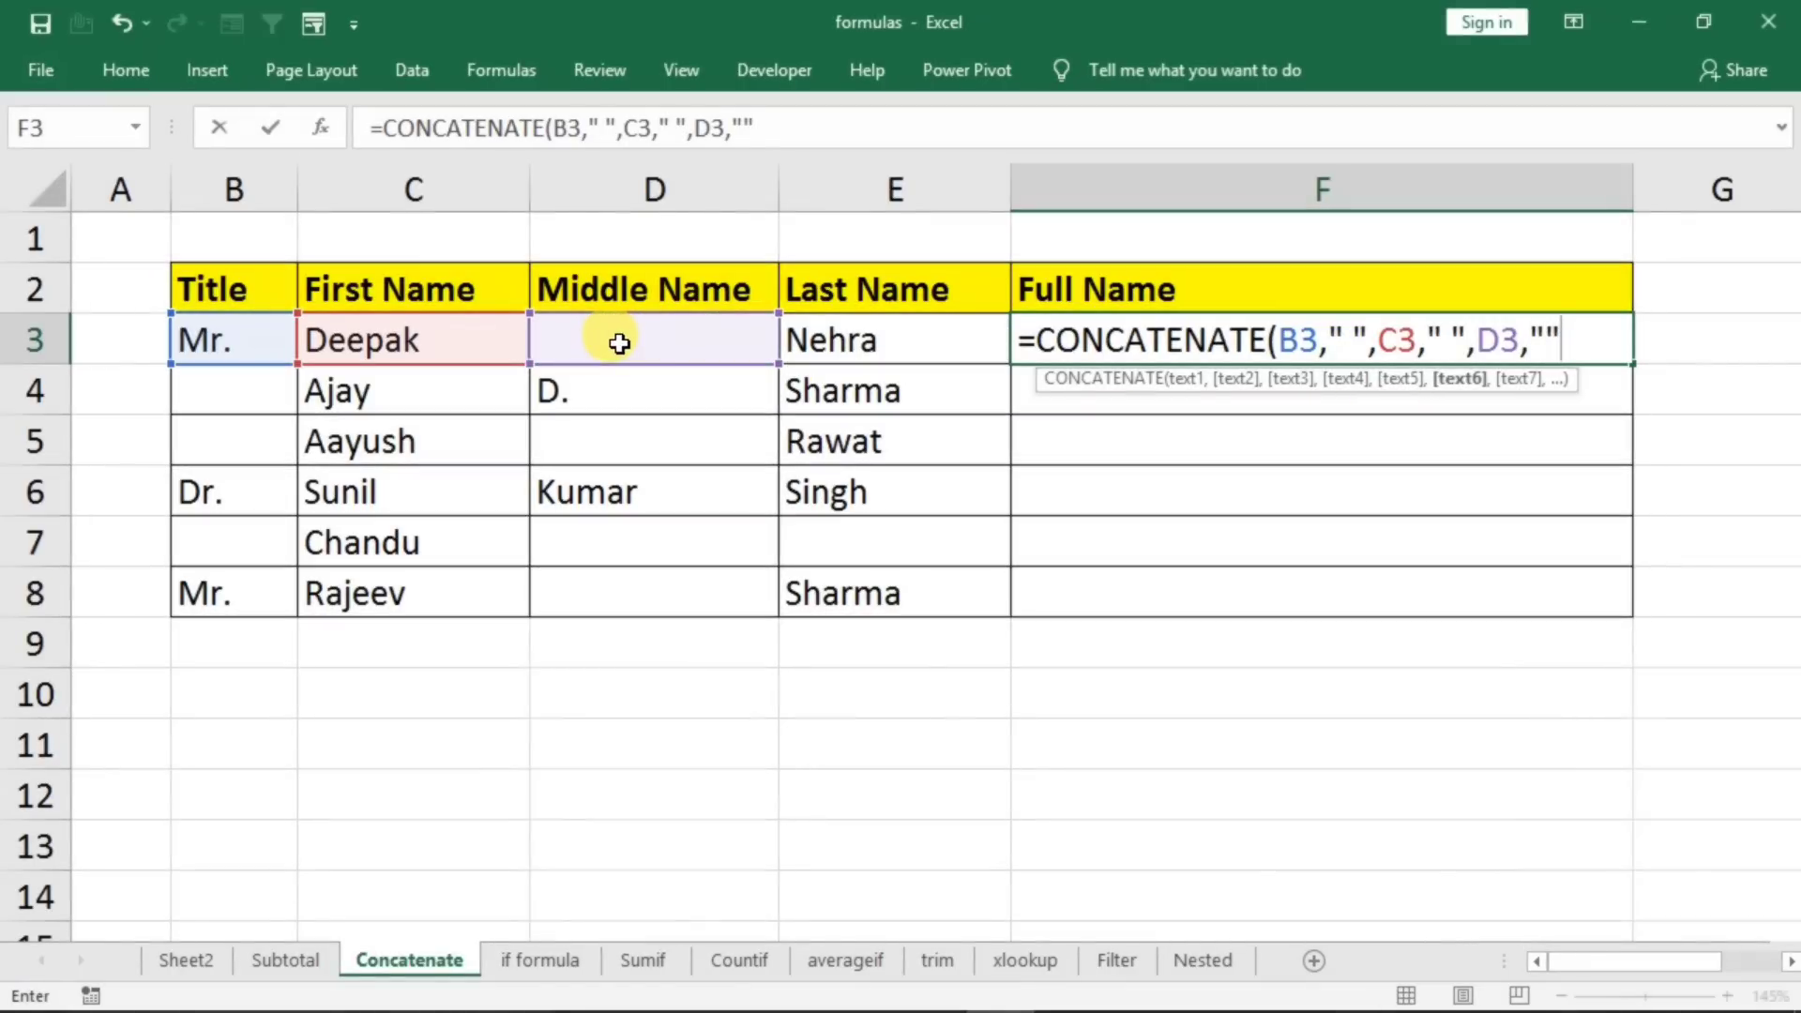
pyautogui.press('BackSpace')
pyautogui.write('",')
pyautogui.click(889, 361)
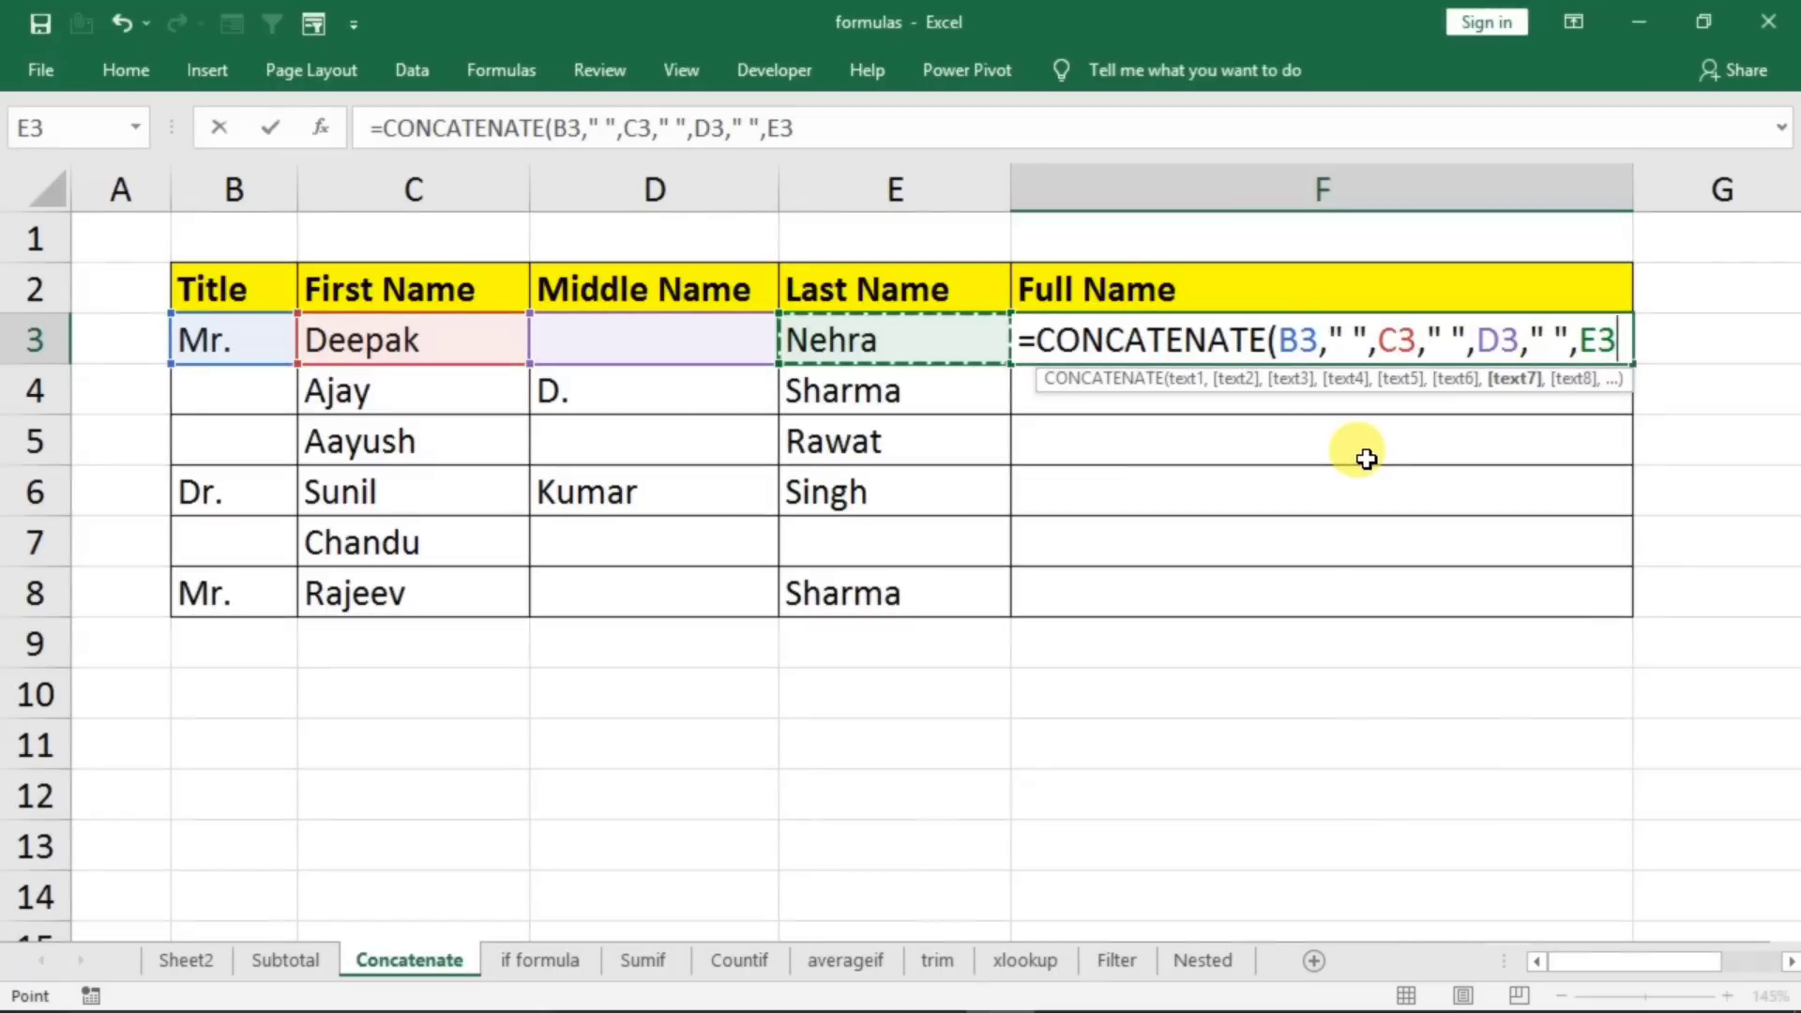
pyautogui.write(')')
pyautogui.press('Return')
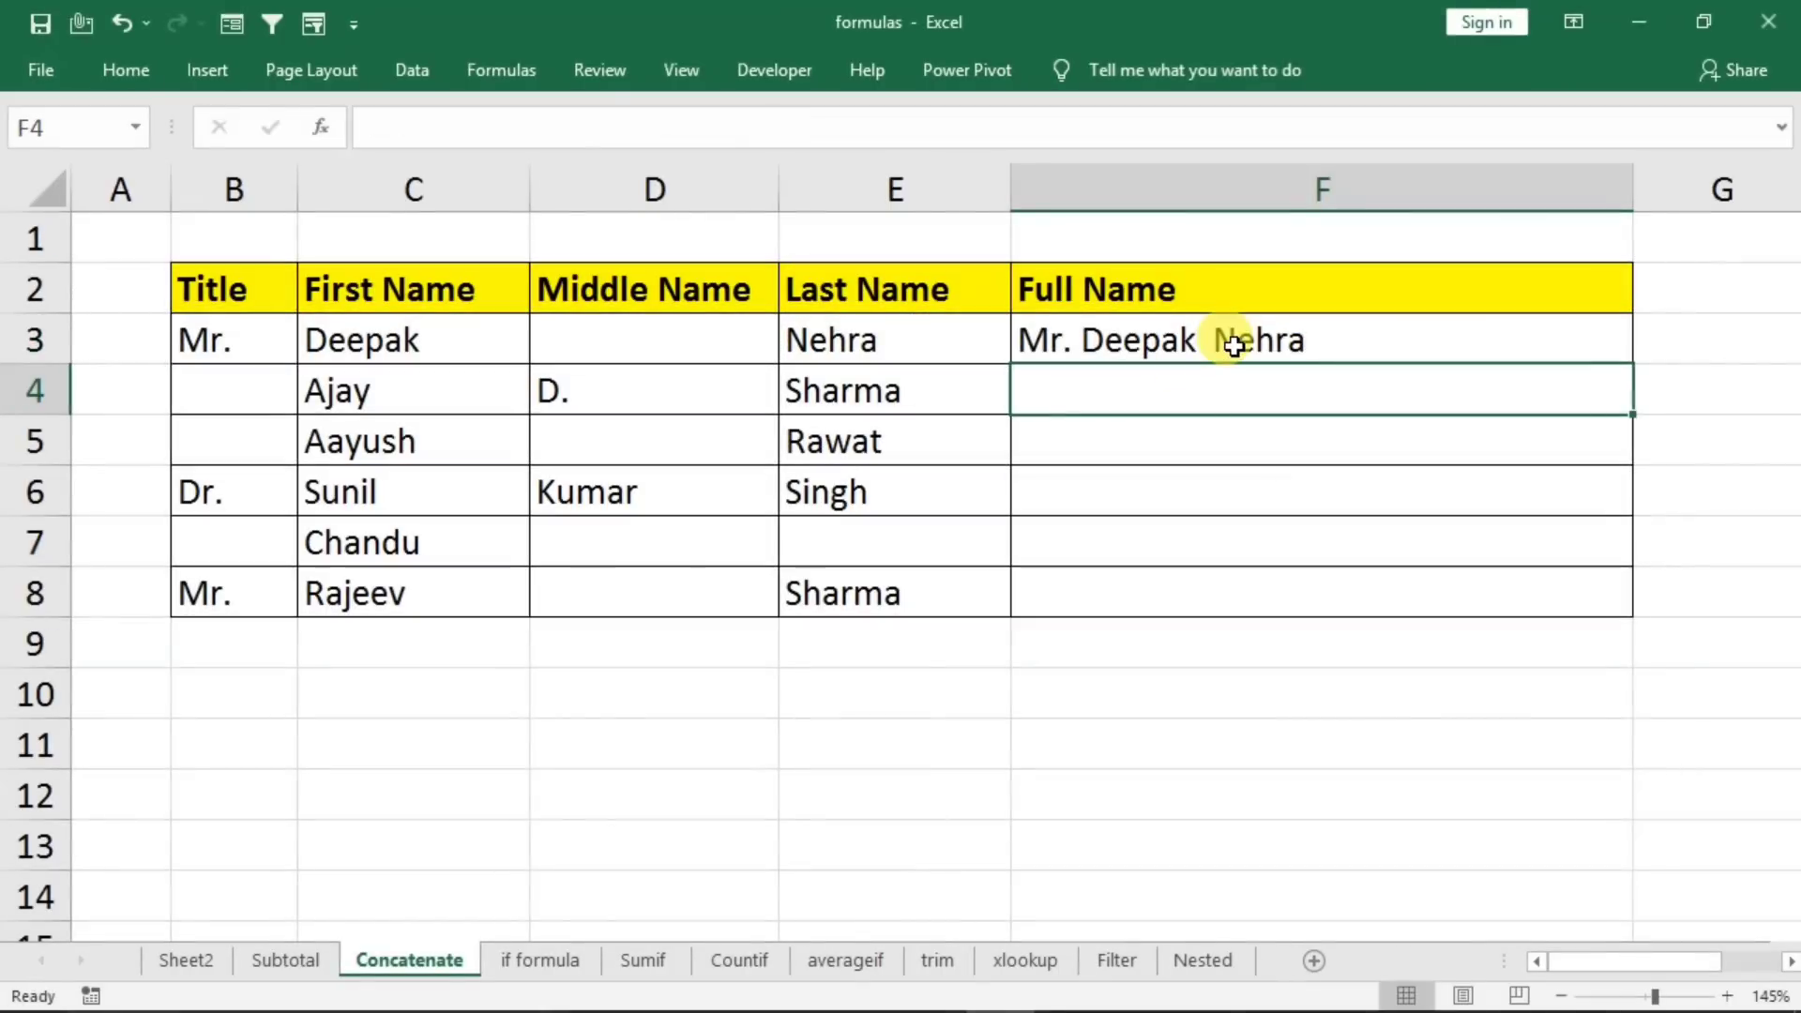
# - Fill the full name formula from F3 down through F8
pyautogui.click(1234, 345)
pyautogui.moveTo(1633, 363); pyautogui.dragTo(1613, 602)
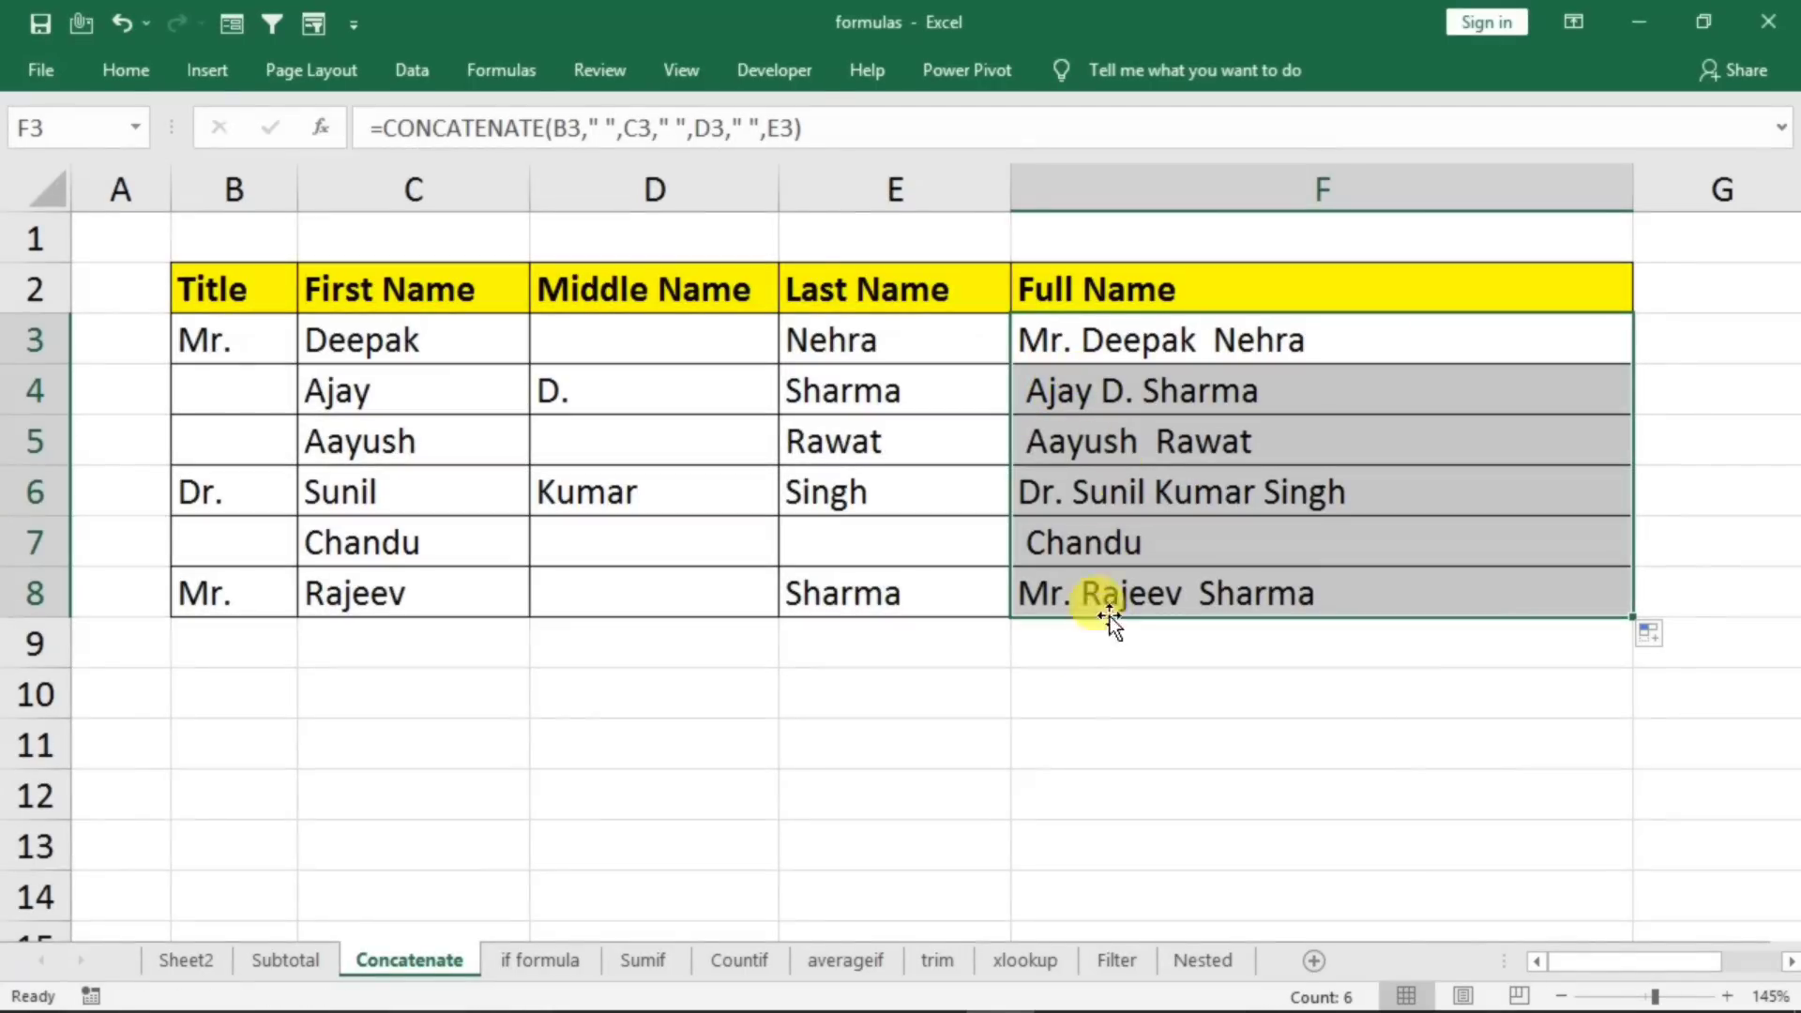
pyautogui.click(1038, 750)
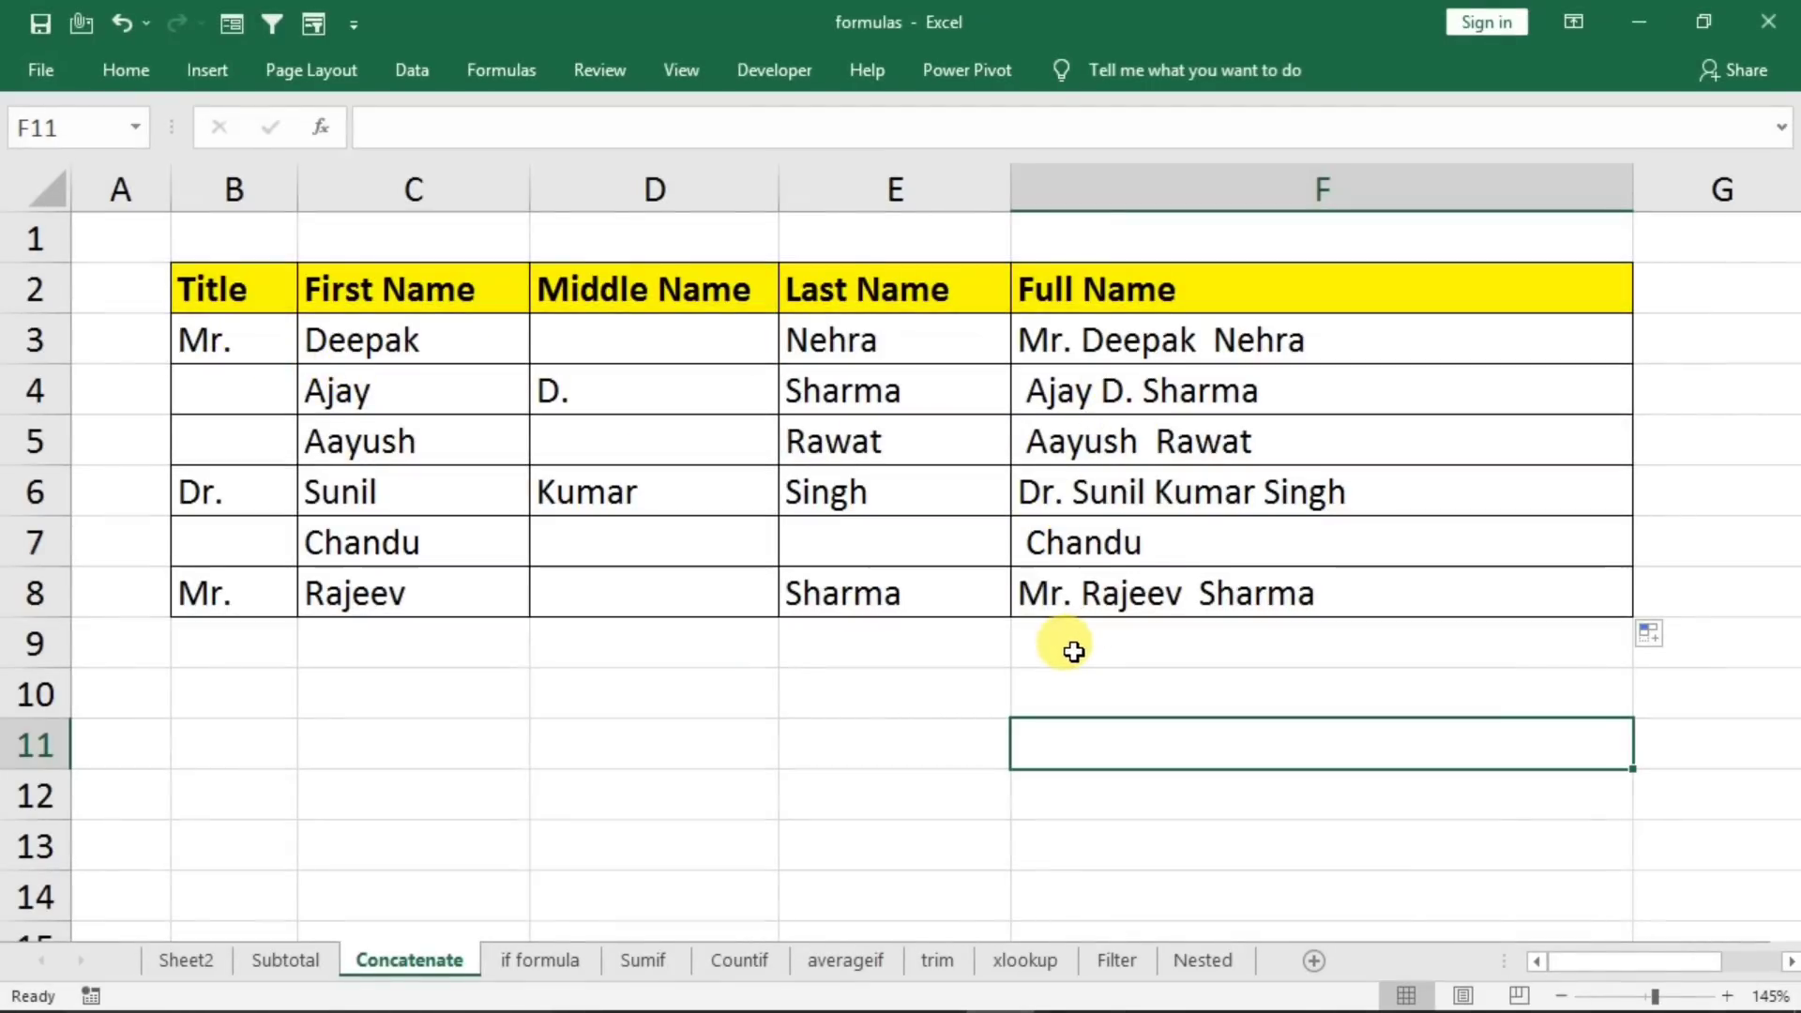
# - Enter =CONCATENATE(B18,",",C18,",",D18,",",E18) in F18 to join state, city, pincode and country with commas
pyautogui.scroll(-4, 1075, 652)
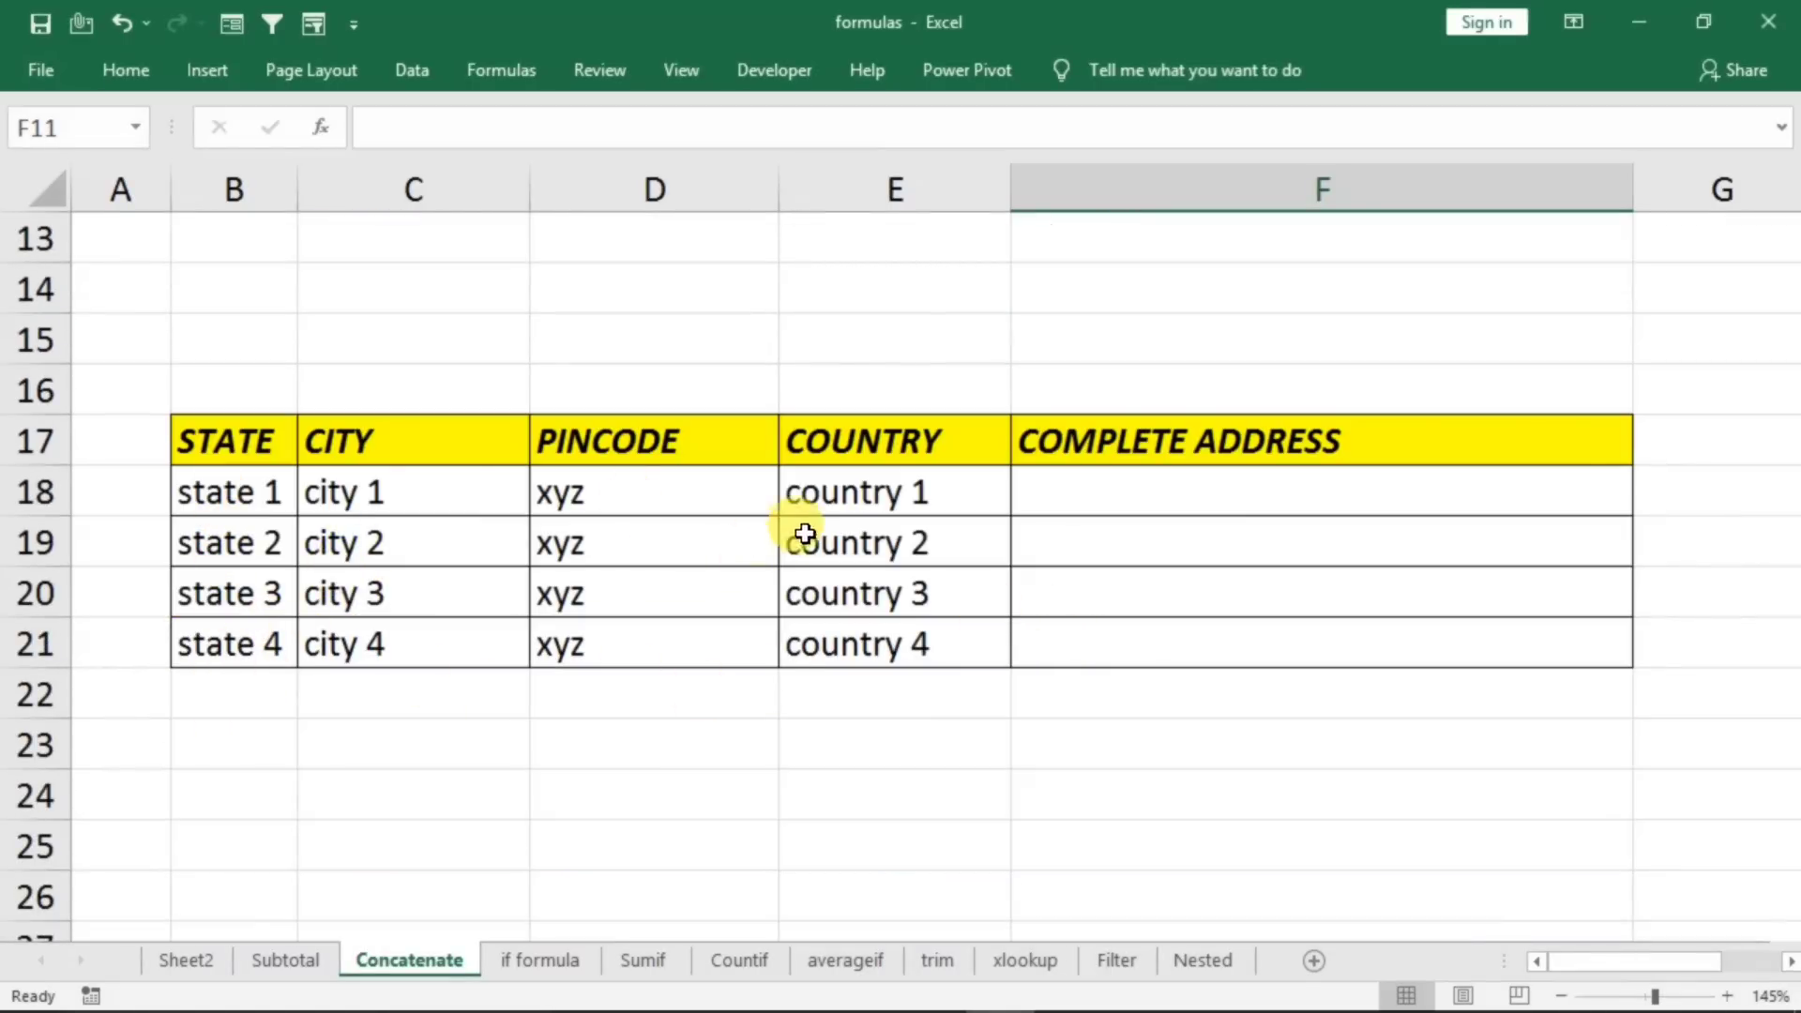
pyautogui.click(1107, 493)
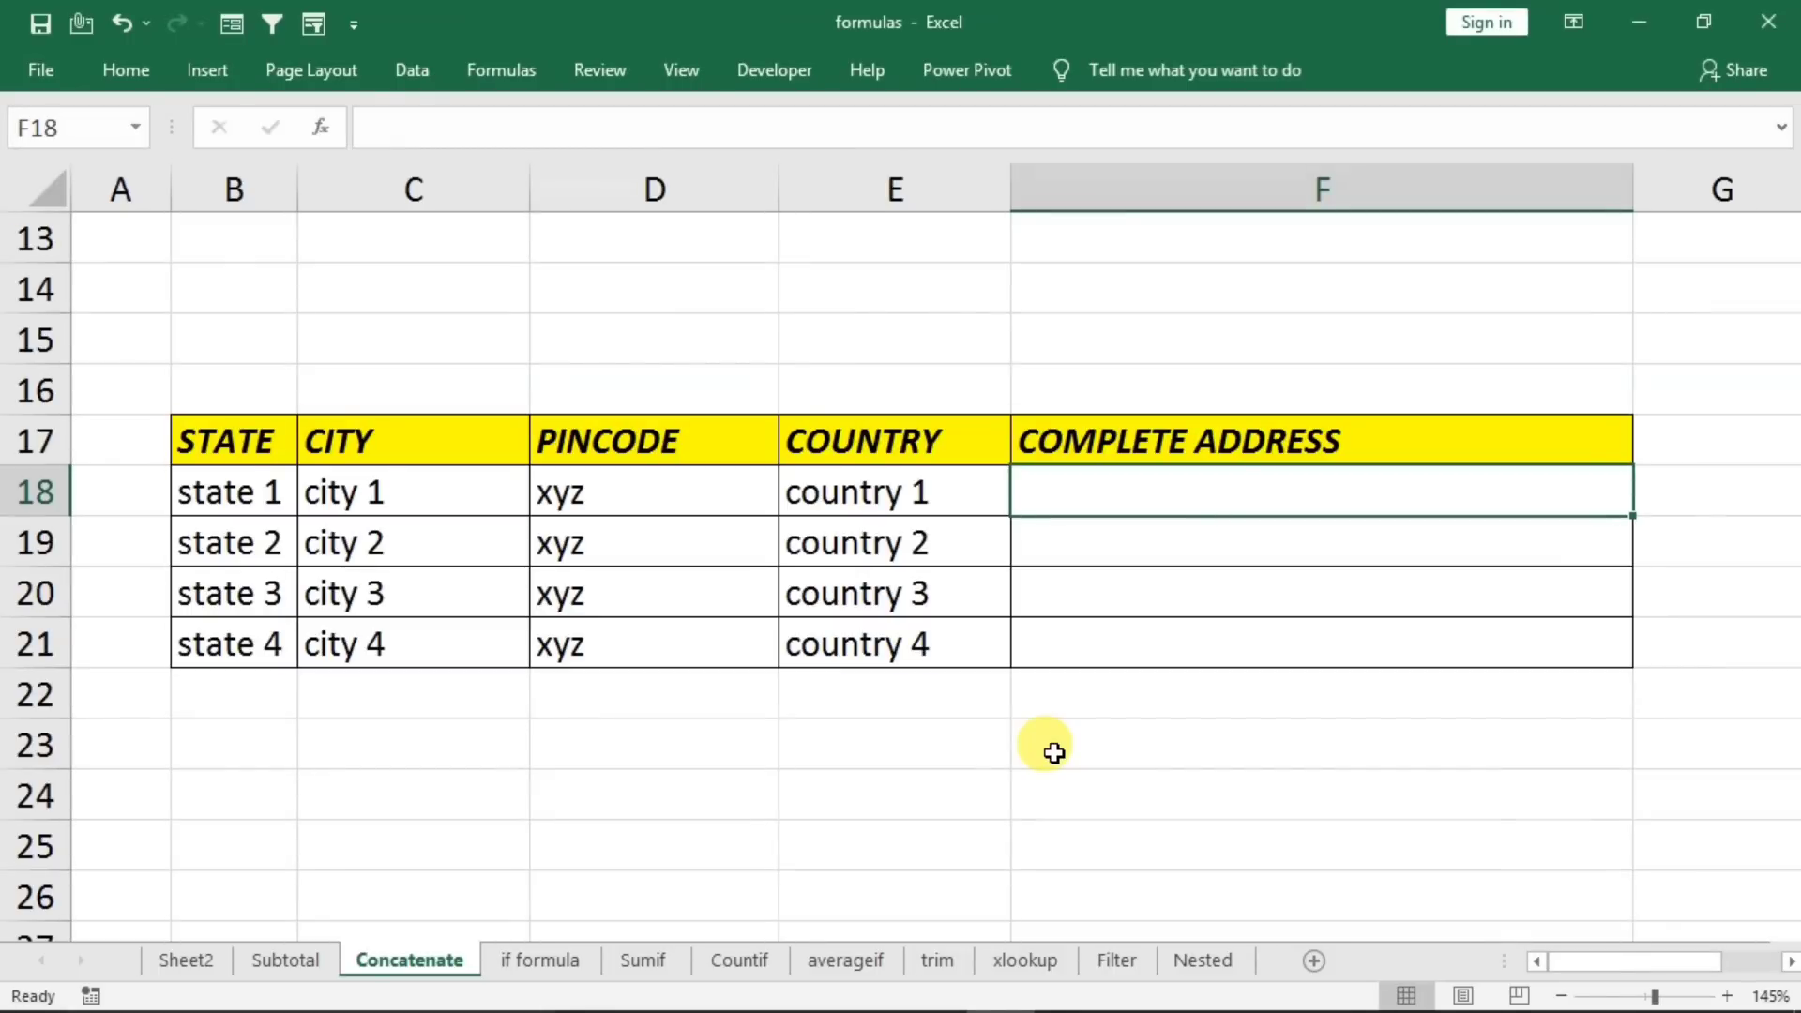
pyautogui.write('=')
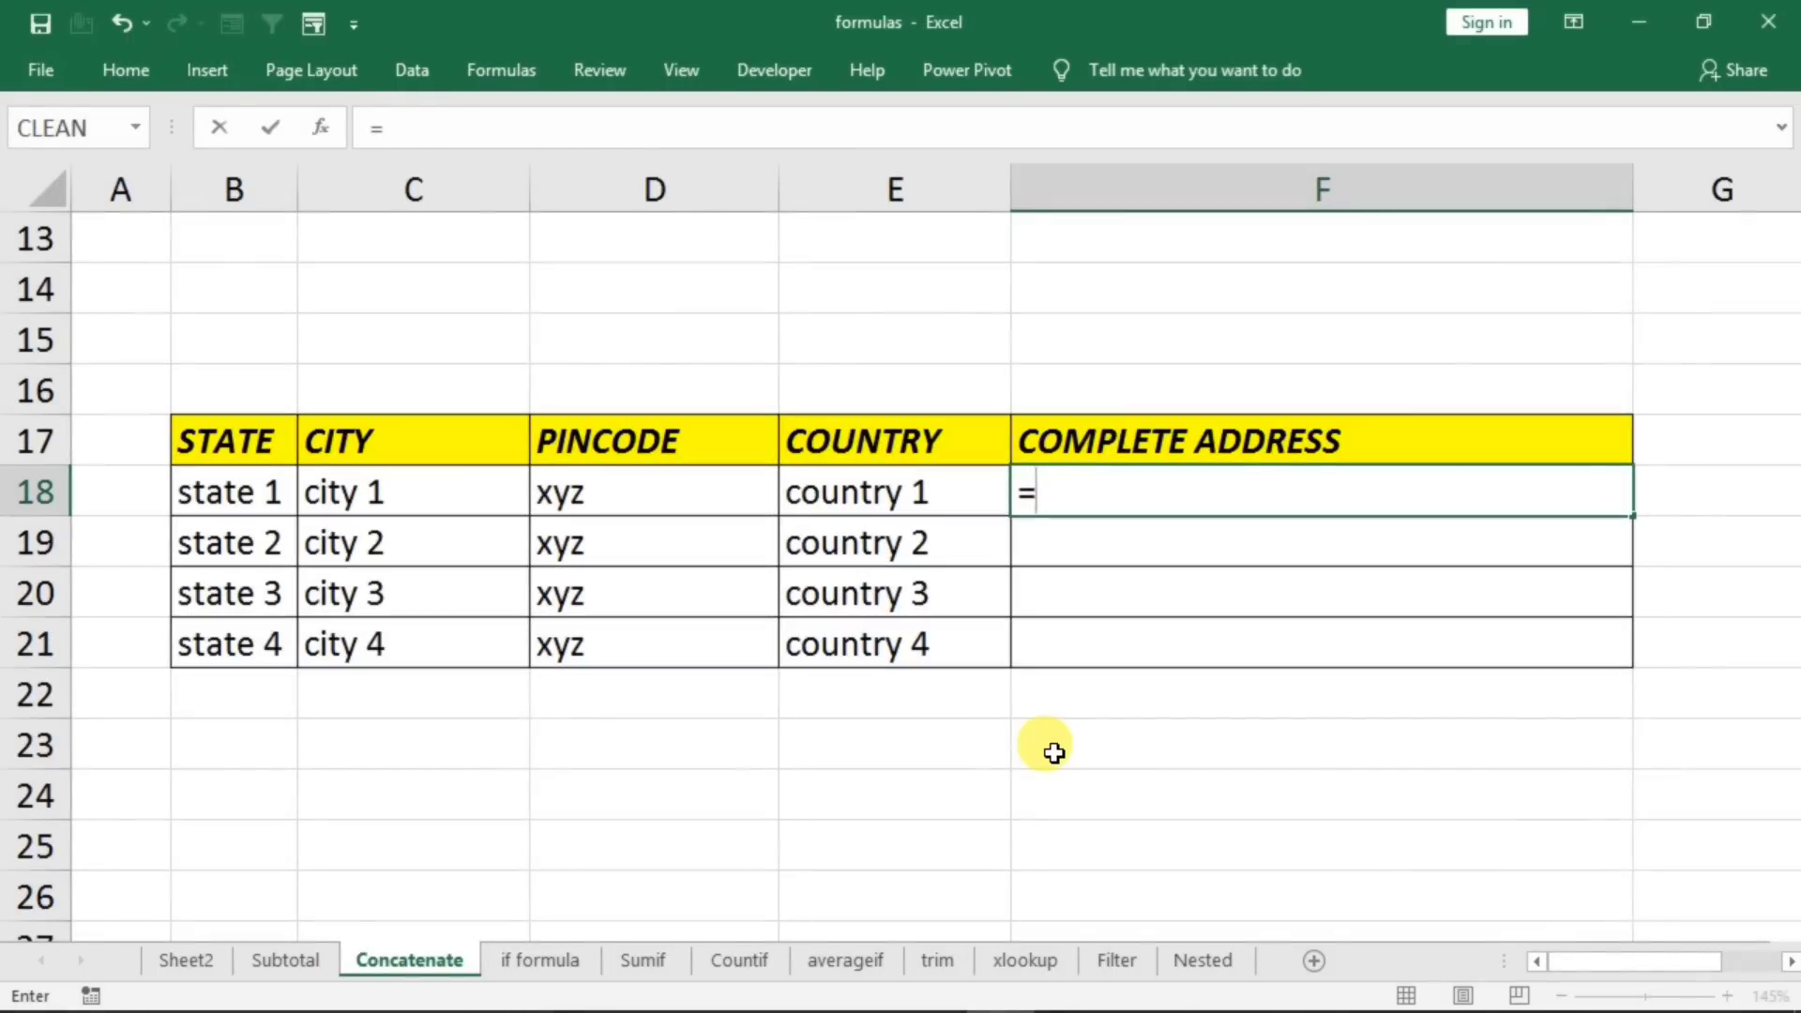
pyautogui.write('con')
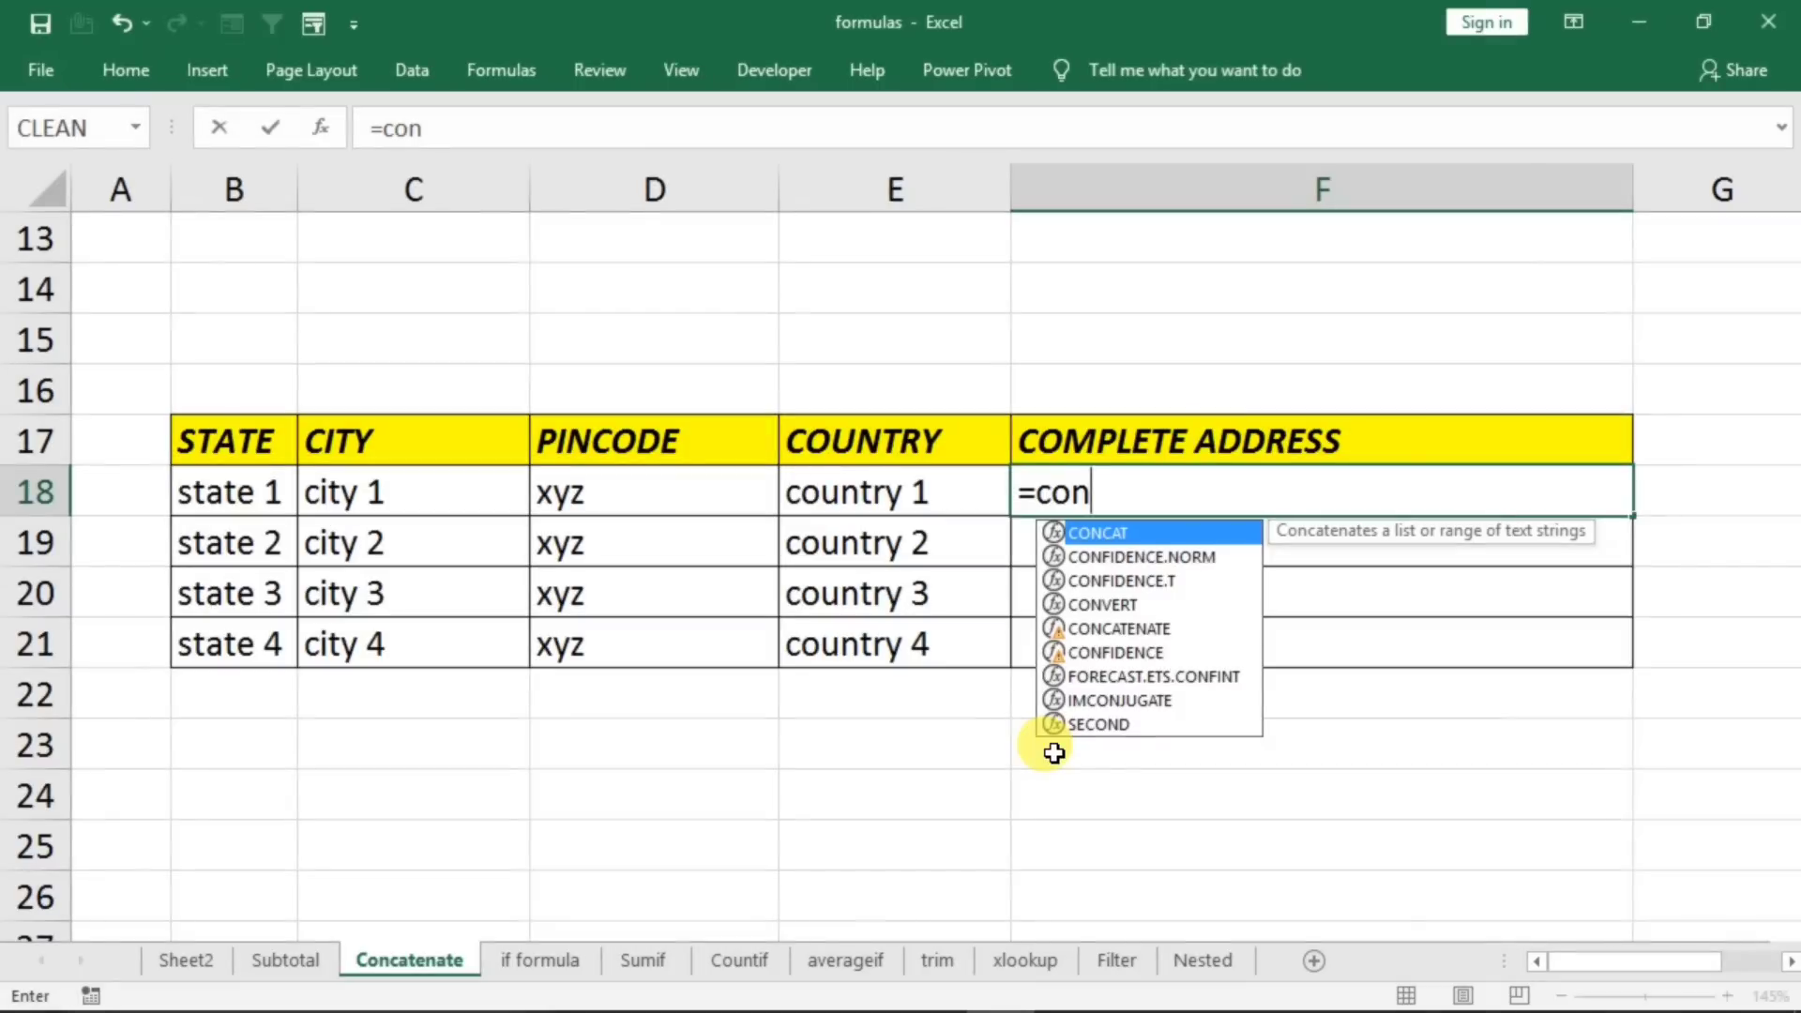
pyautogui.write('ca')
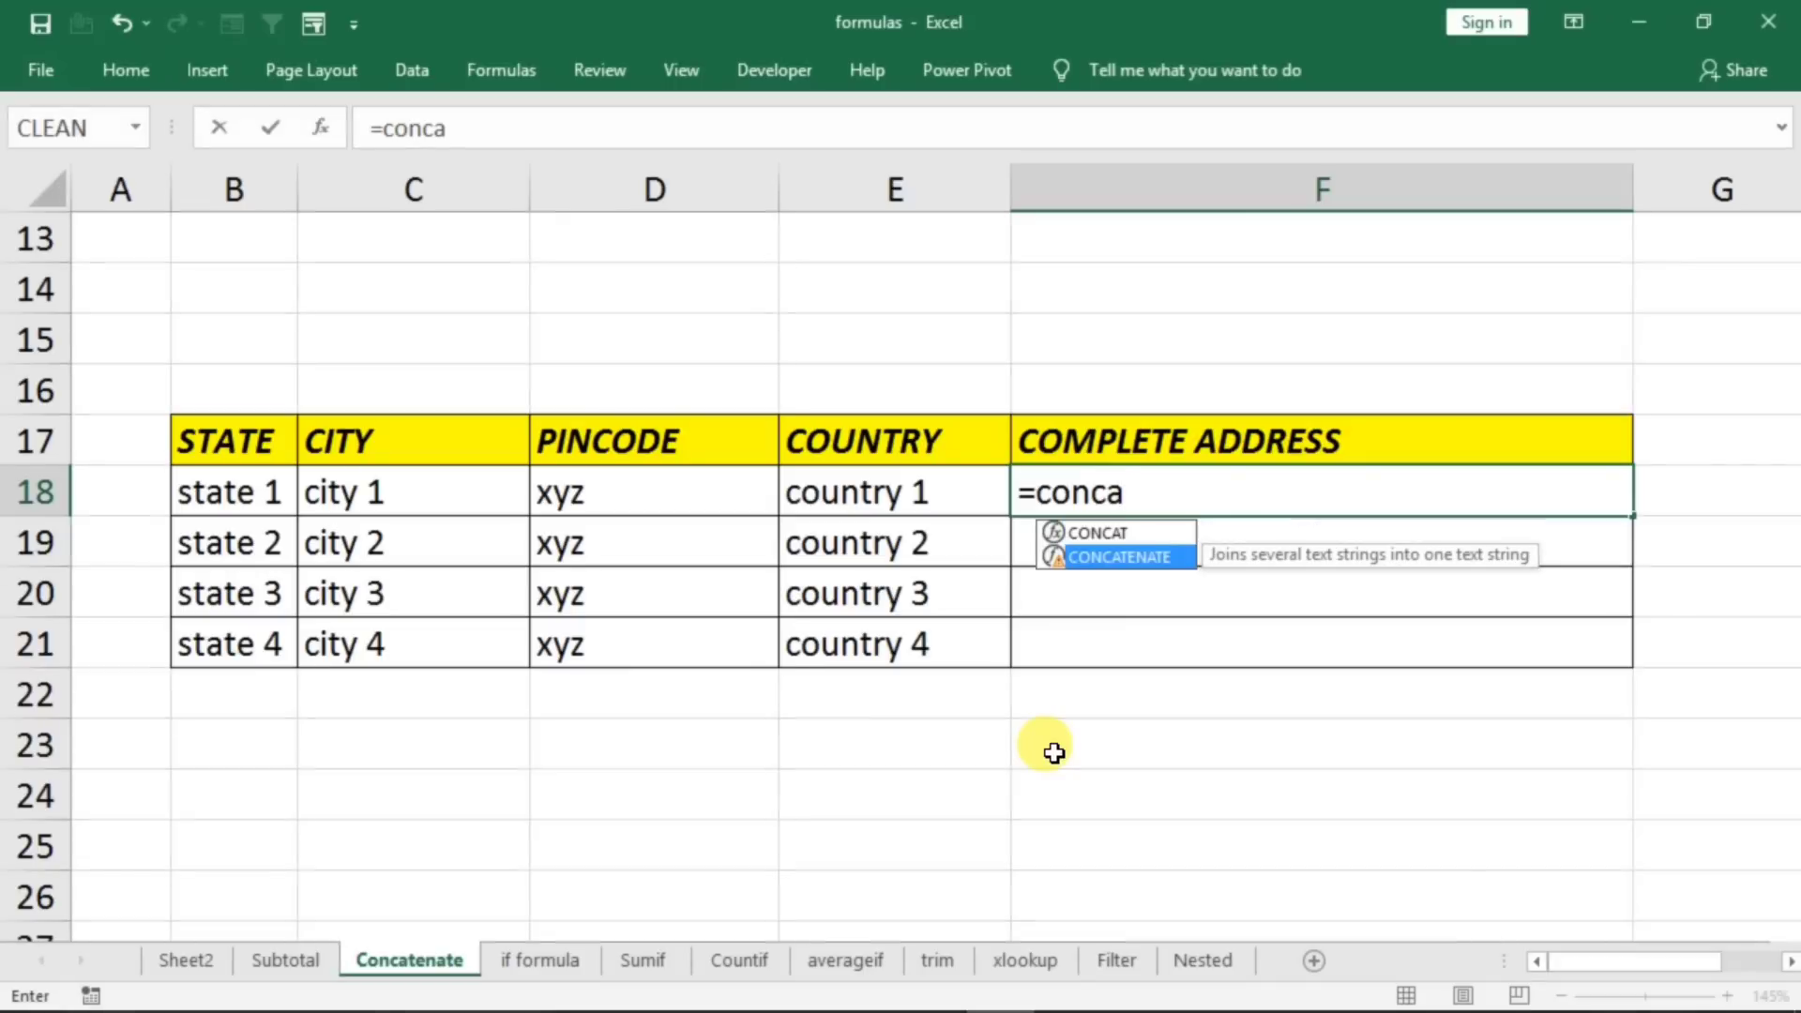
pyautogui.press('Tab')
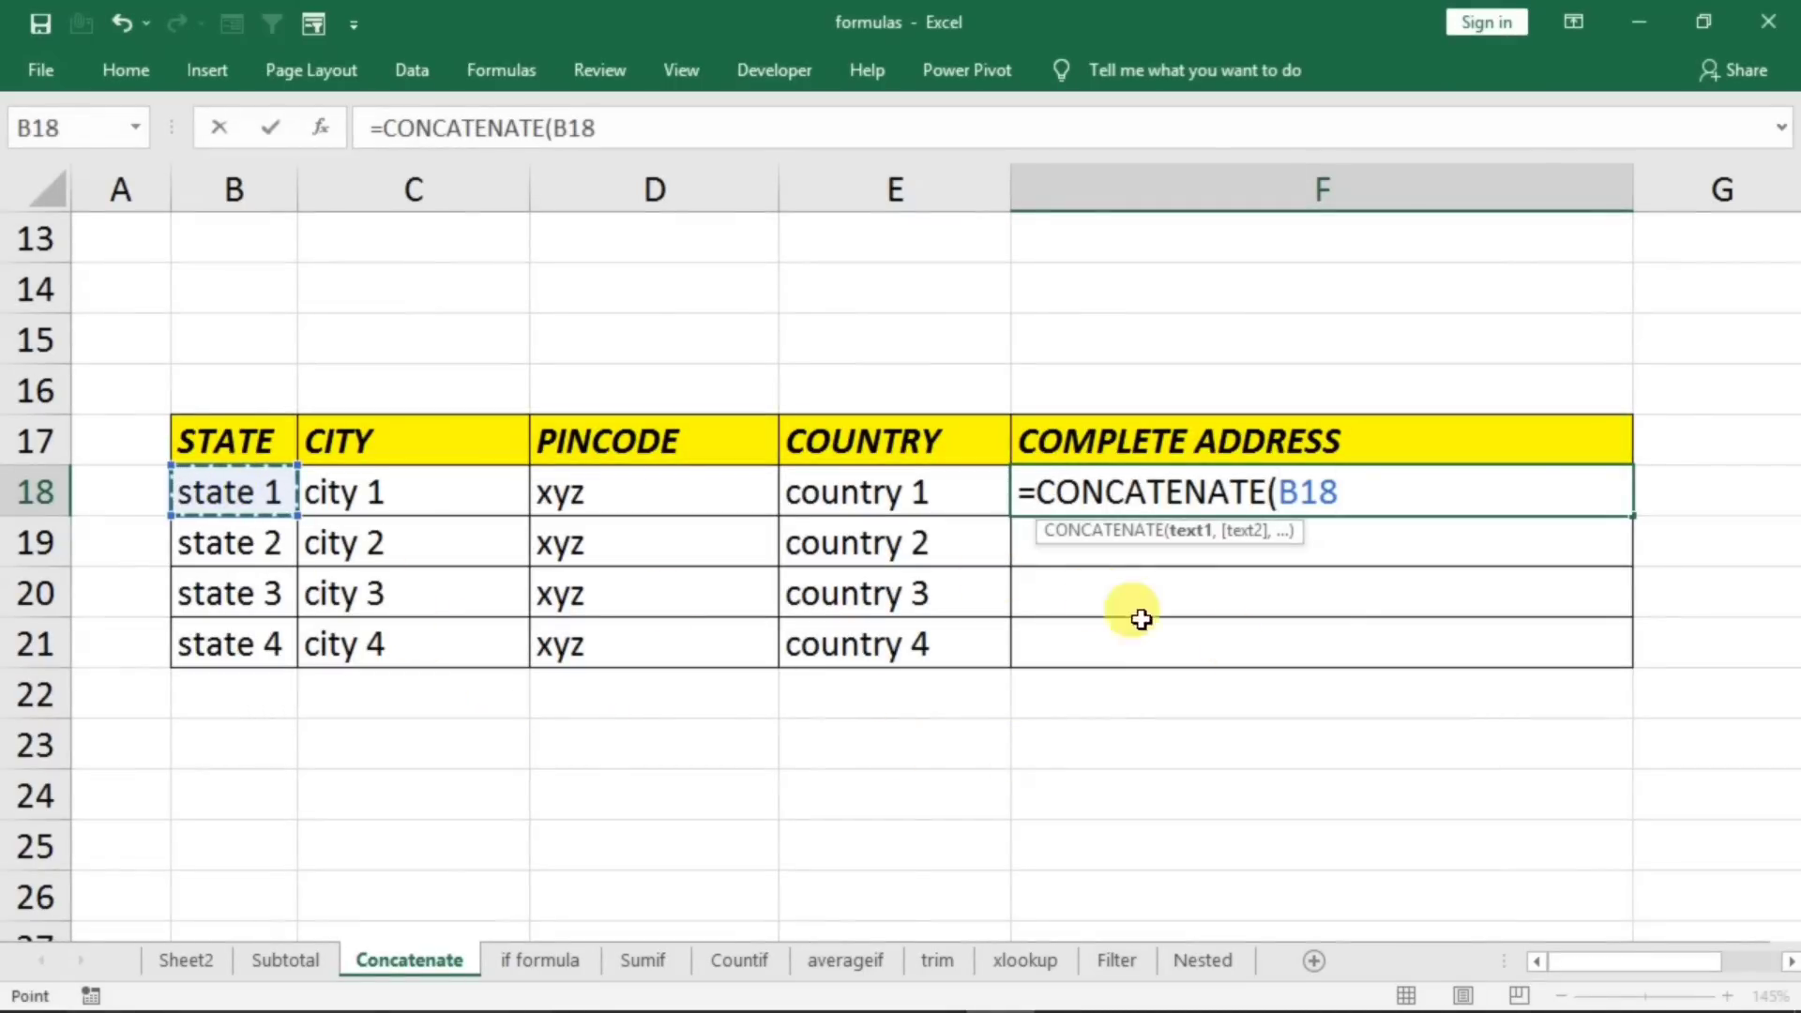
pyautogui.write(',')
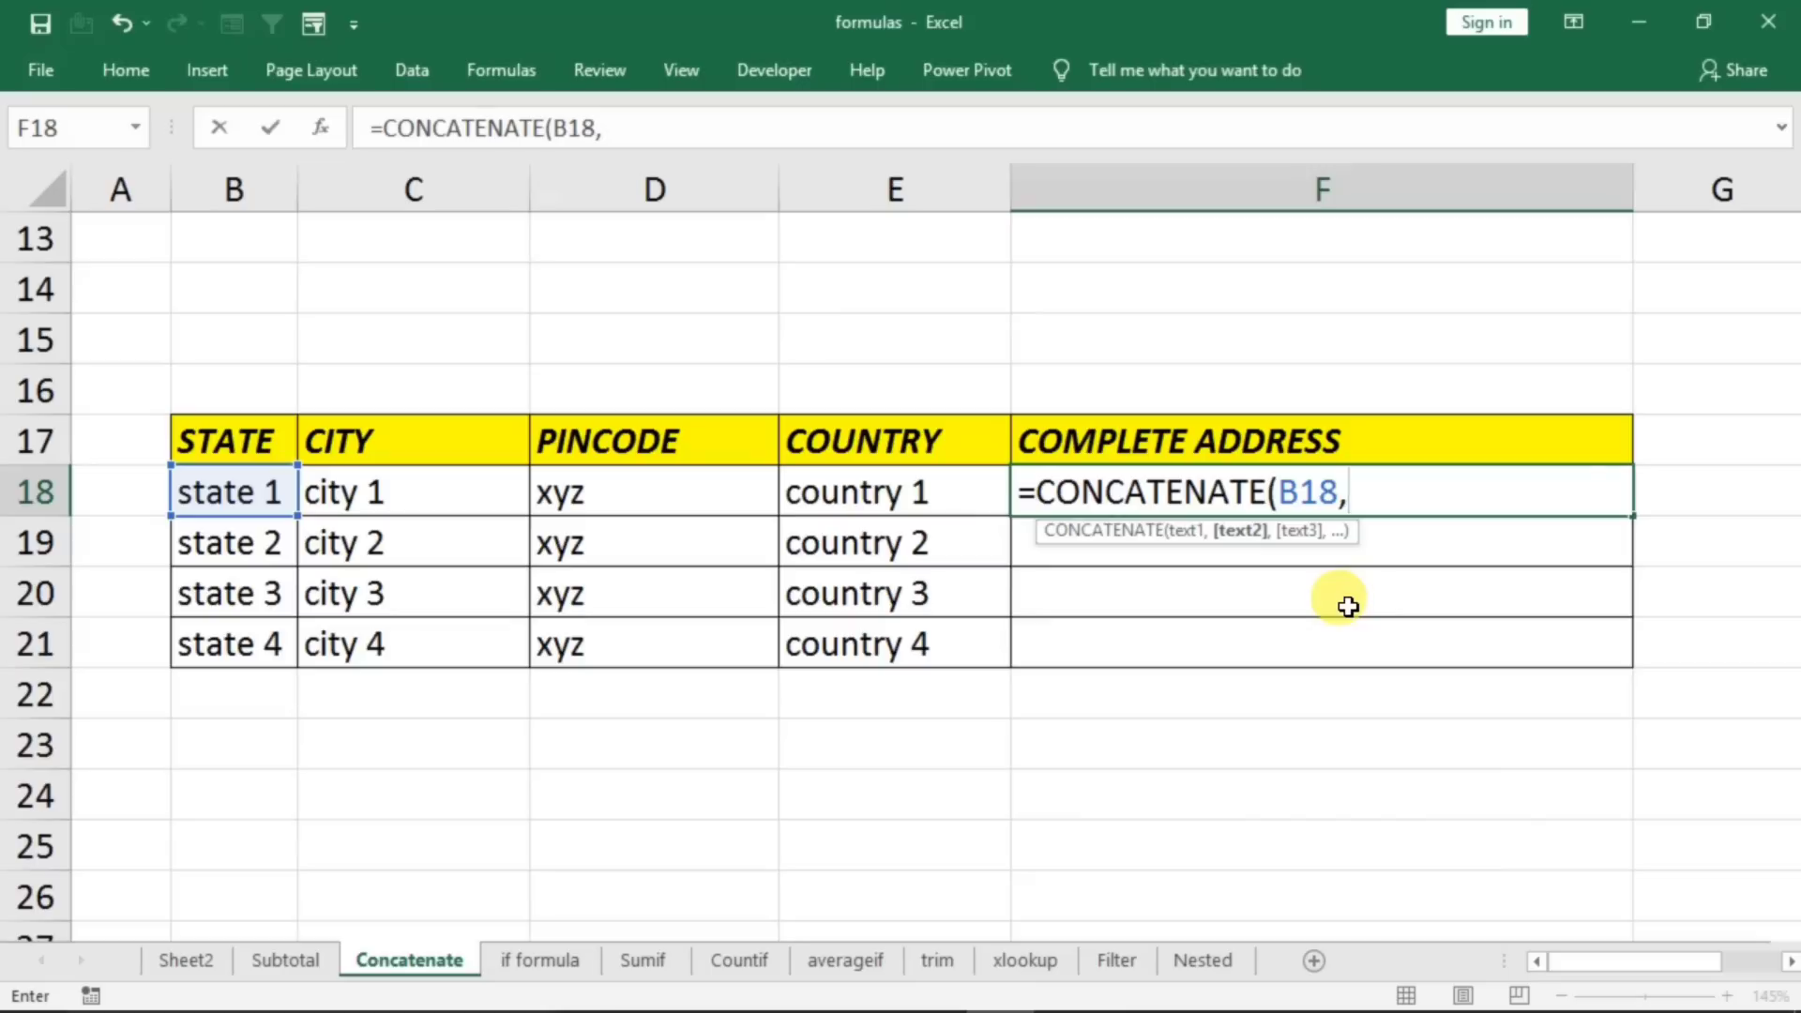
pyautogui.write('","')
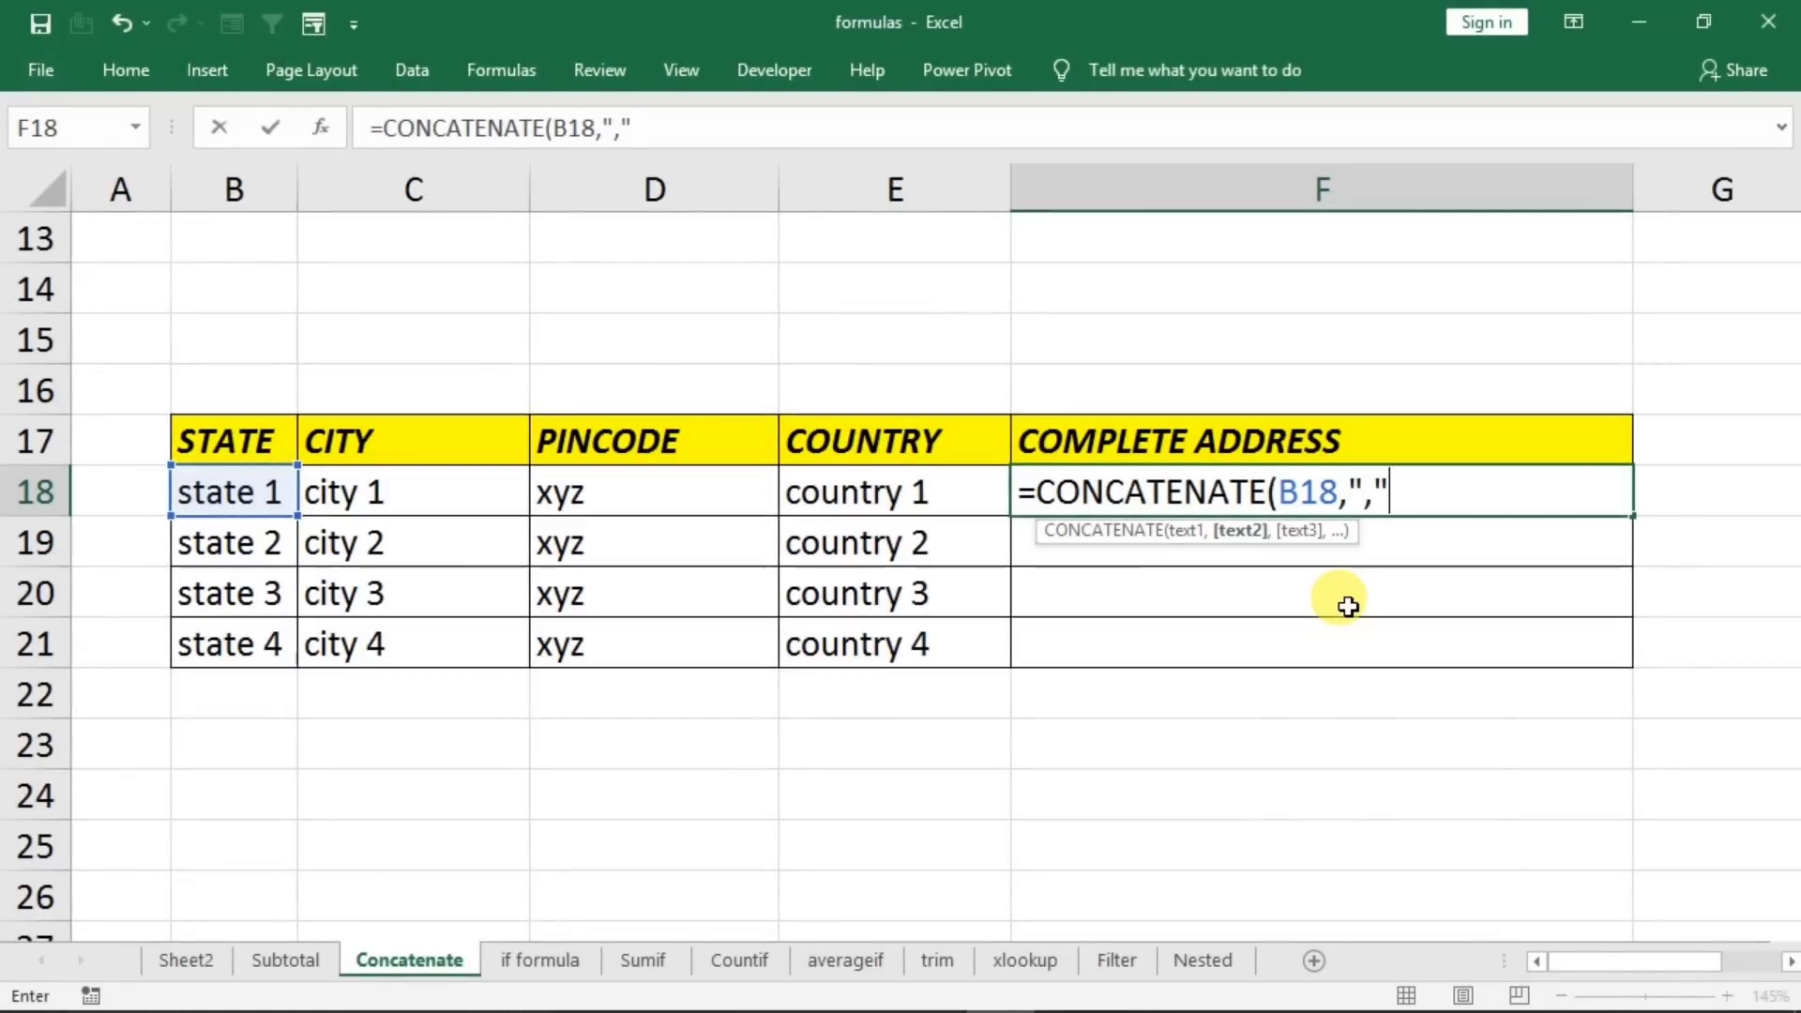
pyautogui.write(',C18')
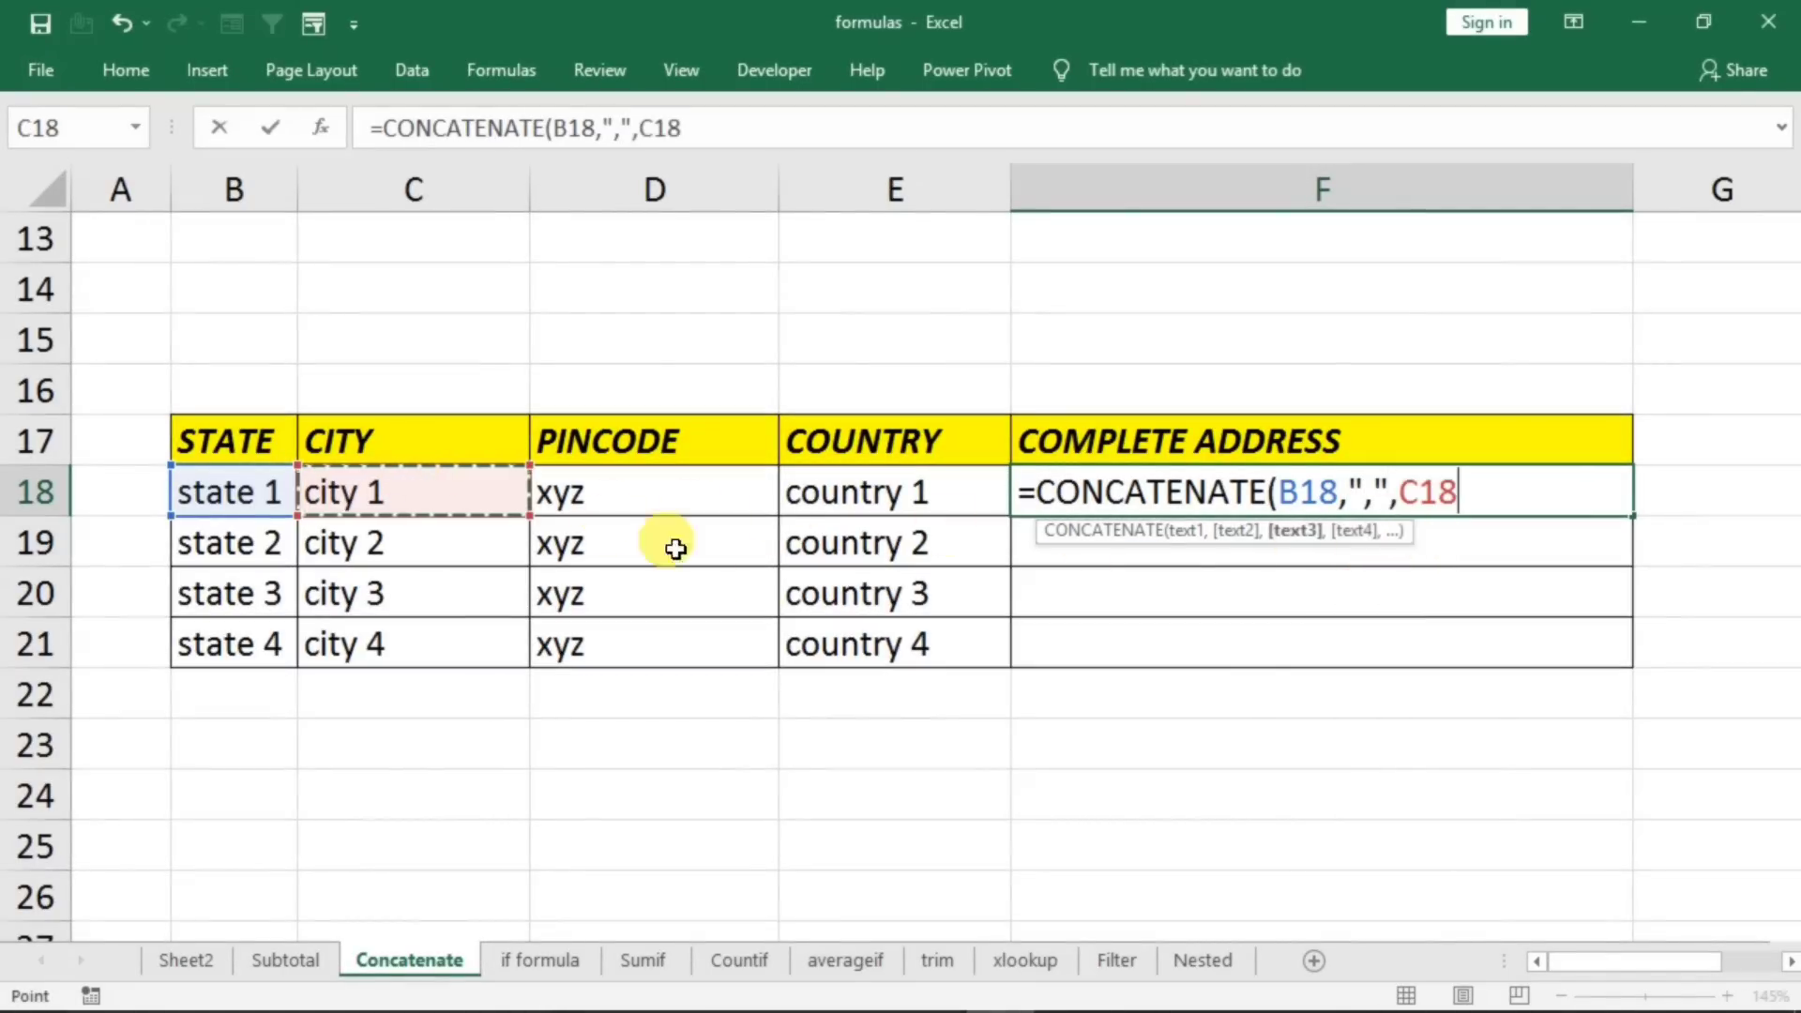
pyautogui.write(',')
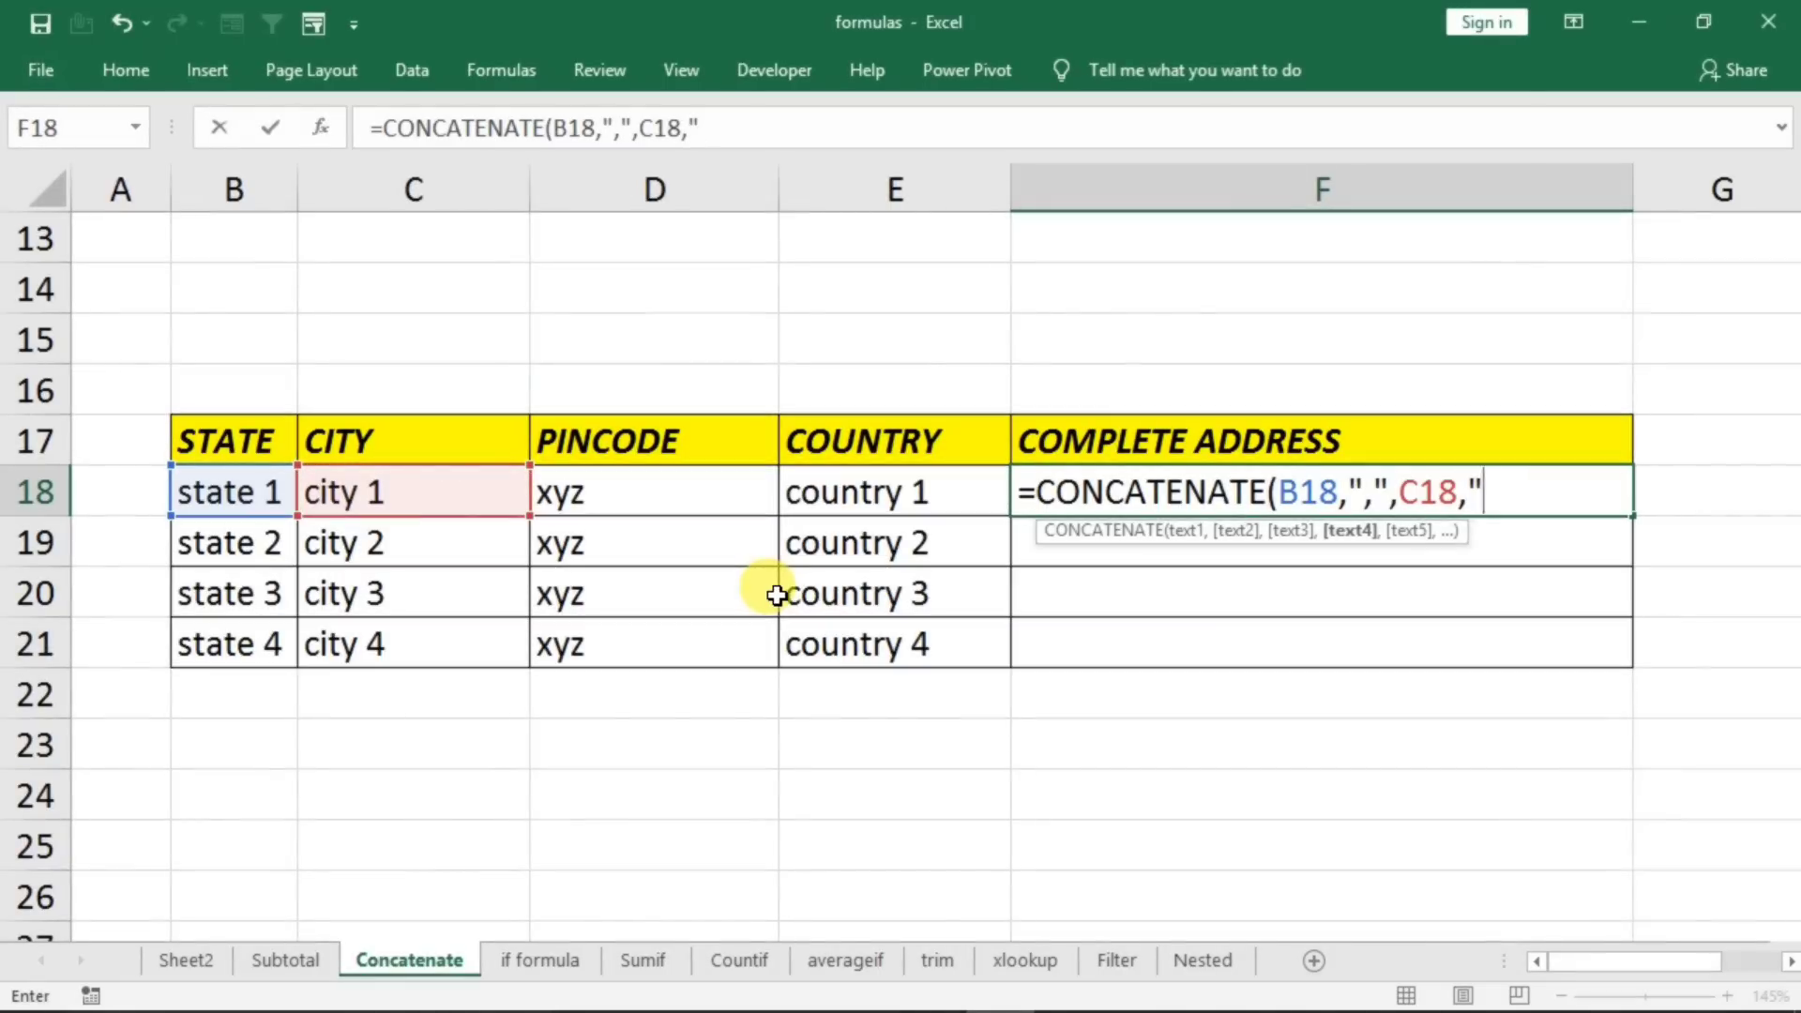
pyautogui.write('",')
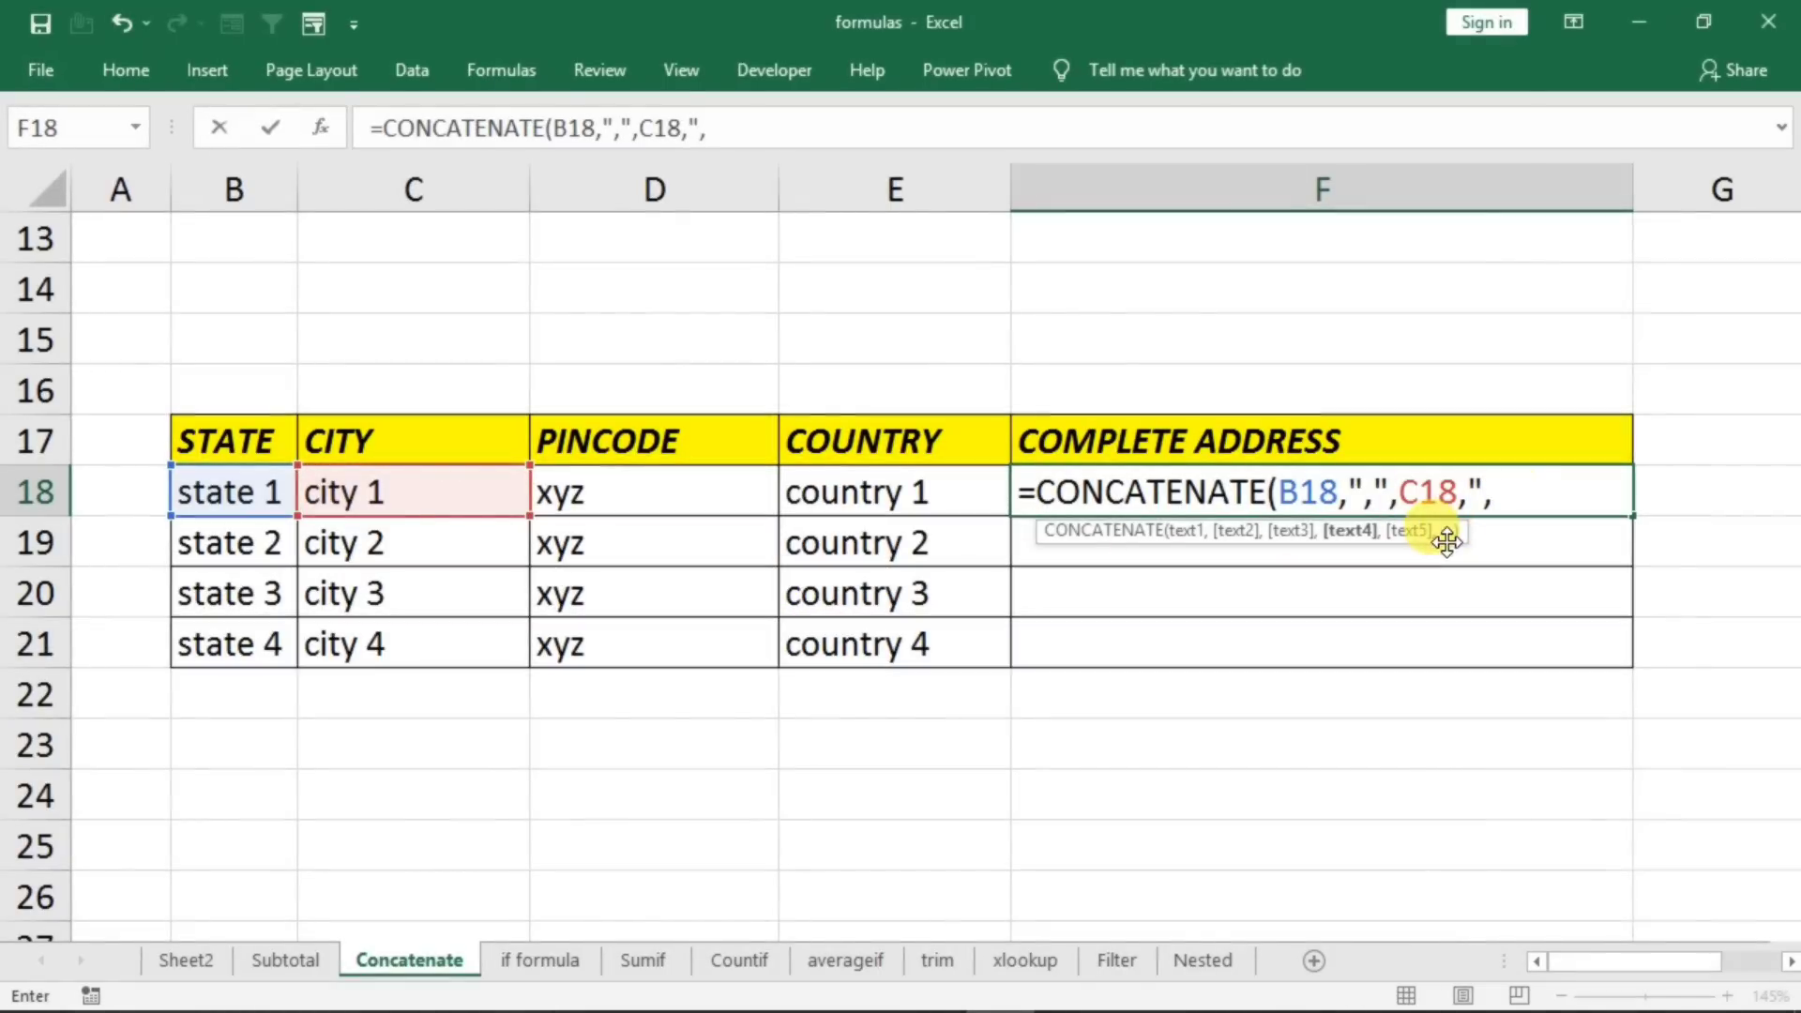
pyautogui.write('"')
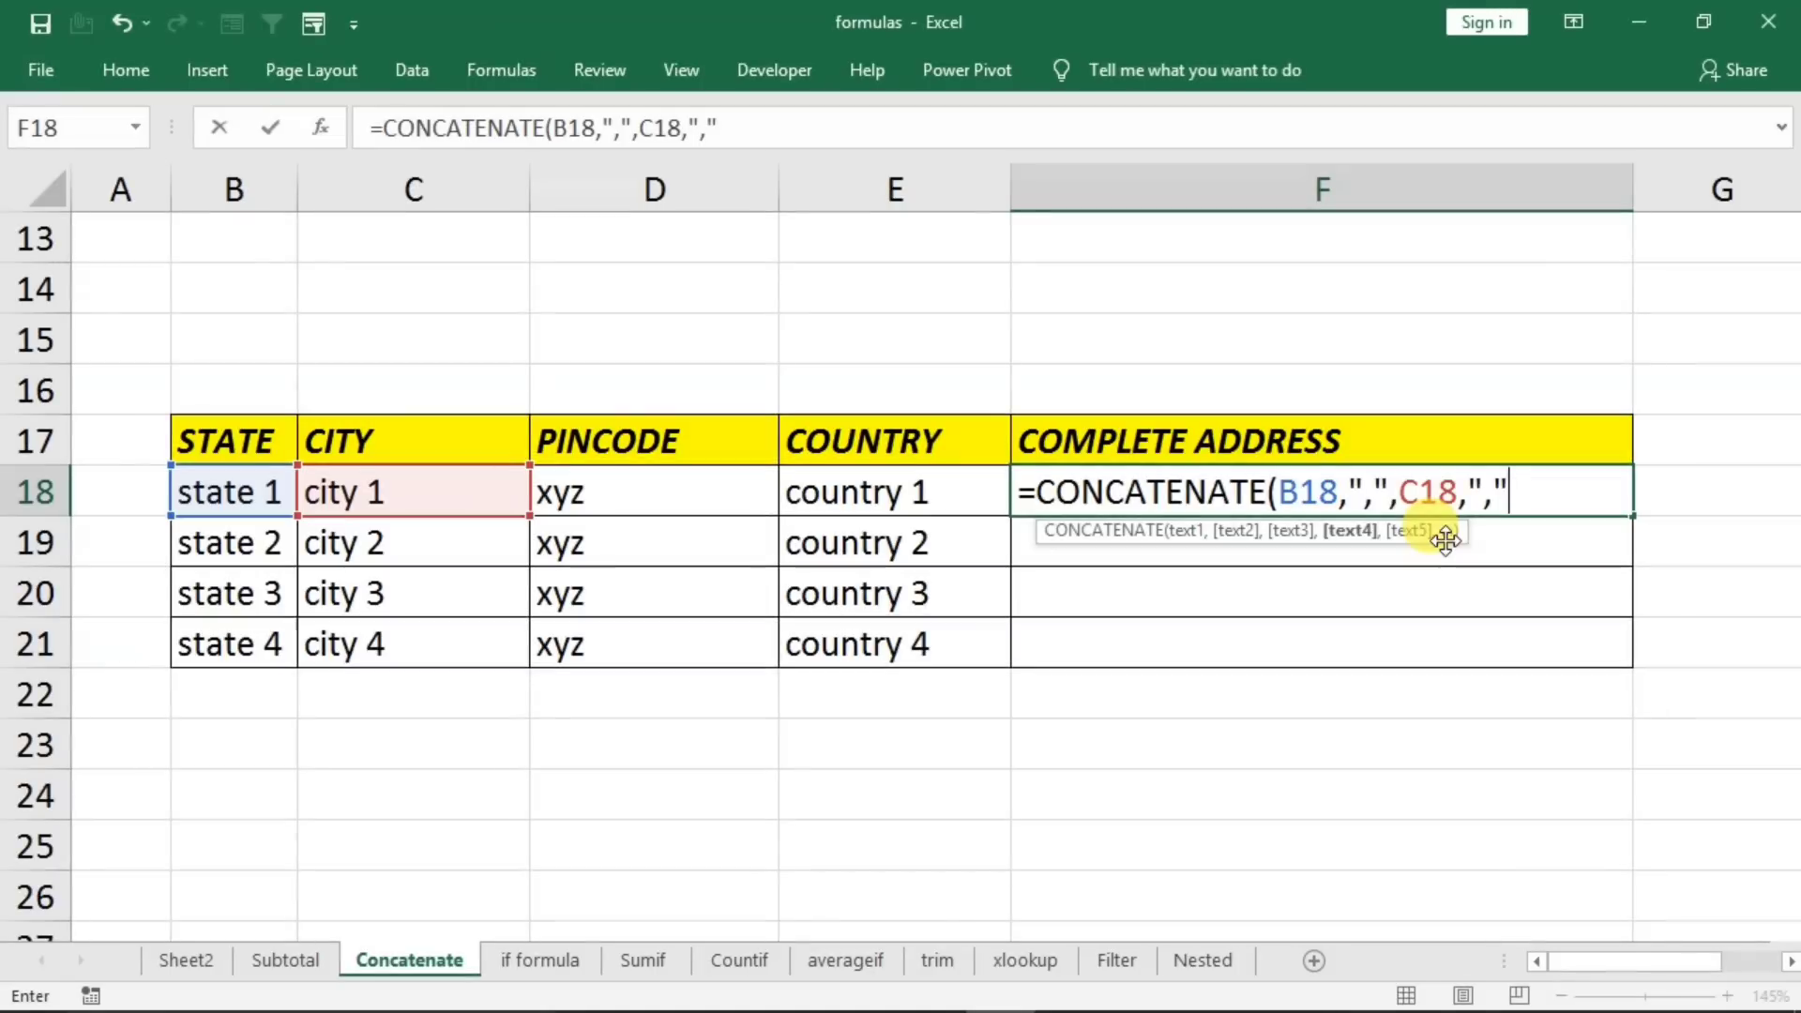
pyautogui.write(',')
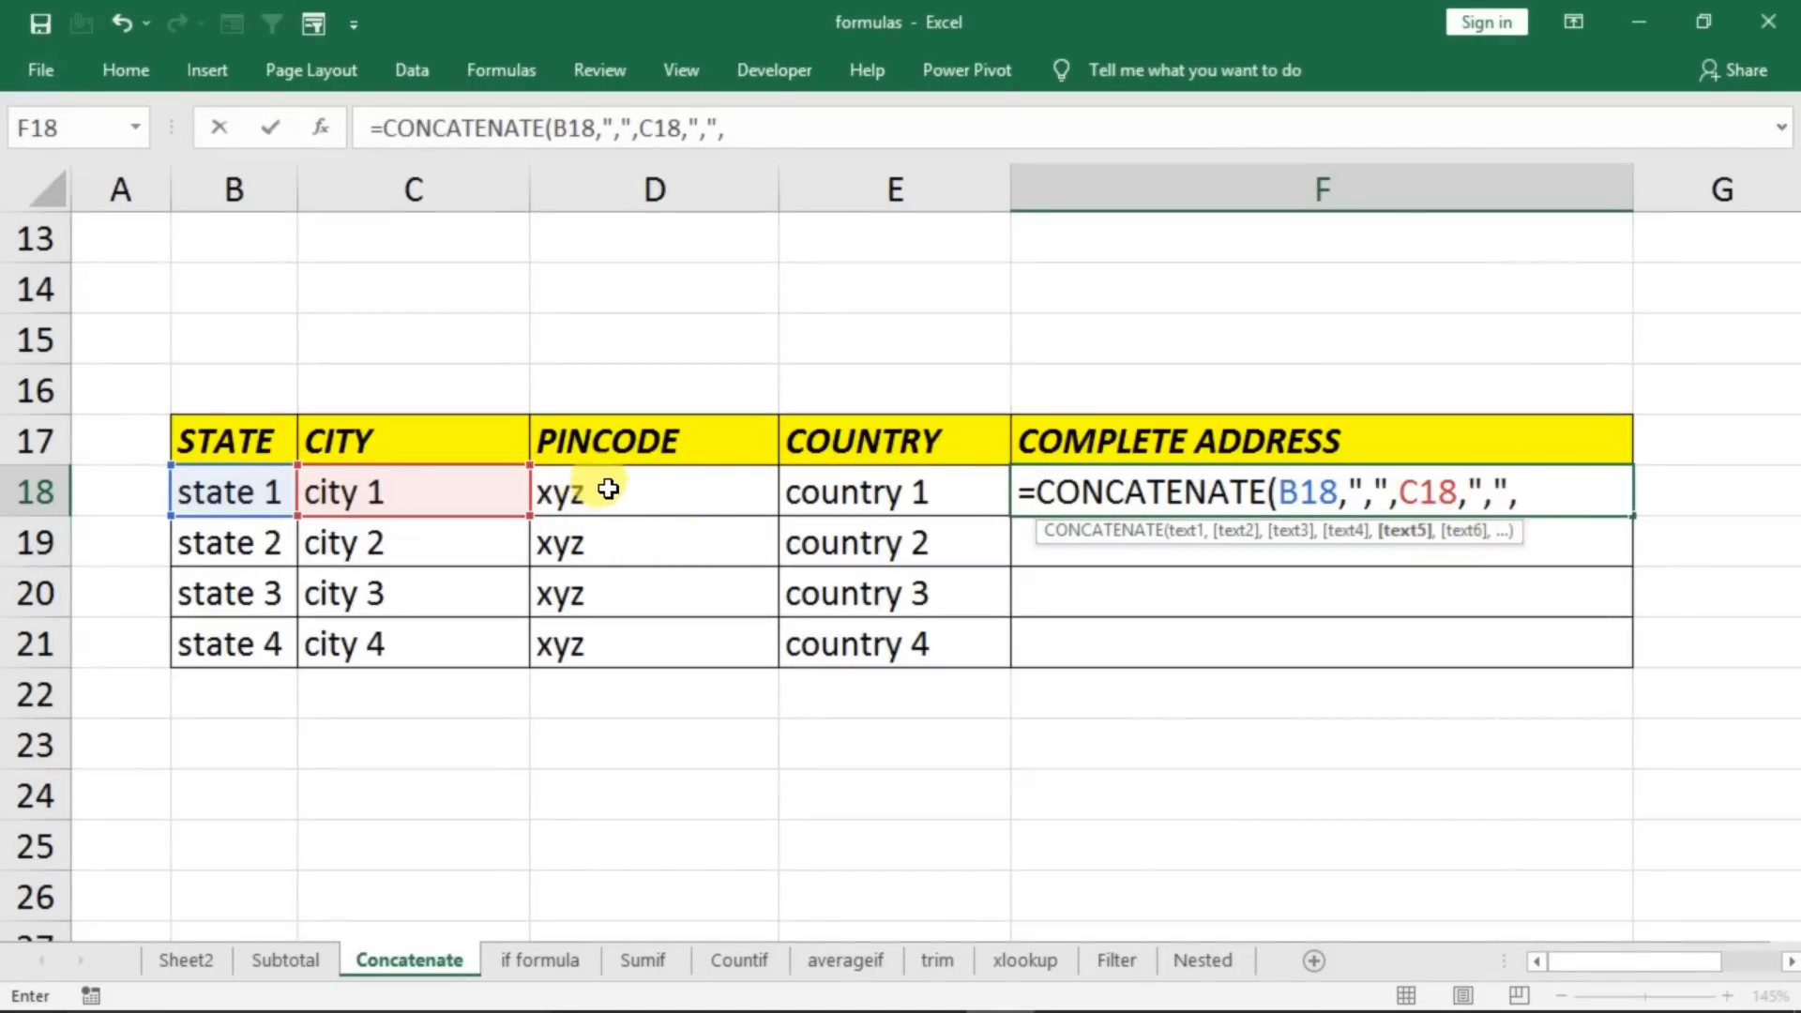
pyautogui.click(609, 489)
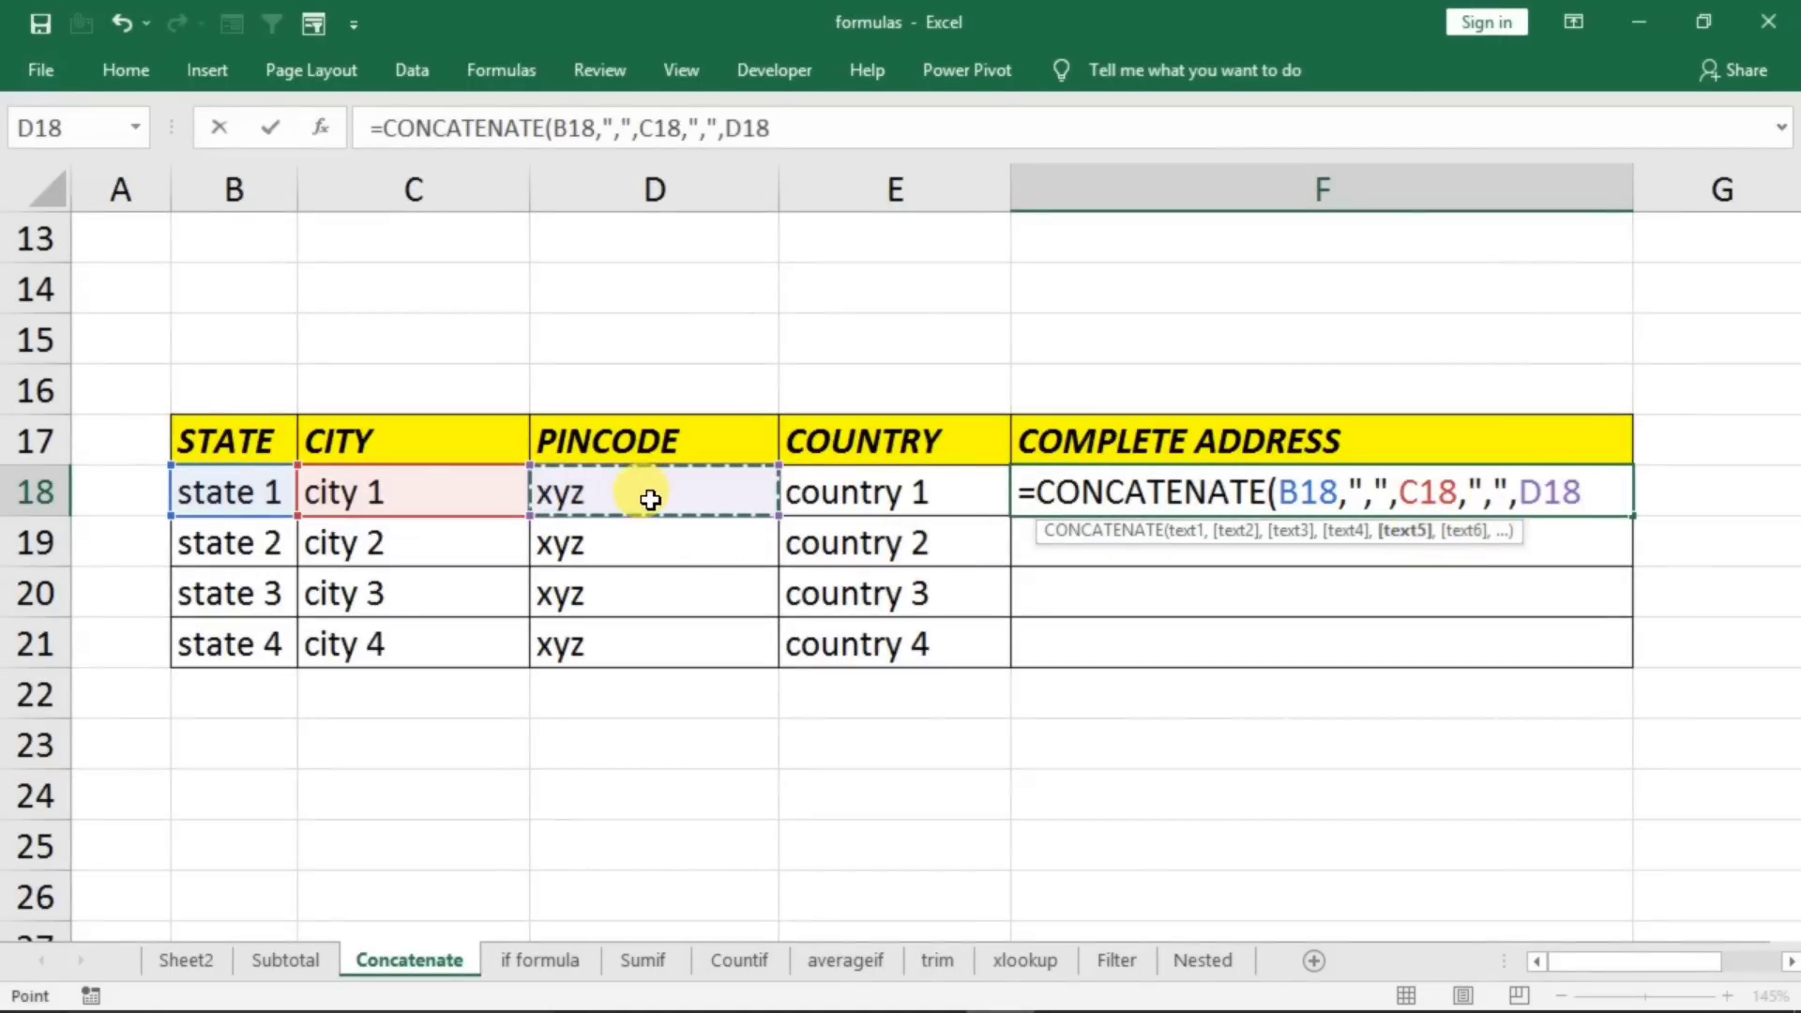
pyautogui.write(',"')
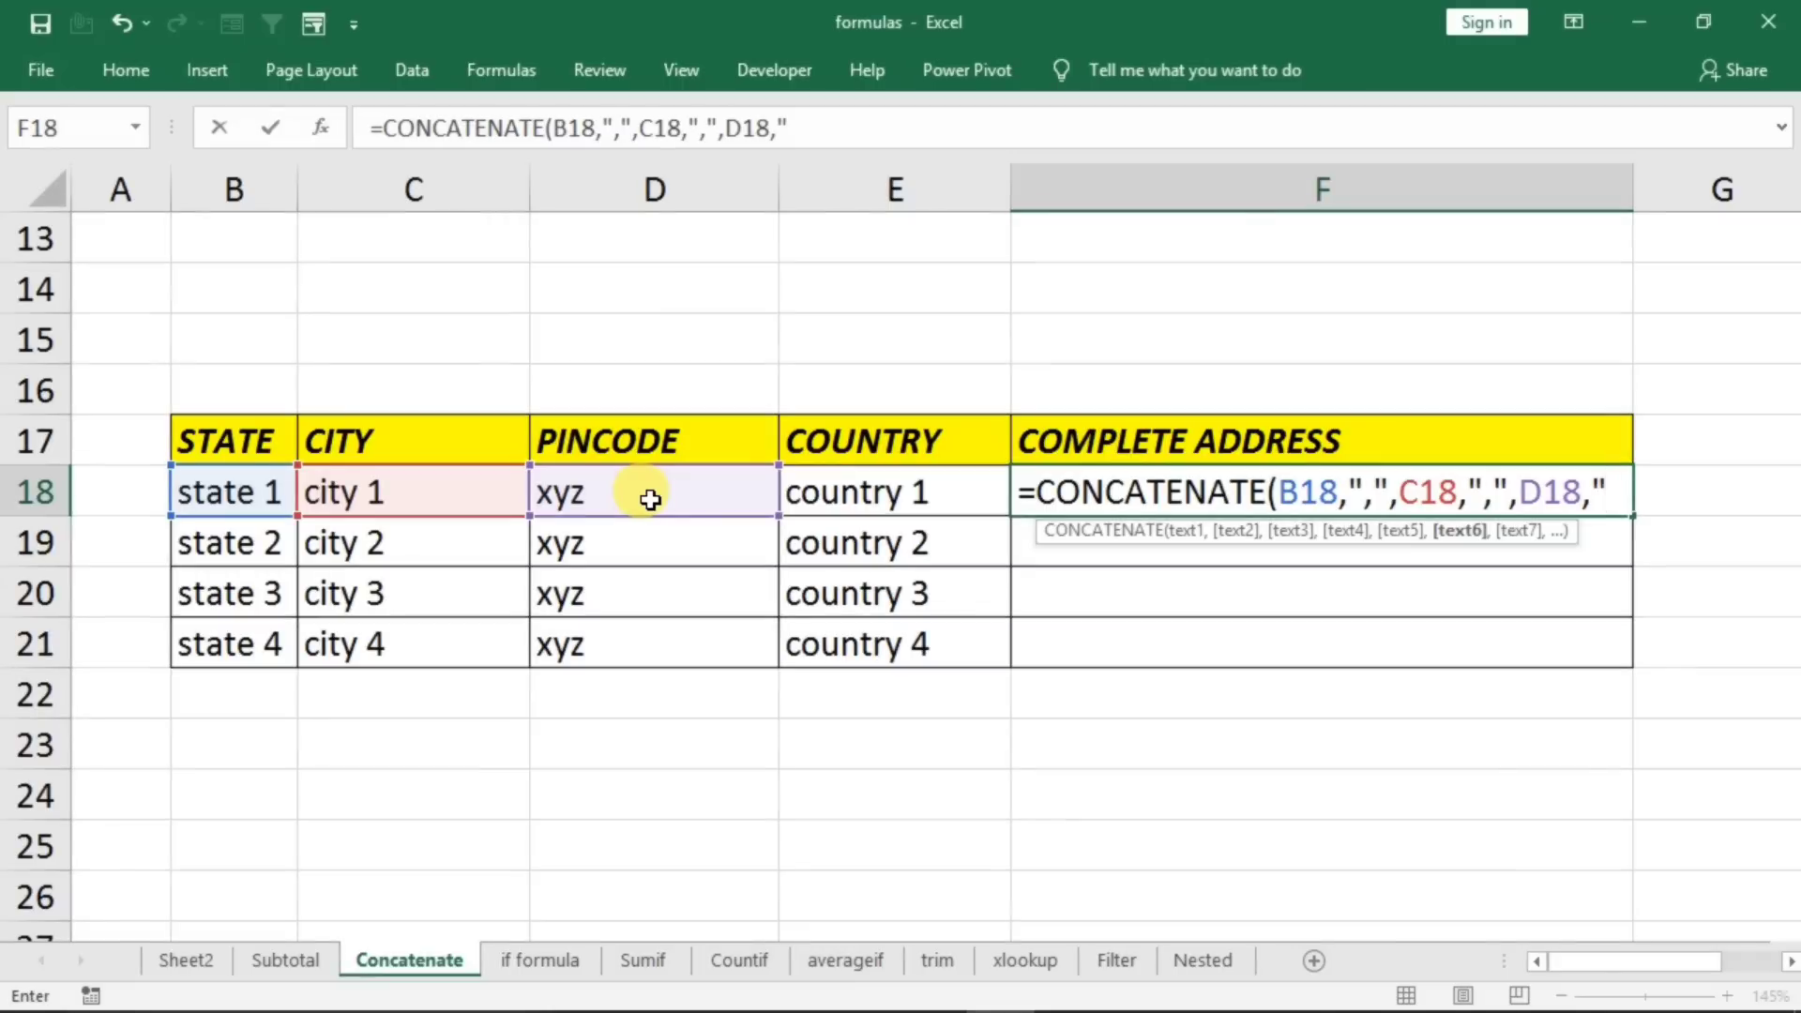
pyautogui.write(',",')
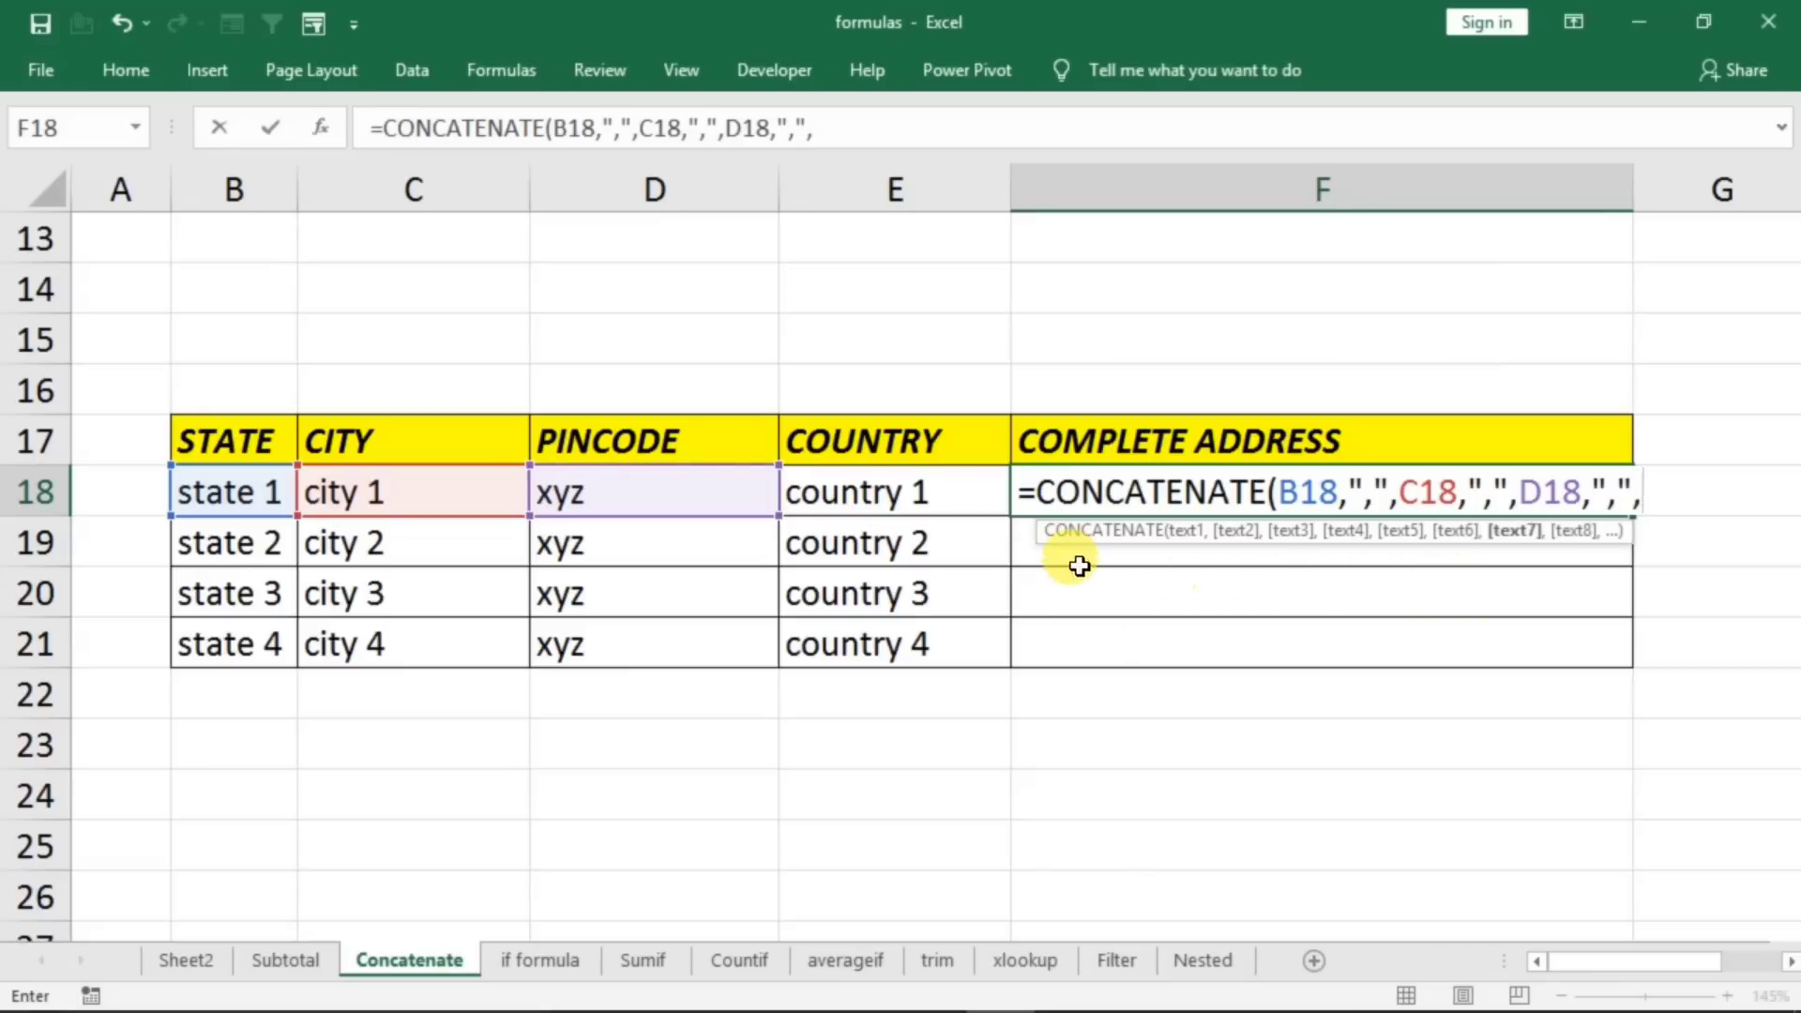
pyautogui.click(883, 506)
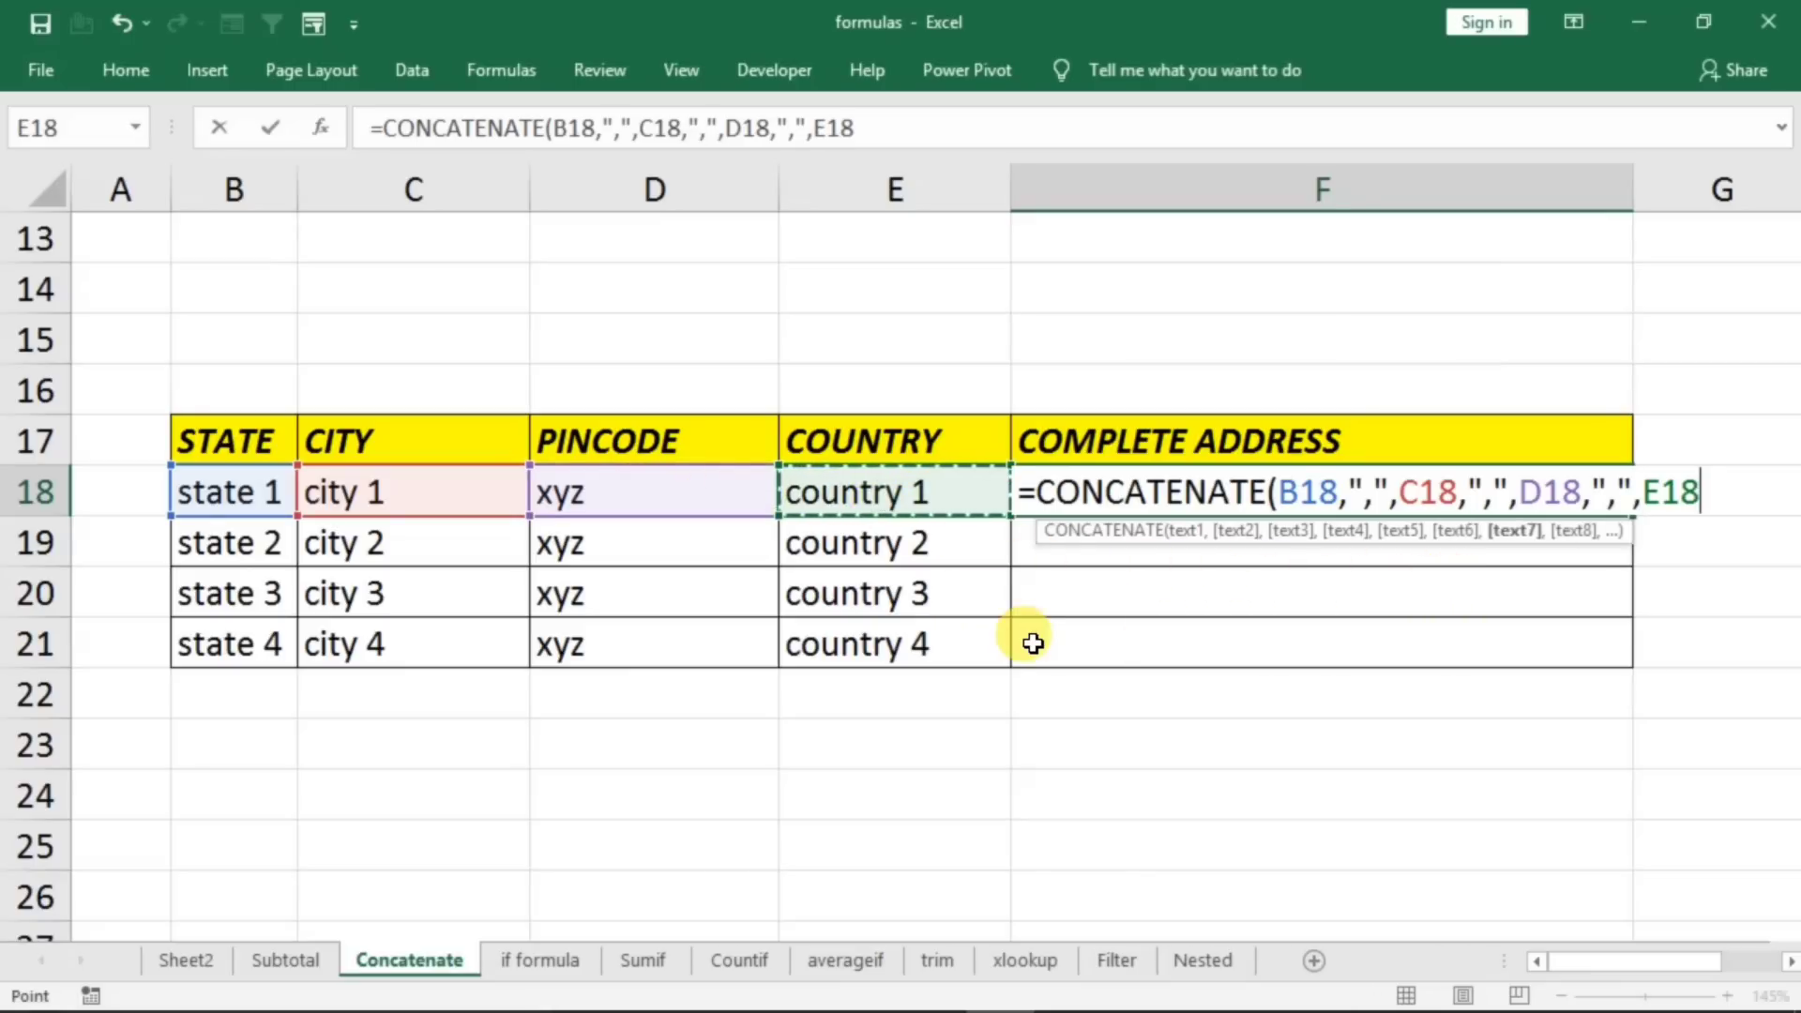
pyautogui.write(')')
pyautogui.press('Return')
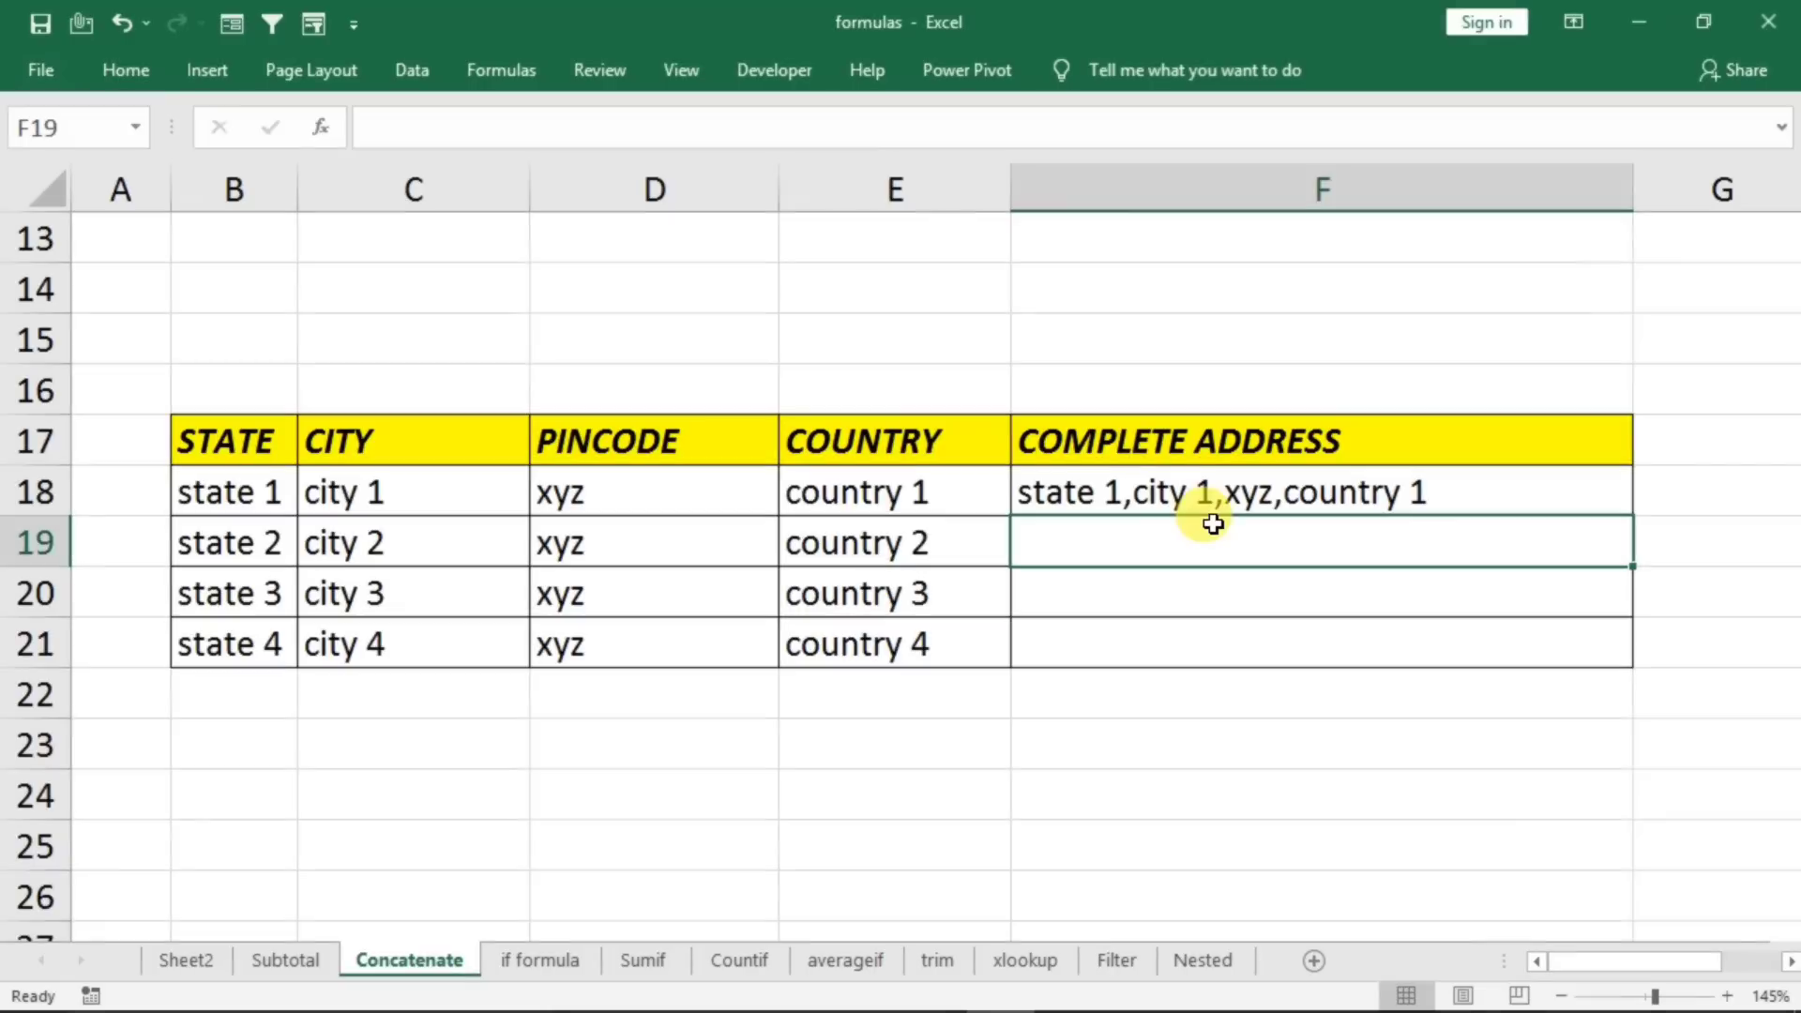
# - Fill the comma-separated address formula from F18 down through F21, and clear the contents of F18:F21
pyautogui.click(1487, 504)
pyautogui.moveTo(1633, 517); pyautogui.dragTo(1630, 664)
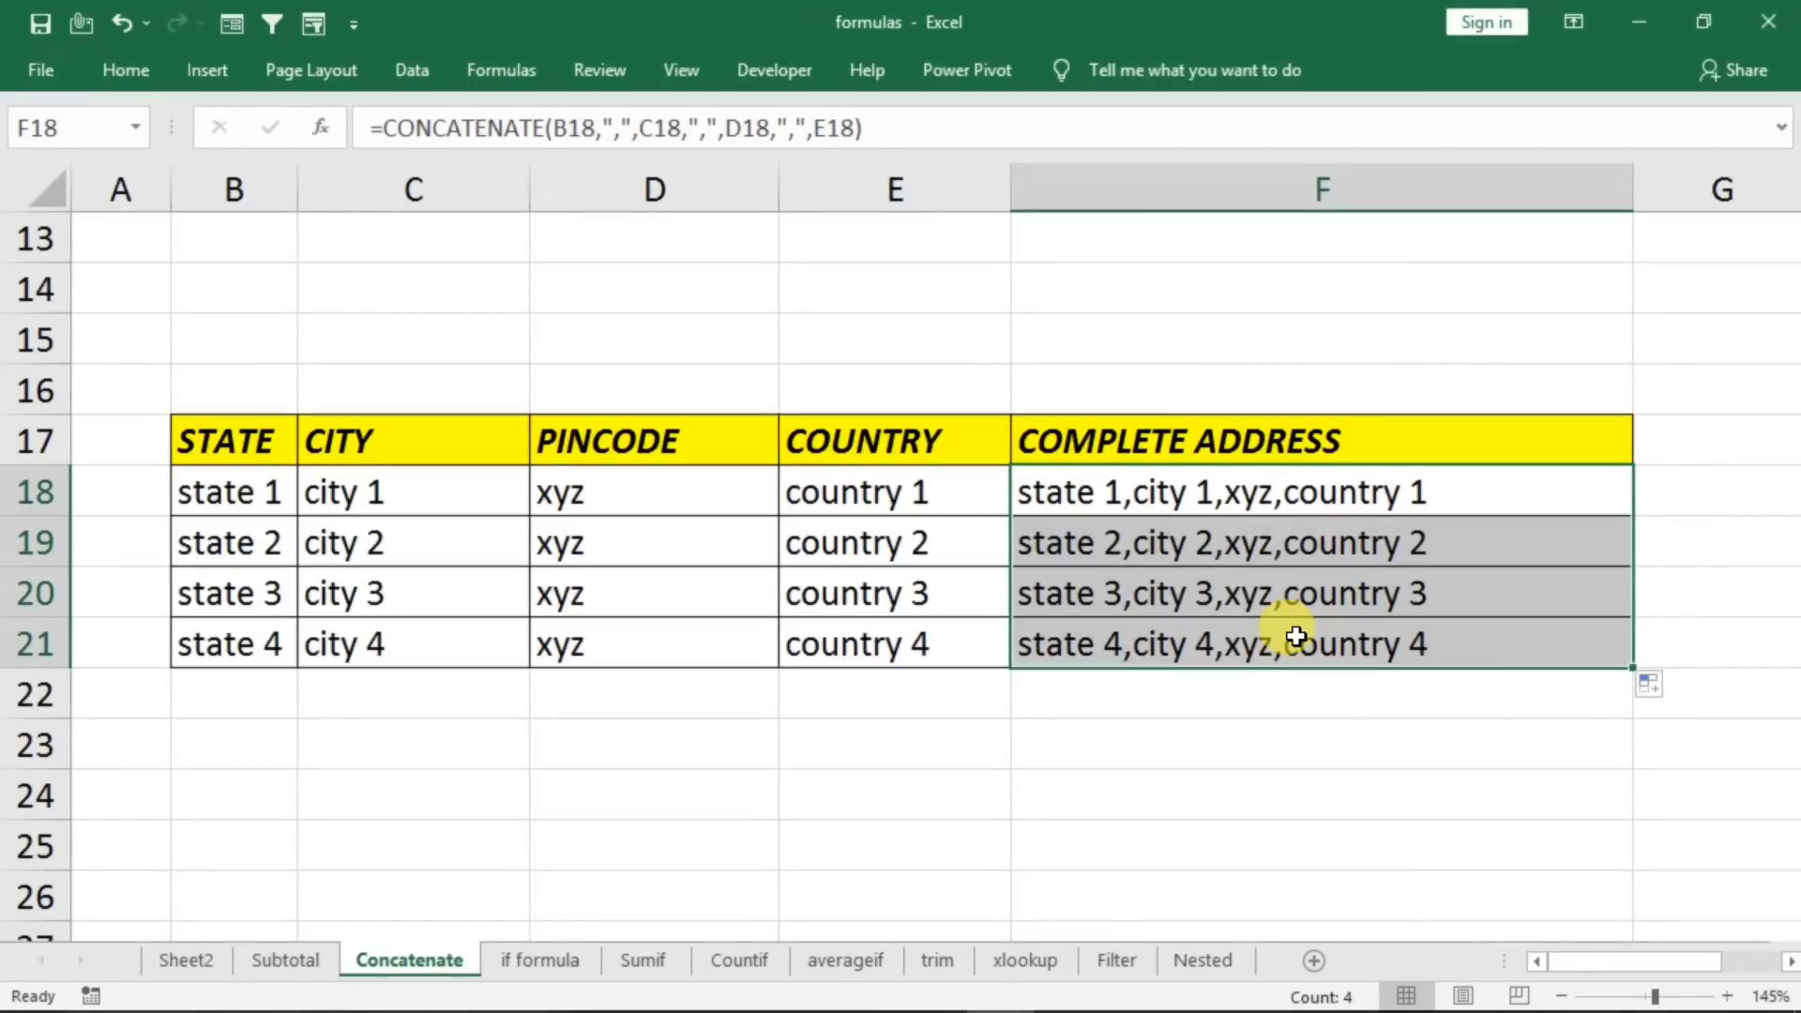
pyautogui.press('Delete')
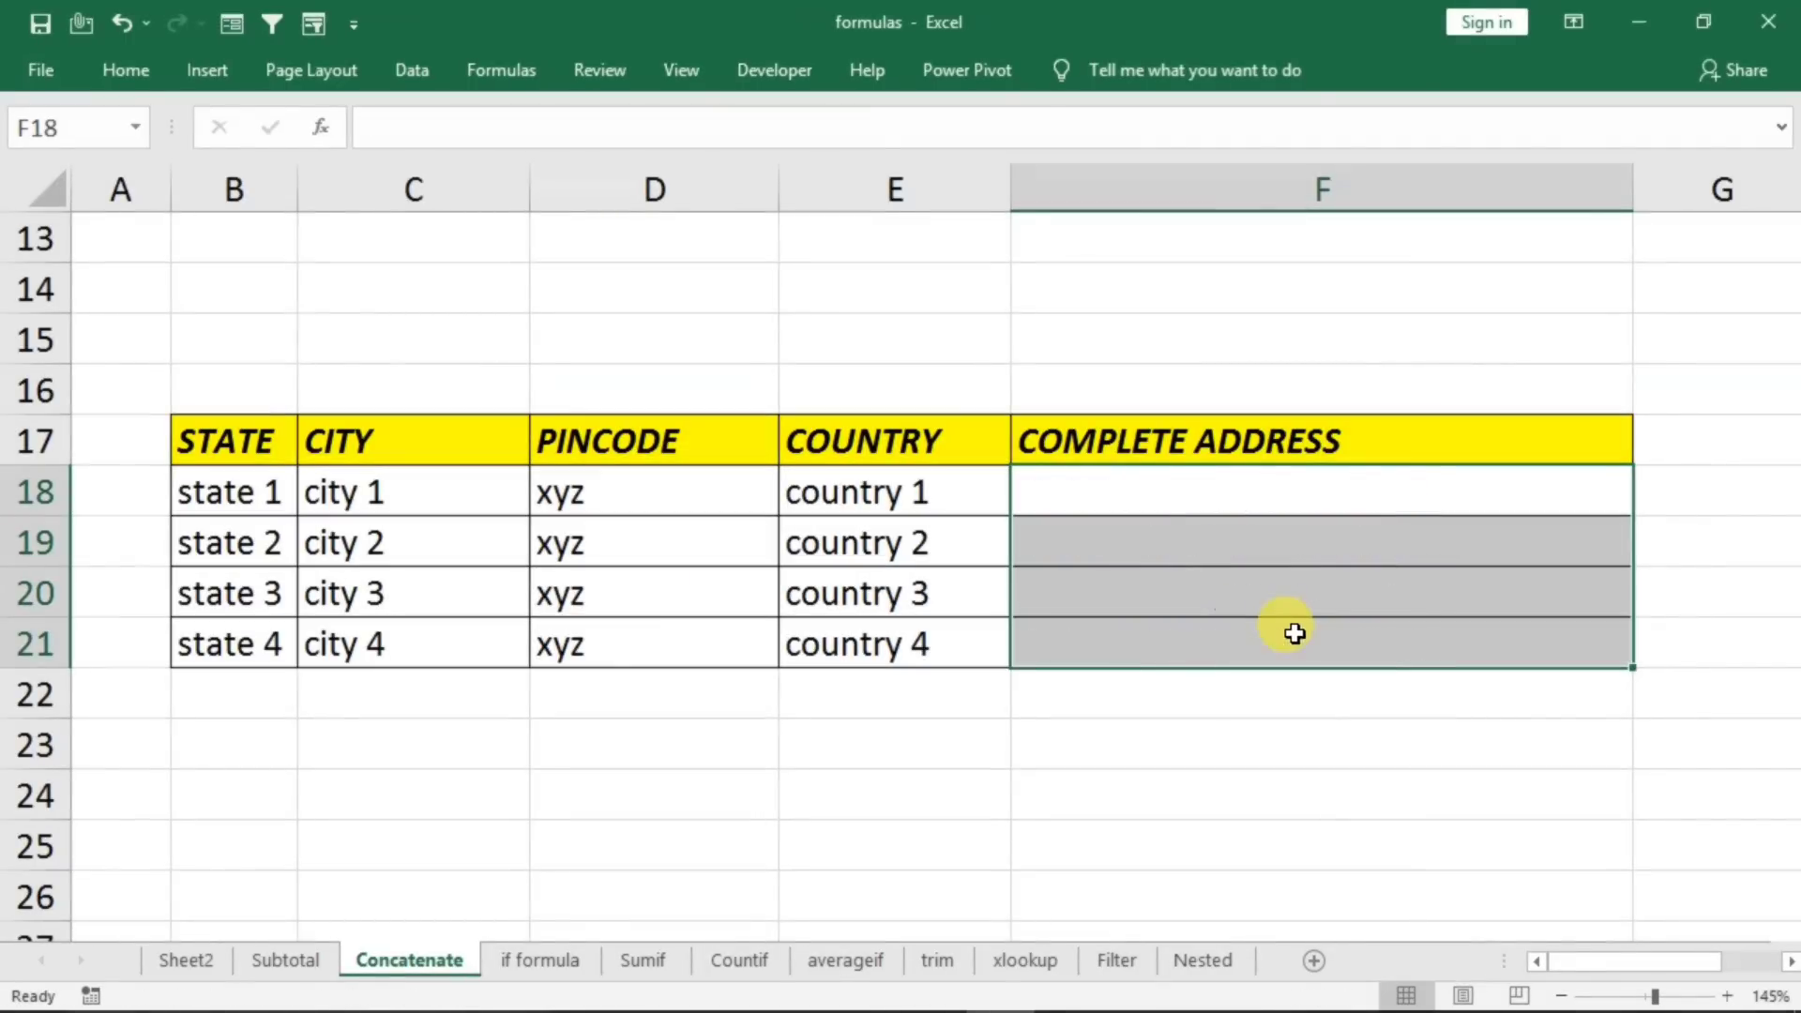
# - Enter =B18&" "&C18&" "&D18&" "&E18 in F18 to join the address parts with spaces using the ampersand operator
pyautogui.click(1154, 495)
pyautogui.write('=')
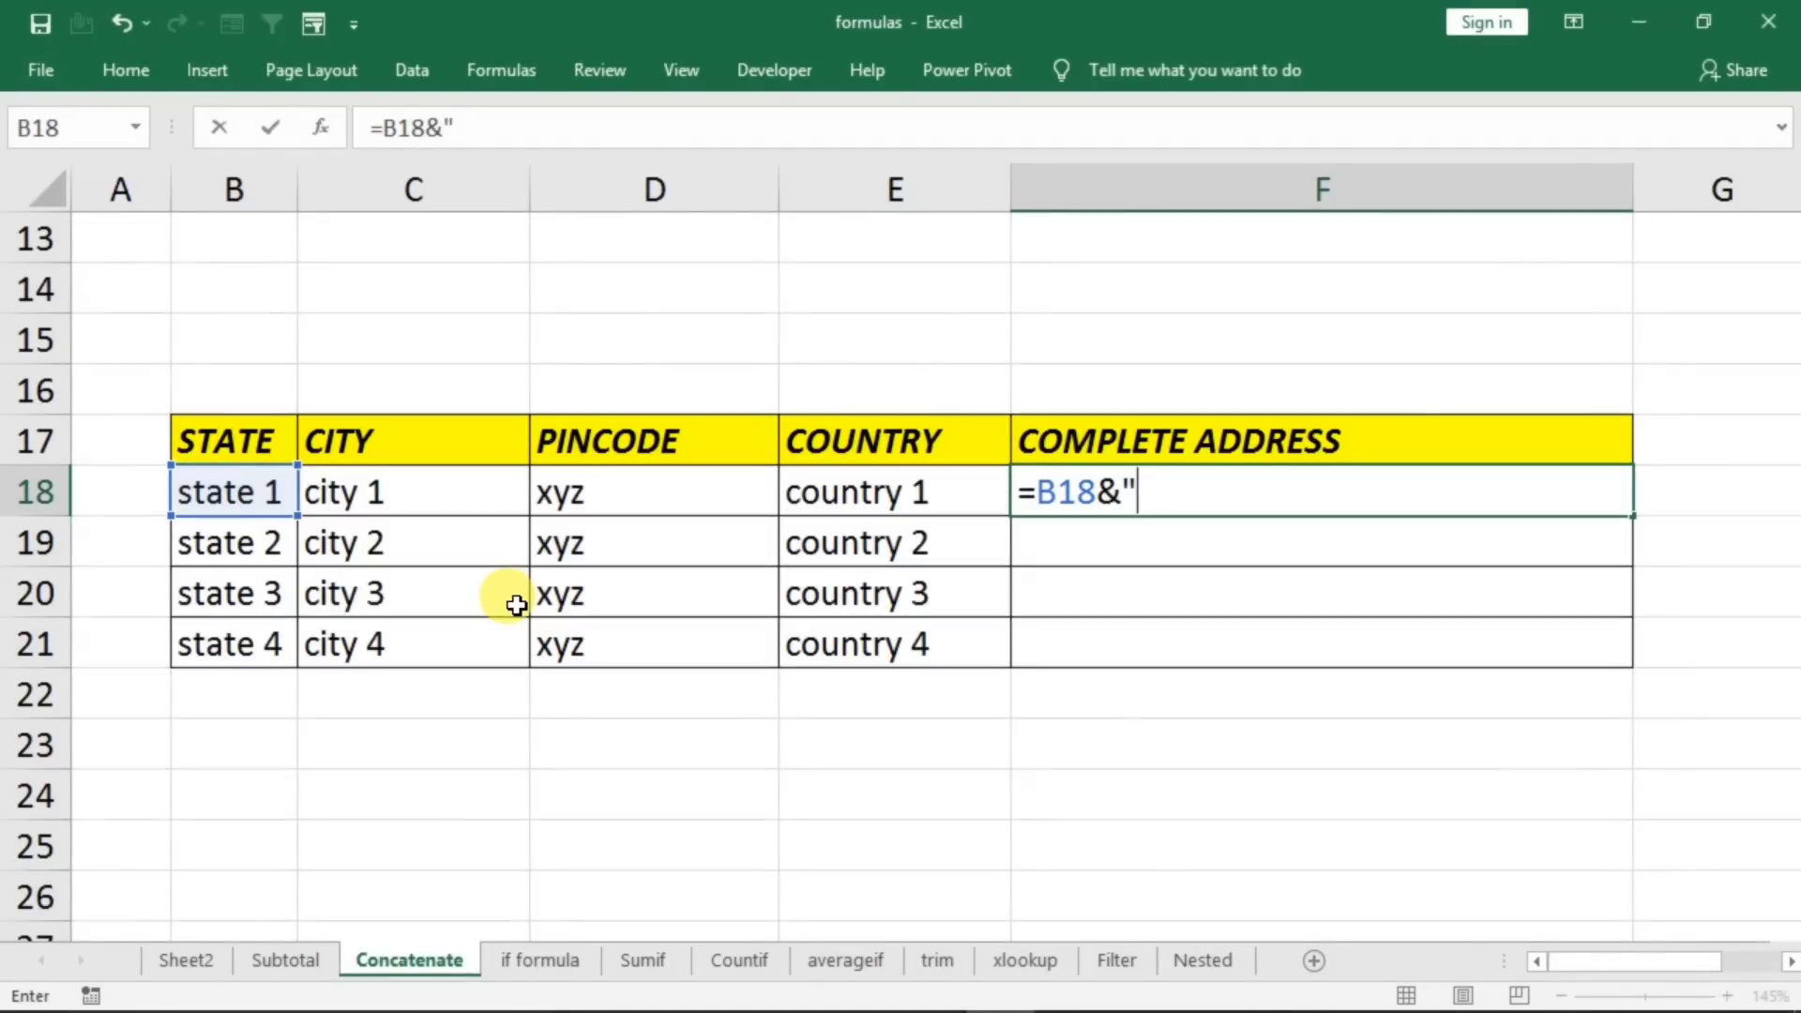
pyautogui.write('"&')
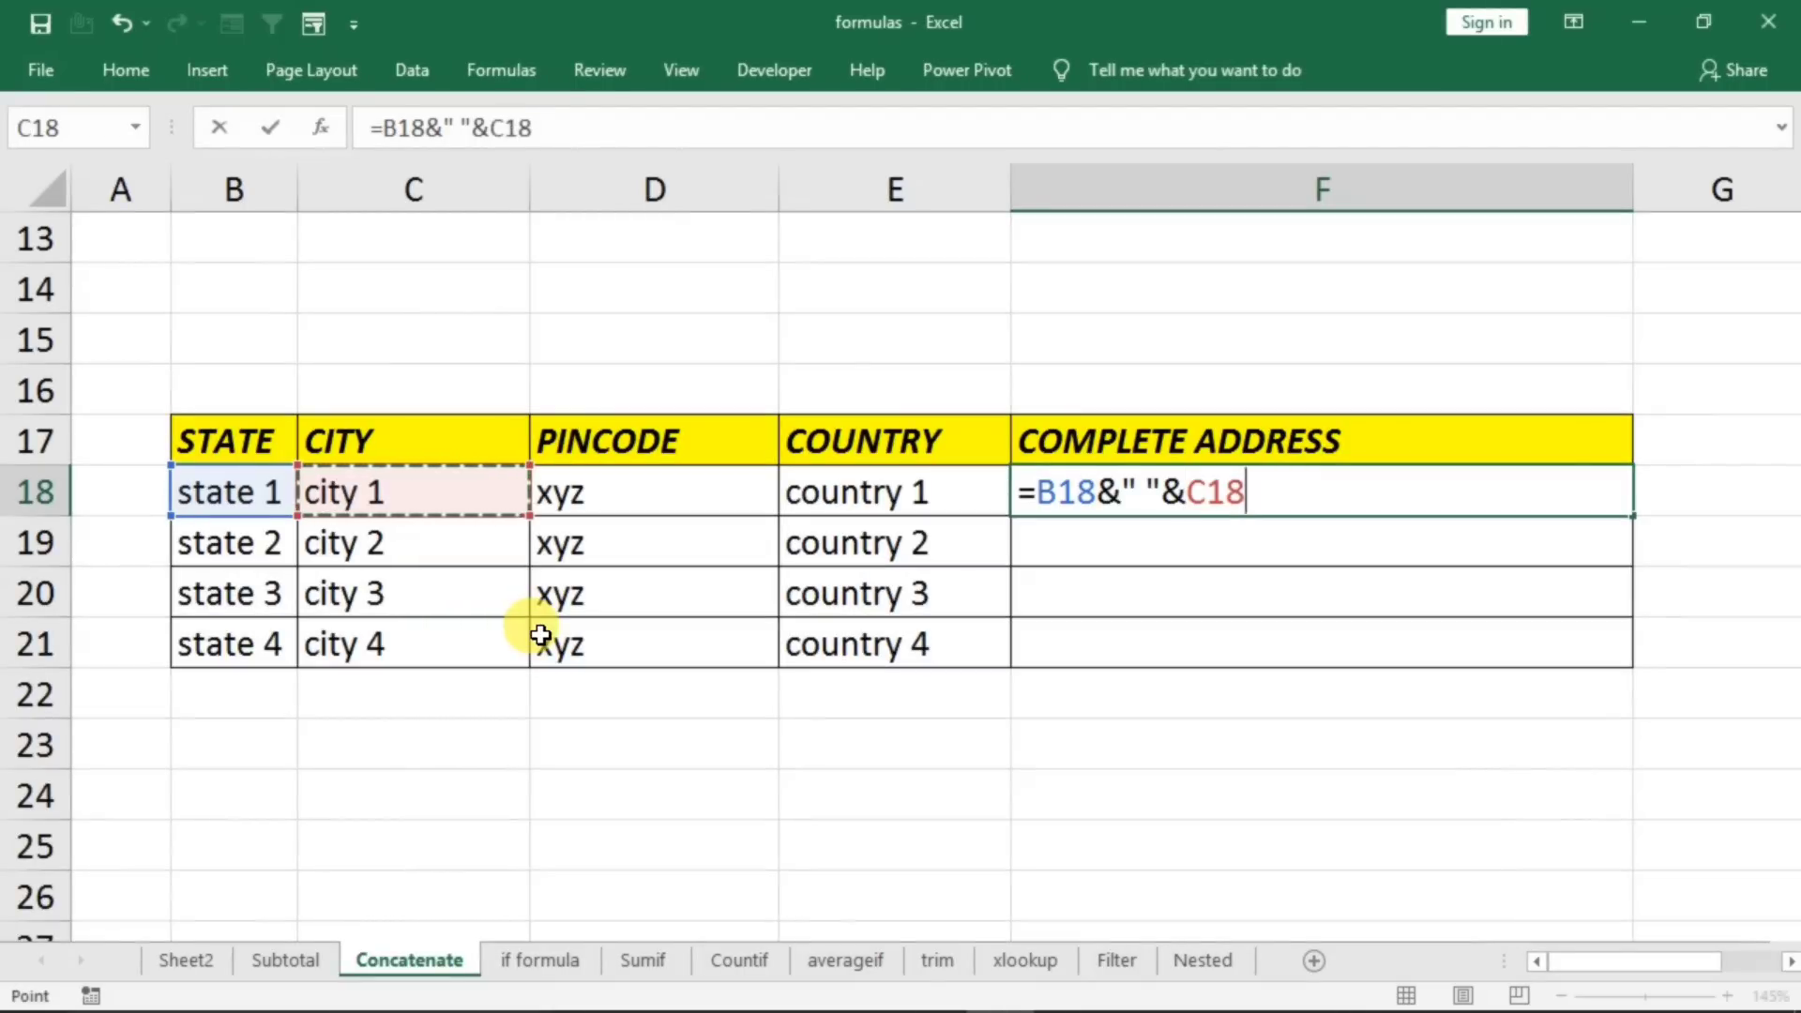
pyautogui.write('&')
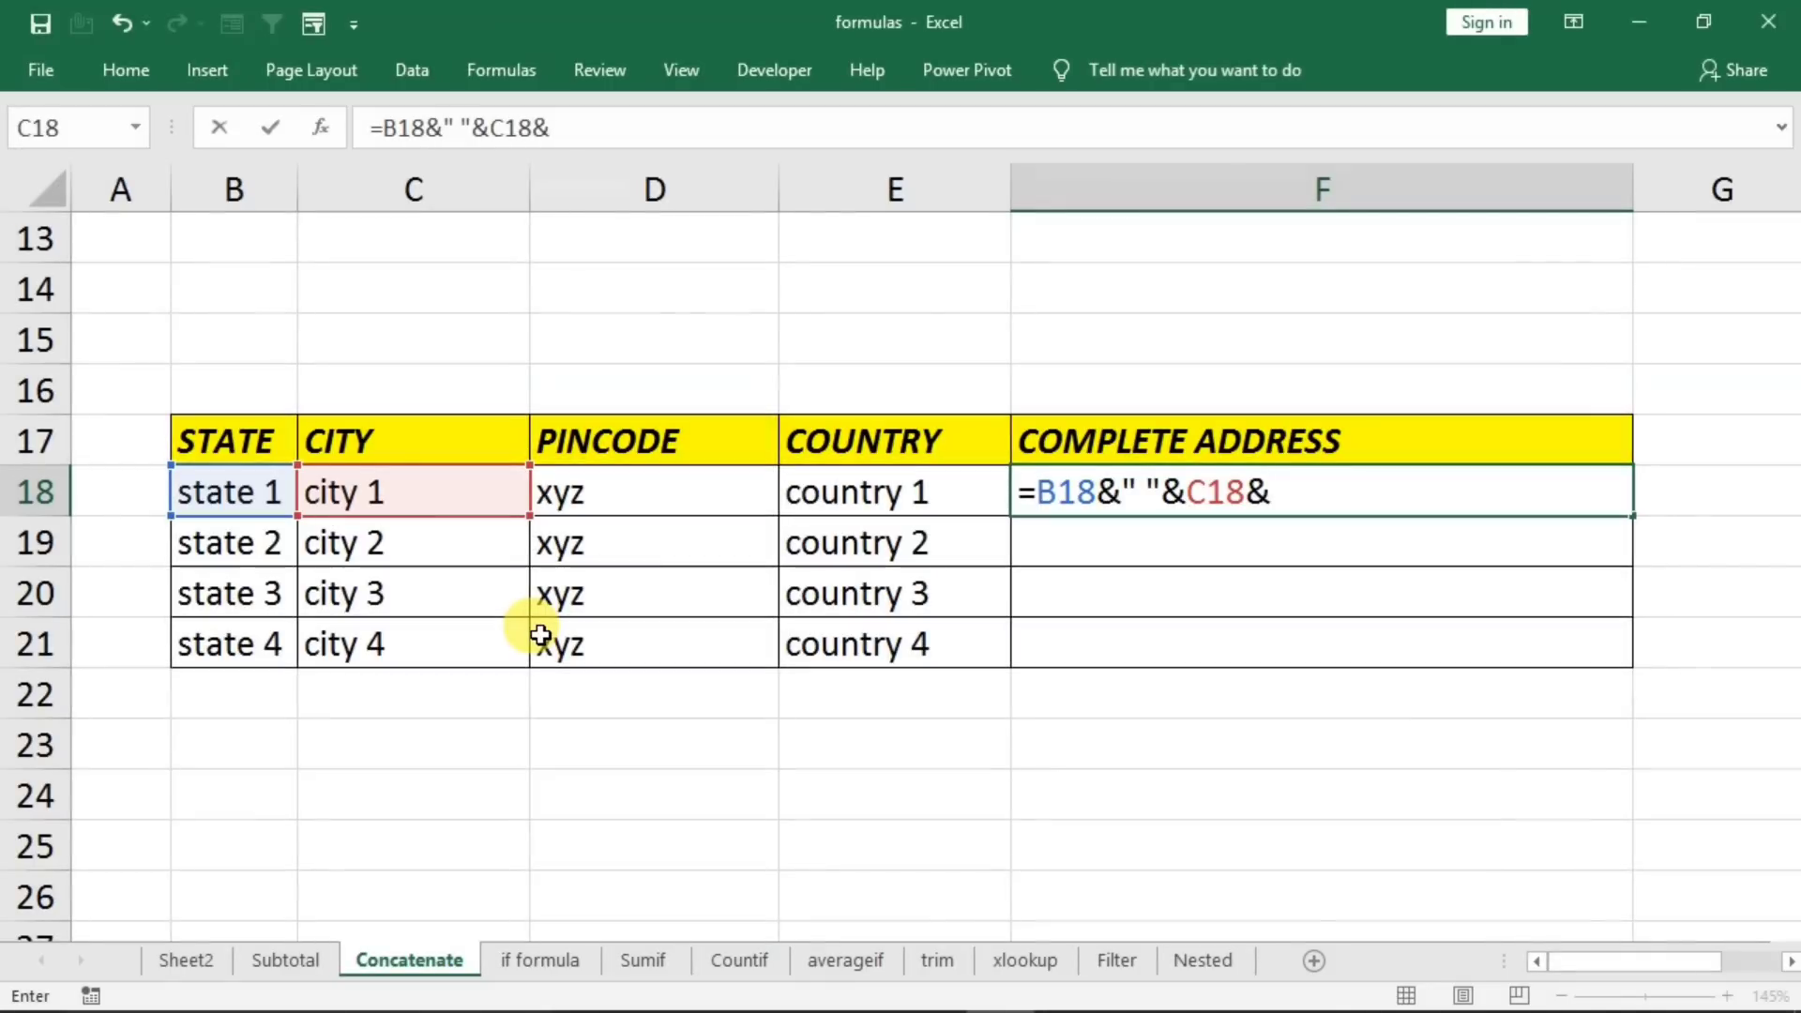
pyautogui.write('" "')
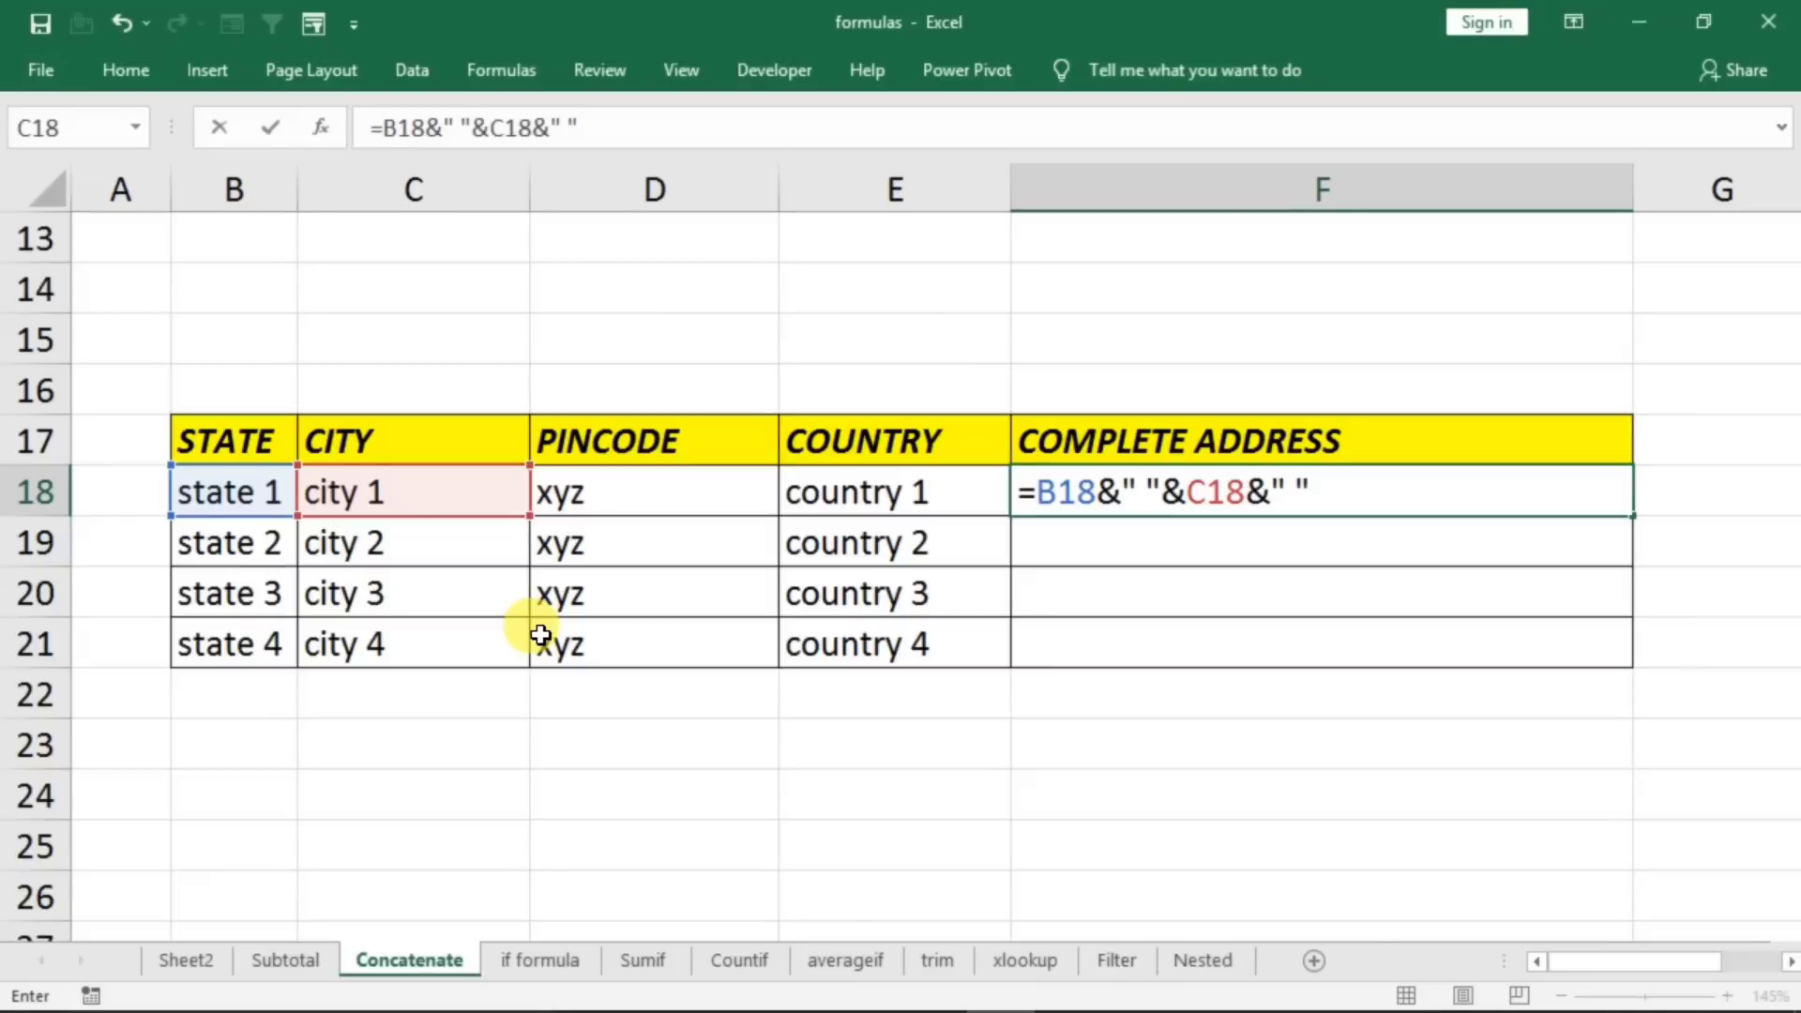
pyautogui.write('&')
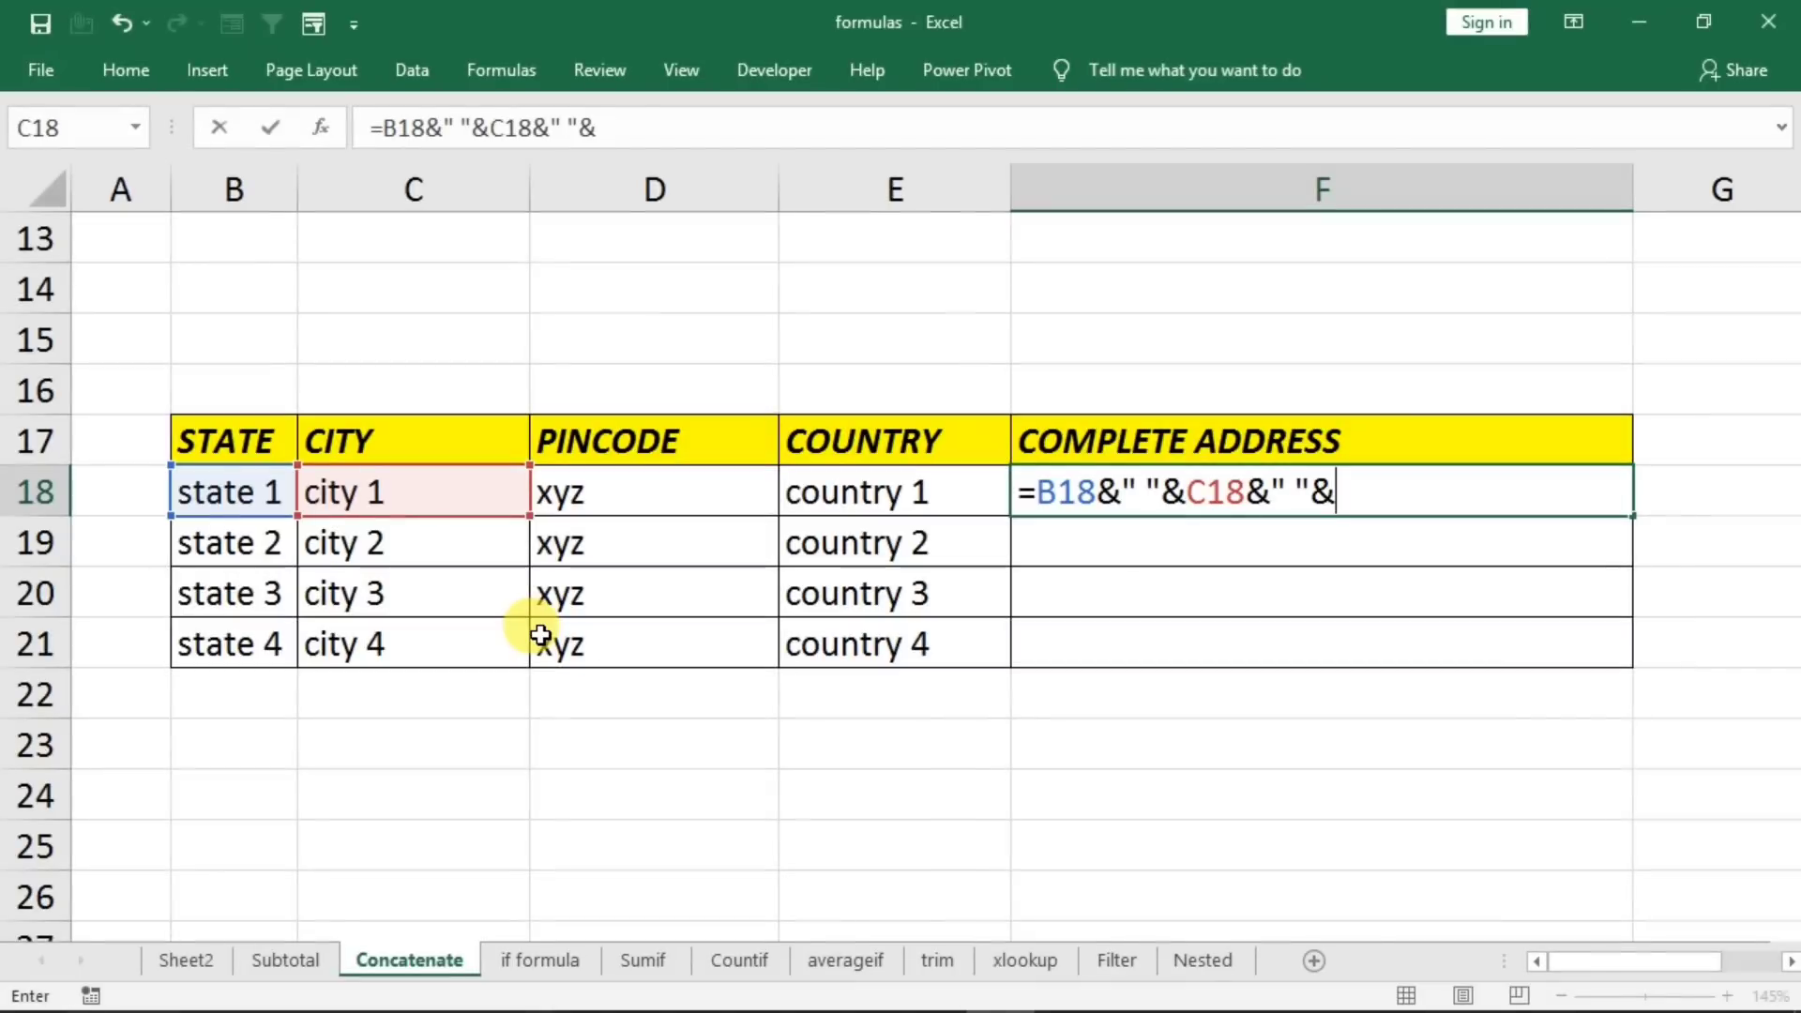
pyautogui.click(637, 498)
pyautogui.write('&" ')
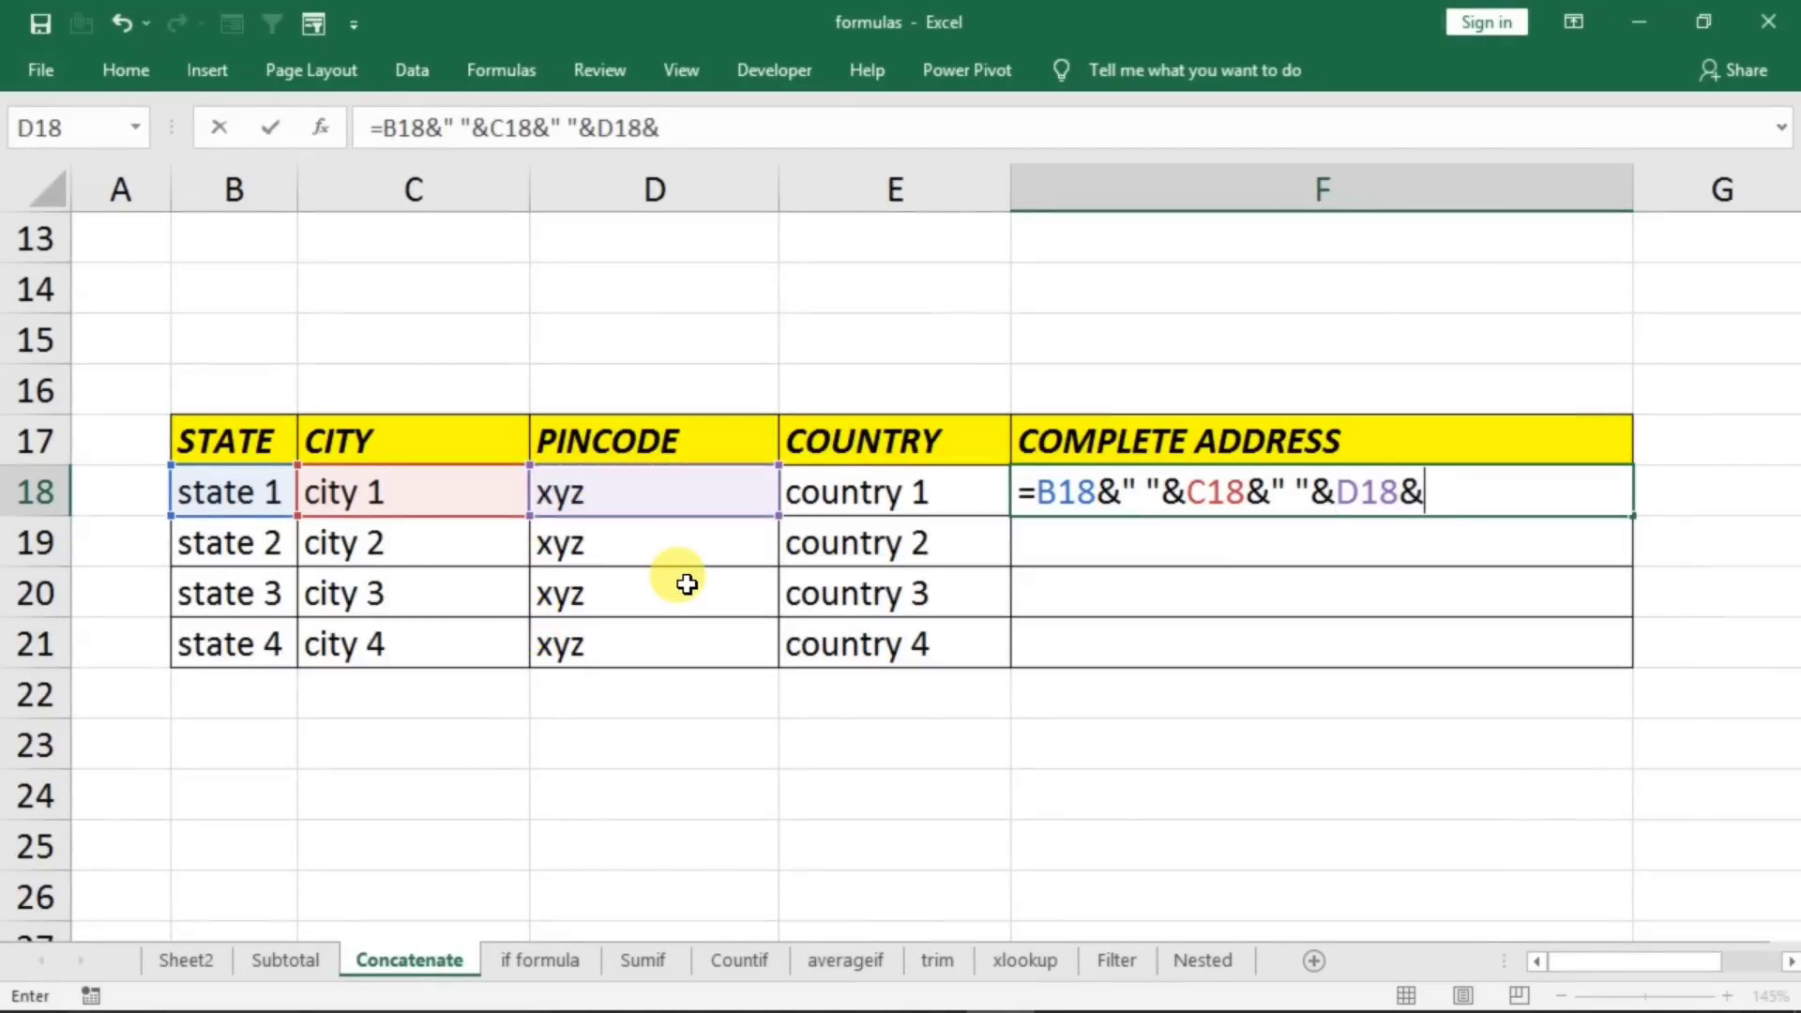
pyautogui.write('"&')
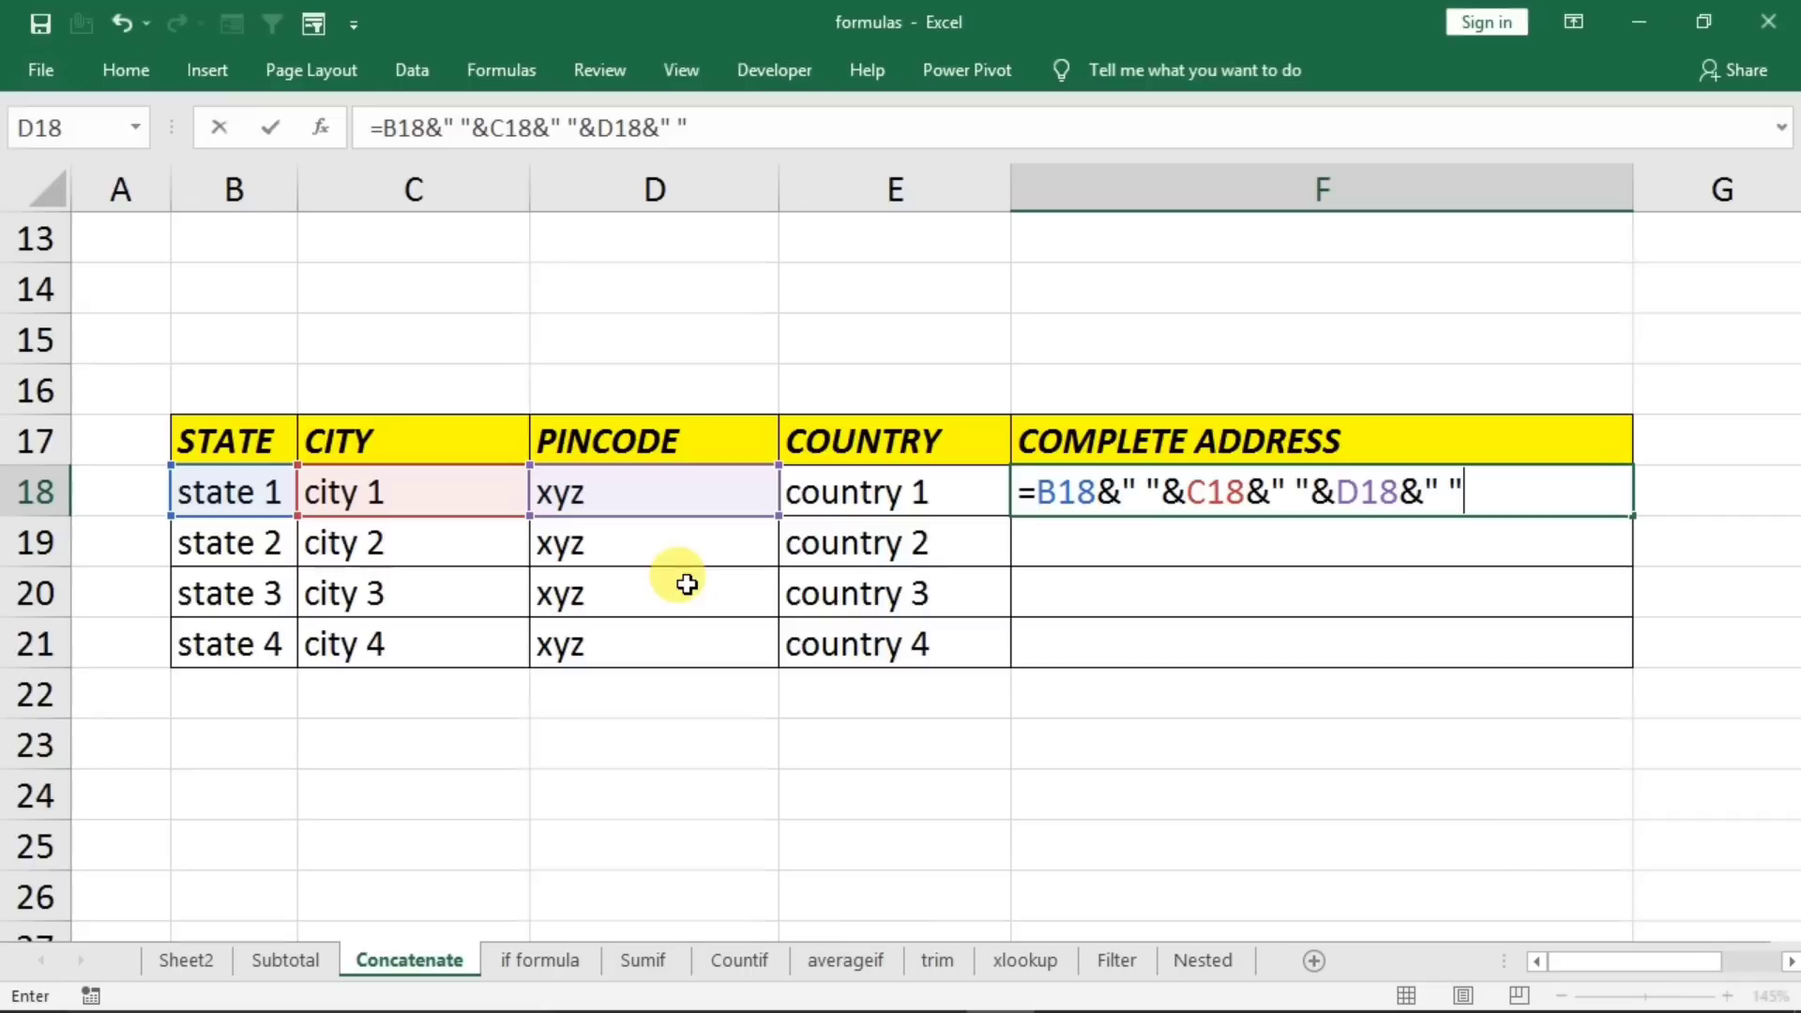
pyautogui.click(824, 499)
pyautogui.press('Return')
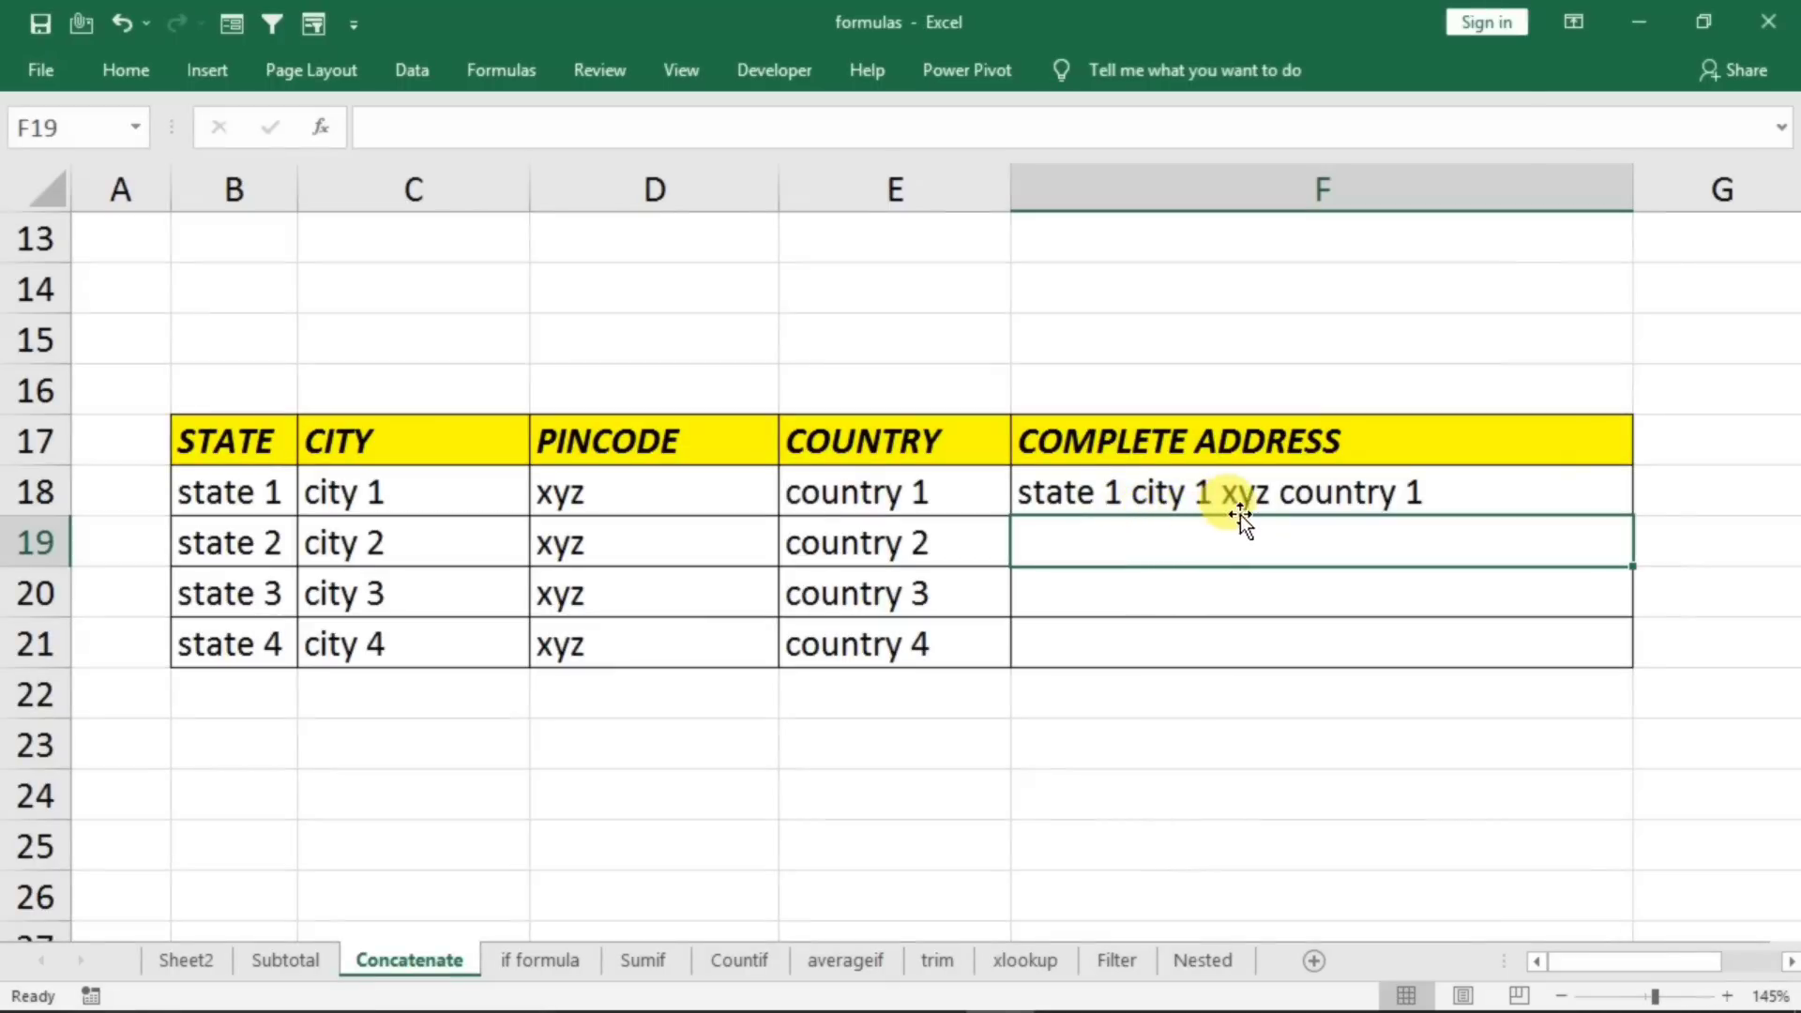
# - Fill the ampersand address formula from F18 down through F21
pyautogui.click(1520, 502)
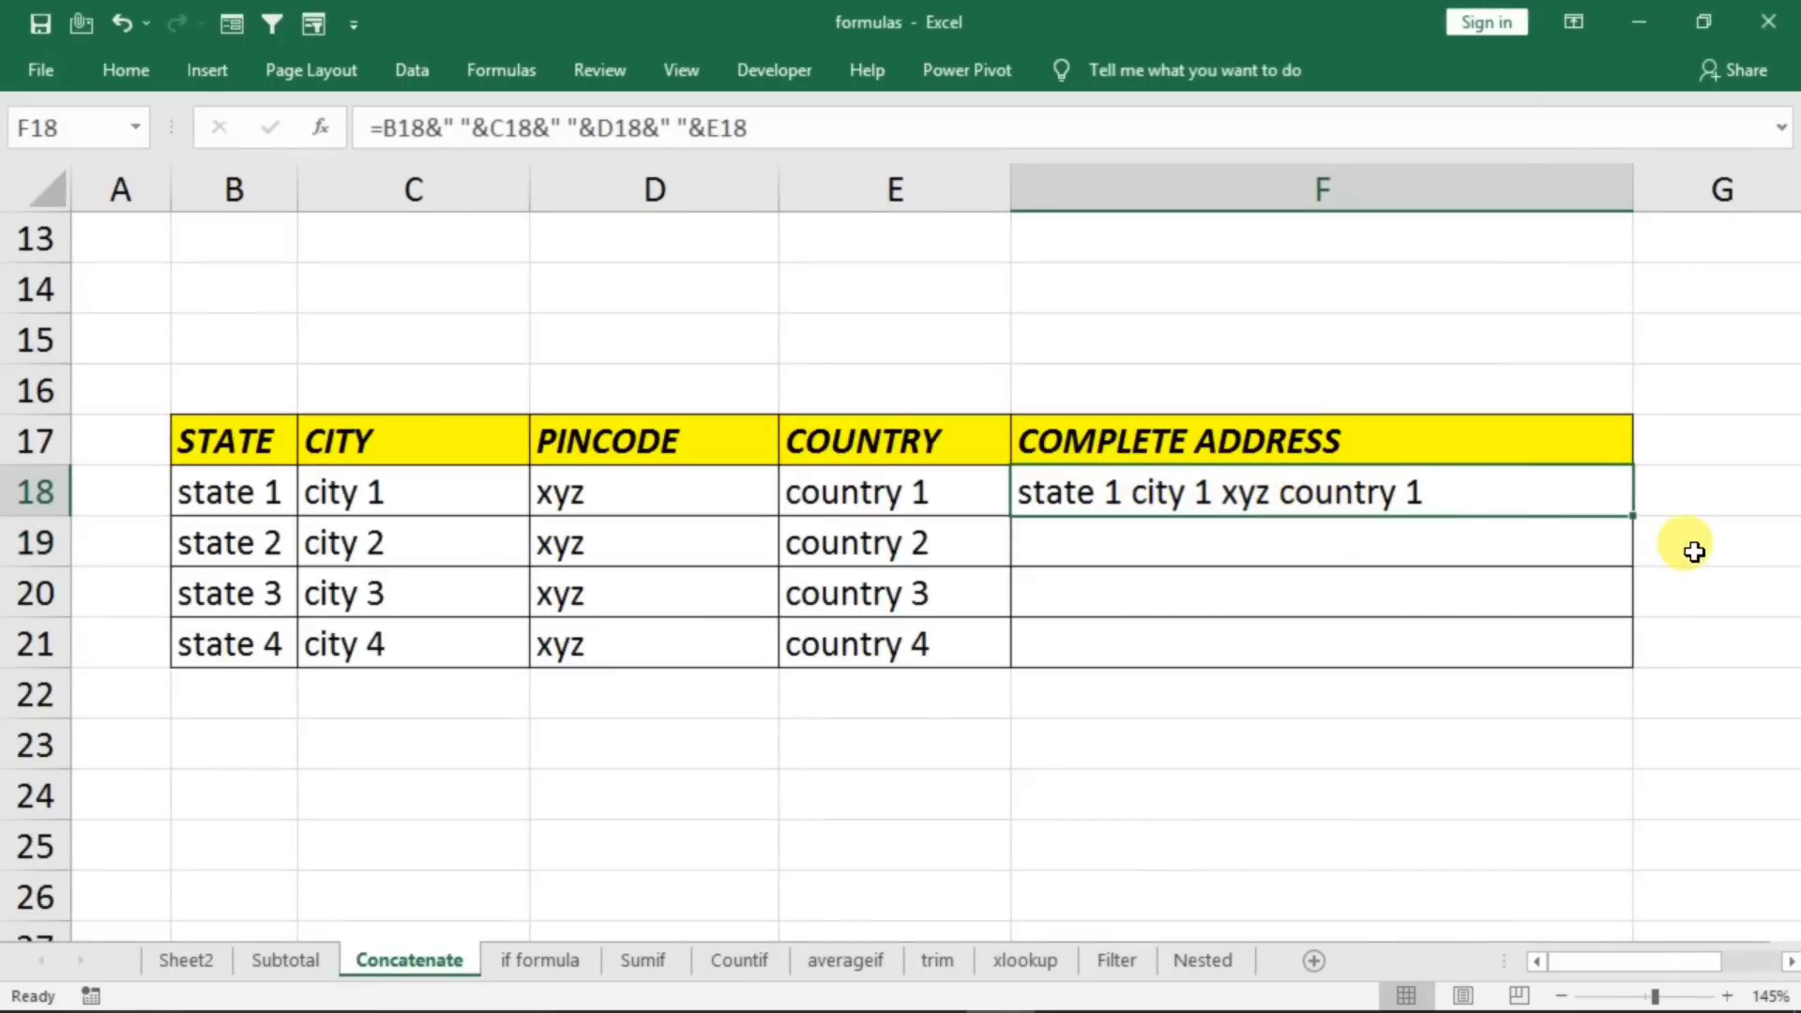
pyautogui.moveTo(1638, 514); pyautogui.dragTo(1620, 647)
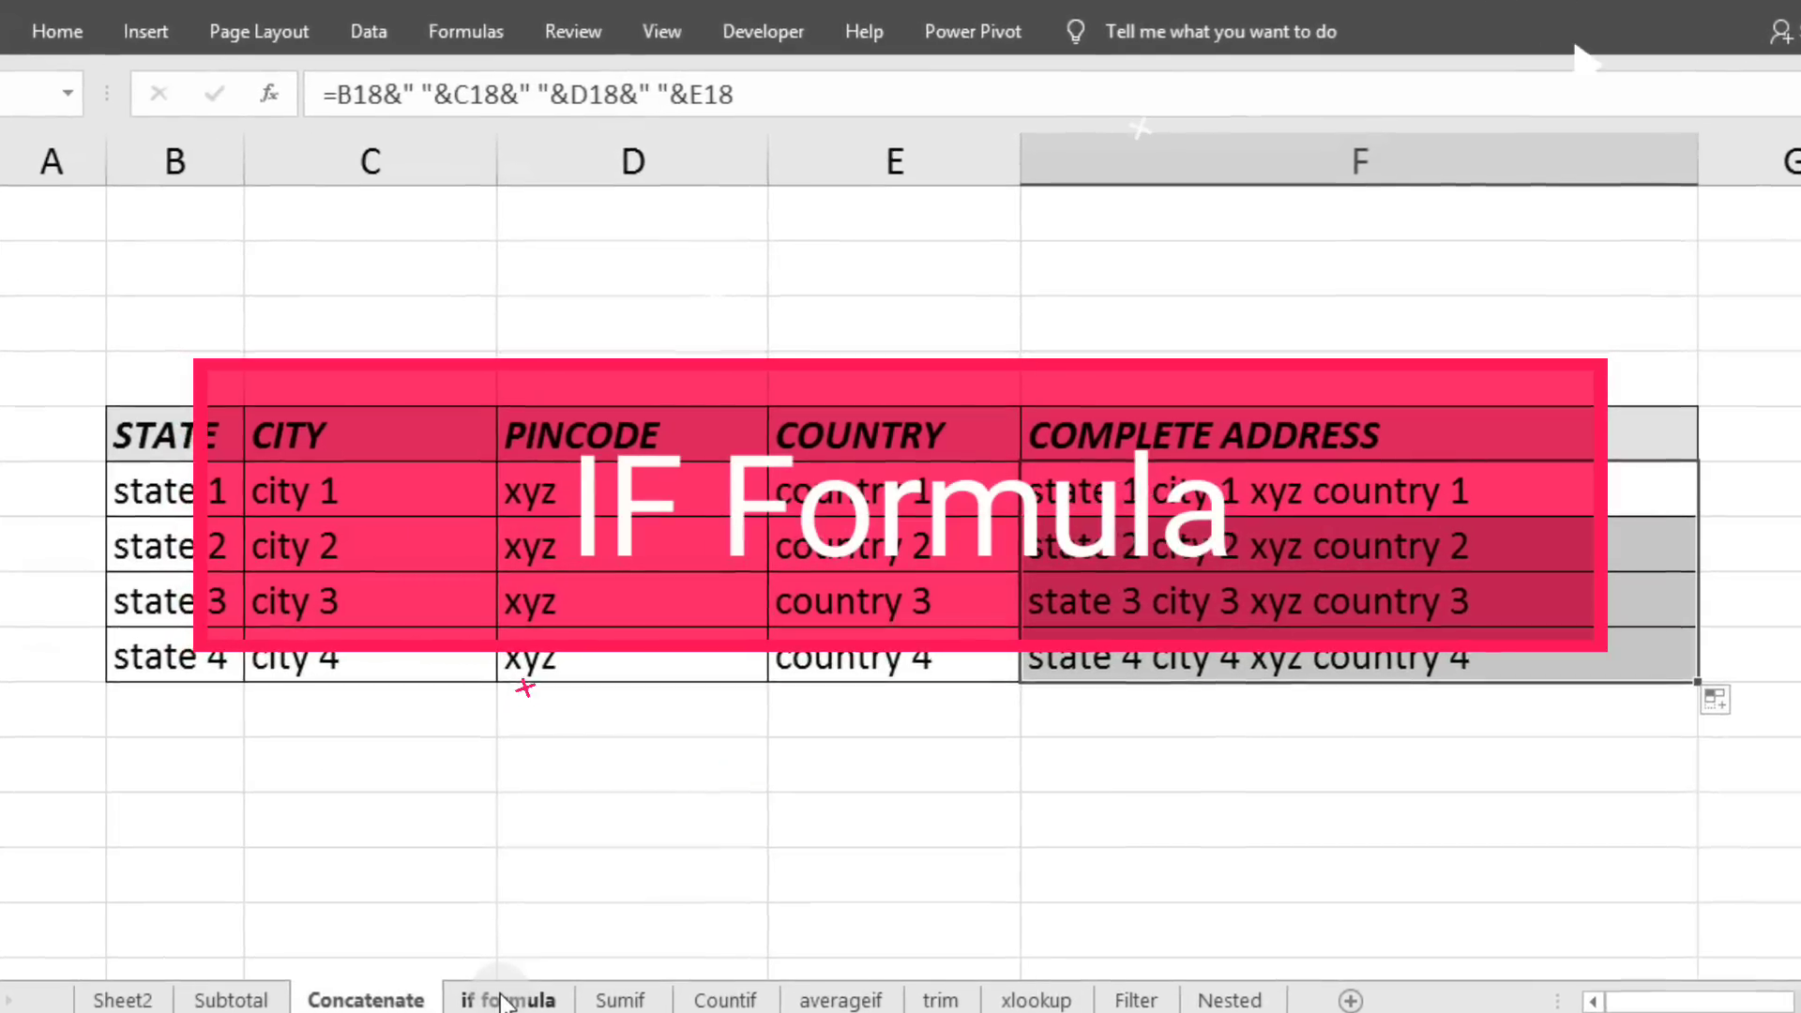
# - Open the if formula sheet and review the marks in B5:B9
pyautogui.click(512, 983)
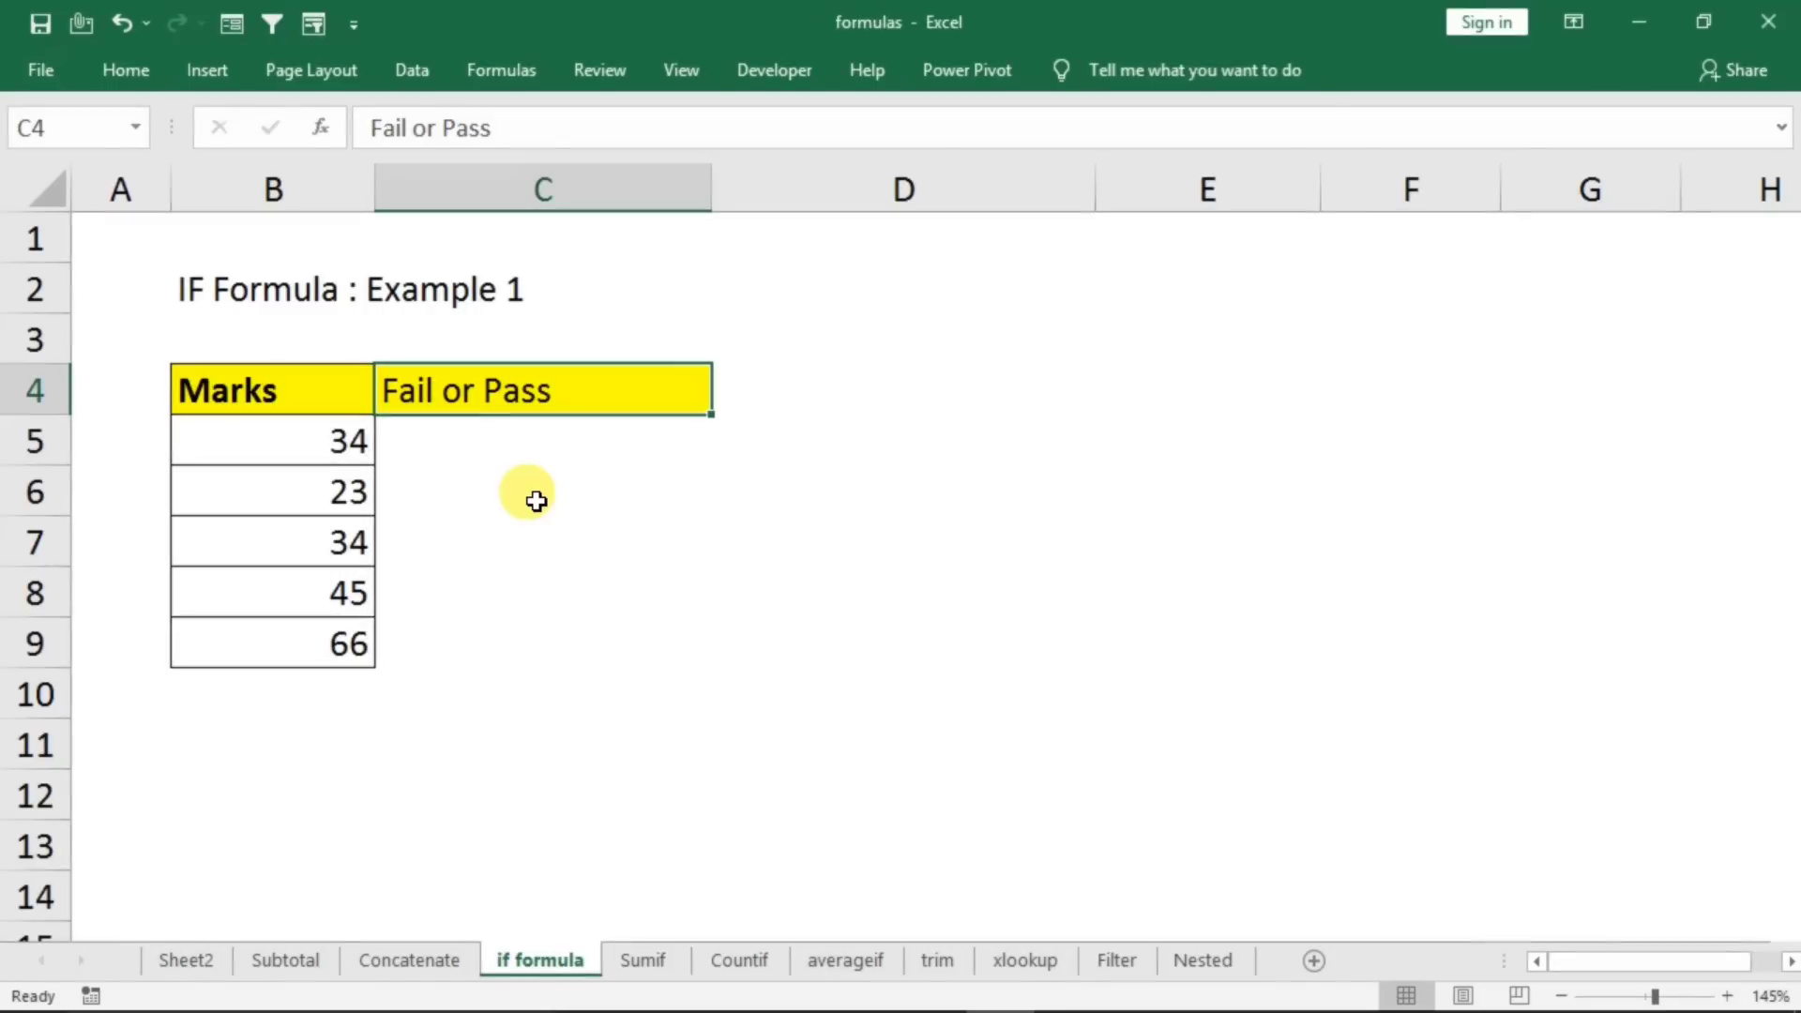
pyautogui.moveTo(334, 458); pyautogui.dragTo(278, 632)
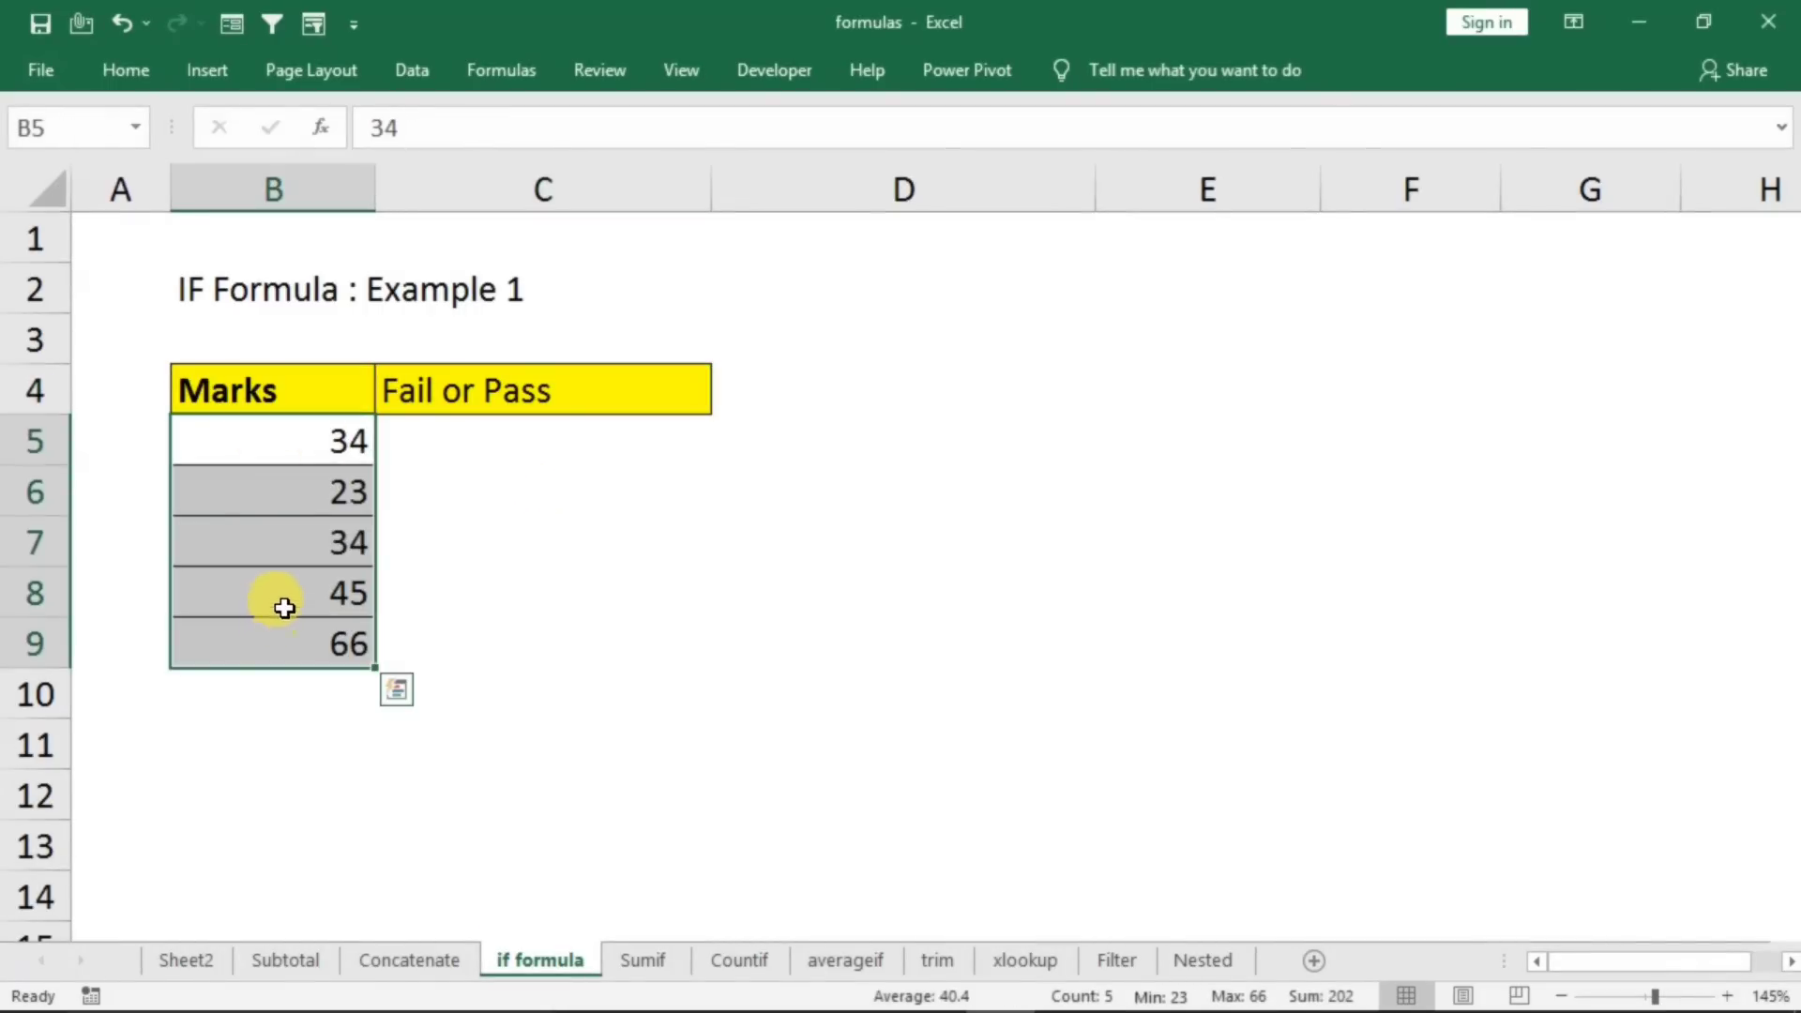
pyautogui.click(420, 444)
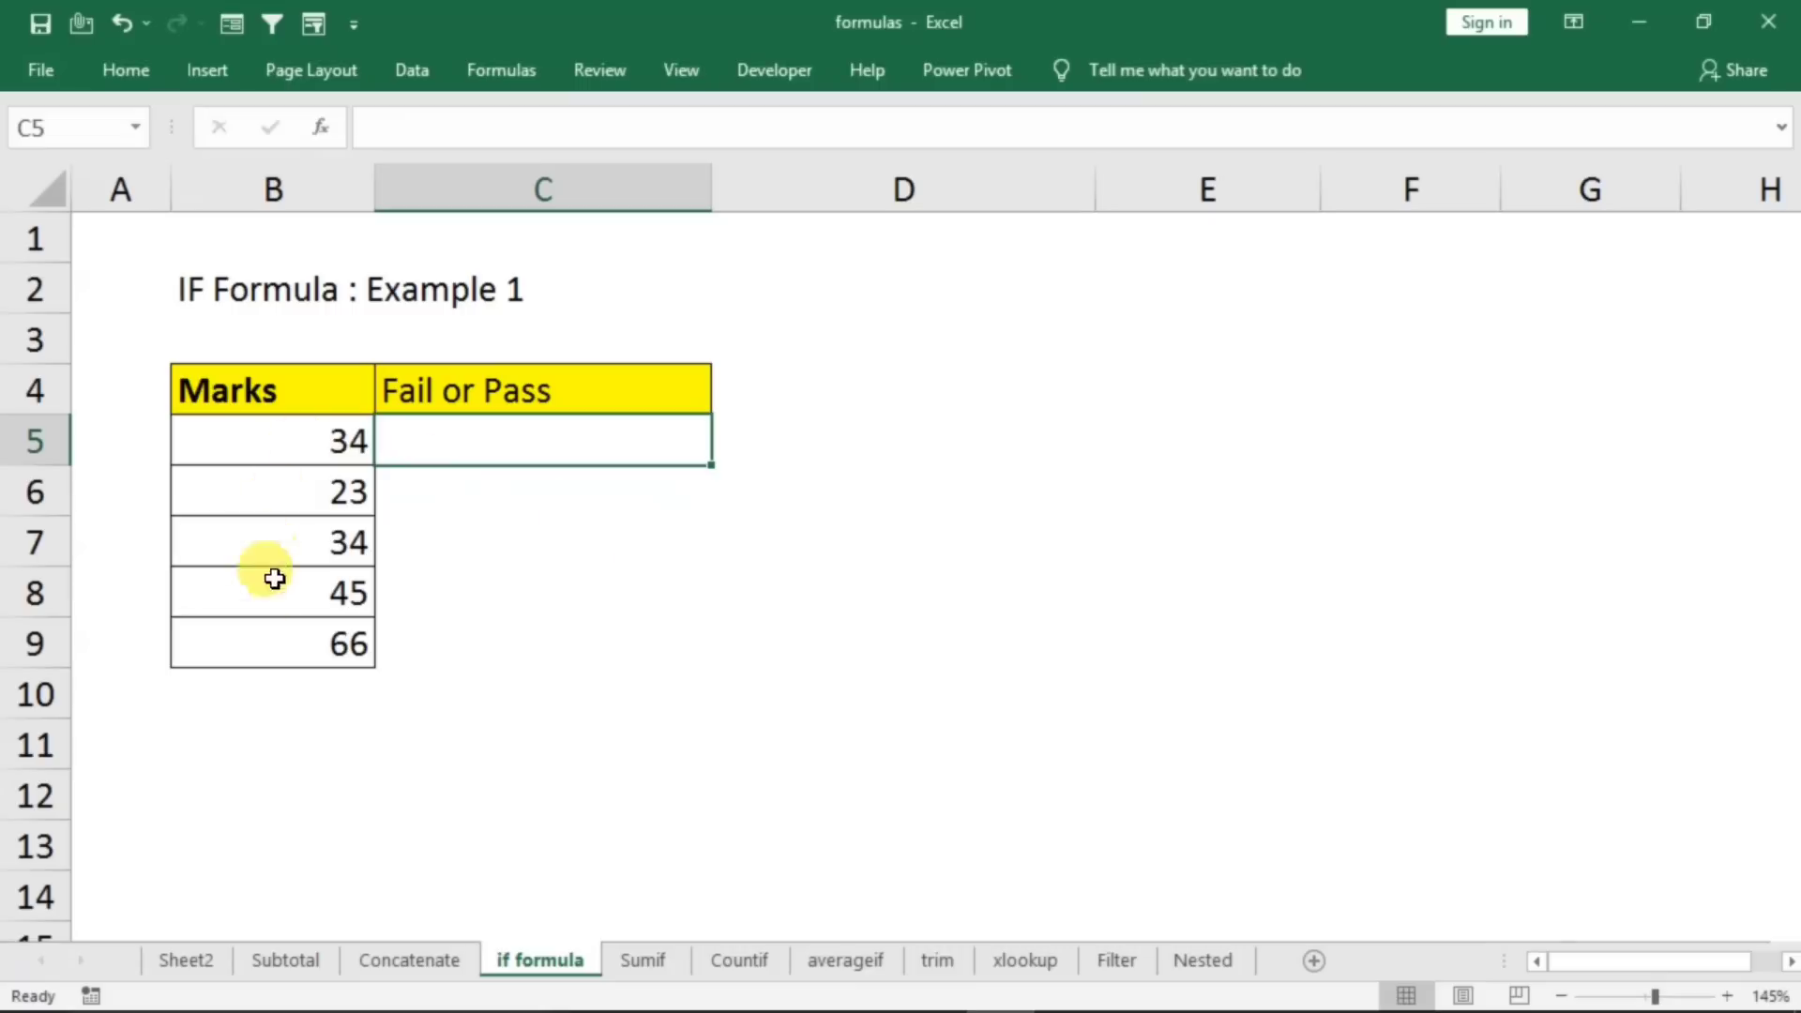
pyautogui.click(301, 447)
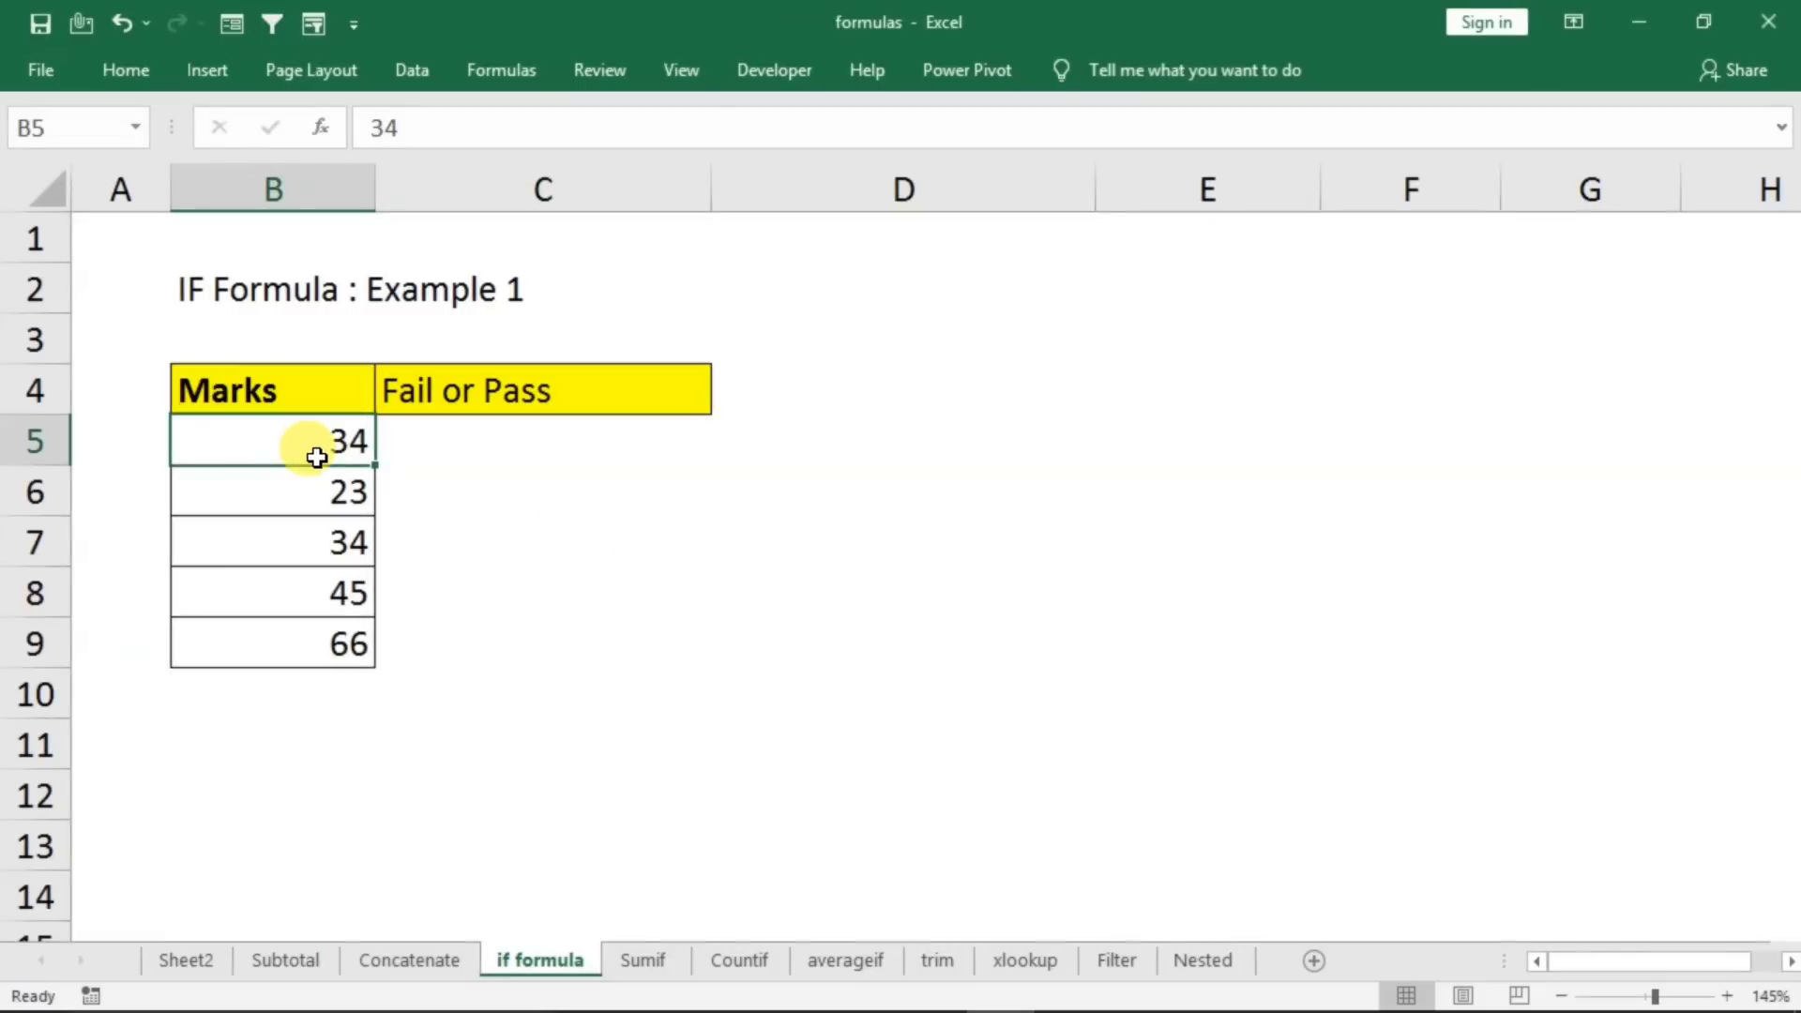
# - Enter =IF(B5<40,"Fail","Pass") in C5 to grade the first mark
pyautogui.click(447, 441)
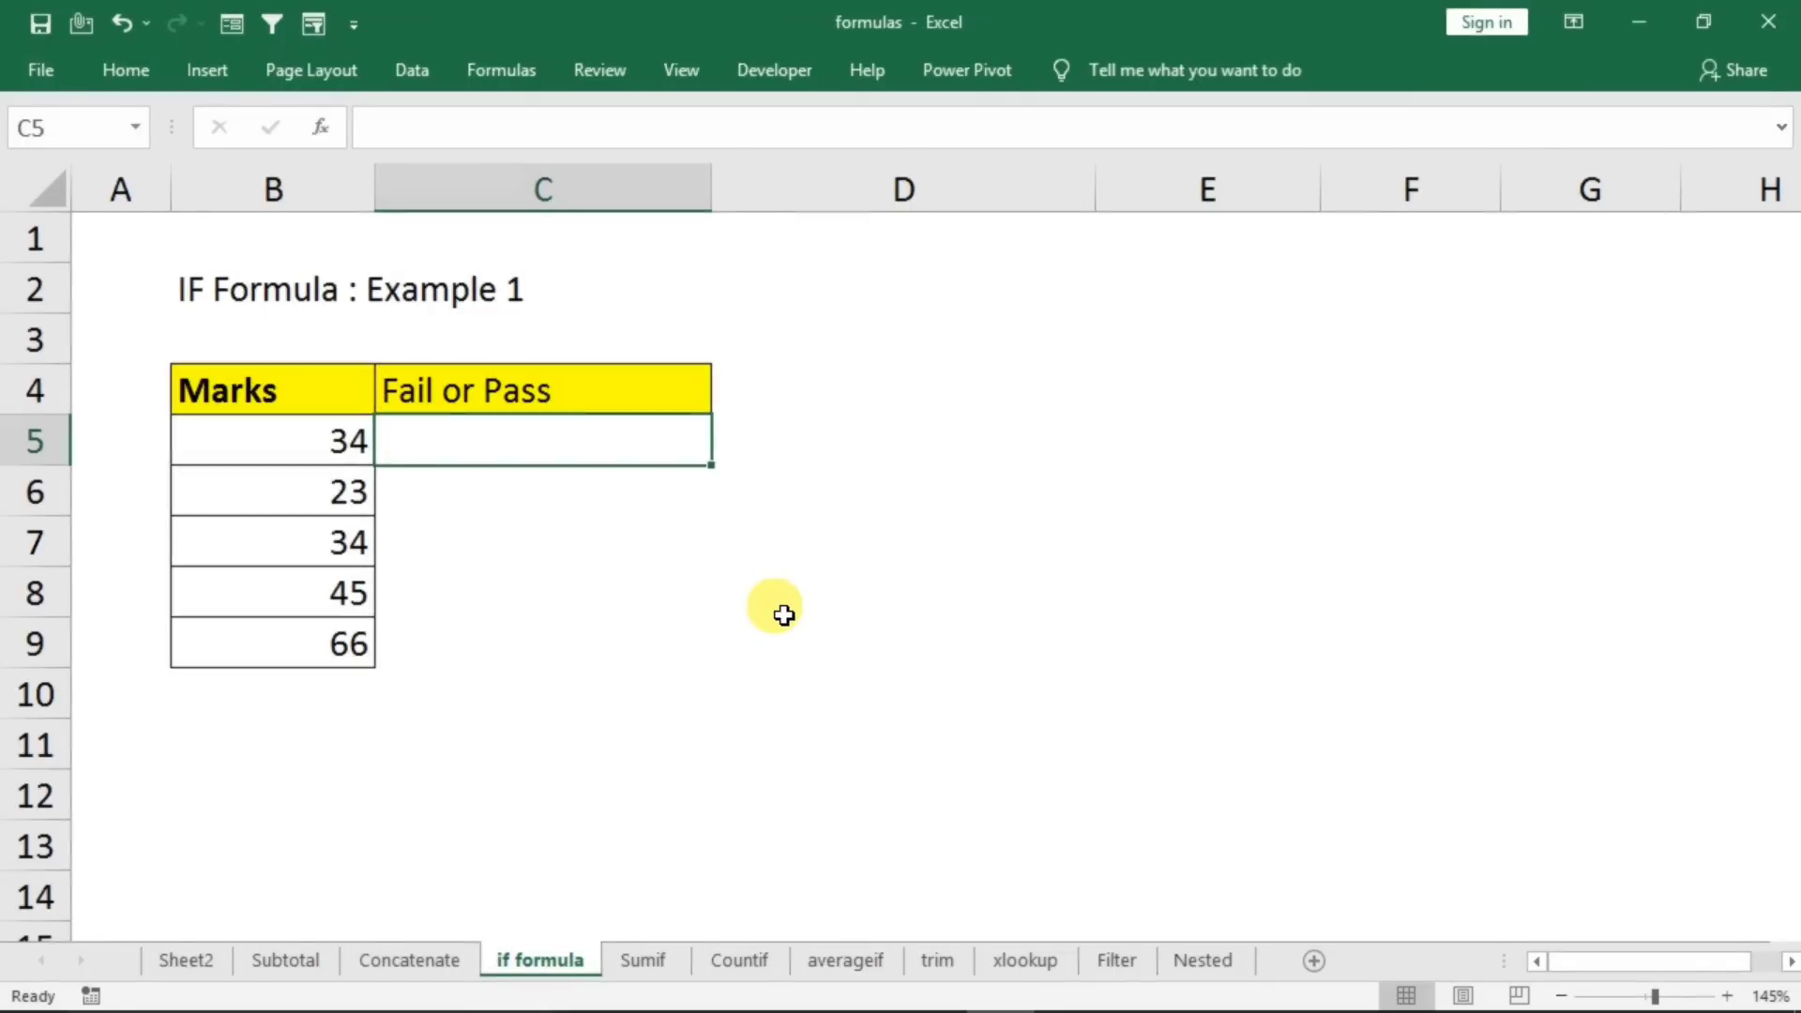
pyautogui.write('=')
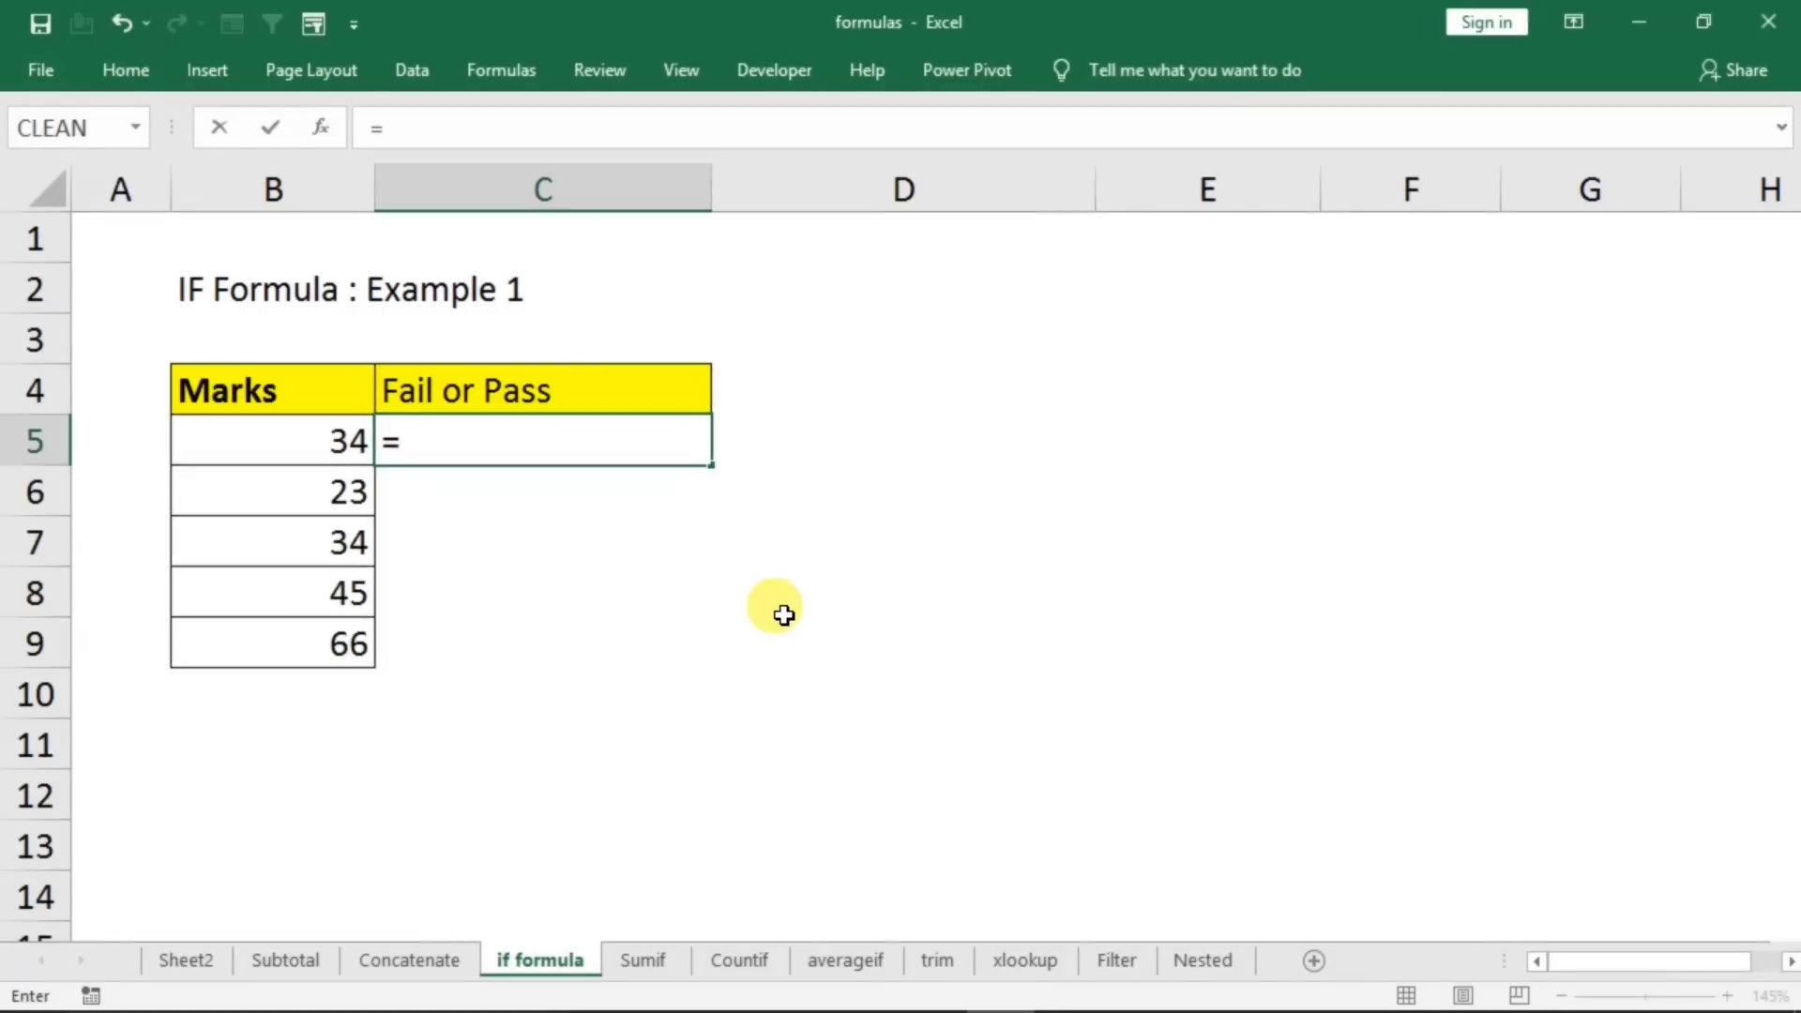
pyautogui.write('if')
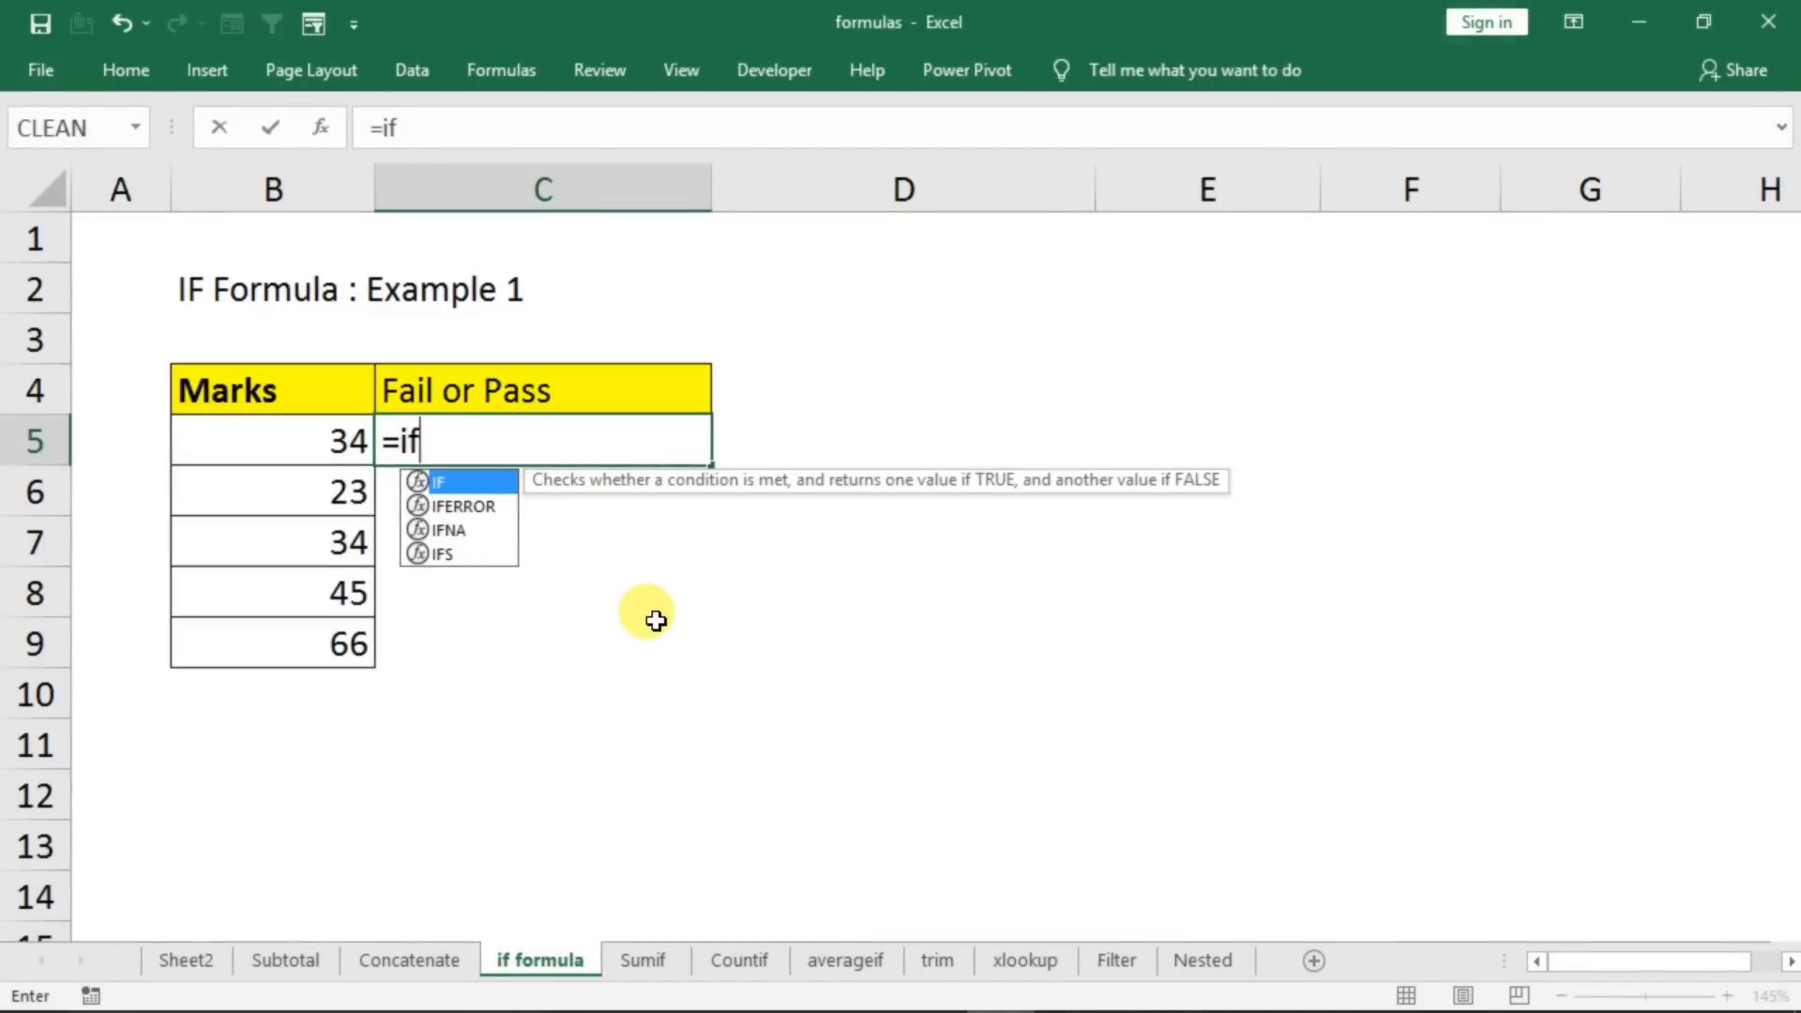
pyautogui.write('(')
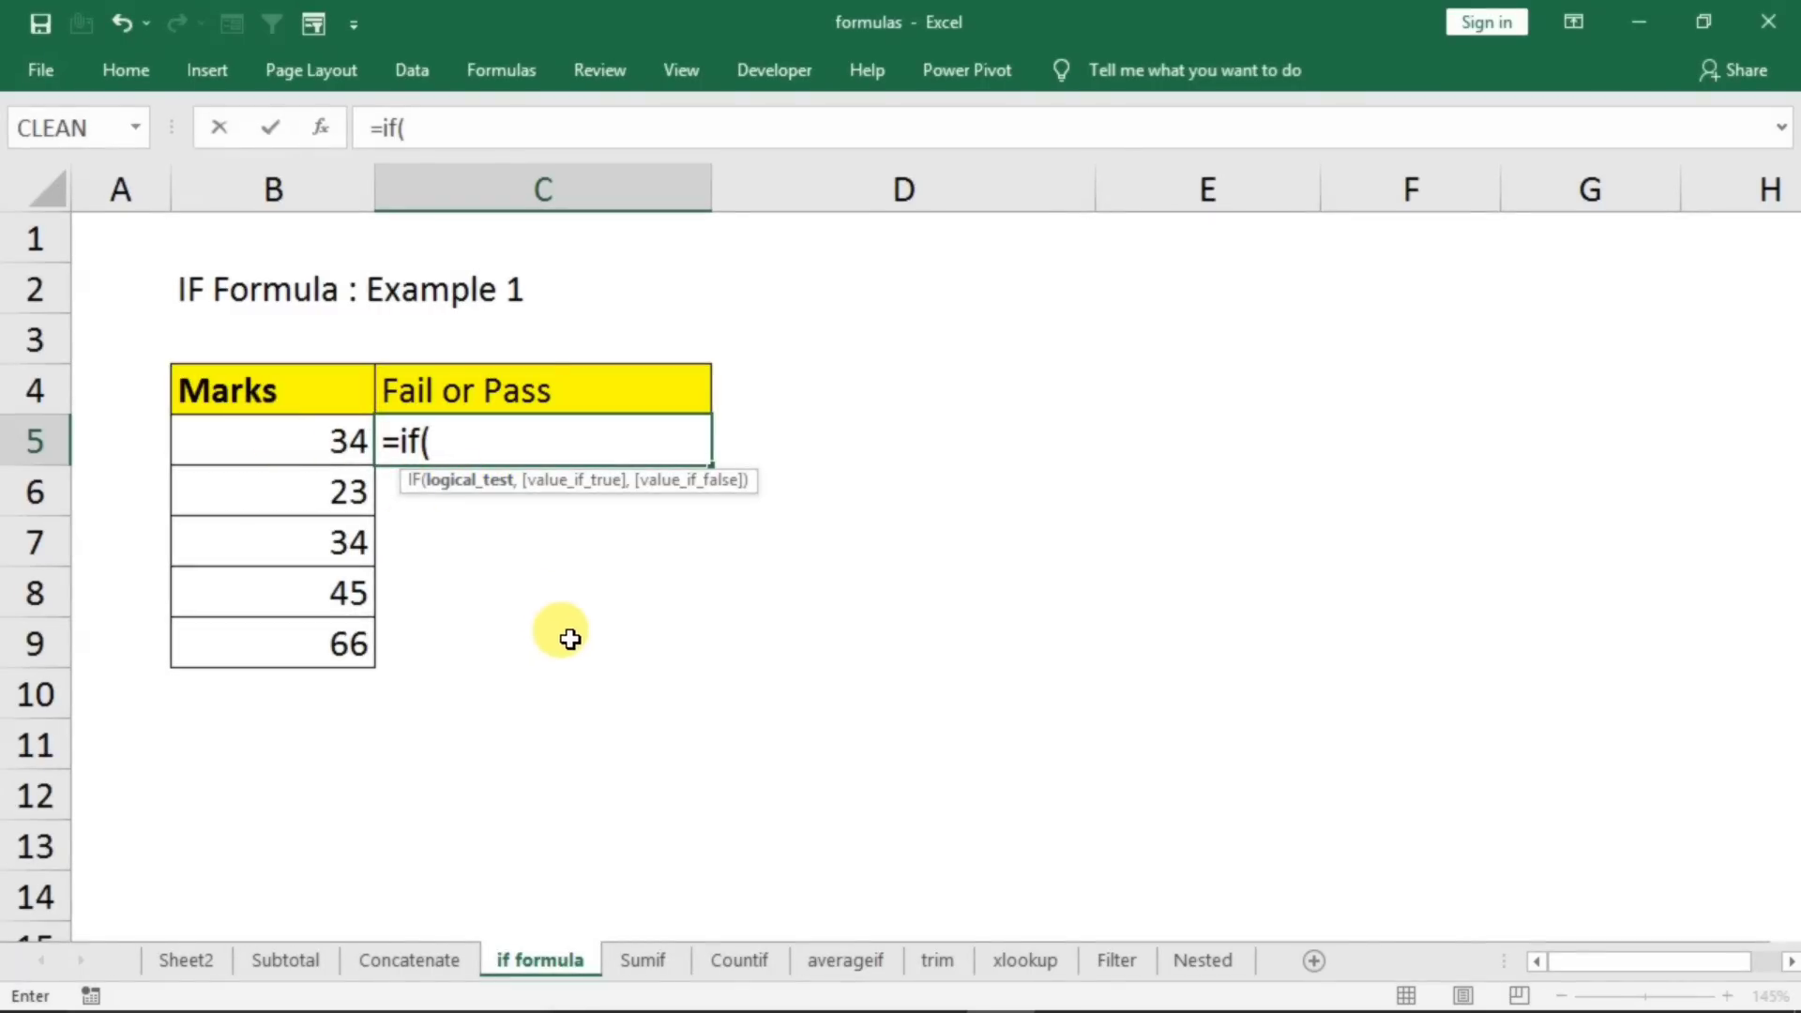
pyautogui.click(280, 445)
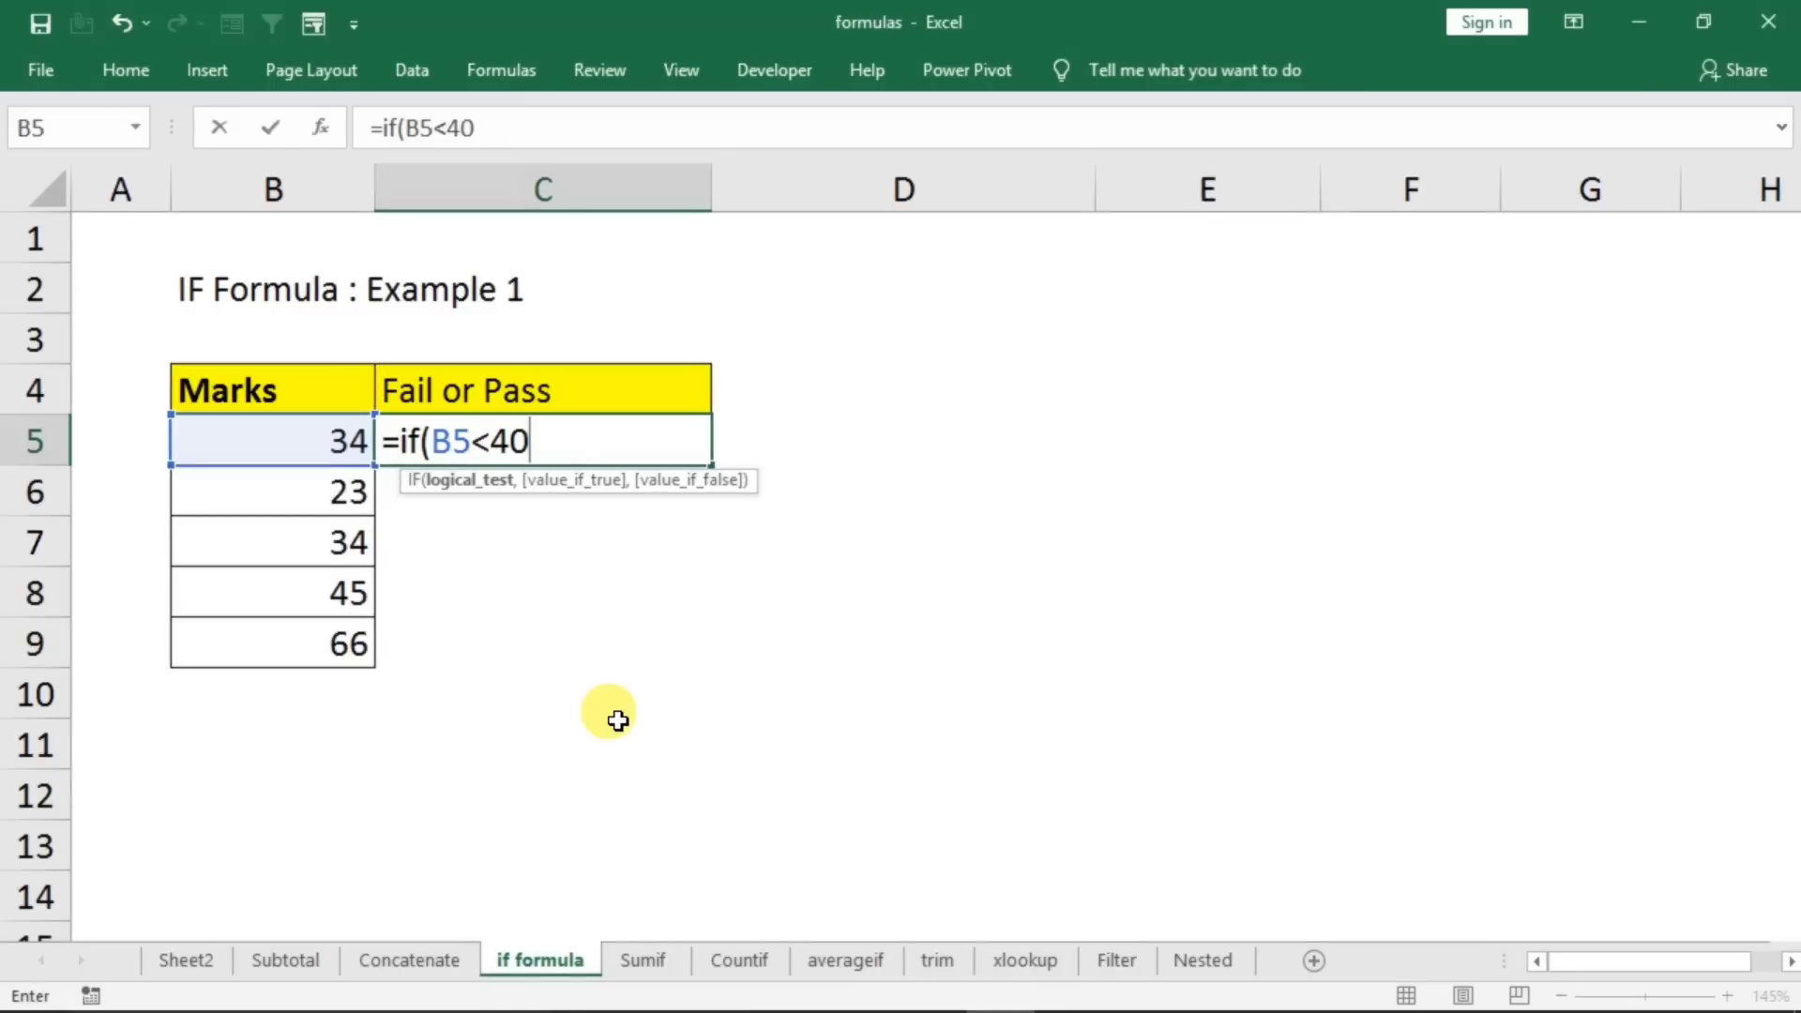
pyautogui.write('<40,')
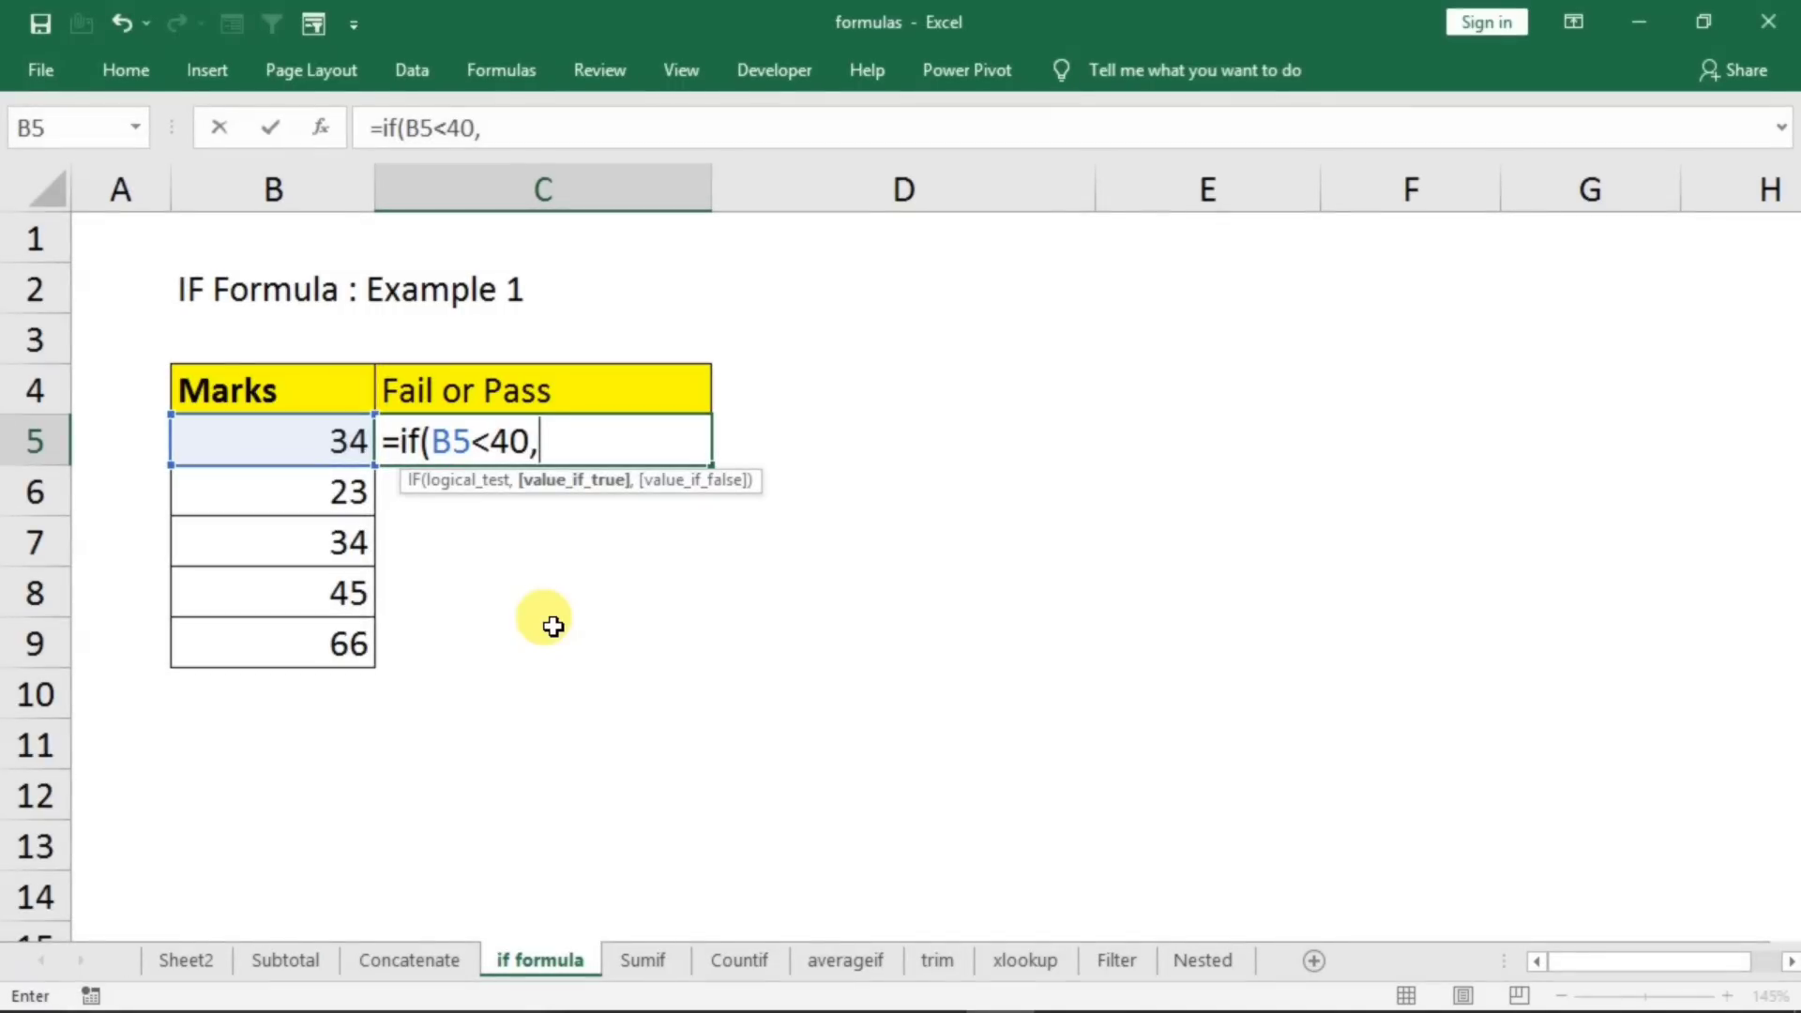
pyautogui.write('"Fa')
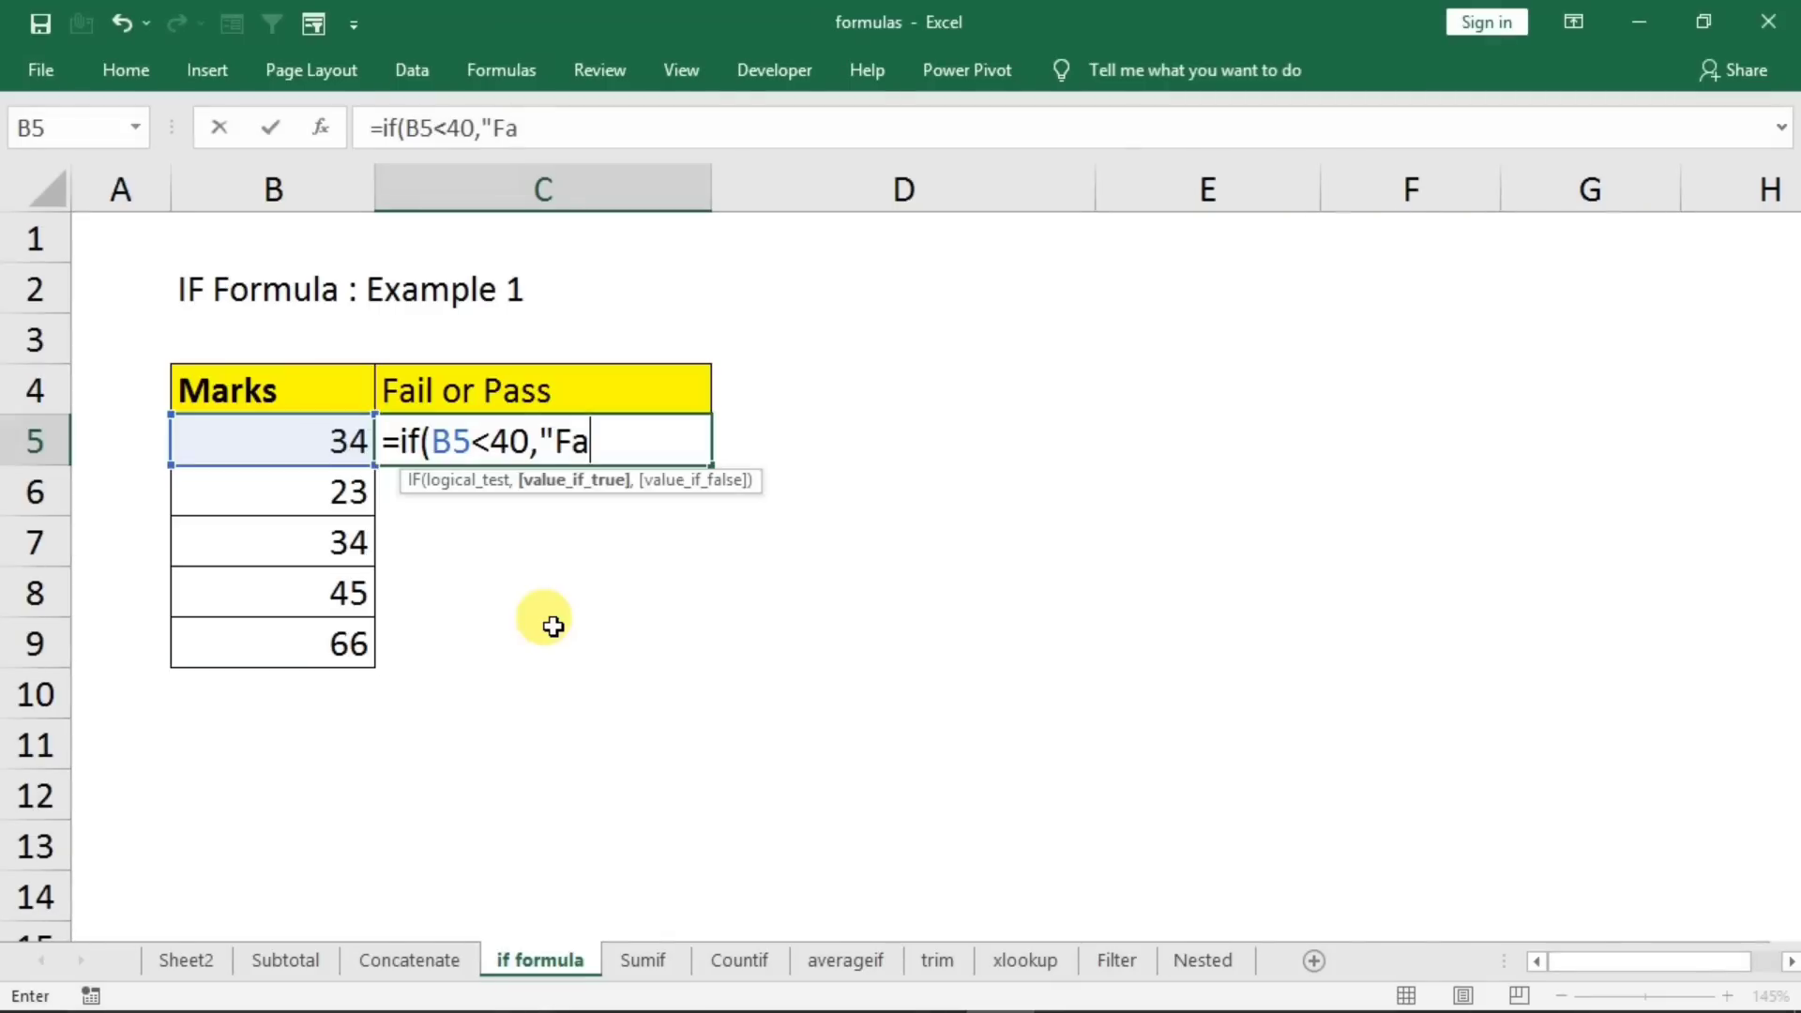
pyautogui.write('il",')
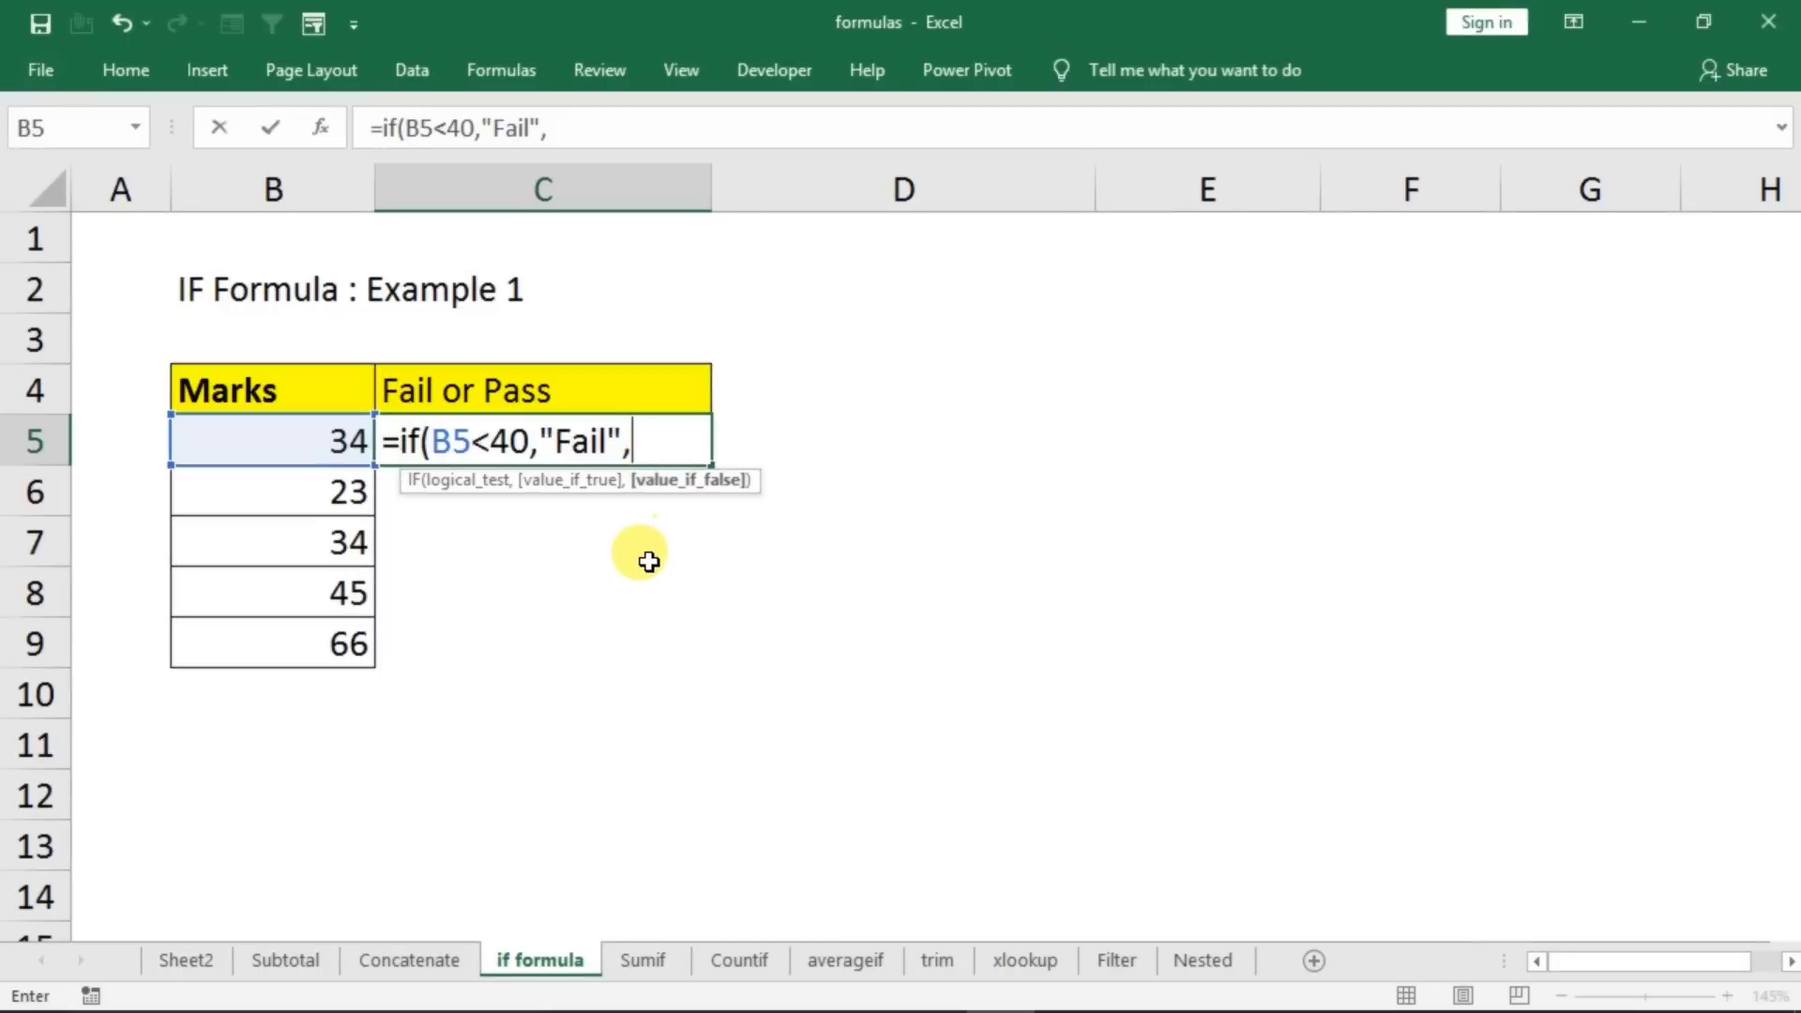
pyautogui.write('"')
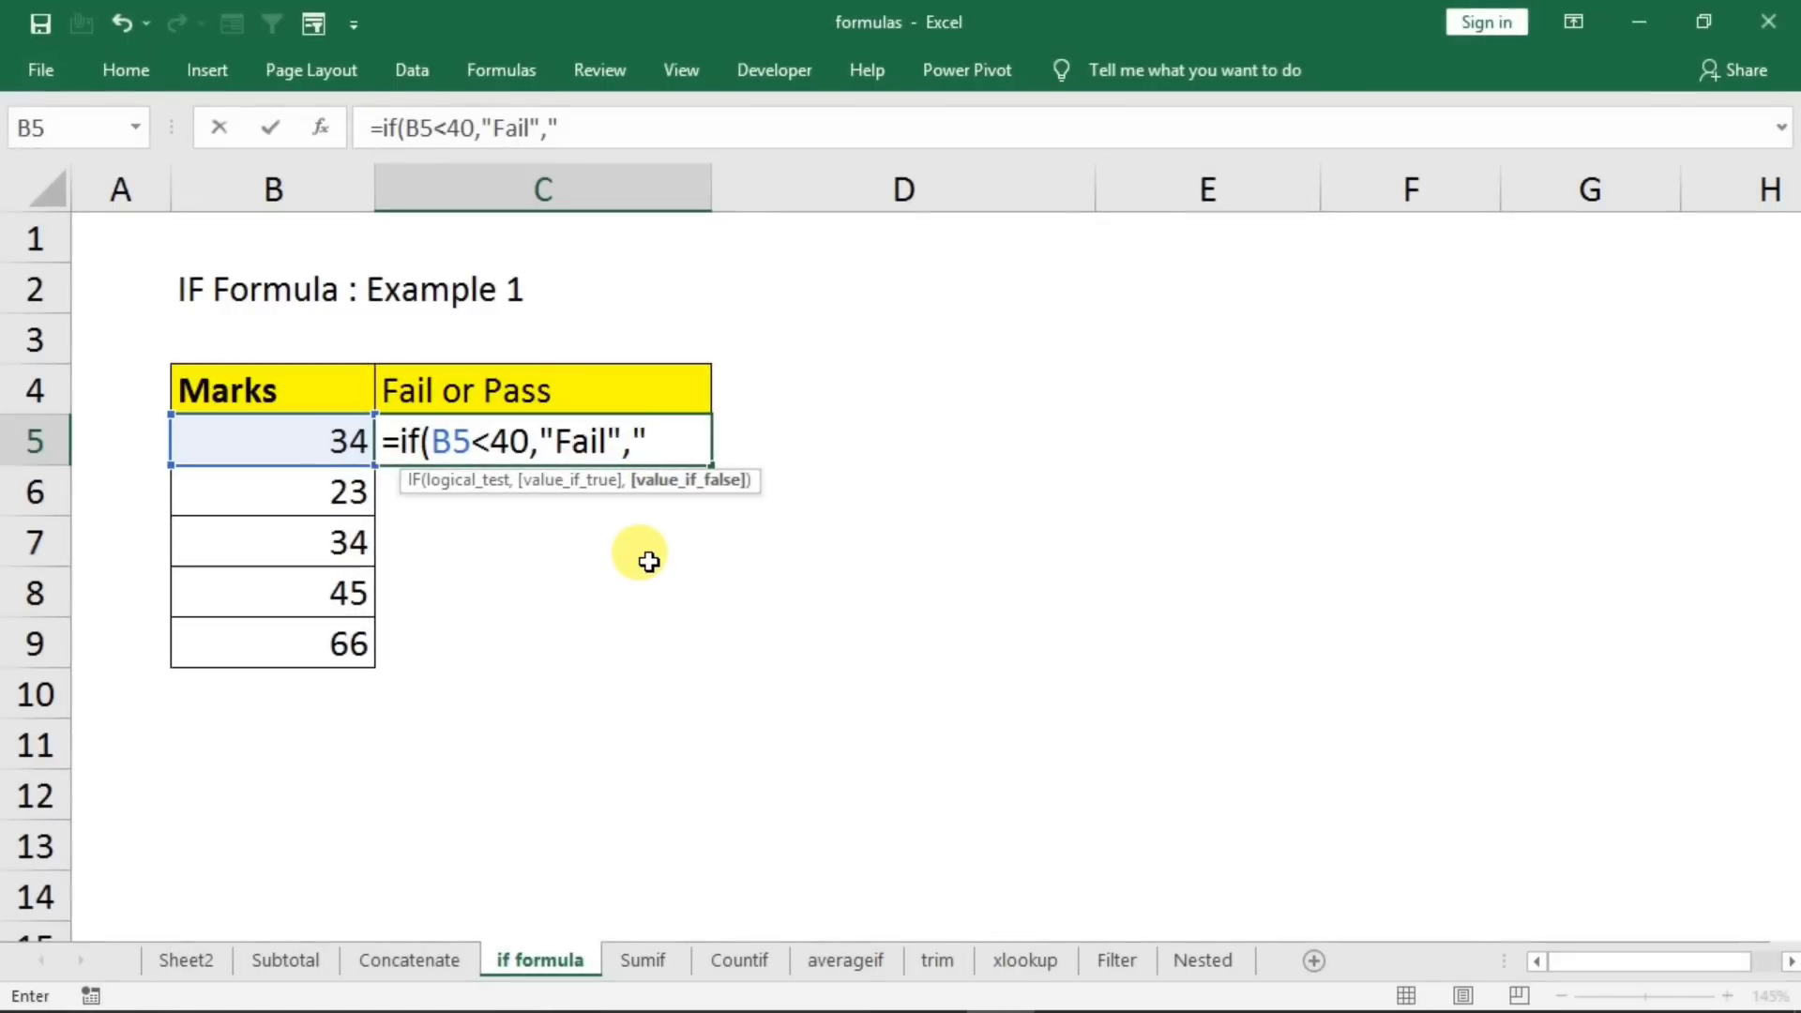
pyautogui.write('Pa')
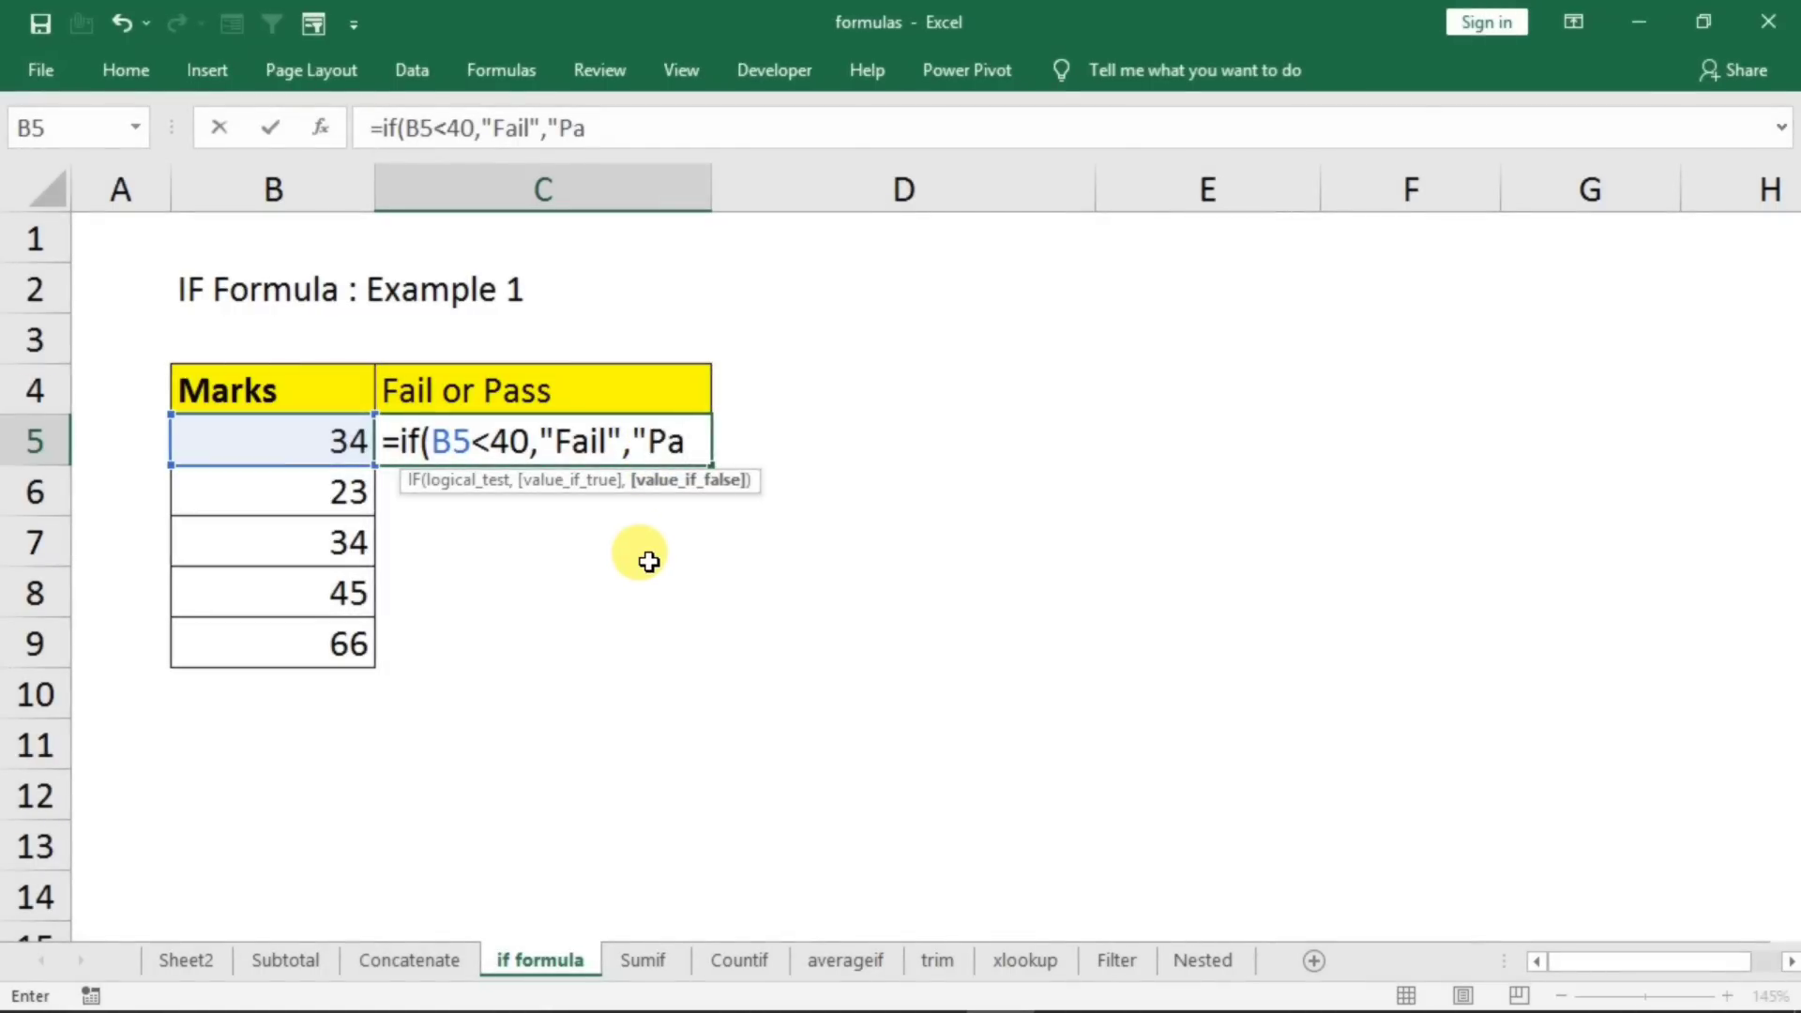
pyautogui.write('ss")')
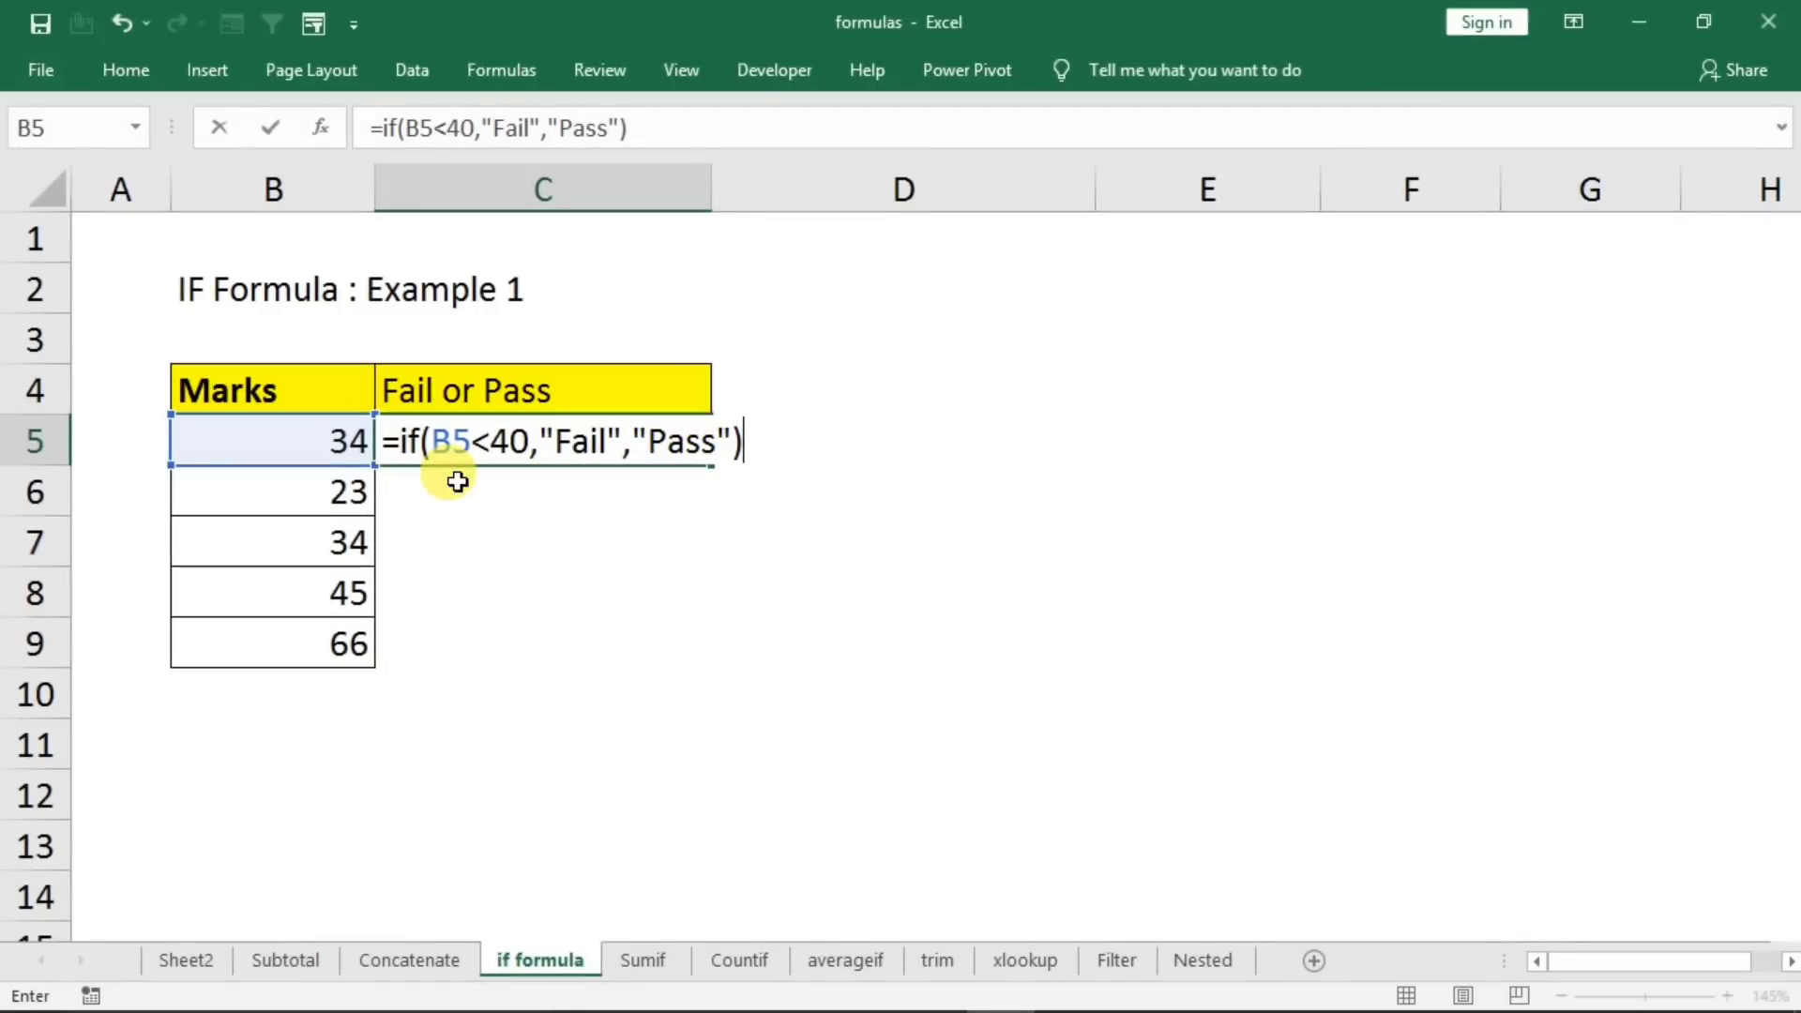
pyautogui.press('Return')
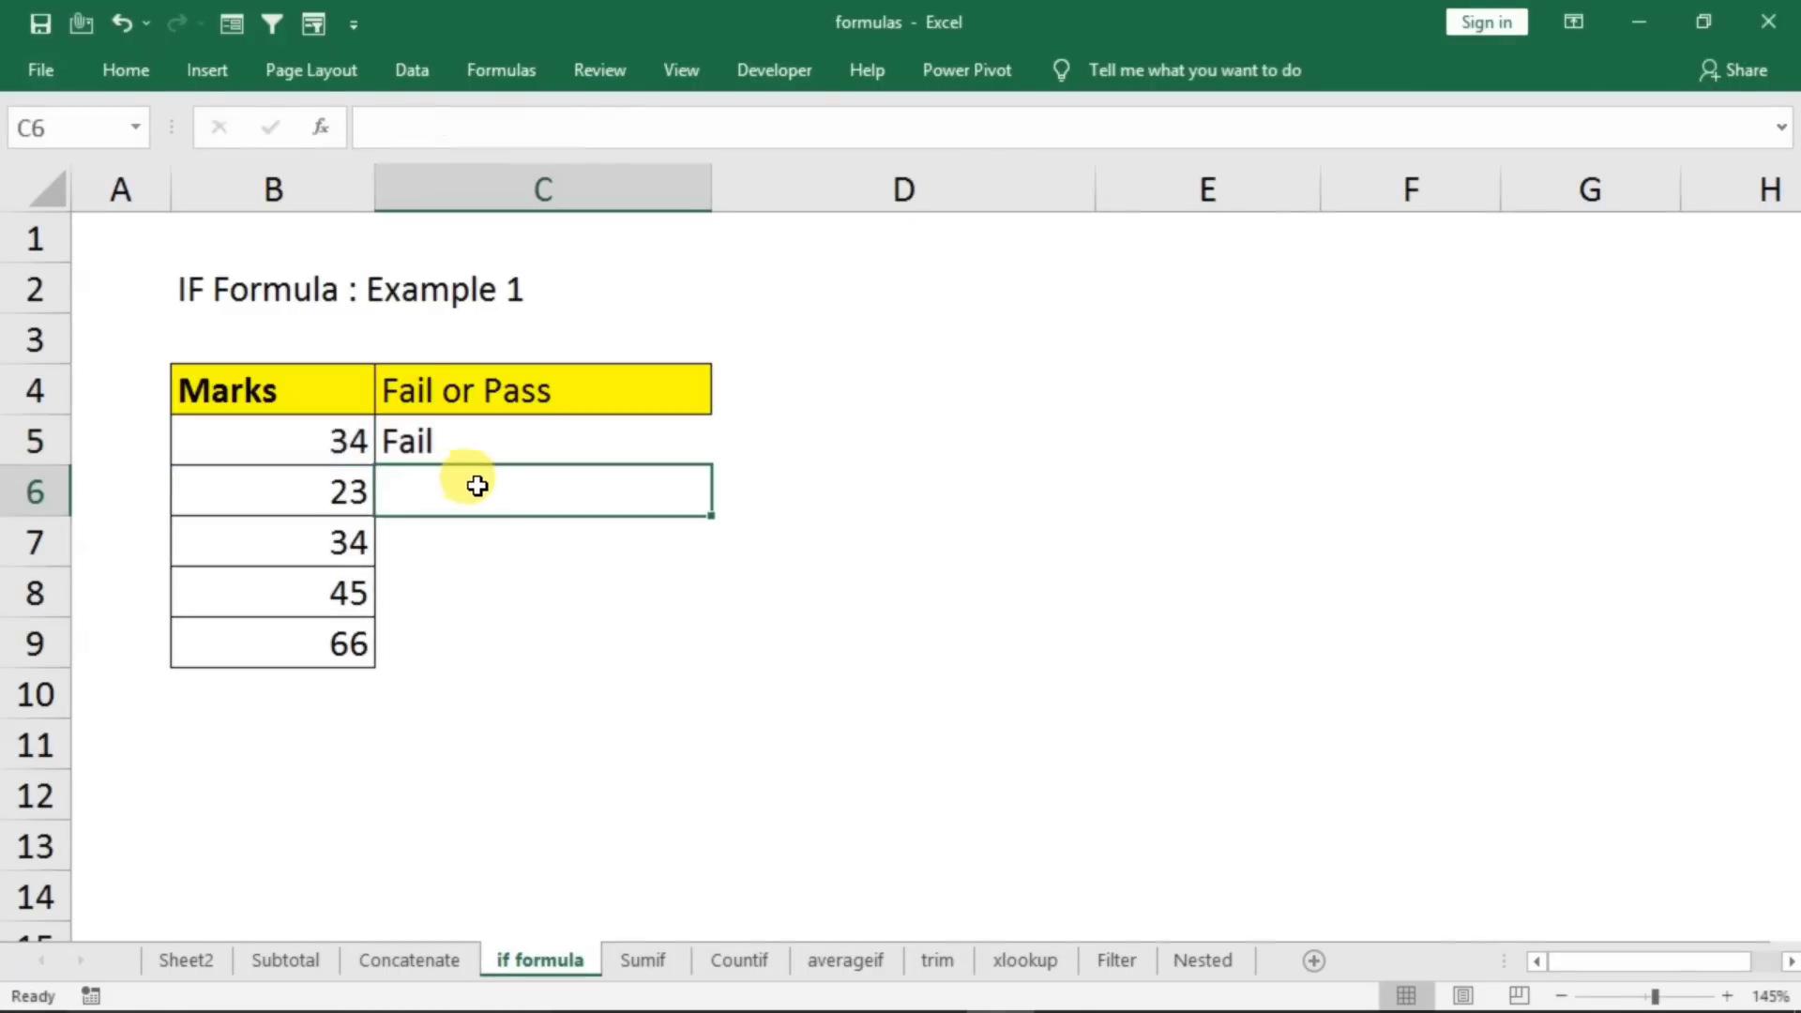
# - Fill the Fail or Pass formula from C5 down through C9 and check the formula in C8
pyautogui.click(327, 446)
pyautogui.click(569, 446)
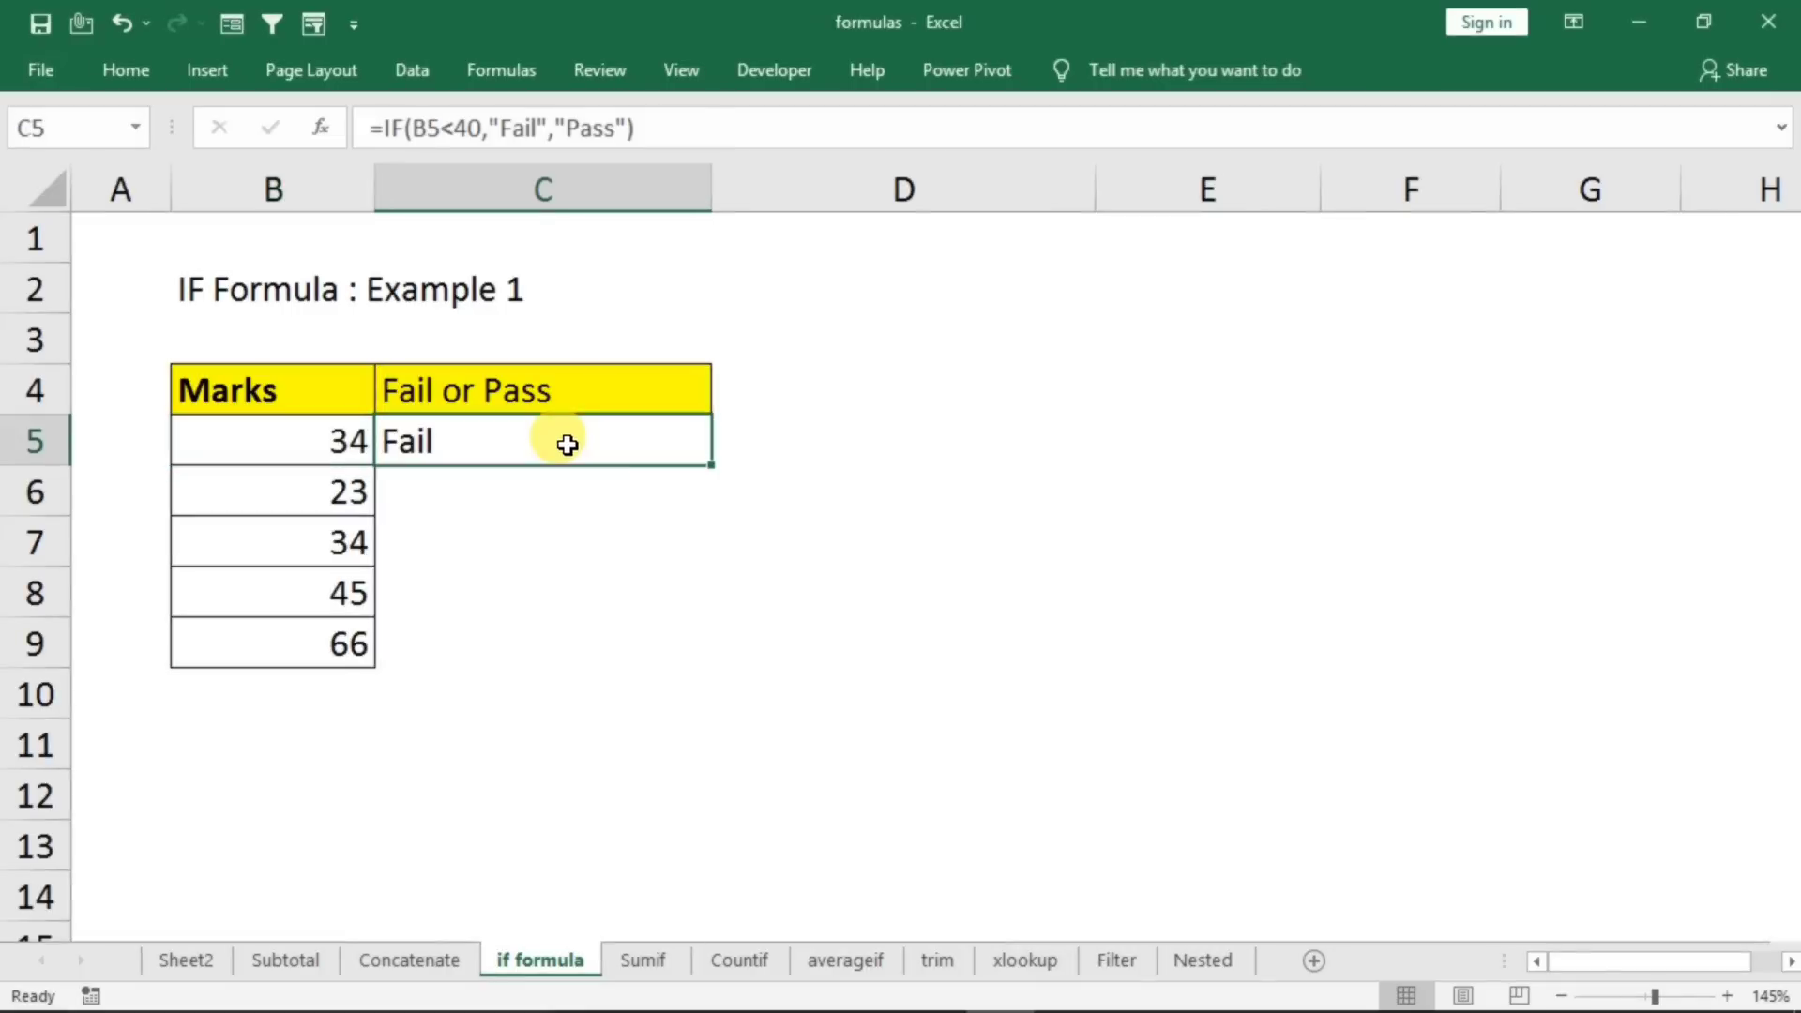
pyautogui.moveTo(708, 467); pyautogui.dragTo(695, 671)
pyautogui.click(445, 594)
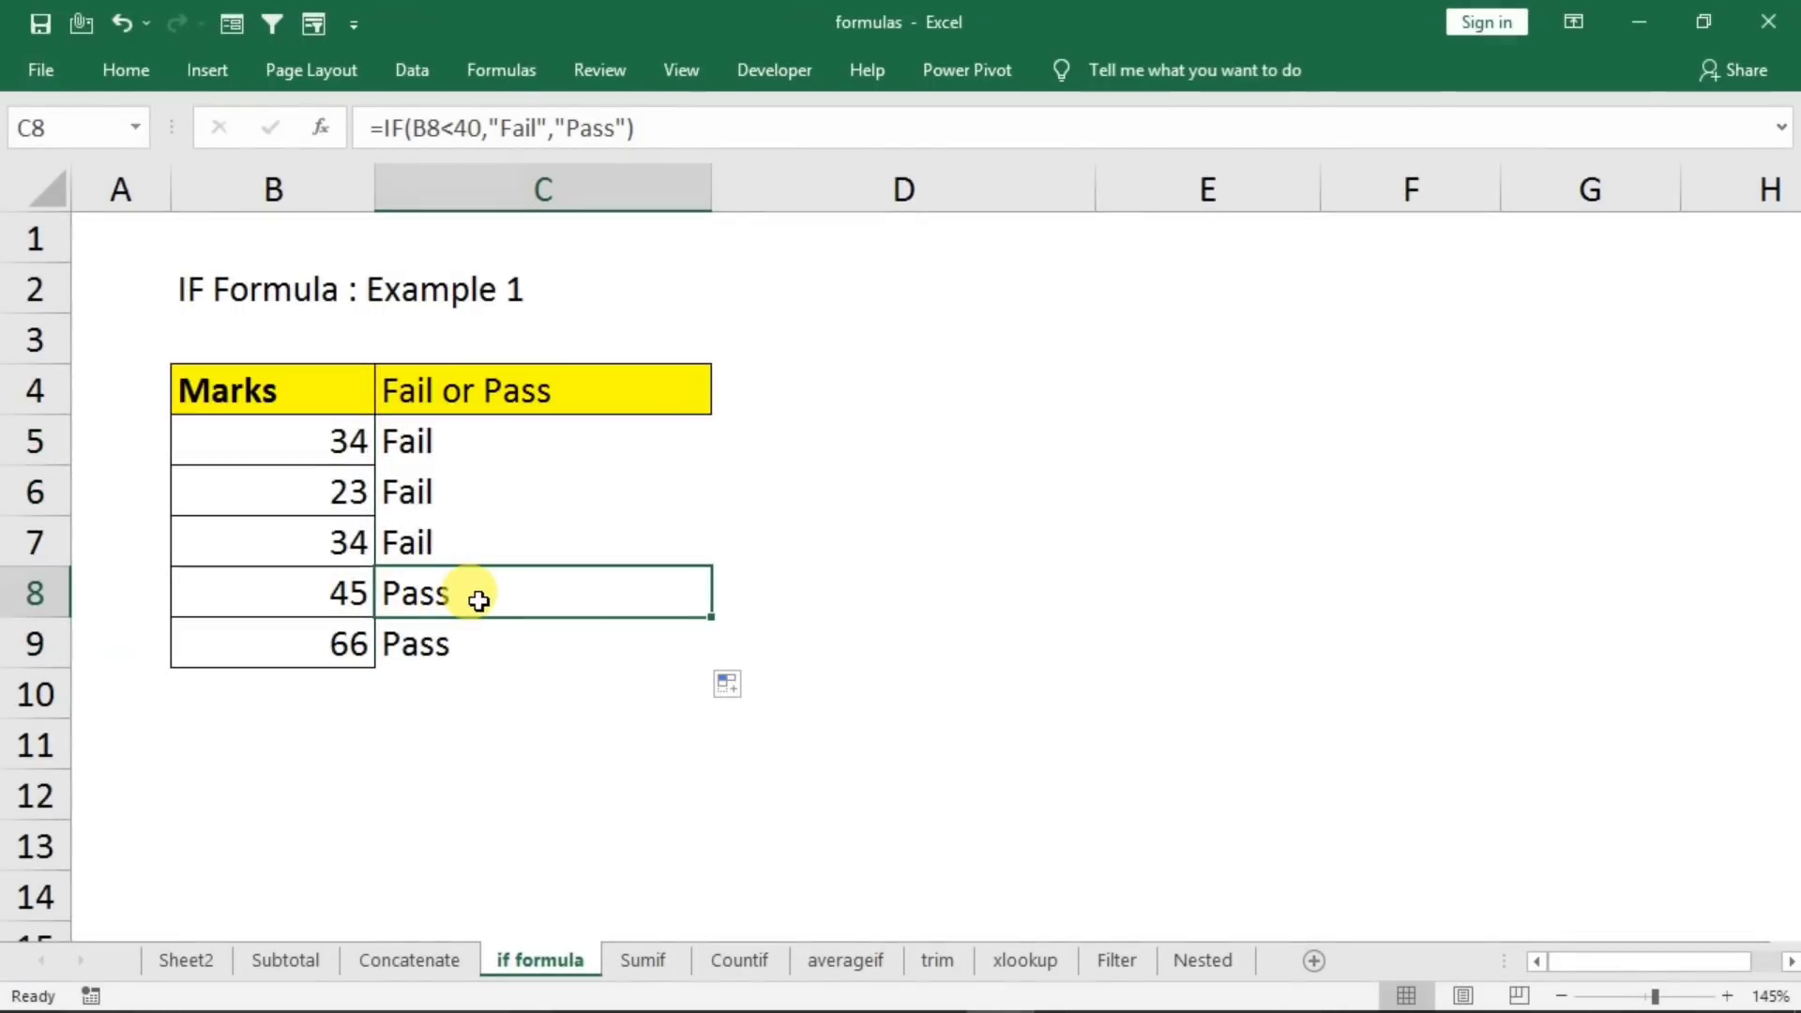
# - Change the C5 formula to =IF(B5<40,"Yes","No") and fill it down through C9
pyautogui.doubleClick(515, 443)
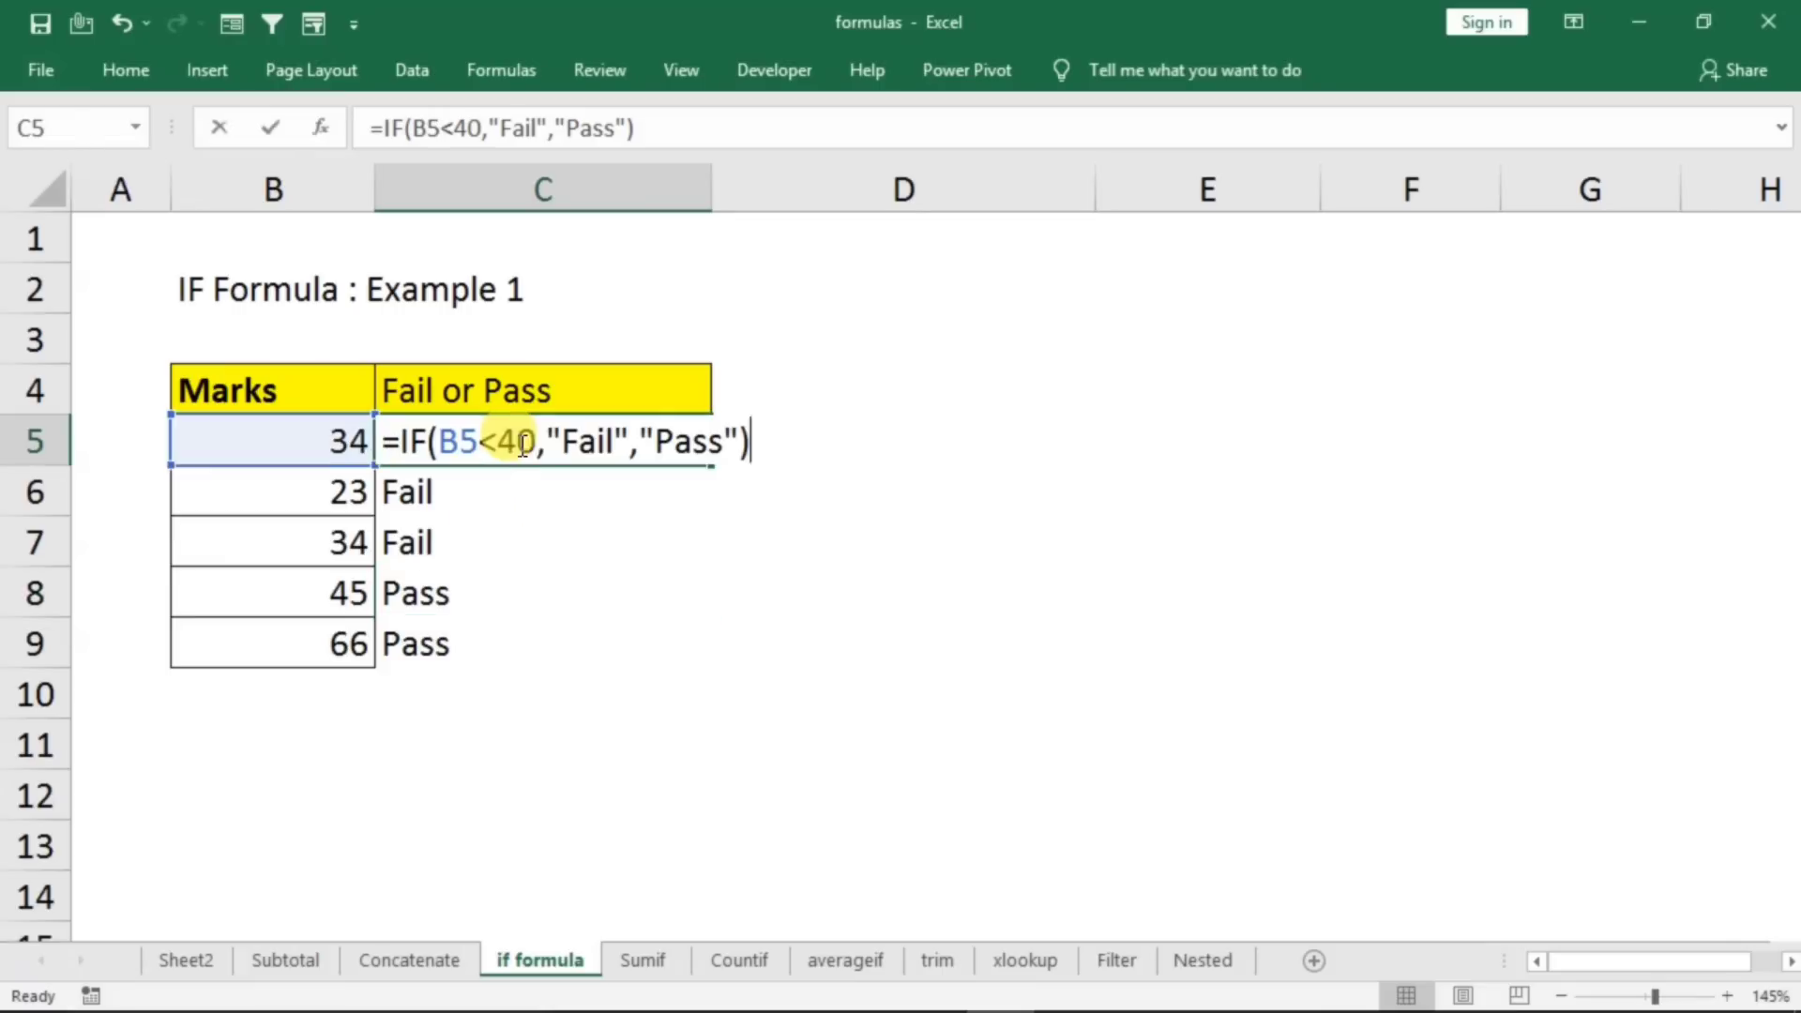
pyautogui.click(756, 439)
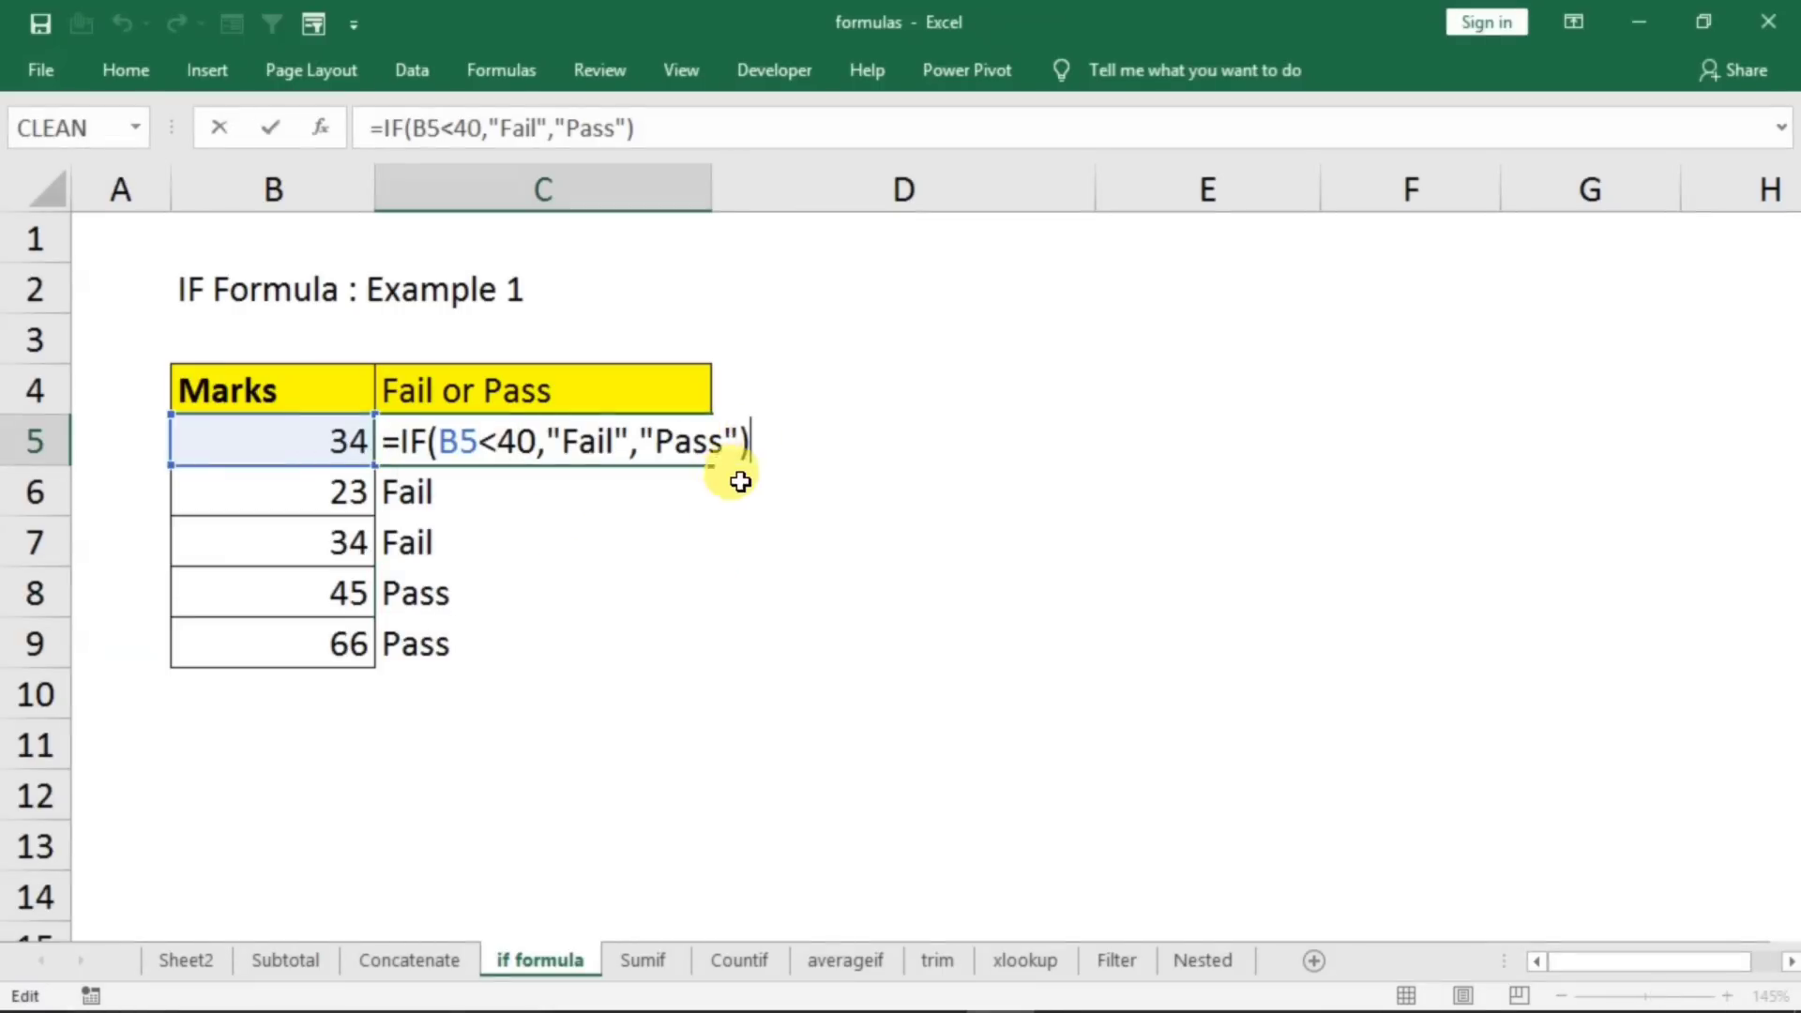
pyautogui.press('BackSpace')
pyautogui.press('BackSpace')
pyautogui.press('BackSpace')
pyautogui.press('BackSpace')
pyautogui.press('BackSpace')
pyautogui.press('BackSpace')
pyautogui.press('BackSpace')
pyautogui.press('BackSpace')
pyautogui.press('BackSpace')
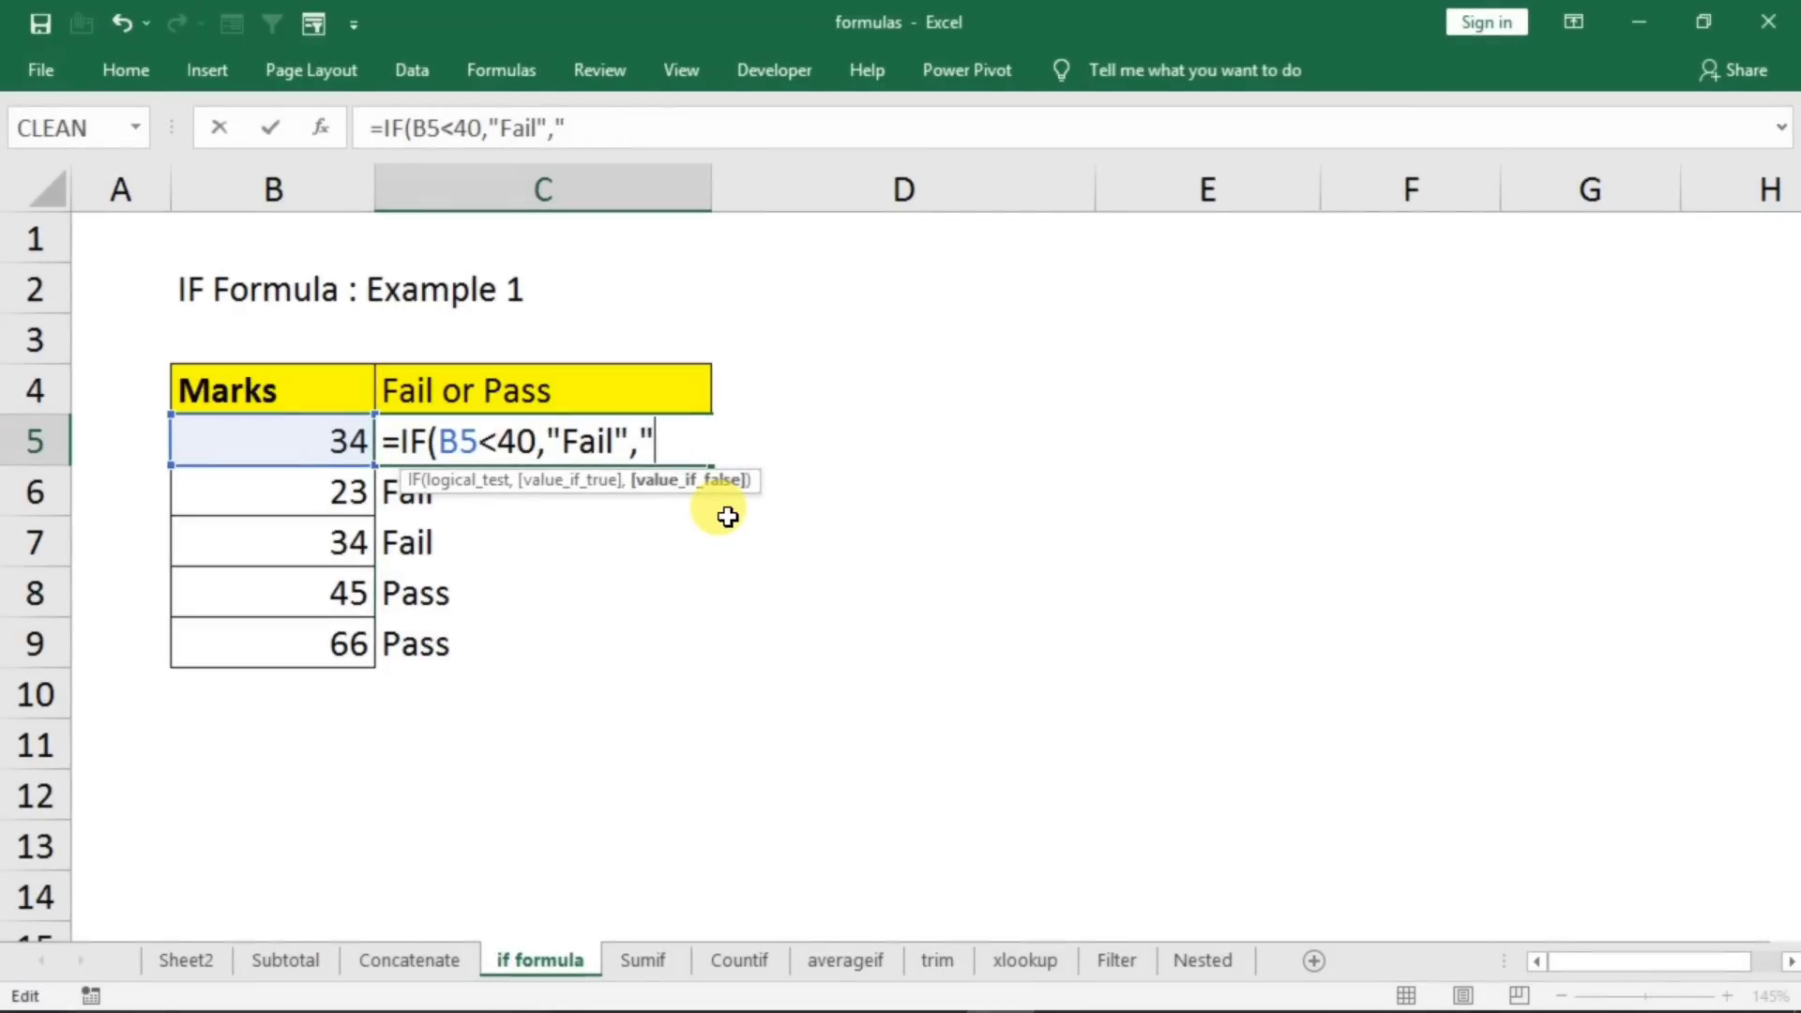
pyautogui.press('BackSpace')
pyautogui.press('BackSpace')
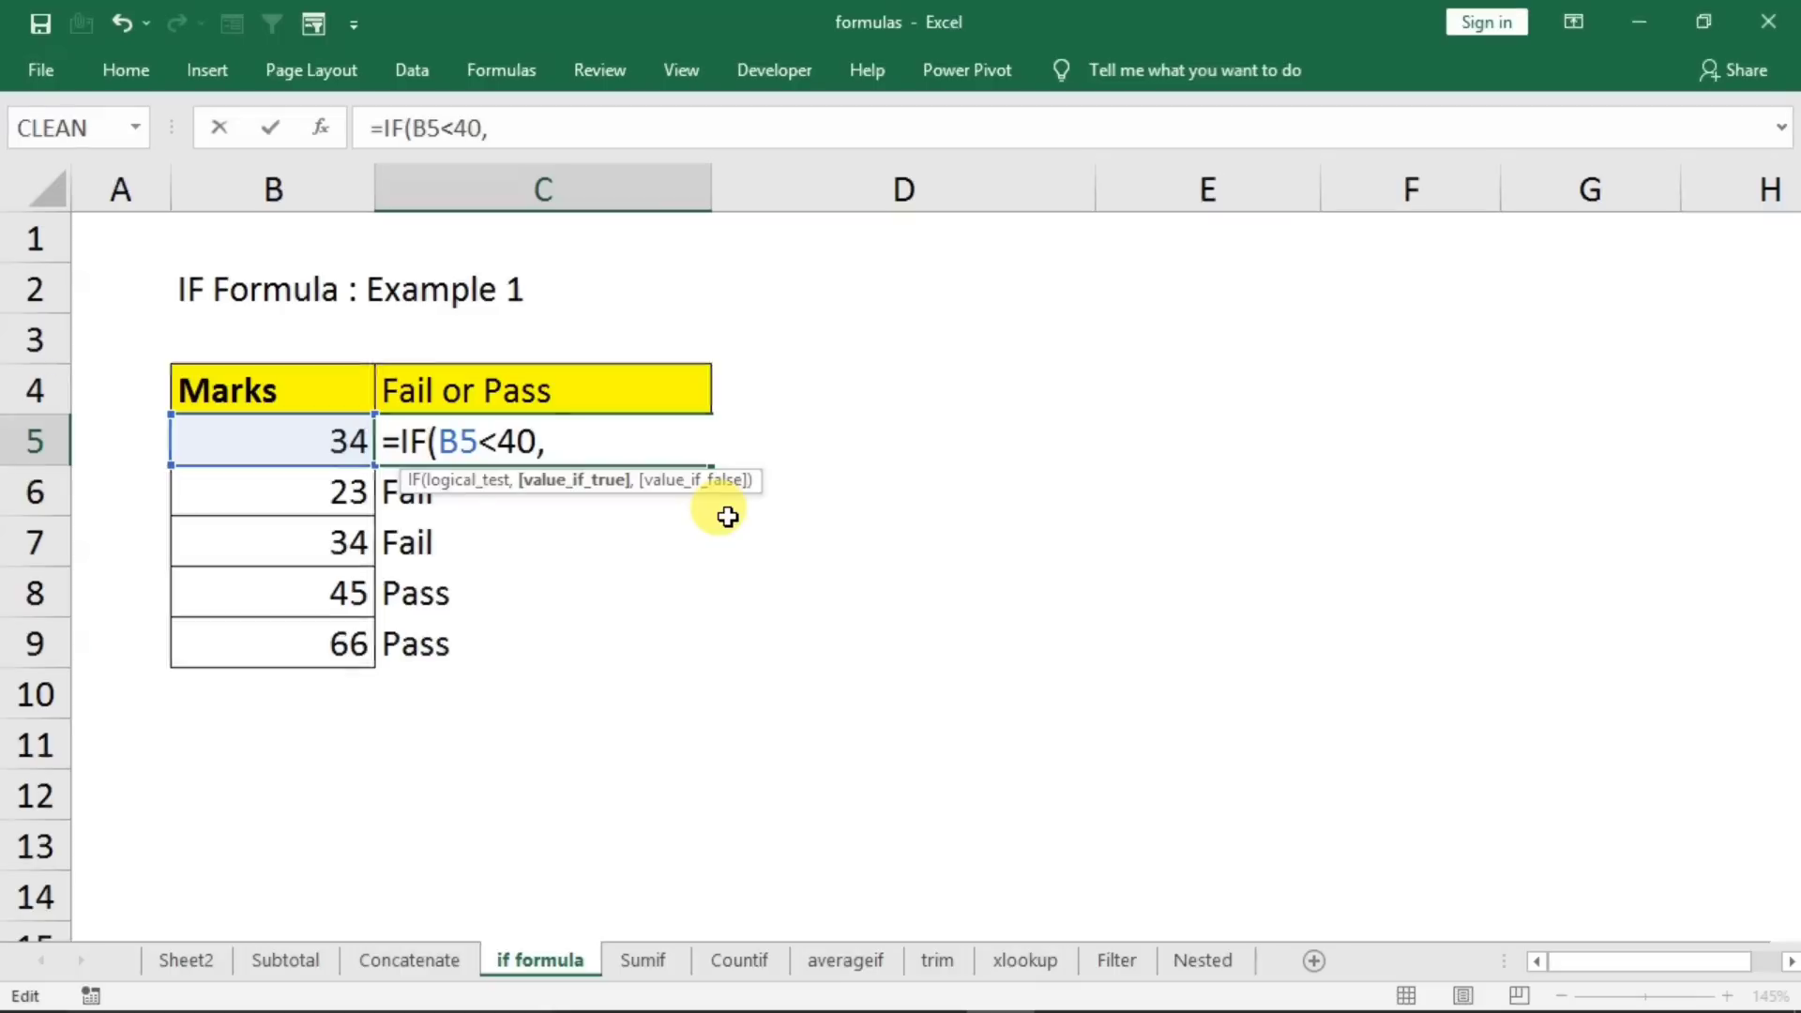
pyautogui.write('"Yes"')
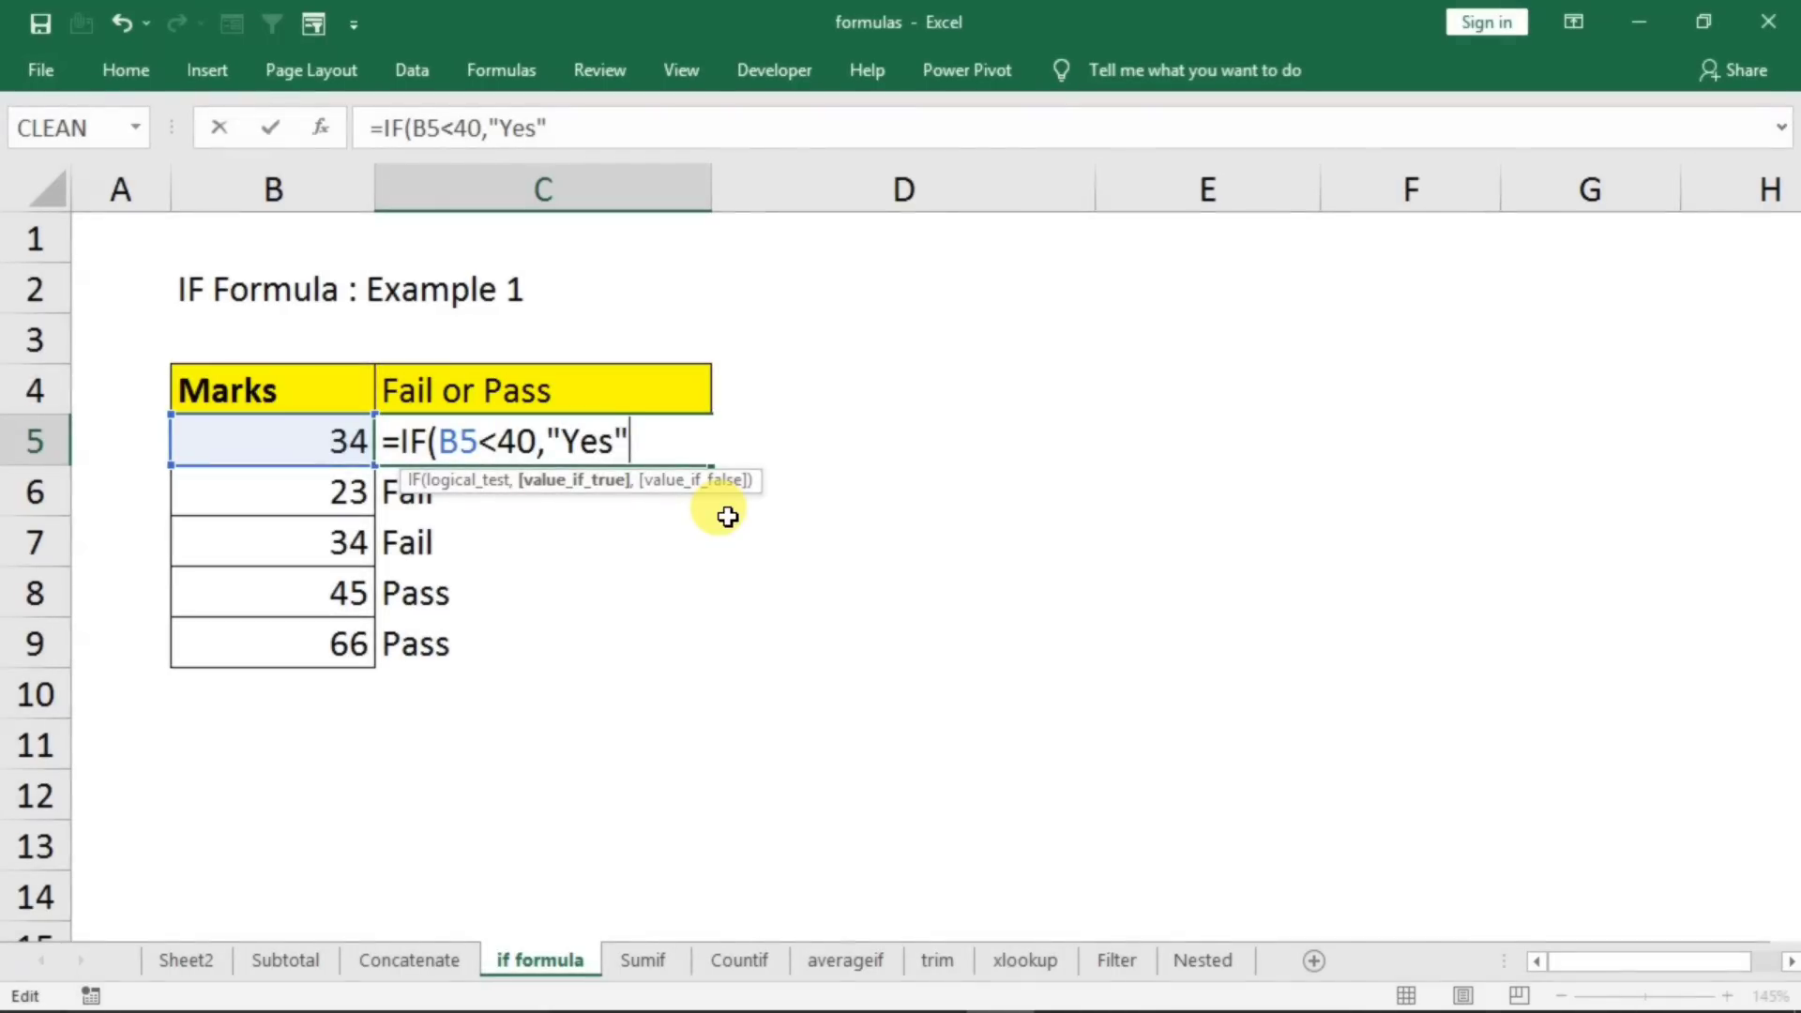
pyautogui.write(',"No')
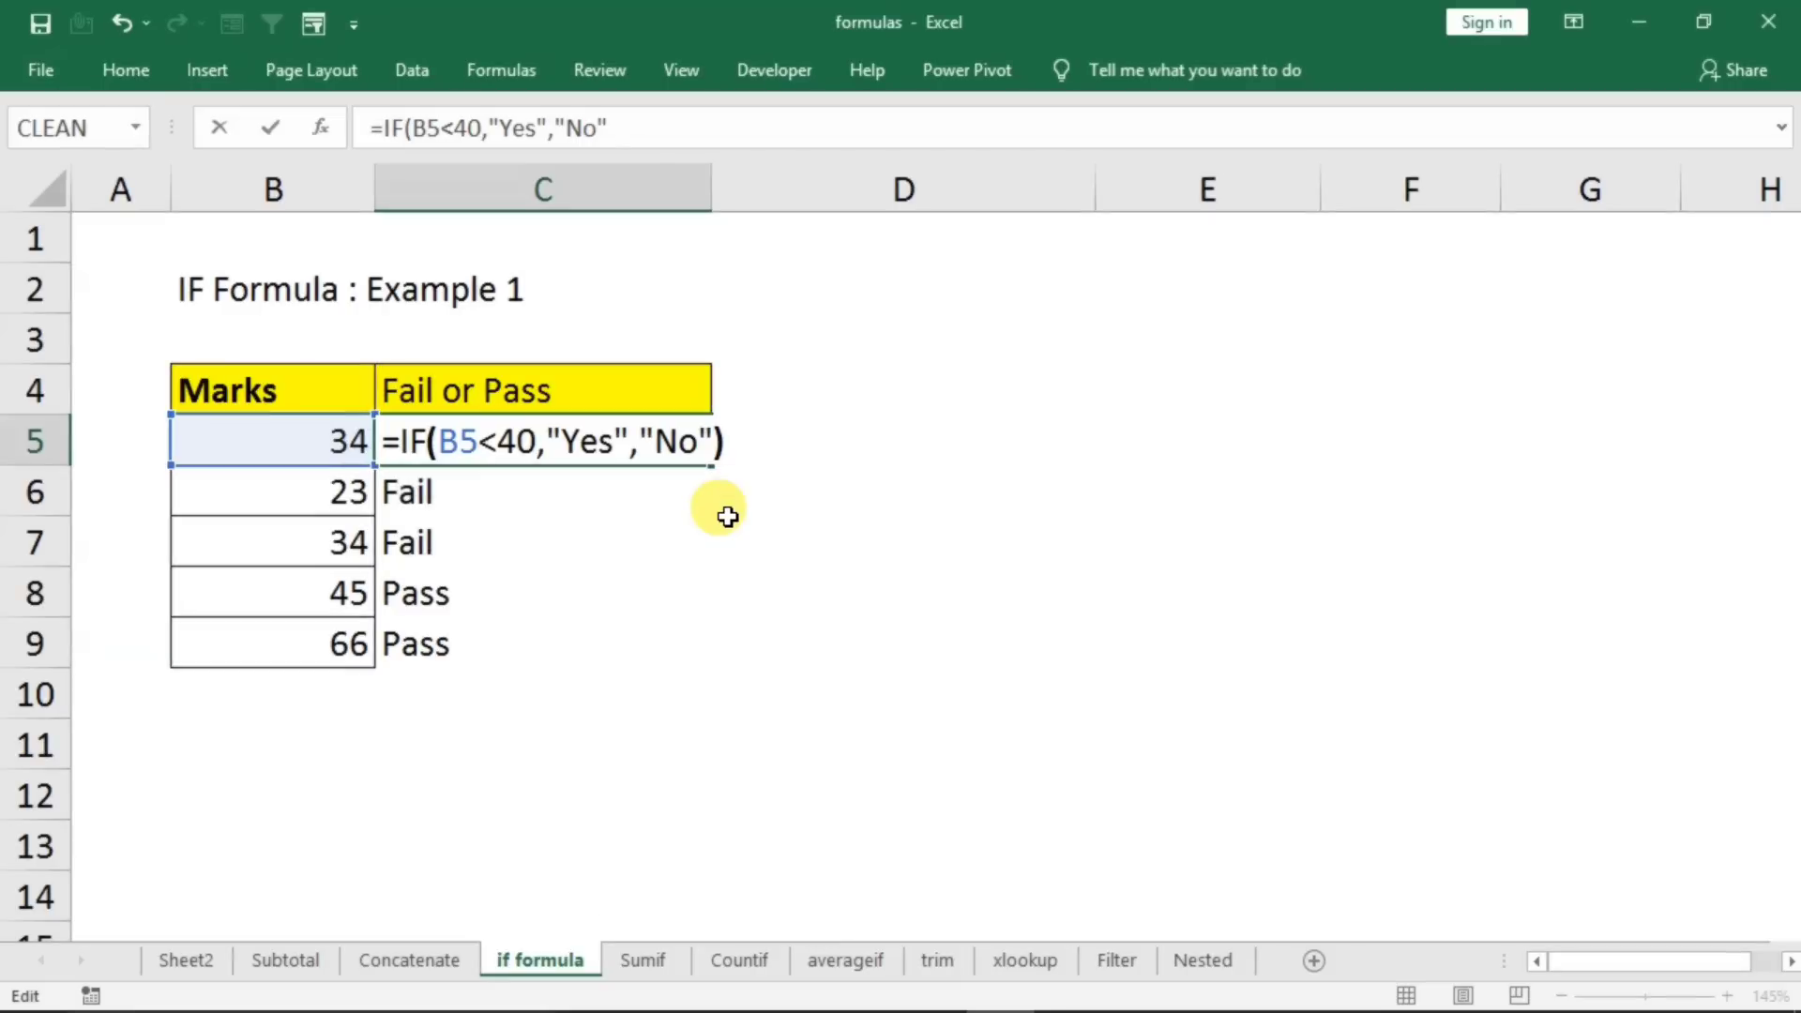
pyautogui.write(')')
pyautogui.press('Return')
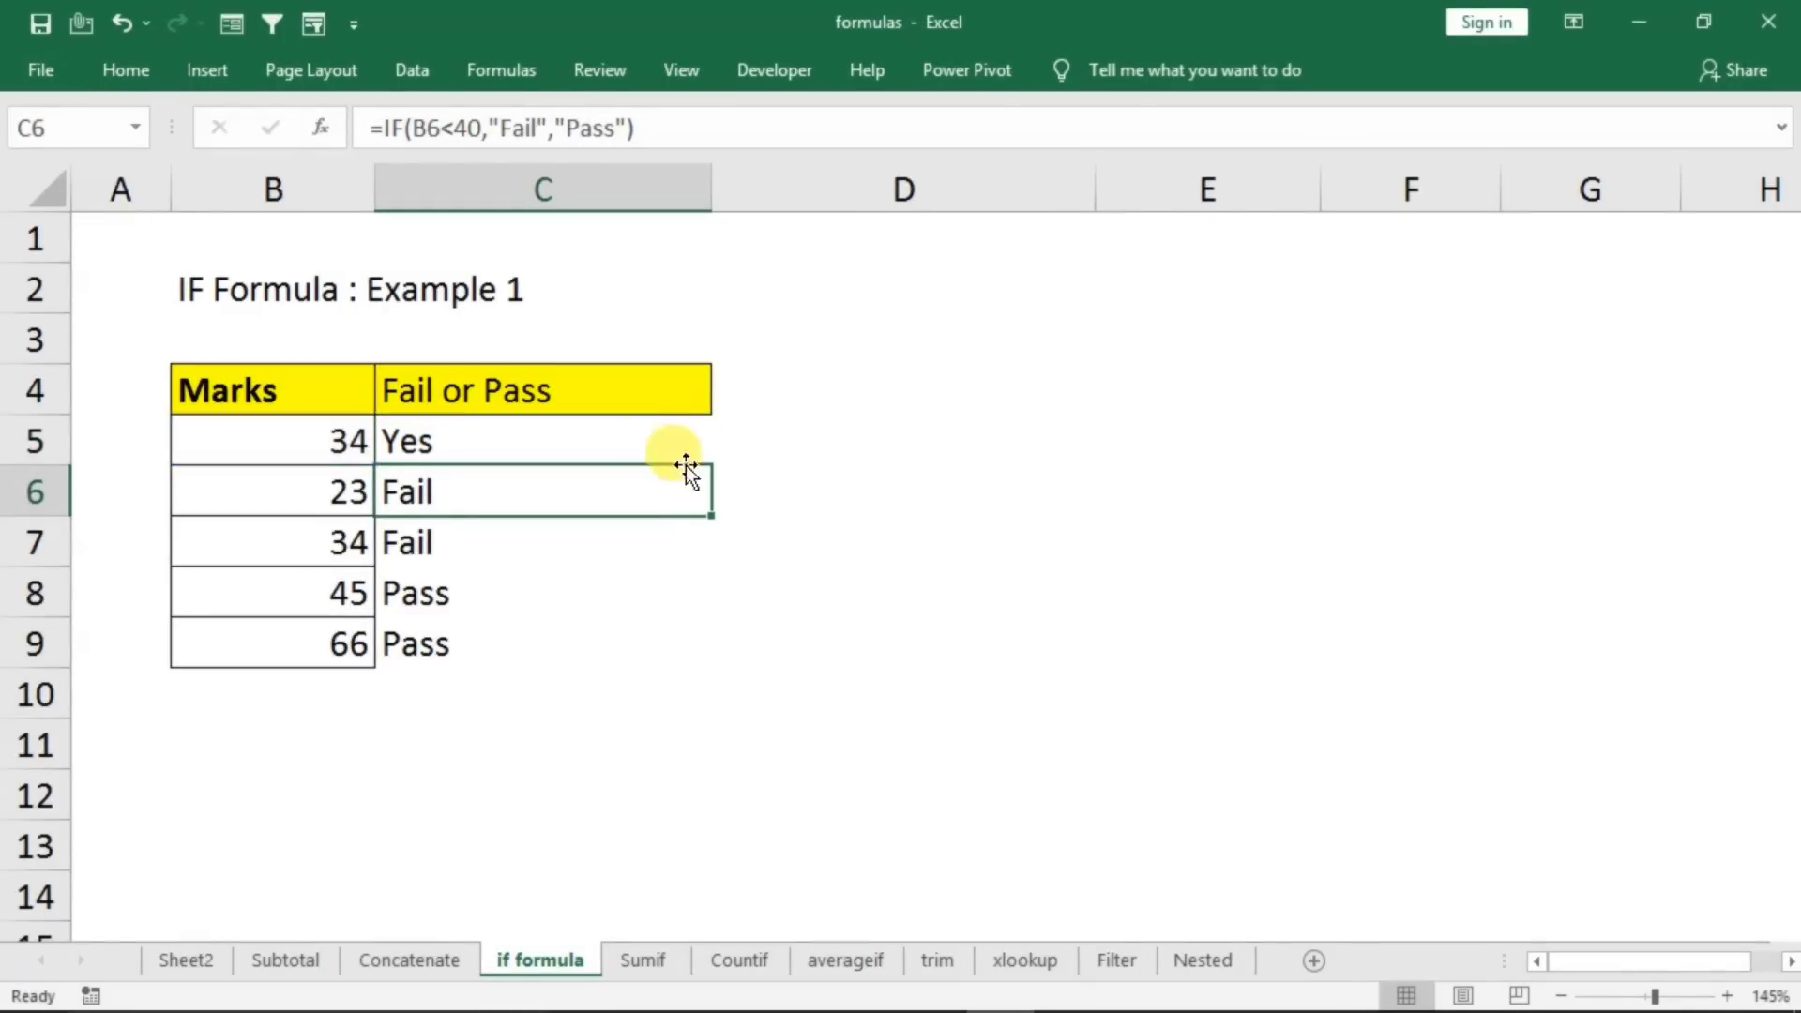
pyautogui.press('Up')
pyautogui.doubleClick(713, 468)
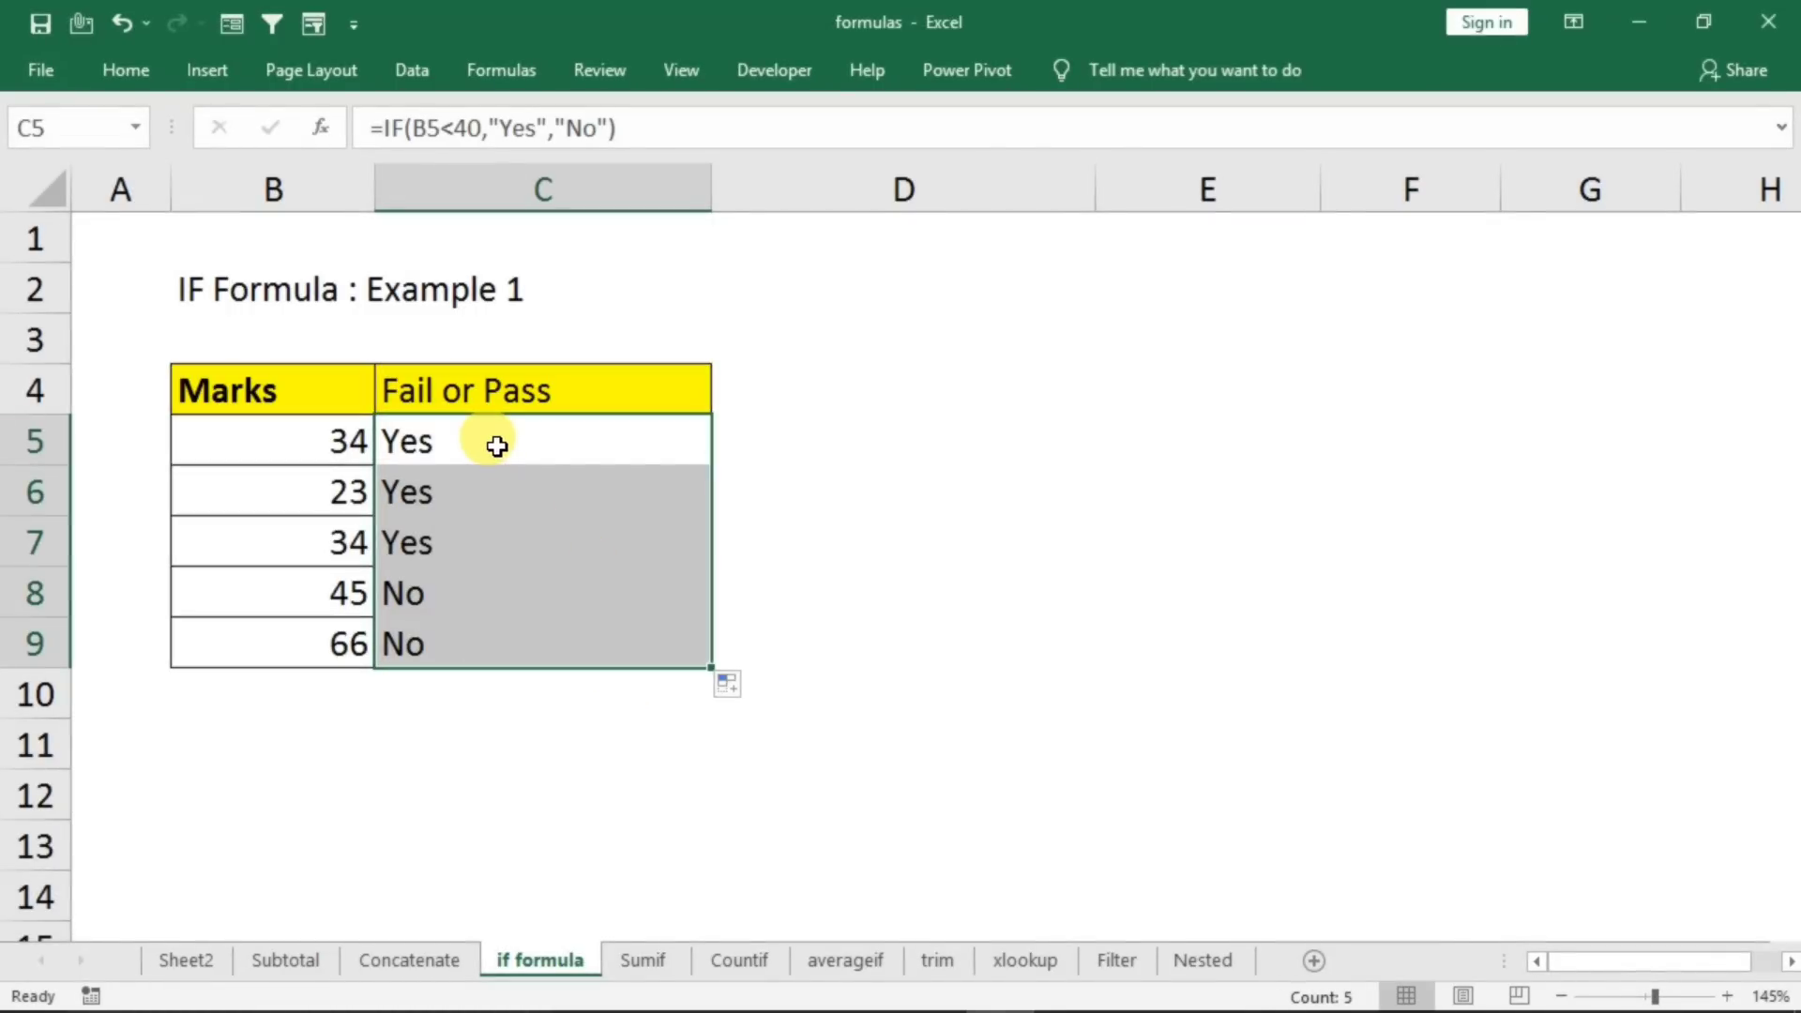
# - Rewrite the C5 formula as =IF(B5>39,"pass","fail") and fill it down through C9
pyautogui.doubleClick(571, 449)
pyautogui.press('BackSpace')
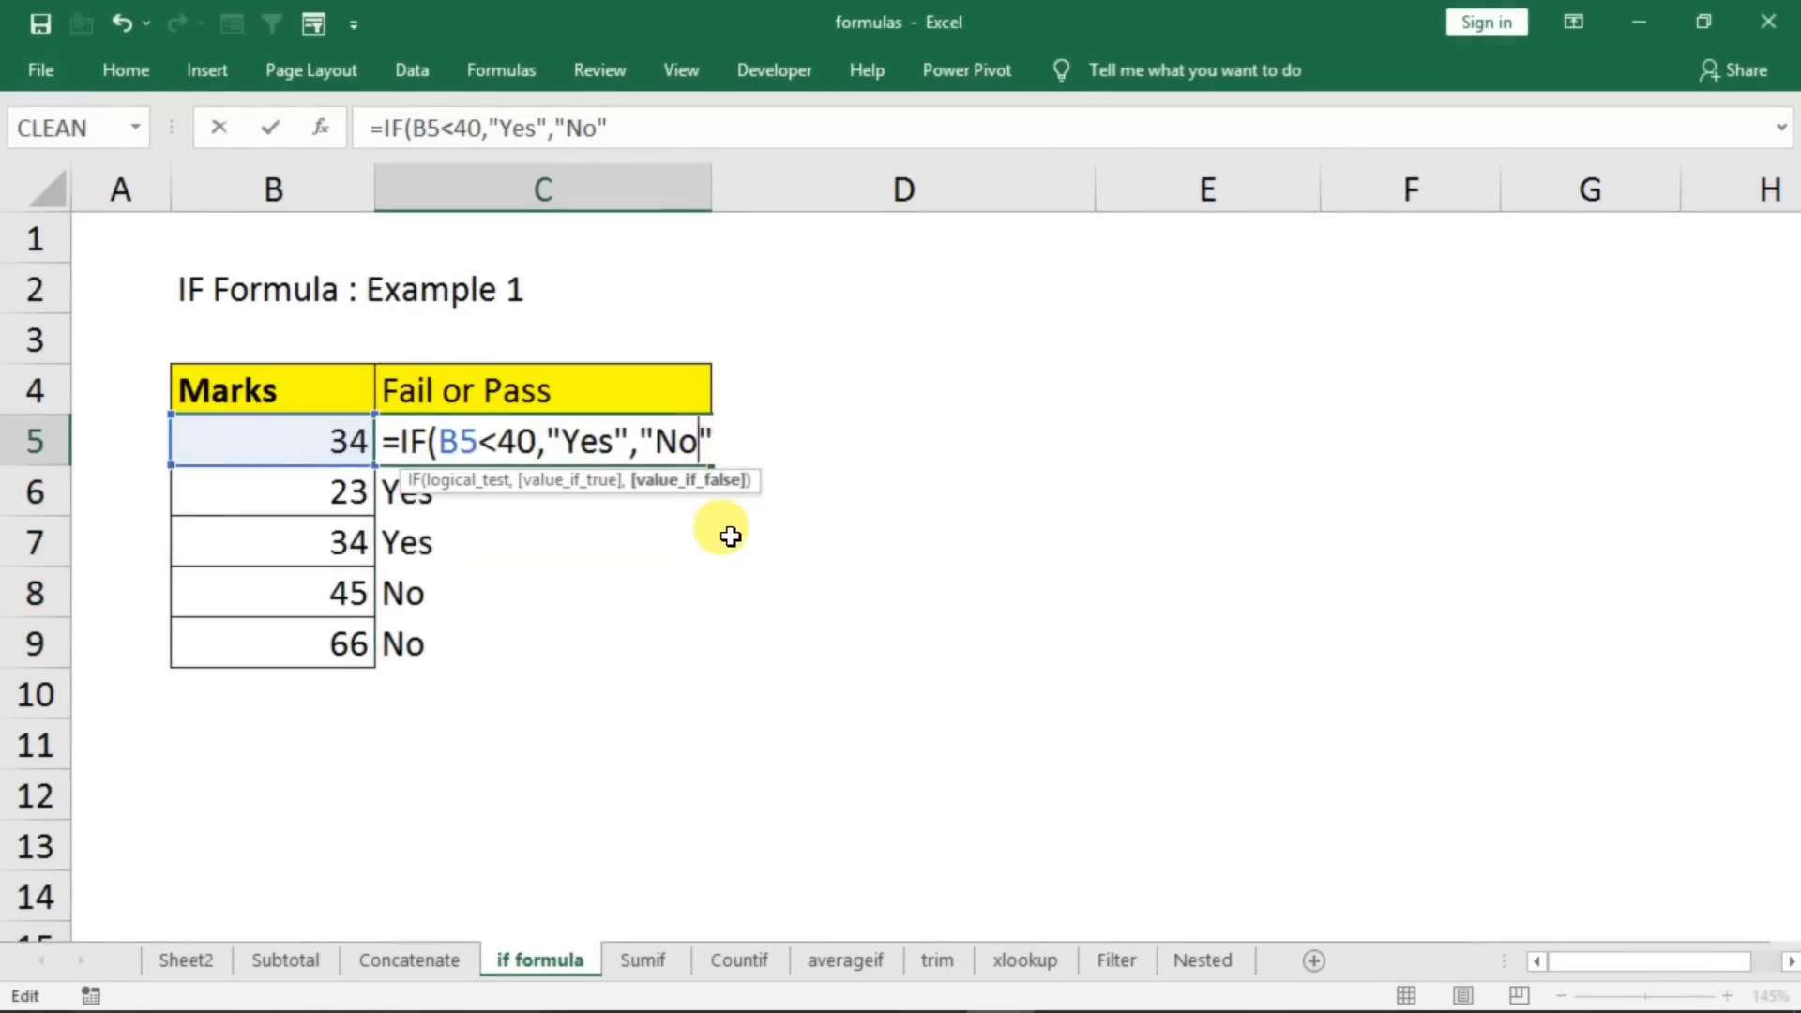
pyautogui.press('BackSpace')
pyautogui.press('BackSpace')
pyautogui.press('BackSpace')
pyautogui.press('BackSpace')
pyautogui.press('BackSpace')
pyautogui.press('BackSpace')
pyautogui.press('BackSpace')
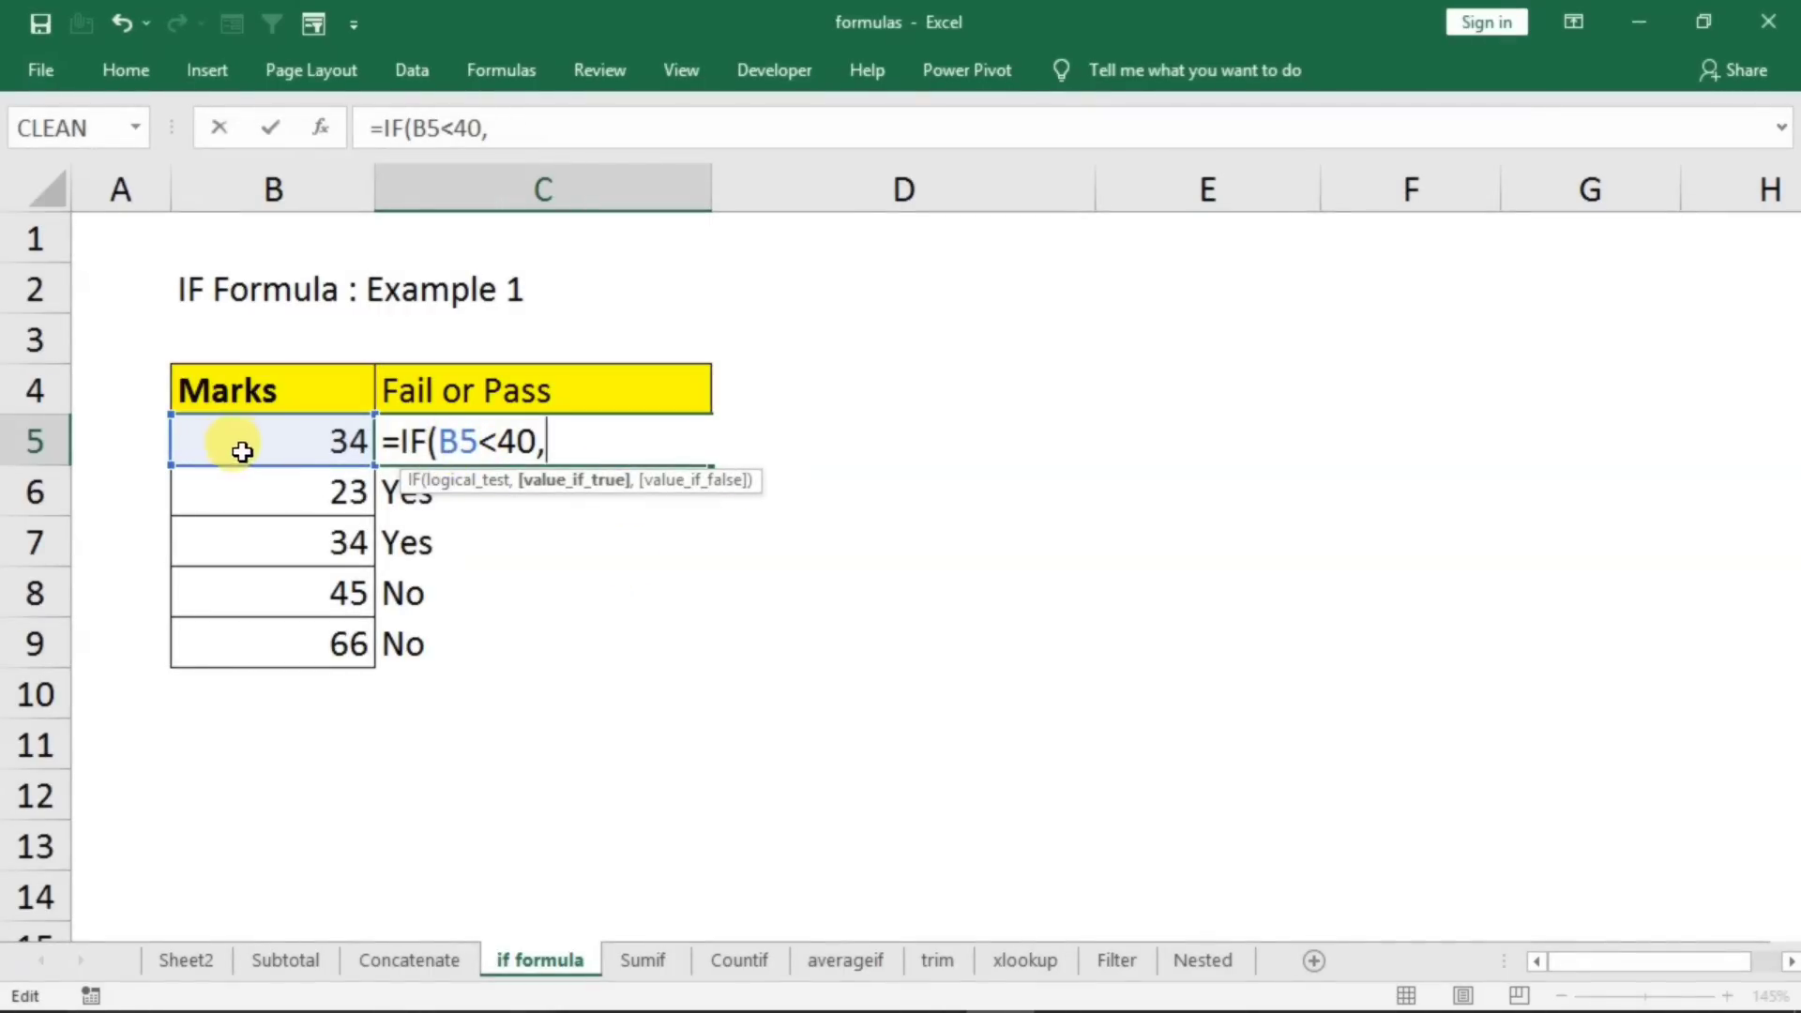
pyautogui.press('BackSpace')
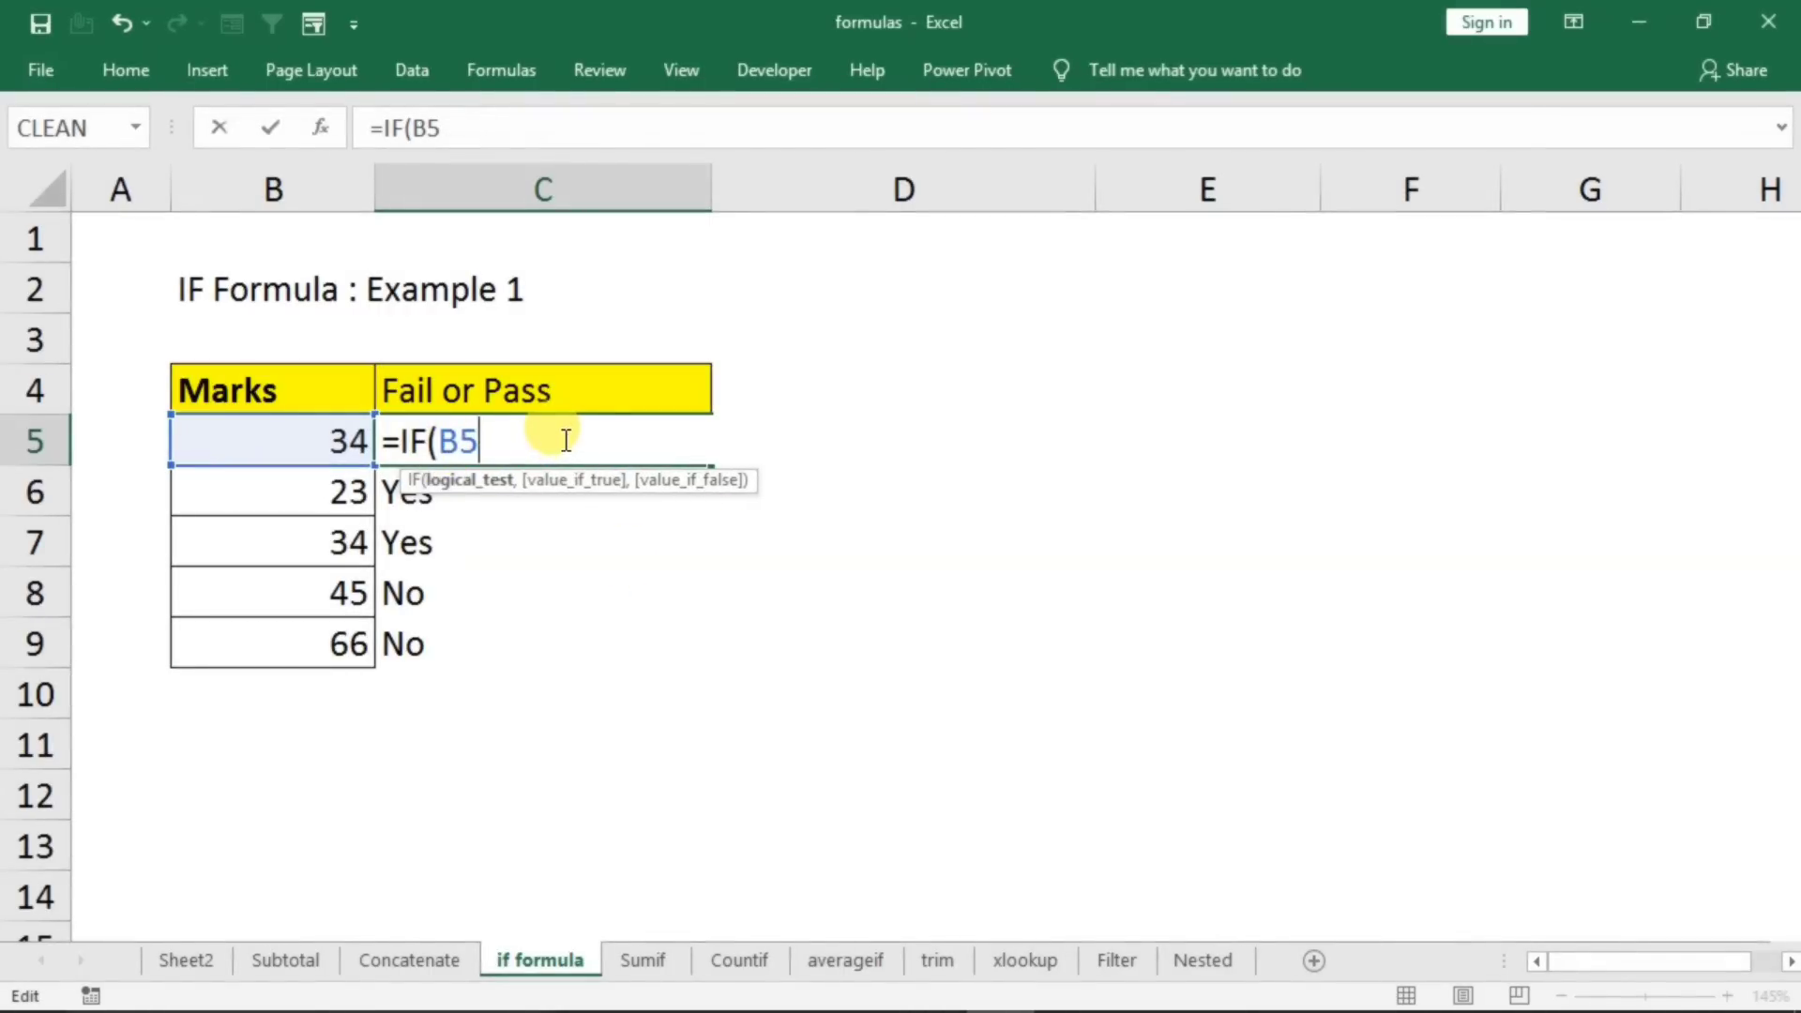
pyautogui.write('>39,"p')
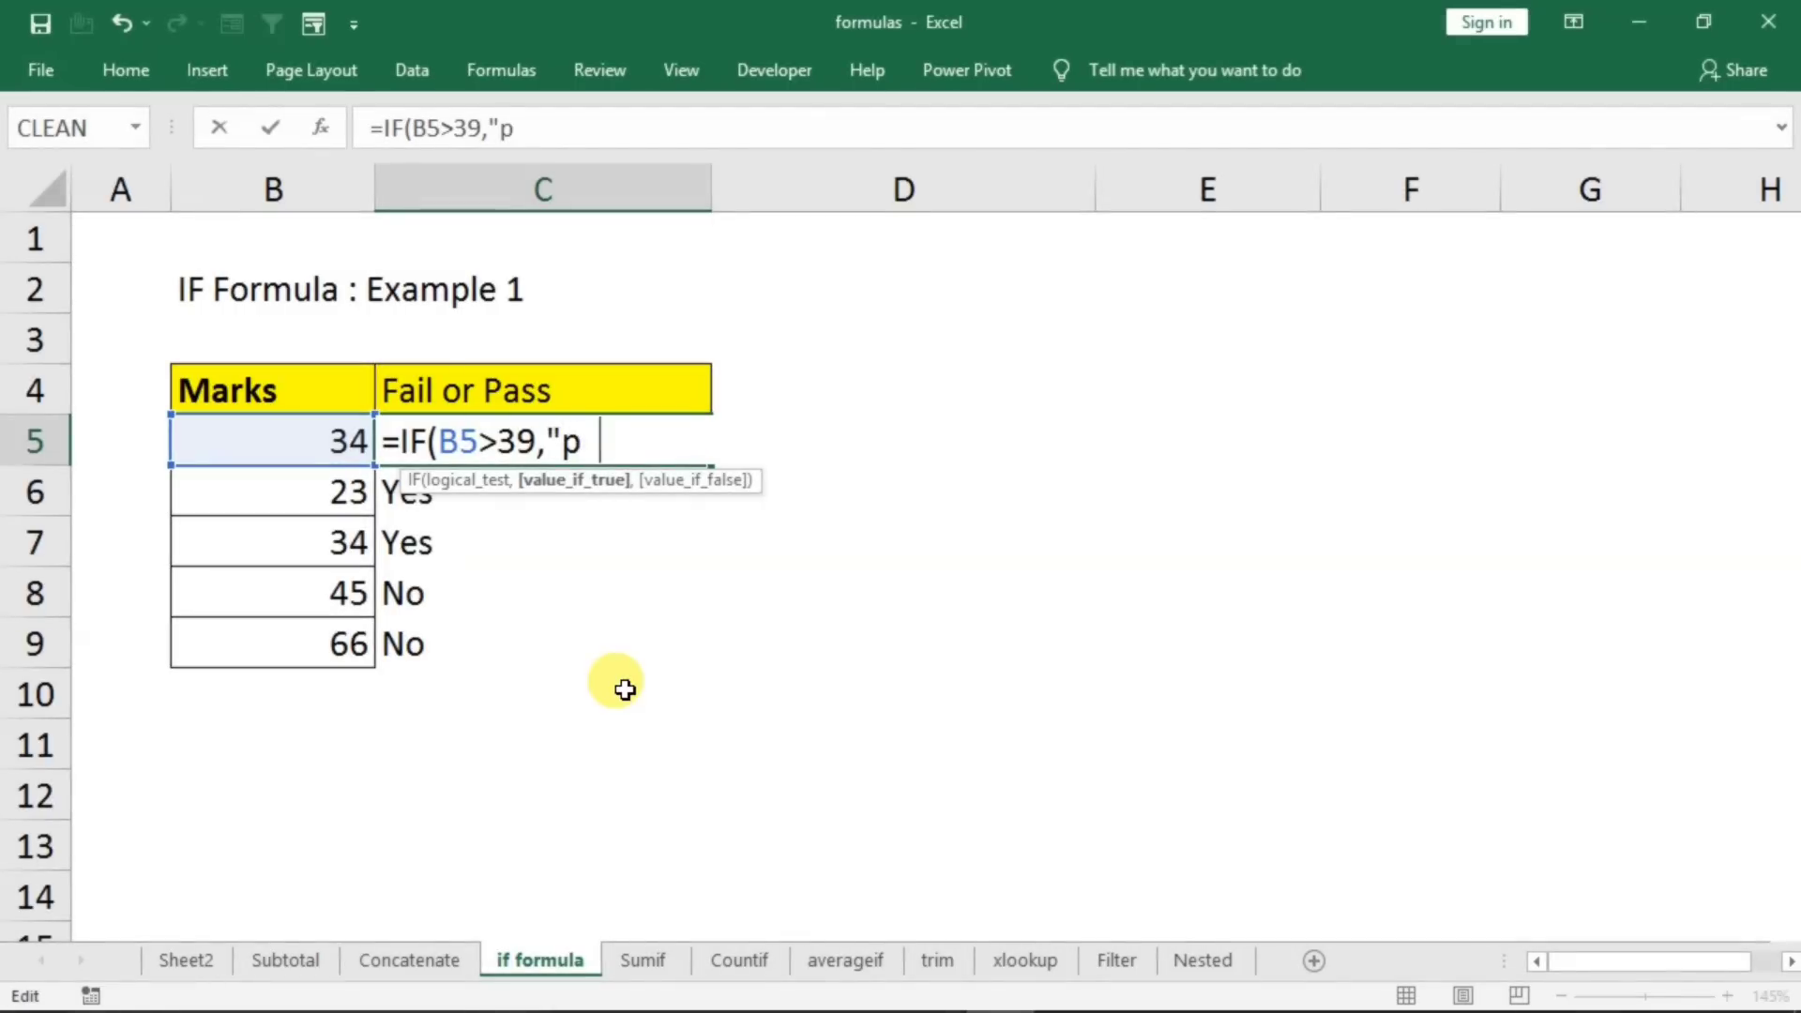
pyautogui.write('ass"')
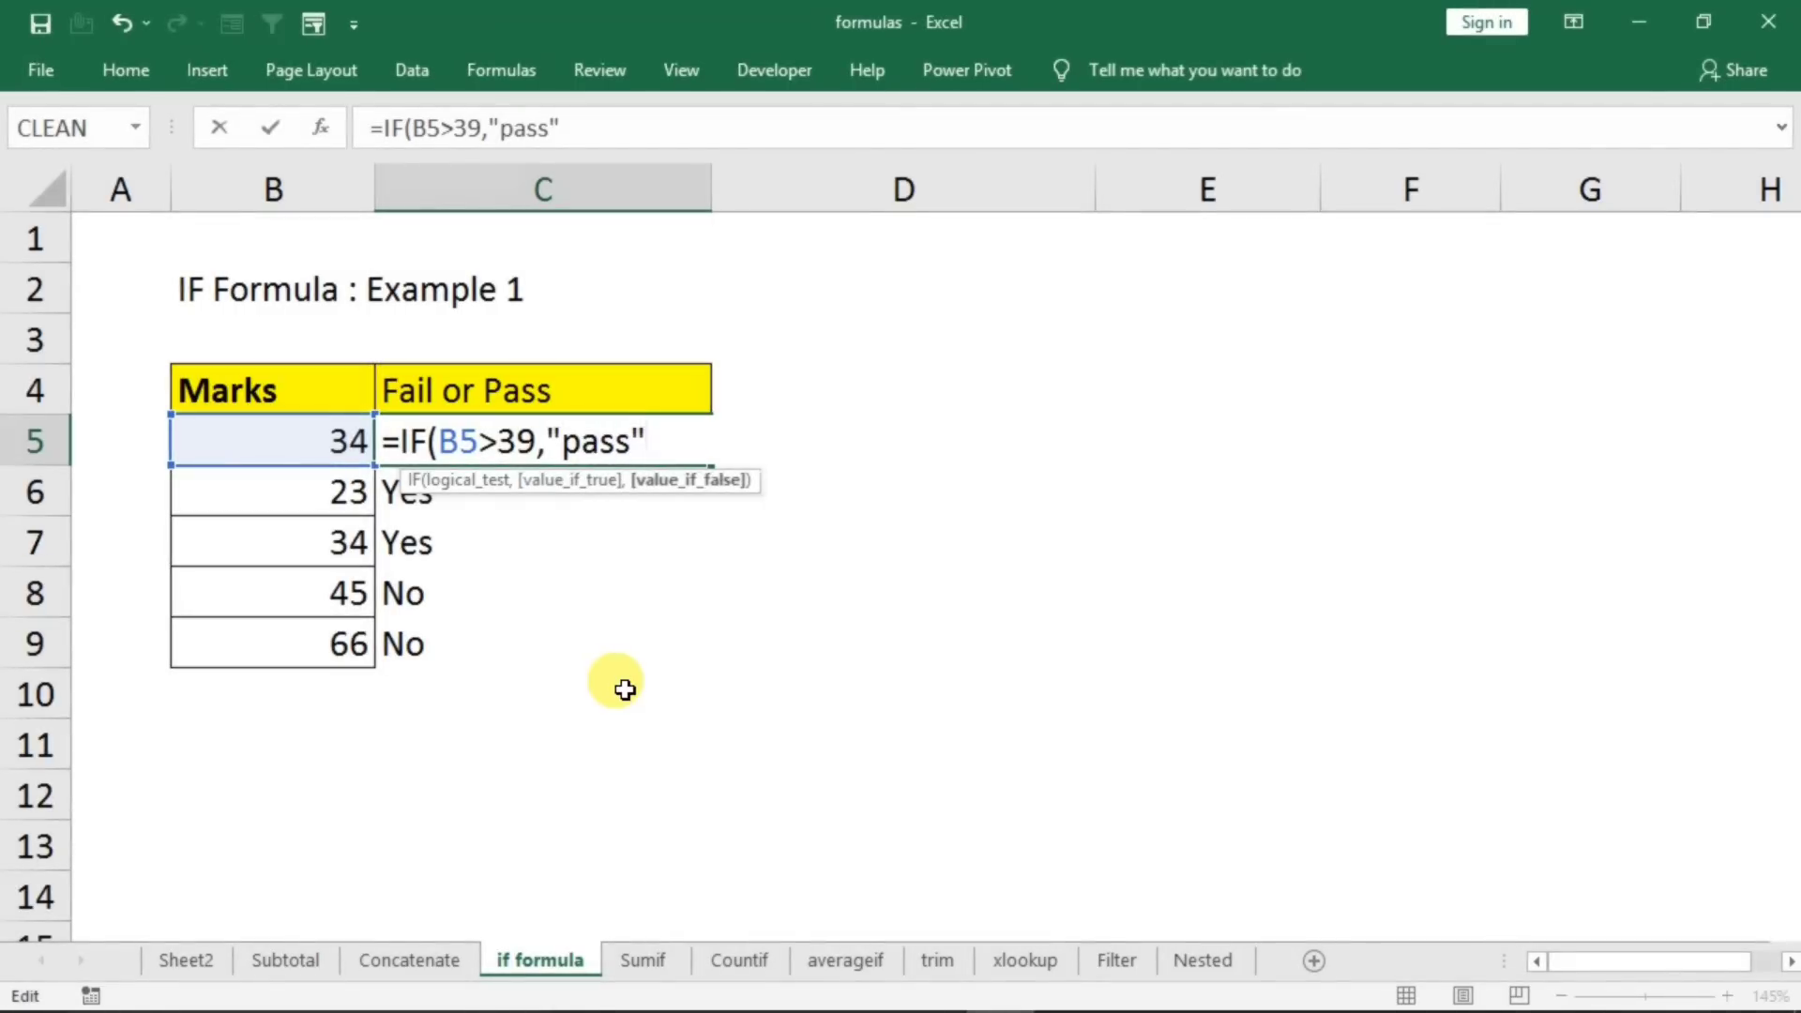
pyautogui.write(',"fail')
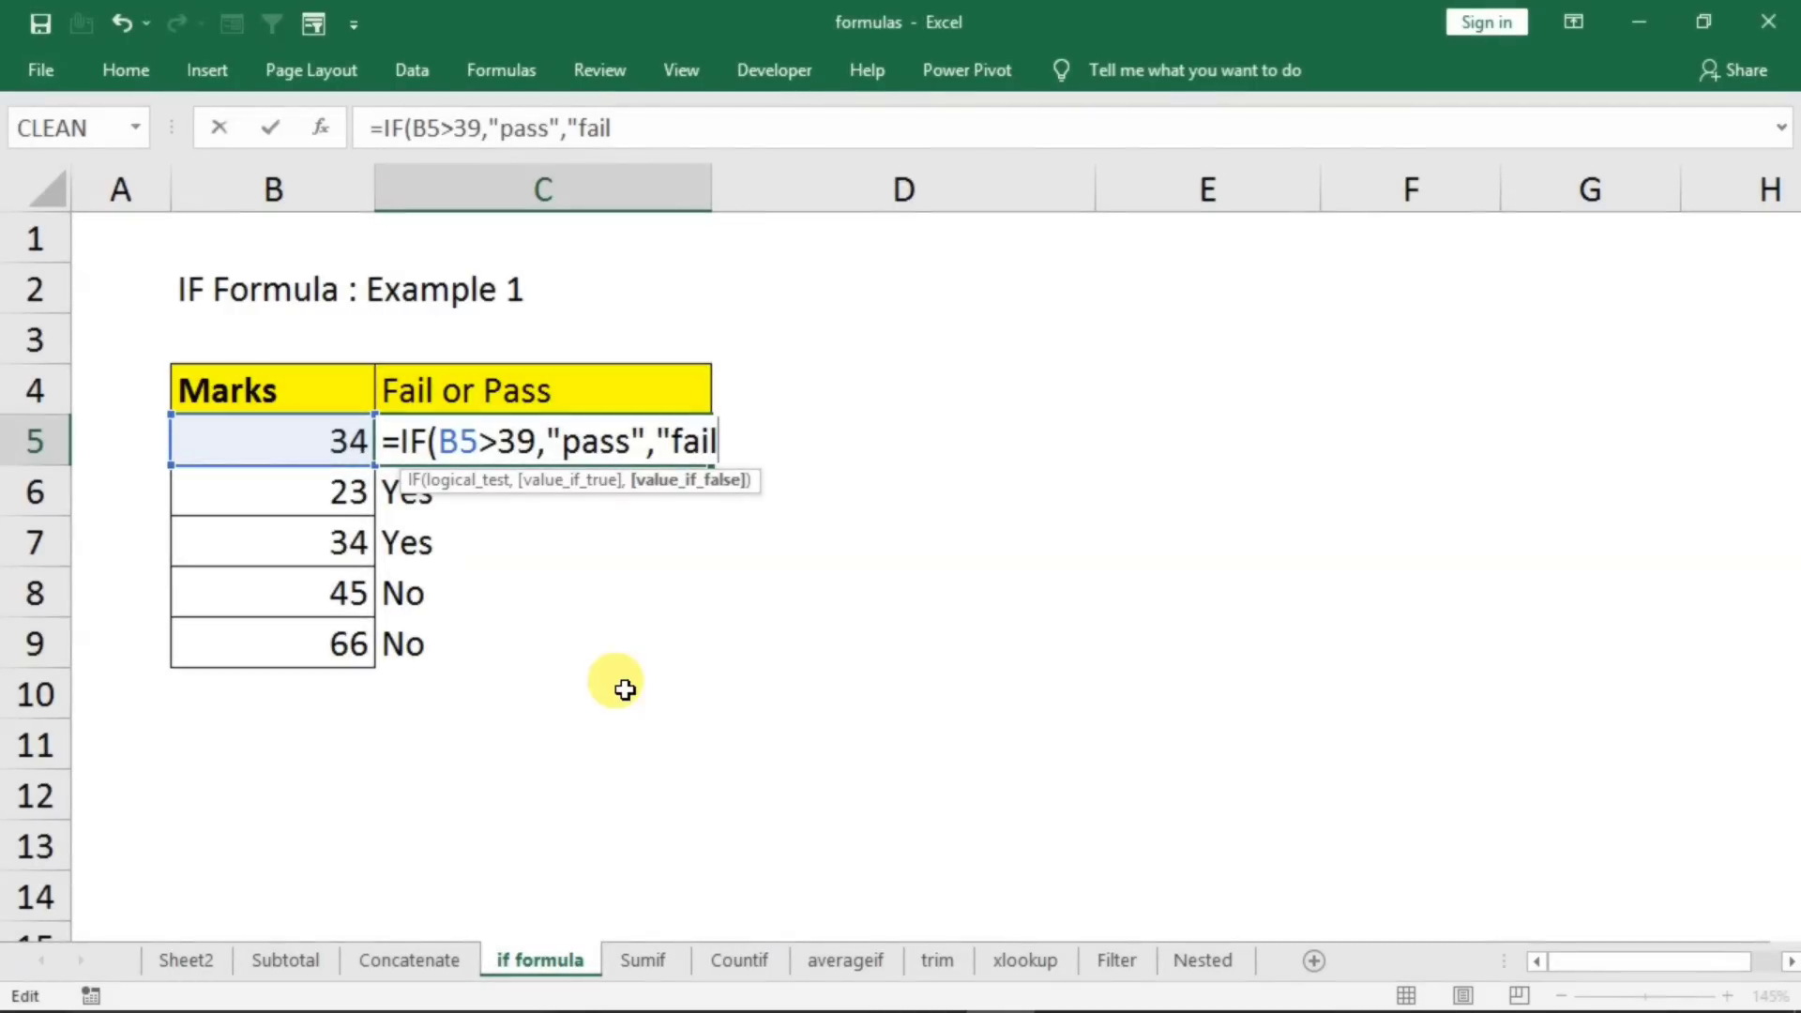
pyautogui.write('")')
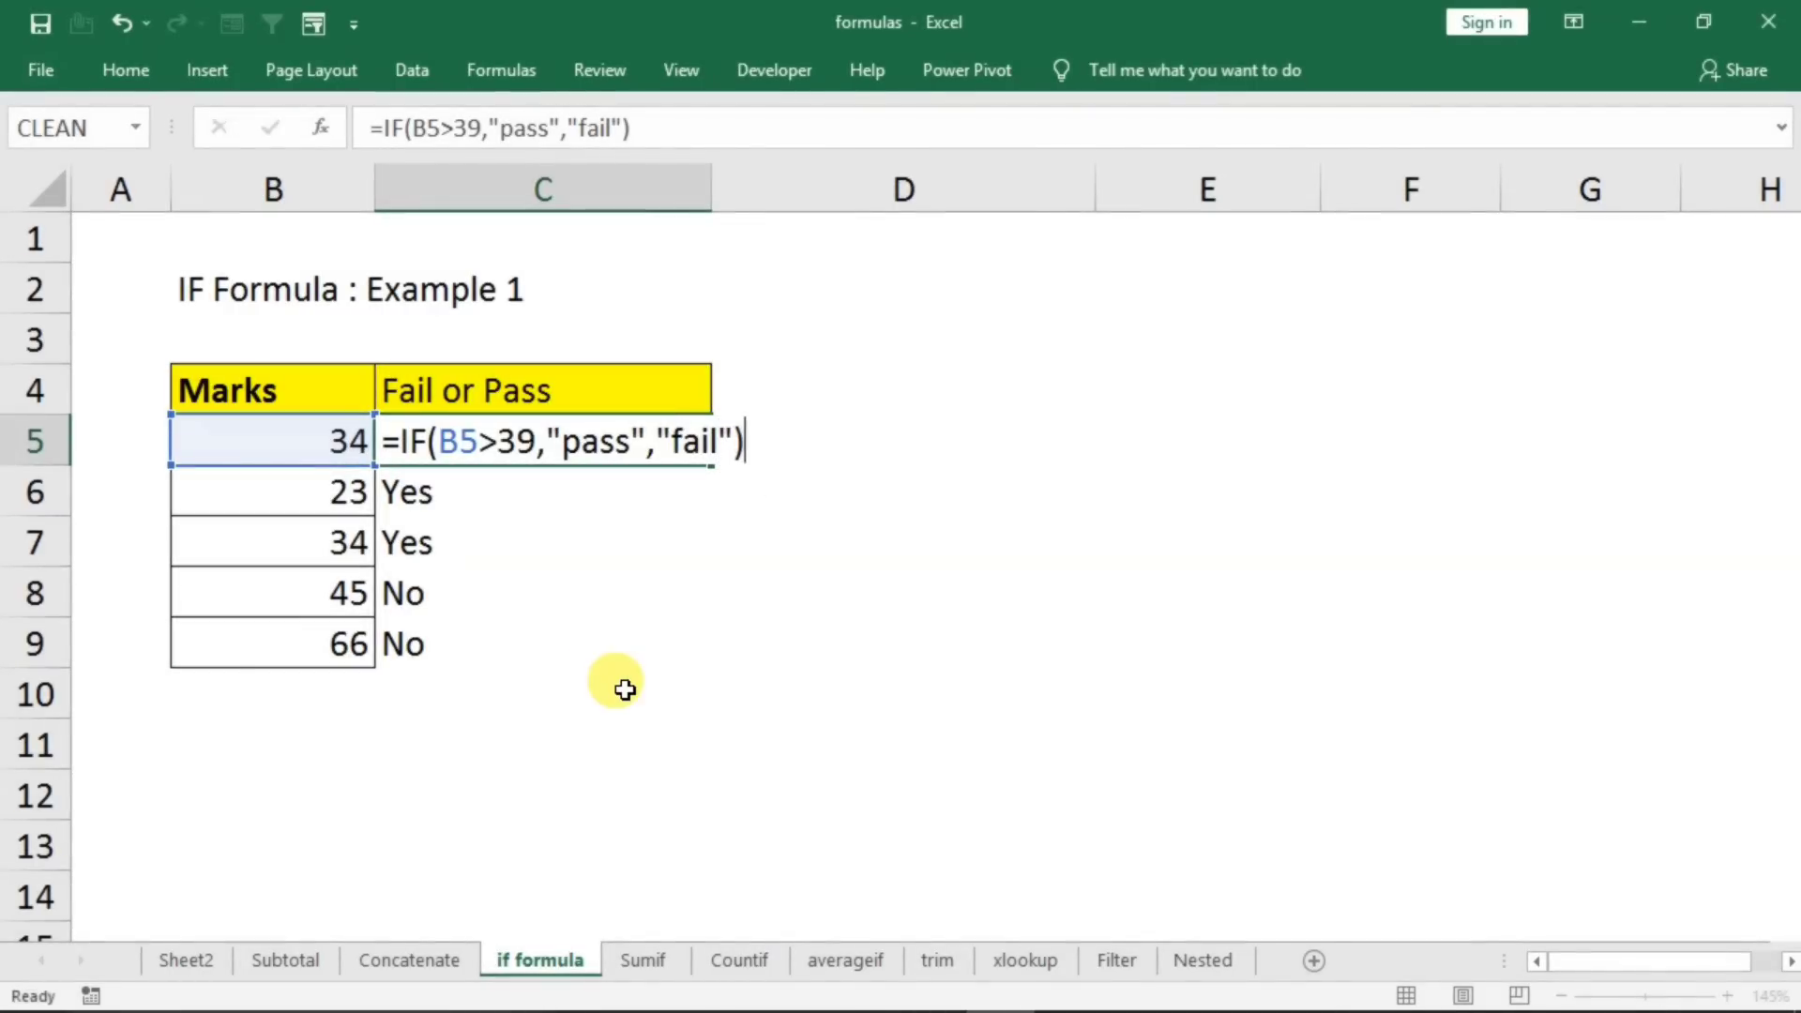
pyautogui.press('Return')
pyautogui.click(664, 446)
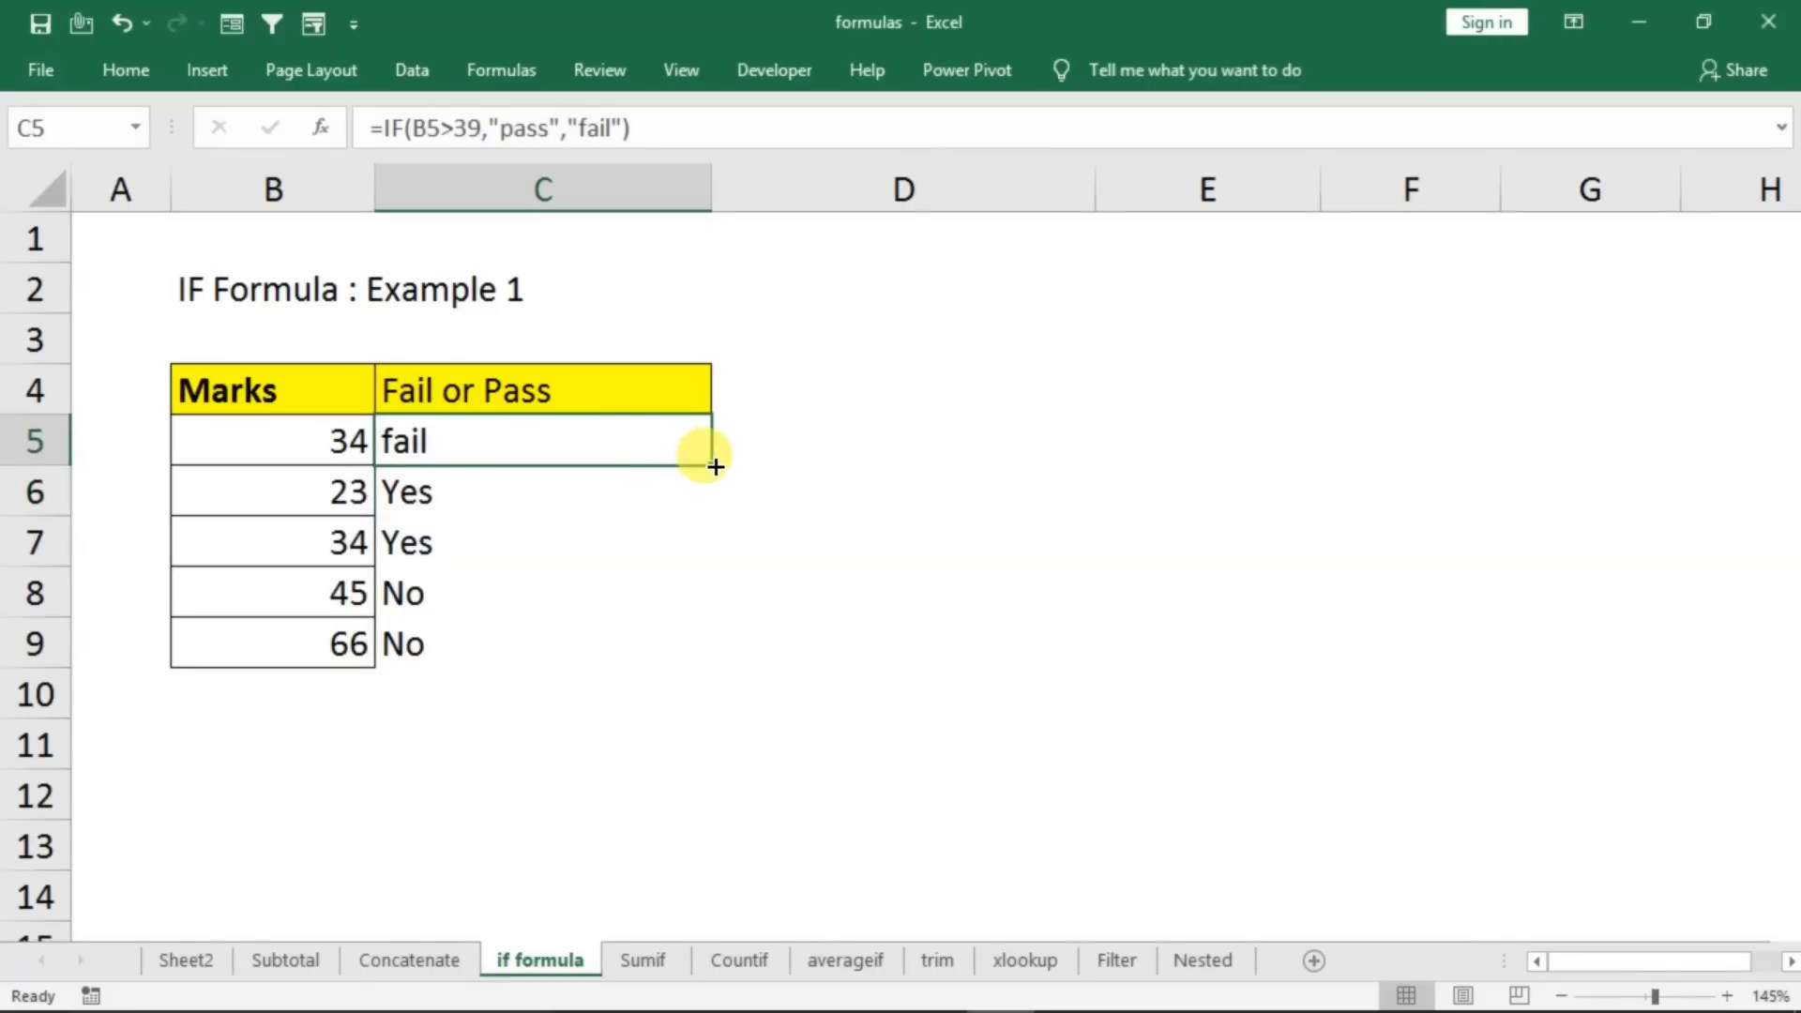
pyautogui.doubleClick(711, 464)
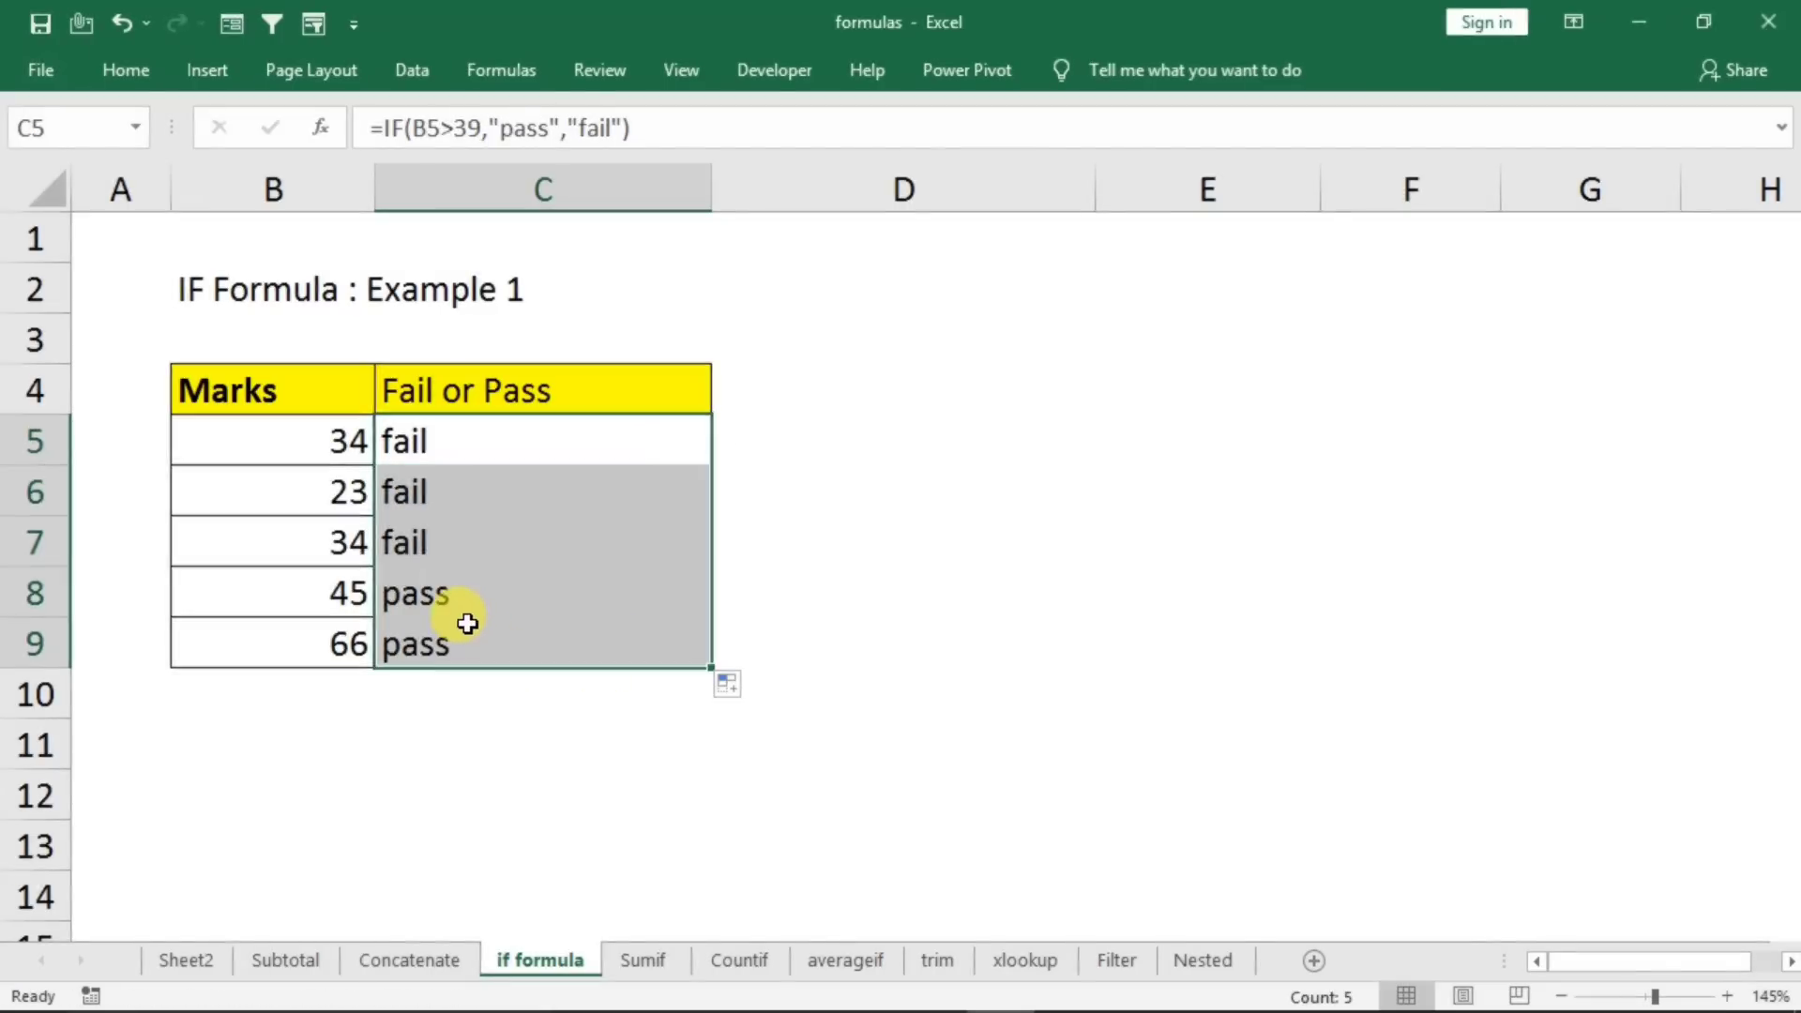
# - Replace the text results in the C5 formula with numbers so it reads =IF(B5>39,1,0)
pyautogui.doubleClick(482, 449)
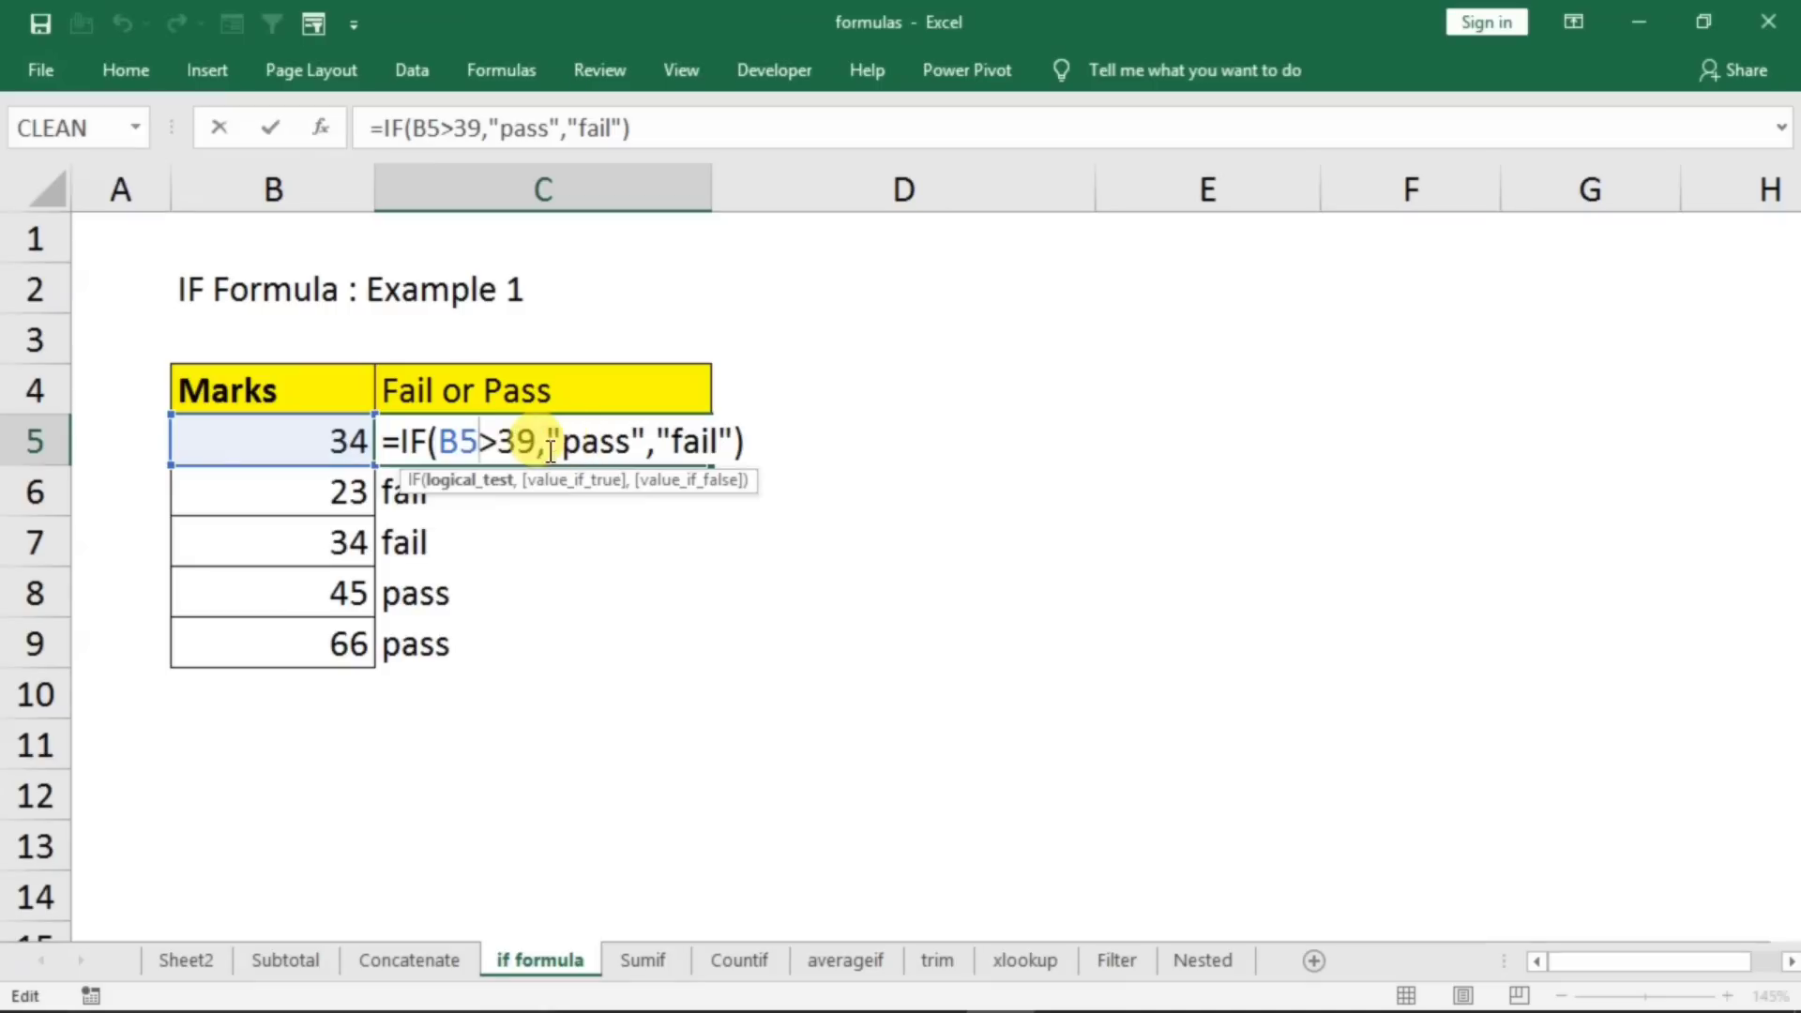
pyautogui.click(481, 443)
pyautogui.click(746, 438)
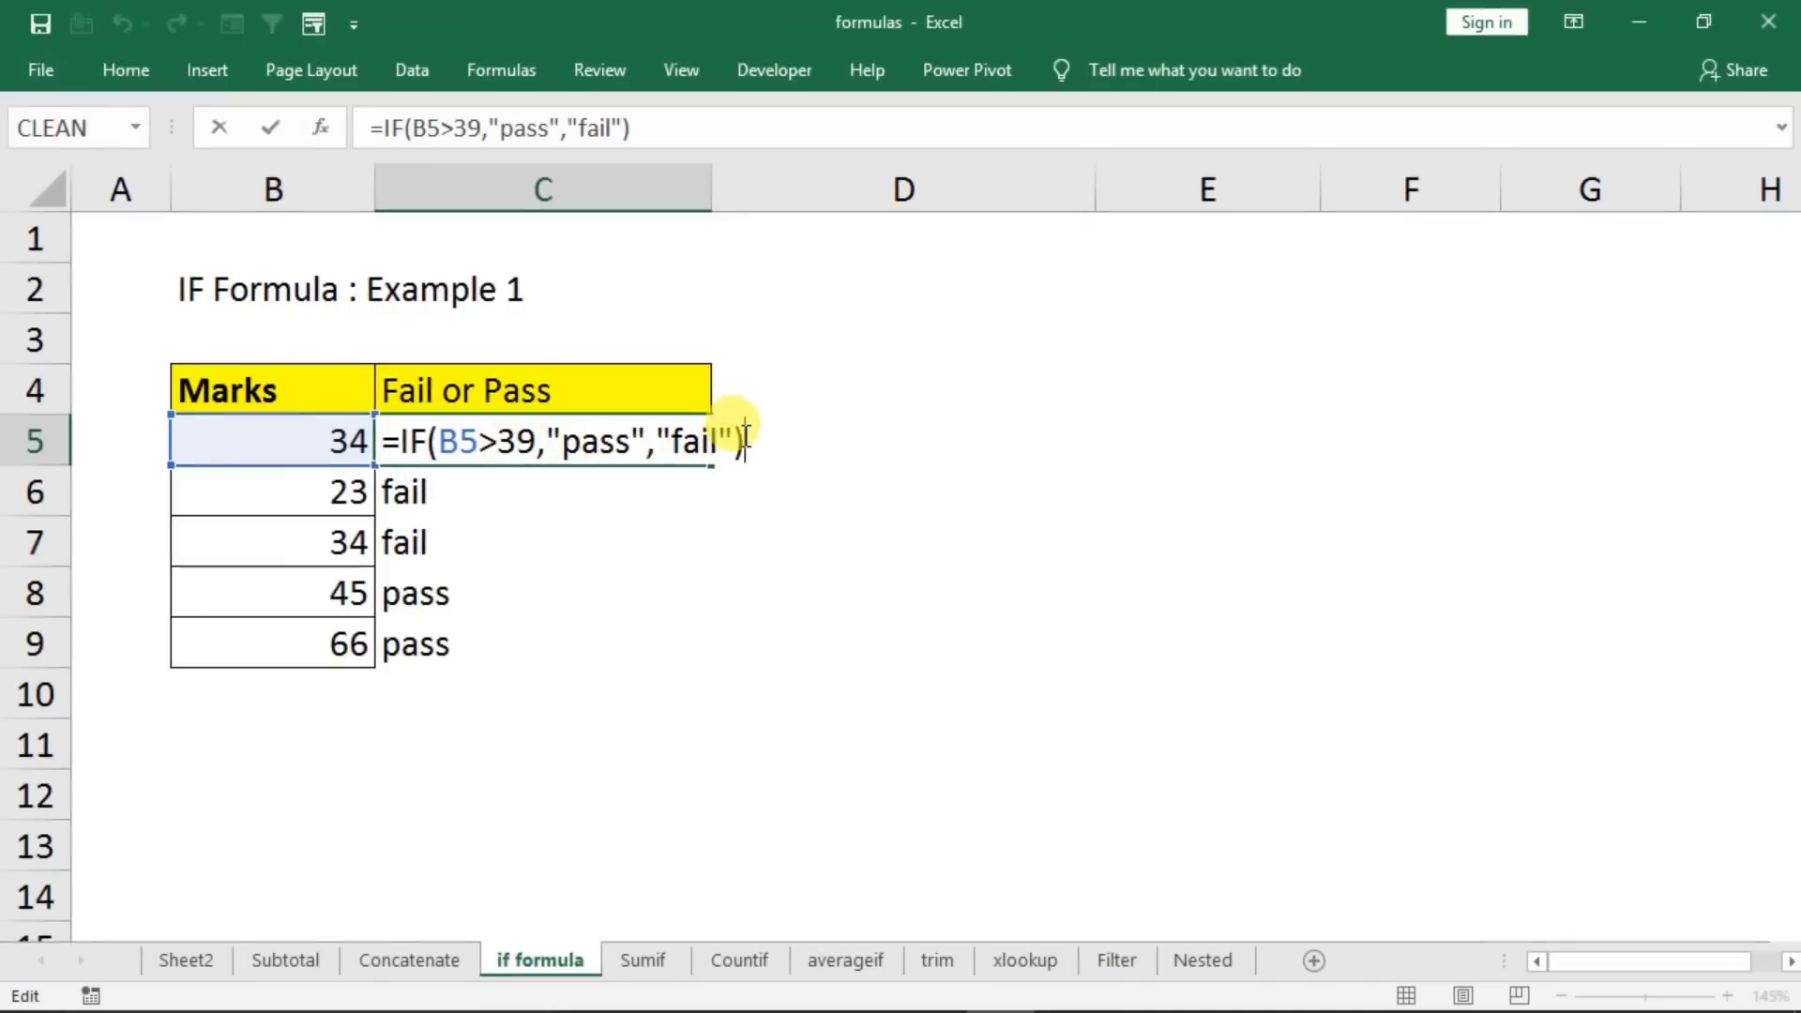
pyautogui.press('BackSpace')
pyautogui.press('BackSpace')
pyautogui.press('BackSpace')
pyautogui.press('BackSpace')
pyautogui.press('BackSpace')
pyautogui.press('BackSpace')
pyautogui.press('BackSpace')
pyautogui.press('BackSpace')
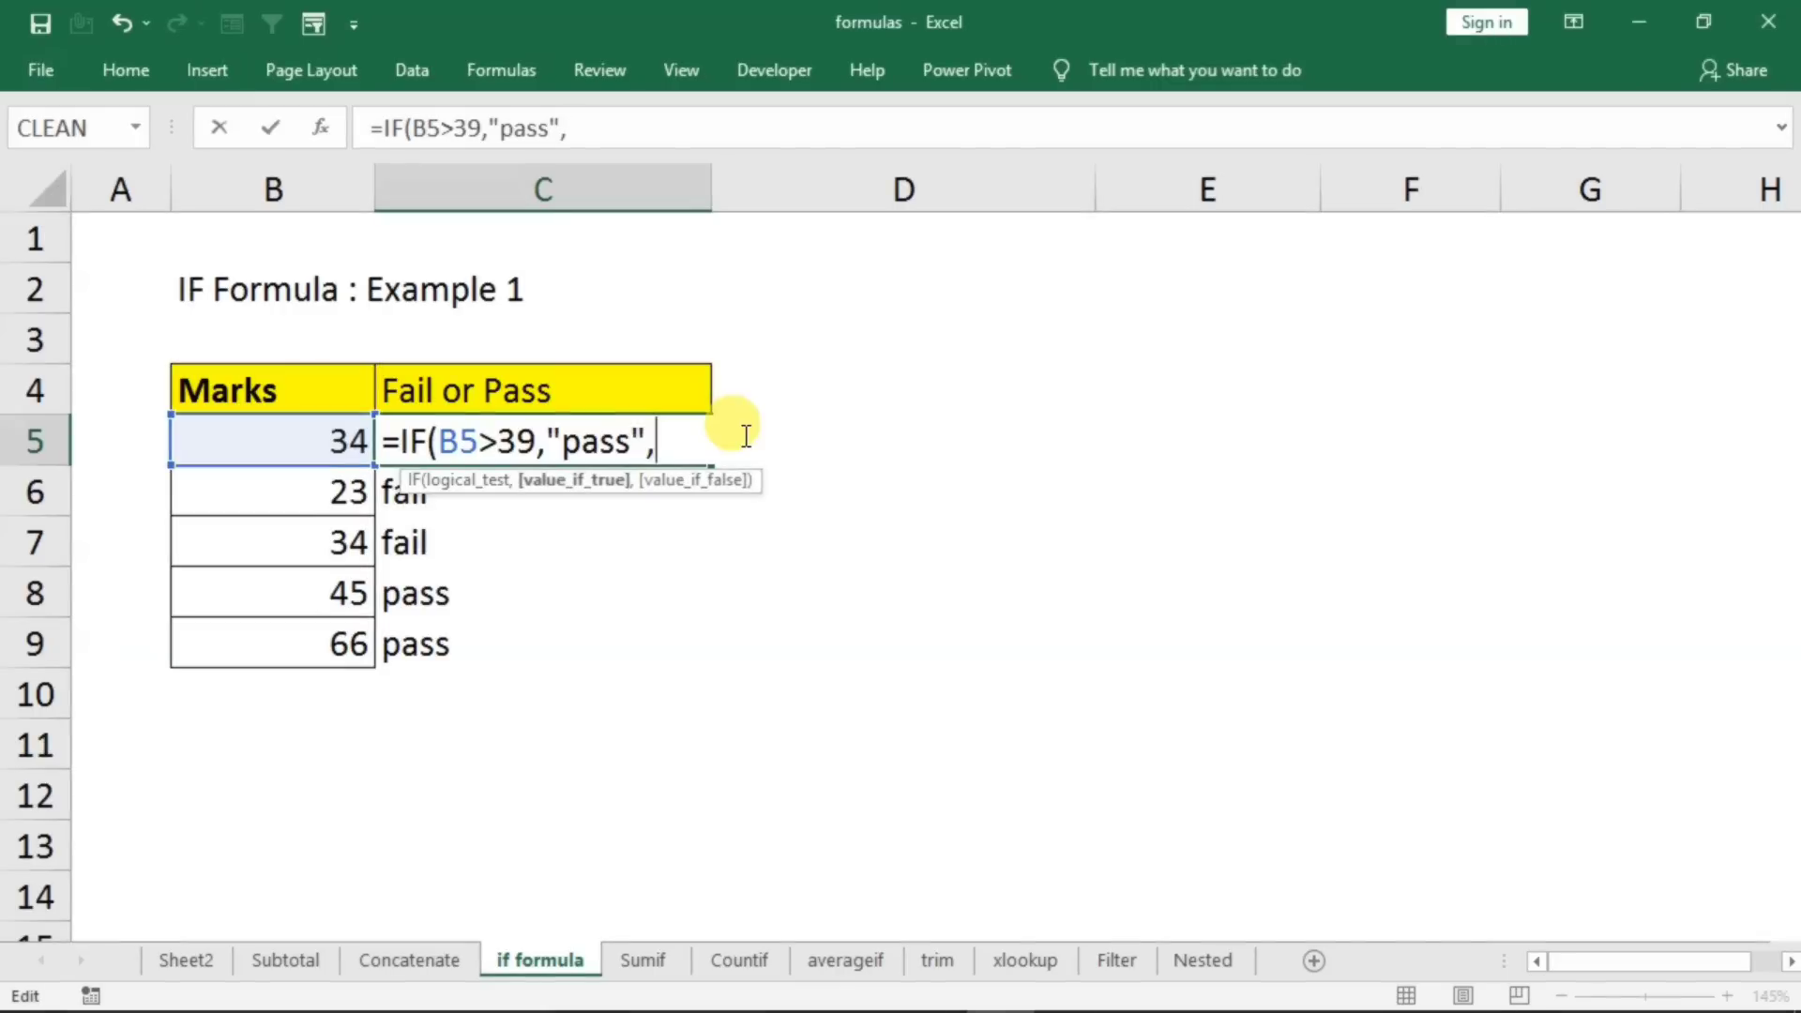
pyautogui.press('BackSpace')
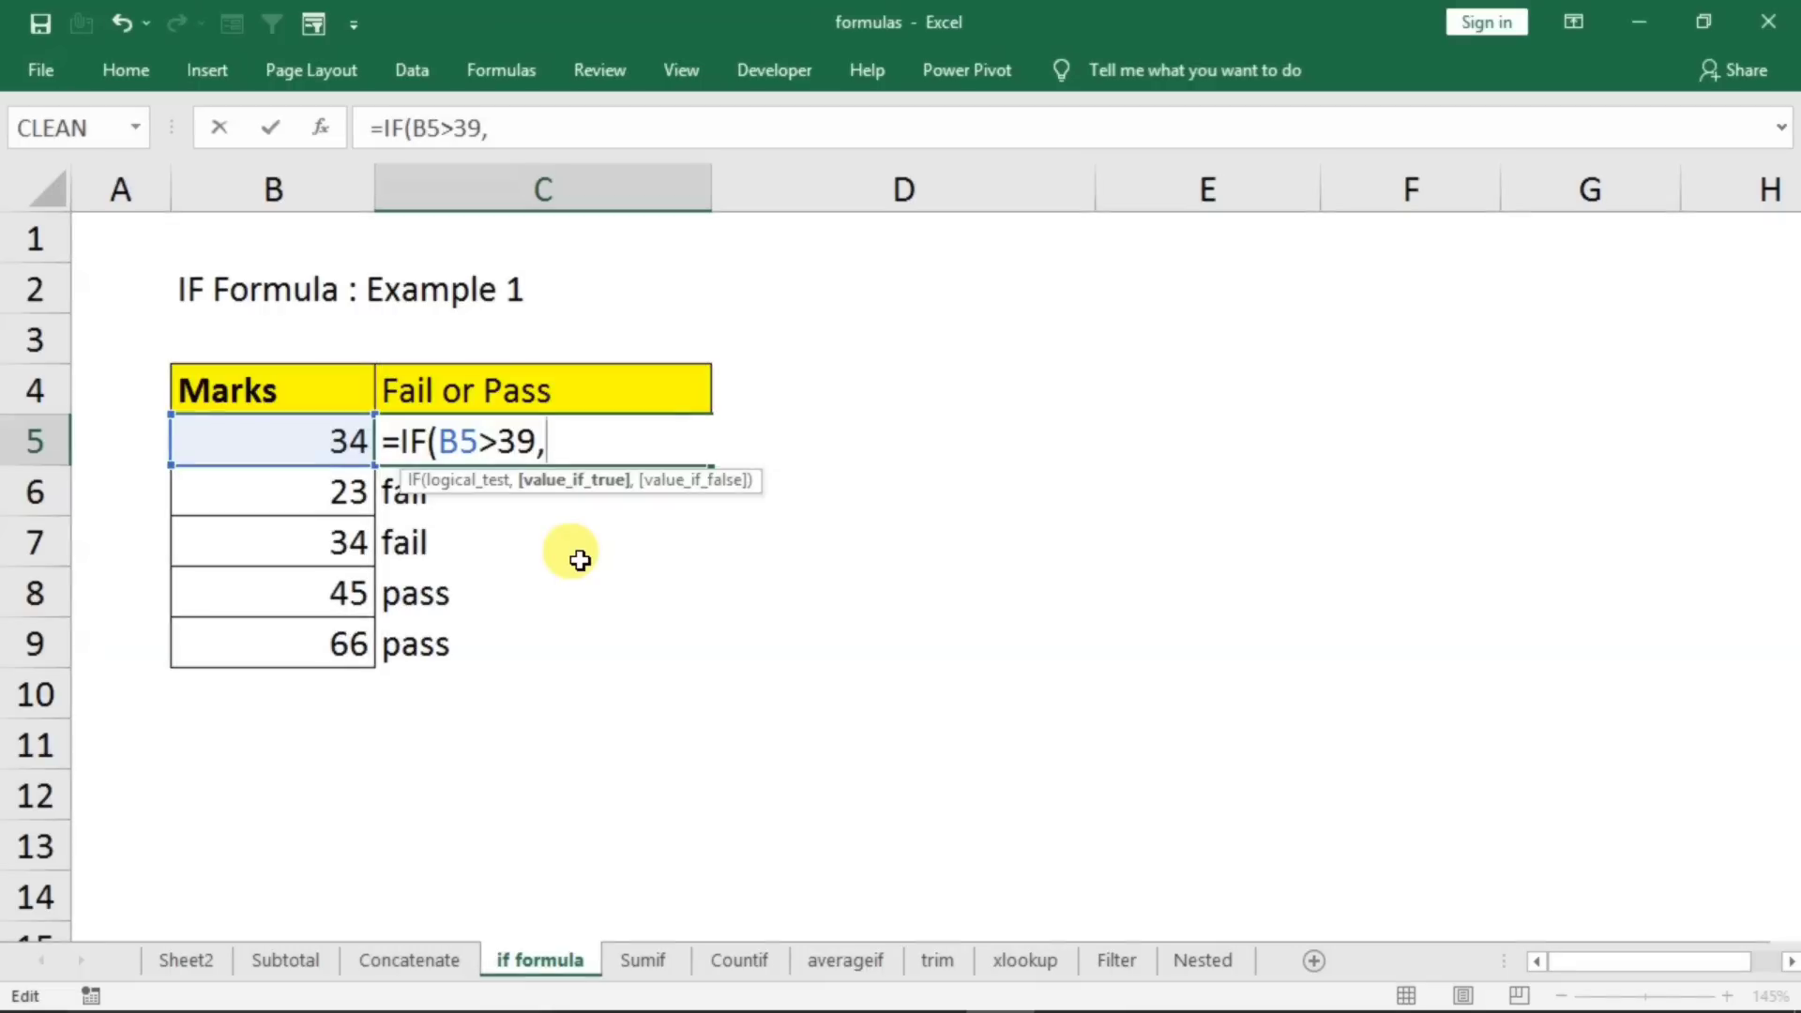
pyautogui.write('1,0')
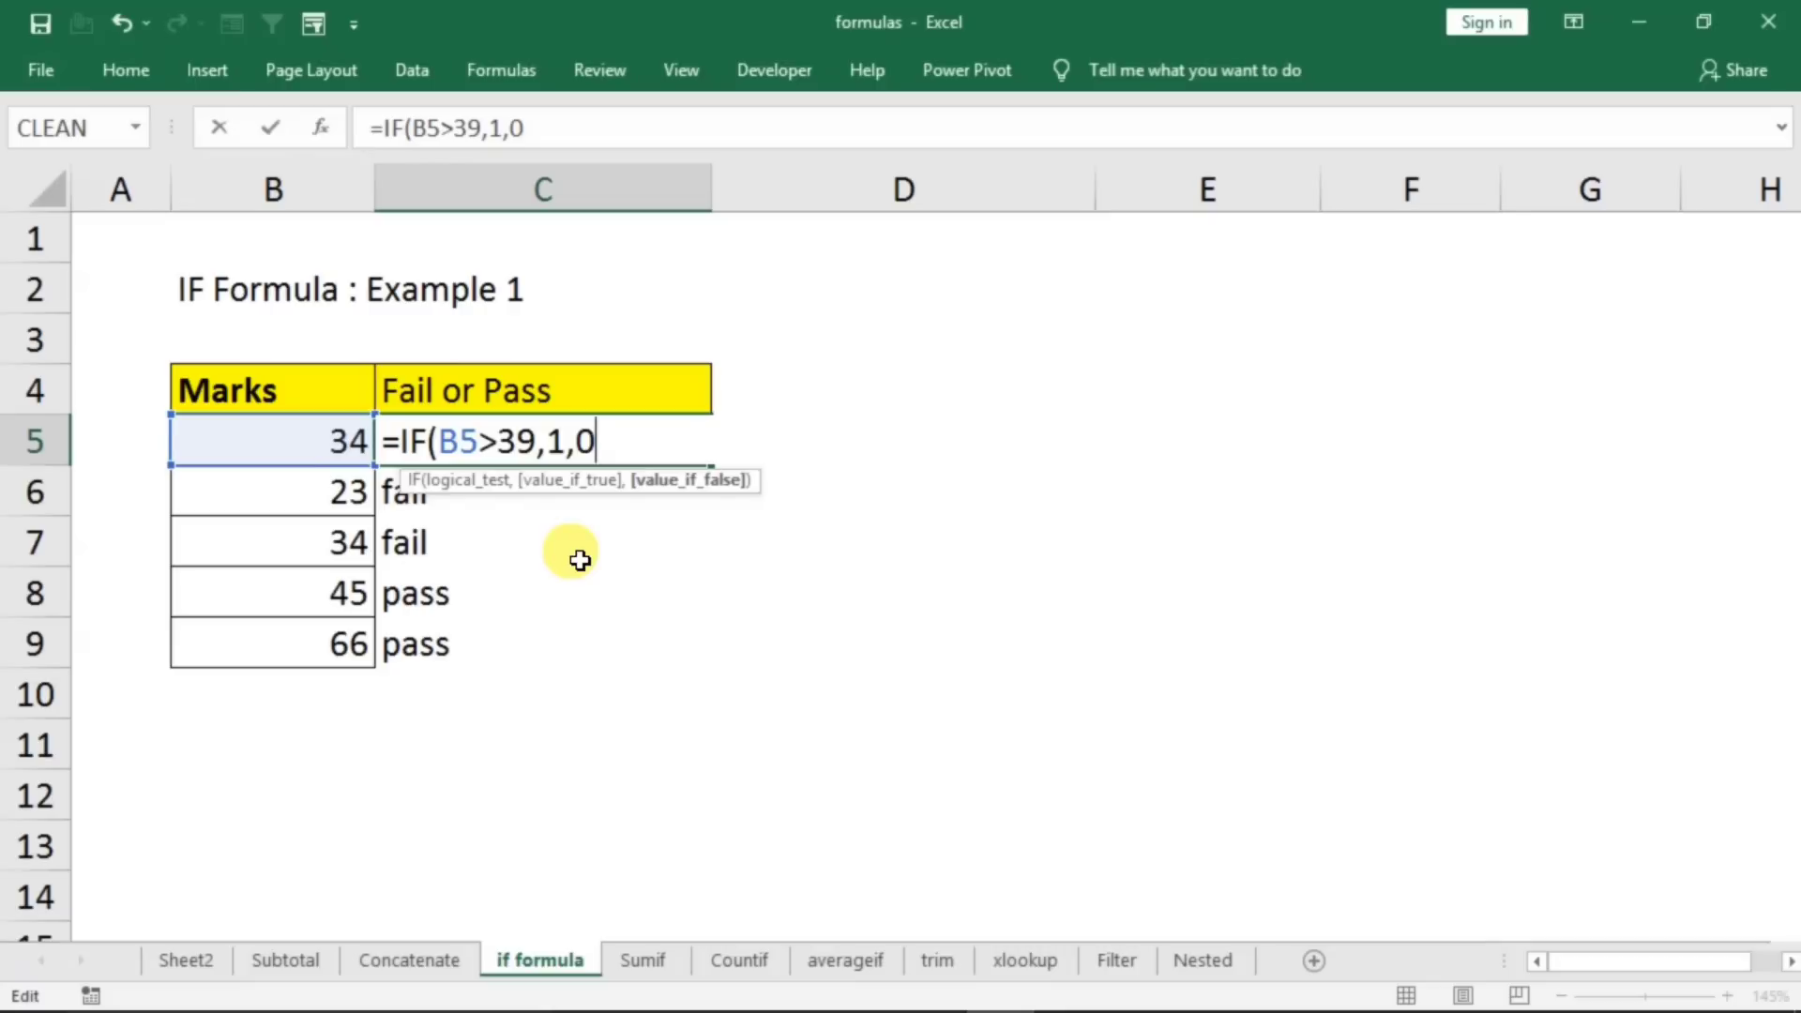
pyautogui.write(')')
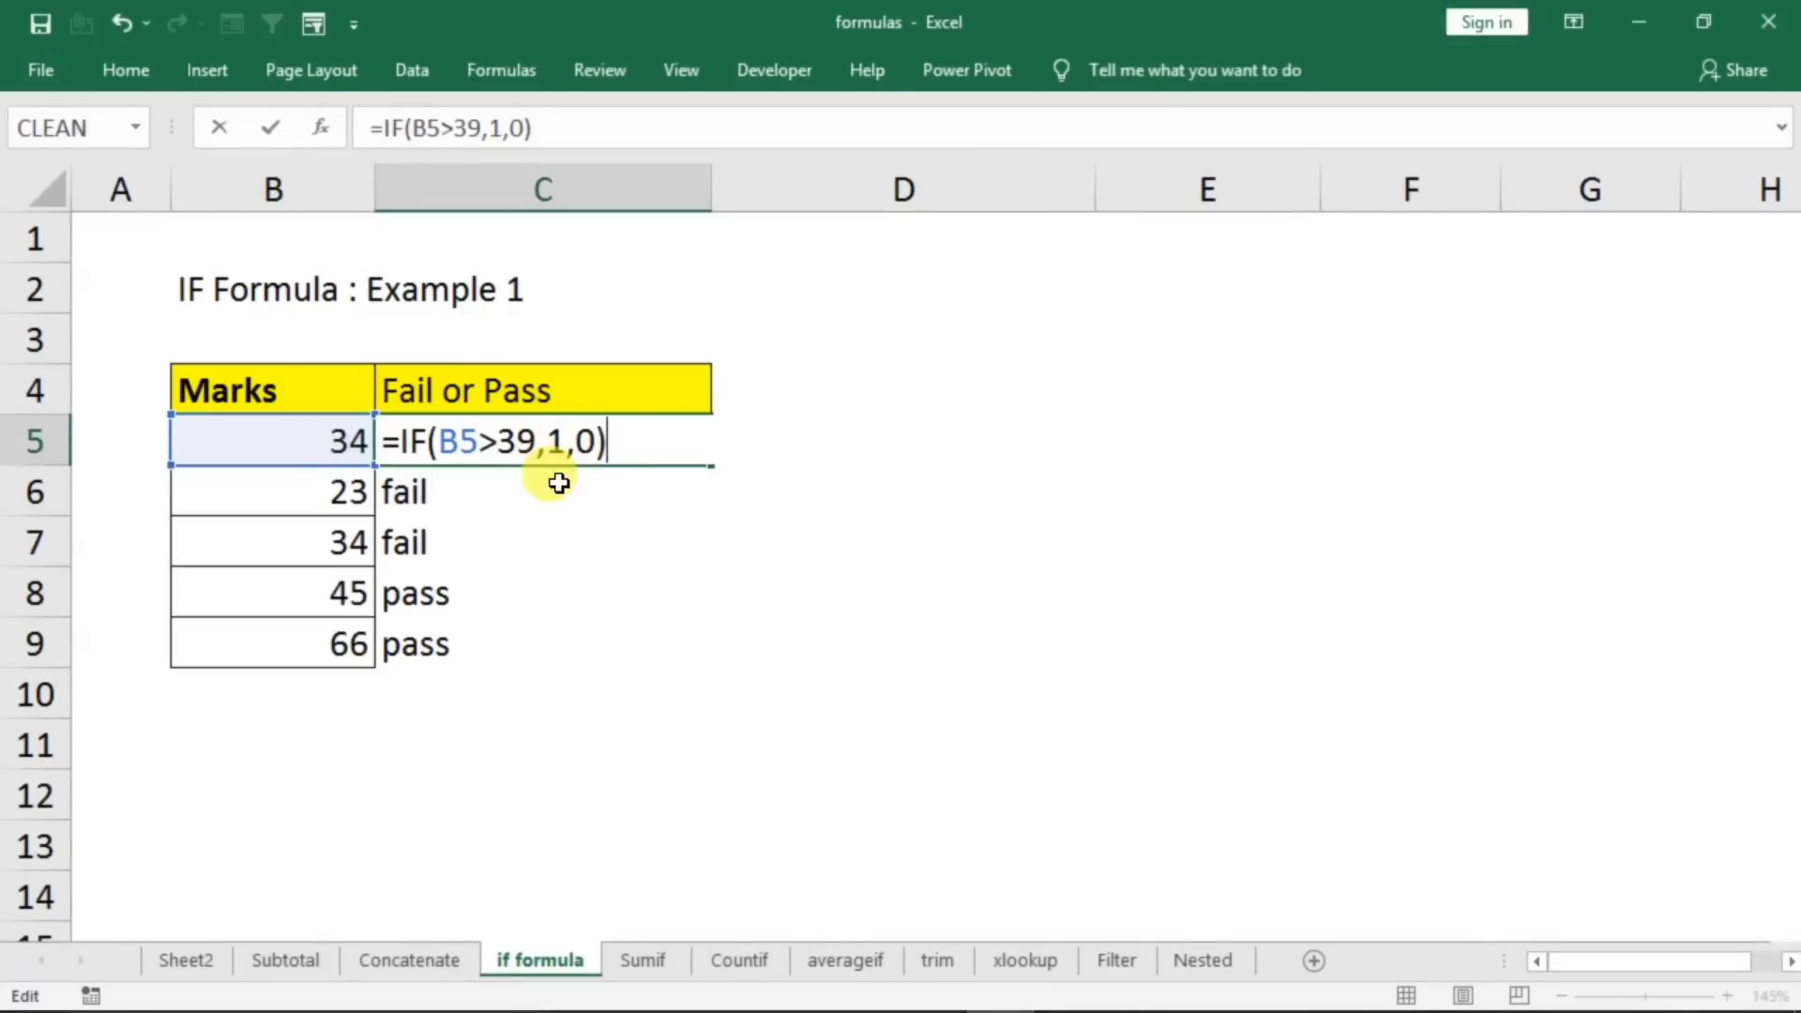
pyautogui.press('Return')
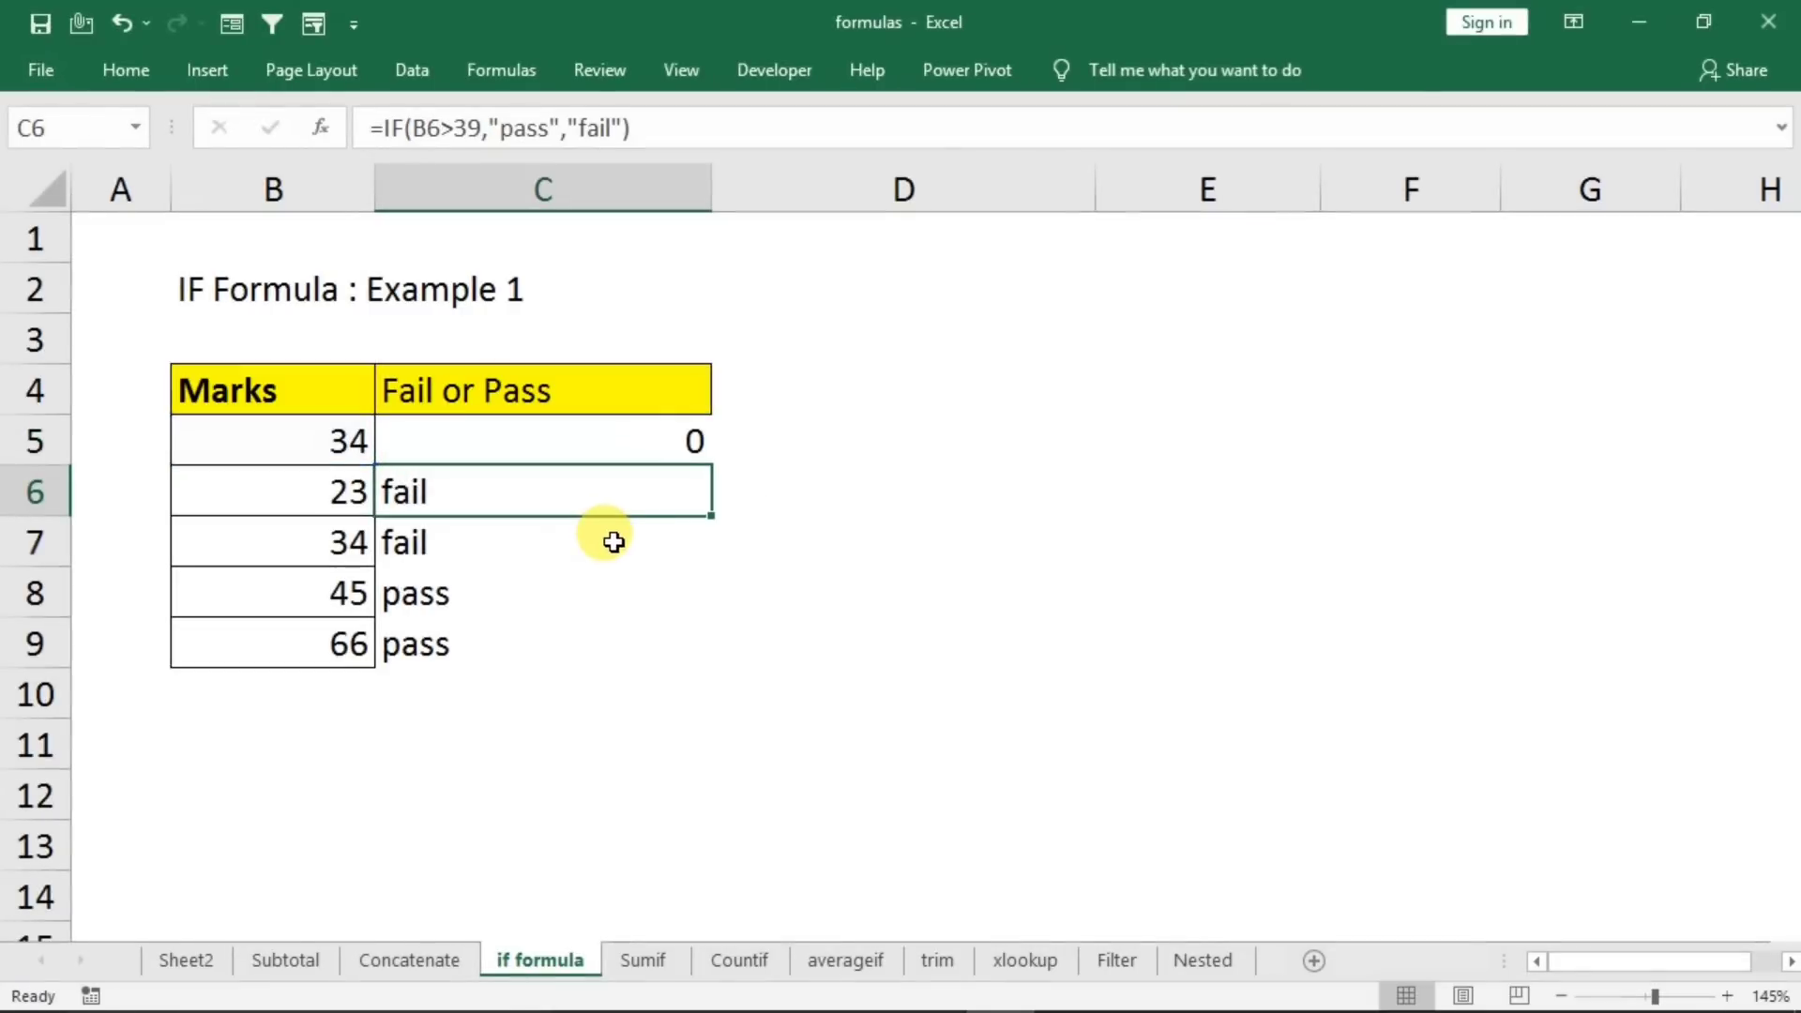
# - Fill the 1 or 0 formula from C5 down through C9 and check the formulas in C8 and C9
pyautogui.click(668, 445)
pyautogui.moveTo(707, 466); pyautogui.dragTo(683, 671)
pyautogui.click(612, 606)
pyautogui.click(582, 642)
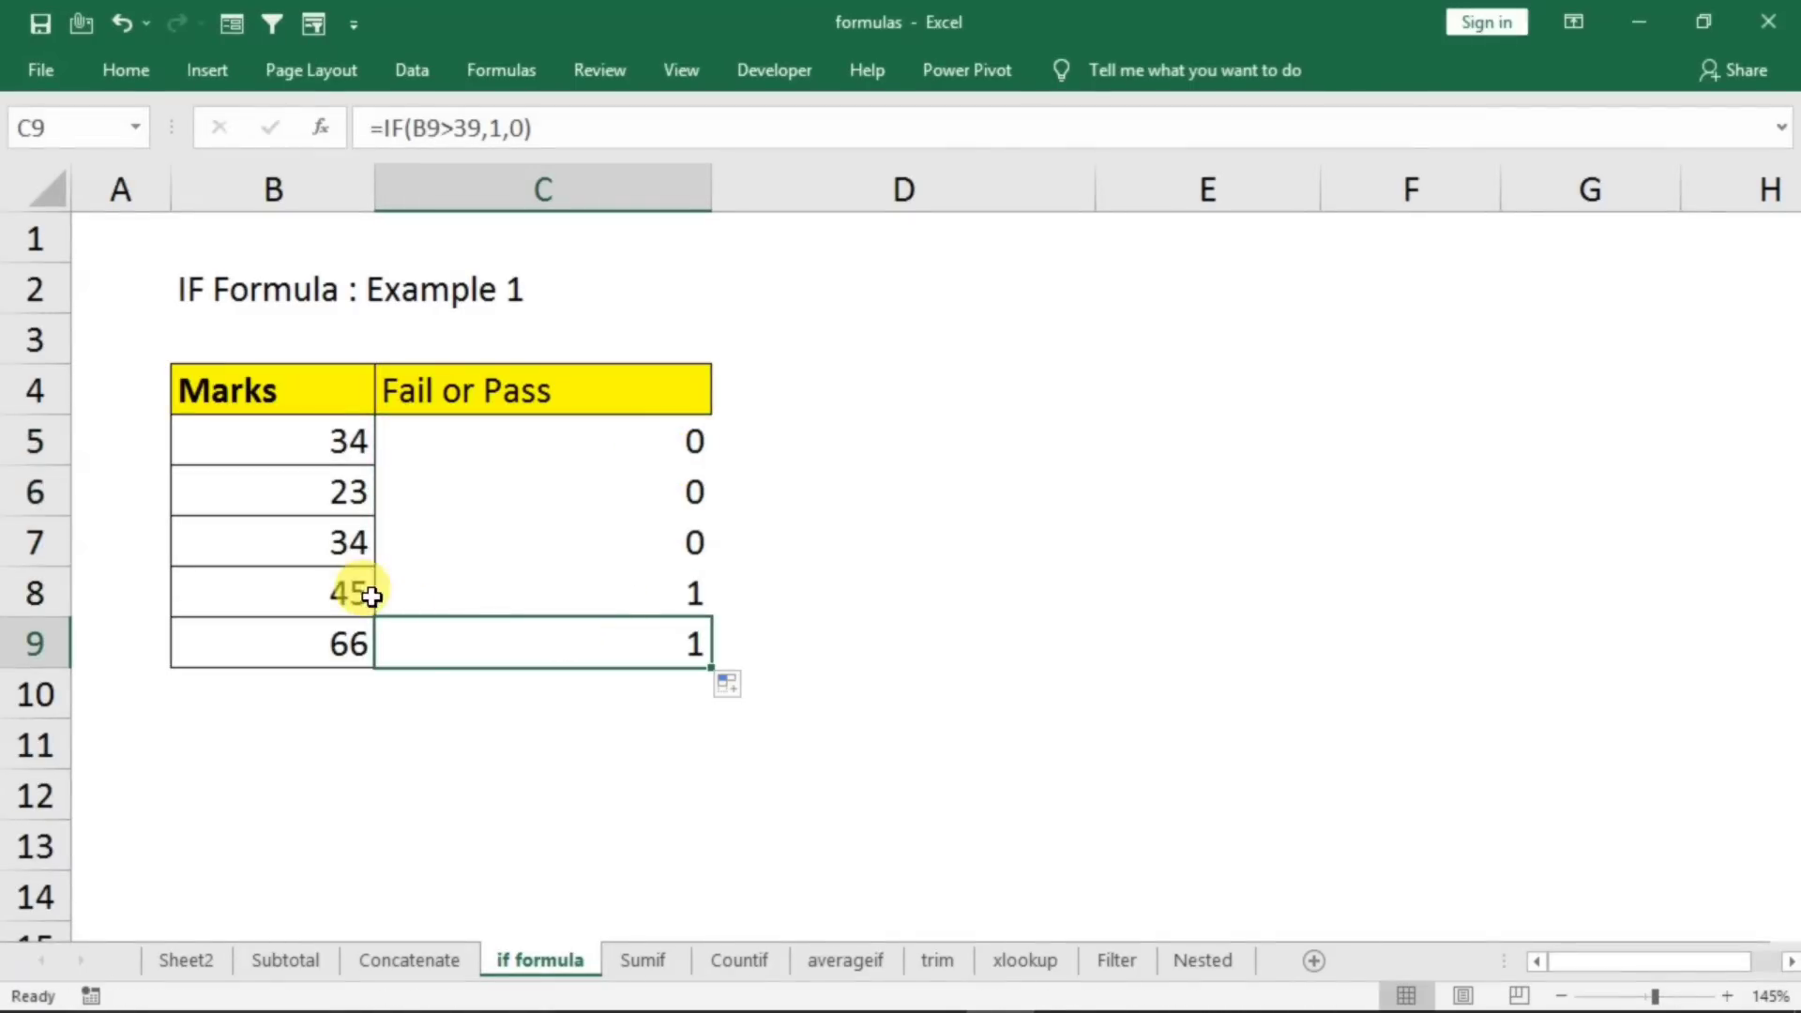
# - Enter the formula =IF(B19<35,B19+10,B19) in C19 of the Example 2 table
pyautogui.press('pagedown')
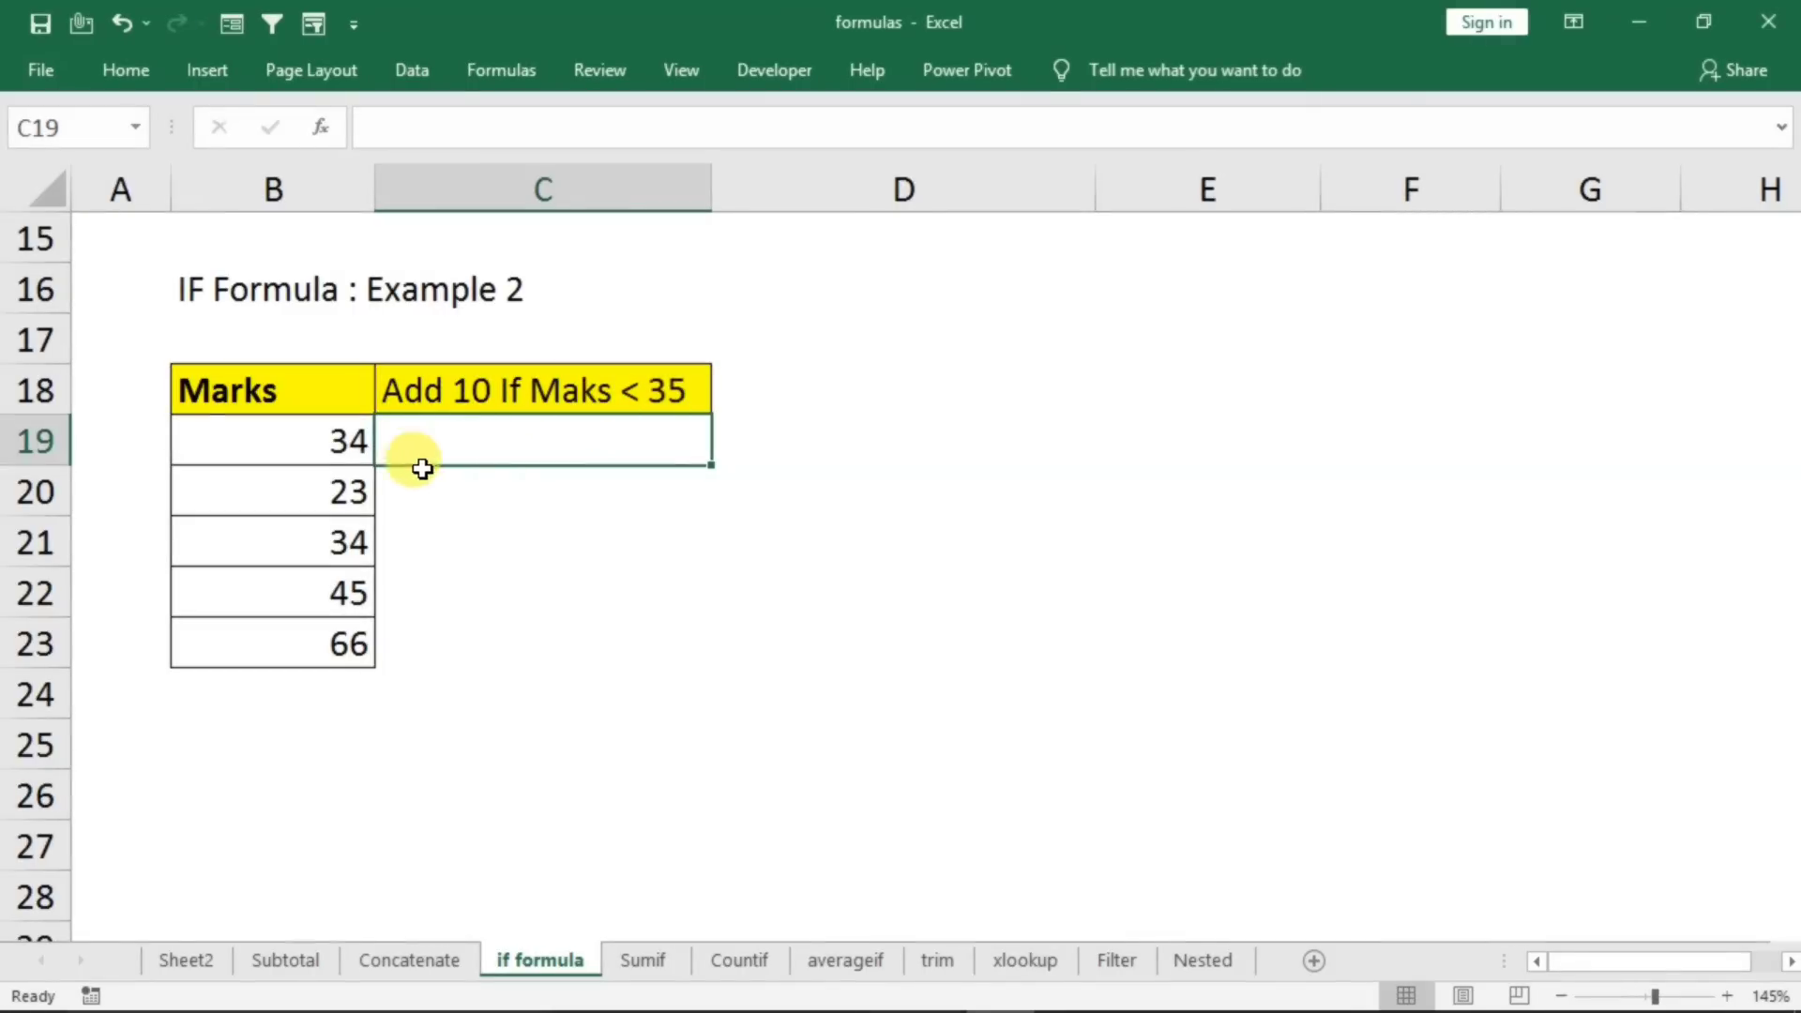
pyautogui.click(309, 452)
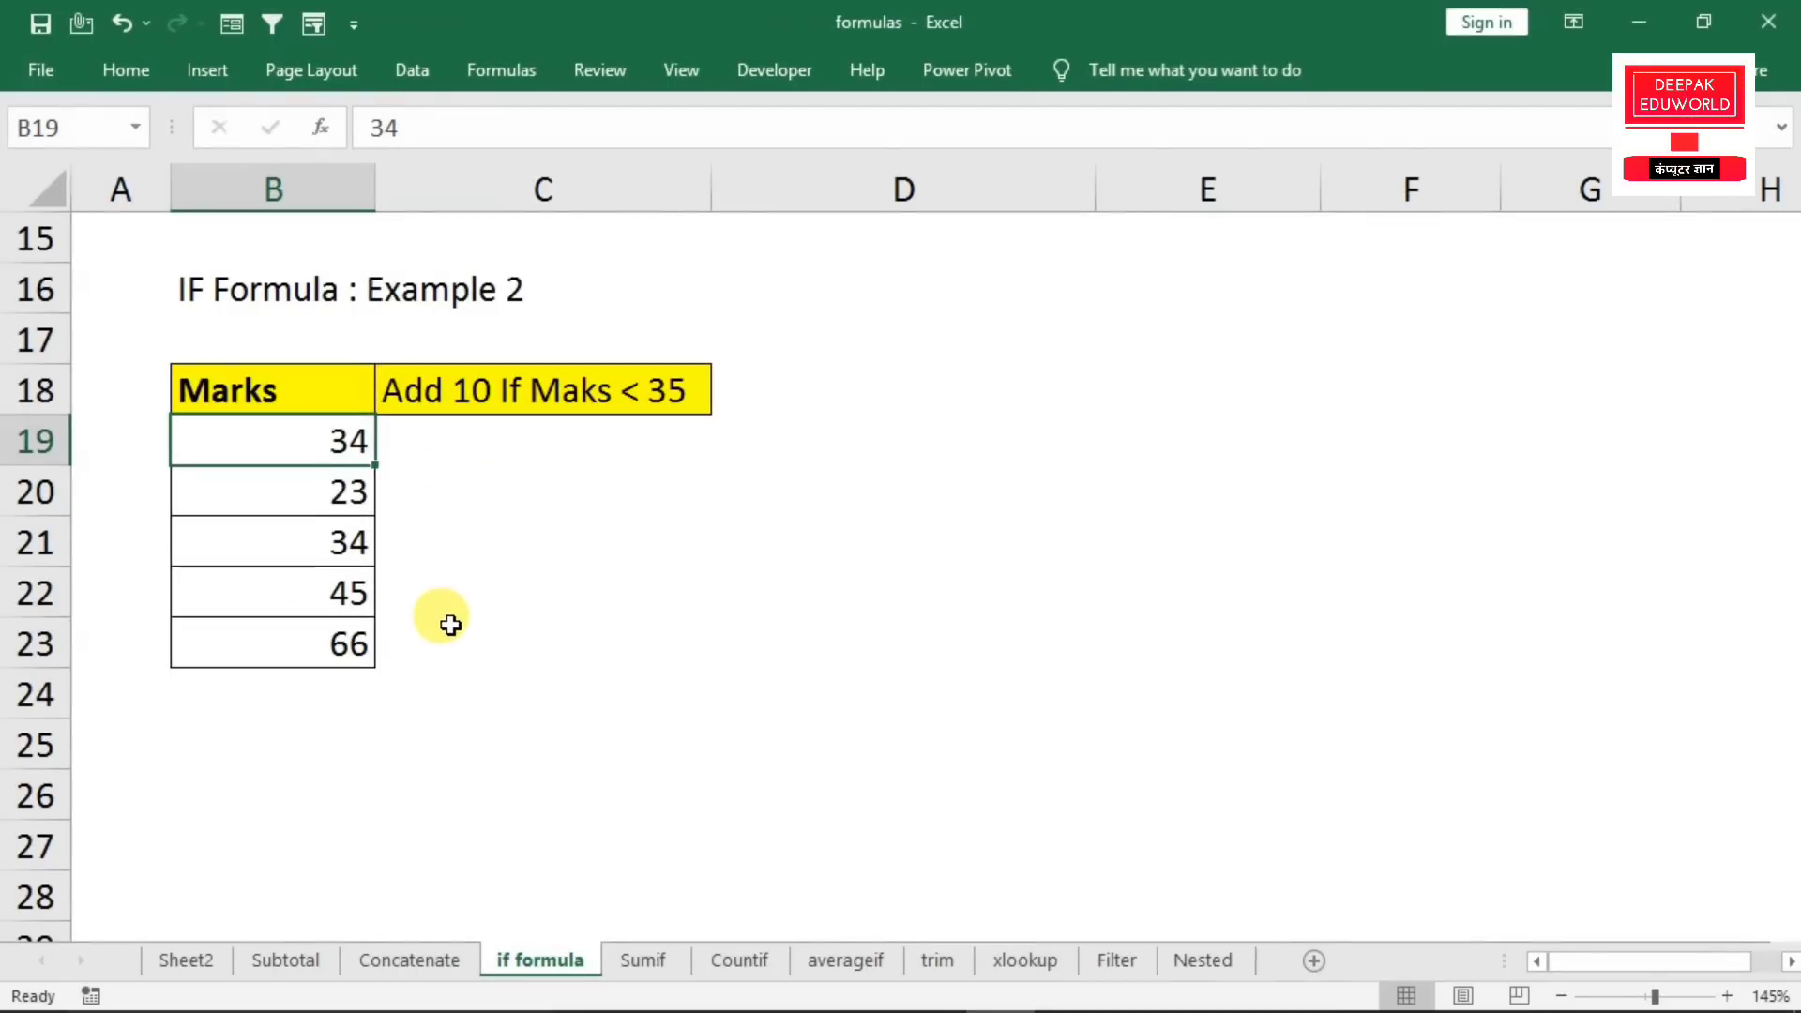
pyautogui.click(451, 455)
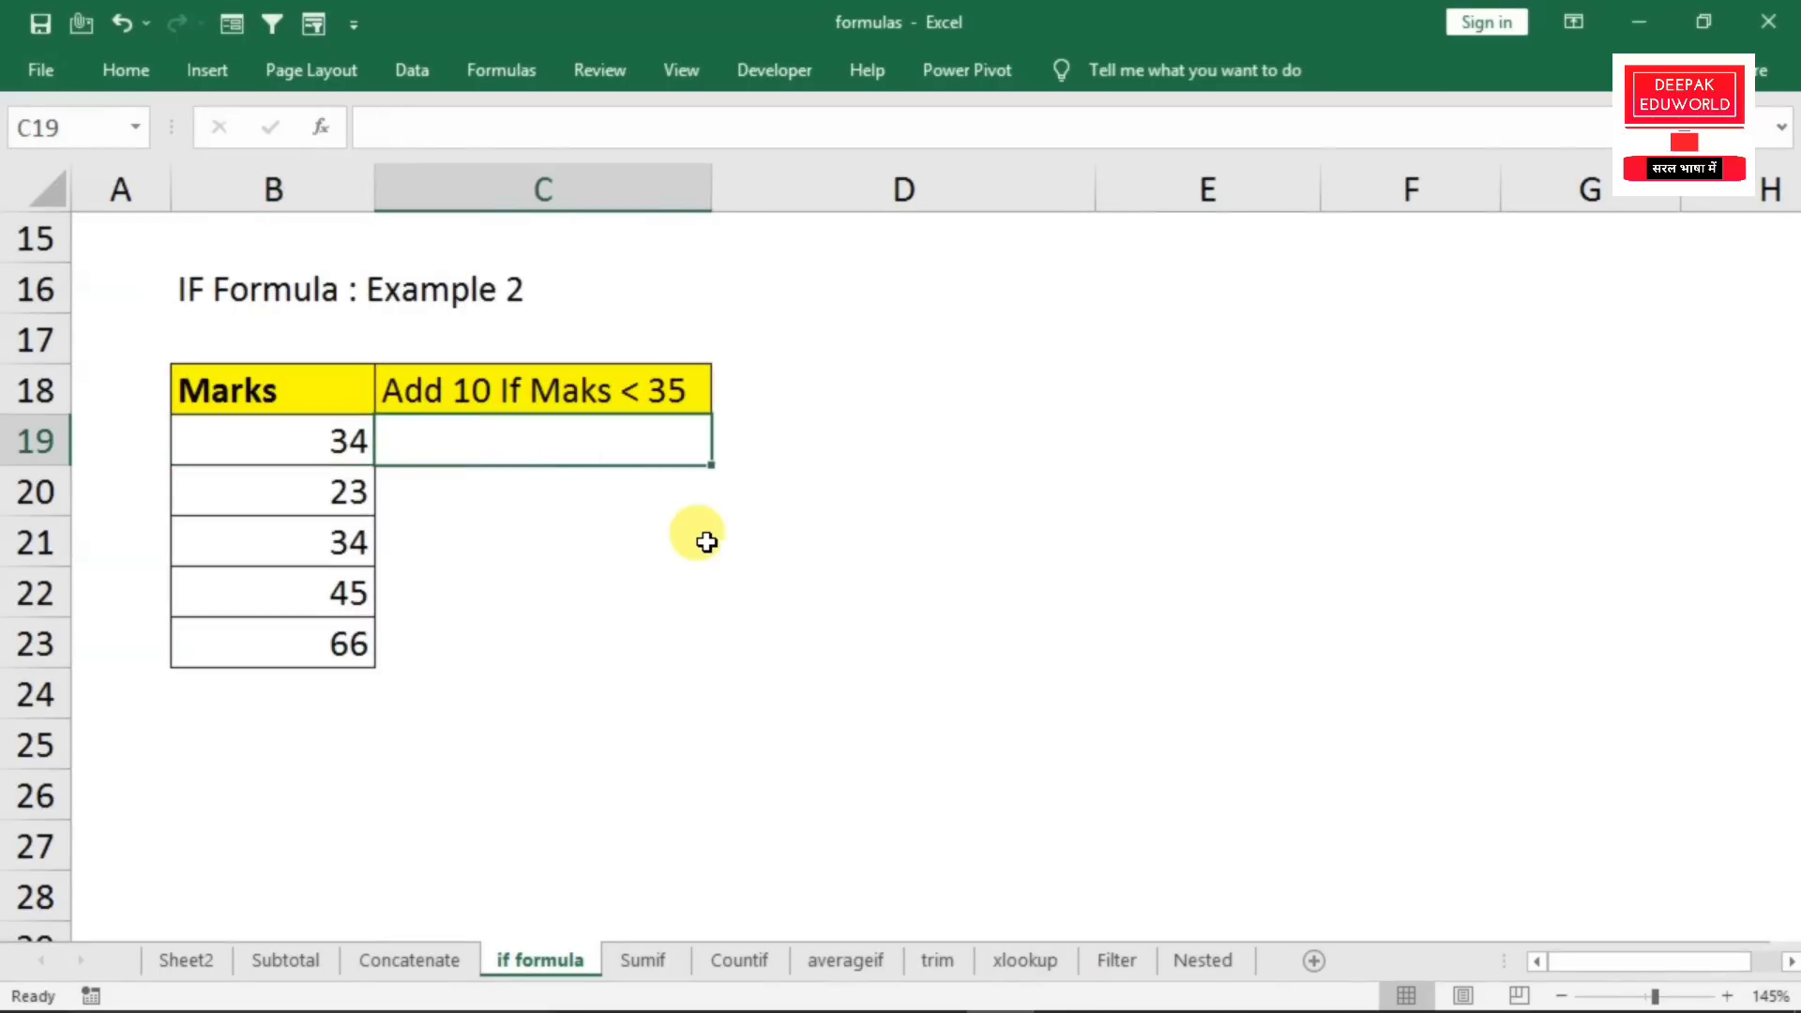
pyautogui.write('=if')
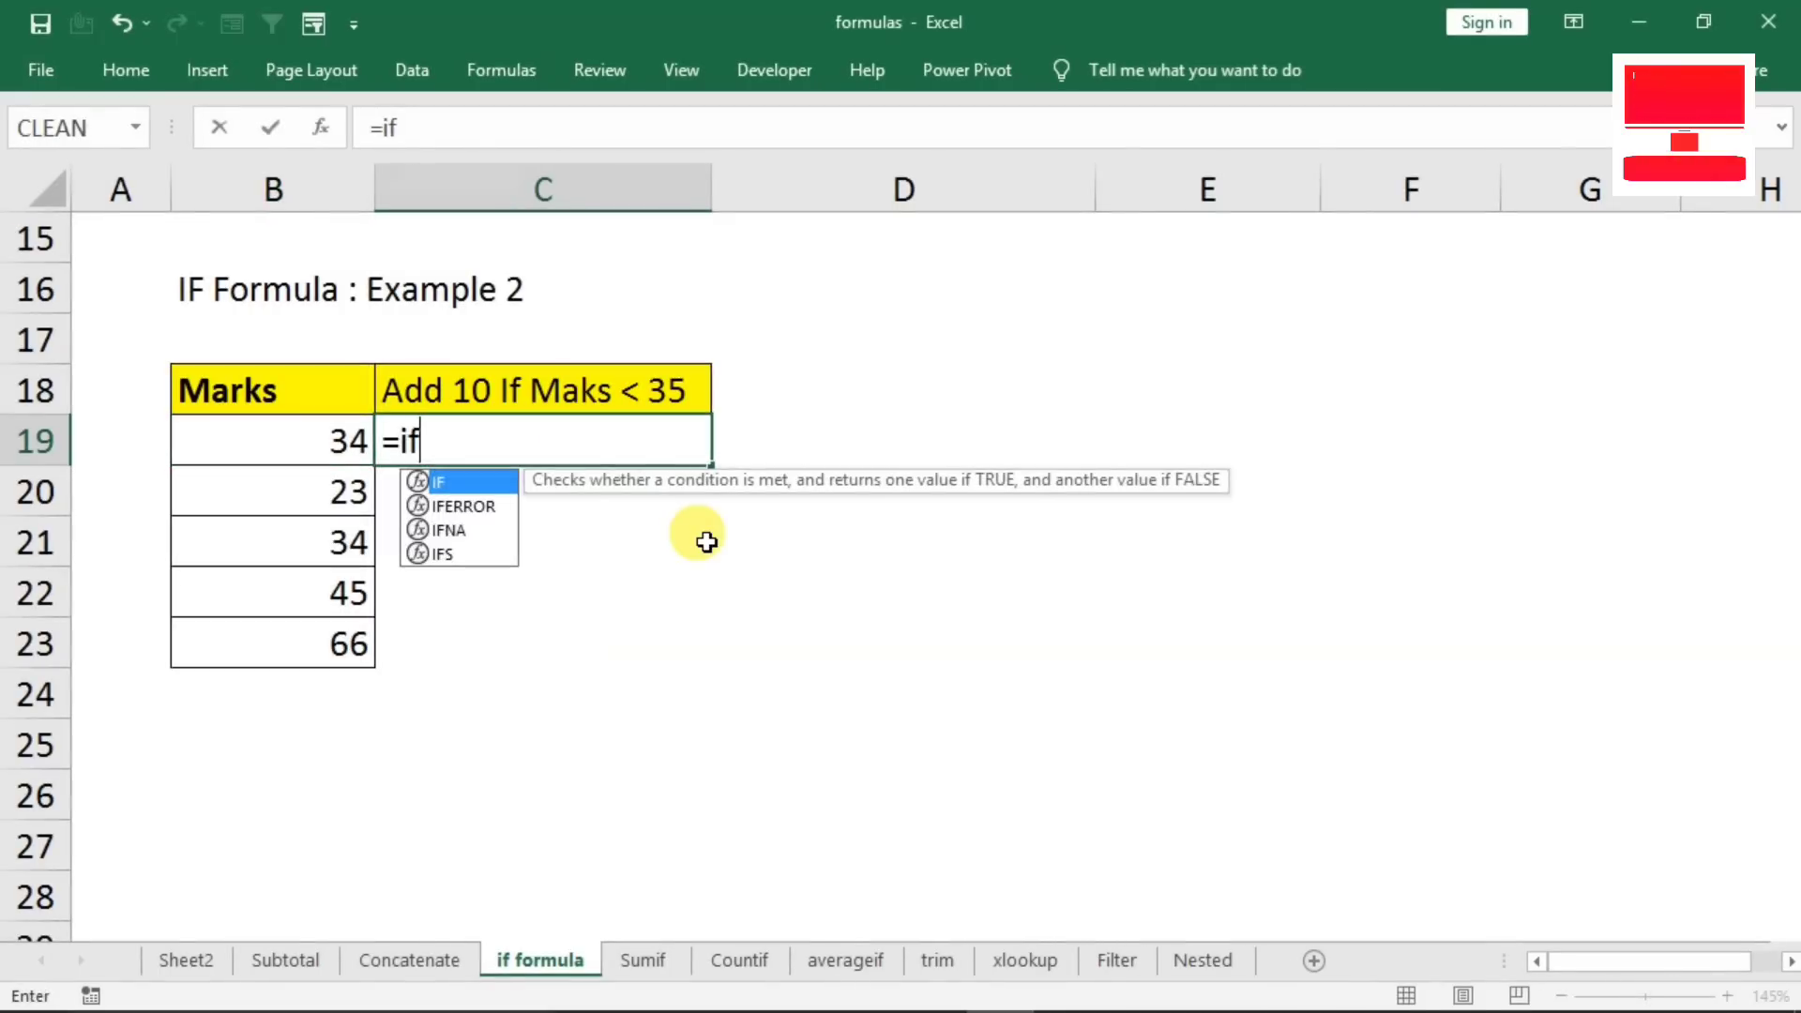
pyautogui.write('(')
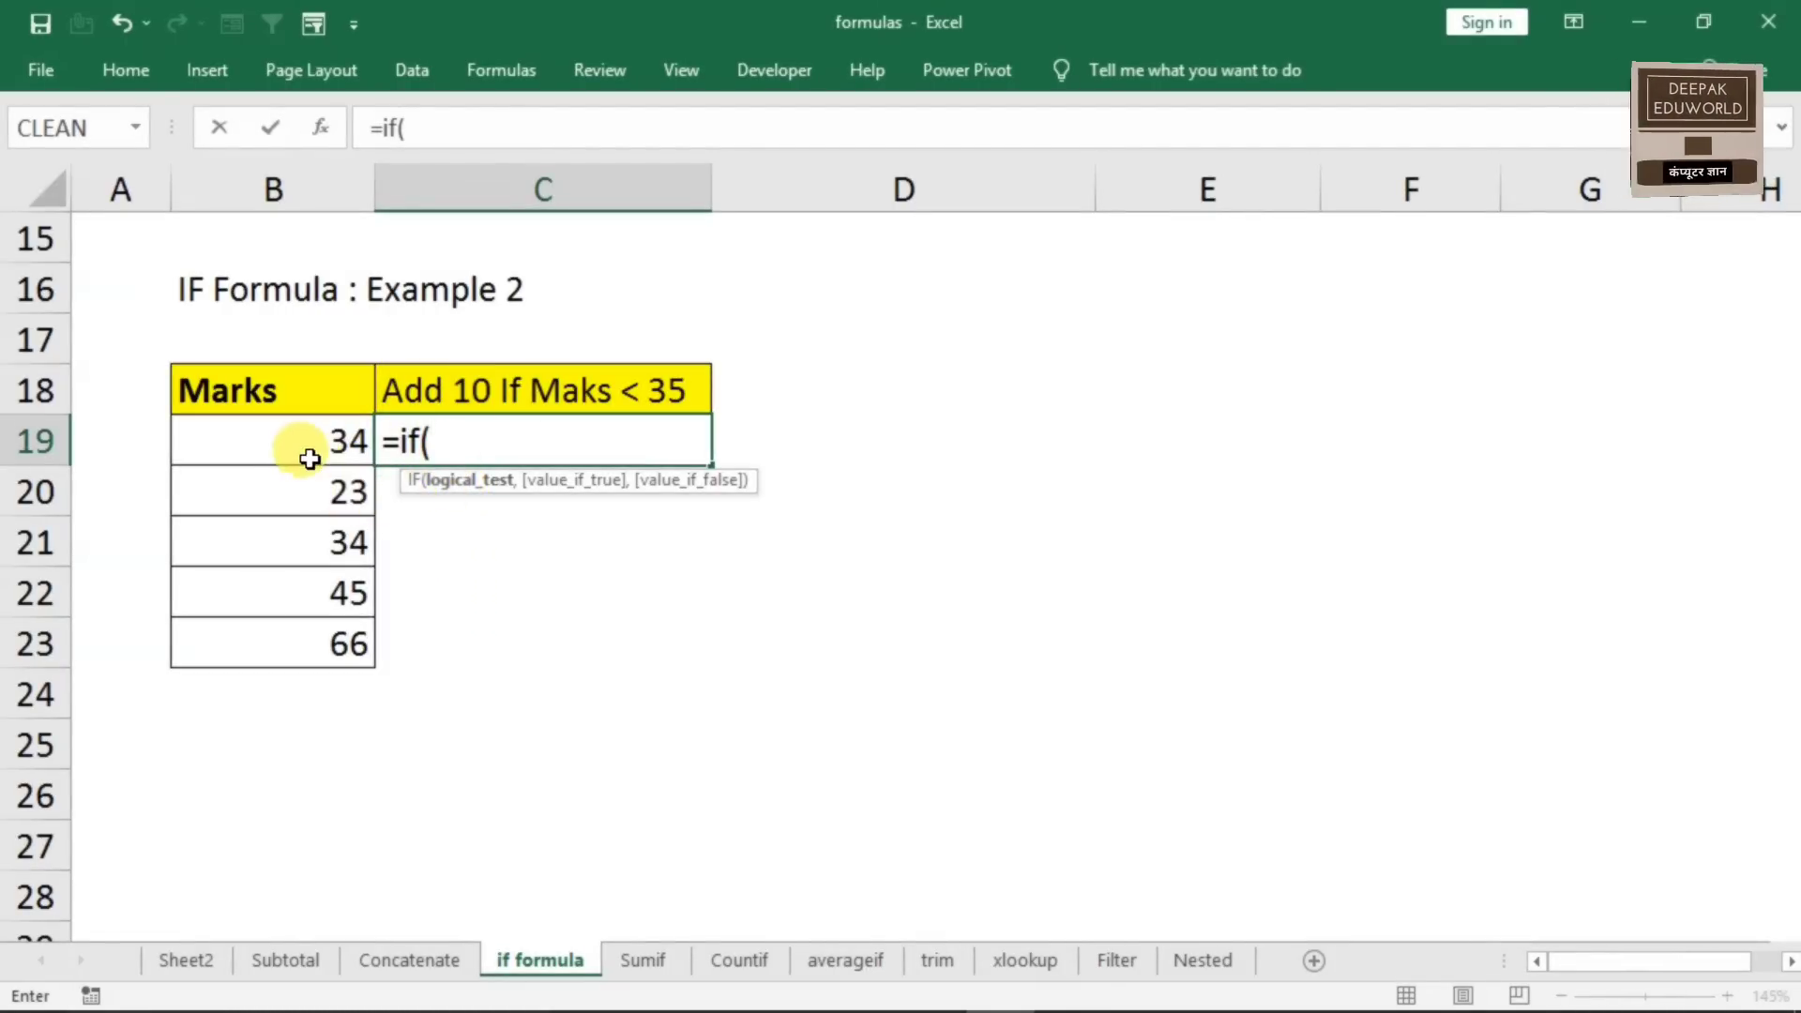
pyautogui.click(305, 455)
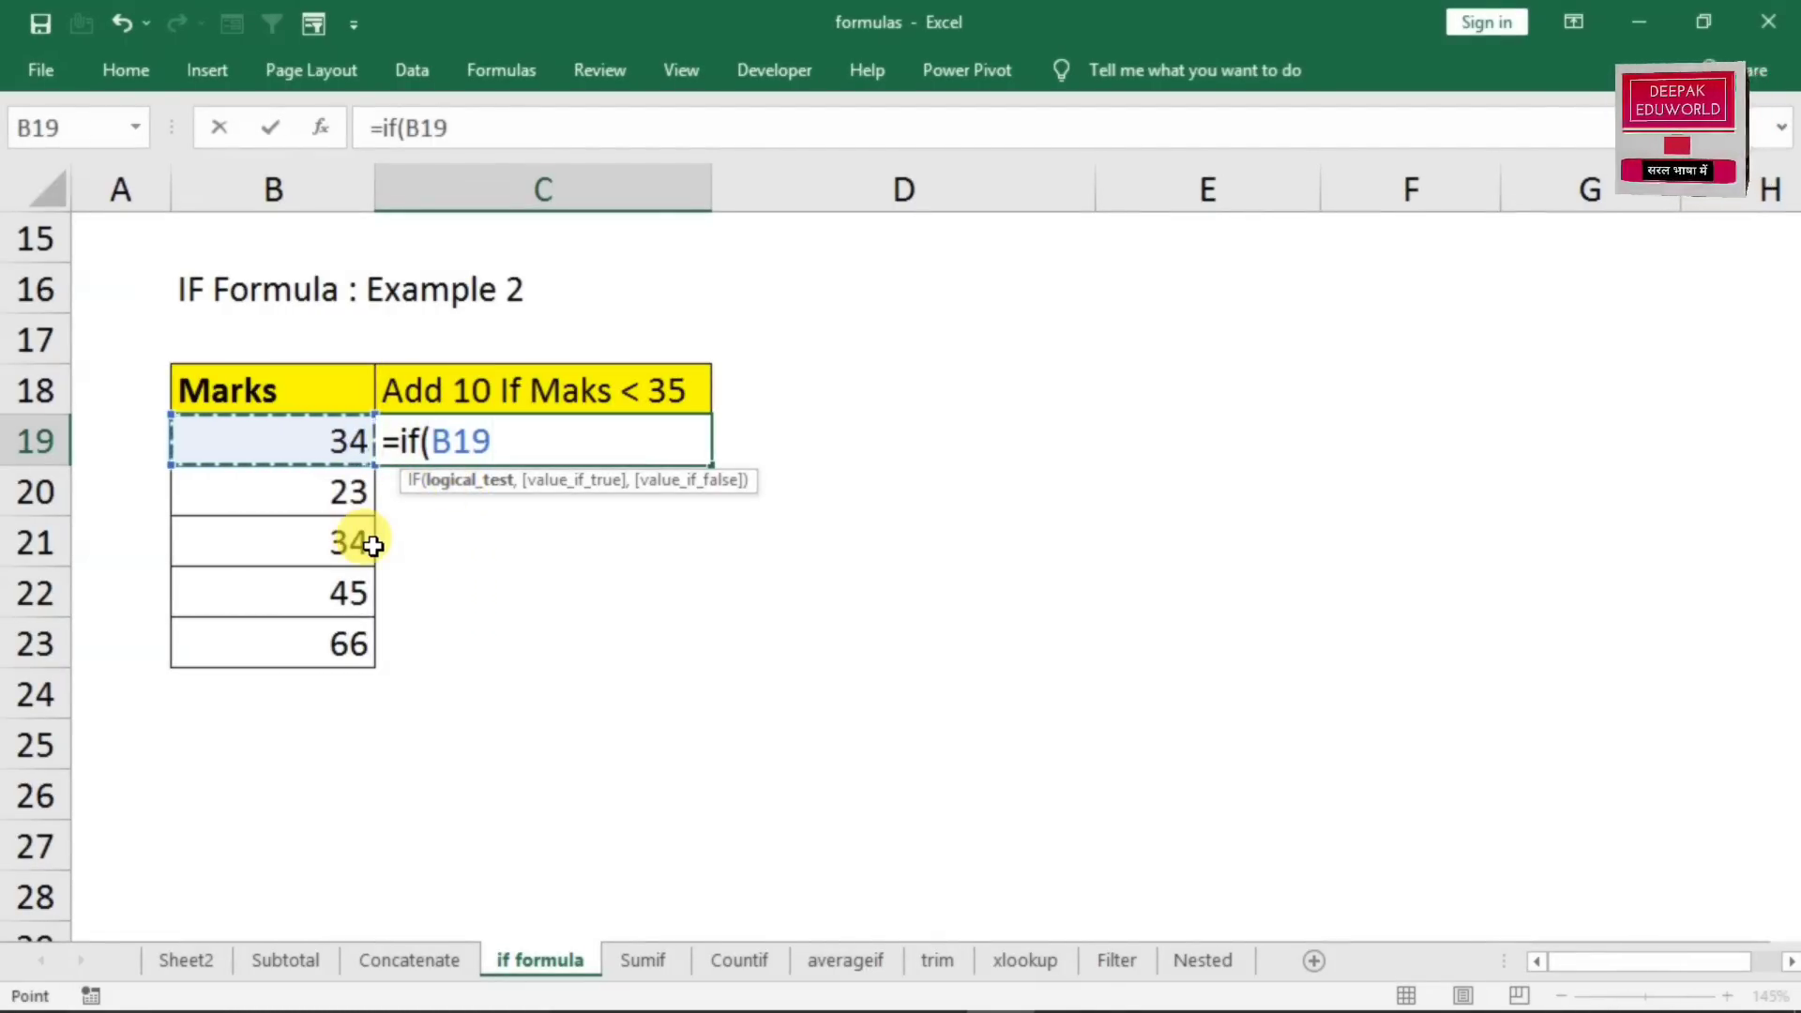
pyautogui.write('<')
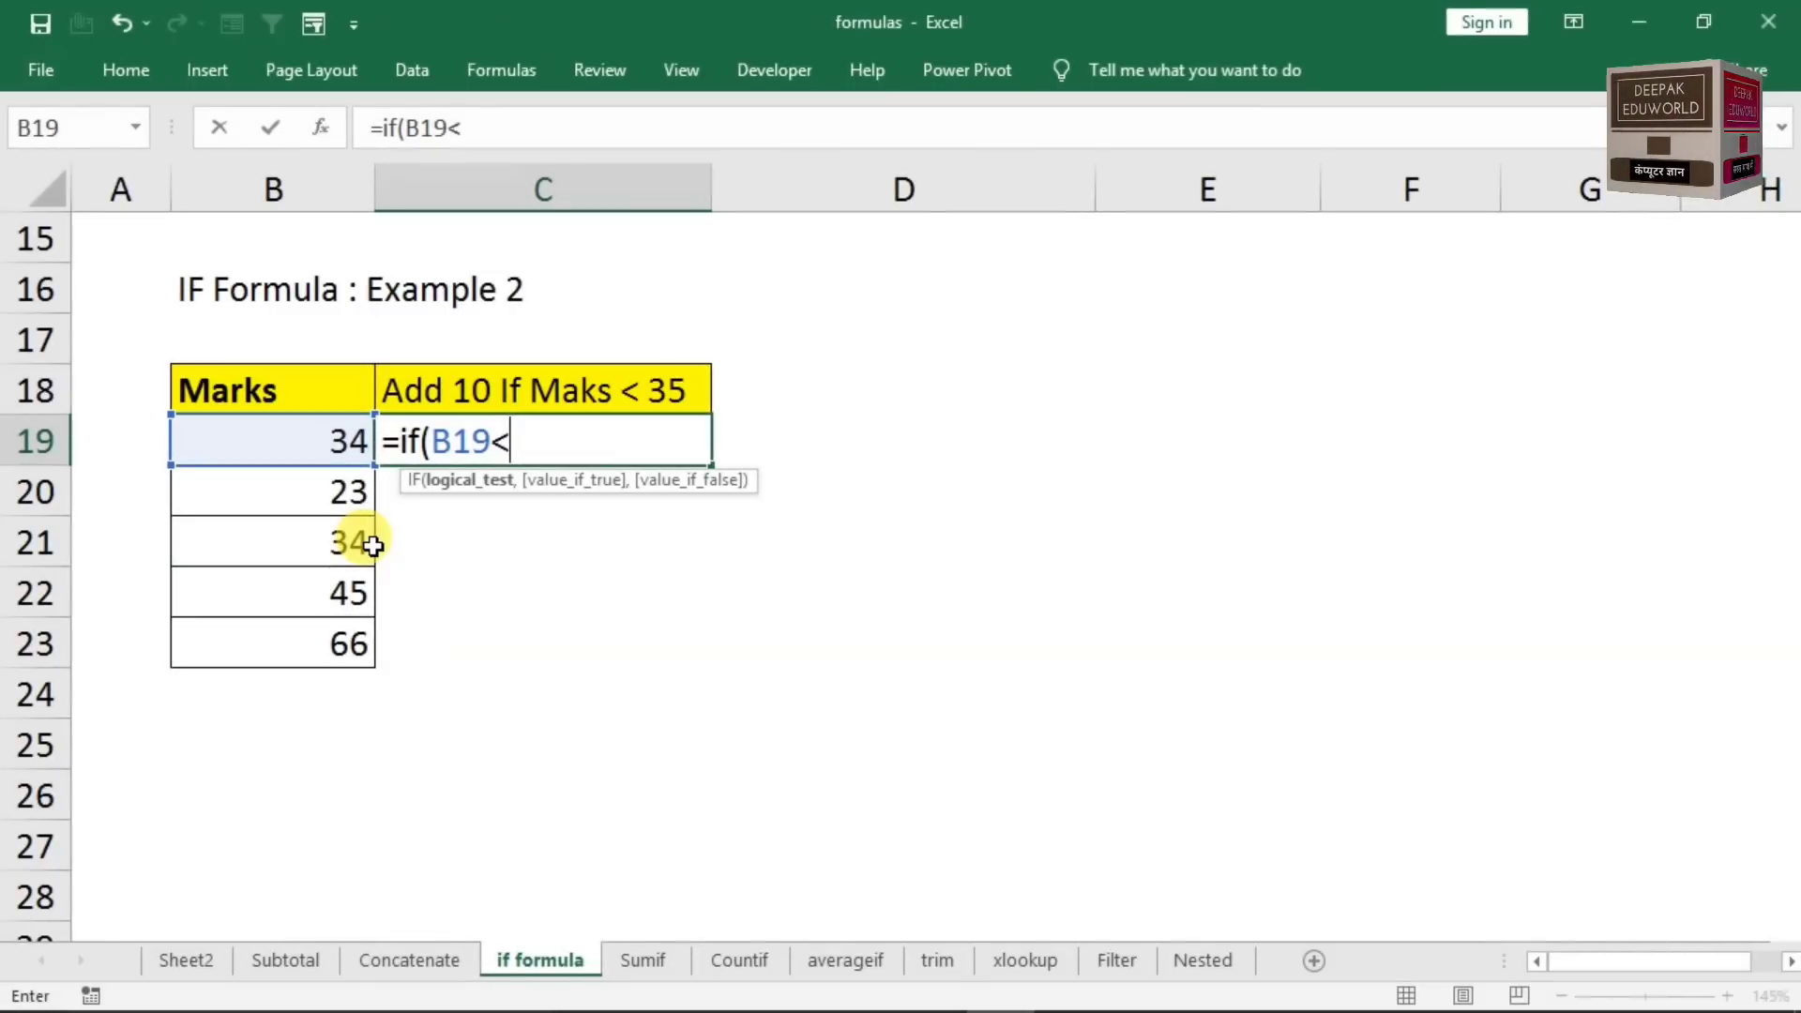
pyautogui.write('35')
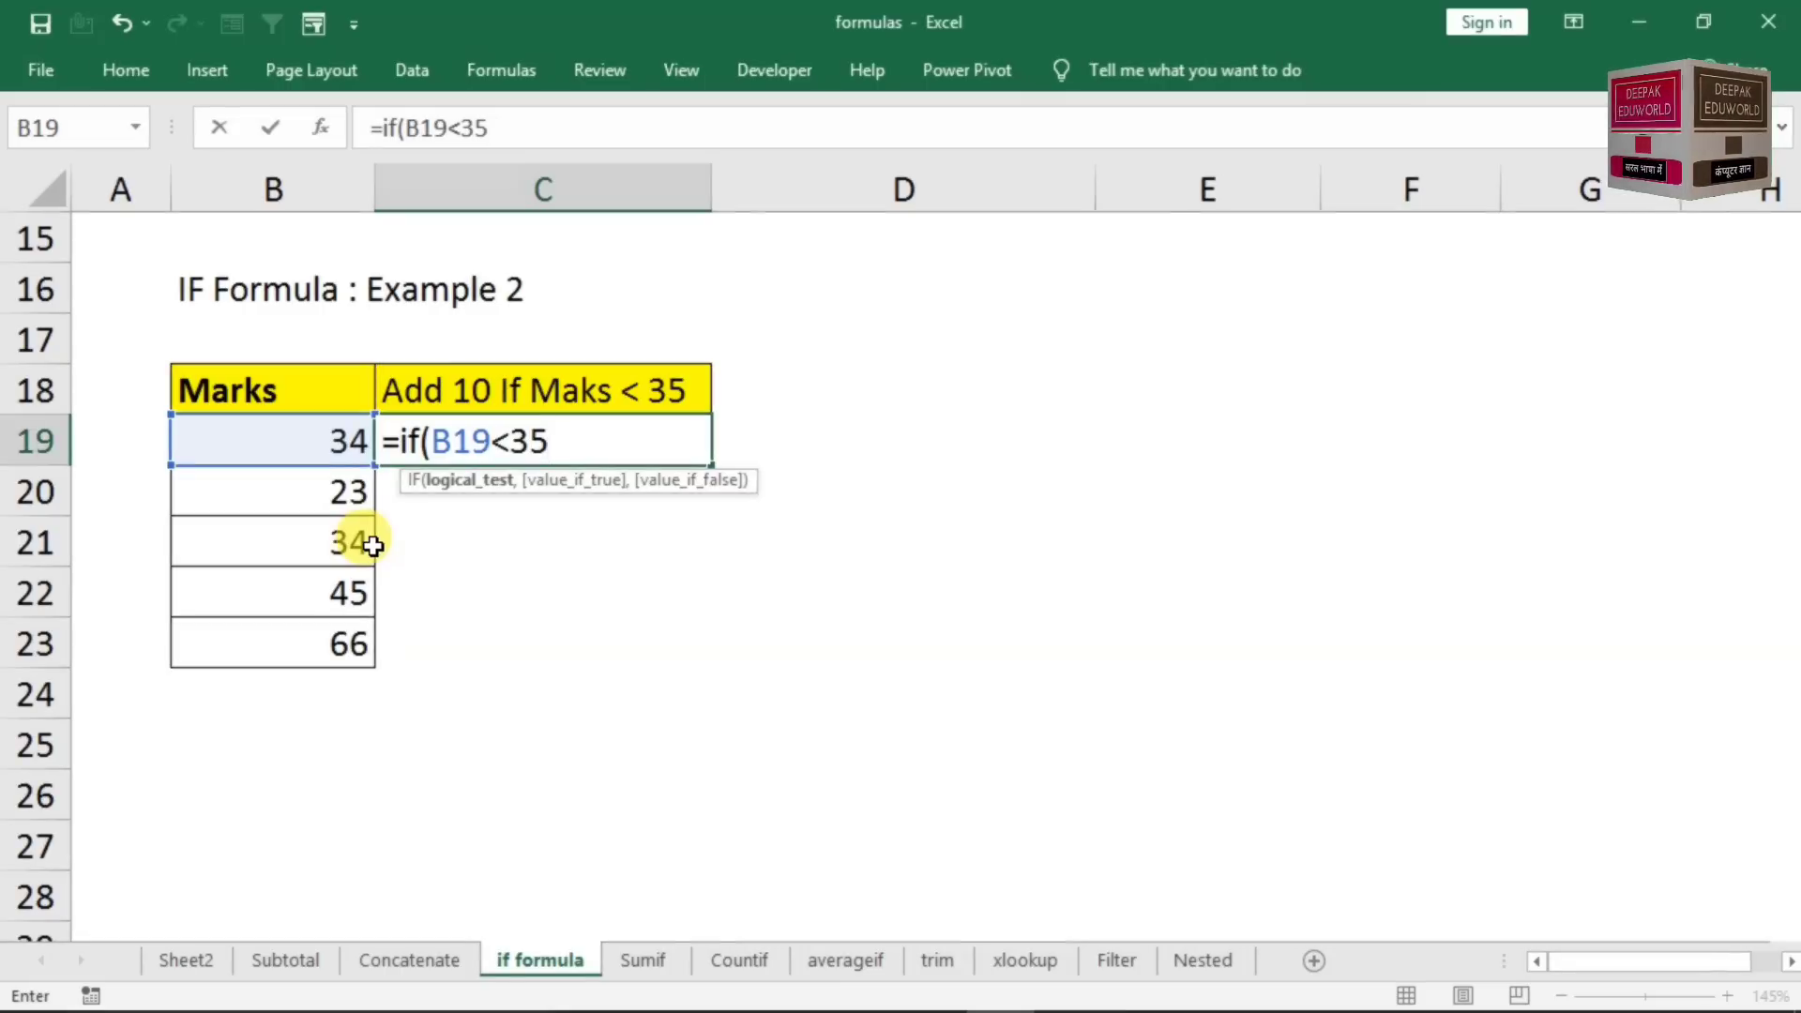
pyautogui.write(',')
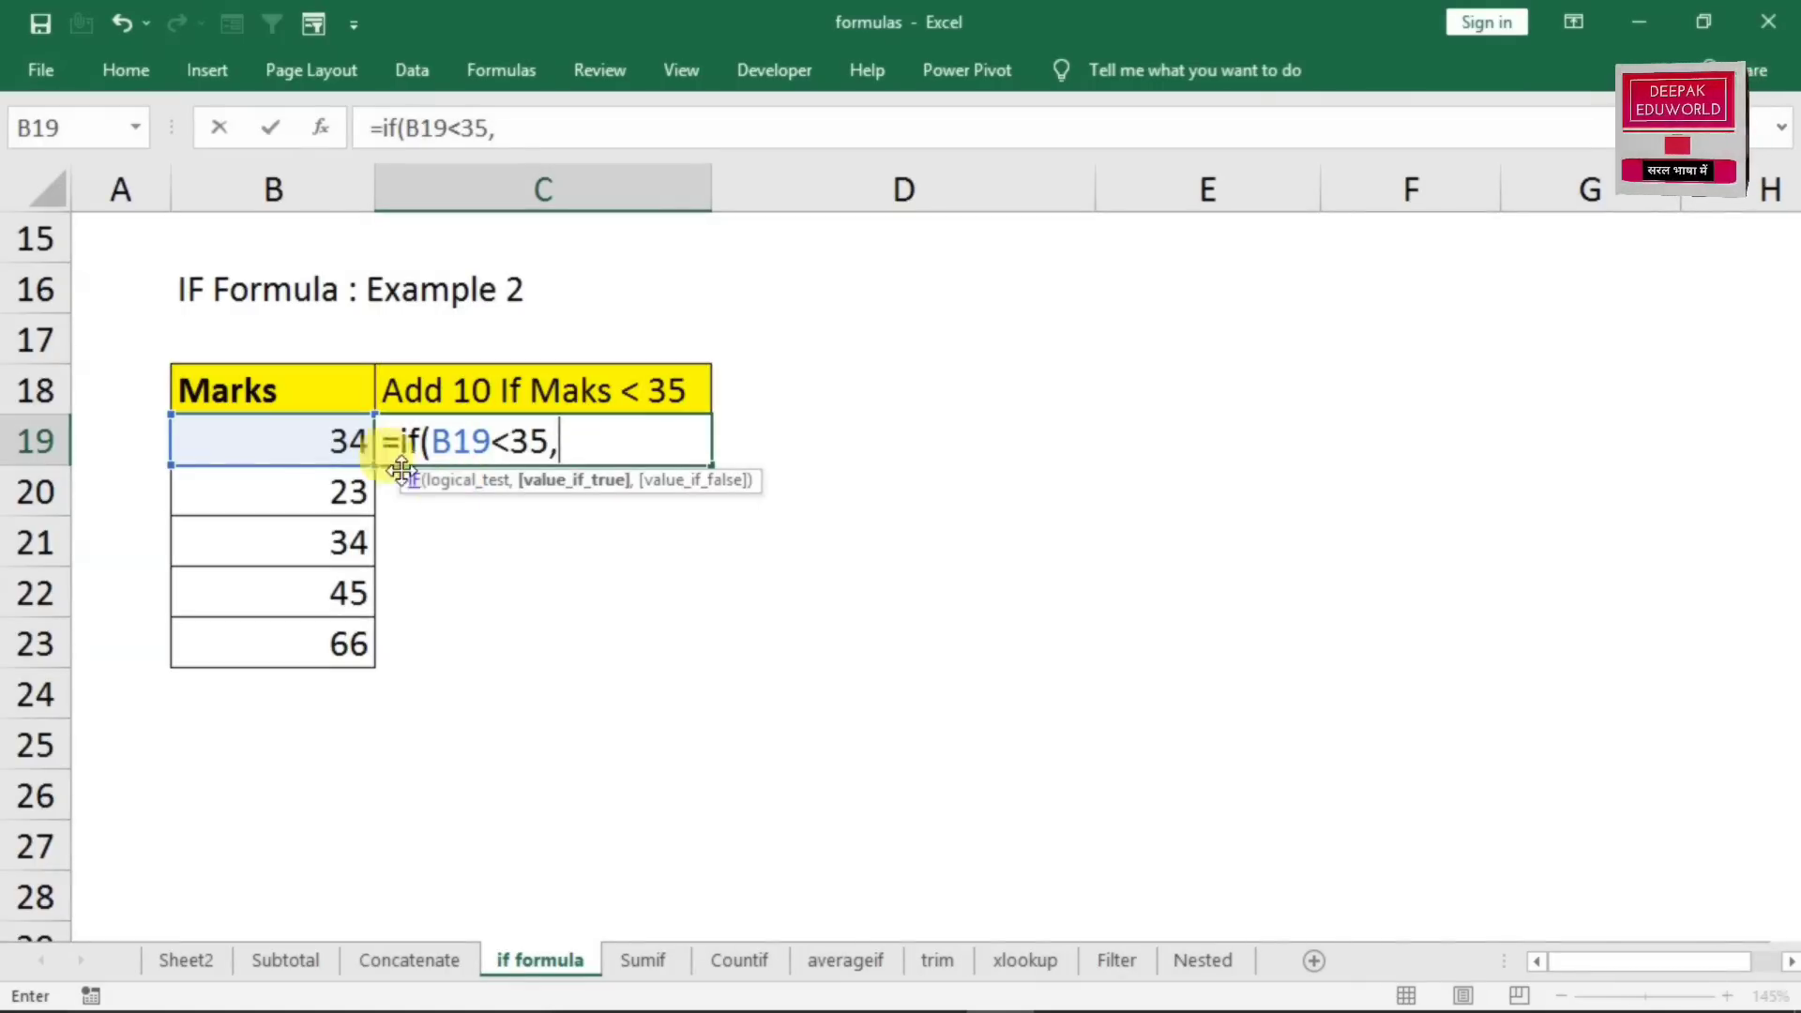
pyautogui.click(290, 442)
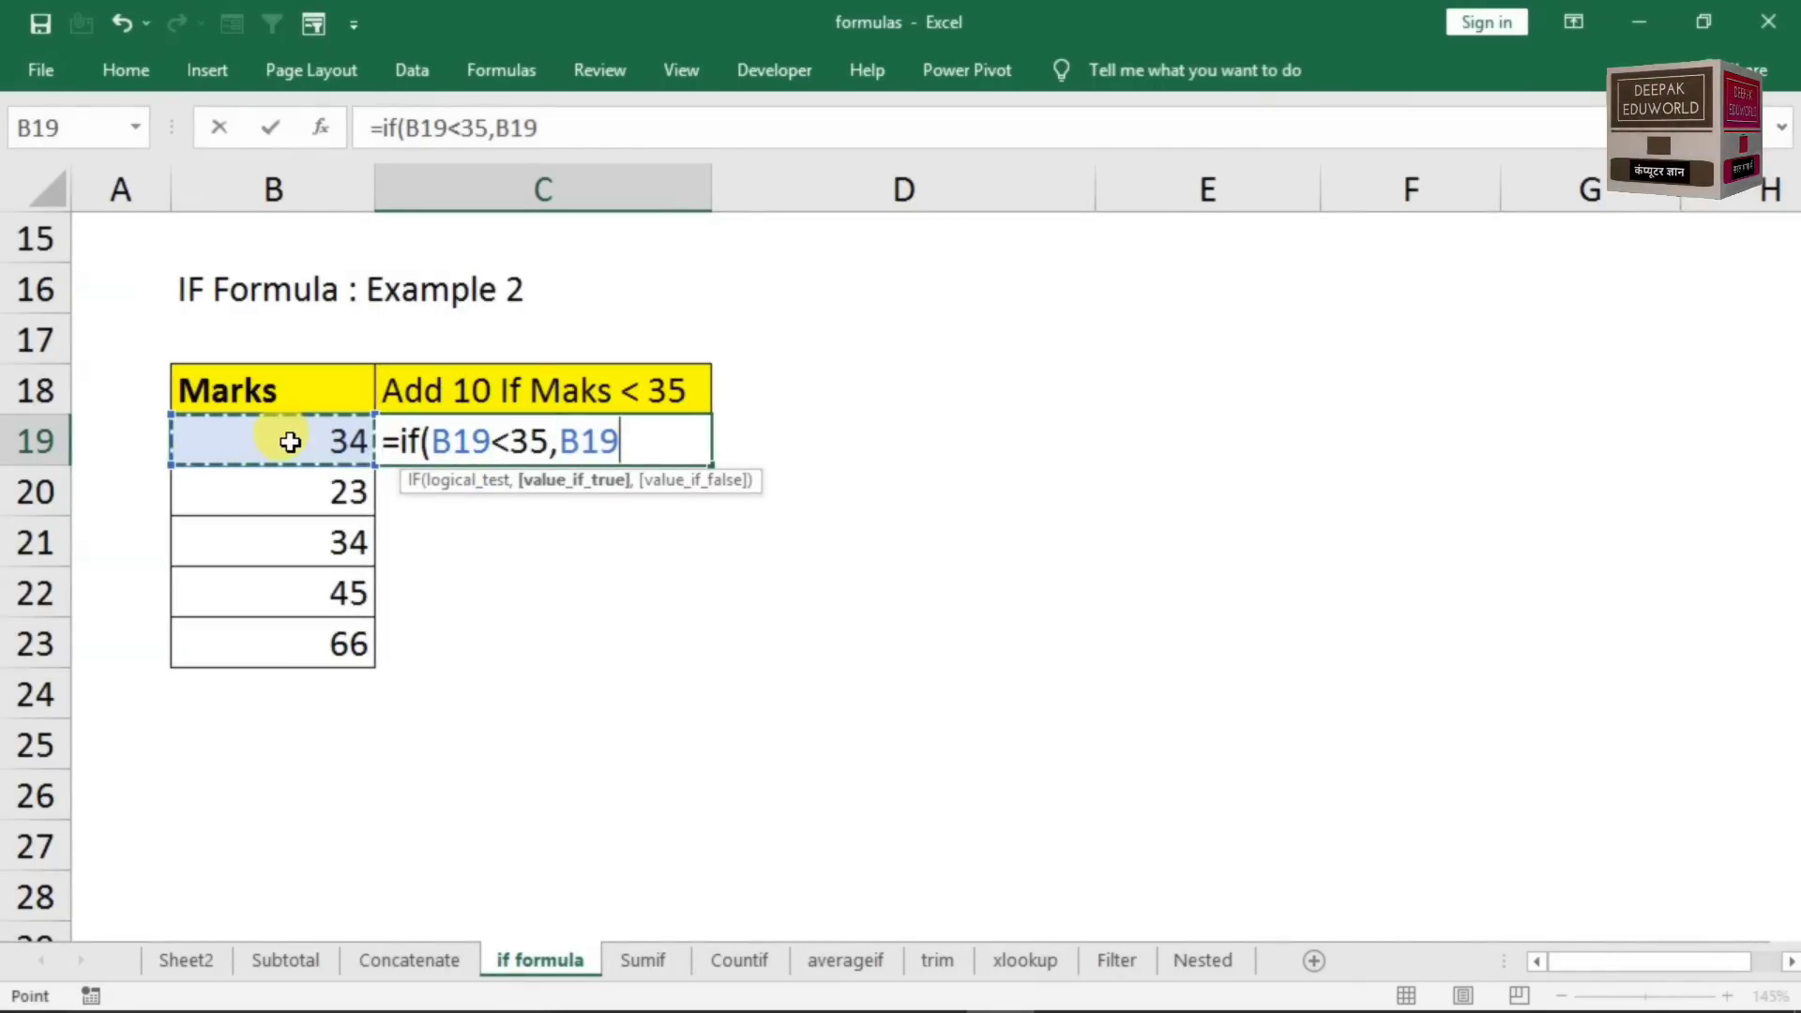
pyautogui.write('+10')
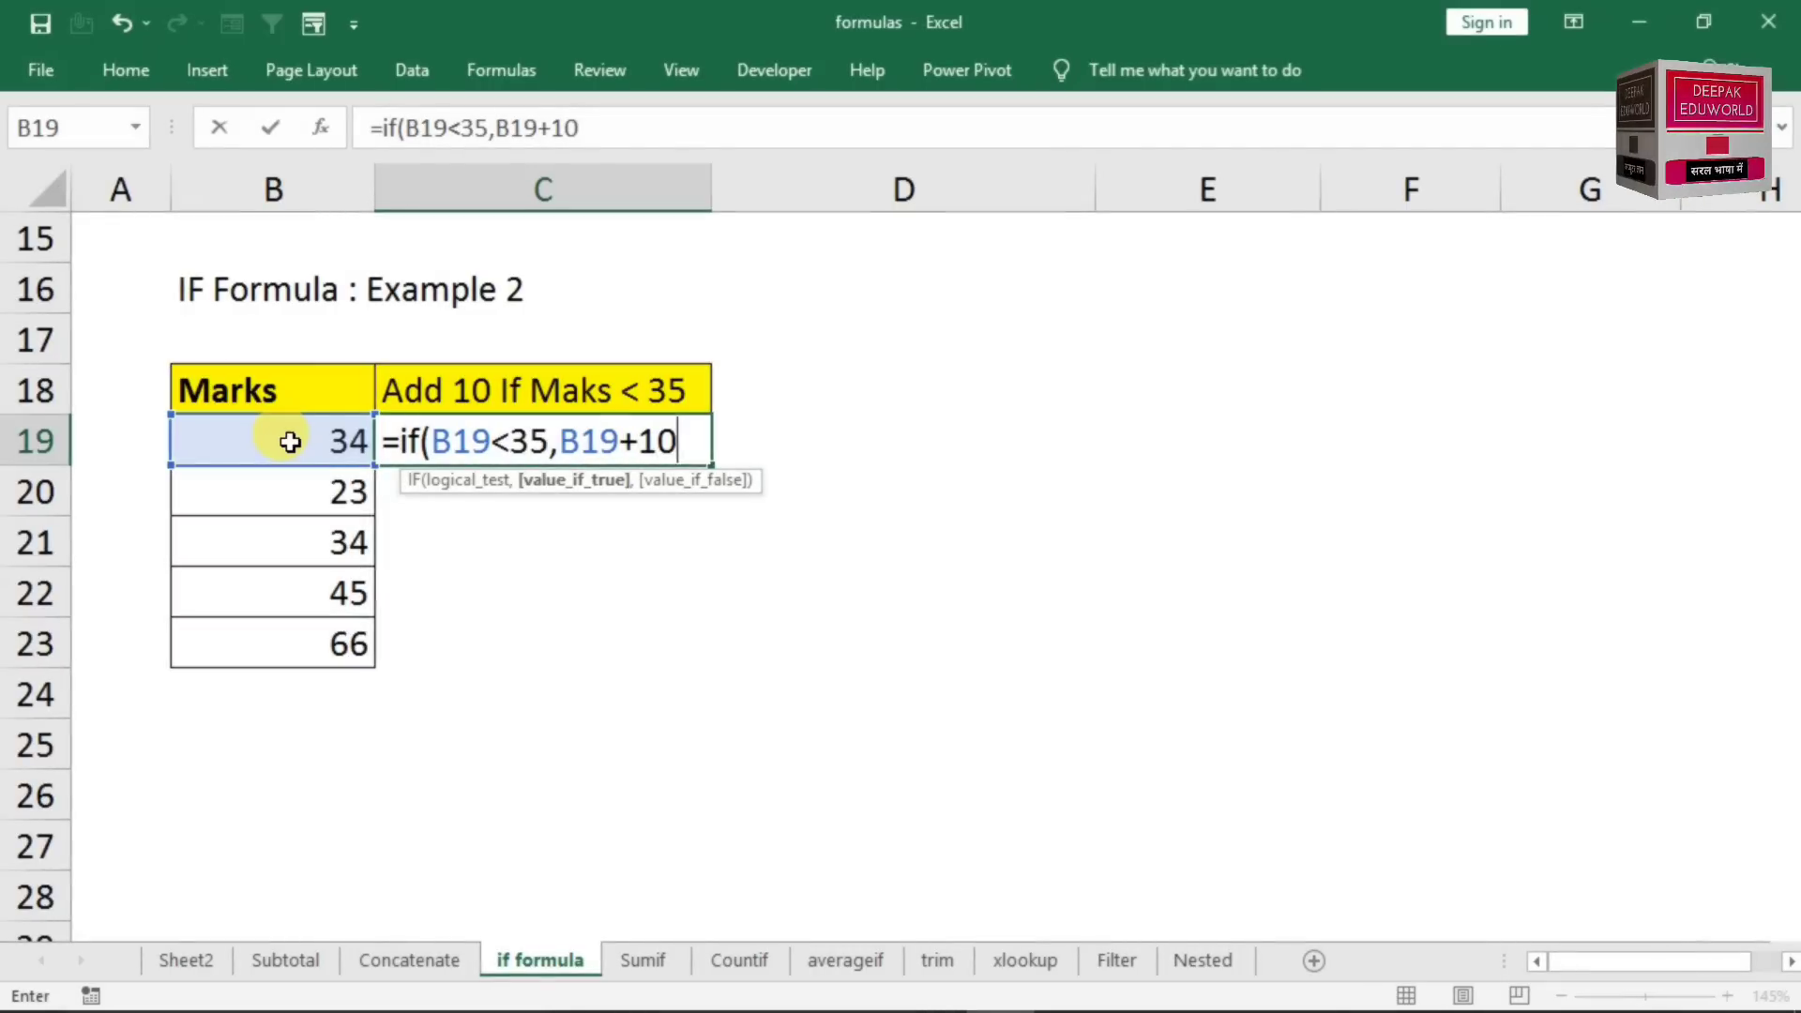
pyautogui.write(',')
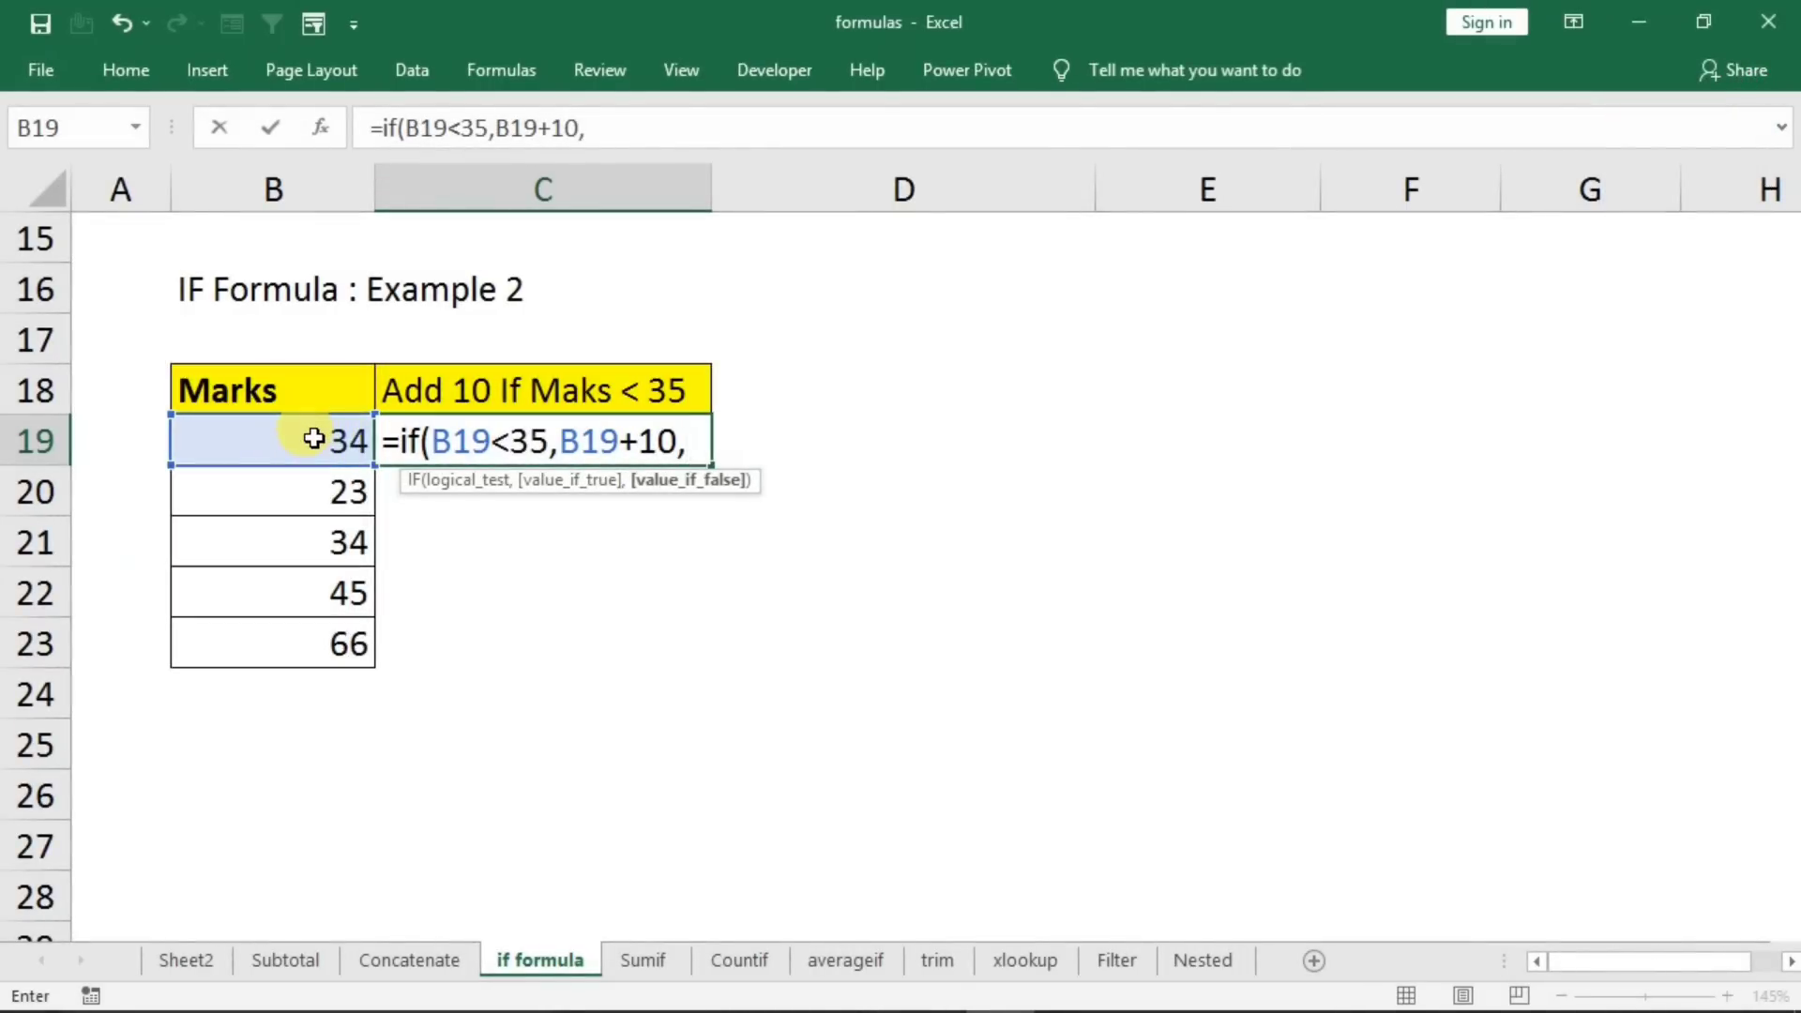
pyautogui.click(257, 447)
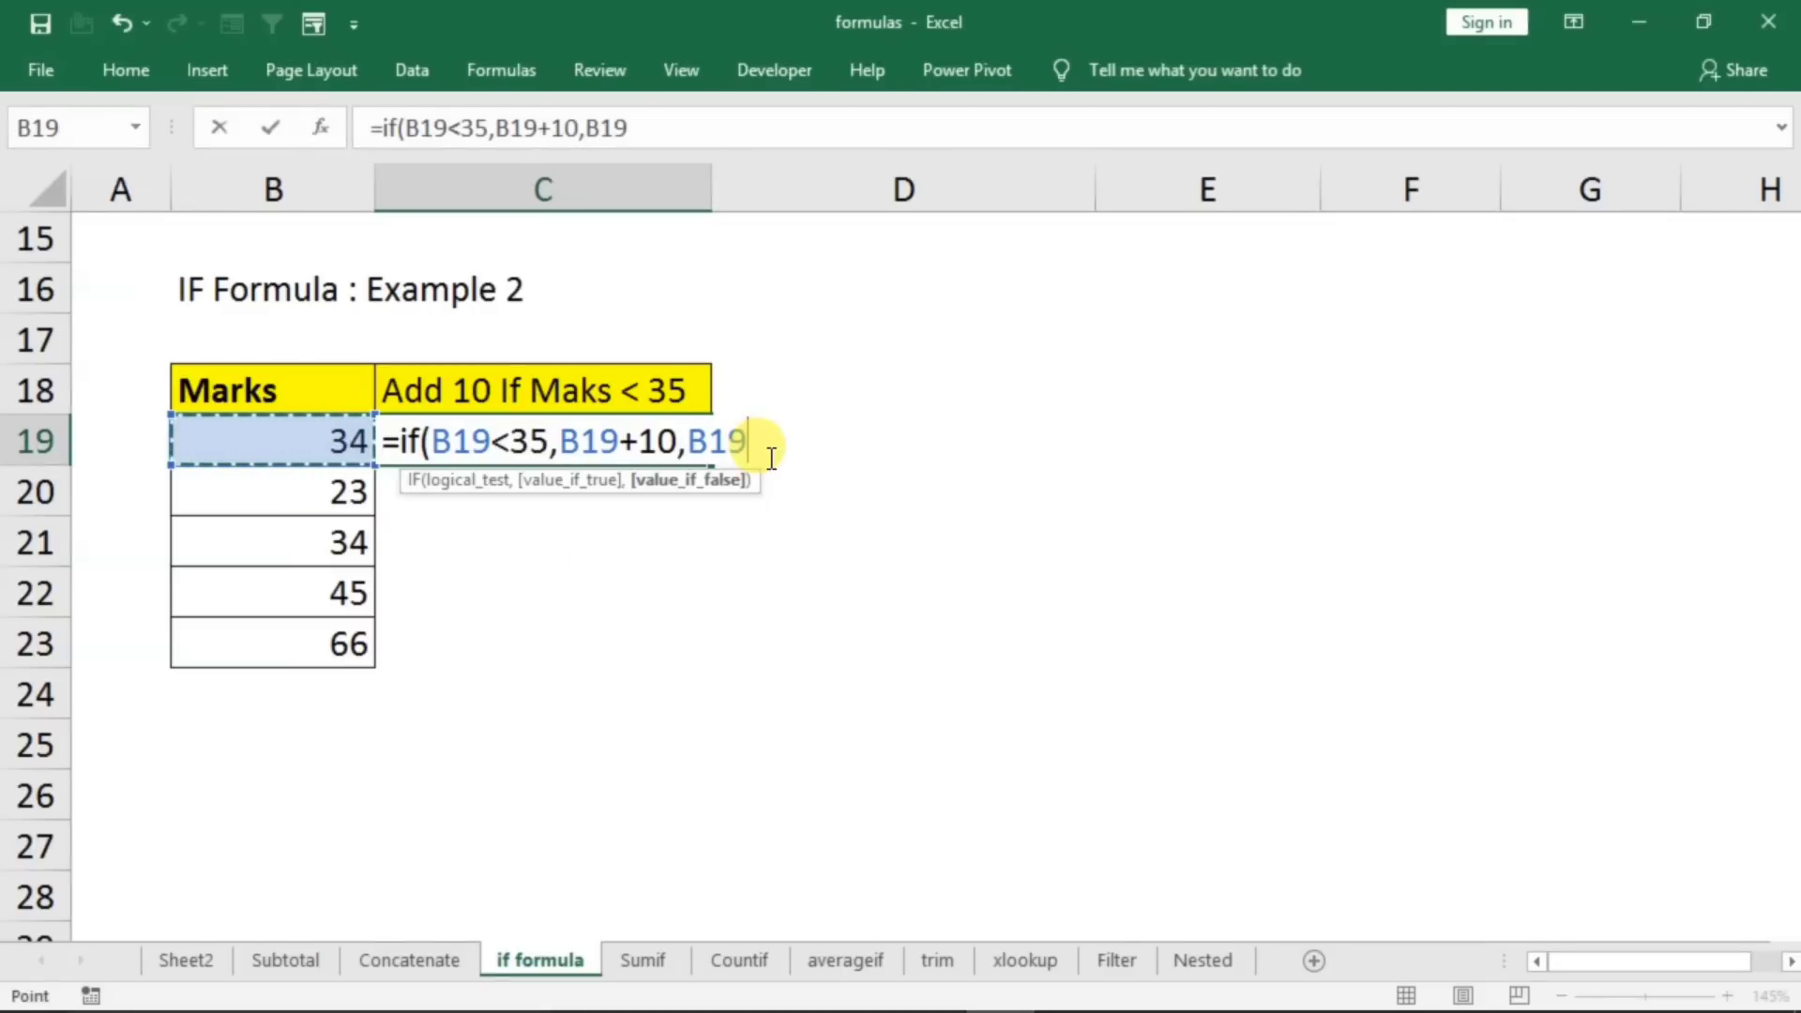
pyautogui.write(')')
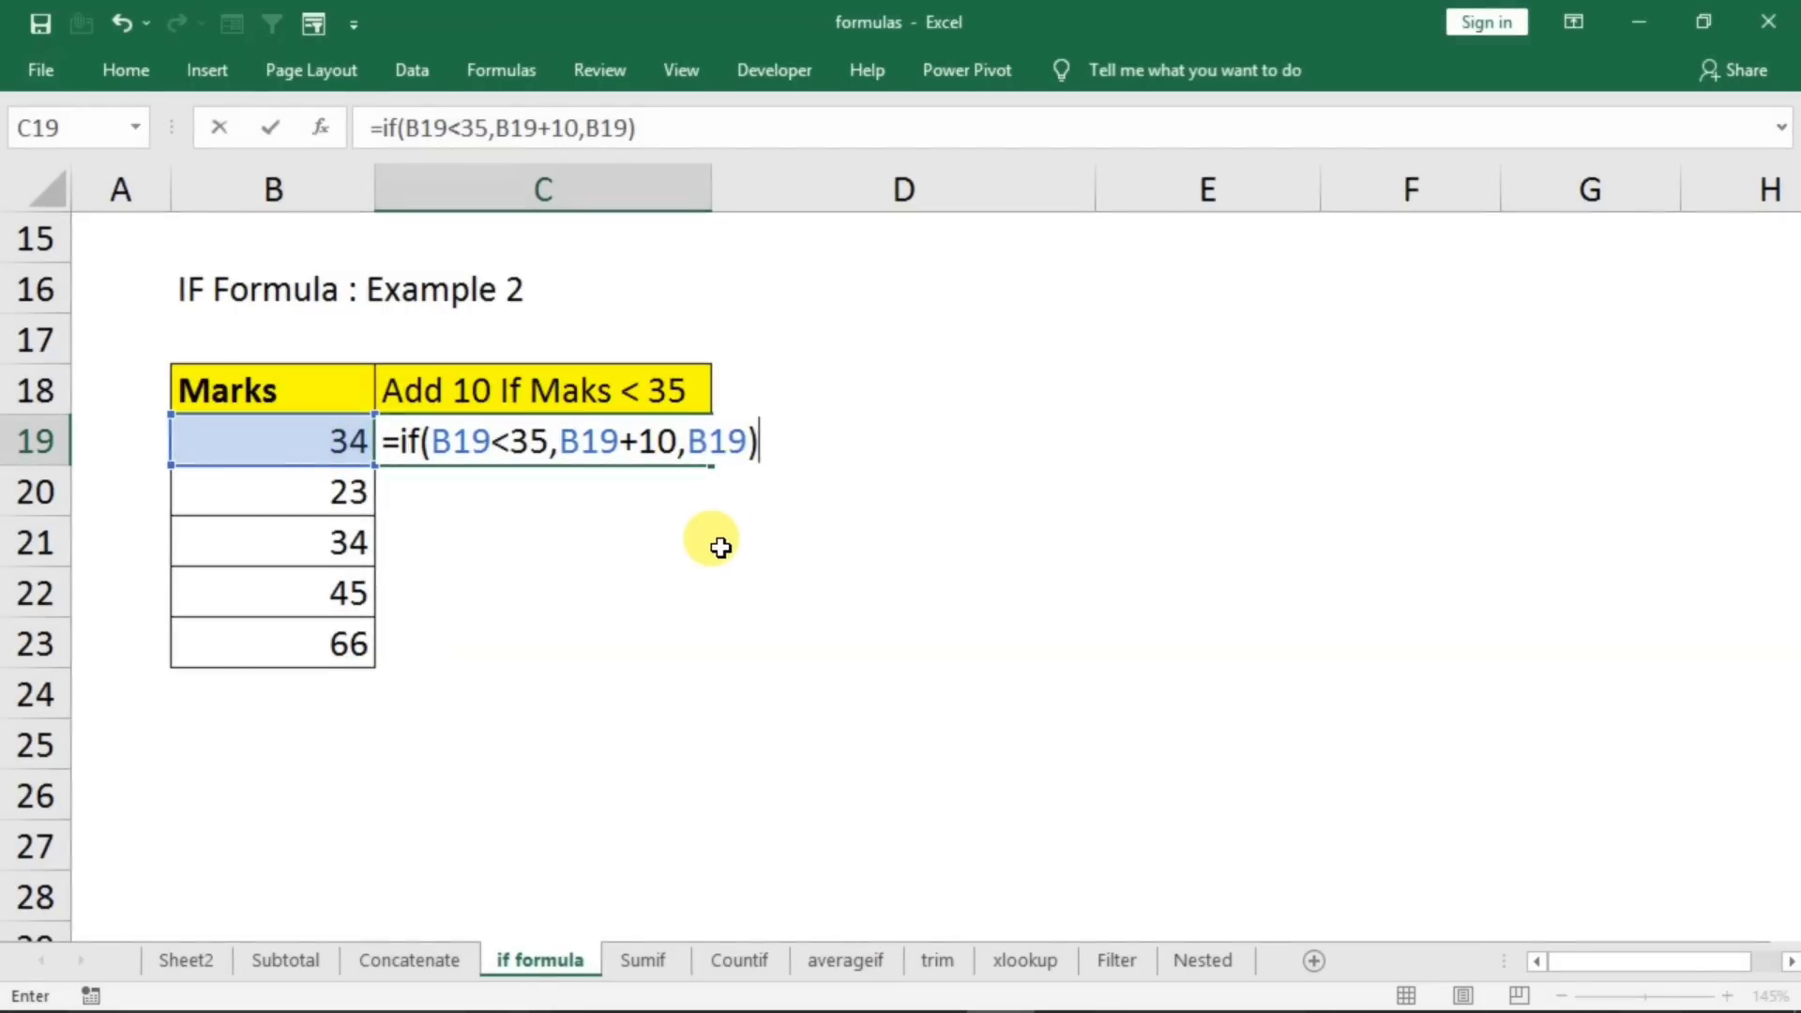
pyautogui.press('Return')
# - Fill the C19 formula down through C23 and check the results against the marks in column B
pyautogui.click(623, 442)
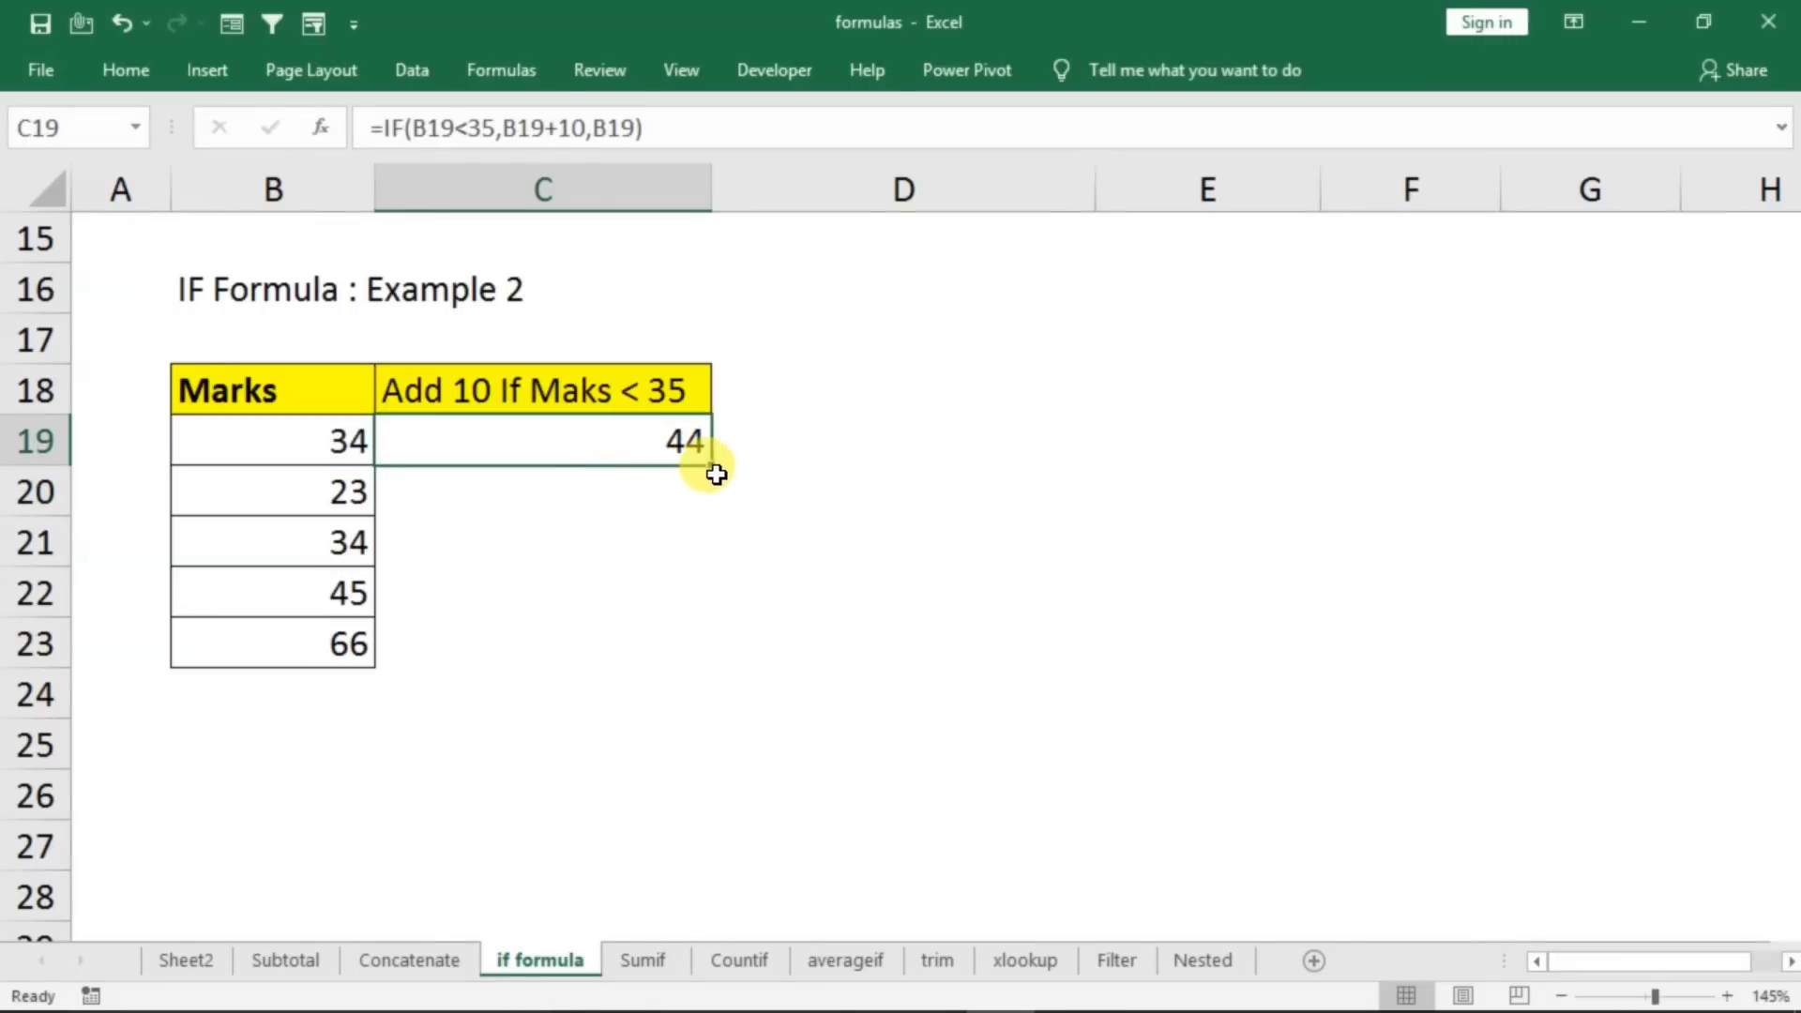
pyautogui.moveTo(718, 469); pyautogui.dragTo(672, 658)
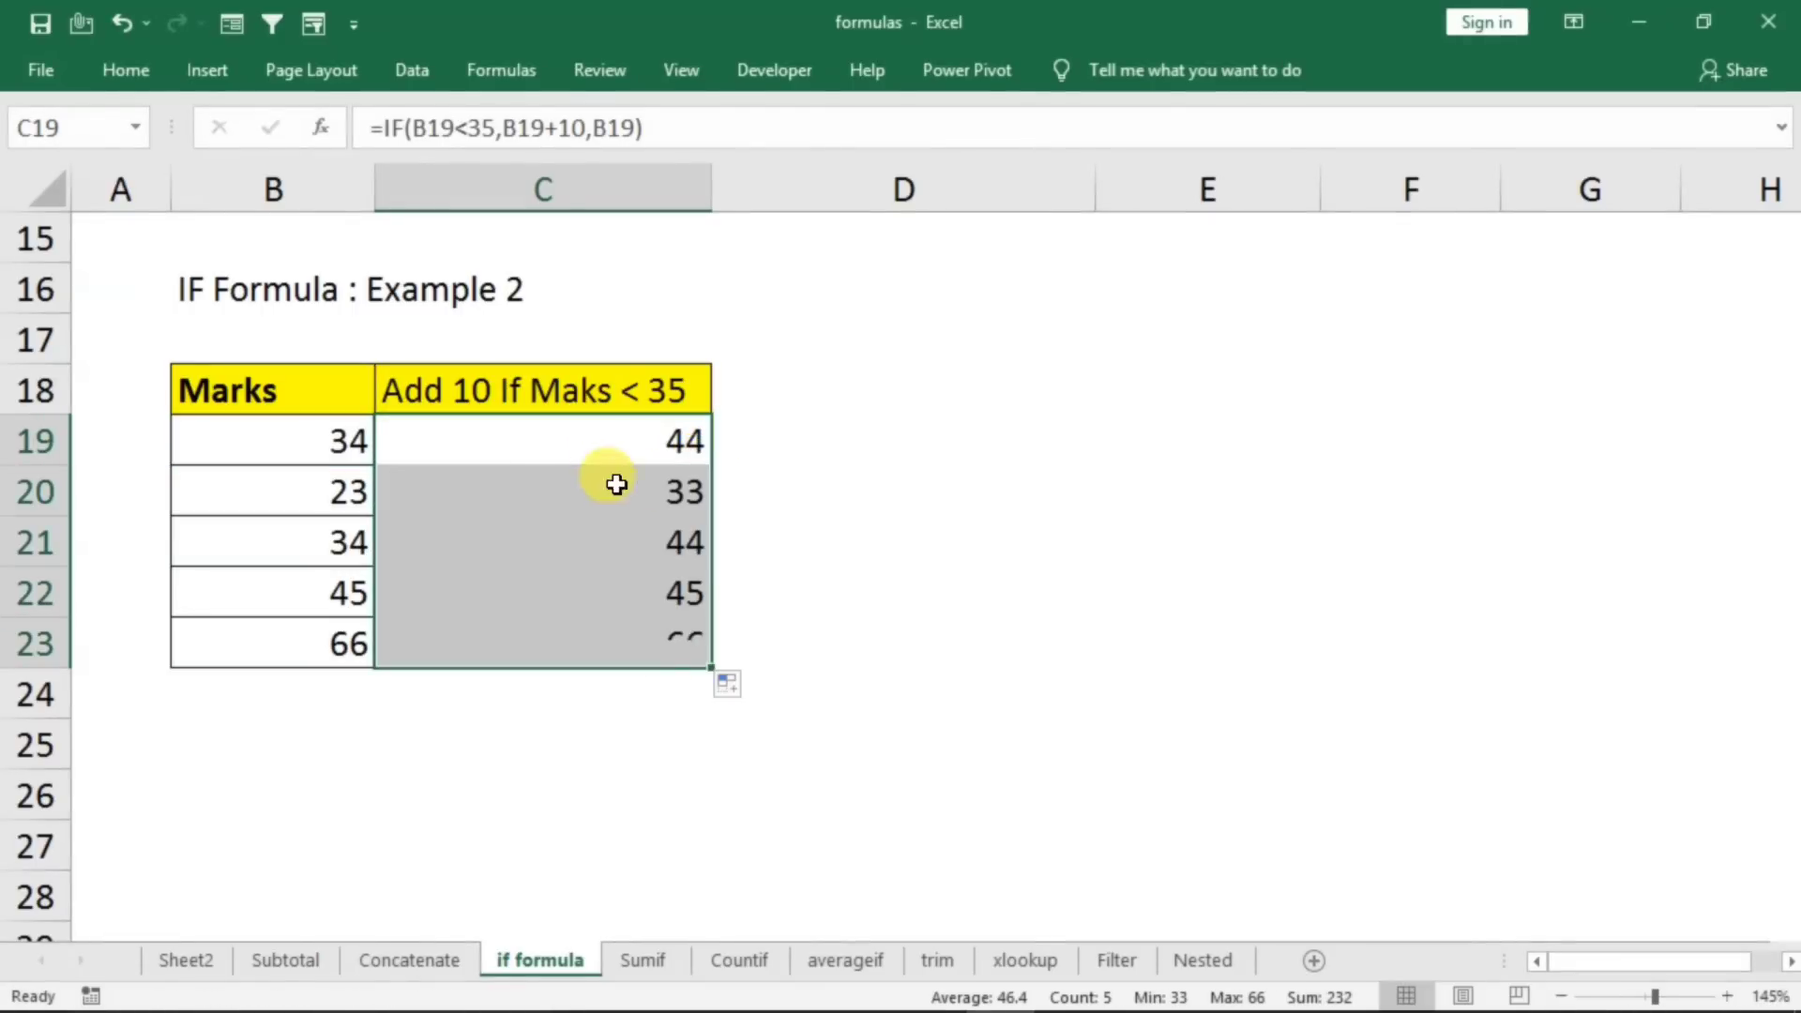
pyautogui.click(400, 492)
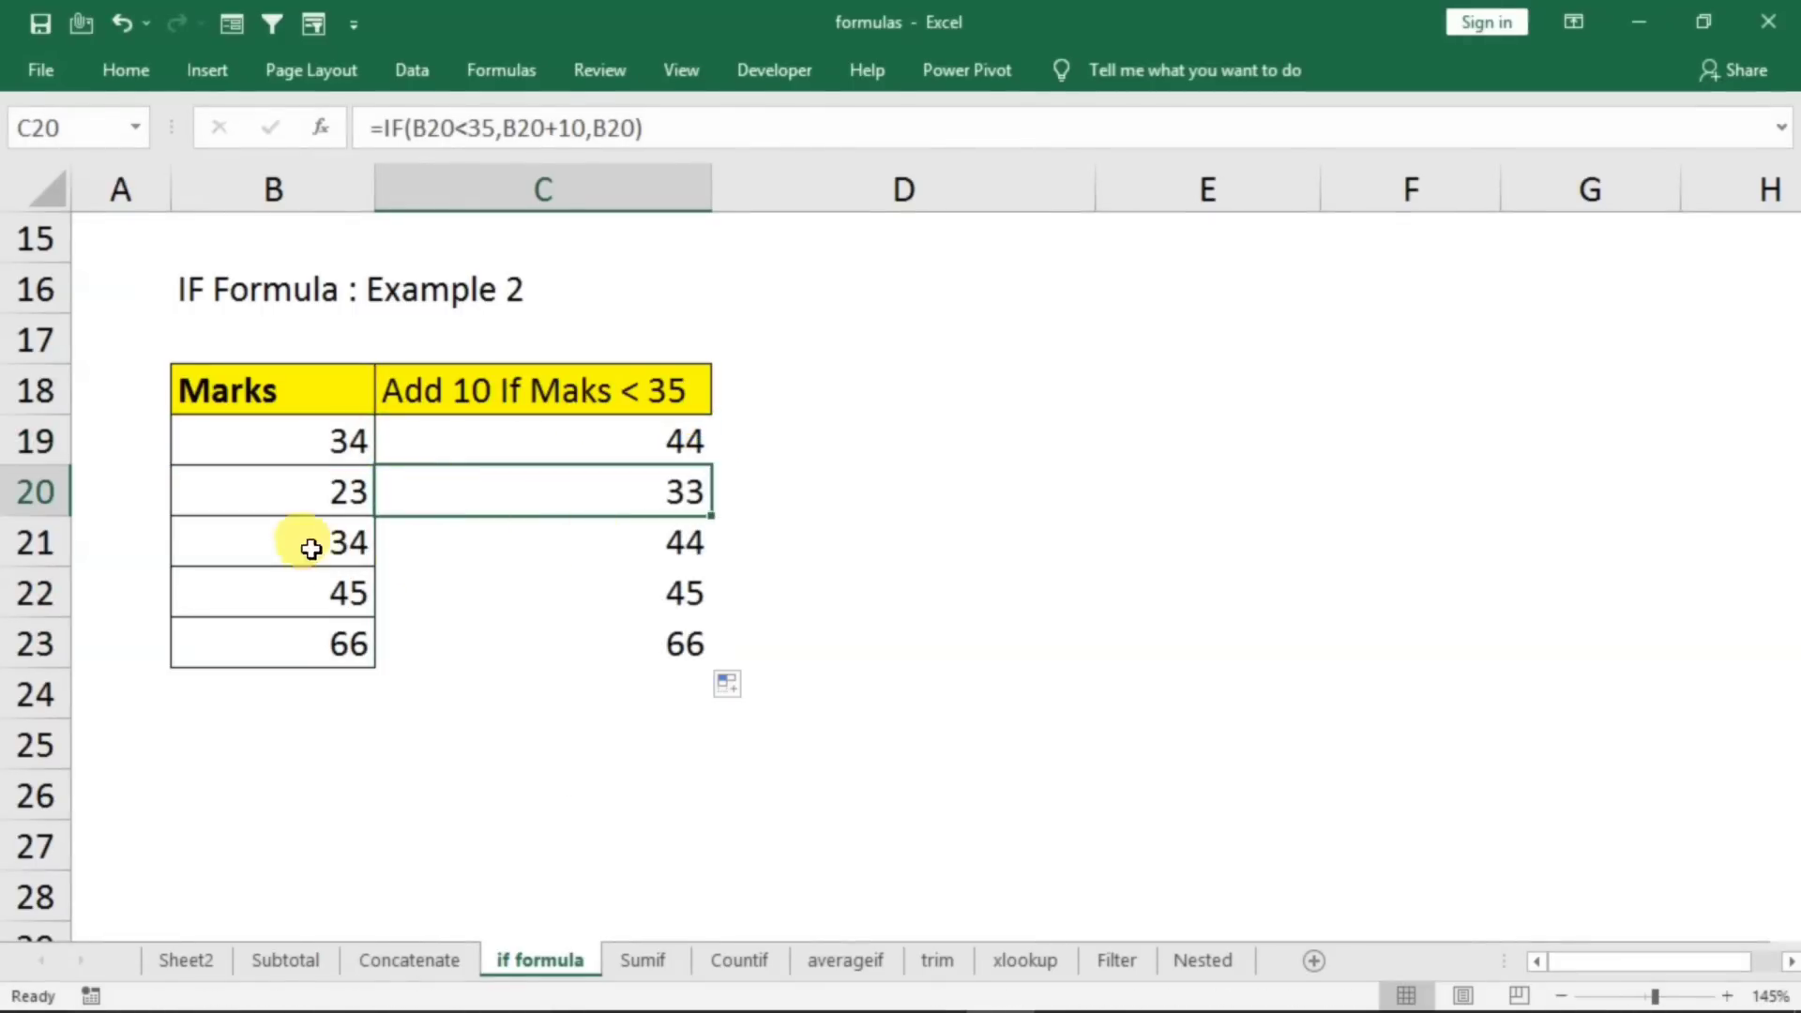
pyautogui.click(466, 544)
pyautogui.moveTo(326, 450); pyautogui.dragTo(313, 540)
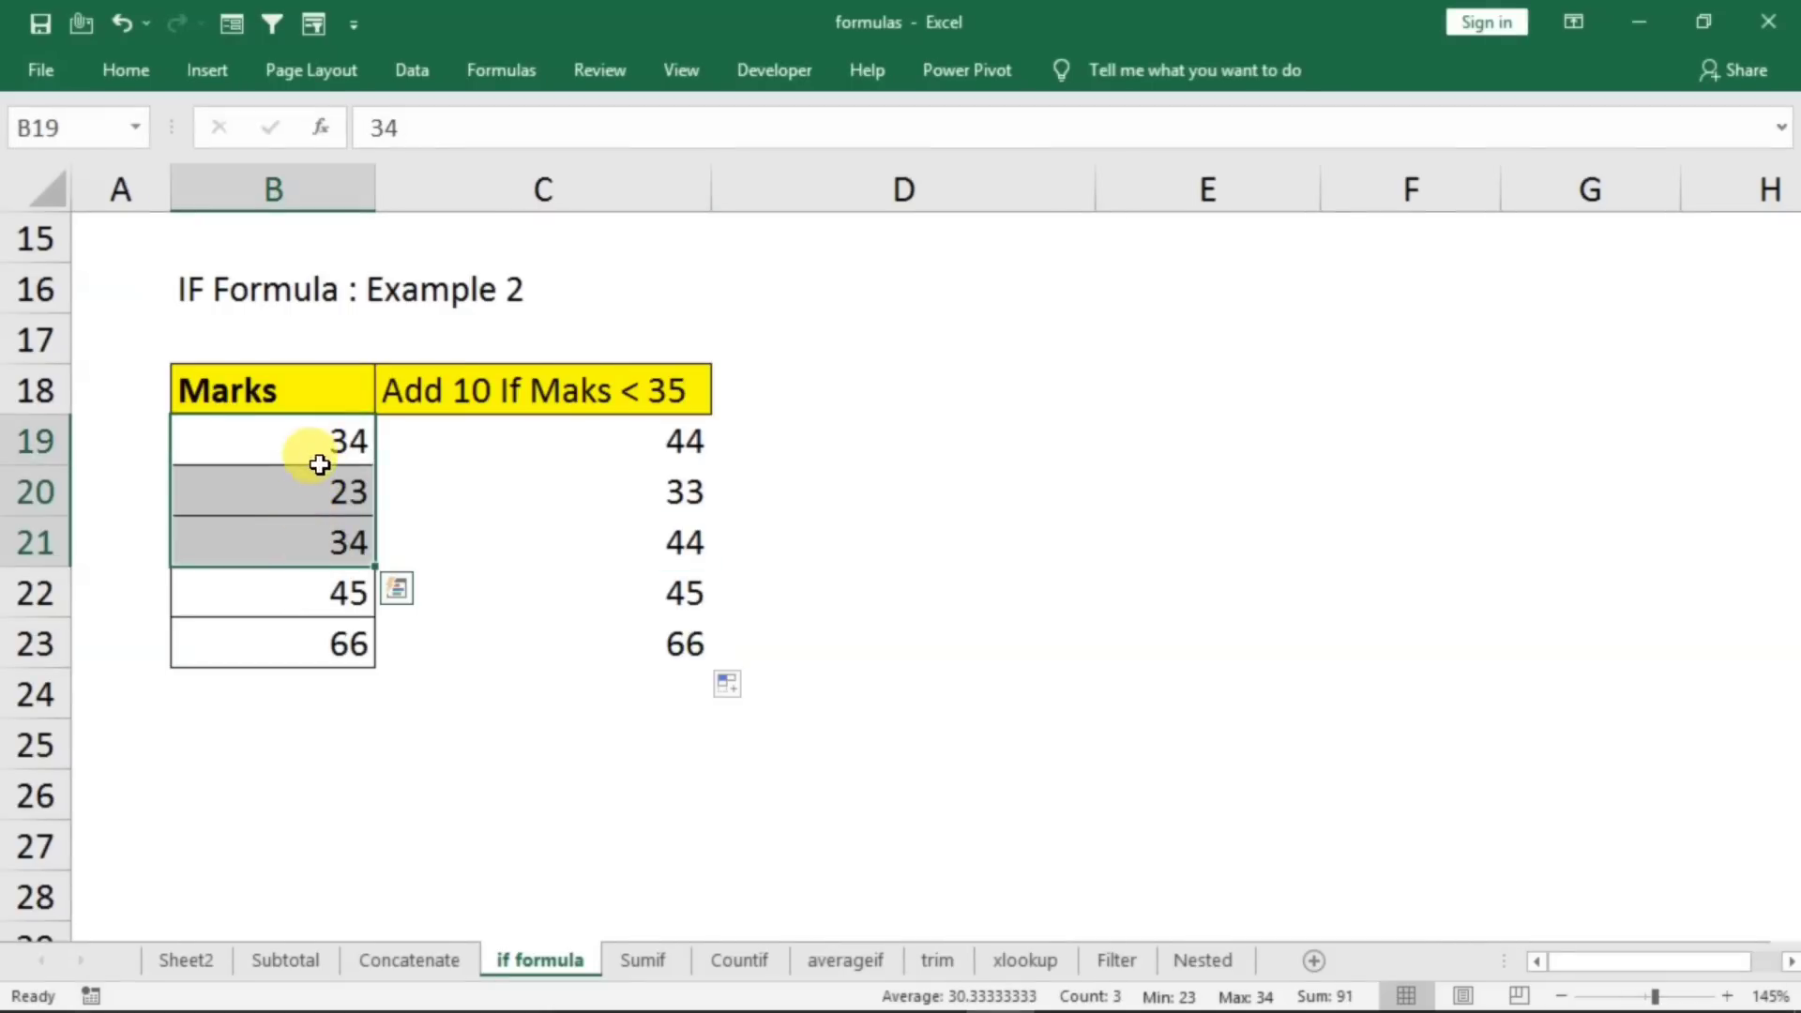
pyautogui.click(344, 594)
pyautogui.click(330, 646)
pyautogui.click(591, 588)
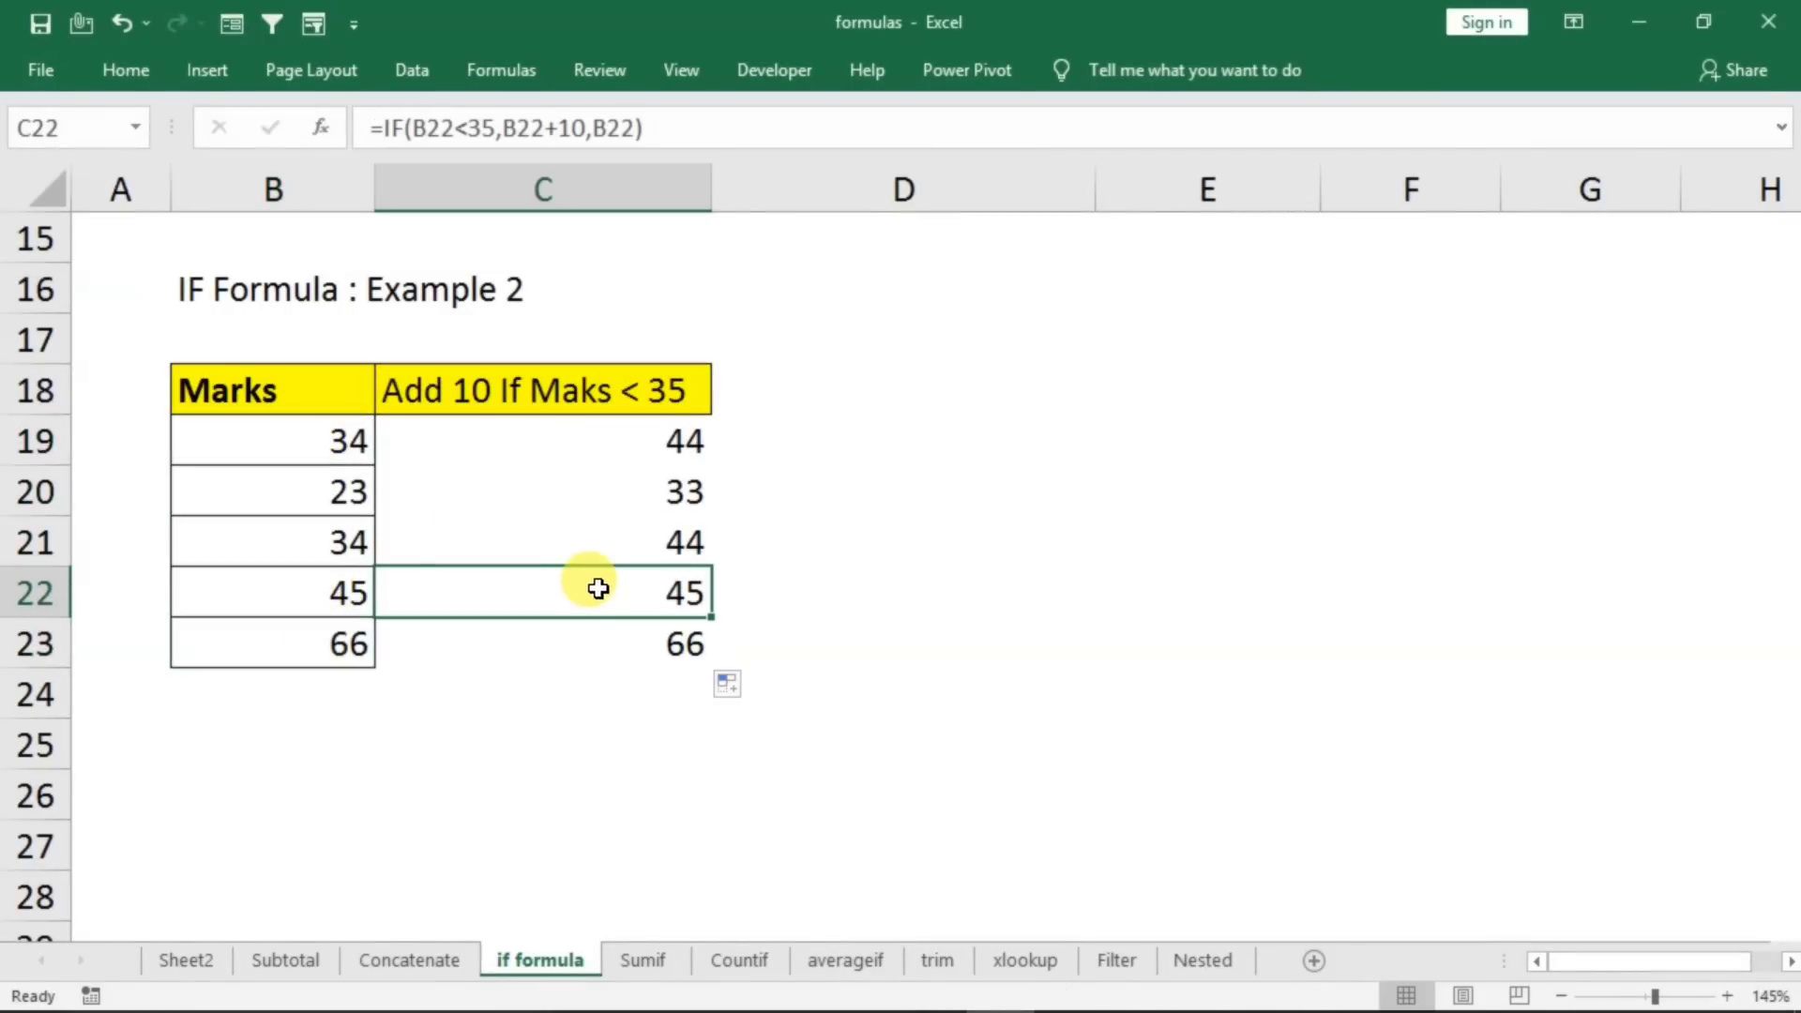
pyautogui.click(583, 636)
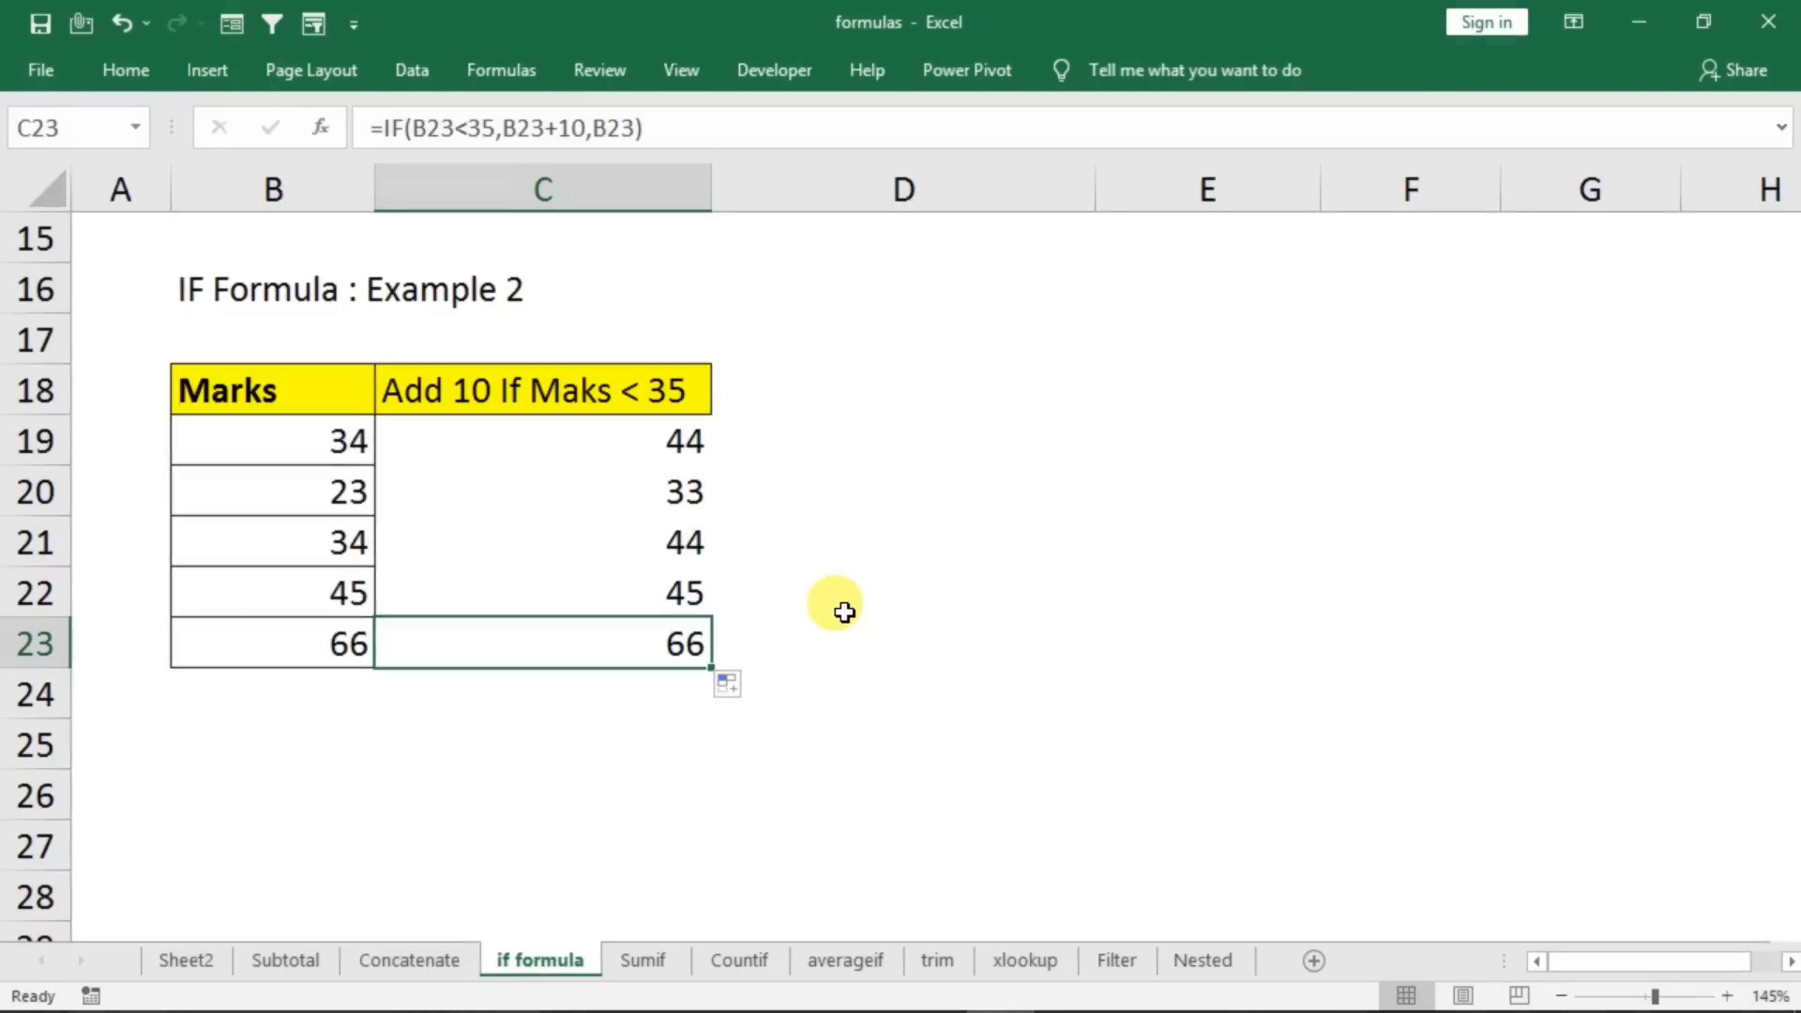
# - Enter the formula =IF(C33<40,B33,"") in D33 of the Example 3 table to list failing students' names
pyautogui.press('pagedown')
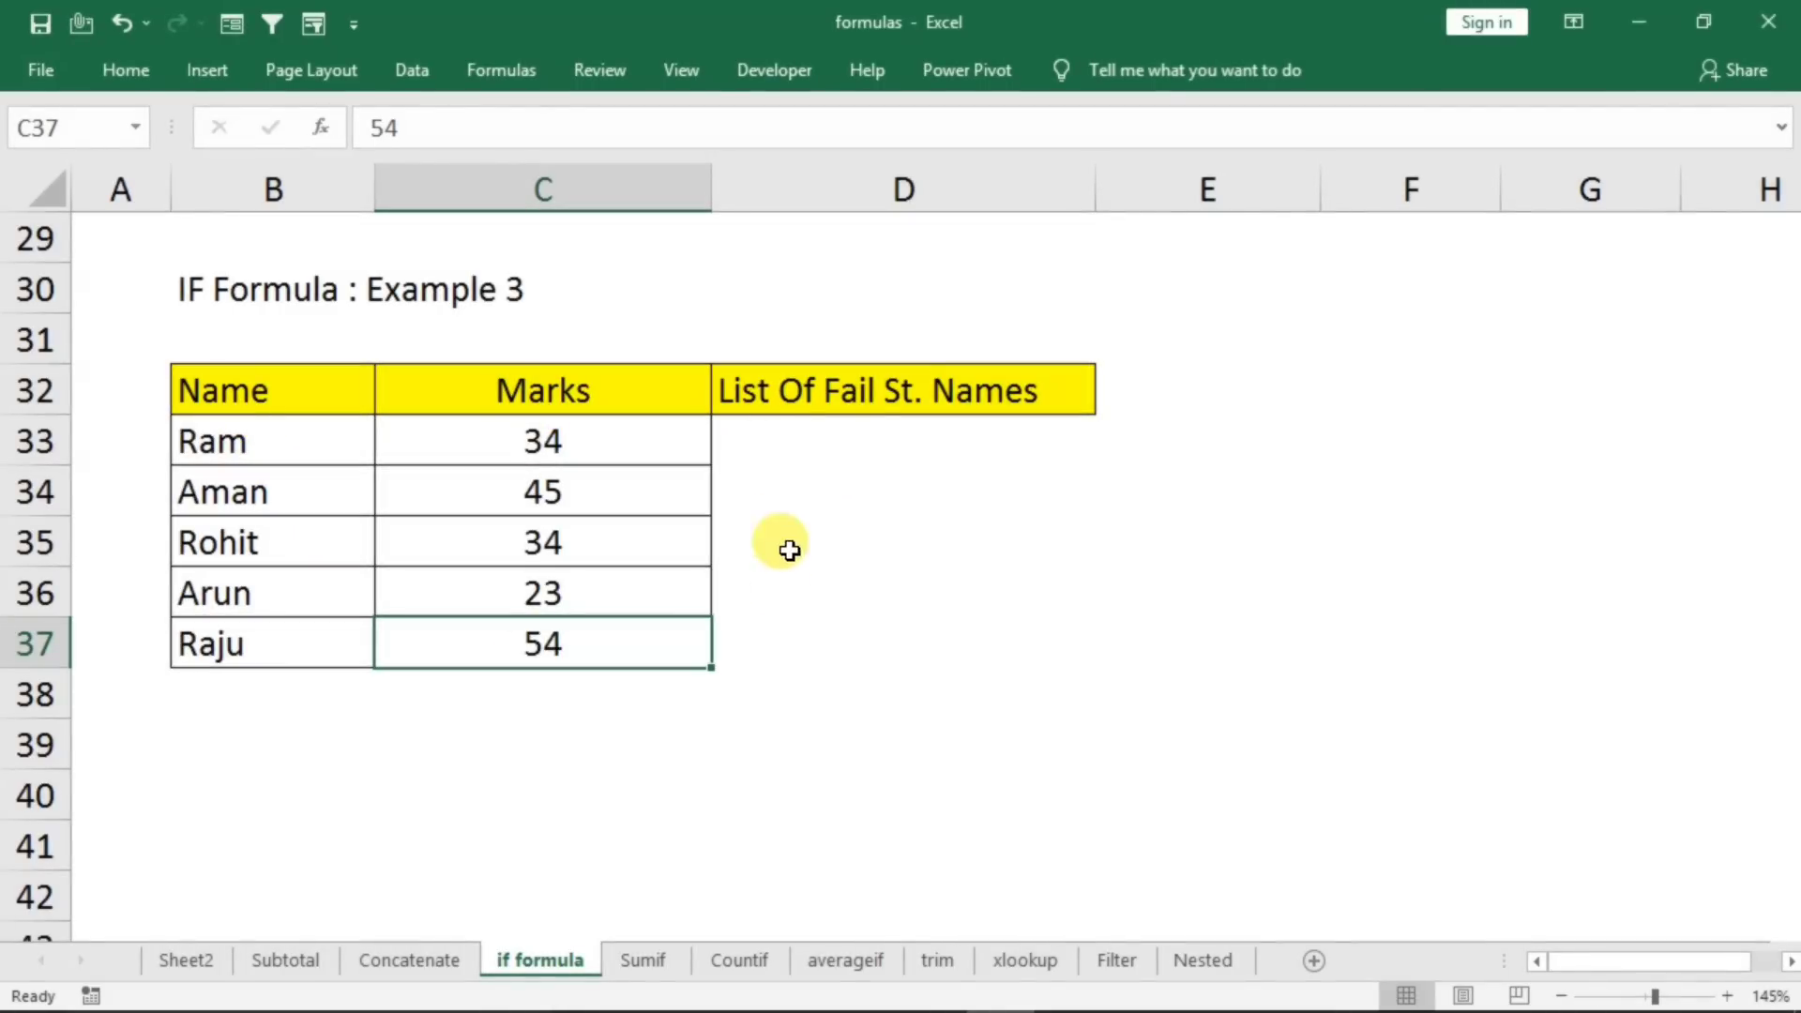
pyautogui.click(781, 452)
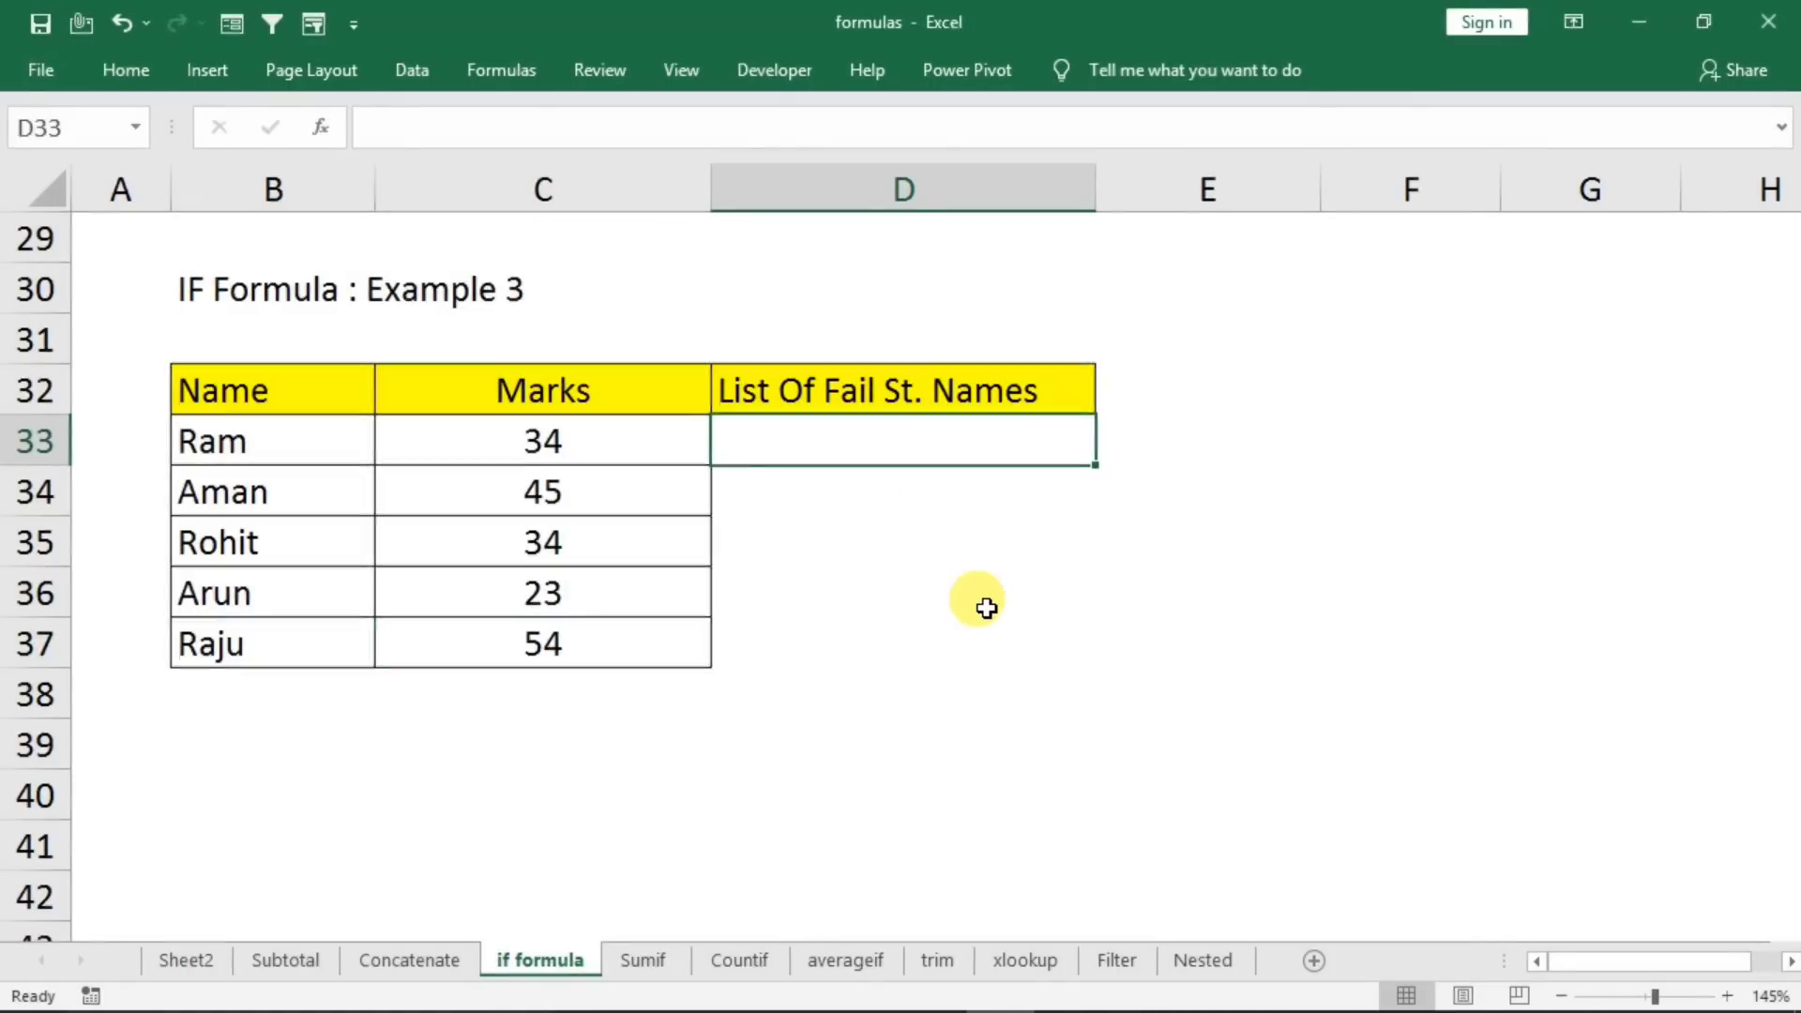
pyautogui.write('=if(')
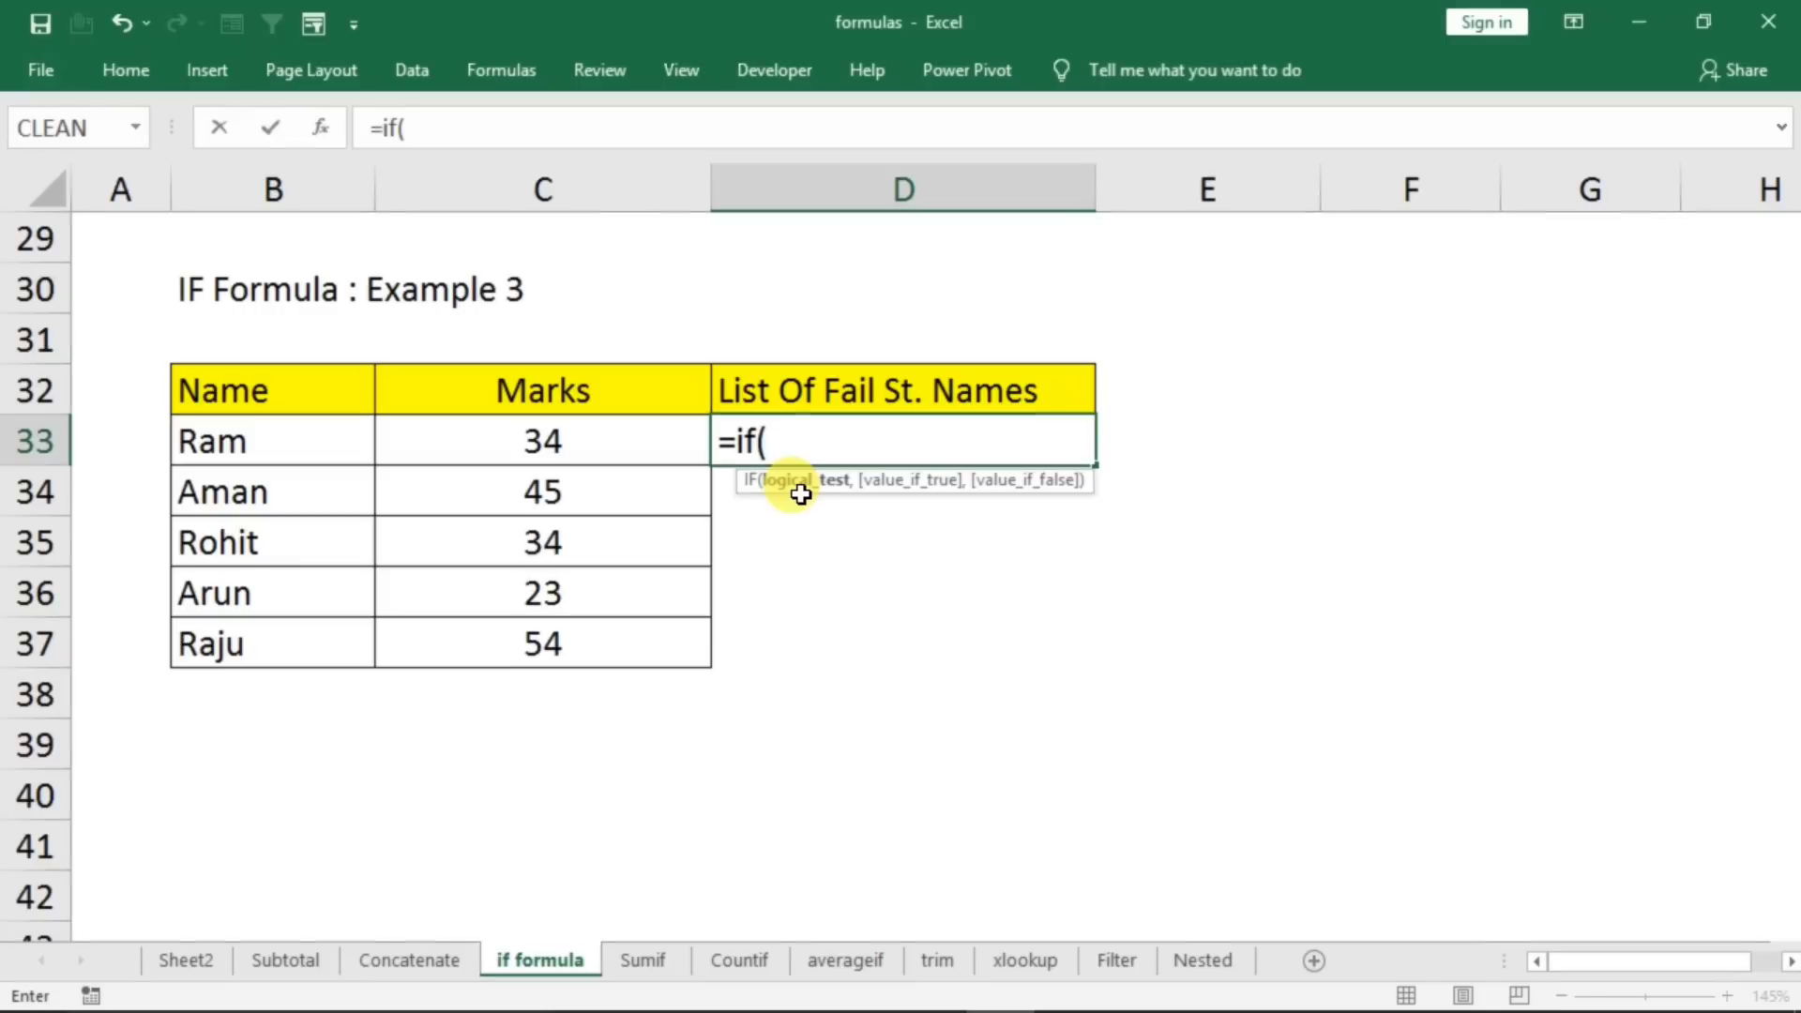
pyautogui.click(539, 435)
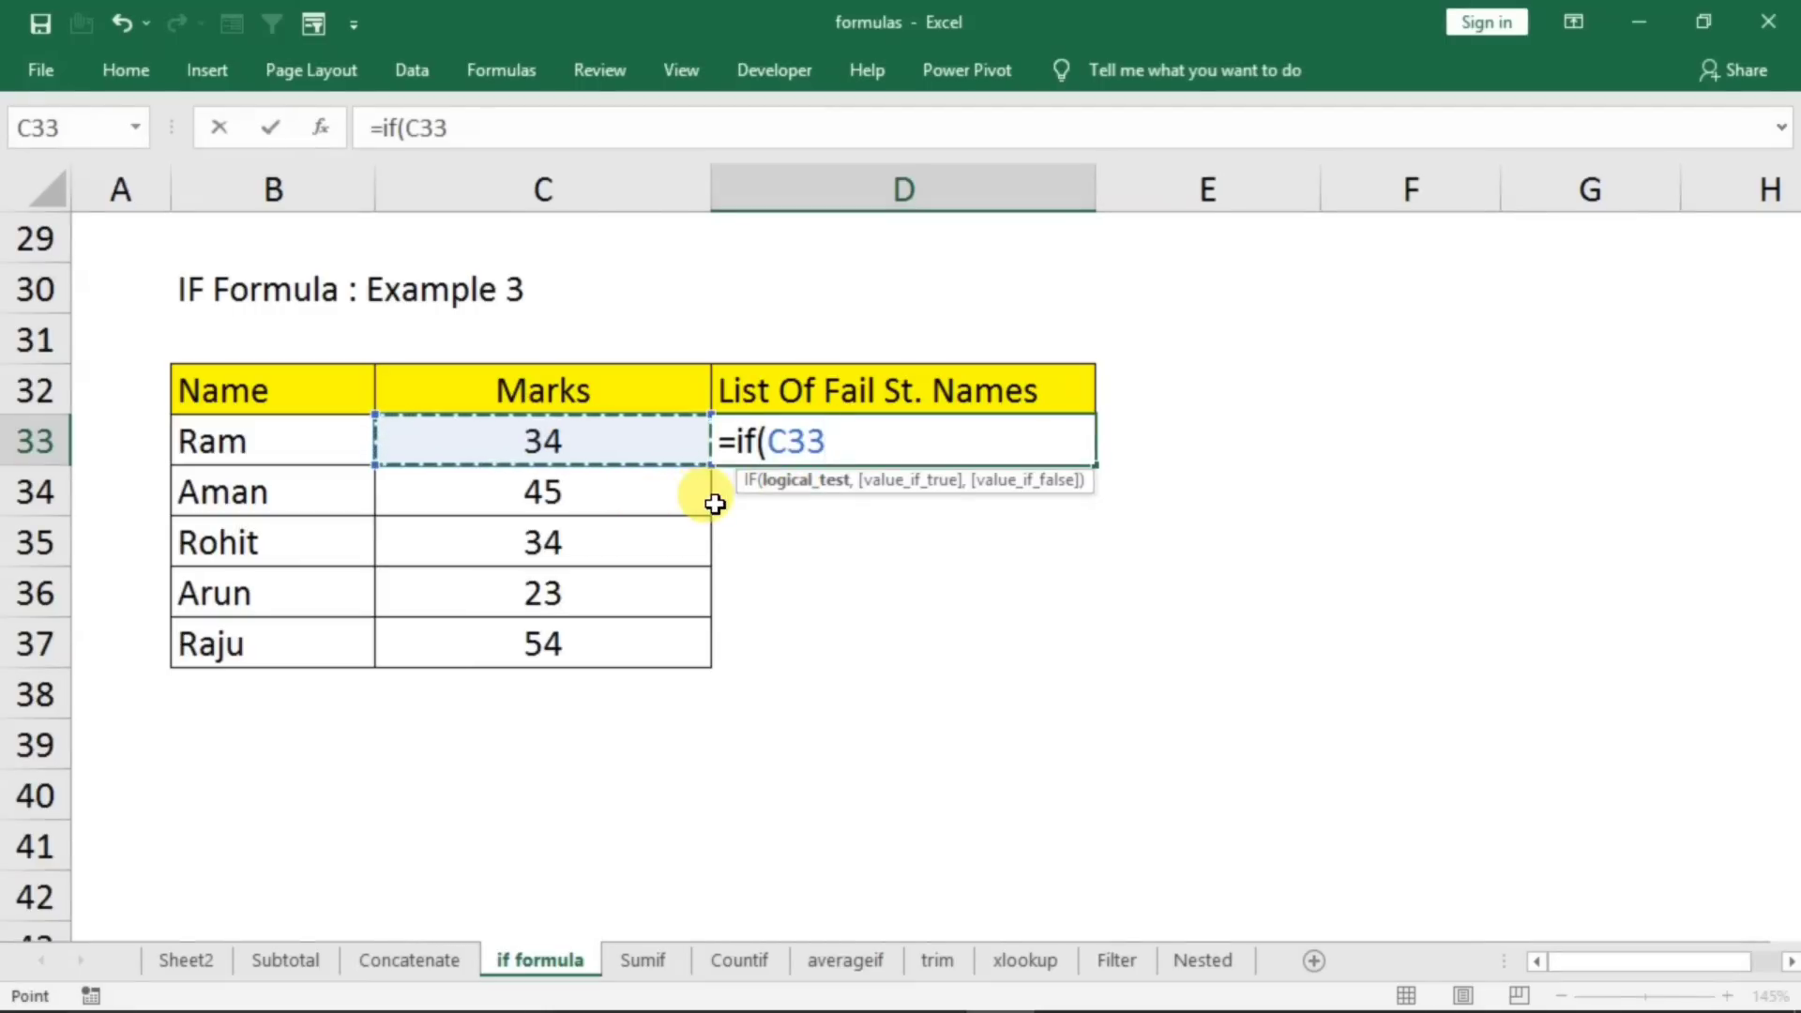
pyautogui.write('<40')
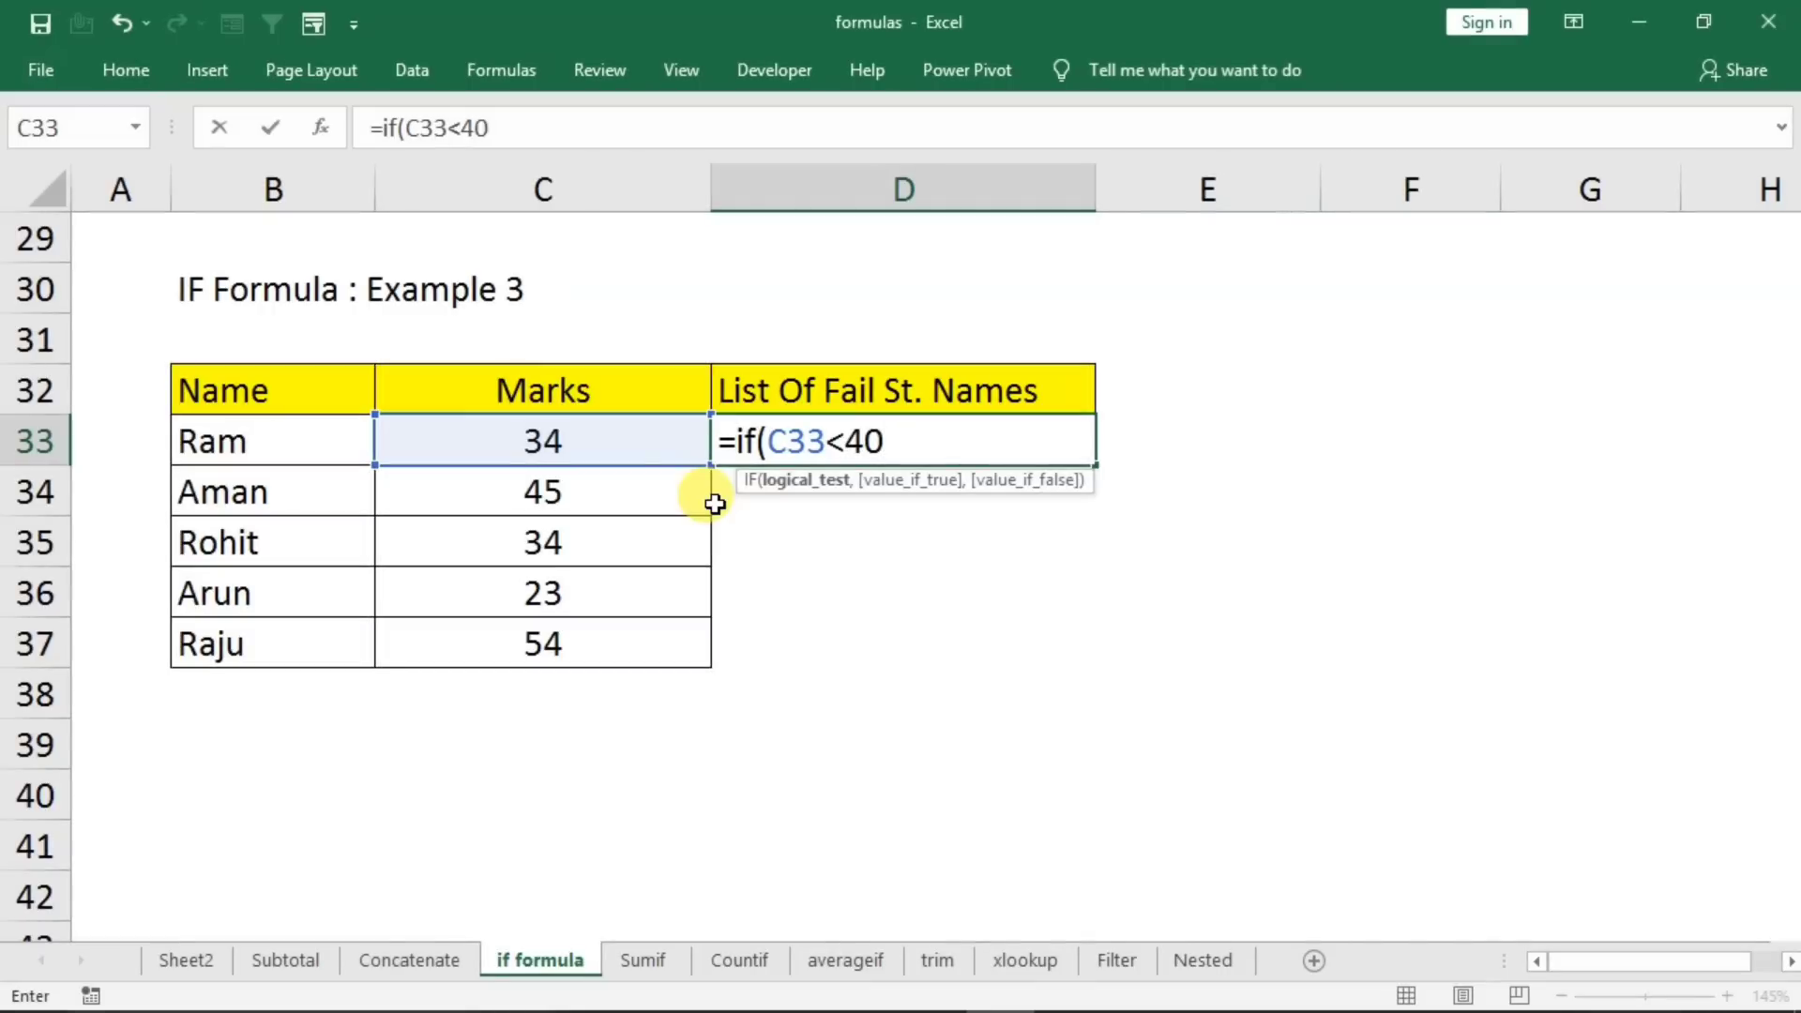
pyautogui.write(',')
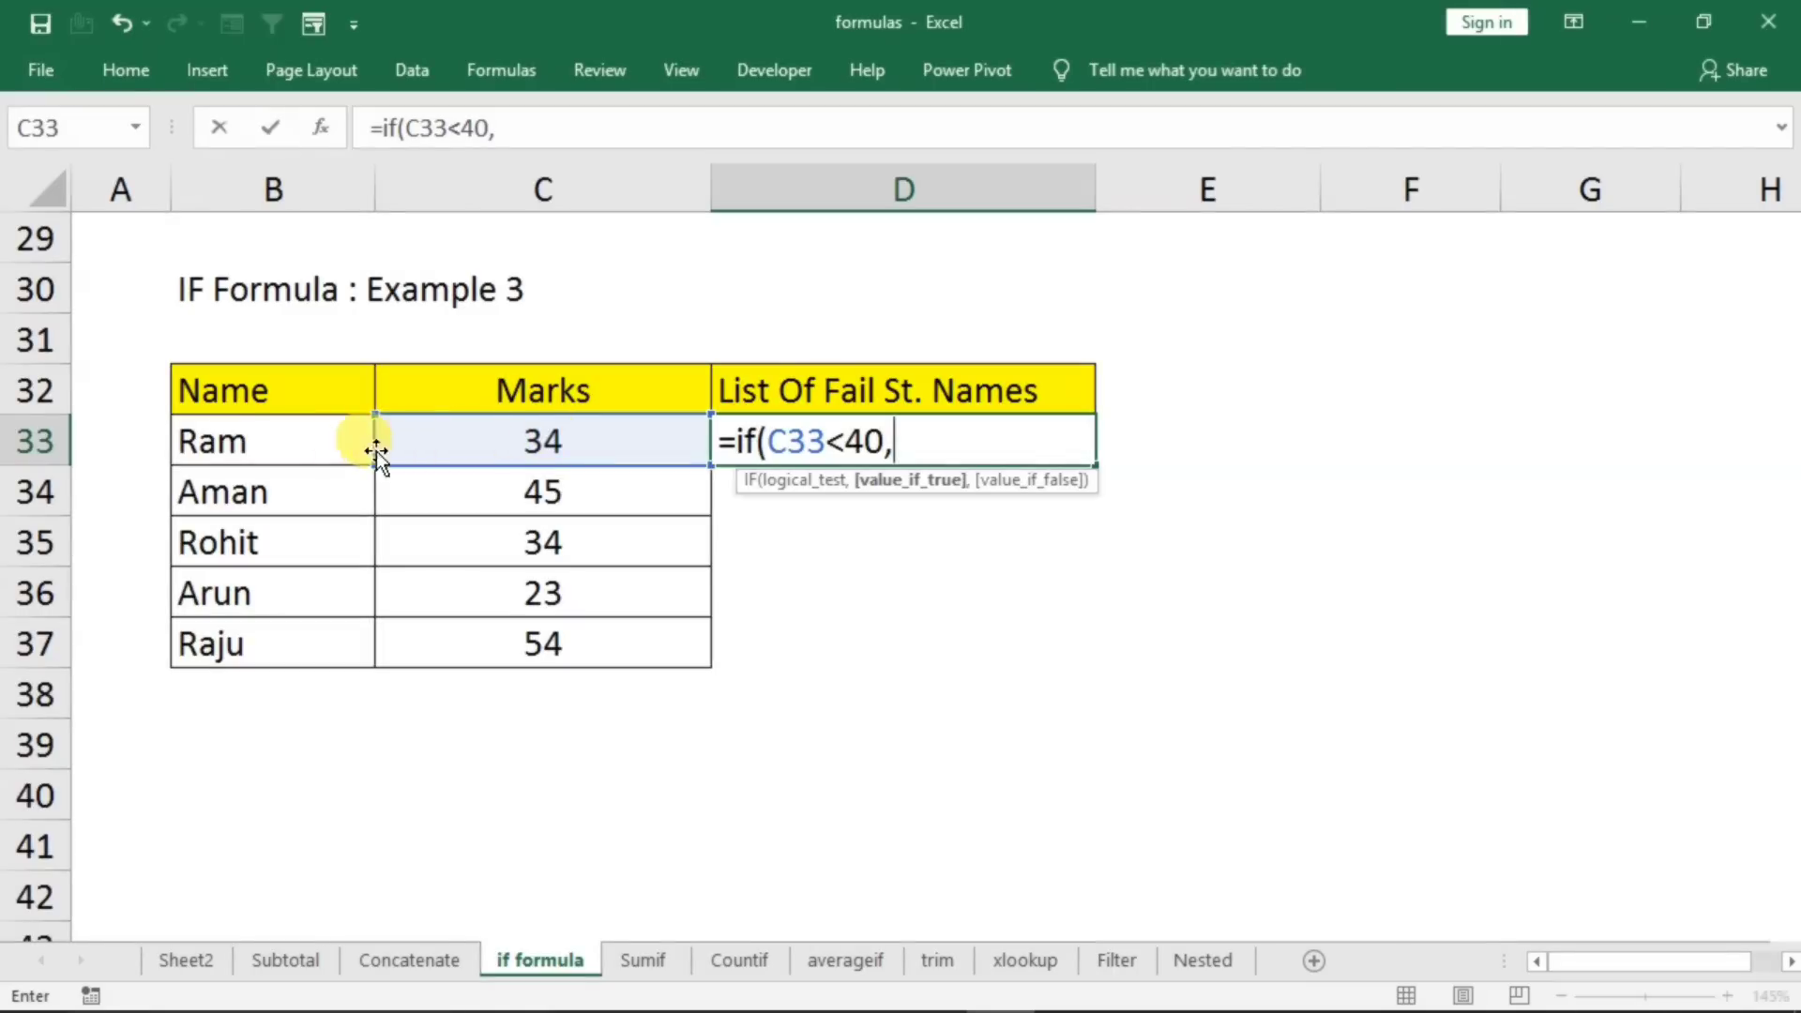
pyautogui.click(293, 440)
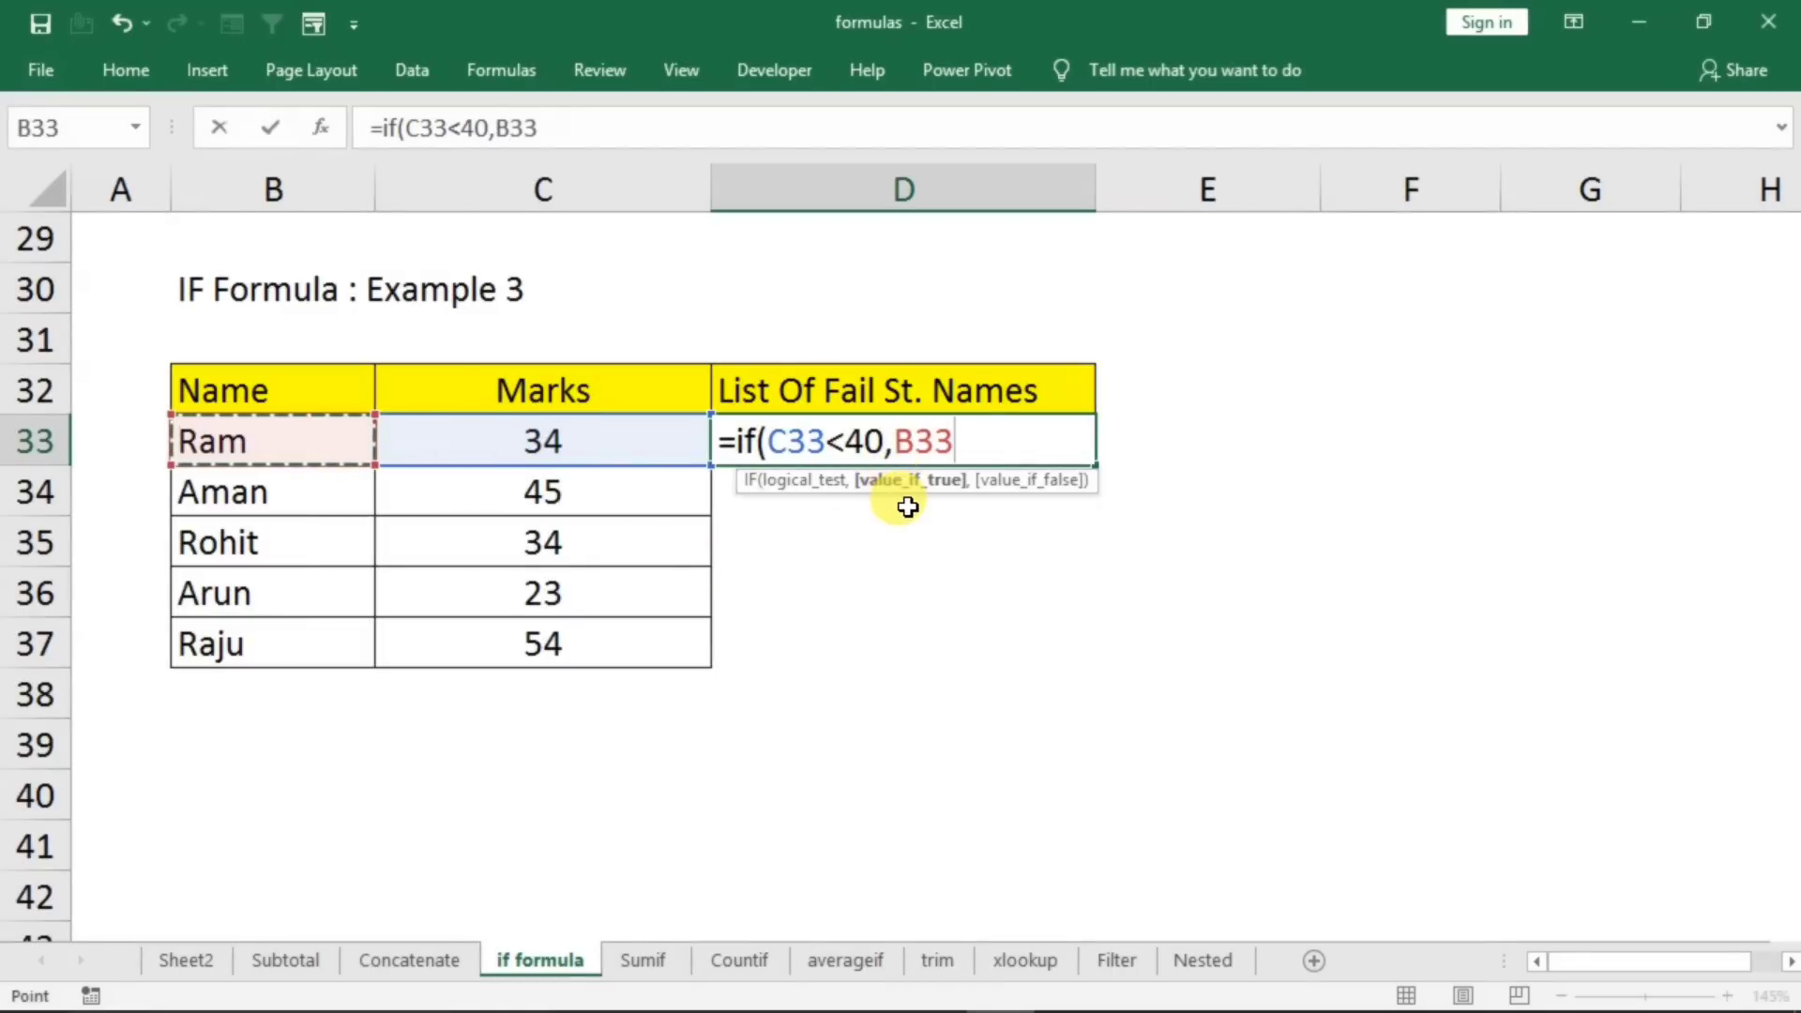
pyautogui.write(',')
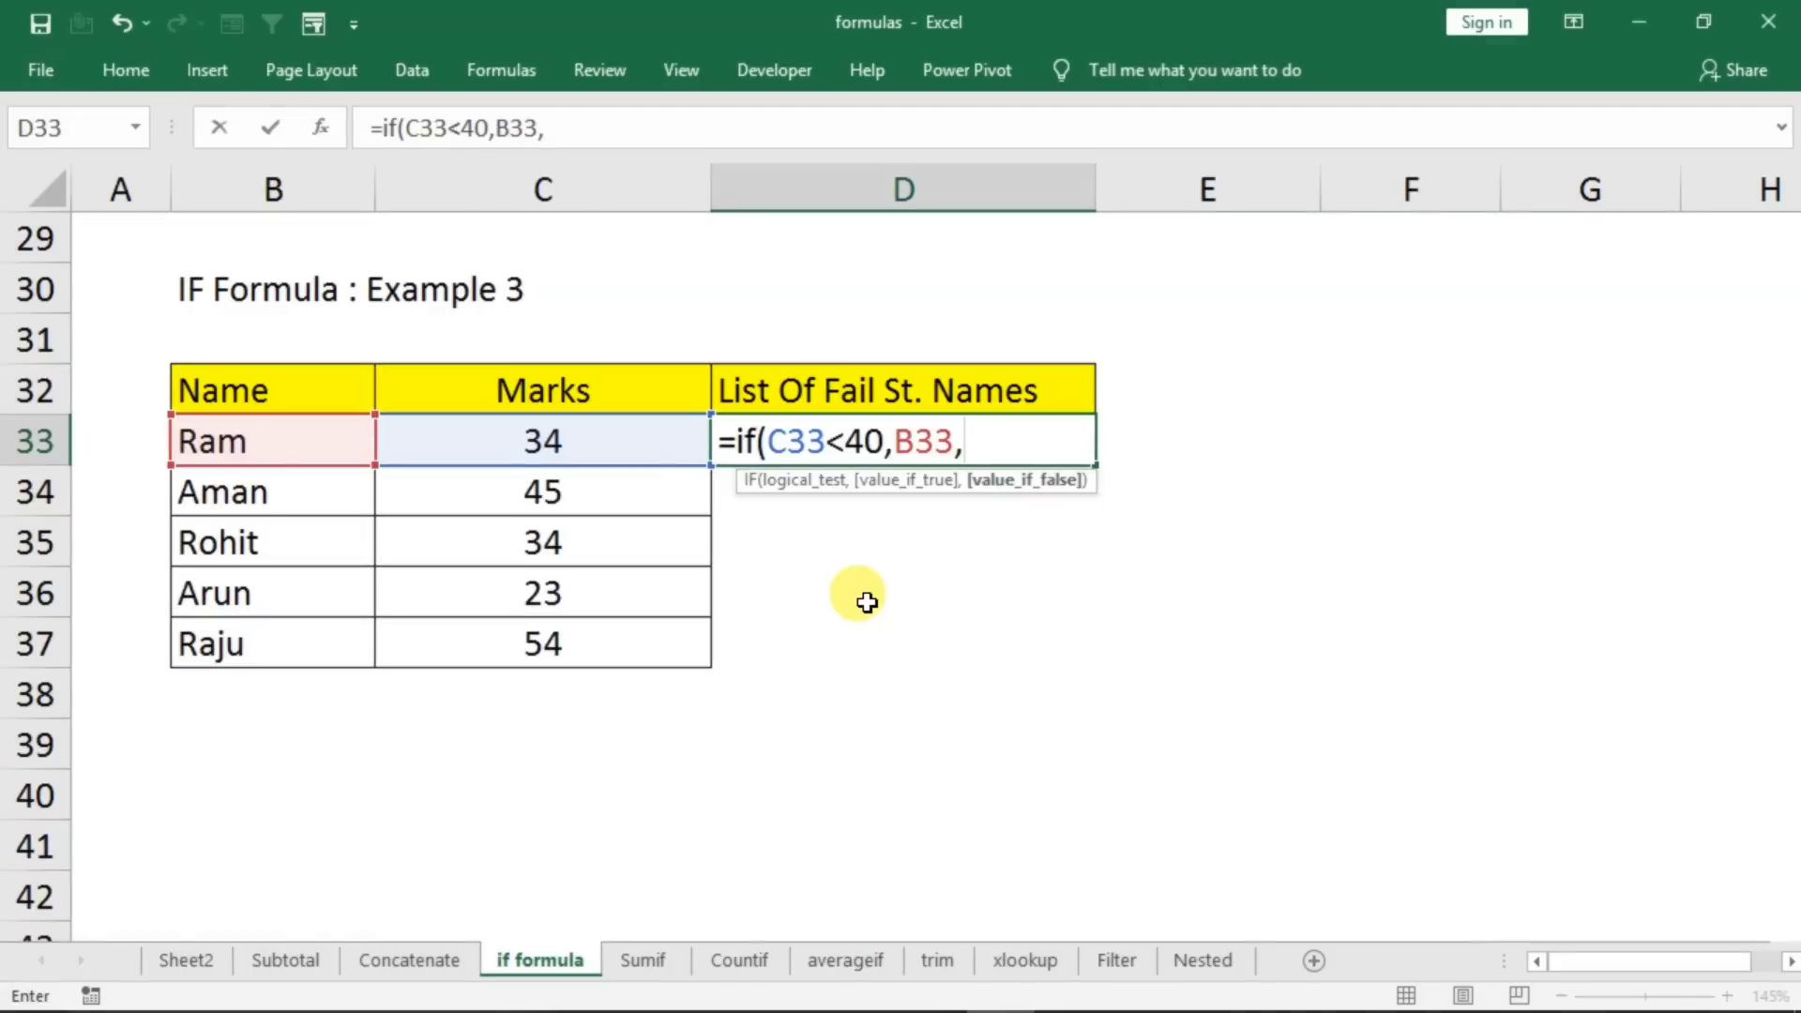
pyautogui.write('""')
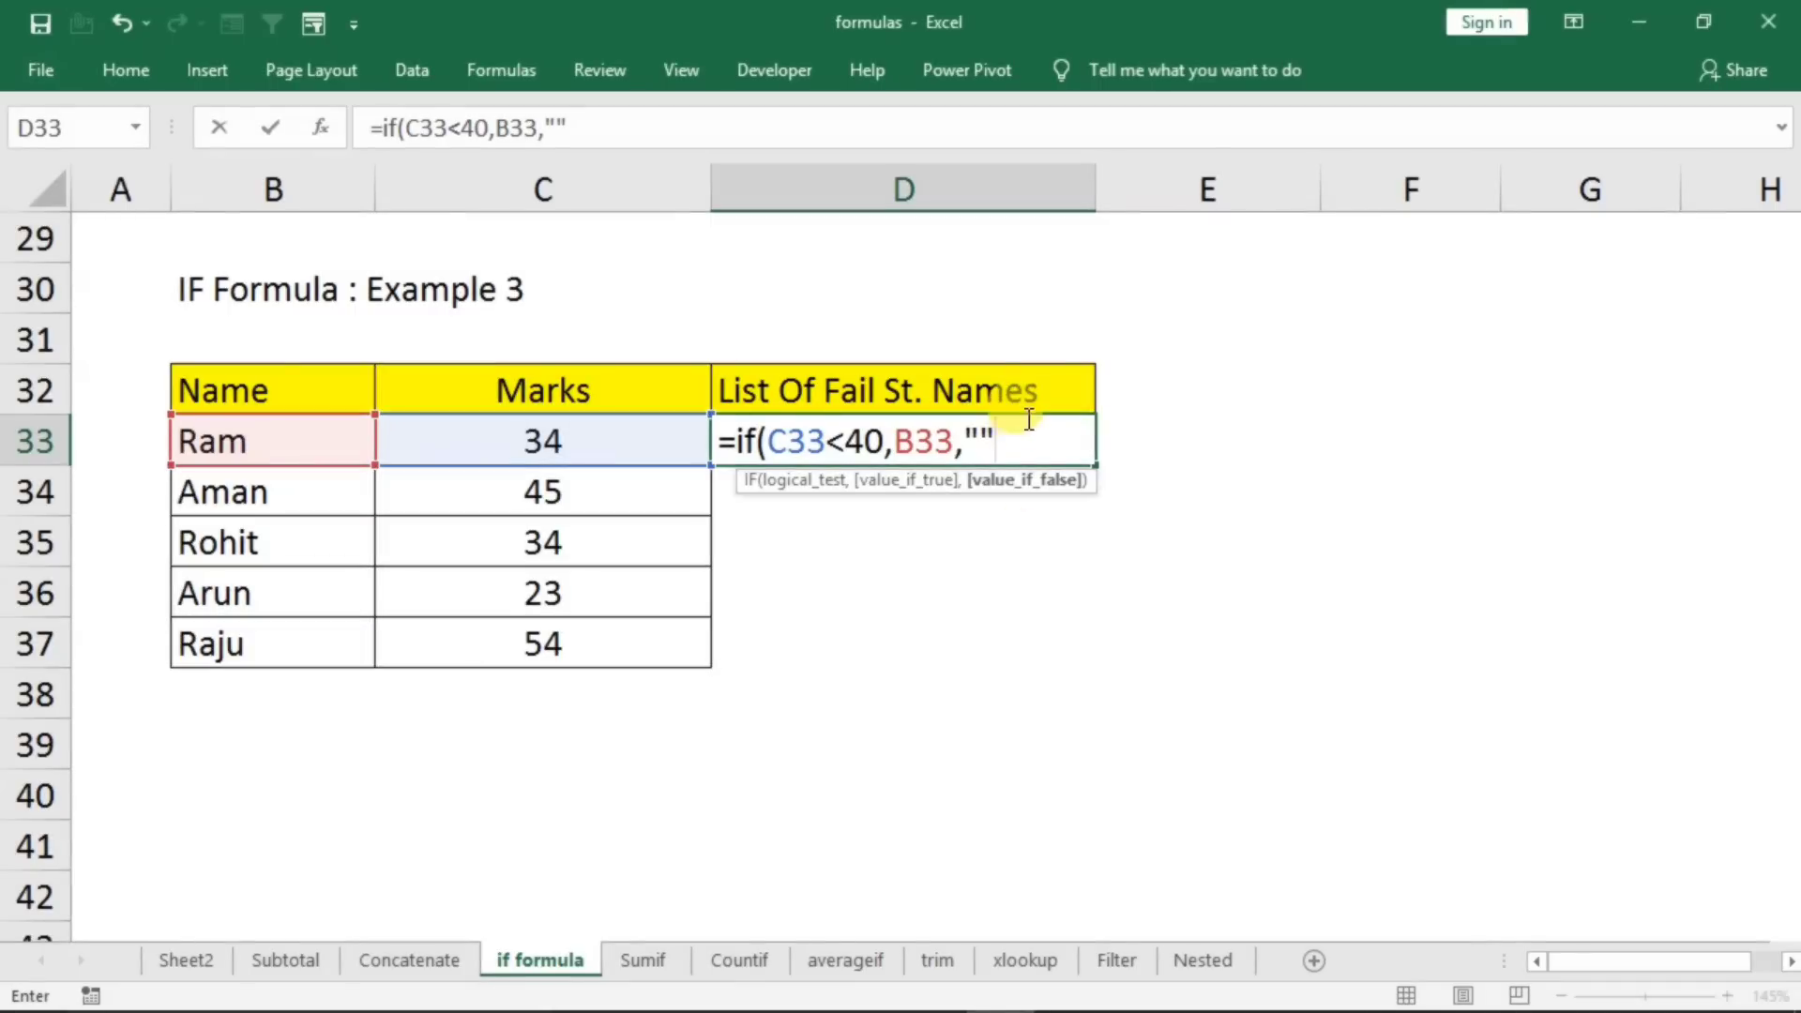
pyautogui.write(')')
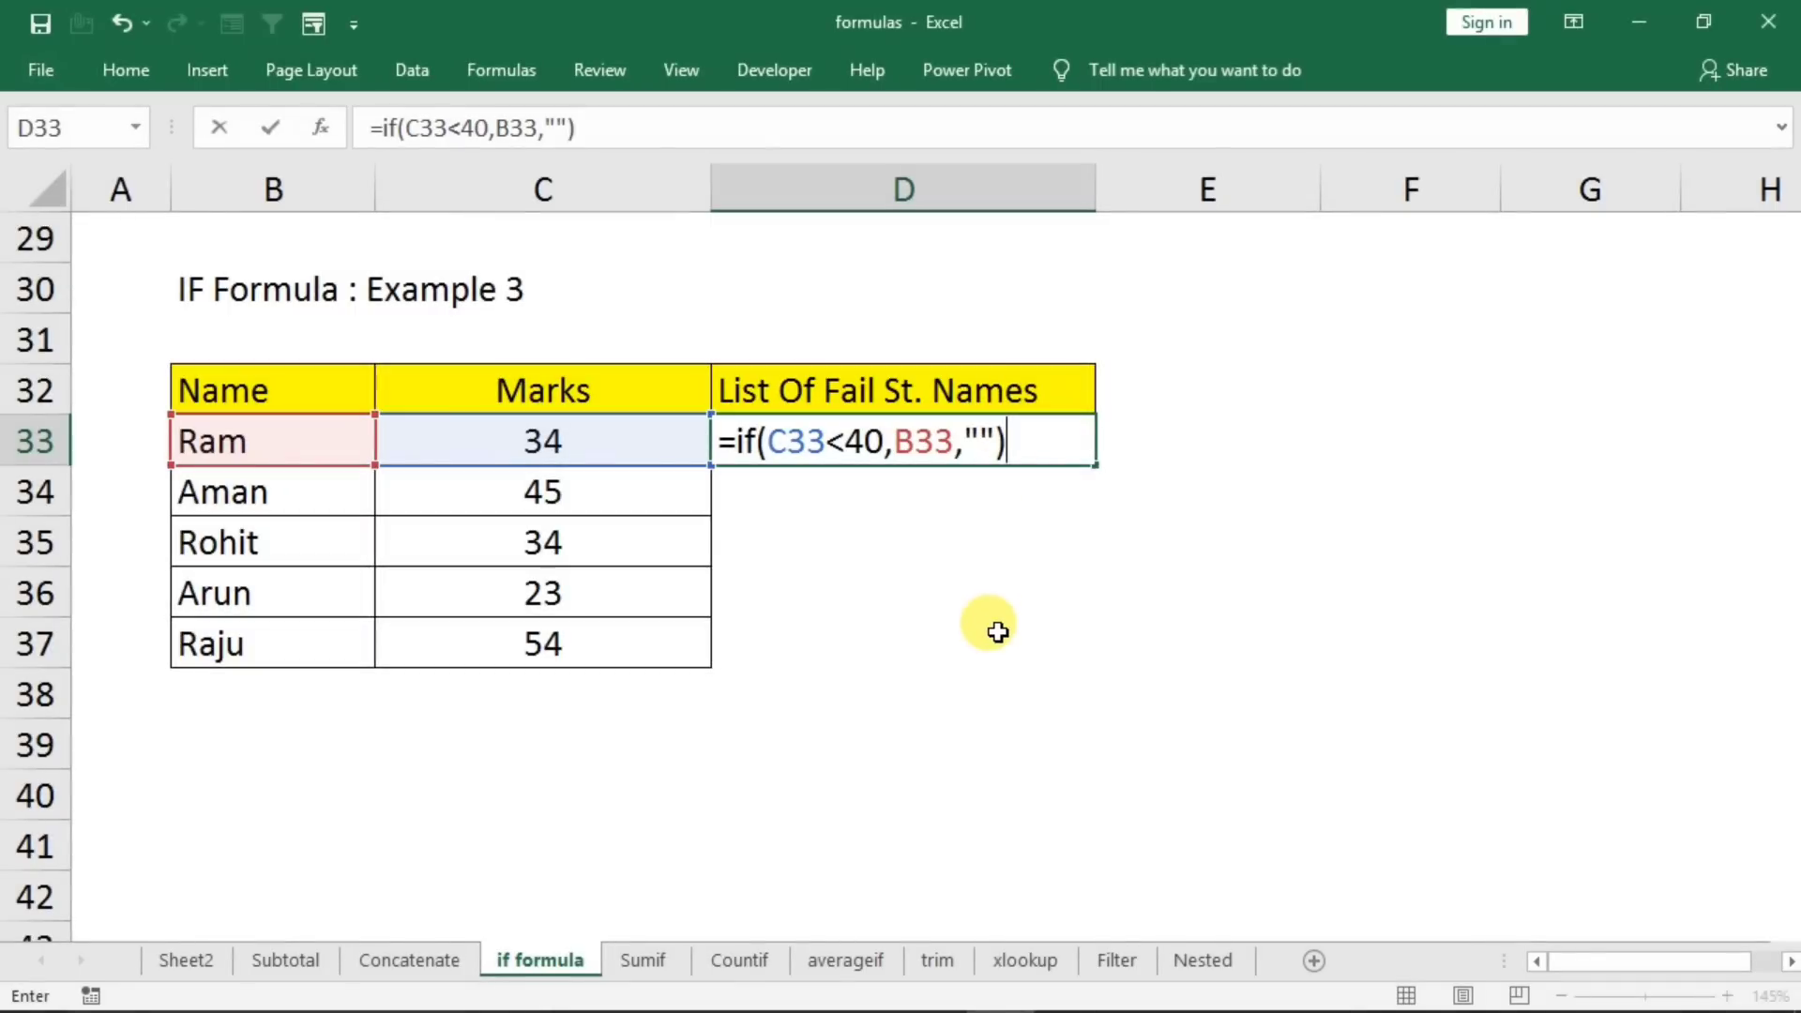
pyautogui.press('Return')
# - Fill the D33 formula down through D37 and compare the listed names with the marks in column C
pyautogui.click(1070, 450)
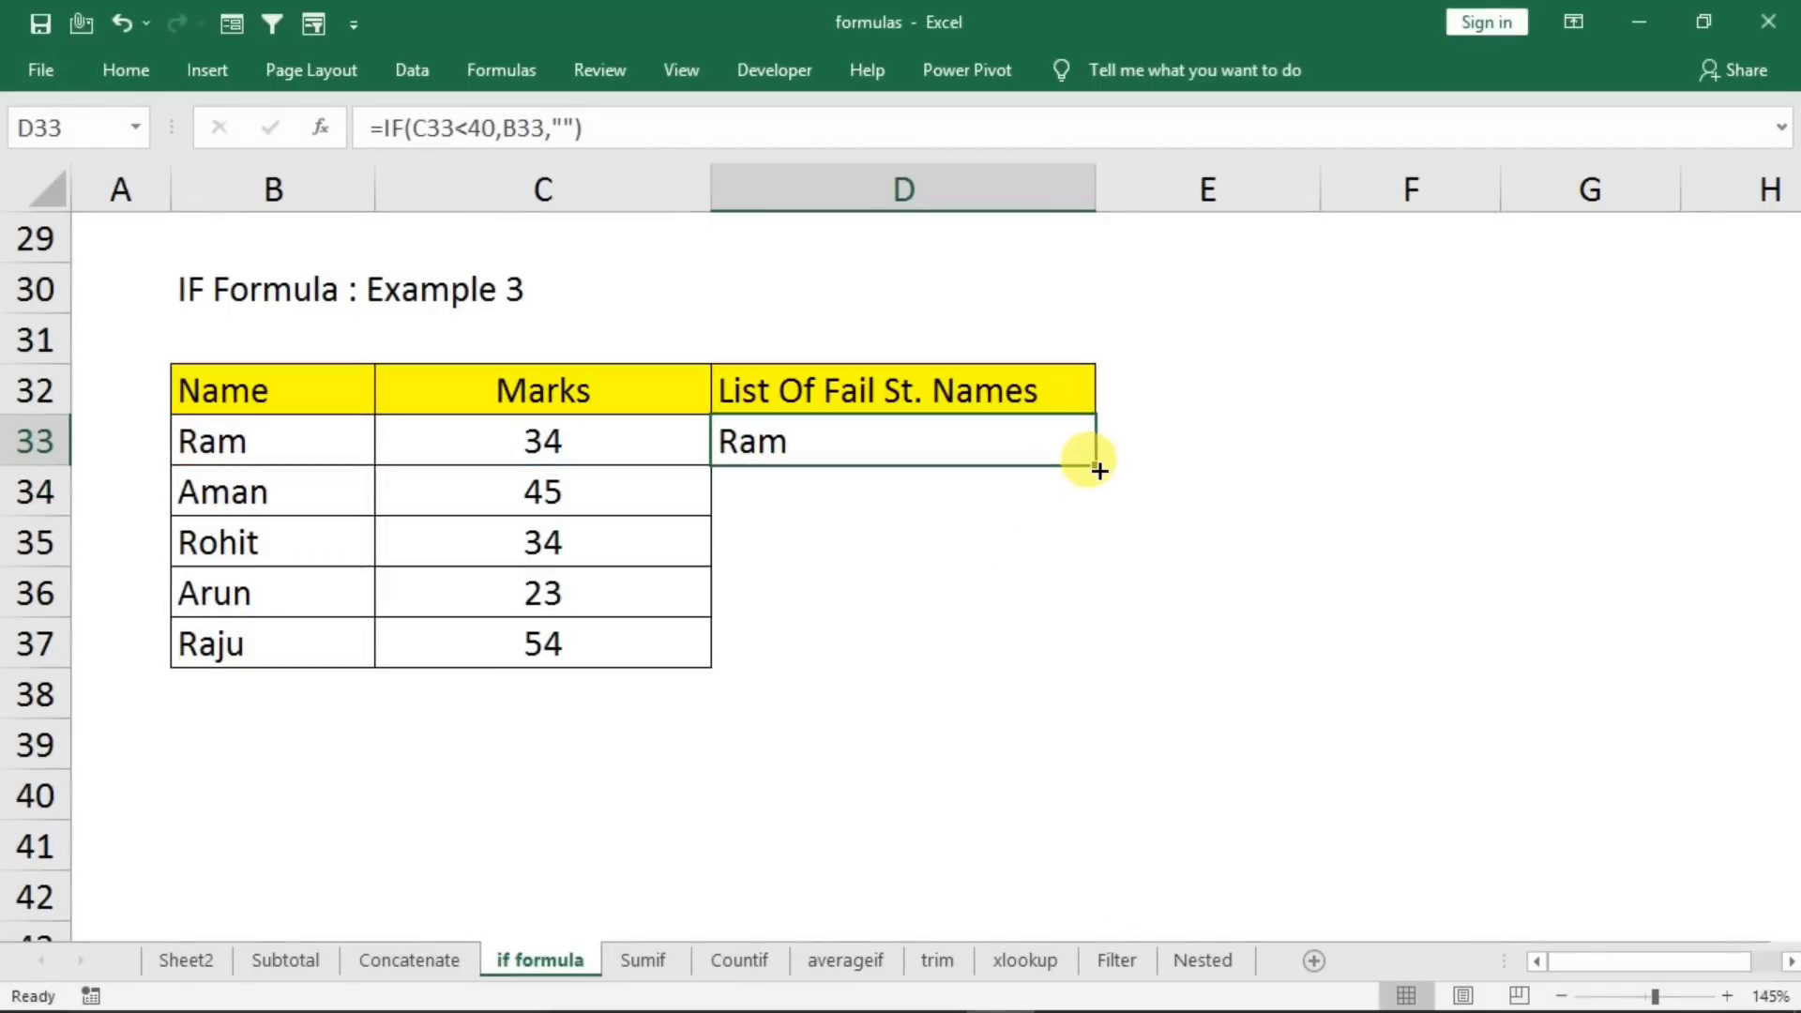
pyautogui.moveTo(1090, 463); pyautogui.dragTo(1065, 663)
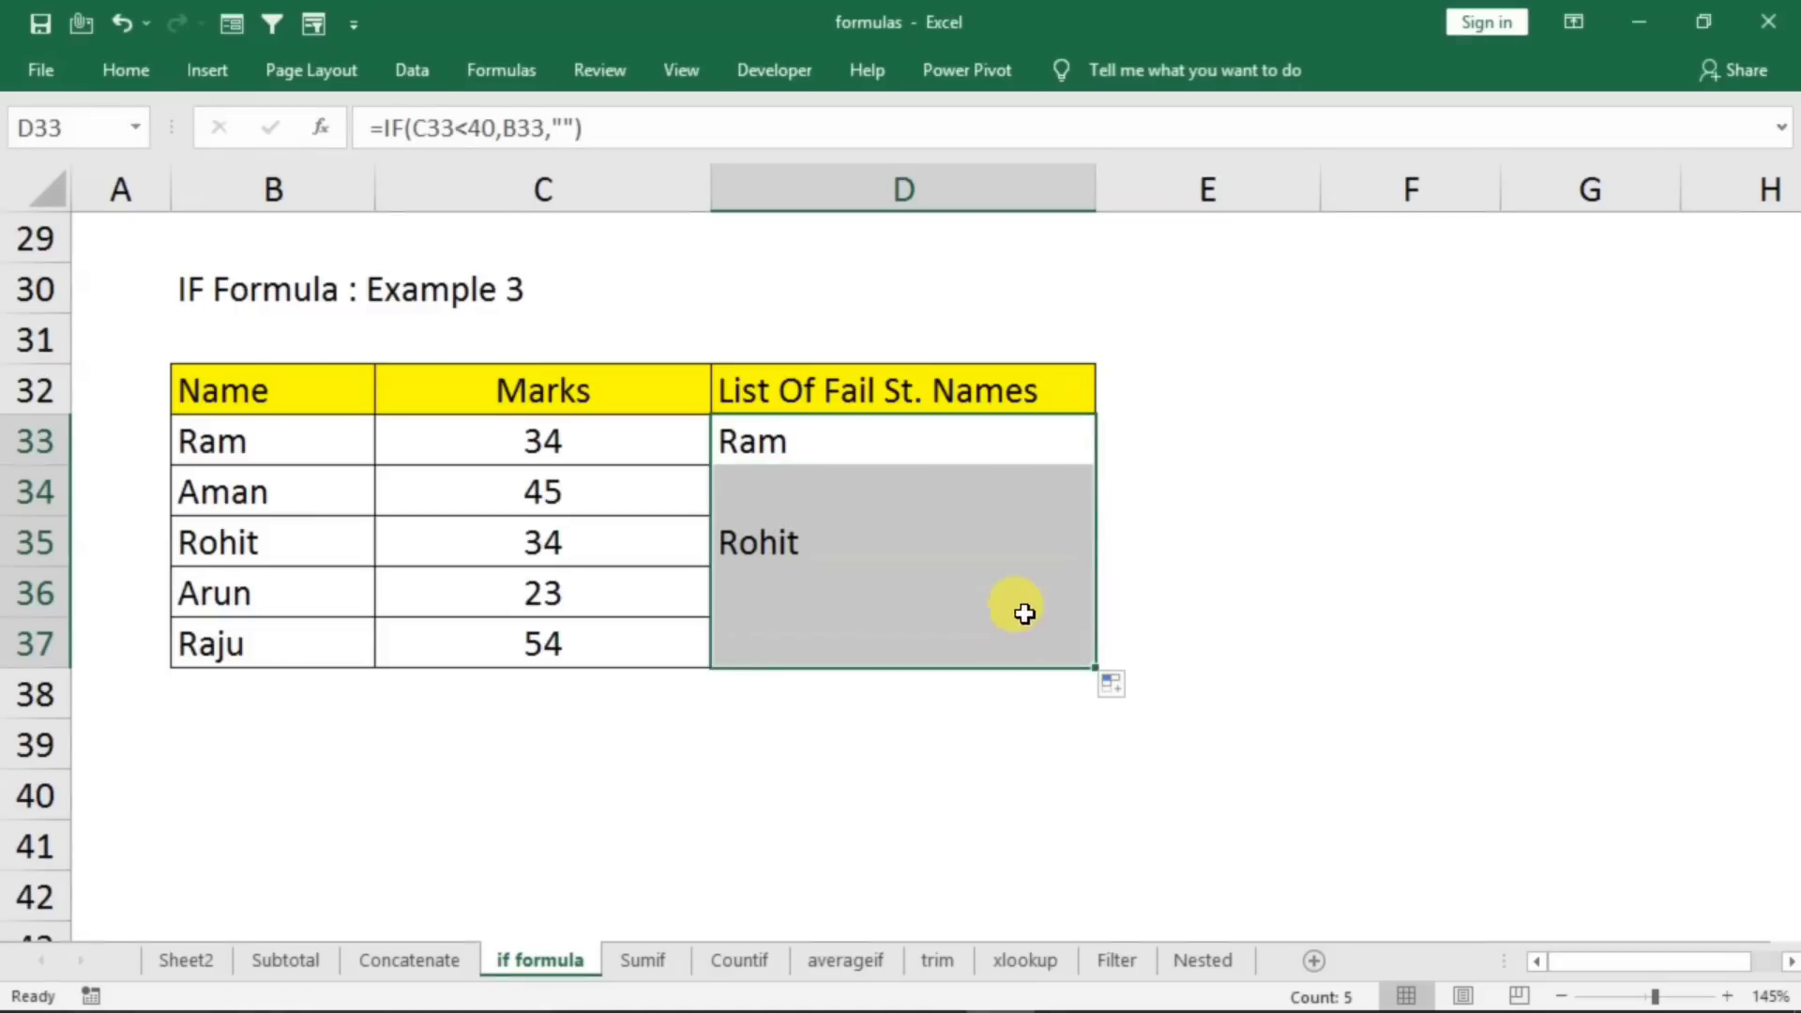
pyautogui.click(834, 777)
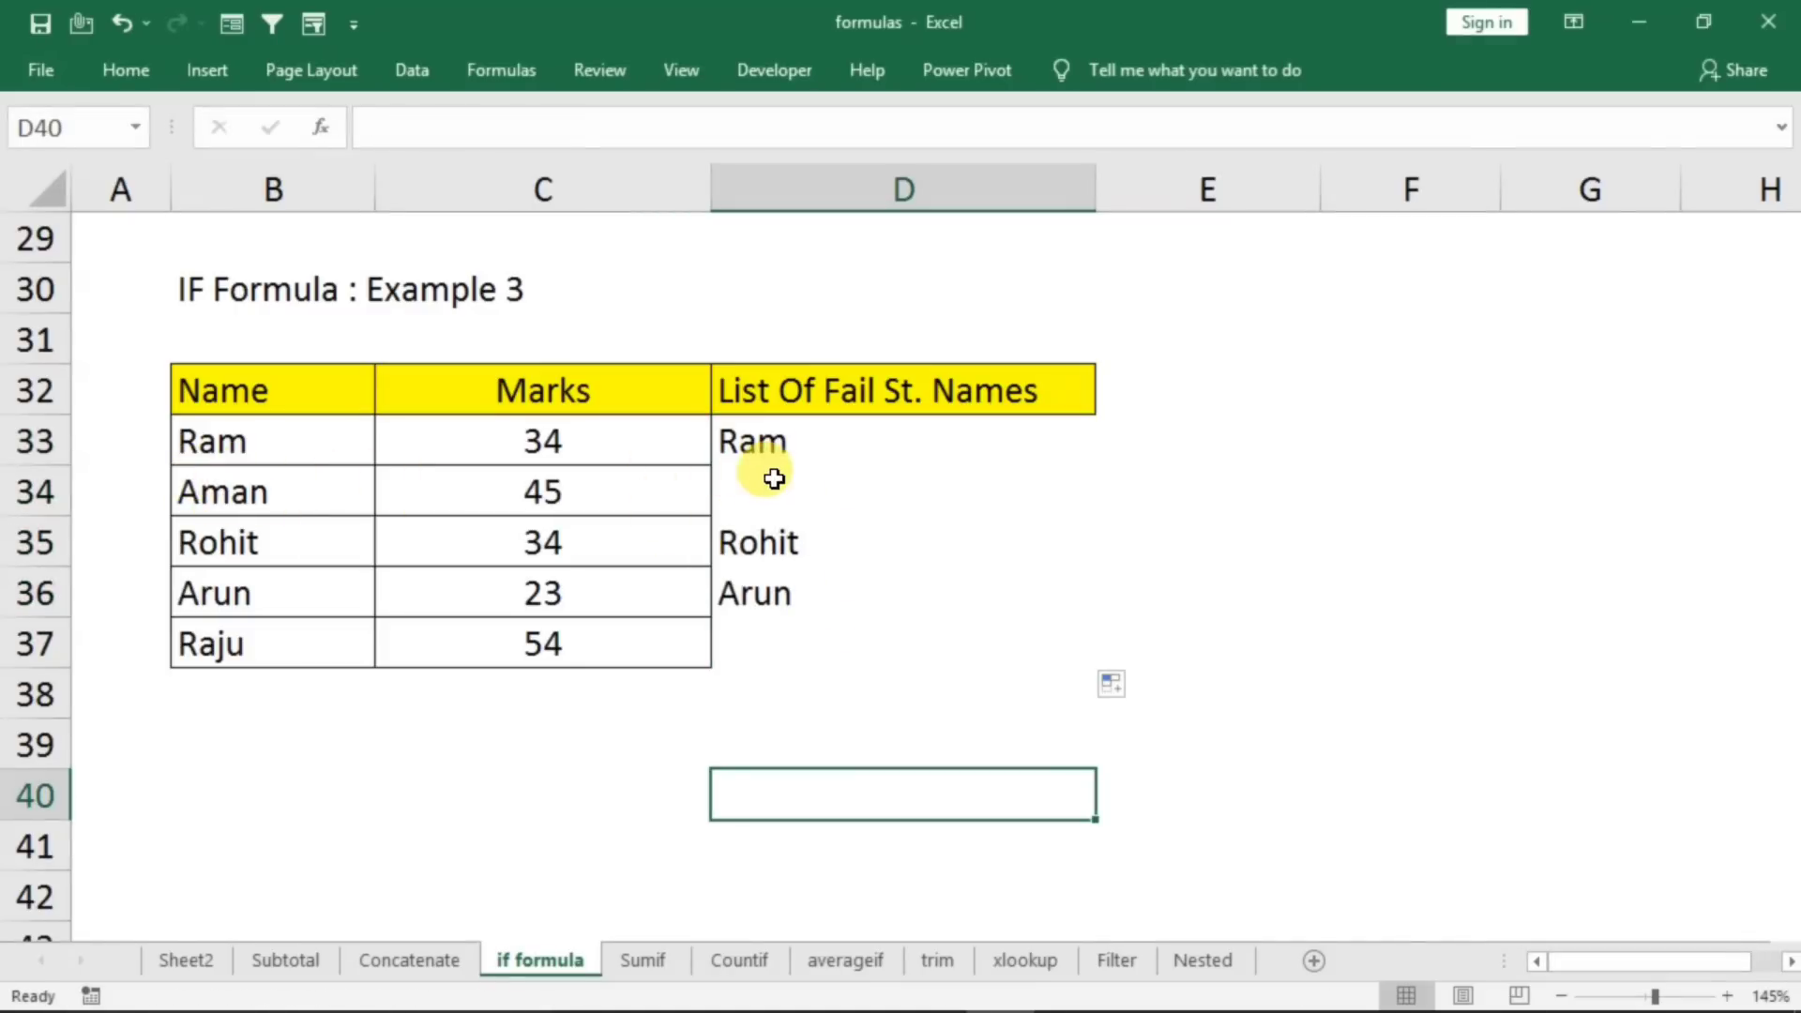
pyautogui.click(758, 449)
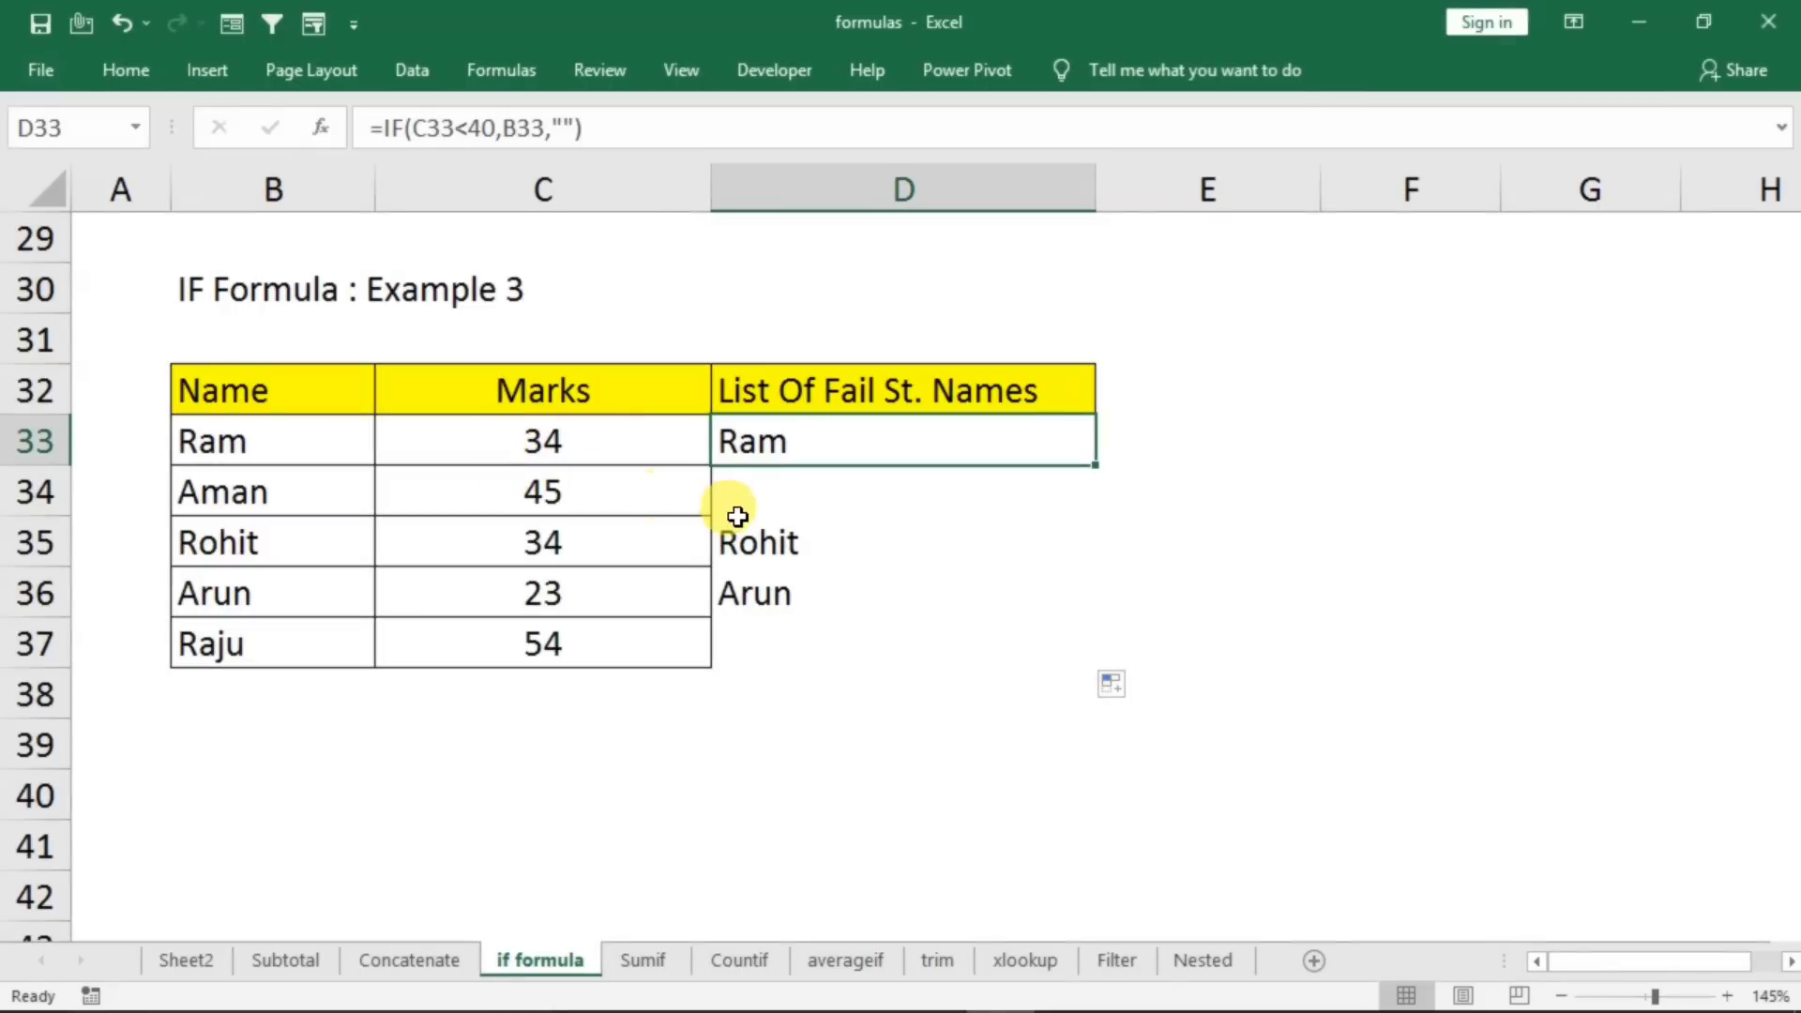
pyautogui.click(600, 488)
pyautogui.click(769, 549)
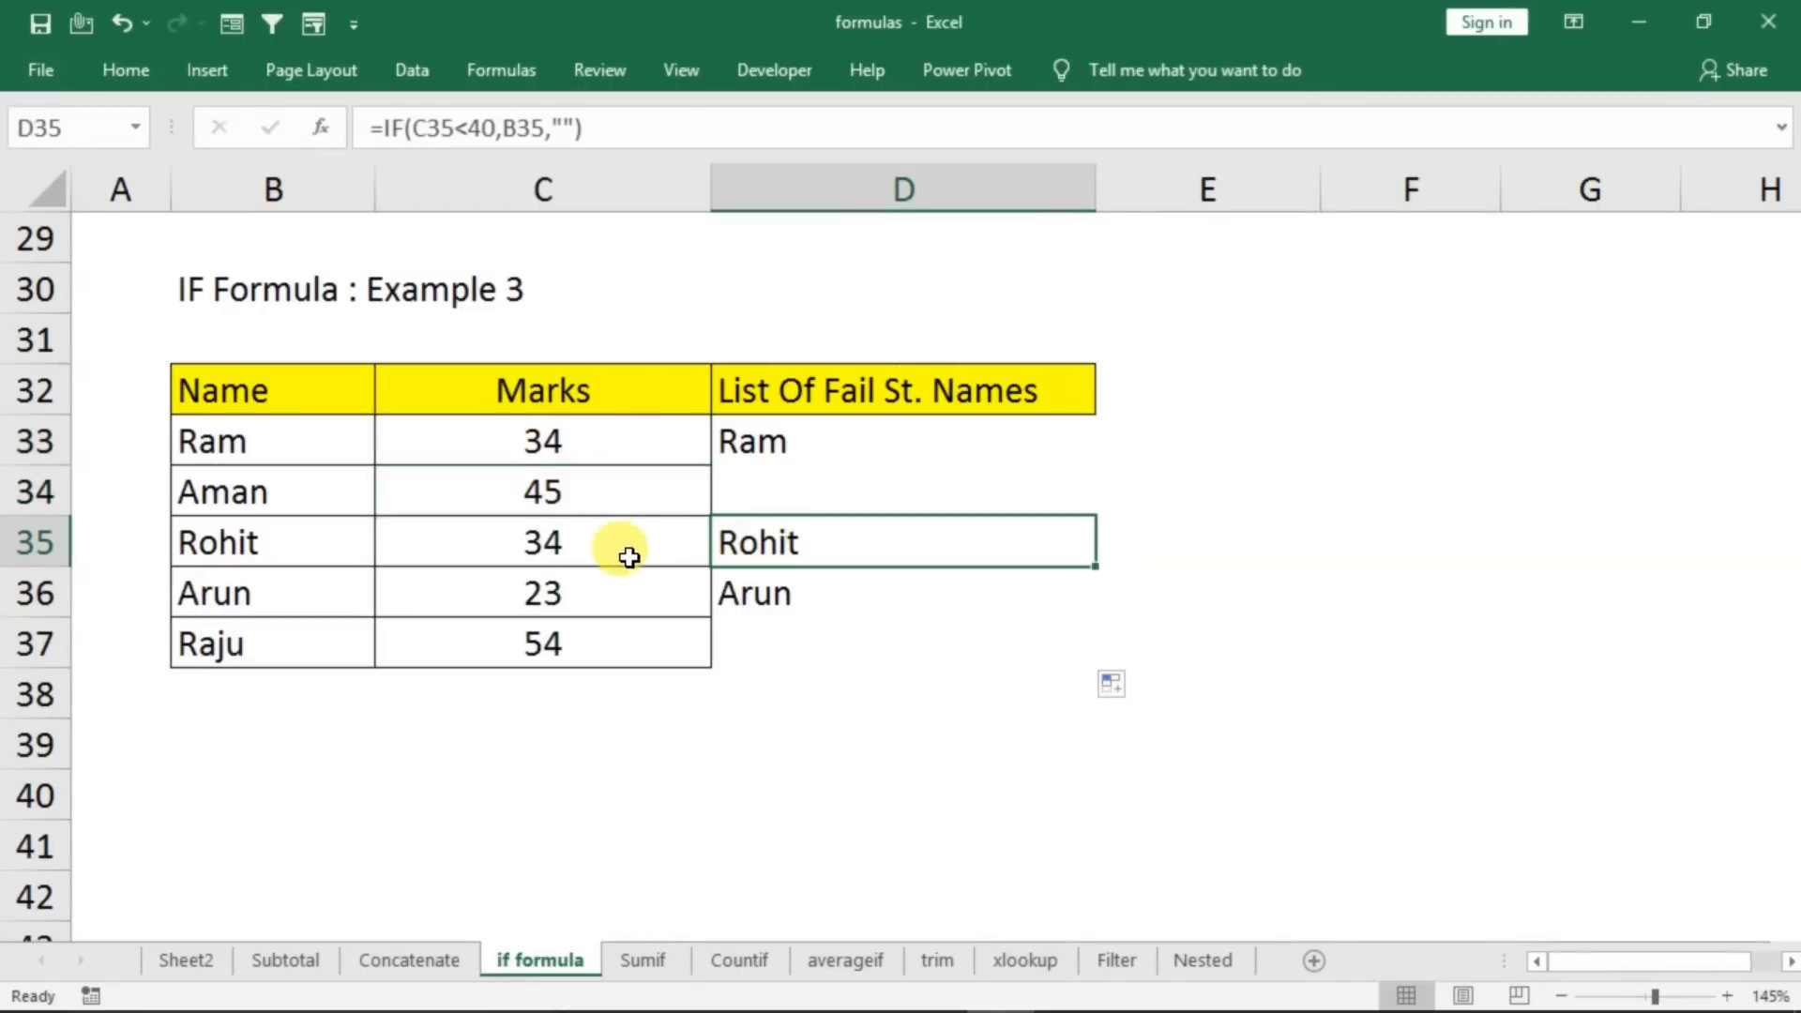
# - Compare the remaining failing names listed in column D with the names and marks in the Example 3 table
pyautogui.click(612, 583)
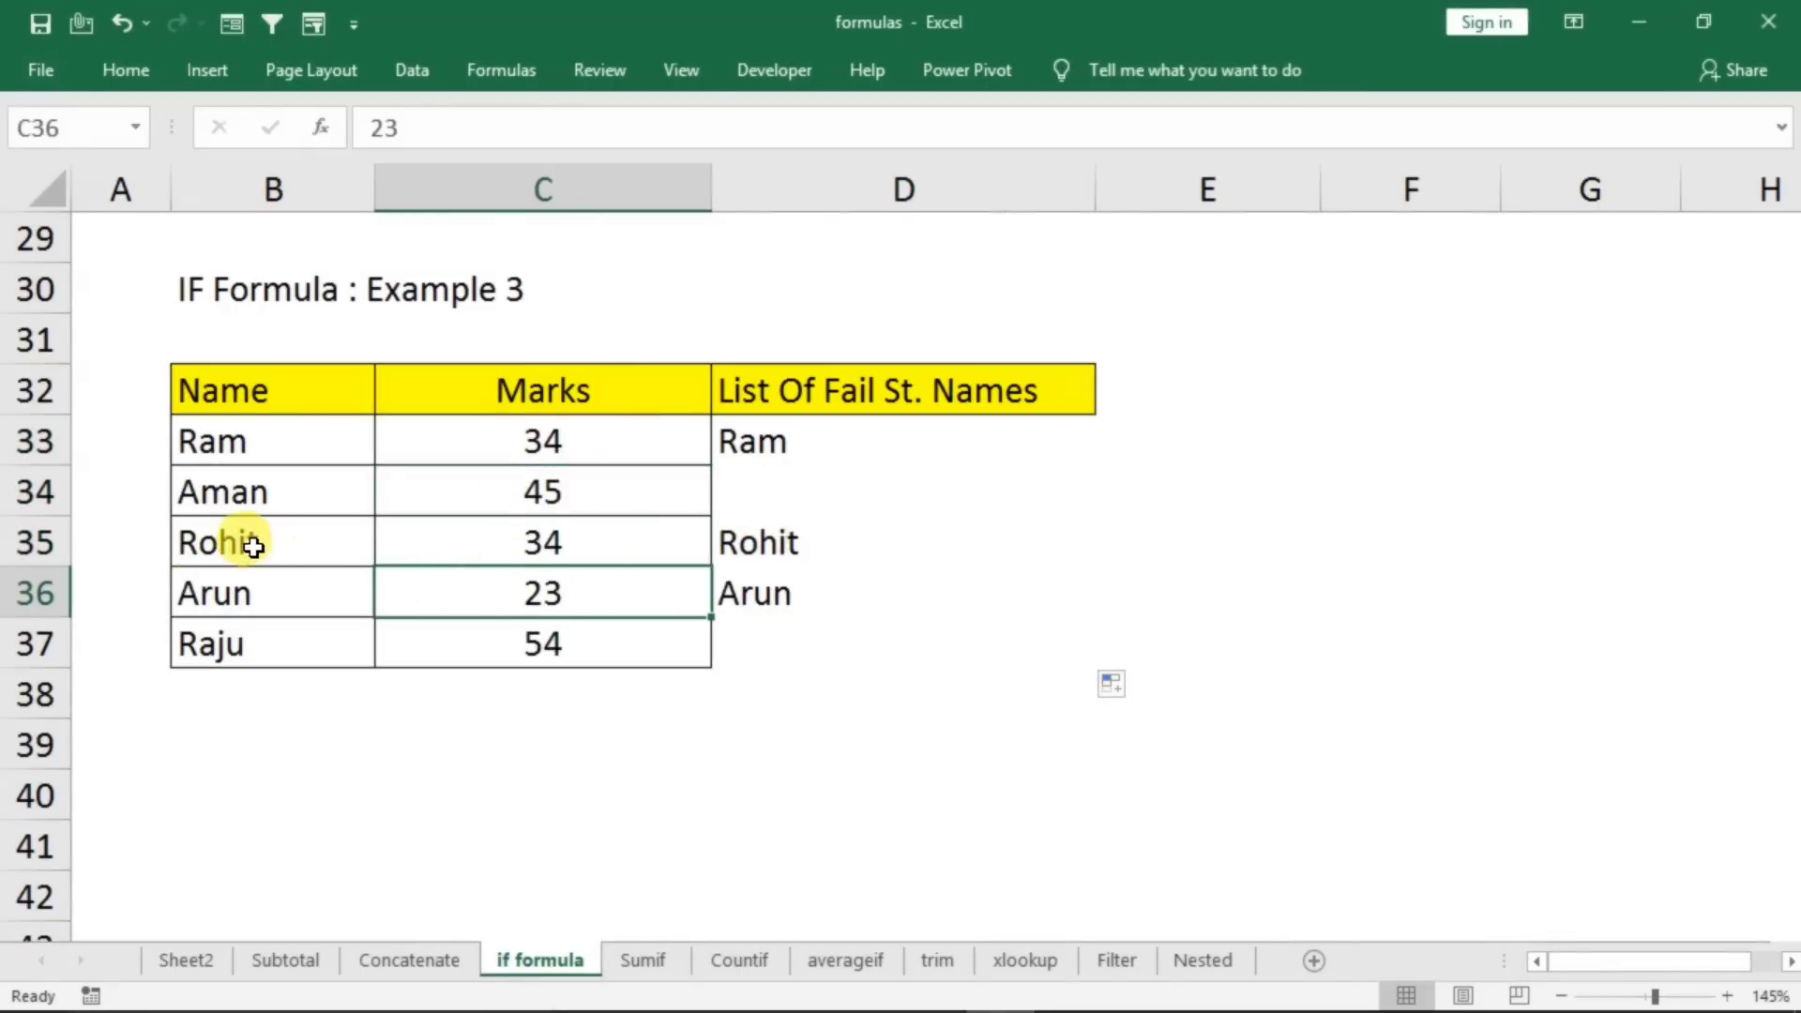
pyautogui.moveTo(253, 547); pyautogui.dragTo(249, 591)
pyautogui.click(982, 802)
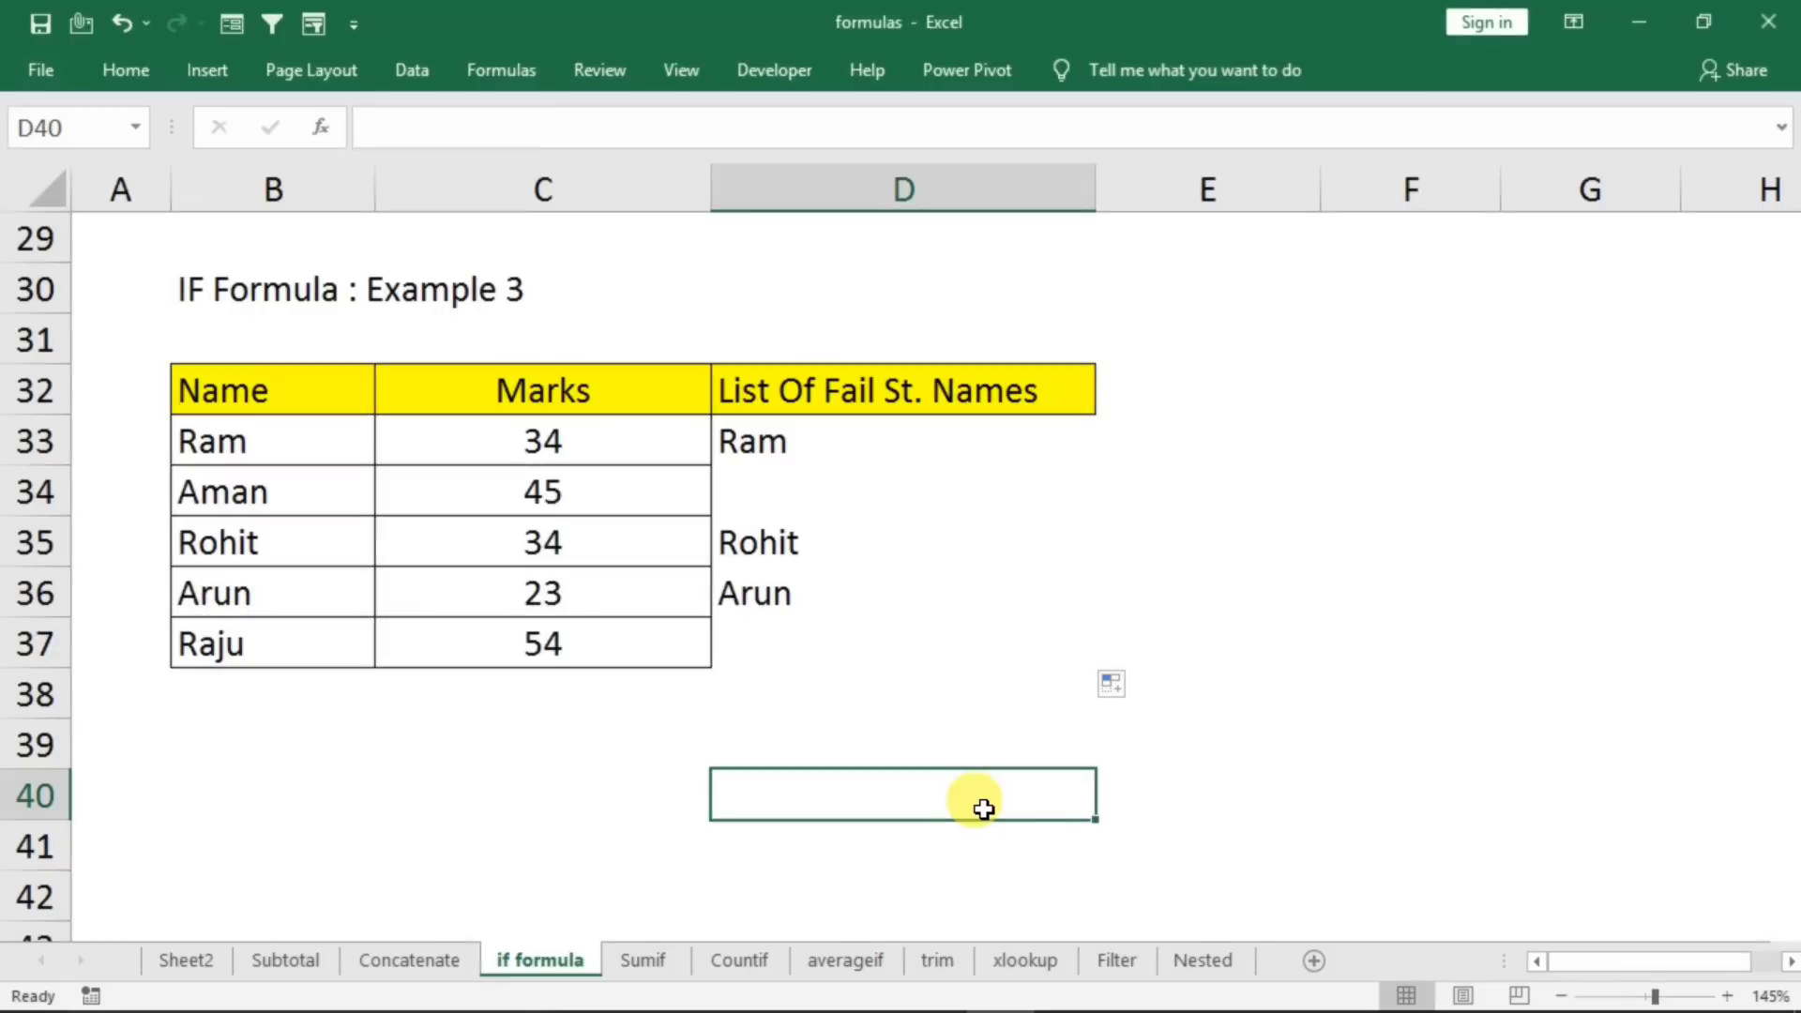
# - Enter the formula =IF(C47="Abc",D47+D47*10%,D47) in E47 of the Example 4 table to raise Abc brand prices by 10%
pyautogui.press('pagedown')
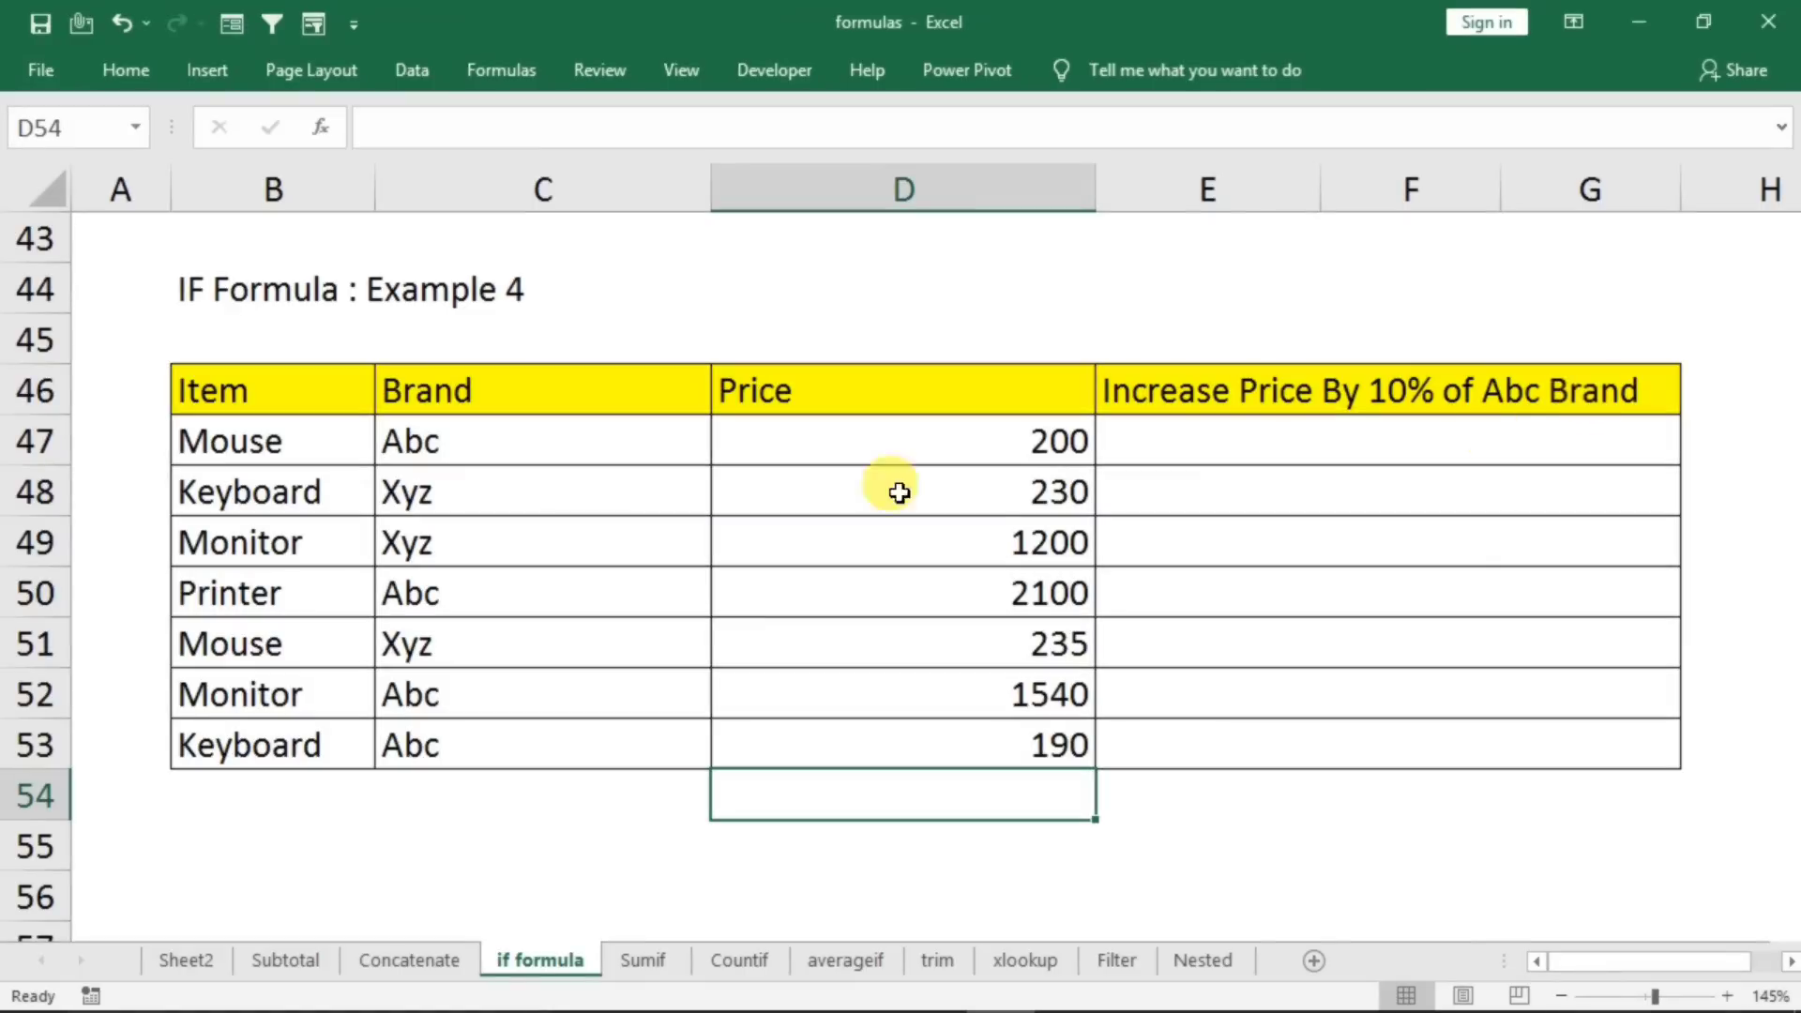
pyautogui.click(497, 444)
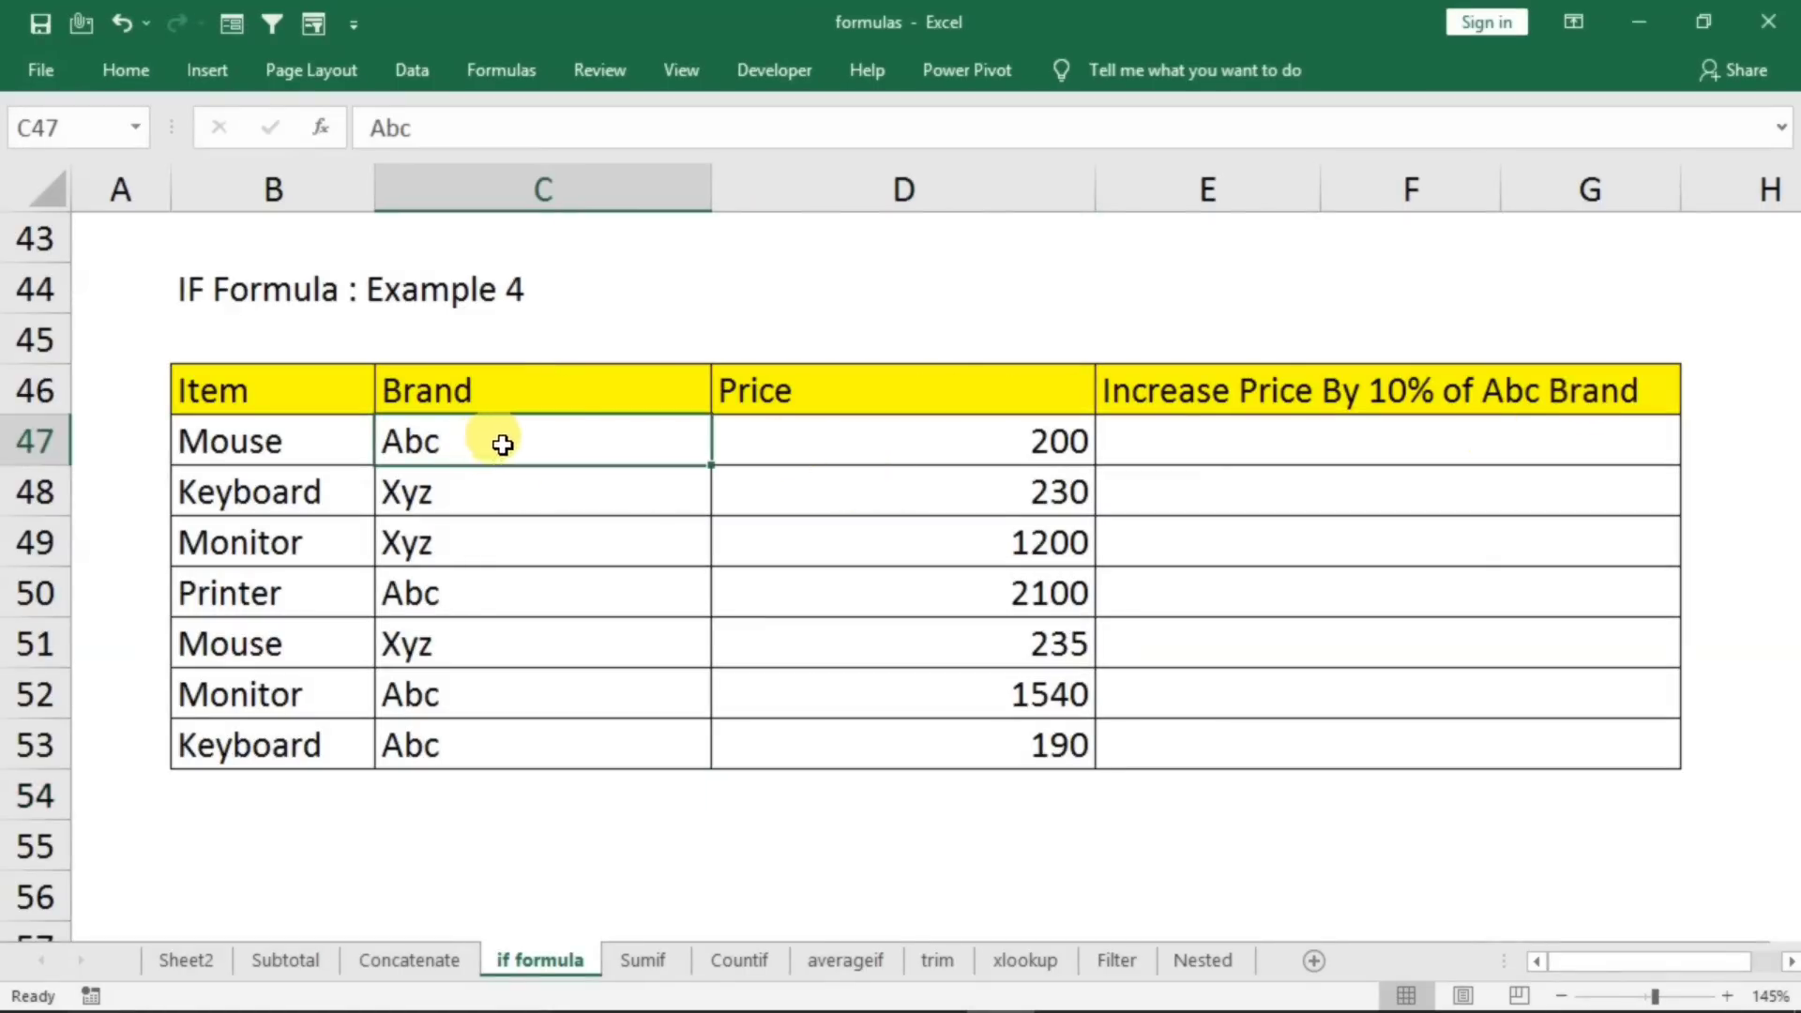
pyautogui.click(800, 442)
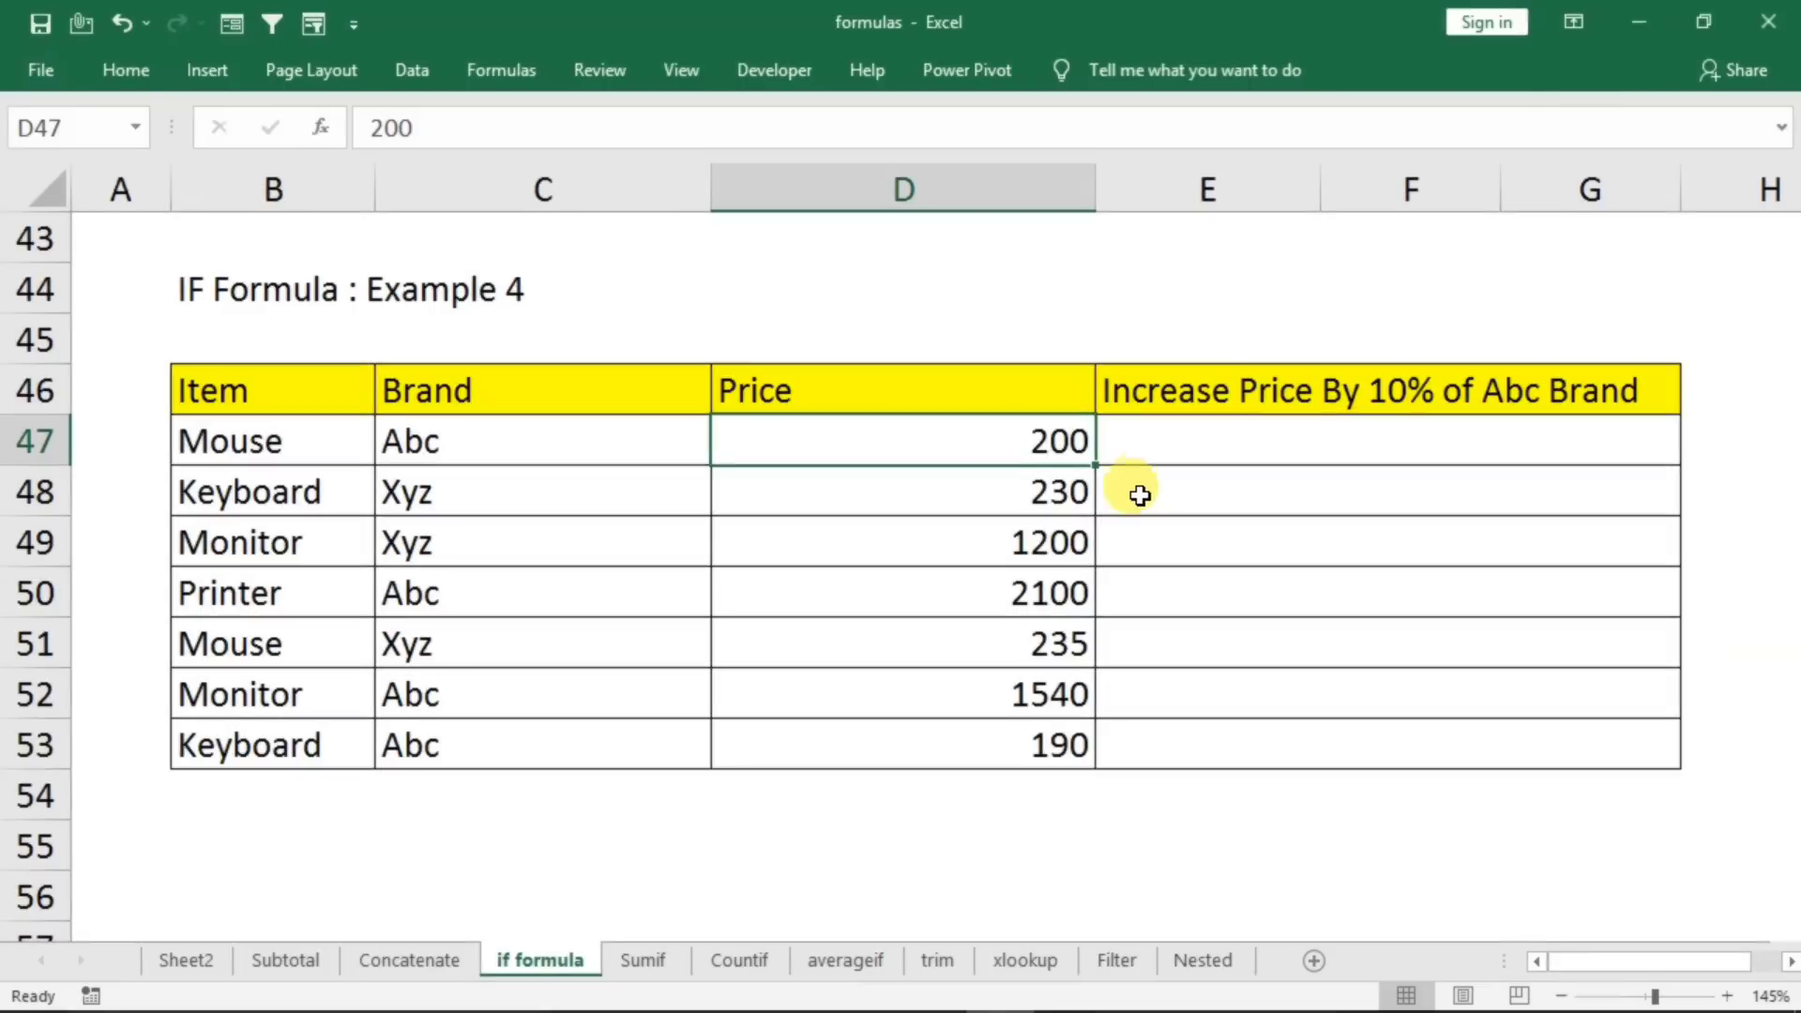
pyautogui.click(1194, 457)
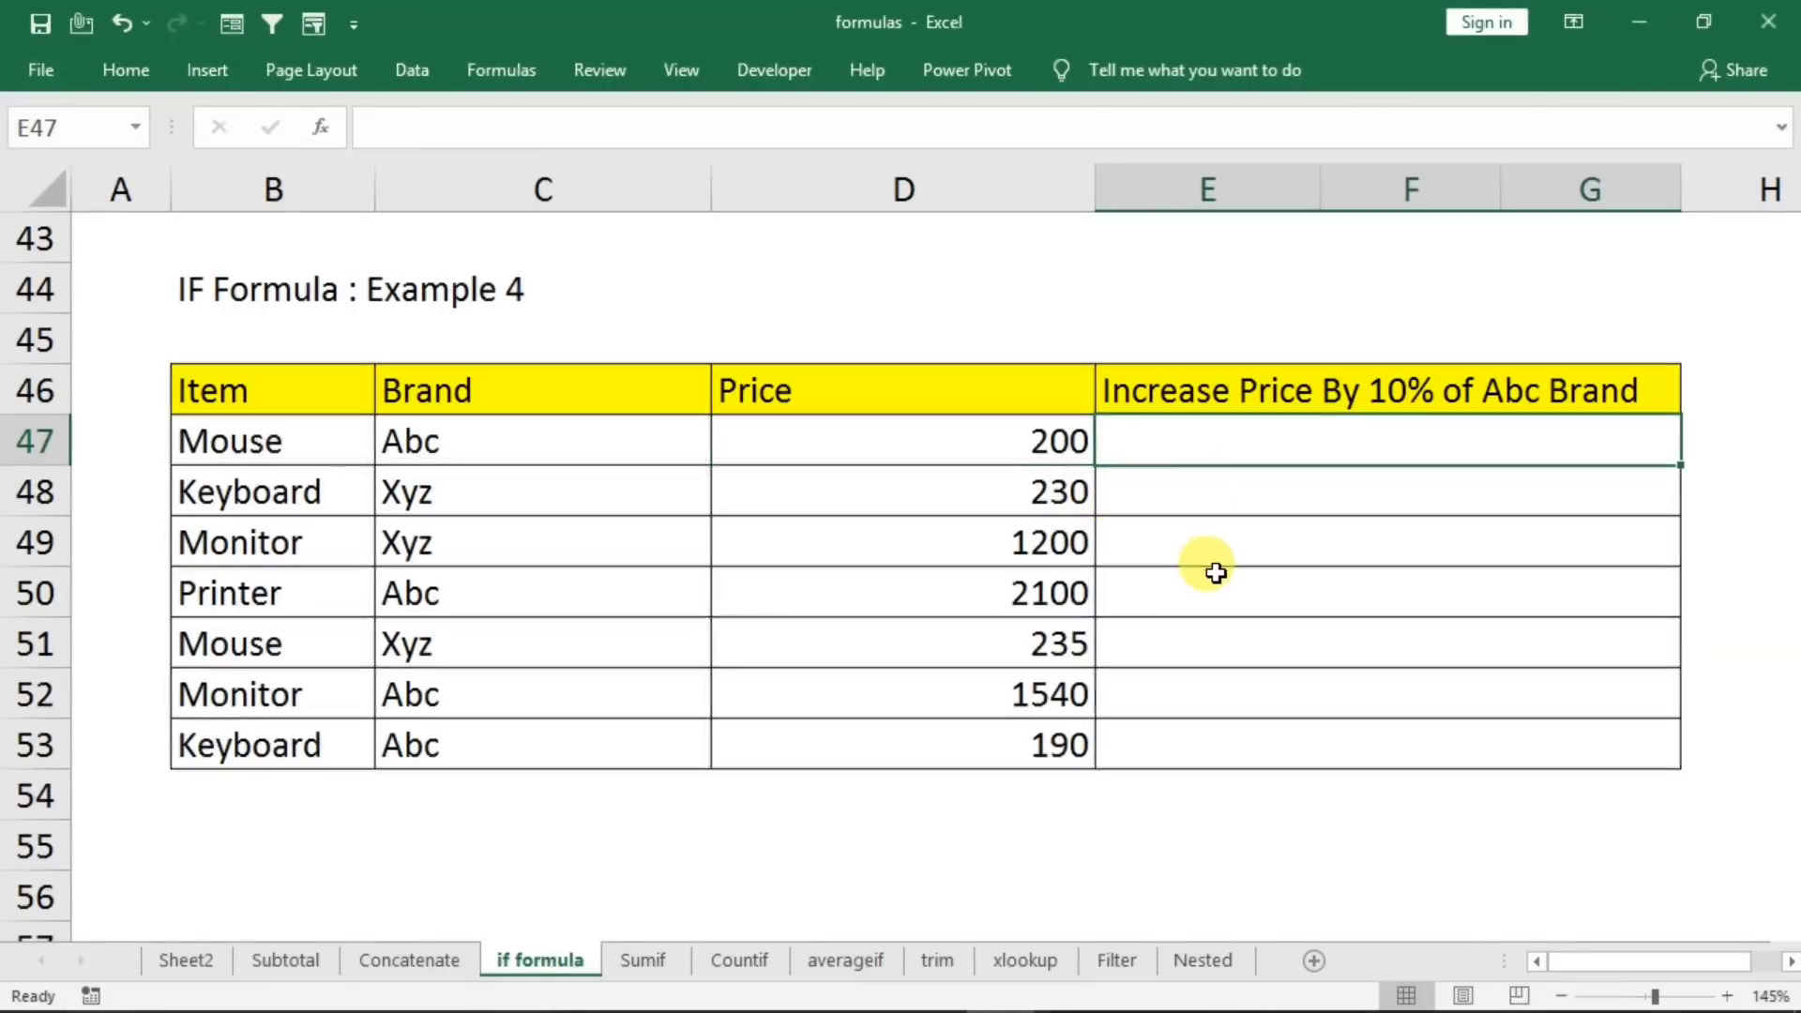
pyautogui.write('=i')
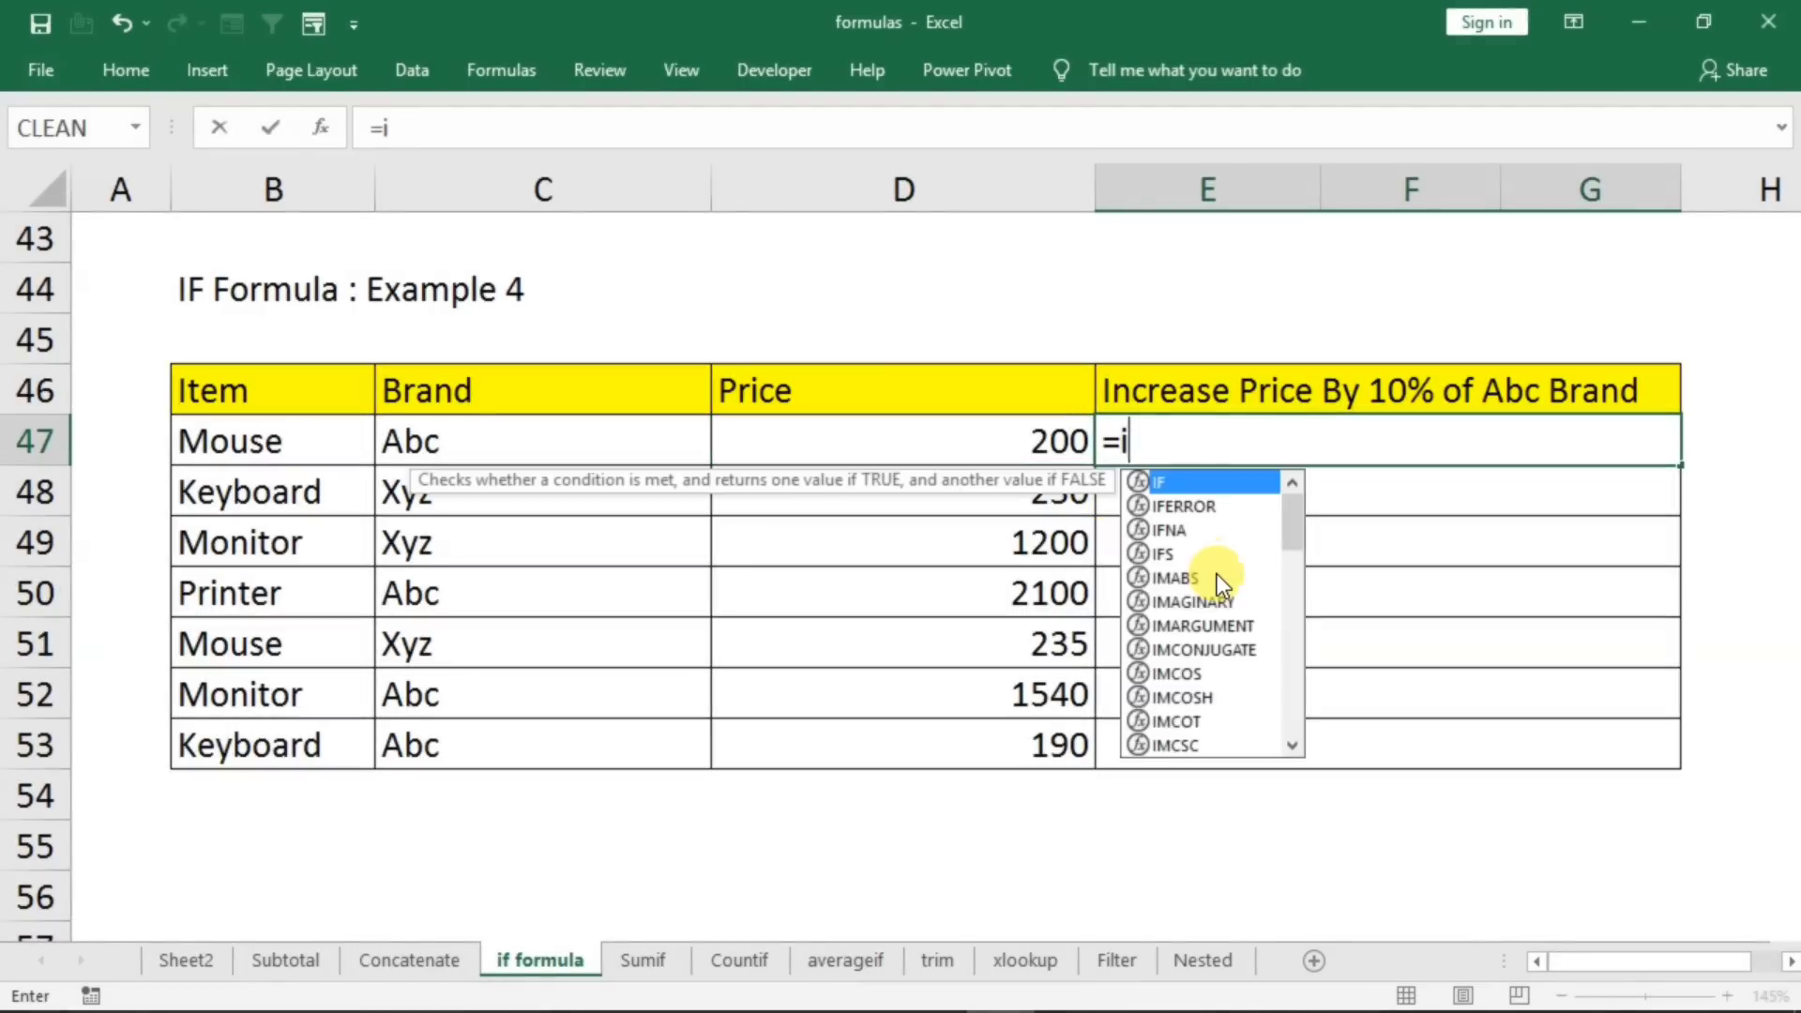
pyautogui.write('f(')
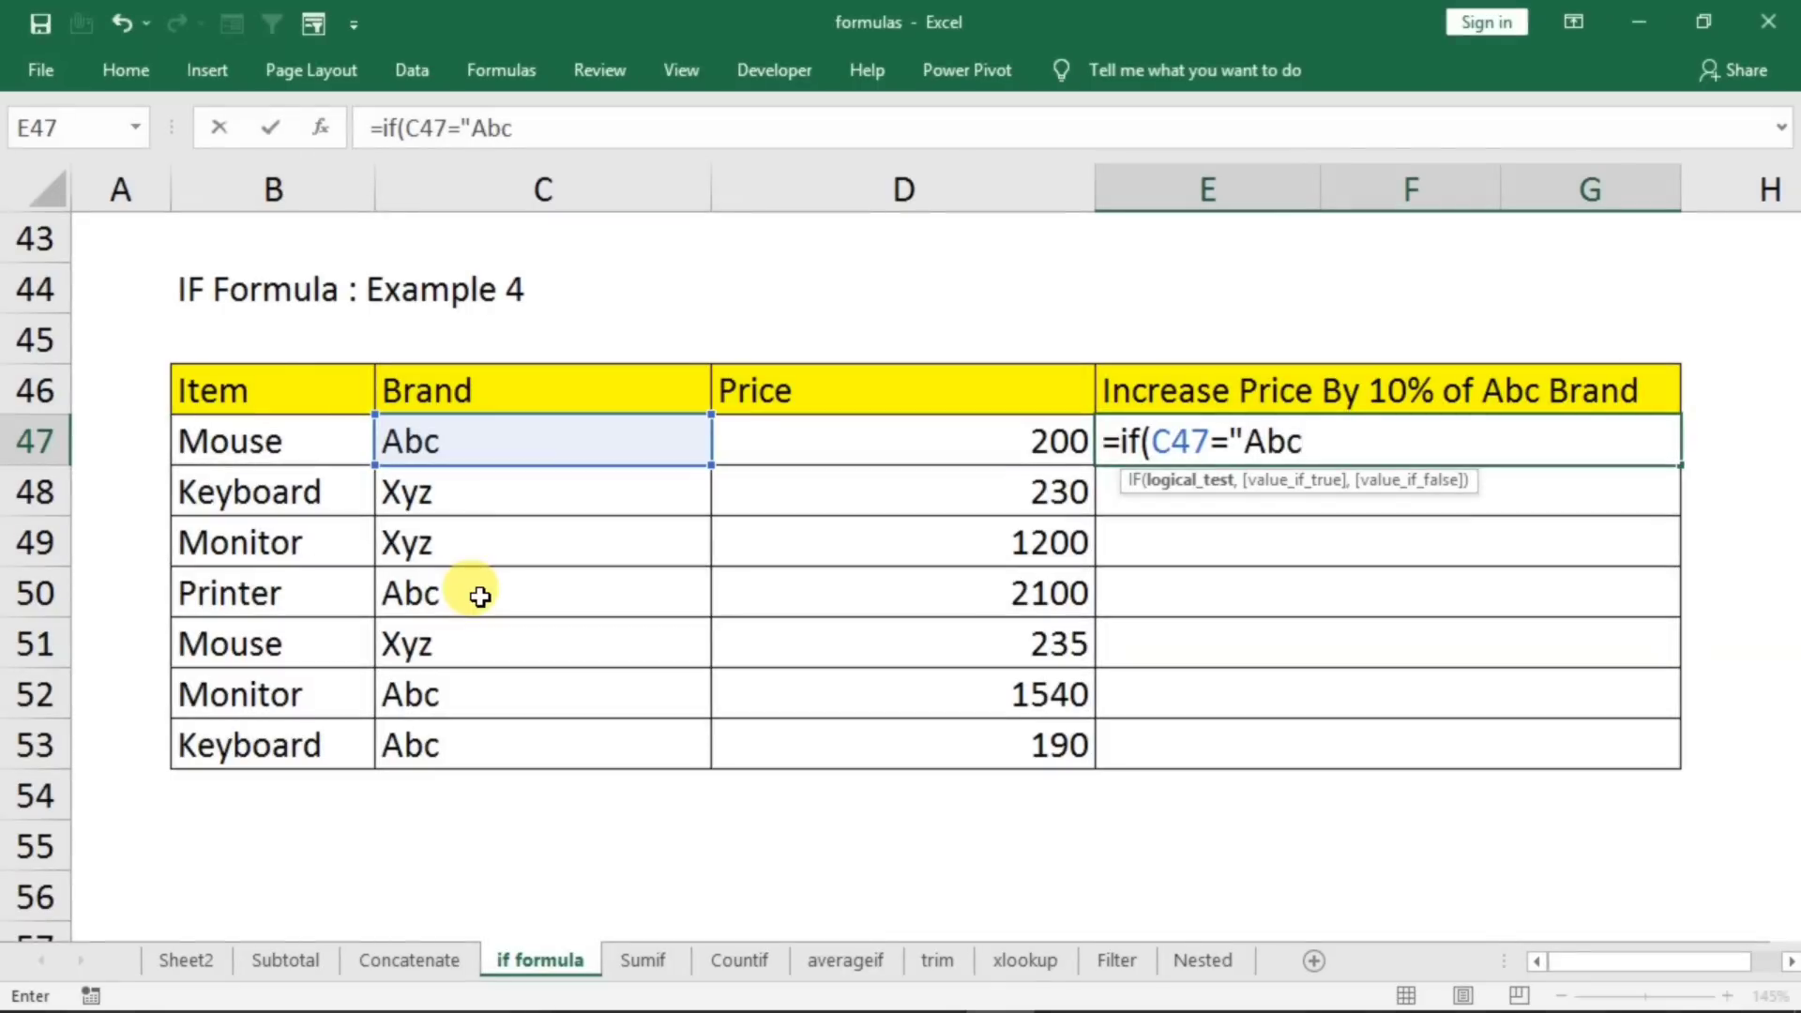
pyautogui.write('"')
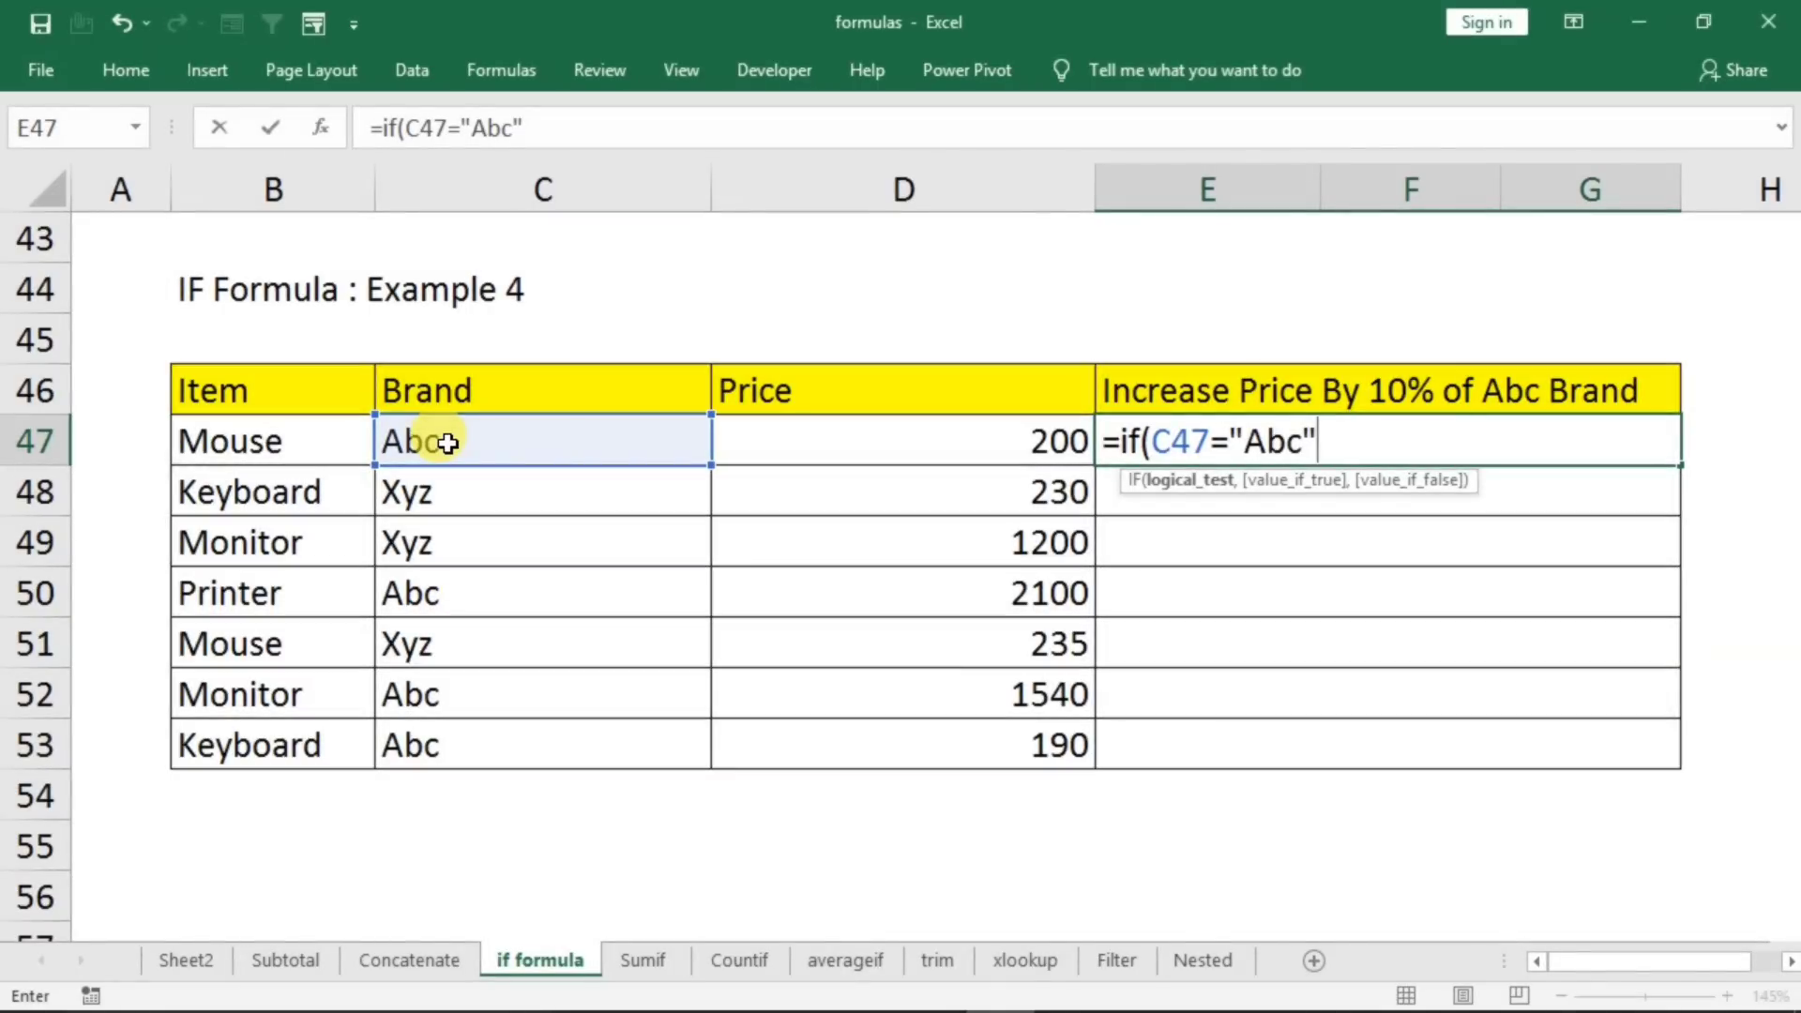
pyautogui.write(',D47')
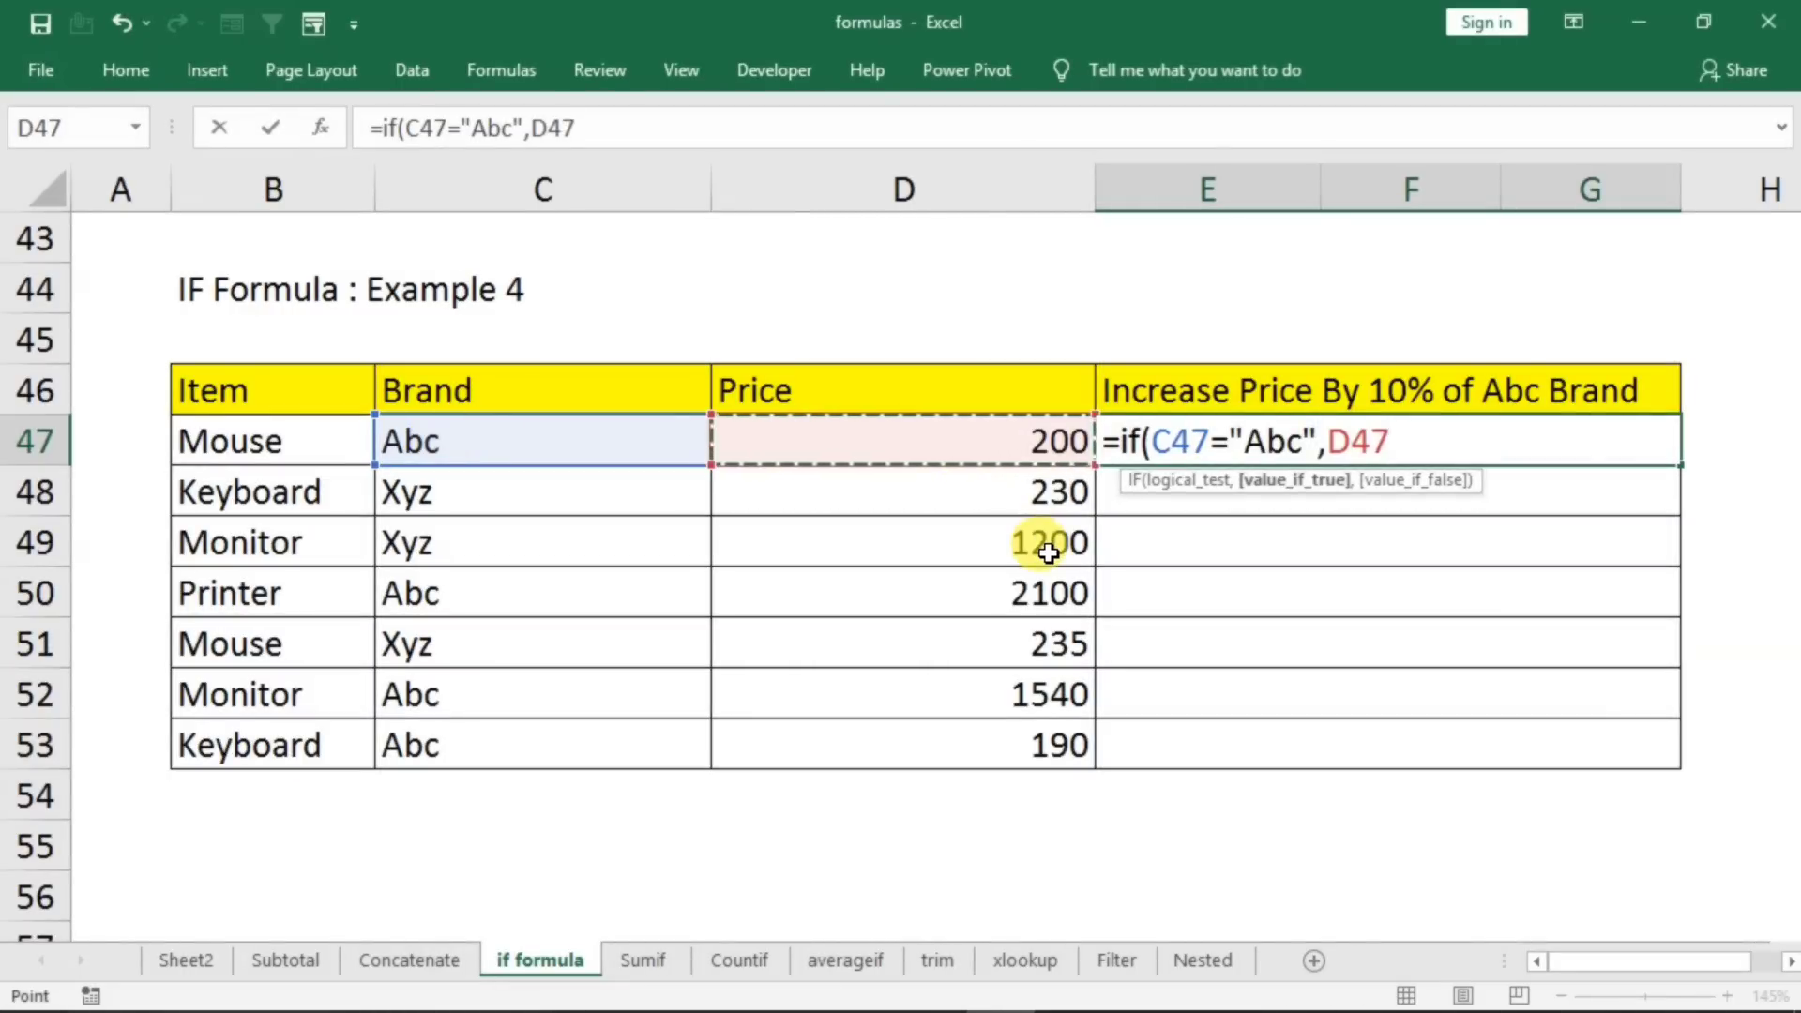
pyautogui.write('+')
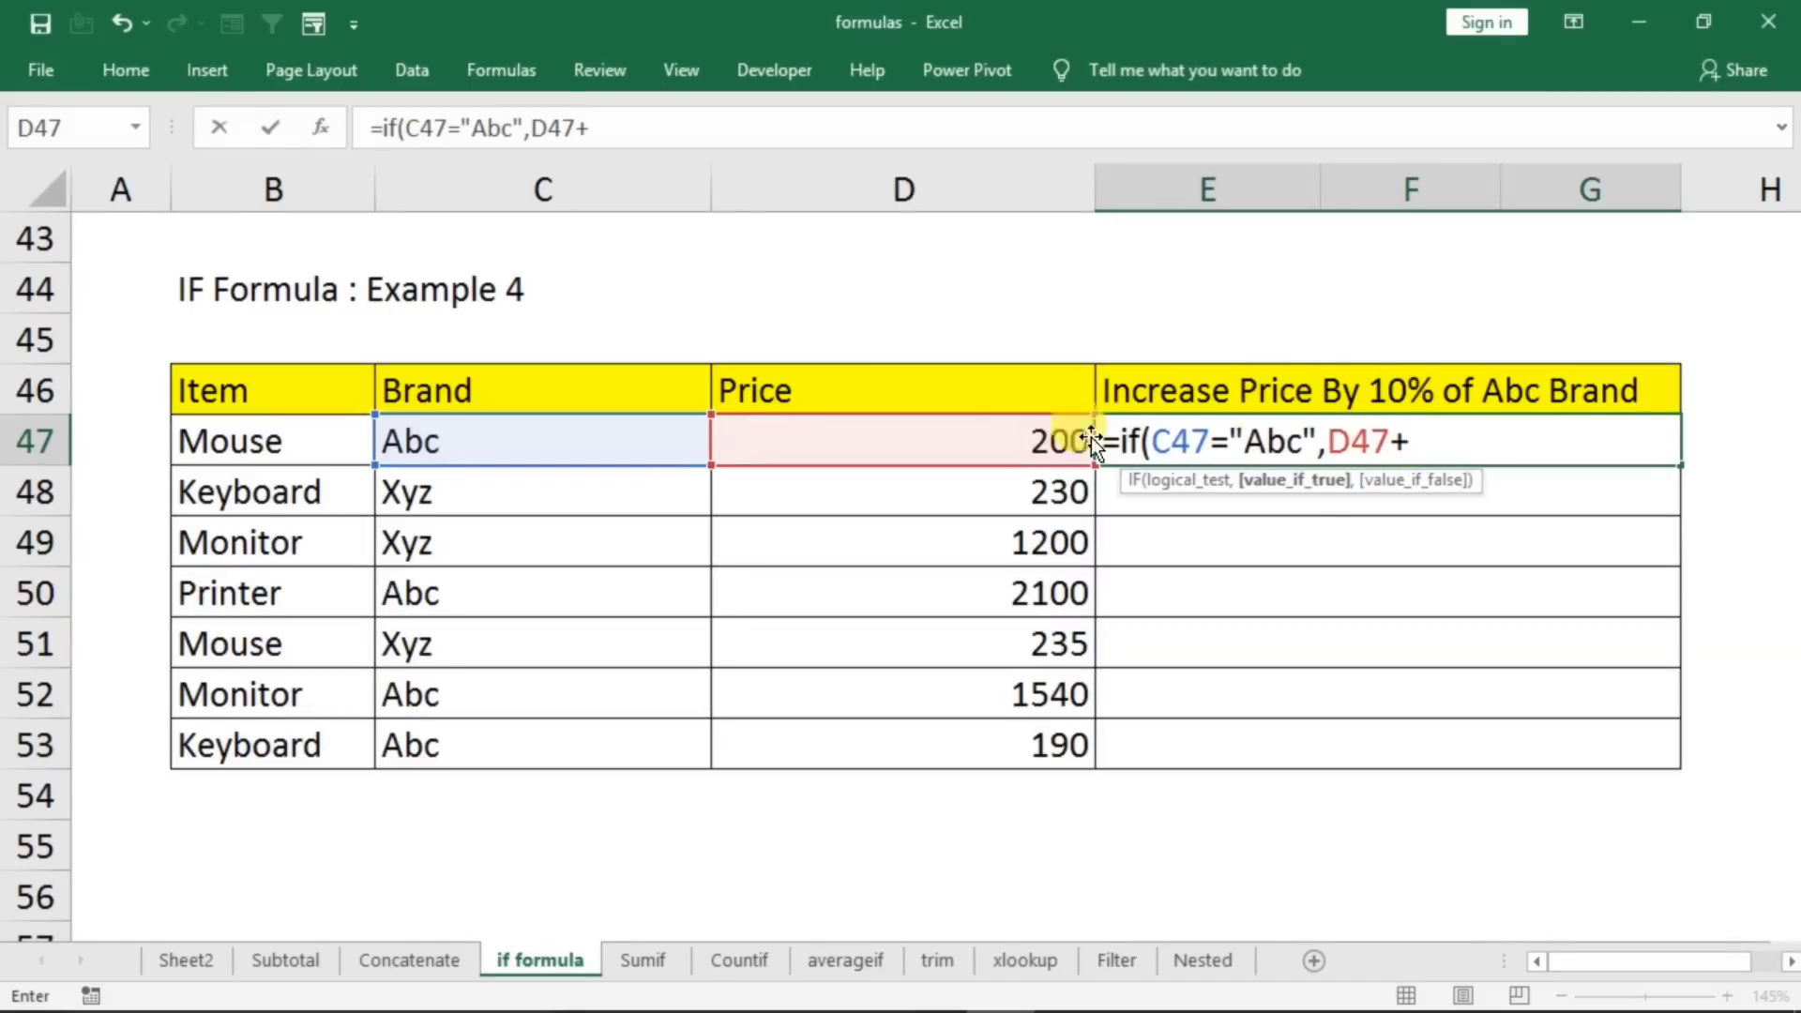
pyautogui.click(1000, 440)
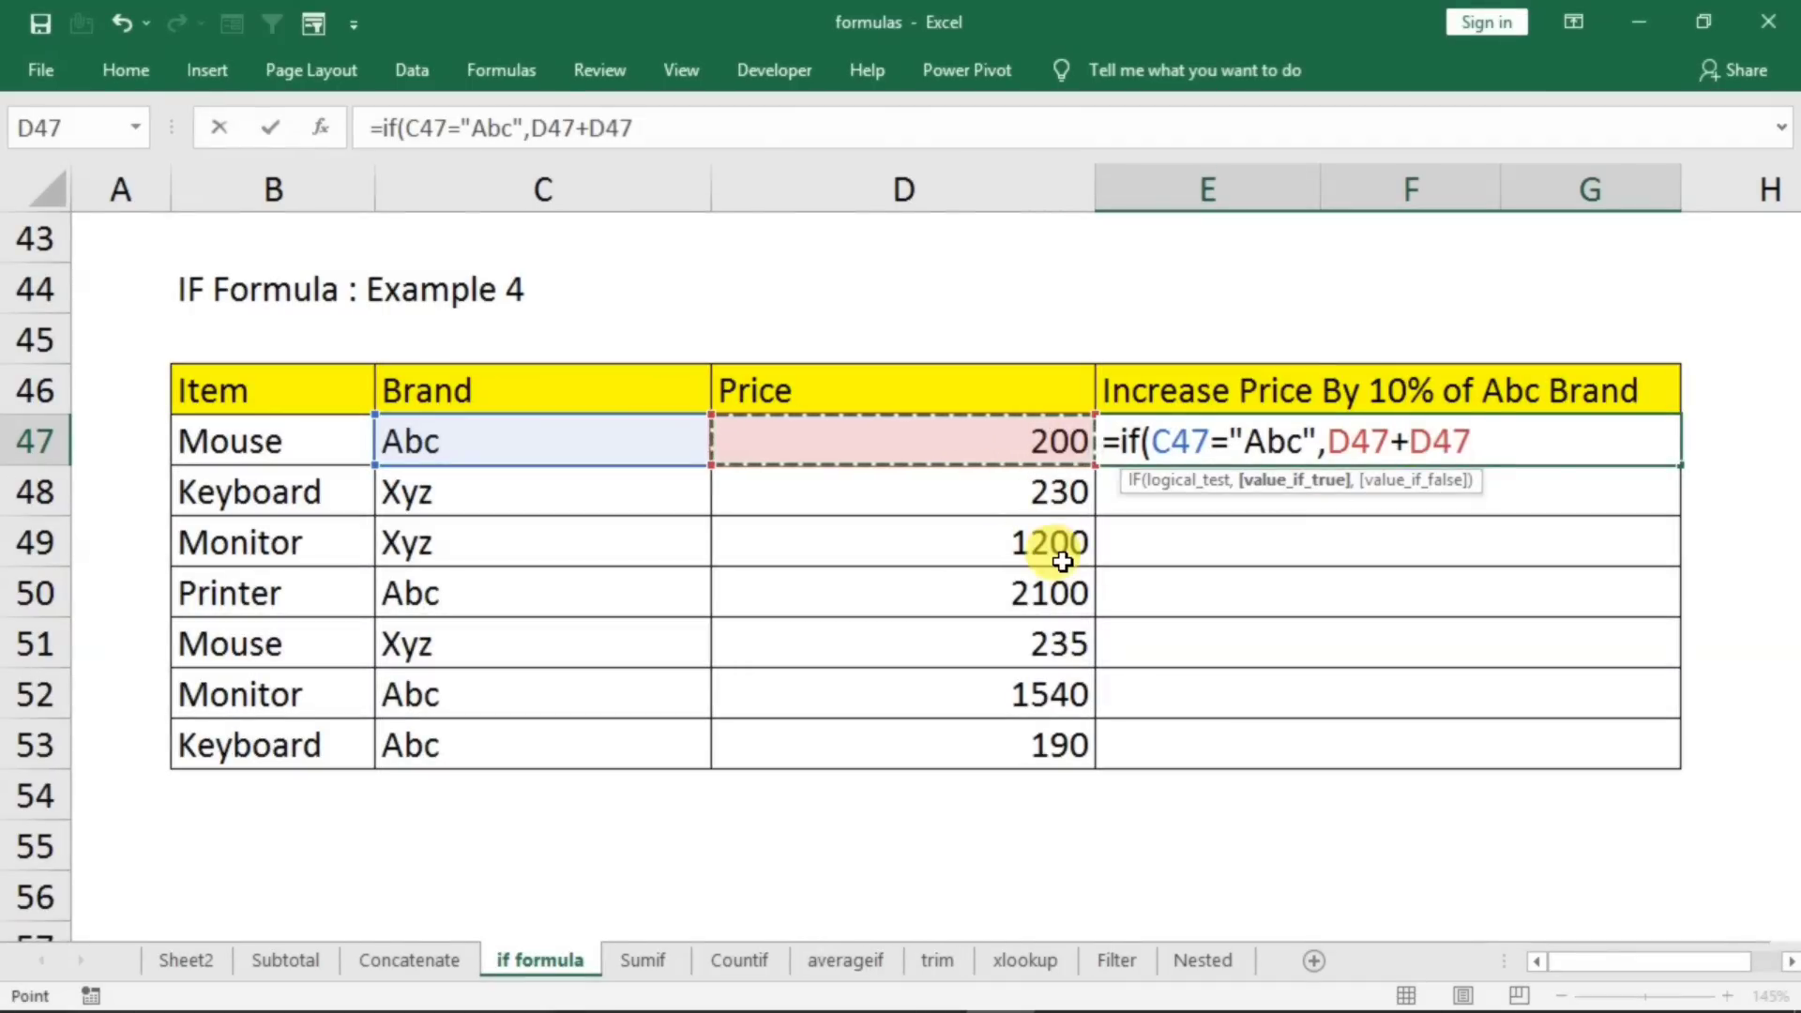
pyautogui.write('*')
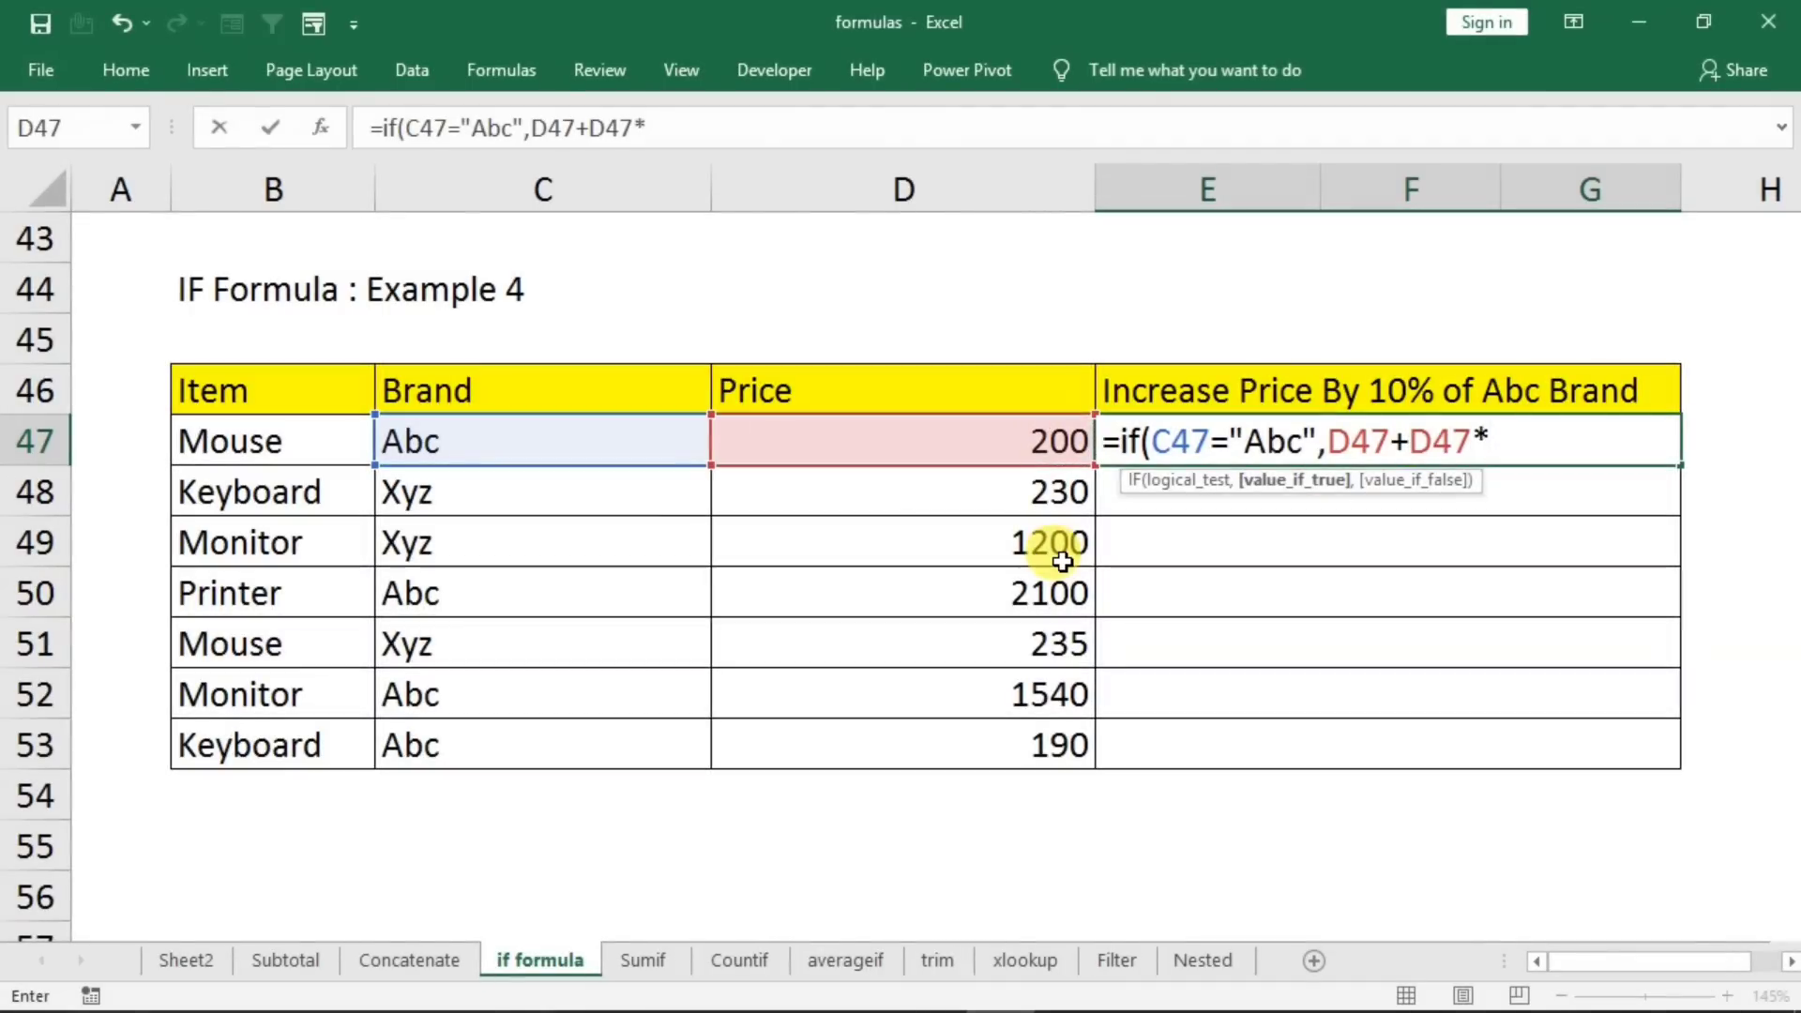
pyautogui.write('10%')
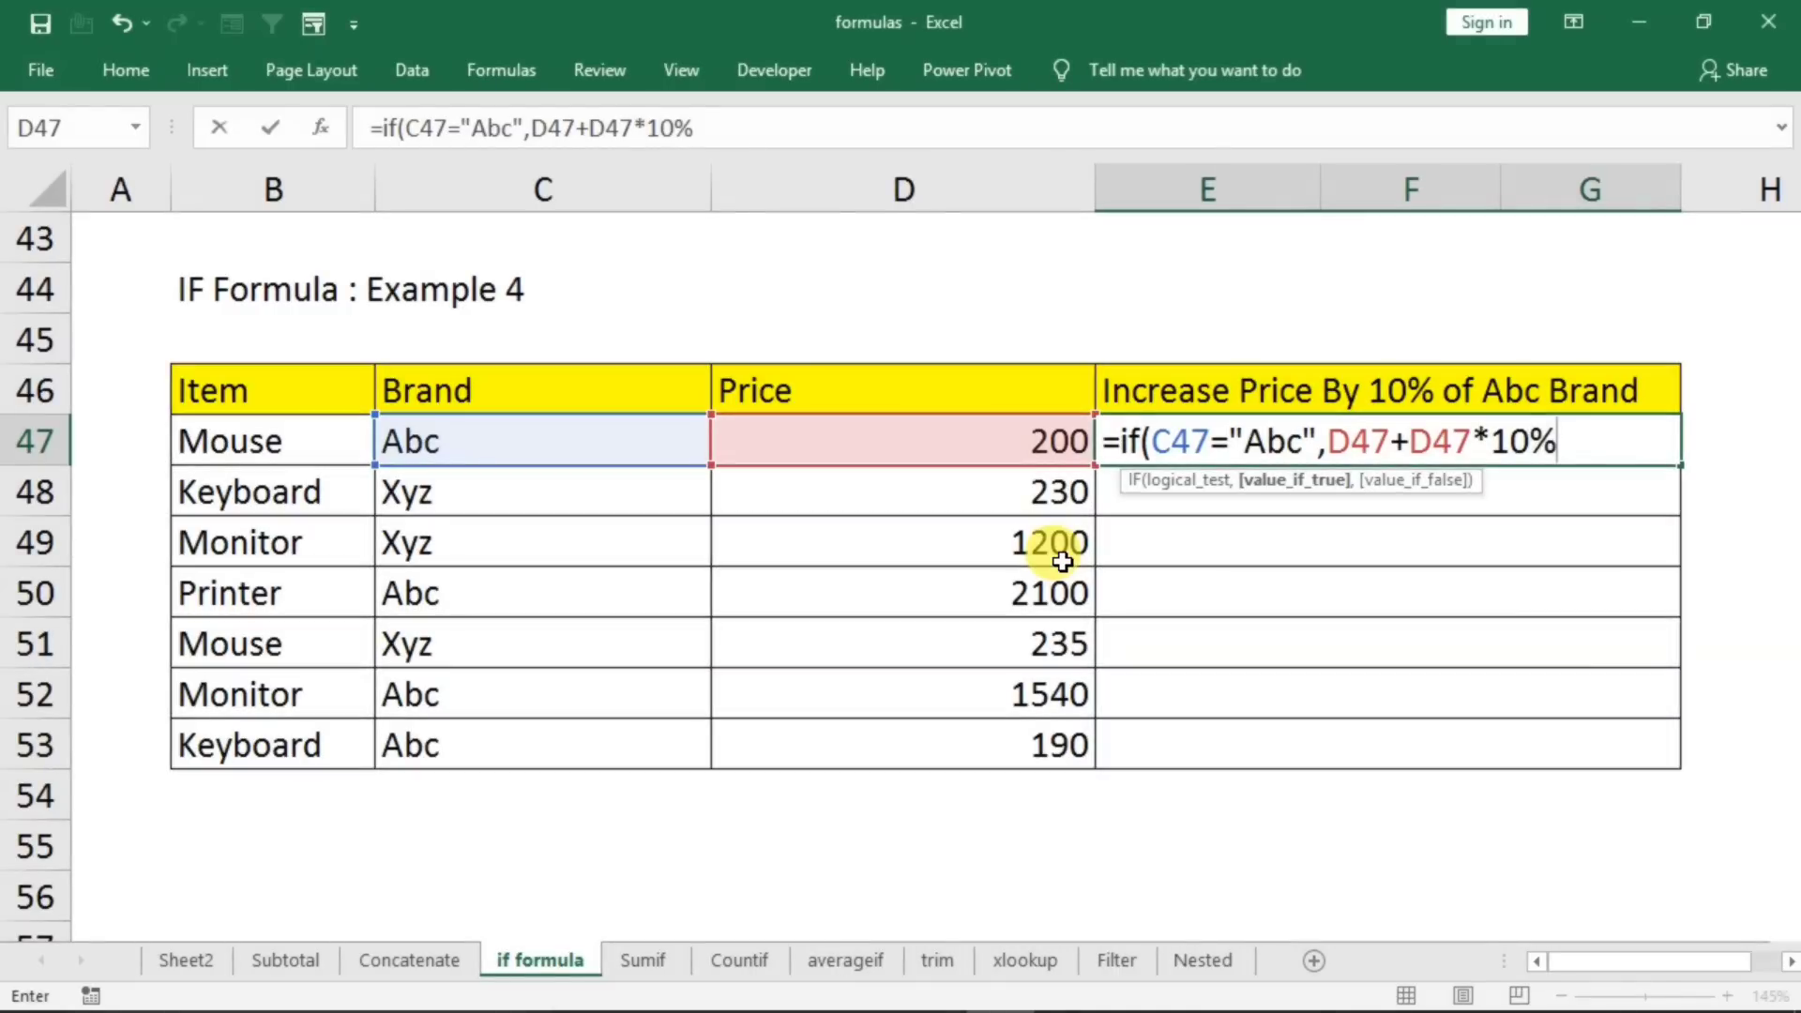
pyautogui.write(',')
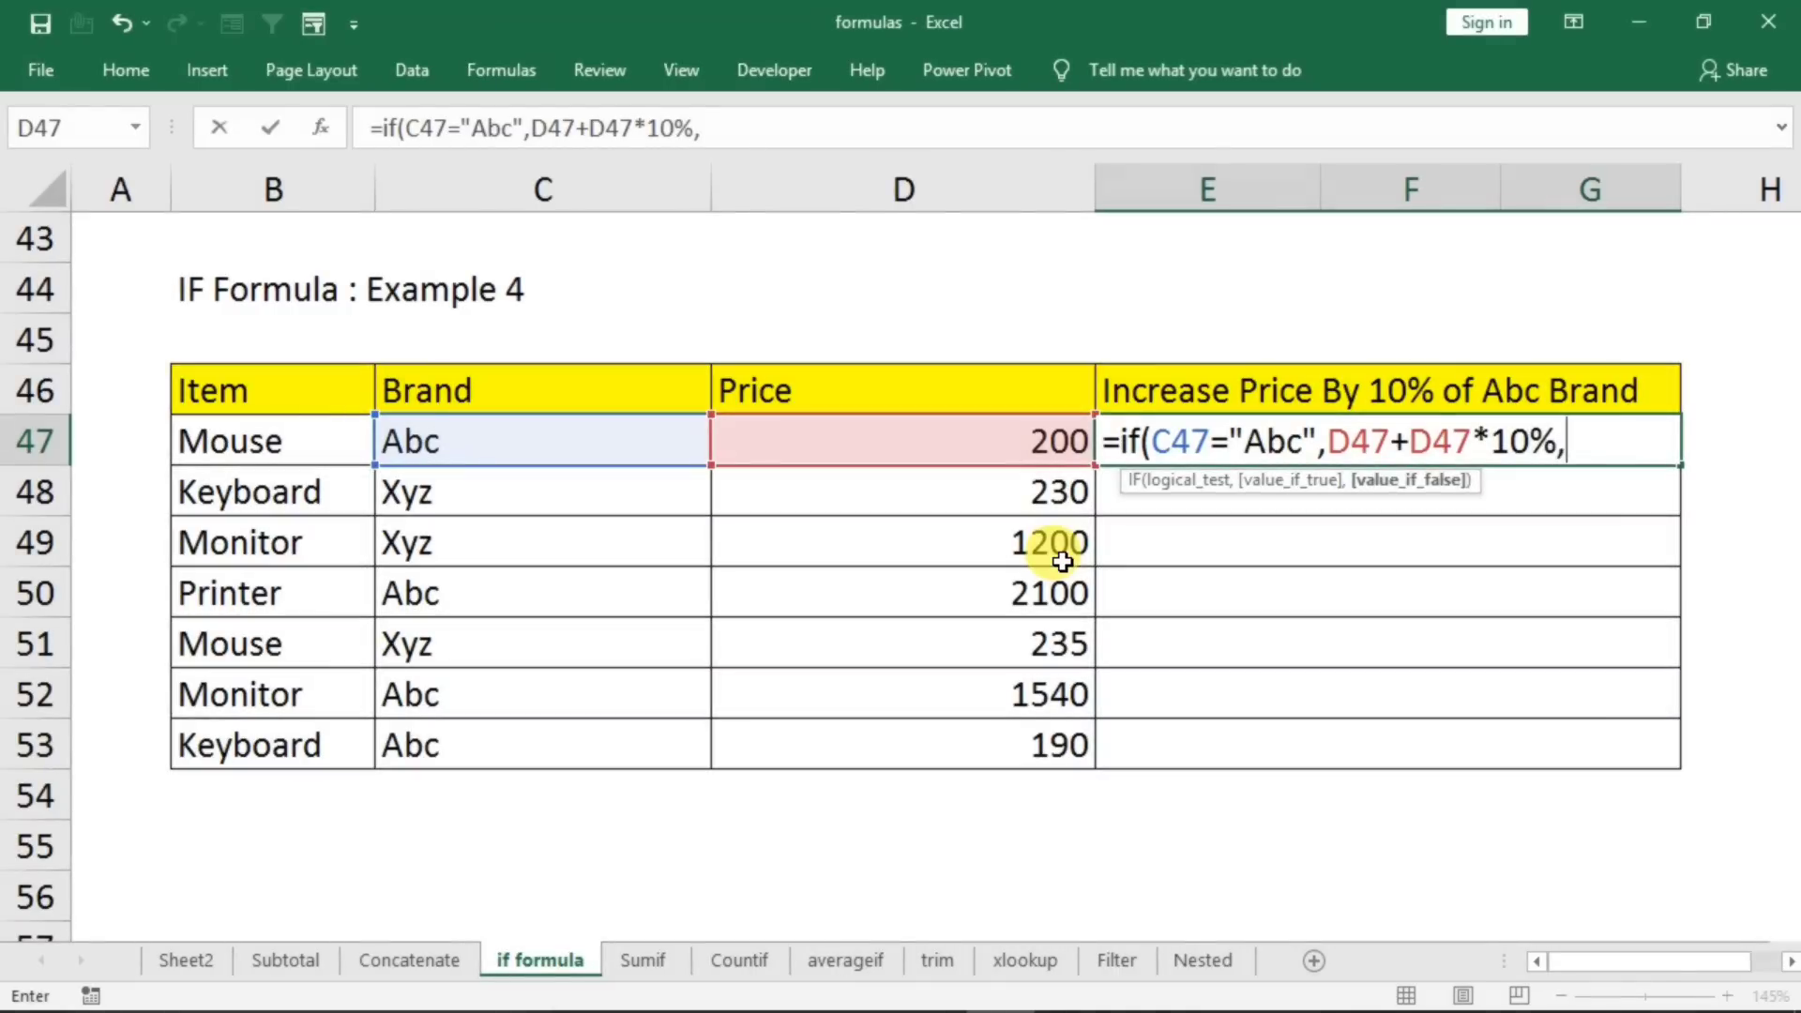
pyautogui.click(893, 448)
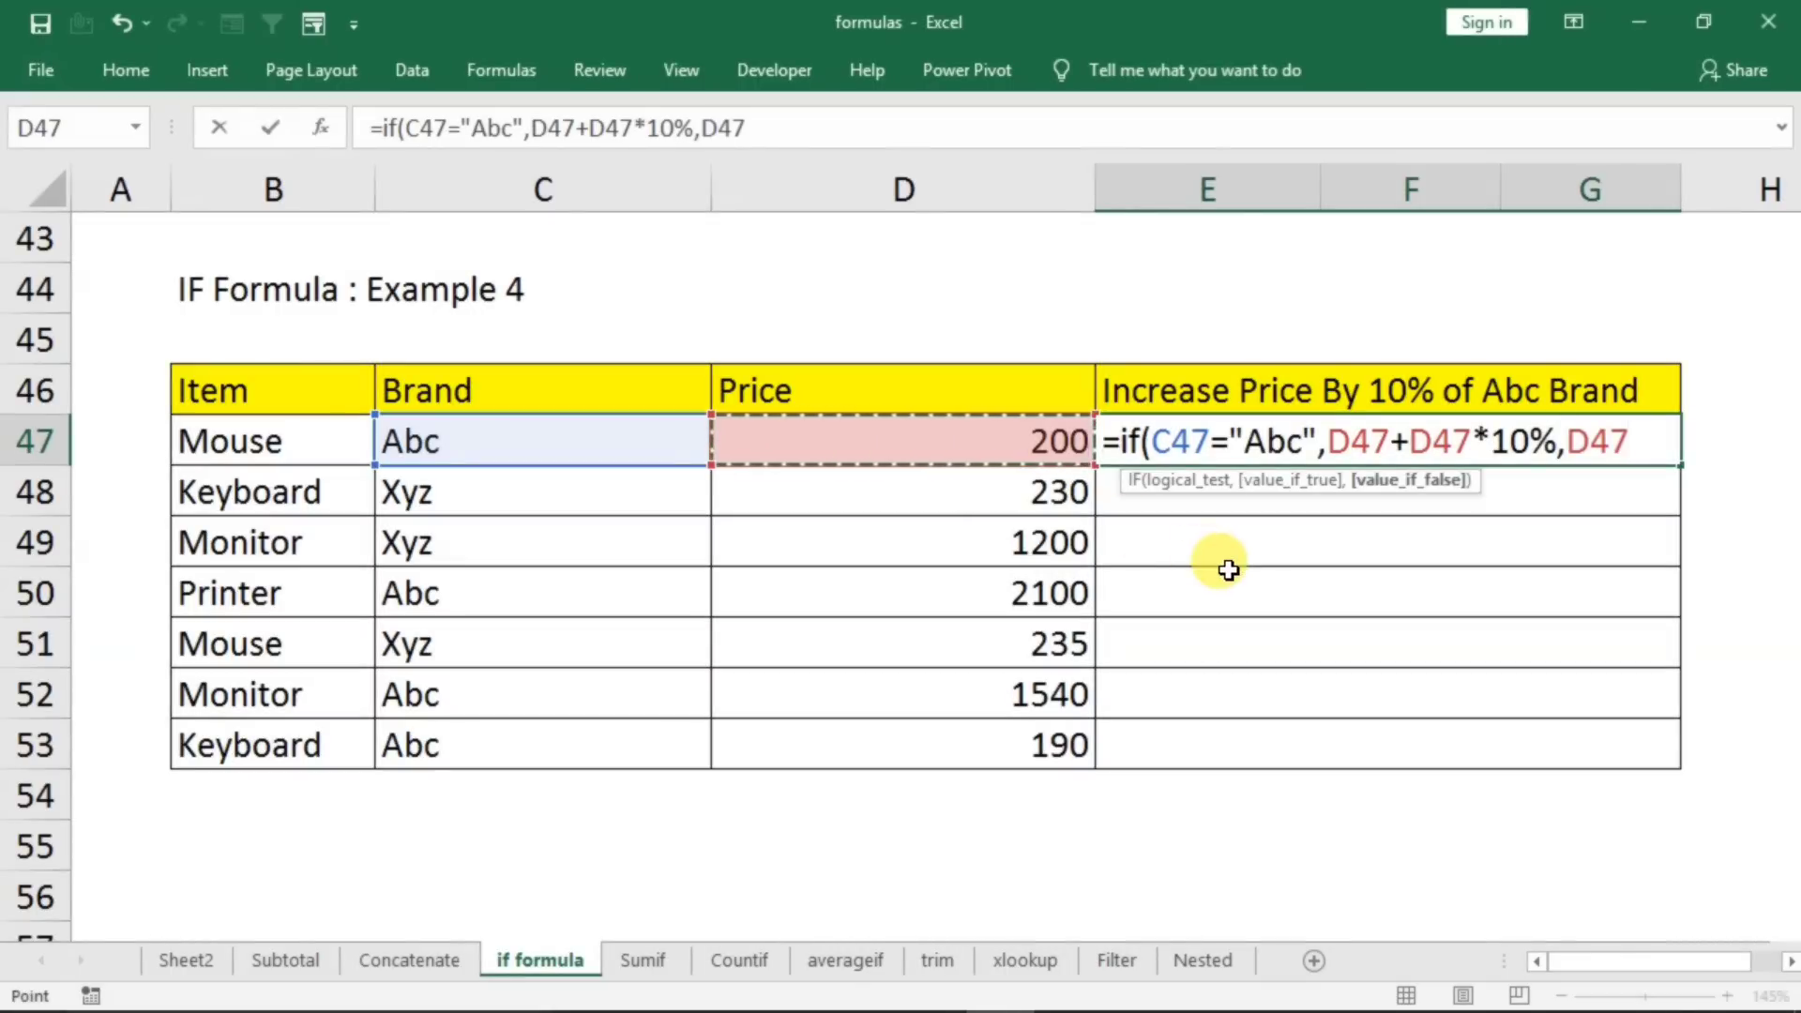
pyautogui.write(')')
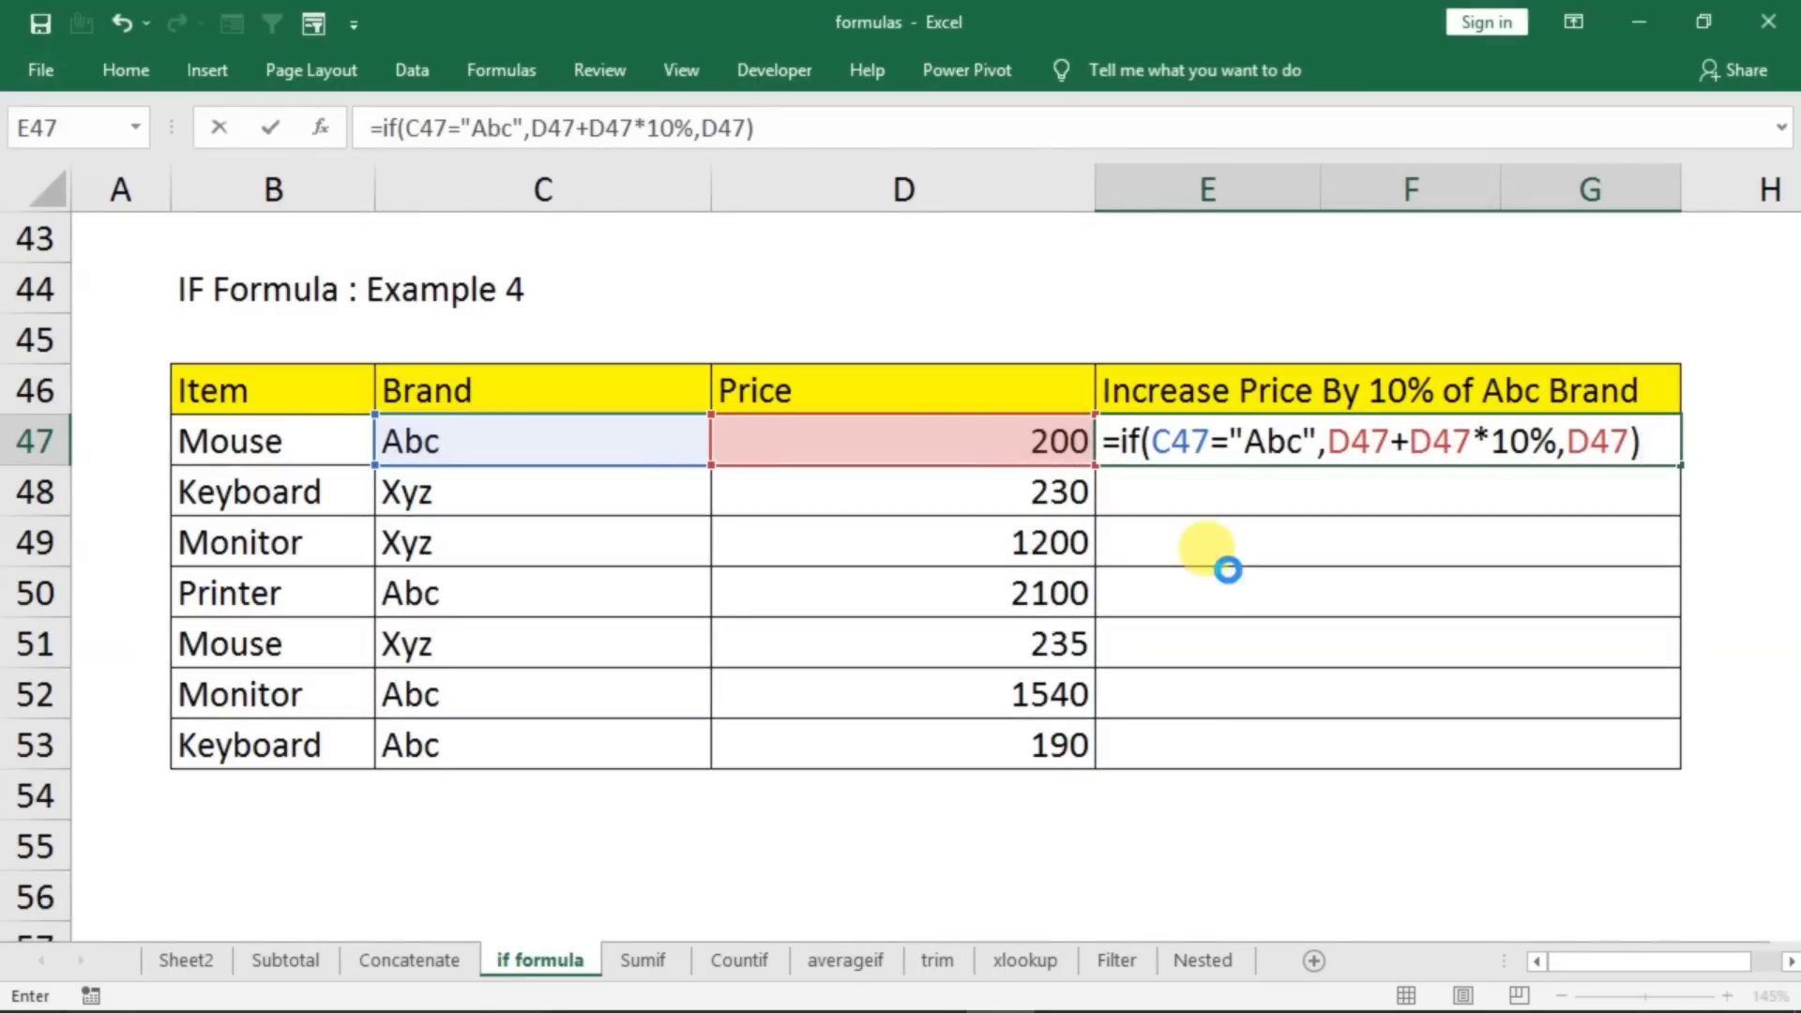
pyautogui.press('Return')
# - Fill the E47 formula down through E53 and check the new prices against the brands and original prices
pyautogui.click(1479, 457)
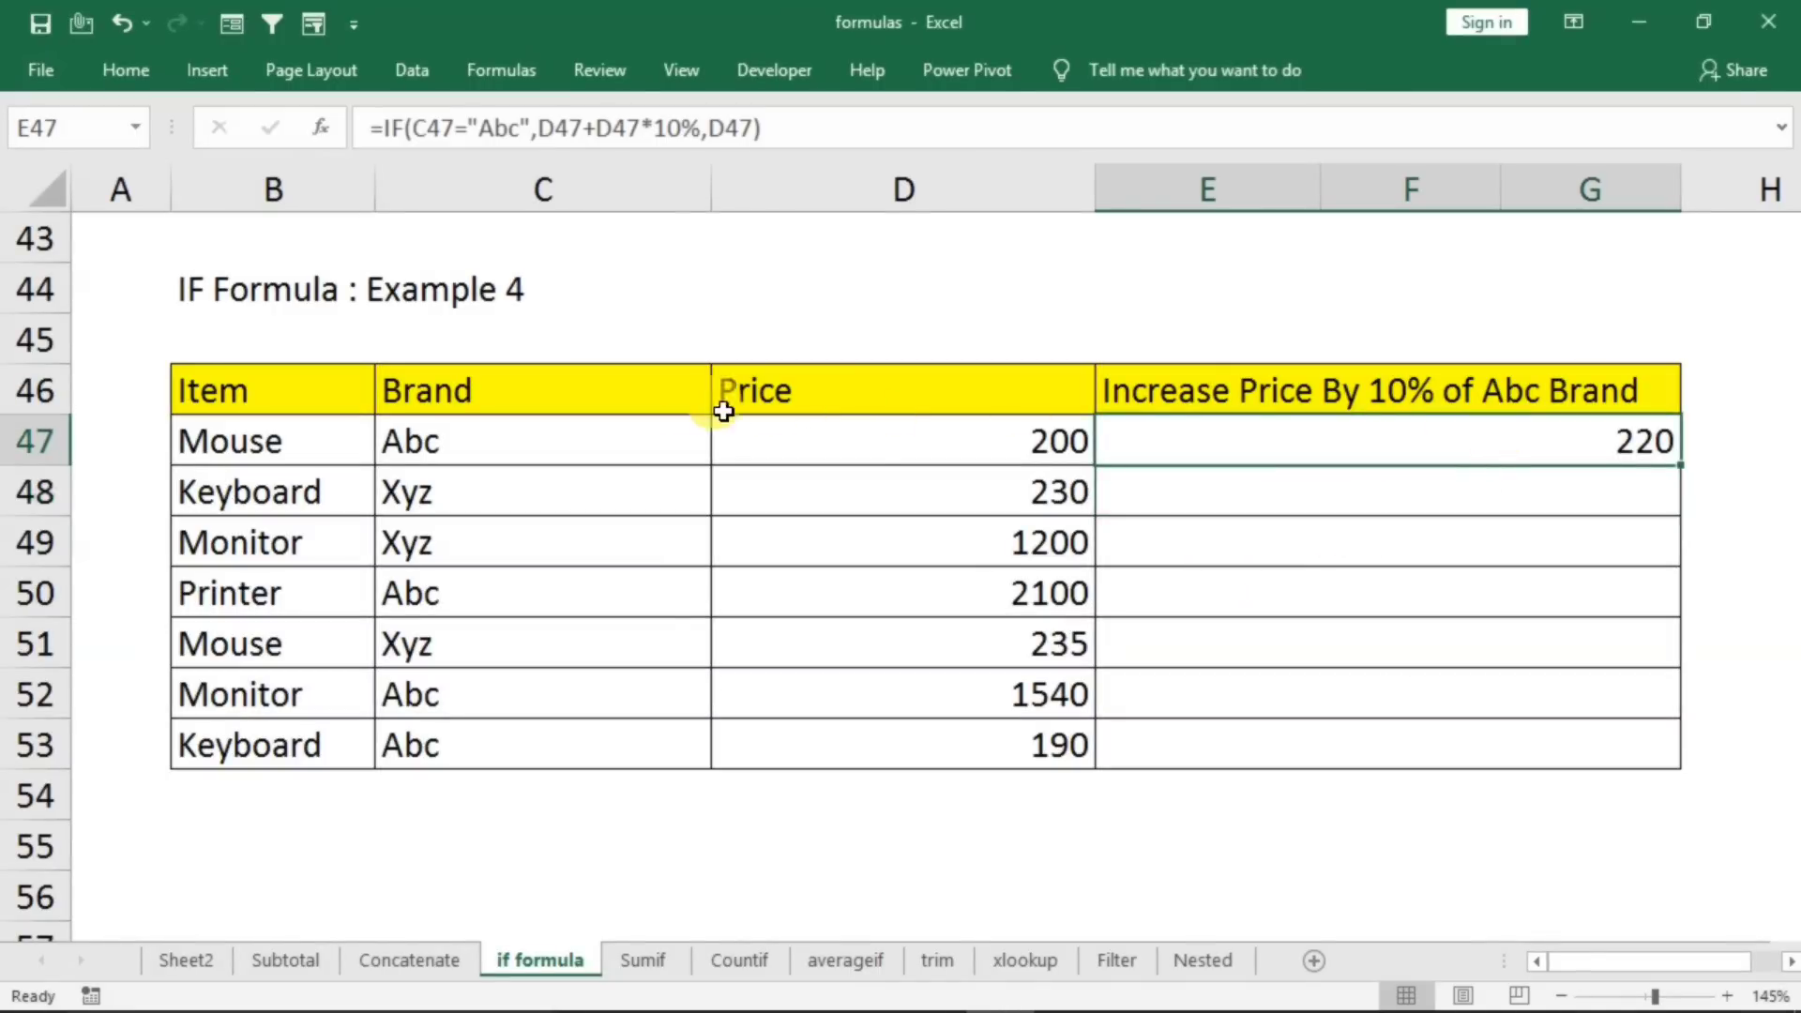
pyautogui.click(955, 445)
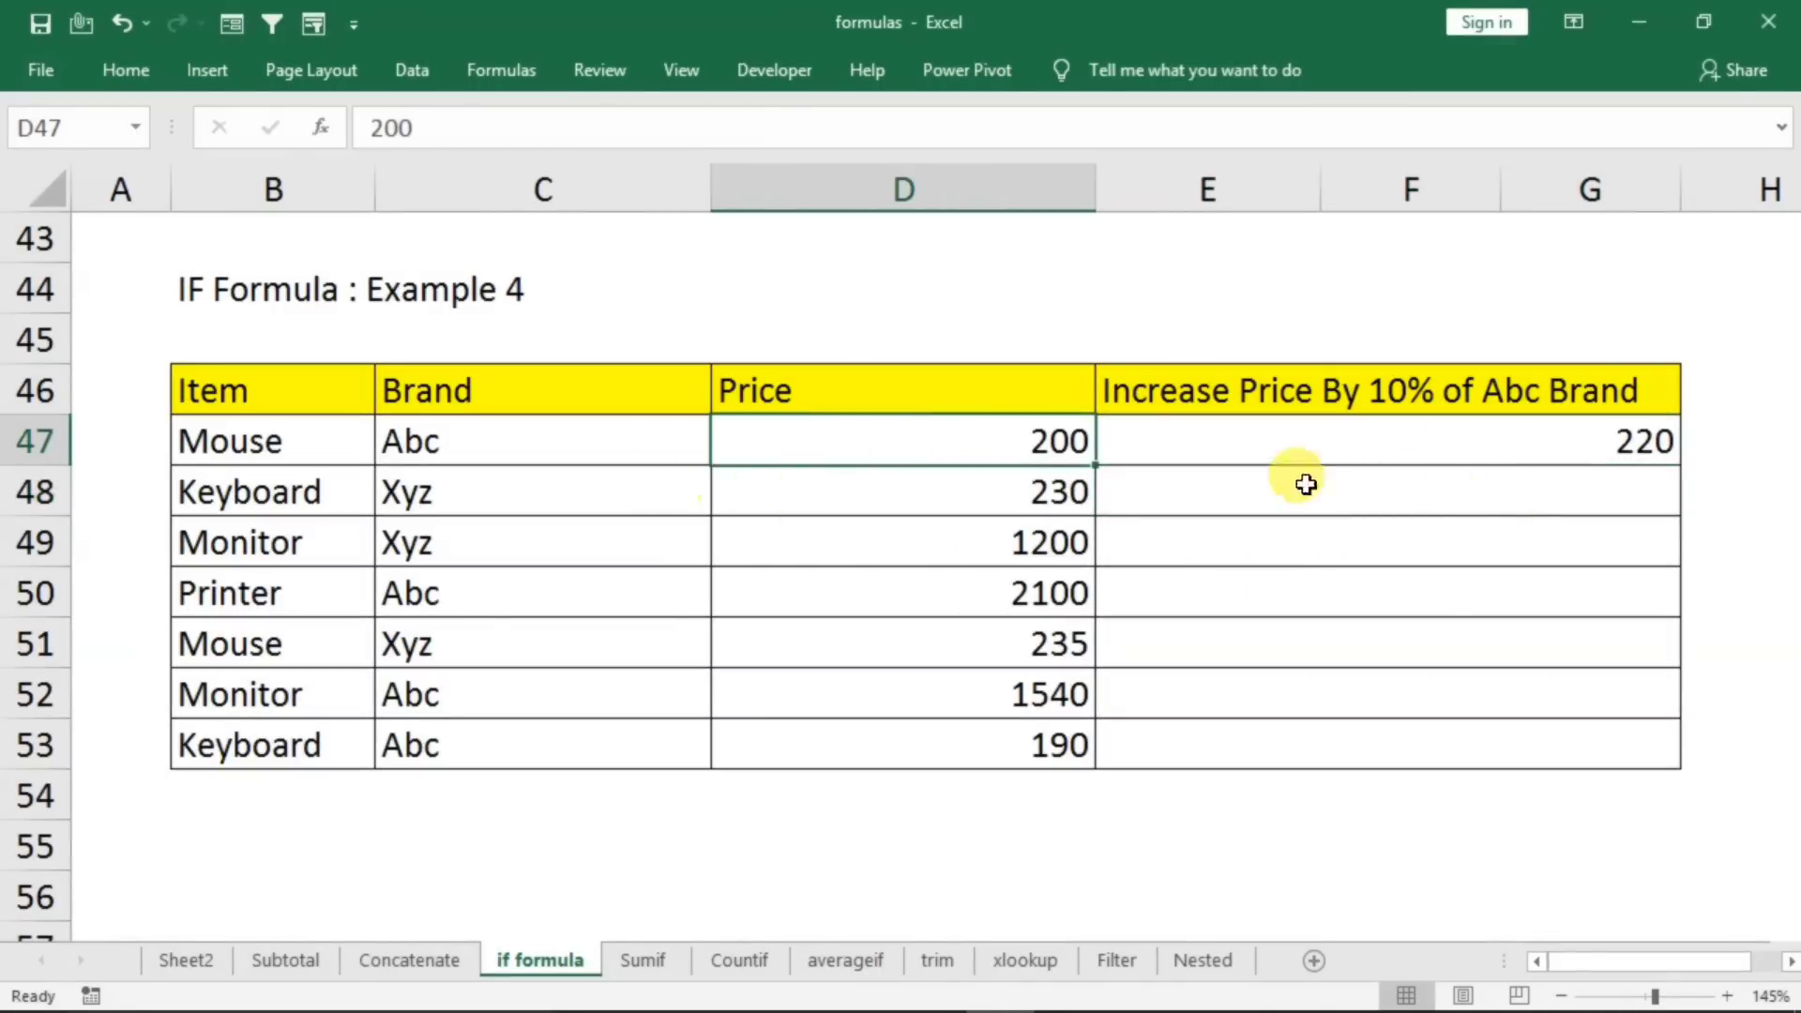
pyautogui.click(1676, 458)
pyautogui.doubleClick(1681, 463)
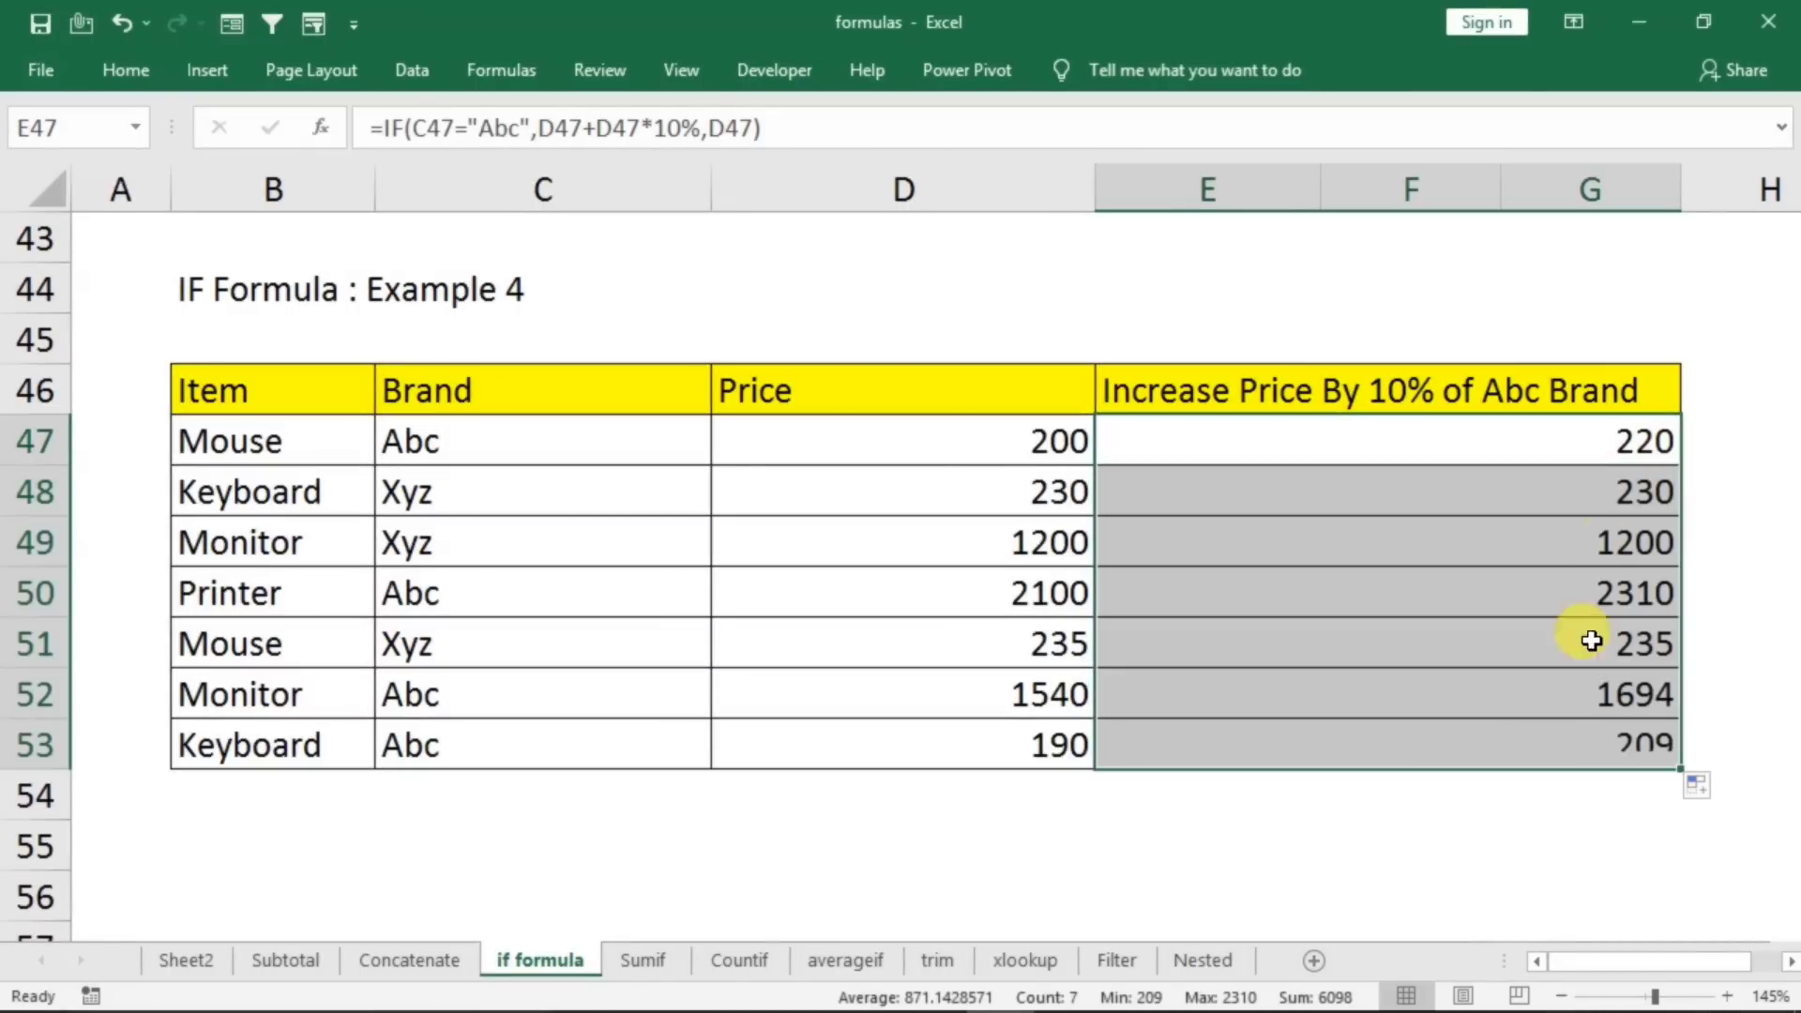
pyautogui.click(1046, 496)
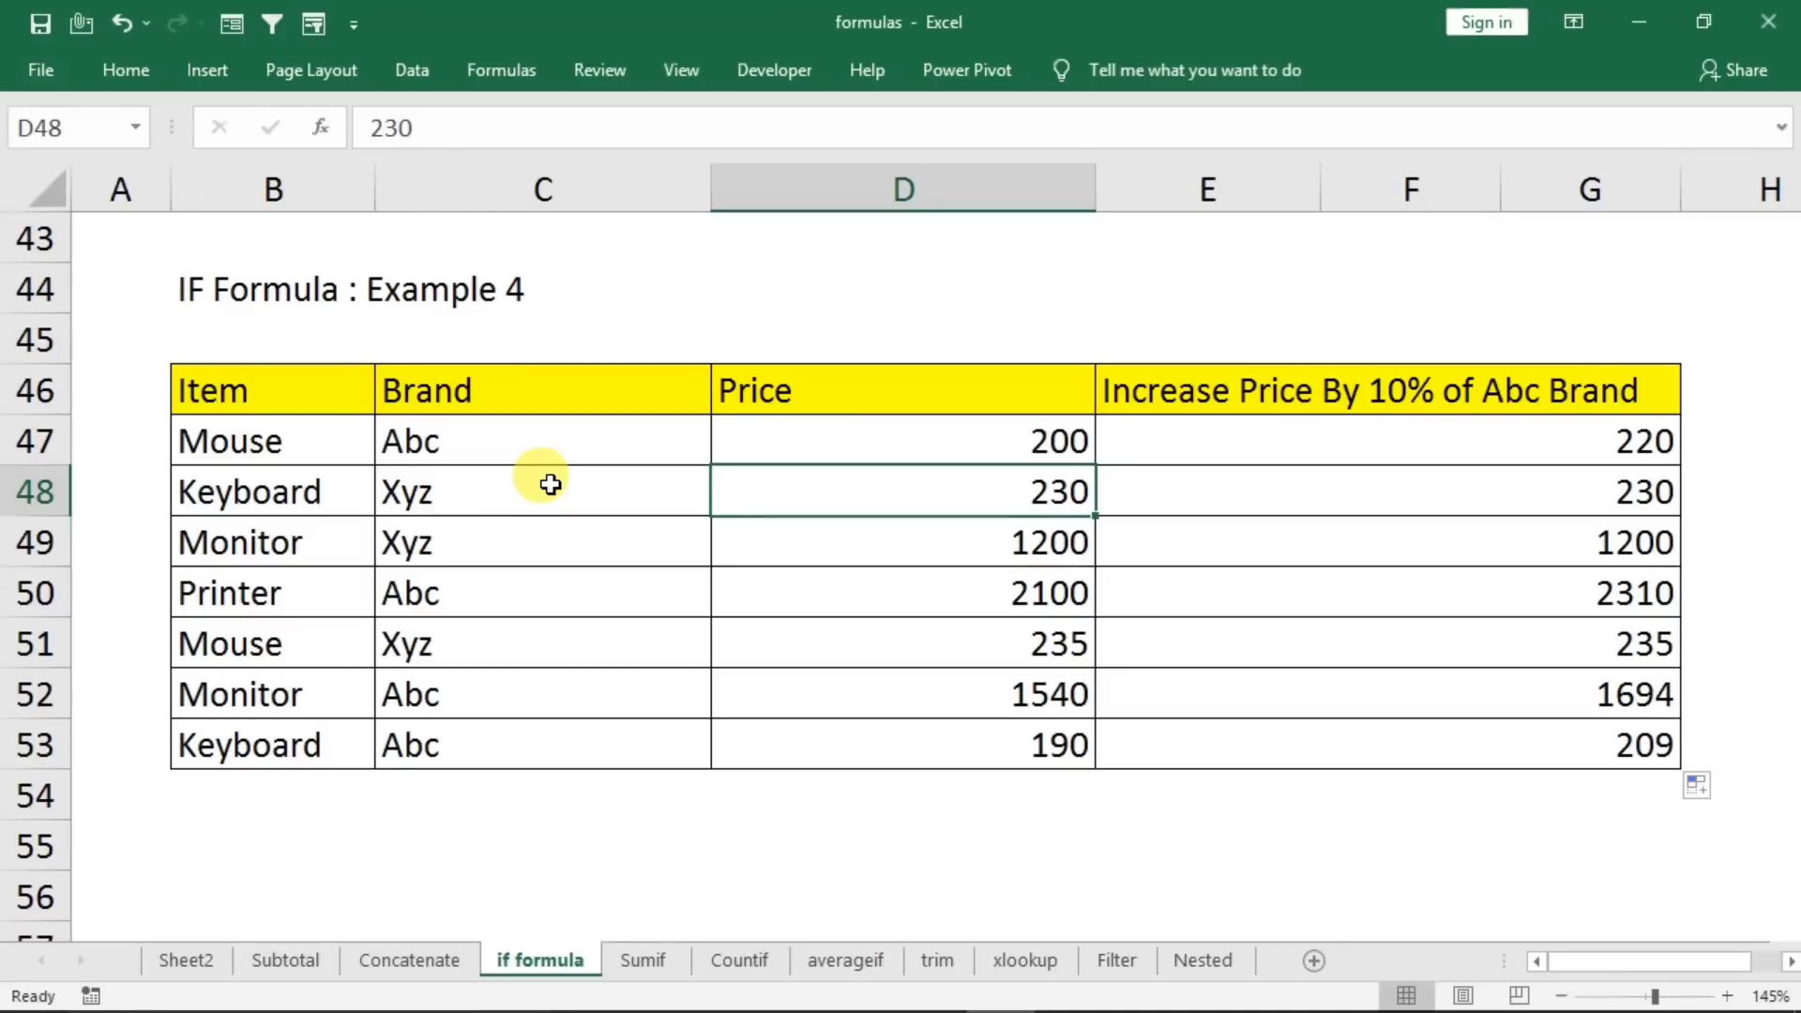
pyautogui.click(471, 609)
pyautogui.click(947, 586)
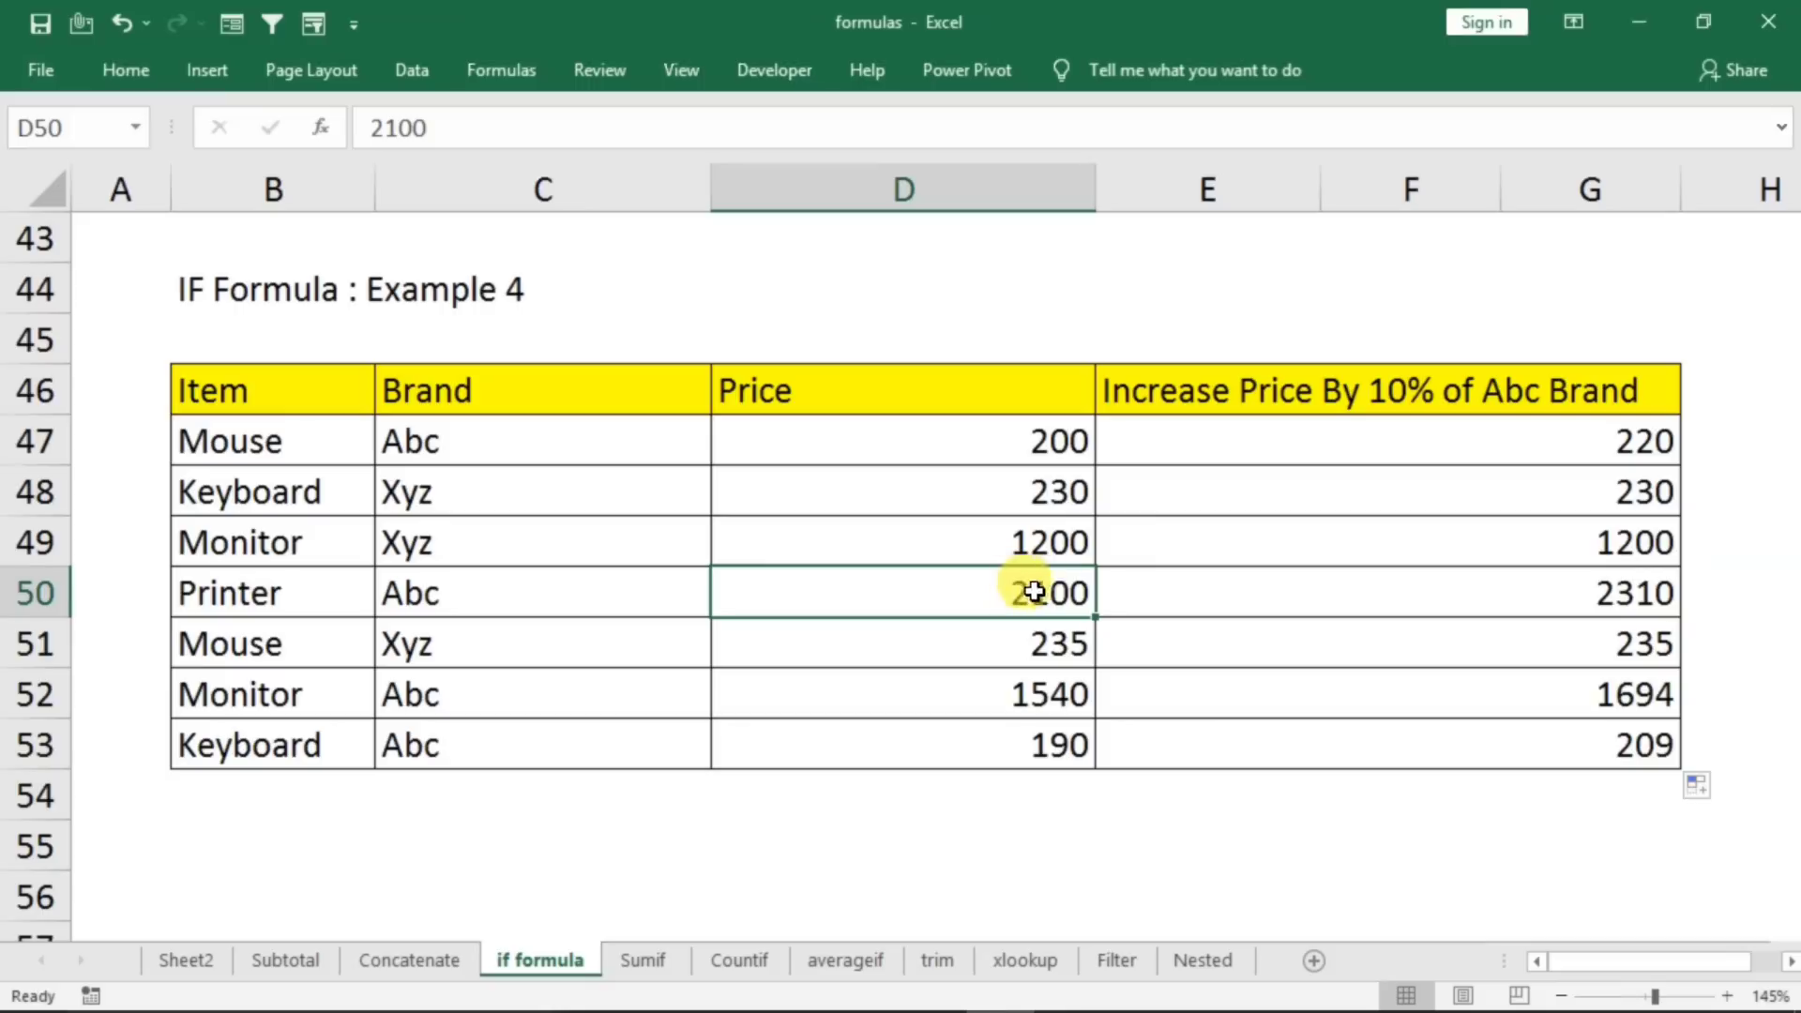
pyautogui.click(1572, 589)
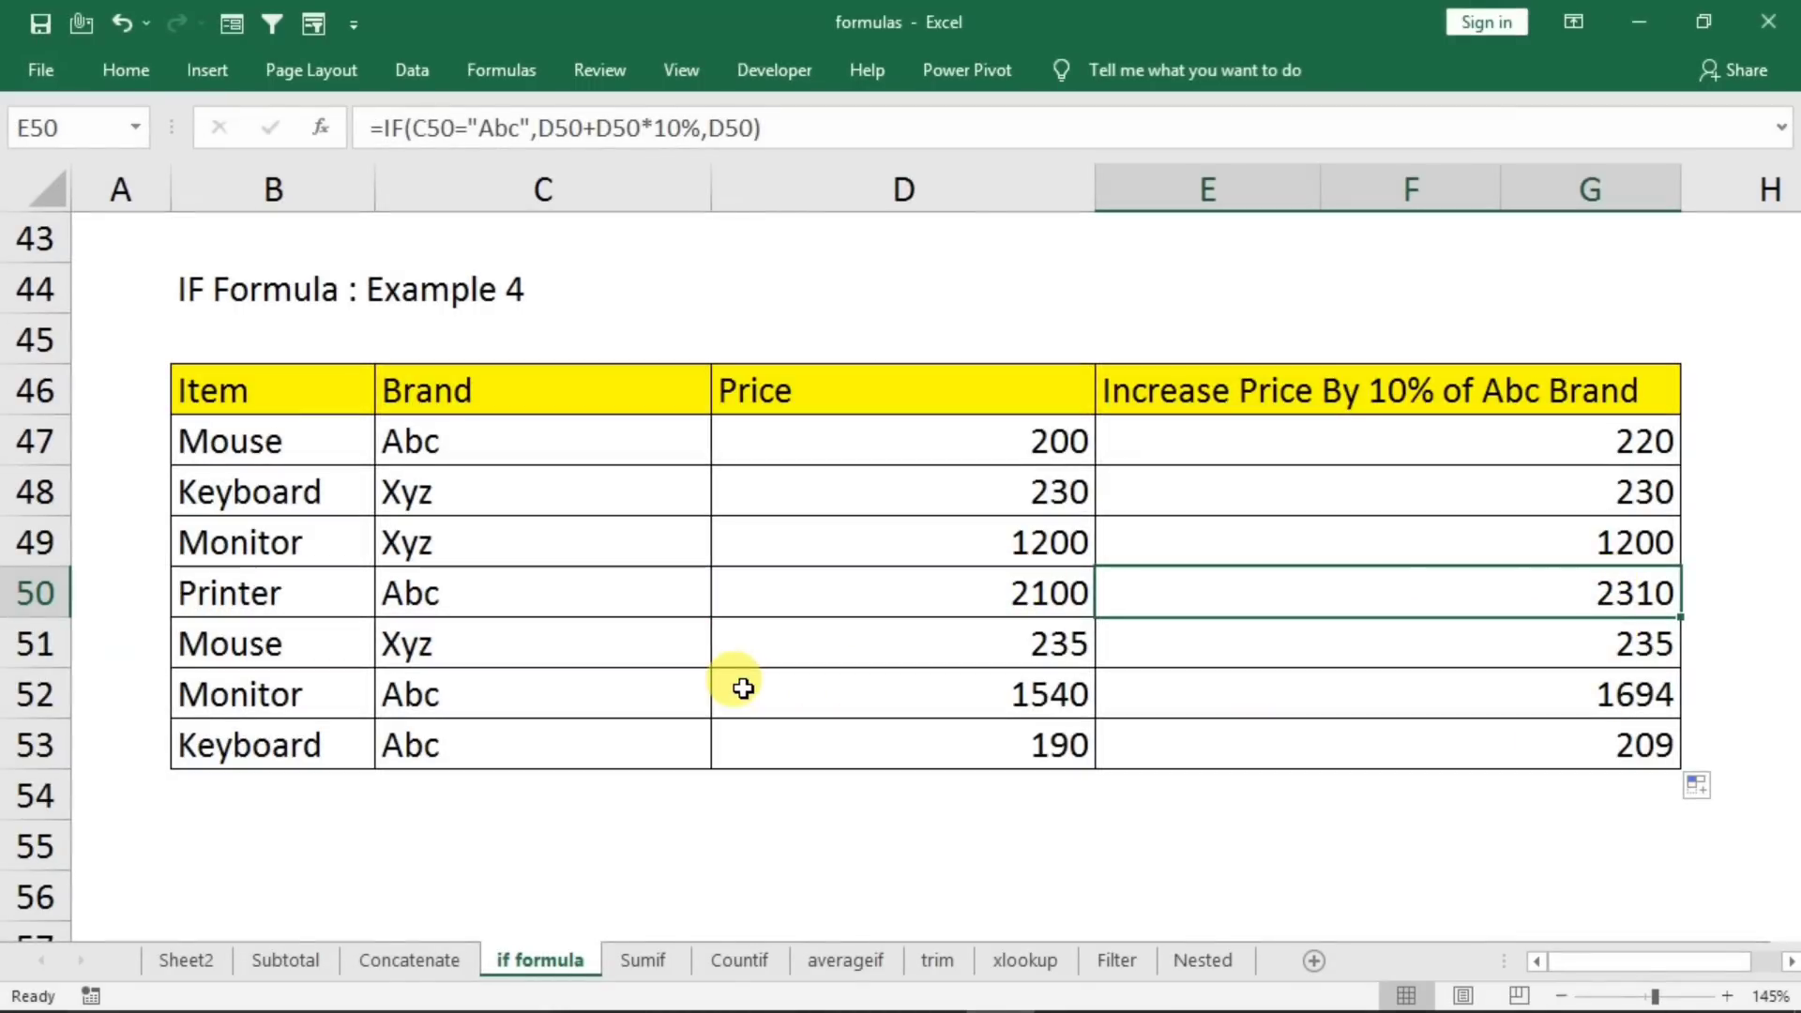
# - Enter the formula =IF(C61>=10000,C61+500,C61) in D61, the first Commission cell of the Example 5 table
pyautogui.press('pagedown')
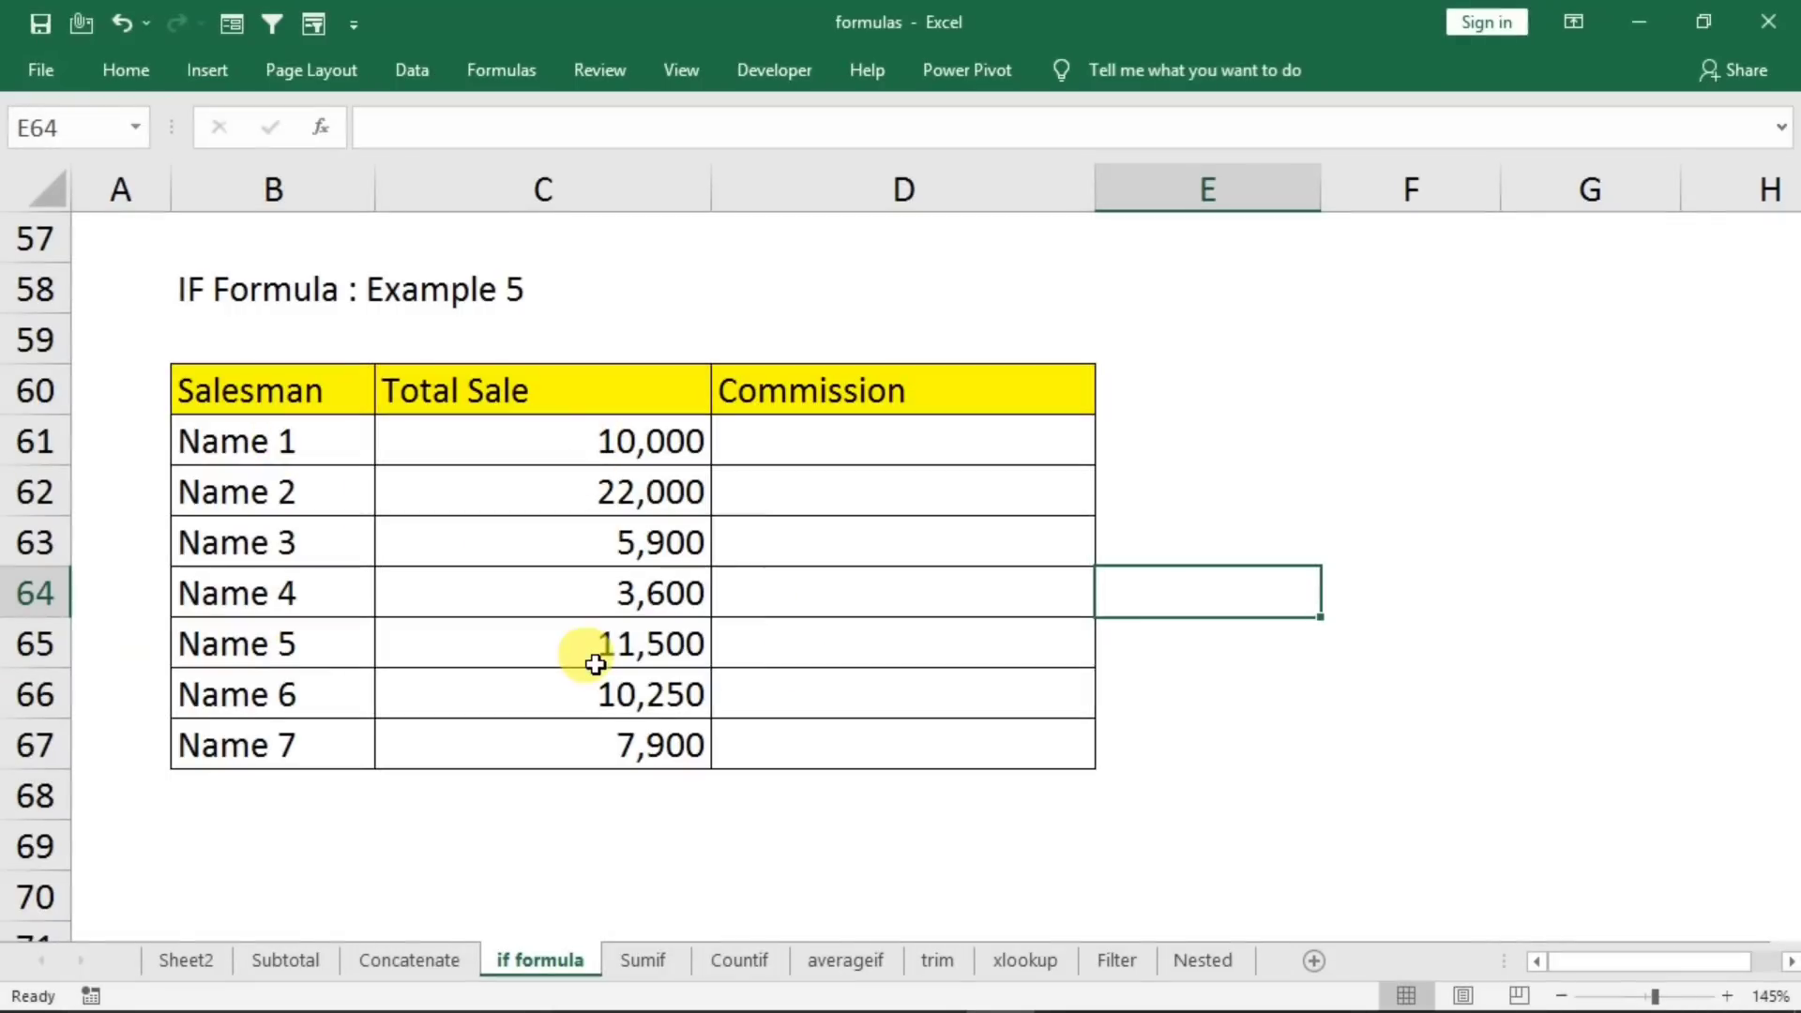
pyautogui.click(924, 448)
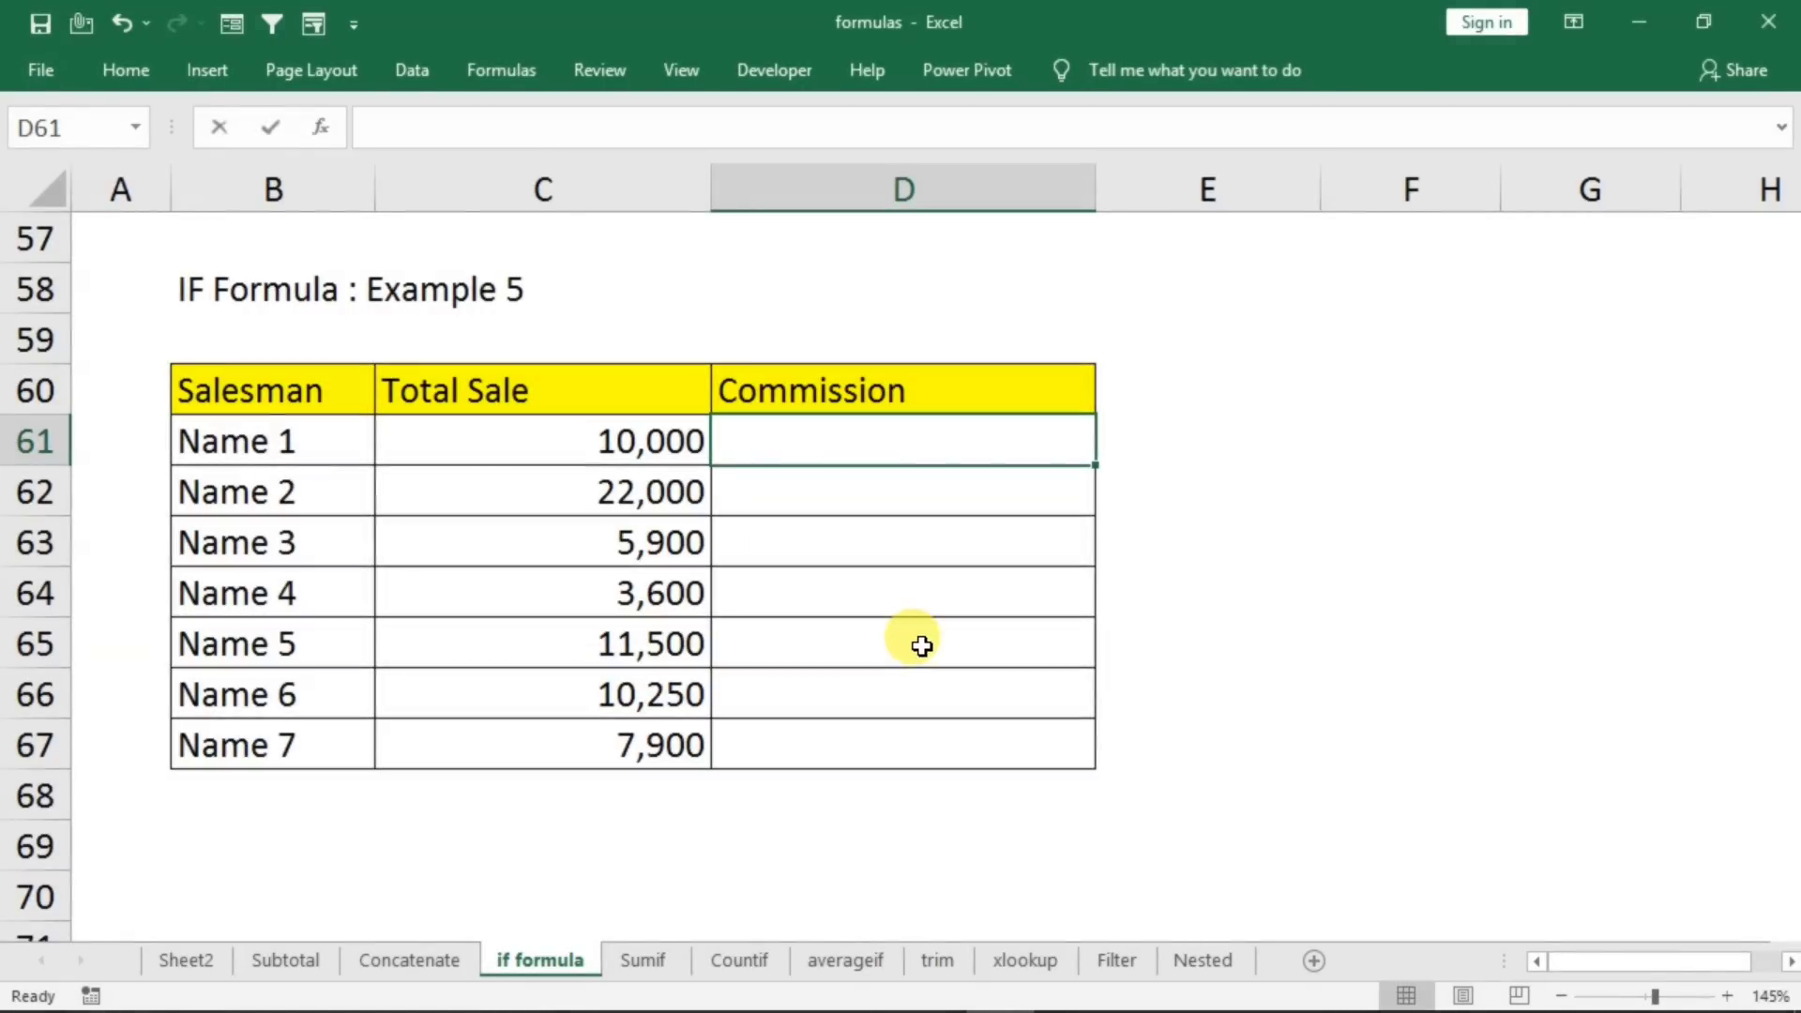
pyautogui.write('=if')
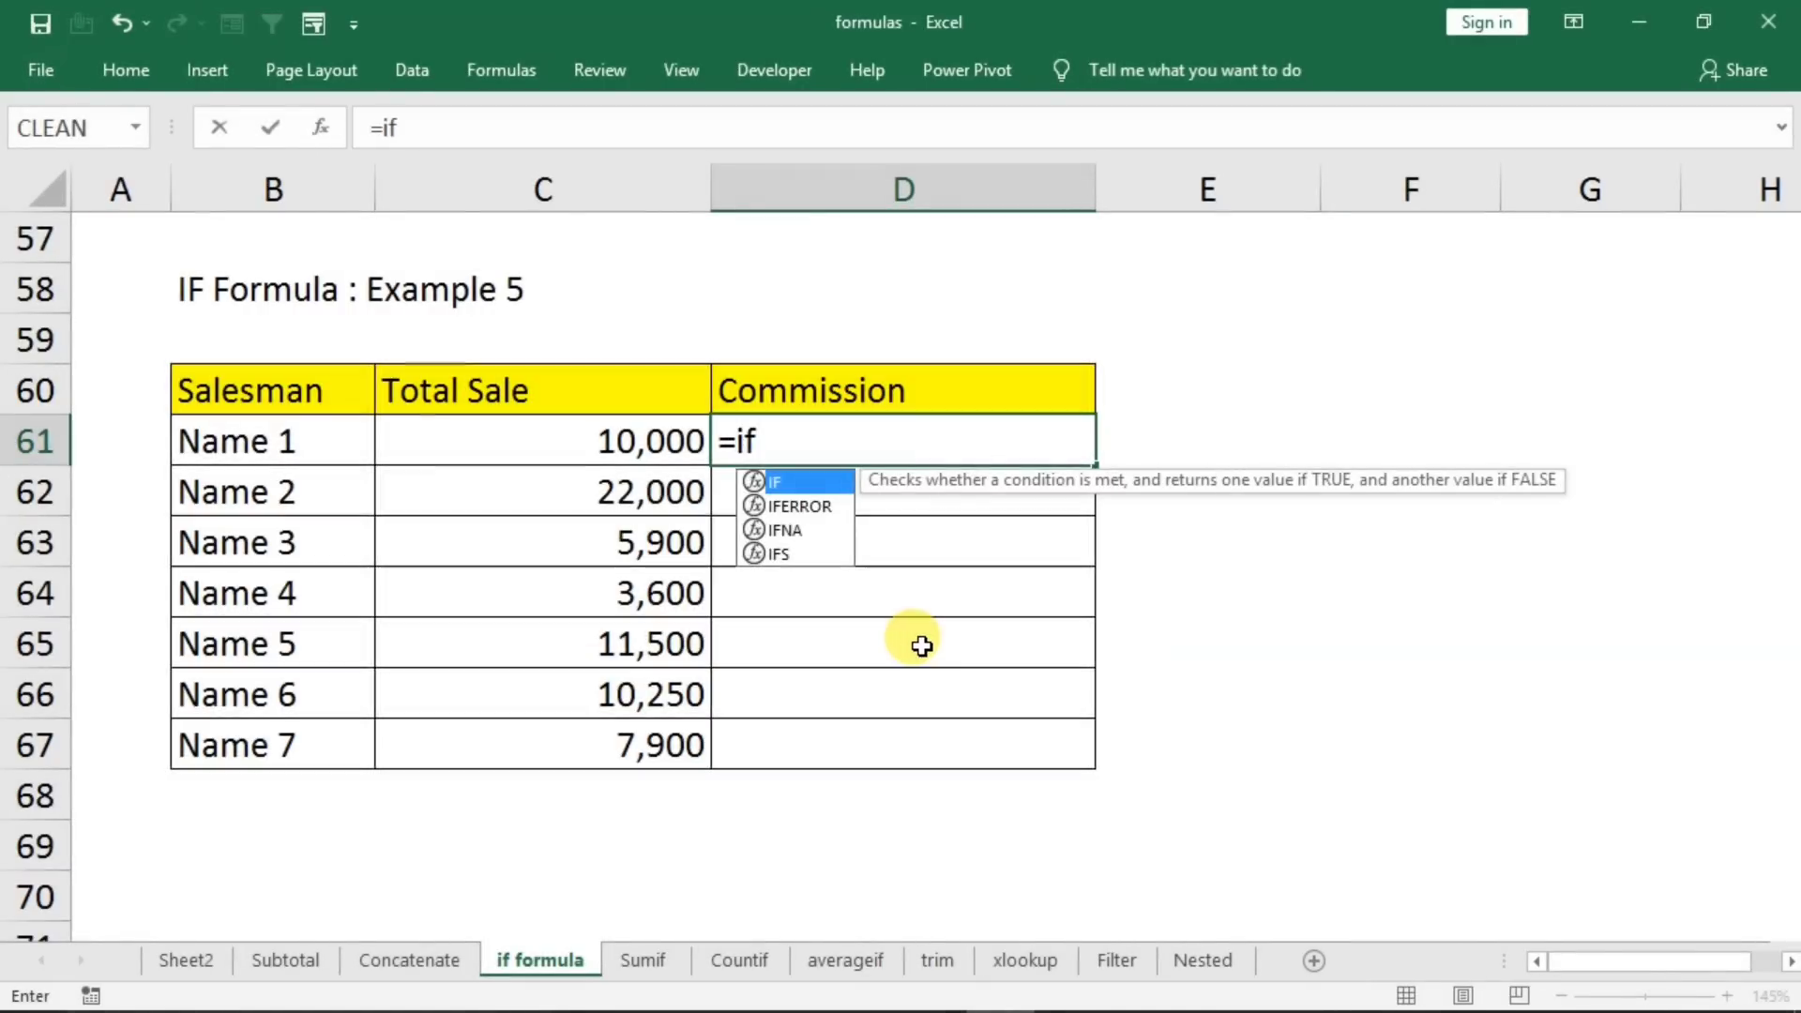
pyautogui.write('(')
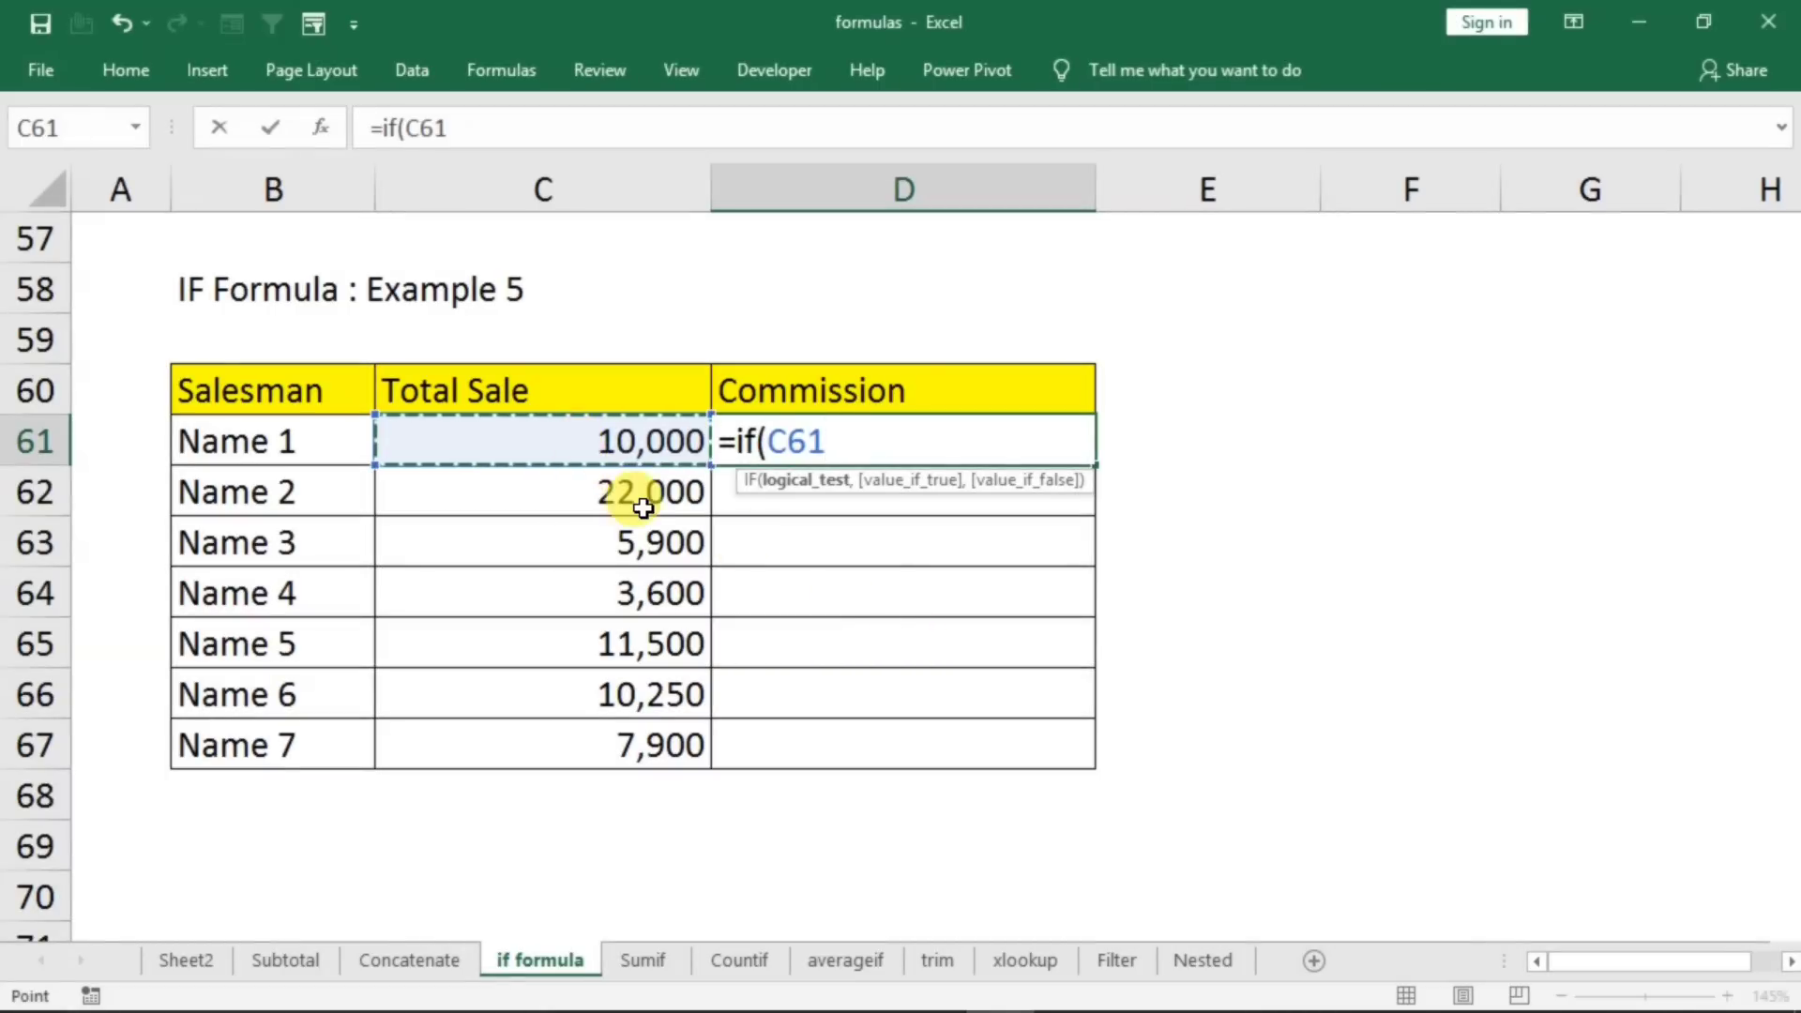
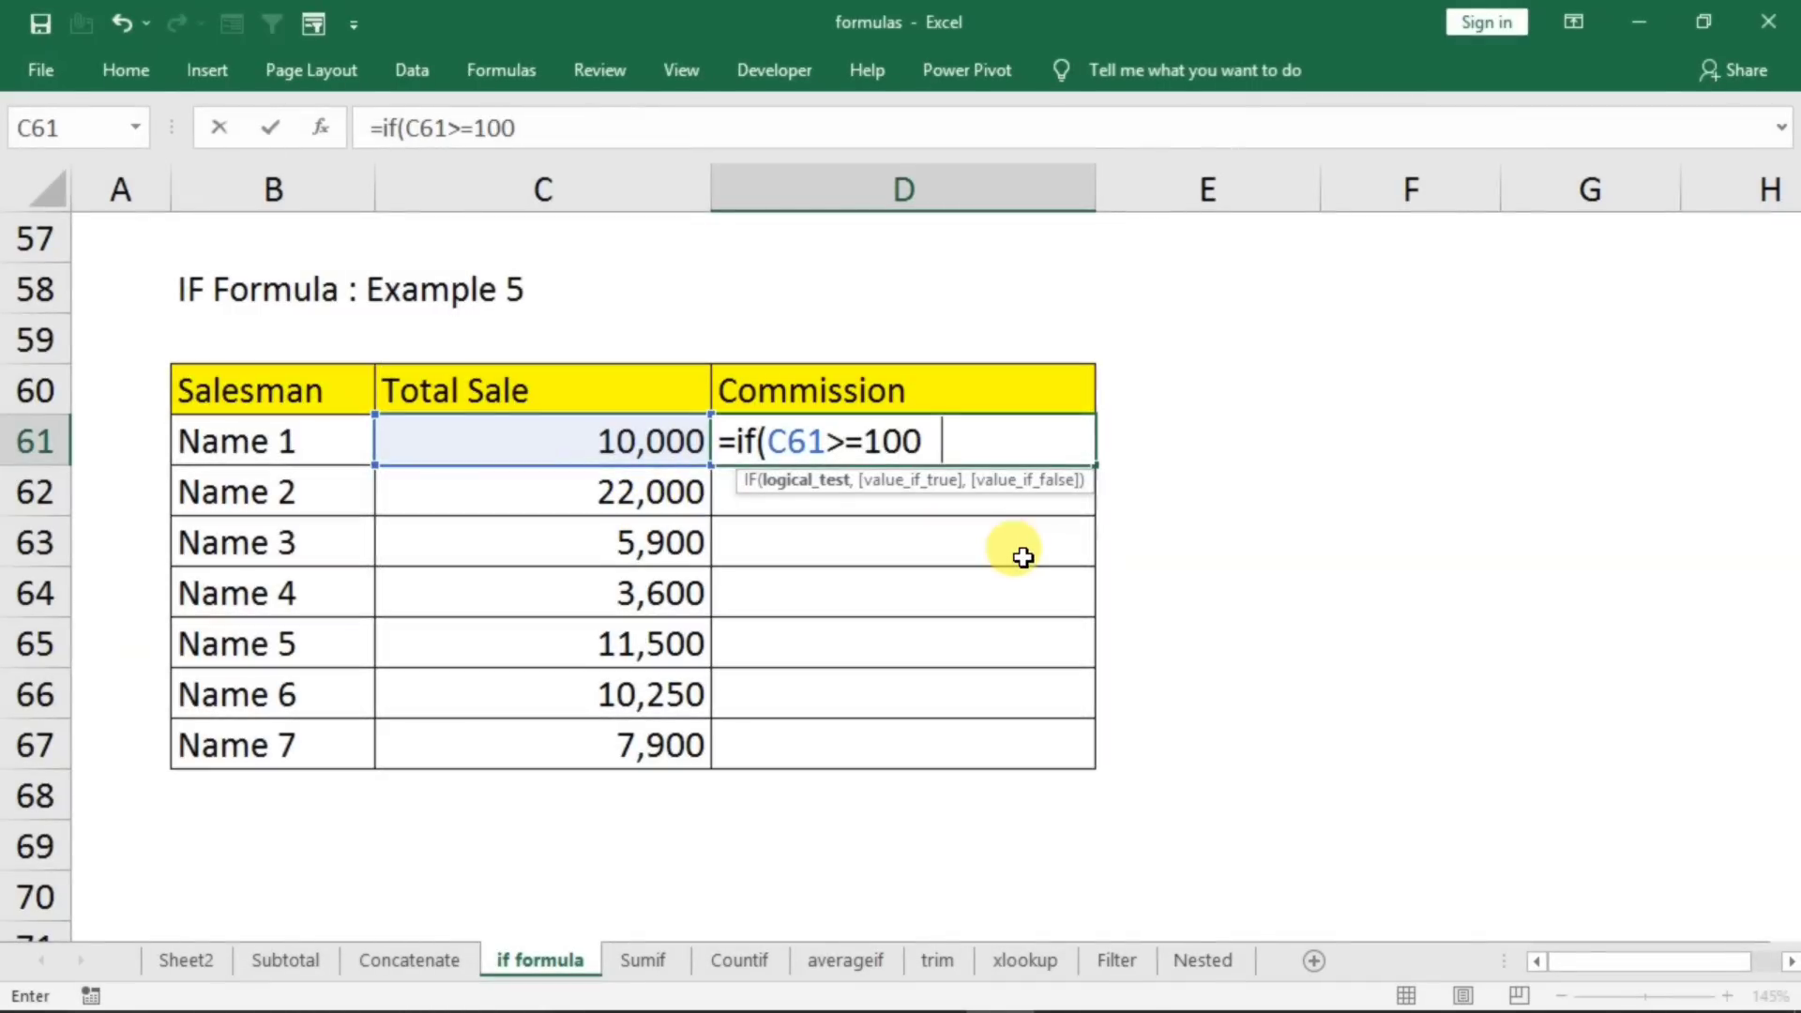
pyautogui.write(',')
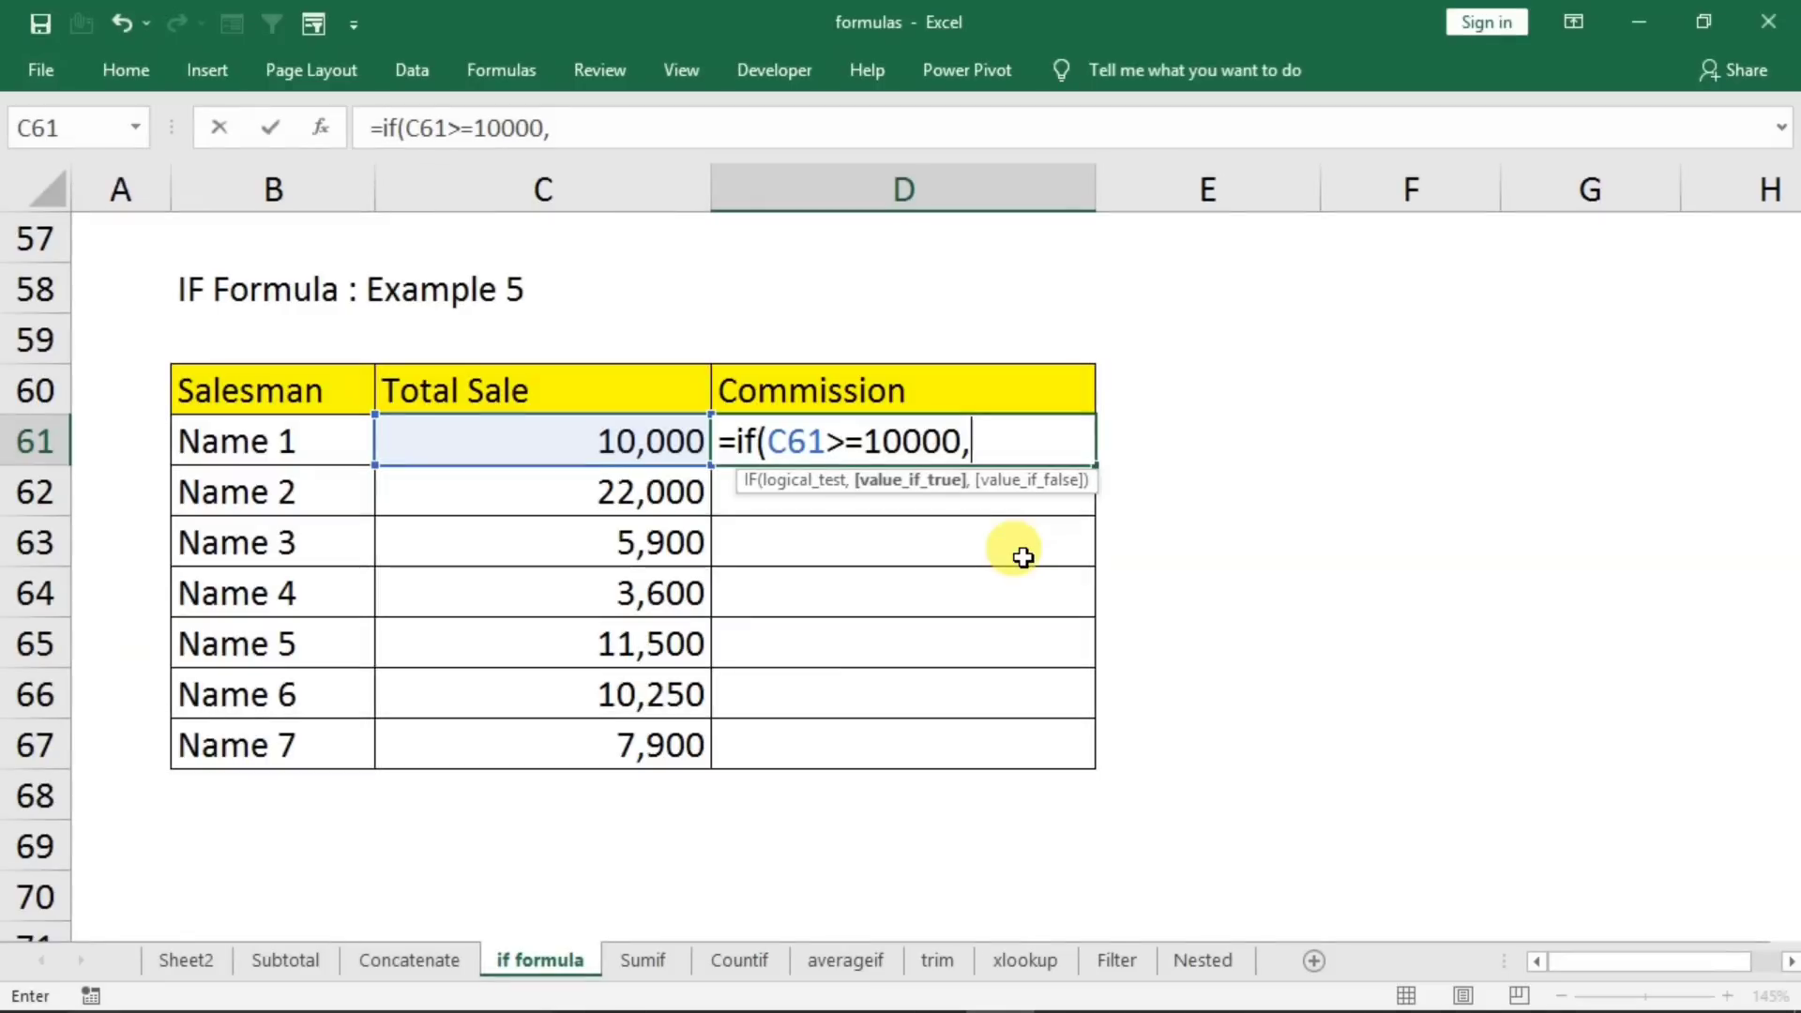
pyautogui.click(643, 464)
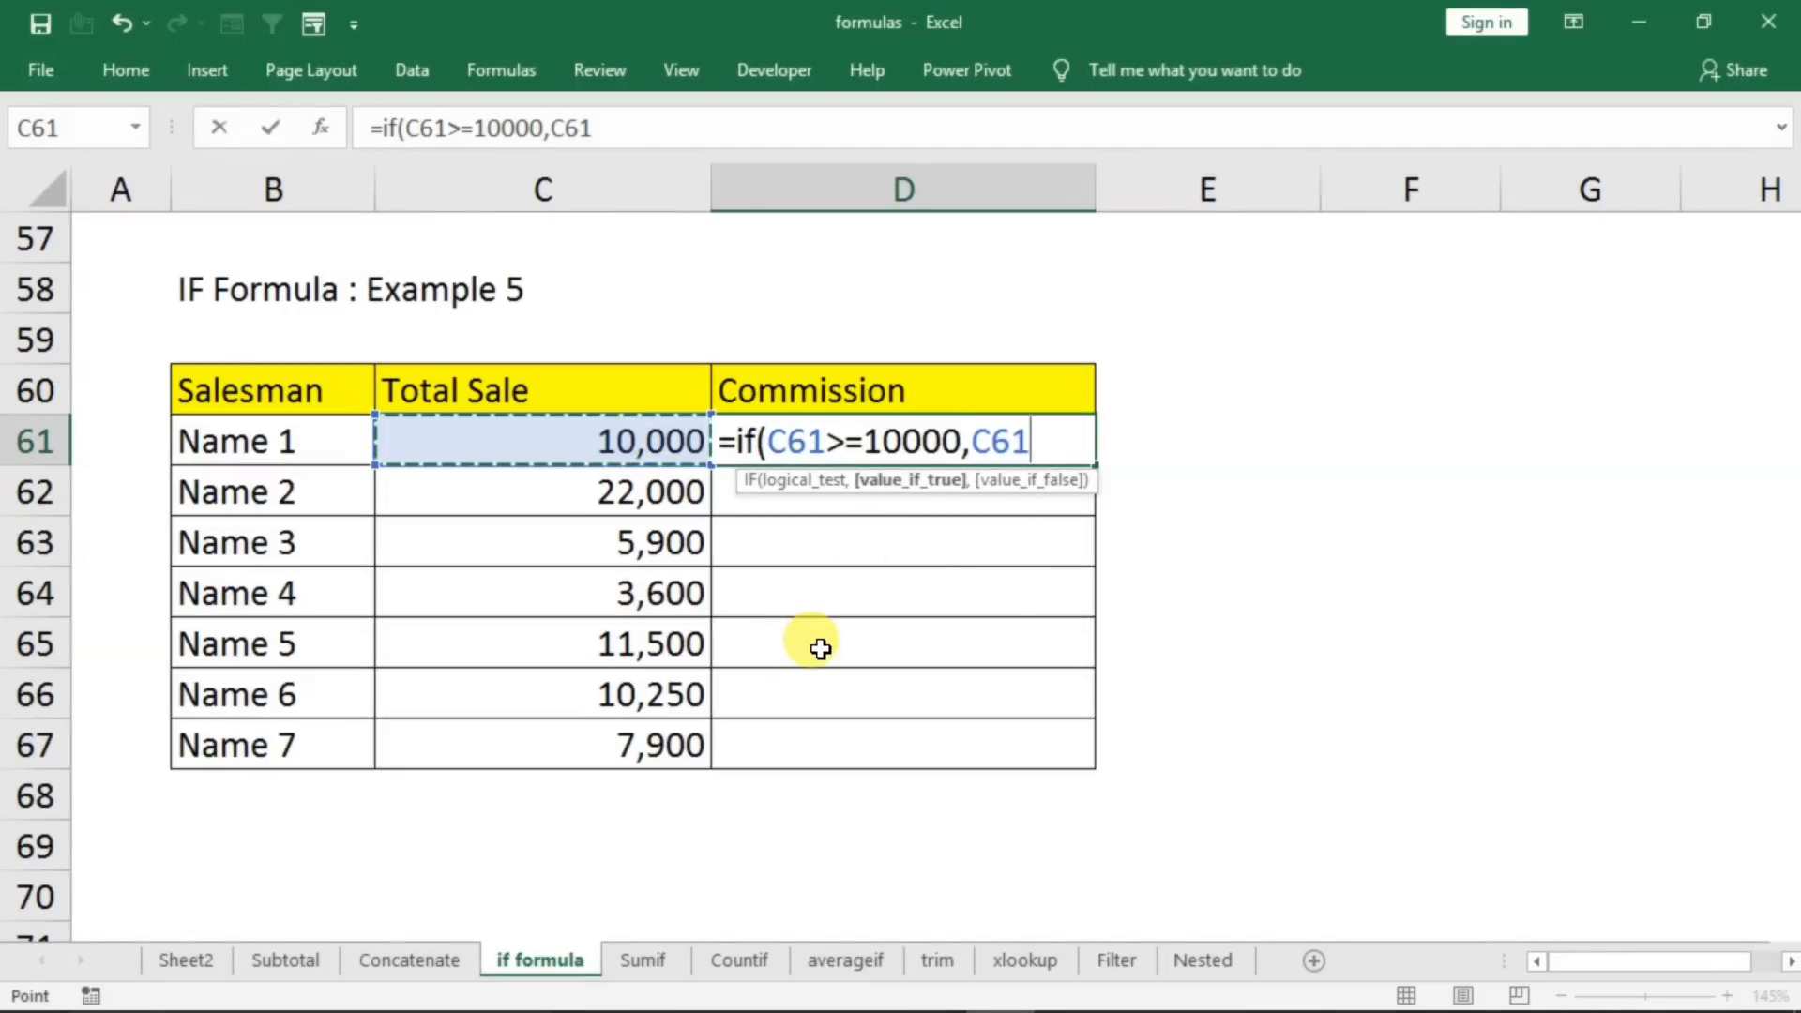
pyautogui.write('+ ')
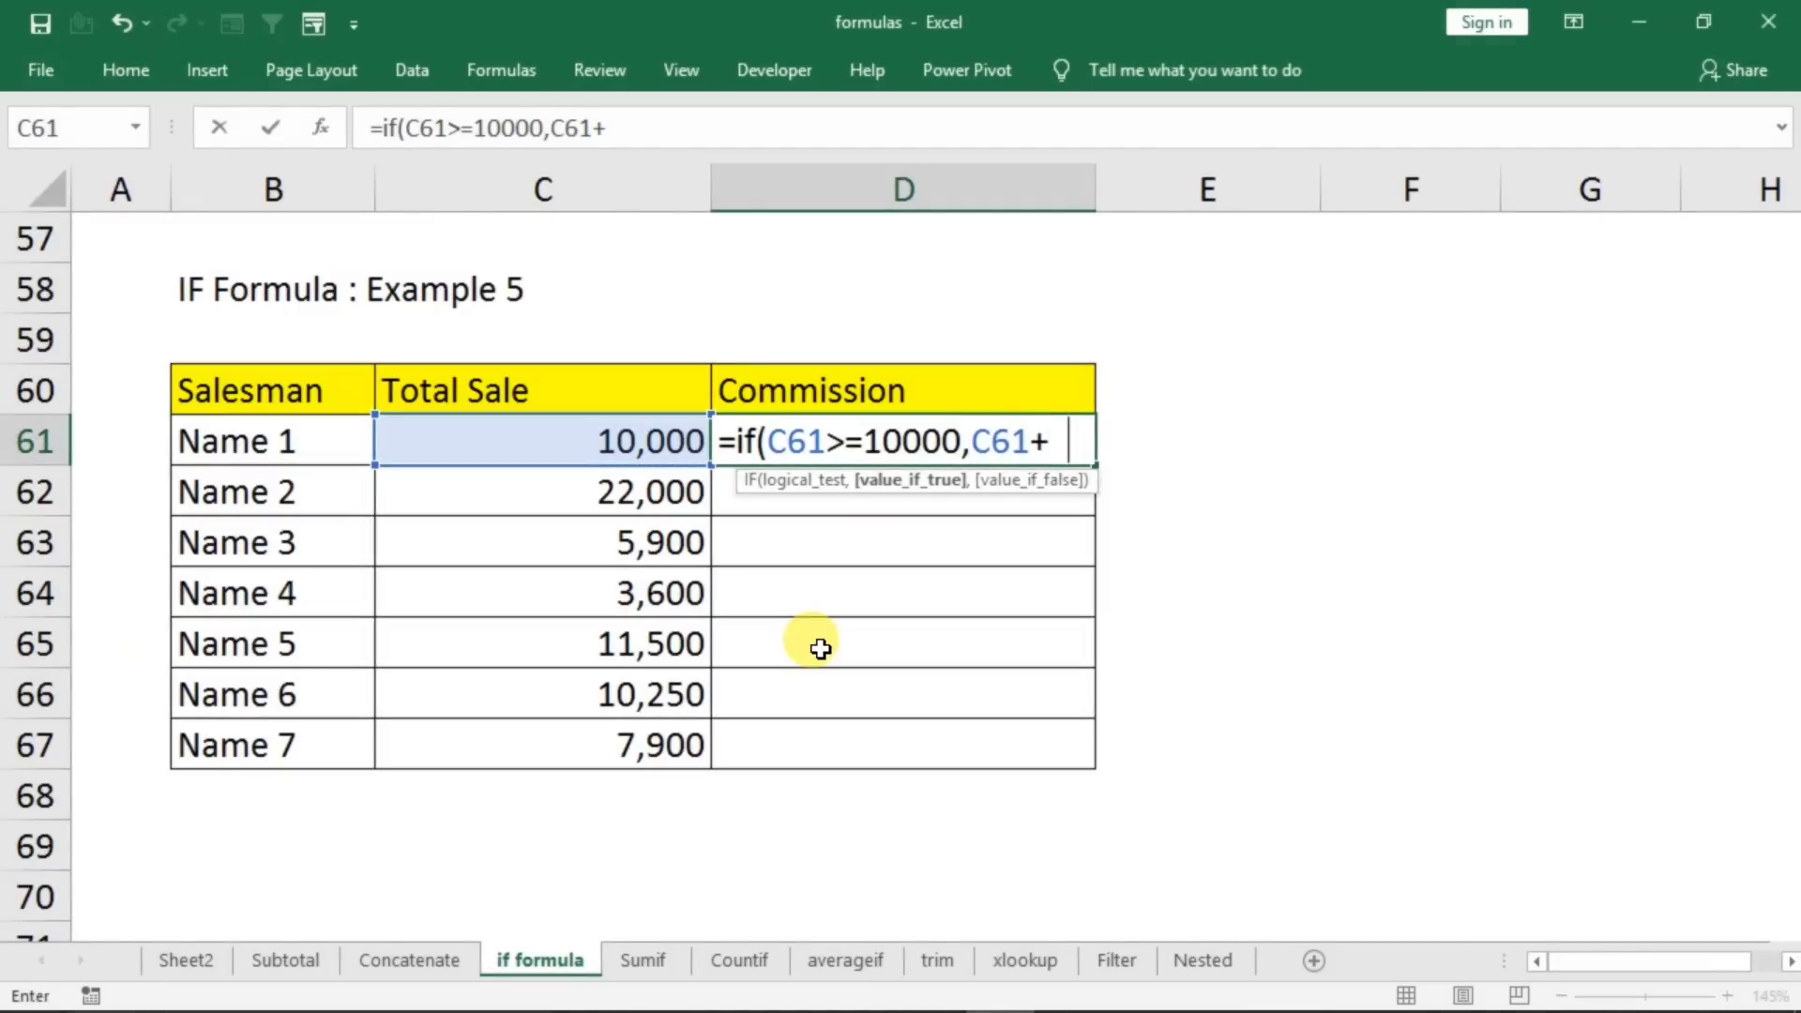
pyautogui.write('00,')
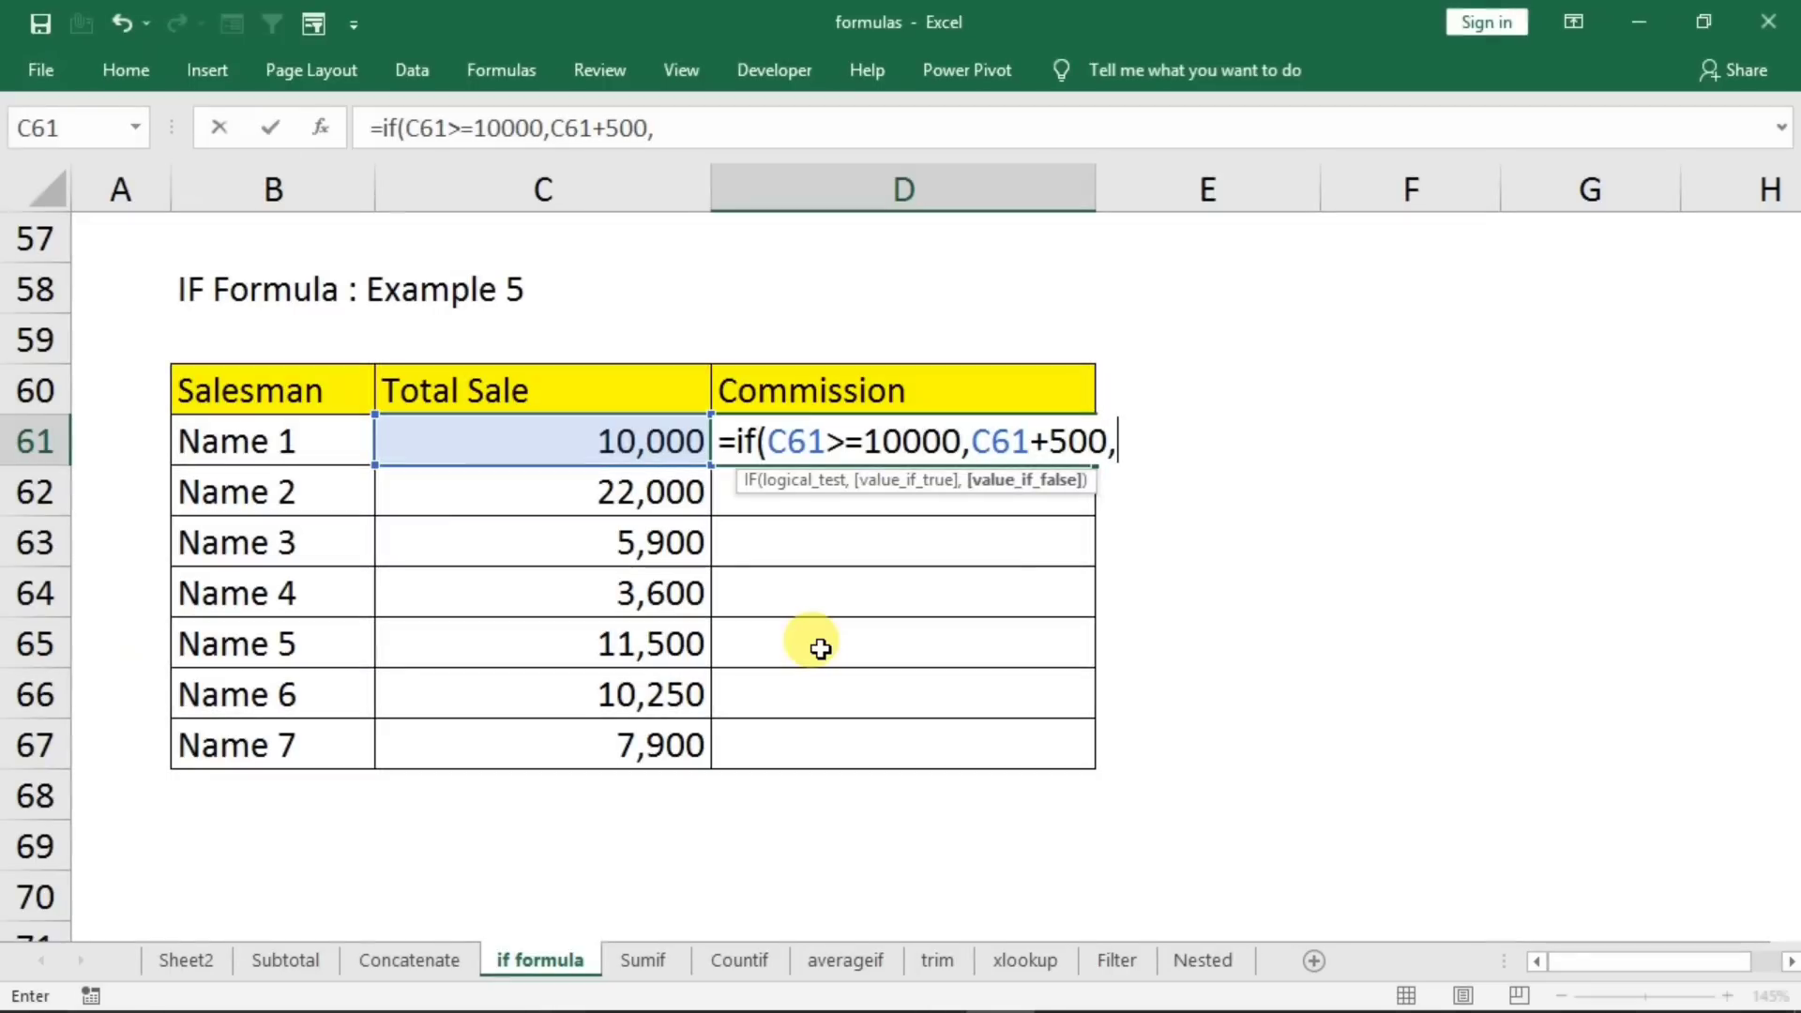
pyautogui.click(629, 446)
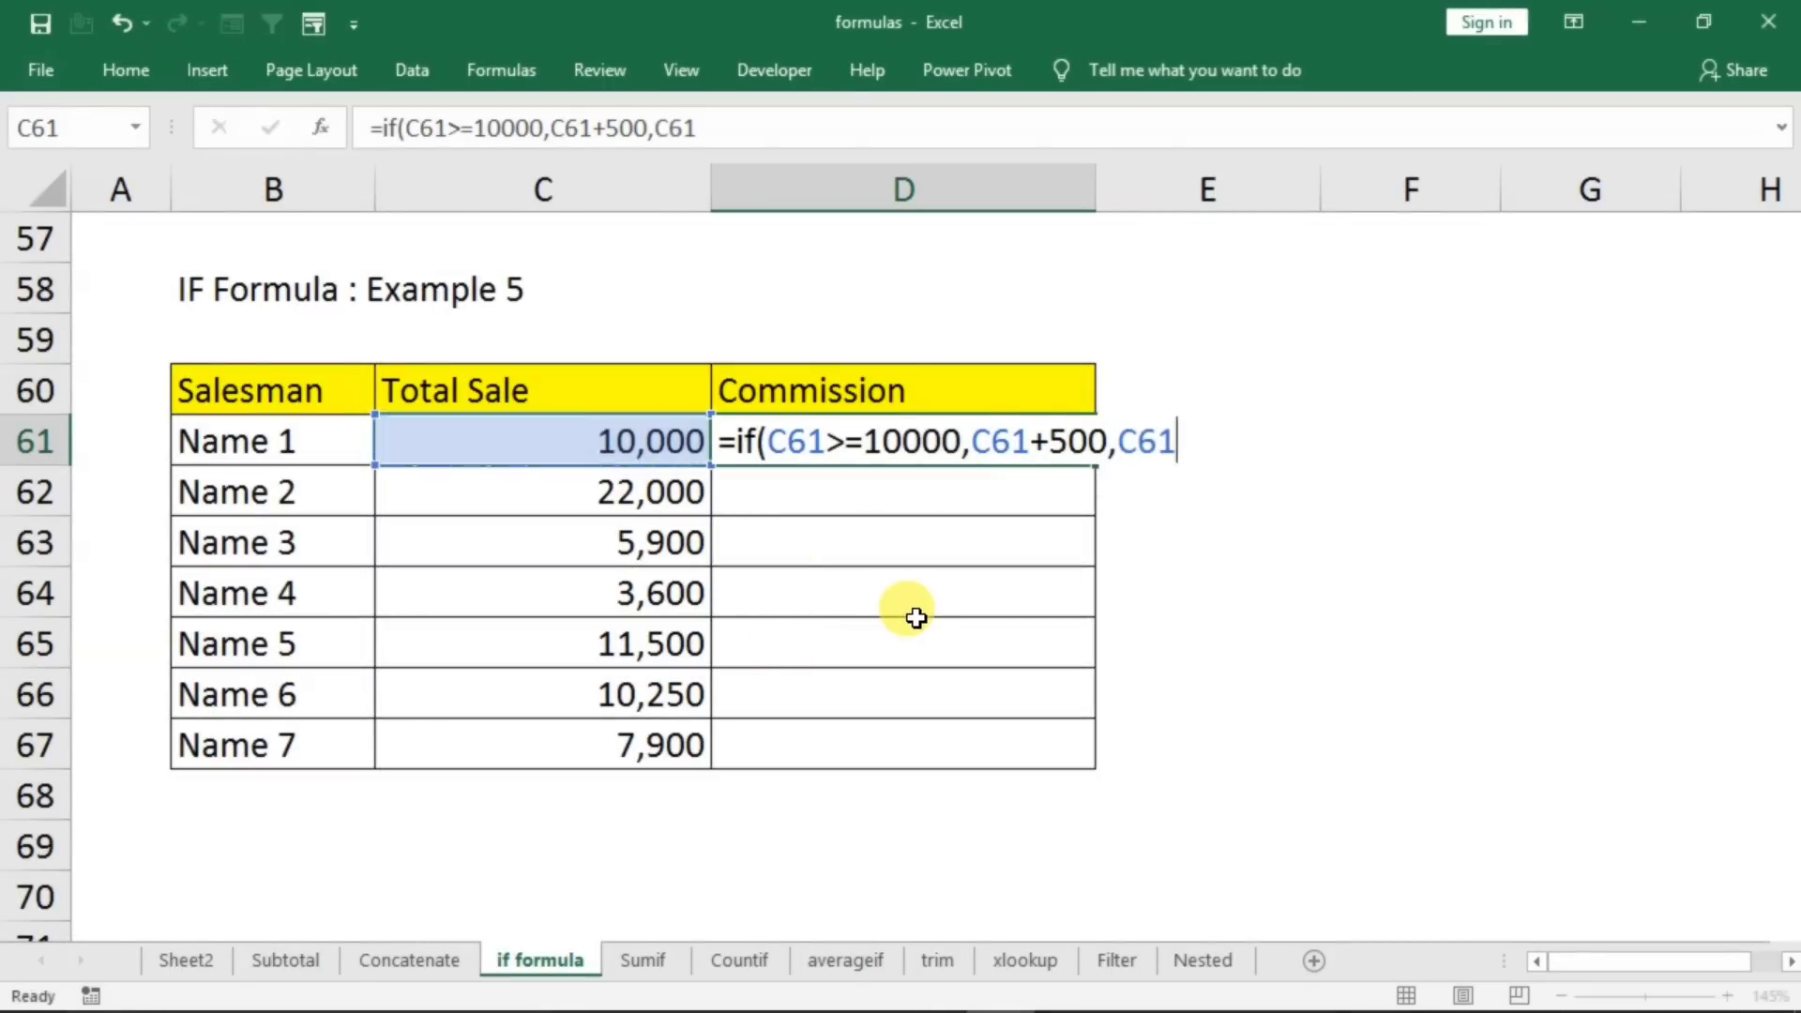
pyautogui.press('Return')
# - Fill the D61 commission formula down through D67
pyautogui.click(1047, 435)
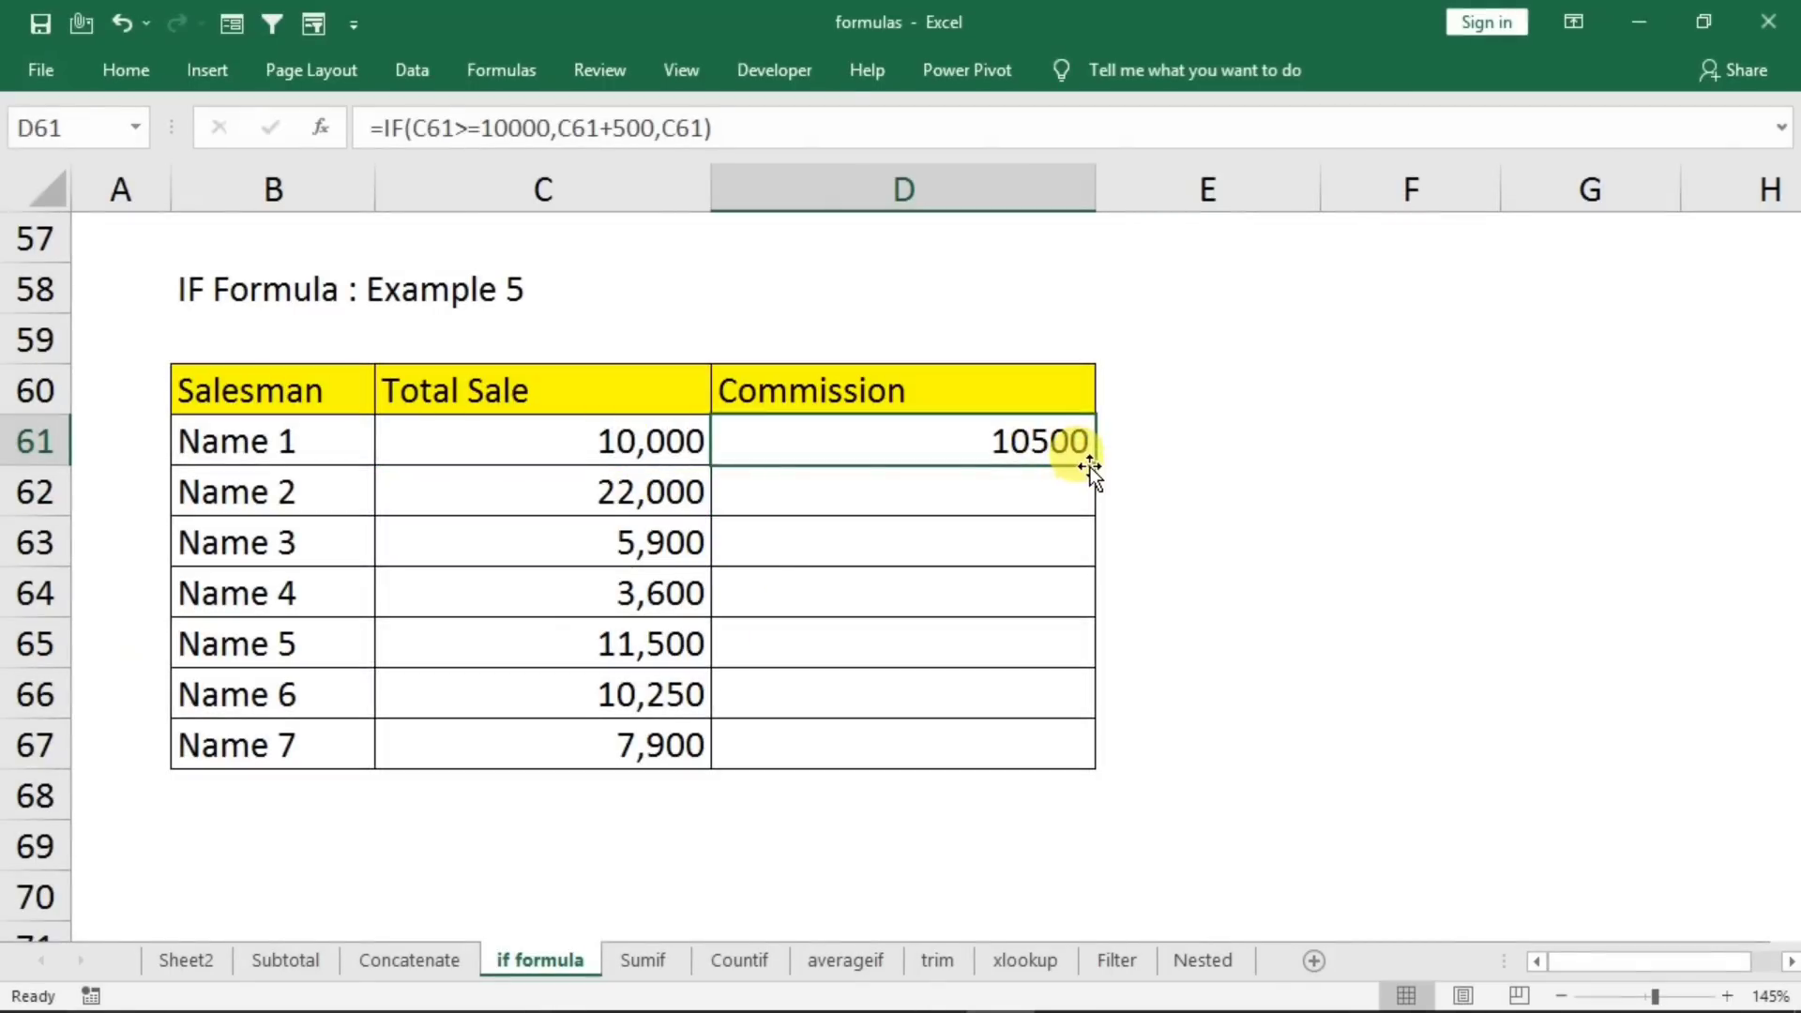
pyautogui.moveTo(1091, 464); pyautogui.dragTo(1093, 764)
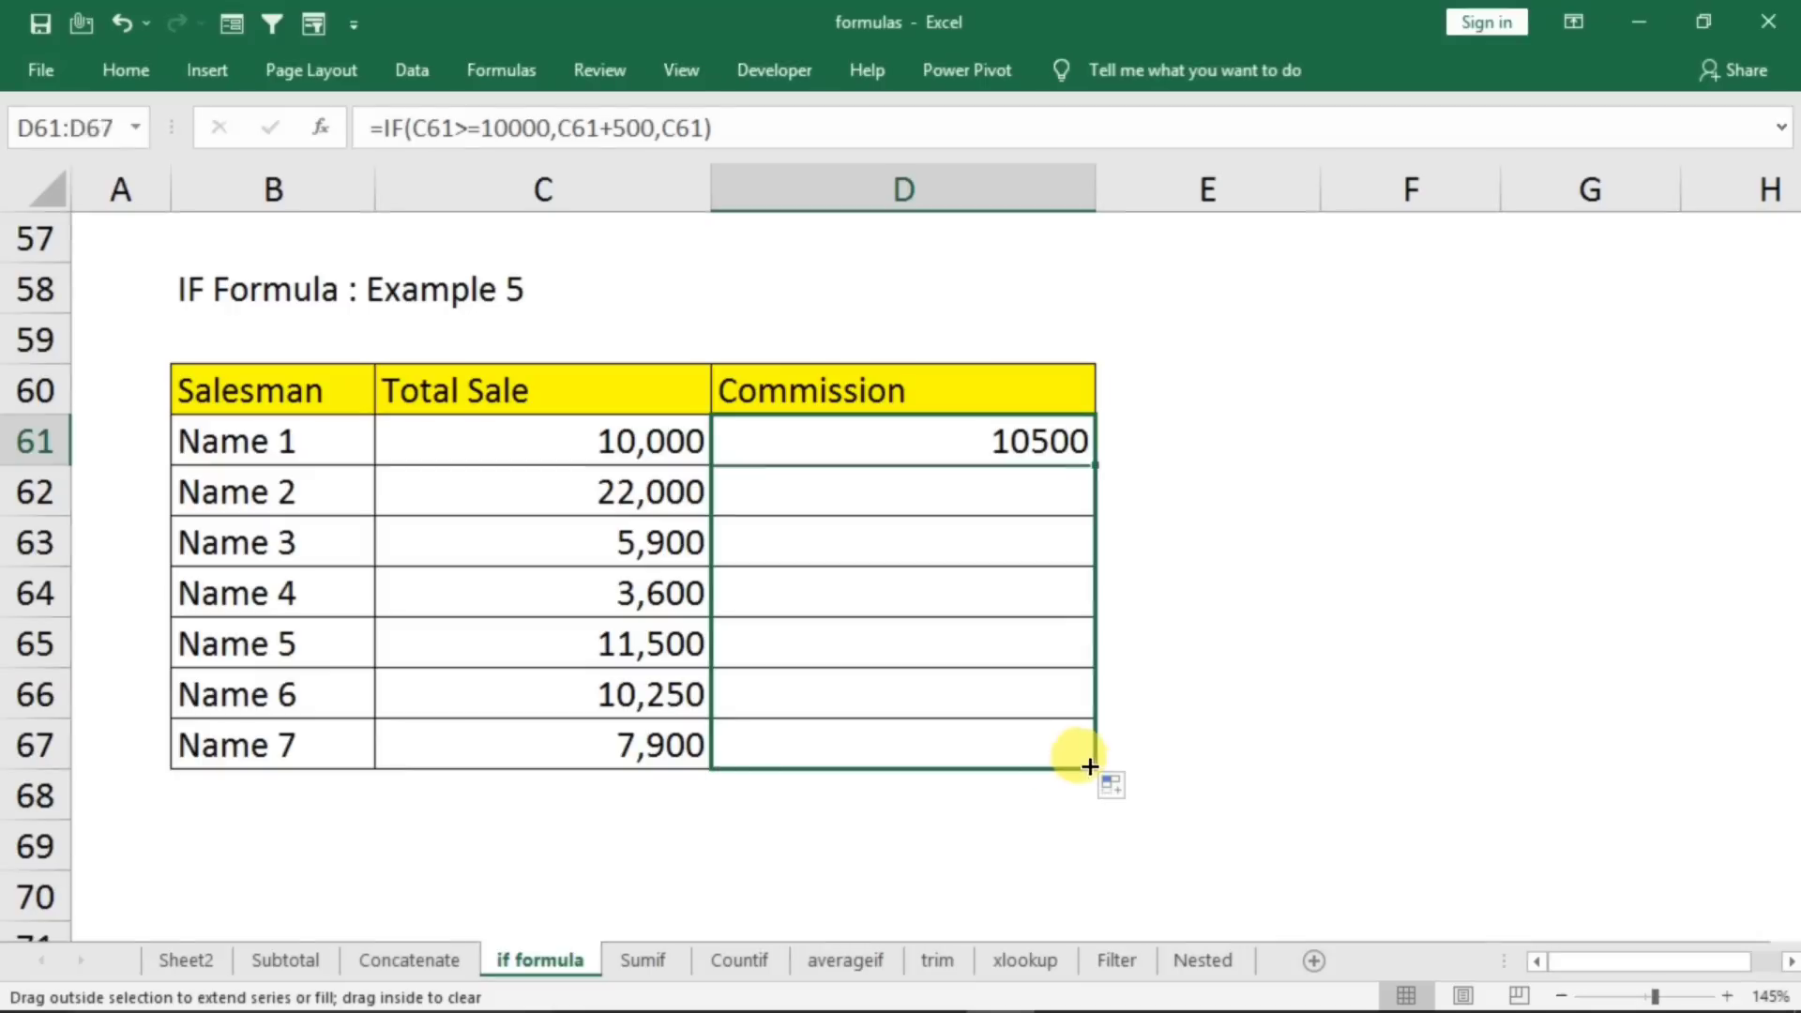
# - Check the filled Commission values against the Total Sale figures in the Example 5 table
pyautogui.click(636, 453)
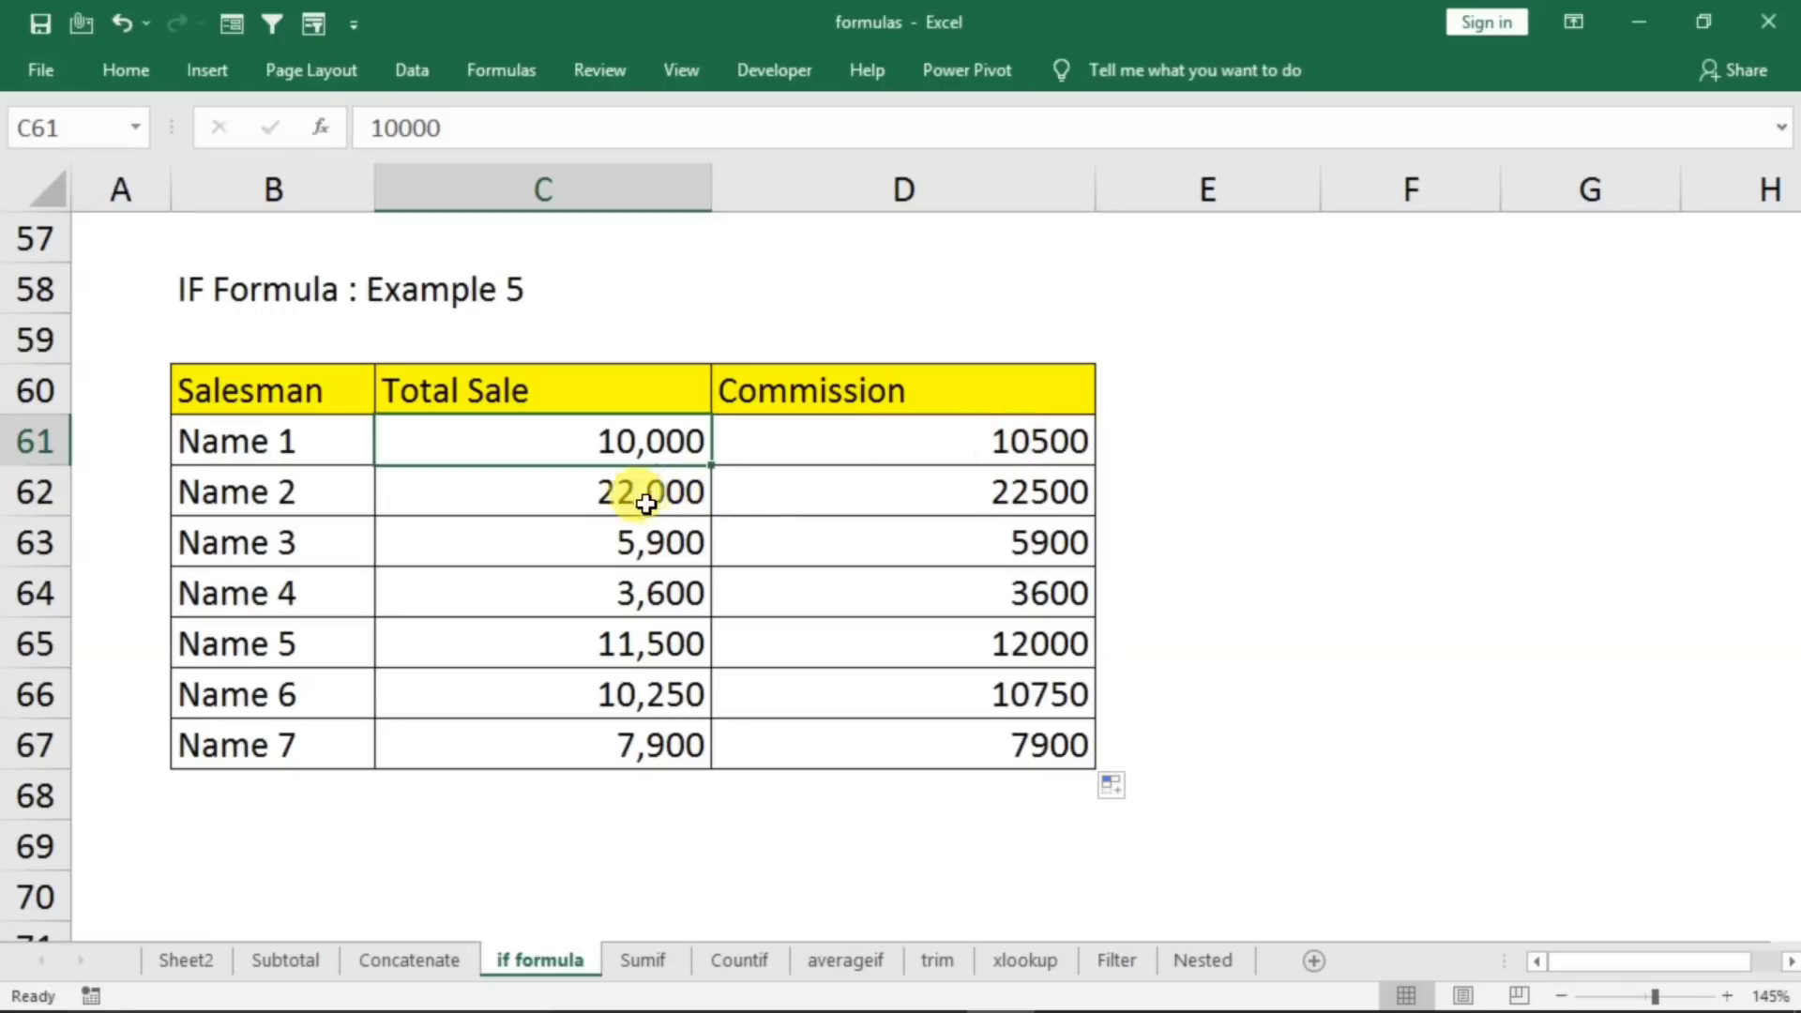
pyautogui.click(646, 548)
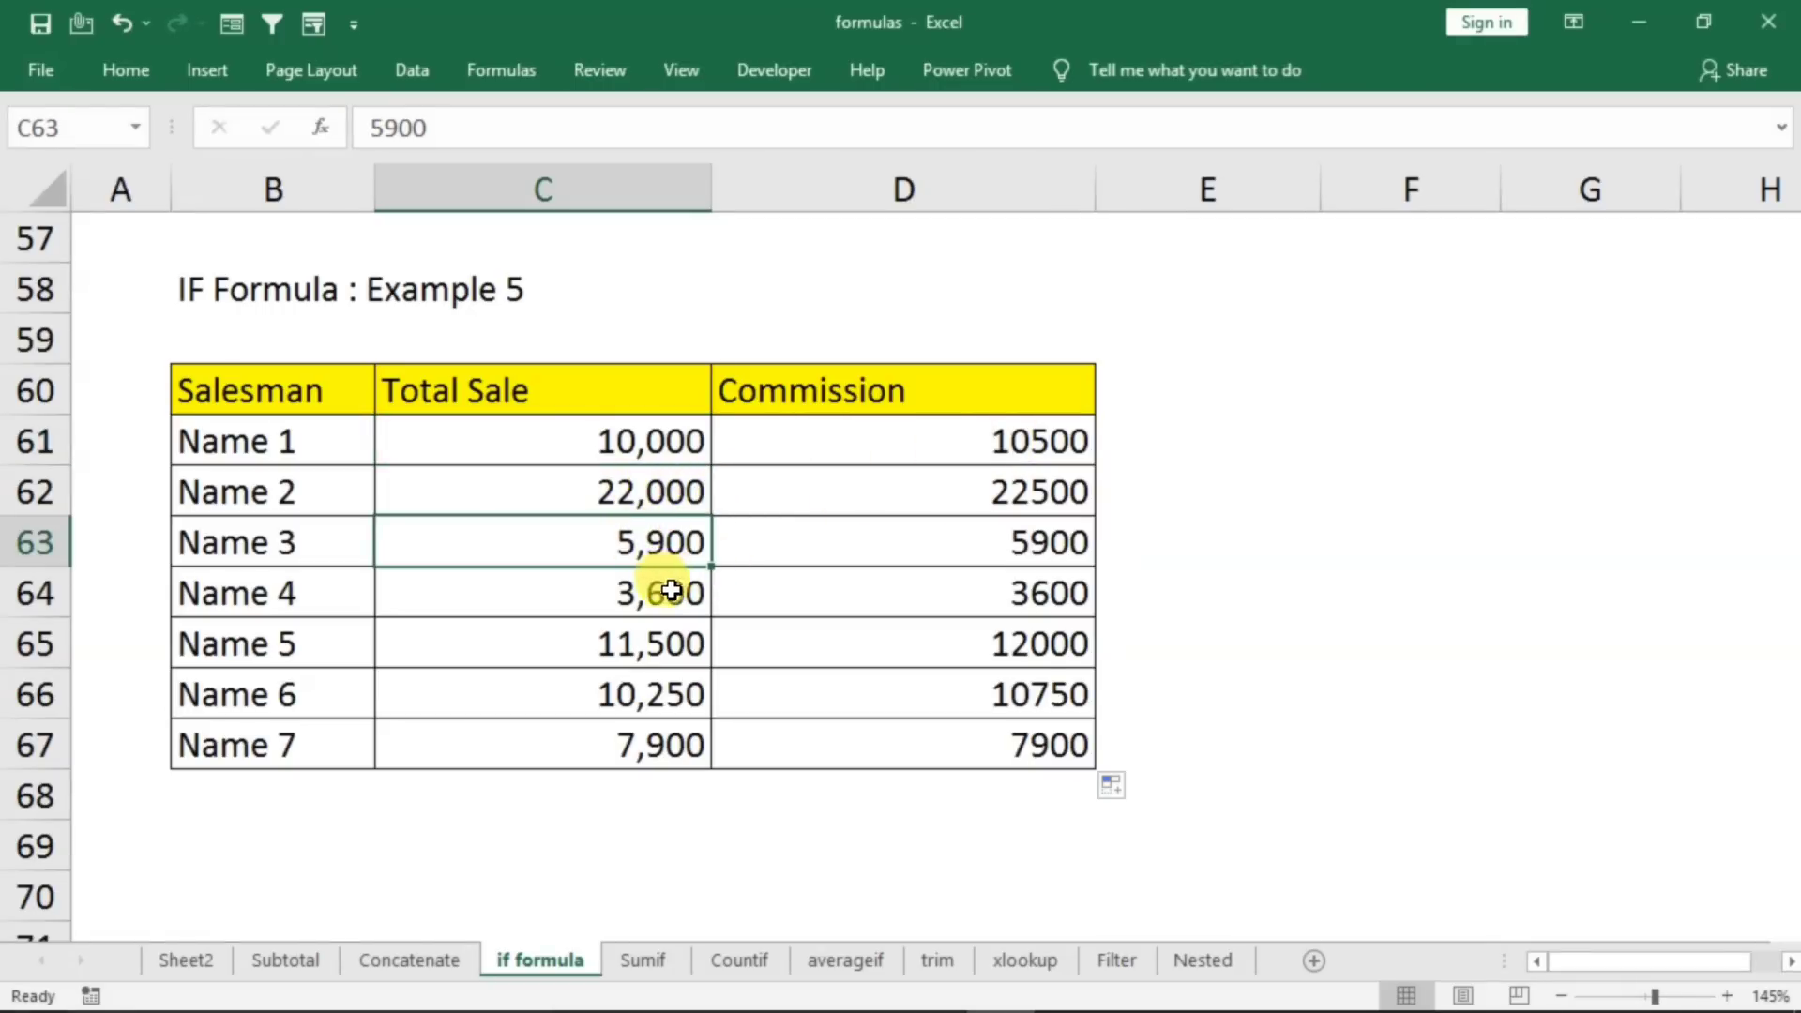
pyautogui.click(962, 544)
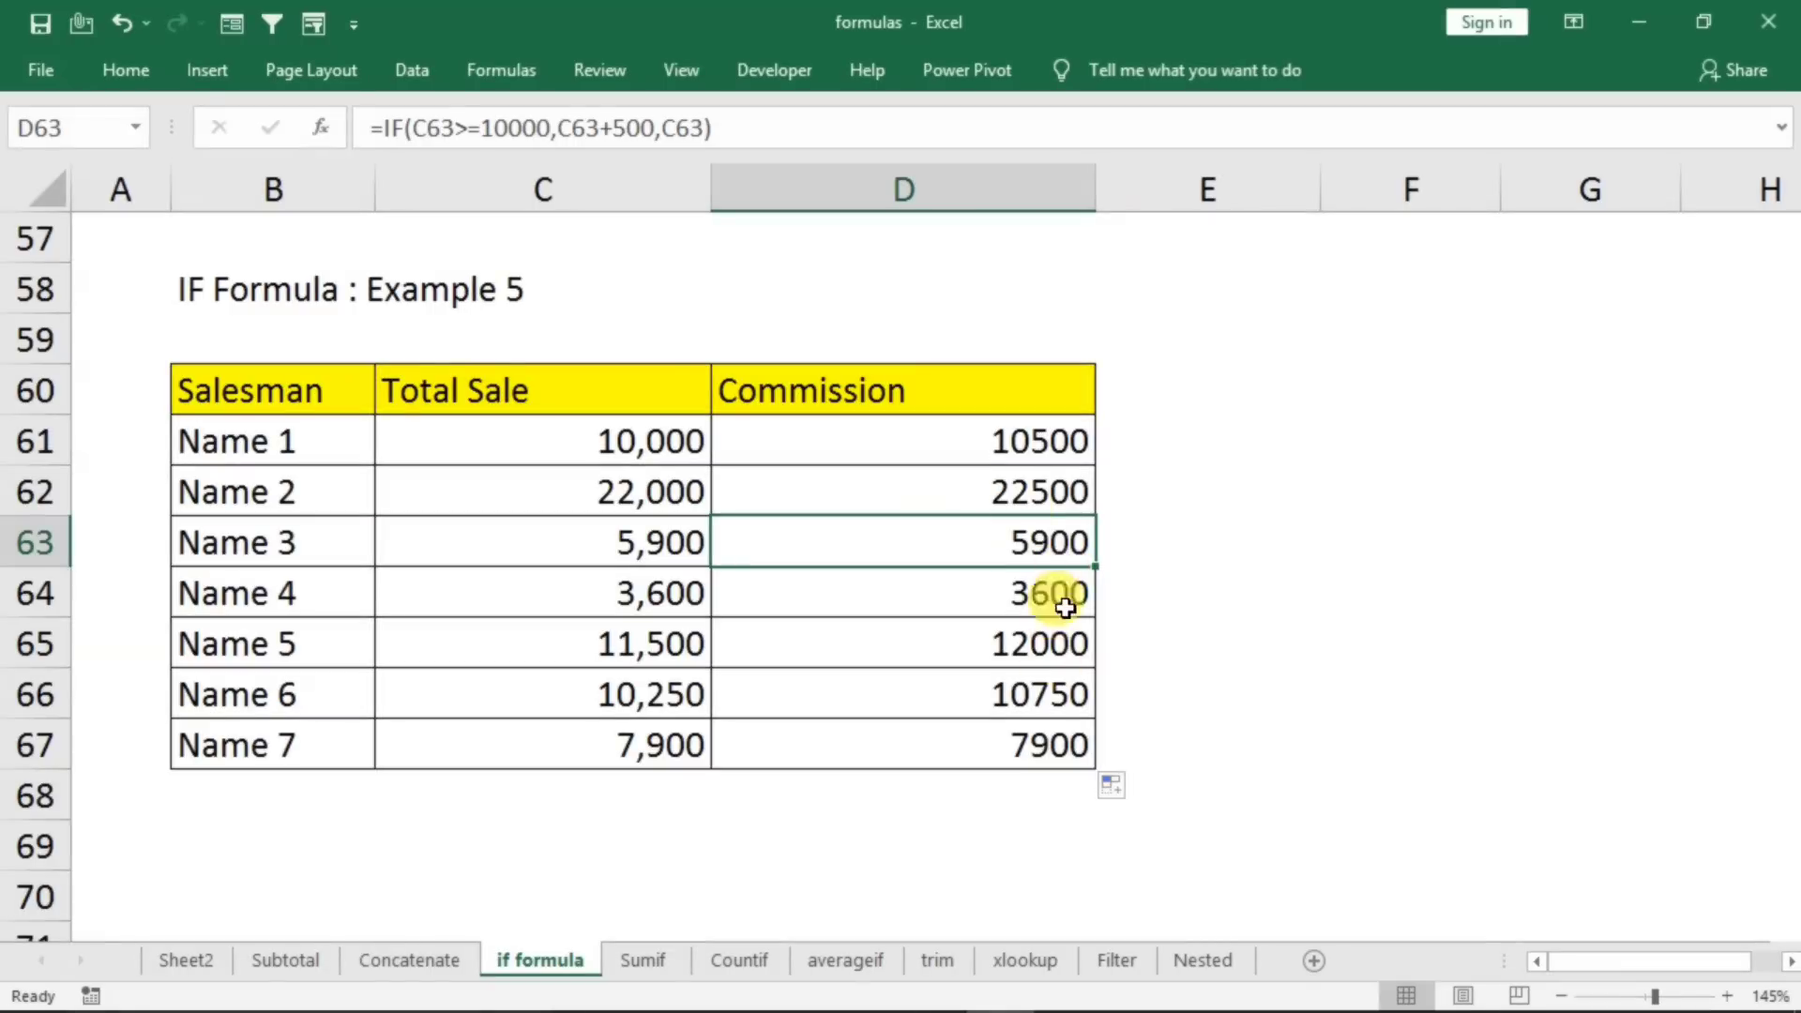
# - Change the D61 formula to =IF(C61>=10000,C61+500,"Need to work hard") so sales below 10000 return text
pyautogui.click(966, 441)
pyautogui.doubleClick(982, 452)
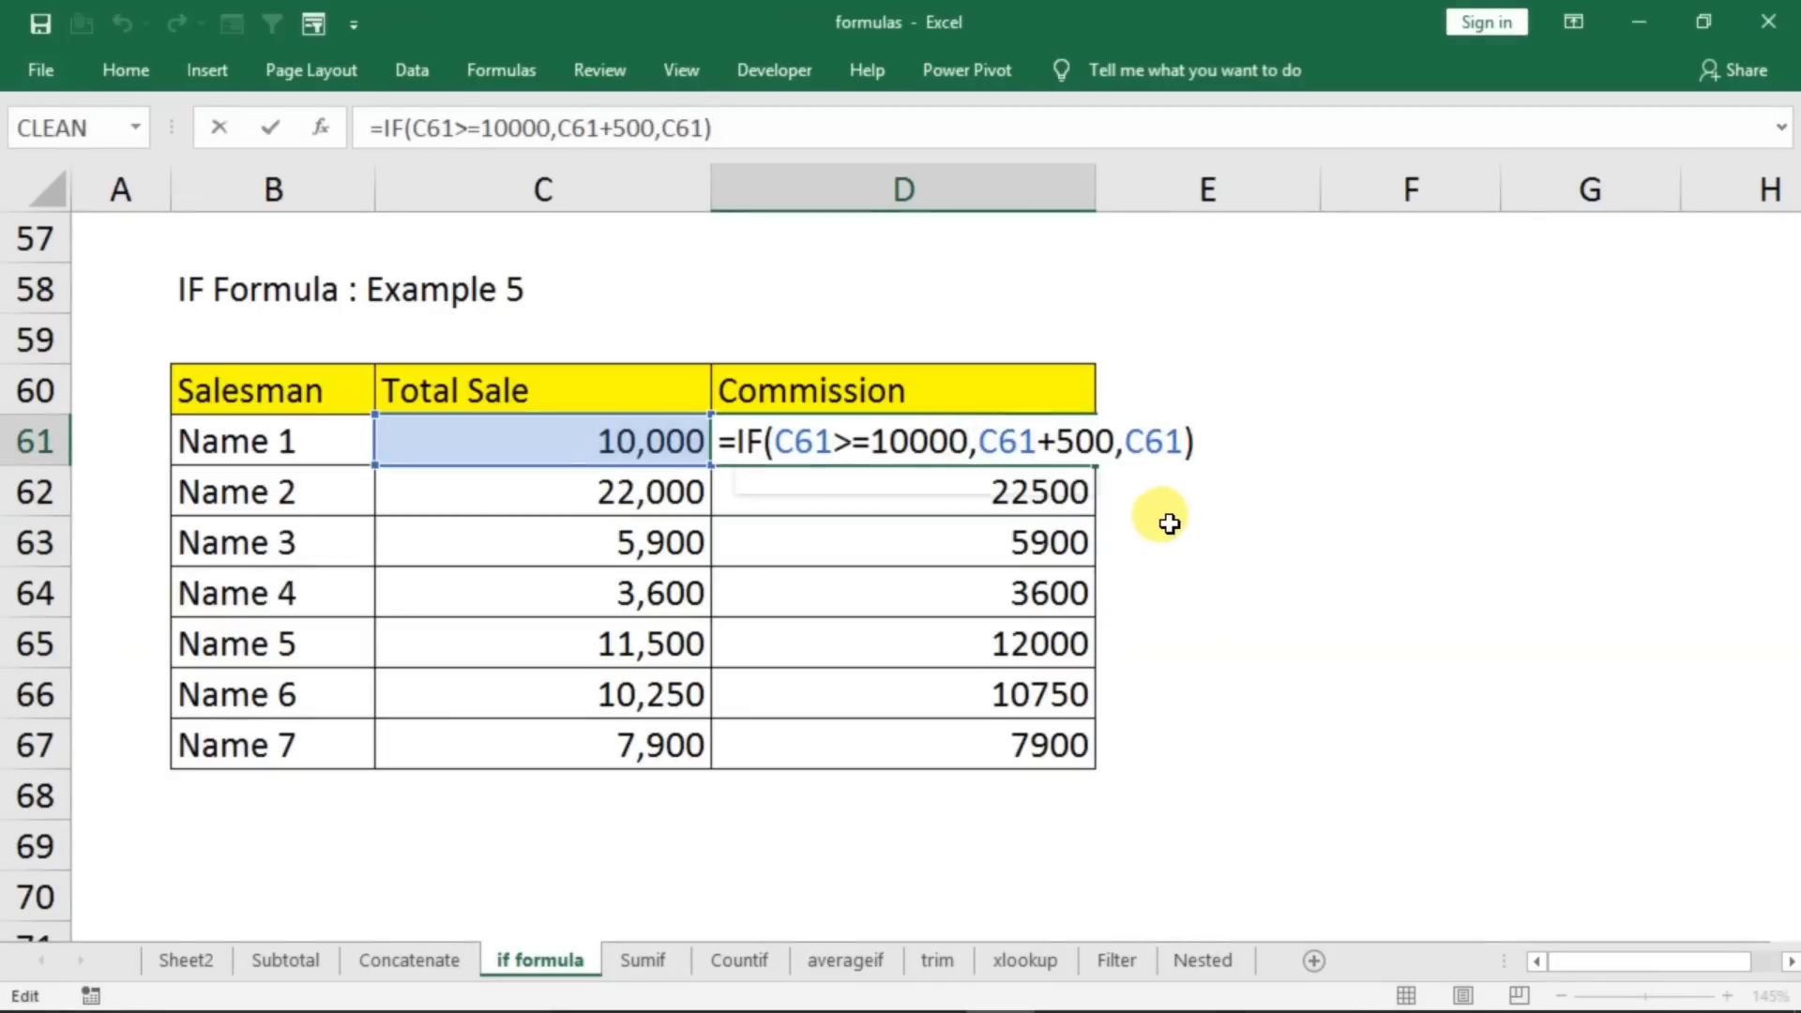
pyautogui.press('BackSpace')
pyautogui.press('BackSpace')
pyautogui.press('BackSpace')
pyautogui.press('BackSpace')
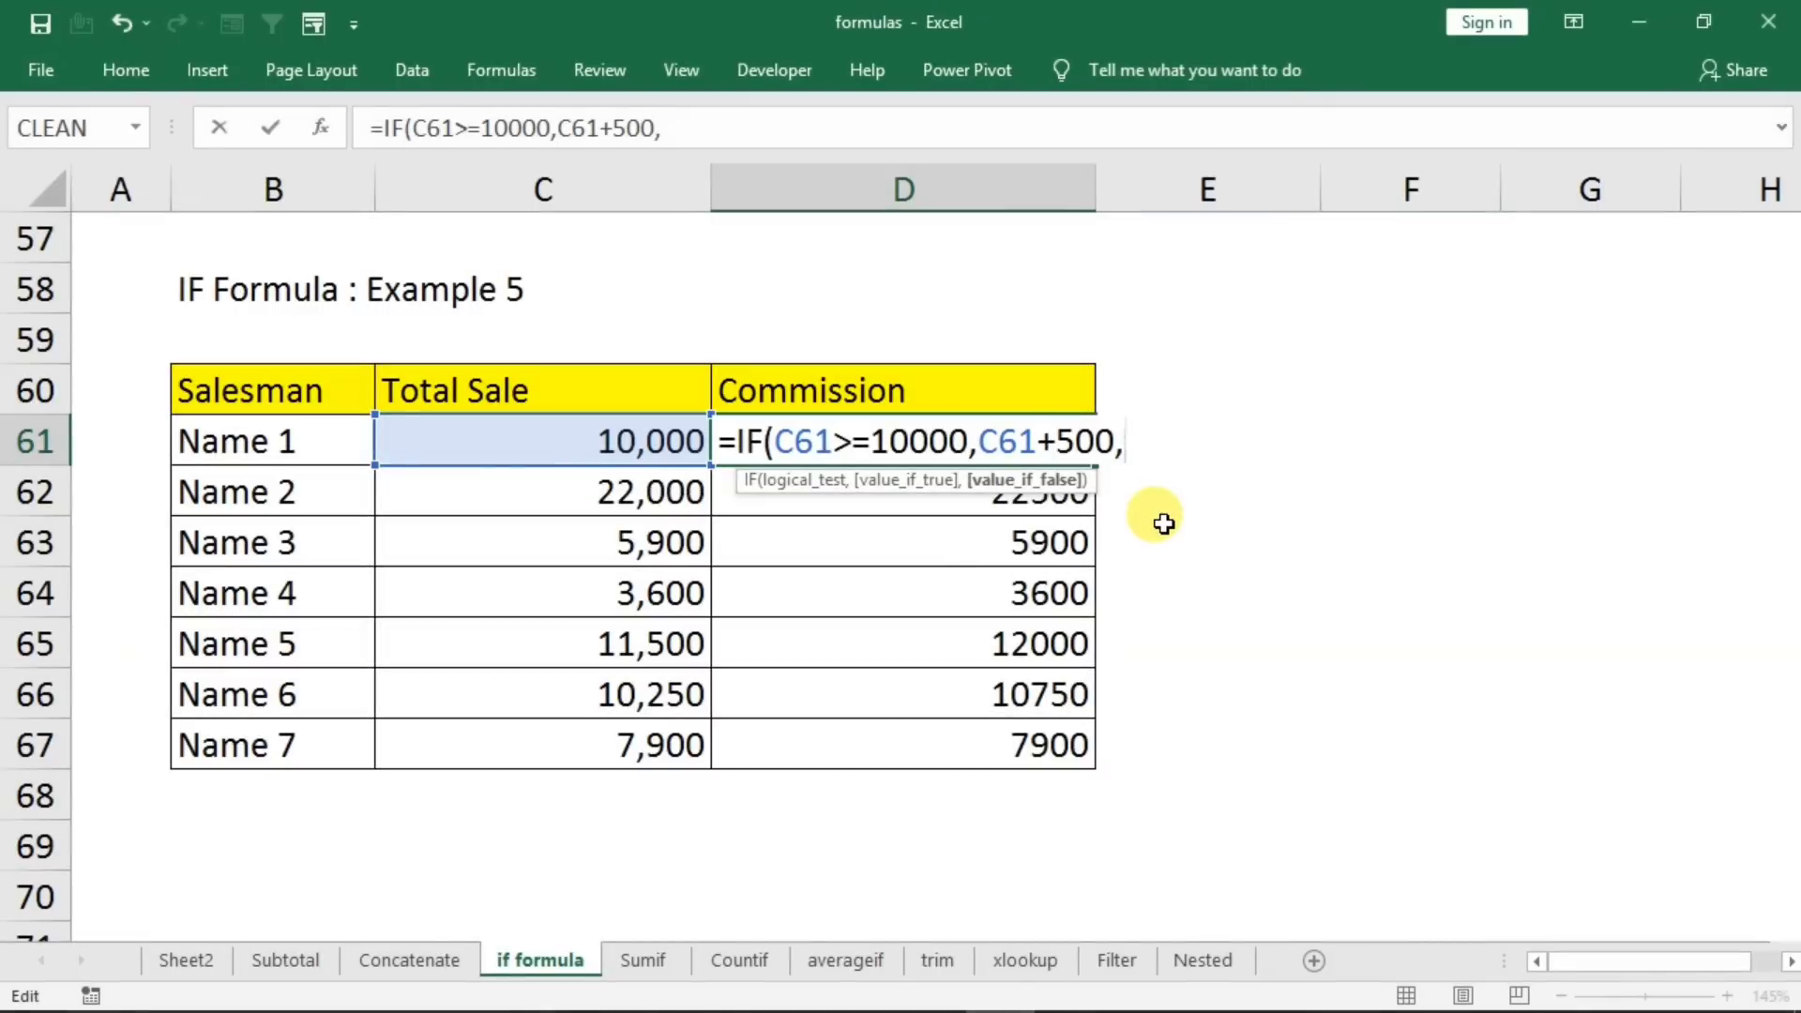
pyautogui.write('"Need to work ')
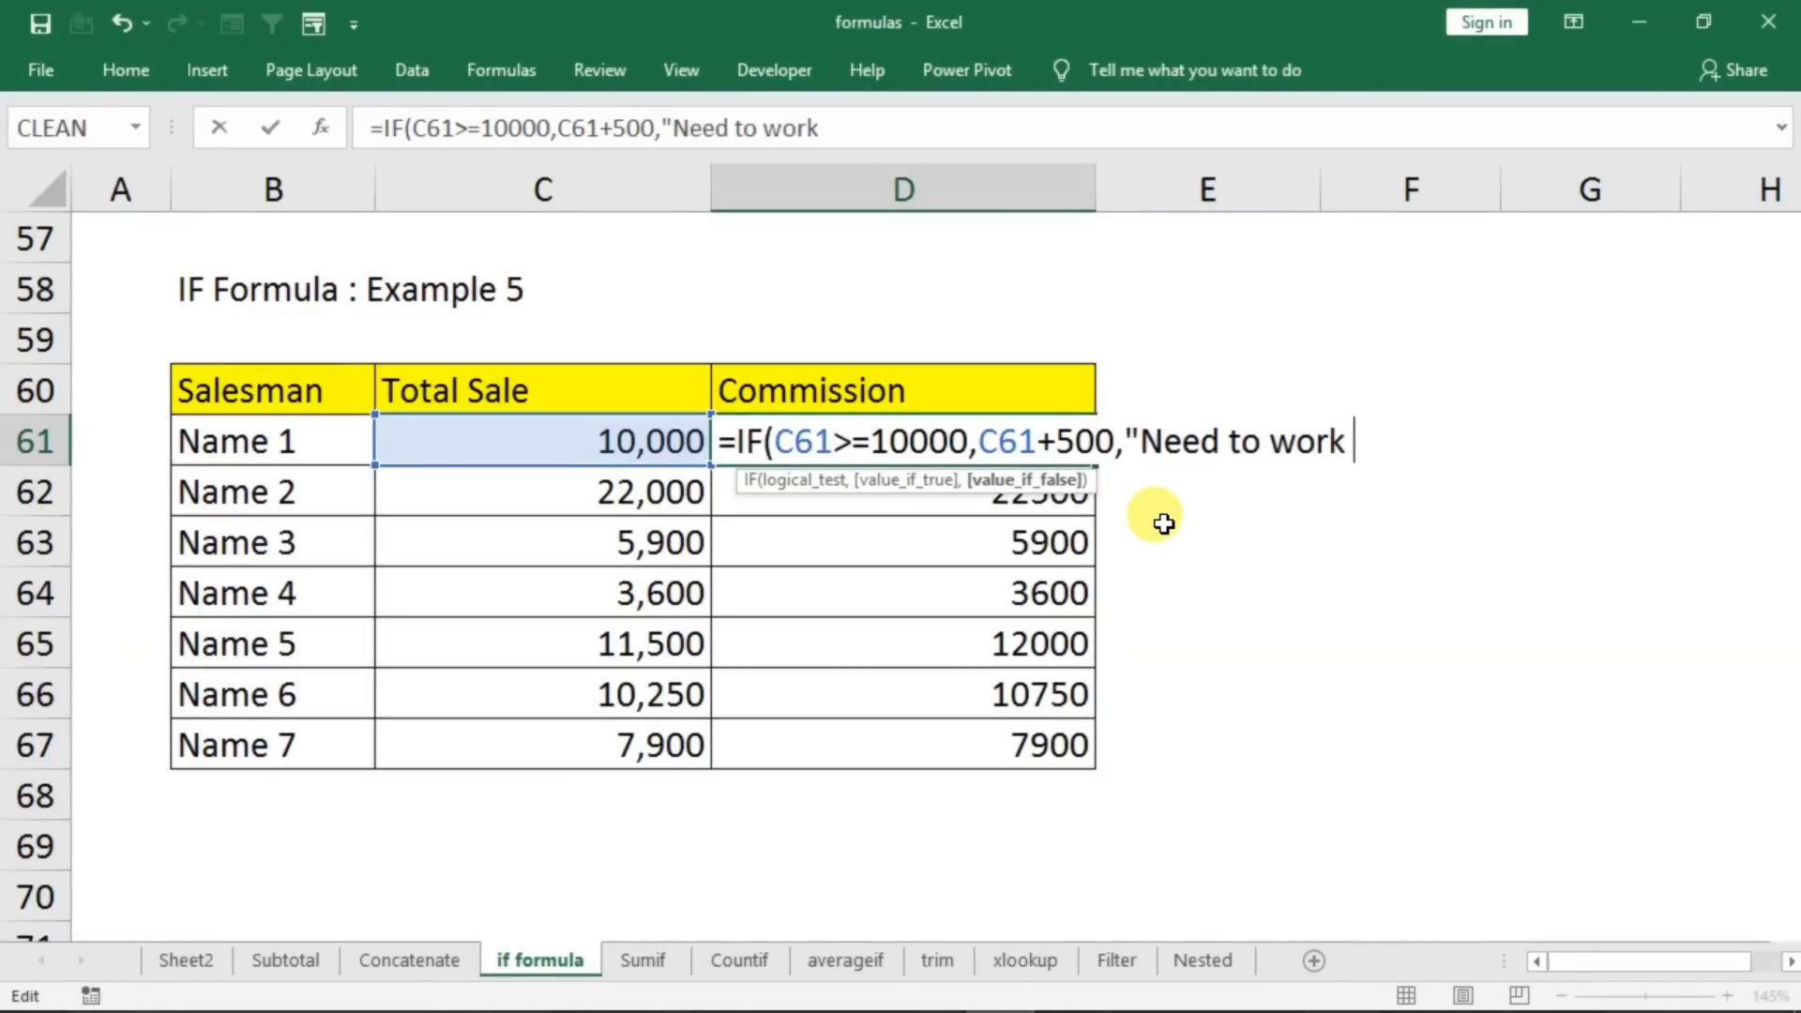
pyautogui.write('hard')
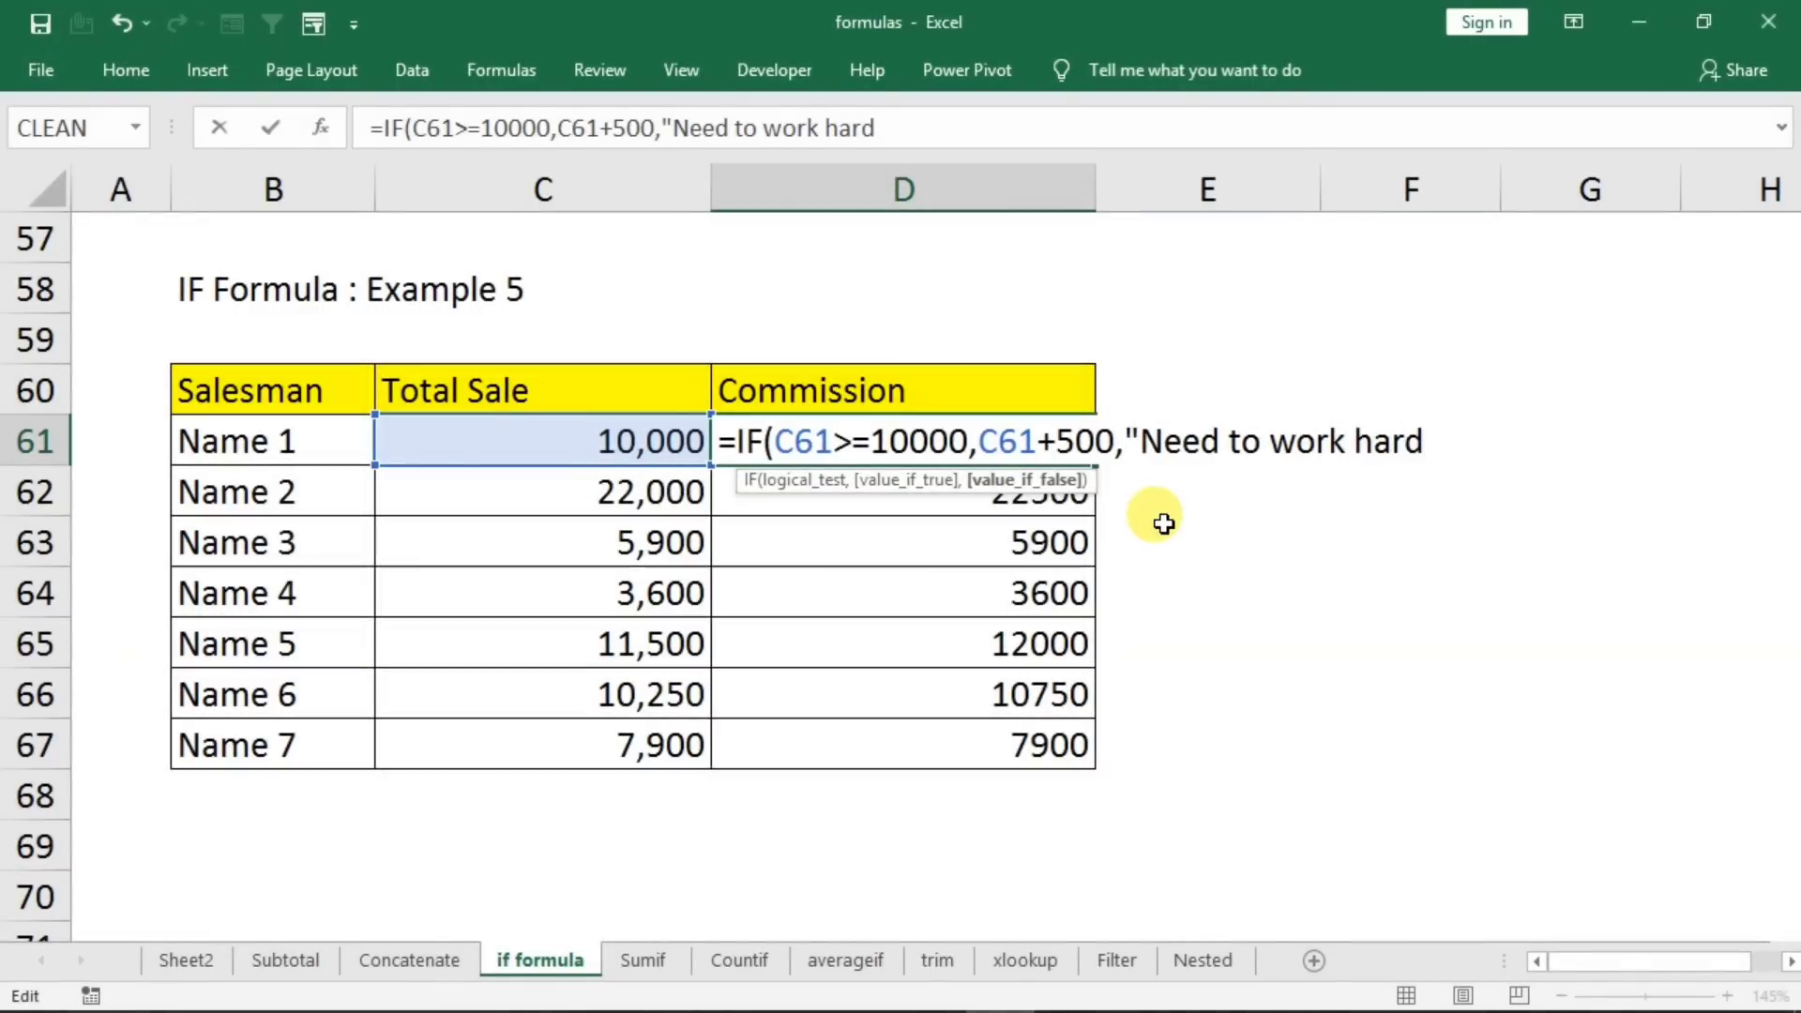
pyautogui.write('")')
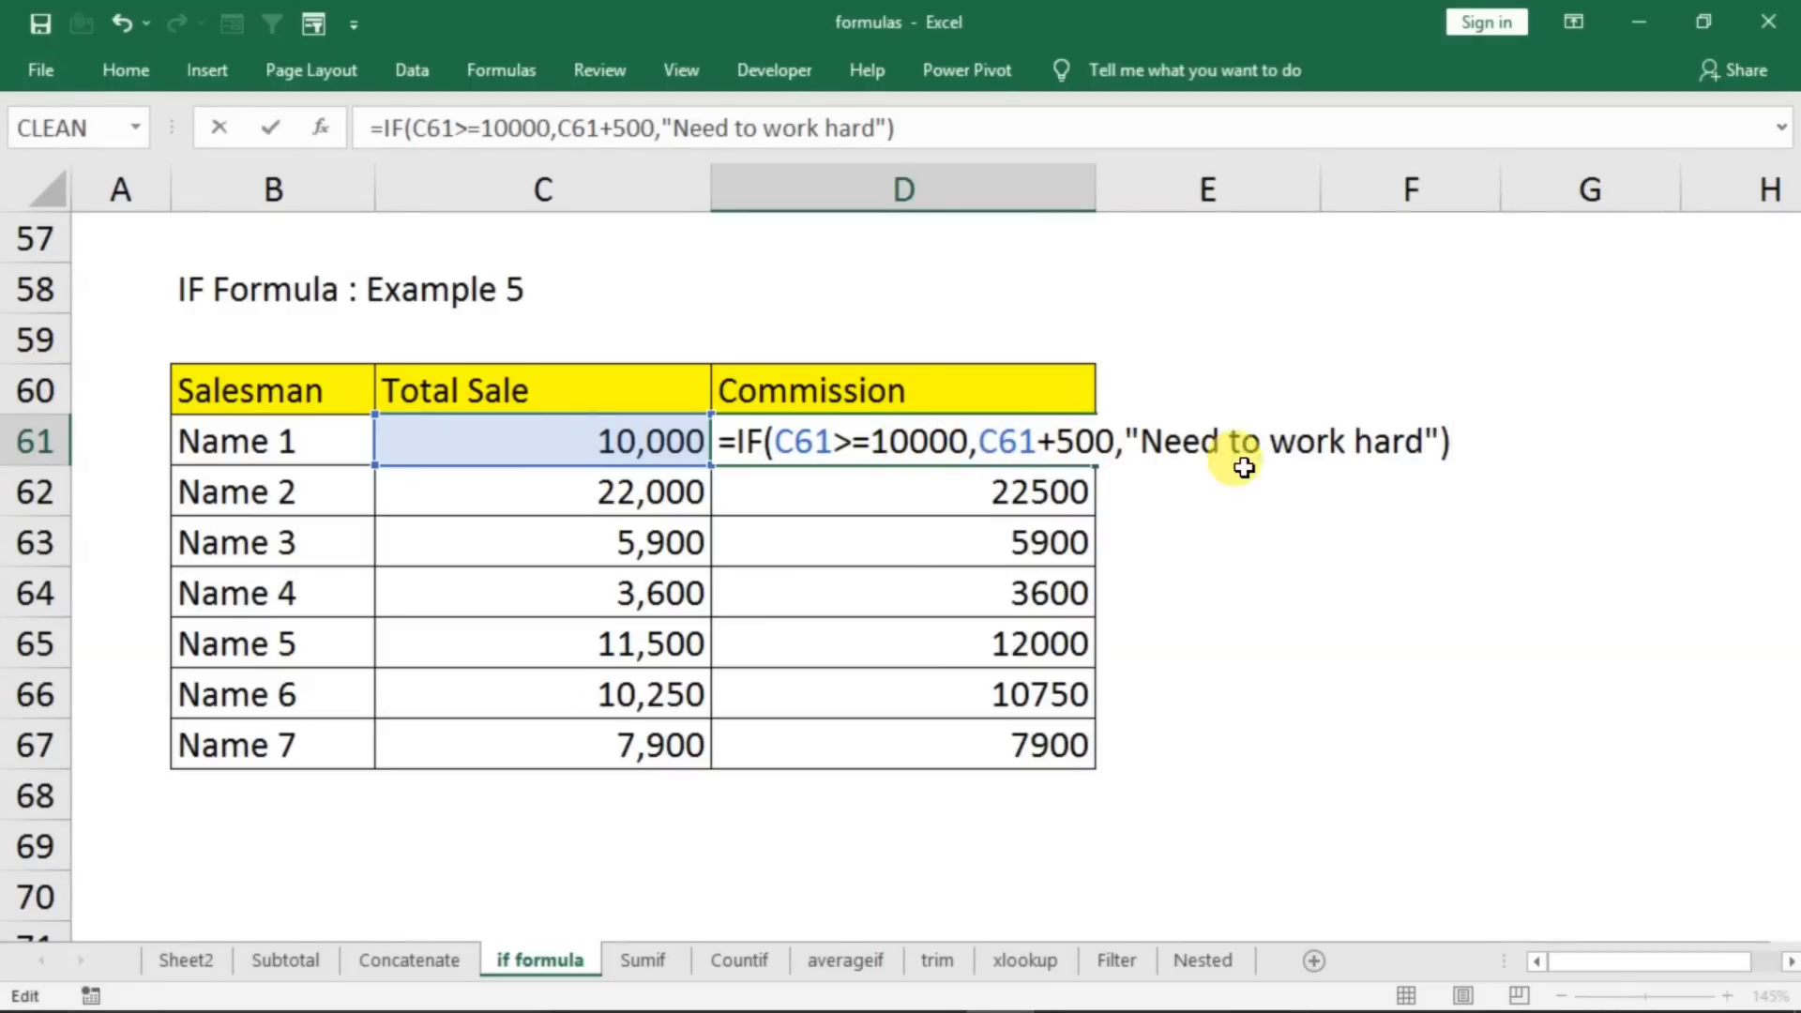
pyautogui.press('Return')
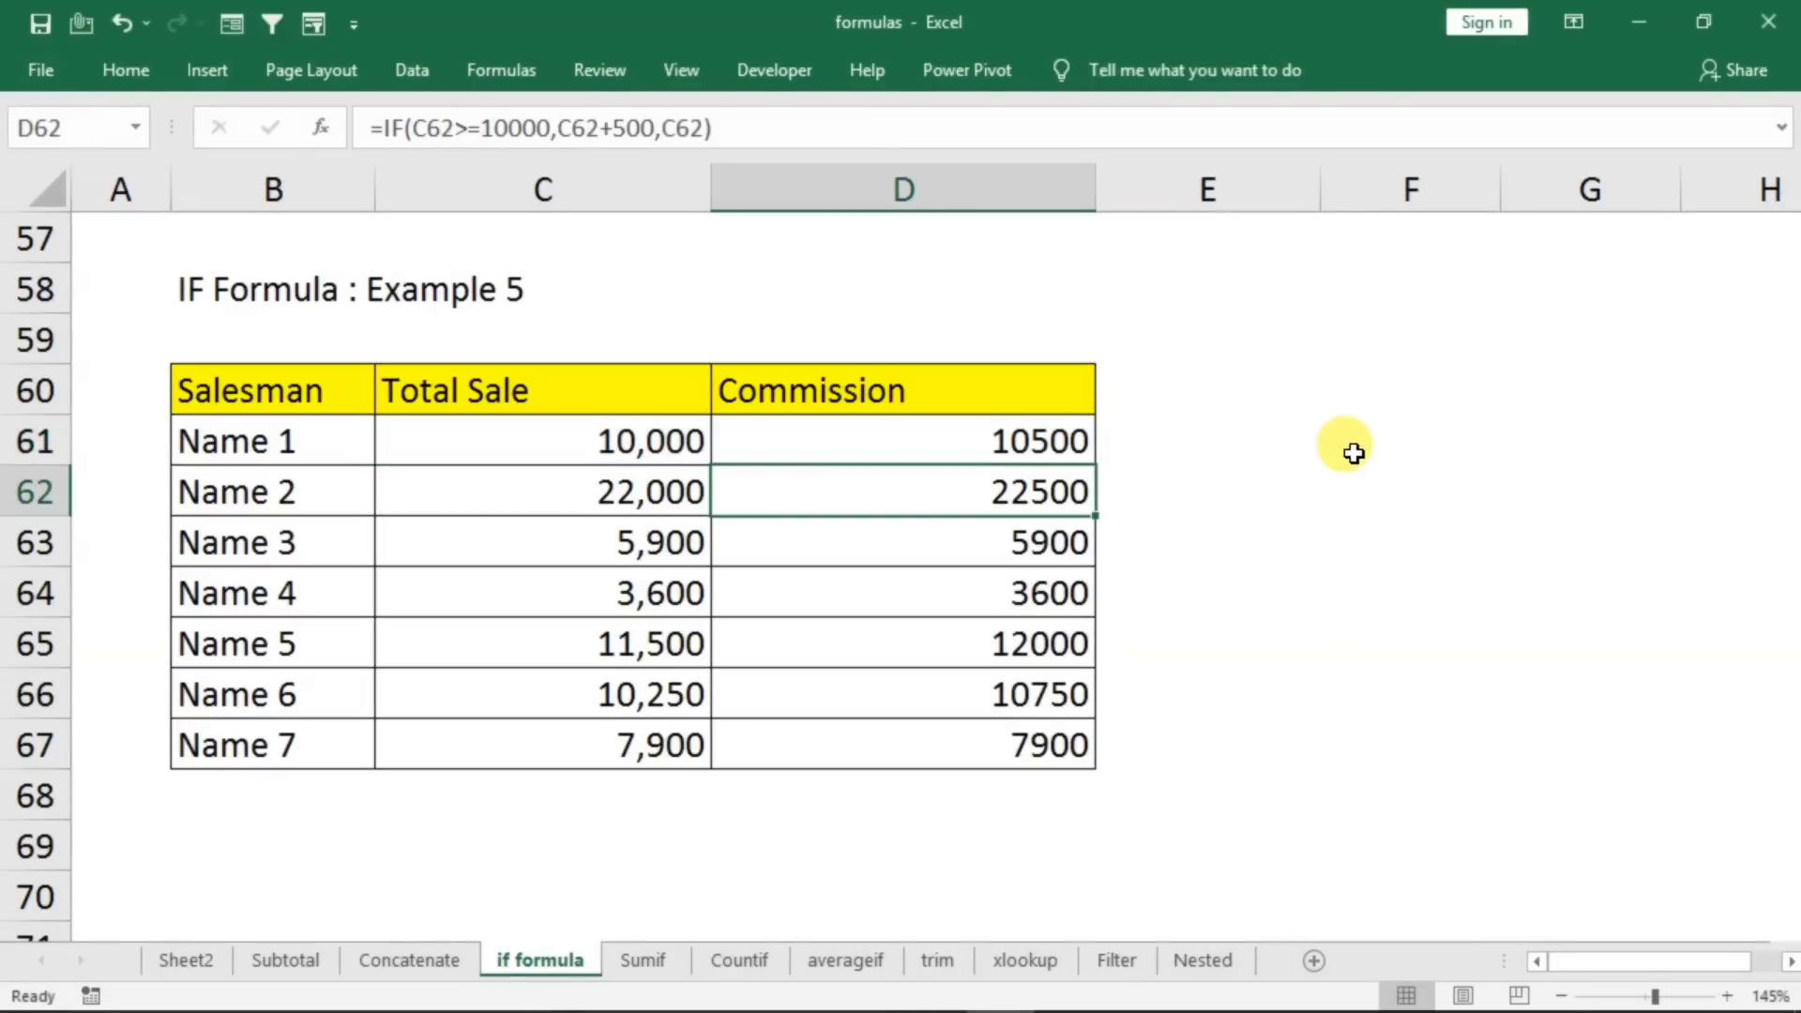
# - Fill the revised D61 commission formula down through D67 and check the formula in D63
pyautogui.click(1046, 448)
pyautogui.doubleClick(1094, 466)
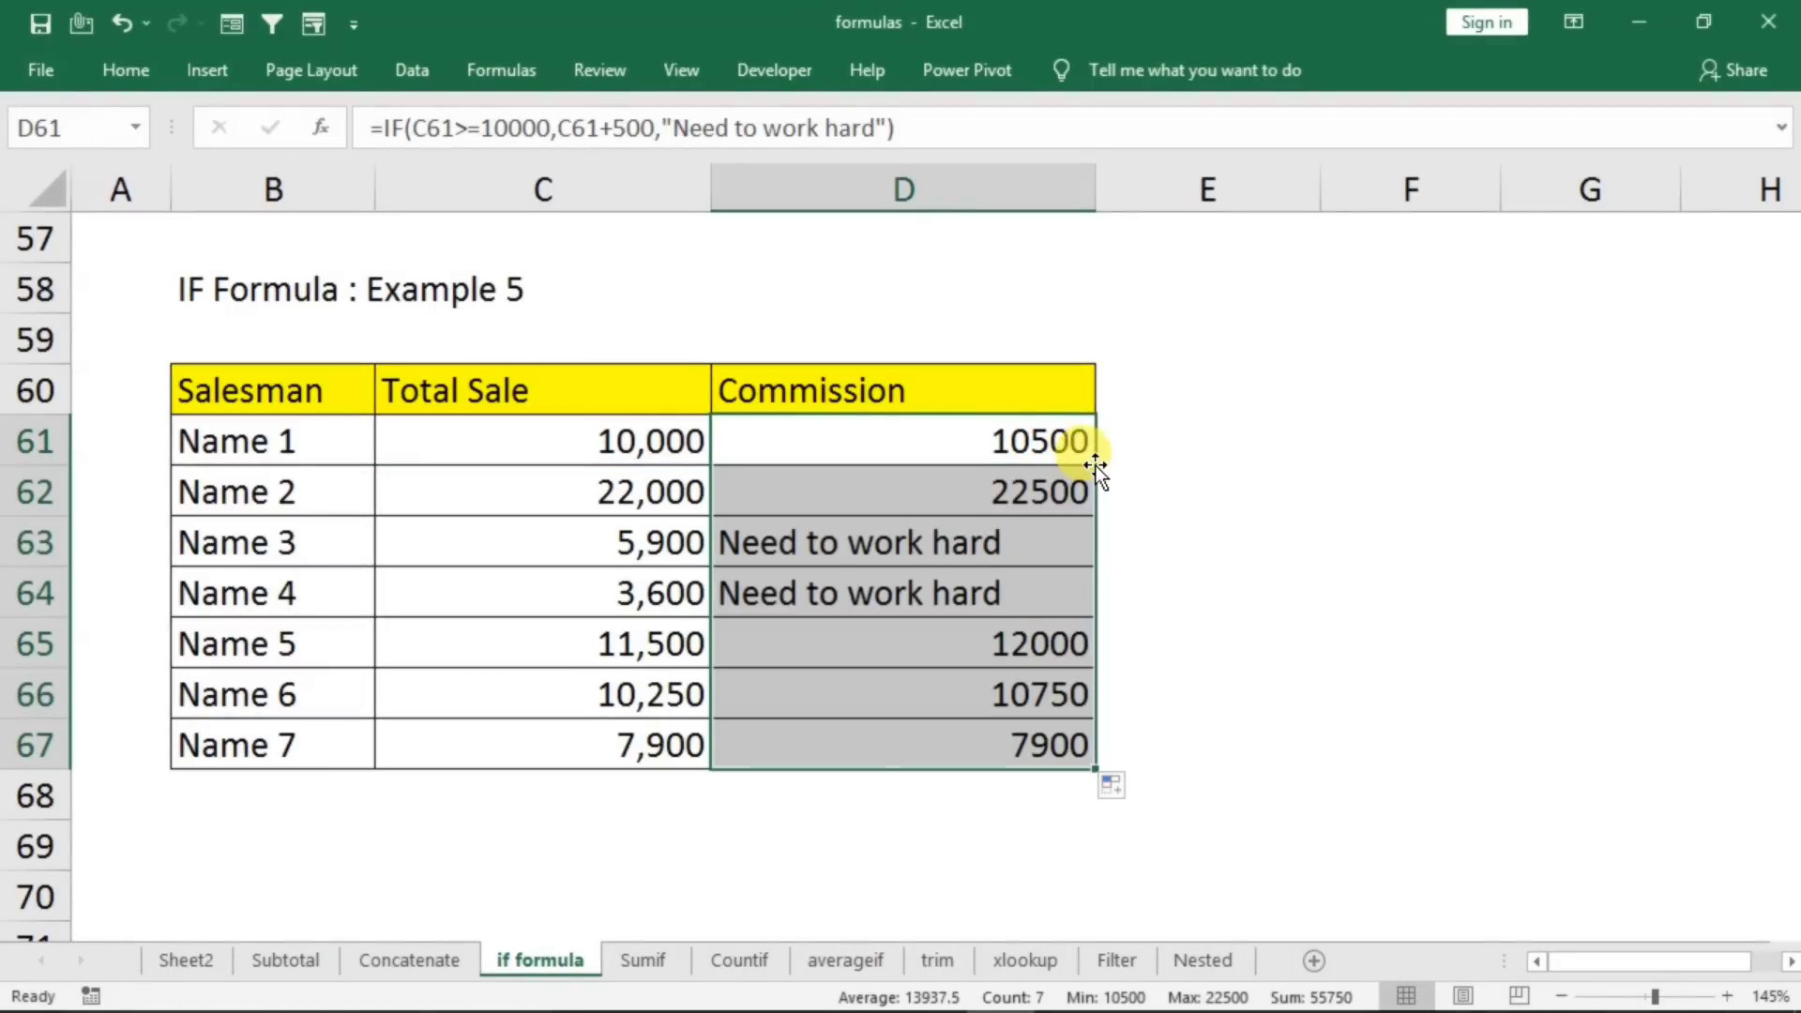
pyautogui.click(804, 554)
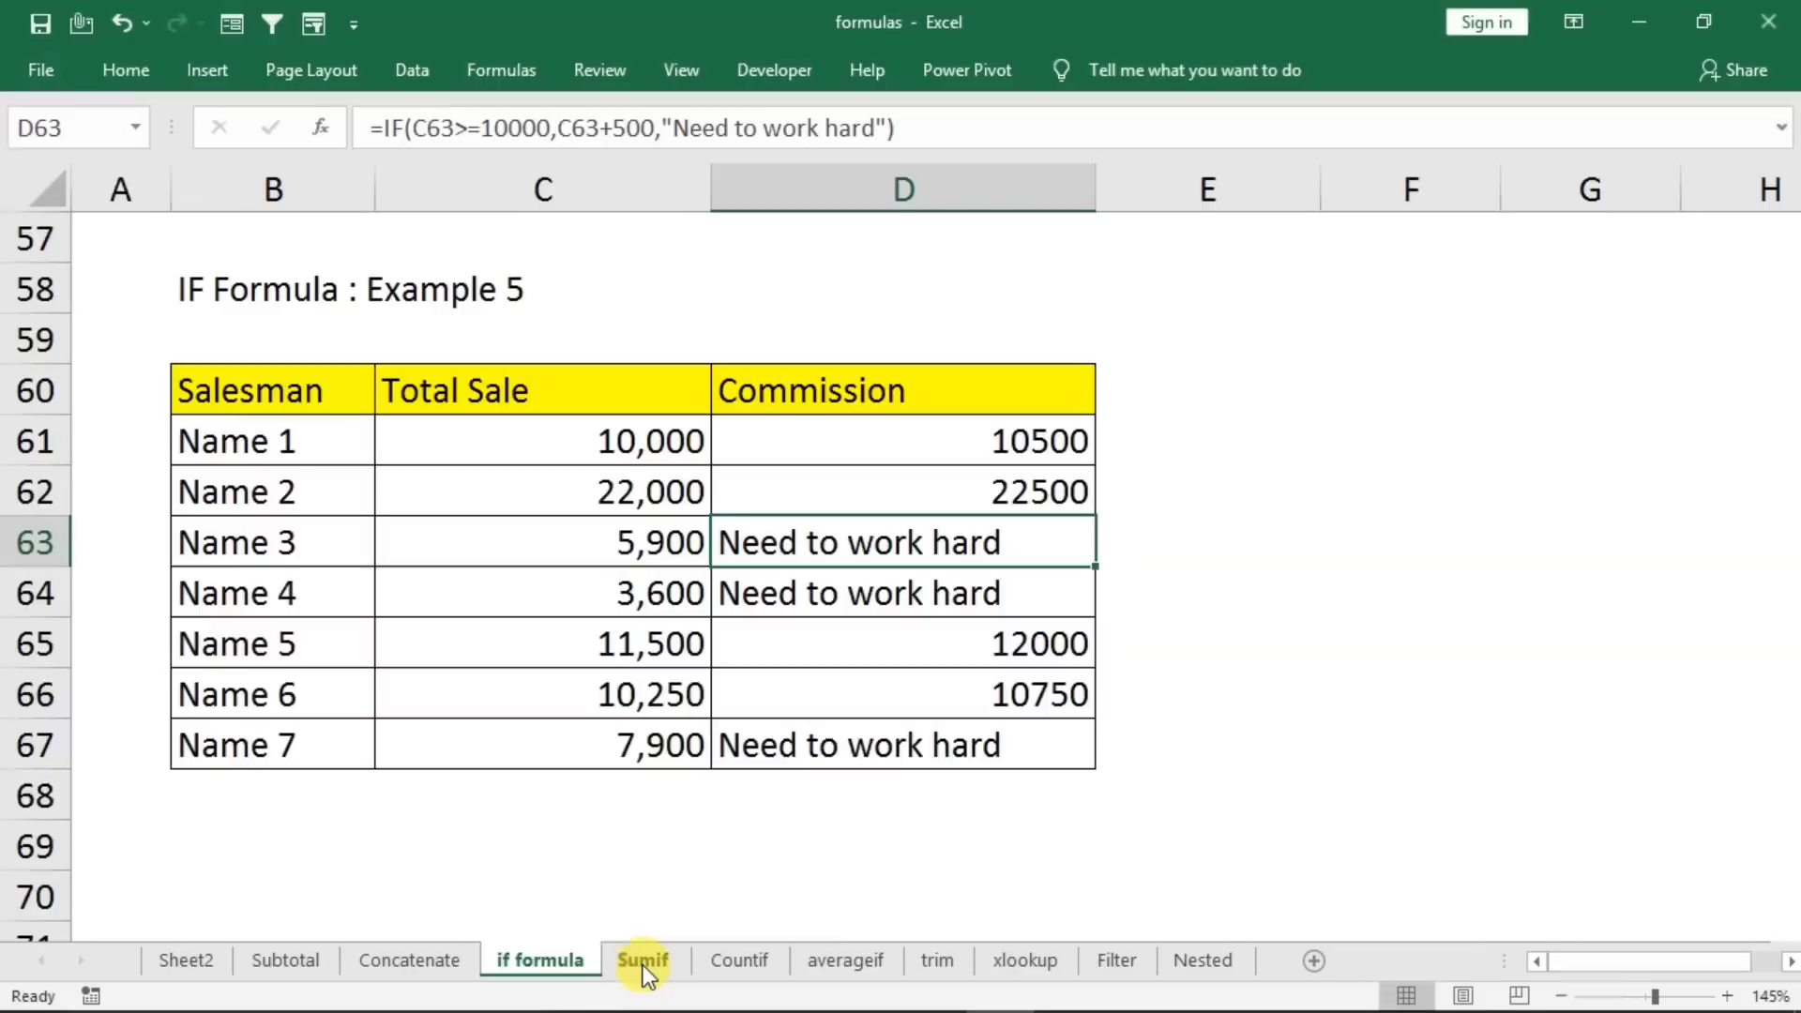
# - On the Sumif sheet, enter =SUM(E6:E17) in the Total Qty cell E3 and review its summed range
pyautogui.click(621, 990)
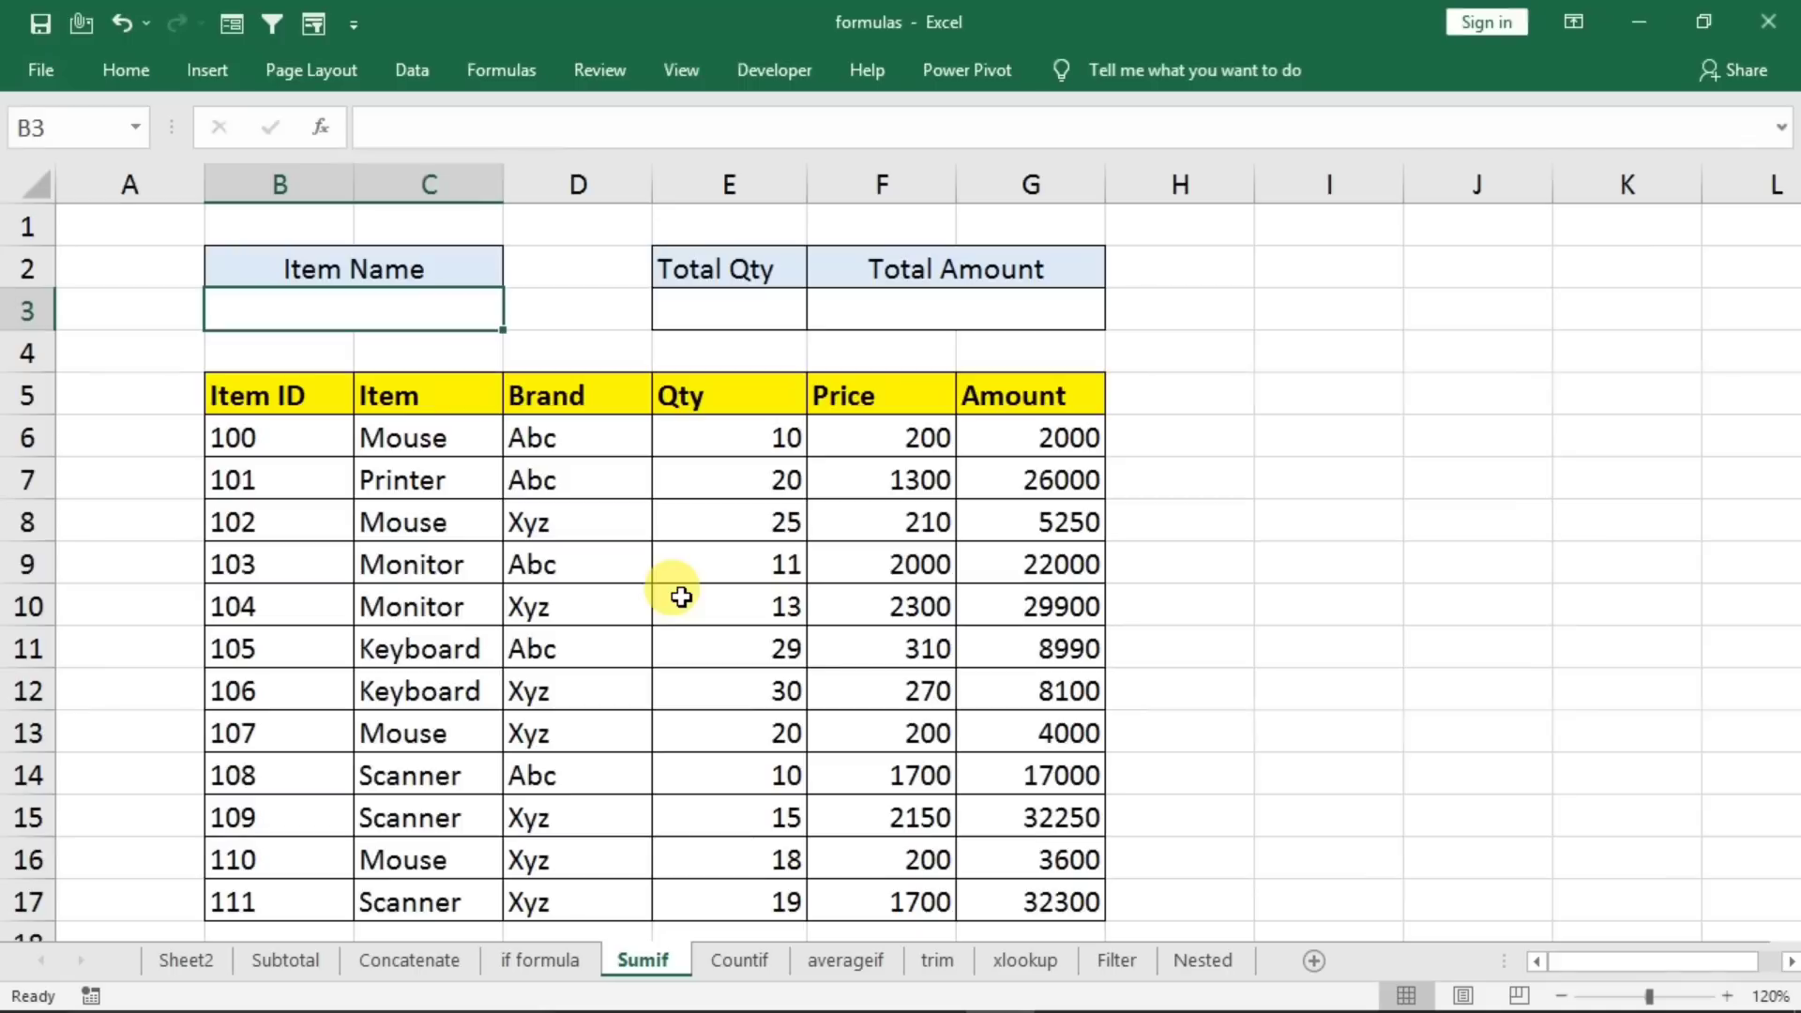
pyautogui.click(709, 310)
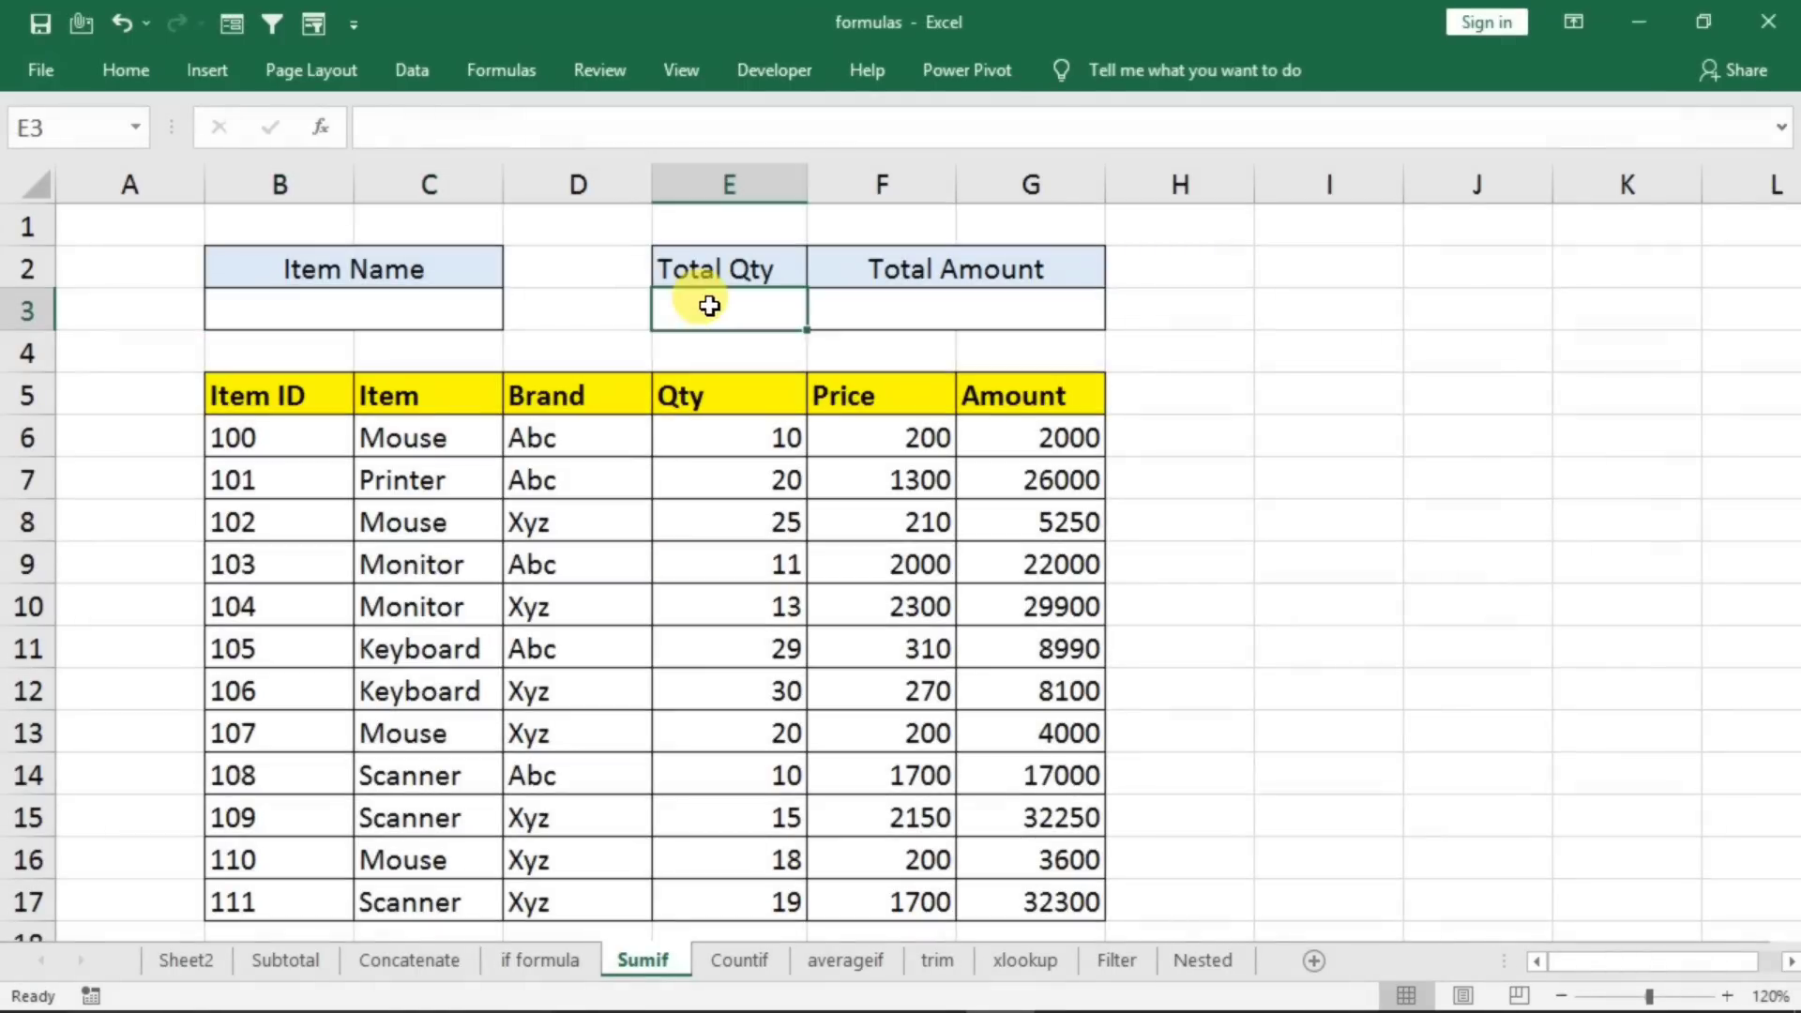
pyautogui.write('=')
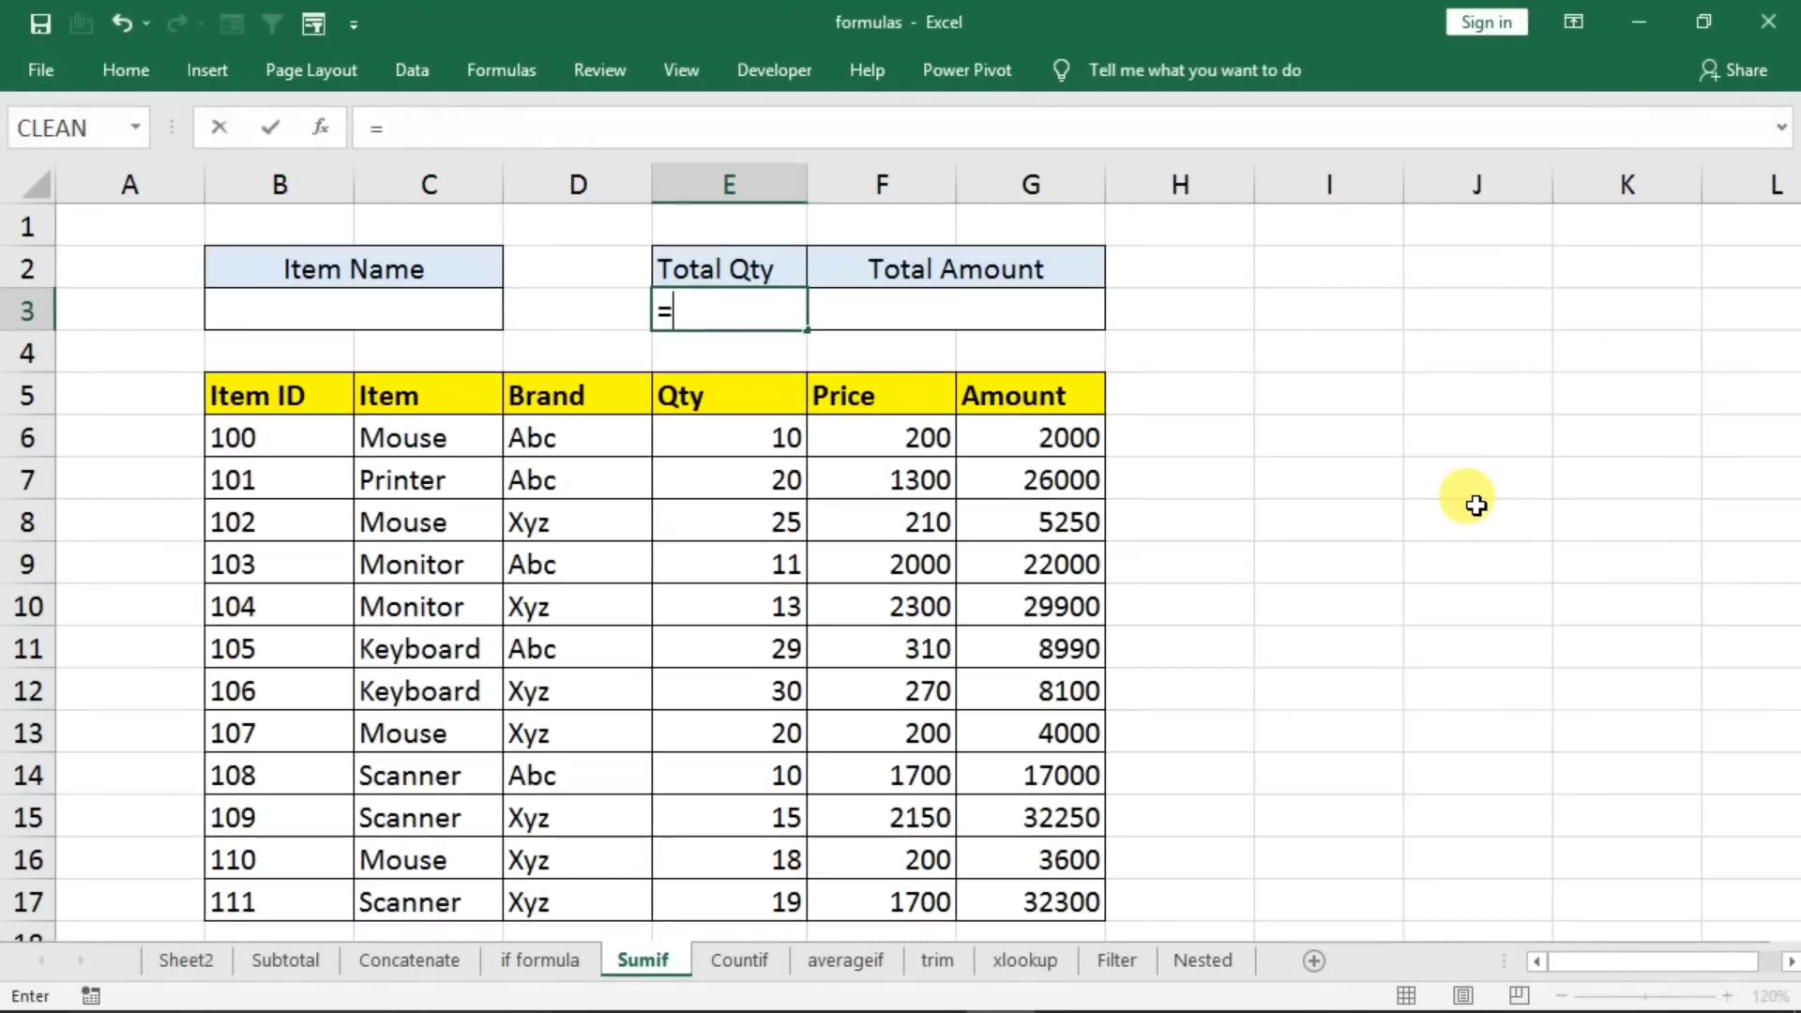
pyautogui.write('sum(')
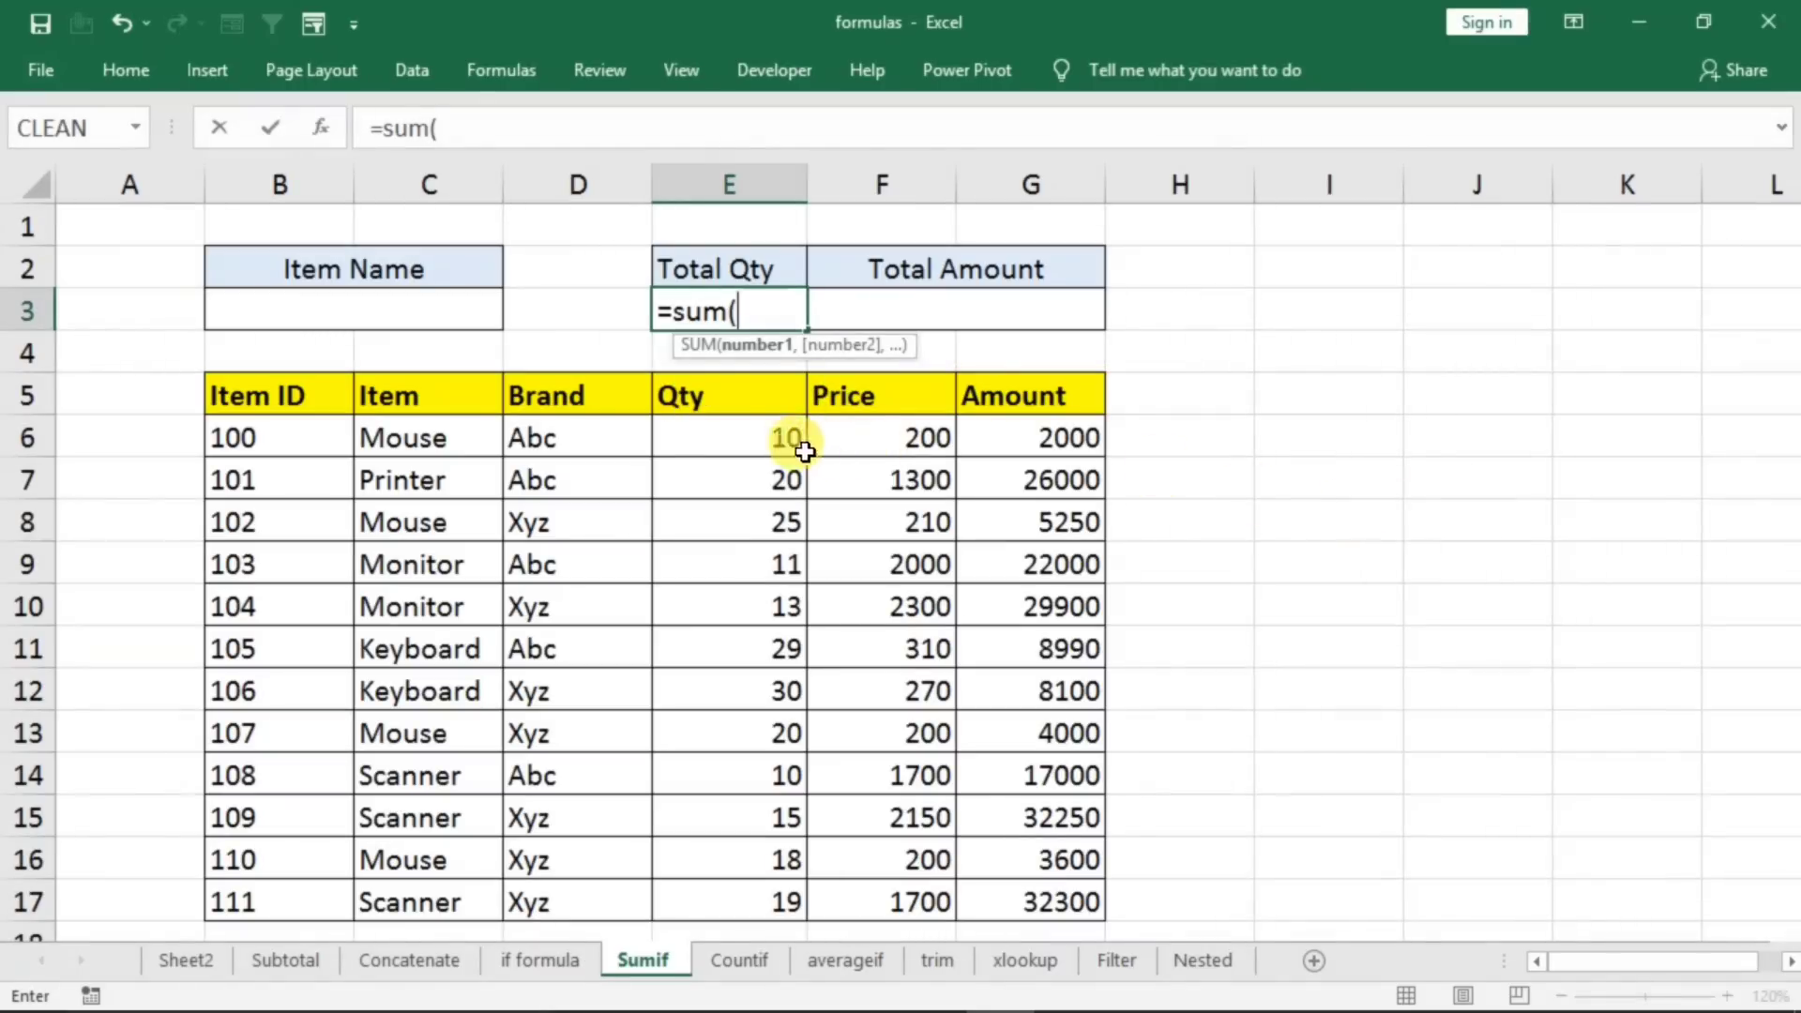
pyautogui.moveTo(792, 447); pyautogui.dragTo(716, 892)
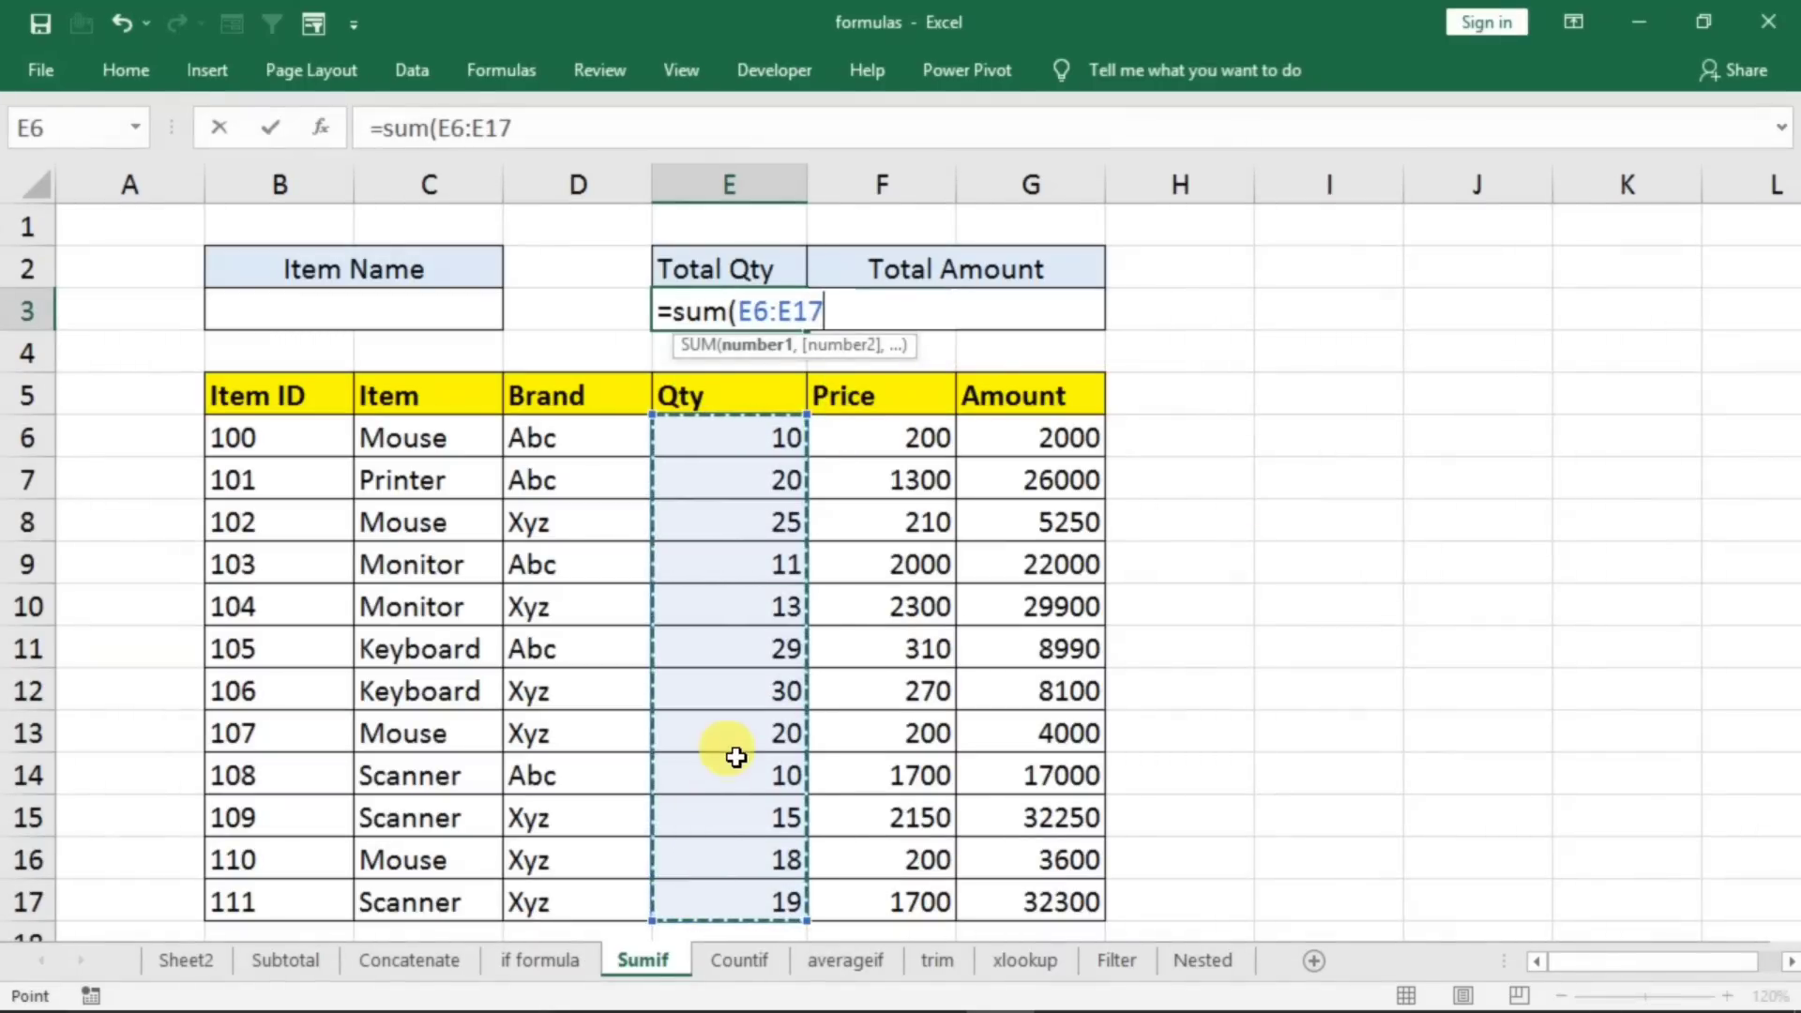
pyautogui.press('Return')
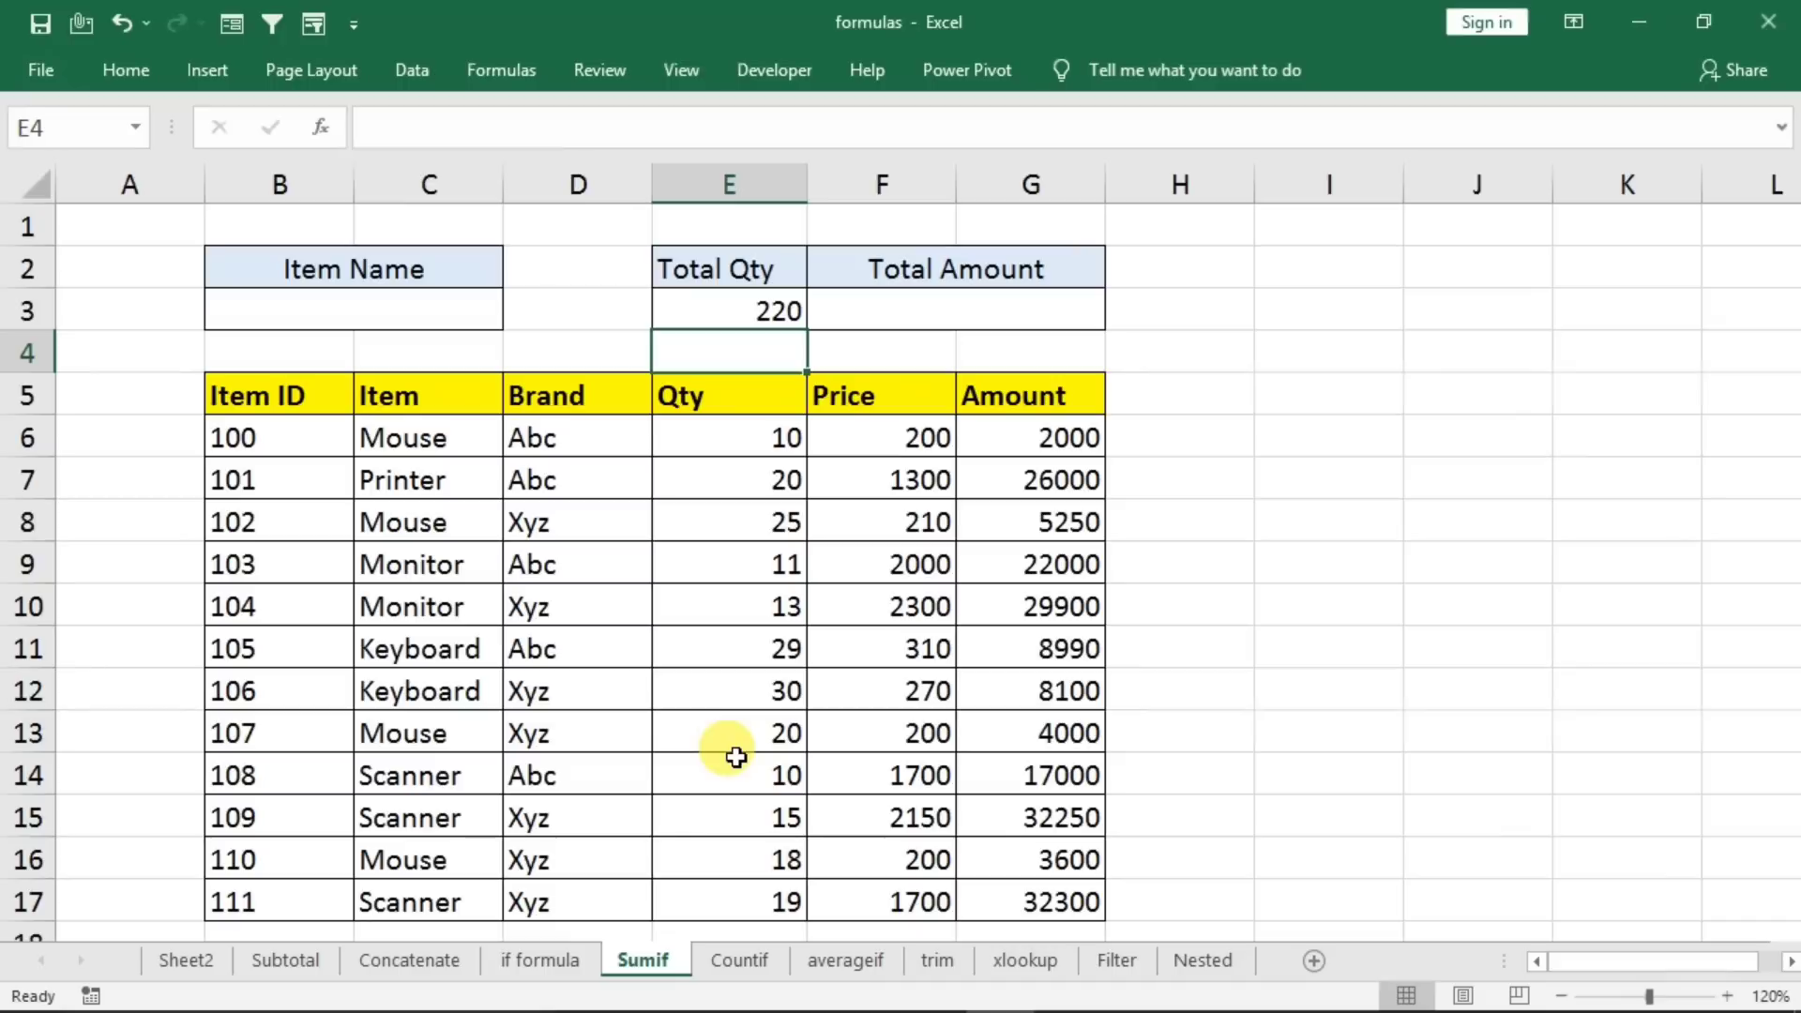
pyautogui.doubleClick(745, 310)
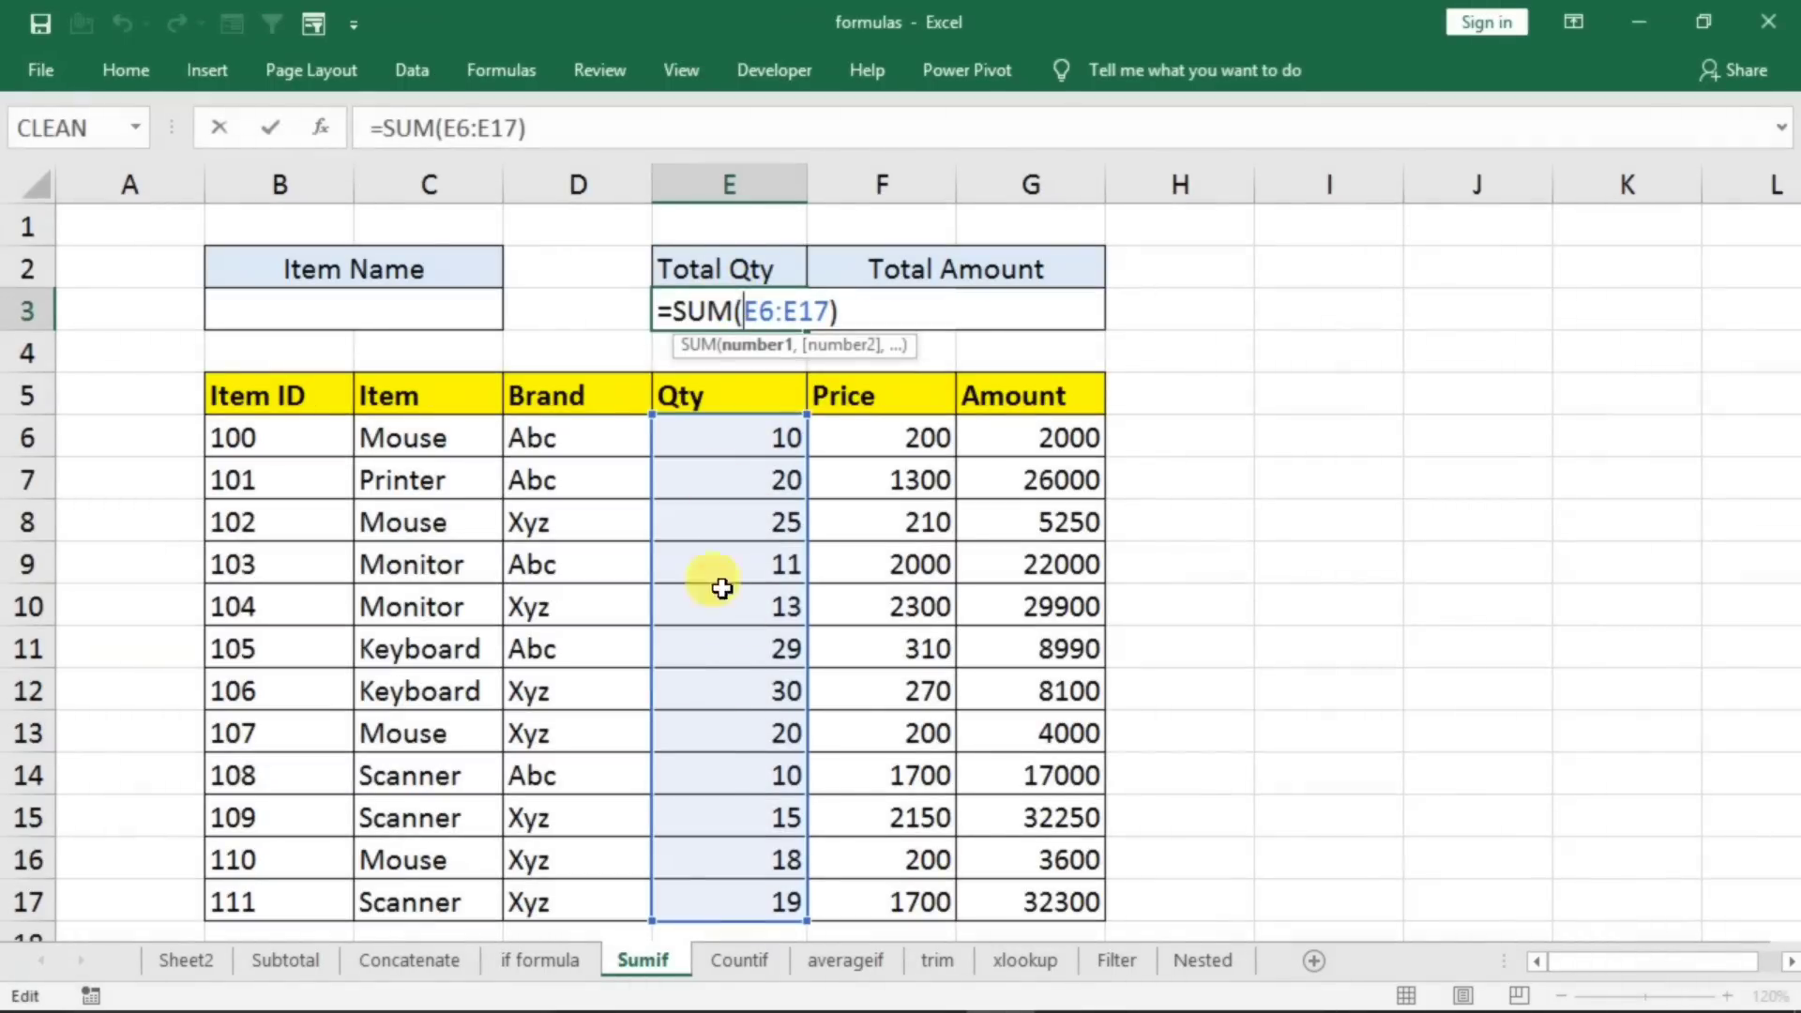
pyautogui.press('Return')
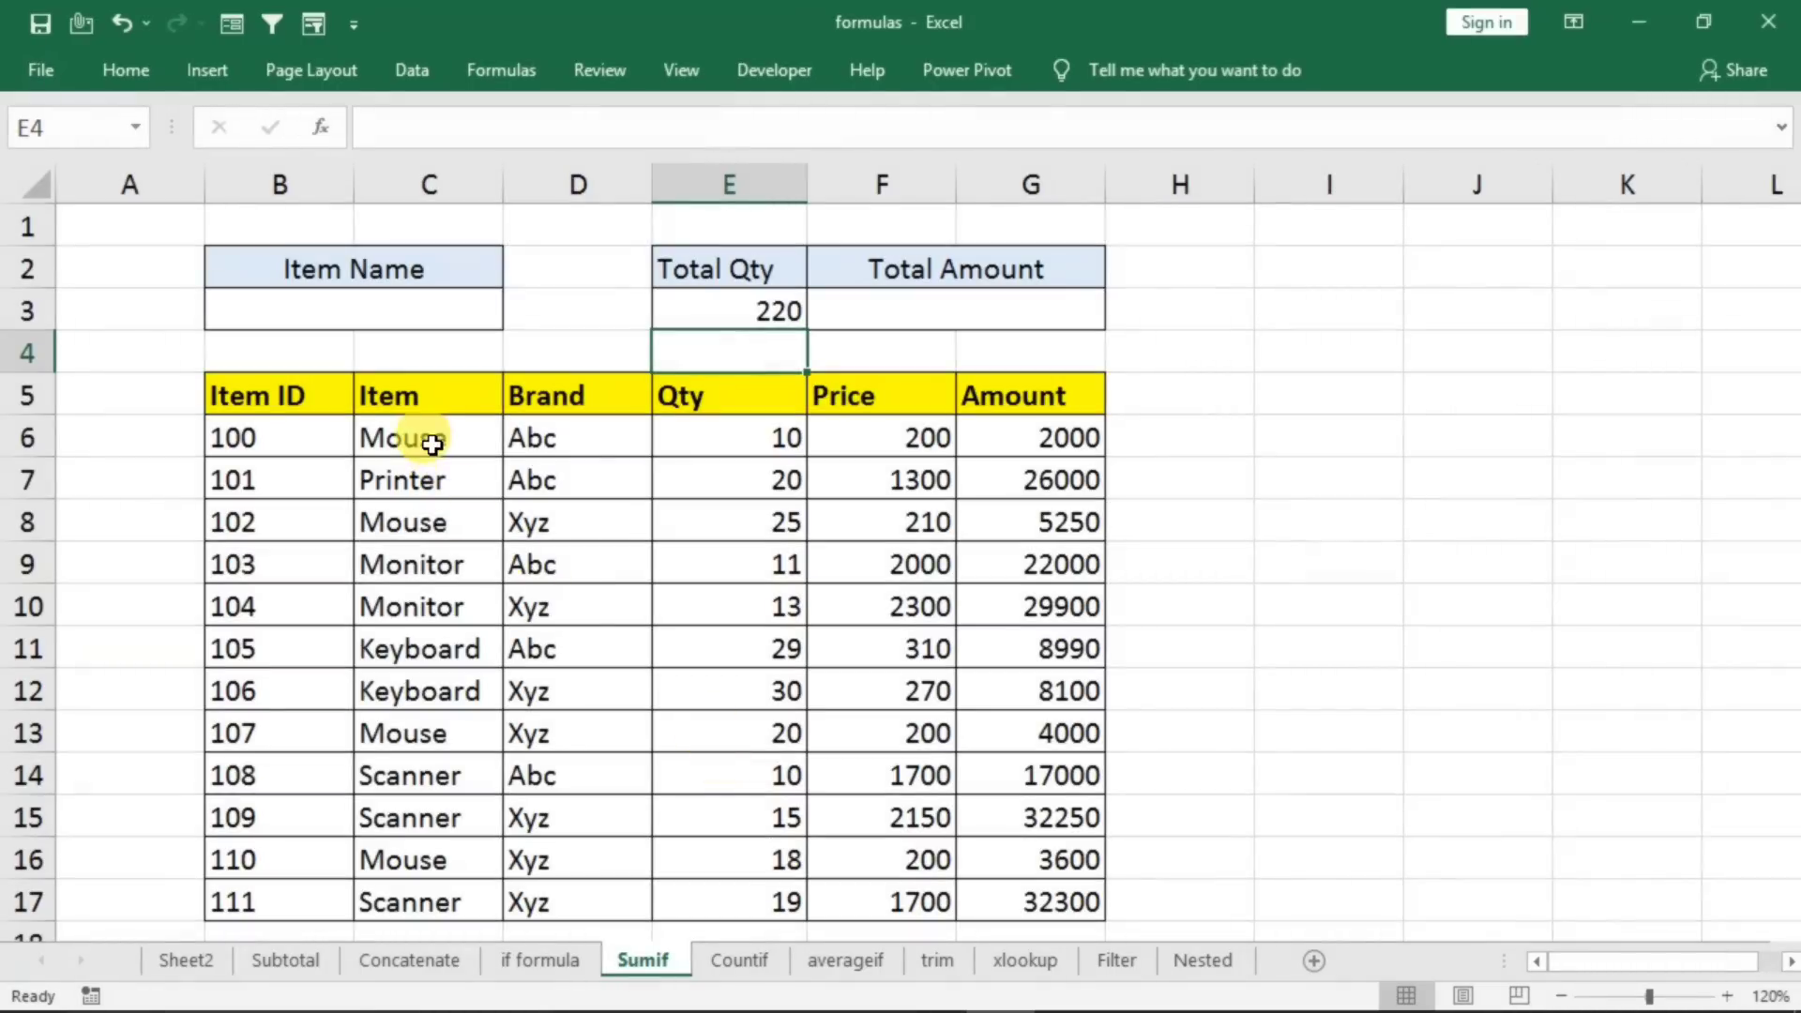
# - Highlight the Item through Qty cells of the Mouse rows 6, 8, 13 and 16 to examine their quantities
pyautogui.moveTo(419, 443); pyautogui.dragTo(739, 441)
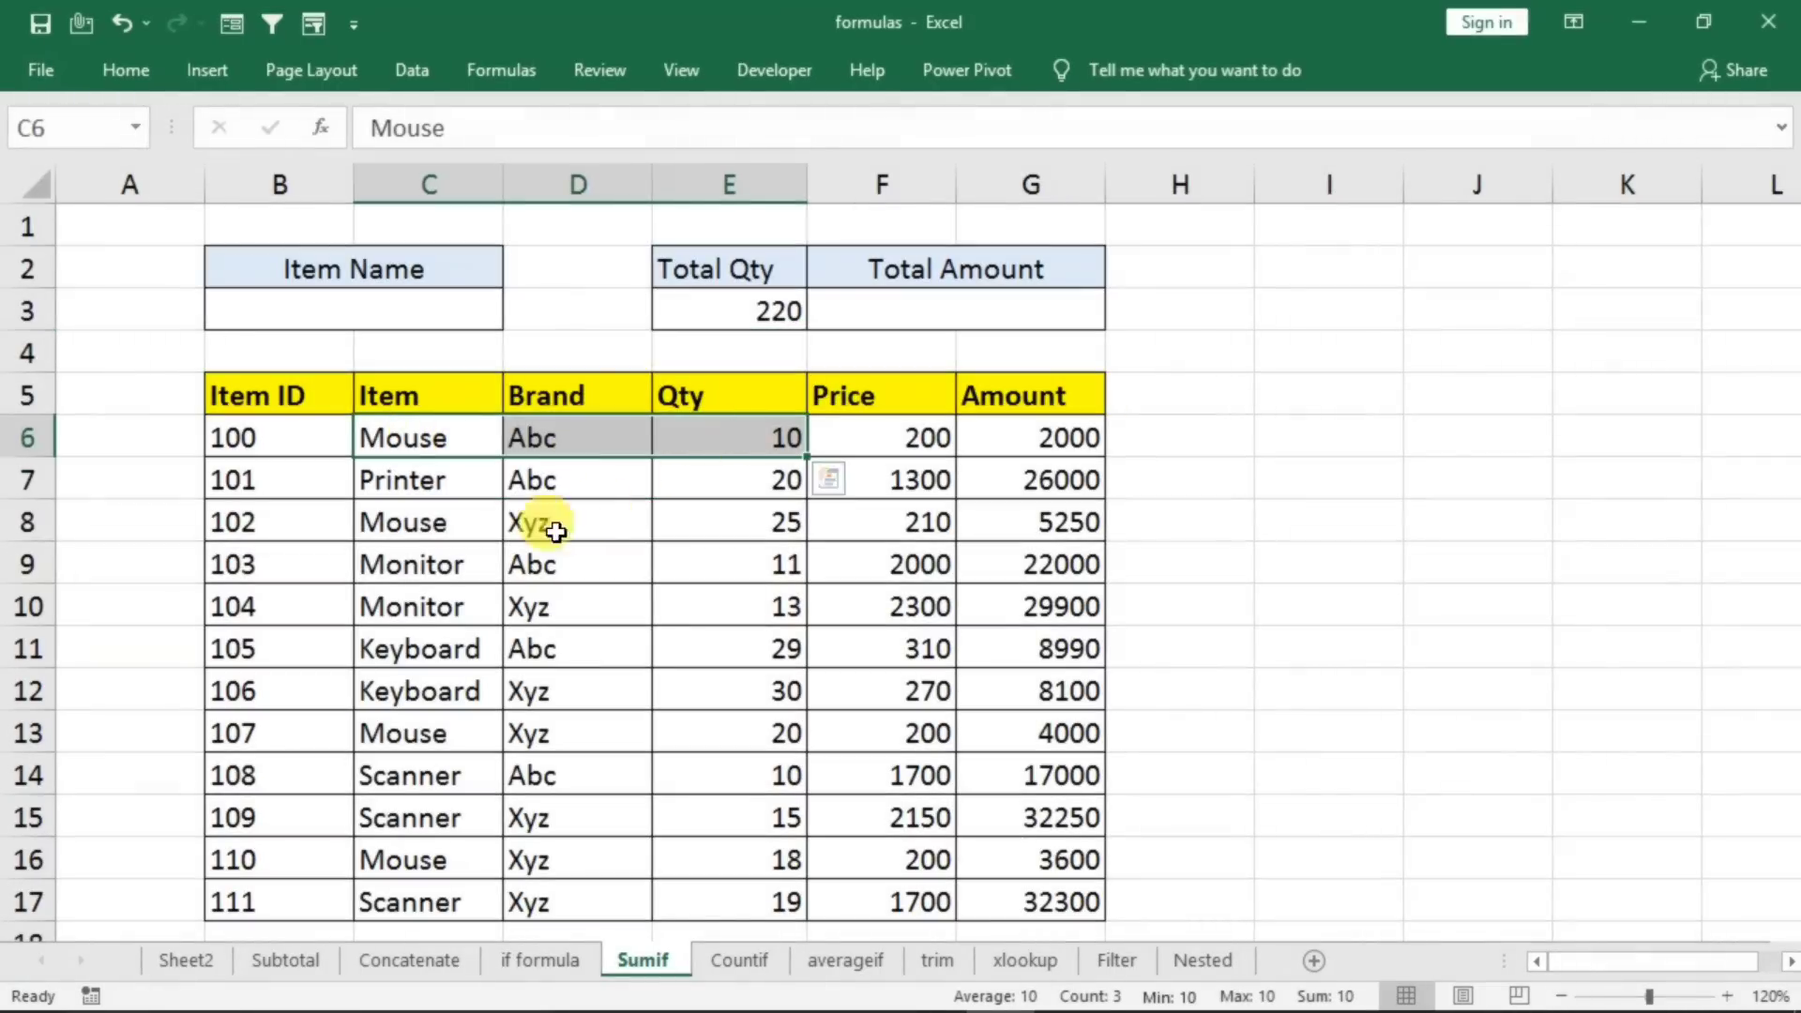
pyautogui.moveTo(427, 444); pyautogui.dragTo(706, 544)
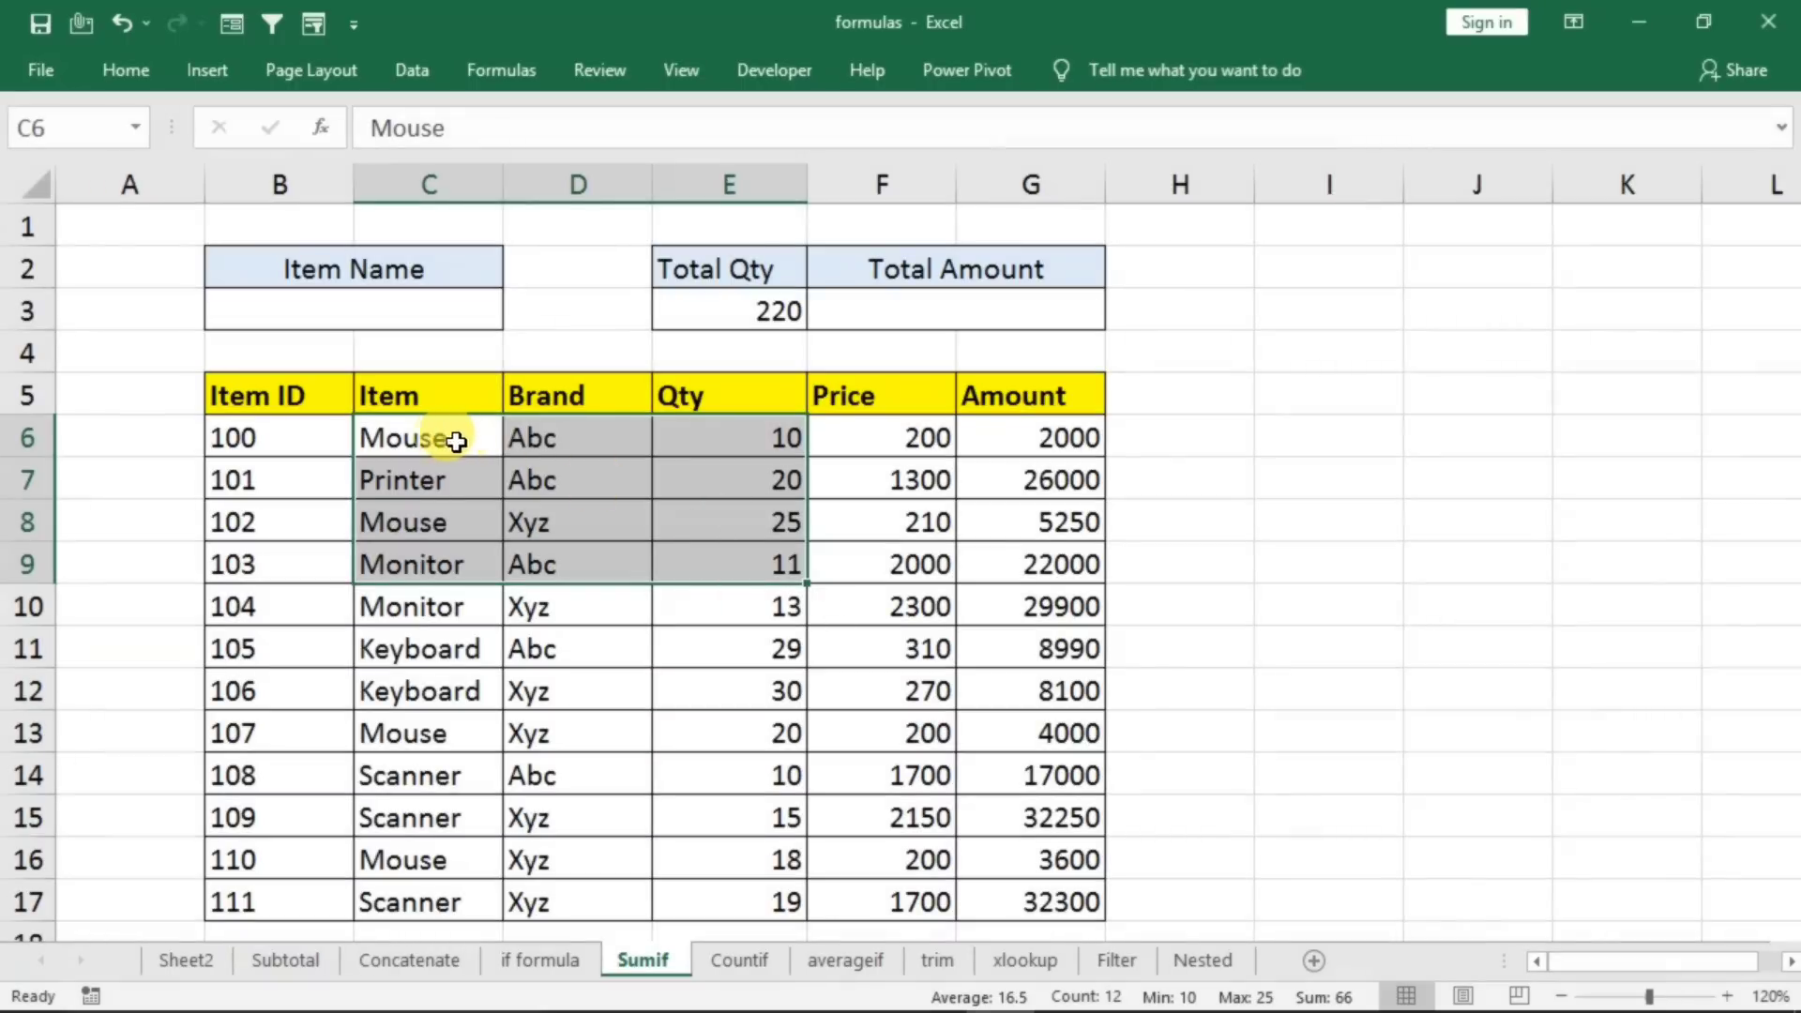
pyautogui.moveTo(458, 442); pyautogui.dragTo(741, 443)
pyautogui.moveTo(483, 516); pyautogui.dragTo(727, 523)
pyautogui.moveTo(423, 748); pyautogui.dragTo(716, 724)
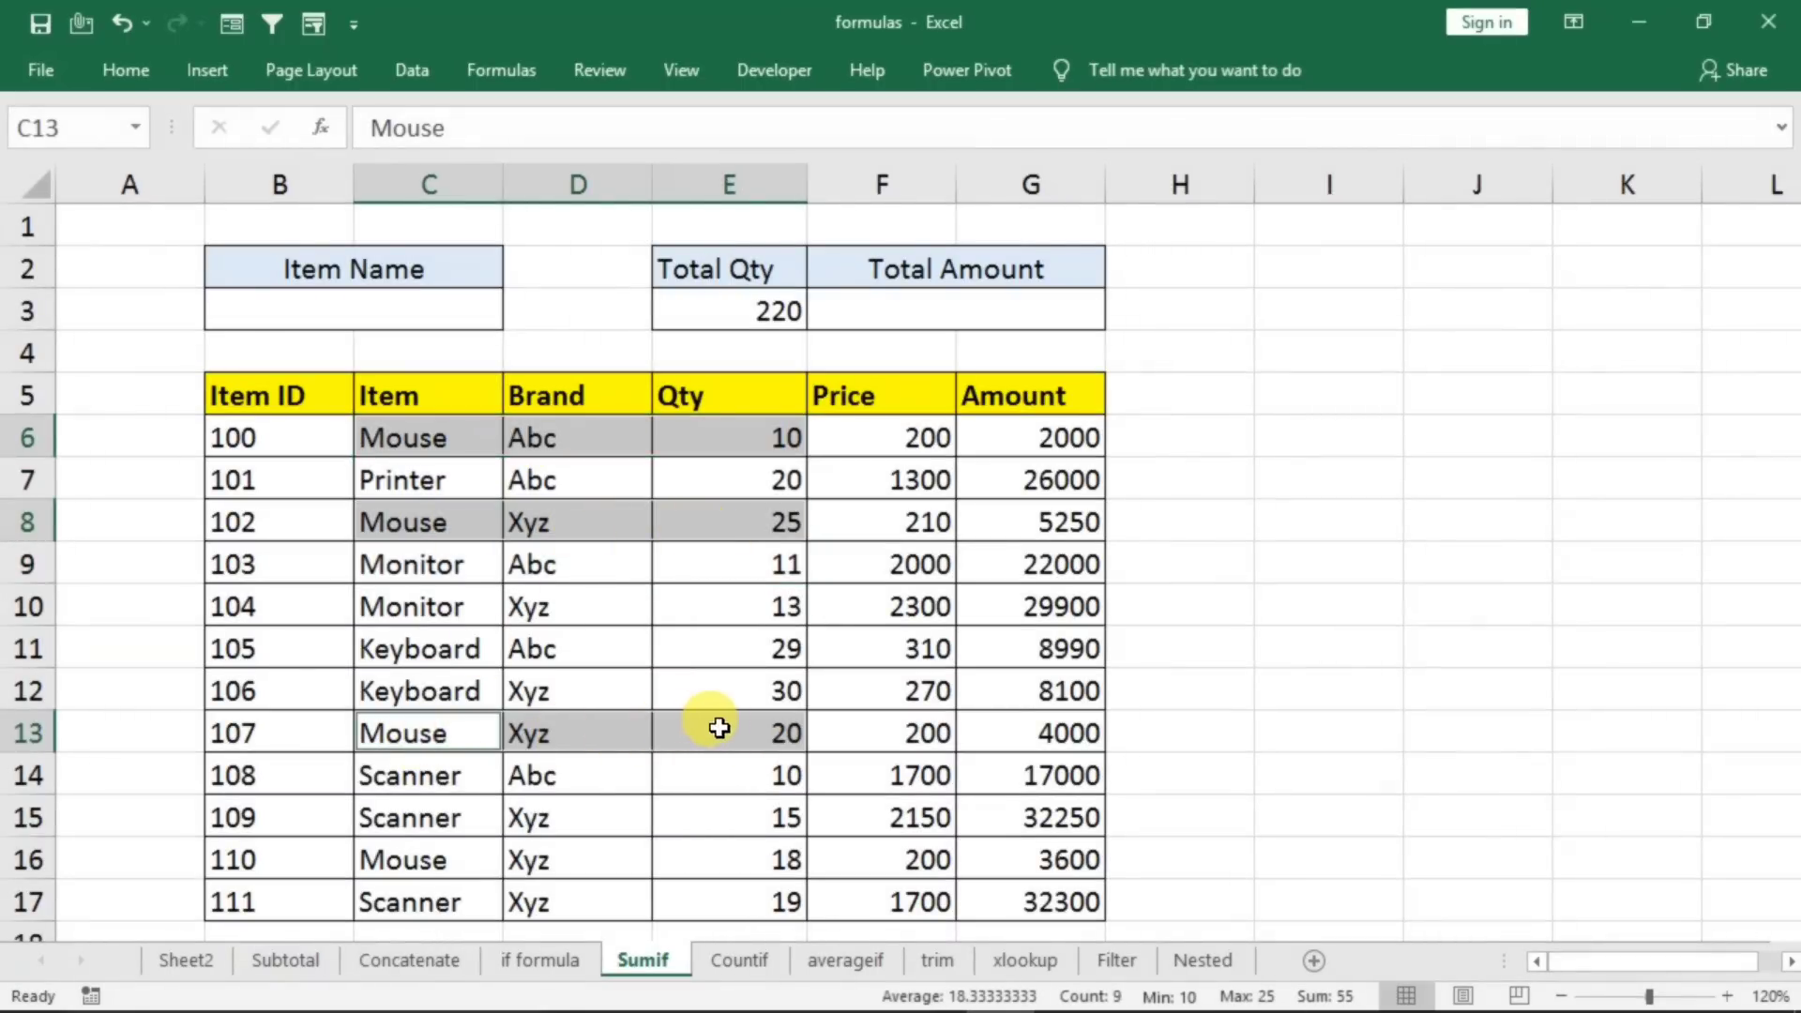
pyautogui.moveTo(435, 848); pyautogui.dragTo(695, 870)
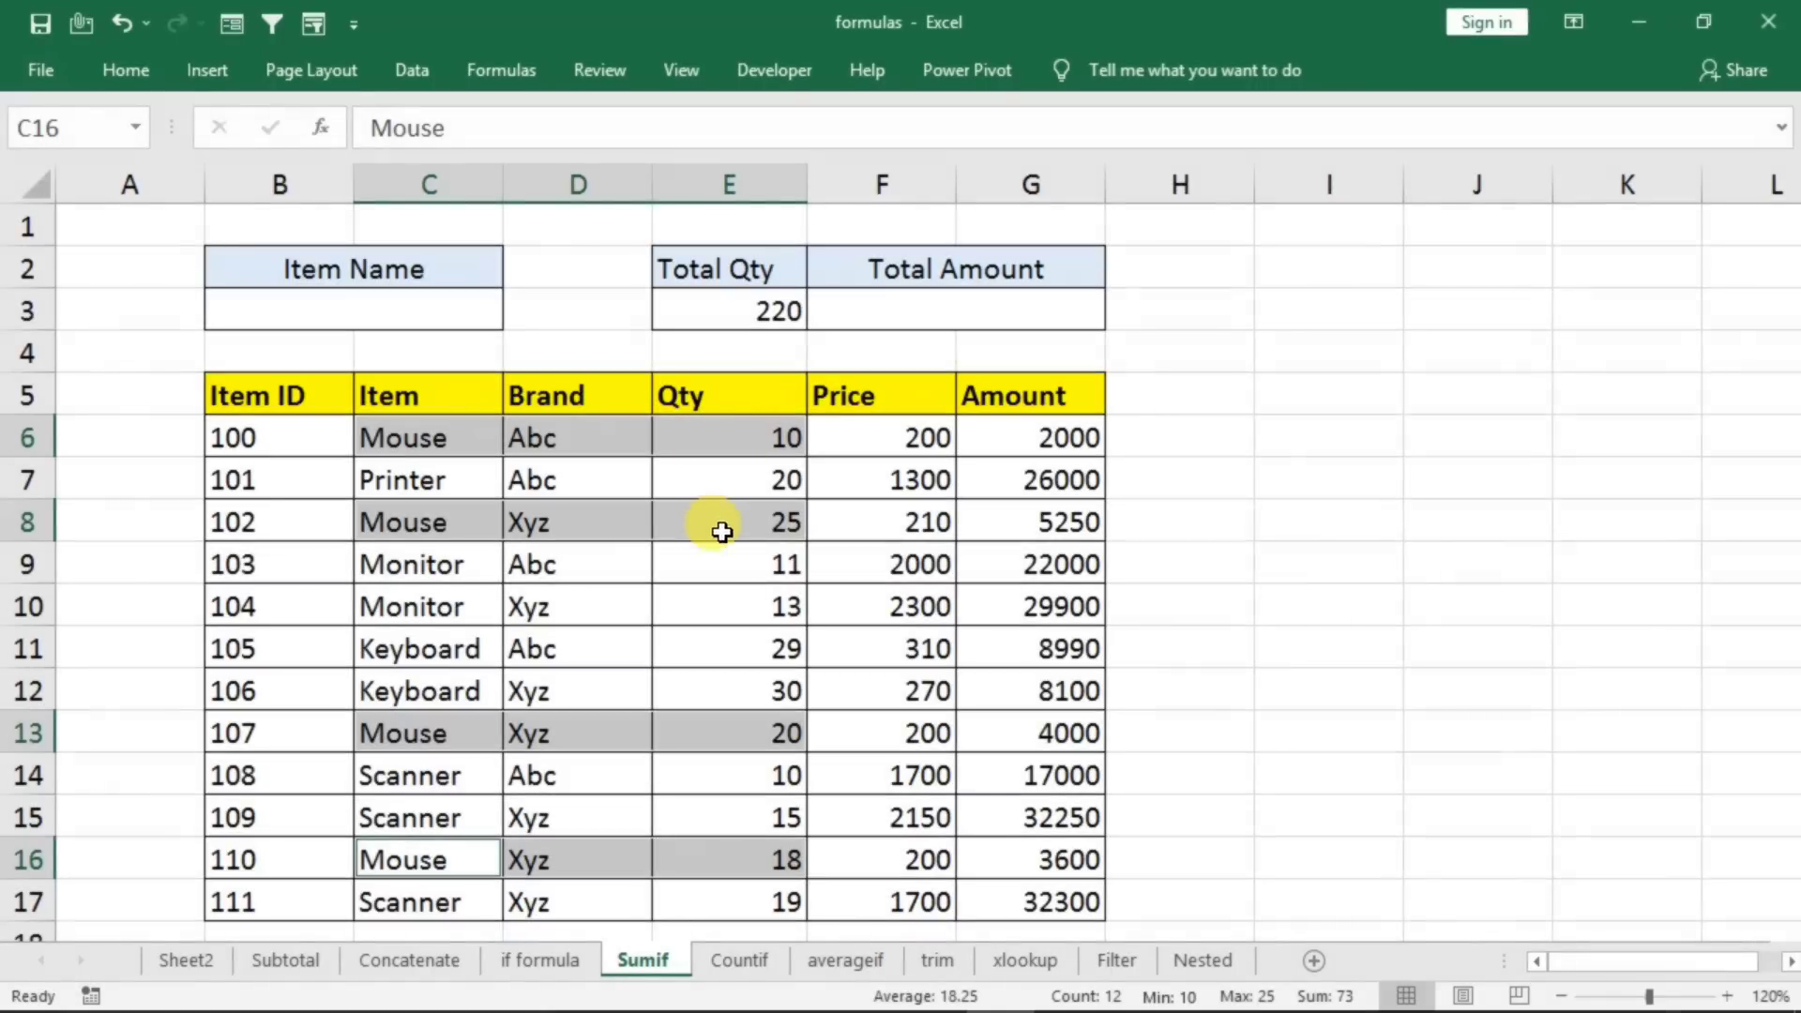
# - Highlight the Brand through Amount cells of the Abc rows 6, 7 and 9 to examine brand-based totals
pyautogui.click(546, 605)
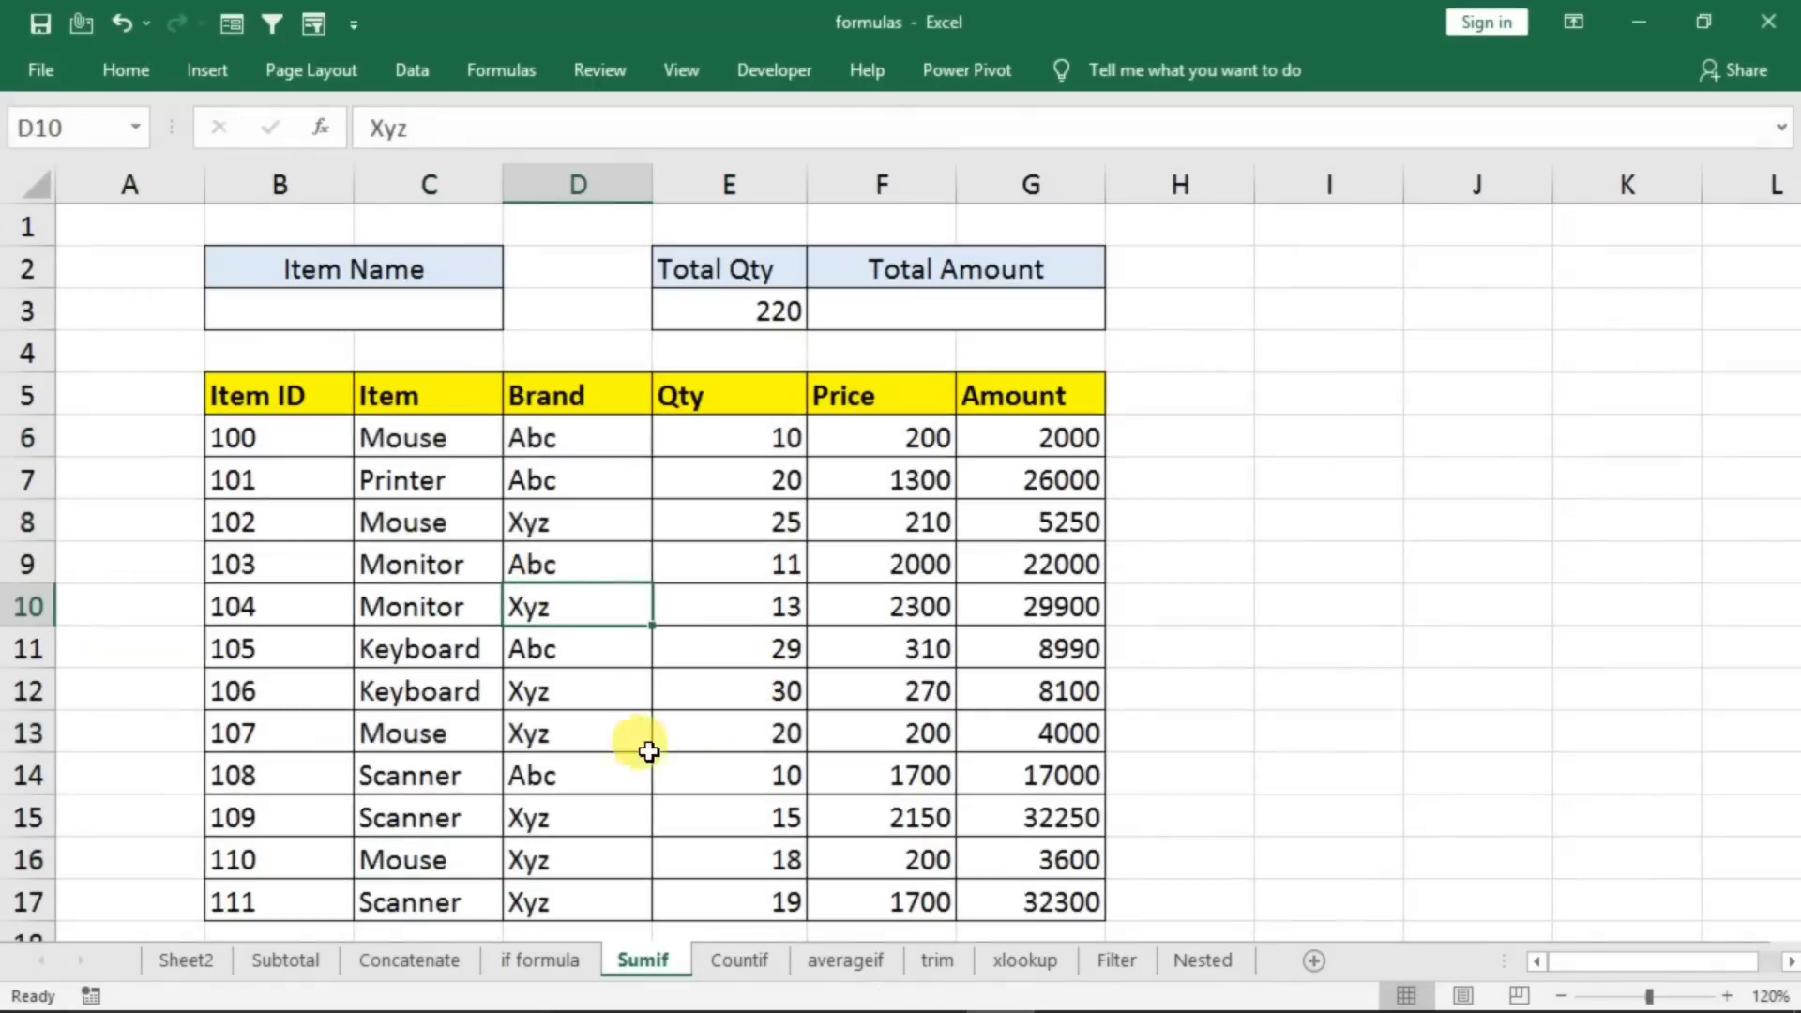
pyautogui.moveTo(549, 445); pyautogui.dragTo(1091, 463)
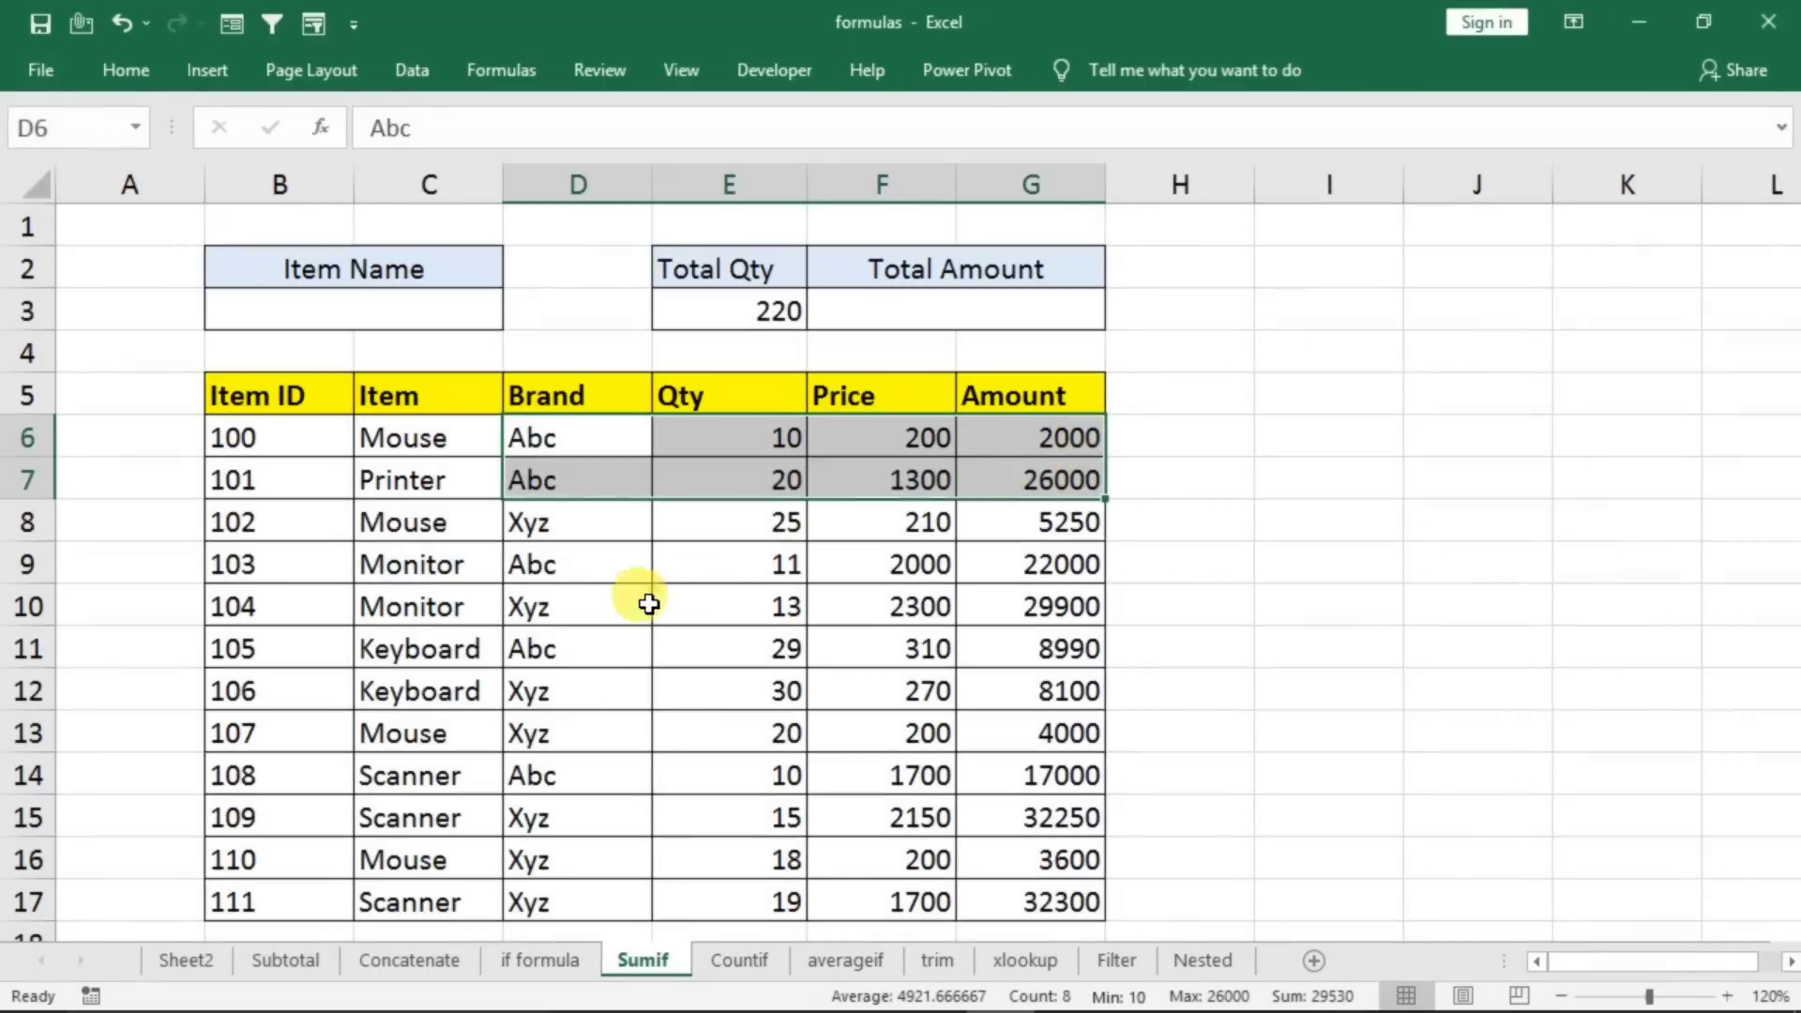
pyautogui.moveTo(557, 563); pyautogui.dragTo(998, 557)
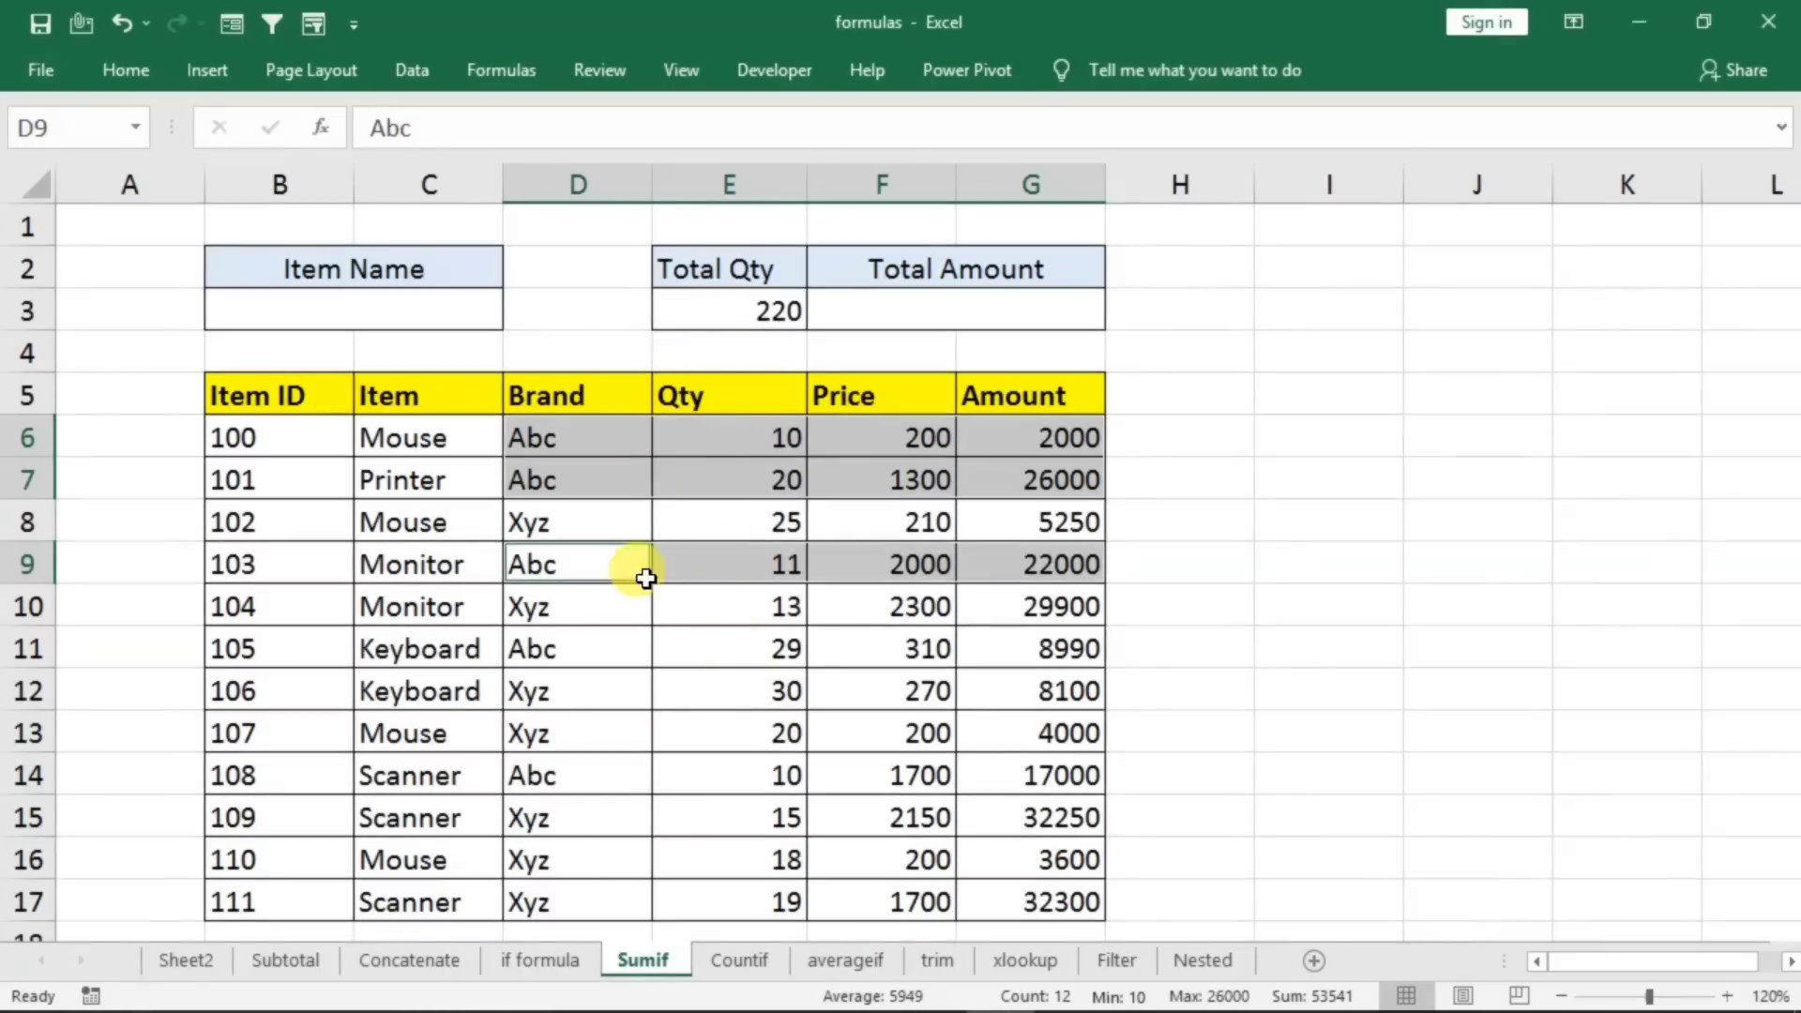
# - Replace the Total Qty formula in E3 with =SUMIF(C6:C17,"Mouse",E6:E17)
pyautogui.click(728, 308)
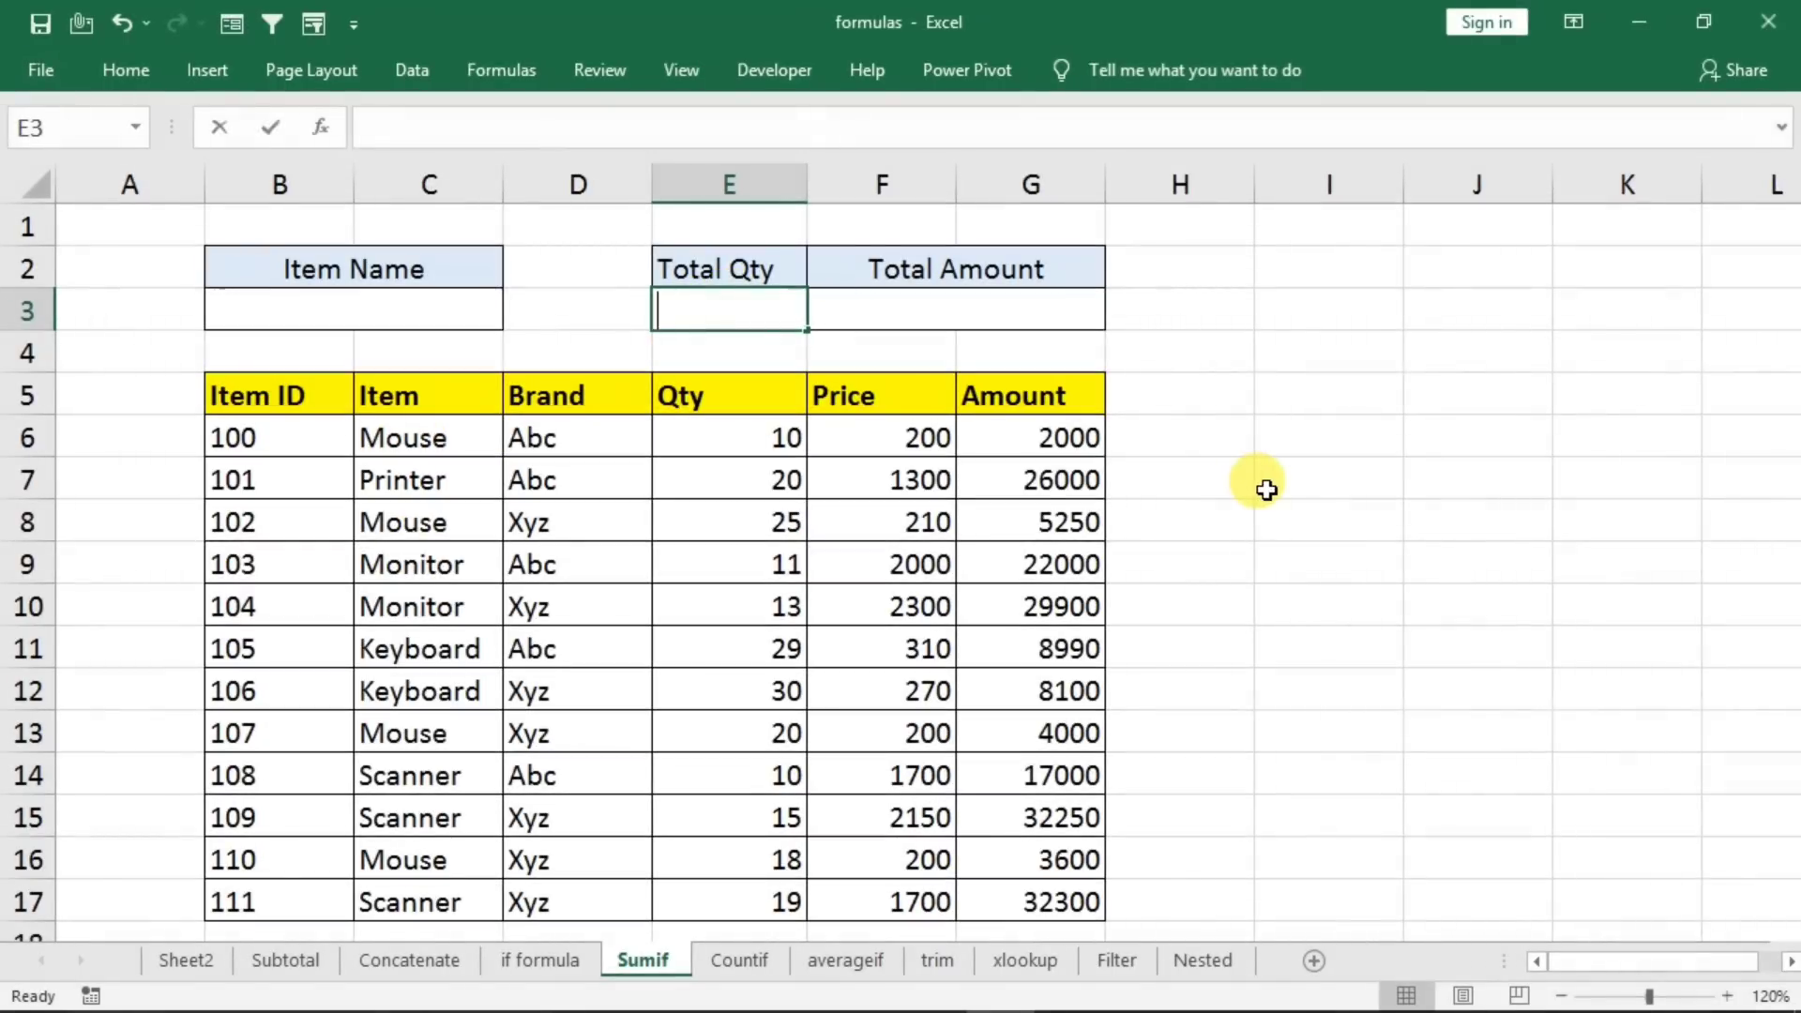
pyautogui.write('=sumif')
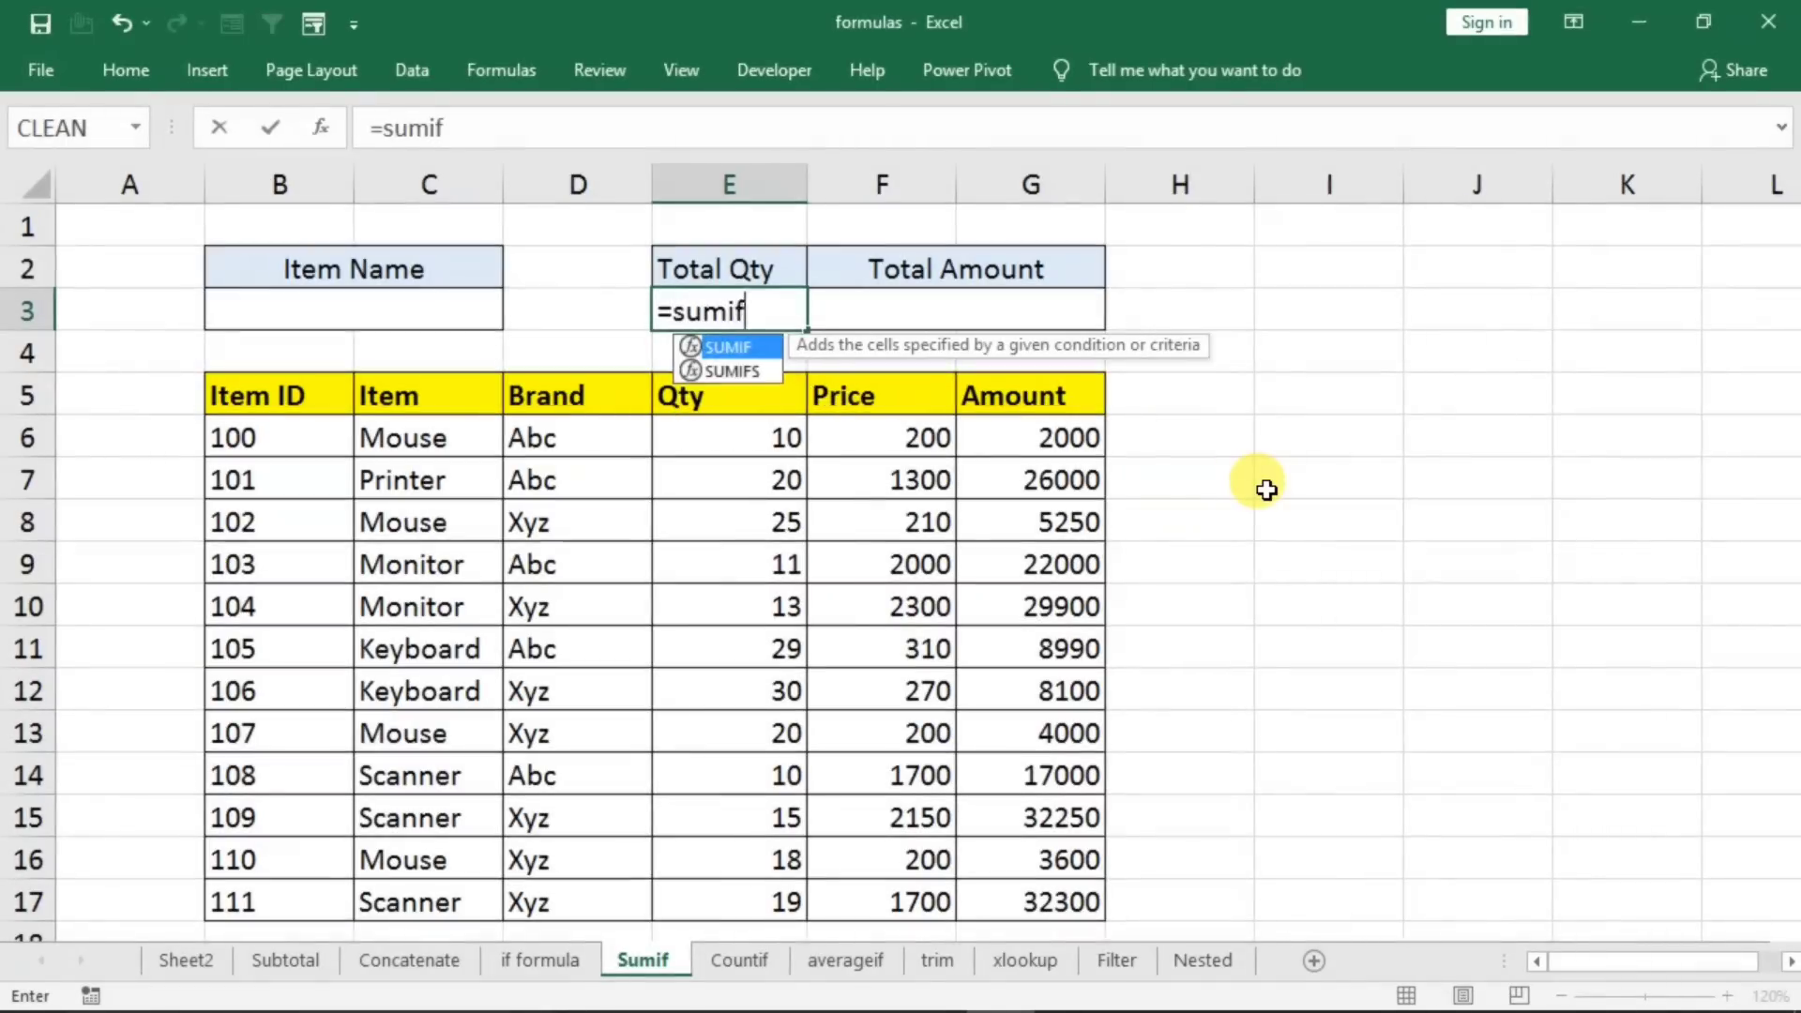
pyautogui.write('(')
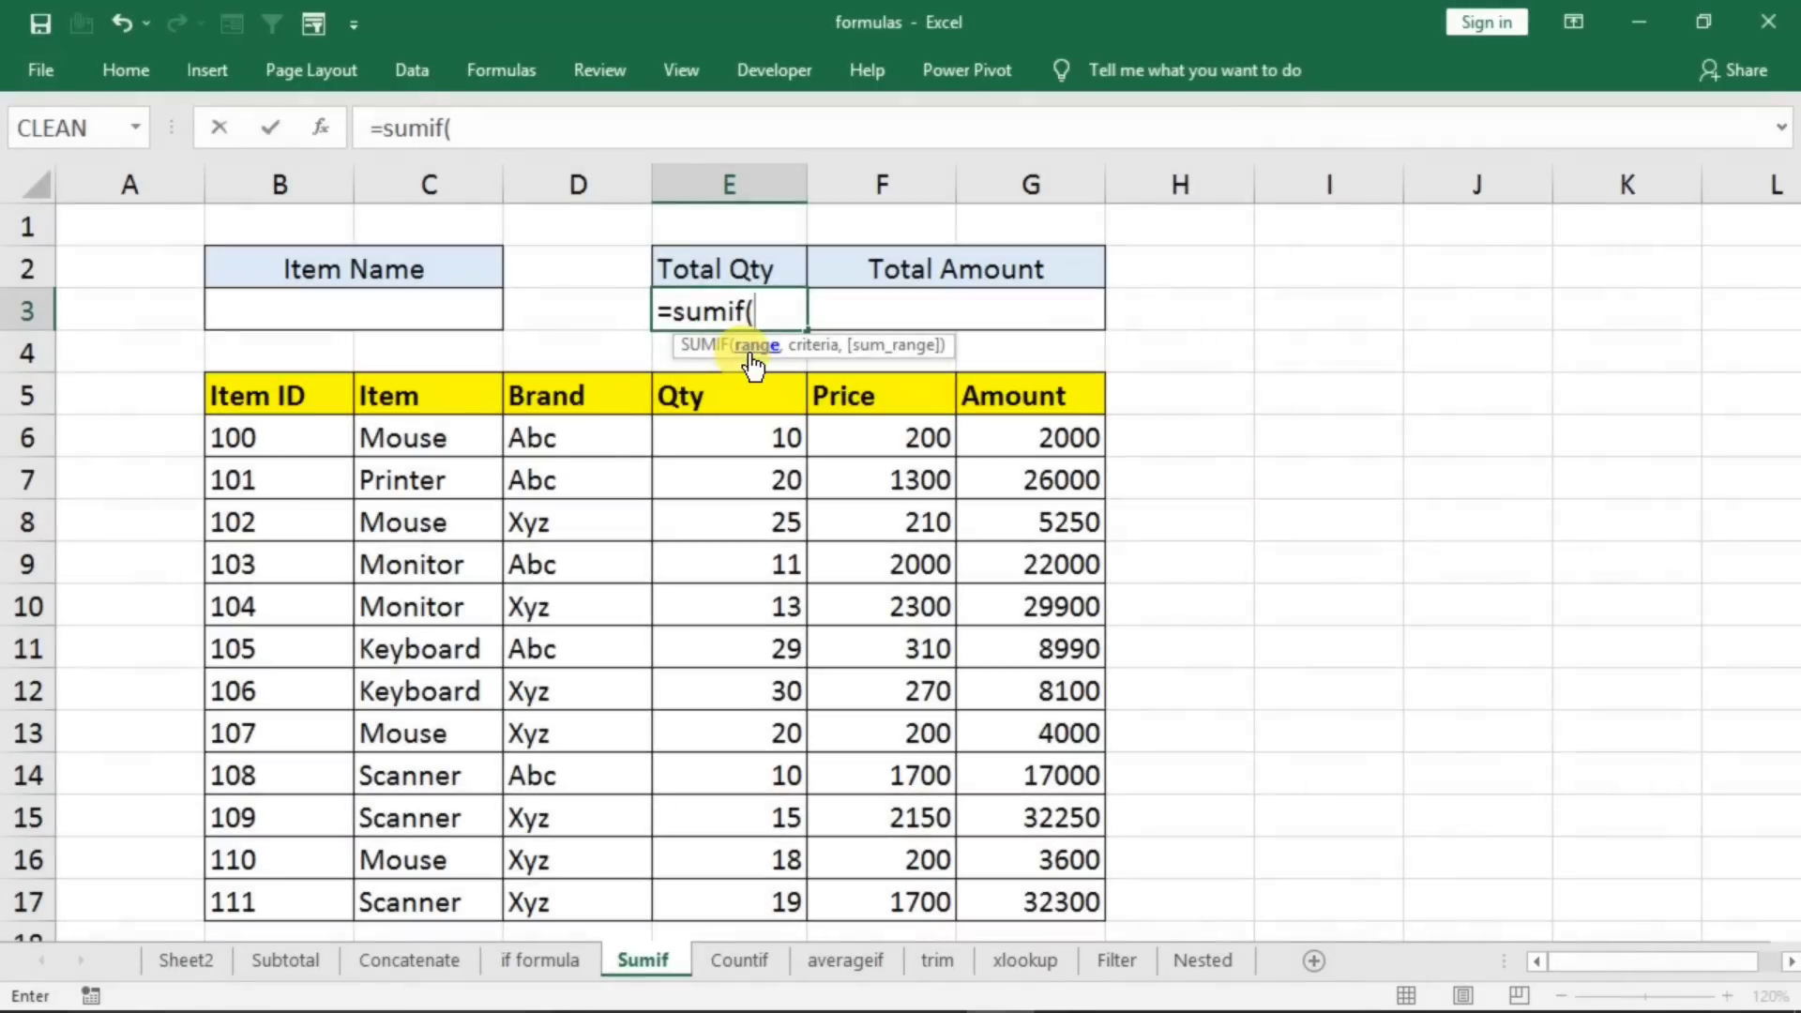
pyautogui.click(417, 441)
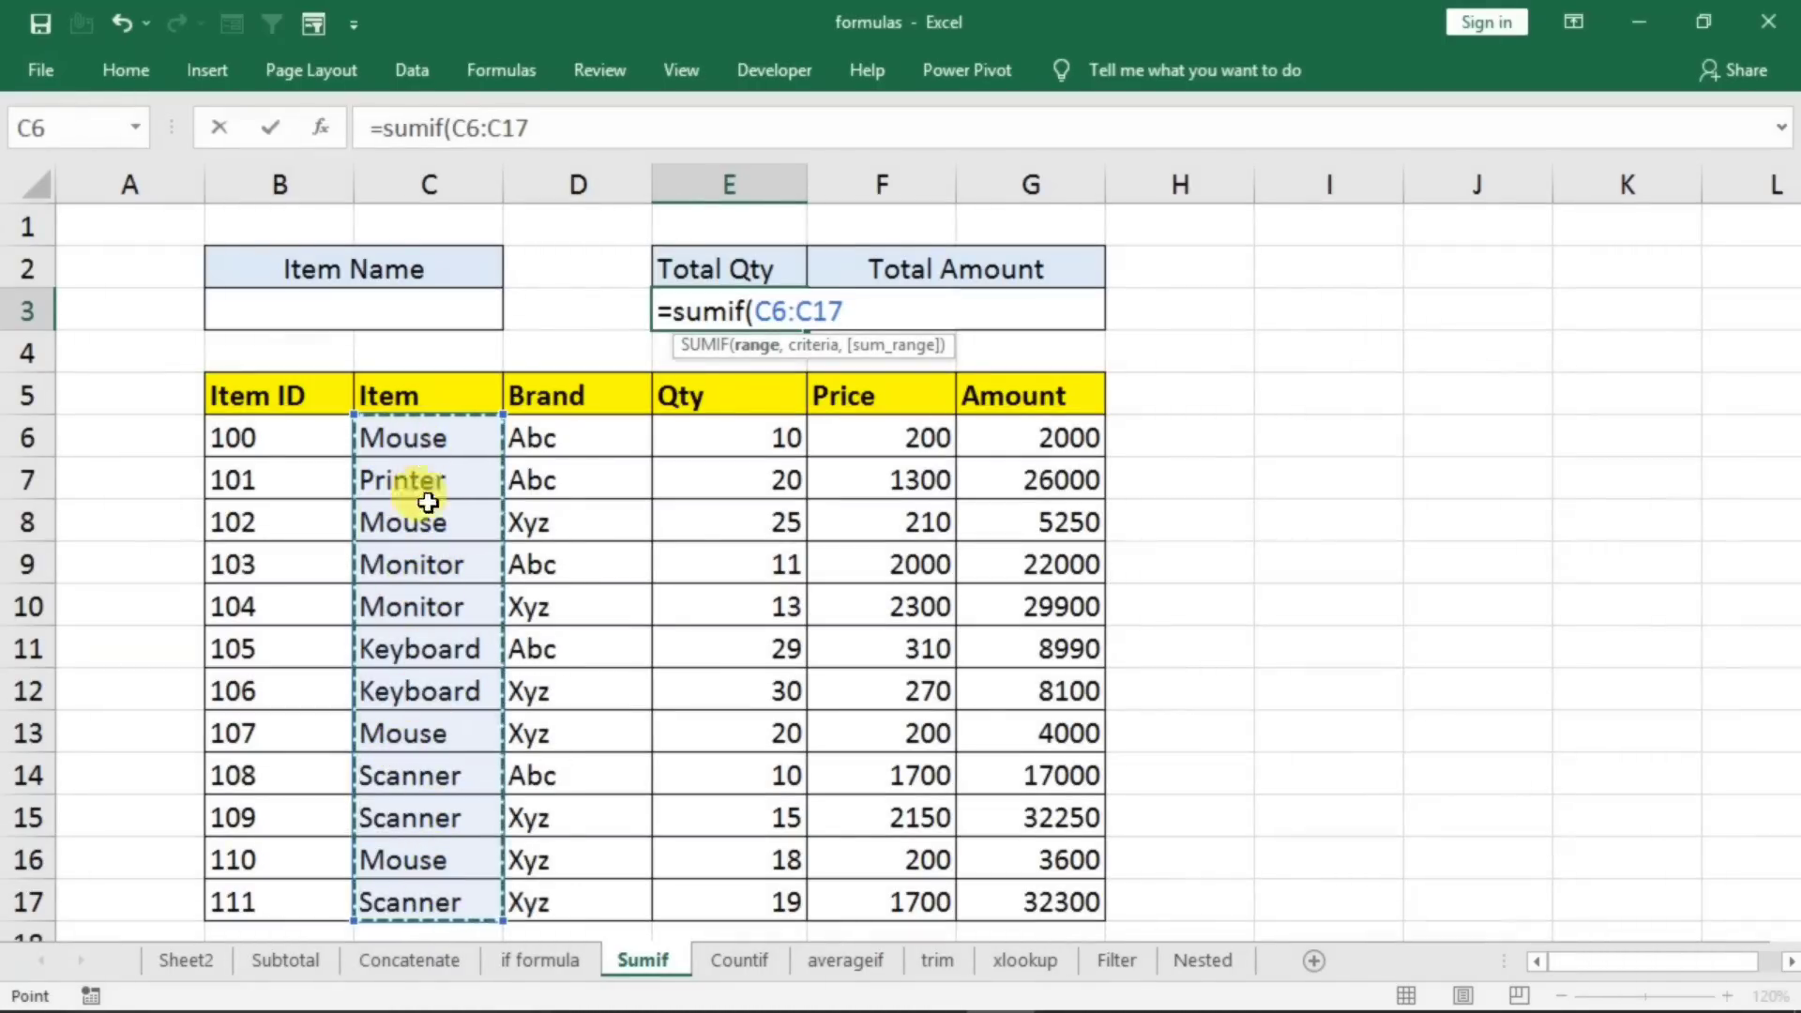
pyautogui.write(',')
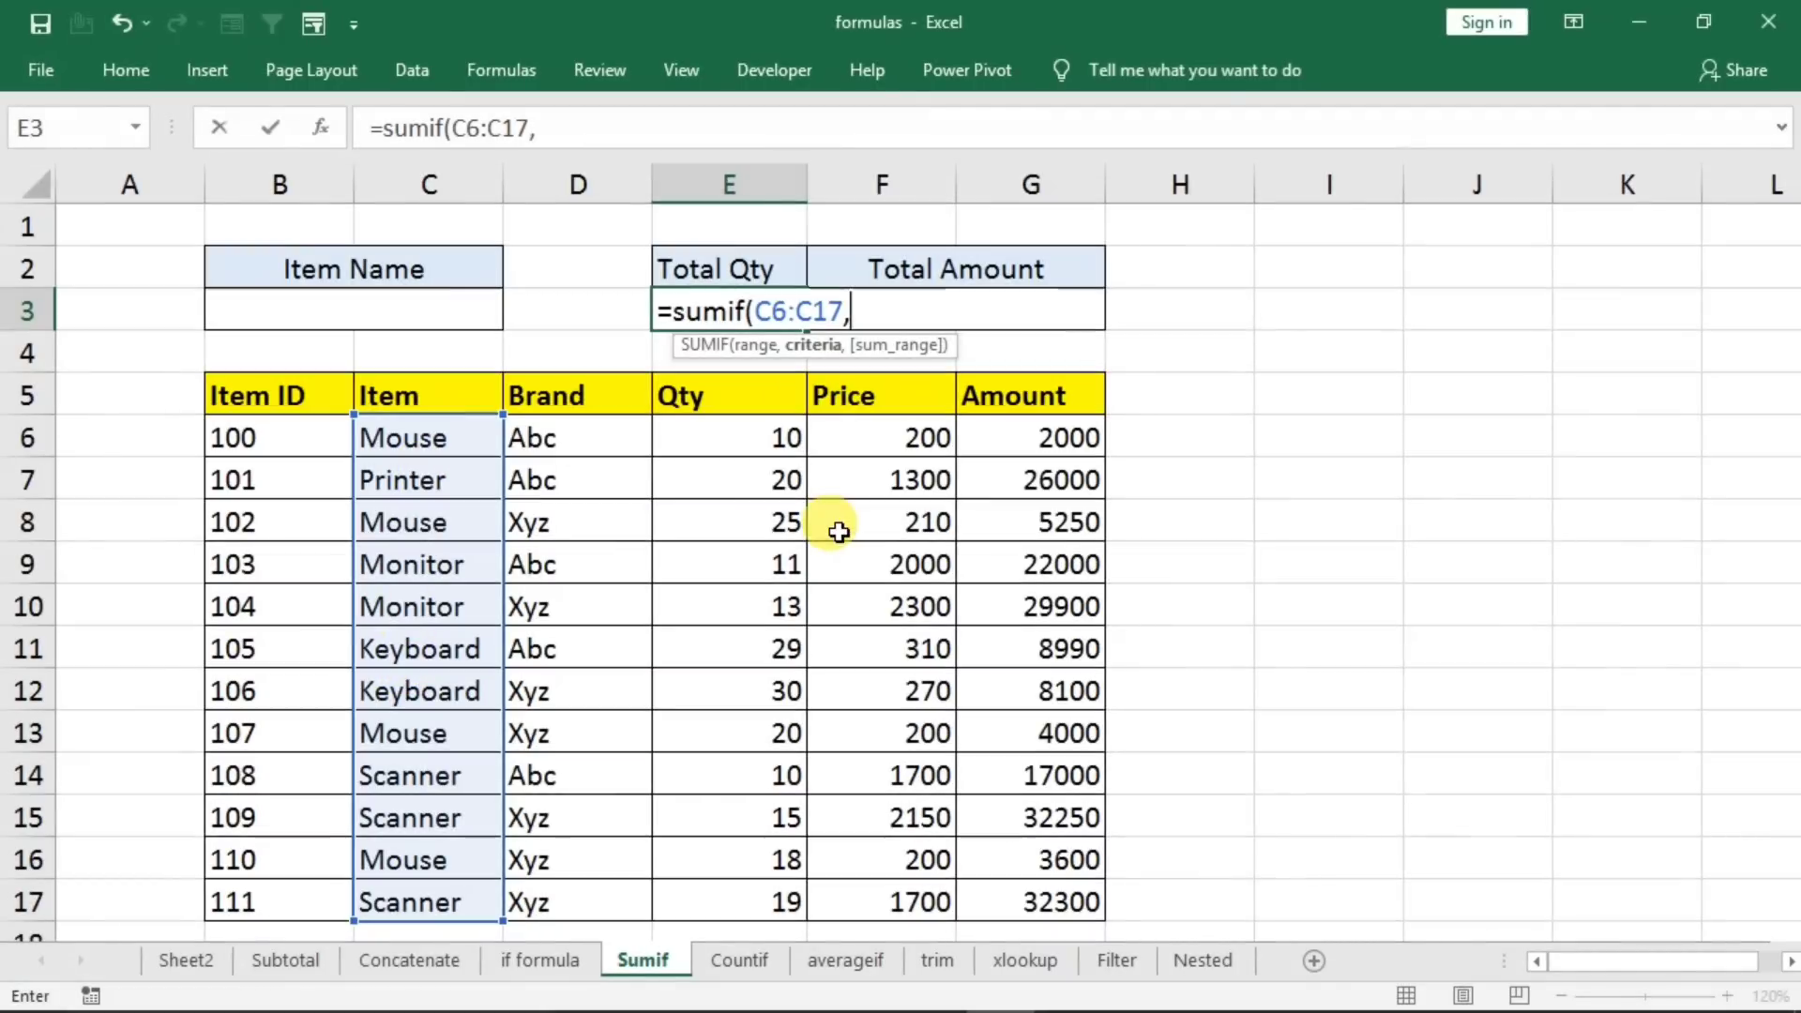
pyautogui.write('"m')
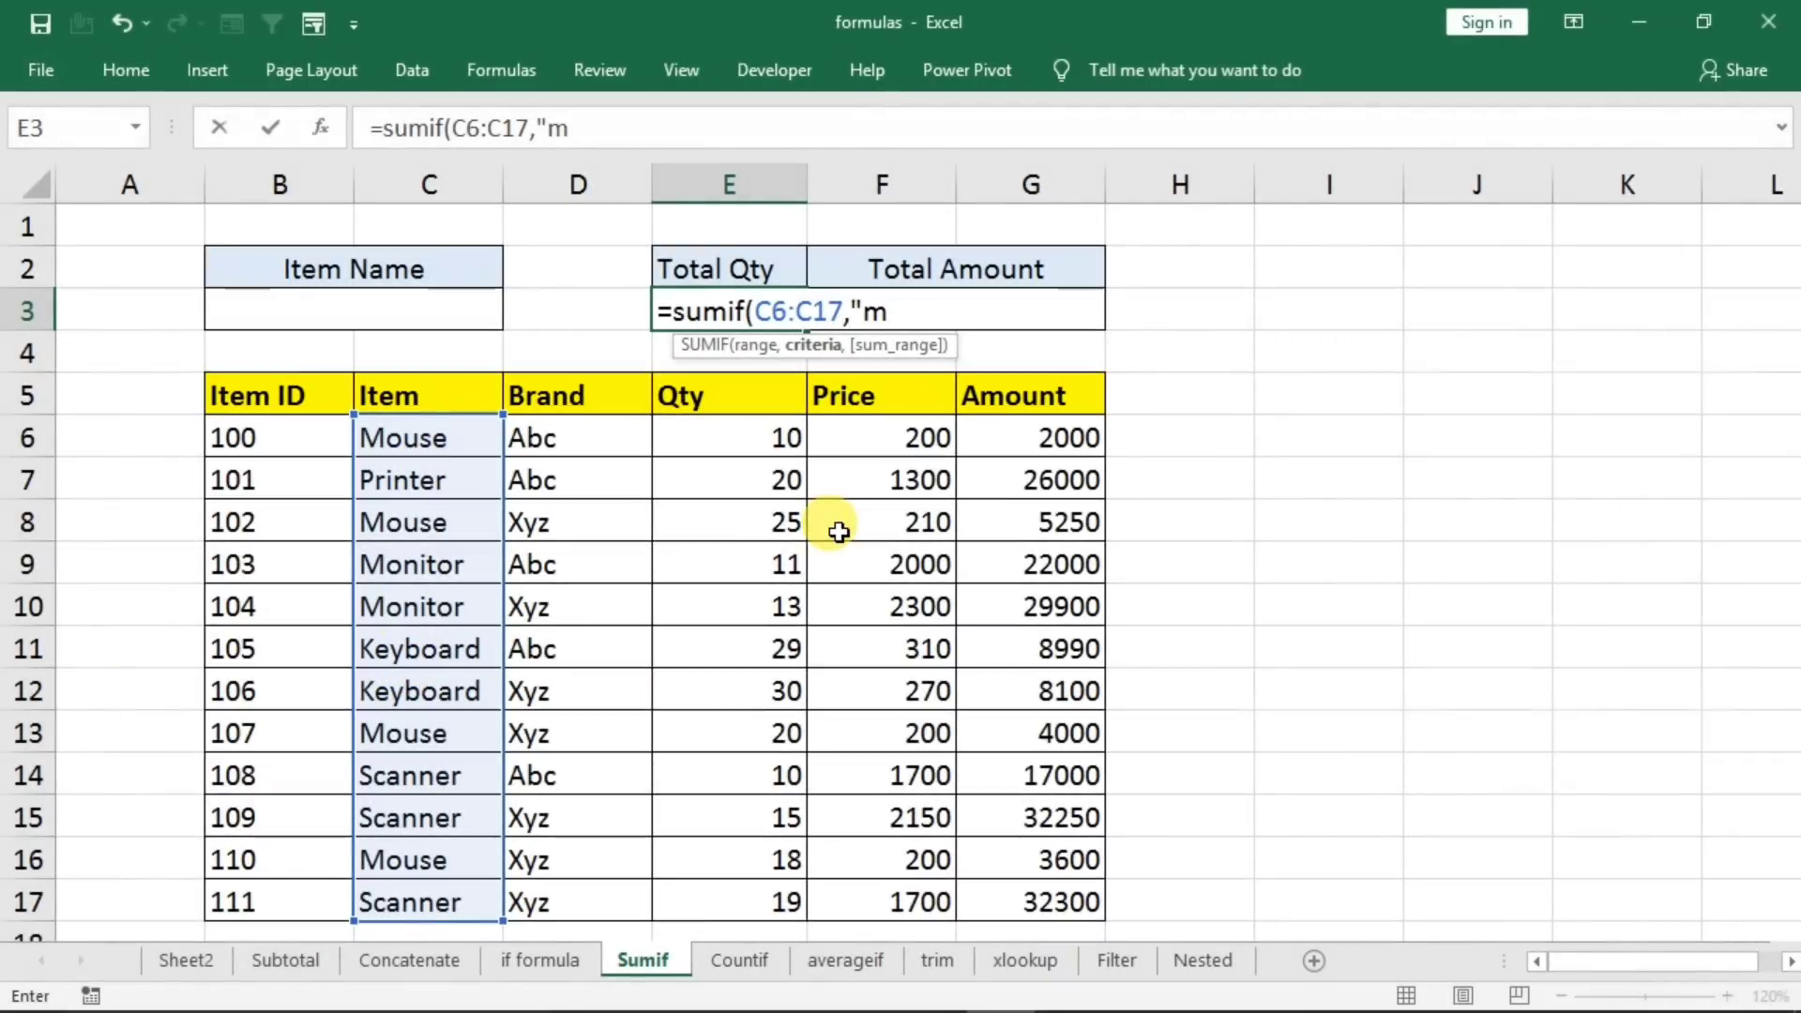
pyautogui.press('BackSpace')
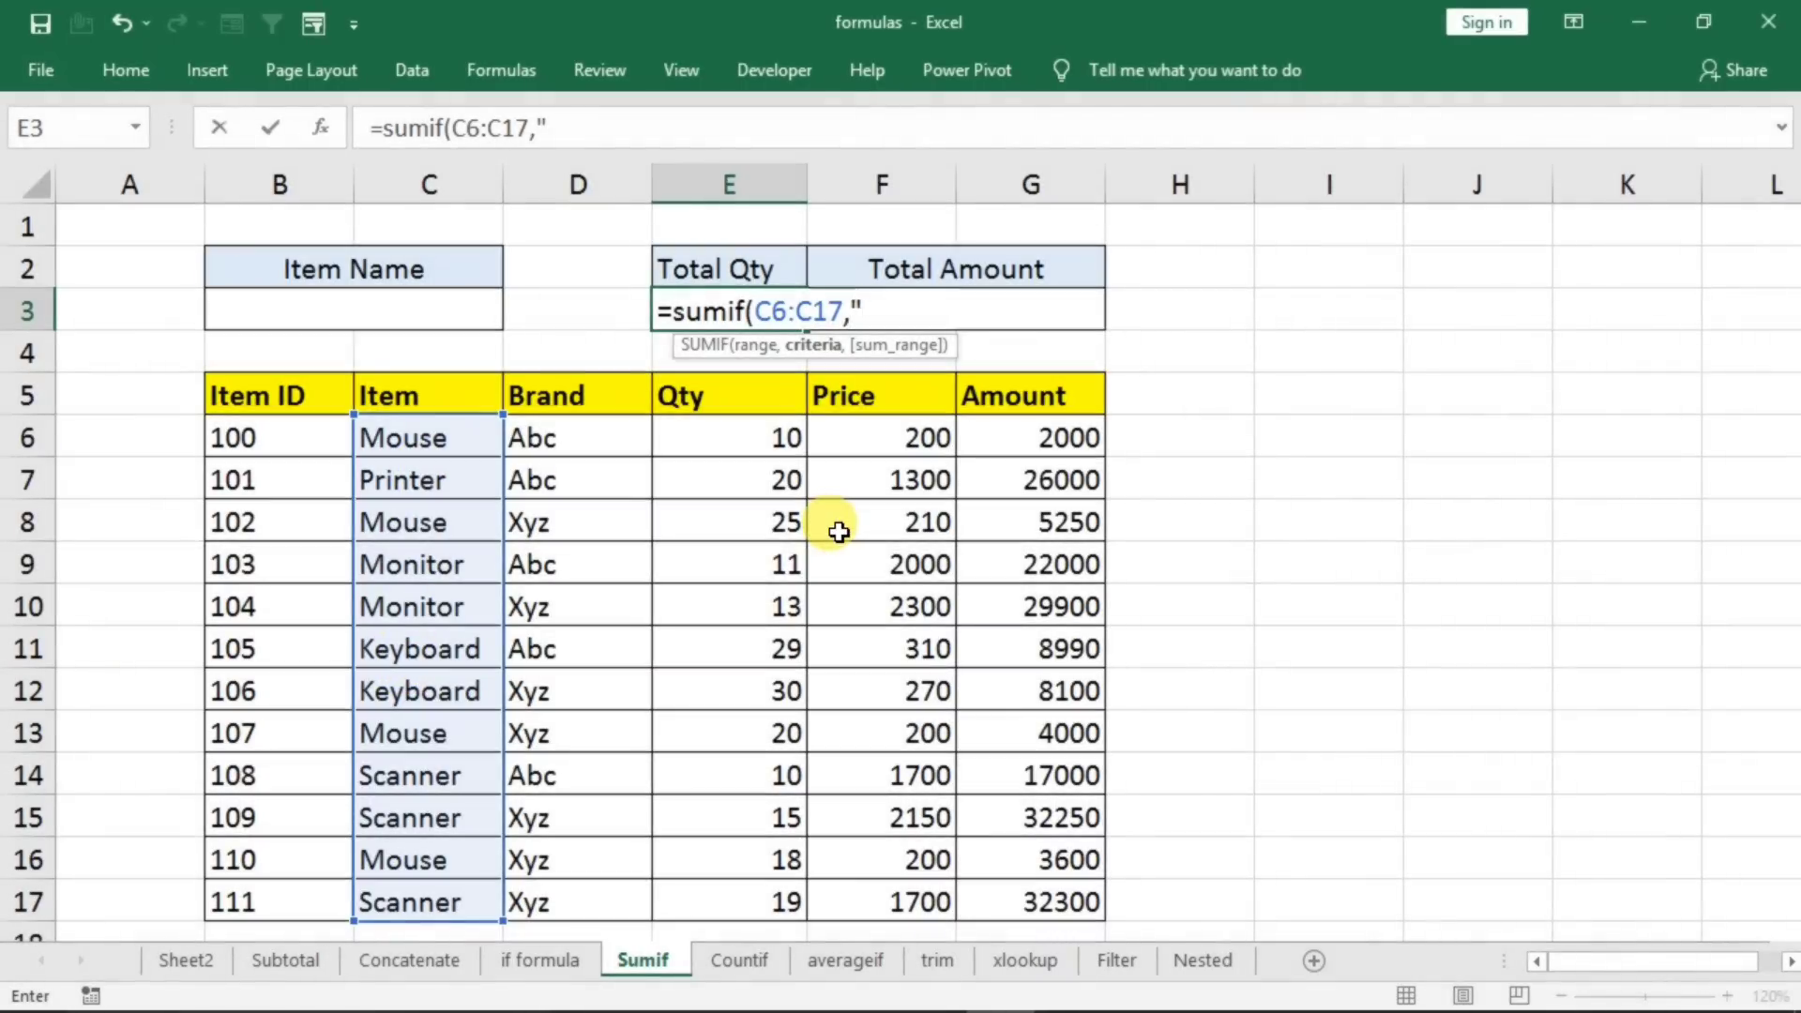
pyautogui.write('Mouse')
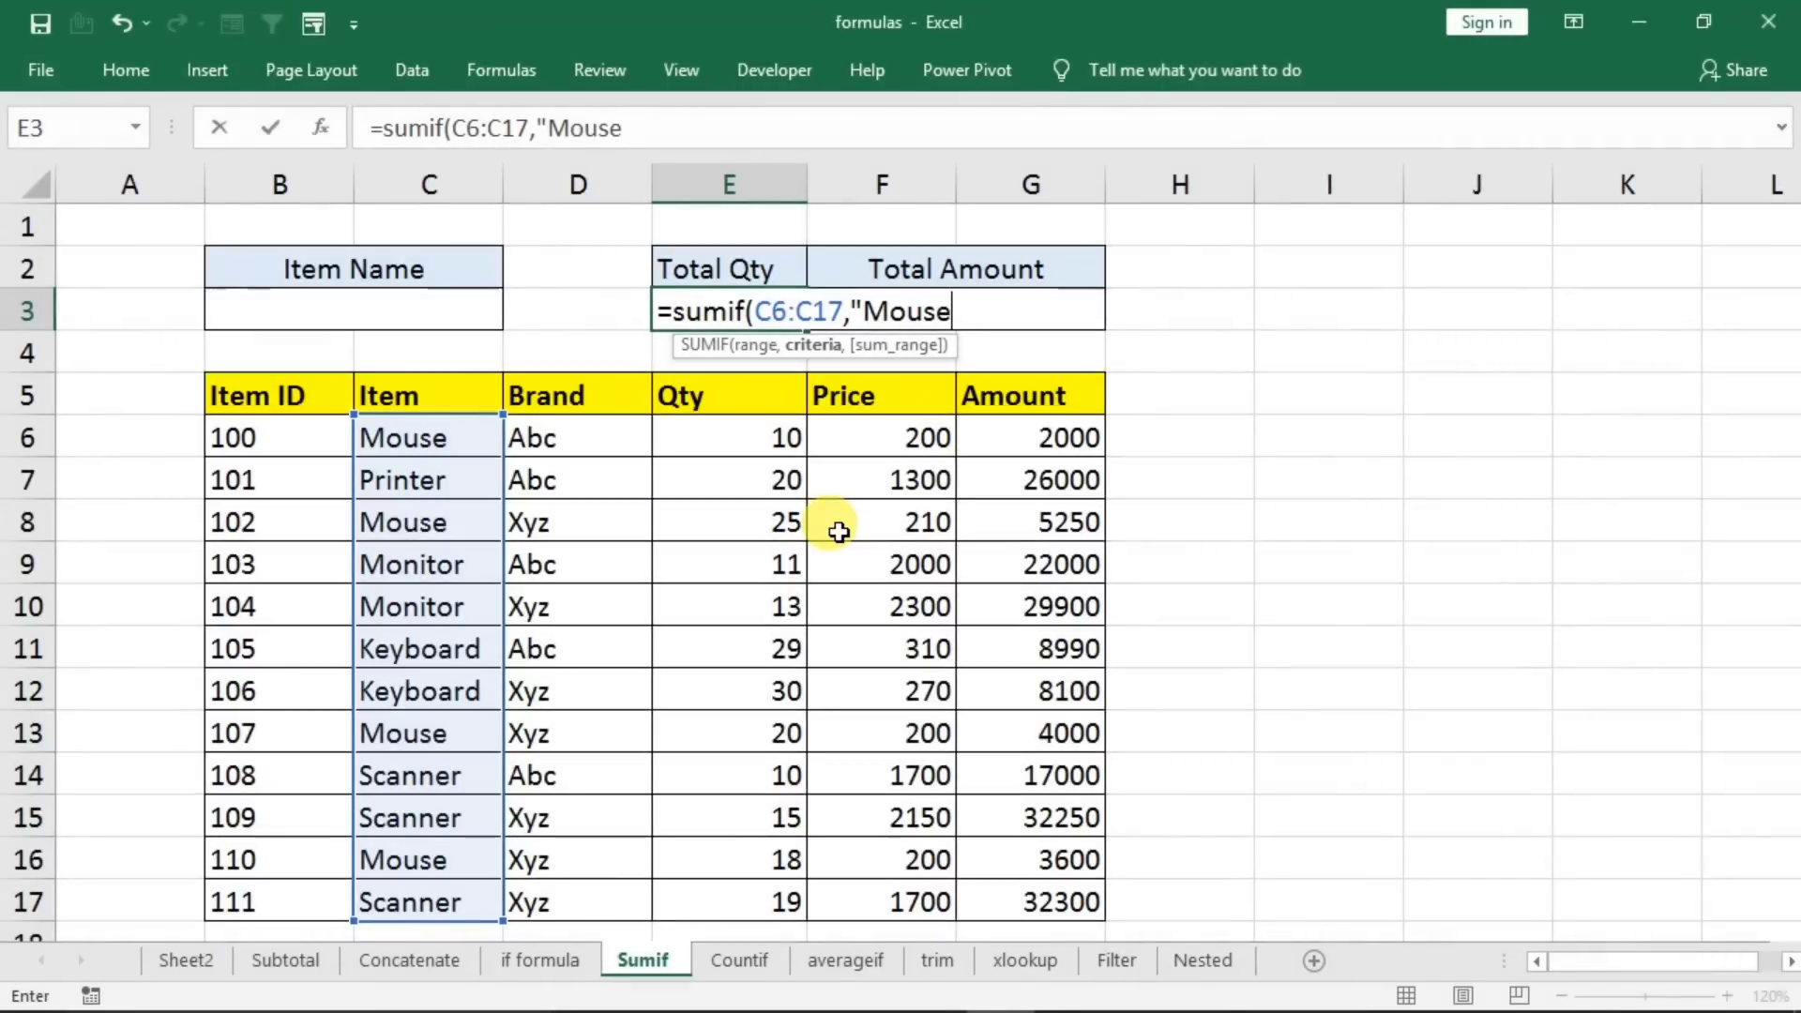
pyautogui.write('",')
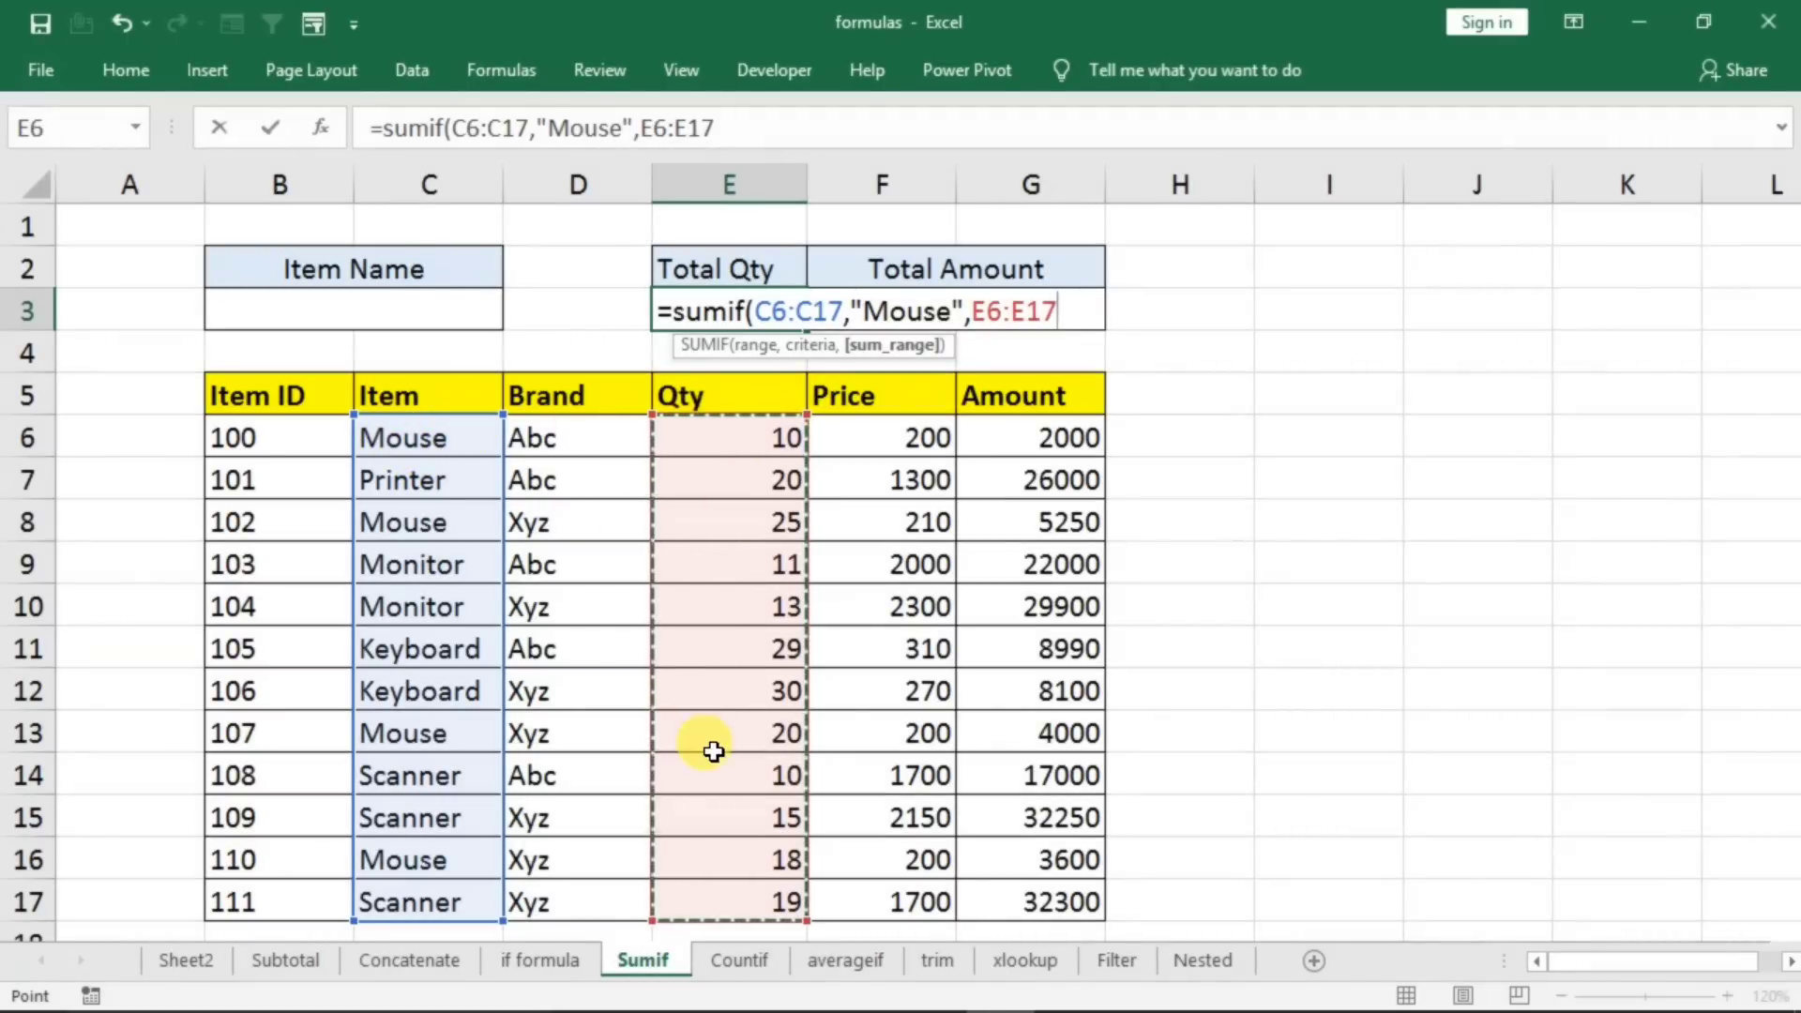
pyautogui.press('Return')
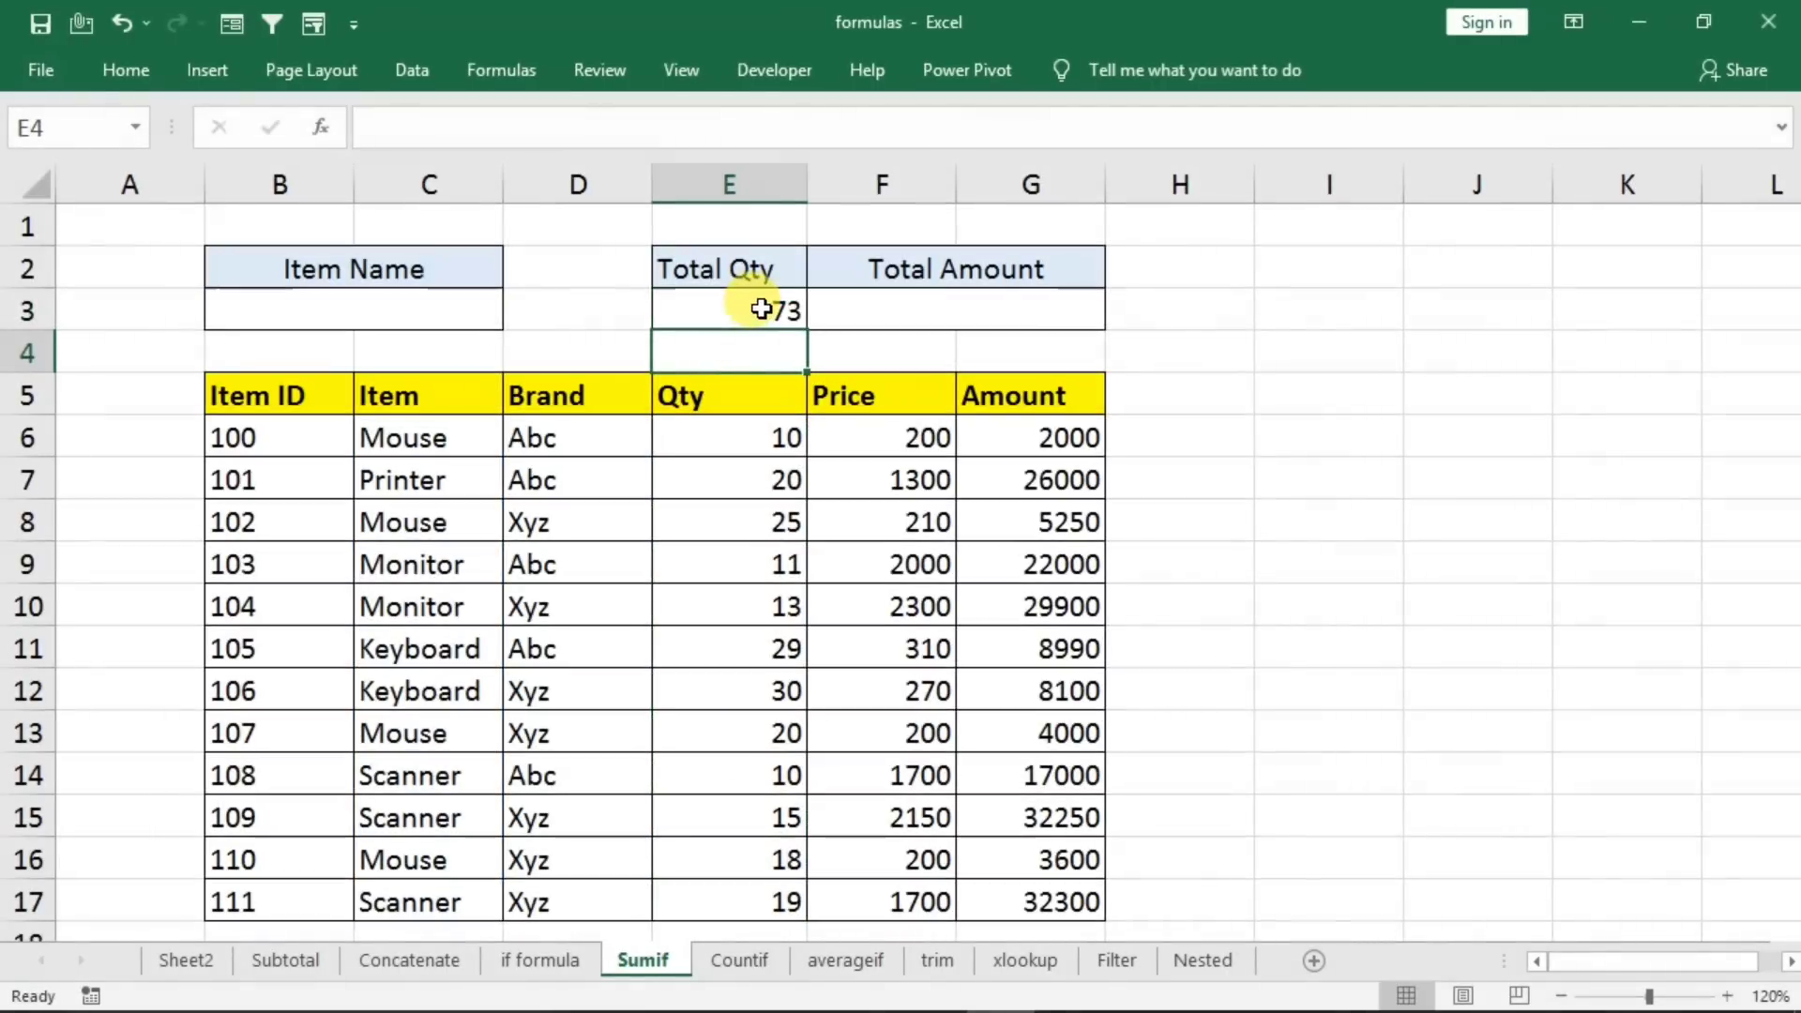
# - Review the SUMIF formula in E3 and highlight the Item through Qty cells of Mouse rows 6 and 8
pyautogui.click(749, 307)
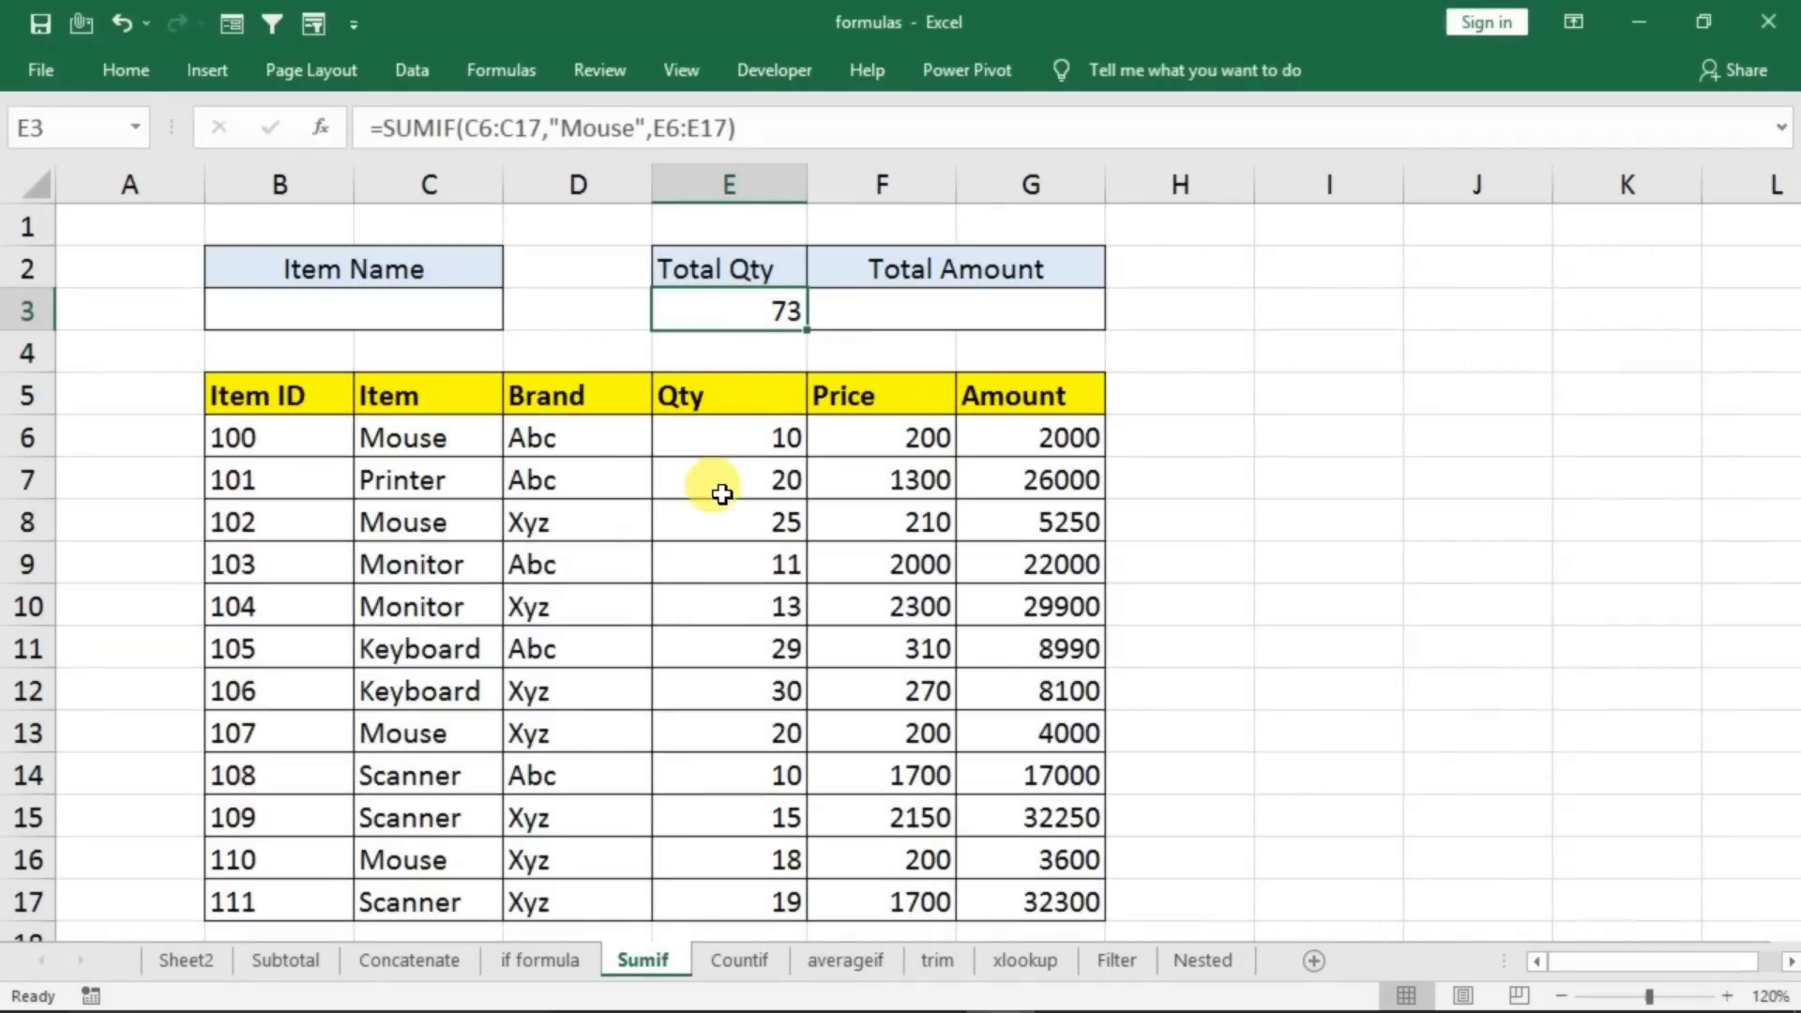
pyautogui.moveTo(458, 443); pyautogui.dragTo(717, 438)
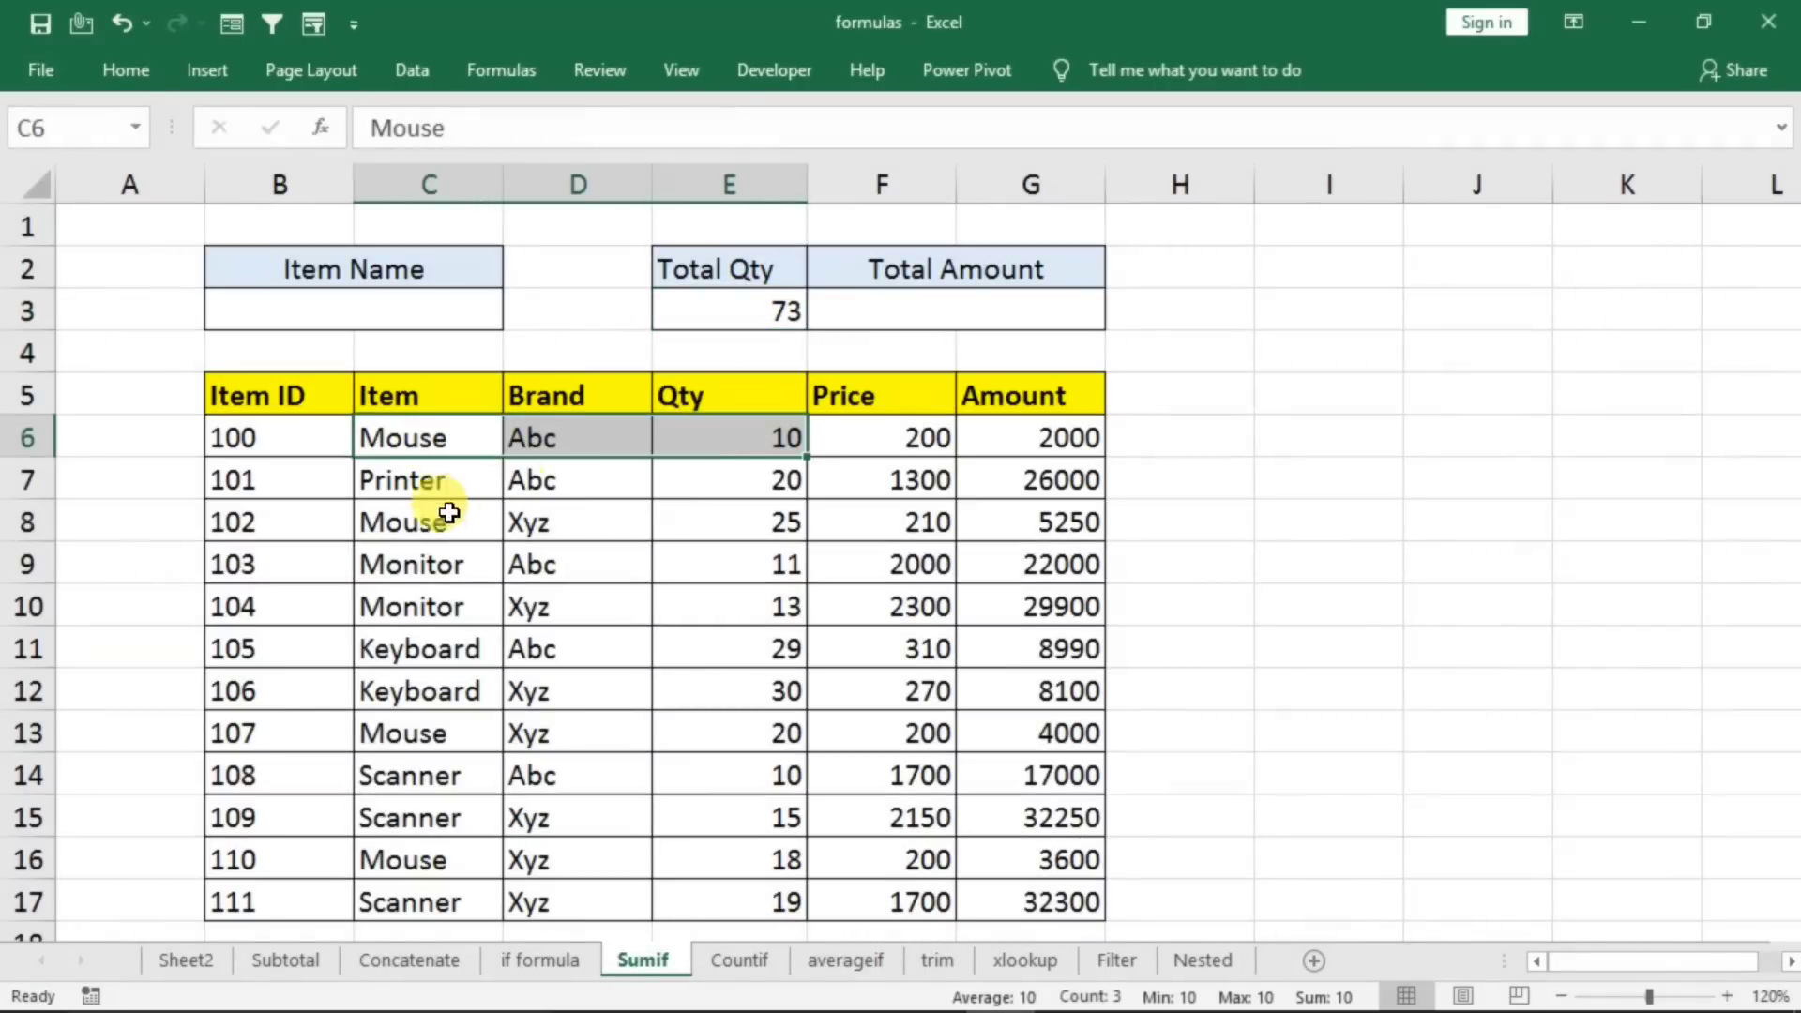
pyautogui.moveTo(449, 513); pyautogui.dragTo(724, 523)
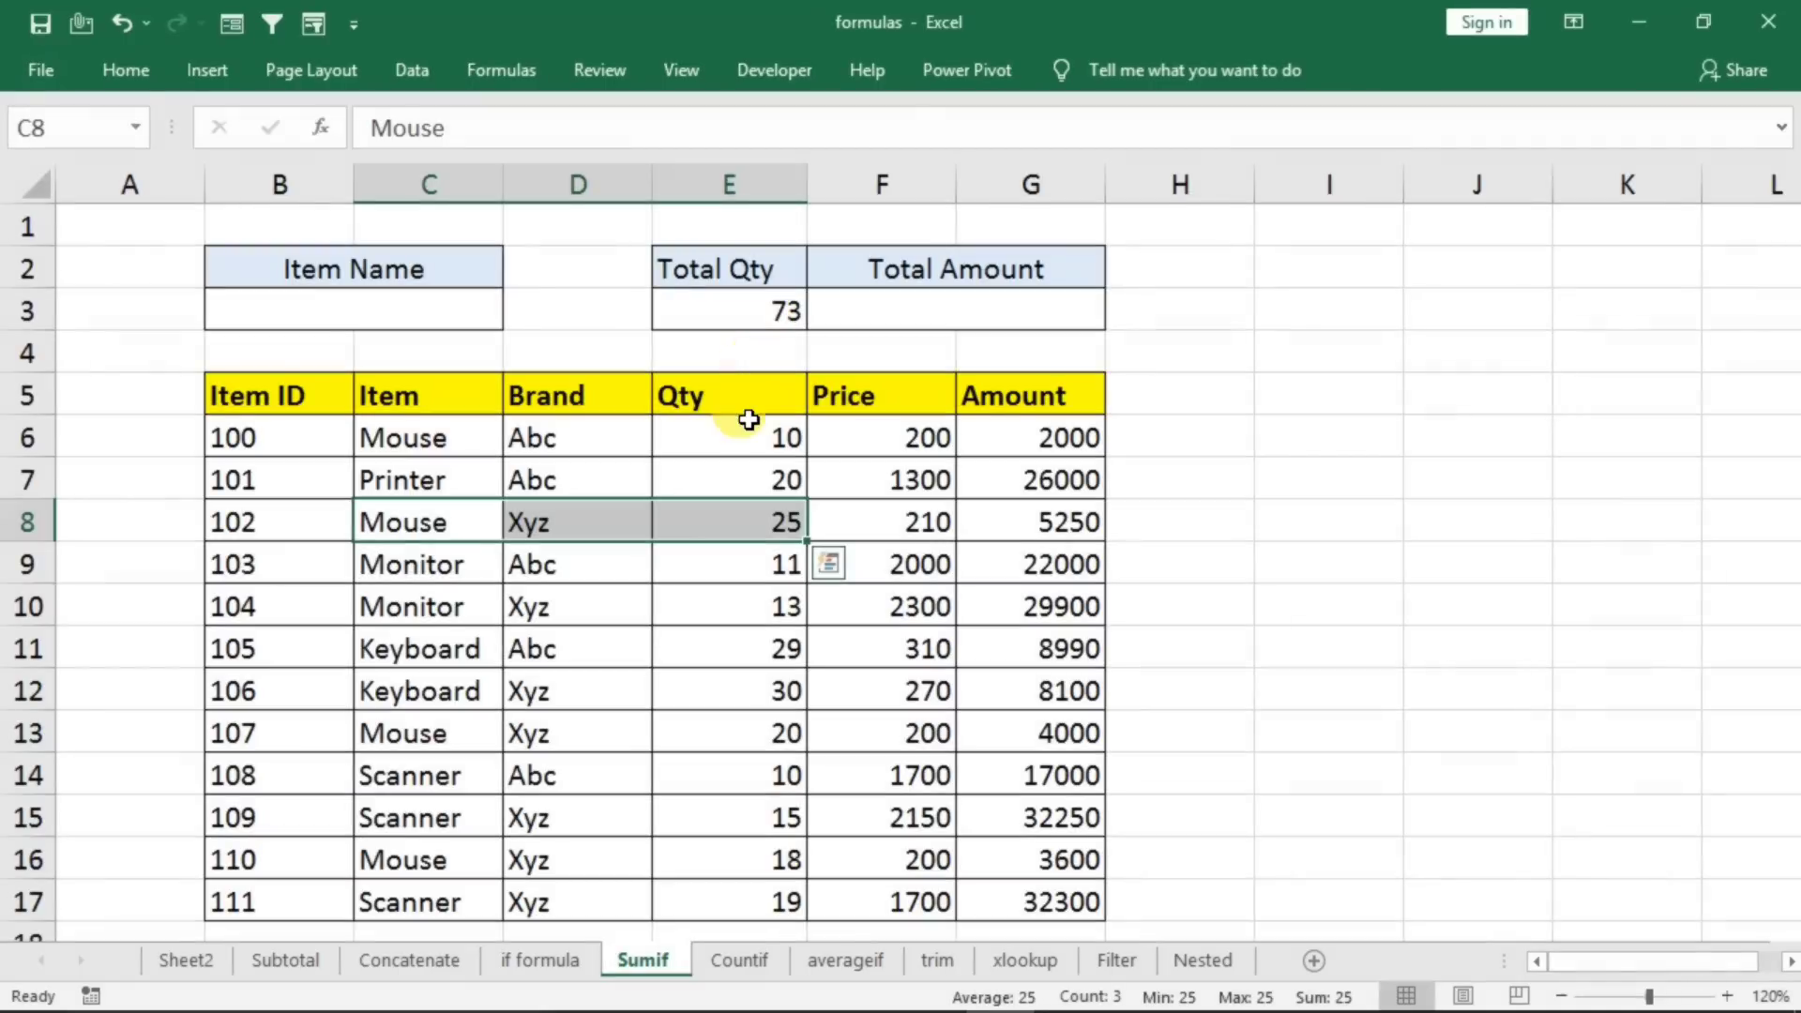
# - Change the SUMIF criterion in E3 to "Printer"
pyautogui.doubleClick(762, 310)
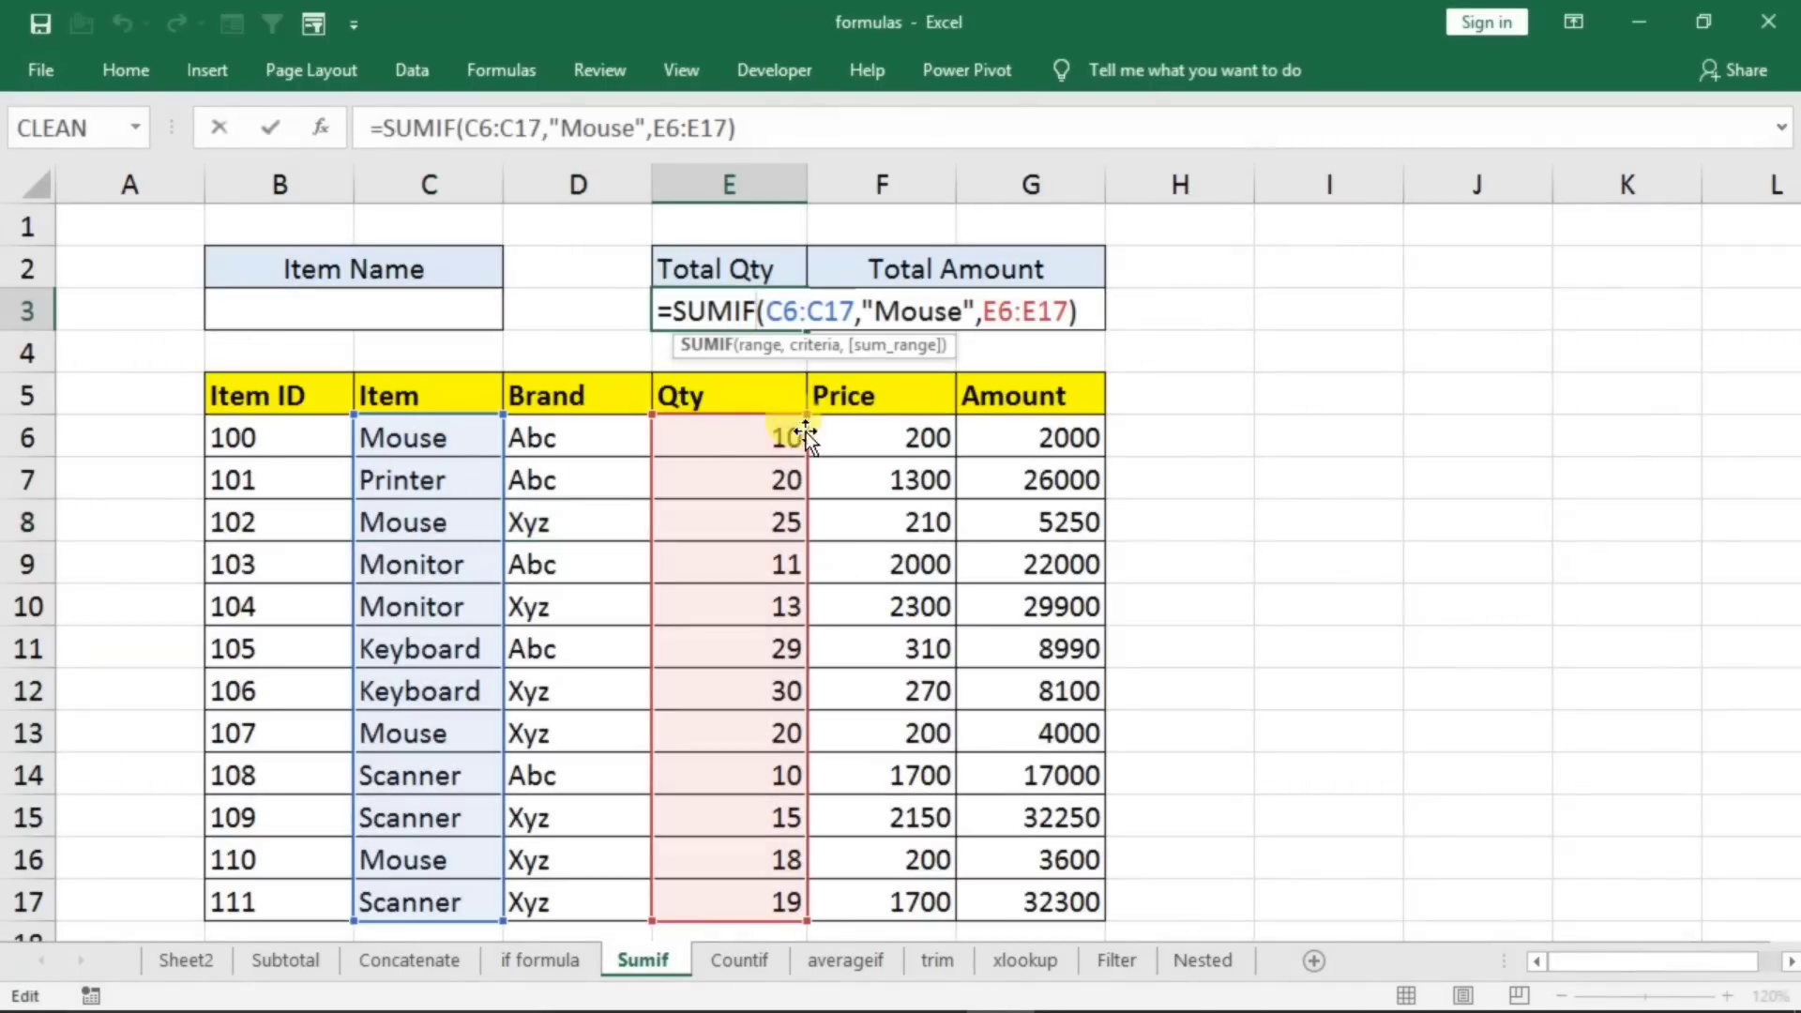
pyautogui.click(960, 316)
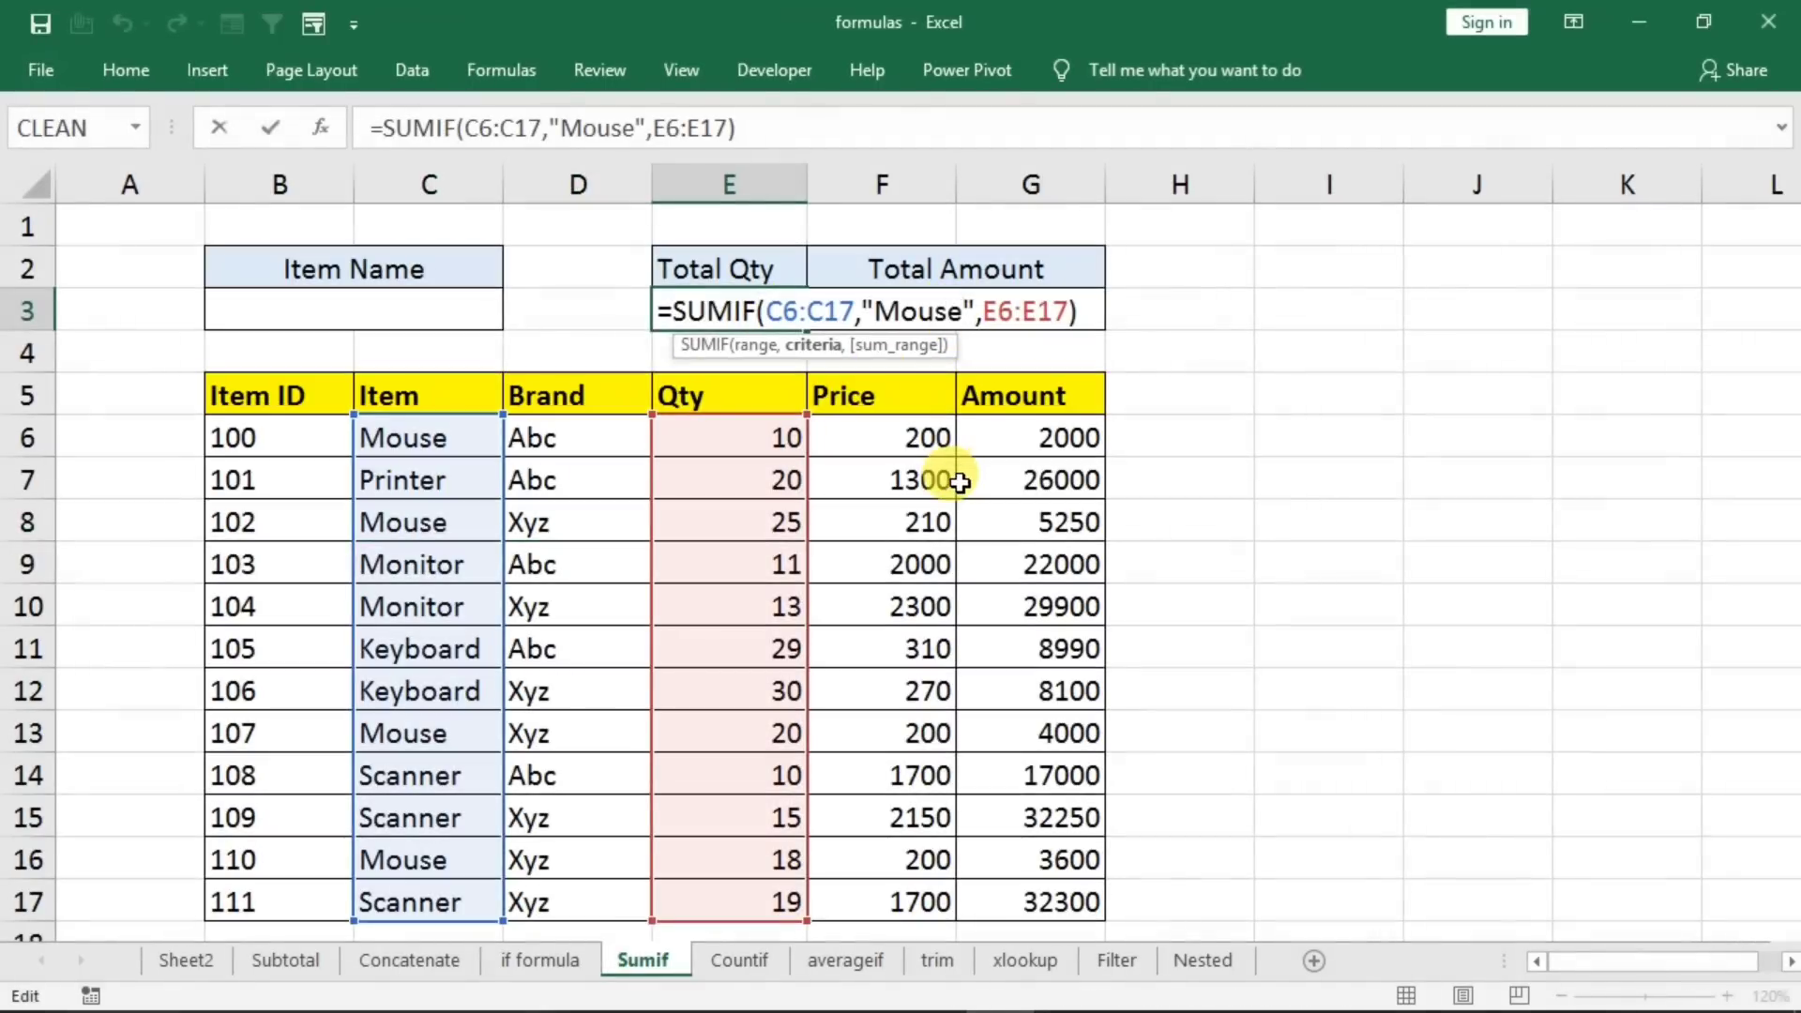
pyautogui.press('BackSpace')
pyautogui.press('BackSpace')
pyautogui.press('BackSpace')
pyautogui.press('BackSpace')
pyautogui.press('BackSpace')
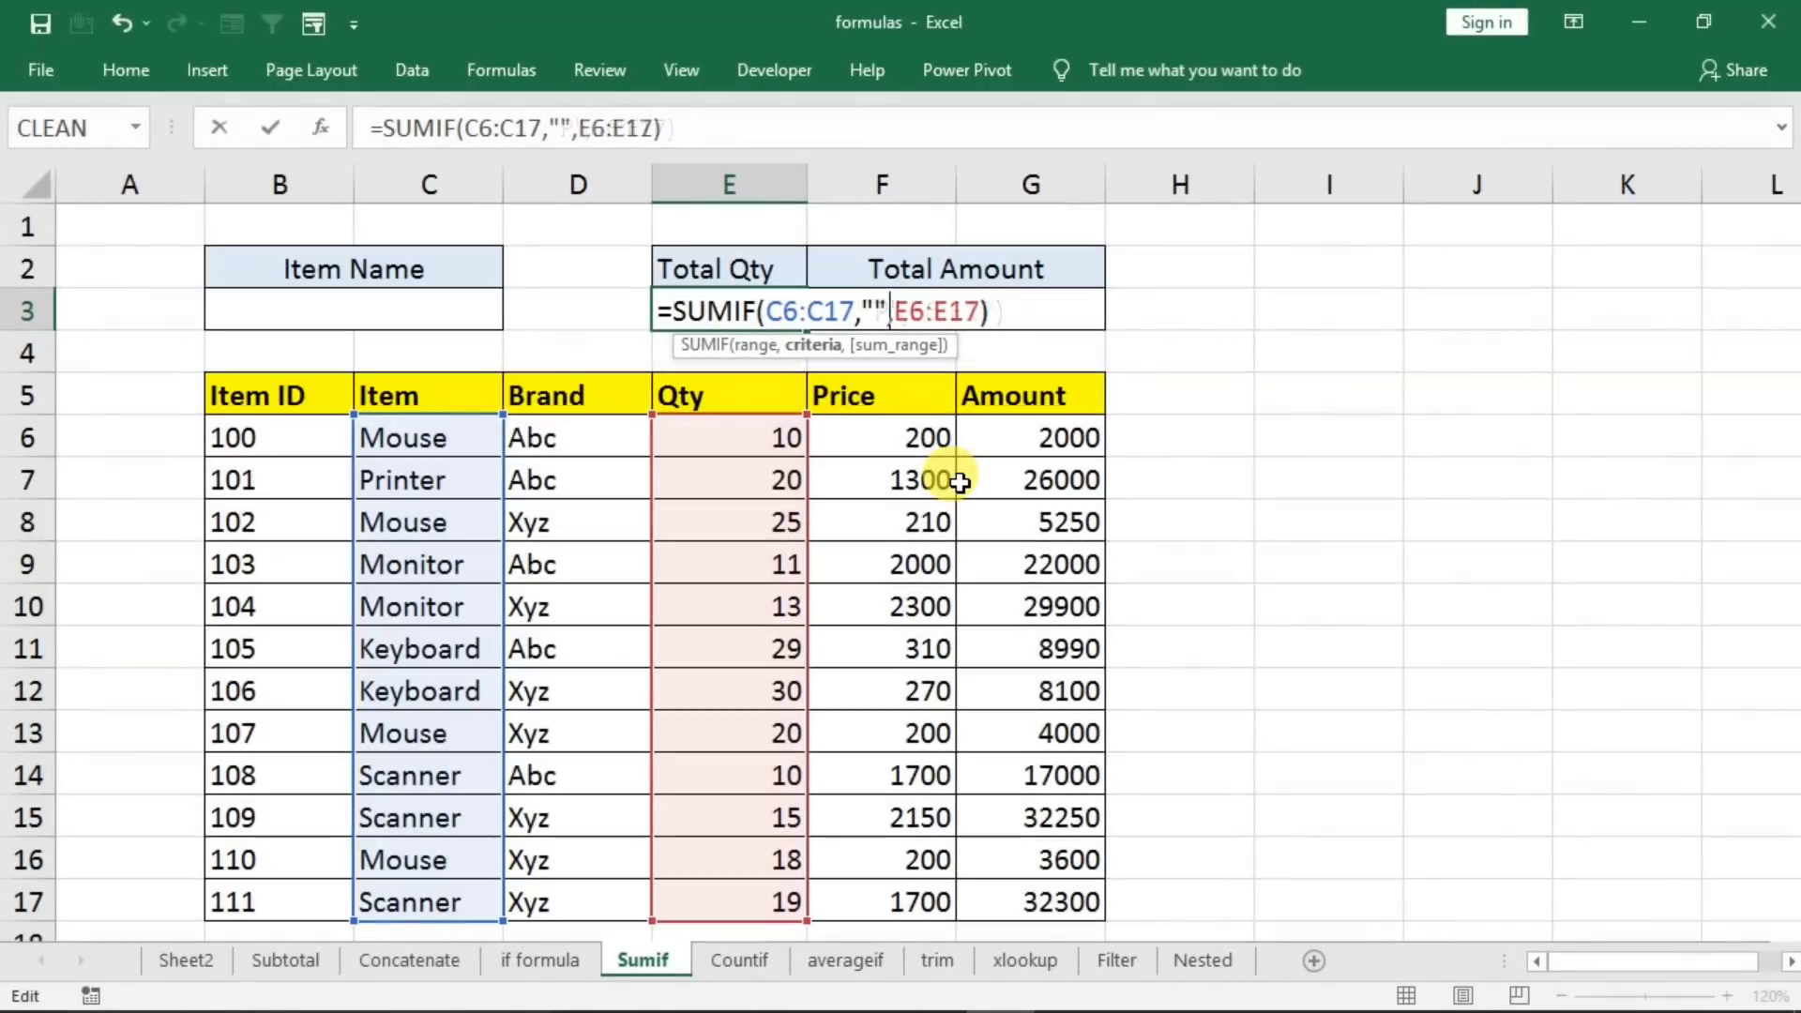
pyautogui.write('Printer')
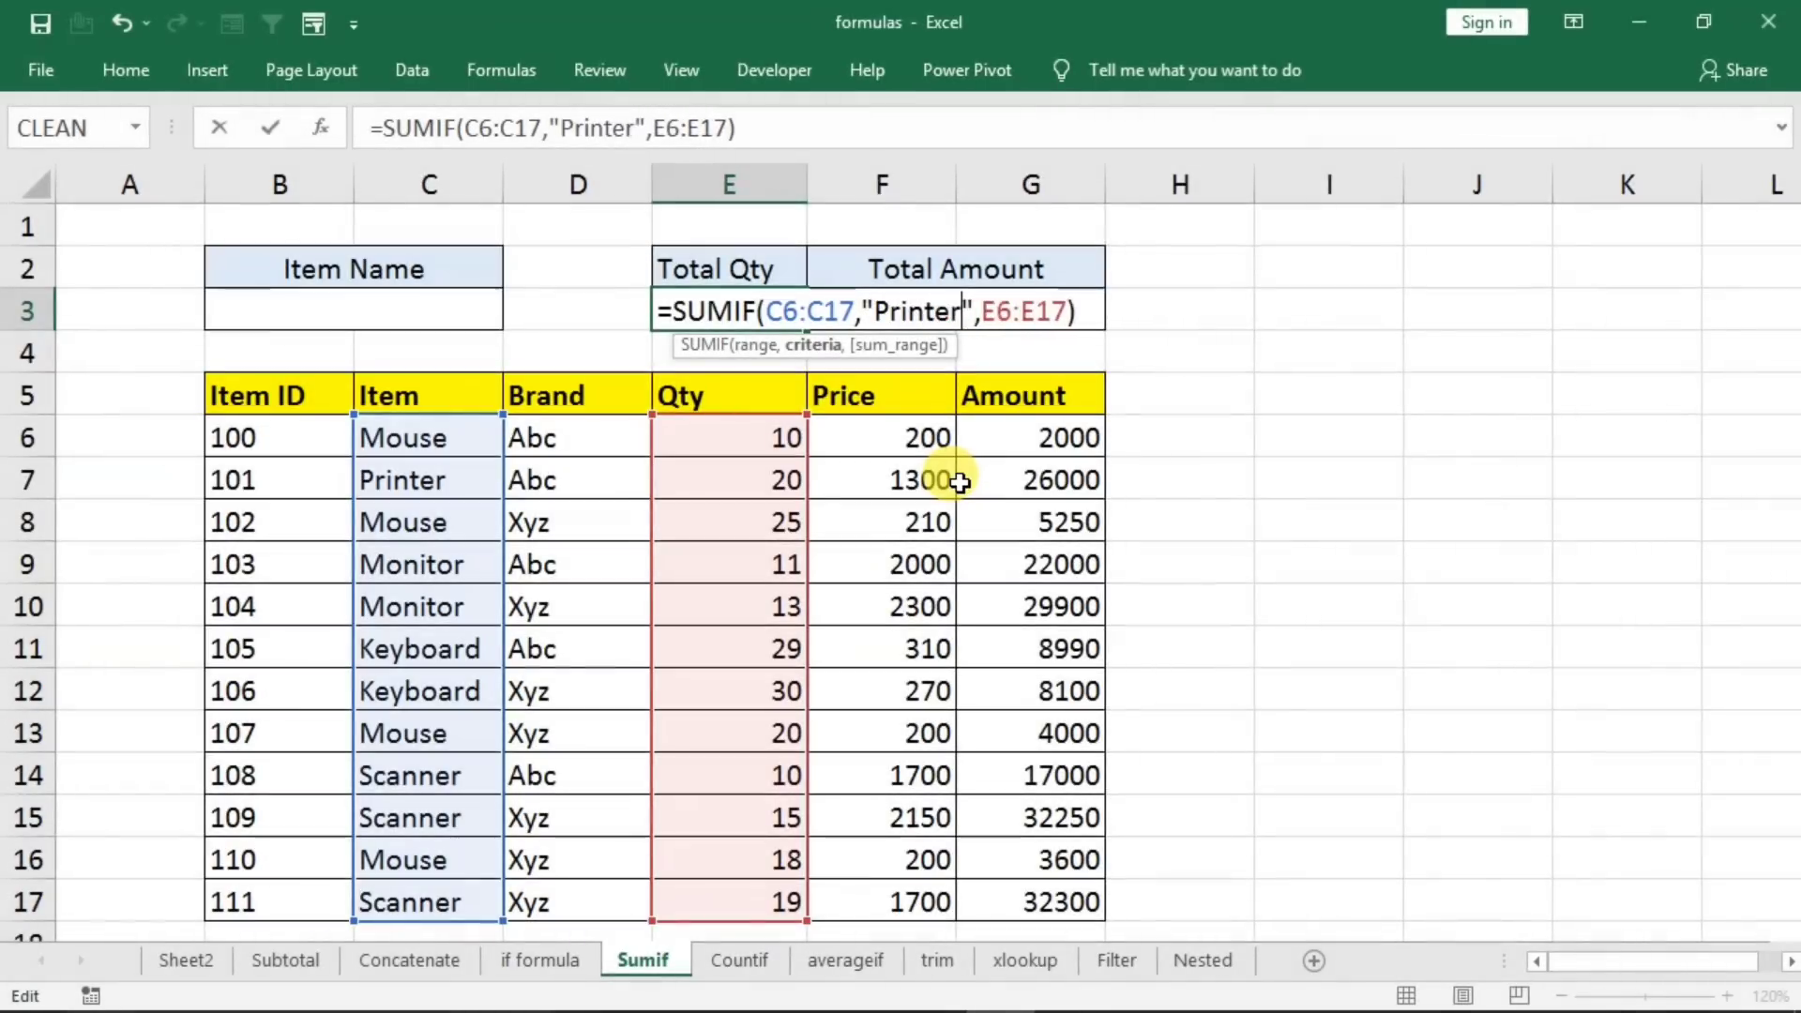
pyautogui.press('Return')
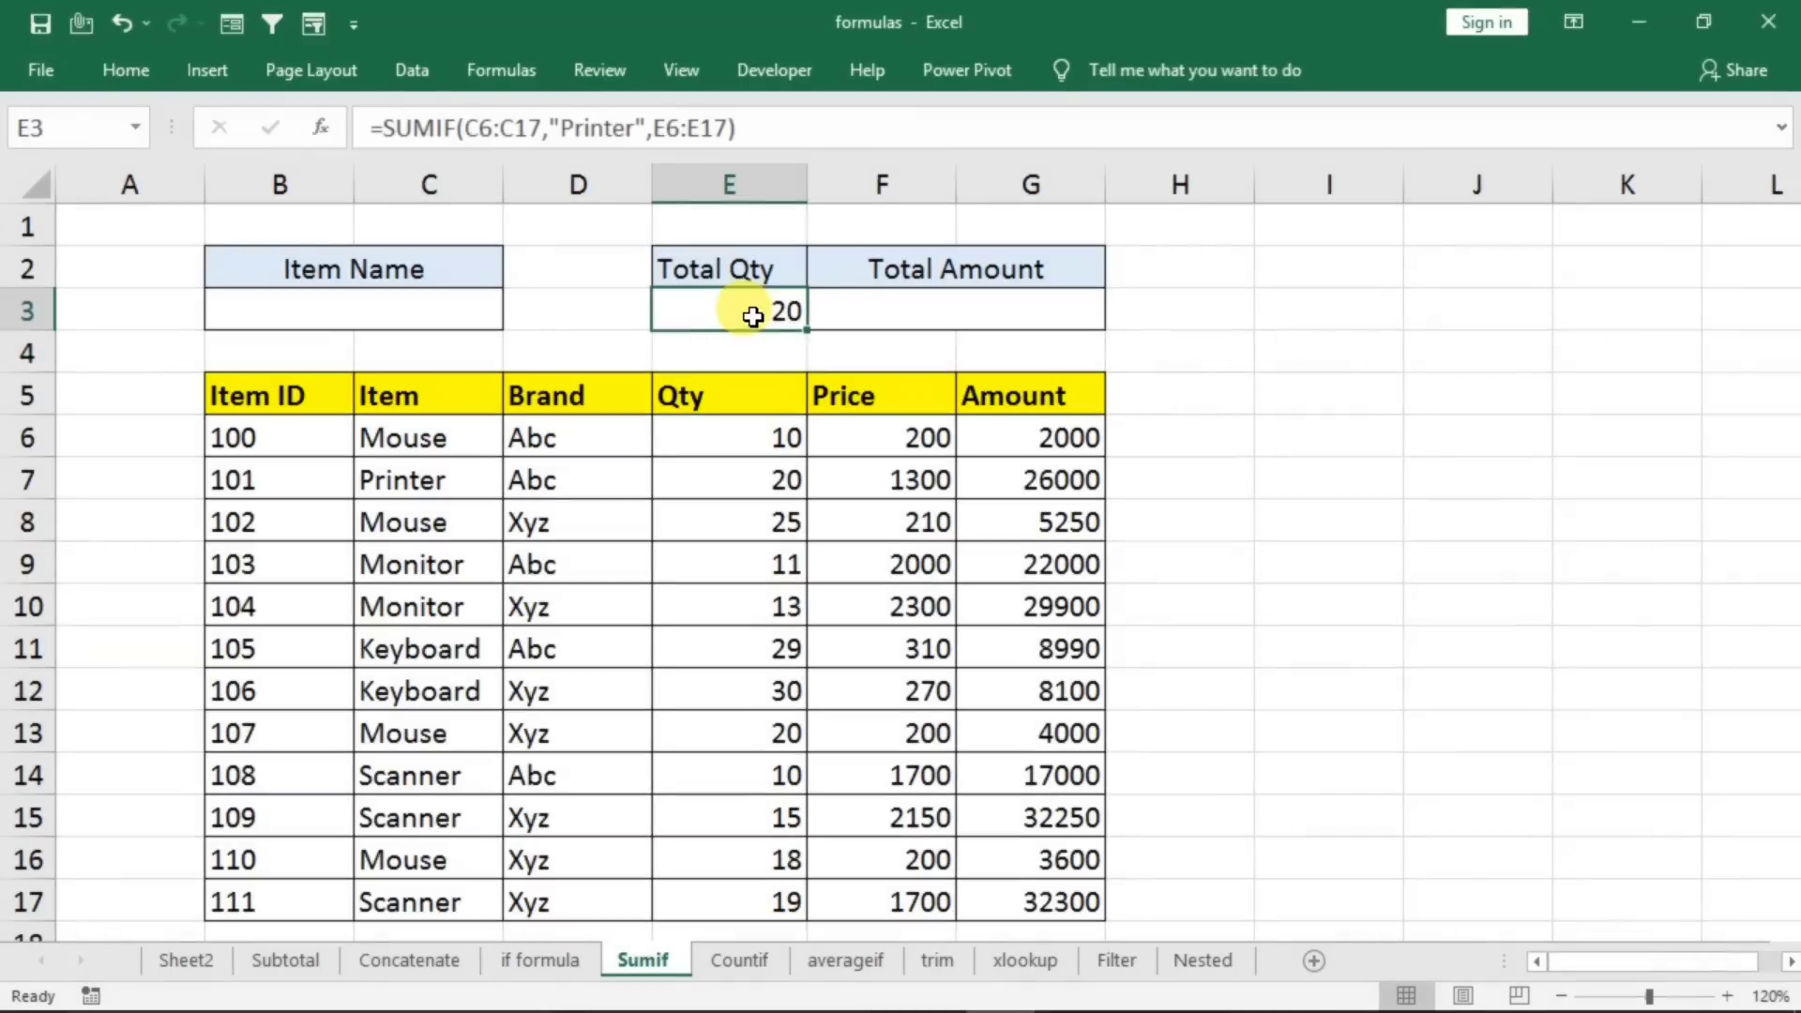
# - Rebuild the E3 formula as =SUMIF(C6:C17,B3,E6:E17), with the Item Name cell as the criterion
pyautogui.doubleClick(753, 318)
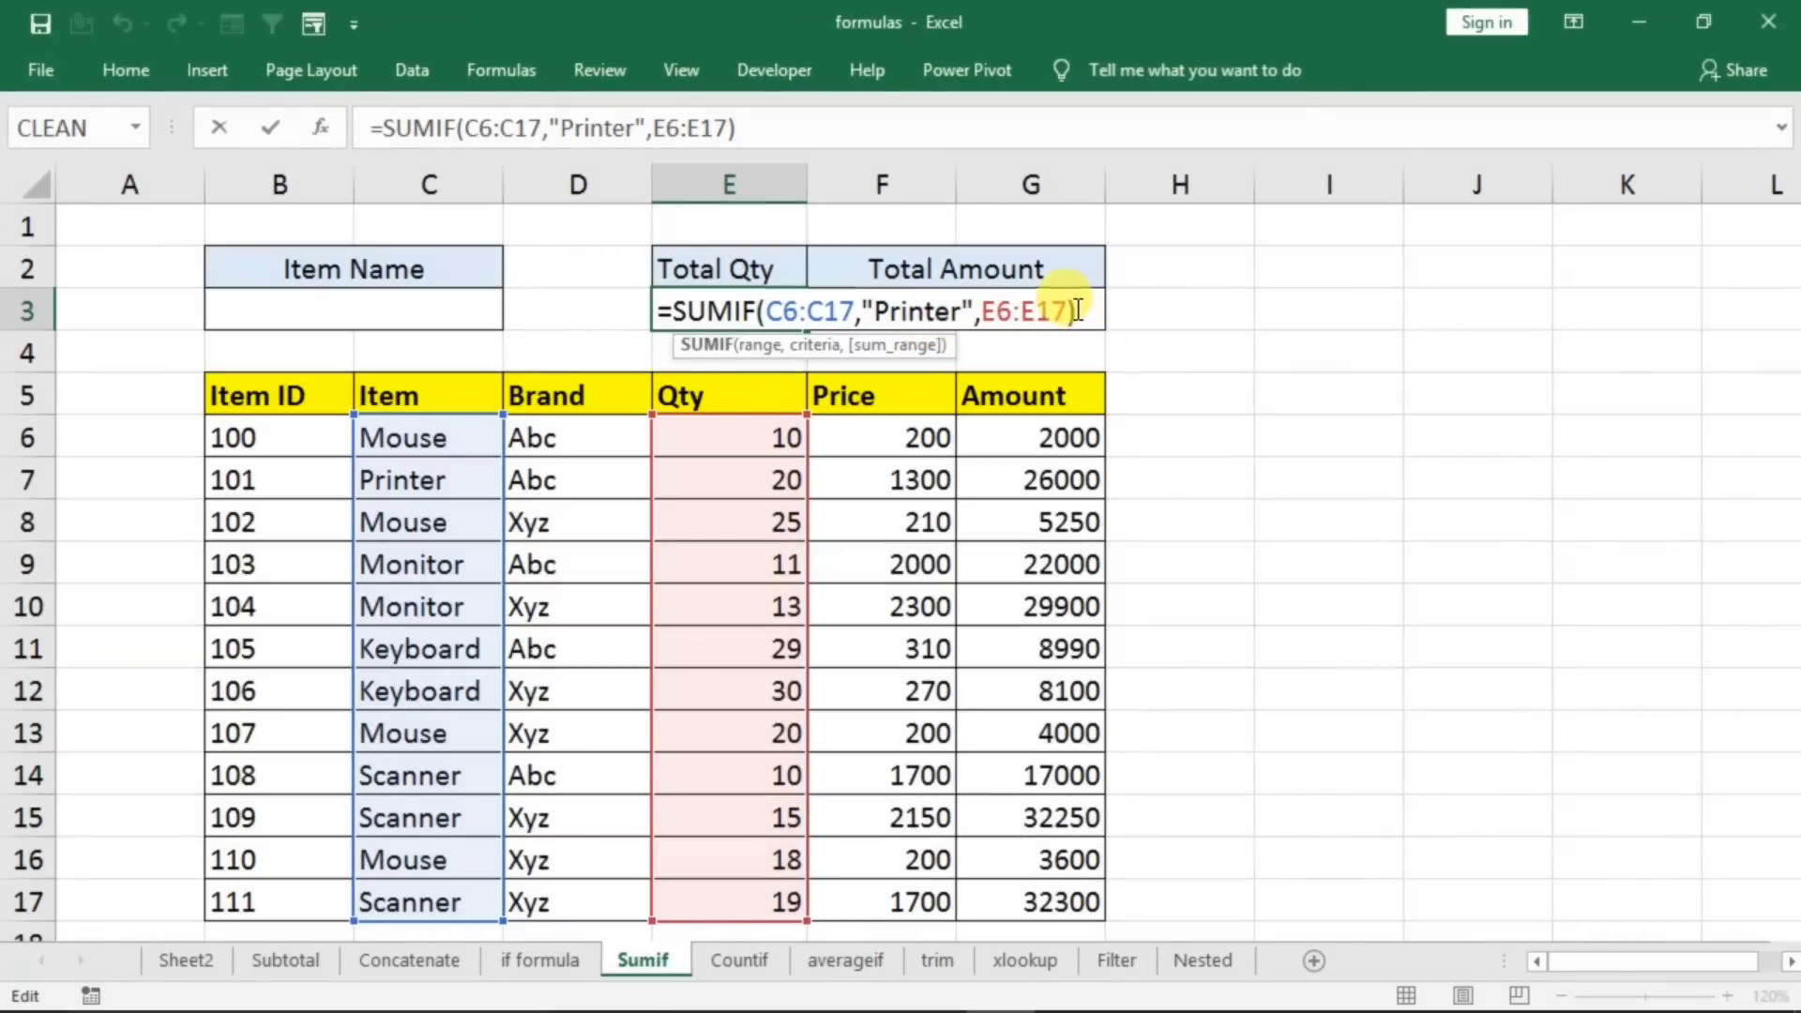
pyautogui.press('BackSpace')
pyautogui.press('BackSpace')
pyautogui.press('BackSpace')
pyautogui.press('BackSpace')
pyautogui.press('BackSpace')
pyautogui.press('BackSpace')
pyautogui.press('BackSpace')
pyautogui.press('BackSpace')
pyautogui.press('BackSpace')
pyautogui.press('BackSpace')
pyautogui.press('BackSpace')
pyautogui.press('BackSpace')
pyautogui.press('BackSpace')
pyautogui.press('BackSpace')
pyautogui.press('BackSpace')
pyautogui.press('BackSpace')
pyautogui.press('BackSpace')
pyautogui.press('BackSpace')
pyautogui.press('BackSpace')
pyautogui.press('BackSpace')
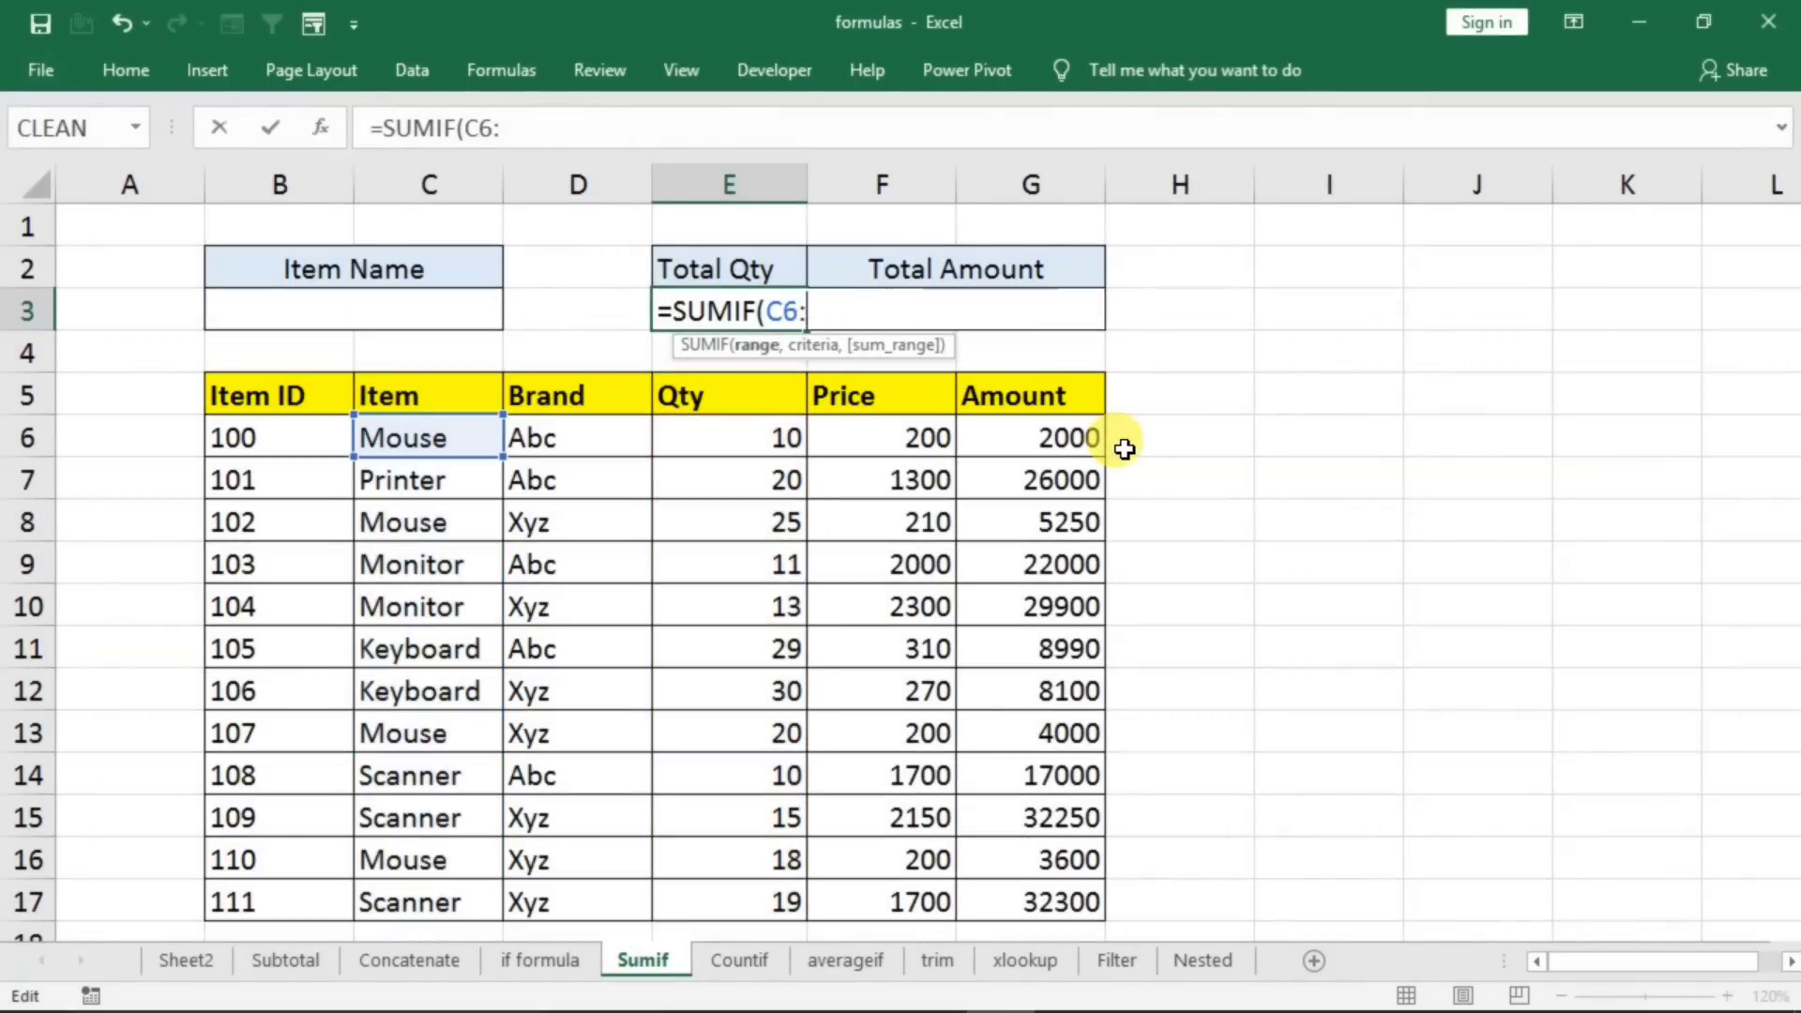
pyautogui.press('BackSpace')
pyautogui.press('BackSpace')
pyautogui.press('BackSpace')
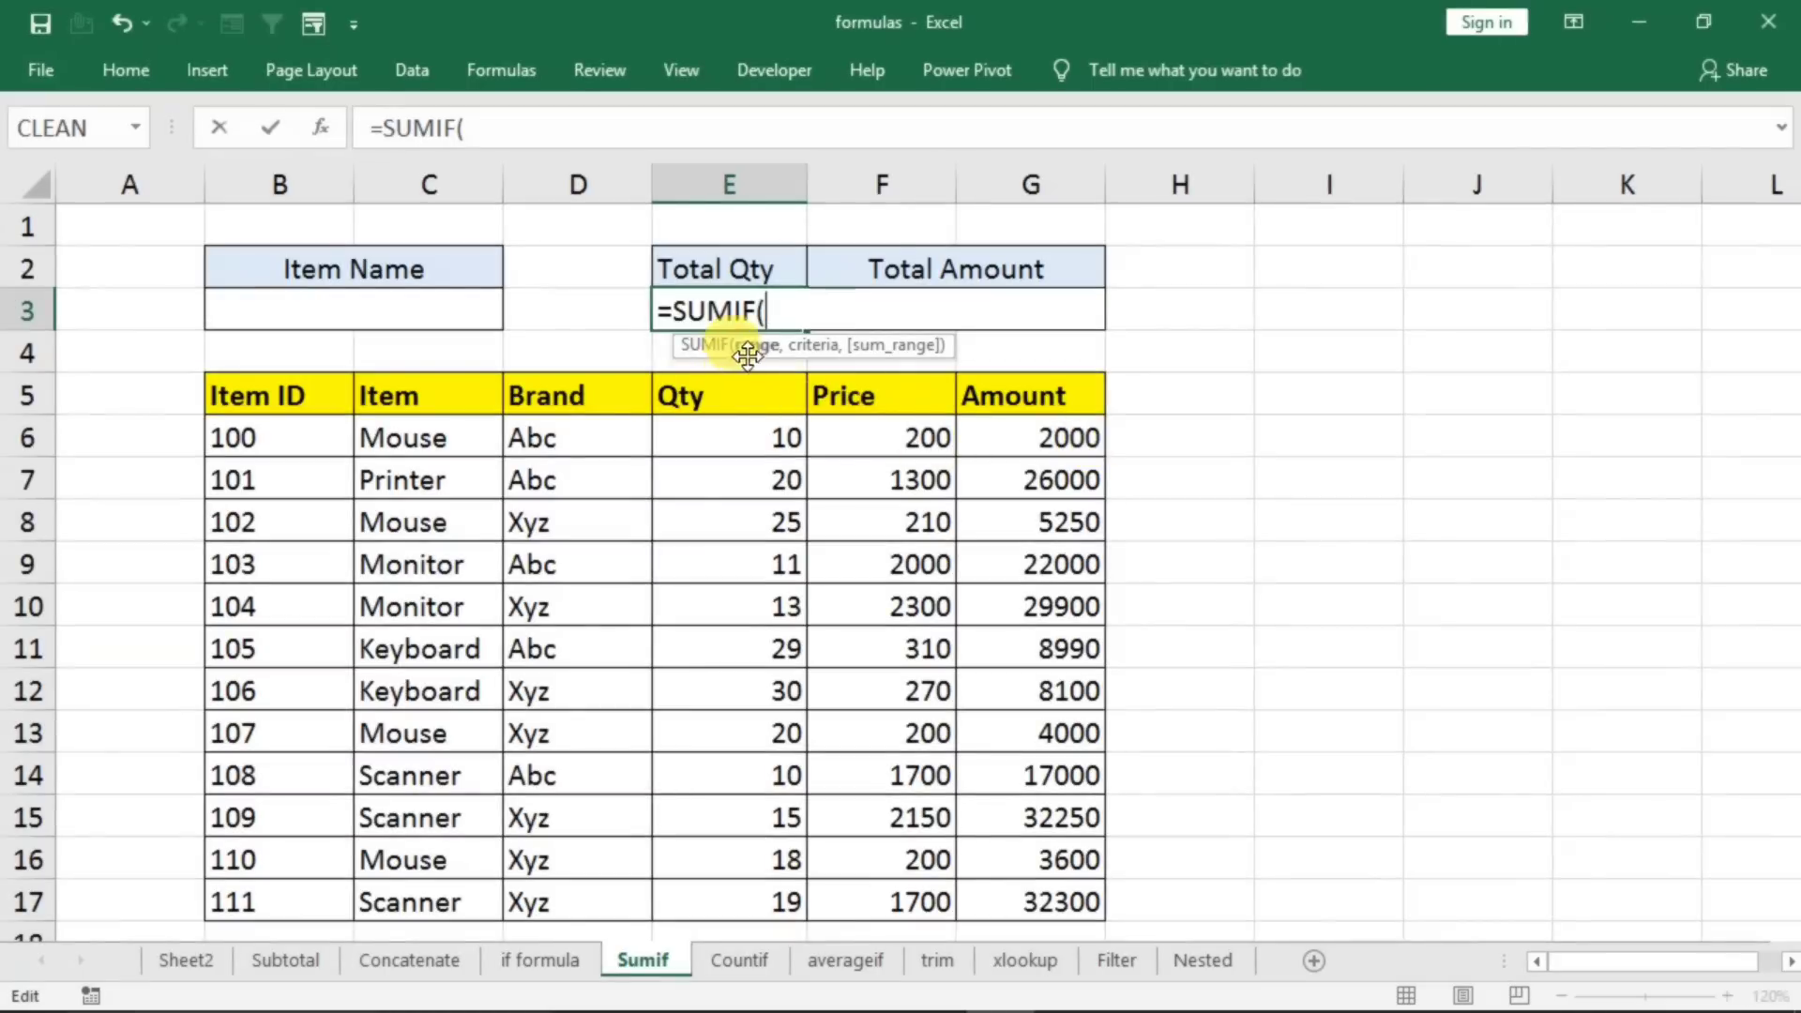
pyautogui.moveTo(433, 441); pyautogui.dragTo(434, 904)
pyautogui.write(',')
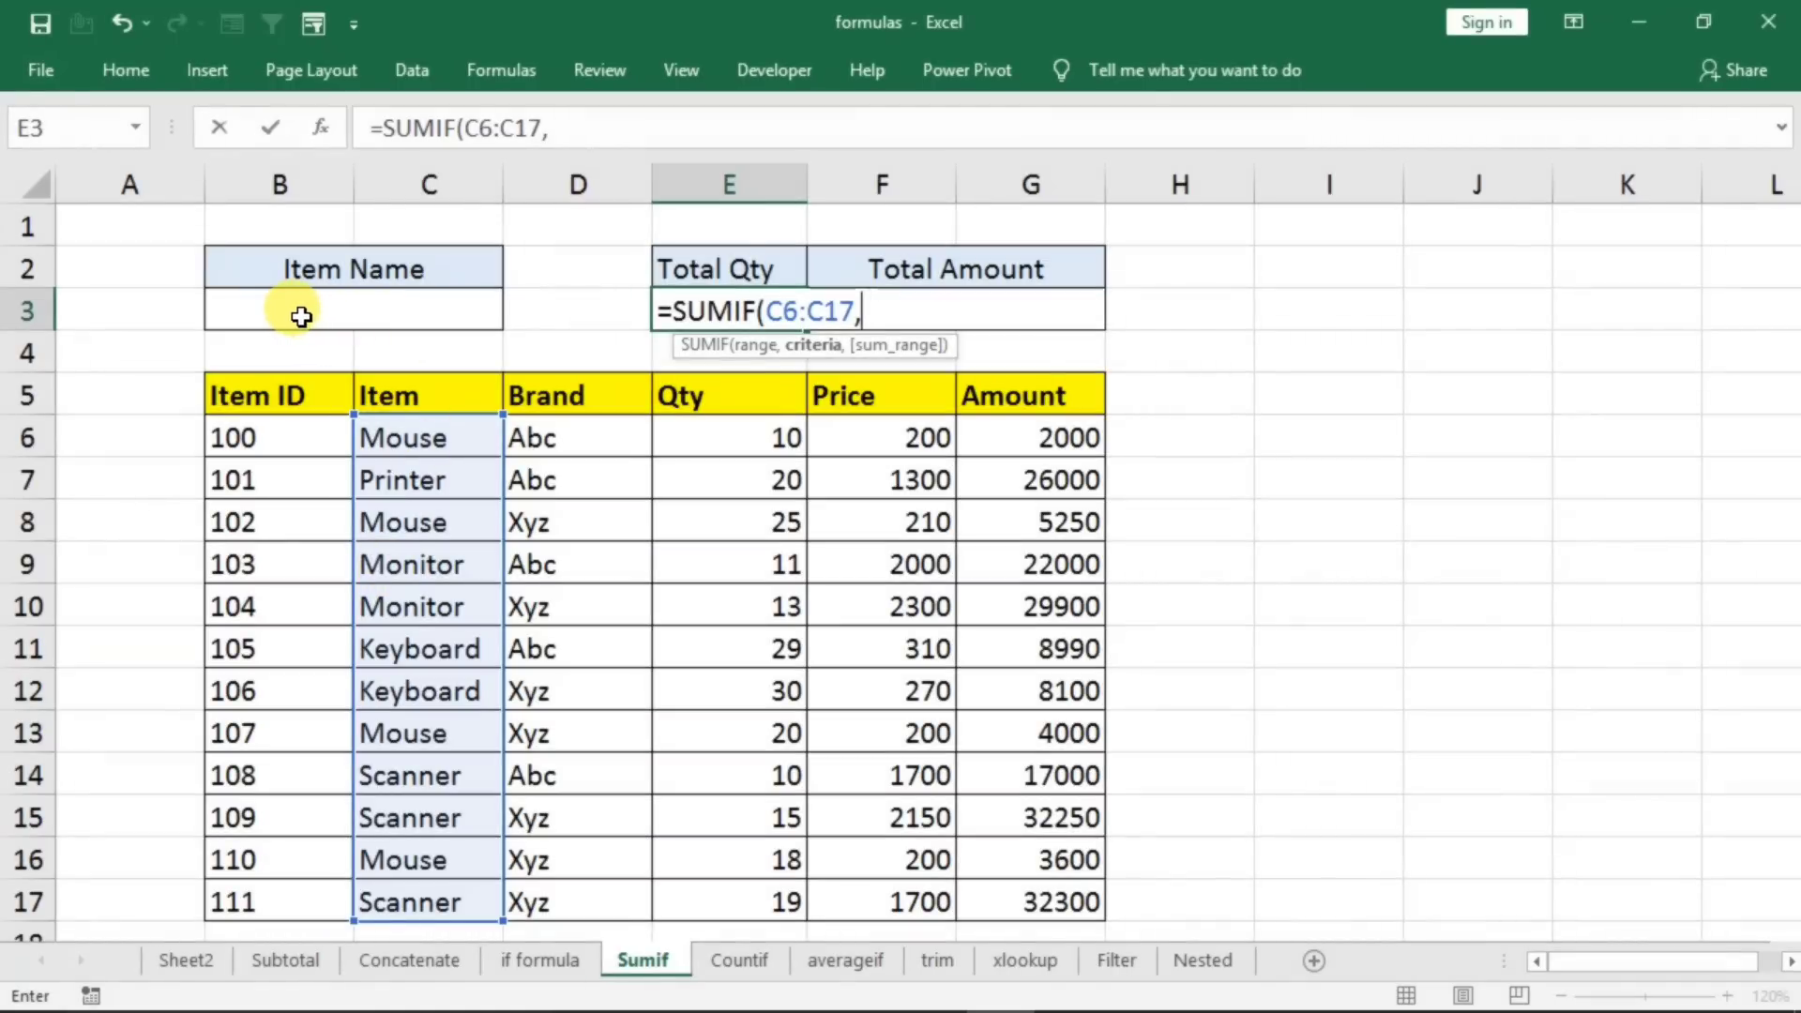
pyautogui.click(303, 316)
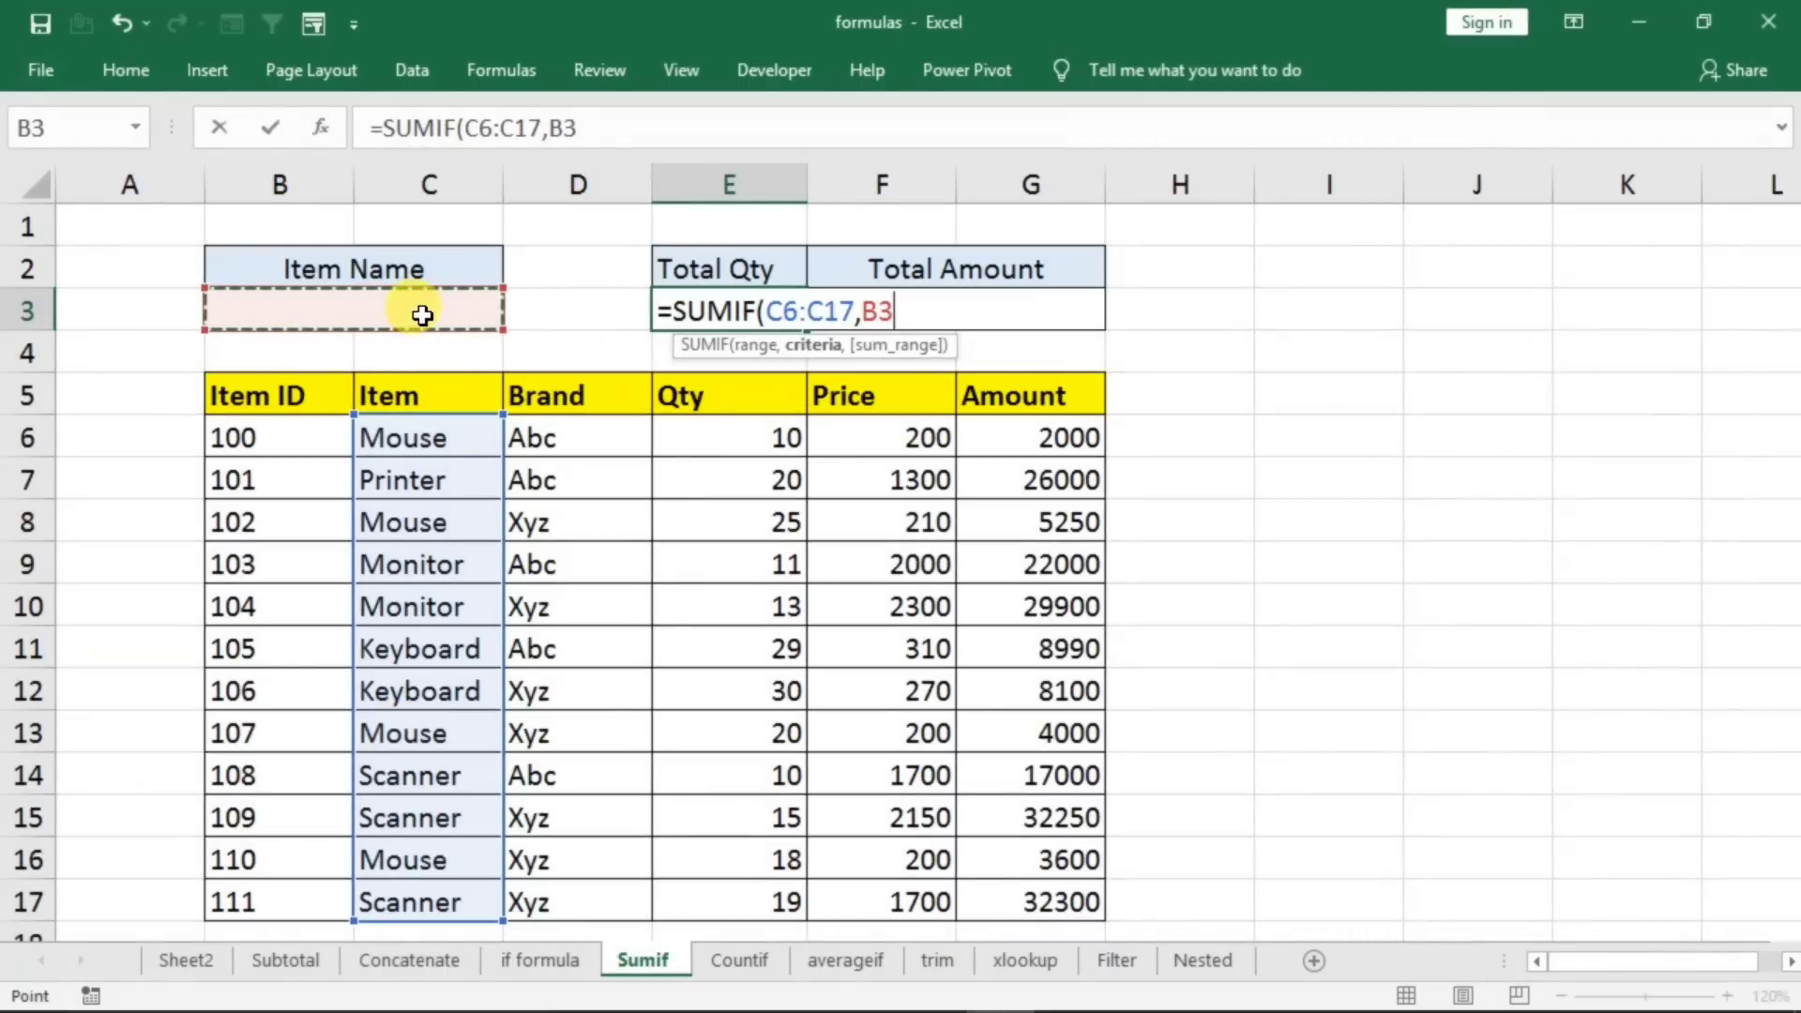
pyautogui.write(',')
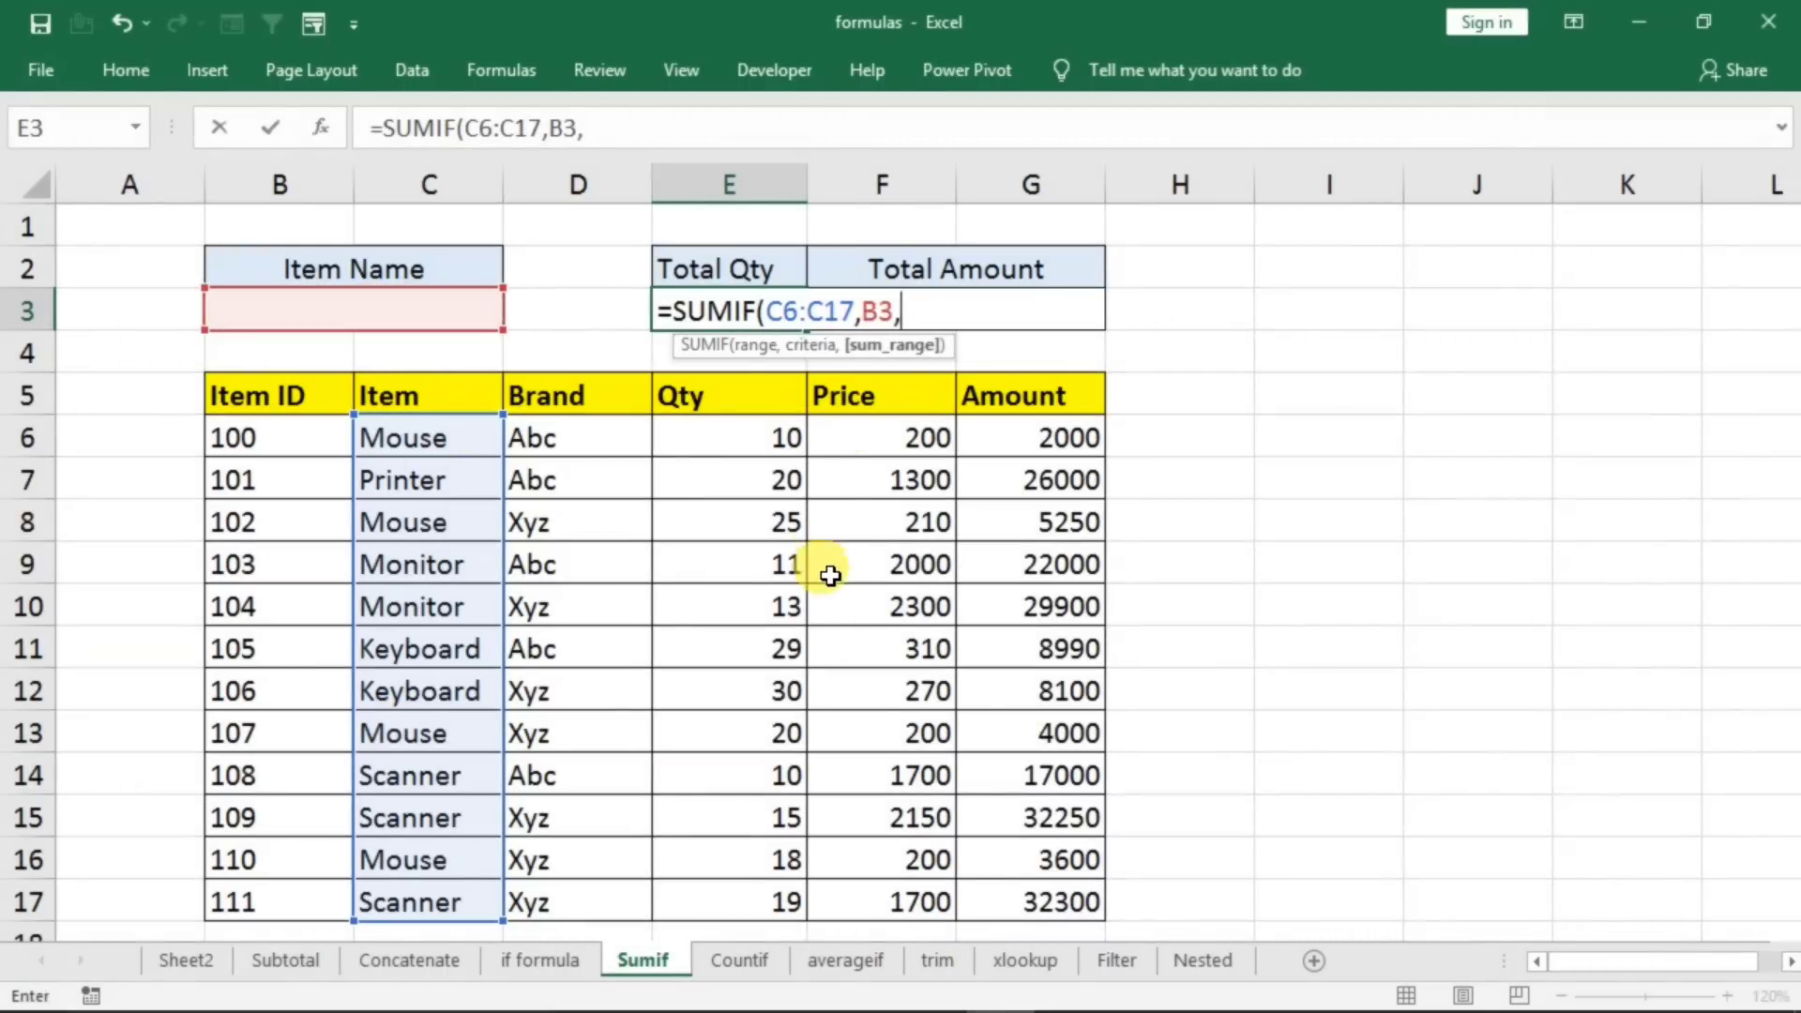
pyautogui.moveTo(697, 432); pyautogui.dragTo(703, 917)
pyautogui.press('Return')
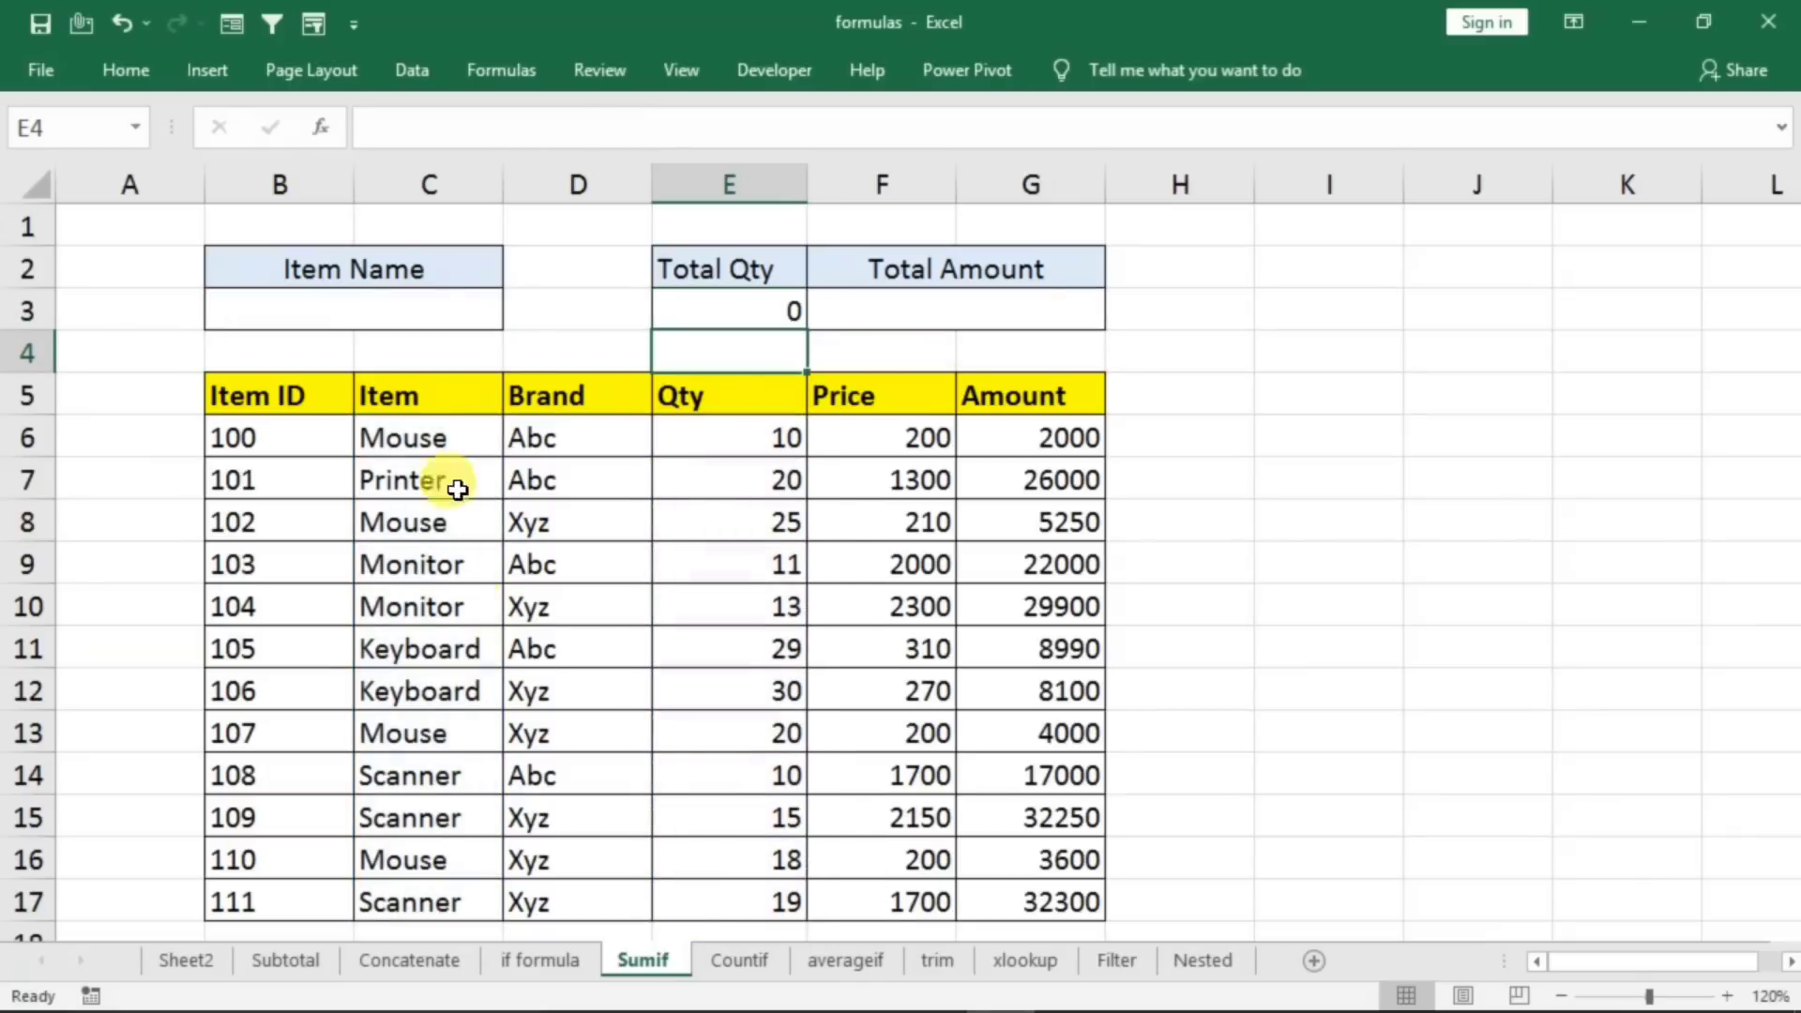
# - Enter mouse in the Item Name cell B3 to test the Total Qty formula
pyautogui.click(361, 302)
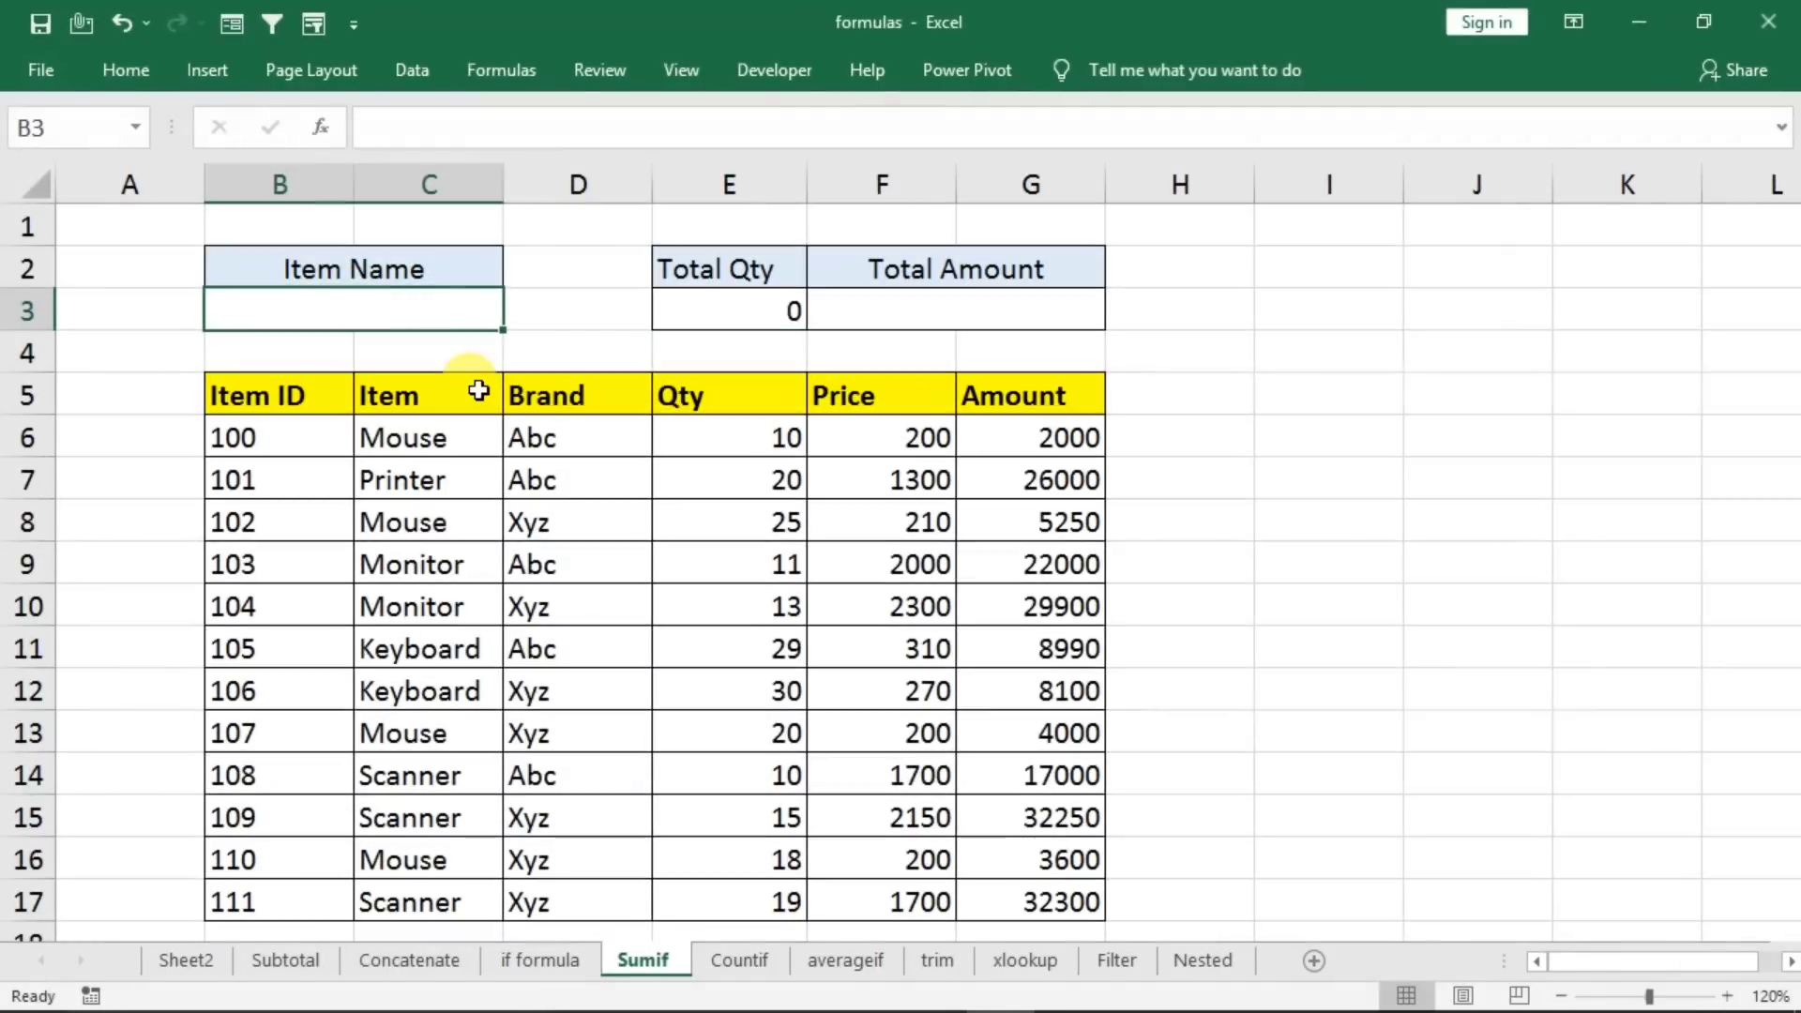
pyautogui.write('mouse')
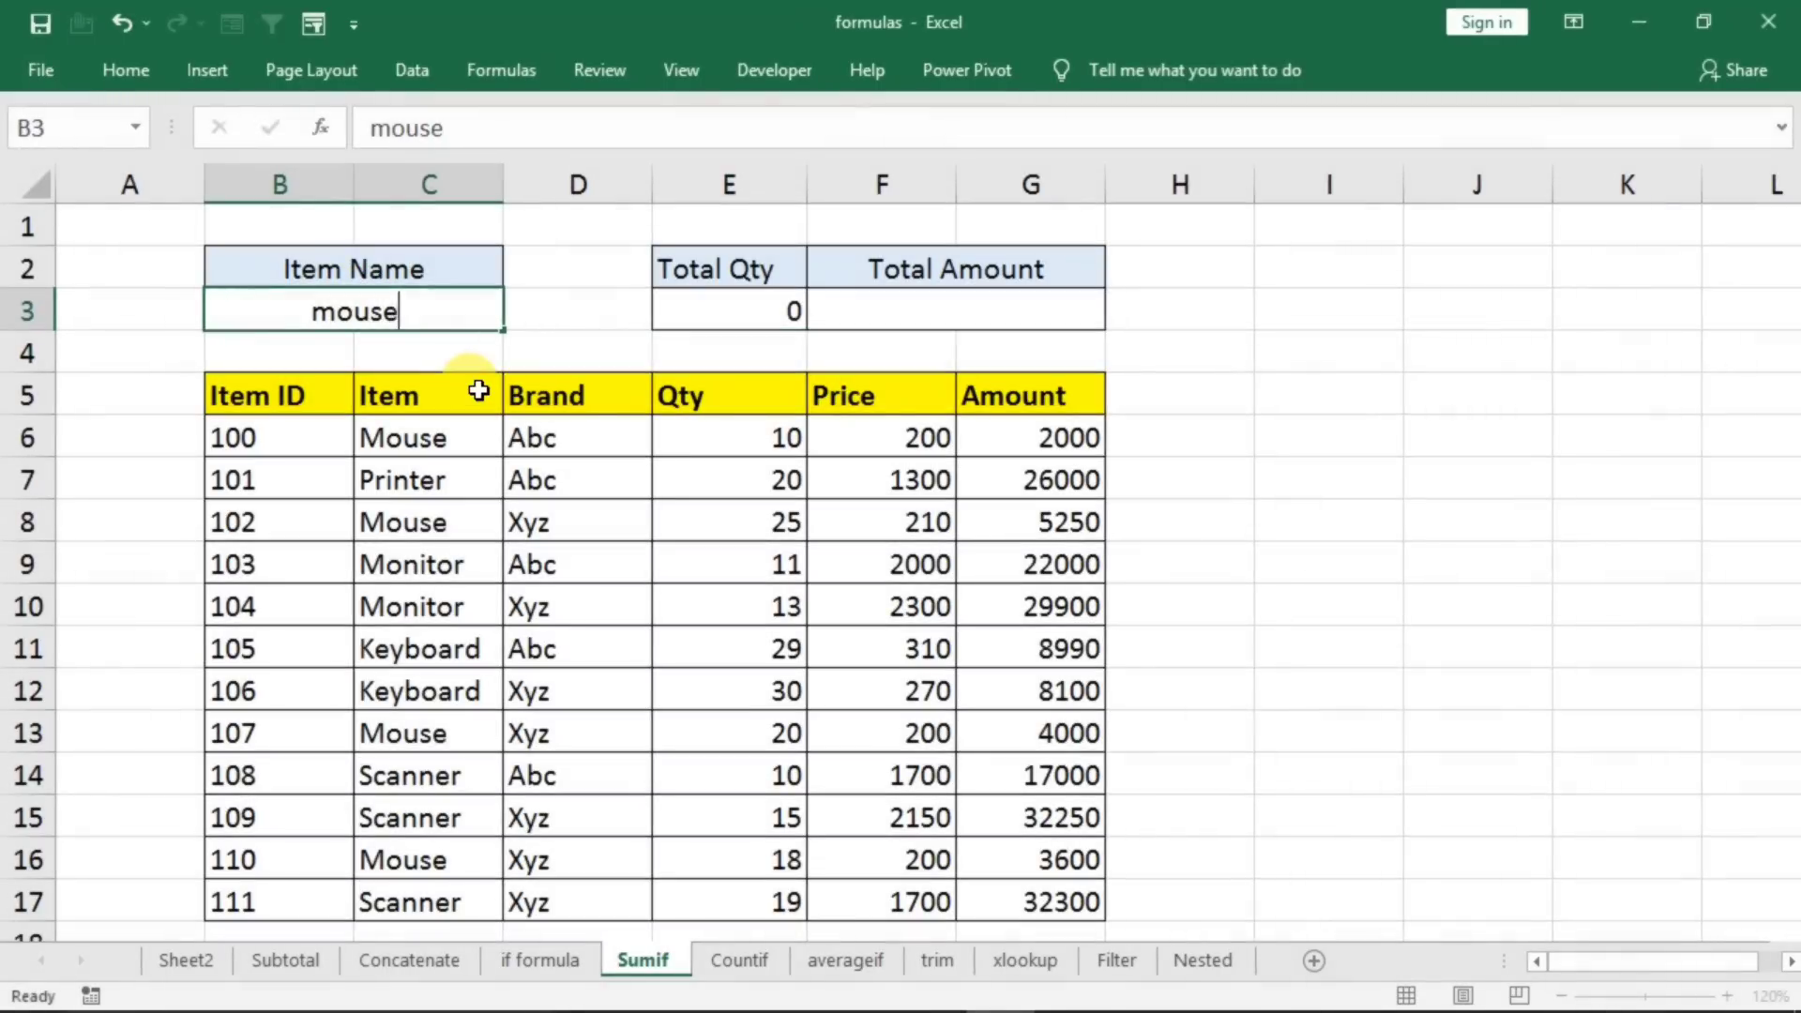
pyautogui.press('Return')
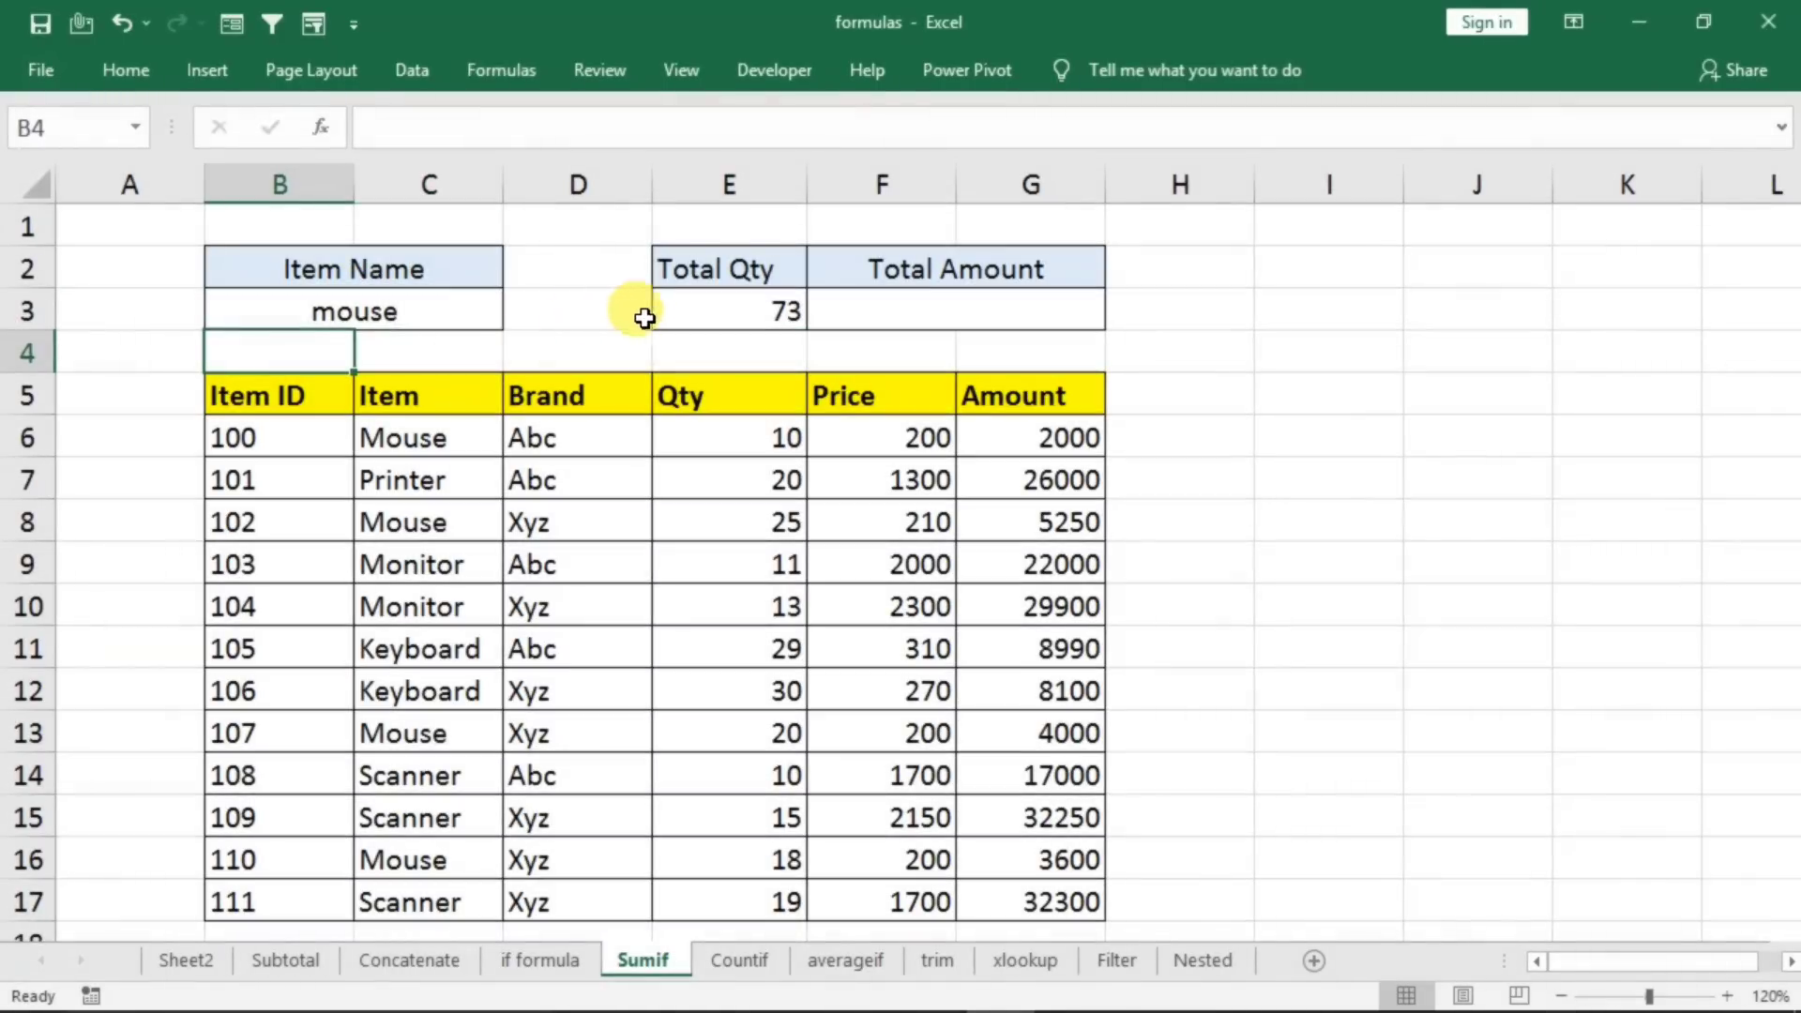
# - Set the Item Name in B3 to keyboard and check the Total Qty formula in E3
pyautogui.click(394, 310)
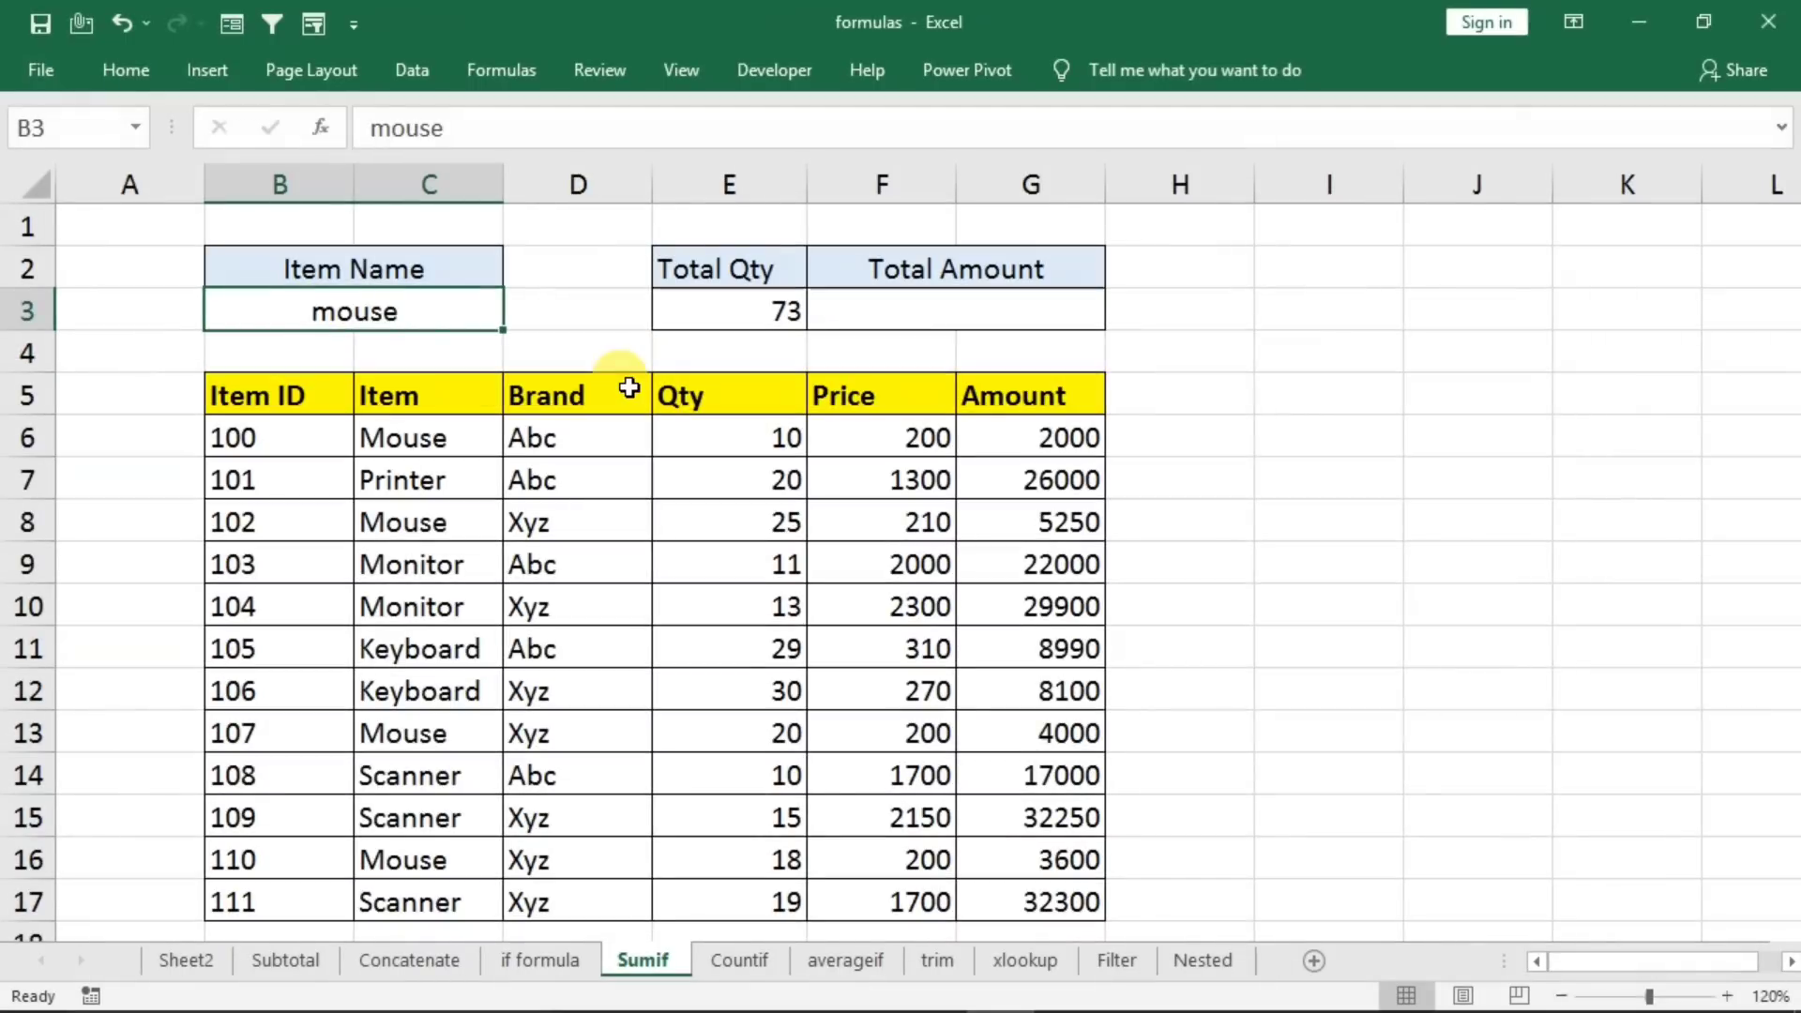
pyautogui.write('keyboar')
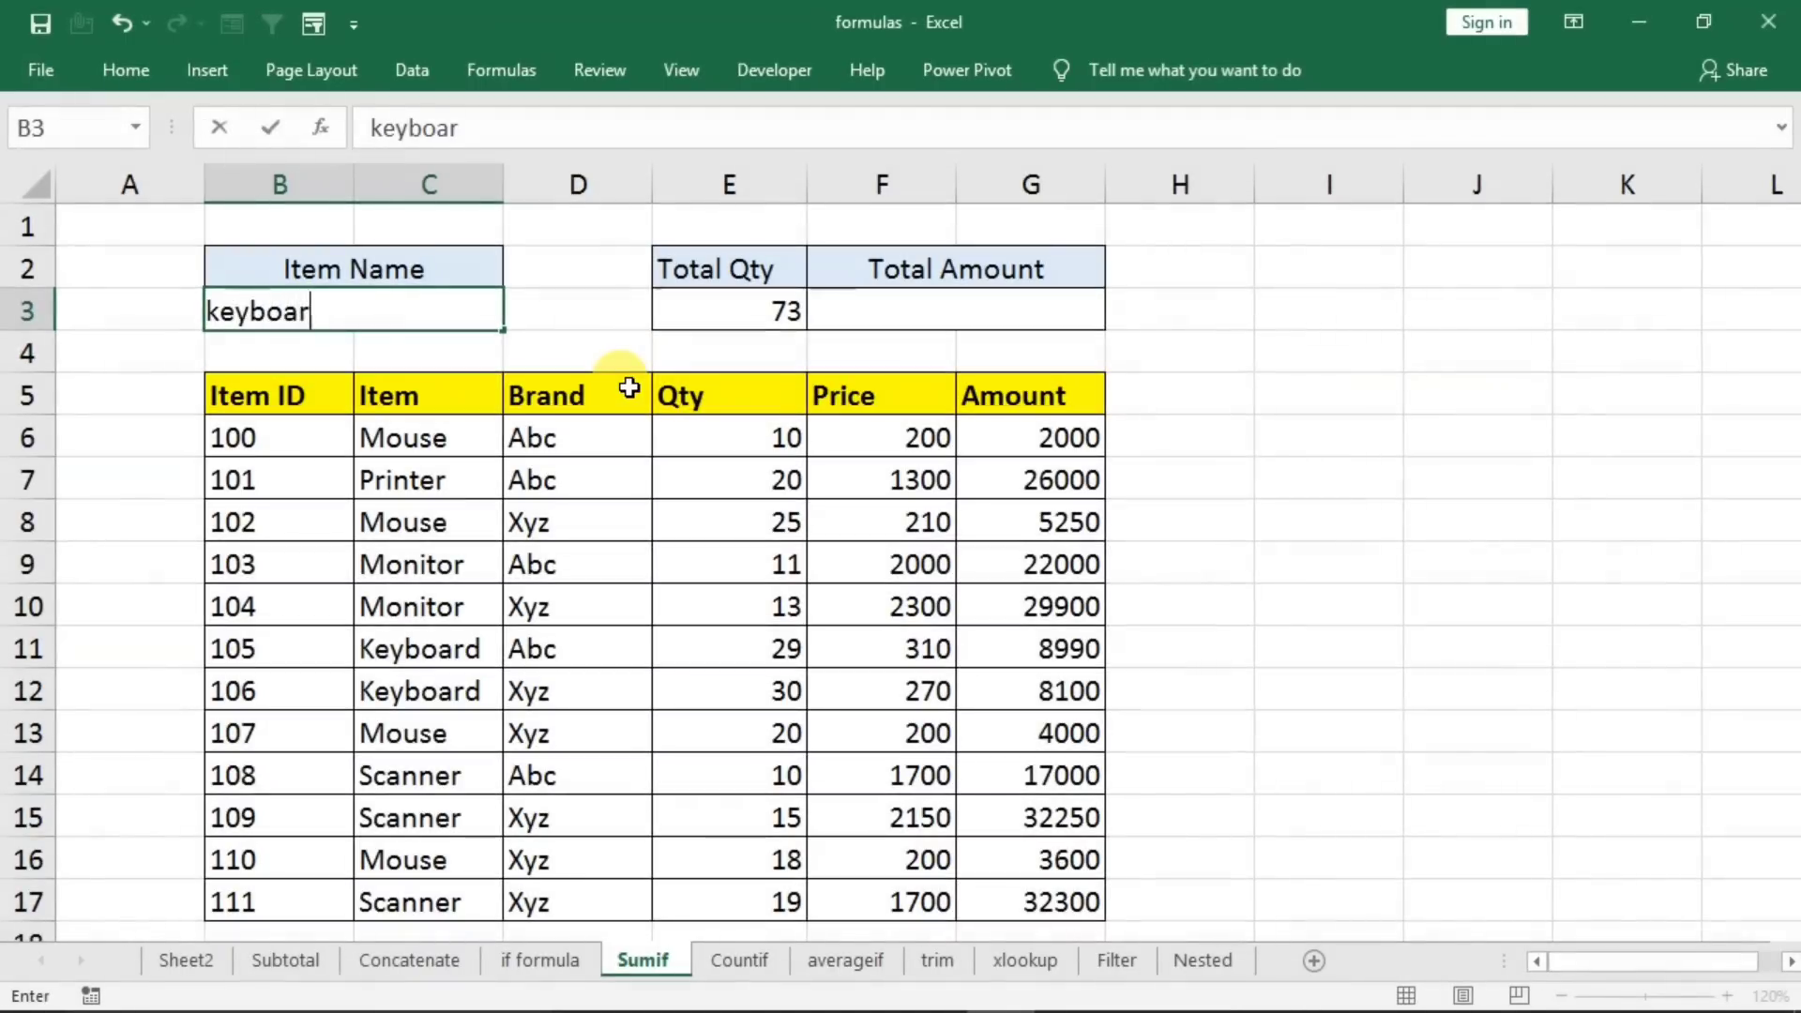
pyautogui.write('d')
pyautogui.press('Return')
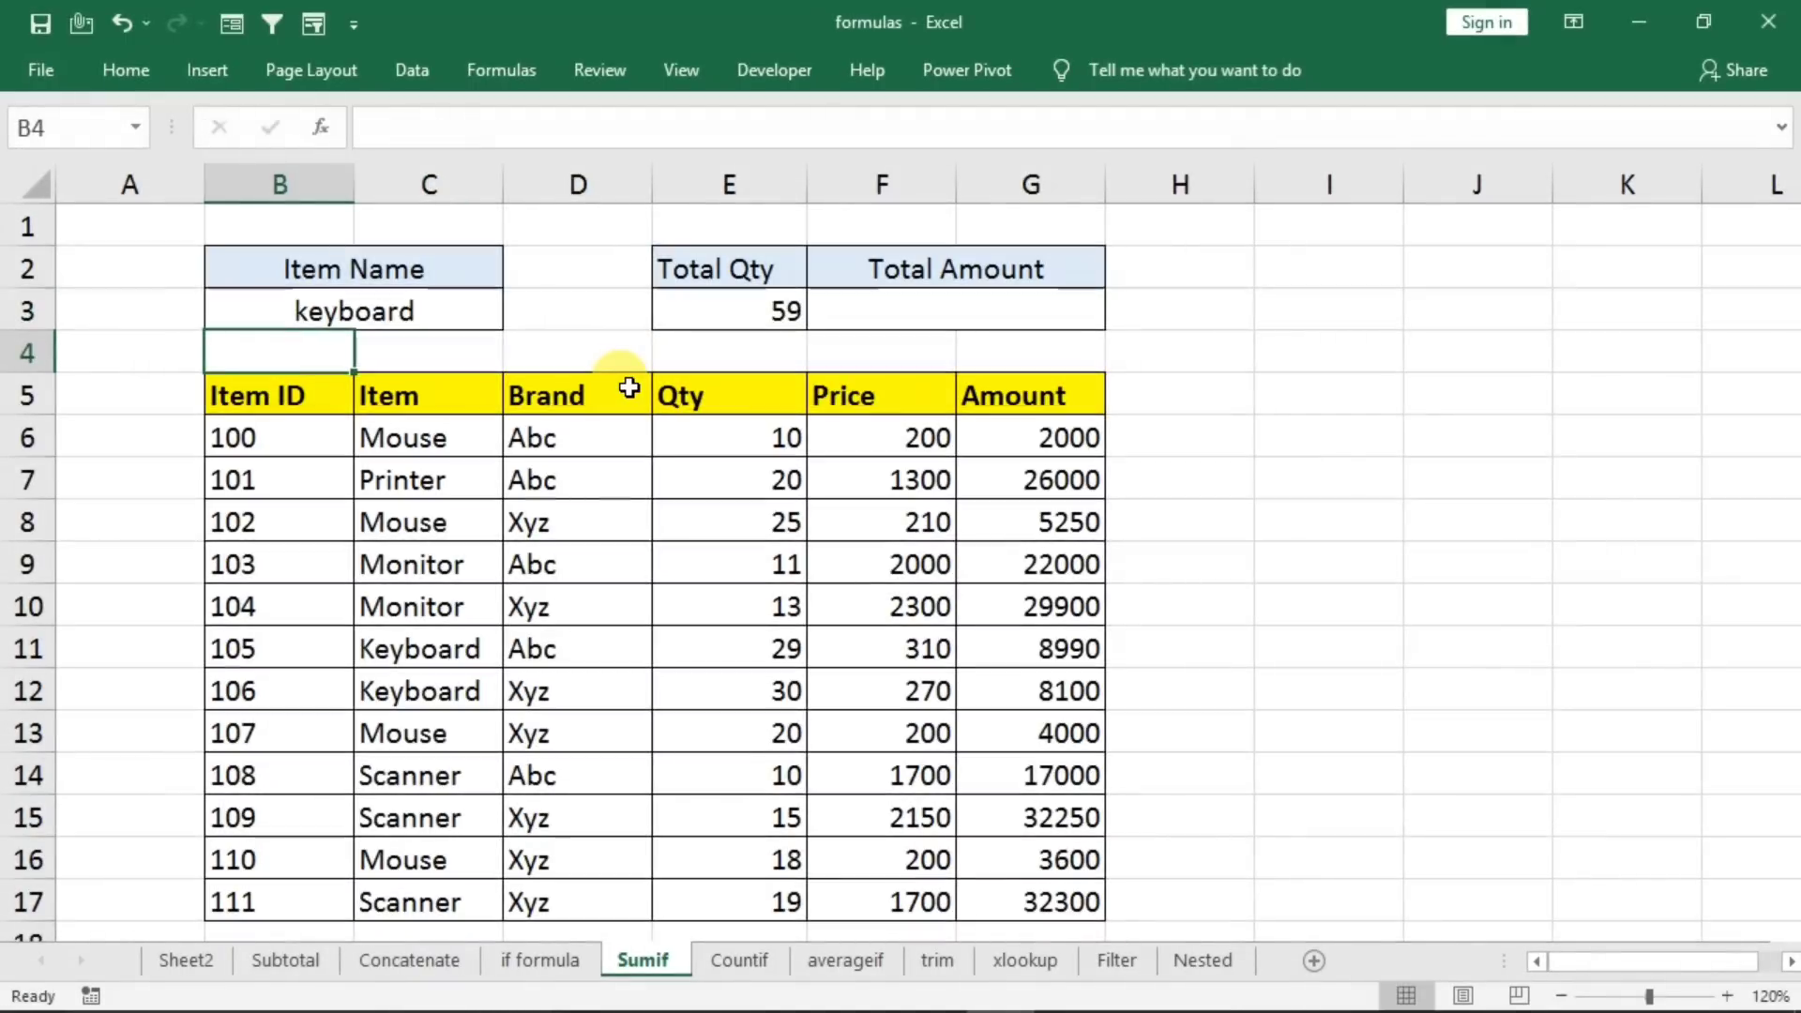
pyautogui.click(771, 317)
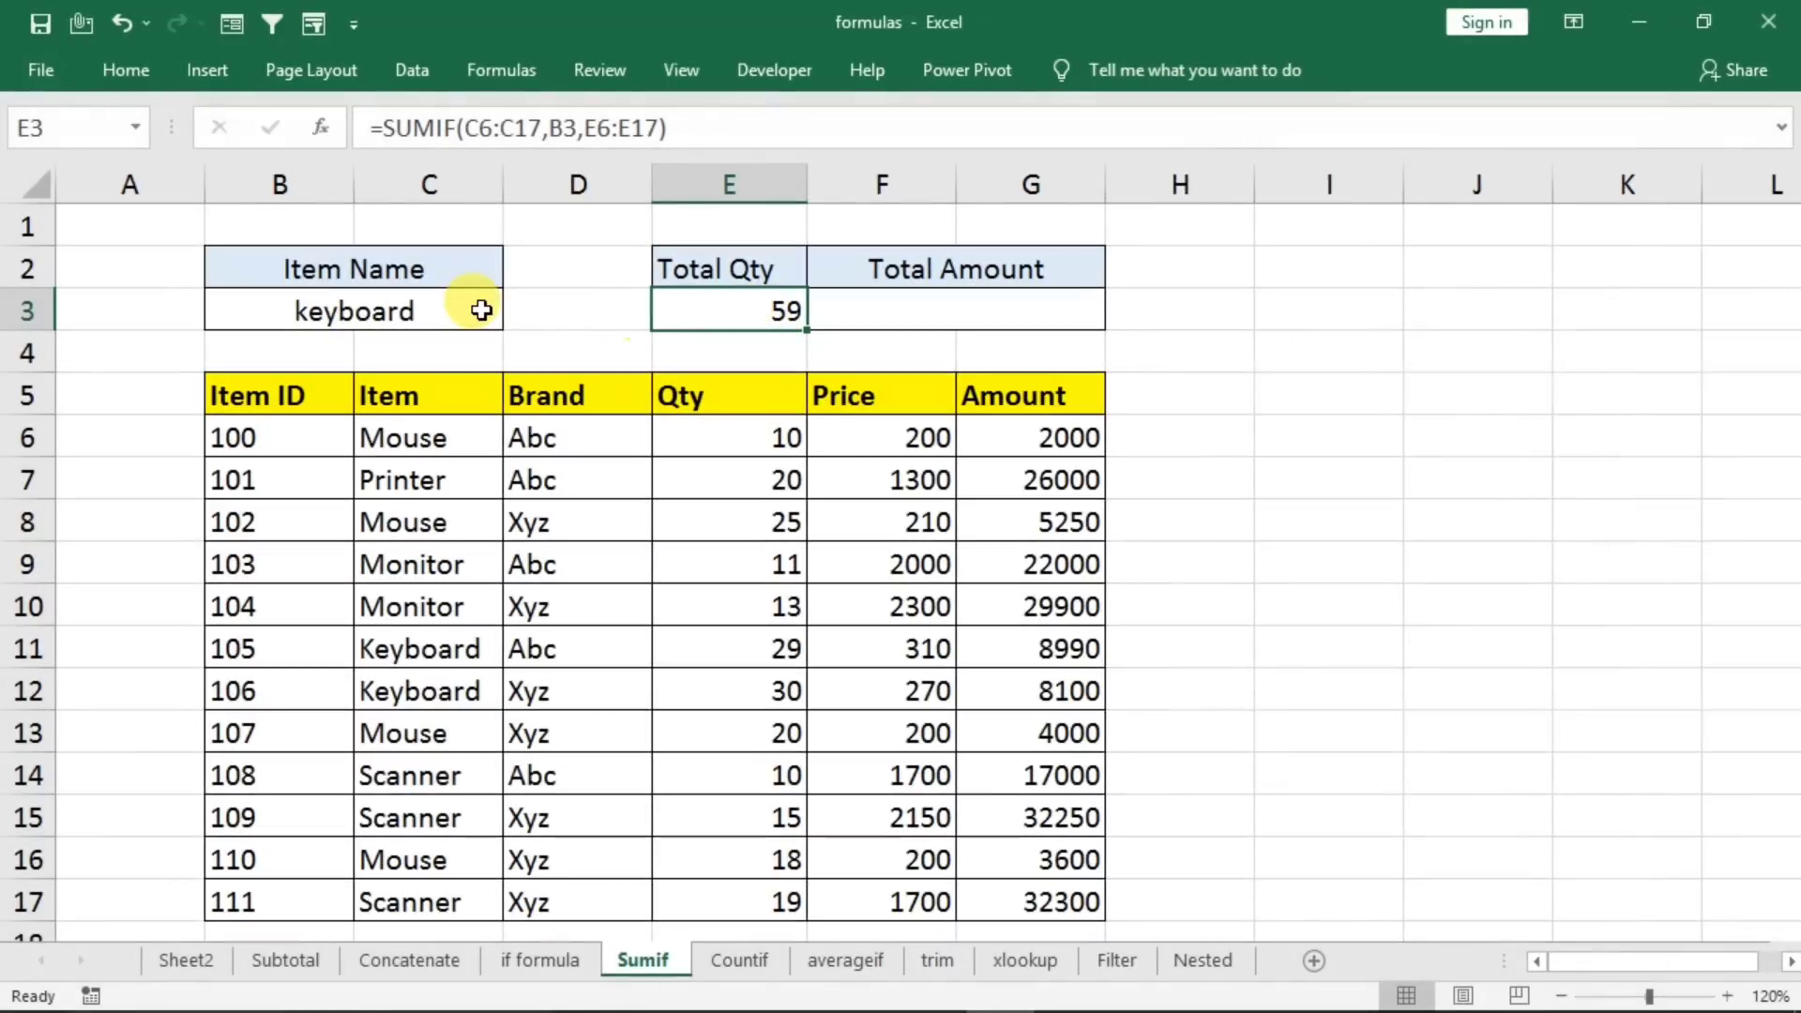
# - Enter =SUMIF(C6:C17,B3,G6:G17) in F3 to total the Amount column for the item named in B3
pyautogui.click(906, 308)
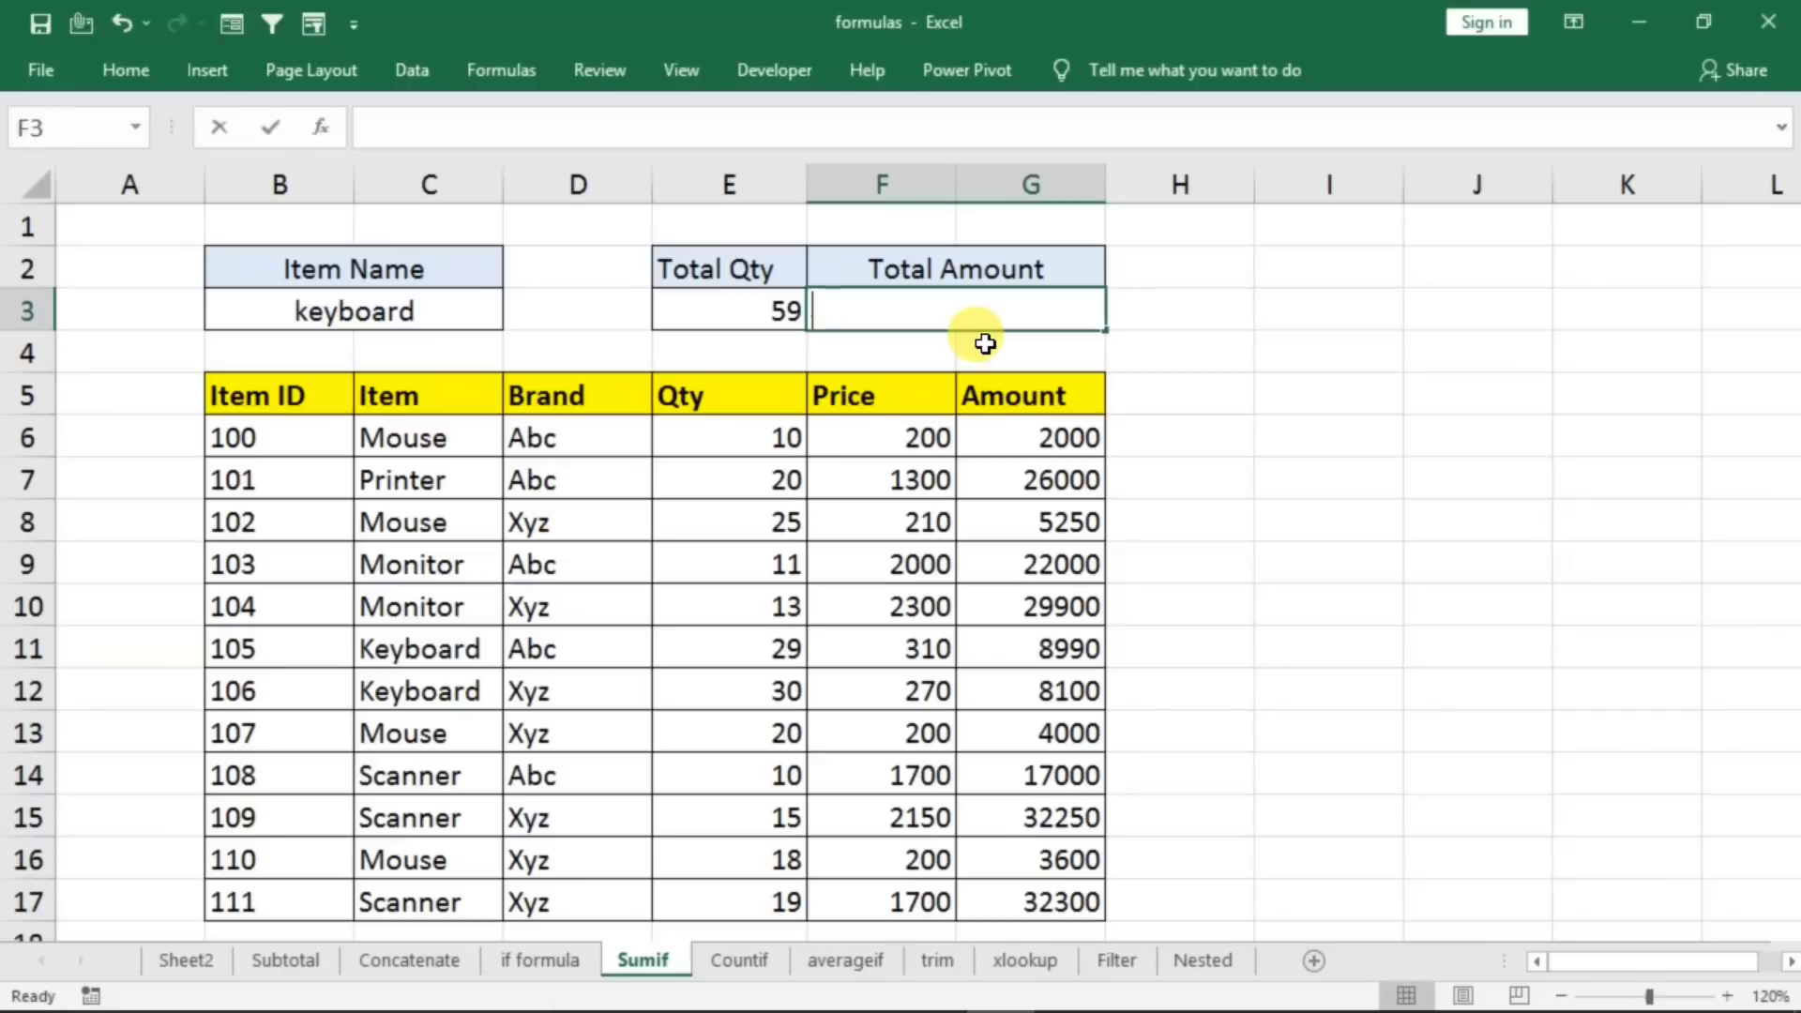
pyautogui.write('=sumif(')
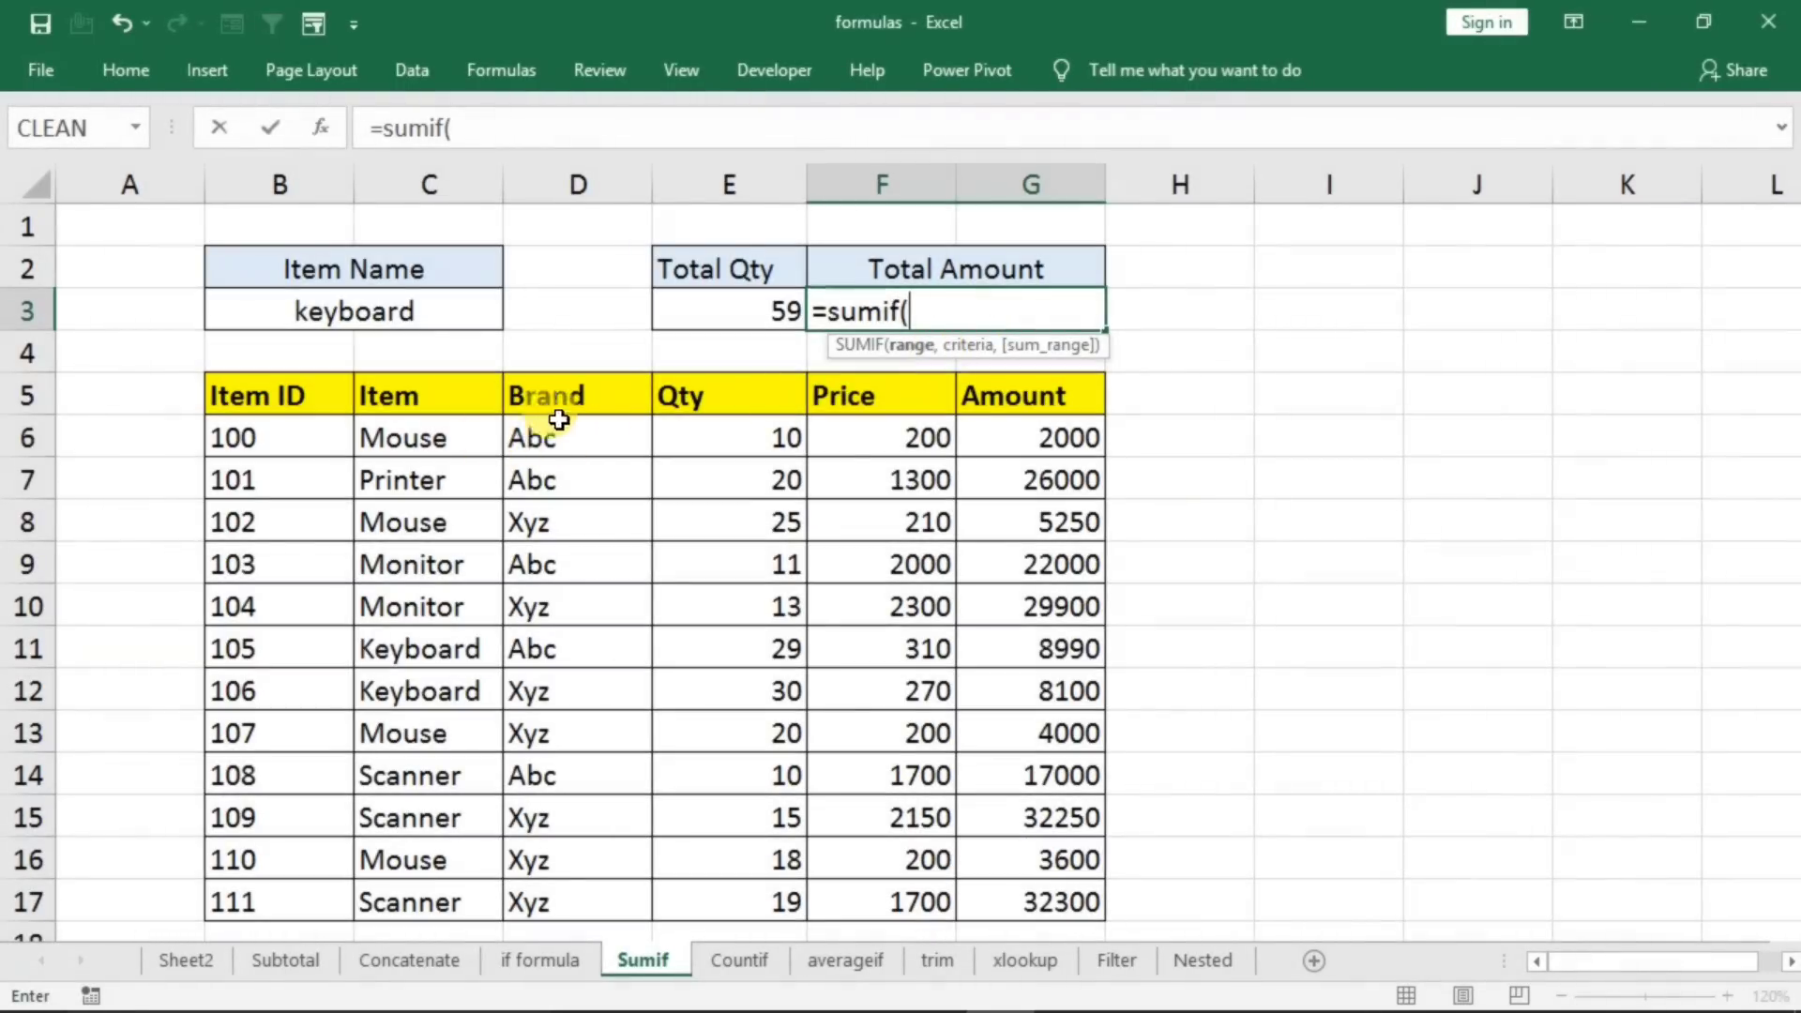
pyautogui.moveTo(427, 442); pyautogui.dragTo(424, 905)
pyautogui.write(',')
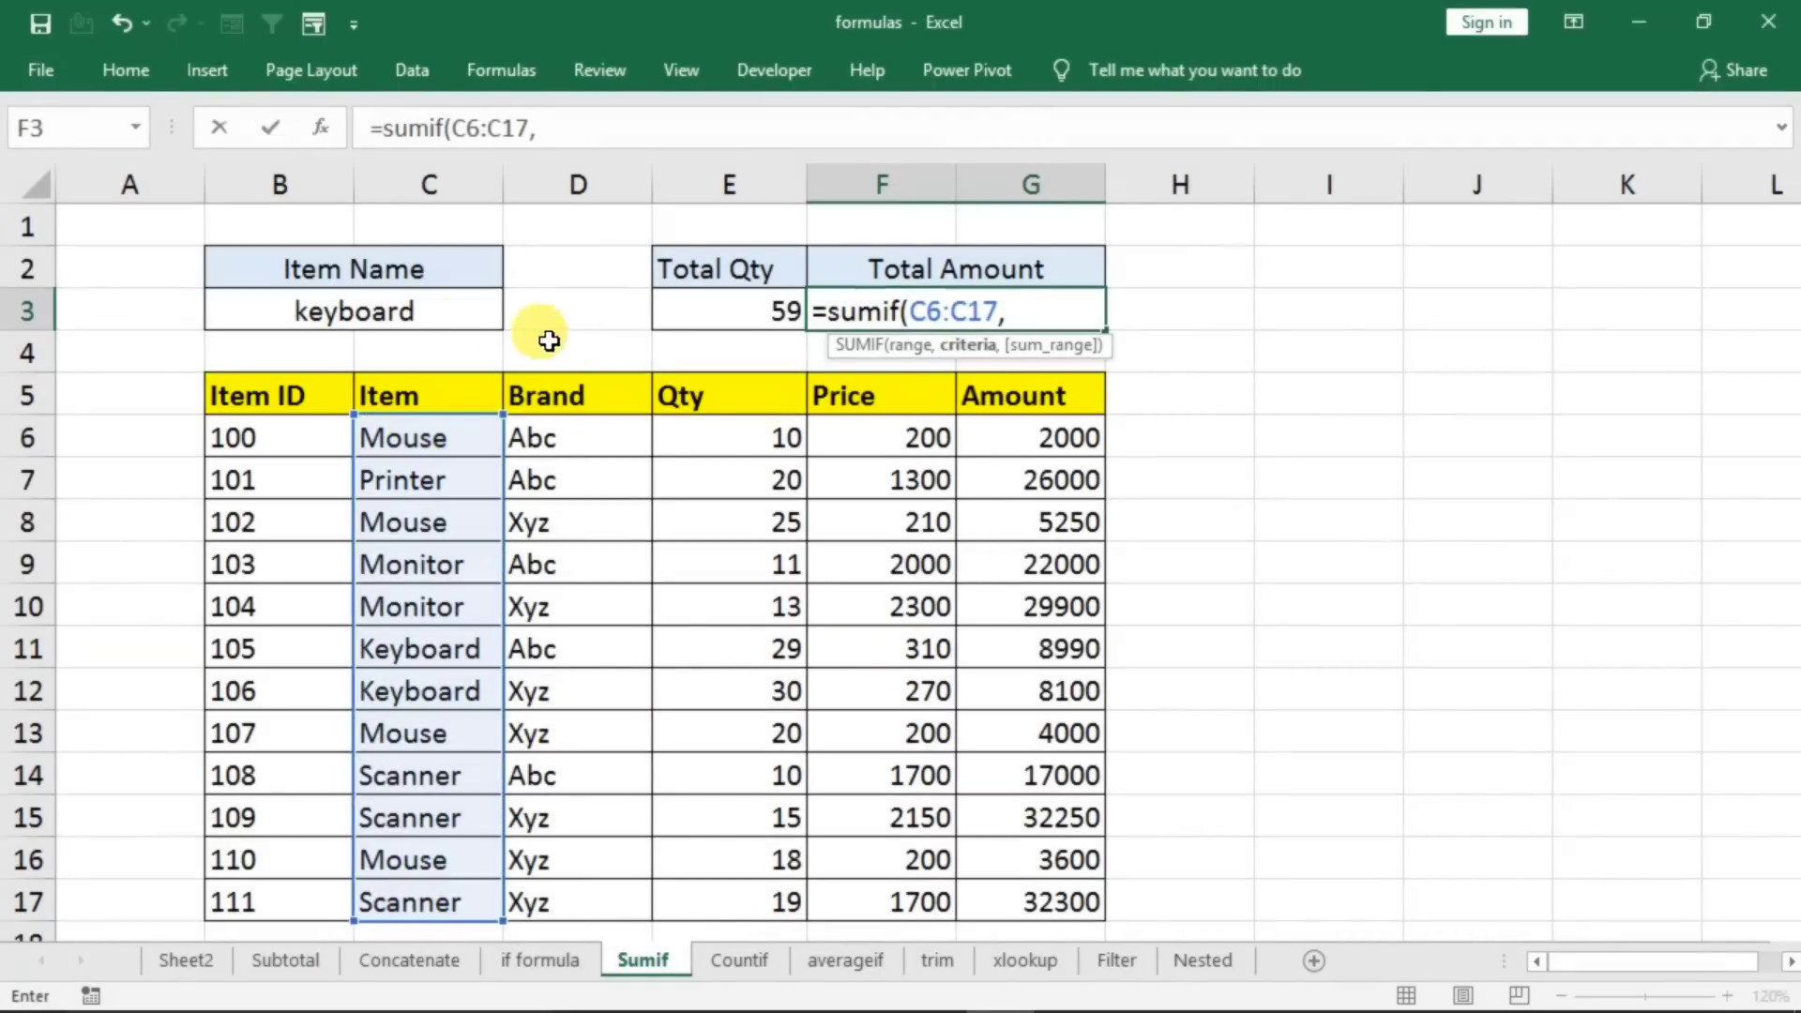
pyautogui.click(374, 310)
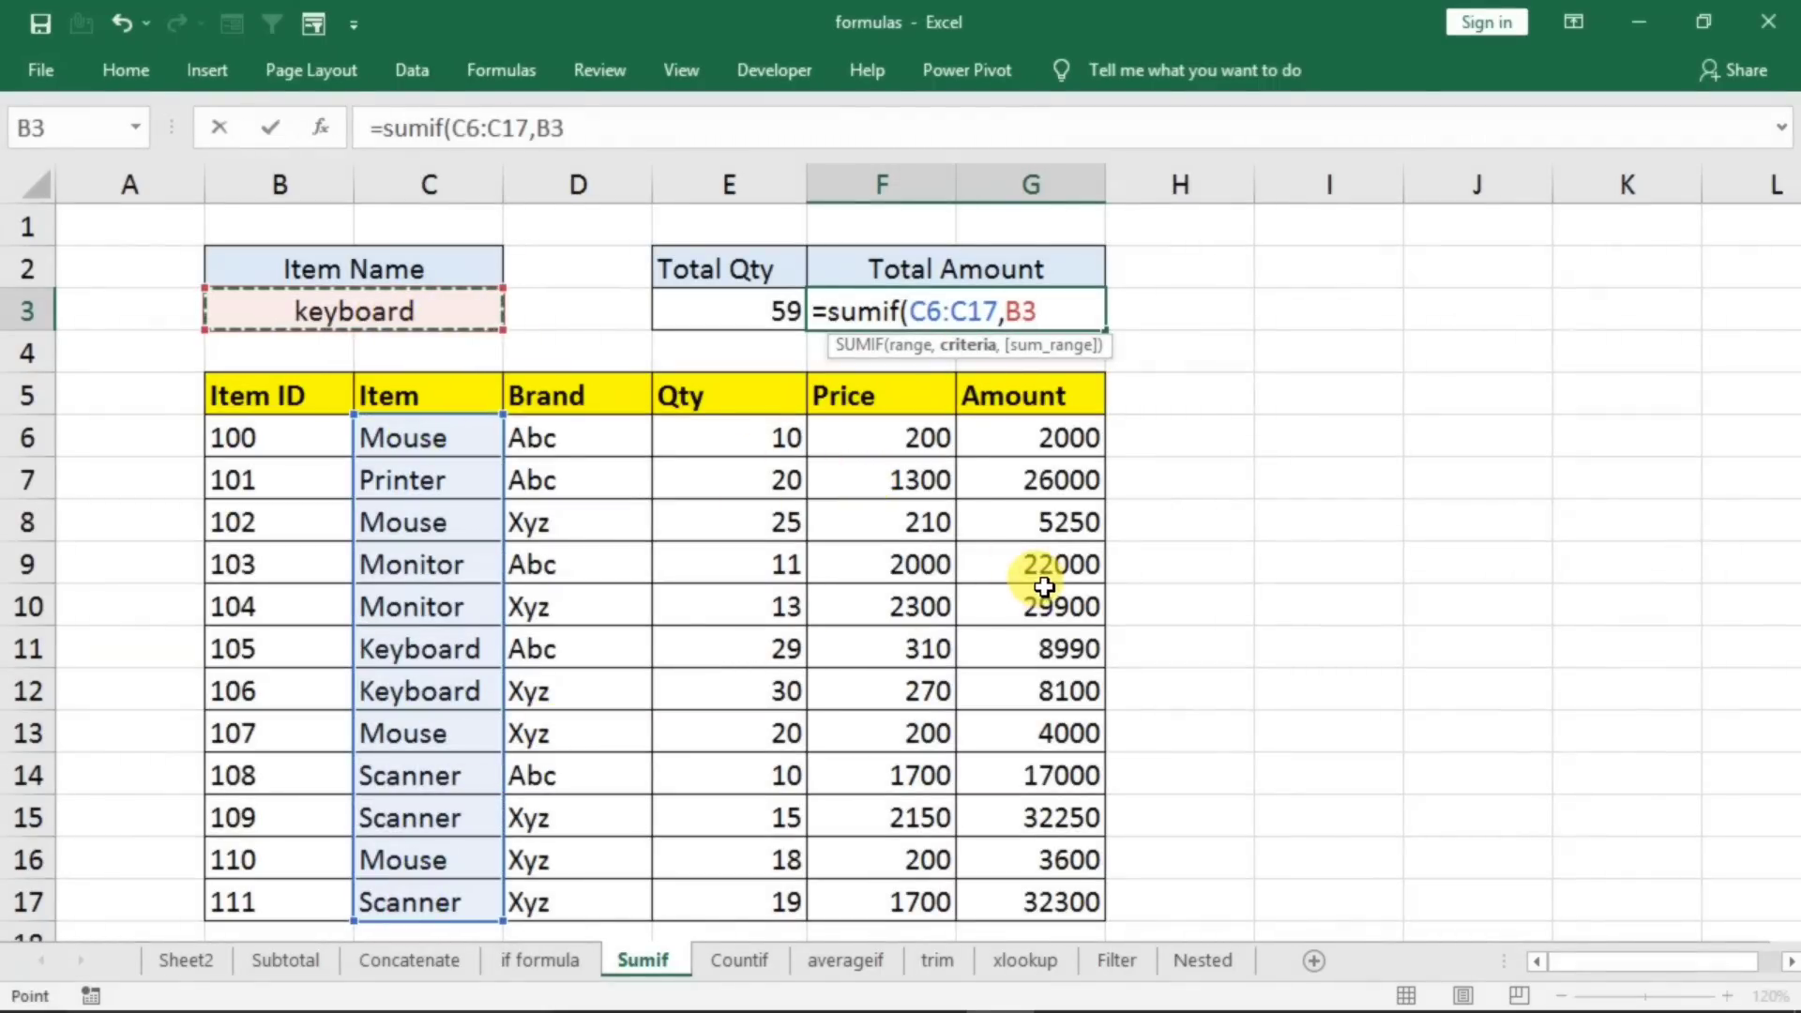
pyautogui.write(',')
pyautogui.moveTo(1002, 436); pyautogui.dragTo(1006, 904)
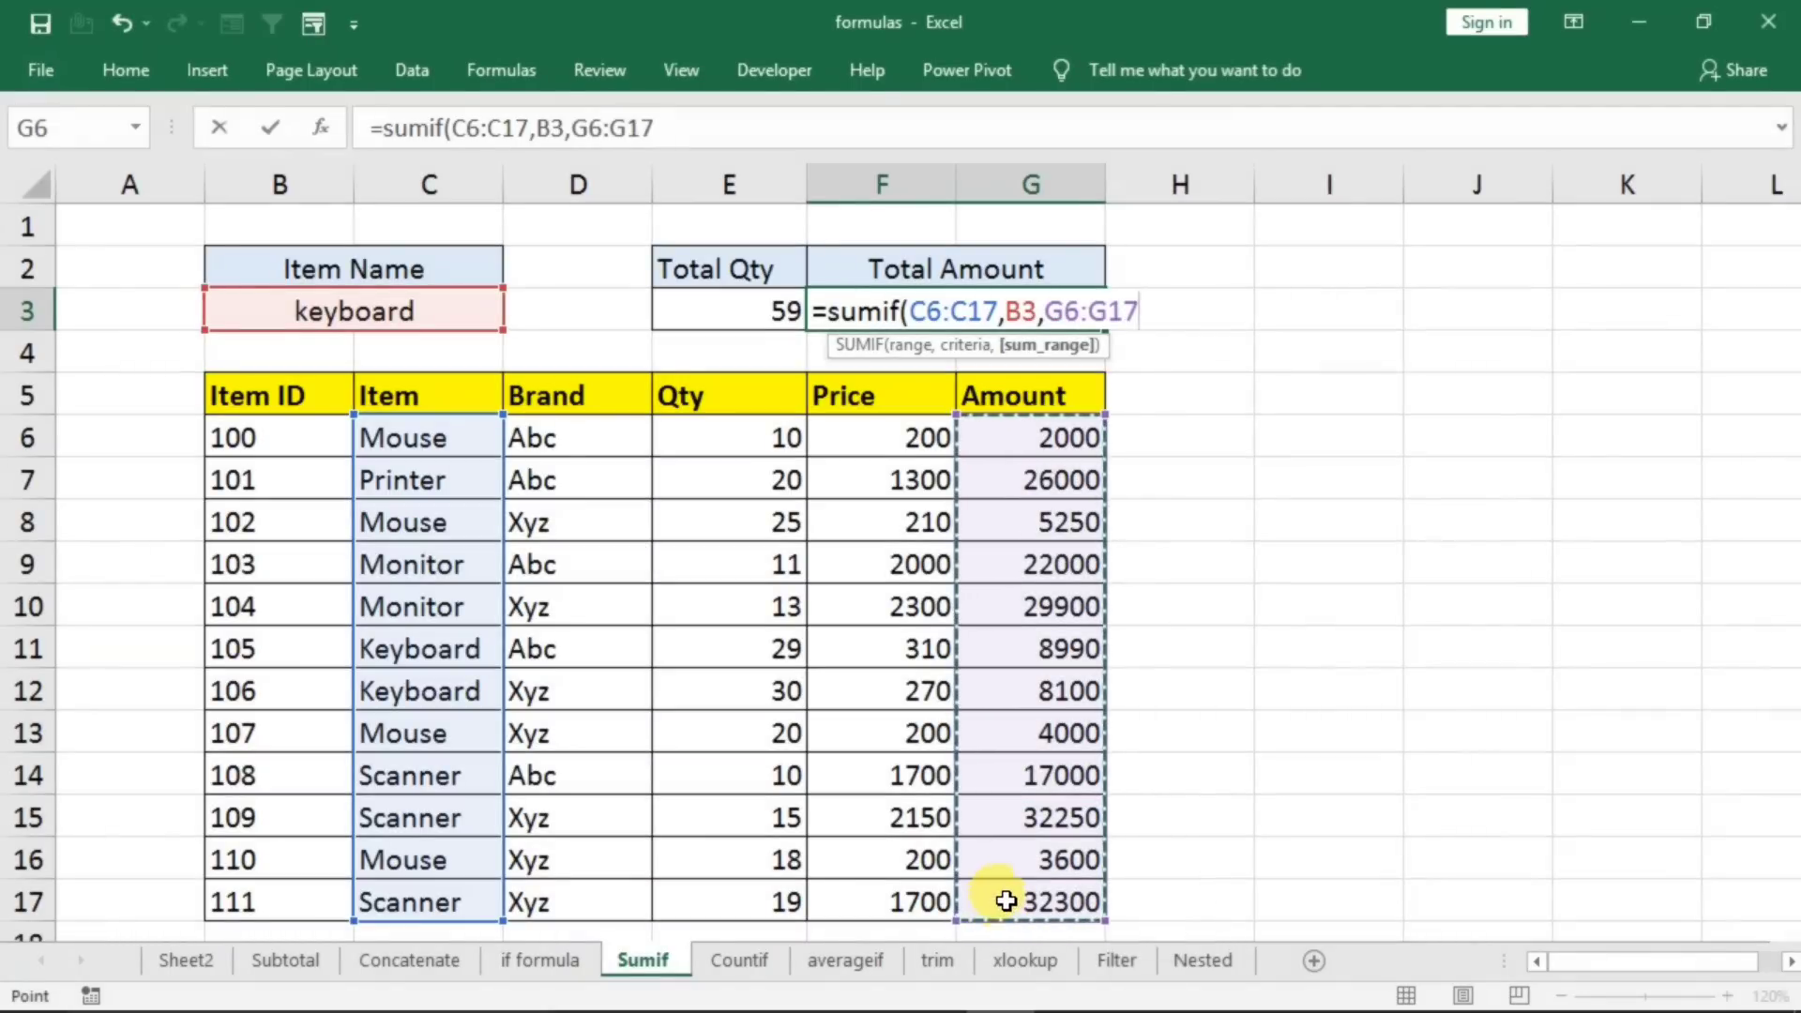
pyautogui.press('Return')
# - Set the Item Name in B3 to mouse to test the Total Qty and Total Amount formulas
pyautogui.click(443, 313)
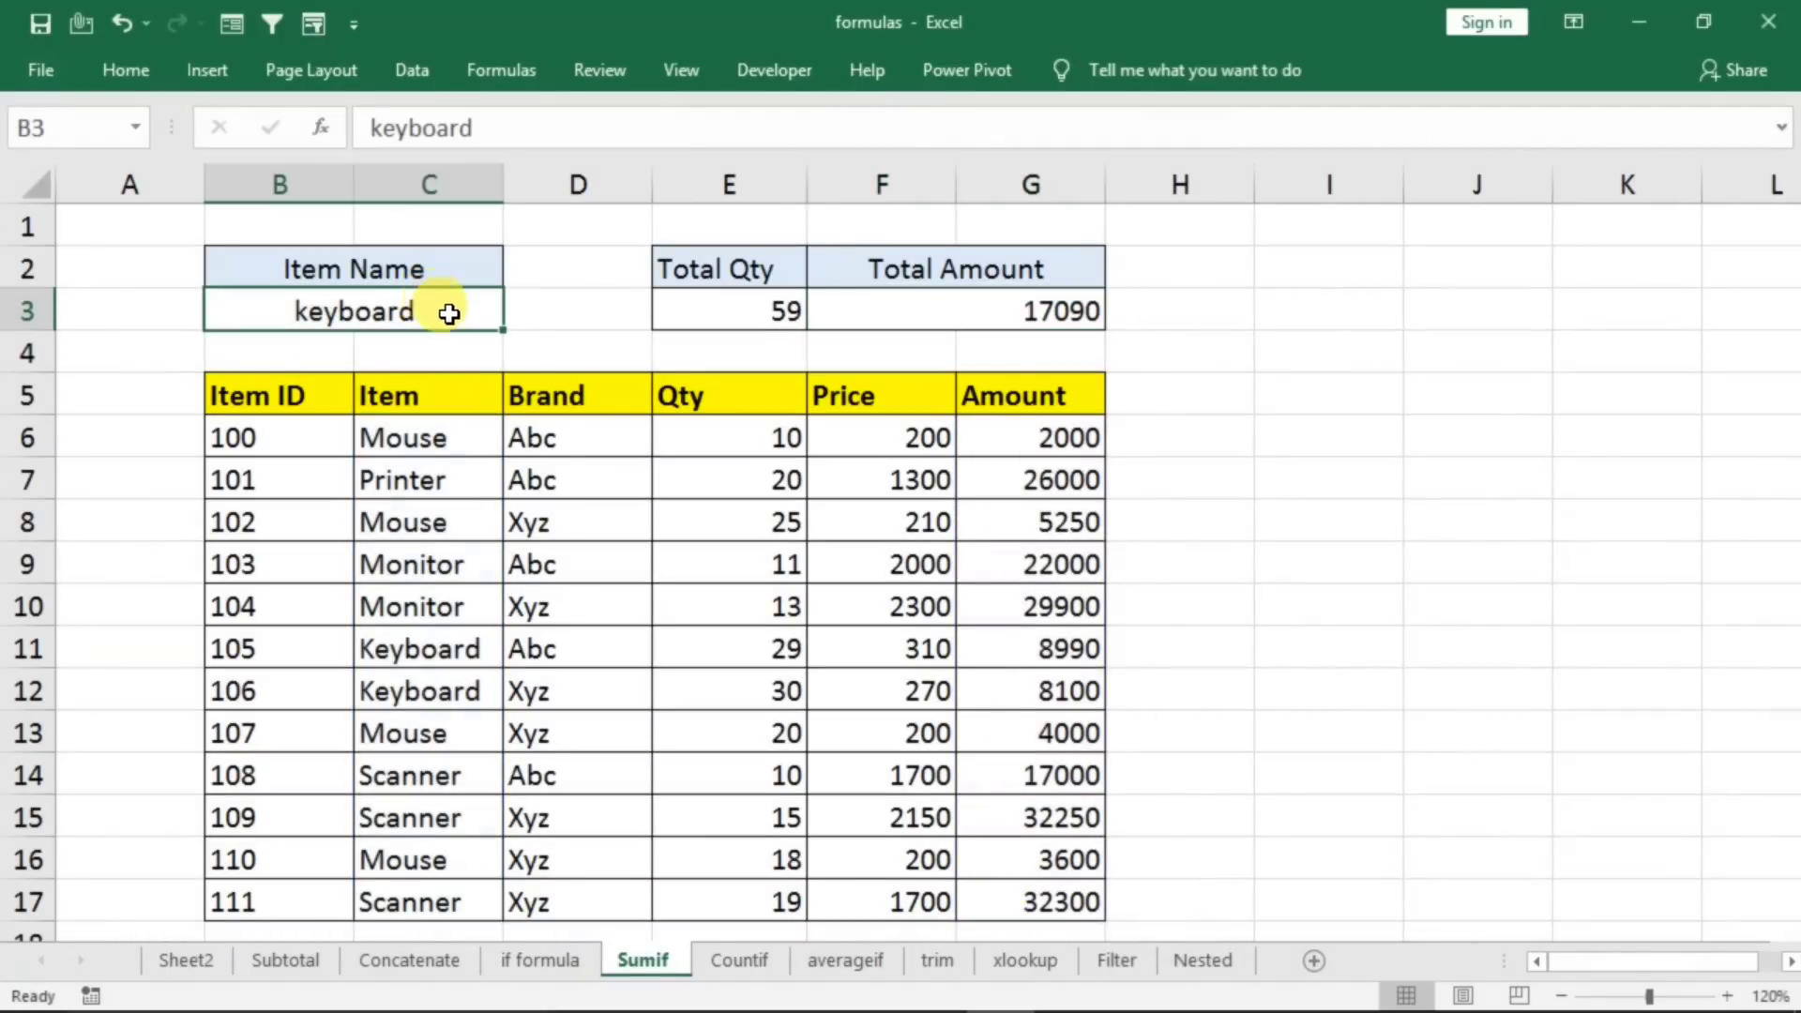
pyautogui.write('mouse')
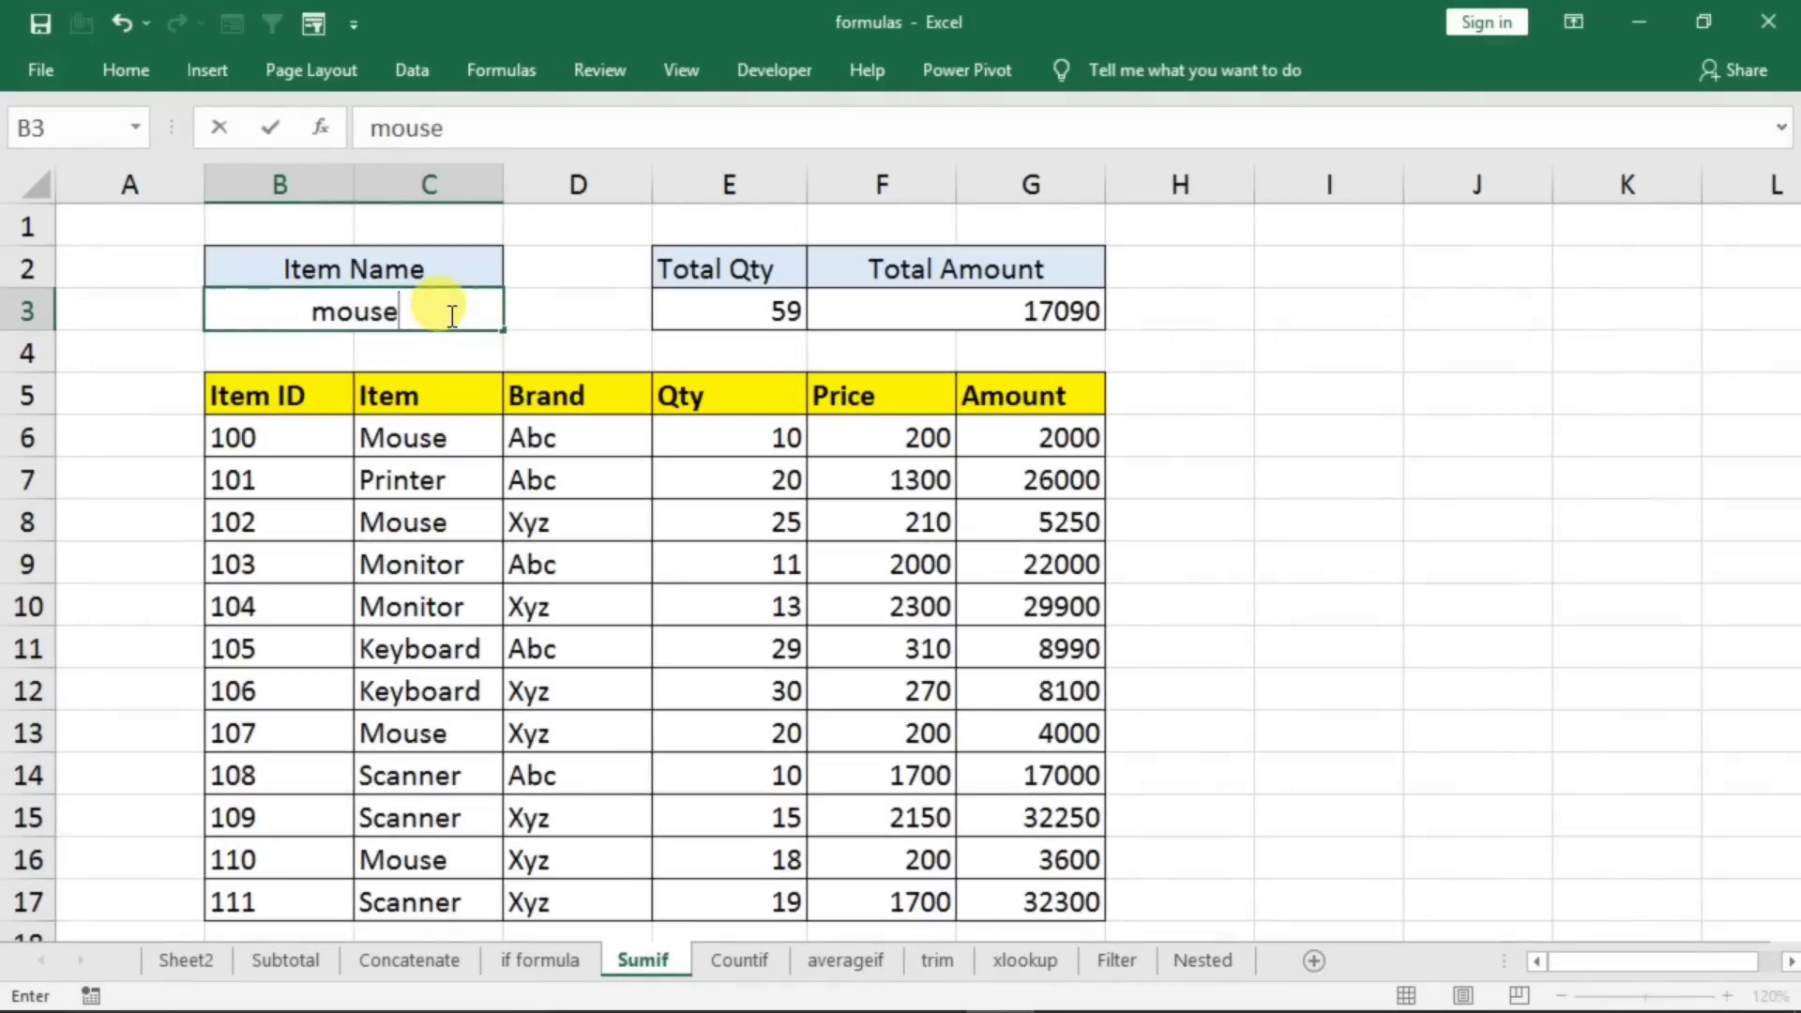
pyautogui.press('Return')
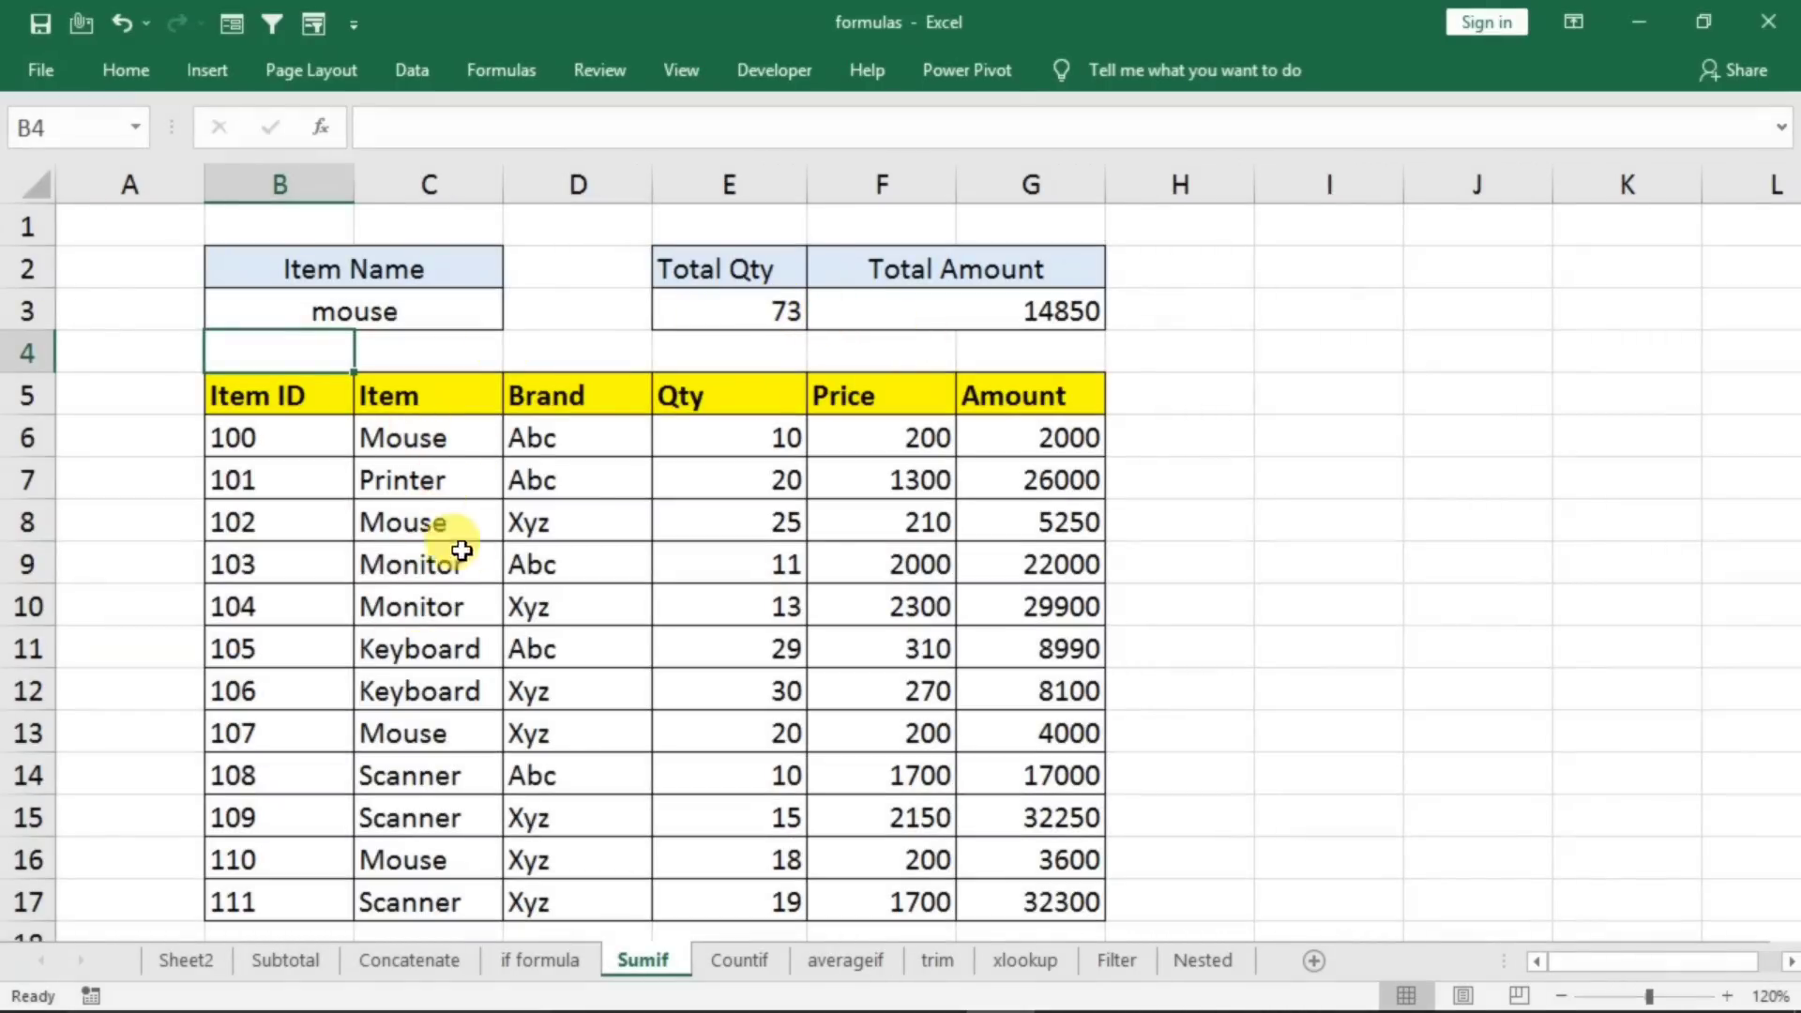
# - Clear the item name in B3 and both total formulas in row 3, and change the B2 header to Brand
pyautogui.click(374, 310)
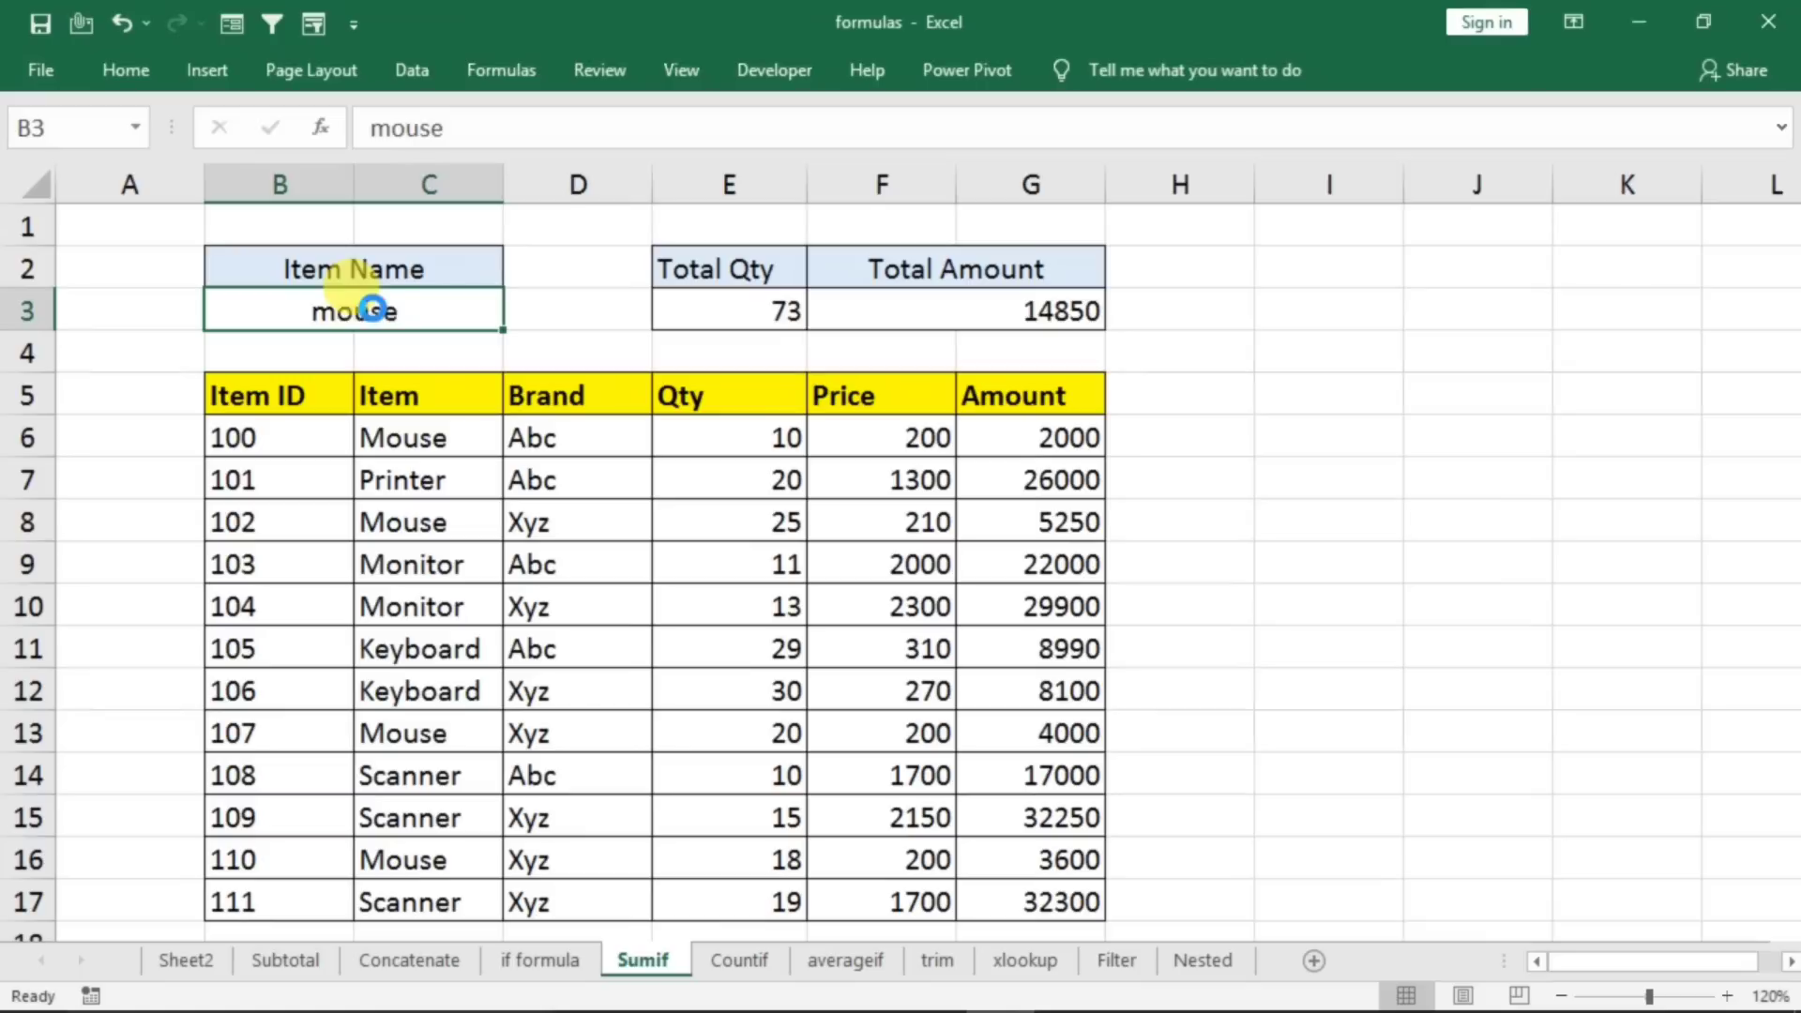
pyautogui.press('Delete')
pyautogui.moveTo(469, 310); pyautogui.dragTo(1041, 310)
pyautogui.press('Delete')
pyautogui.click(372, 273)
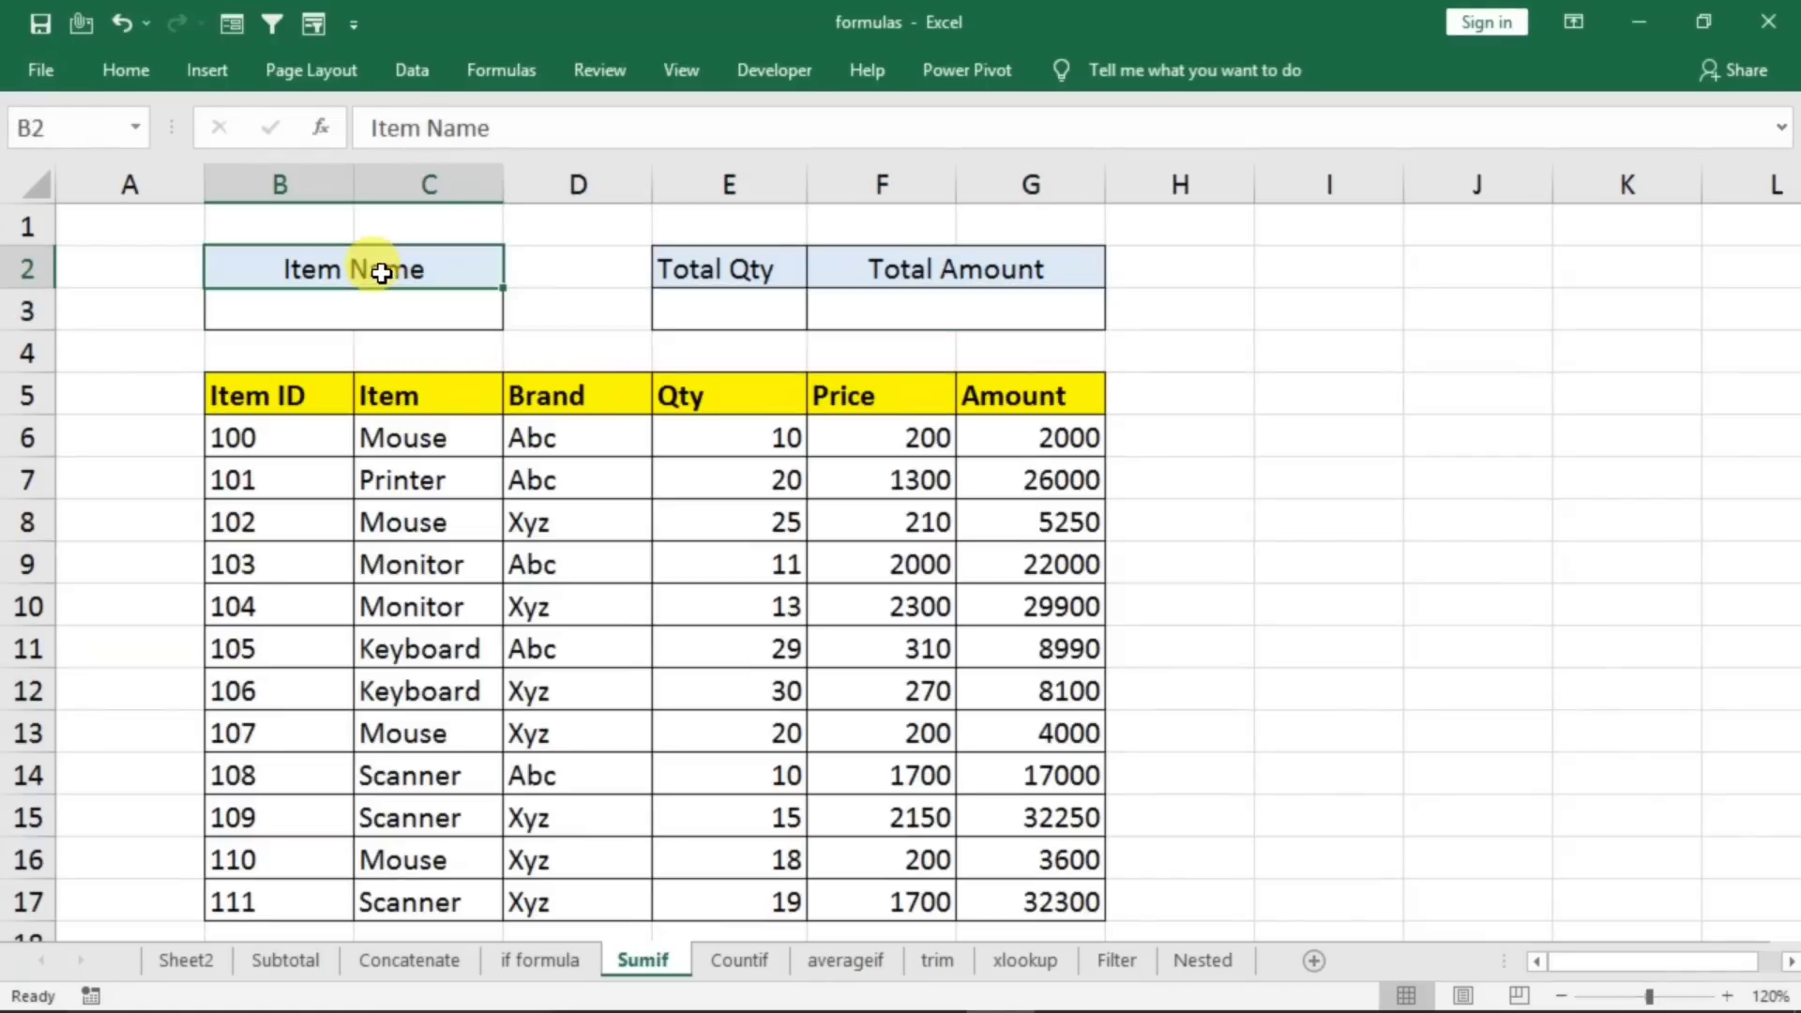
pyautogui.write('Brand')
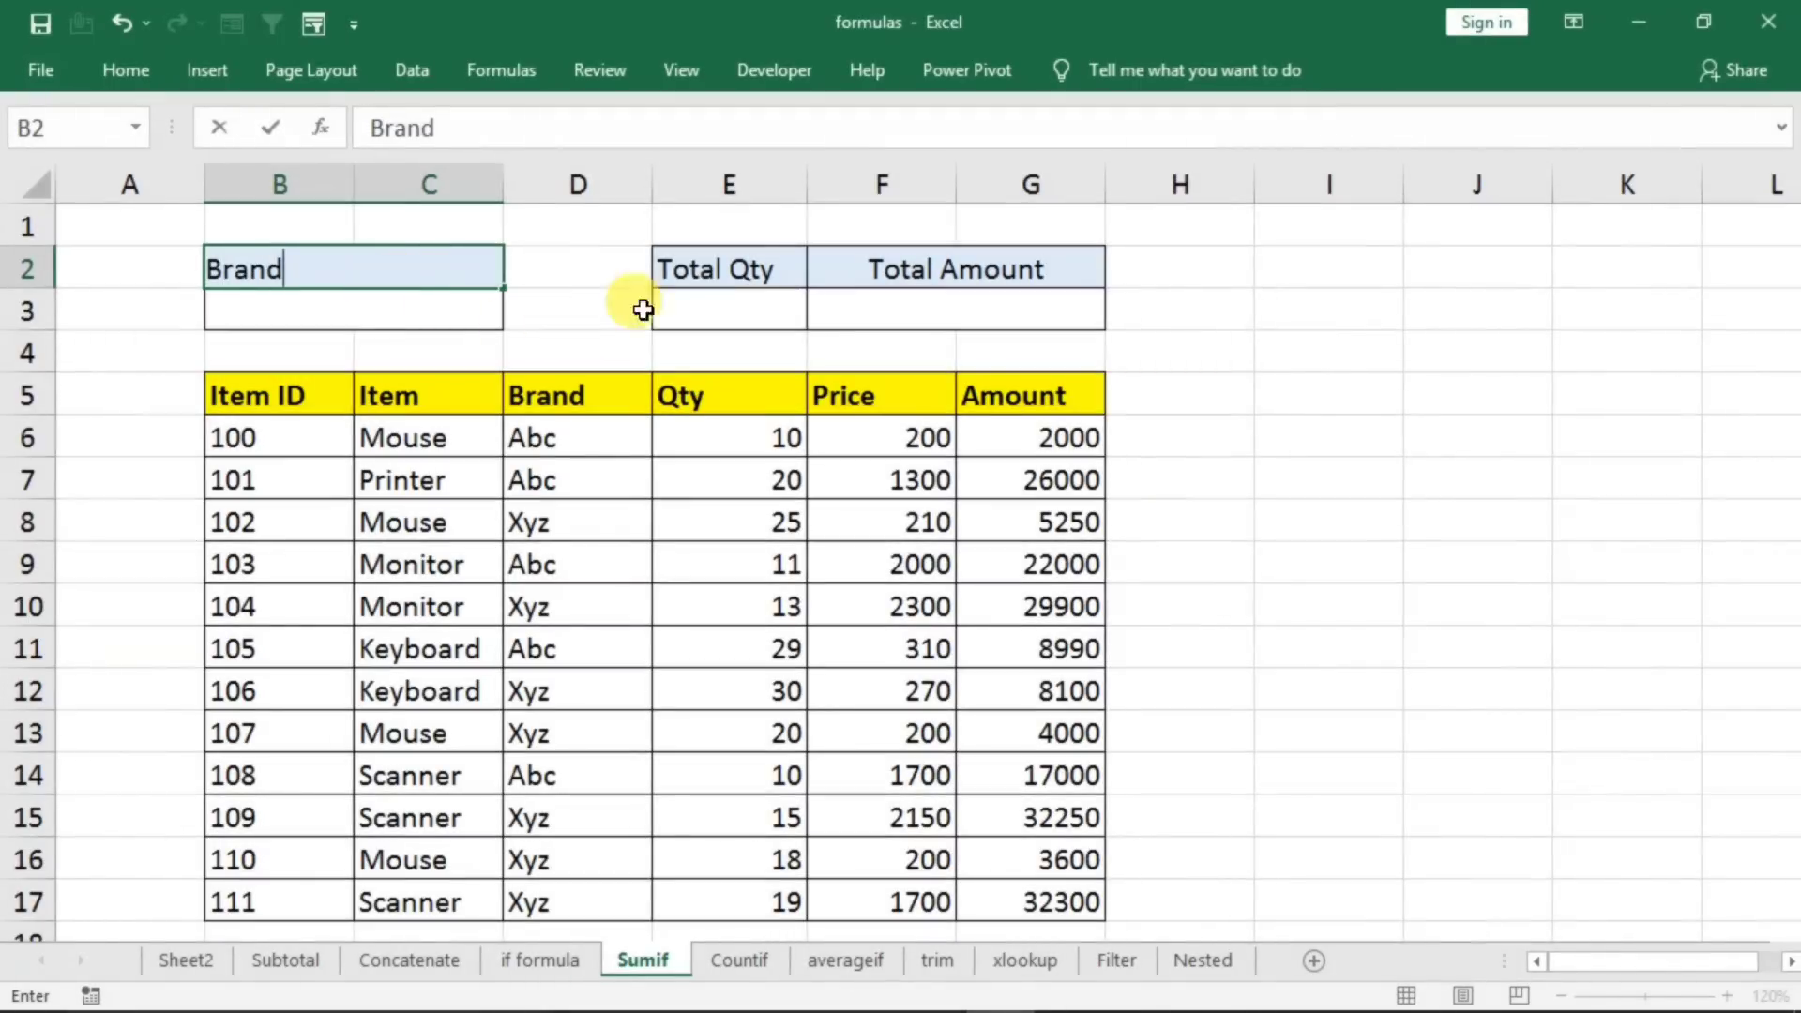
# - Start a SUMIF formula in the Total Qty cell E3 with the Brand column D6:D17 as its range
pyautogui.click(699, 298)
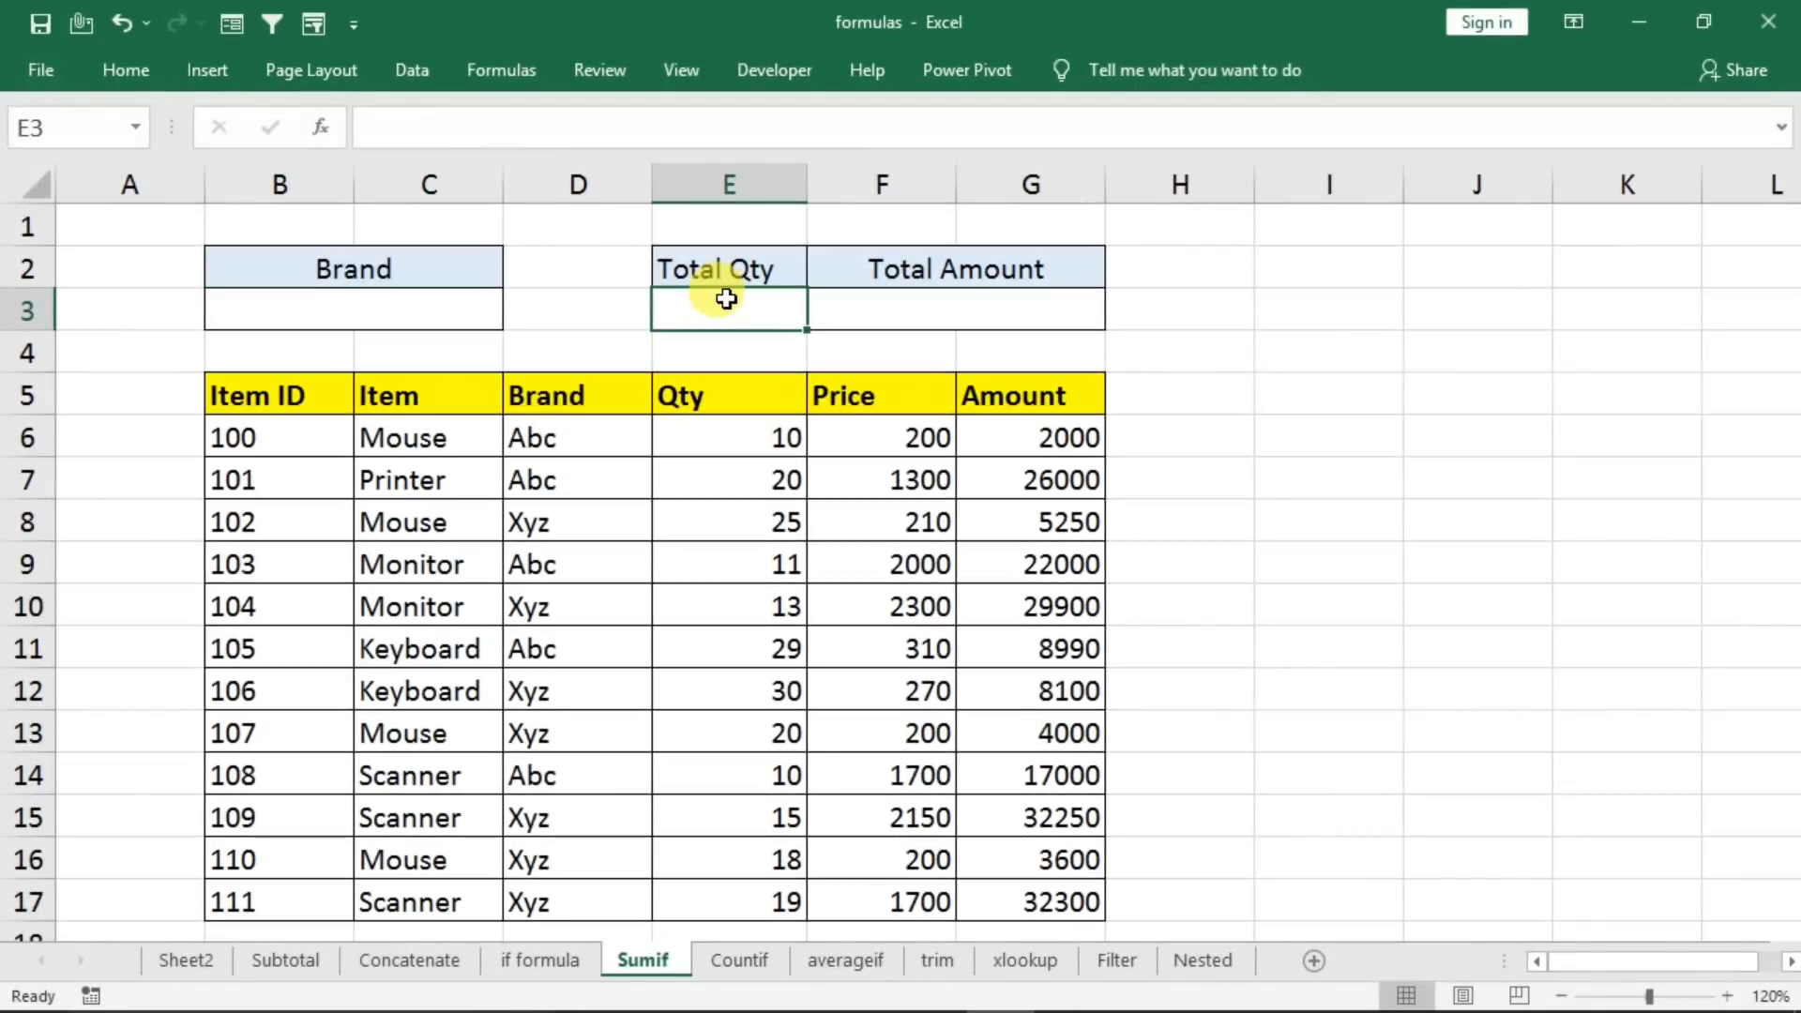
pyautogui.write('=')
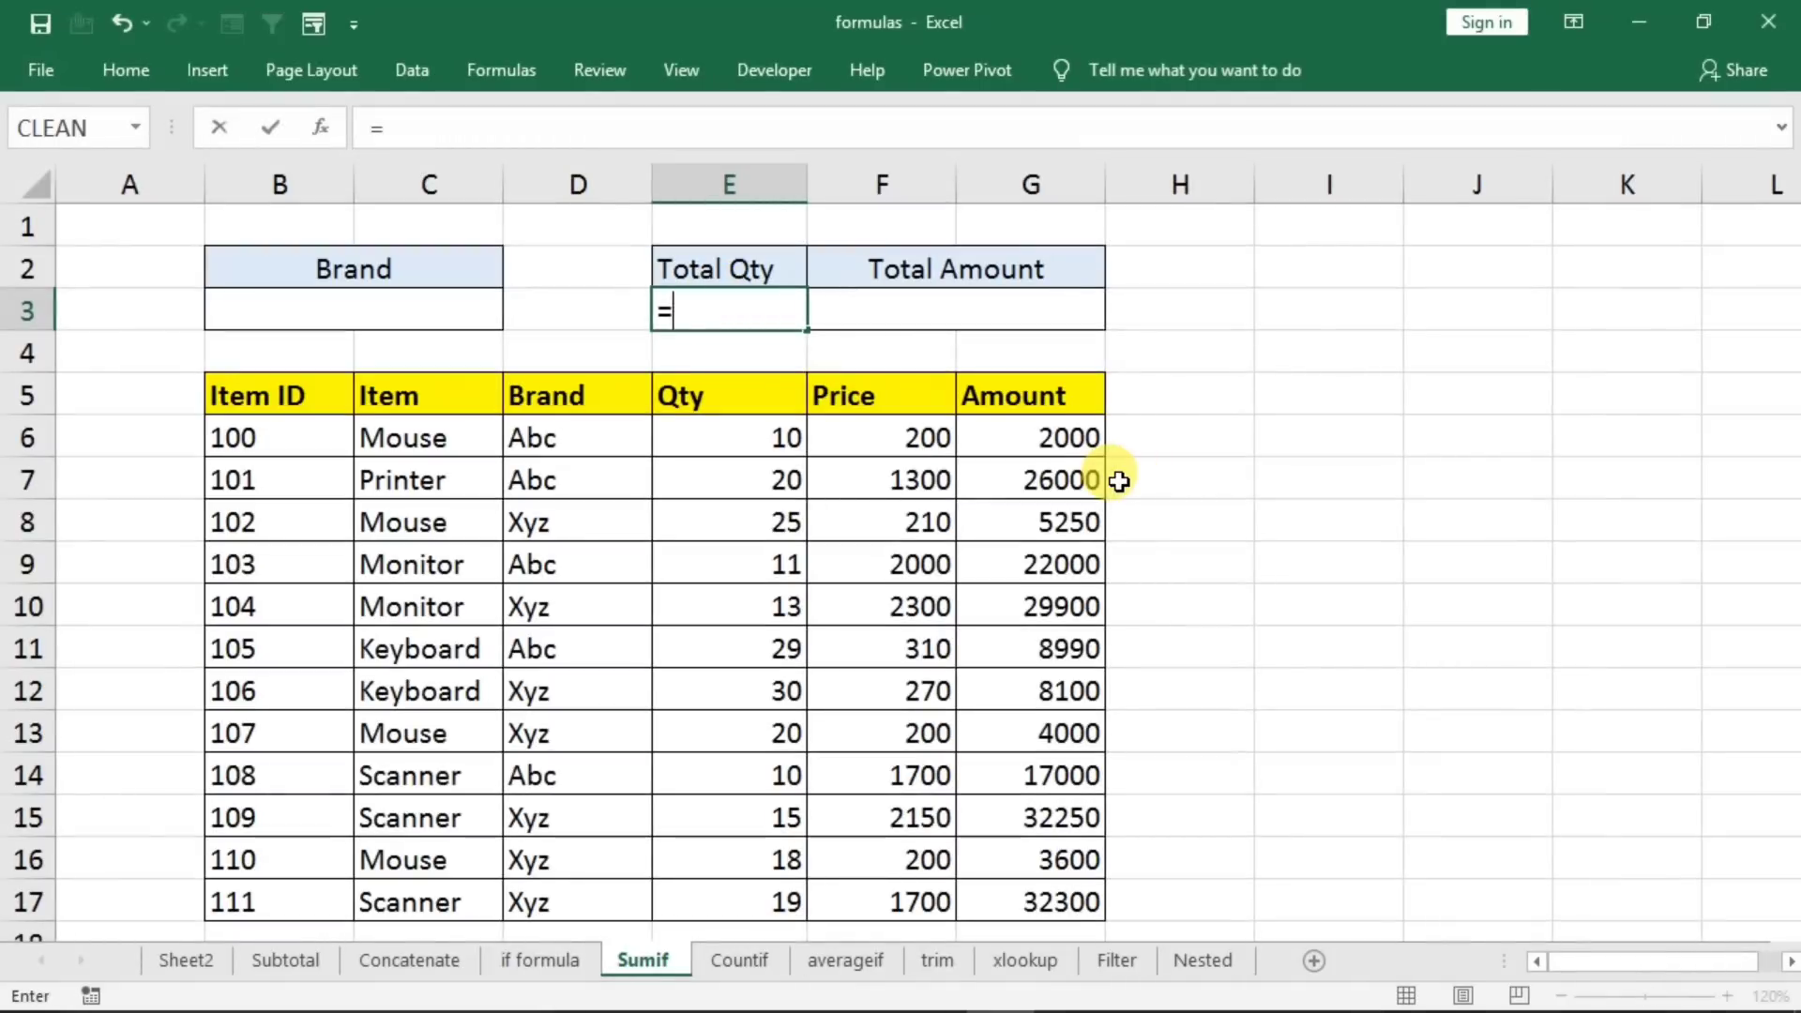
pyautogui.write('sumif(')
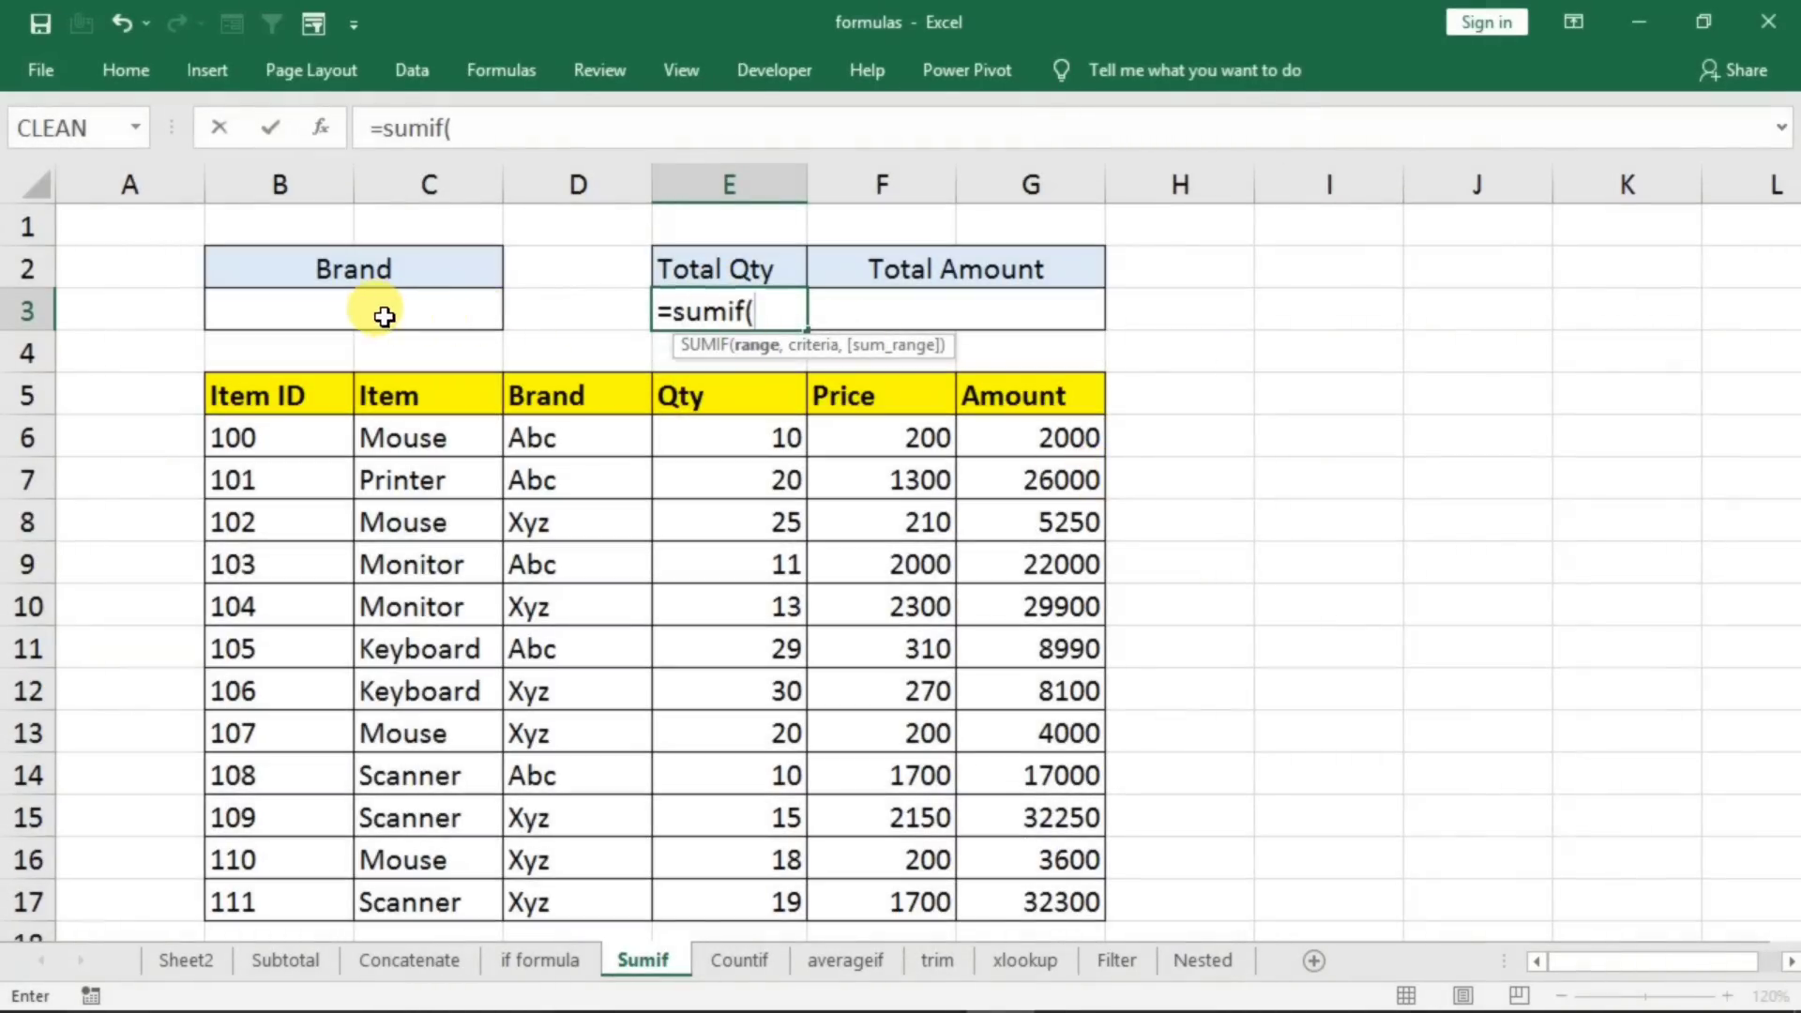
pyautogui.moveTo(561, 435); pyautogui.dragTo(583, 896)
pyautogui.write(',')
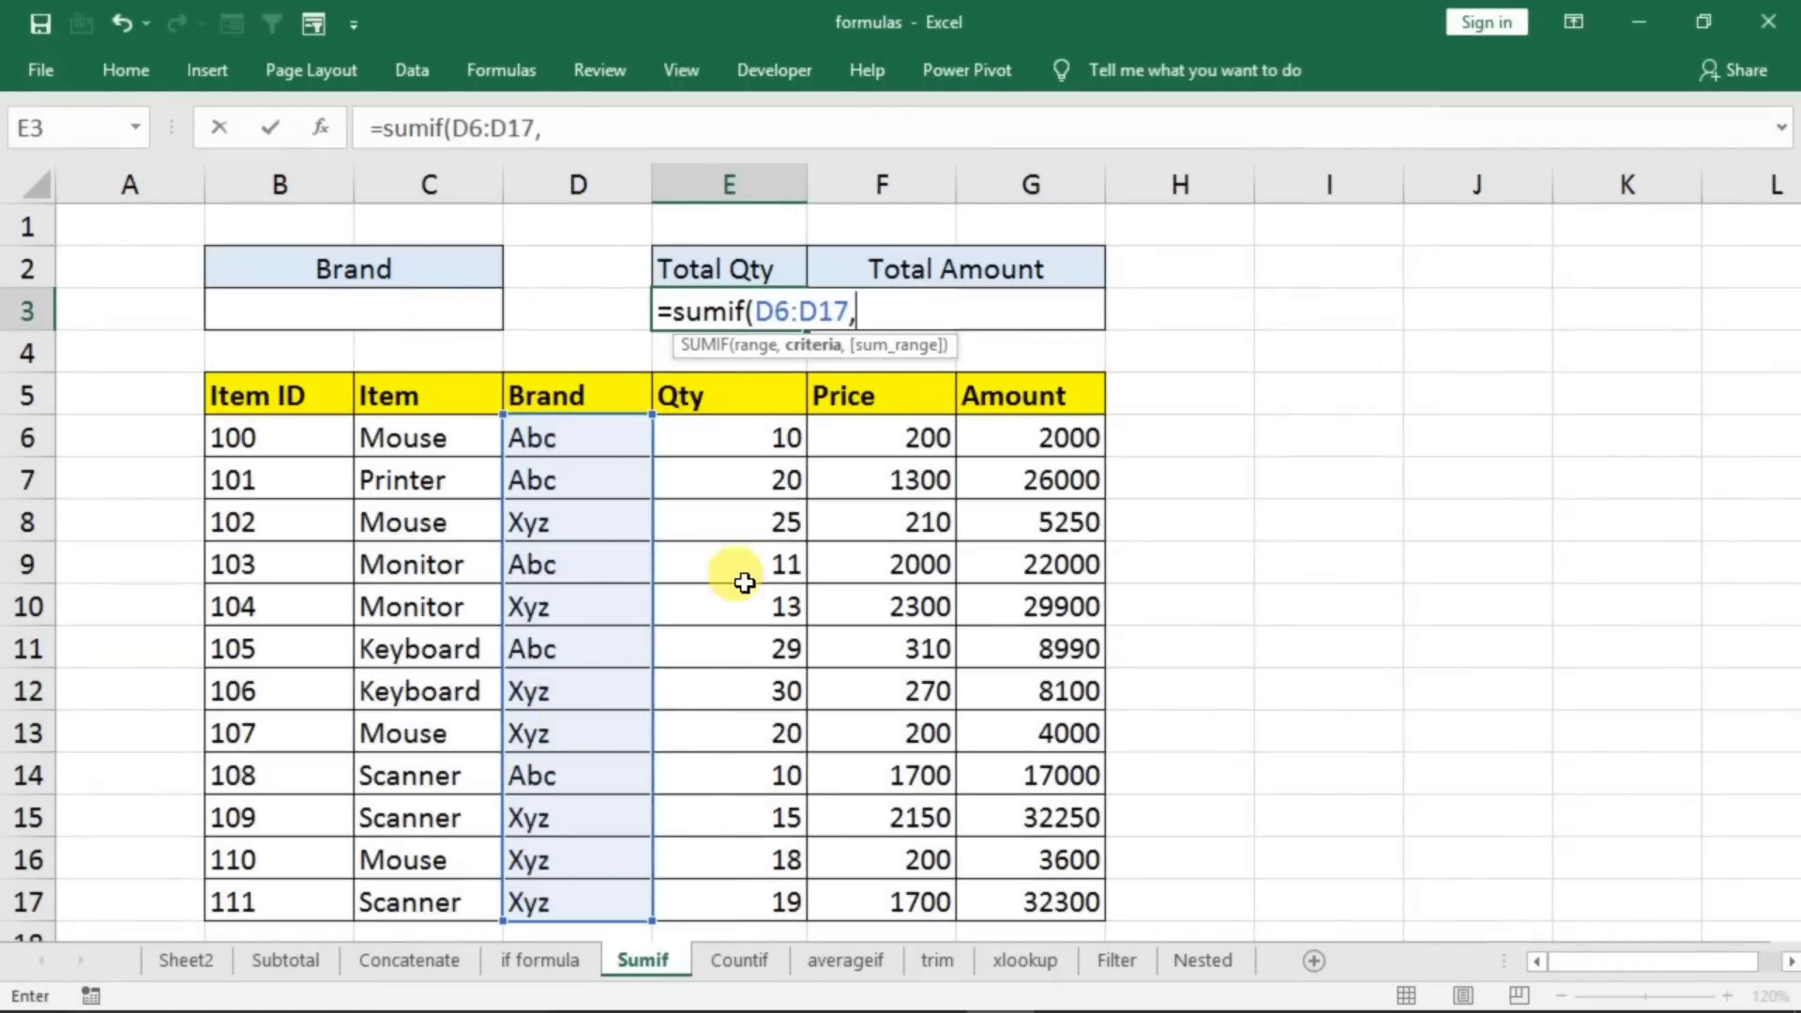
# - Complete the SUMIF formula in E3 with B3 as the criteria and E6:E17 as the sum range
pyautogui.click(338, 317)
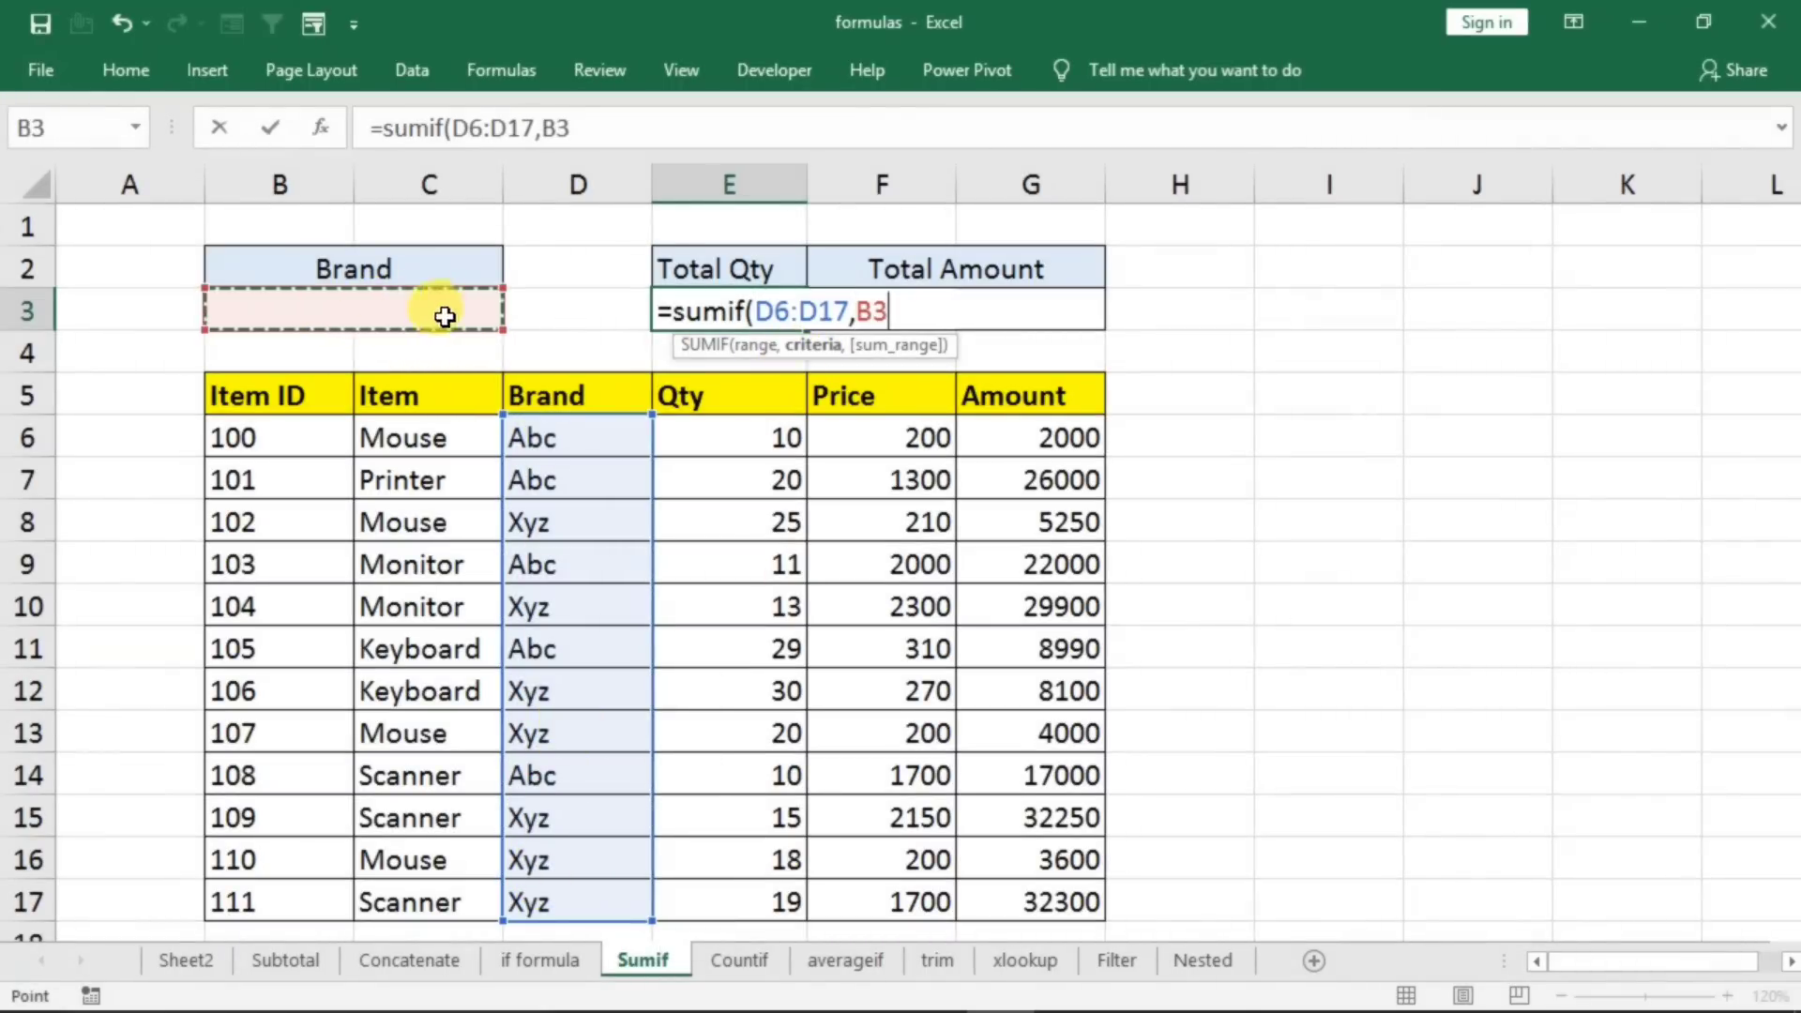
pyautogui.write(',')
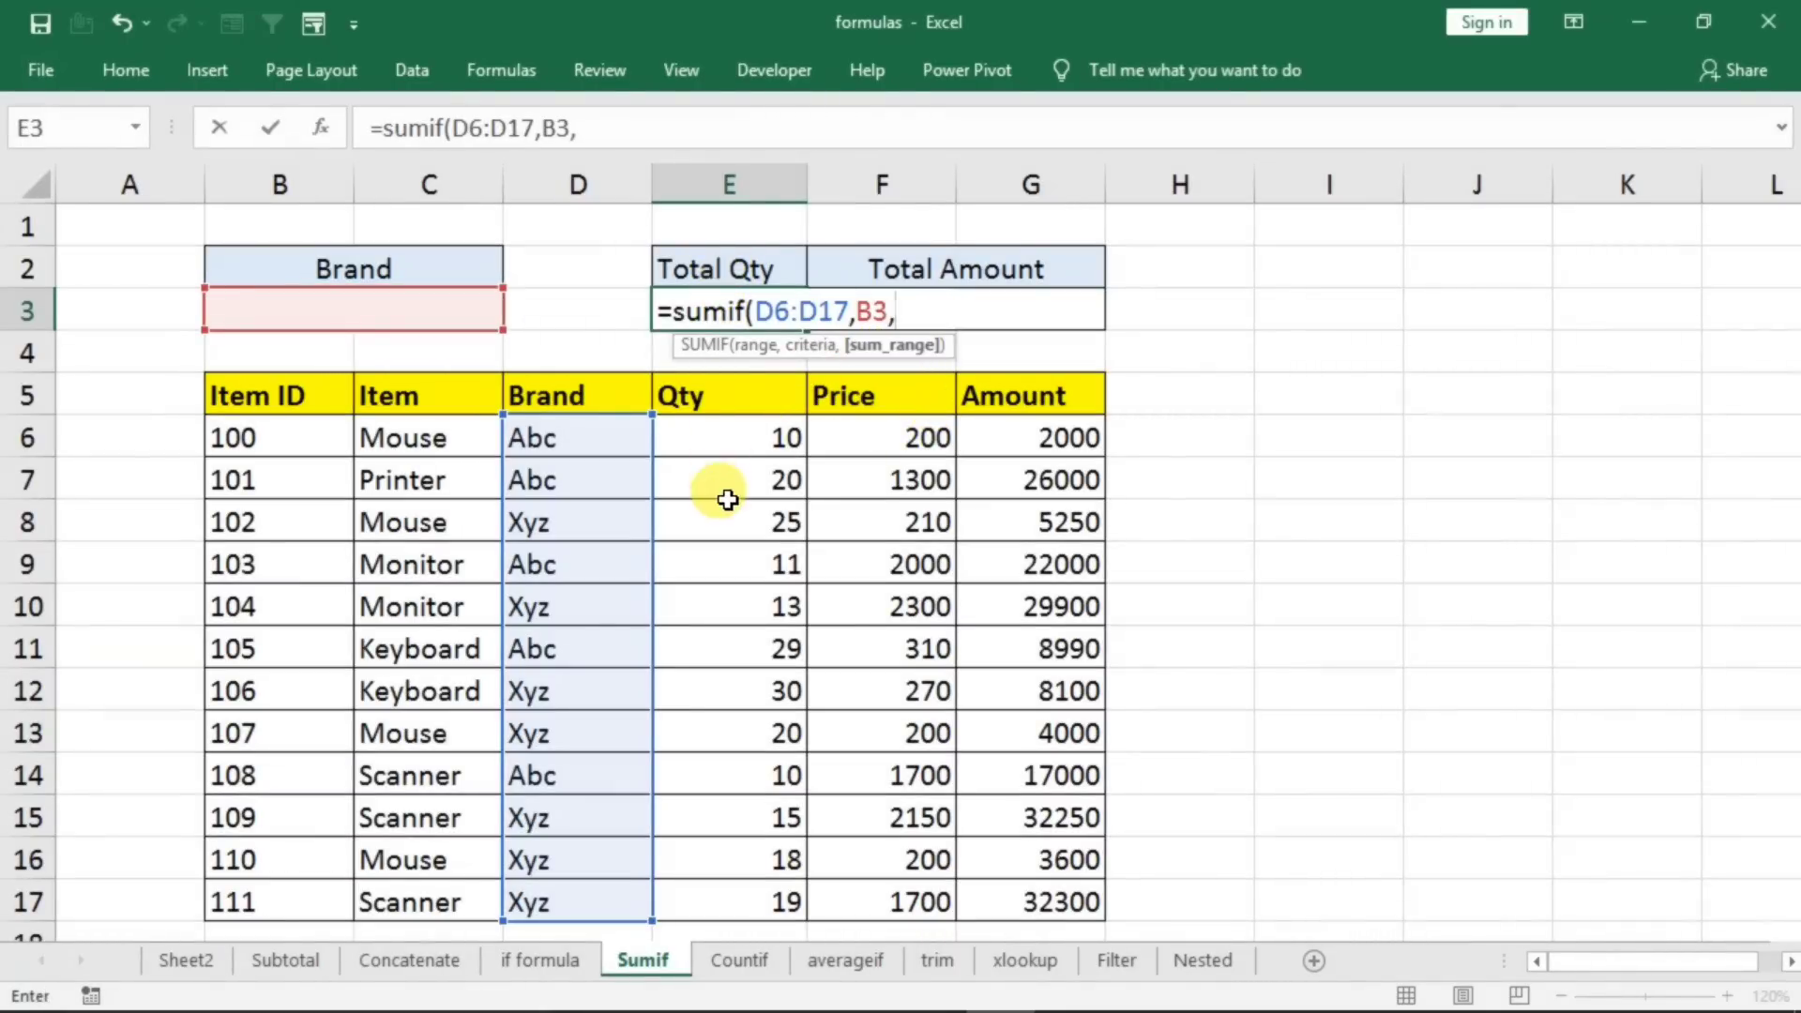
pyautogui.moveTo(700, 433); pyautogui.dragTo(703, 904)
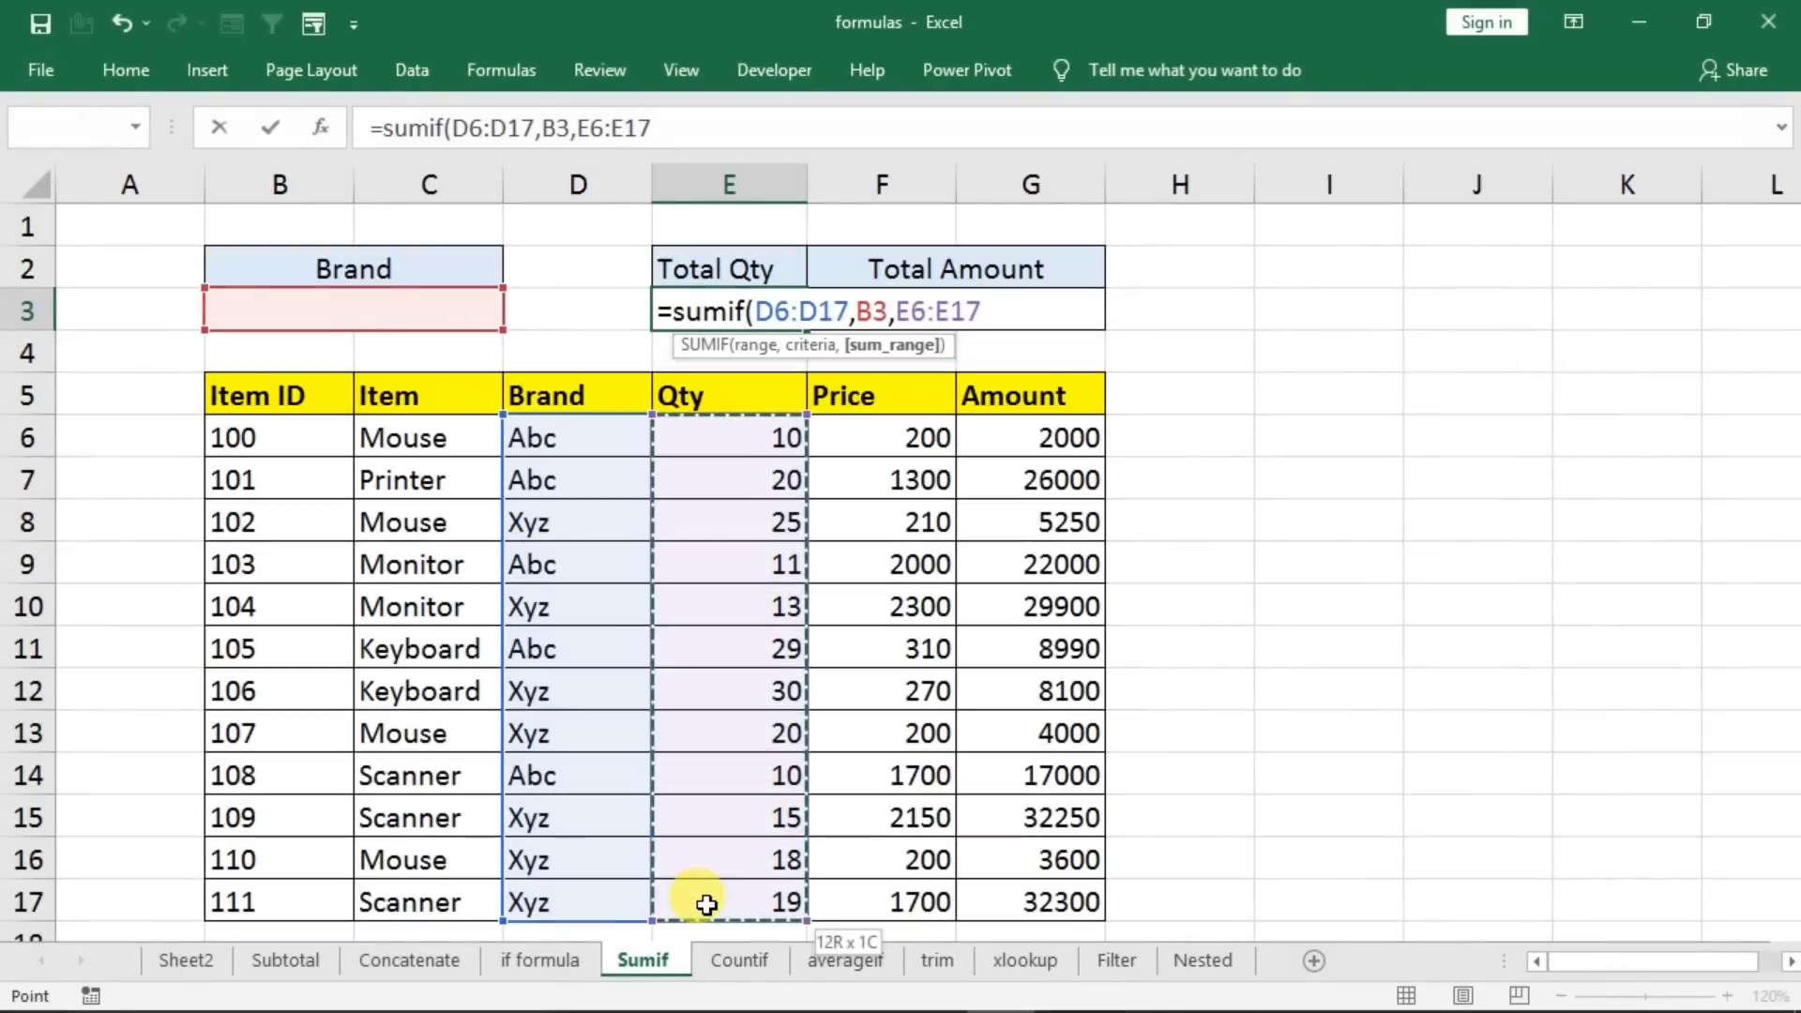
pyautogui.press('Return')
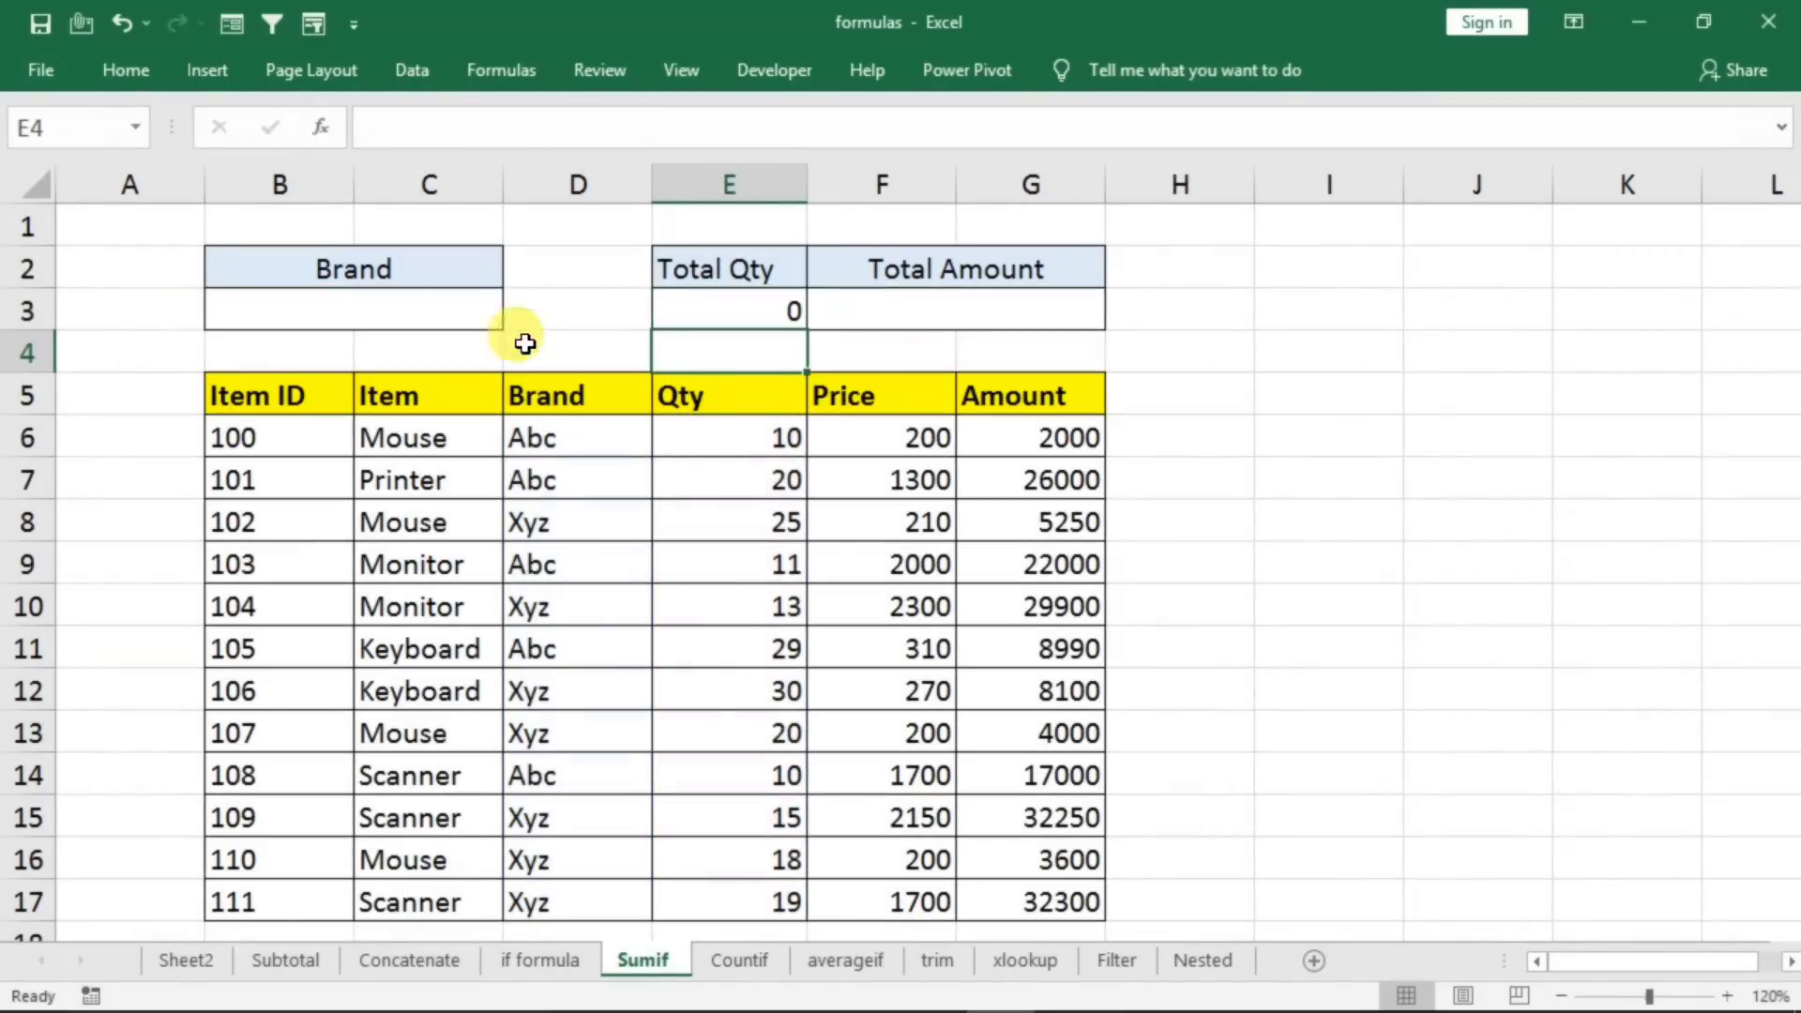
# - Enter Abc as the brand in cell B3
pyautogui.click(493, 314)
pyautogui.write('Abc')
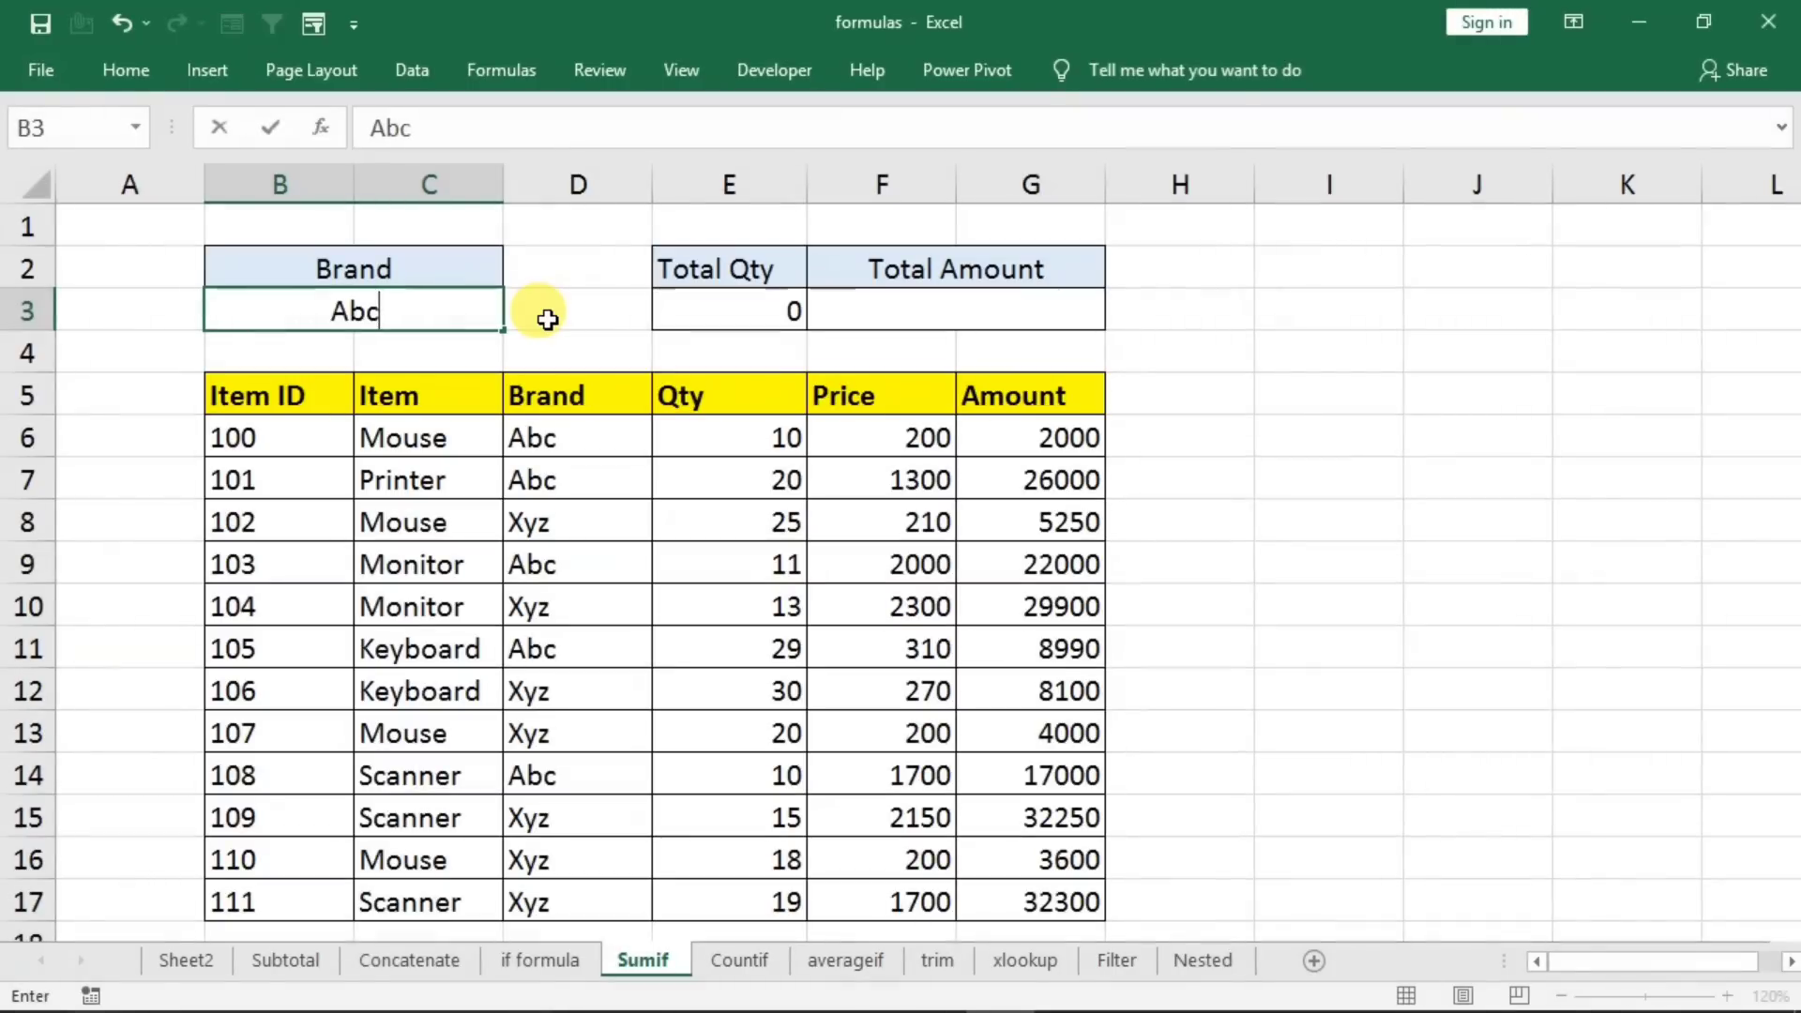
pyautogui.hotkey('ctrl', 'Return')
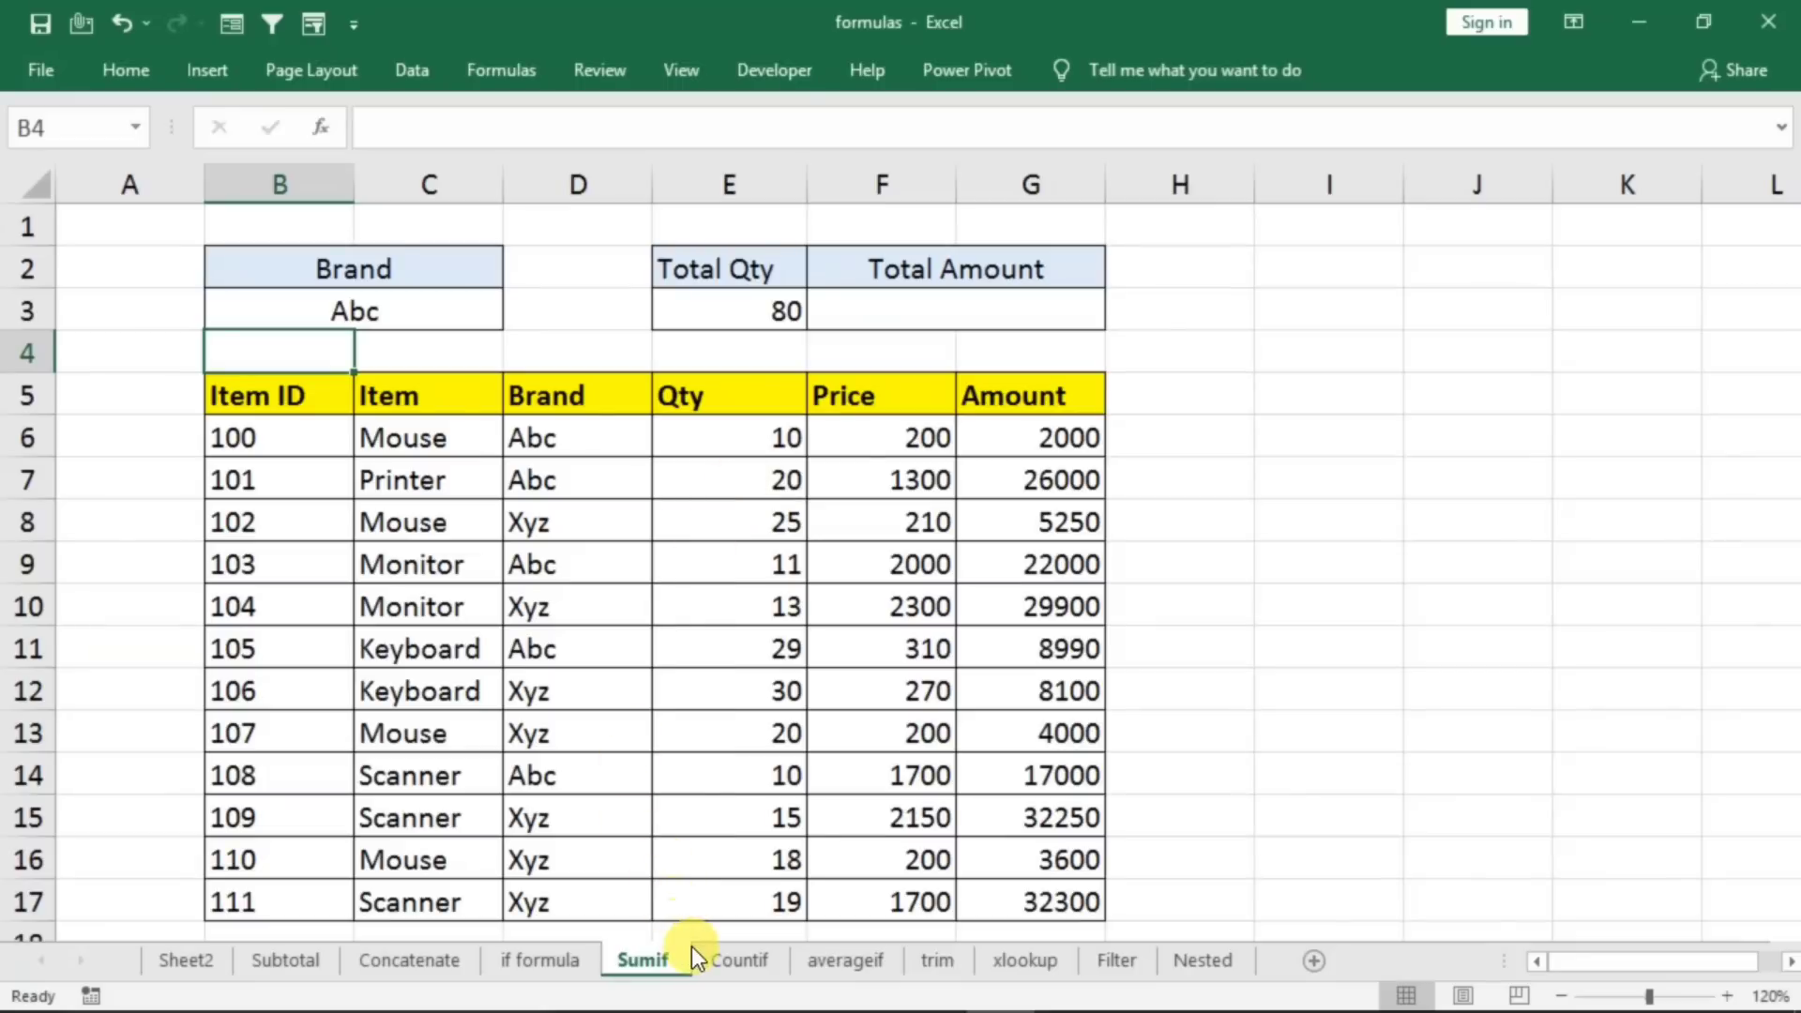
# - On the Countif sheet, enter a COUNTIF formula in D2 that counts "mouse" in the range C6:C17
pyautogui.click(715, 957)
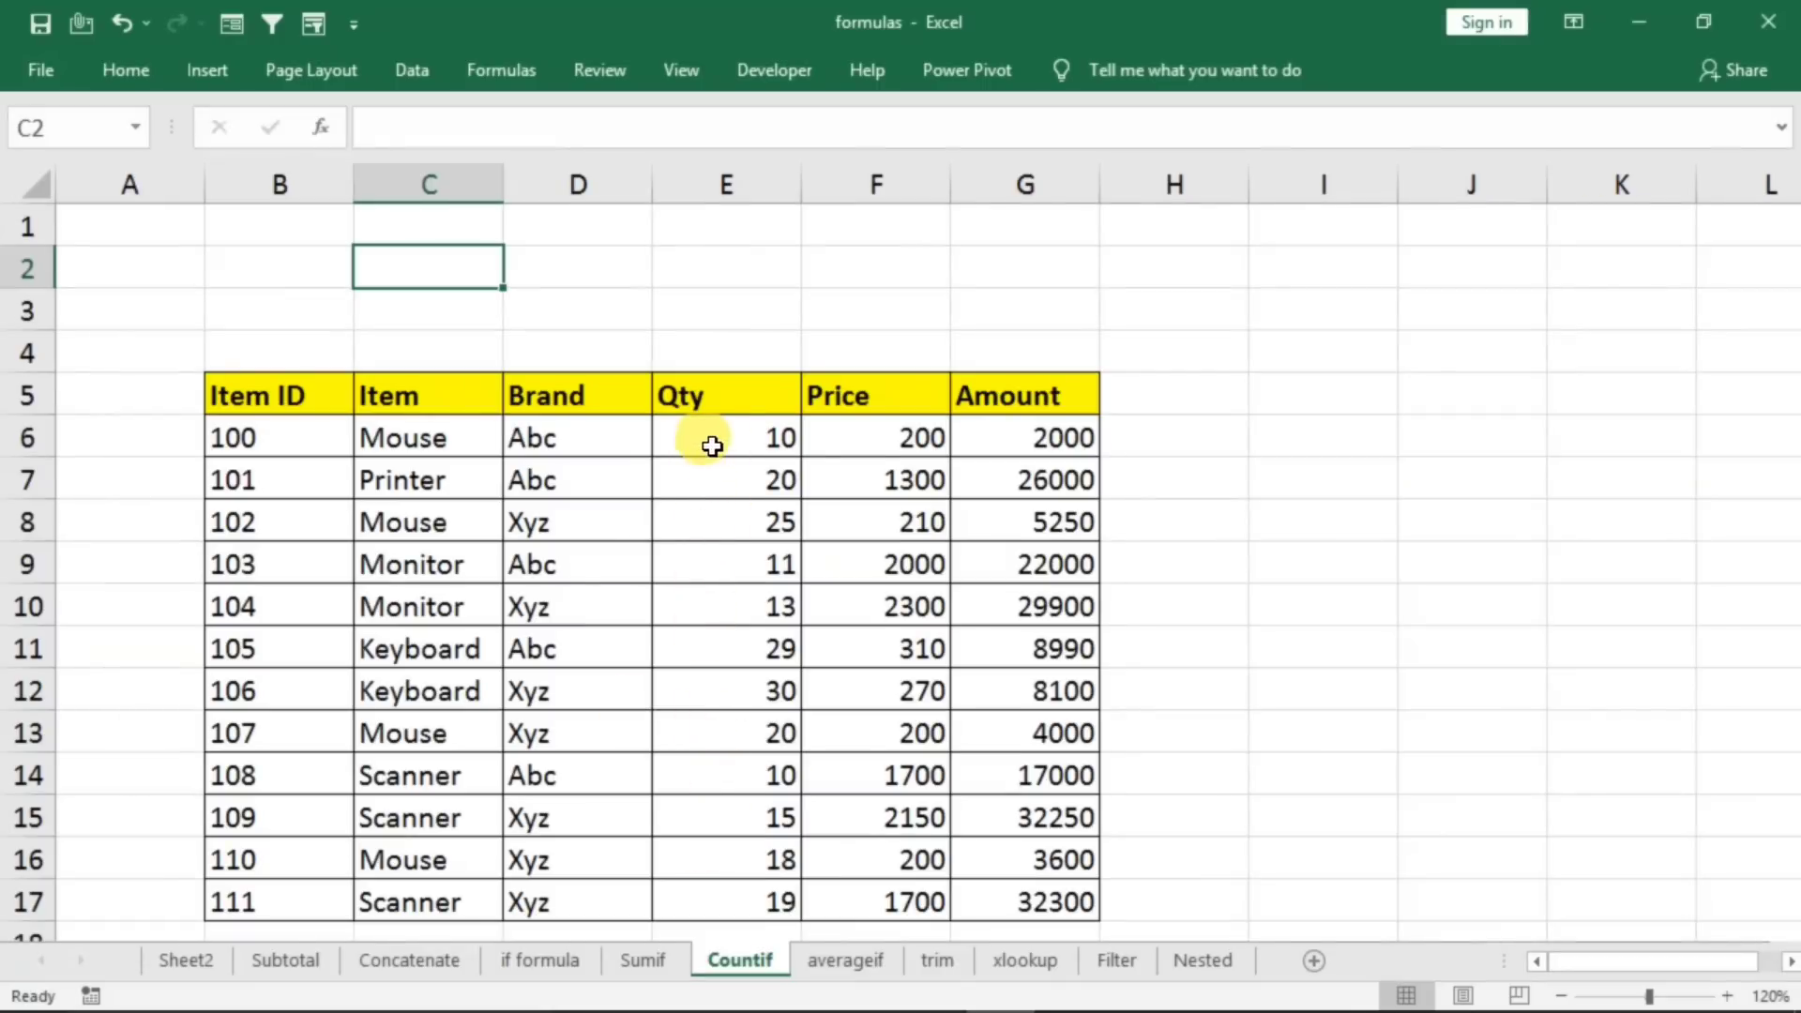
pyautogui.moveTo(712, 447); pyautogui.dragTo(725, 861)
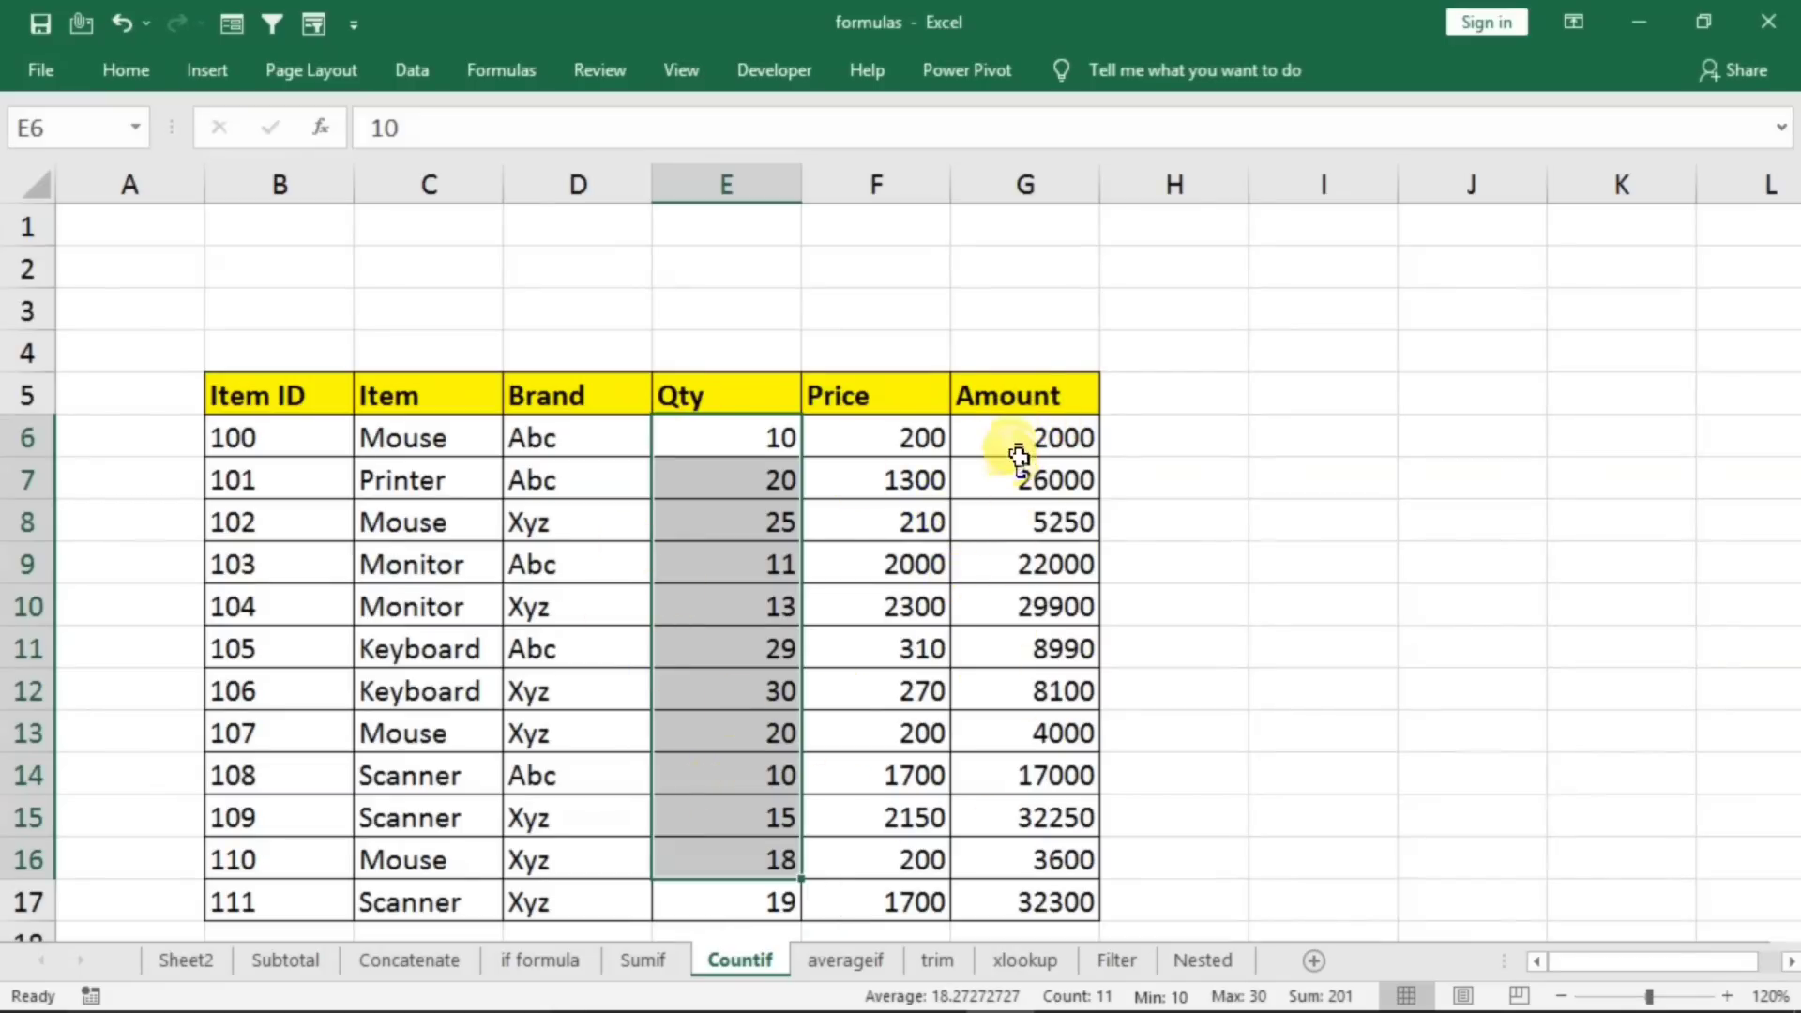
pyautogui.moveTo(1025, 452); pyautogui.dragTo(1032, 899)
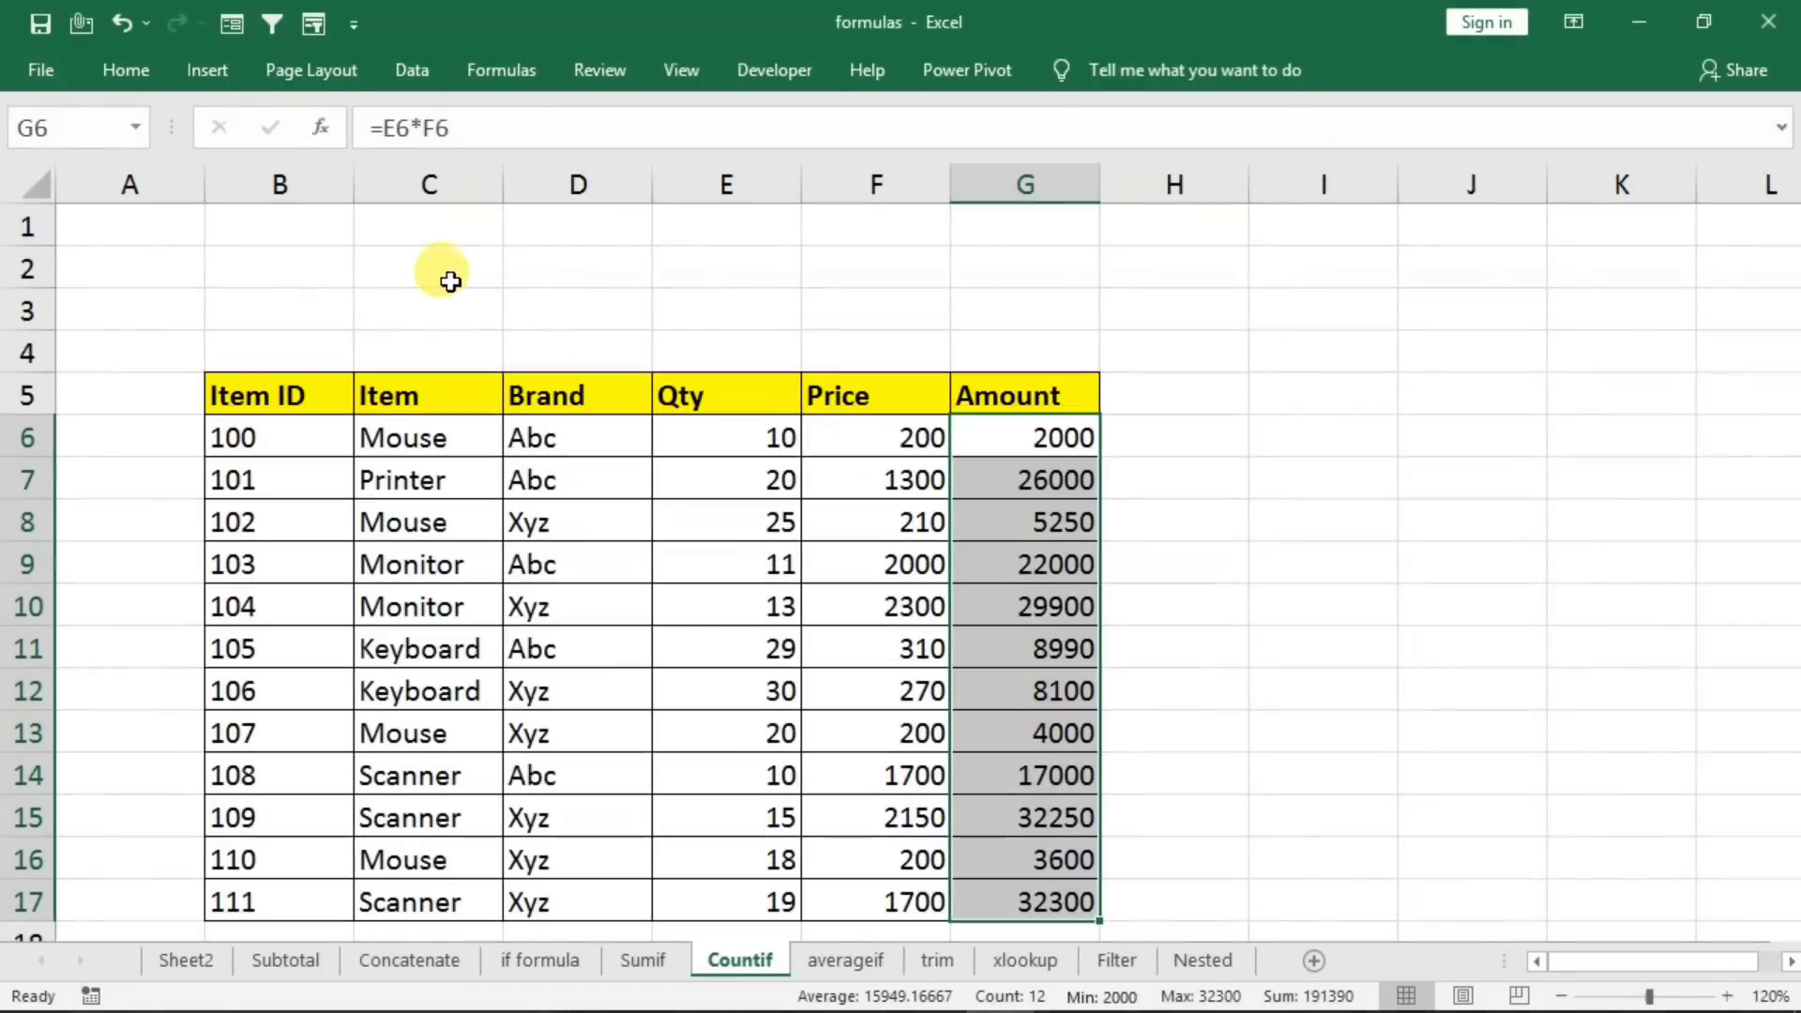
pyautogui.click(539, 266)
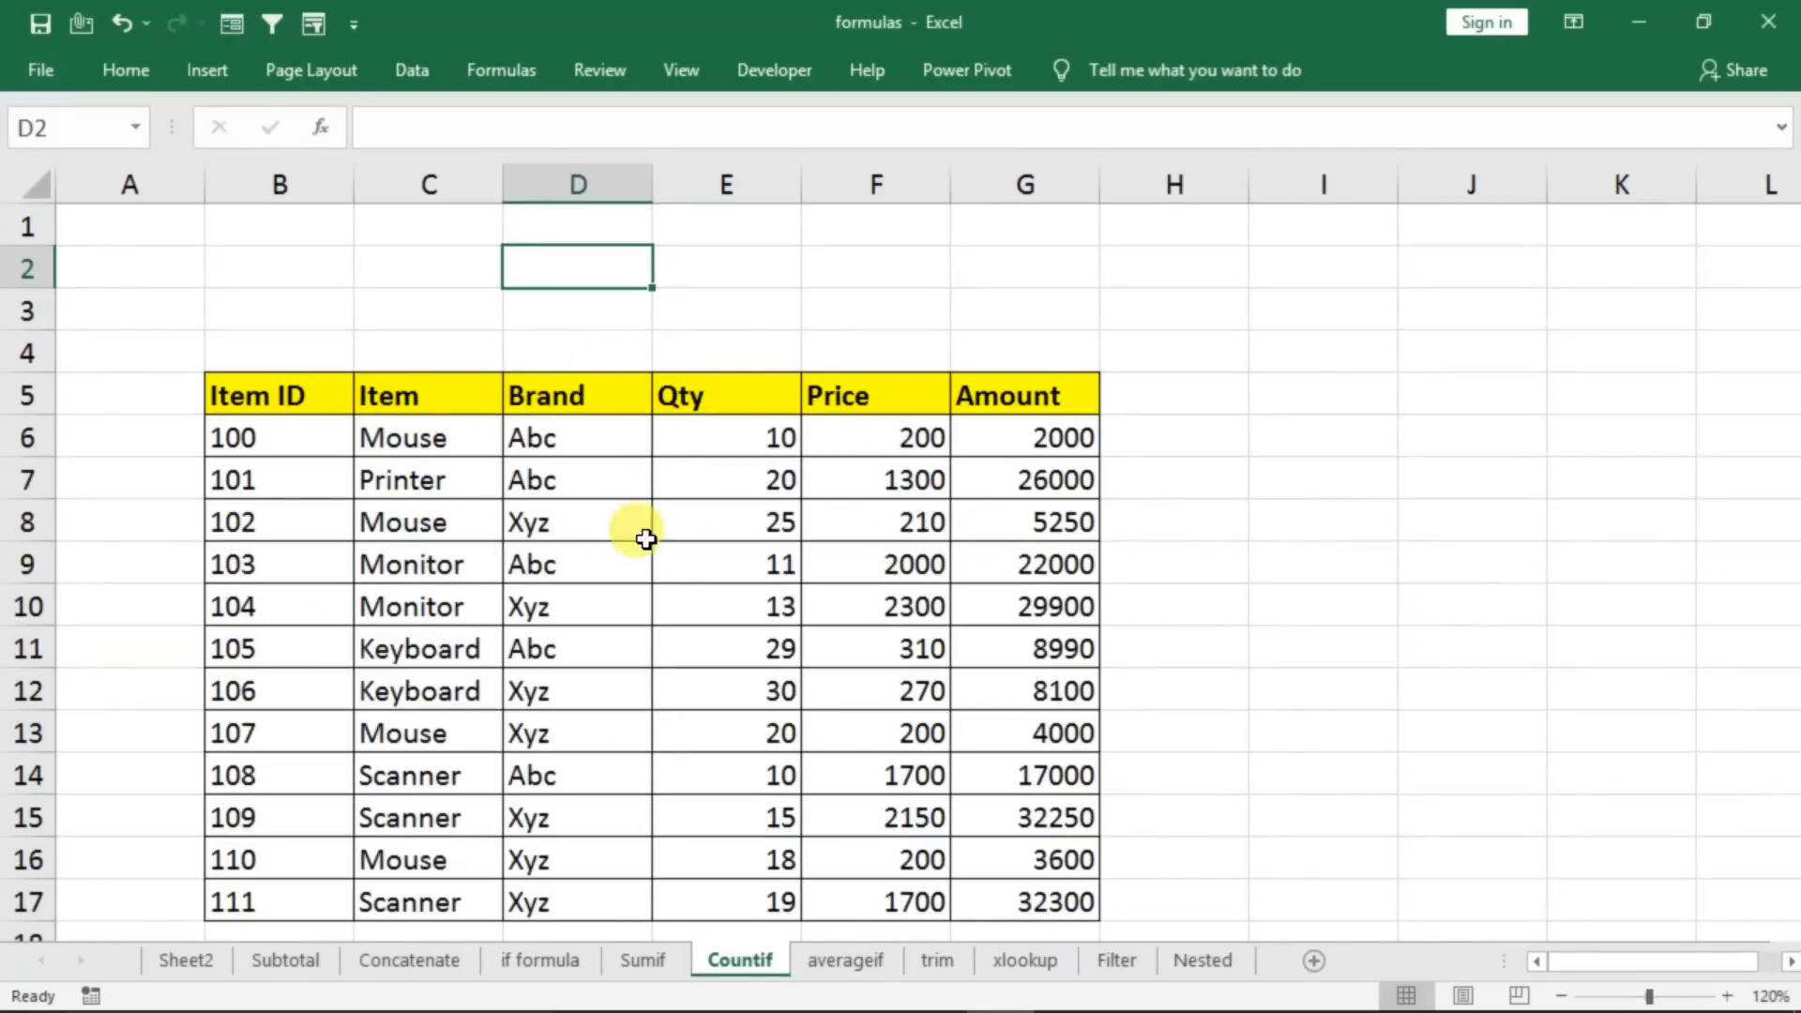
pyautogui.write('=c')
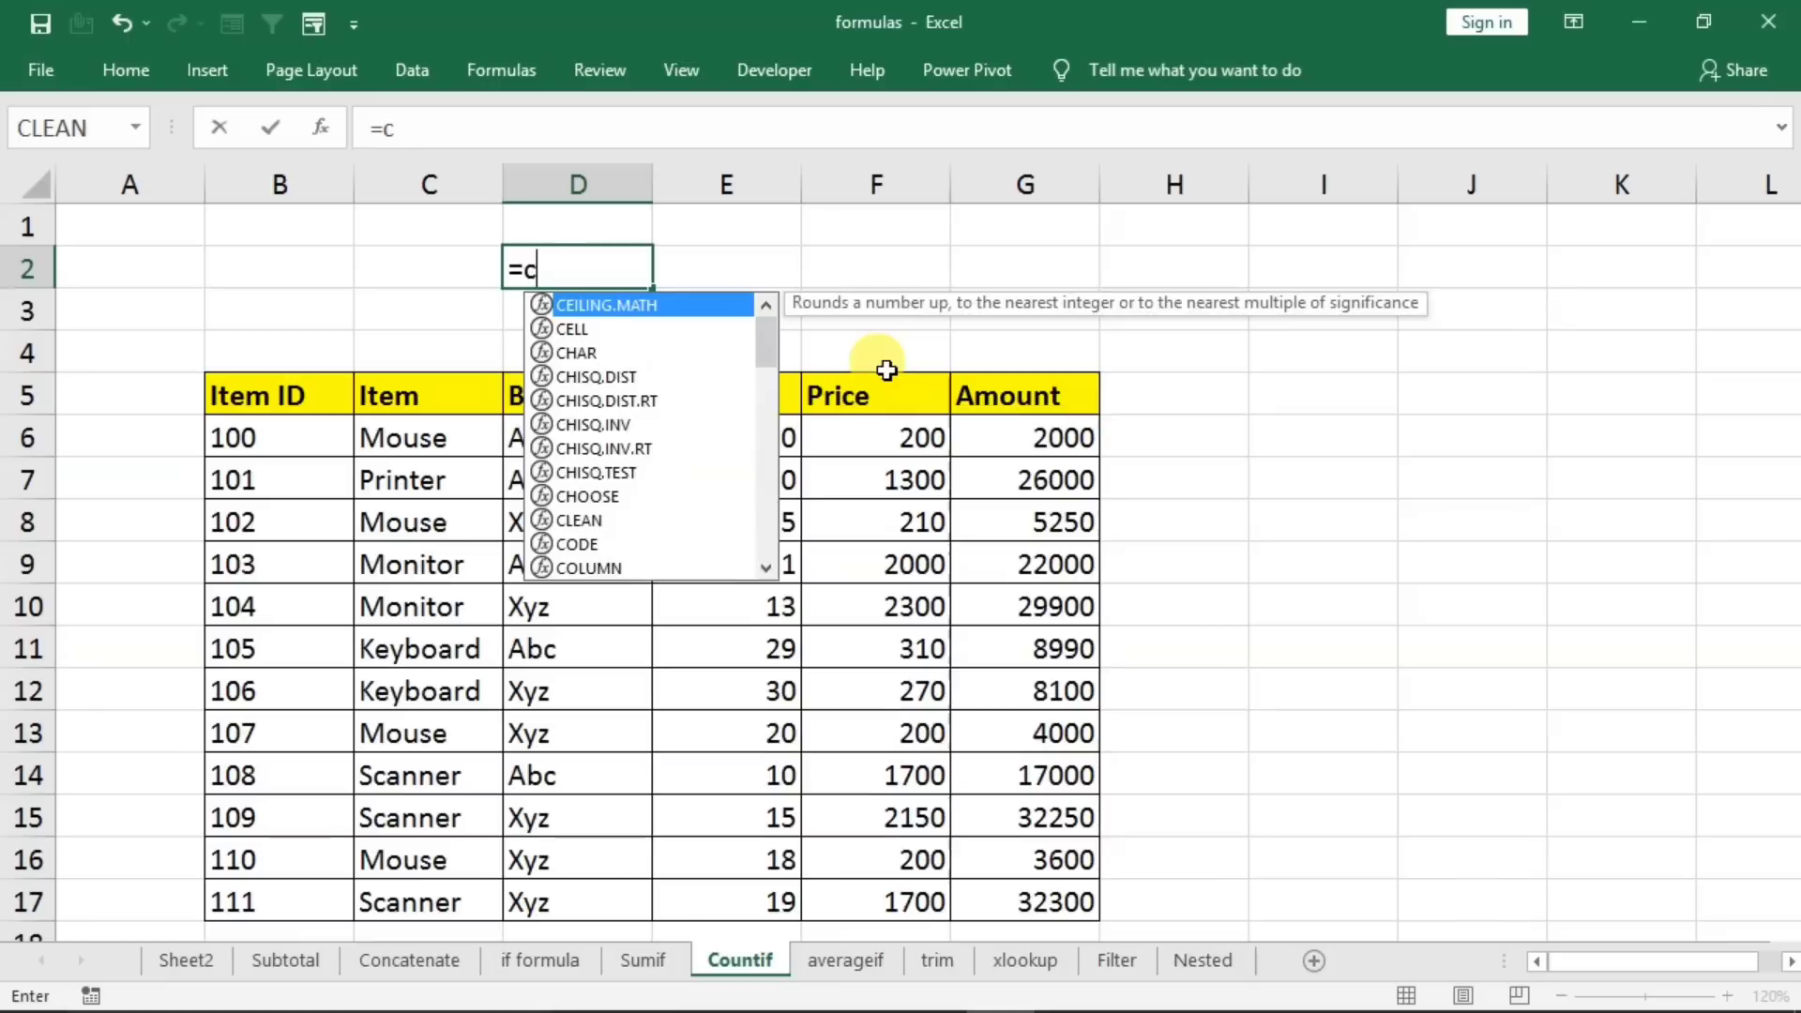
pyautogui.write('ountif')
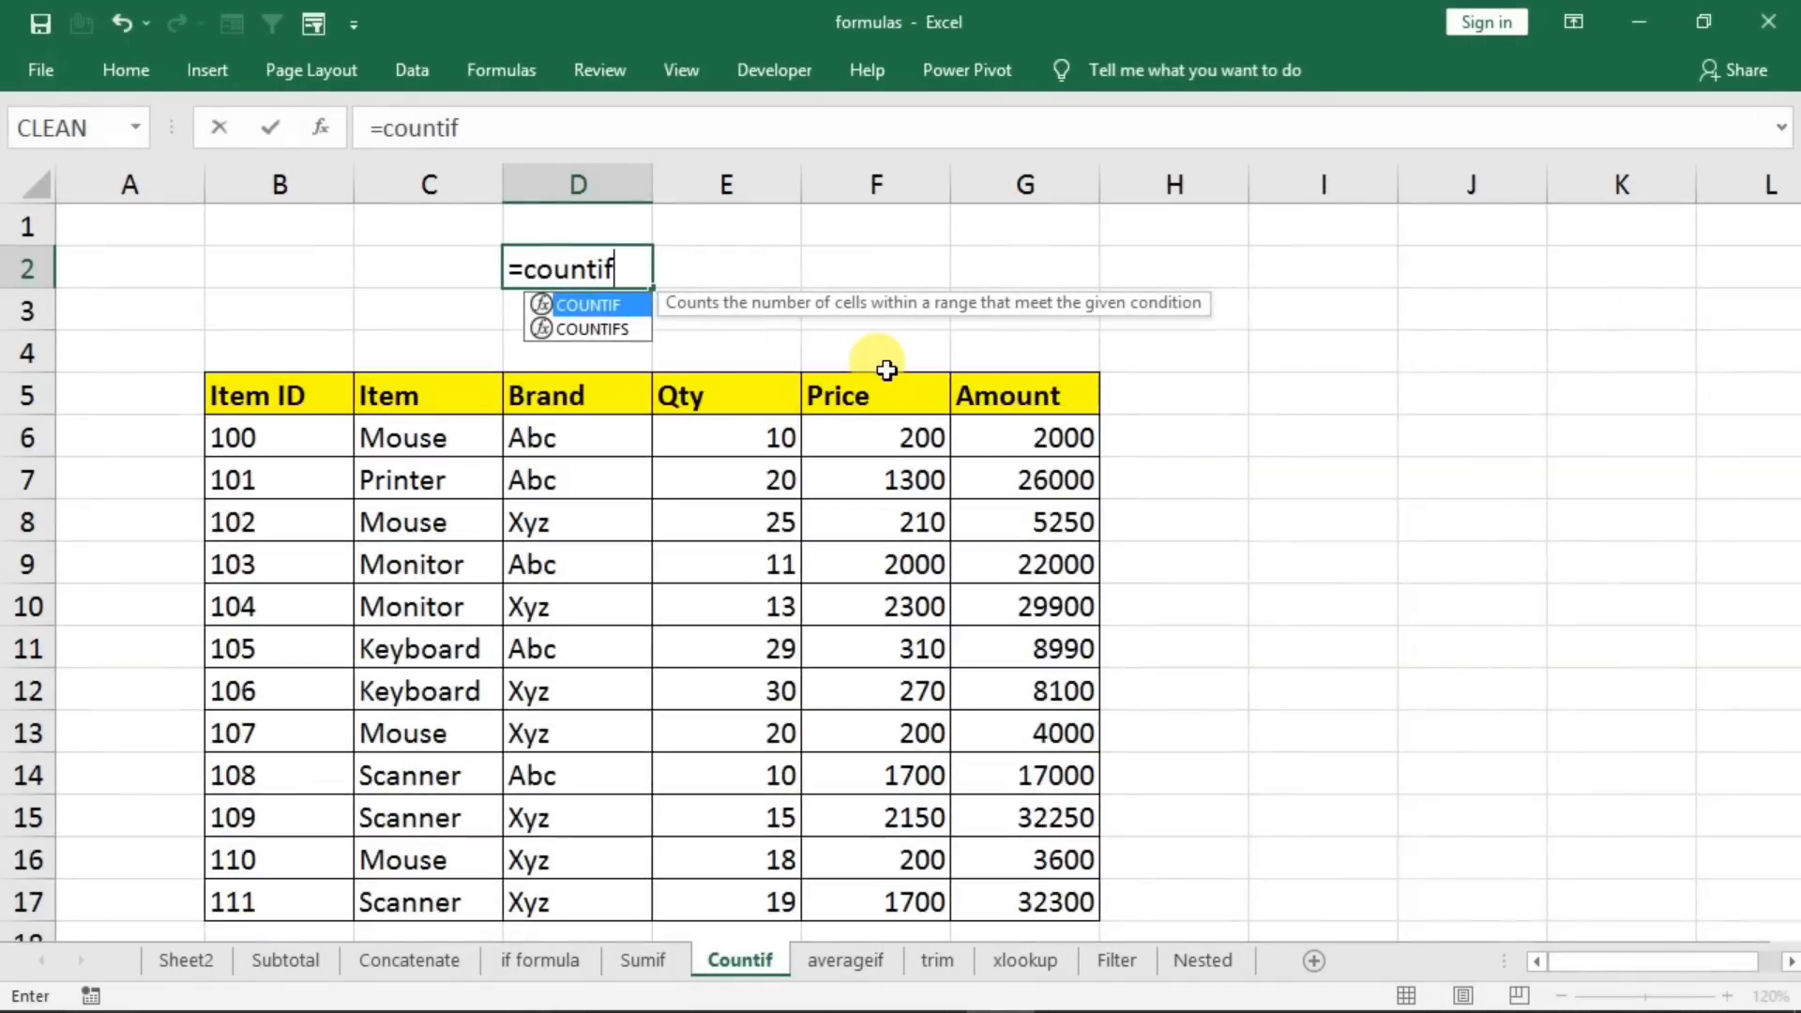
pyautogui.write('(')
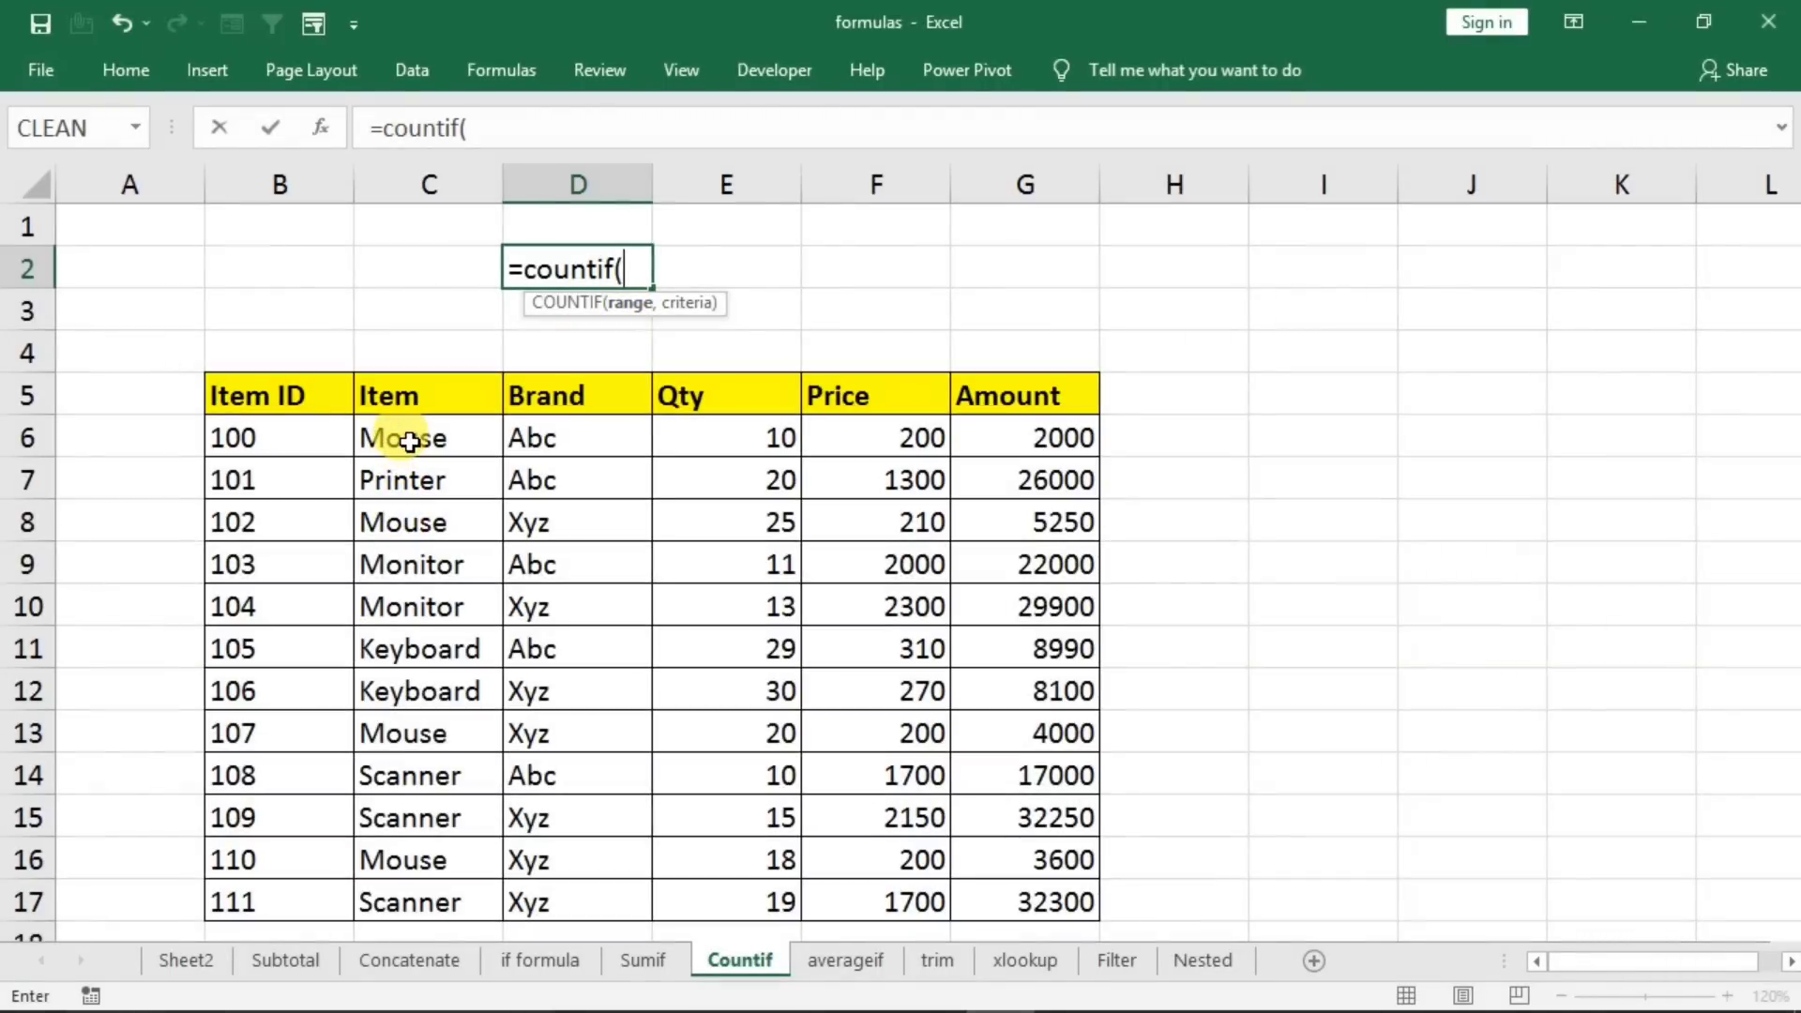
pyautogui.moveTo(407, 442); pyautogui.dragTo(406, 905)
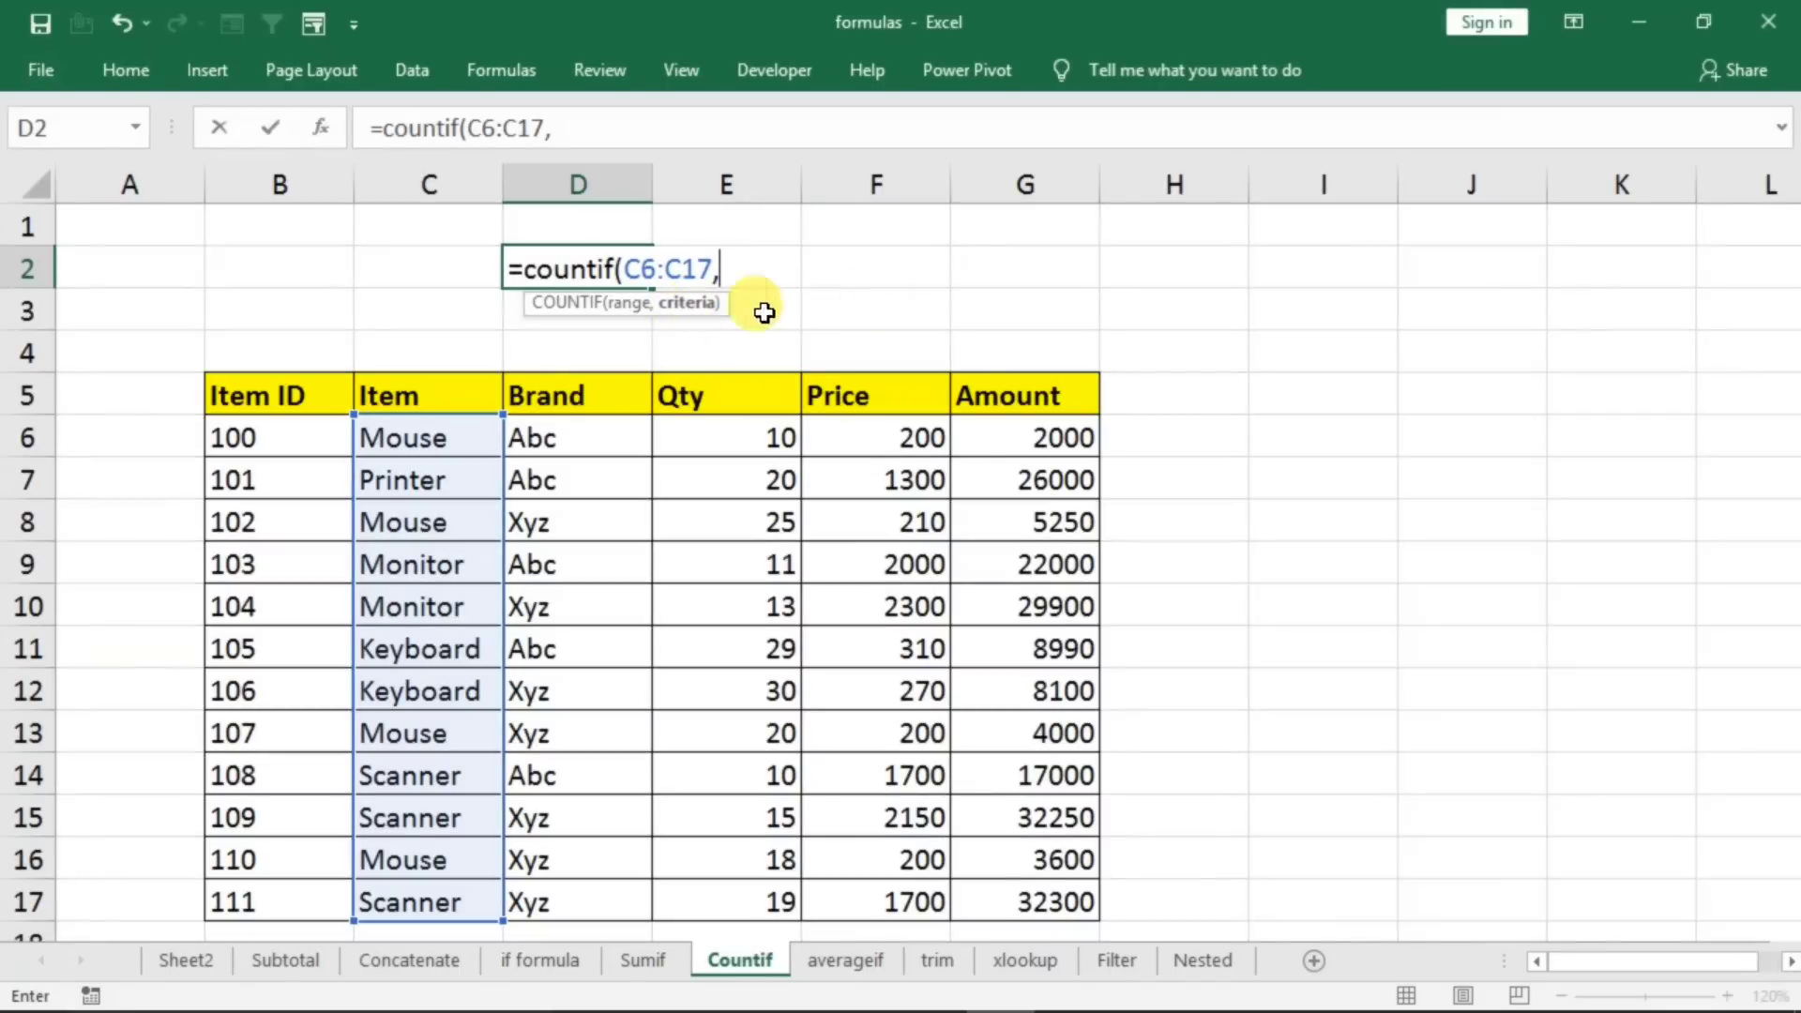
pyautogui.write('"')
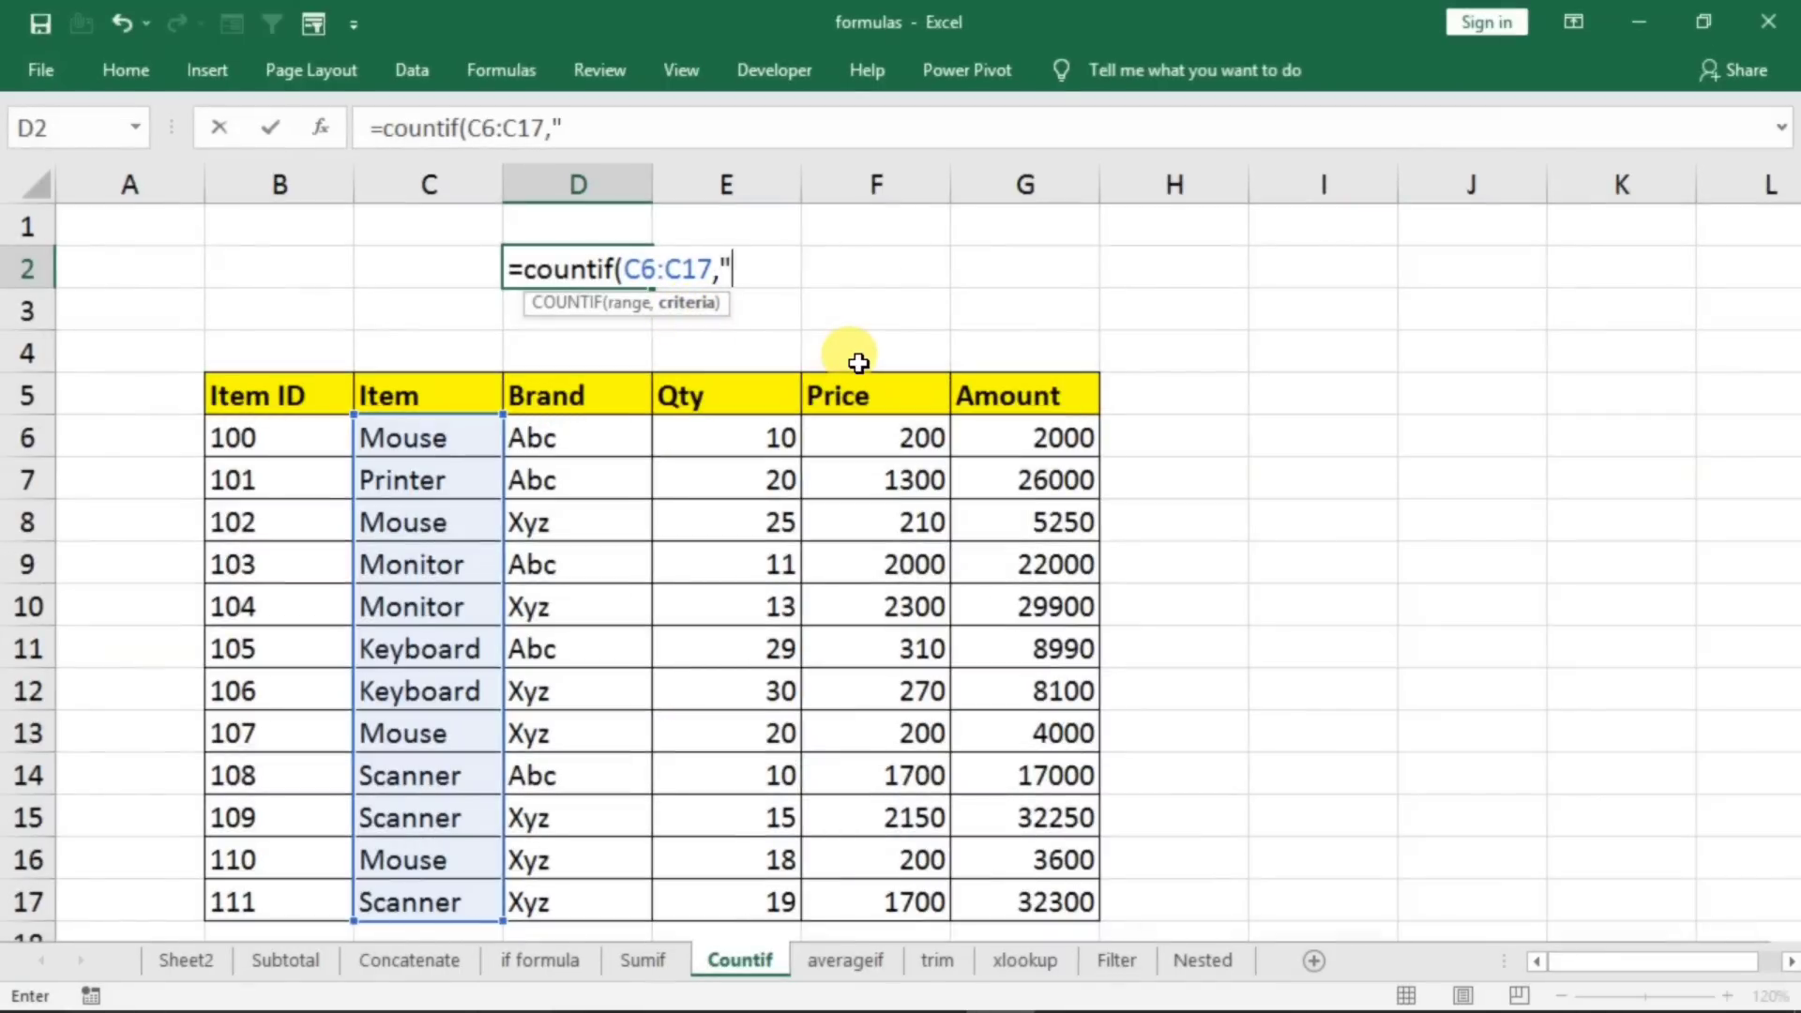
pyautogui.write('mouse')
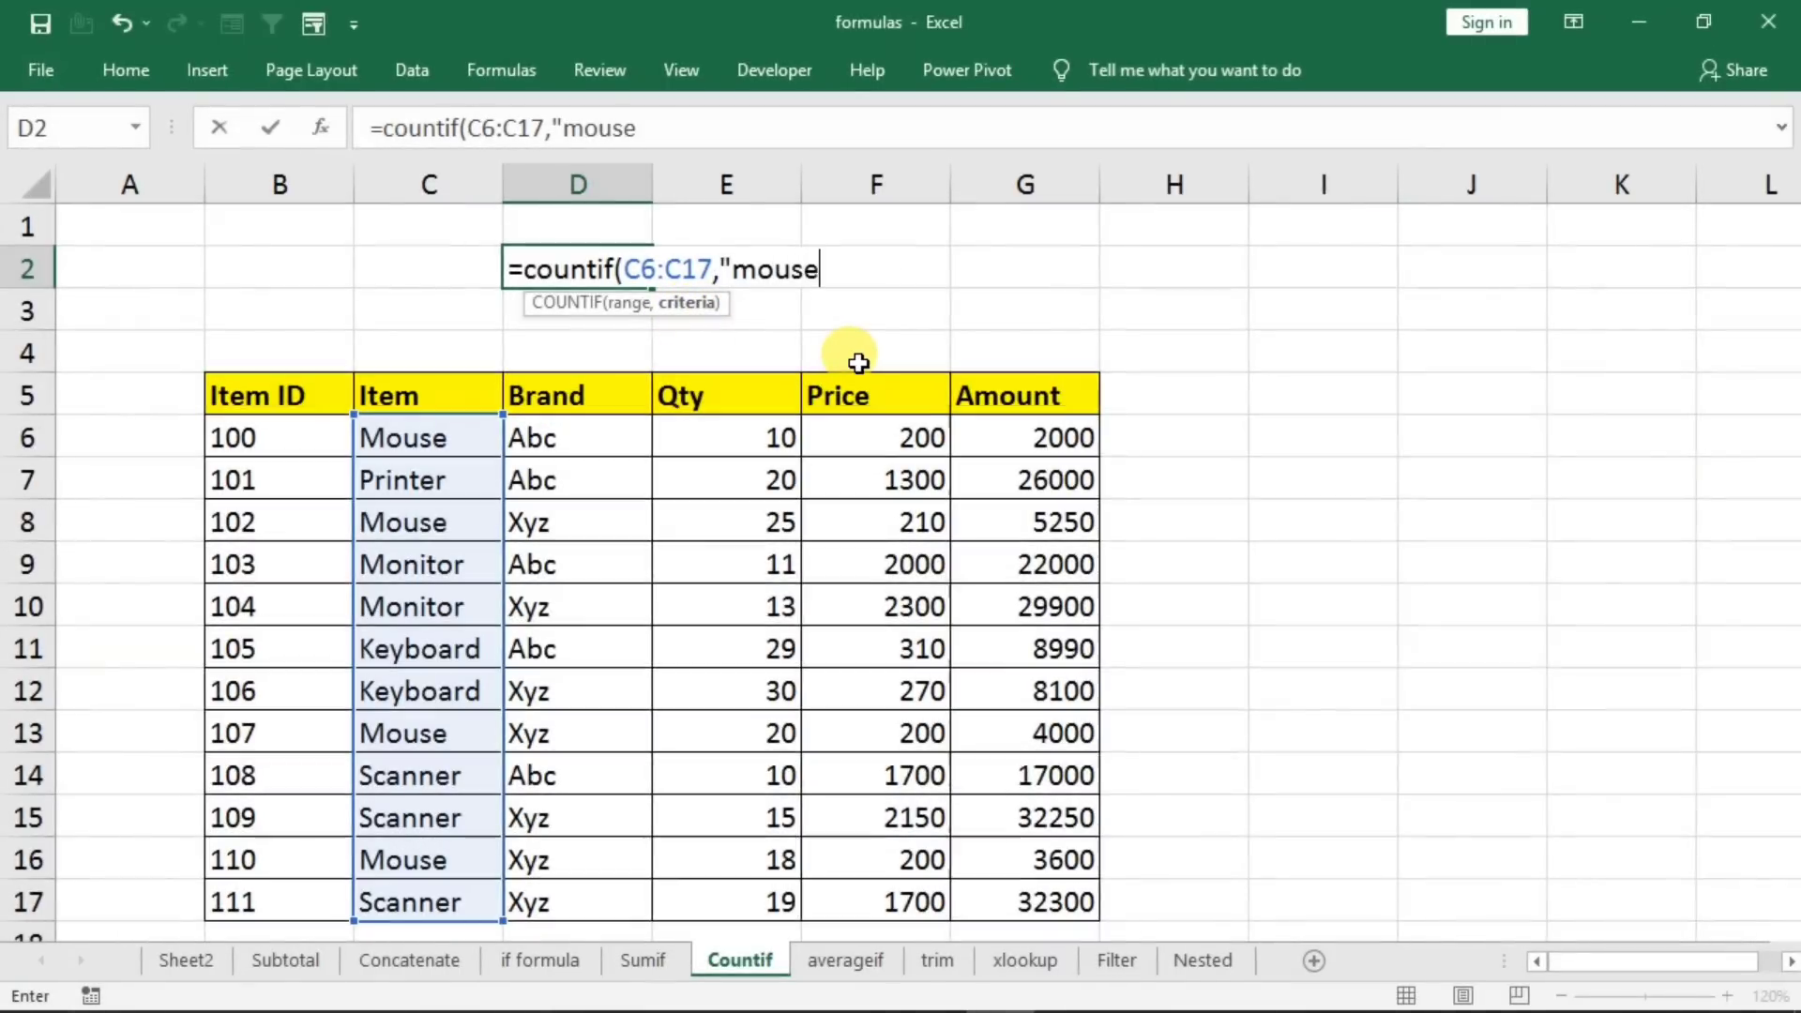
pyautogui.write('"')
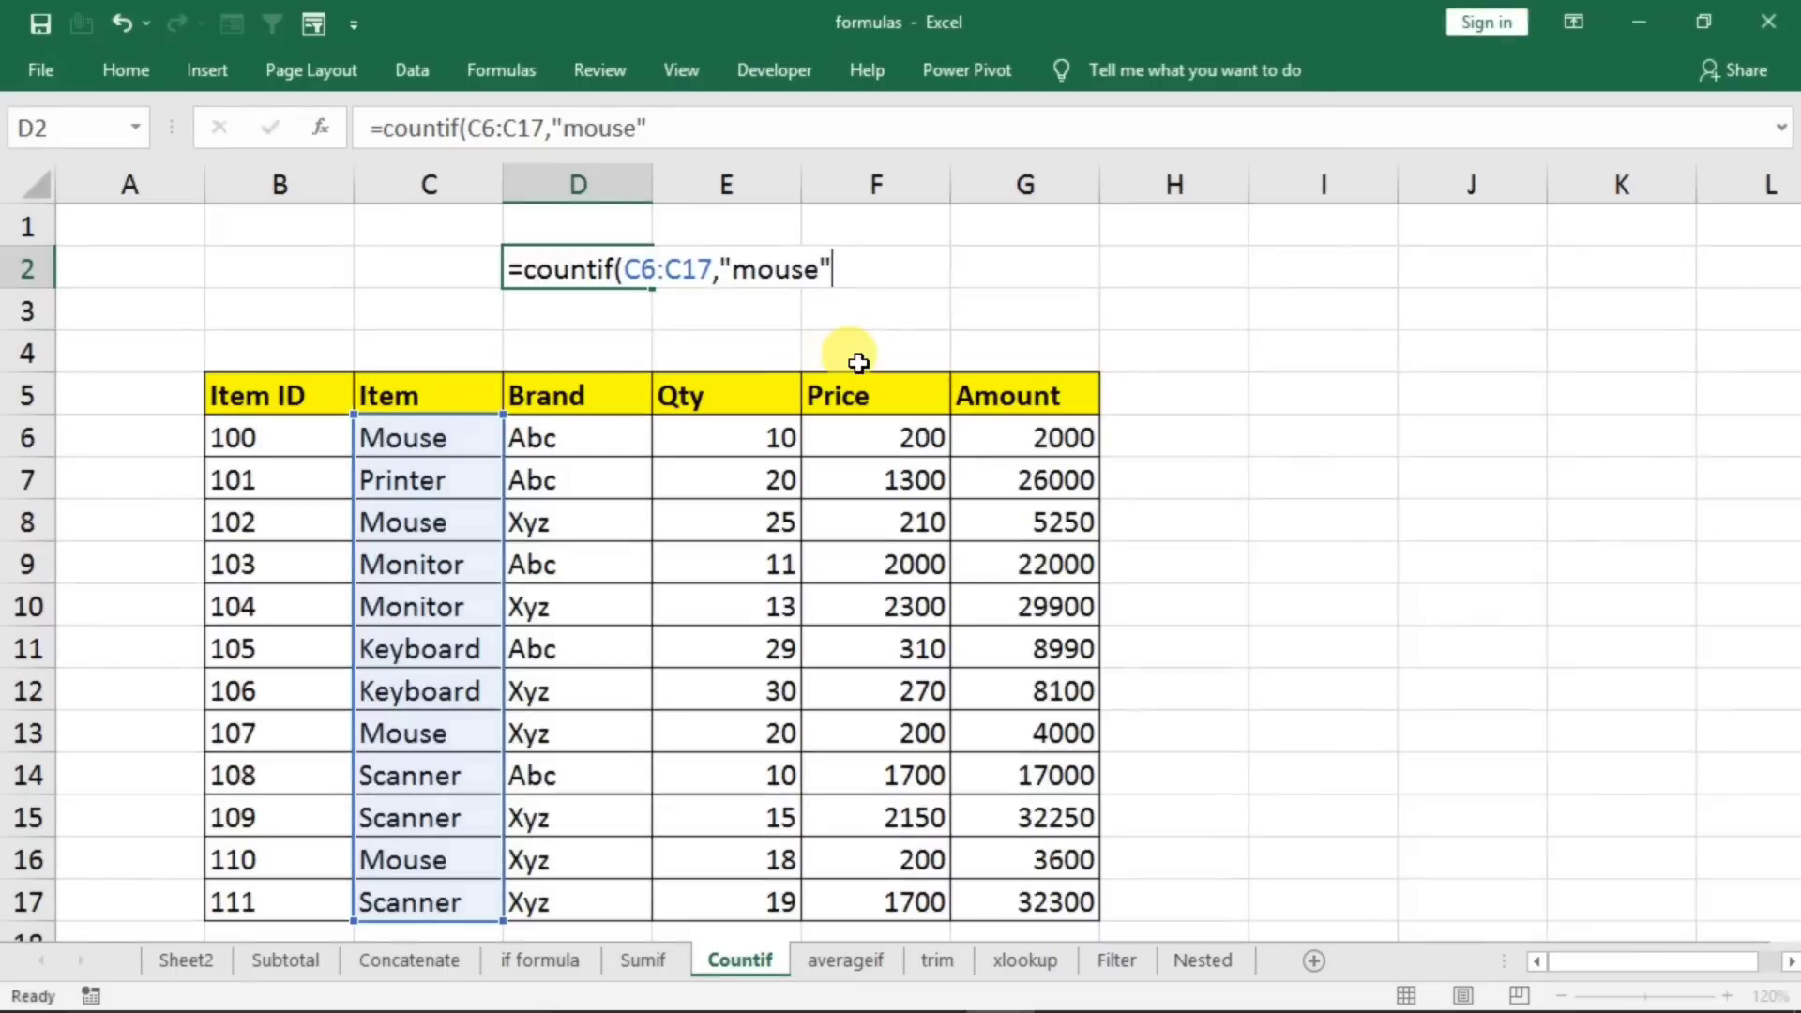
pyautogui.press('Return')
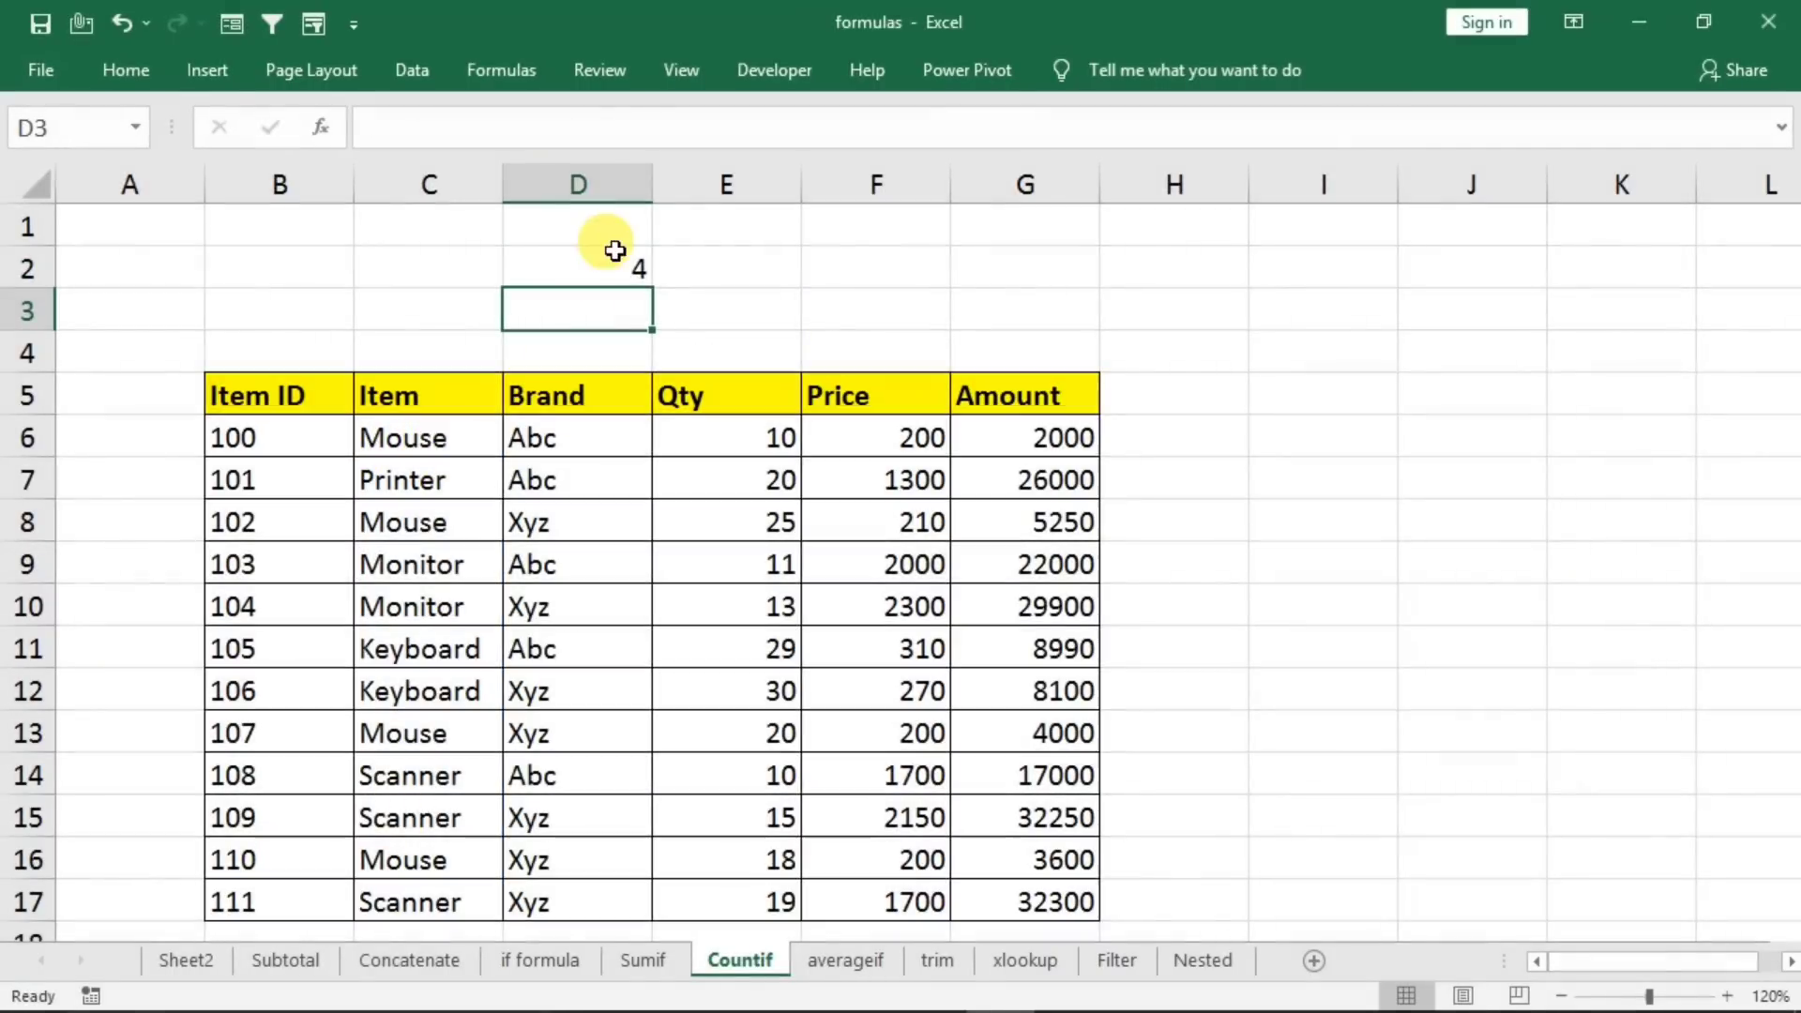
# - Change the COUNTIF criteria in D2 to "printer" and check it against the Printer row of the table
pyautogui.click(591, 270)
pyautogui.doubleClick(595, 273)
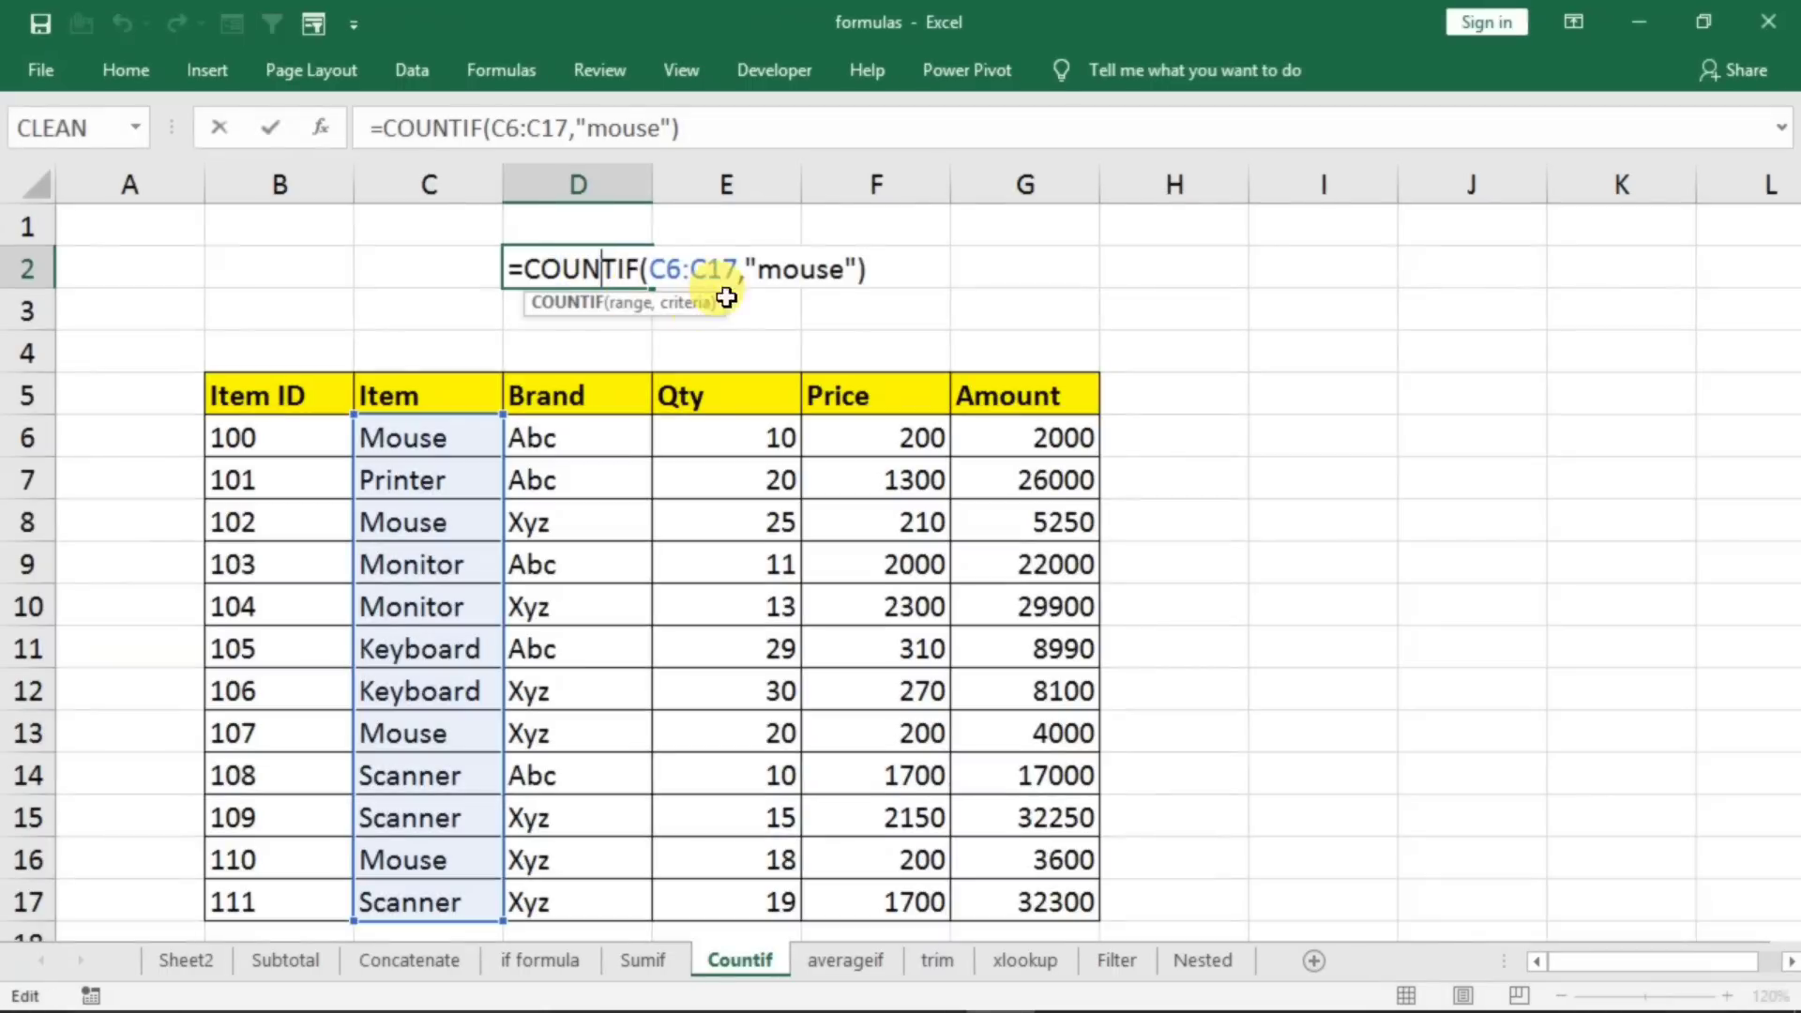
pyautogui.doubleClick(805, 270)
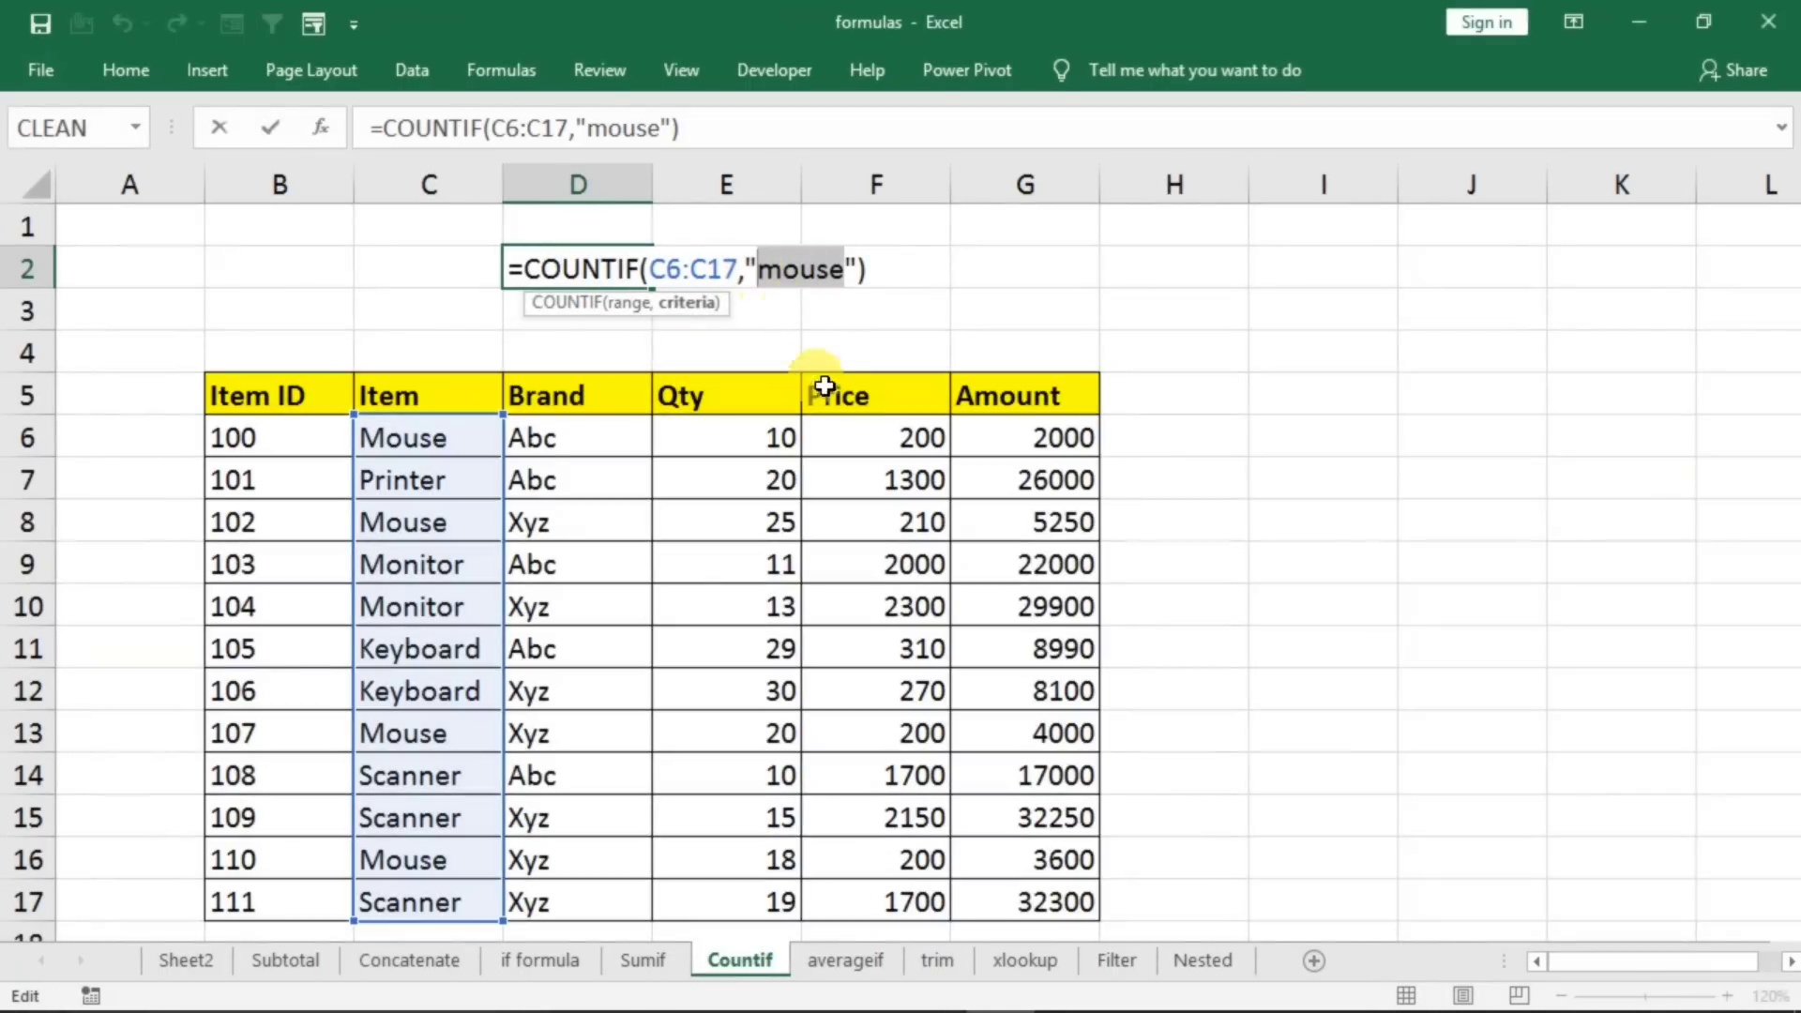
pyautogui.write('printer')
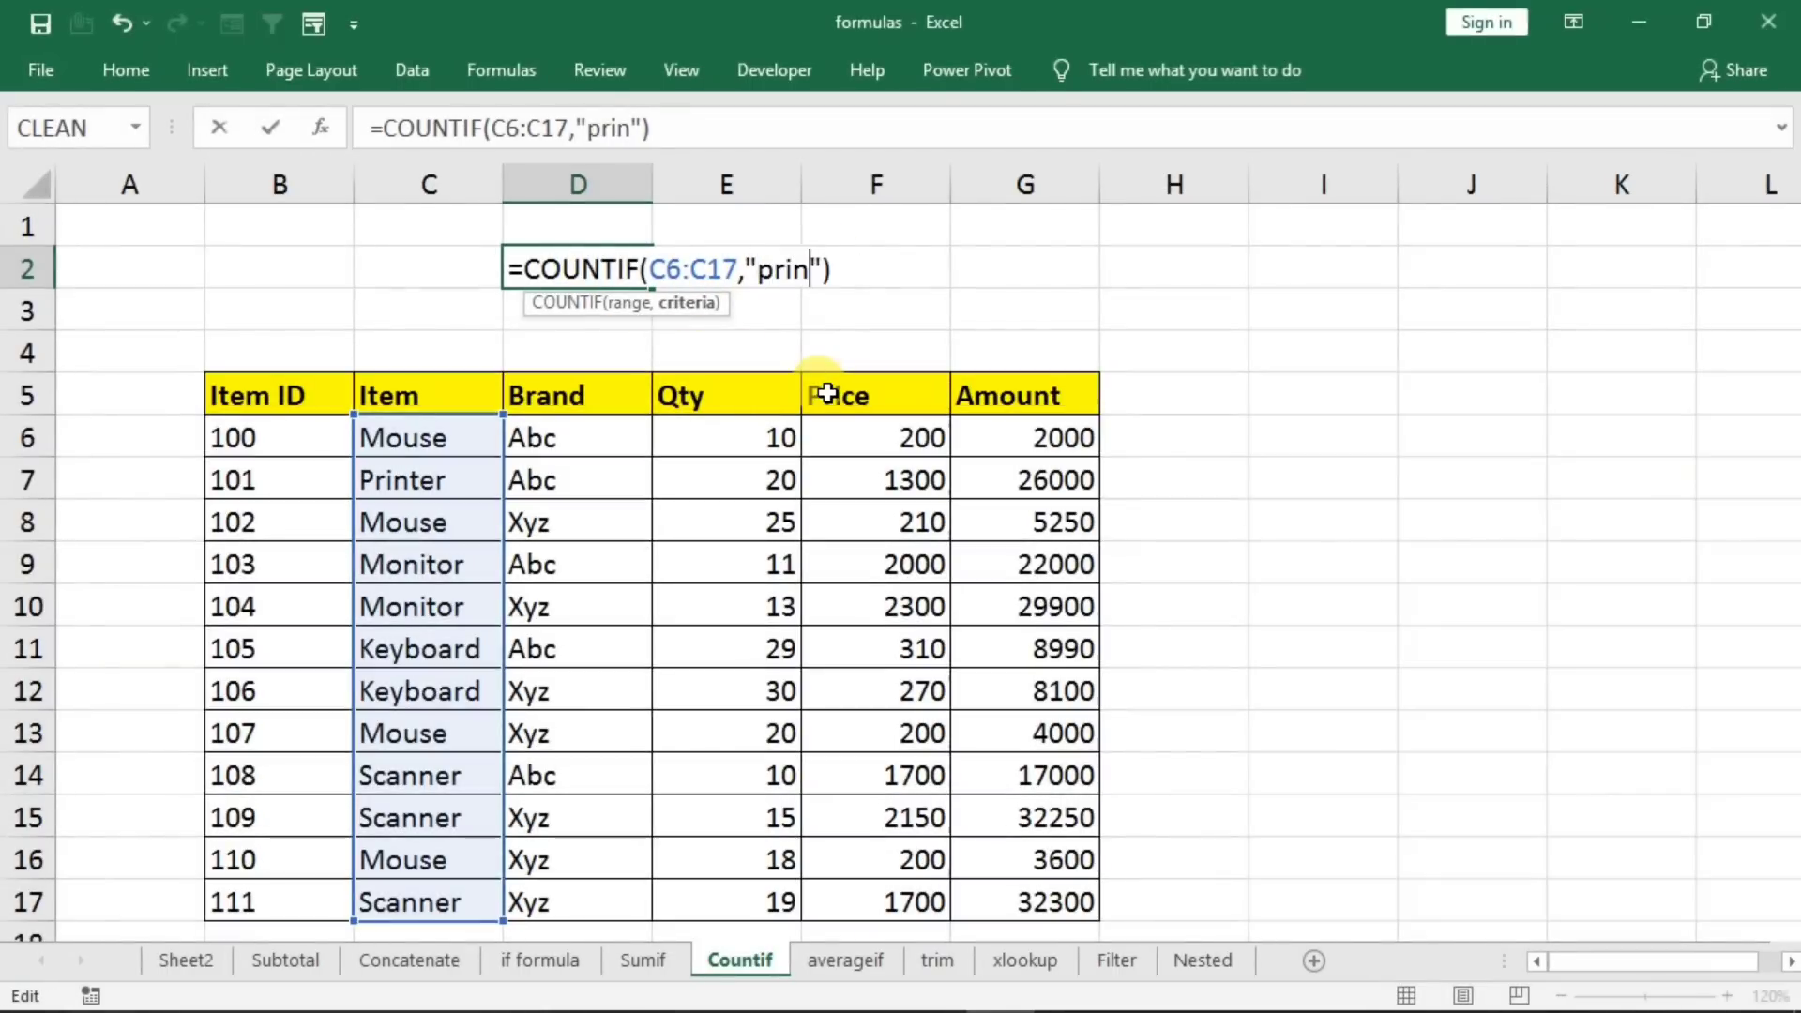
pyautogui.press('Return')
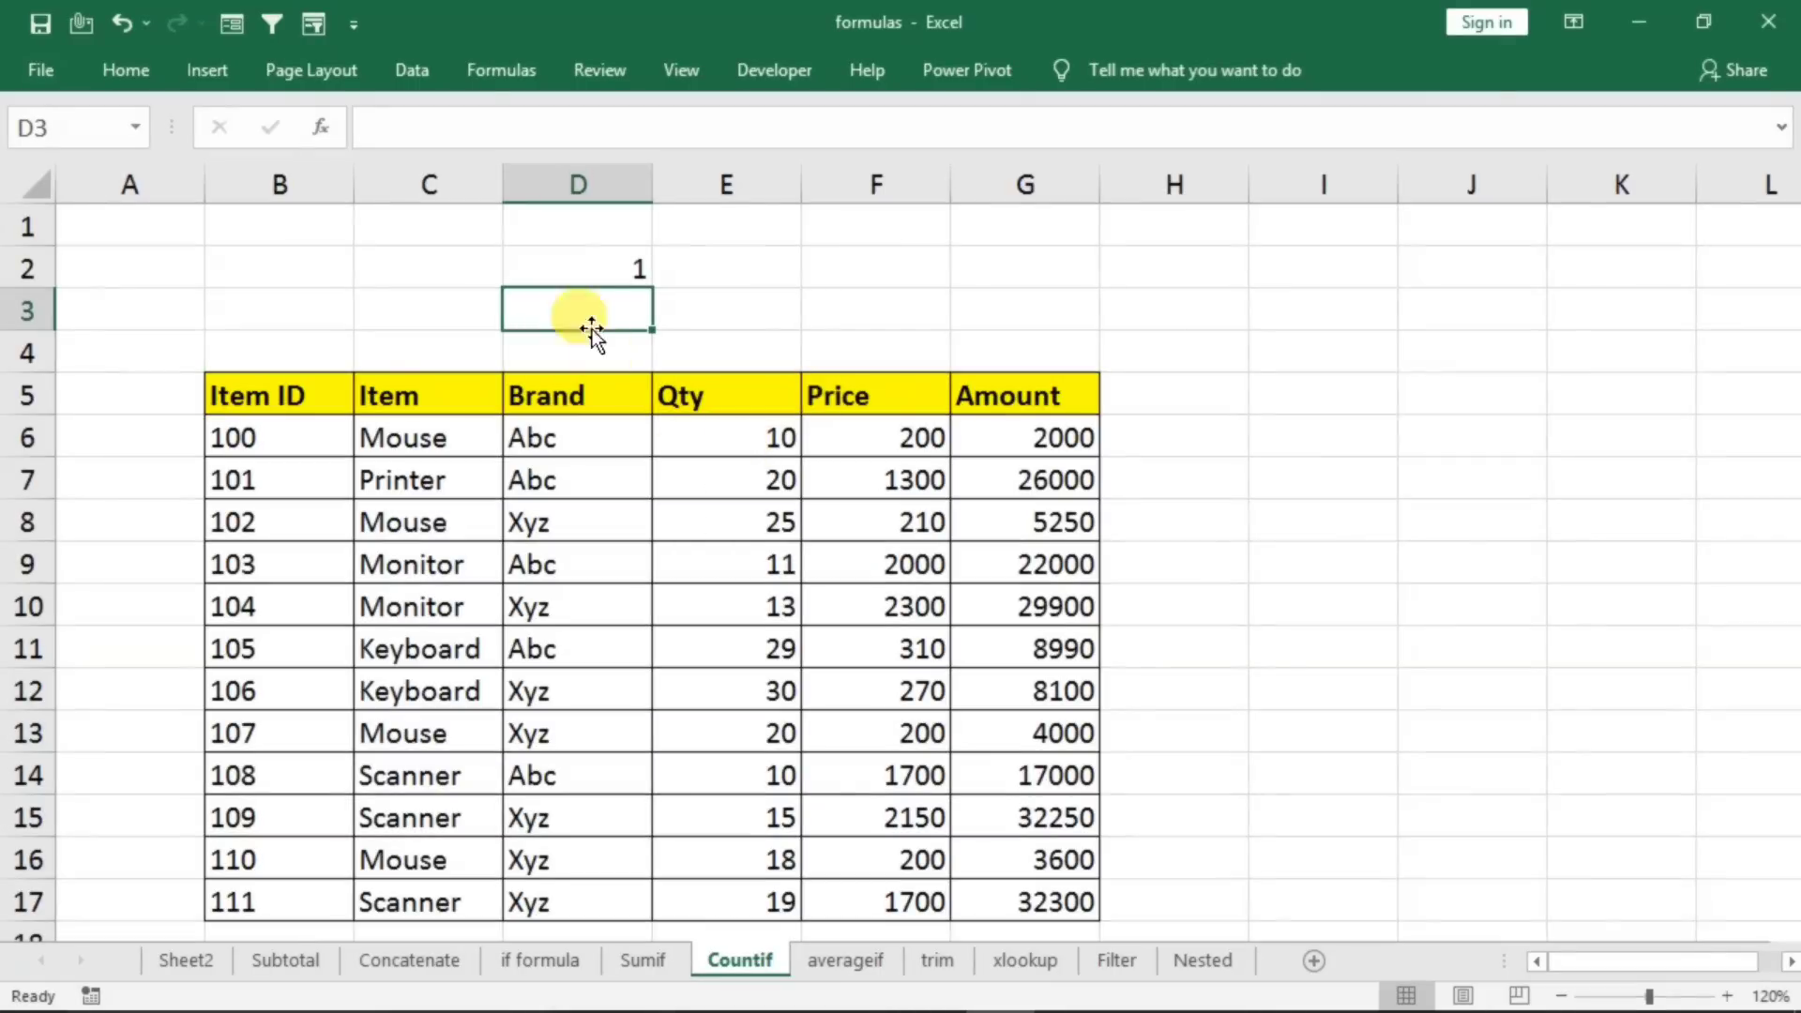
pyautogui.click(458, 484)
pyautogui.moveTo(458, 484); pyautogui.dragTo(553, 481)
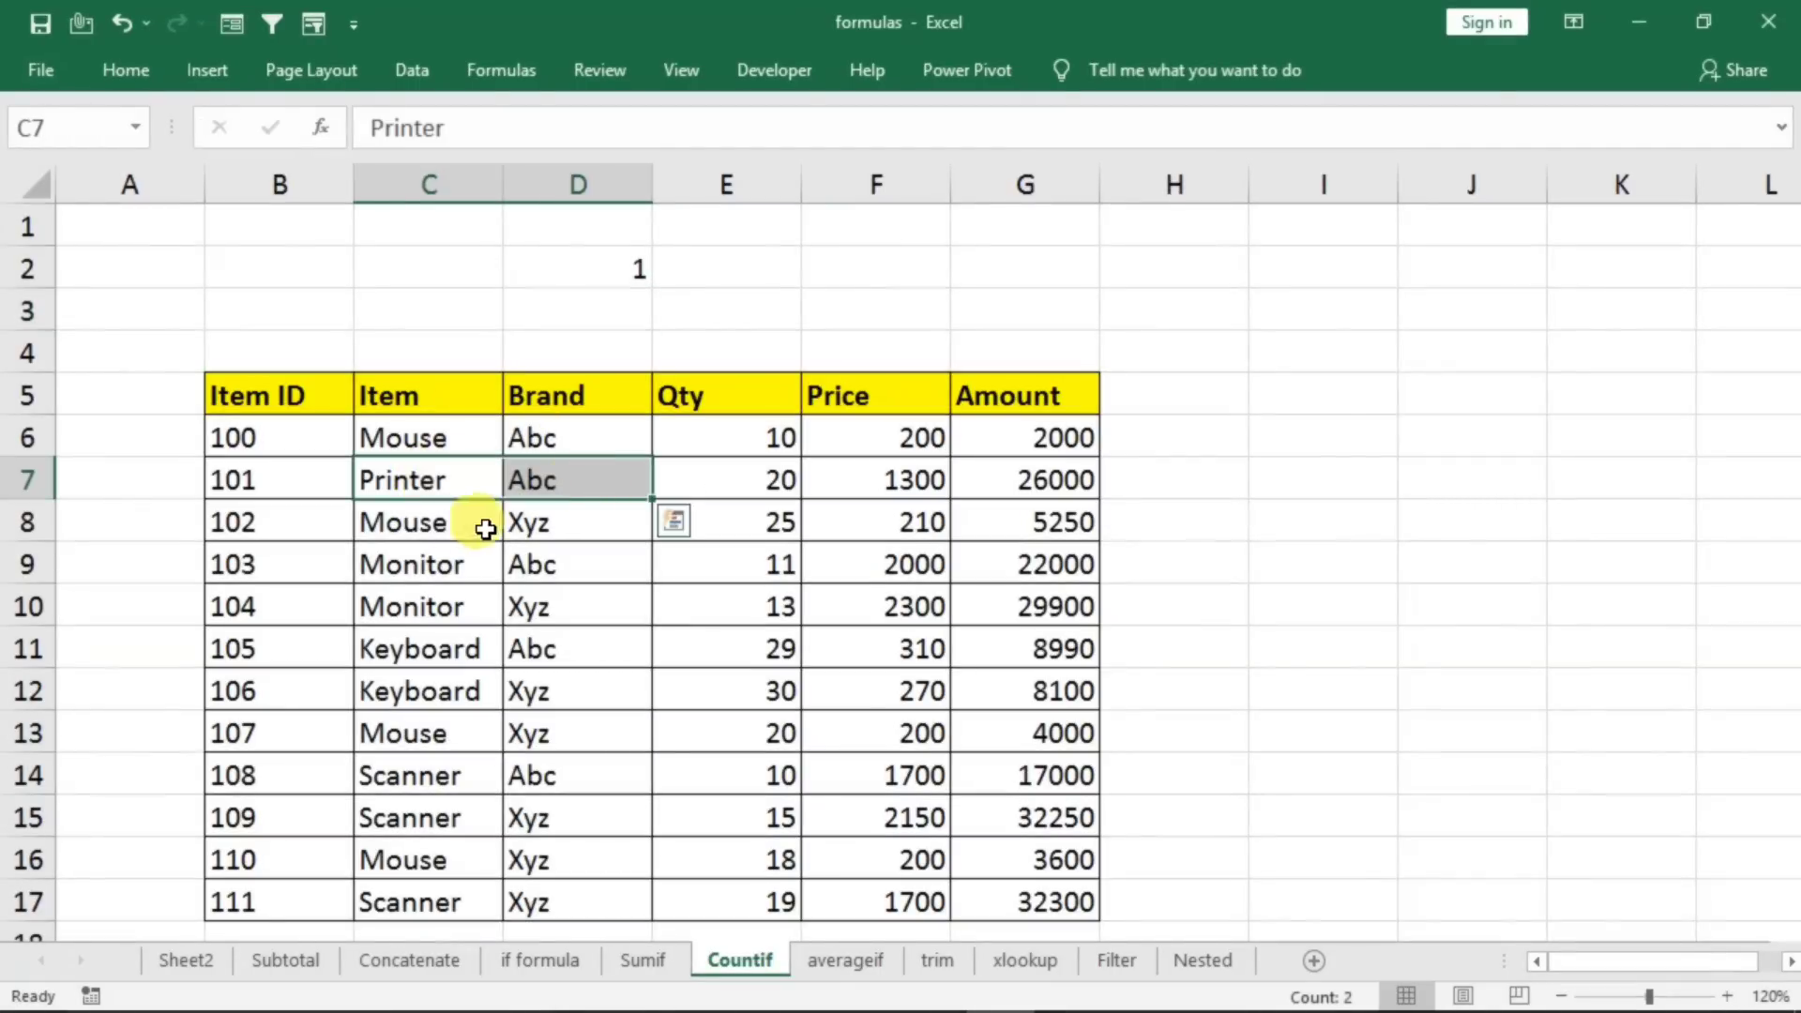
# - Replace the text criteria of the COUNTIF formula in D2 with a reference to cell B2
pyautogui.click(604, 272)
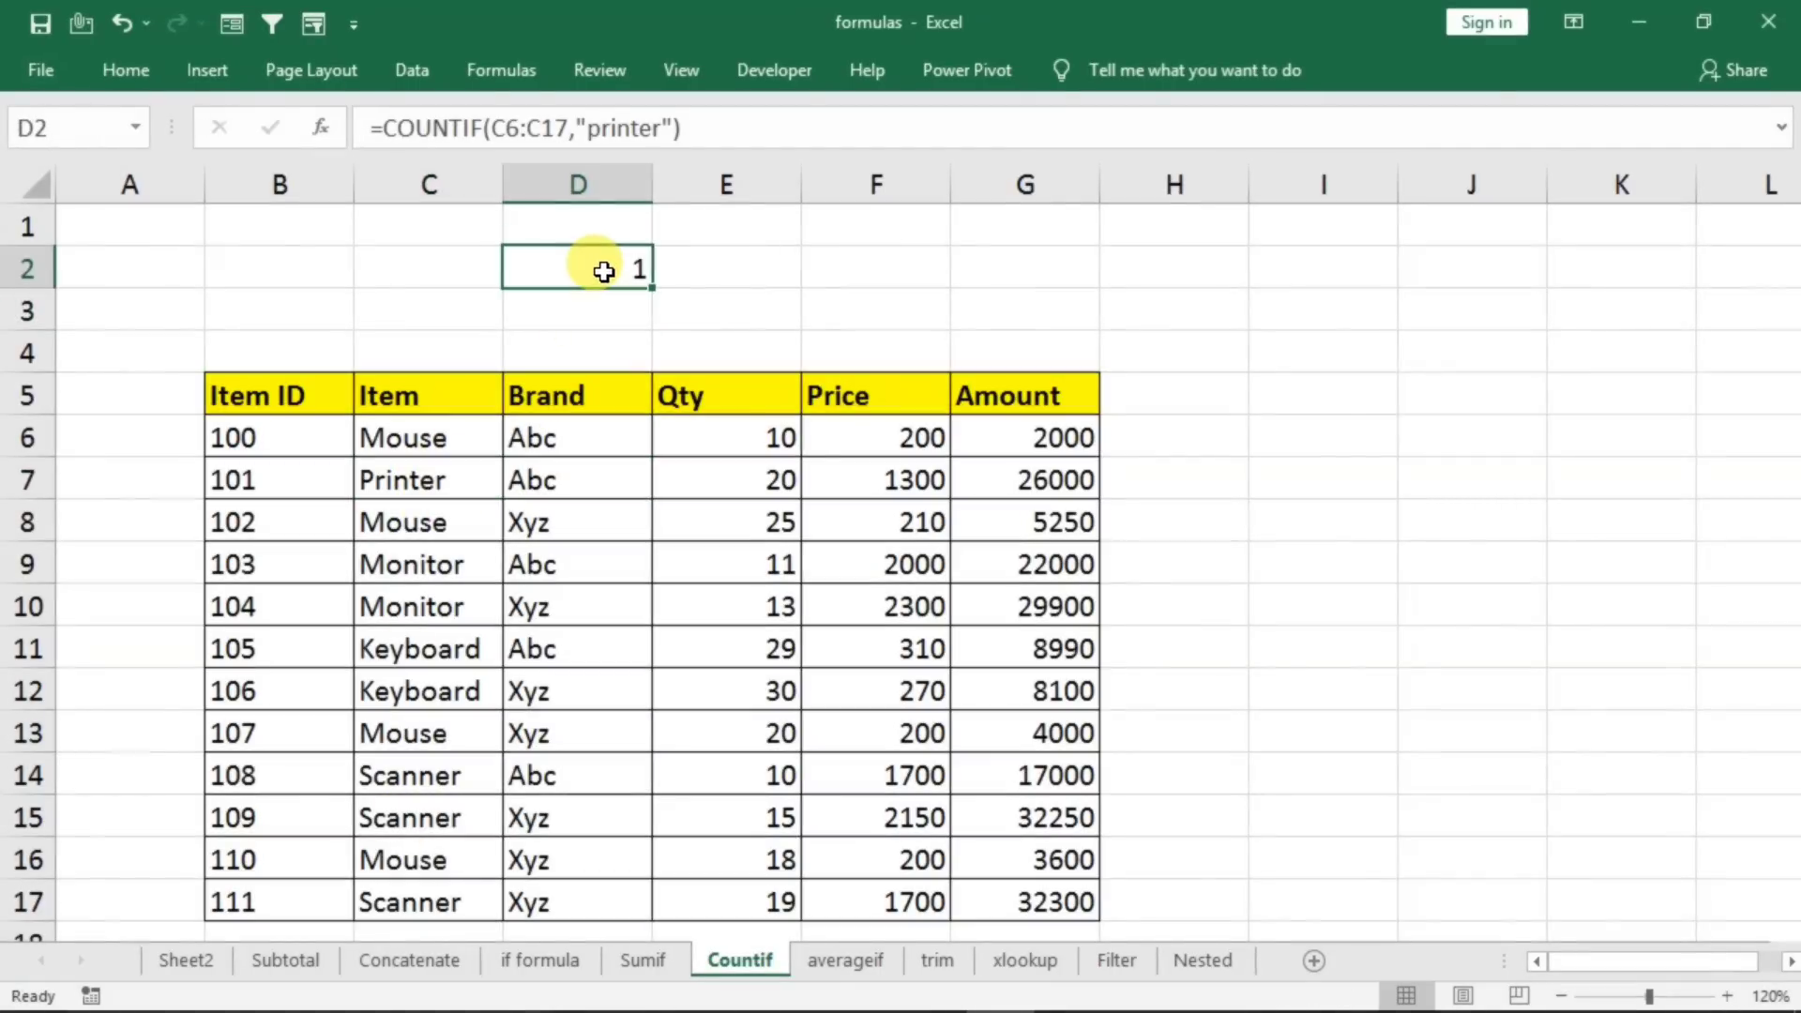
pyautogui.doubleClick(601, 271)
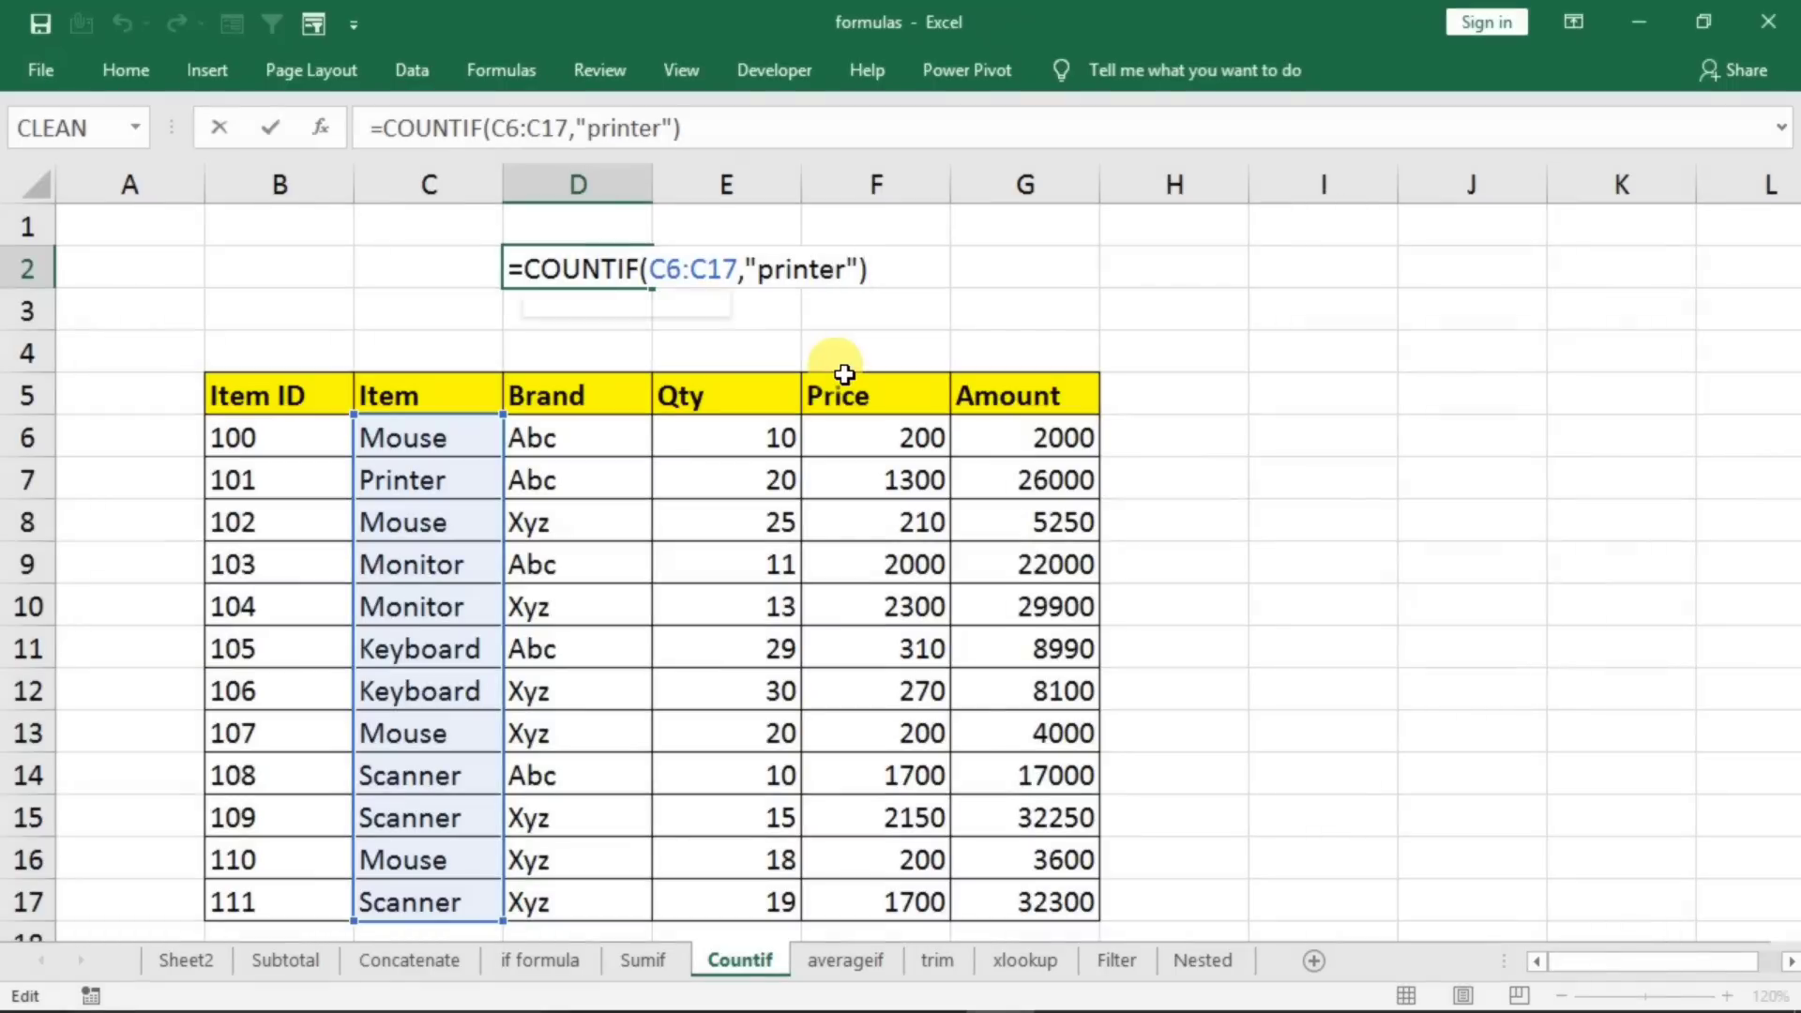
pyautogui.press('BackSpace')
pyautogui.press('BackSpace')
pyautogui.press('BackSpace')
pyautogui.press('BackSpace')
pyautogui.press('BackSpace')
pyautogui.press('BackSpace')
pyautogui.press('BackSpace')
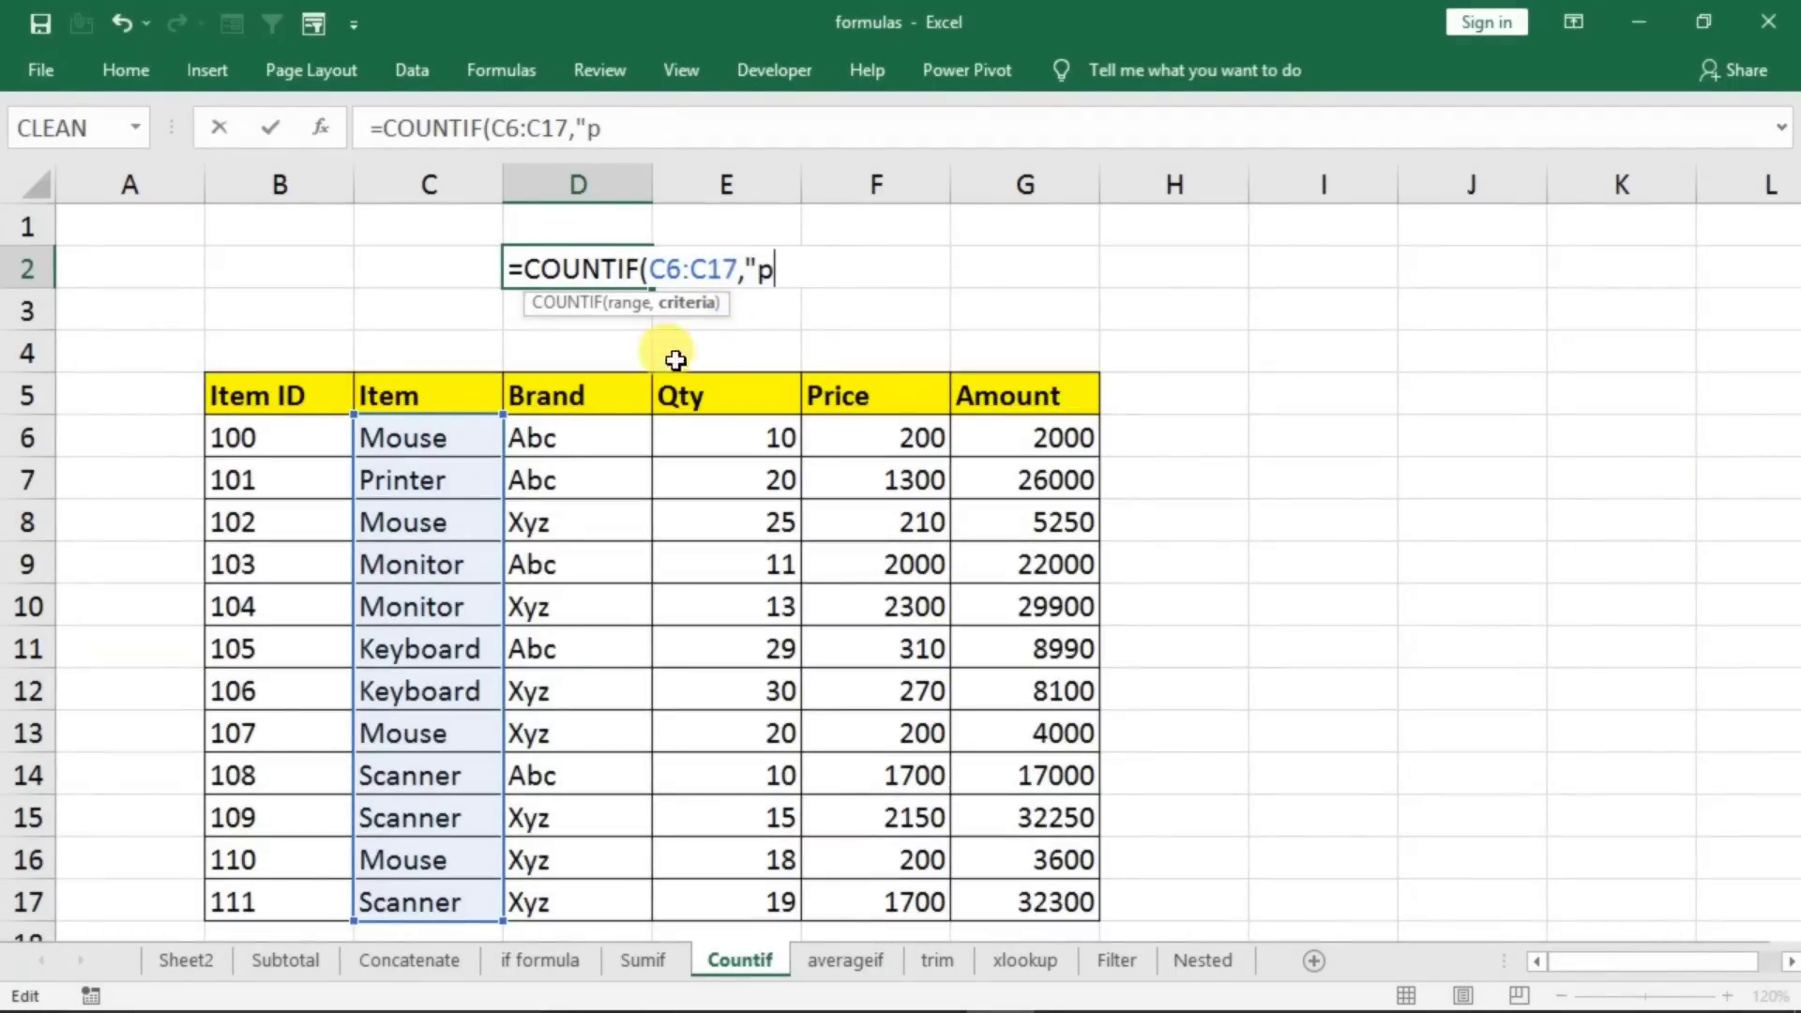
pyautogui.press('BackSpace')
pyautogui.press('BackSpace')
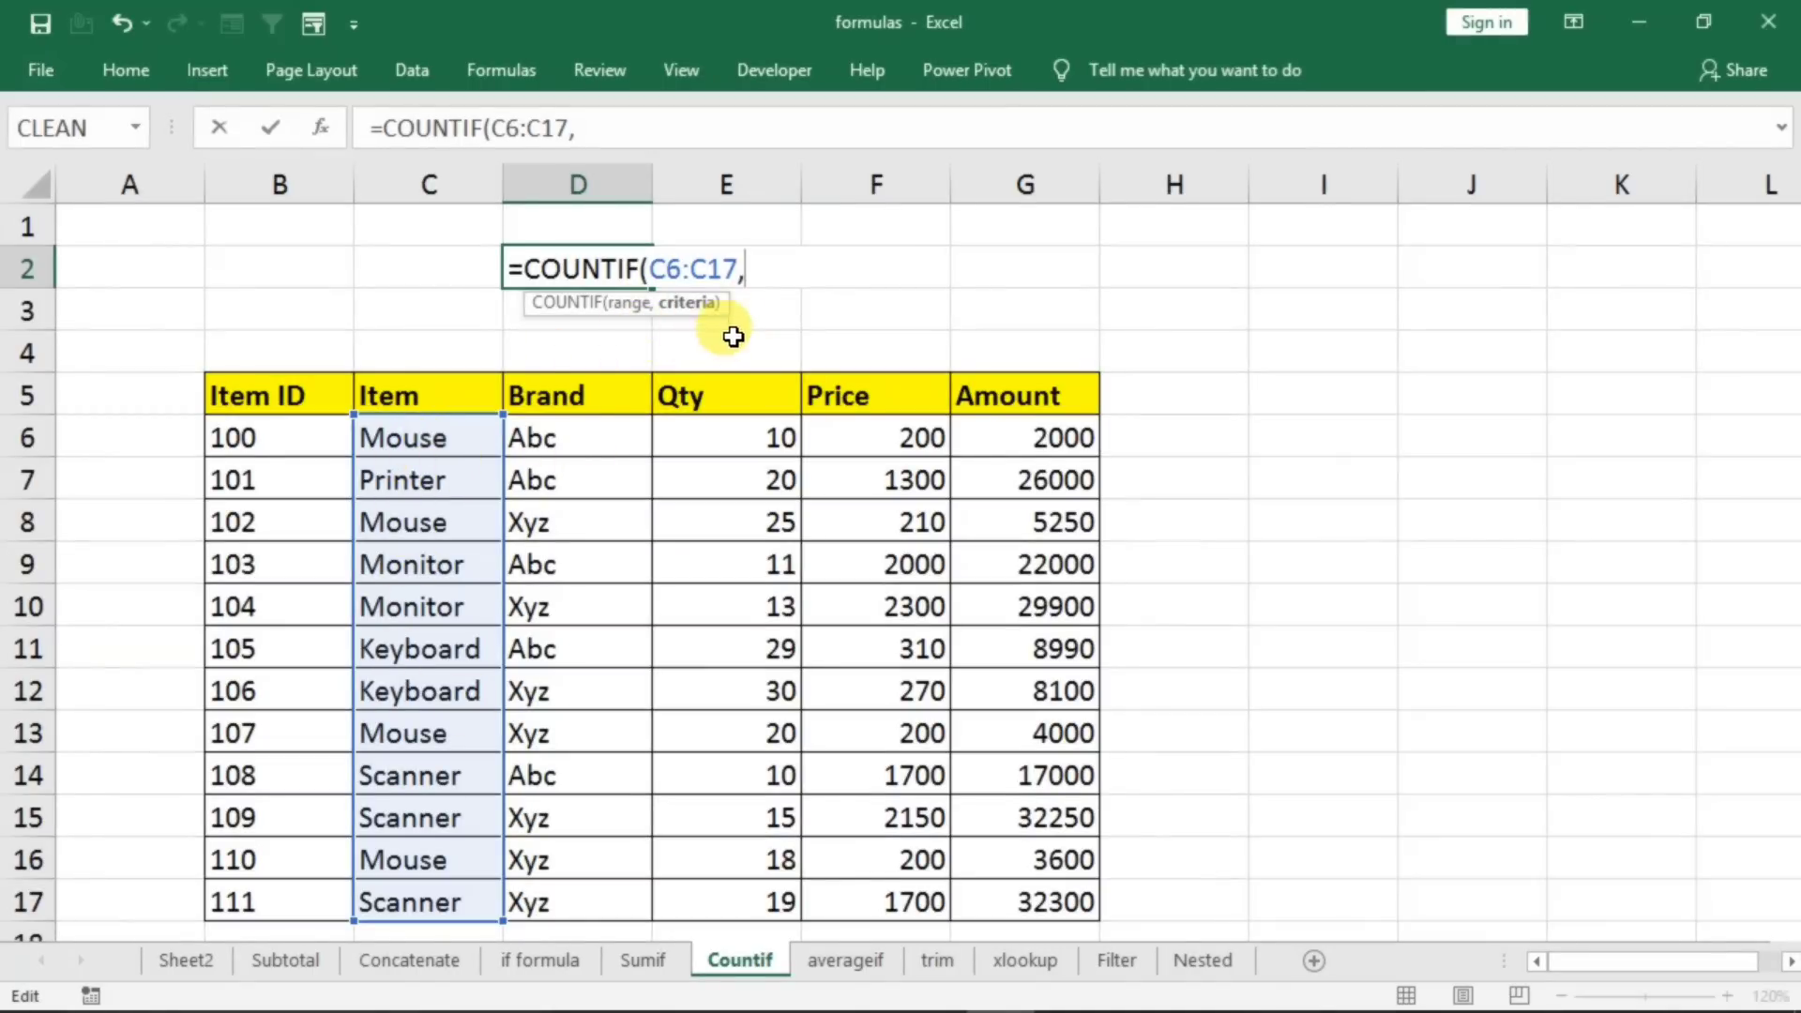
pyautogui.click(258, 273)
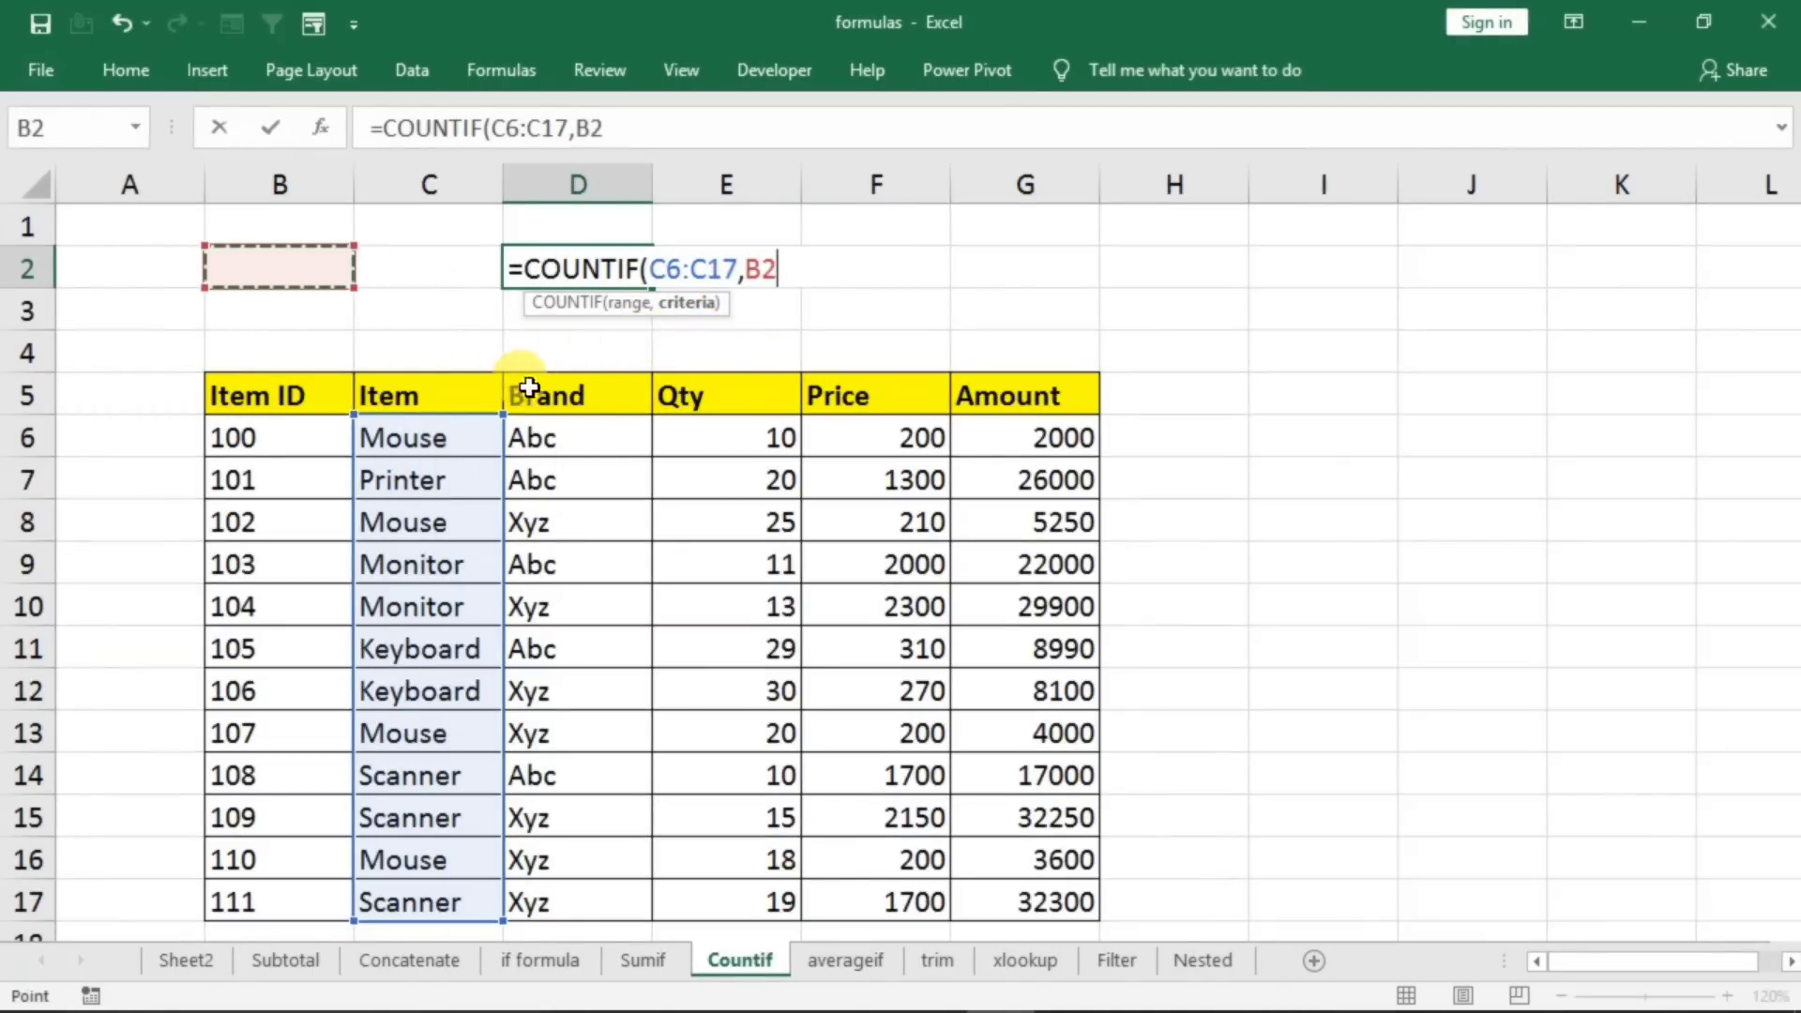
pyautogui.press('Return')
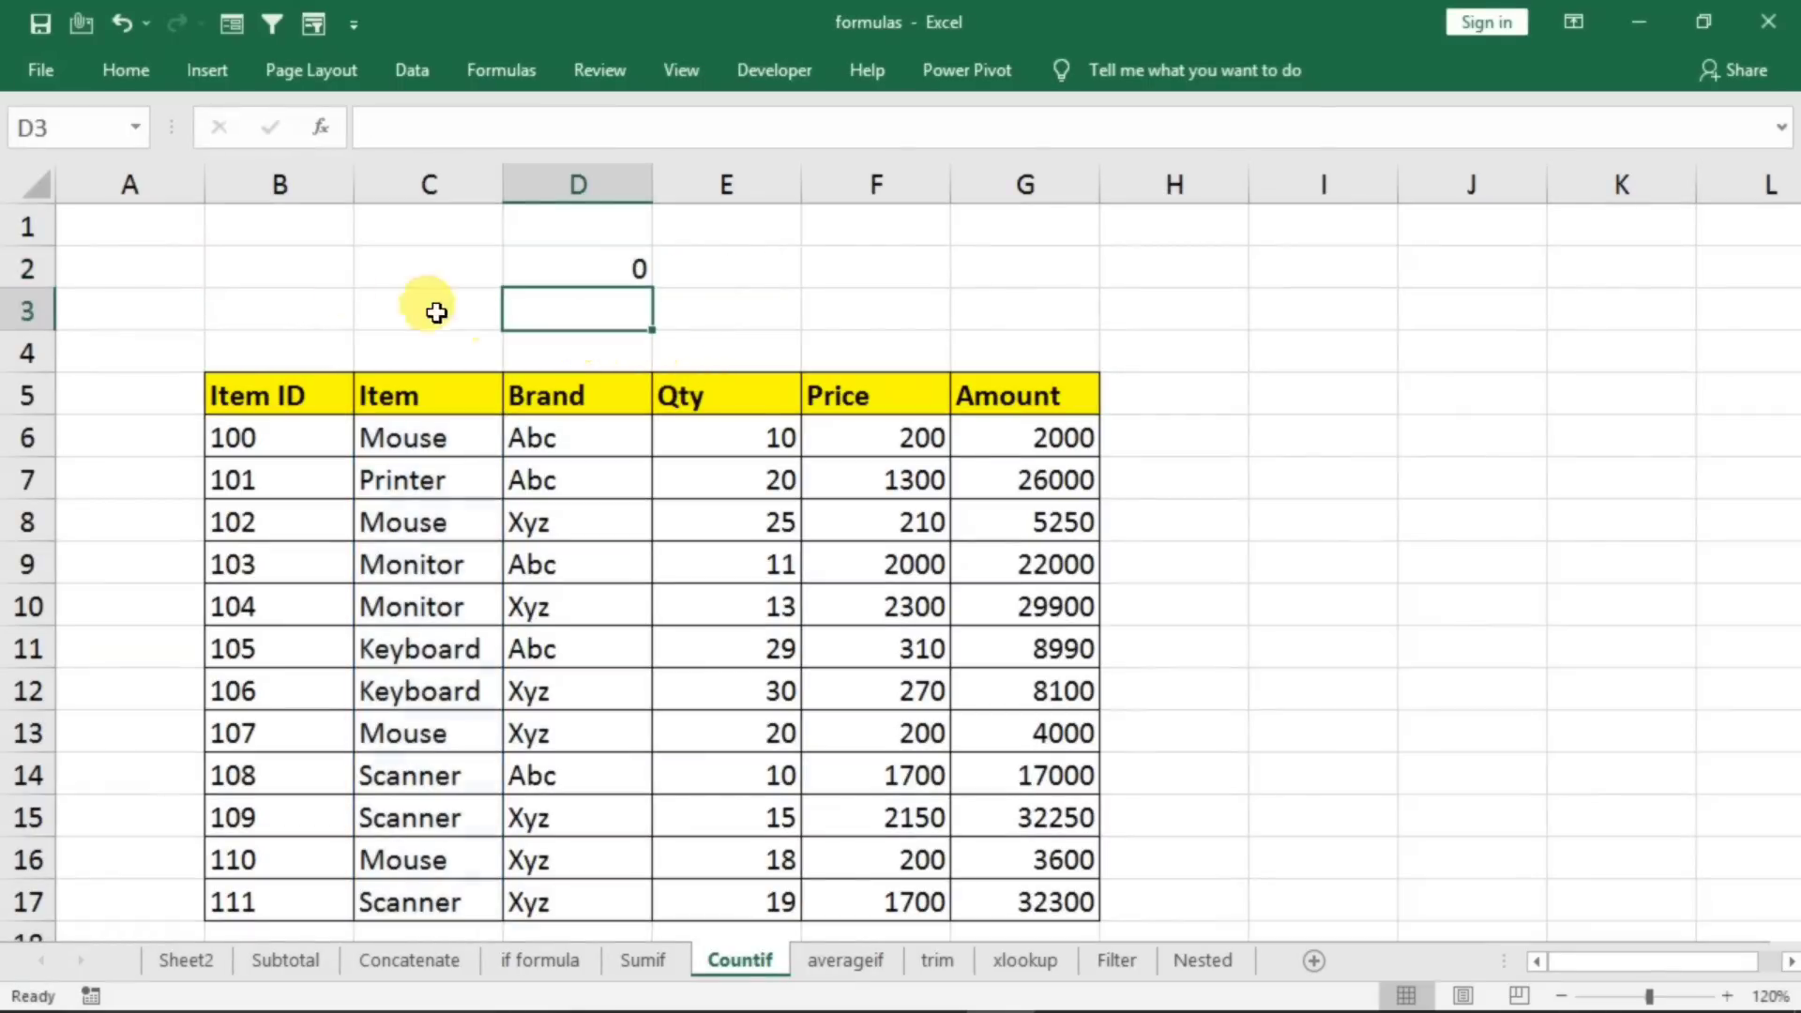
# - Enter mouse in B2 as the item to count
pyautogui.click(287, 266)
pyautogui.write('mouse')
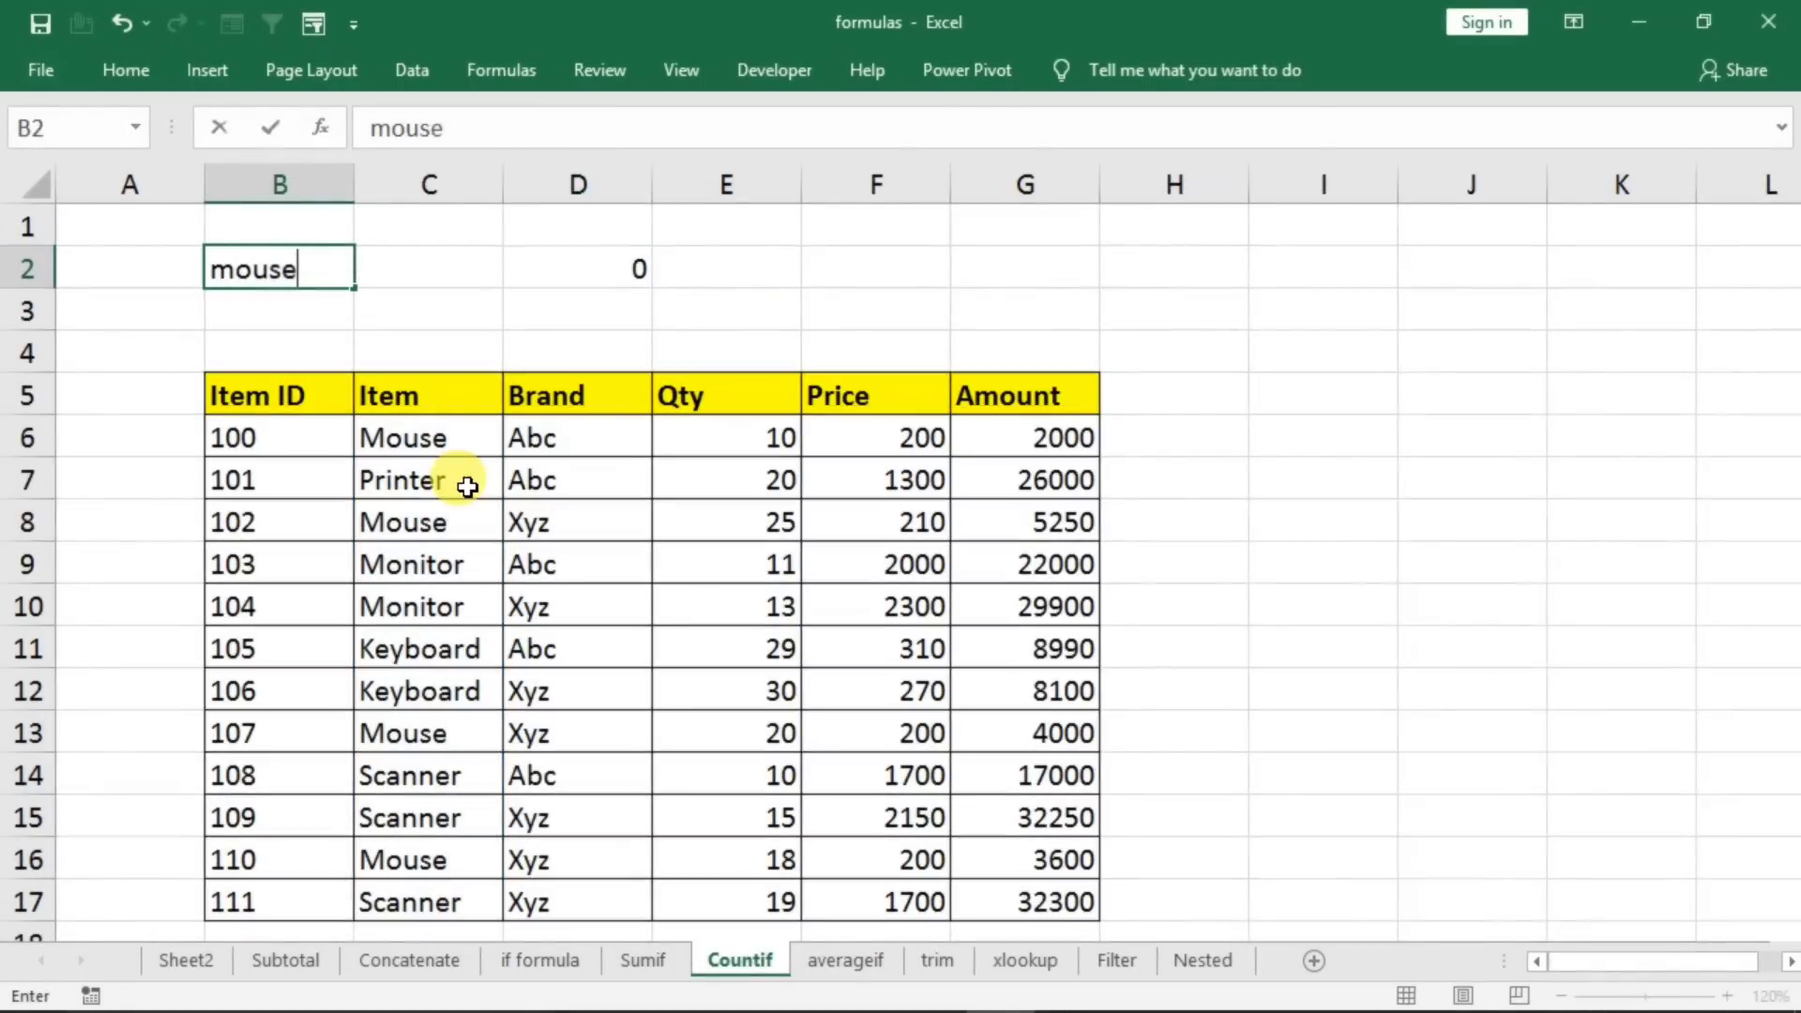
pyautogui.press('Return')
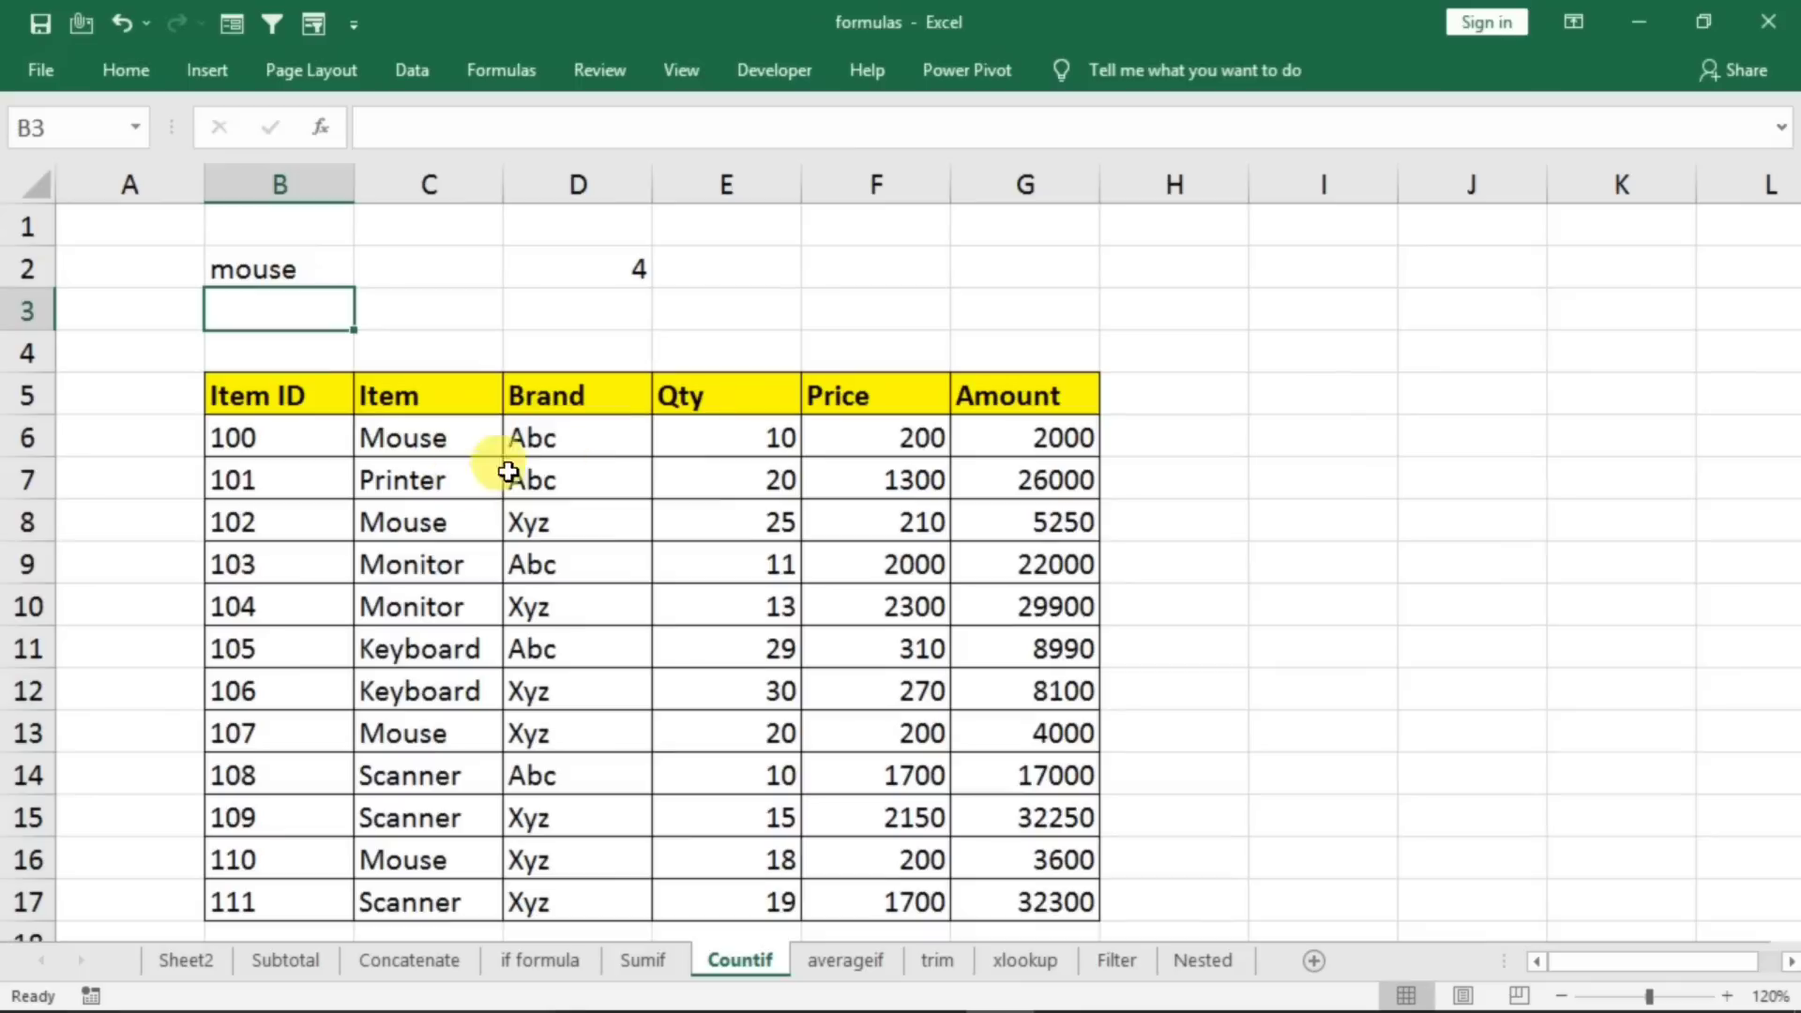
# - Change the item to count in B2 to keyboard and select the COUNTIF cell D2
pyautogui.click(330, 261)
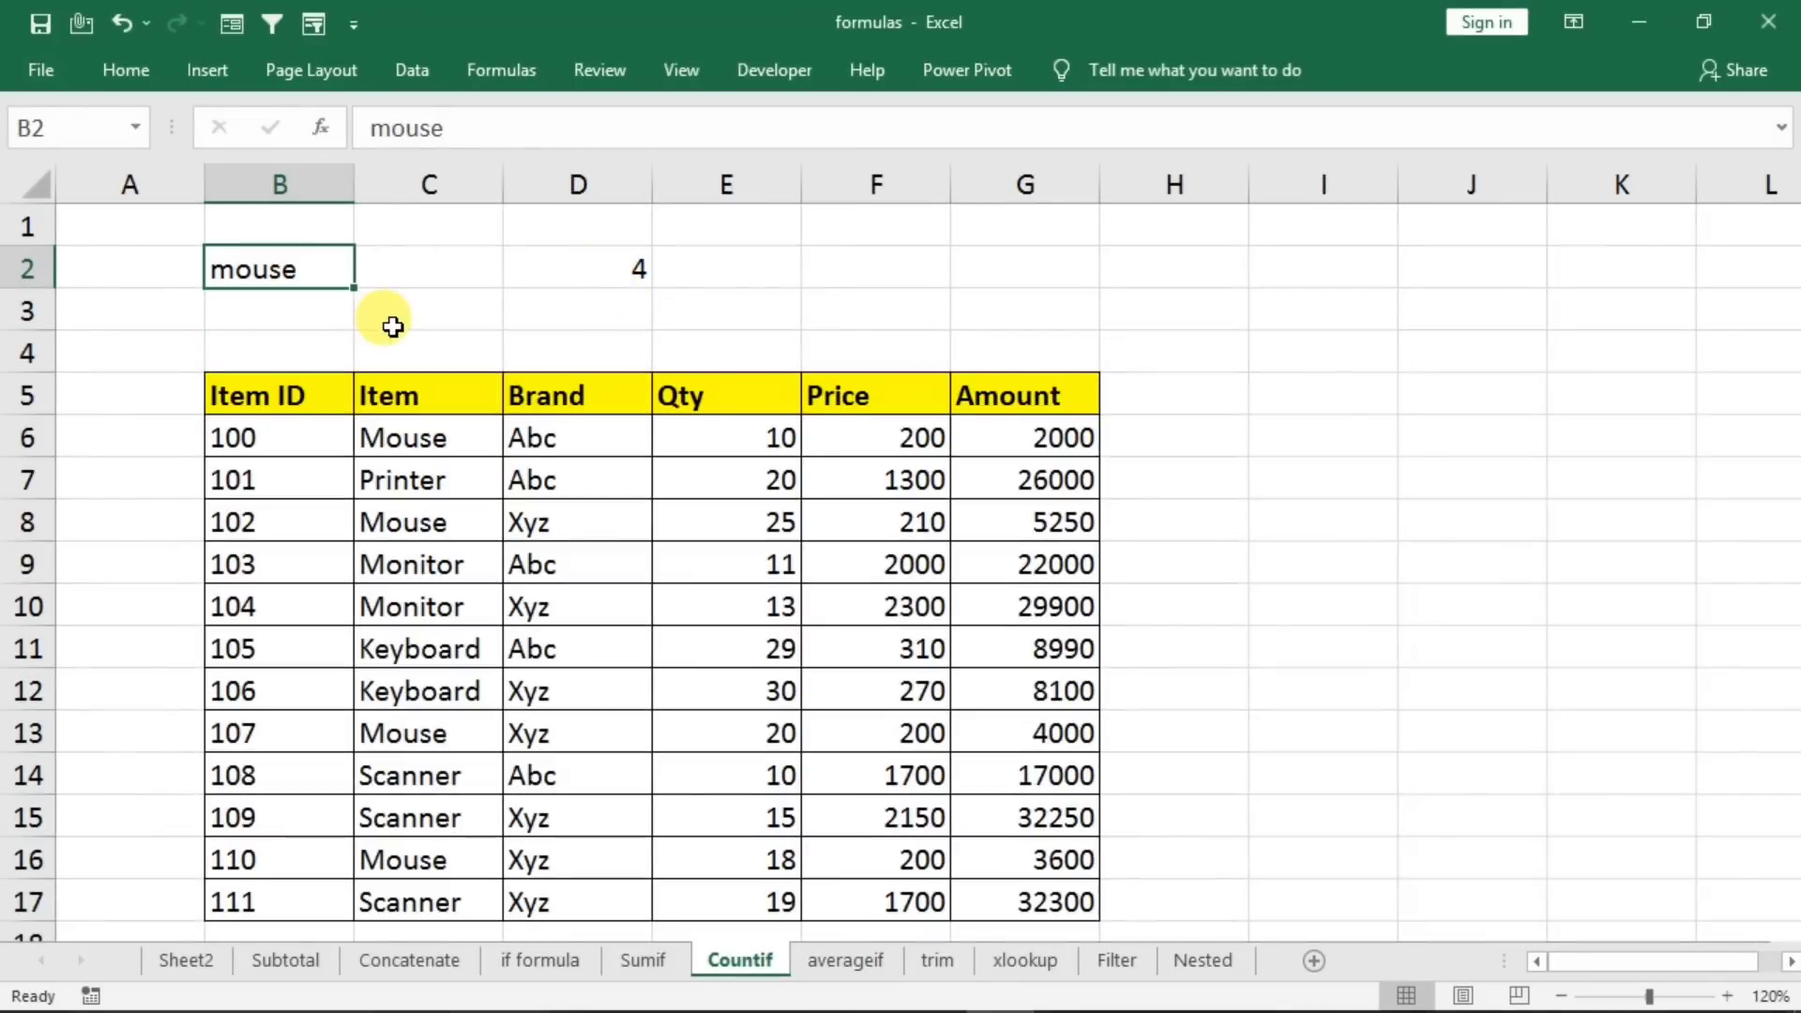
pyautogui.write('keybo')
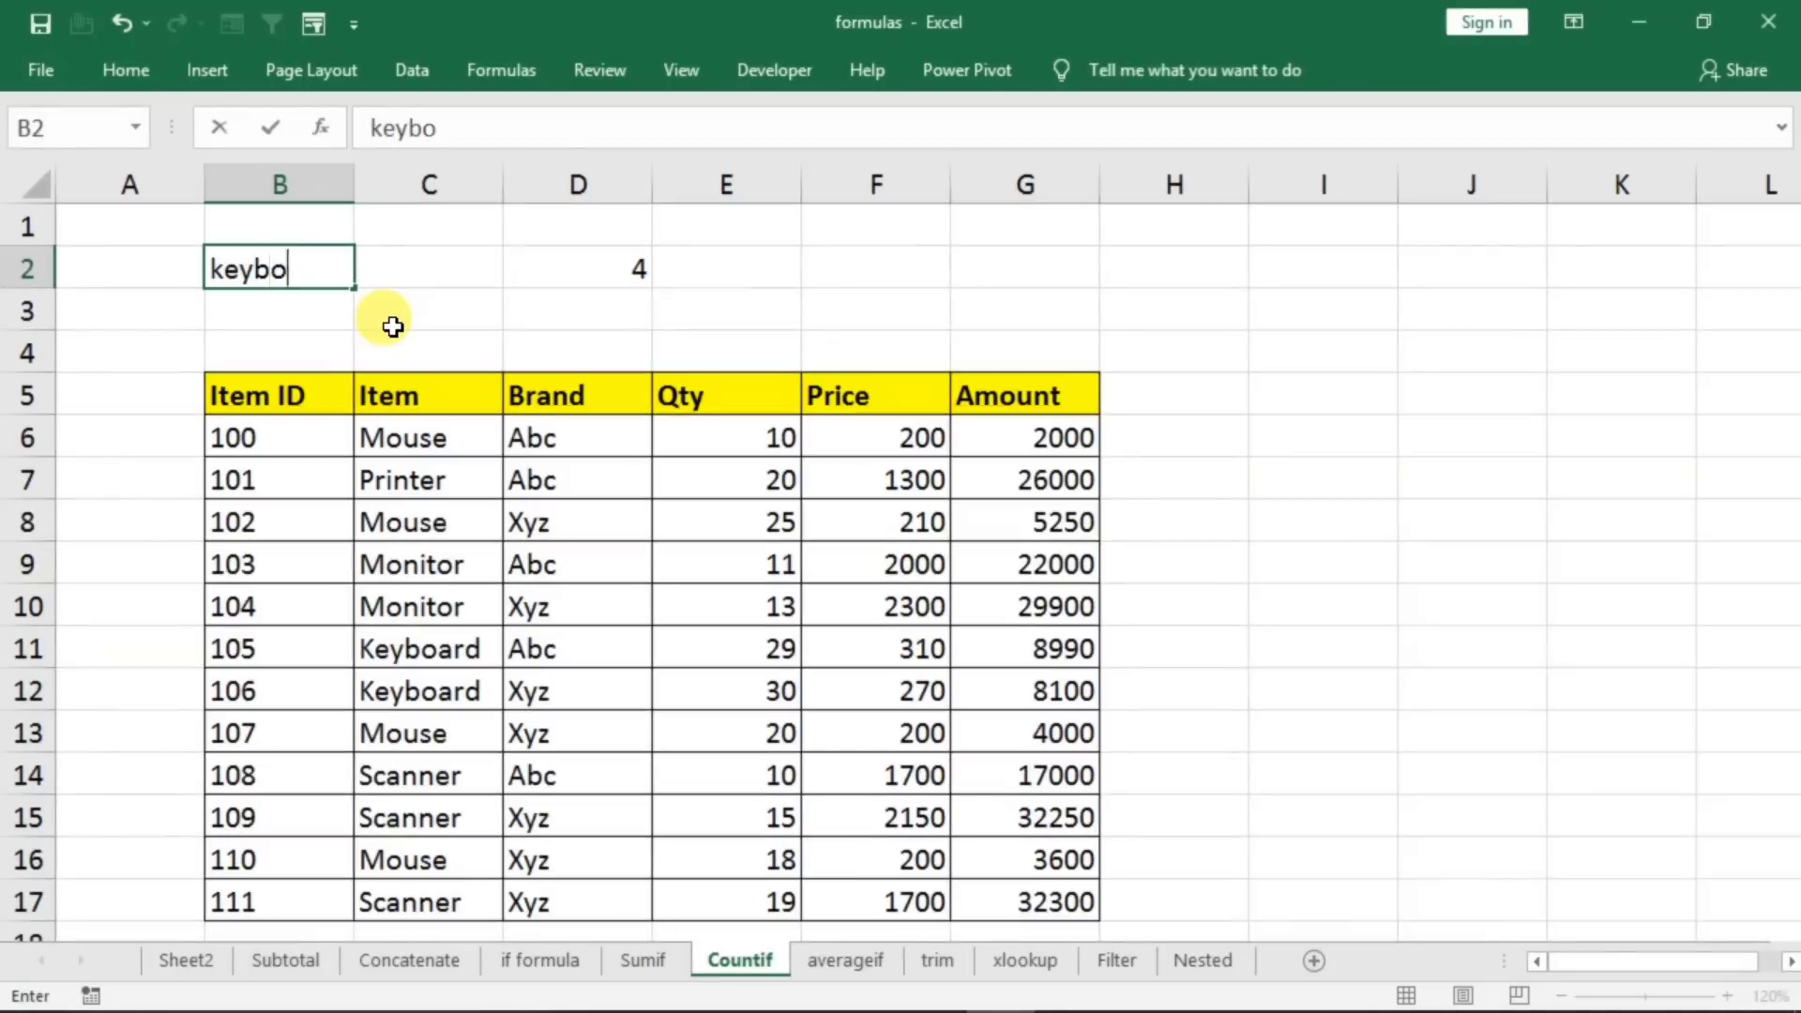
pyautogui.write('ard')
pyautogui.press('Return')
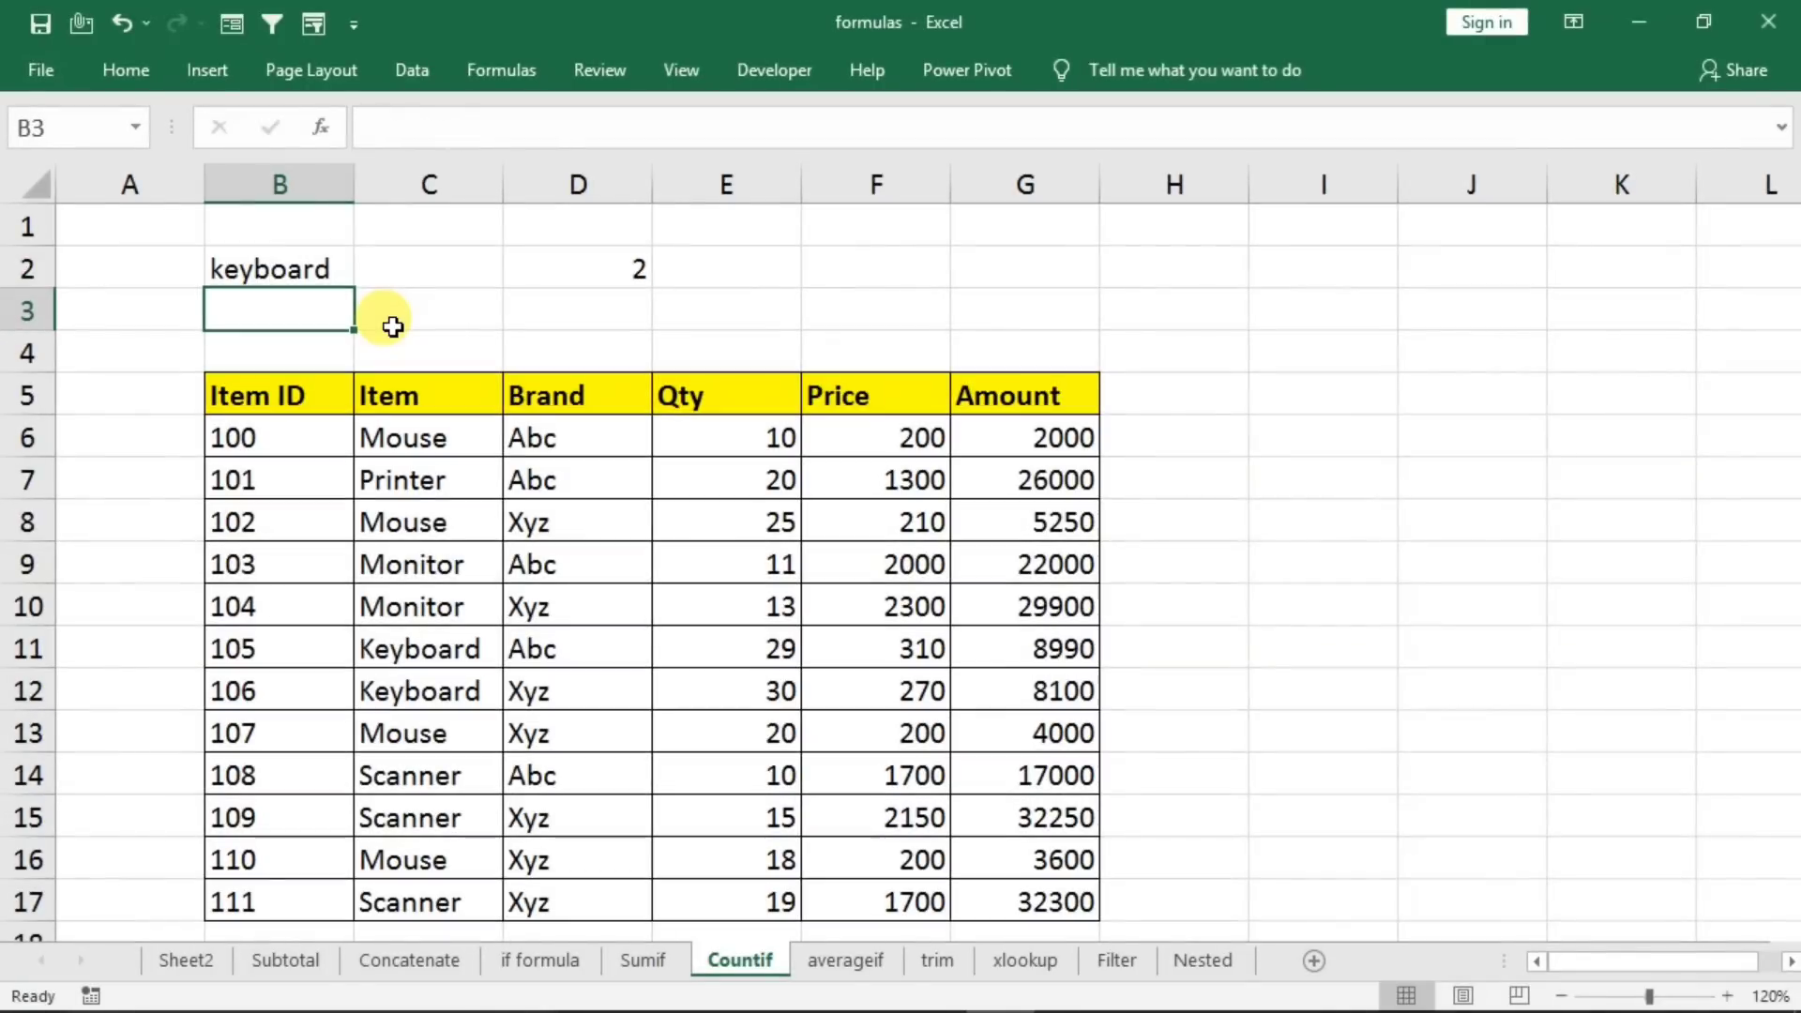
pyautogui.click(575, 267)
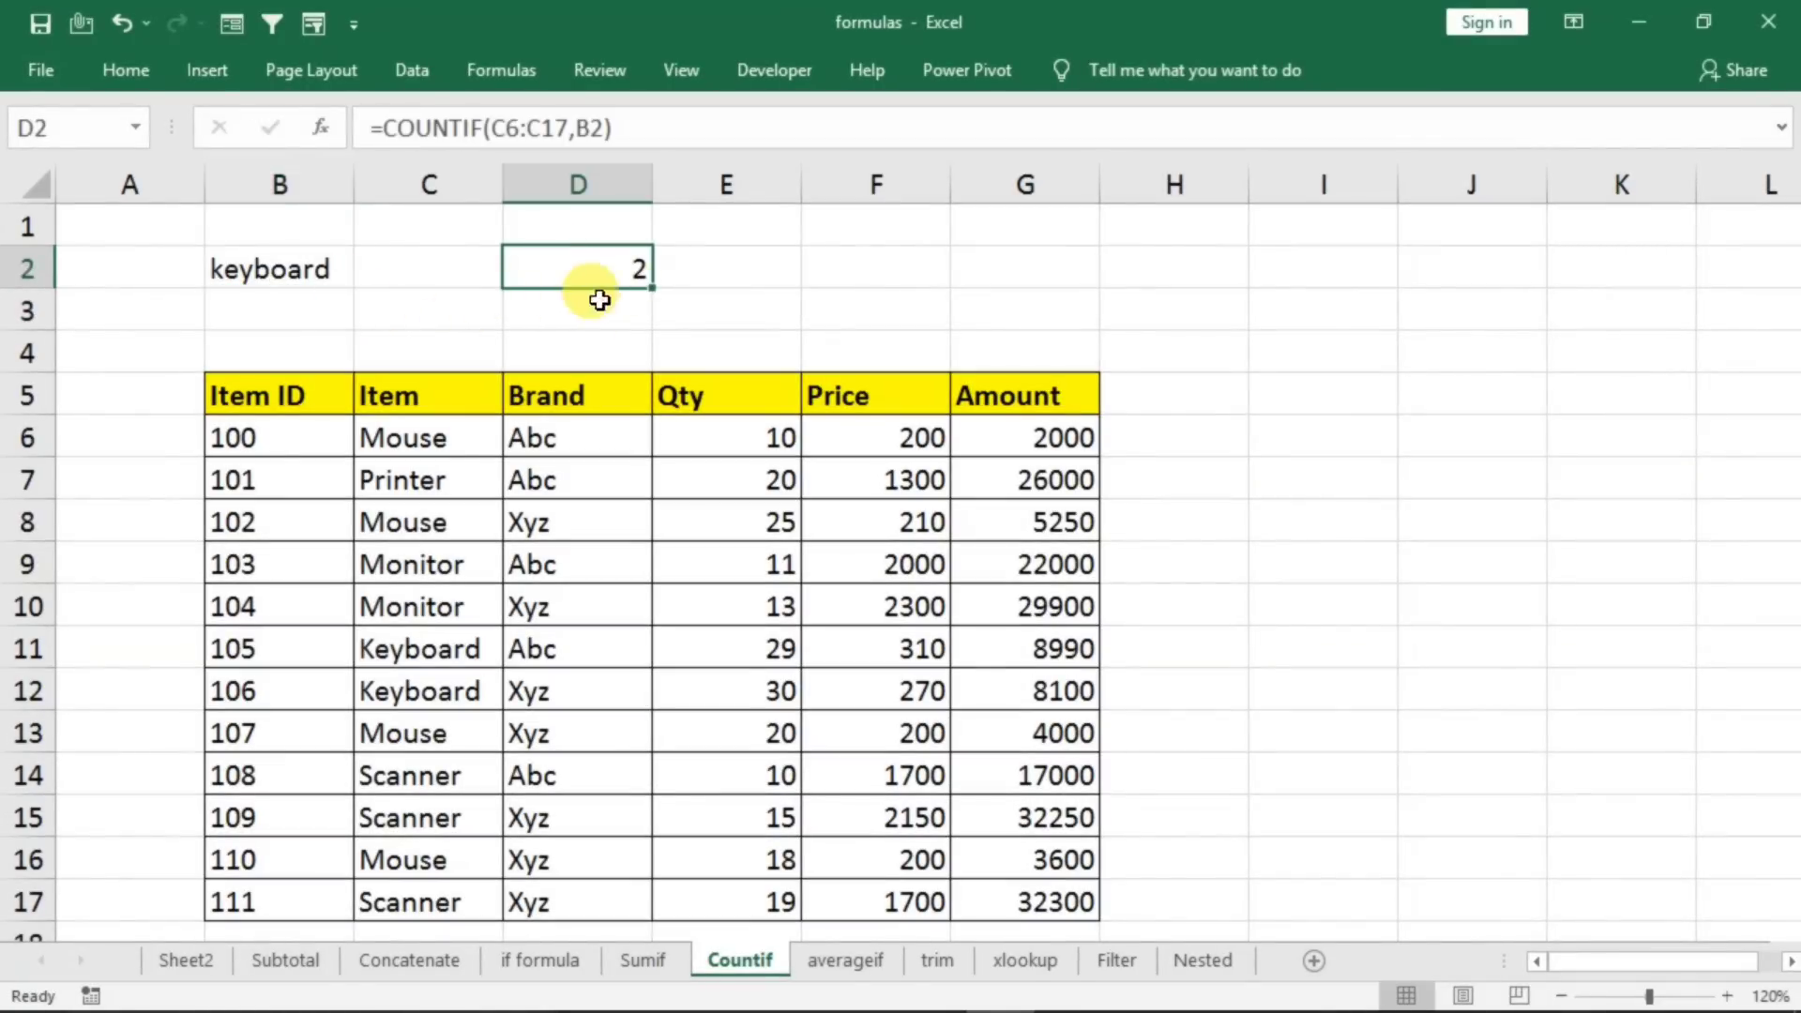
# - Clear B2:D2 and enter a COUNTIF formula in D2 that counts "abc" in the Brand range D6:D17
pyautogui.moveTo(314, 279); pyautogui.dragTo(561, 274)
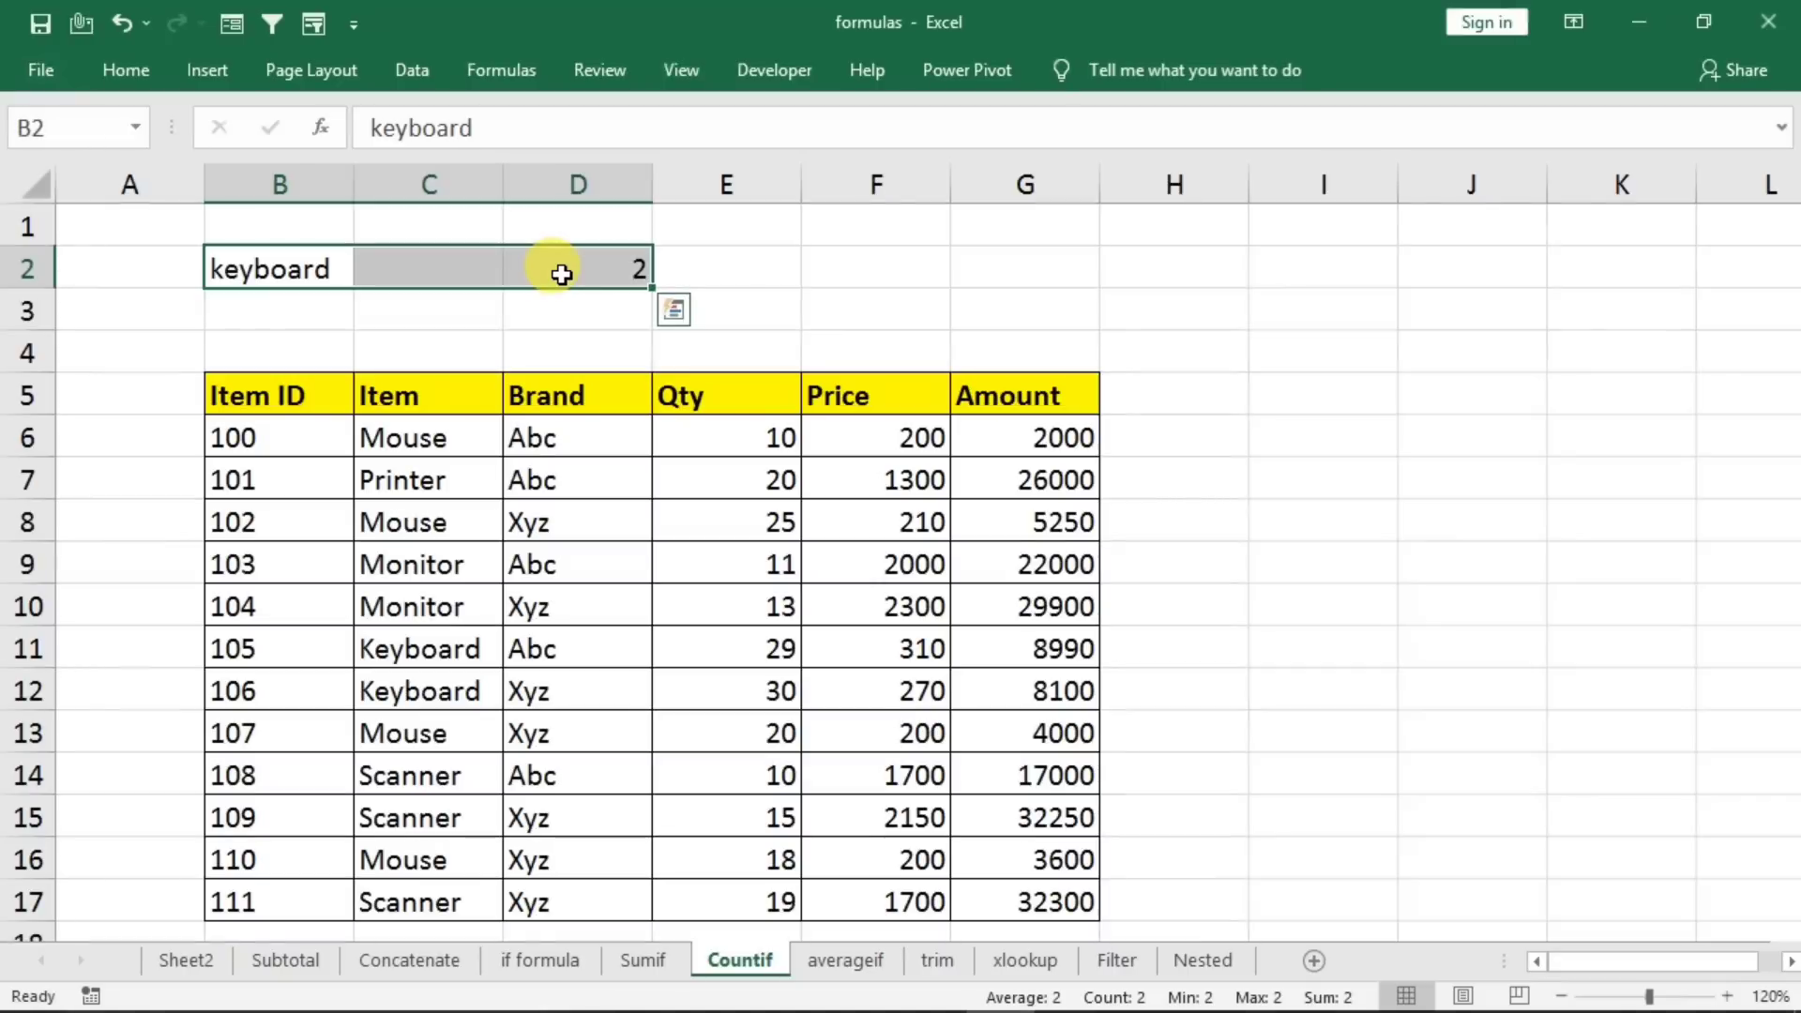
pyautogui.press('Delete')
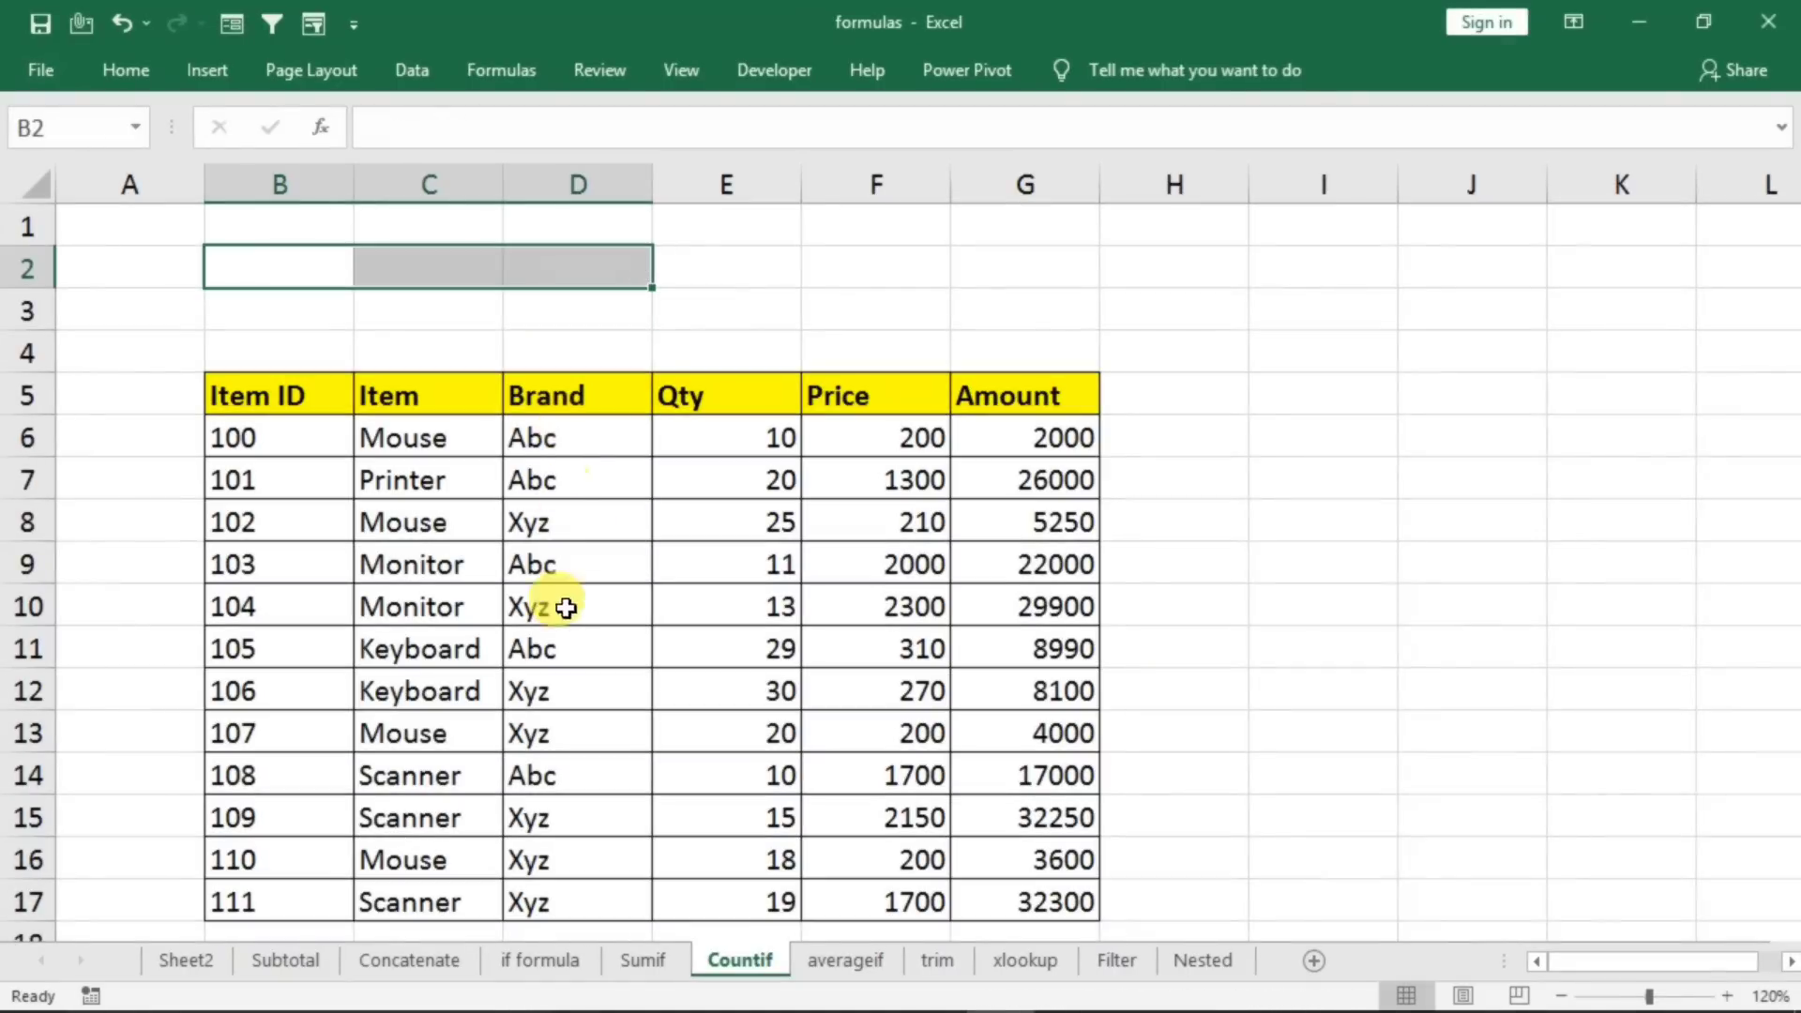
pyautogui.click(574, 269)
pyautogui.write('=')
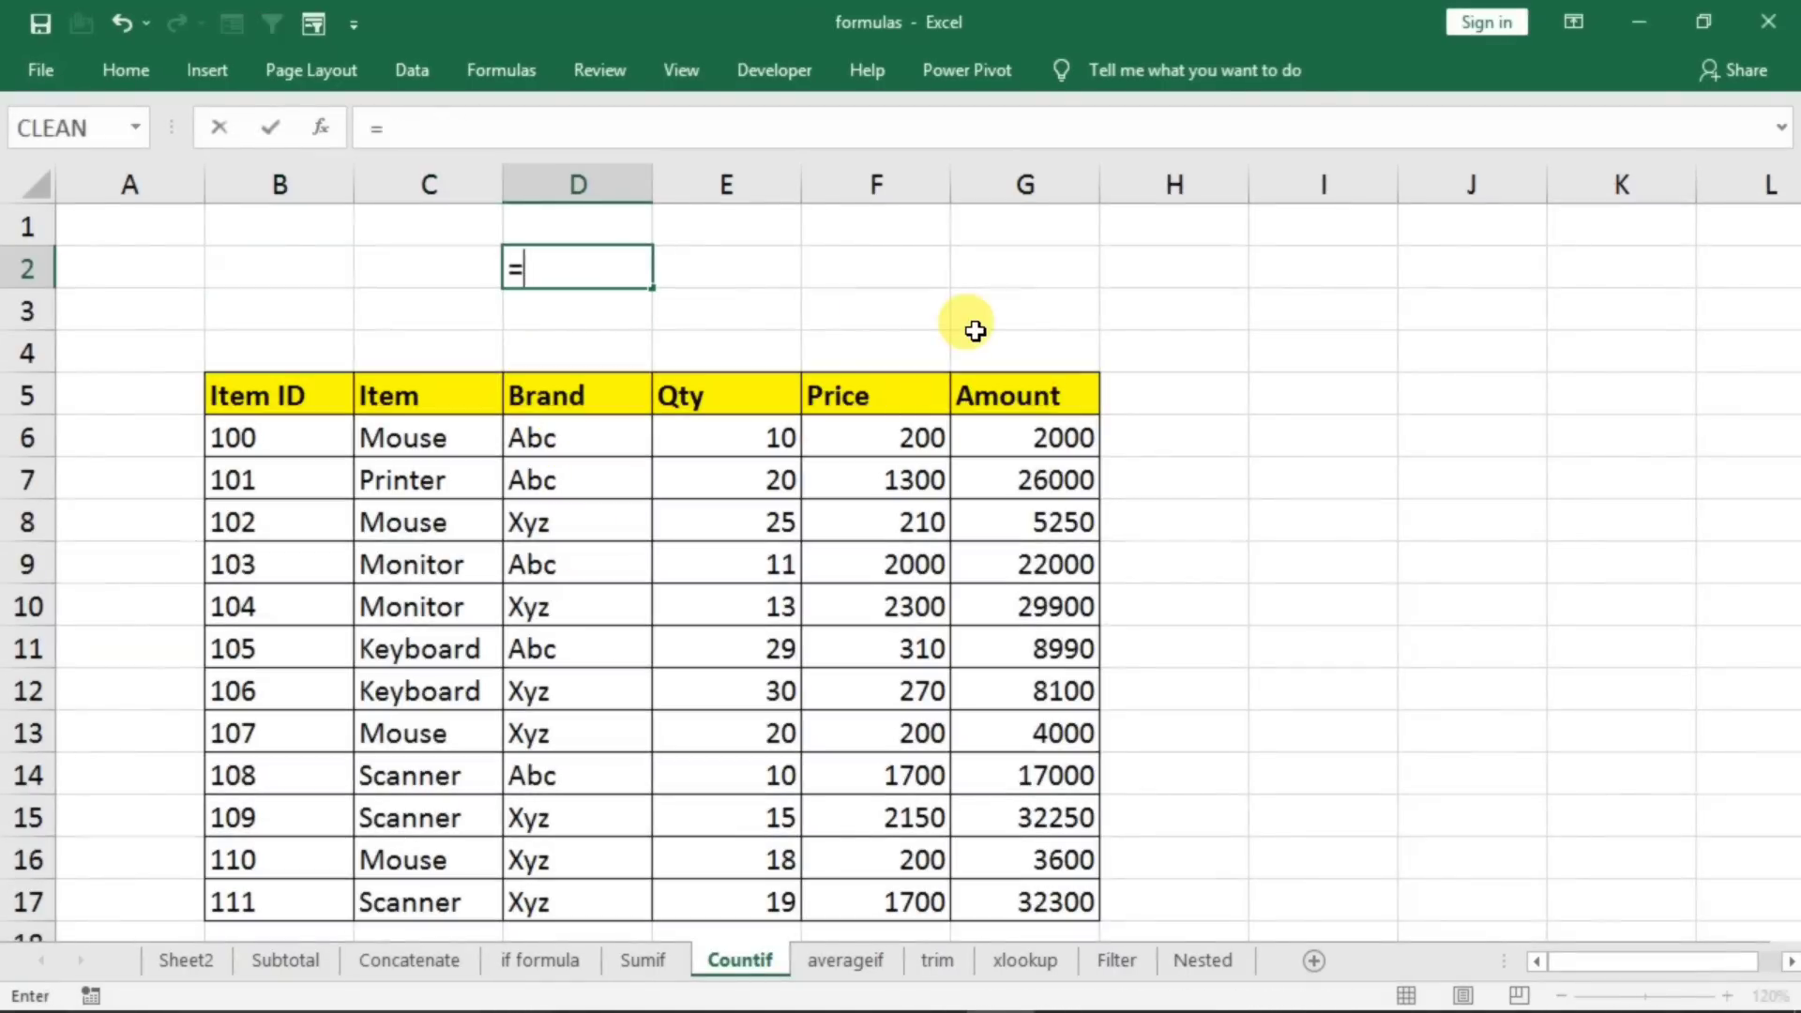
pyautogui.write('counti')
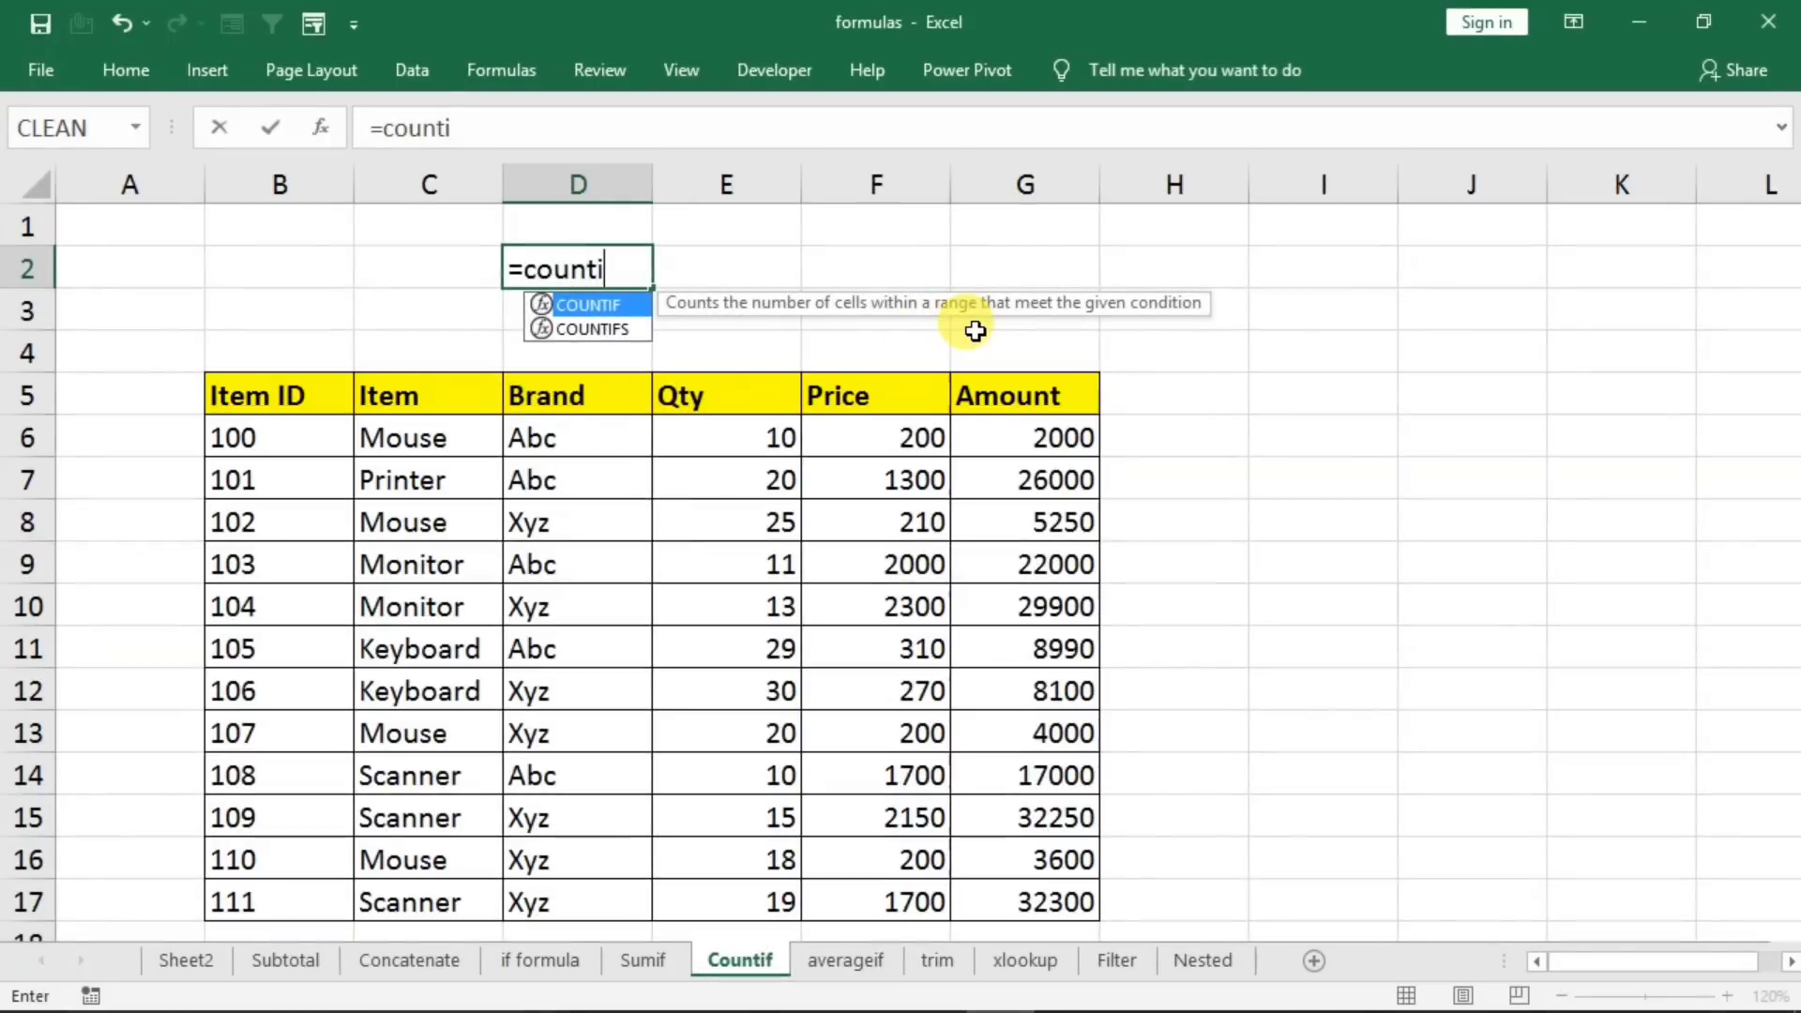
pyautogui.write('f(')
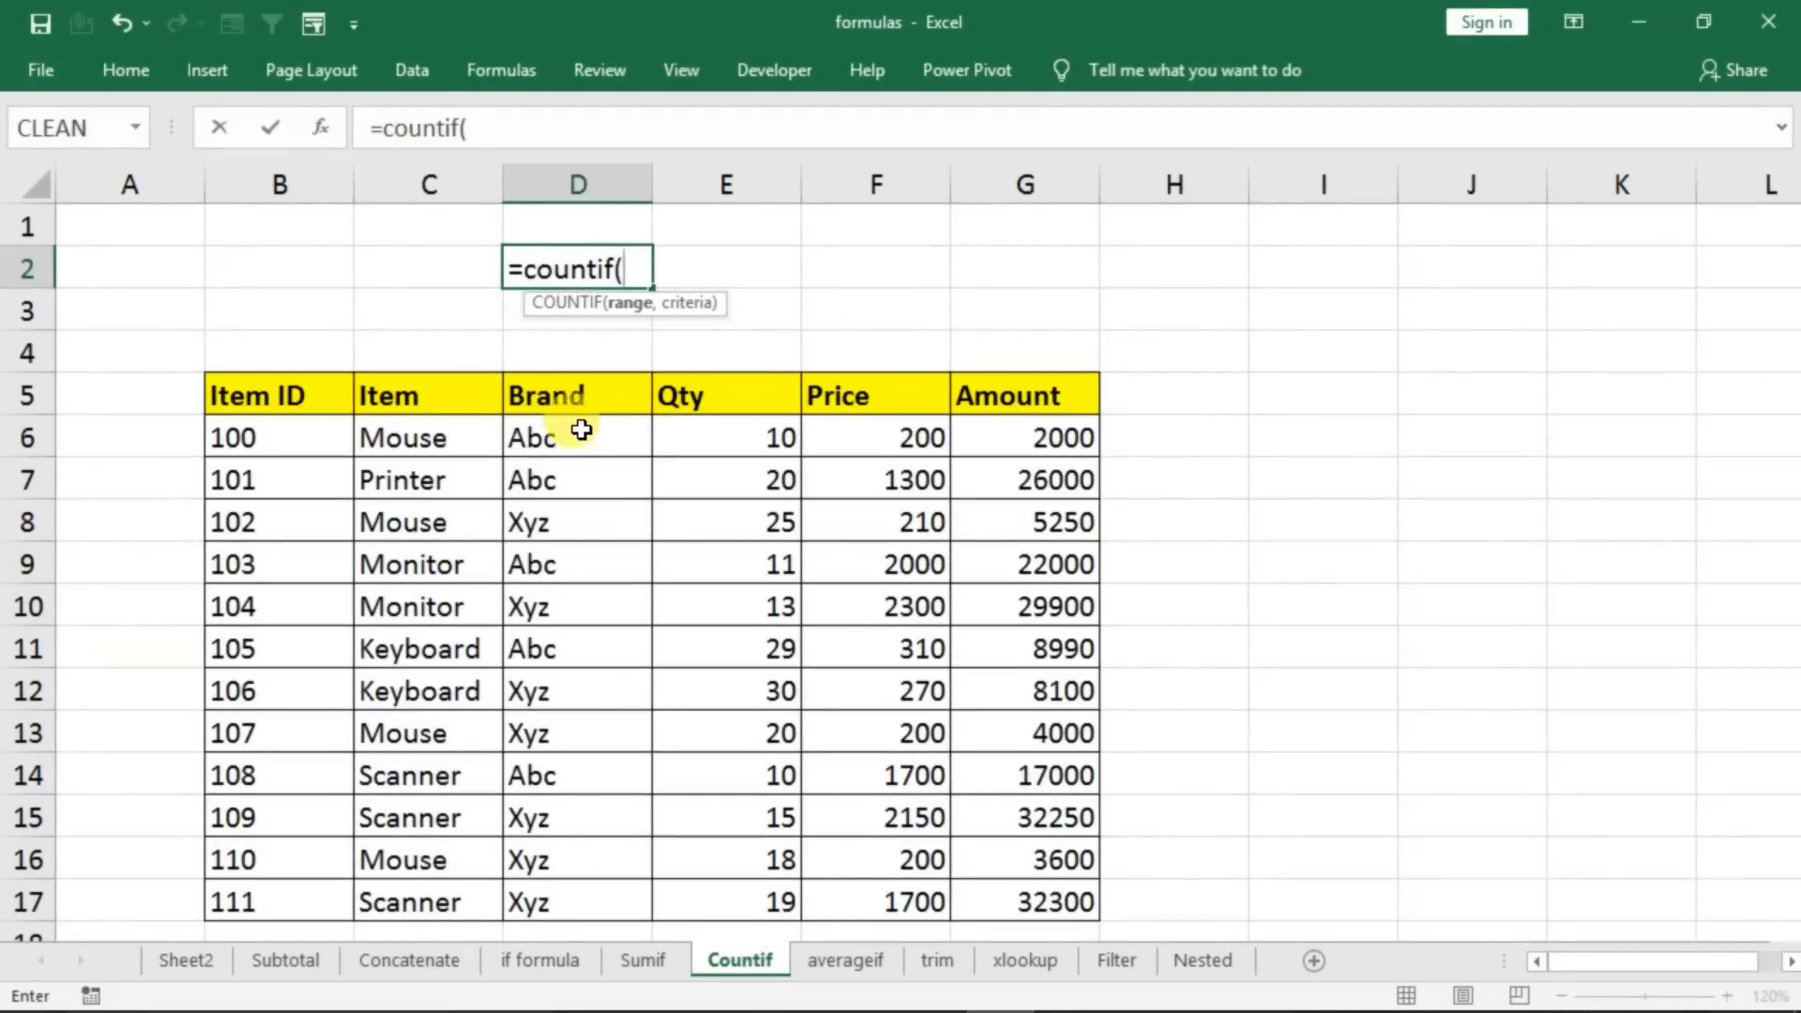
pyautogui.moveTo(554, 434); pyautogui.dragTo(539, 895)
pyautogui.write(',')
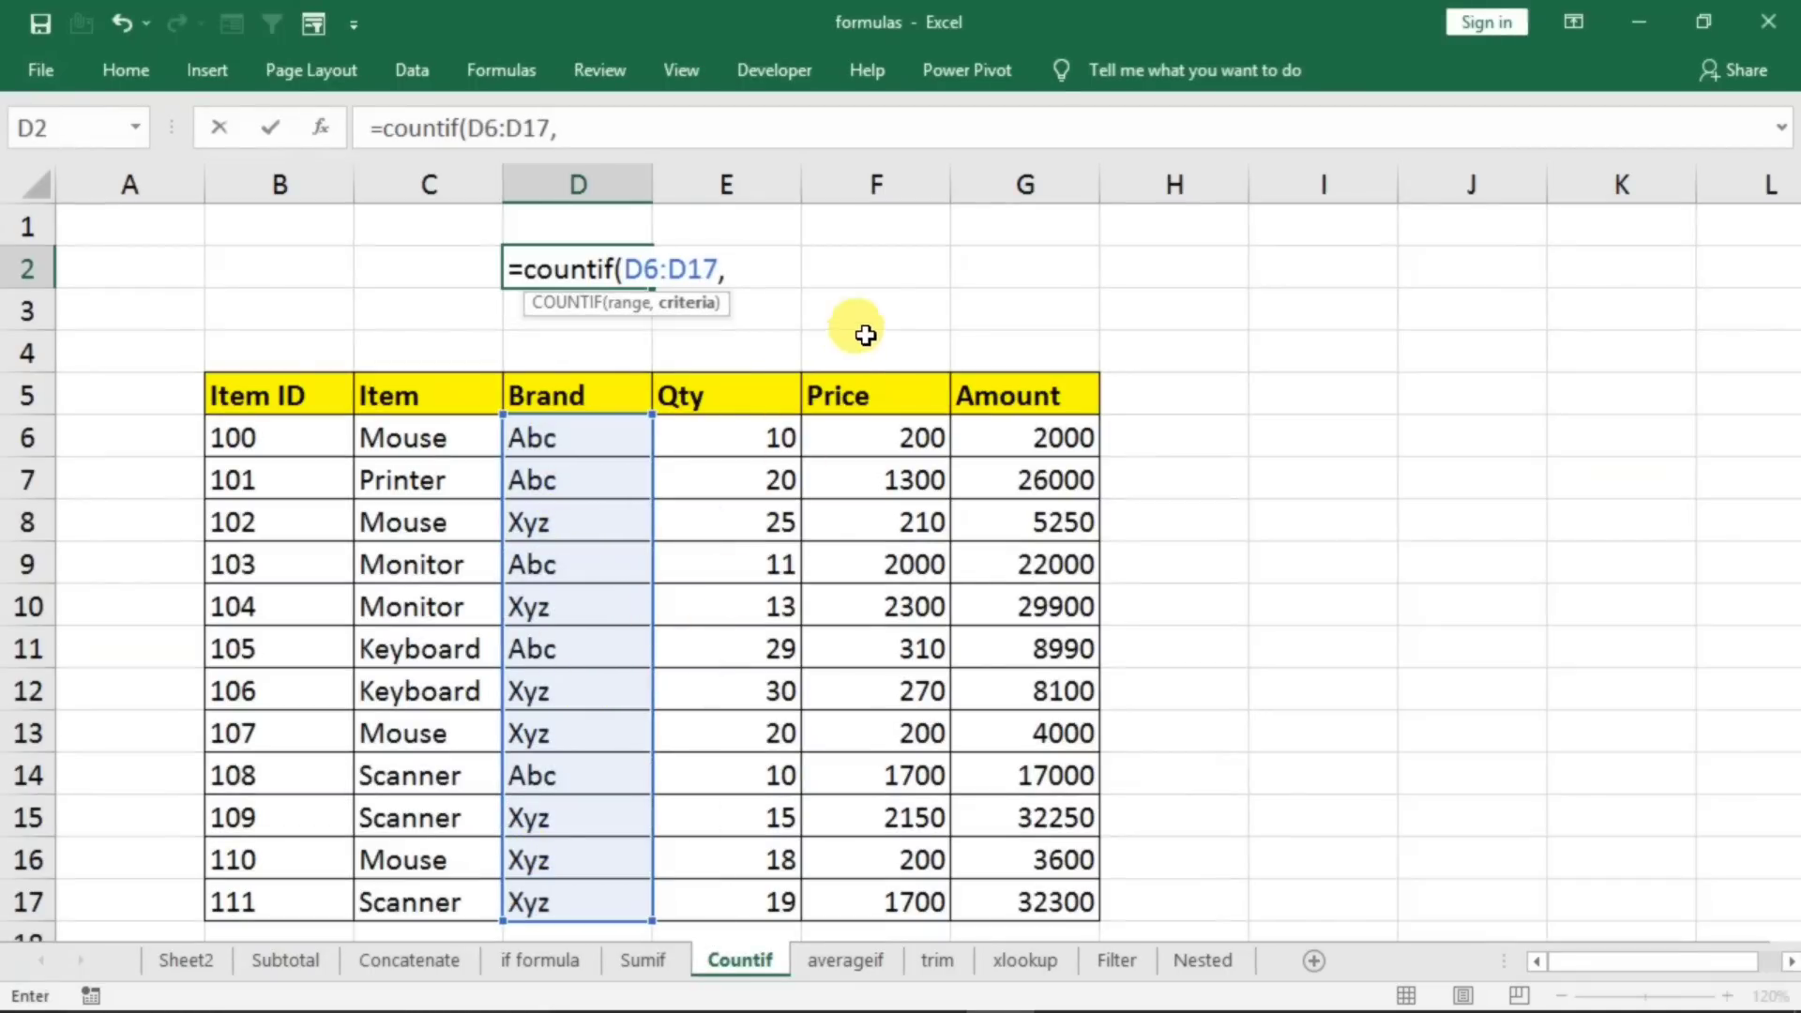
pyautogui.write('"')
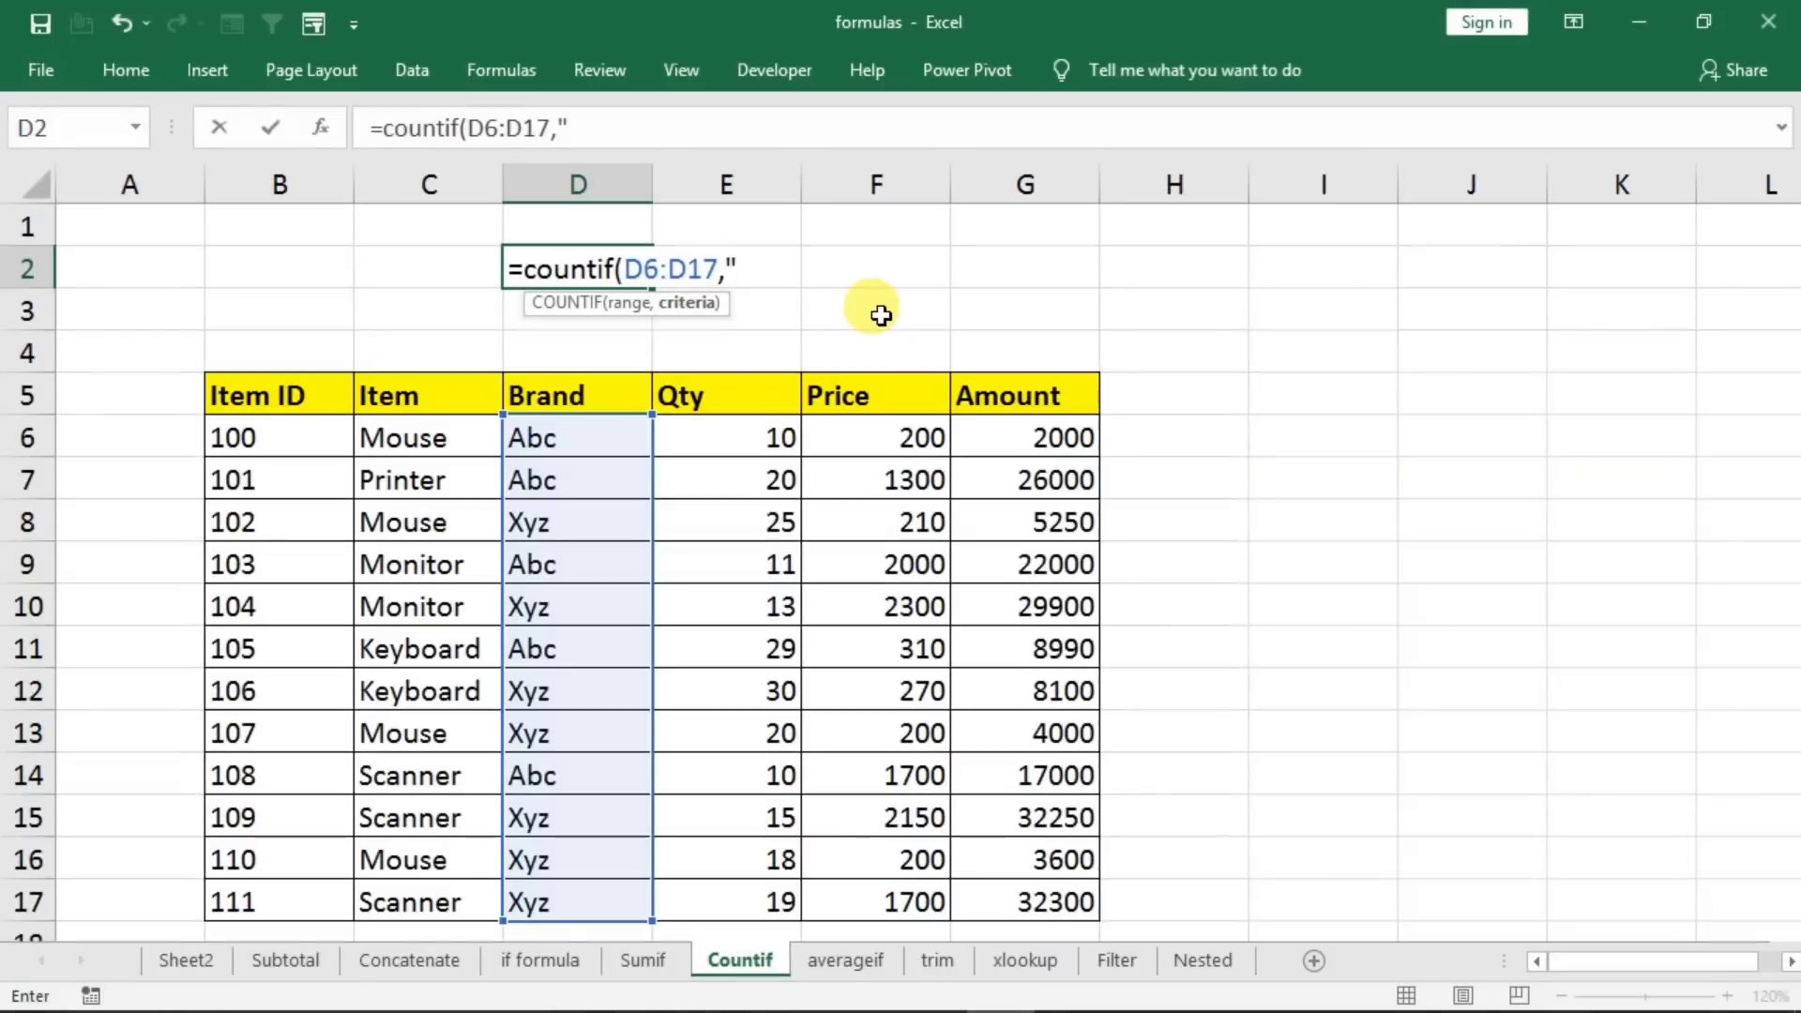
pyautogui.write('abc"')
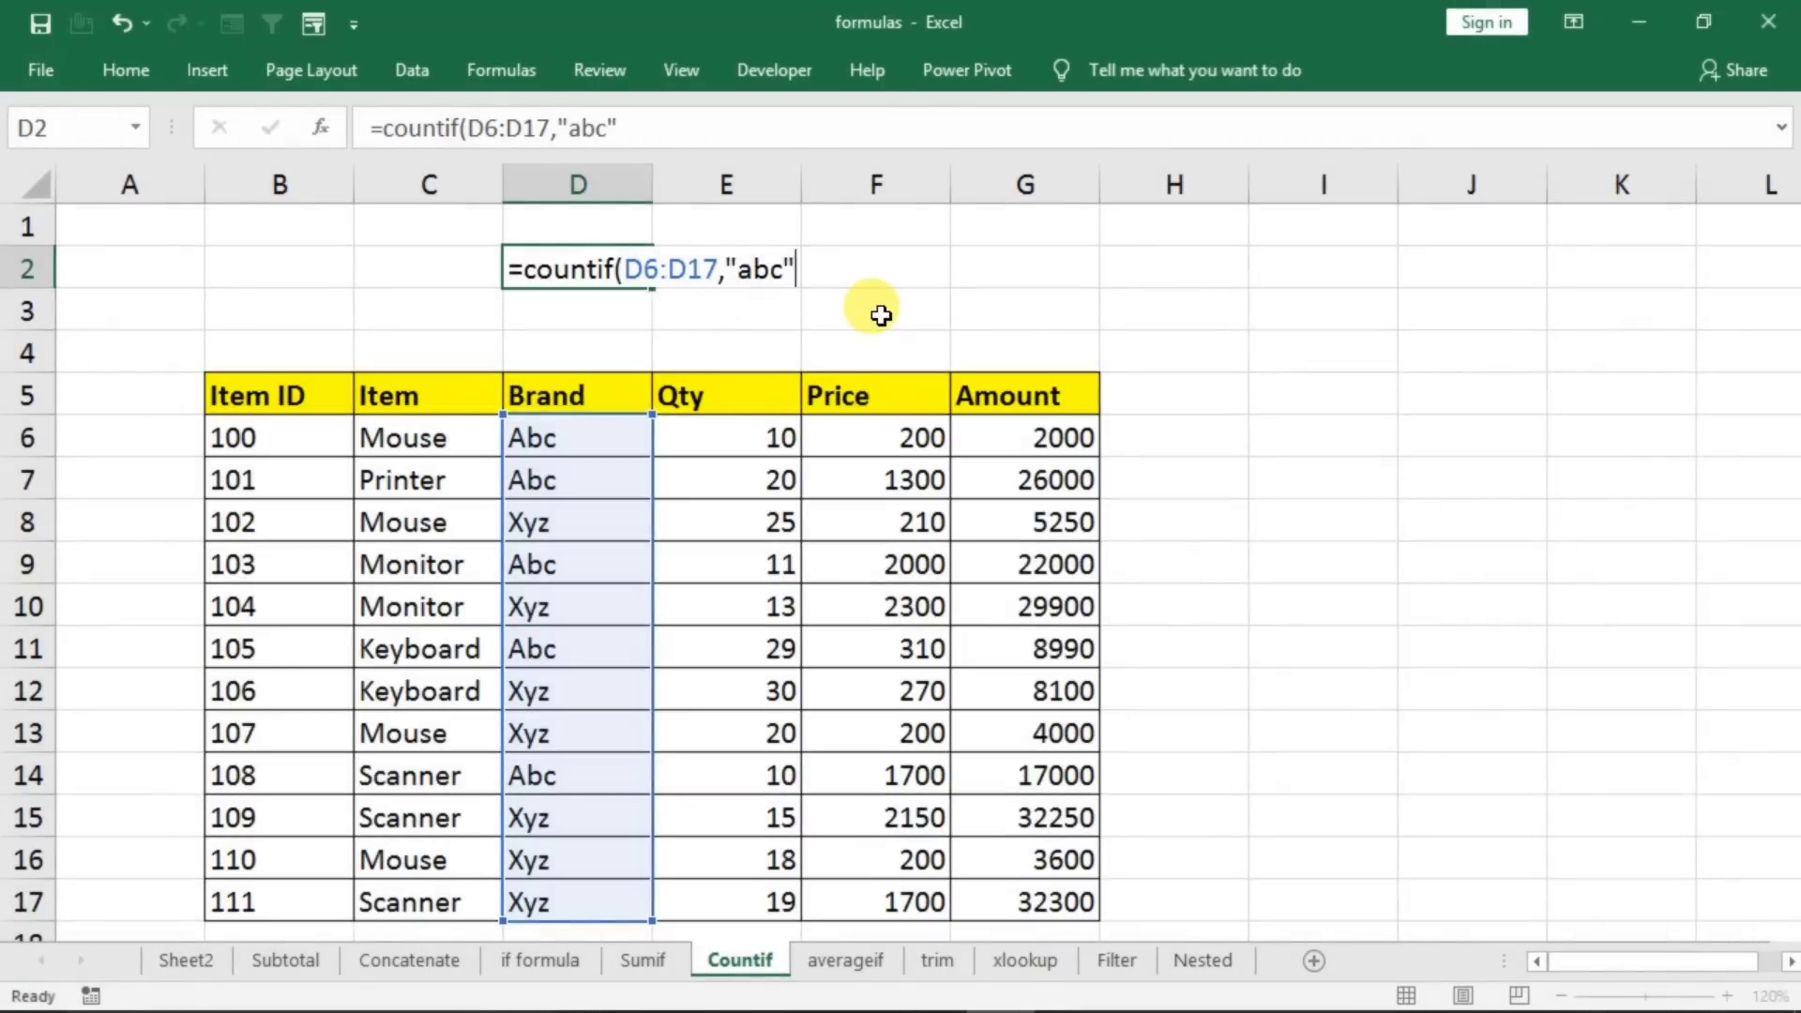
pyautogui.press('Return')
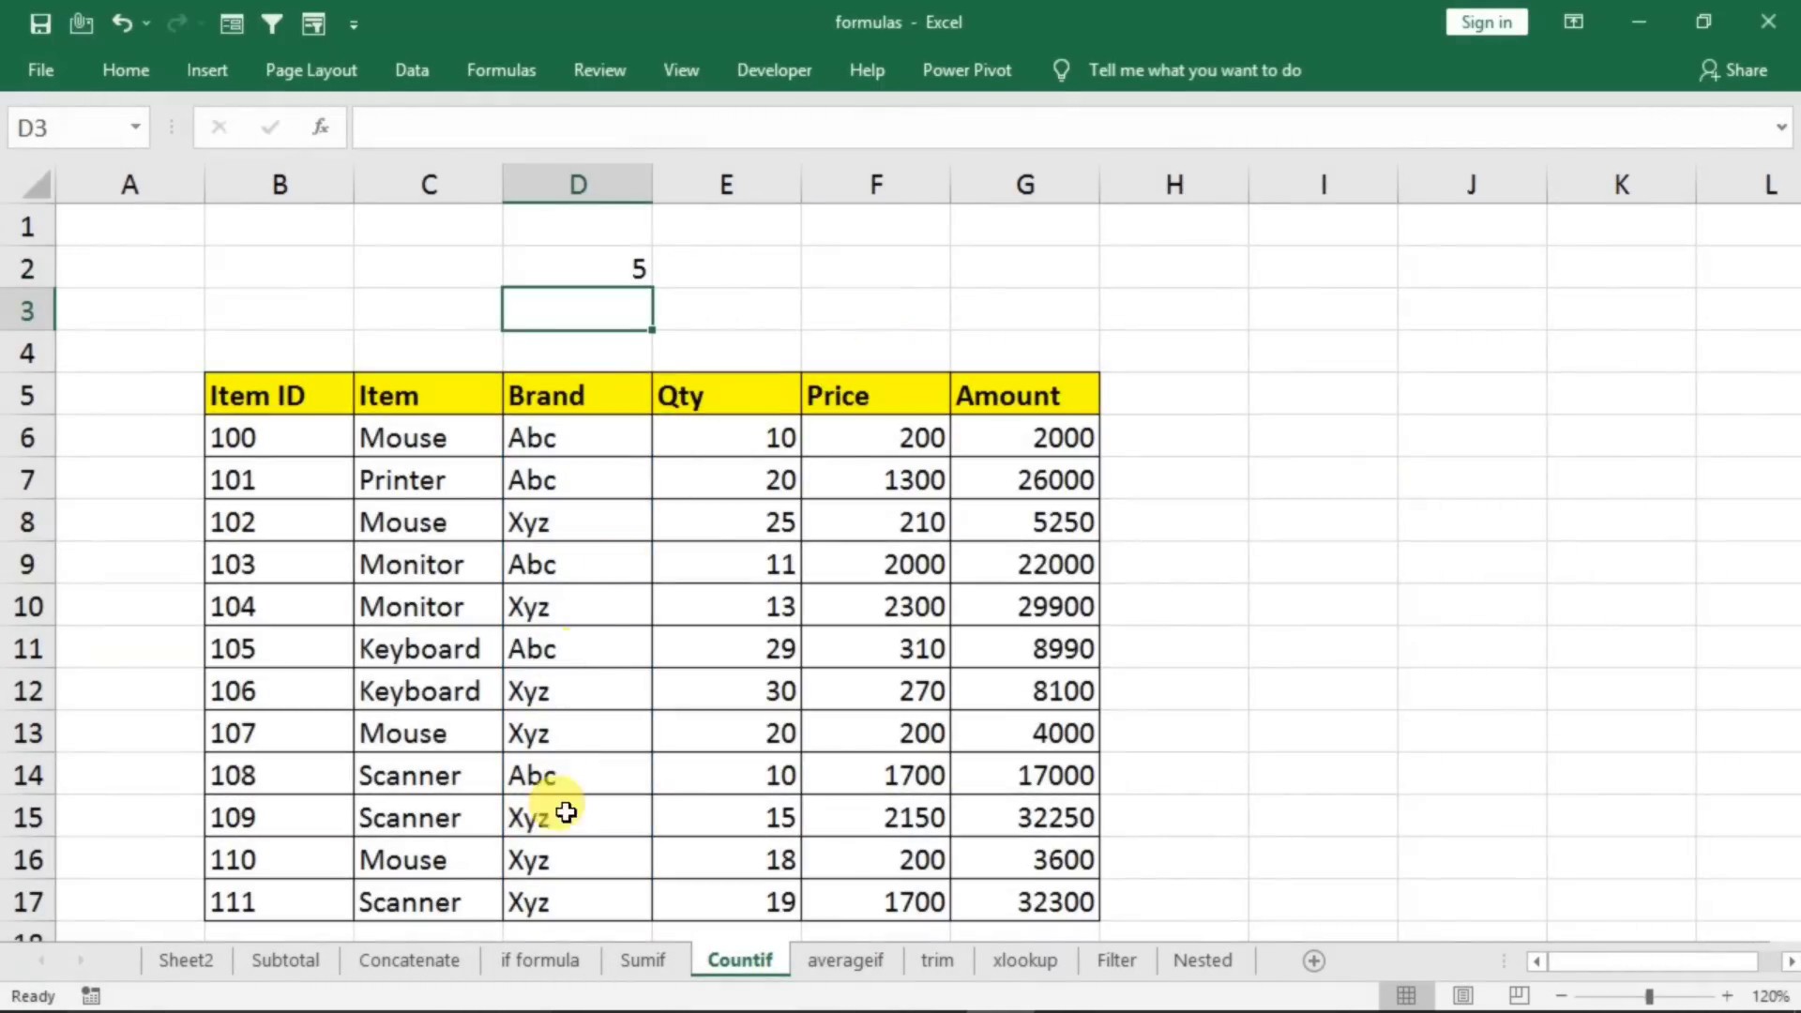
# - Check the D2 count against the Abc entries in the Brand column, and look over the Qty values in E6:E17
pyautogui.click(548, 786)
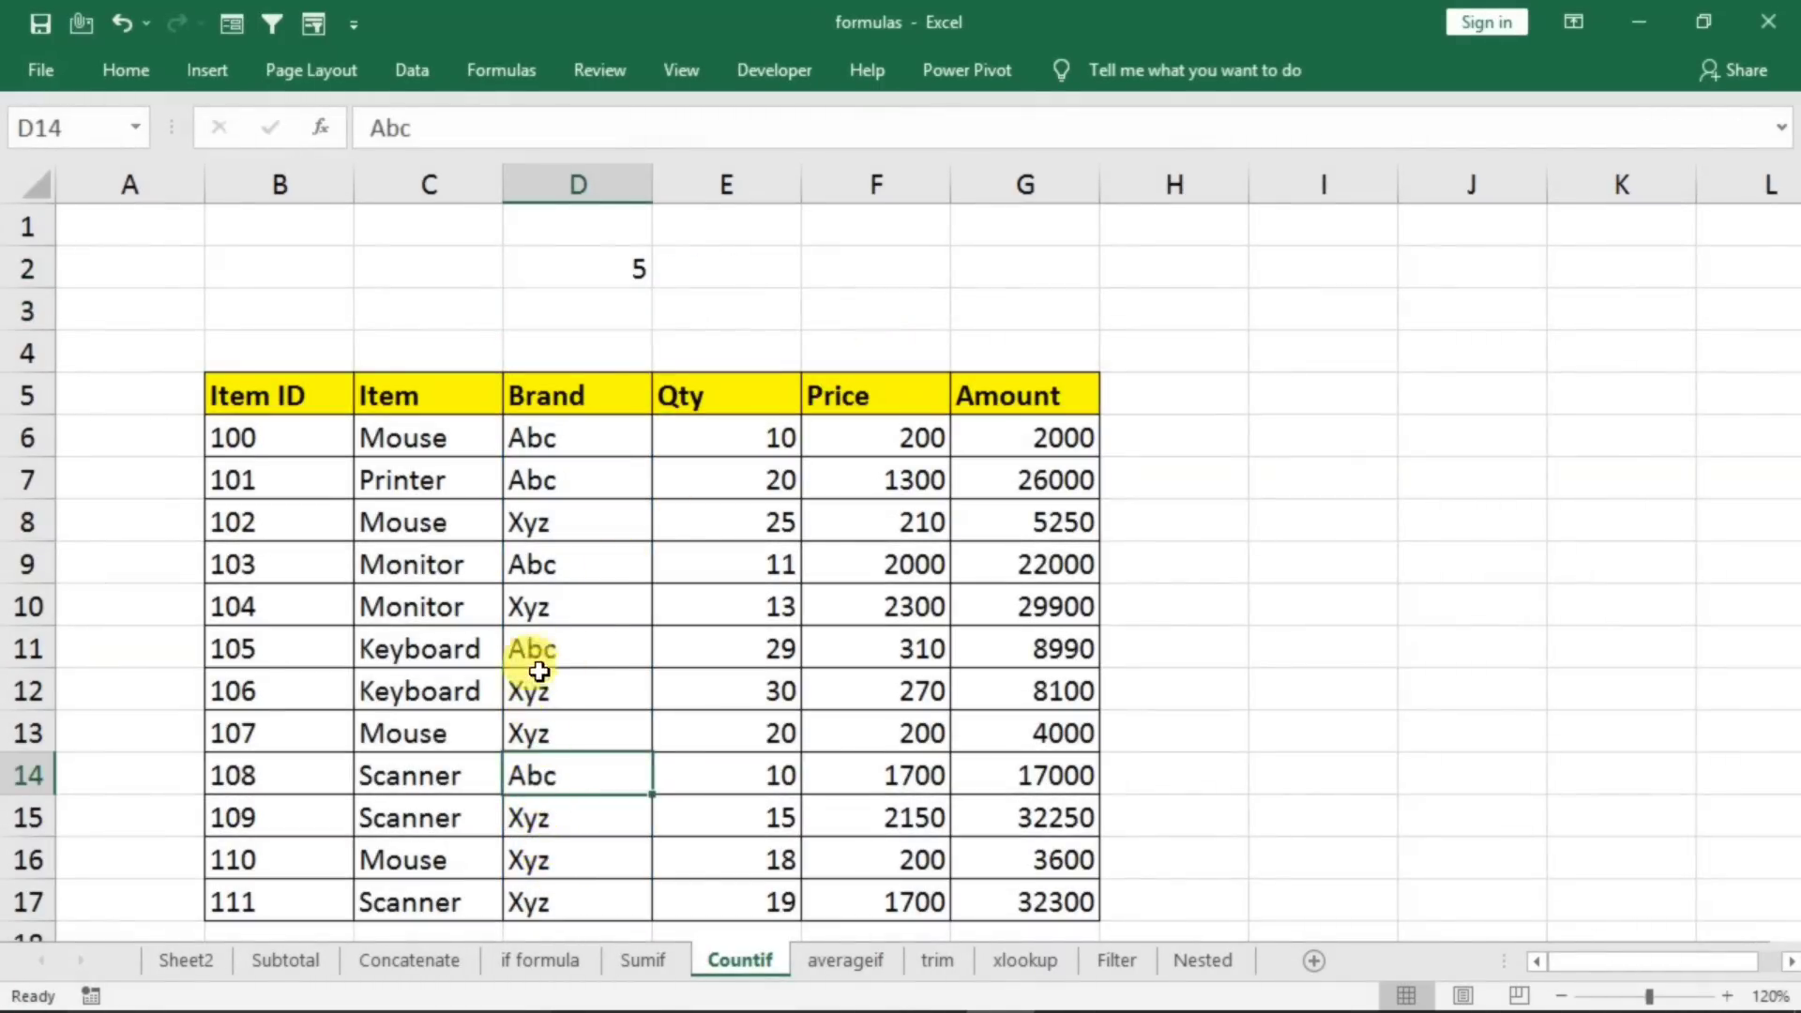
pyautogui.click(542, 650)
pyautogui.click(546, 565)
pyautogui.click(547, 476)
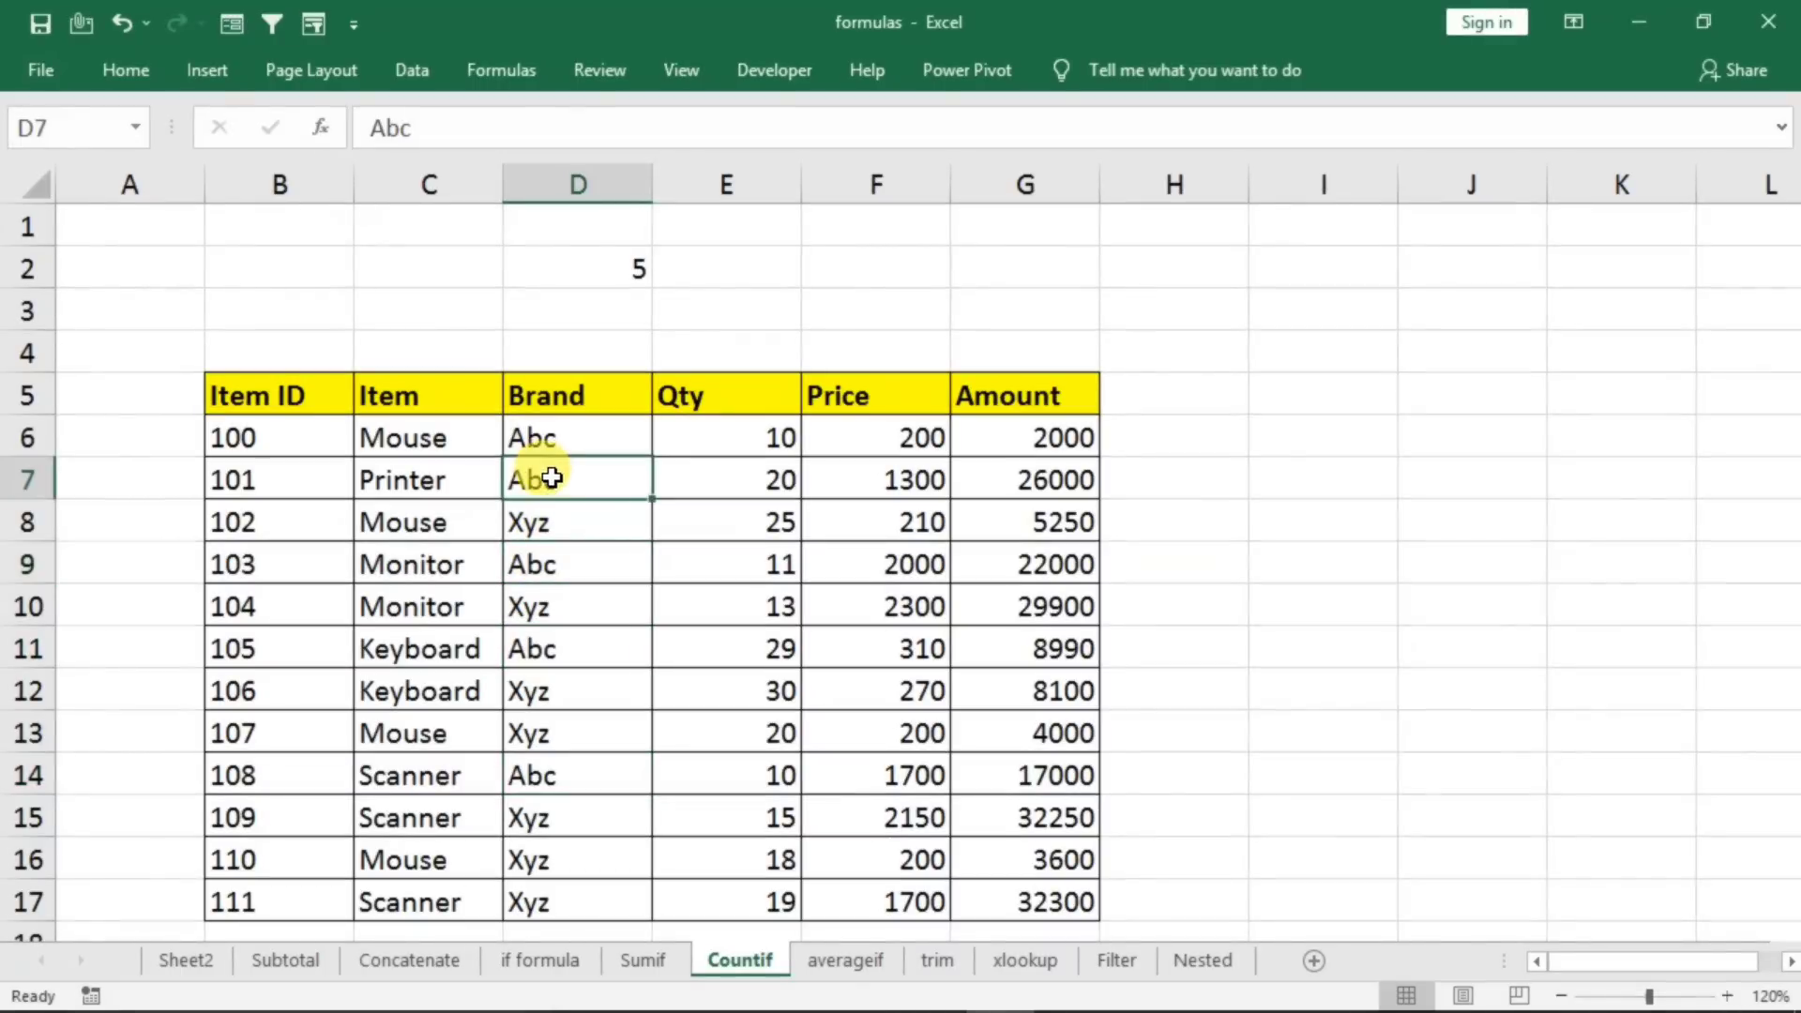
pyautogui.click(553, 441)
pyautogui.click(650, 268)
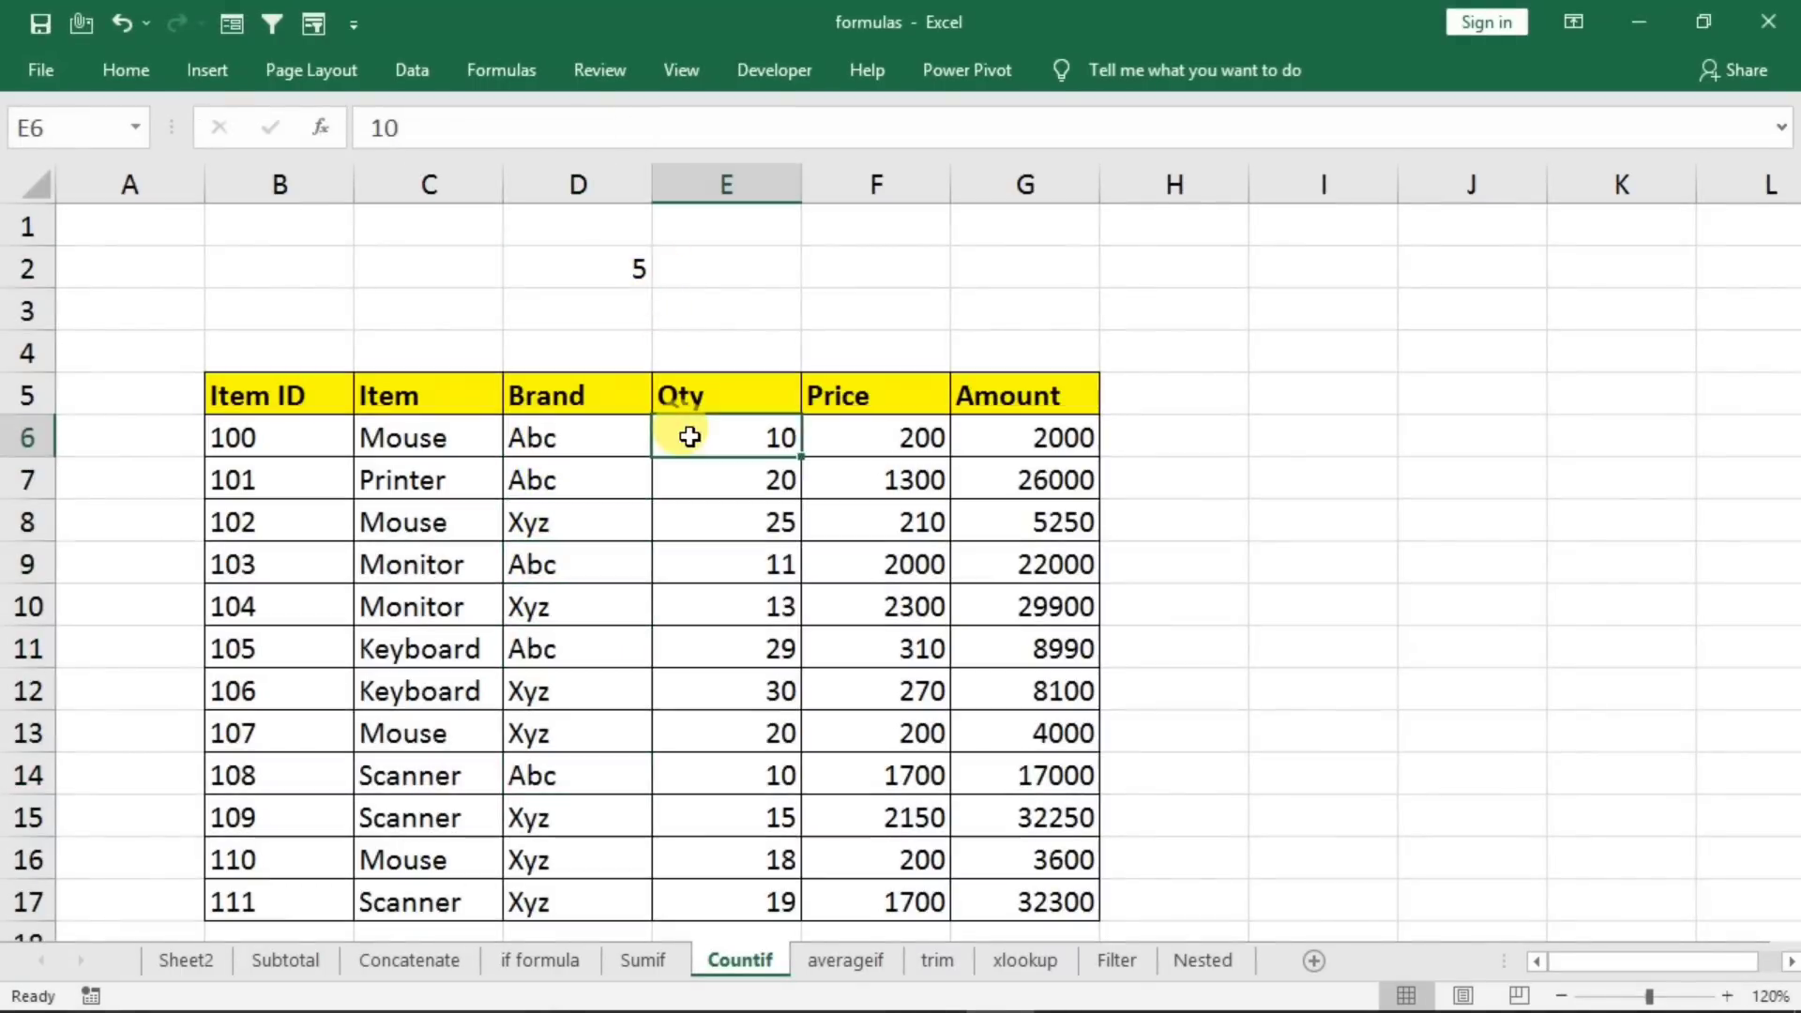
pyautogui.moveTo(691, 434); pyautogui.dragTo(695, 903)
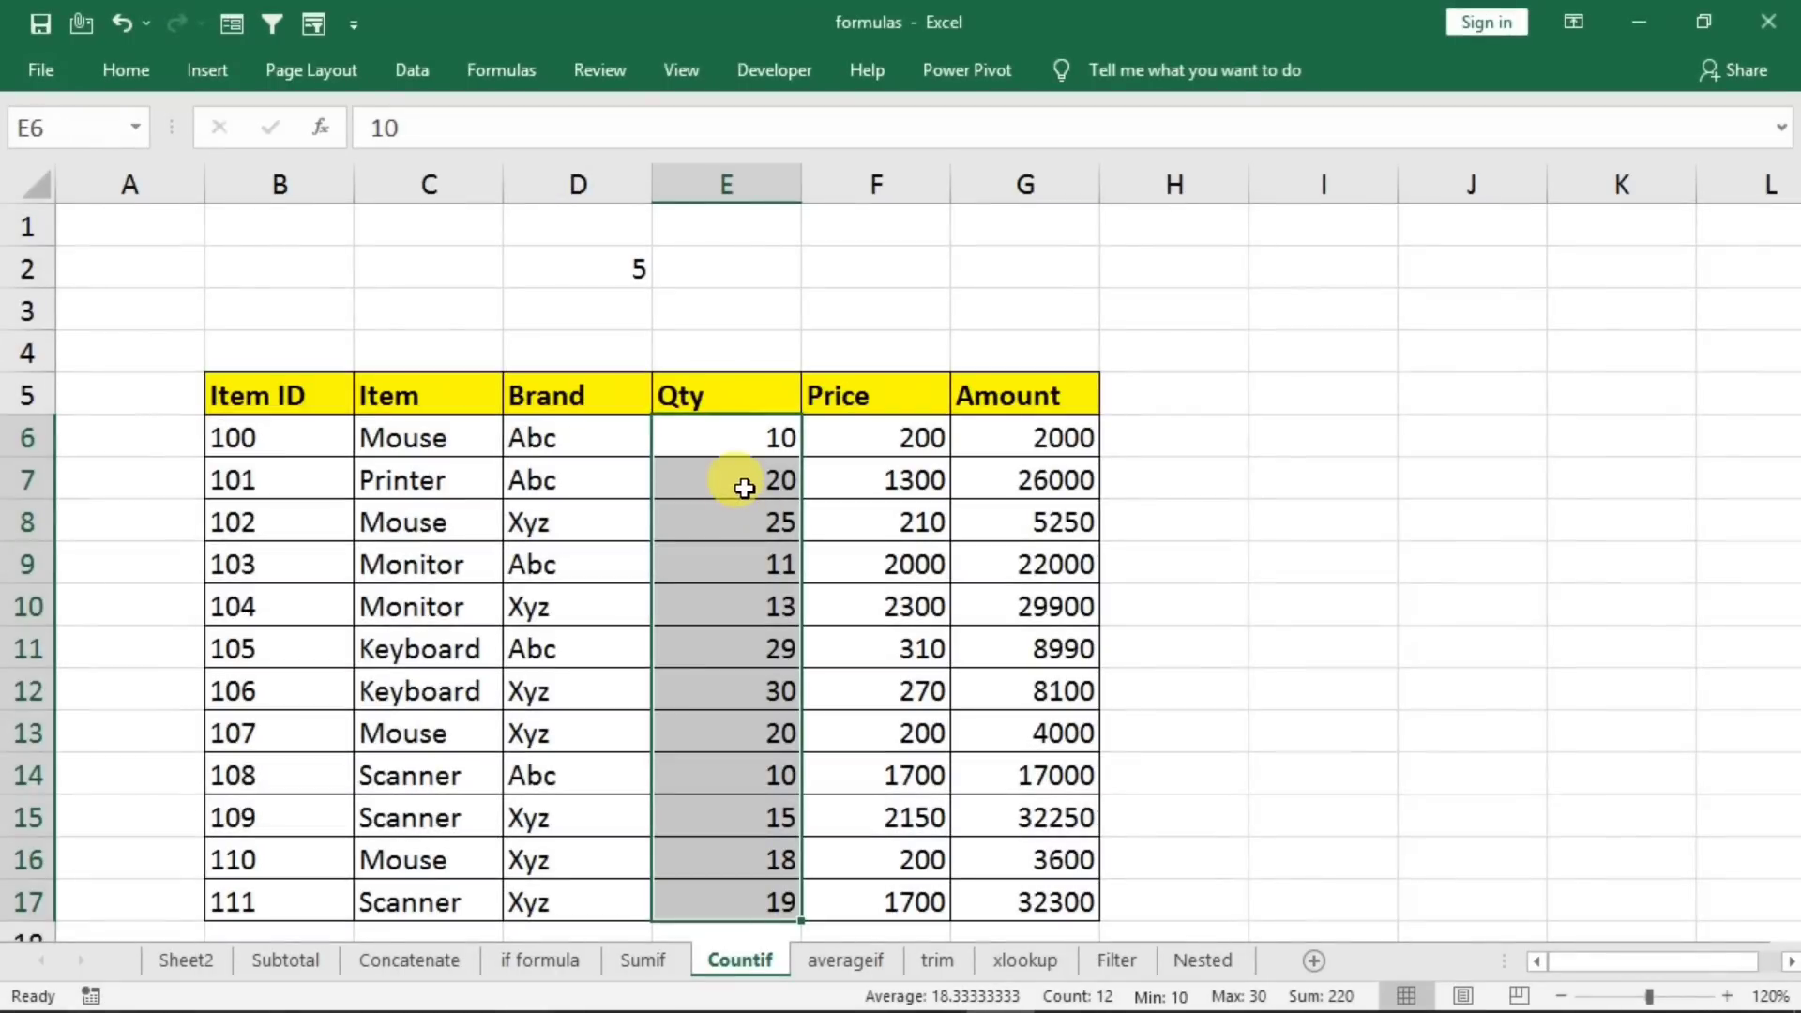
# - Clear D2 and enter a COUNTIF formula in E2 that counts Qty values in E6:E17 matching ">20"
pyautogui.click(623, 273)
pyautogui.press('Delete')
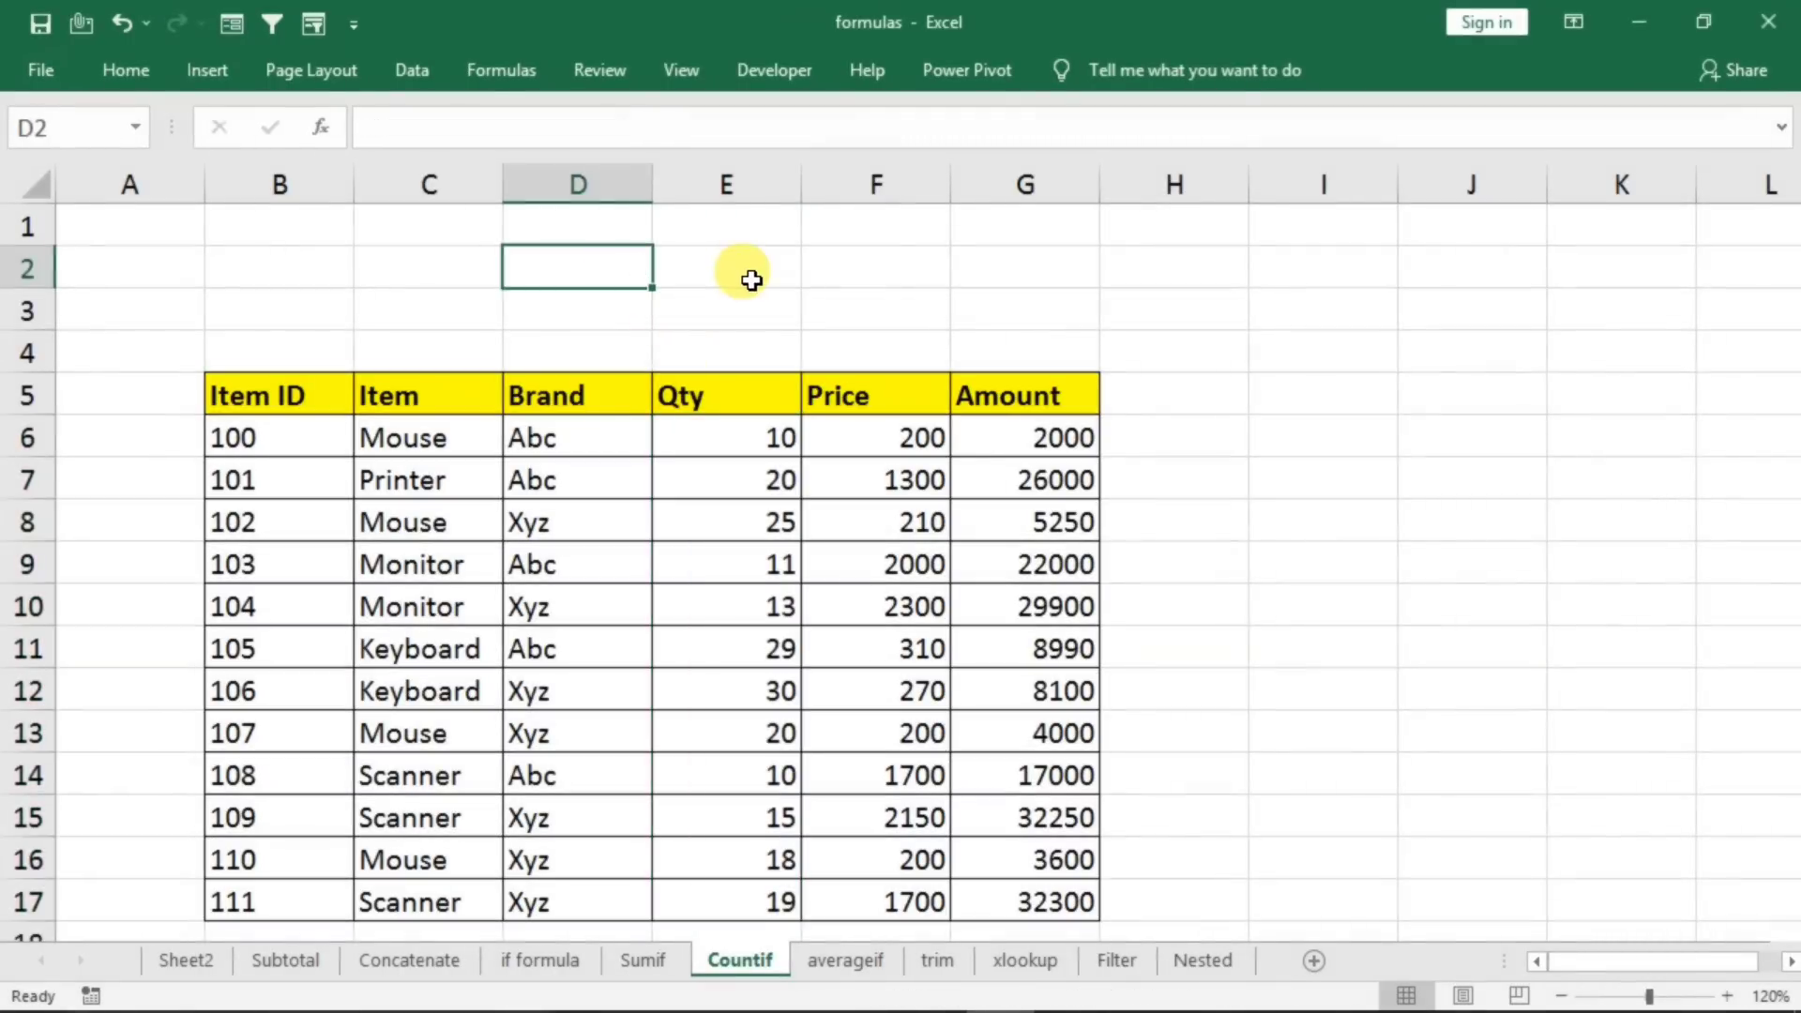
pyautogui.click(752, 279)
pyautogui.write('=')
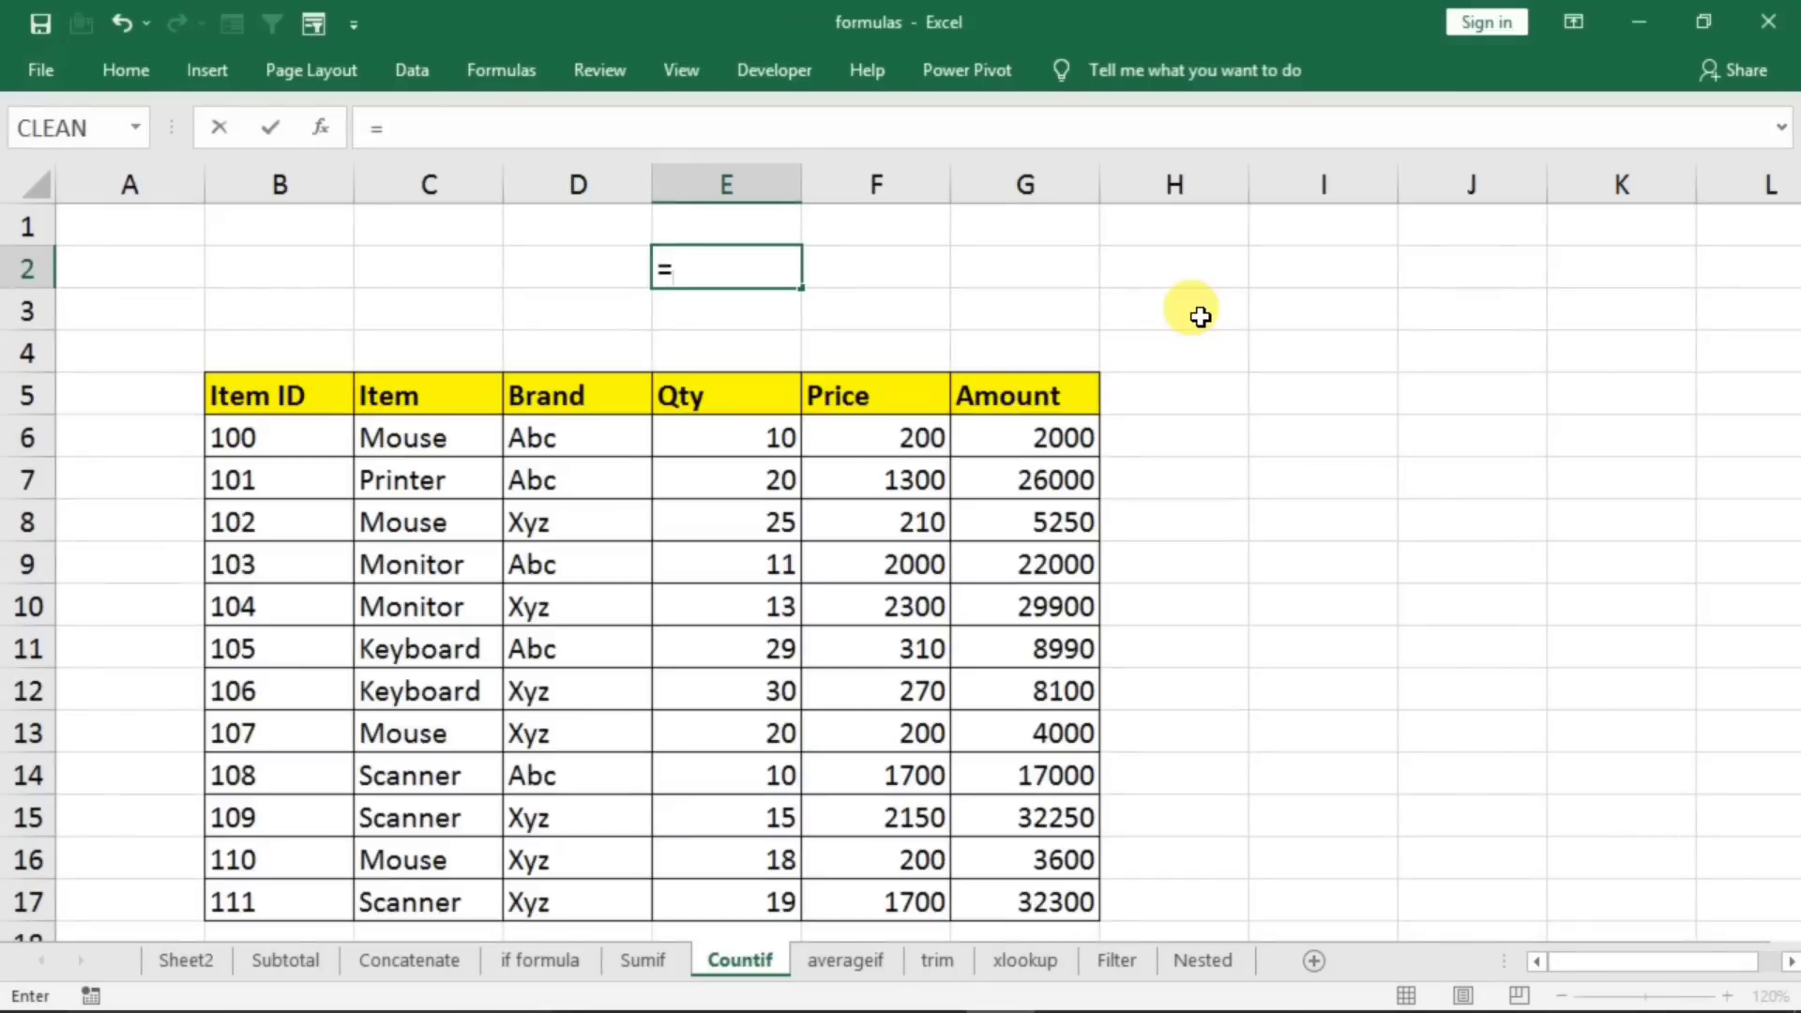
pyautogui.write('count')
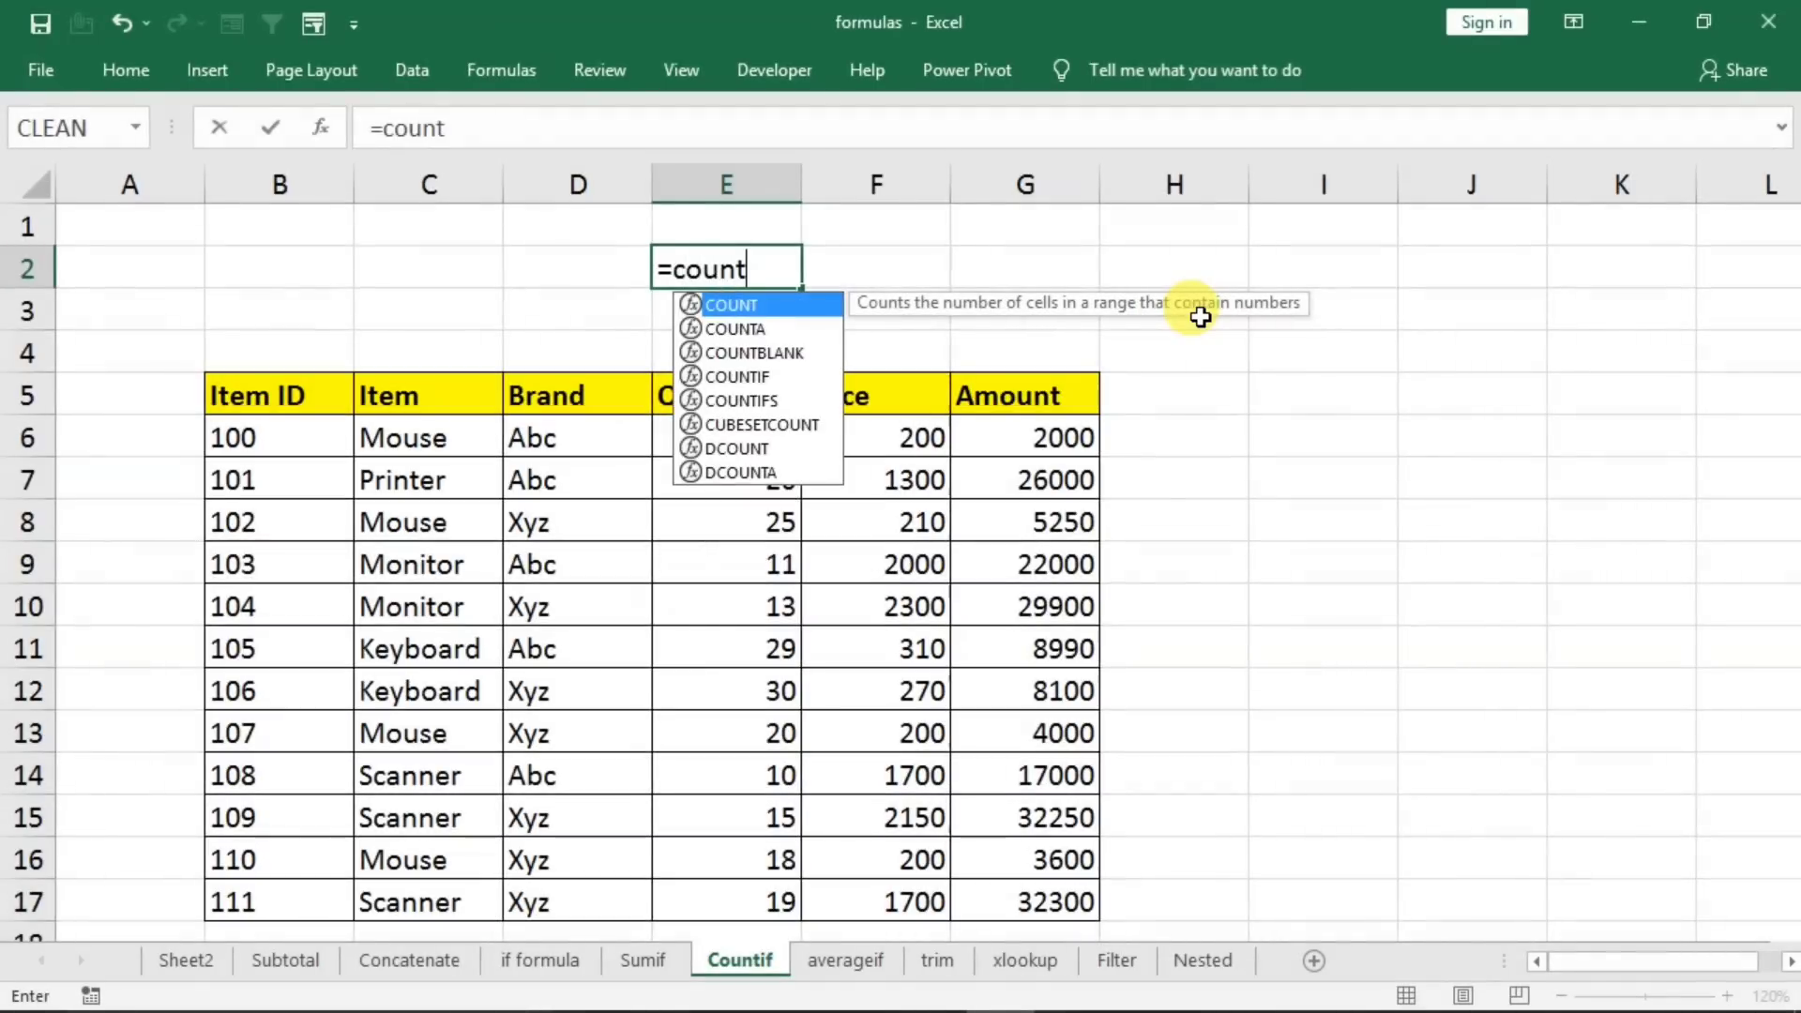
pyautogui.write('if')
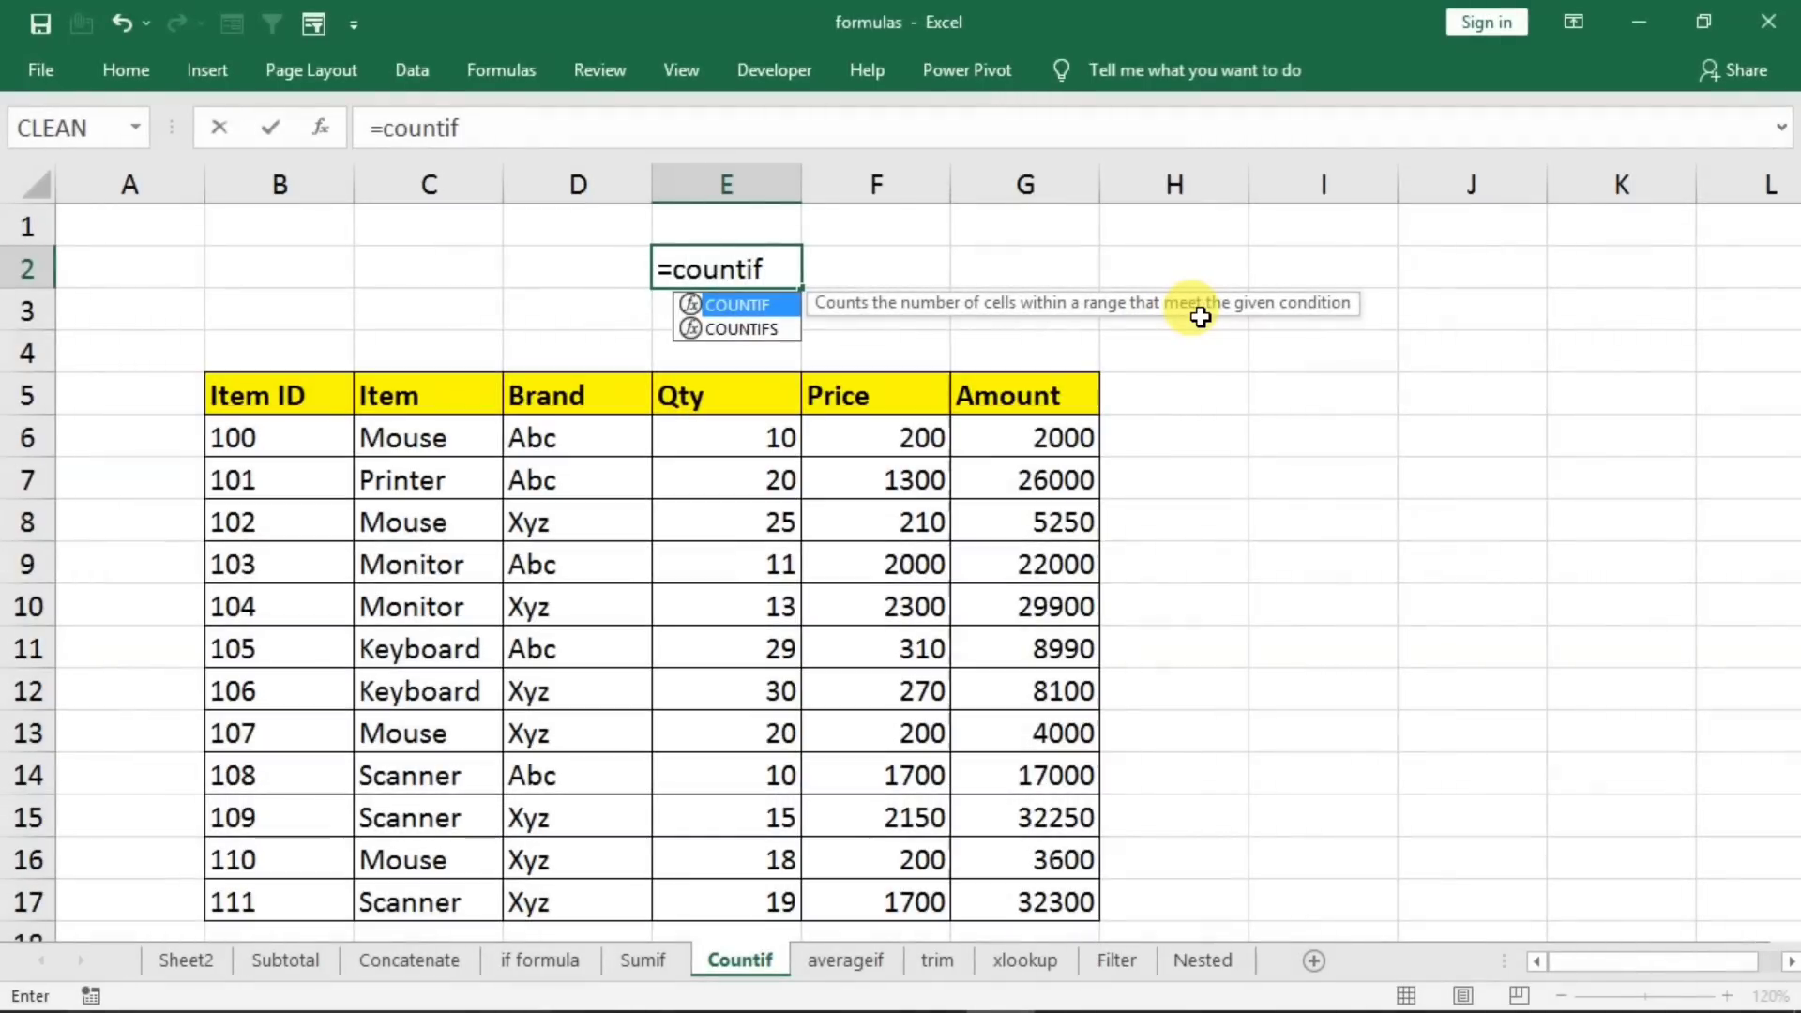
pyautogui.write('(')
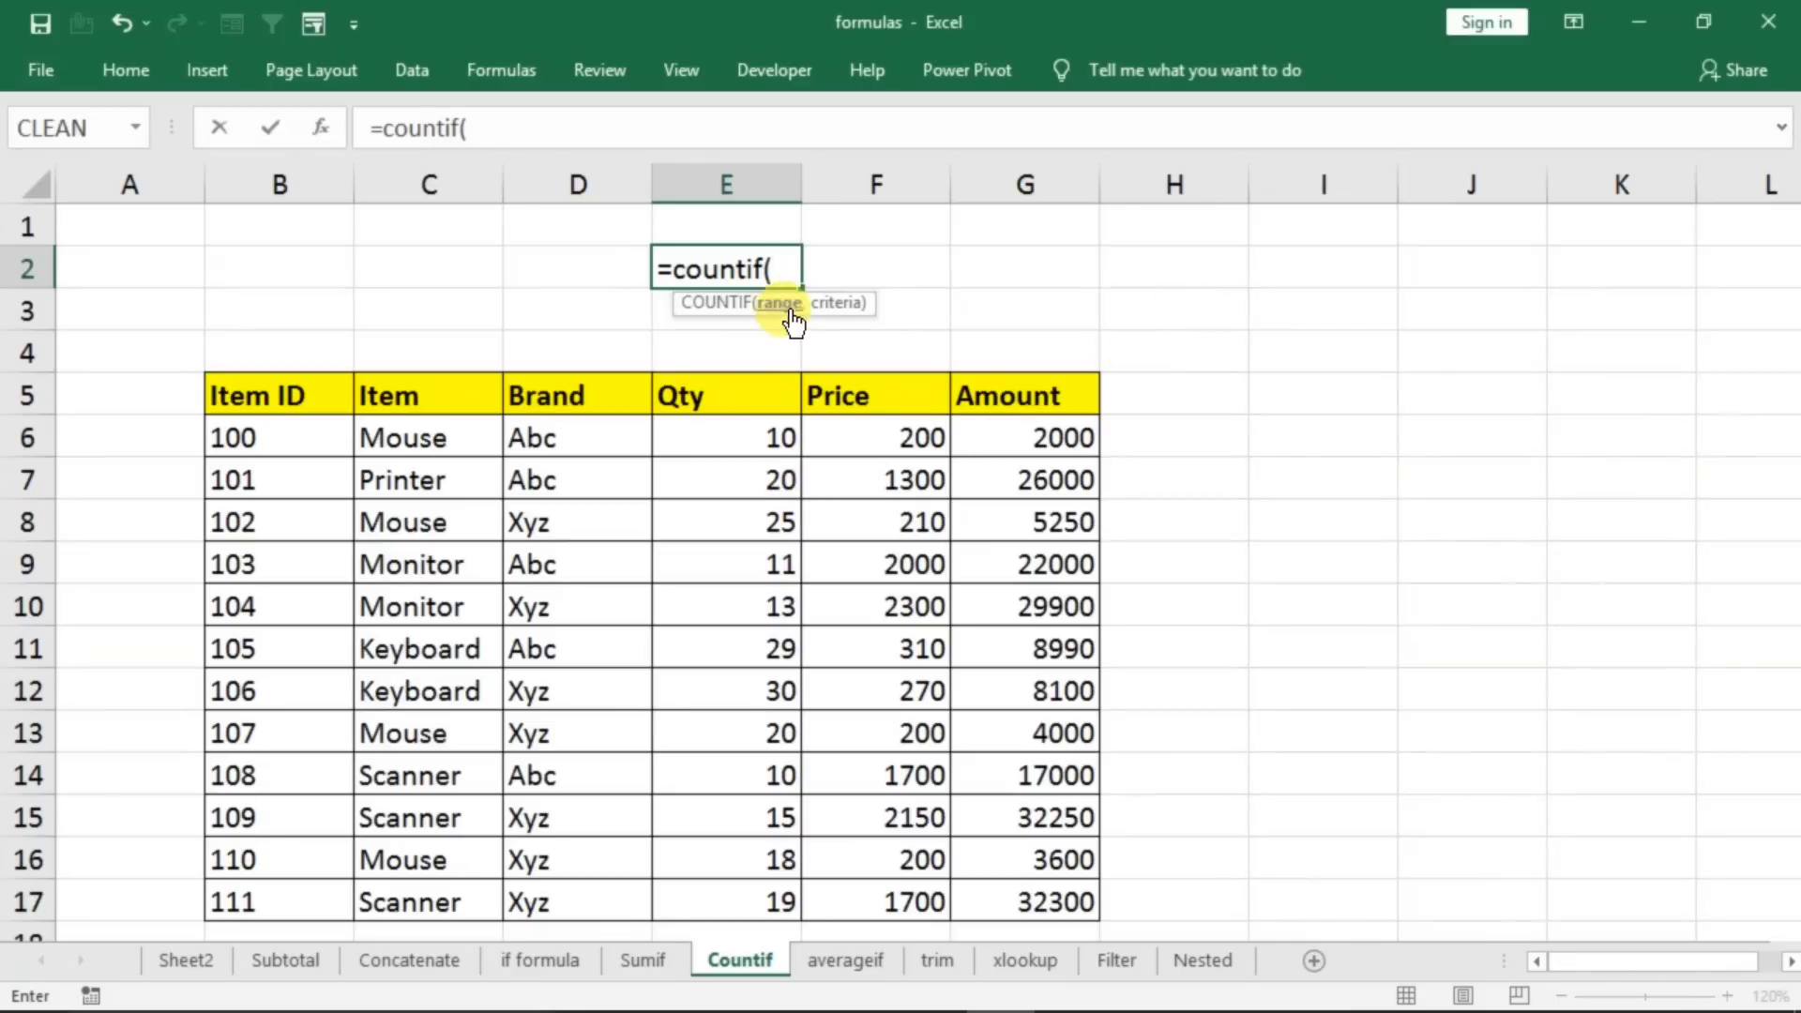
pyautogui.moveTo(747, 445); pyautogui.dragTo(739, 887)
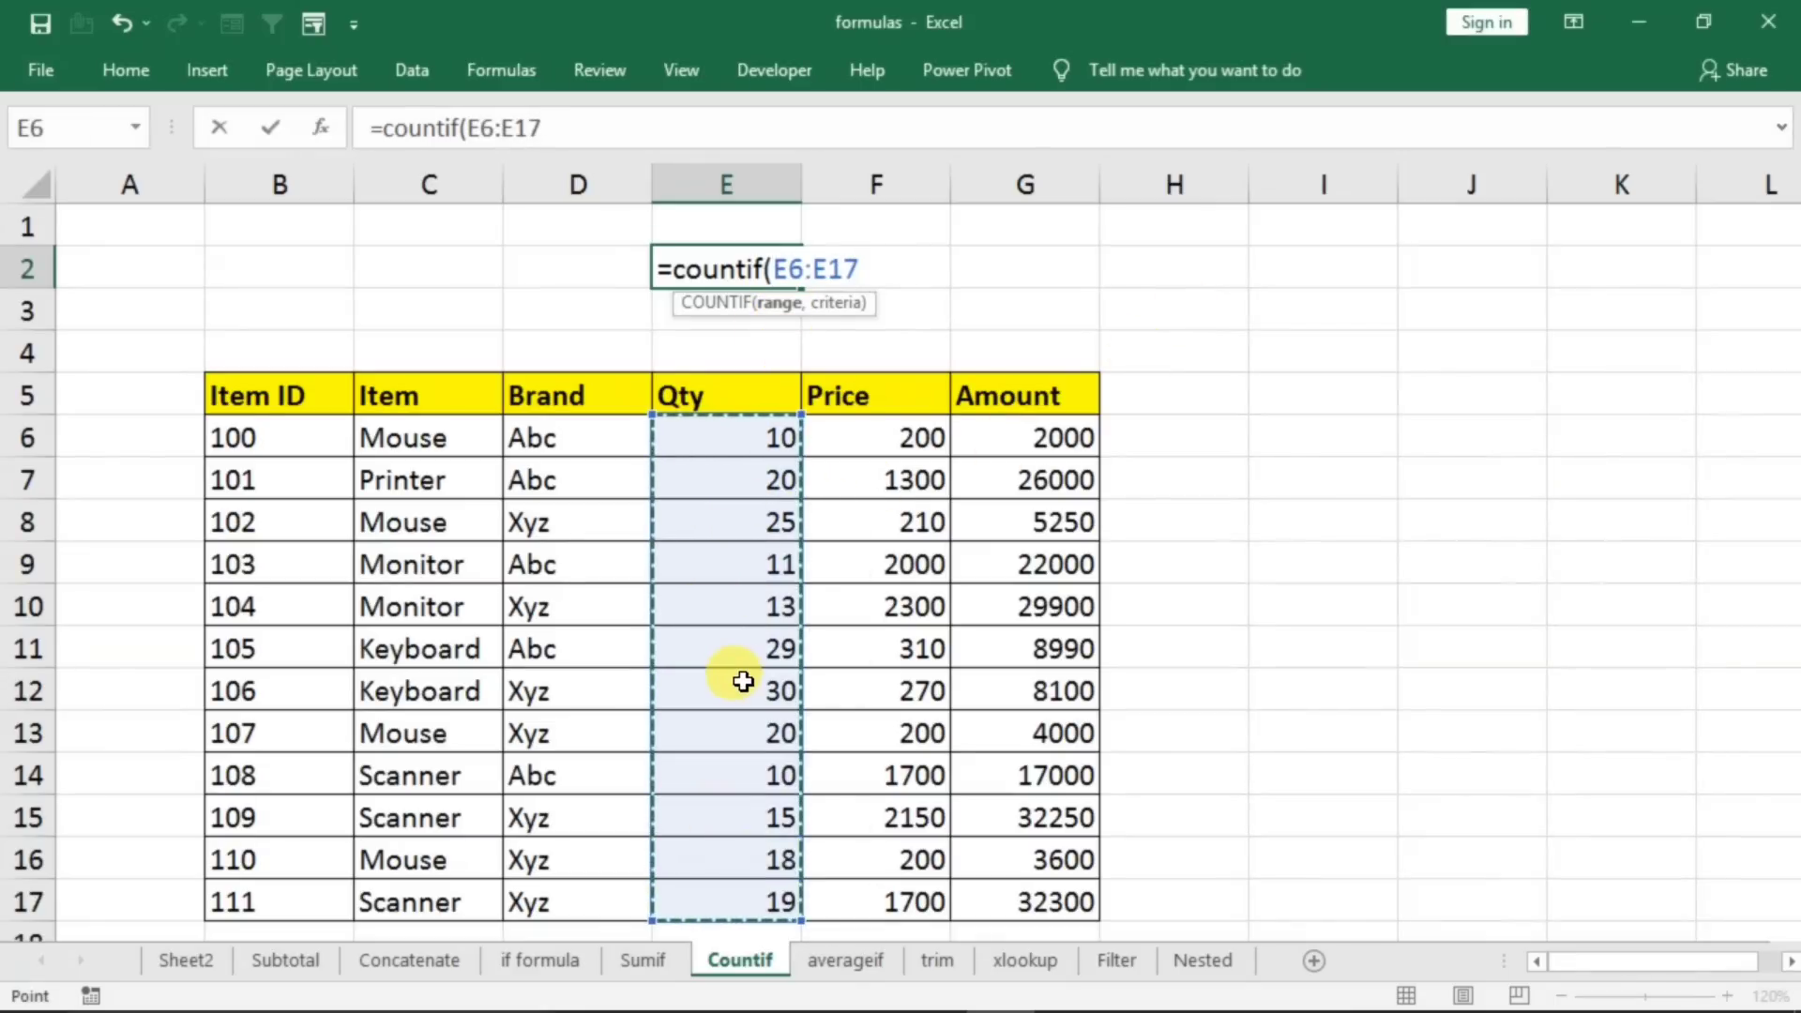
pyautogui.write(',')
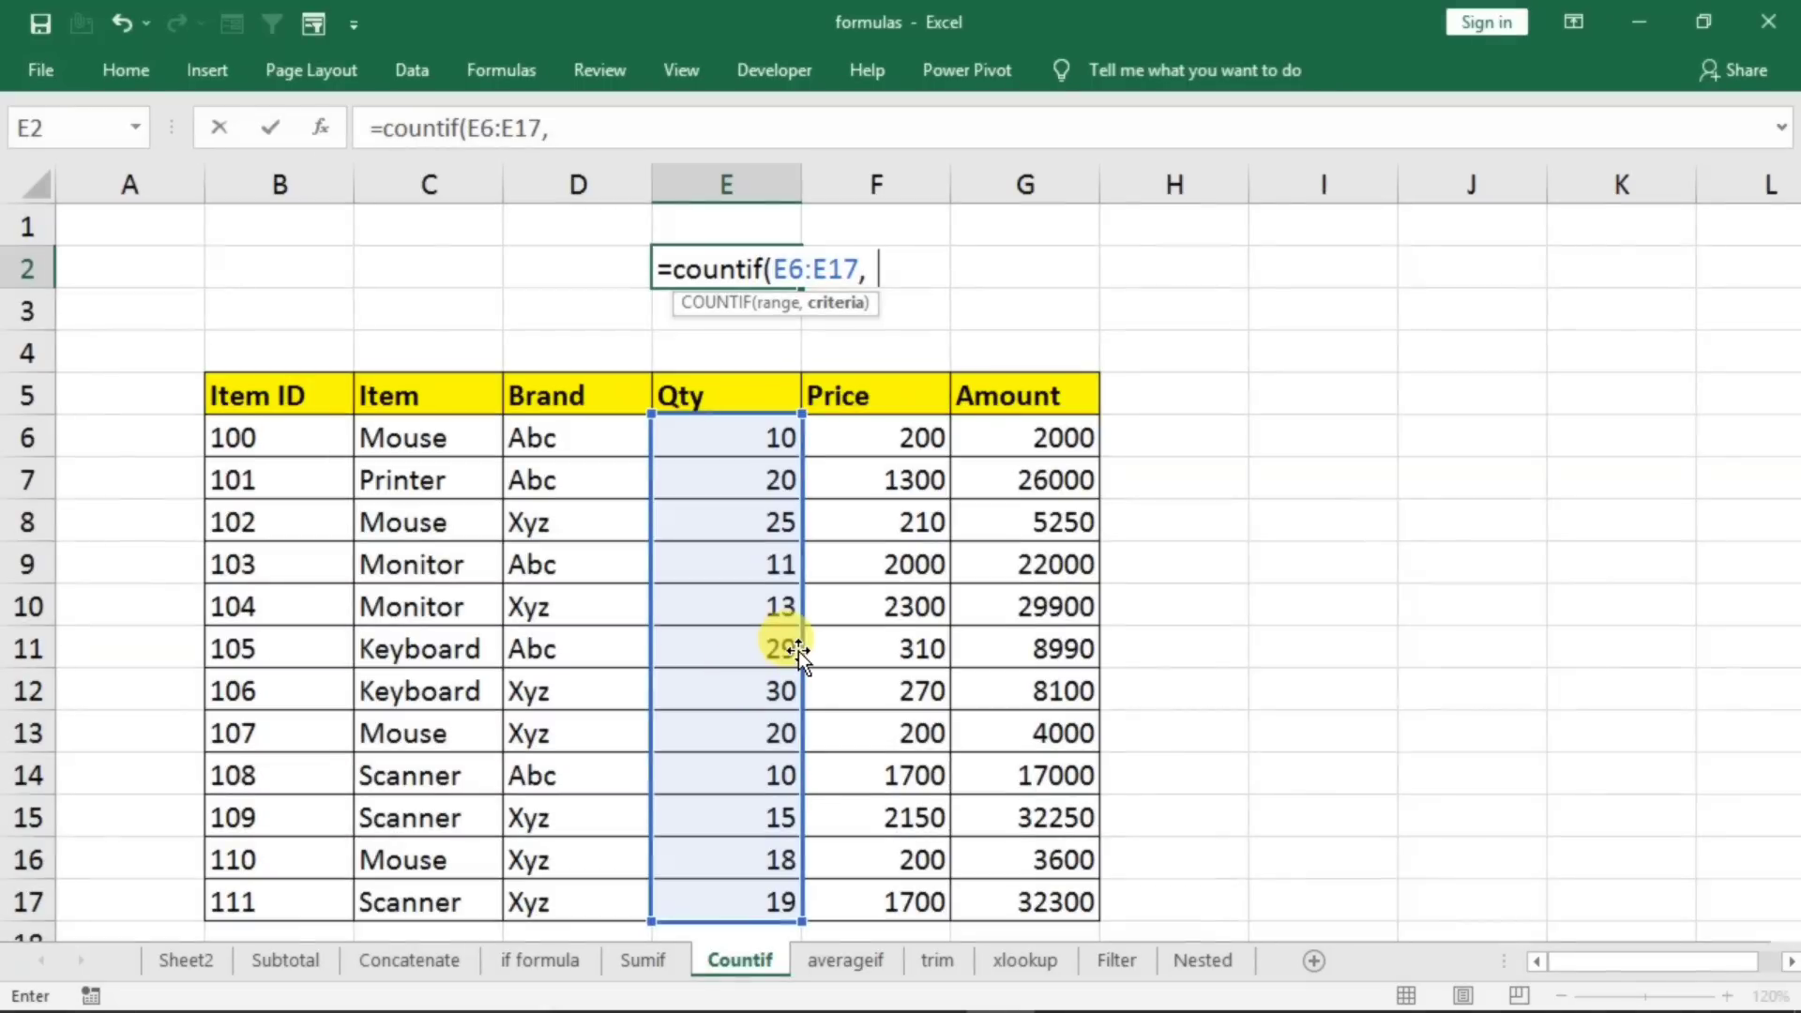
pyautogui.write('">20"')
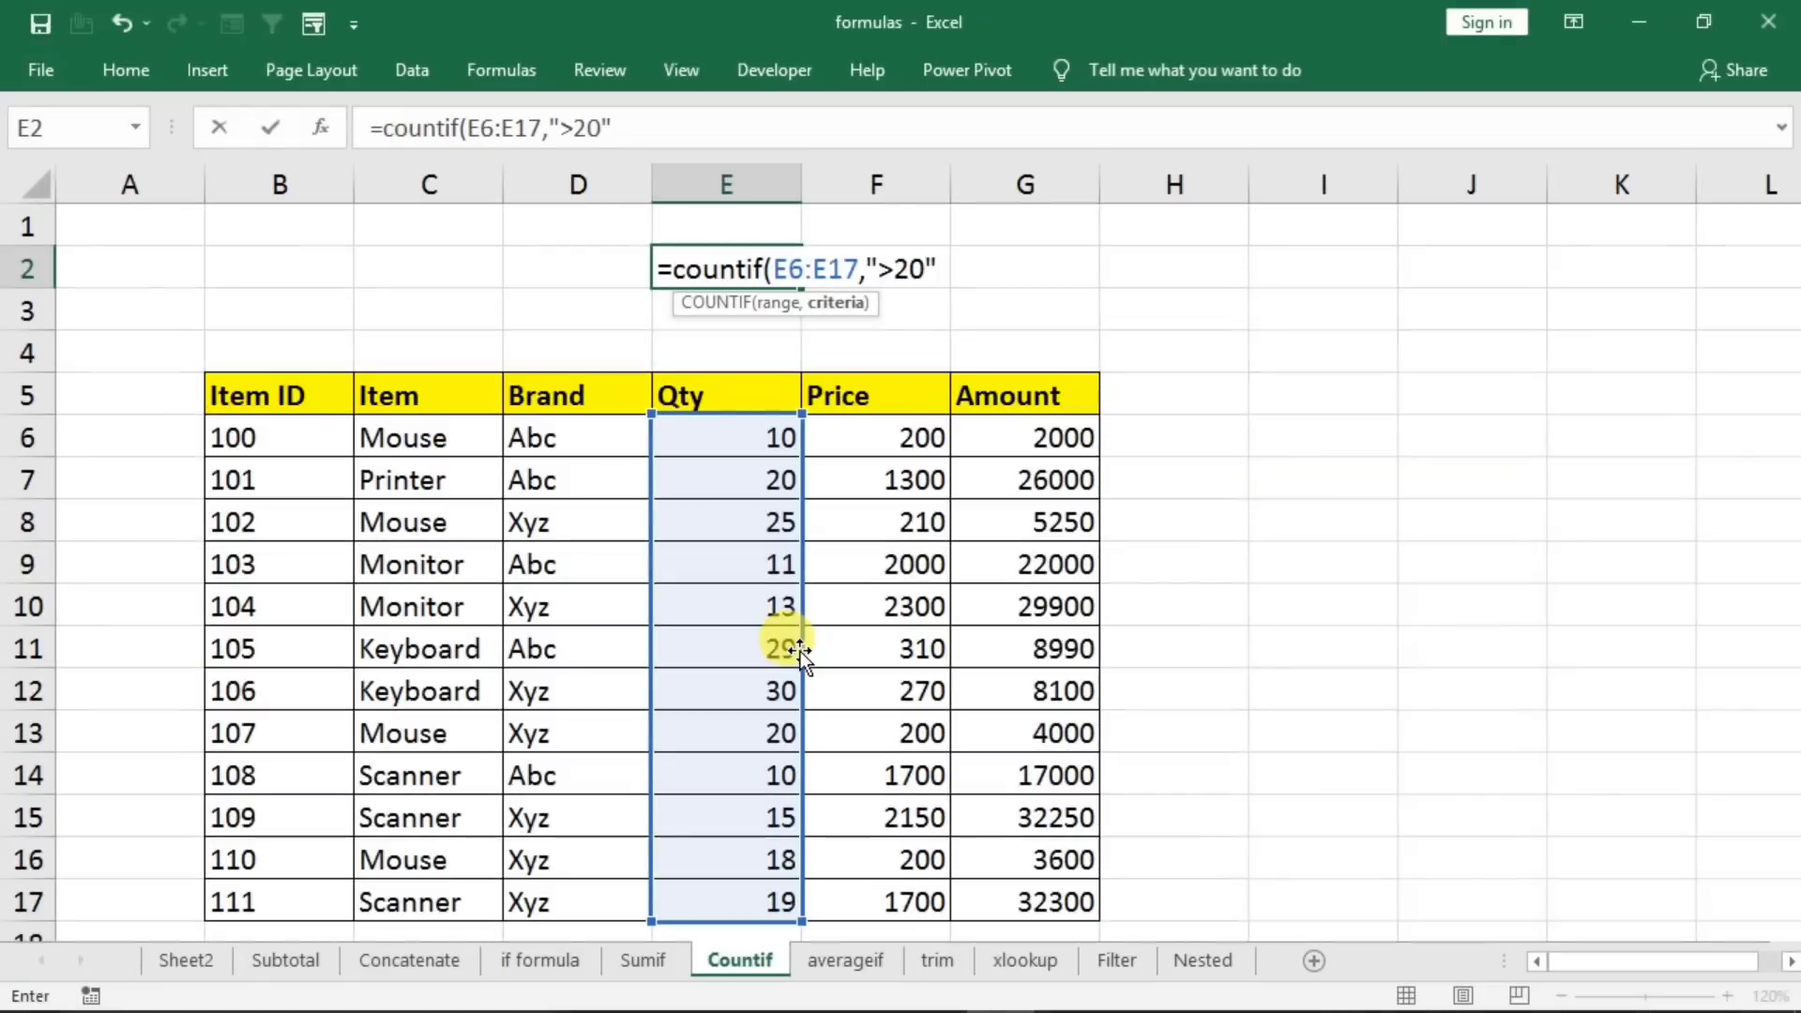
pyautogui.write(')')
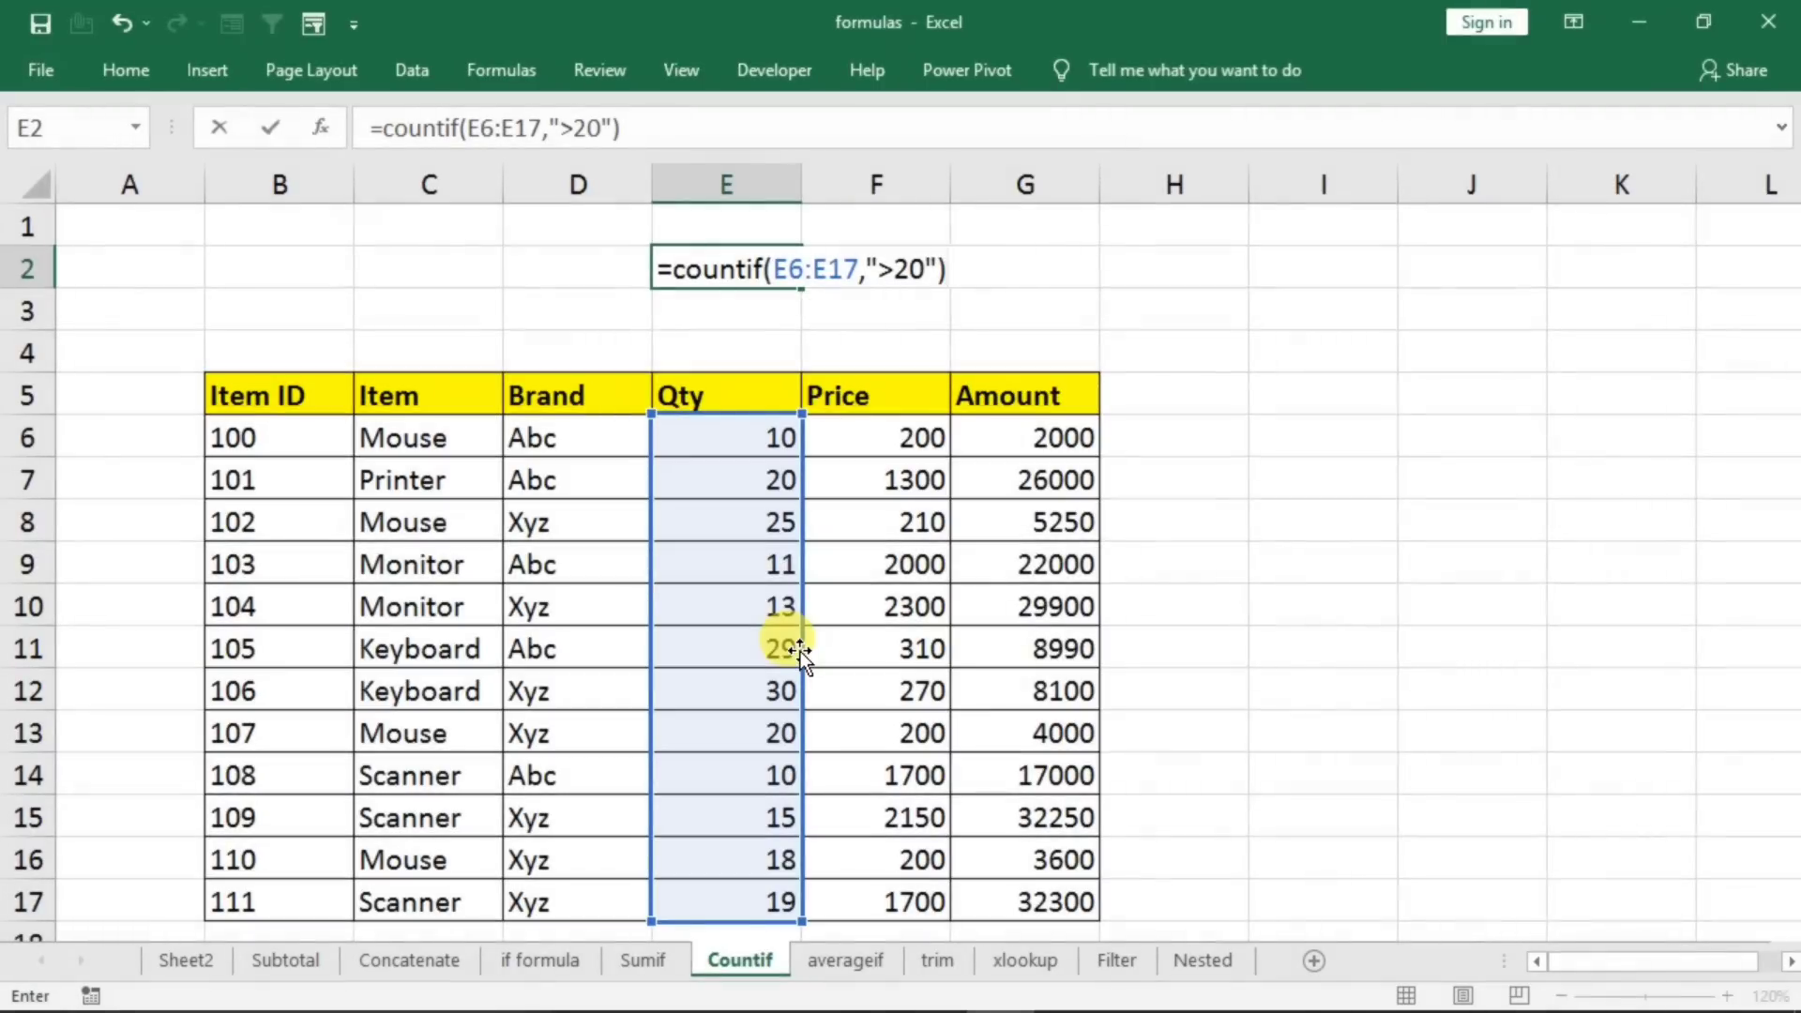
pyautogui.press('Return')
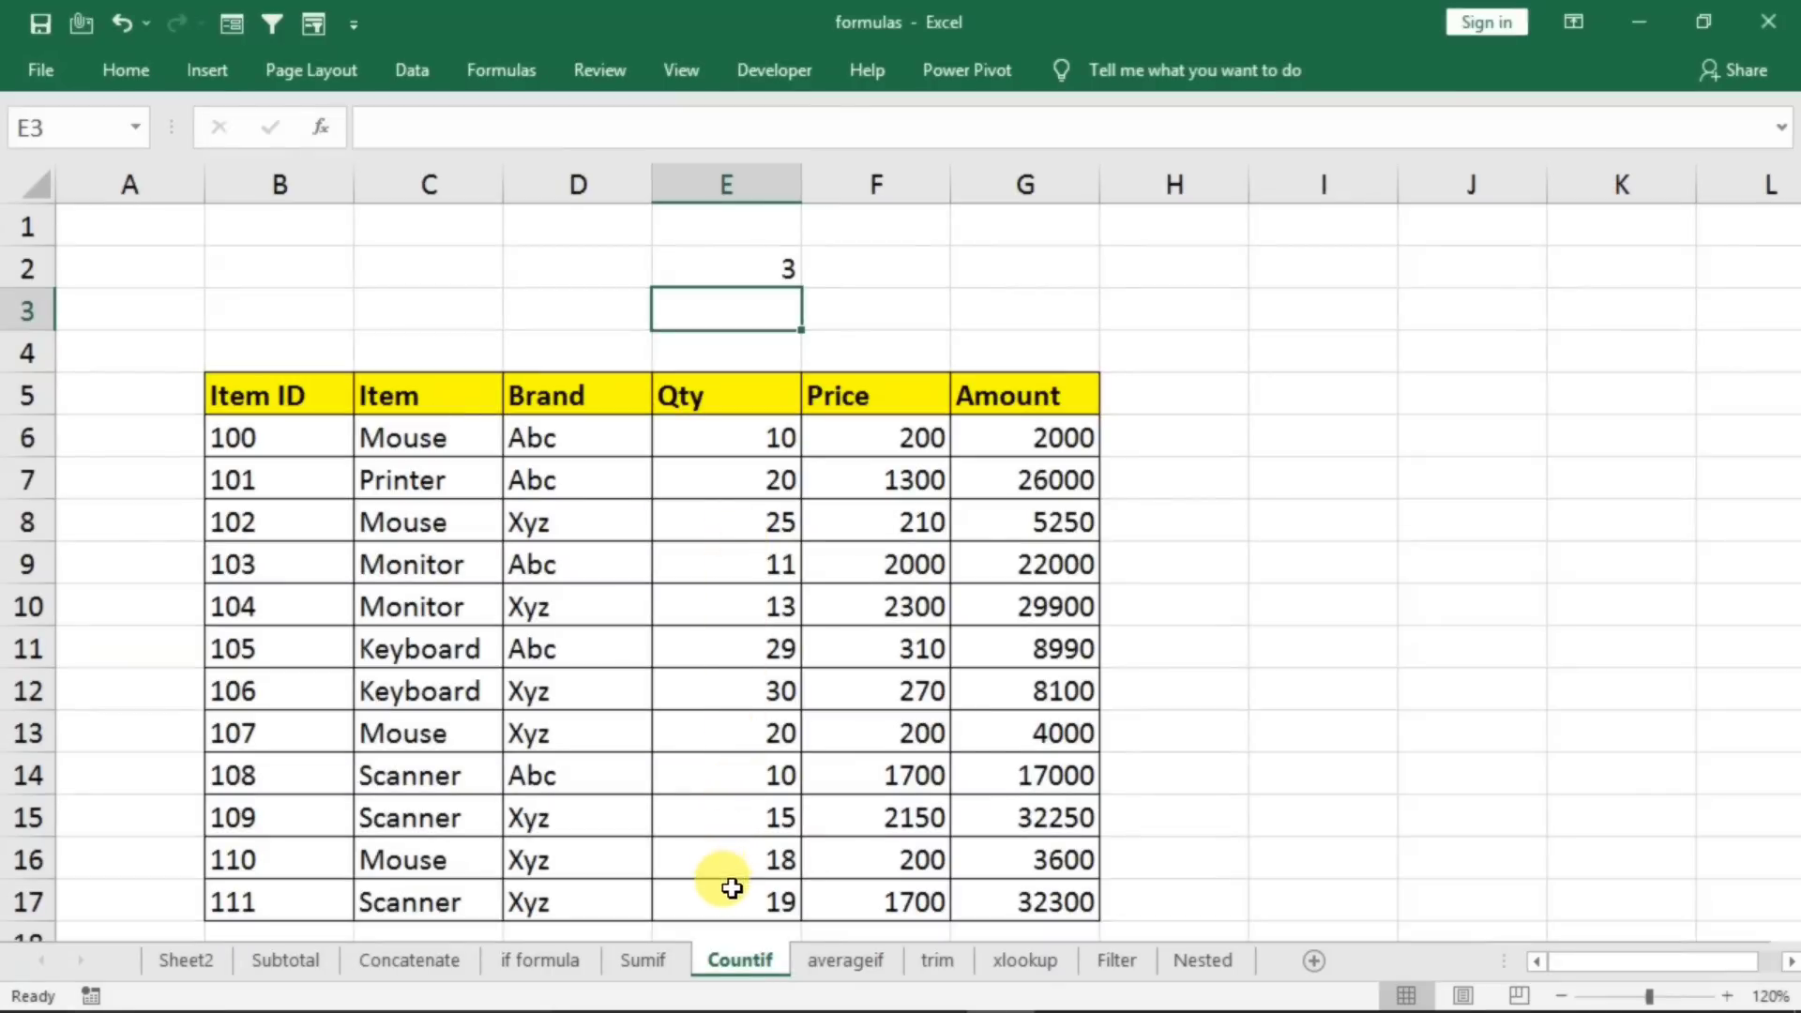
# - Check the COUNTIF result in E2 against the Qty cells E7, E8, E11 and E12
pyautogui.click(774, 265)
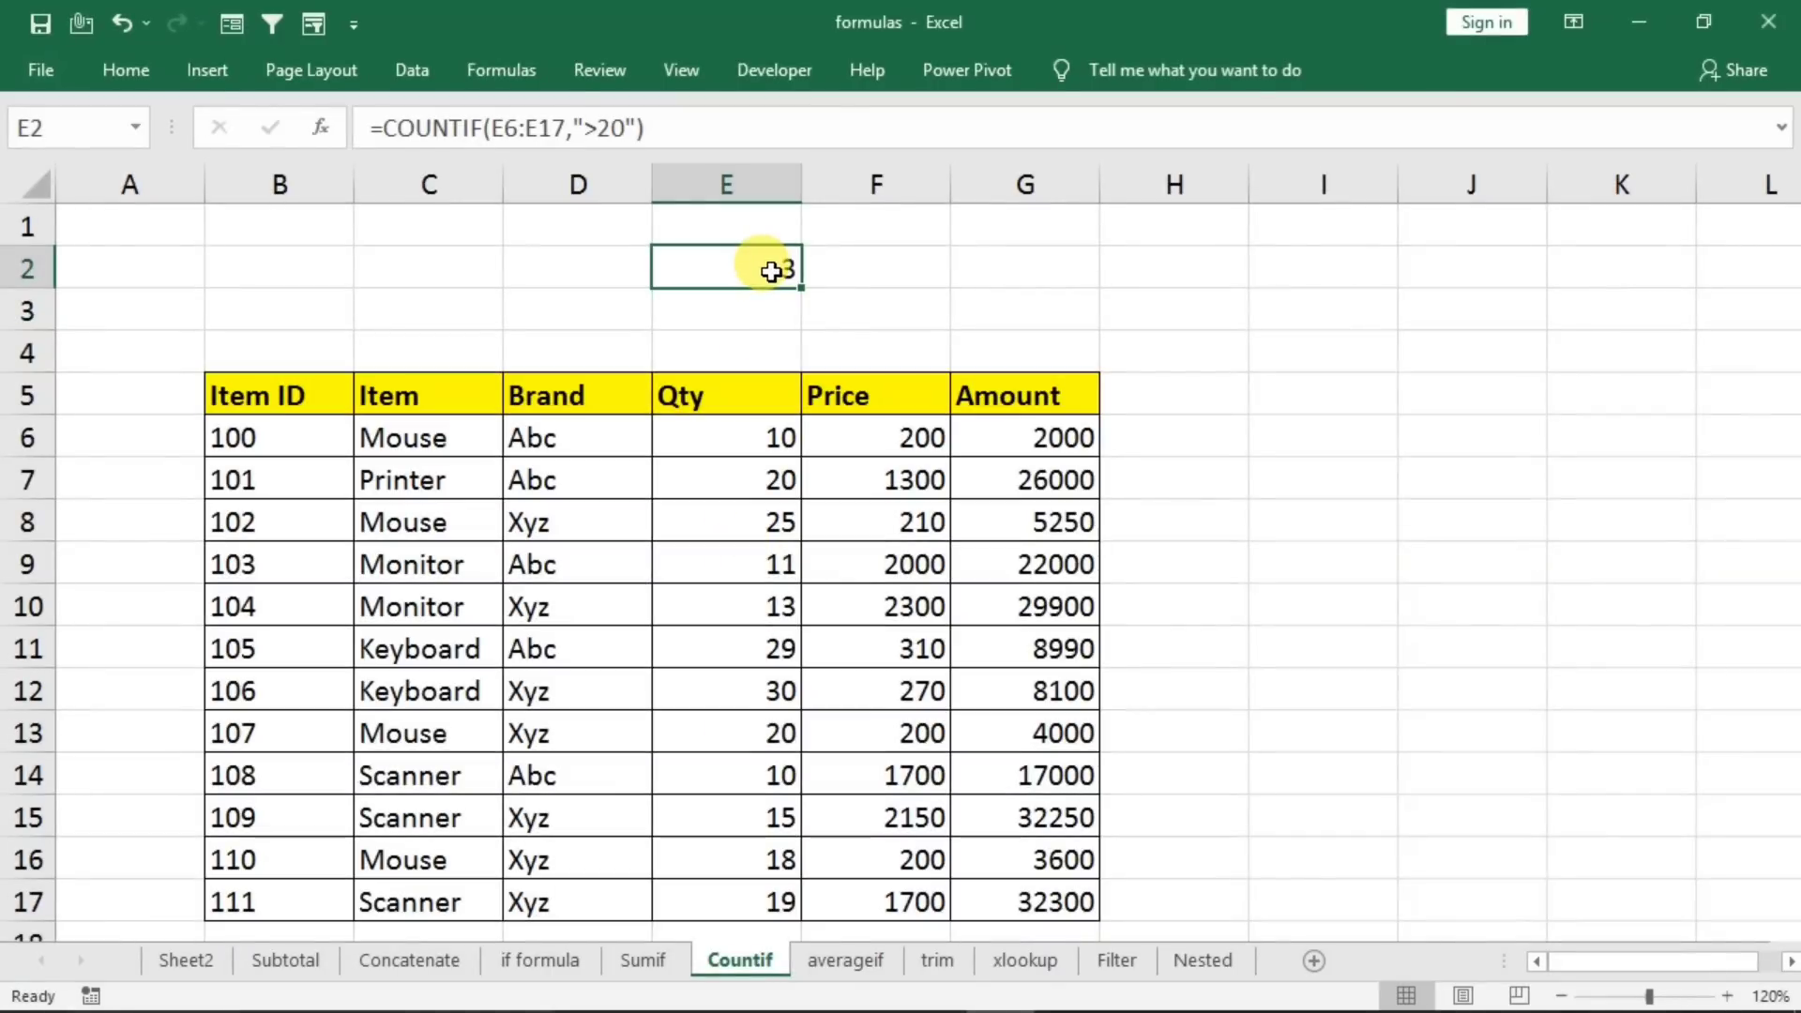
pyautogui.click(756, 476)
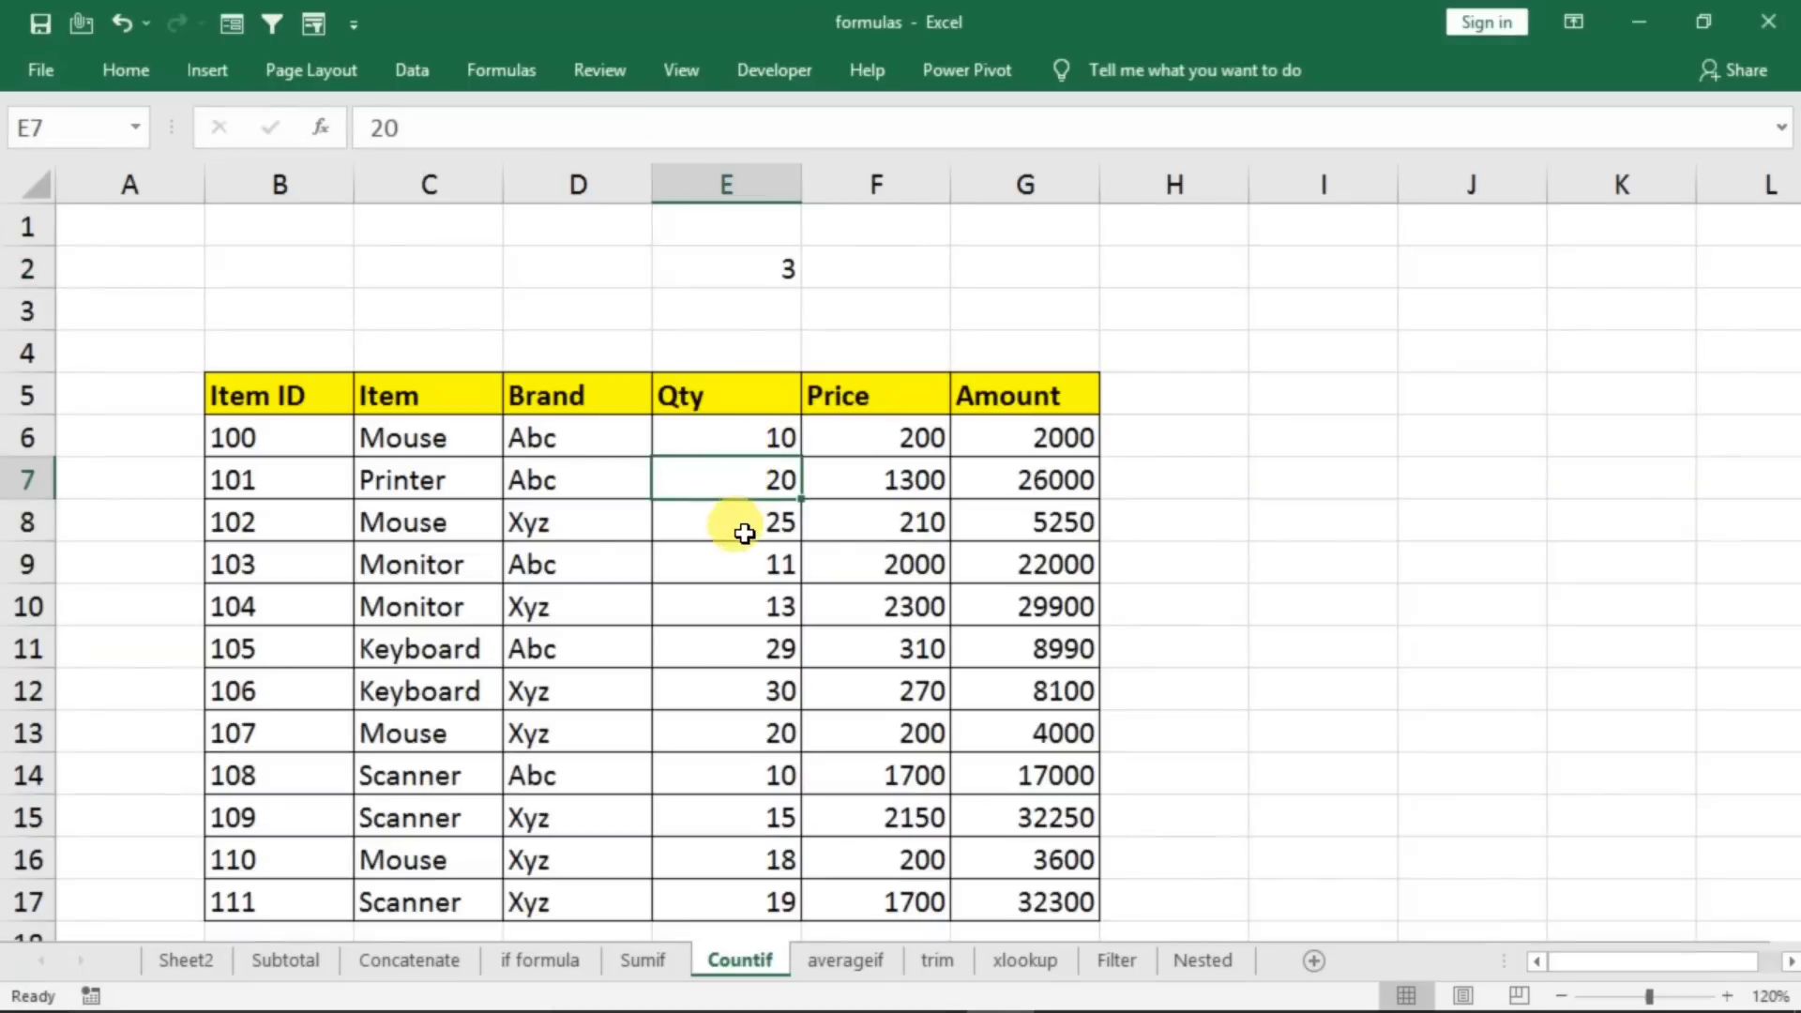
pyautogui.click(747, 518)
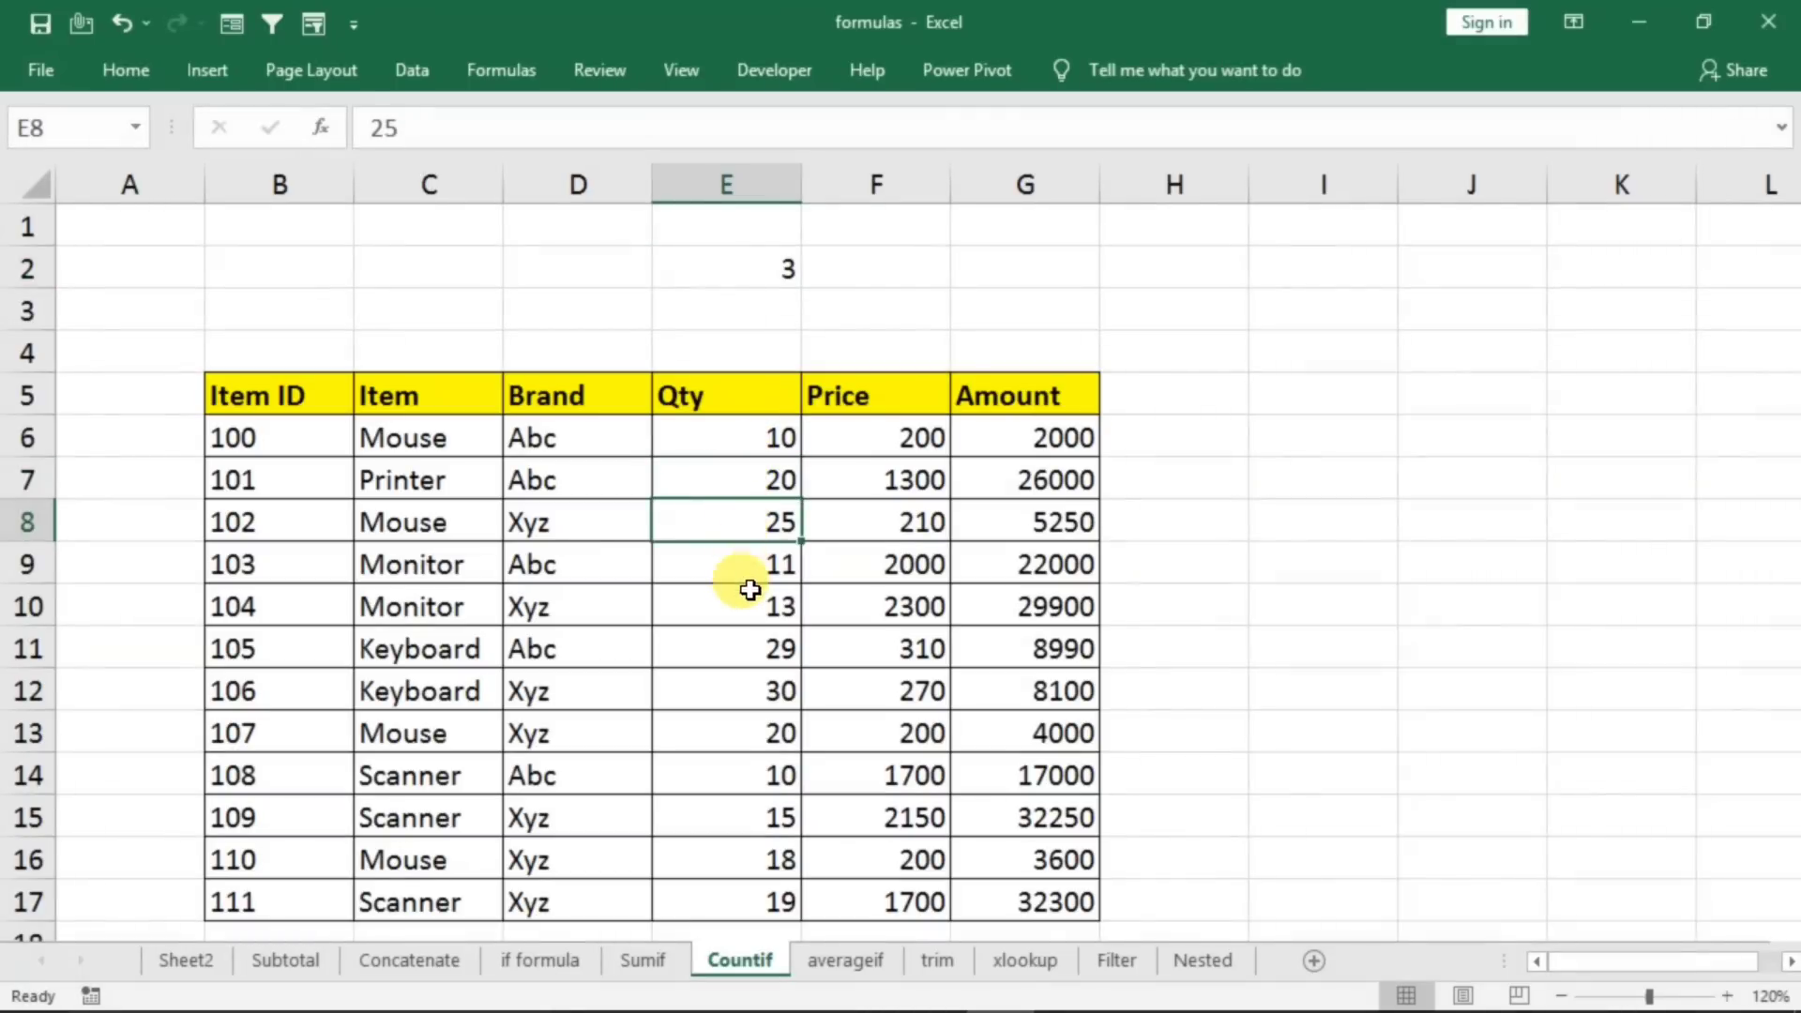
pyautogui.click(743, 644)
pyautogui.click(737, 689)
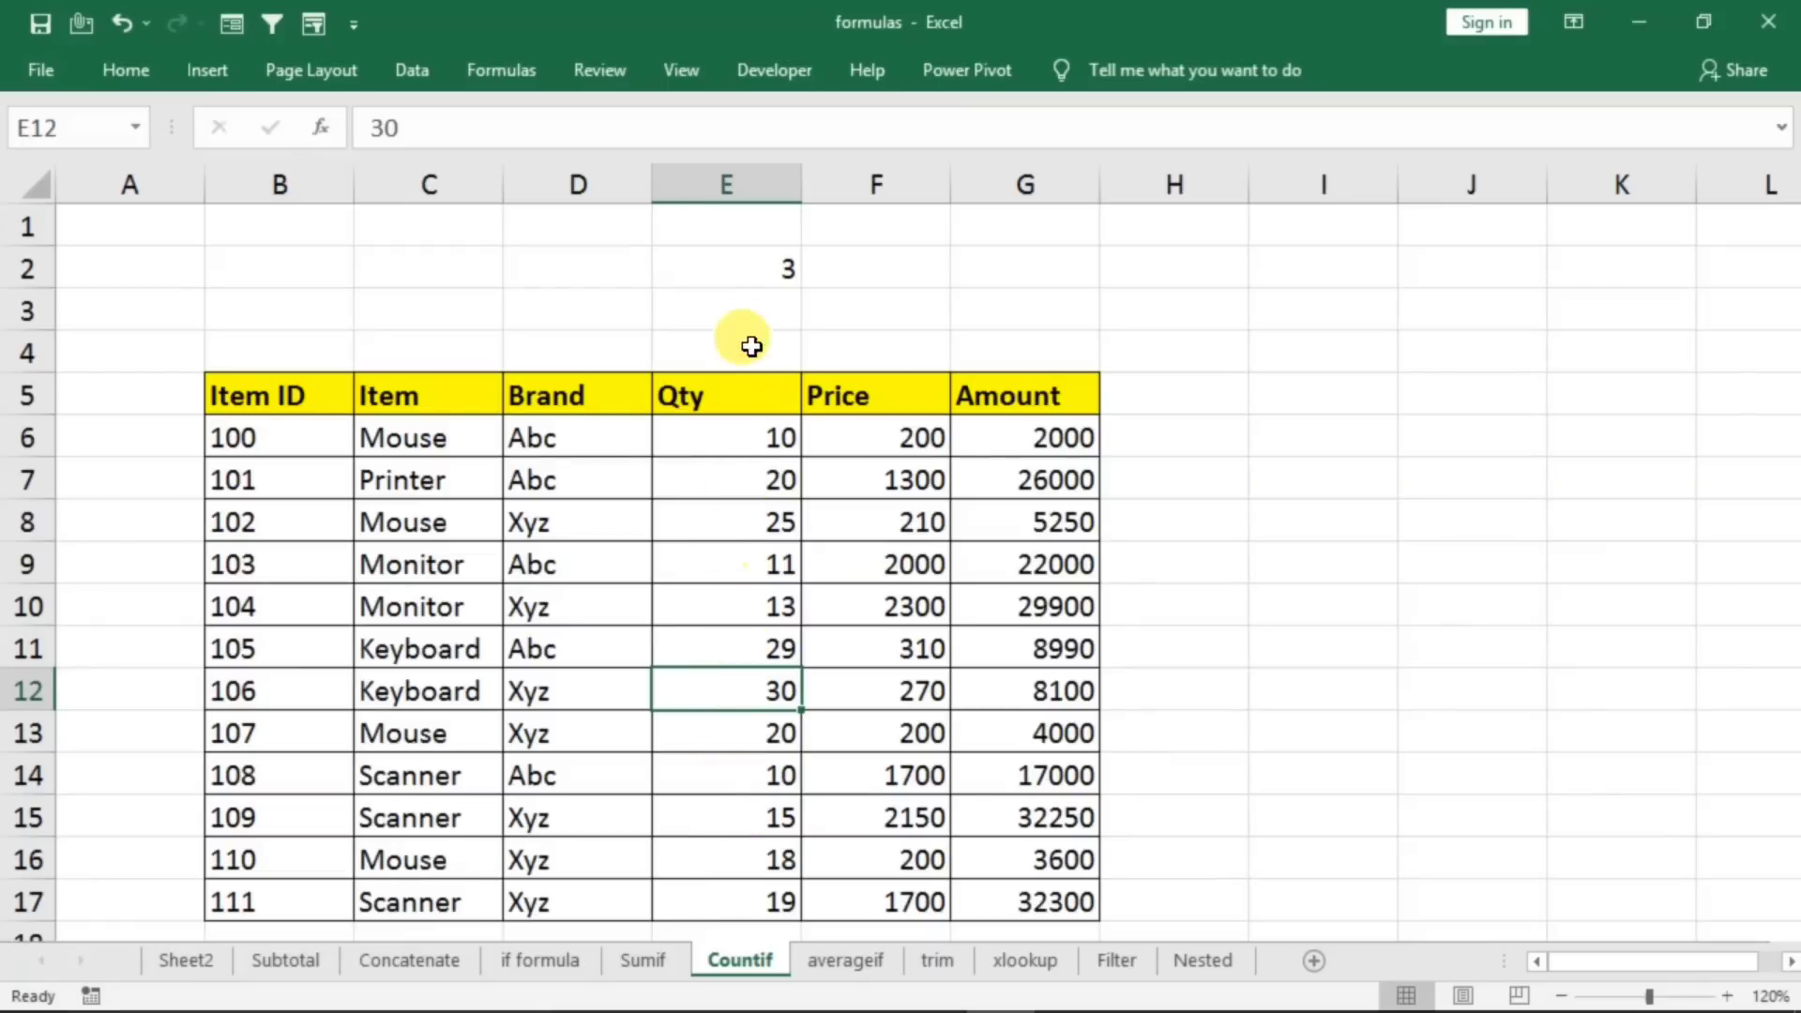
# - Change the COUNTIF criteria in E2 to ">=20" so quantities equal to 20 are also counted
pyautogui.click(765, 260)
pyautogui.doubleClick(765, 260)
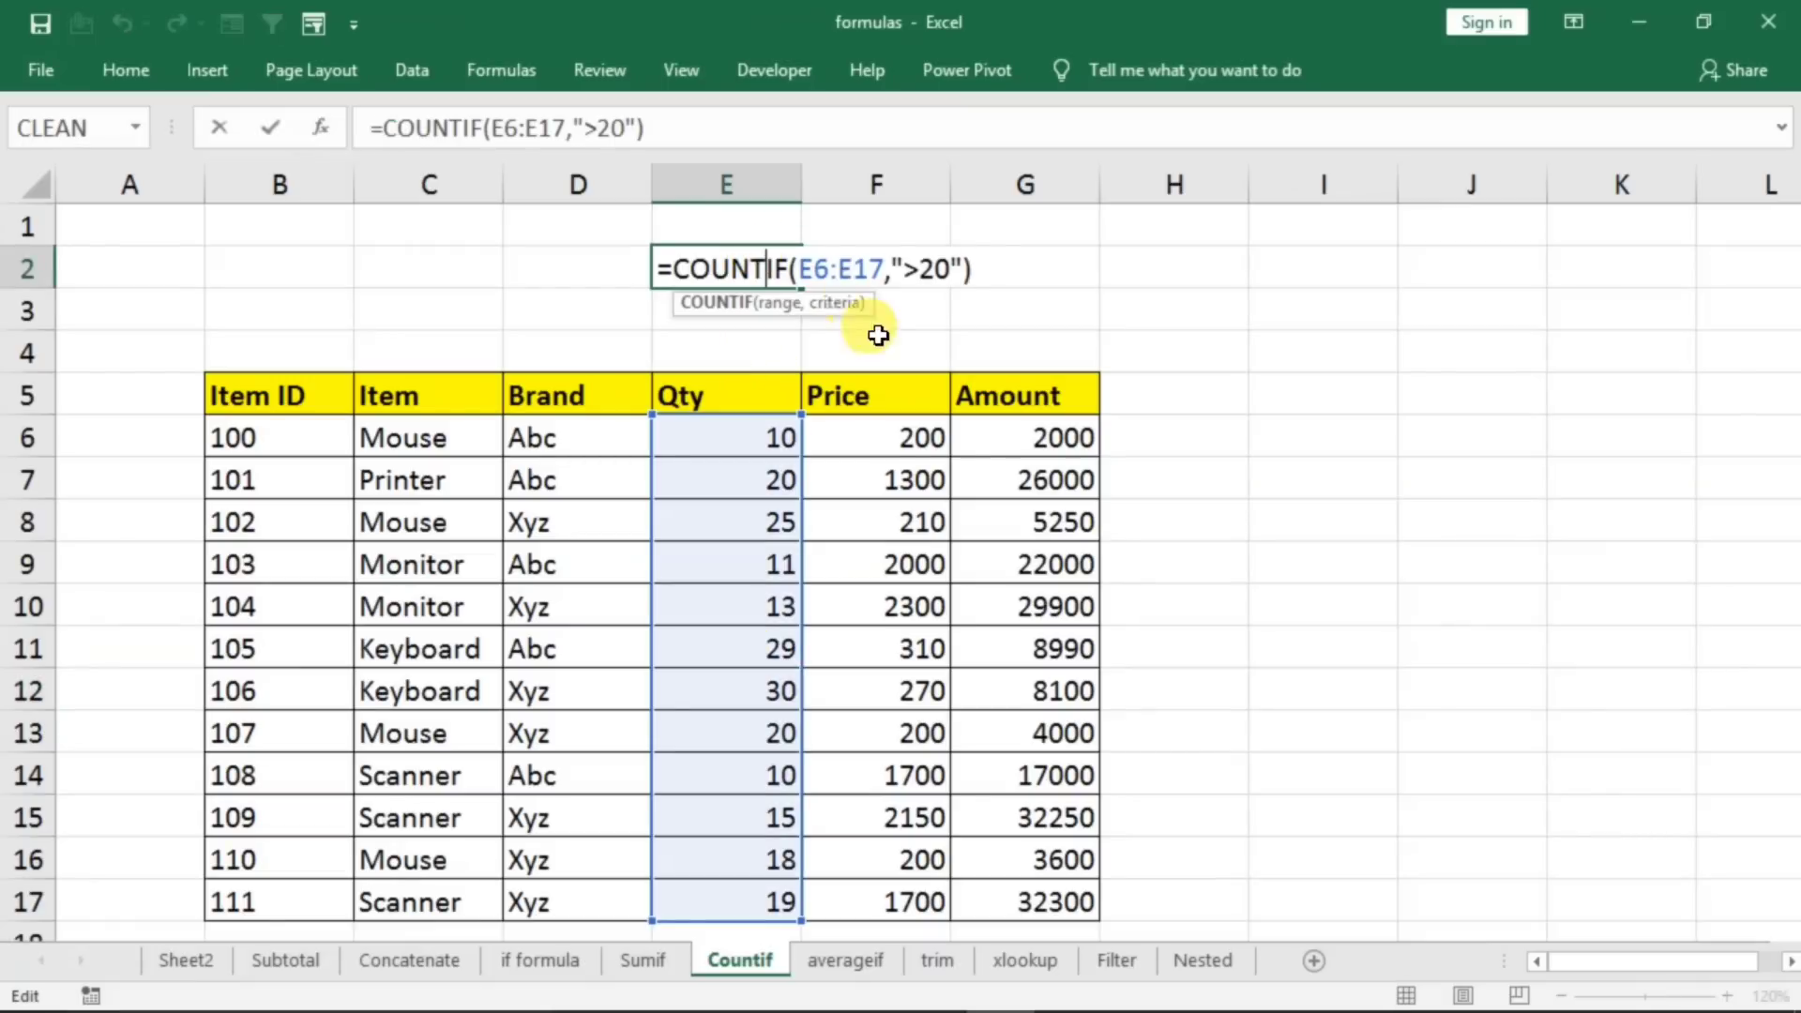
pyautogui.click(927, 273)
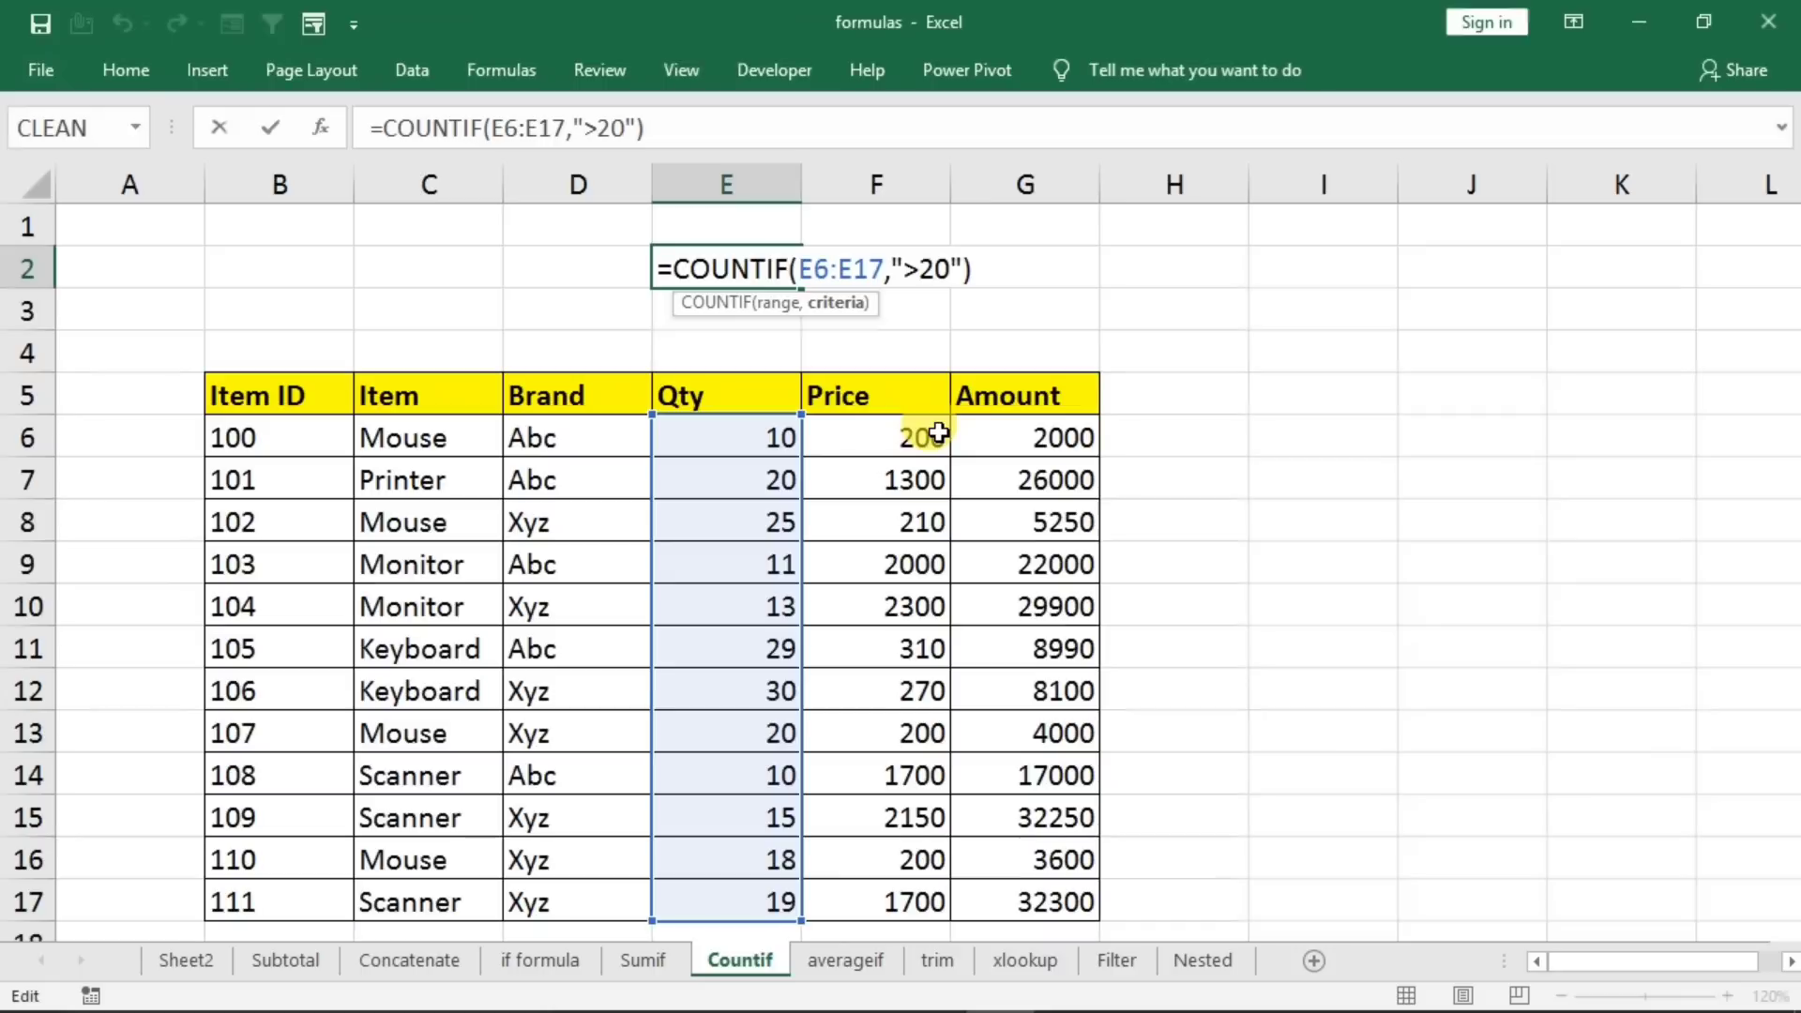
pyautogui.write('=')
pyautogui.press('Return')
pyautogui.click(753, 266)
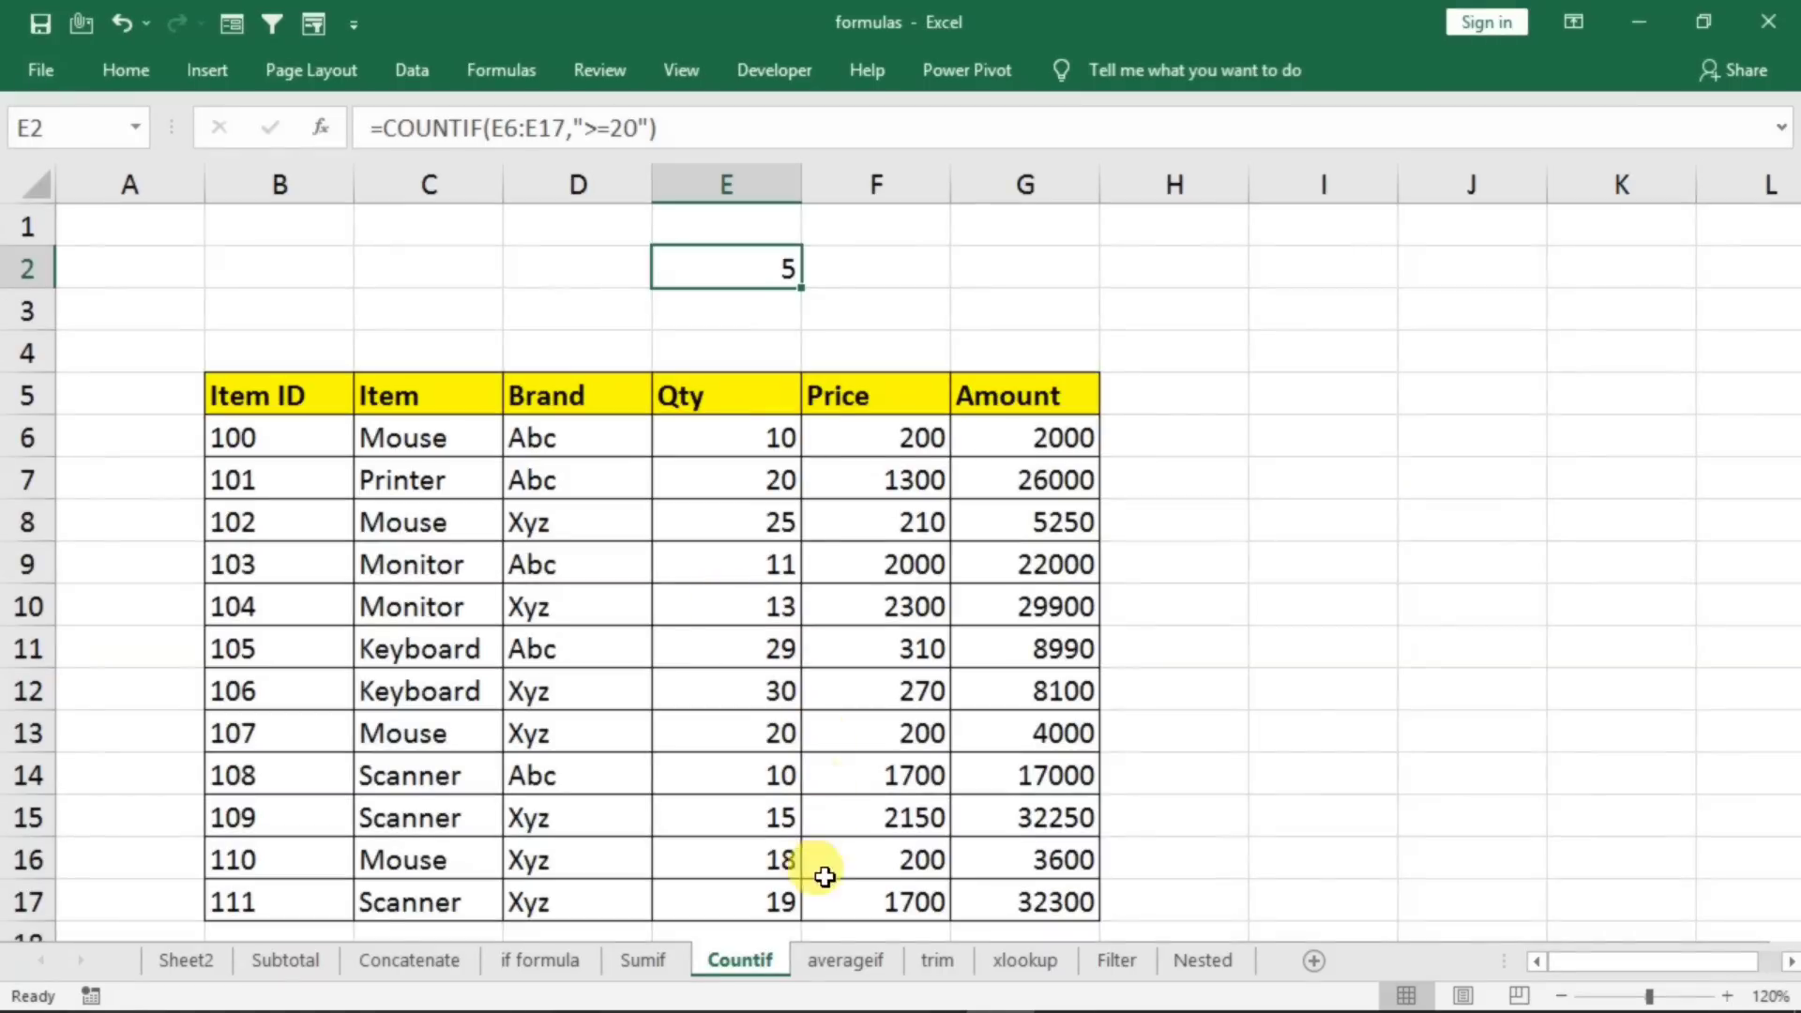
# - On the averageif sheet, enter =AVERAGEIF(C6:C17,B3,E6:E17) in E3 to average the Qty for the item named in B3
pyautogui.click(827, 959)
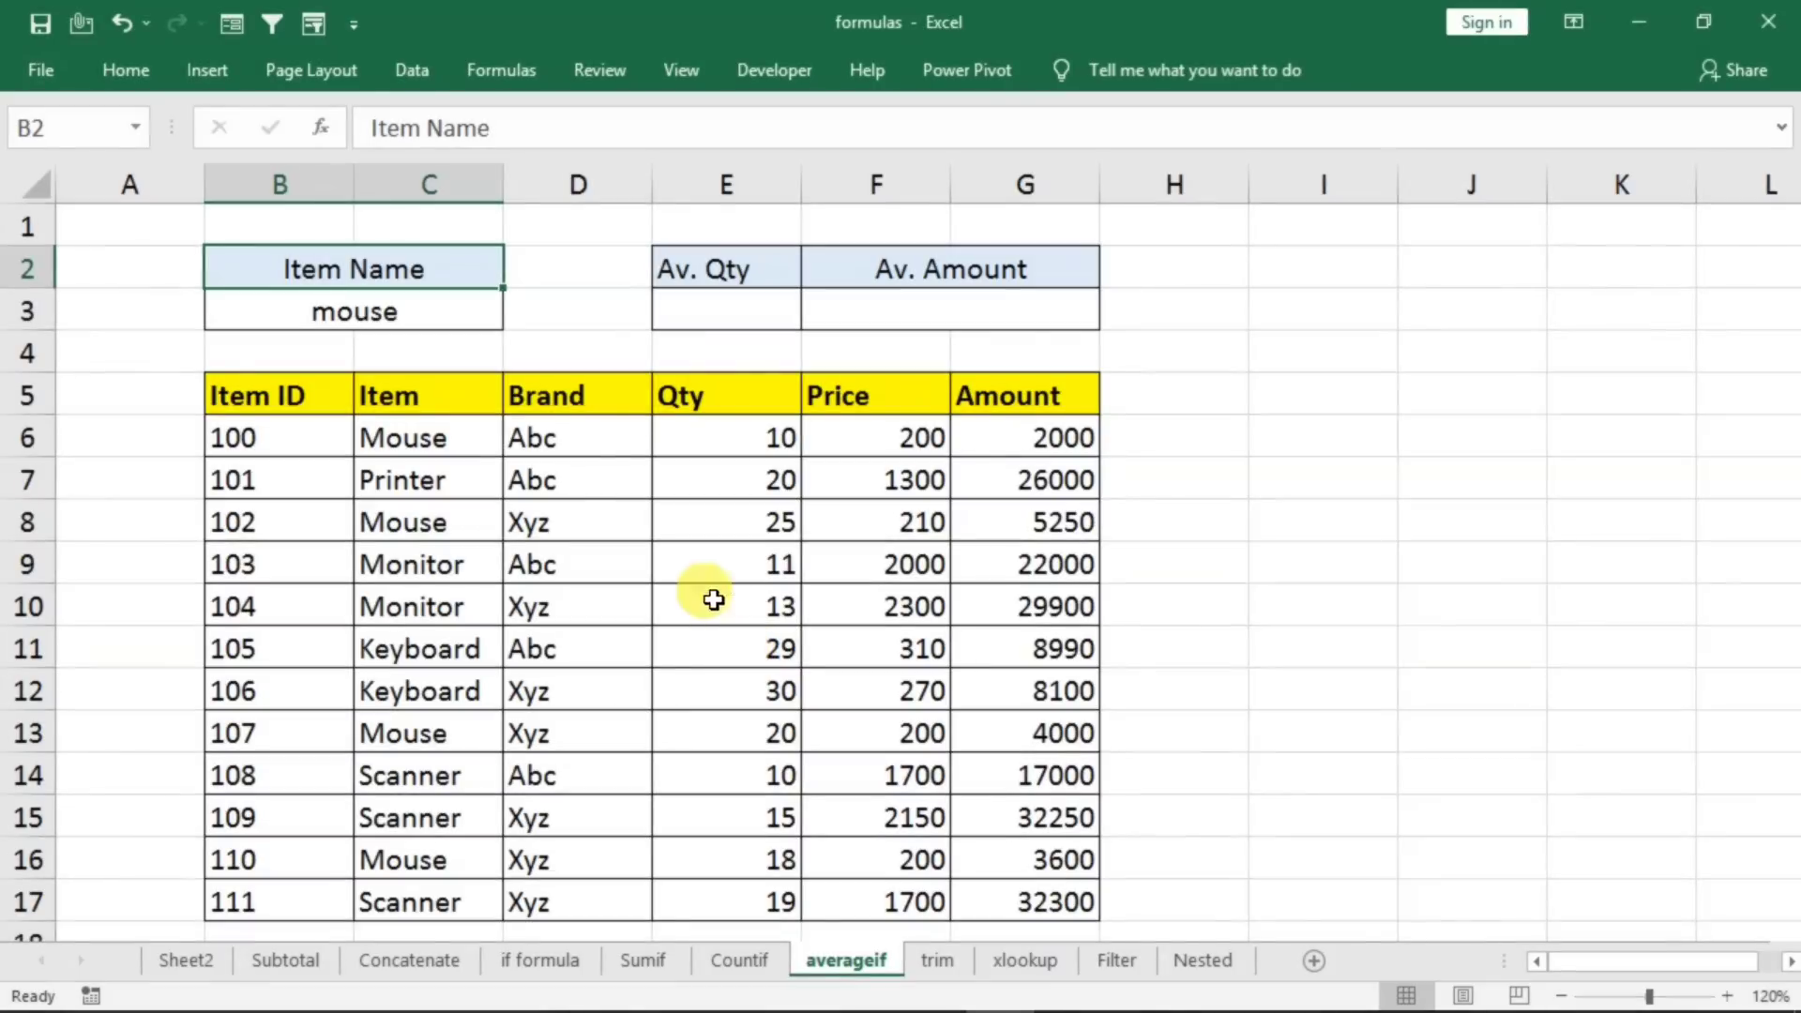
pyautogui.click(697, 312)
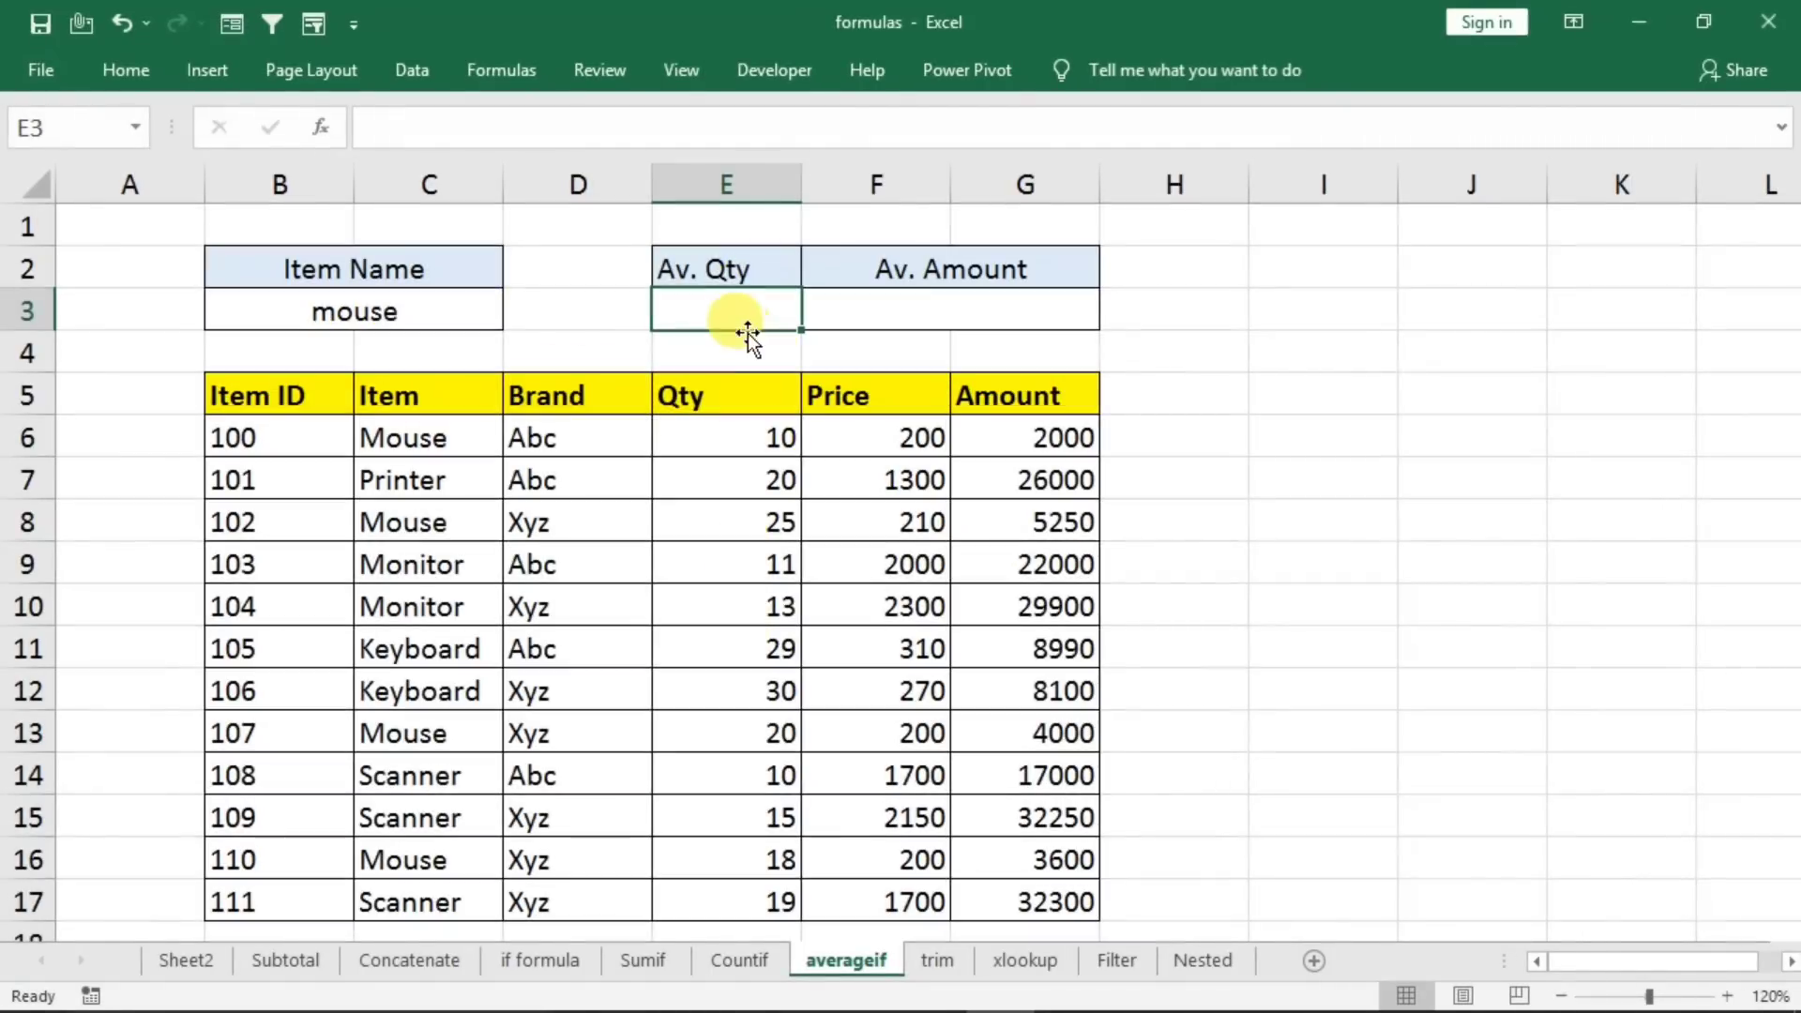
pyautogui.write('=')
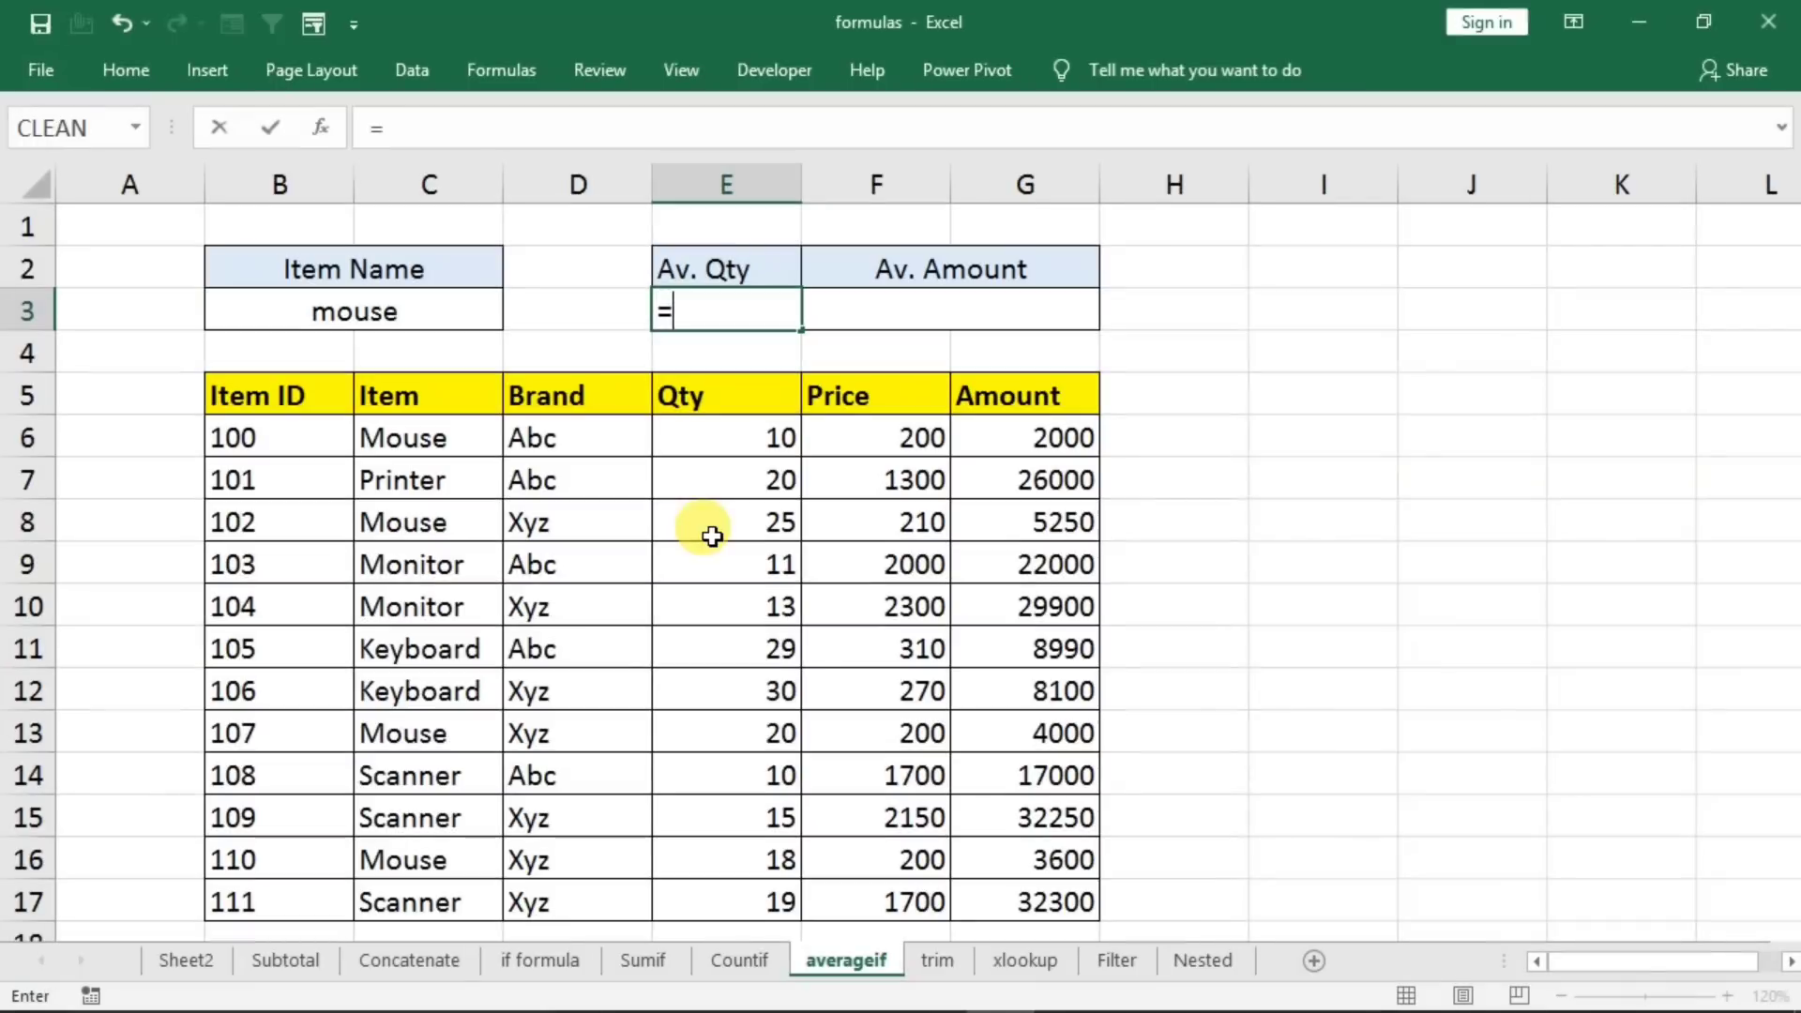
pyautogui.write('aver')
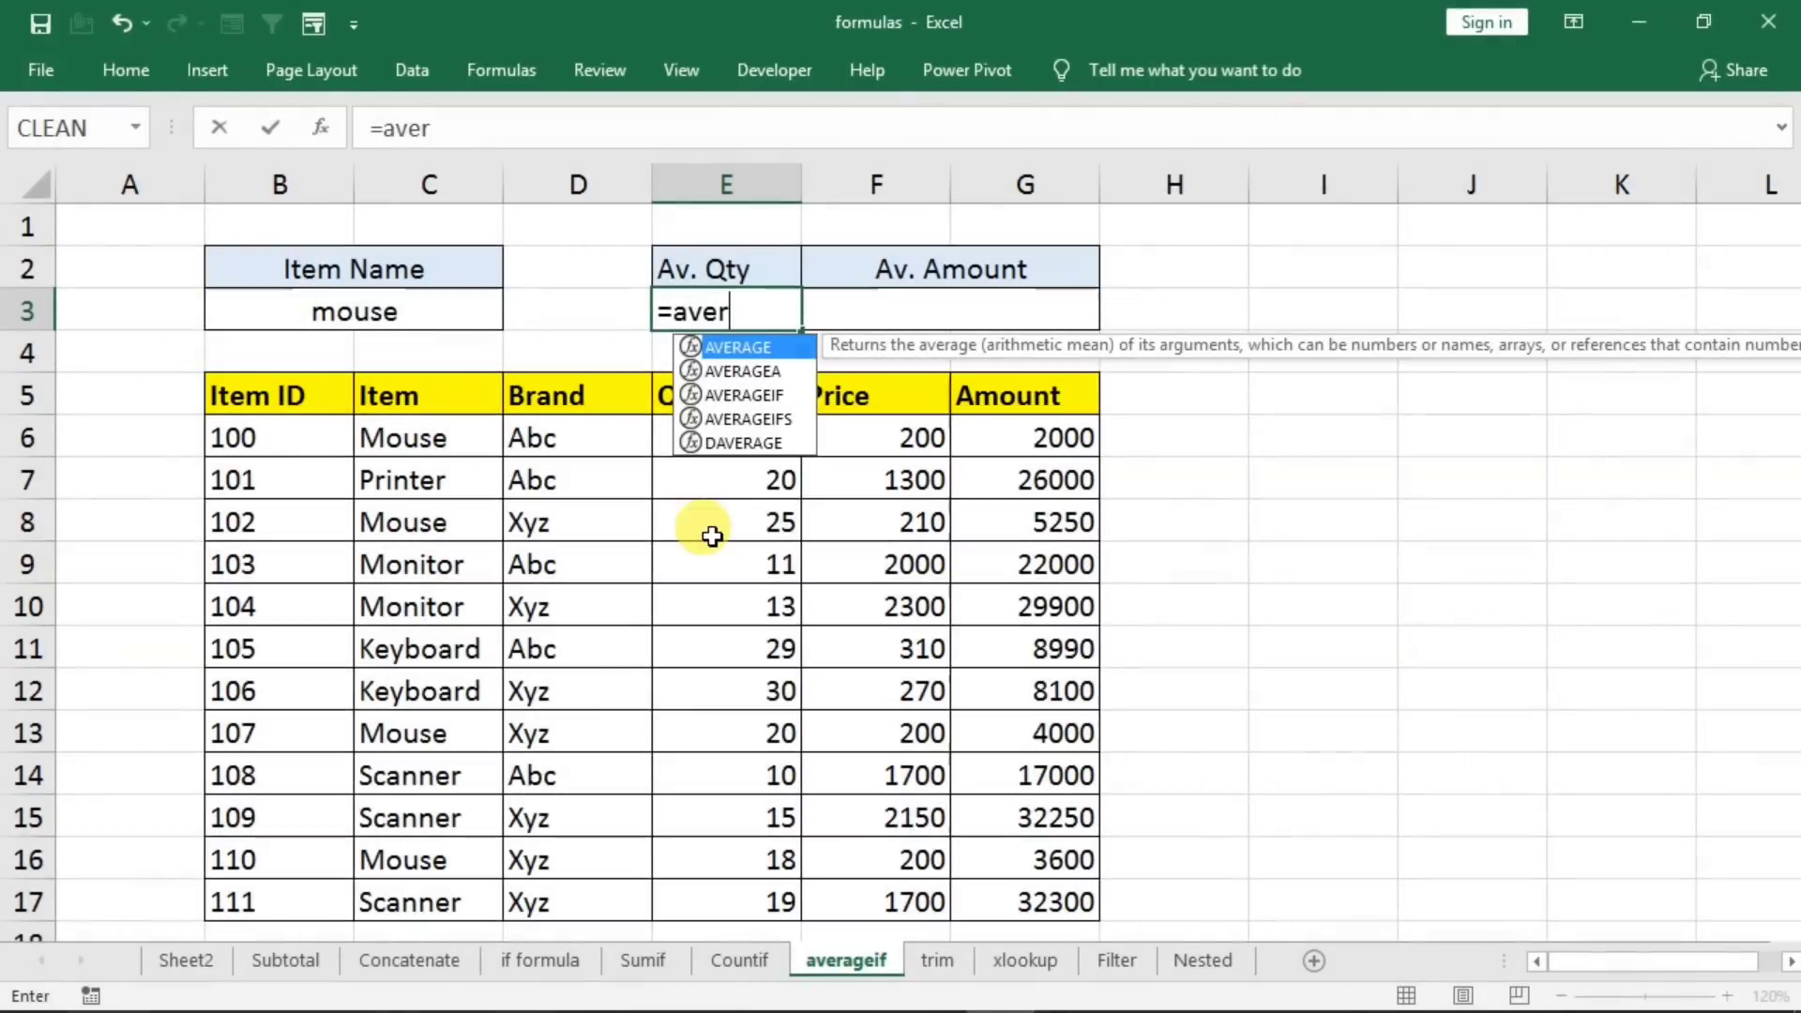
pyautogui.write('agei')
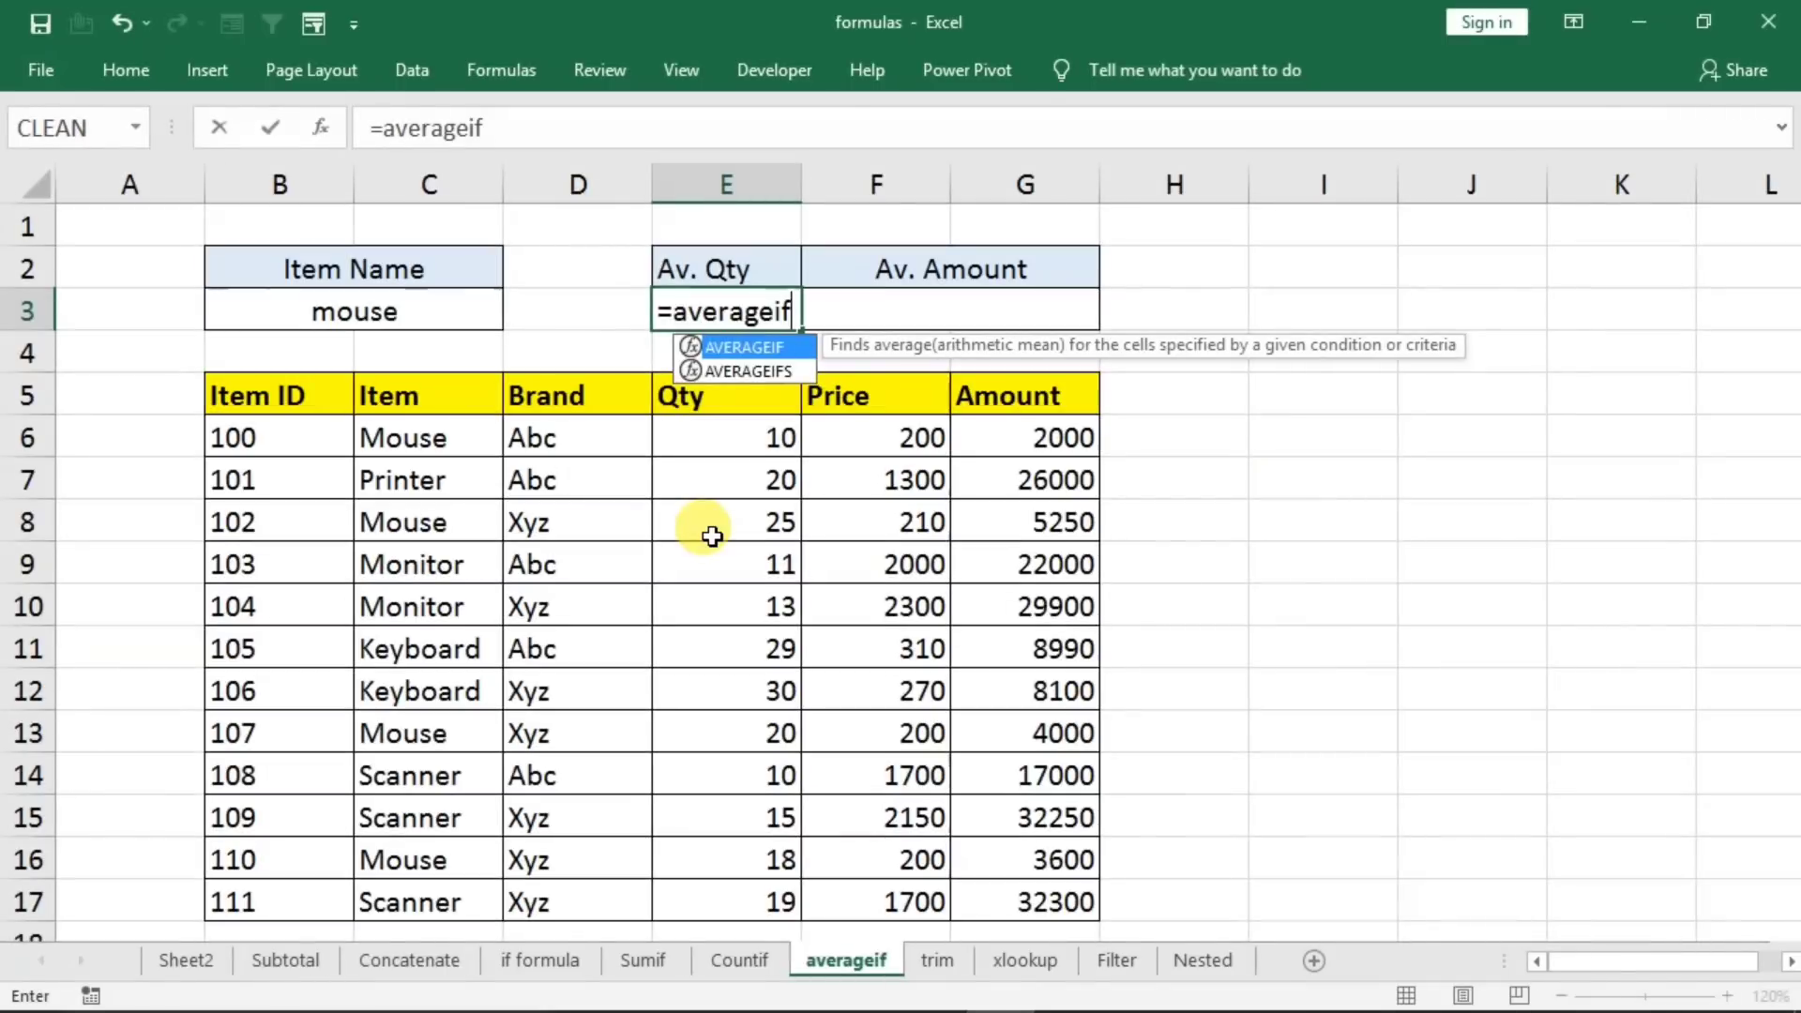
pyautogui.write('f')
pyautogui.press('Tab')
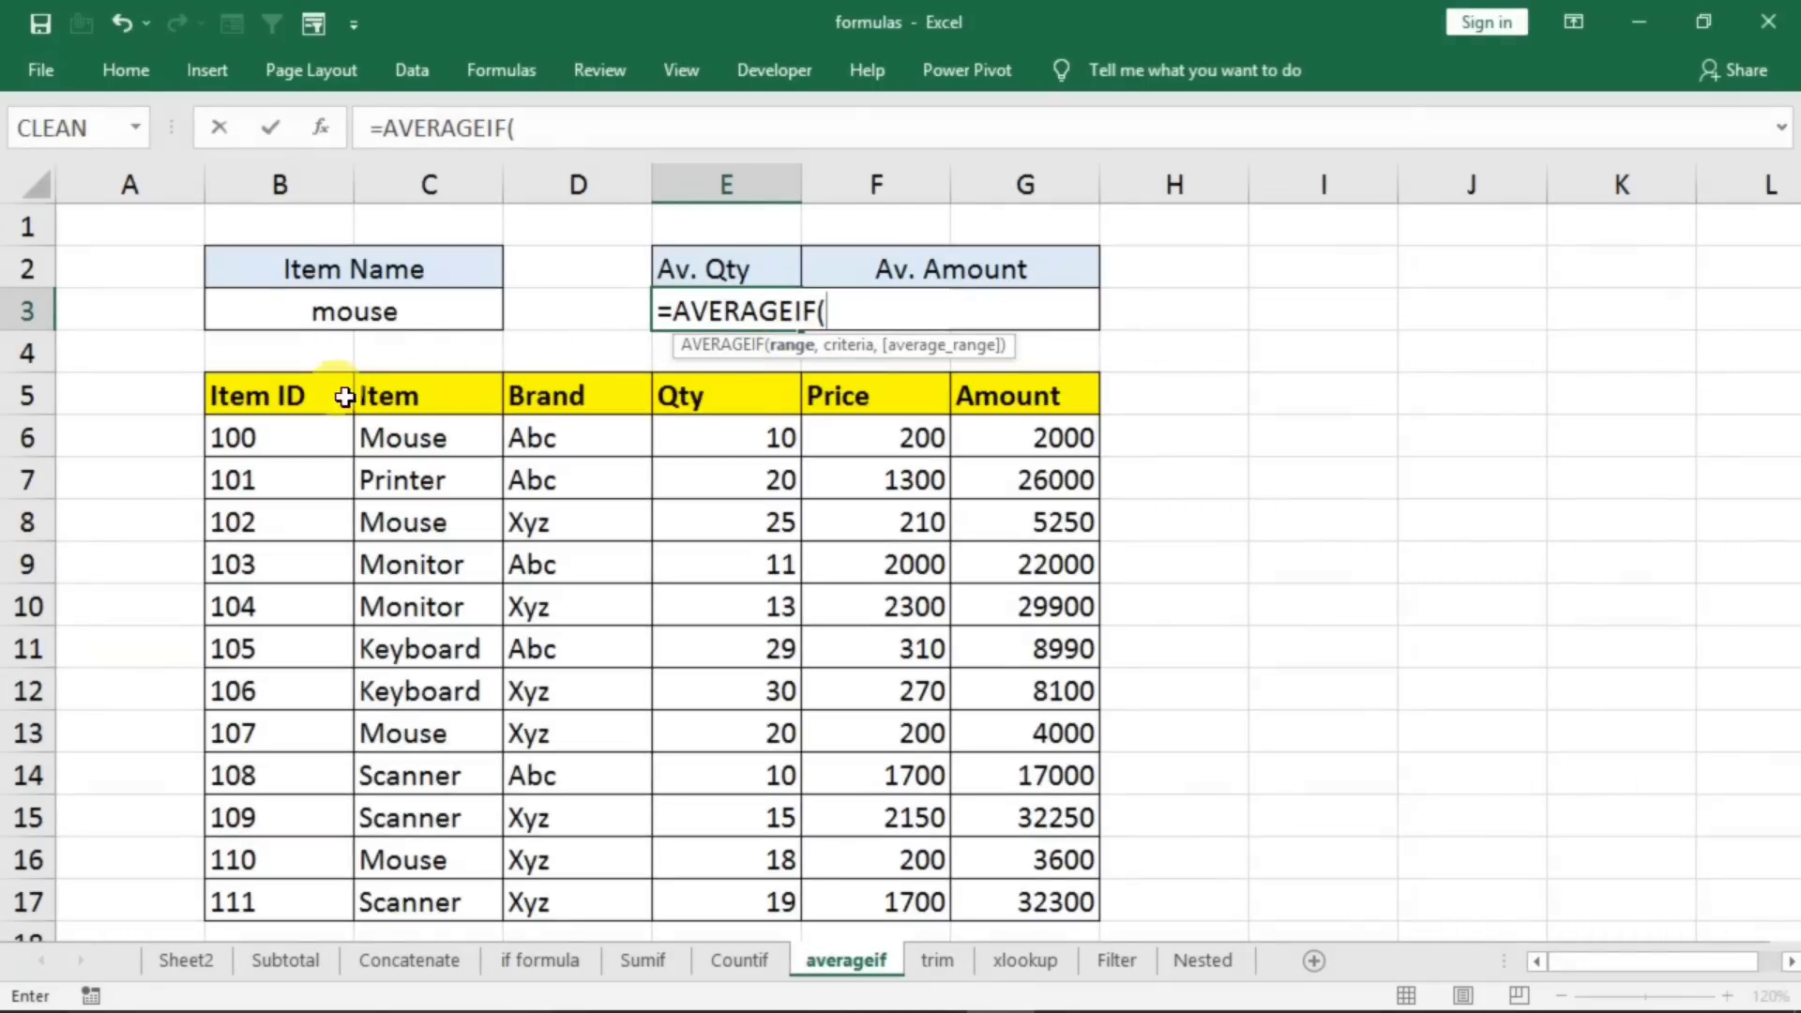
pyautogui.moveTo(386, 439); pyautogui.dragTo(441, 899)
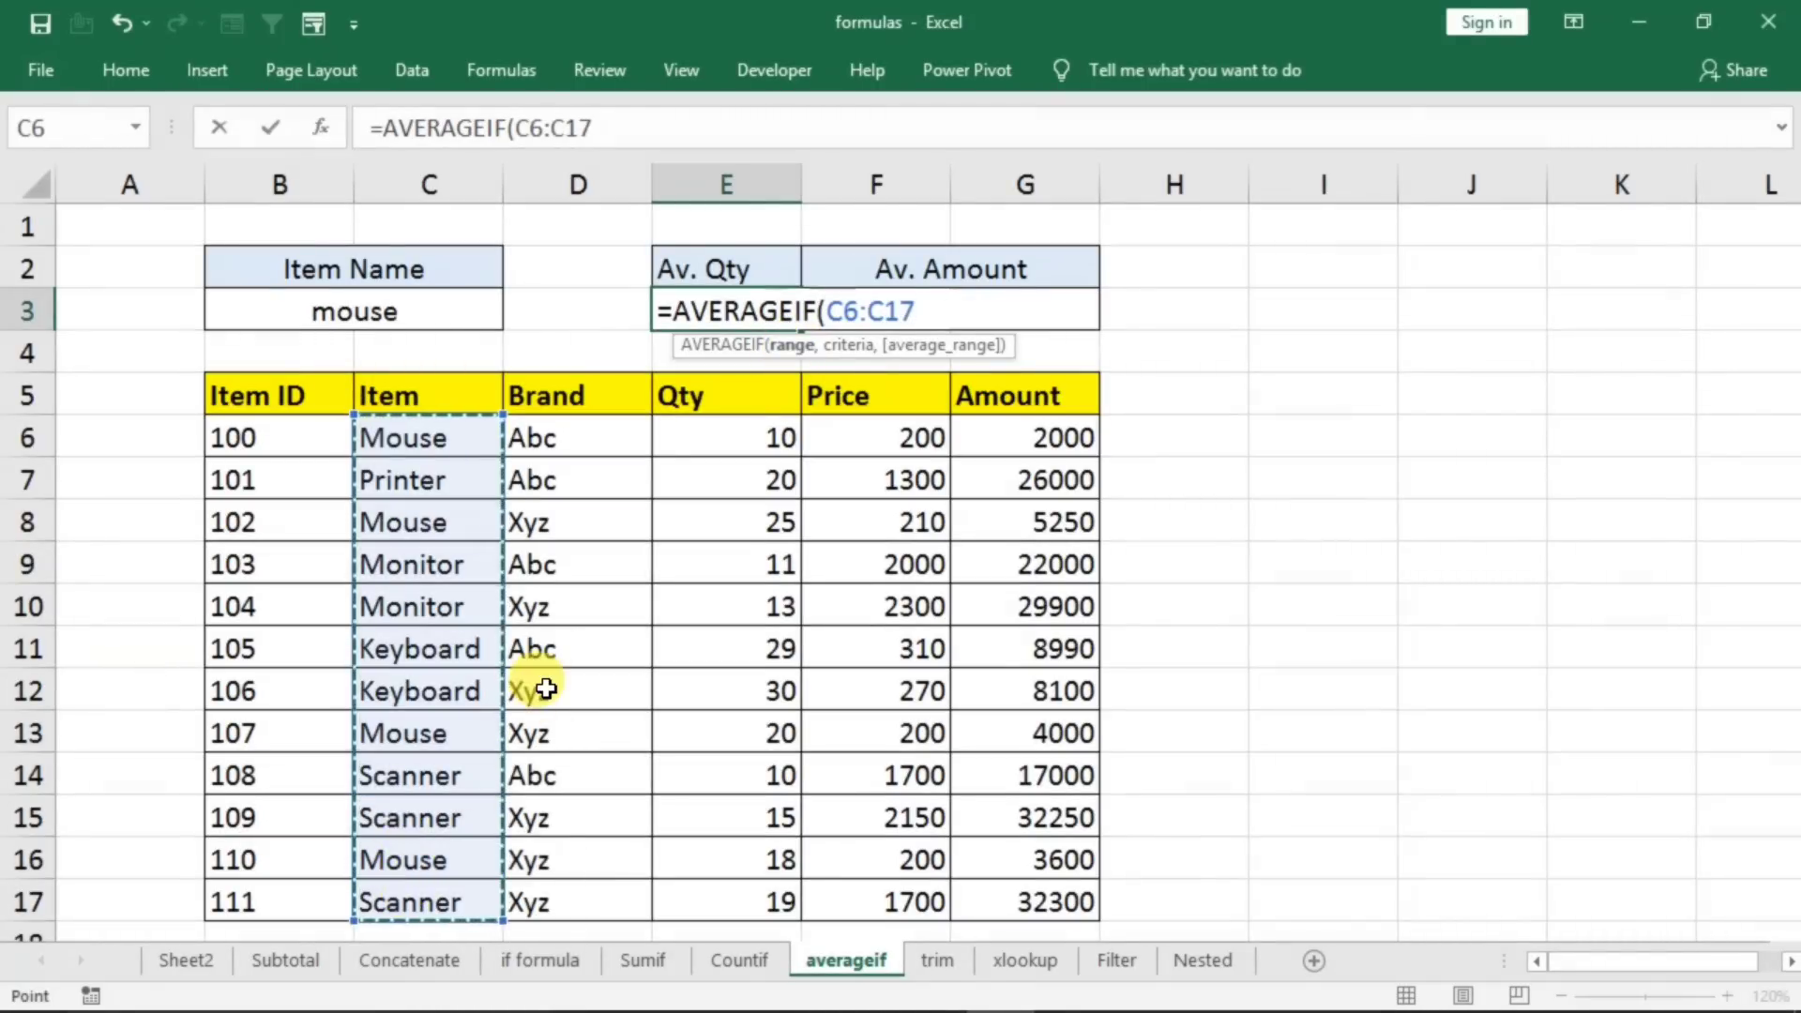
pyautogui.write(',')
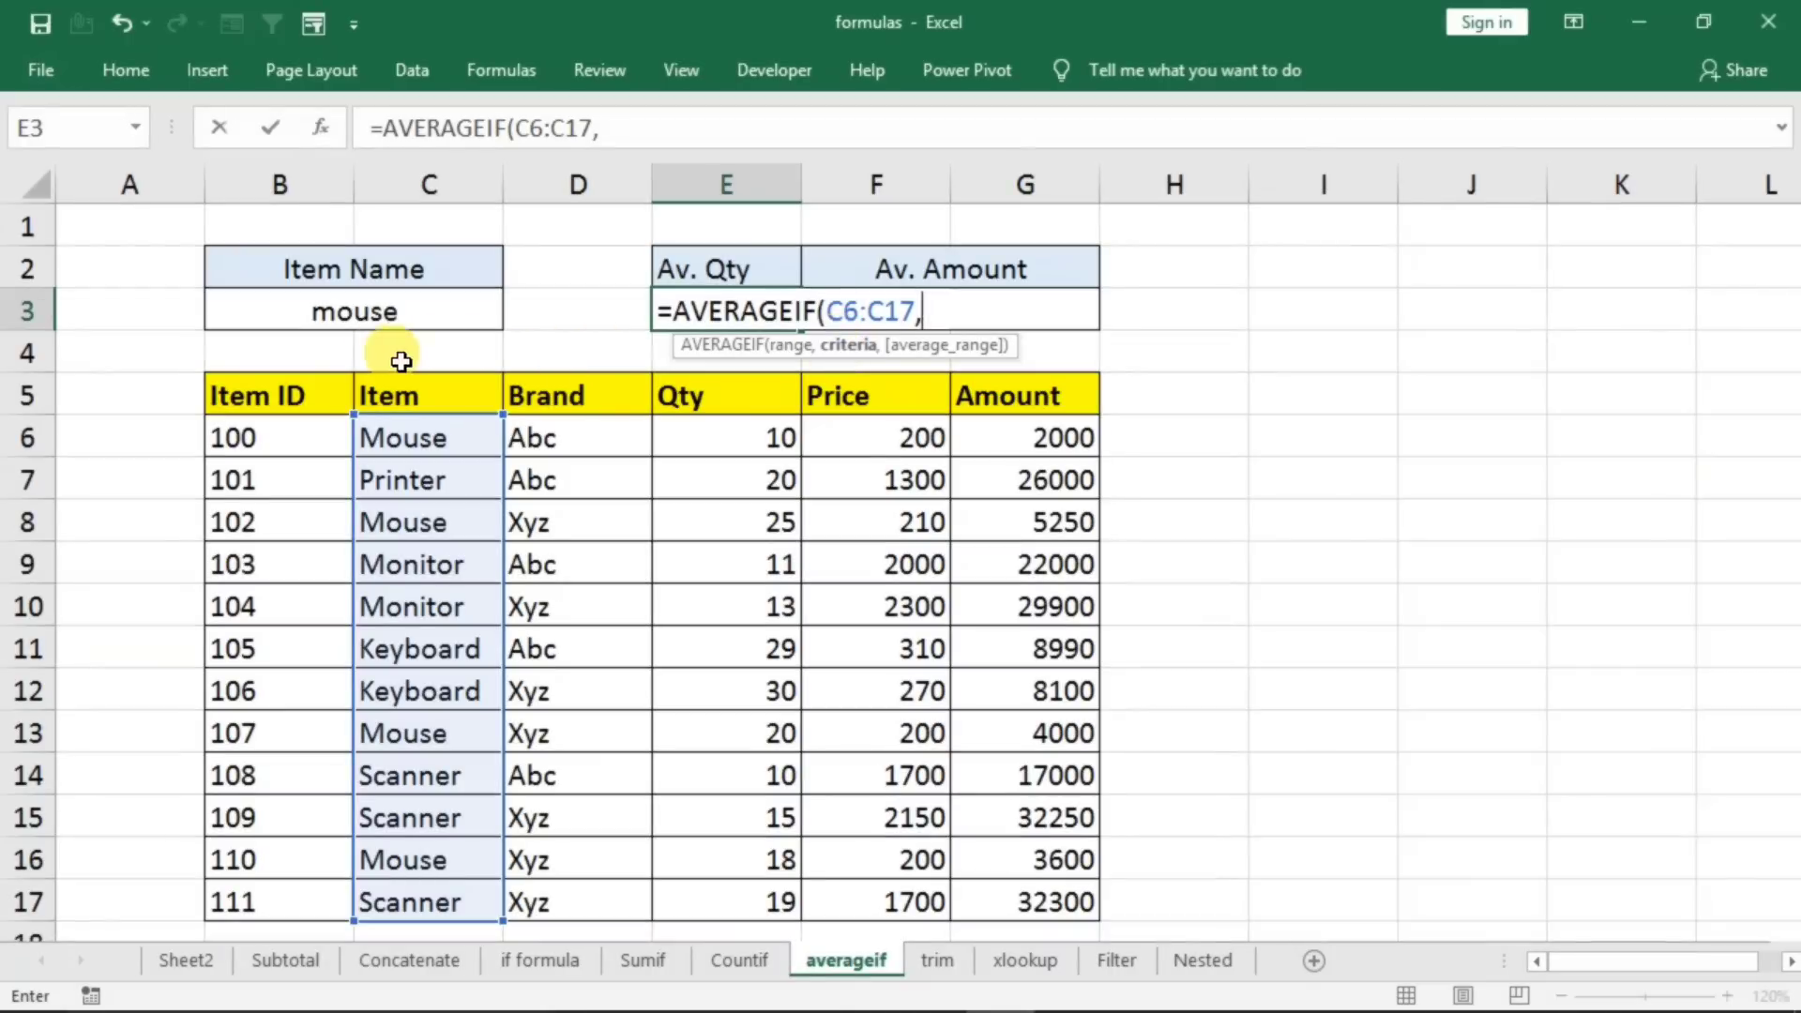
pyautogui.click(363, 316)
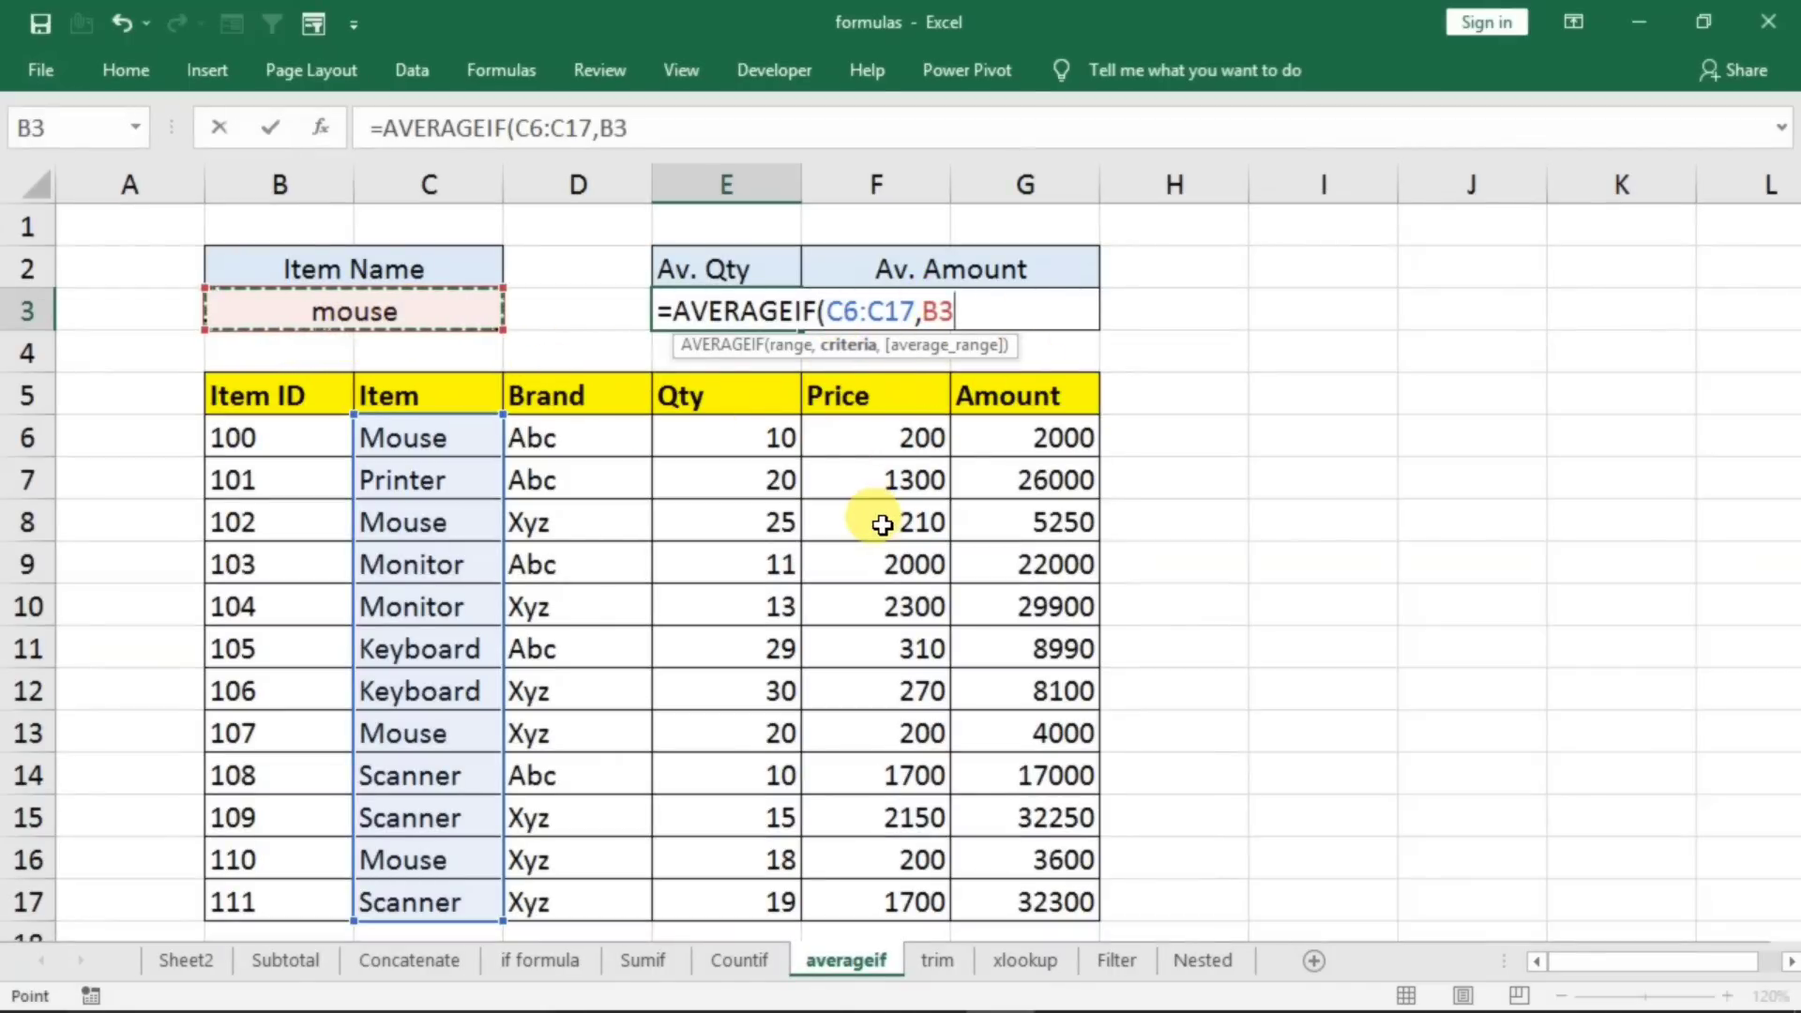
pyautogui.write(',')
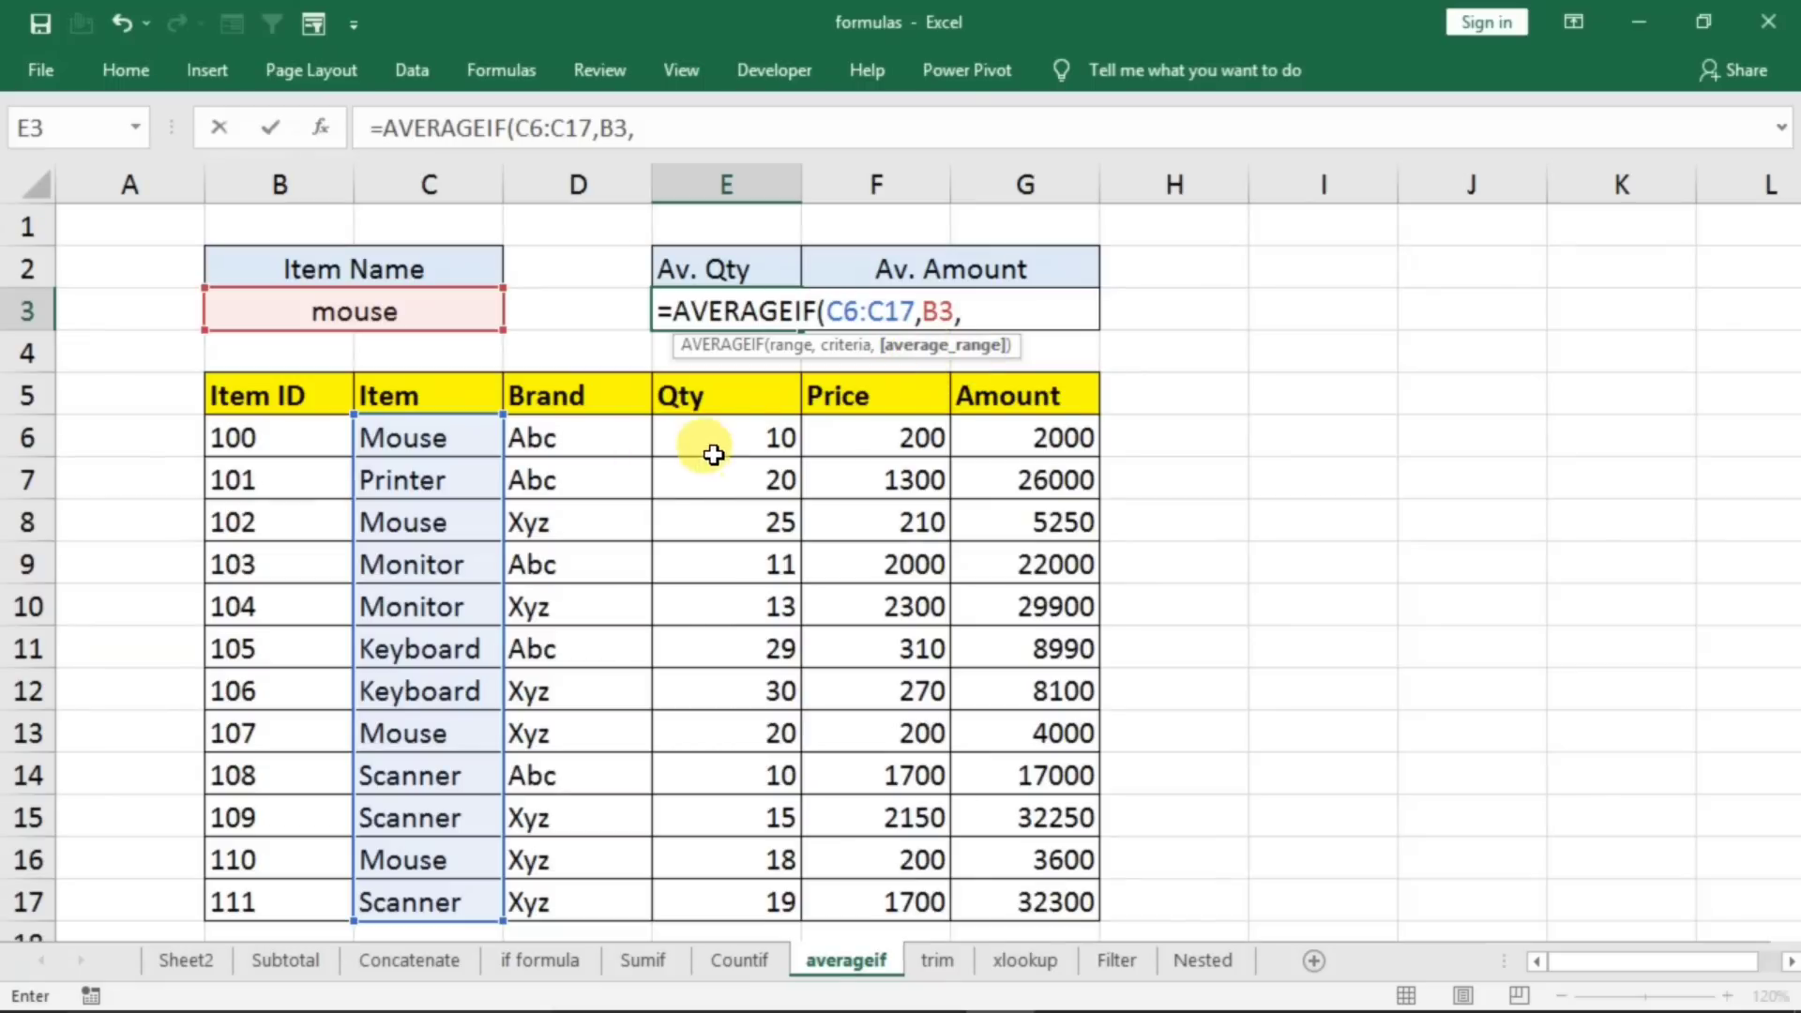
pyautogui.moveTo(712, 448); pyautogui.dragTo(719, 912)
pyautogui.press('Return')
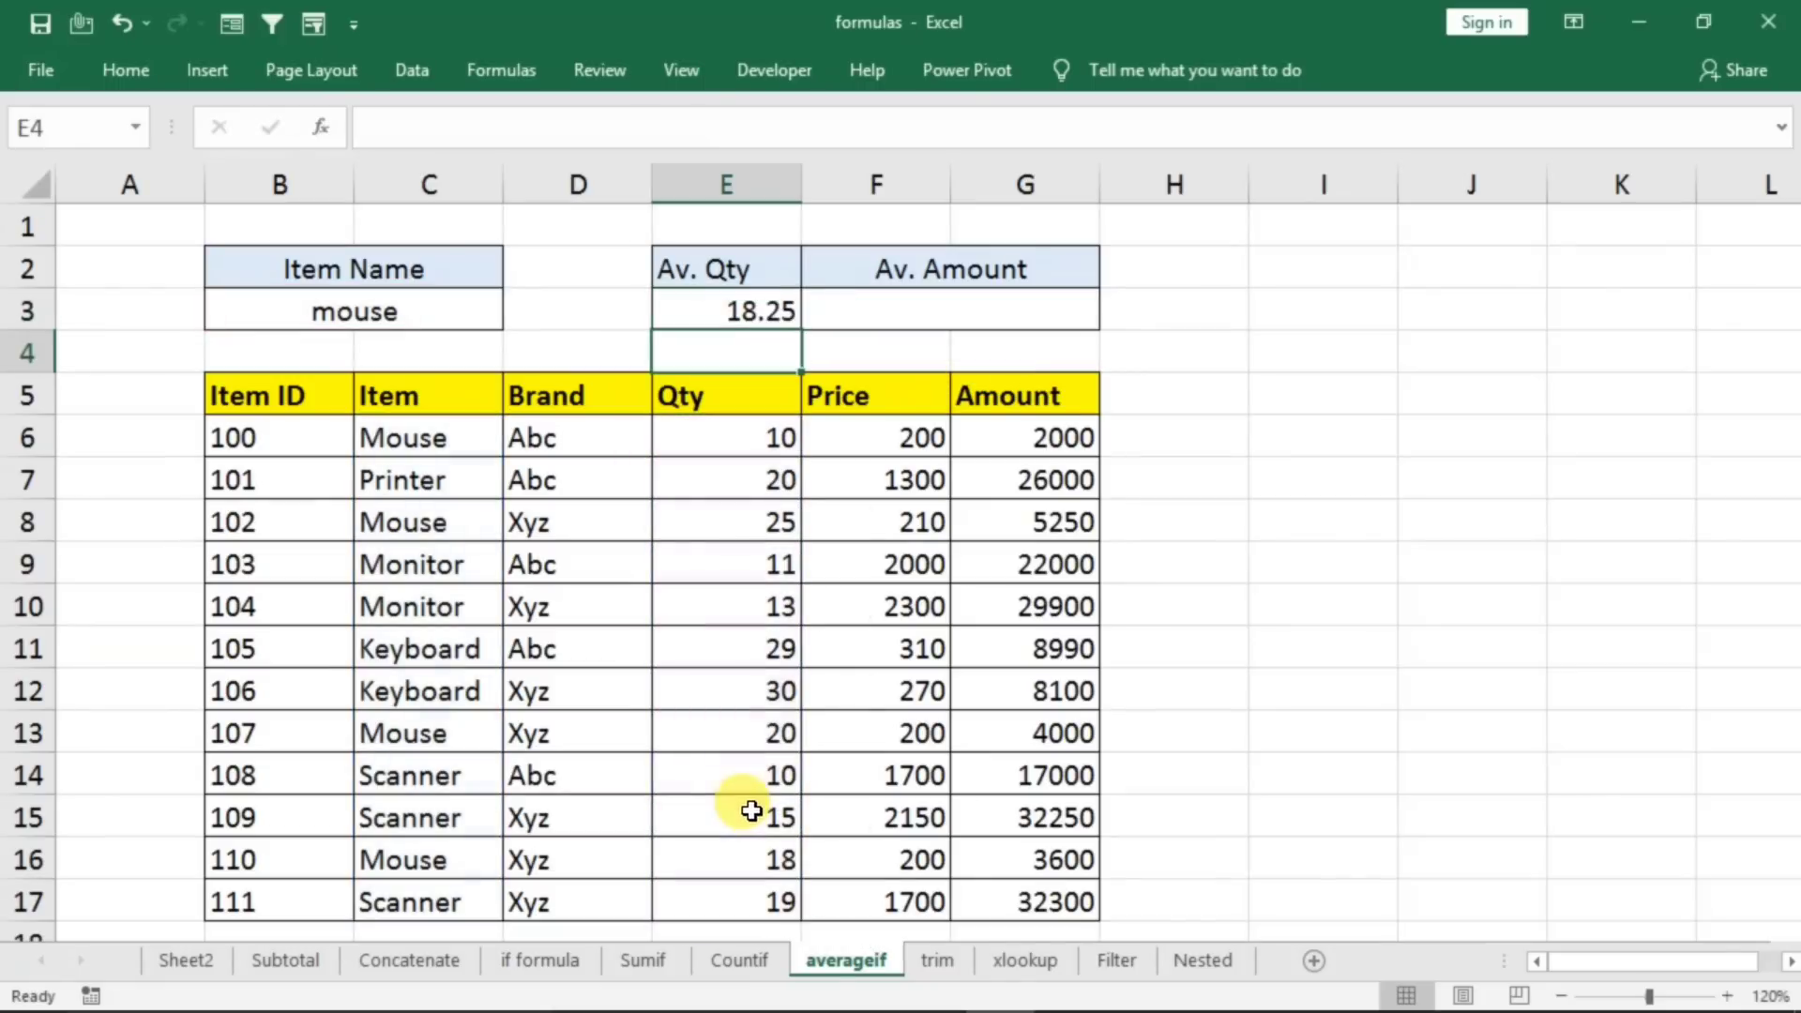
# - Change the item name in B3 to printer and check the Av. Qty formula in E3
pyautogui.click(495, 322)
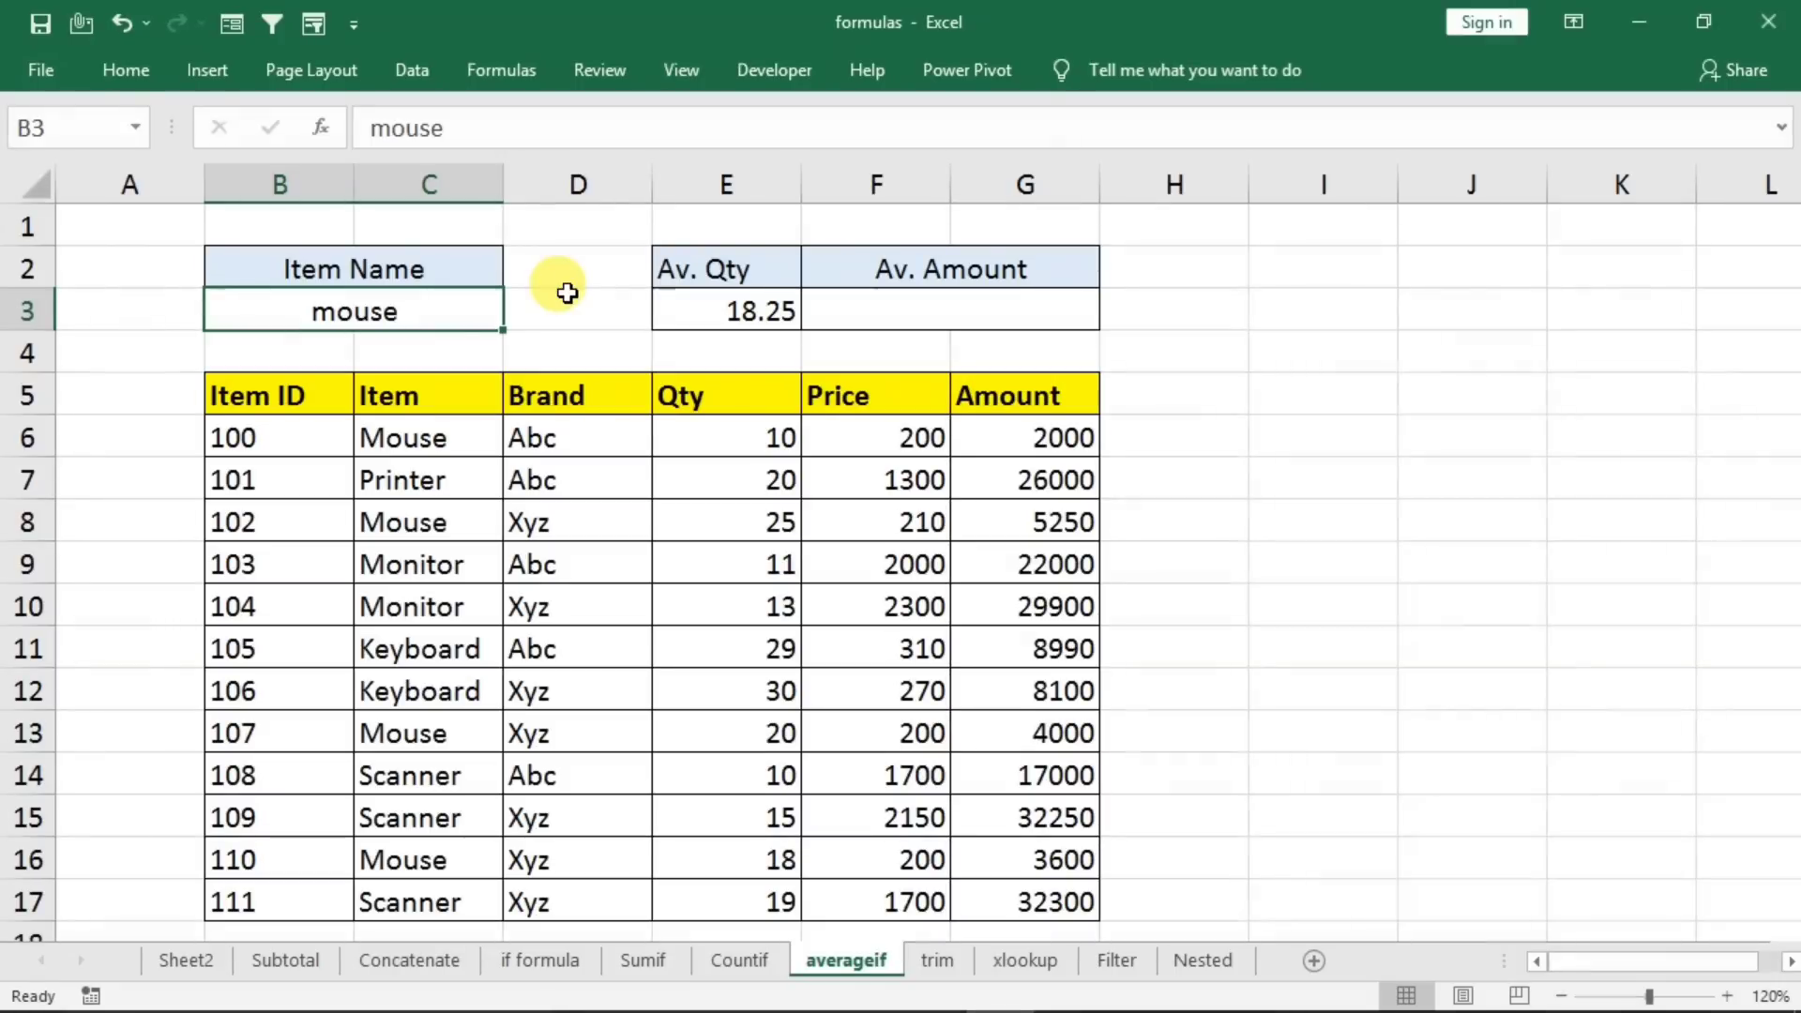
pyautogui.write('printer')
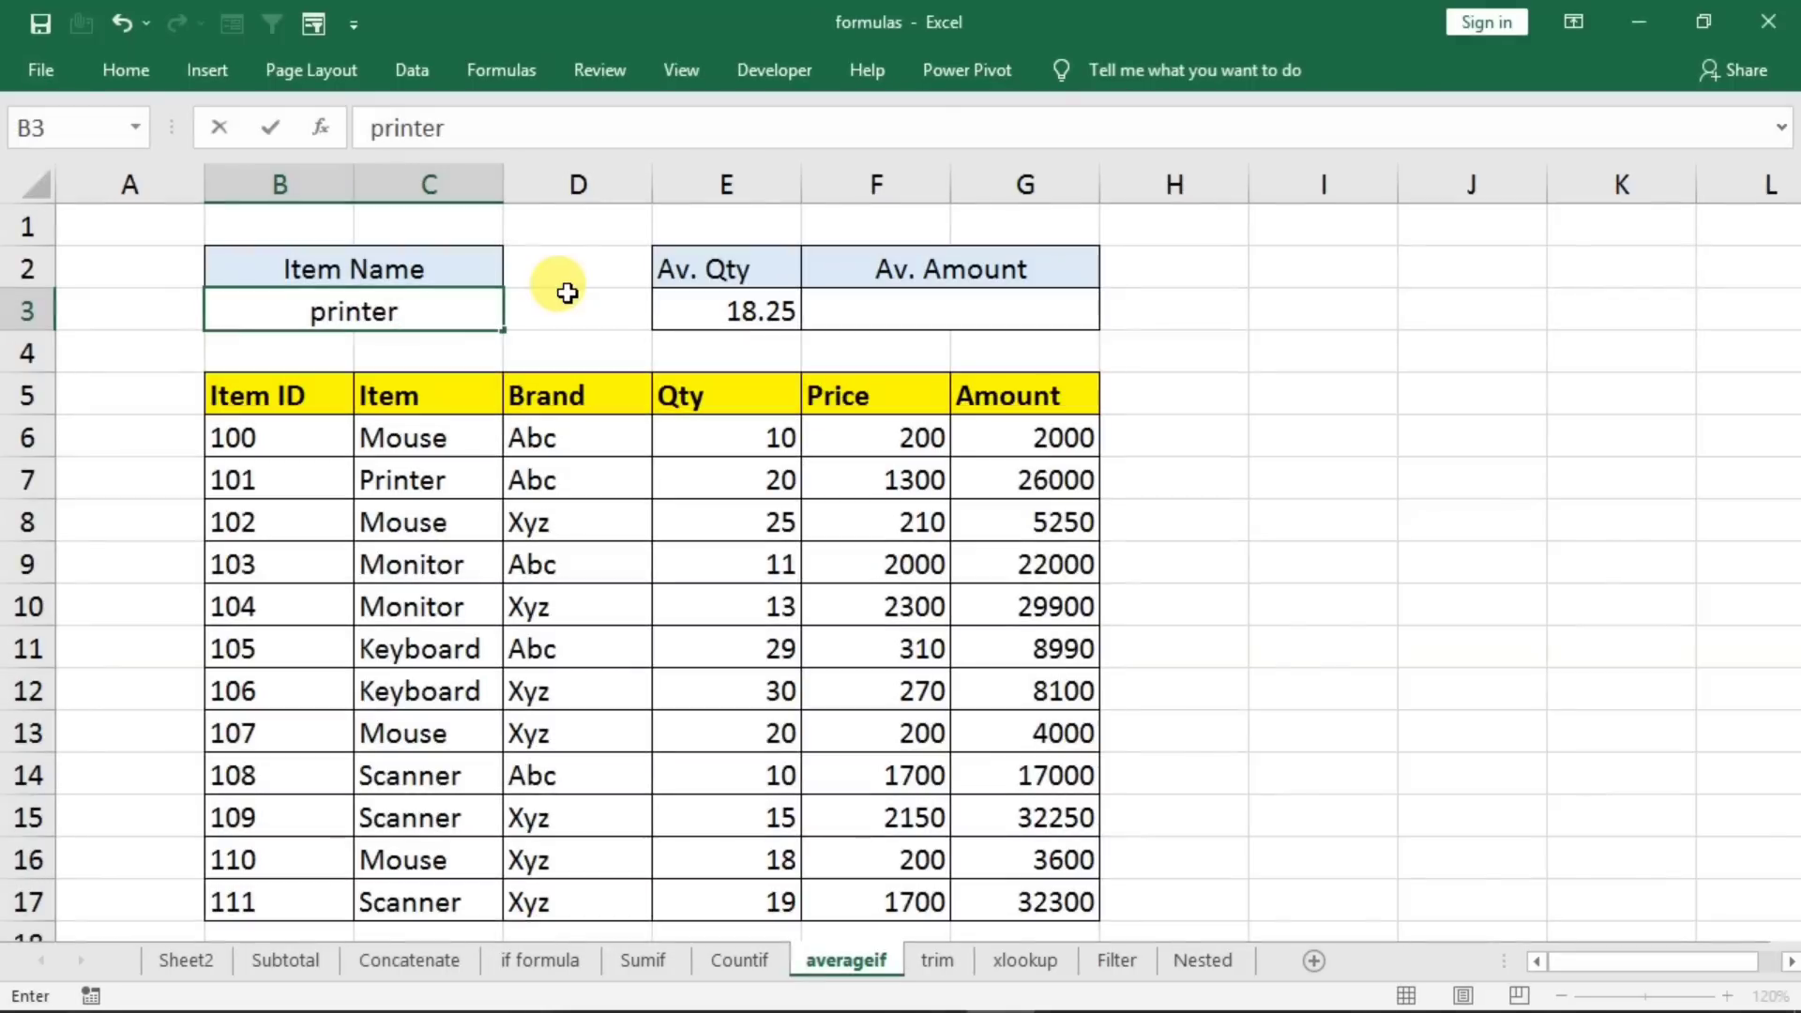
pyautogui.press('Return')
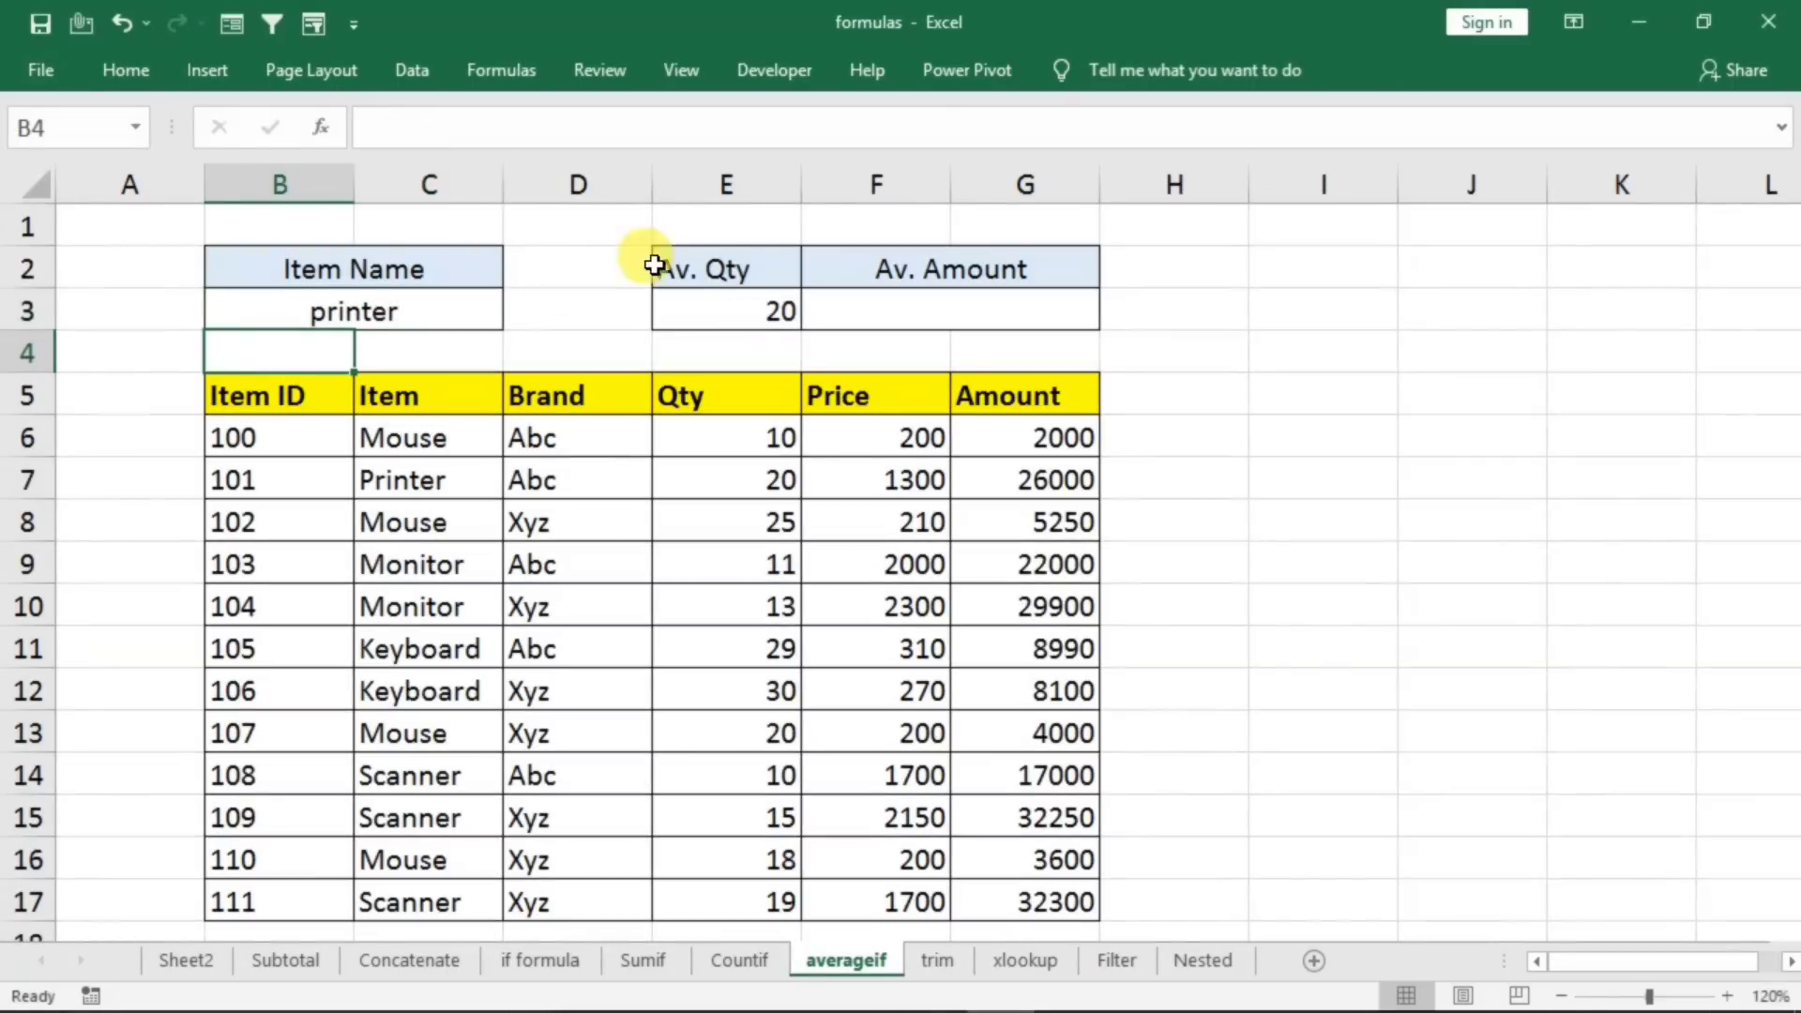
pyautogui.click(707, 310)
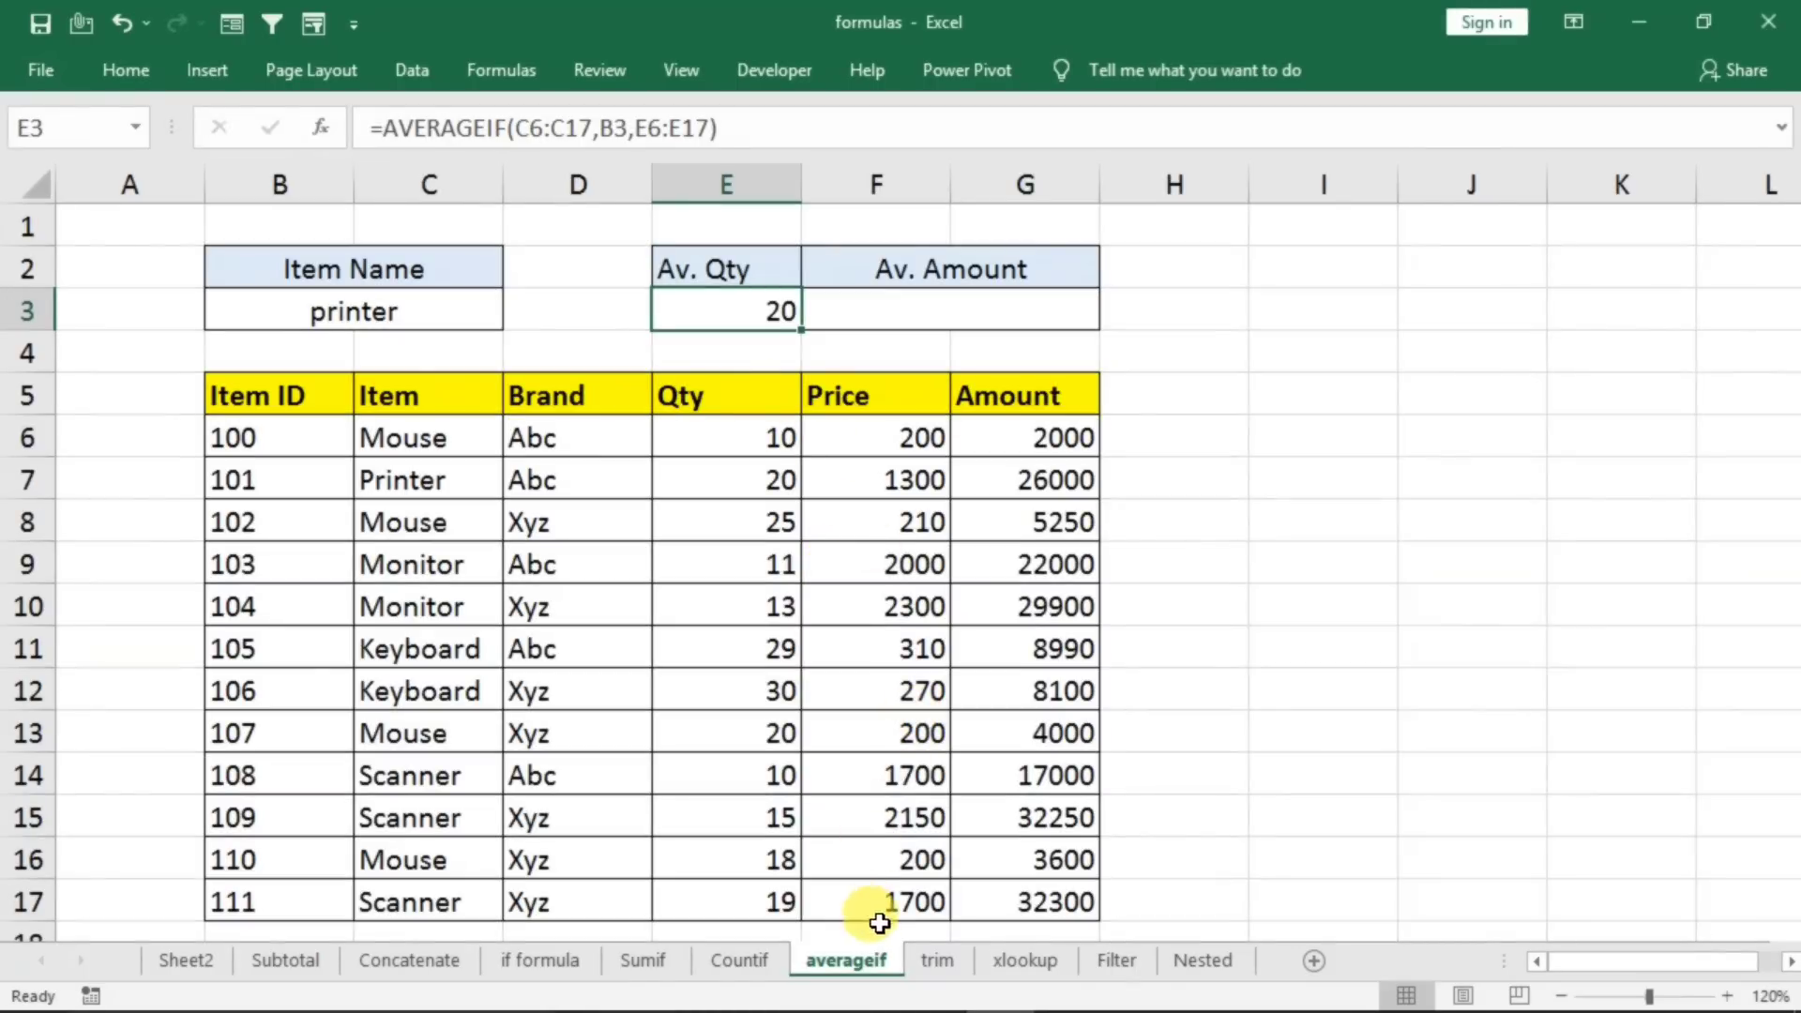
# - Open the trim sheet and examine the spacing of the student names in B4:B8
pyautogui.click(918, 967)
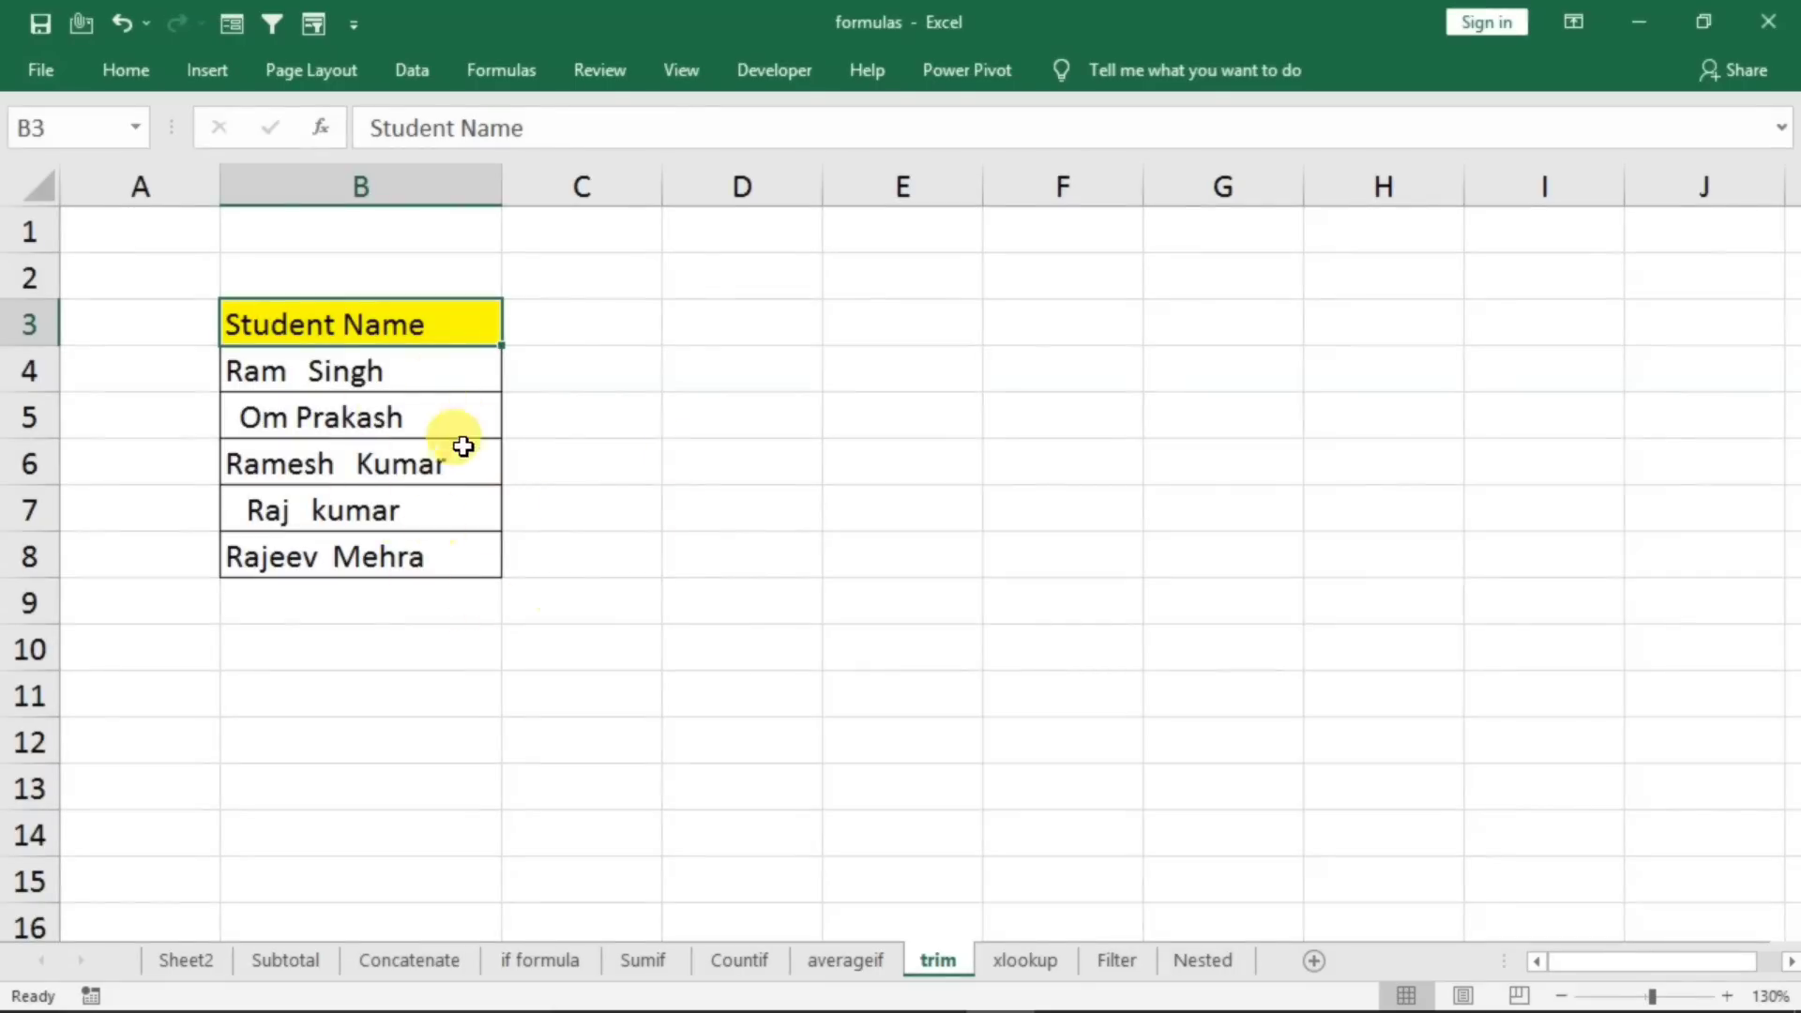
pyautogui.moveTo(318, 366); pyautogui.dragTo(315, 559)
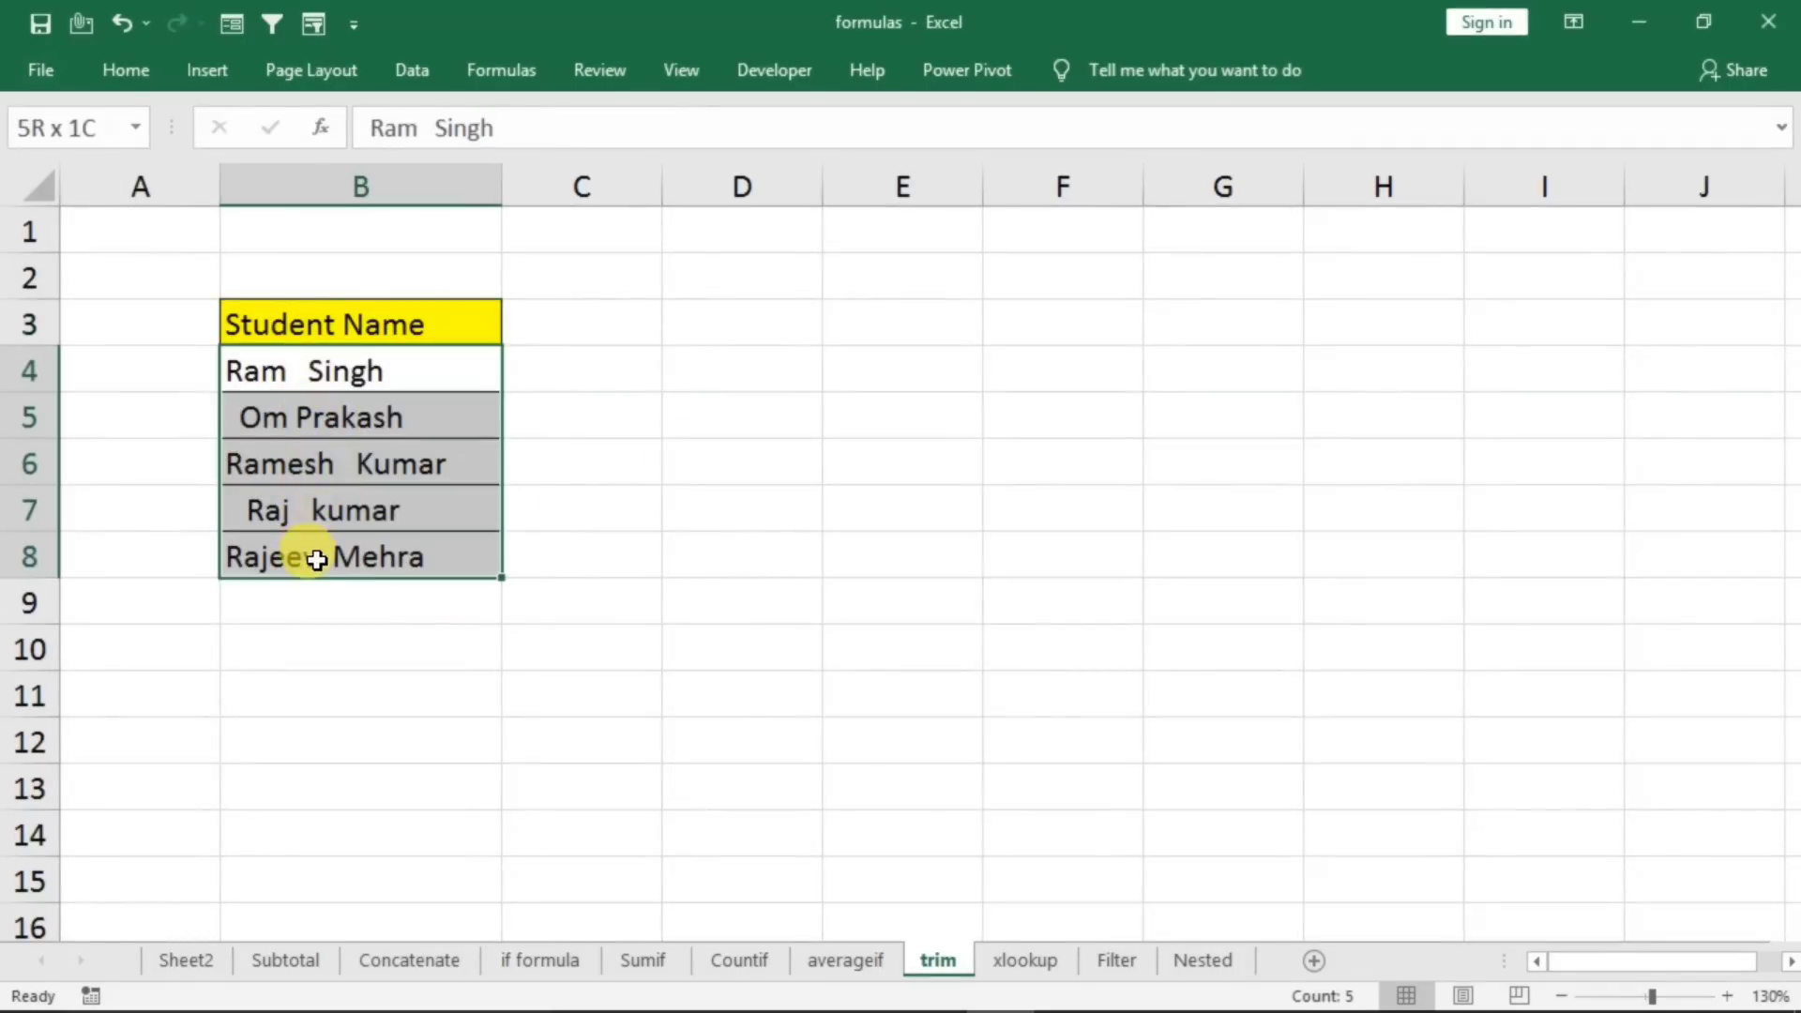
pyautogui.click(292, 379)
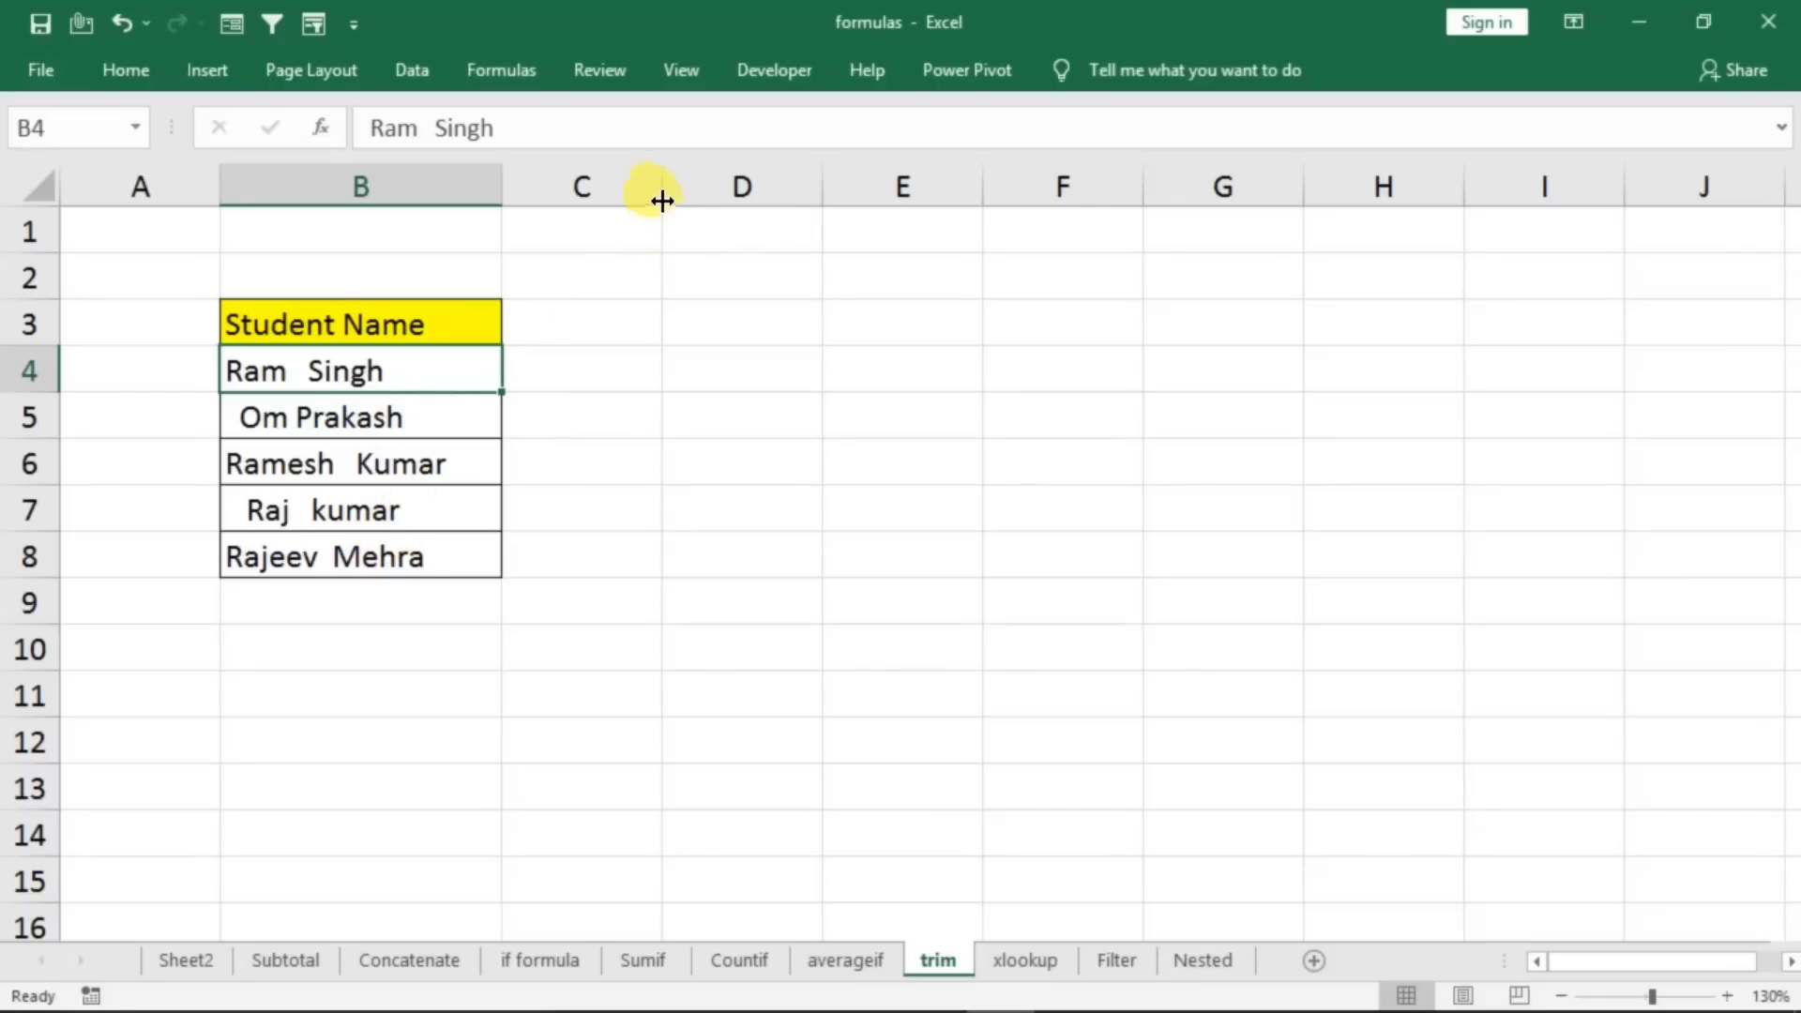
# - Widen column C to roughly twice its width and enter =TRIM(B4) in C4 to remove extra spaces from the first student name
pyautogui.moveTo(662, 200); pyautogui.dragTo(814, 202)
pyautogui.click(623, 369)
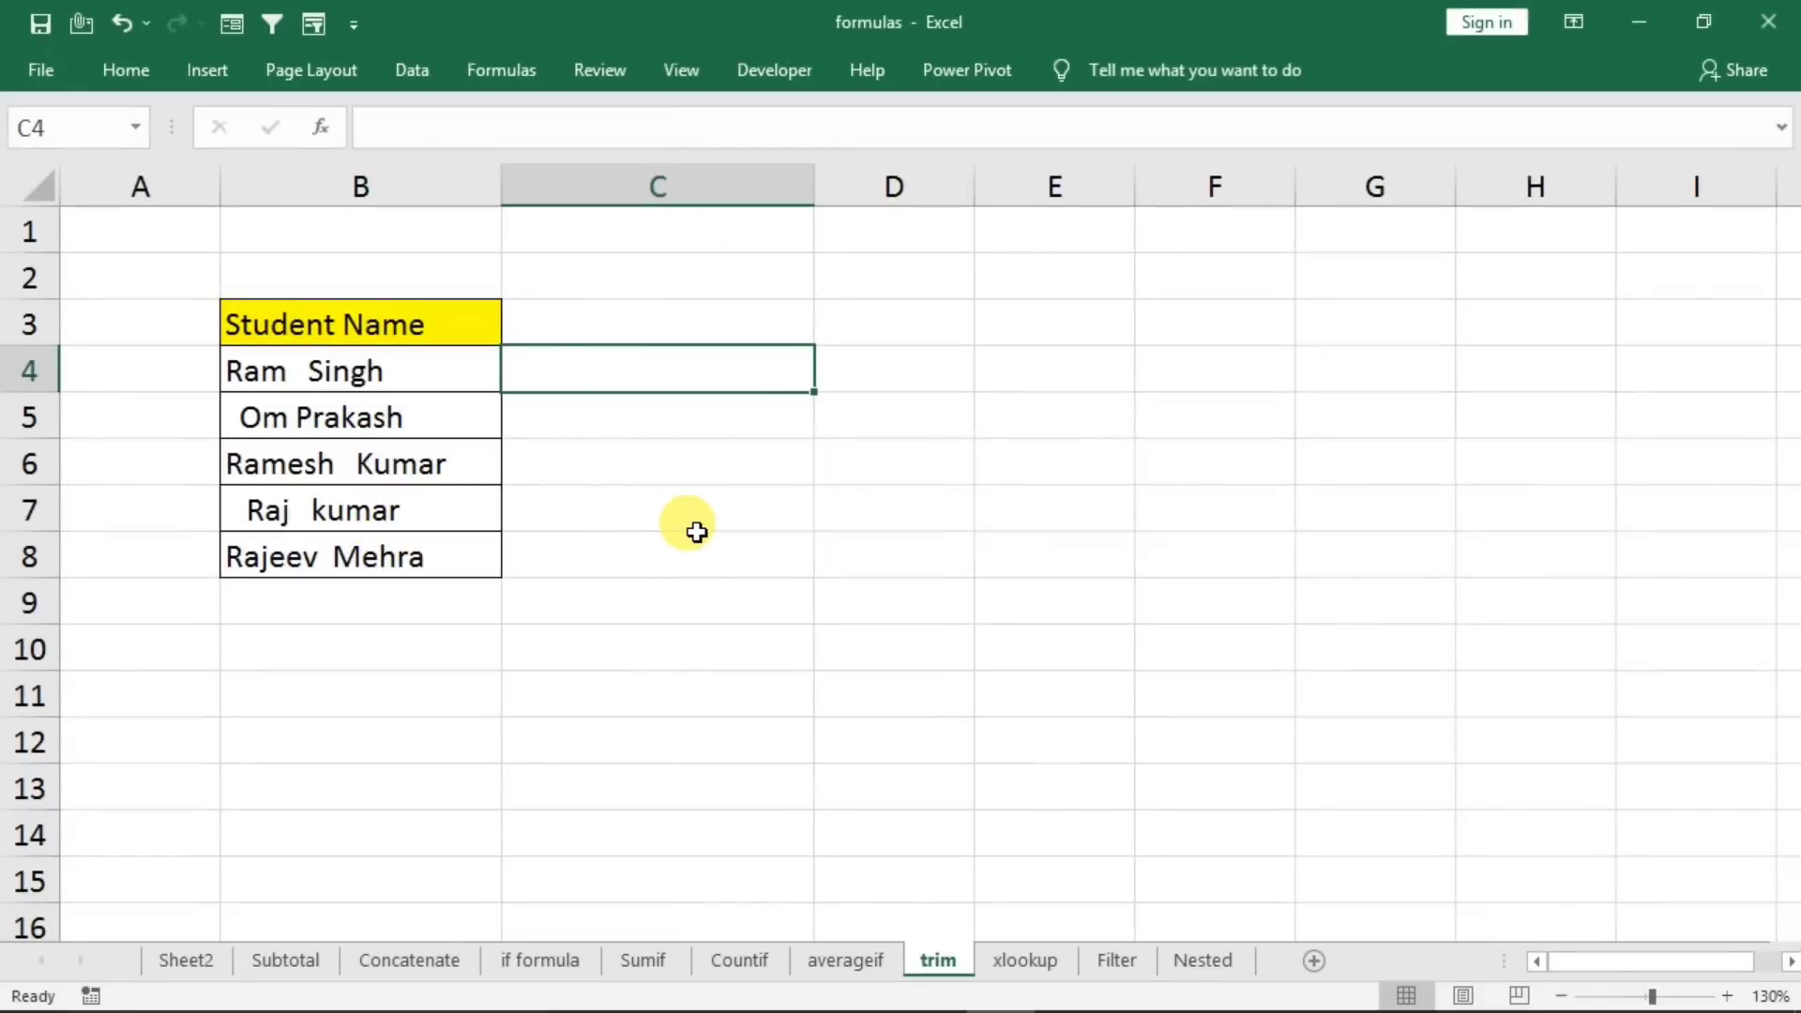
pyautogui.write('=tr')
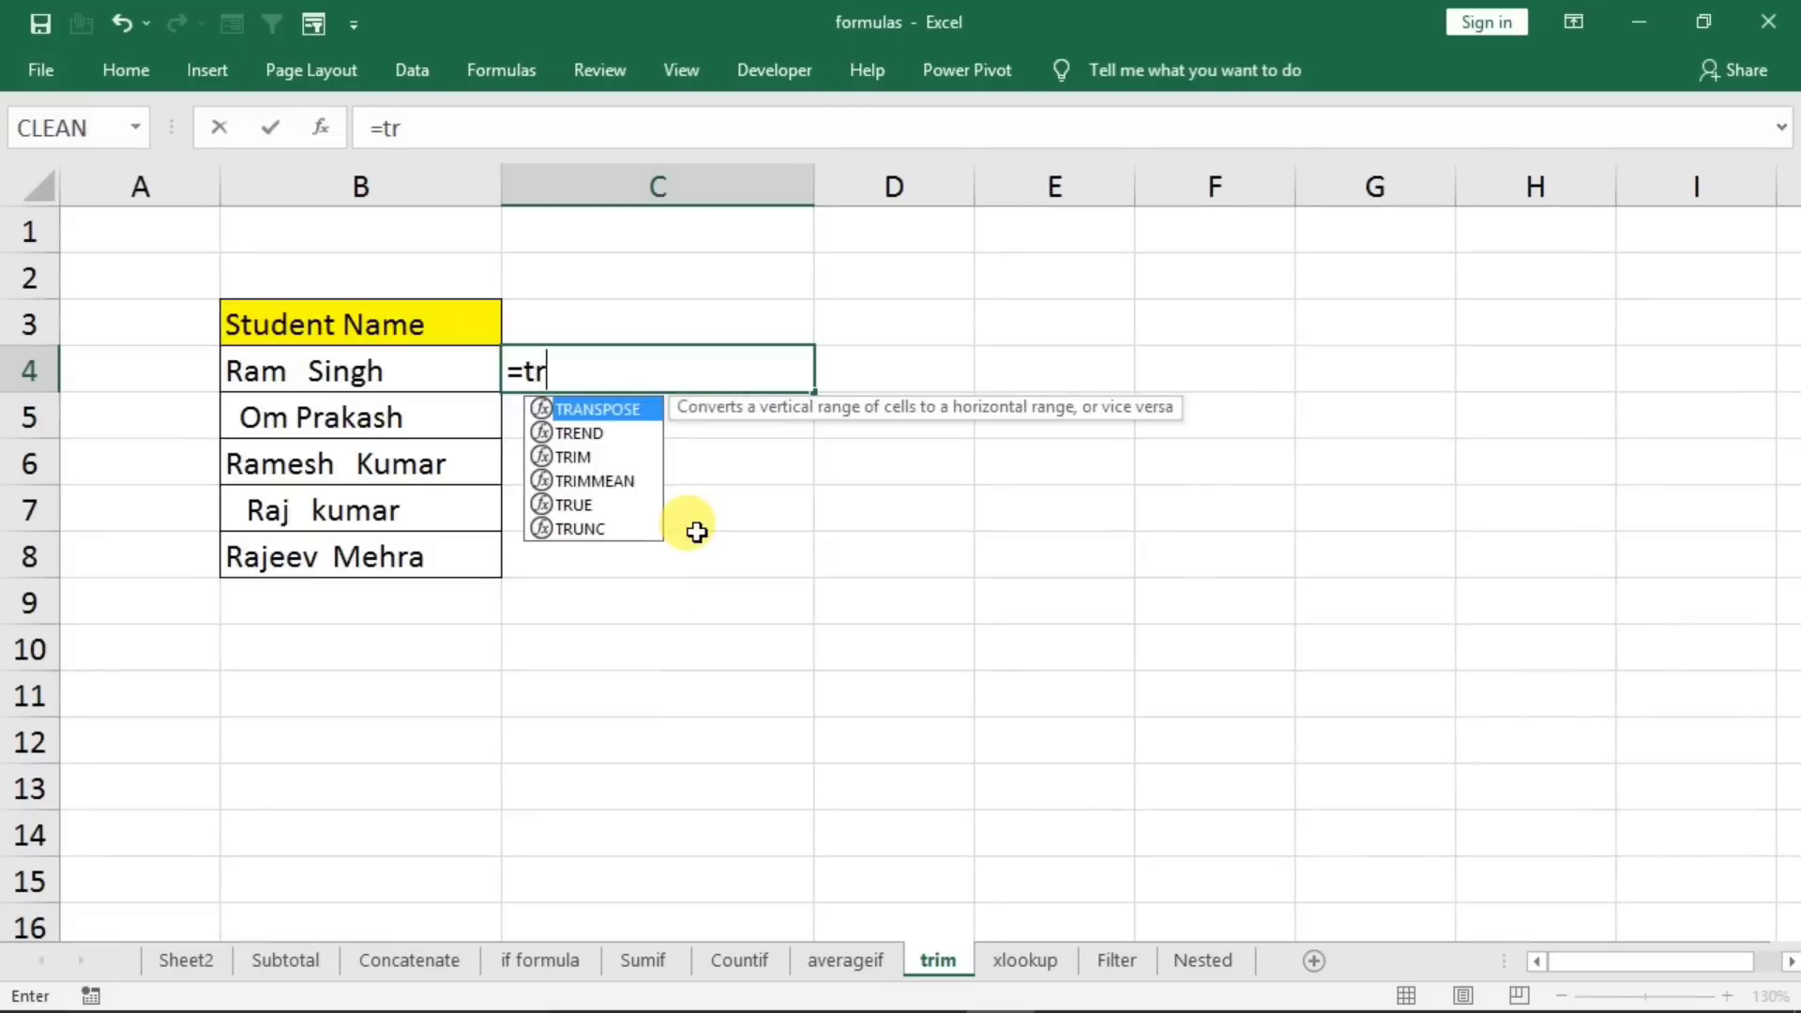
pyautogui.write('im(')
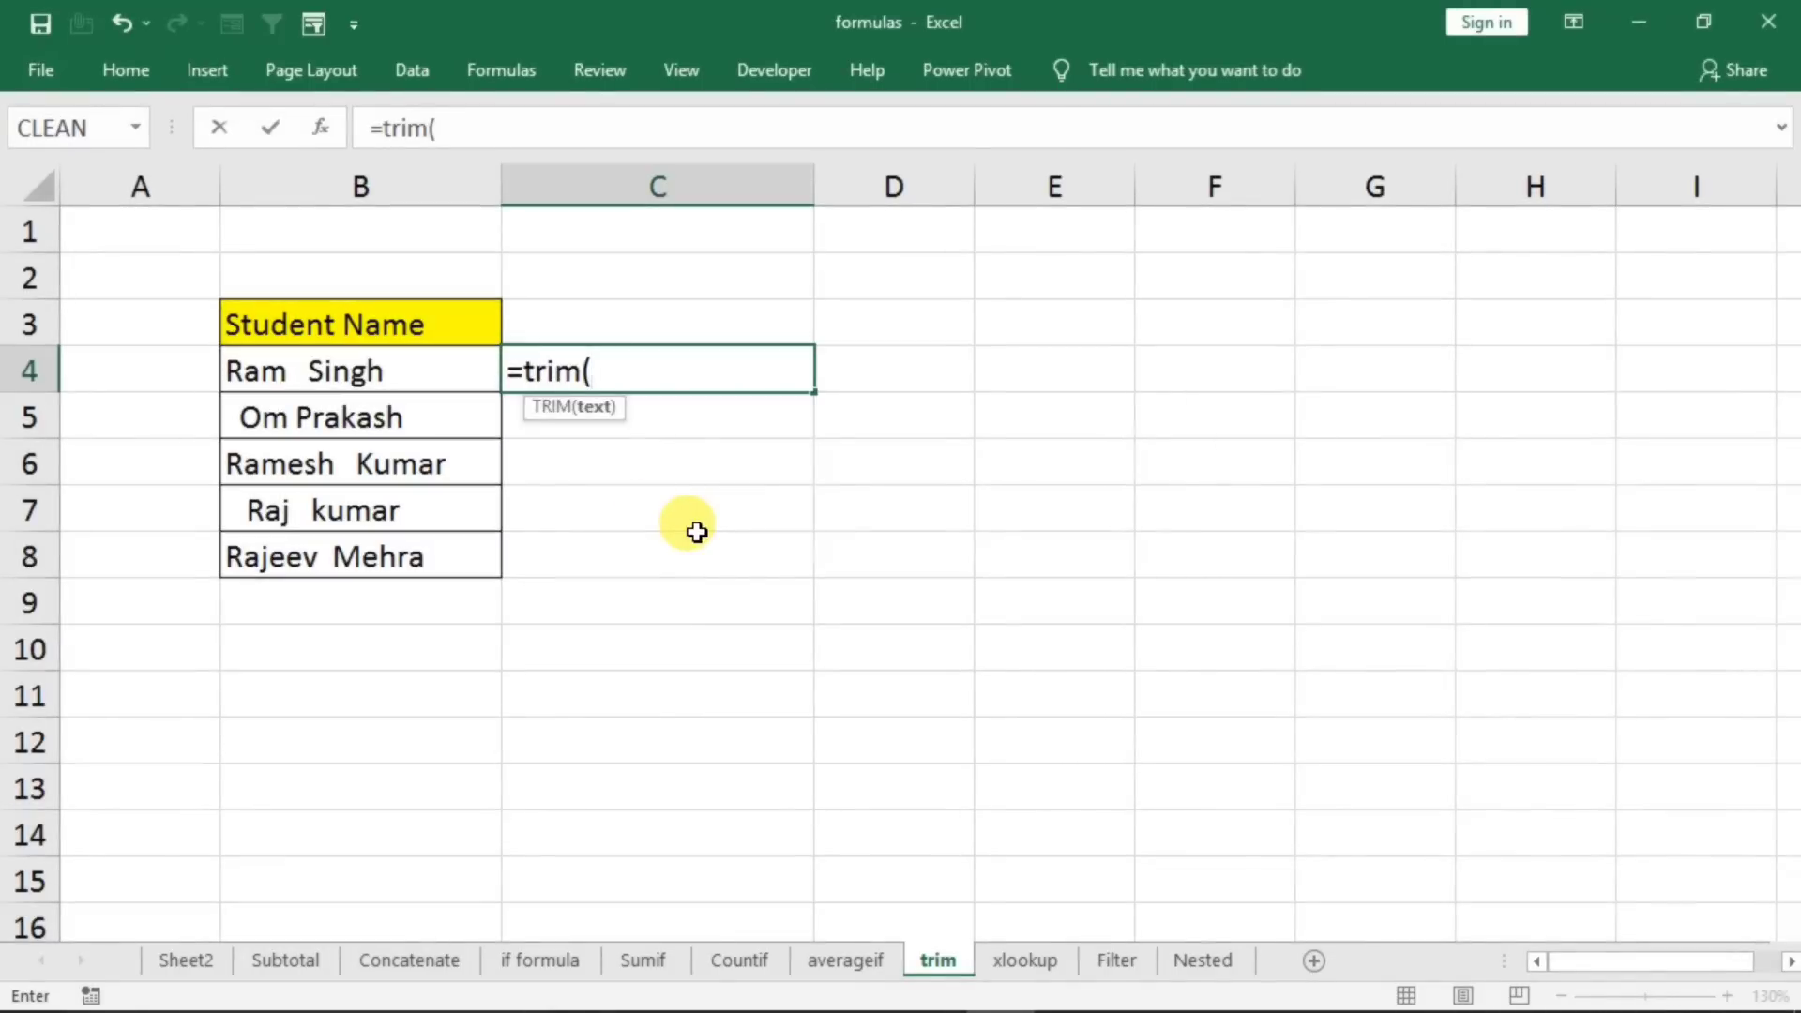
pyautogui.click(305, 367)
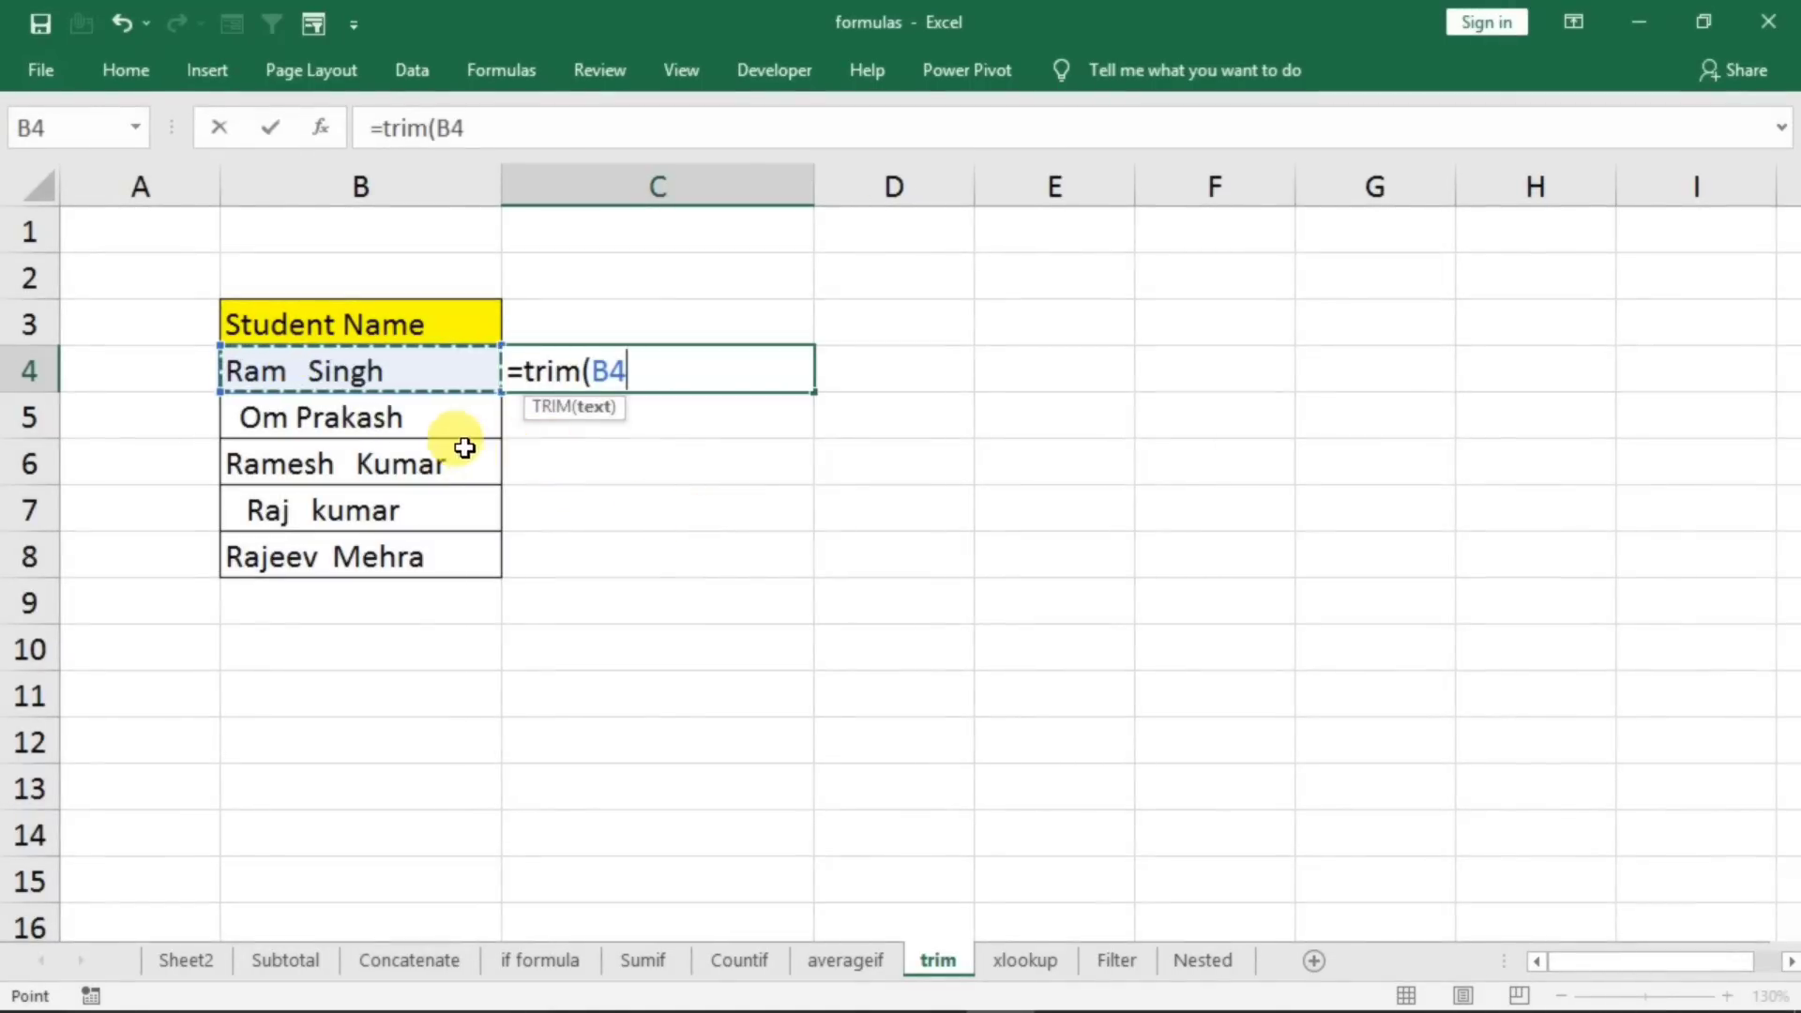
pyautogui.press('Return')
# - Fill the TRIM formula from C4 down through C8 for the remaining student names
pyautogui.click(722, 372)
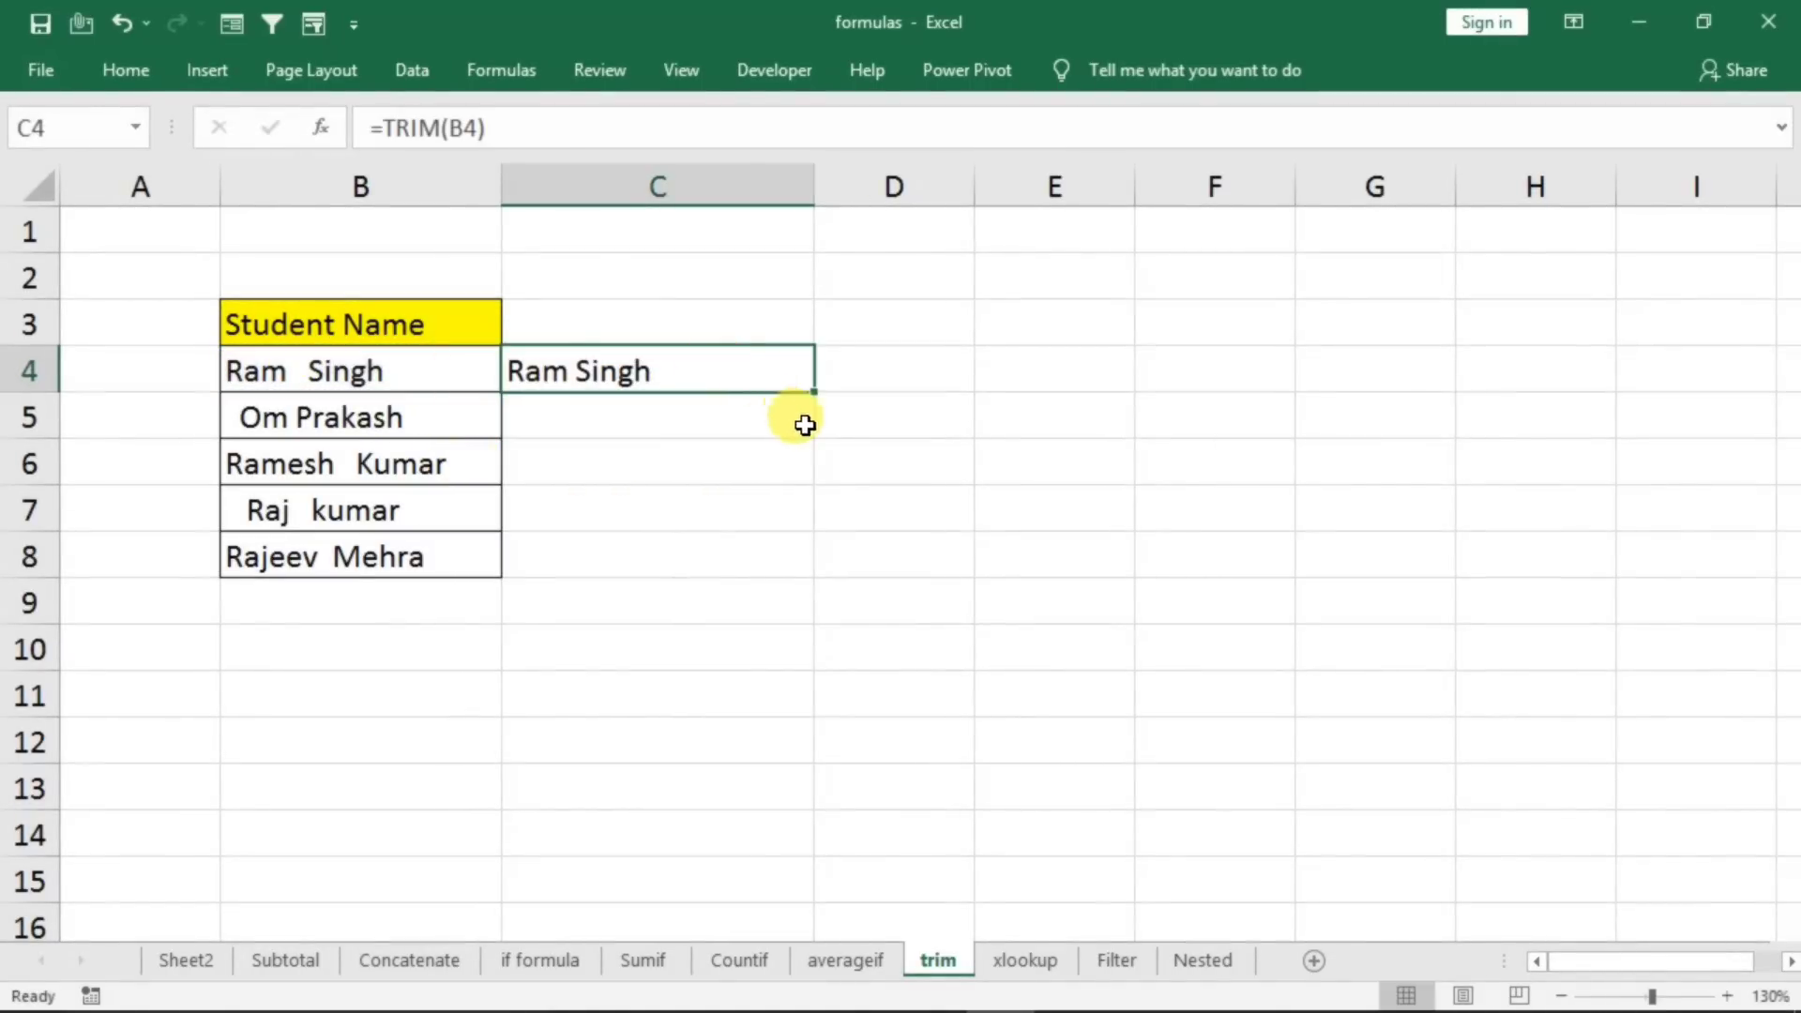
pyautogui.moveTo(816, 395); pyautogui.dragTo(817, 572)
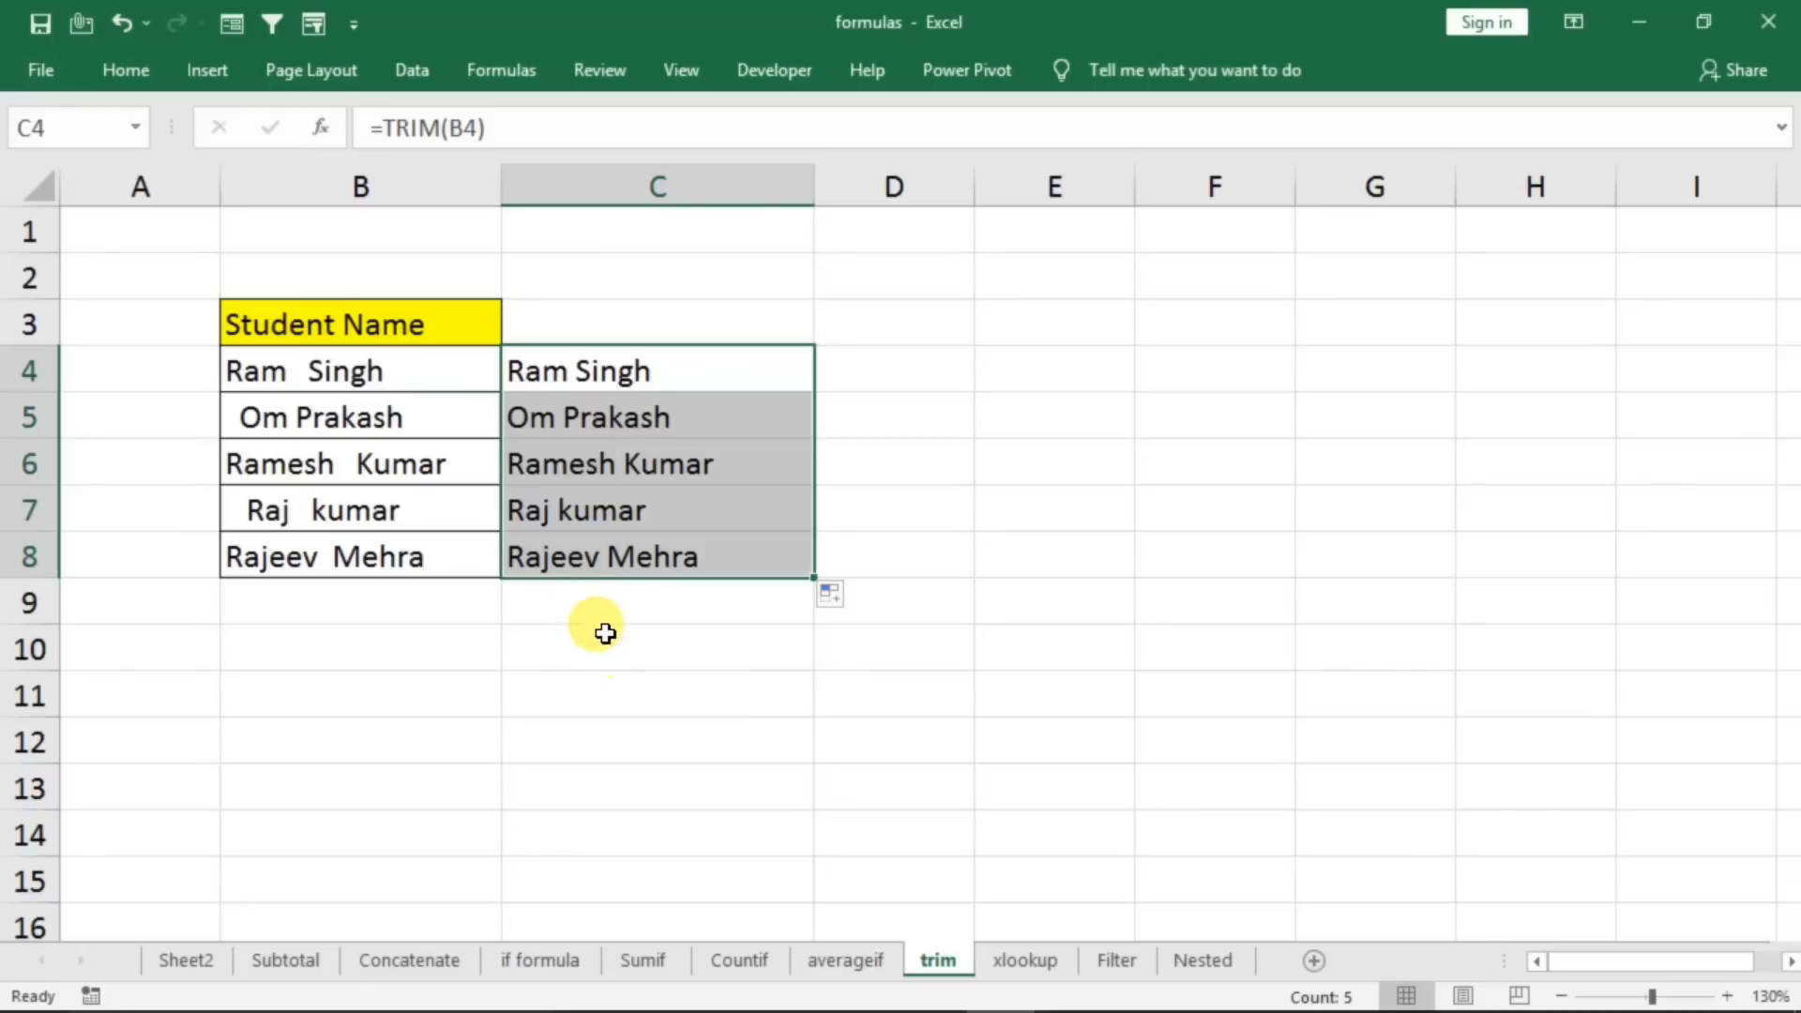
pyautogui.click(589, 638)
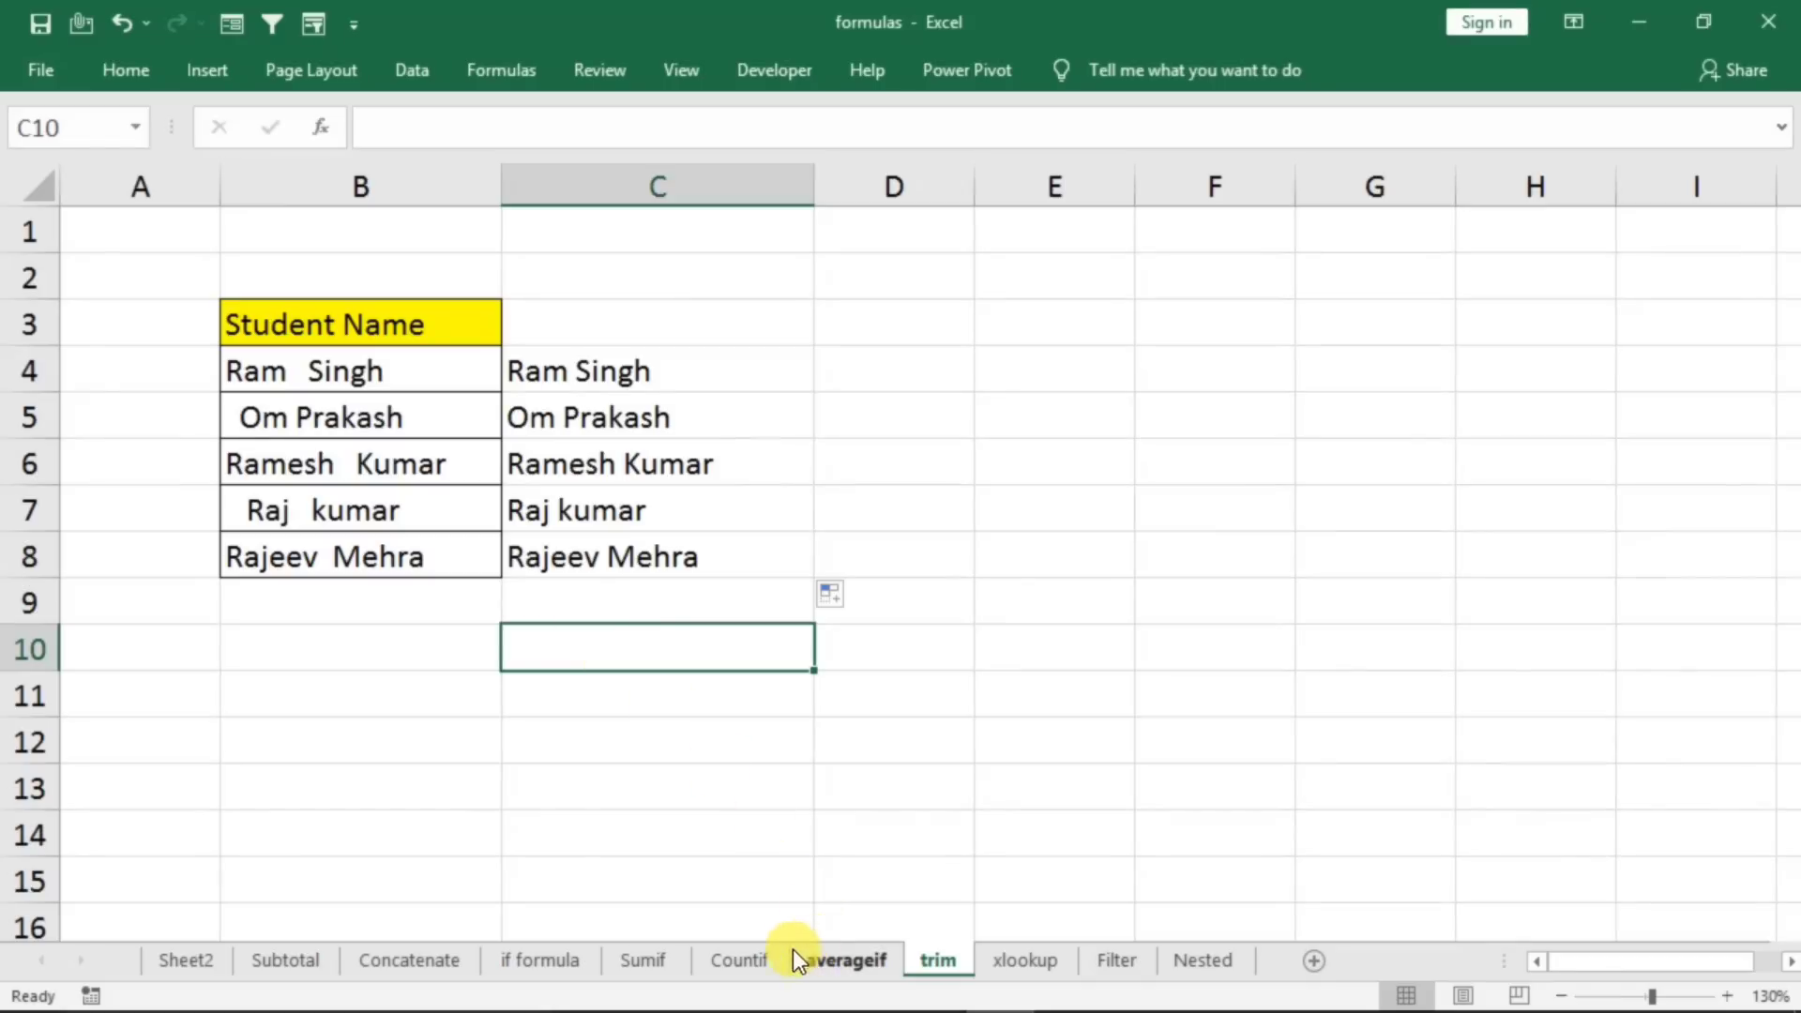
# - On the Sumif sheet, review the brand in B3 and formula in E3, and add trailing spaces after Abc in D6
pyautogui.click(643, 960)
pyautogui.click(433, 309)
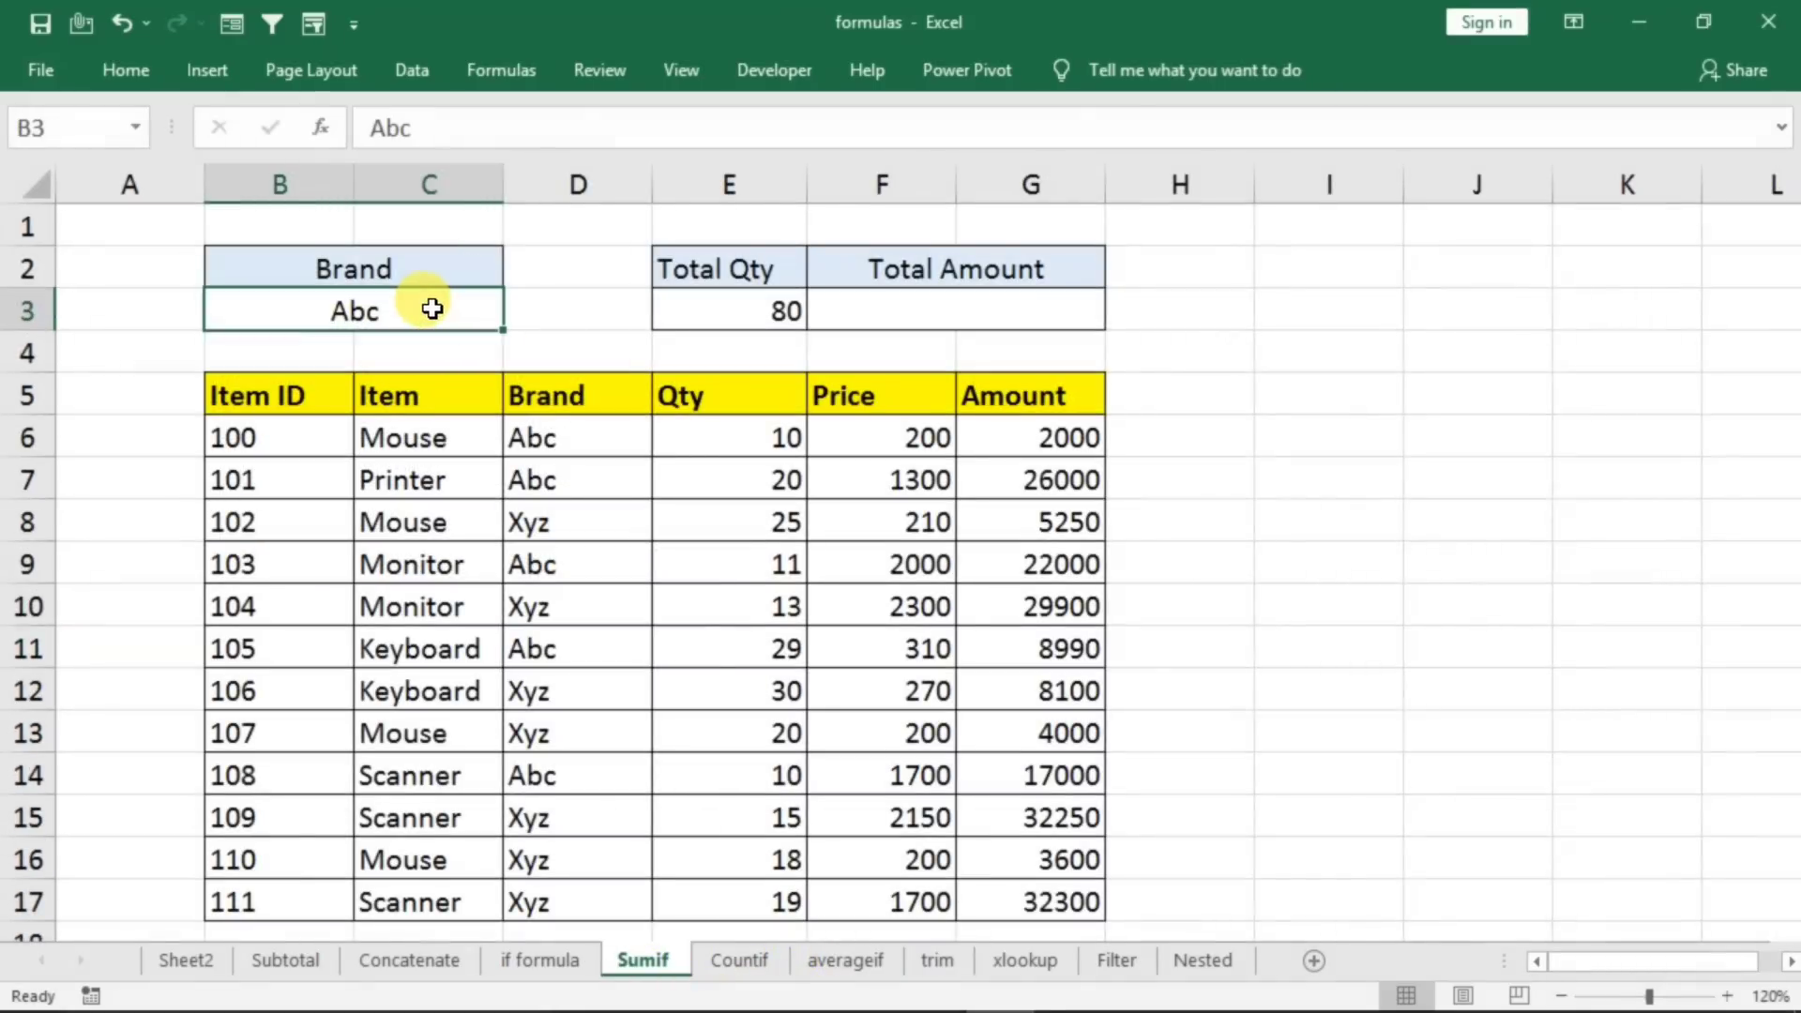
pyautogui.click(736, 314)
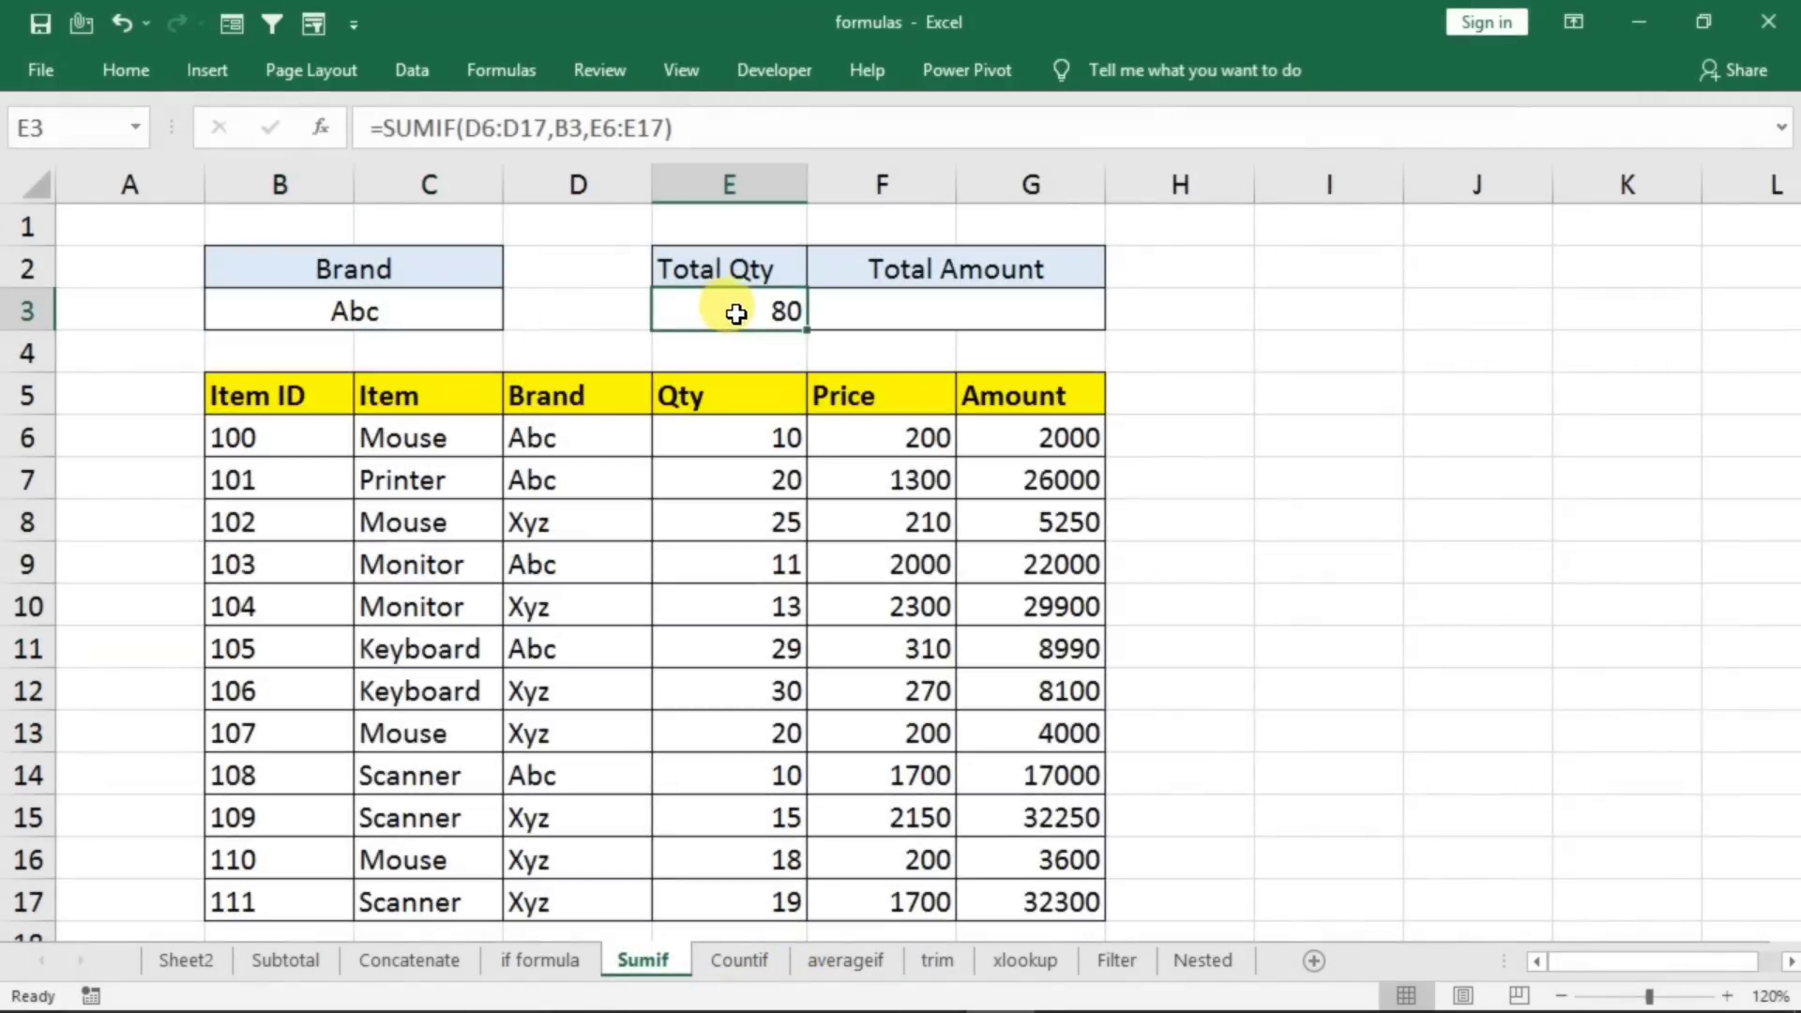
pyautogui.click(591, 433)
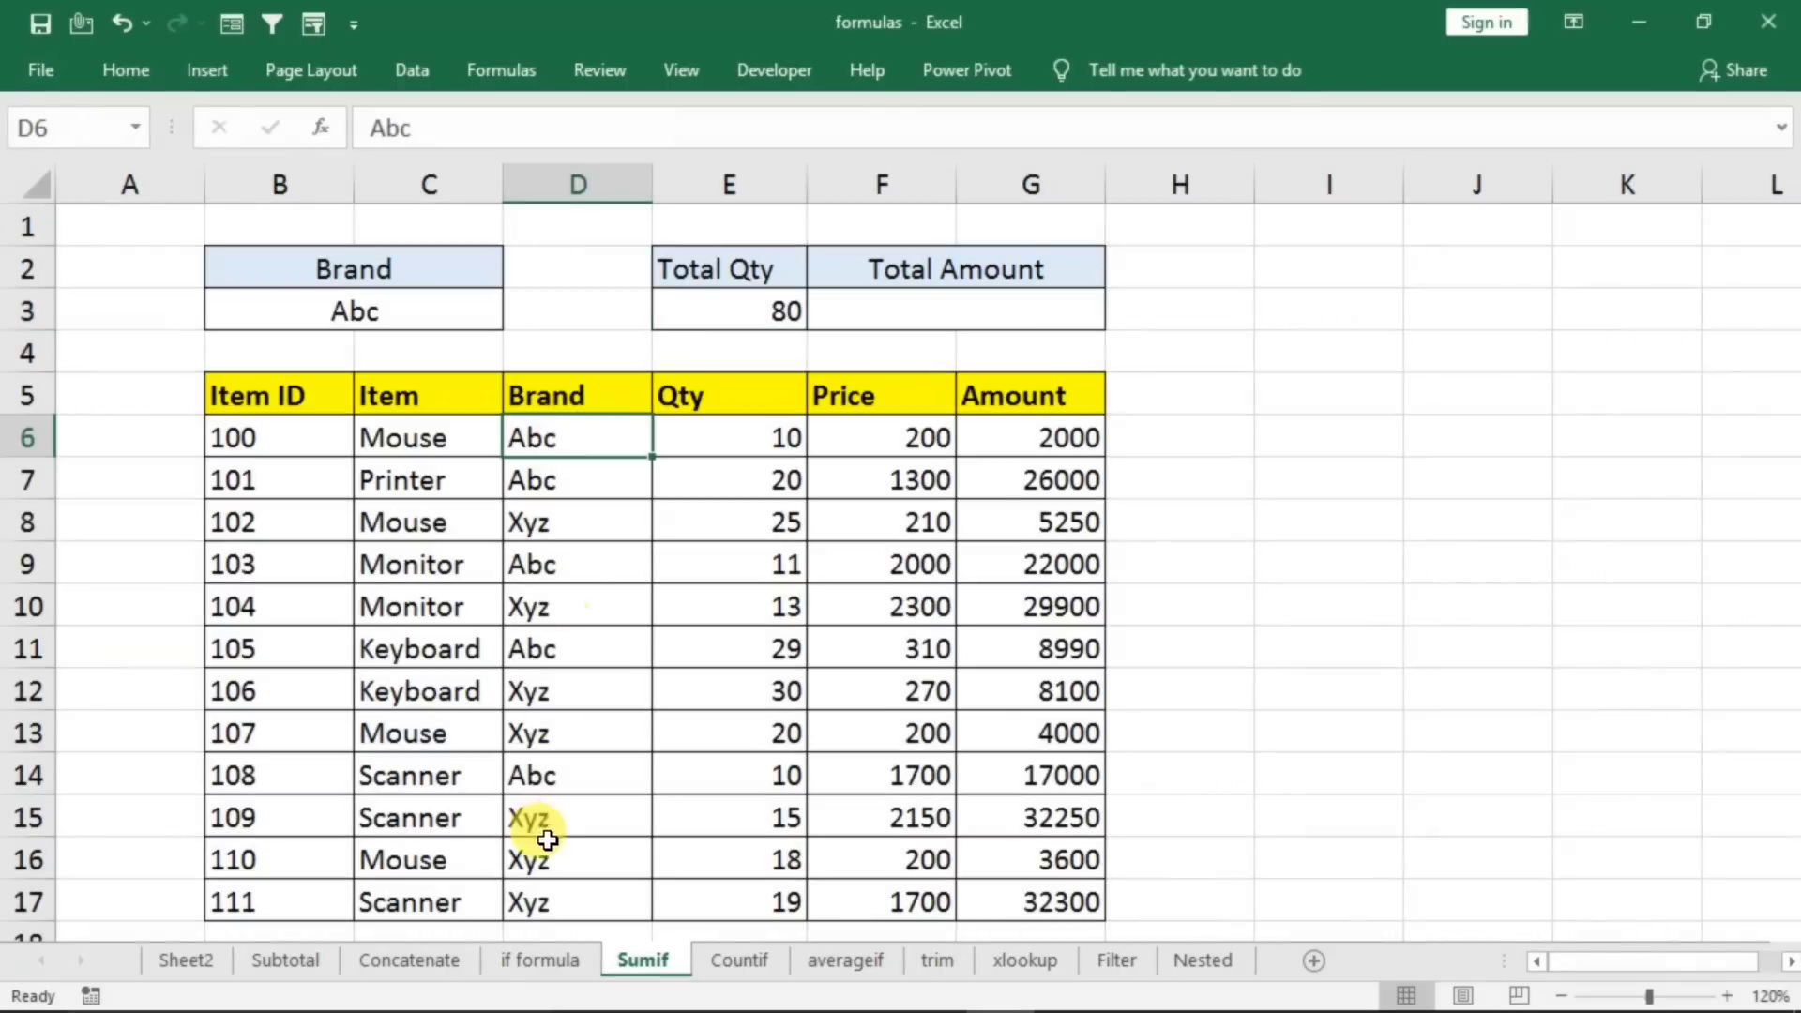
pyautogui.doubleClick(558, 449)
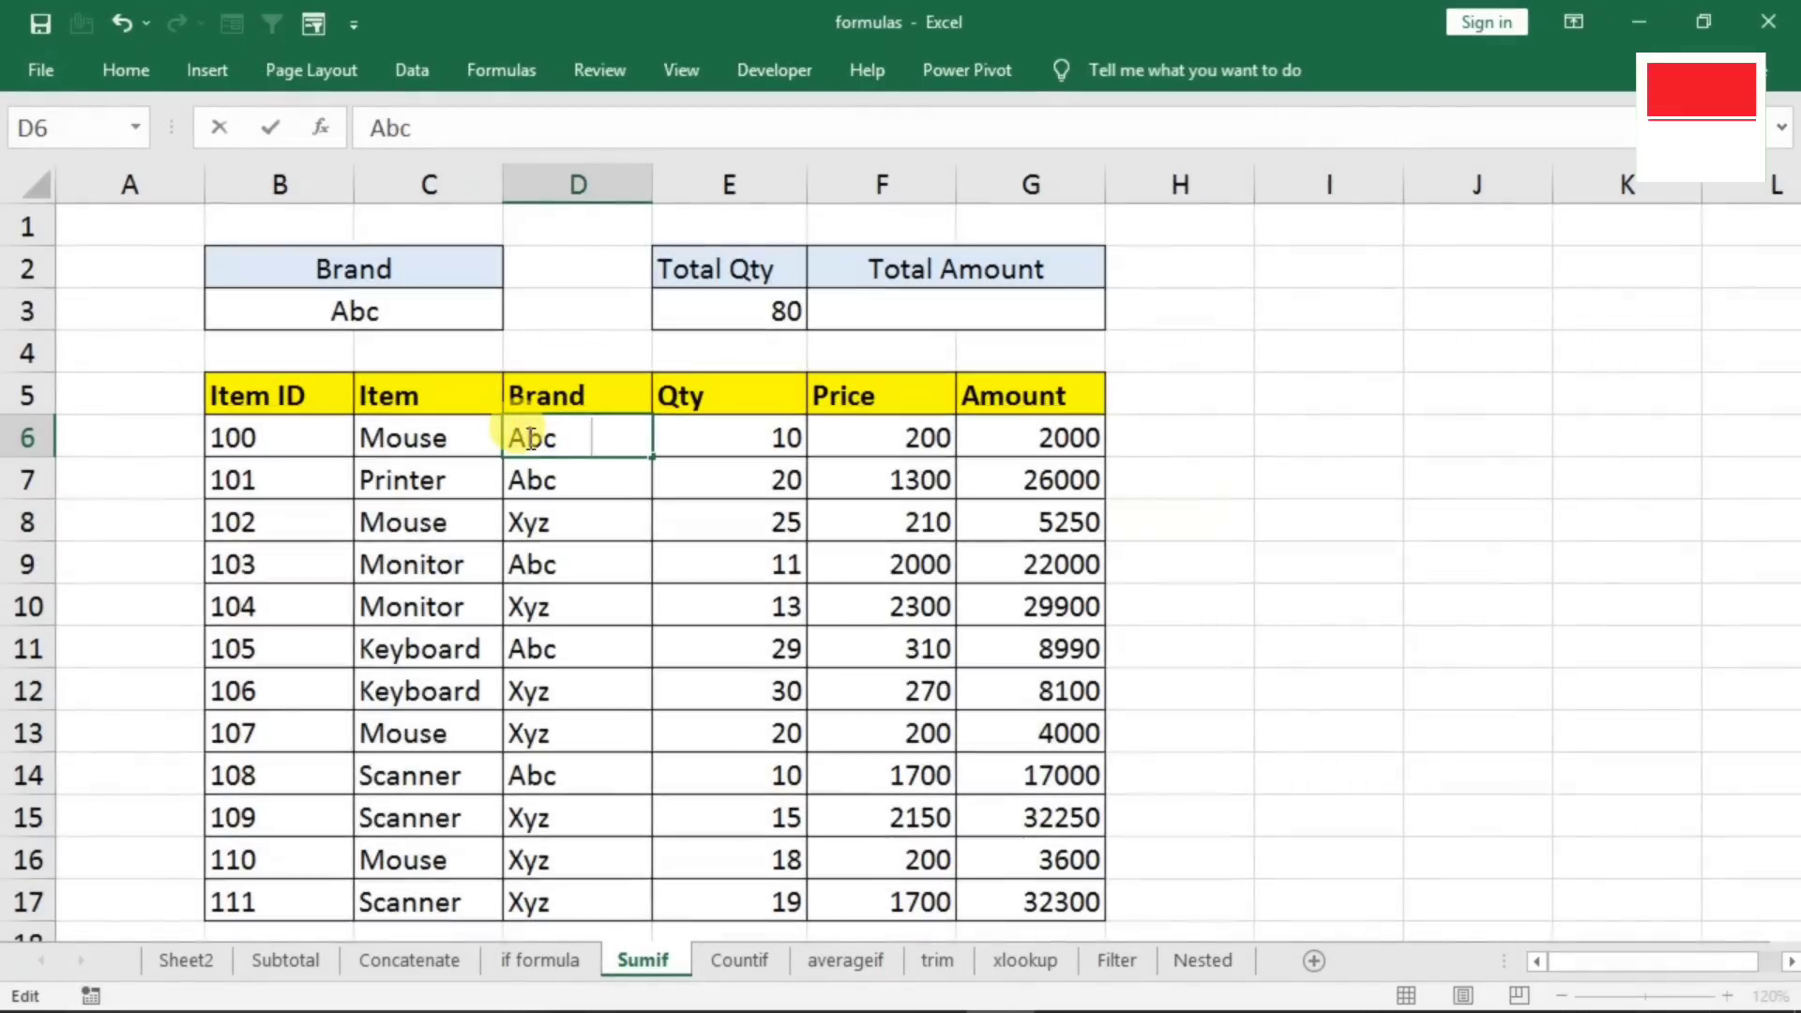
pyautogui.press('Return')
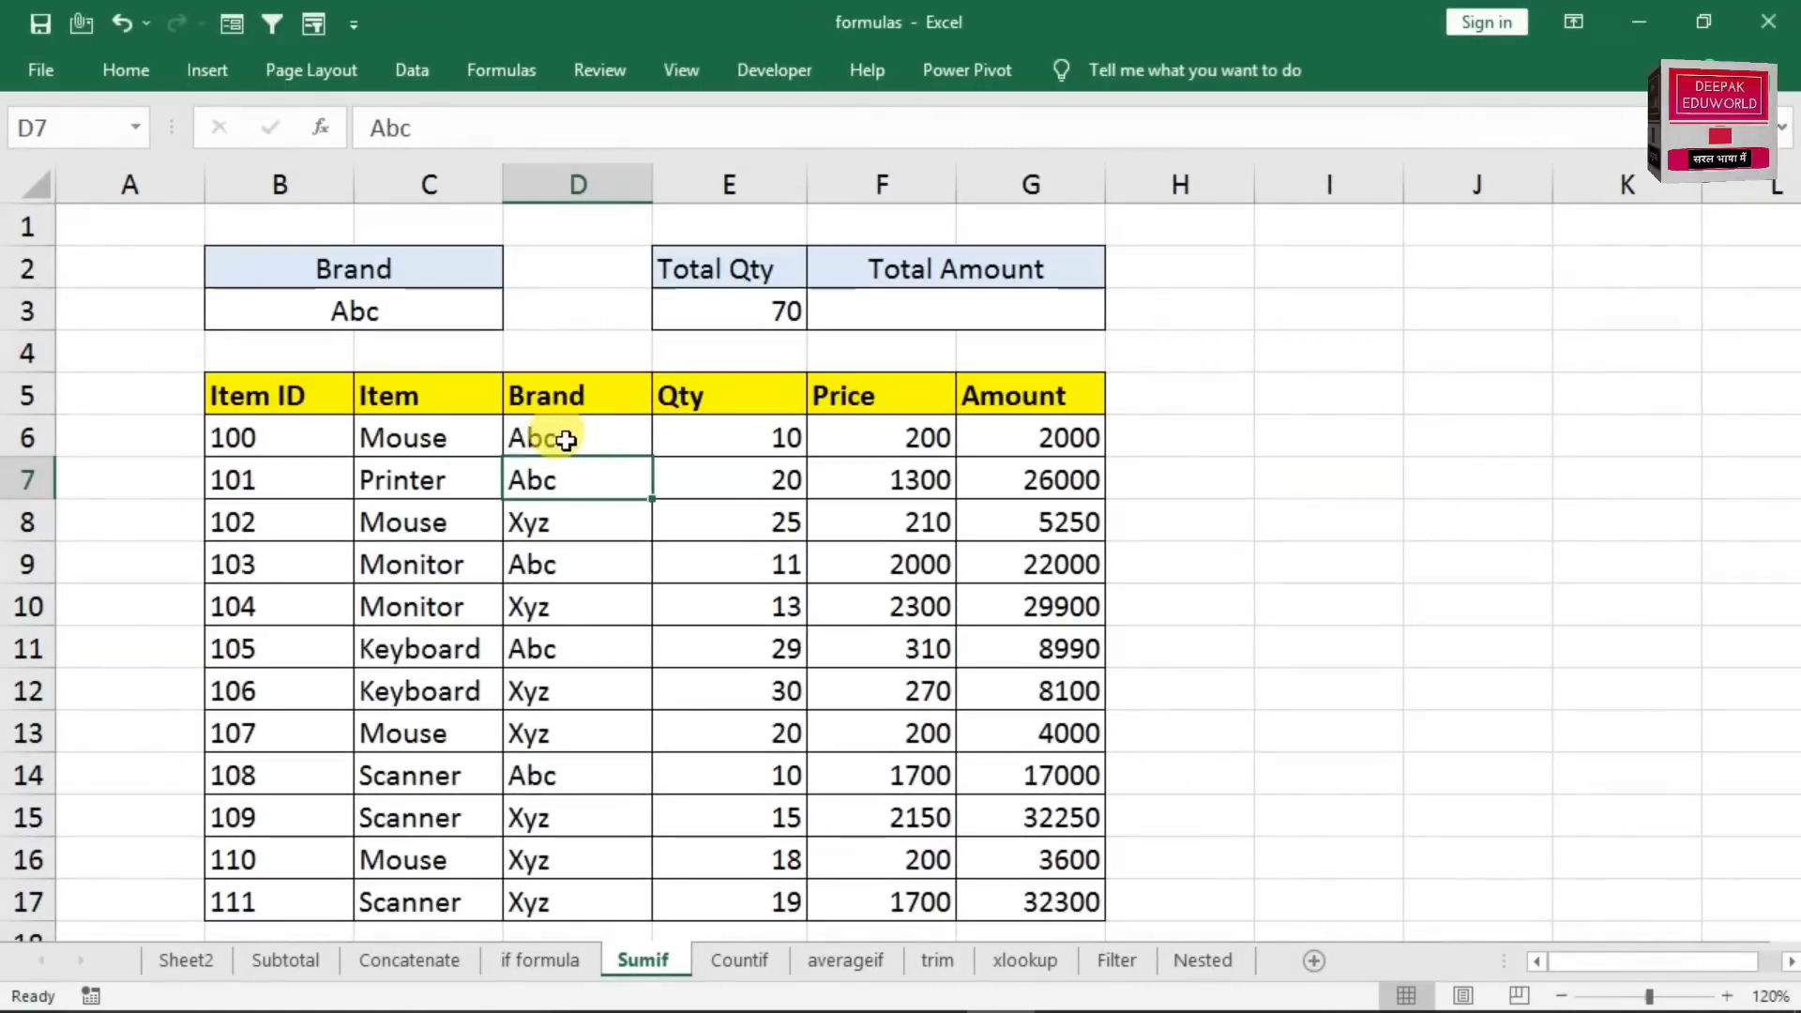
# - Compare the brand in B3 with the D6 entry, and inspect C7 and D6 in edit mode for trailing spaces
pyautogui.click(394, 315)
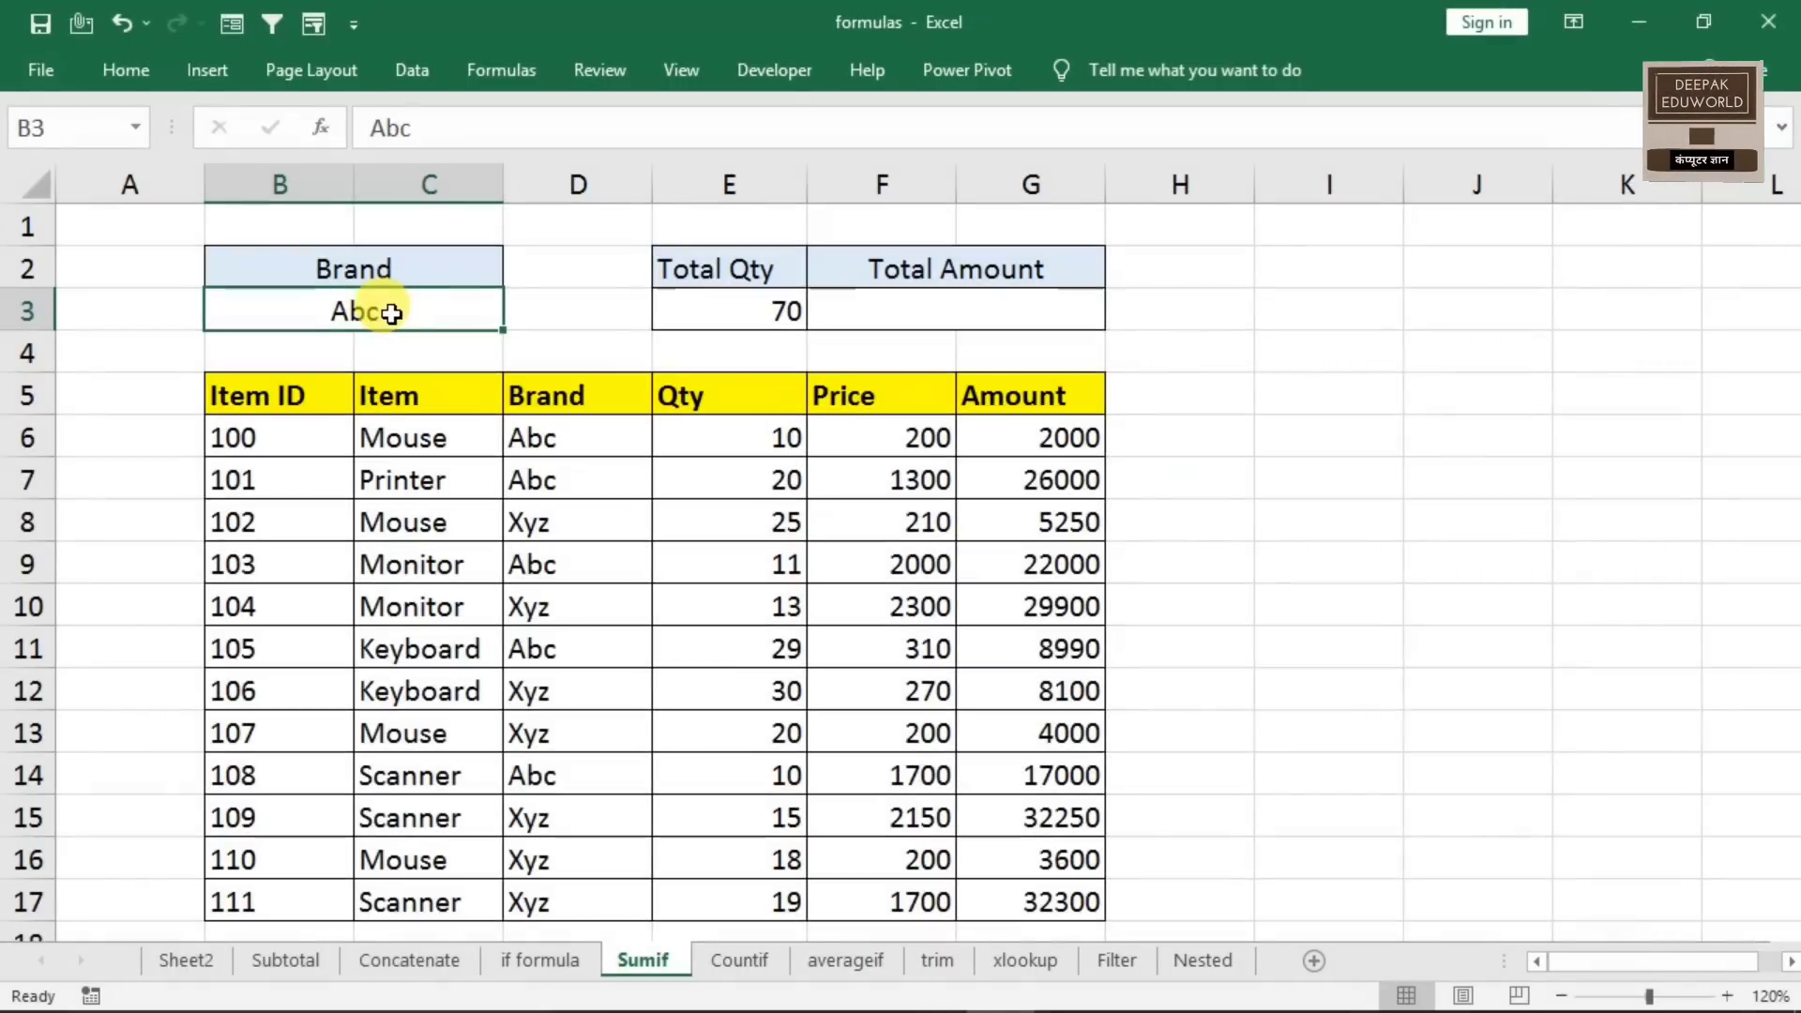
pyautogui.click(577, 440)
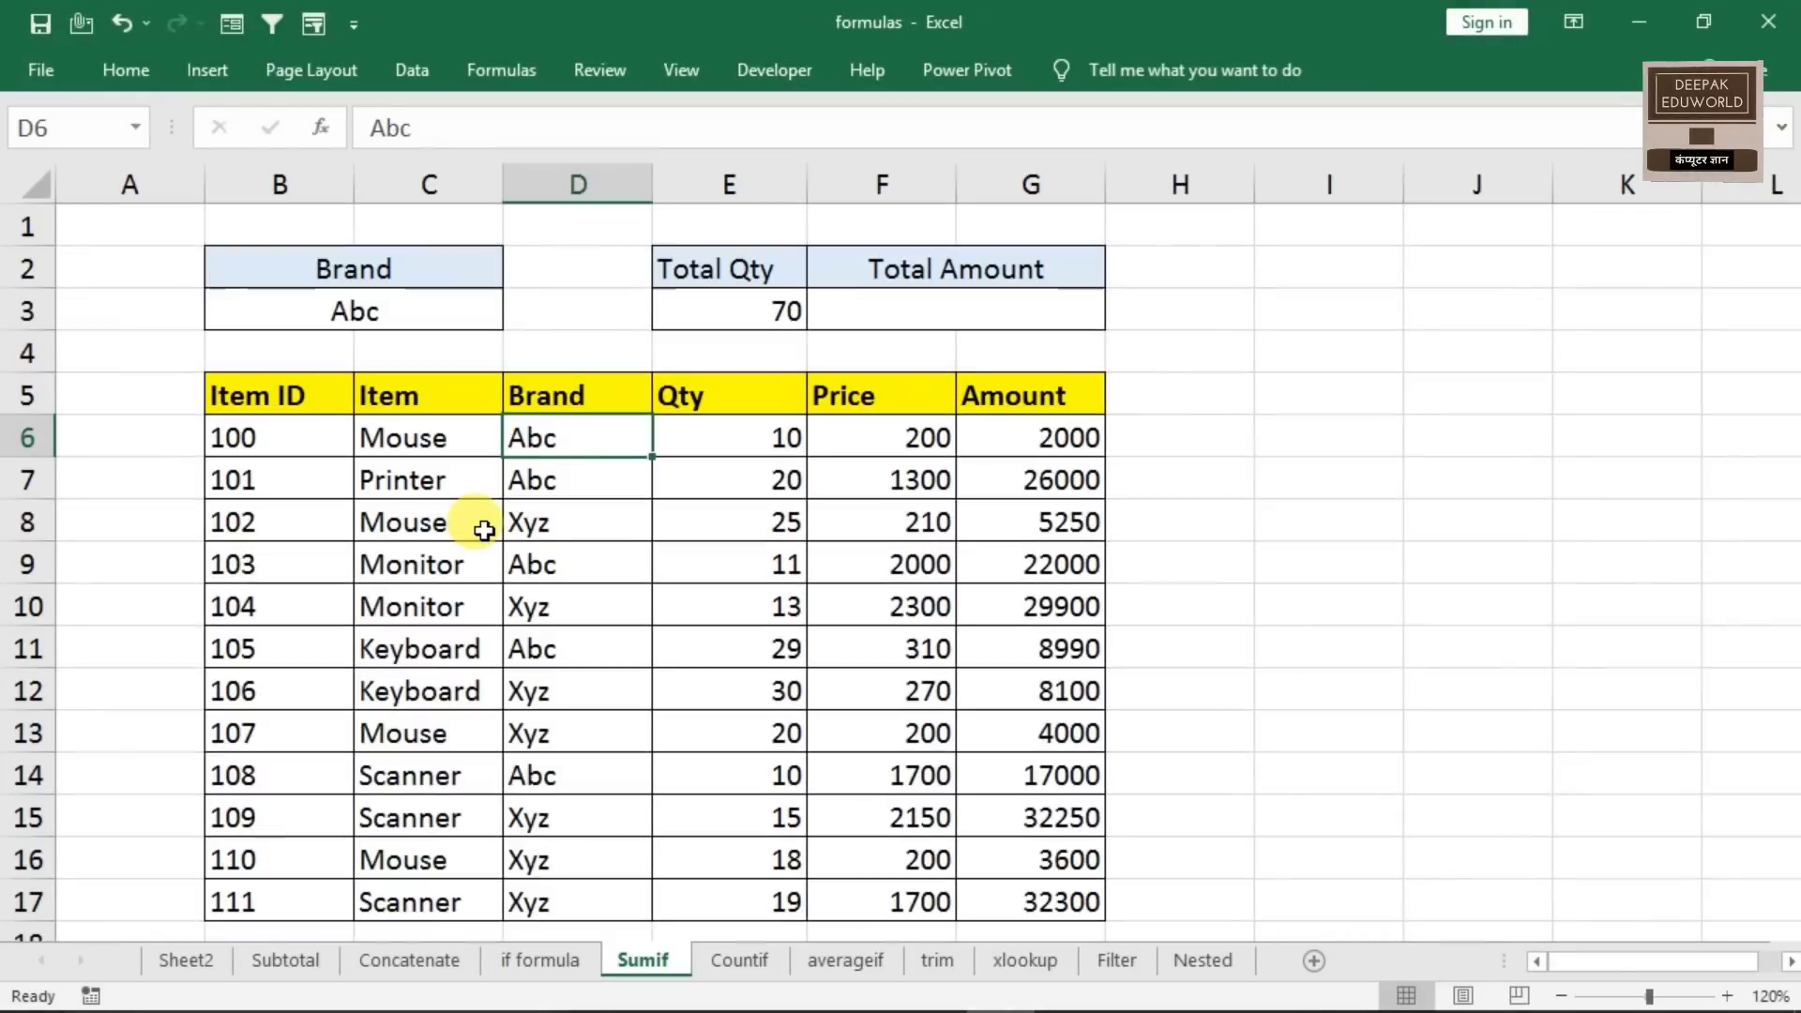
pyautogui.doubleClick(450, 482)
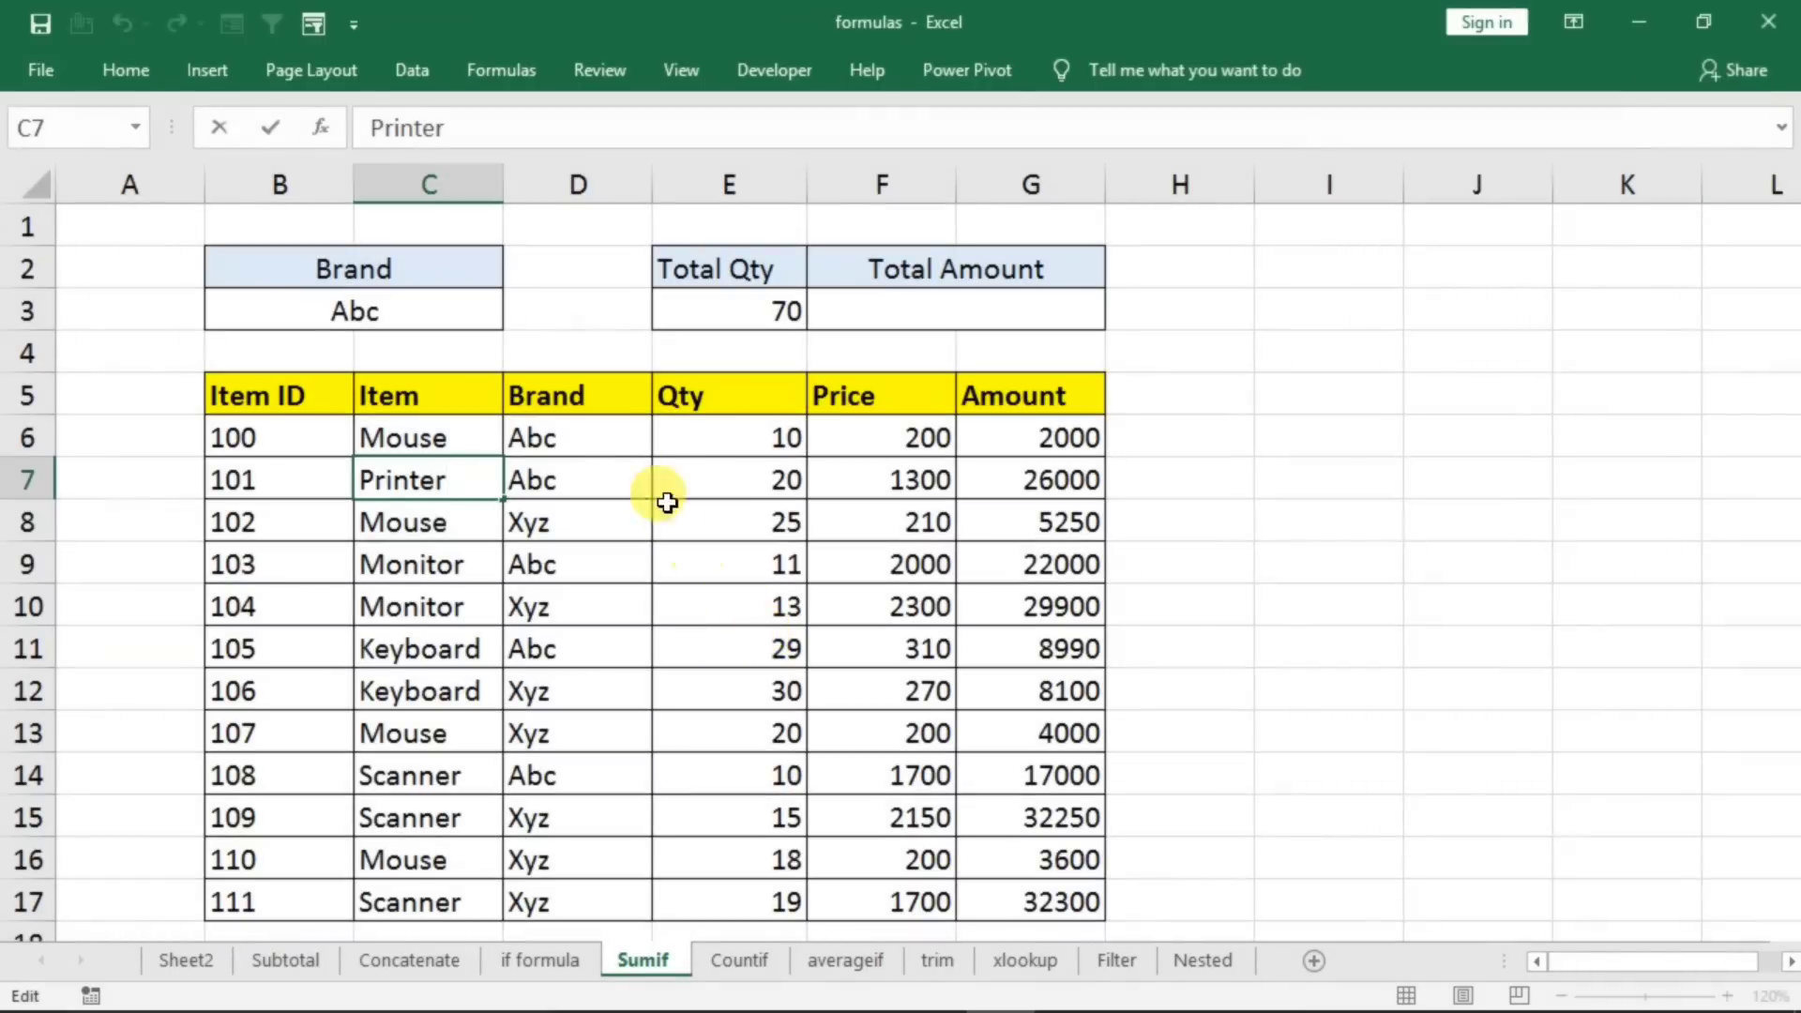
pyautogui.click(622, 437)
pyautogui.doubleClick(611, 437)
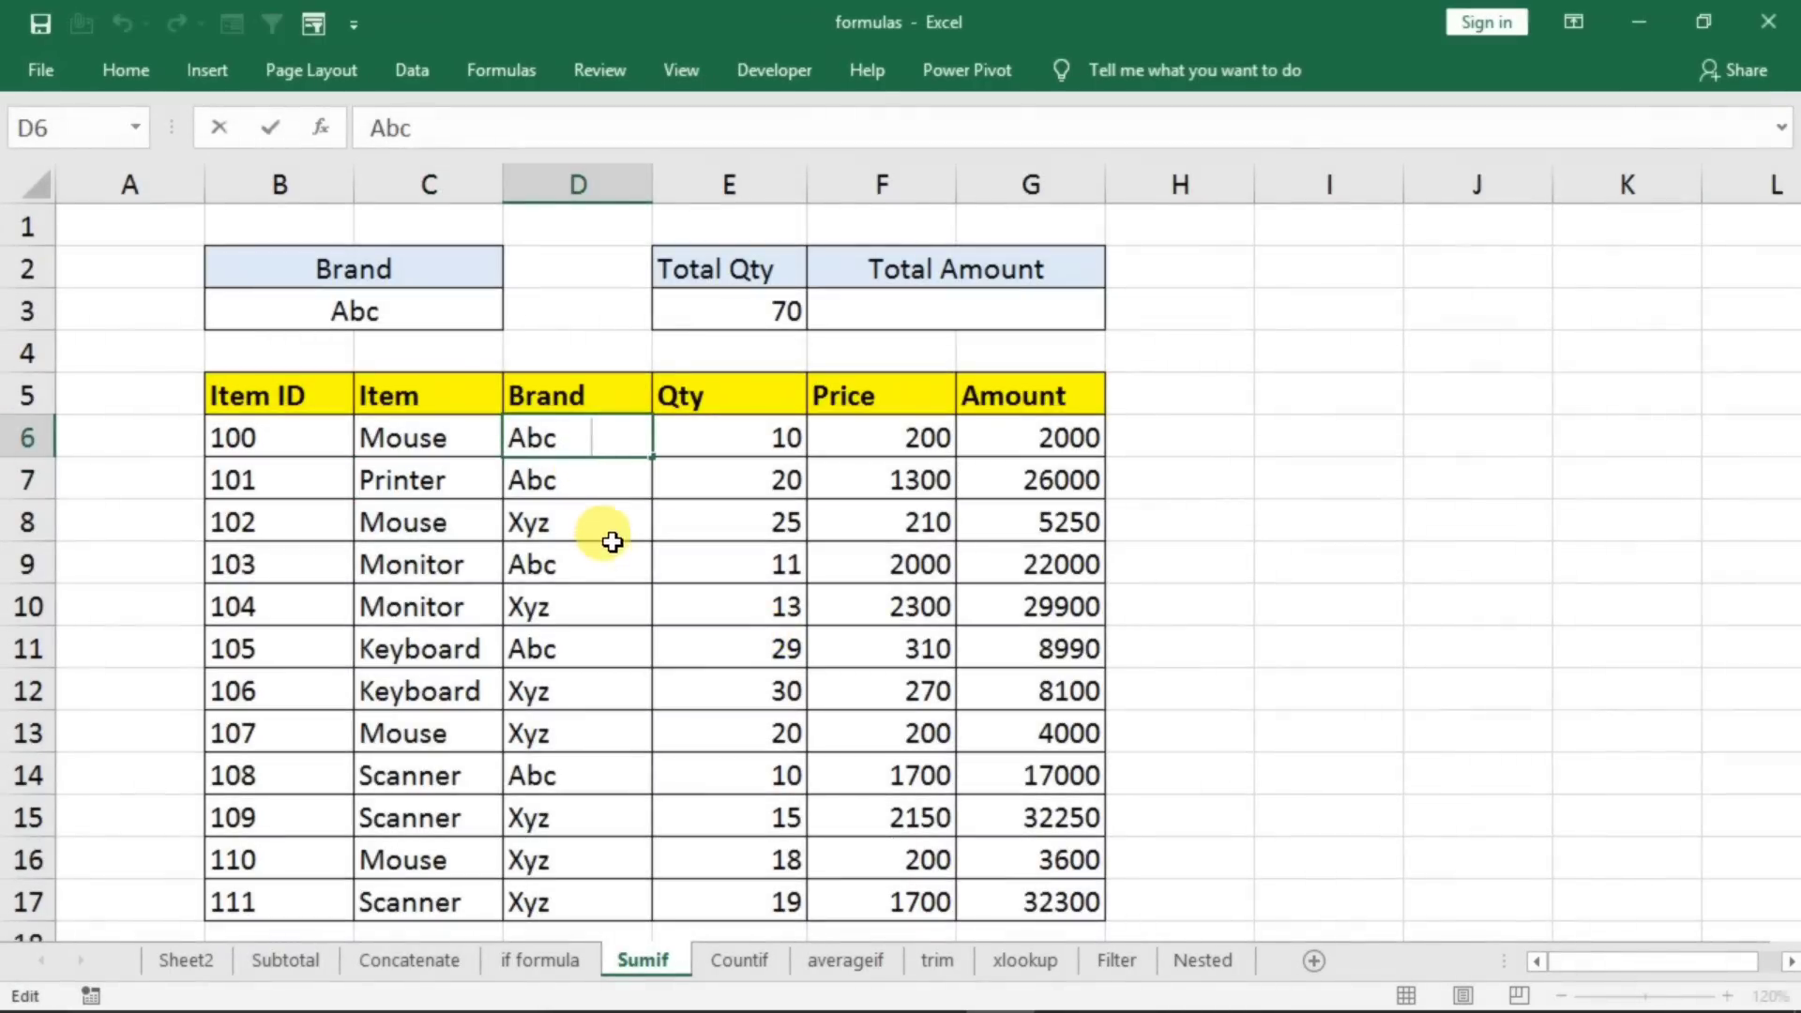
pyautogui.click(603, 469)
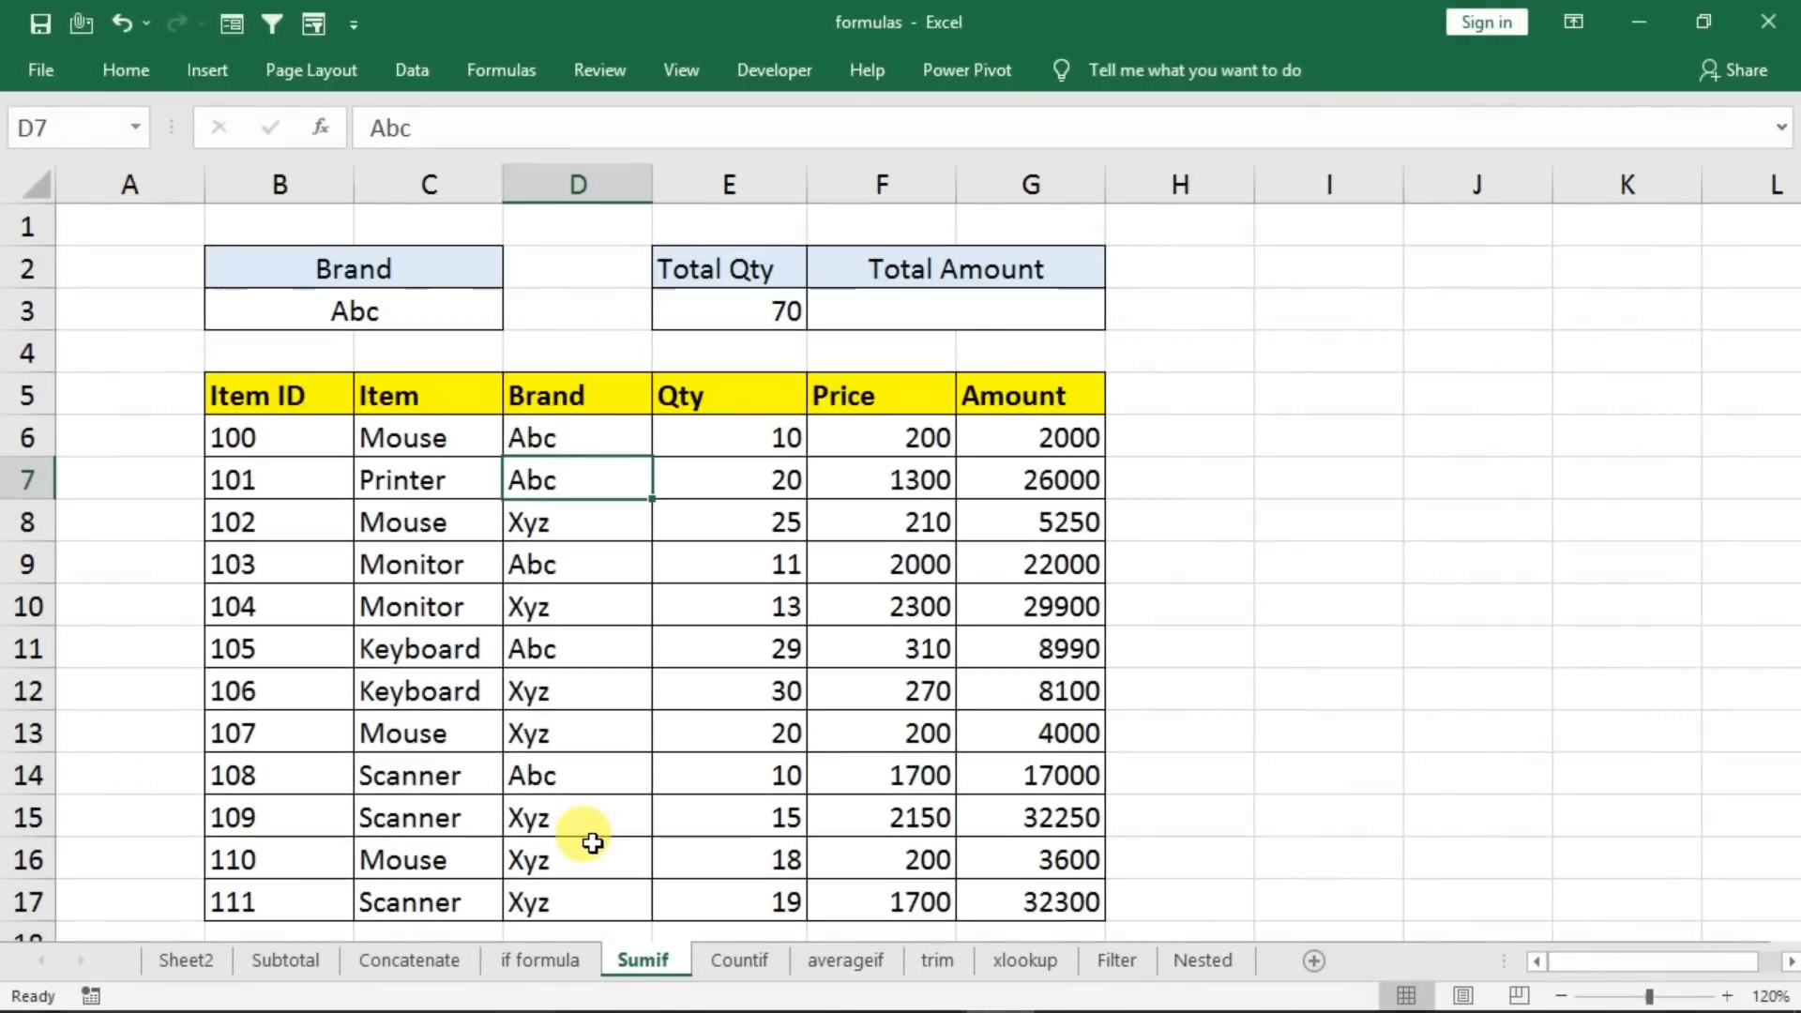
# - On the trim sheet, add all borders to the empty cells B11:B15
pyautogui.click(931, 959)
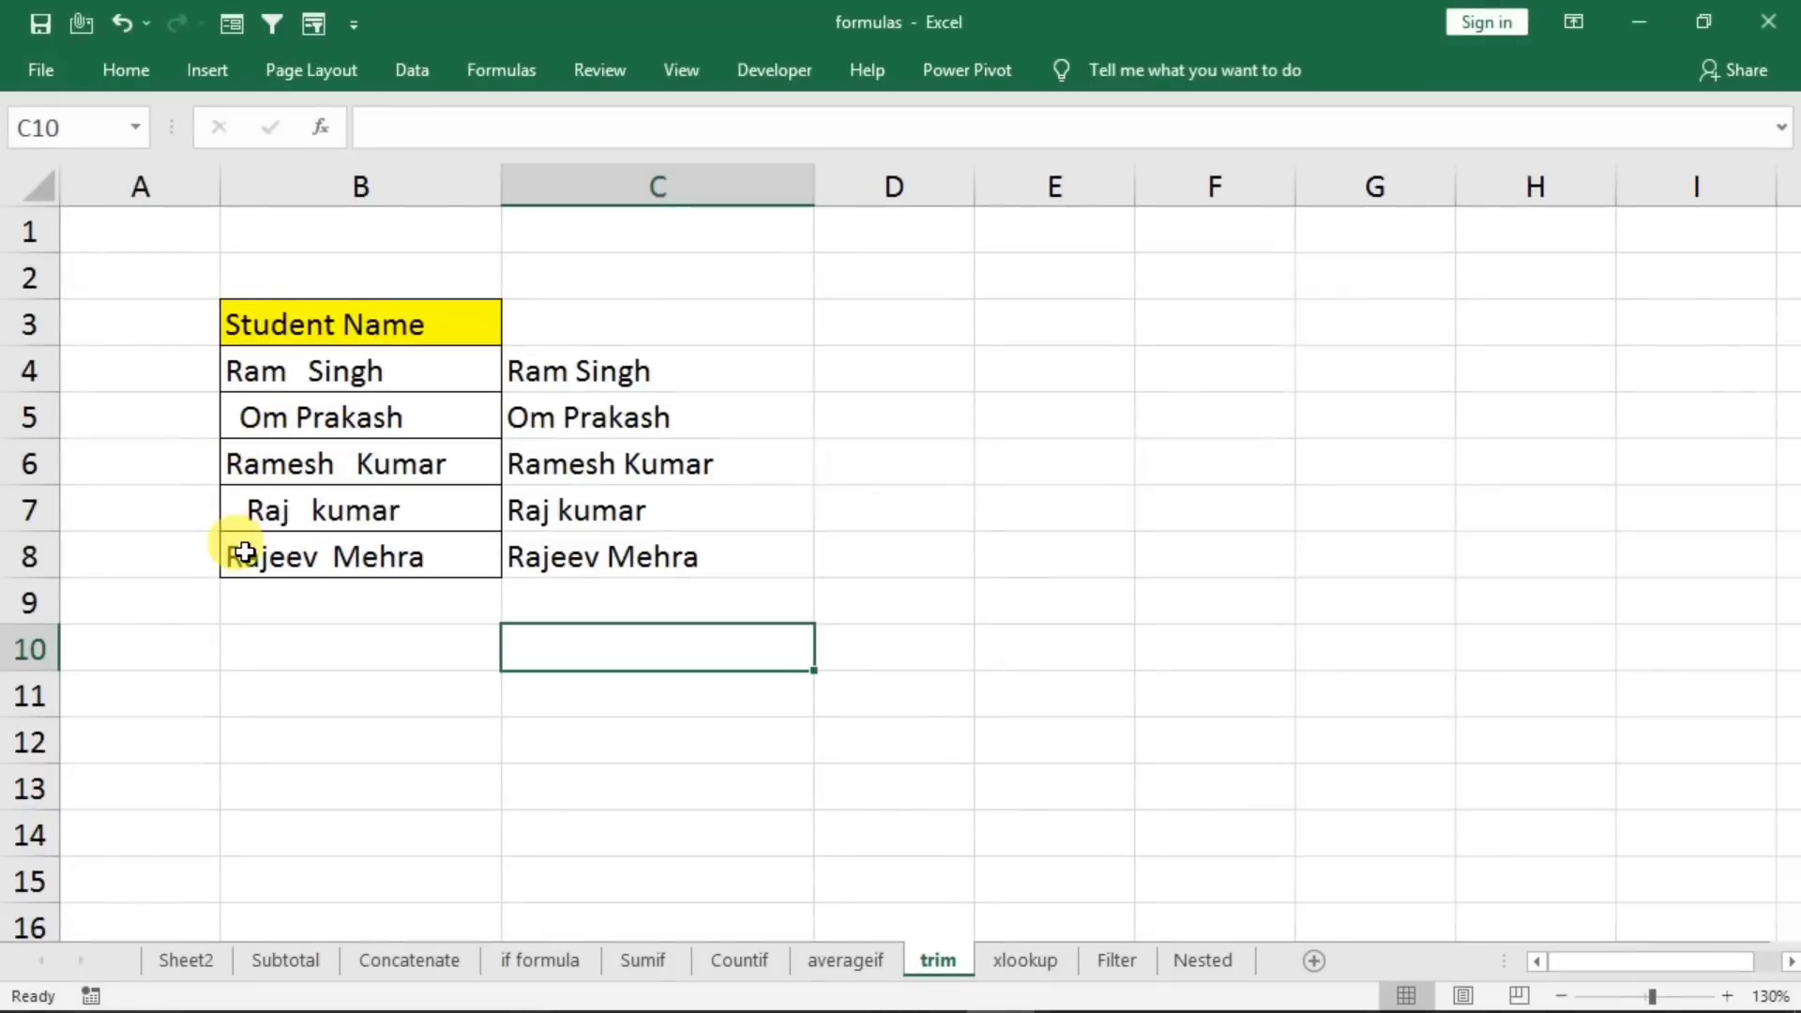
pyautogui.scroll(-1, 281, 594)
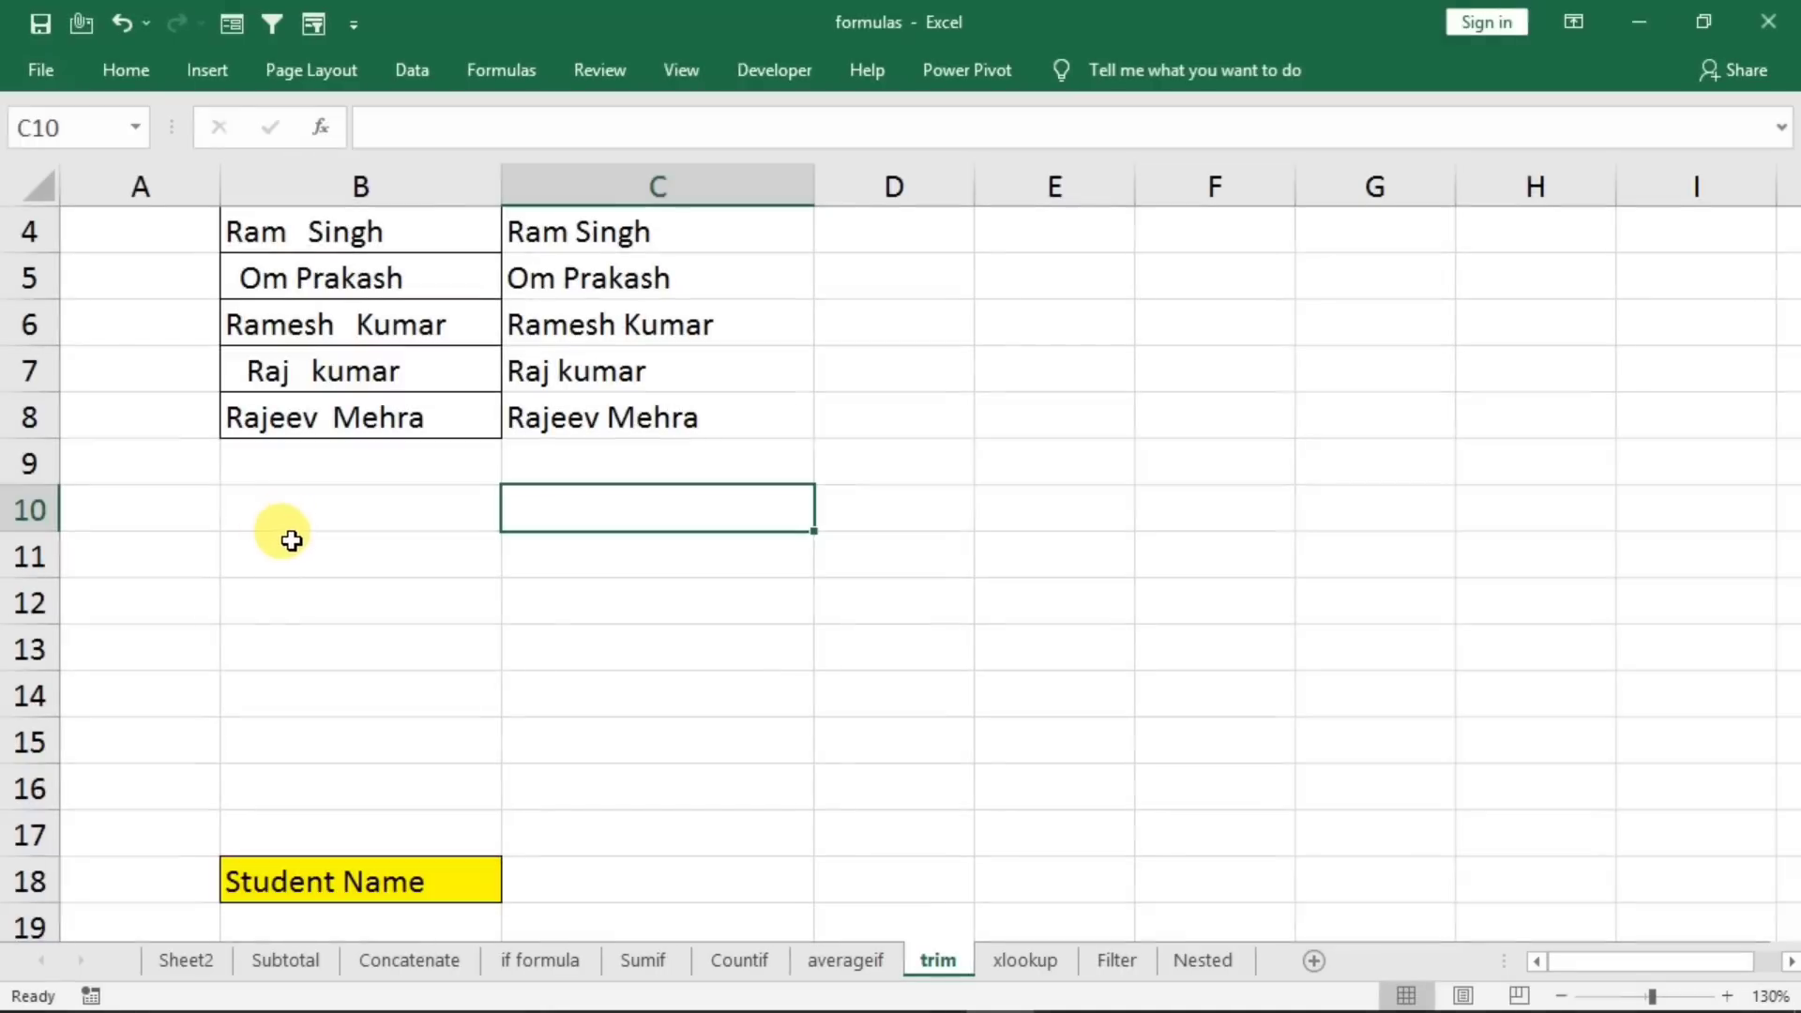
pyautogui.moveTo(290, 543); pyautogui.dragTo(302, 749)
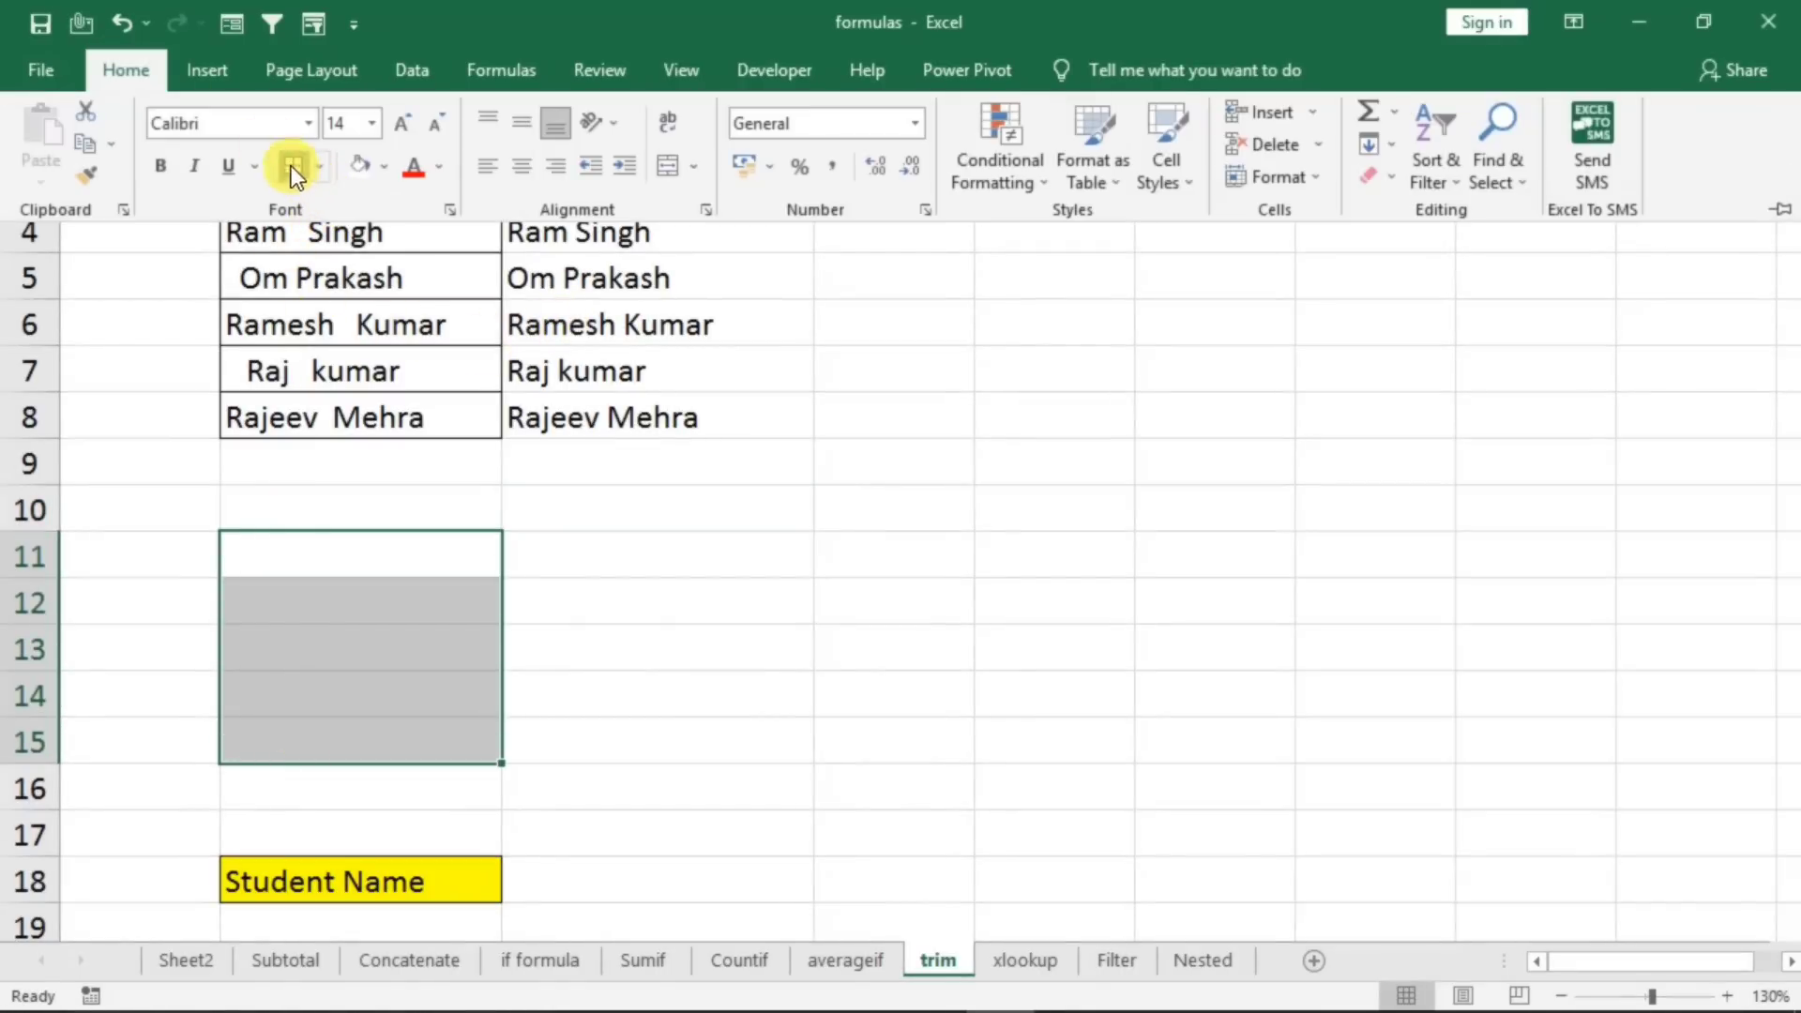
pyautogui.click(291, 165)
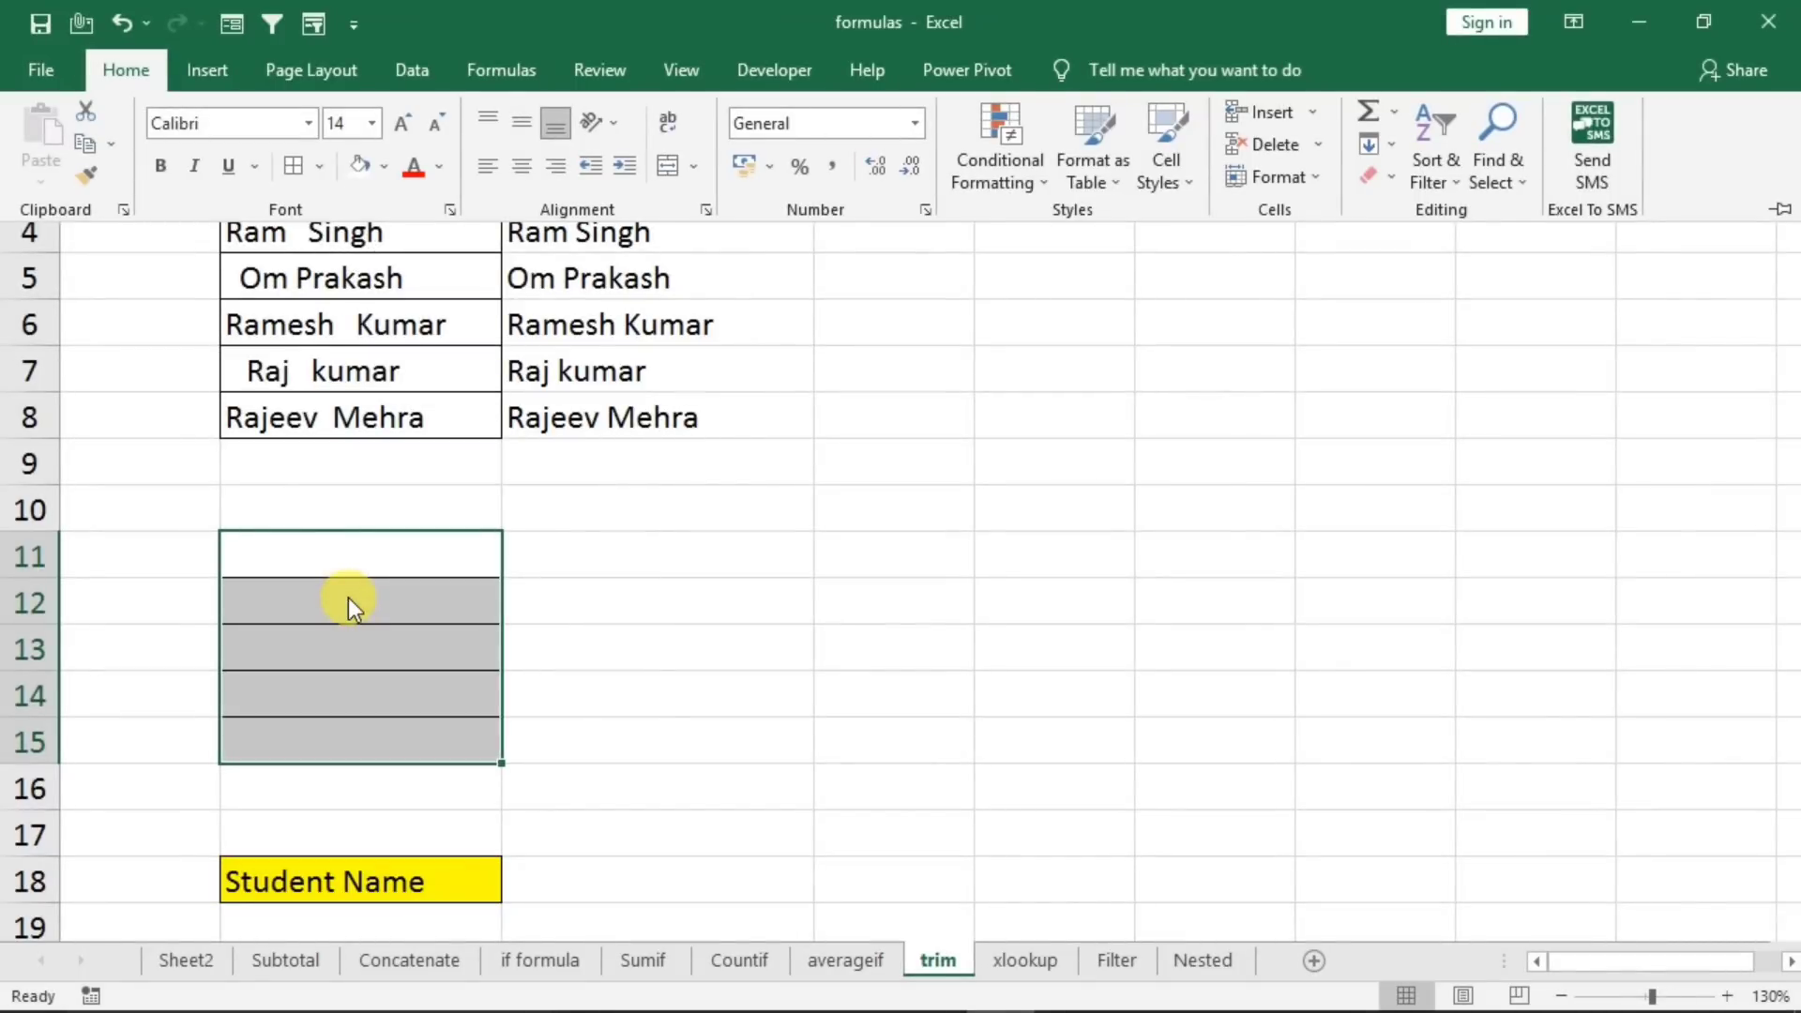
pyautogui.click(352, 594)
pyautogui.click(463, 706)
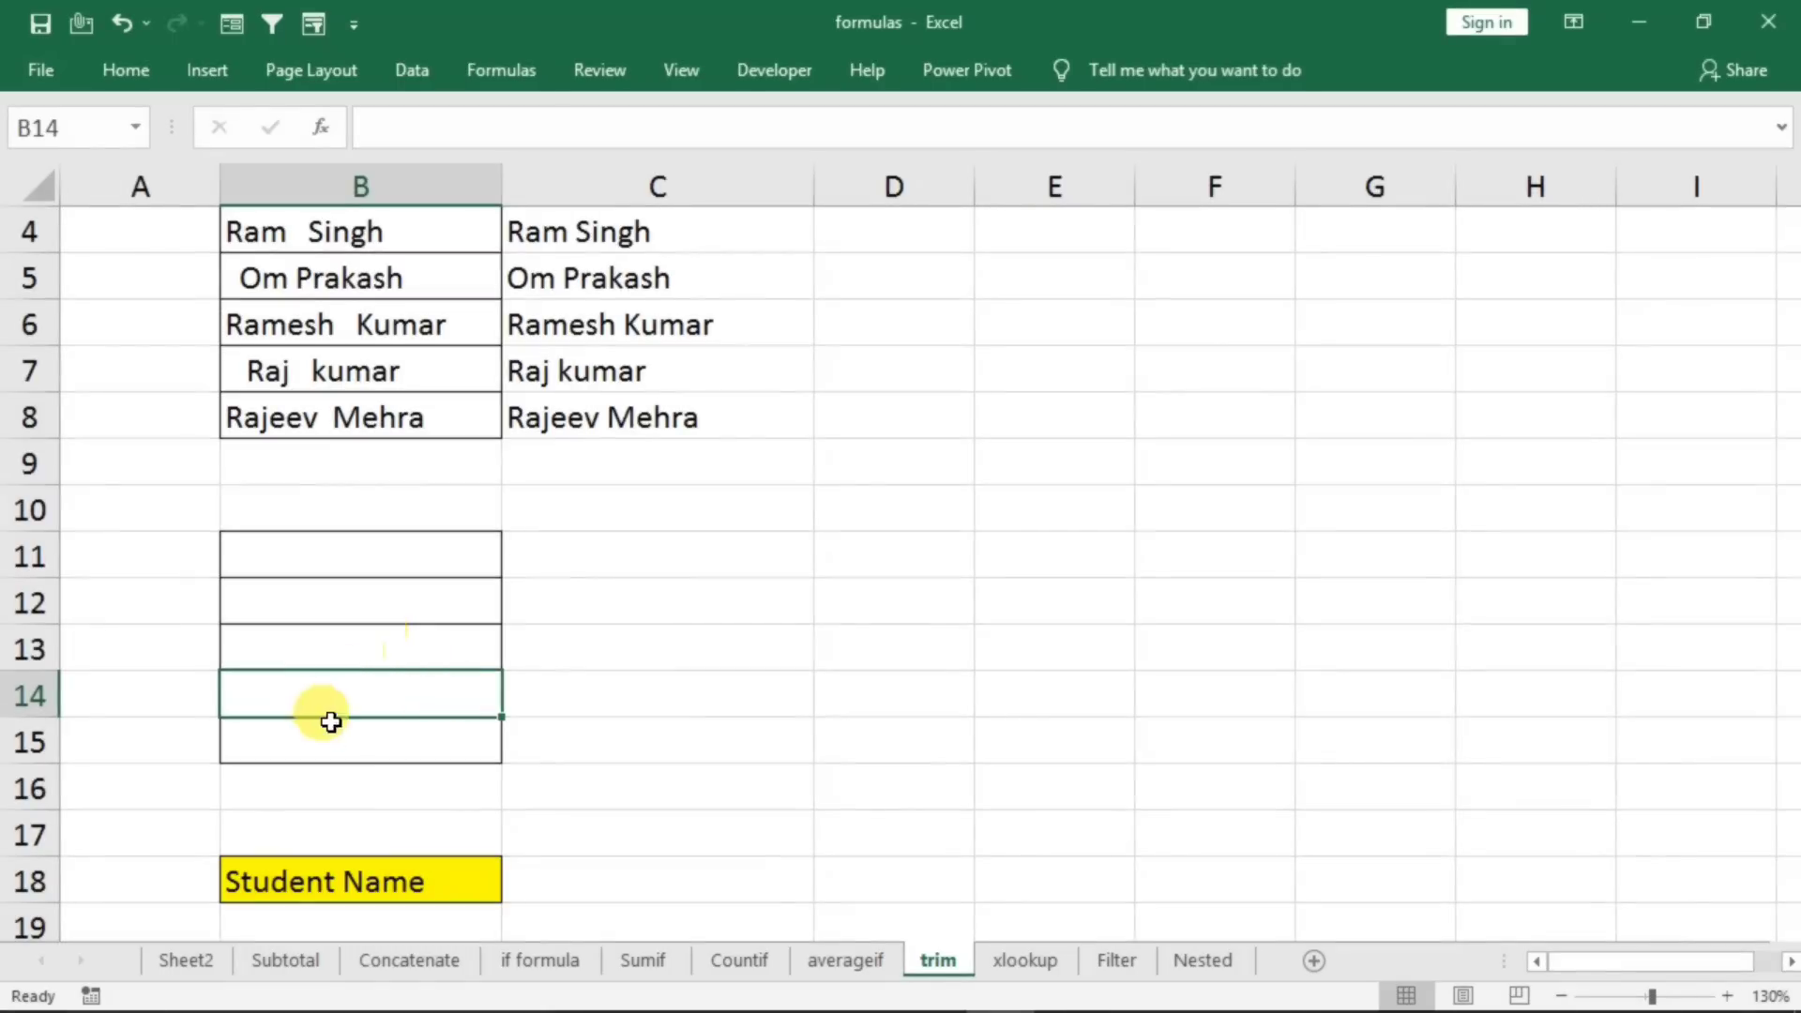
# - Start a data validation rule for B11:B15 that allows Custom criteria
pyautogui.moveTo(327, 571); pyautogui.dragTo(336, 743)
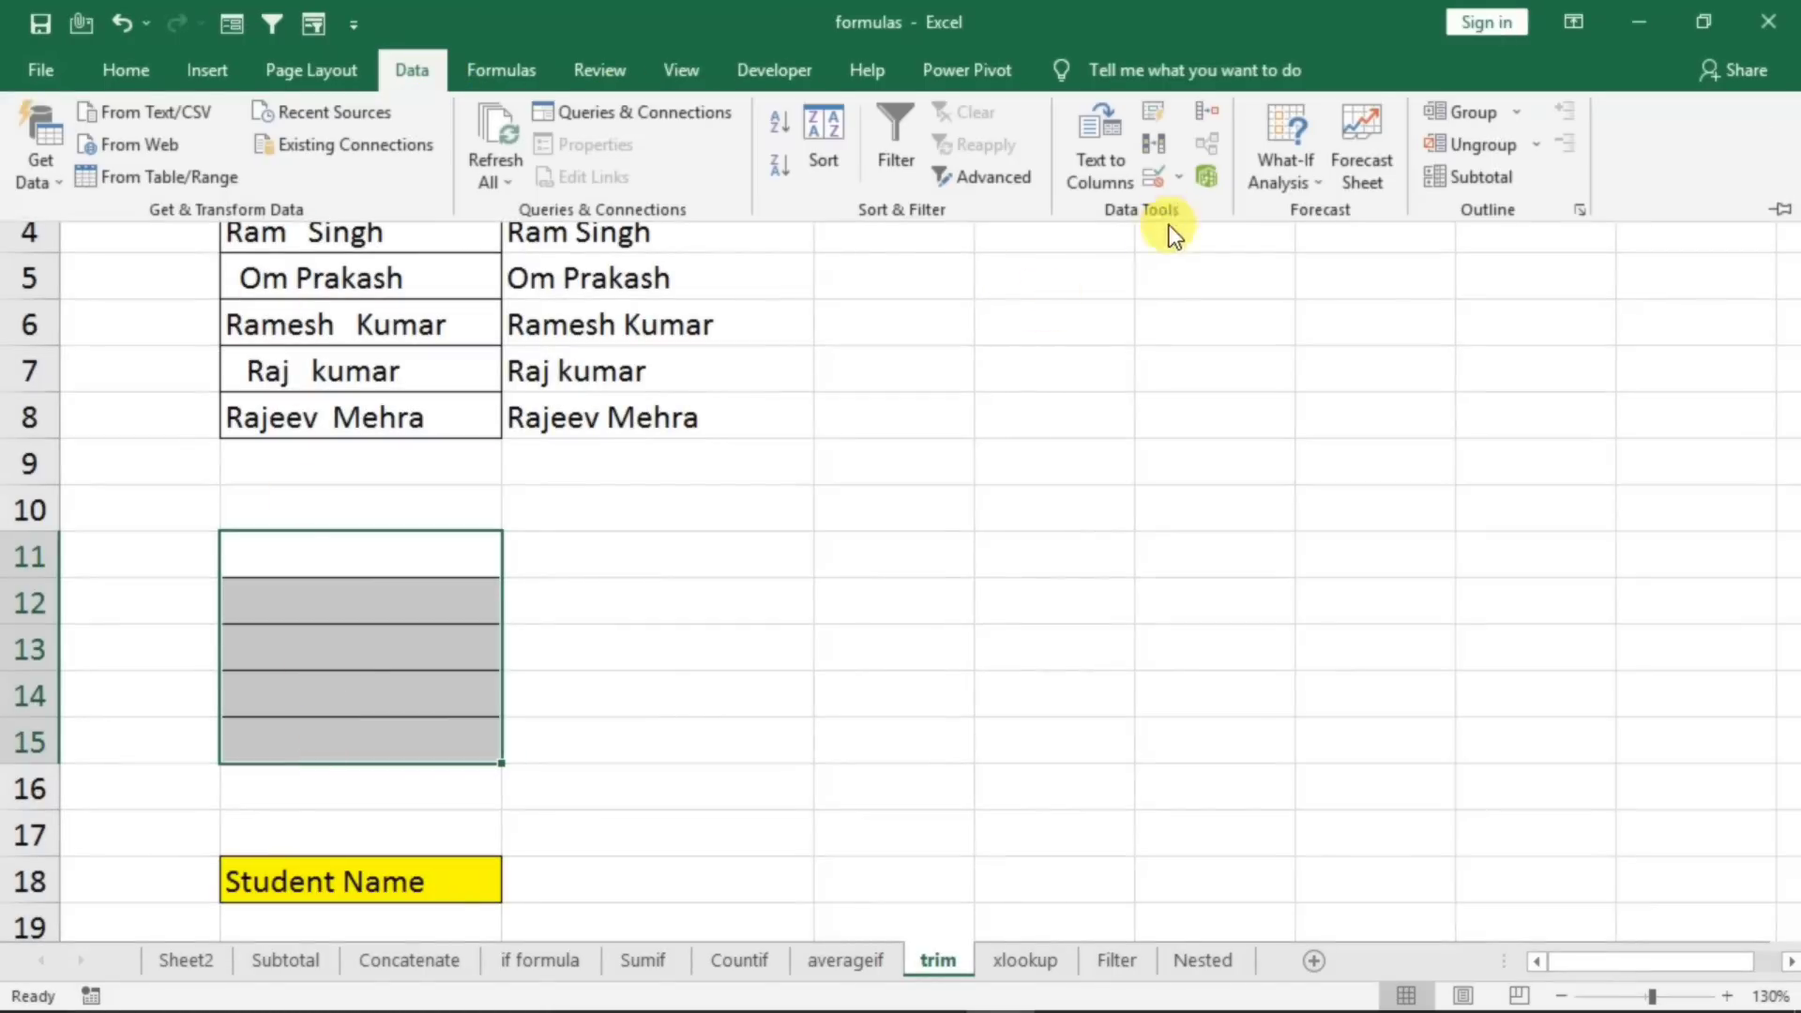
pyautogui.click(1150, 190)
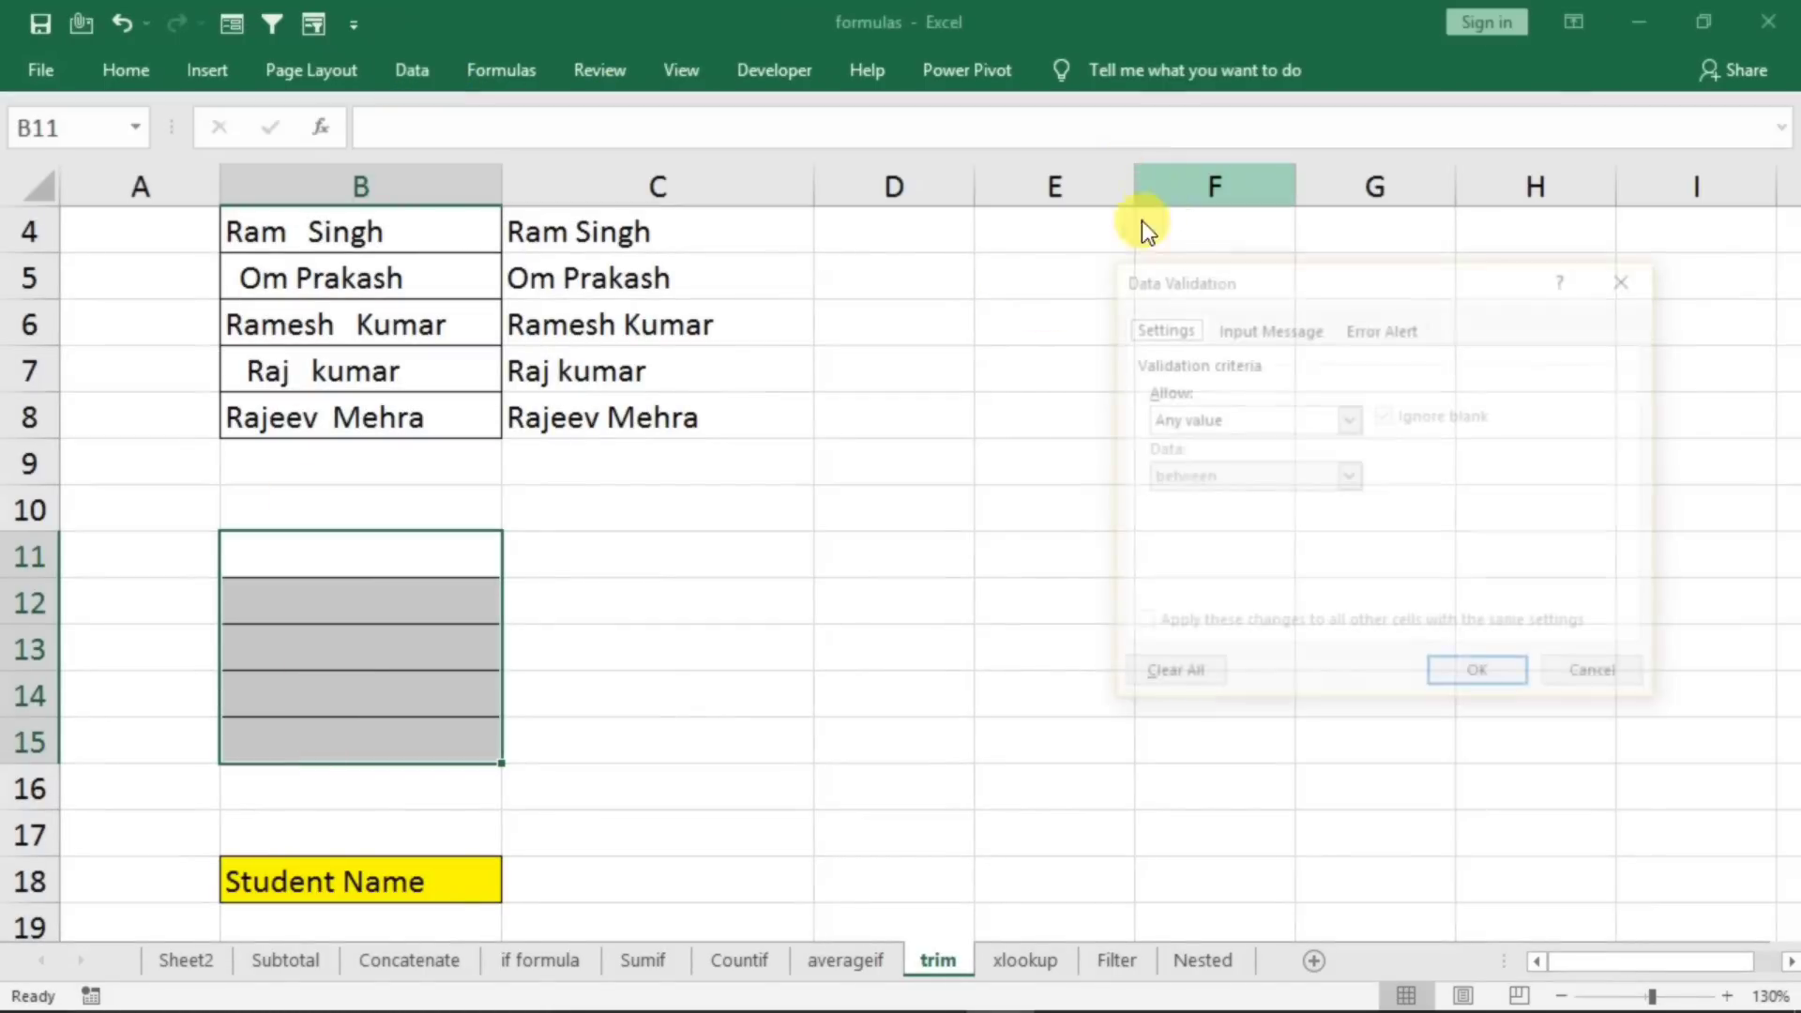
pyautogui.click(1190, 418)
pyautogui.click(1191, 572)
pyautogui.moveTo(1197, 272); pyautogui.dragTo(804, 416)
pyautogui.click(793, 664)
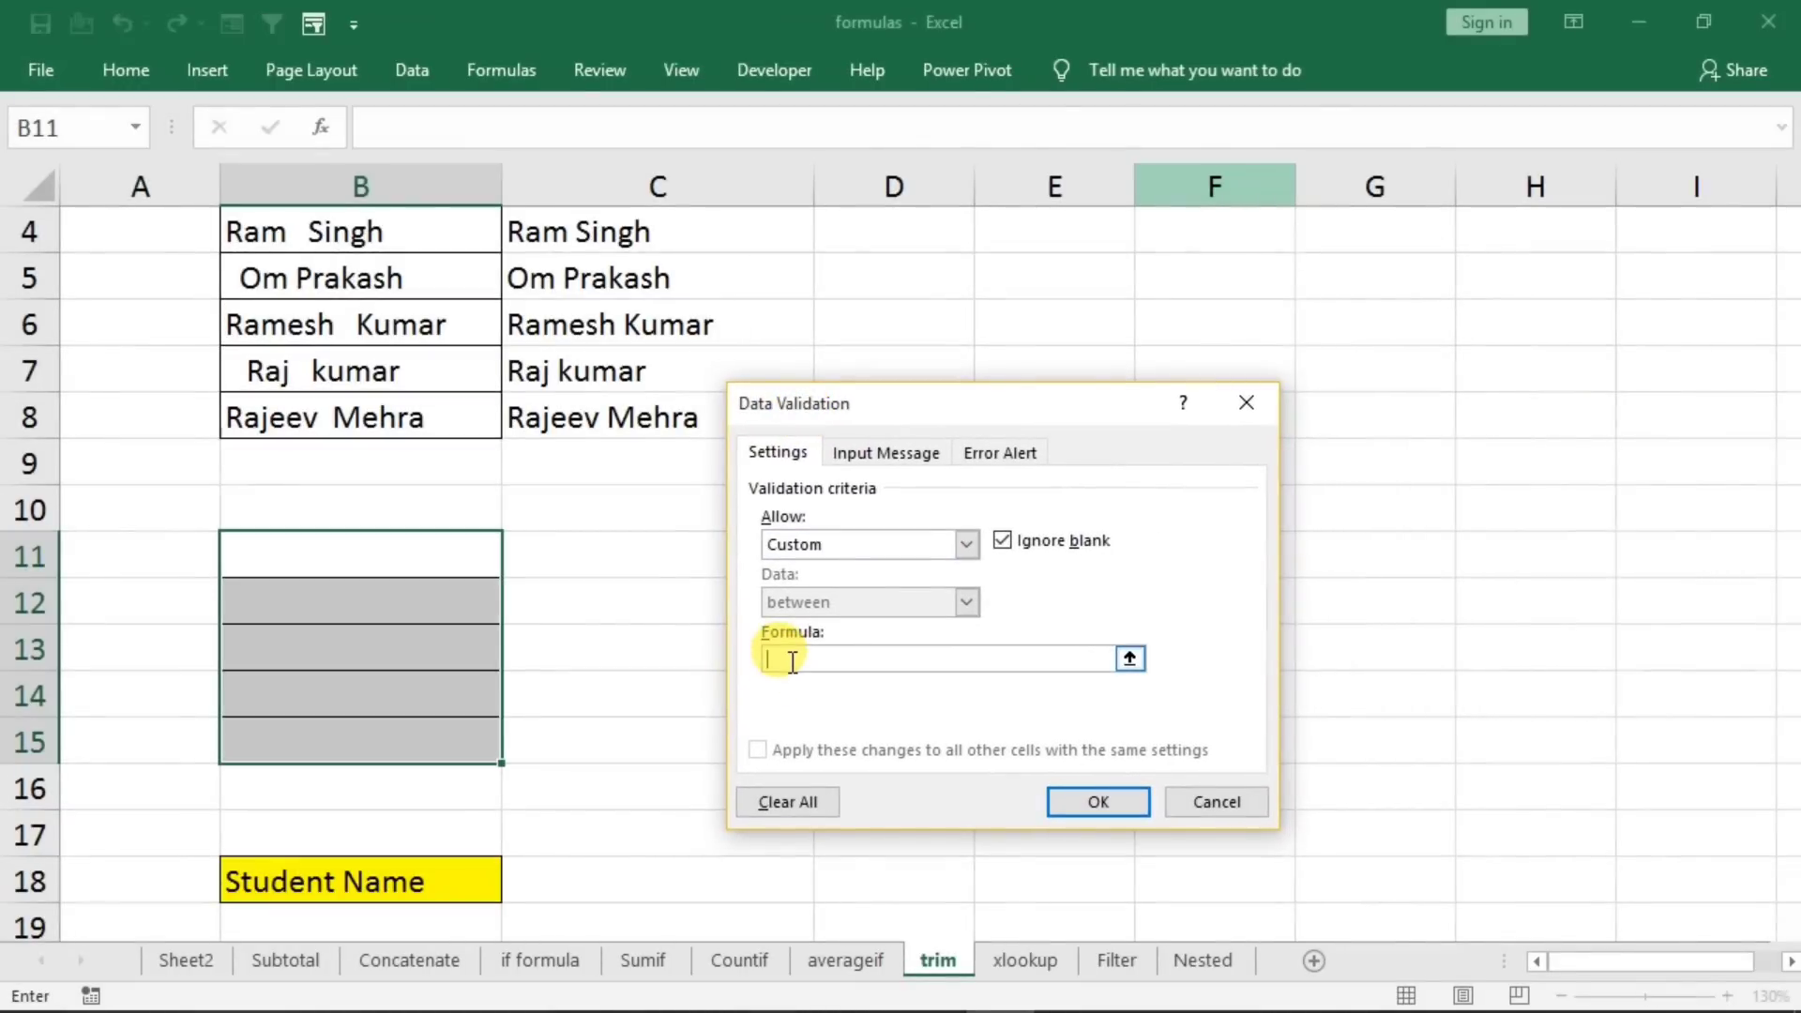
# - Set the custom validation formula to =B11=trim(B11)
pyautogui.write('=')
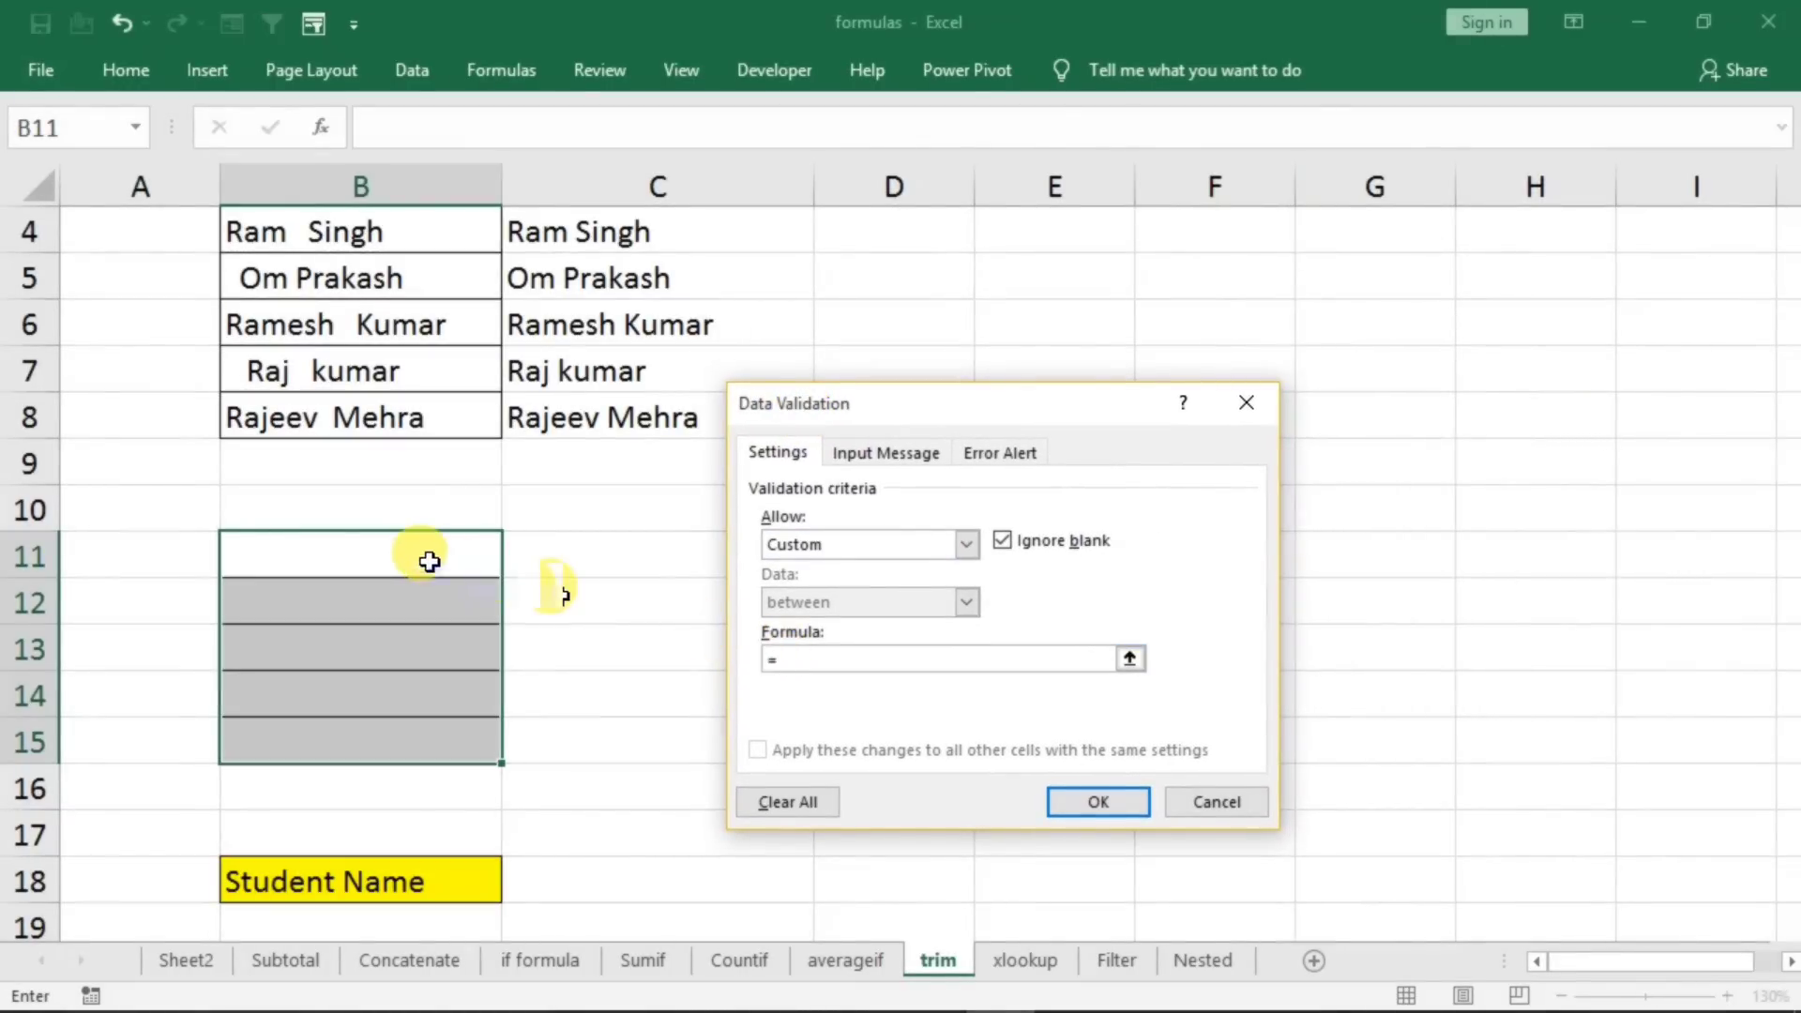
pyautogui.click(422, 558)
pyautogui.write('=')
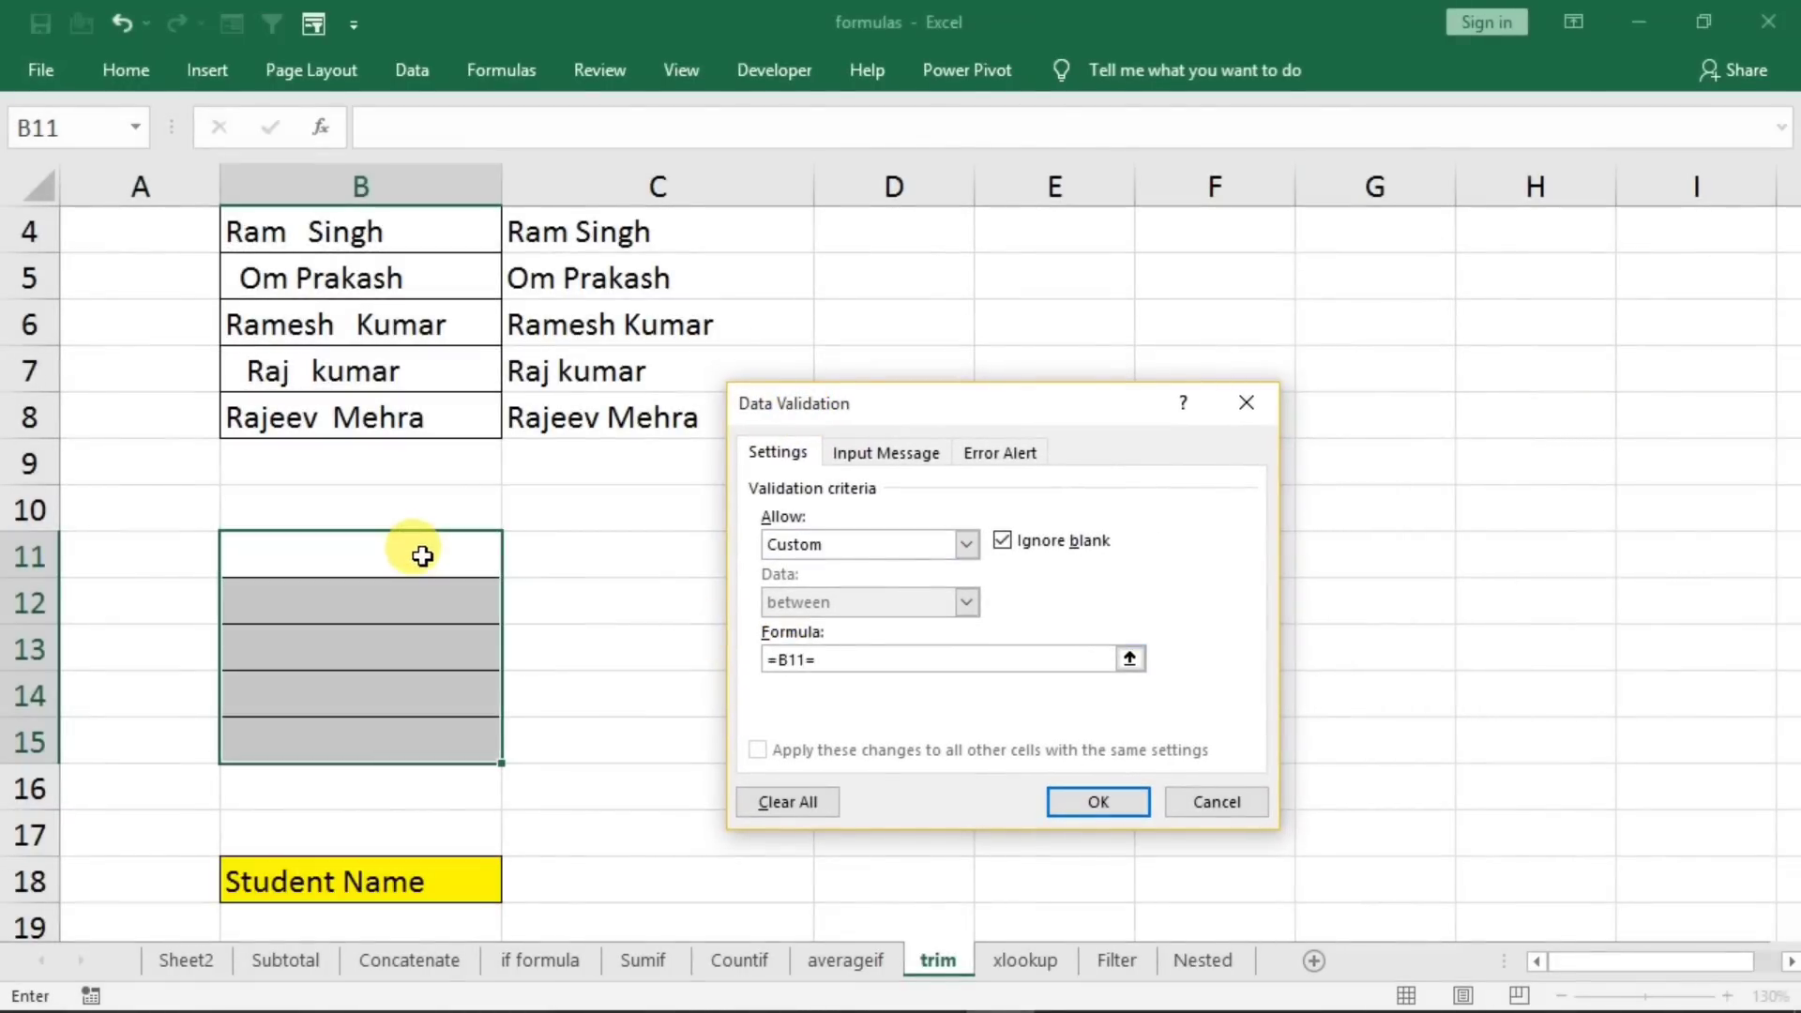
pyautogui.write('tri')
pyautogui.write('m')
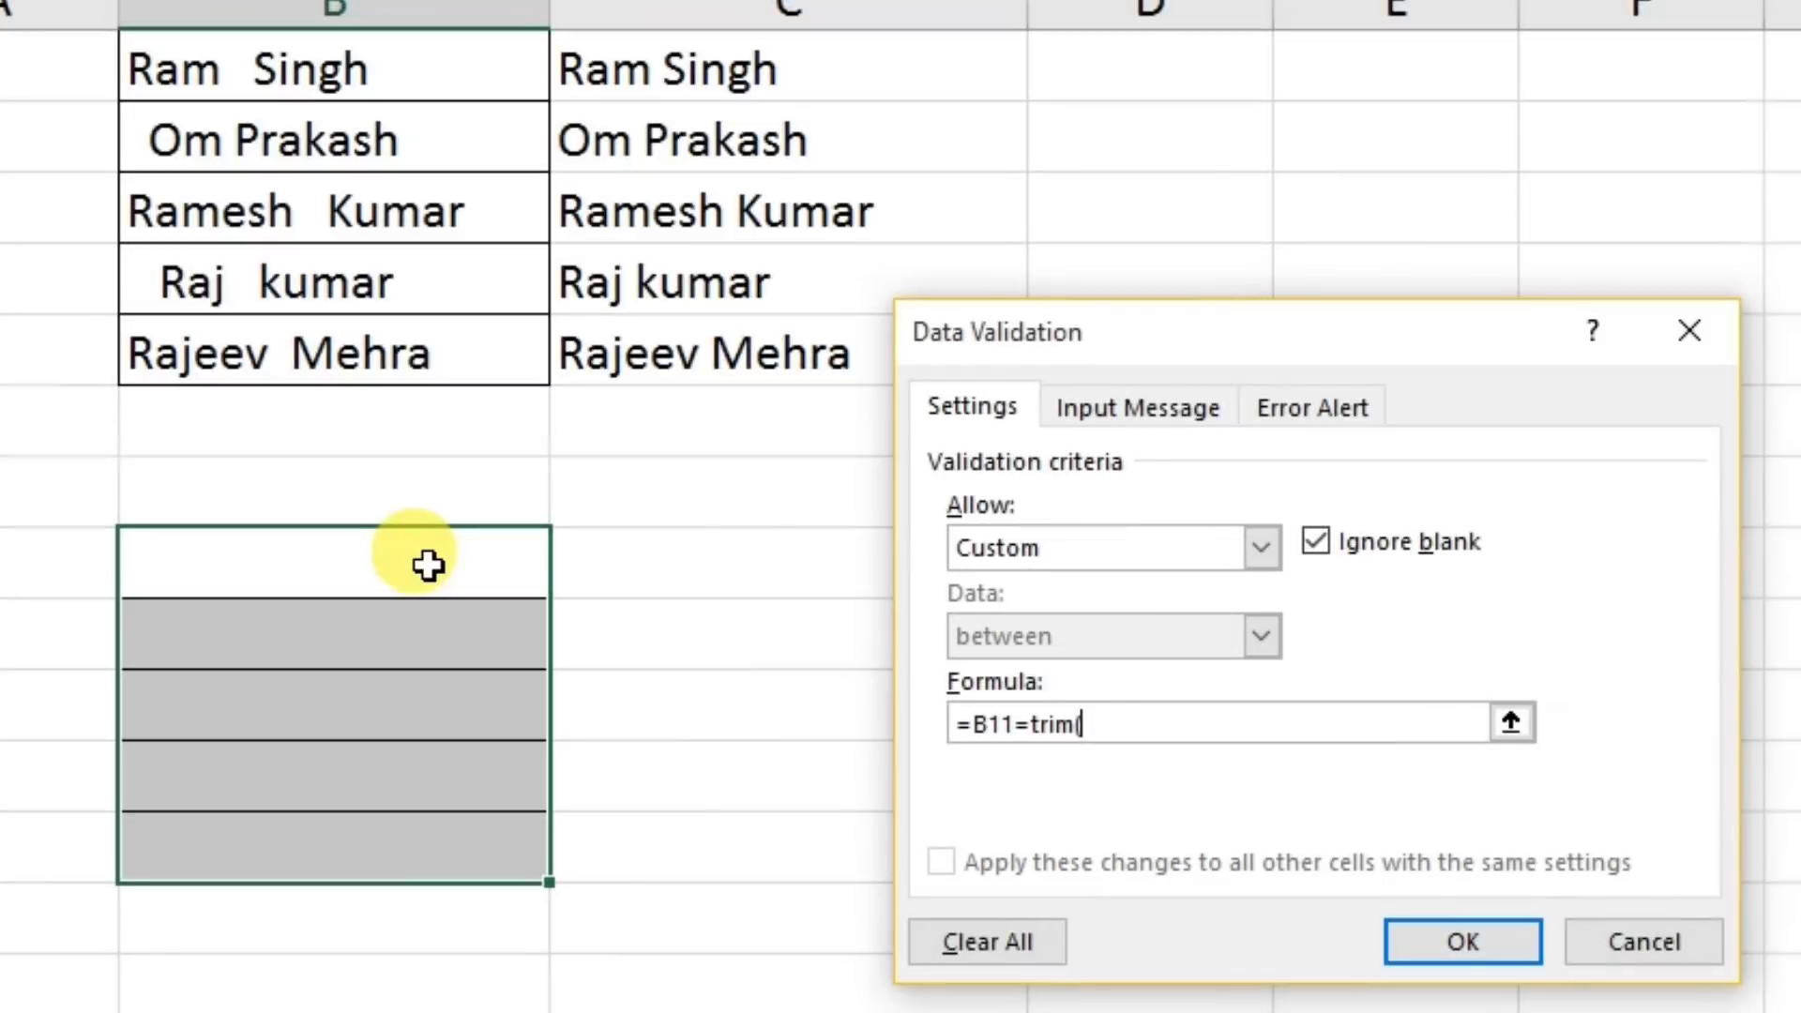
pyautogui.write('(')
pyautogui.click(212, 551)
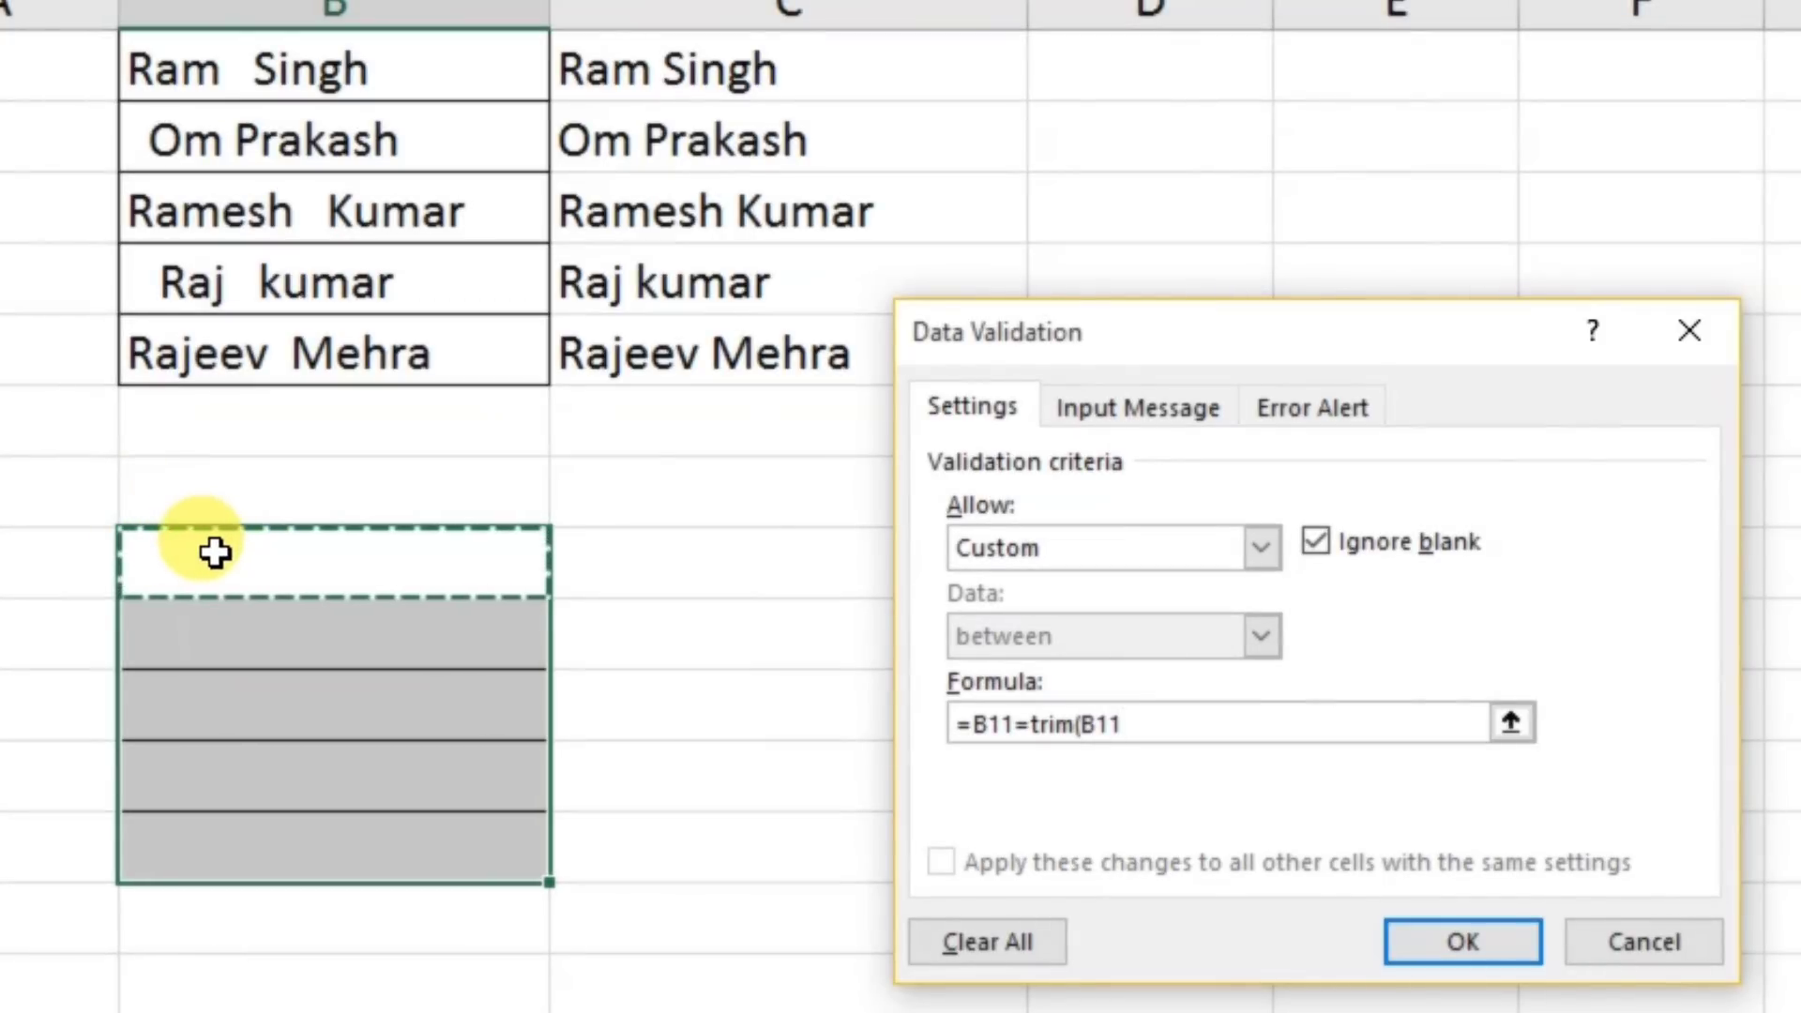
pyautogui.write(')')
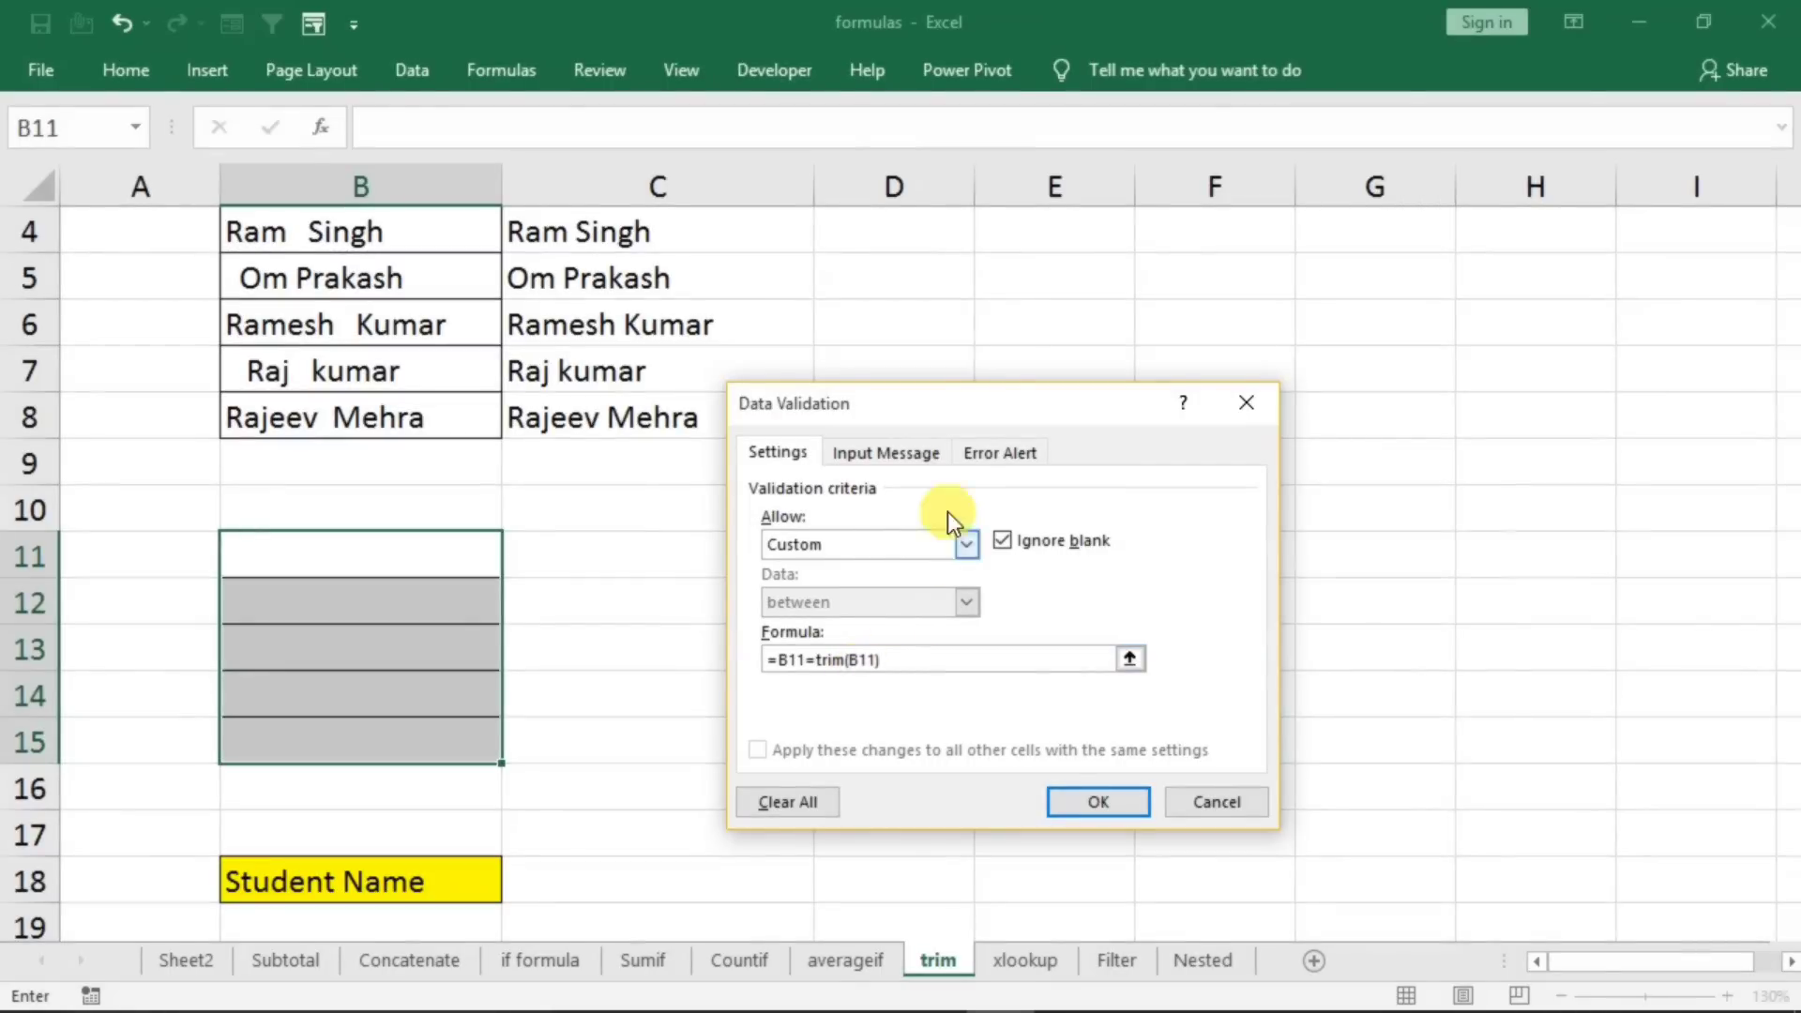
# - Give the validation rule a Stop error alert titled No Extra Space Is Allowed with the message ghfgu, and apply the rule
pyautogui.click(990, 454)
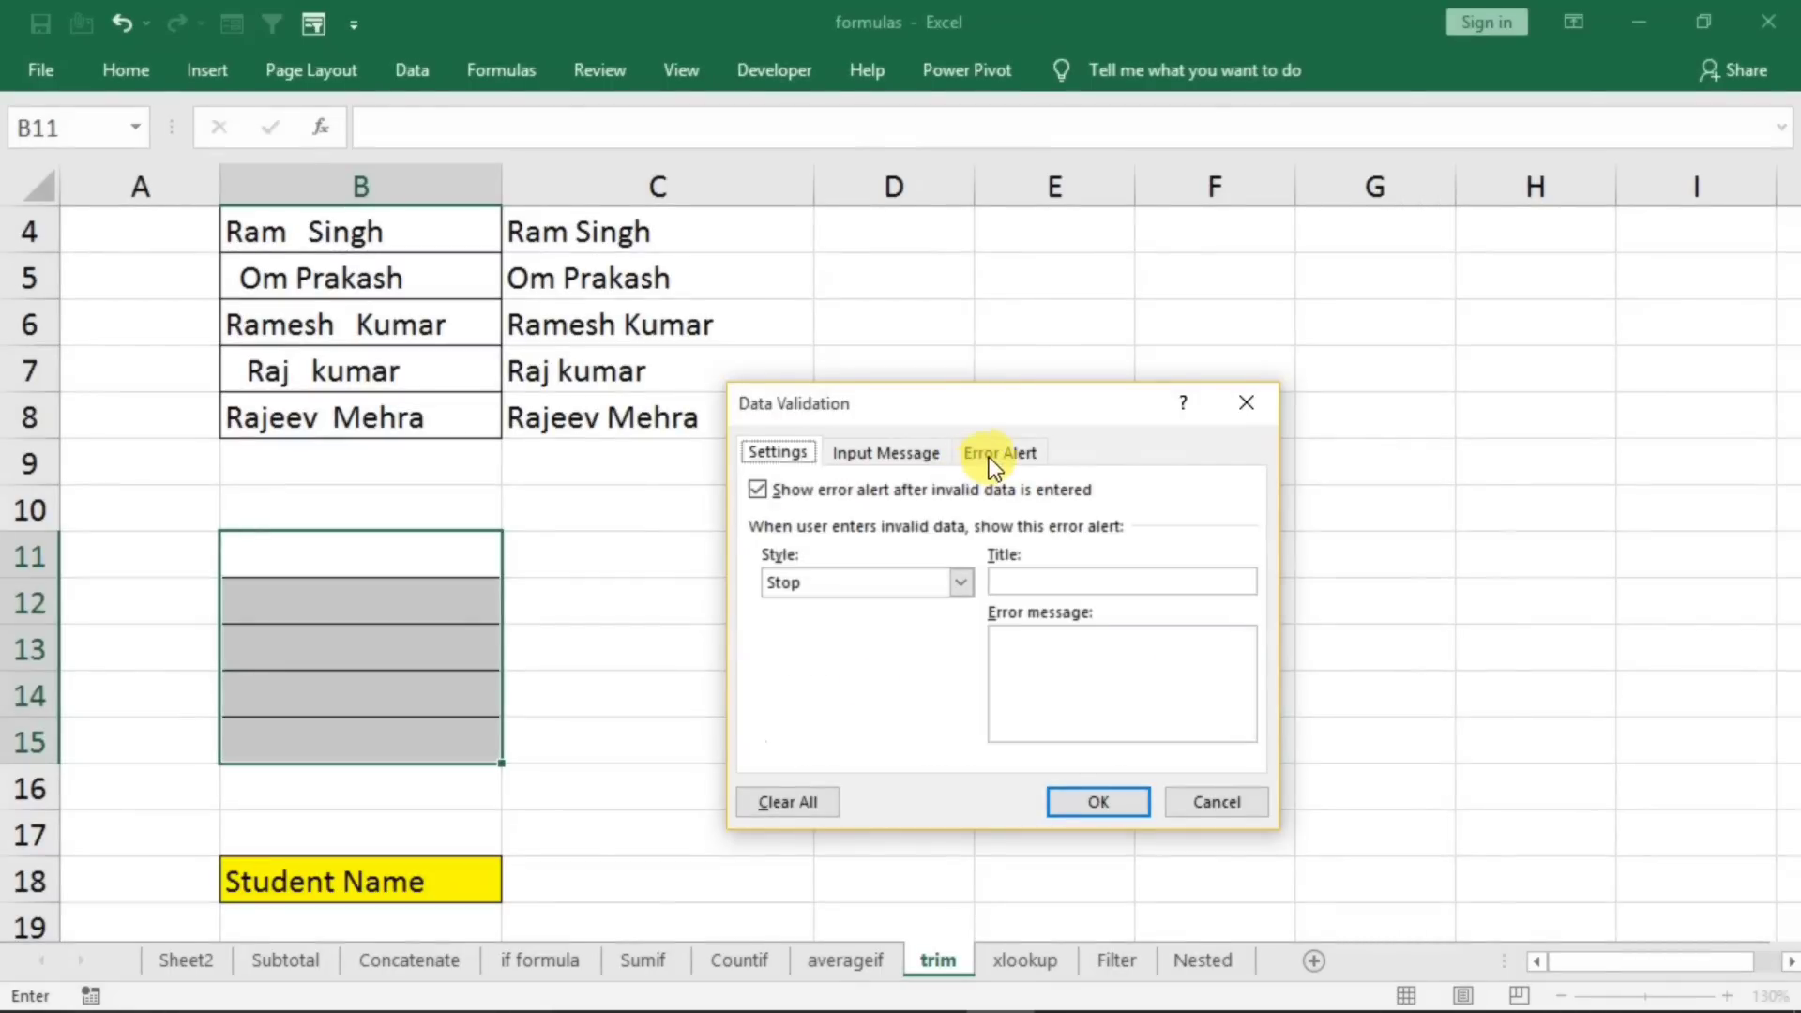
pyautogui.click(1051, 583)
pyautogui.write('No Extra Space is Allowed')
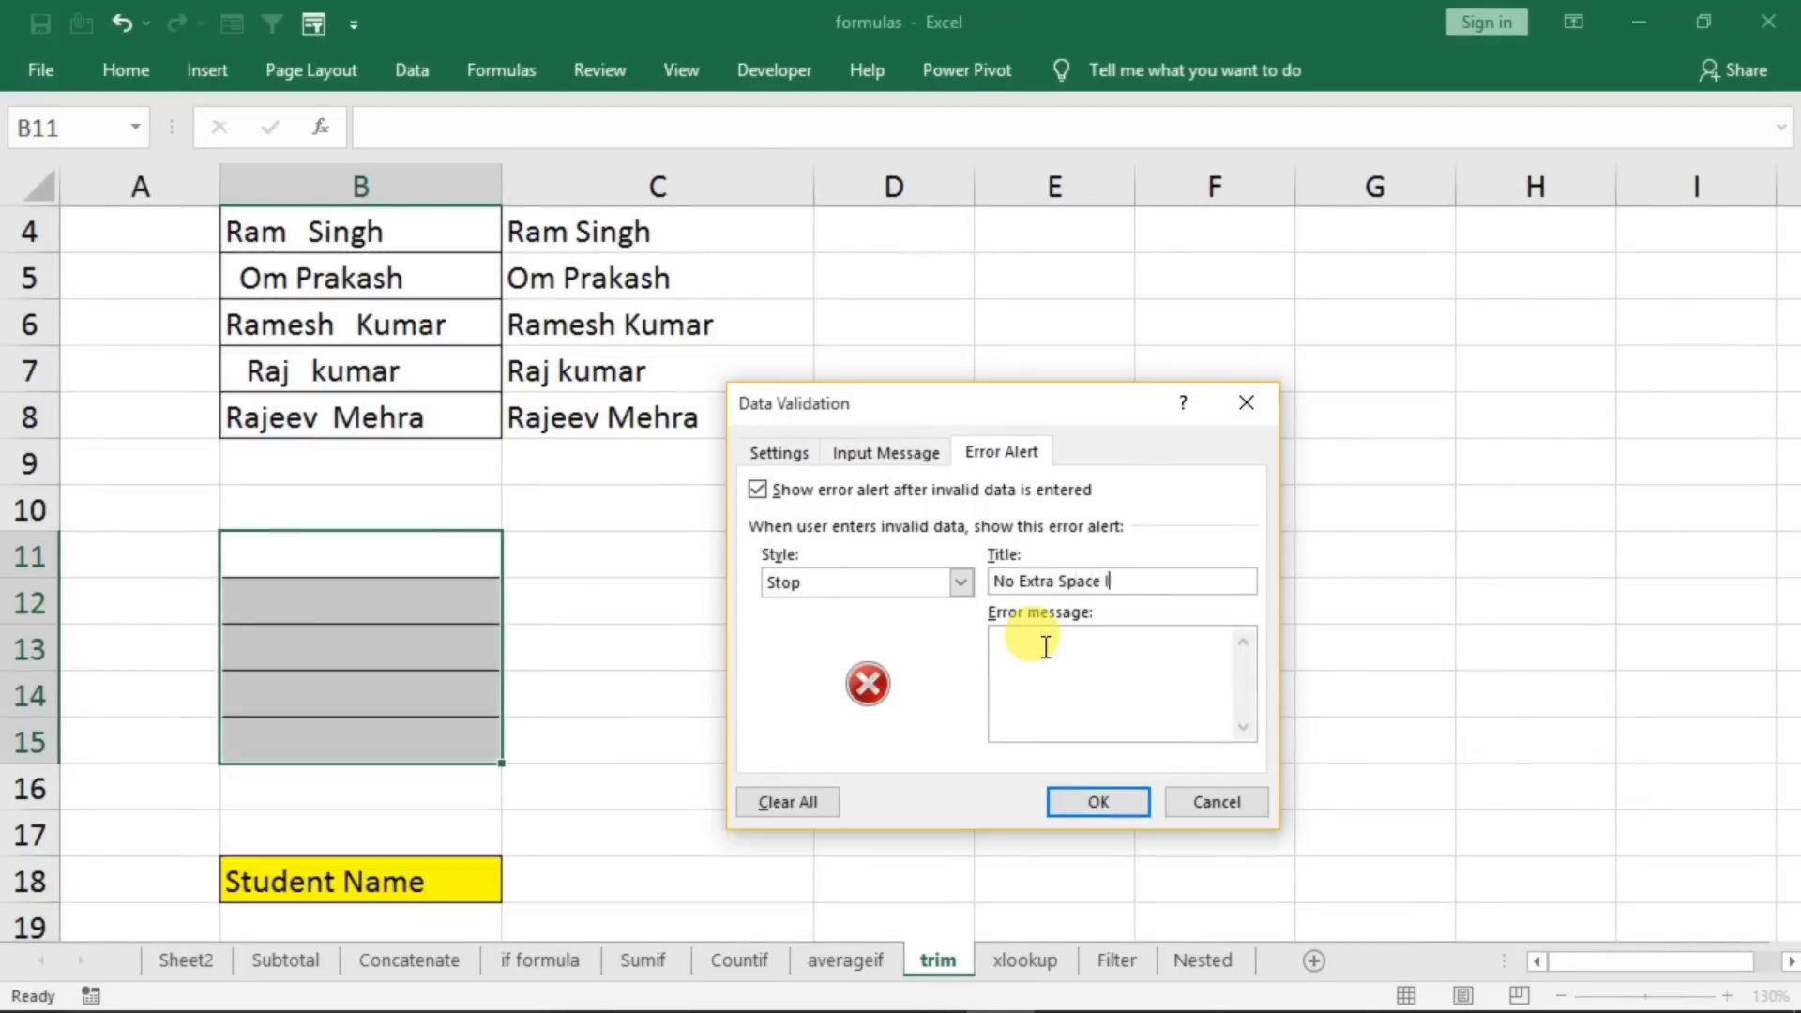
pyautogui.click(1045, 648)
pyautogui.write('dfgdg')
pyautogui.click(1096, 802)
# - Enter a first name without extra spaces in B11
pyautogui.click(329, 539)
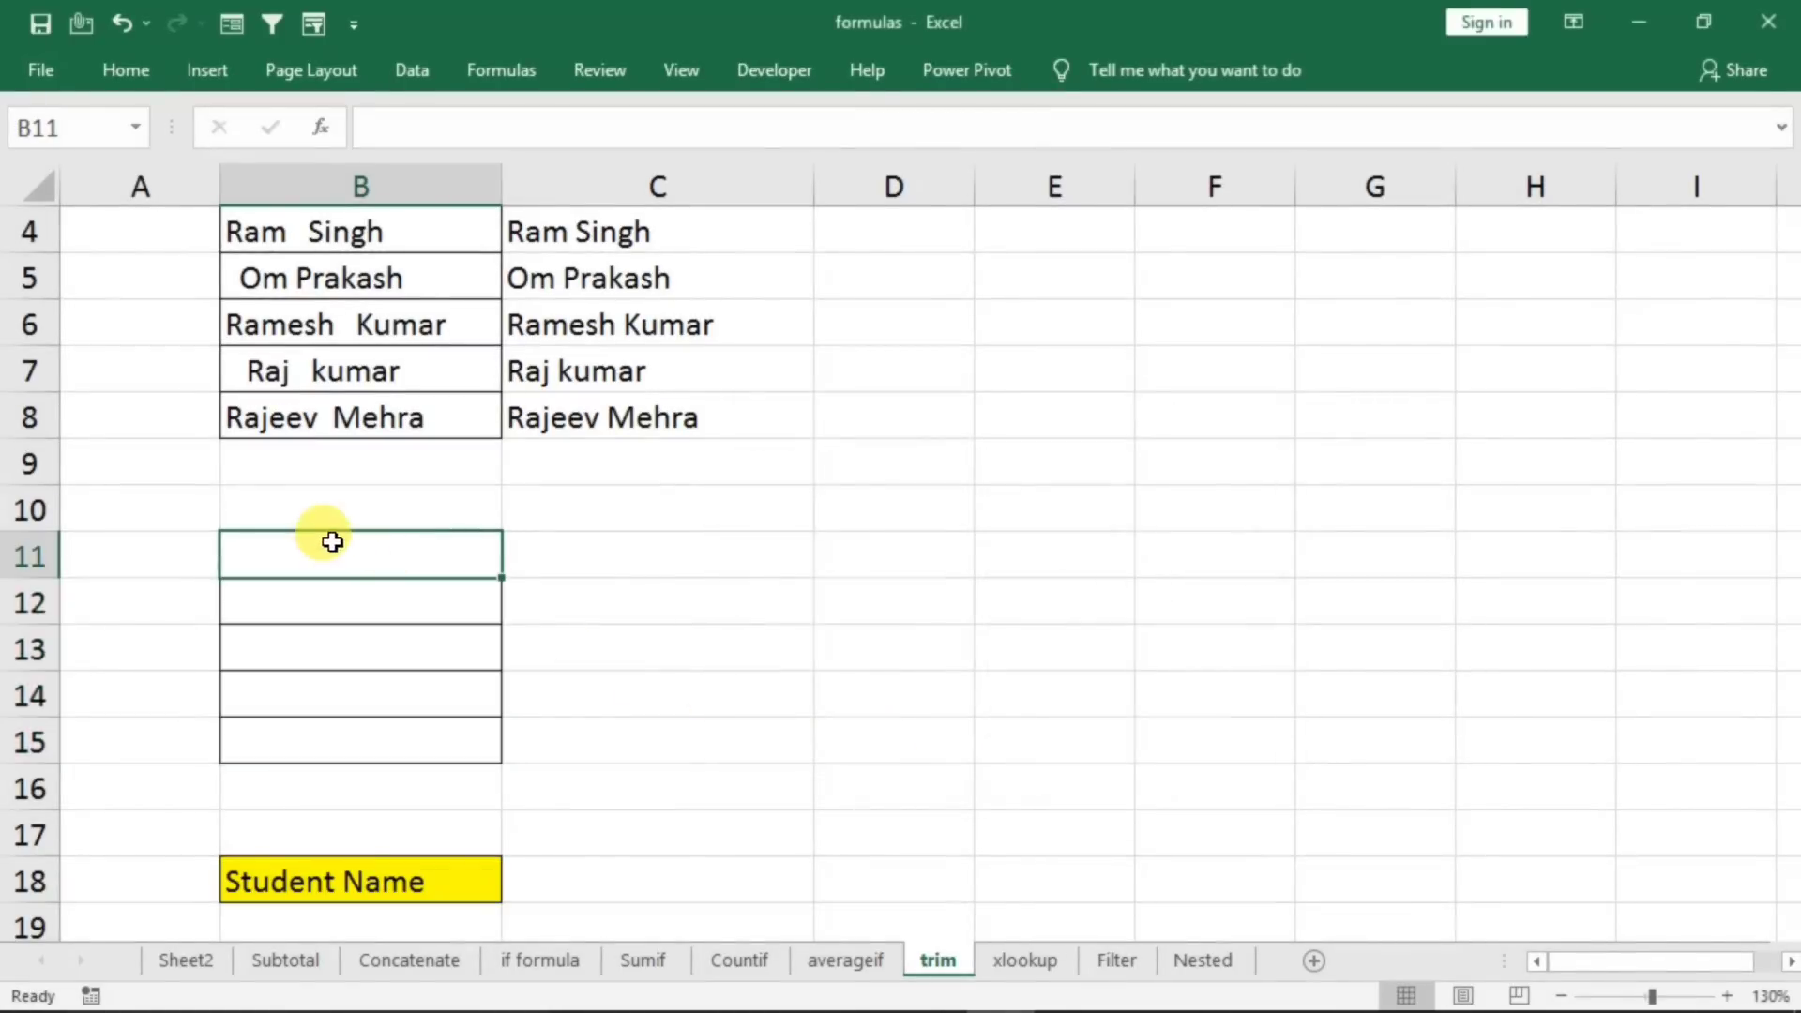
pyautogui.write('de')
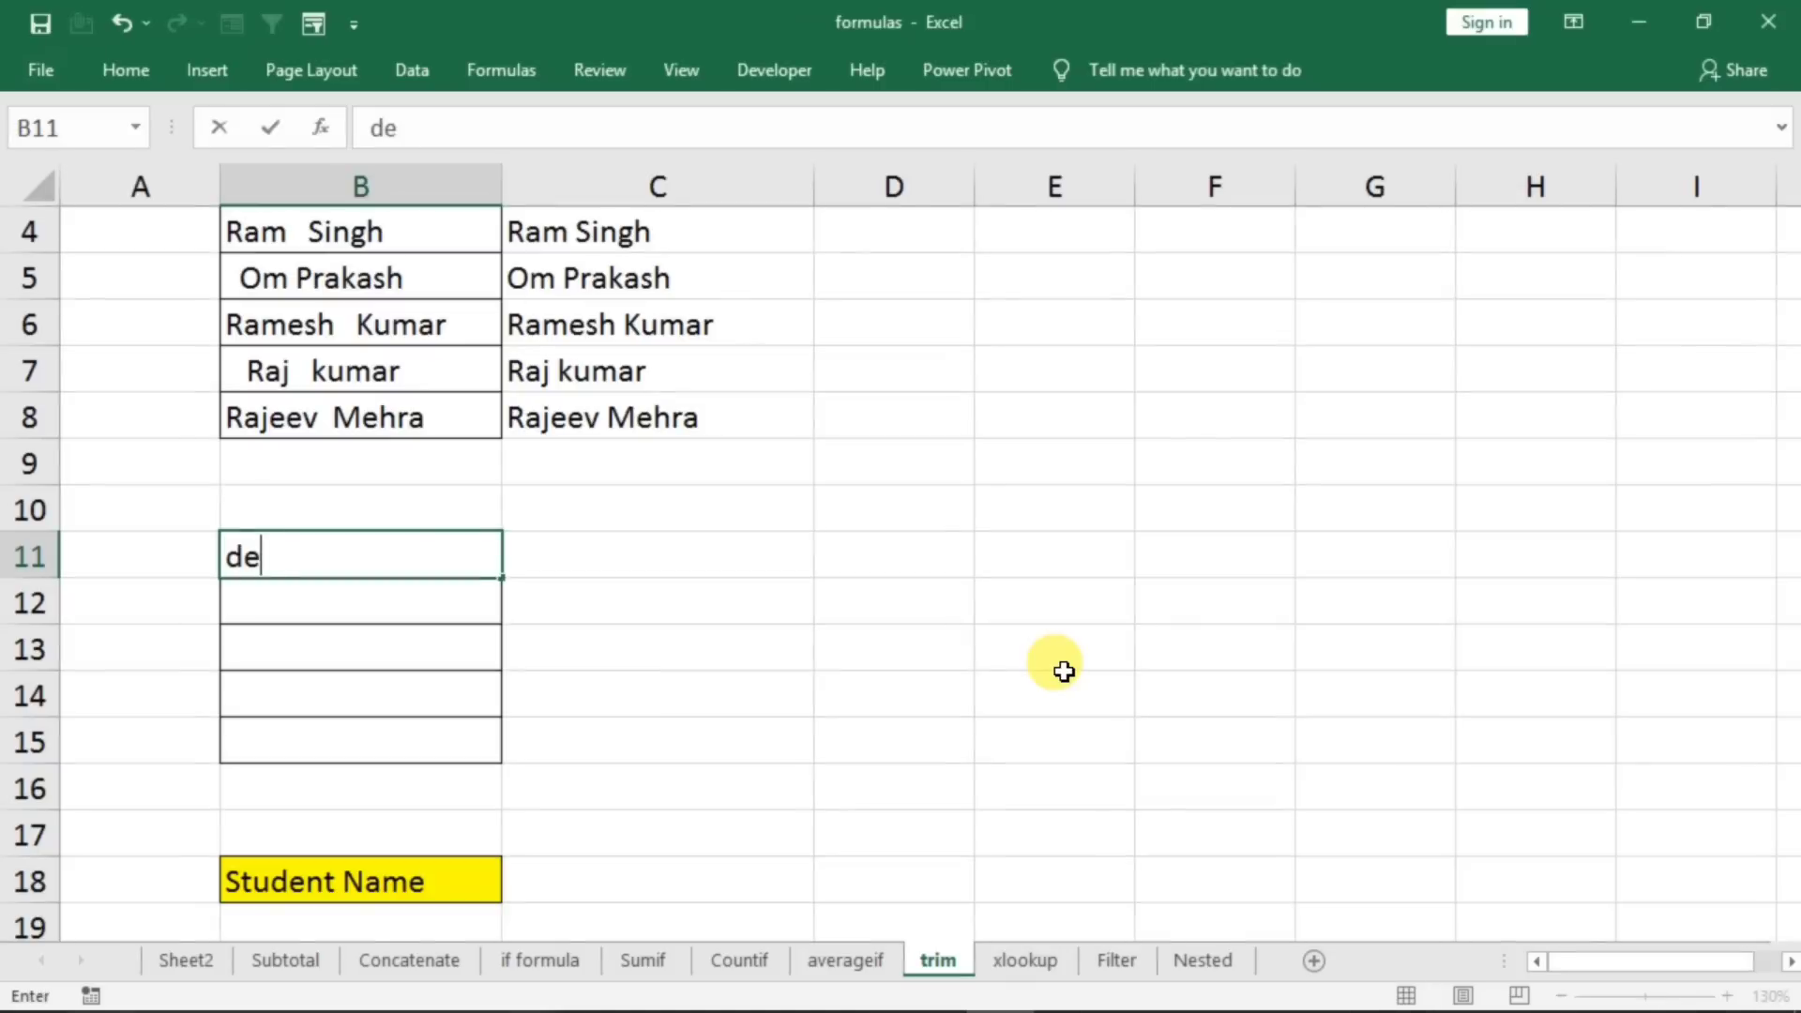
pyautogui.write('epak')
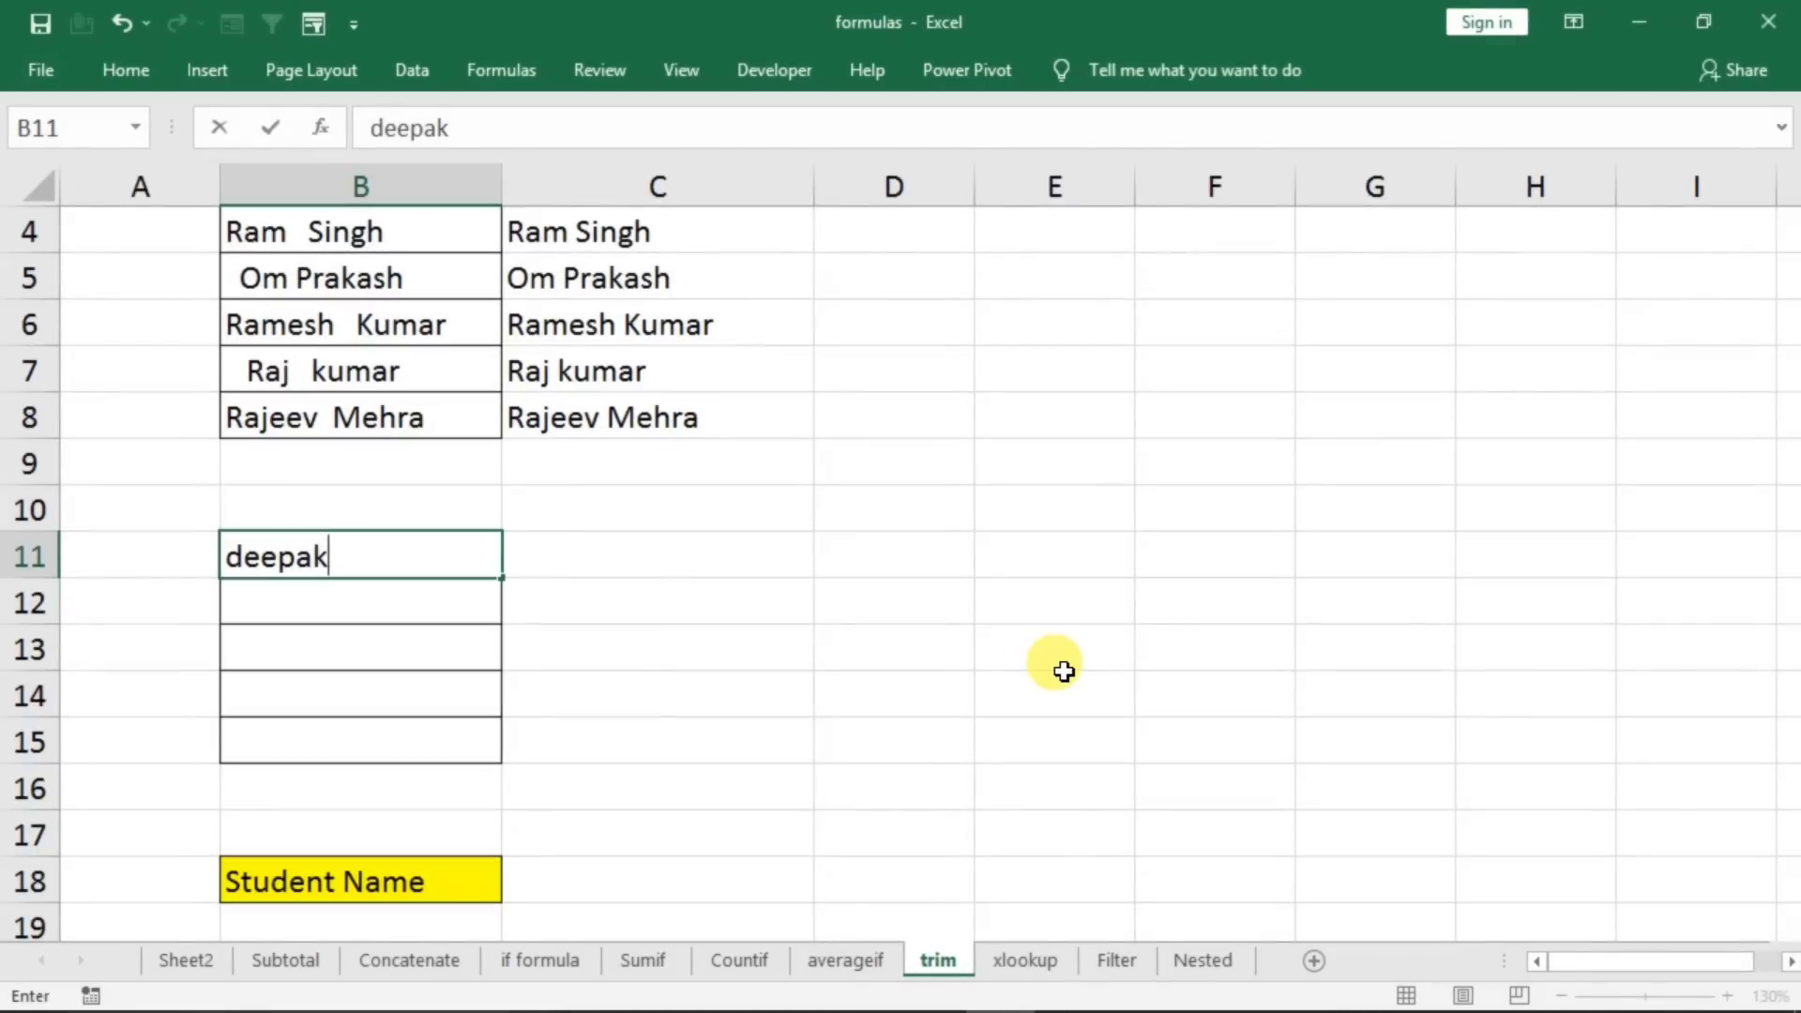
pyautogui.press('Return')
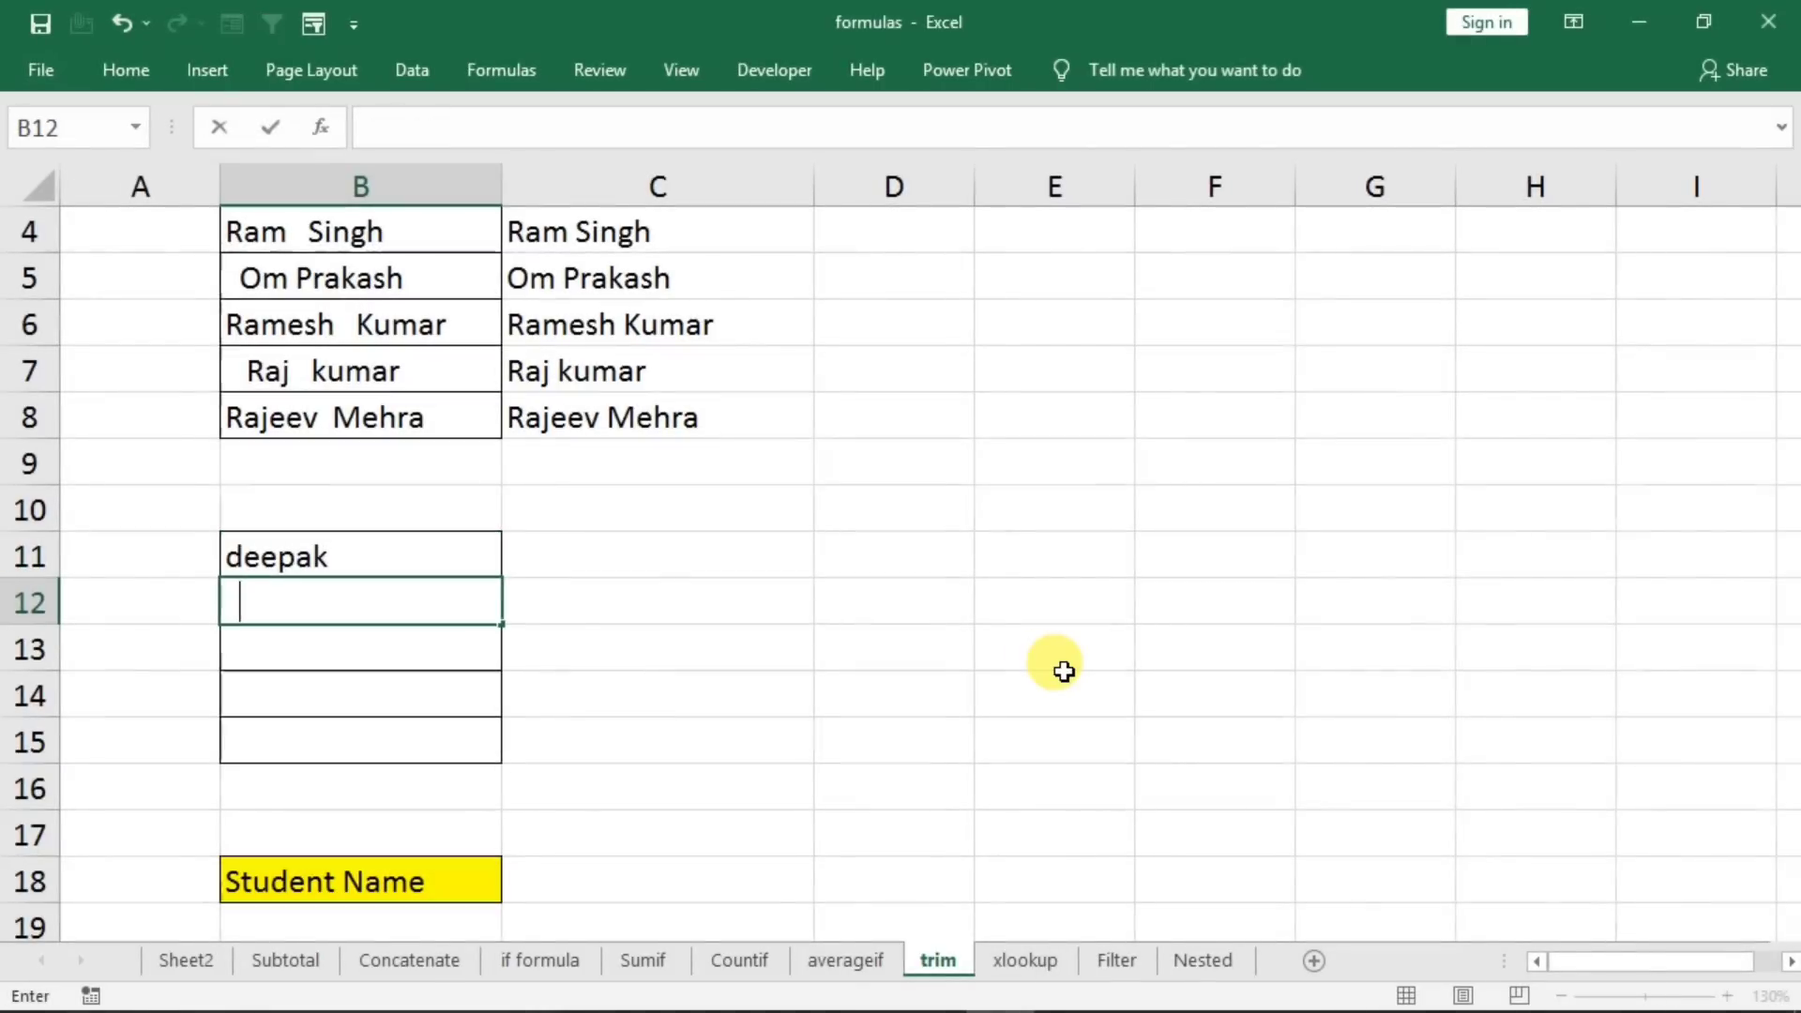
# - Try to enter the same first name with leading spaces in B12
pyautogui.write('deepak')
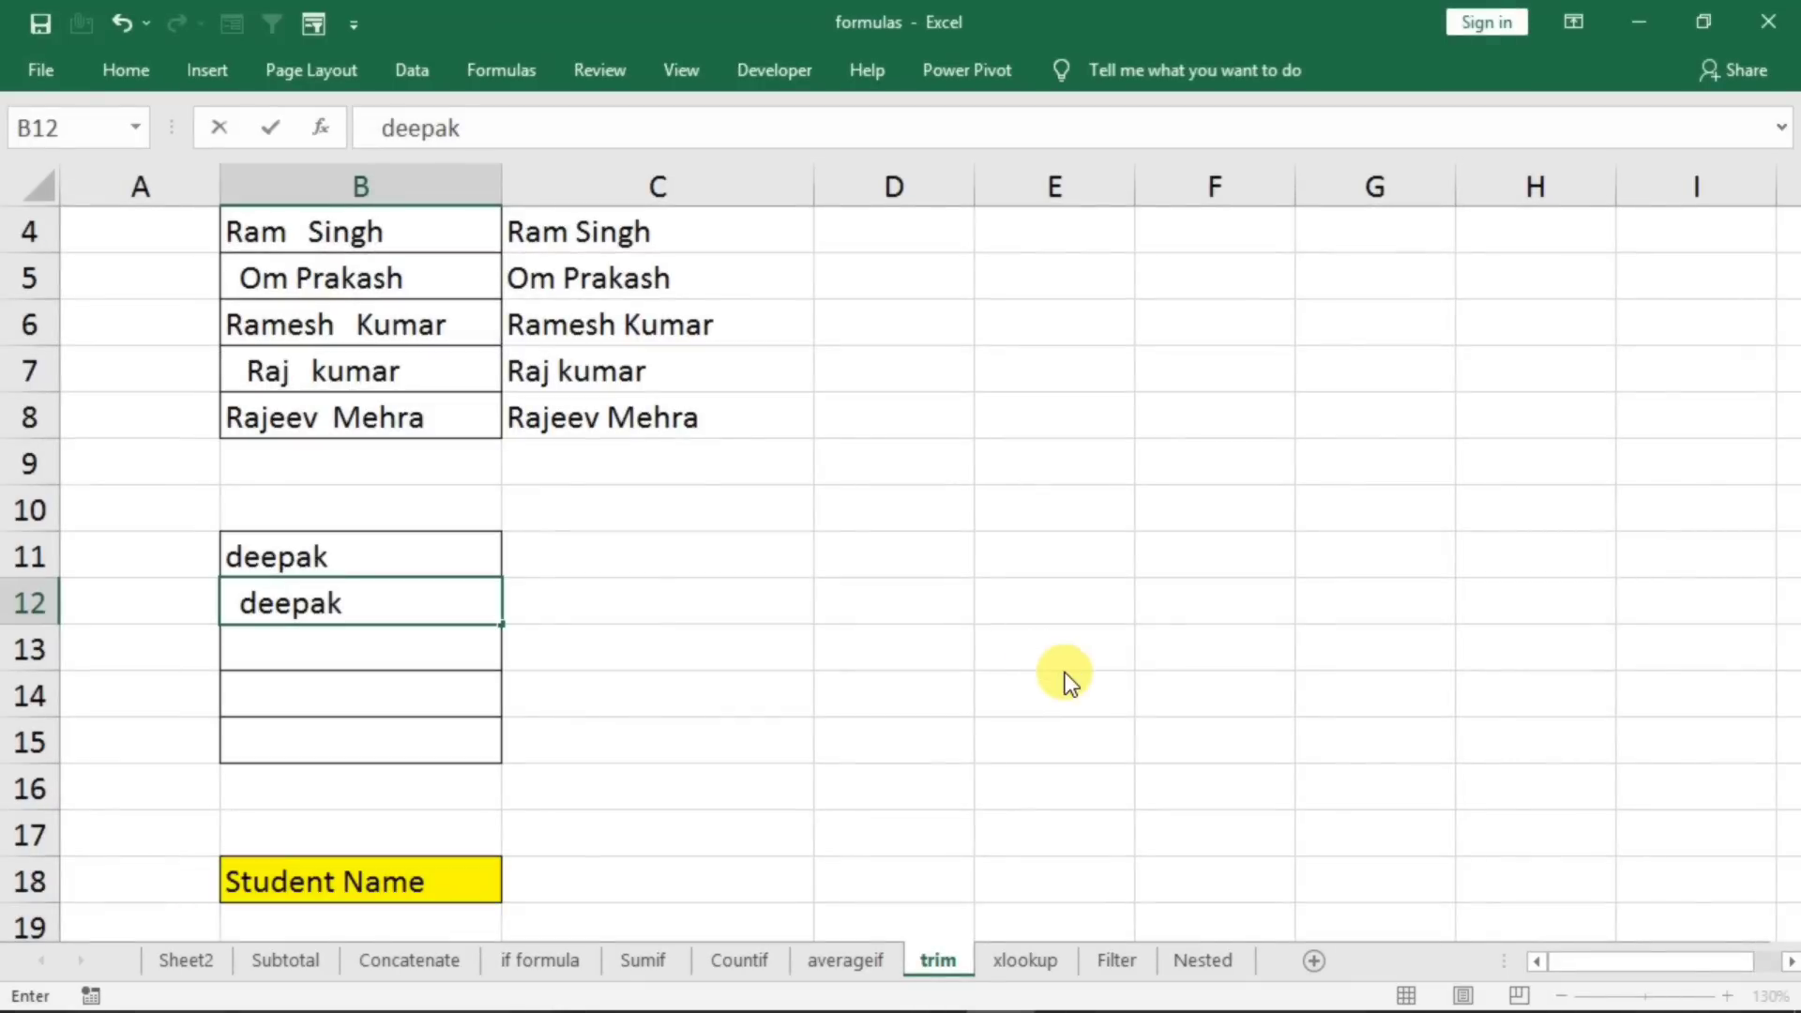
pyautogui.press('Return')
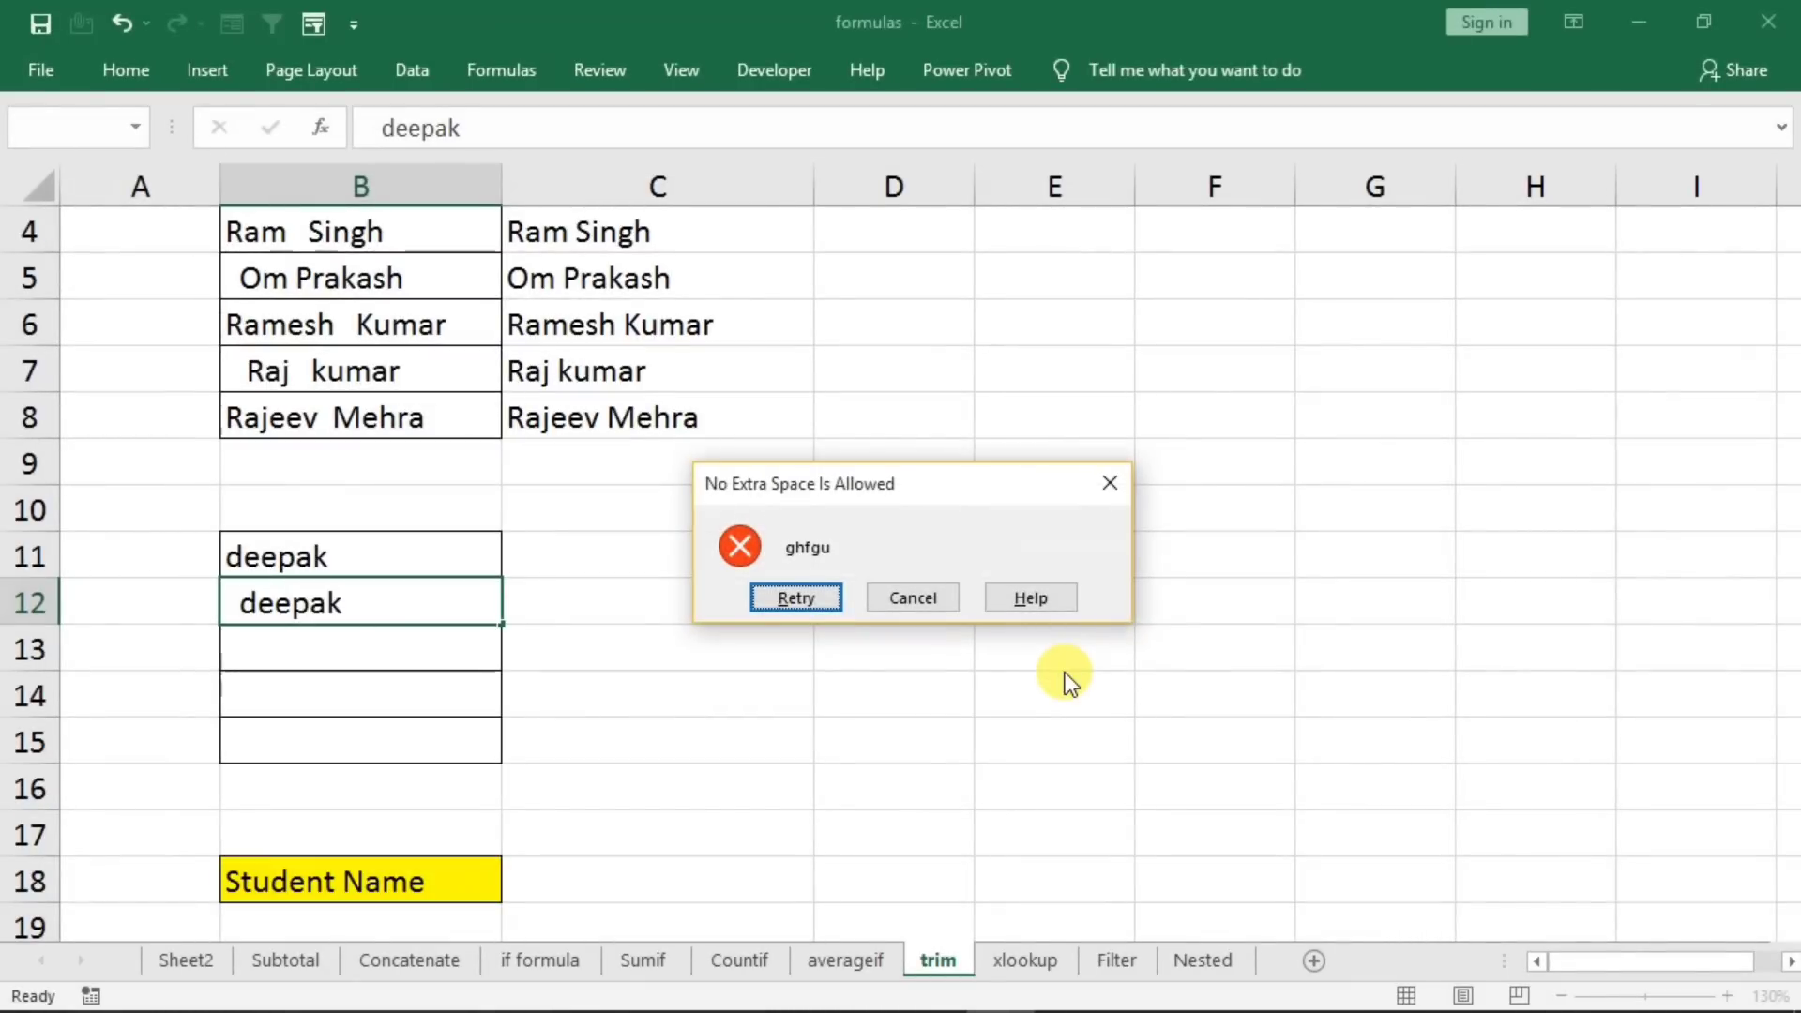
pyautogui.click(1109, 484)
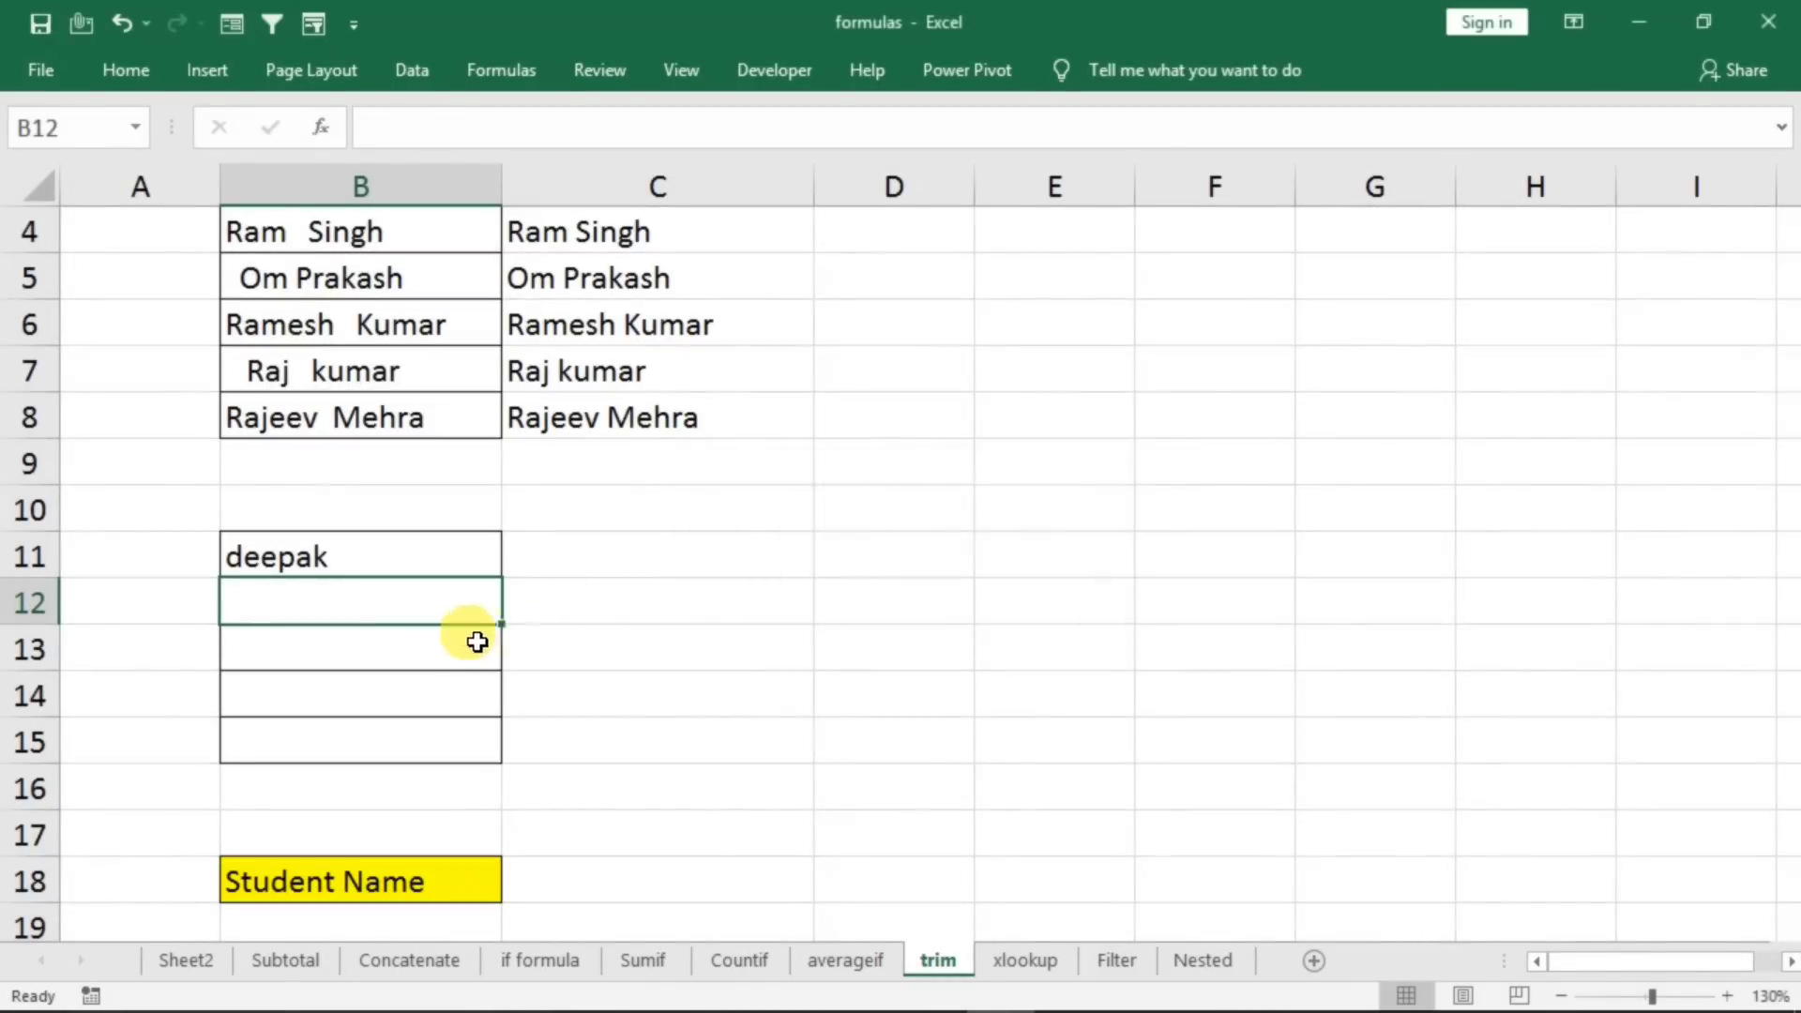
# - Try to enter the first name followed by several spaces and eduworld in B12
pyautogui.write('deepak')
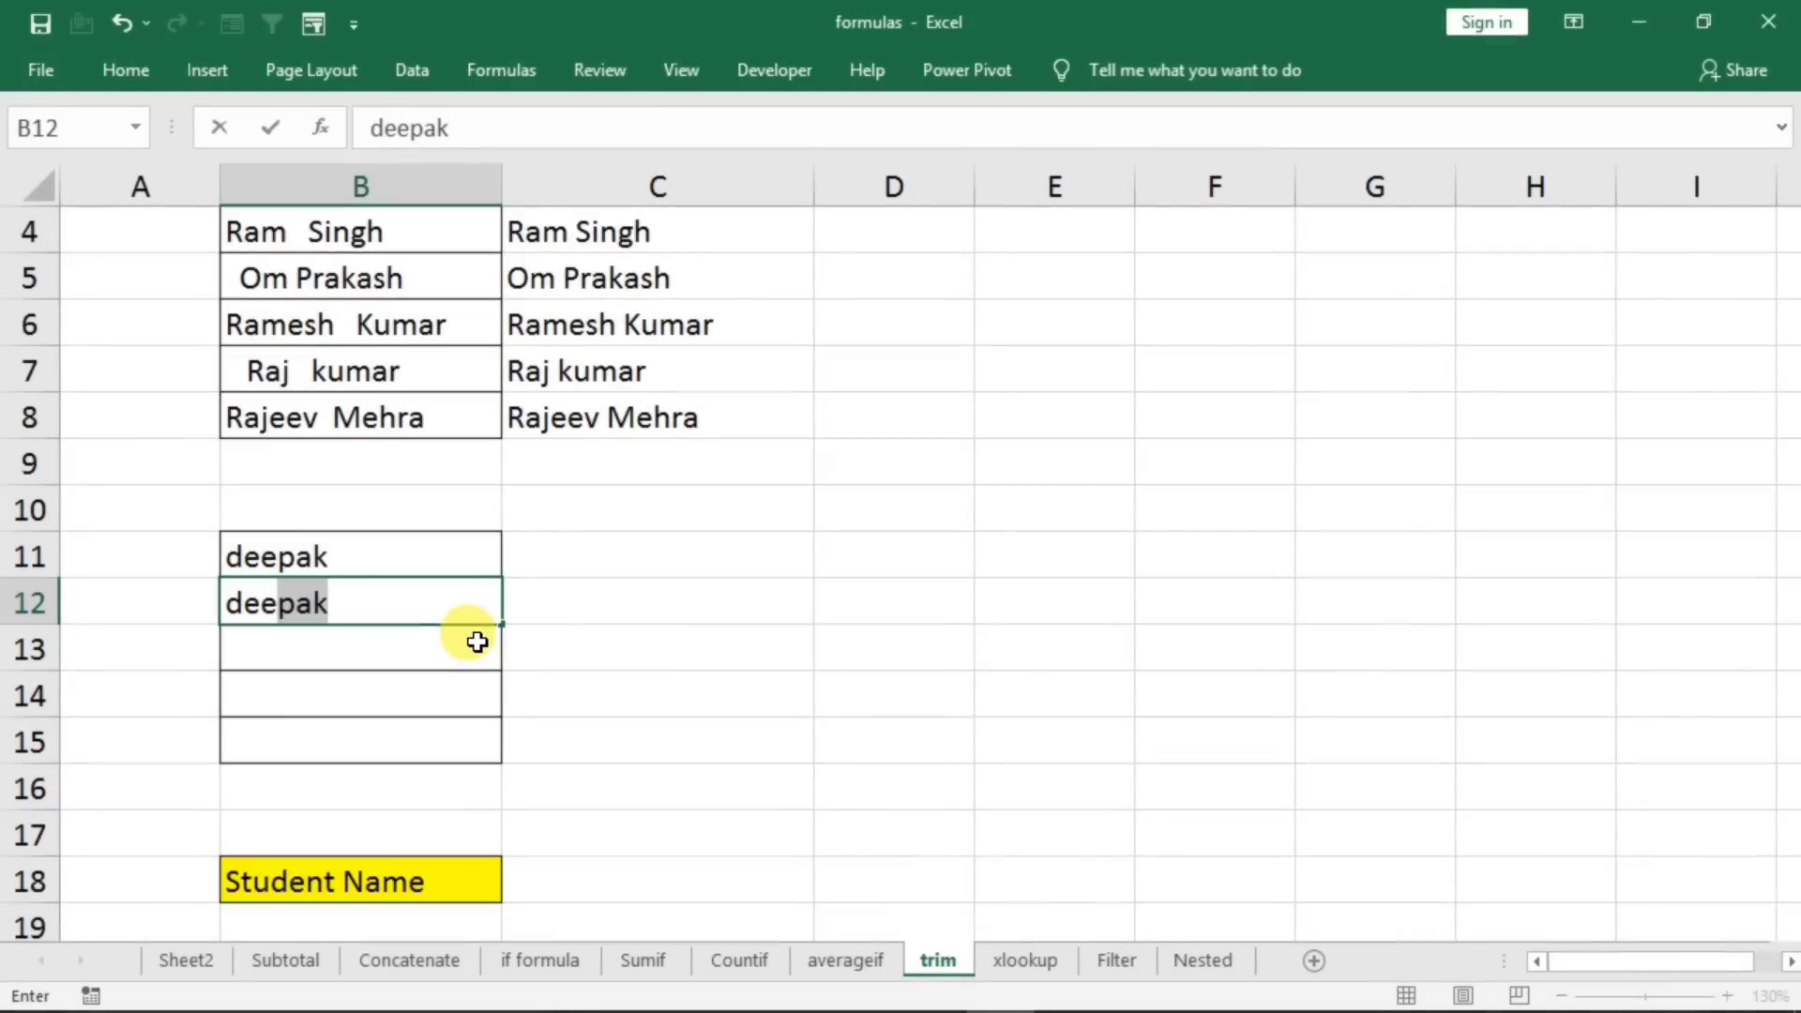
pyautogui.write('   eduworld')
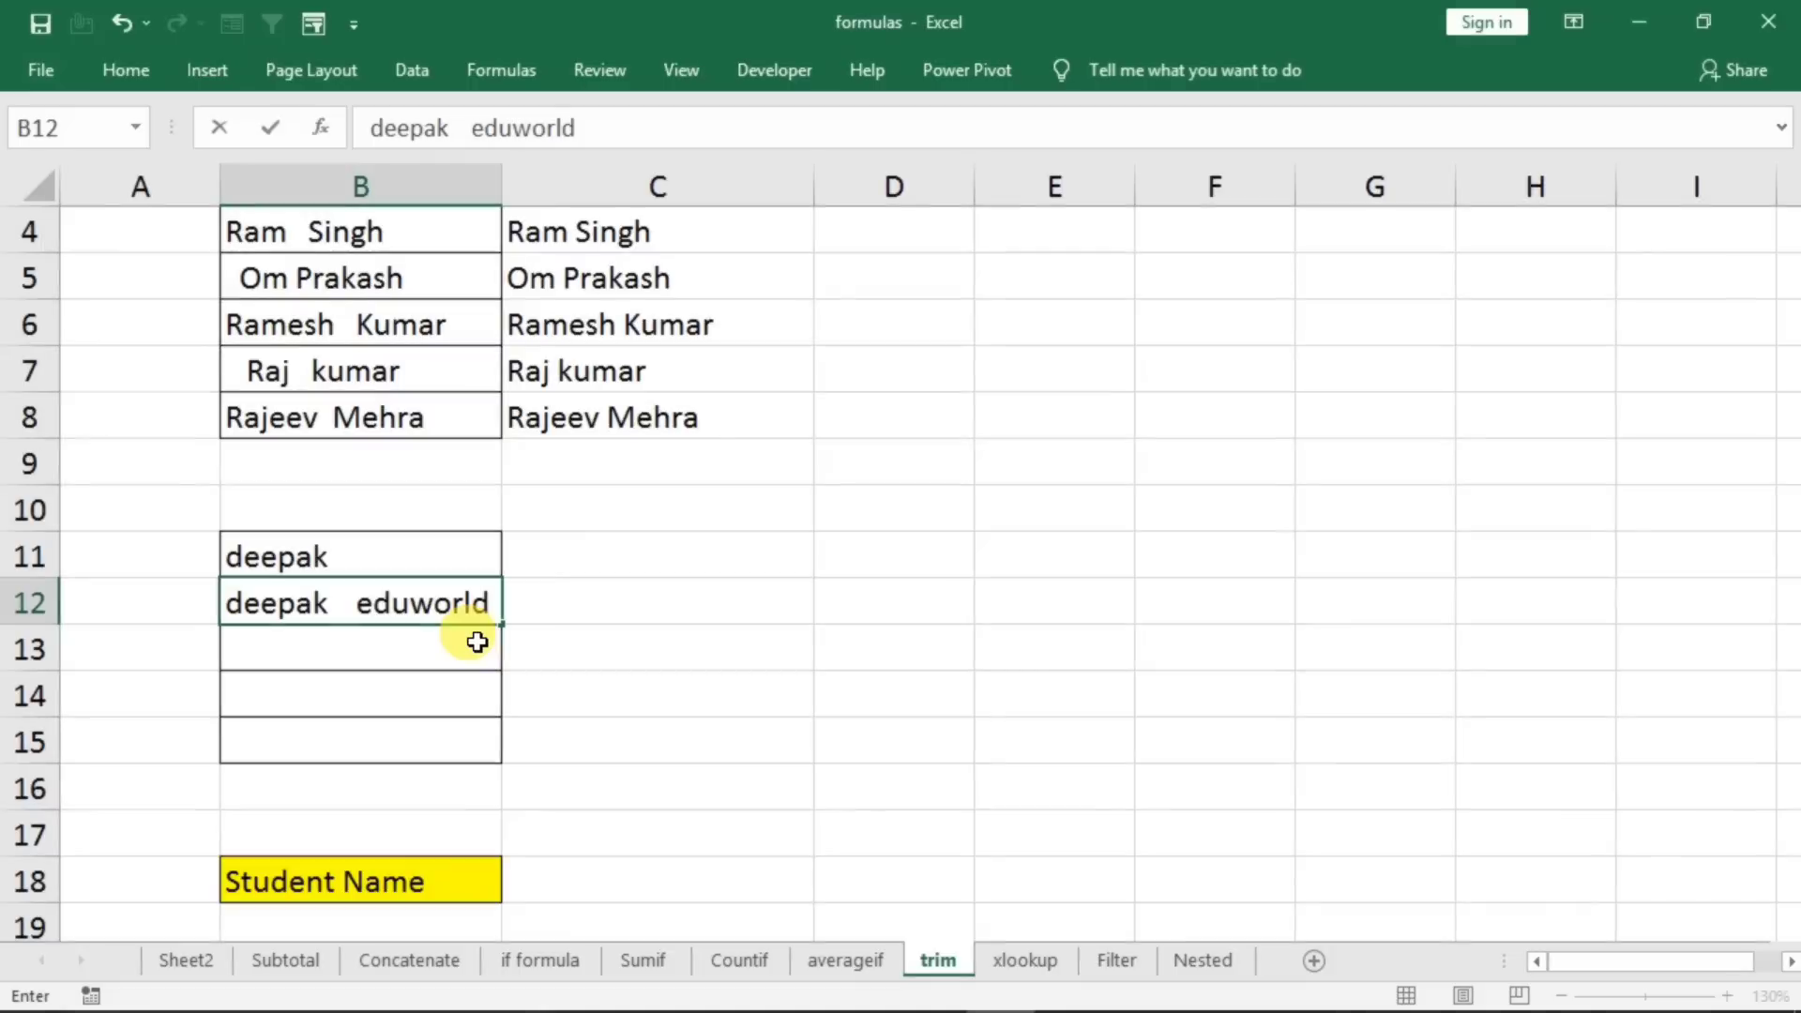
pyautogui.press('Return')
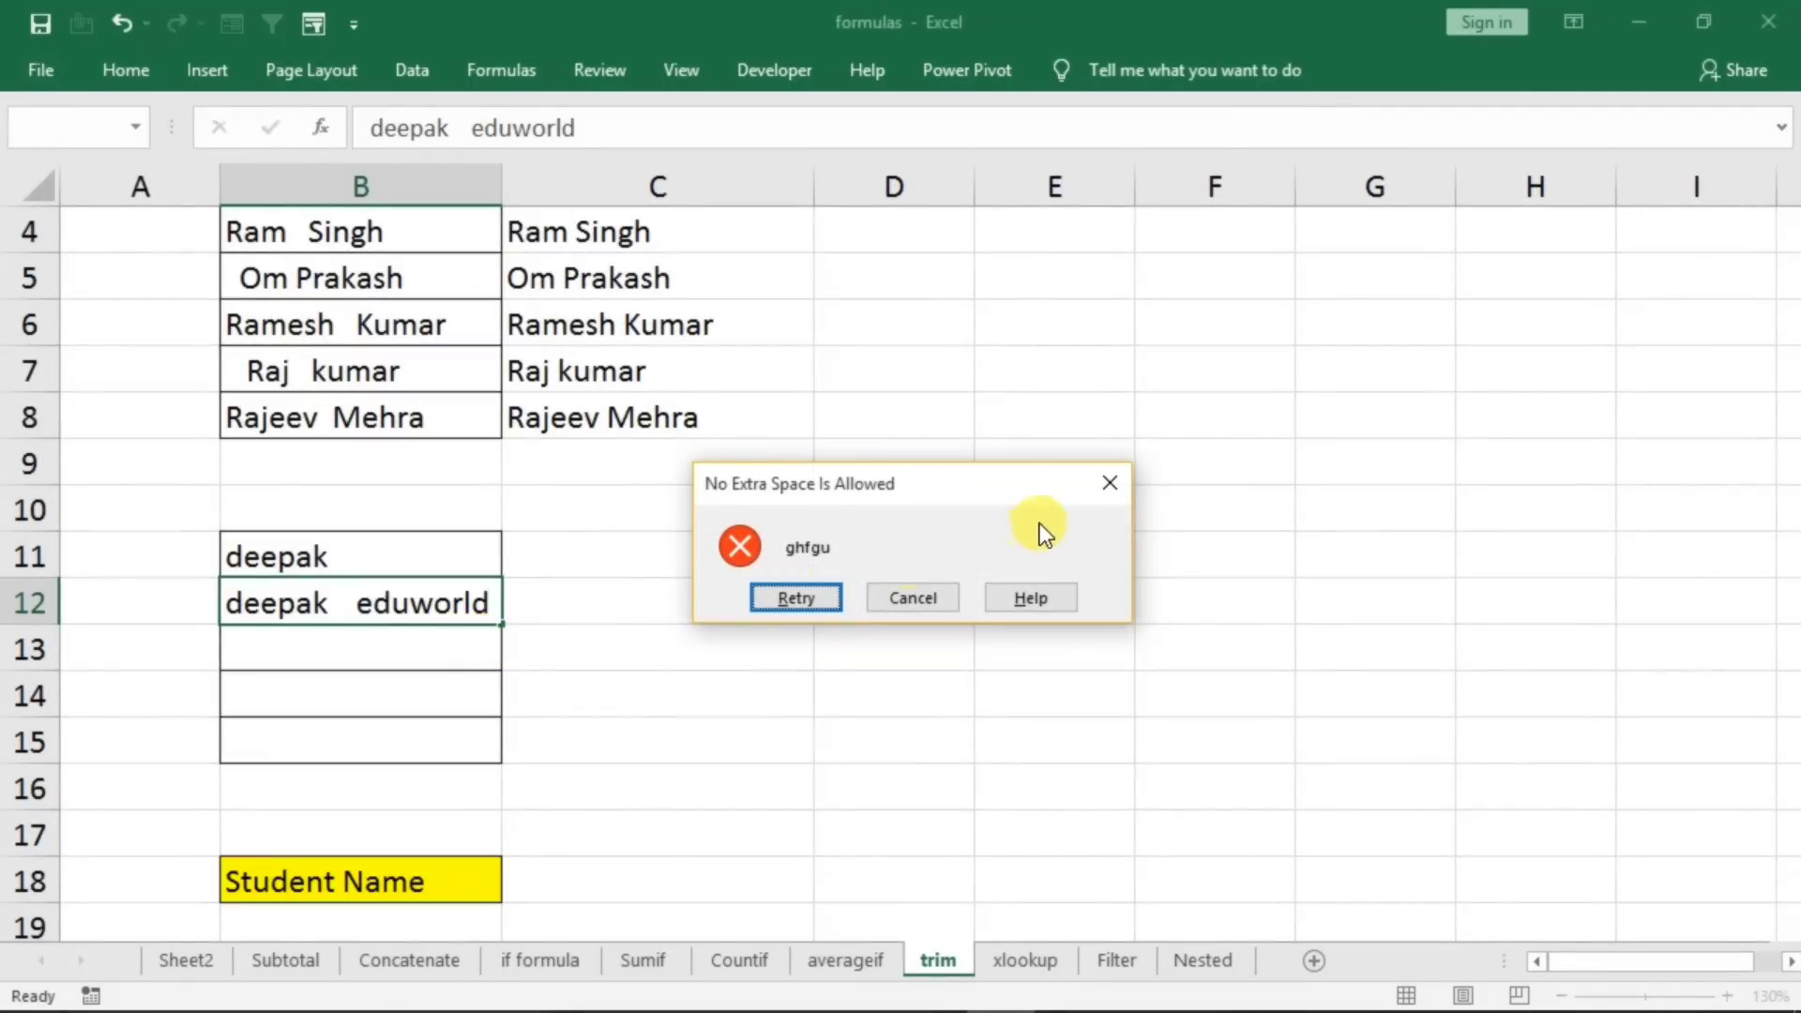
pyautogui.click(1108, 488)
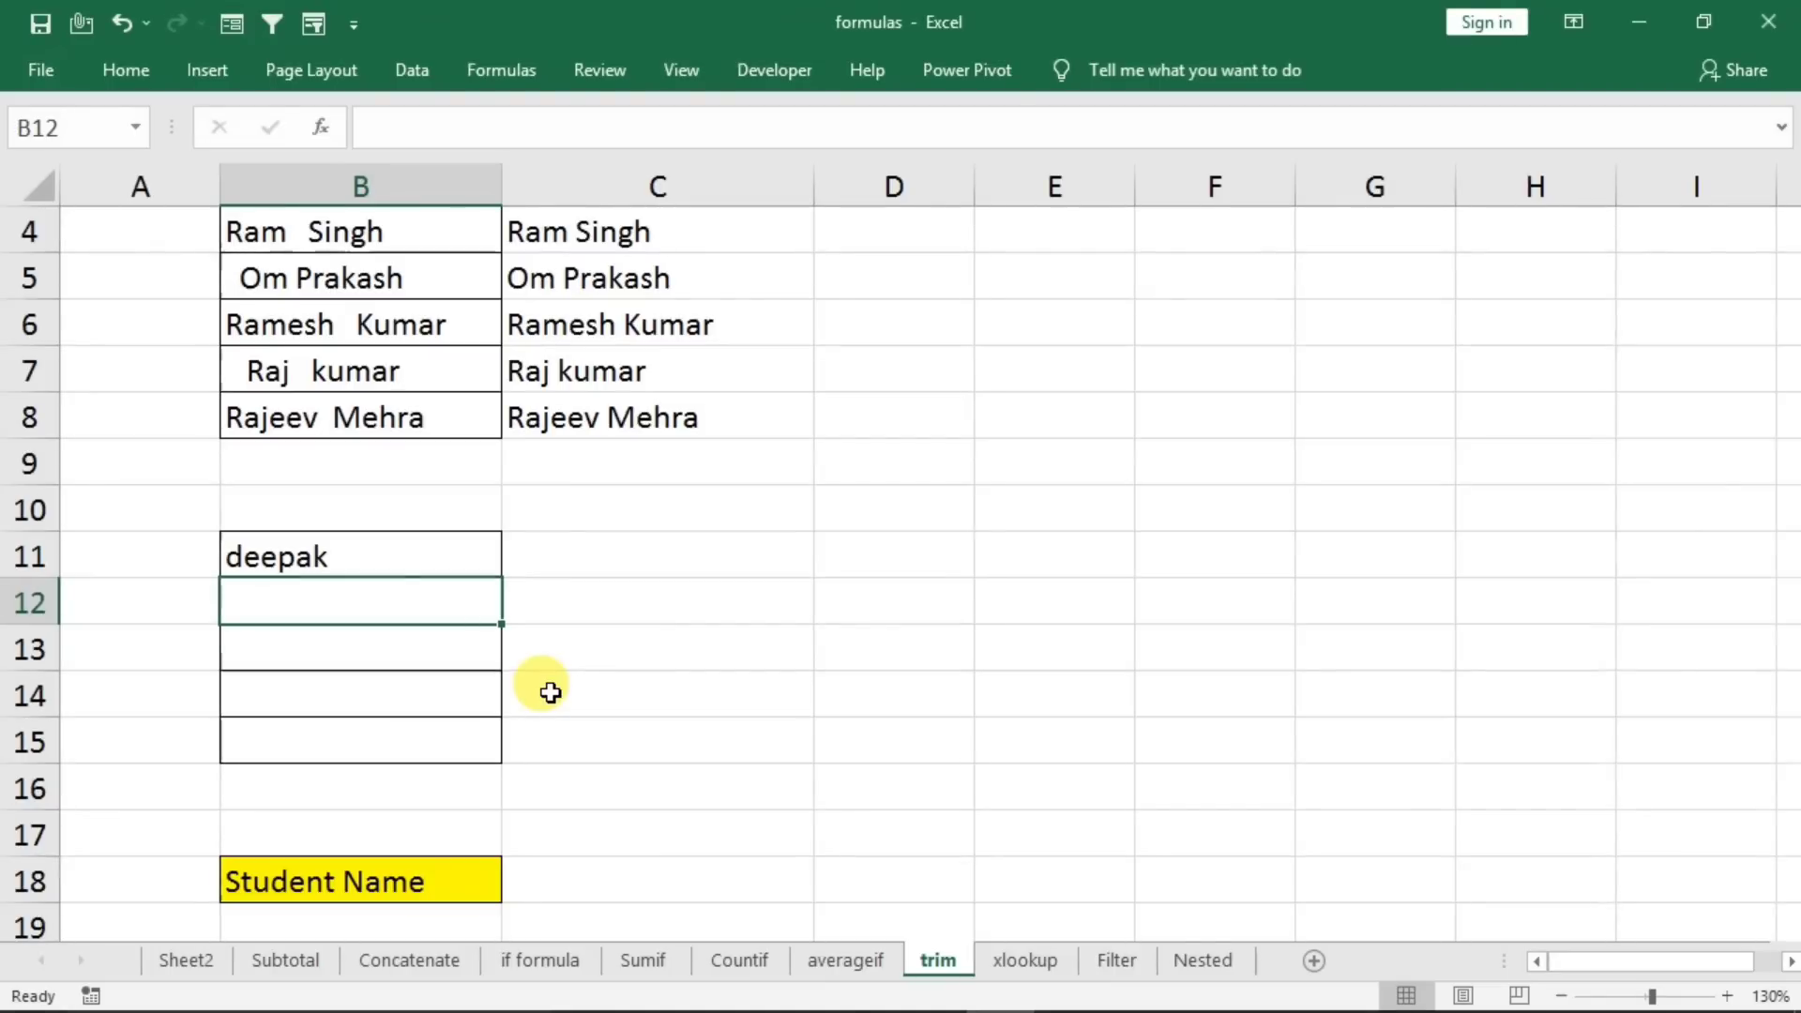
# - Enter the first name and eduworld separated by a single space in B12
pyautogui.write('deepak')
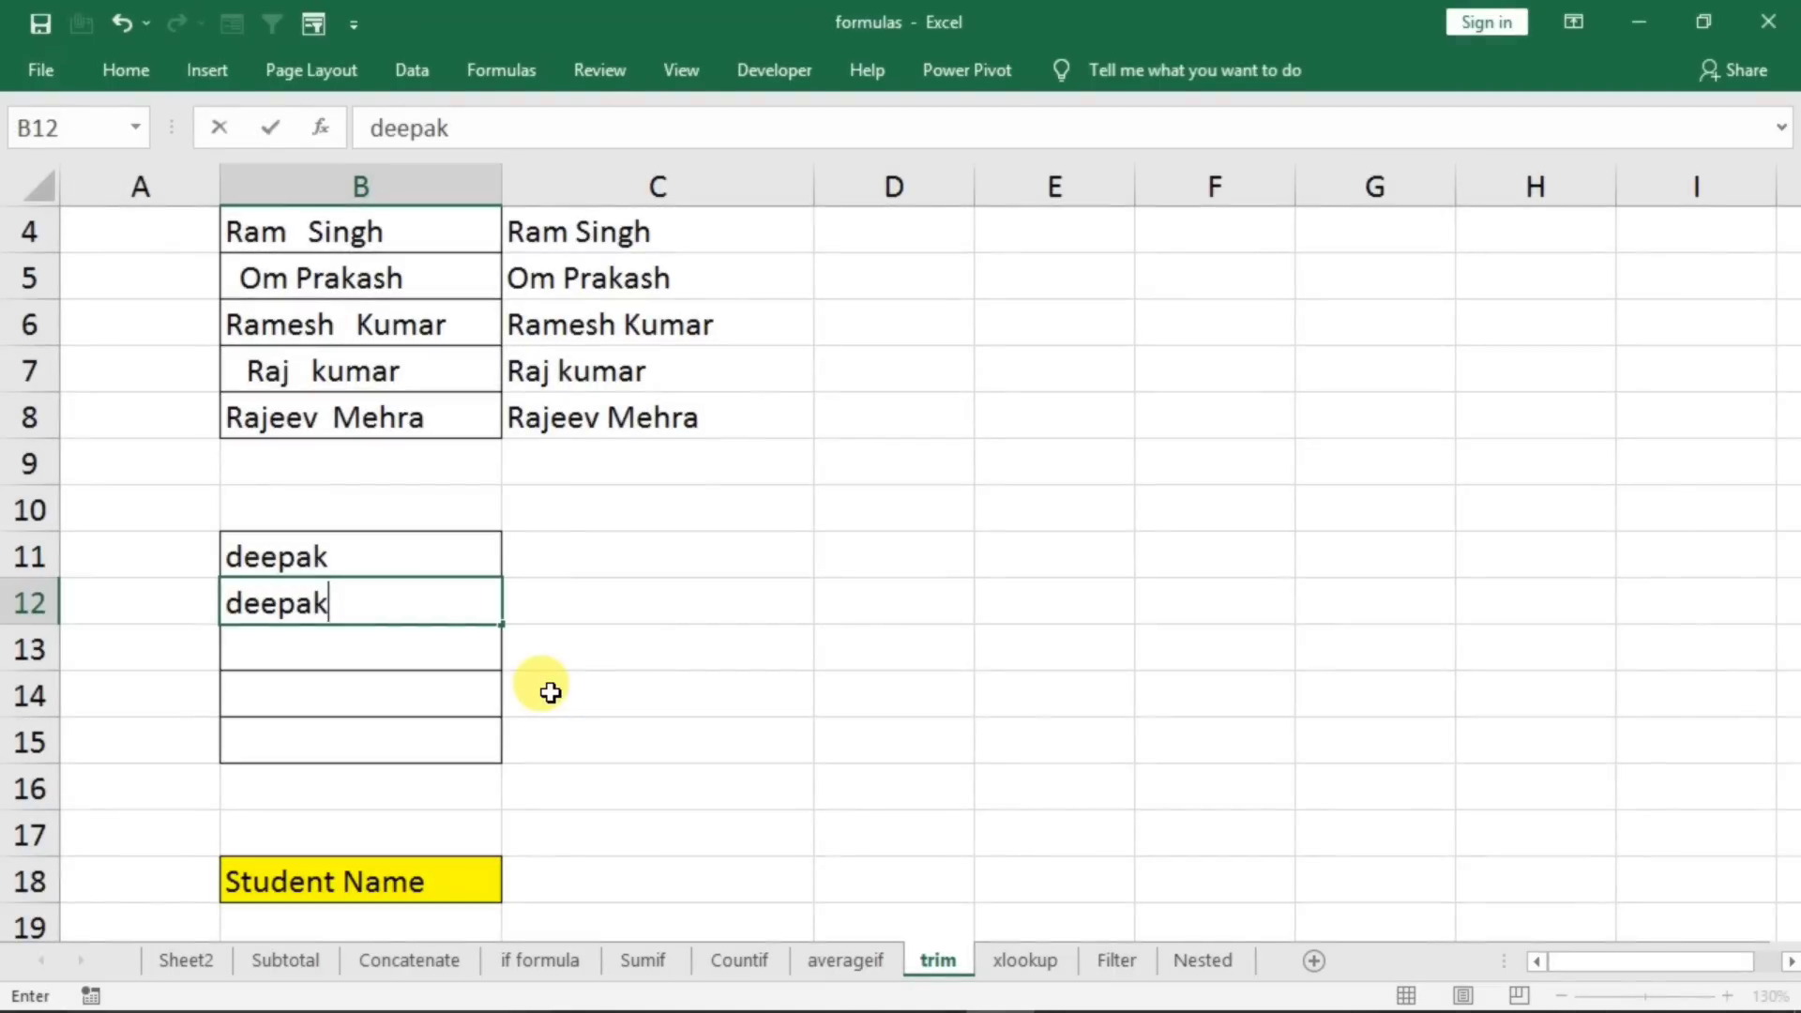
pyautogui.write(' eduworld')
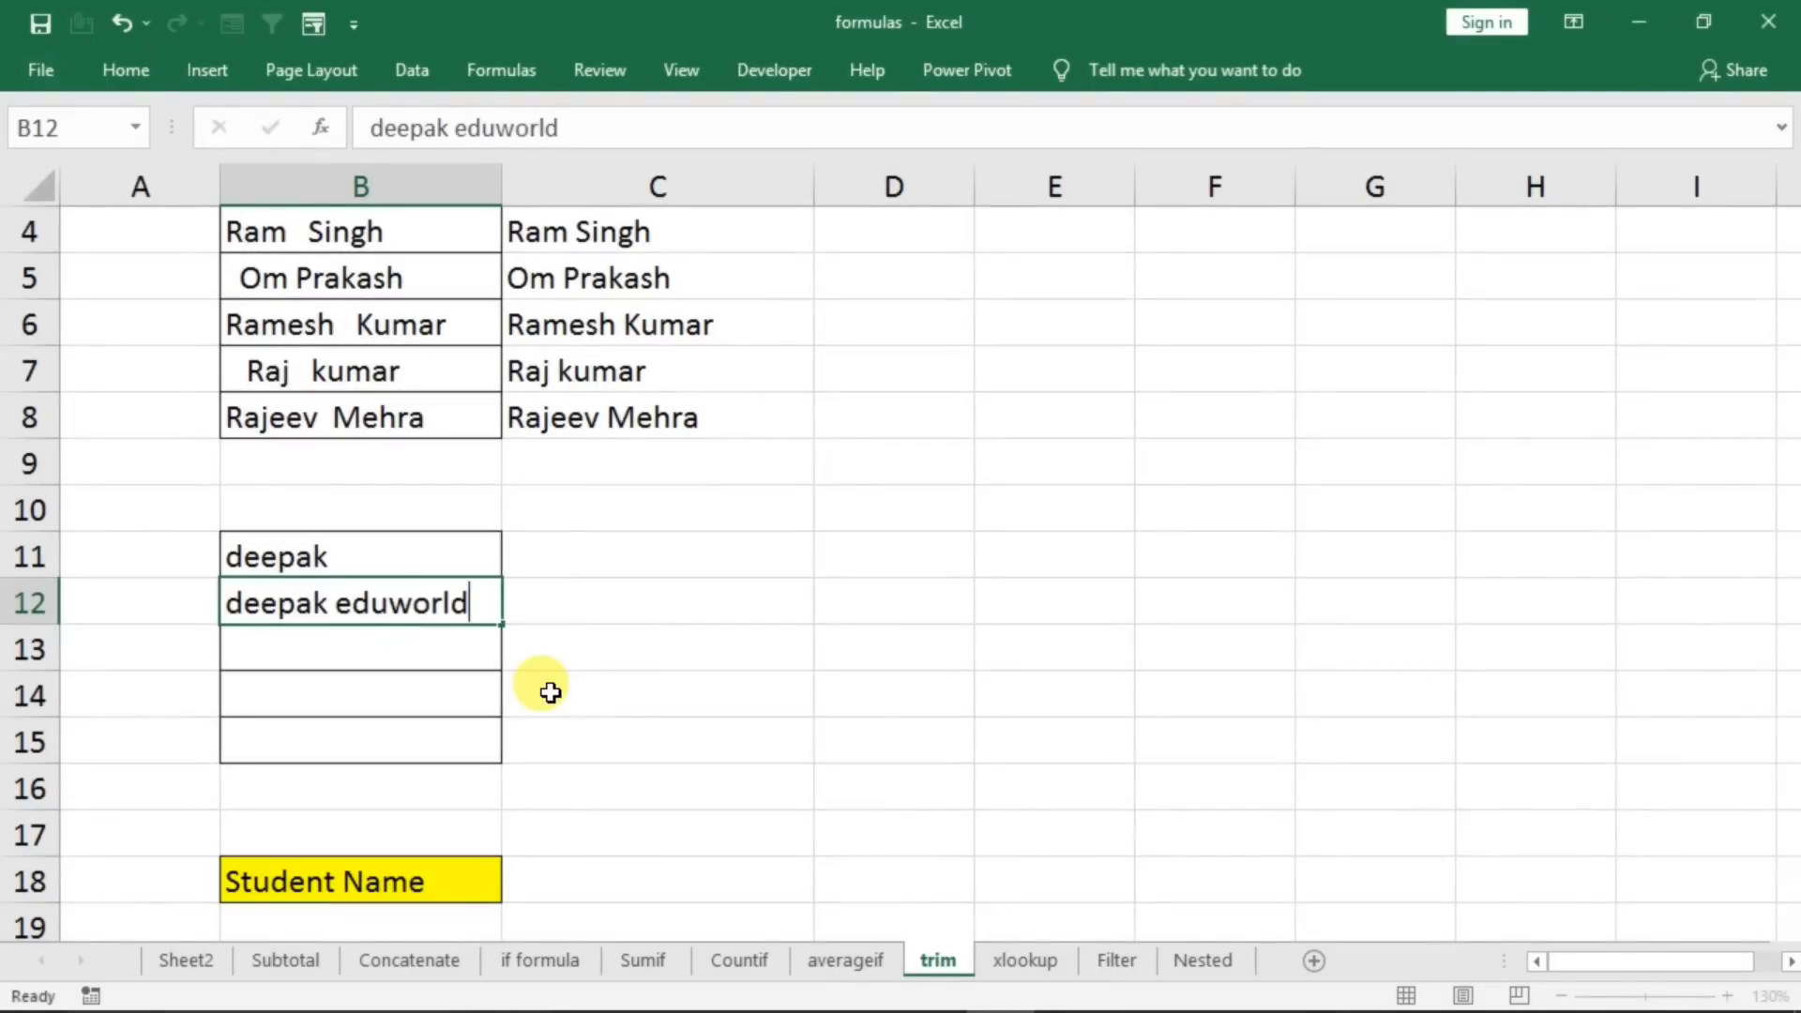
pyautogui.press('Return')
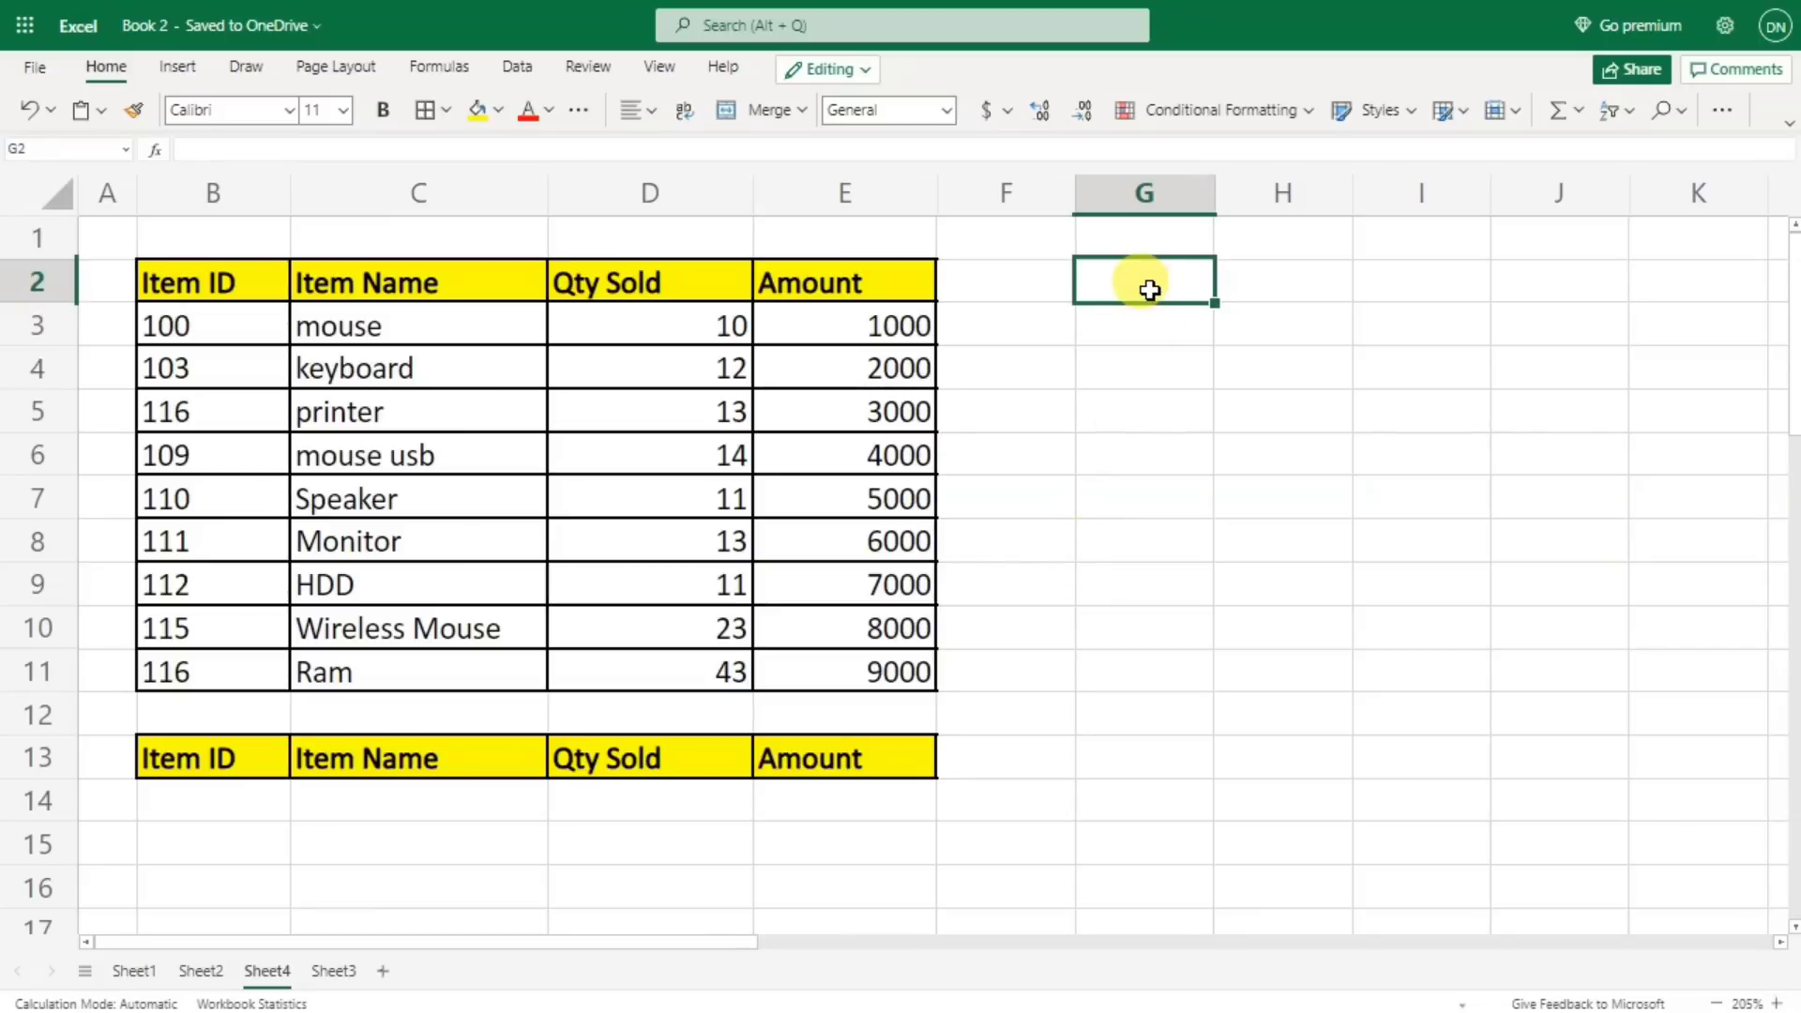
# - In the Book 2 workbook in Excel for the web, copy the Item ID header from B2 to G2 on Sheet4
pyautogui.click(244, 282)
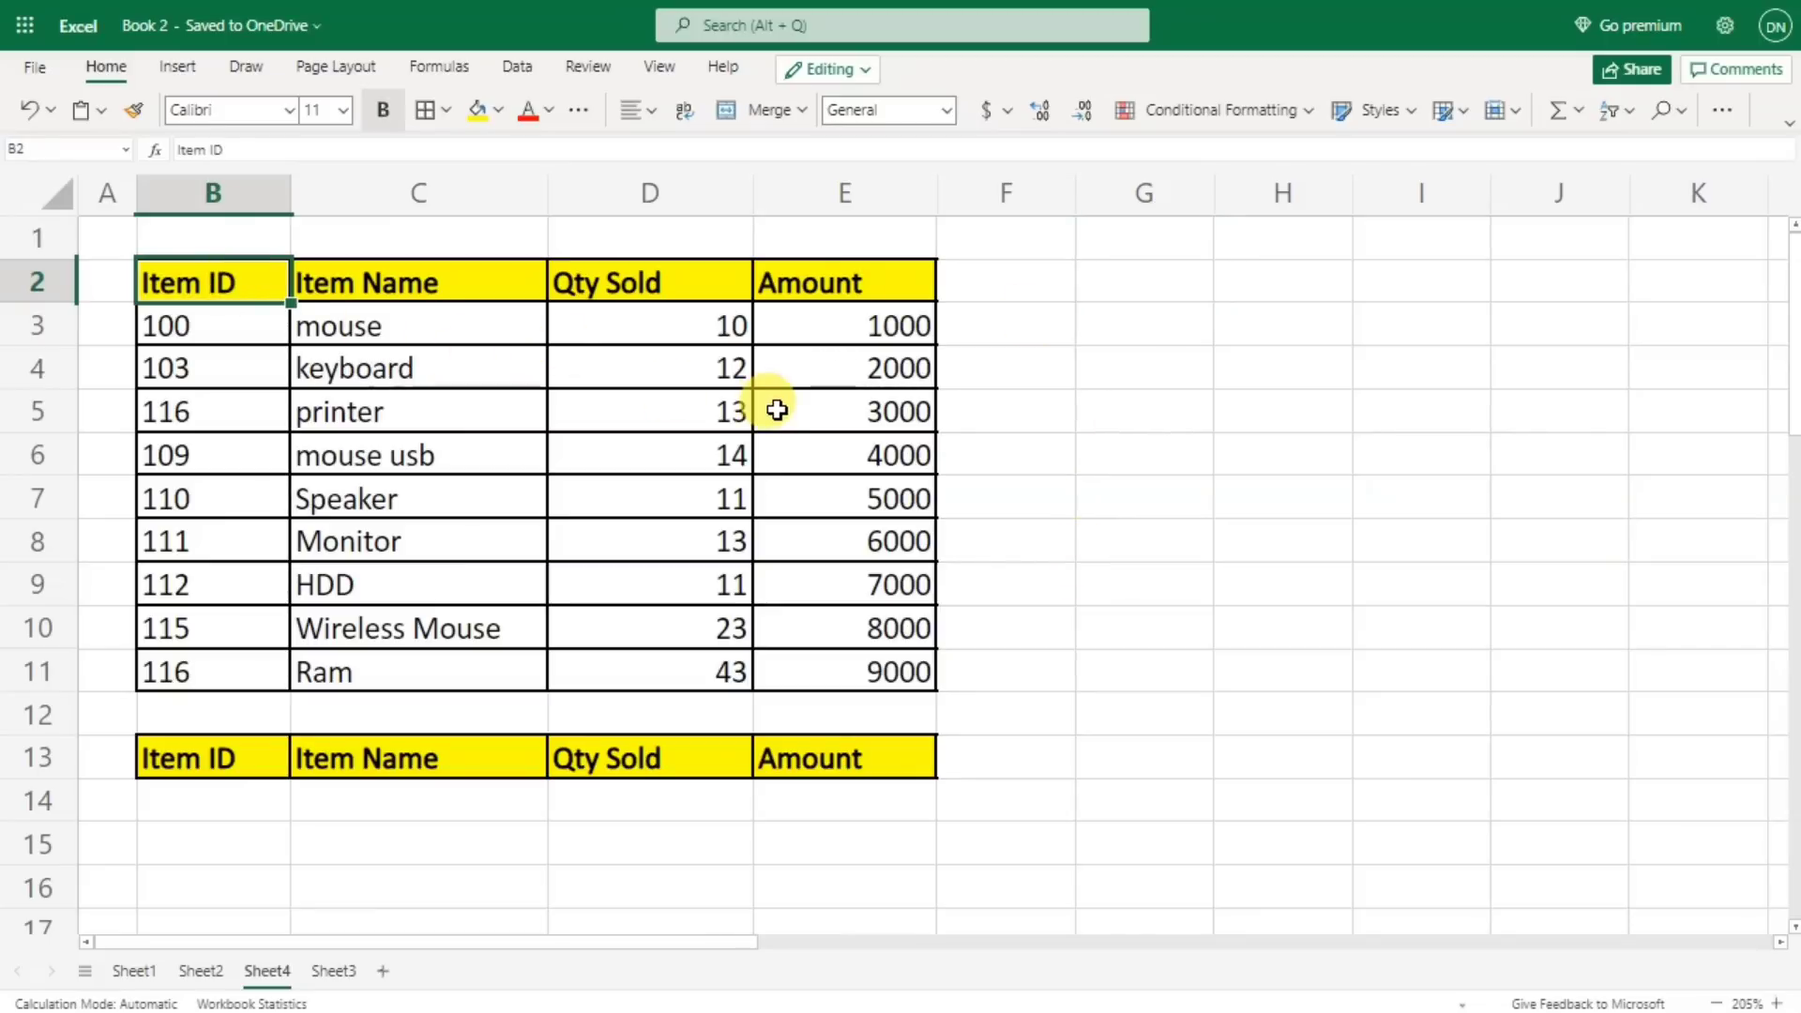
pyautogui.hotkey('ctrl', 'c')
pyautogui.click(1088, 286)
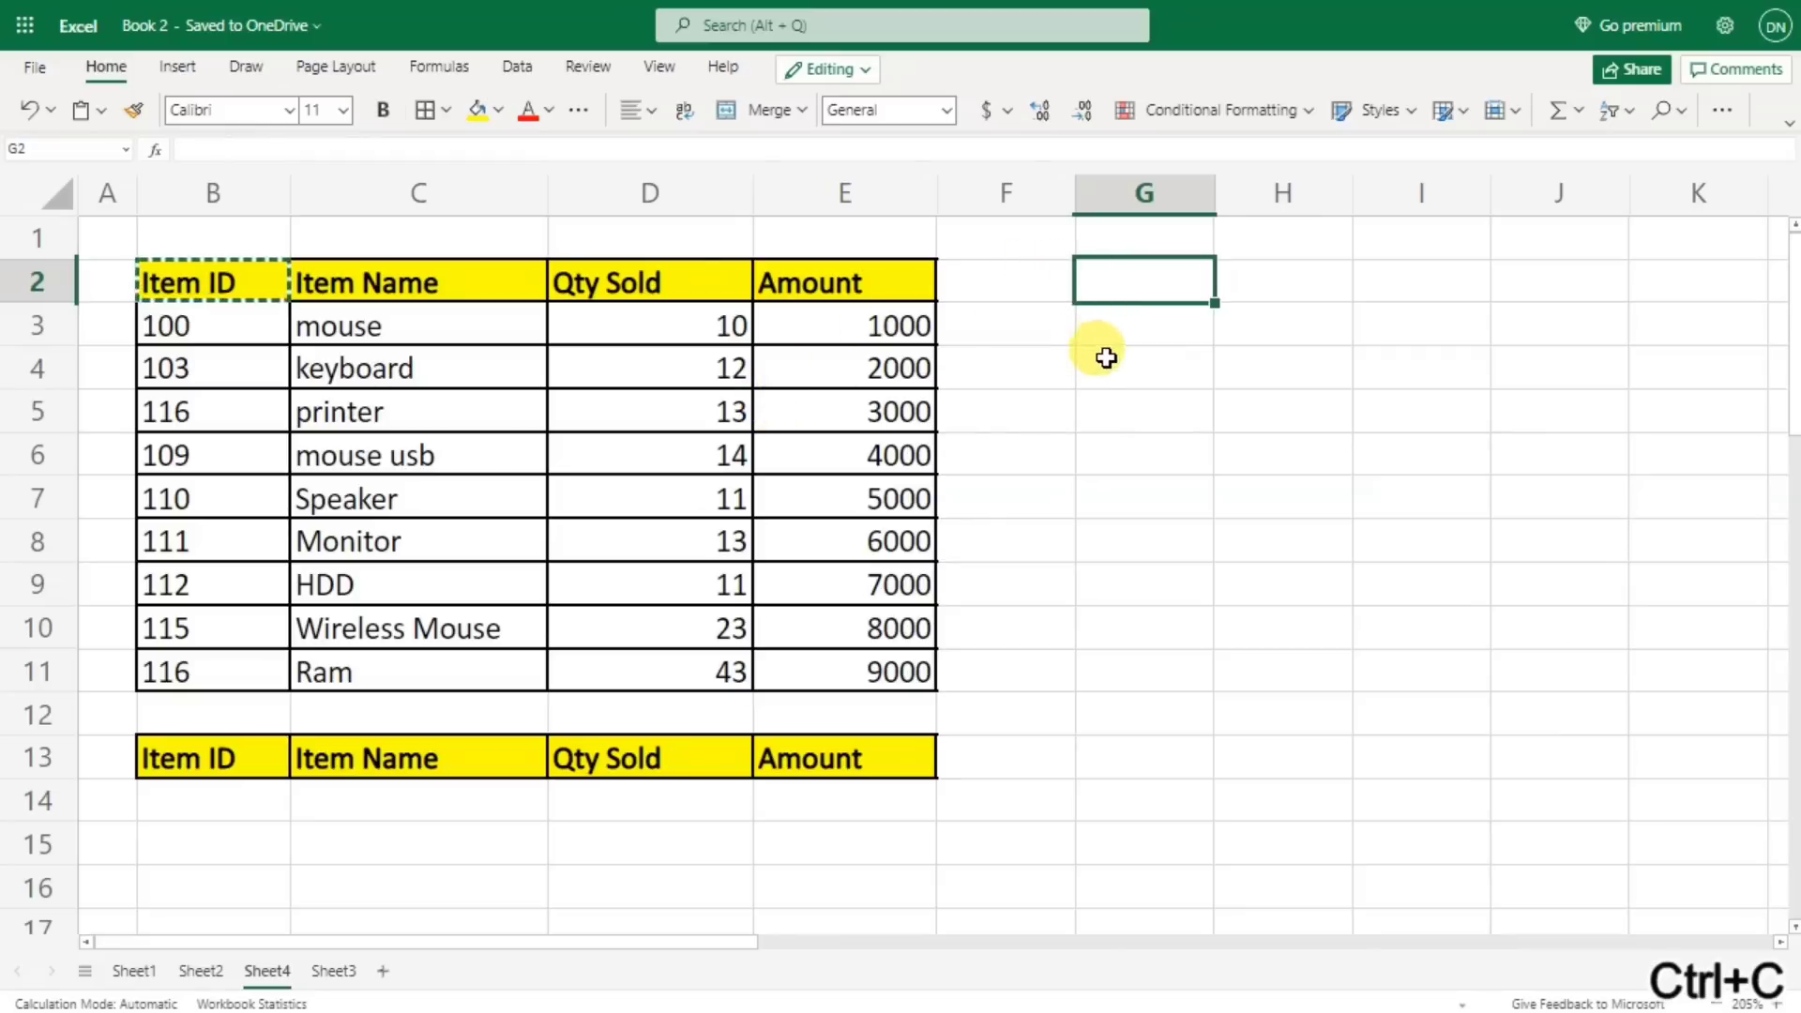
pyautogui.hotkey('ctrl', 'v')
pyautogui.click(1267, 281)
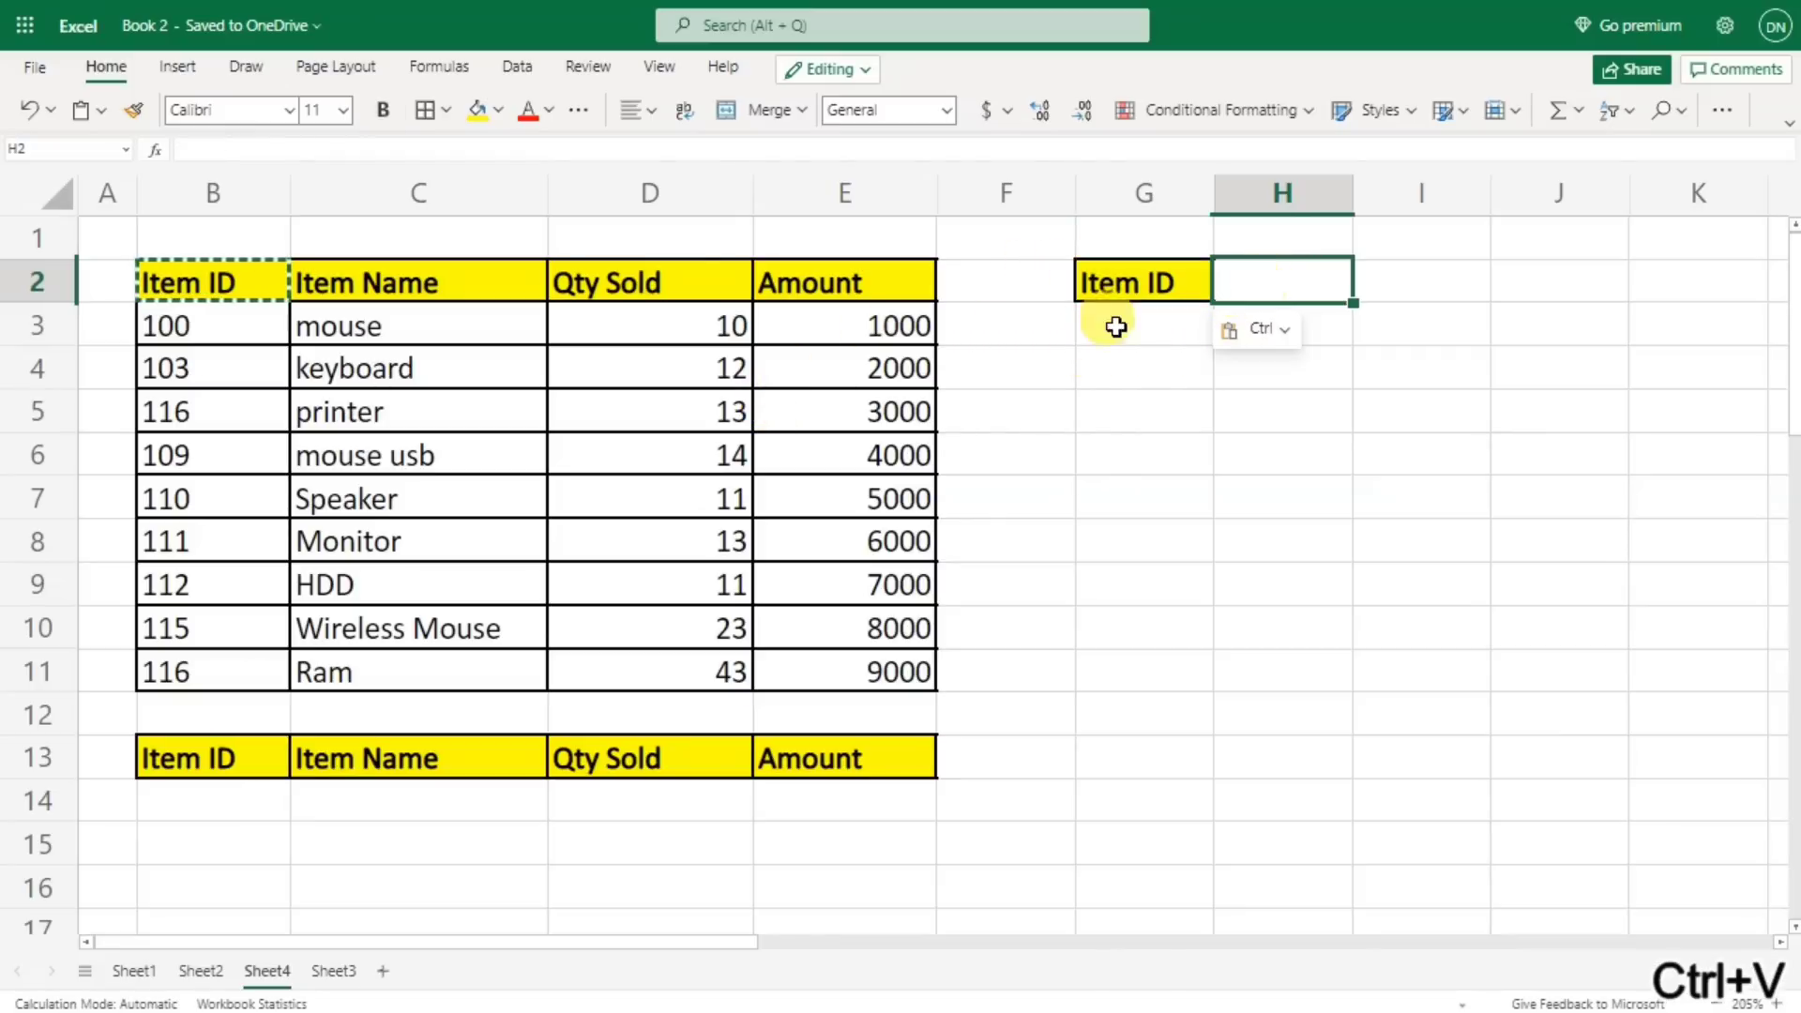
# - Copy the Amount header from E2 to H2, beside the copied Item ID header
pyautogui.click(803, 280)
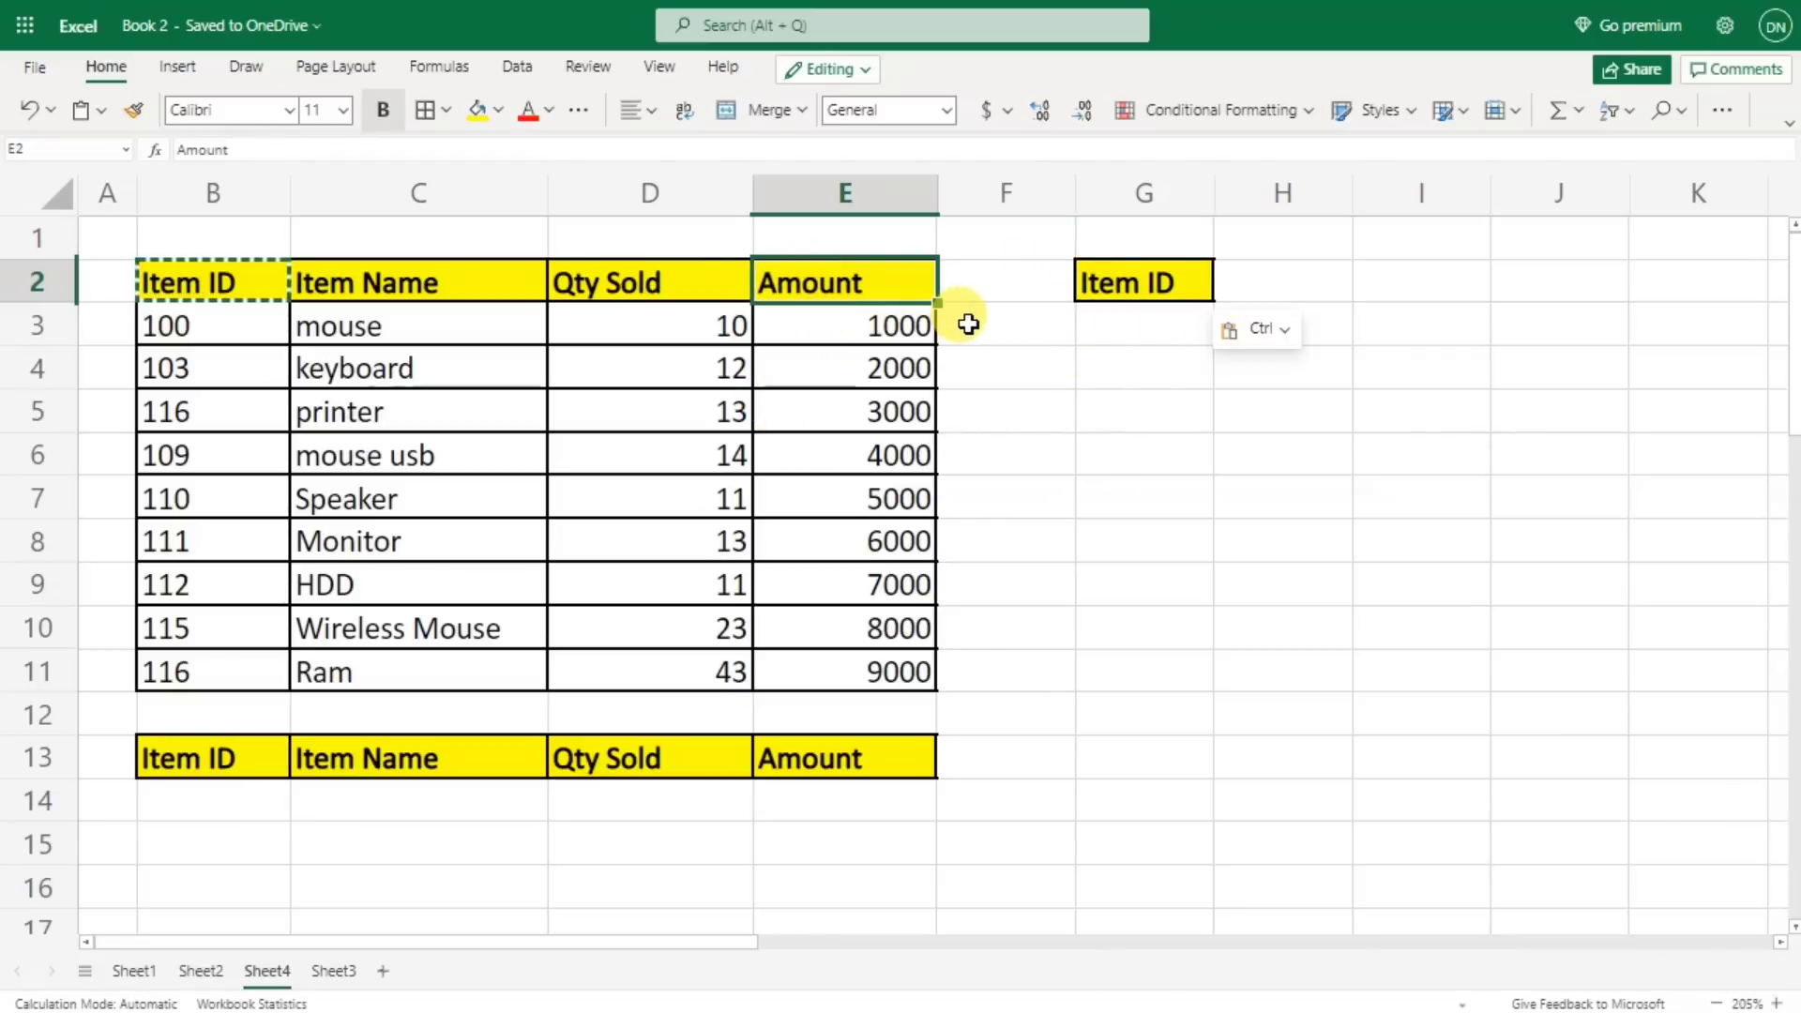
pyautogui.hotkey('ctrl', 'c')
pyautogui.click(1262, 281)
pyautogui.hotkey('ctrl', 'v')
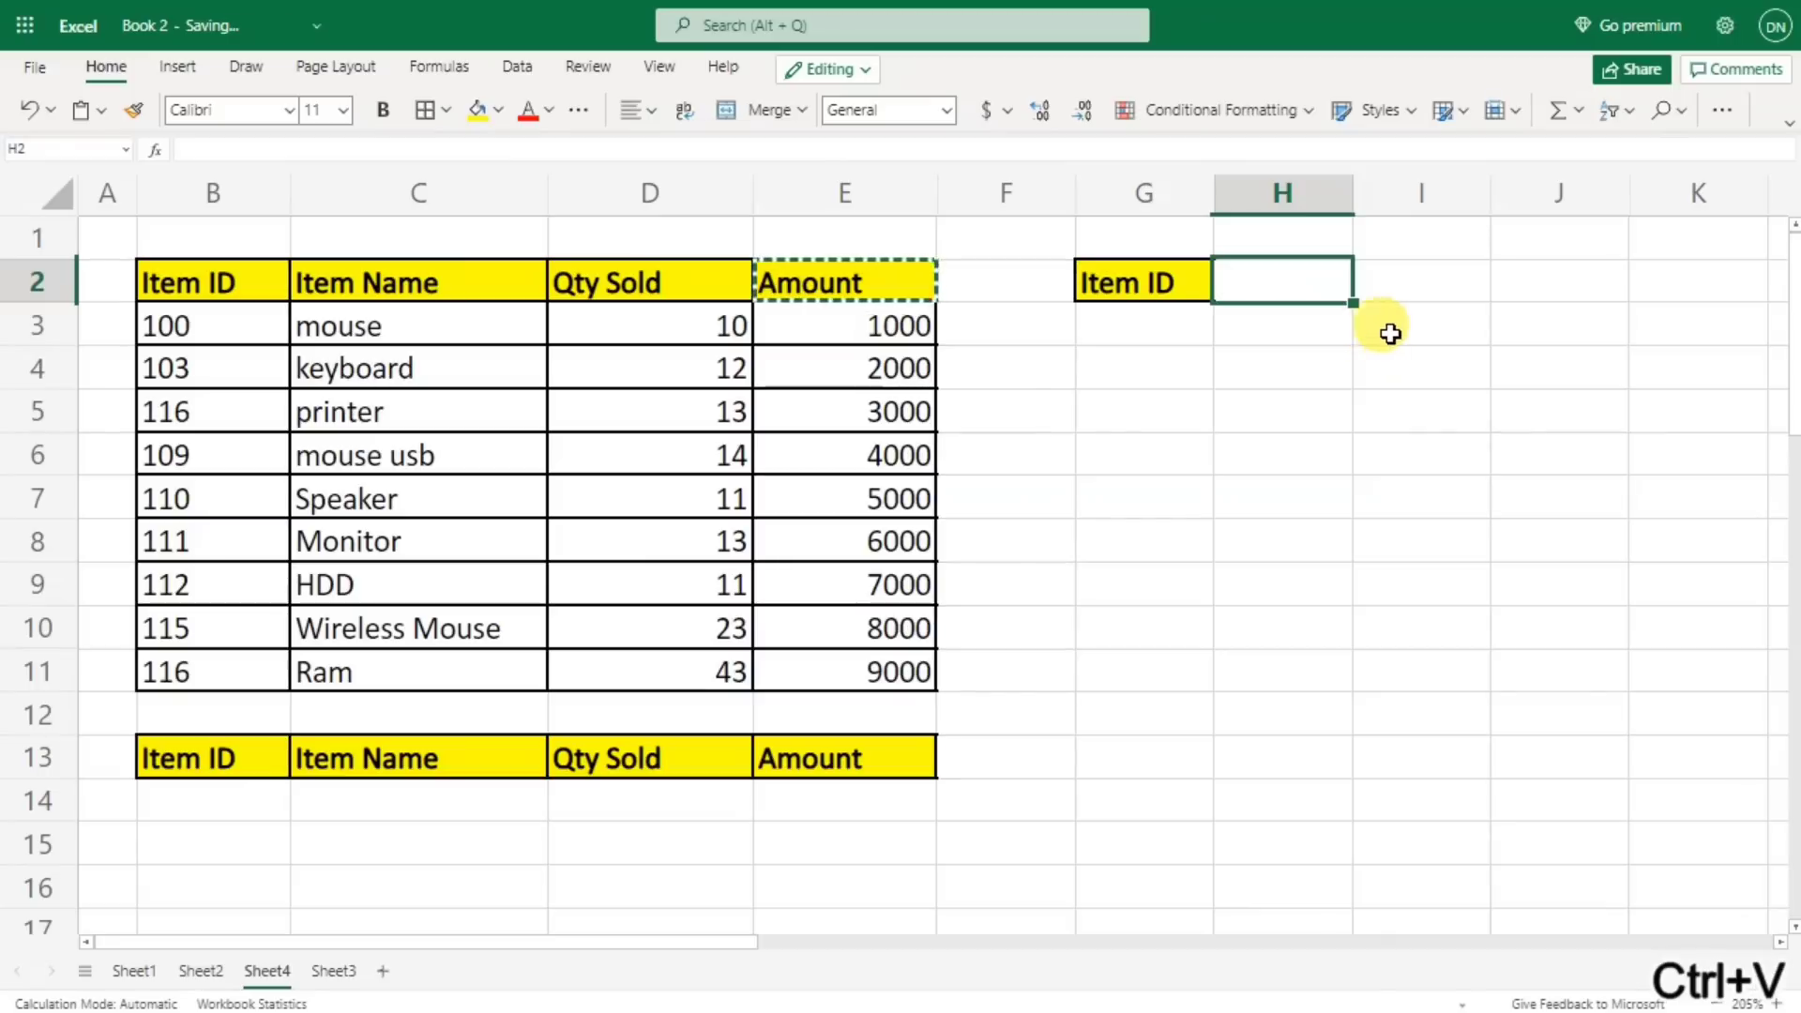
pyautogui.click(1298, 336)
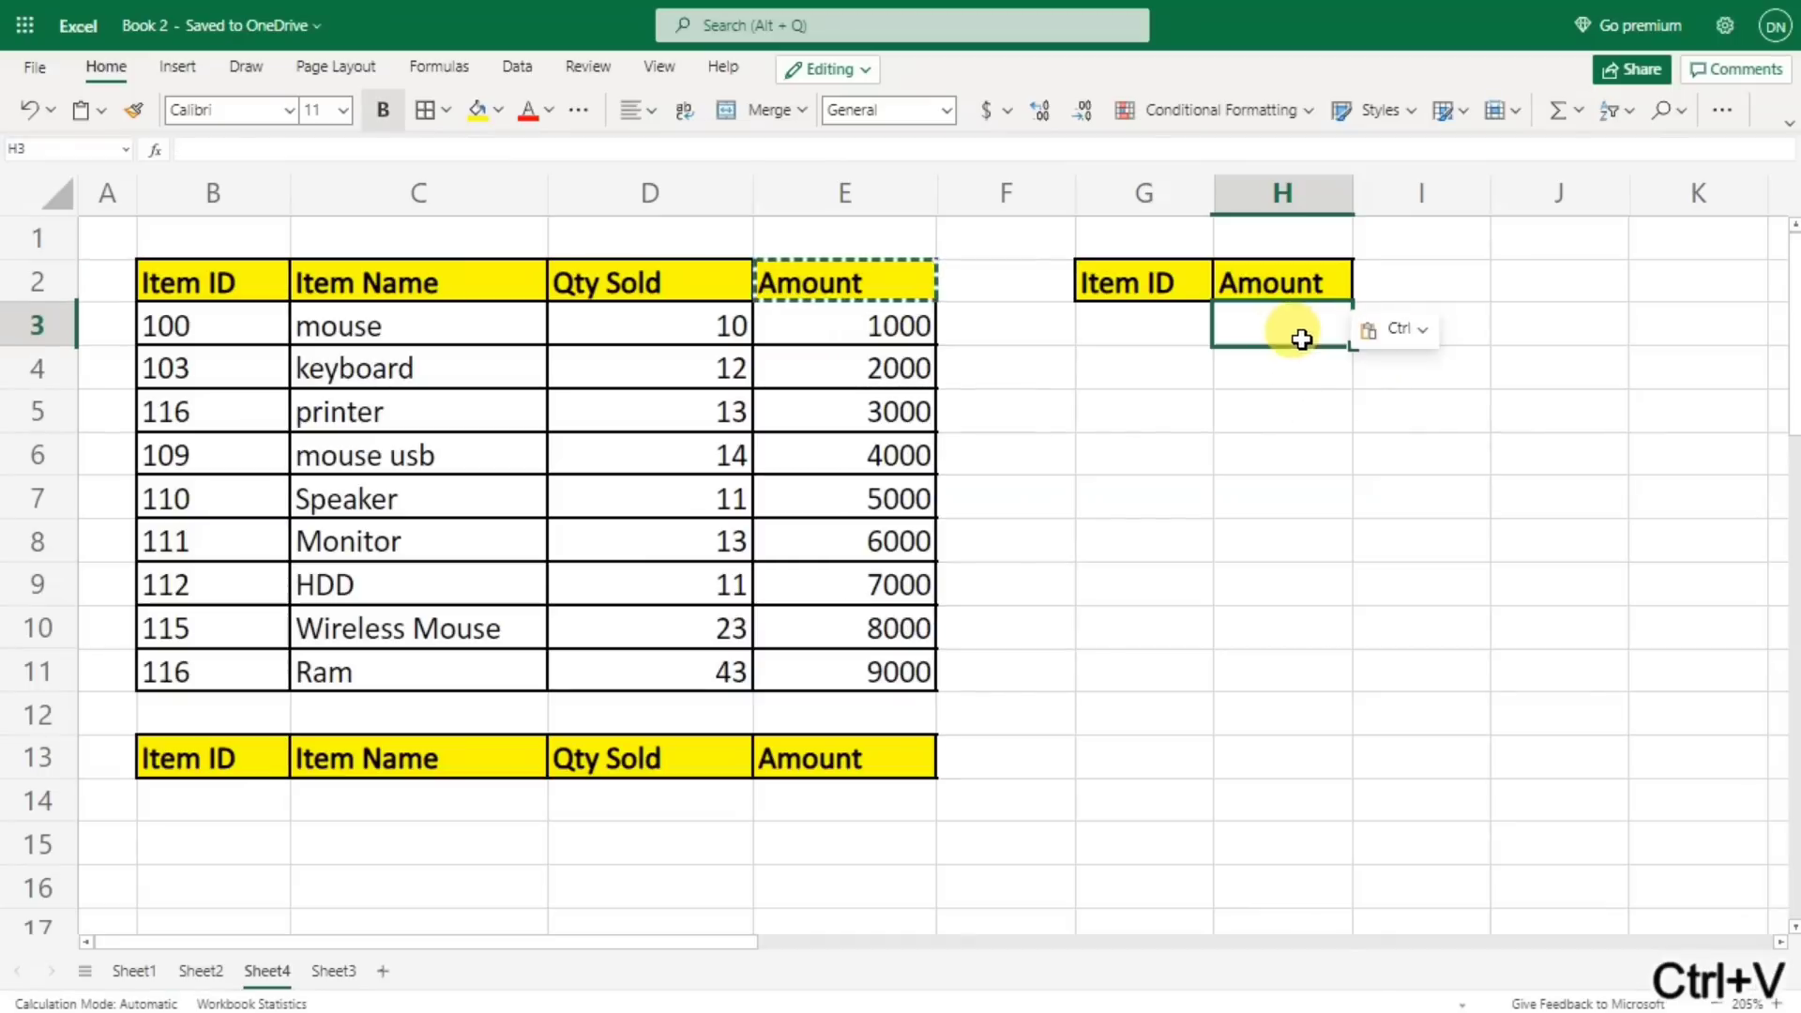
# - Enter the formula =XLOOKUP(G3,B2:B11,E2:E11) in H3 to return the amount for the item ID in G3
pyautogui.click(1124, 328)
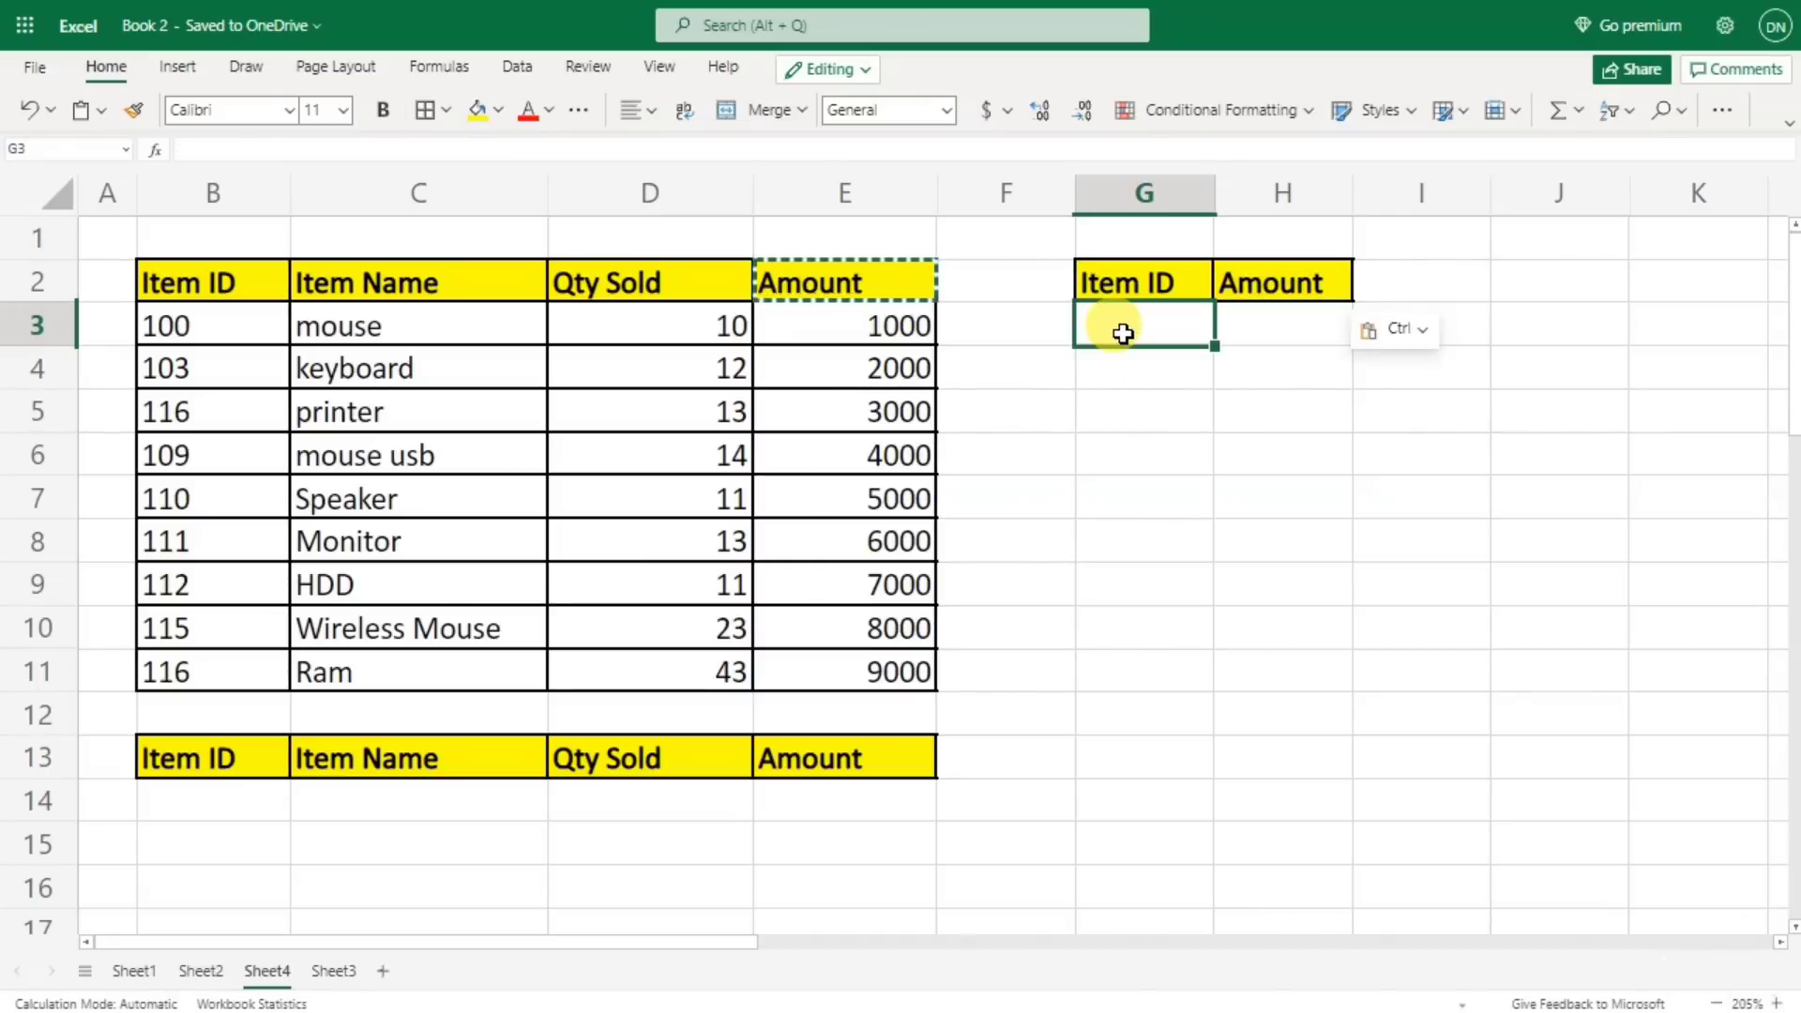
pyautogui.click(1284, 335)
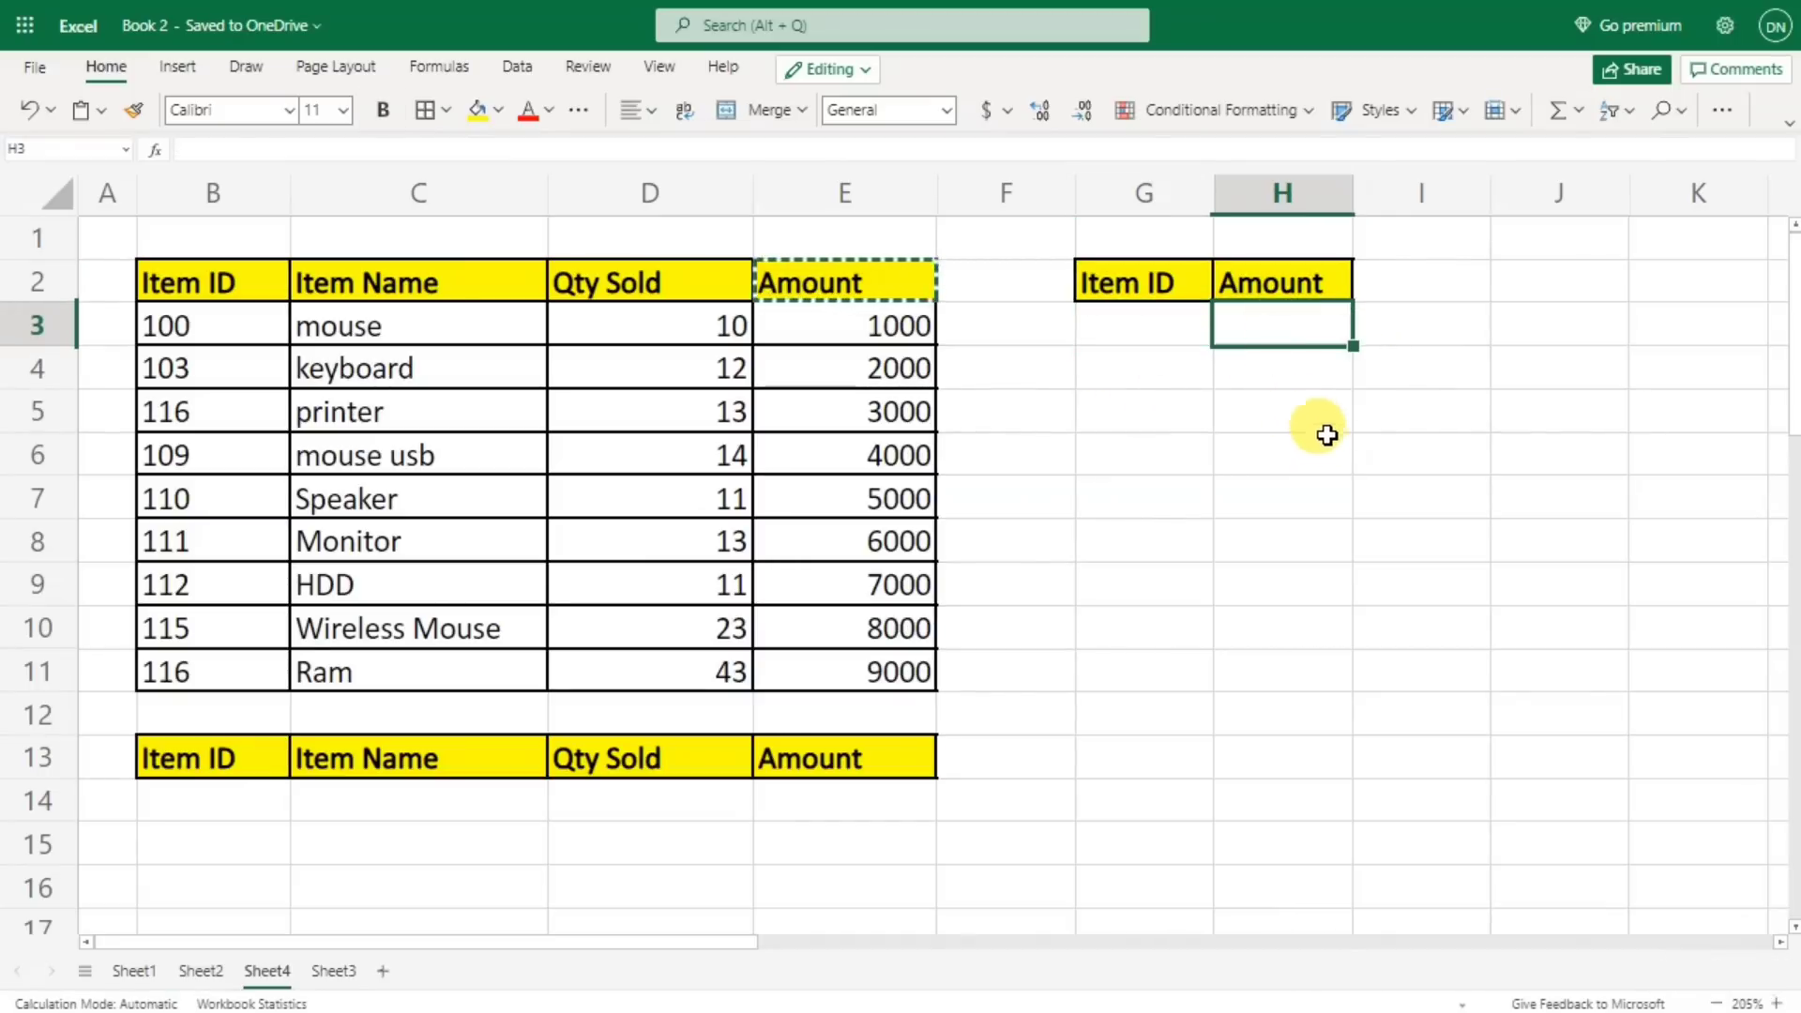
pyautogui.write('=')
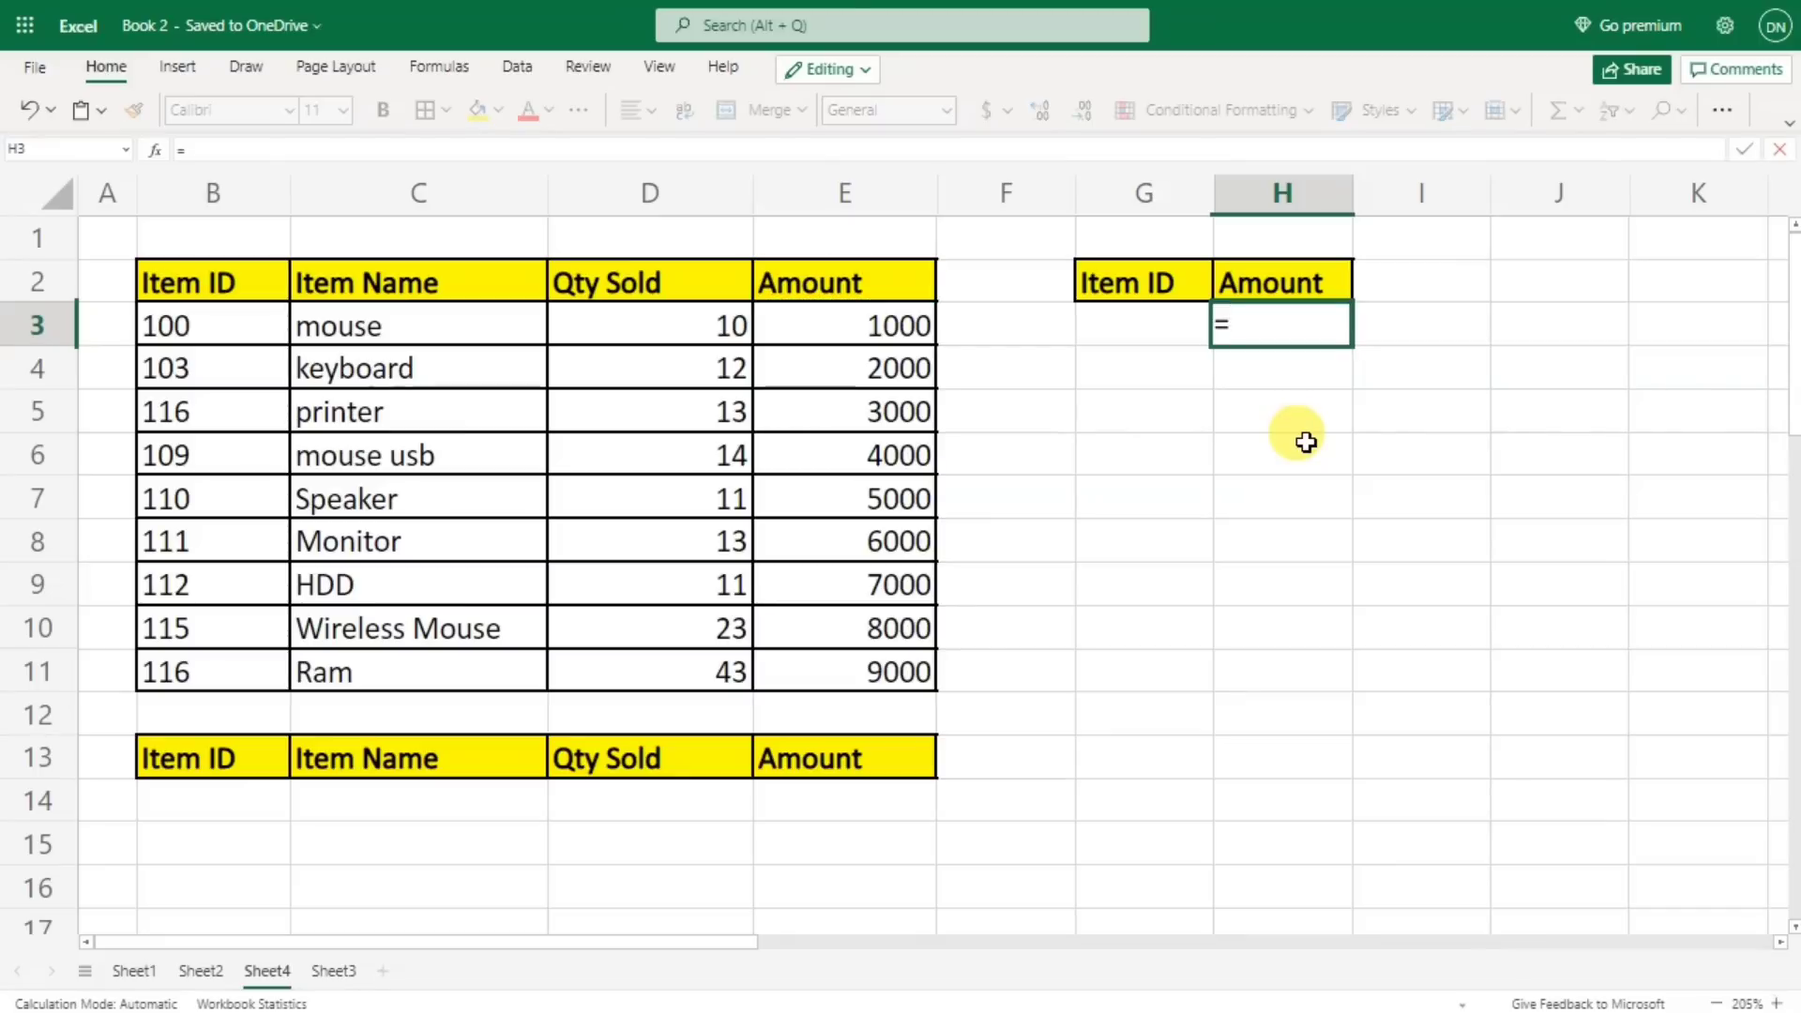
pyautogui.write('xloo')
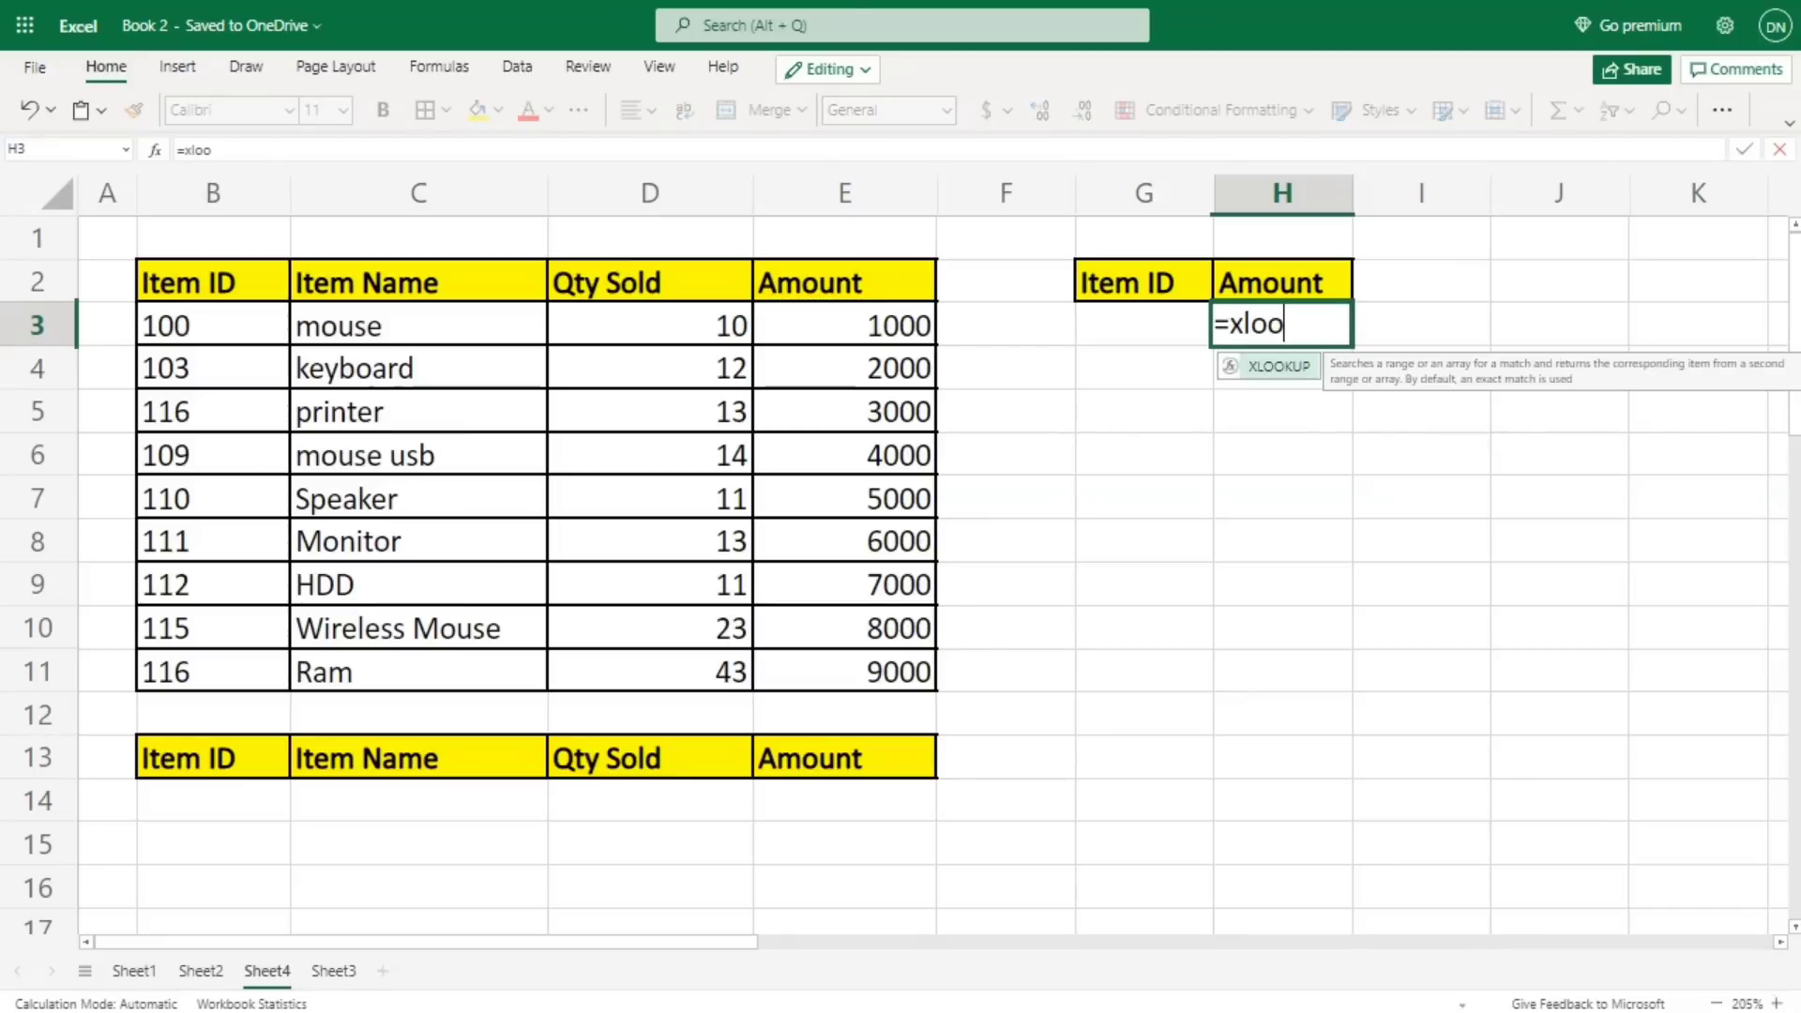
pyautogui.write('k')
pyautogui.press('Tab')
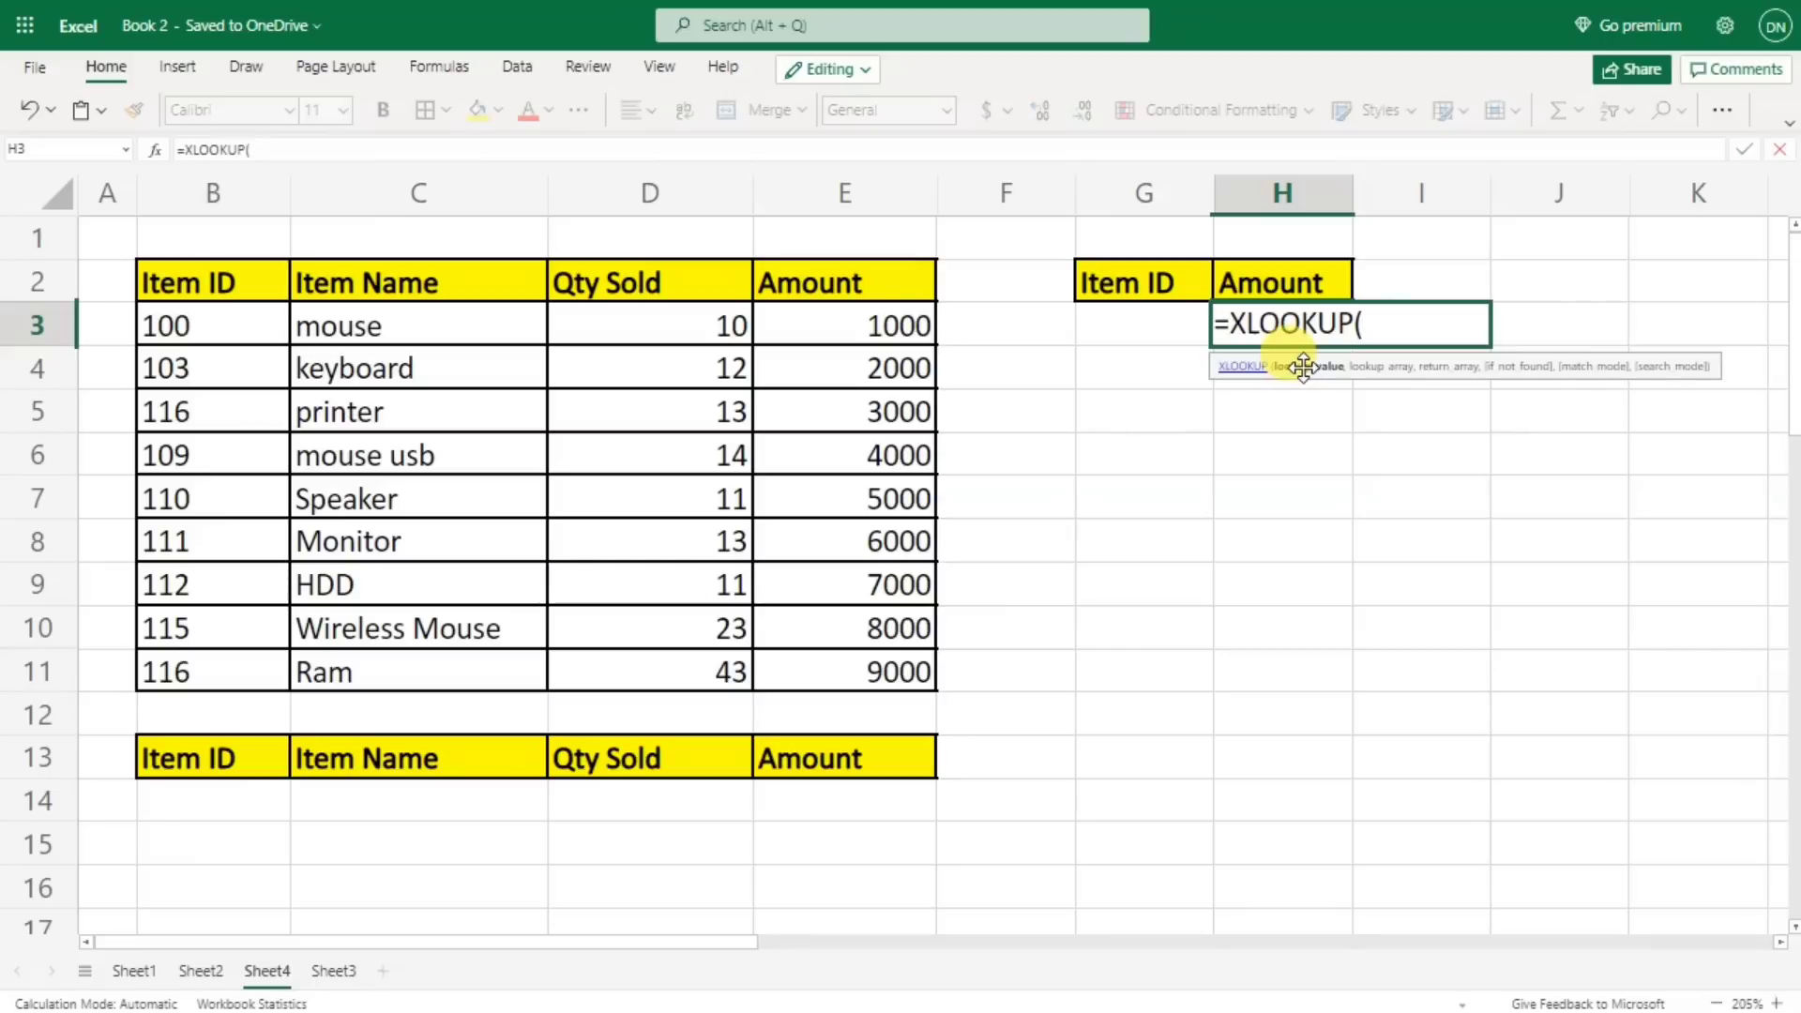
pyautogui.click(1122, 329)
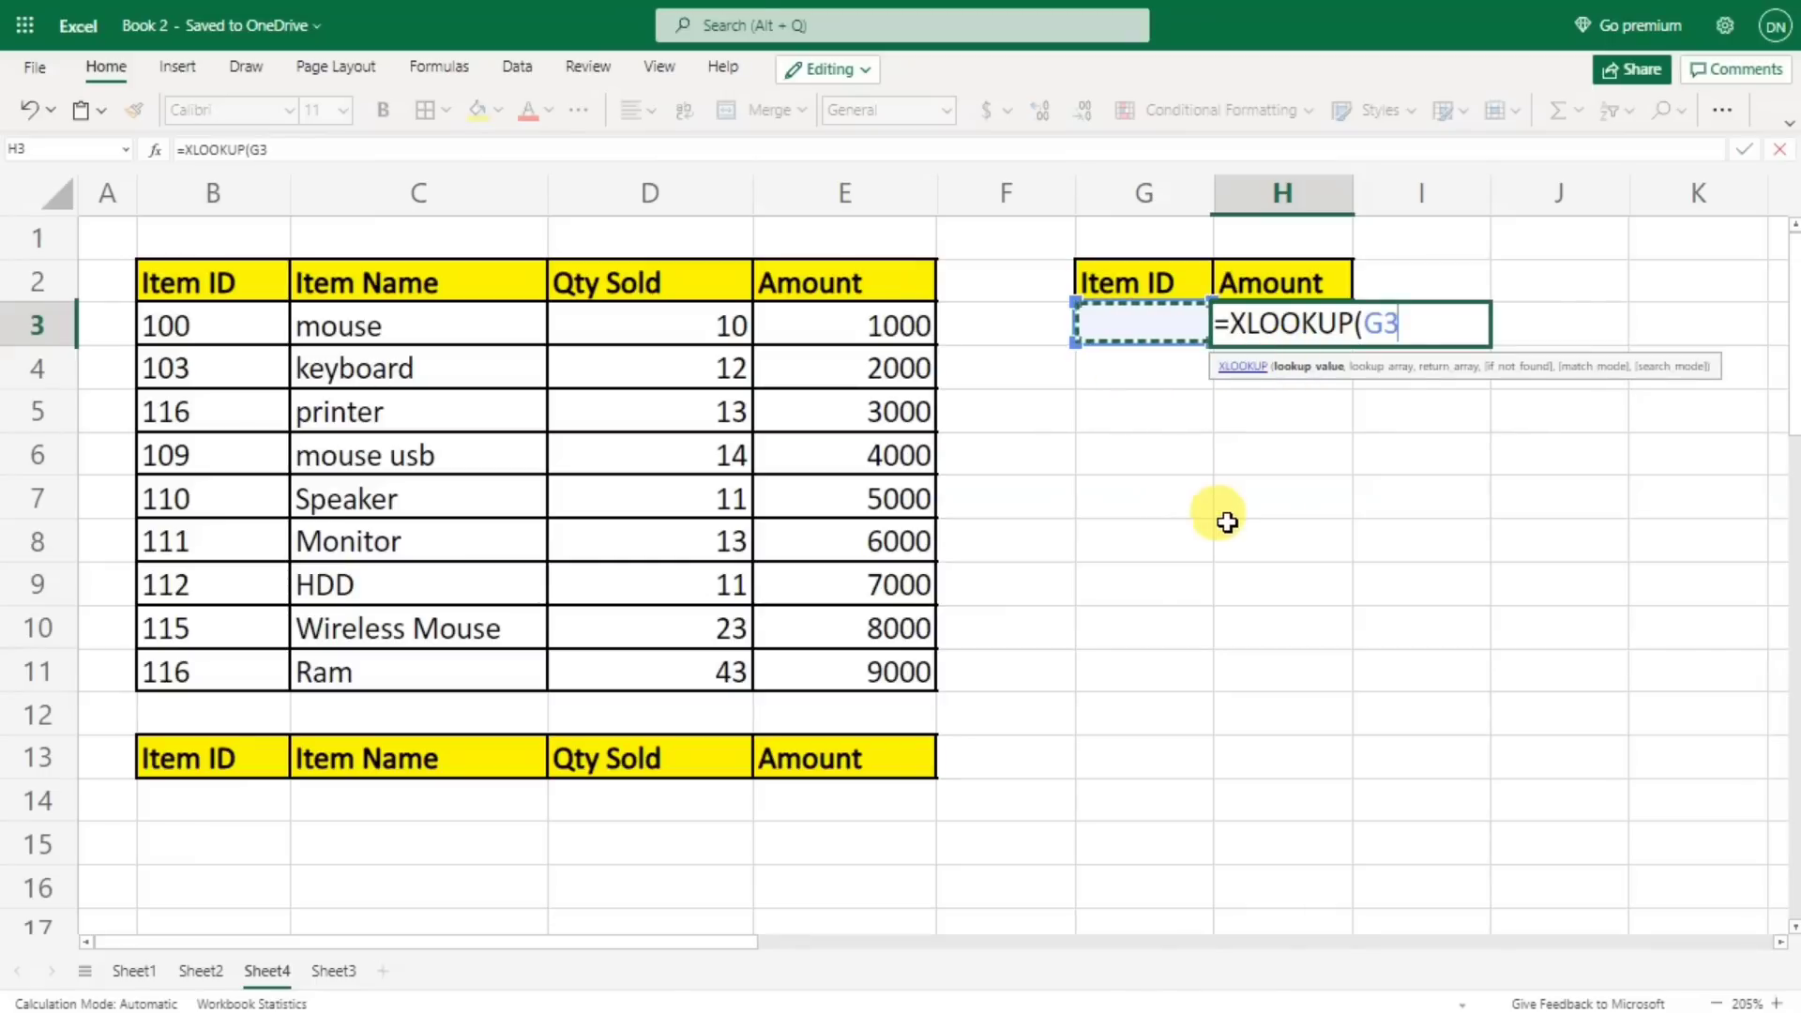
pyautogui.write(',')
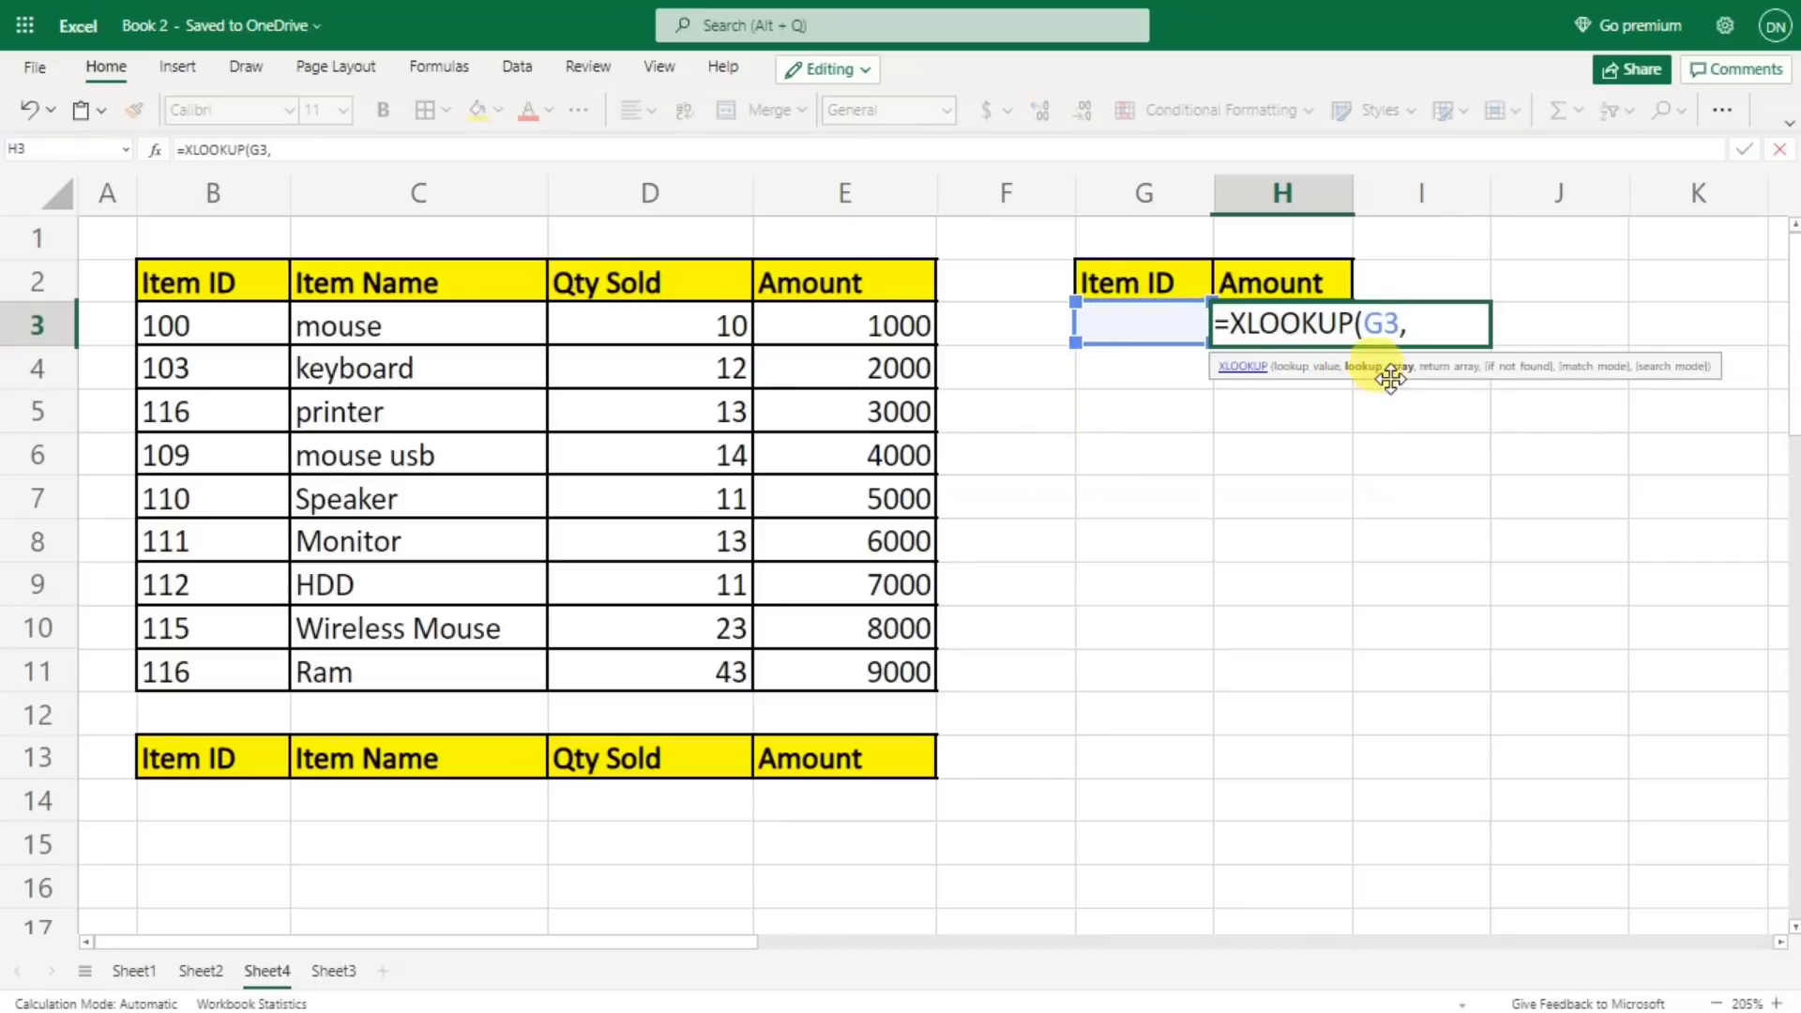
pyautogui.moveTo(181, 285); pyautogui.dragTo(172, 670)
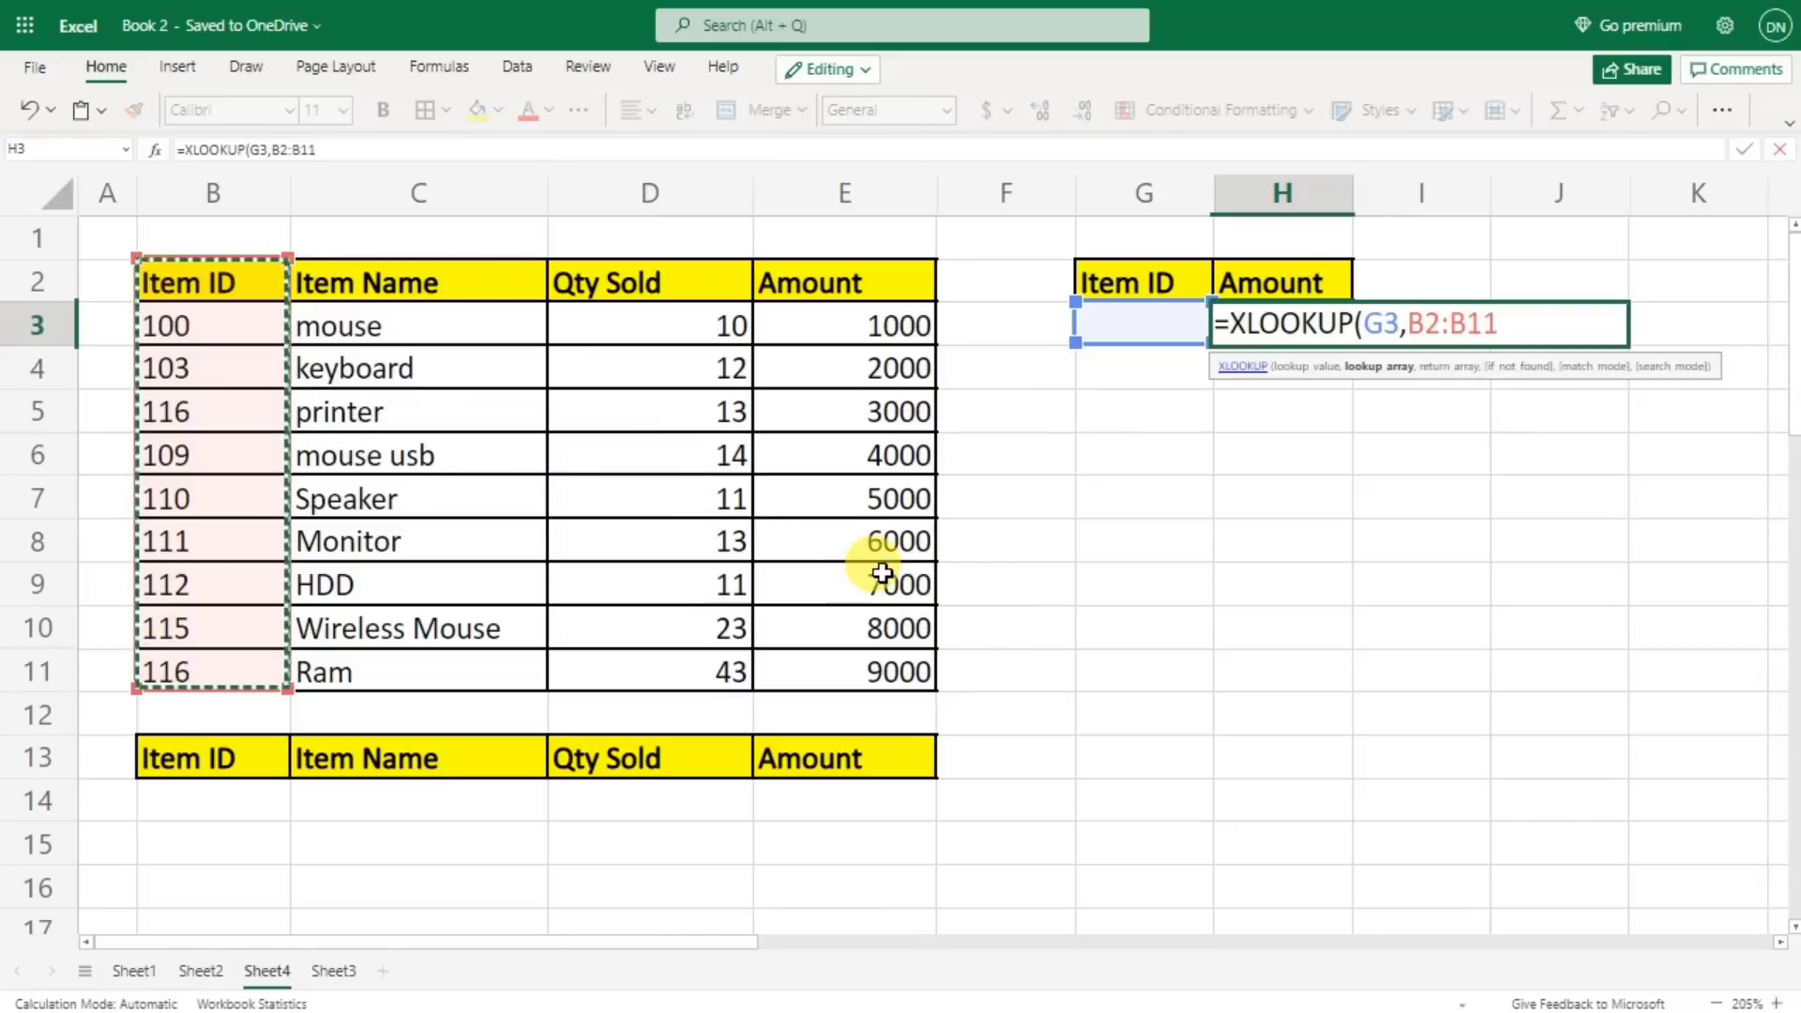
pyautogui.write(',')
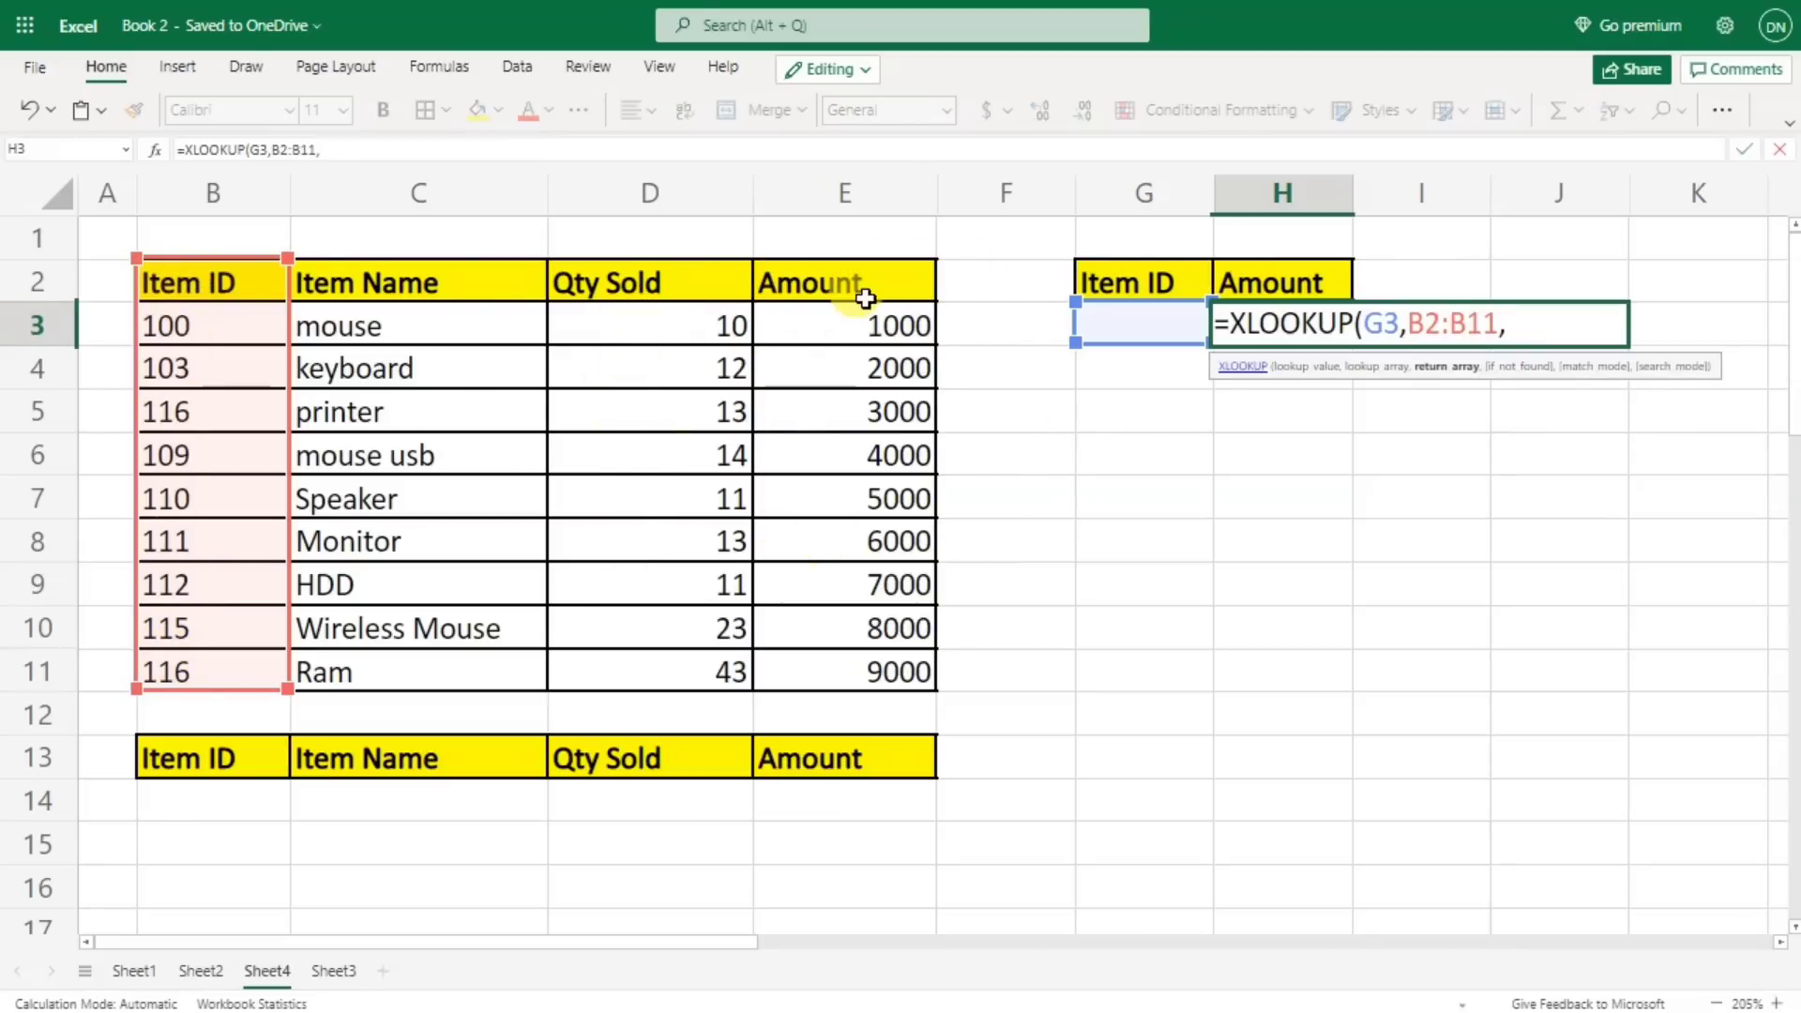
pyautogui.moveTo(860, 289); pyautogui.dragTo(825, 657)
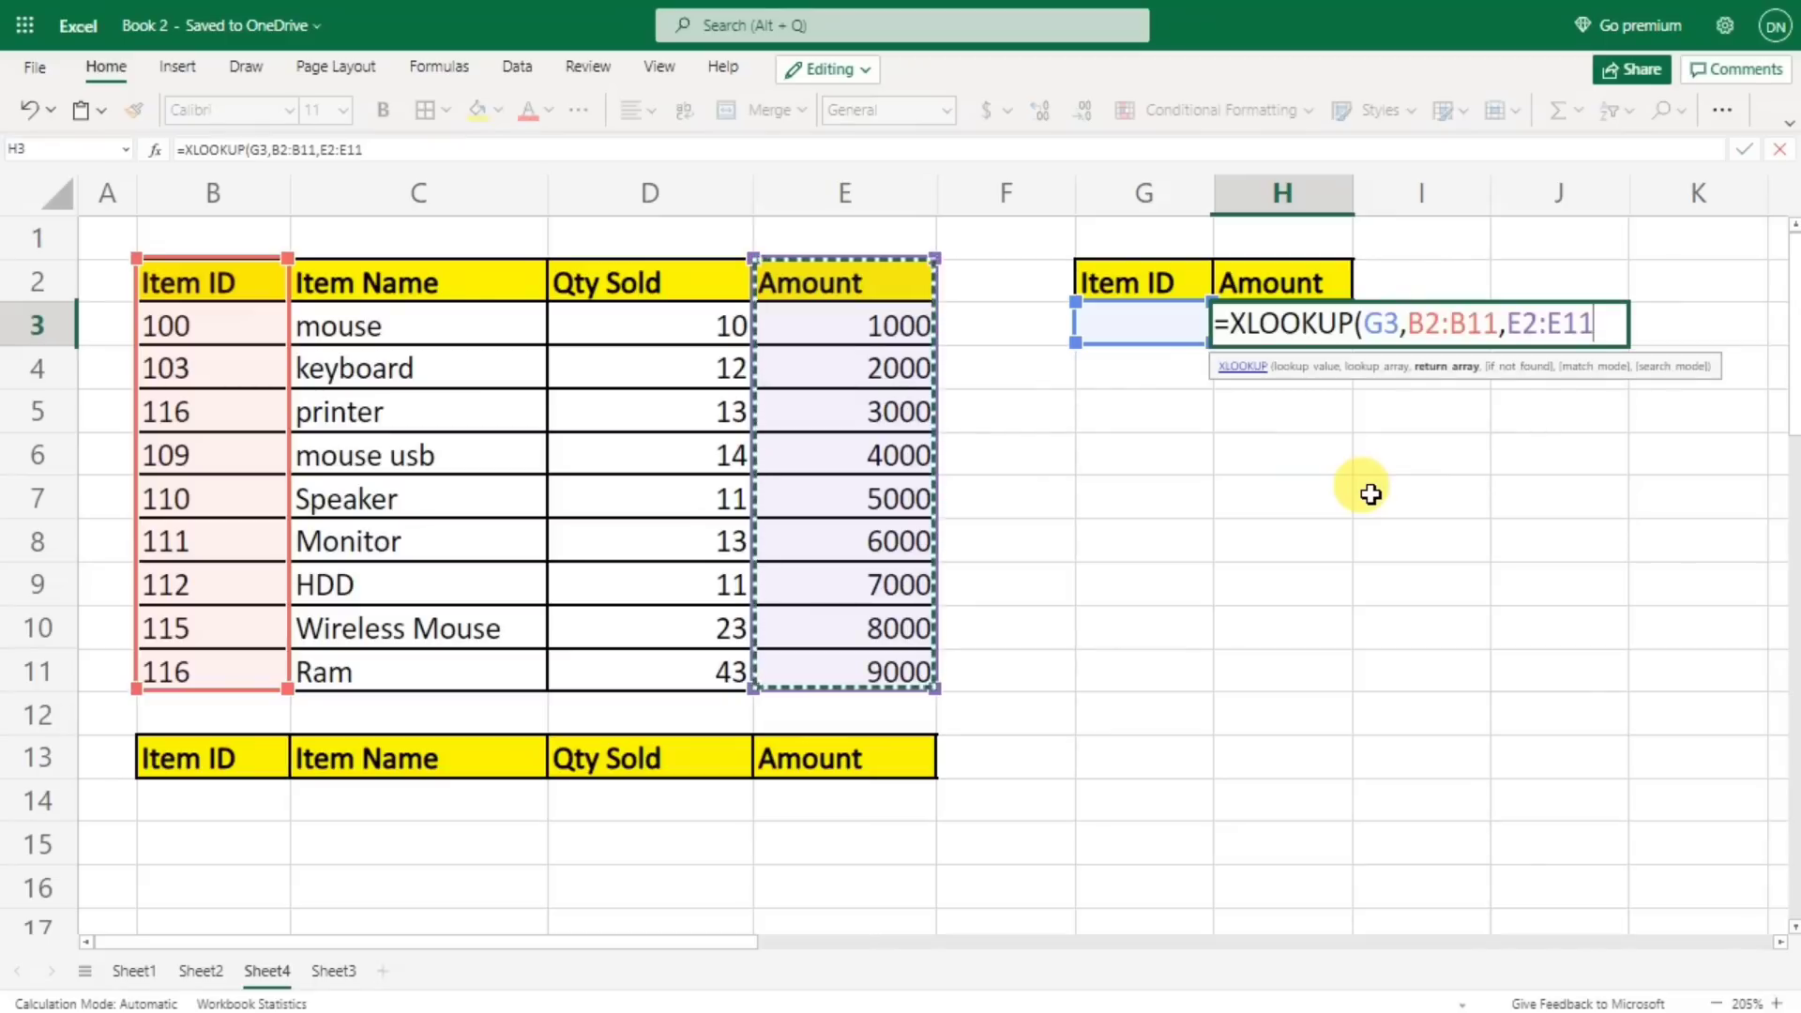
pyautogui.write(')')
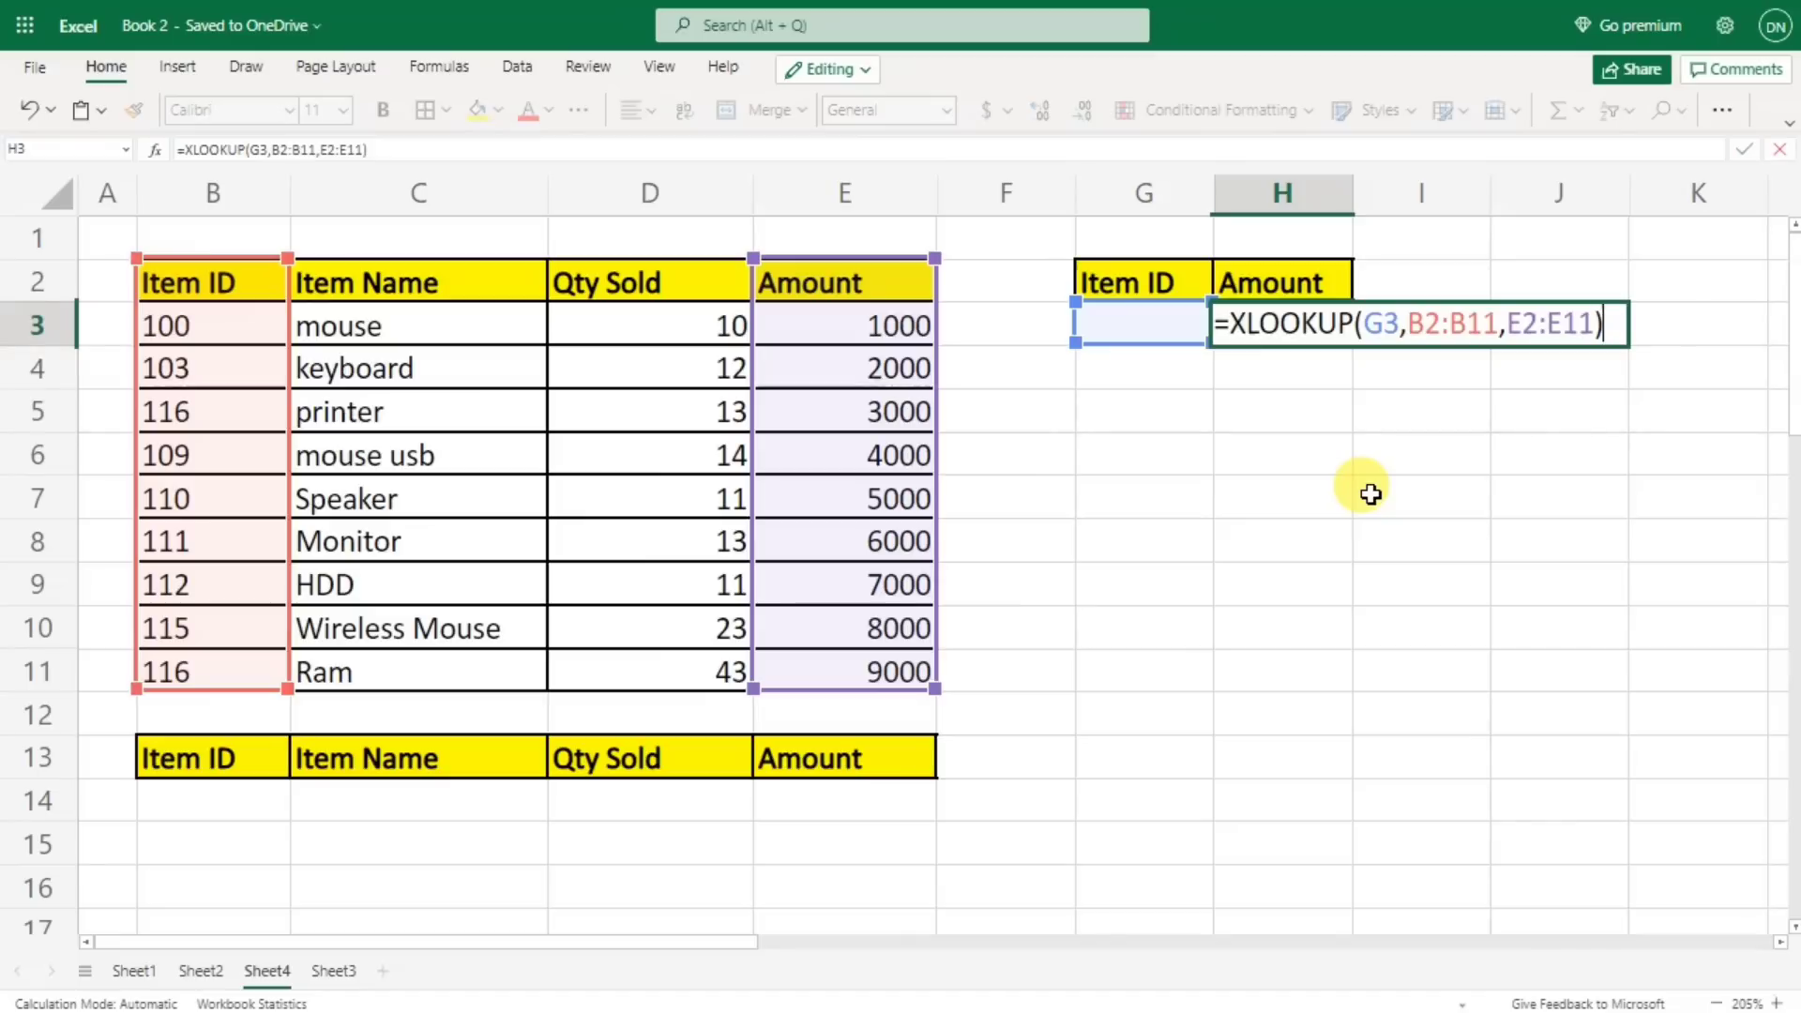
pyautogui.press('Return')
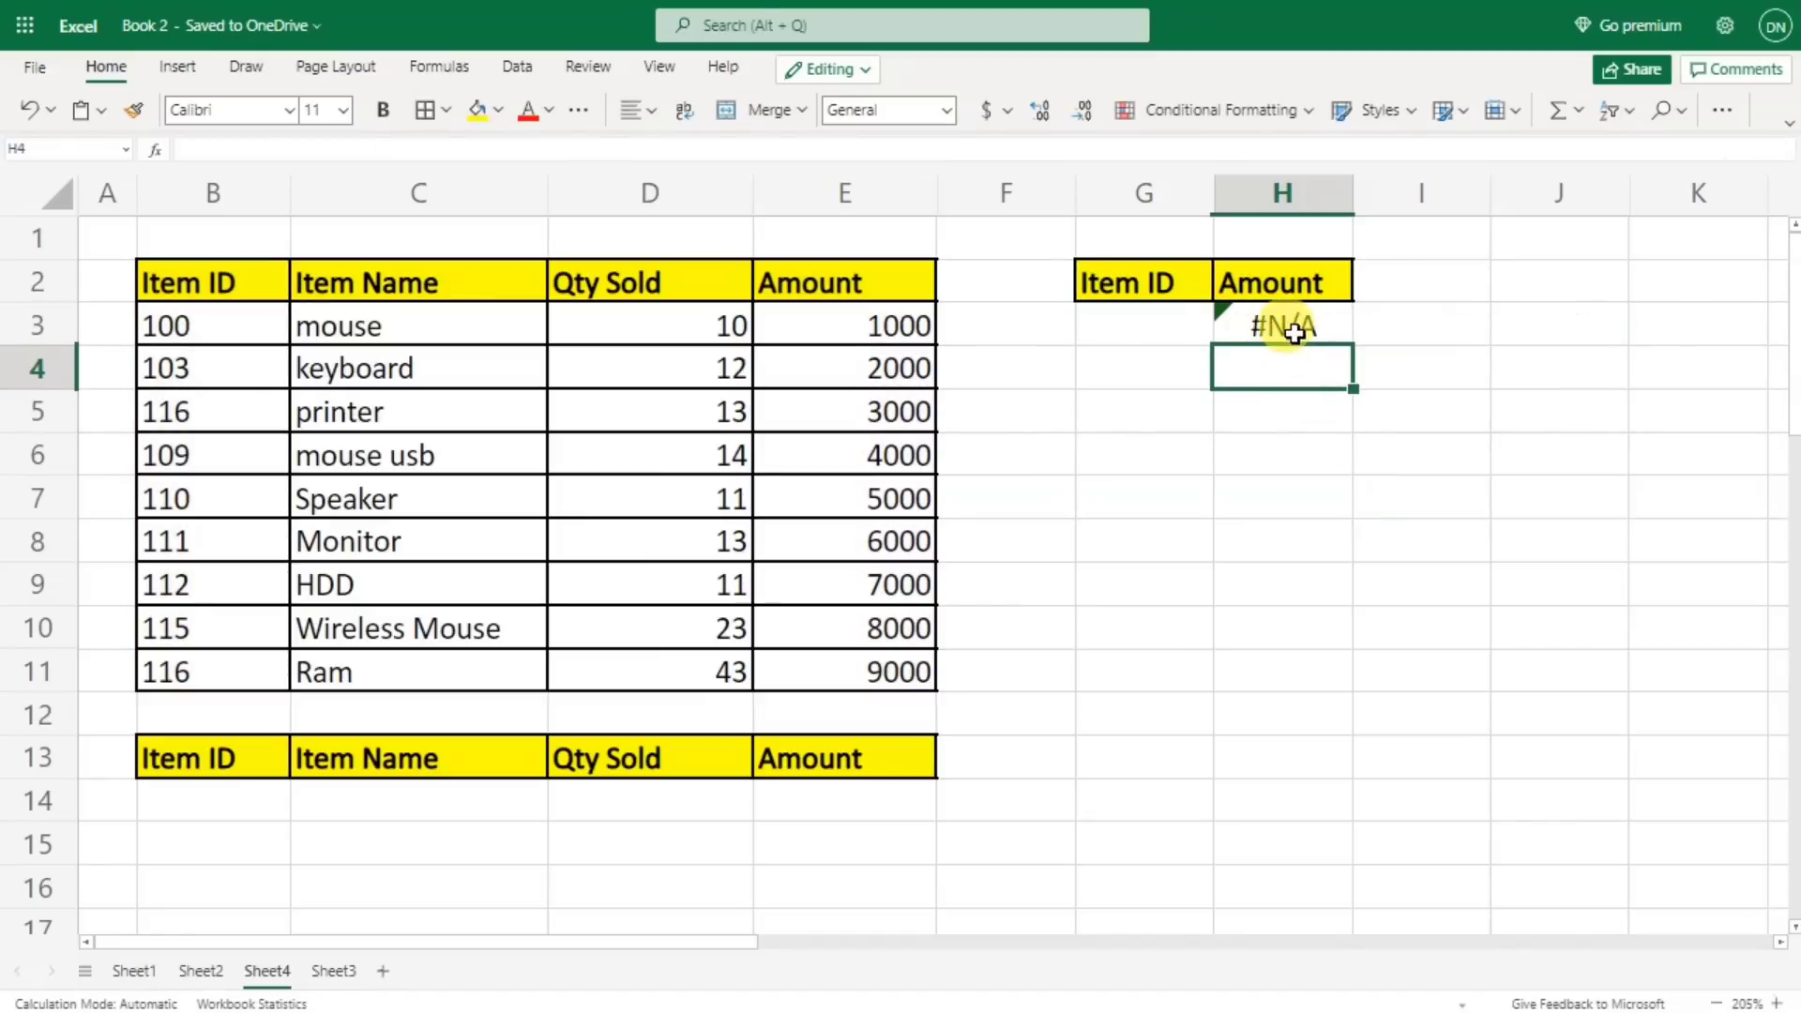
# - Enter item ID 103 in G3 and compare the looked-up amount with the keyboard row in the source table
pyautogui.click(1146, 331)
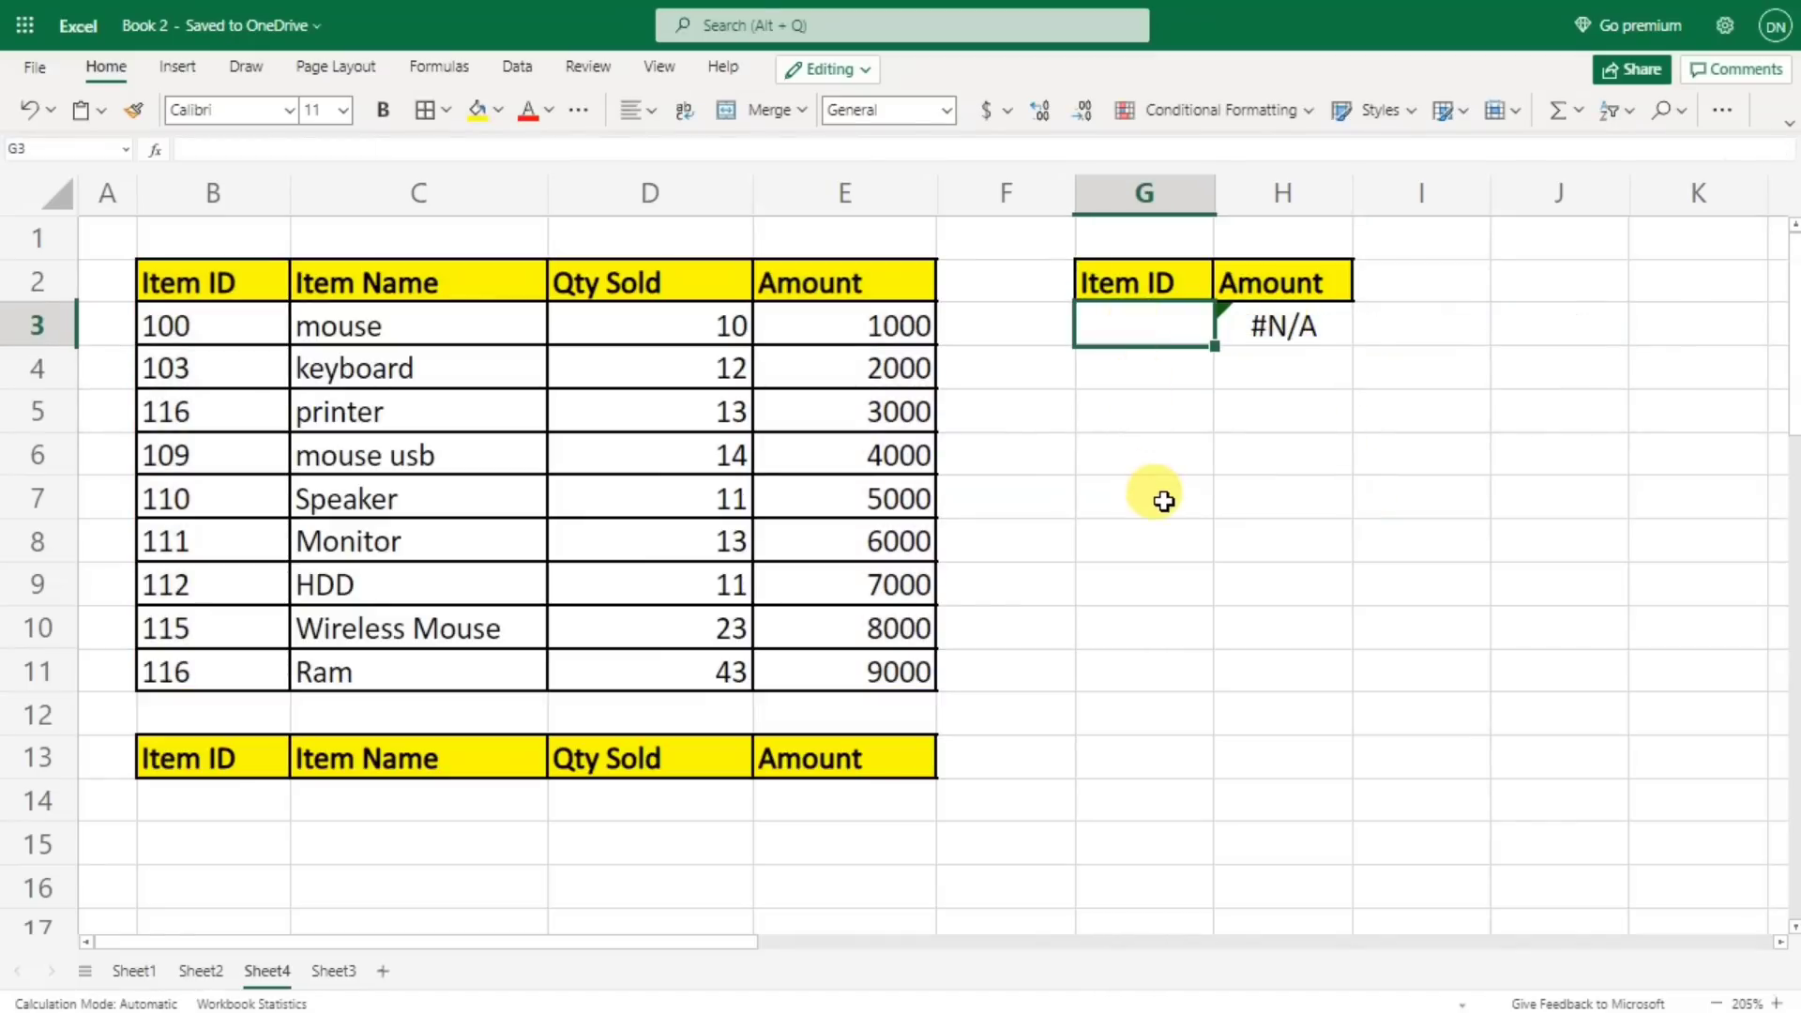
pyautogui.write('103')
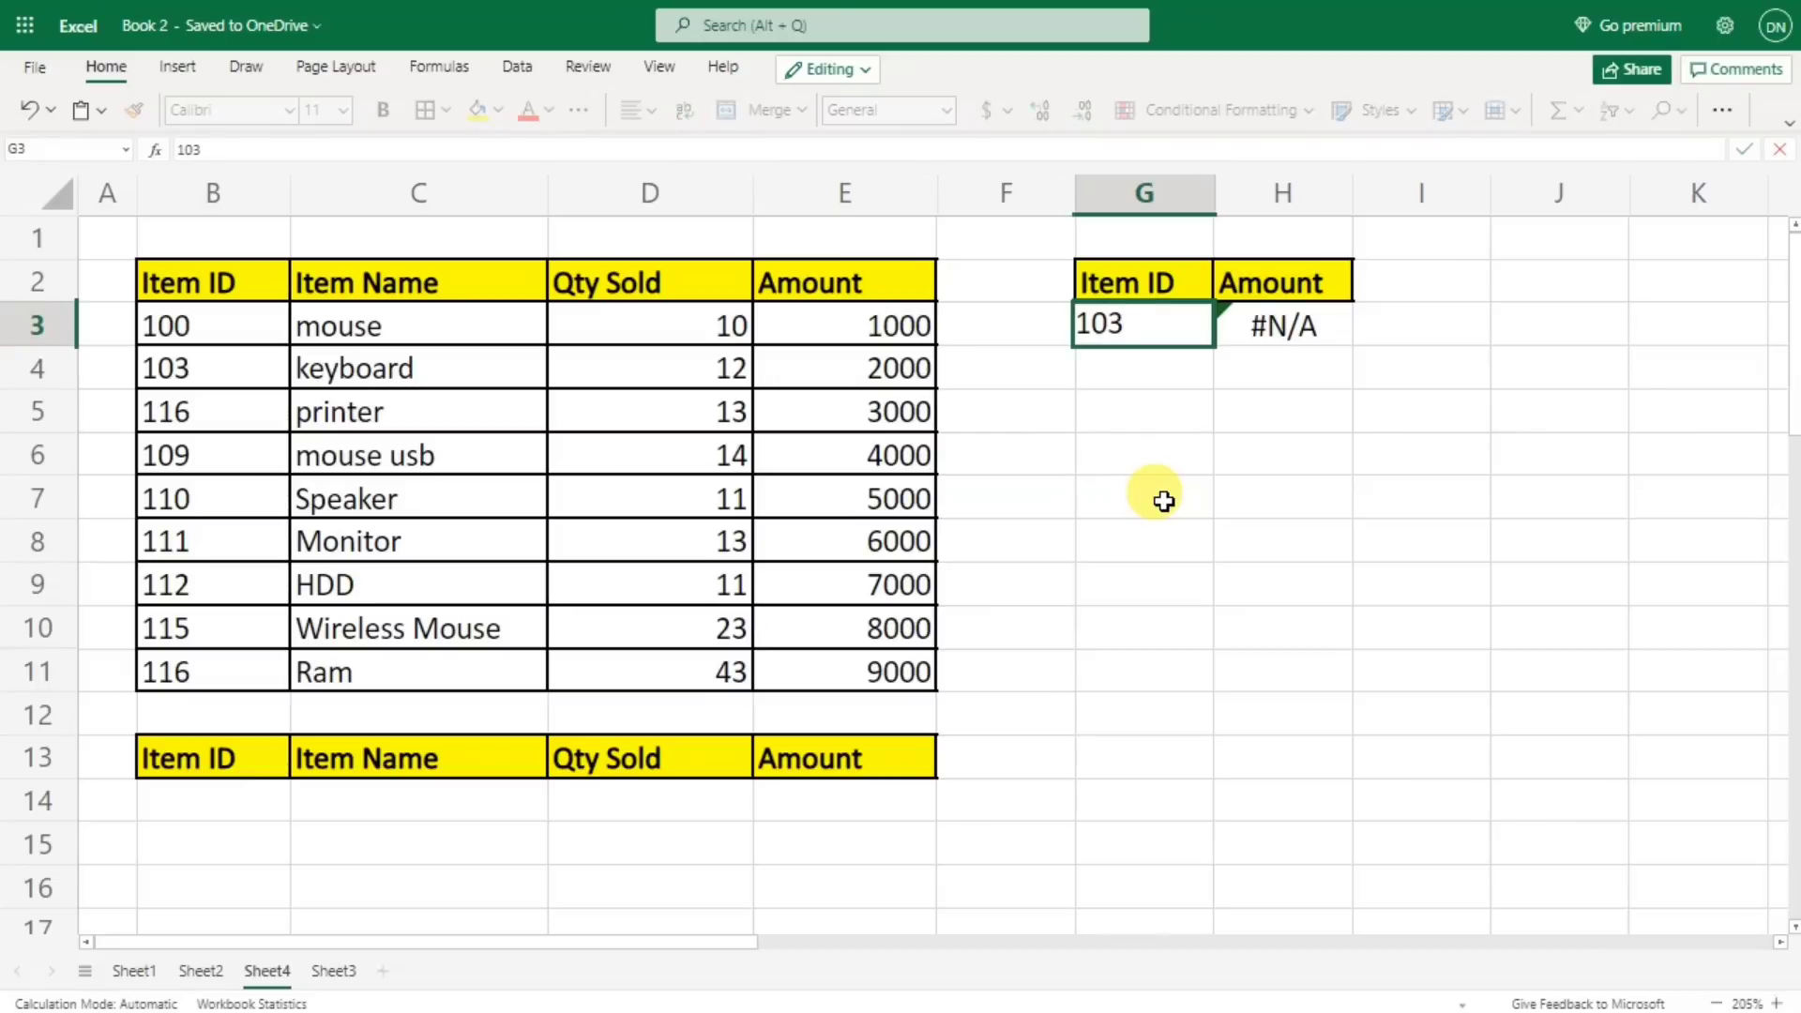
pyautogui.press('Return')
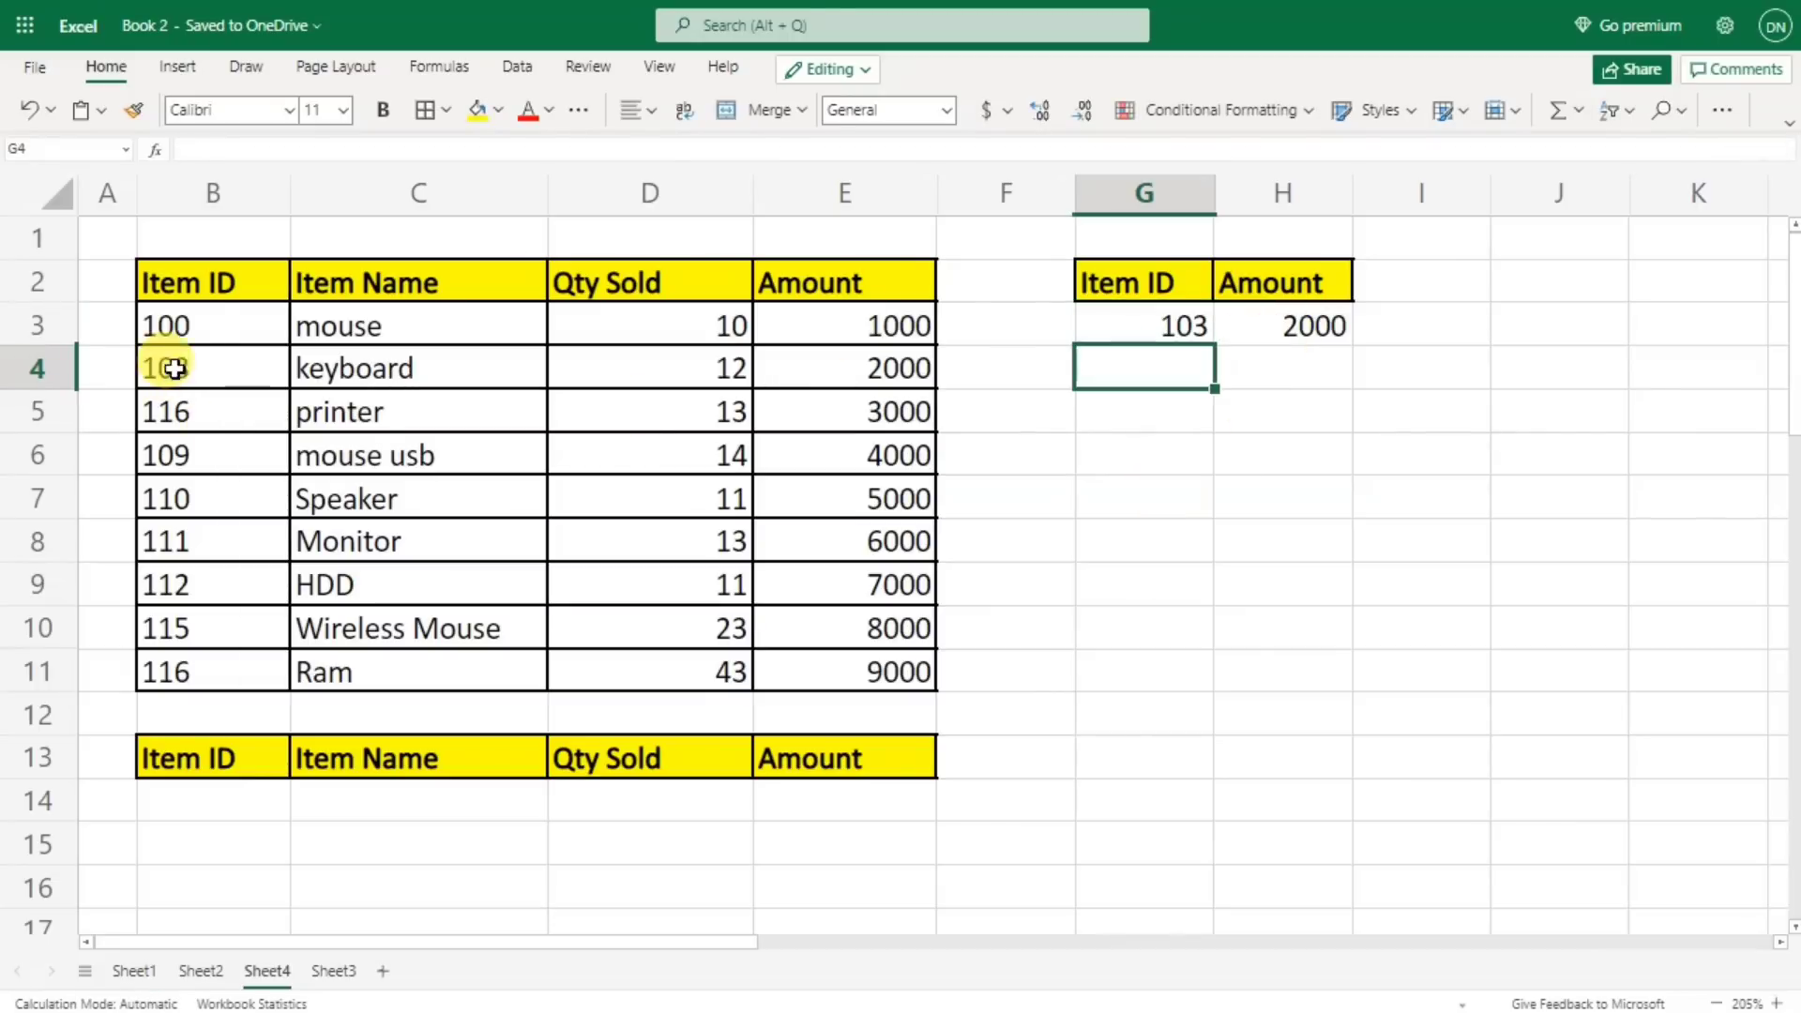
pyautogui.moveTo(196, 340); pyautogui.dragTo(202, 397)
pyautogui.click(204, 370)
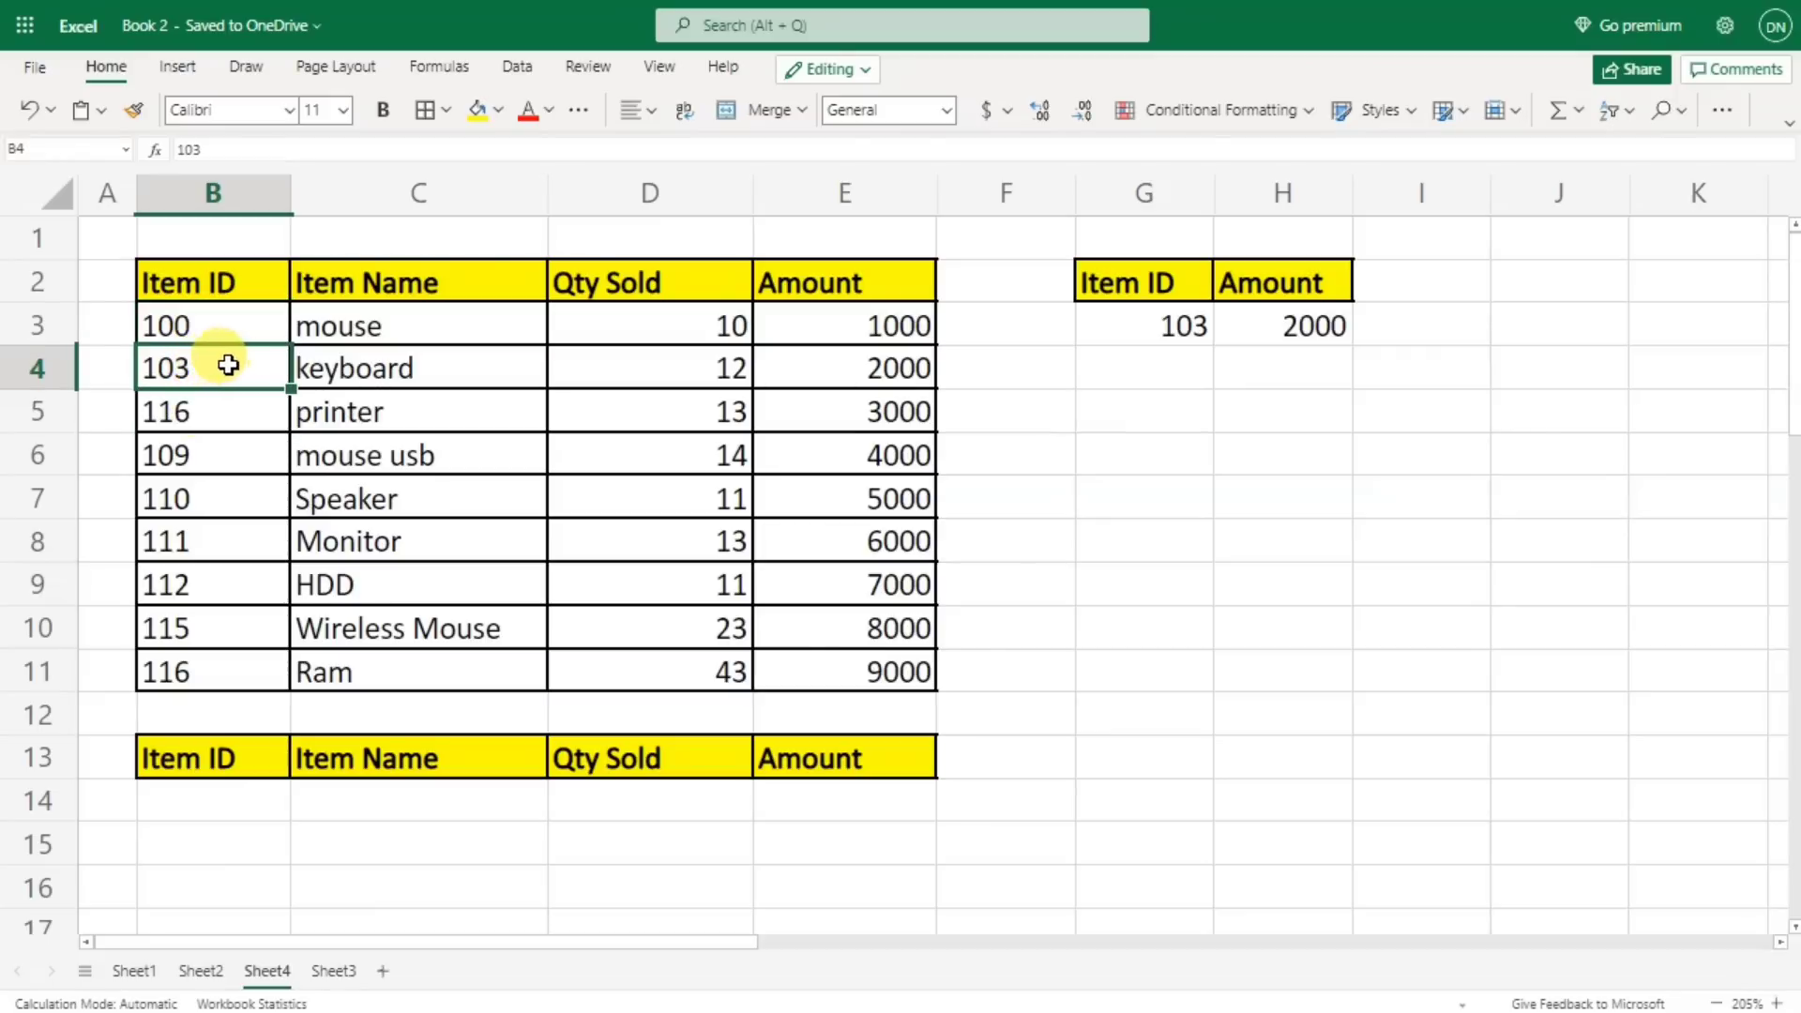
pyautogui.click(826, 366)
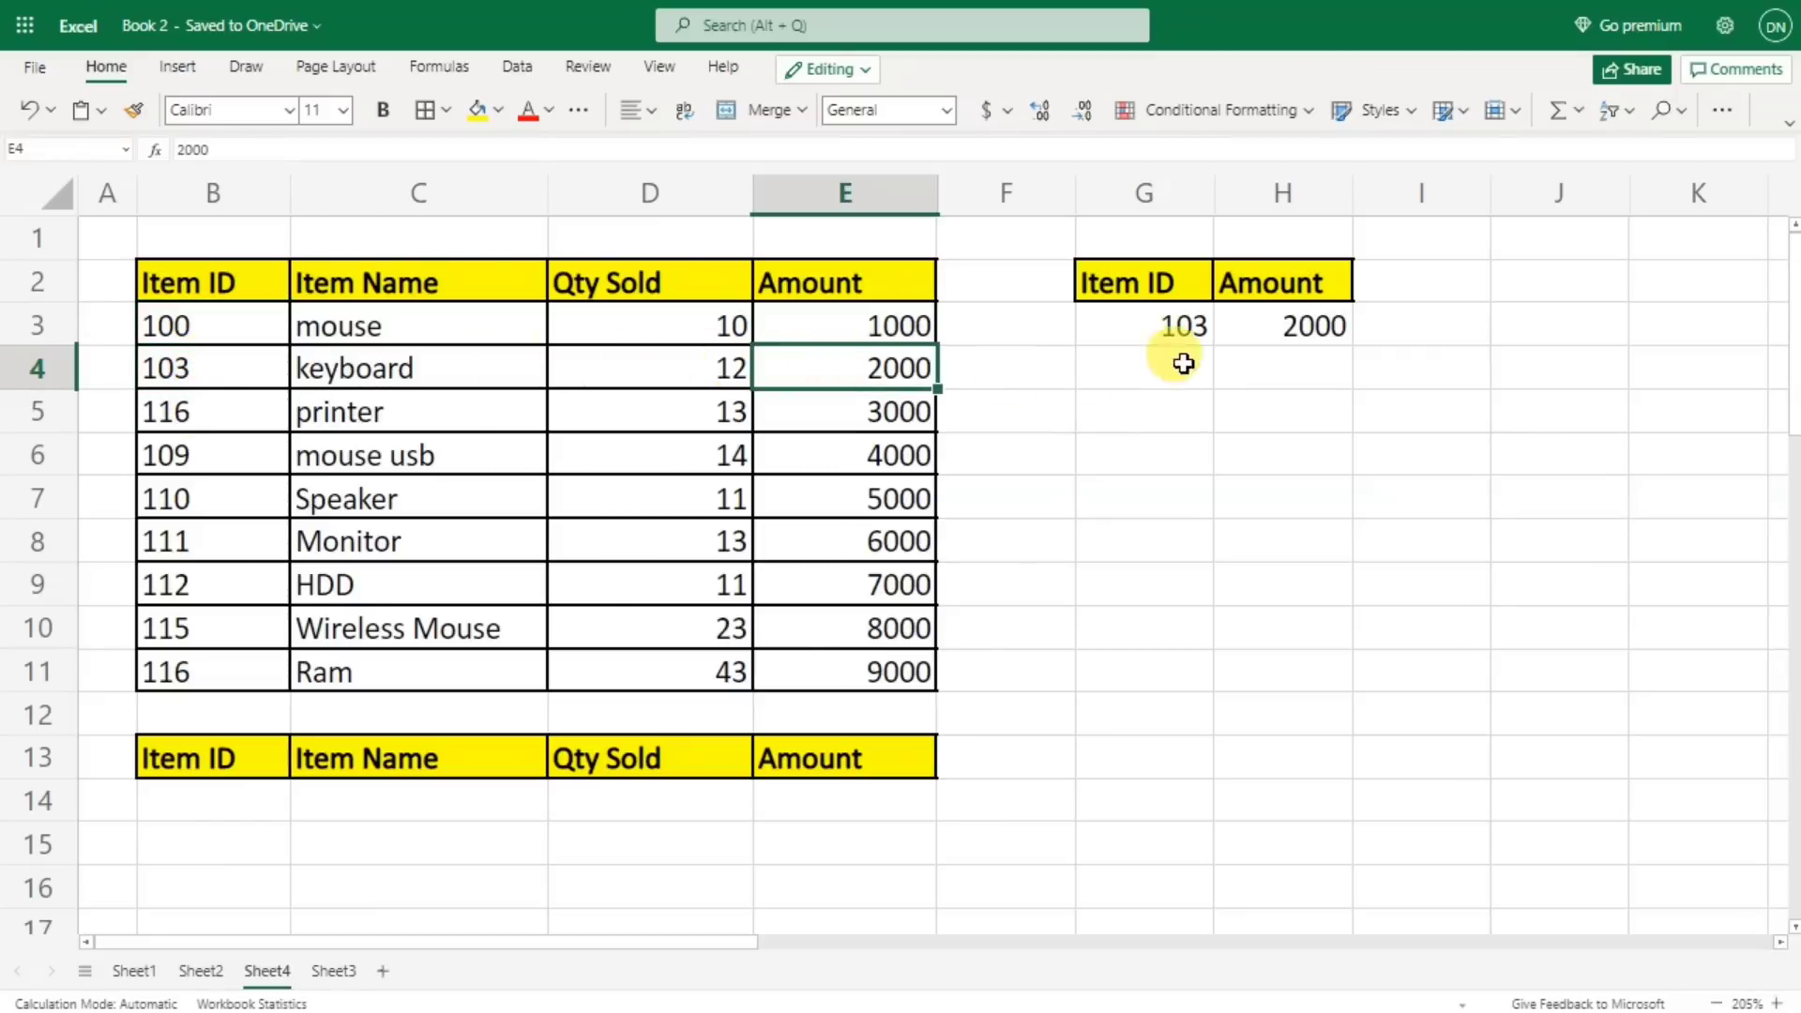
# - Set the item ID in G3 to 110 and compare the looked-up amount with the Speaker row
pyautogui.click(1173, 325)
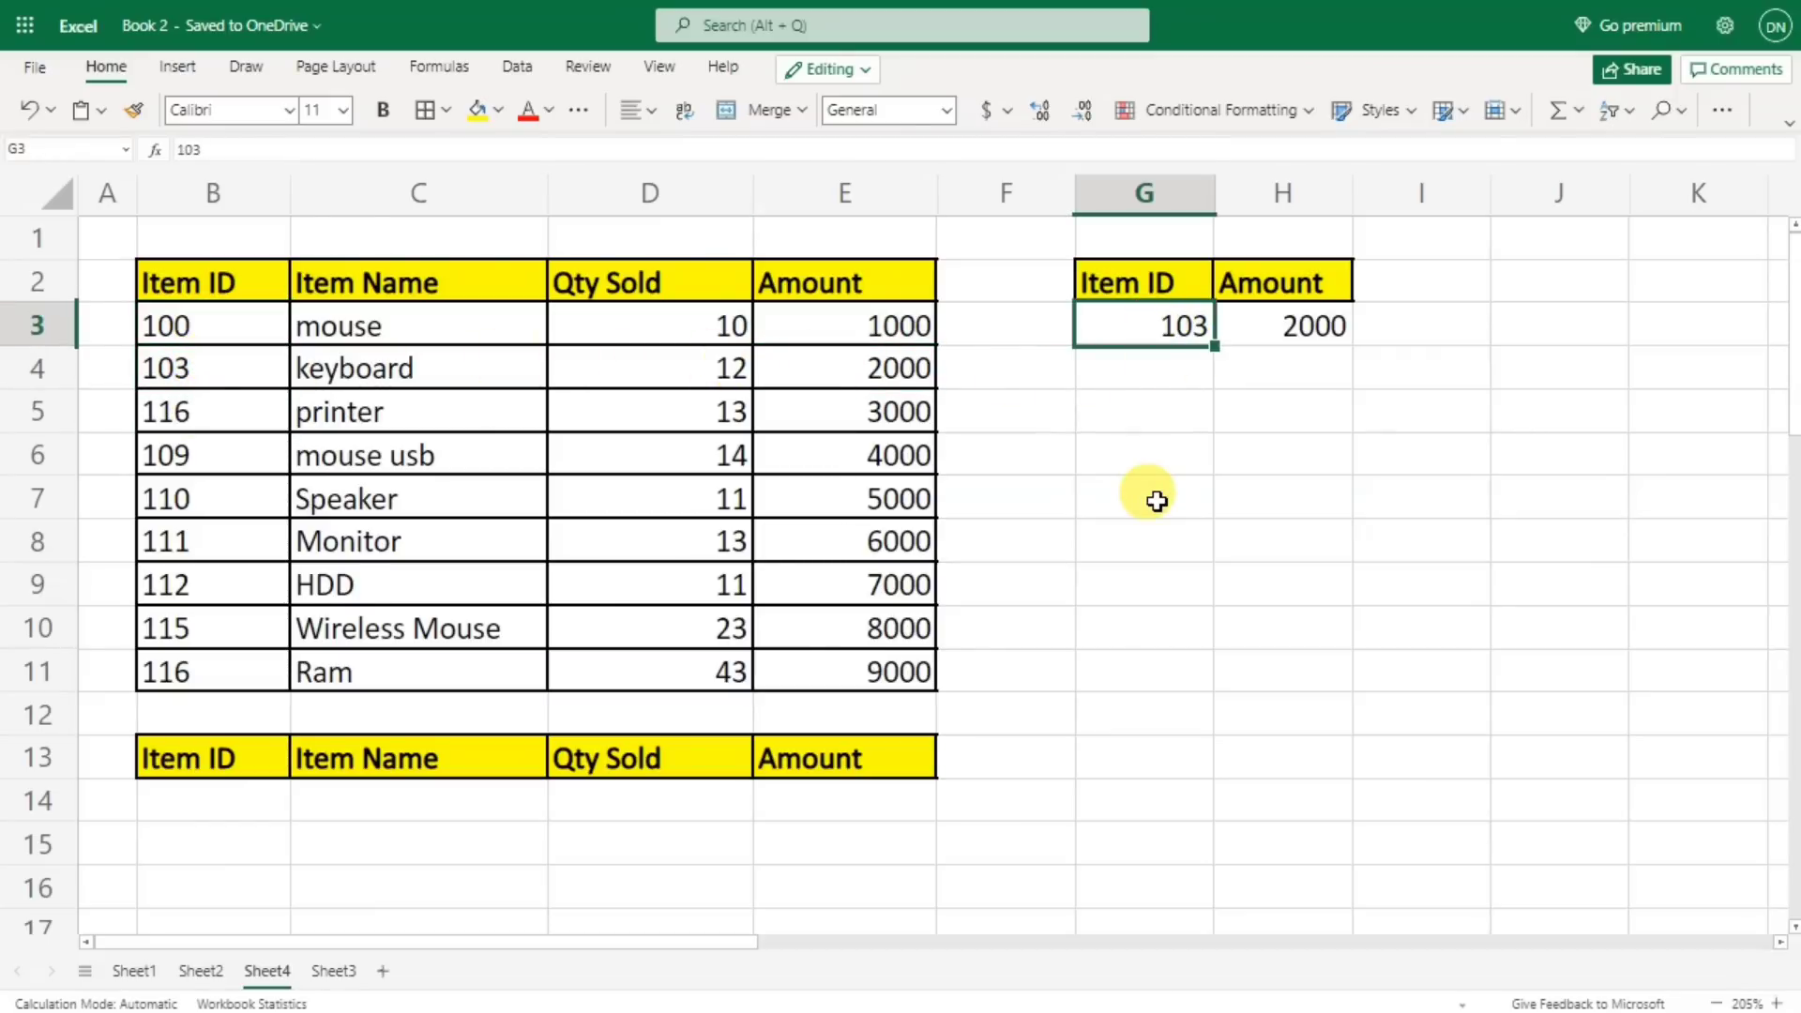
pyautogui.write('110')
pyautogui.click(1157, 500)
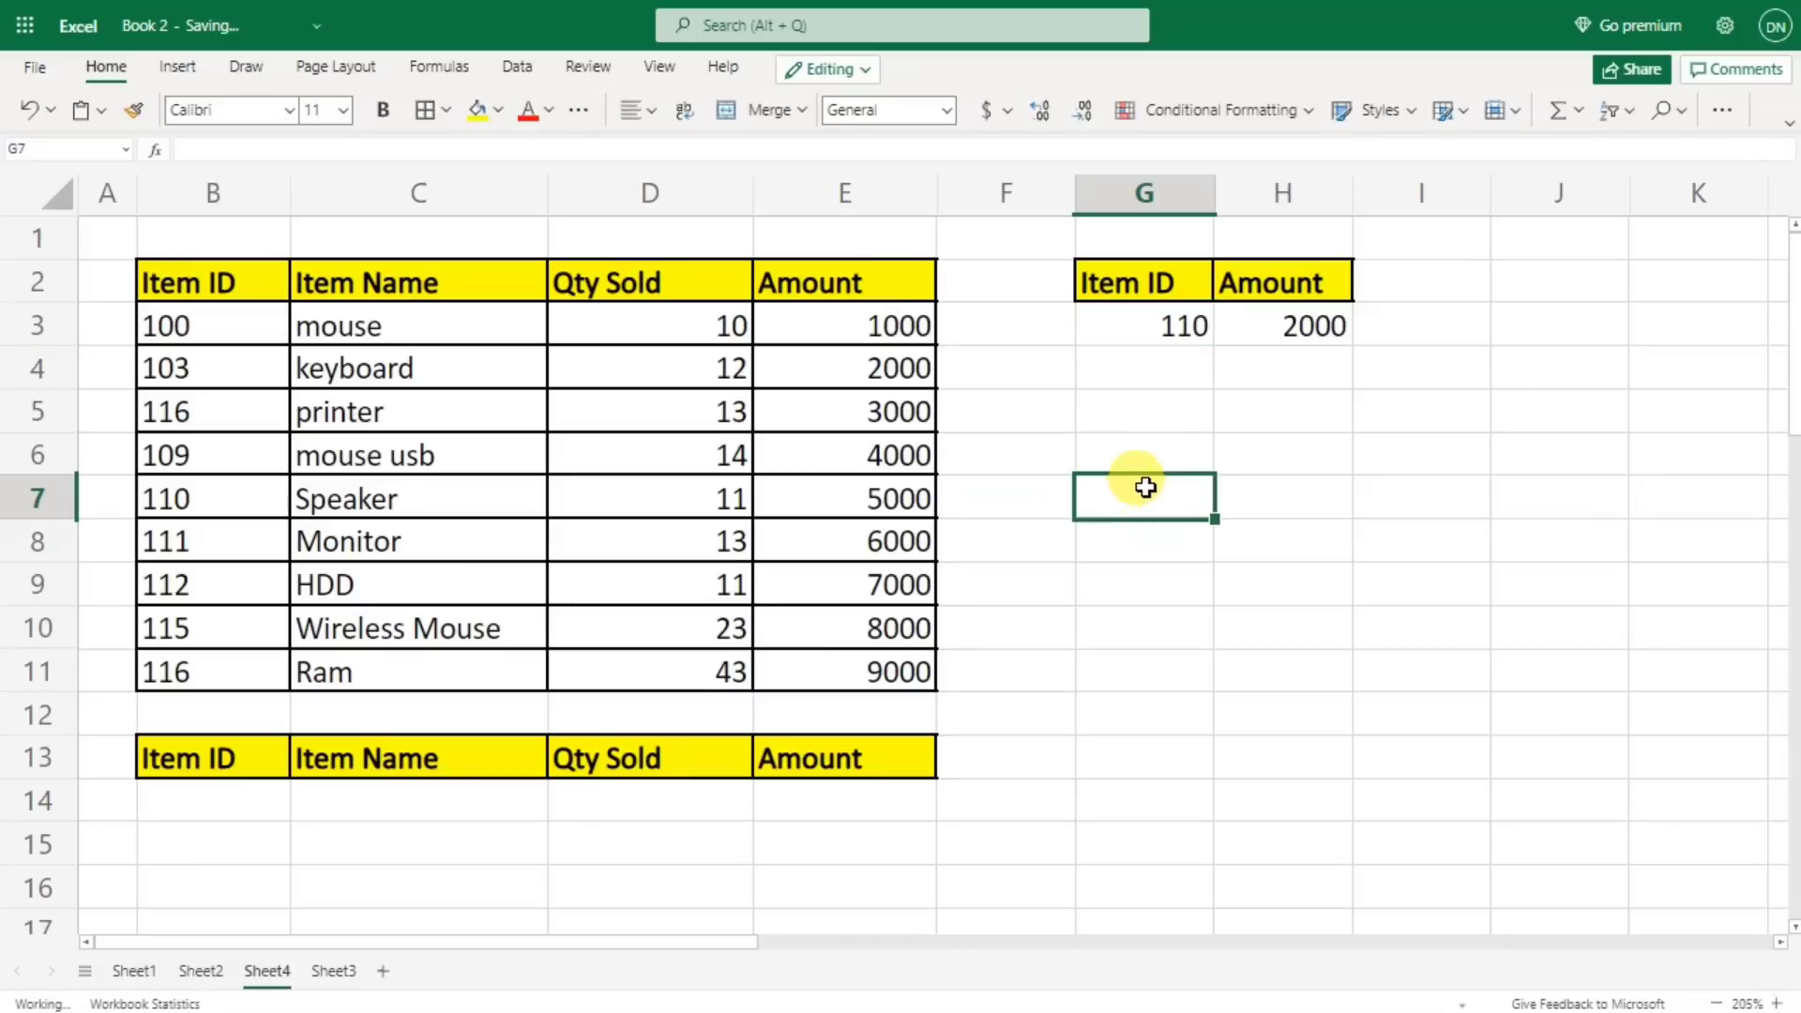
pyautogui.click(260, 476)
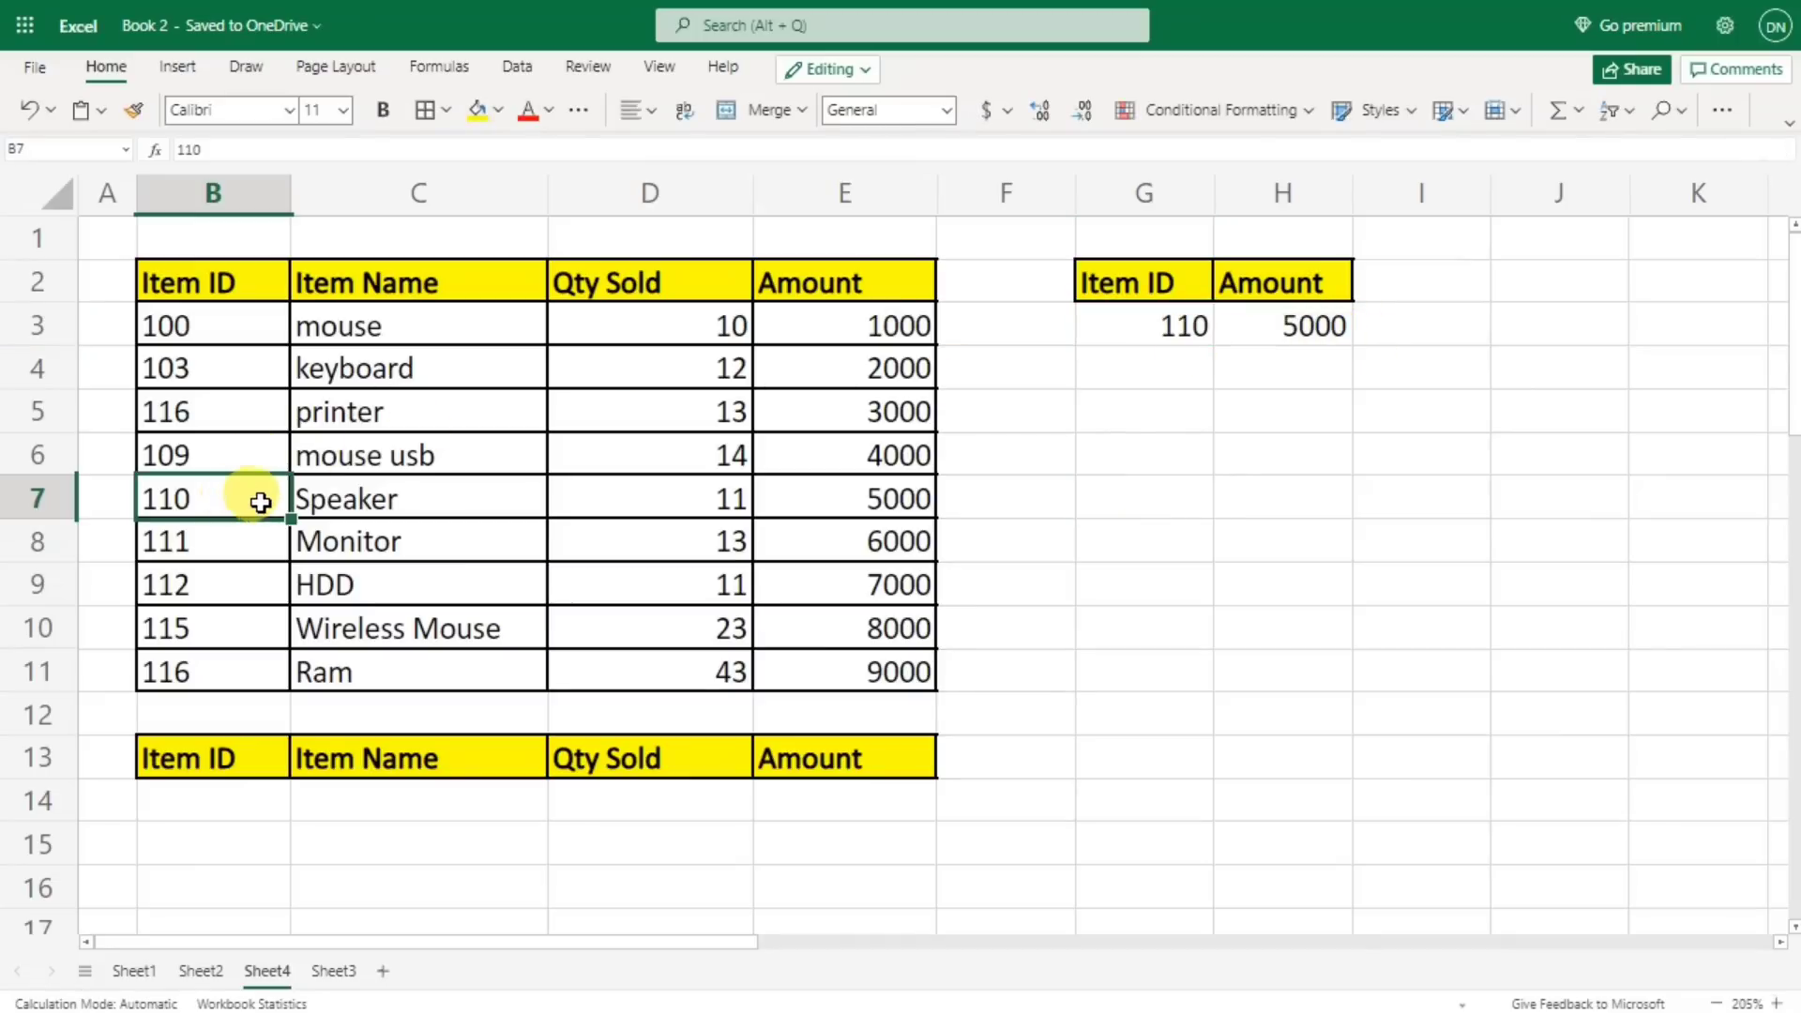
pyautogui.click(867, 484)
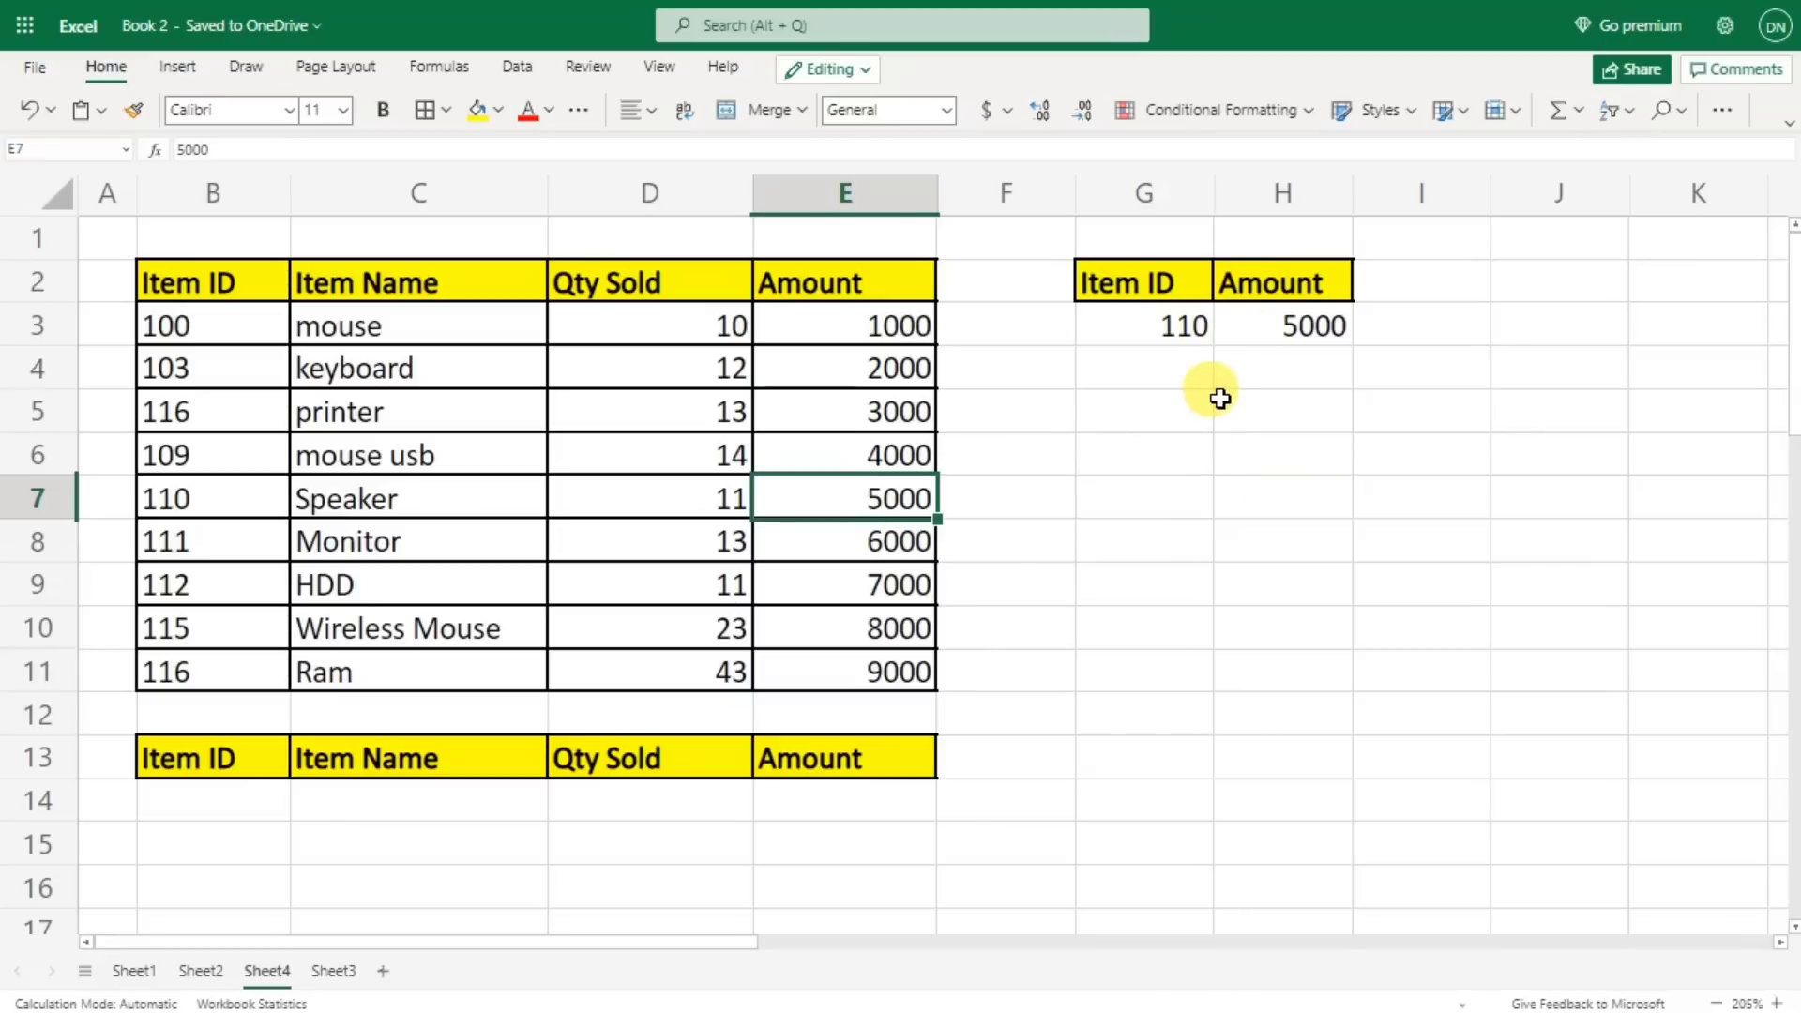
# - Copy the Item Name header from C2 to G5, below the first lookup table
pyautogui.click(451, 293)
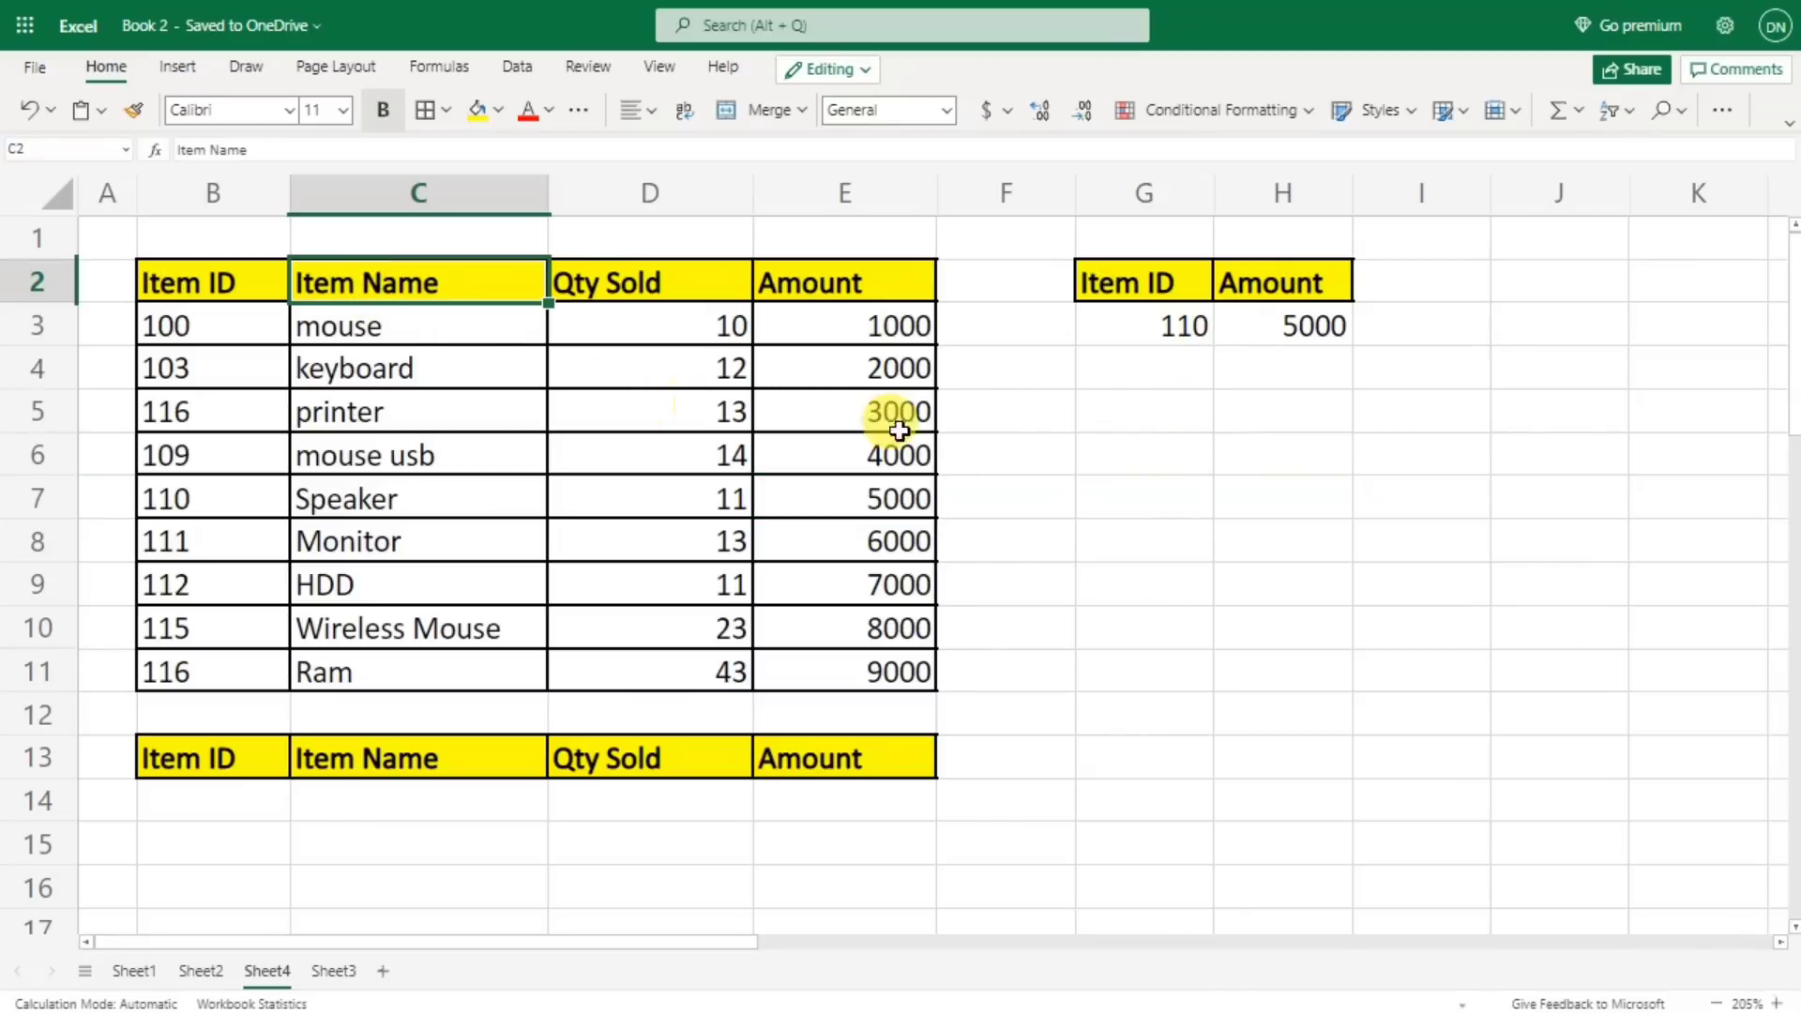
pyautogui.hotkey('ctrl', 'c')
pyautogui.click(1108, 437)
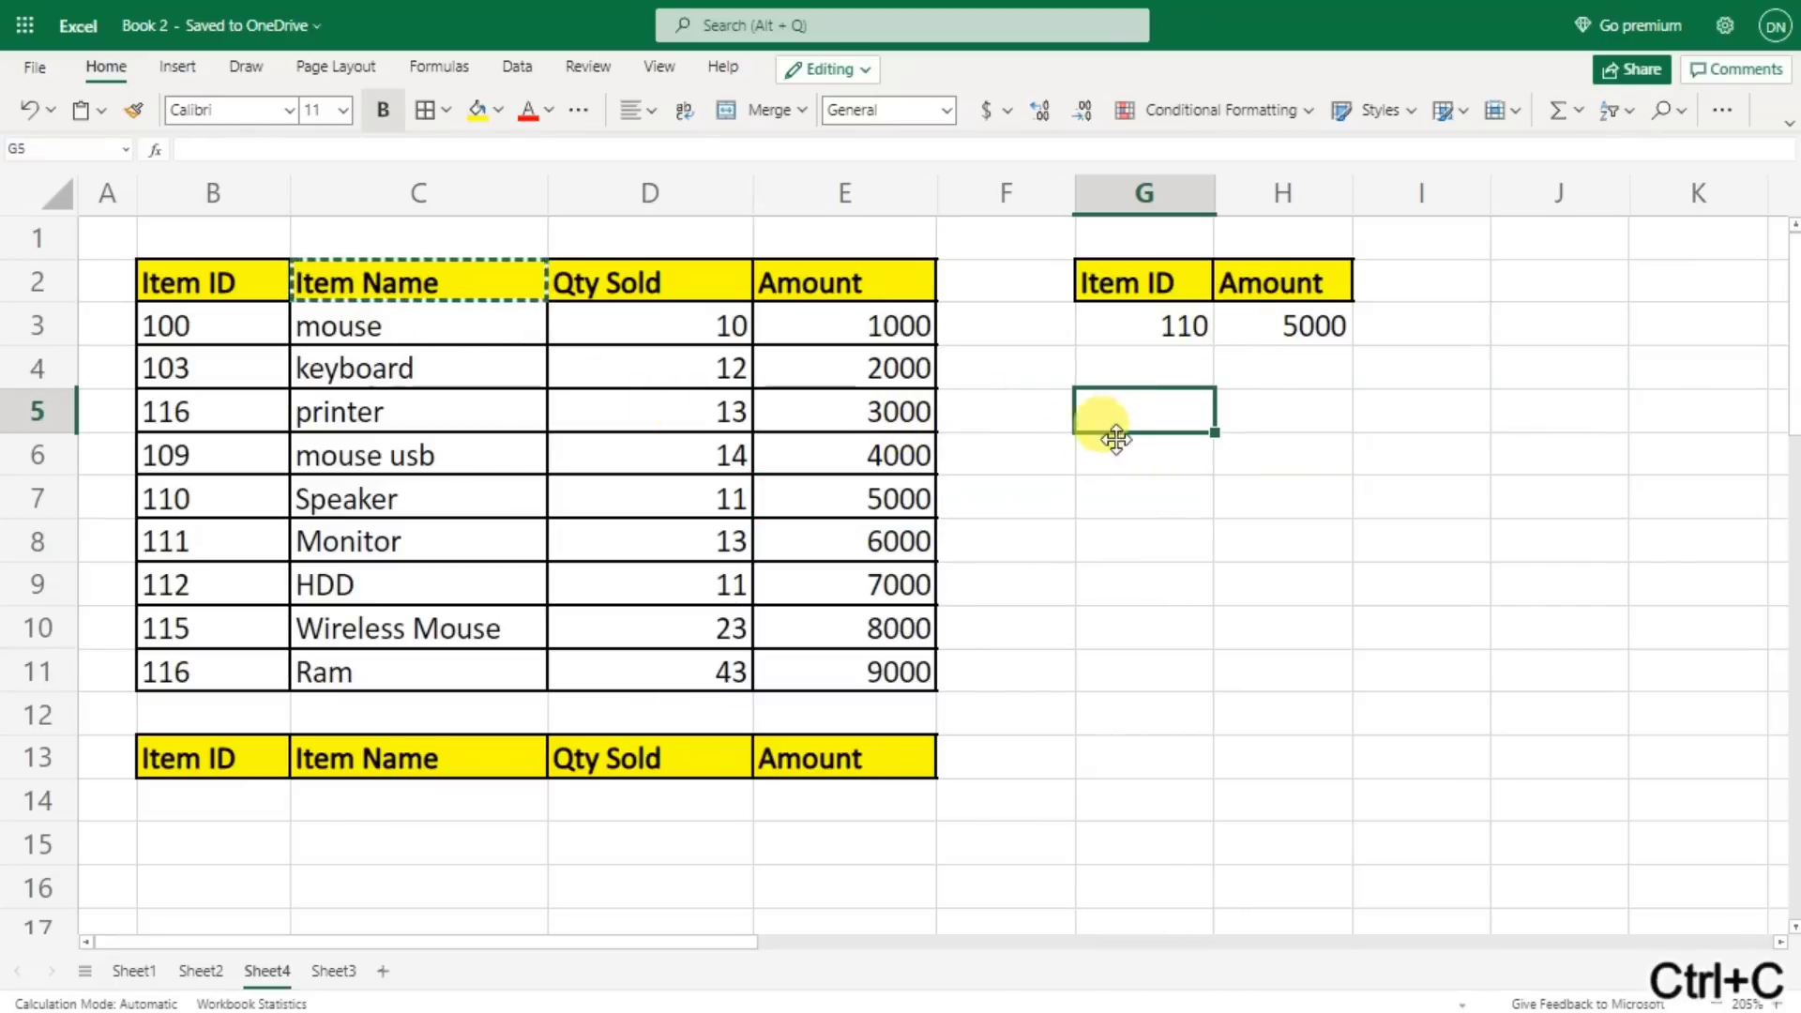
pyautogui.hotkey('ctrl', 'v')
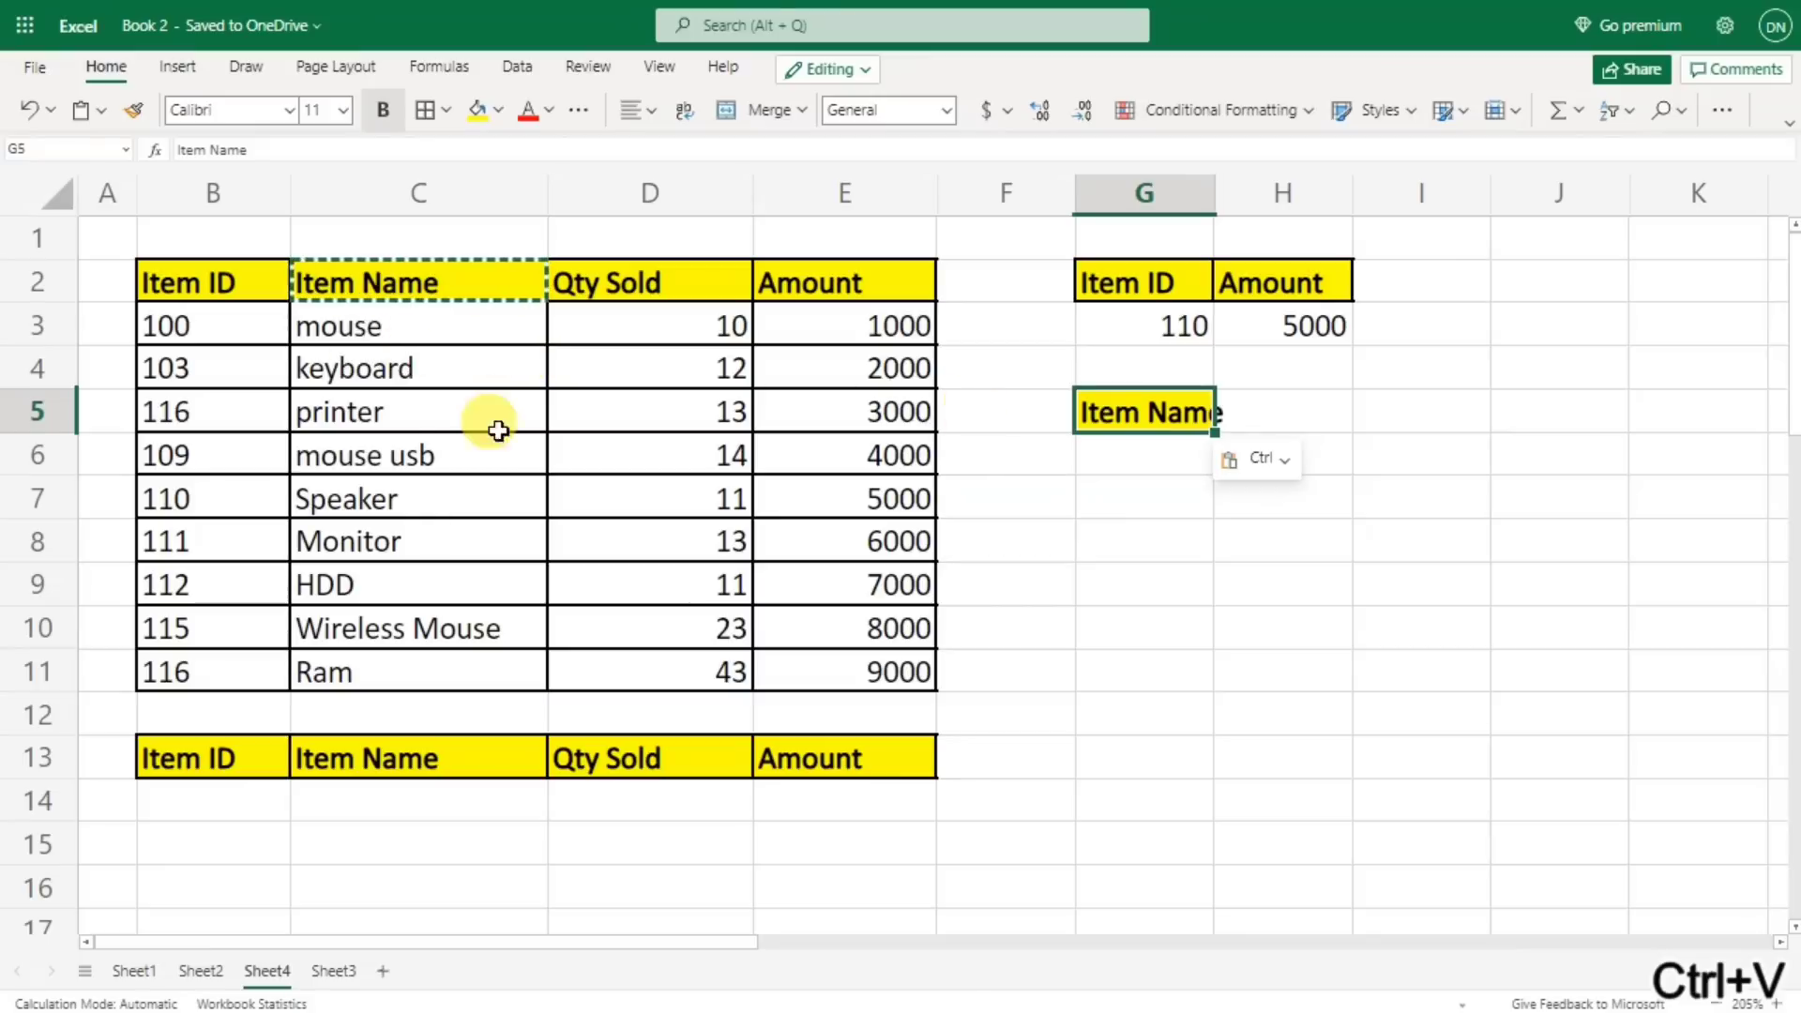
# - Copy the Item ID header from B2 to H5, beside the copied Item Name header
pyautogui.click(186, 269)
pyautogui.hotkey('ctrl', 'c')
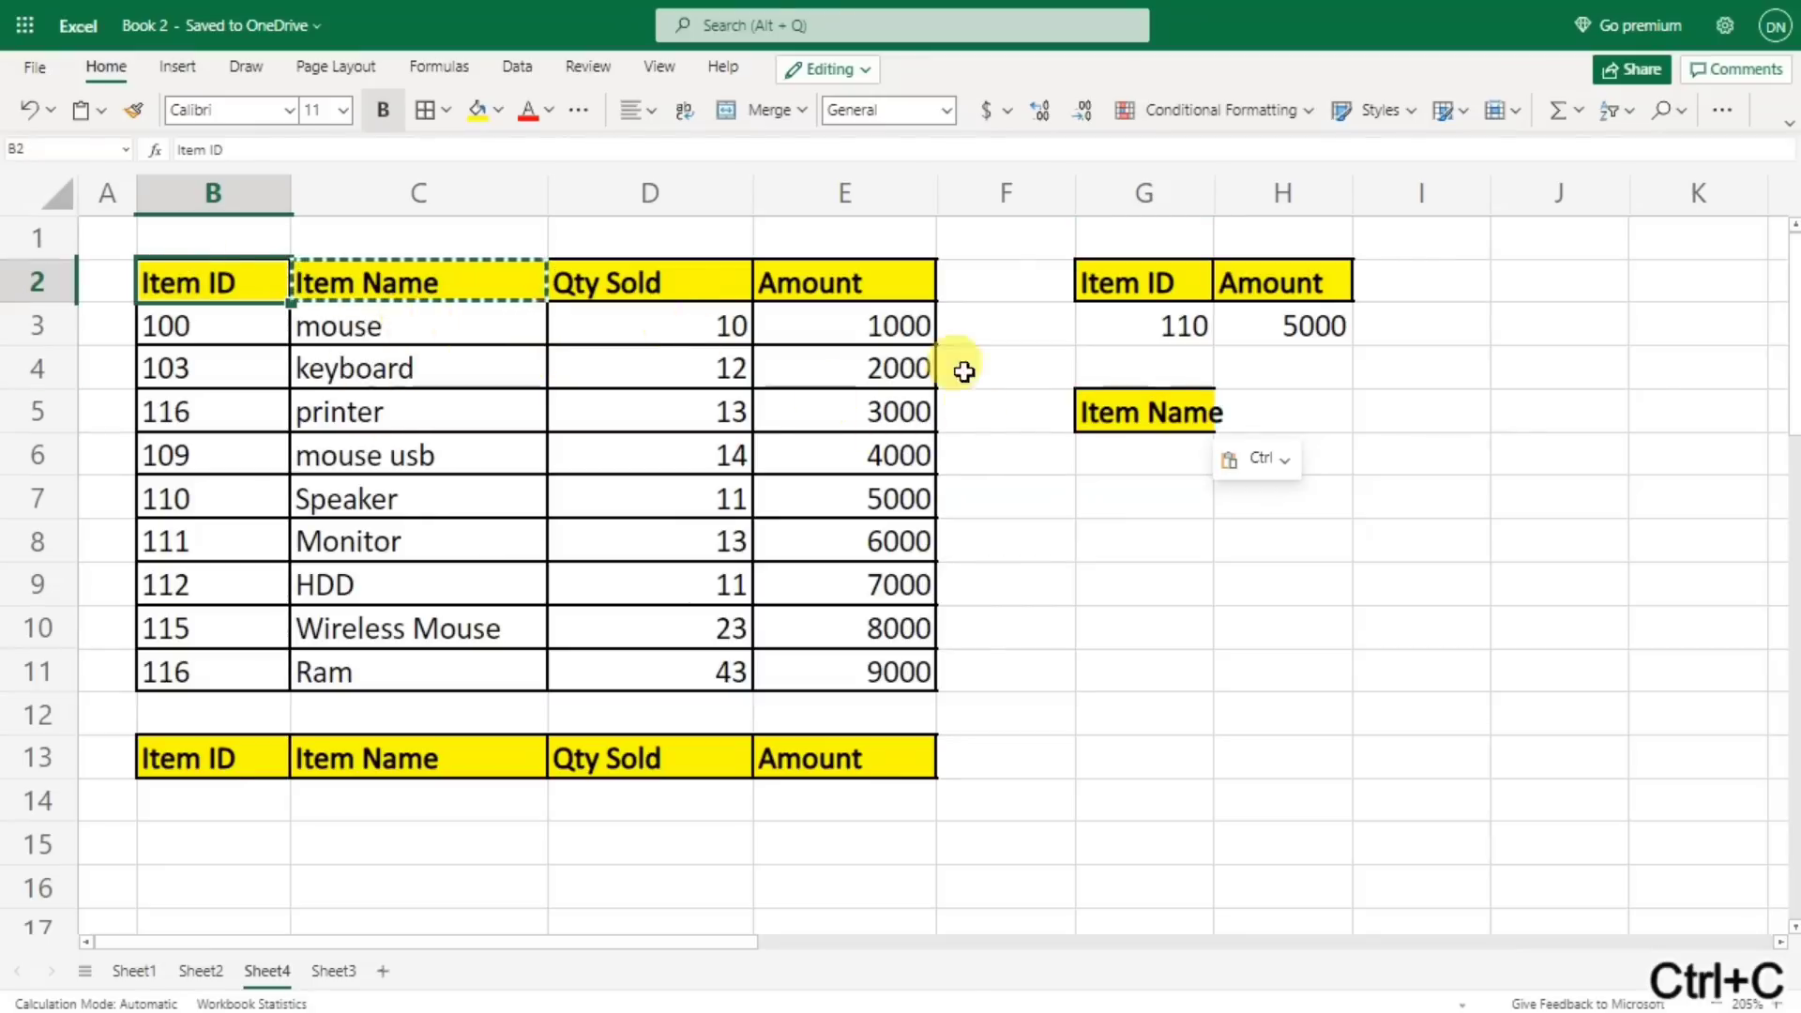
pyautogui.click(1326, 422)
pyautogui.hotkey('ctrl', 'v')
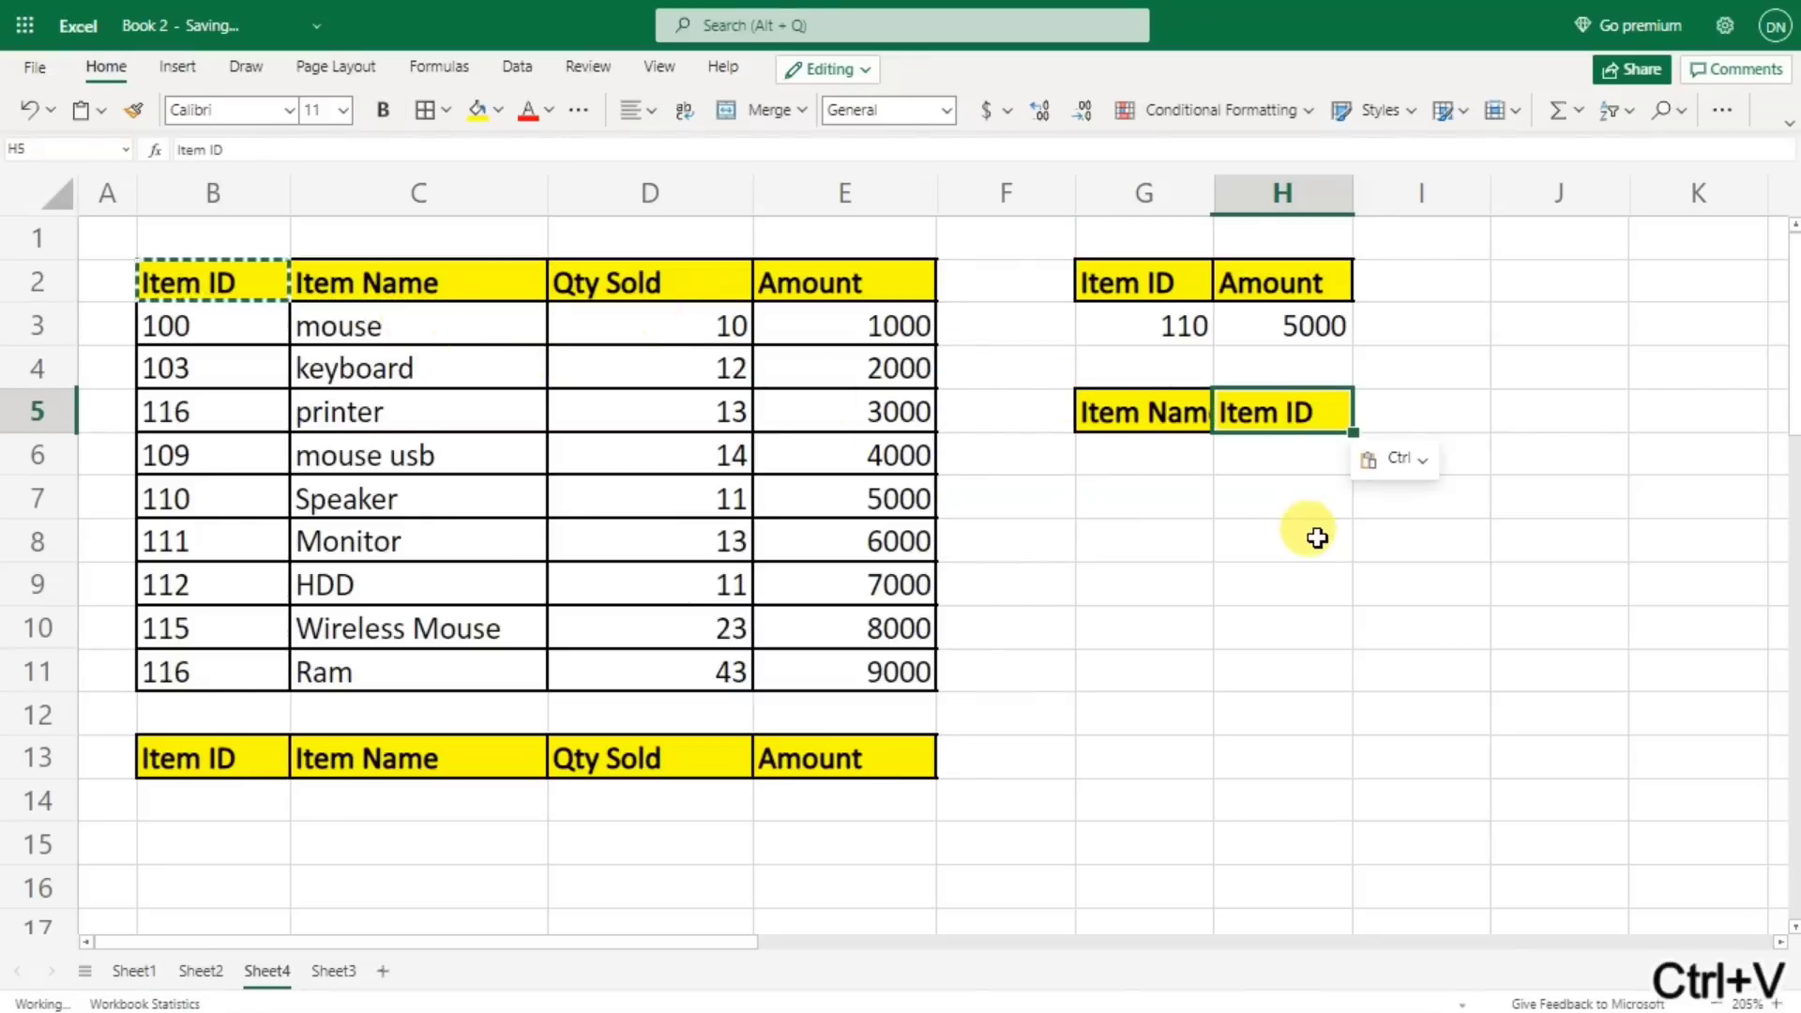
# - Widen column G so that the full Item Name header fits in G5
pyautogui.click(1314, 535)
pyautogui.moveTo(1212, 208); pyautogui.dragTo(1330, 459)
pyautogui.click(1179, 465)
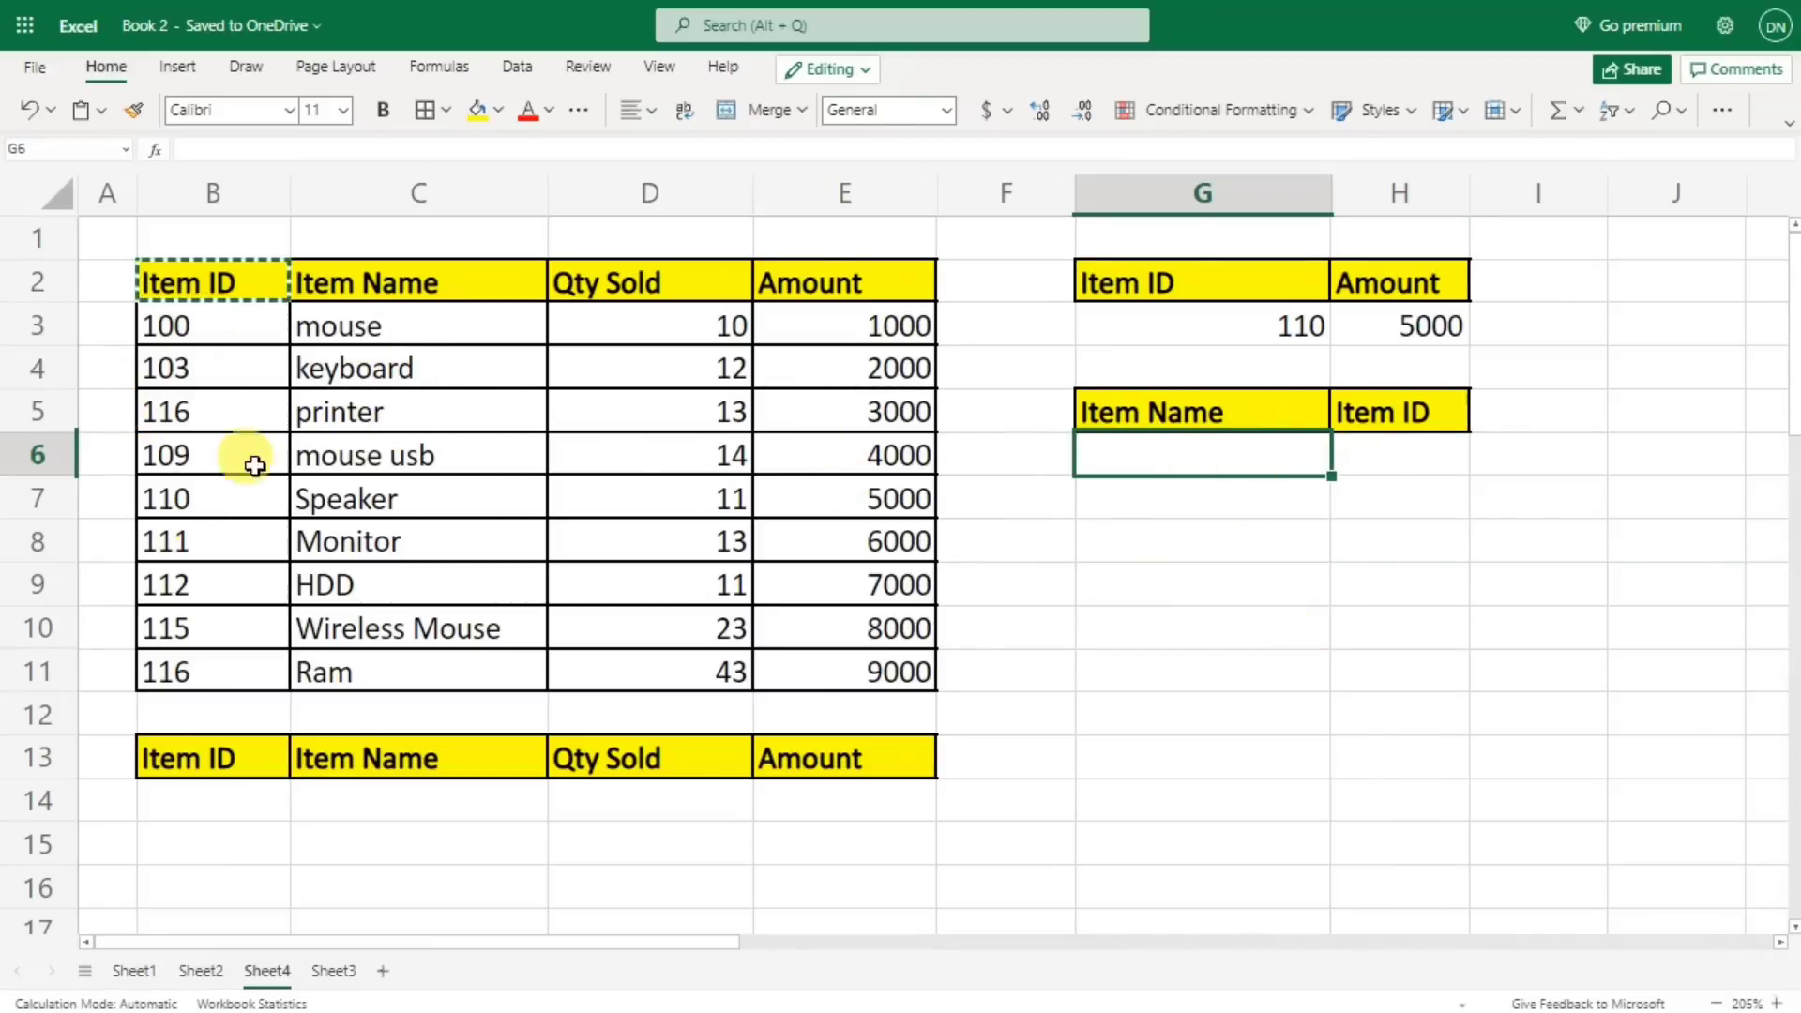
# - Enter the formula =XLOOKUP(G6,C2:C11,B2:B11) in H6 to look up the item ID by item name
pyautogui.click(1393, 451)
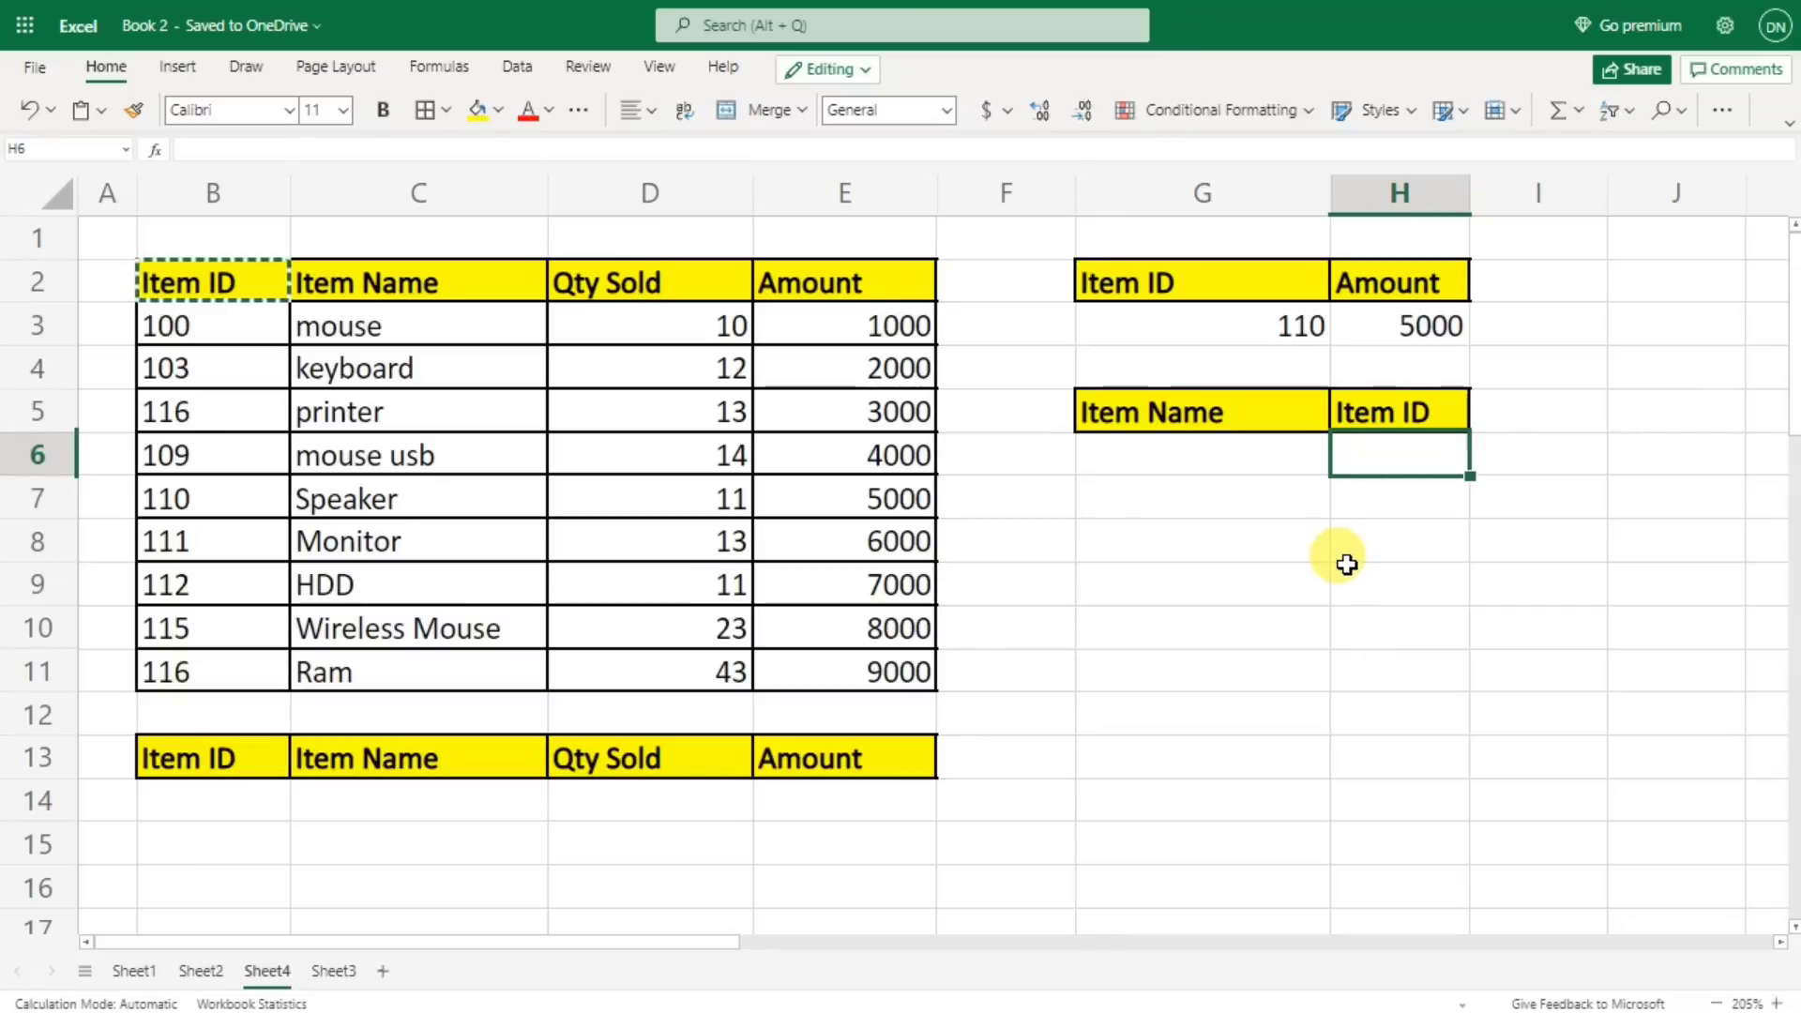
pyautogui.write('=')
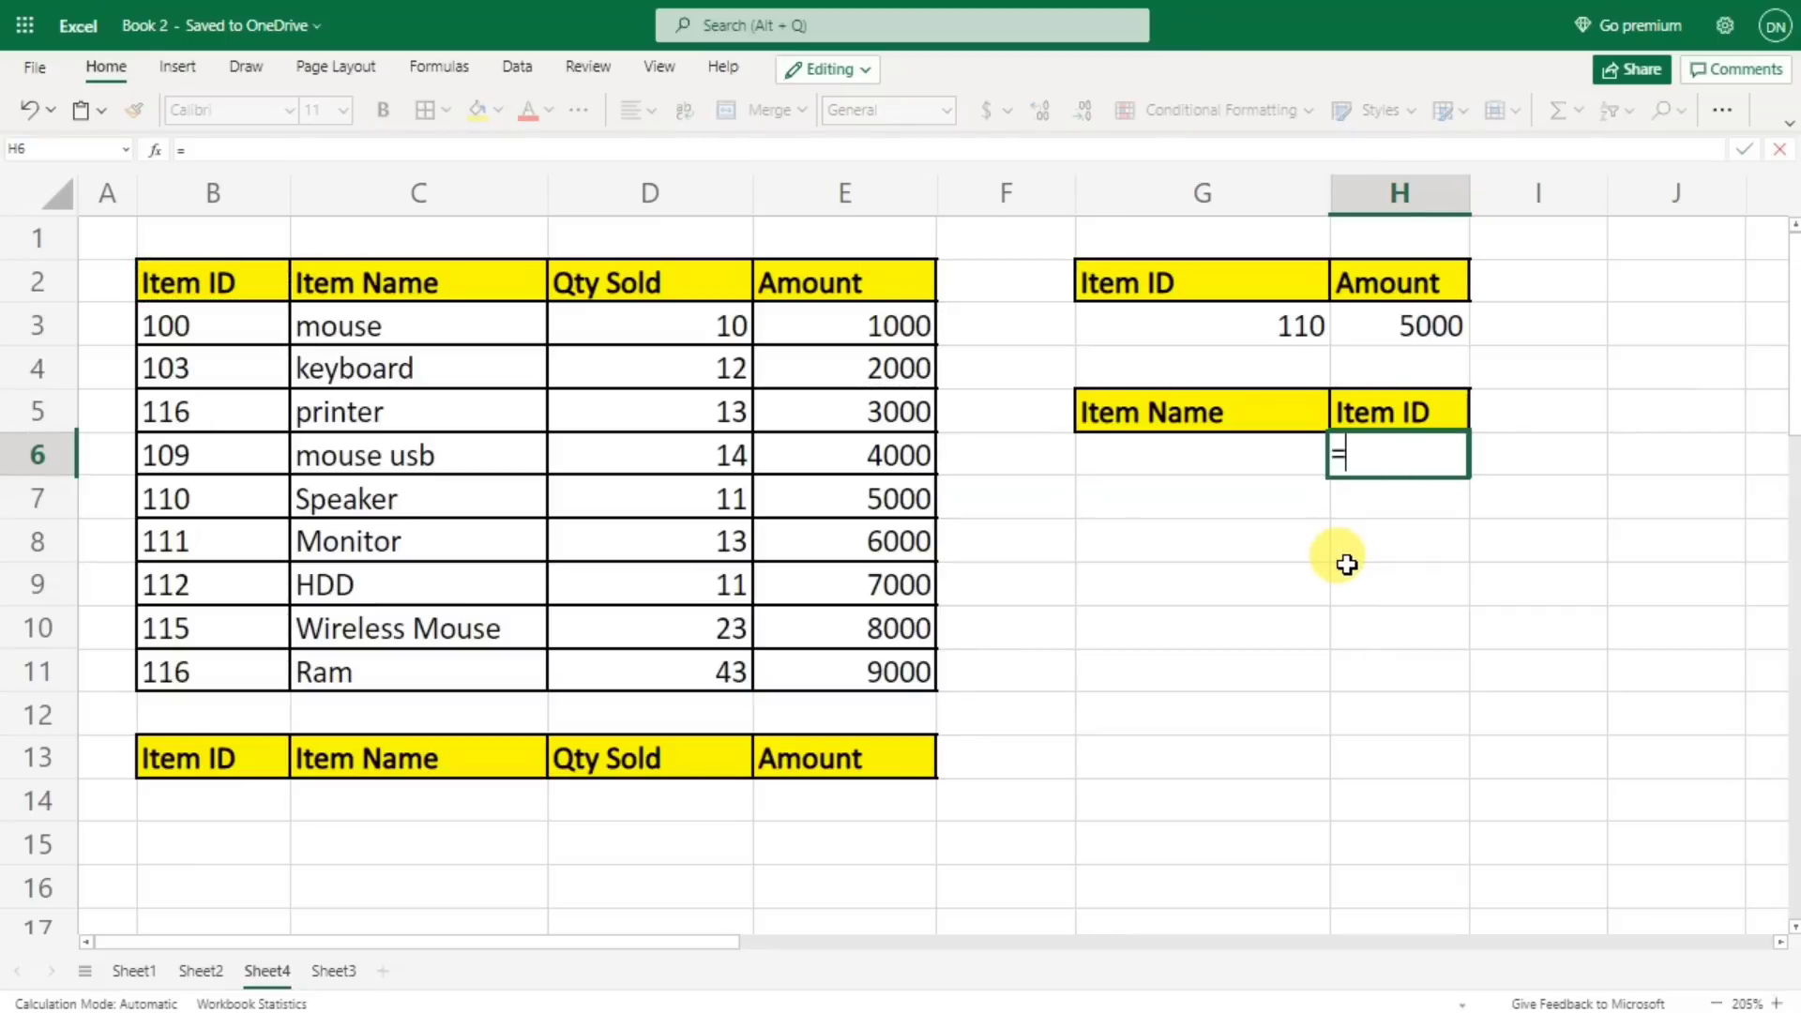
pyautogui.write('xlook')
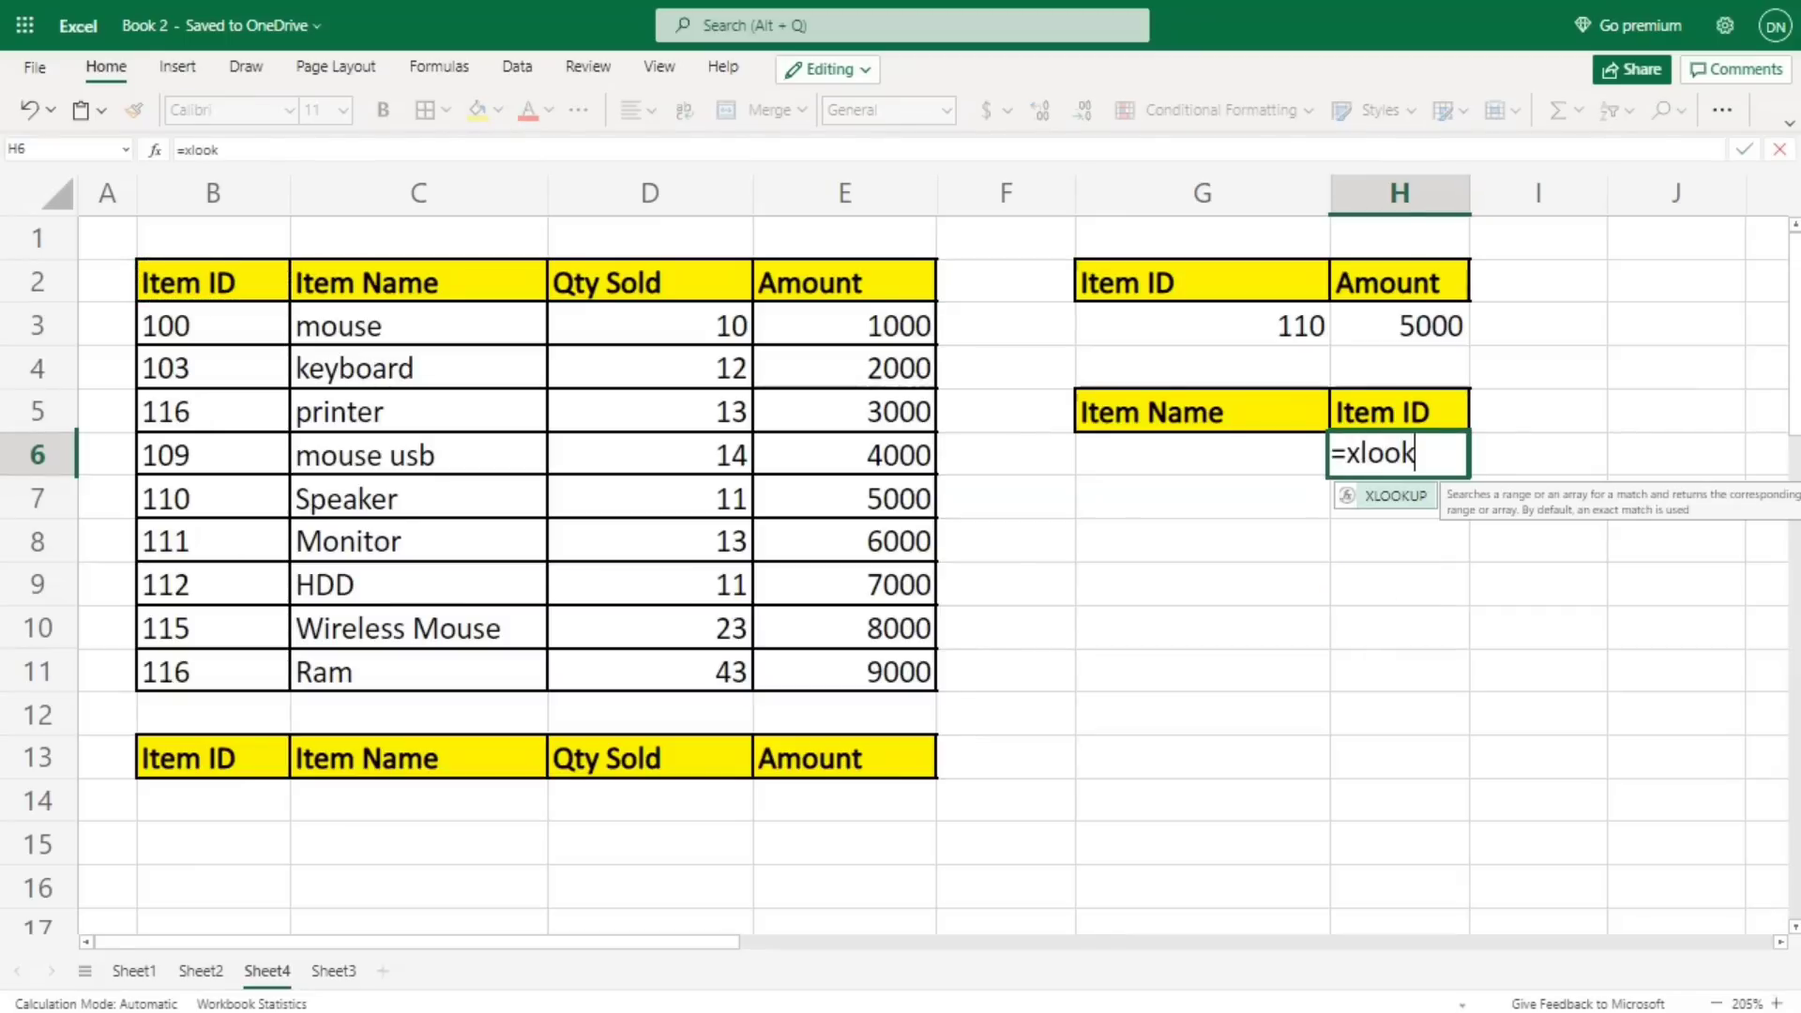
pyautogui.press('Tab')
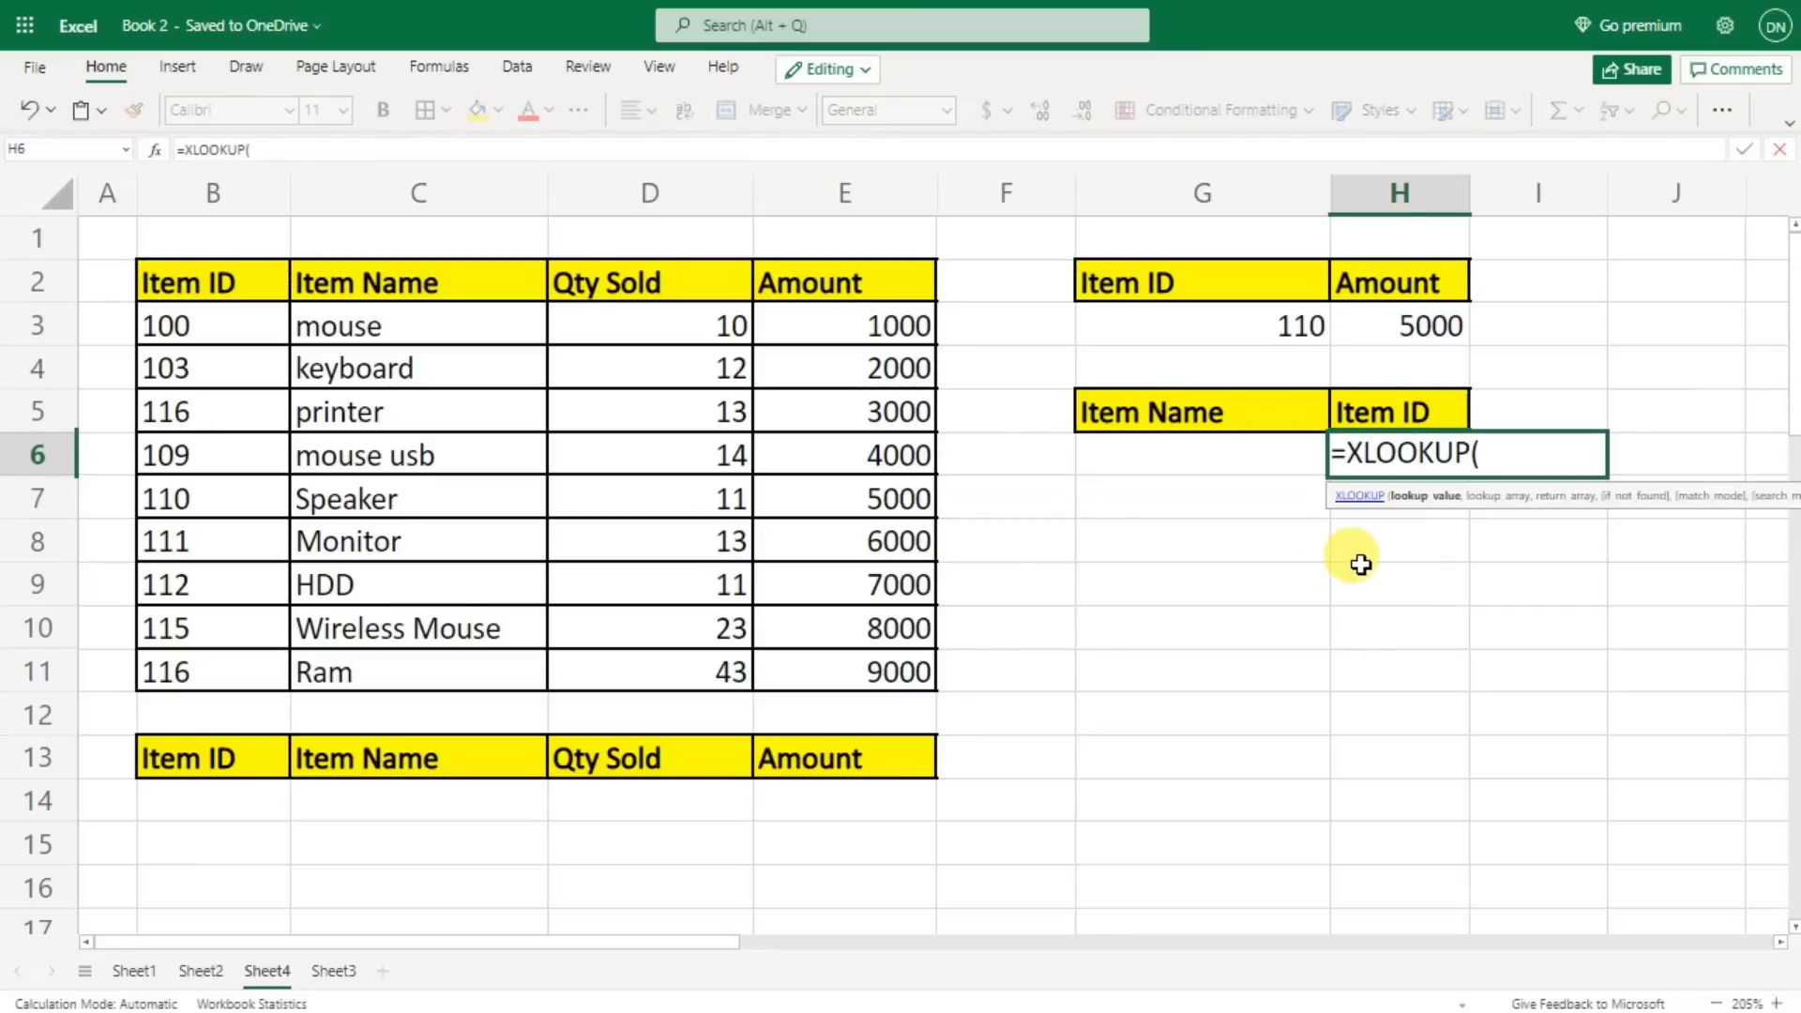
pyautogui.click(1126, 456)
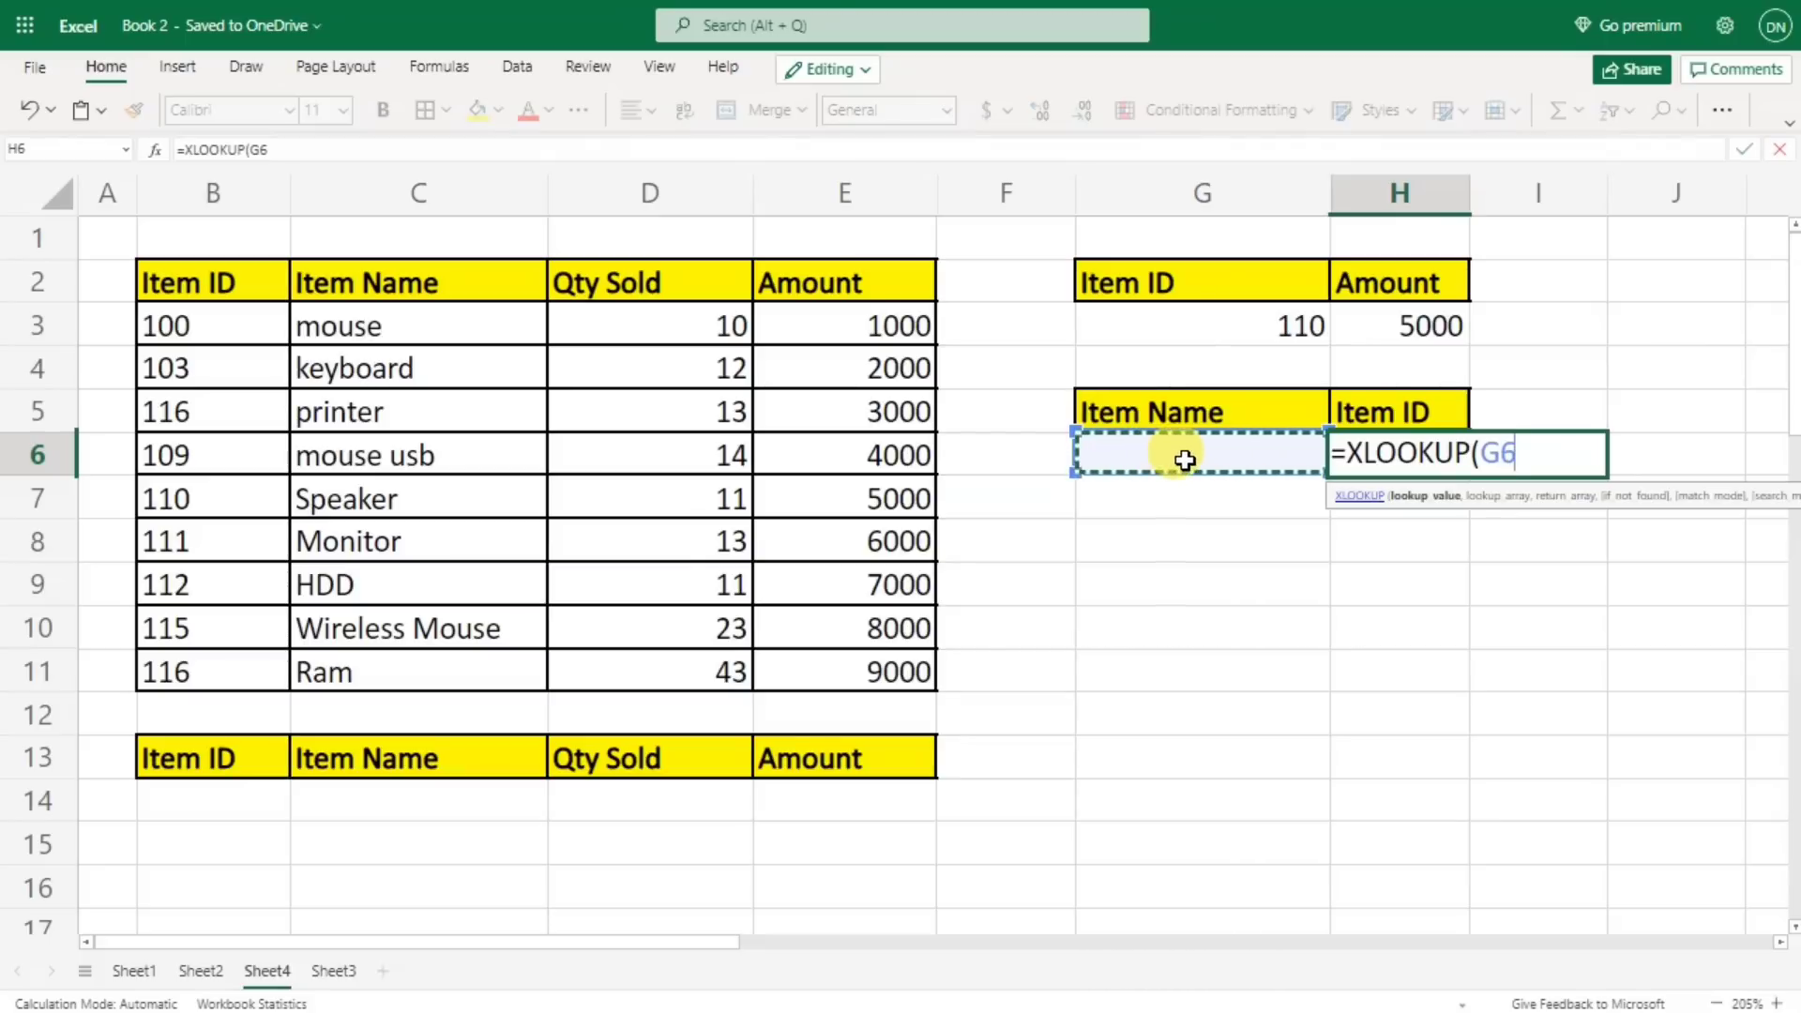
pyautogui.write(',')
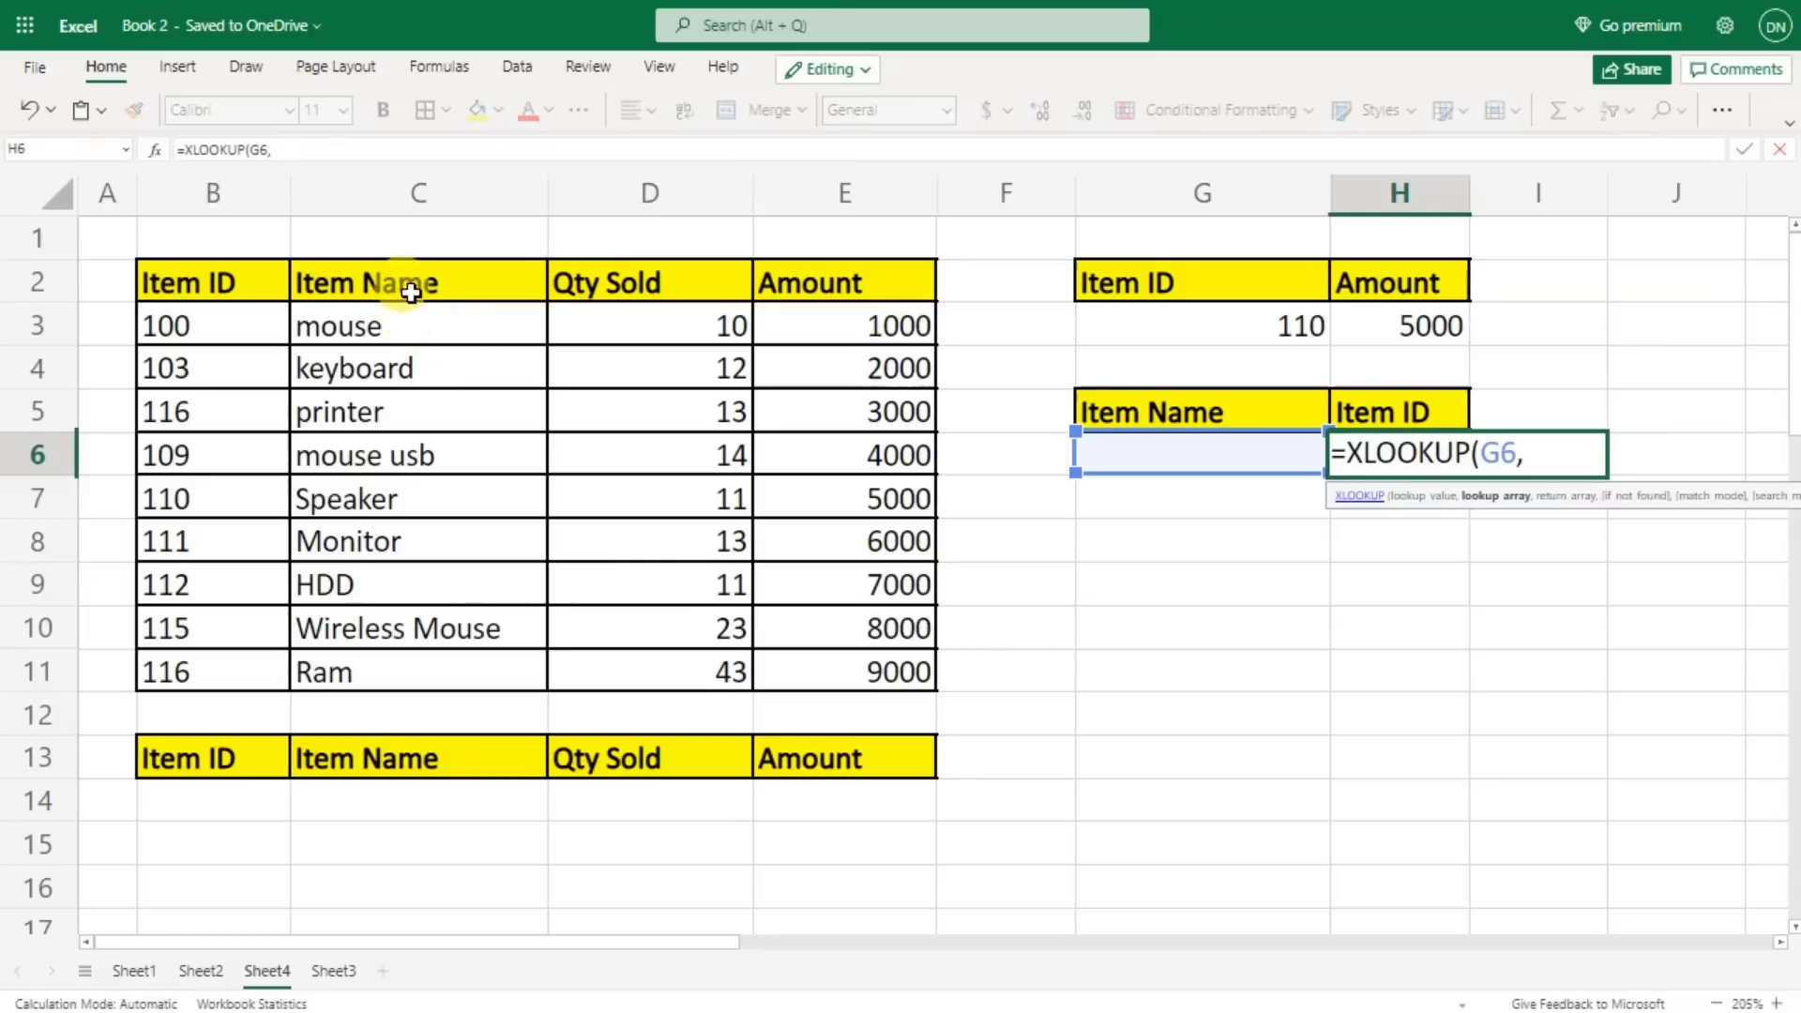
pyautogui.moveTo(406, 281); pyautogui.dragTo(406, 669)
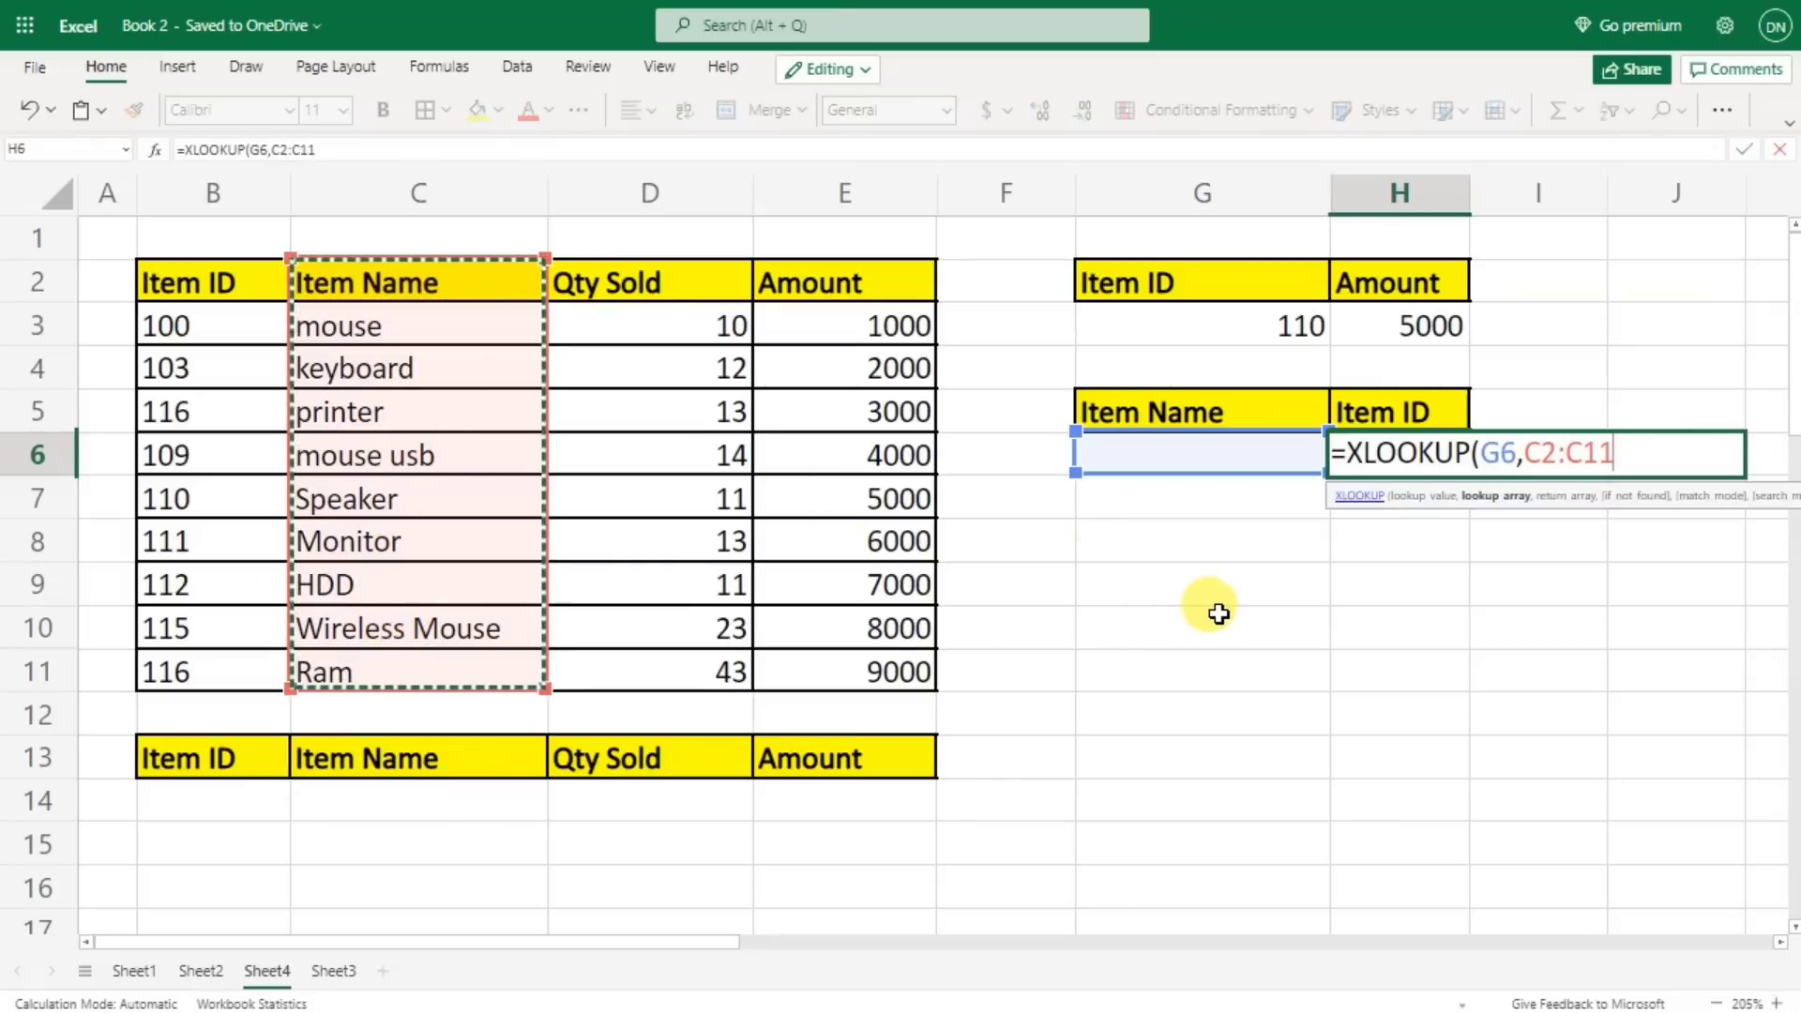
pyautogui.write(',')
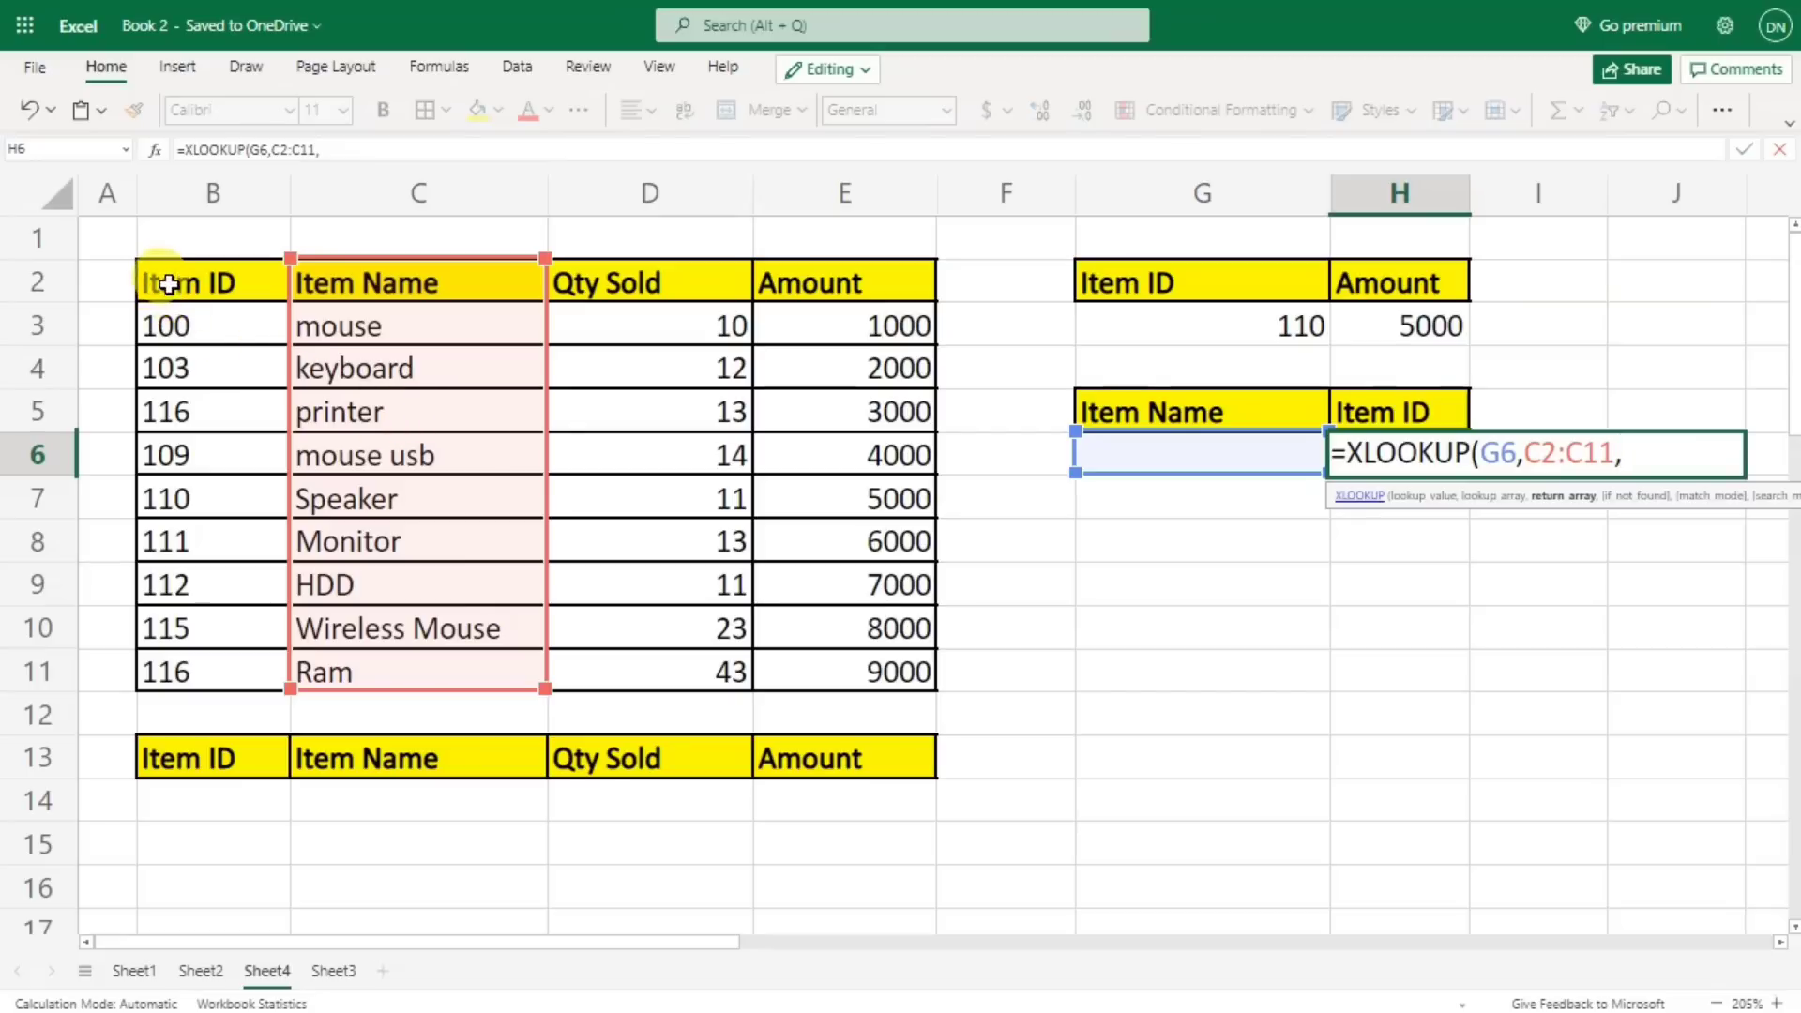
pyautogui.moveTo(169, 284); pyautogui.dragTo(155, 673)
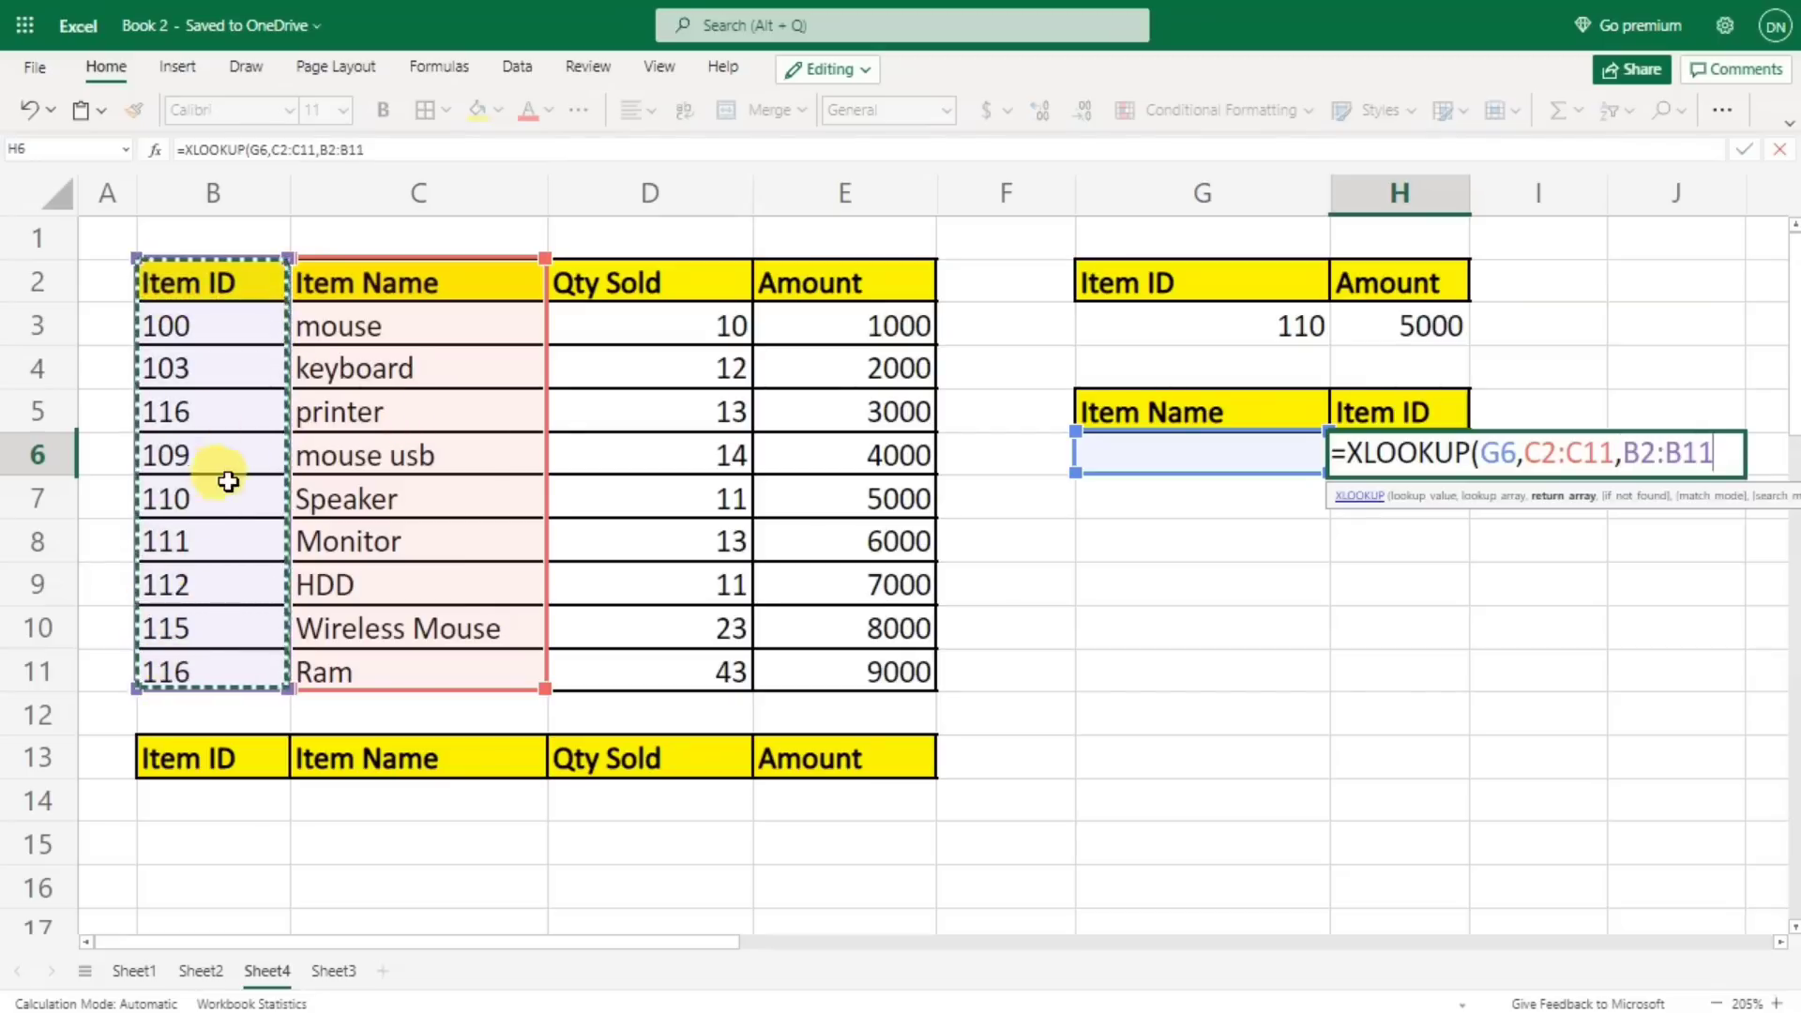
pyautogui.write(')')
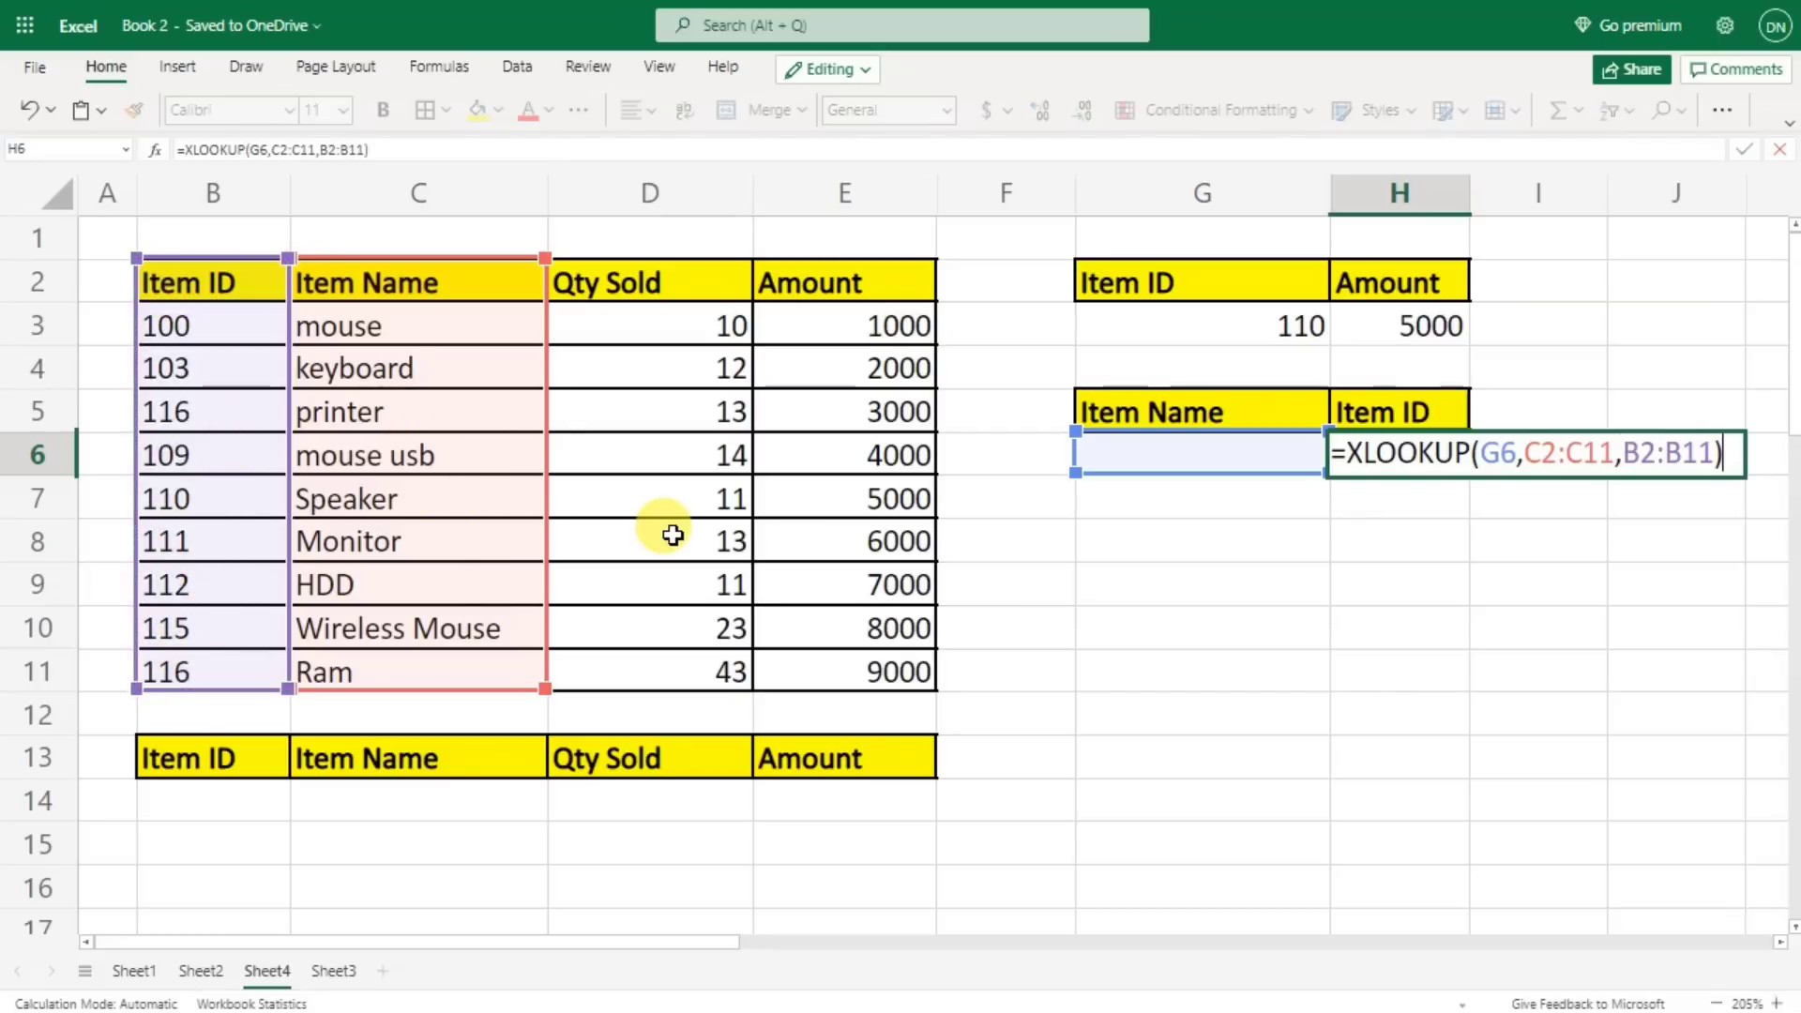
pyautogui.press('Return')
# - Look up the item name HDD in G6, and clear the lookup entries in G6:H6
pyautogui.click(1164, 467)
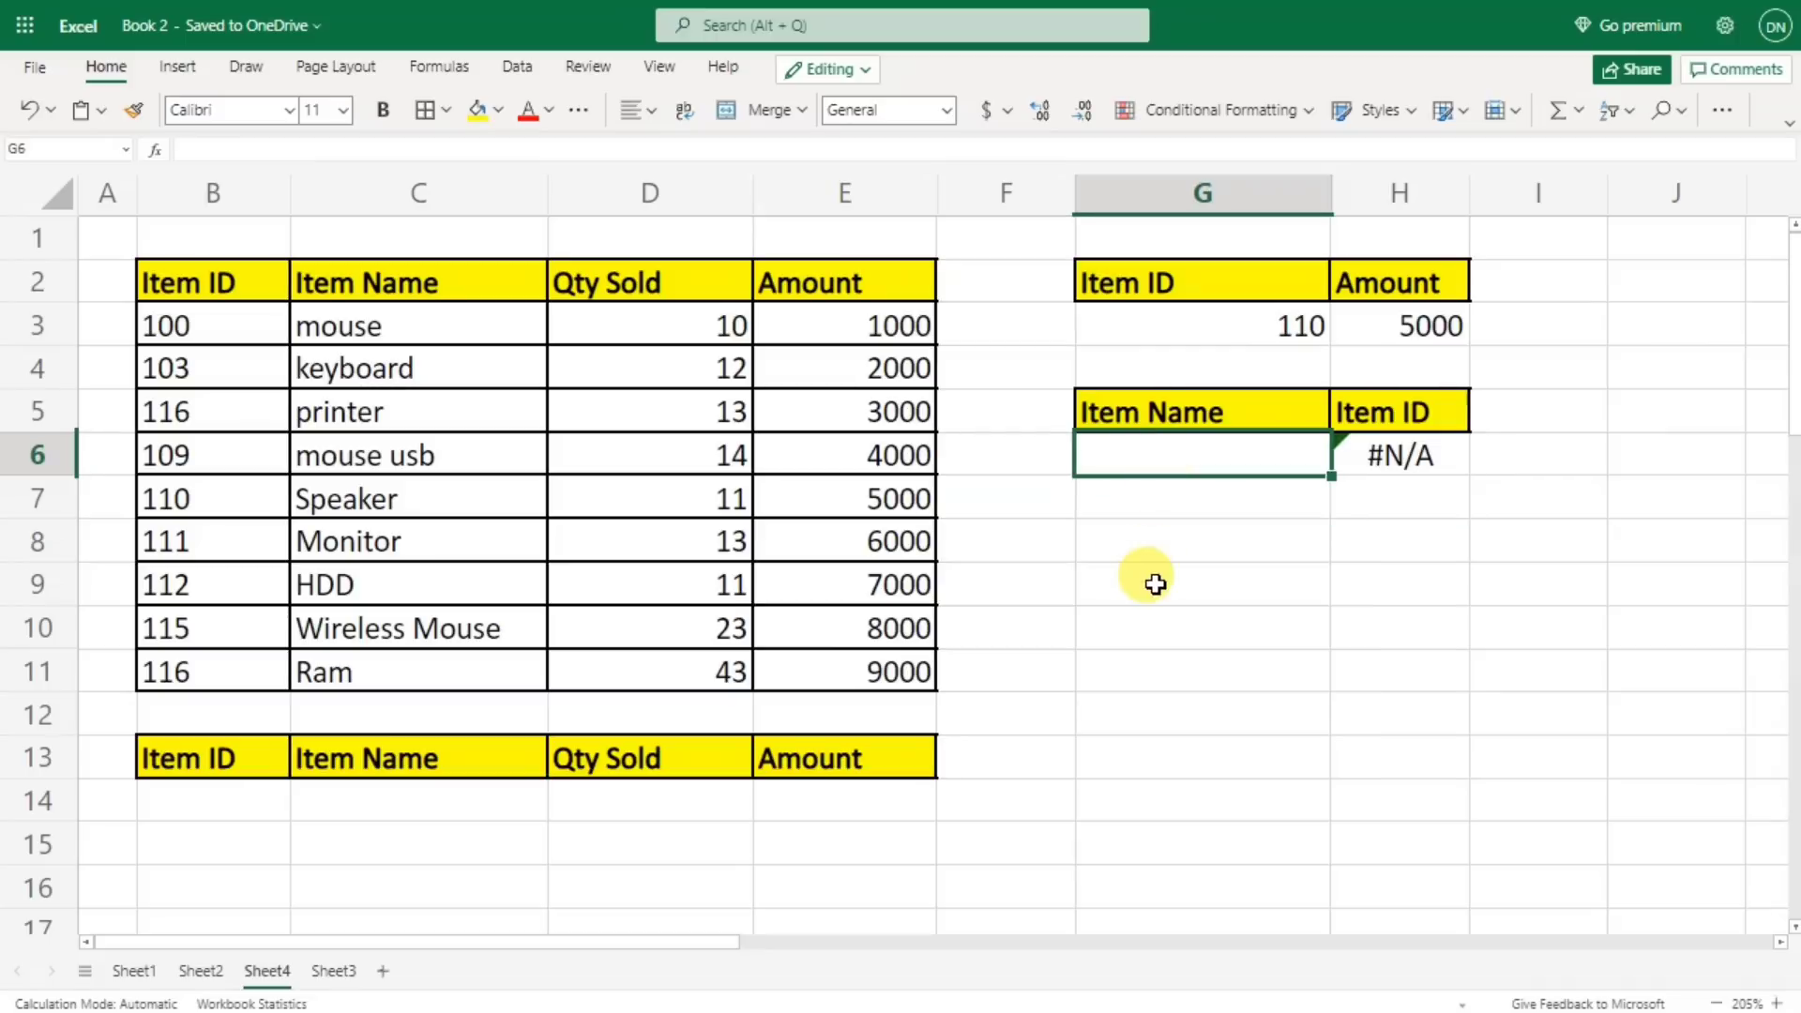
pyautogui.write('HDD')
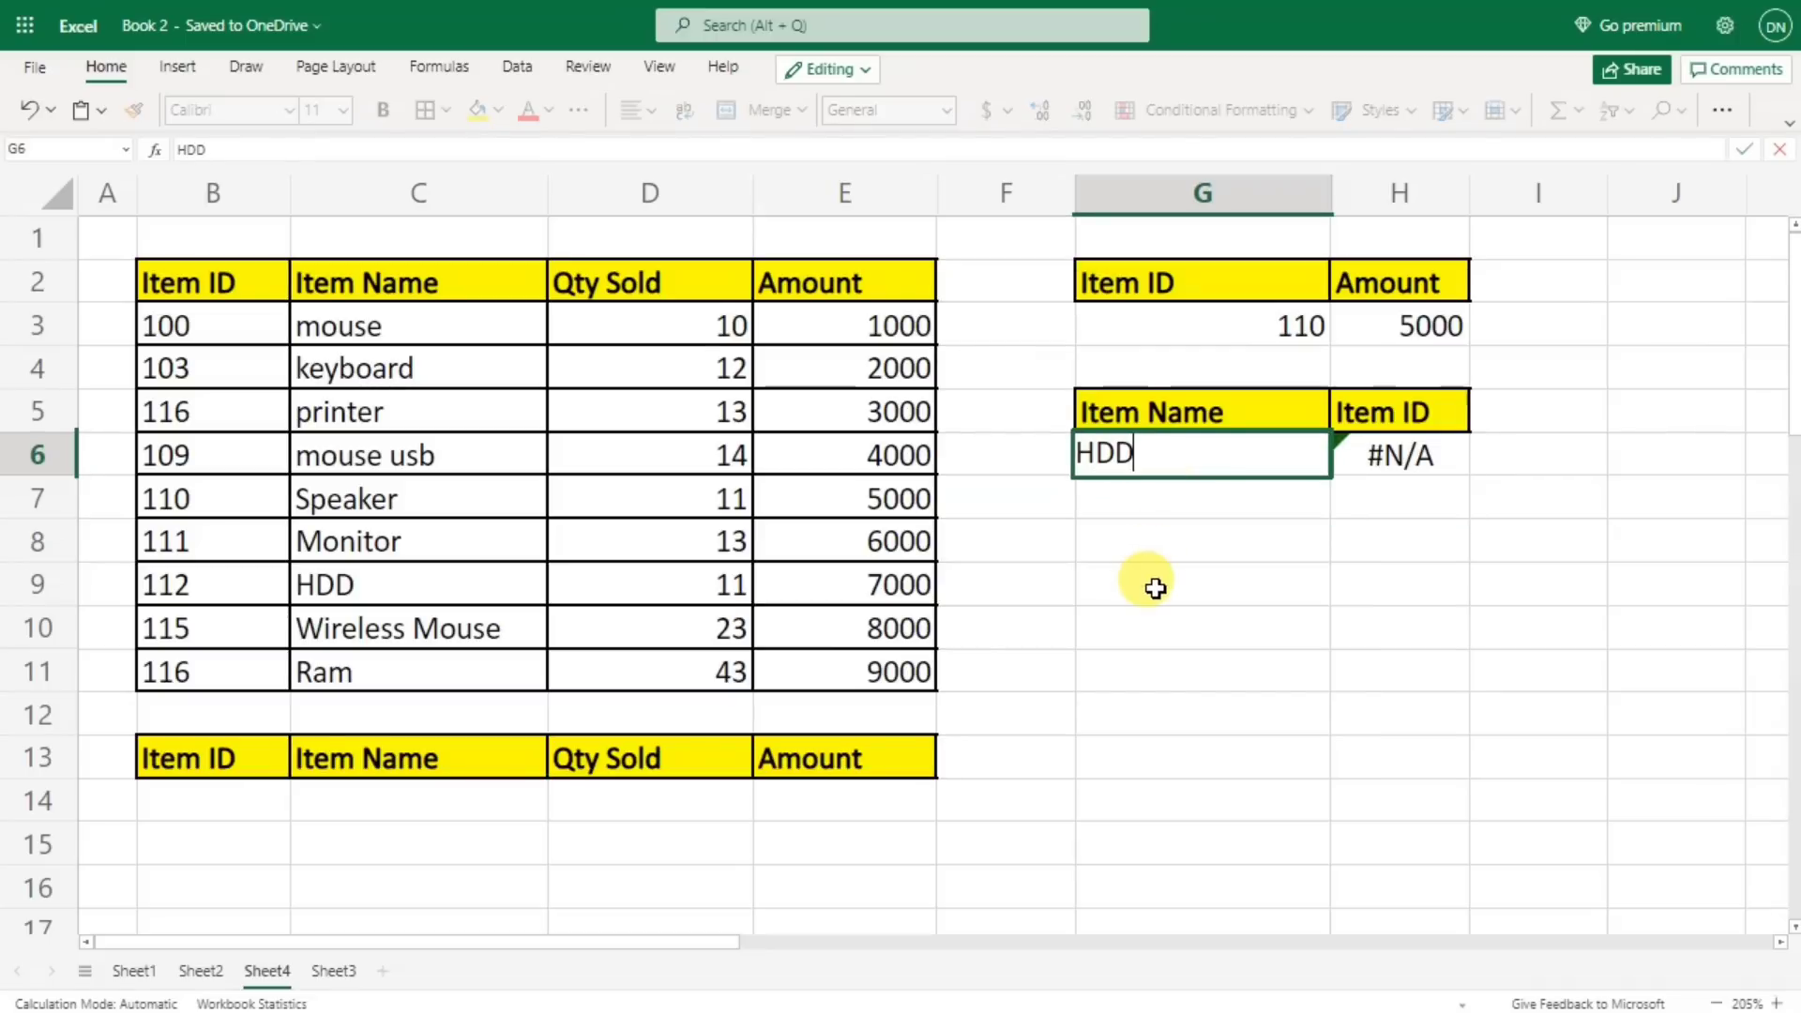
pyautogui.press('Return')
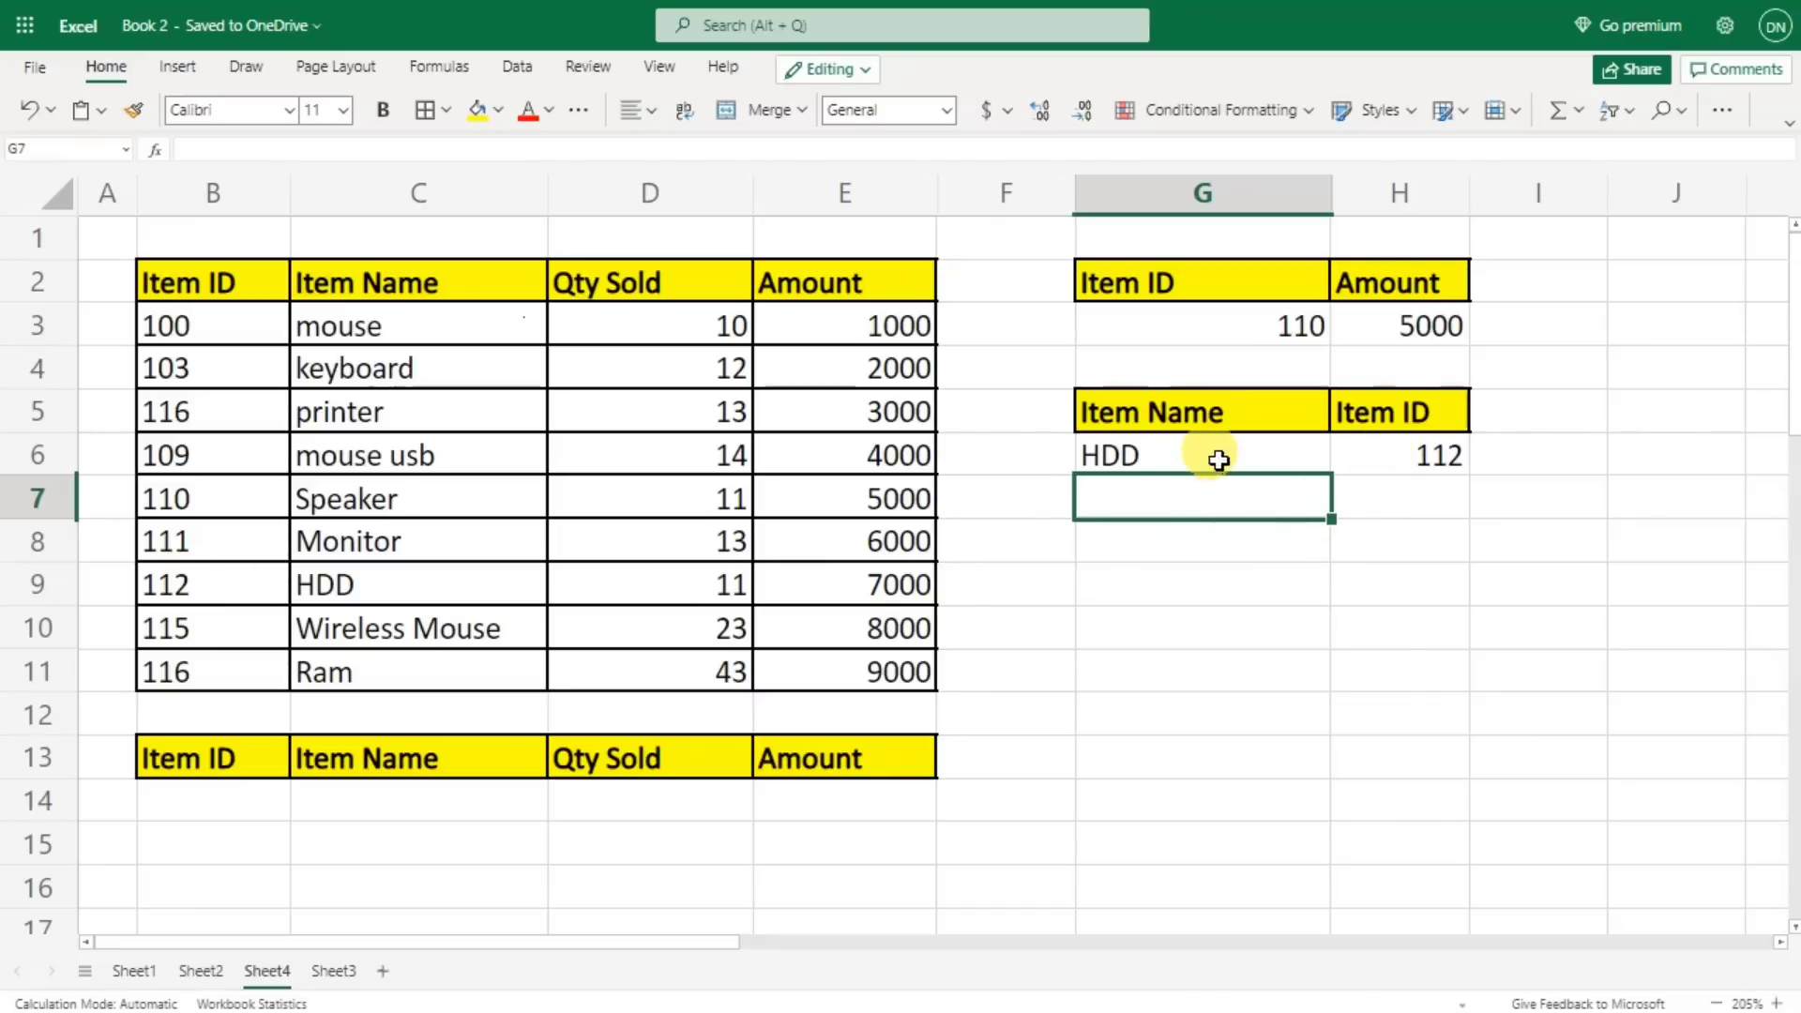
pyautogui.moveTo(1218, 458); pyautogui.dragTo(1368, 473)
pyautogui.press('Delete')
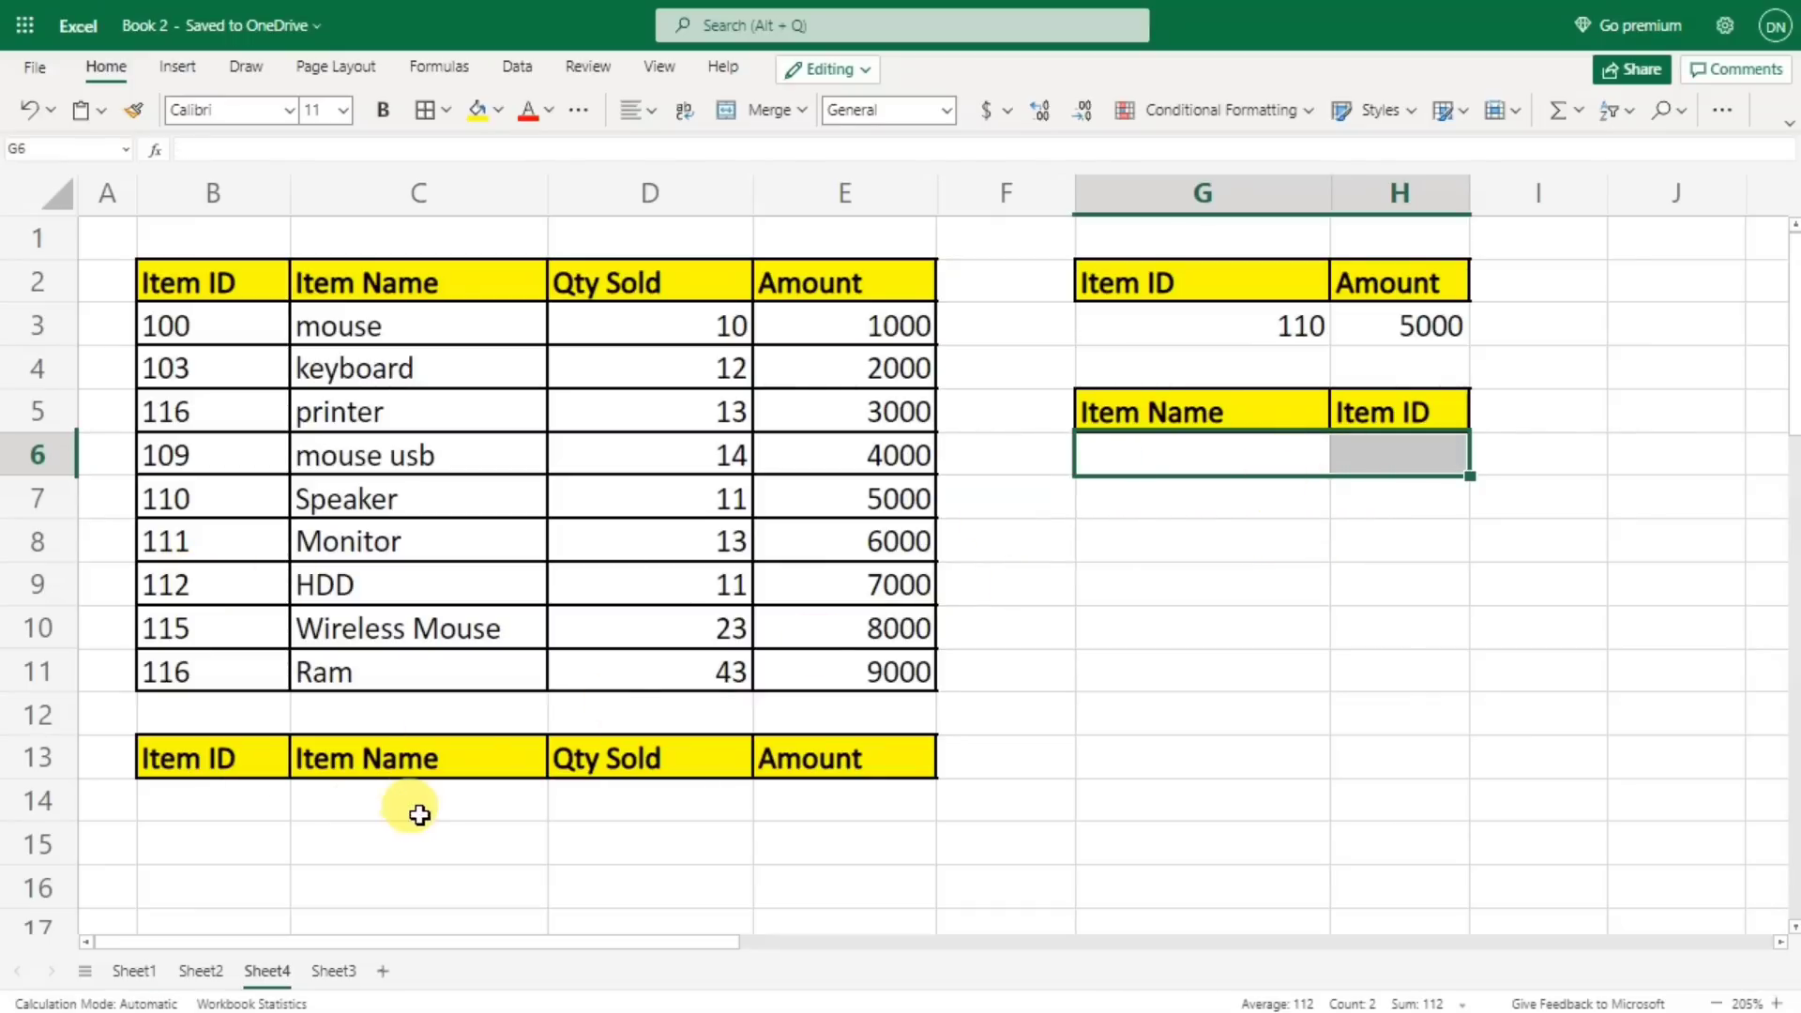
# - Enter =XLOOKUP(B14,B2:B11,C2:E11) in C14 to return the item name, quantity sold and amount for an item ID
pyautogui.click(197, 802)
pyautogui.moveTo(344, 813); pyautogui.dragTo(796, 804)
pyautogui.click(244, 805)
pyautogui.click(398, 805)
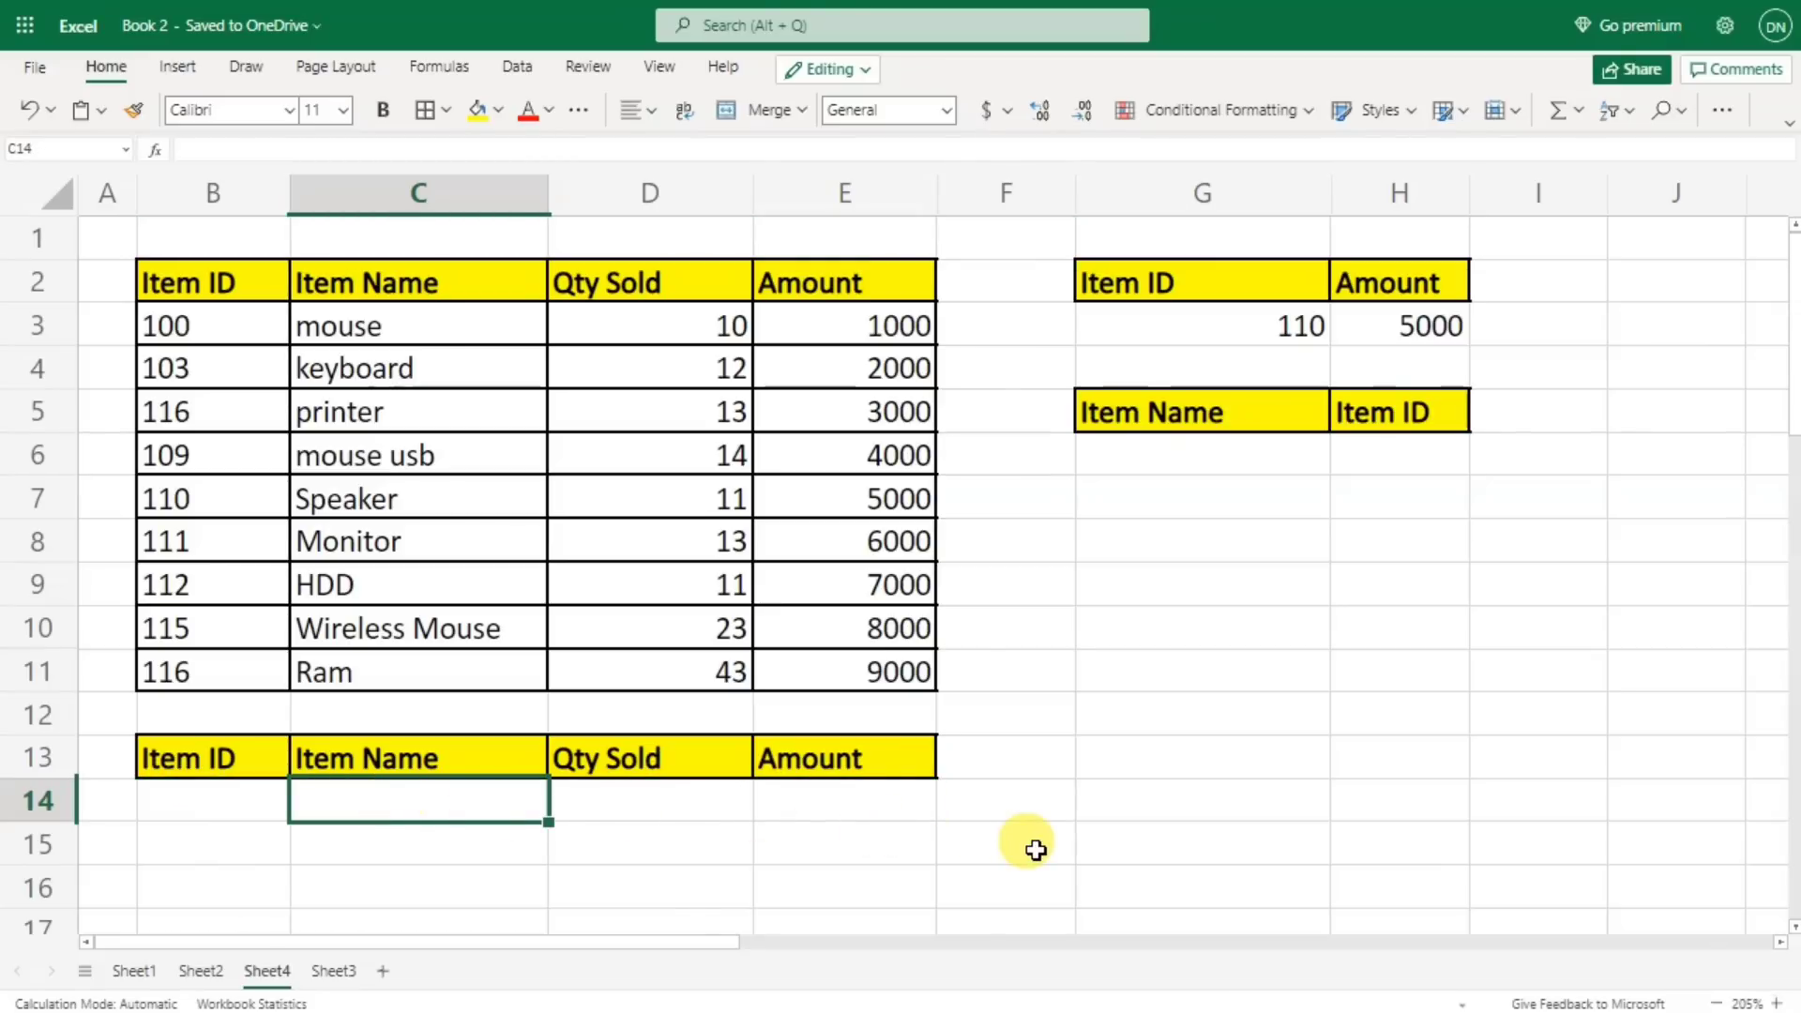
pyautogui.write('=xl')
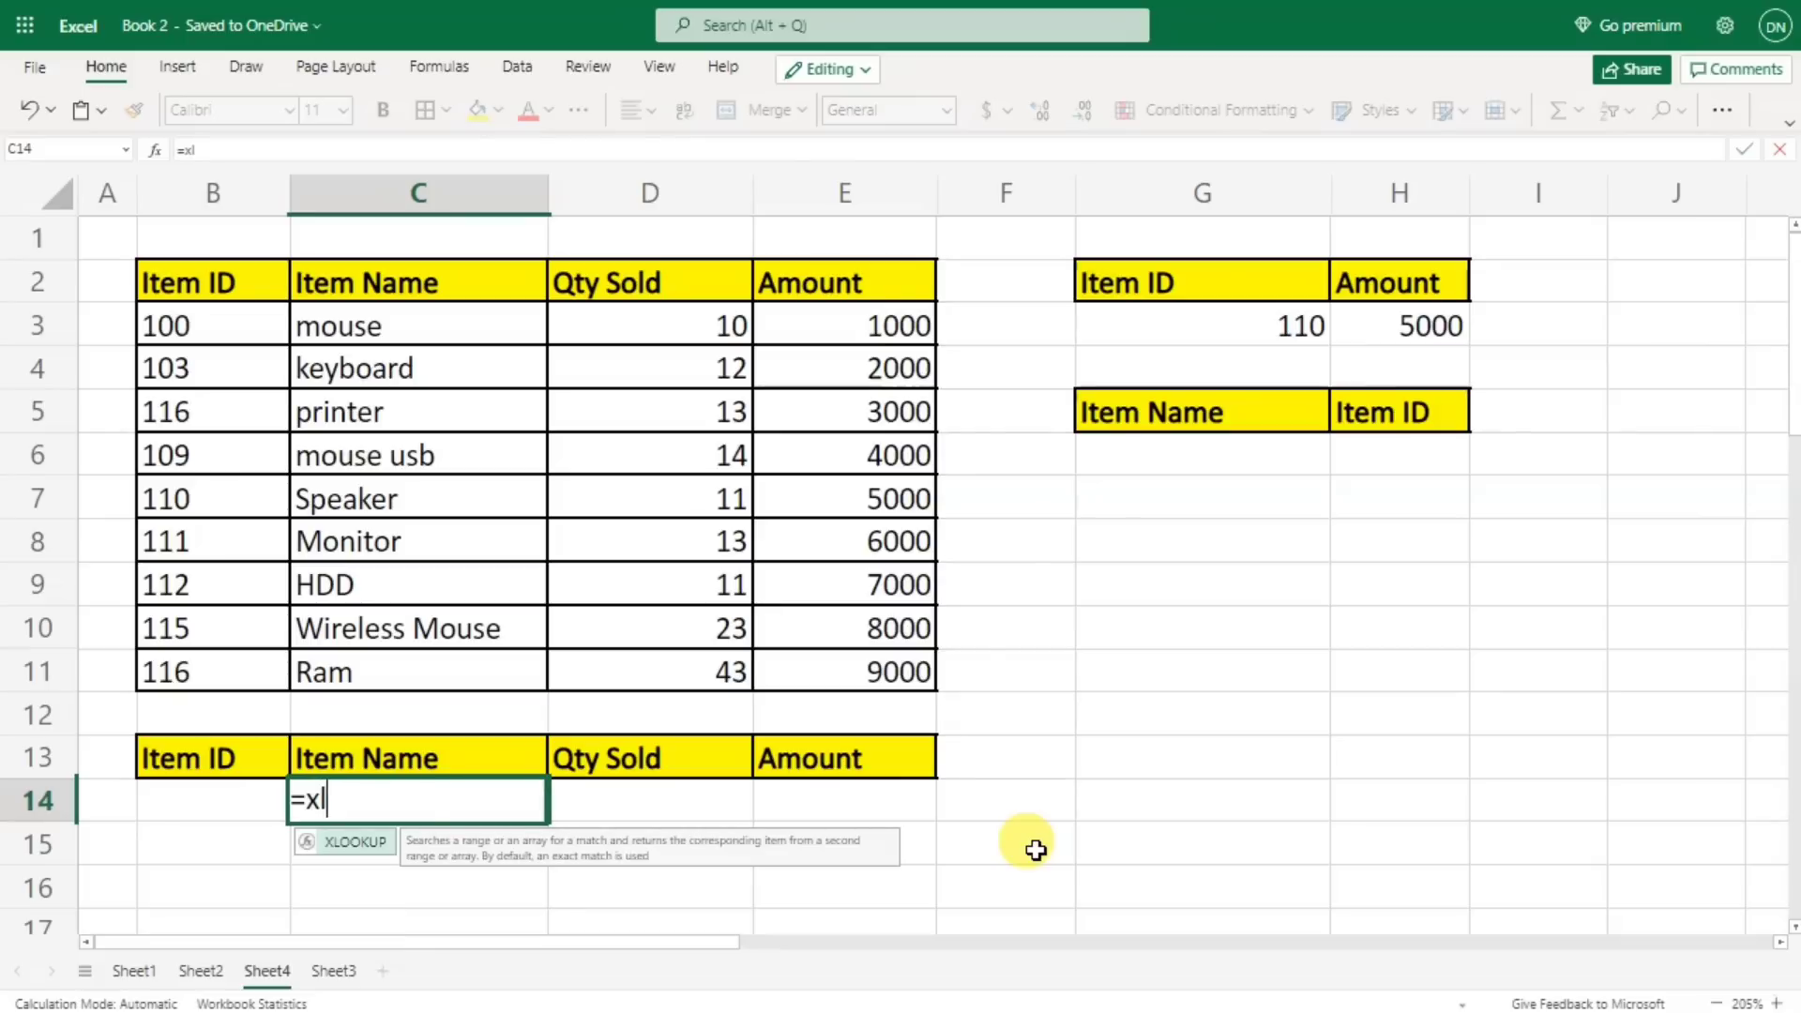
pyautogui.press('Tab')
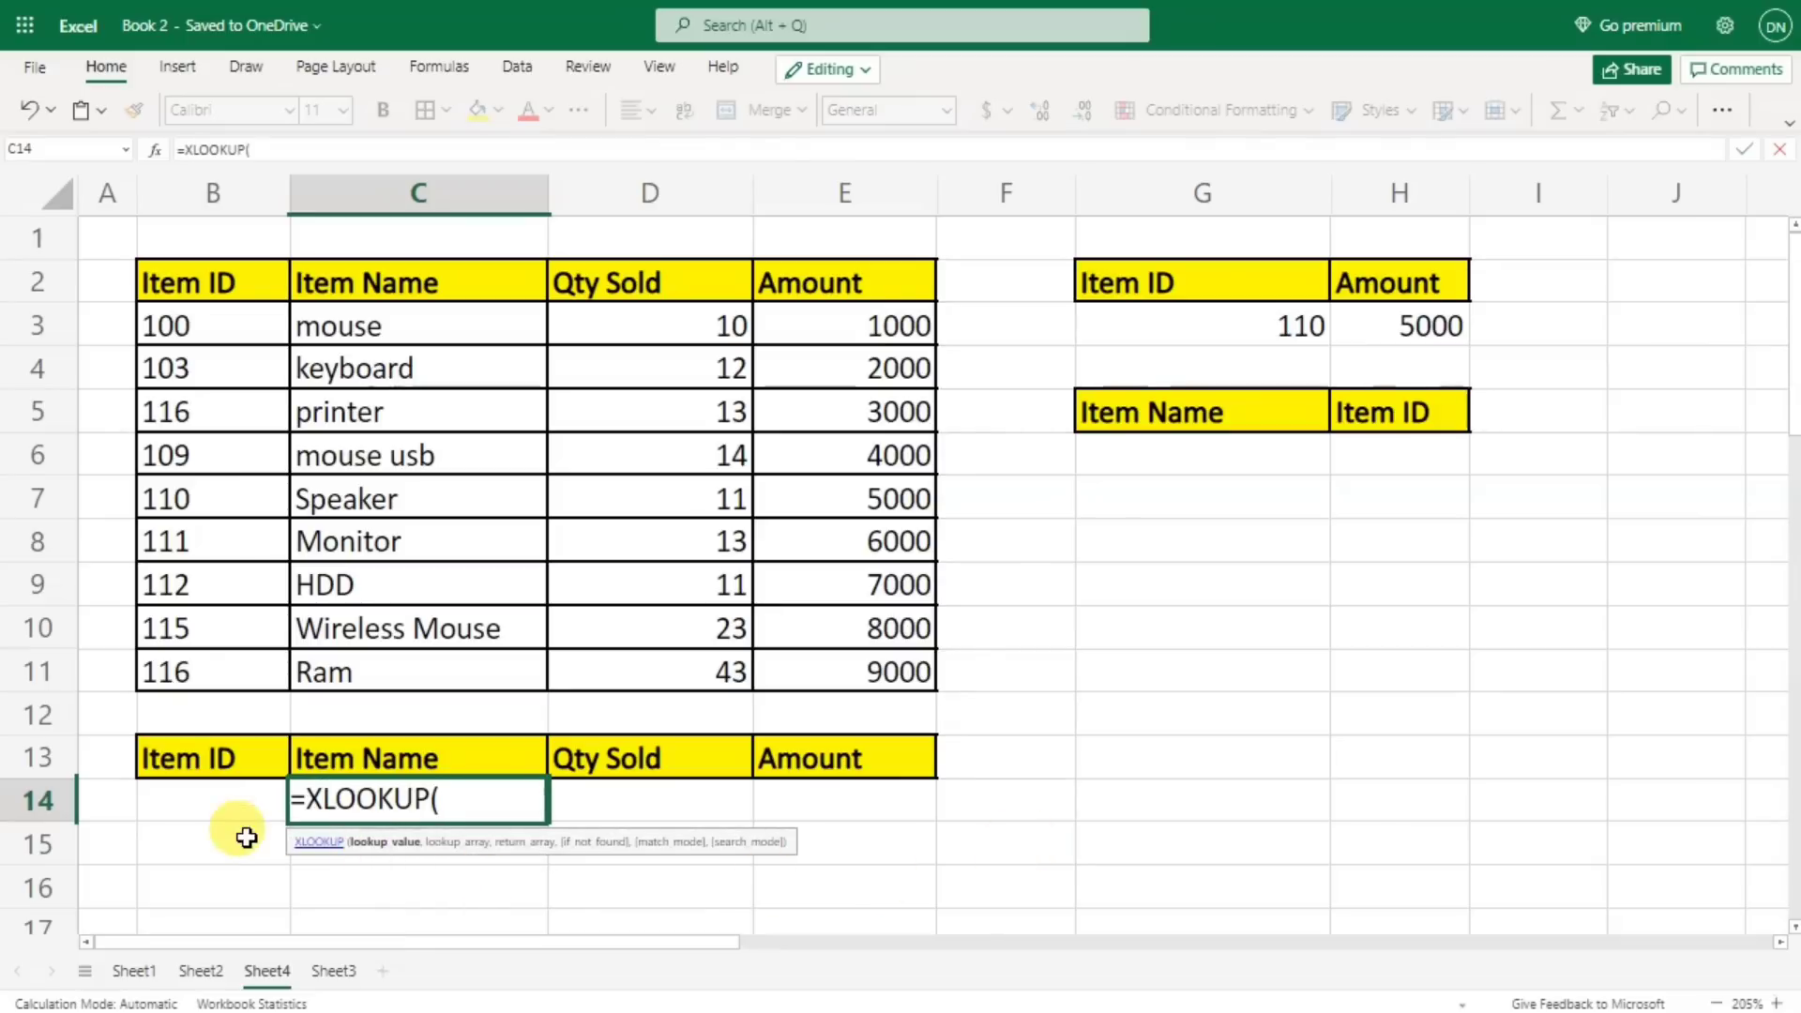
pyautogui.click(220, 809)
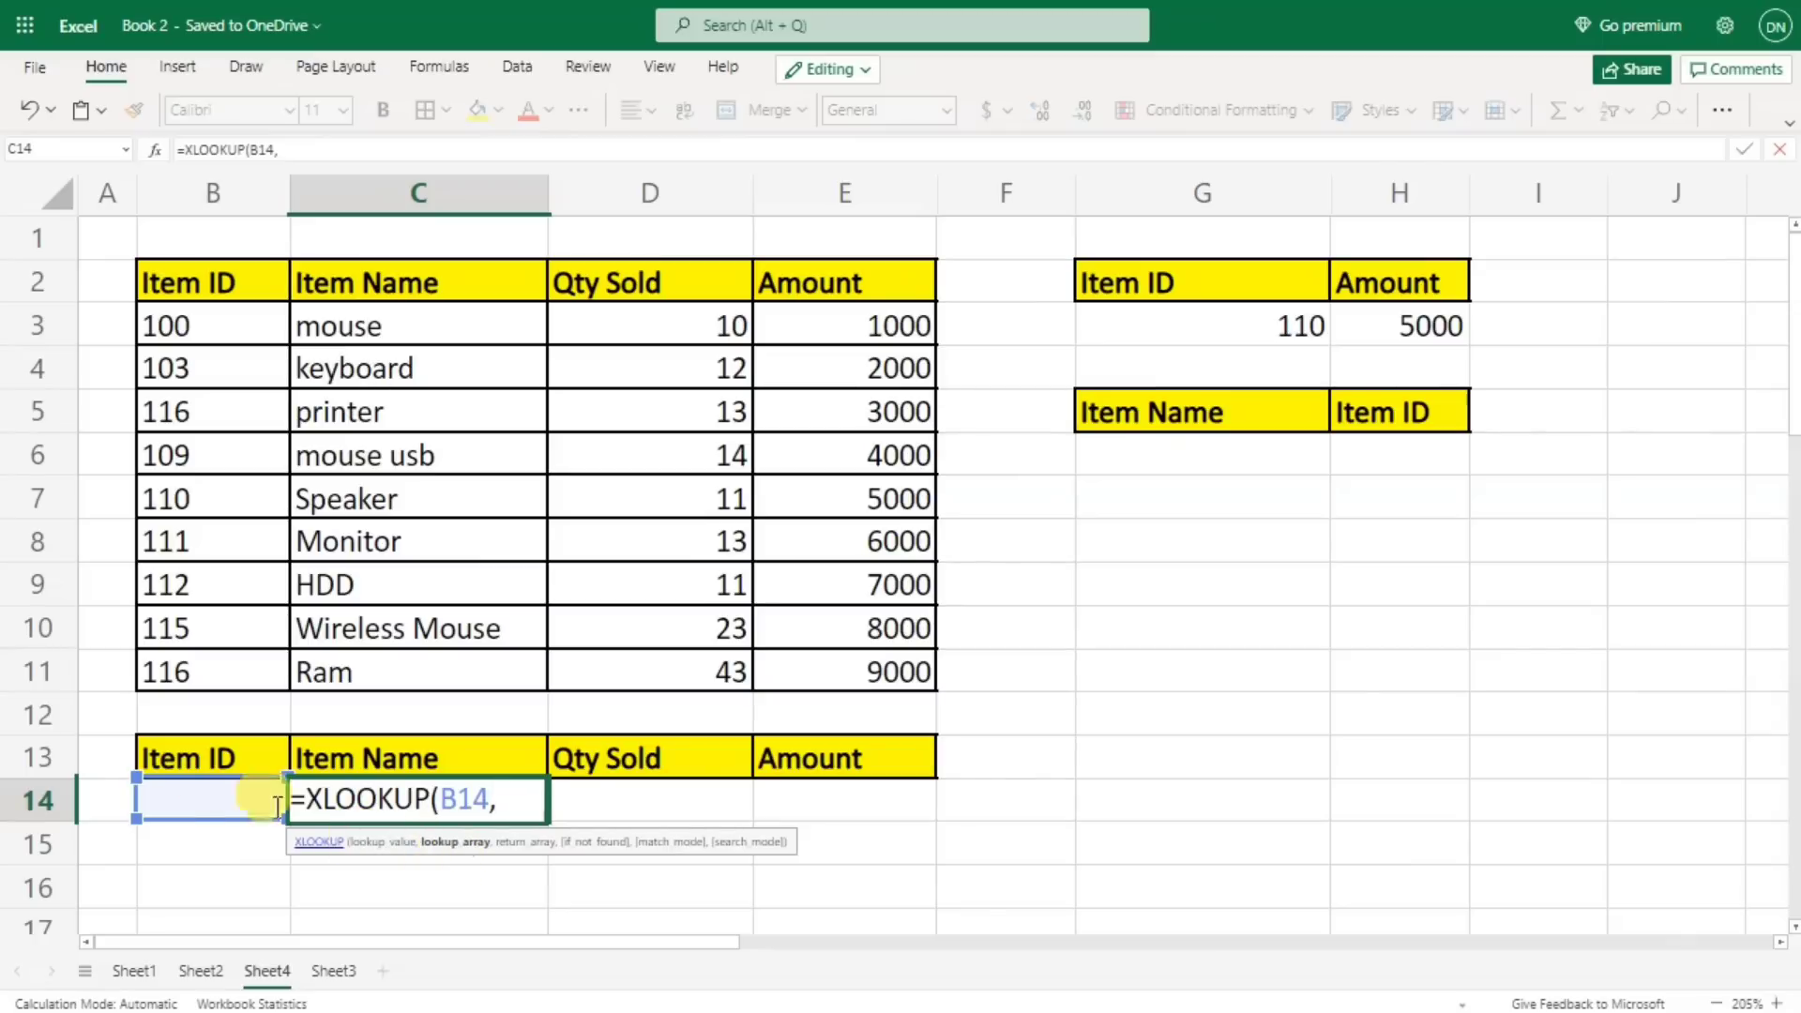
pyautogui.moveTo(223, 298); pyautogui.dragTo(222, 654)
pyautogui.write(',')
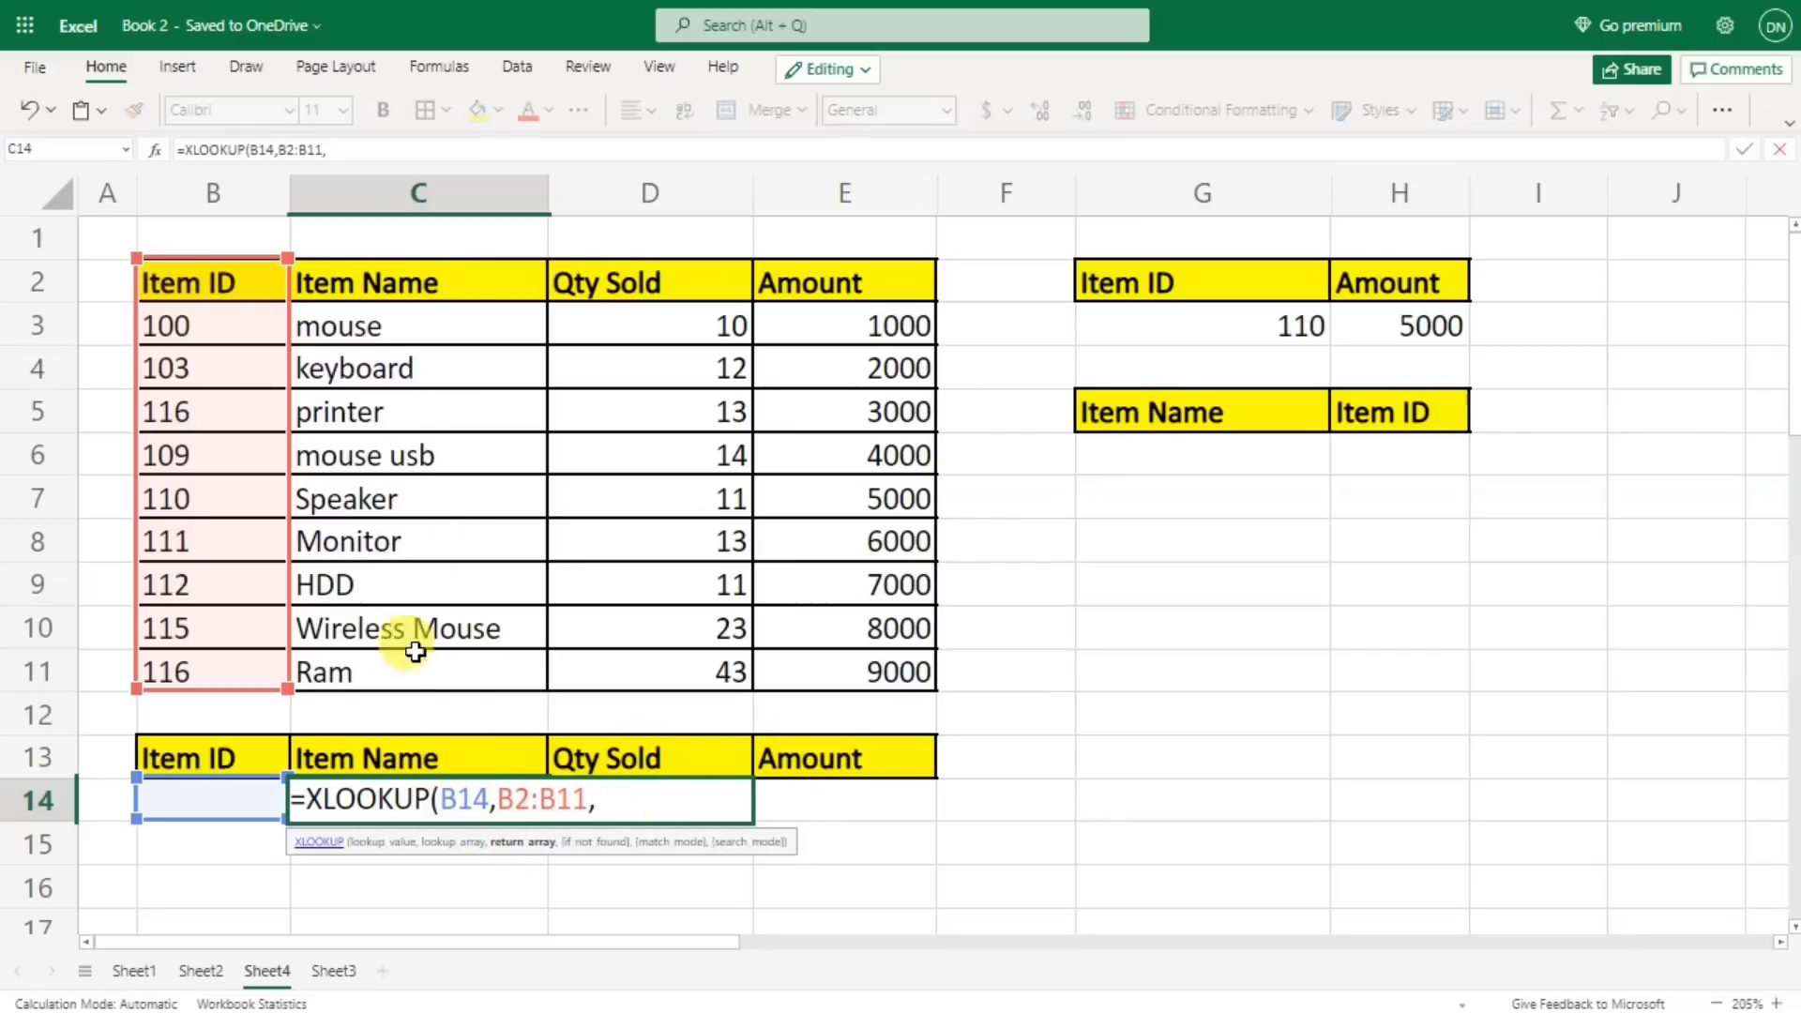
pyautogui.click(394, 296)
pyautogui.moveTo(394, 296); pyautogui.dragTo(845, 662)
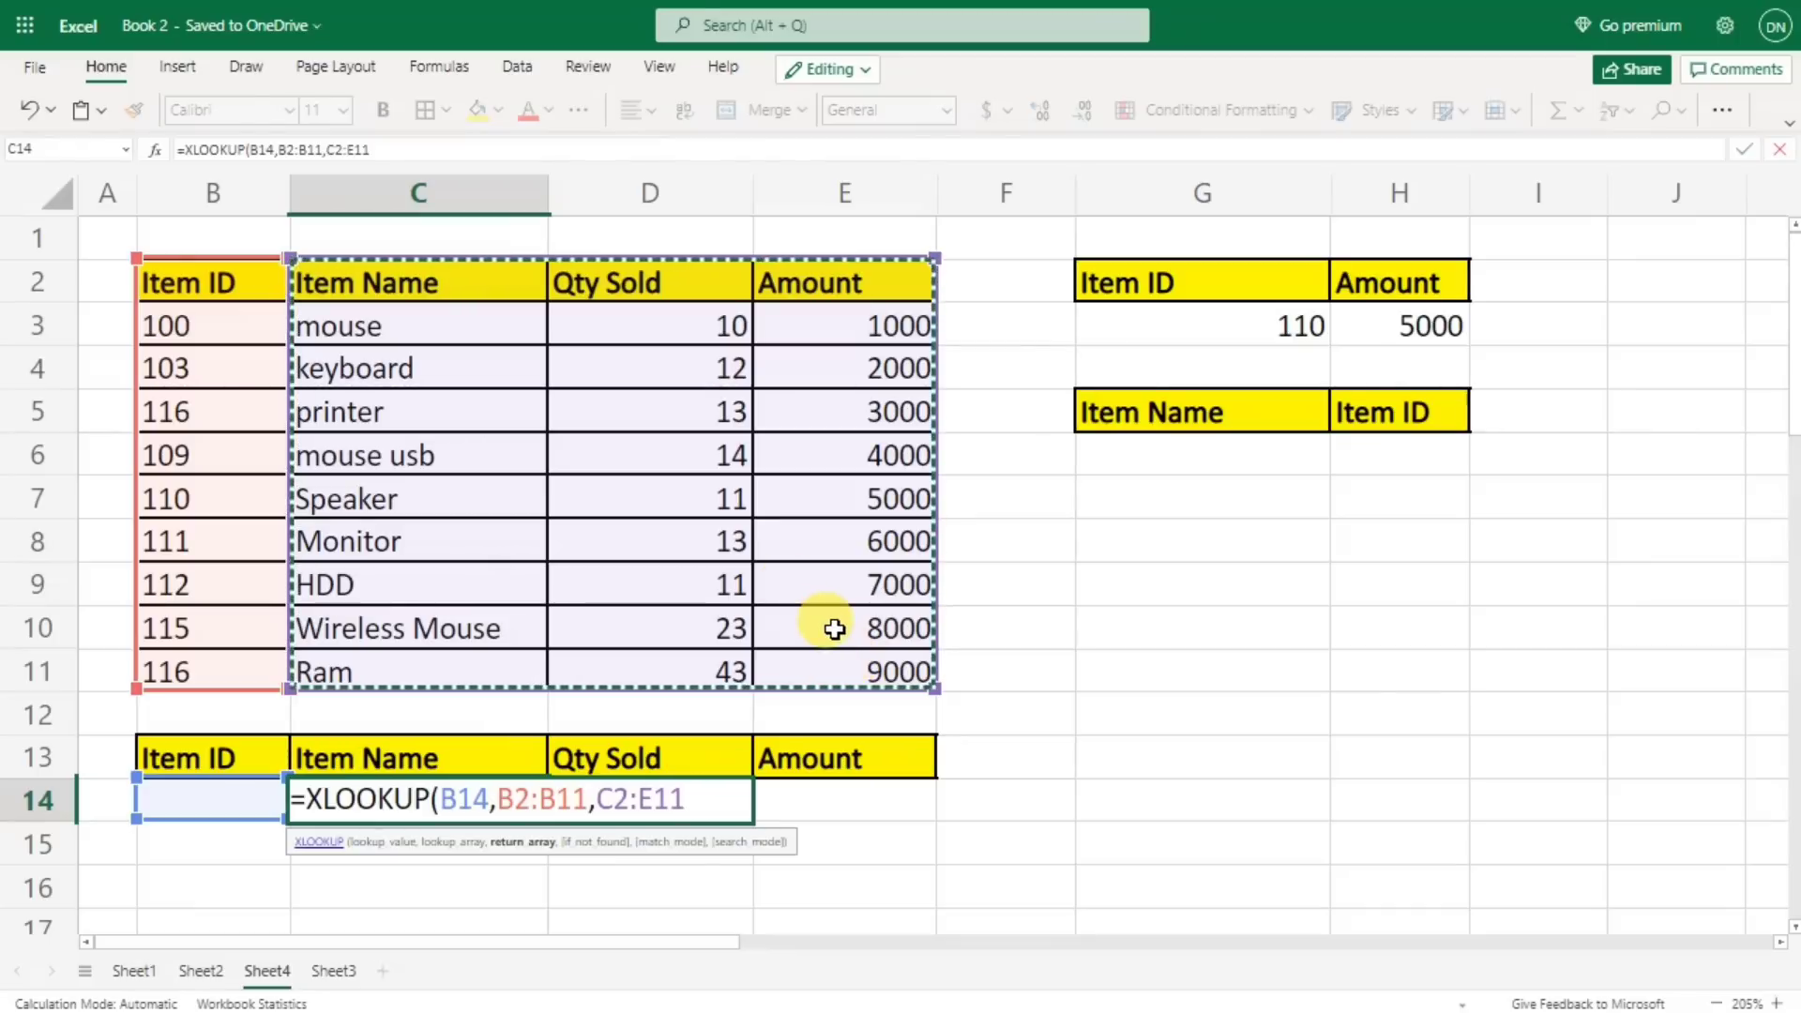
pyautogui.write(')')
pyautogui.press('Return')
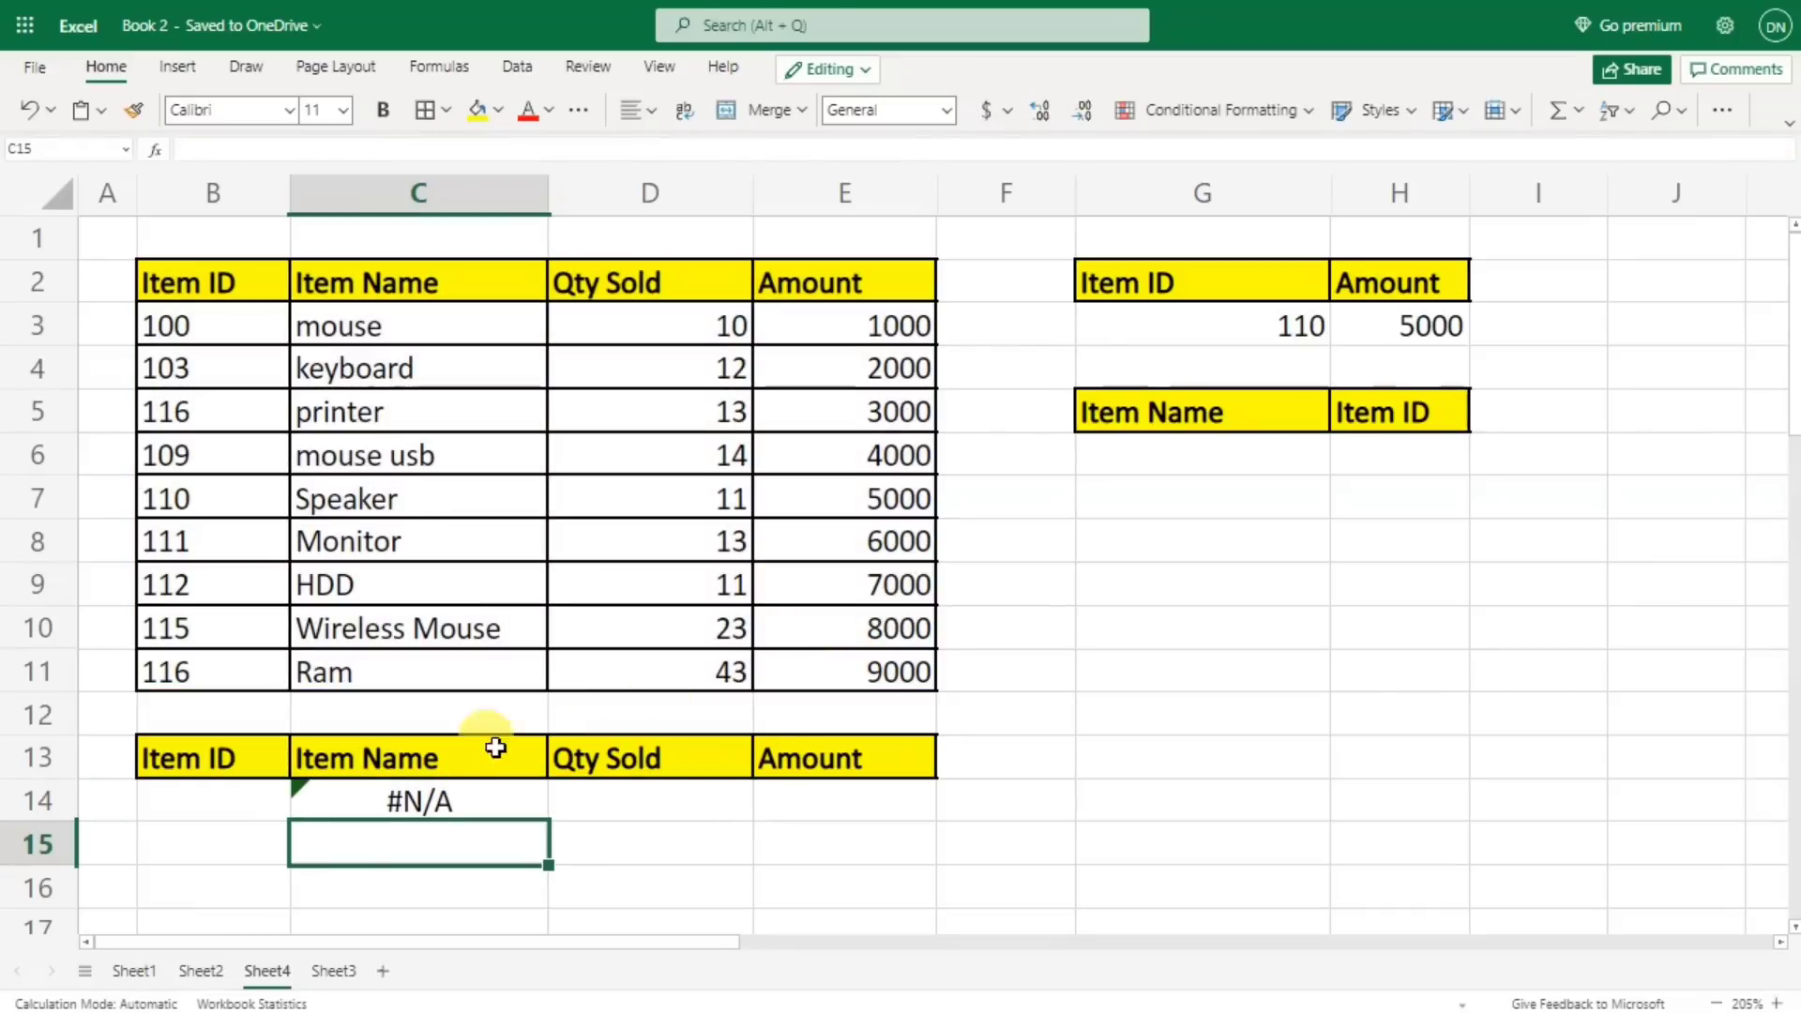
# - Test the multi-column lookup in row 14 with item ID 103 and with item ID 115 in B14
pyautogui.click(219, 813)
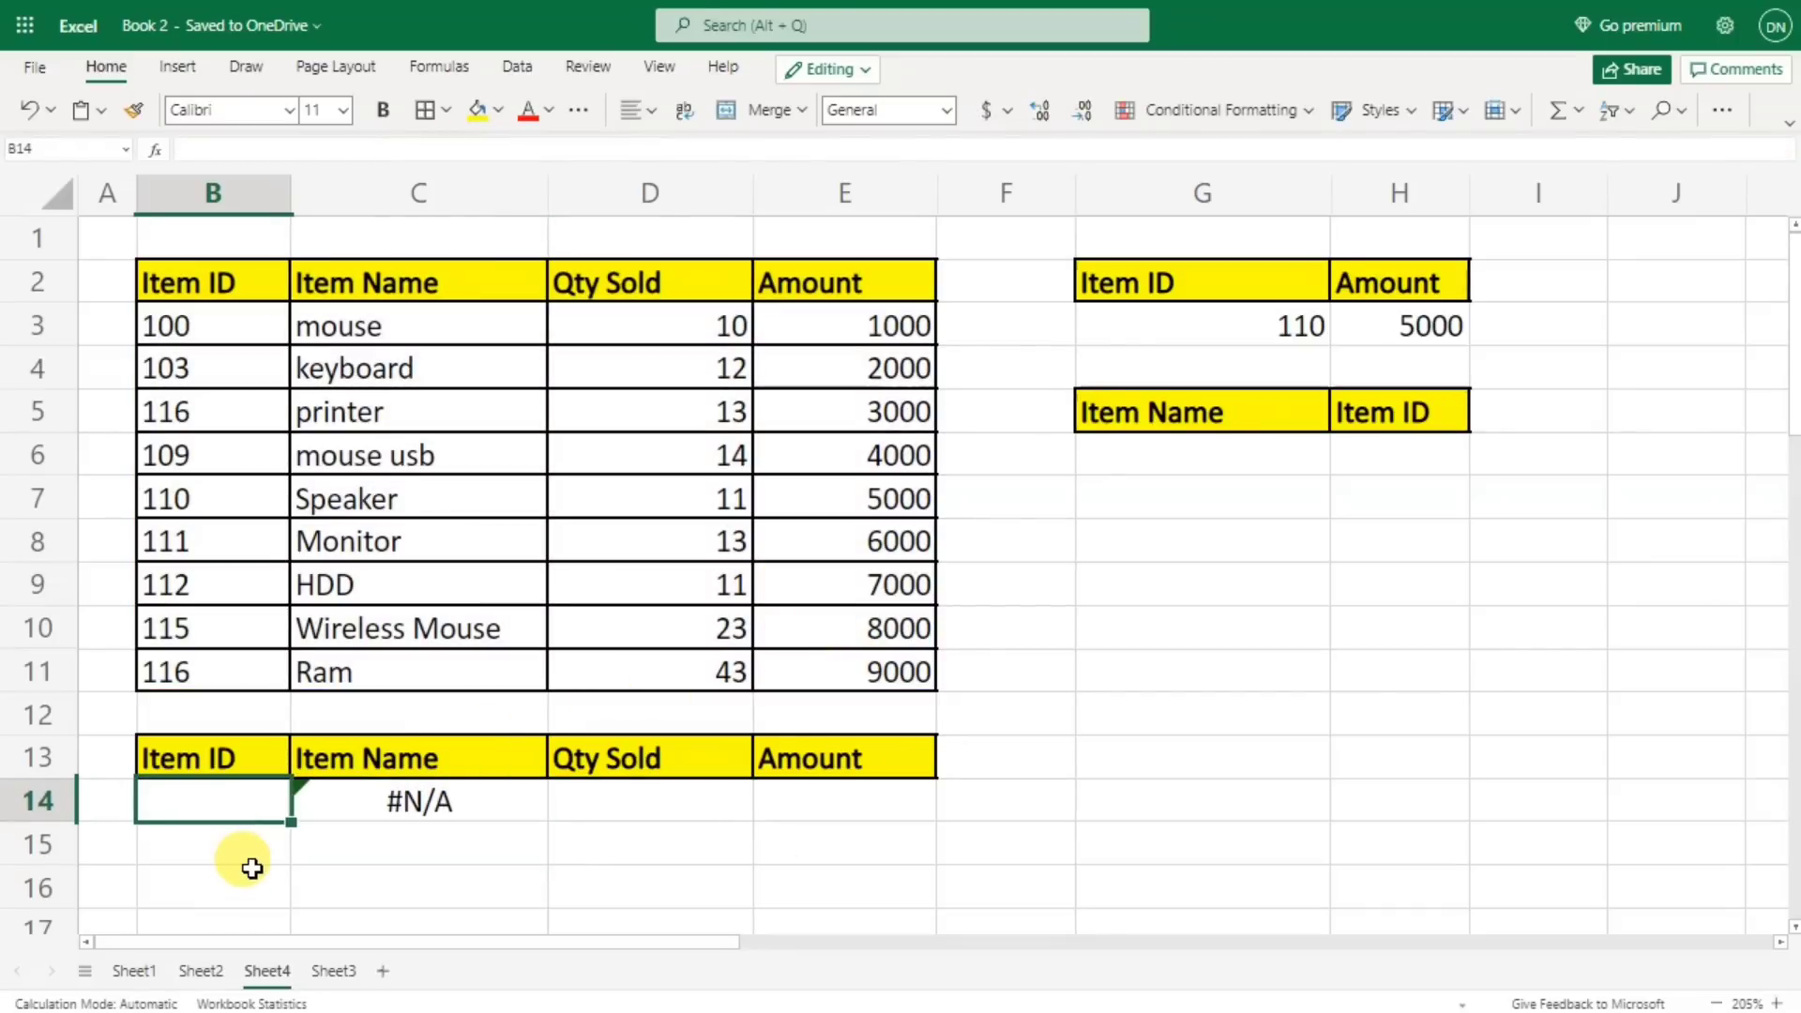
pyautogui.write('103')
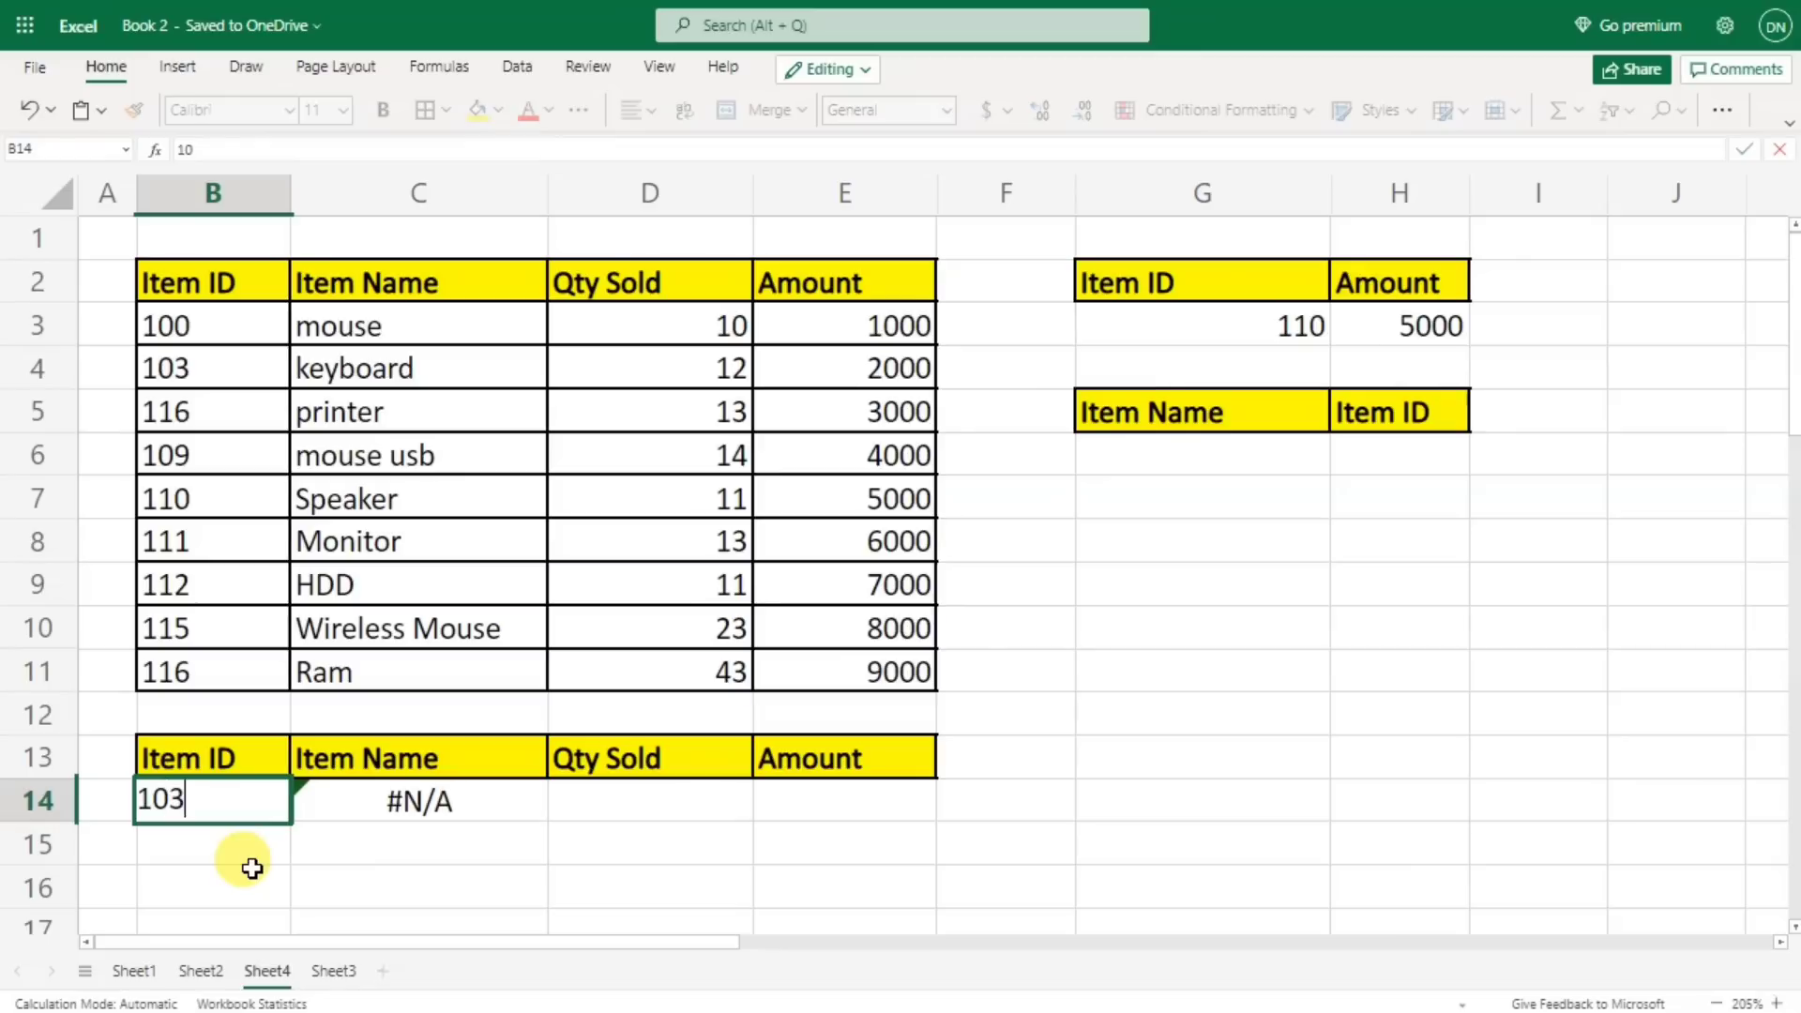
pyautogui.press('Return')
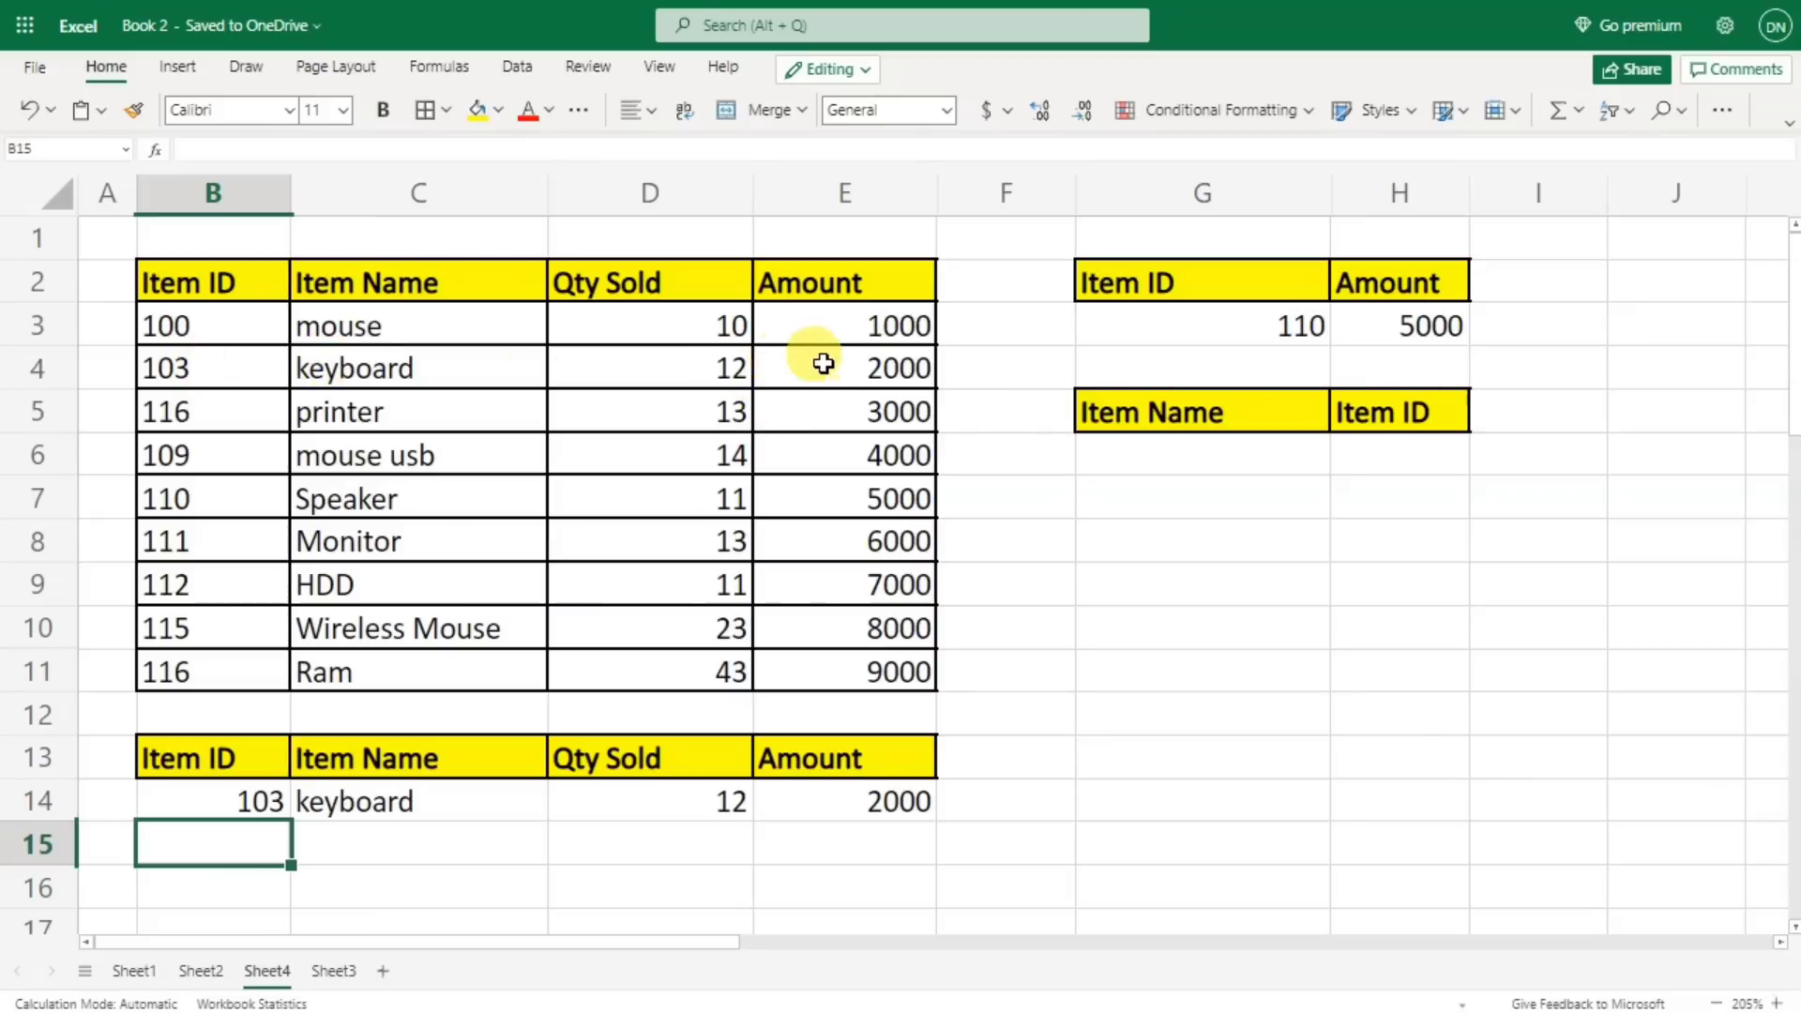
pyautogui.click(201, 805)
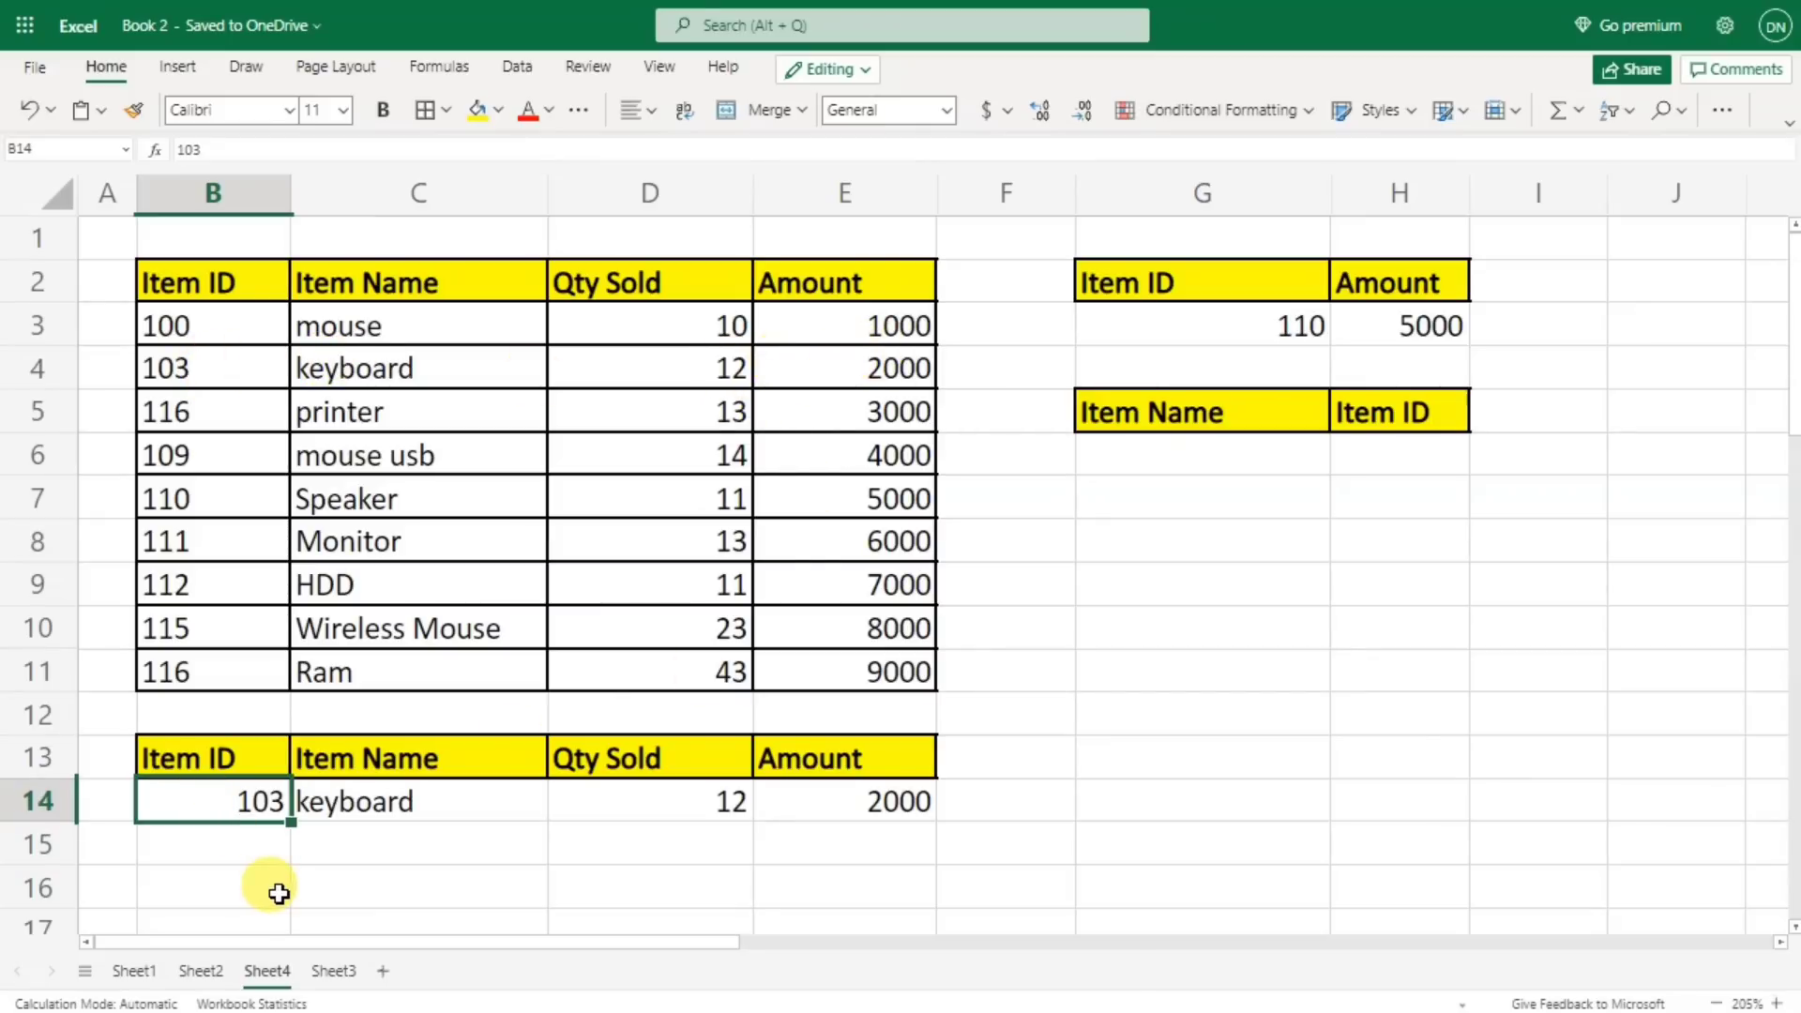
pyautogui.write('115')
pyautogui.click(360, 873)
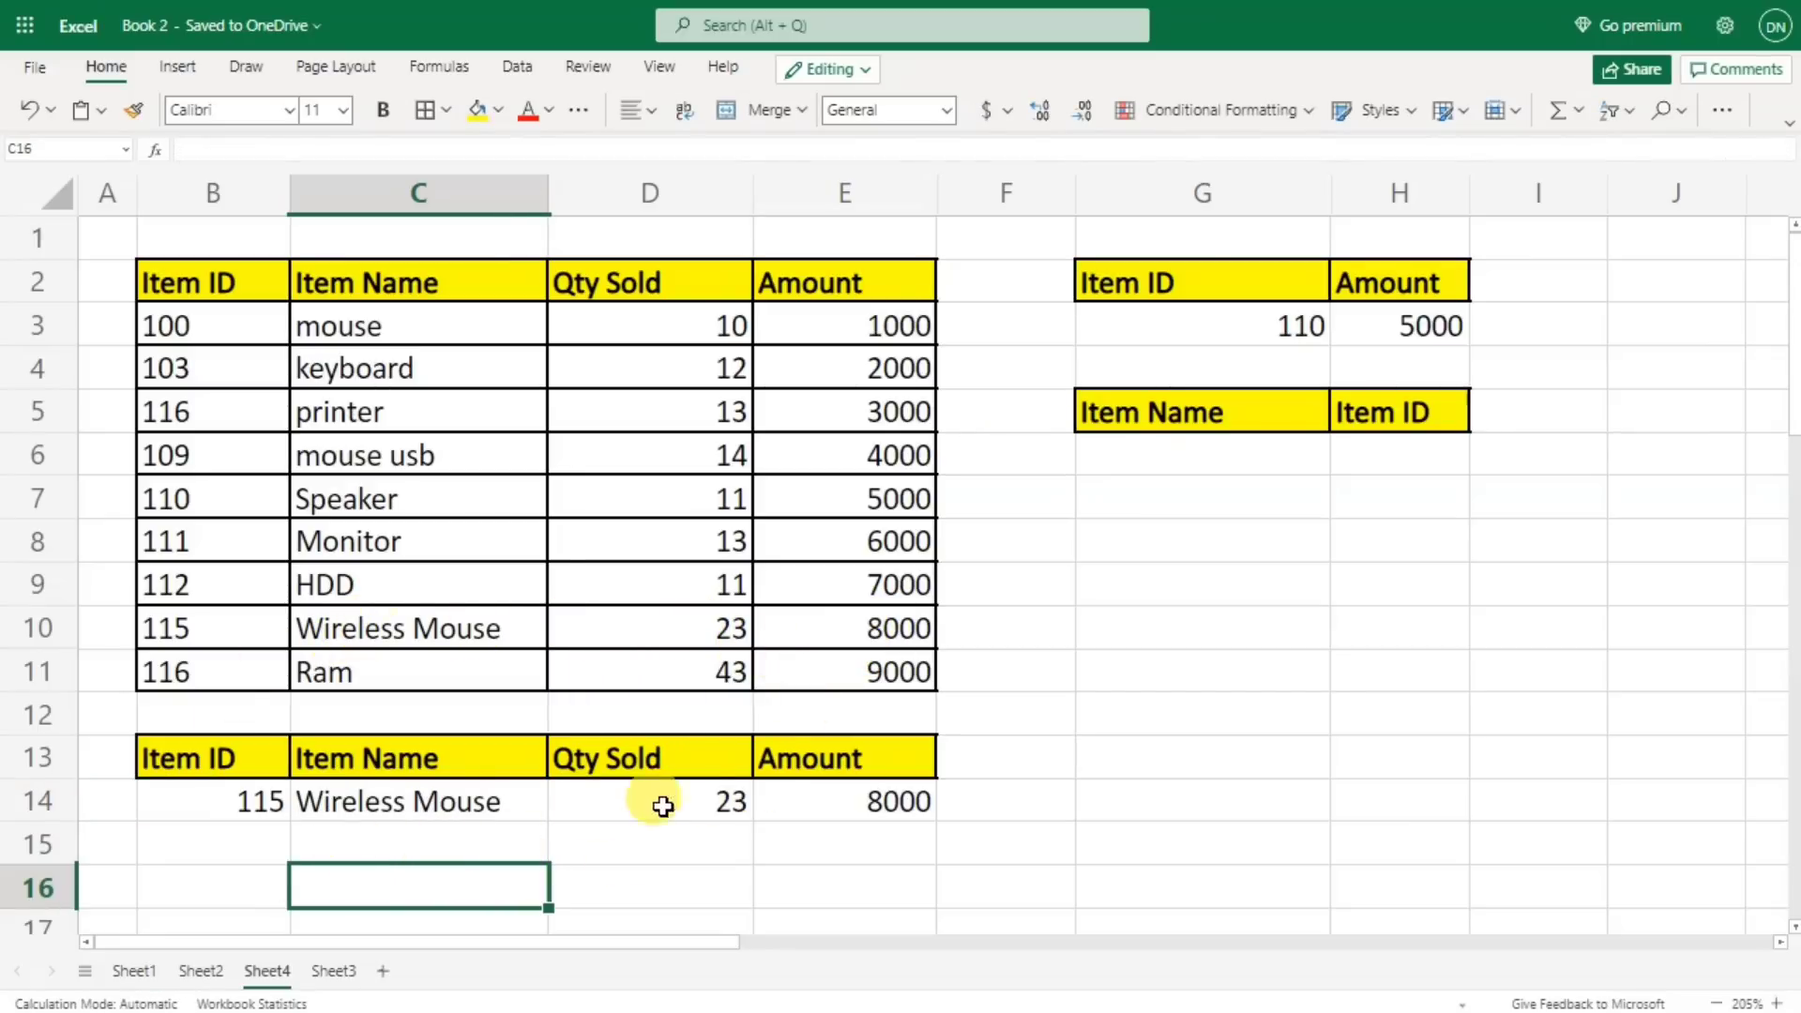
# - Clear the item ID from B14
pyautogui.click(227, 801)
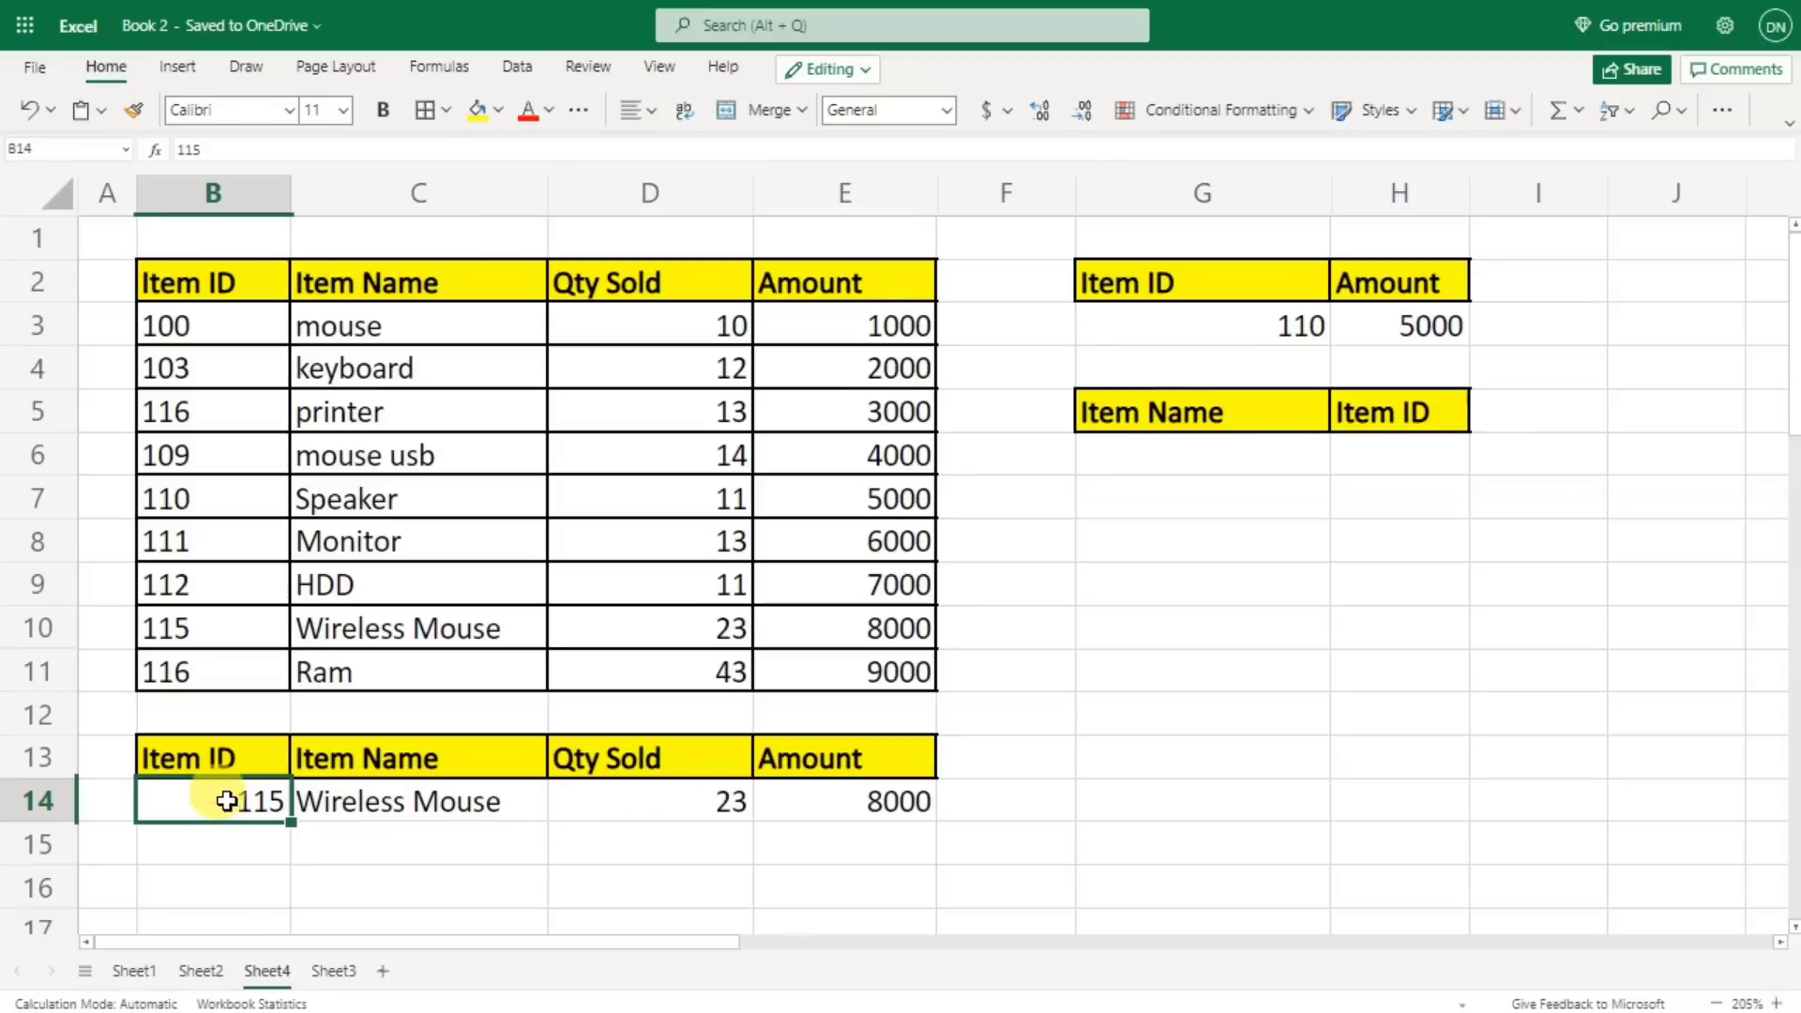
pyautogui.press('Delete')
pyautogui.click(246, 844)
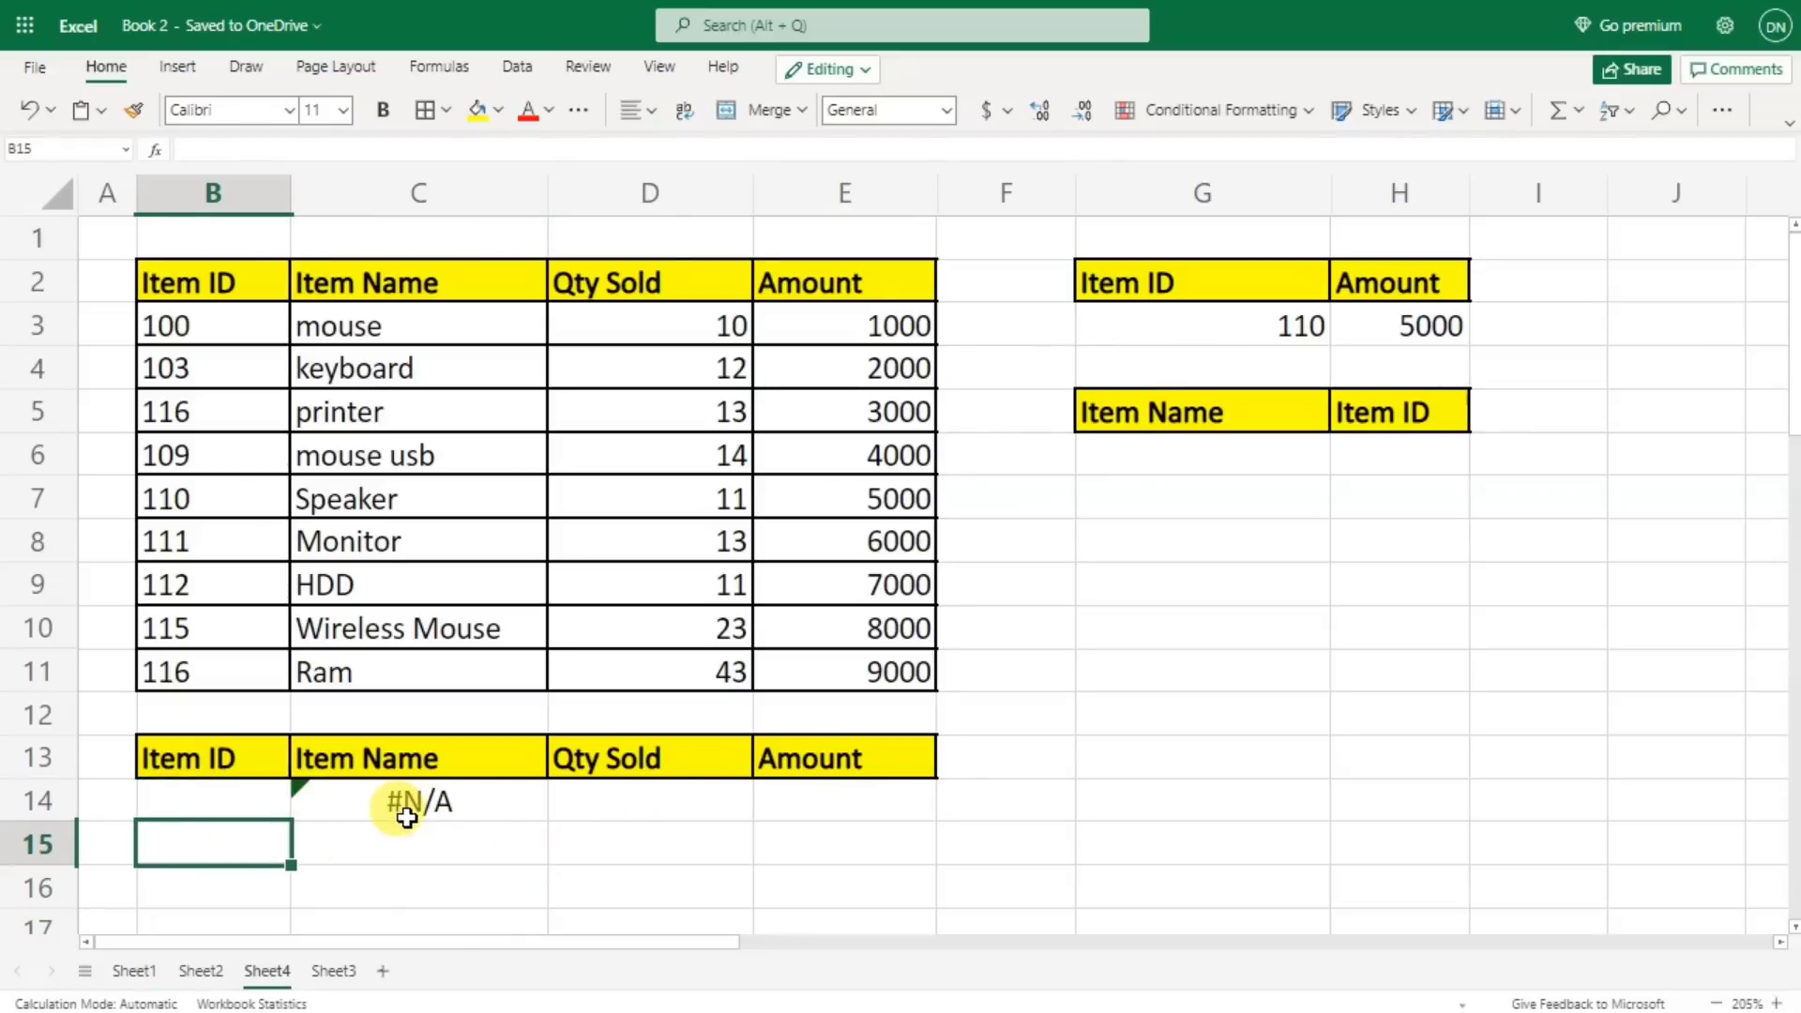
pyautogui.click(623, 803)
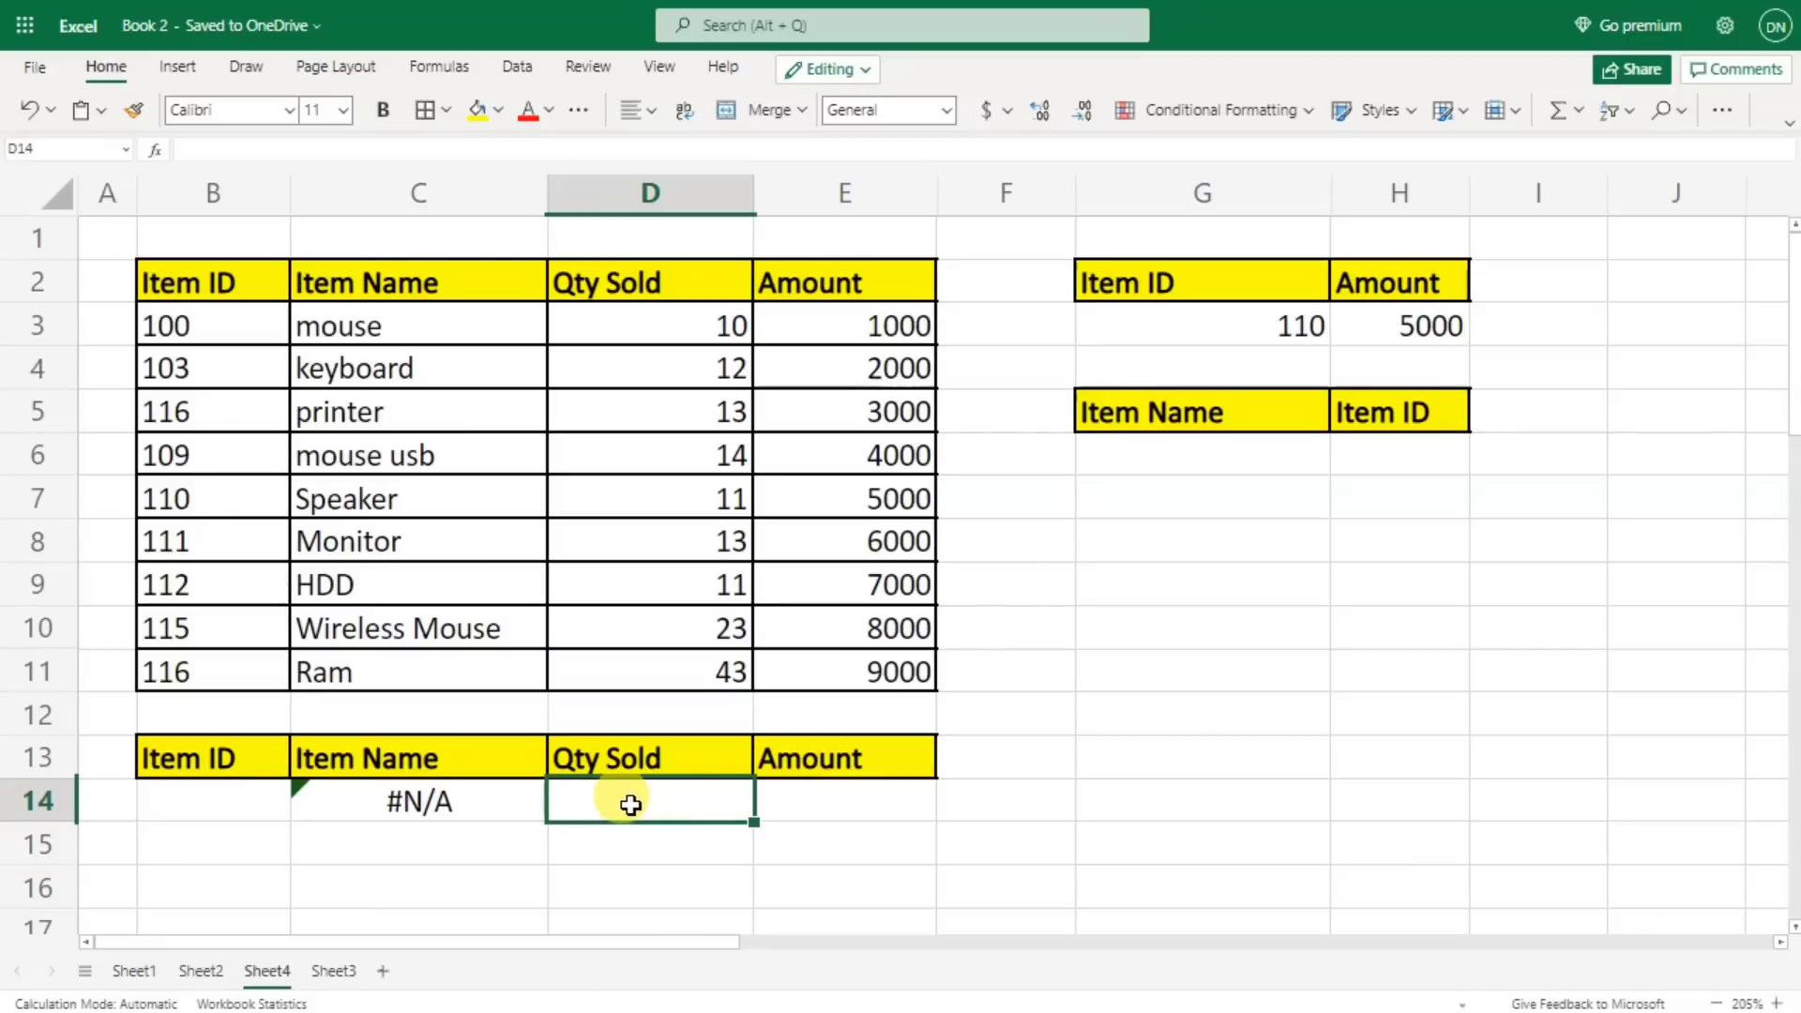
pyautogui.doubleClick(817, 807)
pyautogui.click(687, 800)
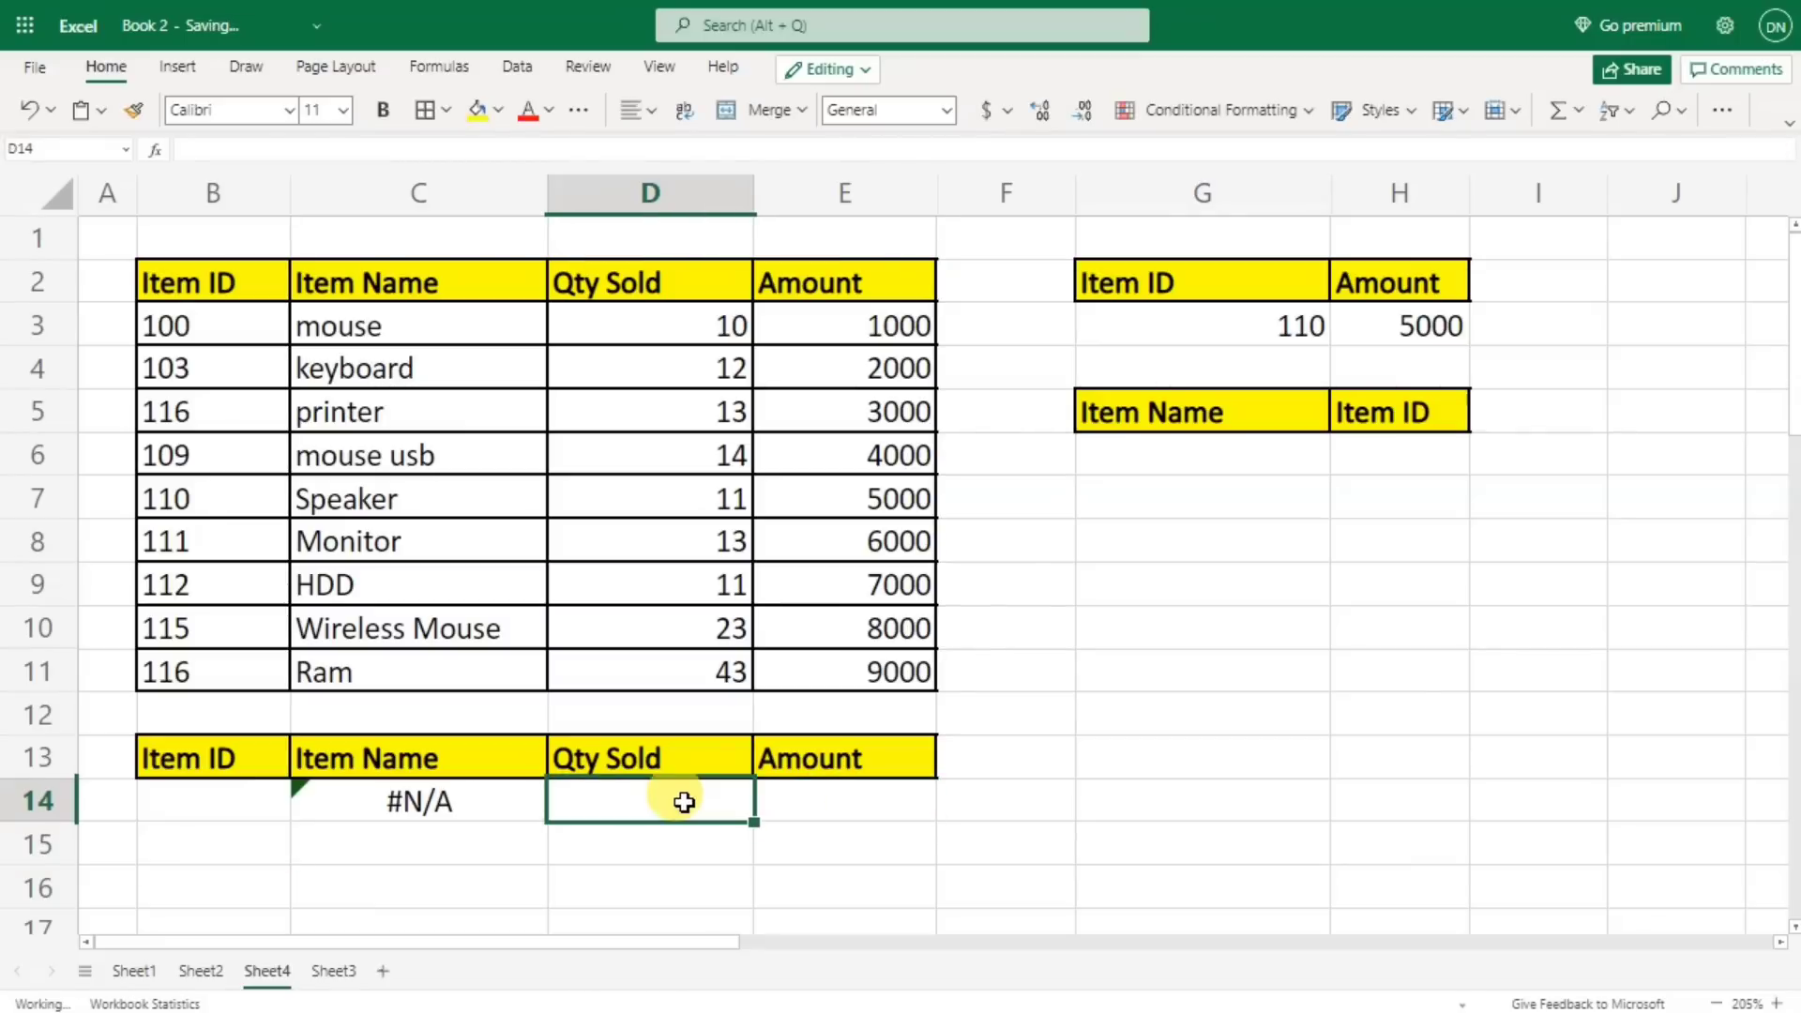
pyautogui.doubleClick(664, 809)
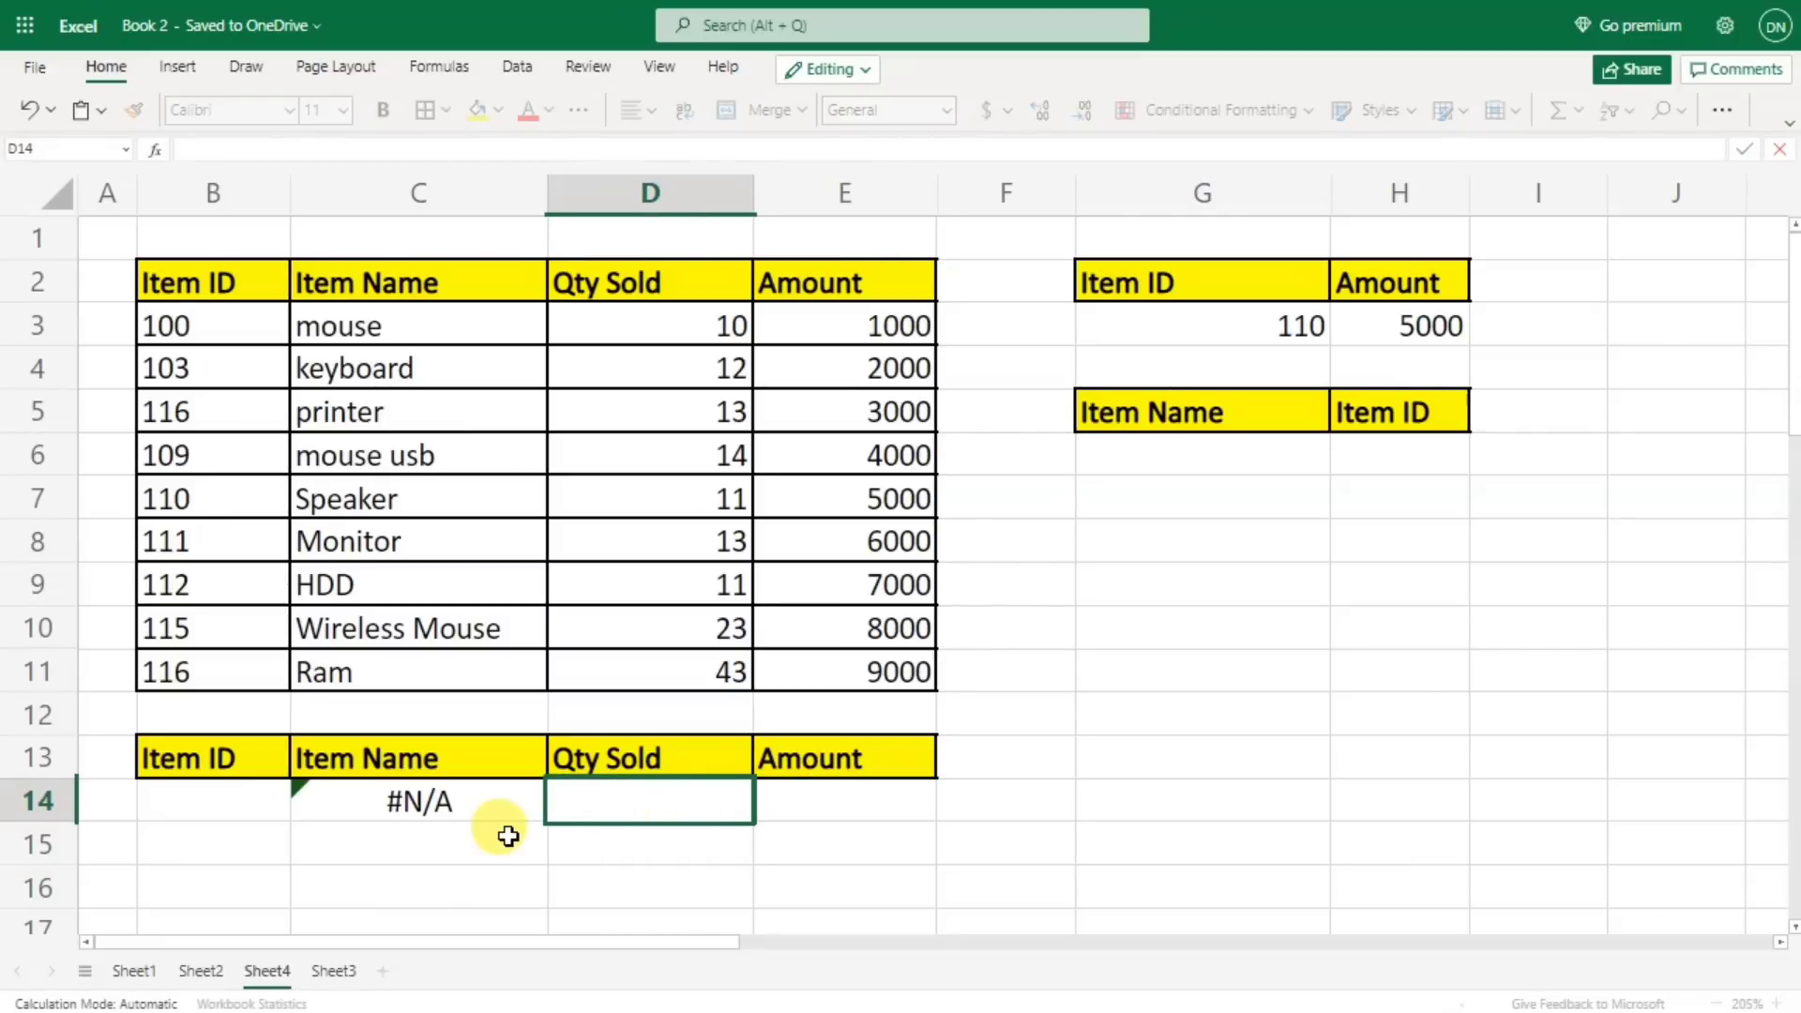
pyautogui.press('Return')
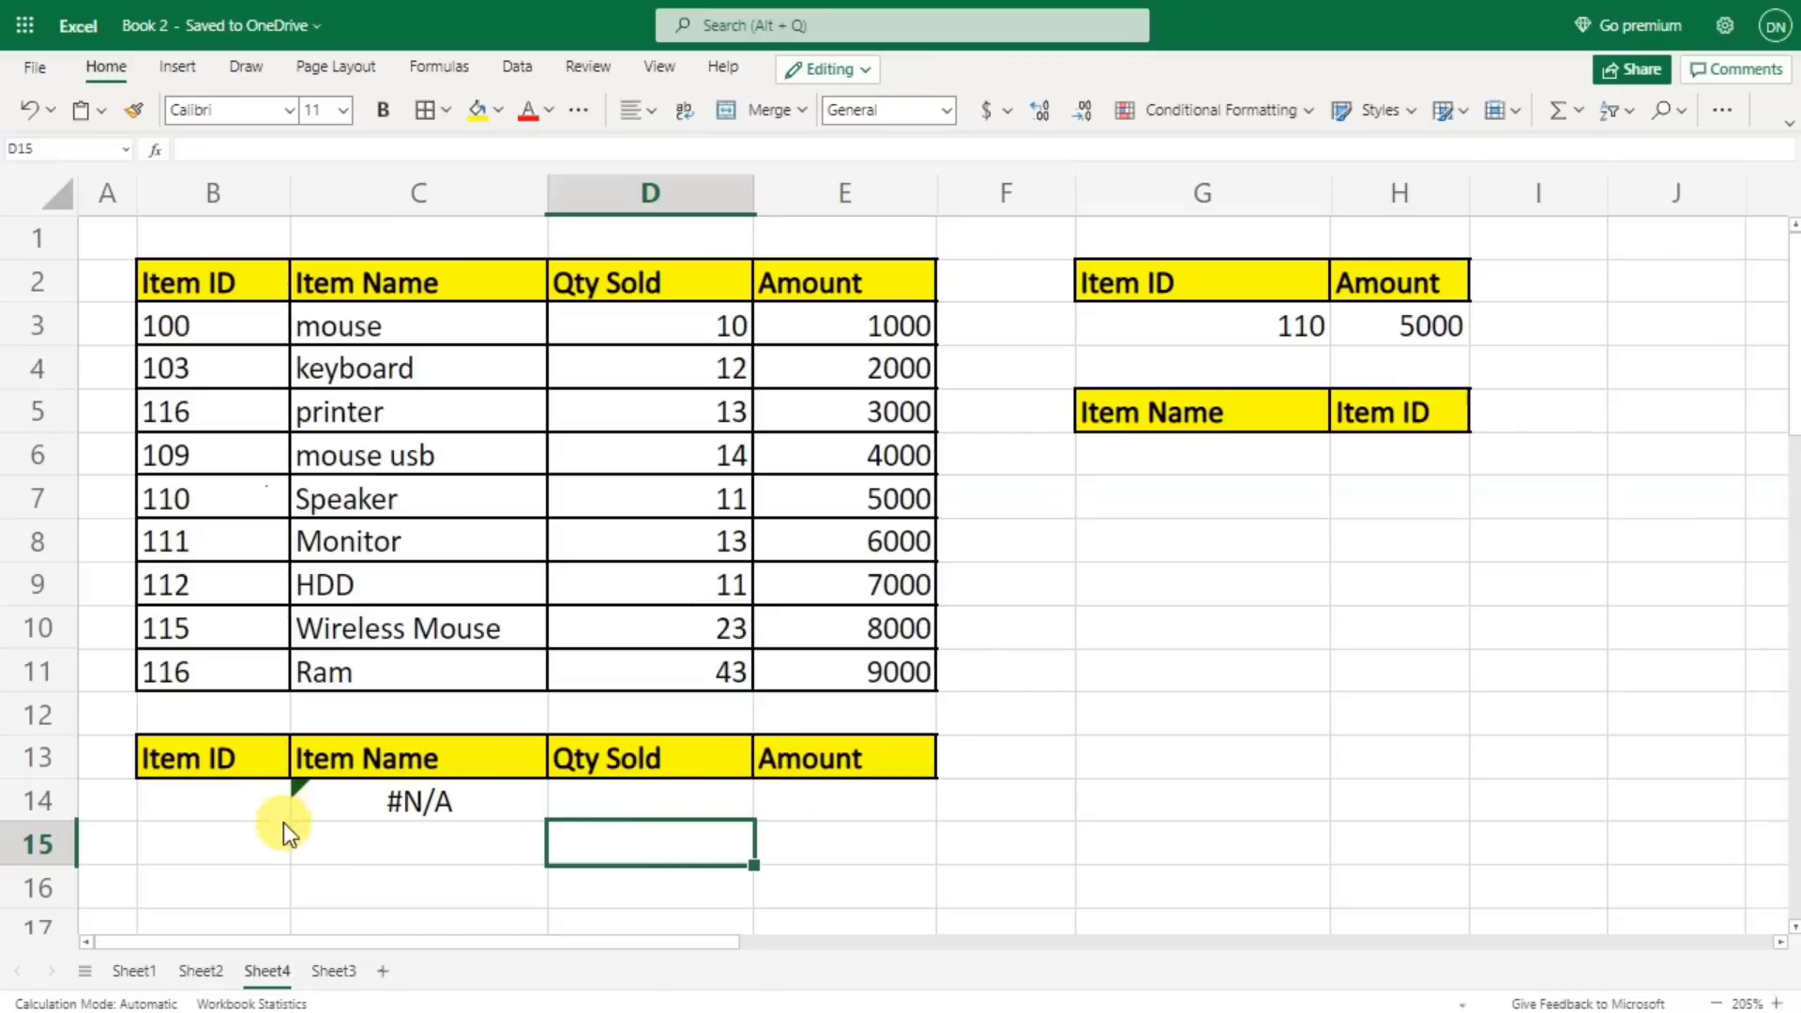
# - Add " Not Found" as the if-not-found argument of the XLOOKUP formula in C14
pyautogui.click(466, 802)
pyautogui.doubleClick(460, 800)
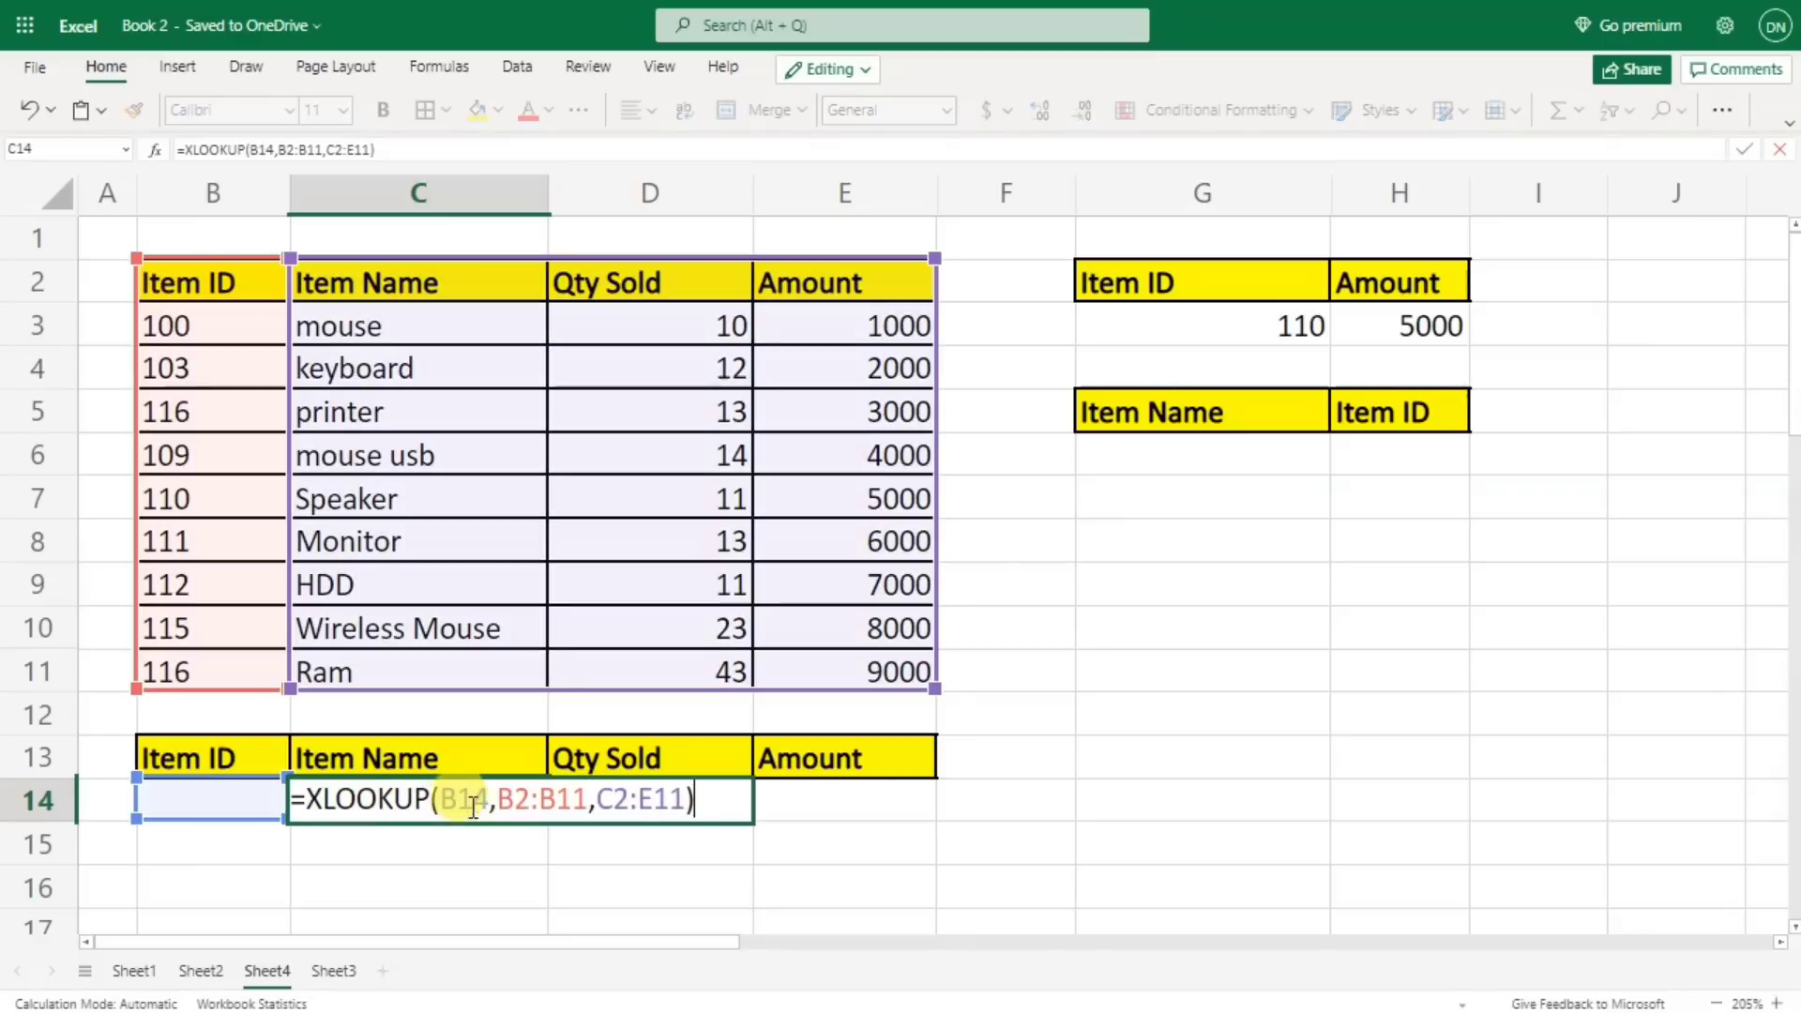
pyautogui.press('BackSpace')
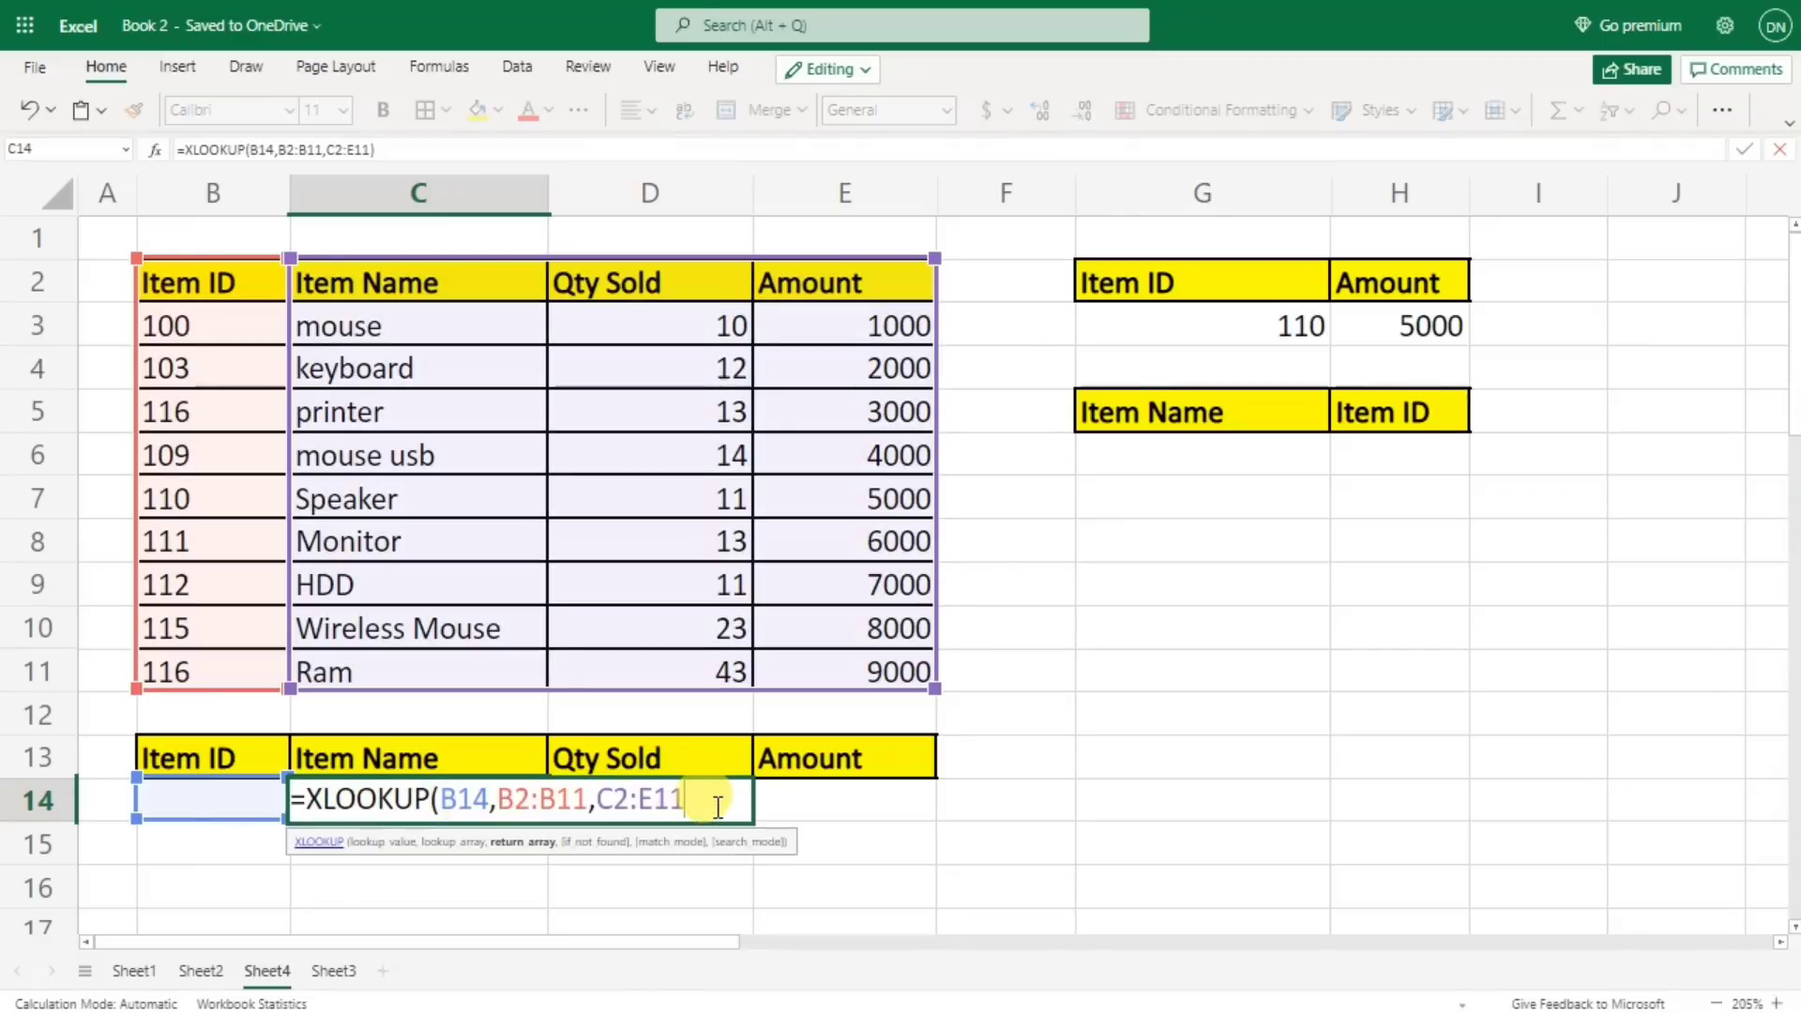
pyautogui.write('," Not Found')
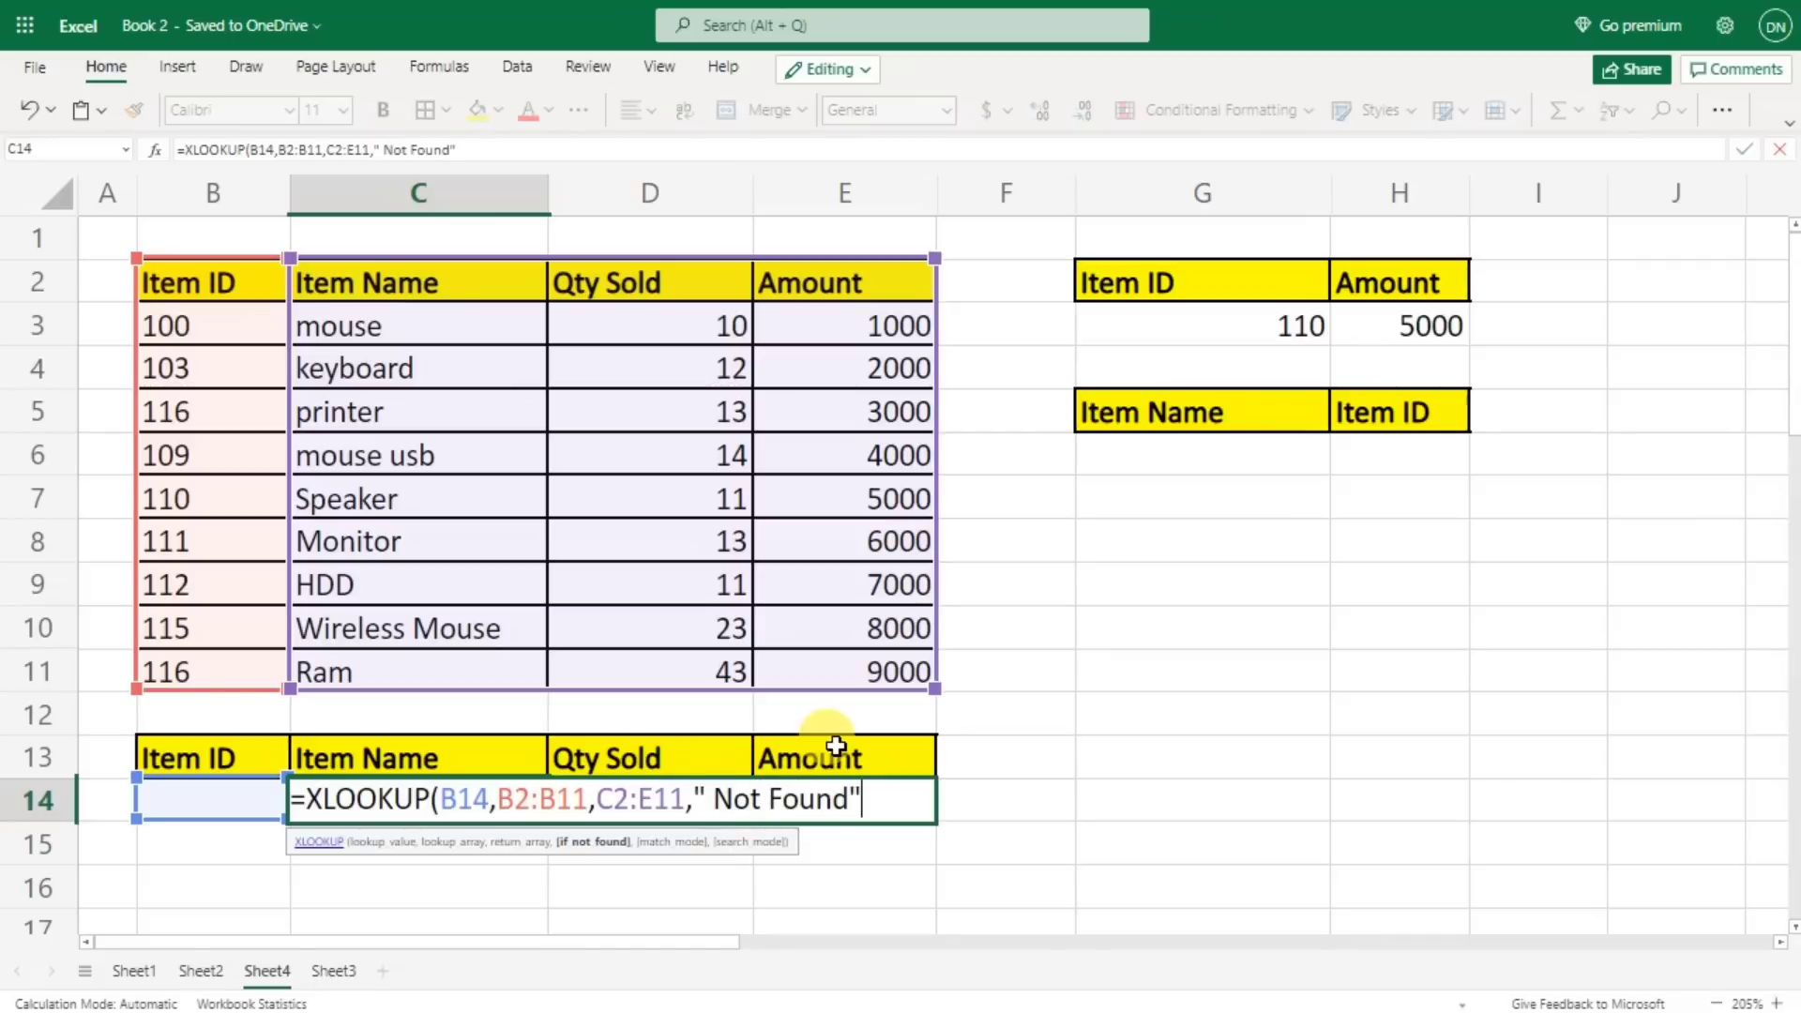
pyautogui.write(')')
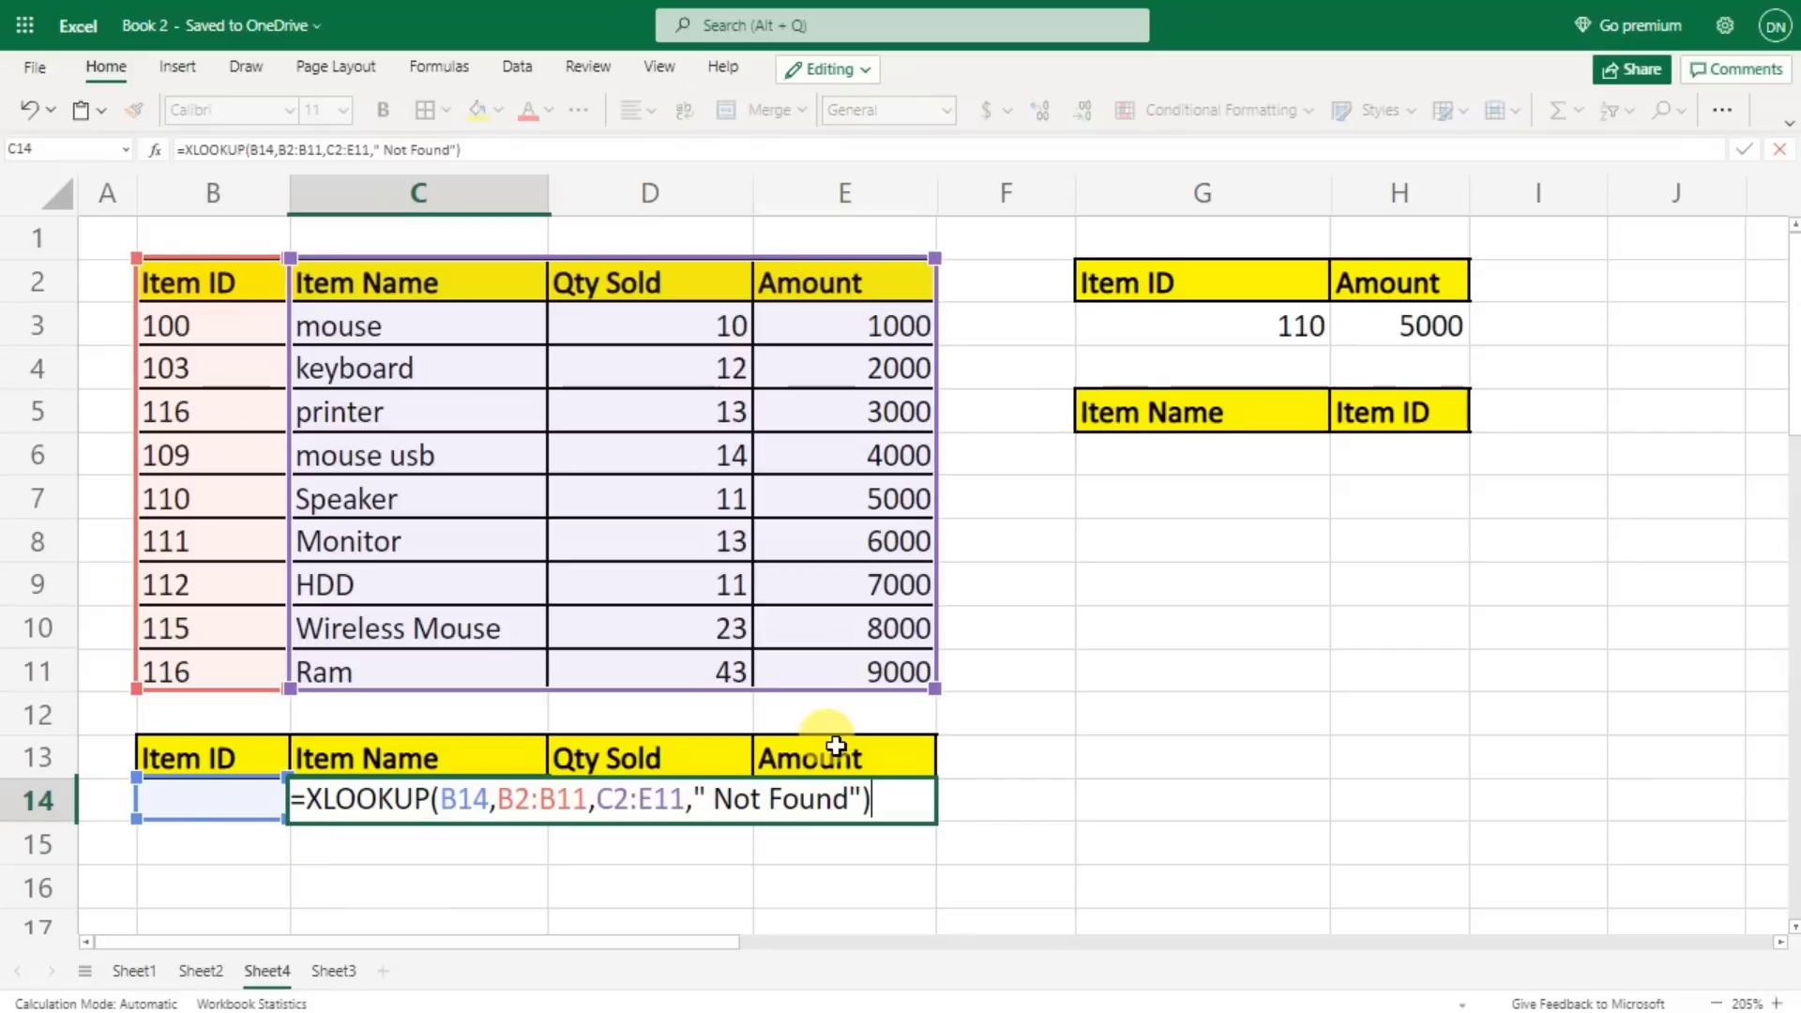
pyautogui.press('Return')
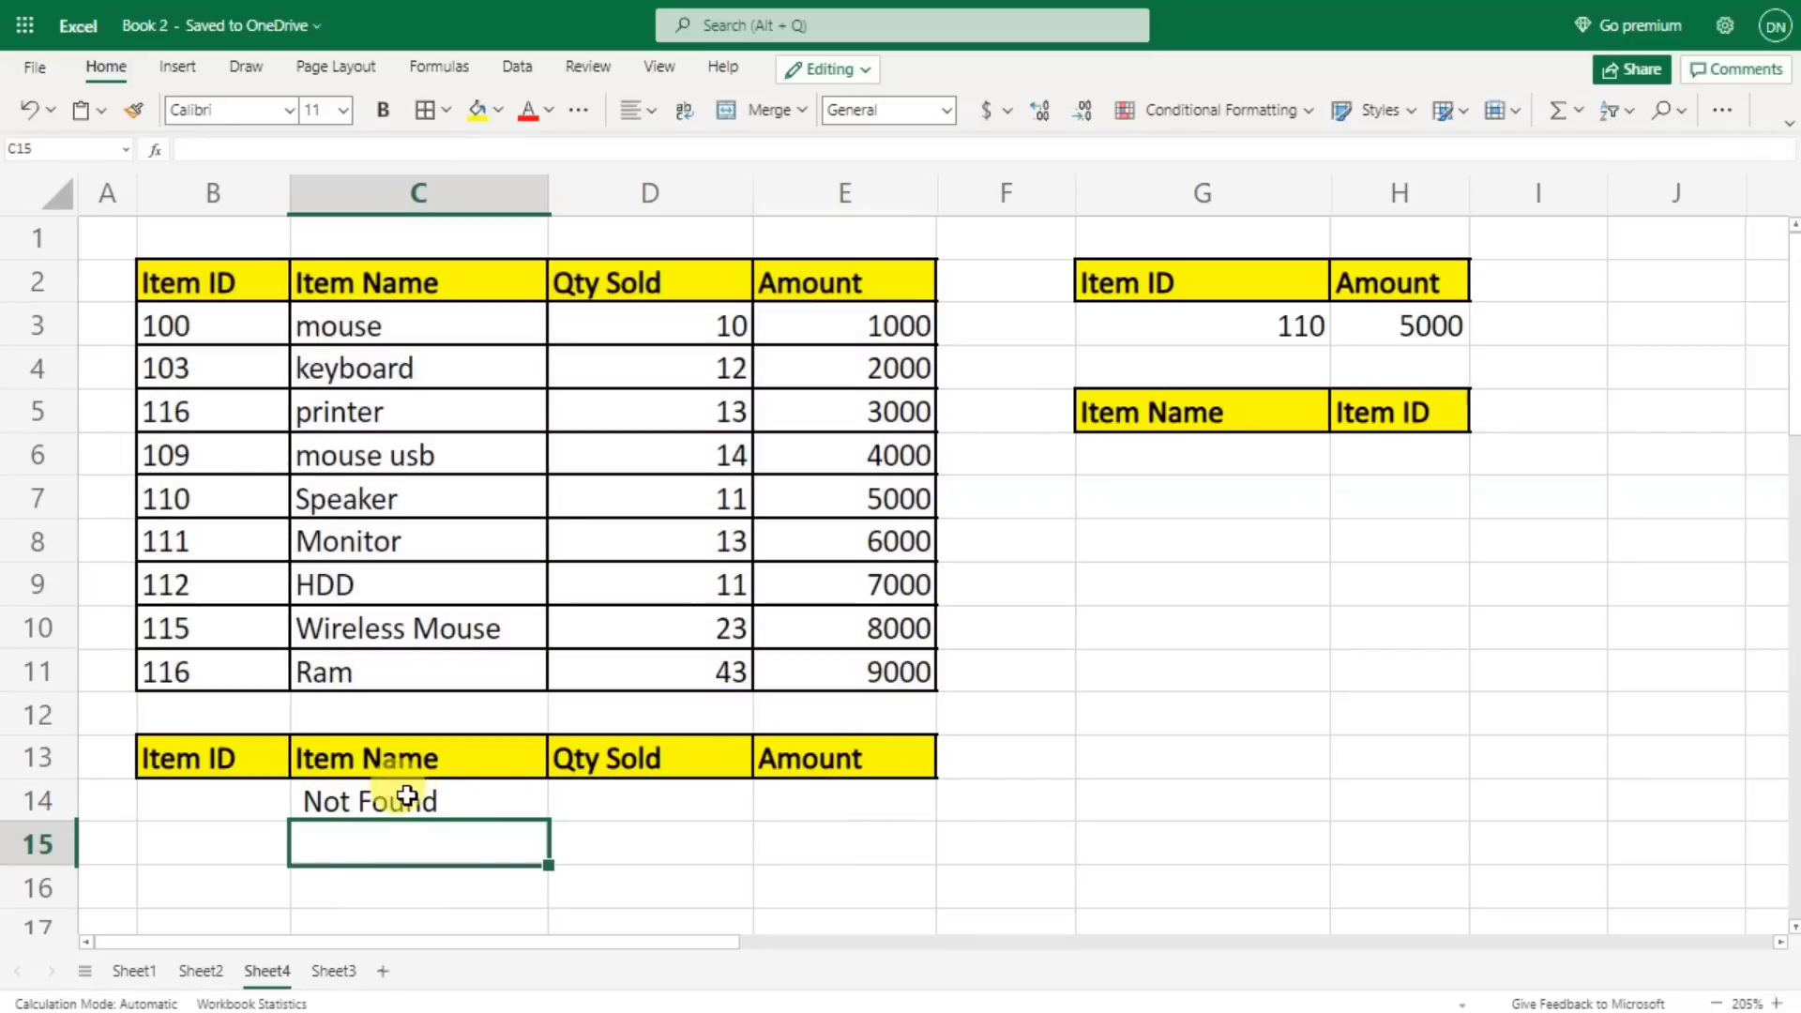
# - Test the not-found message by entering item ID 103 and then item ID 144 in B14
pyautogui.click(262, 797)
pyautogui.write('10')
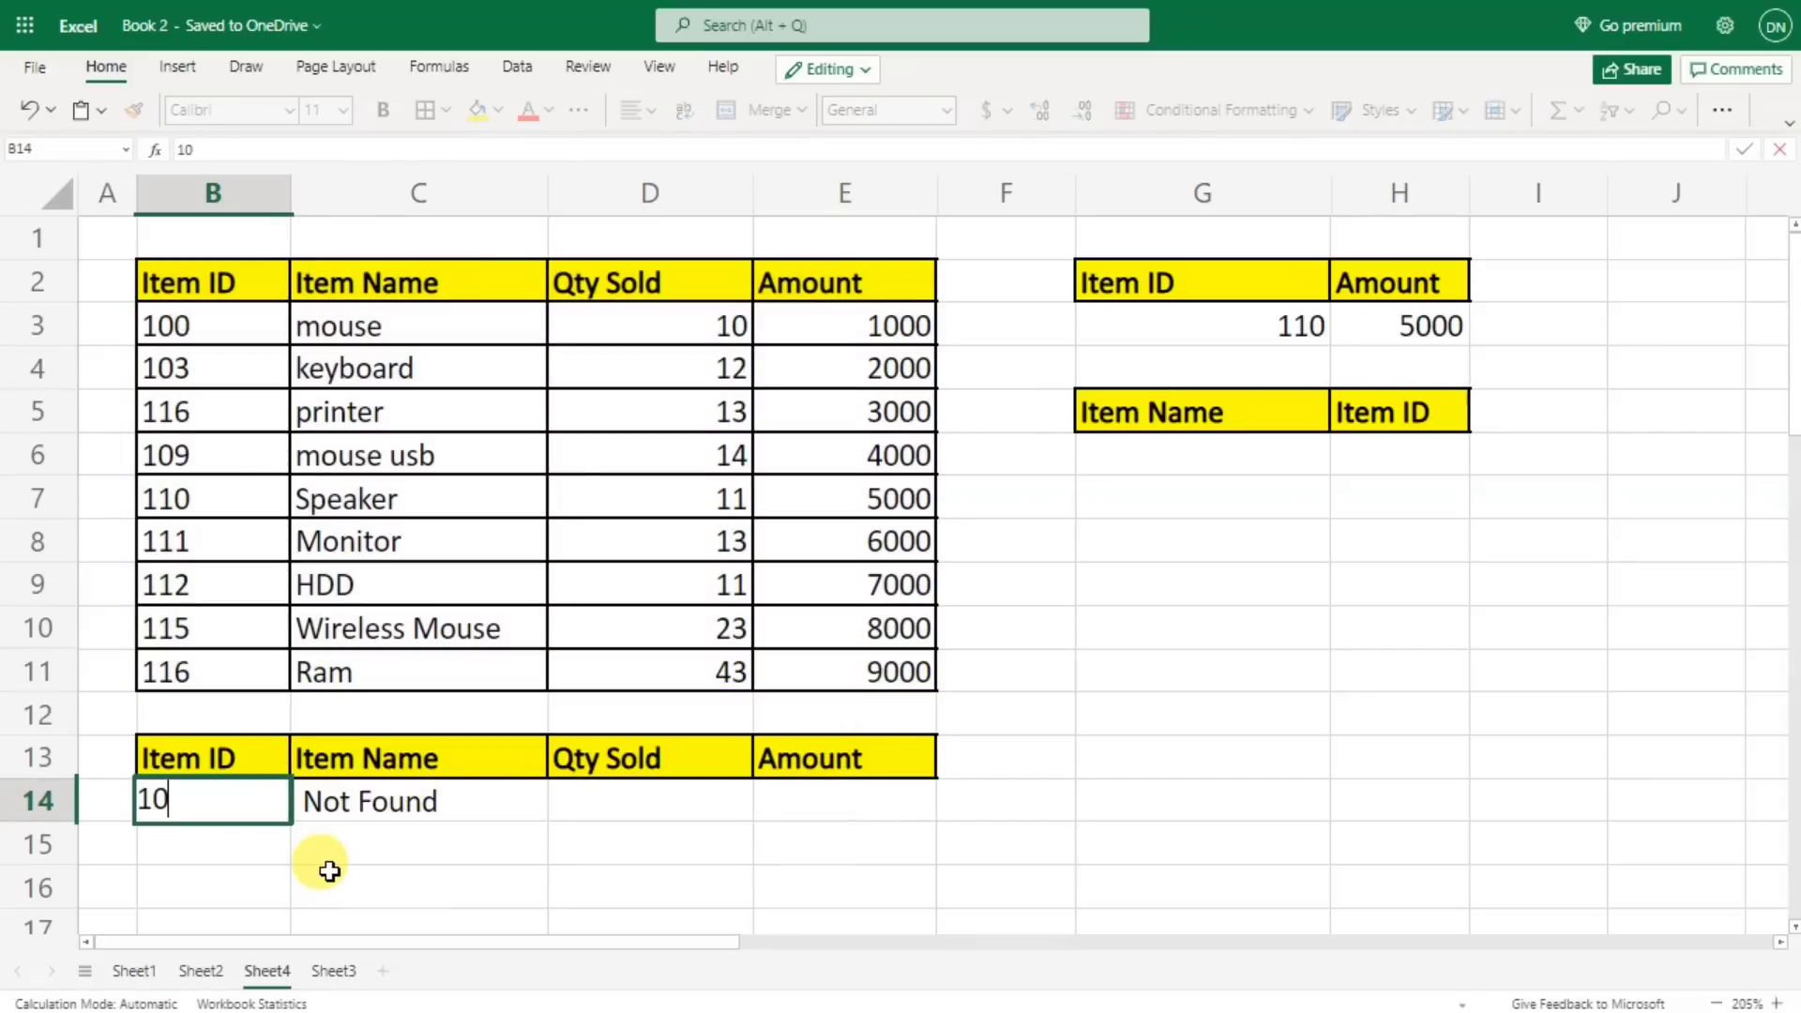
pyautogui.write('3')
pyautogui.press('Return')
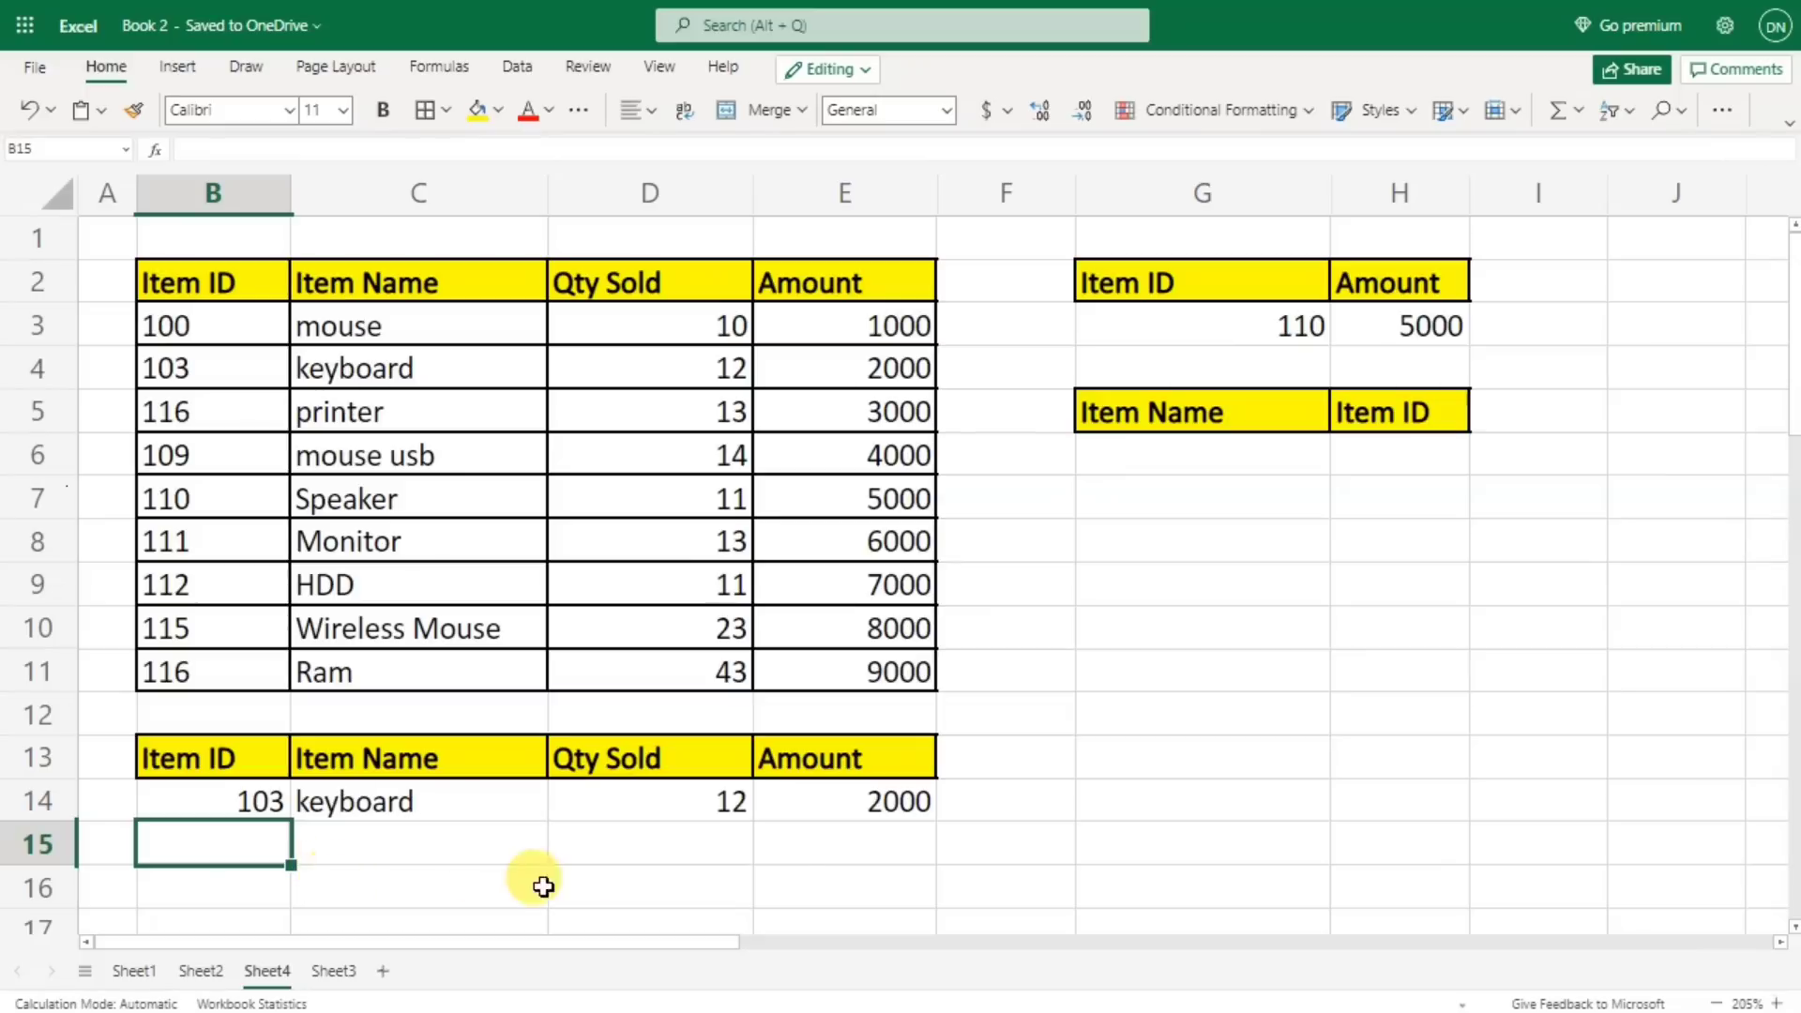
pyautogui.click(266, 810)
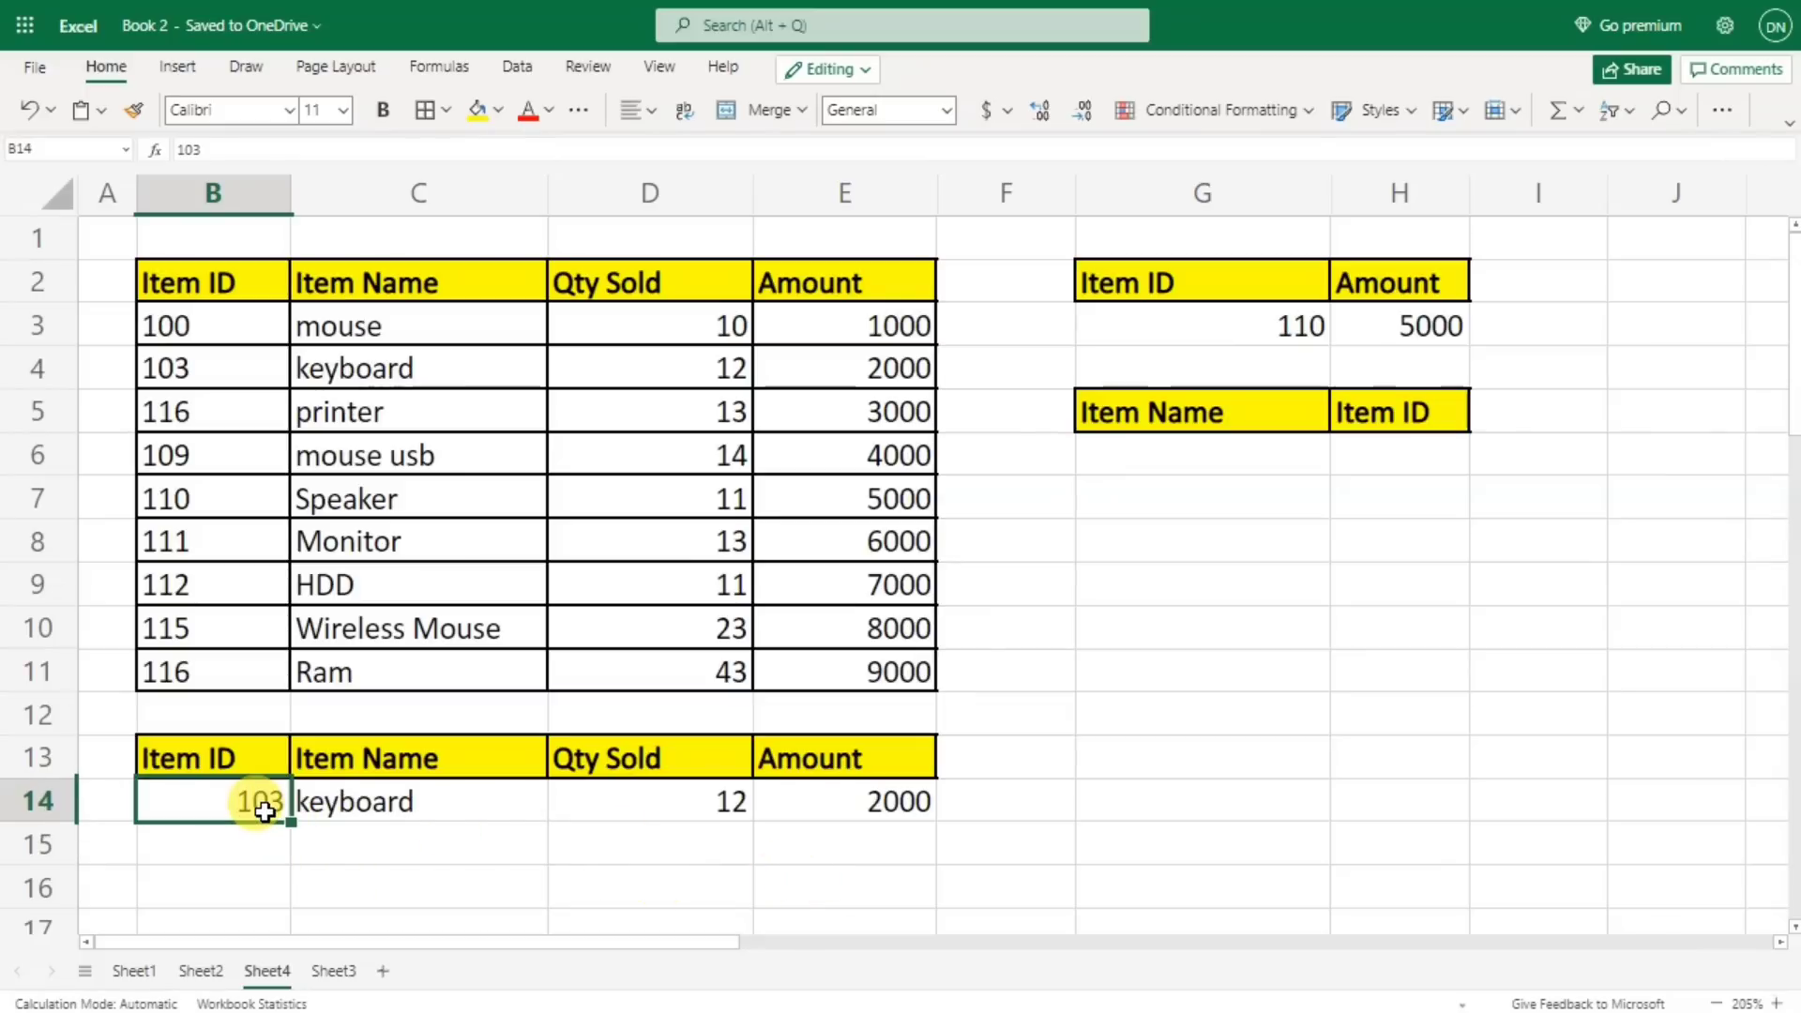
pyautogui.write('144')
pyautogui.click(284, 873)
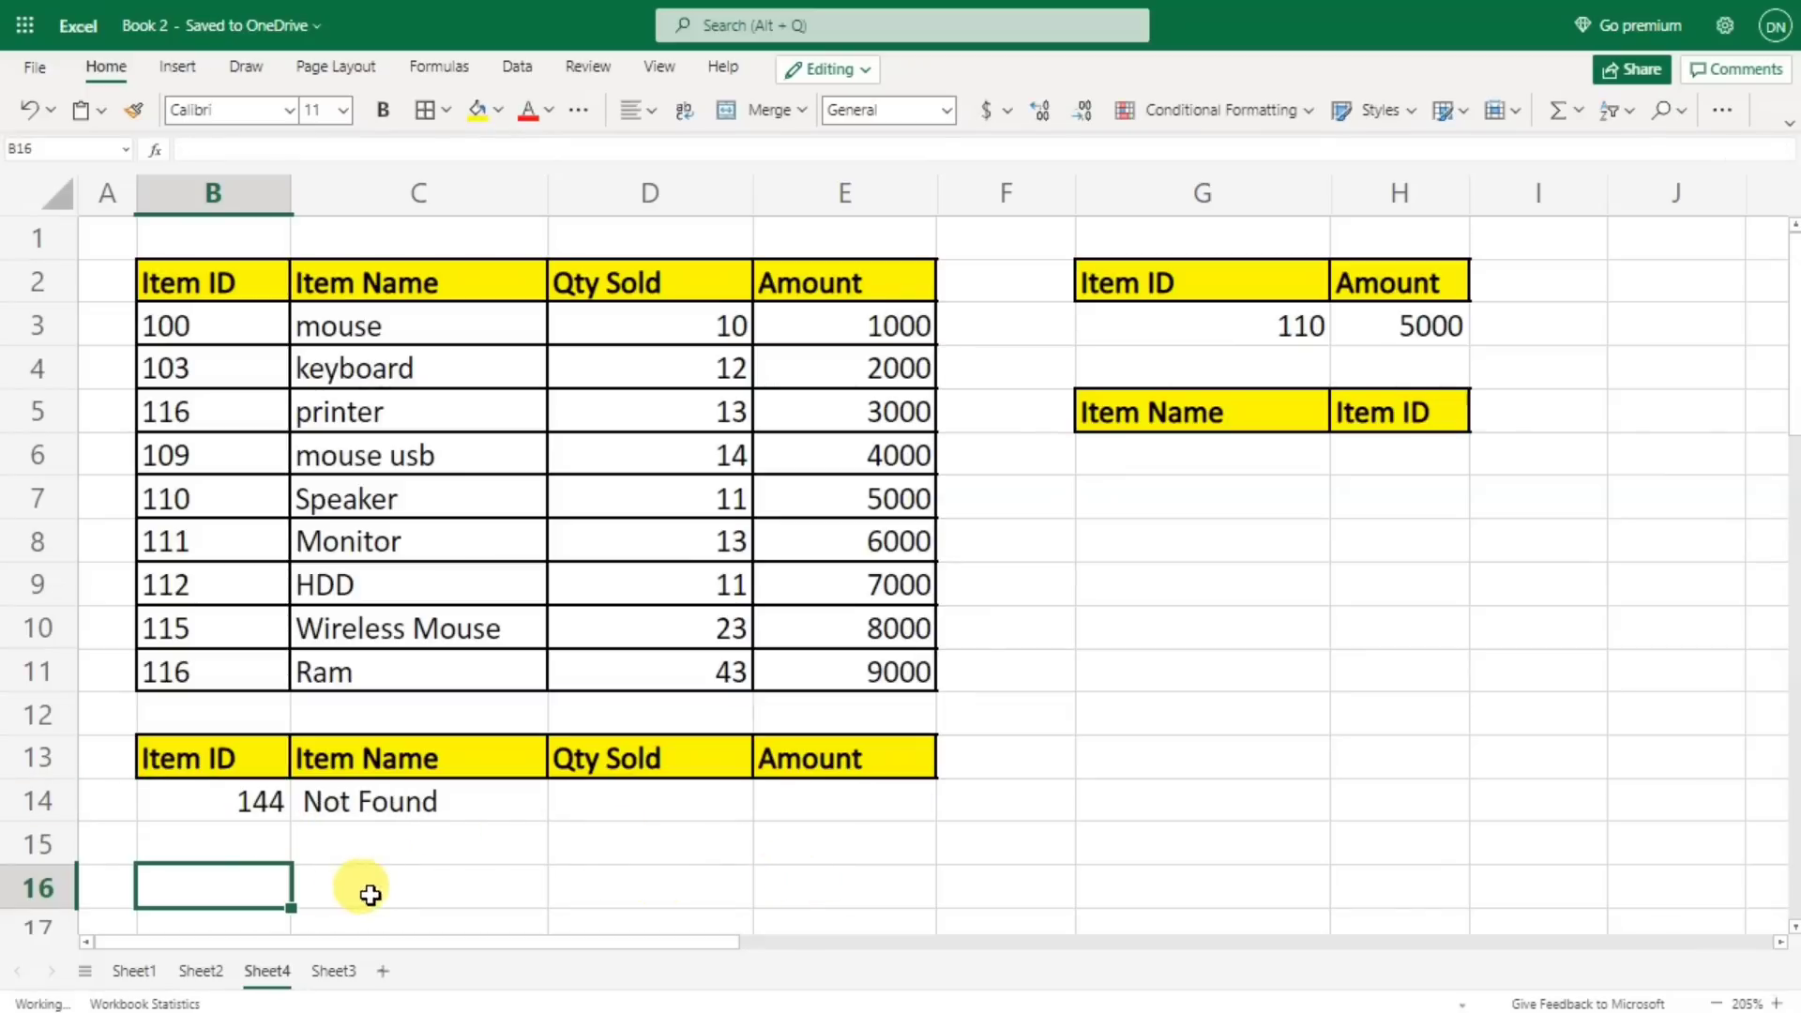
# - Add match mode 1 to the XLOOKUP in C14, making it =XLOOKUP(B14,B2:B11,C2:E11," Not Found",1)
pyautogui.doubleClick(429, 809)
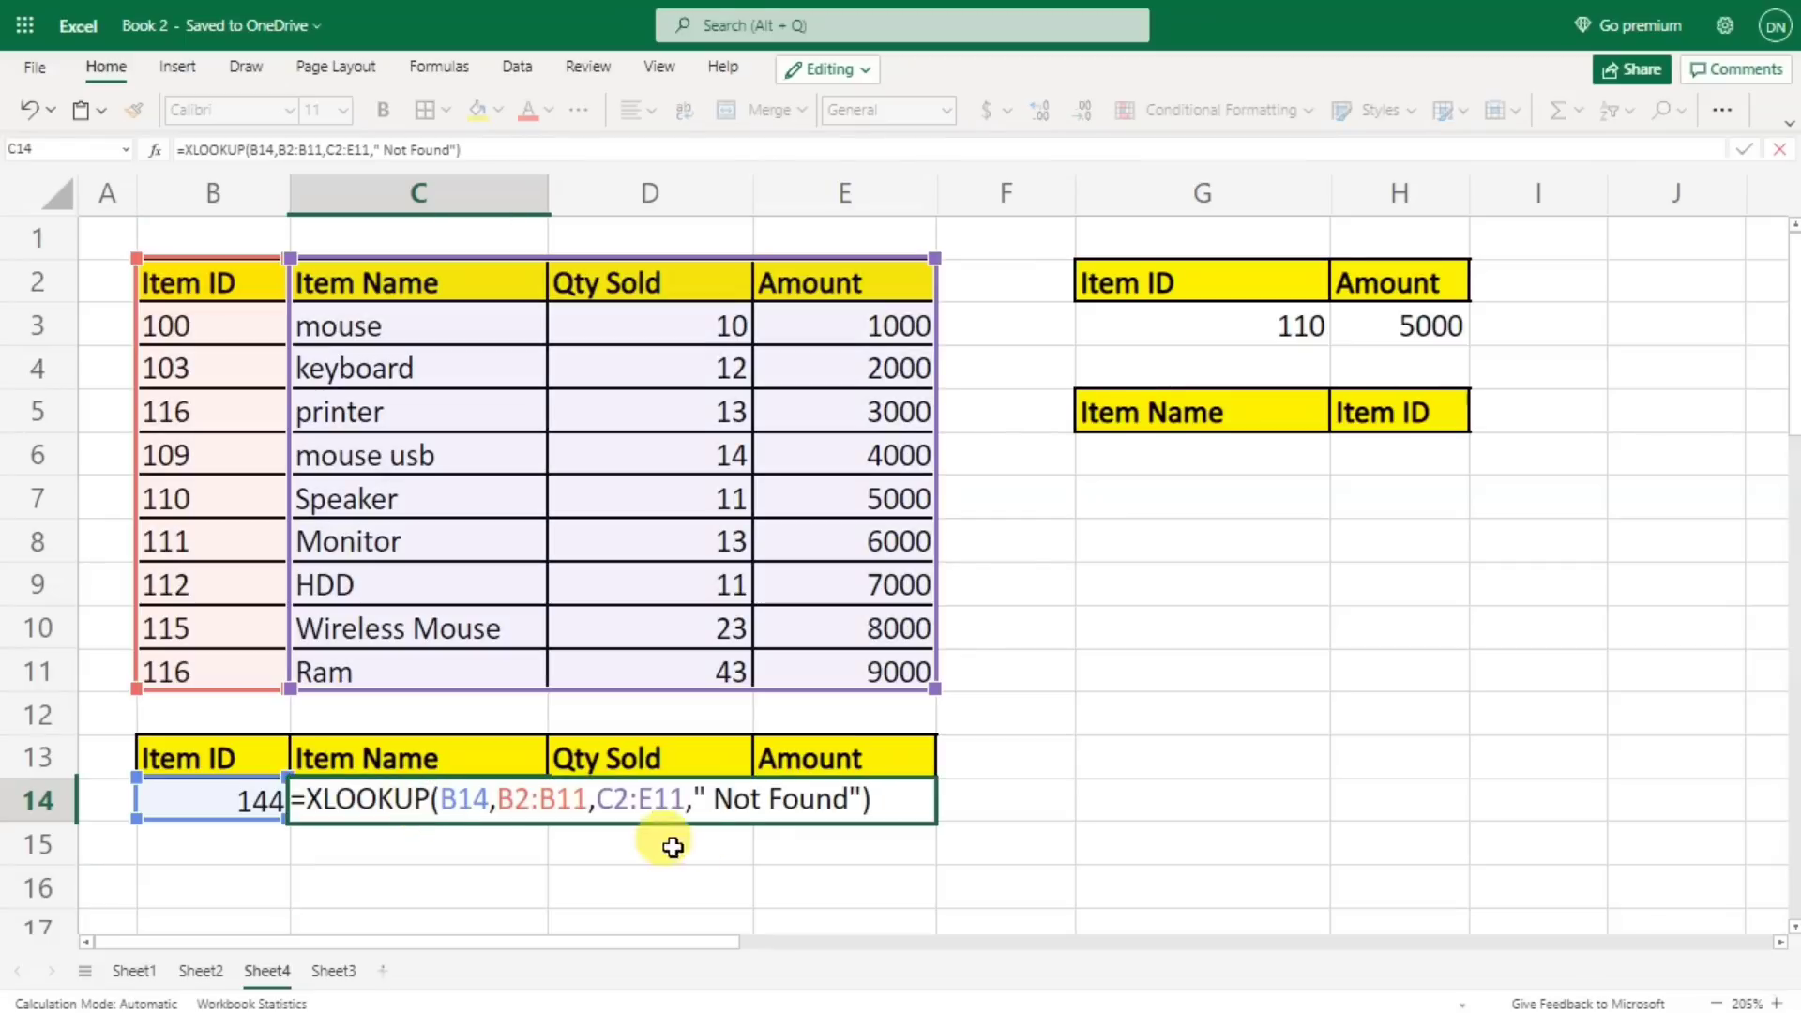
pyautogui.press('BackSpace')
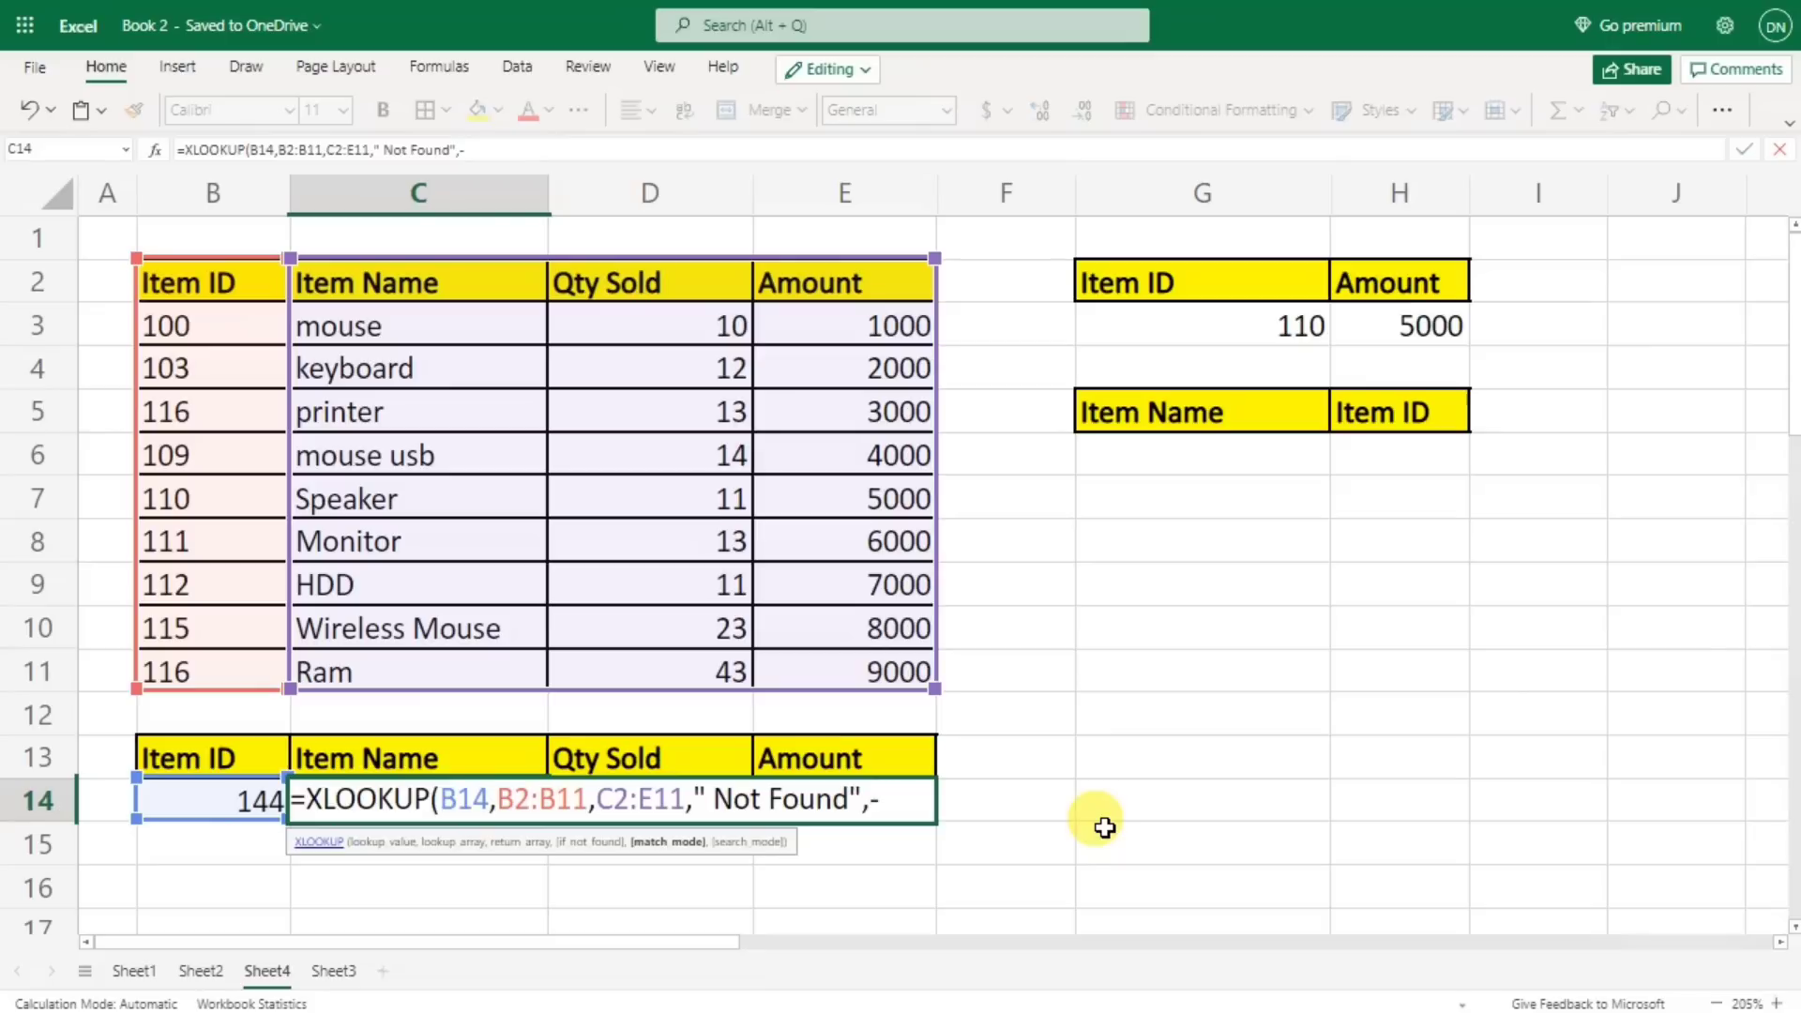
pyautogui.write('1')
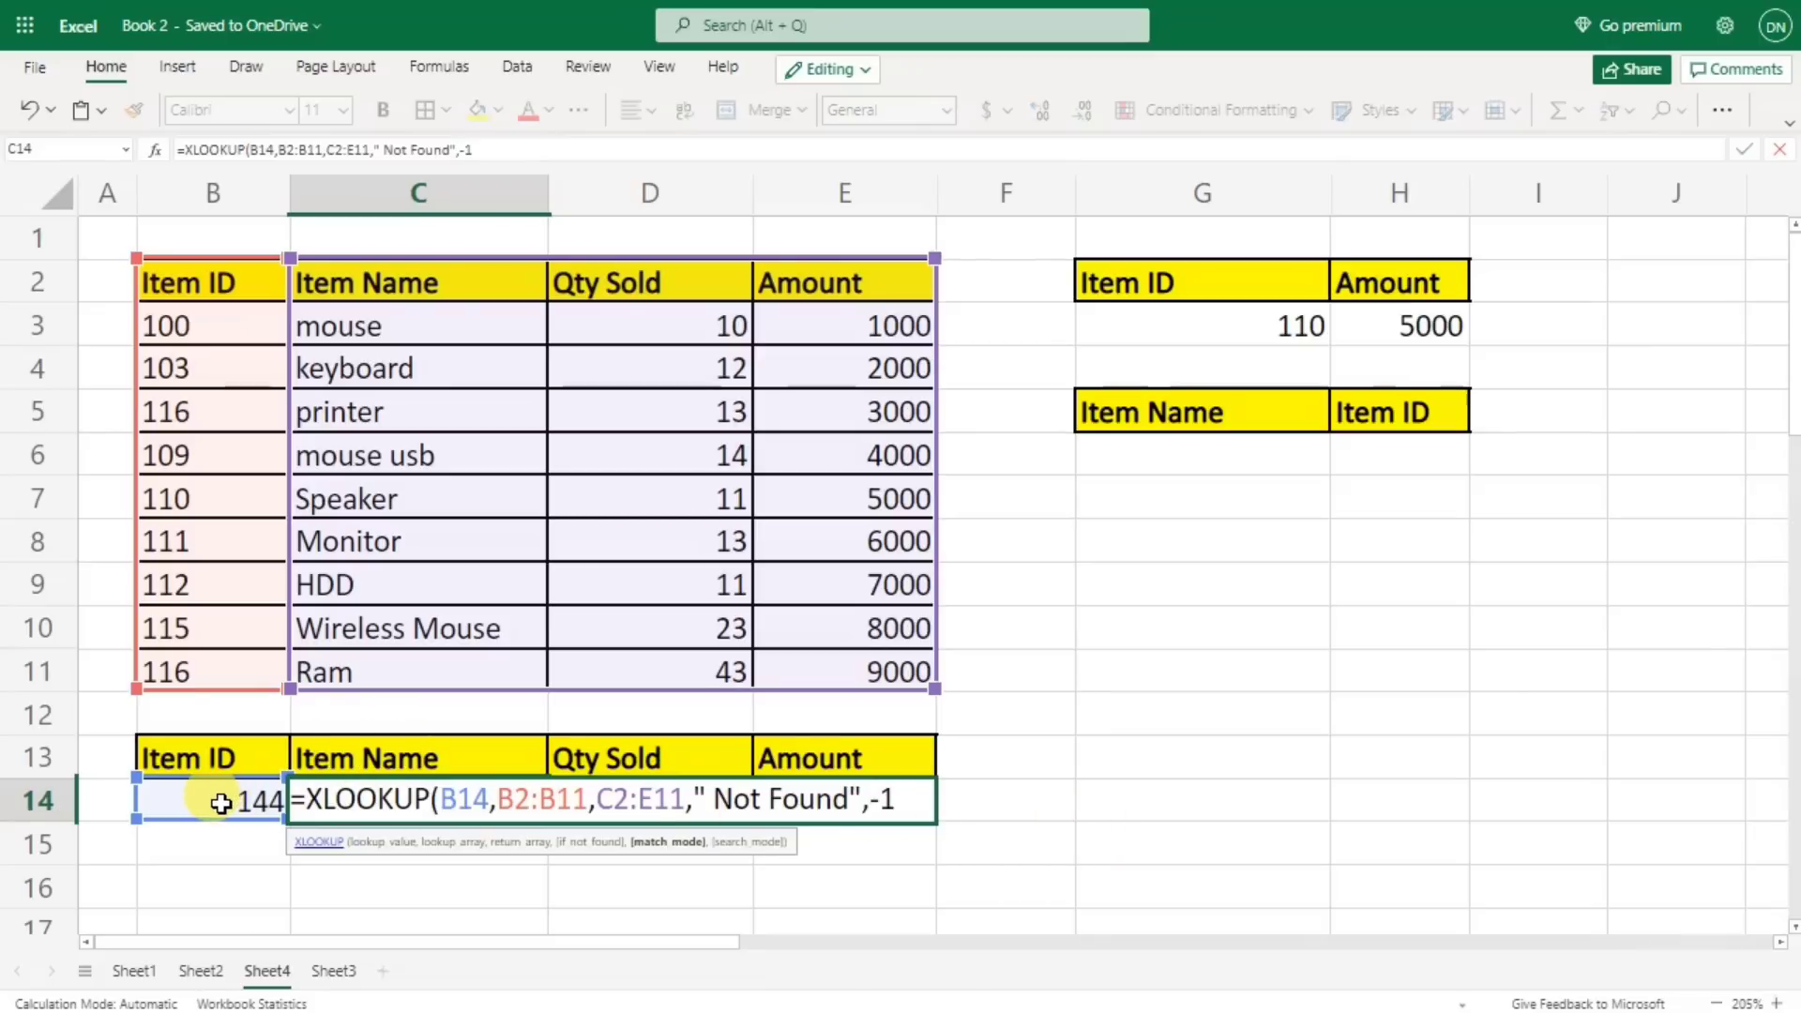
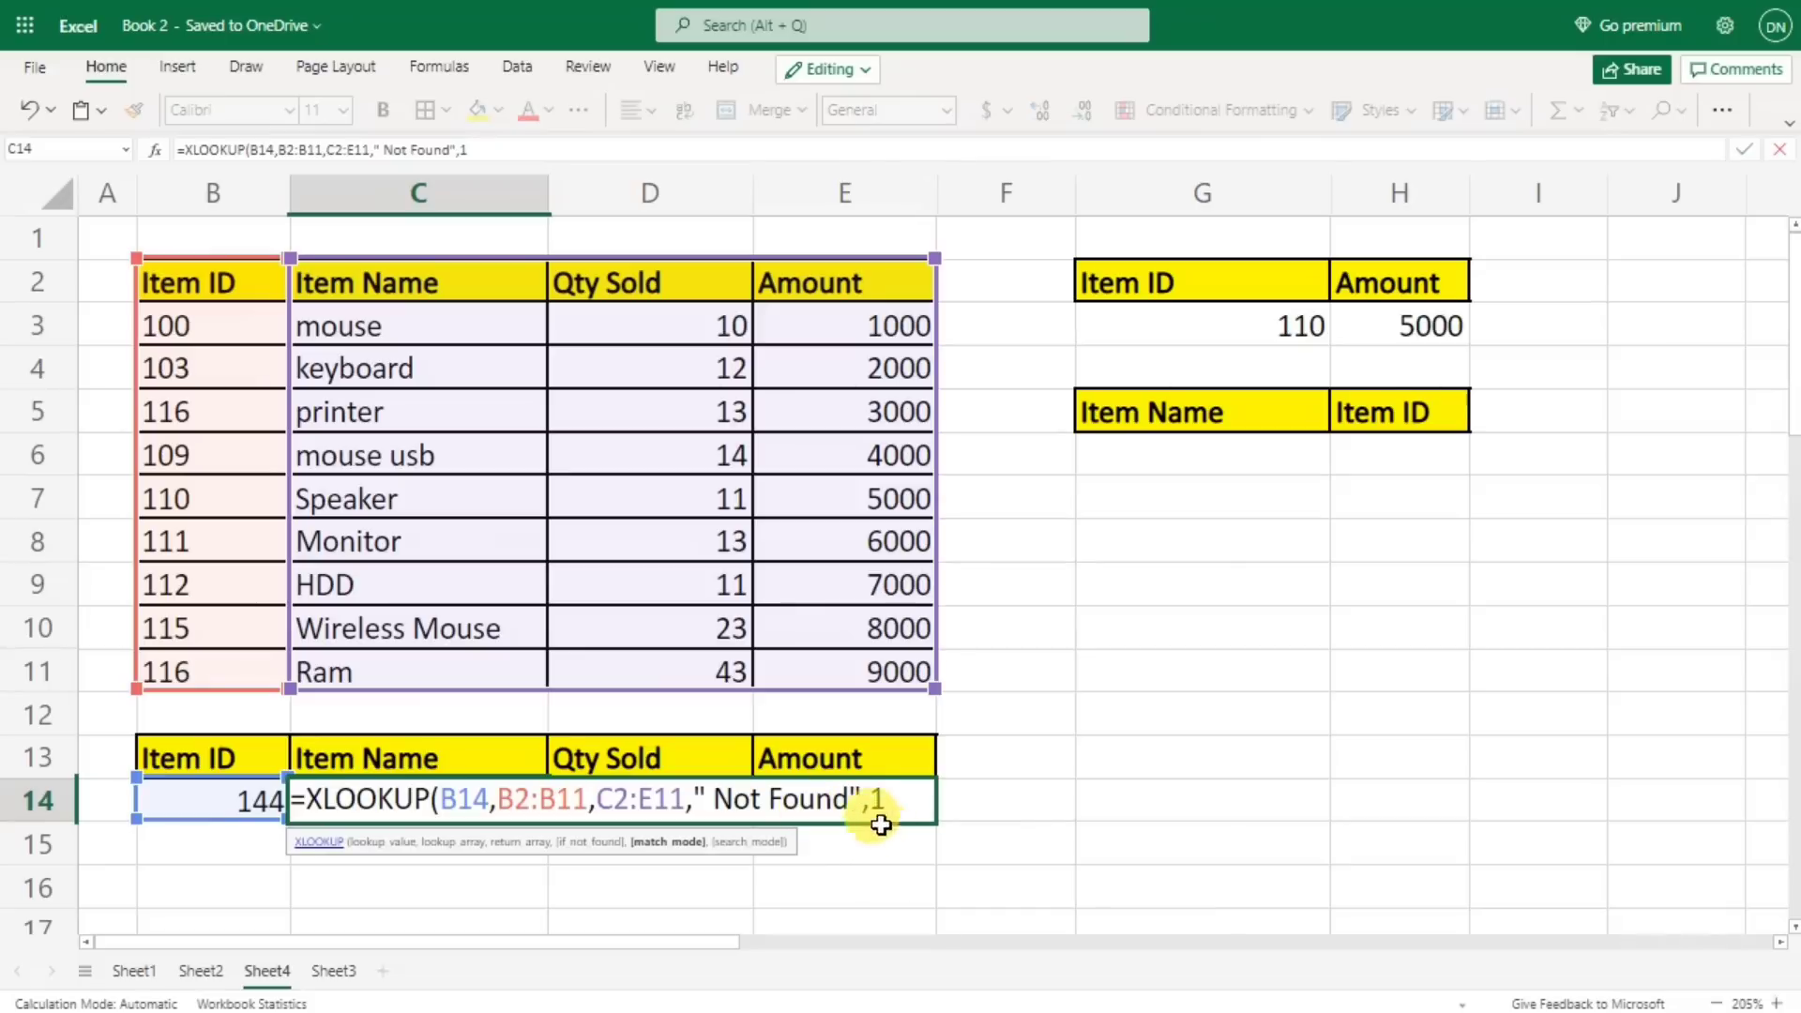
pyautogui.write(')')
pyautogui.press('Return')
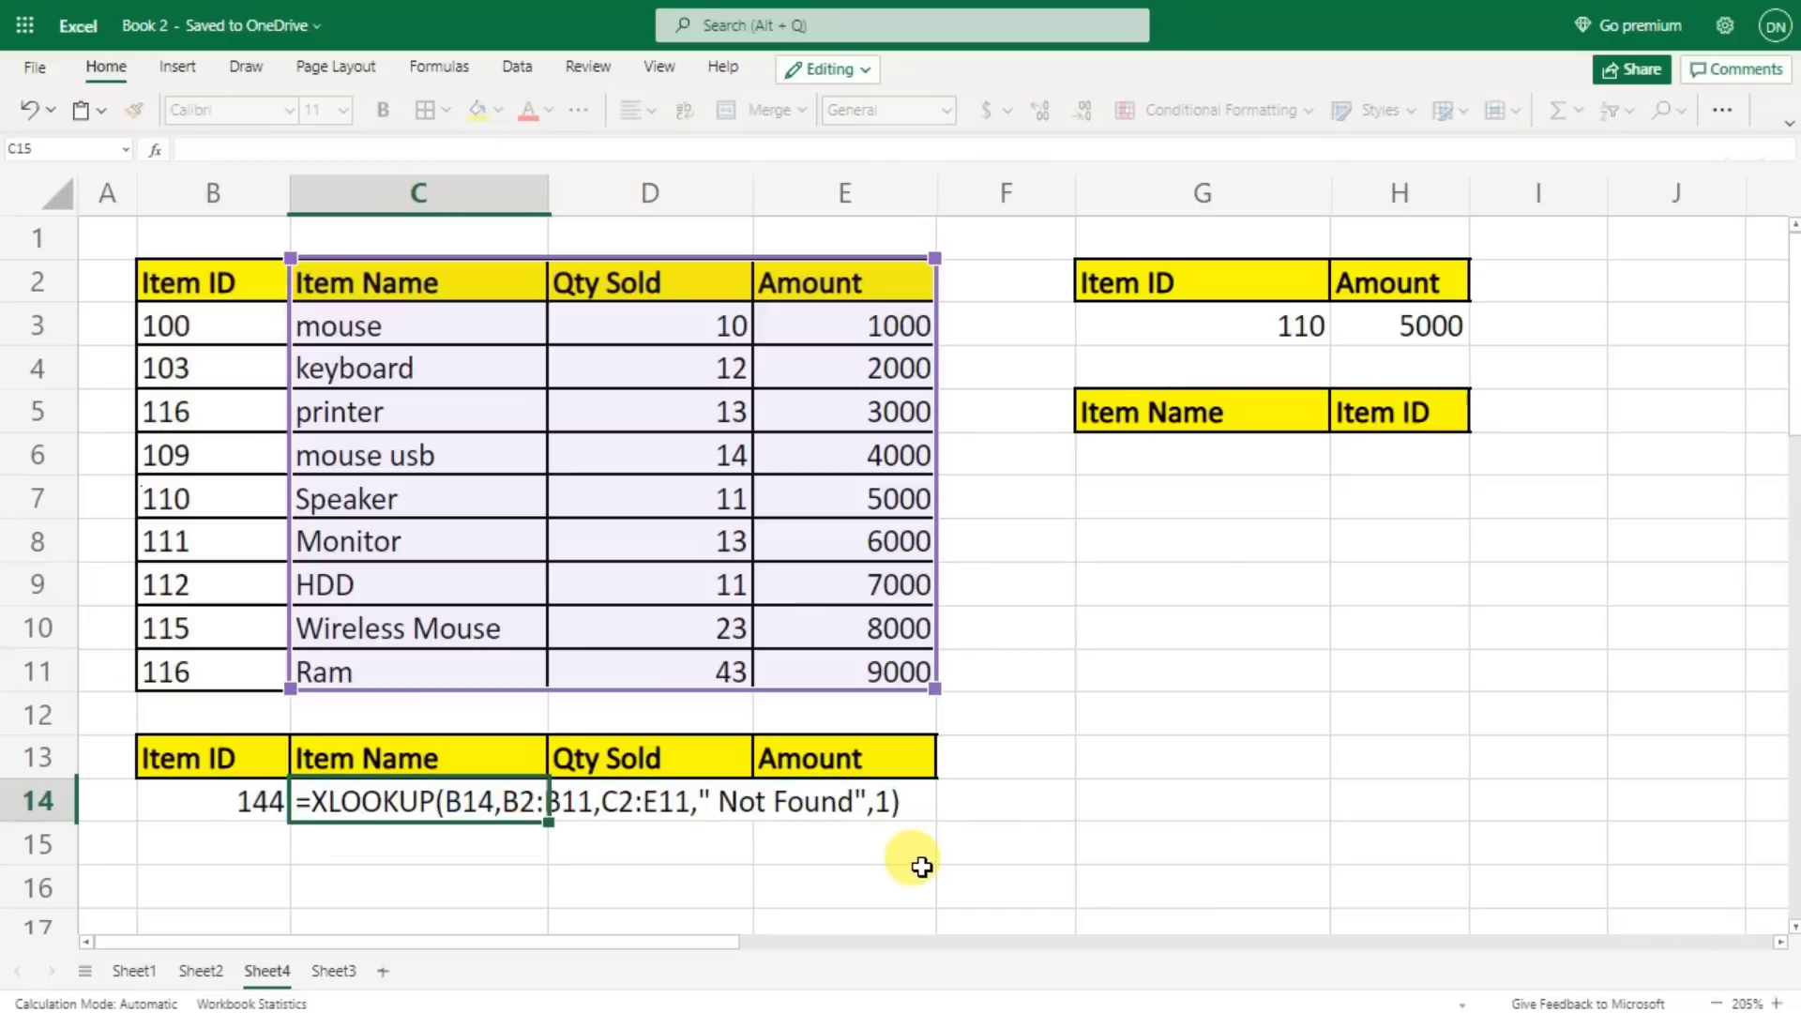
# - Look up item ID 102 in B14 and select the keyboard row C4:E4 to compare it with the result
pyautogui.click(237, 805)
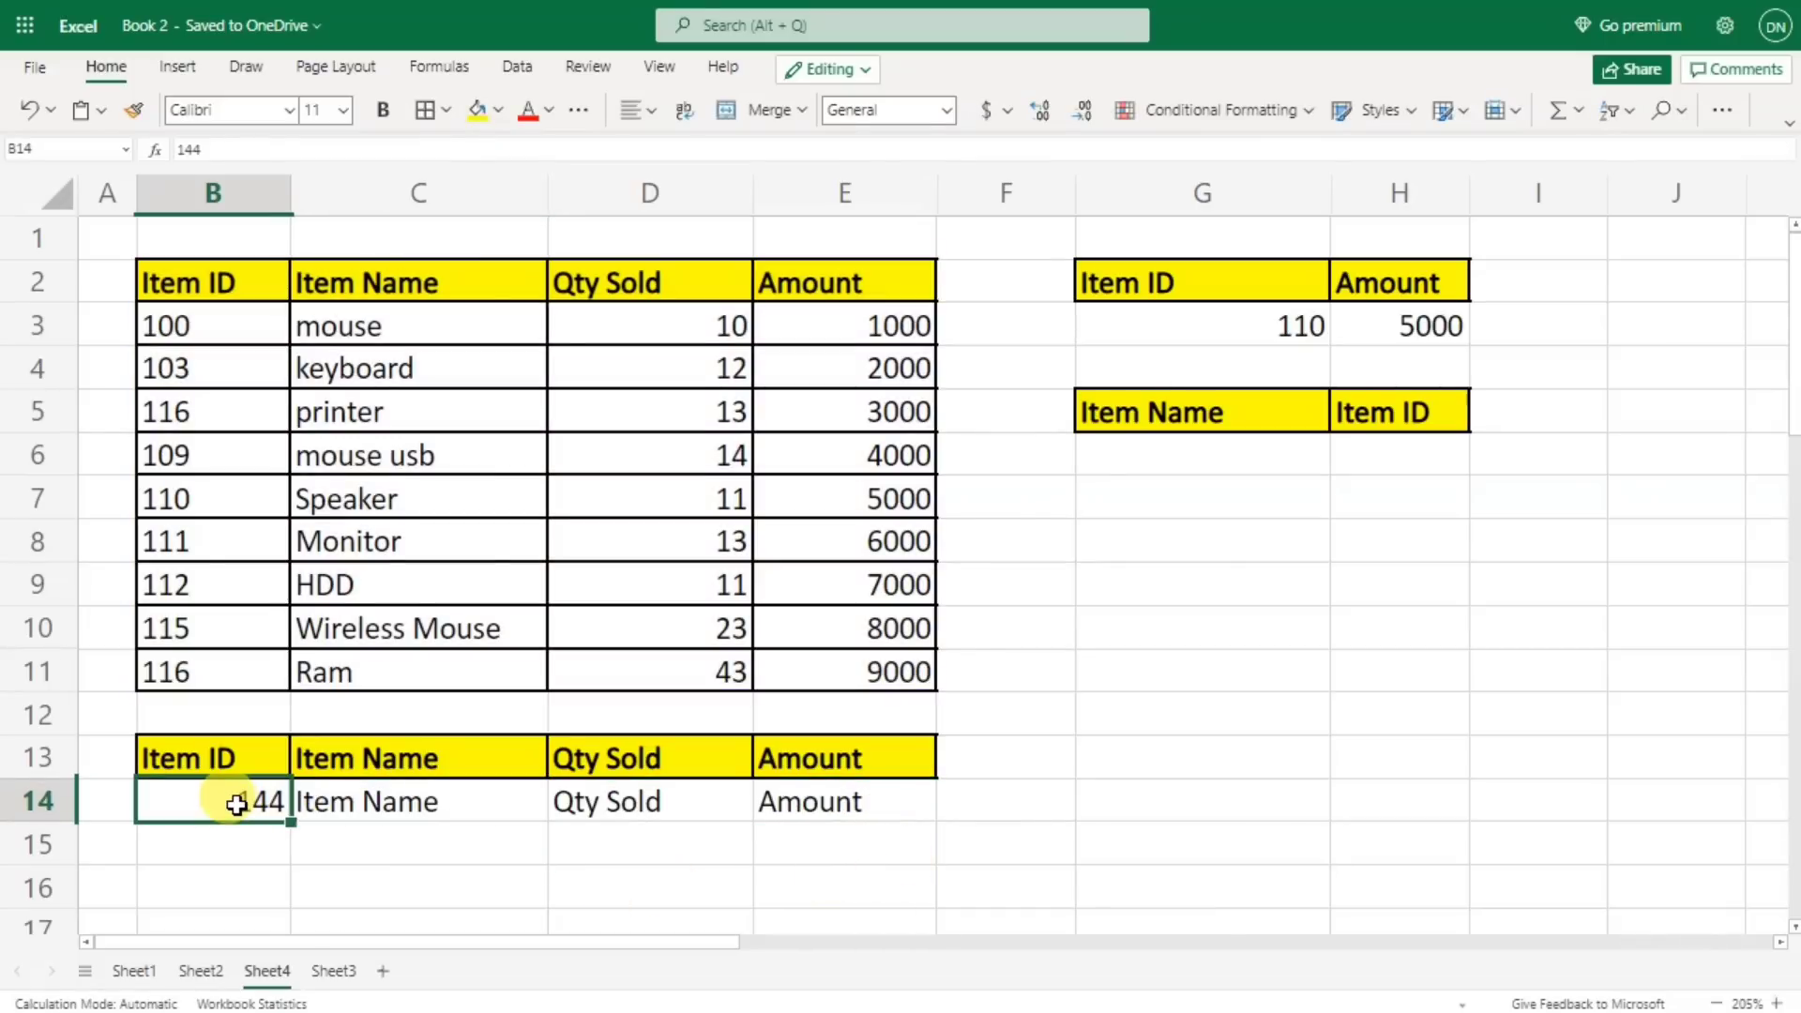
pyautogui.write('1')
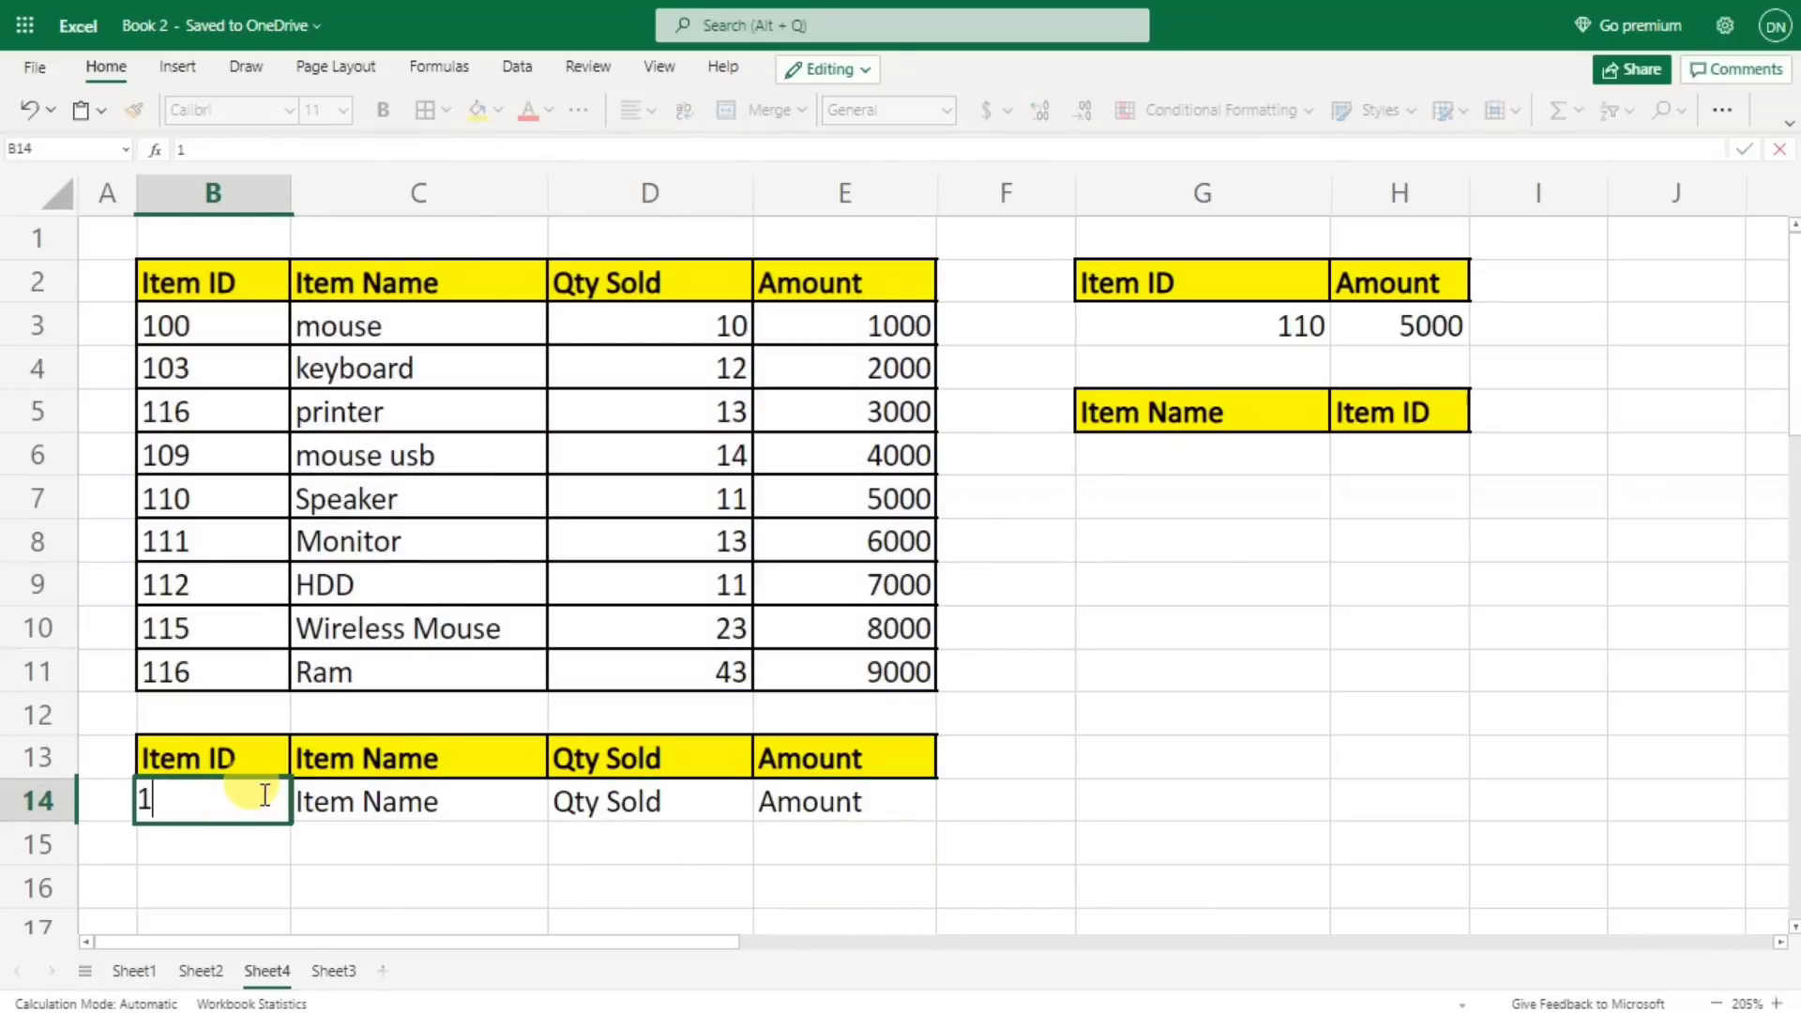
pyautogui.write('02')
pyautogui.press('Return')
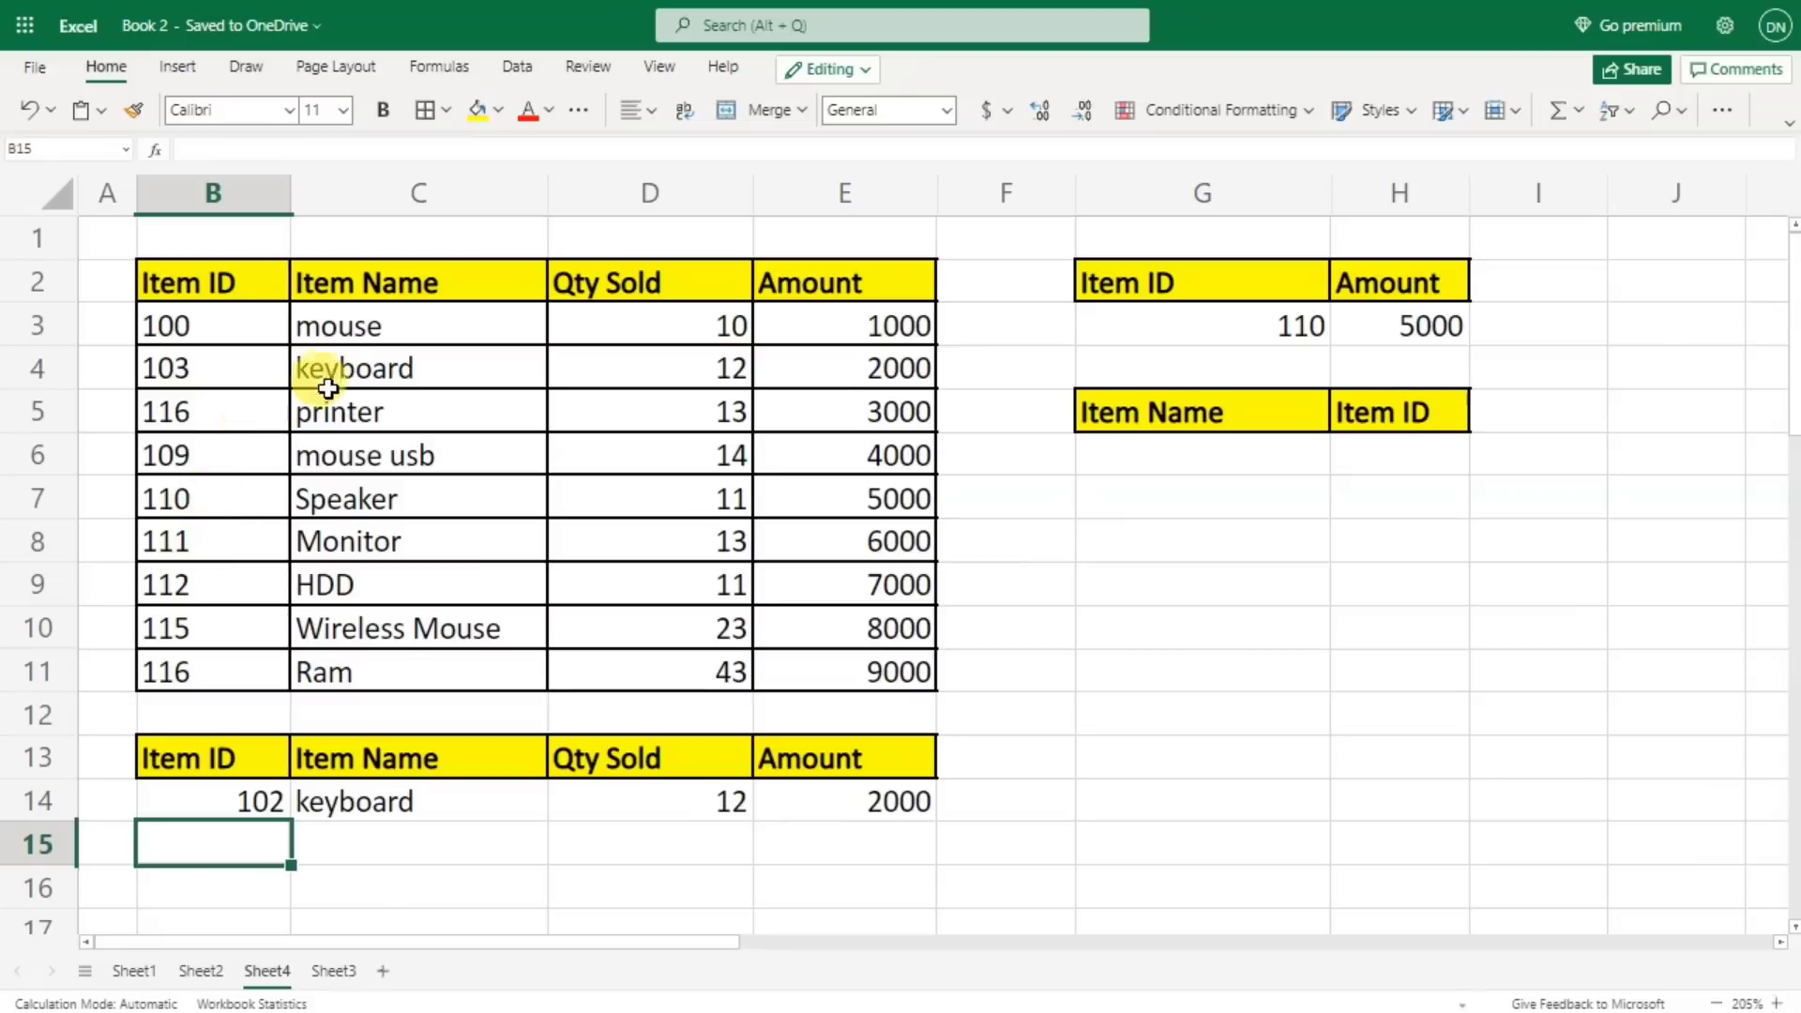
pyautogui.moveTo(316, 366); pyautogui.dragTo(864, 368)
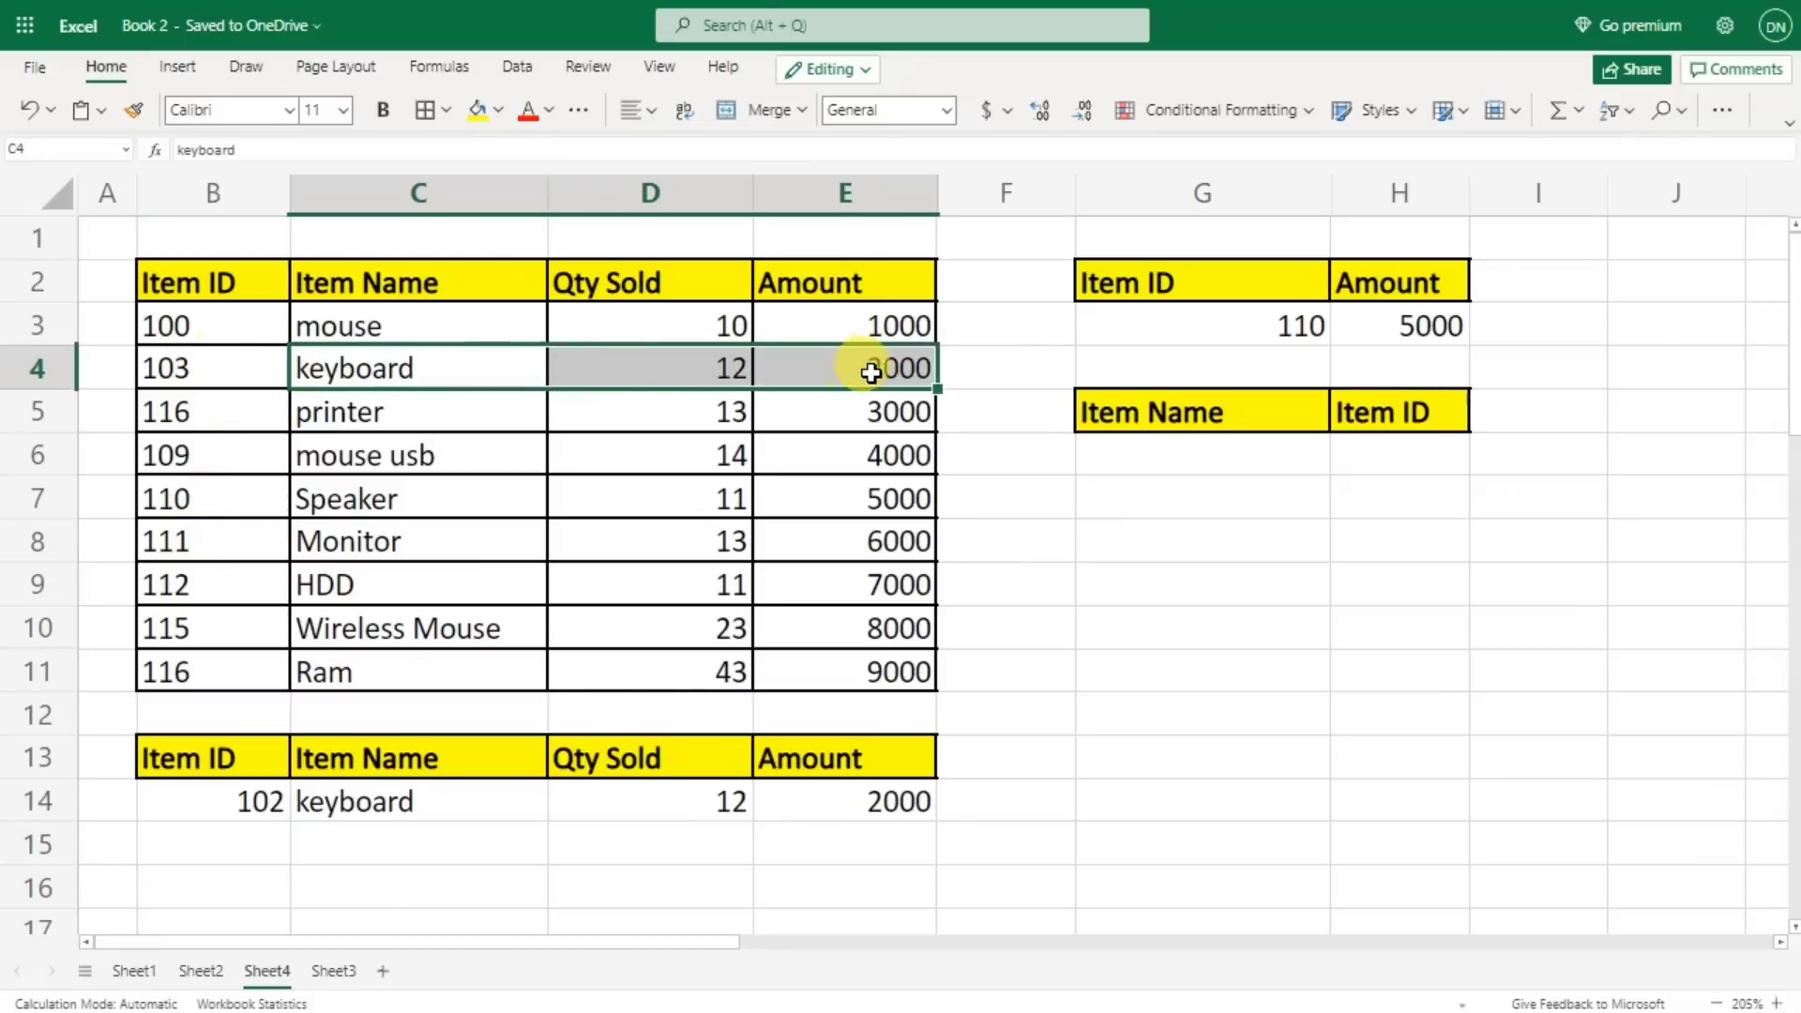
# - Set the match mode of the XLOOKUP in C14 to -1 and select the mouse row C3:E3 for comparison
pyautogui.click(313, 819)
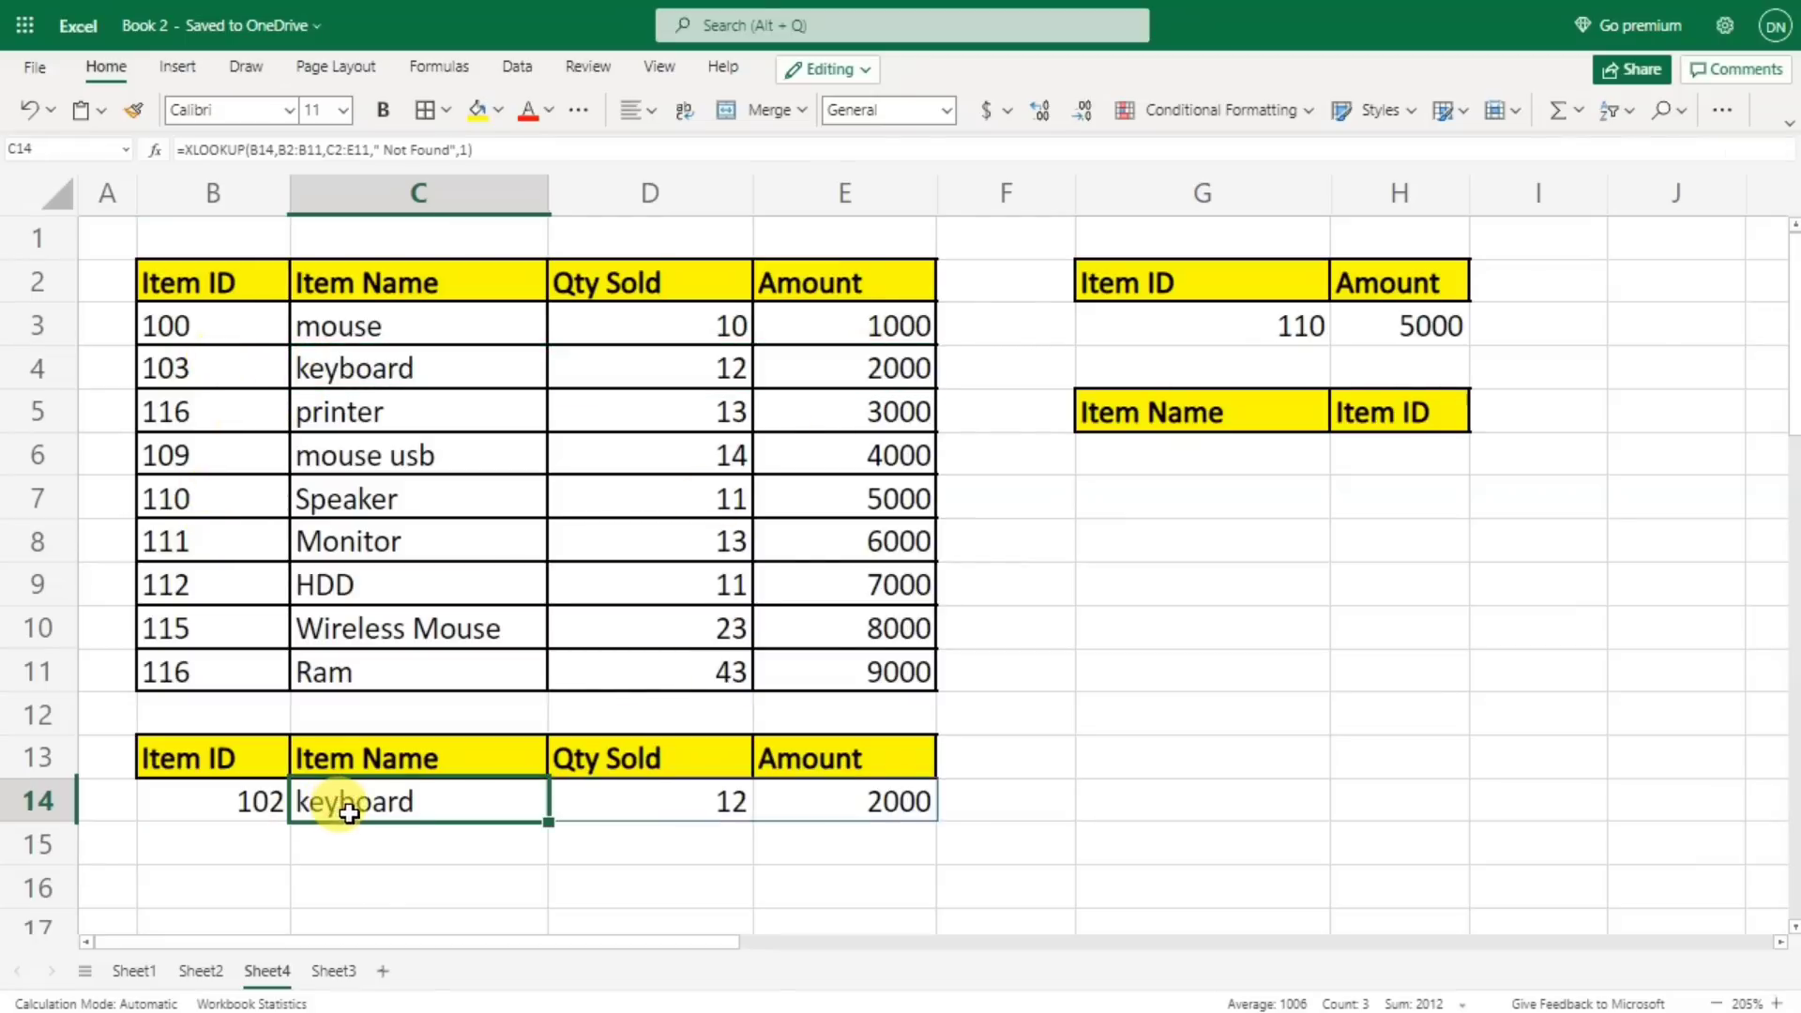
pyautogui.press('F2')
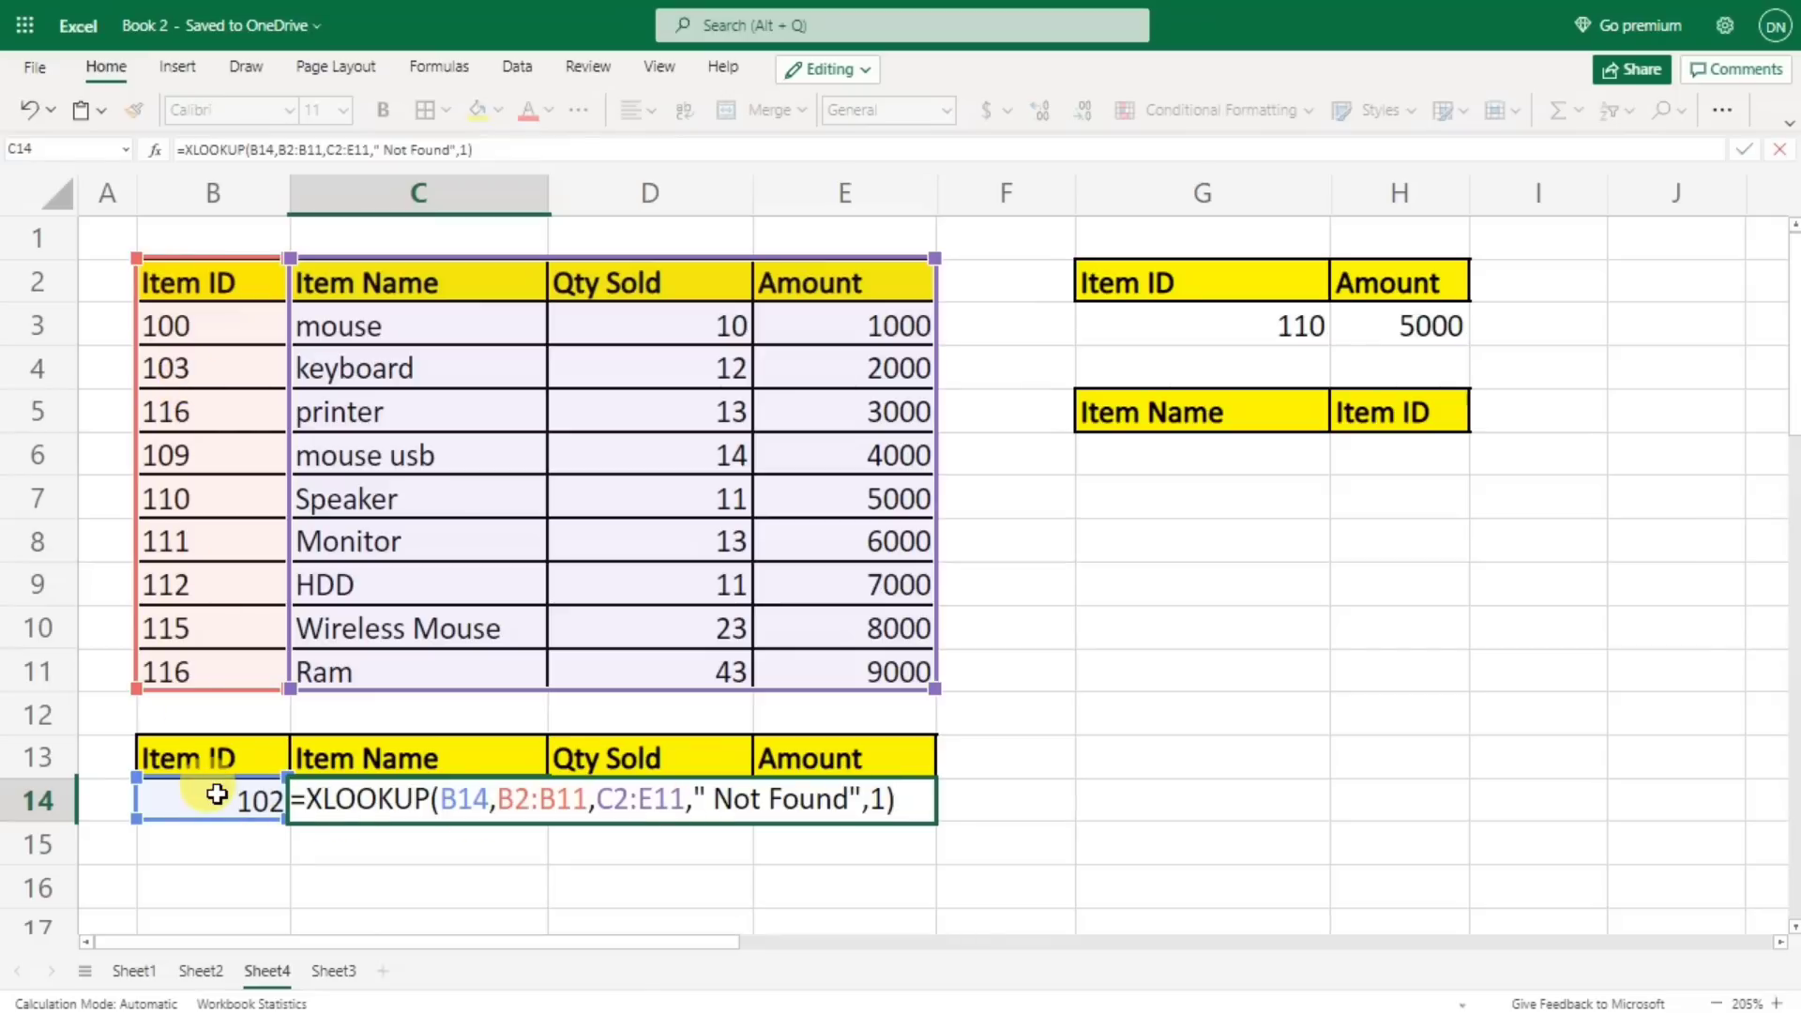
pyautogui.click(874, 803)
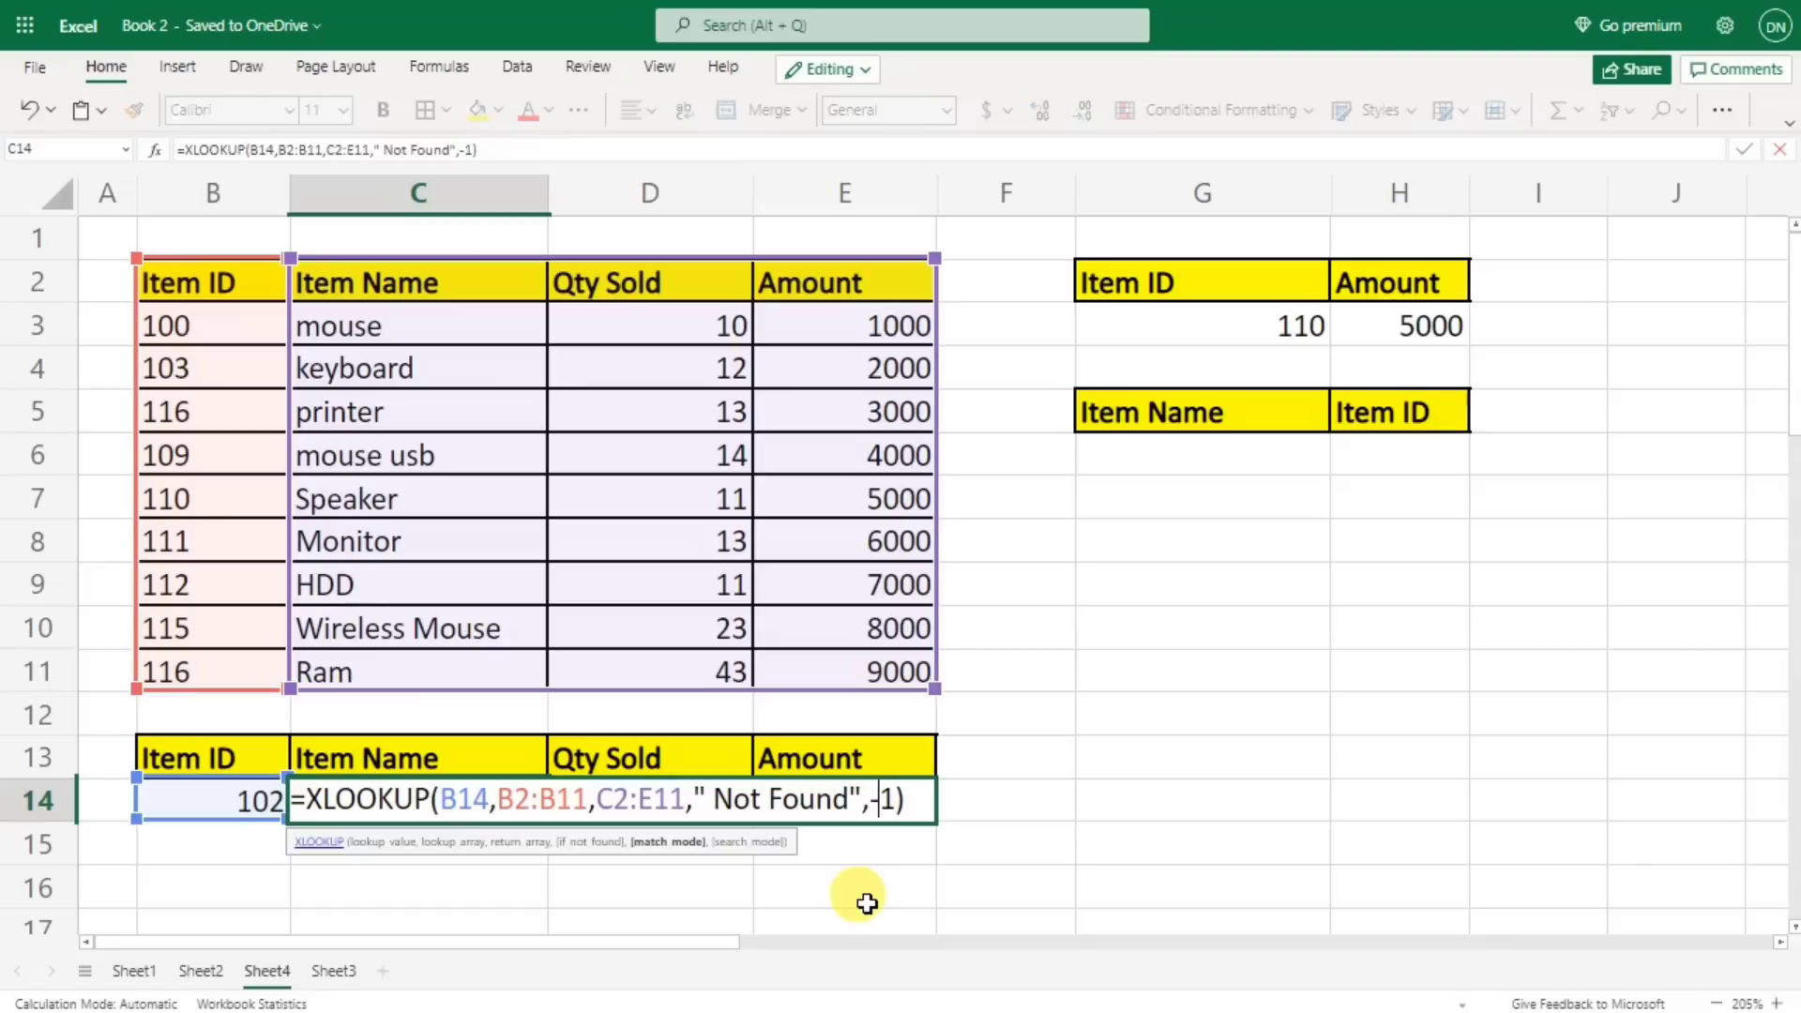
pyautogui.press('Return')
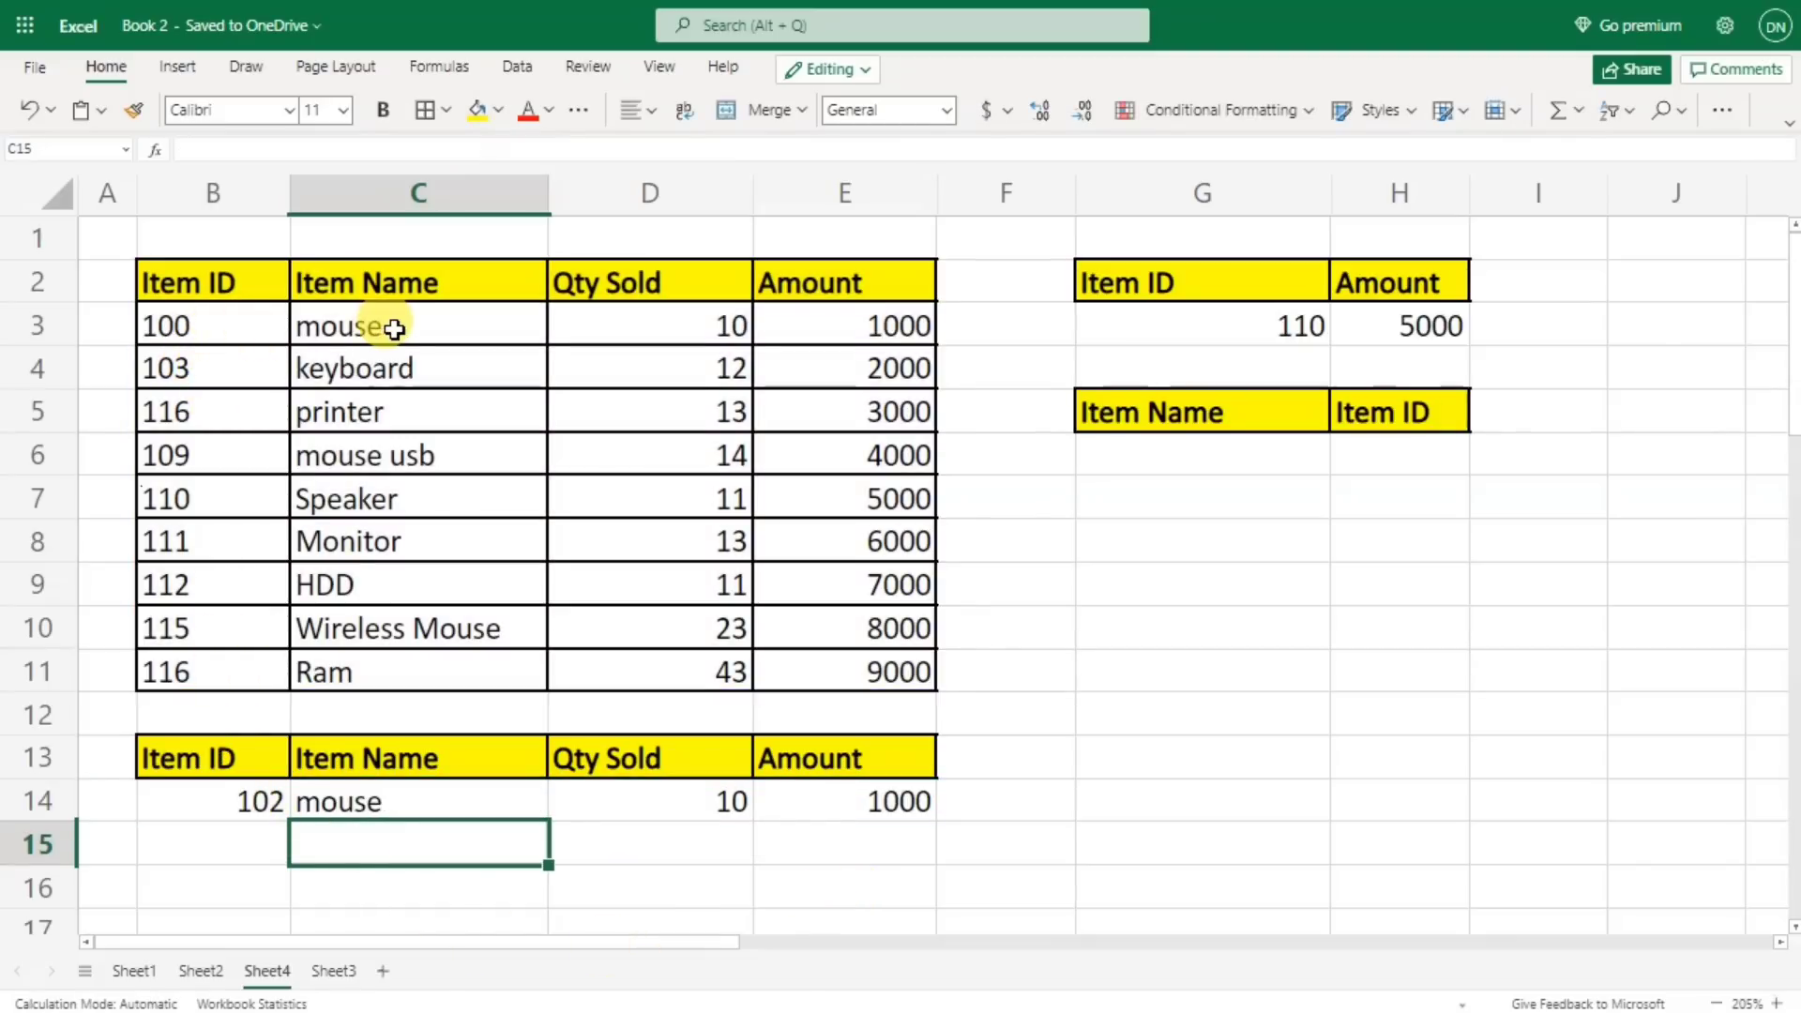
pyautogui.click(512, 337)
pyautogui.moveTo(513, 336); pyautogui.dragTo(887, 337)
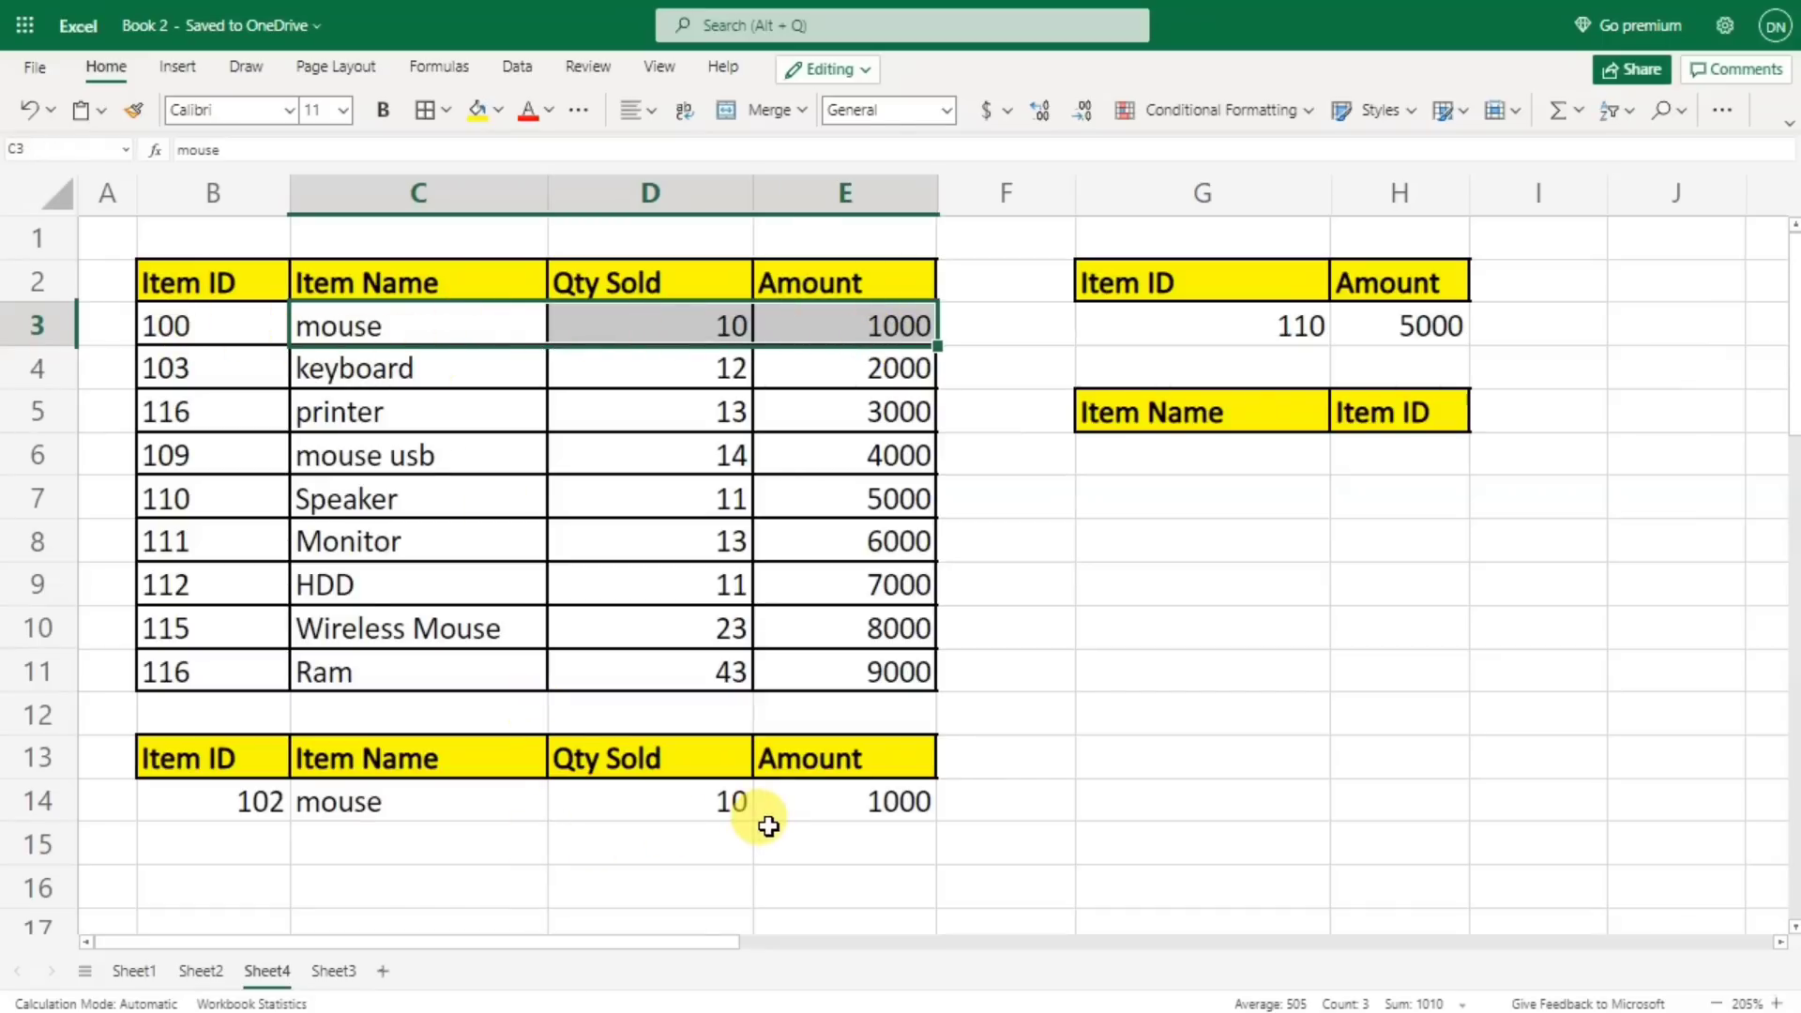
# - Add search mode -1 to the XLOOKUP in C14, making it =XLOOKUP(B14,B2:B11,C2:E11," Not Found",-1,-1)
pyautogui.doubleClick(435, 804)
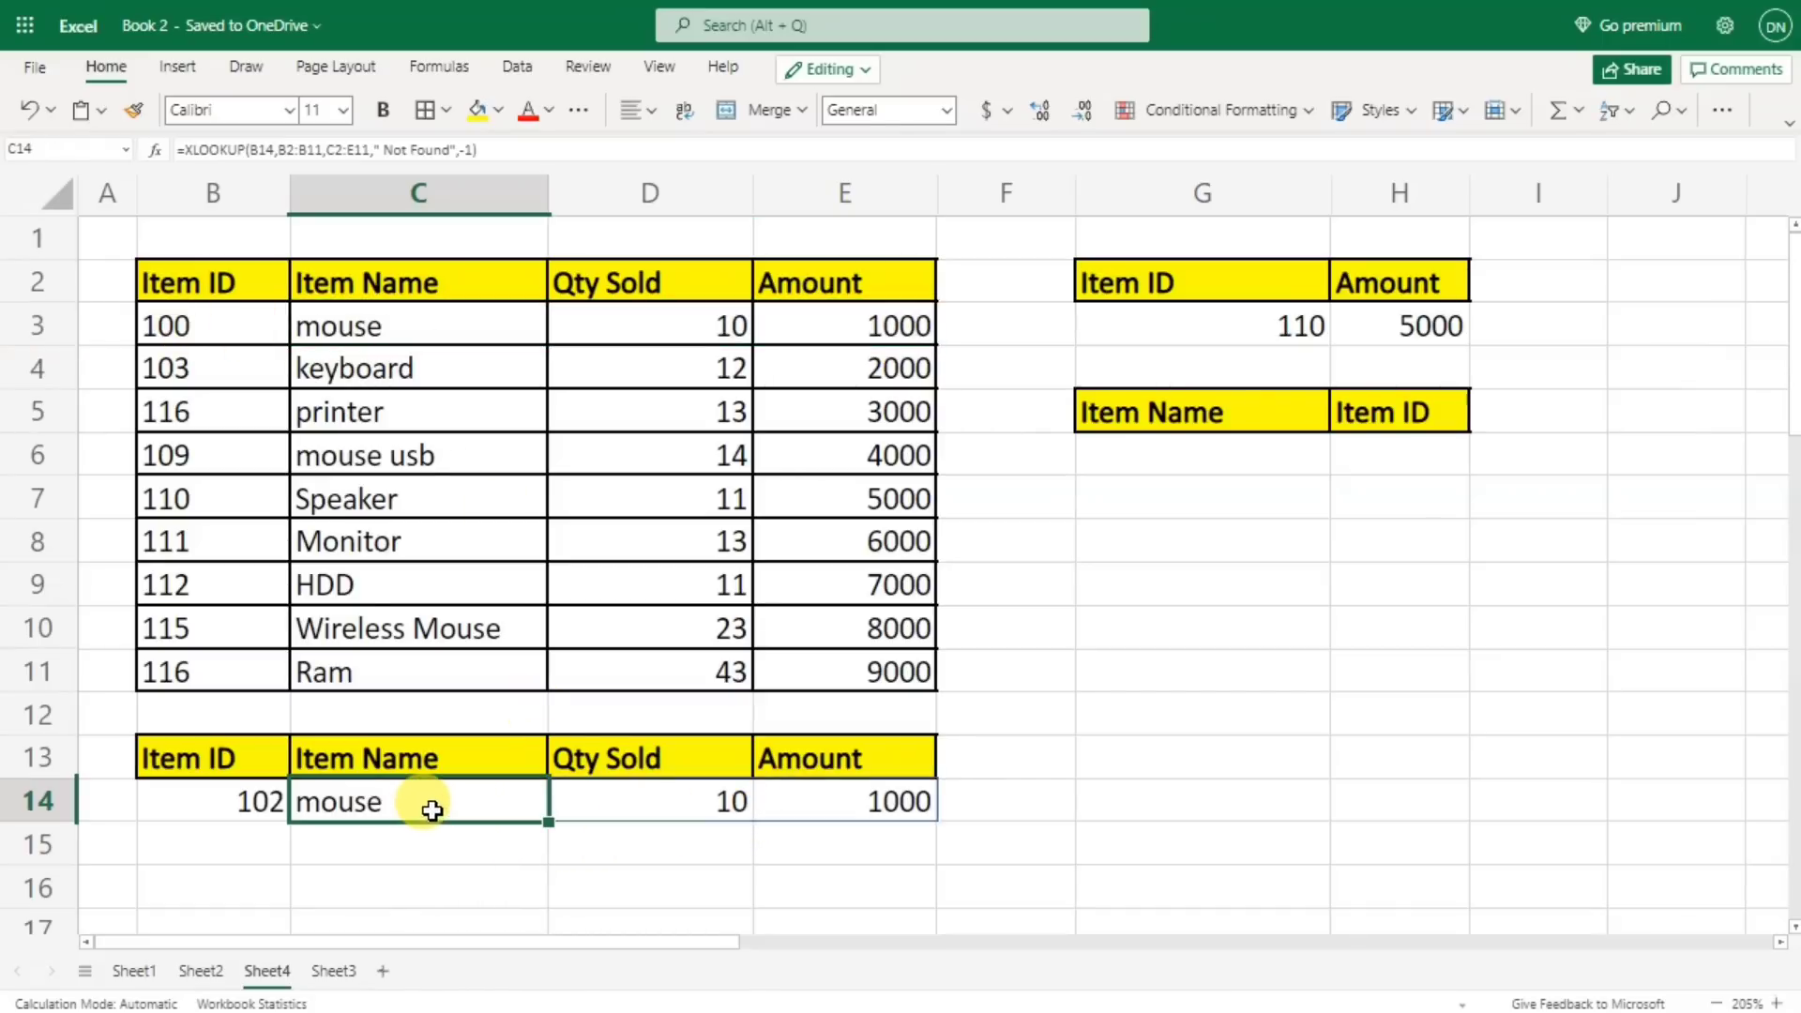
pyautogui.press('BackSpace')
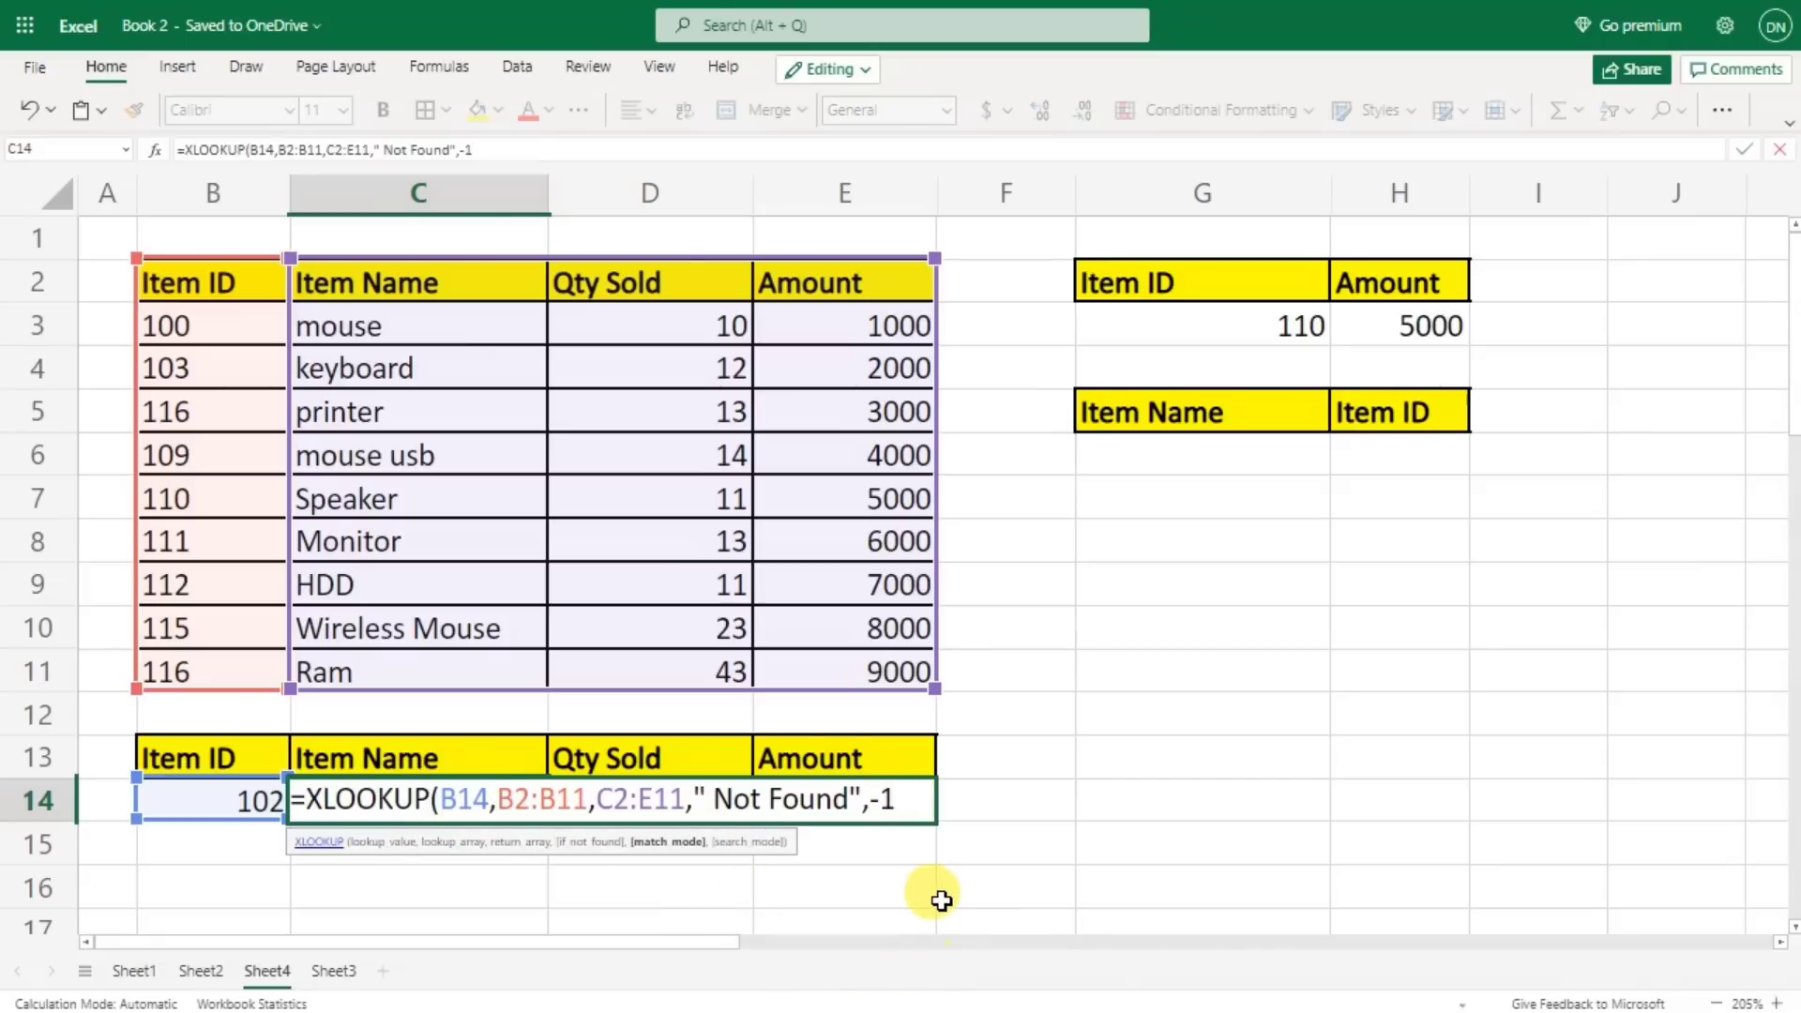
pyautogui.write(',-')
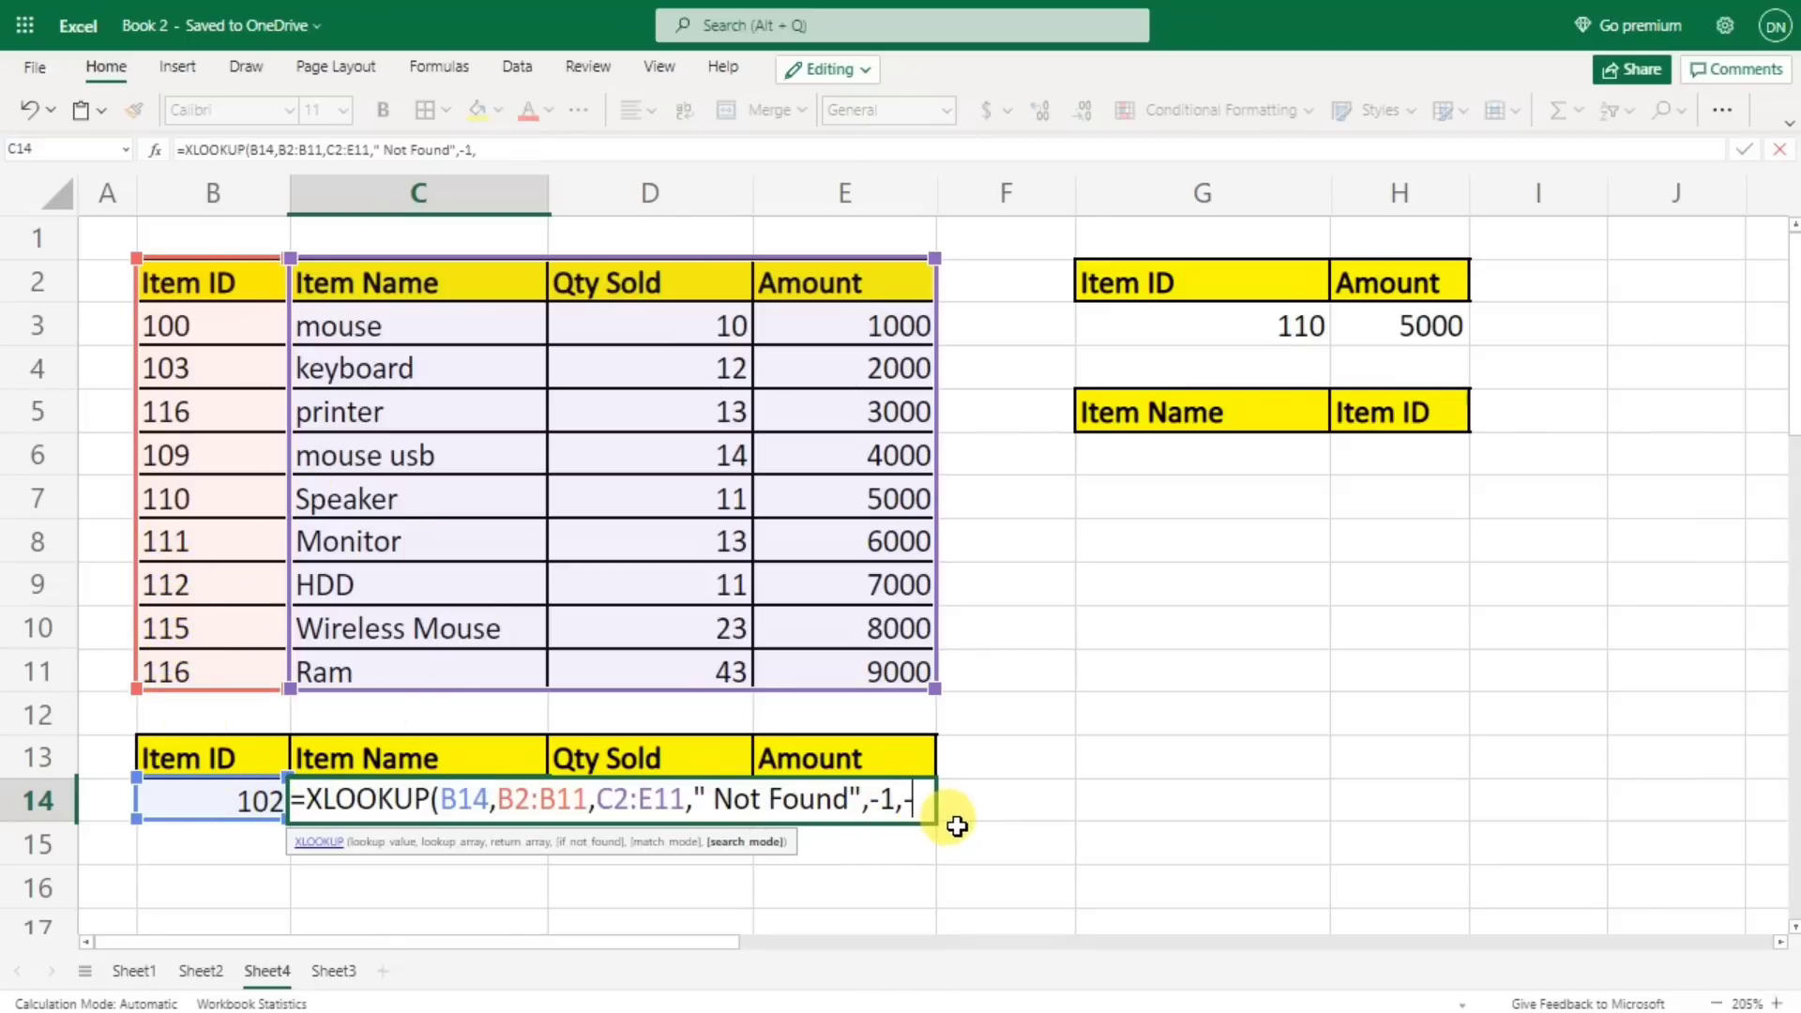
pyautogui.write('1')
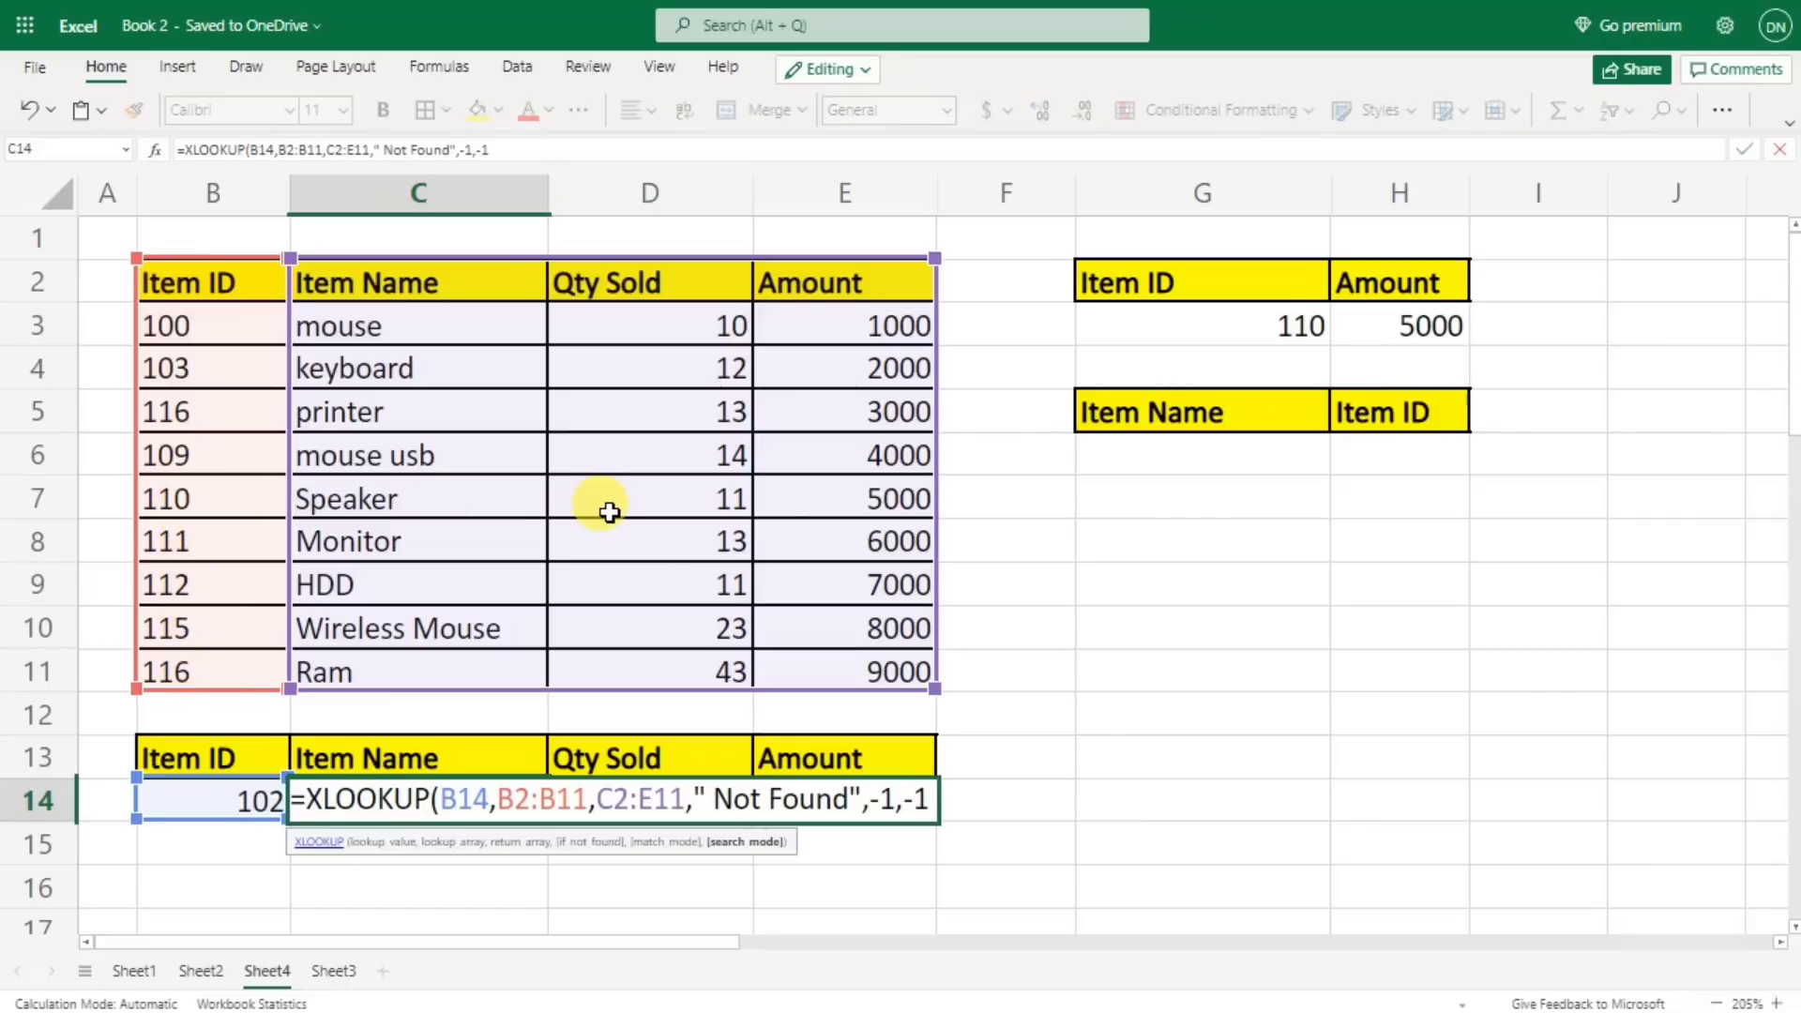
pyautogui.write(')')
pyautogui.press('Return')
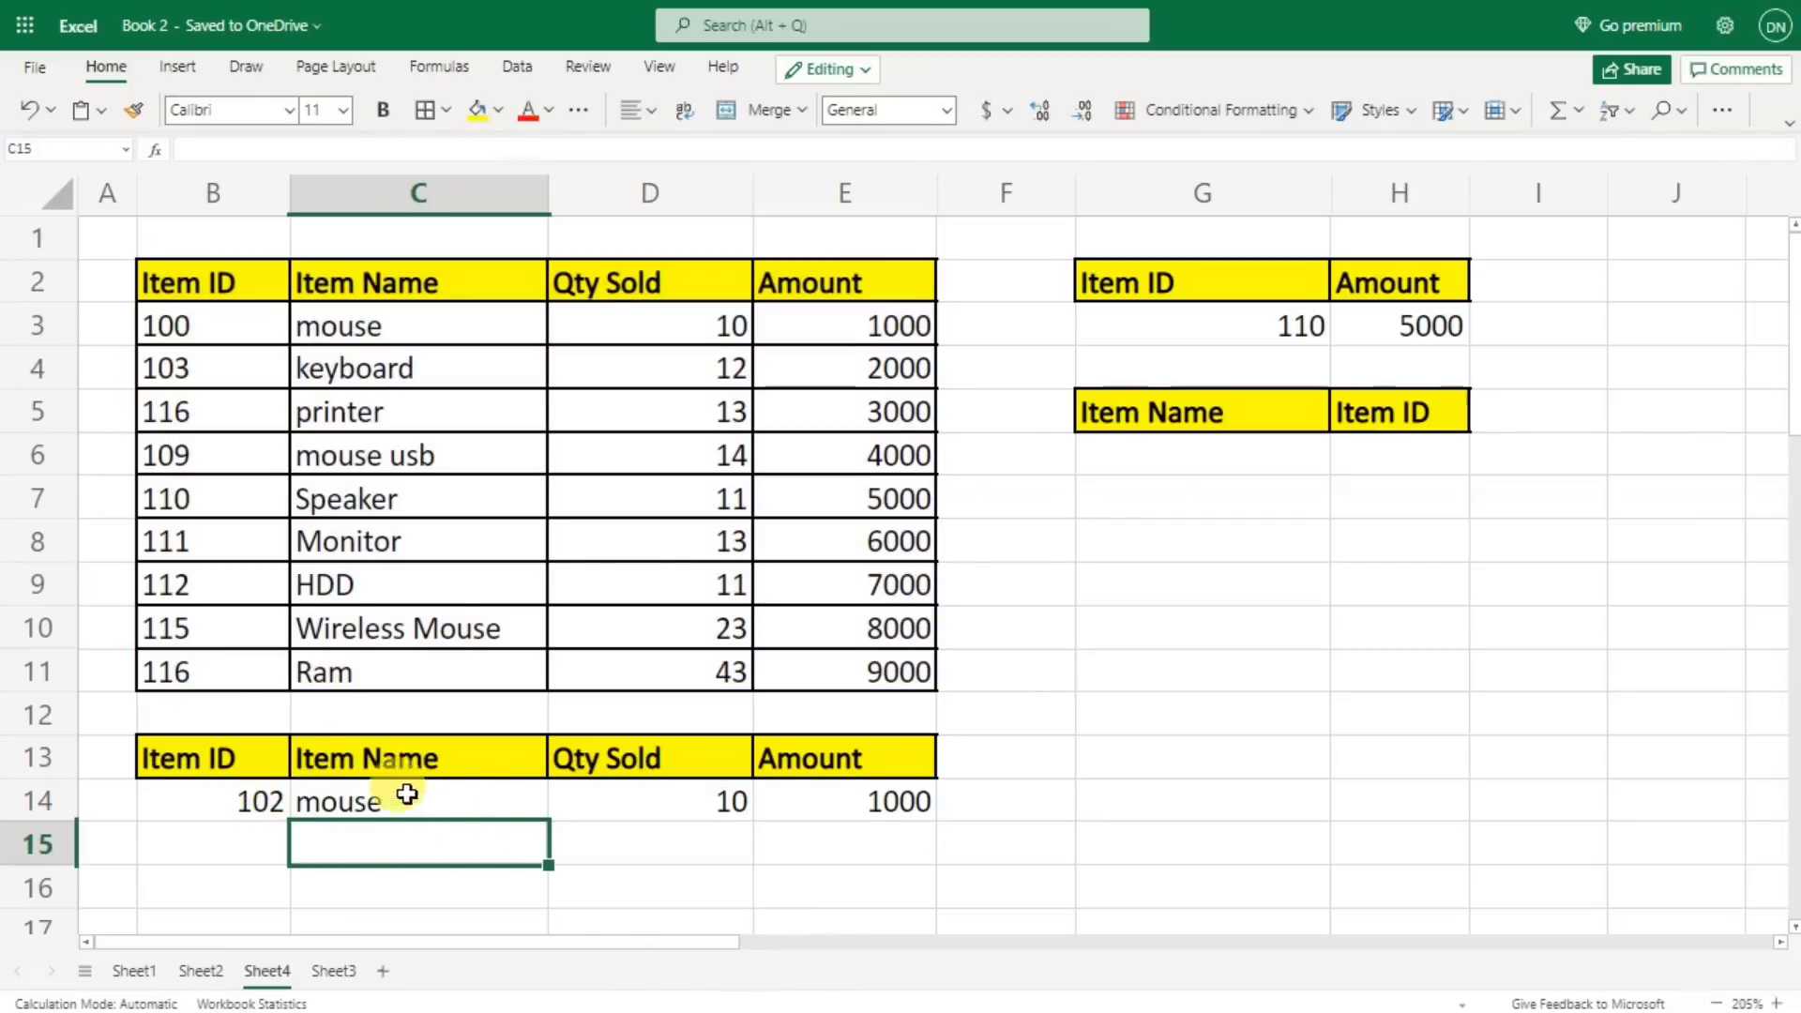
# - Look up the duplicated item ID 116 in B14 and compare the result with the Ram and printer rows
pyautogui.click(186, 412)
pyautogui.click(212, 662)
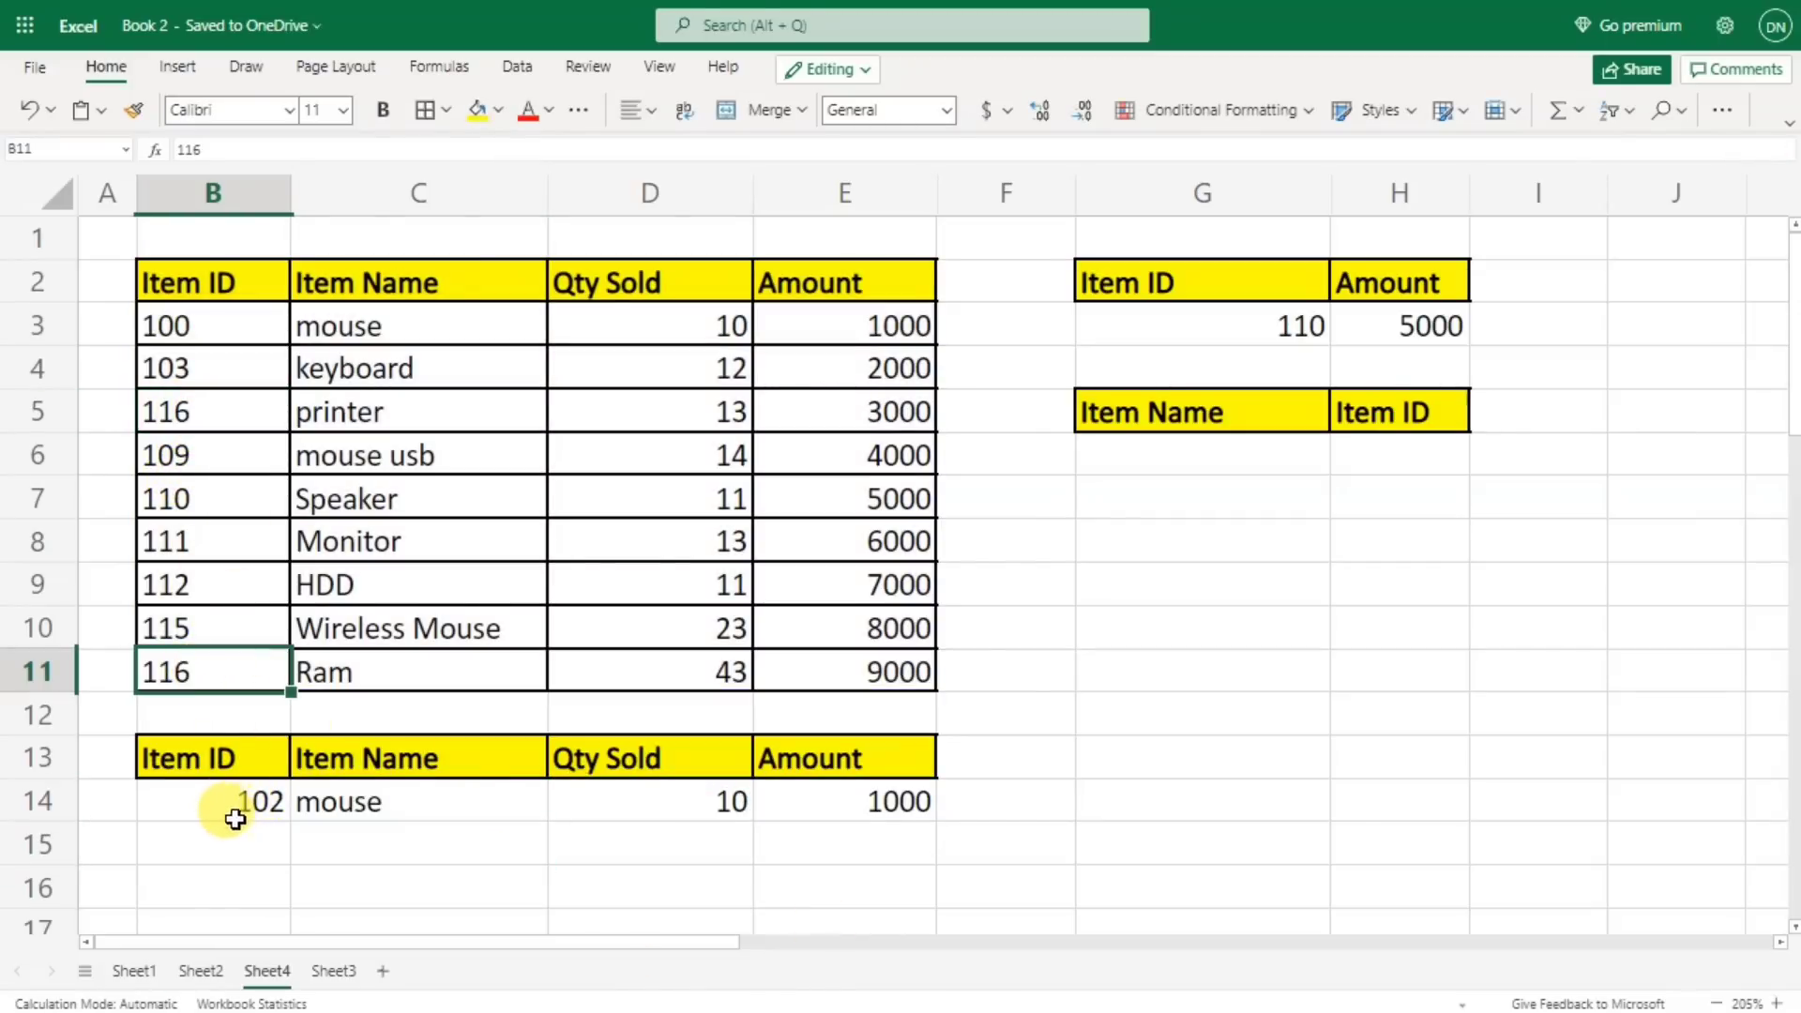
pyautogui.click(234, 805)
pyautogui.write('116')
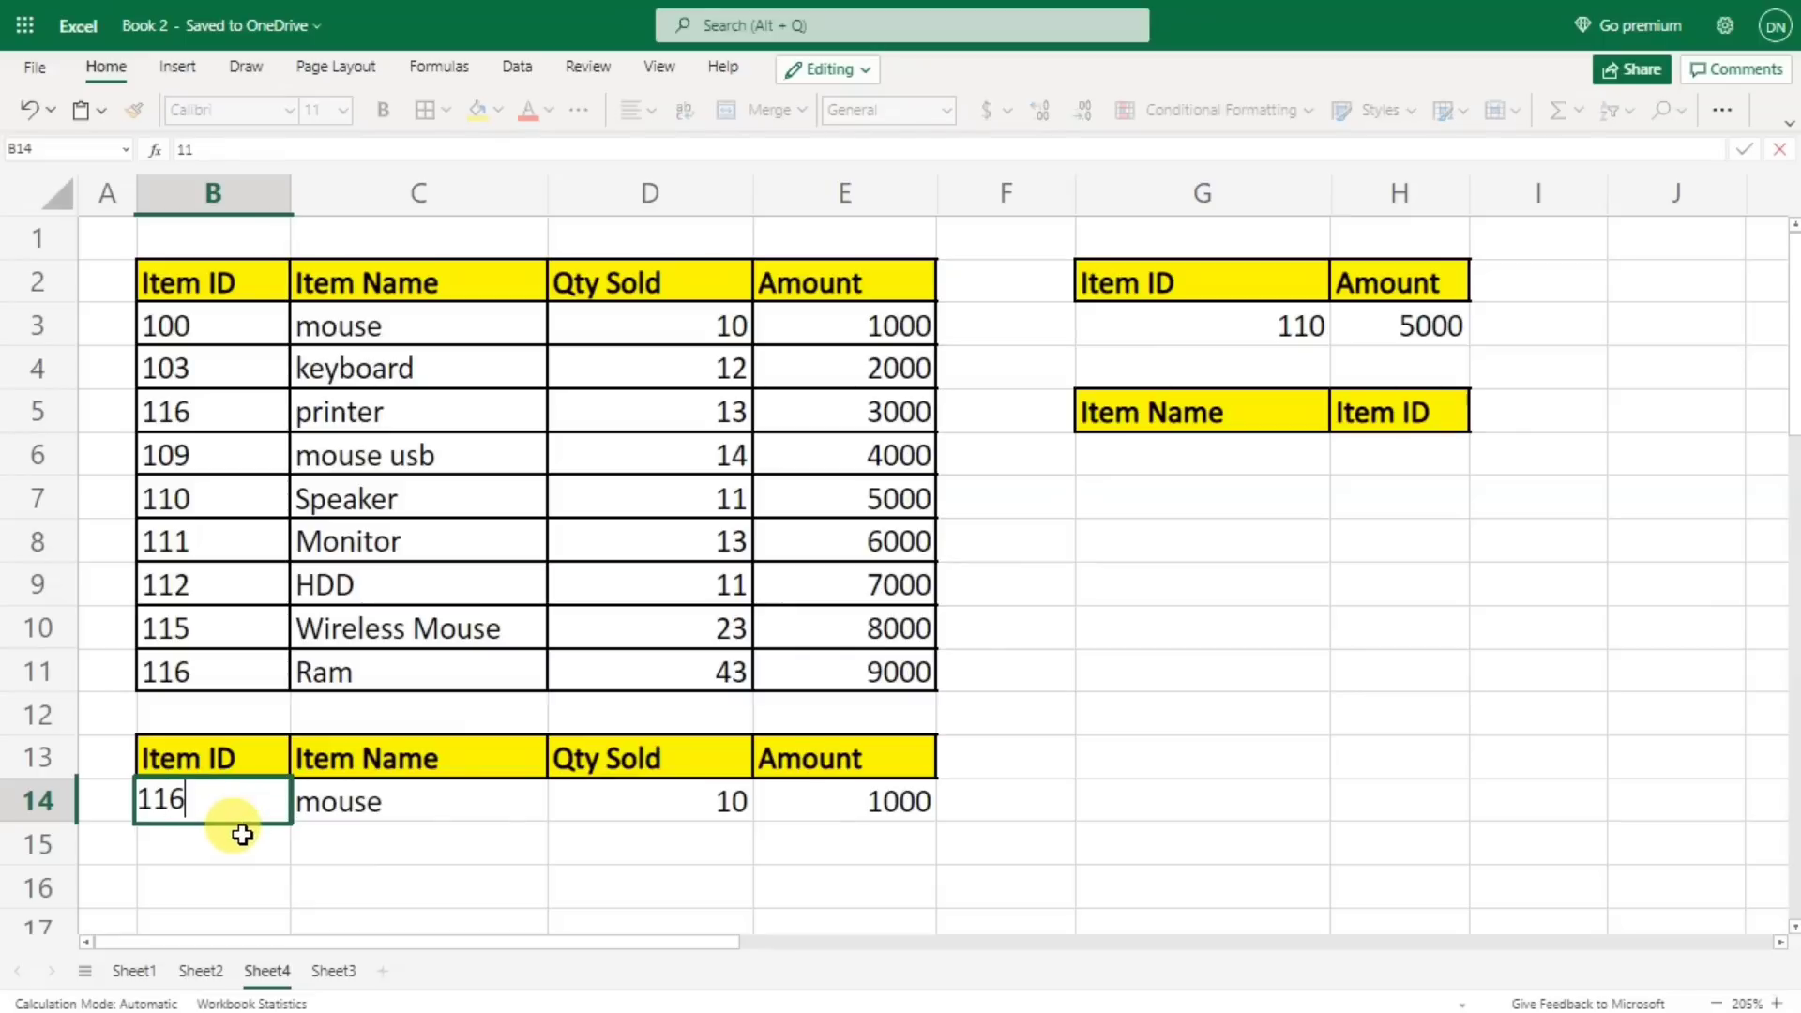
pyautogui.press('Return')
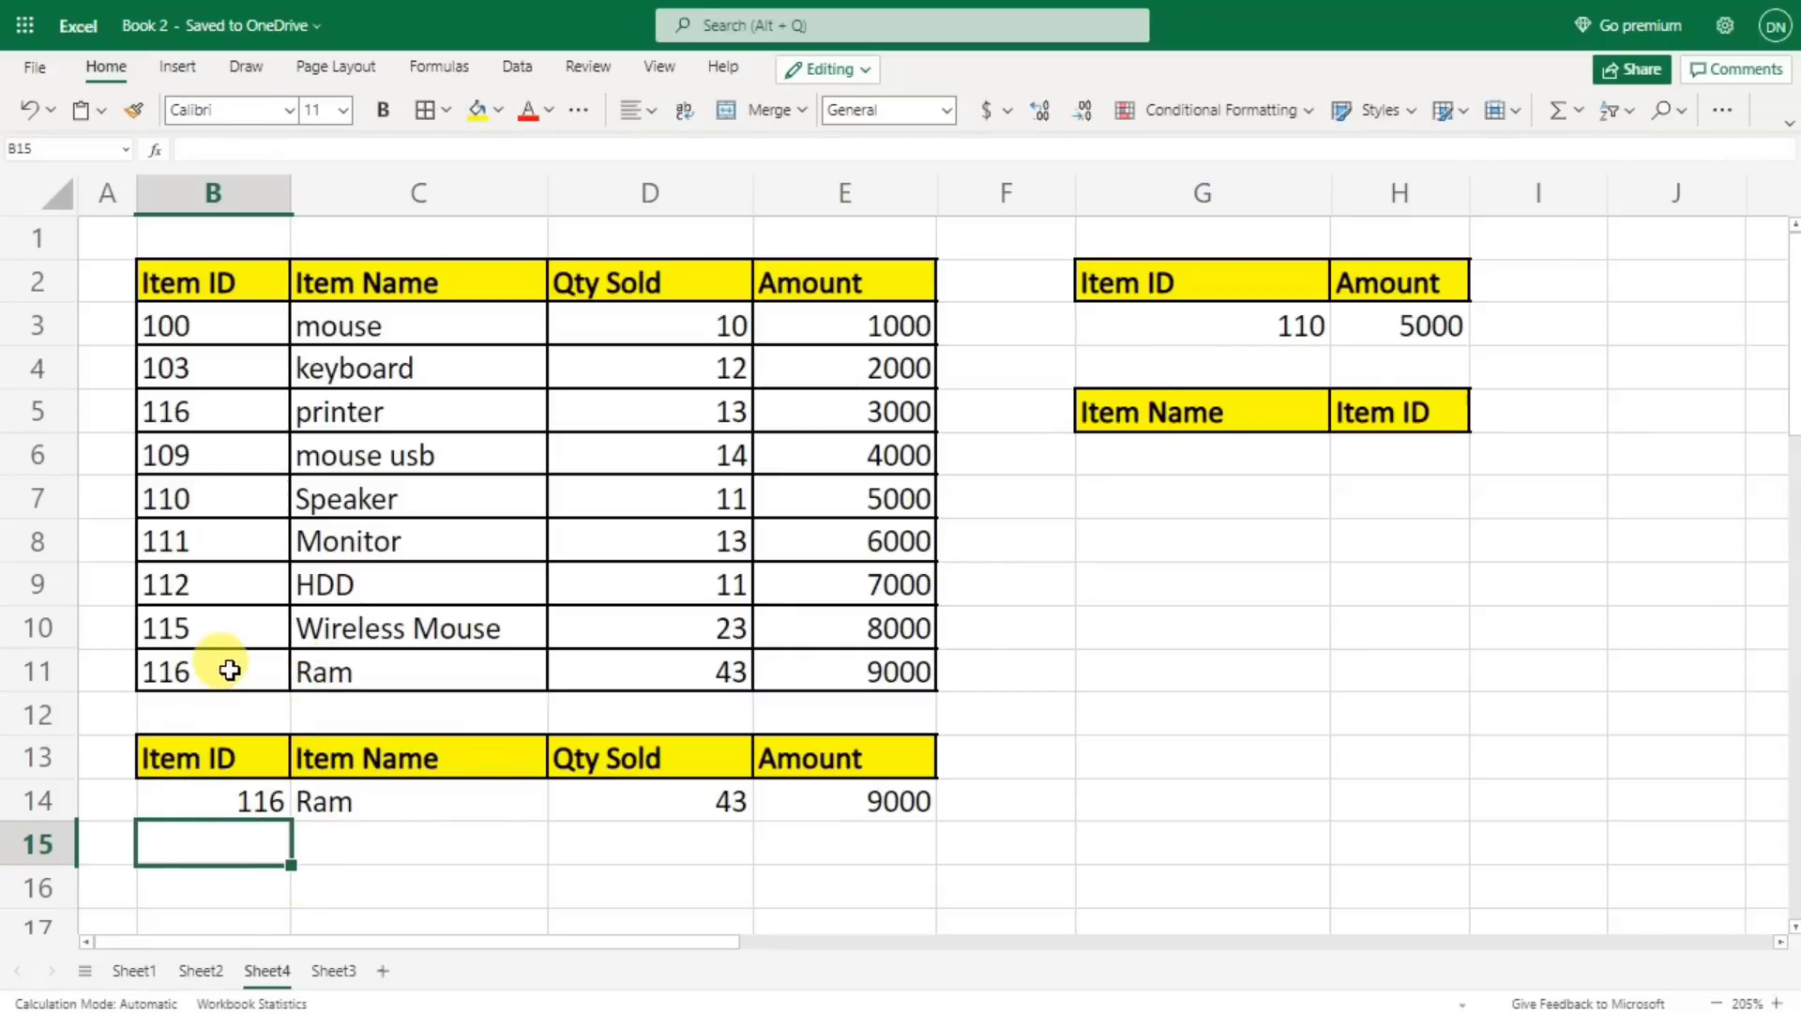
pyautogui.click(408, 682)
pyautogui.moveTo(408, 682); pyautogui.dragTo(916, 672)
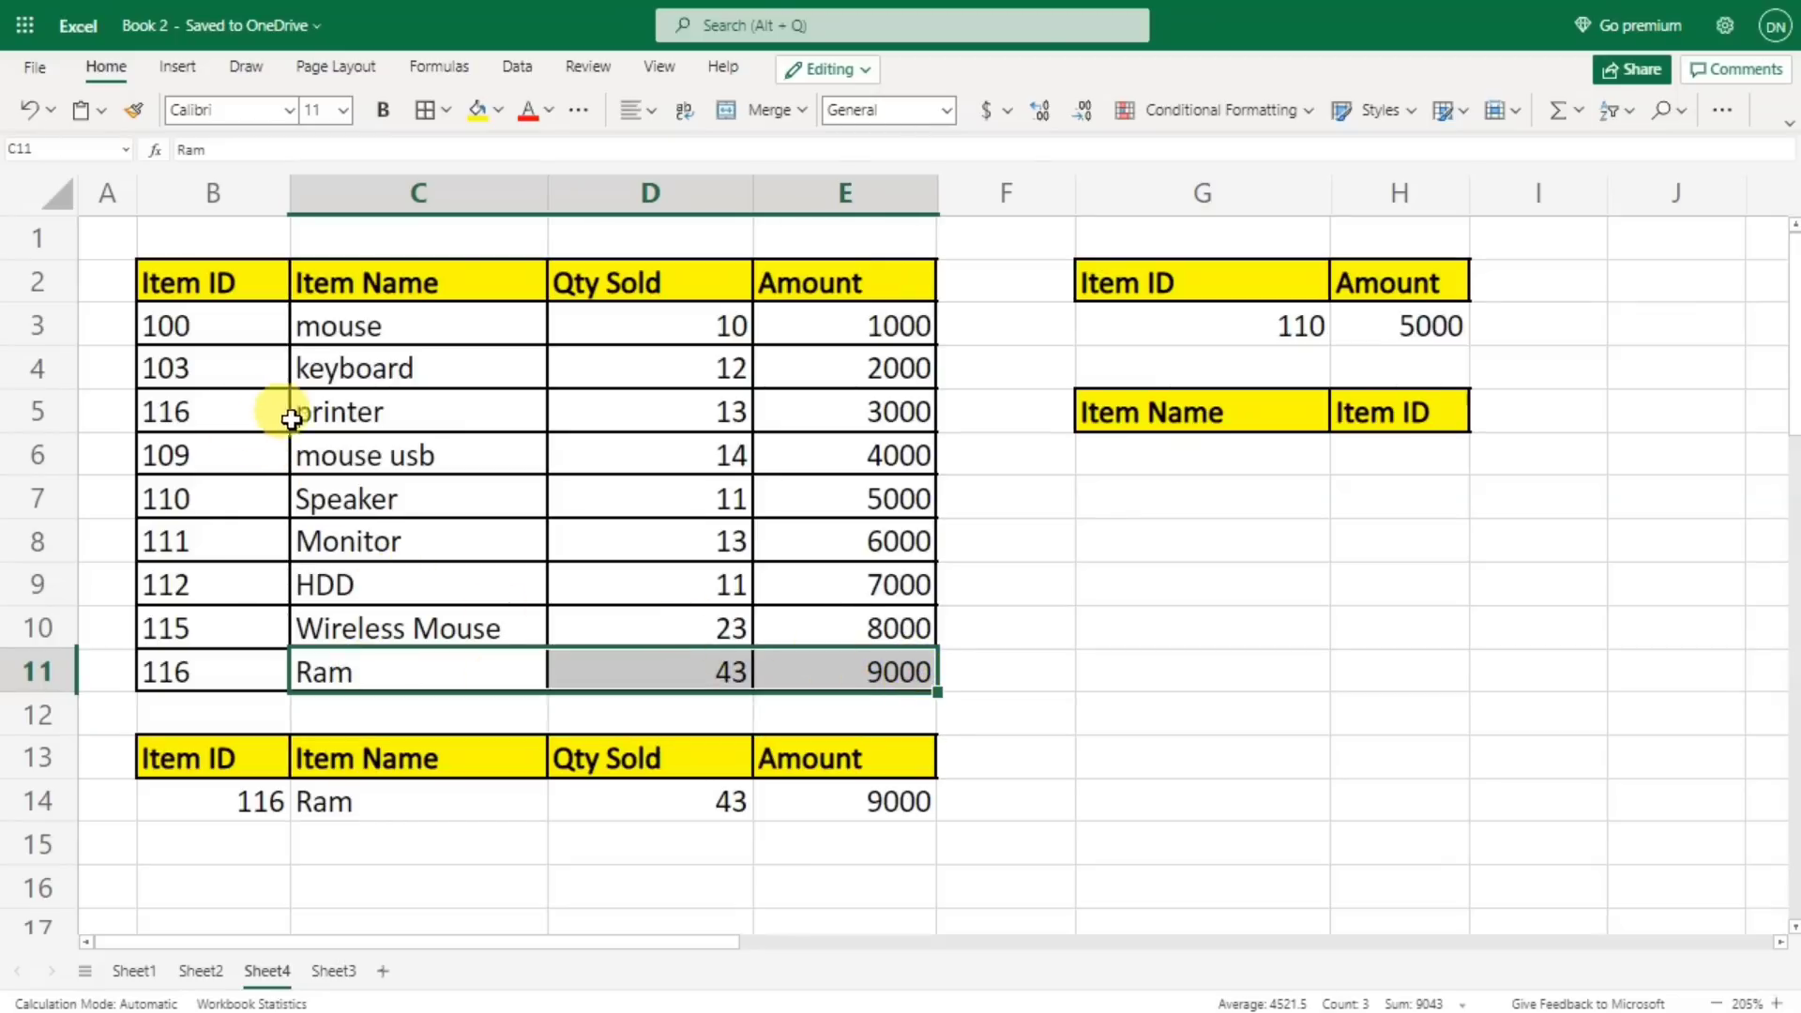
pyautogui.moveTo(314, 405); pyautogui.dragTo(764, 402)
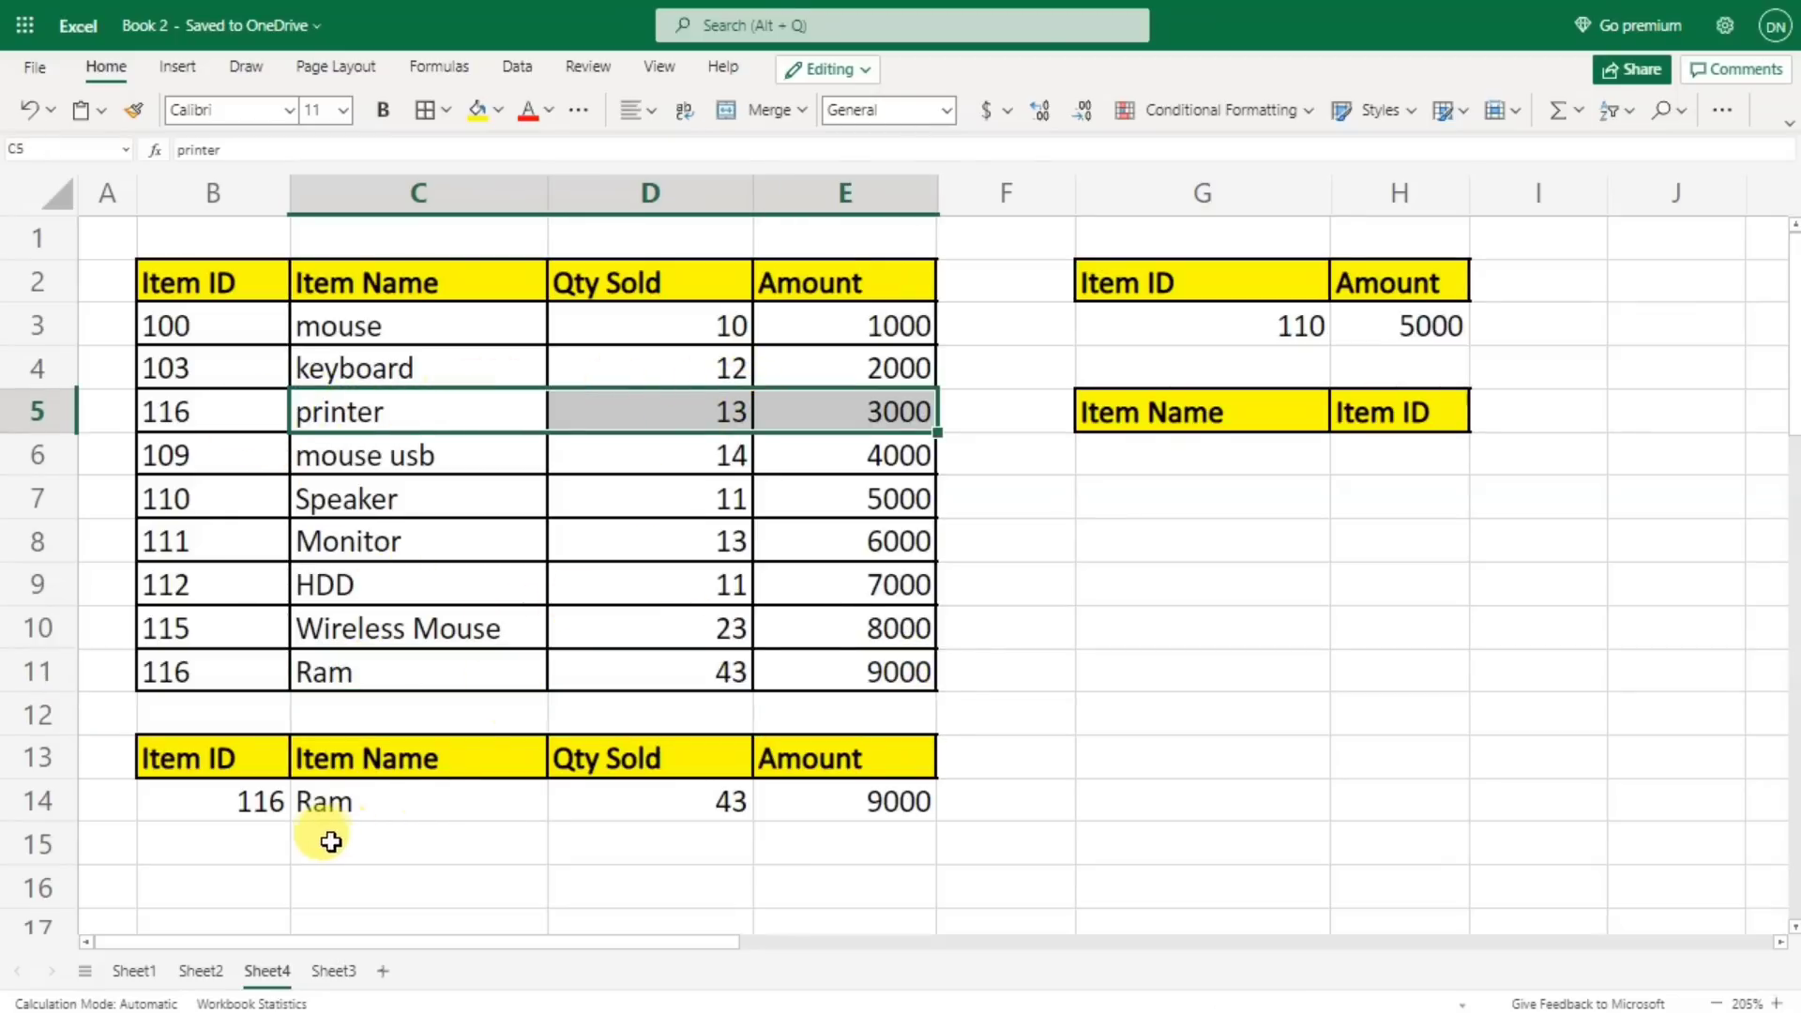
# - Remove the search mode argument from the XLOOKUP in C14, leaving match mode -1 as its last argument
pyautogui.doubleClick(350, 800)
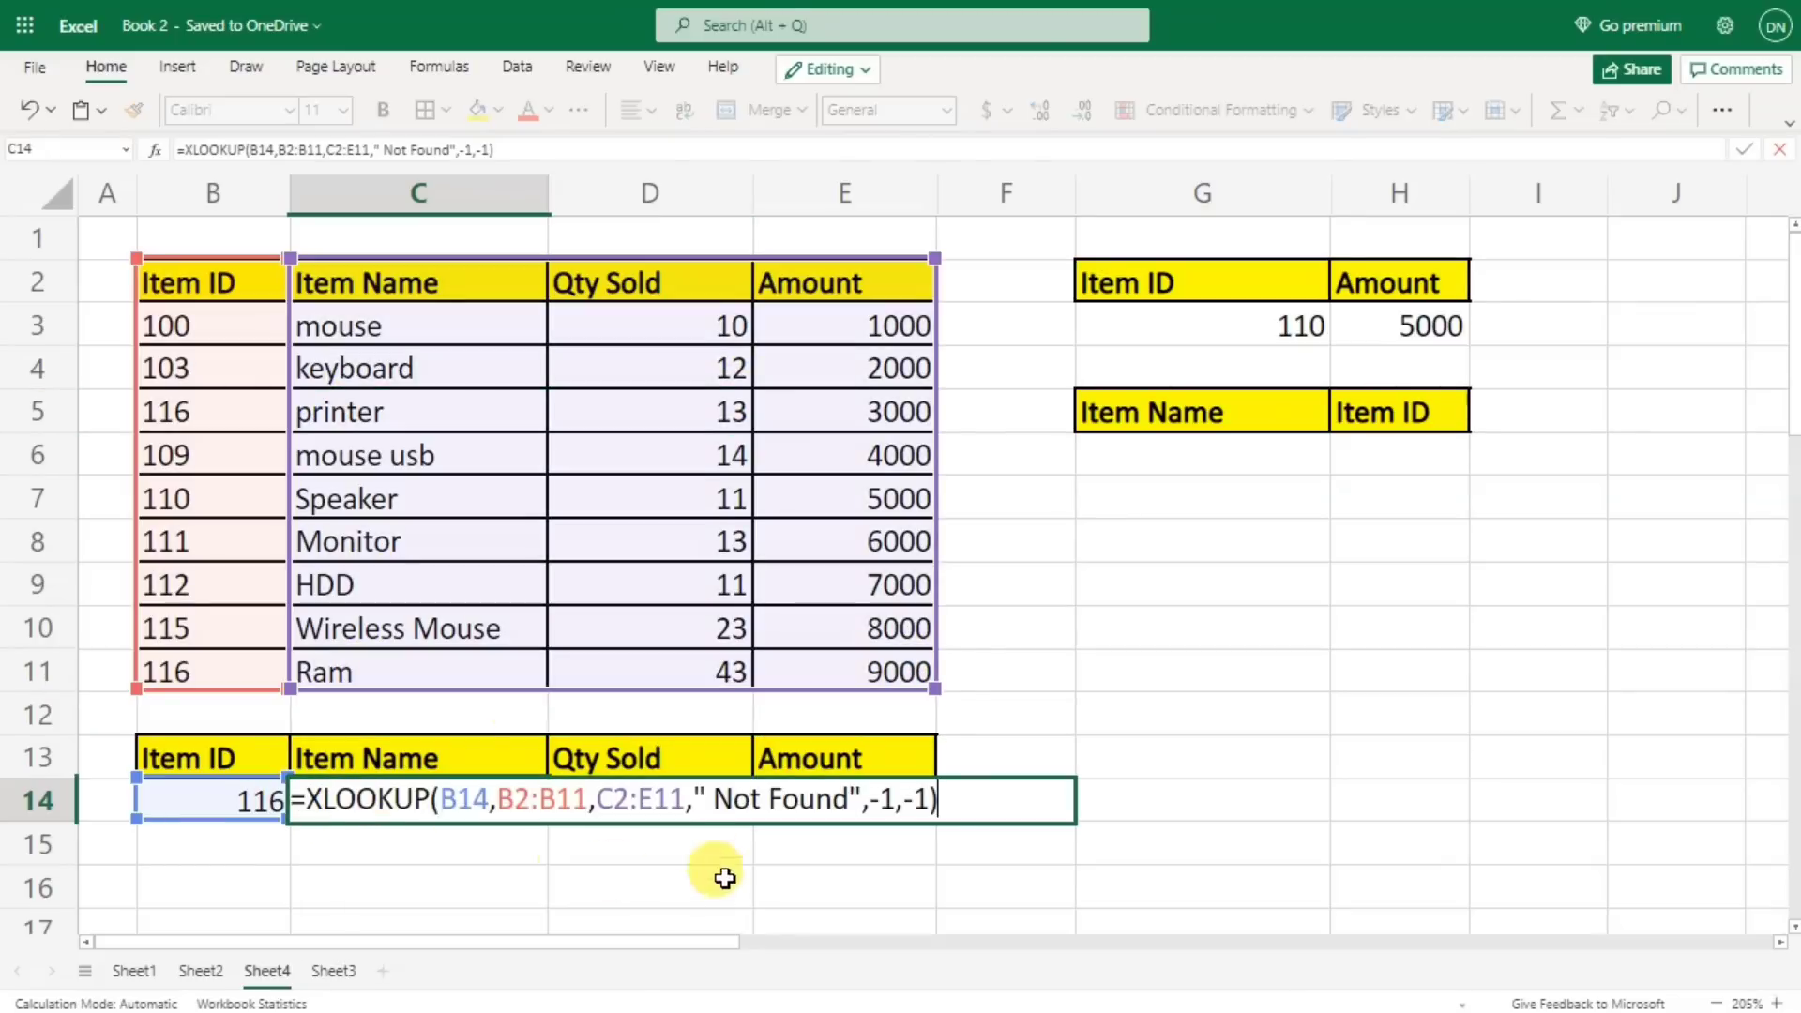
pyautogui.click(927, 801)
pyautogui.press('Delete')
pyautogui.press('Delete')
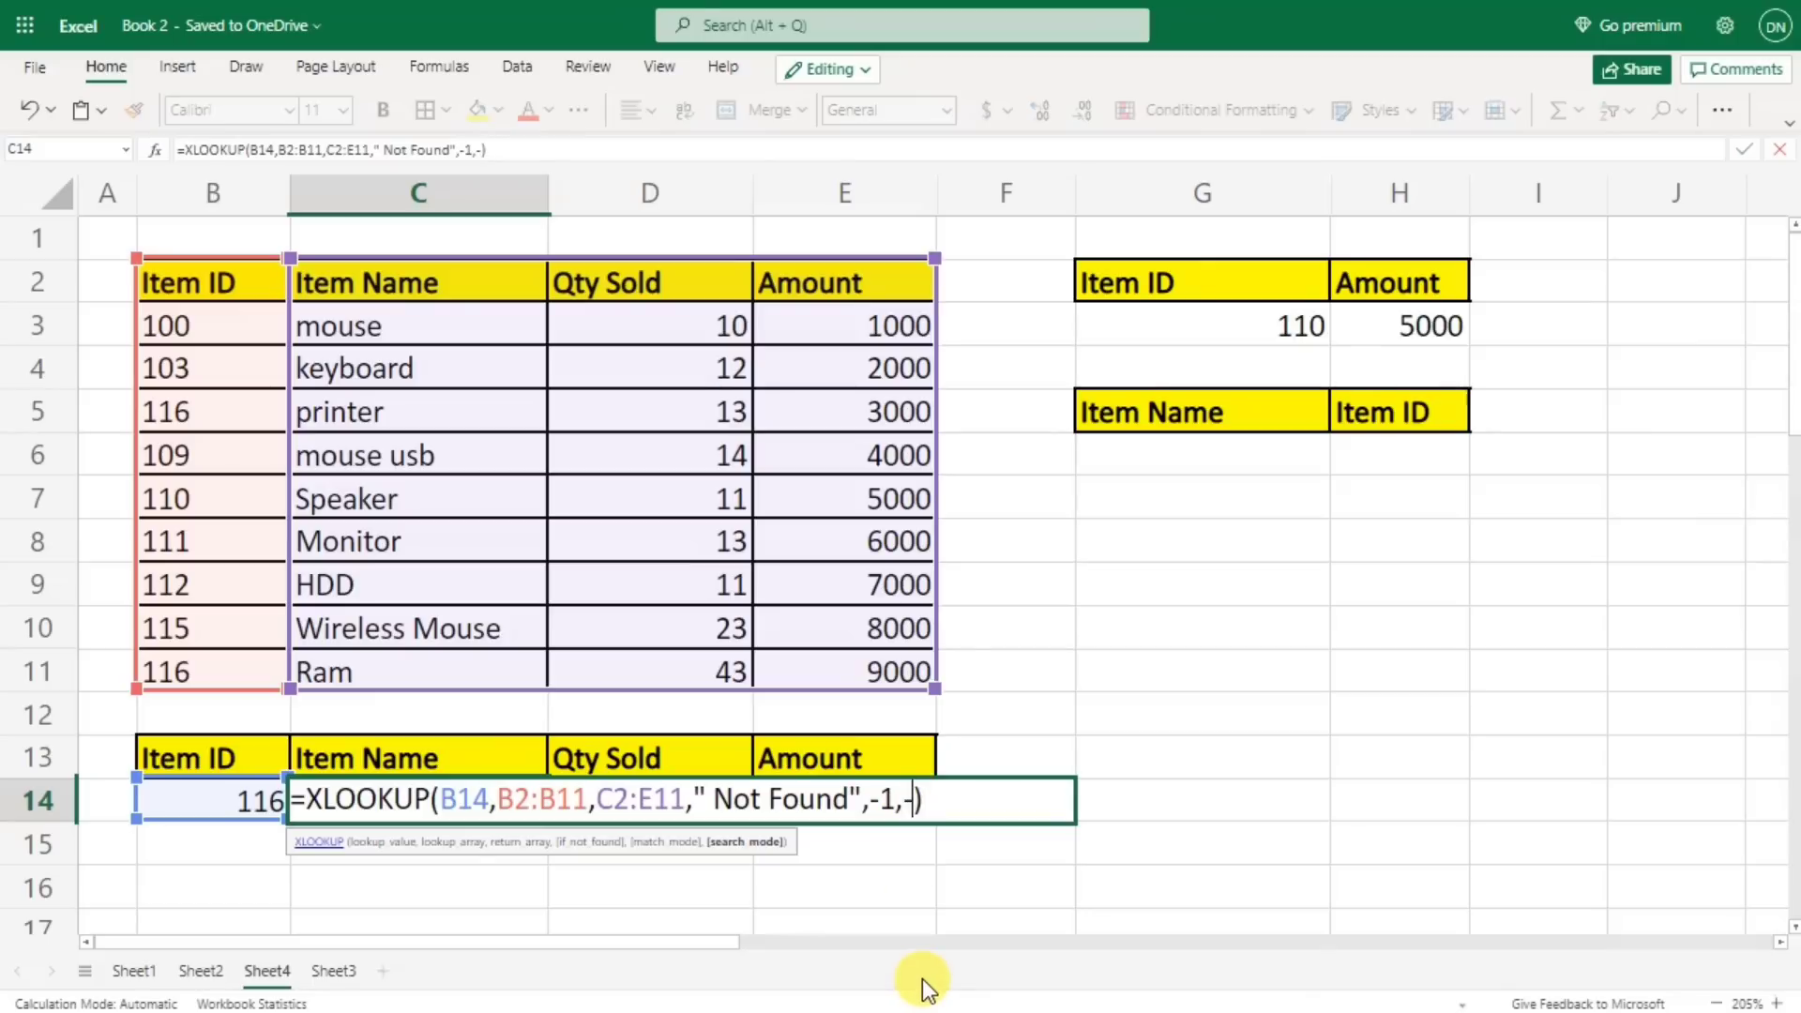
pyautogui.press('BackSpace')
pyautogui.press('BackSpace')
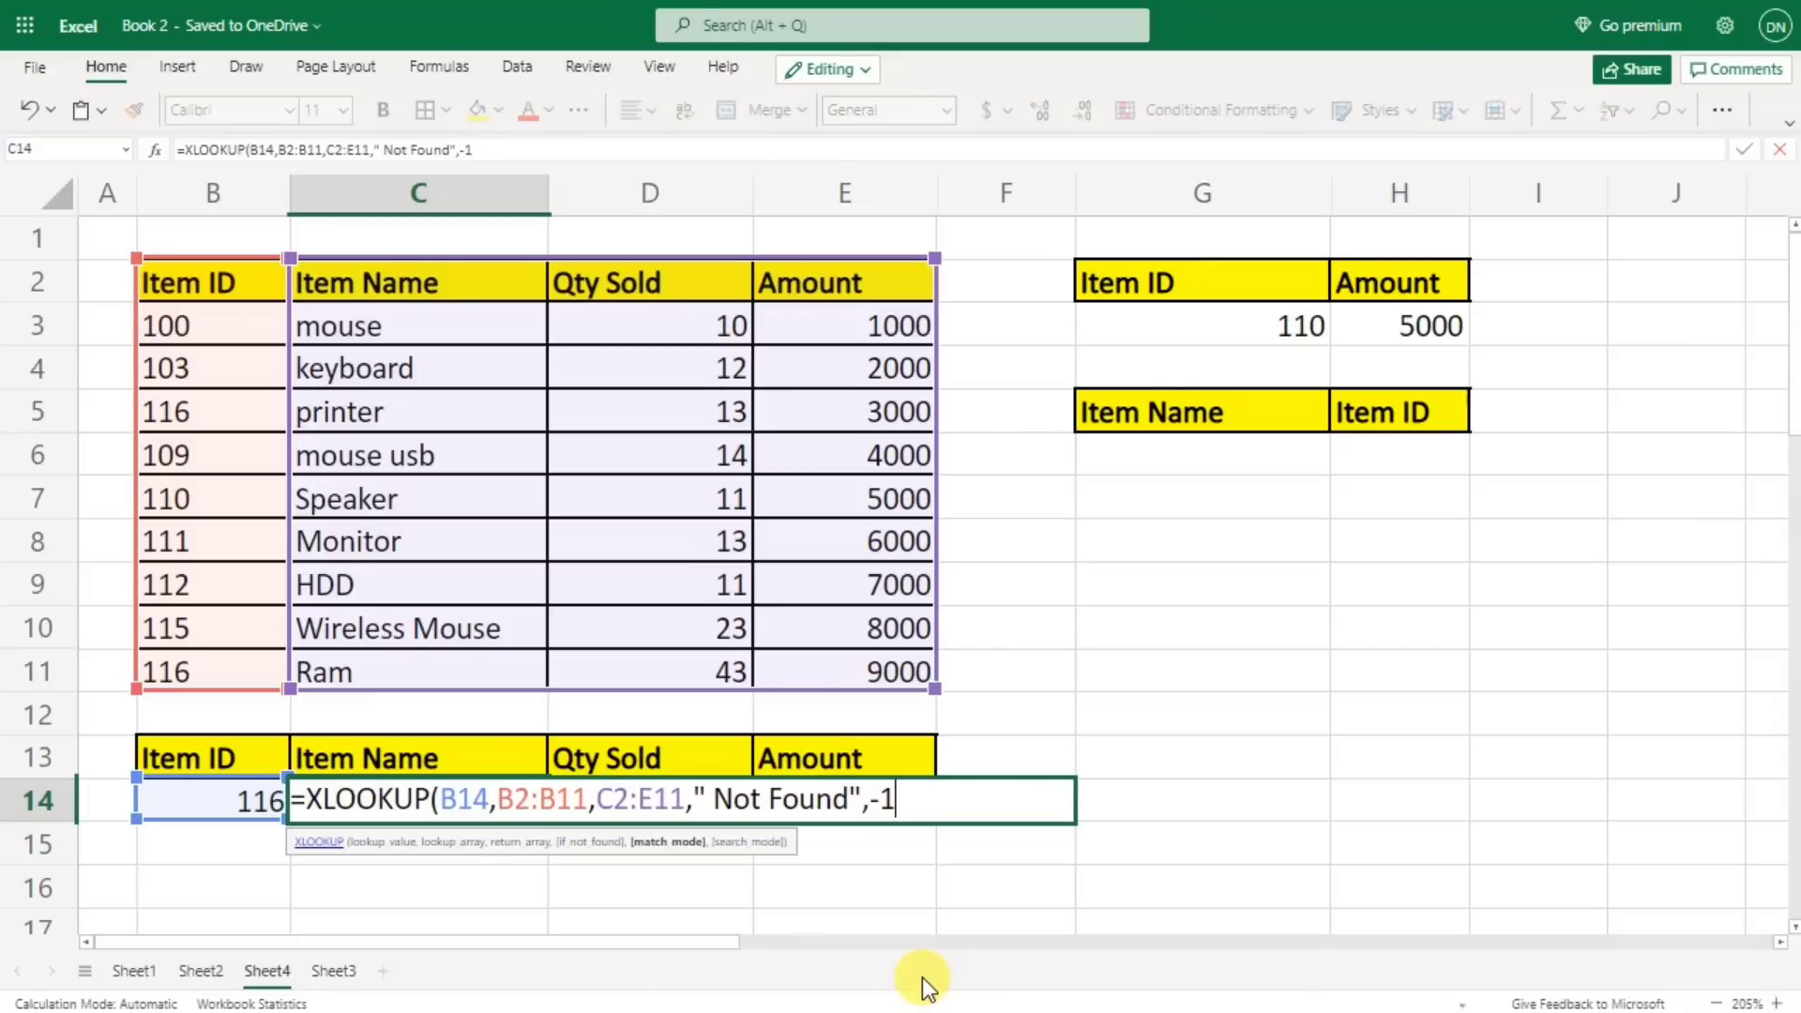
pyautogui.press('Return')
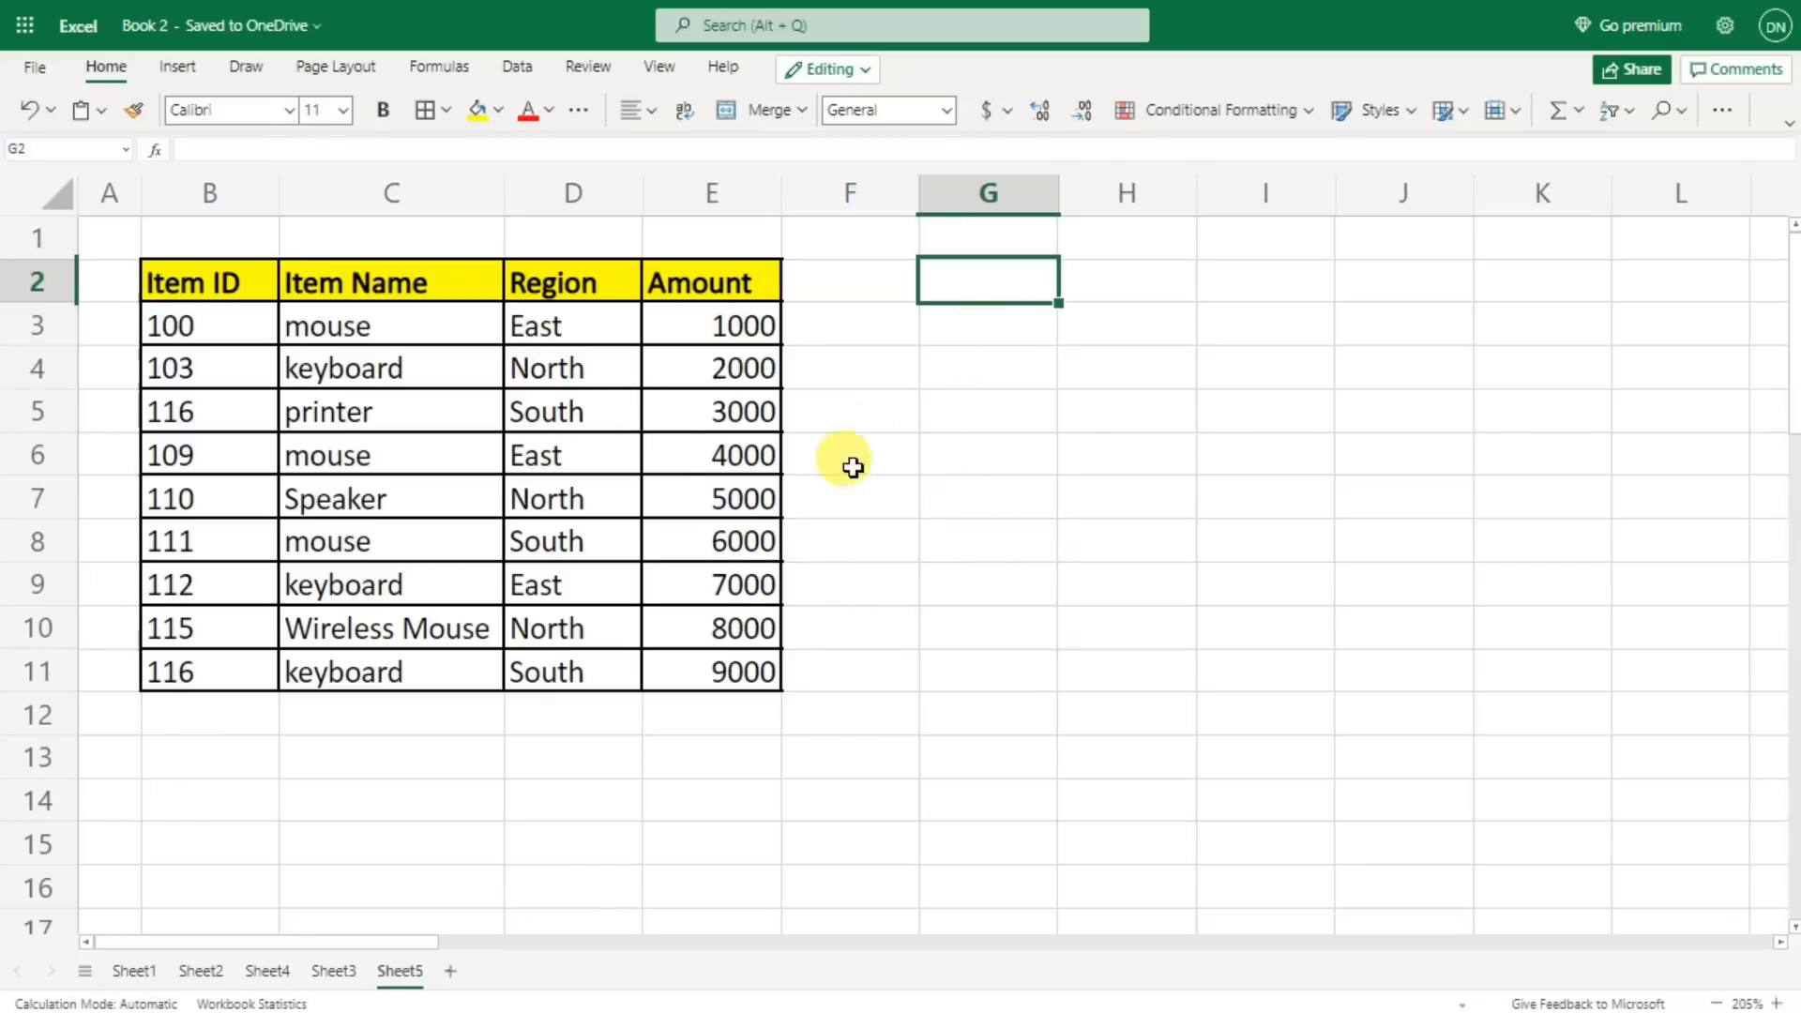
# - Copy the Region header from D2 to G2 on Sheet5 as the heading for the filter criterion in G3
pyautogui.click(581, 284)
pyautogui.hotkey('ctrl', 'c')
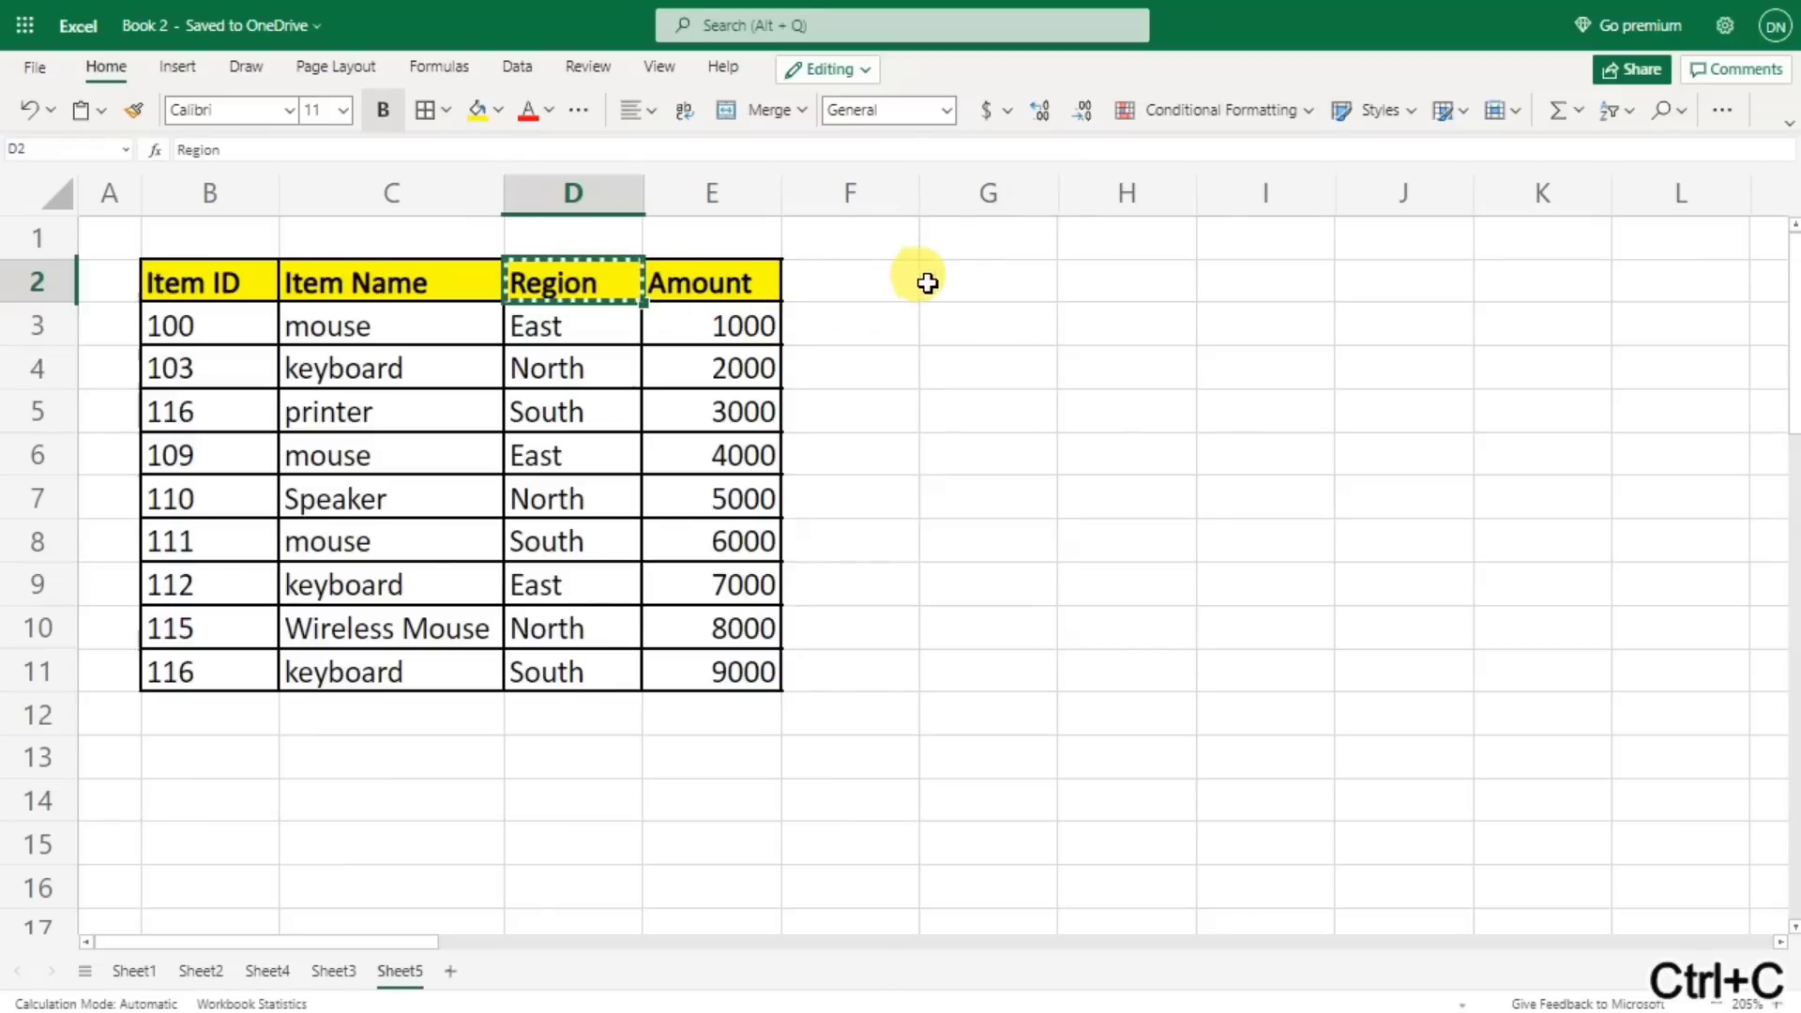
pyautogui.click(924, 280)
pyautogui.hotkey('ctrl', 'v')
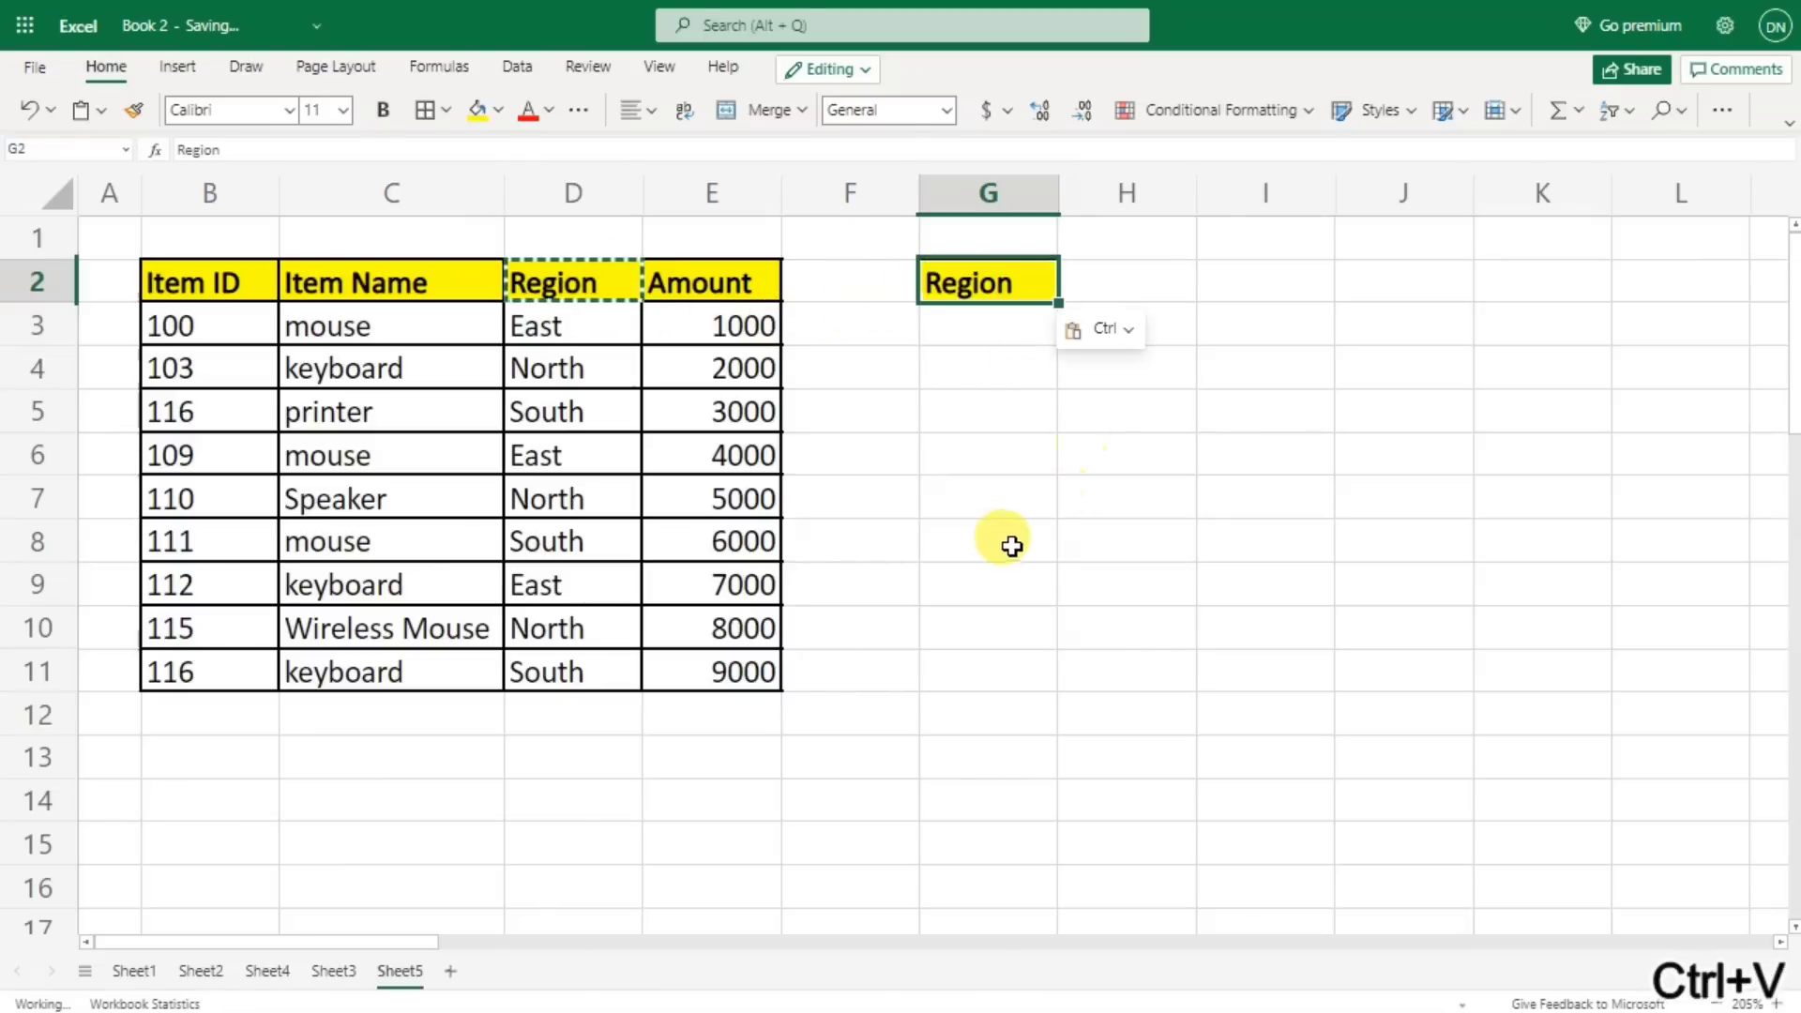
pyautogui.click(1004, 538)
pyautogui.click(1009, 330)
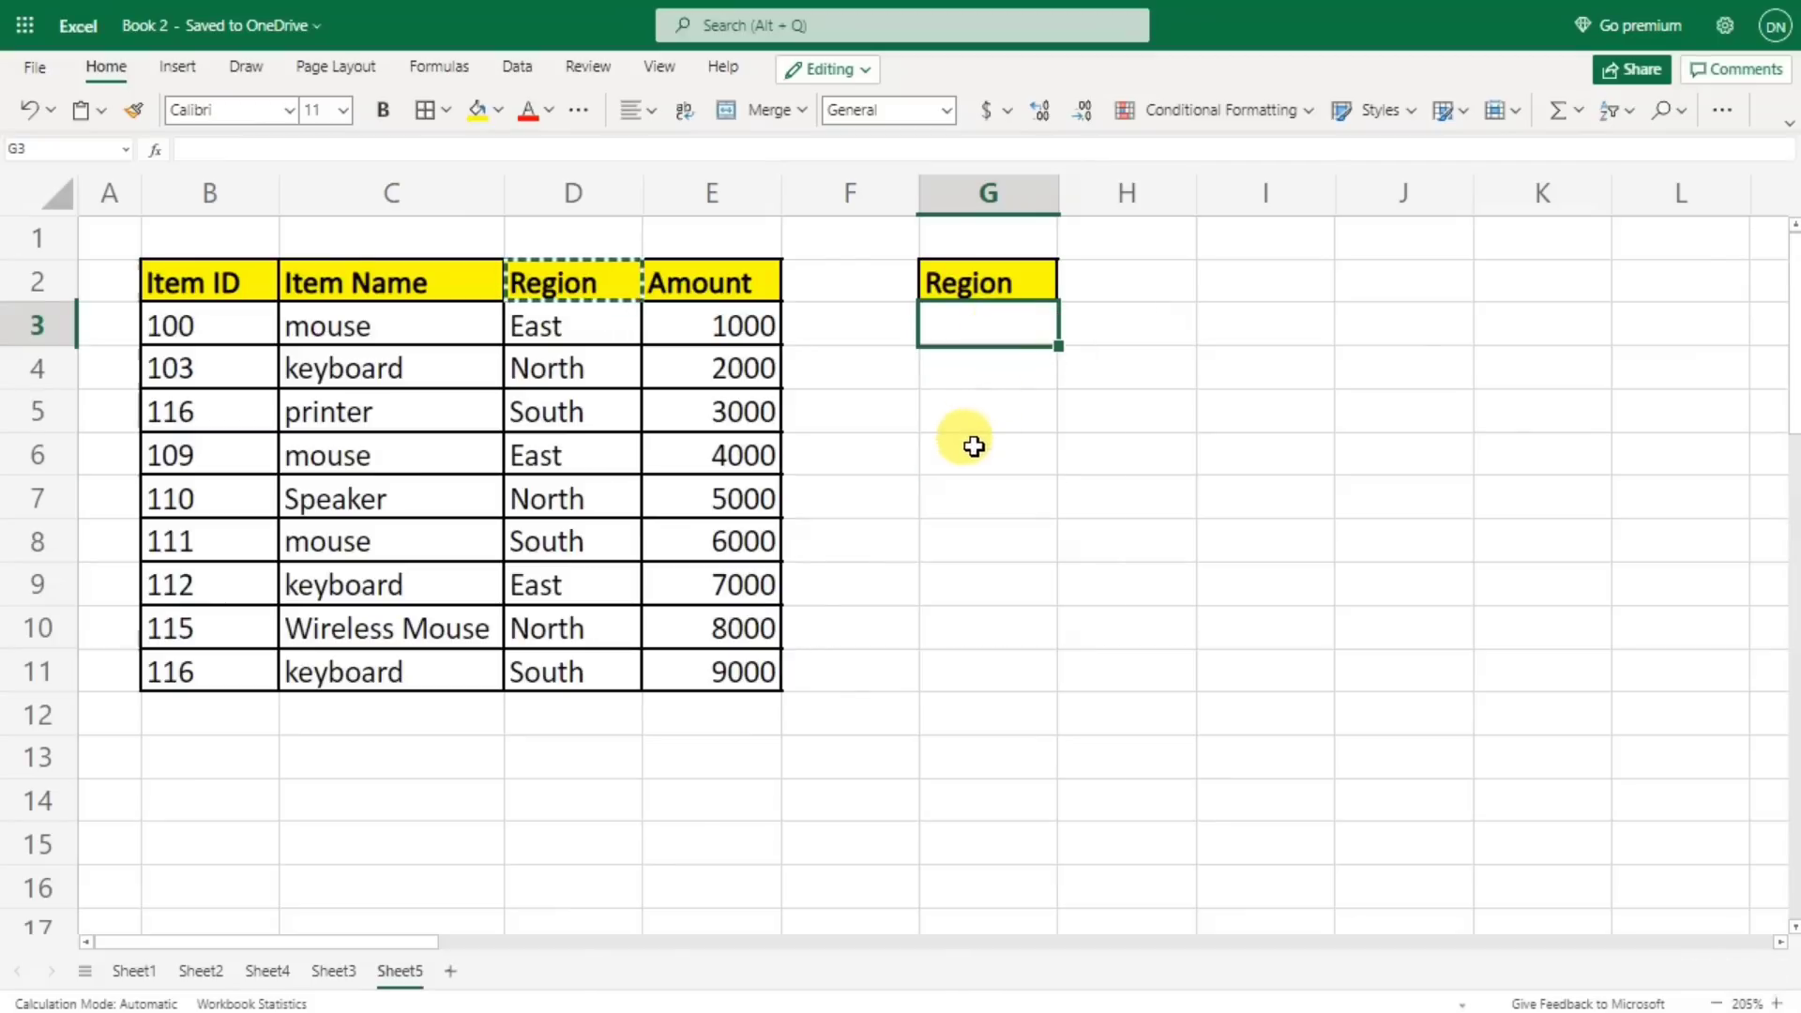
# - Enter =FILTER(B2:E11,D2:D11=G3) in G5 to return the table rows whose region matches G3
pyautogui.moveTo(974, 446); pyautogui.dragTo(1568, 728)
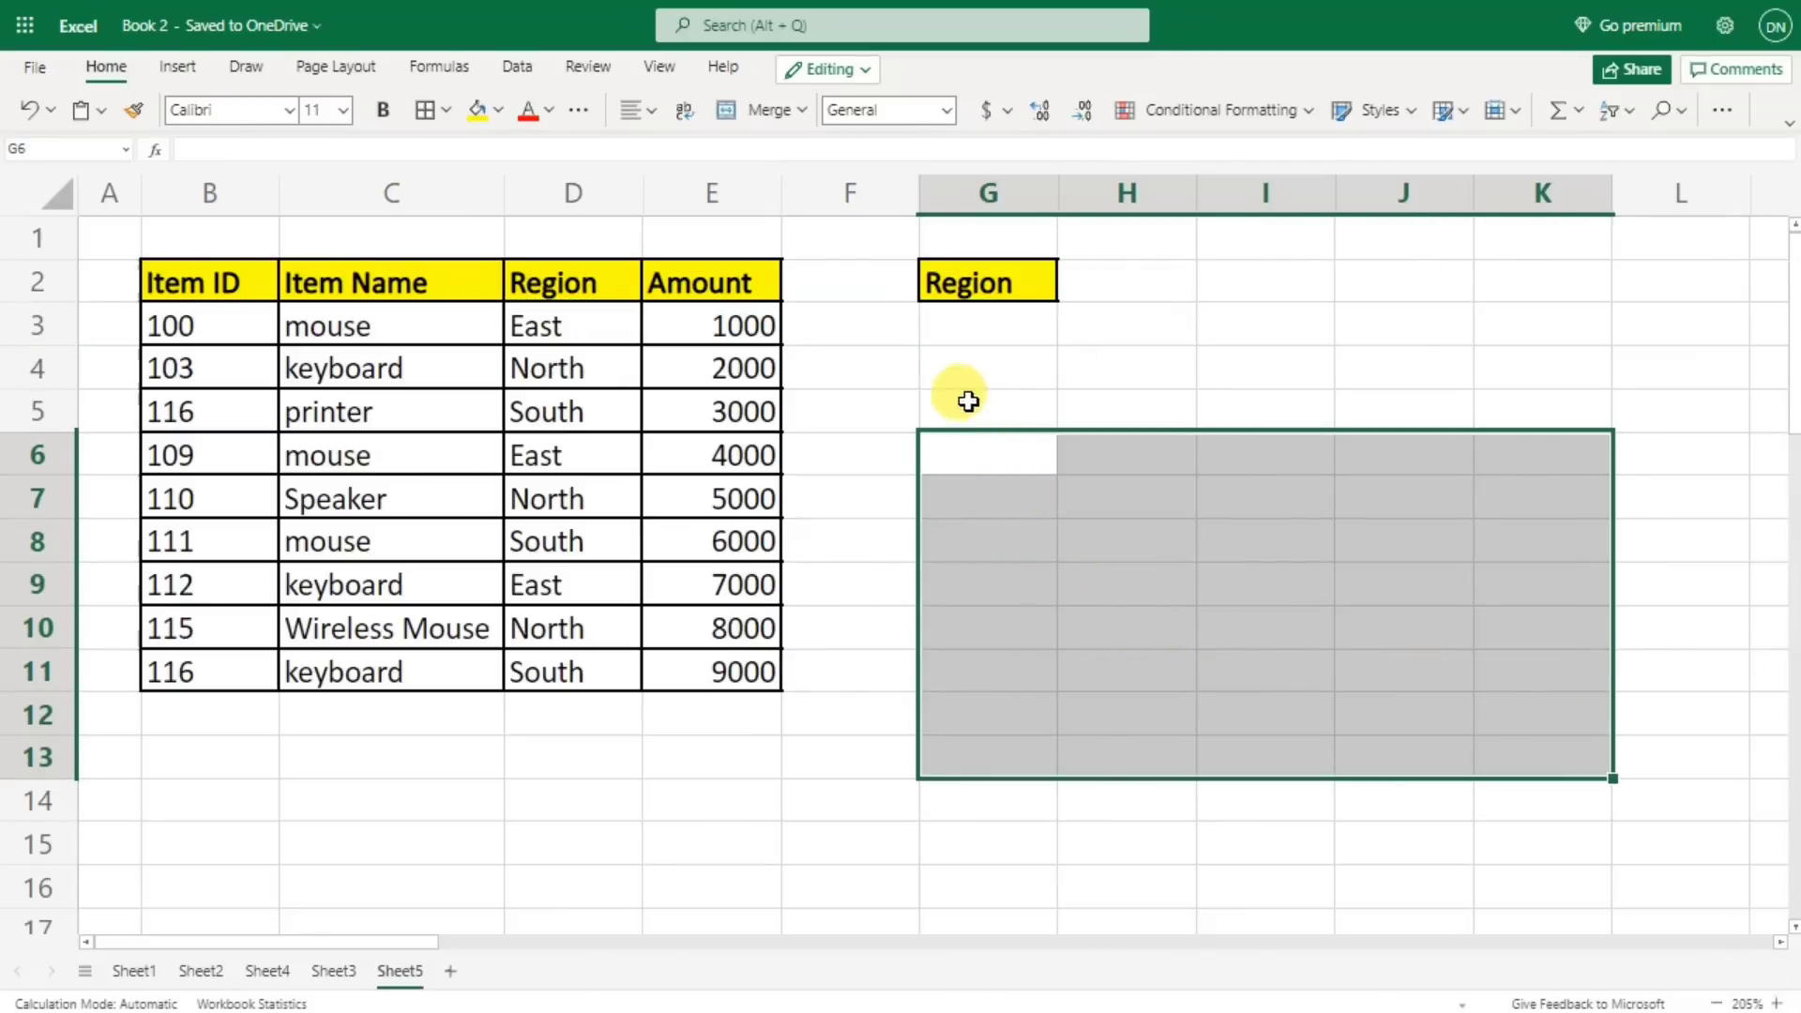
pyautogui.click(968, 402)
pyautogui.write('=')
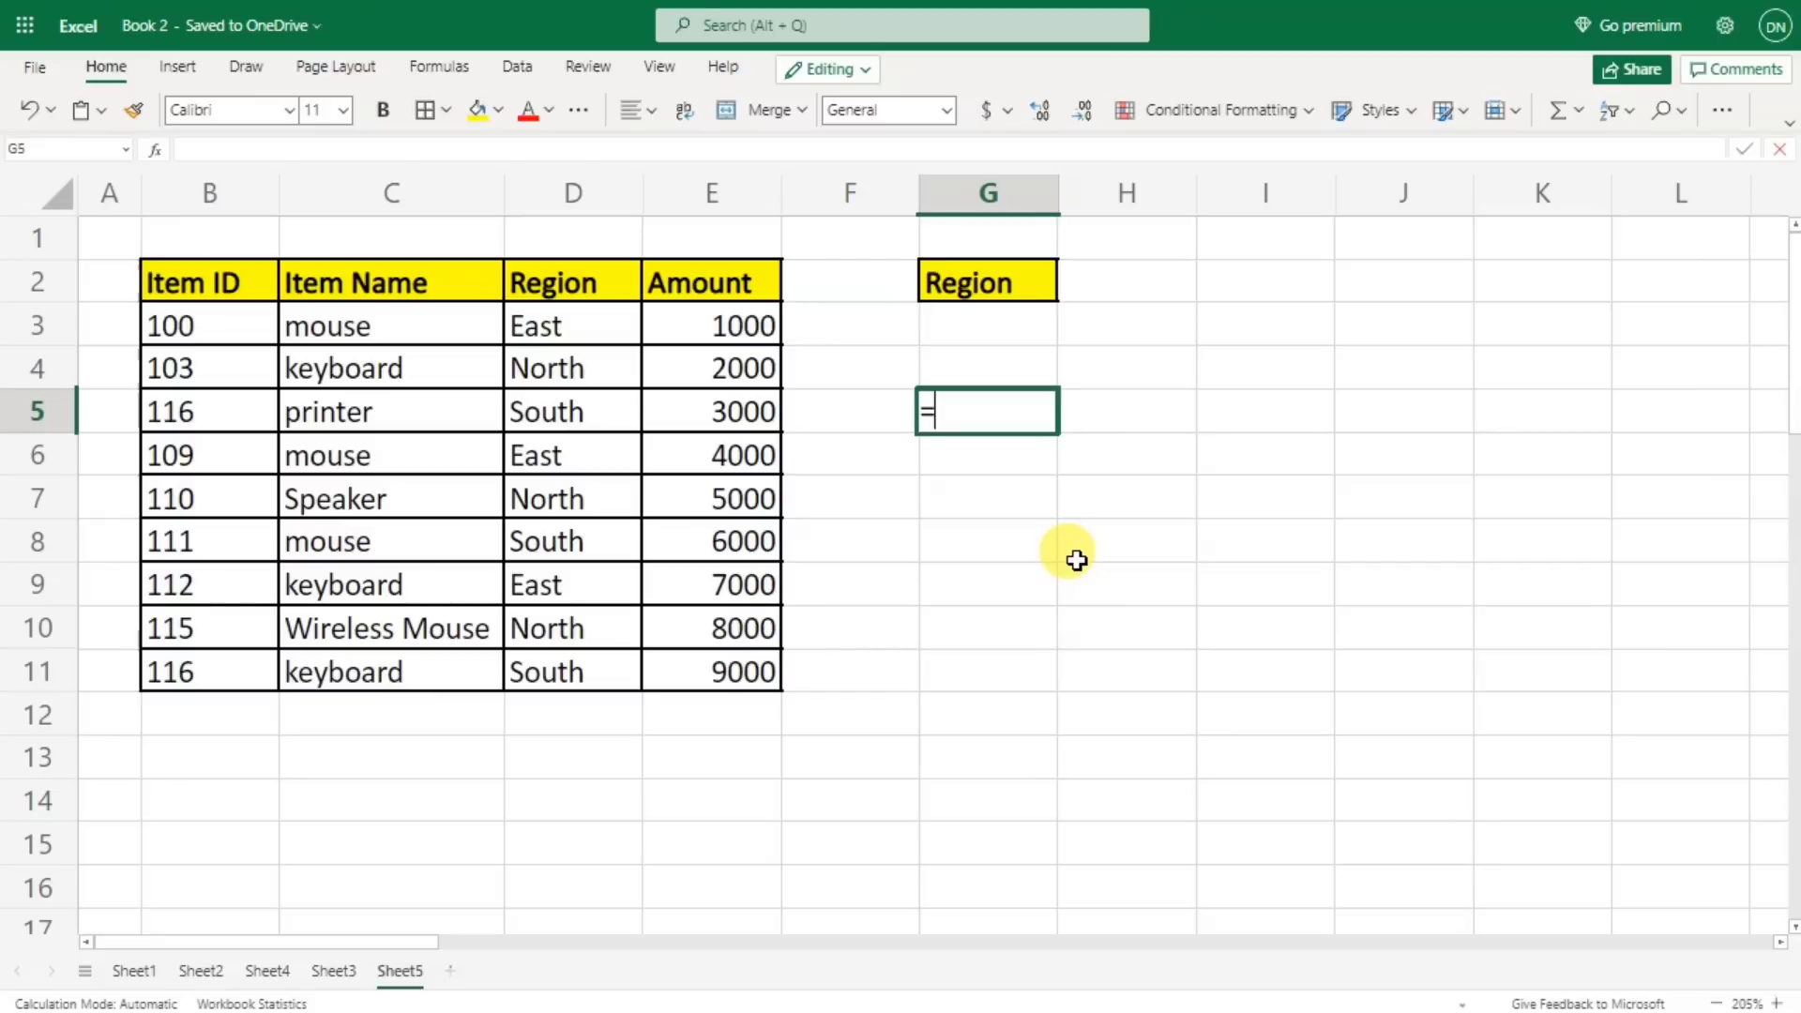
pyautogui.write('filt')
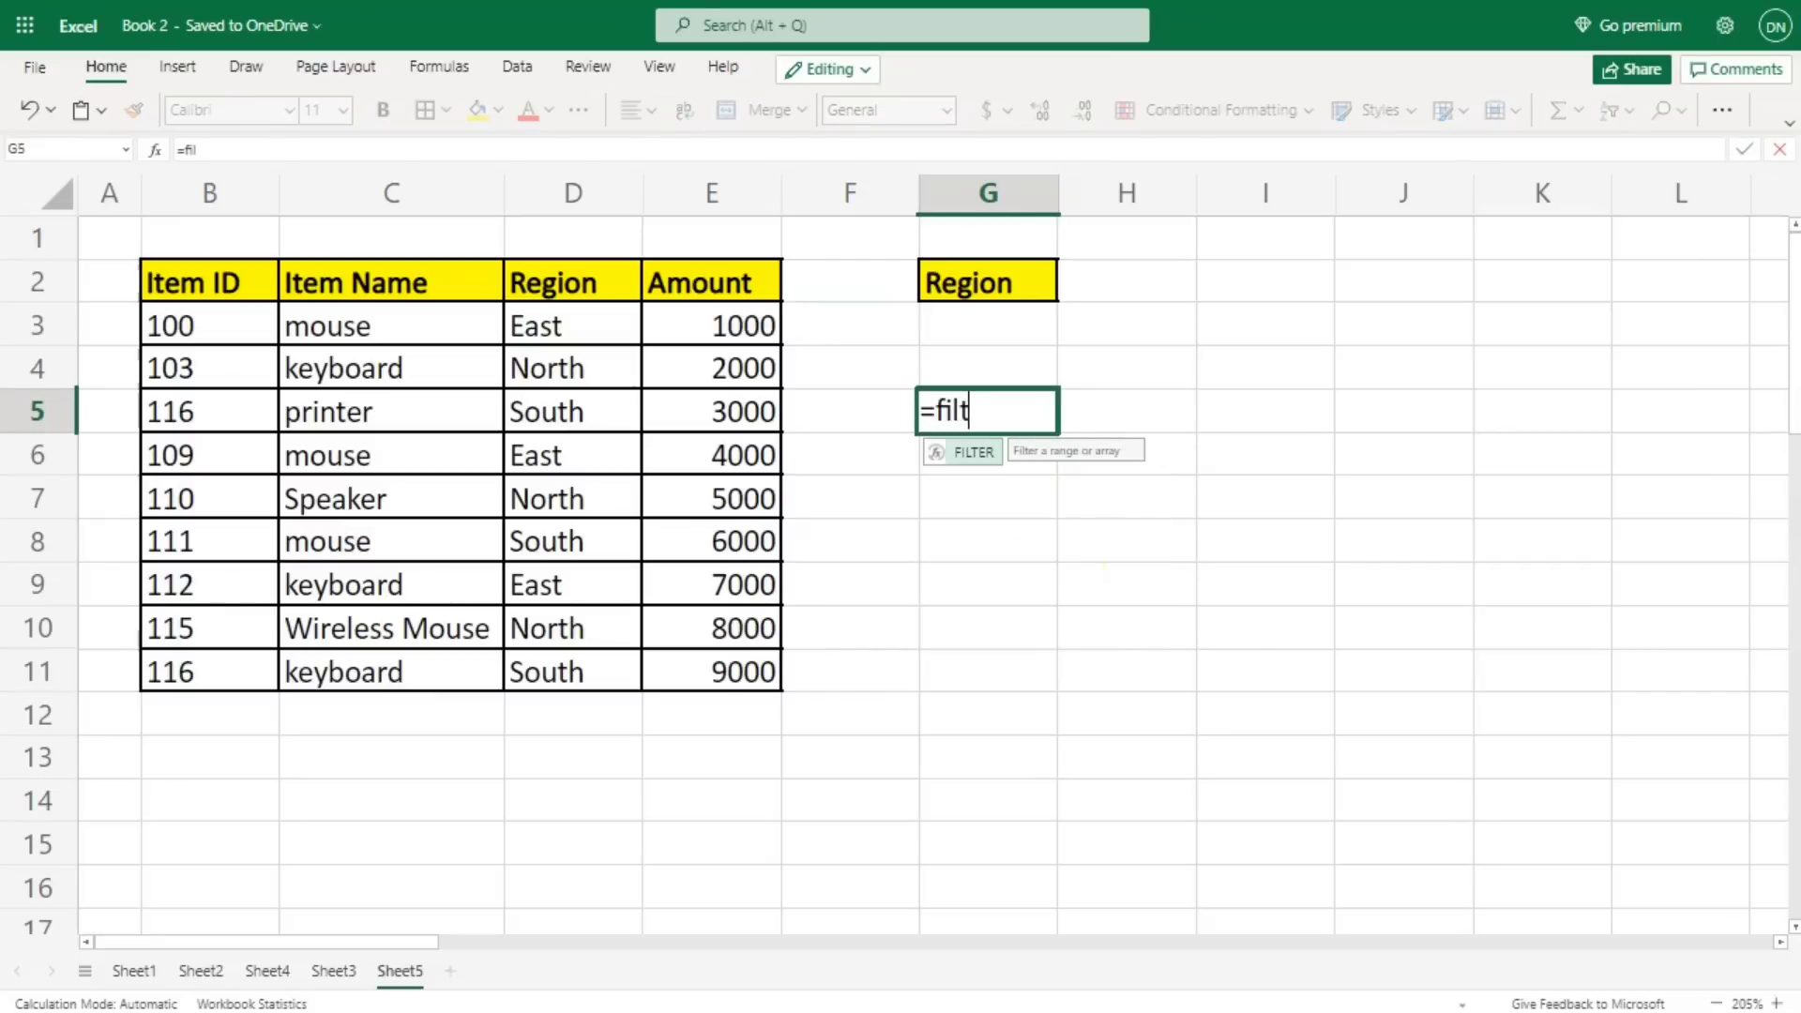
pyautogui.write('er(')
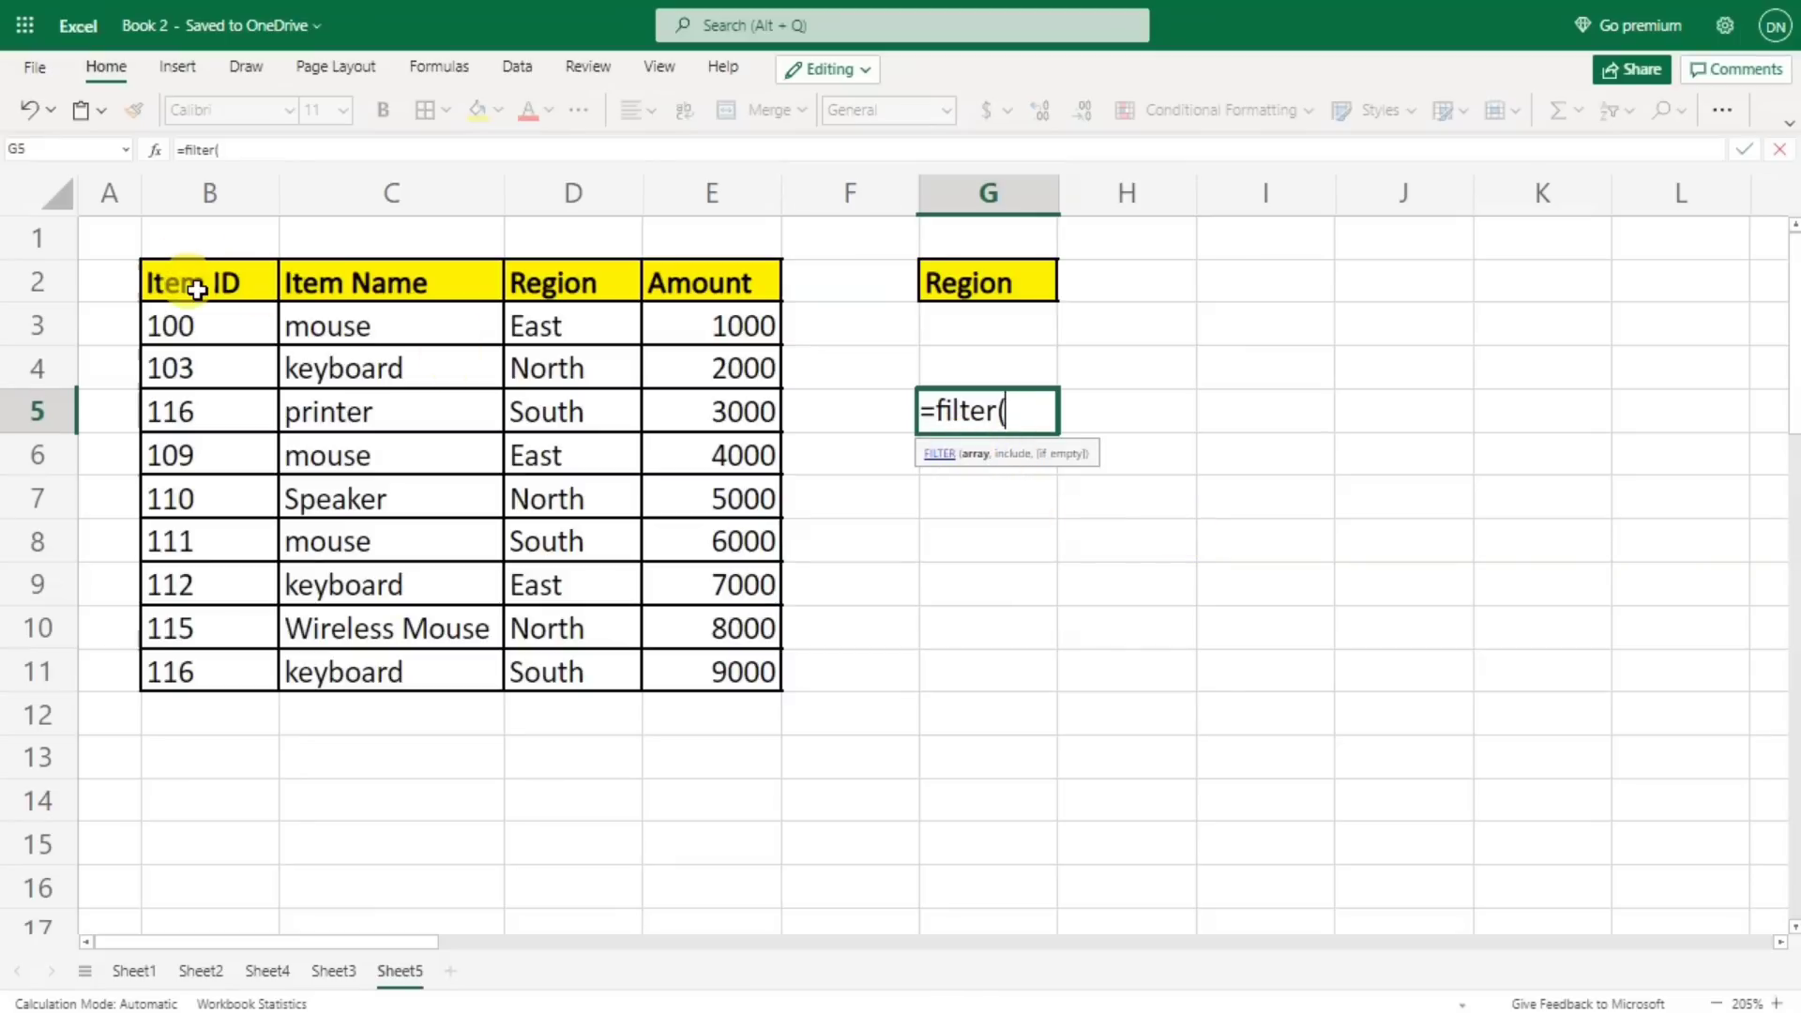
pyautogui.moveTo(188, 285); pyautogui.dragTo(672, 676)
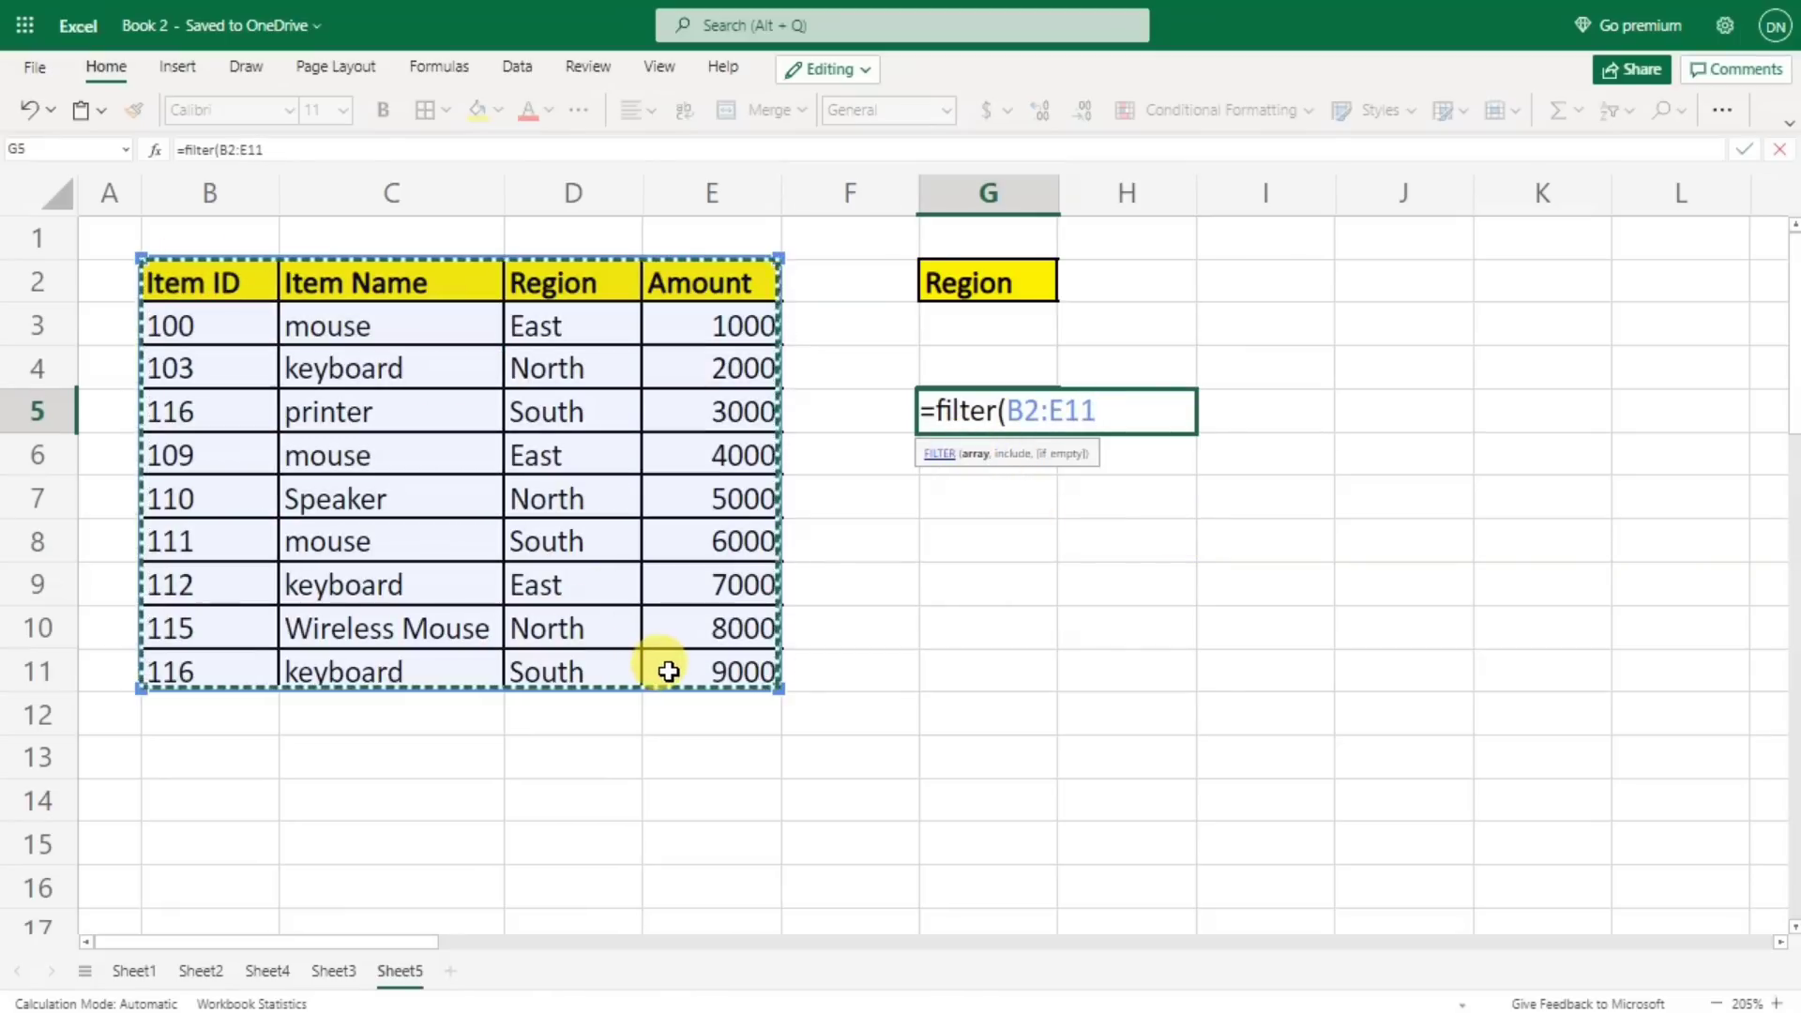
pyautogui.write(',')
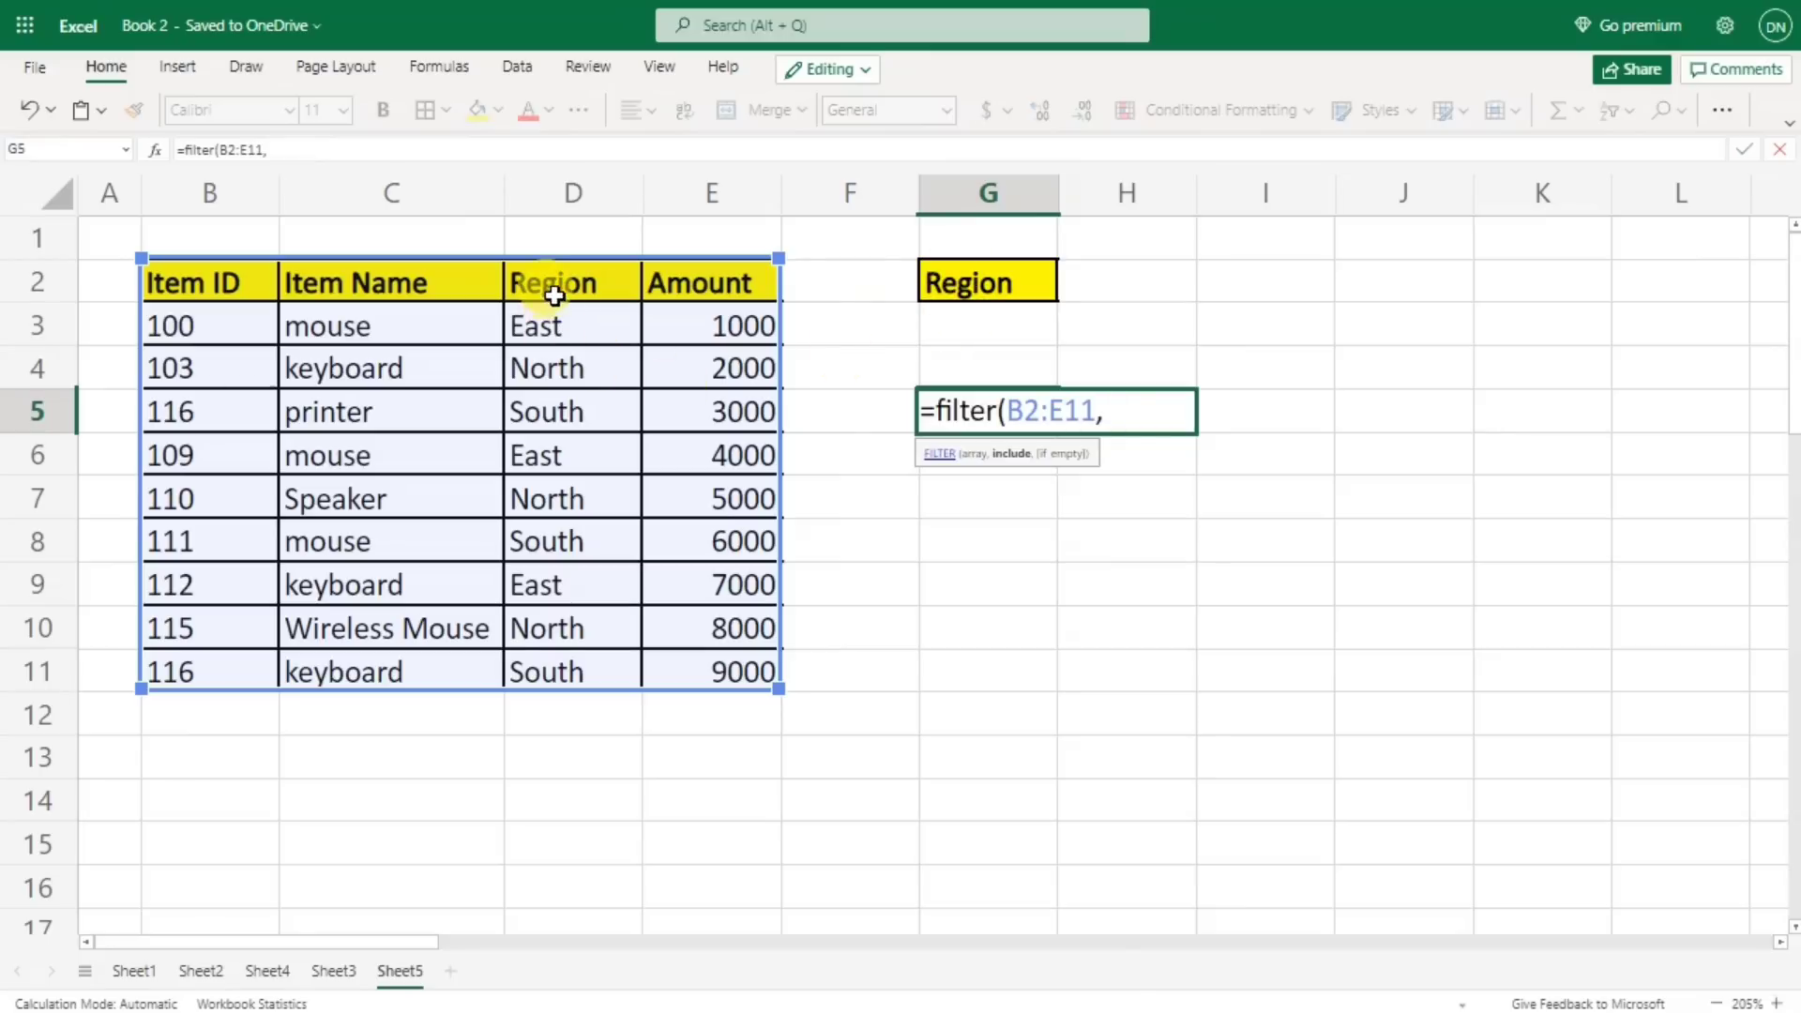
pyautogui.moveTo(552, 286); pyautogui.dragTo(577, 662)
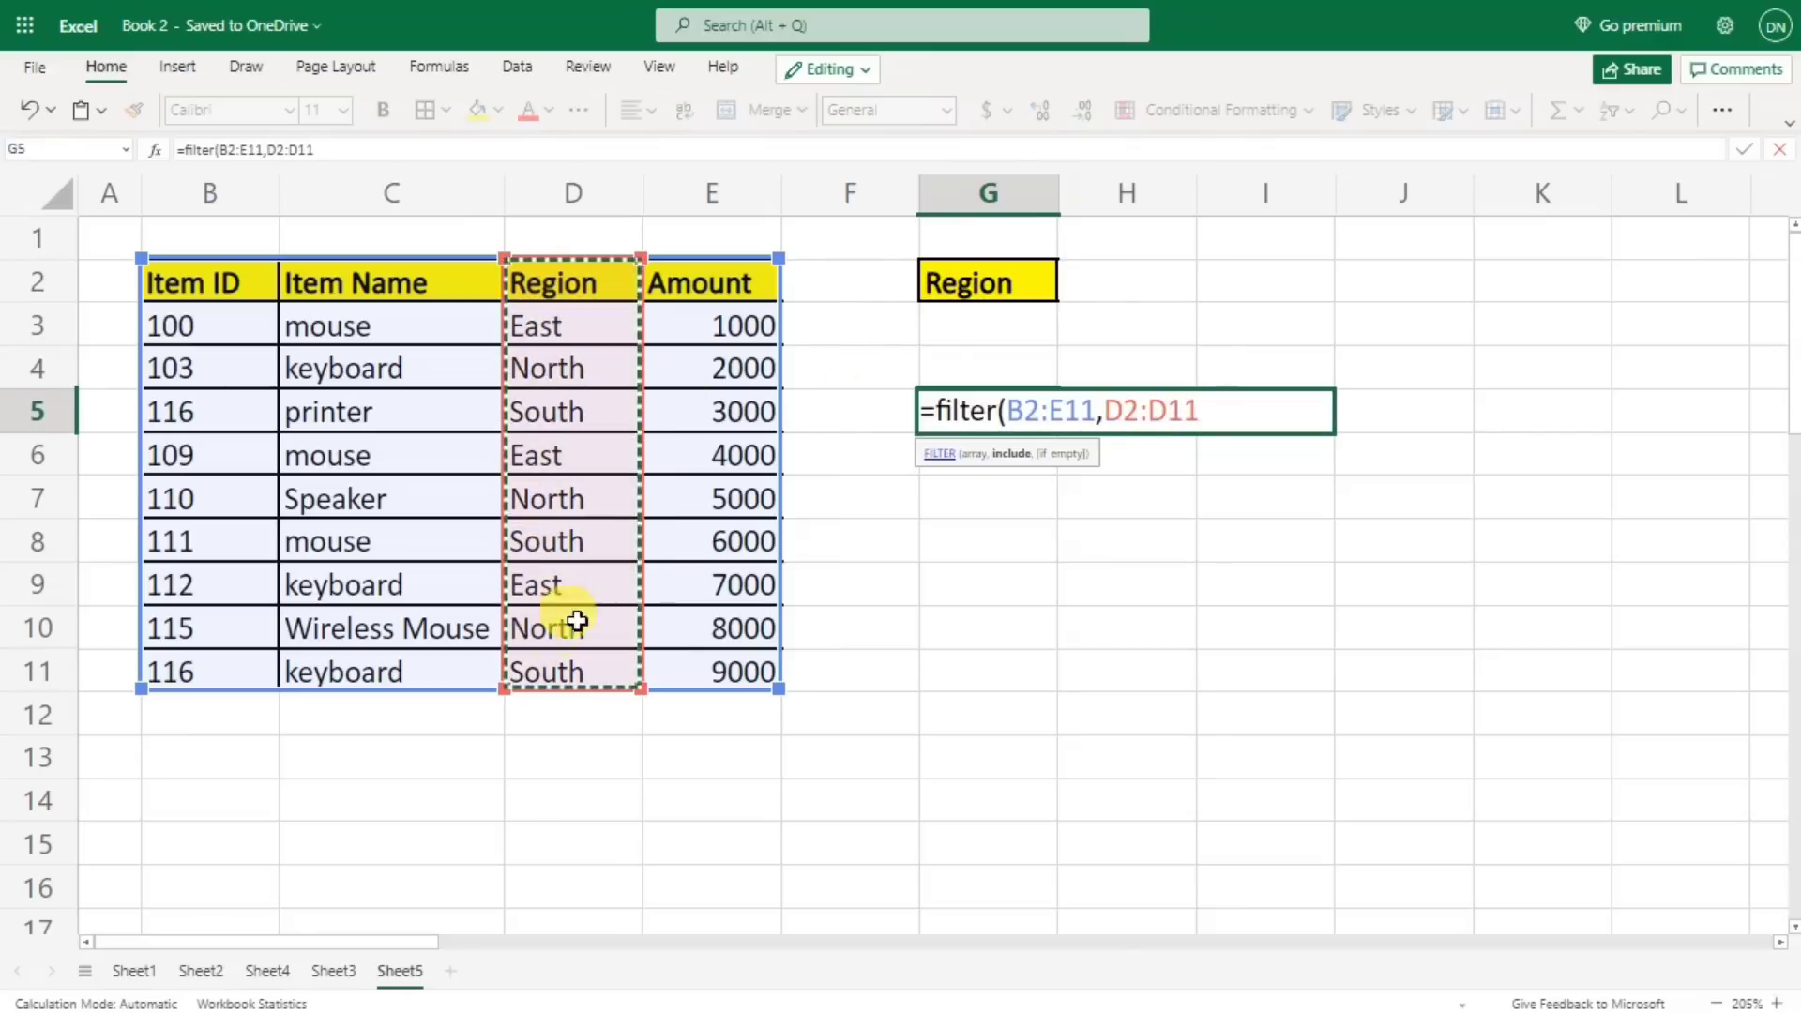
pyautogui.write('=')
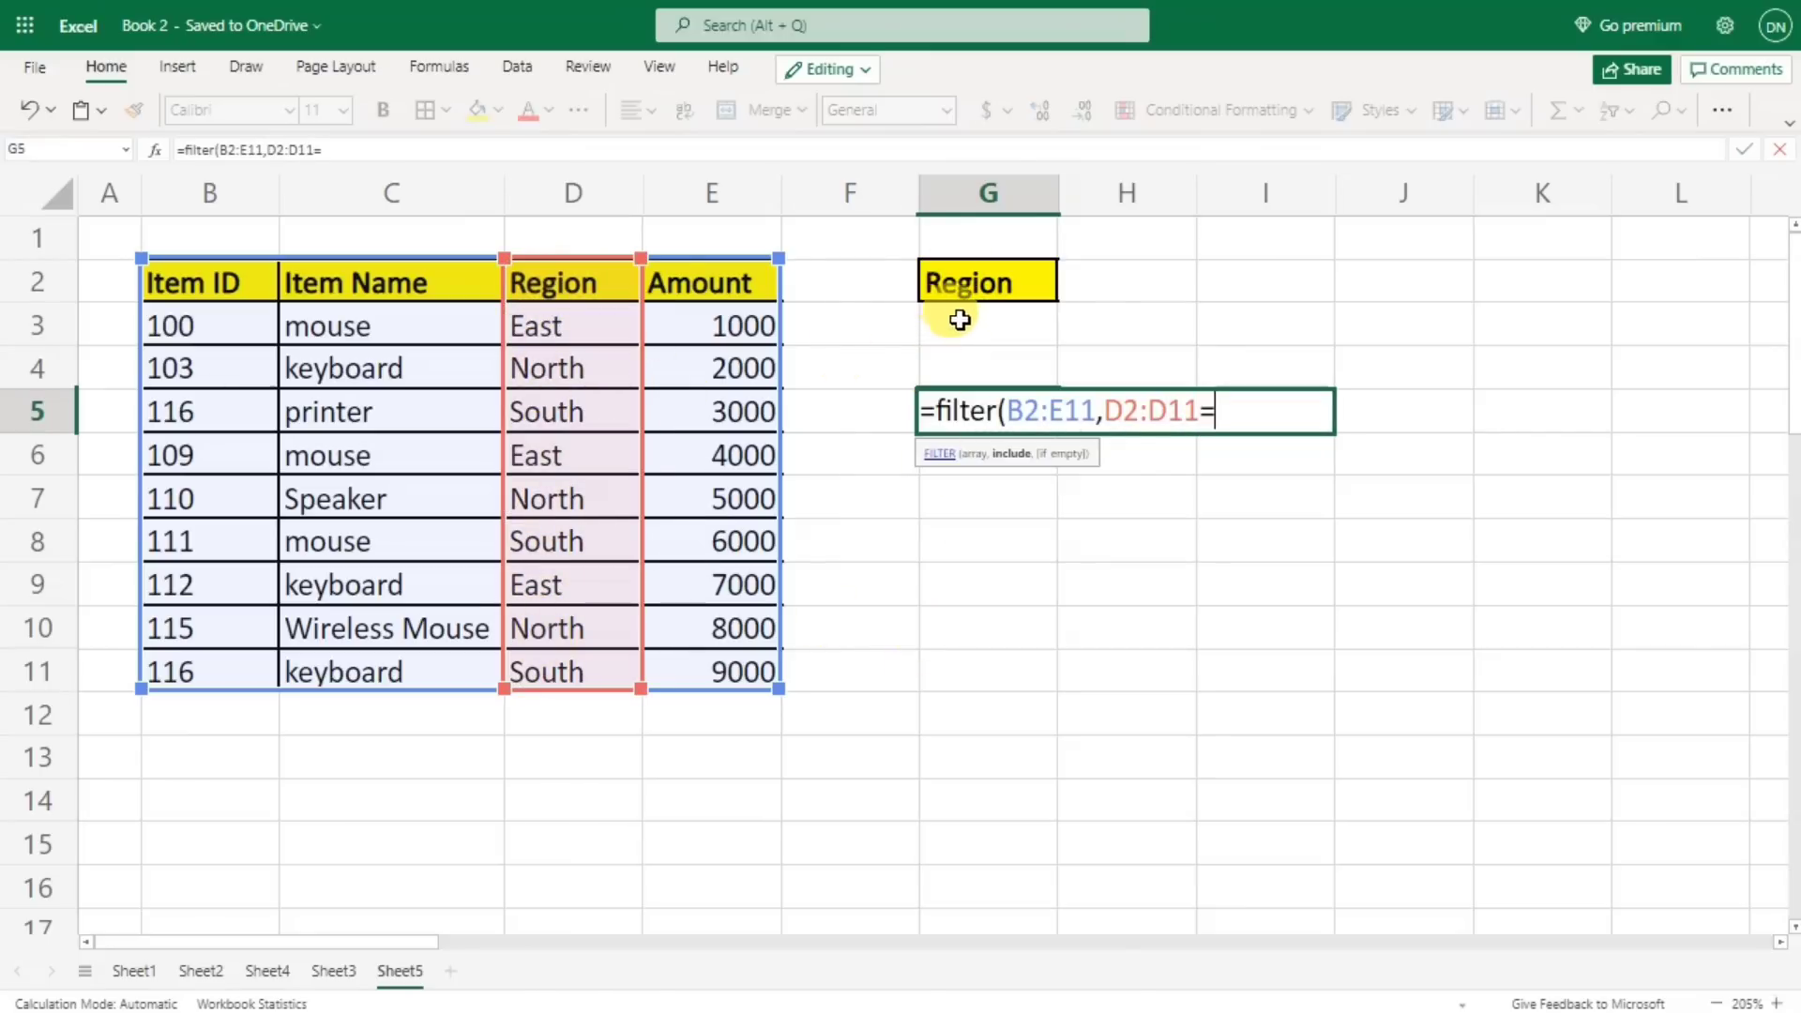
pyautogui.click(958, 324)
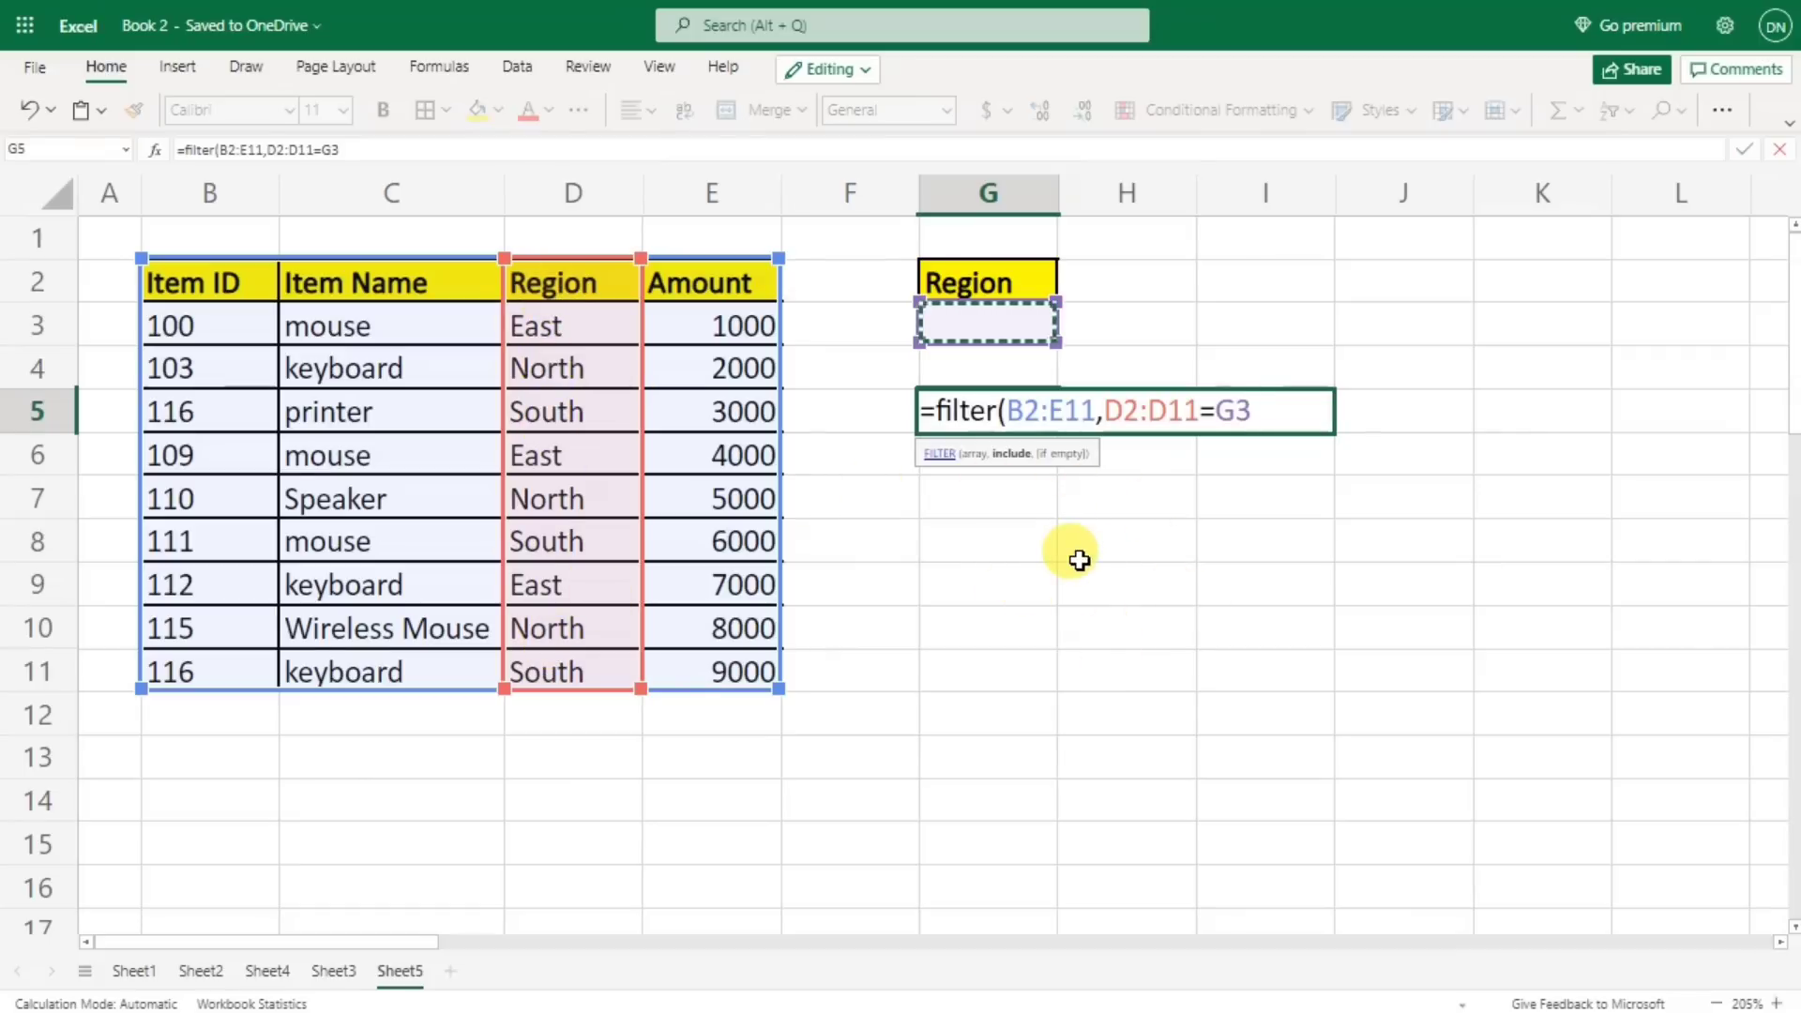
pyautogui.write(')')
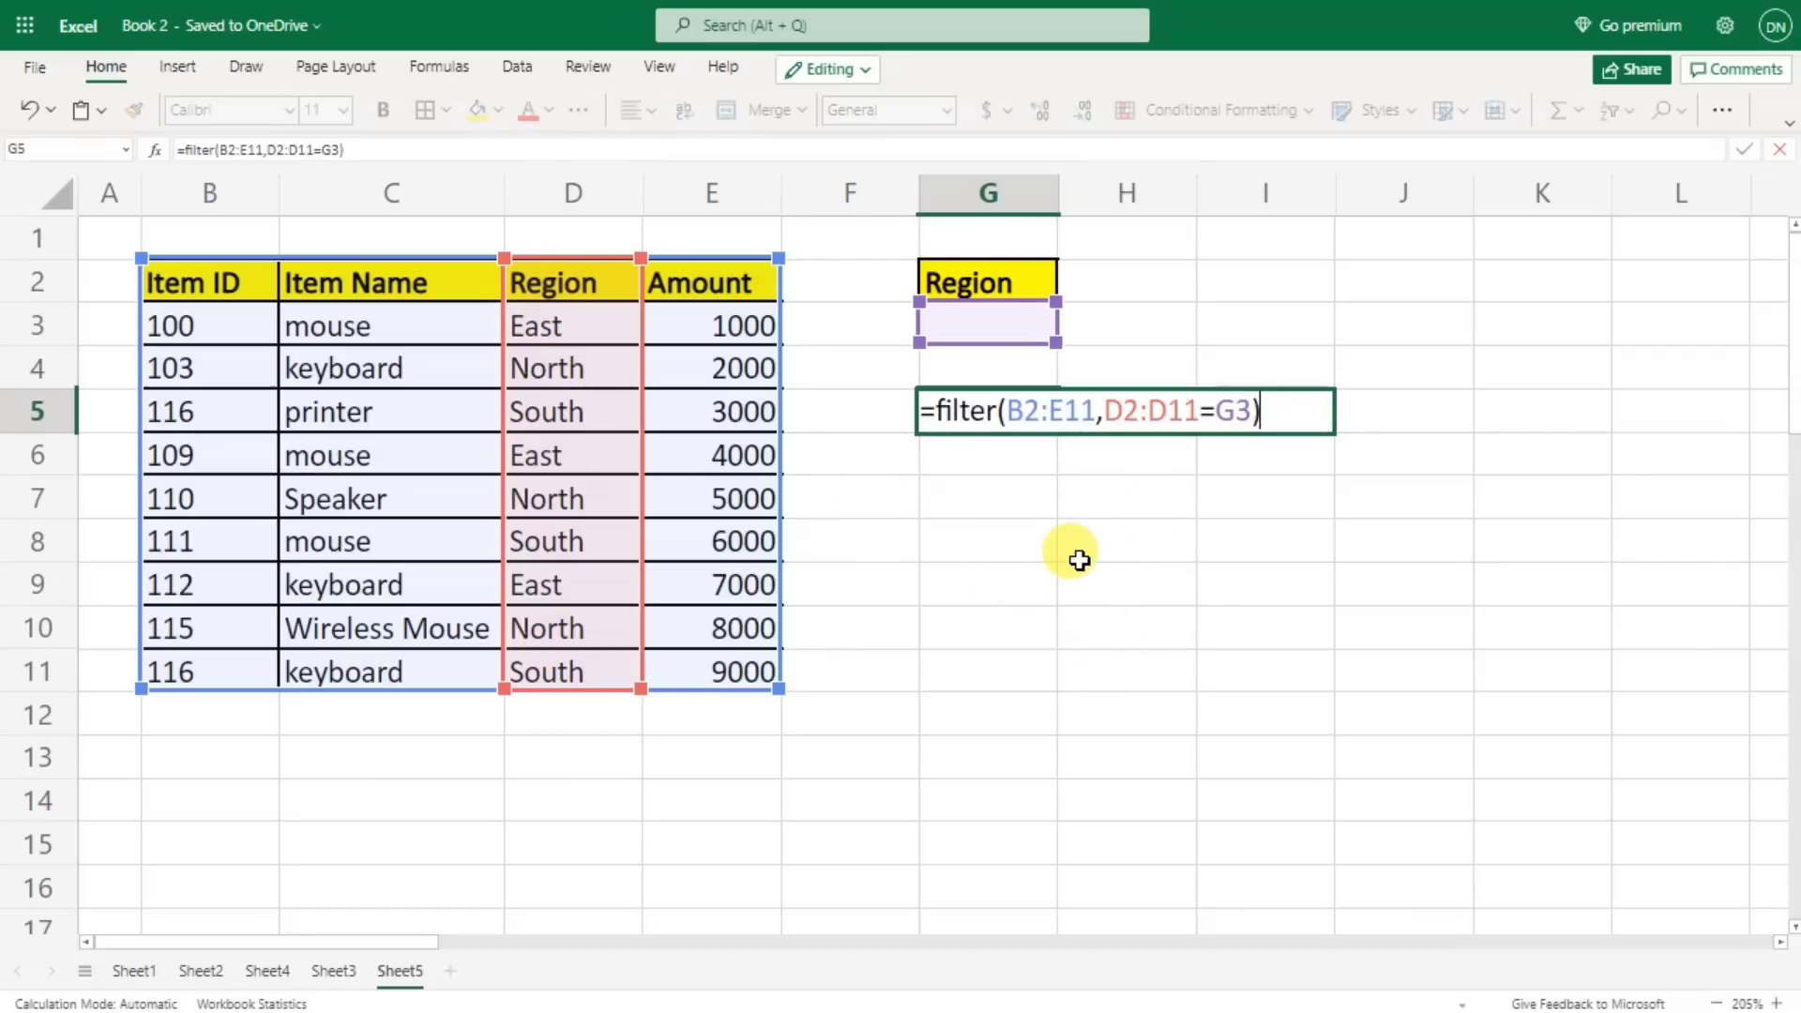
pyautogui.press('Return')
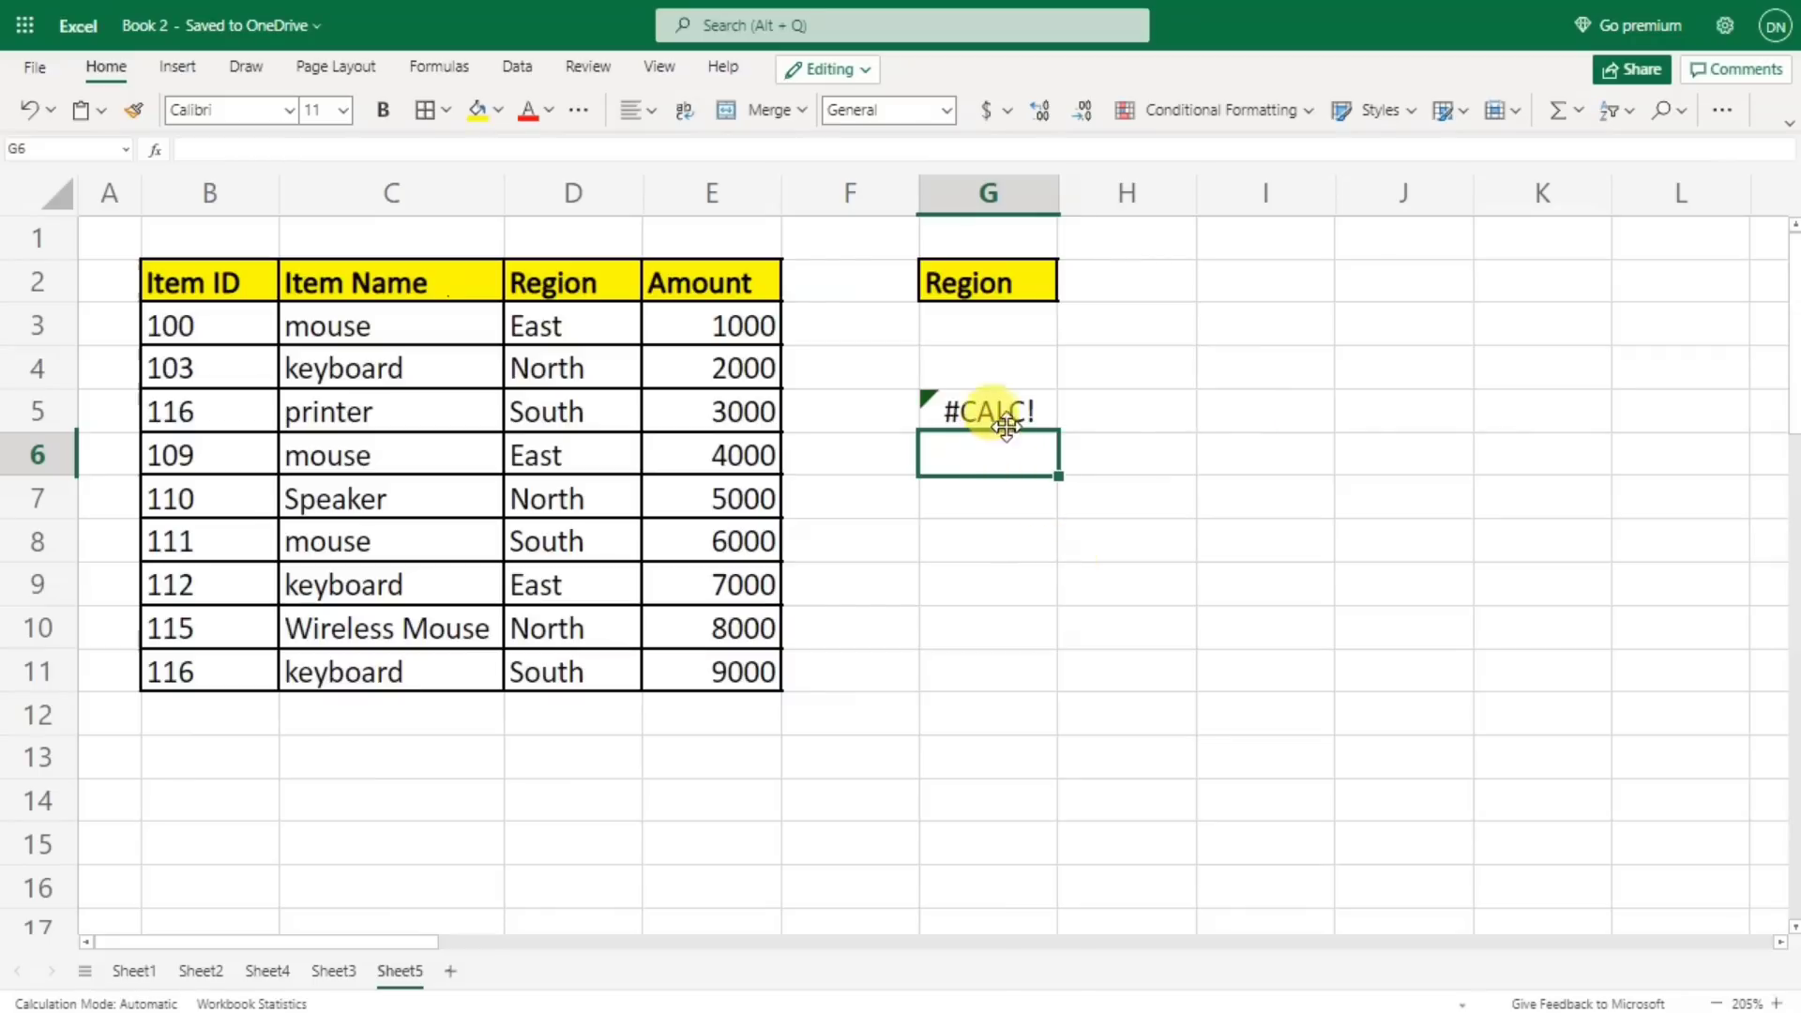
# - Test the FILTER formula with the region east in G3, and again with south
pyautogui.click(975, 340)
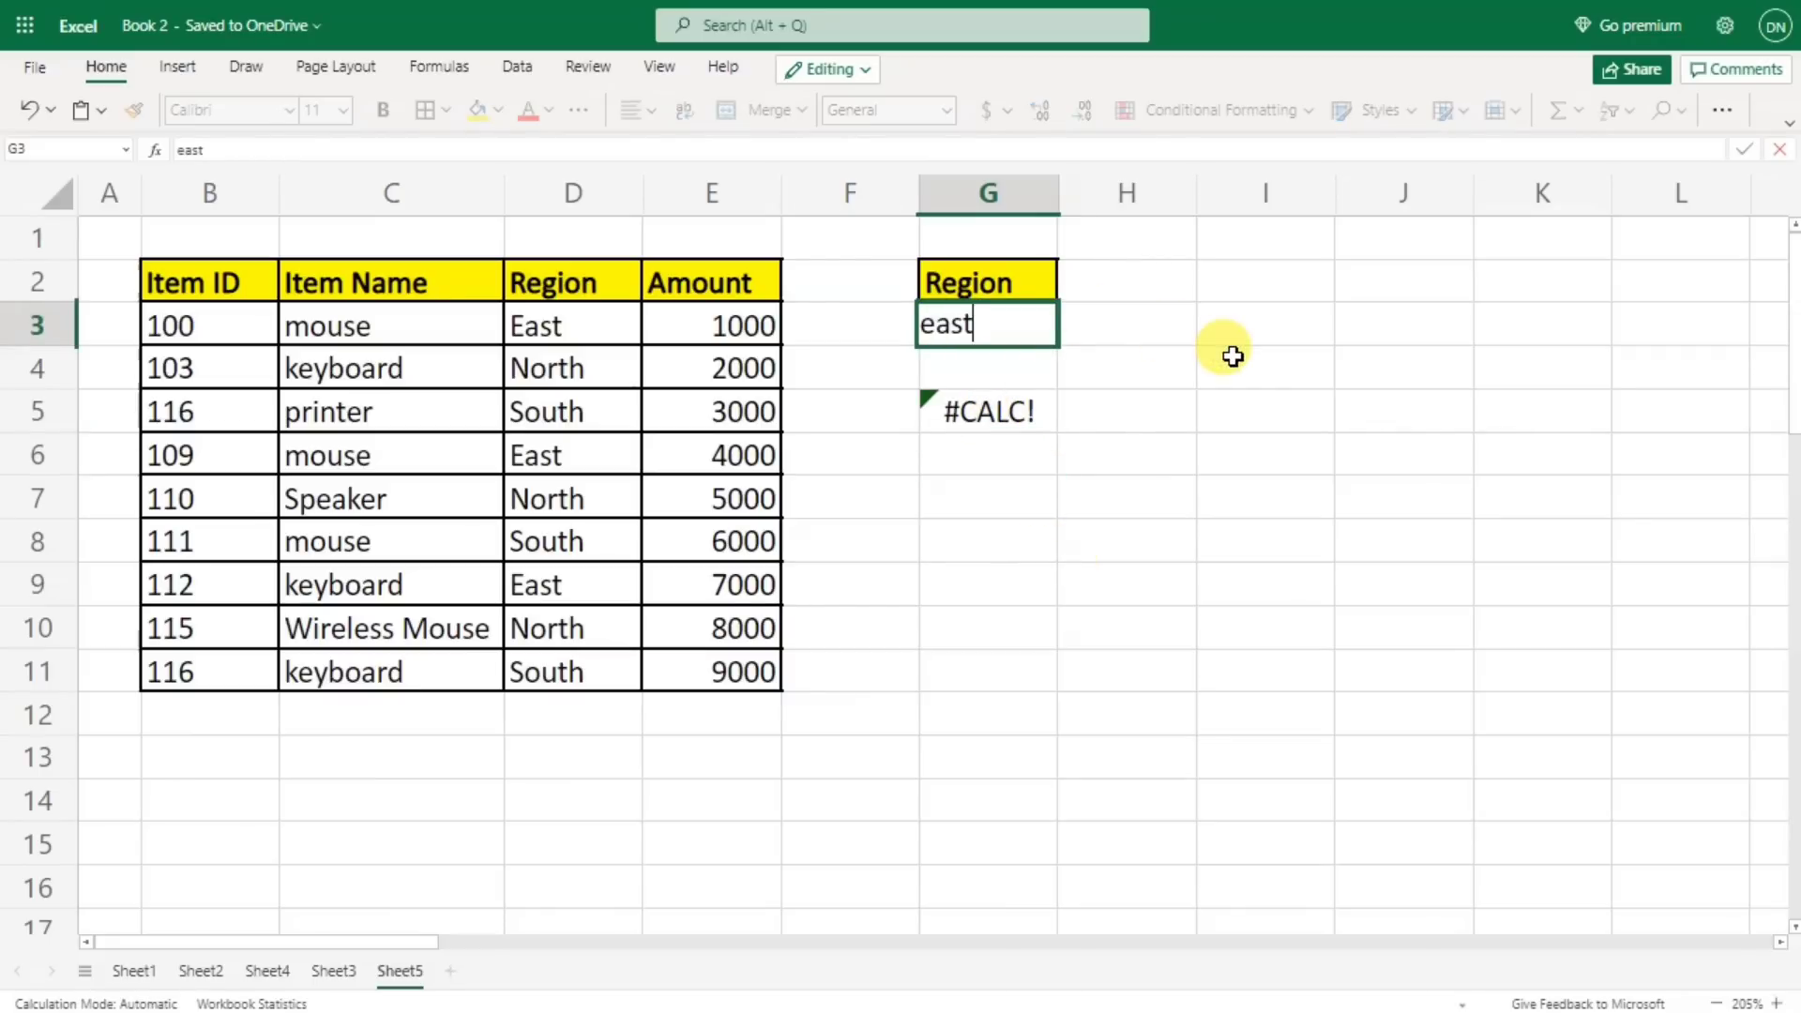
pyautogui.write('east')
pyautogui.press('Return')
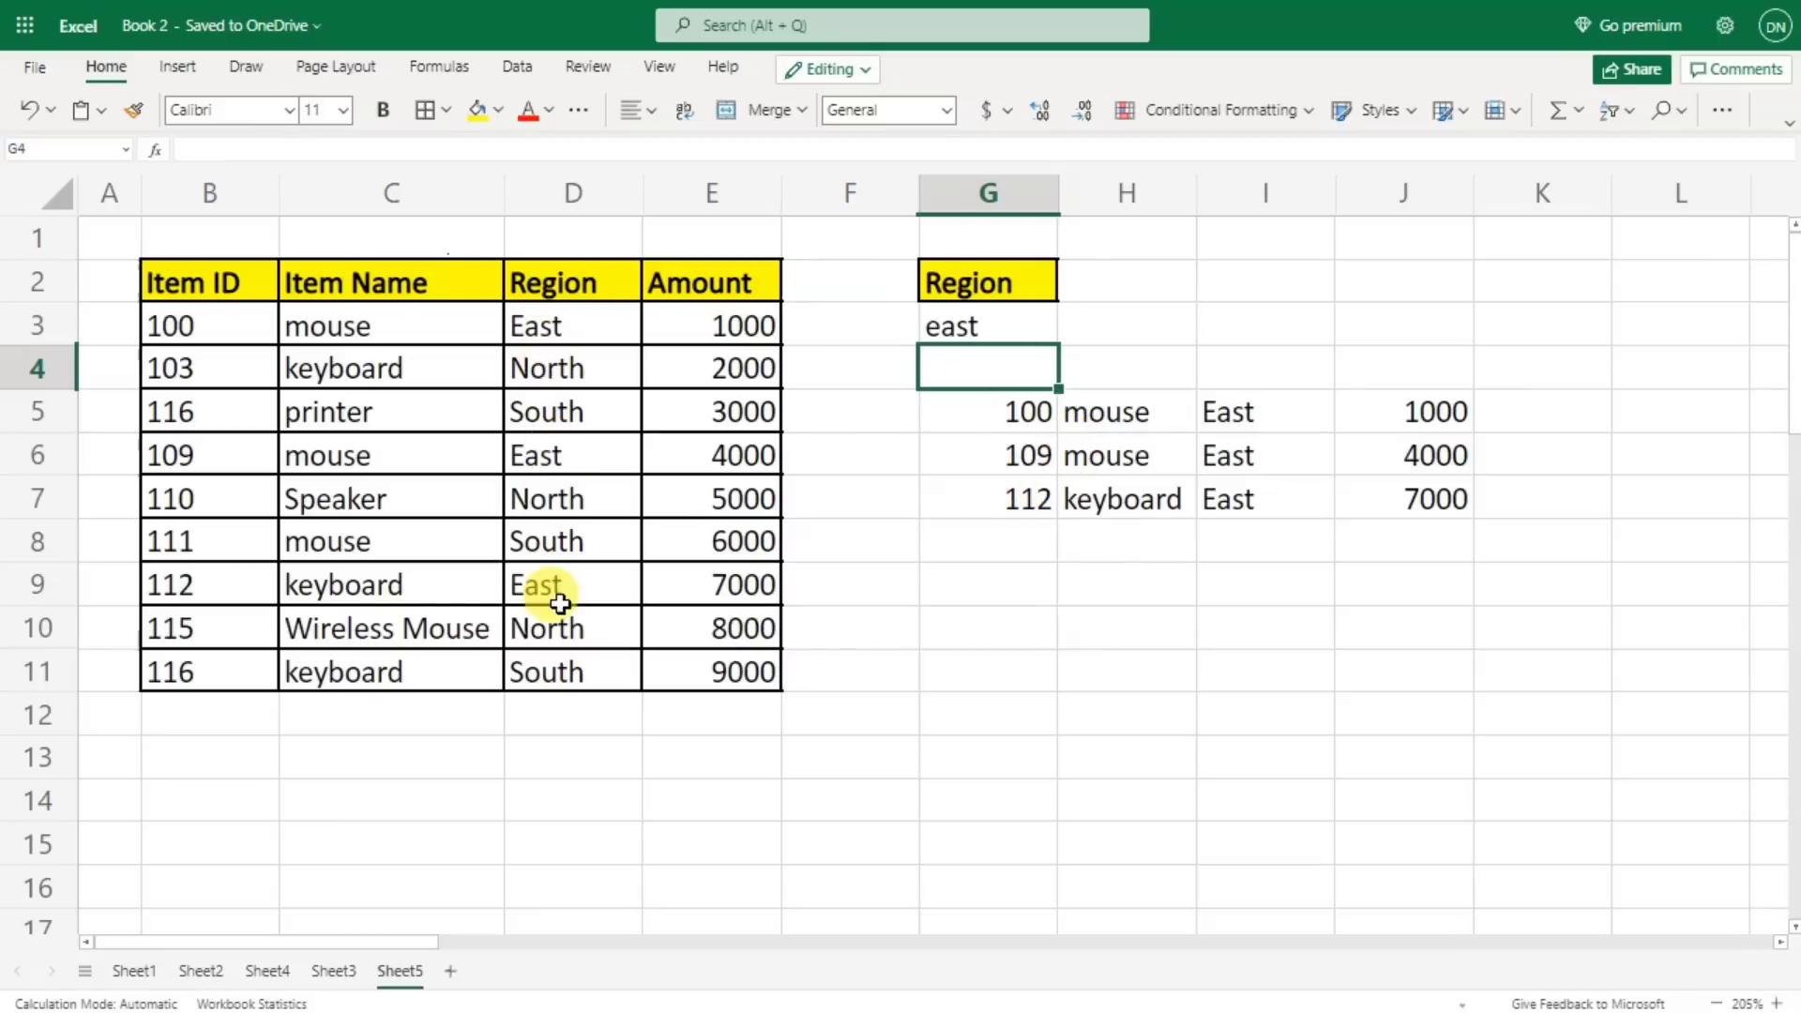
pyautogui.click(967, 339)
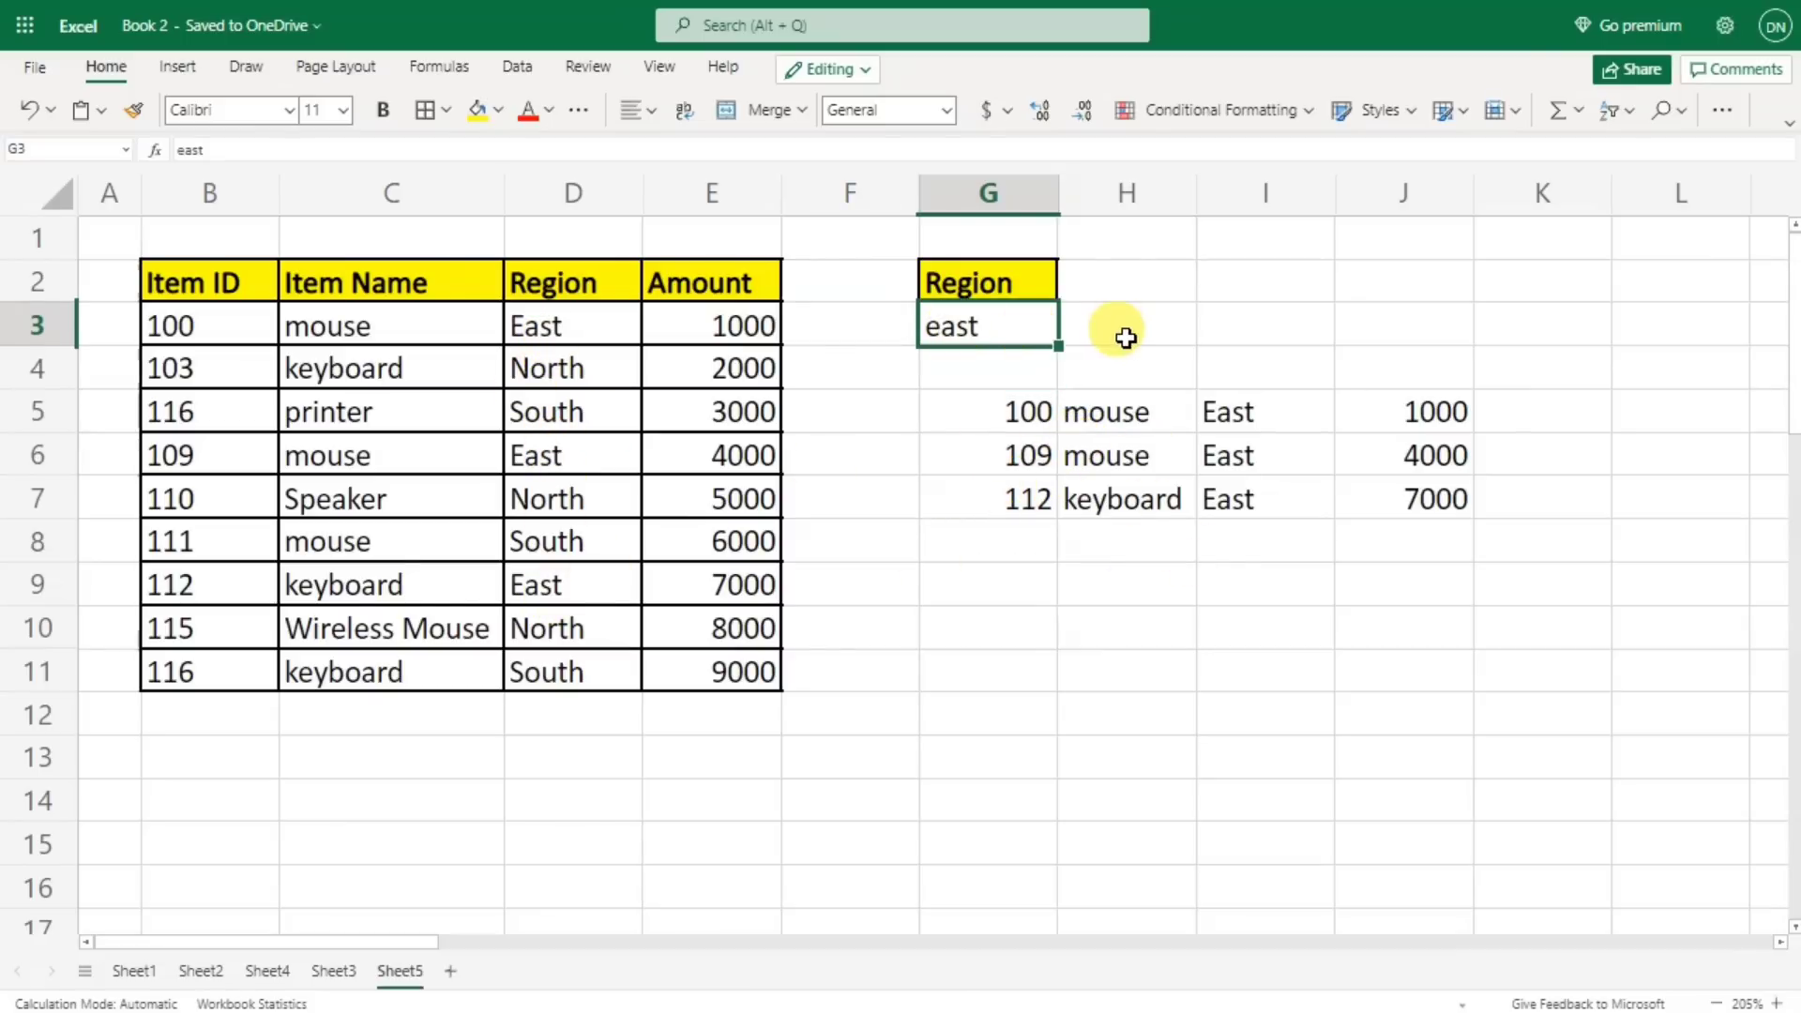
pyautogui.write('so')
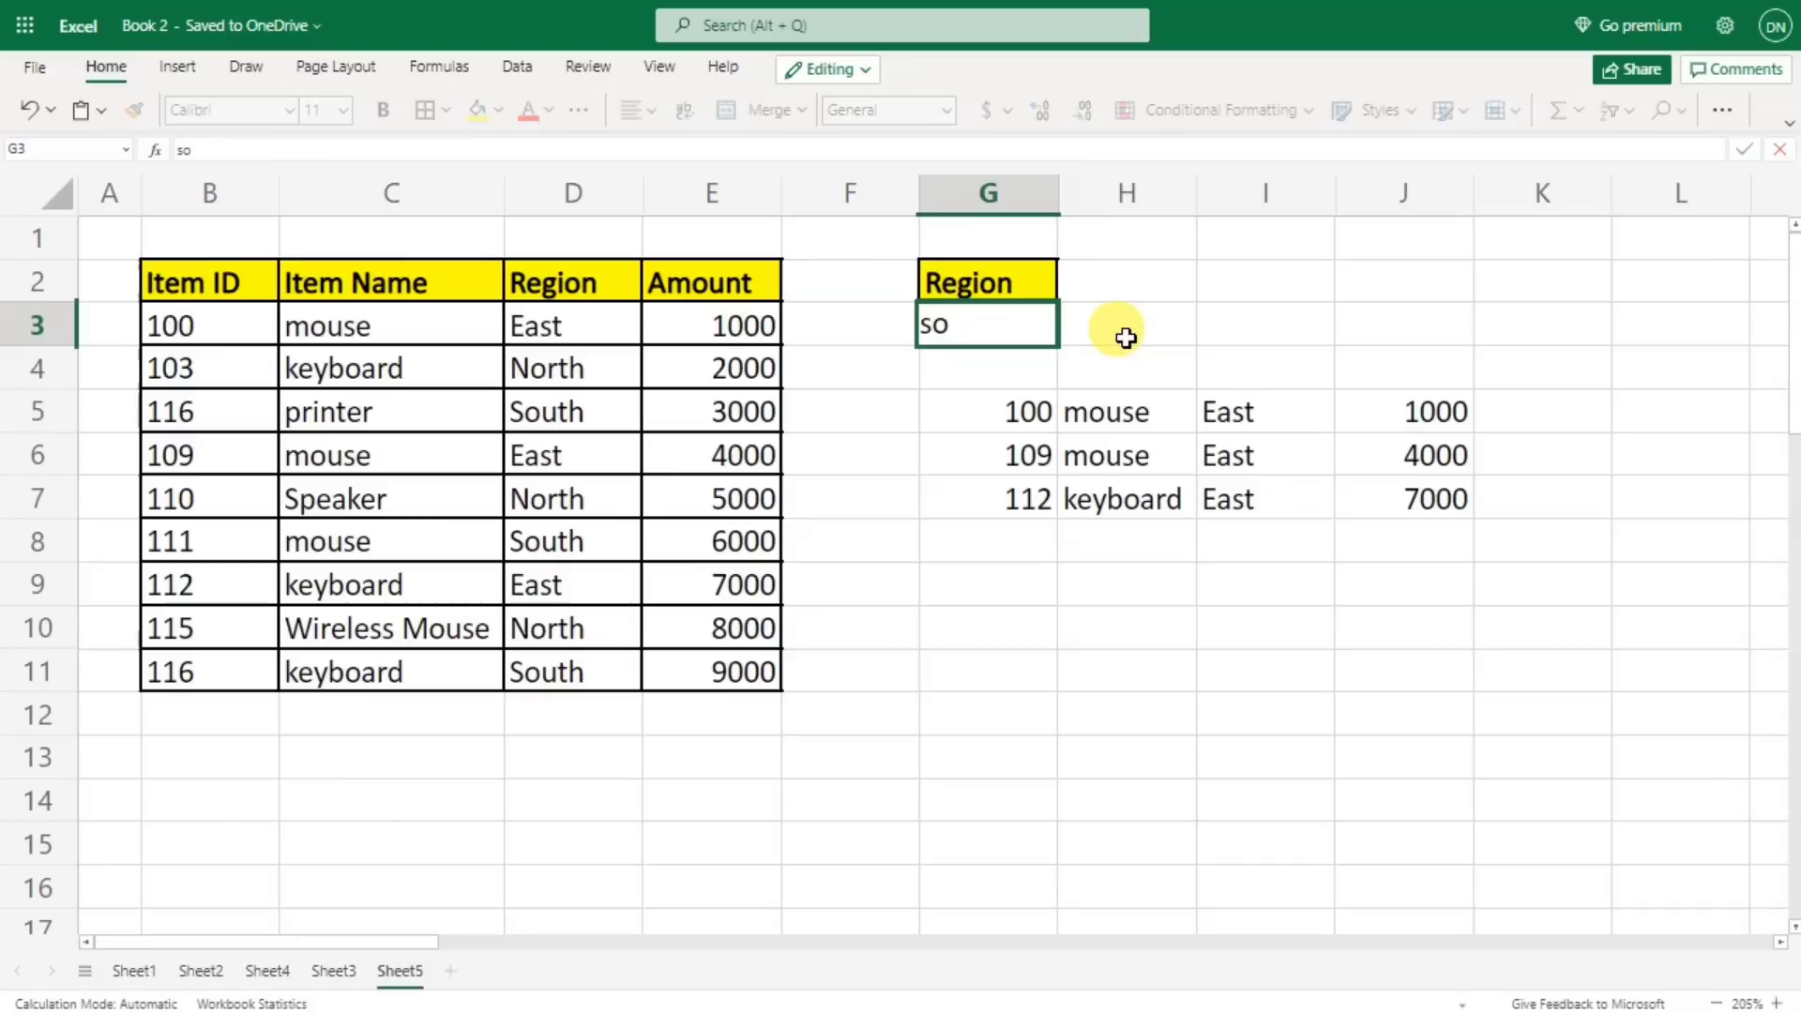
pyautogui.write('uth')
pyautogui.press('Return')
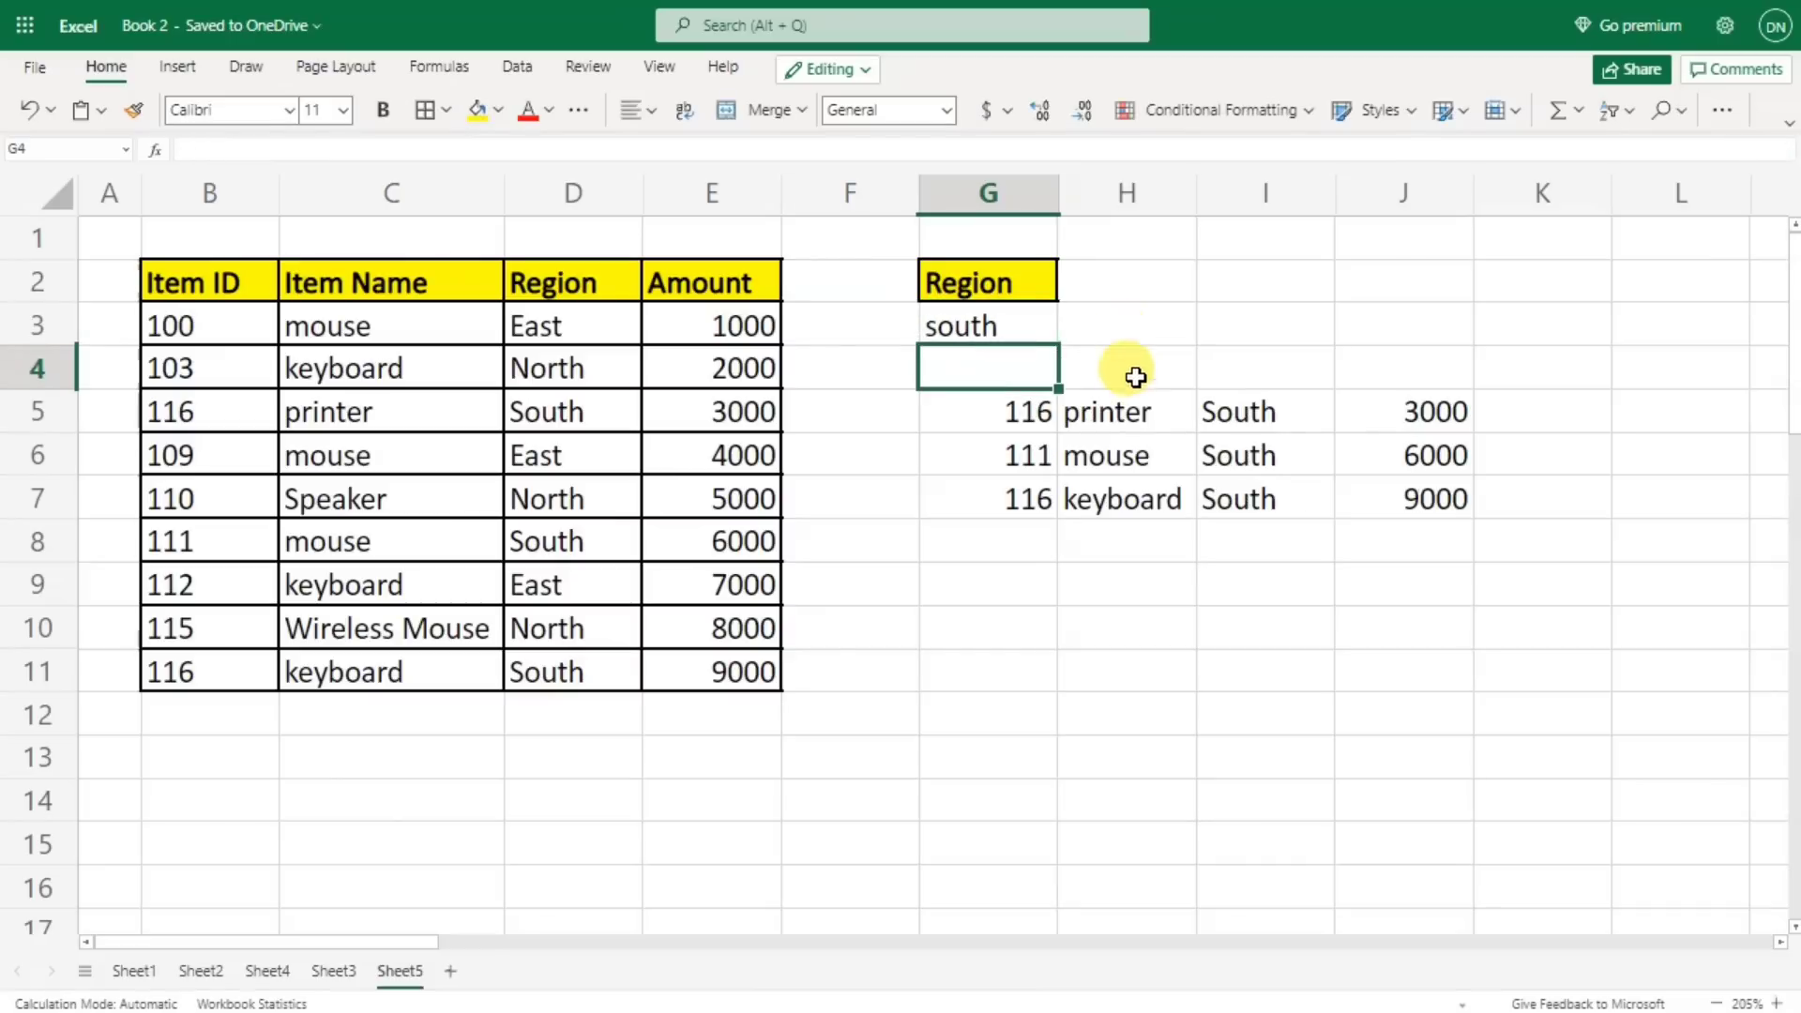
# - Enter the nonexistent region fgh in G3 to test the filter without a match
pyautogui.click(995, 334)
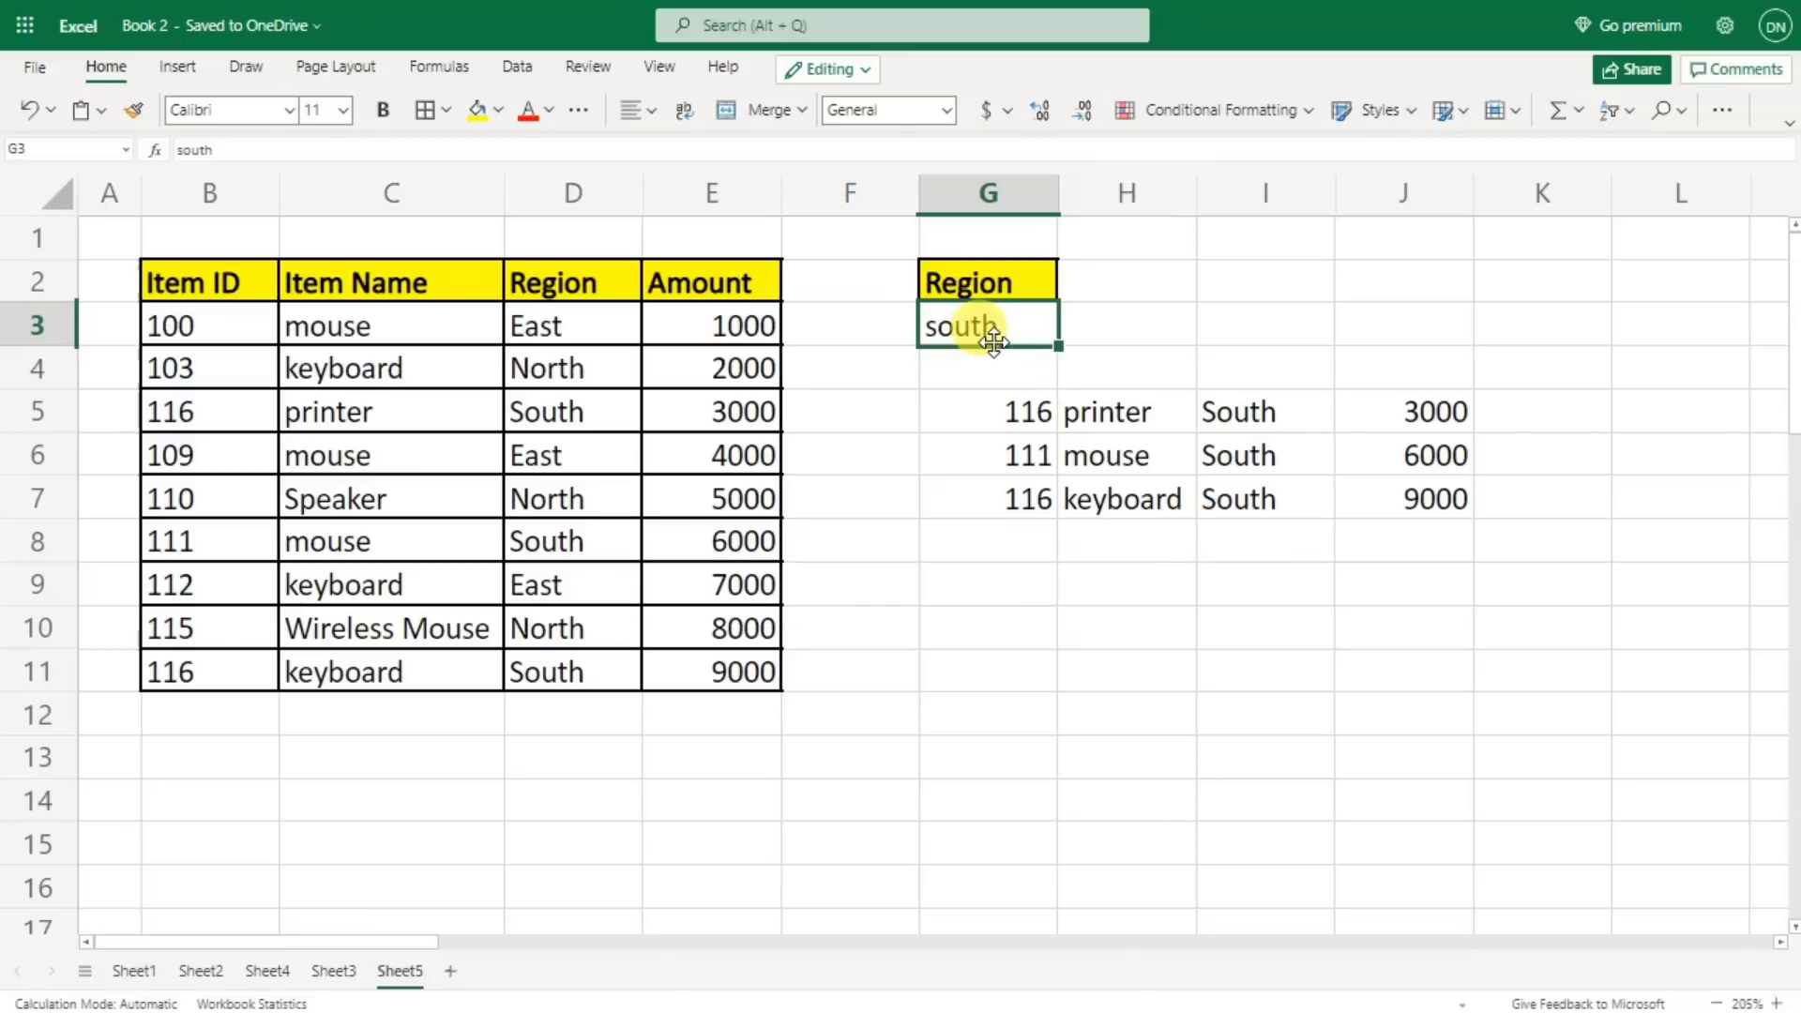
pyautogui.write('fgh')
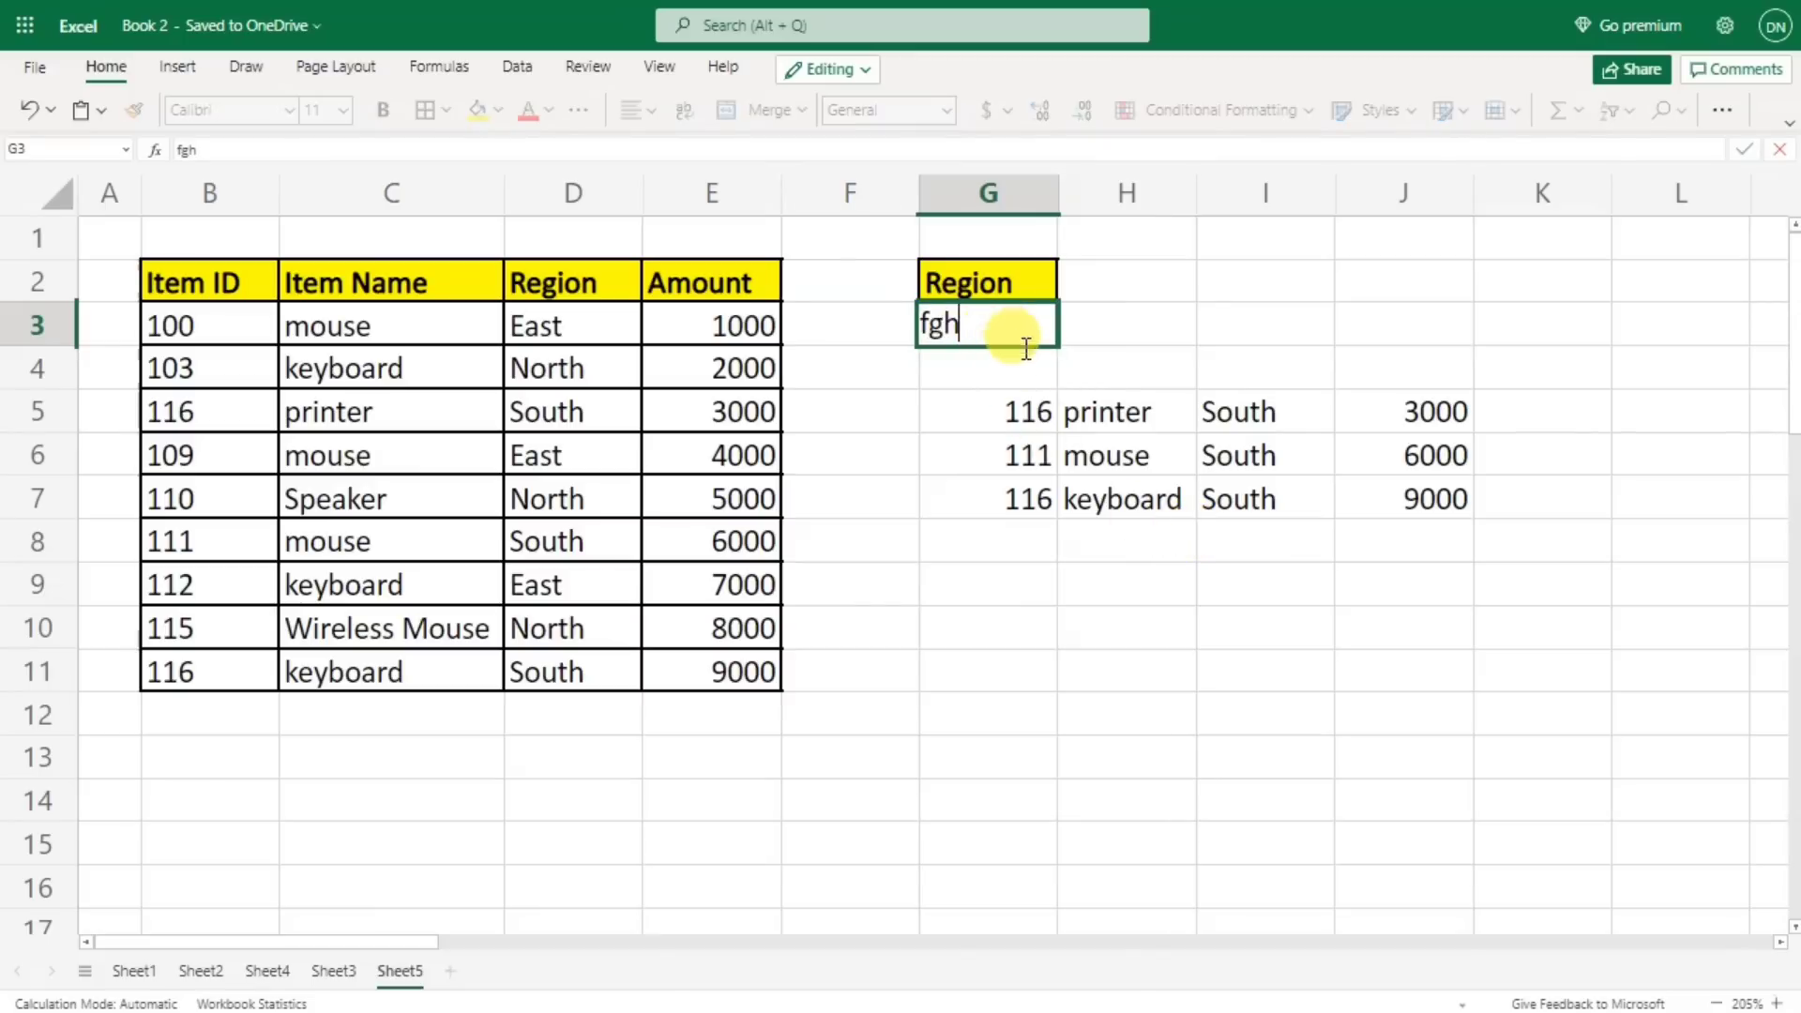
pyautogui.click(1151, 336)
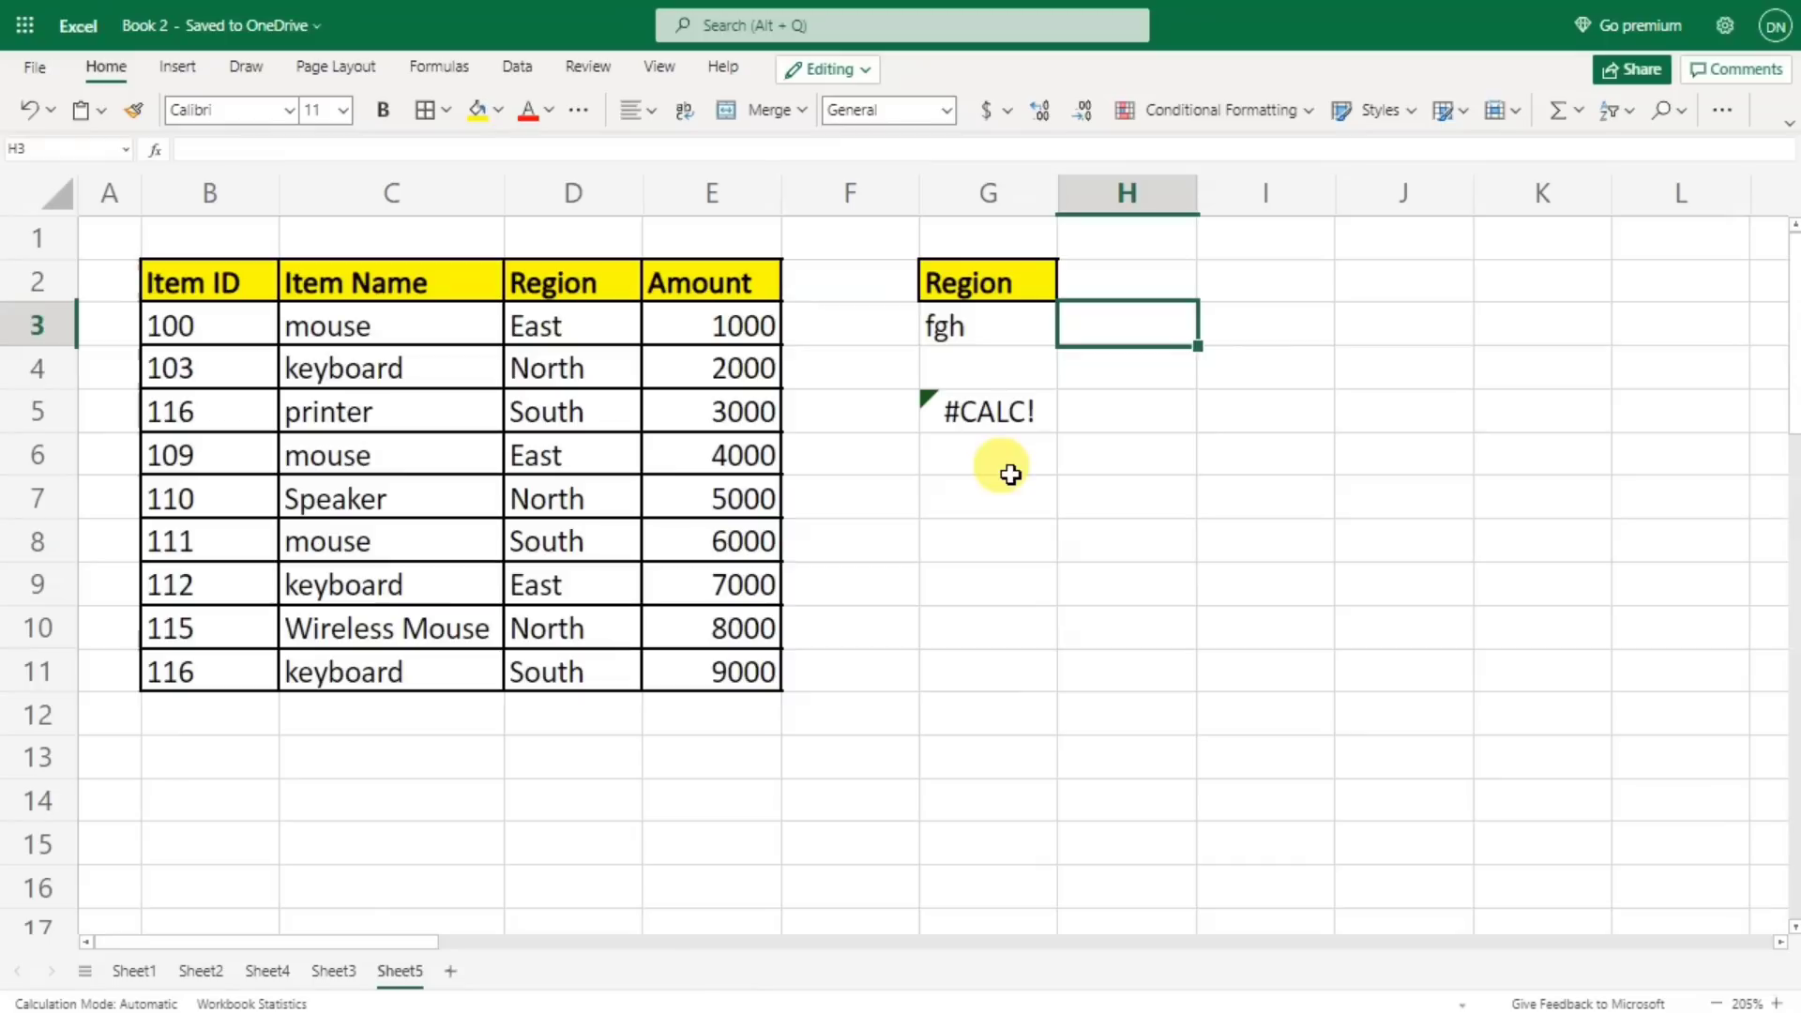
# - Add an if-empty message to the formula in G5, making it =FILTER(B2:E11,D2:D11=G3,"Not Found")
pyautogui.doubleClick(987, 410)
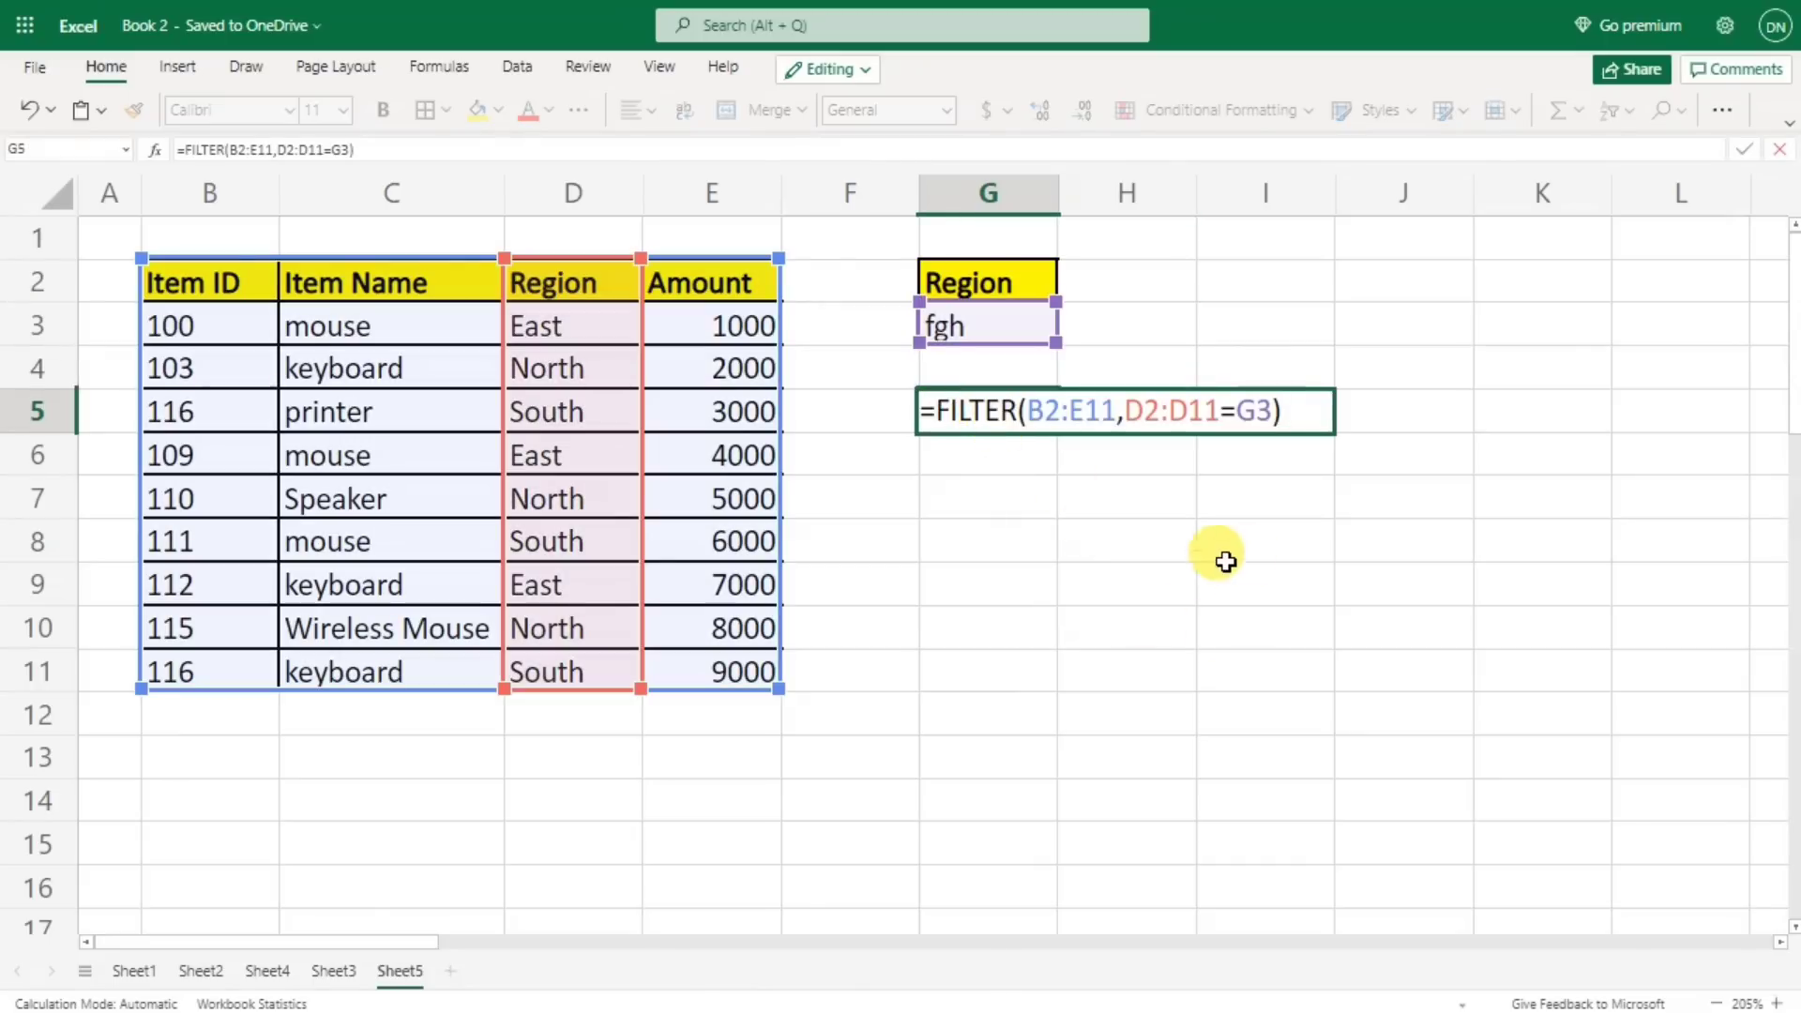
pyautogui.click(1292, 418)
pyautogui.press('BackSpace')
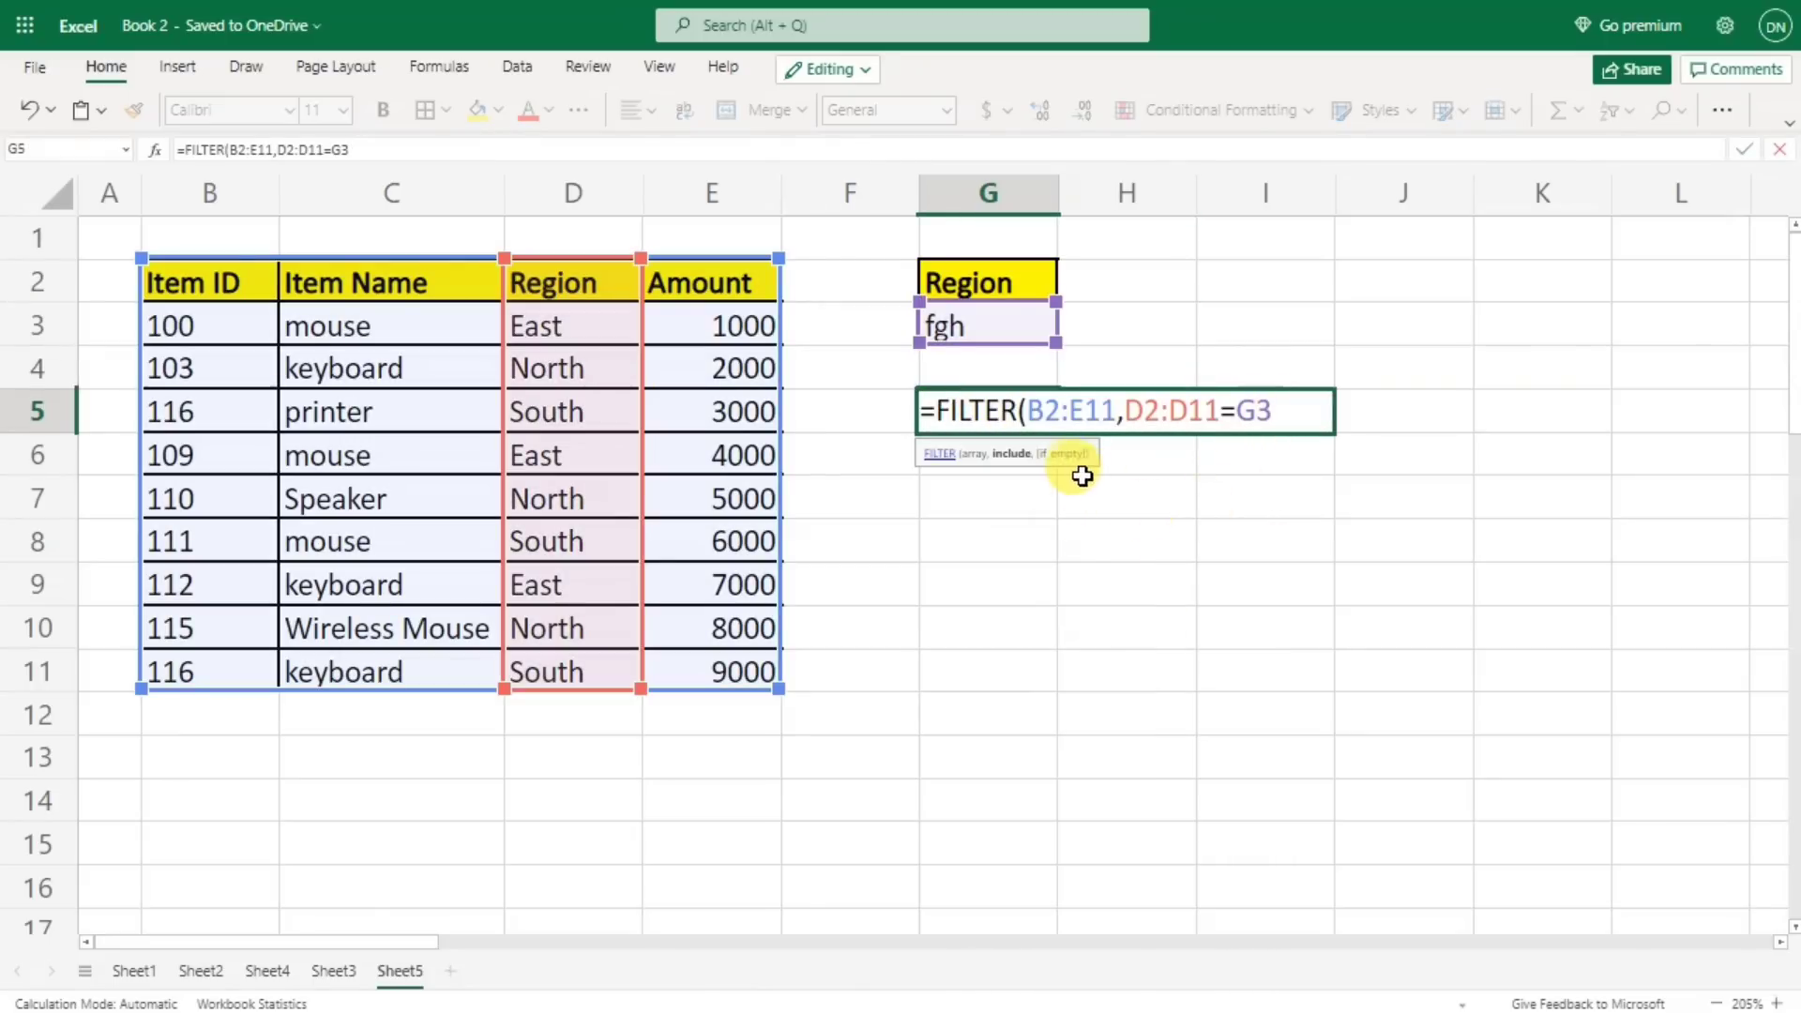
pyautogui.write(',"N')
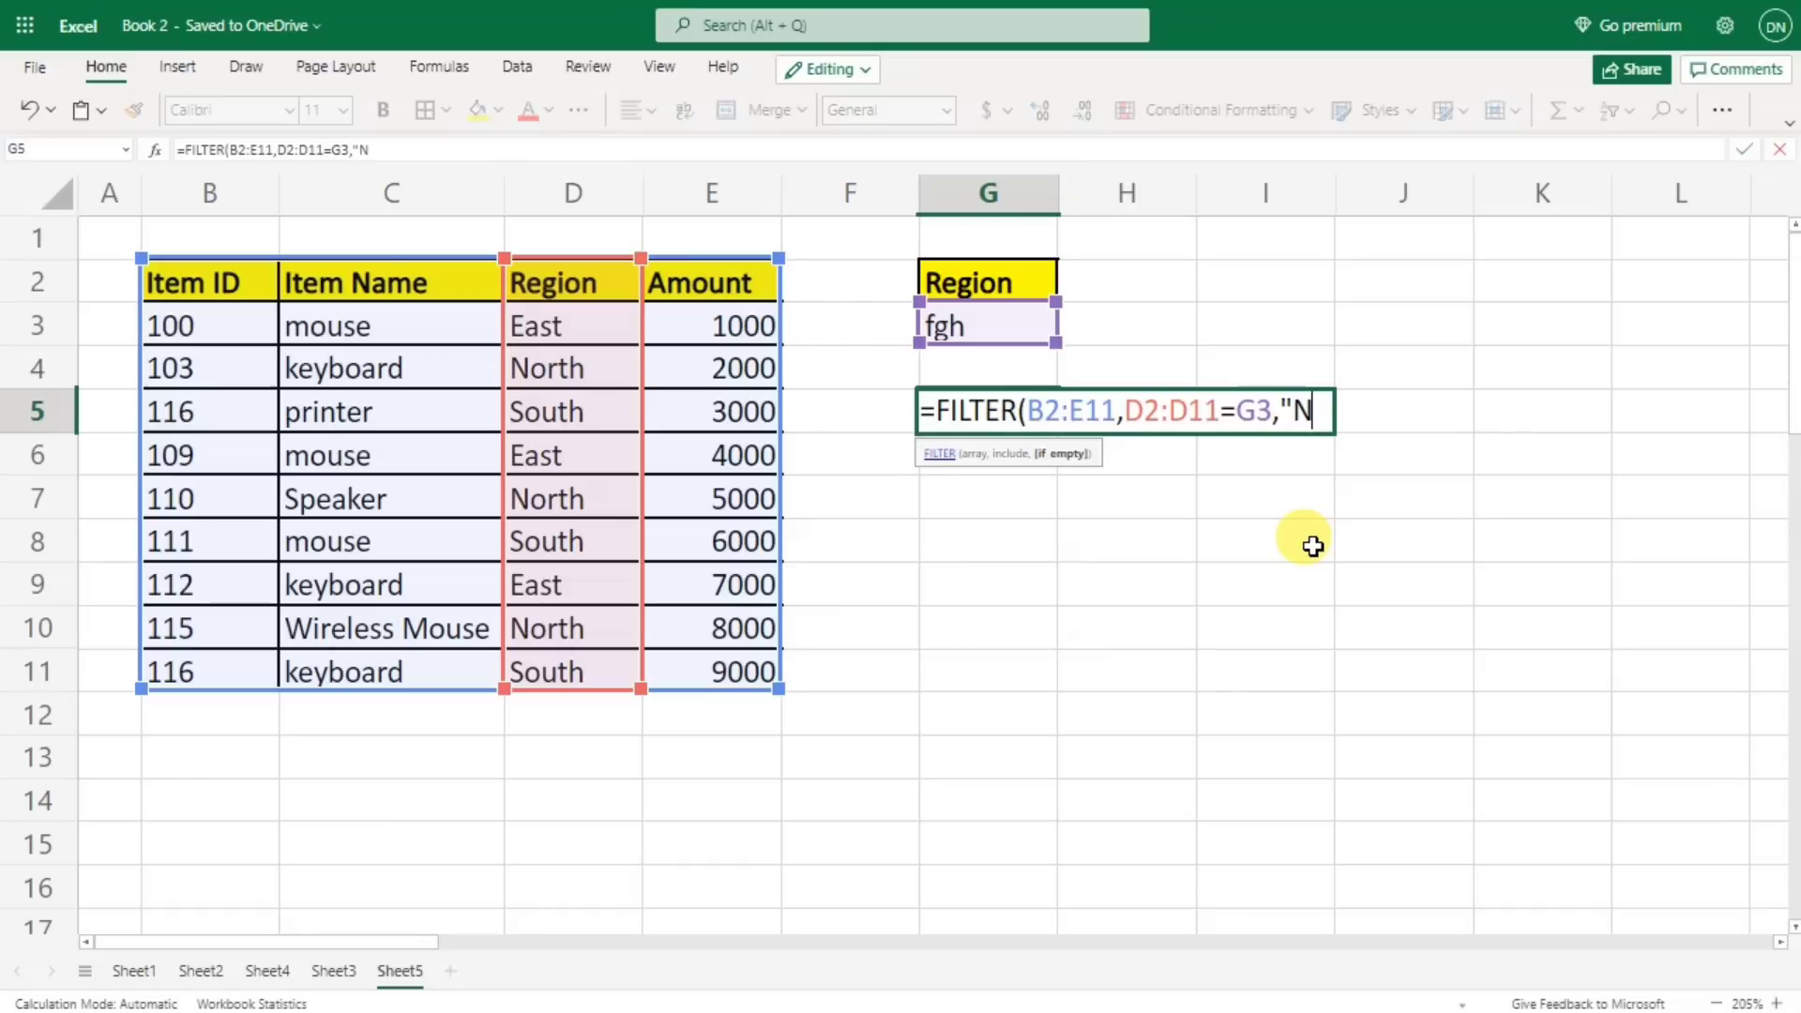
pyautogui.write('ot Found')
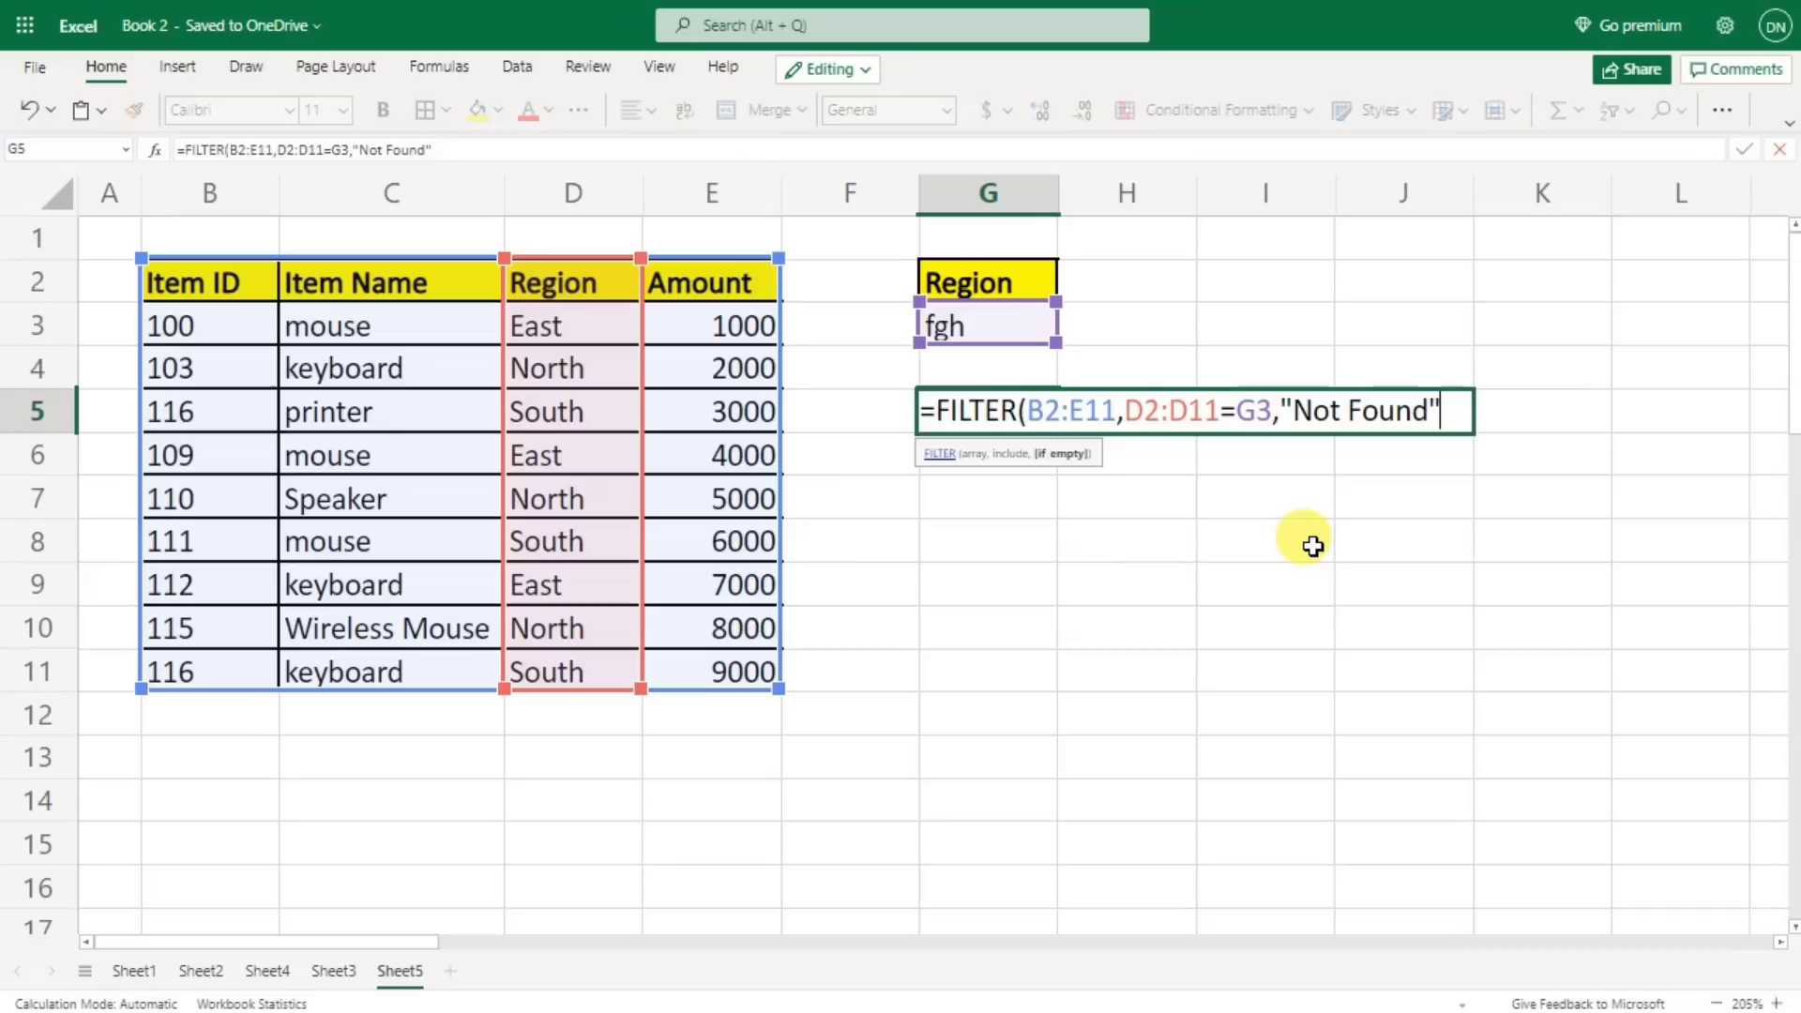
pyautogui.write(')')
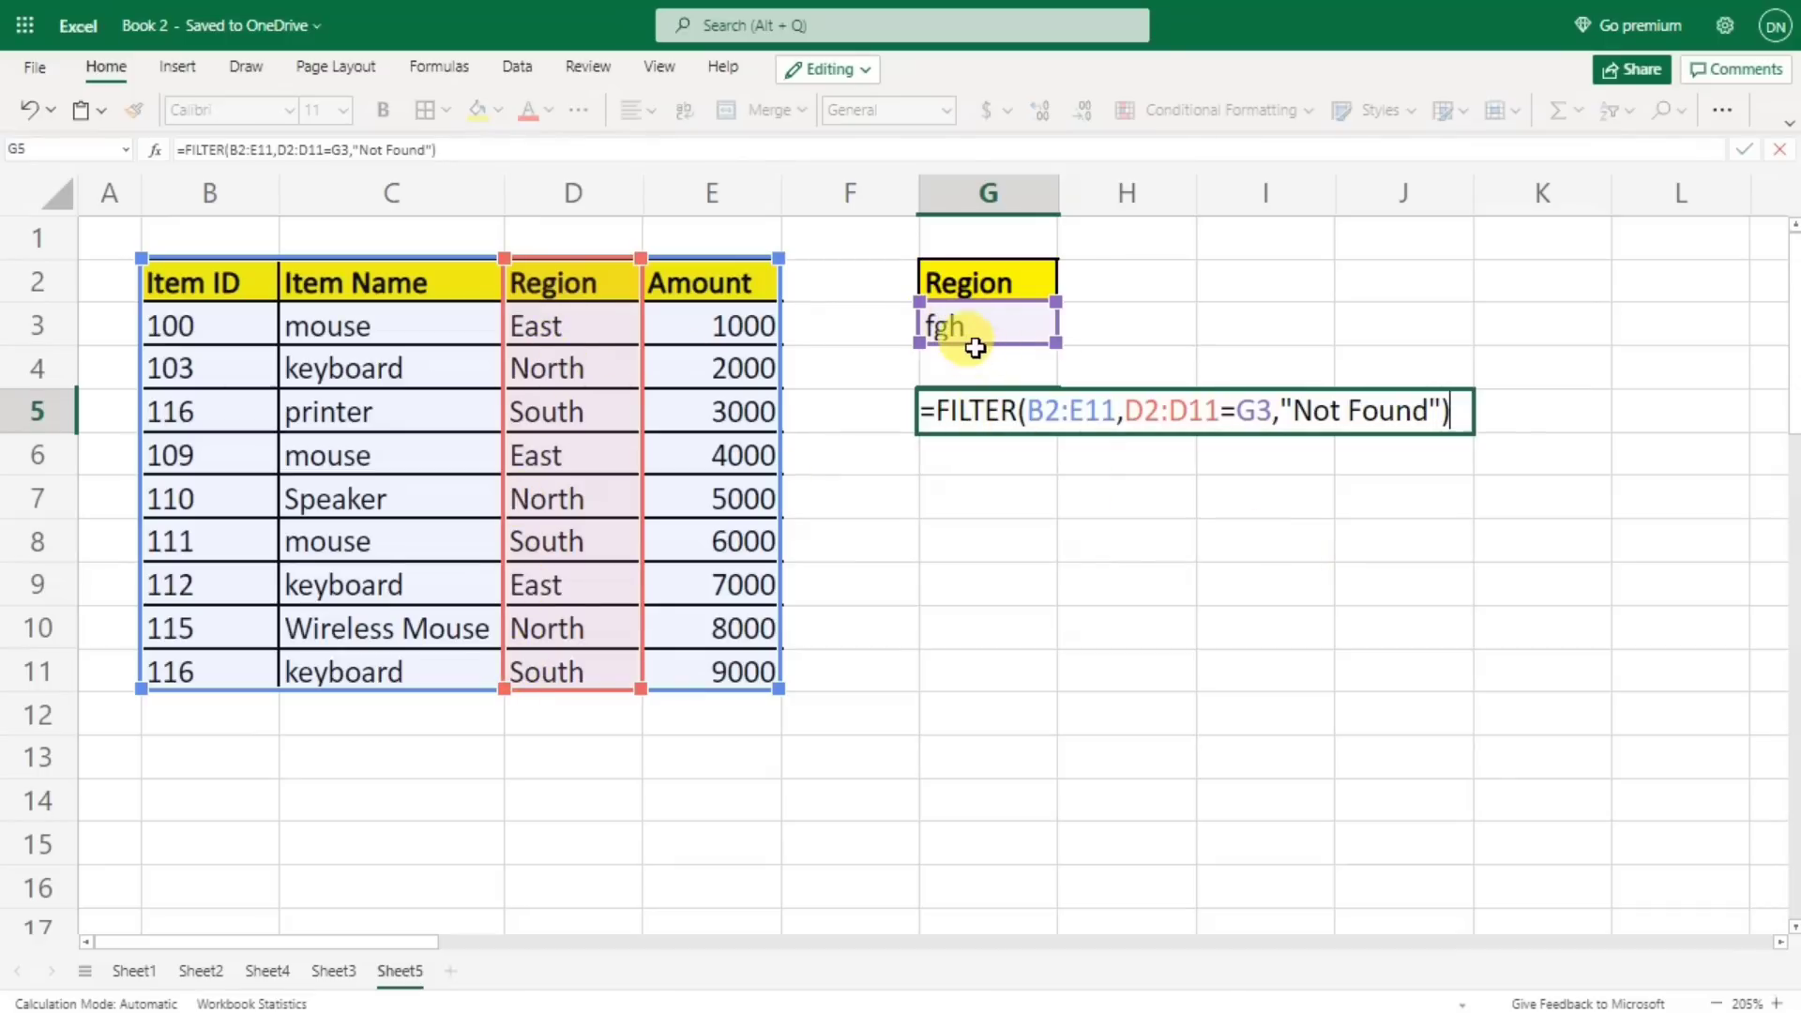
pyautogui.press('Return')
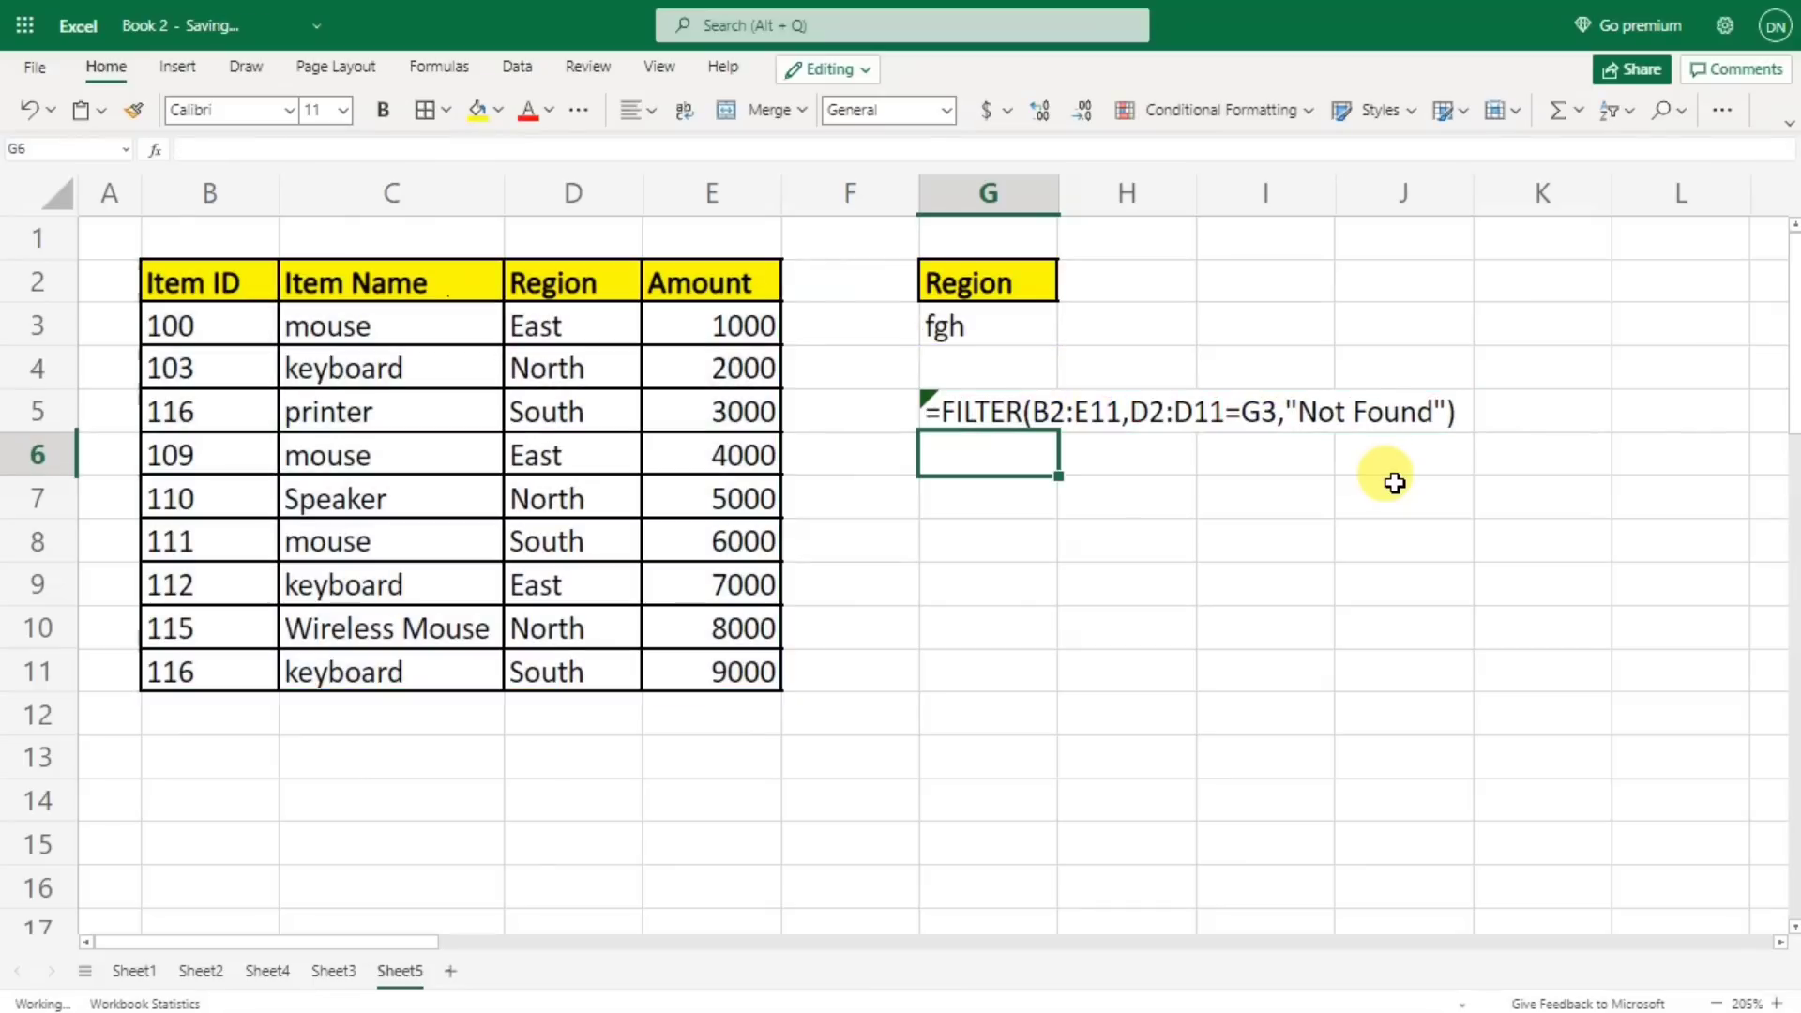
# - Clear the region from G3 and select the emptied cell again
pyautogui.click(981, 325)
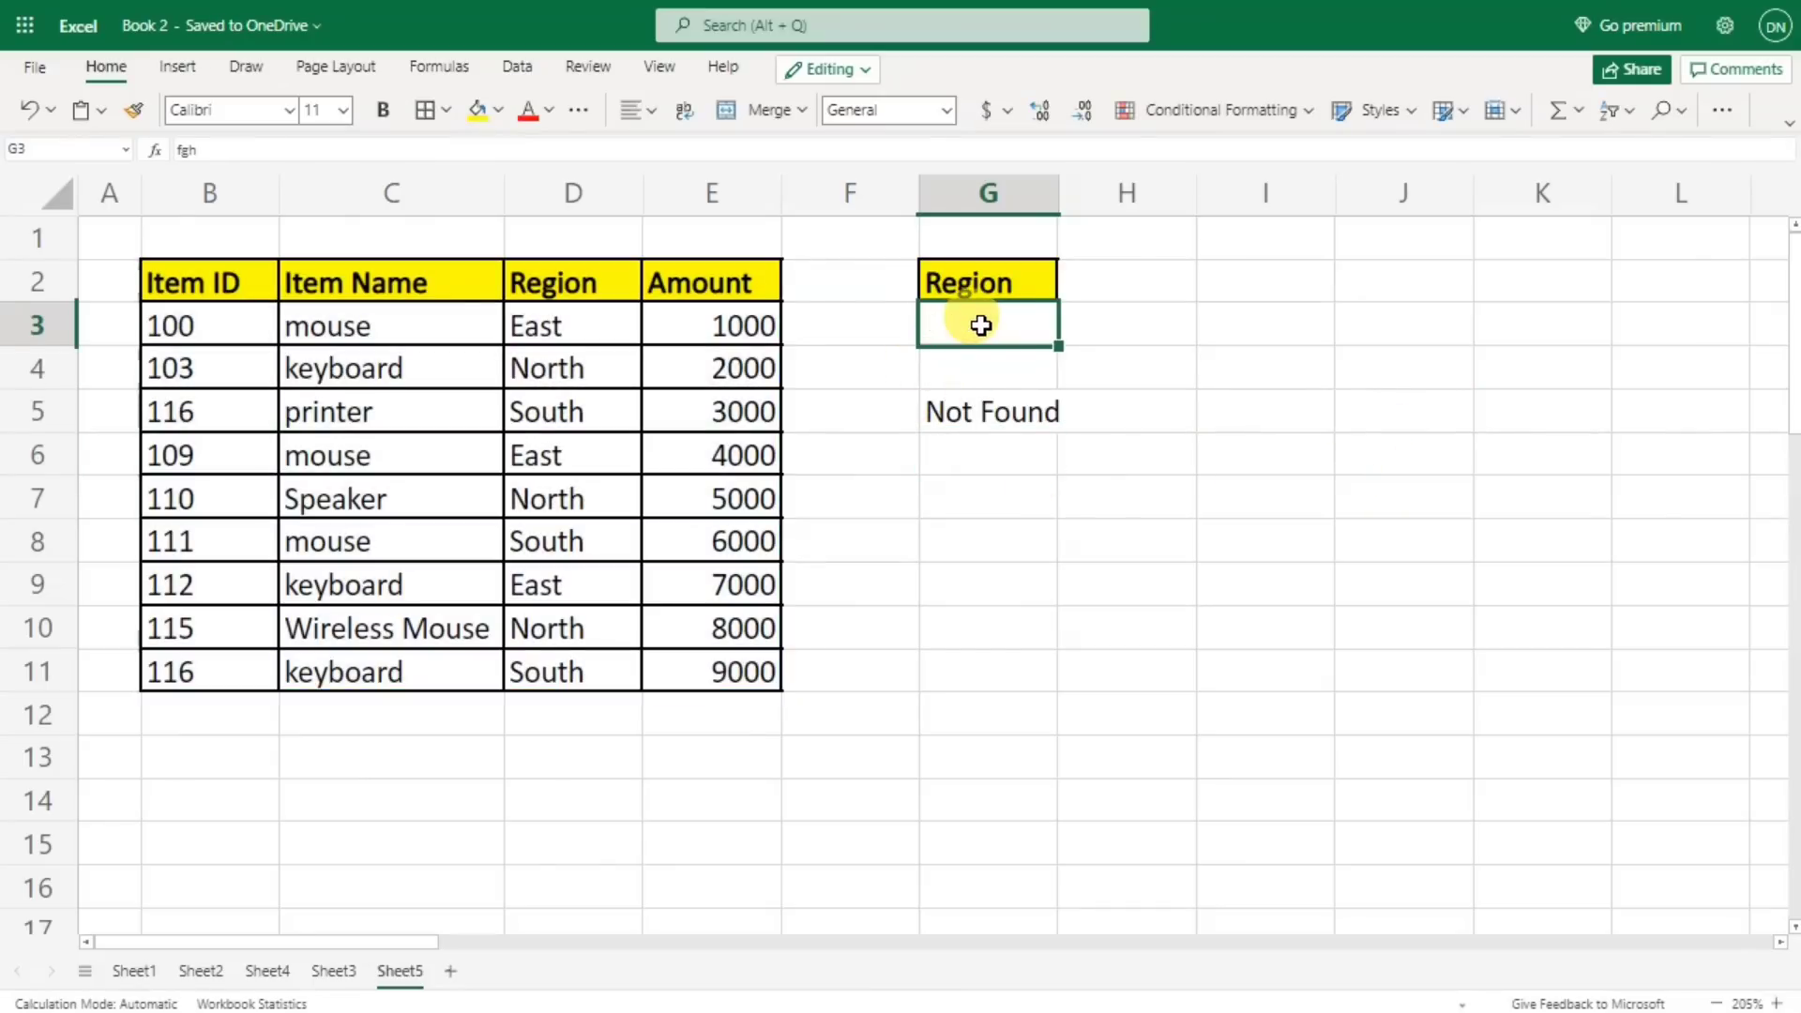
pyautogui.click(1210, 325)
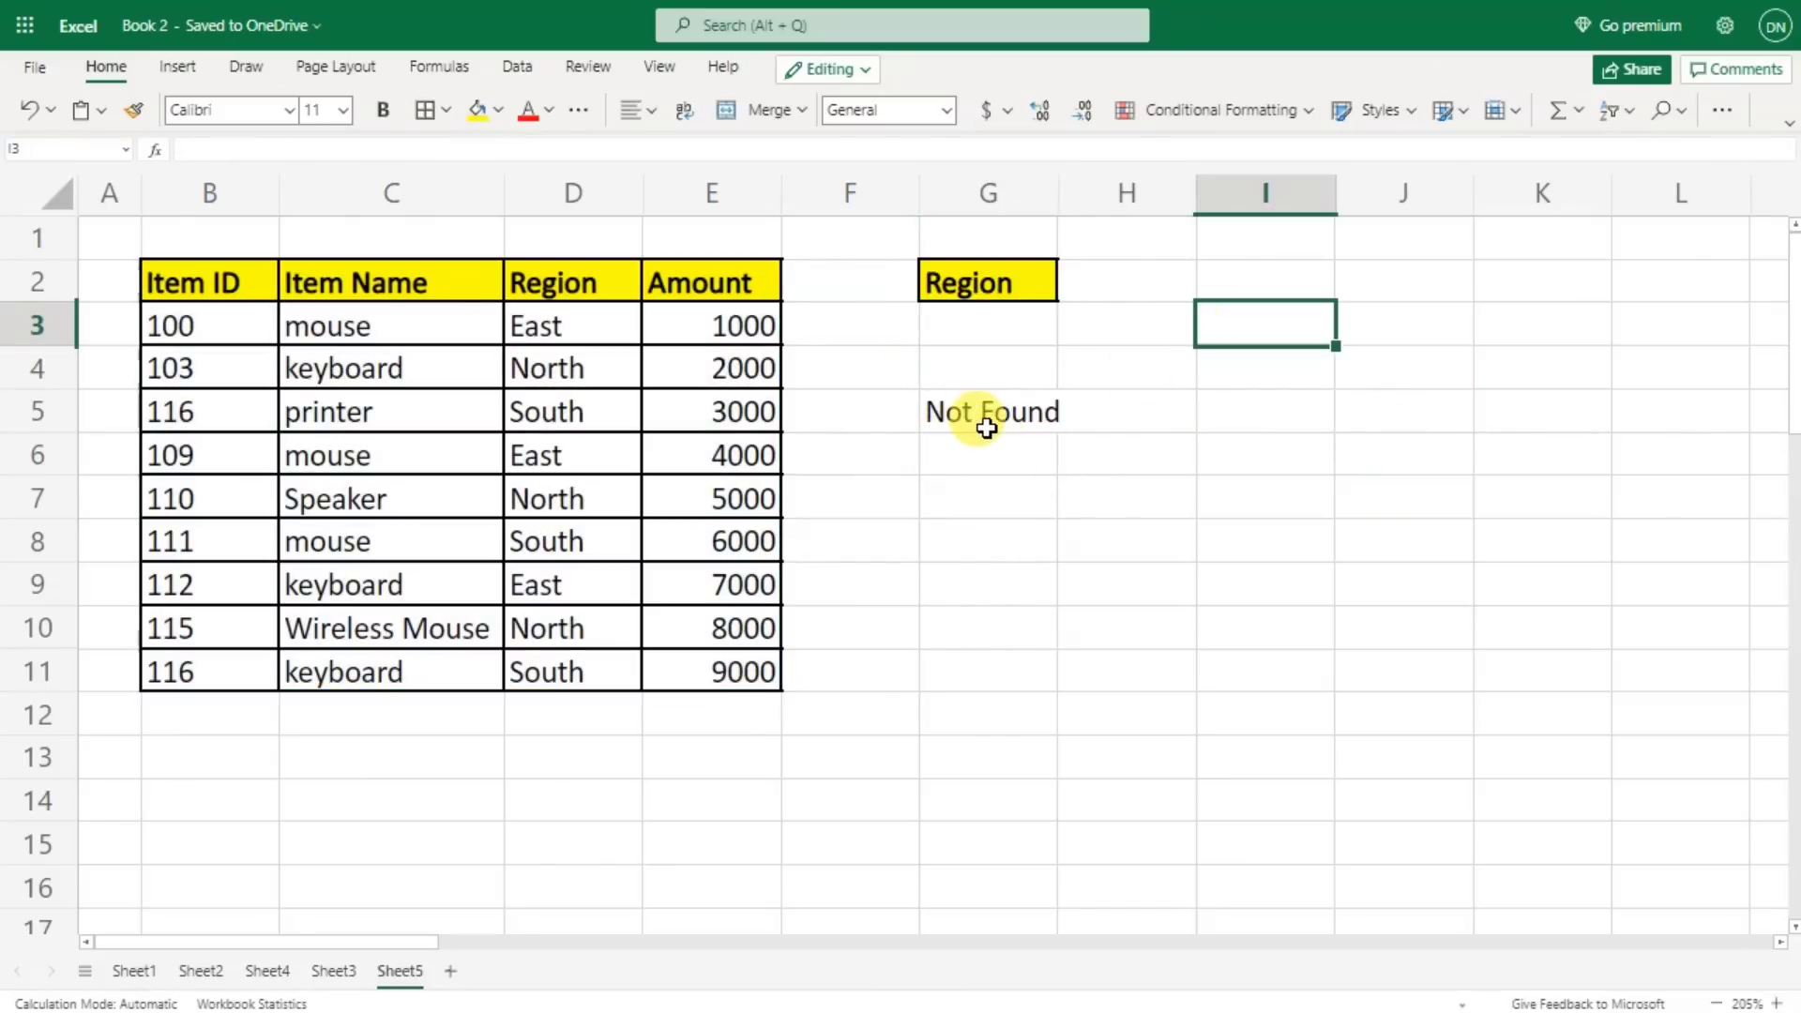
pyautogui.click(985, 323)
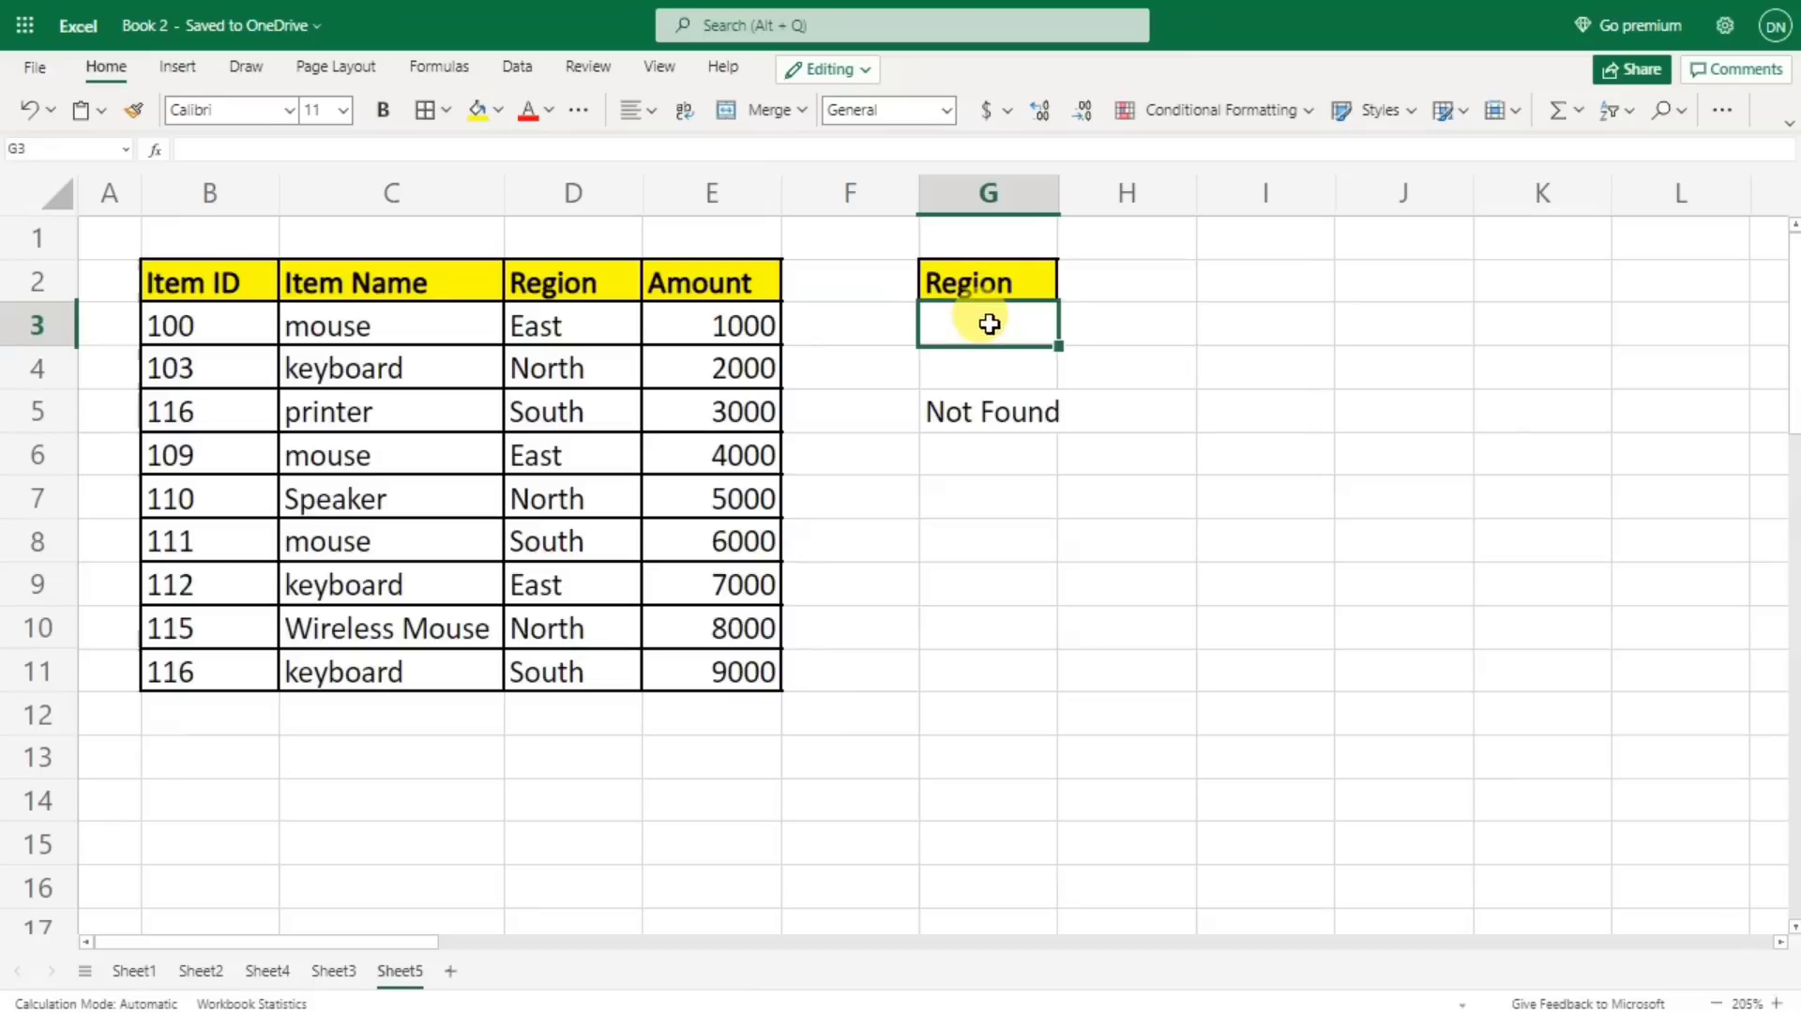
# - Test the FILTER formula with the region east in G3, and clear G3 again
pyautogui.write('east')
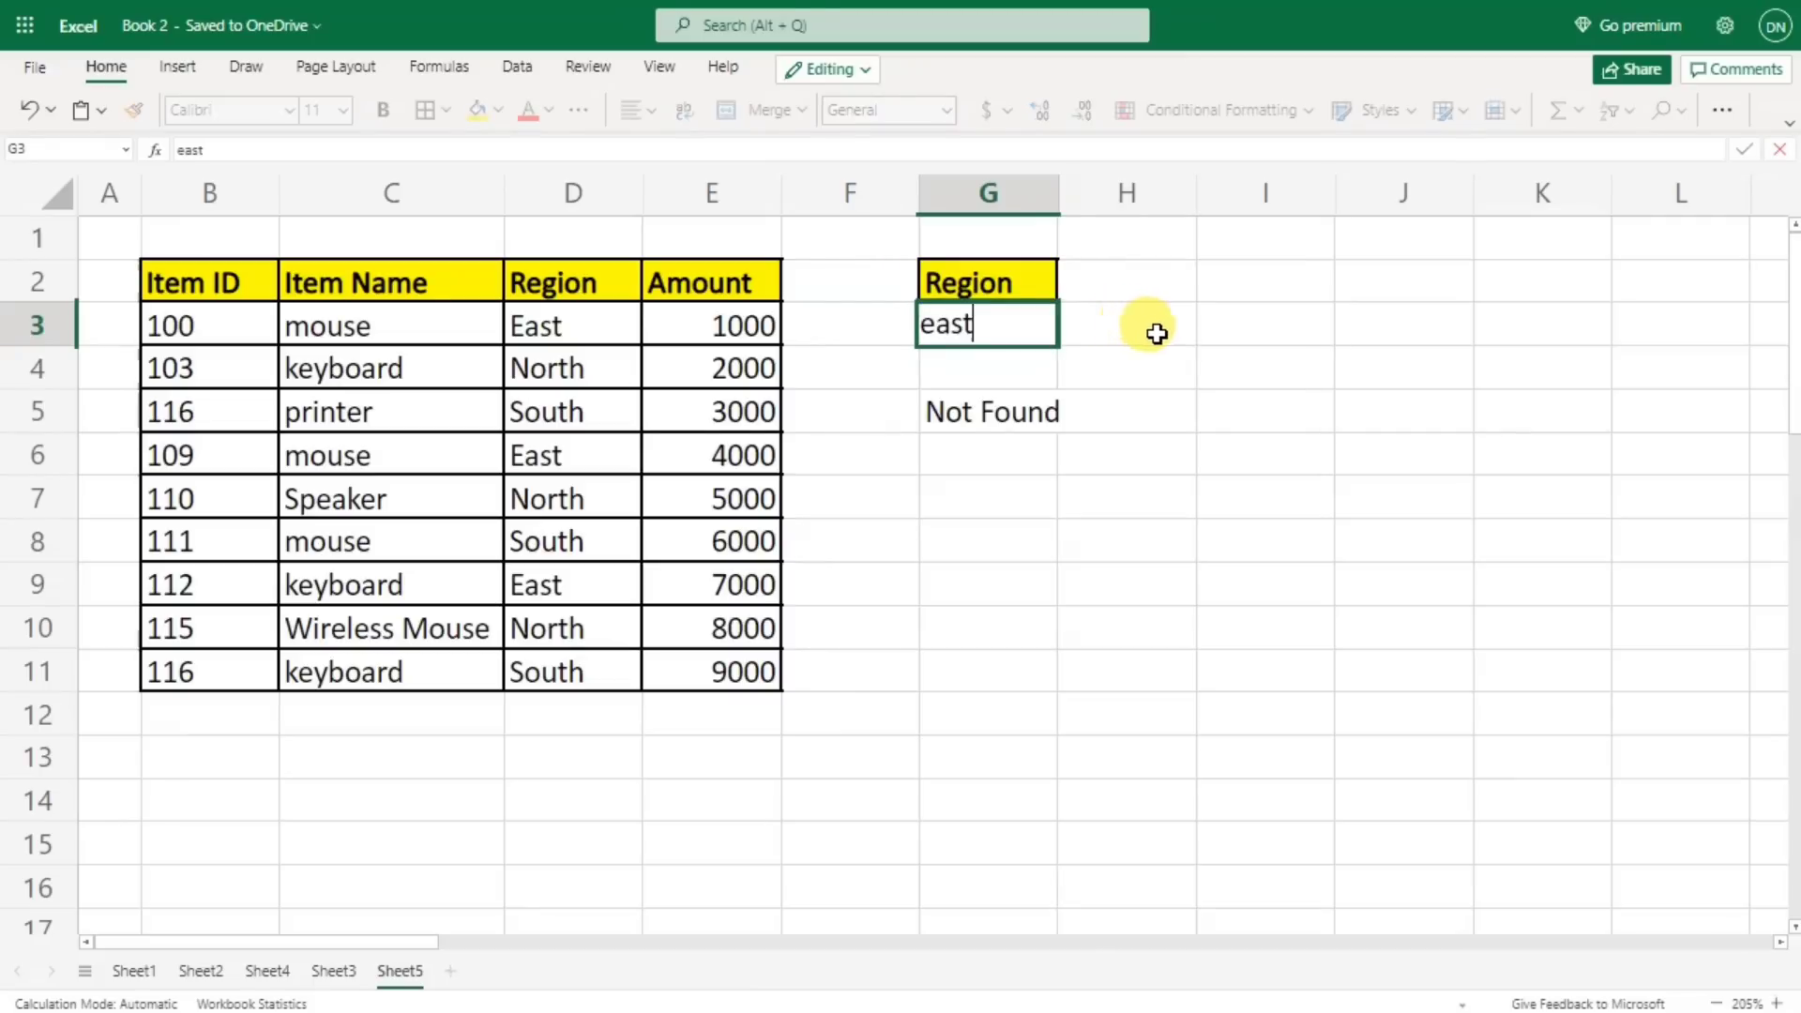
pyautogui.click(1157, 333)
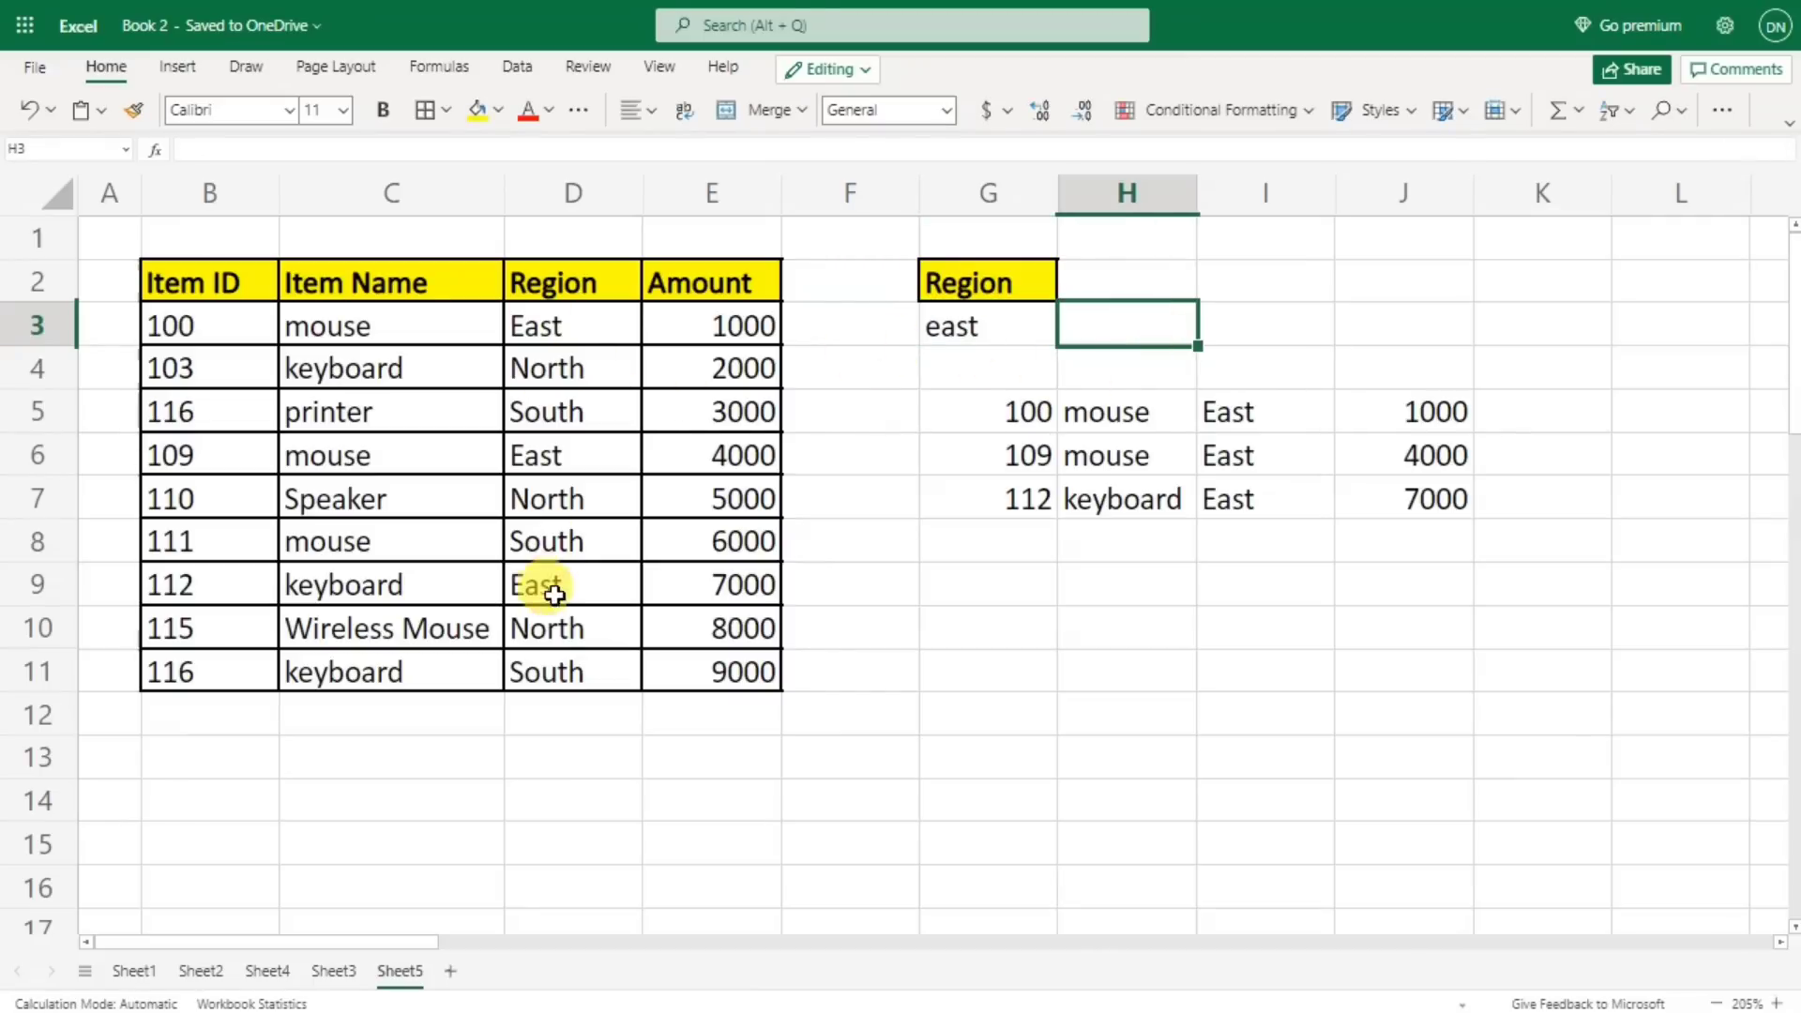
pyautogui.click(999, 329)
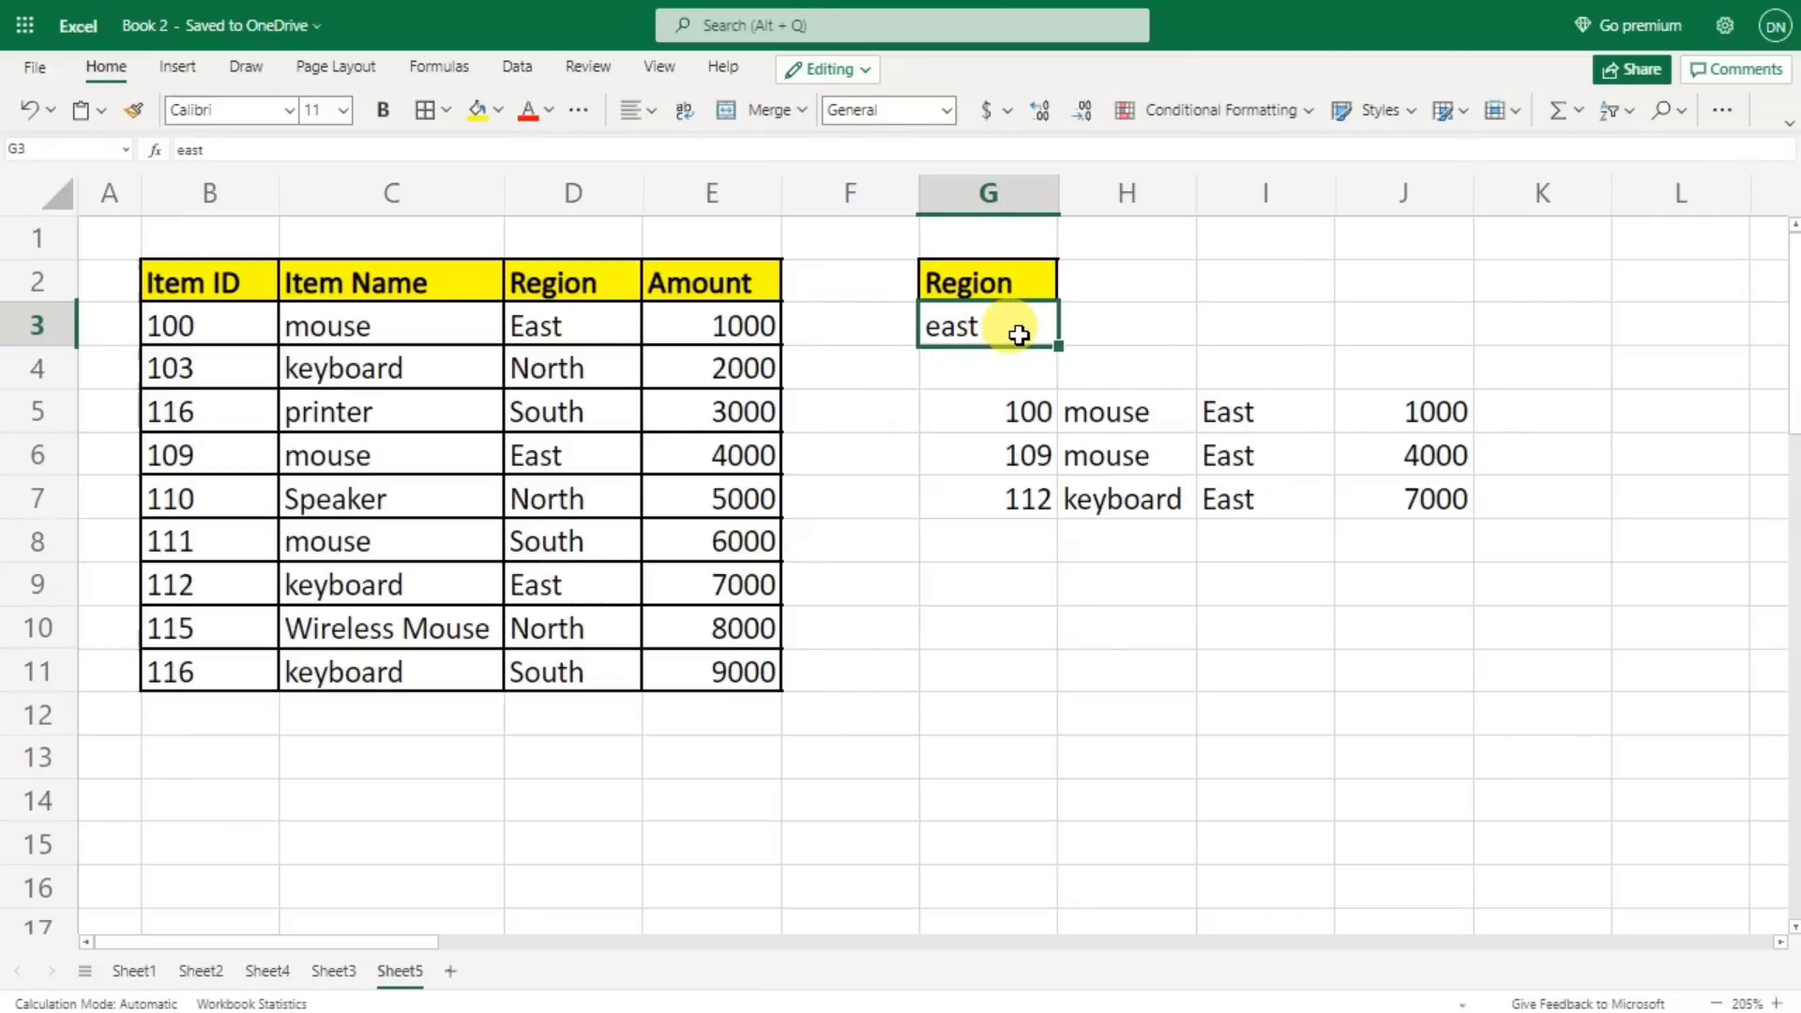
pyautogui.press('Delete')
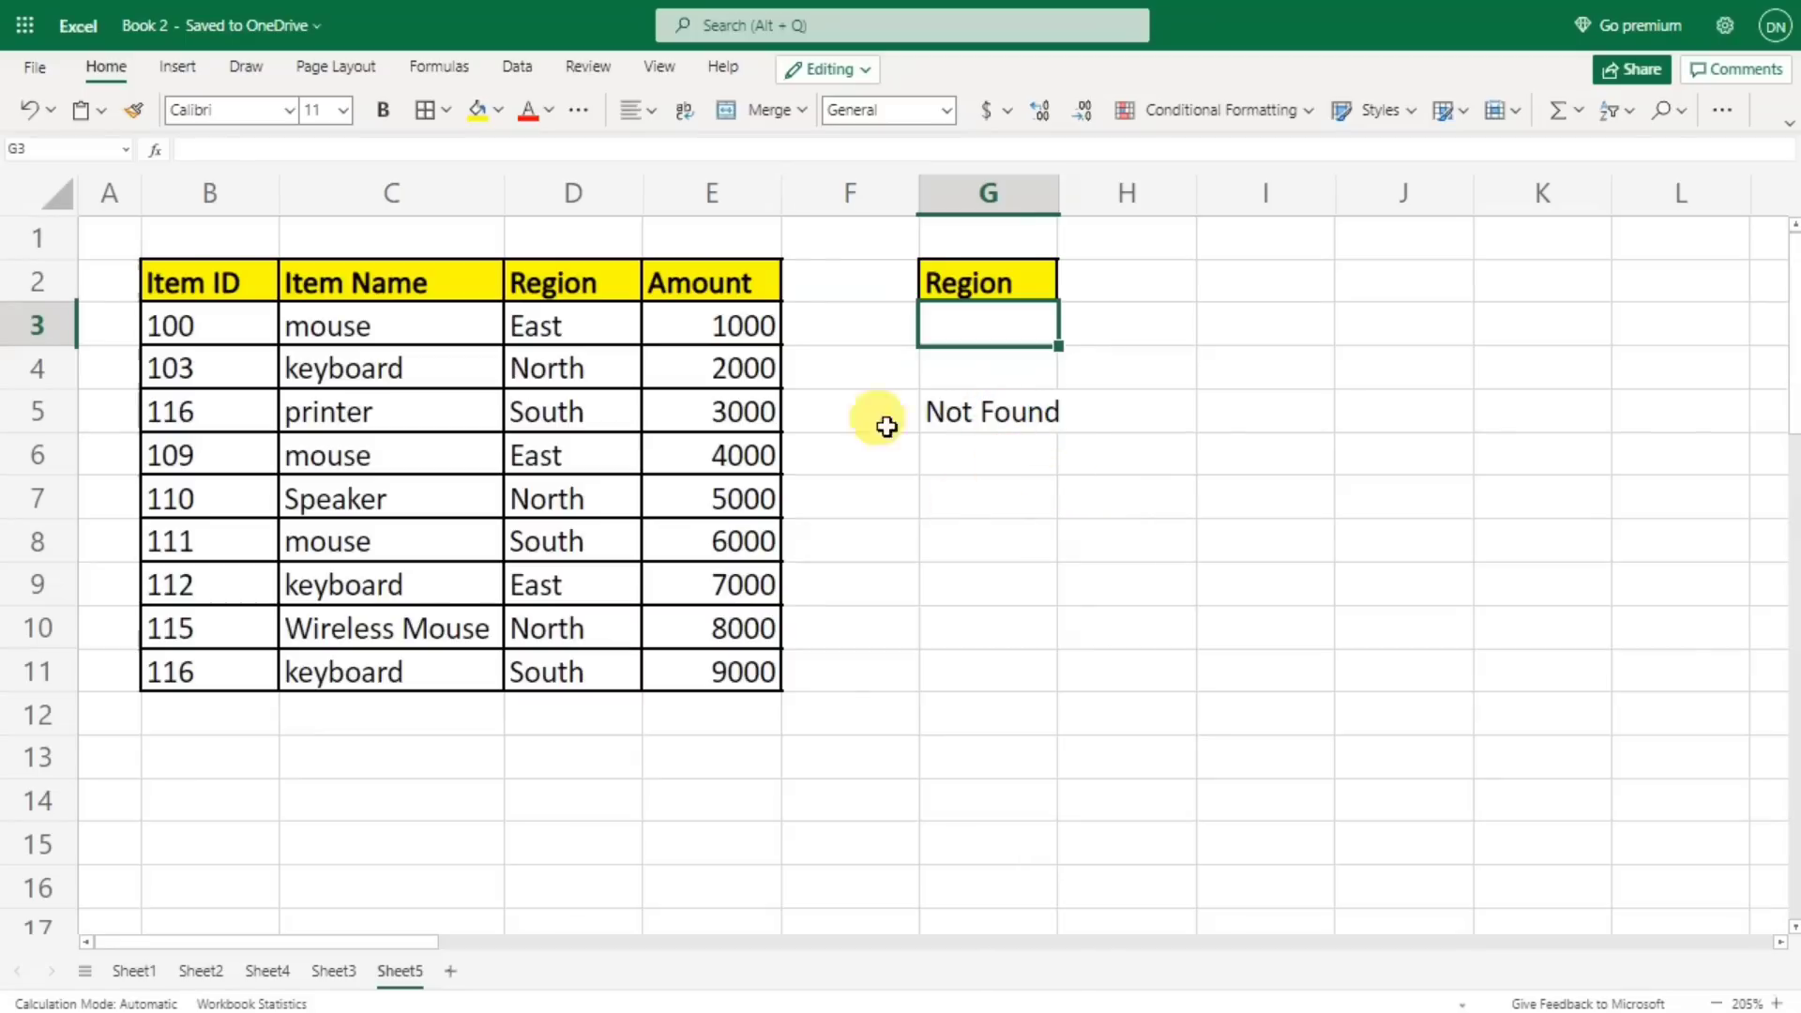
# - Replace the Region header in G2 with a copy of the Item Name header from C2 and widen column G to fit
pyautogui.click(362, 281)
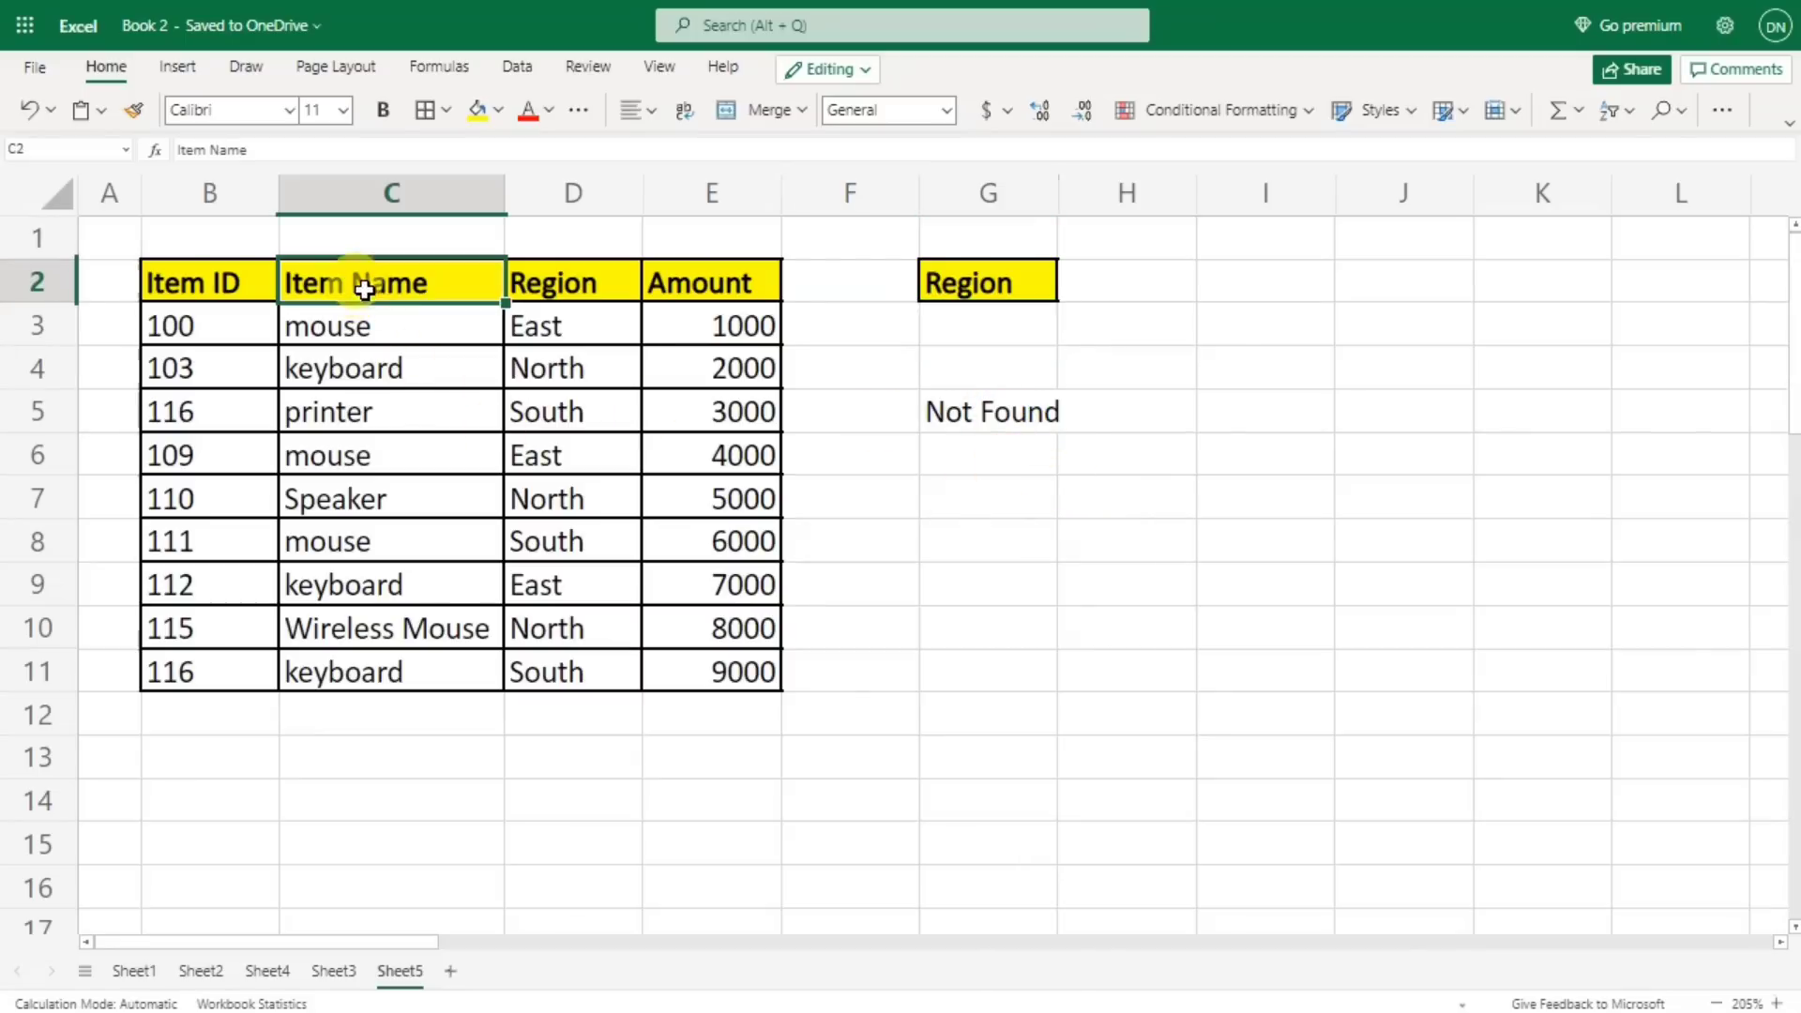
pyautogui.hotkey('ctrl', 'c')
pyautogui.click(964, 285)
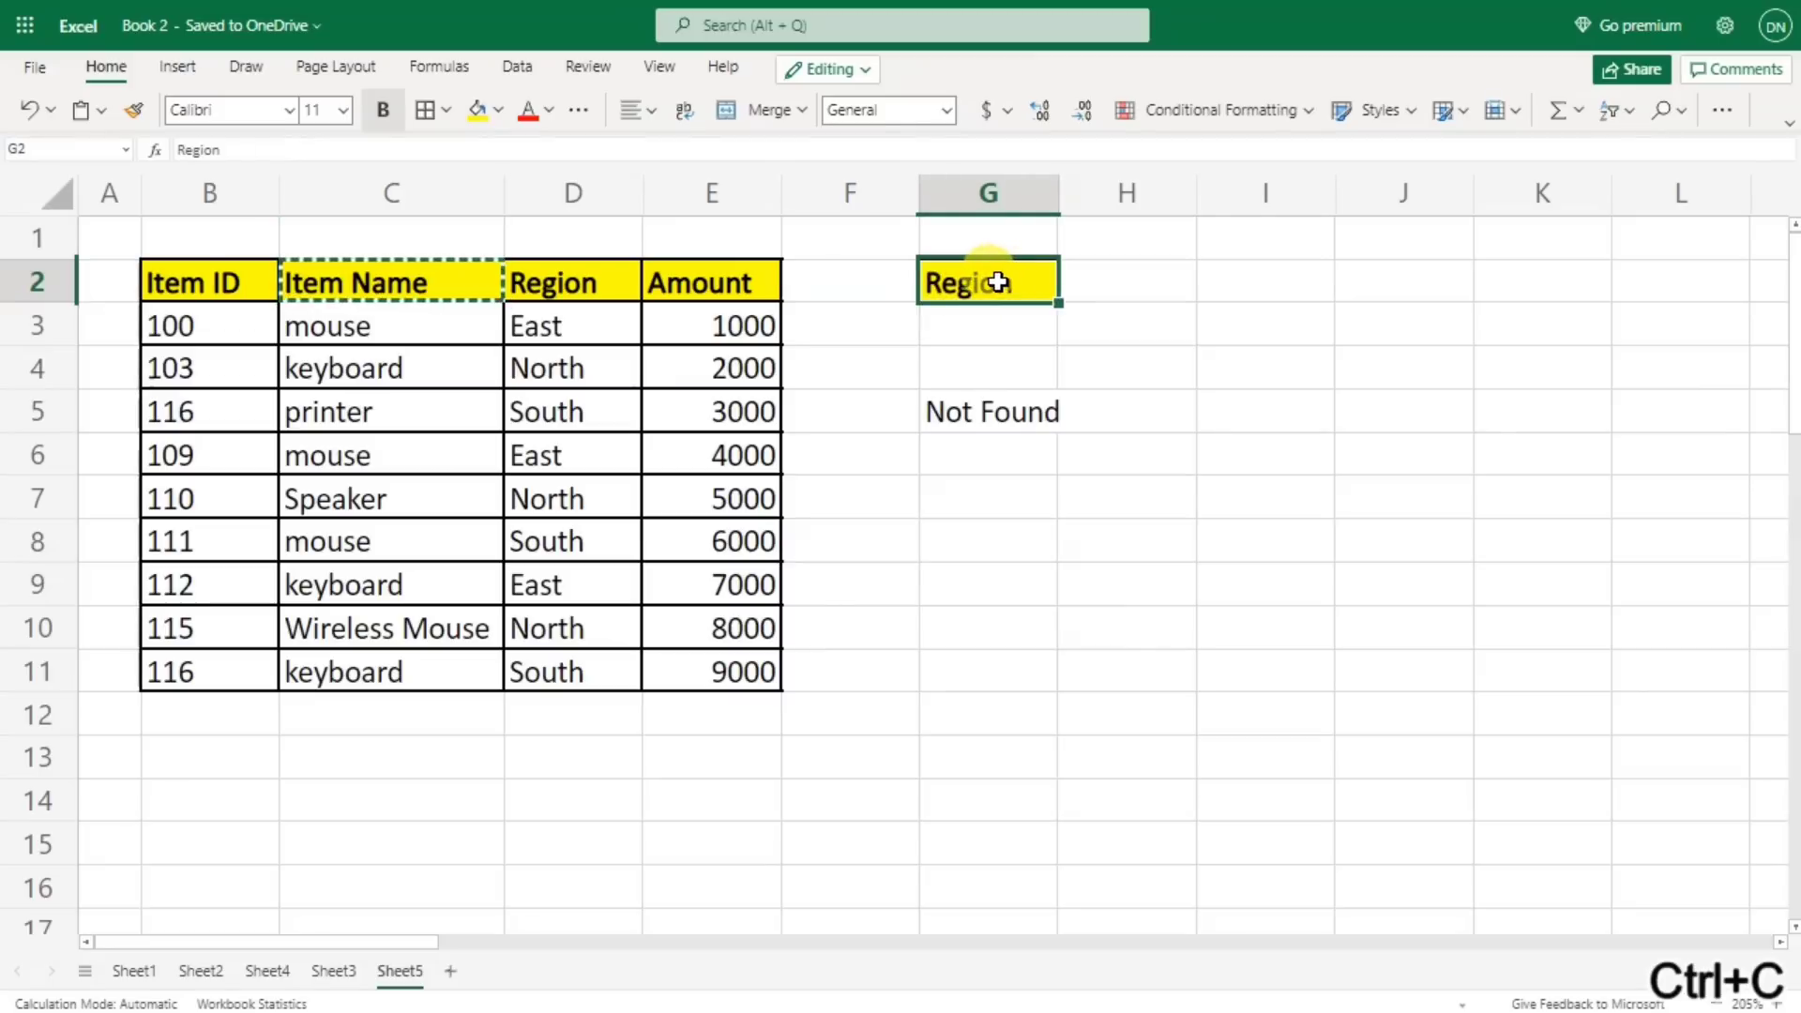
pyautogui.hotkey('ctrl', 'v')
pyautogui.moveTo(1060, 205); pyautogui.dragTo(1127, 209)
# - Delete the old formula in G5 and begin a new FILTER formula there with B2:E11 as the array
pyautogui.click(995, 419)
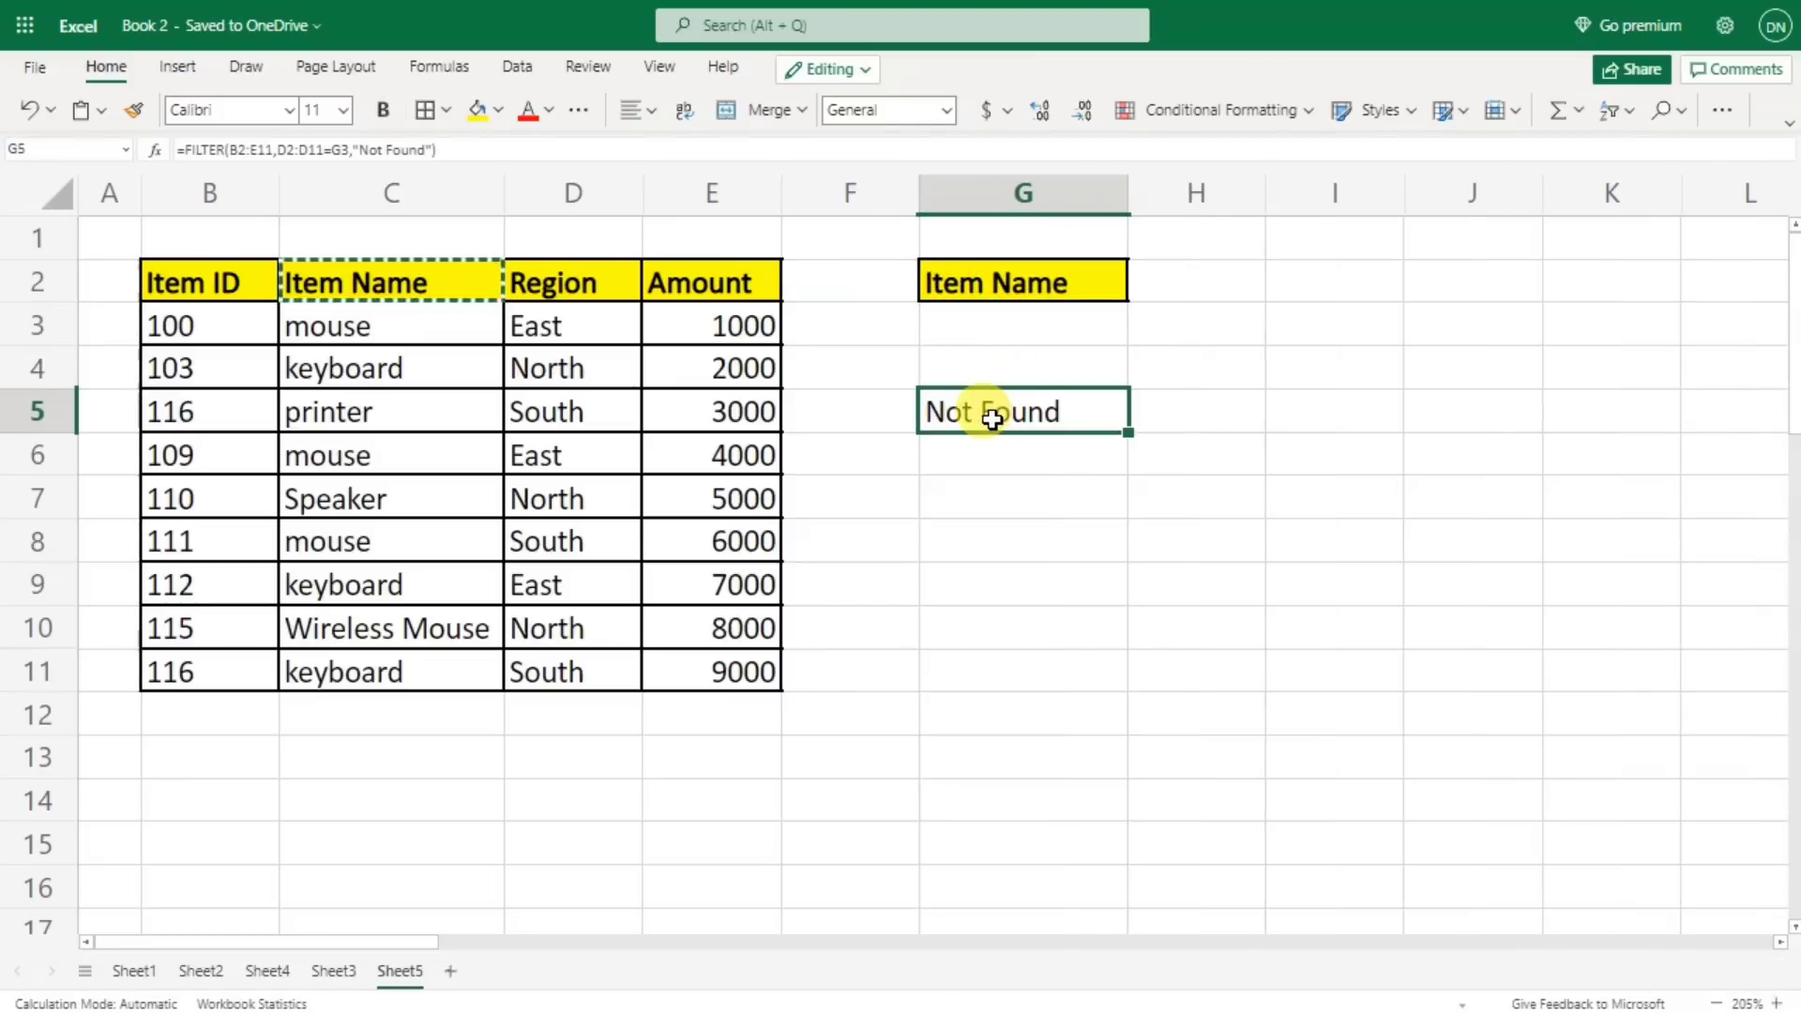
pyautogui.press('Delete')
pyautogui.write('=f')
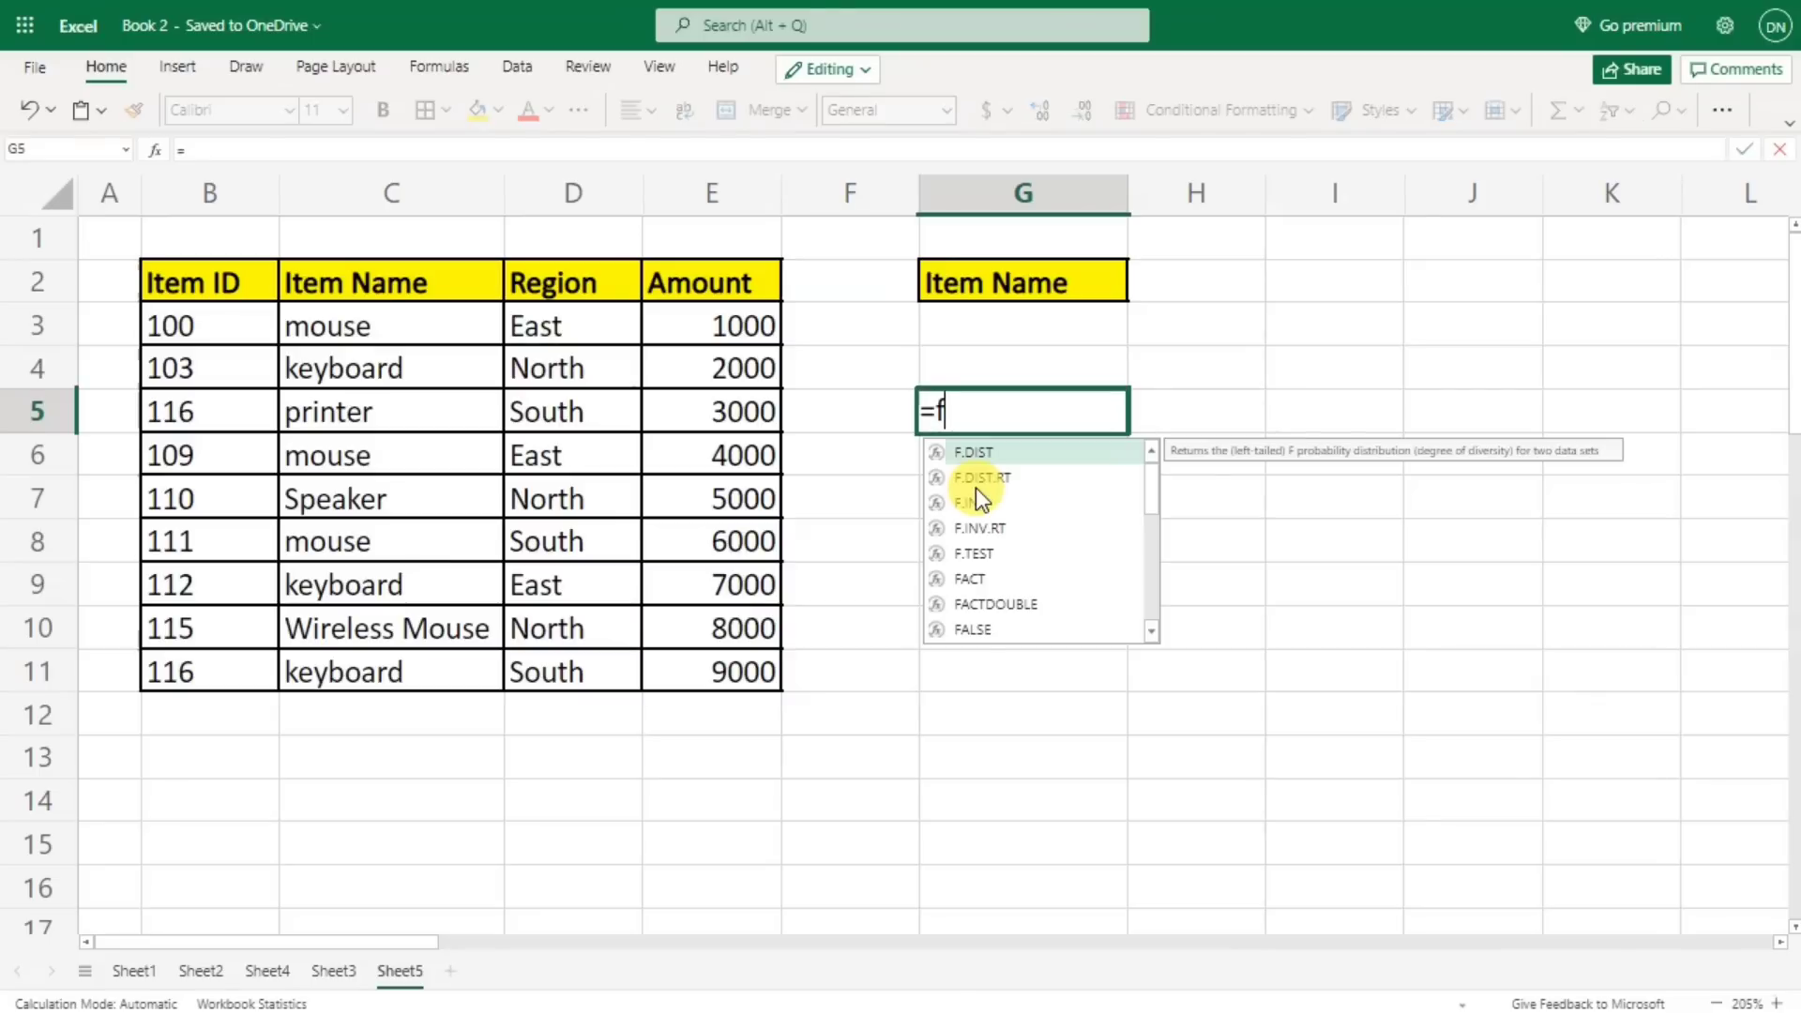
pyautogui.write('ilter')
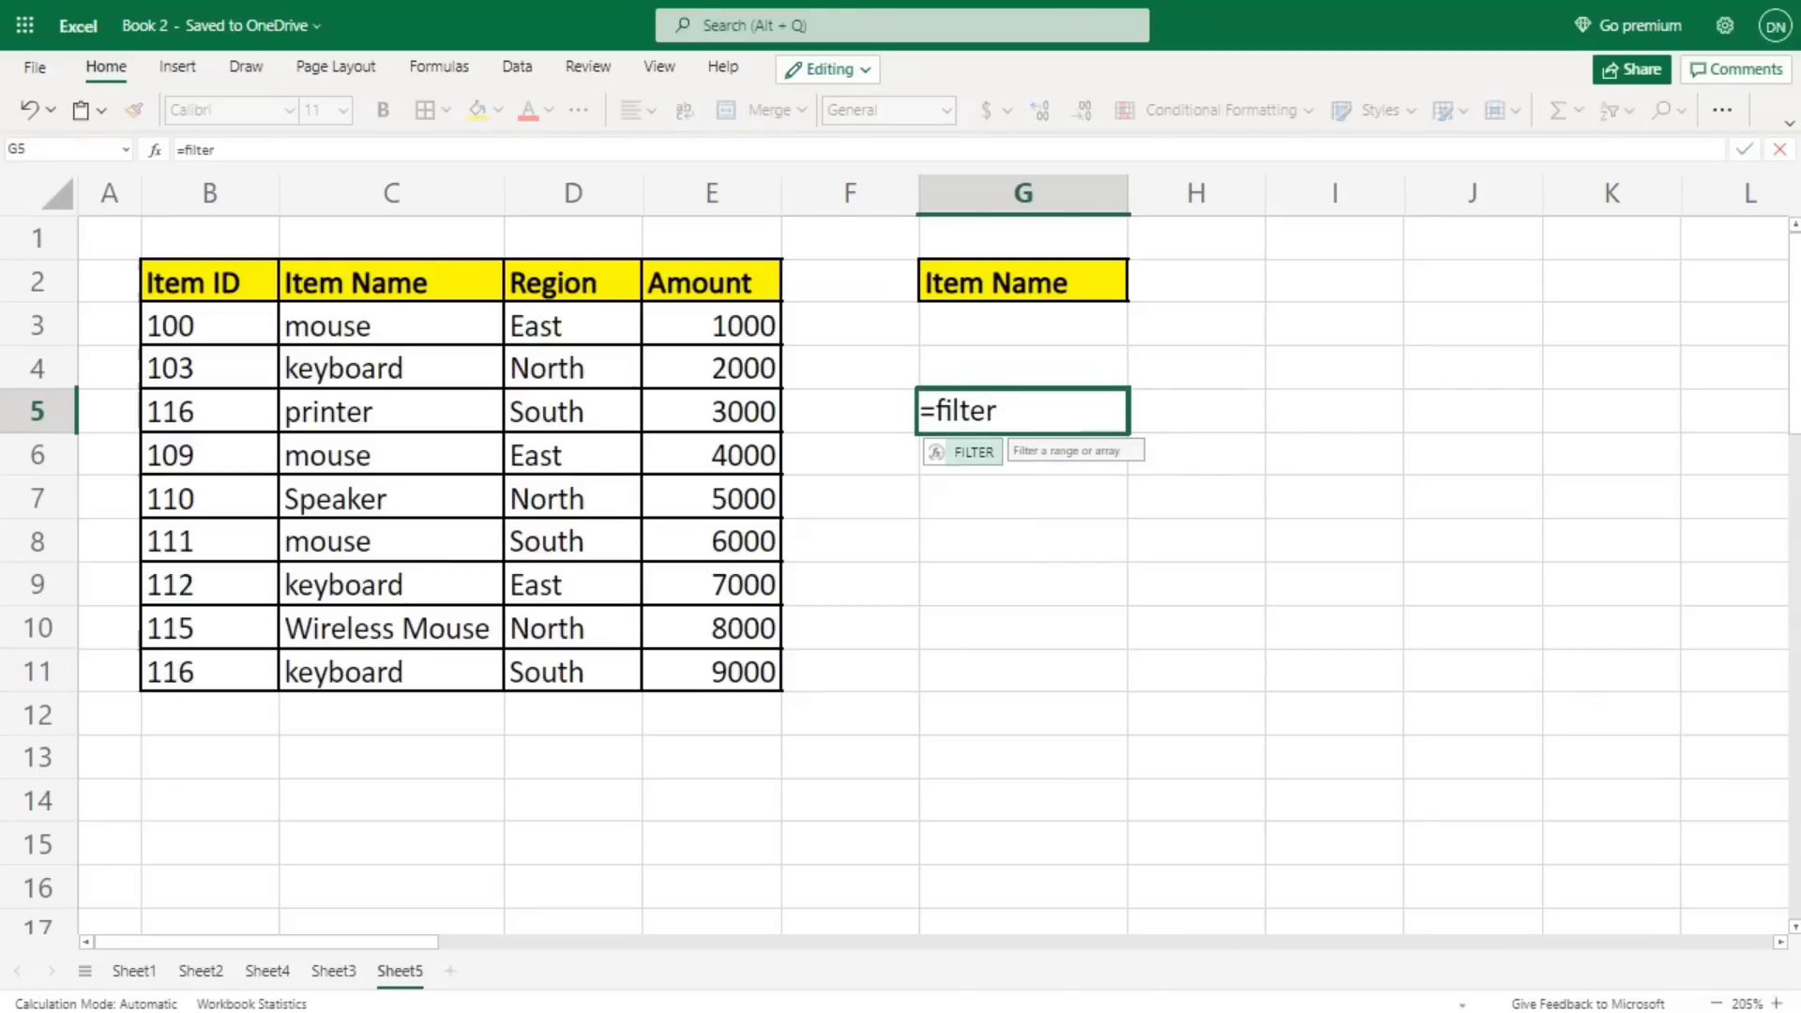
pyautogui.write('(')
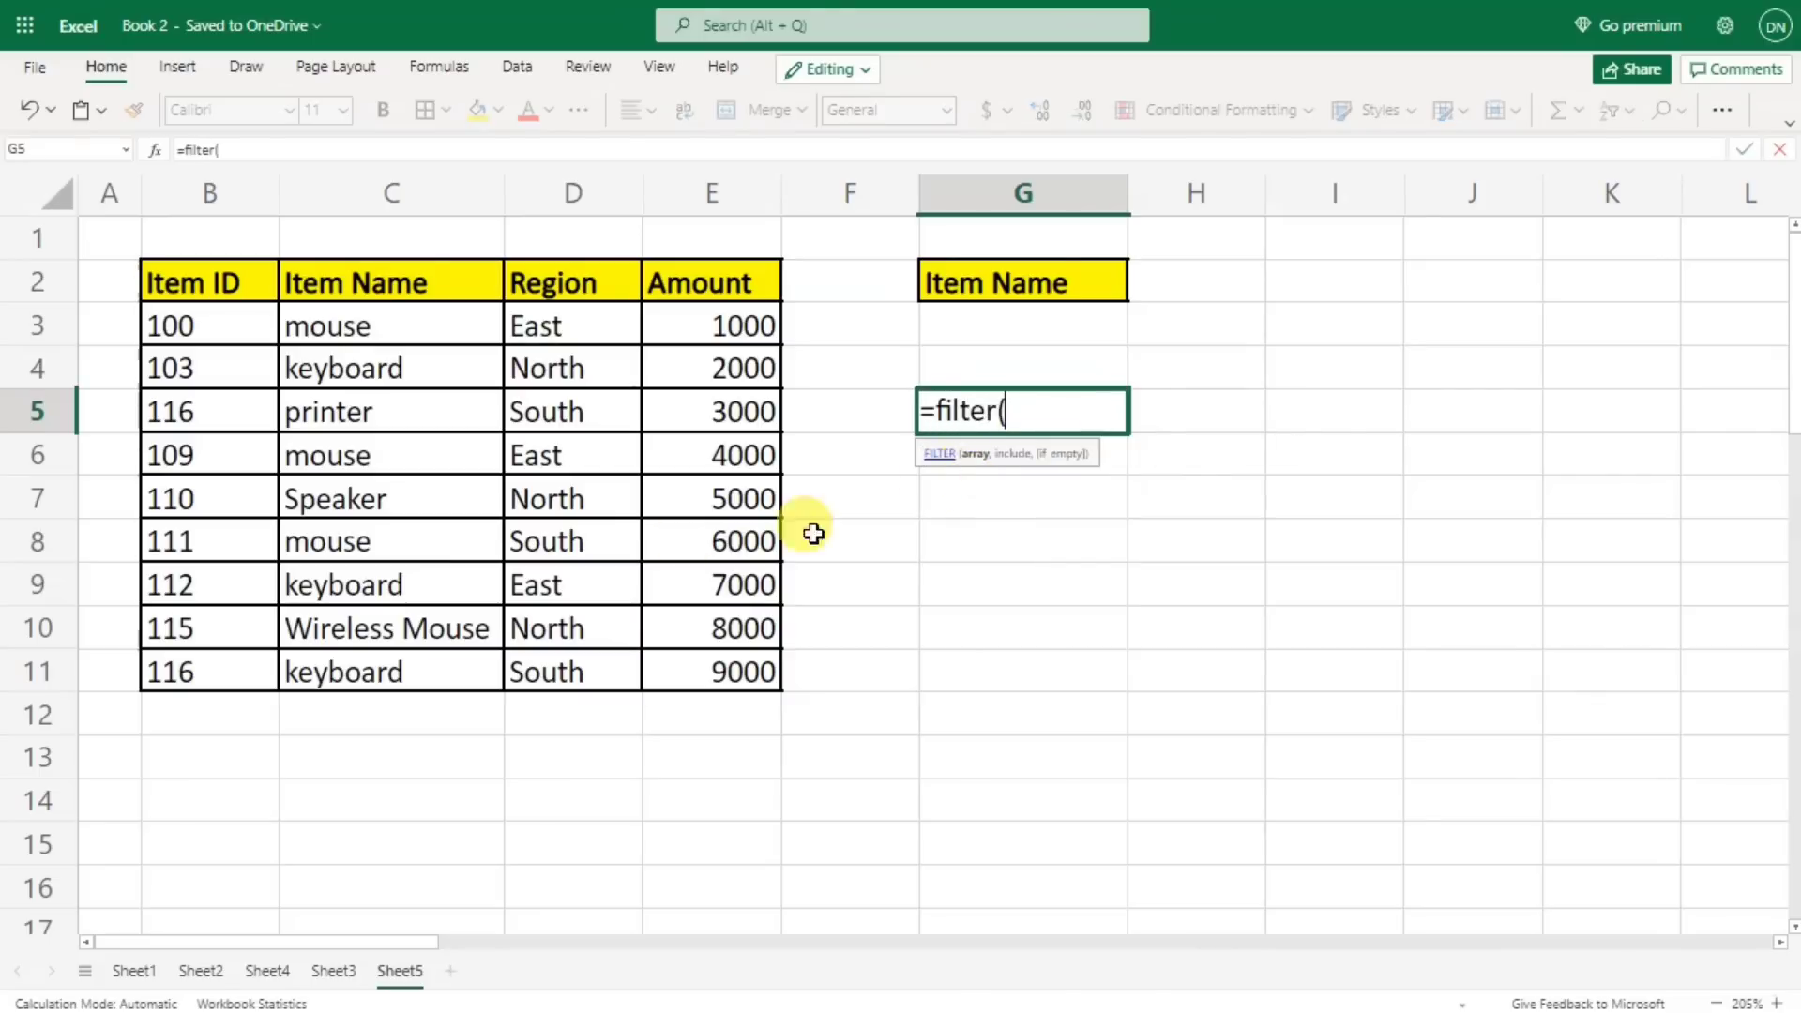
pyautogui.moveTo(222, 284); pyautogui.dragTo(689, 648)
pyautogui.write(',')
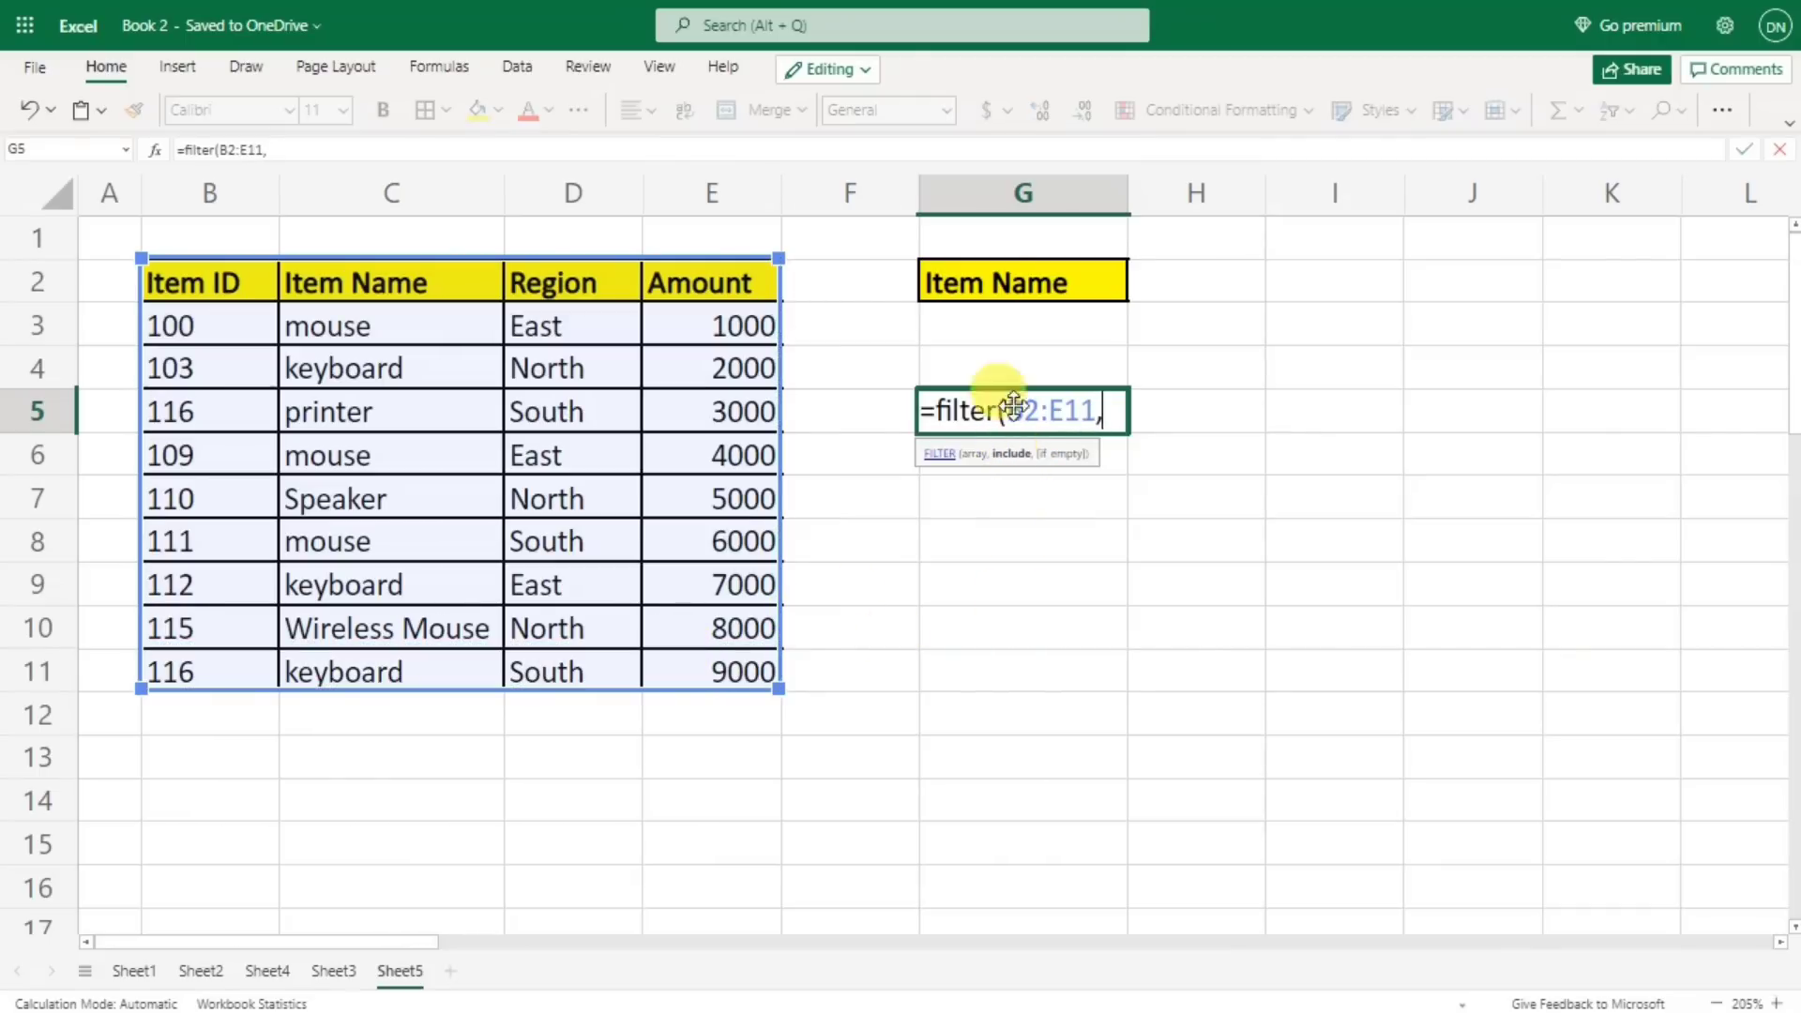
# - Complete the G5 formula with the item name condition, making it =FILTER(B2:E11,C2:C11=G3)
pyautogui.click(378, 290)
pyautogui.moveTo(378, 291); pyautogui.dragTo(356, 662)
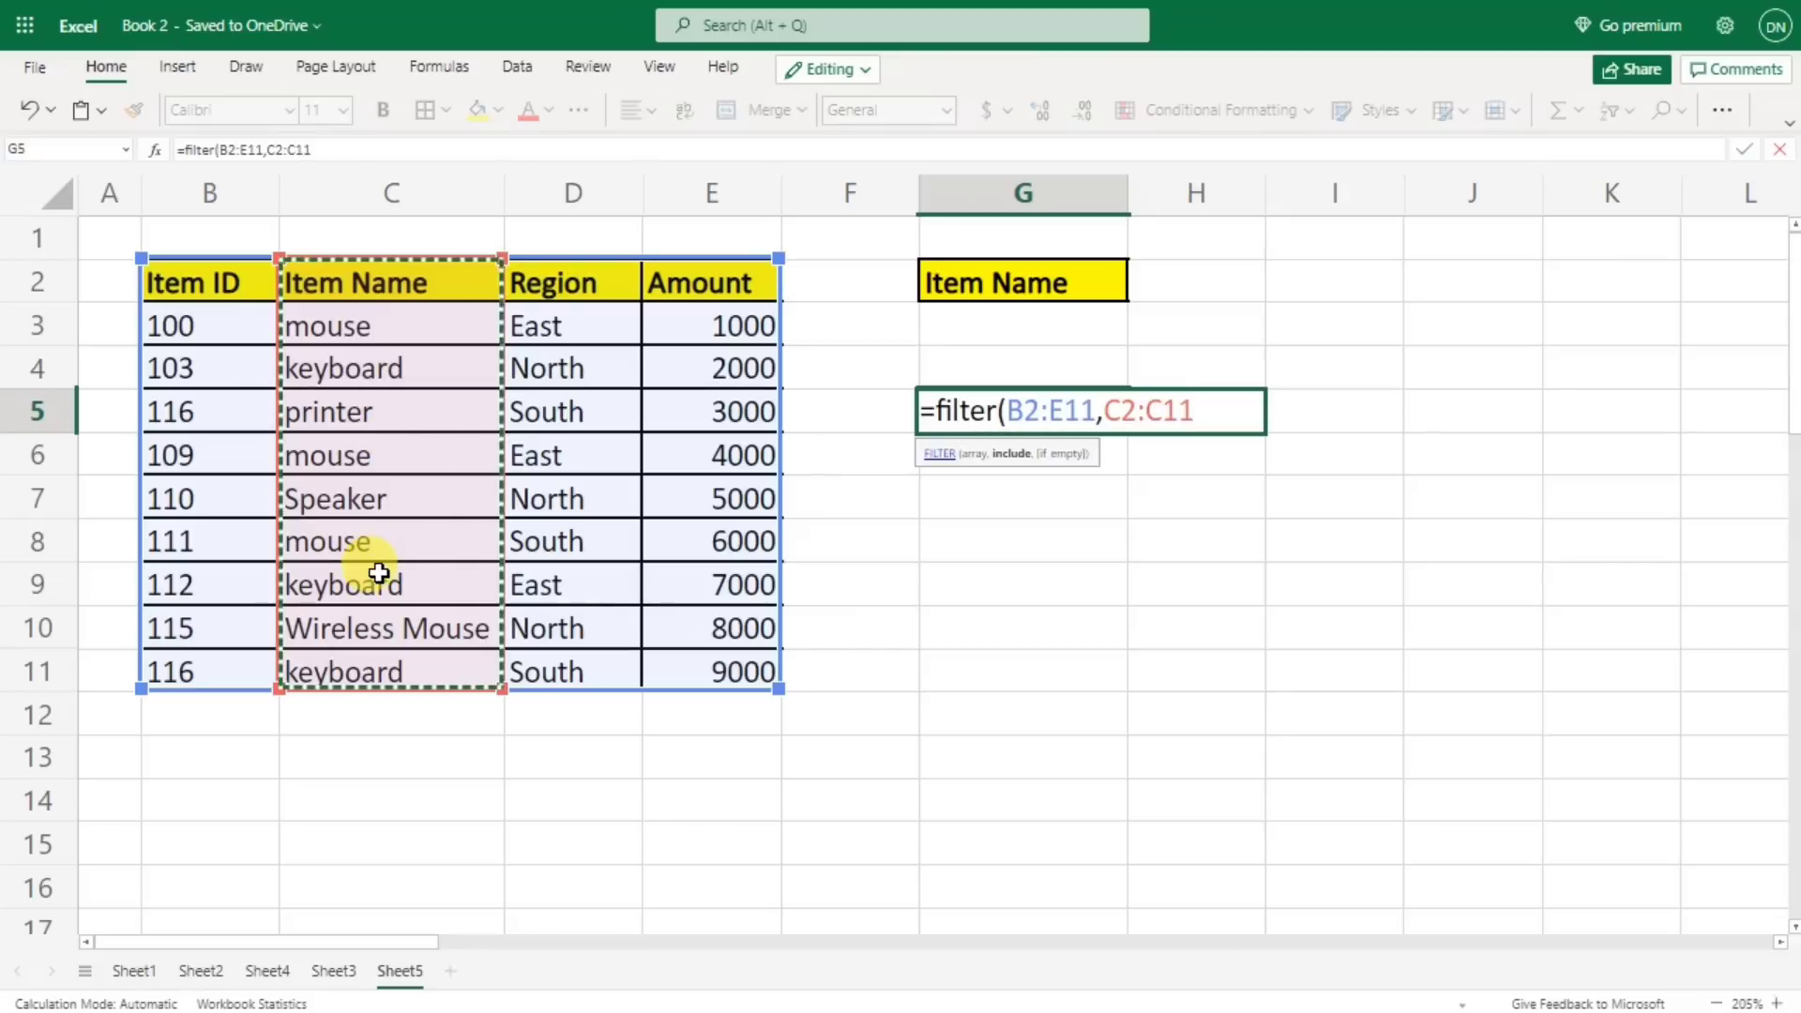
pyautogui.write('=')
pyautogui.click(974, 336)
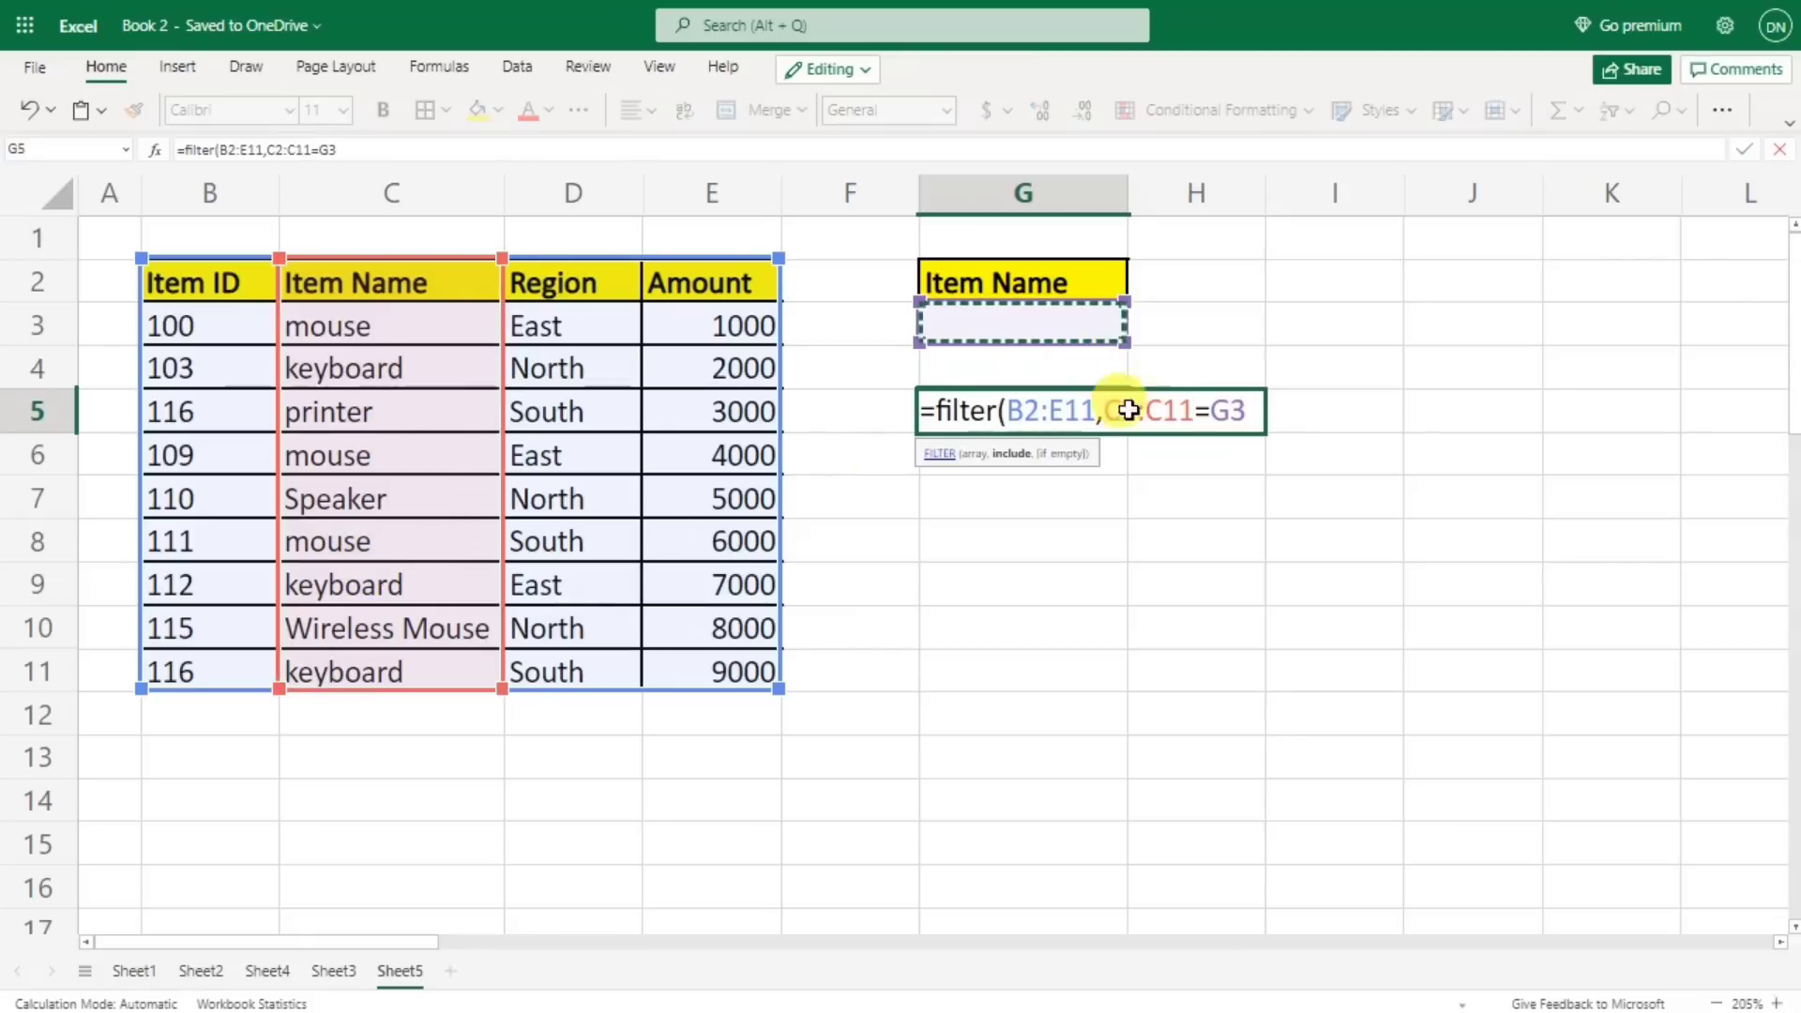
pyautogui.write(',')
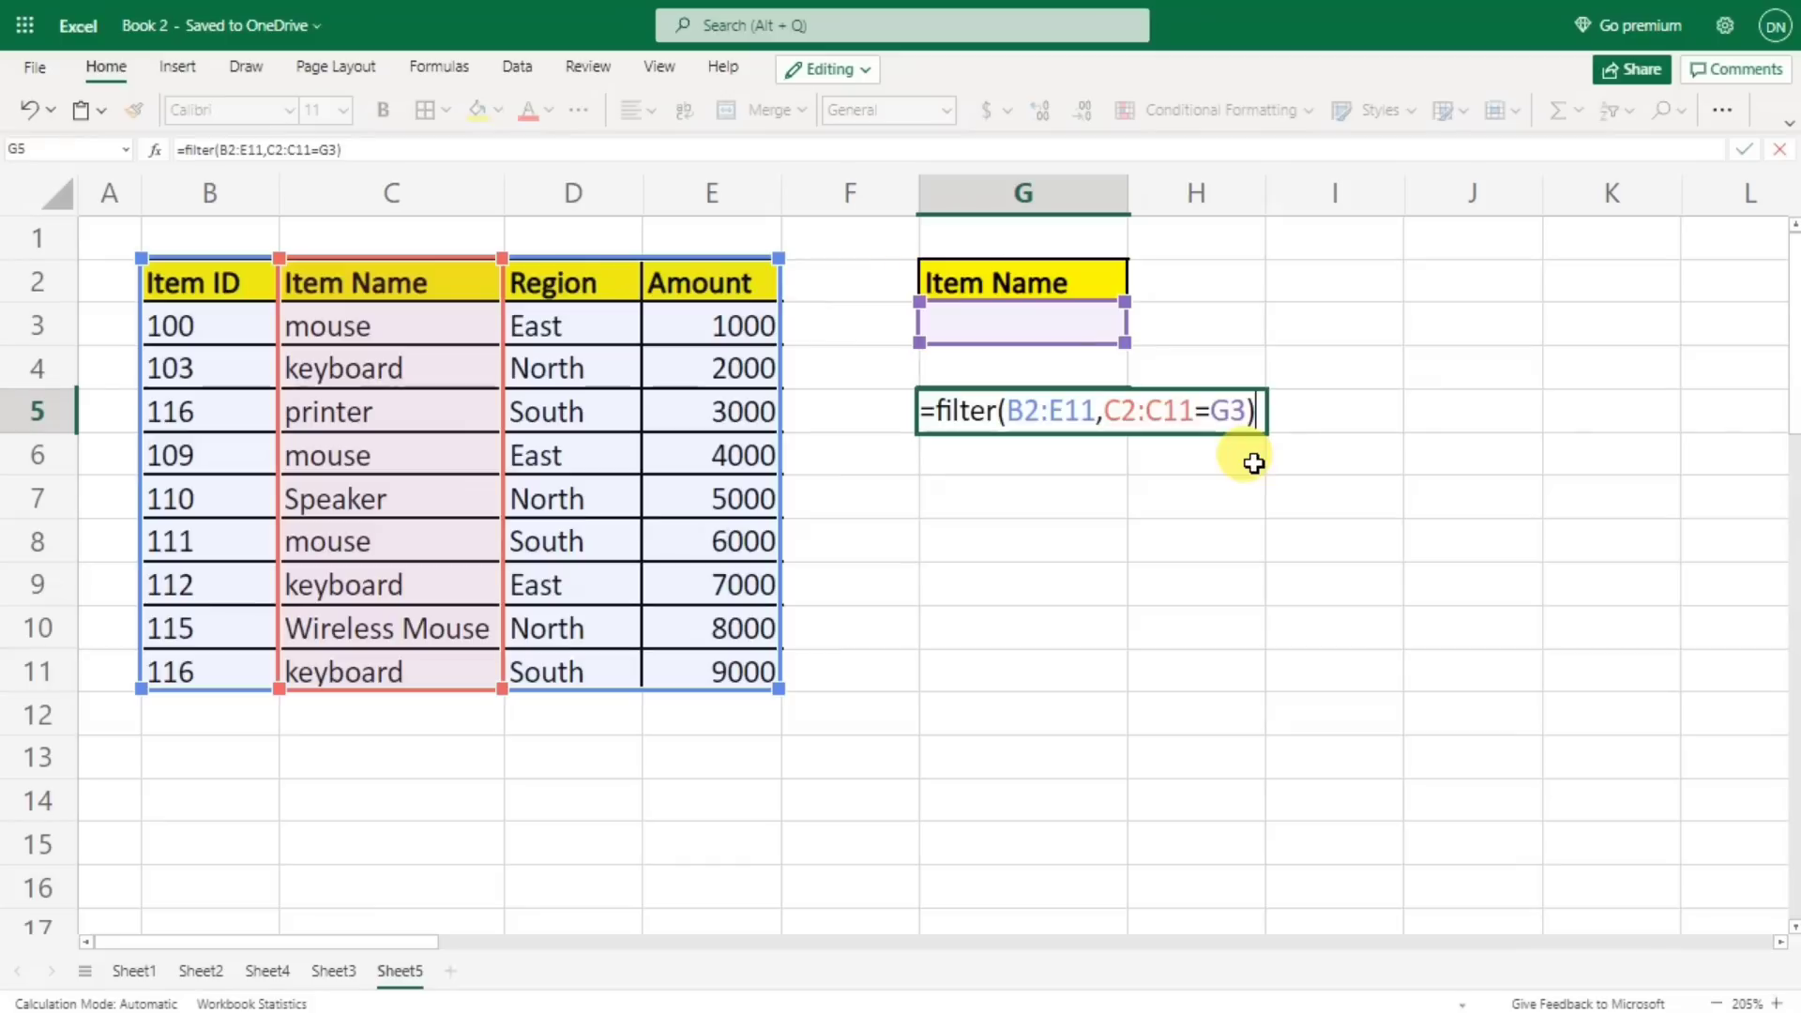
pyautogui.press('Return')
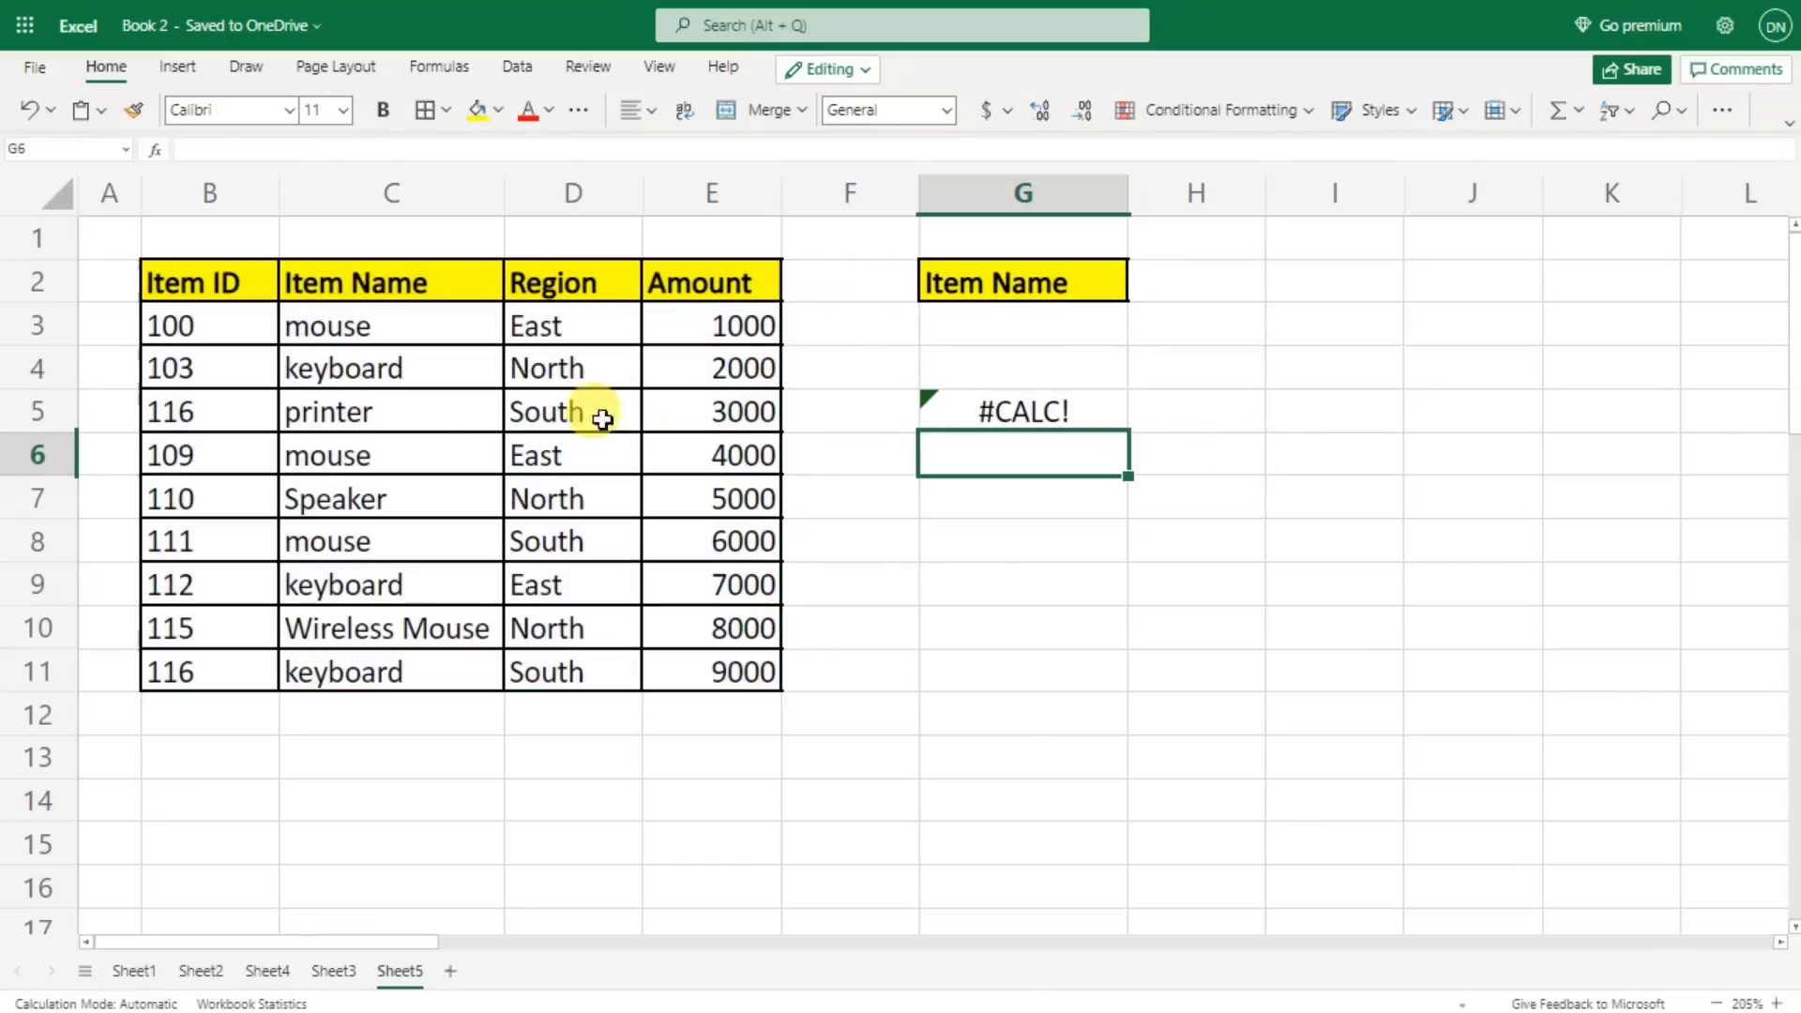
# - Copy the item name keyboard from C4 into G3 to test the item name filter
pyautogui.click(389, 415)
pyautogui.click(431, 371)
pyautogui.hotkey('ctrl', 'c')
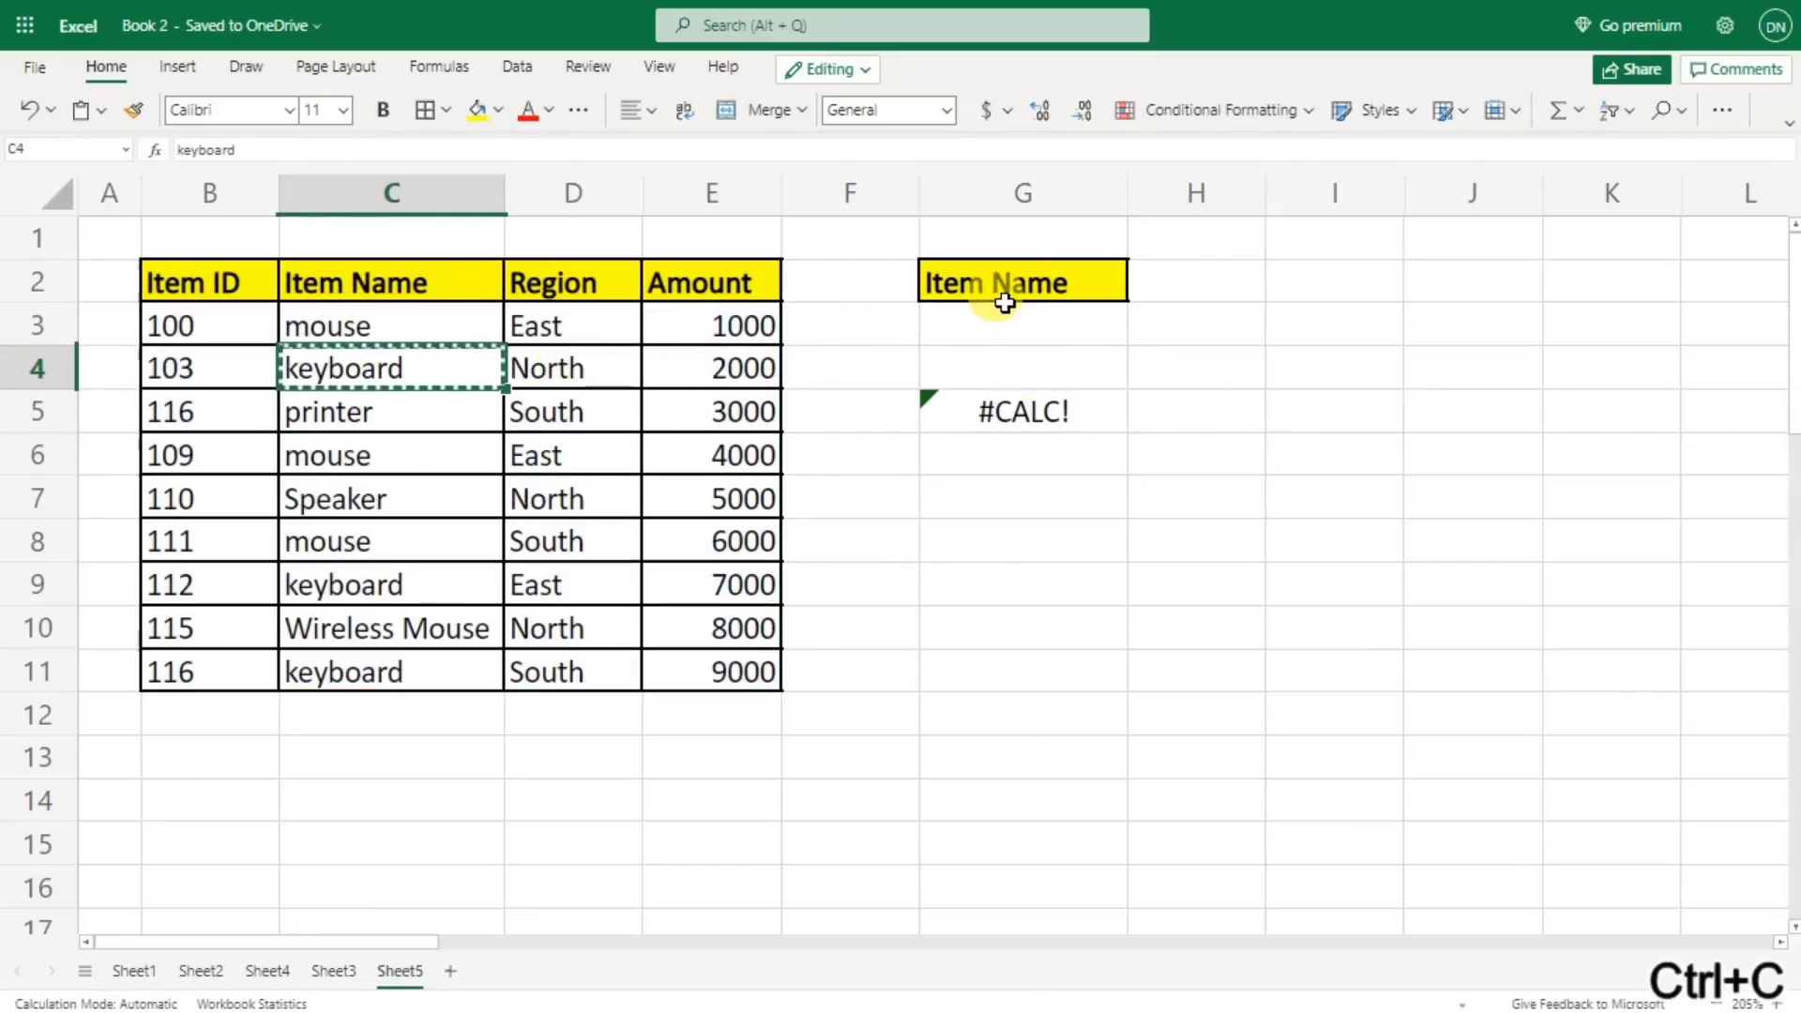
pyautogui.click(1025, 326)
pyautogui.hotkey('ctrl', 'v')
pyautogui.click(1302, 344)
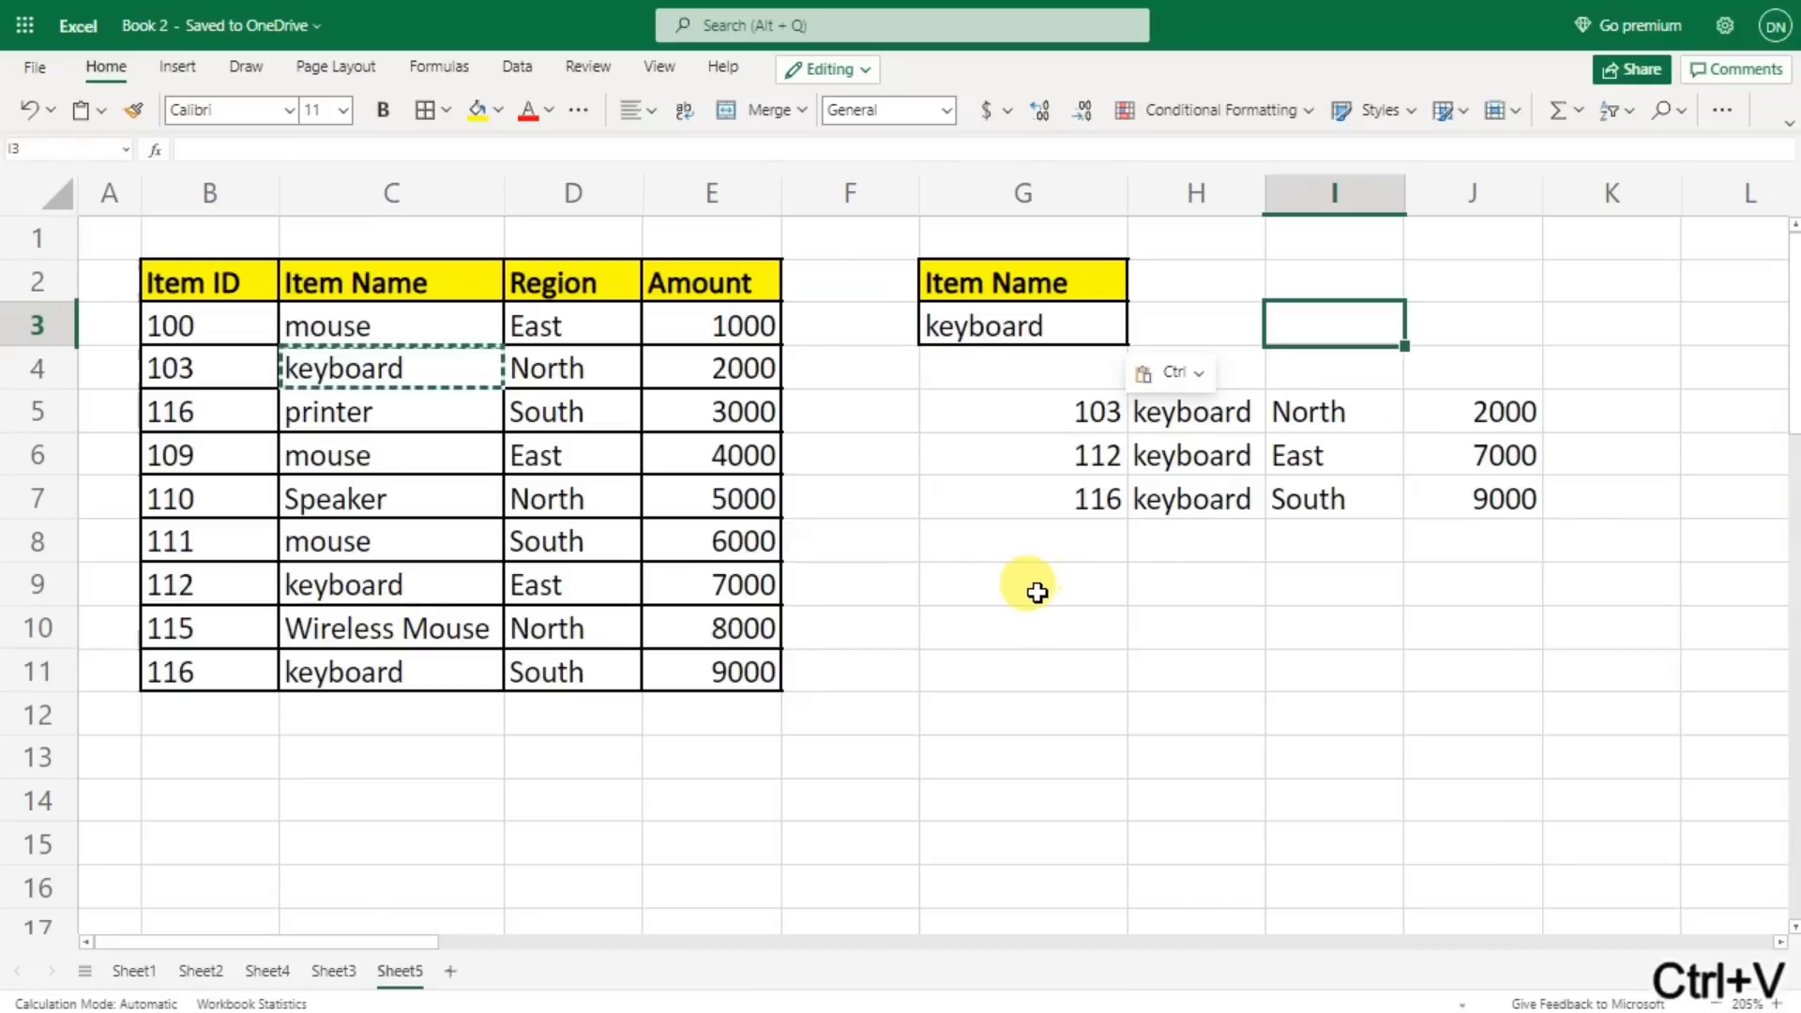
# - Copy the Item Name and Region headers from C2:D2 to C13:D13 as the heading for two filter criteria
pyautogui.moveTo(376, 285); pyautogui.dragTo(564, 289)
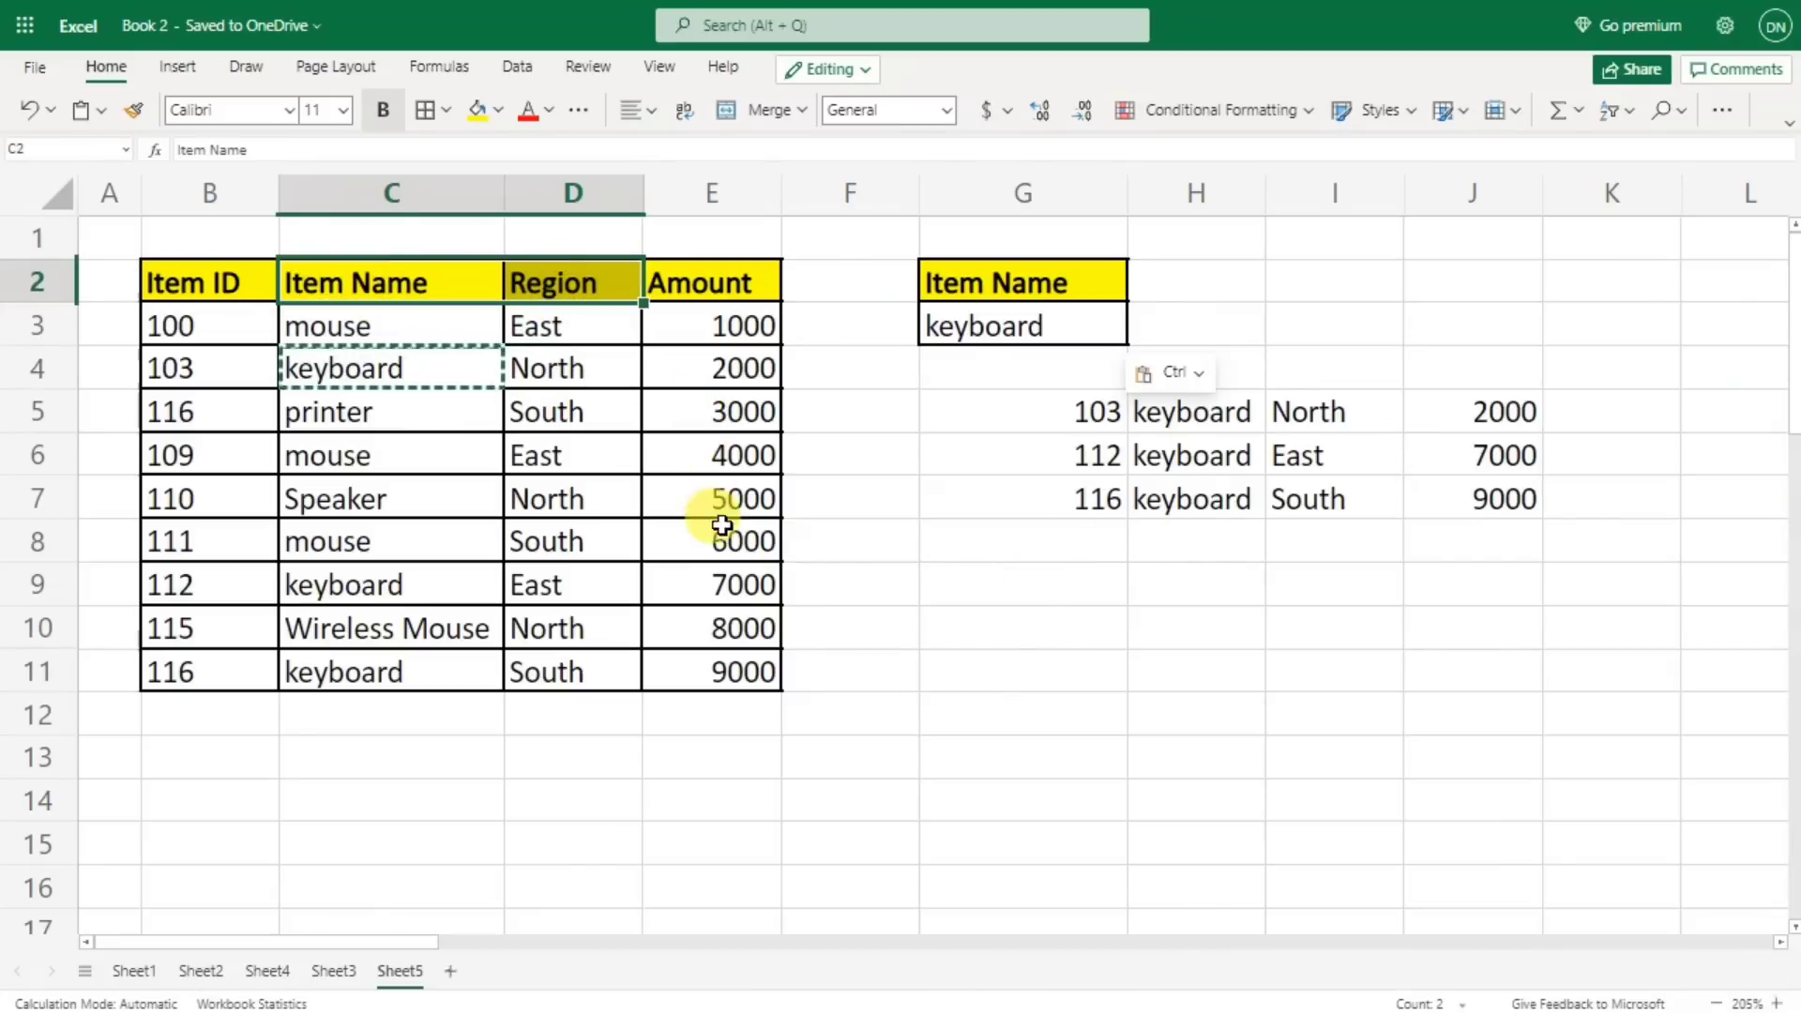
pyautogui.hotkey('ctrl', 'c')
pyautogui.click(374, 763)
pyautogui.hotkey('ctrl', 'v')
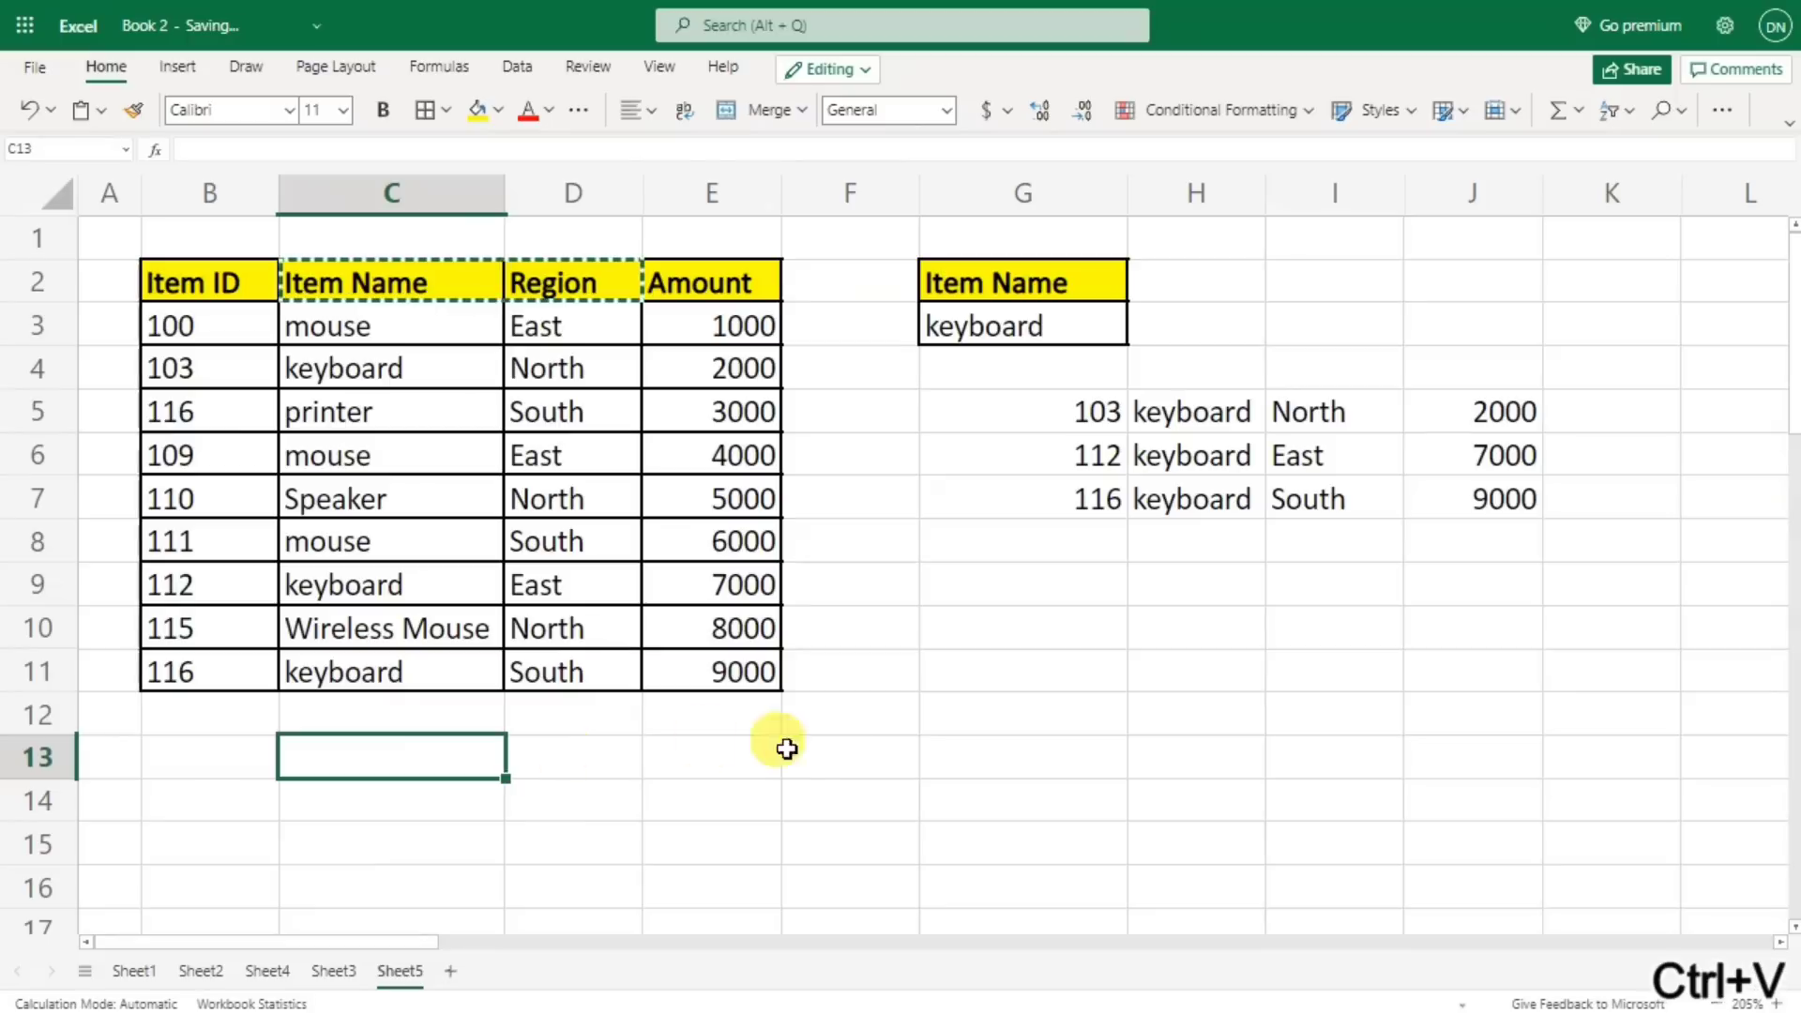
pyautogui.click(950, 815)
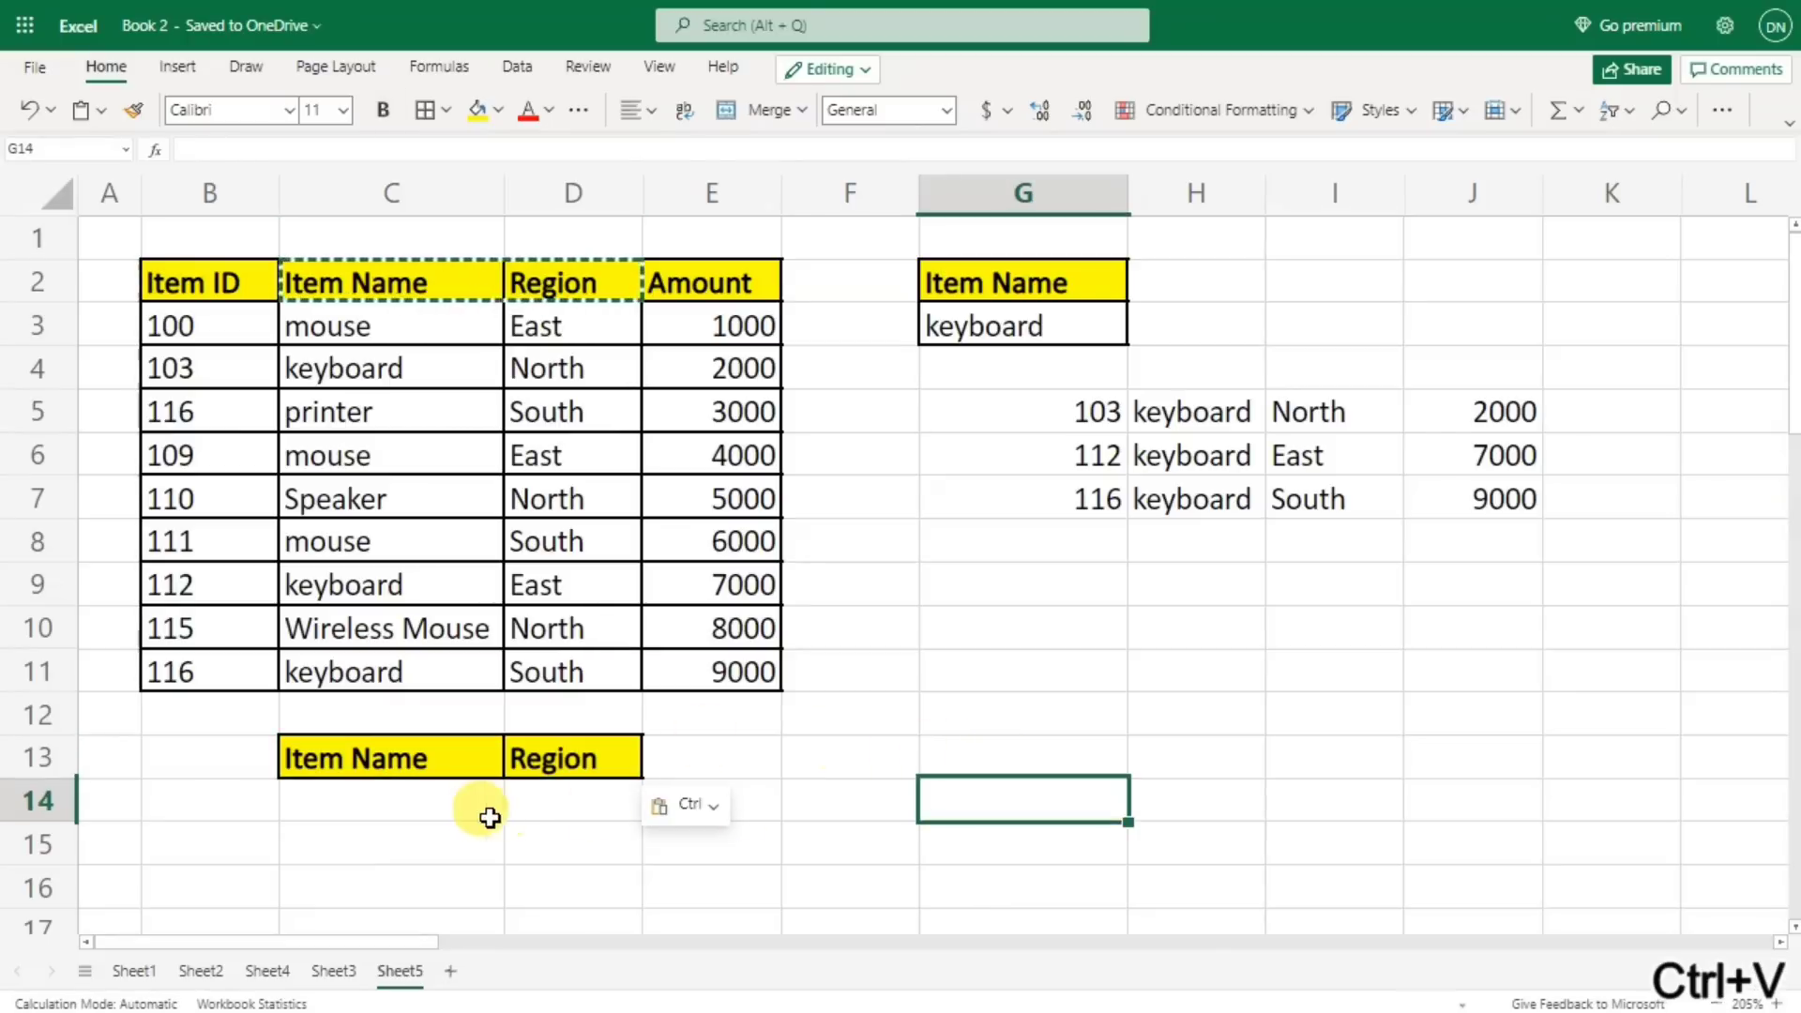
pyautogui.click(385, 804)
pyautogui.click(566, 813)
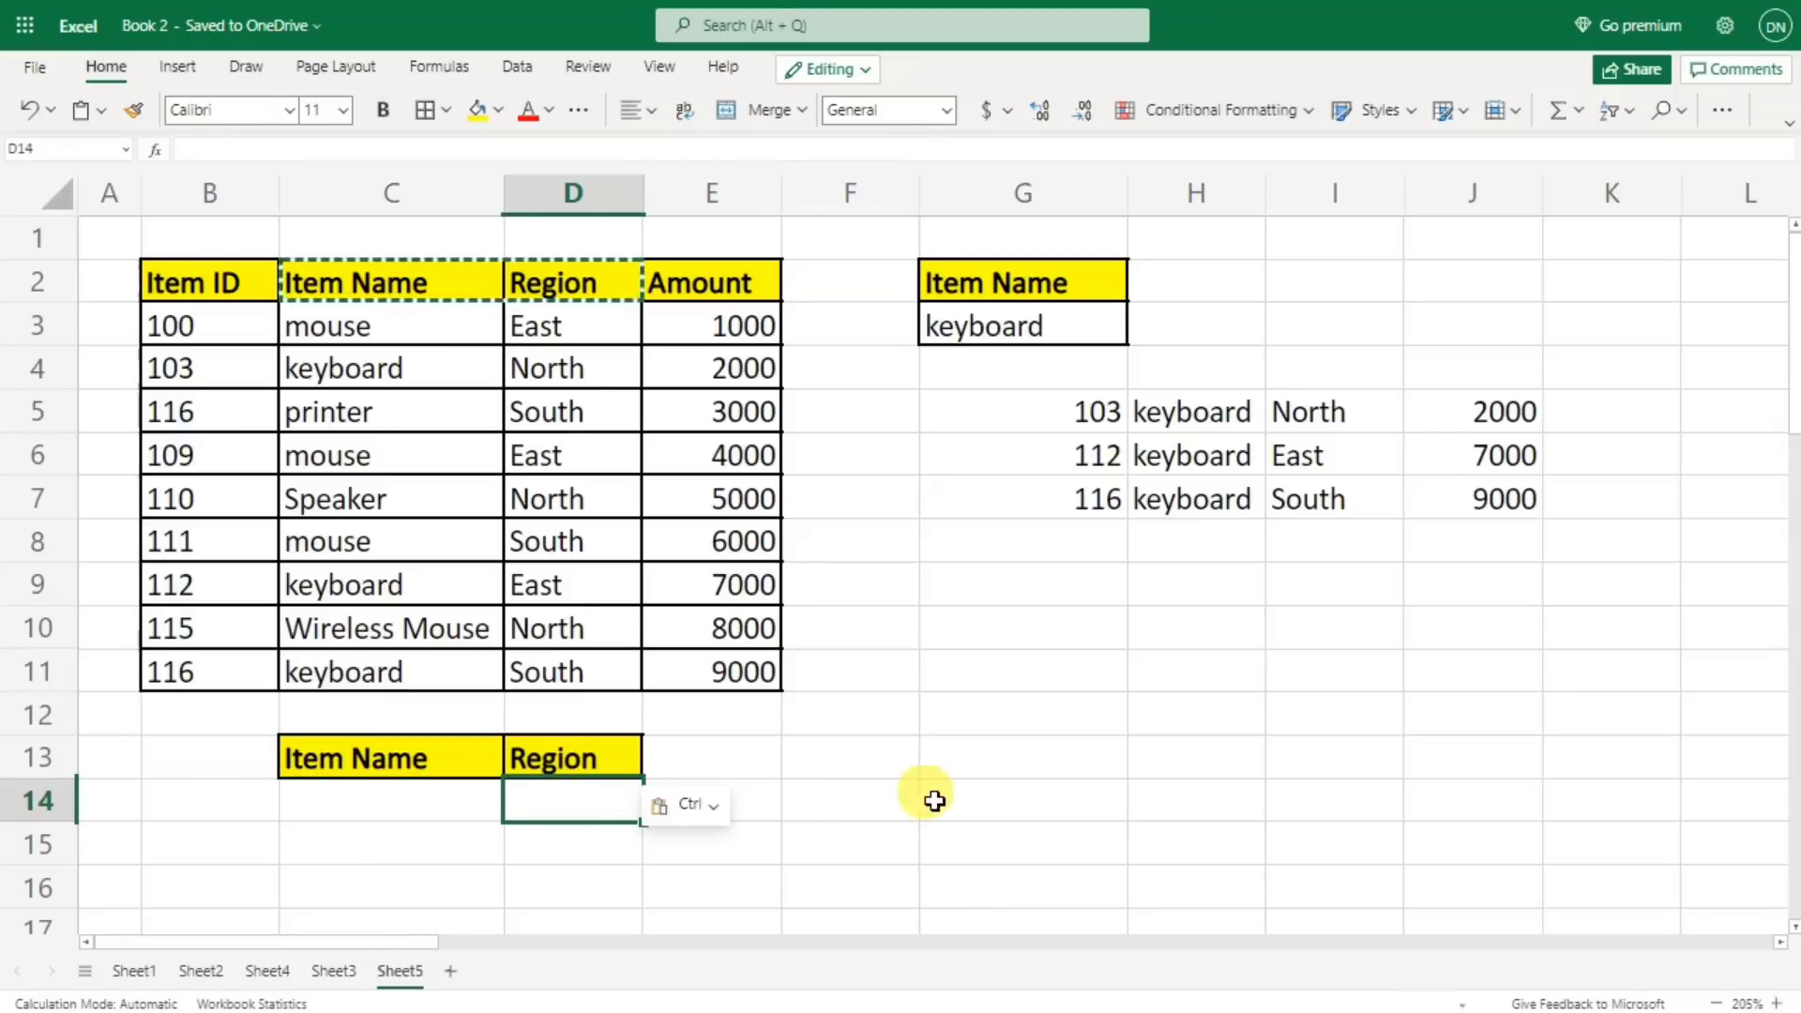
pyautogui.click(994, 685)
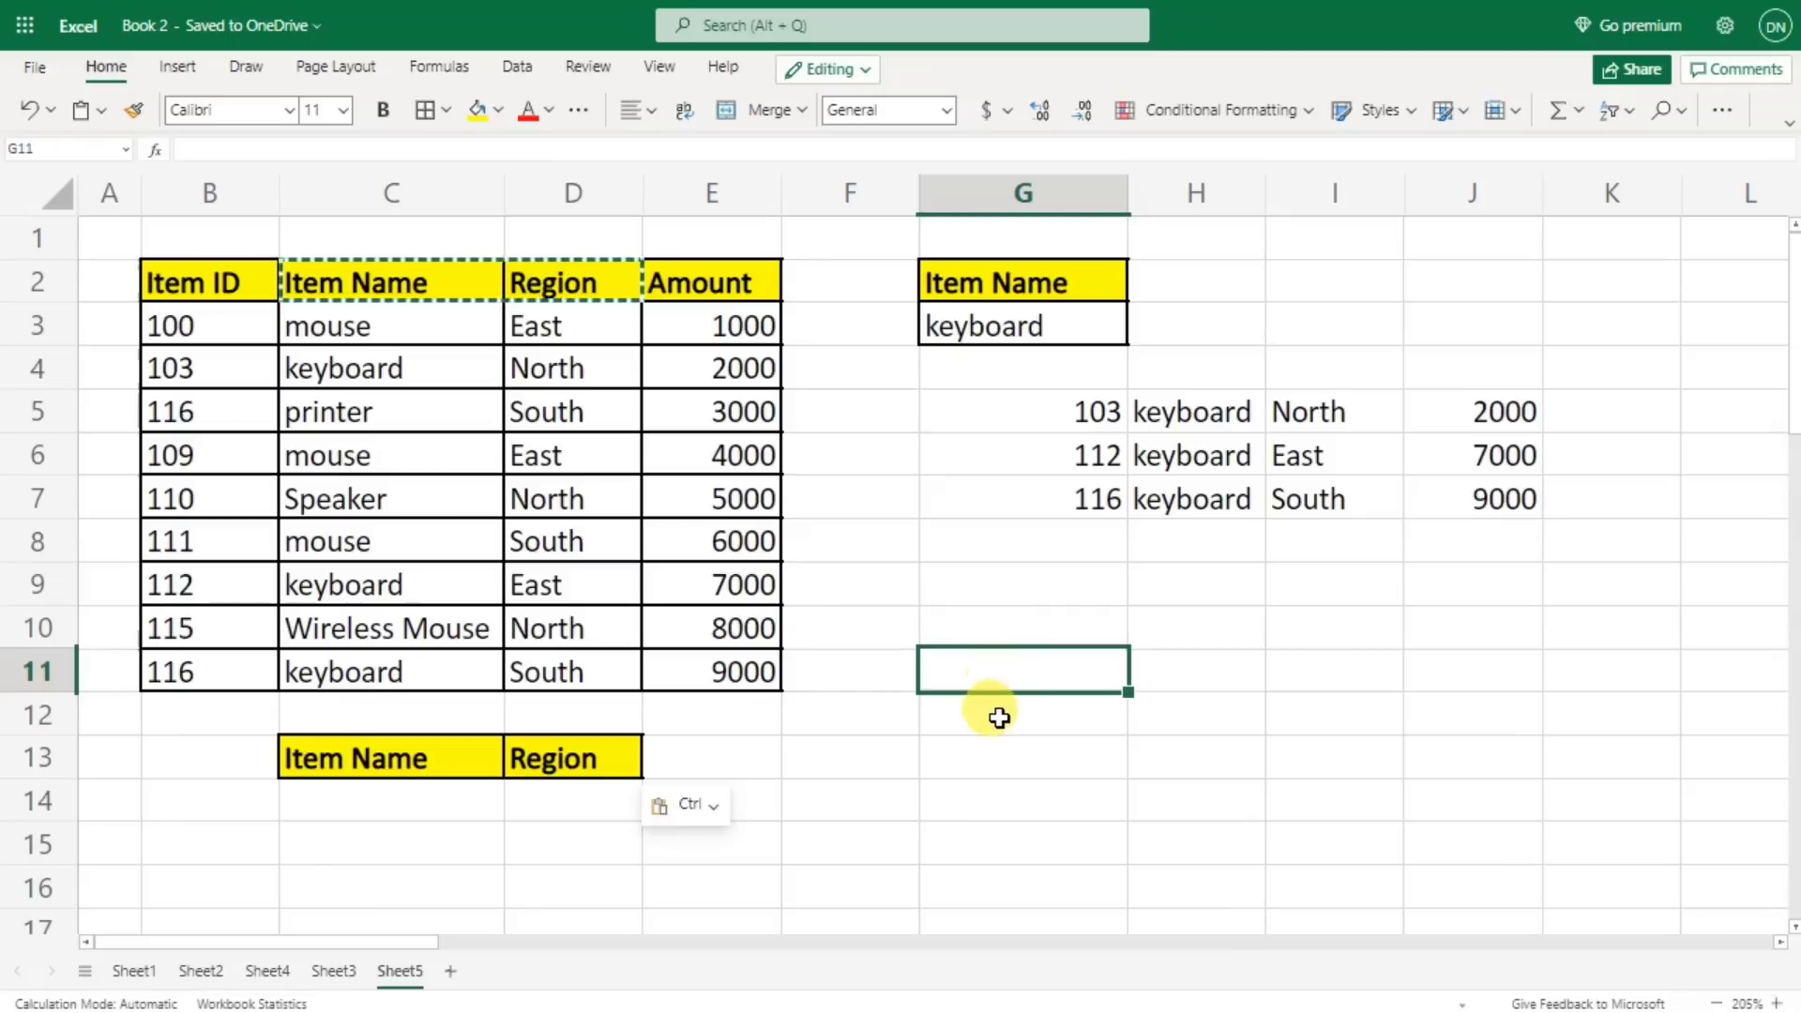
# - Begin a FILTER formula in G13 with the whole table B2:E11 as the array
pyautogui.click(996, 751)
pyautogui.write('=fil')
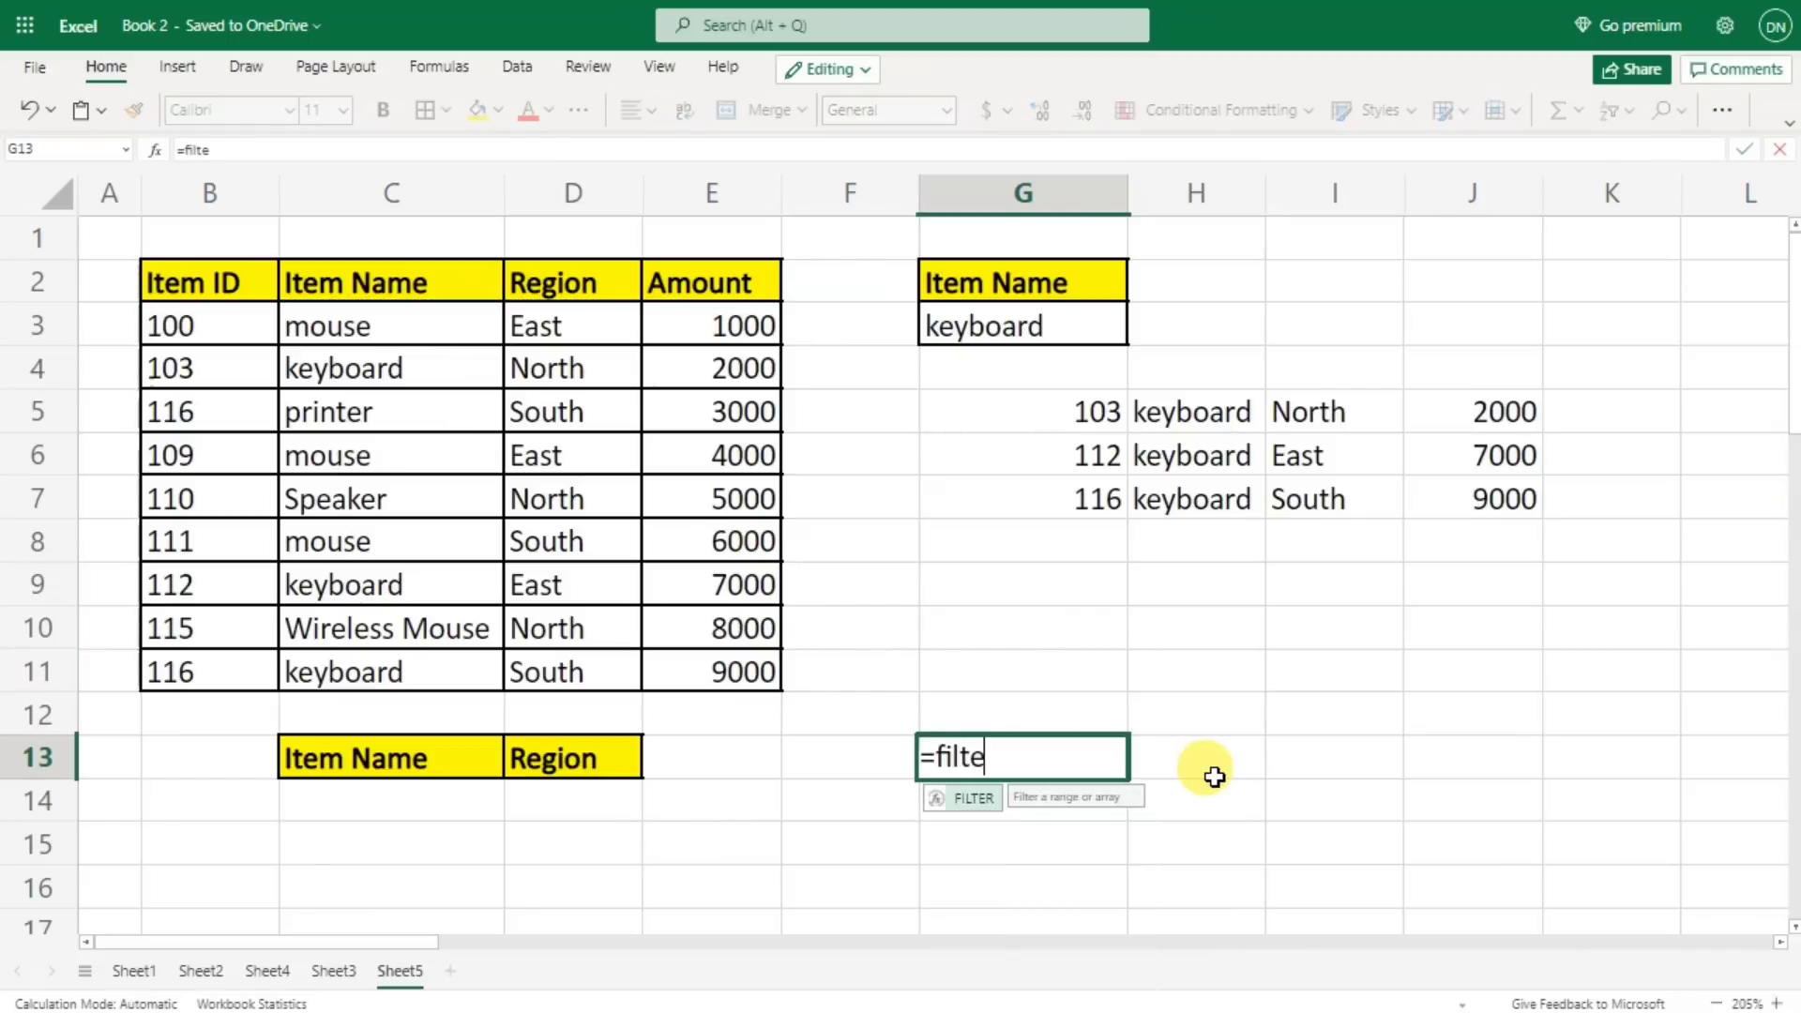
pyautogui.write('te')
pyautogui.press('Tab')
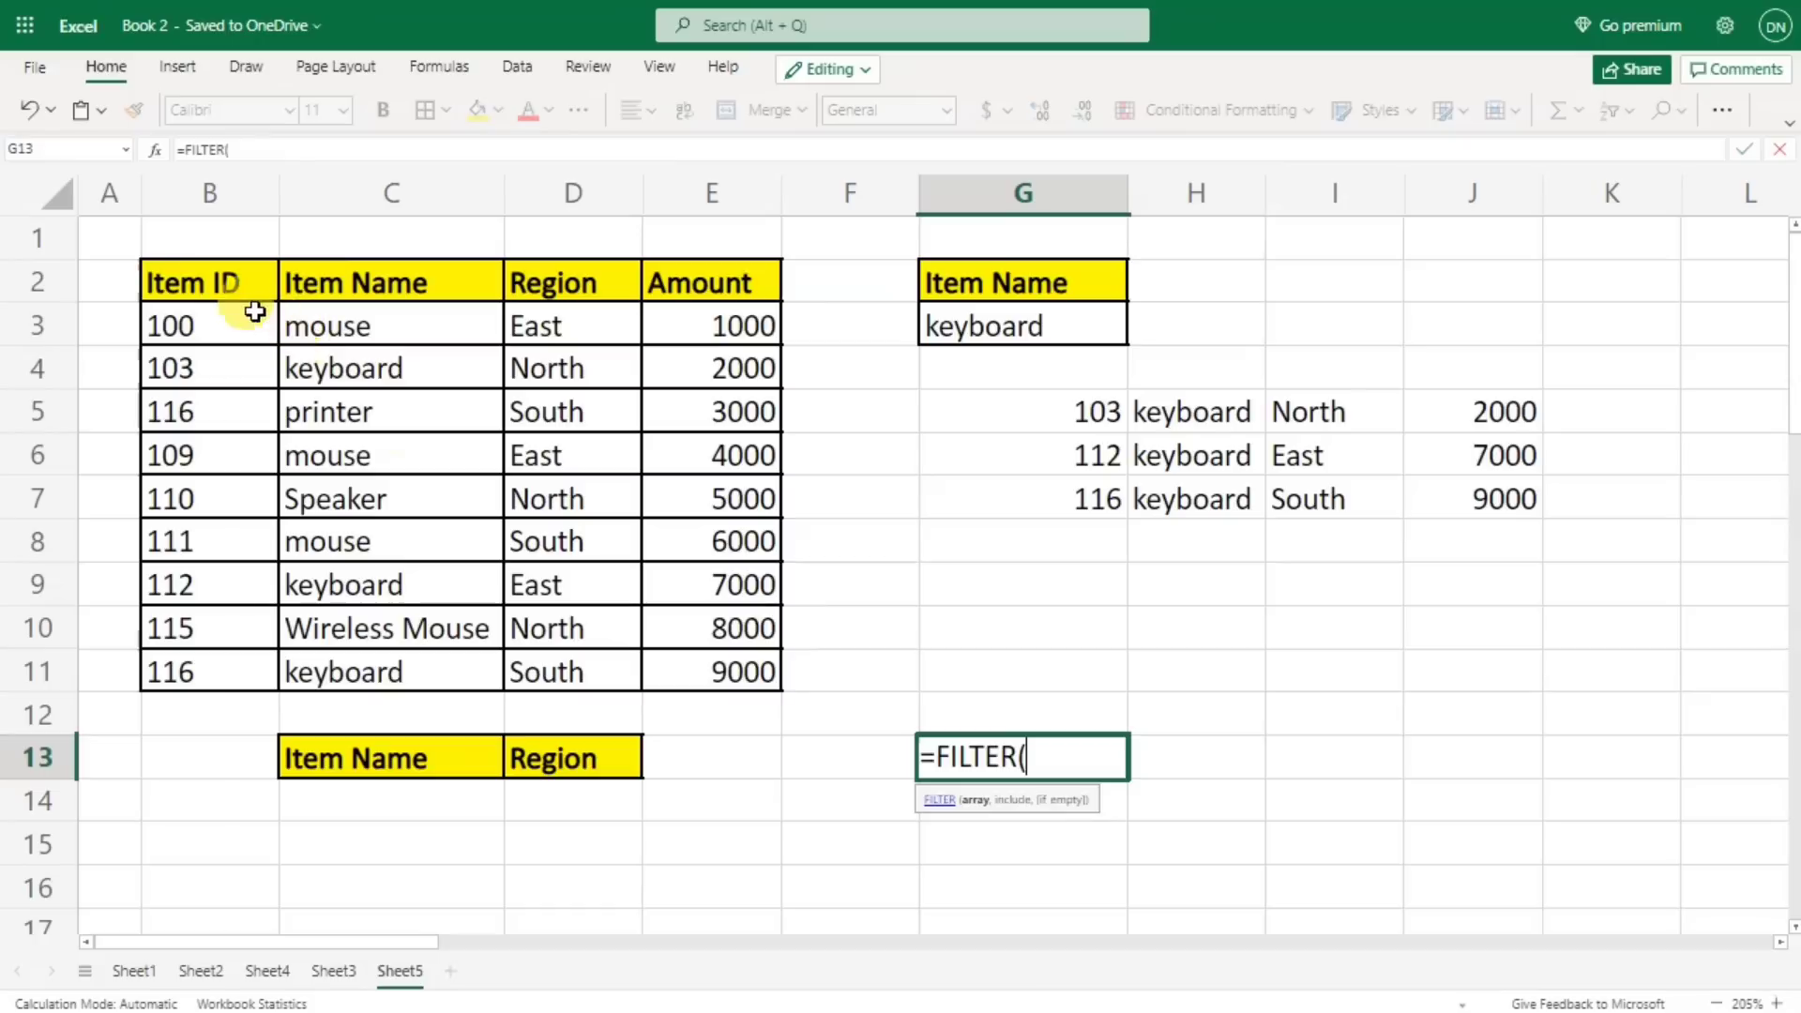
pyautogui.moveTo(250, 301); pyautogui.dragTo(668, 658)
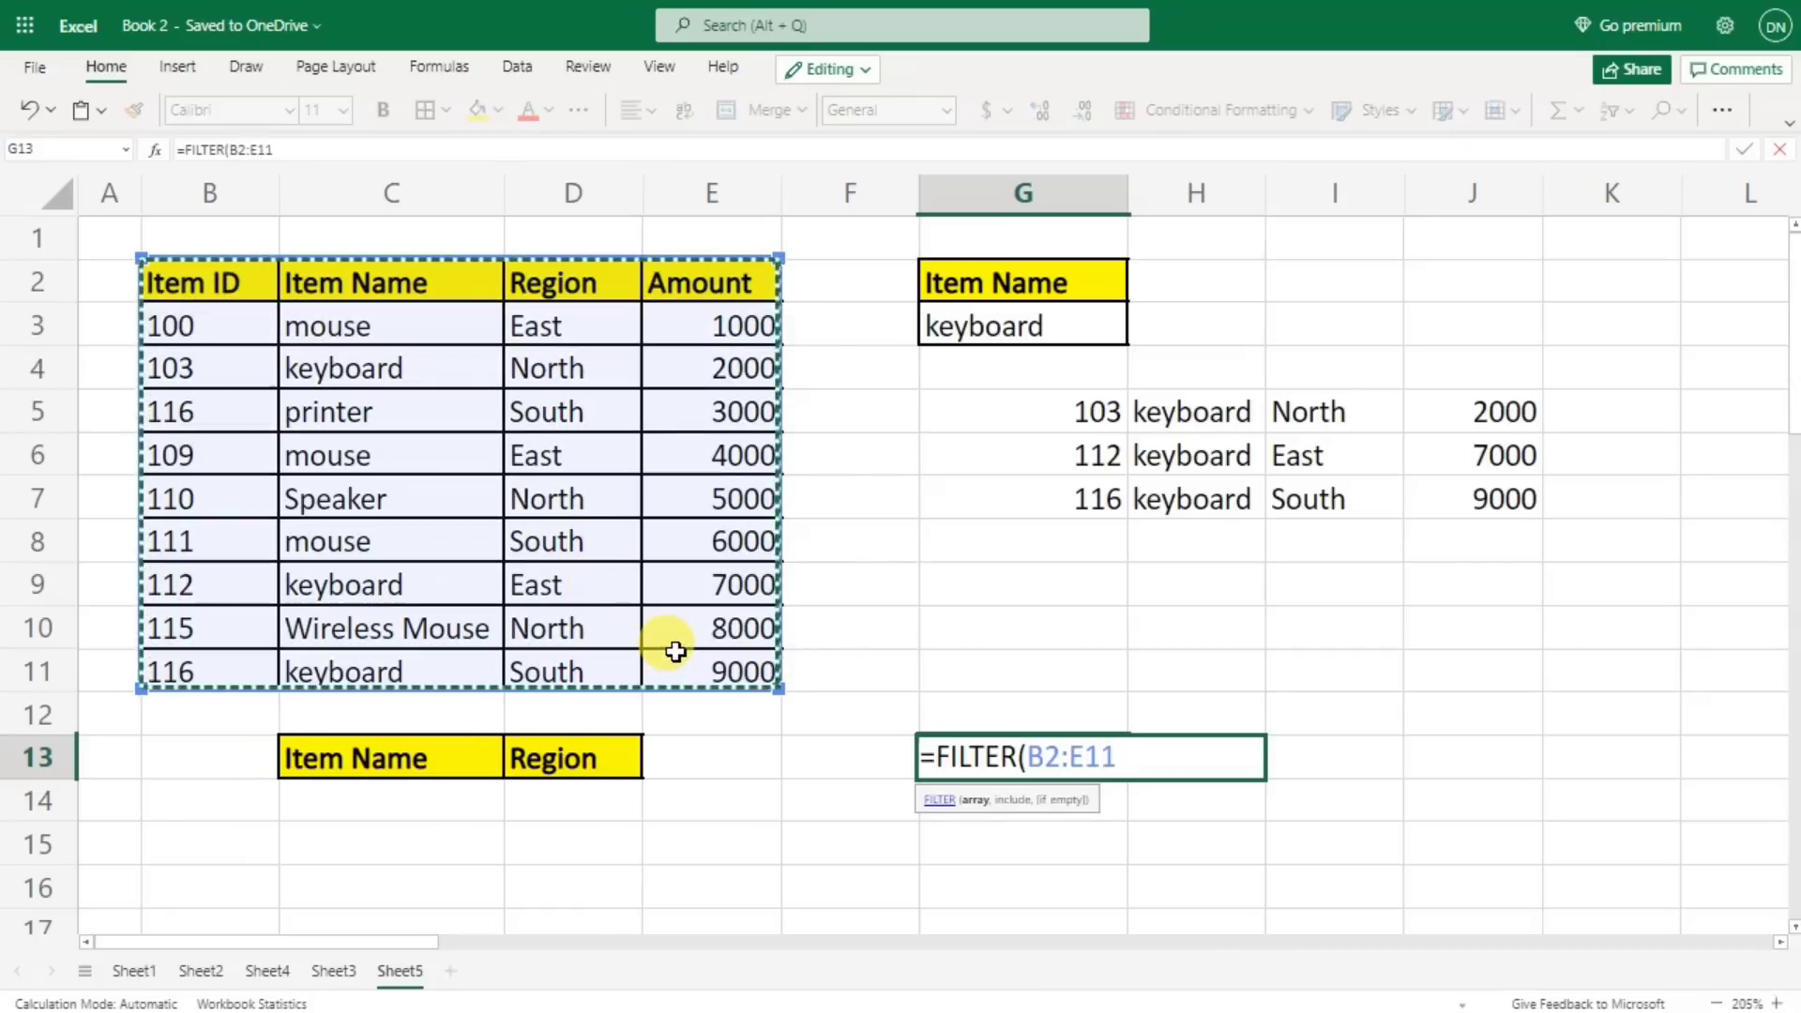
pyautogui.write(',')
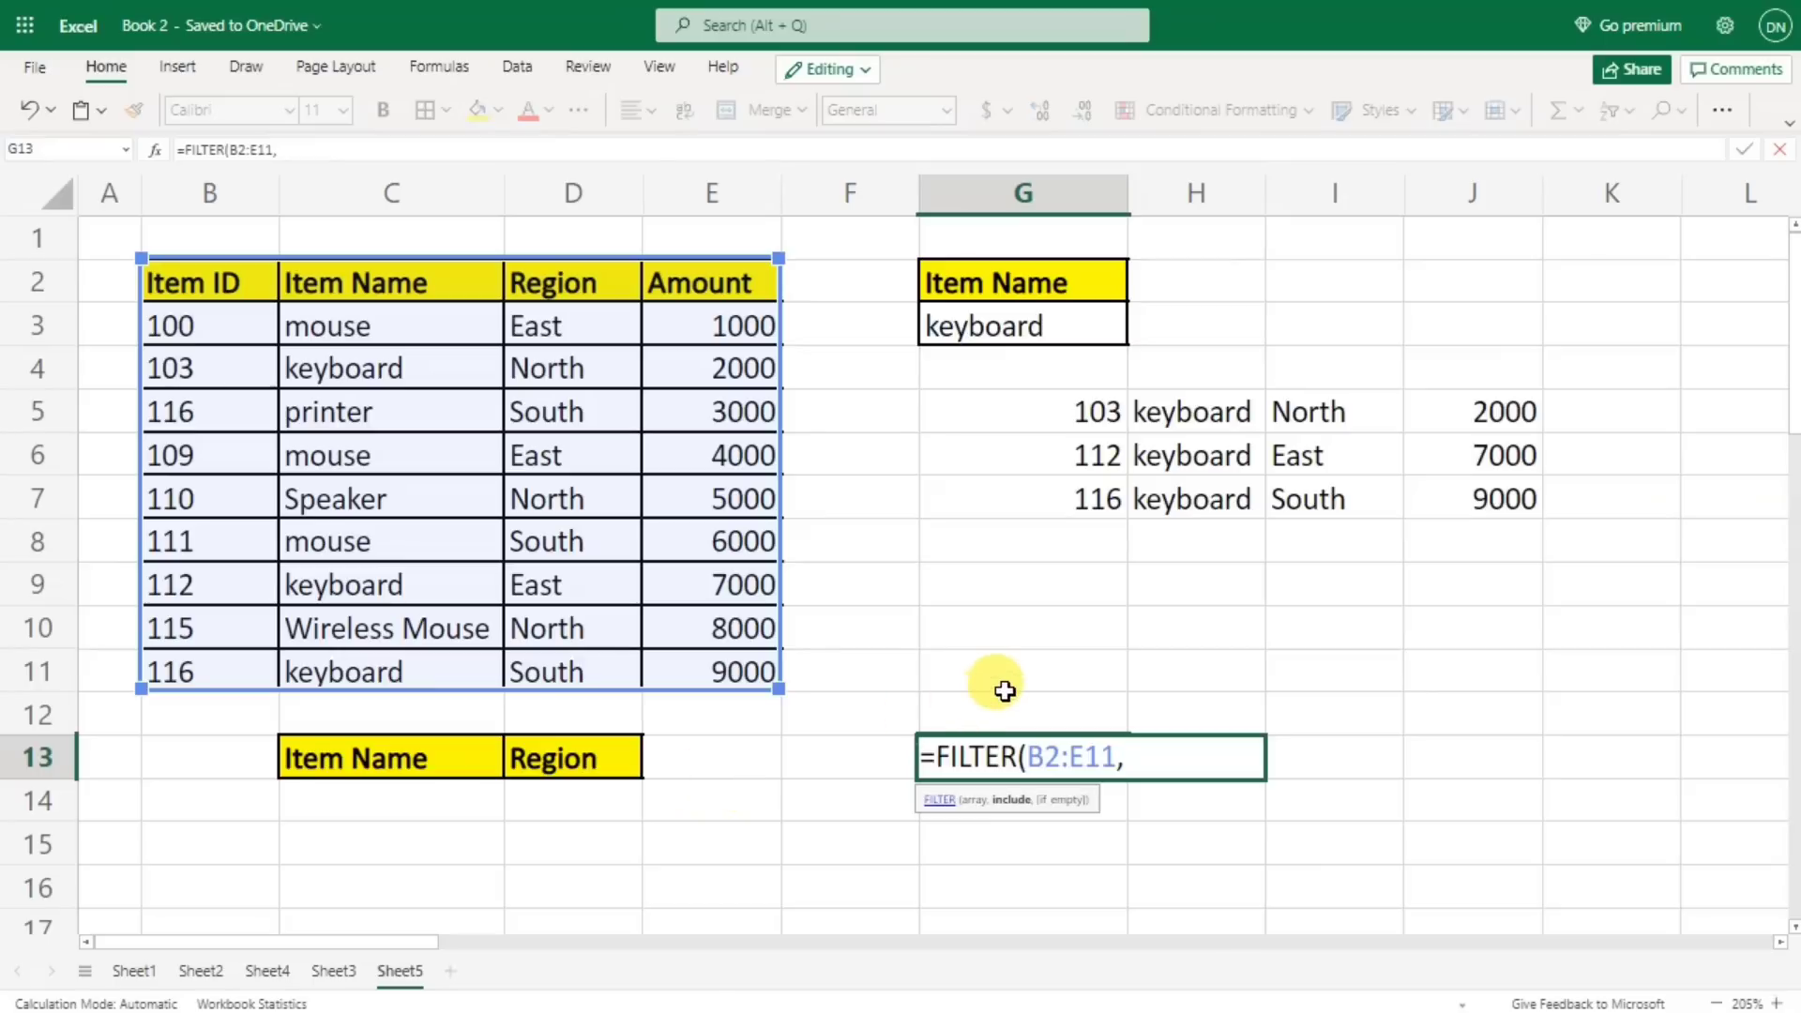
# - Complete the G13 formula with both conditions multiplied, making it =FILTER(B2:E11,(C2:C11=C14)*(D2:D11=D14))
pyautogui.write('(')
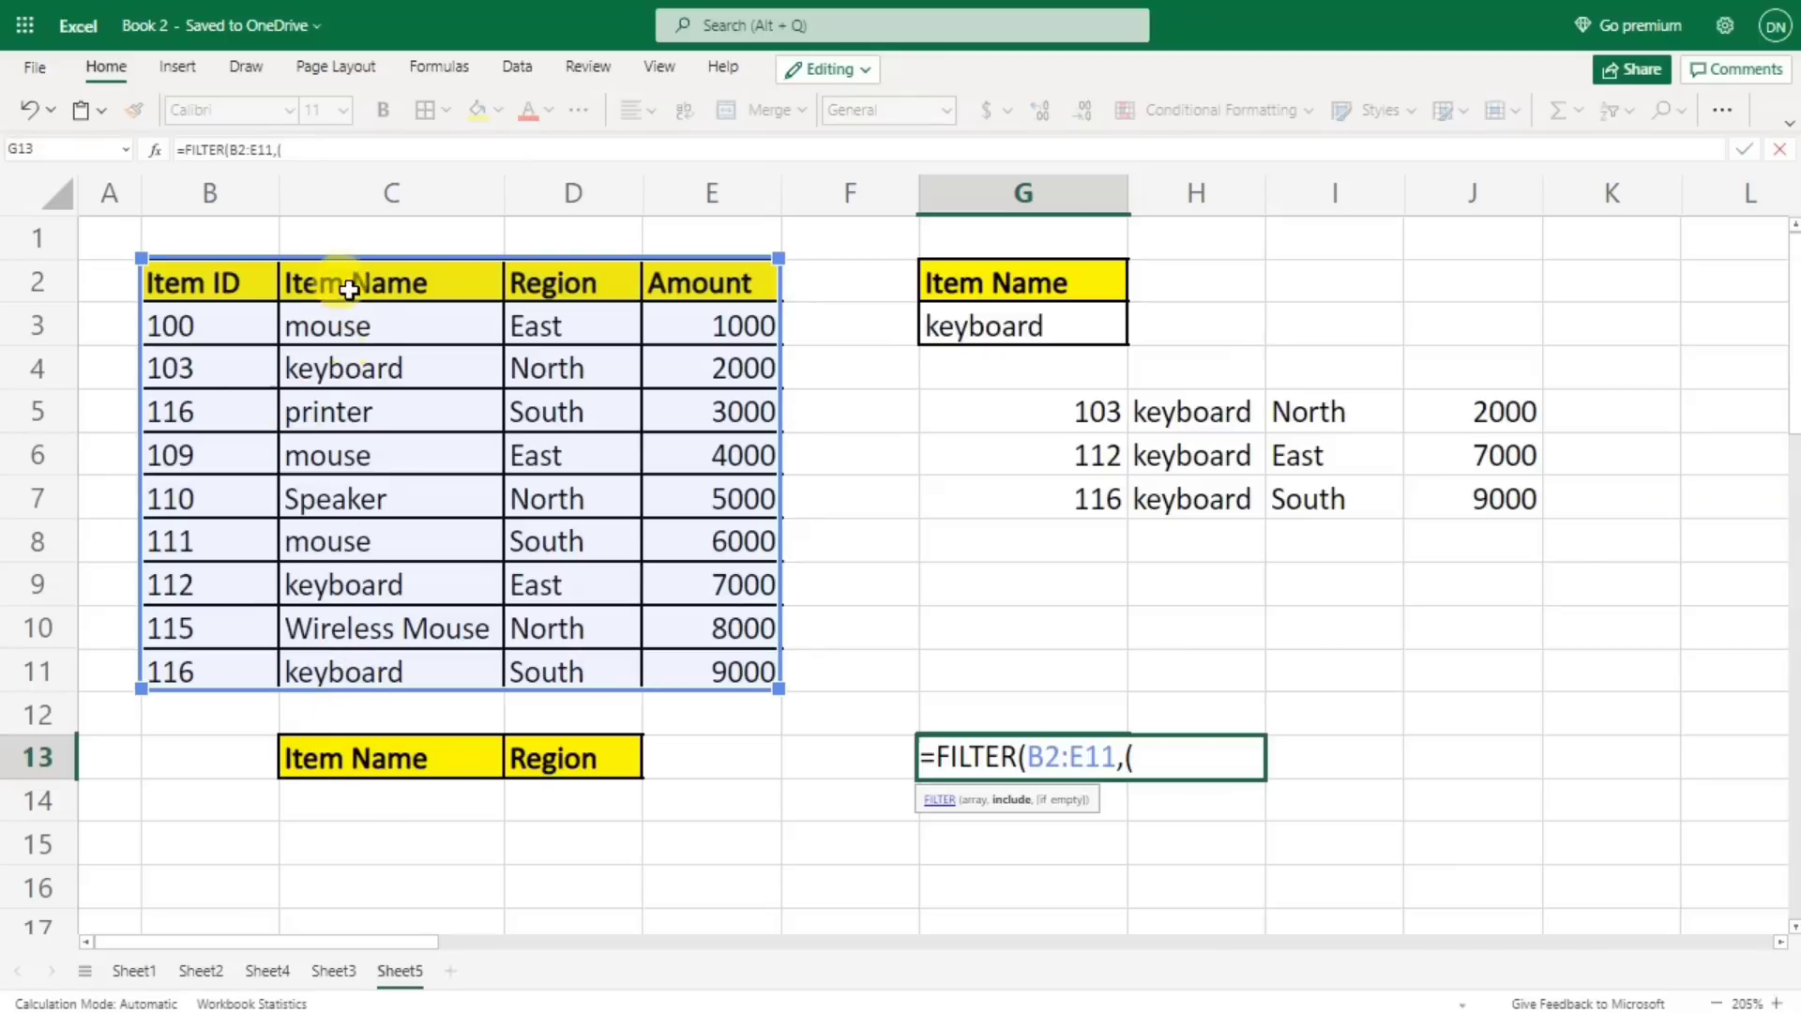
pyautogui.moveTo(354, 282); pyautogui.dragTo(346, 656)
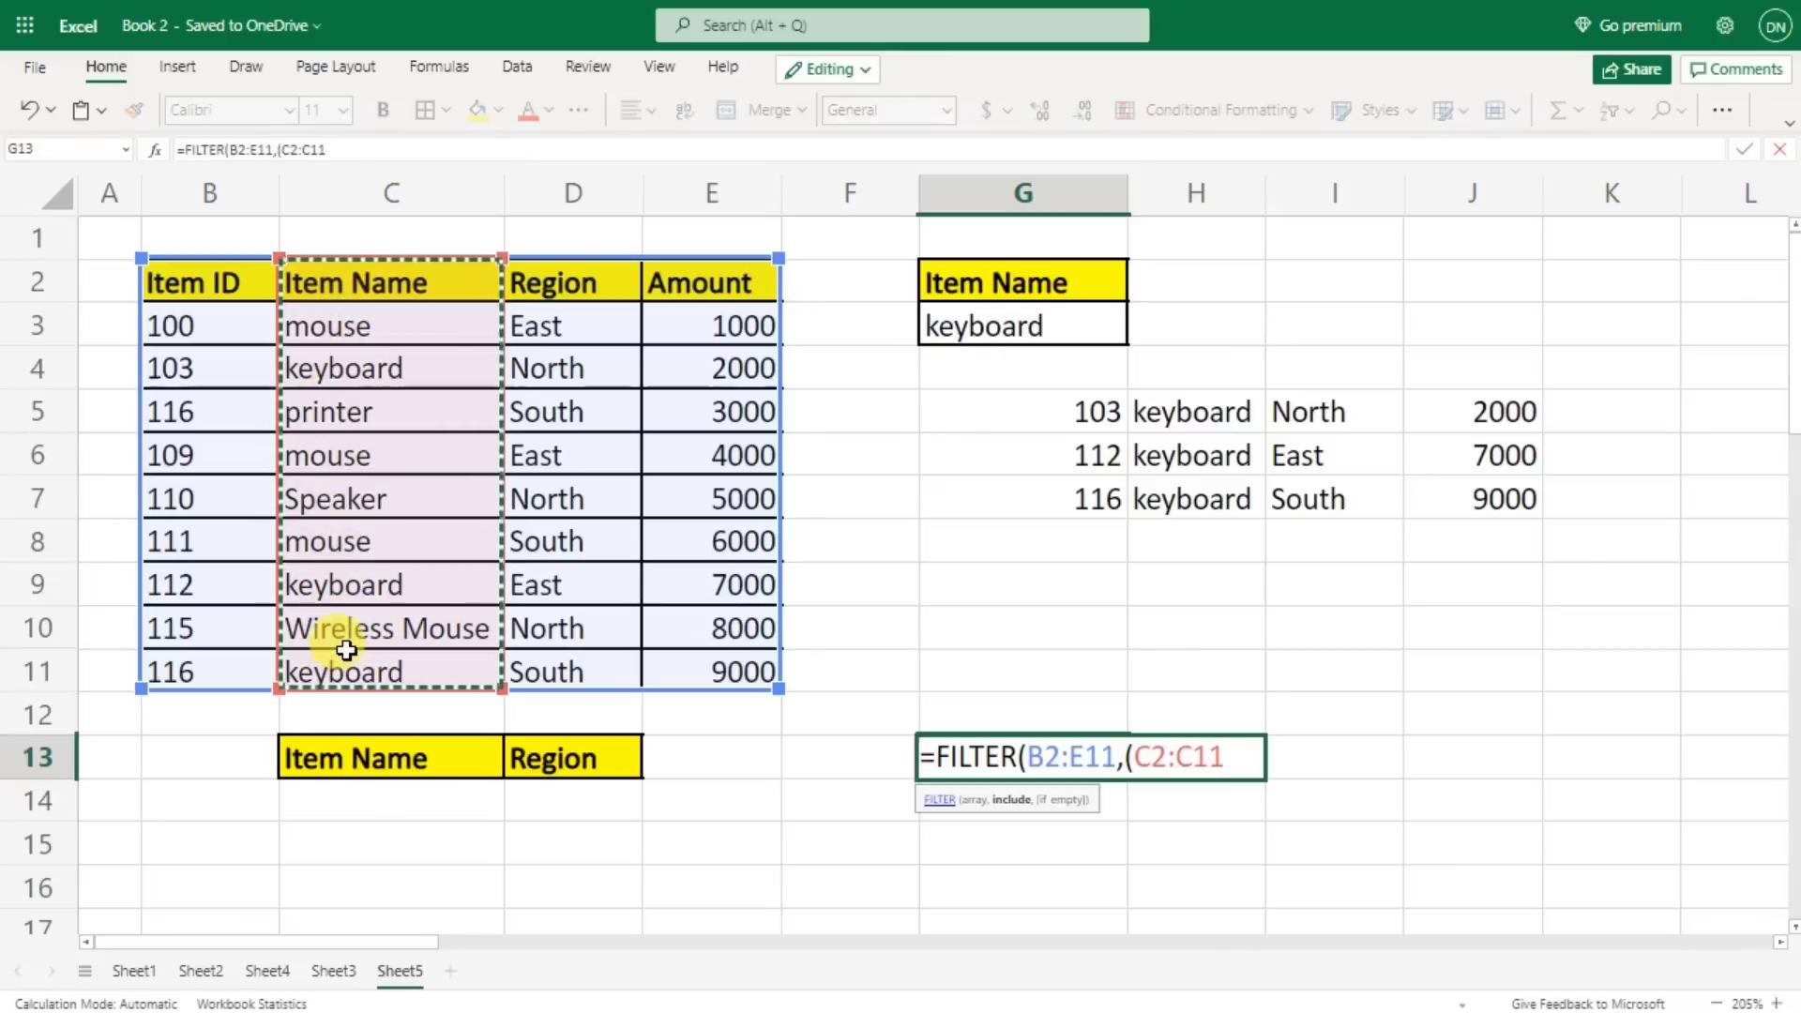
pyautogui.write('=')
pyautogui.click(373, 793)
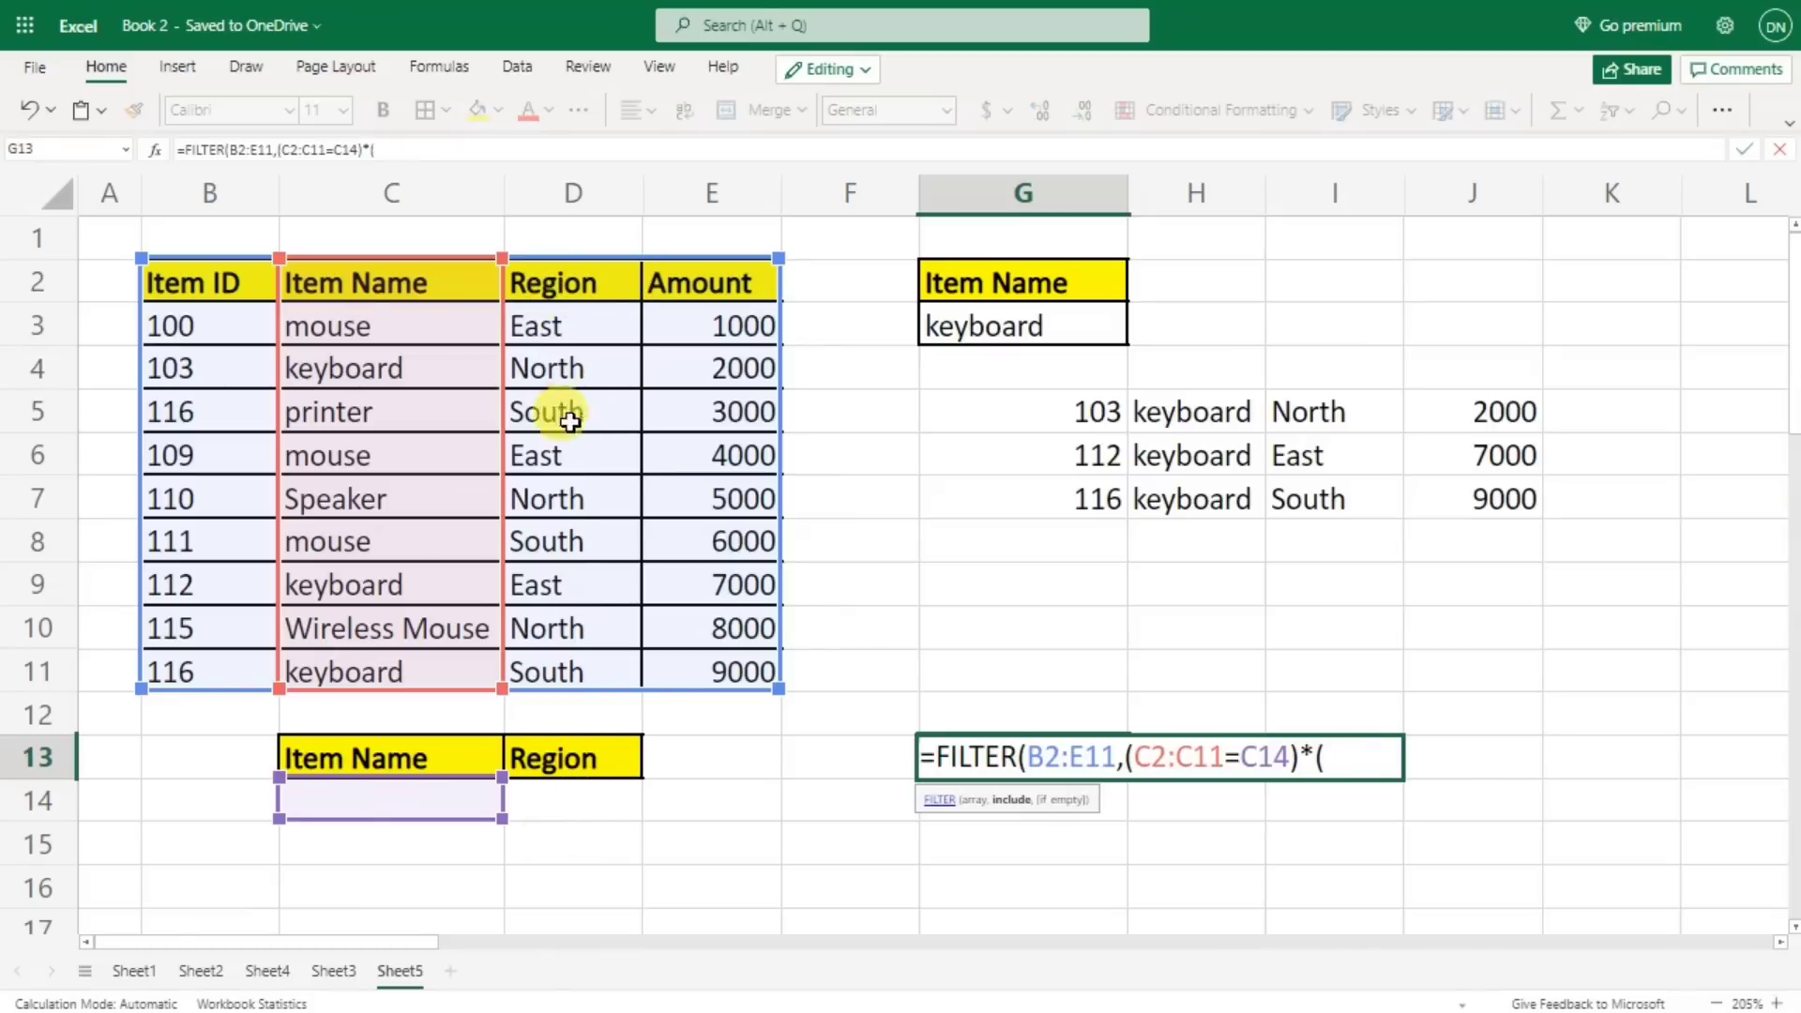
pyautogui.moveTo(554, 281); pyautogui.dragTo(572, 668)
pyautogui.write('=')
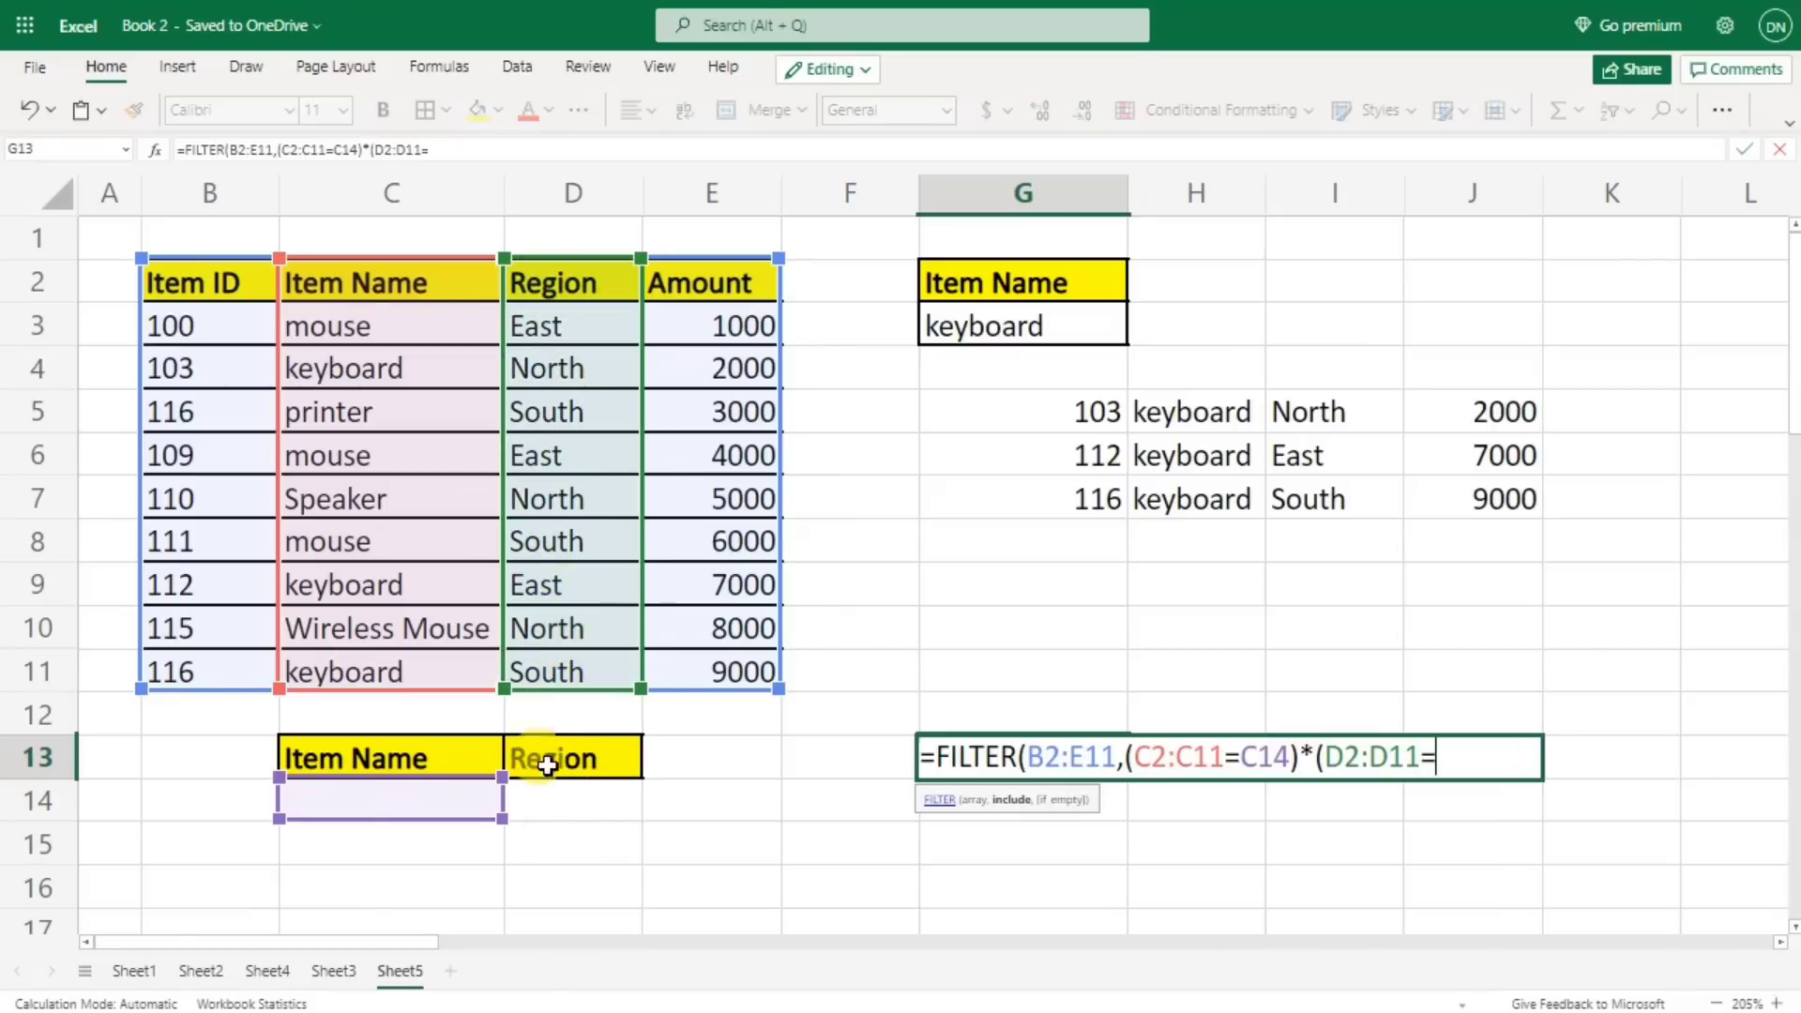
pyautogui.click(537, 800)
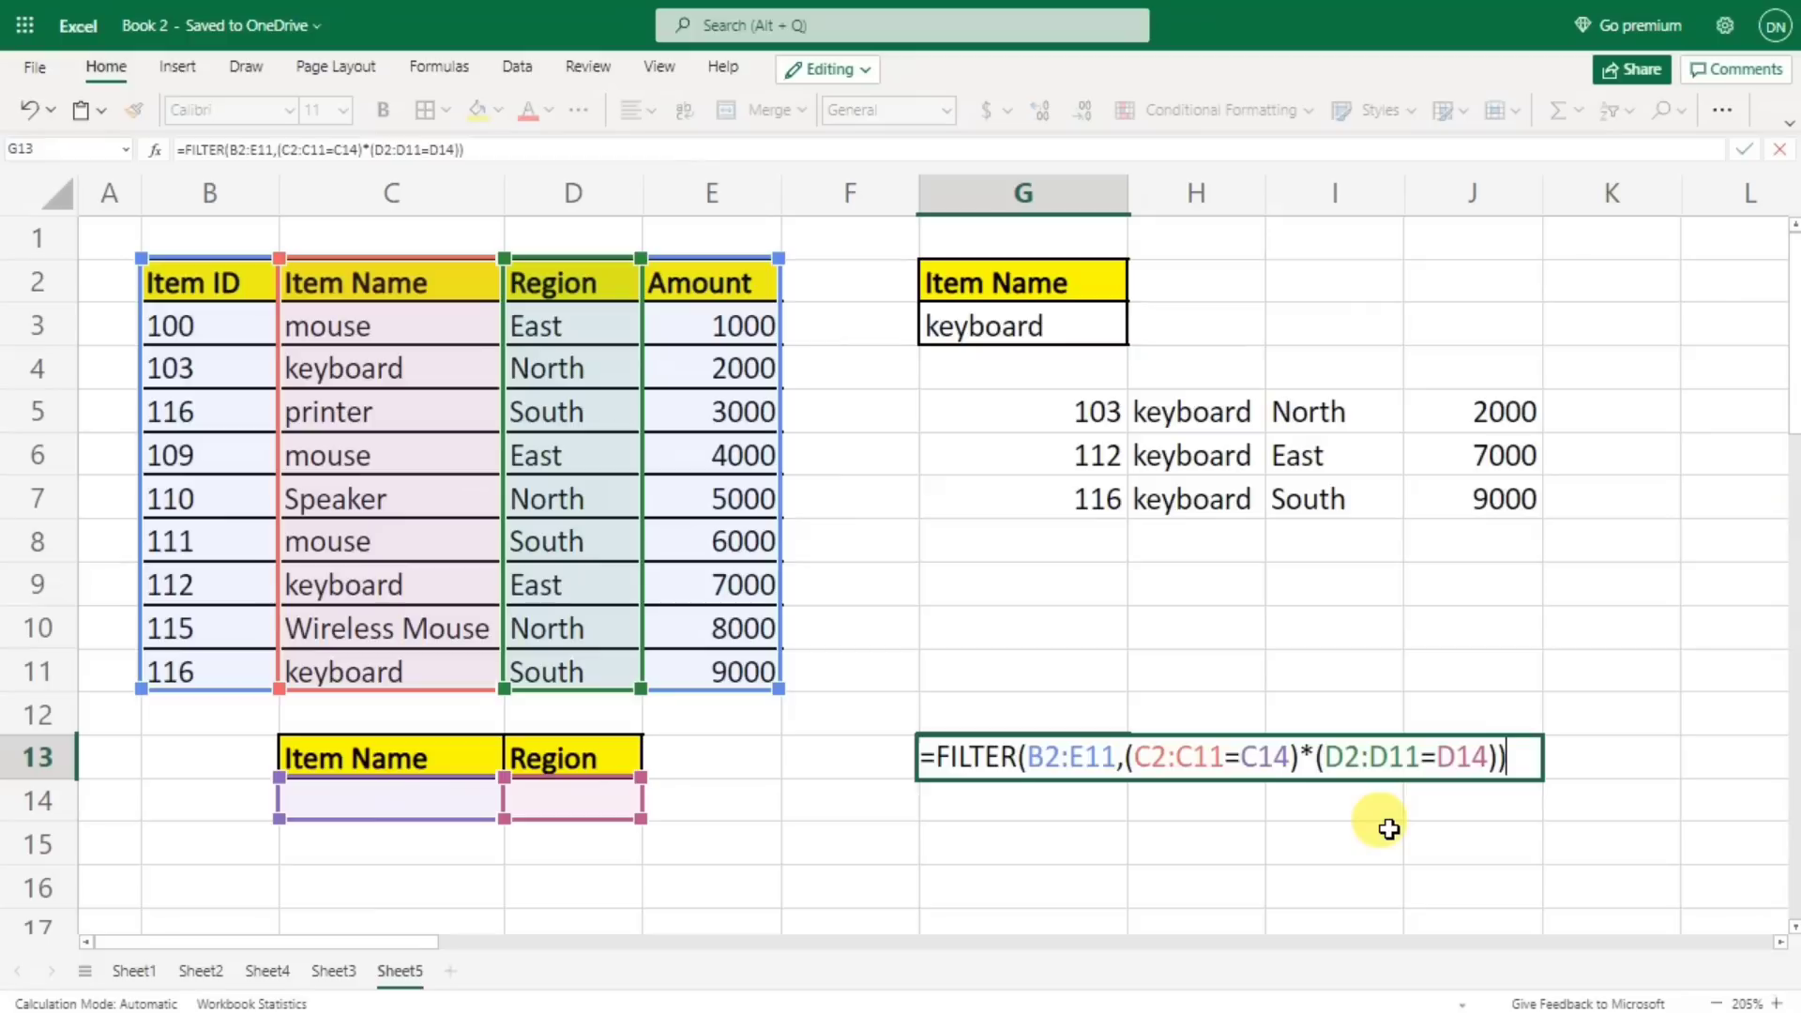
pyautogui.press('Return')
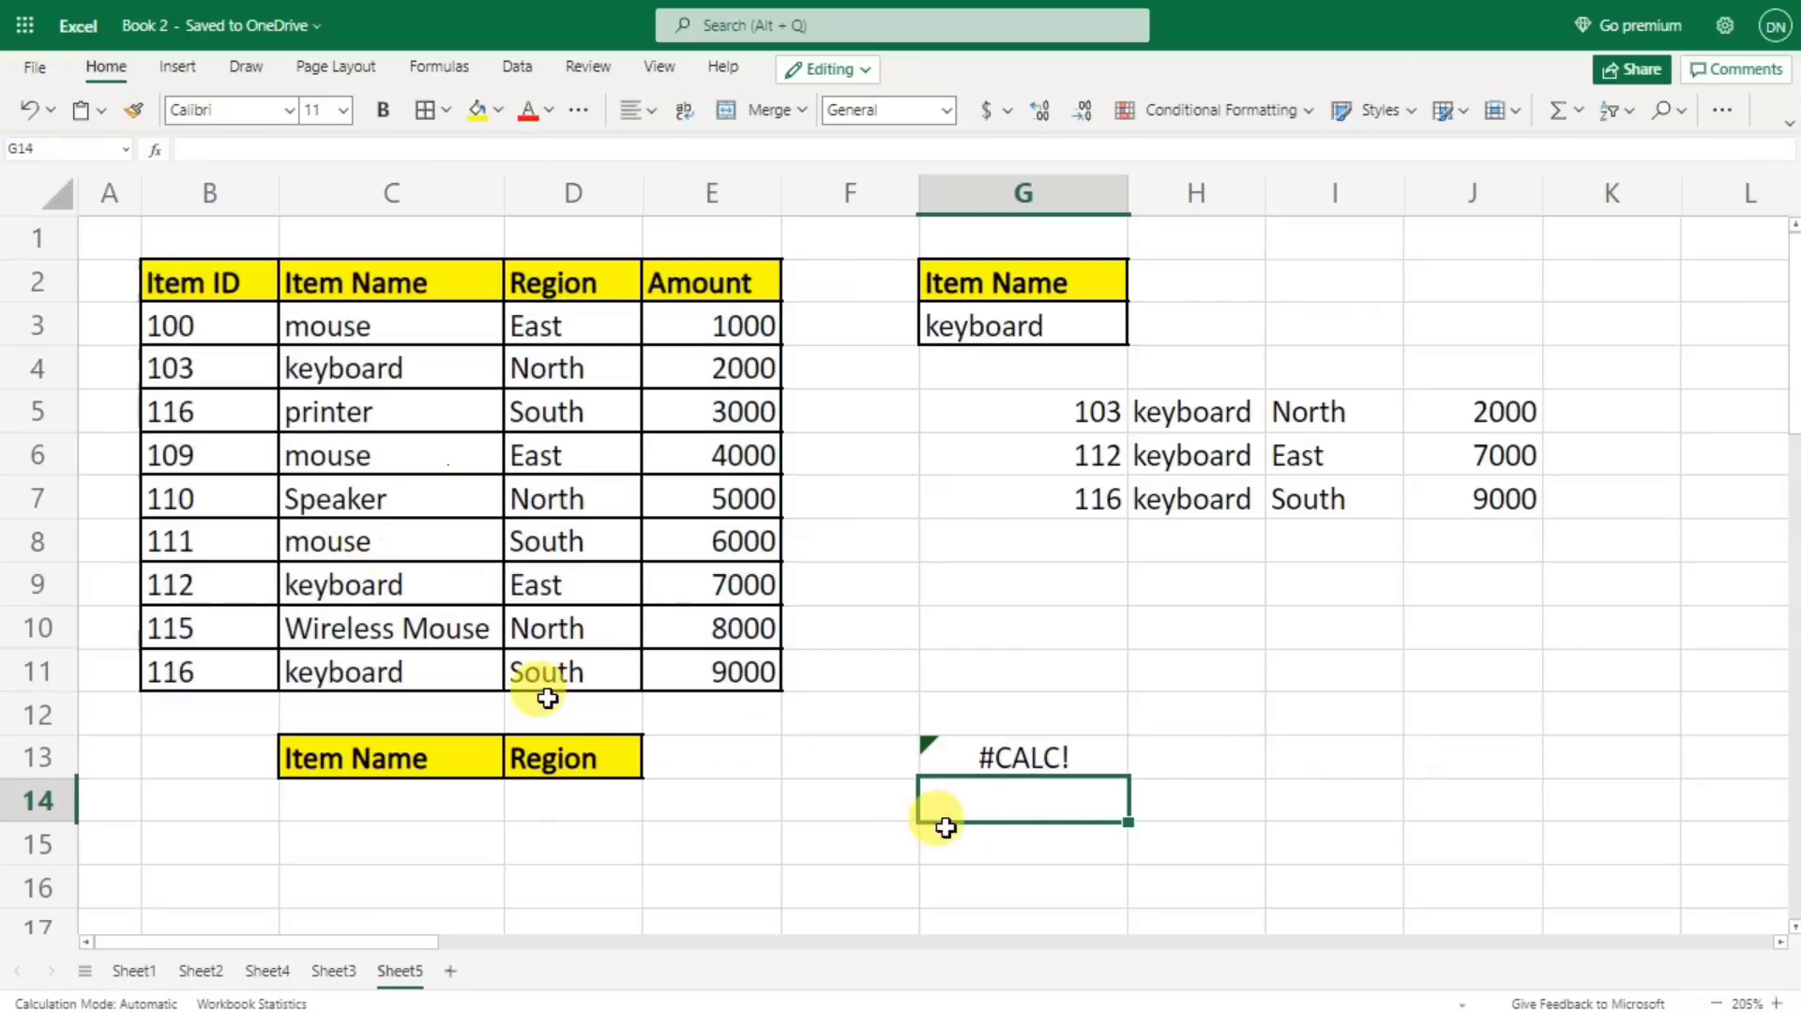
# - Enter mouse as the item name criterion in C14 and east as the region criterion in D14
pyautogui.click(346, 792)
pyautogui.write('mou')
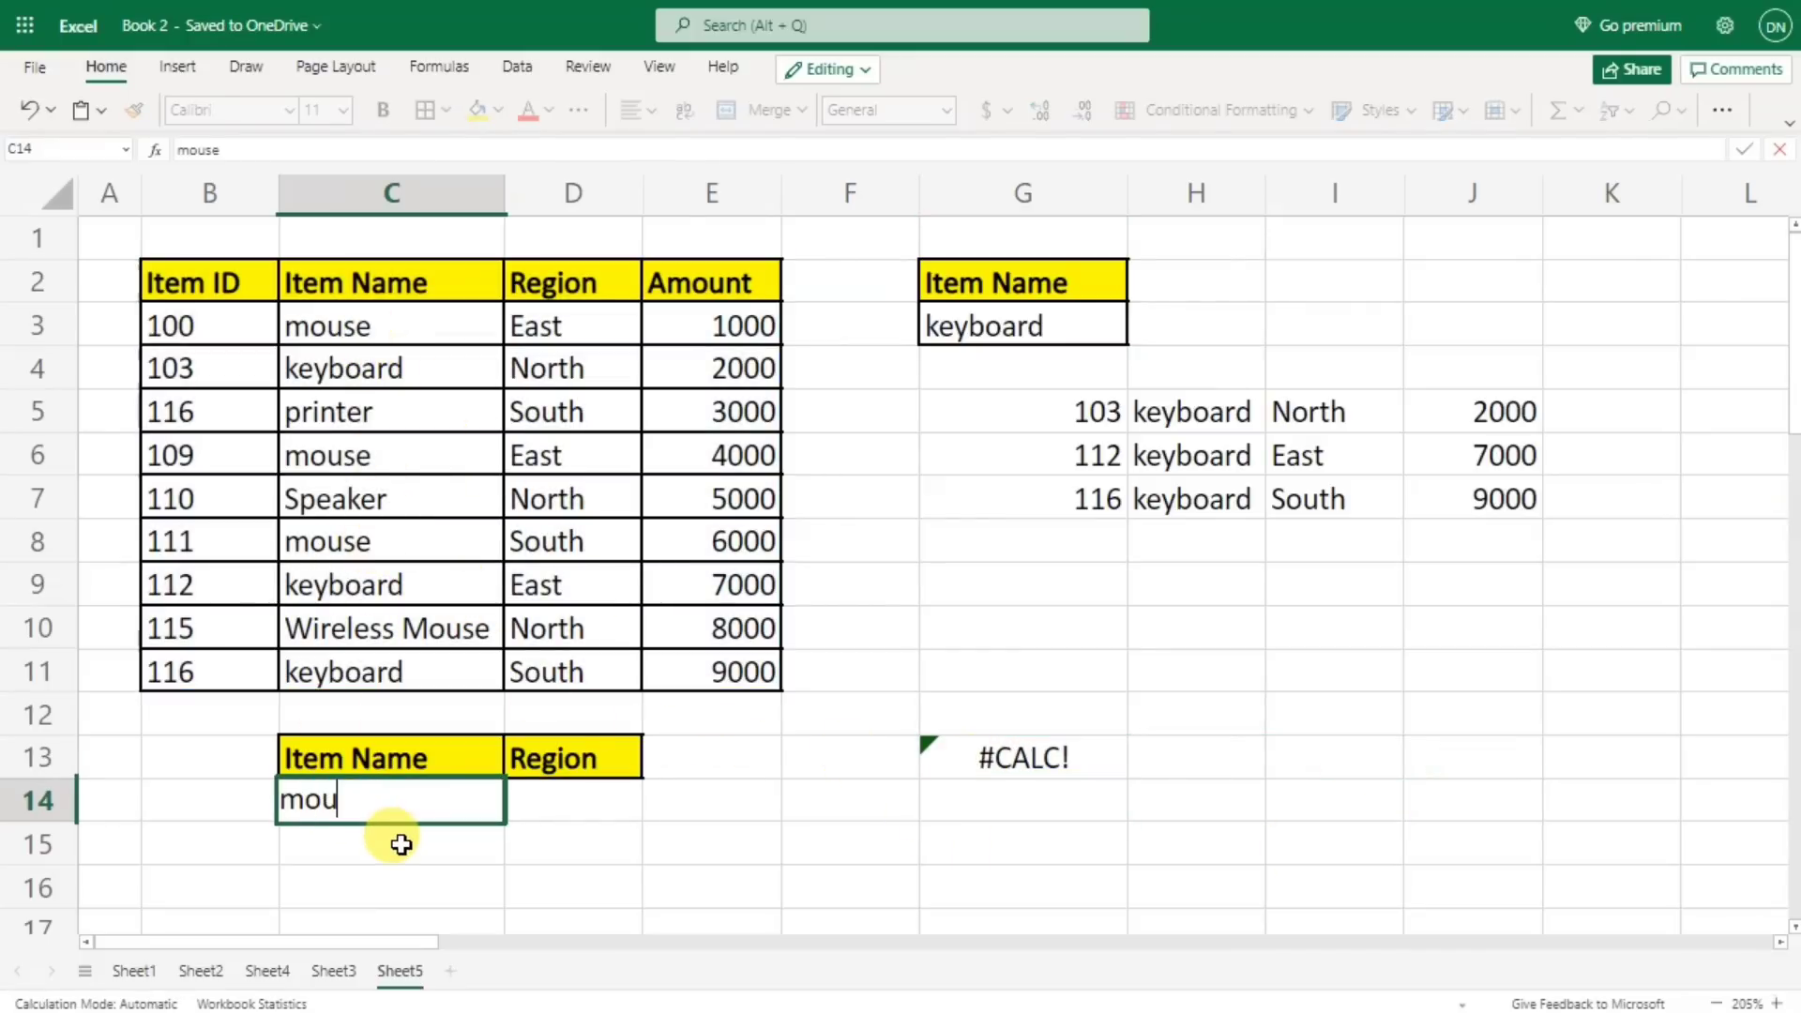
pyautogui.write('se')
pyautogui.press('Return')
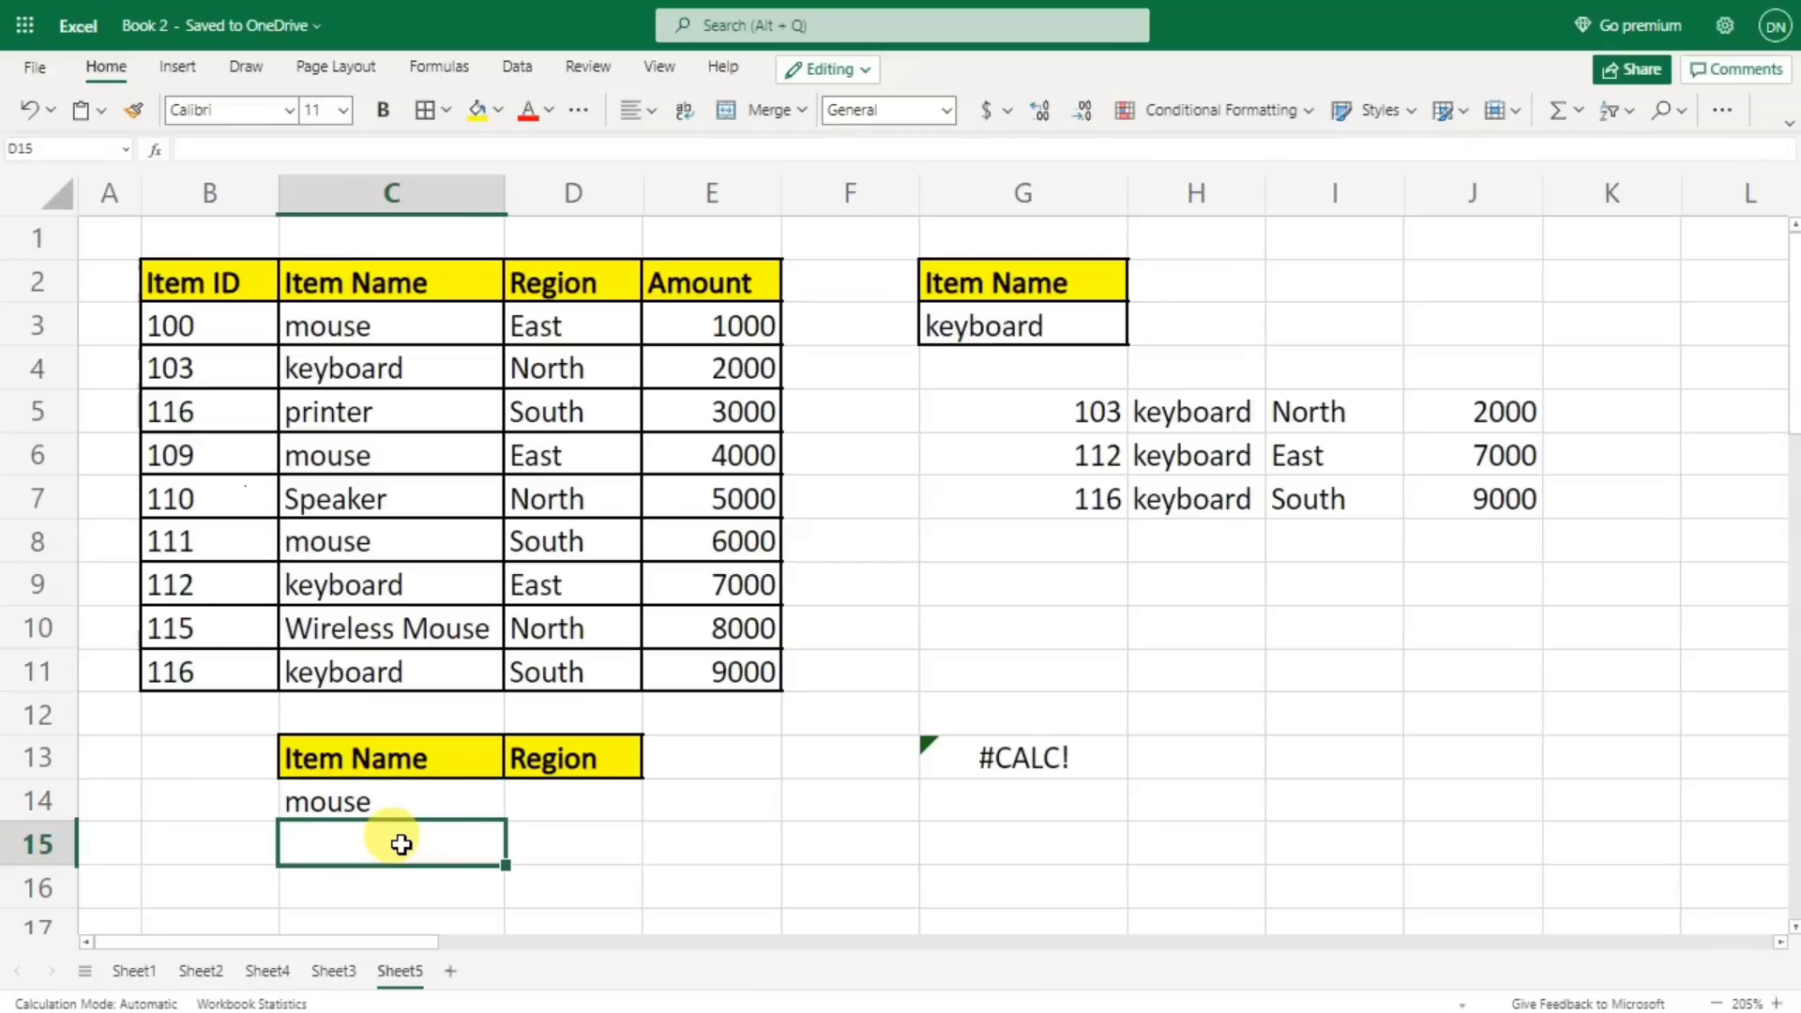
pyautogui.press('Up')
pyautogui.press('Right')
pyautogui.write('ea')
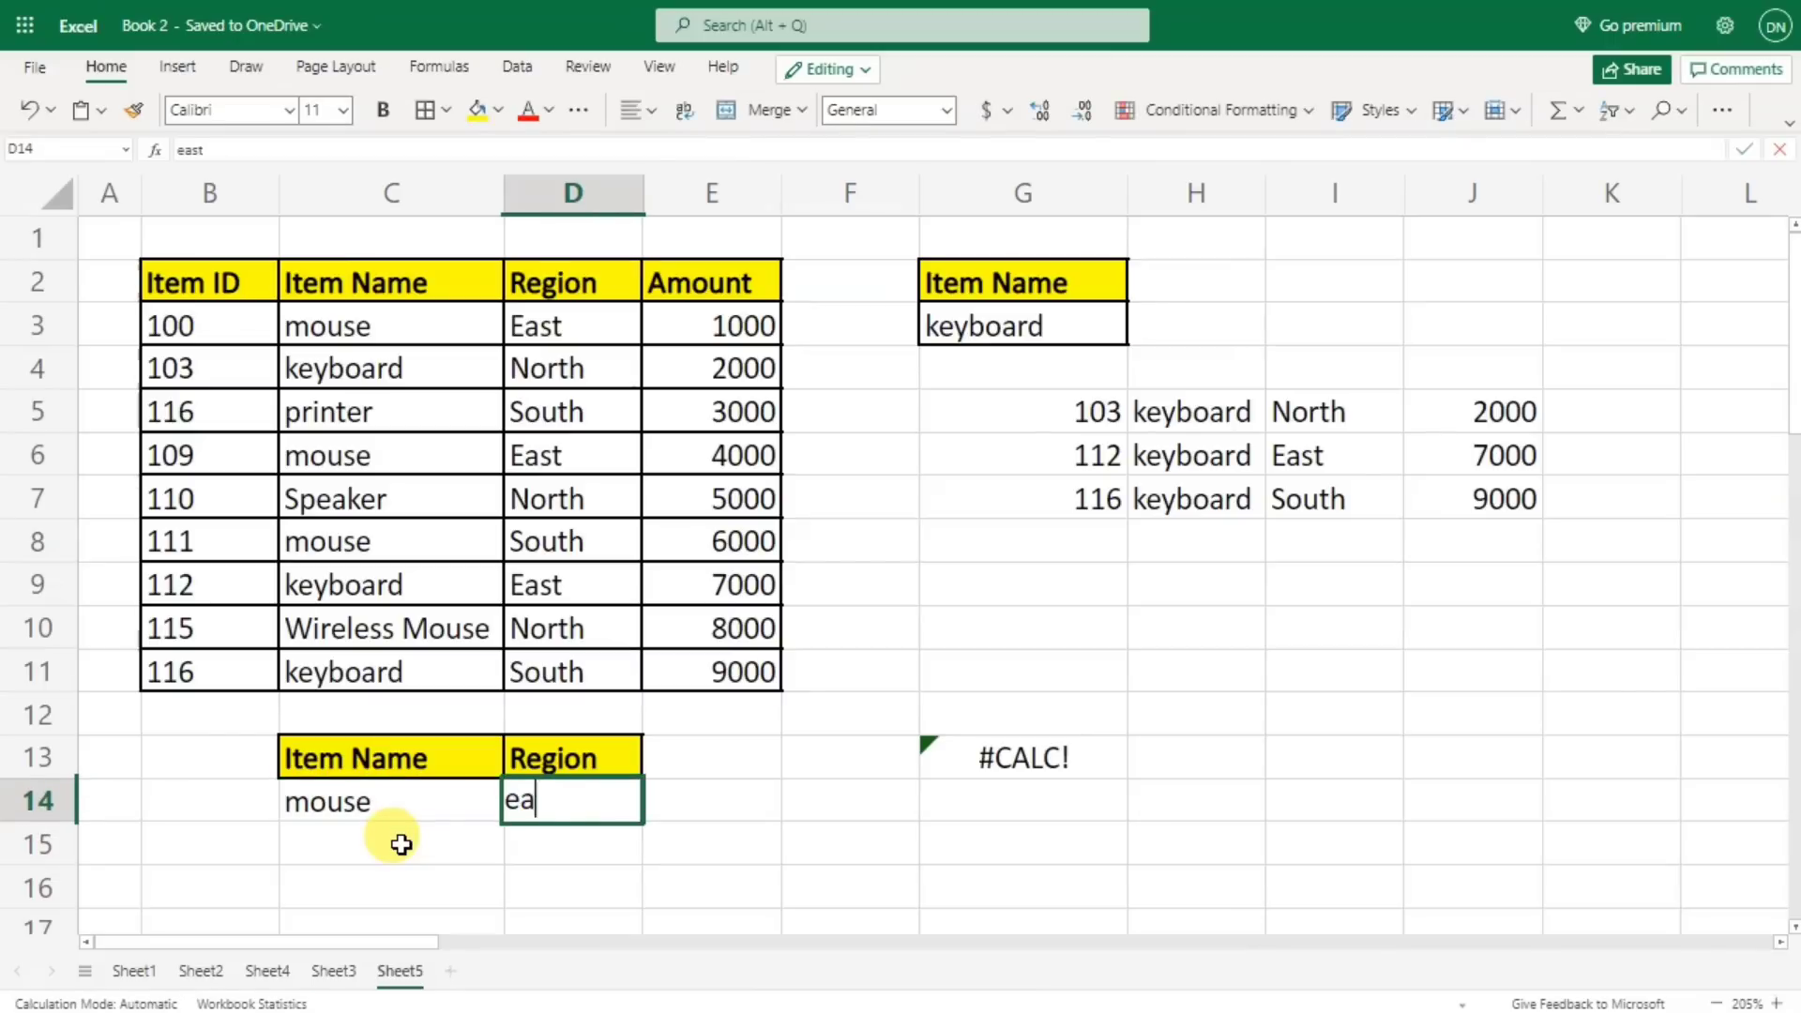
pyautogui.write('st')
pyautogui.press('Return')
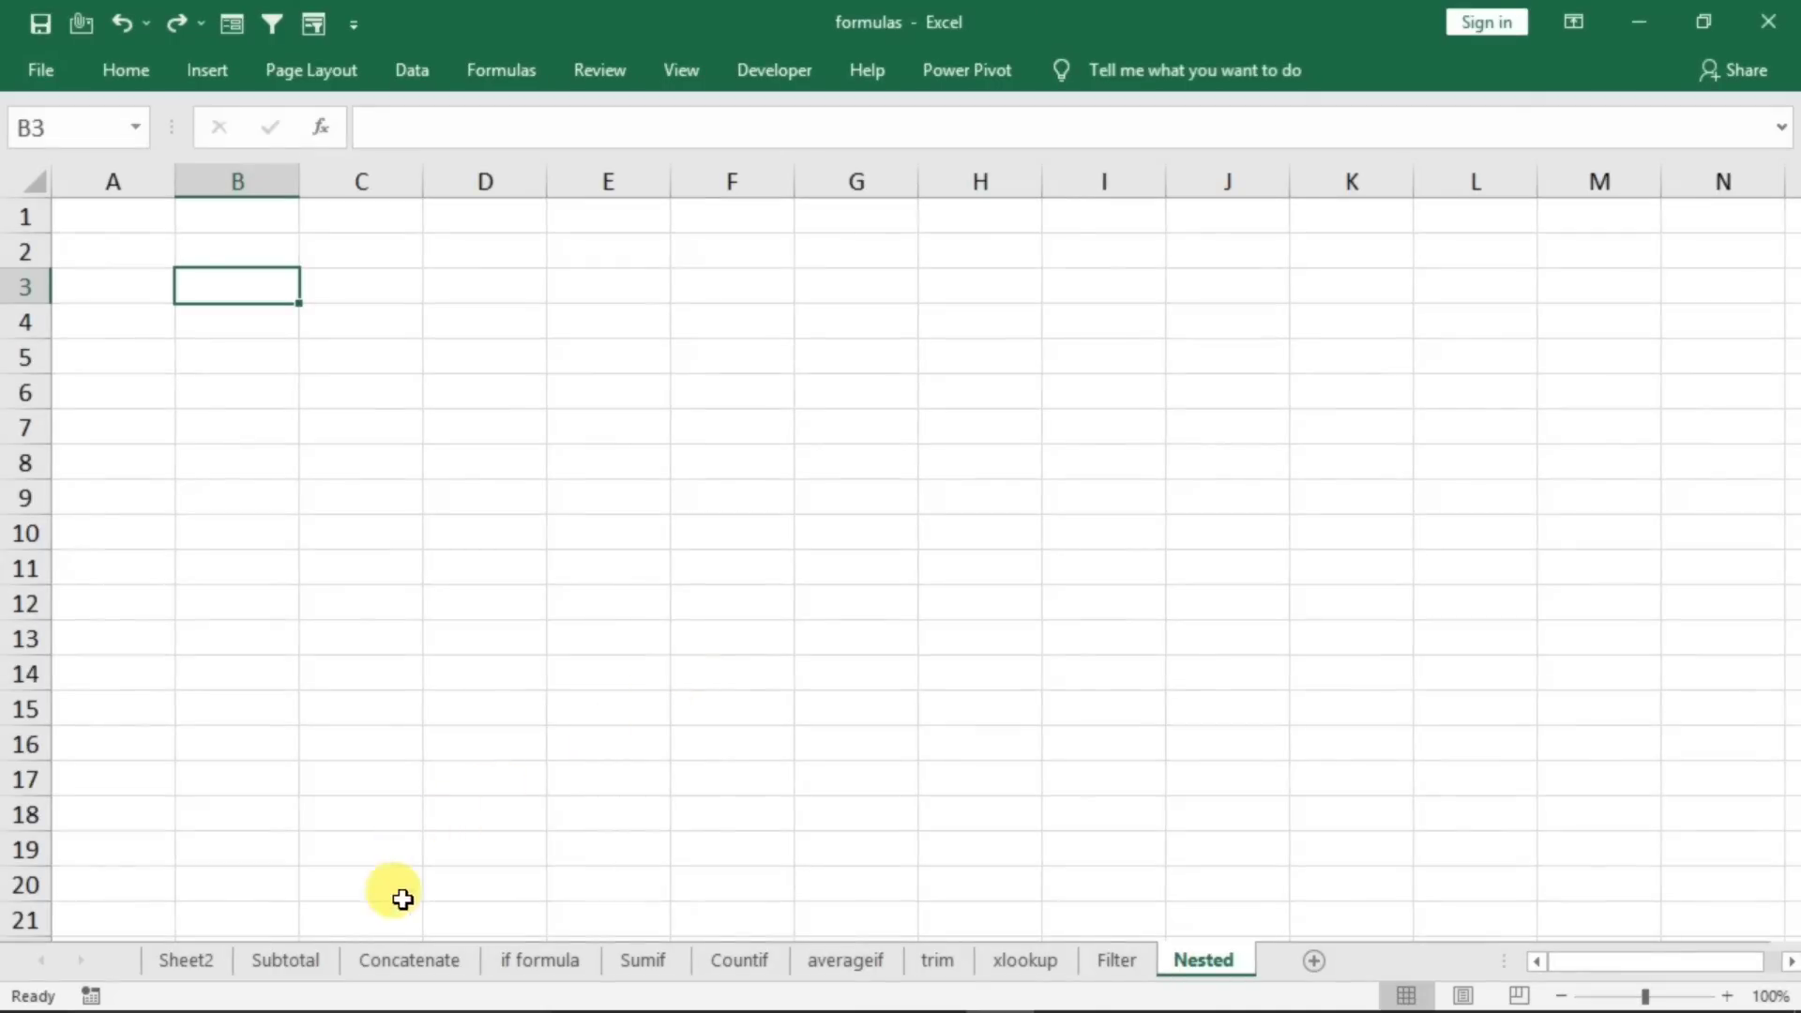
# - Open the Concatenate sheet and examine the F3 formula and the spacing of the names in the Full Name column
pyautogui.click(392, 957)
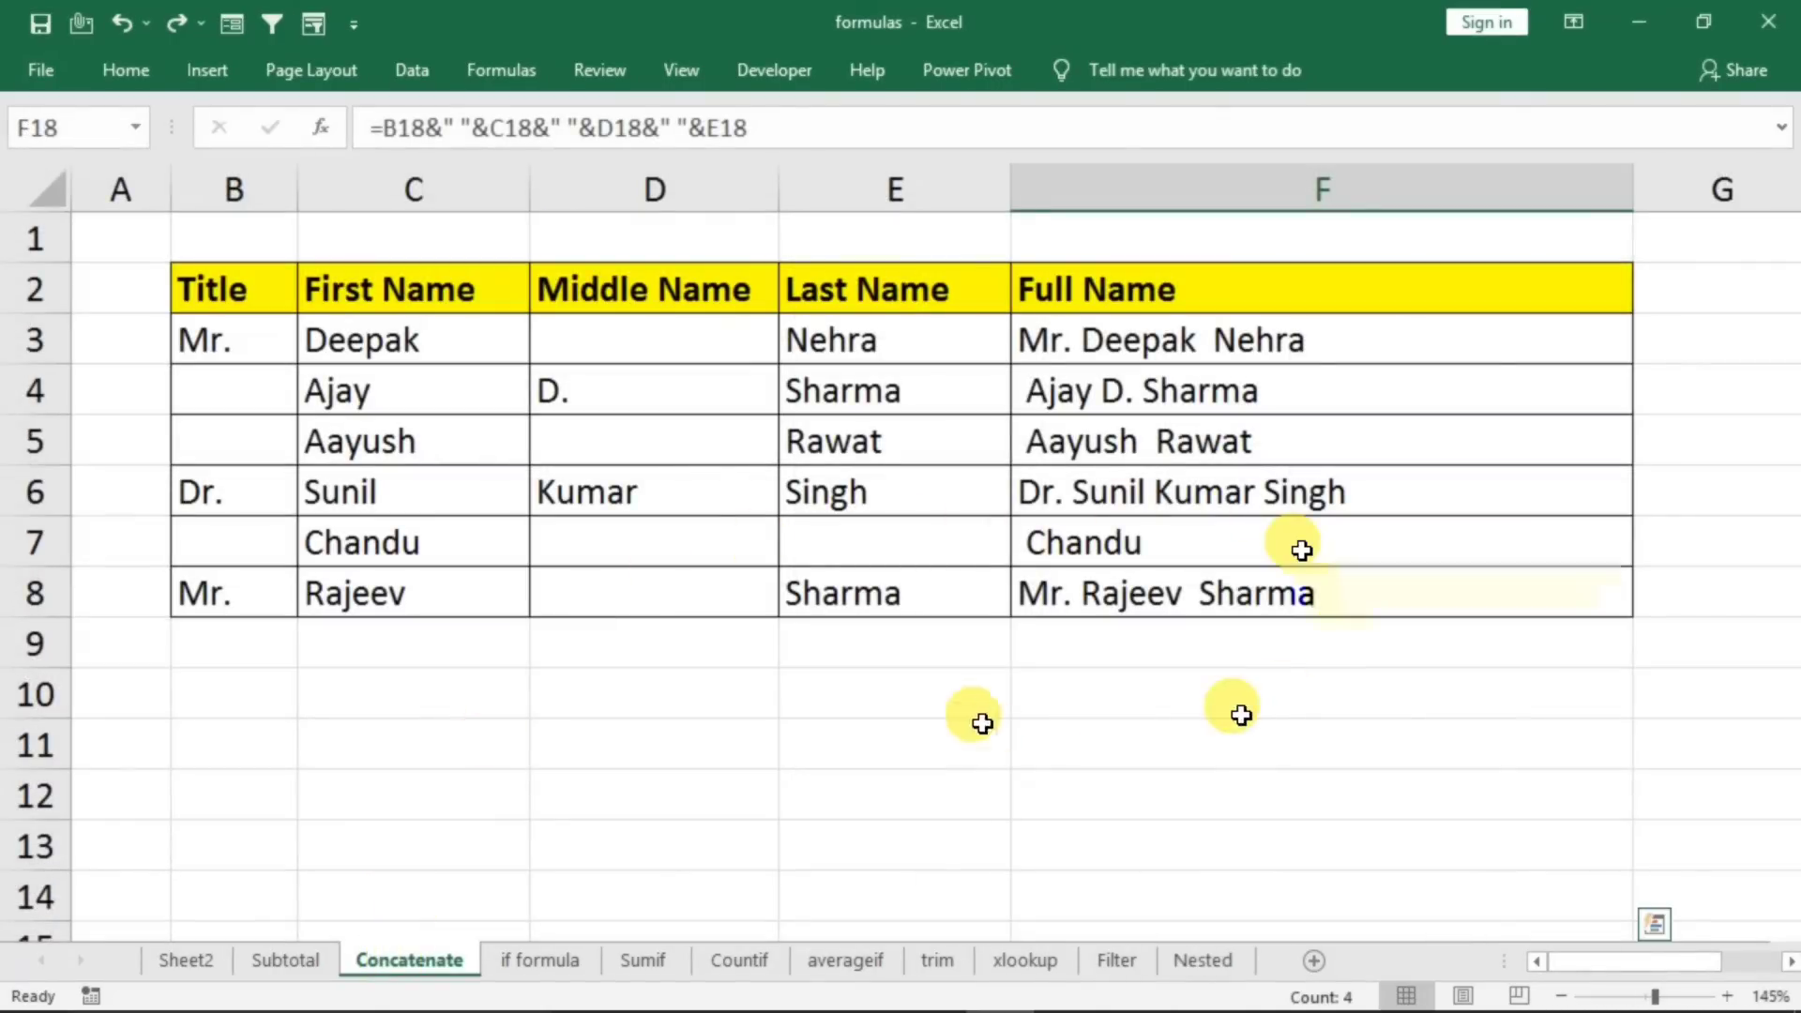
pyautogui.click(1300, 340)
pyautogui.doubleClick(1307, 340)
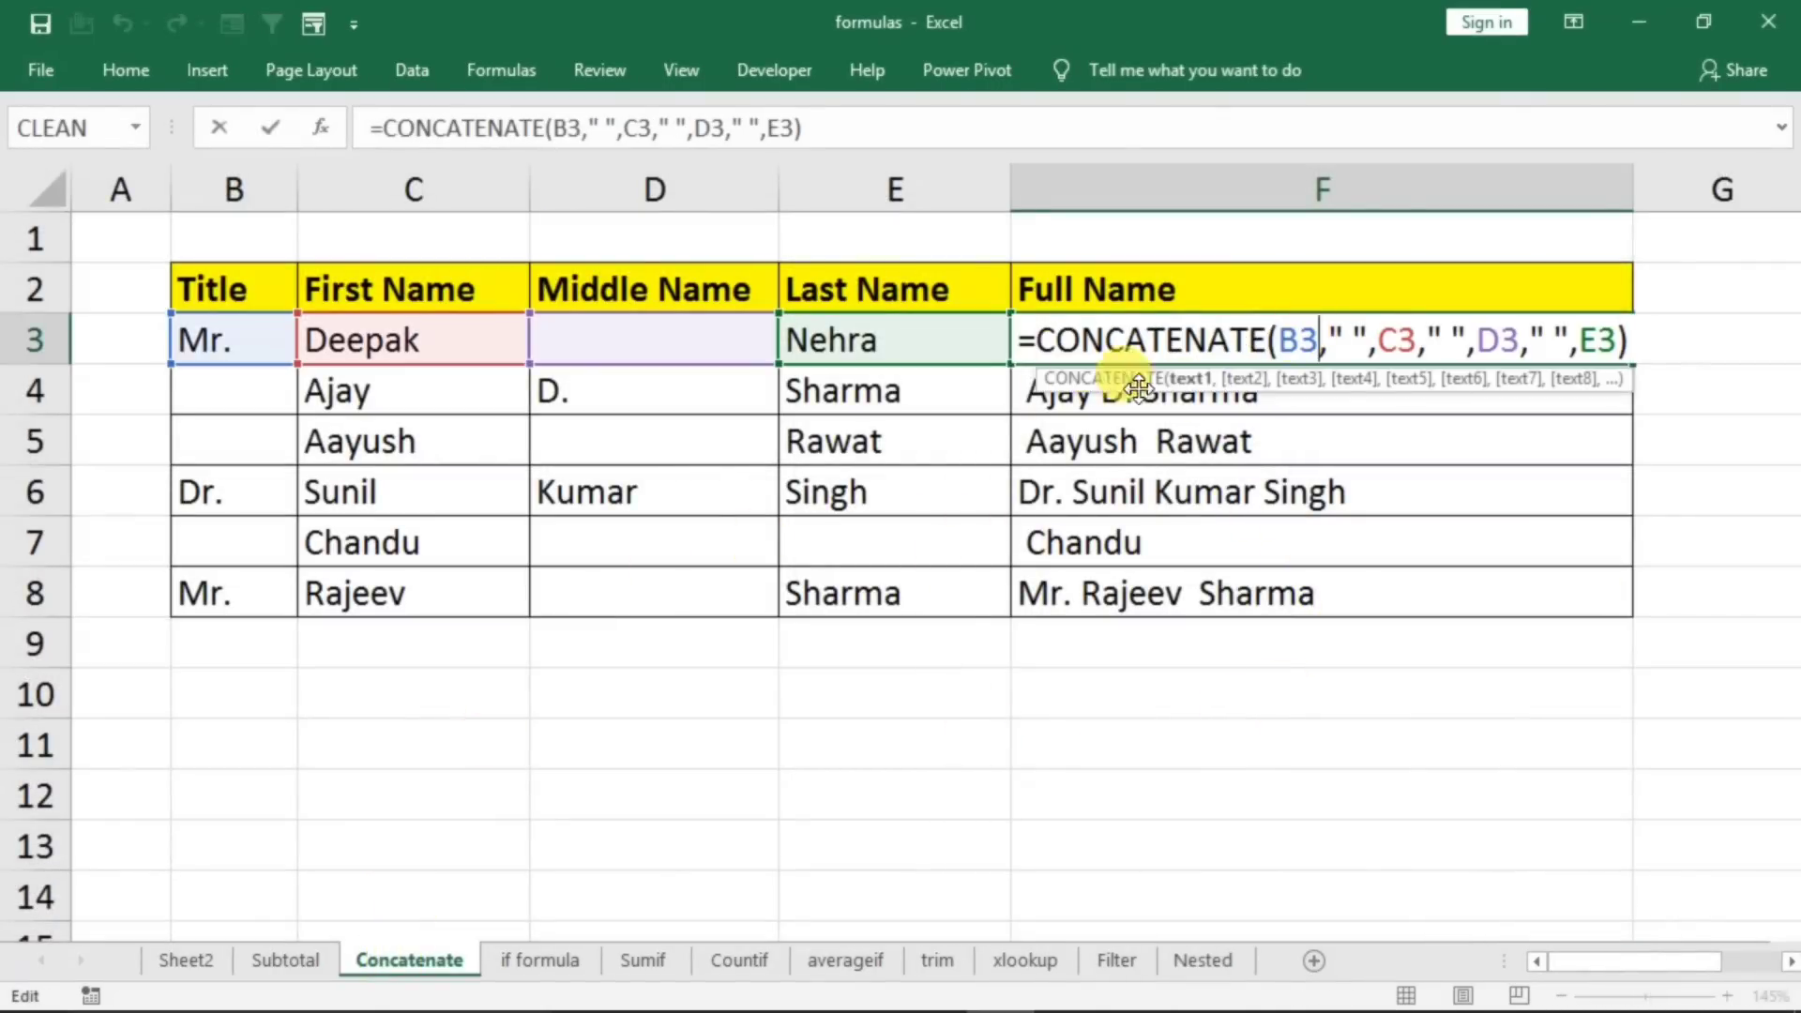
pyautogui.press('Return')
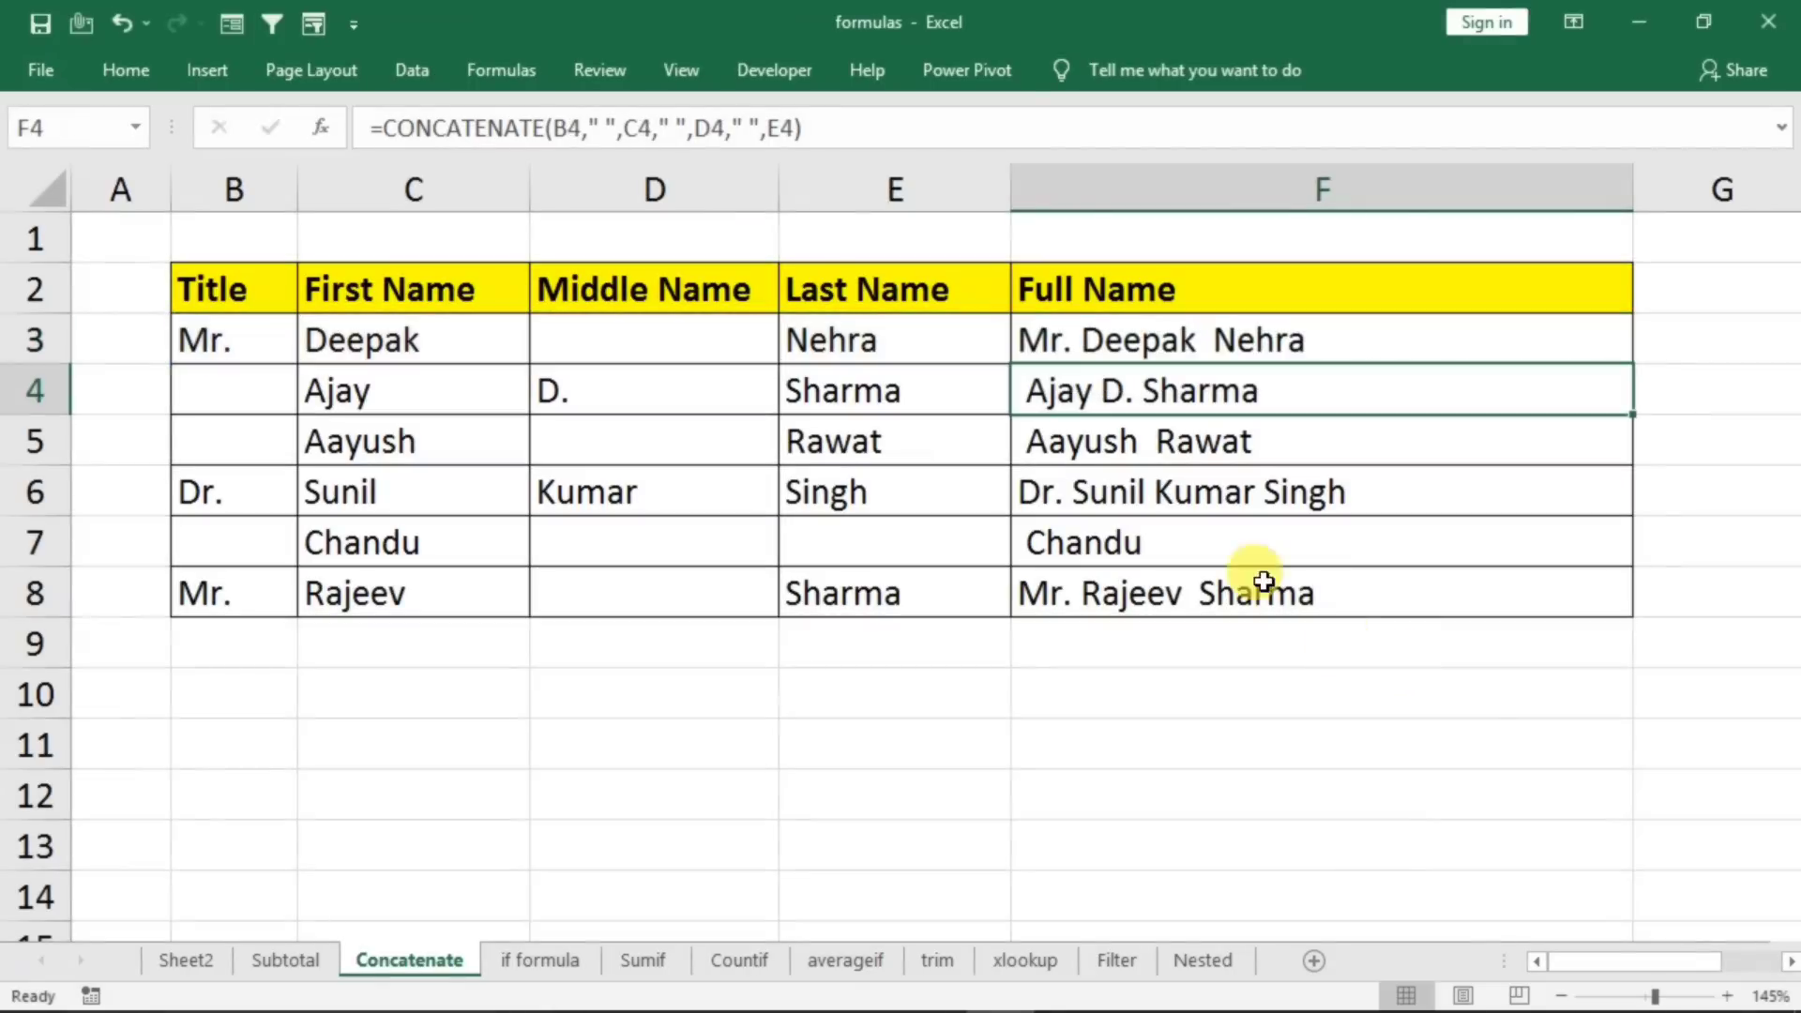
pyautogui.click(1029, 450)
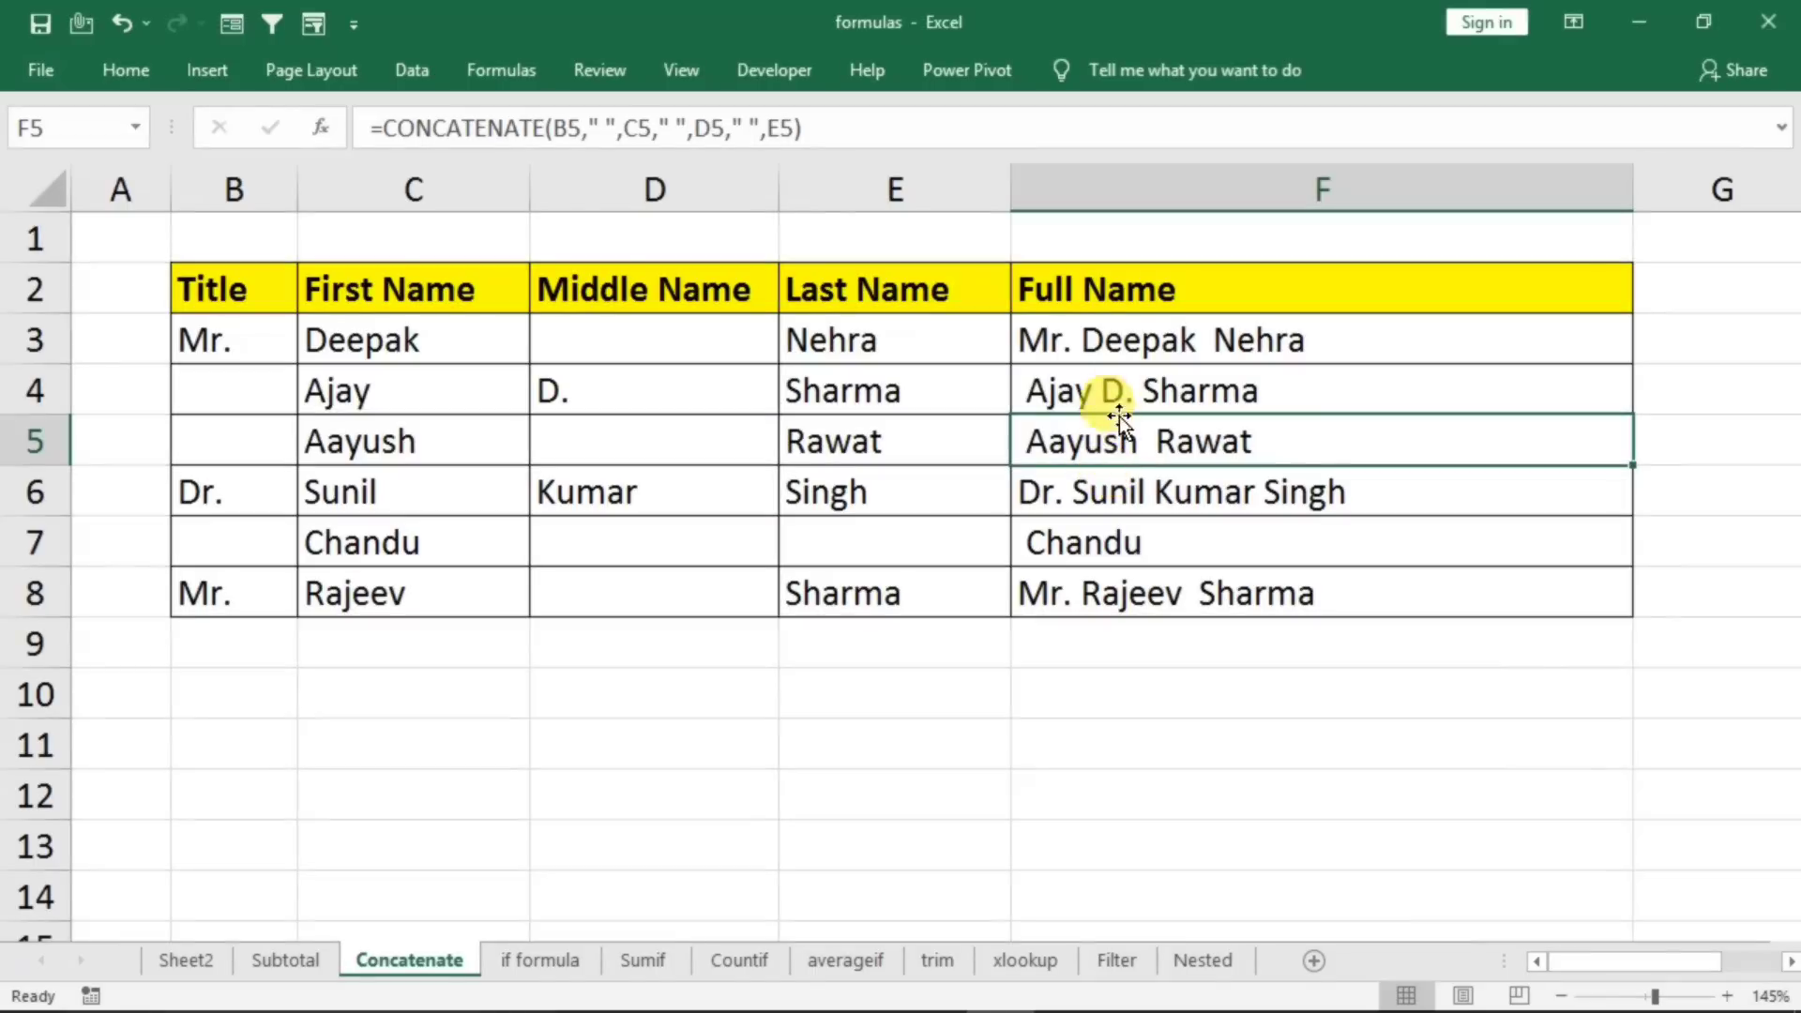
# - Wrap the CONCATENATE formula in F3 in TRIM, making it =TRIM(CONCATENATE(B3," ",C3," ",D3," ",E3)), and fill it down to F8
pyautogui.click(1085, 339)
pyautogui.doubleClick(1030, 340)
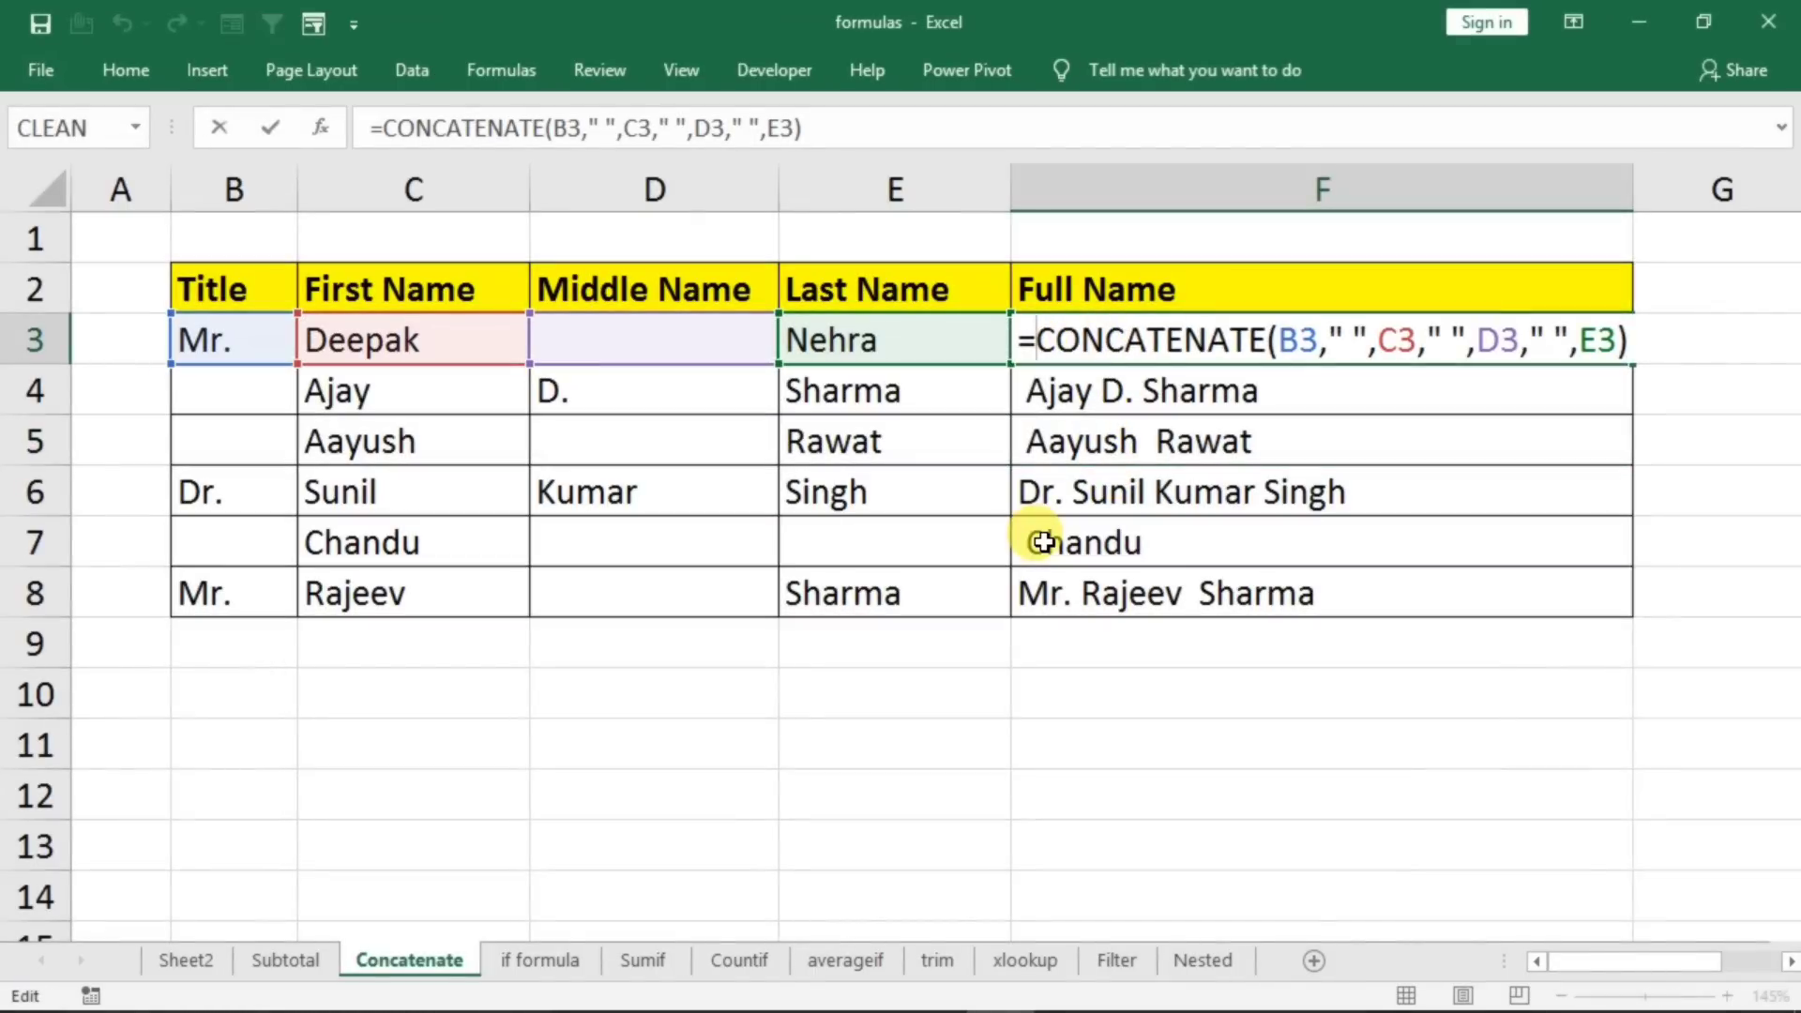
pyautogui.write('trim')
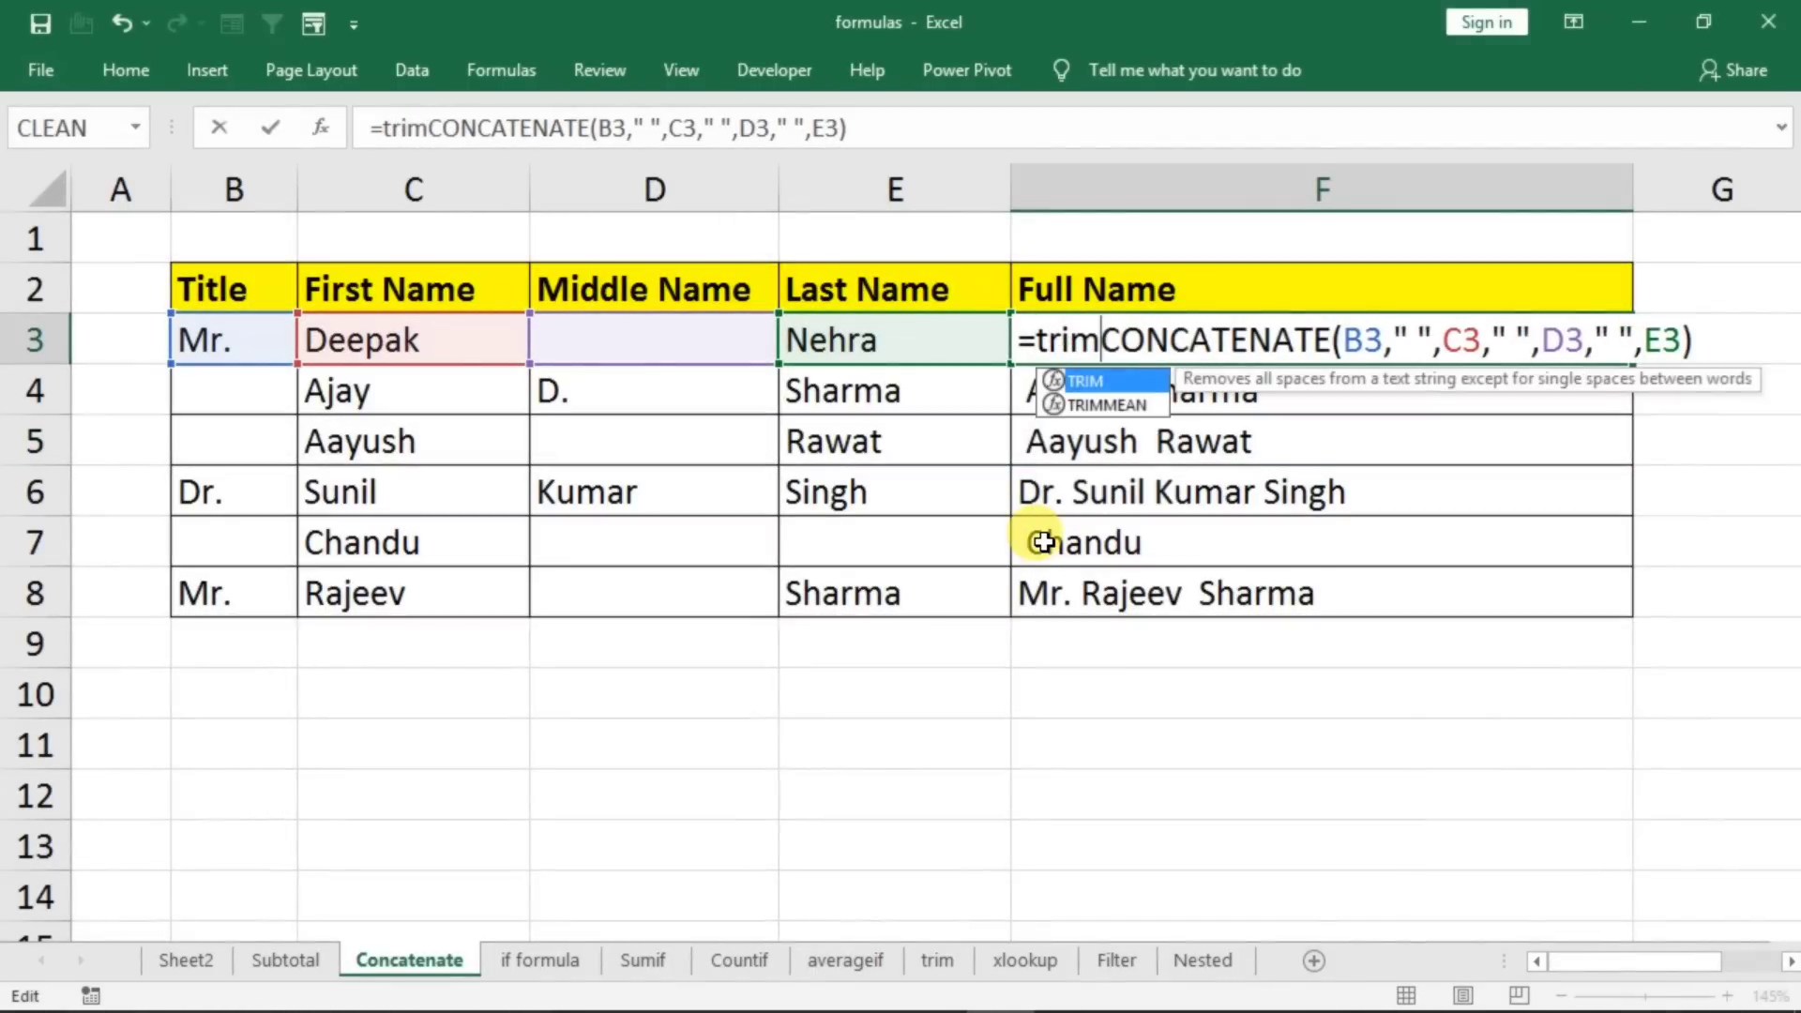
pyautogui.write('(')
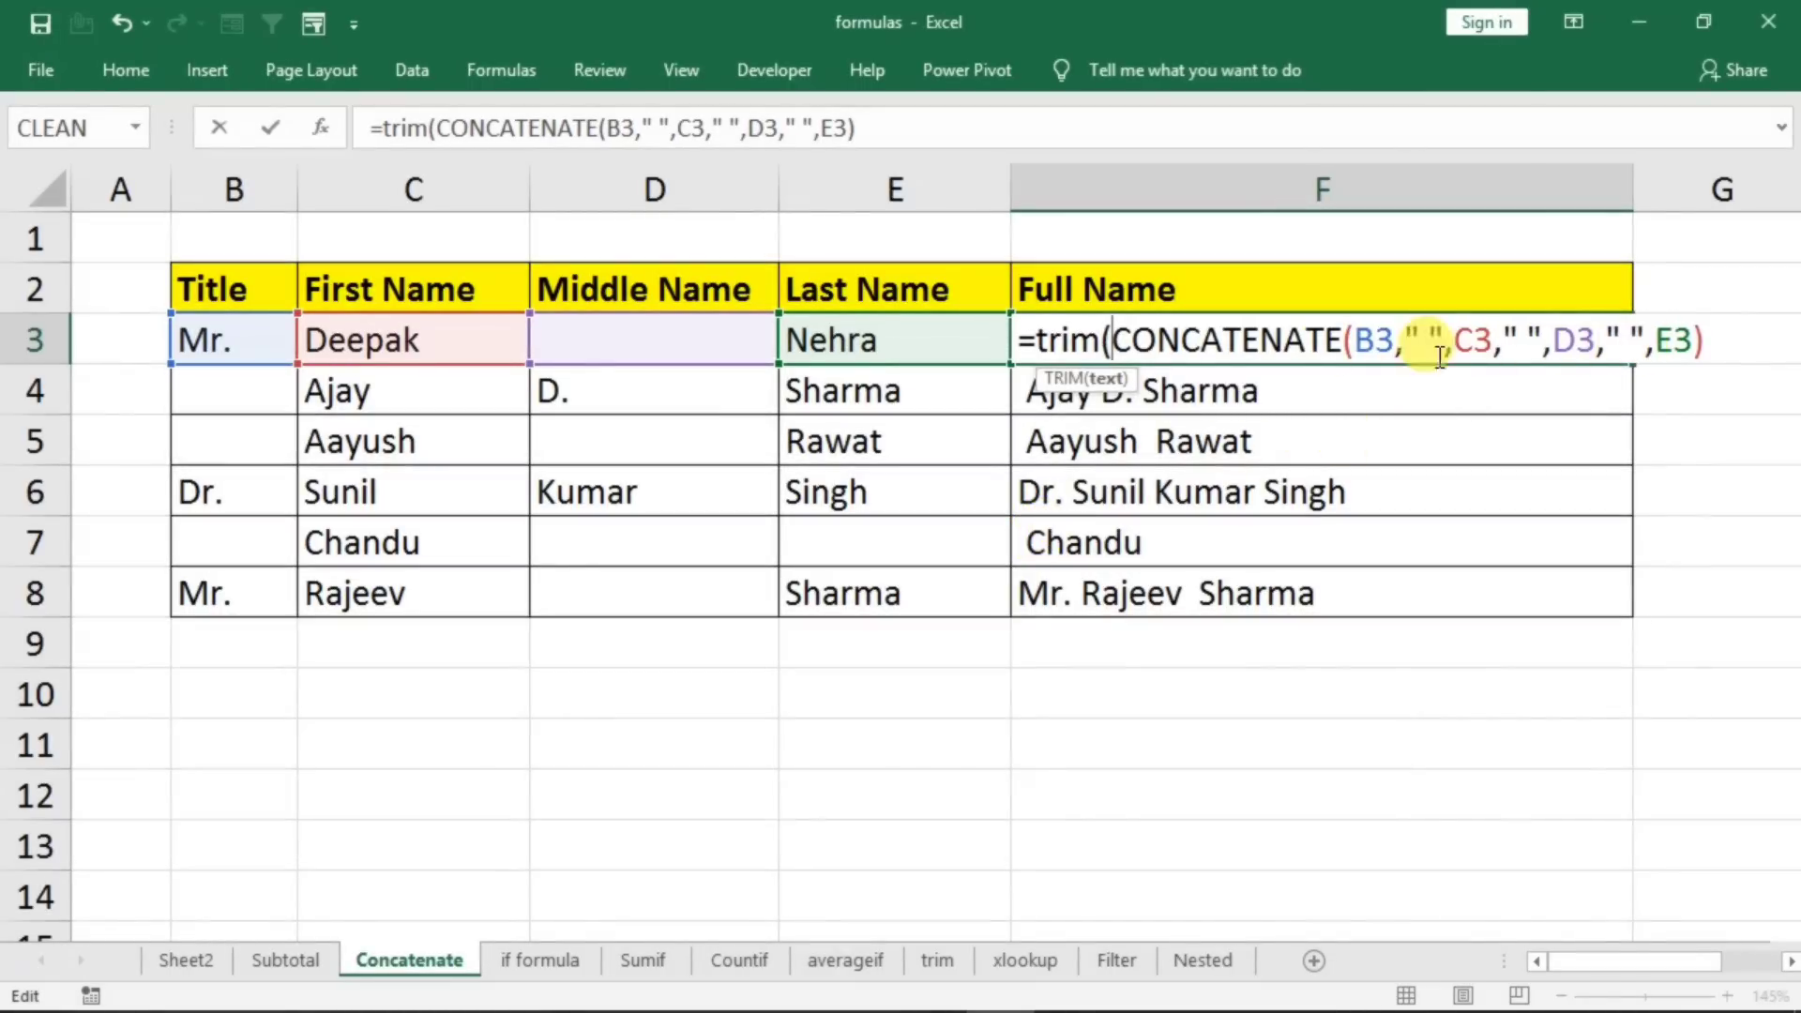
pyautogui.click(1709, 338)
pyautogui.write(')')
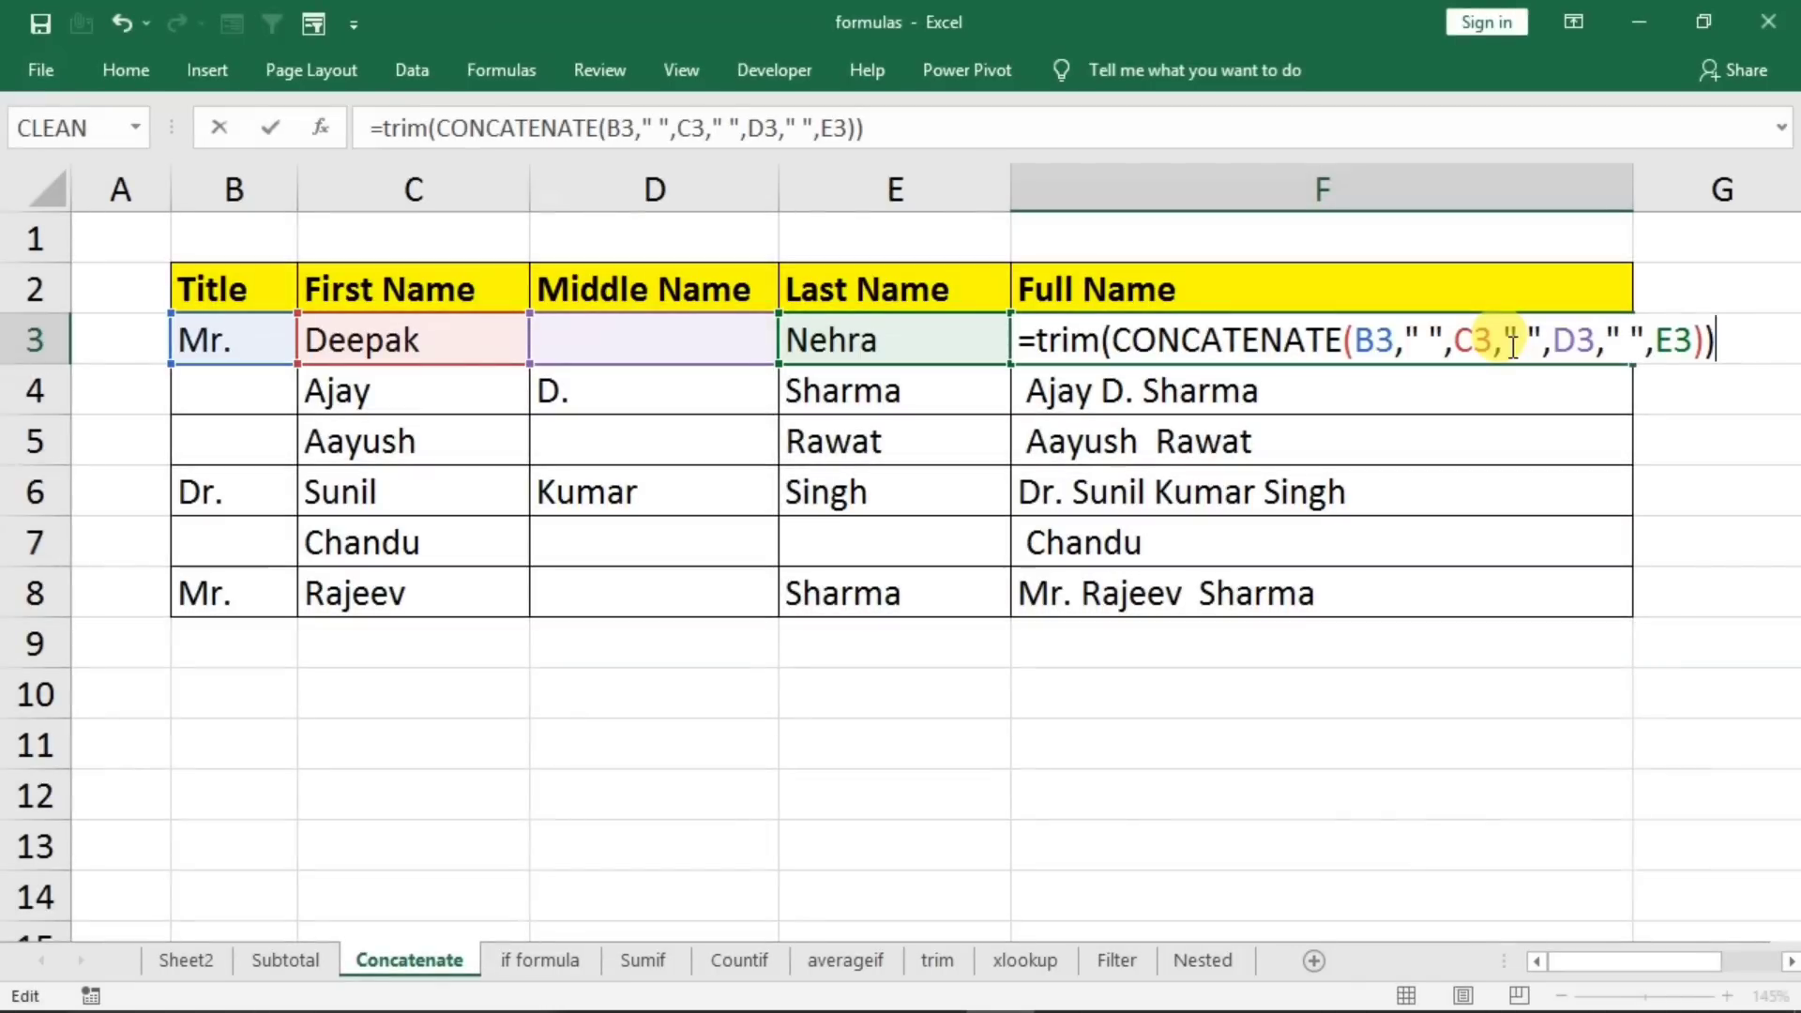
pyautogui.press('Return')
pyautogui.click(1428, 356)
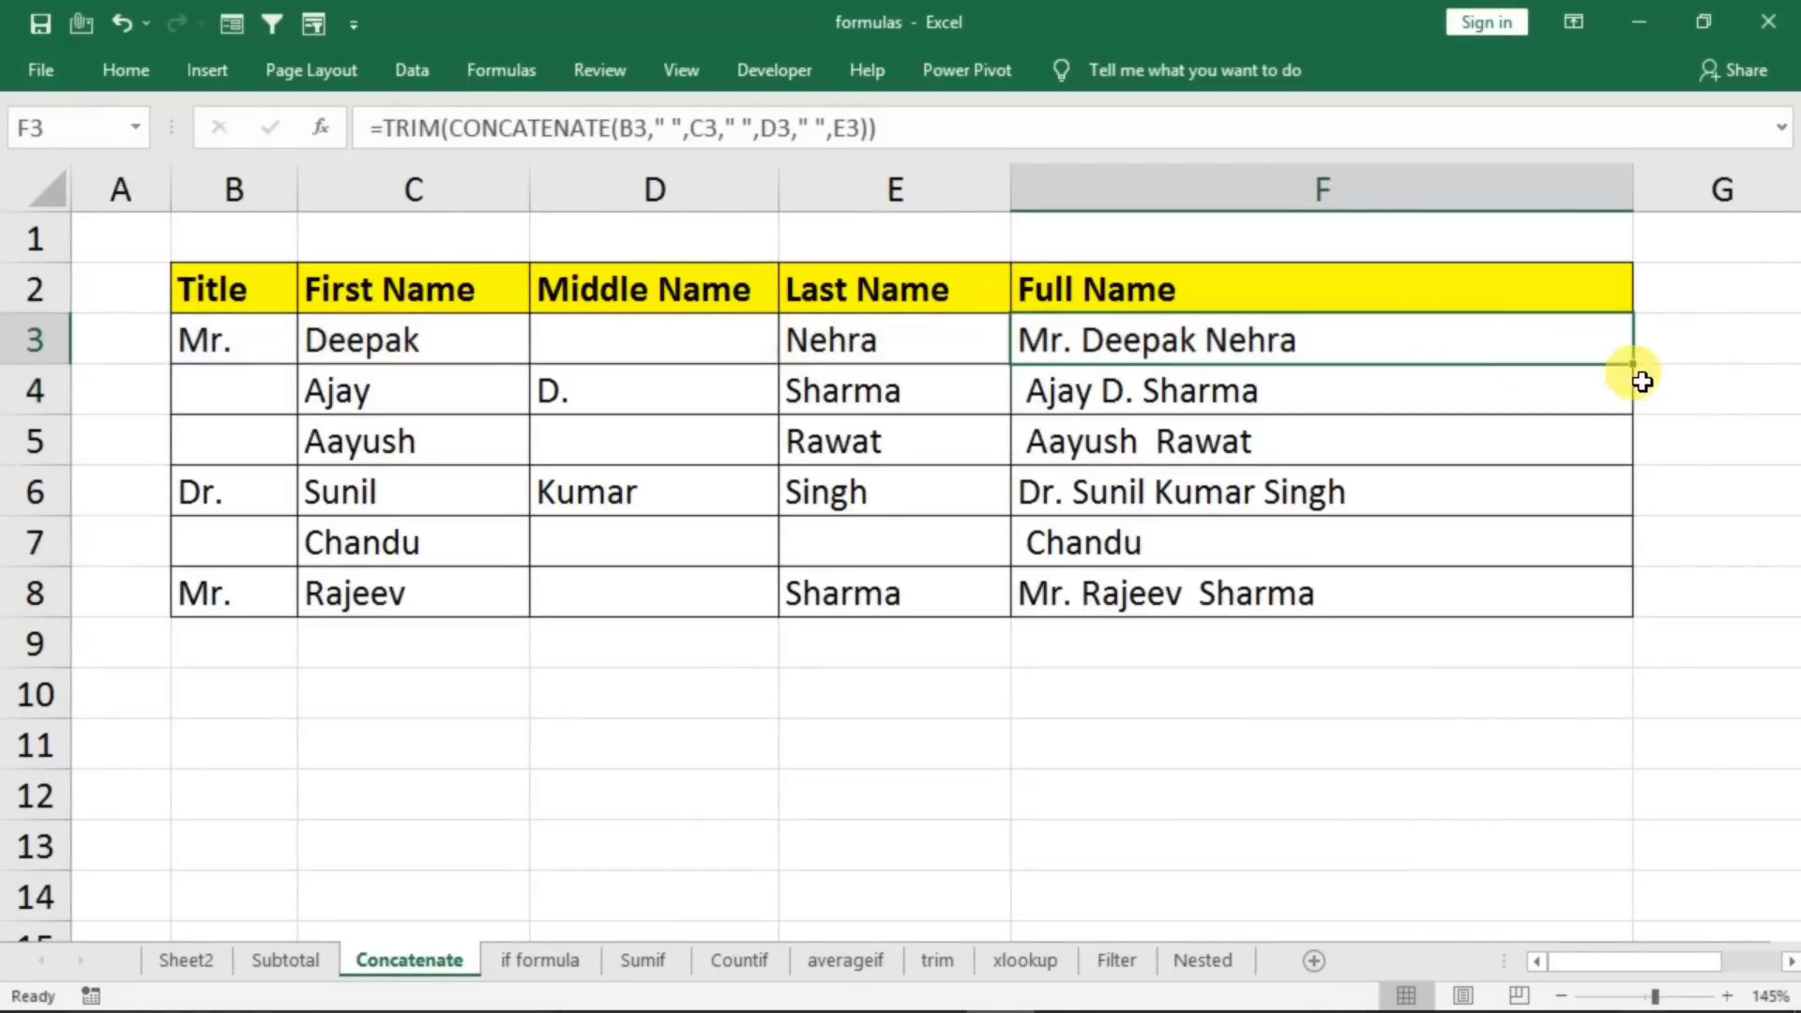
pyautogui.moveTo(1637, 366); pyautogui.dragTo(1624, 593)
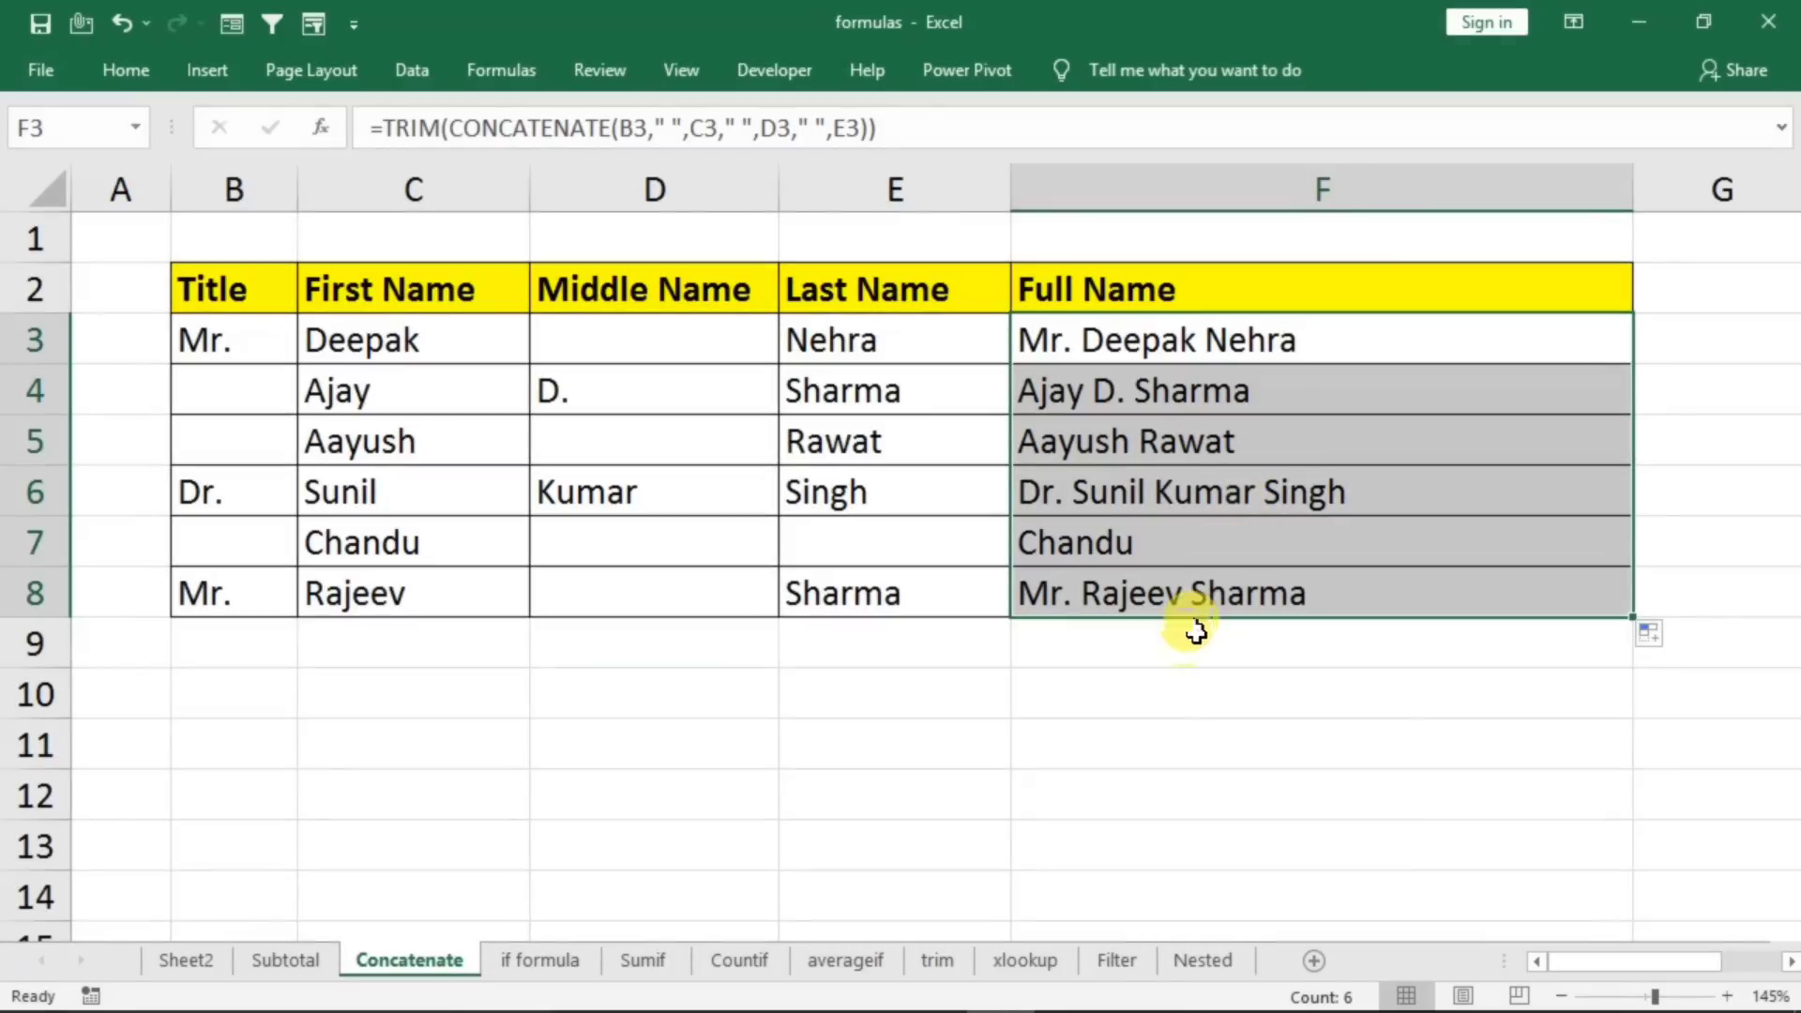
# - Nest the F3 formula inside UPPER, making it =UPPER(TRIM(CONCATENATE(B3," ",C3," ",D3," ",E3))), and fill it down to F8
pyautogui.doubleClick(1168, 343)
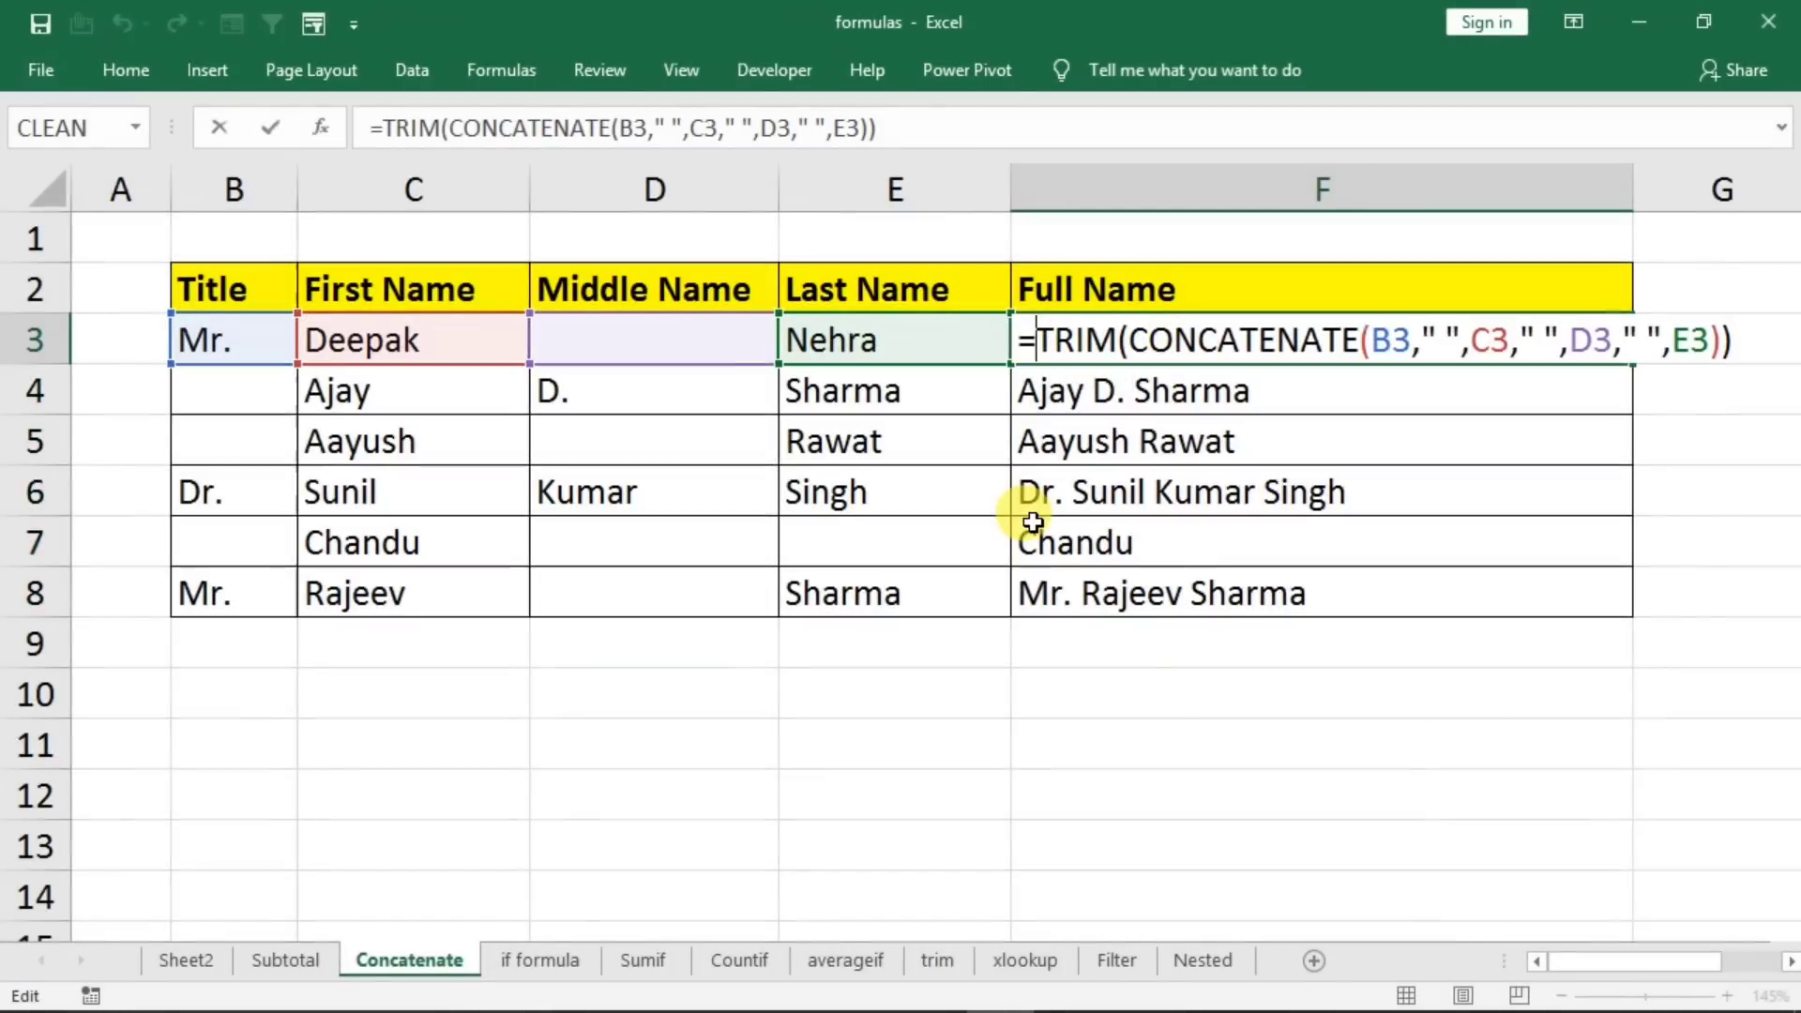
pyautogui.write('u')
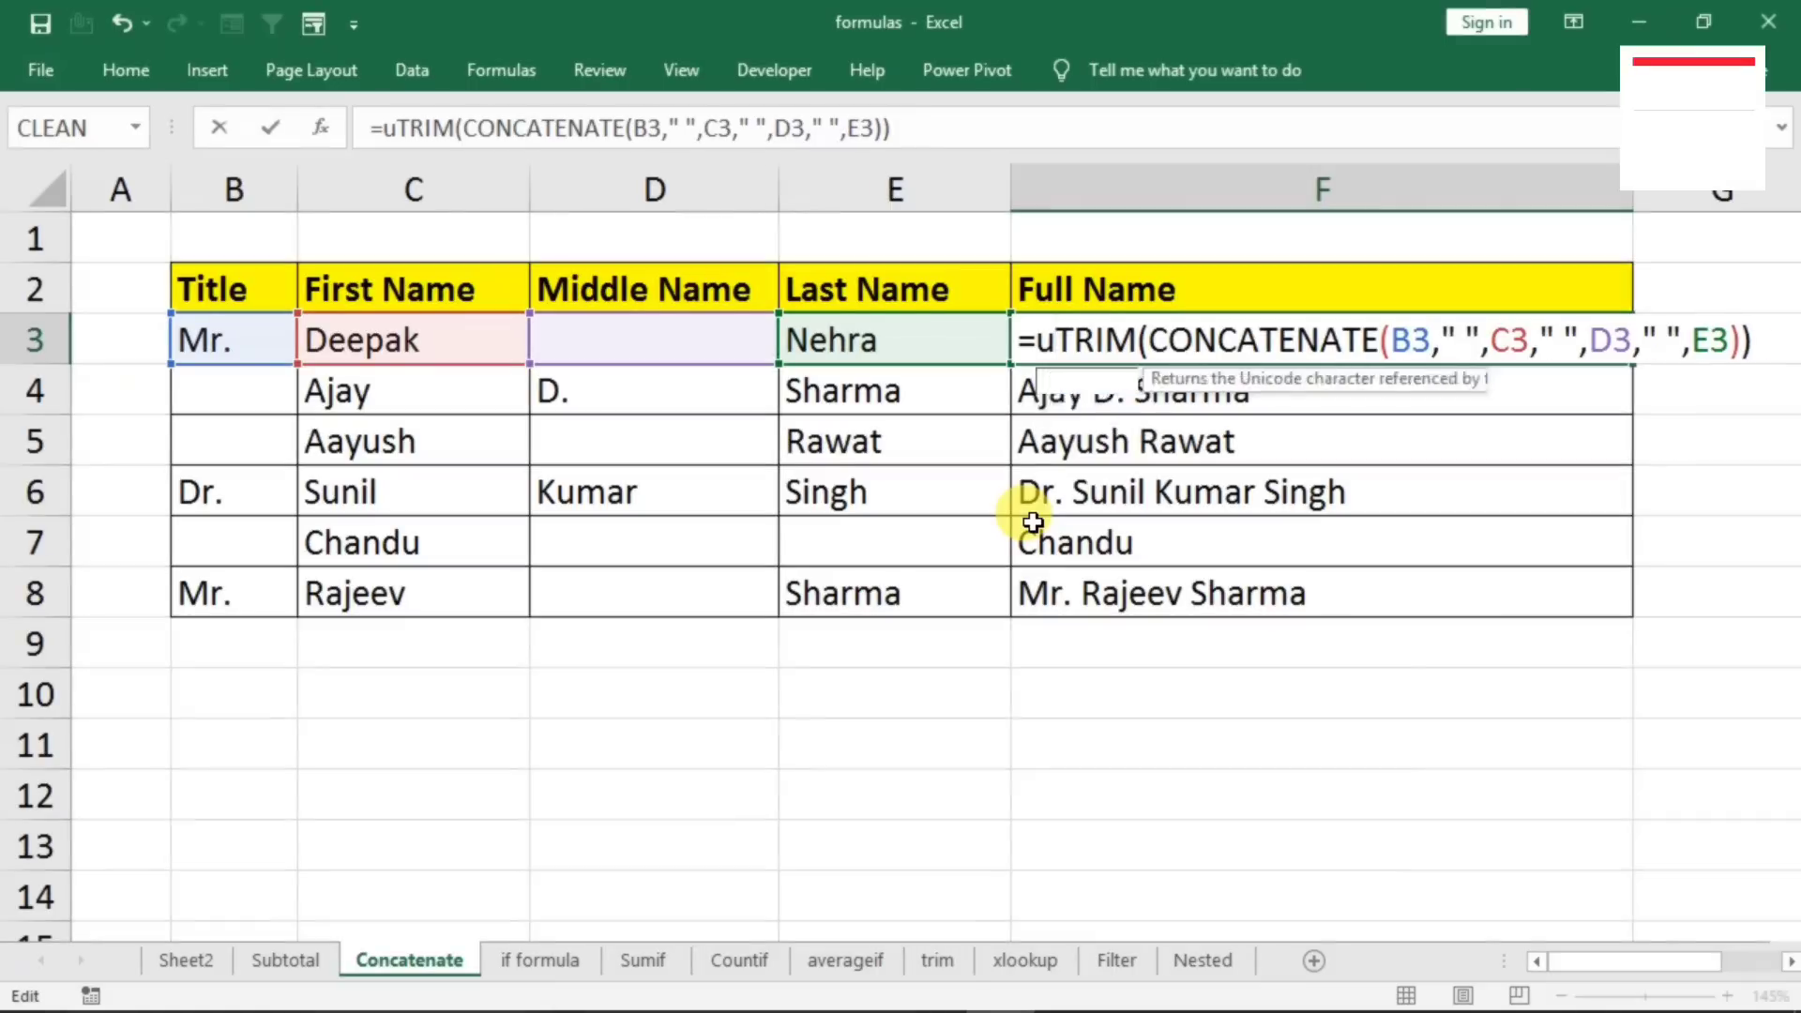
pyautogui.write('pper(')
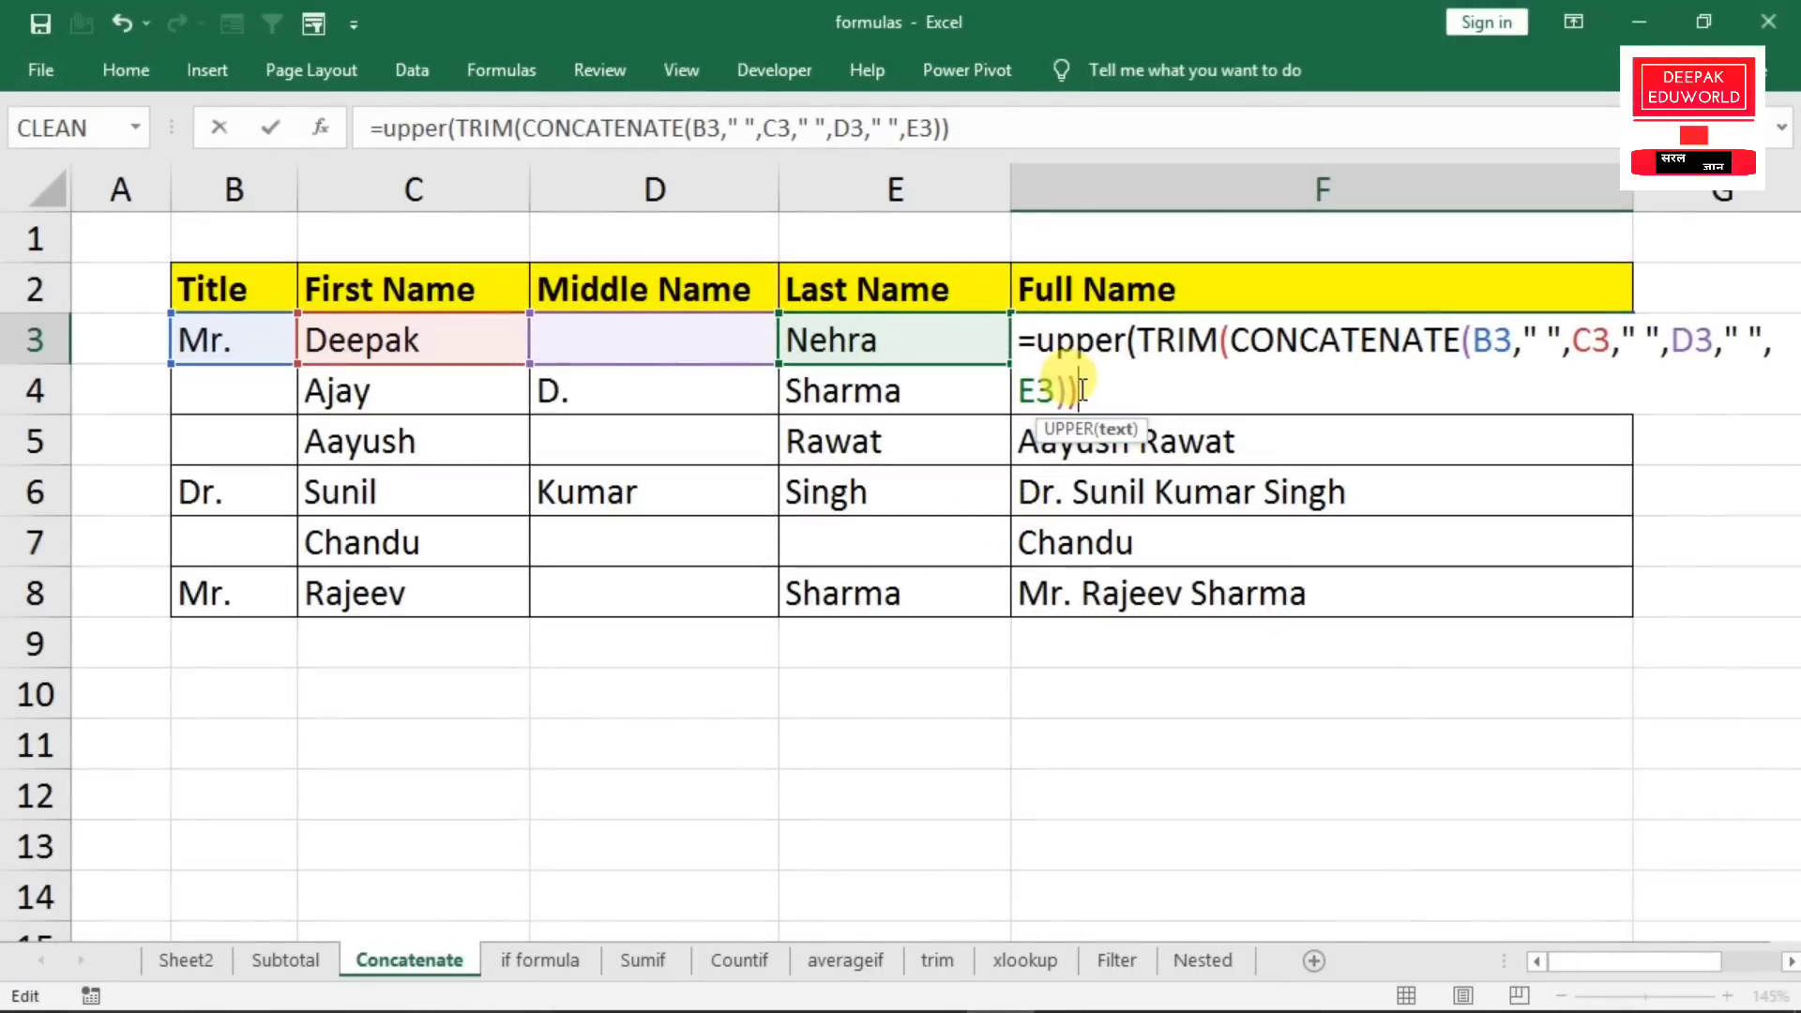
pyautogui.write(')')
pyautogui.press('Return')
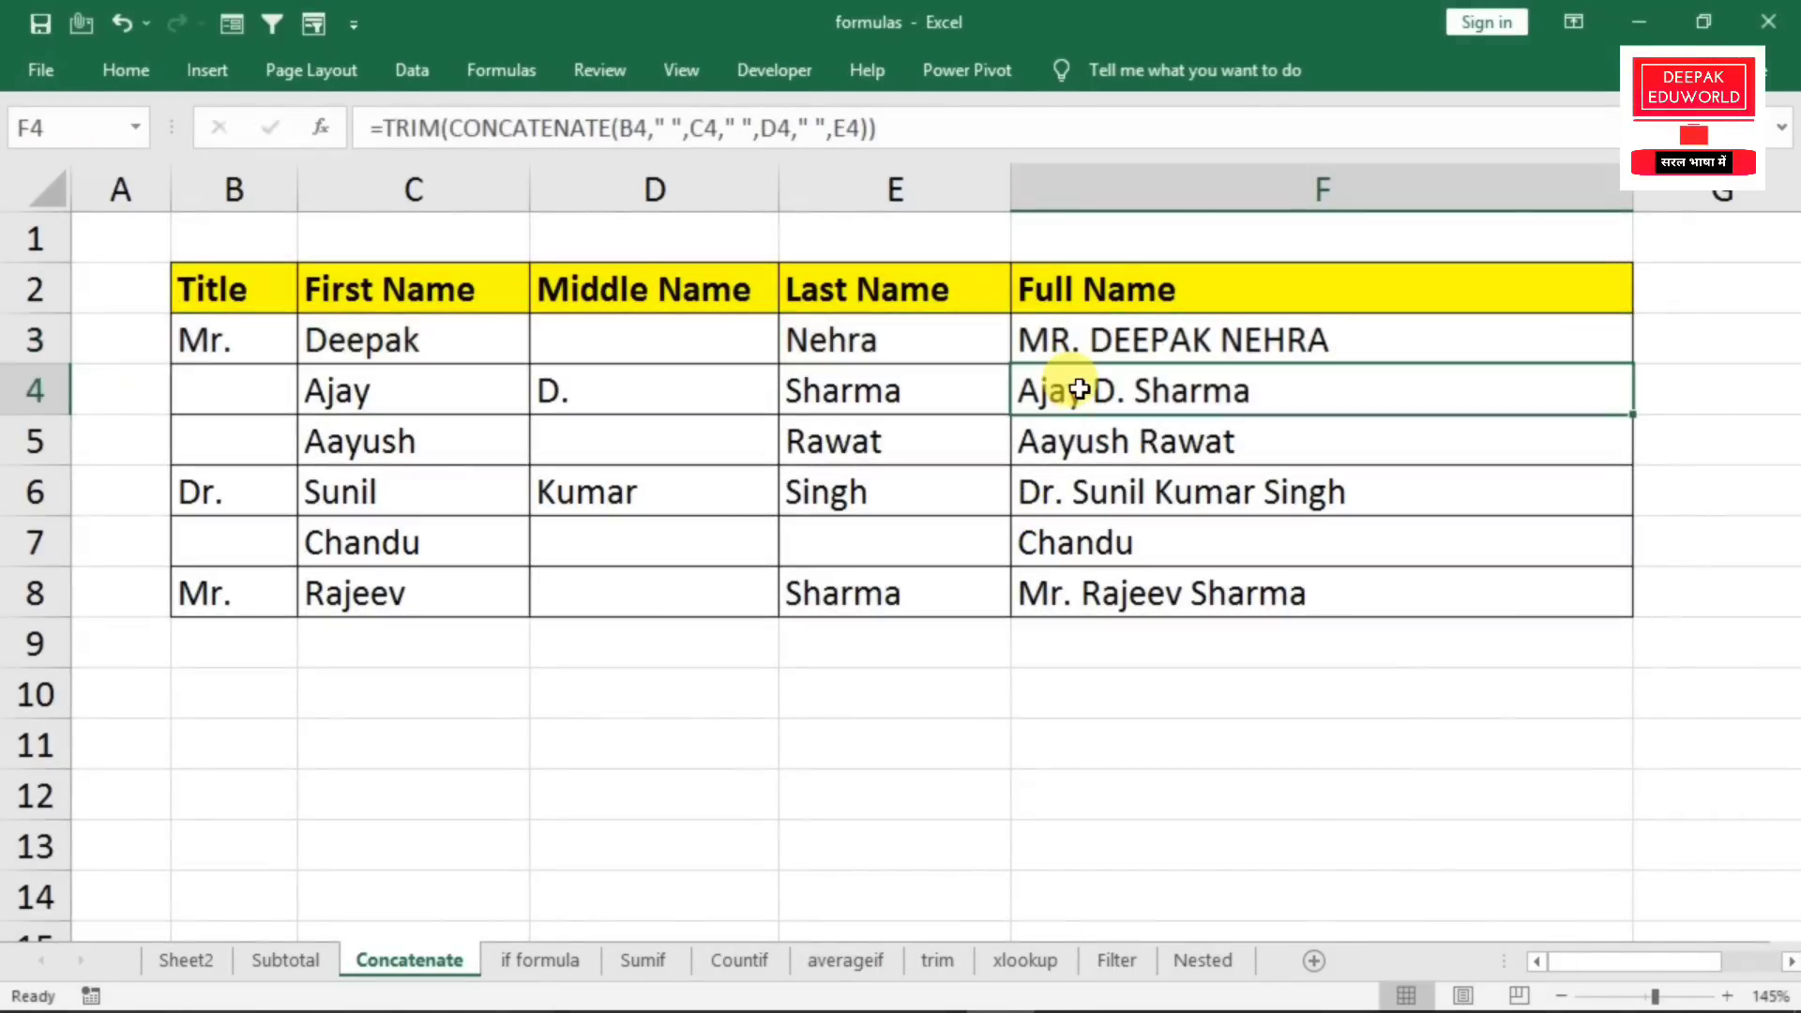
pyautogui.click(1562, 355)
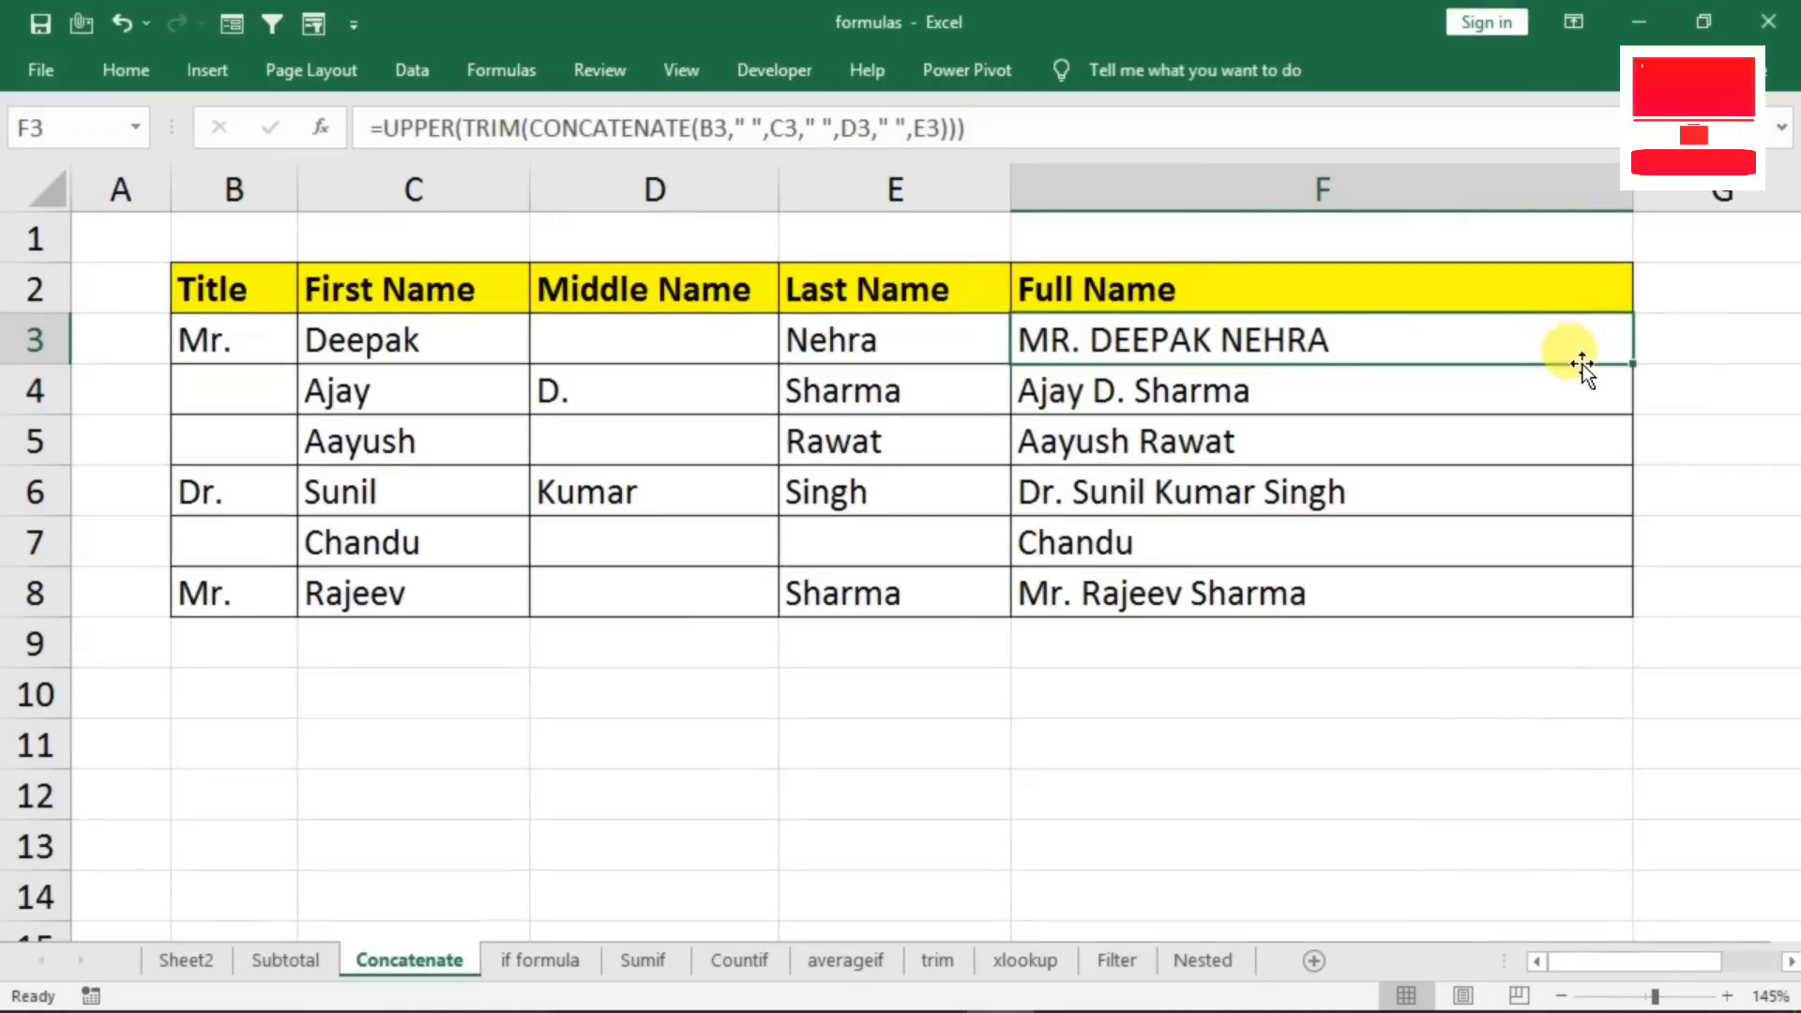
pyautogui.doubleClick(1634, 363)
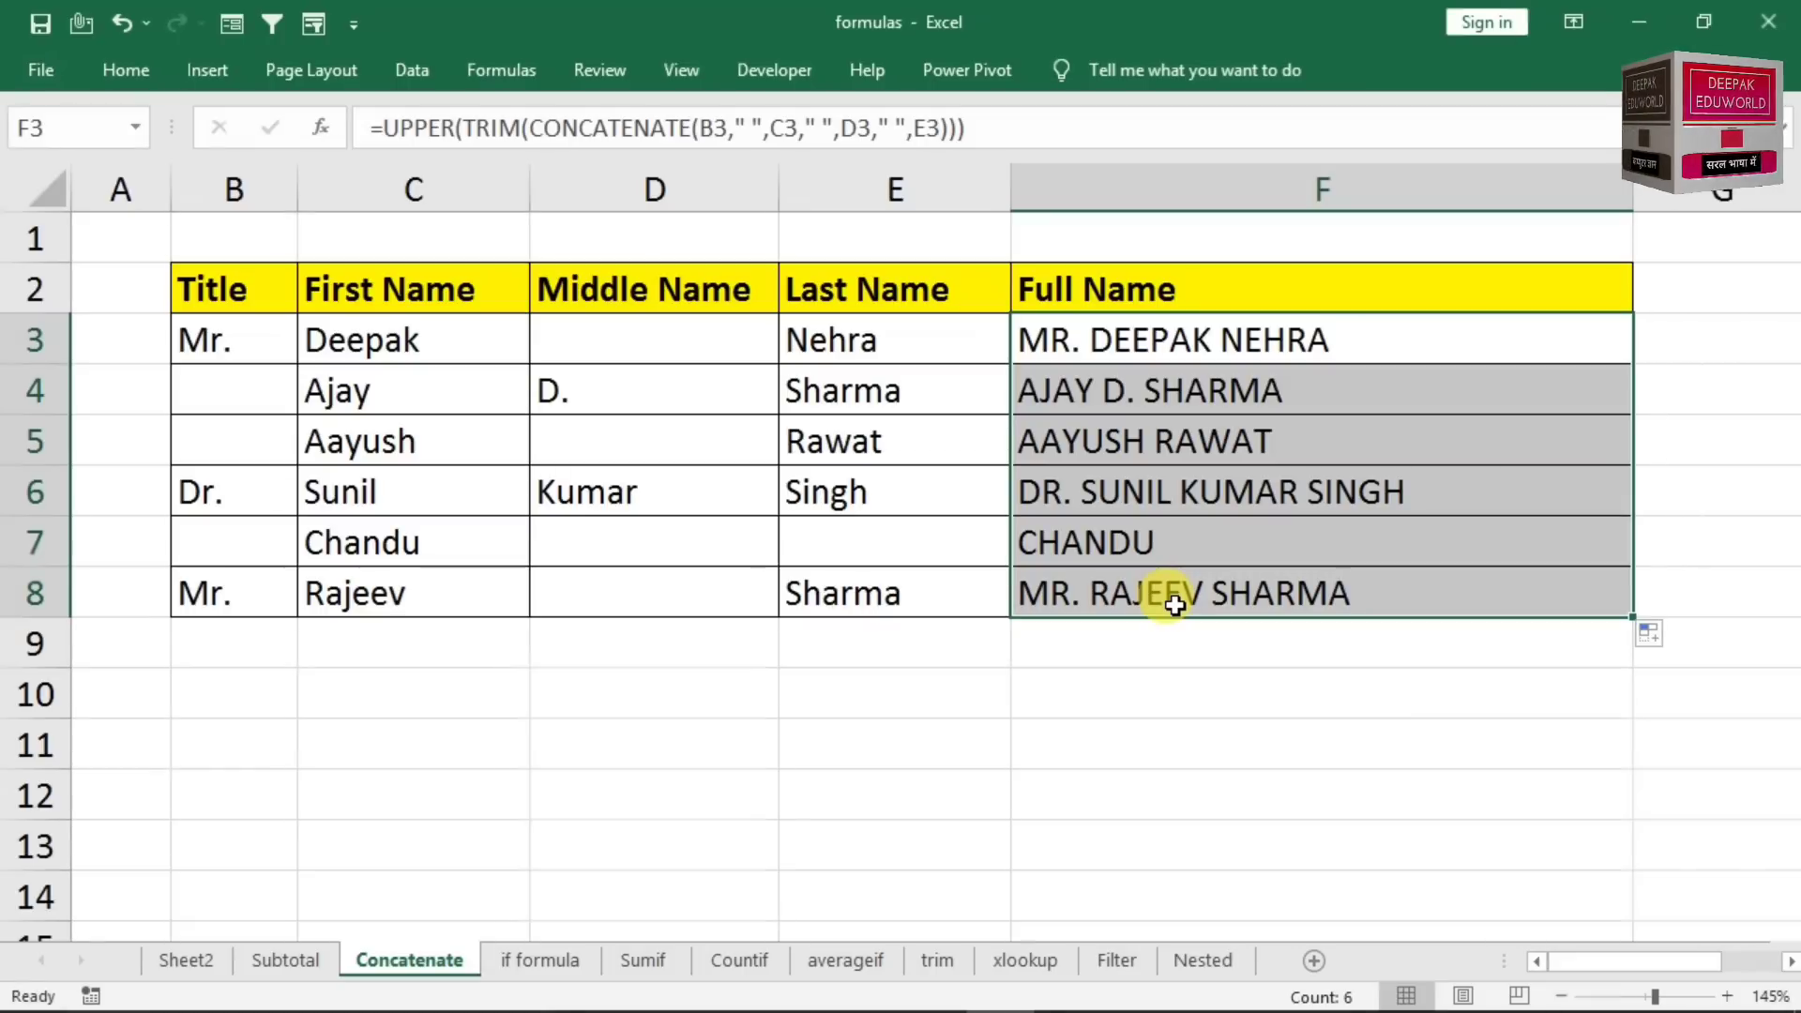
# - On the Sumif sheet, clear the brand in B3 and start wrapping E3's SUMIF in IF, testing for =0 and returning "" if true
pyautogui.click(636, 961)
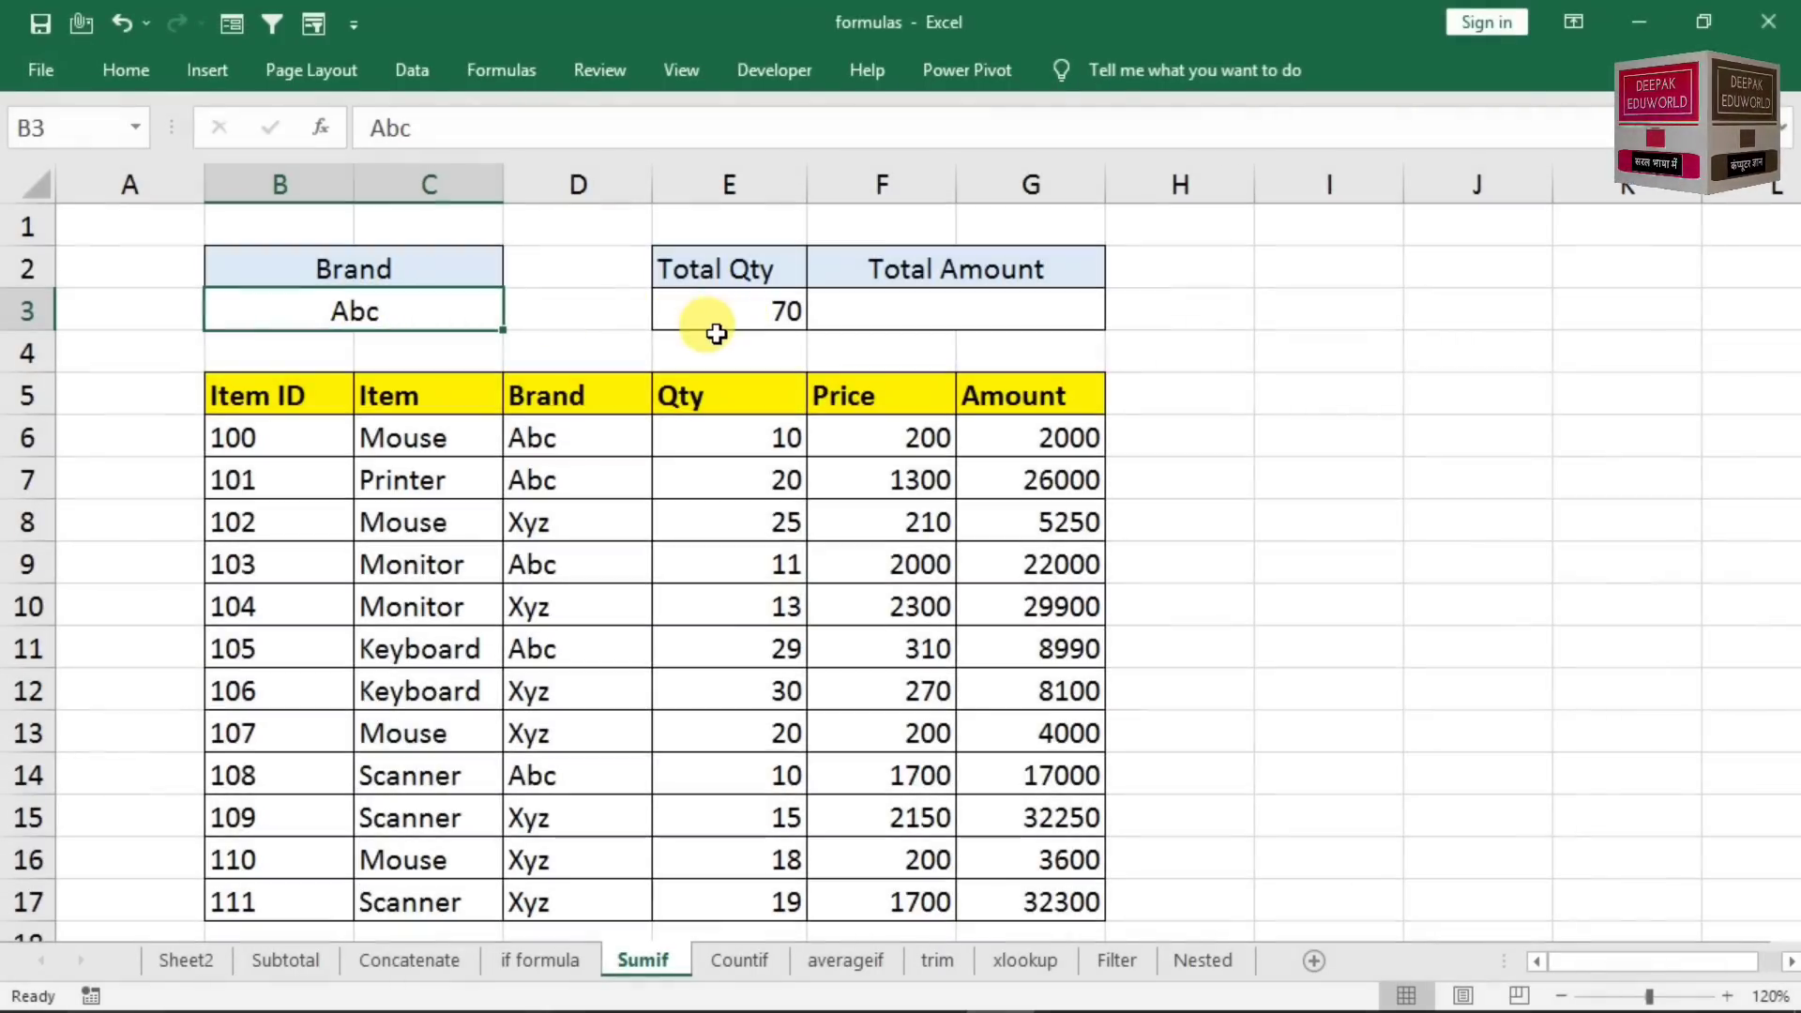
pyautogui.press('Delete')
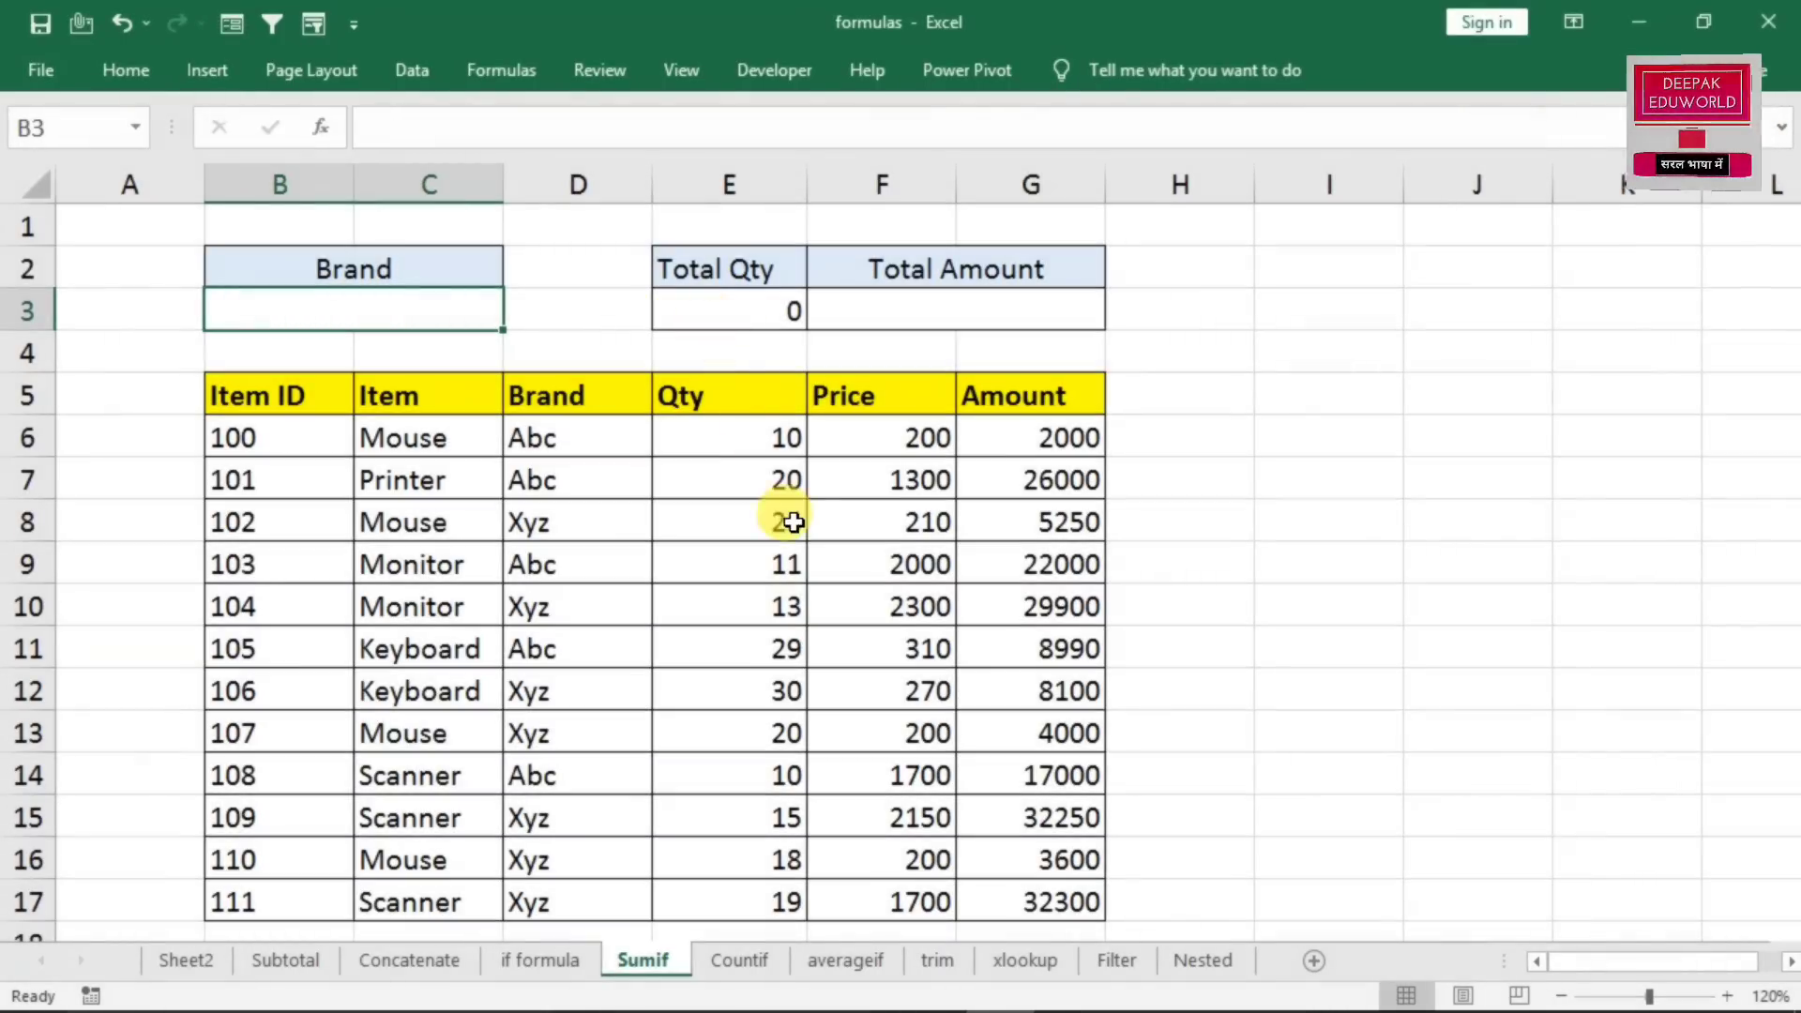
pyautogui.doubleClick(764, 319)
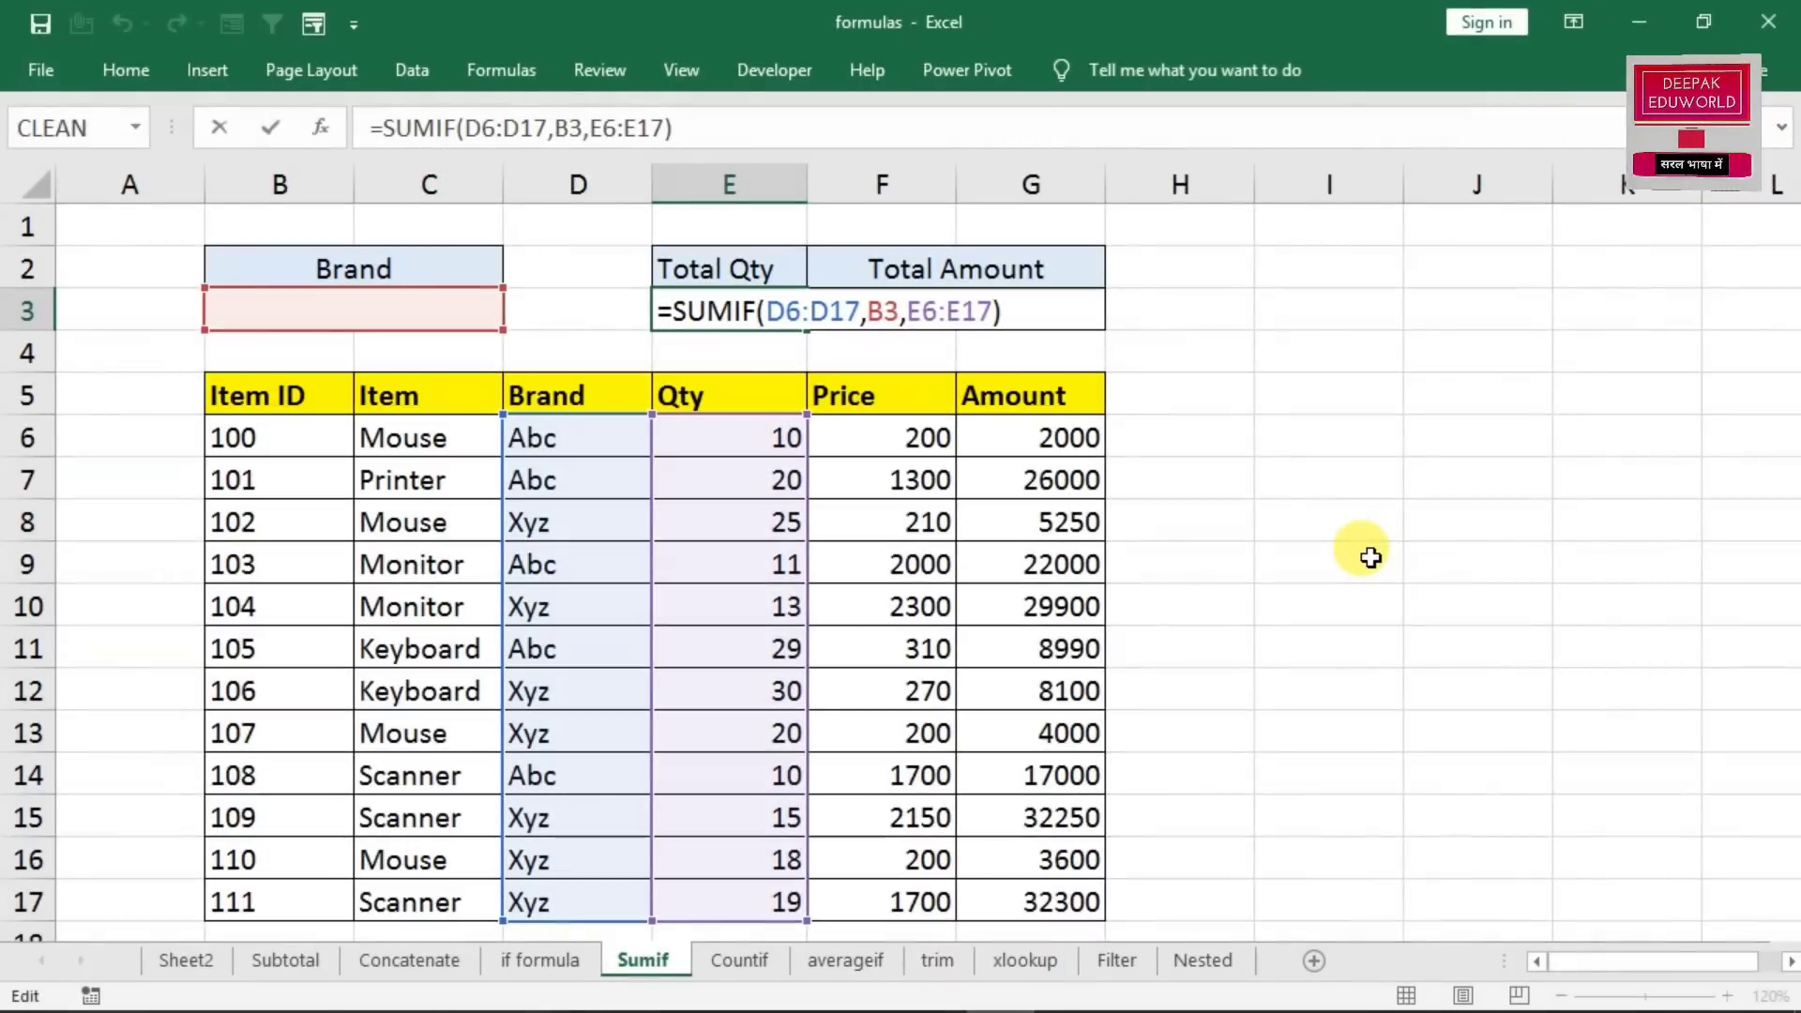
pyautogui.write('if')
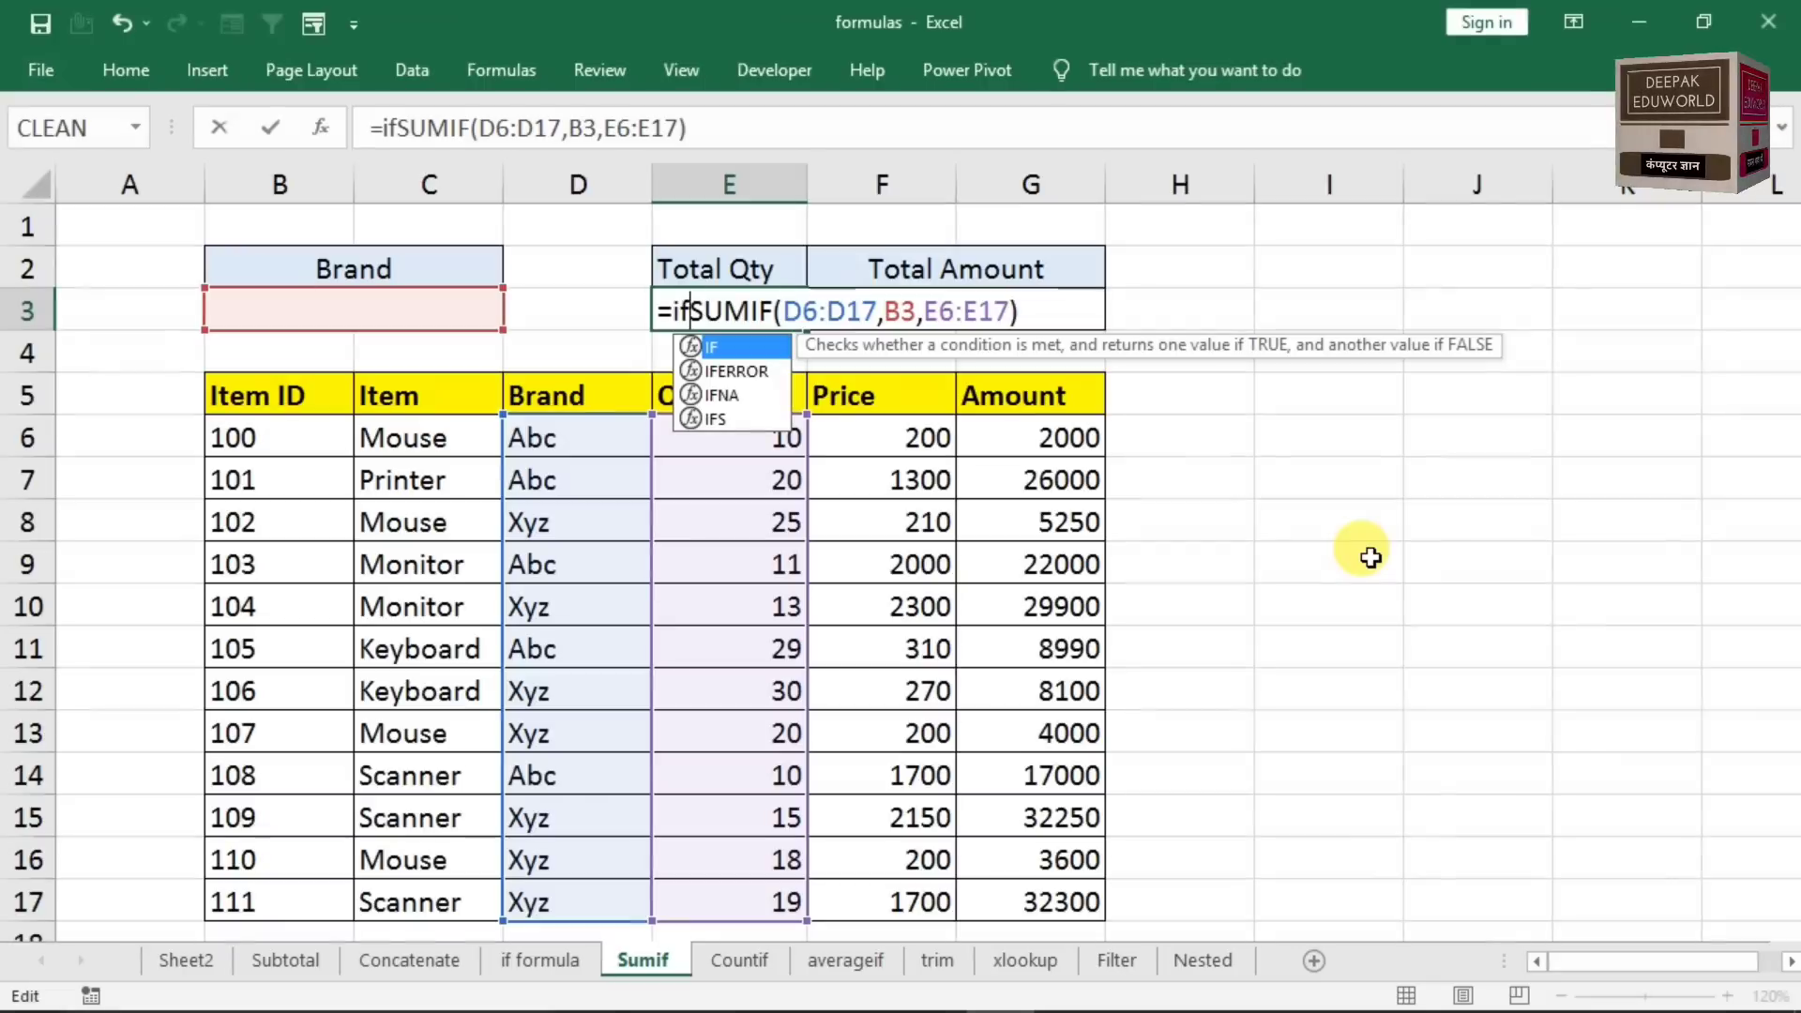
pyautogui.write('(')
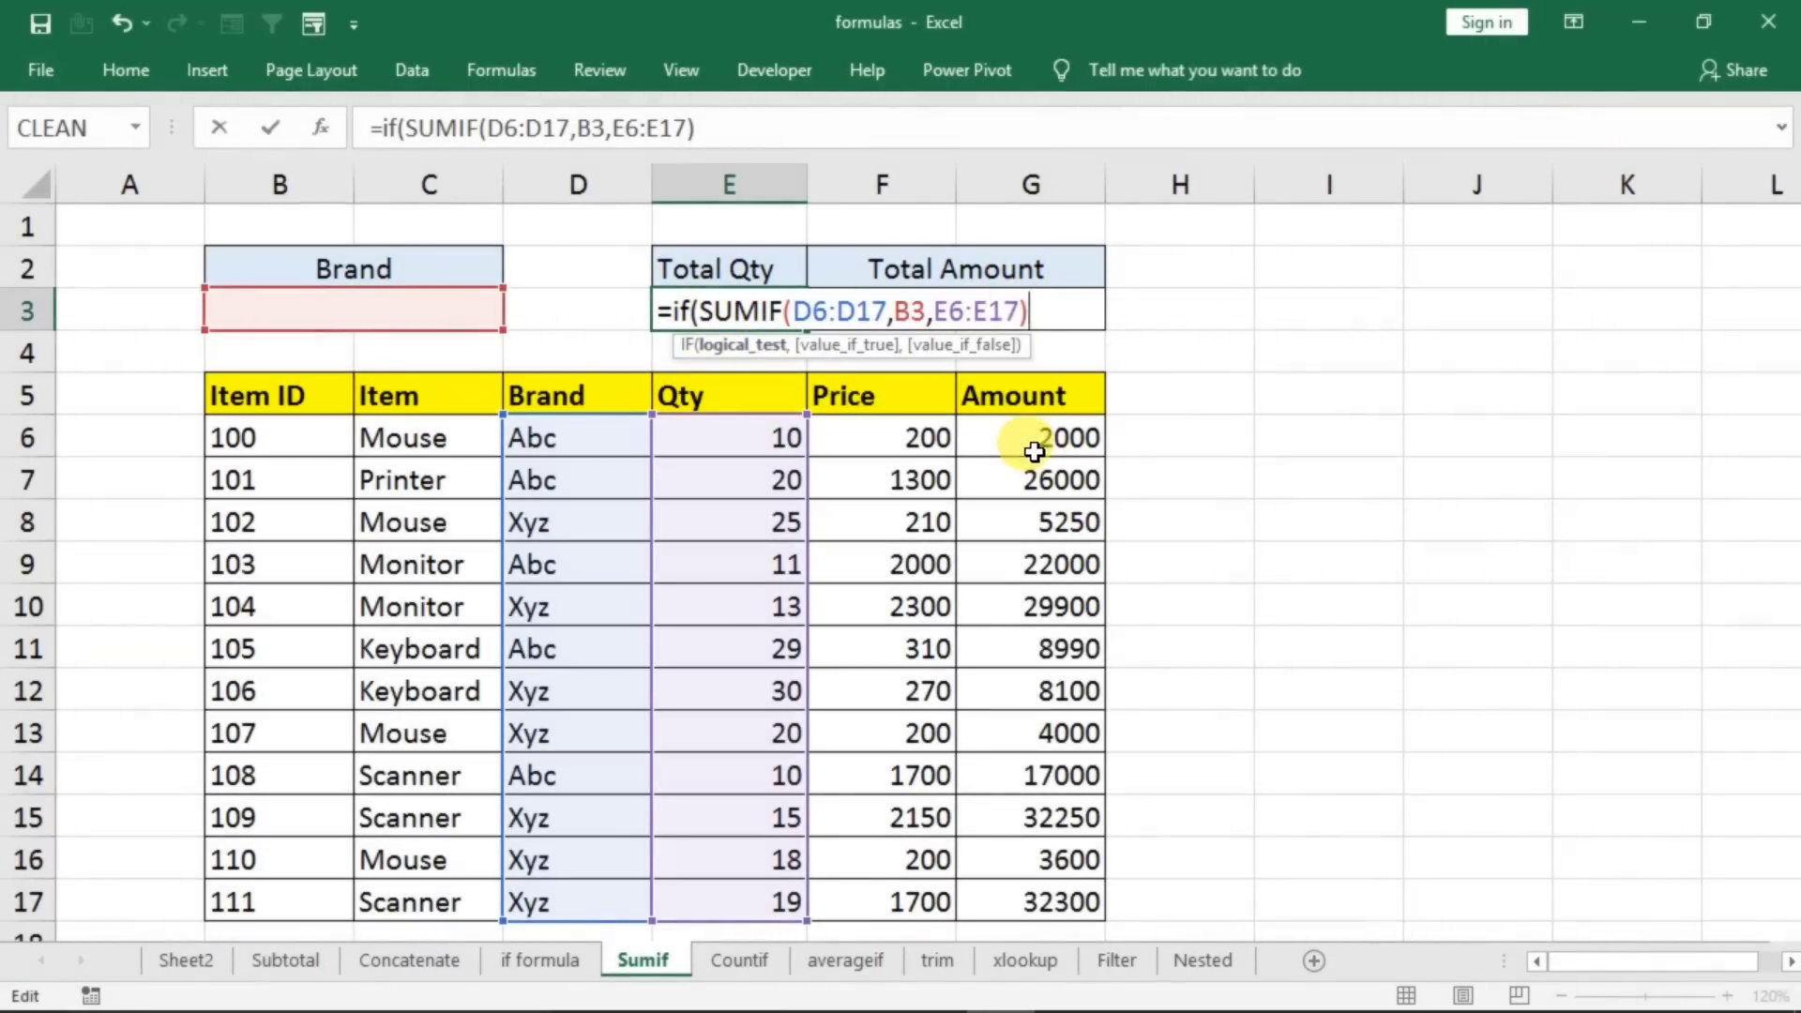
pyautogui.write('=')
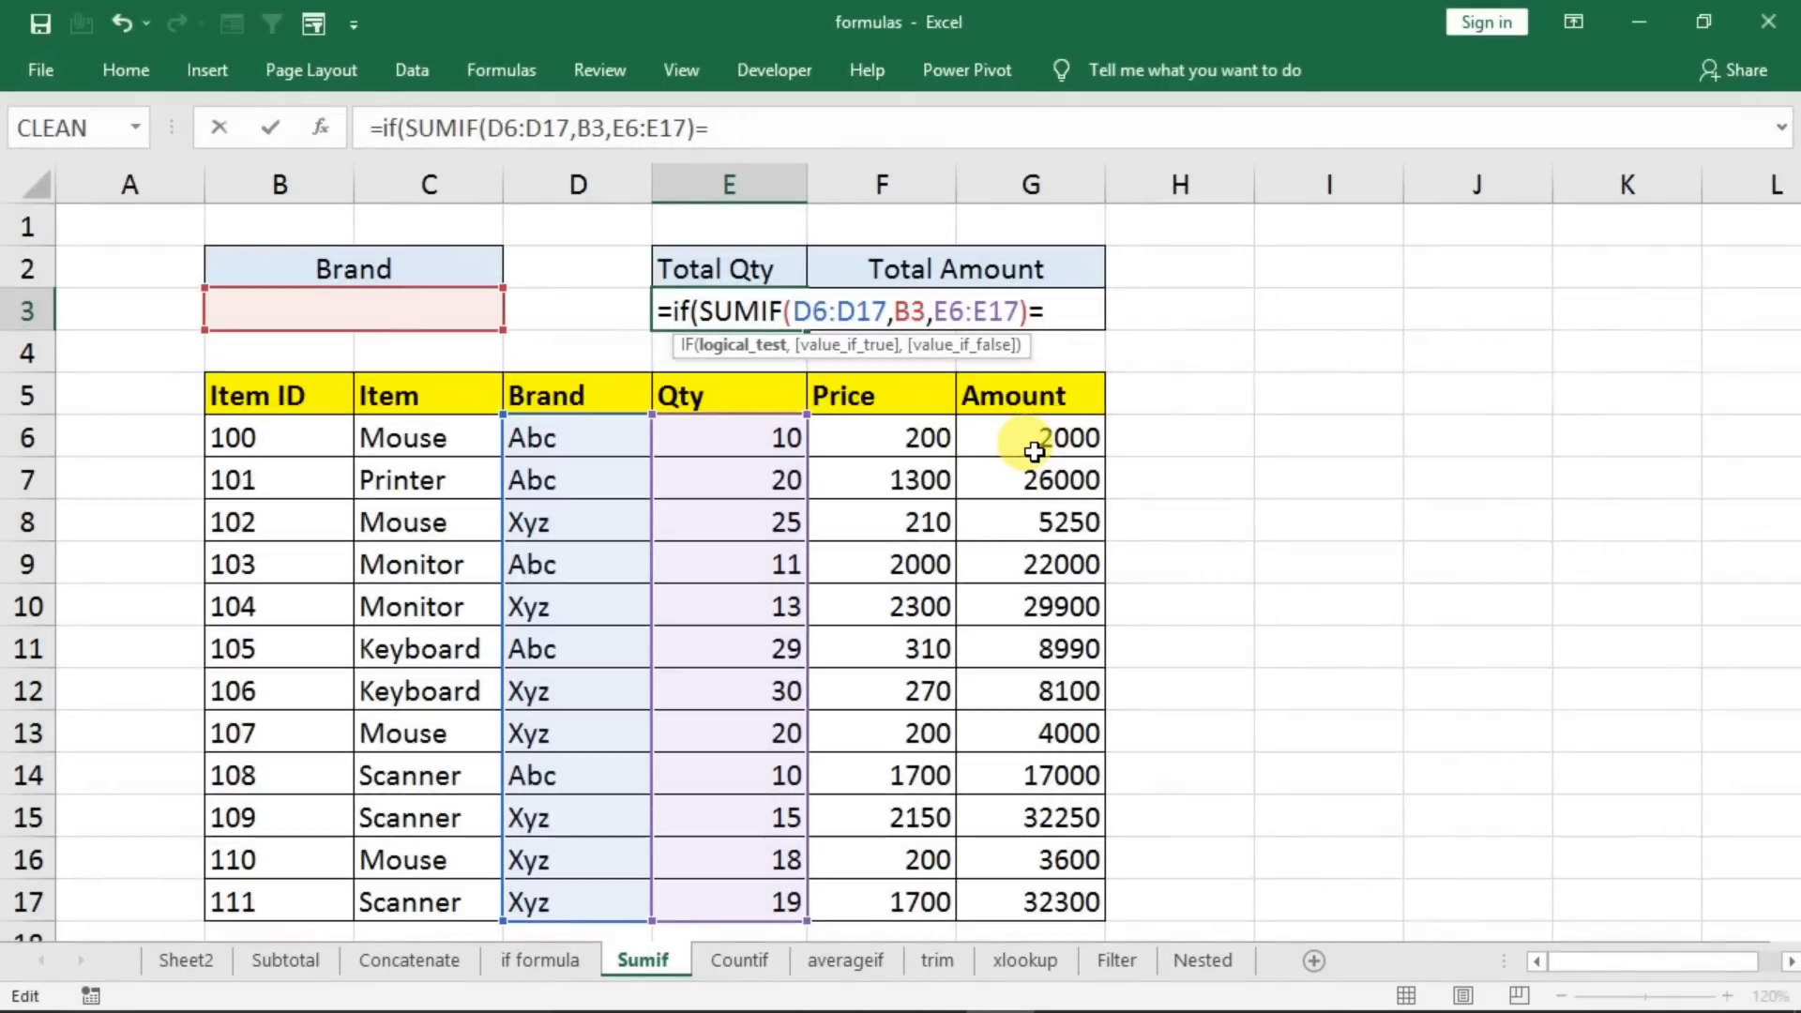
pyautogui.write('0,')
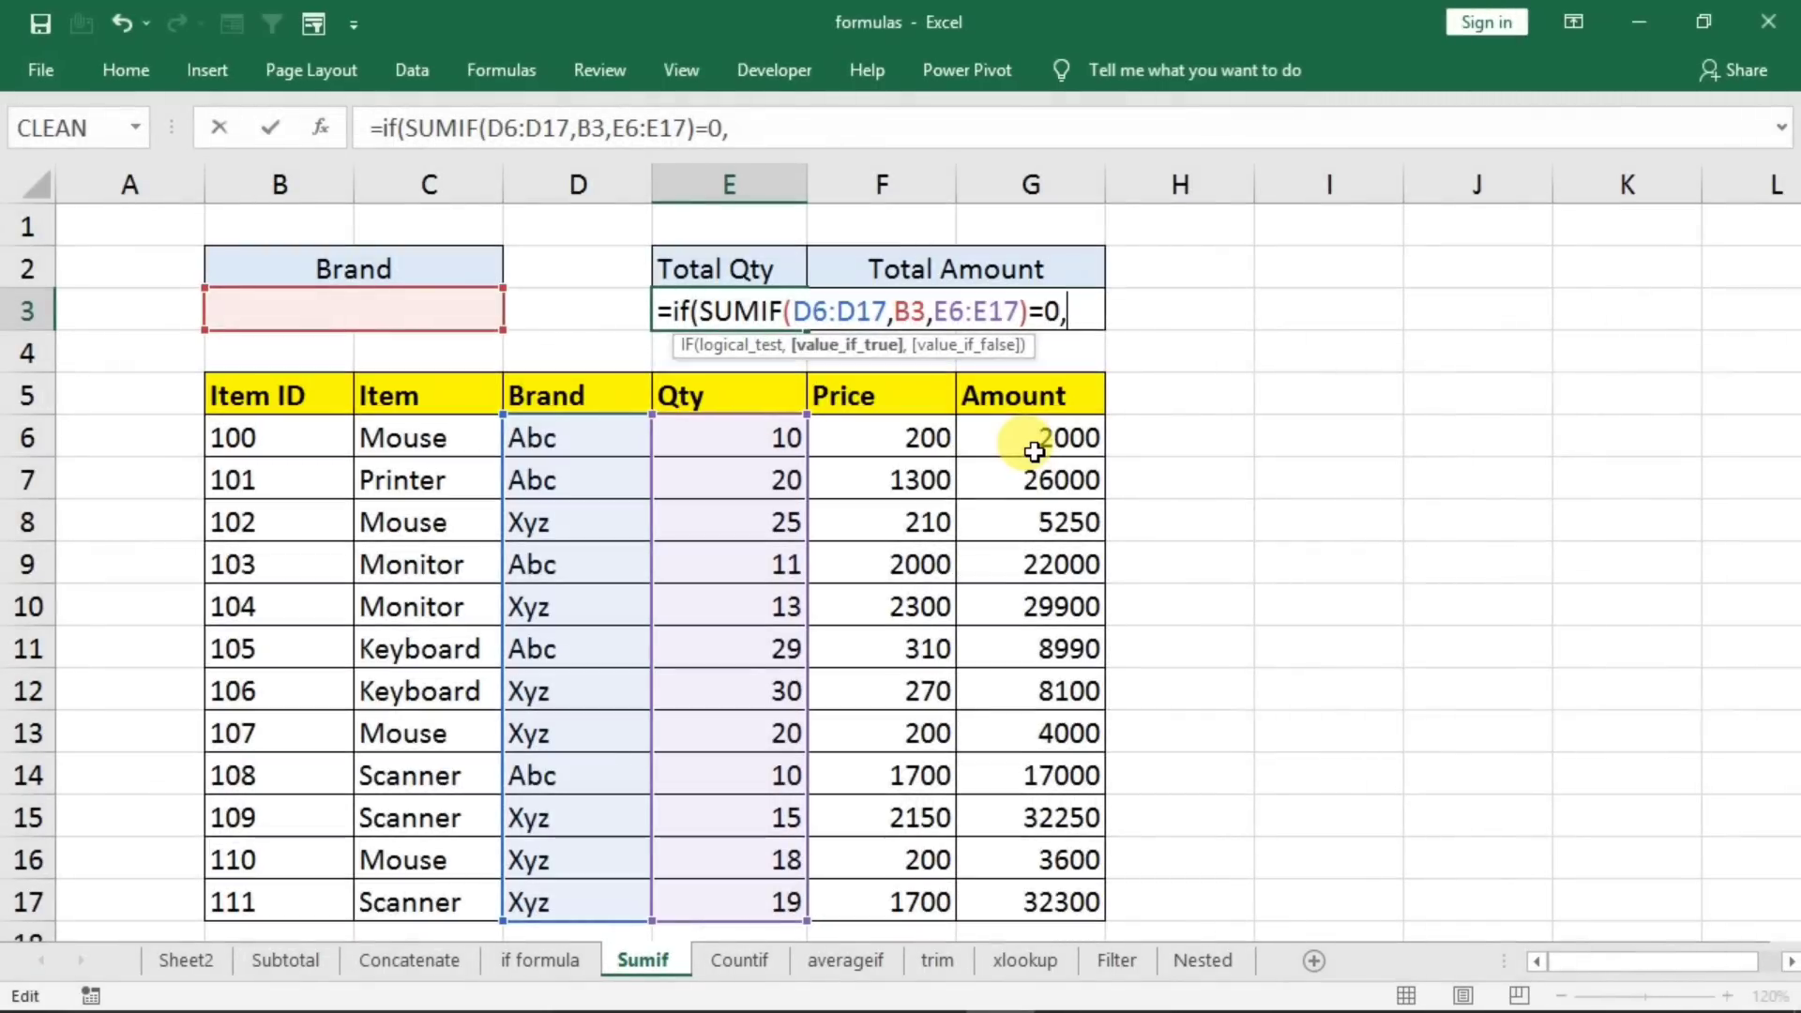
pyautogui.write('"",')
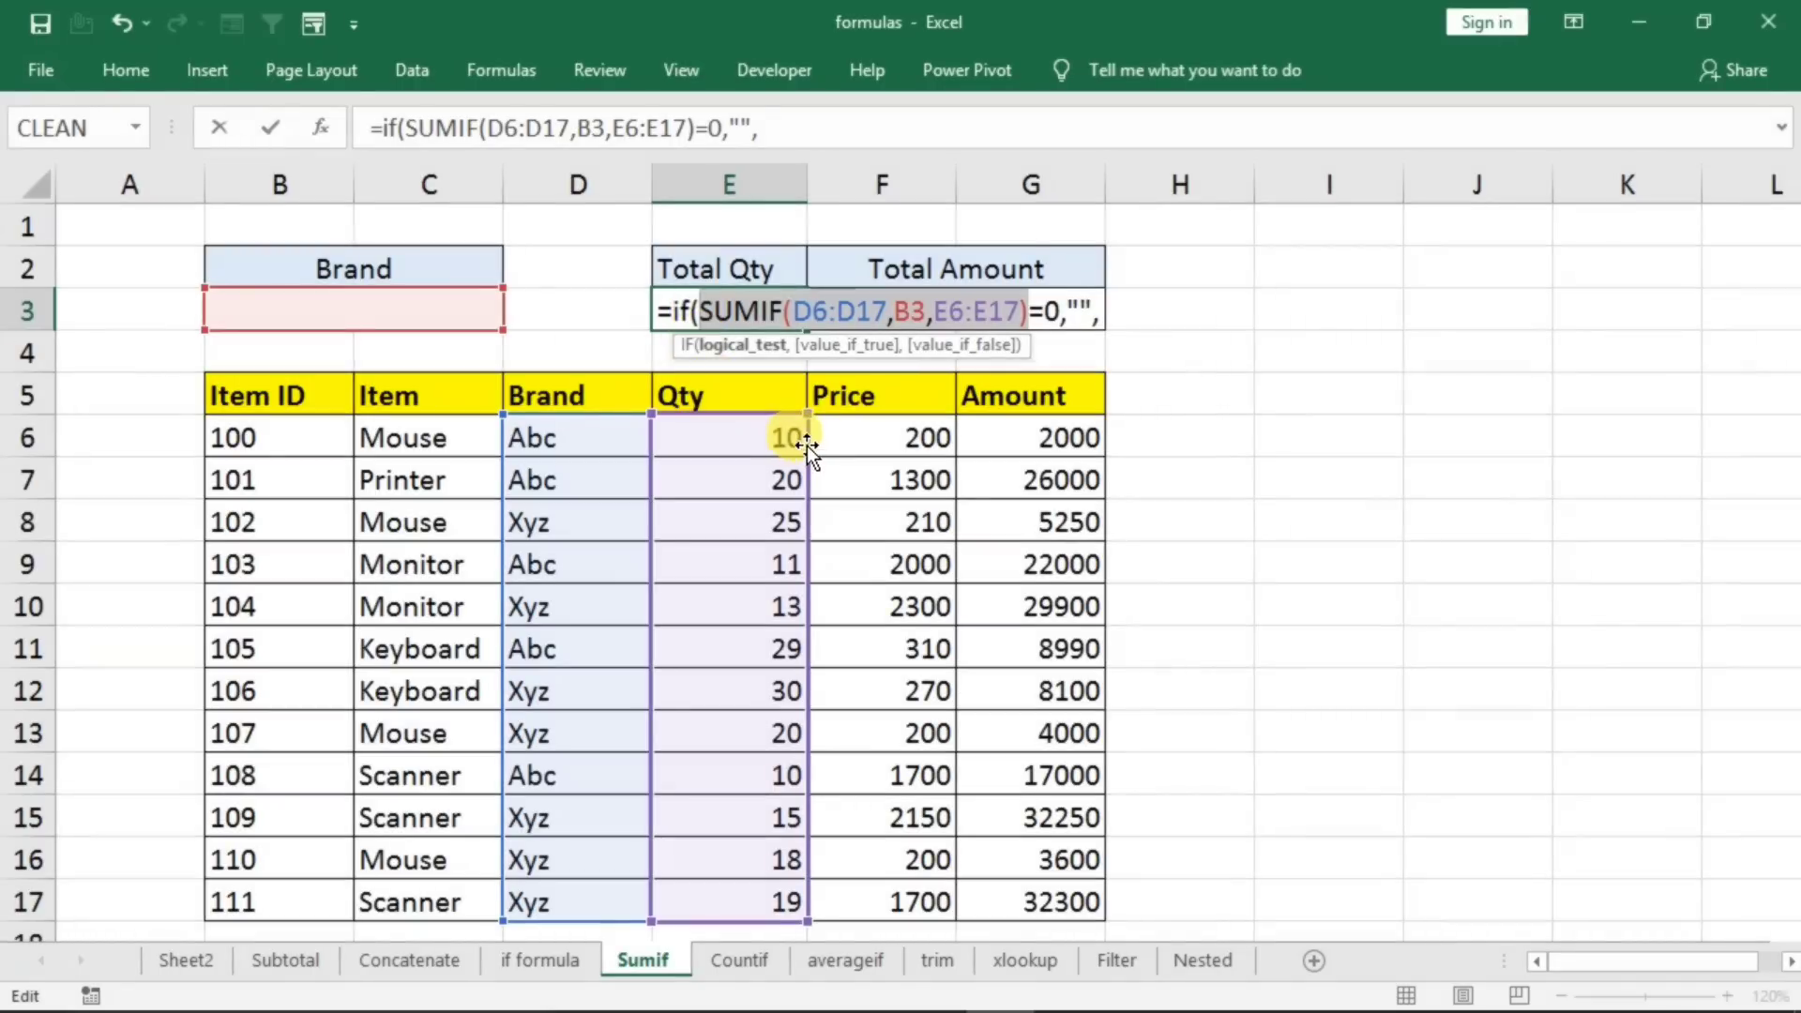
# - Complete the E3 formula with a copy of SUMIF(D6:D17,B3,E6:E17) as the IF function's value if false
pyautogui.hotkey('ctrl', 'c')
pyautogui.click(1100, 314)
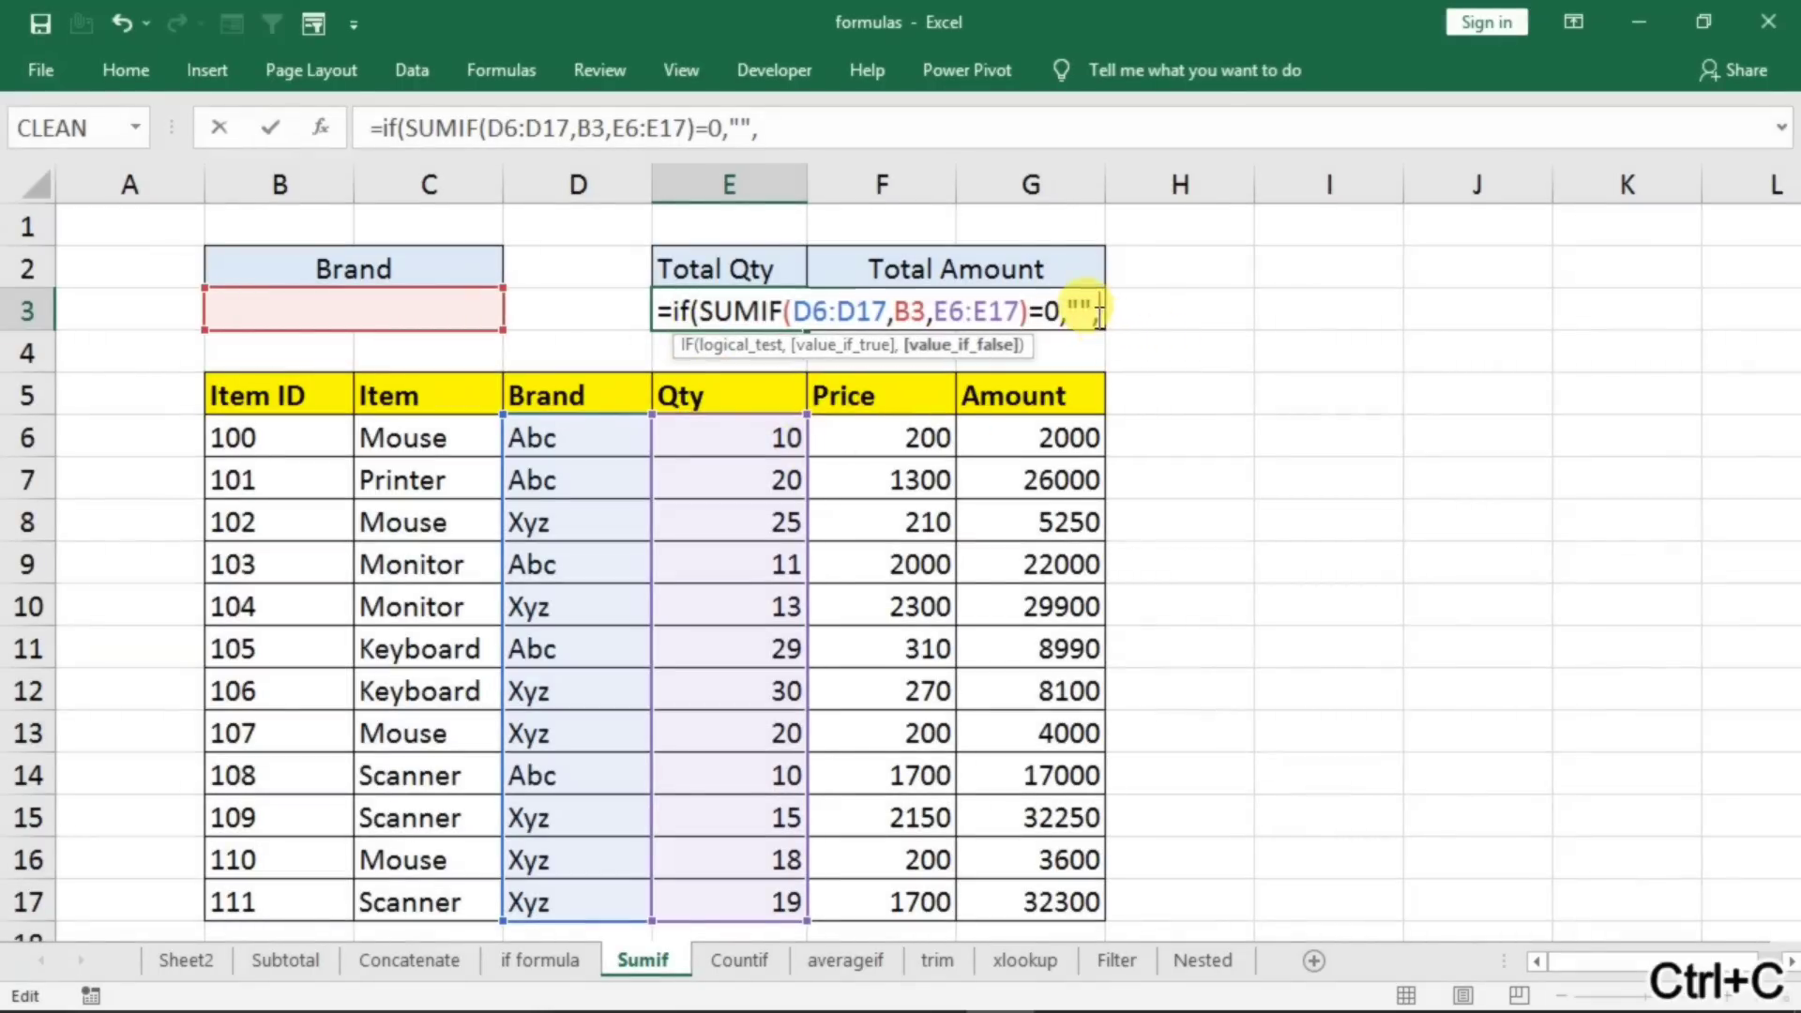
pyautogui.hotkey('ctrl', 'v')
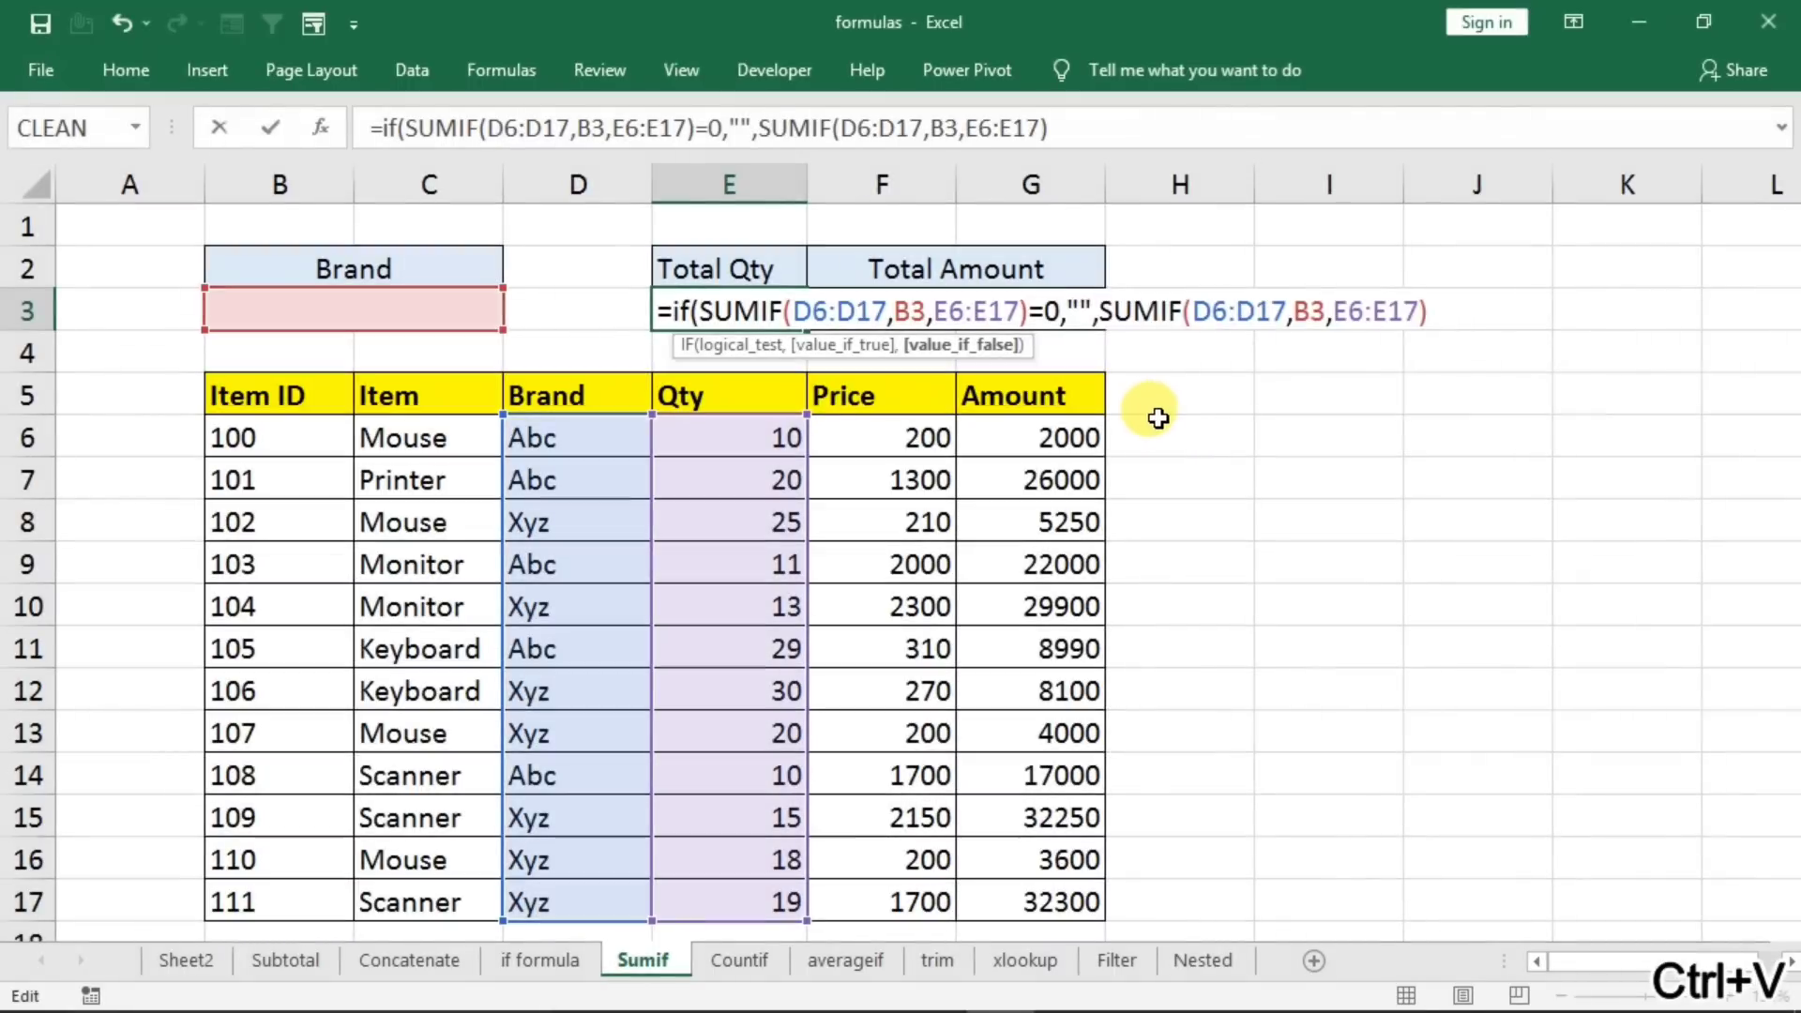
pyautogui.write(')')
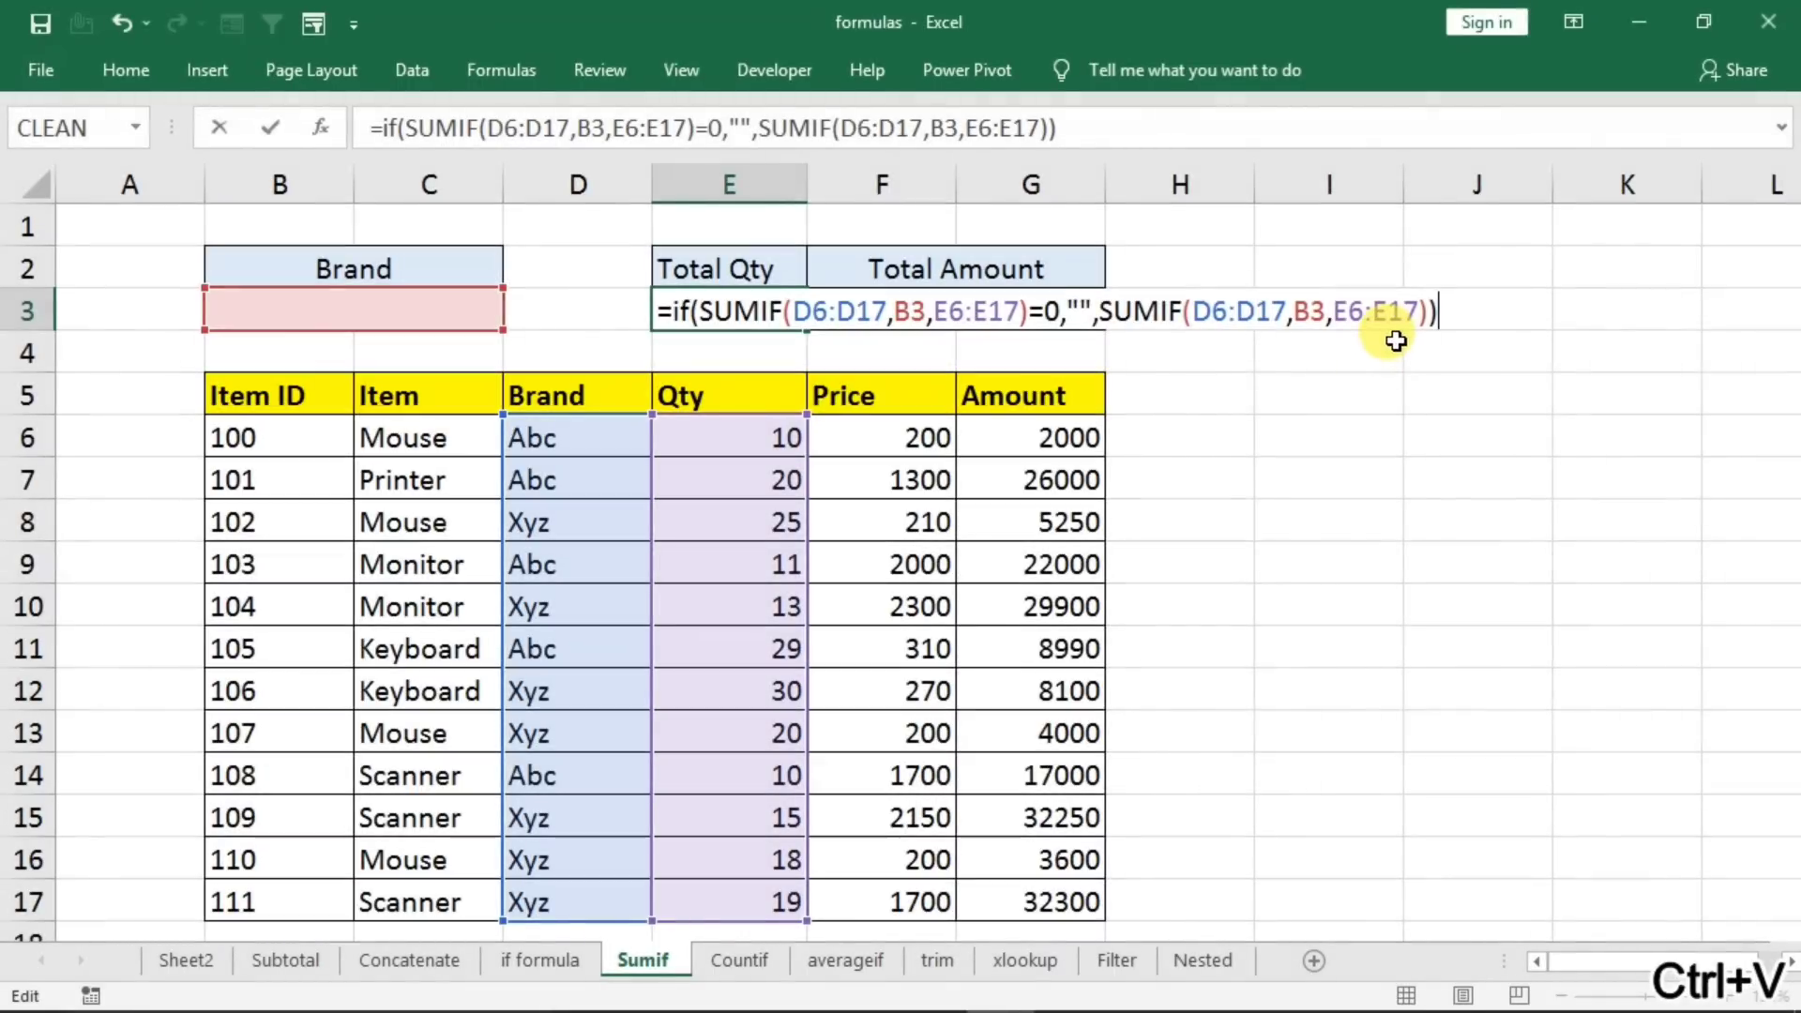
pyautogui.press('Return')
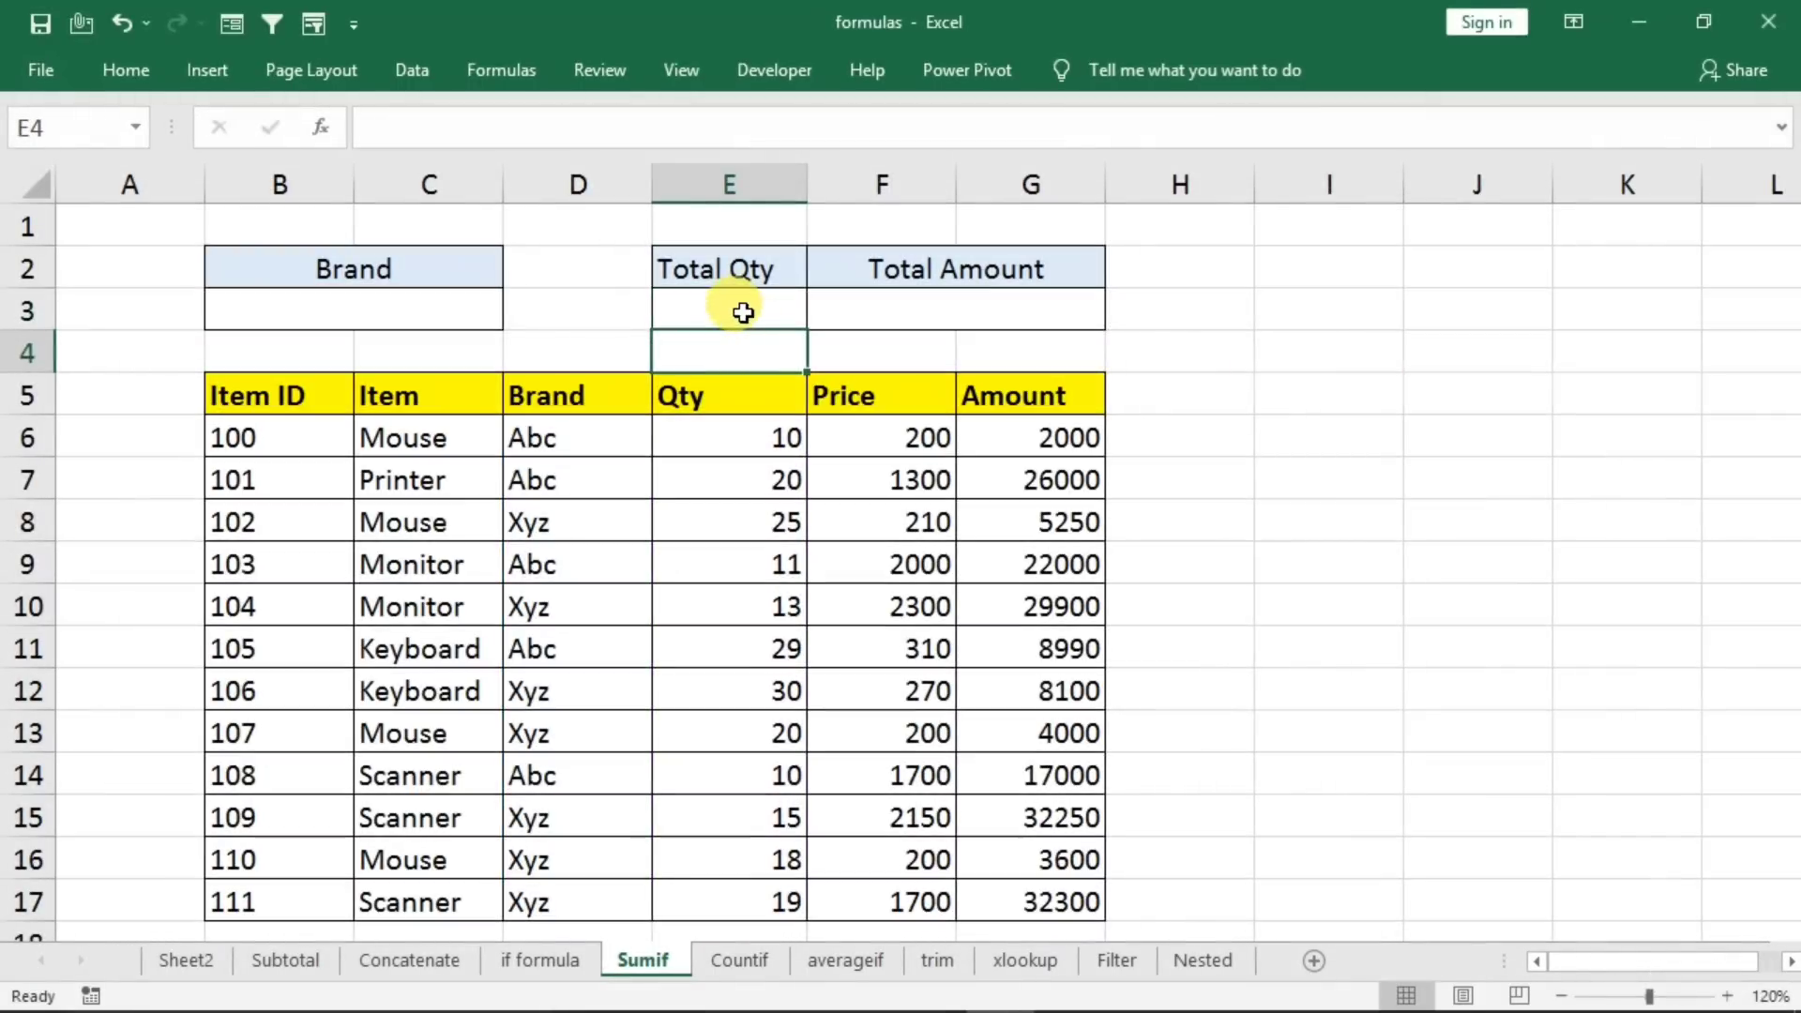
# - Test the Total Qty formula by entering abc as the brand in B3, and clear B3 again
pyautogui.click(359, 302)
pyautogui.write('abc')
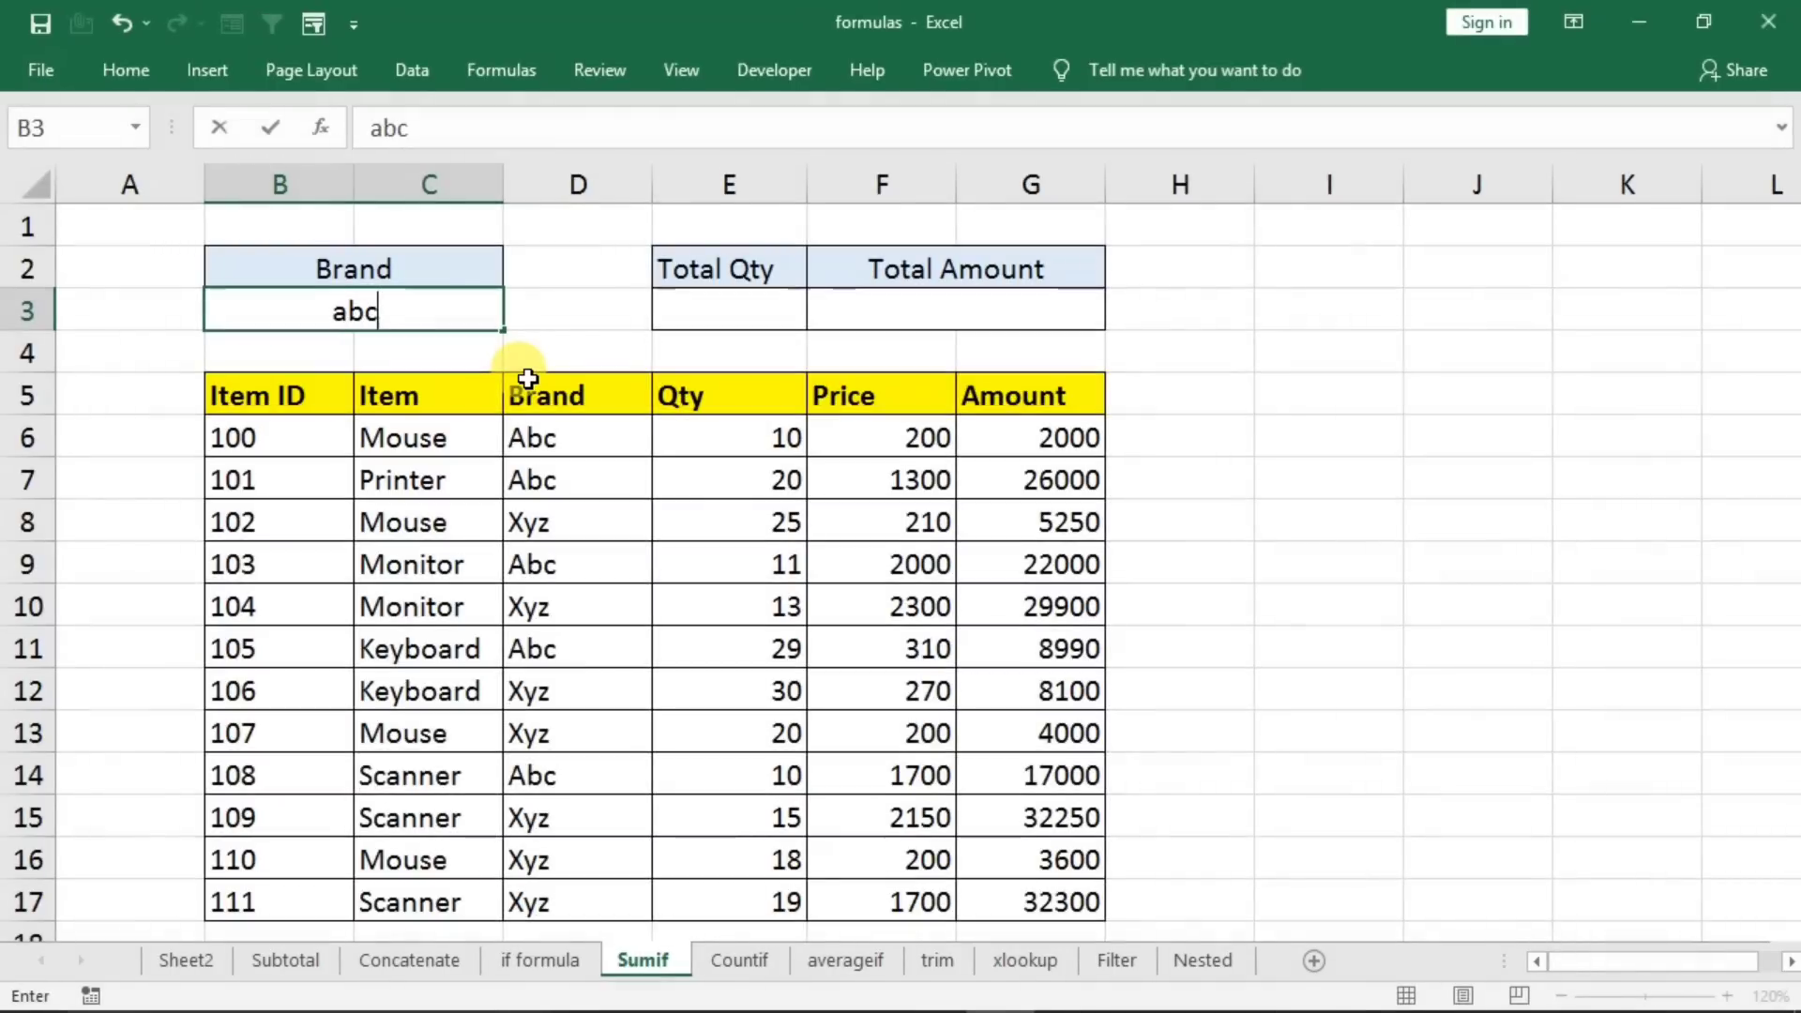
pyautogui.press('Return')
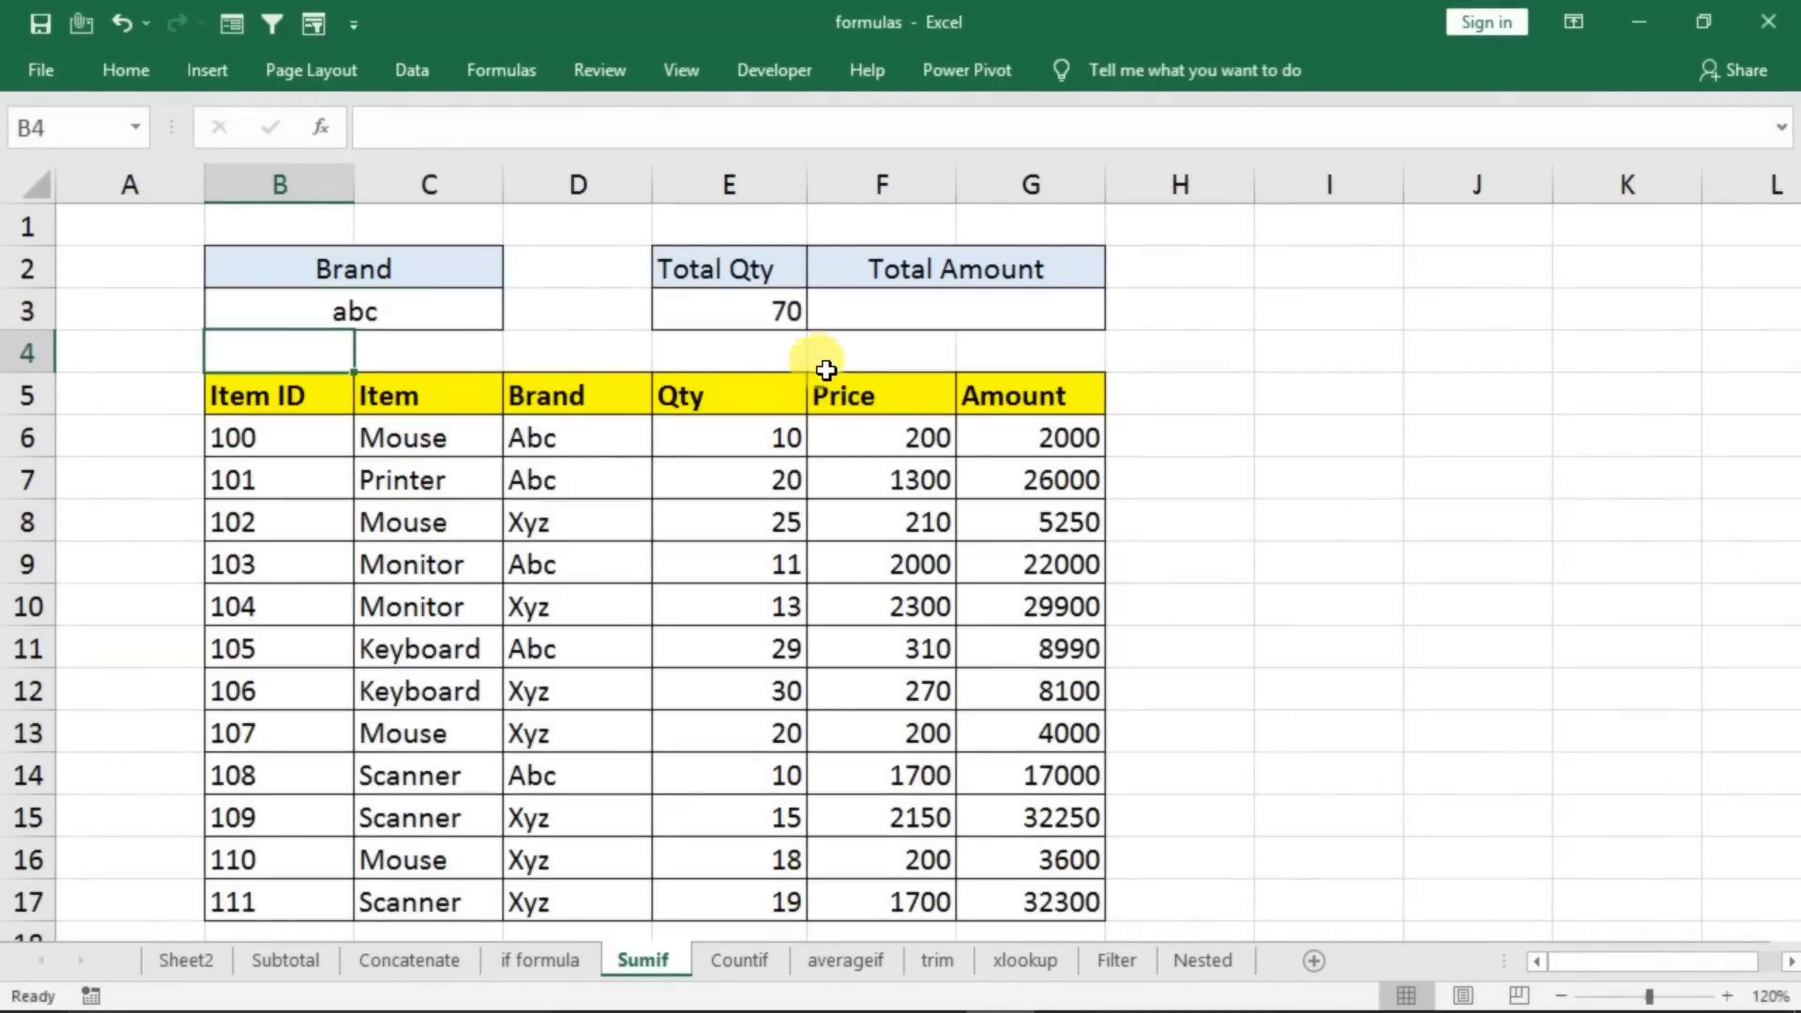
pyautogui.click(418, 319)
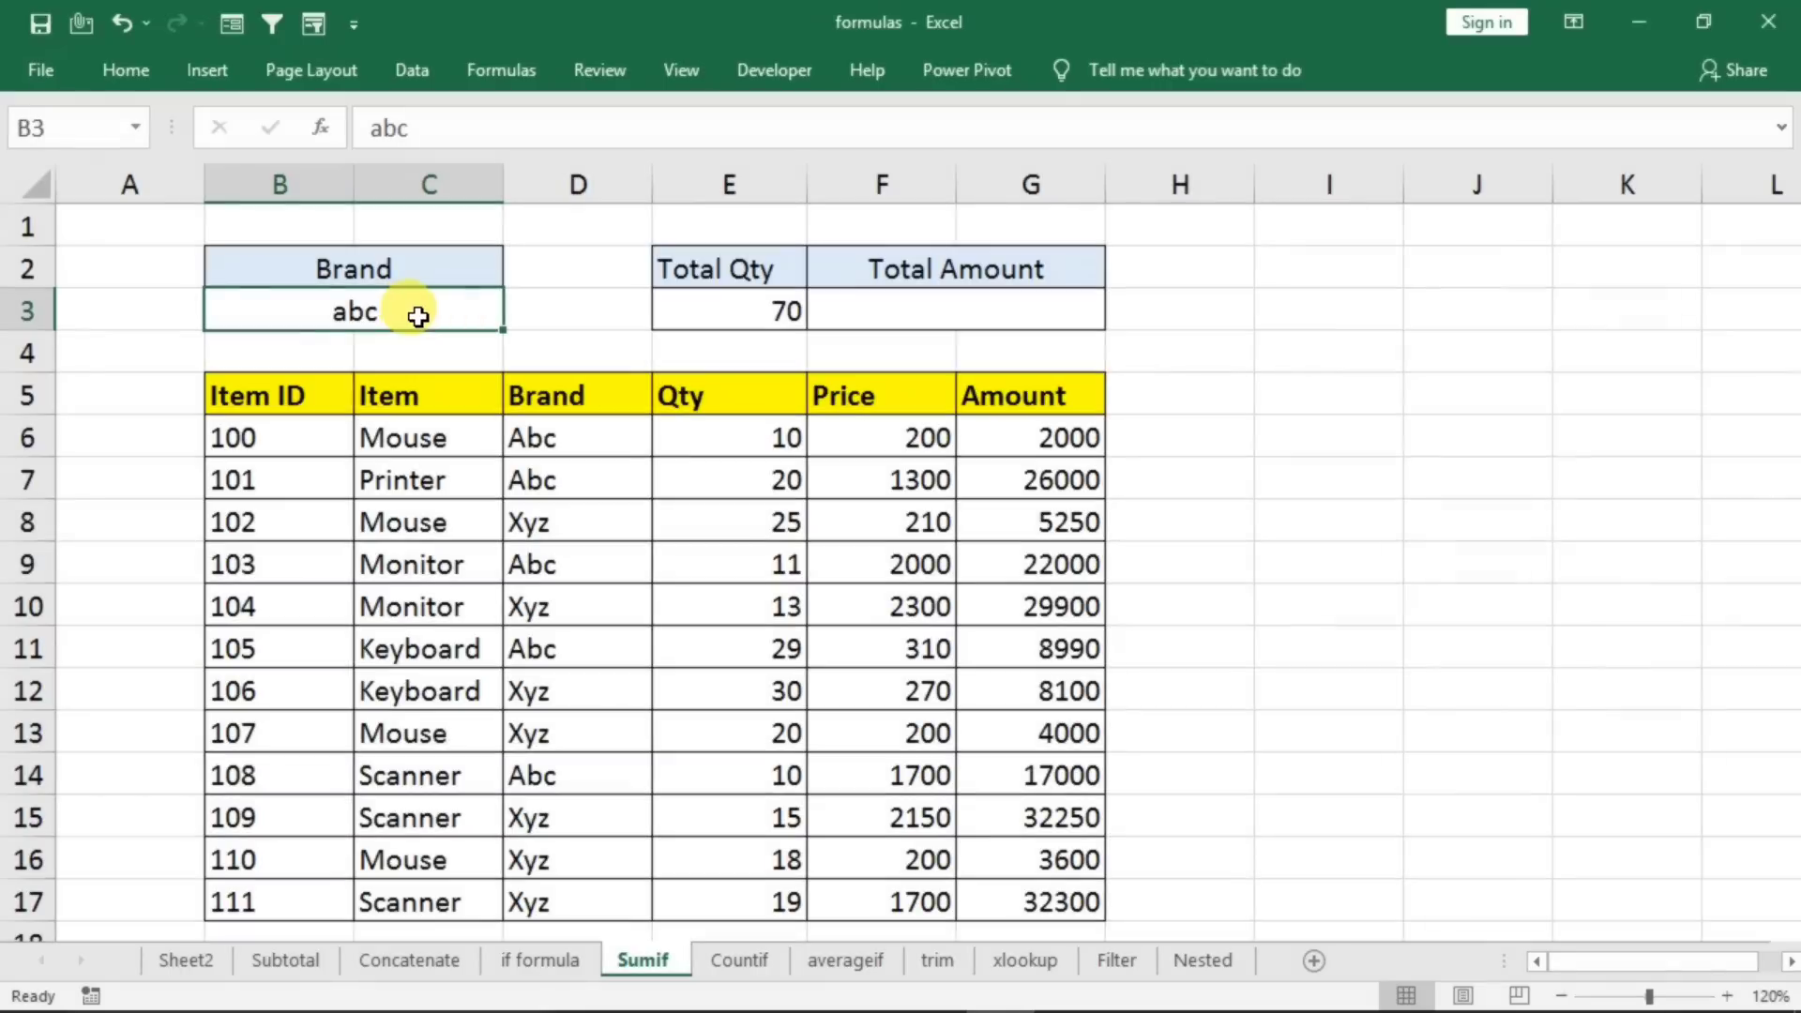
pyautogui.press('Delete')
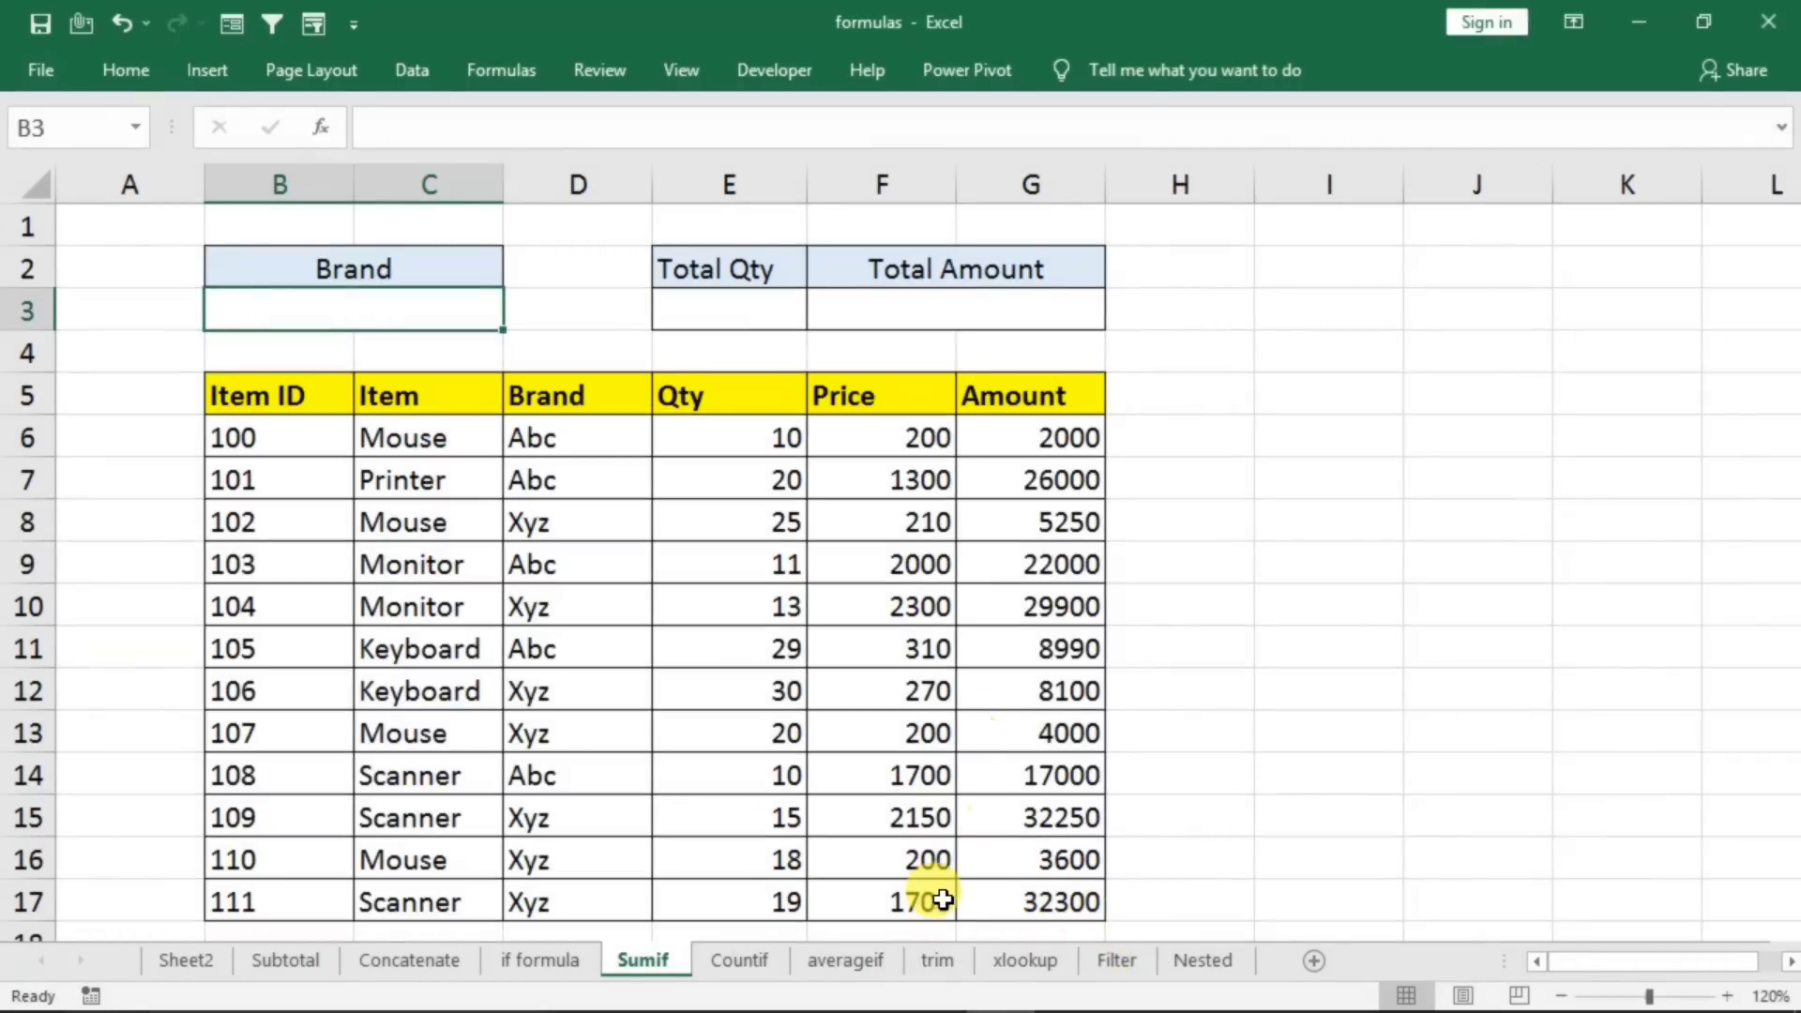
# - Return to the Concatenate sheet to review the nested Full Name formula
pyautogui.click(426, 959)
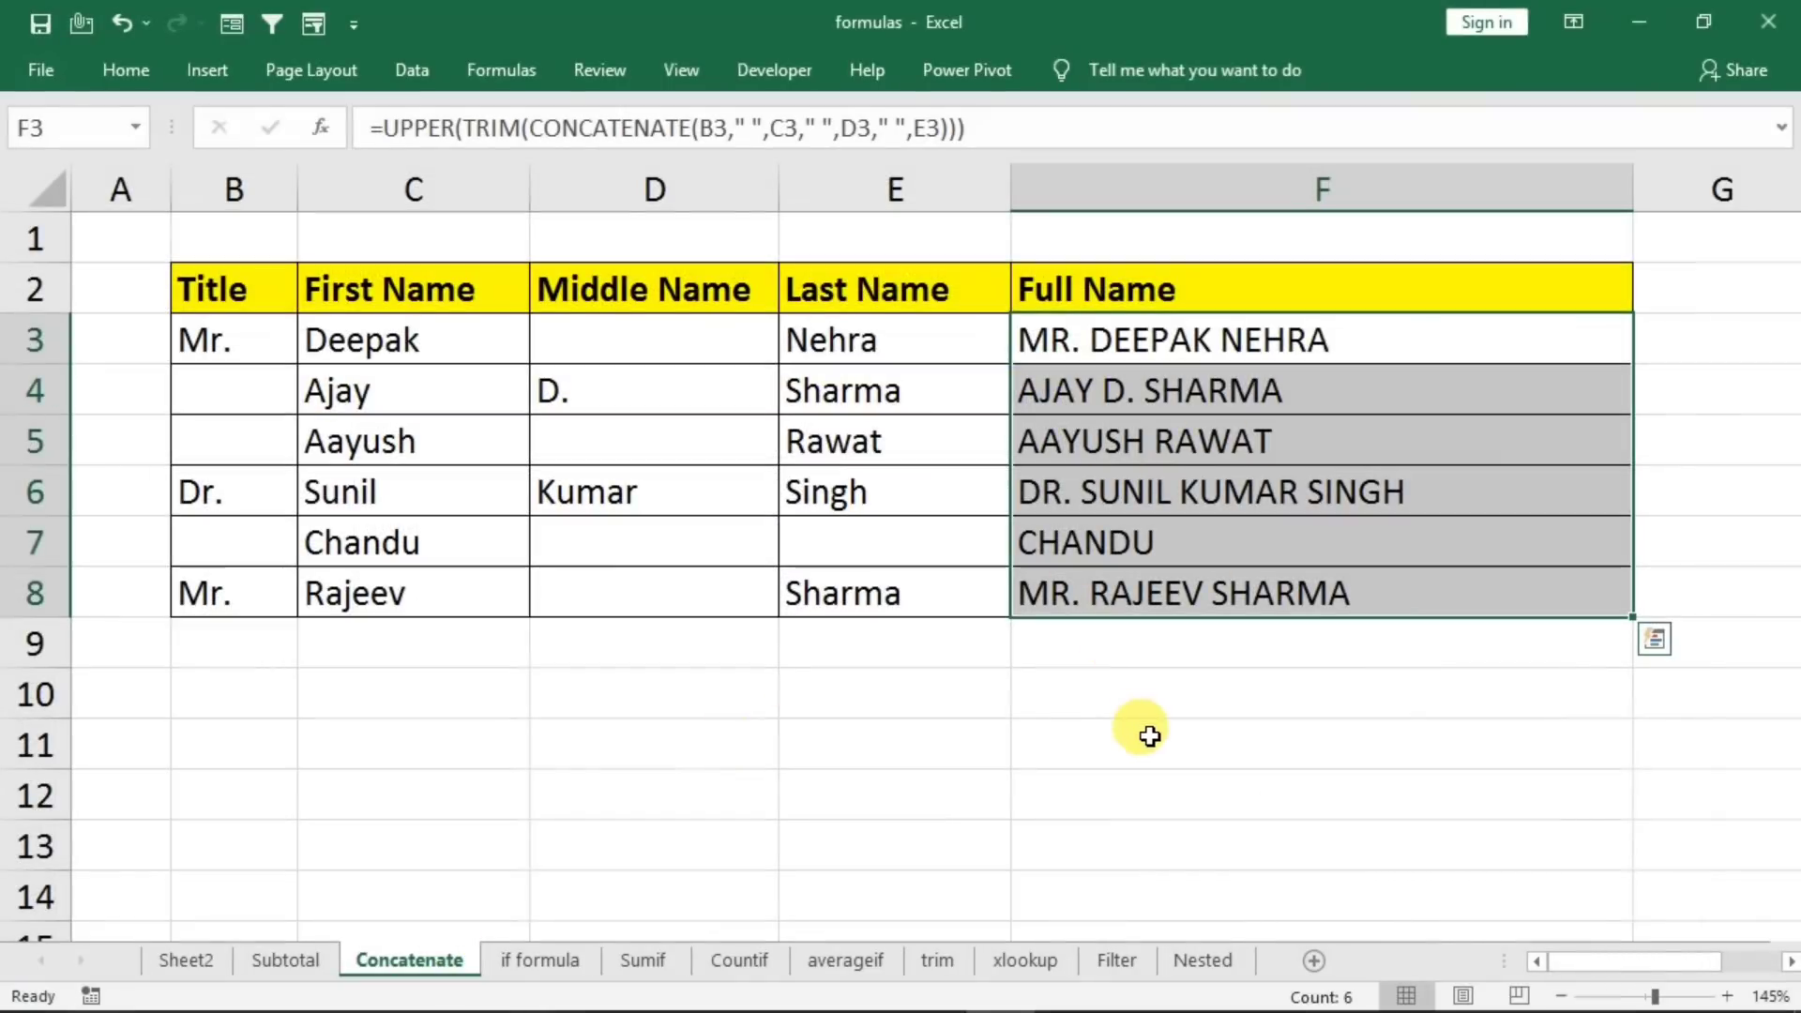